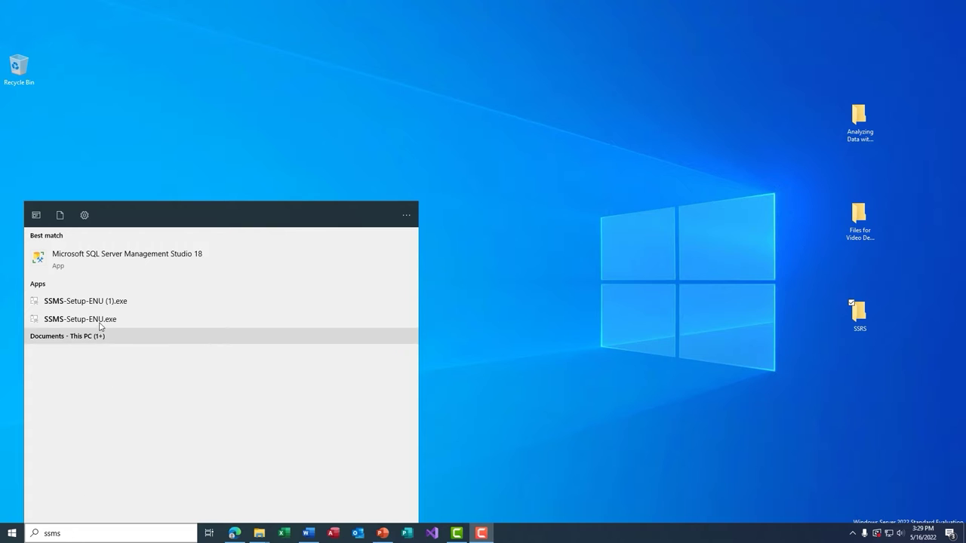
Connect SSMS 18 to the local EVALUATION Database Engine instance with Windows Authentication
left_click(98, 261)
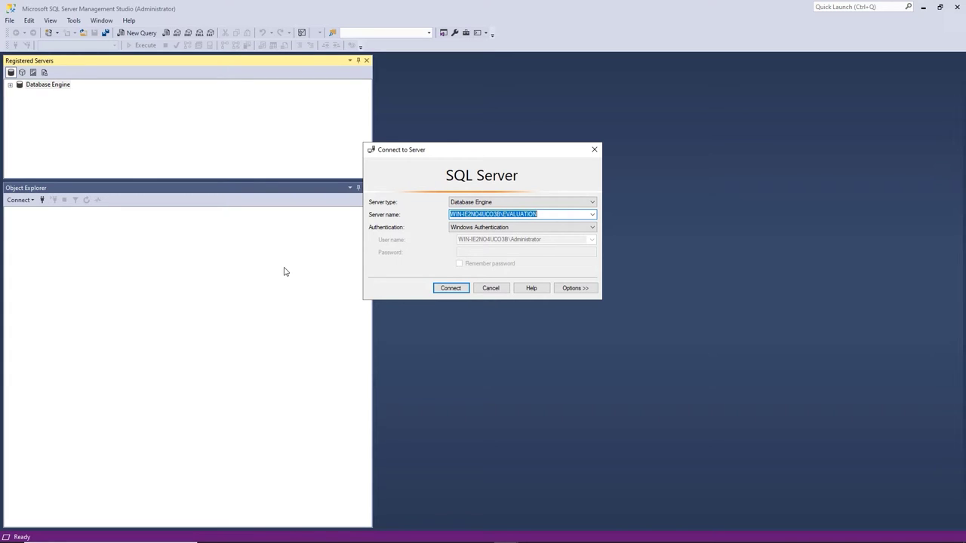
left_click(592, 204)
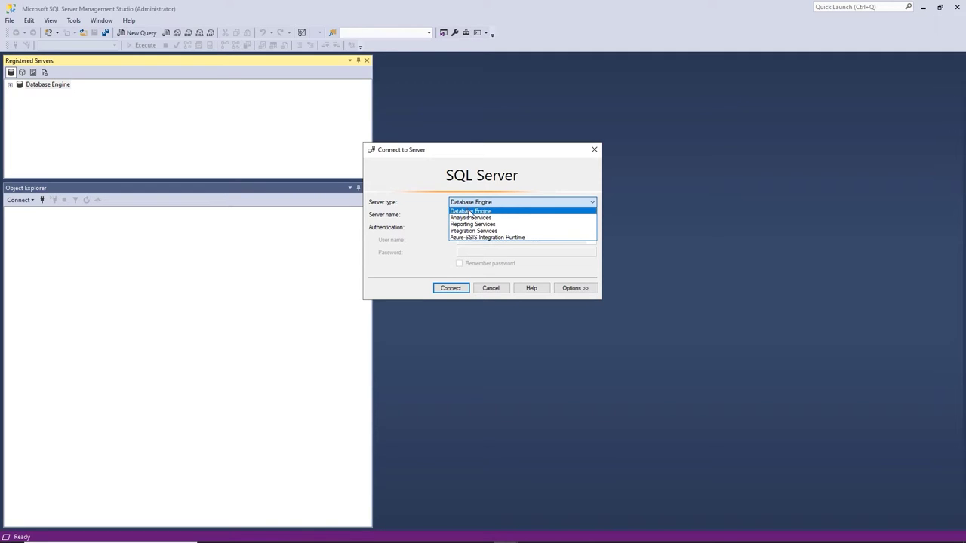
left_click(469, 210)
left_click(507, 212)
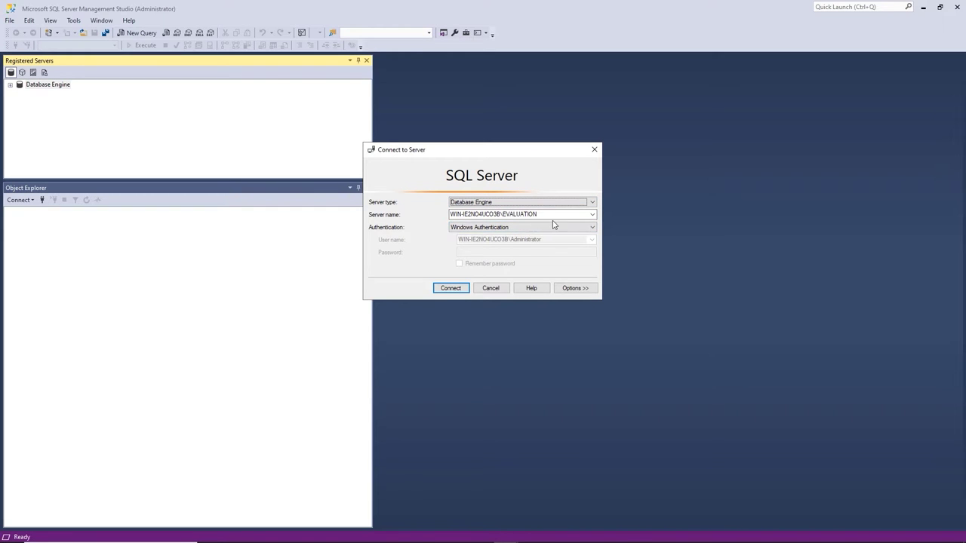
left_click(456, 288)
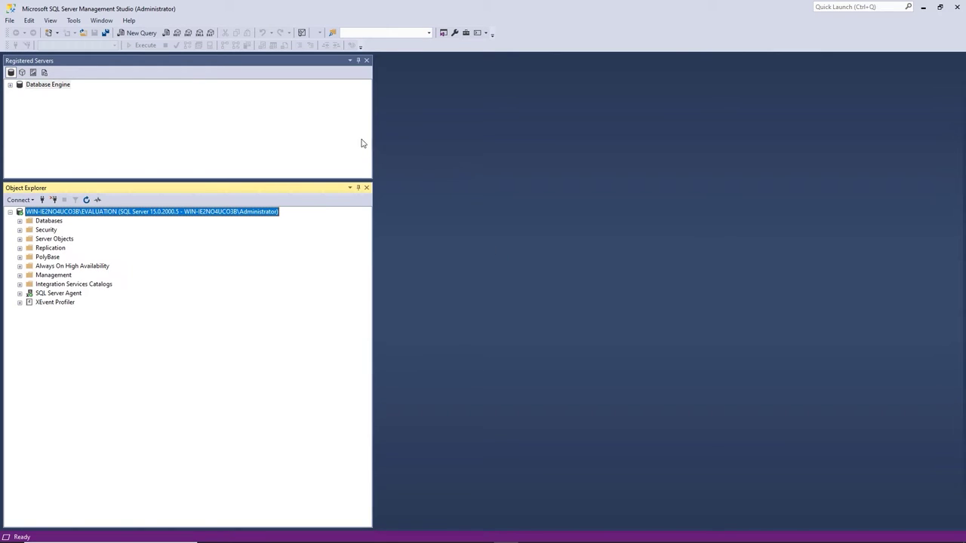
Narrow the server panes, close Registered Servers, and expand then collapse the Databases folder
left_click_drag(373, 150, 137, 142)
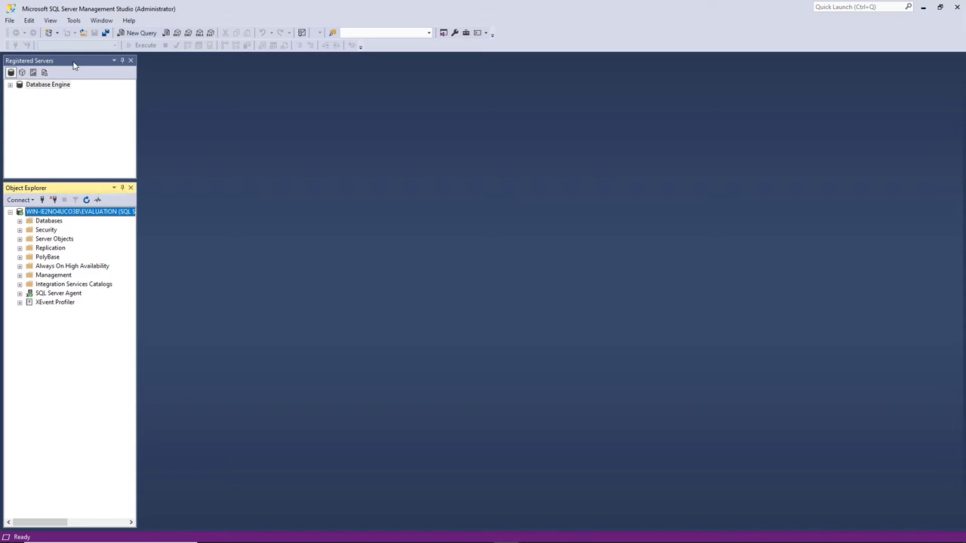
left_click(131, 60)
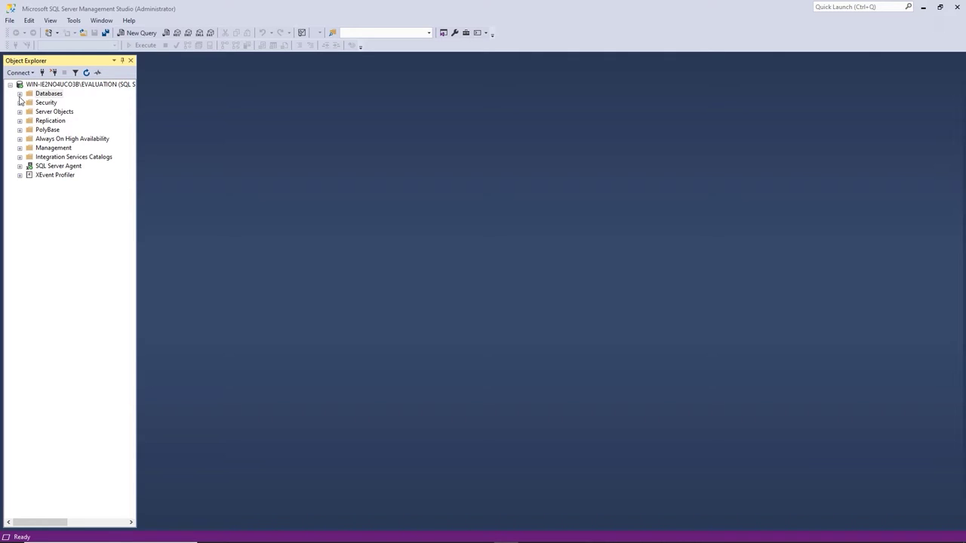
left_click(20, 94)
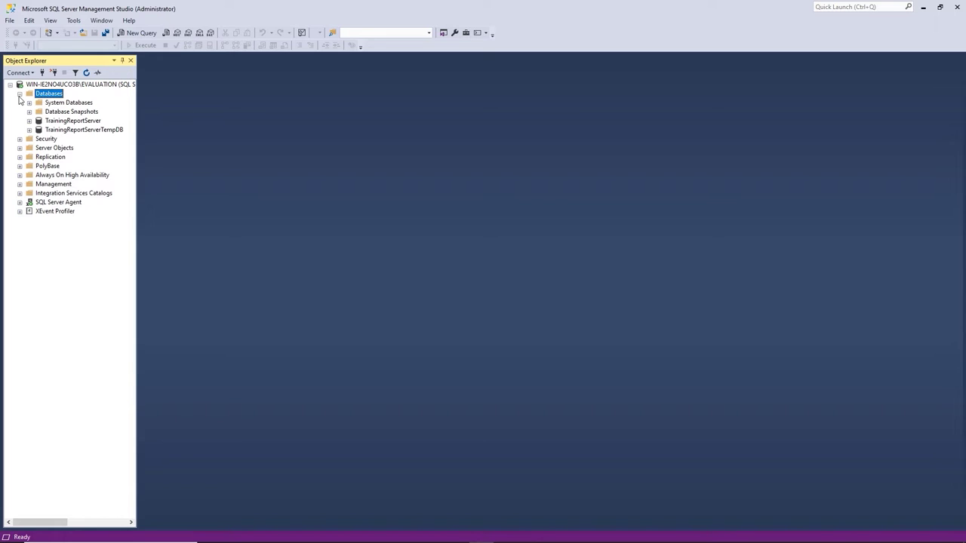
left_click(20, 93)
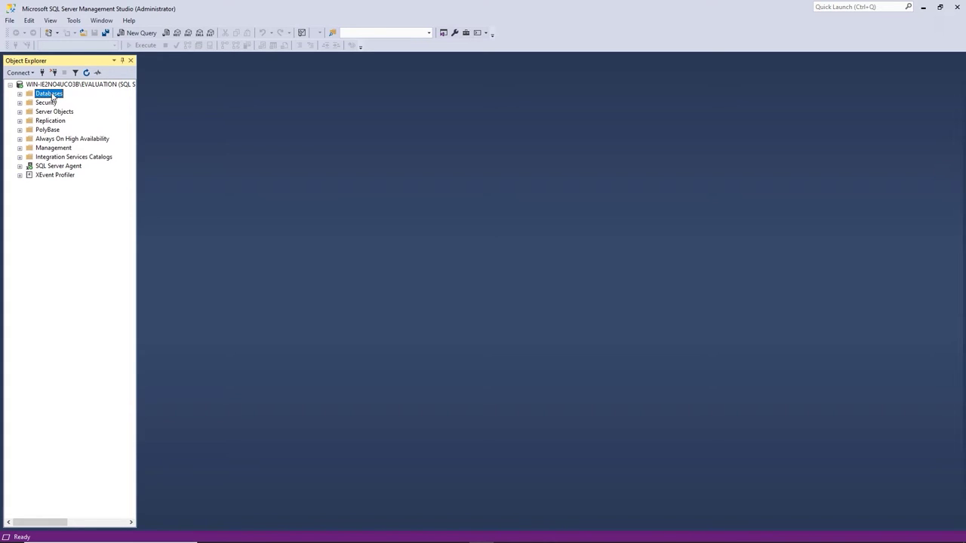
Start a Restore Database from the Databases node with Device as the source
right_click(53, 95)
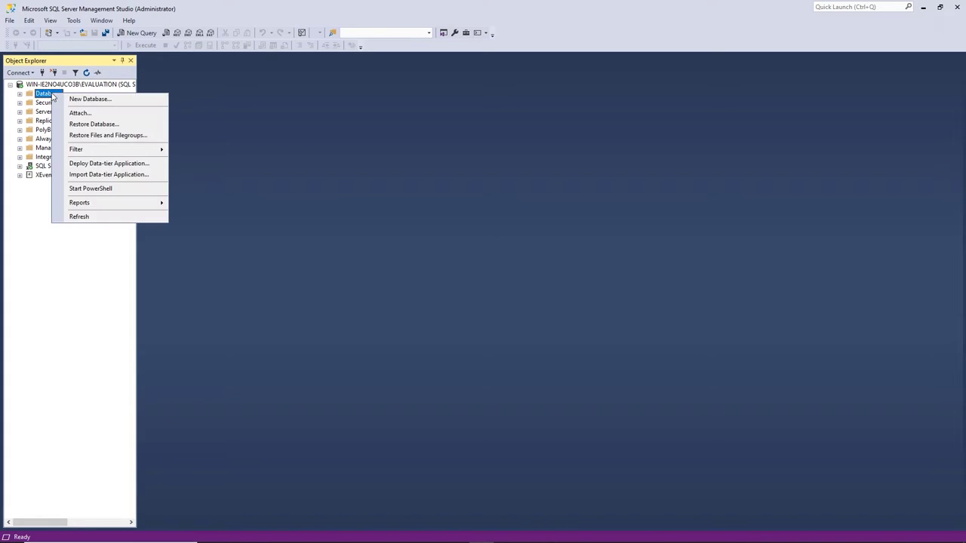
left_click(94, 126)
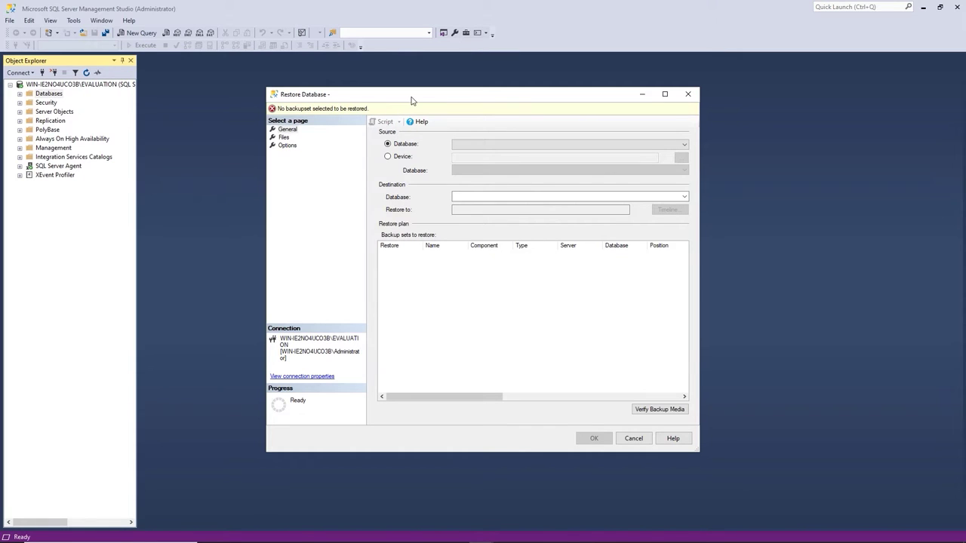
left_click_drag(411, 98, 411, 97)
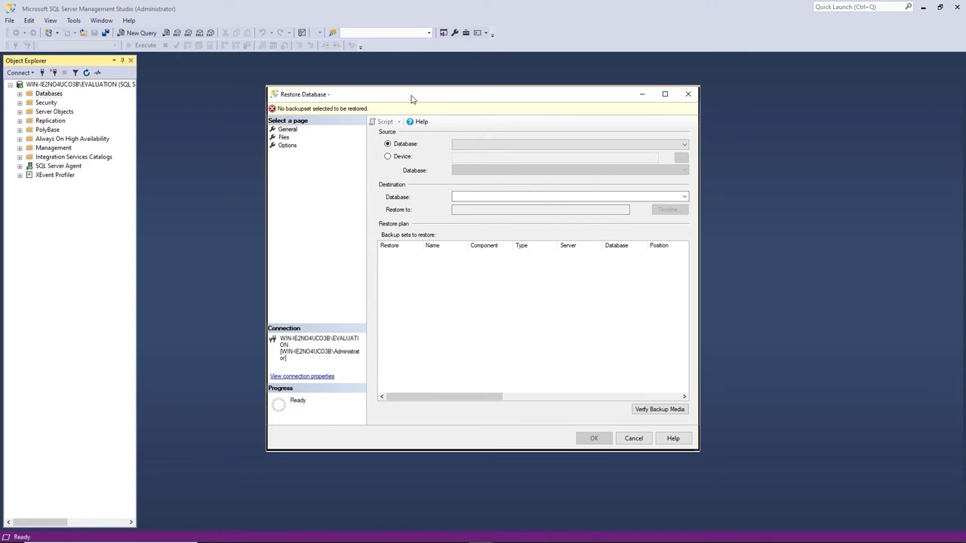
left_click(390, 157)
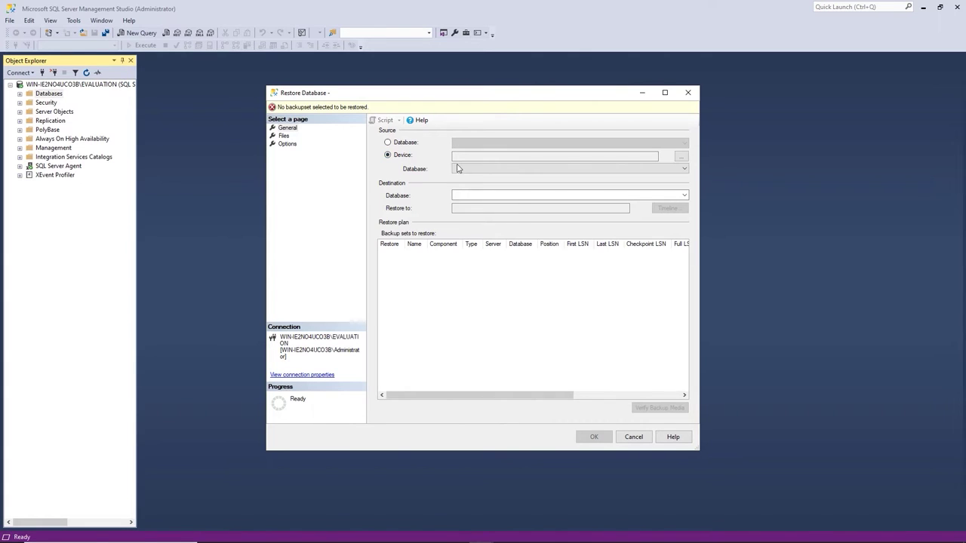
Add WideWorldImporters-Full.bak as the backup device file and confirm it
left_click(681, 157)
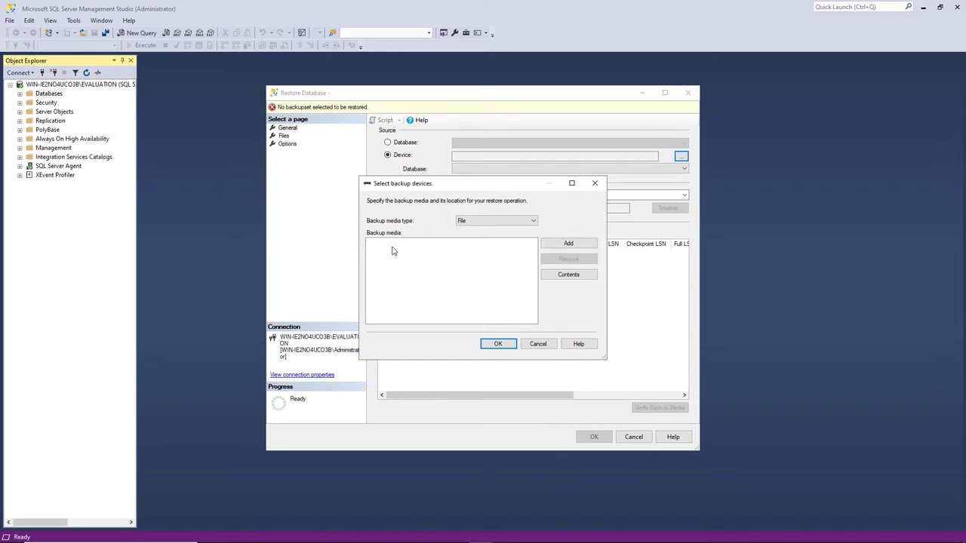
left_click(565, 245)
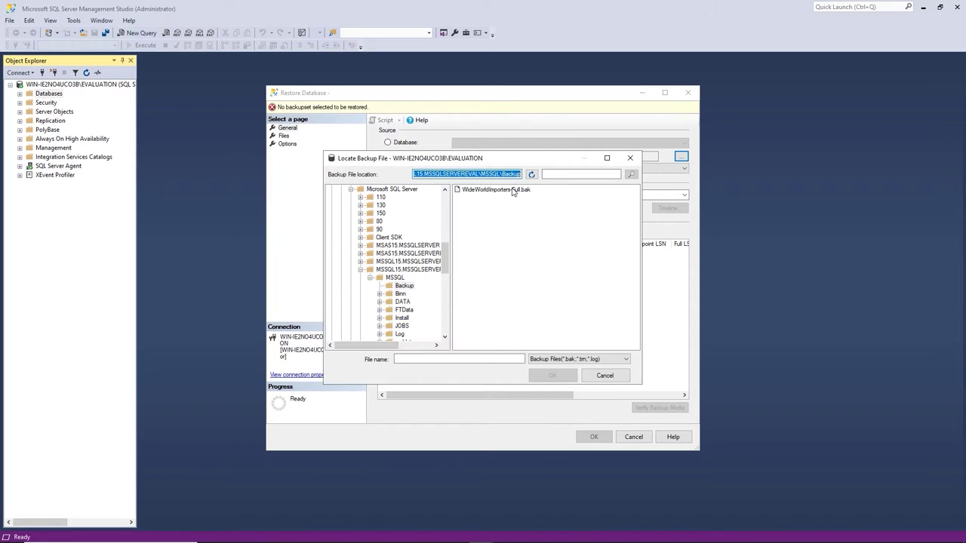
left_click(496, 190)
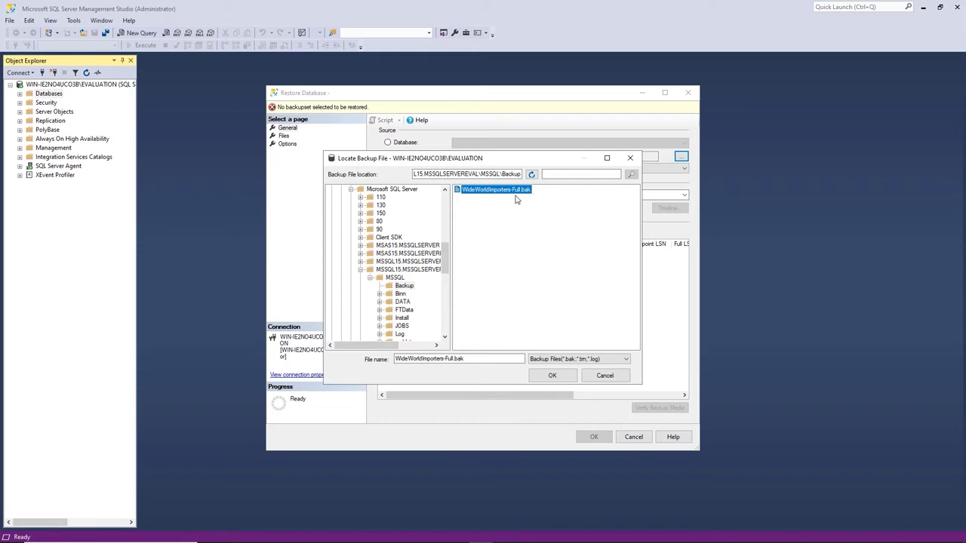
left_click(550, 375)
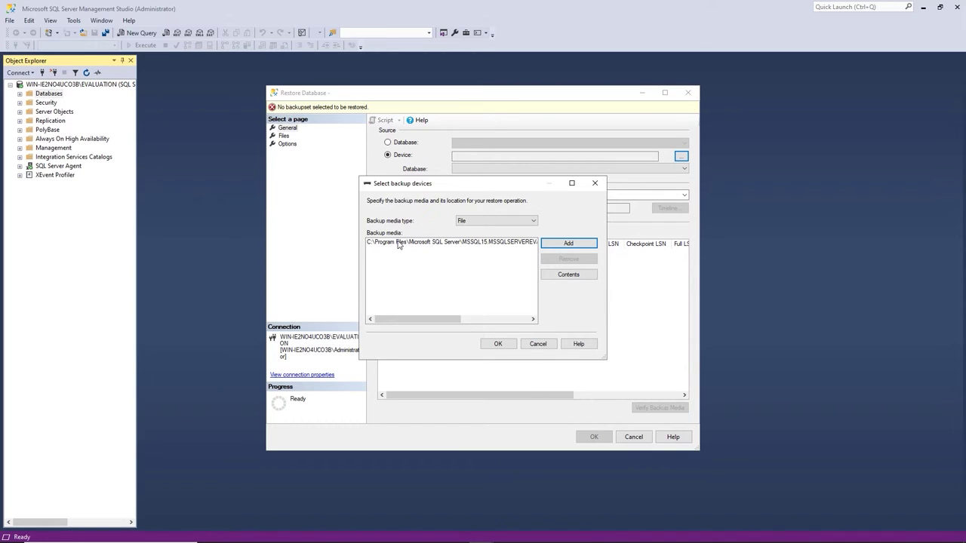
left_click(384, 245)
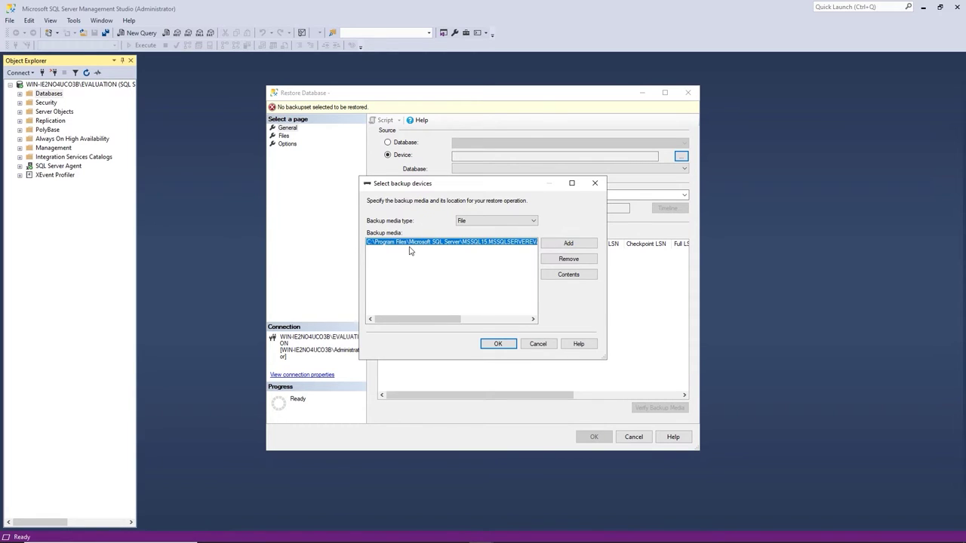
left_click(498, 345)
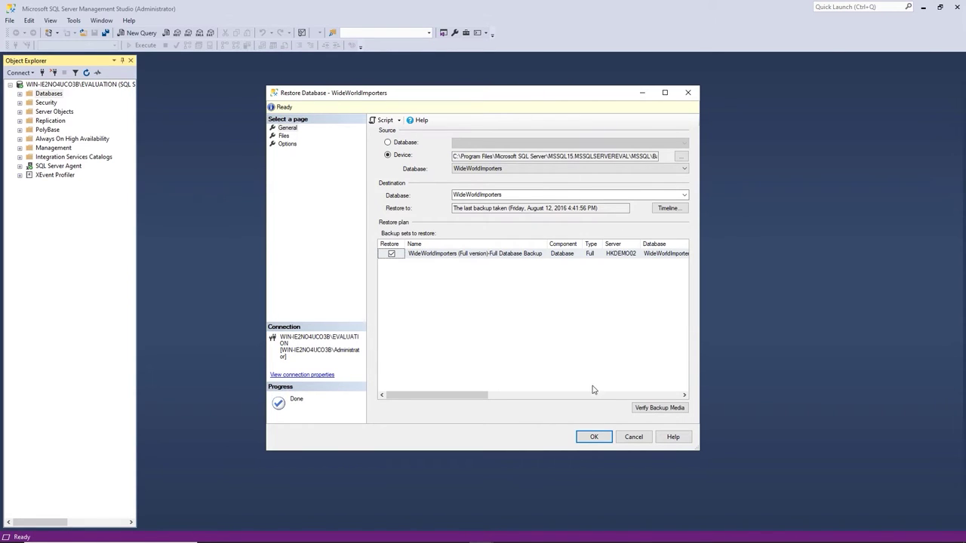
Run the WideWorldImporters restore and acknowledge the success message
left_click(594, 438)
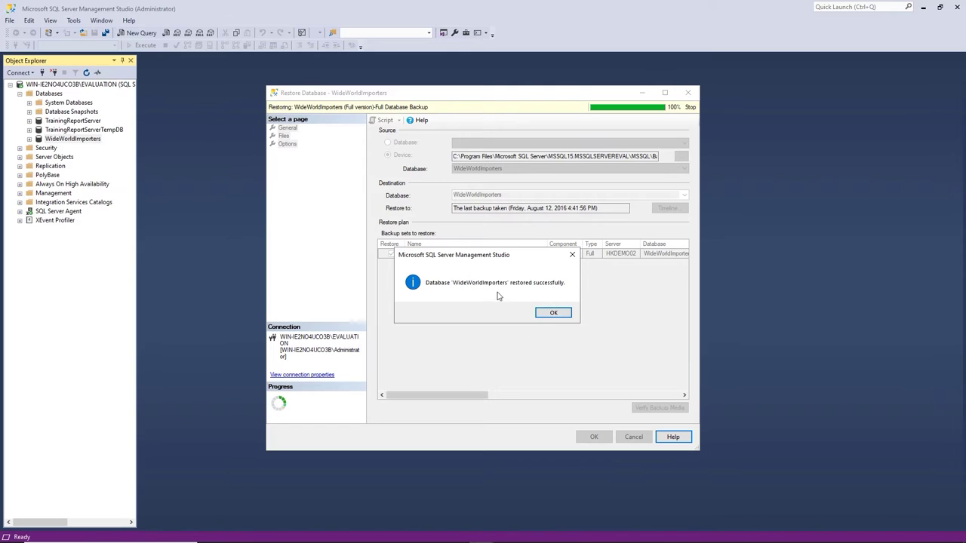
left_click(554, 313)
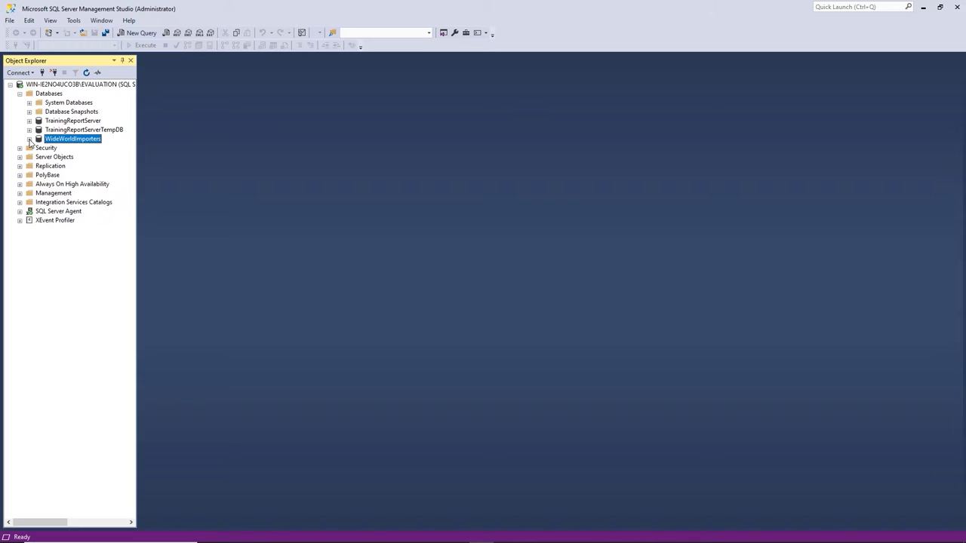
left_click(30, 140)
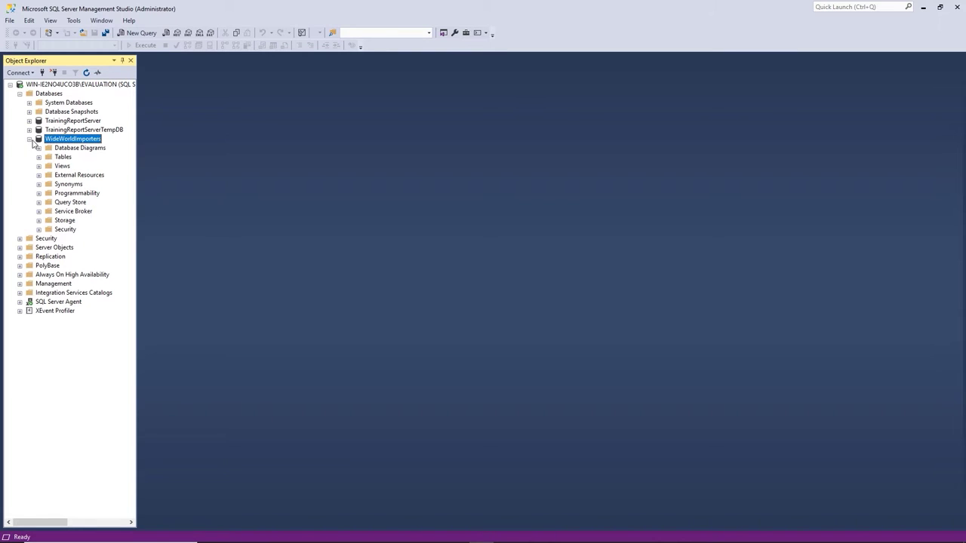
left_click(39, 158)
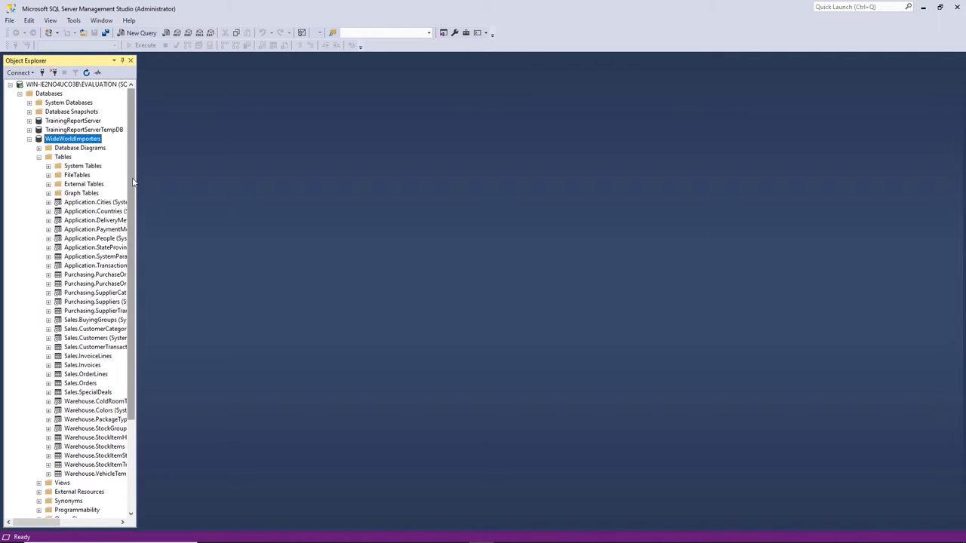
left_click_drag(138, 178, 215, 181)
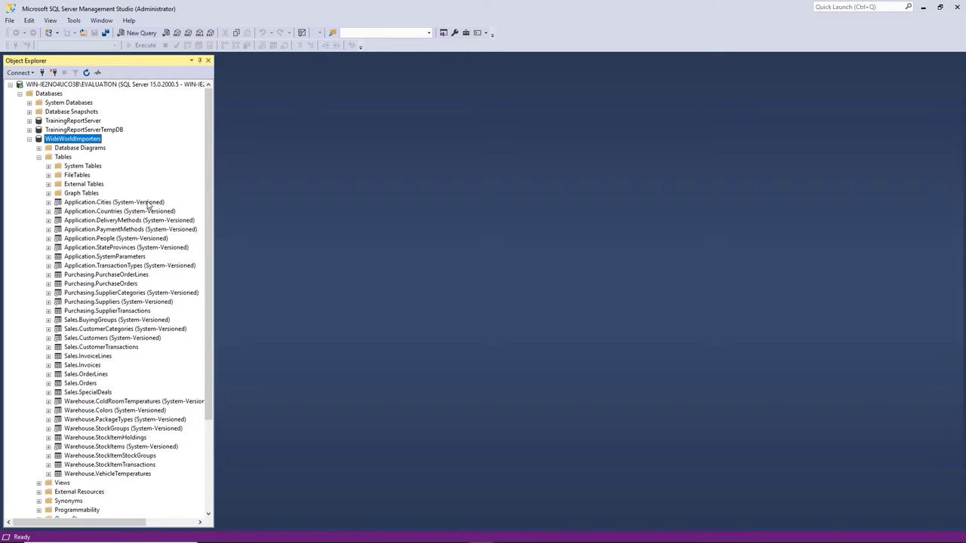
left_click_drag(215, 195, 129, 194)
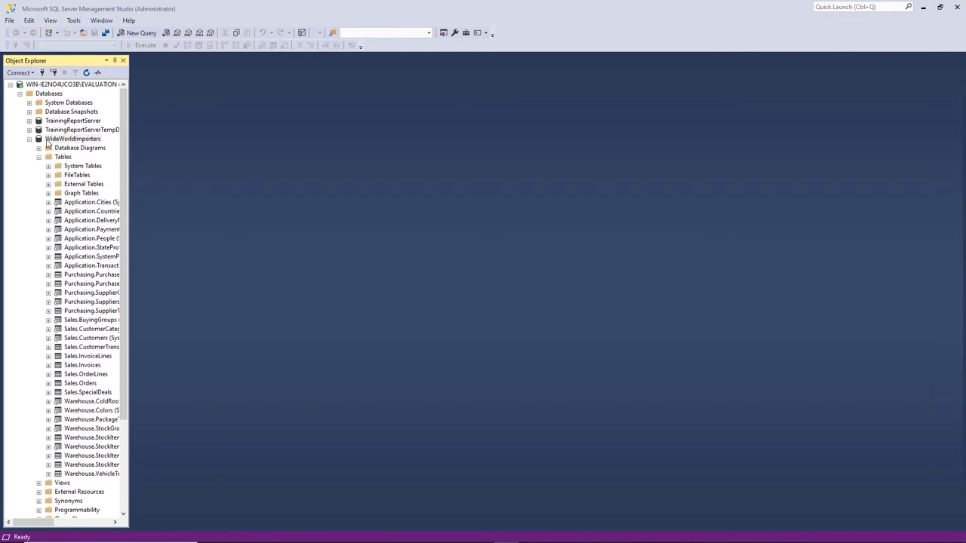
left_click(29, 139)
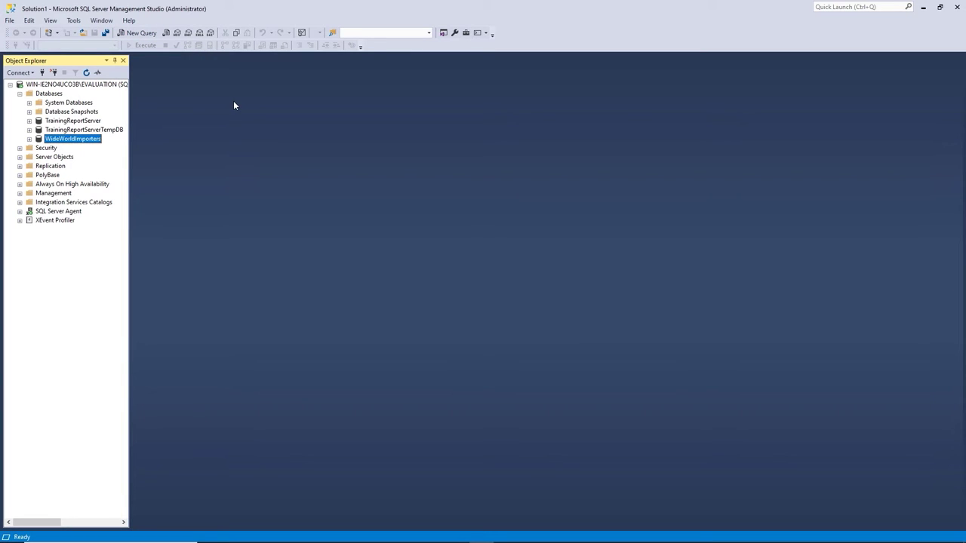
Paste the quarterly sales query into a new query window and execute it
key("ctrl+n")
type("USE WideWorldImporters")
key("F5")
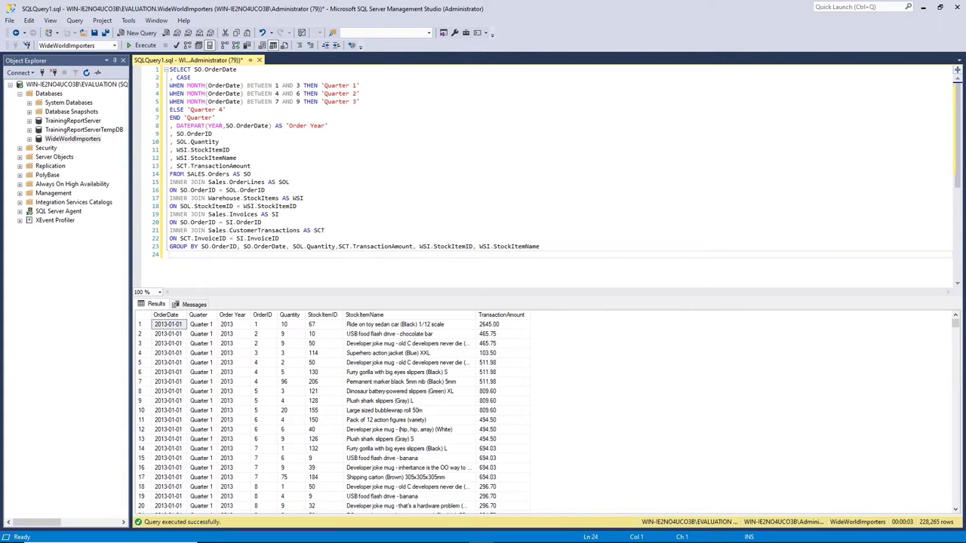
Save the query as 'DrillthroughQuery' in the Code Snippets folder
key("ctrl+s")
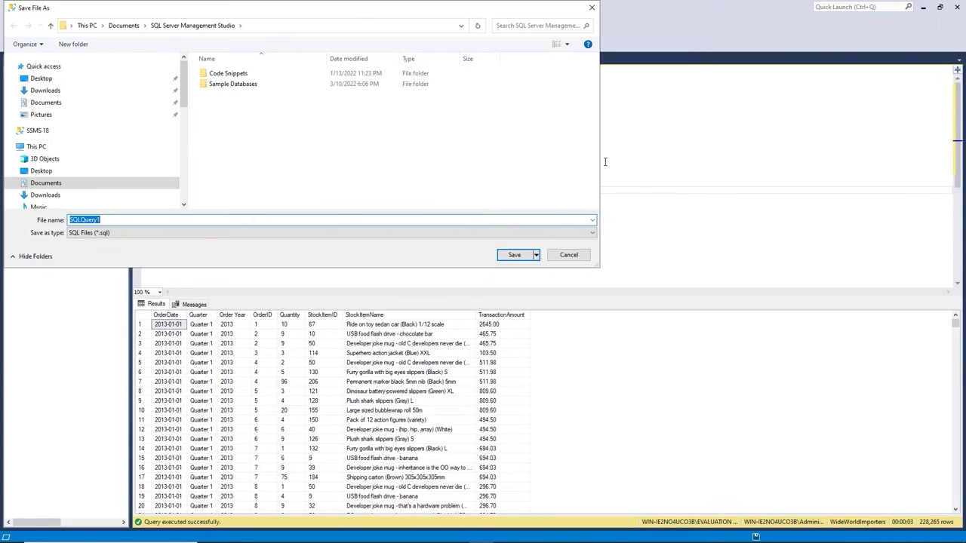
double_click(224, 76)
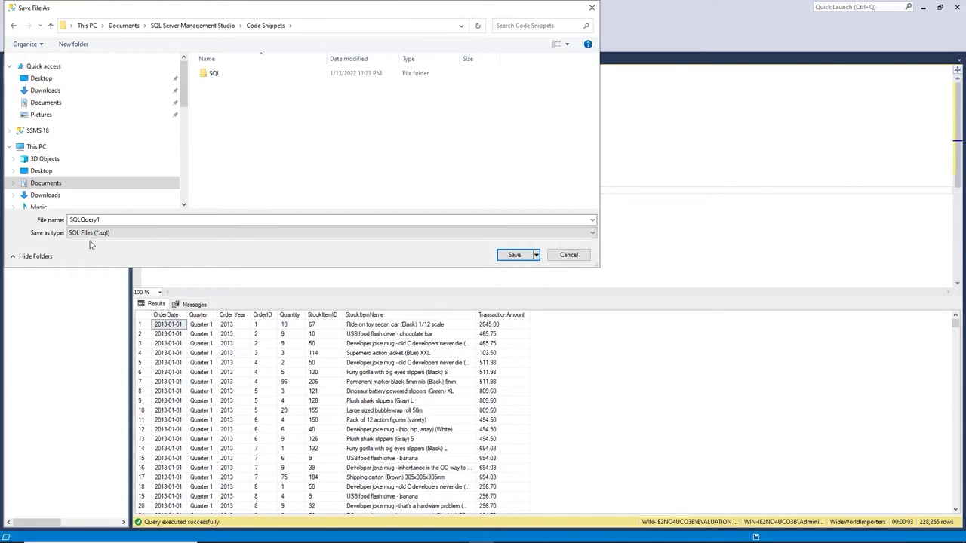
double_click(101, 220)
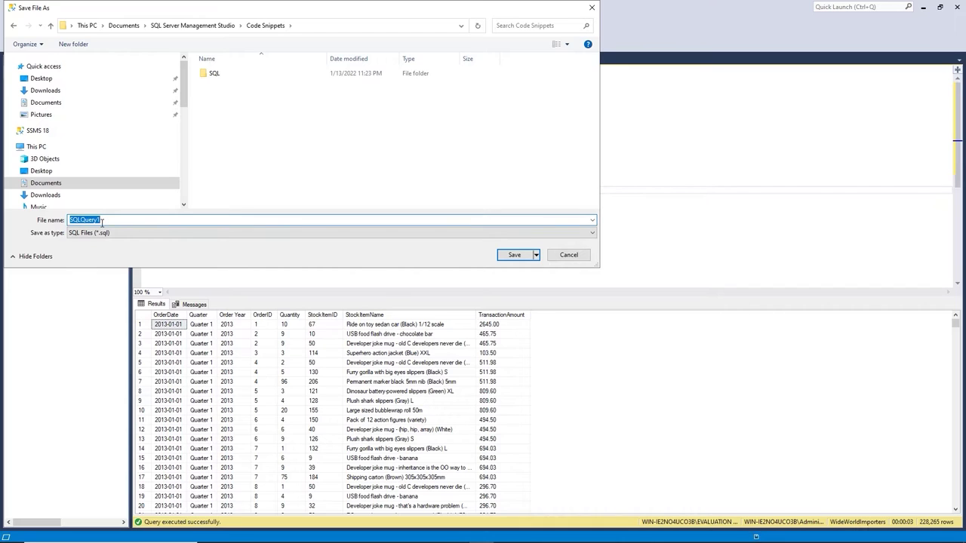
type("DrillthroughQuery")
key("Return")
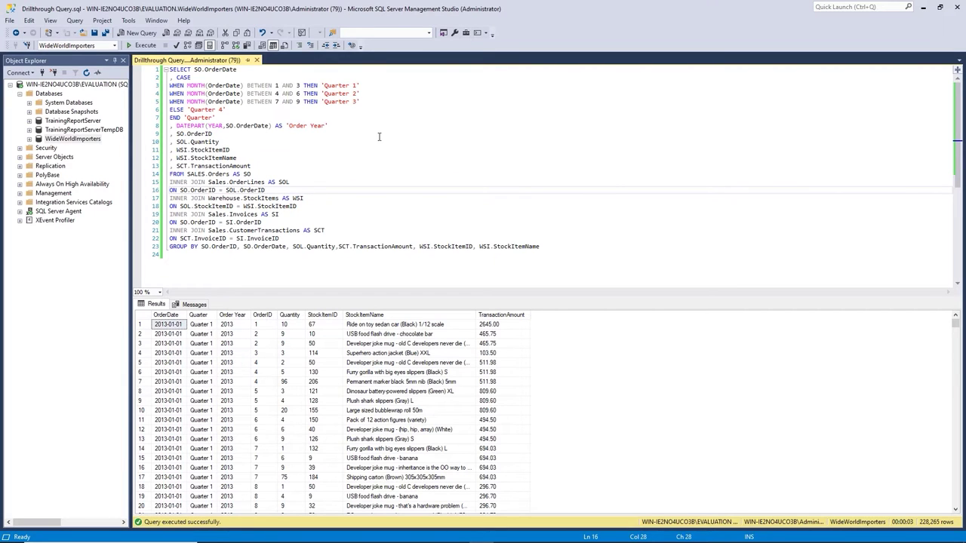
Open two new blank query windows and bring SQLQuery2 to the front
key("ctrl+n")
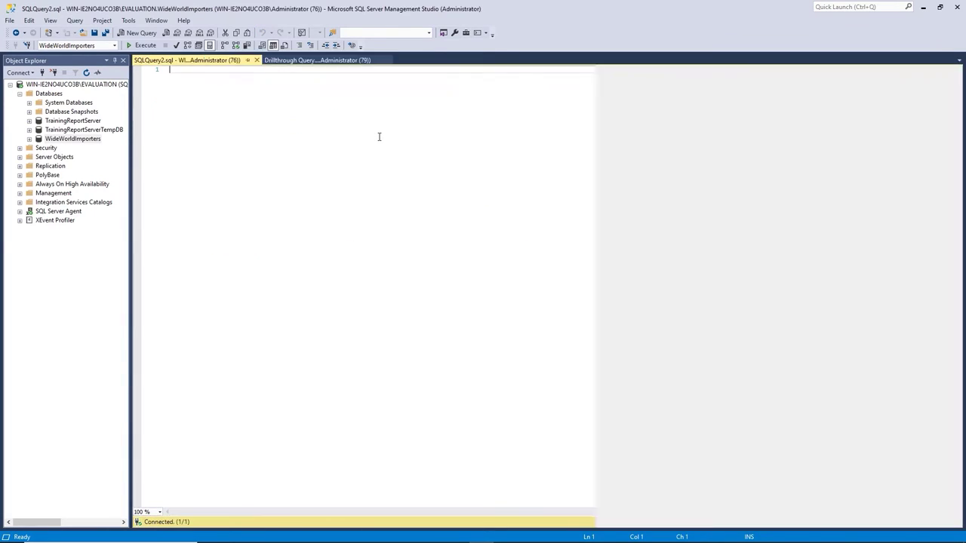
key("ctrl+n")
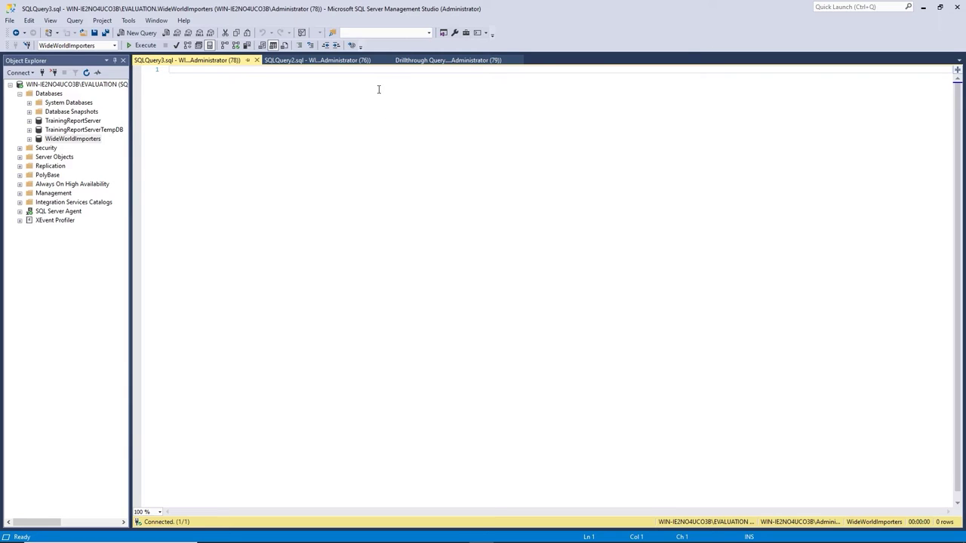
left_click(314, 60)
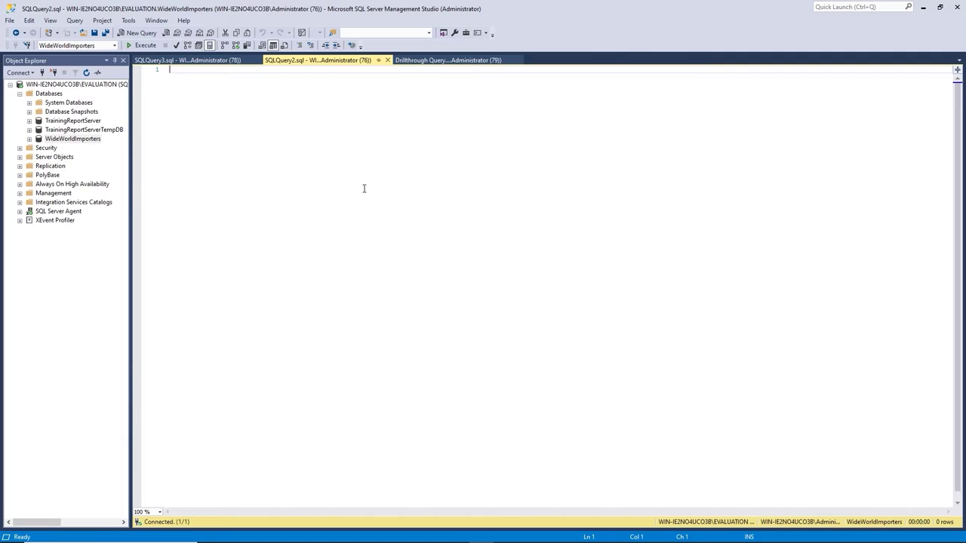
Switch to the SSRS Video SQL Queries Word document and scroll toward MainQuery
key("alt+Tab")
left_click(286, 217)
scroll(283, 227, "down", 7)
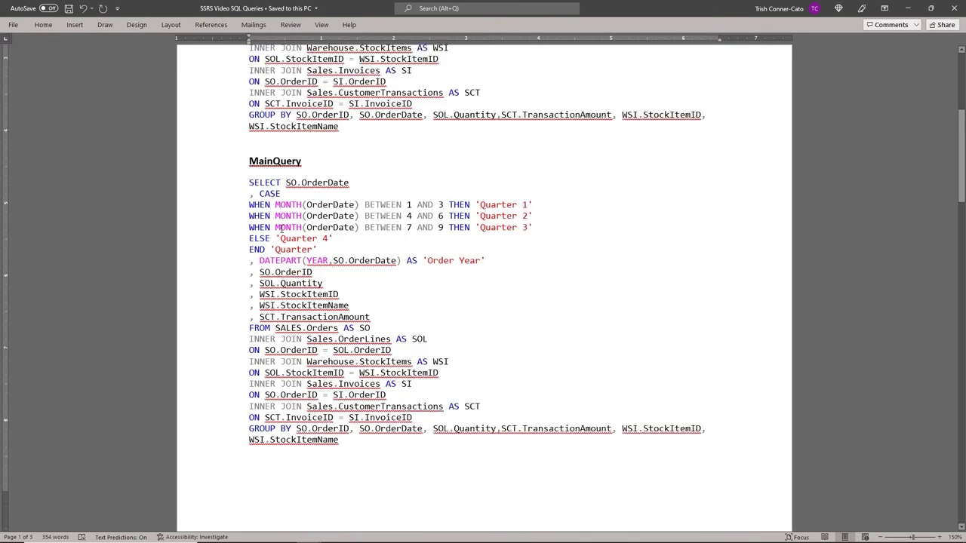
Select the whole MainQuery SQL block in Word and return to SSMS
scroll(279, 229, "down", 1)
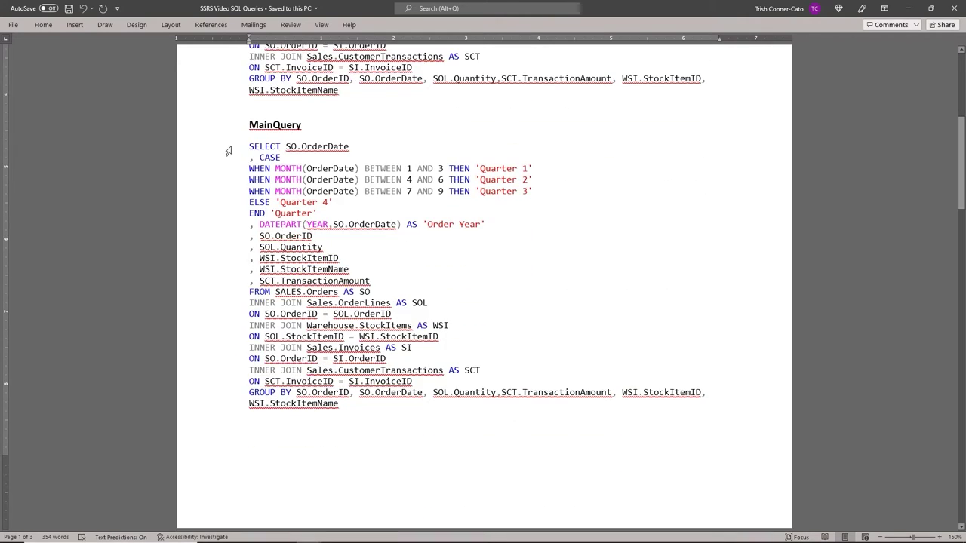
left_click_drag(228, 151, 218, 414)
key("ctrl+c")
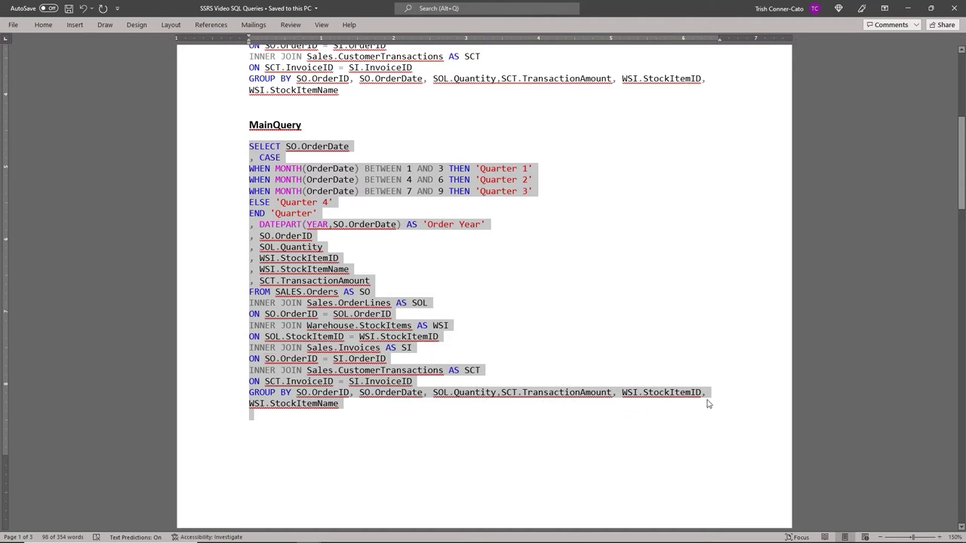
left_click(480, 533)
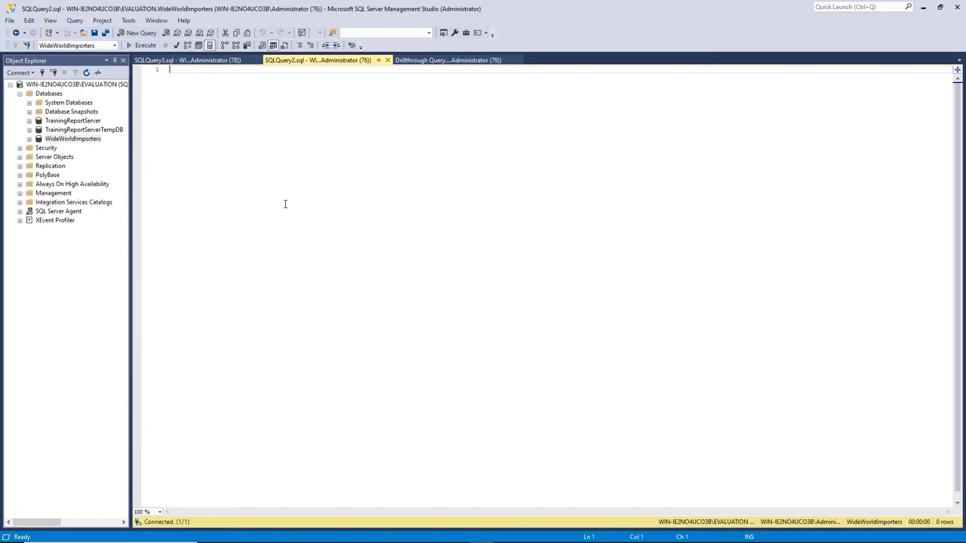
Paste and run MainQuery in SQLQuery2, then save it as 'Main Query'
key("ctrl+v")
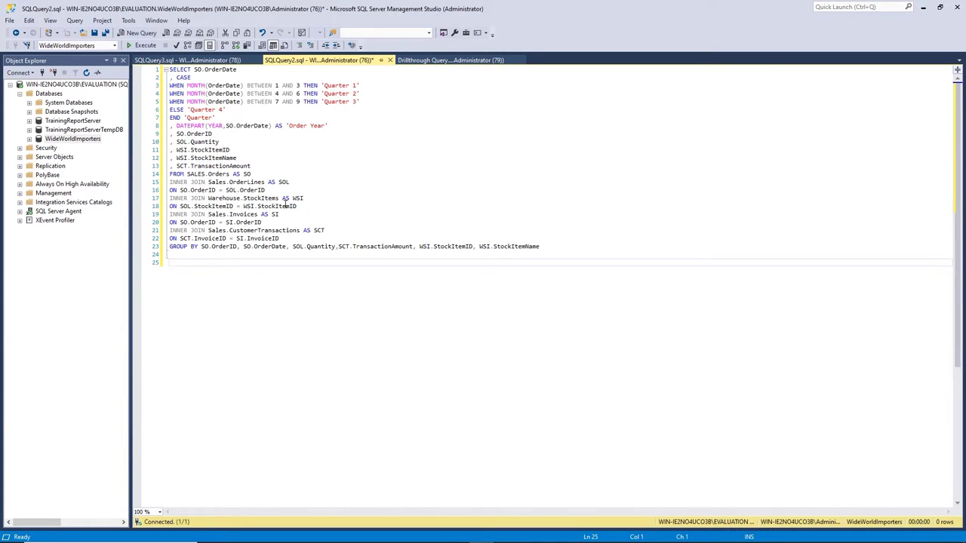
key("F5")
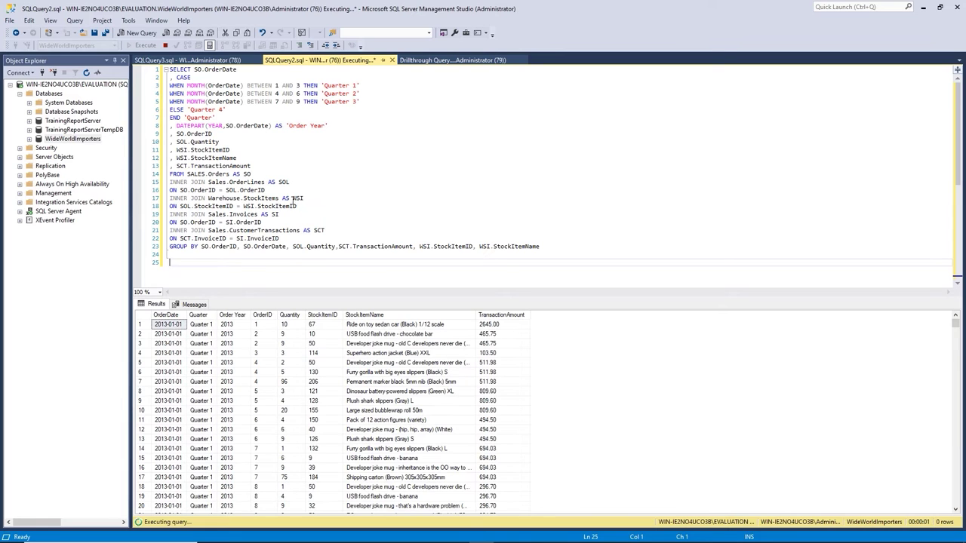
right_click(339, 61)
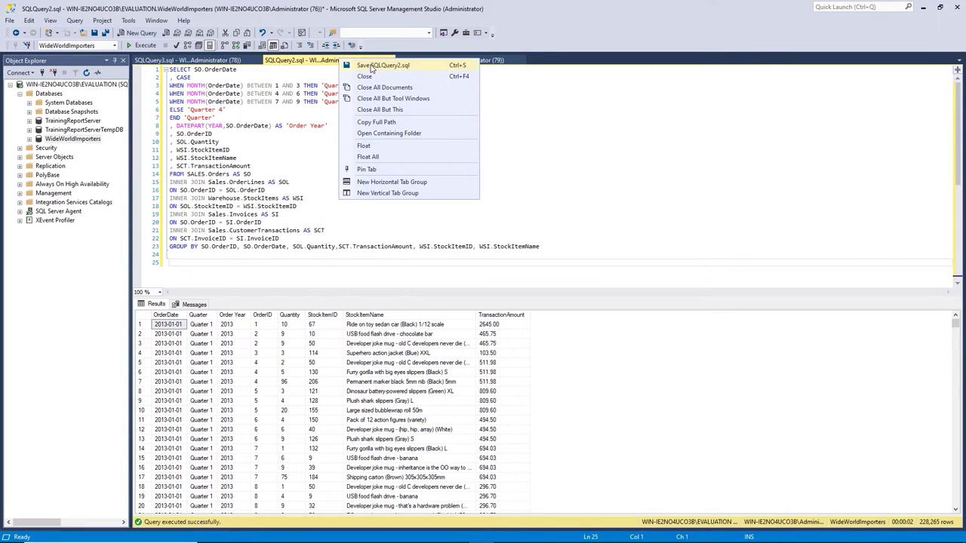
left_click(371, 67)
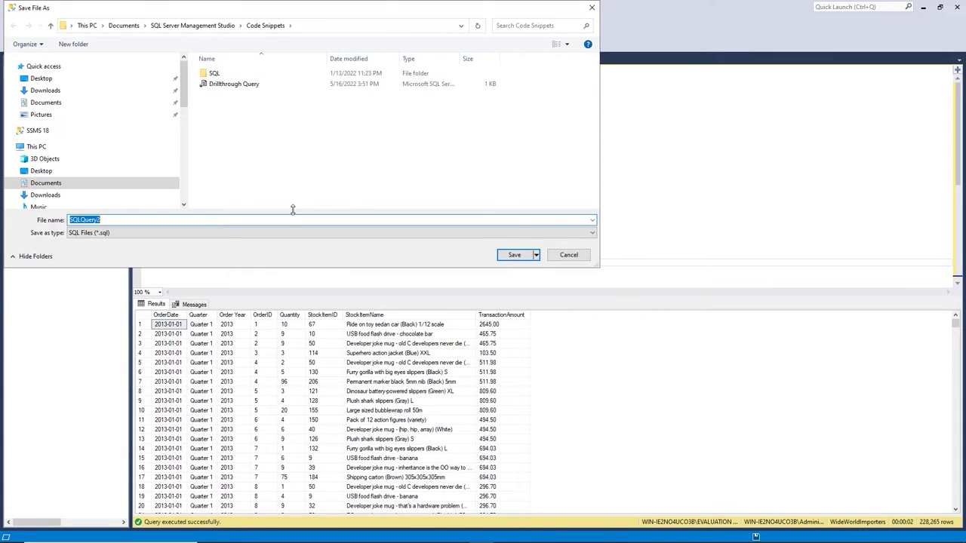
type("Main Query")
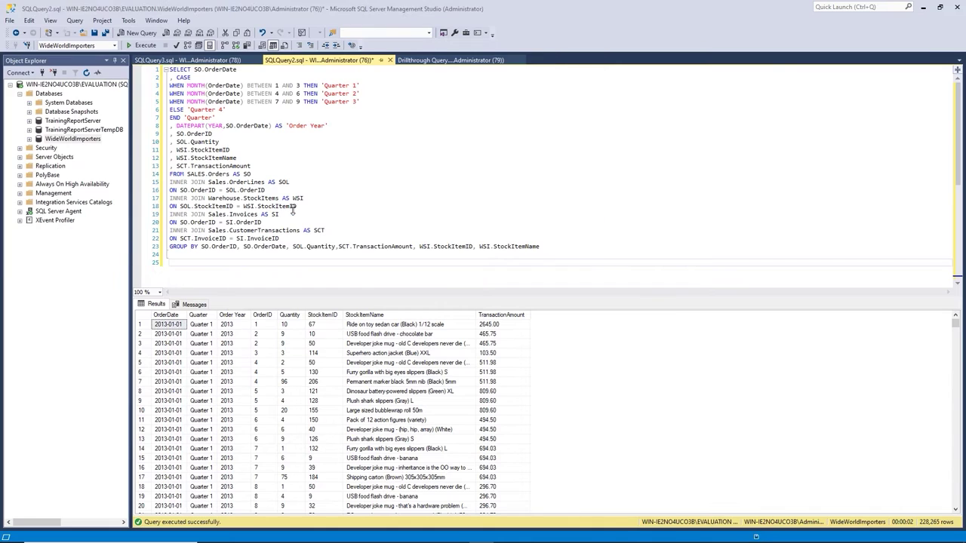
key("Return")
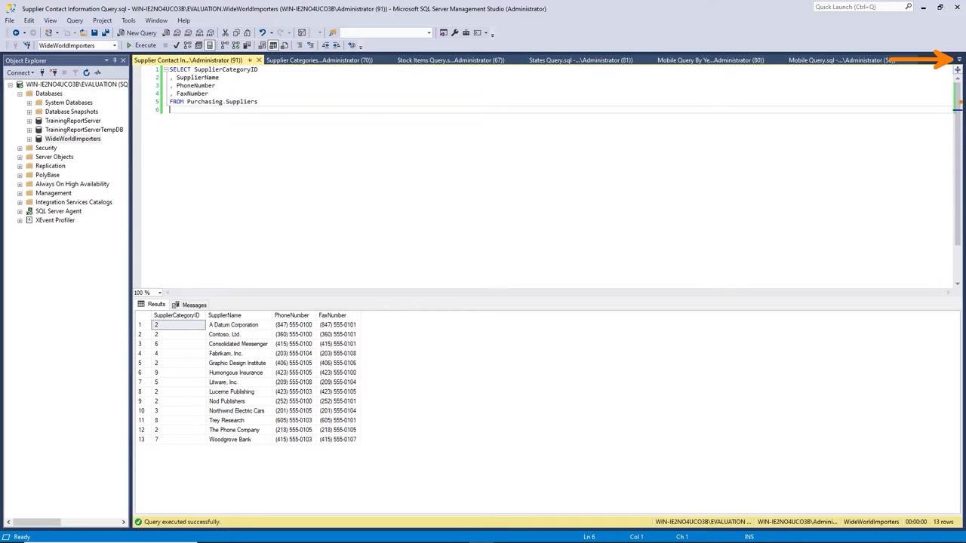
Review the open tabs: Supplier Categories, Stock Items, then Supplier Contact Information
left_click(959, 60)
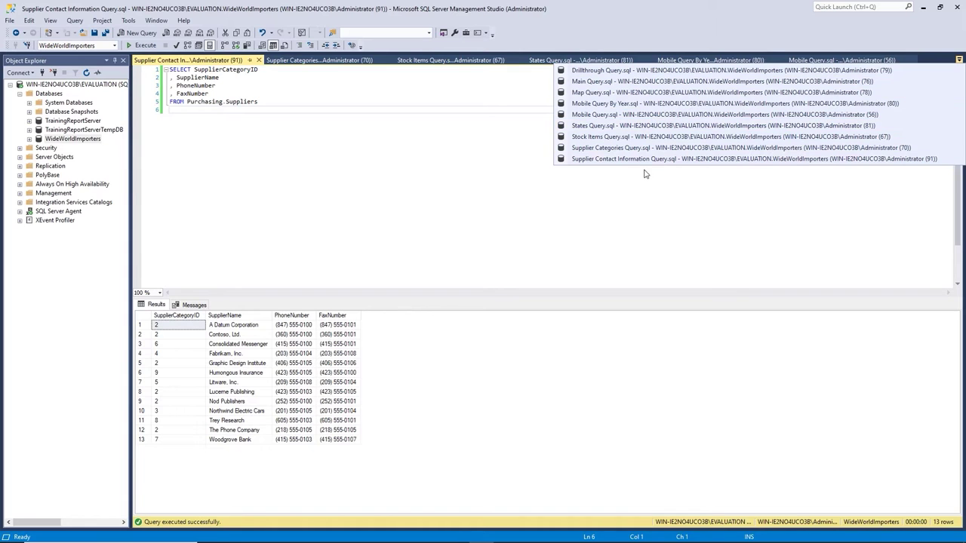
left_click(630, 226)
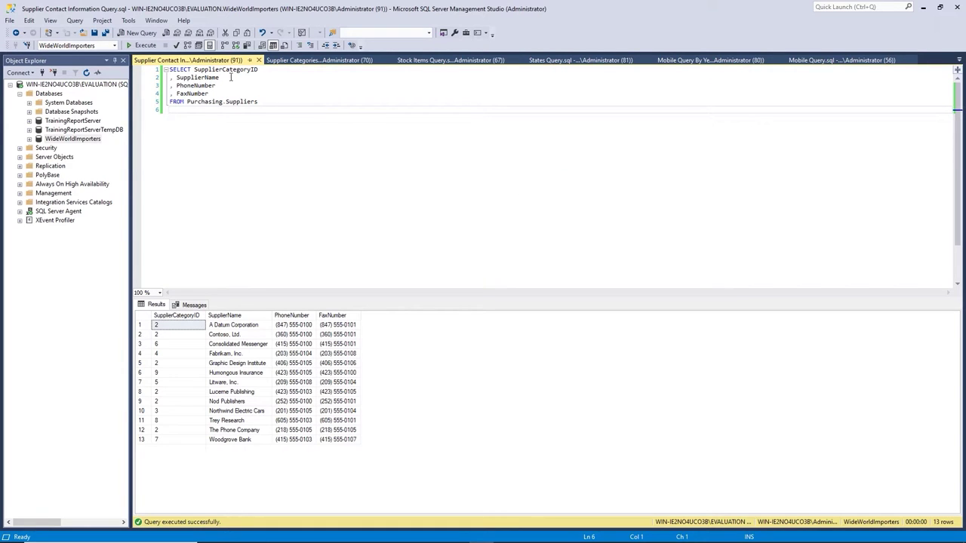
left_click(326, 62)
left_click(413, 62)
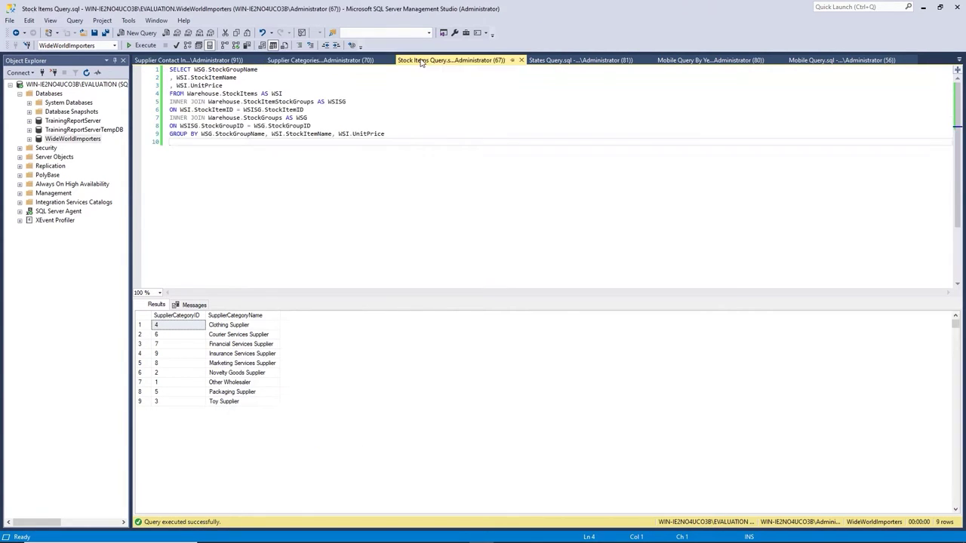
left_click(200, 61)
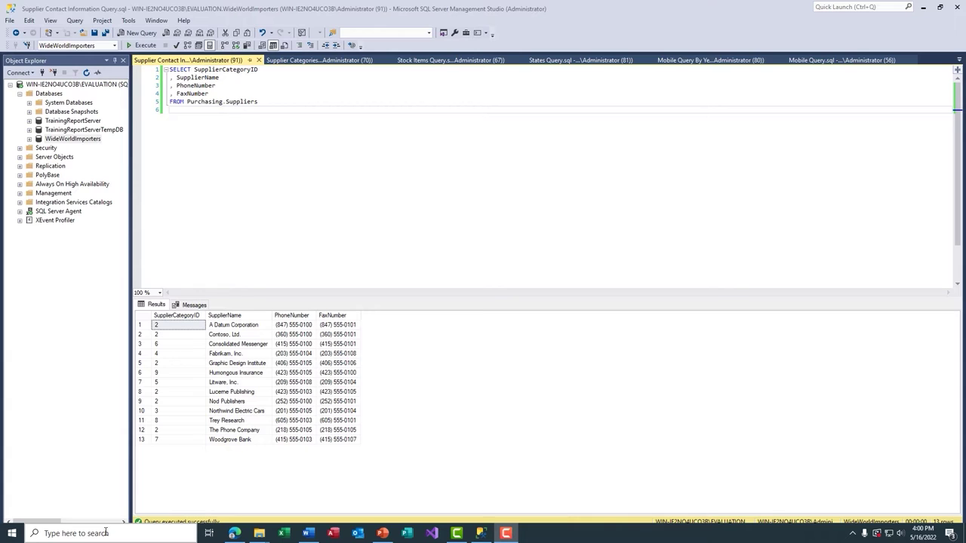
Launch Report Server Configuration Manager via Windows search 'repor' and connect to SSRS
left_click(106, 533)
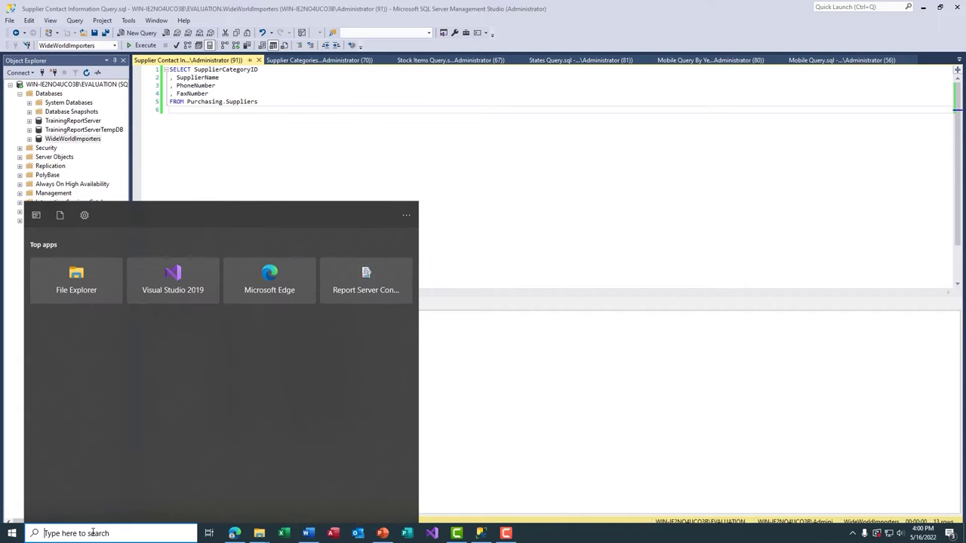
type("repor")
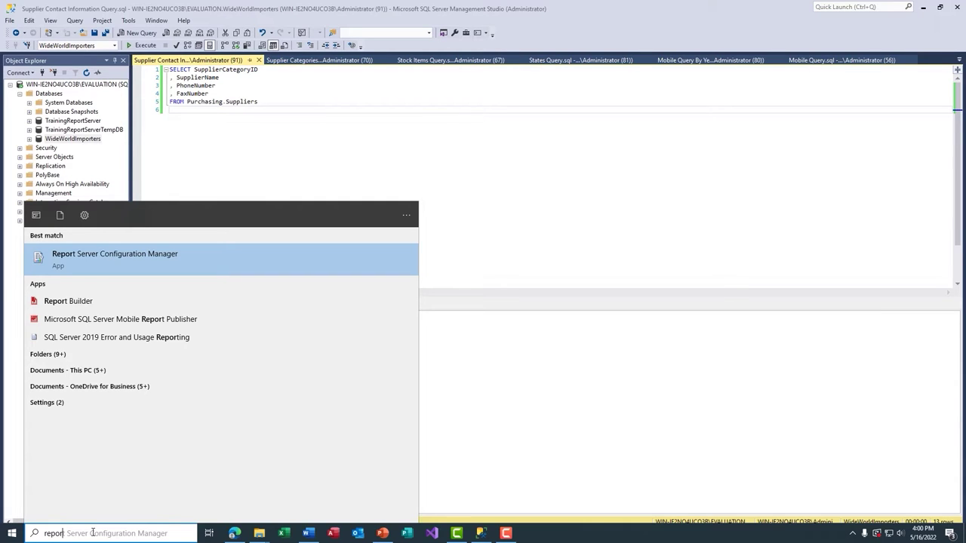
key("Return")
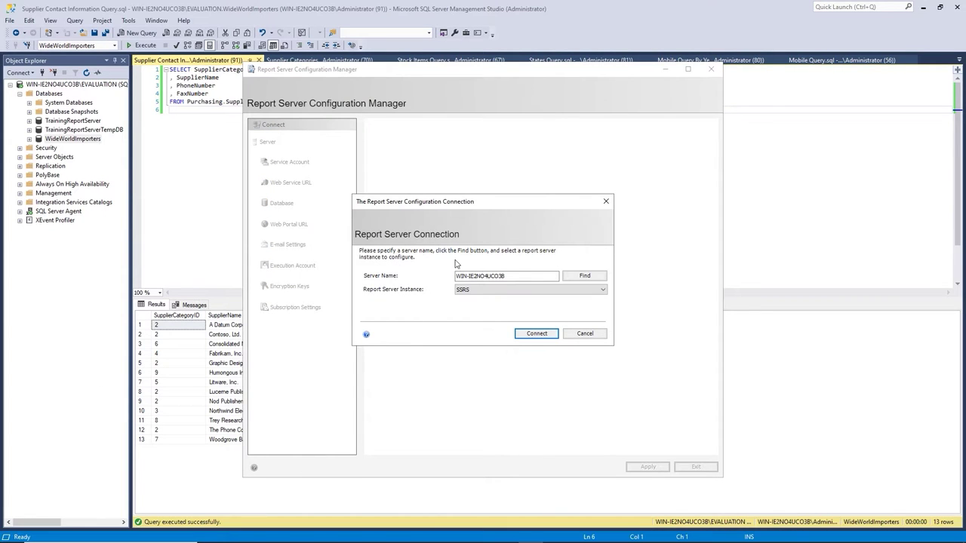
left_click(549, 332)
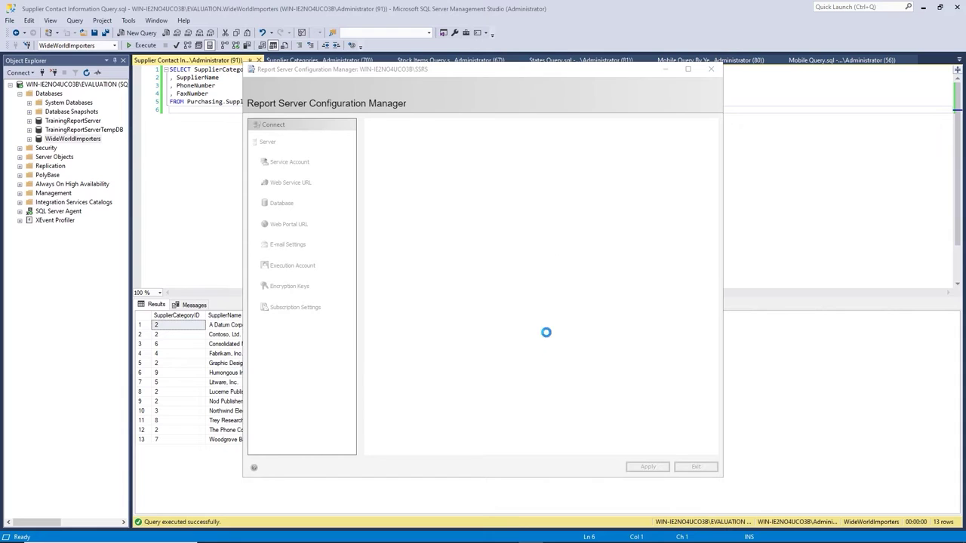
Open the TrainingReports web portal URL from the Configuration Manager's Web Portal URL page
left_click(687, 70)
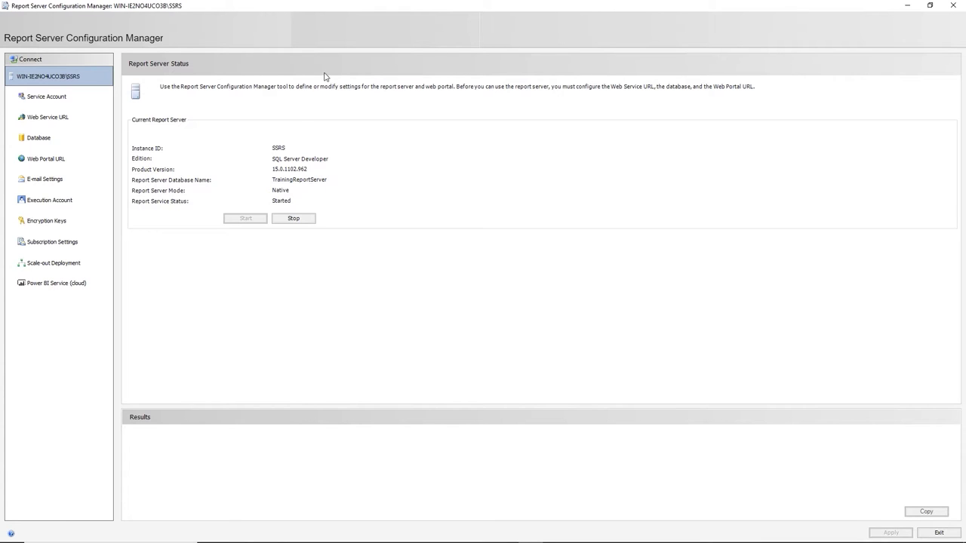
left_click(48, 124)
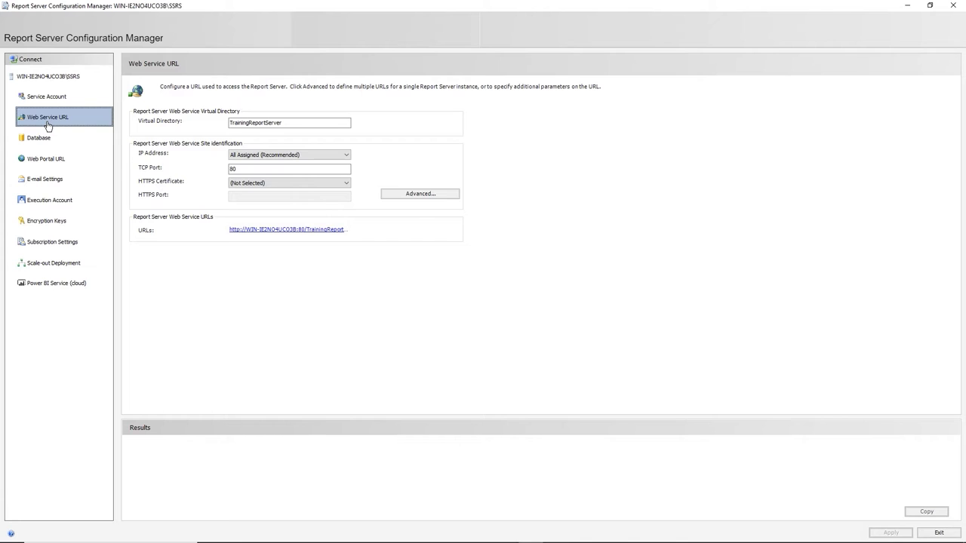
left_click(48, 162)
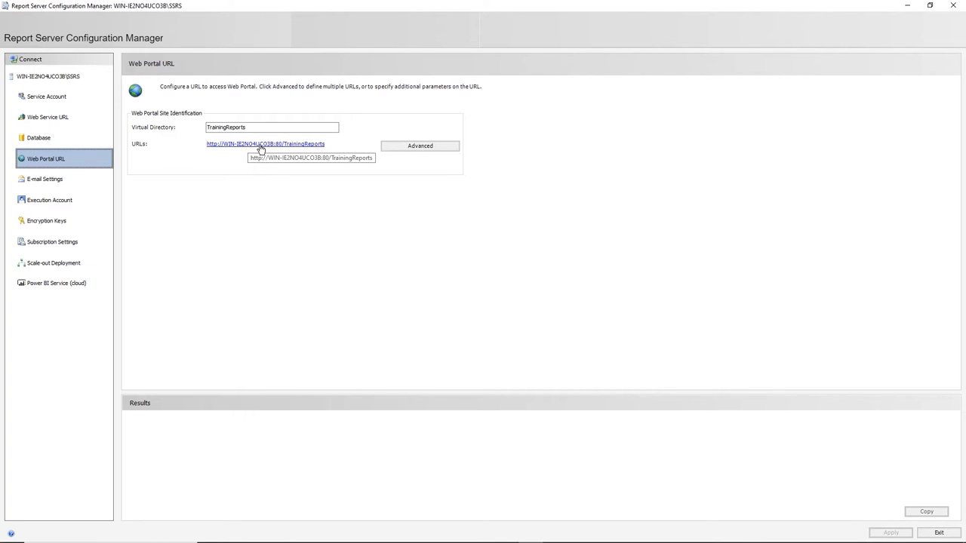
left_click(260, 144)
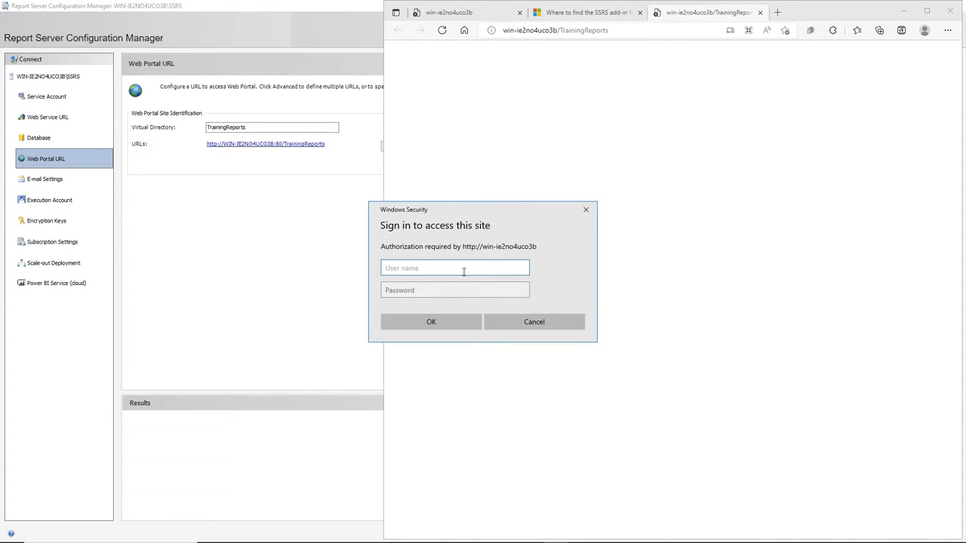
Sign in to the web portal with the Windows user name and password
key("Tab")
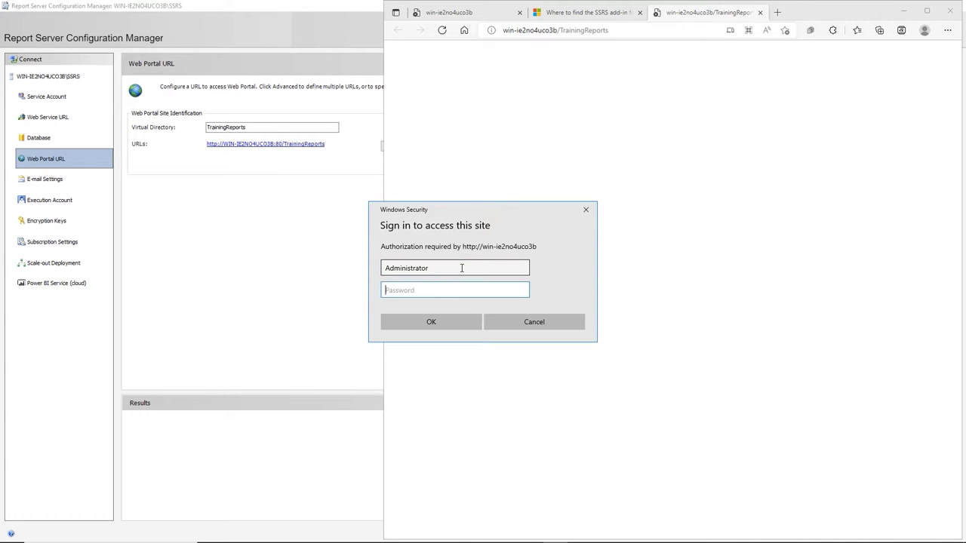
key("Return")
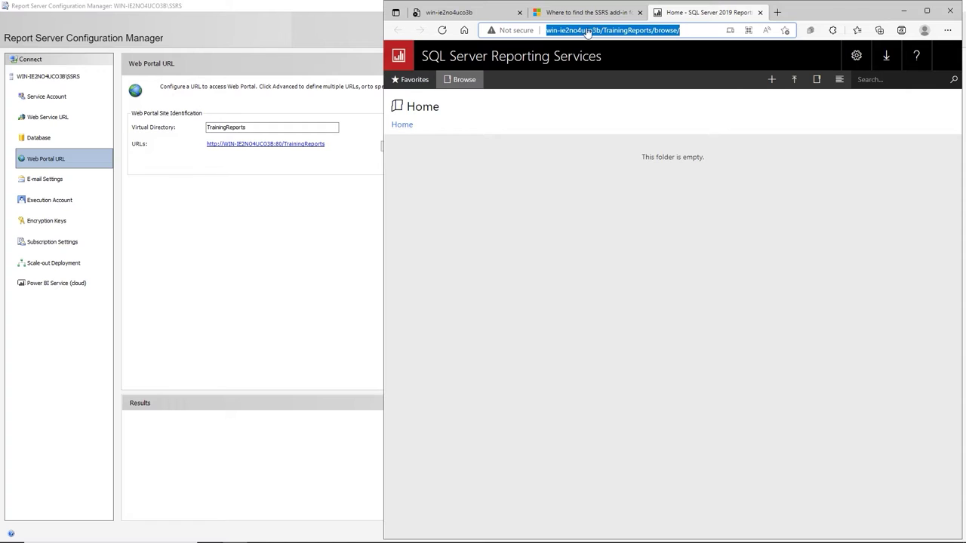
Maximize Edge, close the SSRS add-in help page and return to the first tab
left_click(927, 10)
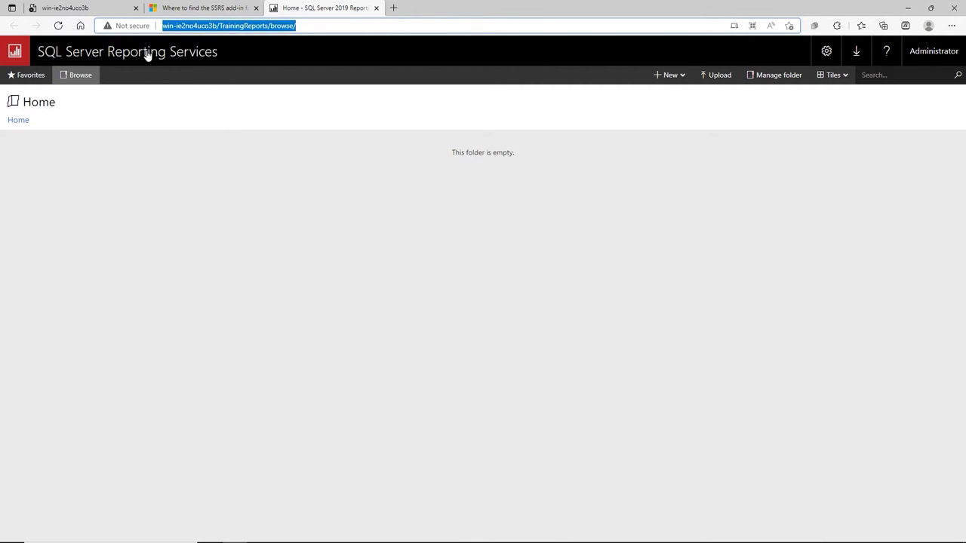
left_click(256, 8)
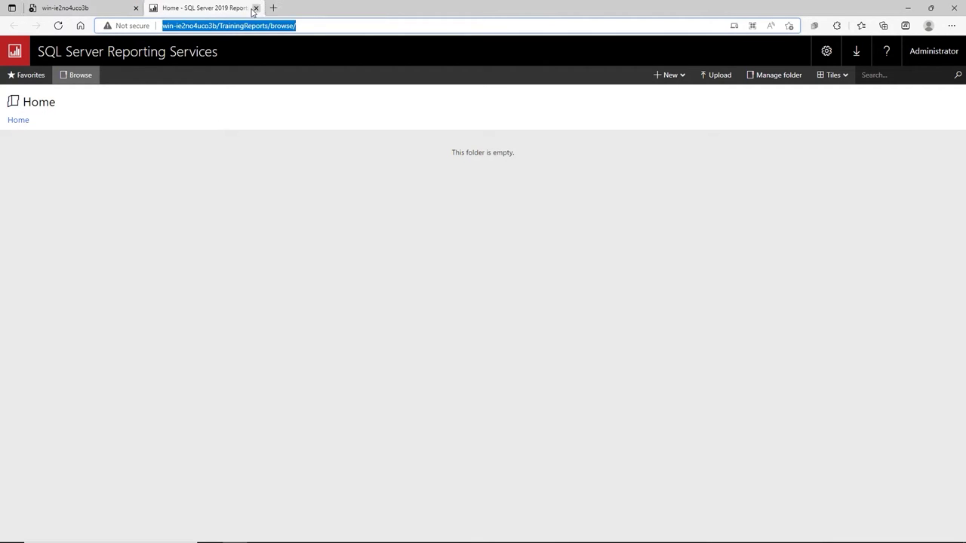
left_click(87, 9)
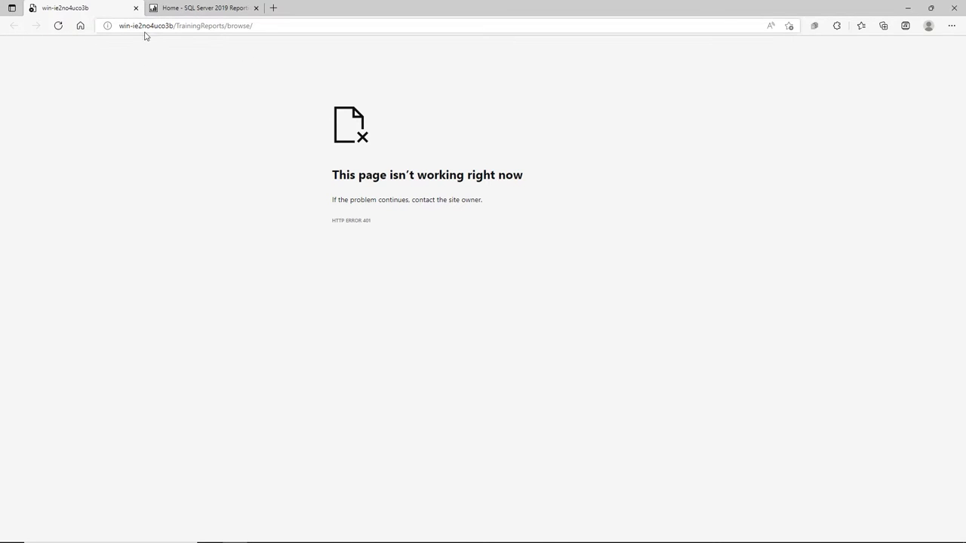
Close the HTTP 401 error tab and show the empty Home folder
left_click(136, 8)
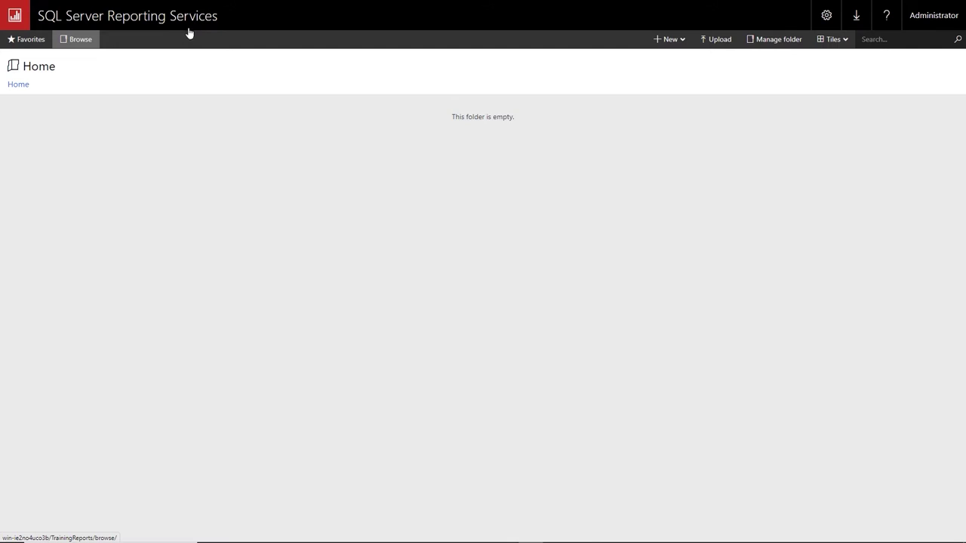
left_click(33, 47)
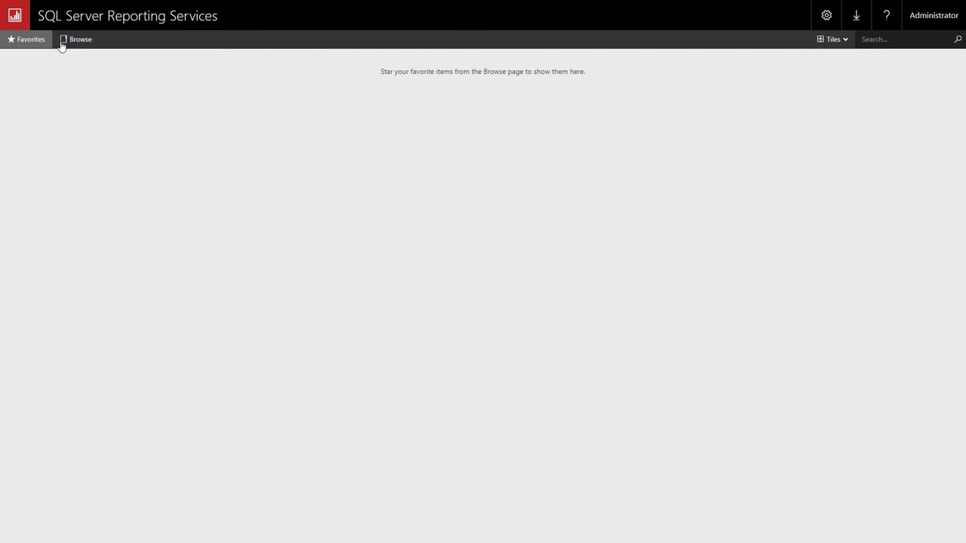
left_click(62, 45)
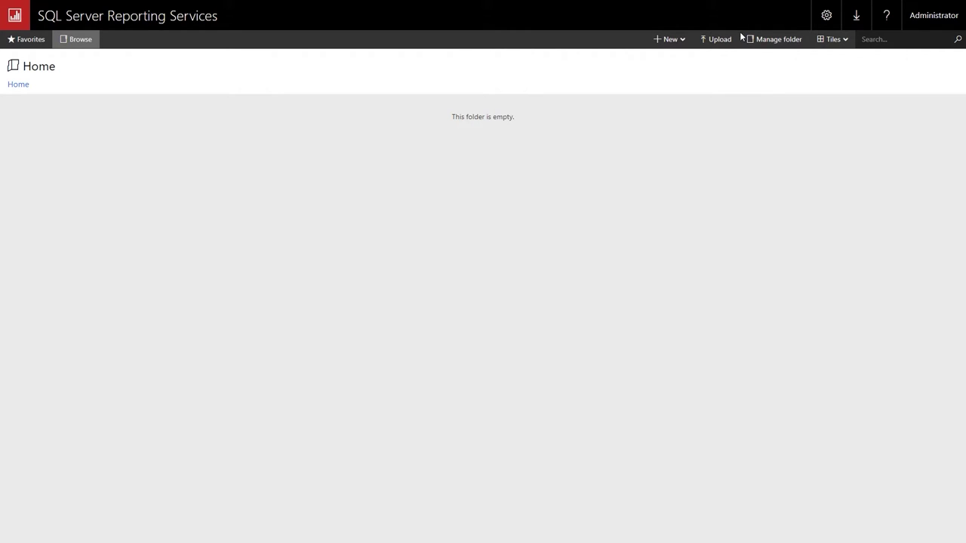
Create a folder named 'SSRS Video Course' in Home and open it
left_click(670, 43)
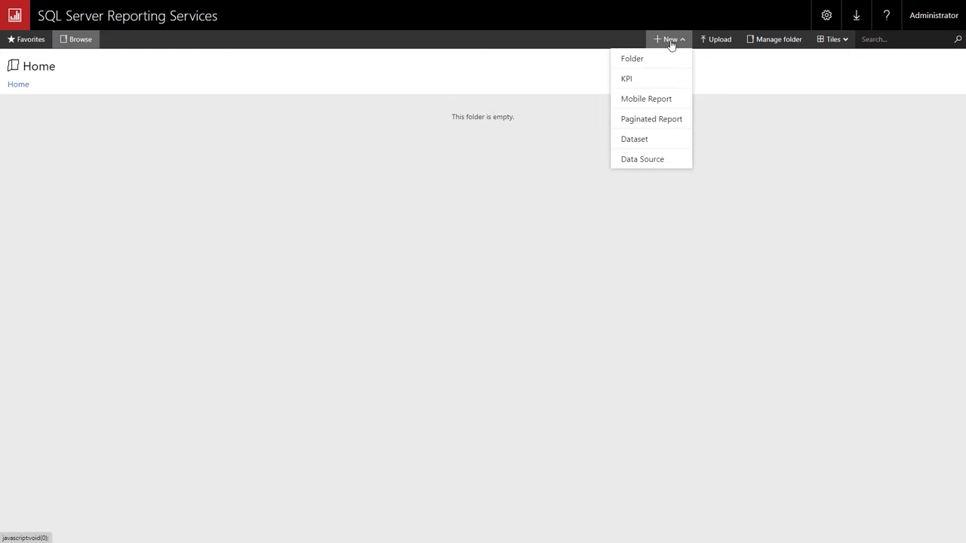
left_click(653, 61)
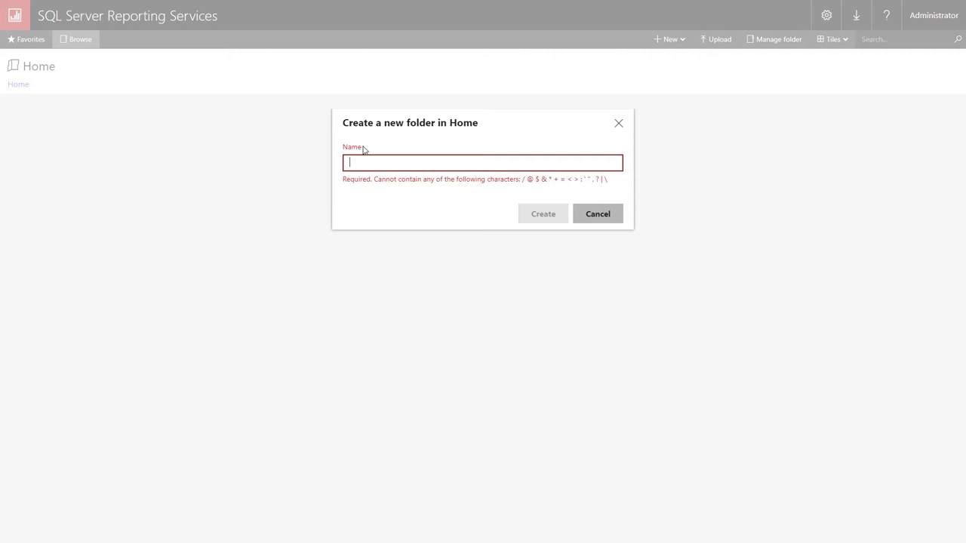
type("SSRS")
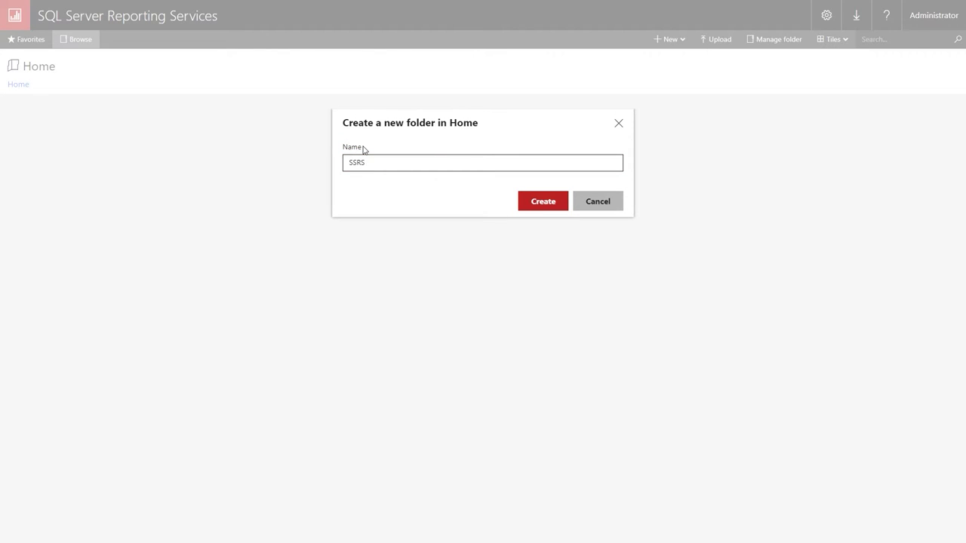
type(" Video Course")
left_click(529, 202)
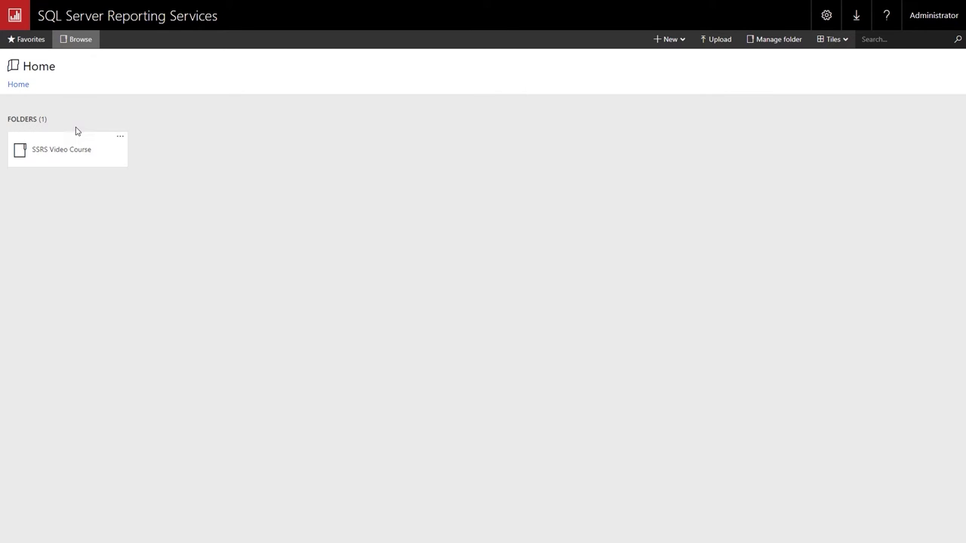
left_click(64, 157)
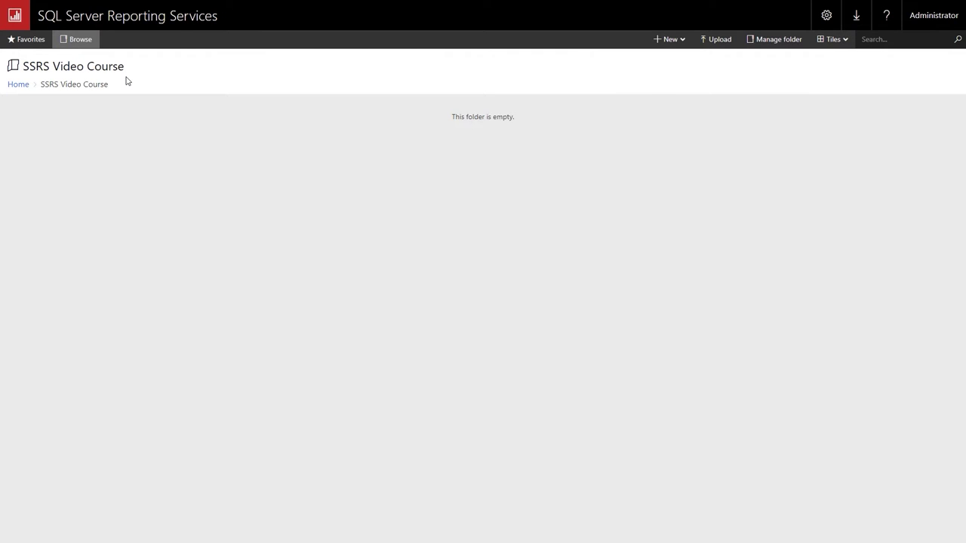
left_click(18, 84)
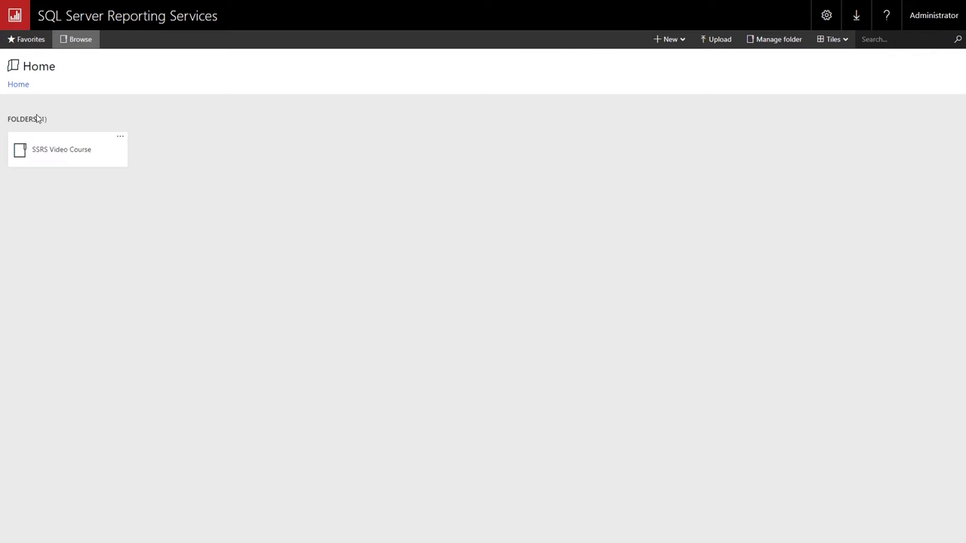
left_click(57, 156)
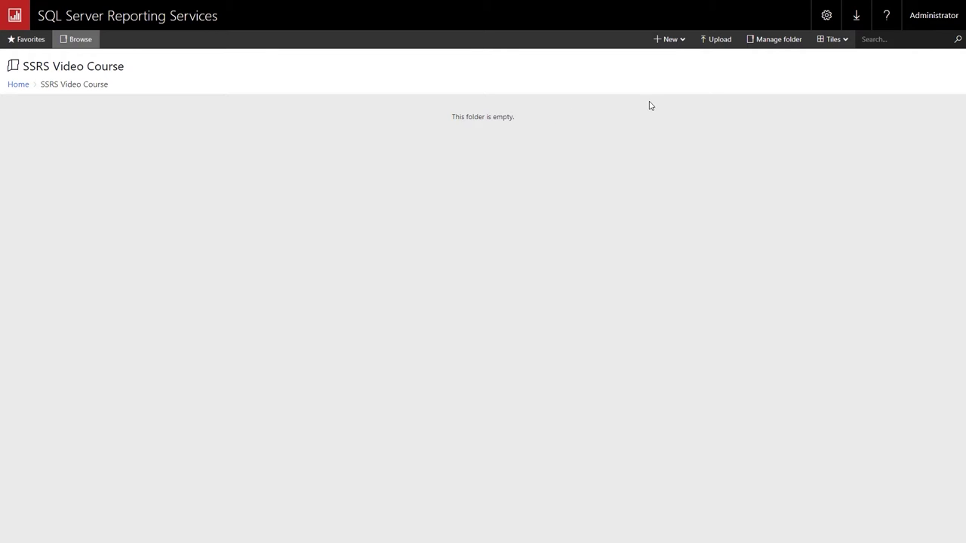
Start a new data source named SharedSalesInformation with a Wide World Importers sales description
left_click(674, 43)
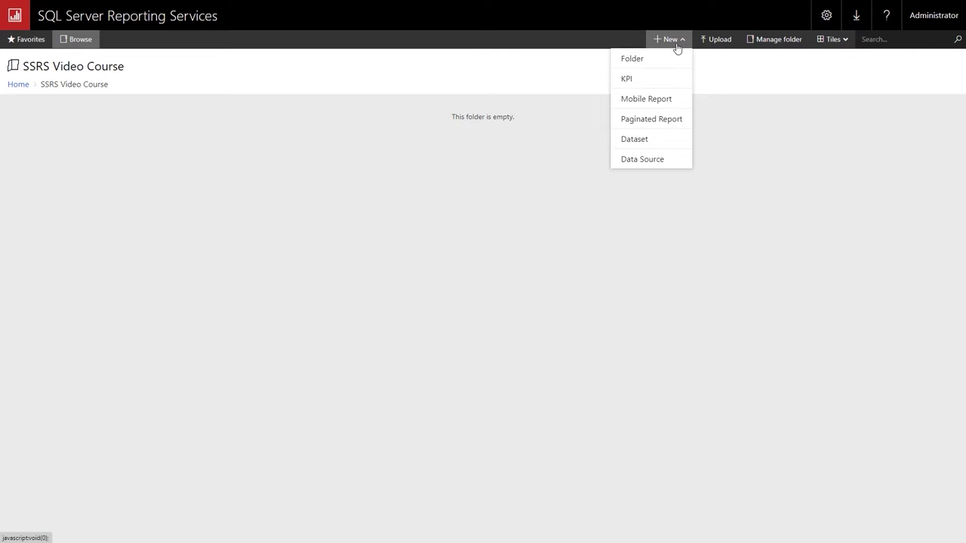
left_click(642, 160)
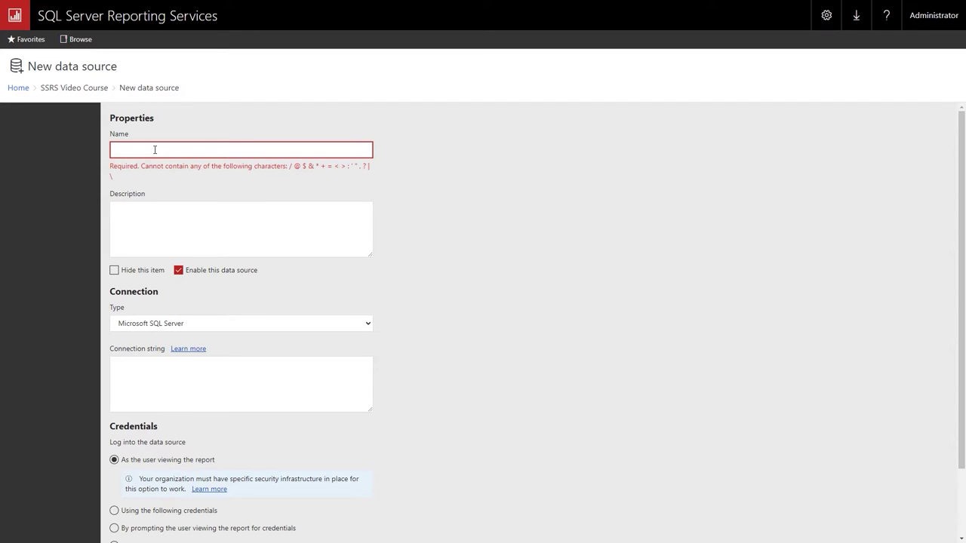
type("SharedS")
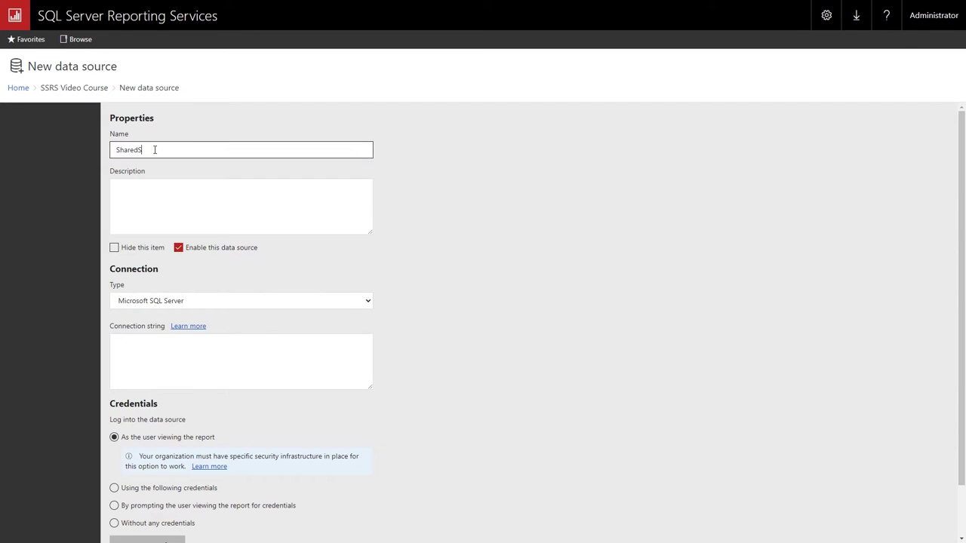
type("alesInformation")
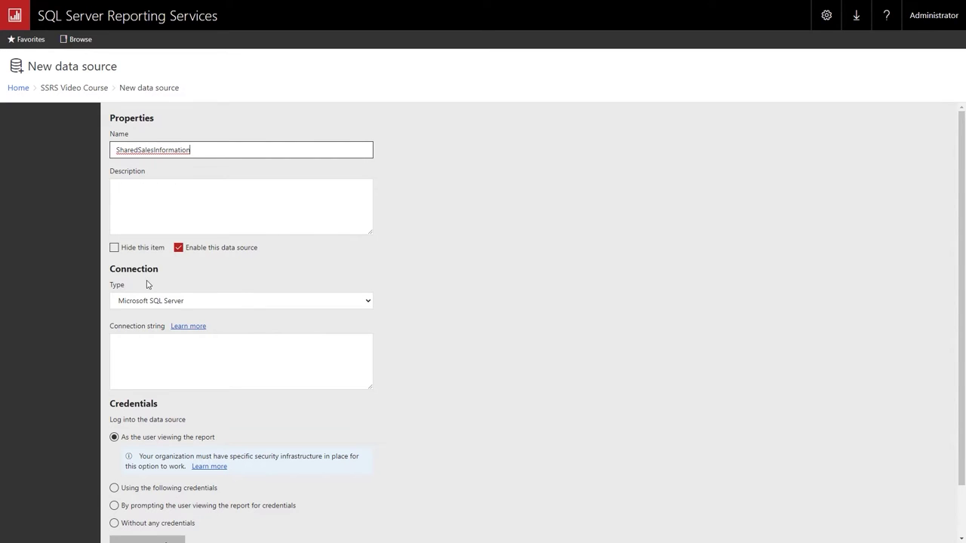
left_click(125, 196)
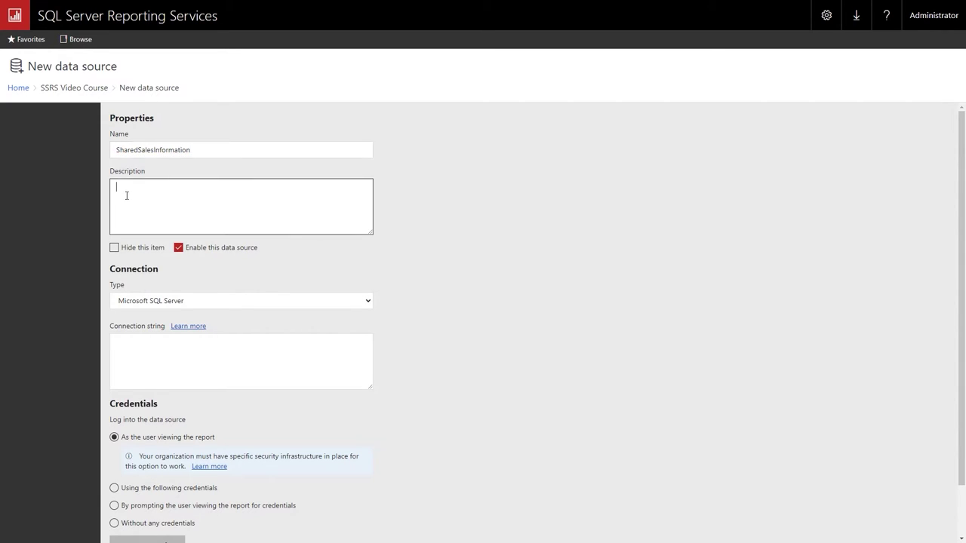
type("Co")
type("eated for the ")
type("SSRS Video")
type(" Cour")
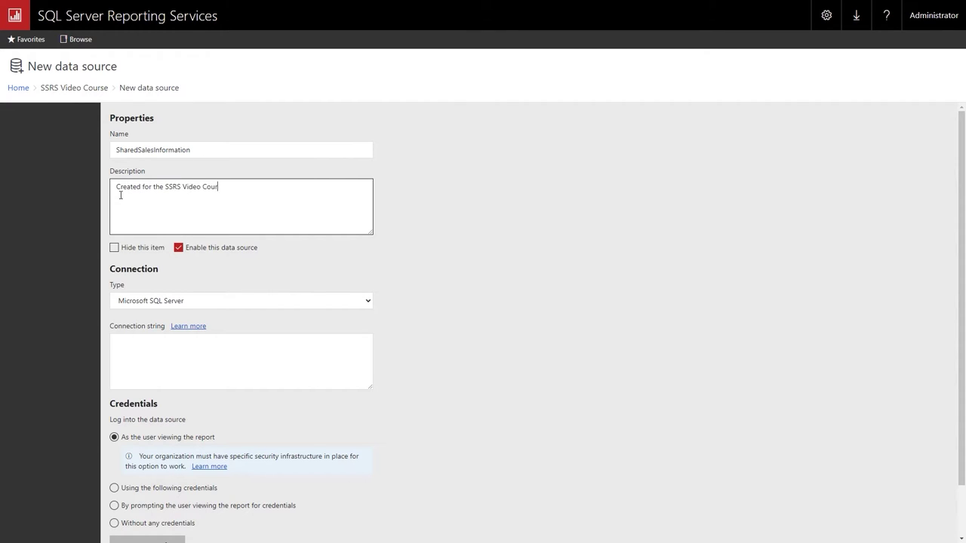
type("se.  Sales Information from Wide World Impor")
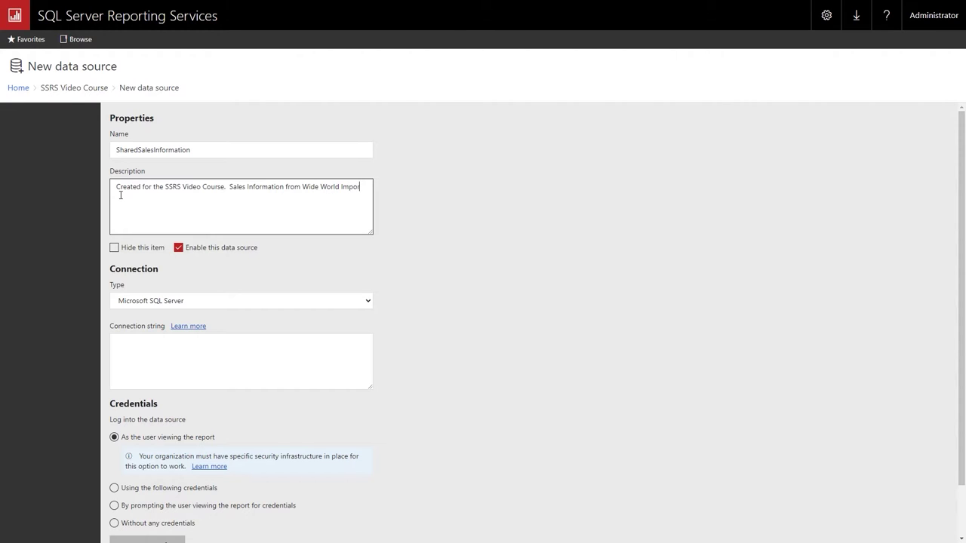
type("ters Database")
Keep Microsoft SQL Server as the type and begin the connection string with 'Data source='
left_click(368, 305)
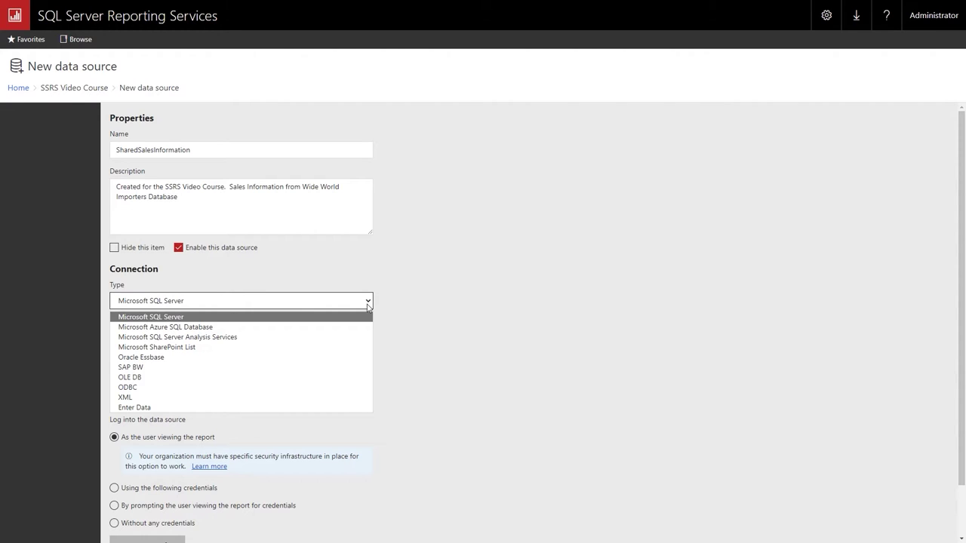
left_click(368, 305)
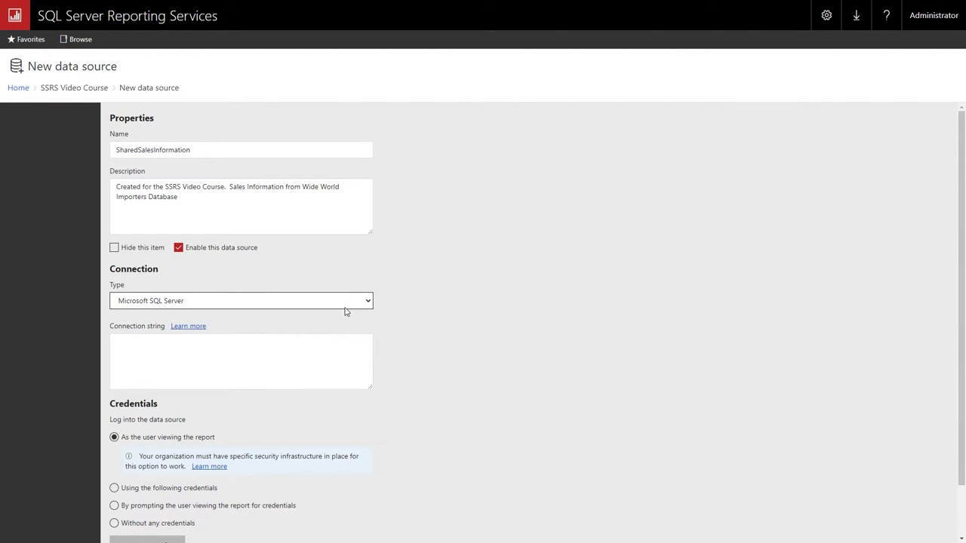
left_click(216, 343)
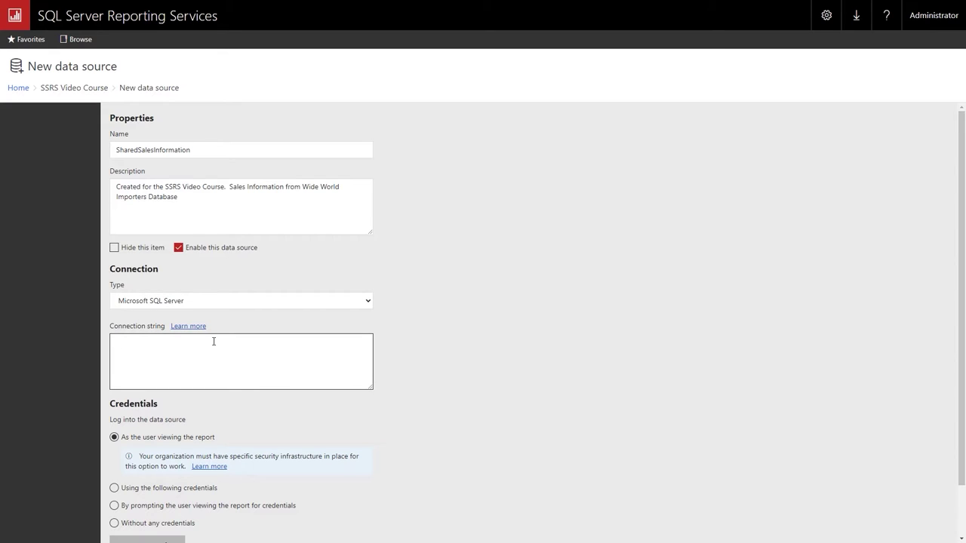
type("Data source=")
key("alt+Tab")
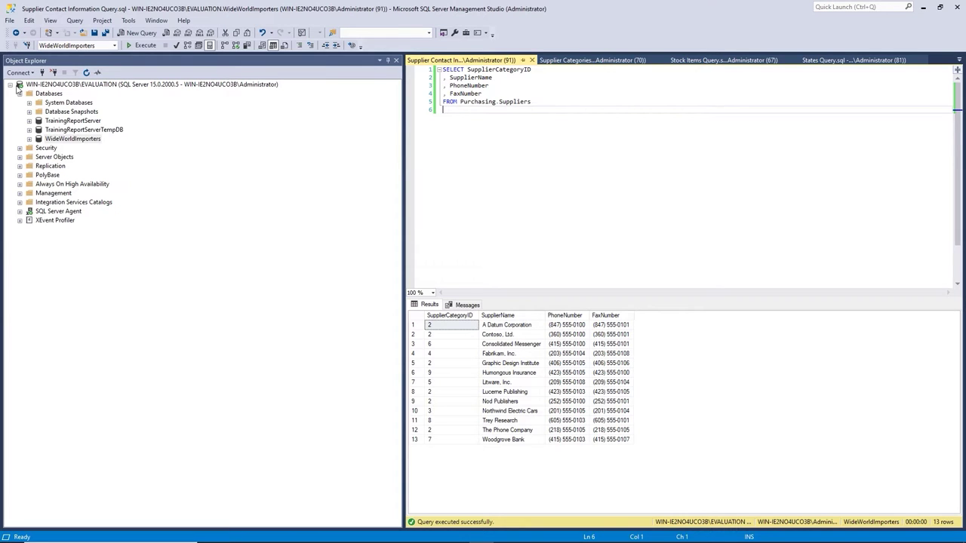
Collapse and re-expand the server node in Object Explorer to read the instance name
left_click(11, 85)
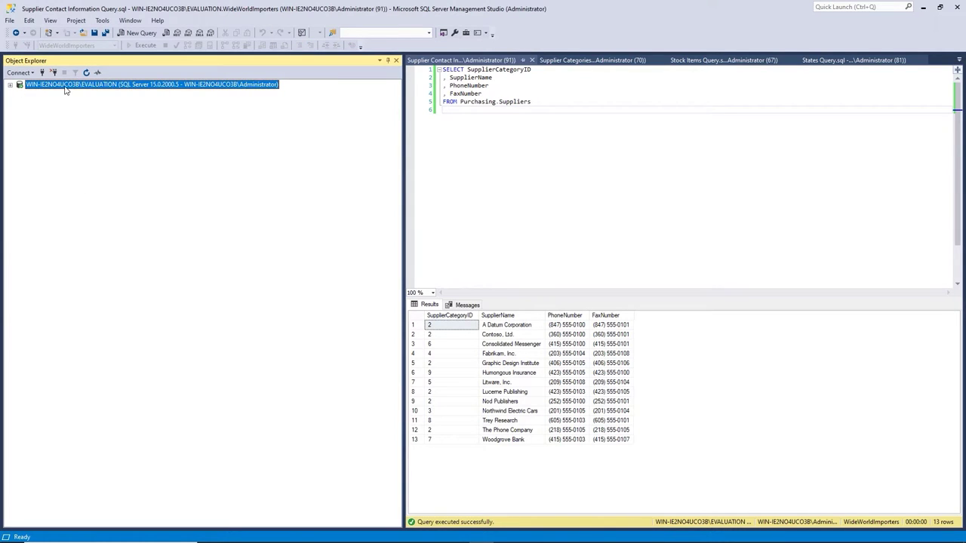
left_click(11, 86)
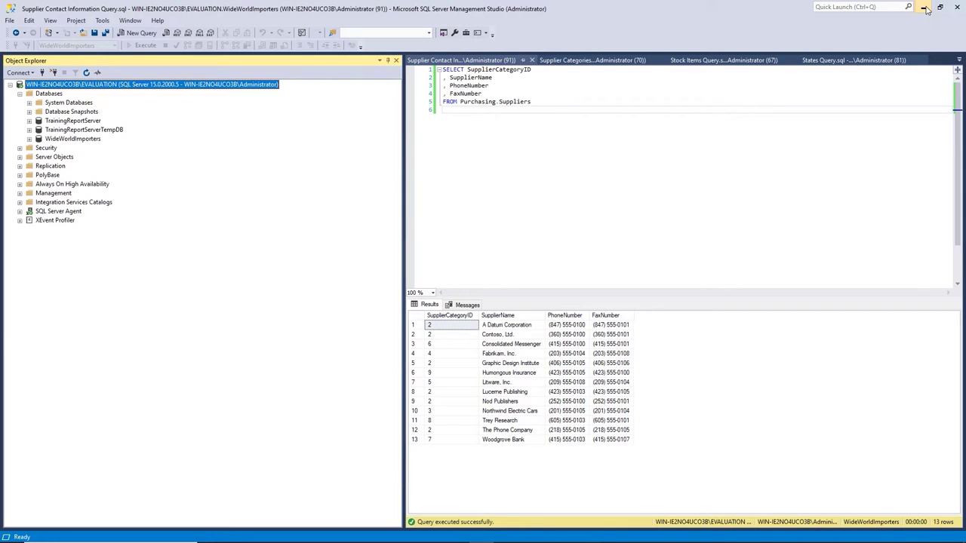
Complete the connection string with WIN-IE2NO4UCO3B\EVALUATION and 'Initial Catalog = WideWorldImporters'
left_click(927, 9)
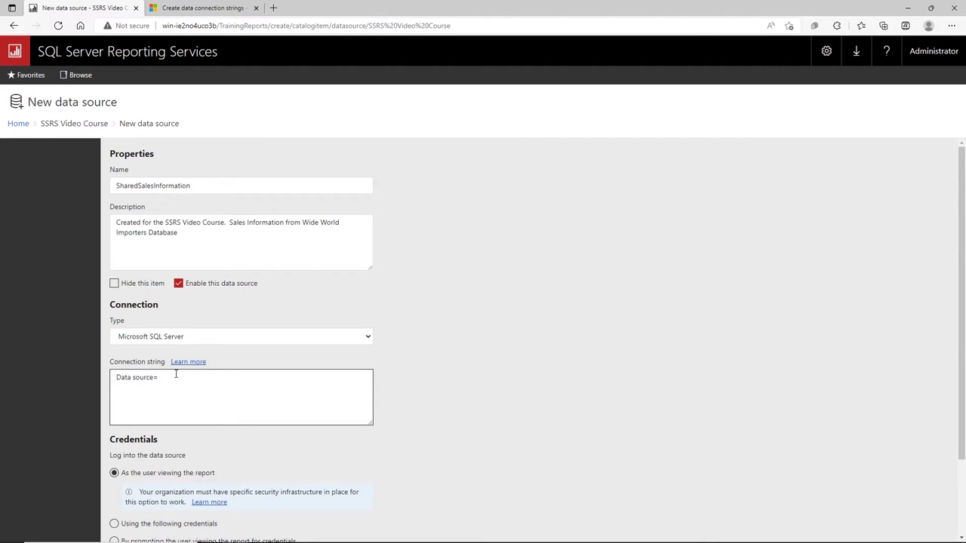
type("WIN-IE2NO4UCO3B\\EVALUATION")
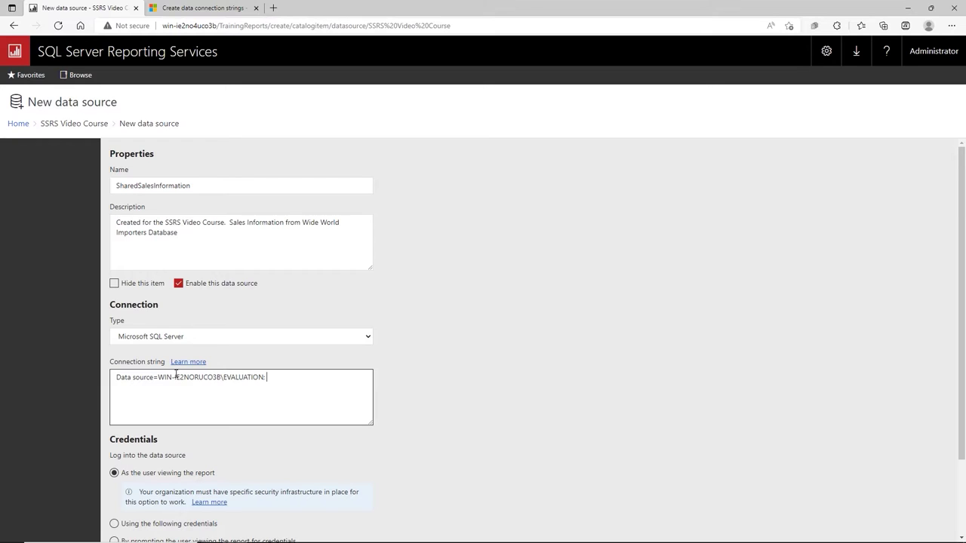
type("Initial Catalog = WideWorldImporters")
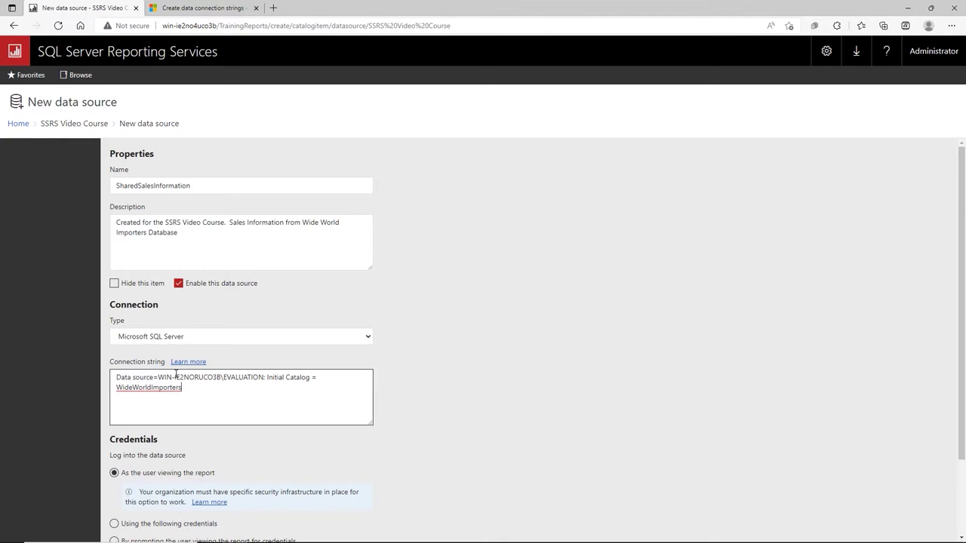
double_click(166, 388)
left_click(168, 388)
scroll(212, 392, "down", 1)
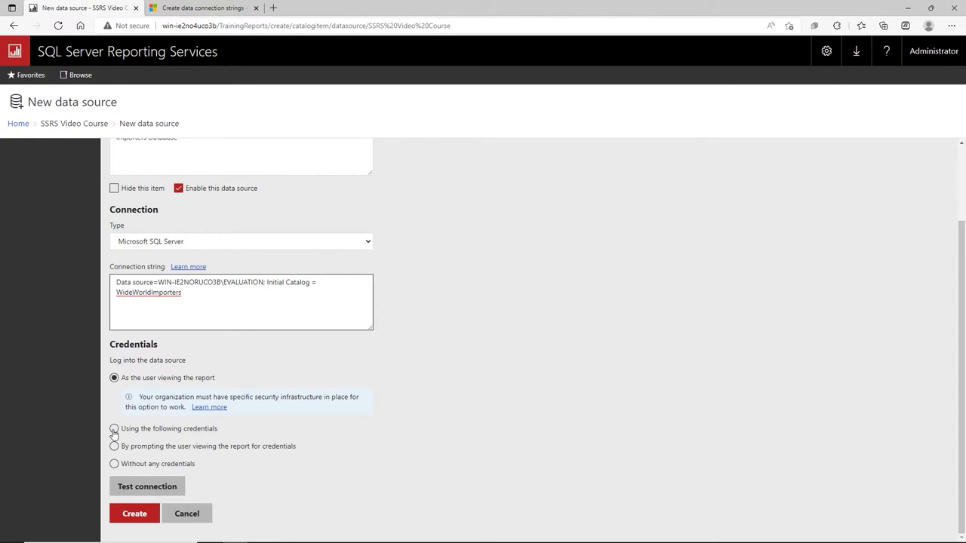
Use stored Windows credentials, test the connection successfully, and create the data source
left_click(114, 428)
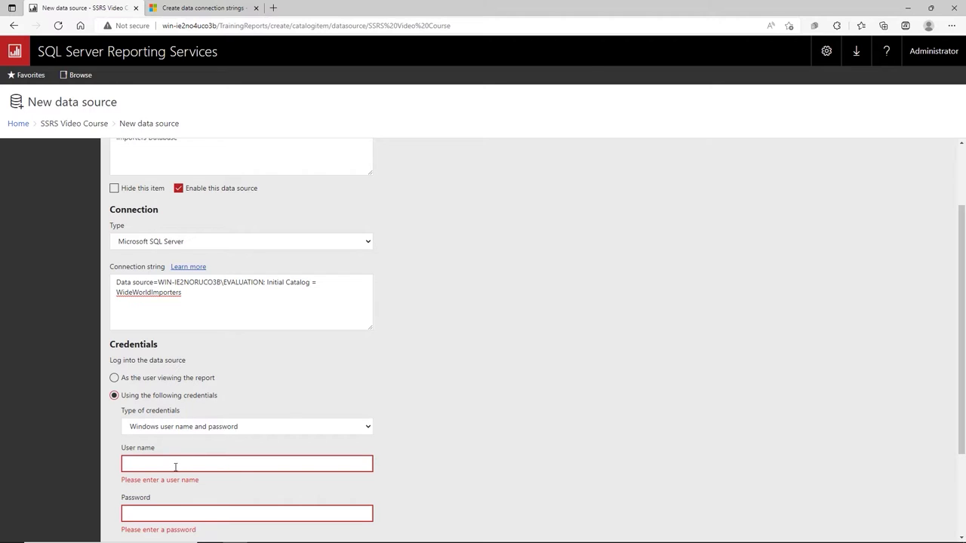
left_click(367, 429)
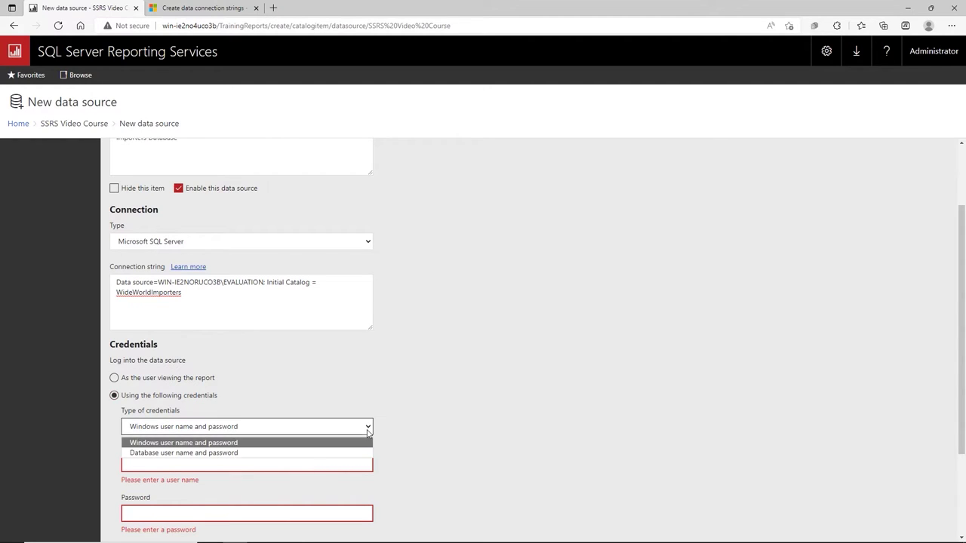
left_click(368, 431)
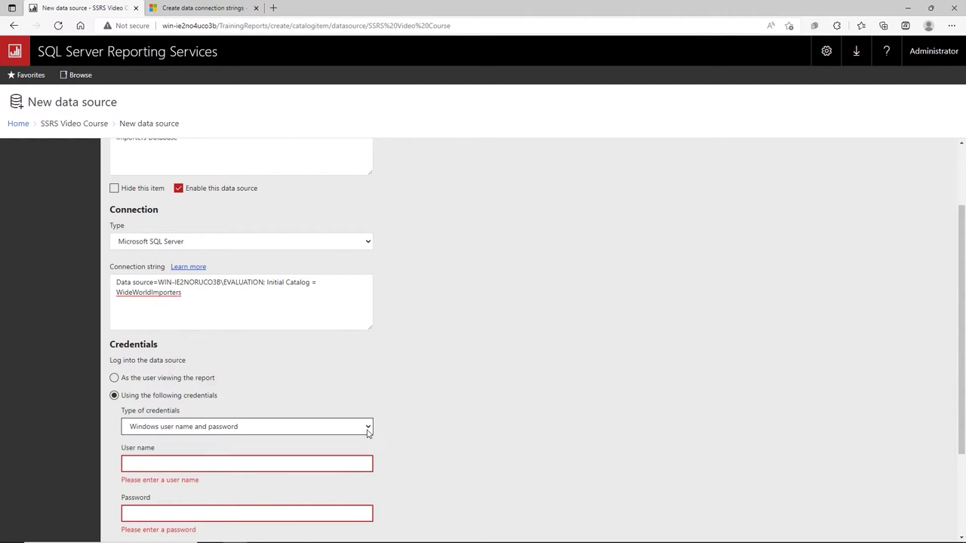
left_click(154, 461)
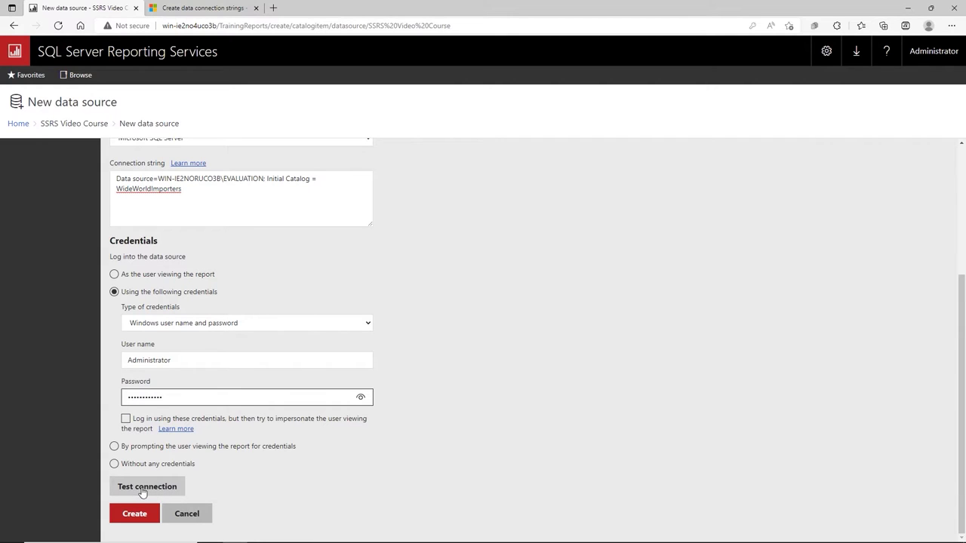
left_click(143, 493)
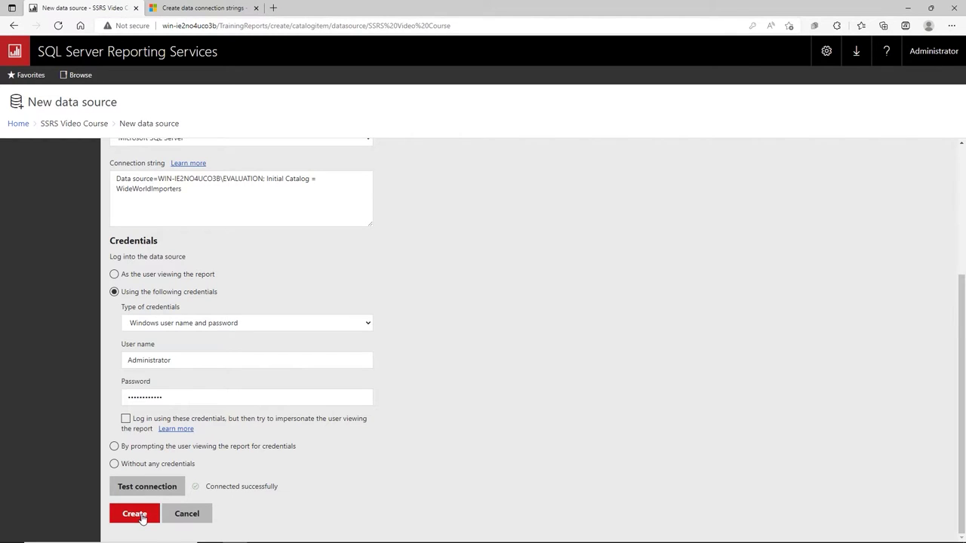
left_click(134, 514)
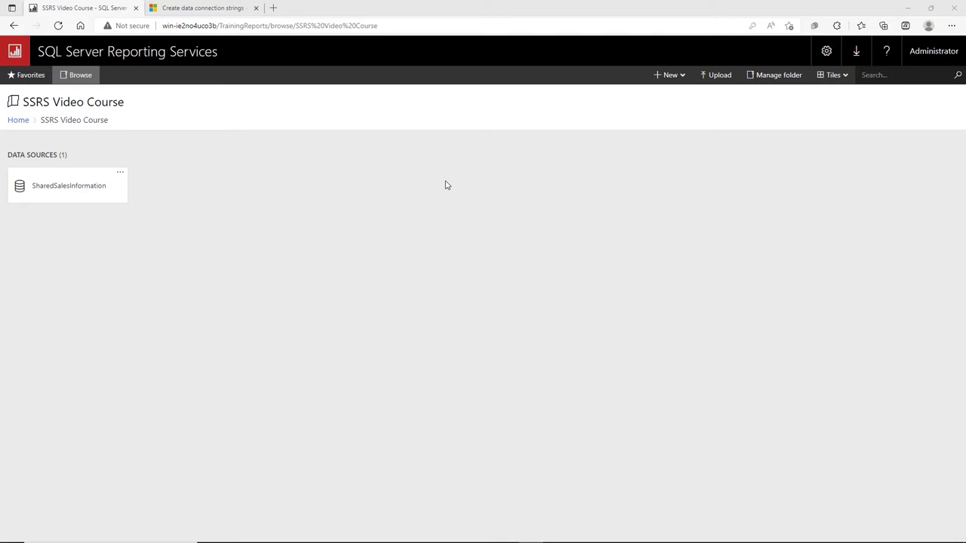
Start a new shared dataset from the portal and let the browser launch Report Builder
left_click(658, 77)
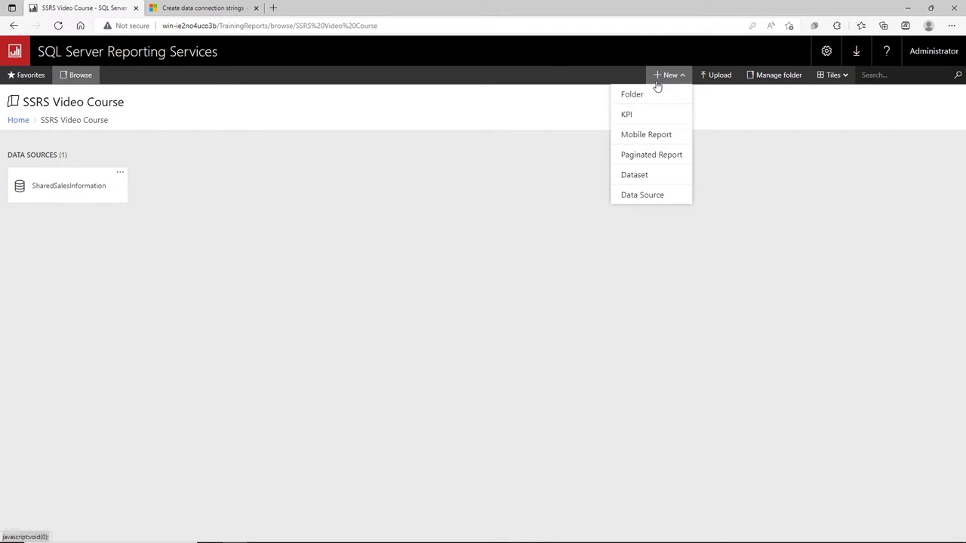
left_click(635, 175)
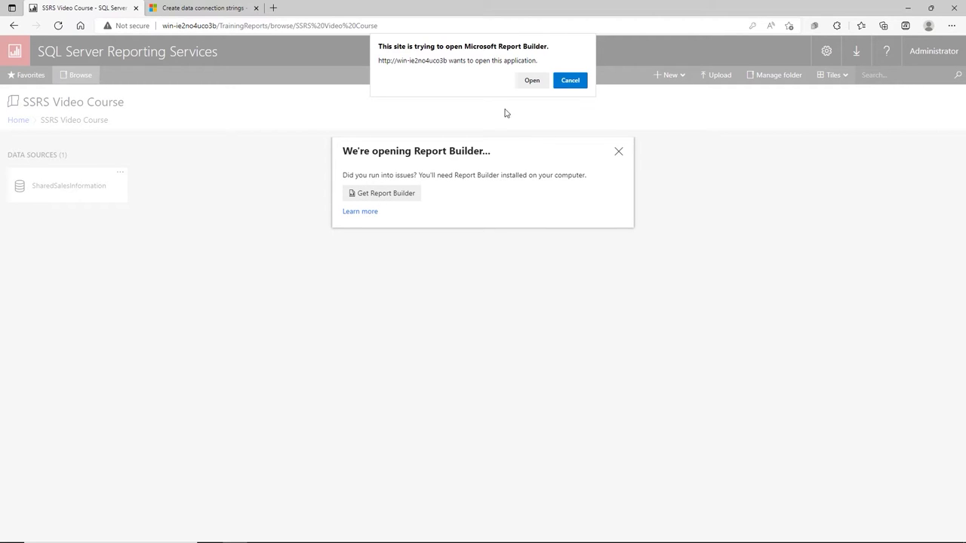
left_click(532, 80)
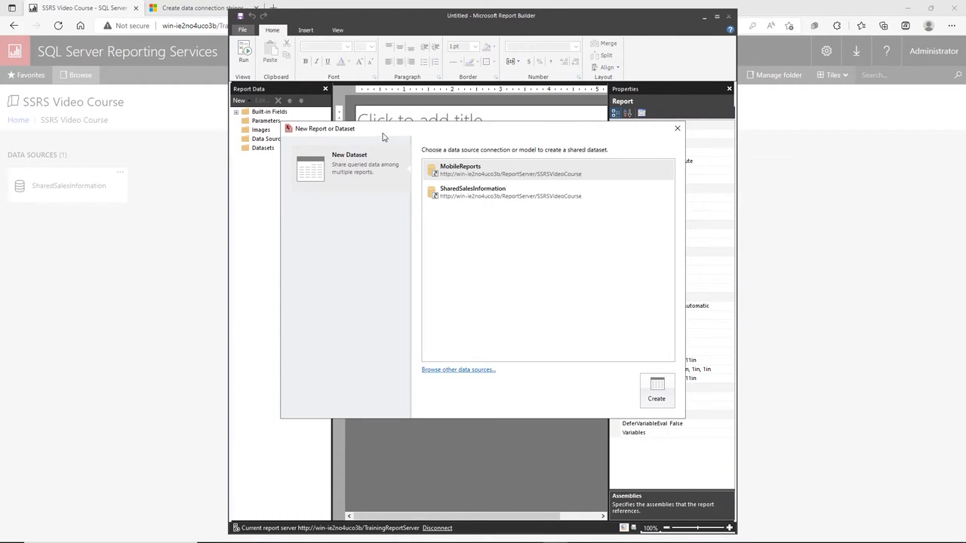
Pick SharedSalesInformation from the SSRS Video Course folder as the dataset's data source
left_click(459, 371)
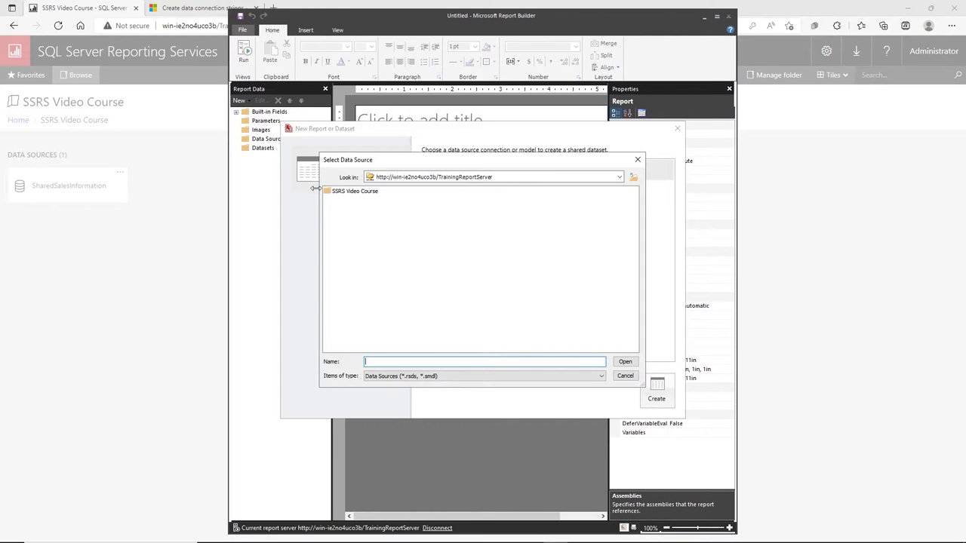
double_click(353, 193)
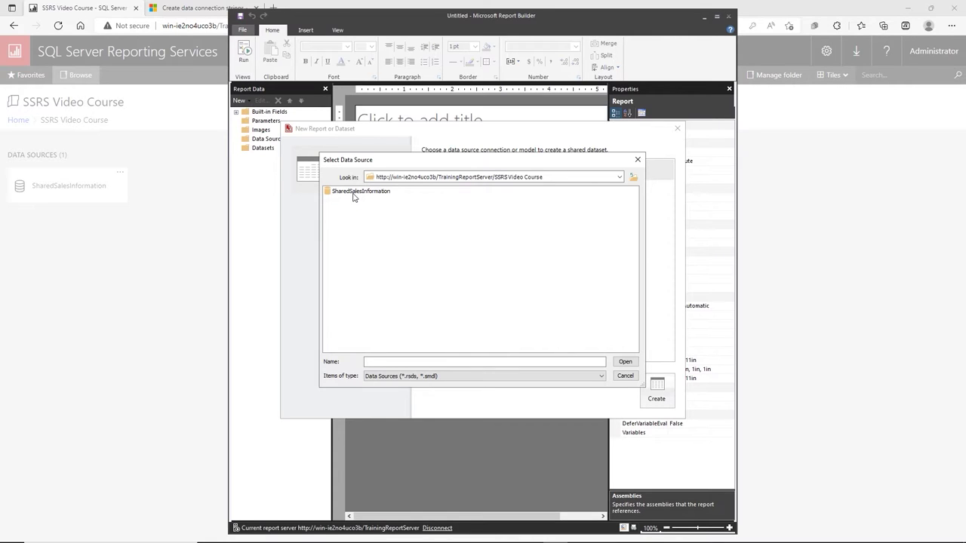
double_click(355, 193)
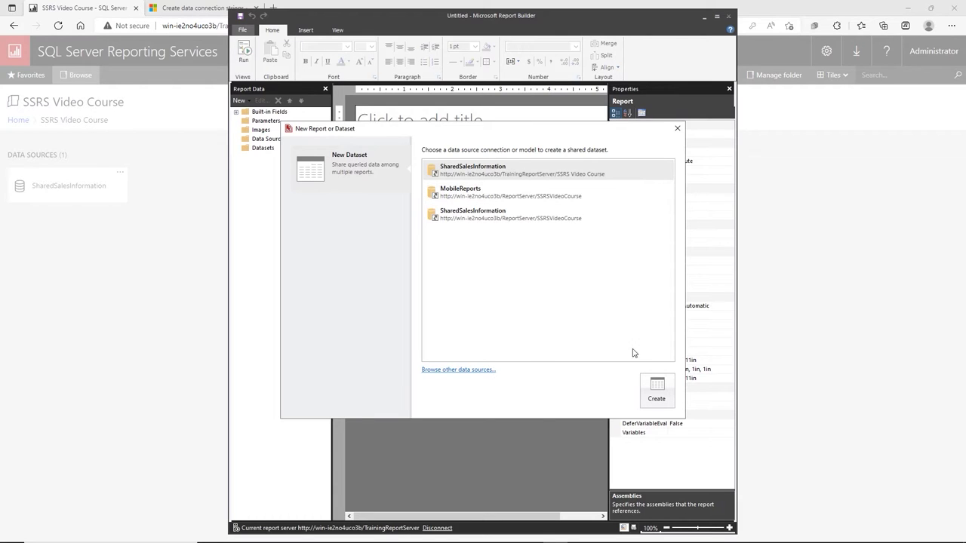
Connect the dataset to SharedSalesInformation with the password saved, maximize the designer, and switch to SSMS
left_click(662, 390)
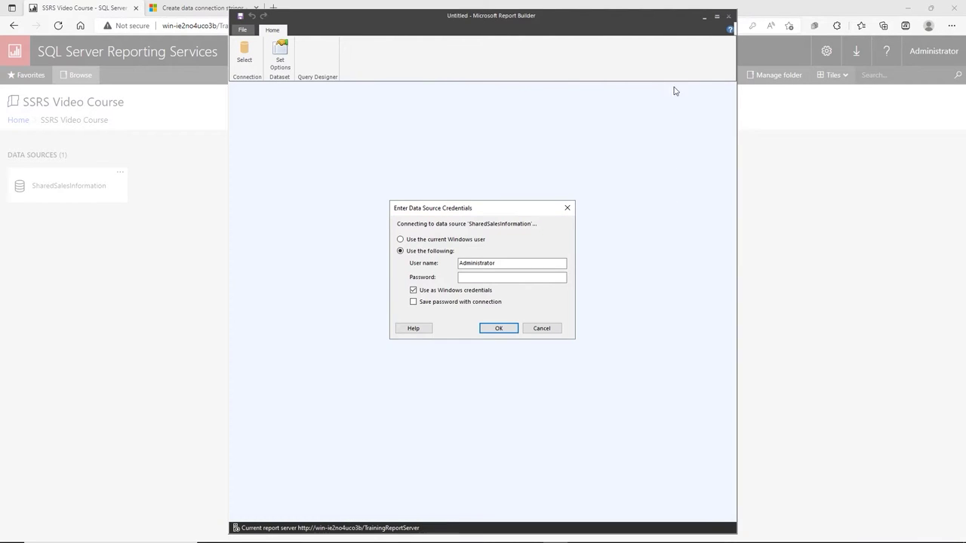
left_click(476, 277)
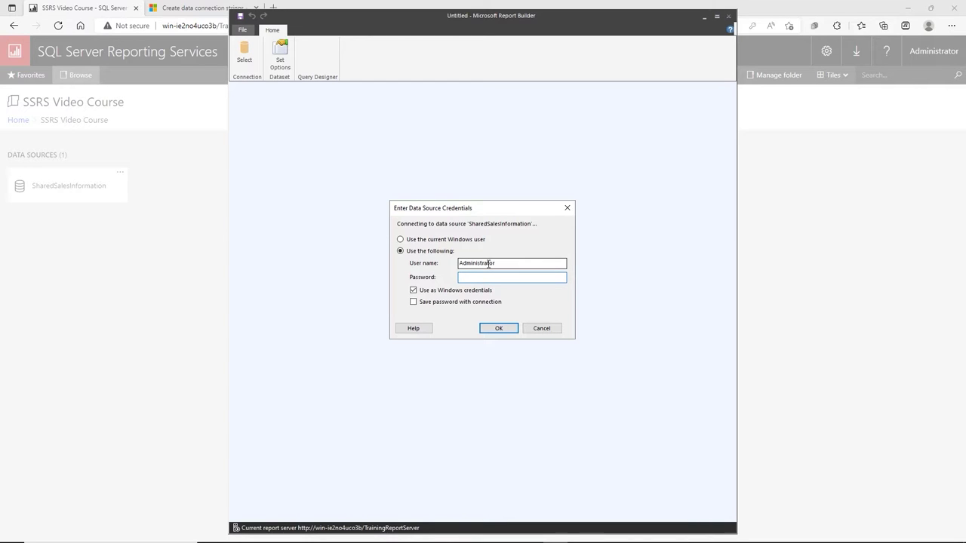
key("ctrl+v")
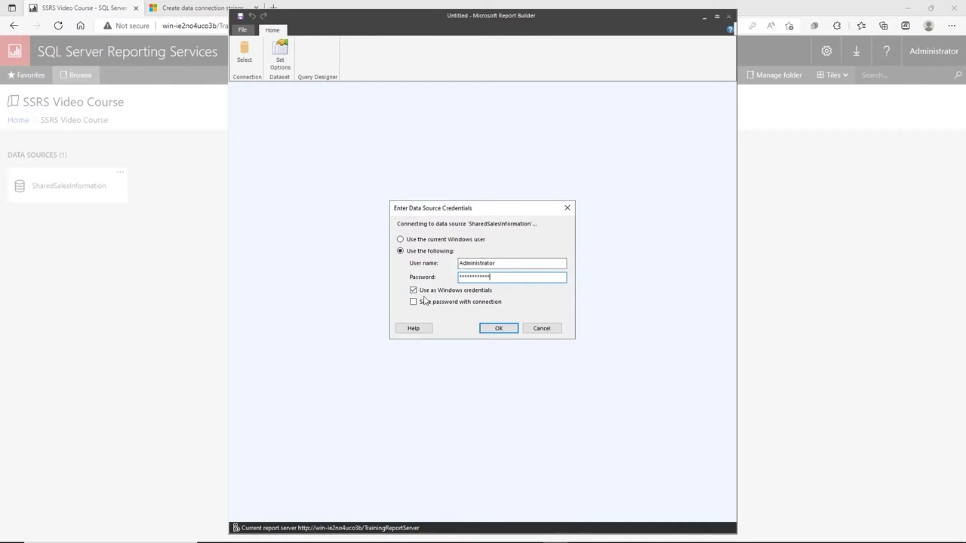
left_click(414, 303)
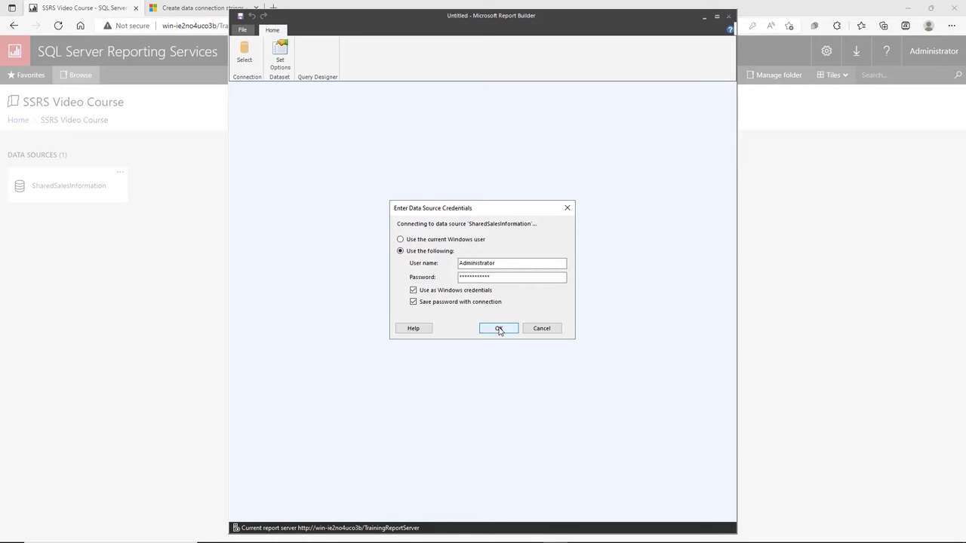
left_click(499, 329)
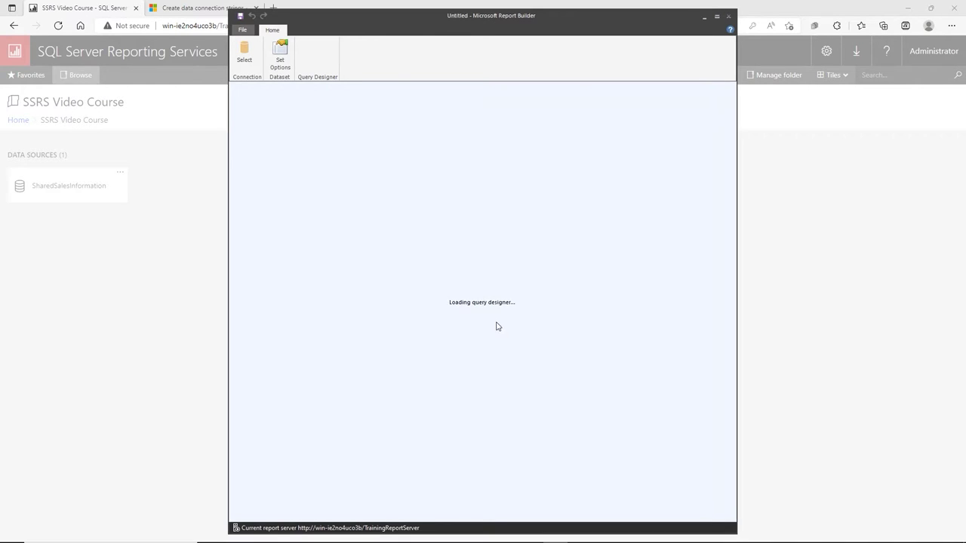
left_click(717, 16)
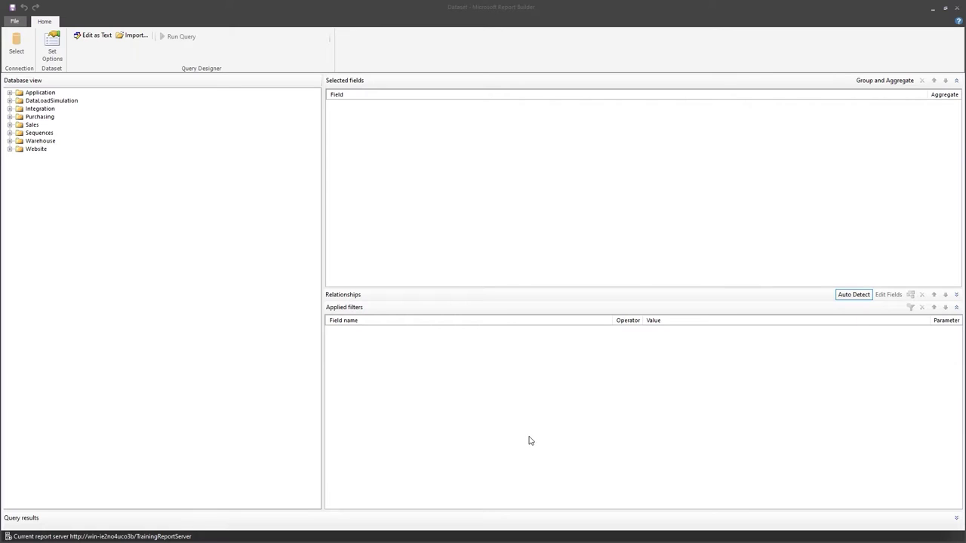
key("alt+Tab")
key("alt+Tab")
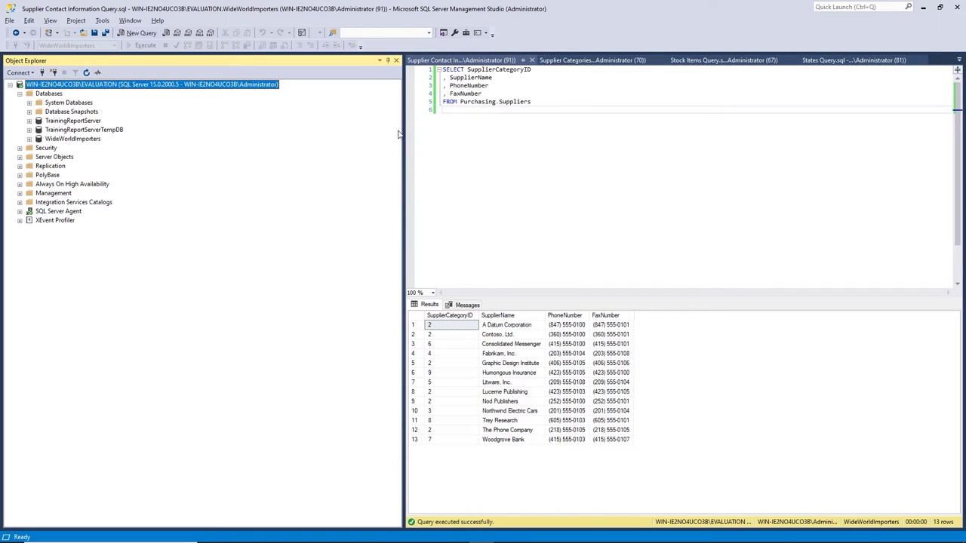
Bring Main Query.sql to the front in SSMS and select all of its sales query text
left_click_drag(402, 136, 153, 136)
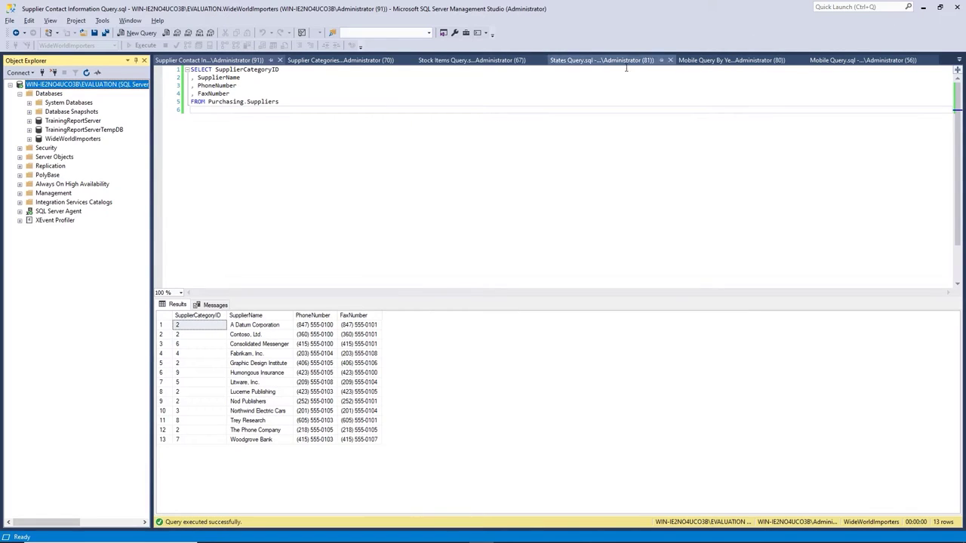
left_click(957, 60)
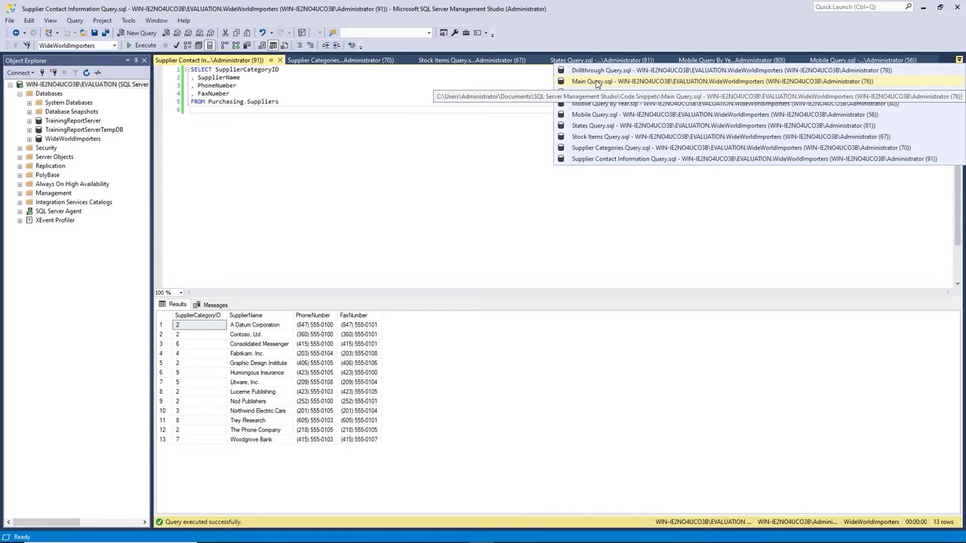
left_click(629, 81)
left_click(231, 94)
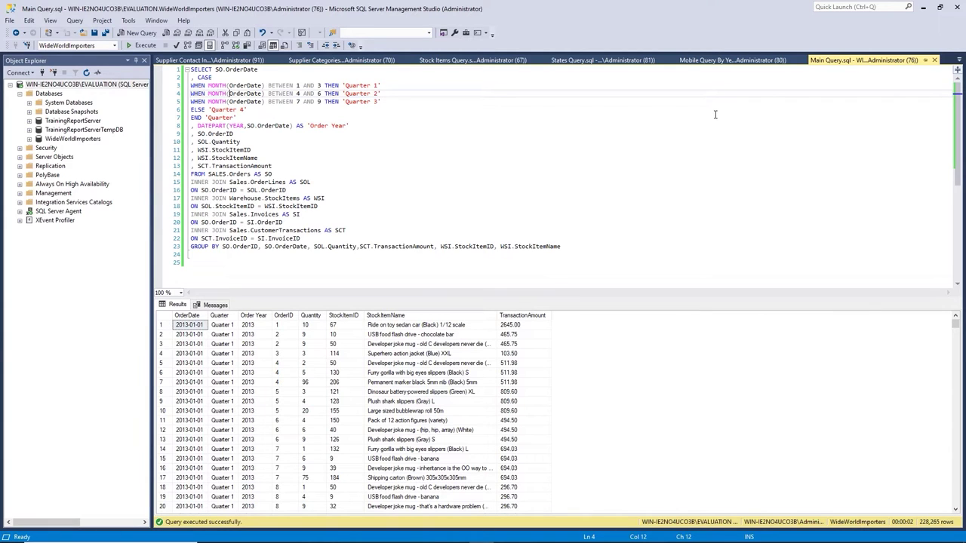
key("ctrl+a")
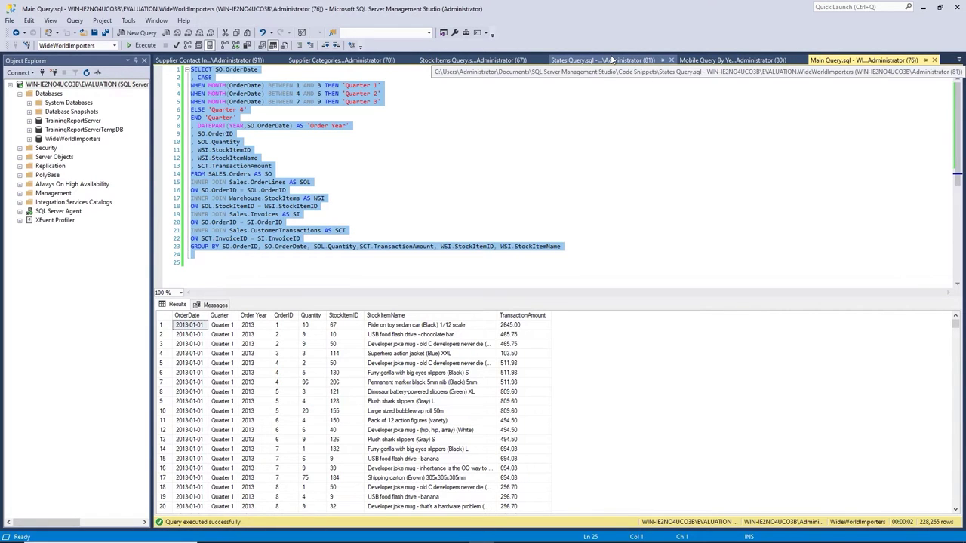
Back in Report Builder, switch the query designer to text mode and paste the sales query
key("alt+Tab")
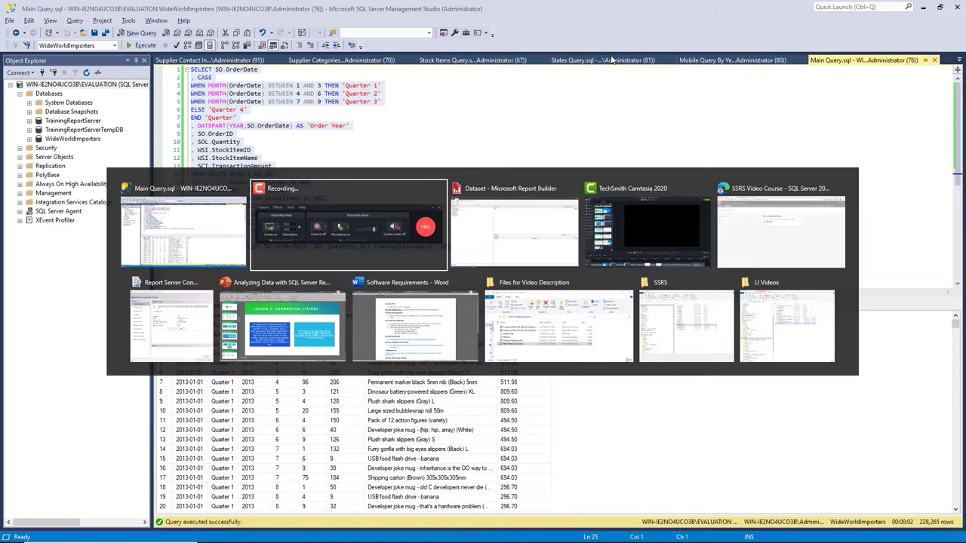
key("Tab")
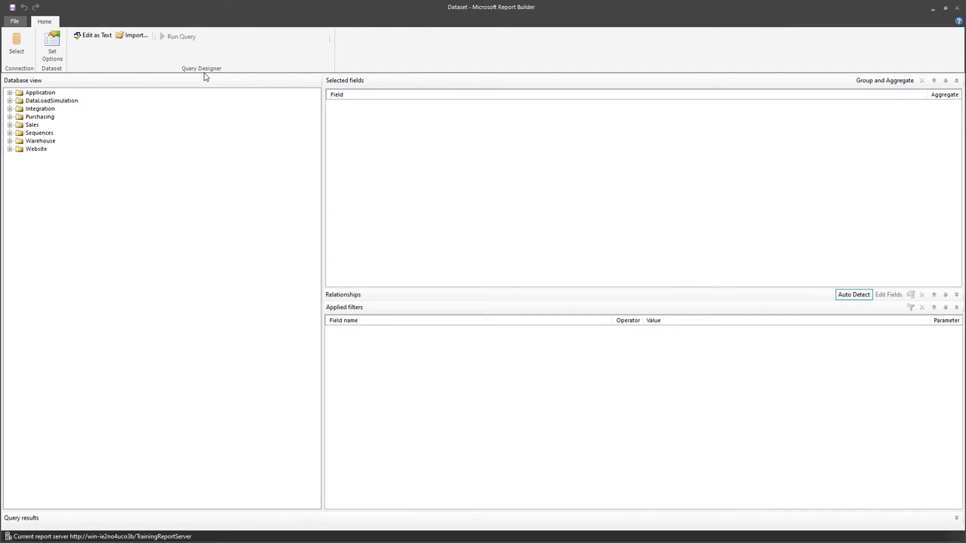
left_click(94, 36)
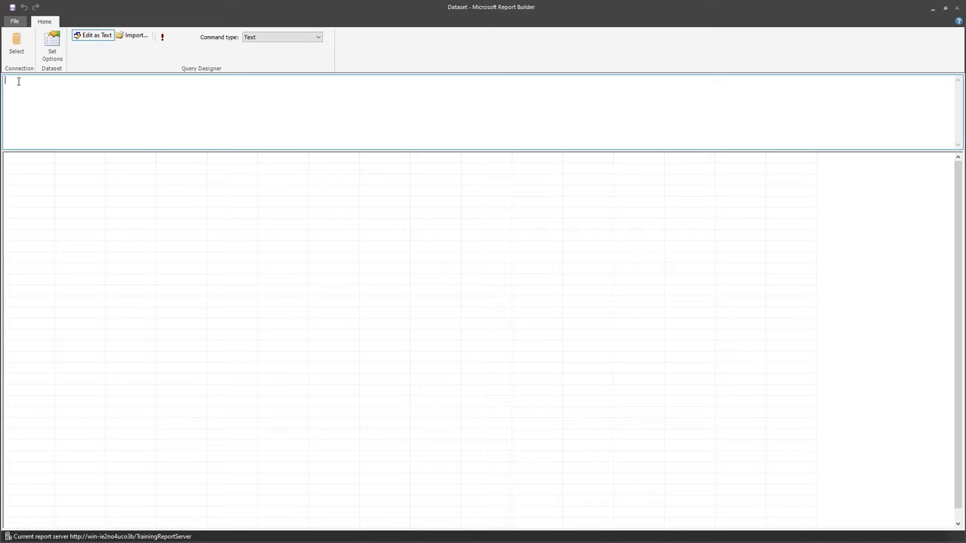
key("ctrl+v")
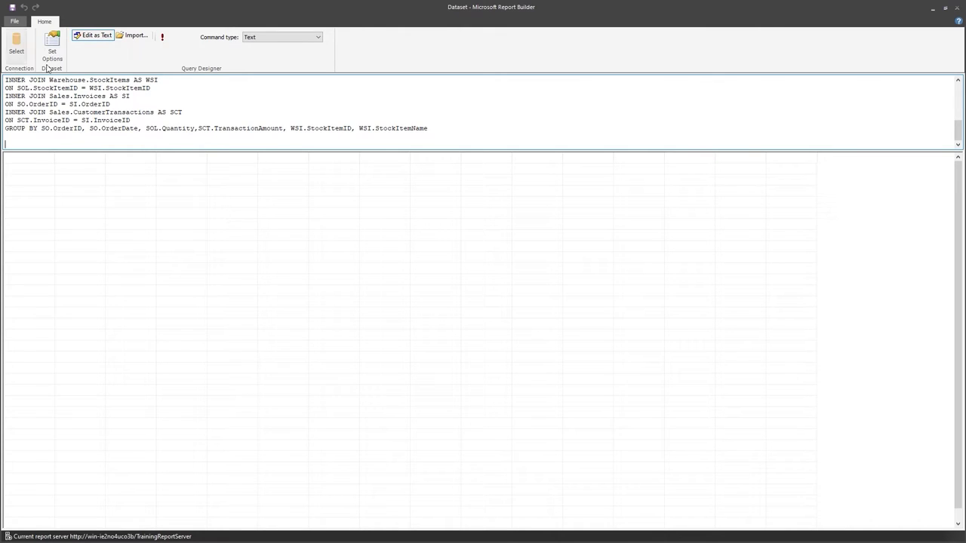
scroll(133, 104, "up", 7)
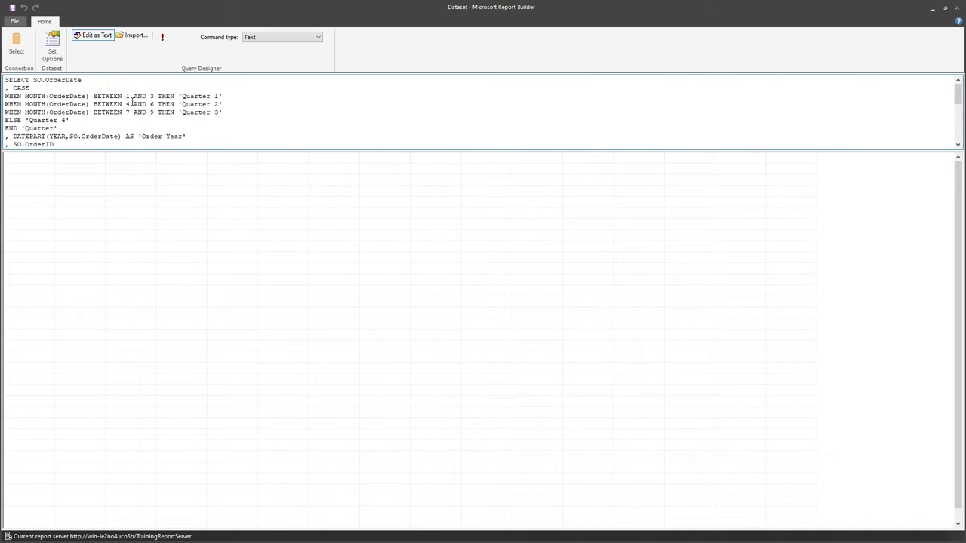
scroll(133, 100, "down", 4)
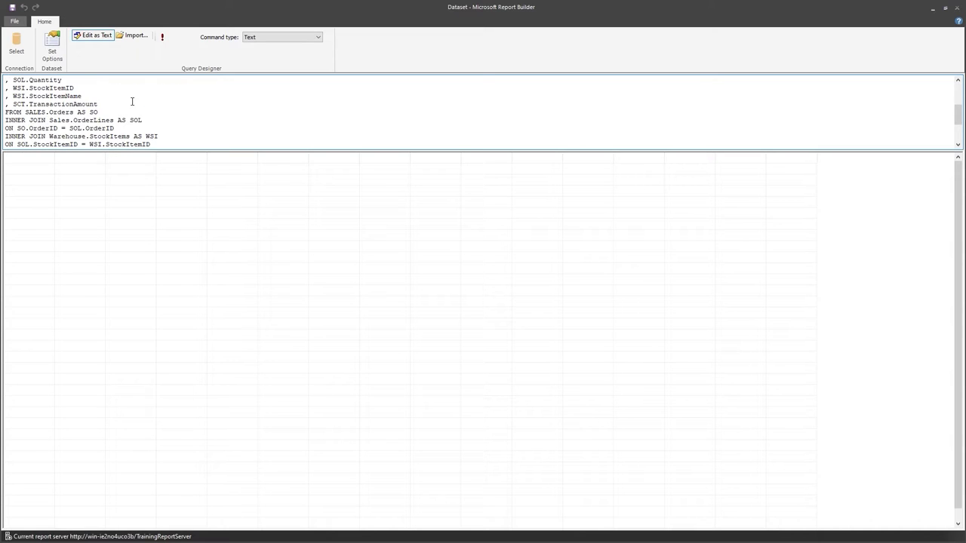
scroll(132, 102, "down", 1)
scroll(129, 99, "up", 3)
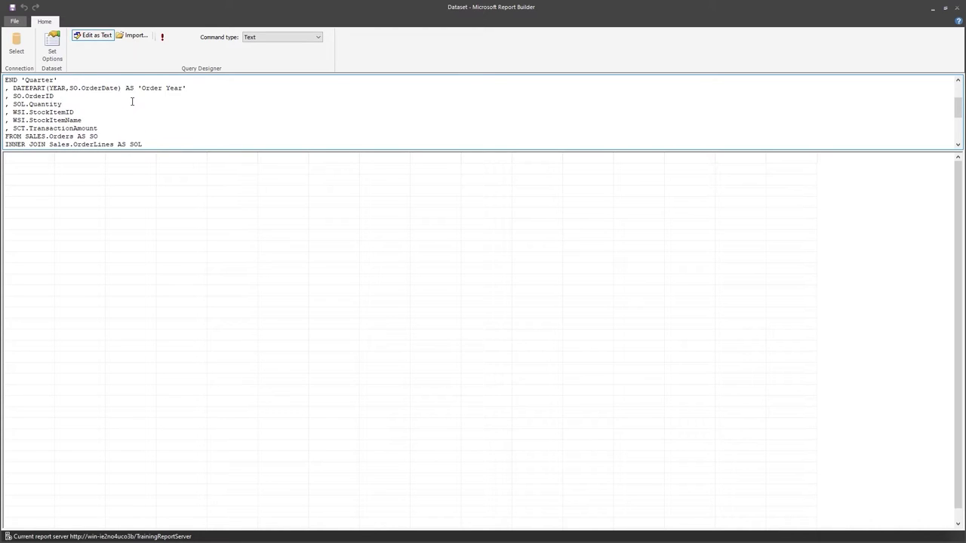
Run the sales query to preview its OrderDate, Quarter, Order Year, OrderID, Quantity and TransactionAmount results
left_click(164, 41)
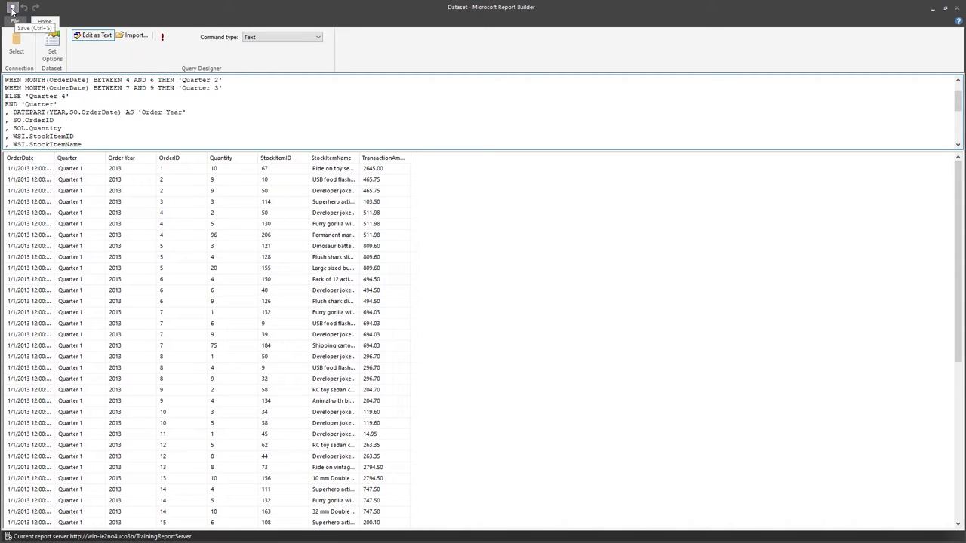
Save the shared dataset as SalesInfo in the SSRS Video Course folder on the report server
left_click(12, 9)
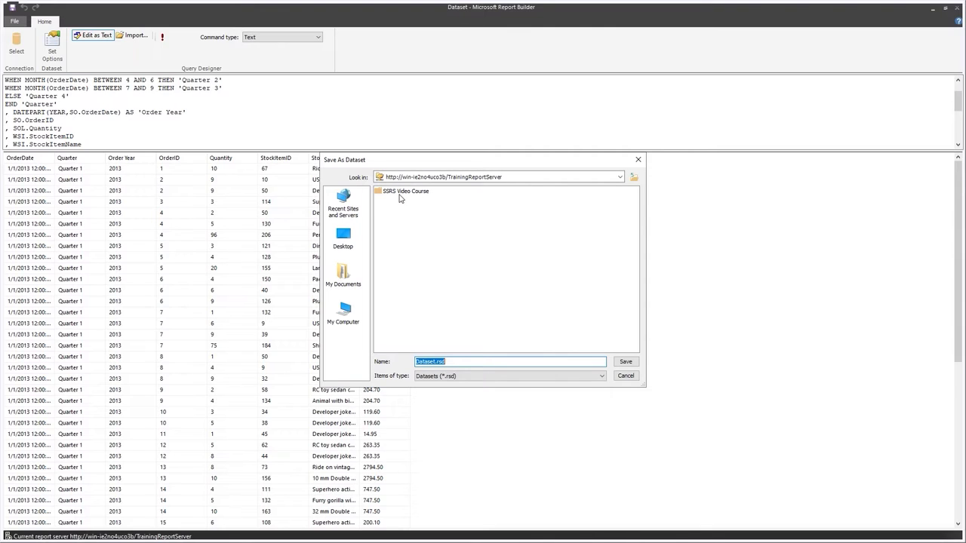
double_click(400, 193)
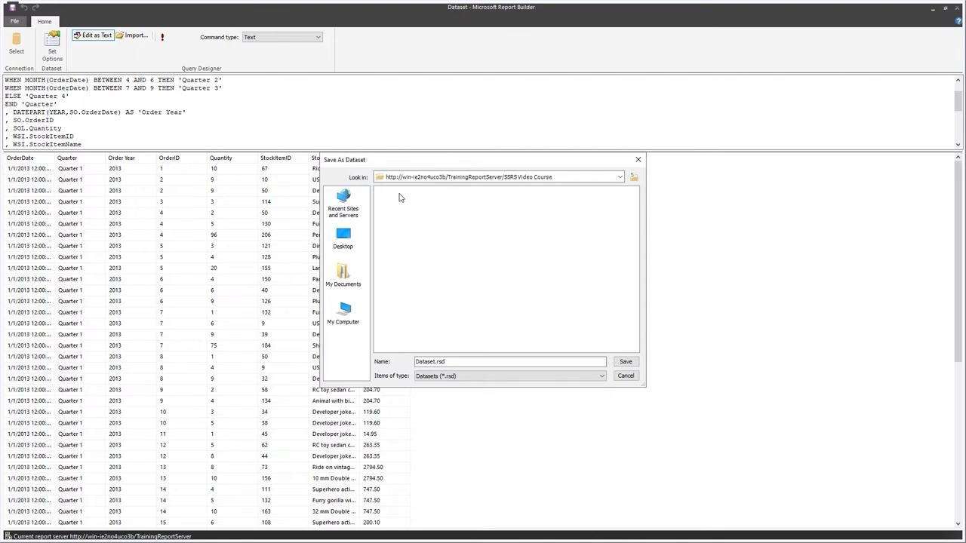
left_click(448, 362)
left_click_drag(448, 362, 382, 360)
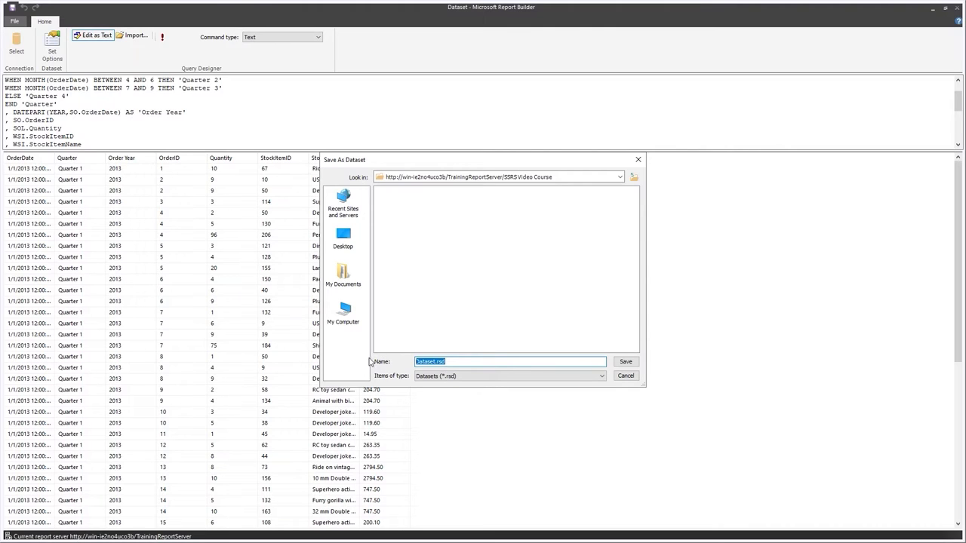
type("Sales Info")
left_click(626, 362)
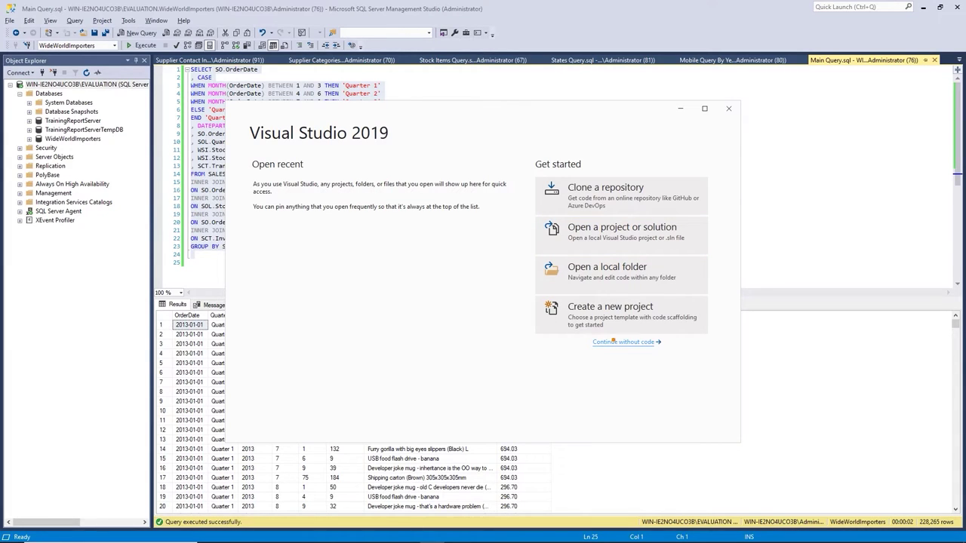
Continue past the Visual Studio start window without a project and maximize the IDE
left_click(614, 343)
left_click(625, 343)
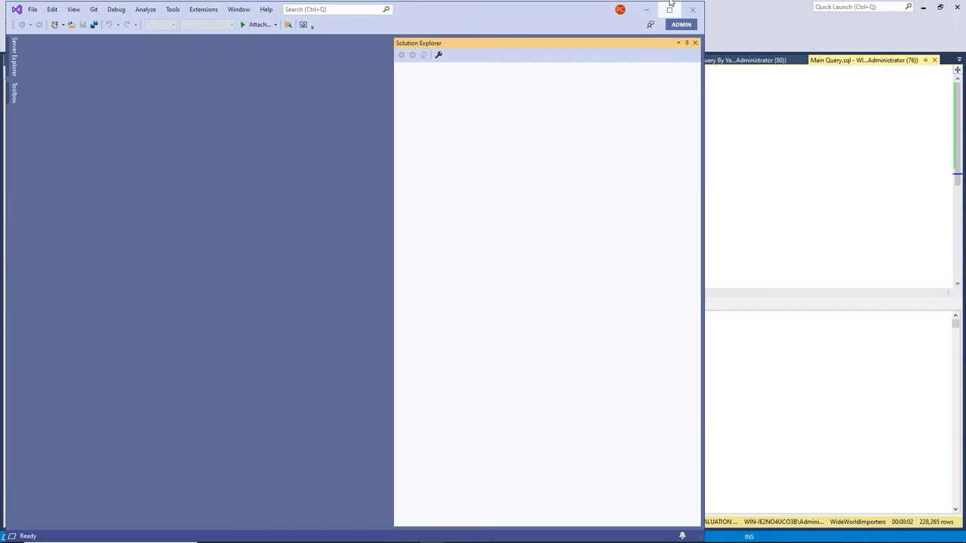
left_click(669, 10)
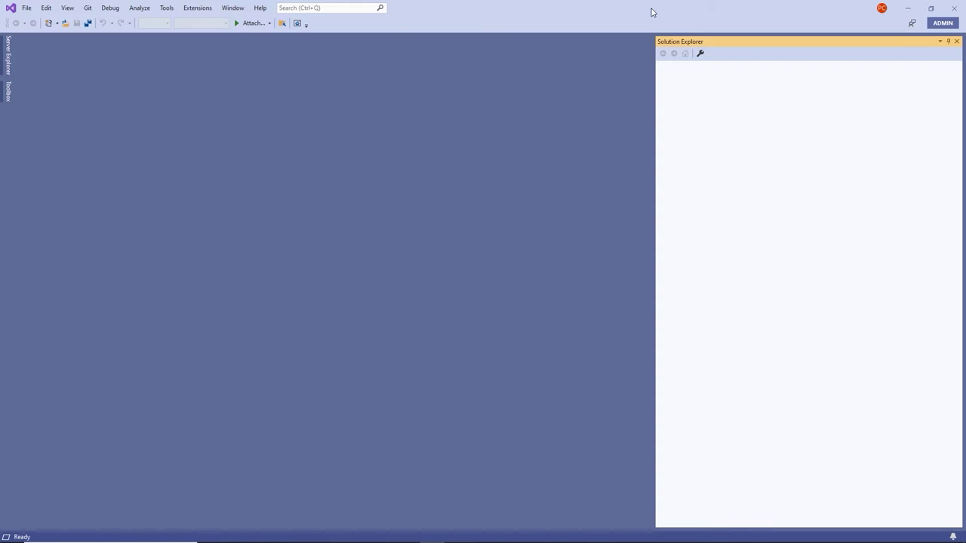
left_click(203, 9)
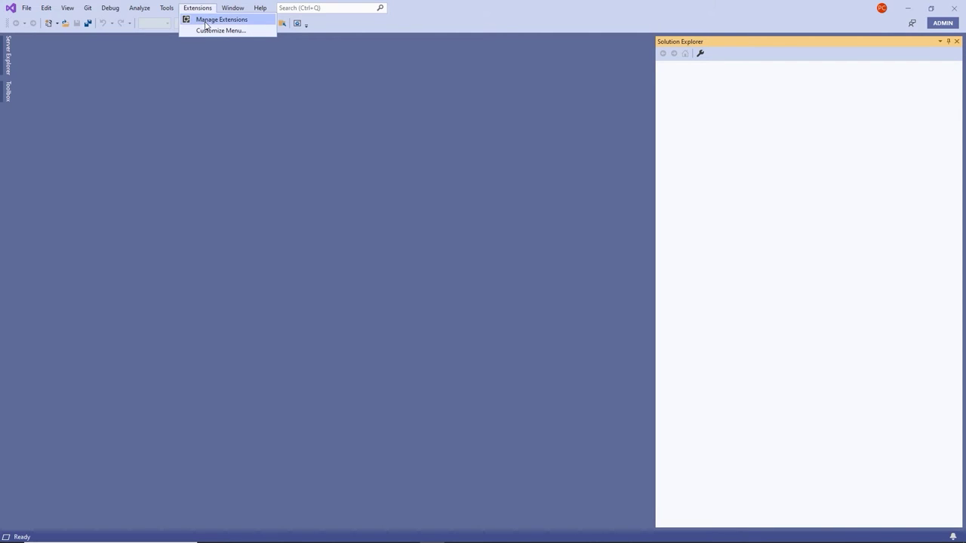
left_click(206, 25)
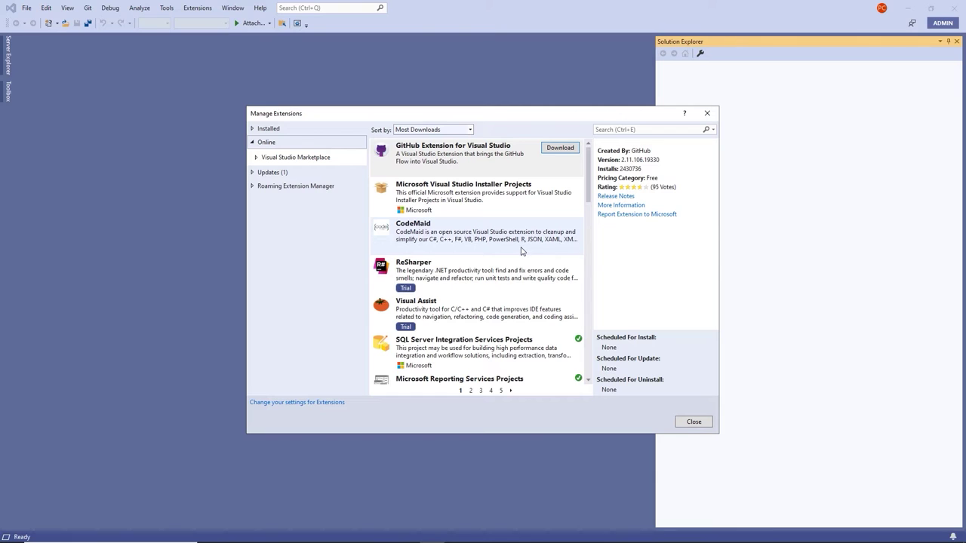
scroll(520, 250, "down", 6)
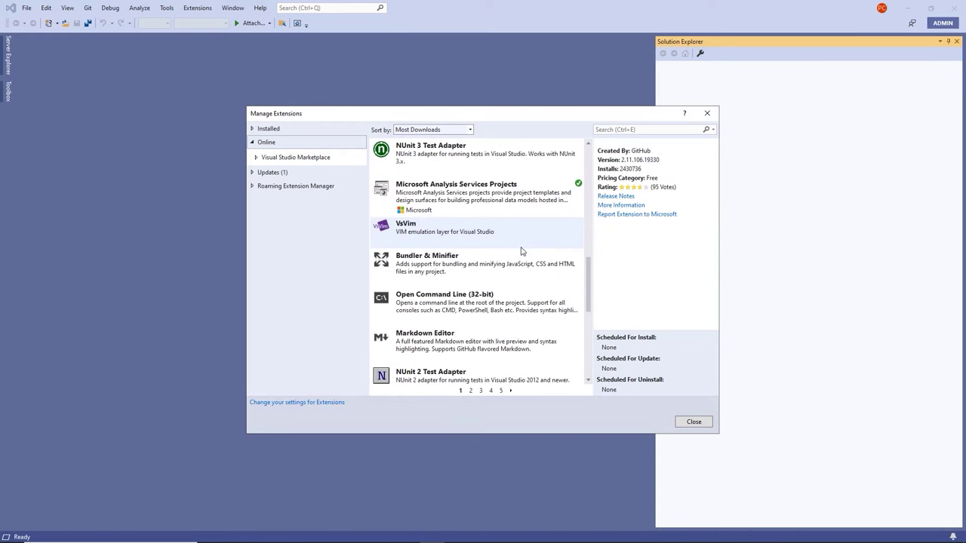
scroll(521, 250, "up", 6)
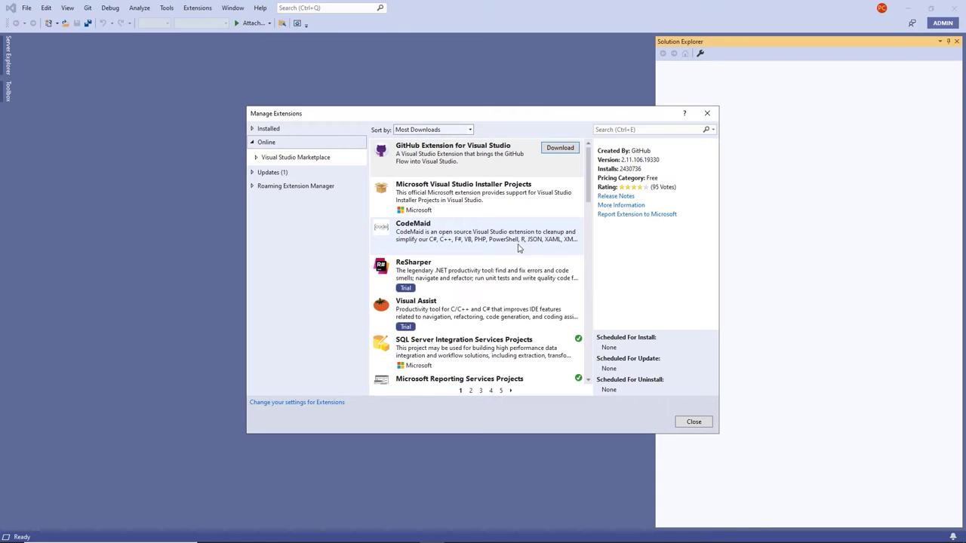
scroll(521, 208, "down", 3)
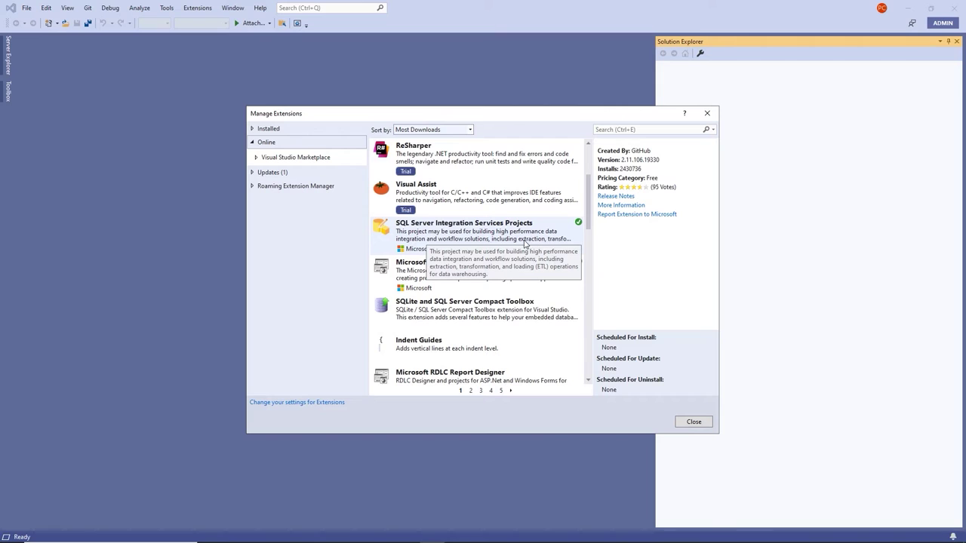
left_click(505, 317)
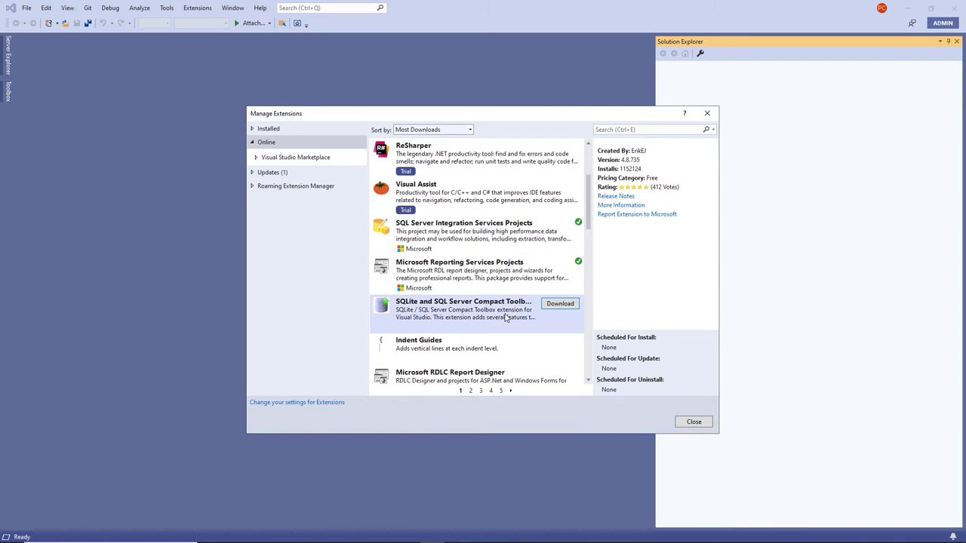
left_click(519, 236)
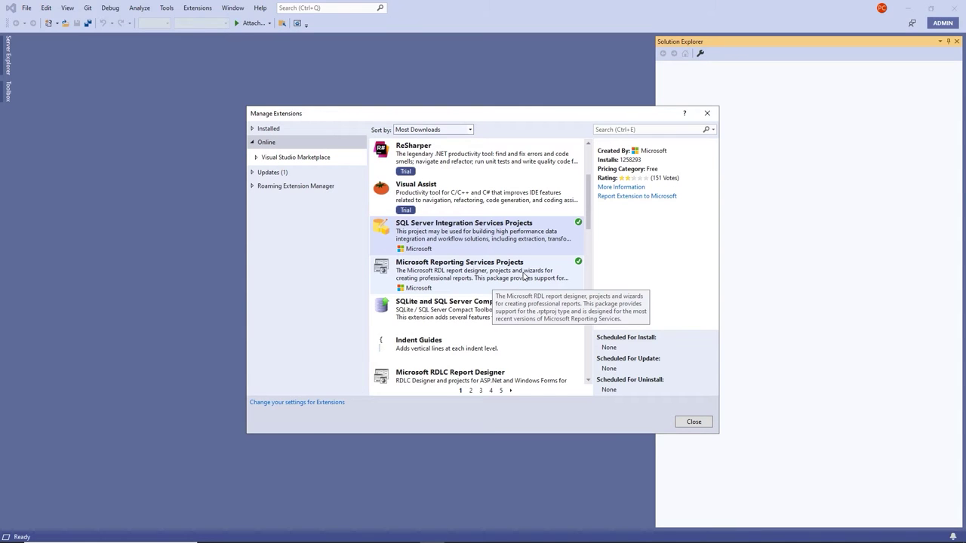
scroll(524, 276, "down", 4)
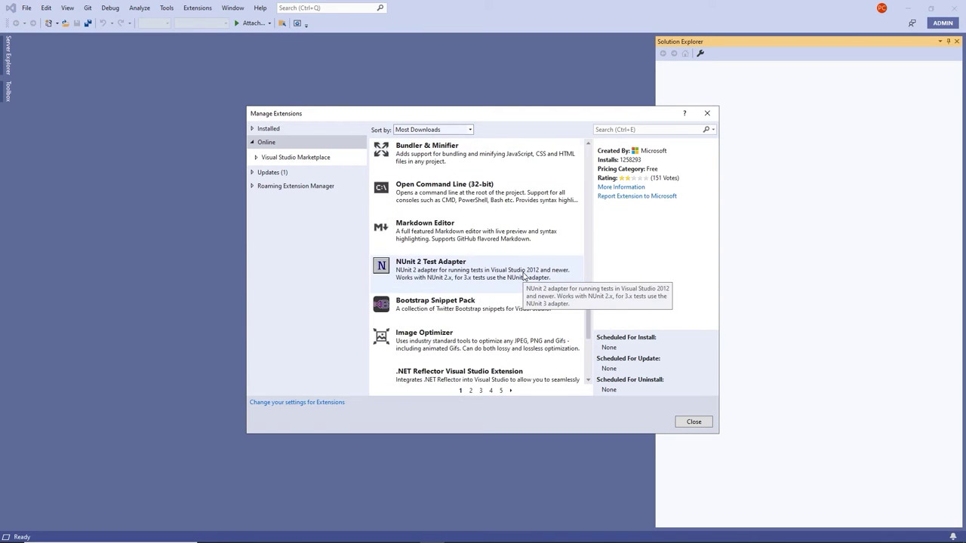
scroll(524, 276, "down", 4)
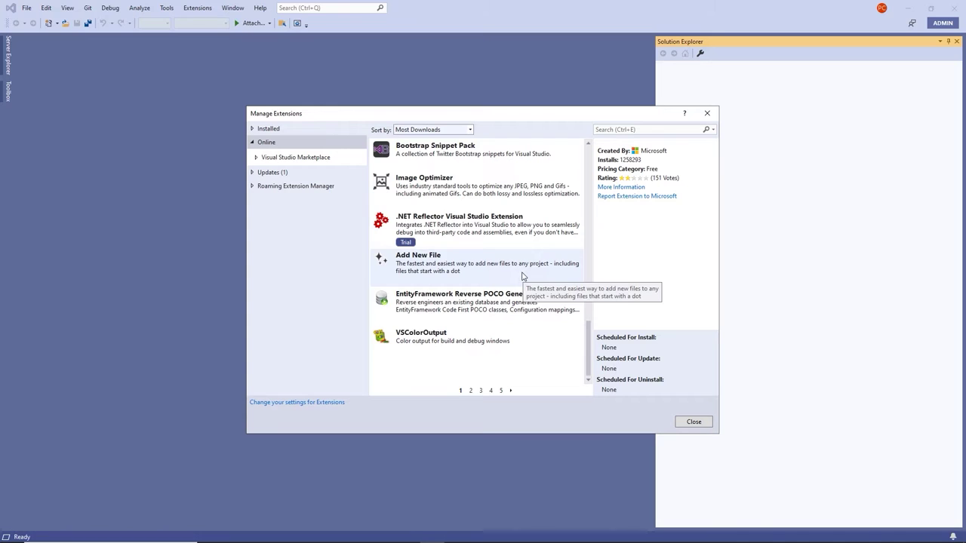
scroll(518, 296, "up", 10)
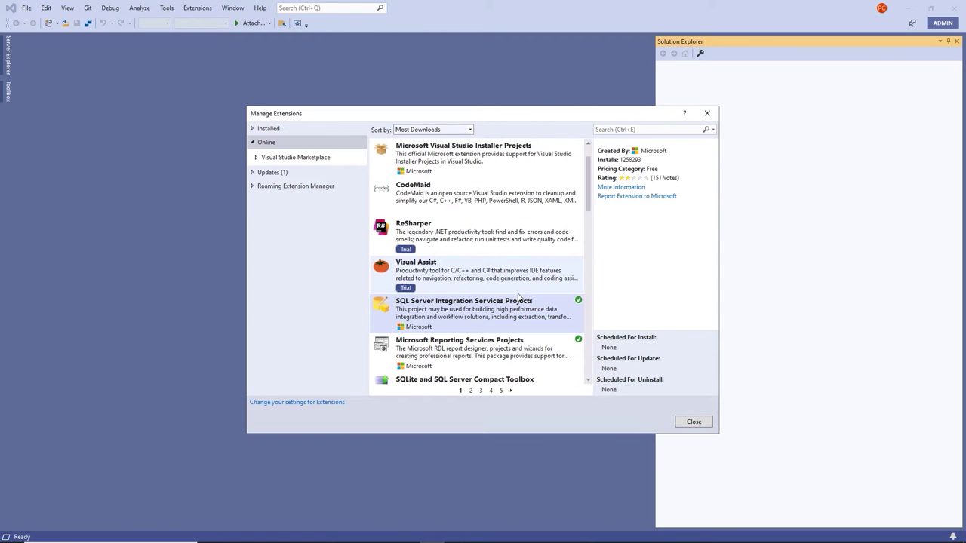
scroll(520, 295, "down", 3)
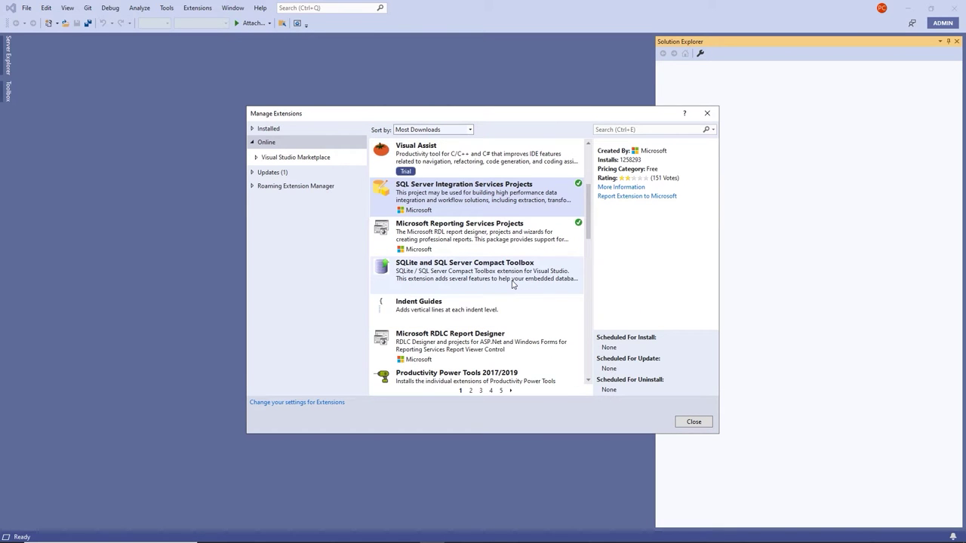
scroll(512, 285, "down", 5)
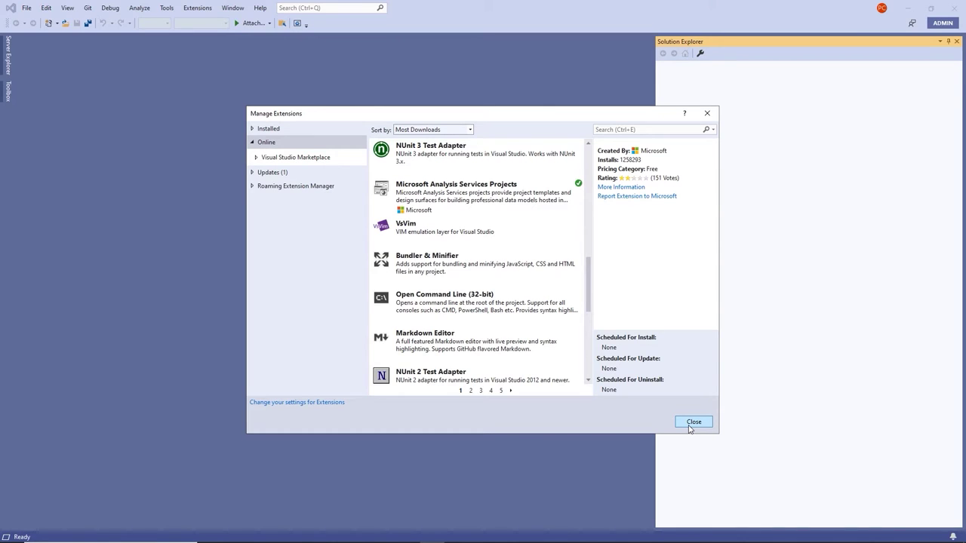
left_click(692, 422)
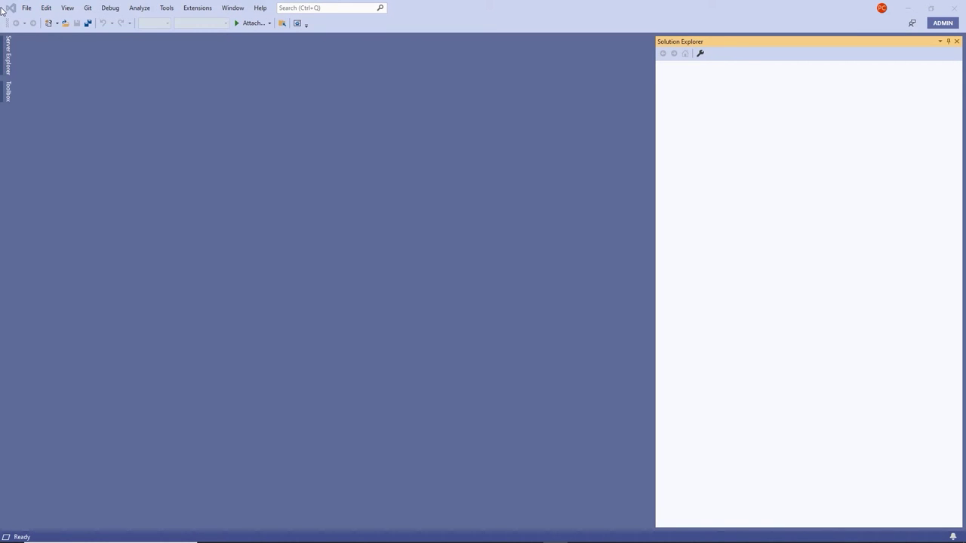
Open the Create a new project dialog via File > New > Project
left_click(29, 9)
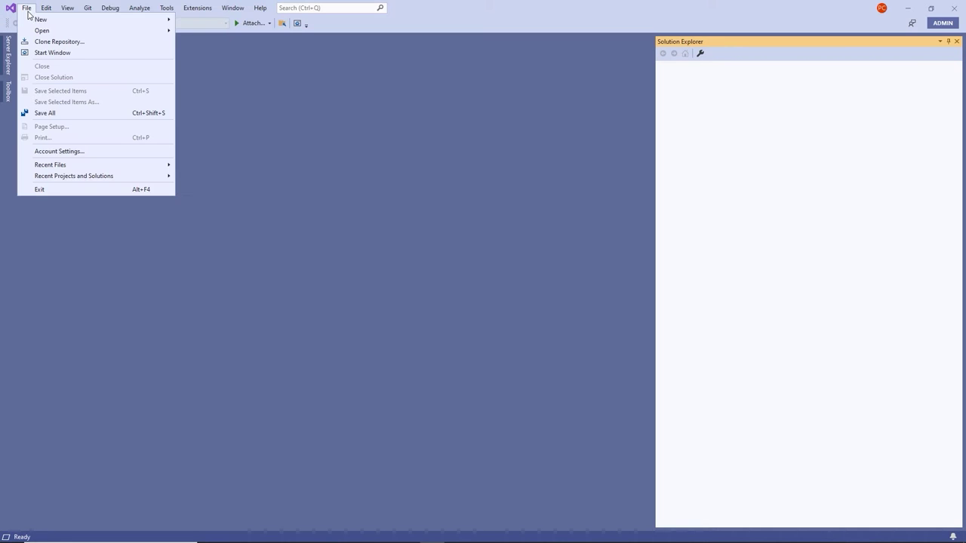
mouse_move(39, 23)
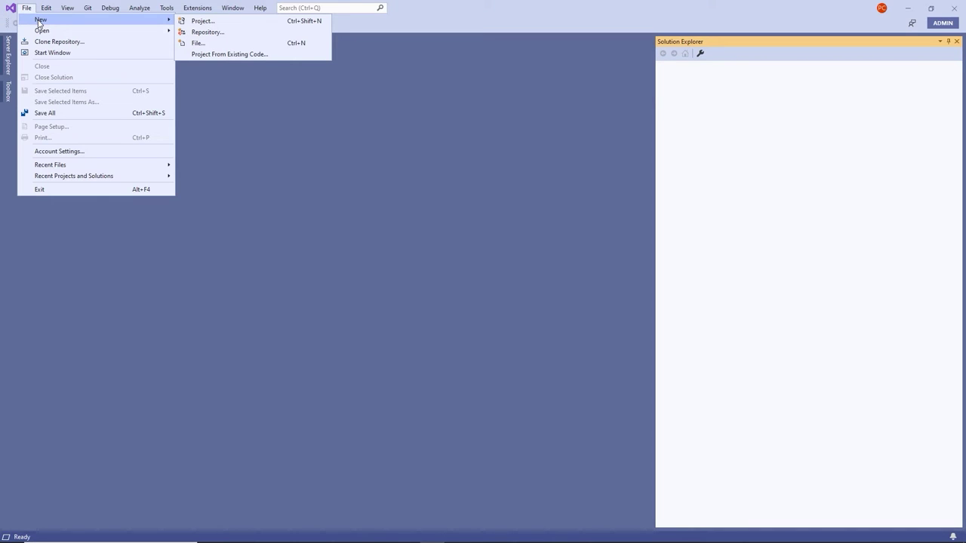
left_click(185, 22)
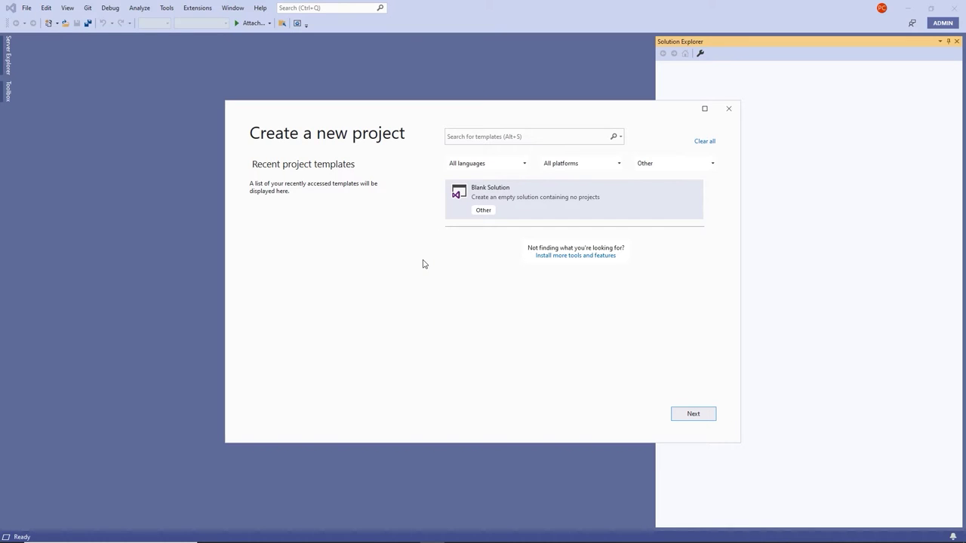
Search templates for 'report', choose Report Server Project, and go to its configuration page
left_click(457, 136)
type("report")
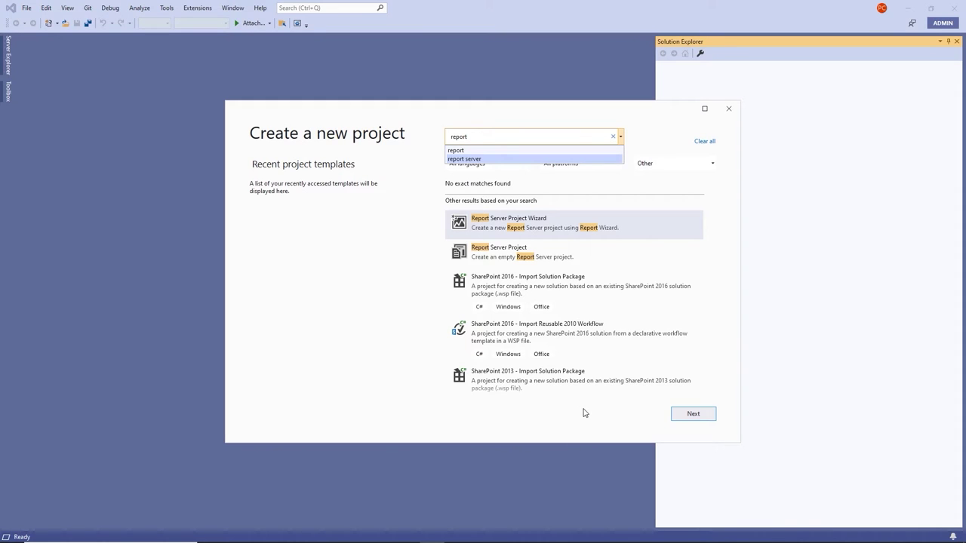
key("Escape")
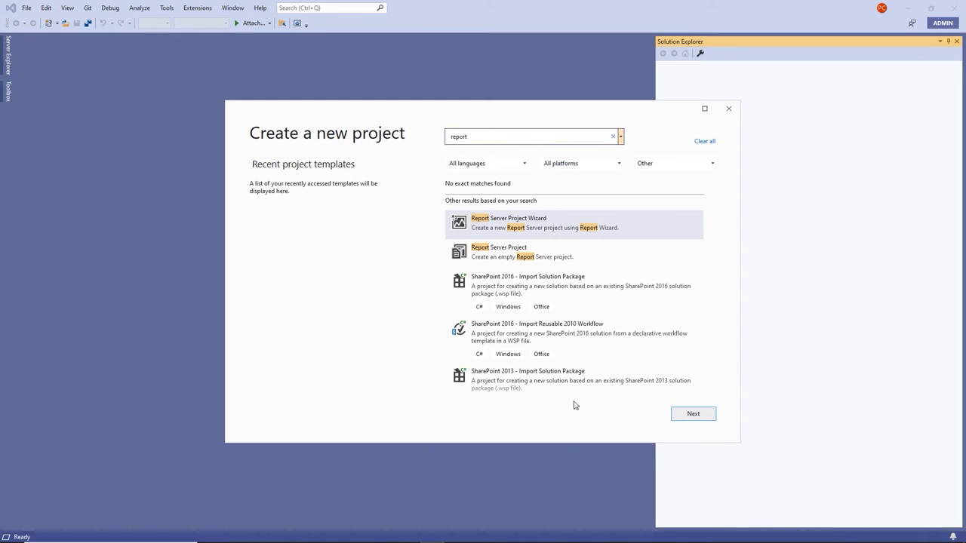
left_click(500, 256)
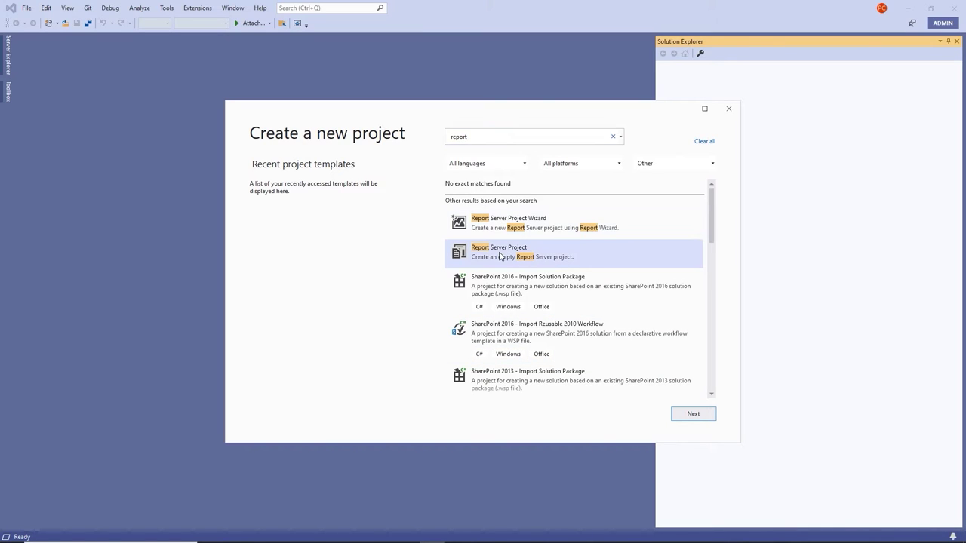
left_click(693, 414)
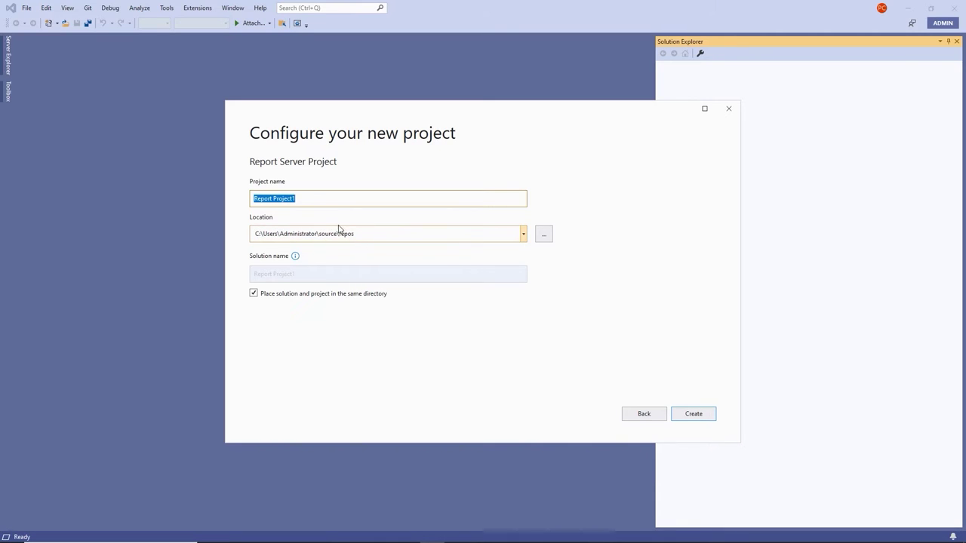
Name the Report Server Project SalesInformationVS and create it in the repos folder
left_click(305, 199)
double_click(305, 198)
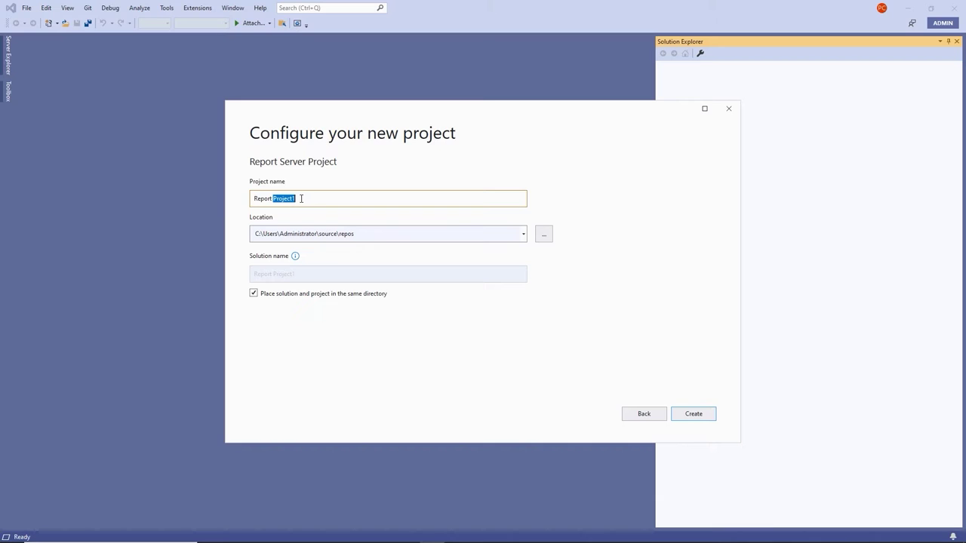
left_click_drag(305, 198, 233, 220)
type("SalesInformationVS")
left_click(694, 415)
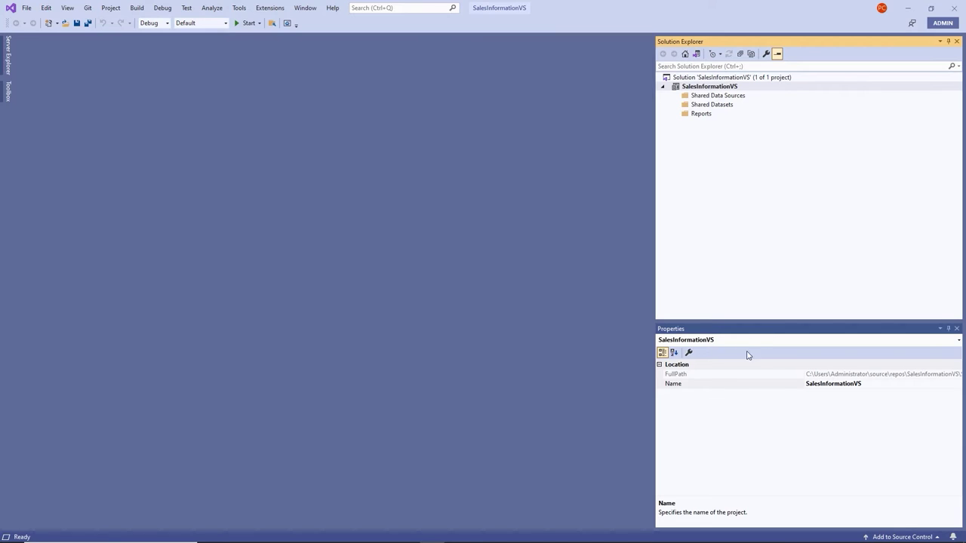
Check the empty Shared Data Sources, Shared Datasets and Reports folders in Solution Explorer
left_click(67, 9)
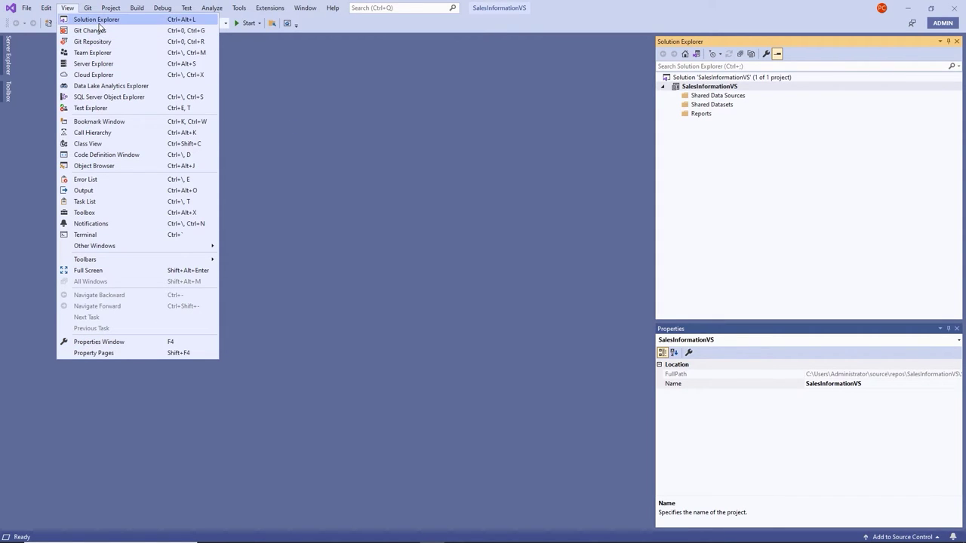
left_click(615, 147)
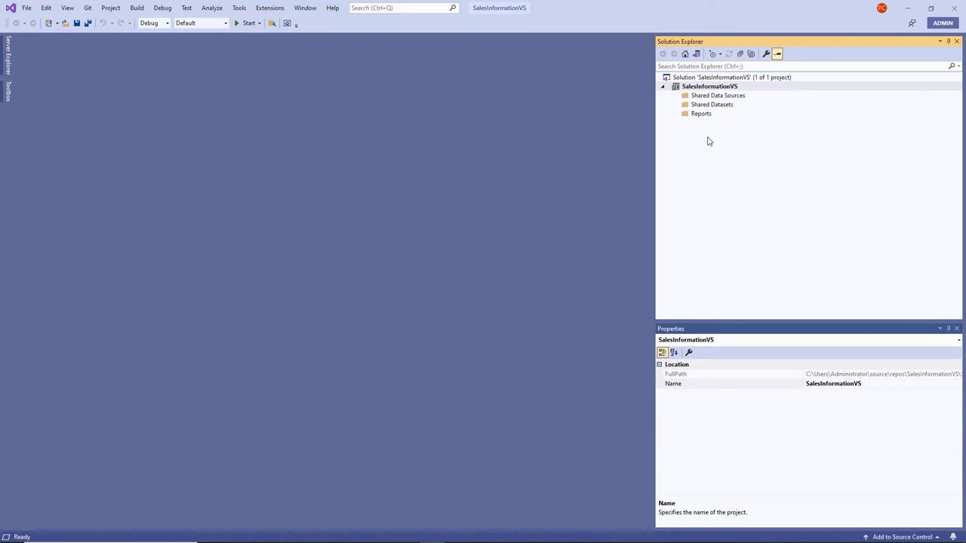
left_click(710, 97)
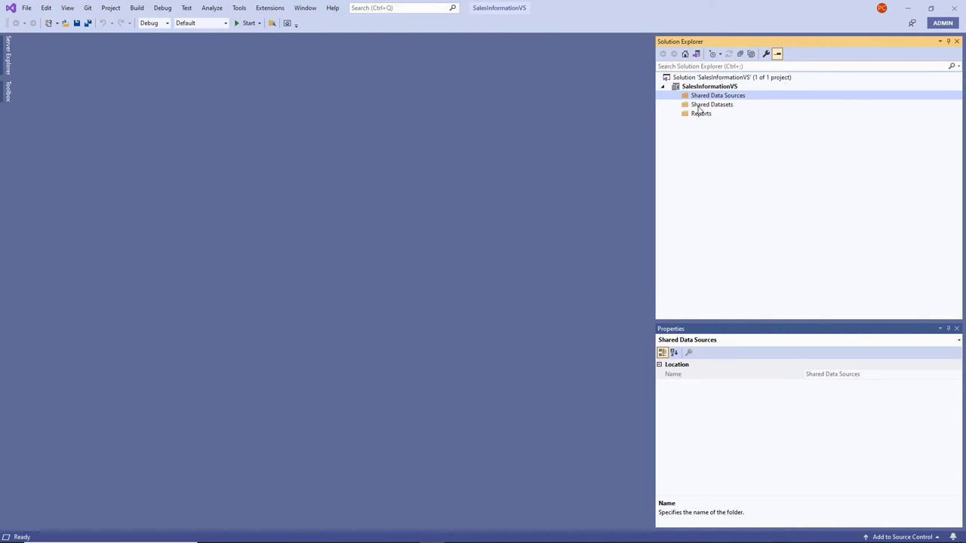
left_click(697, 107)
left_click(696, 115)
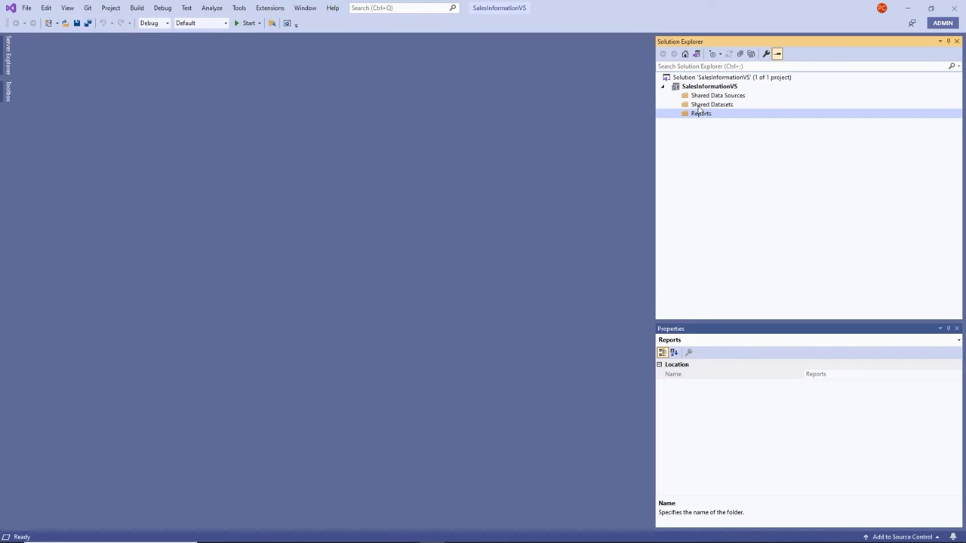
left_click(699, 107)
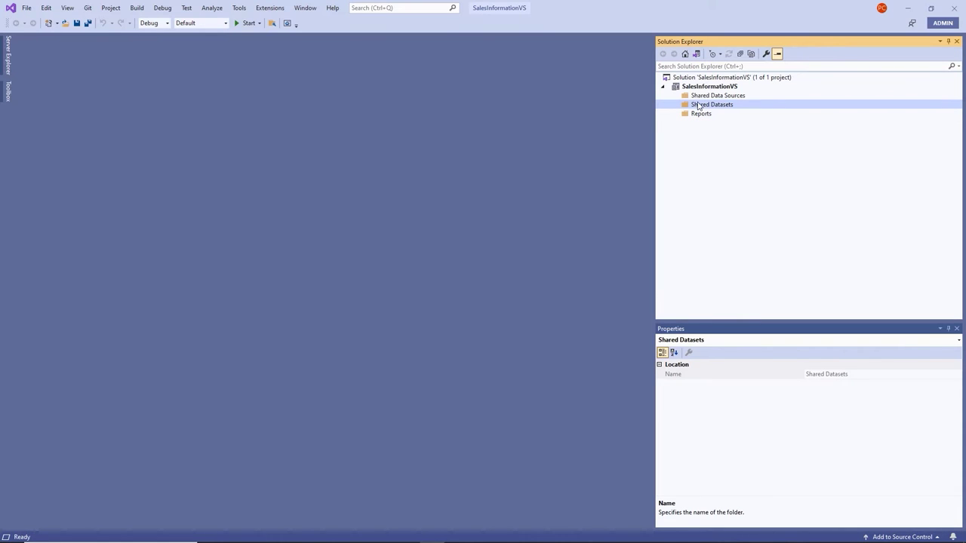
left_click(698, 97)
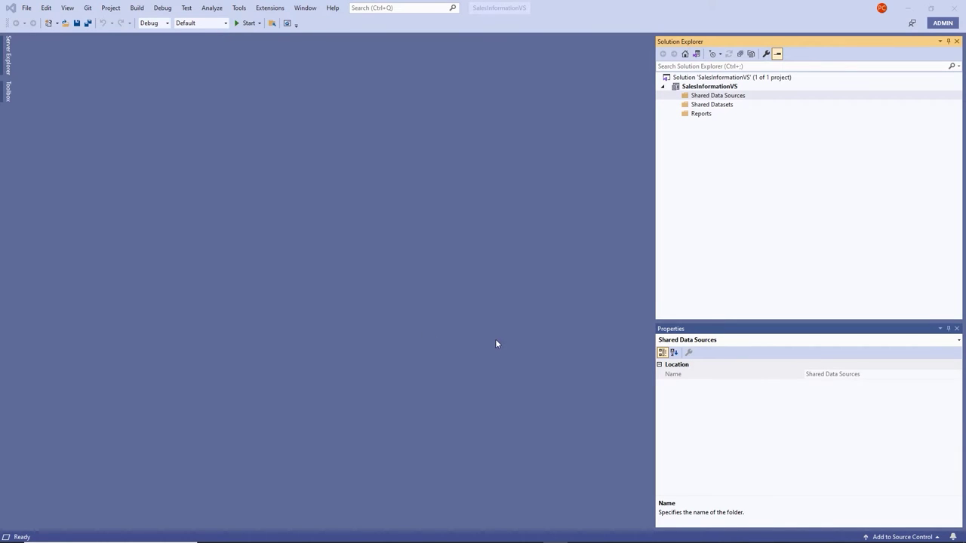
Add a new shared data source named SharedSalesInformationVS with type Microsoft SQL Server
right_click(715, 96)
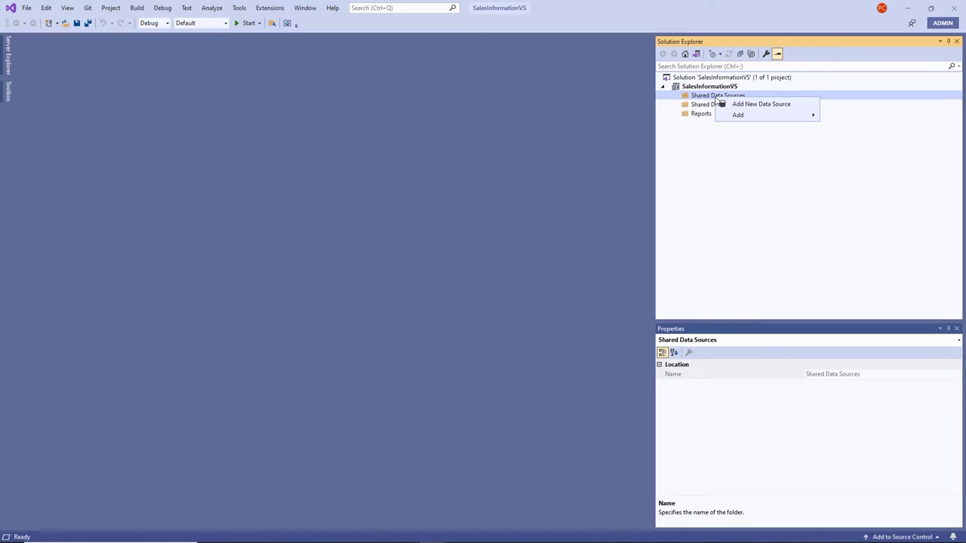
left_click(737, 106)
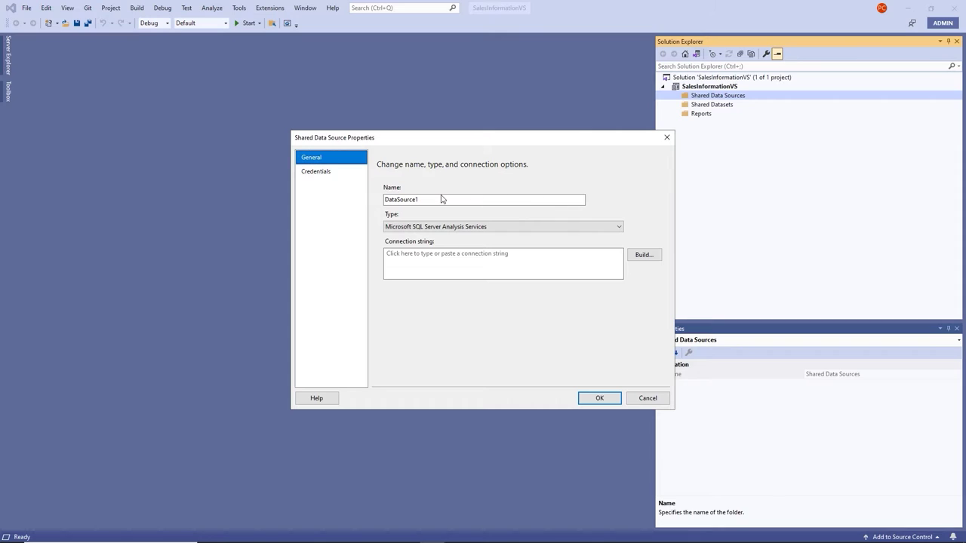
left_click_drag(429, 201, 384, 200)
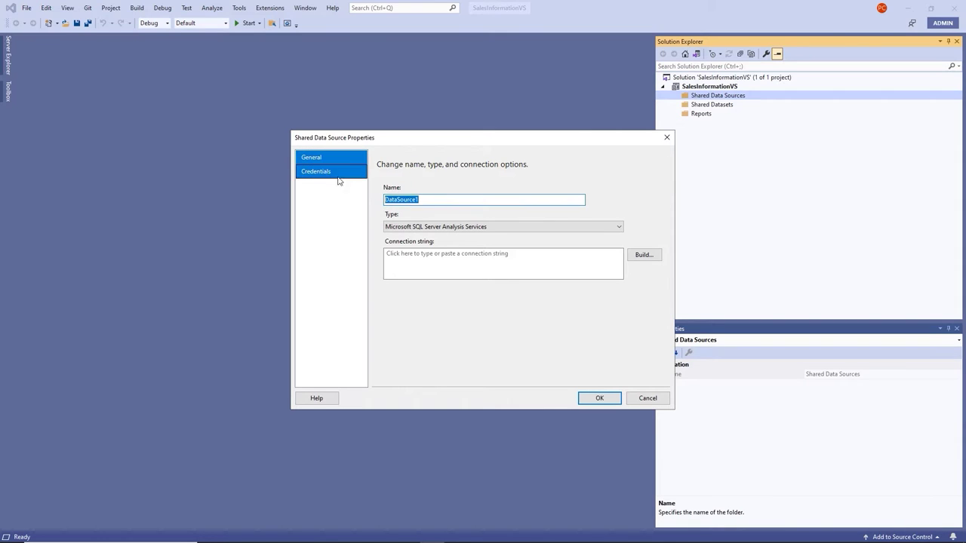
type("SharedSalesInformation")
type("VS")
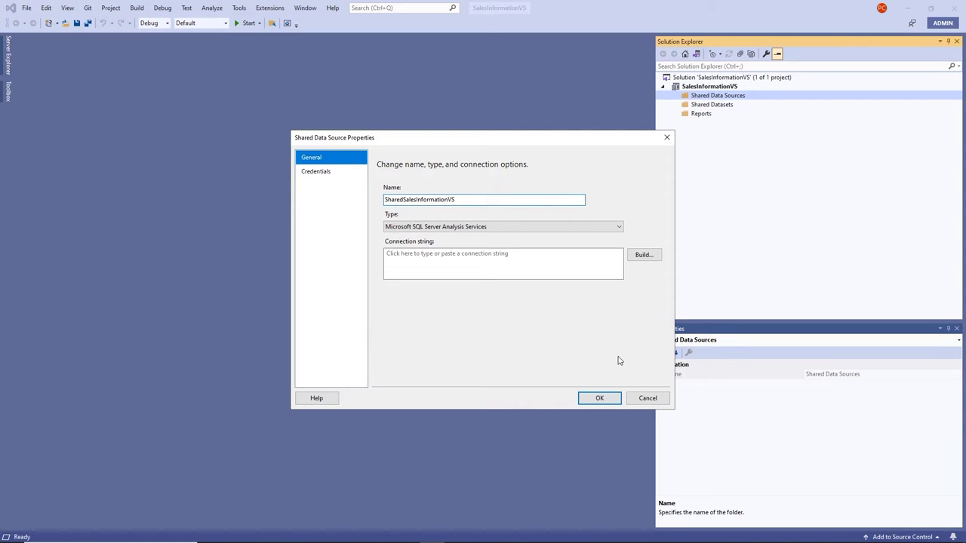
left_click(620, 228)
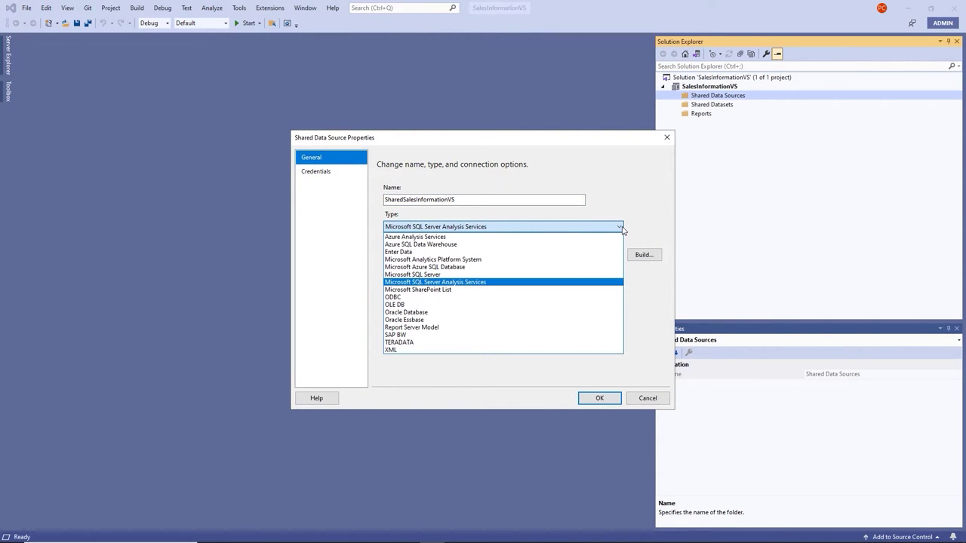
left_click(442, 275)
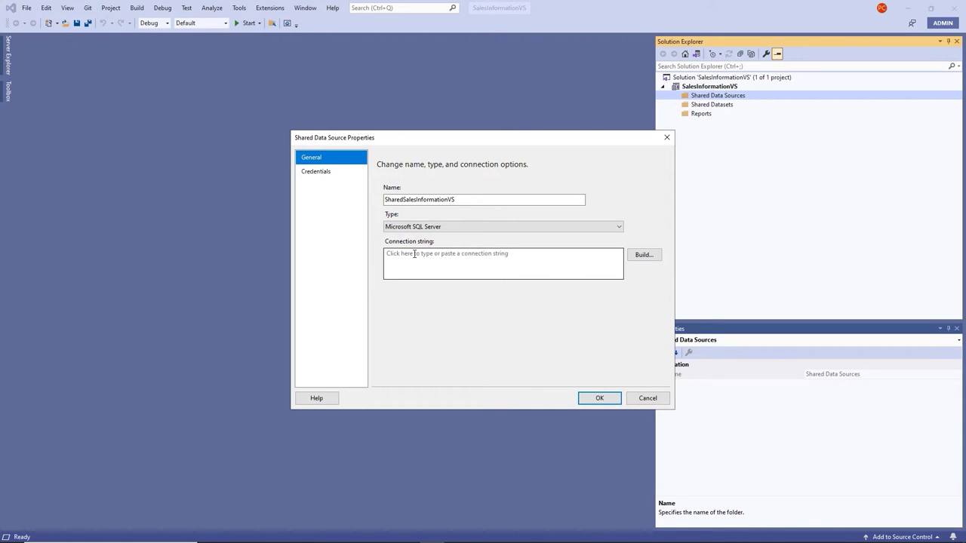
Enter a connection string for server WIN-IE2NO4UCO3B\EVALUATION with Initial Catalog WideWorldImporters
left_click(415, 254)
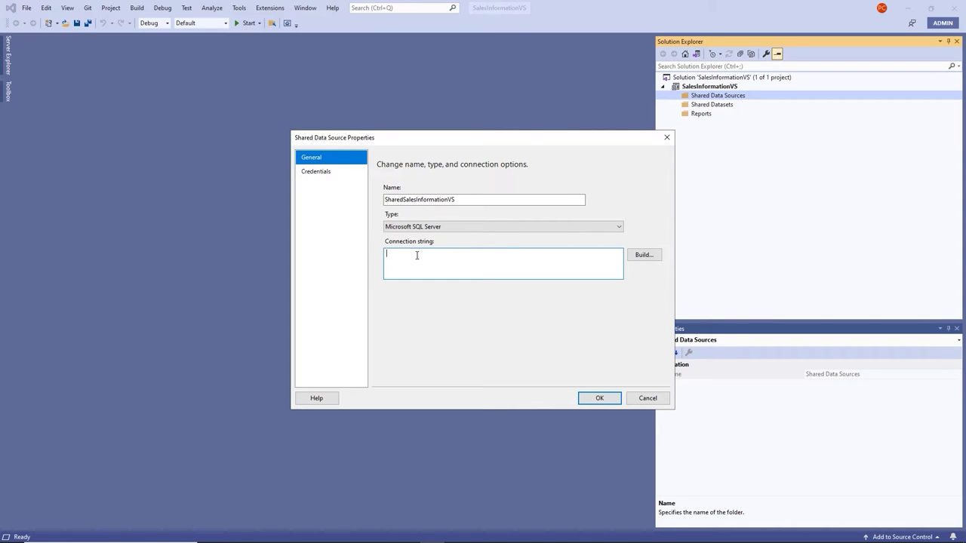
type("Data source=WIN-IE2NO4UCO3B\\EVALUATION")
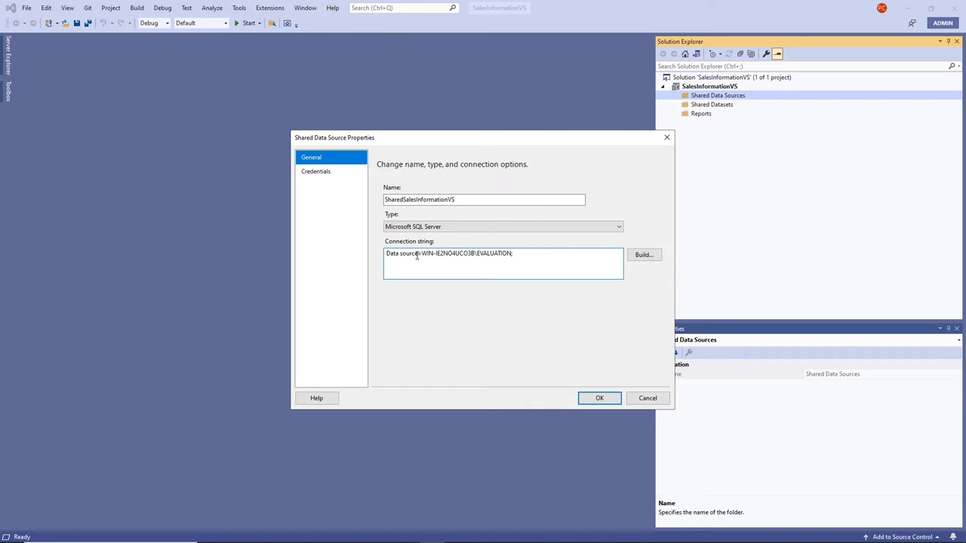
type("; Initial Catalog = Wi")
key("BackSpace")
key("BackSpace")
type("WideWorldImporters")
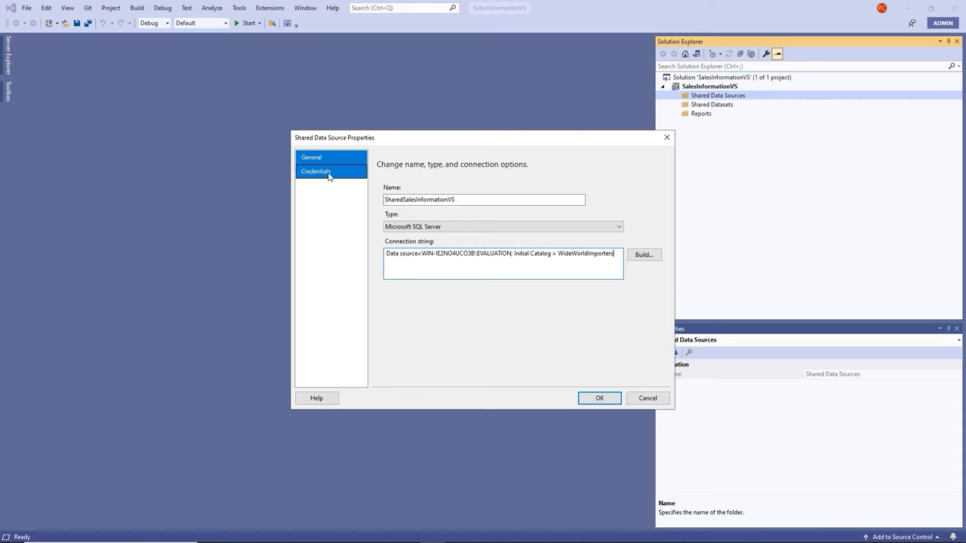
Save the data source with the stored Administrator user name and its password as credentials
left_click(328, 173)
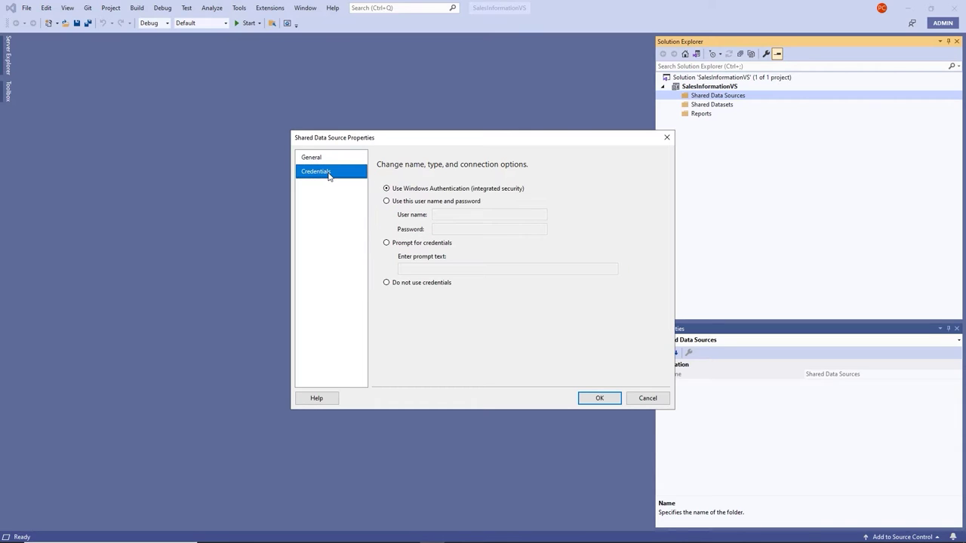
left_click(388, 203)
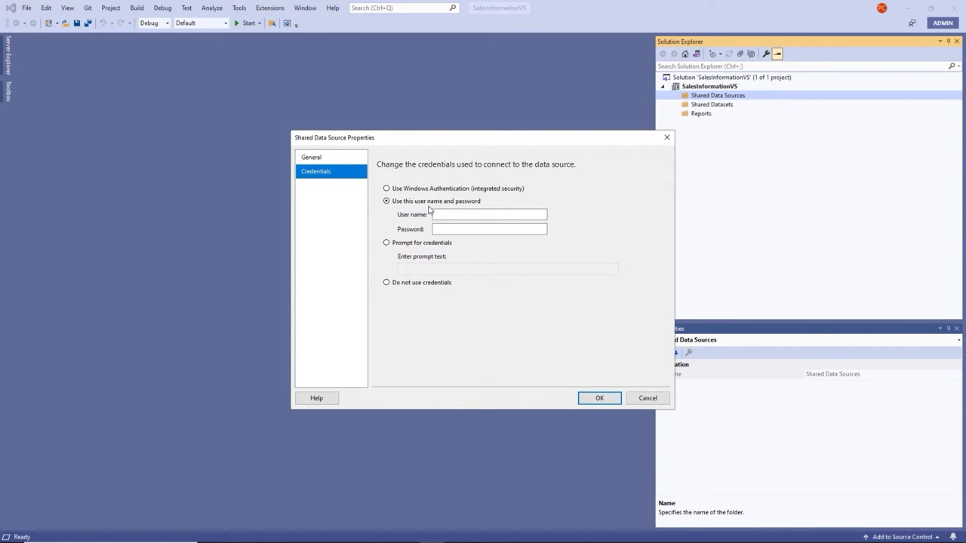
left_click(435, 215)
type("Administ")
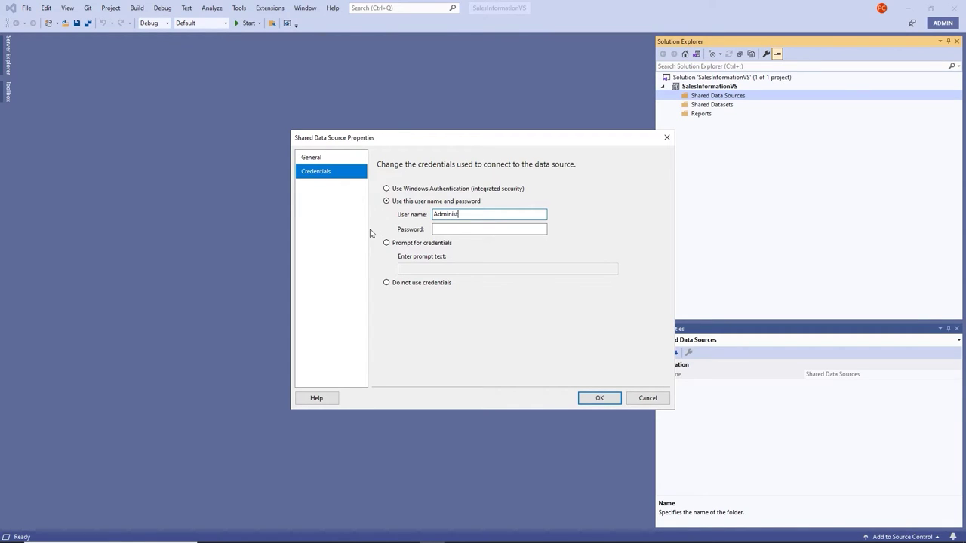
type("rator")
key("Tab")
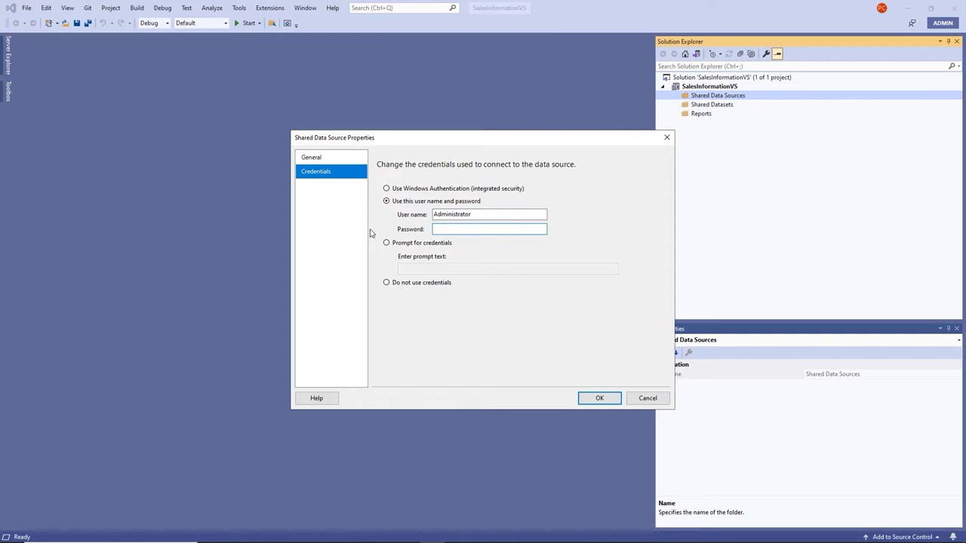
type("************")
left_click(605, 400)
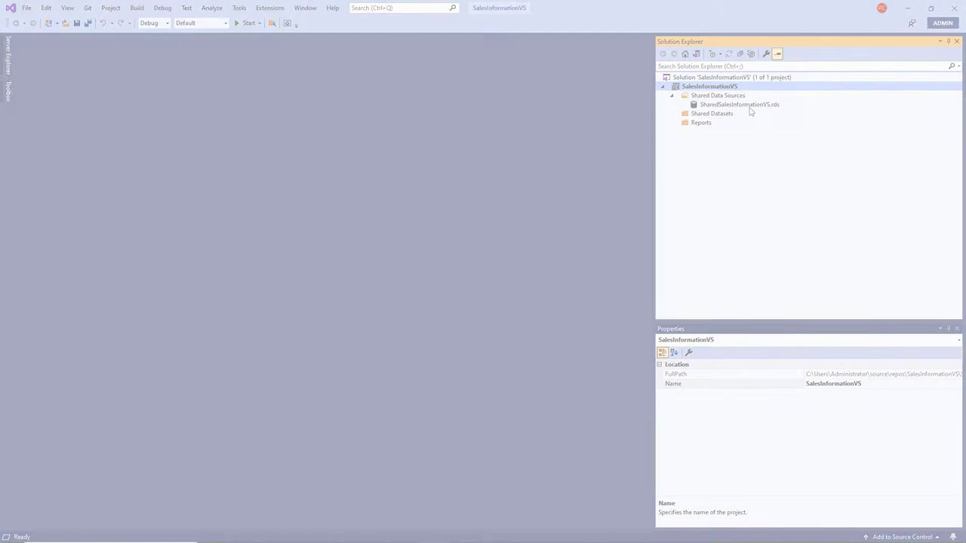
left_click(750, 113)
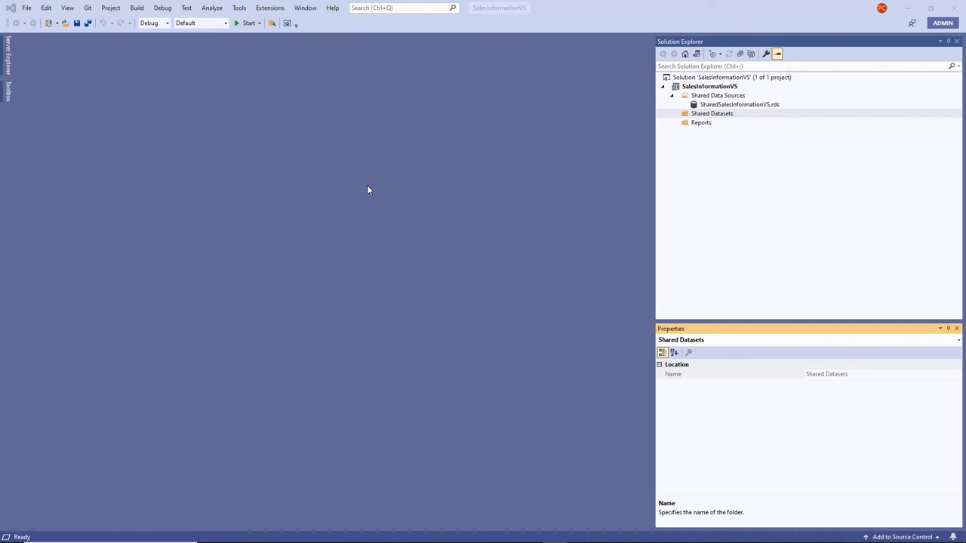
Create shared dataset SalesInformationVS with the pasted sales query as its query text
right_click(702, 115)
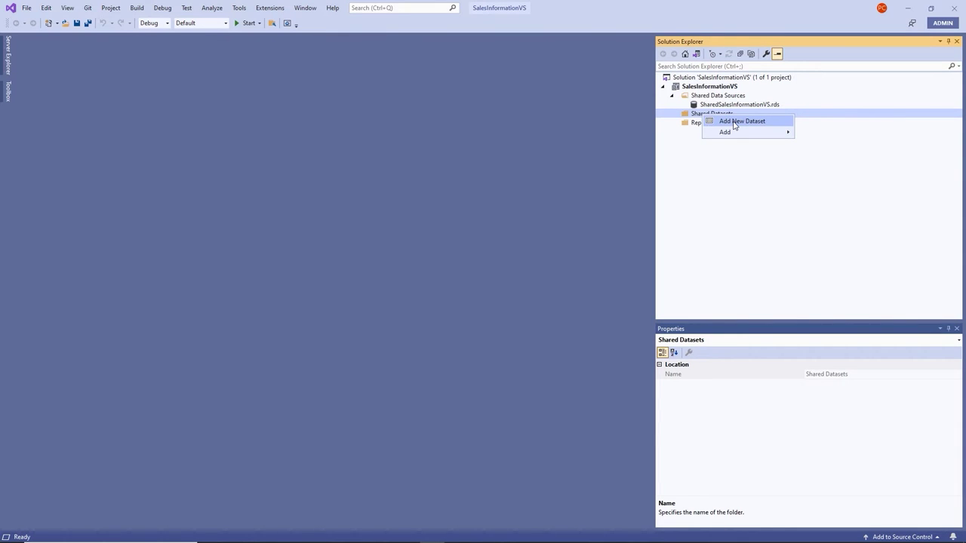
left_click(734, 122)
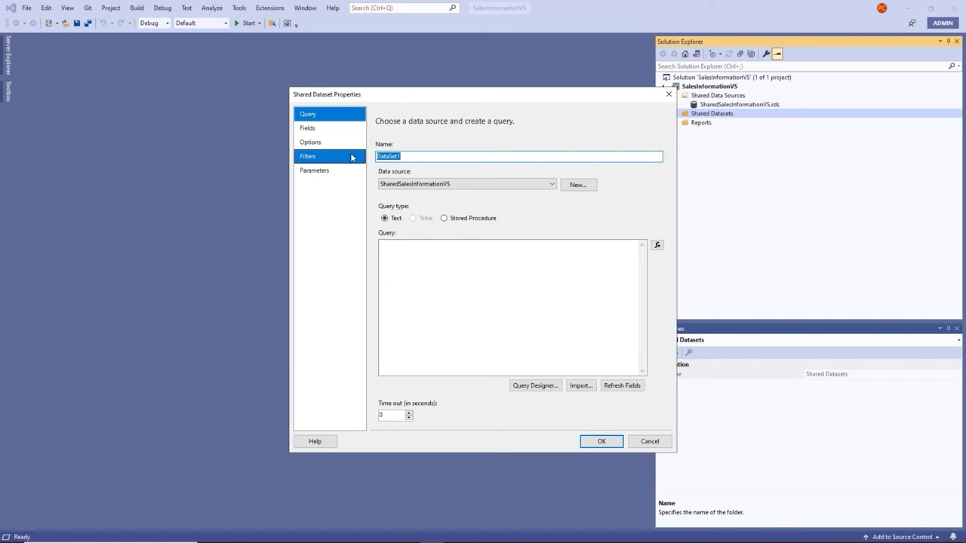
type("SalesInformationVS")
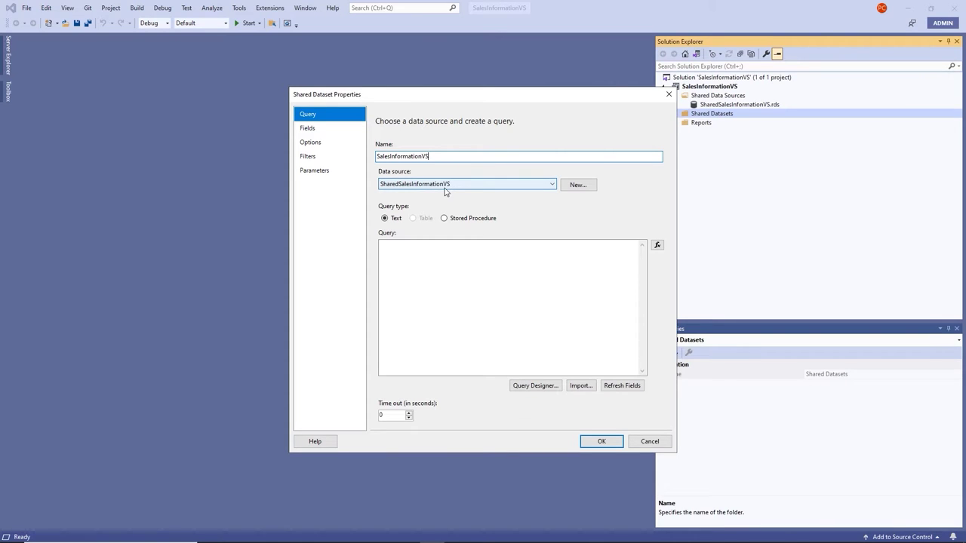
left_click(393, 249)
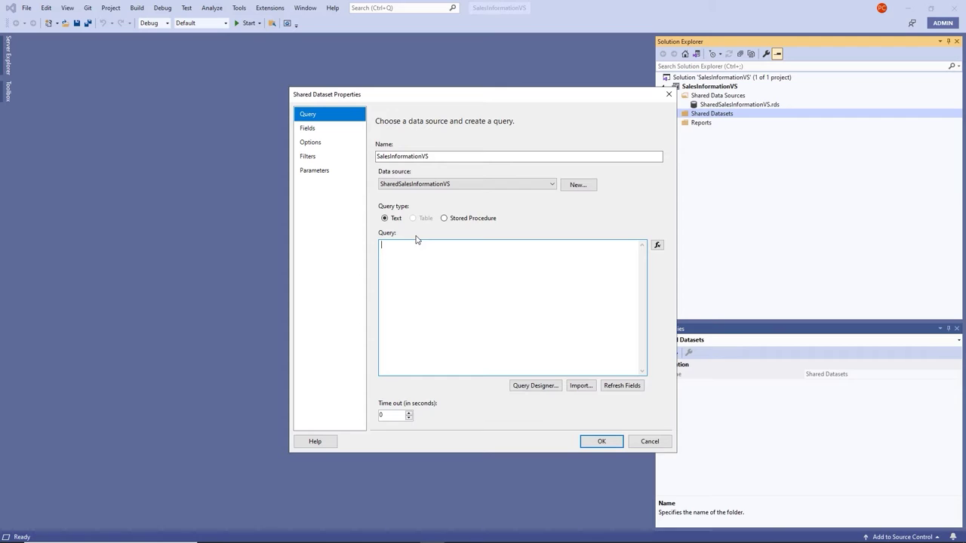
key("ctrl+v")
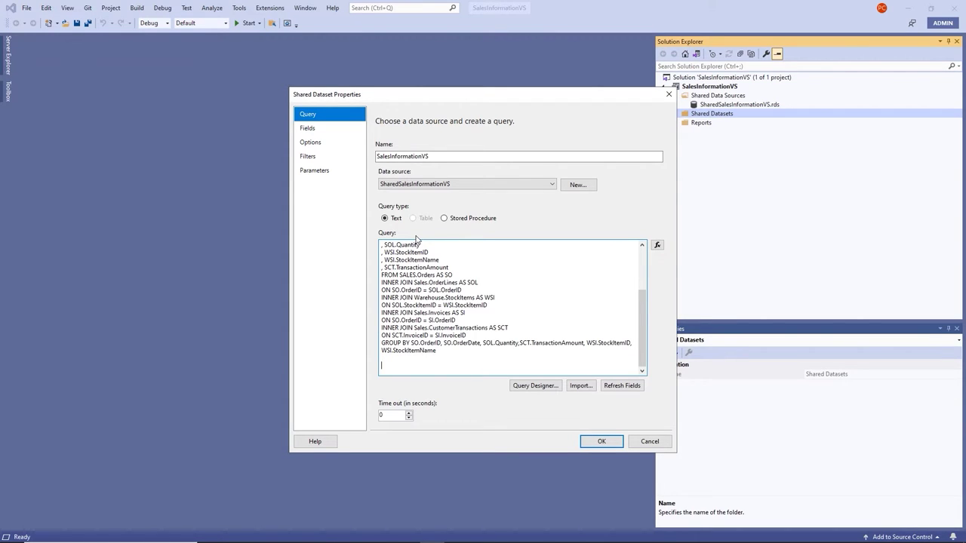
key("BackSpace")
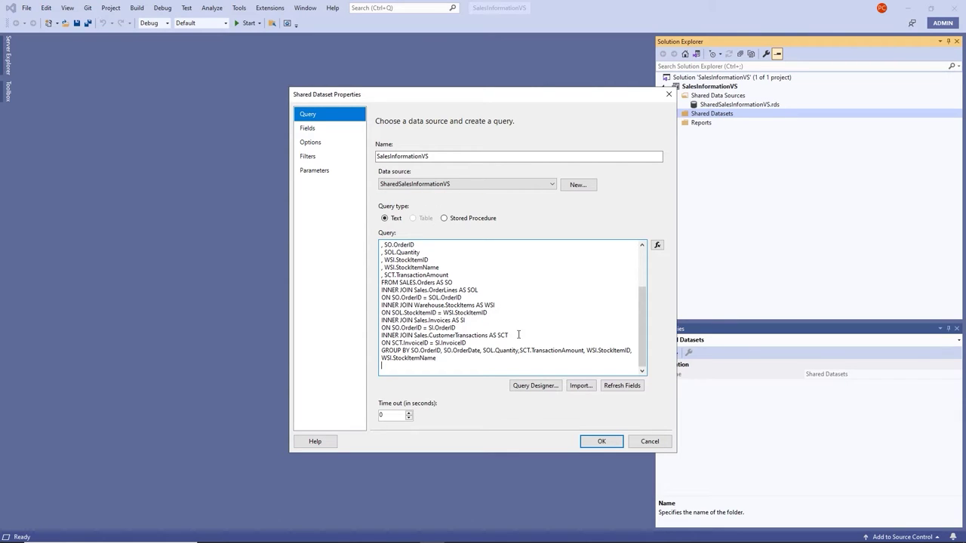
left_click(601, 443)
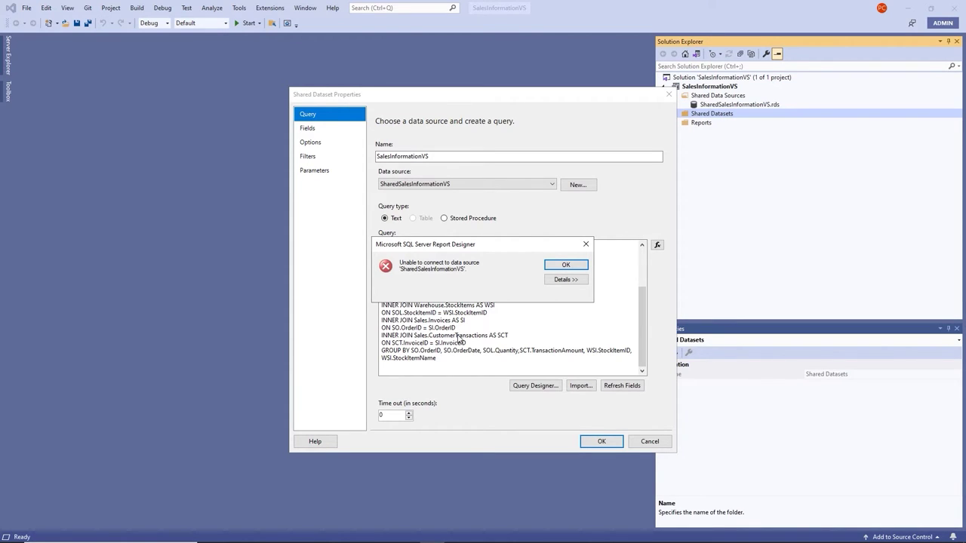
Dismiss the connection error and connect using the credentials as Windows credentials
left_click(565, 265)
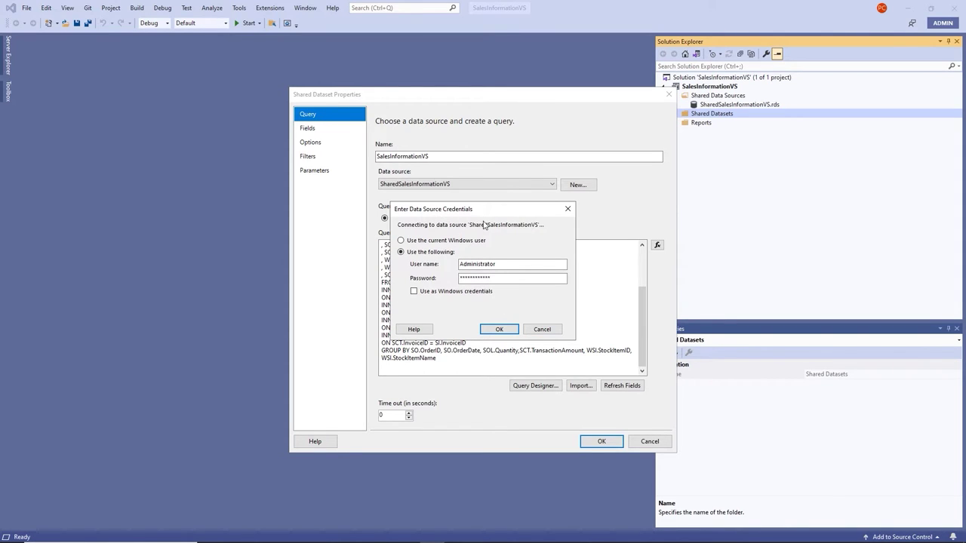
left_click(477, 262)
left_click(474, 279)
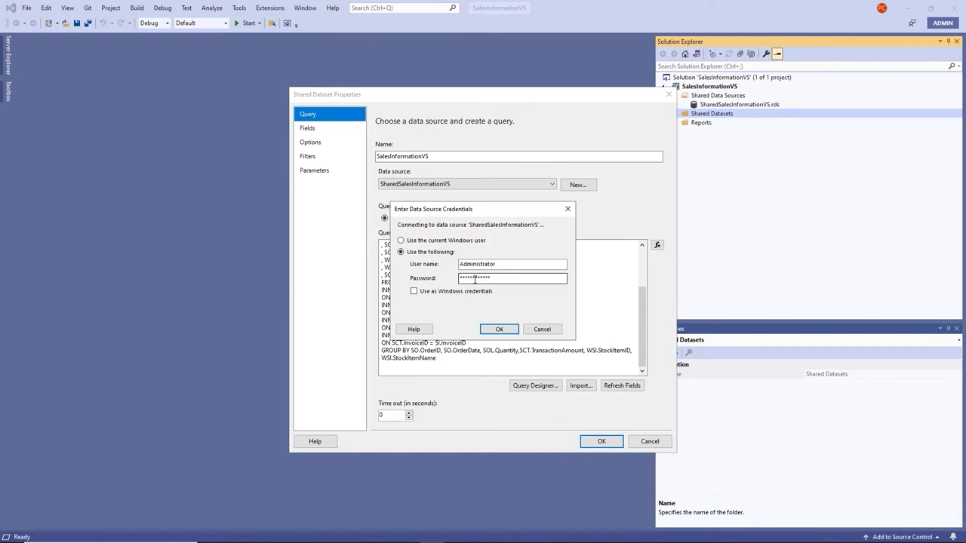
left_click(414, 291)
left_click(499, 330)
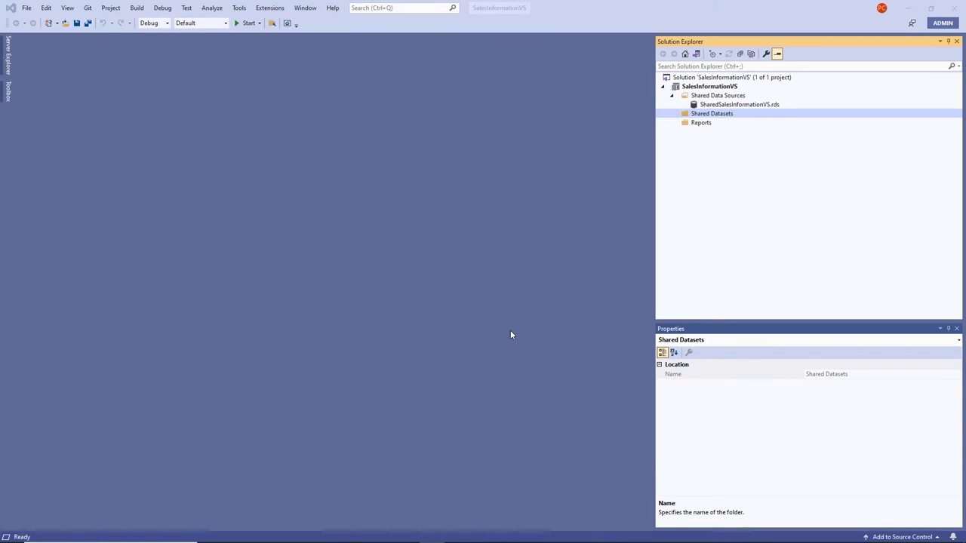
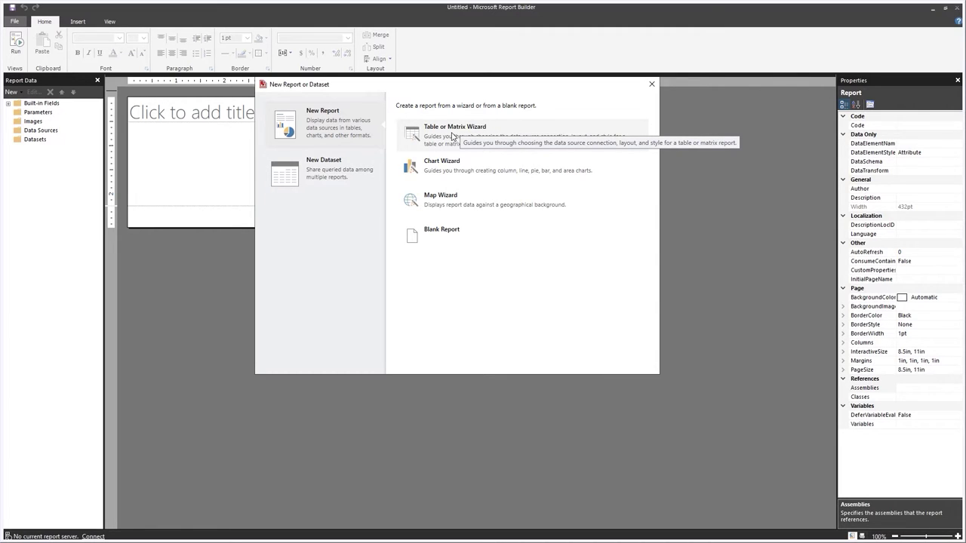
Start the Table or Matrix Wizard with the shared SalesInfo dataset from TrainingReportServer > SSRS Video Course
left_click(452, 136)
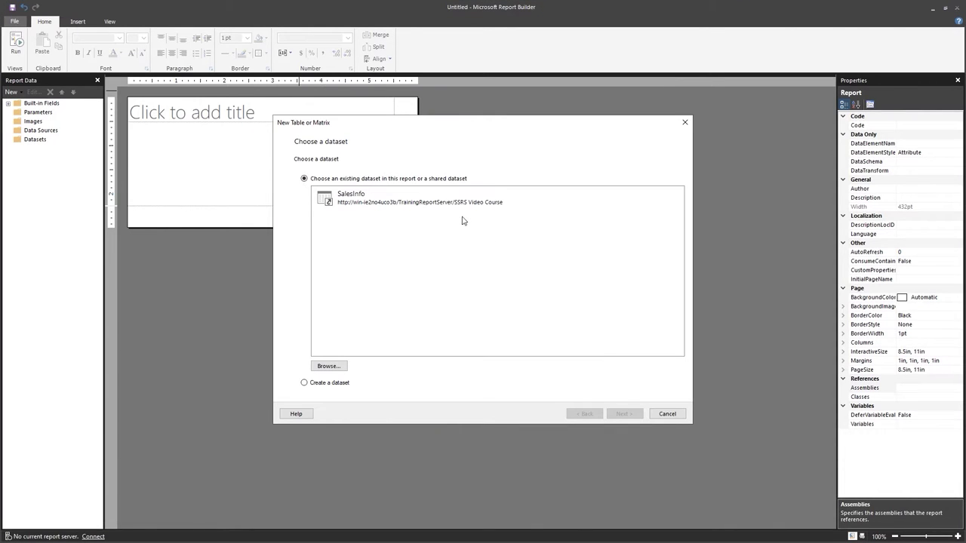
left_click(304, 384)
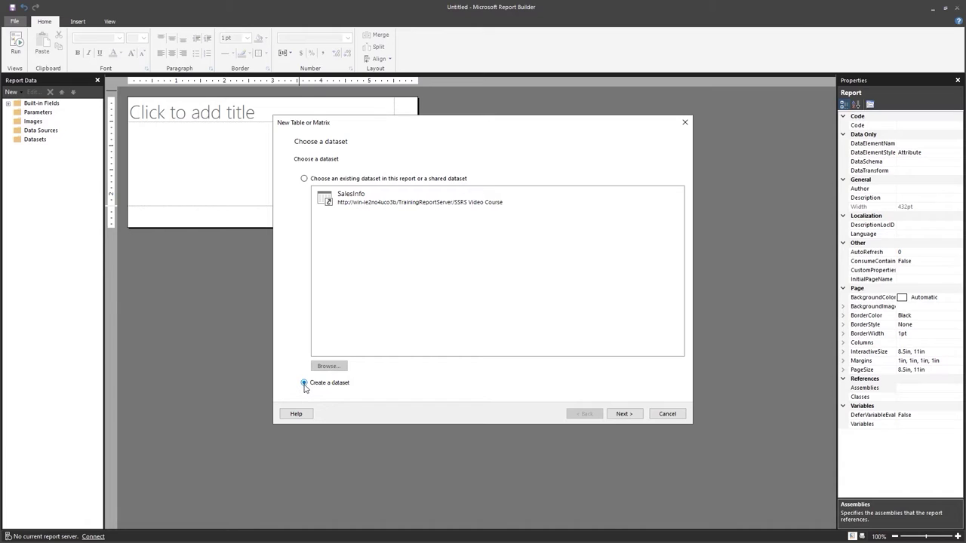
left_click(304, 179)
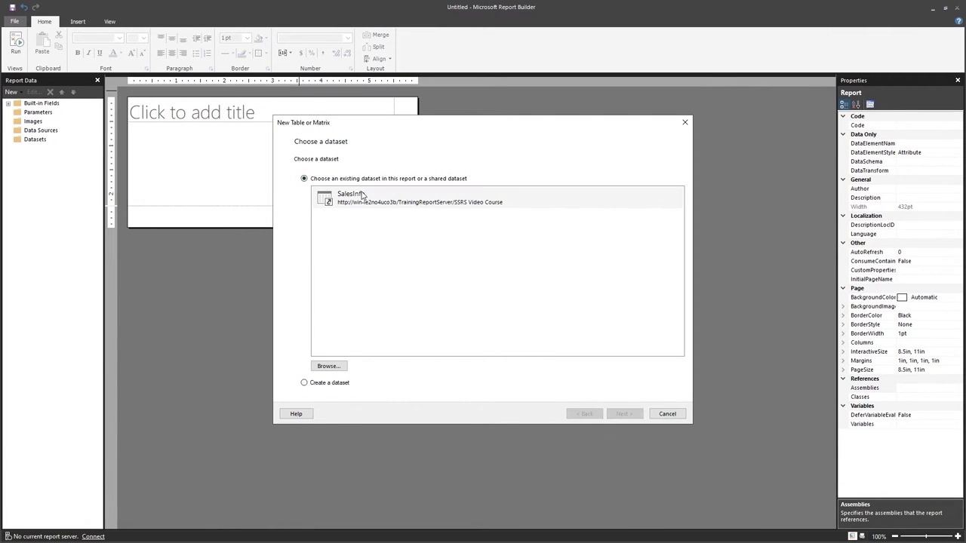
left_click(339, 373)
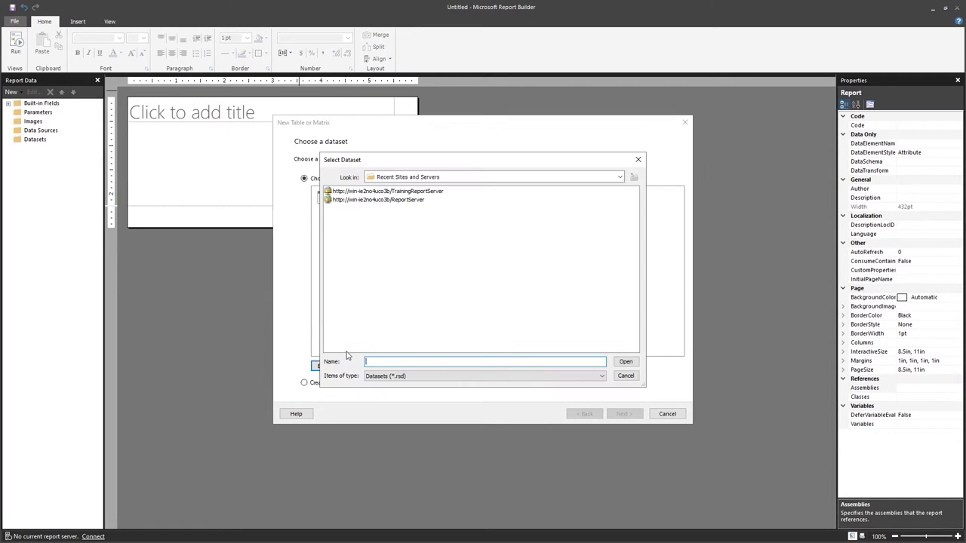
double_click(364, 192)
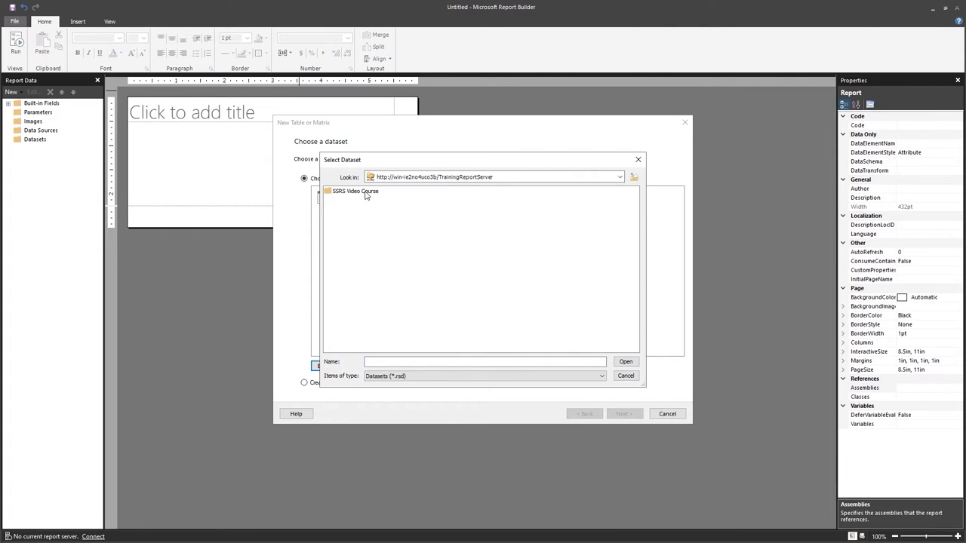
double_click(365, 194)
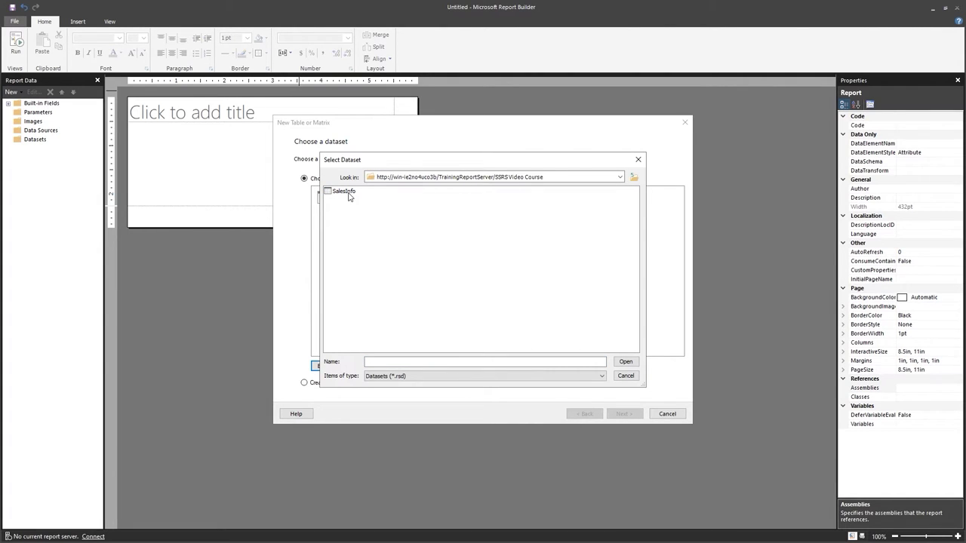
double_click(347, 193)
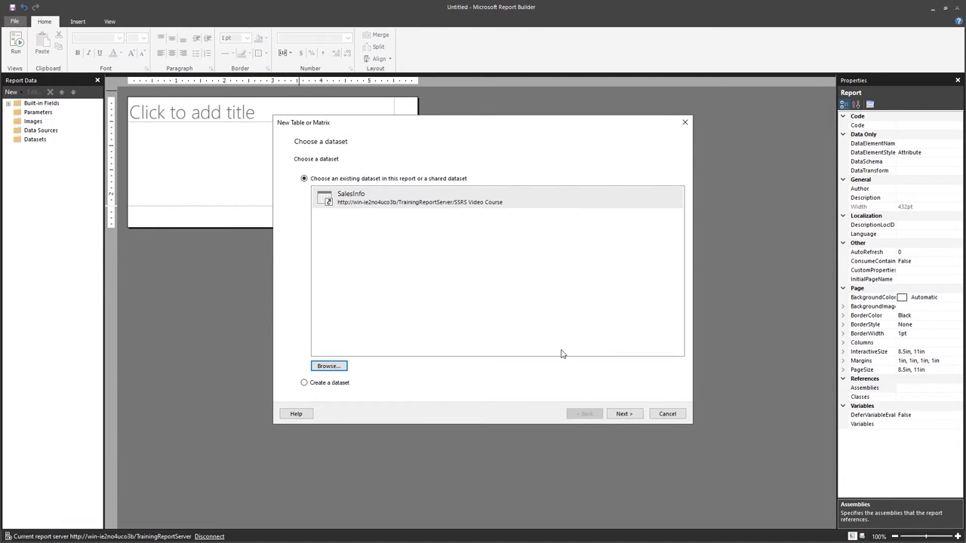
left_click(612, 415)
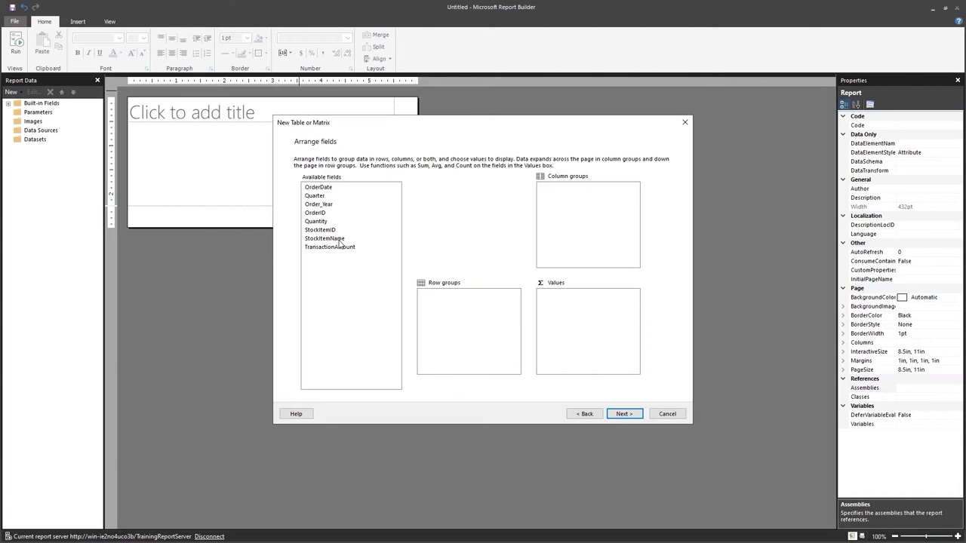
Add OrderDate, OrderID and StockItemName as row groups
double_click(325, 189)
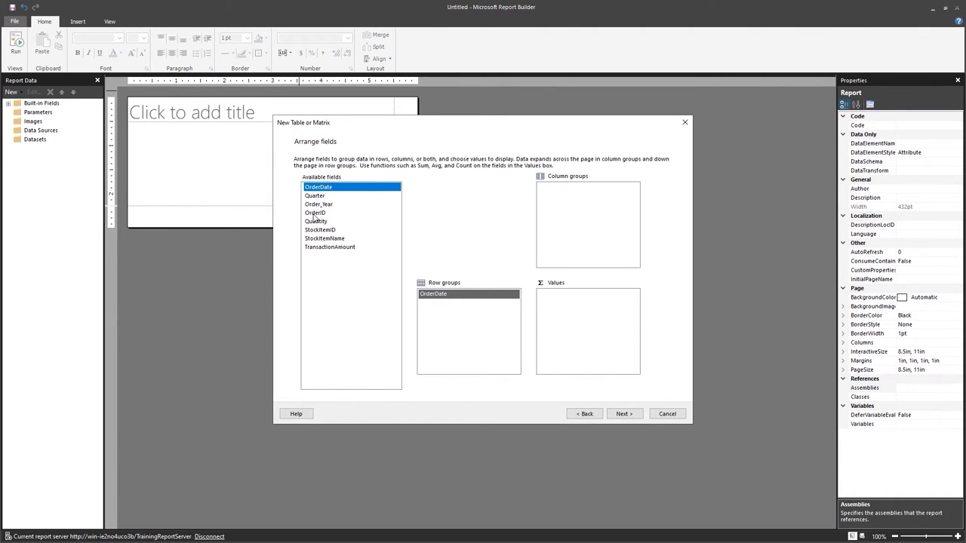
left_click(315, 215)
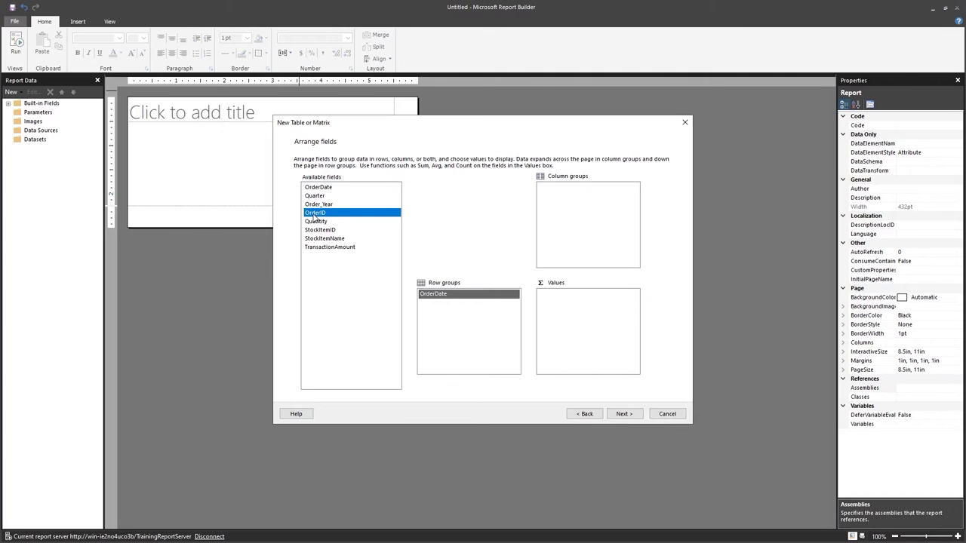
left_click_drag(315, 217, 447, 312)
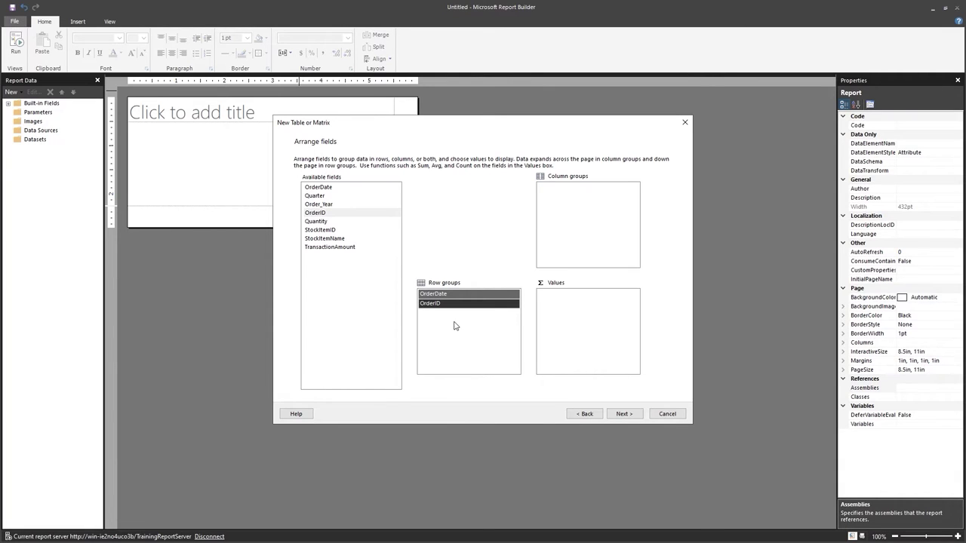
double_click(334, 240)
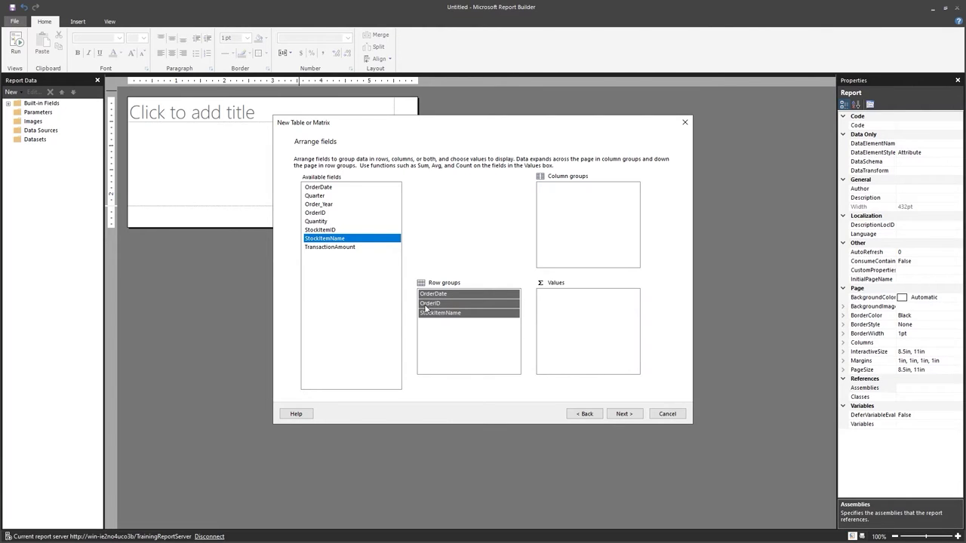
Add Quantity and TransactionAmount as values, keeping the Sum aggregate
double_click(320, 222)
left_click(345, 249)
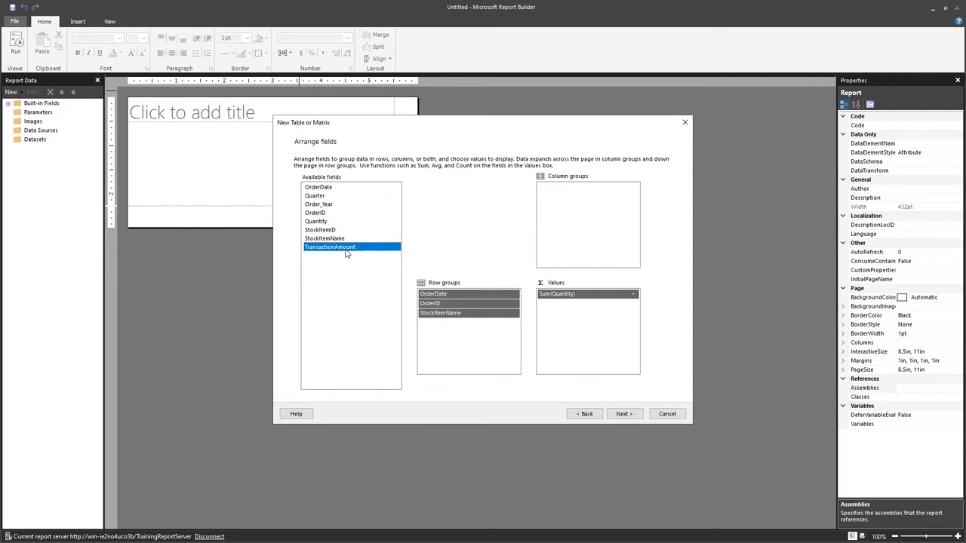
double_click(345, 249)
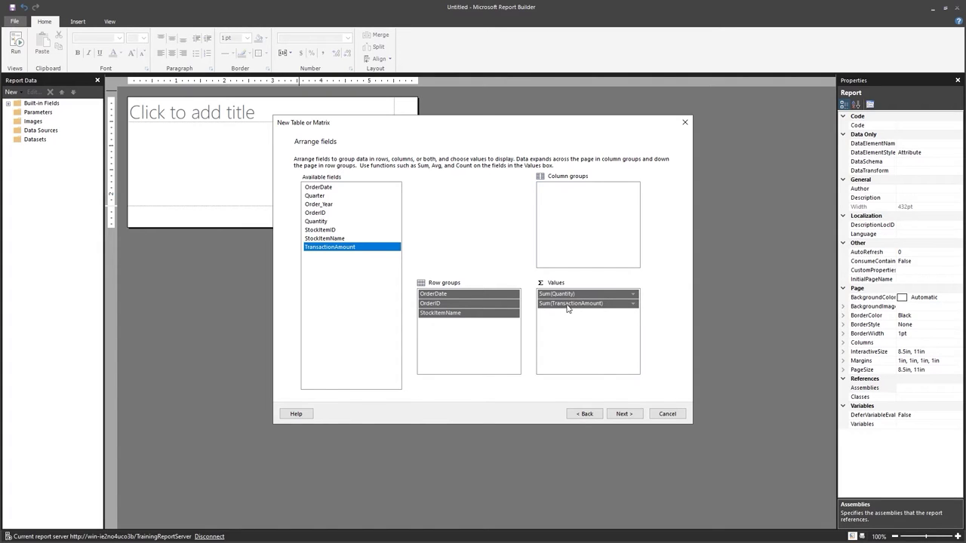
left_click(614, 302)
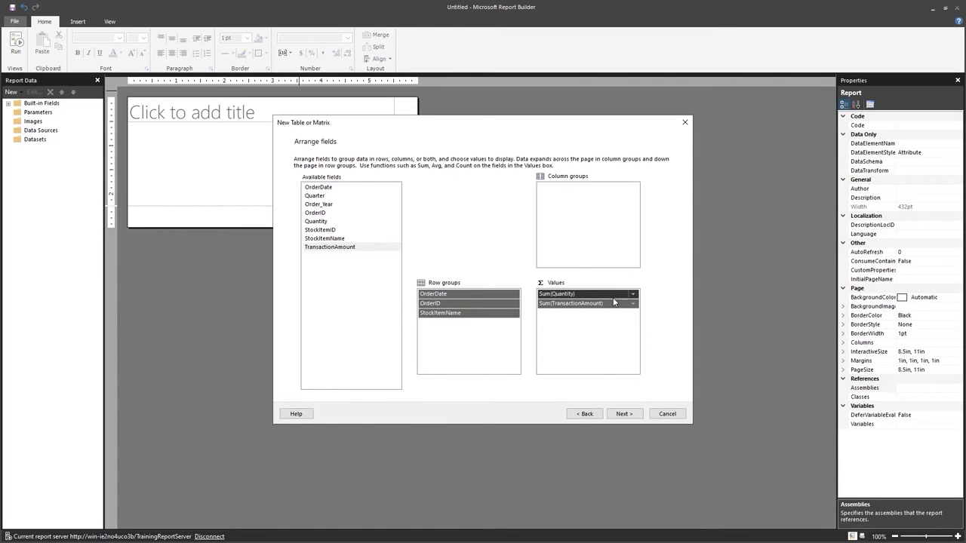
left_click(632, 297)
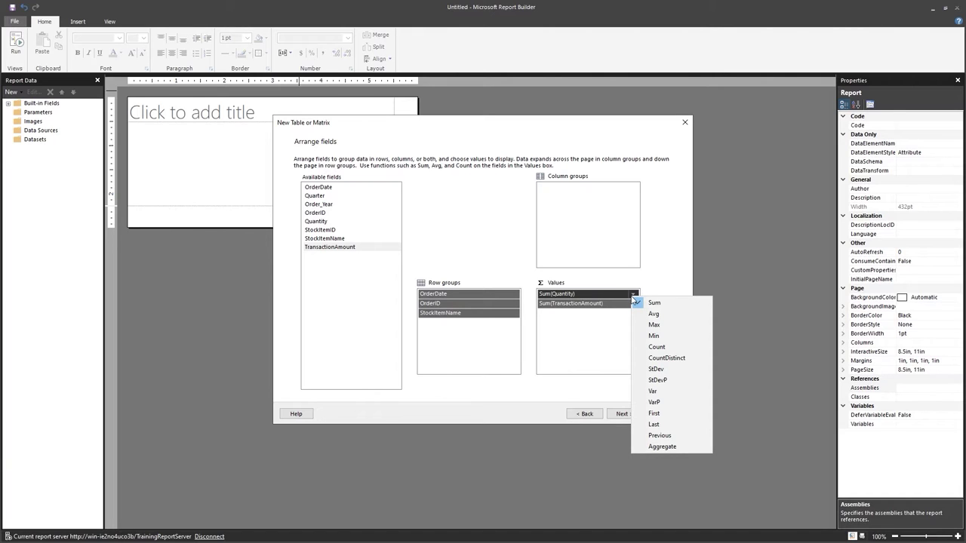
left_click(602, 334)
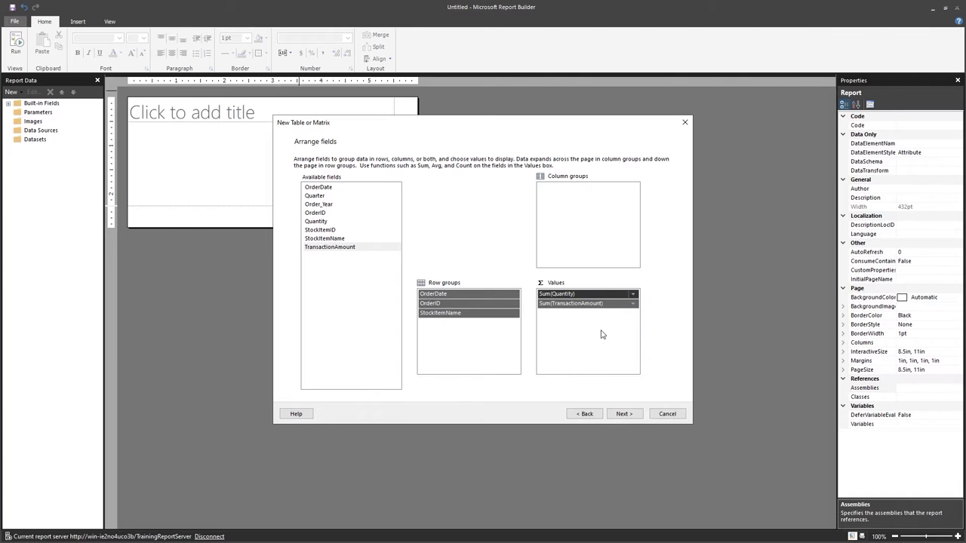
Turn off expand/collapse groups on the layout page and continue to the table preview
left_click(631, 420)
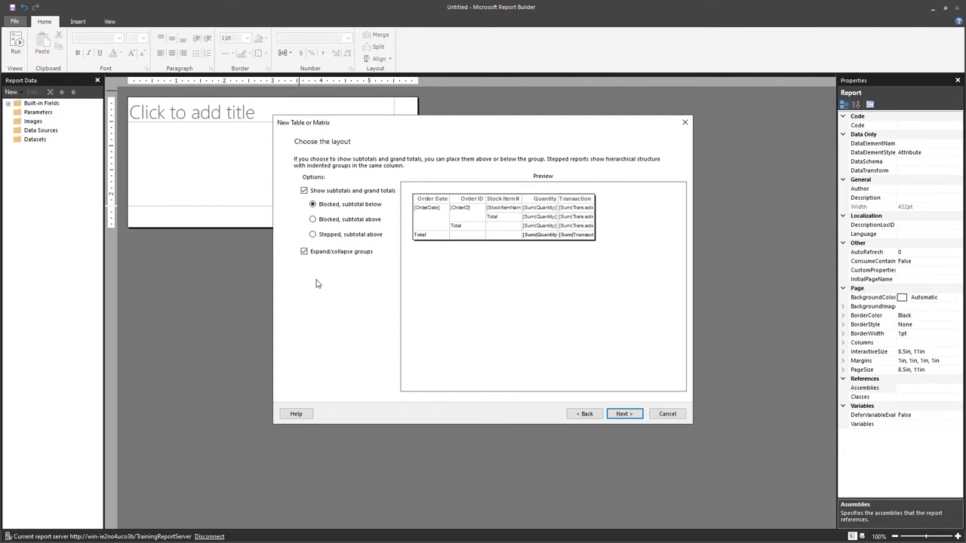
left_click(304, 252)
left_click(624, 415)
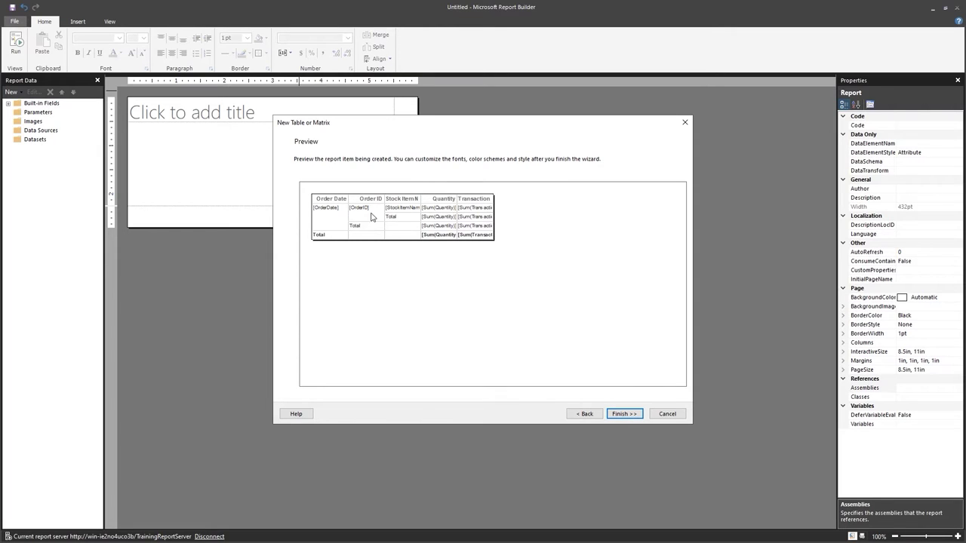
Finish the wizard to place the grouped table, then show Sample Values instead of placeholders
left_click(627, 414)
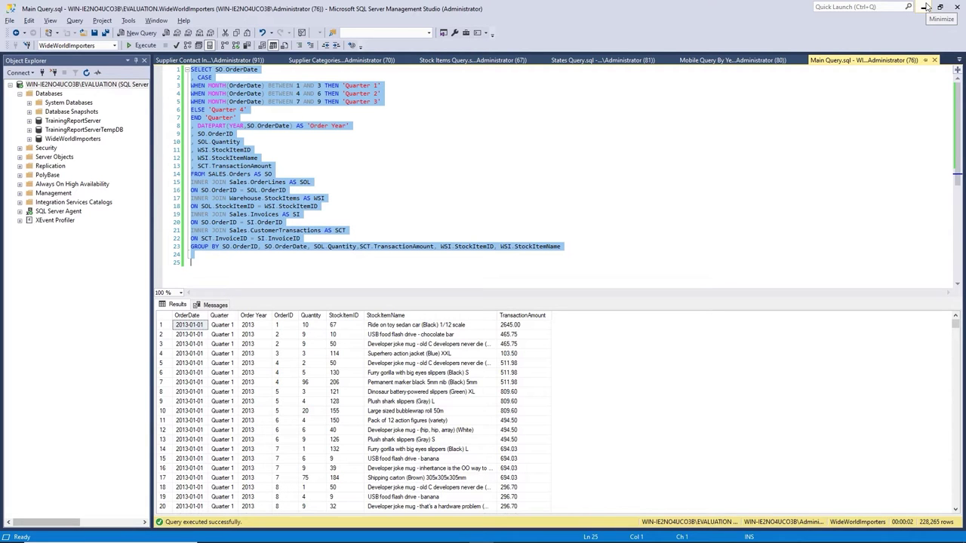
left_click(927, 6)
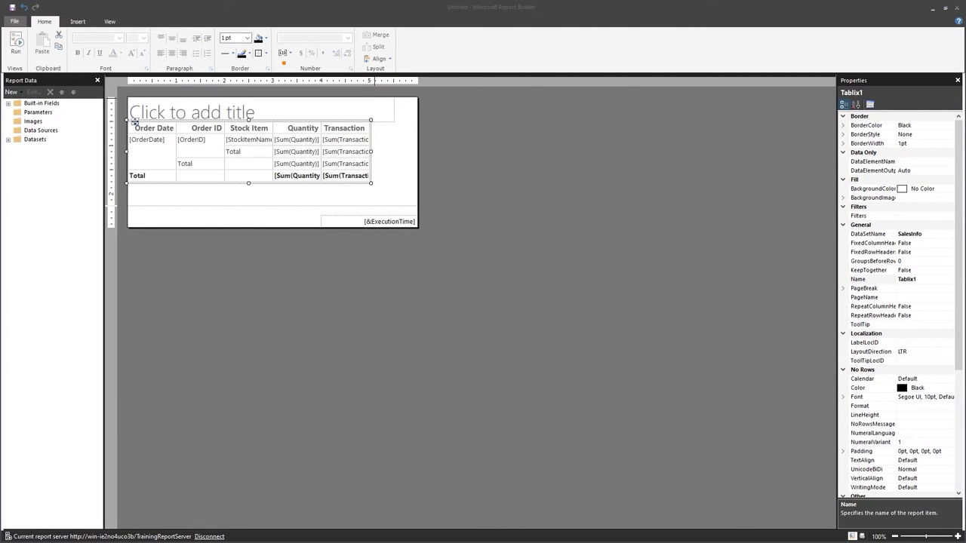
left_click(286, 53)
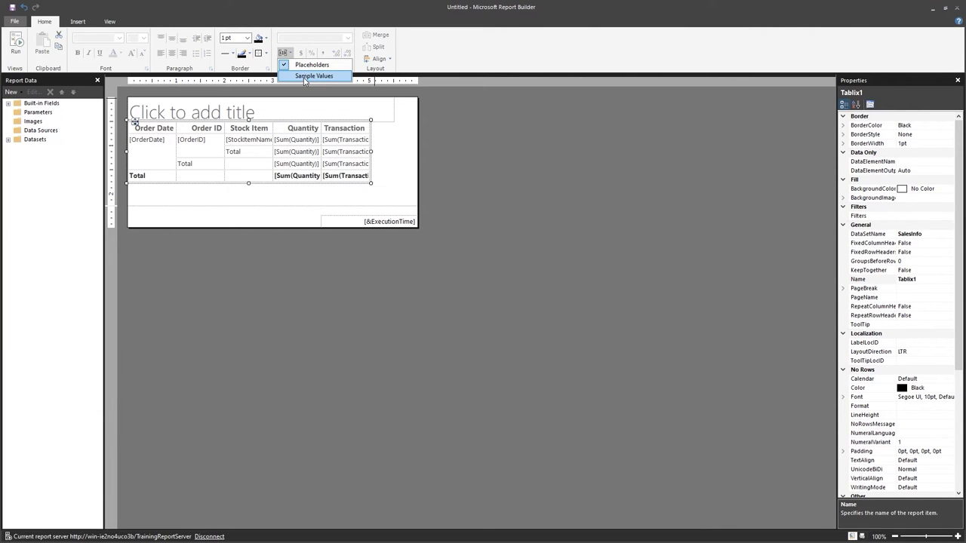
left_click(305, 77)
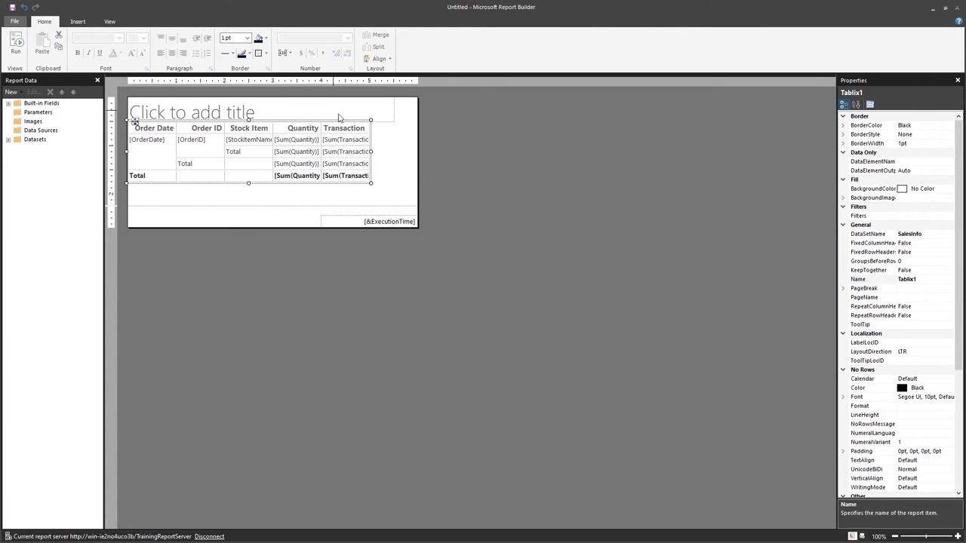
left_click(394, 169)
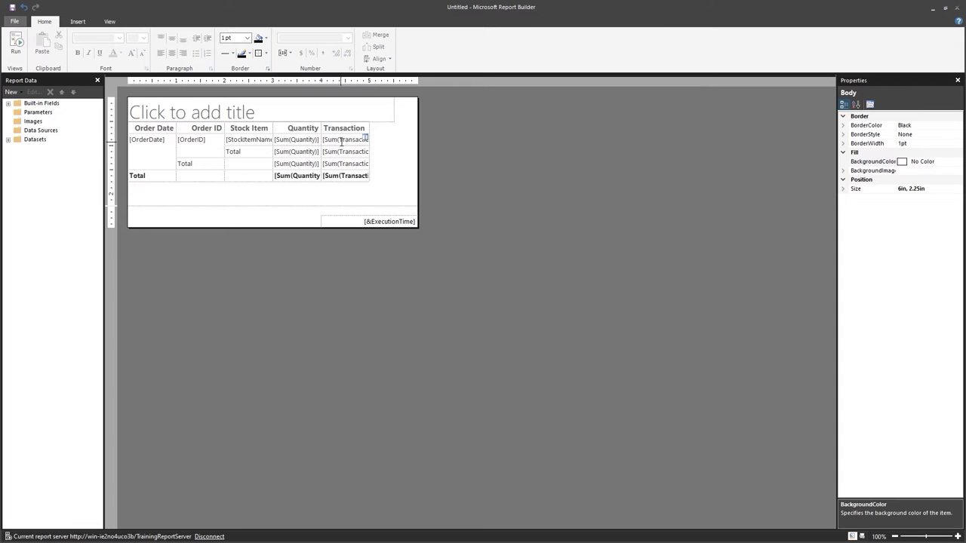
Format the four Transaction value cells as Currency, then select the Quantity value cells
left_click(344, 145)
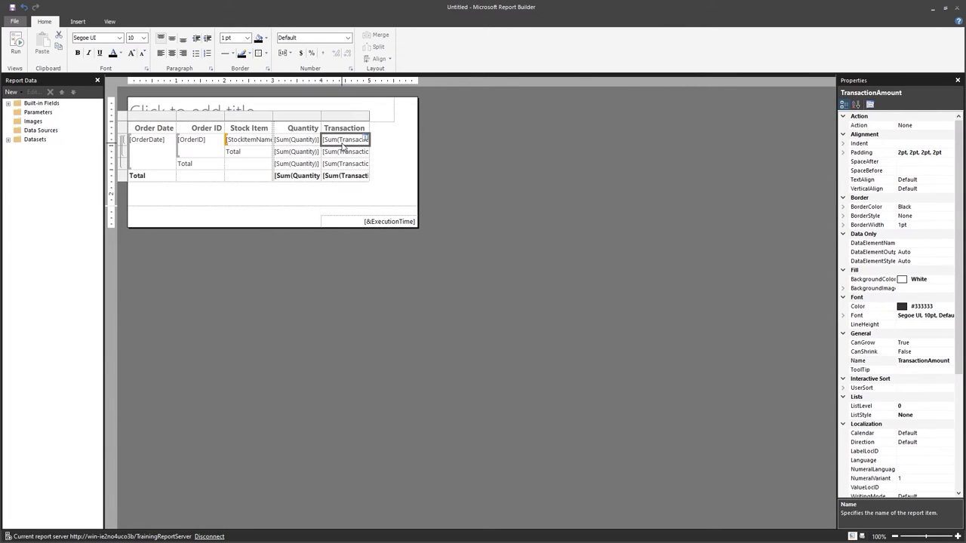
left_click(352, 155, "ctrl")
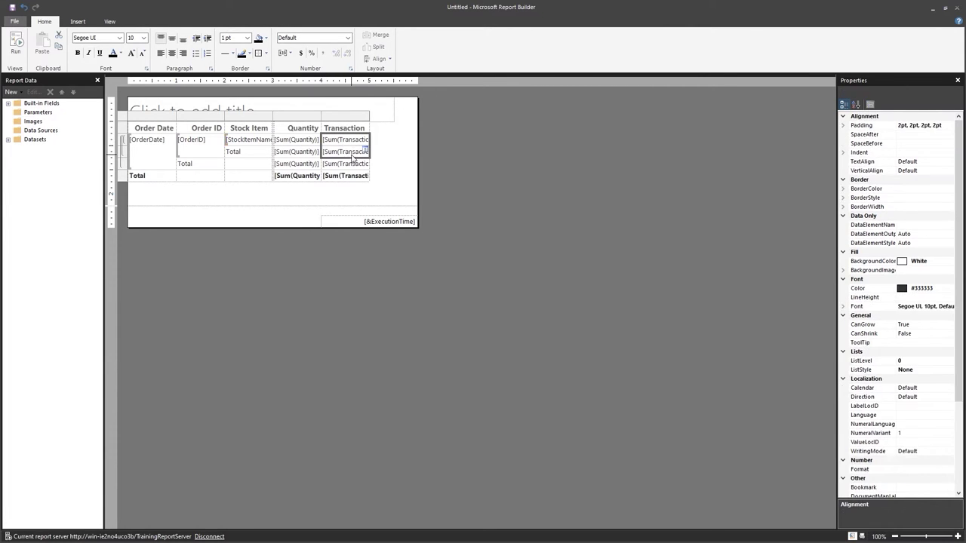
left_click(345, 166, "ctrl")
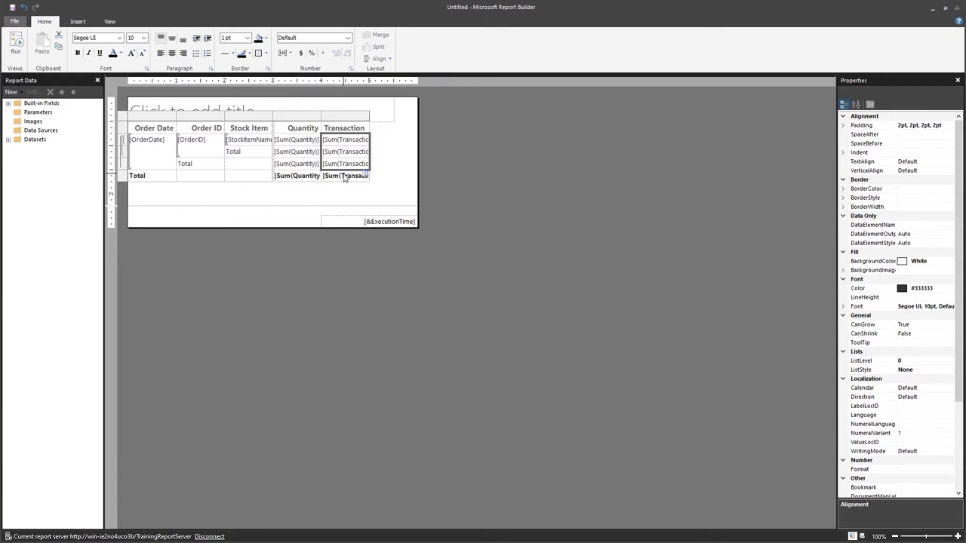
left_click(343, 178, "ctrl")
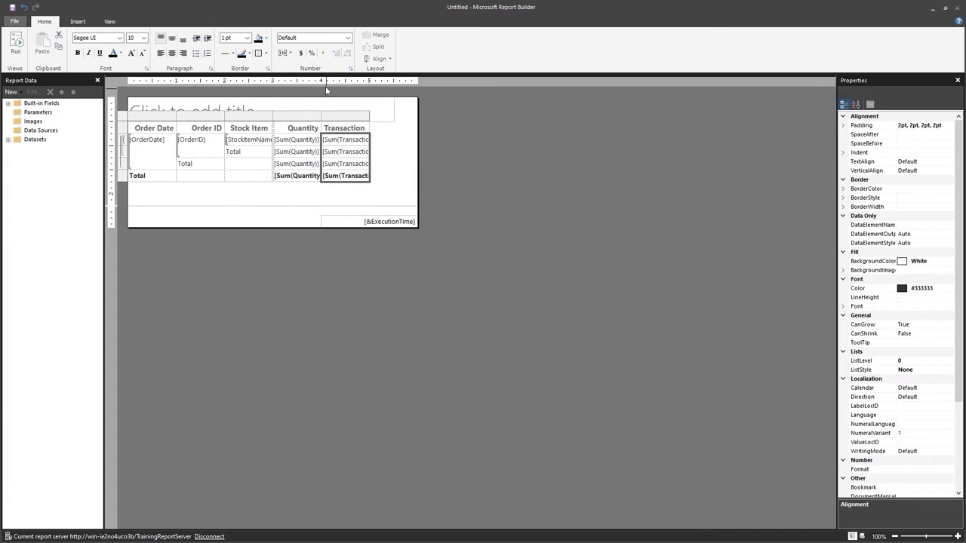
left_click(302, 54)
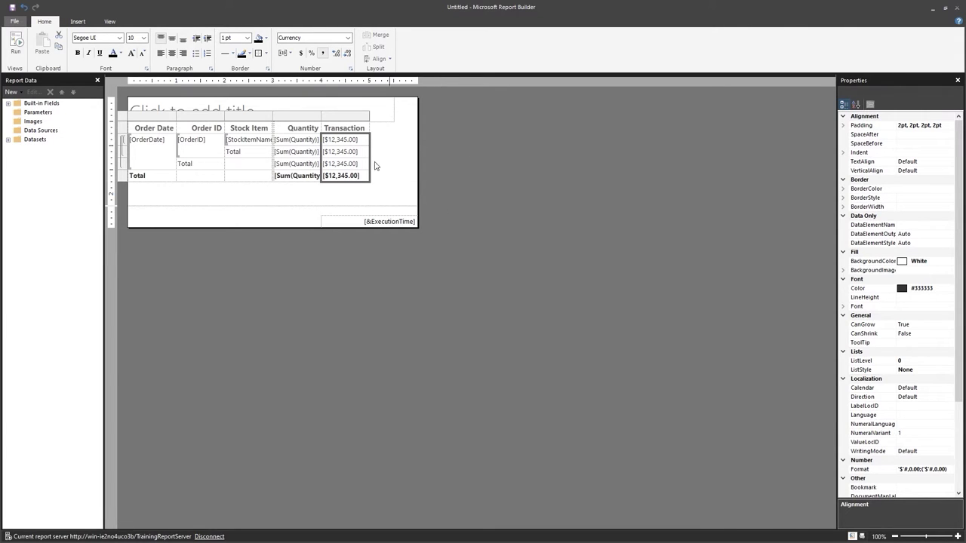
left_click(293, 146)
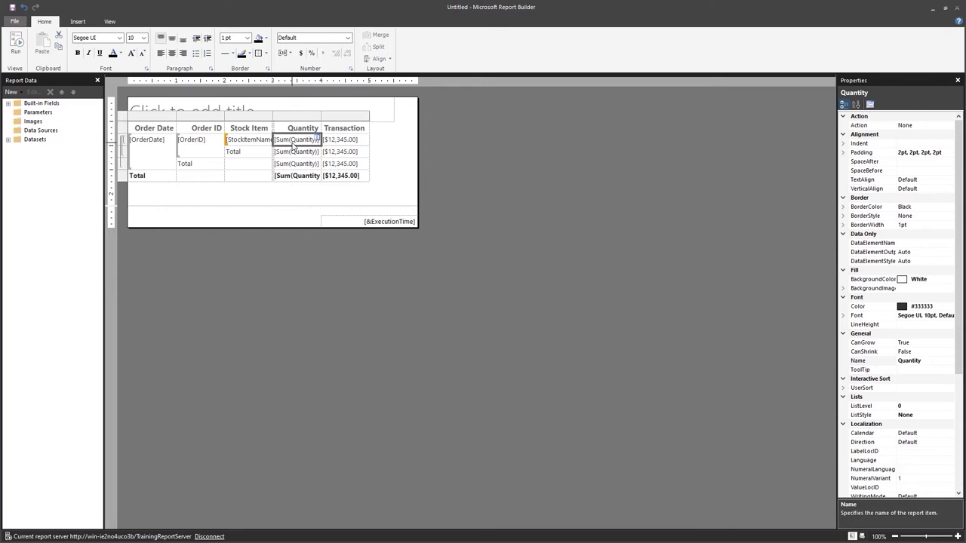
left_click_drag(293, 146, 290, 180)
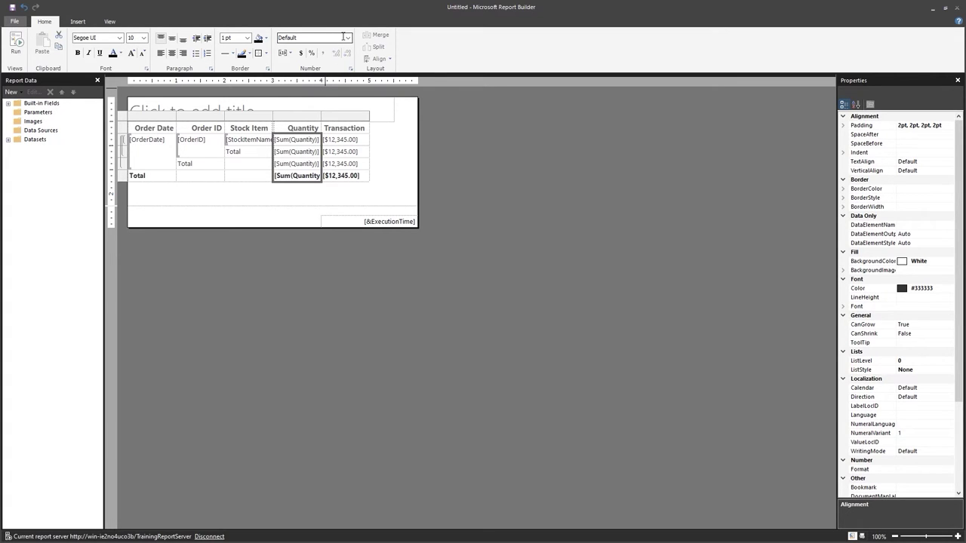
Format the Quantity cells as Number with no decimals, showing 12,345
left_click(347, 37)
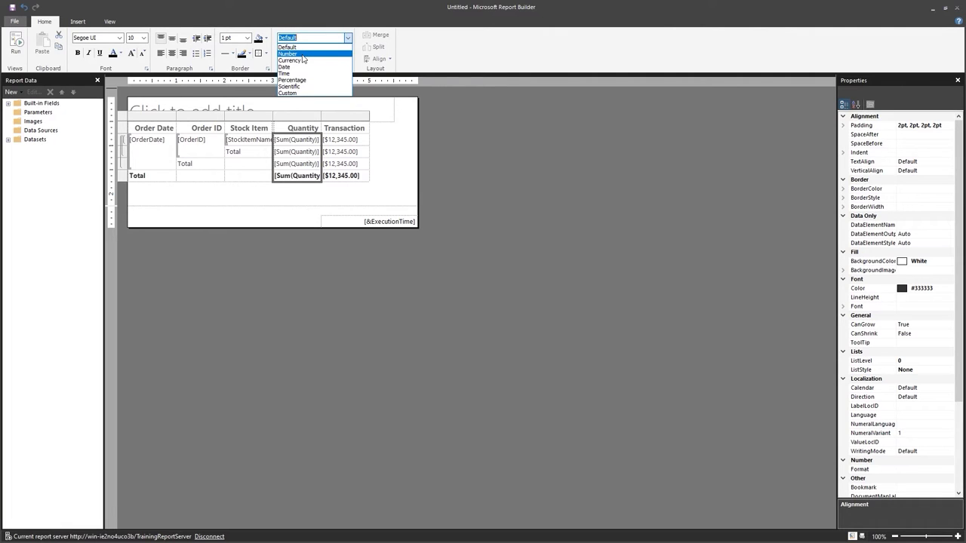
left_click(302, 54)
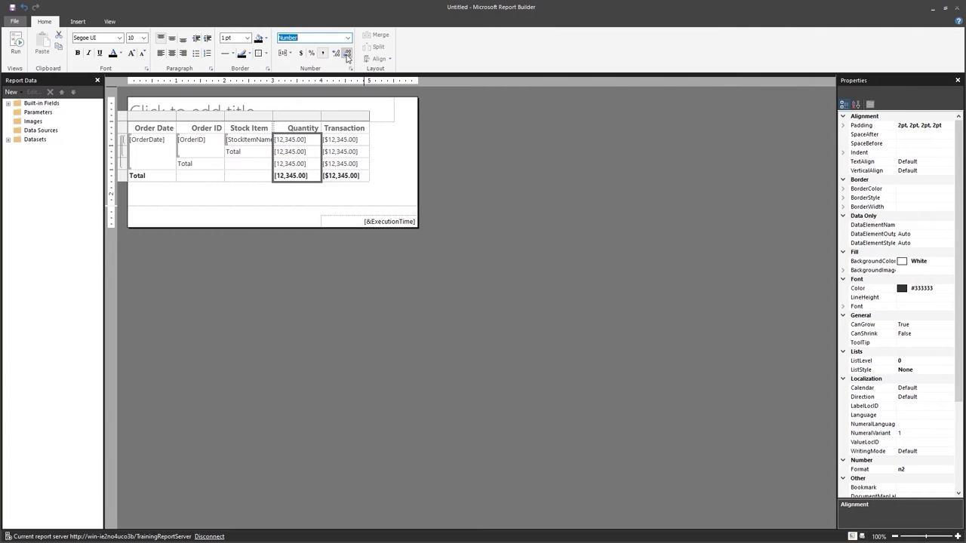
left_click(347, 54)
left_click(347, 54)
Give the Order Date detail cell the short Date format, showing 1/31/2000
double_click(140, 145)
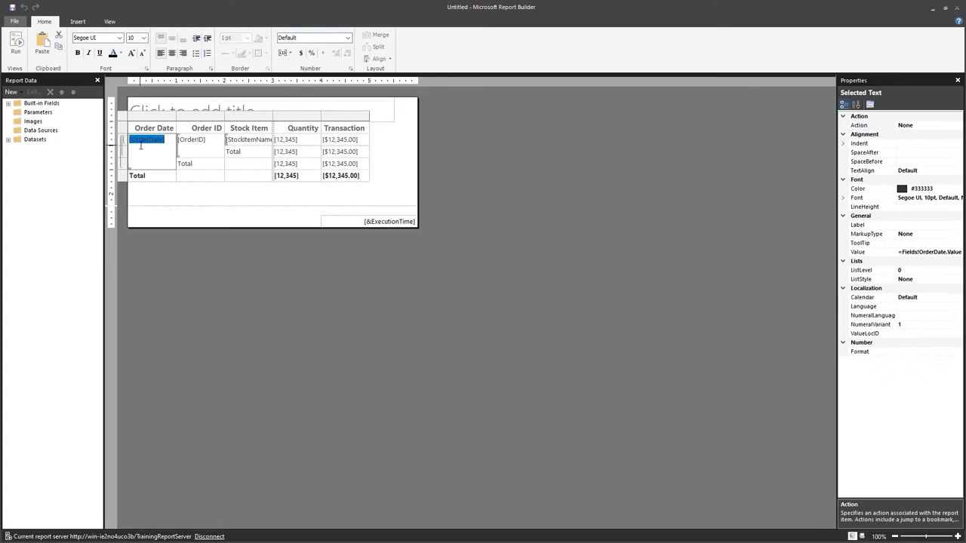
left_click(178, 205)
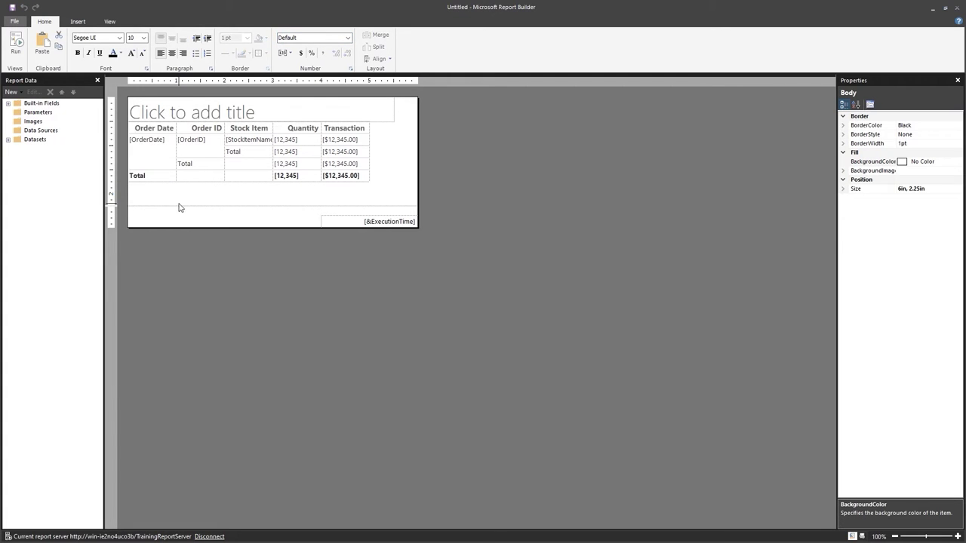
left_click(169, 148)
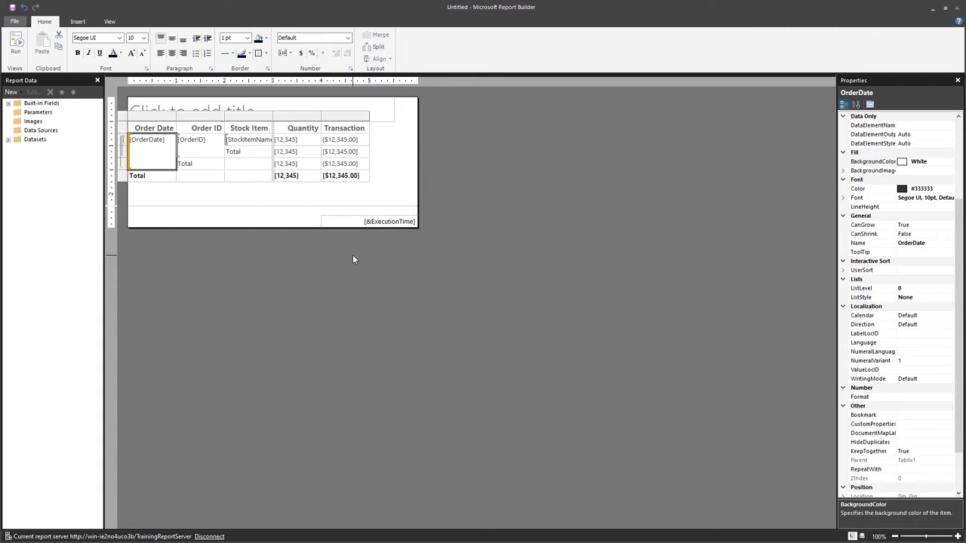
left_click(348, 38)
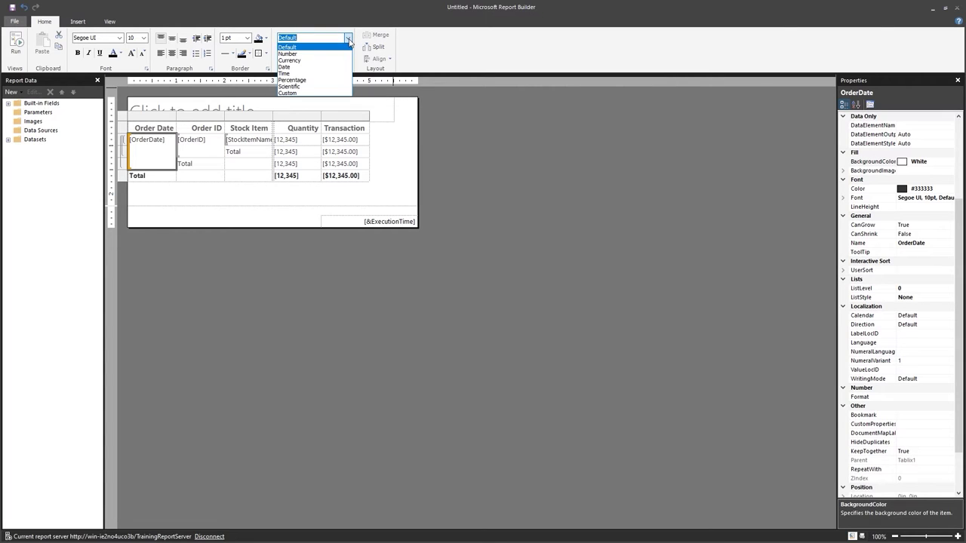
left_click(325, 66)
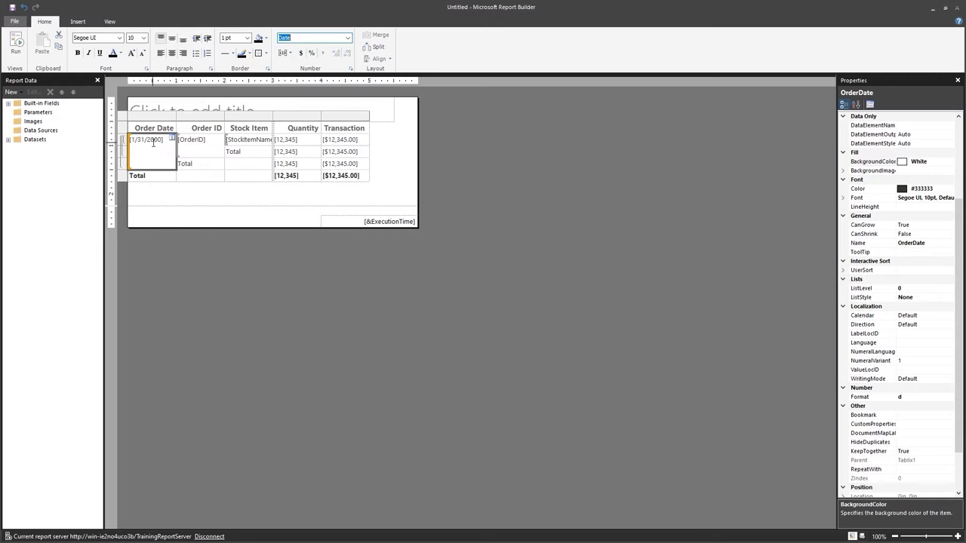
right_click(153, 143)
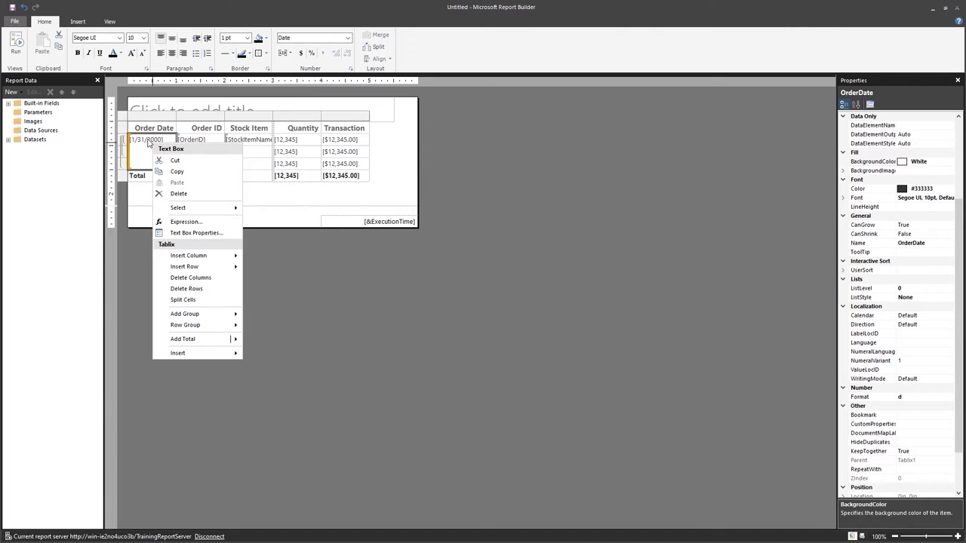
key("Return")
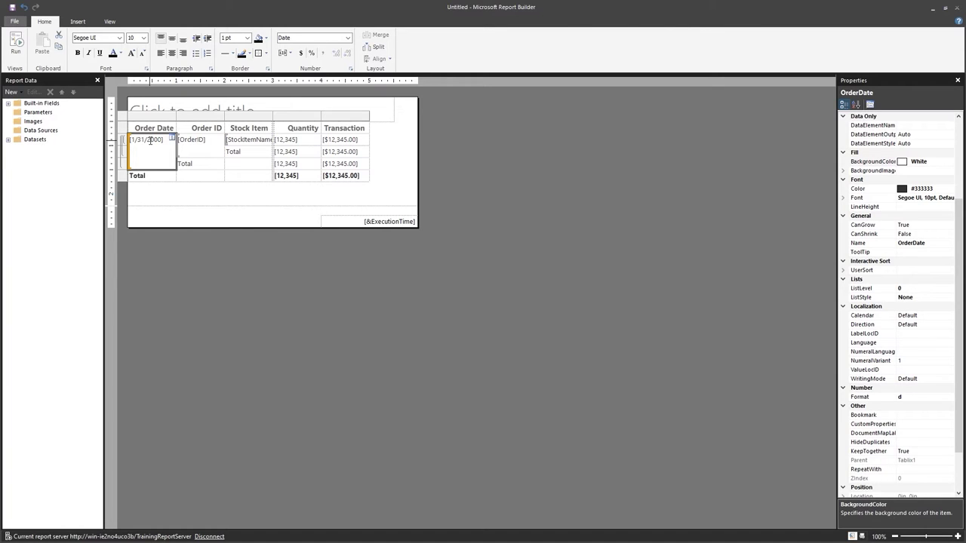
In Text Box Properties, set the Order Date number format to the 'January 31, 2000' date style
right_click(150, 141)
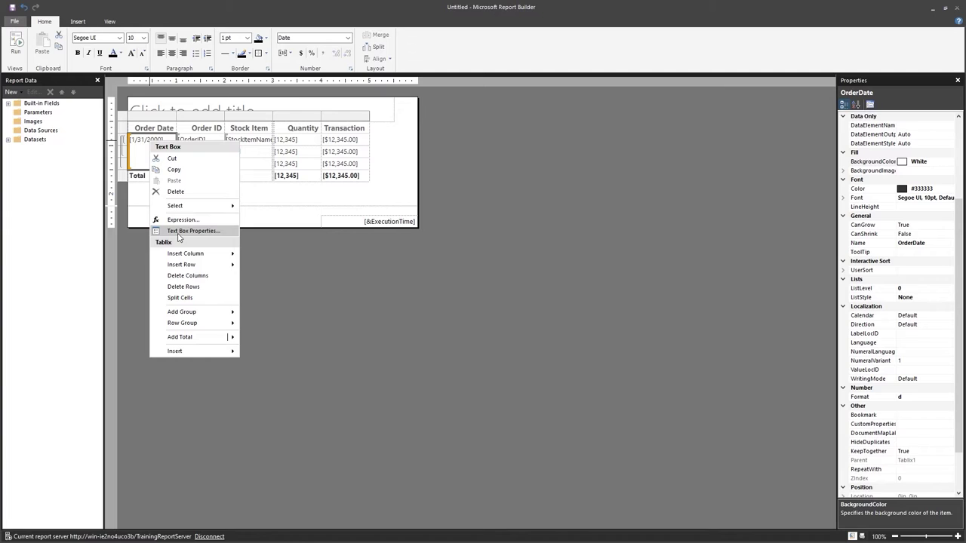
left_click(185, 231)
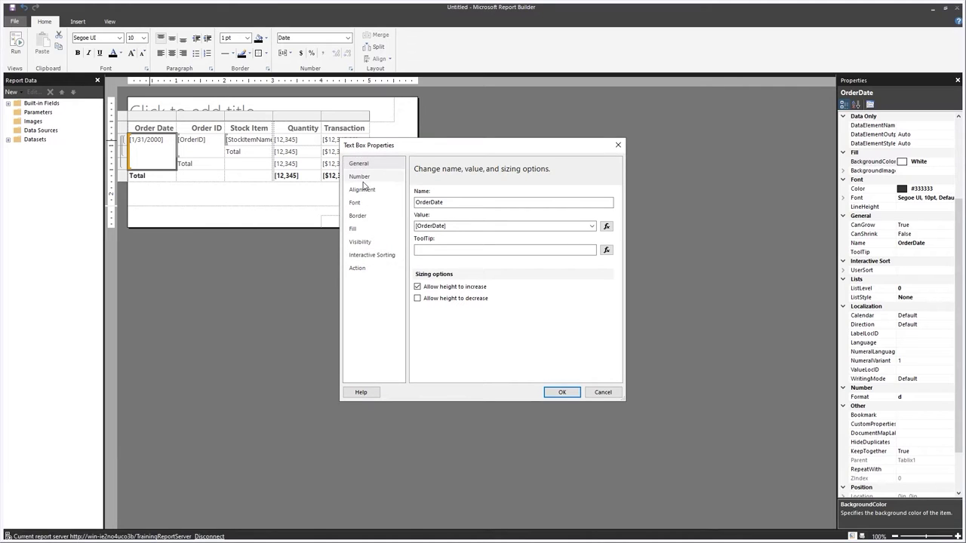
left_click(361, 178)
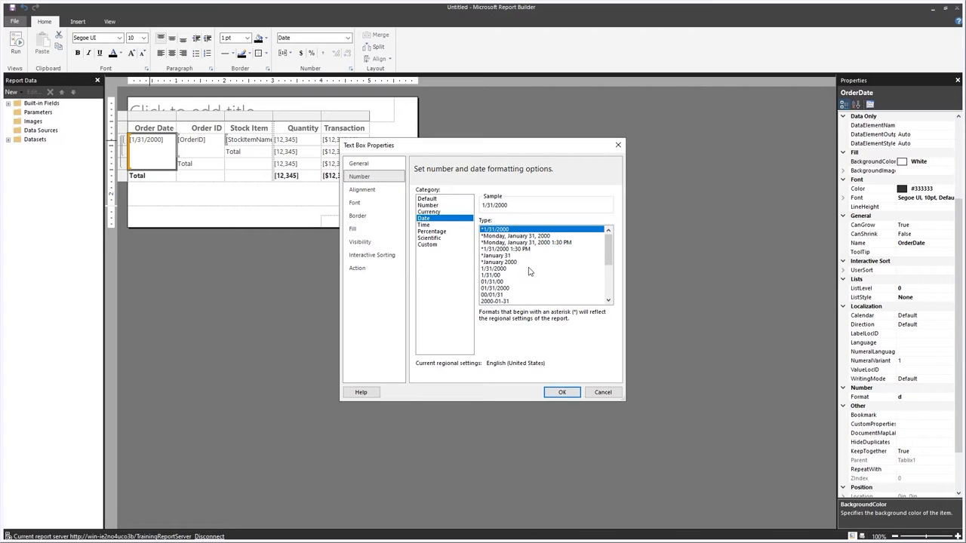
scroll(529, 270, "down", 1)
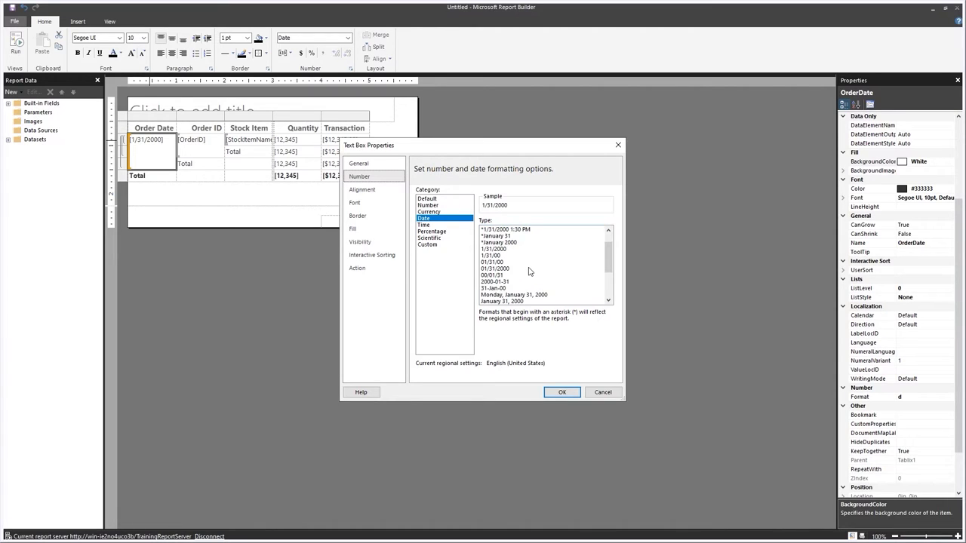
scroll(530, 271, "down", 1)
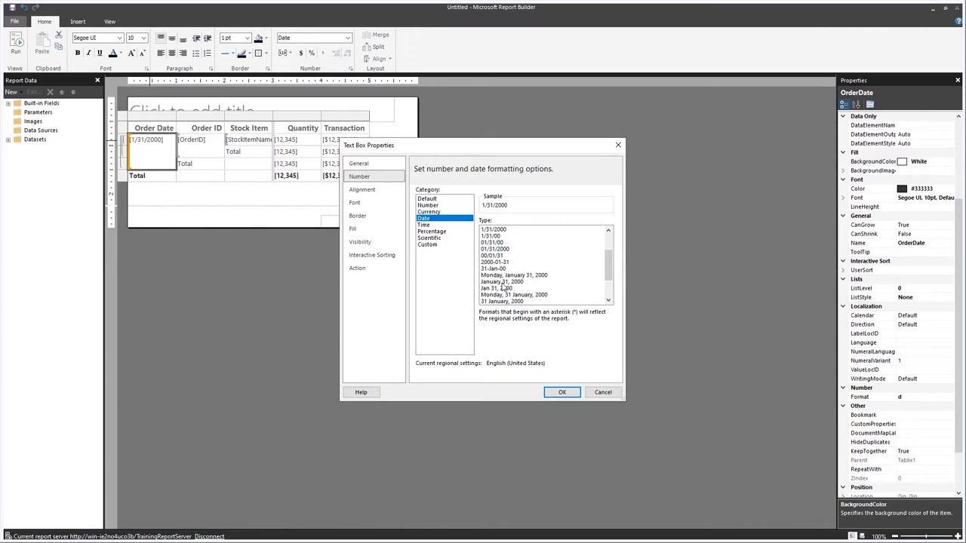
left_click(504, 282)
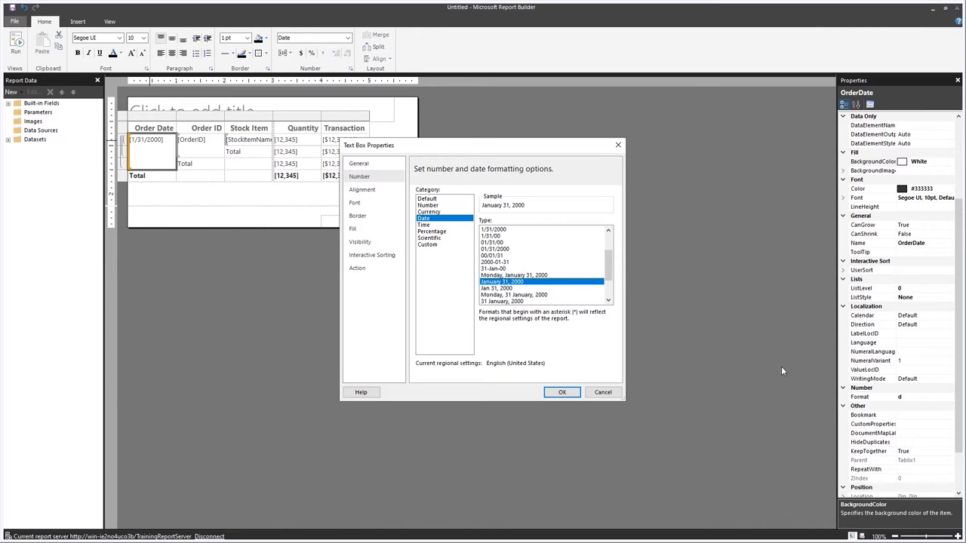
left_click(562, 392)
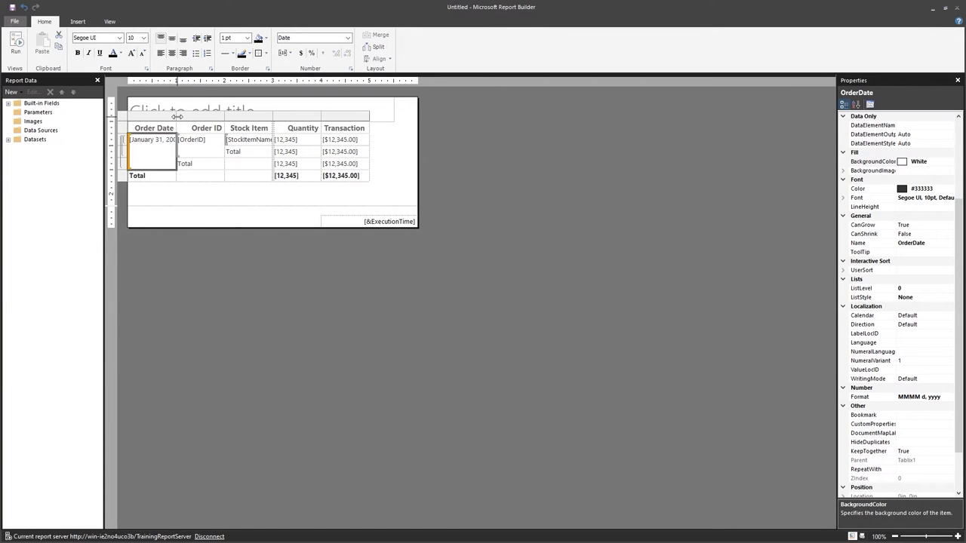
Drag the Order Date column border wider so 'January 31, 2000' fits
left_click(180, 117)
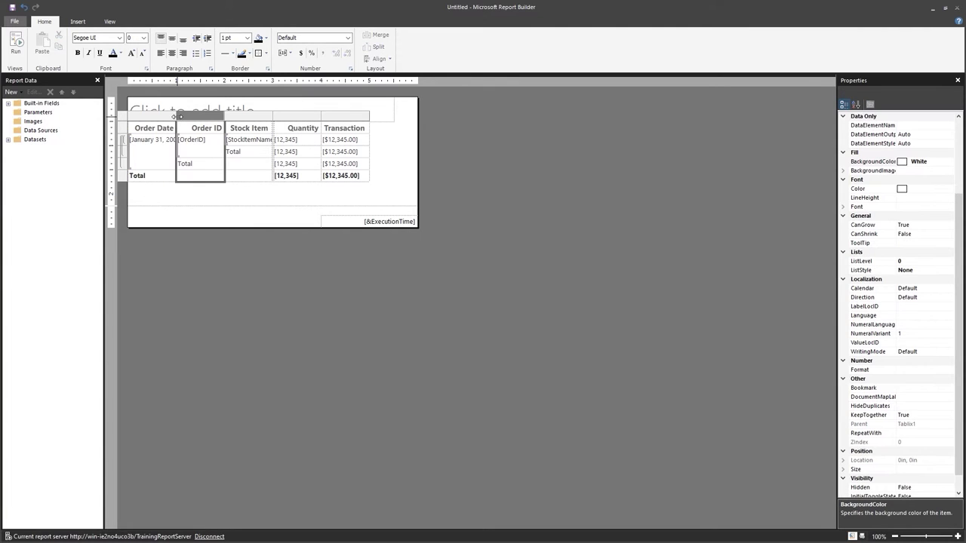
left_click_drag(174, 116, 191, 116)
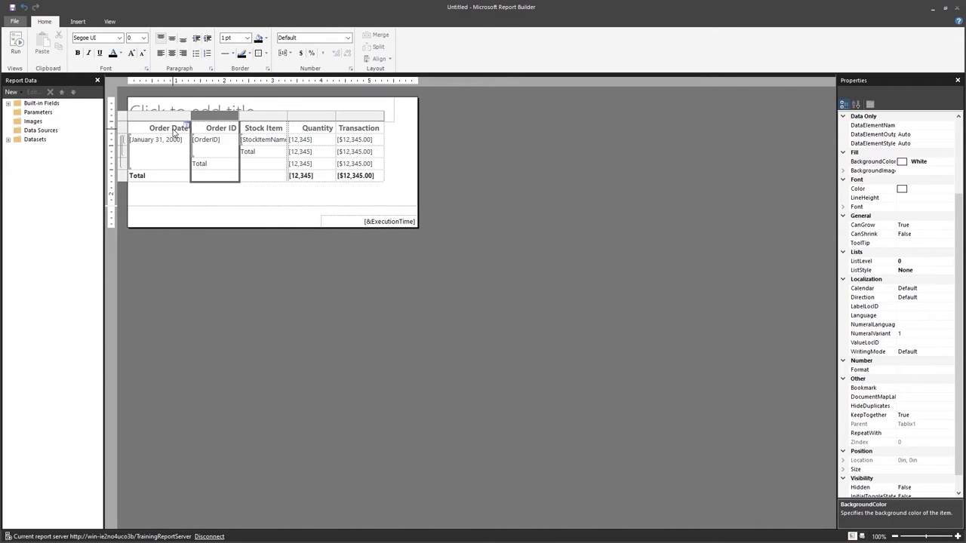
key("Escape")
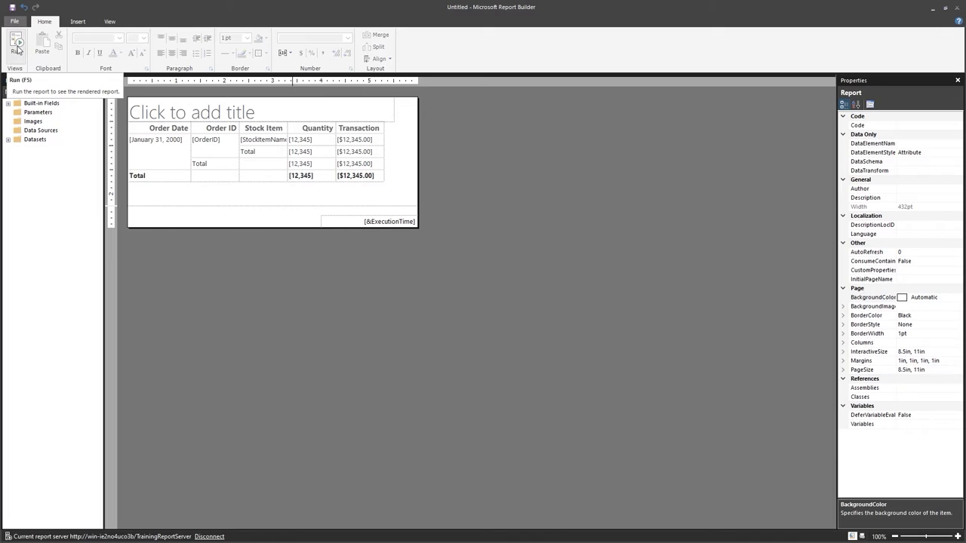
Run the report and jump to its final data page
left_click(18, 50)
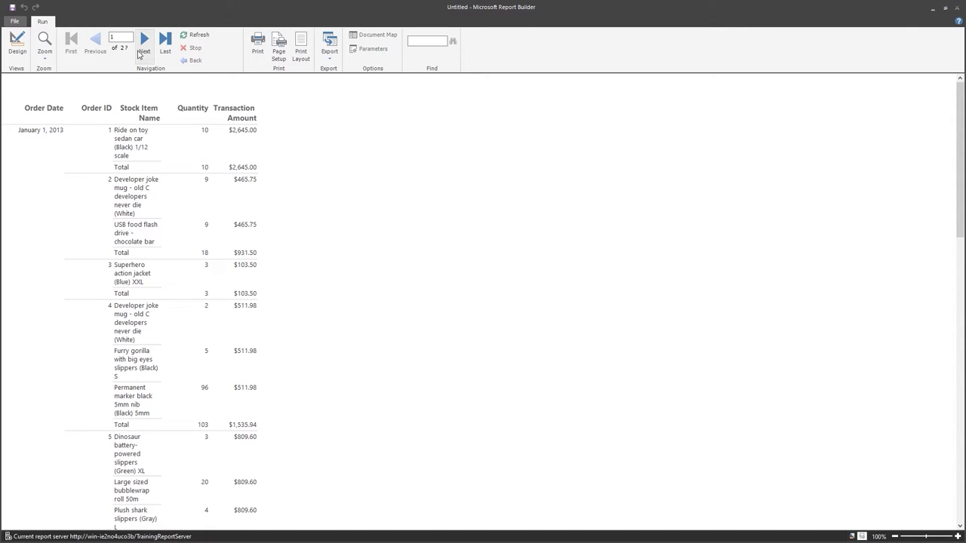
left_click(164, 44)
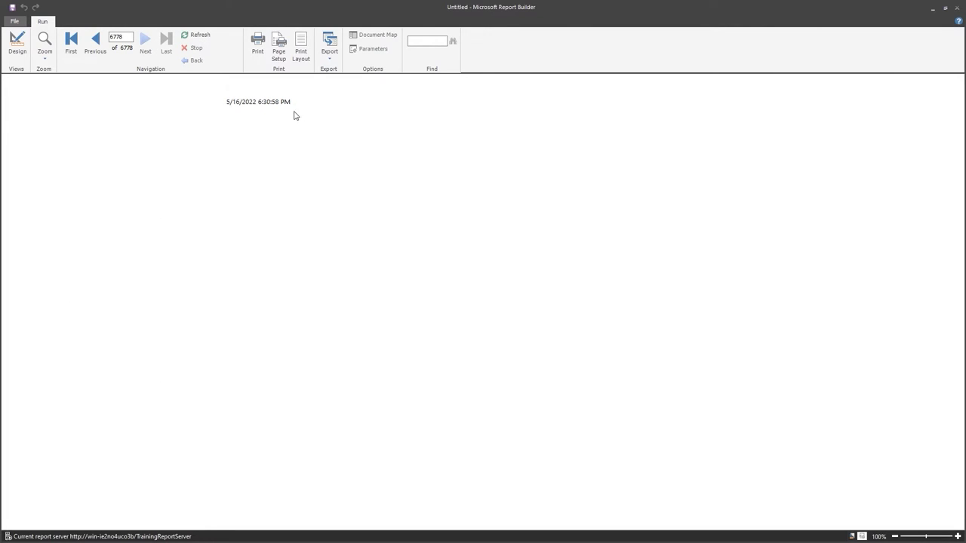
left_click(99, 47)
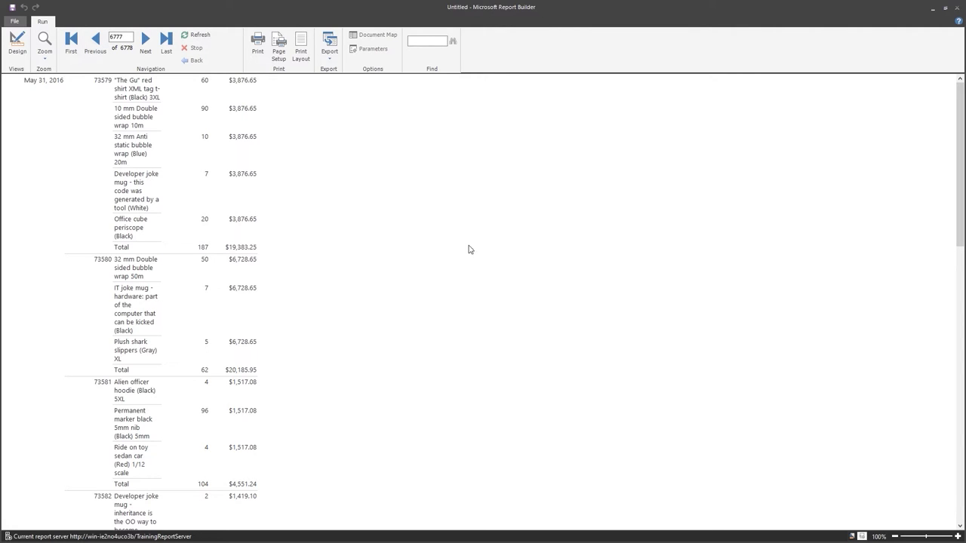
Scroll through the final page, return to page one, and switch back to Design view
scroll(421, 243, "down", 3)
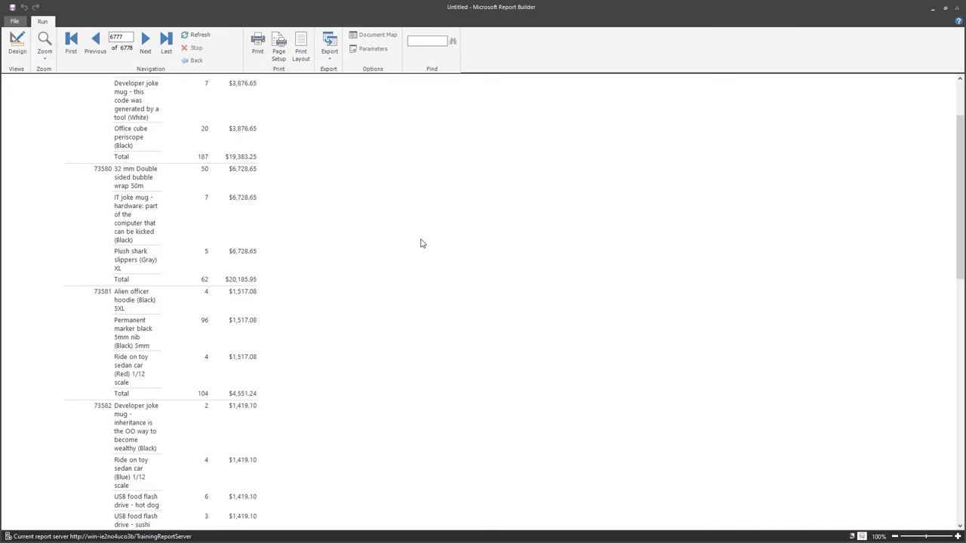
scroll(421, 243, "down", 20)
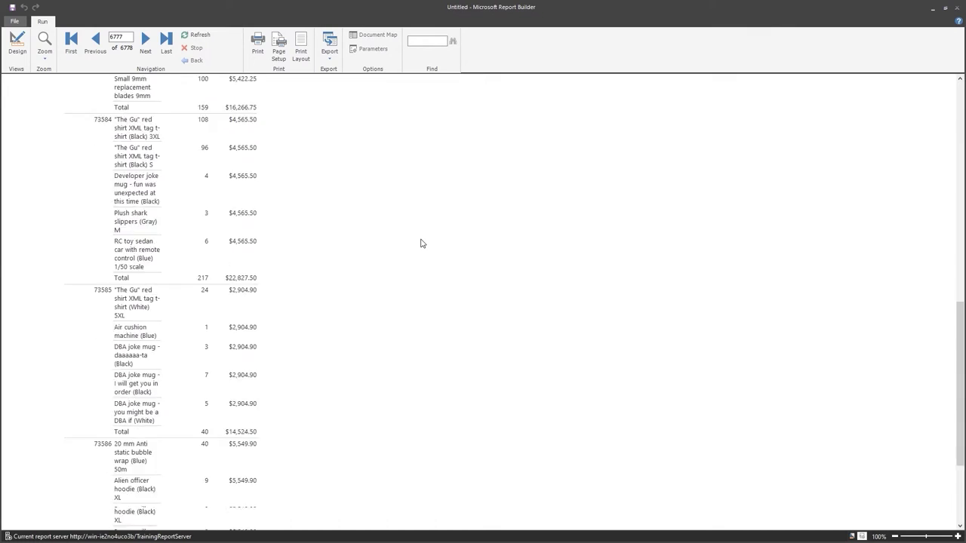
scroll(421, 243, "down", 6)
scroll(421, 243, "up", 2)
scroll(421, 243, "down", 1)
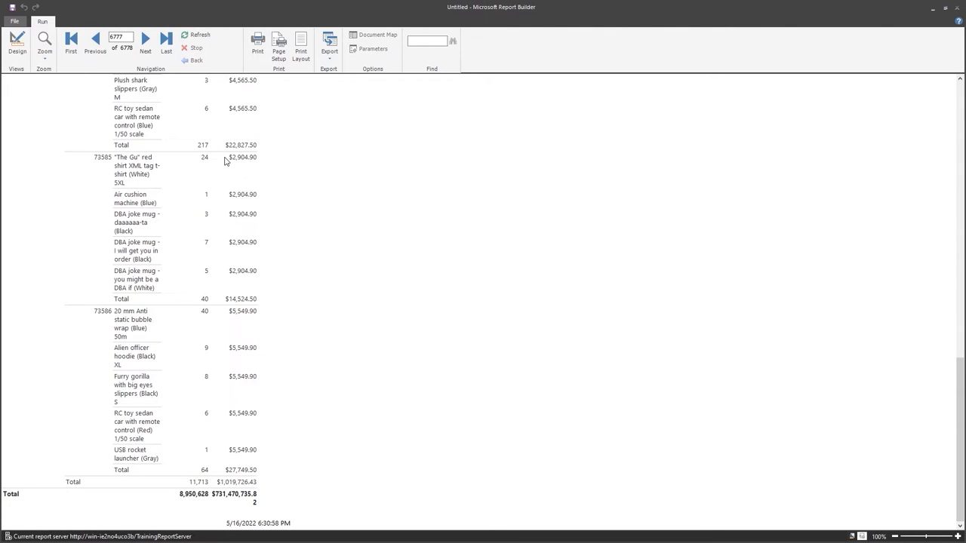
scroll(224, 161, "up", 4)
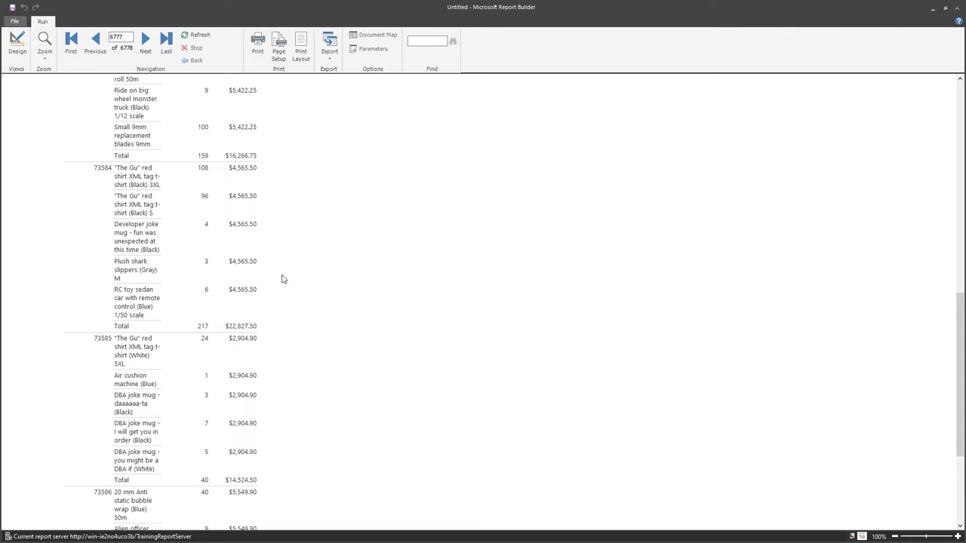
left_click(75, 54)
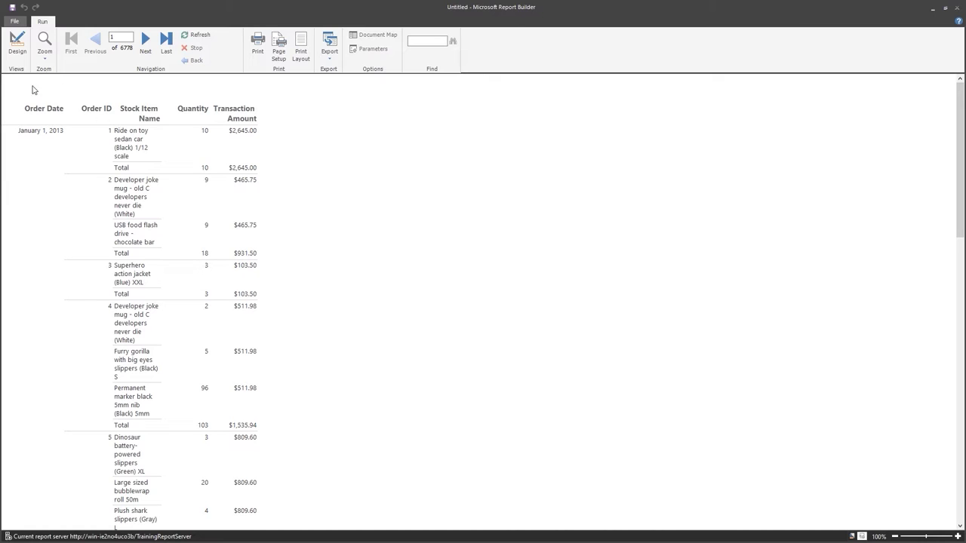
left_click(18, 44)
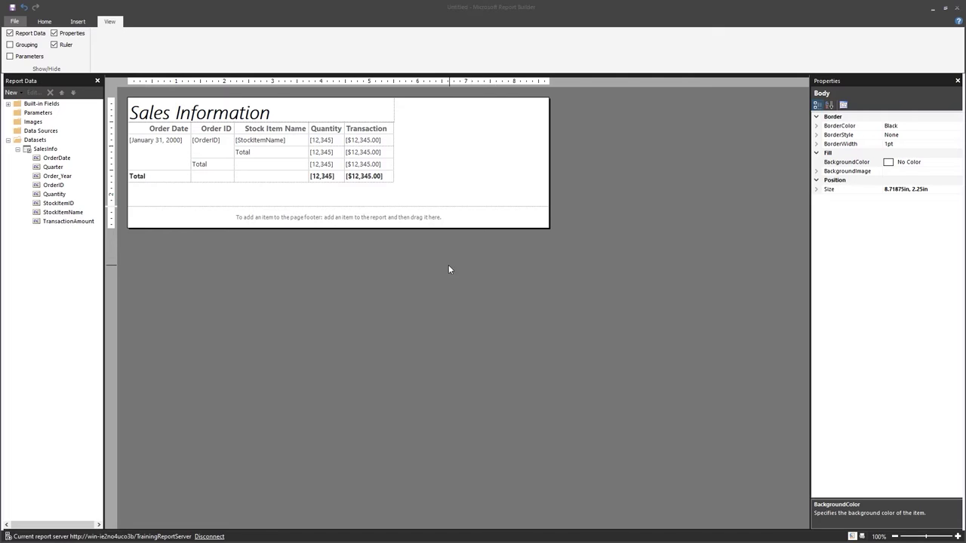
Delete the page footer section so only the title and grouped table remain
right_click(434, 256)
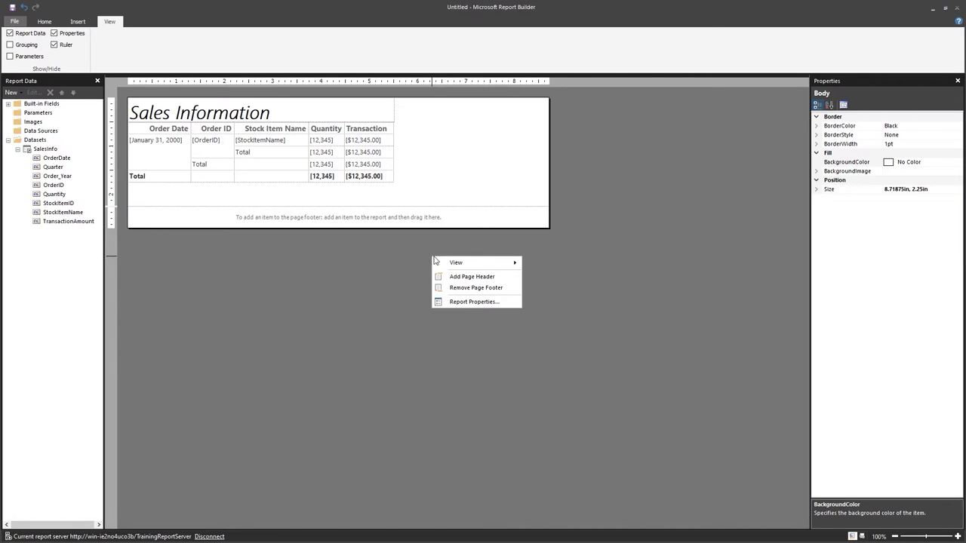
left_click(476, 288)
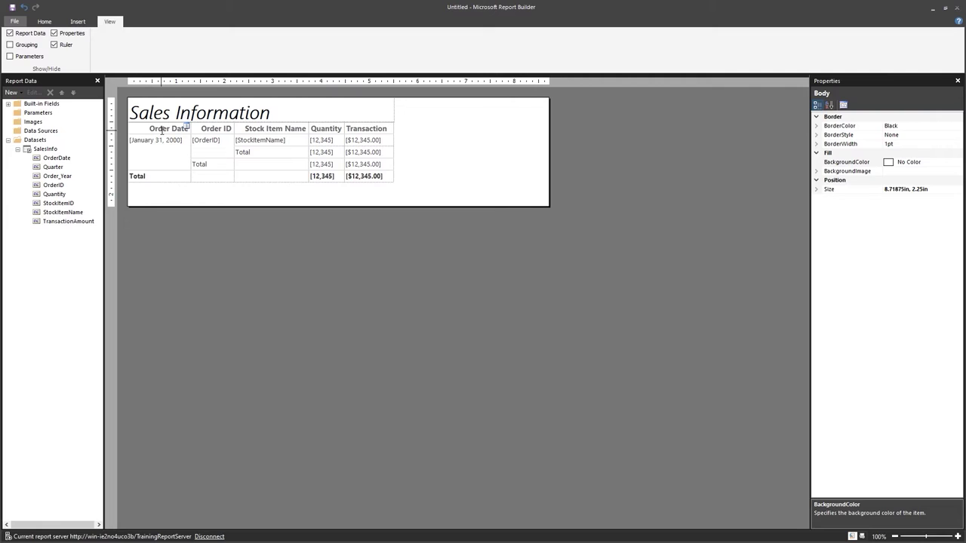
Shorten the first three headers to Date, ID and Name
double_click(161, 129)
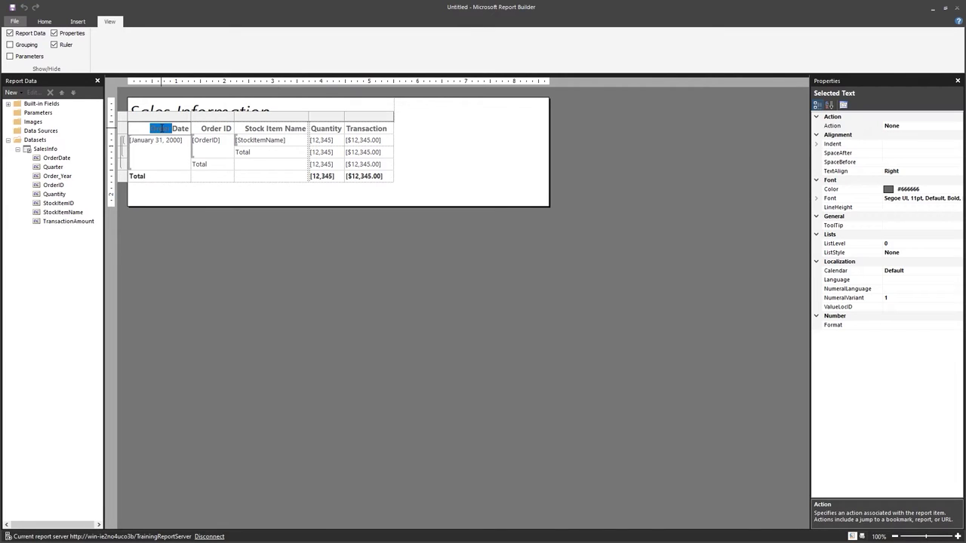
key("BackSpace")
double_click(211, 129)
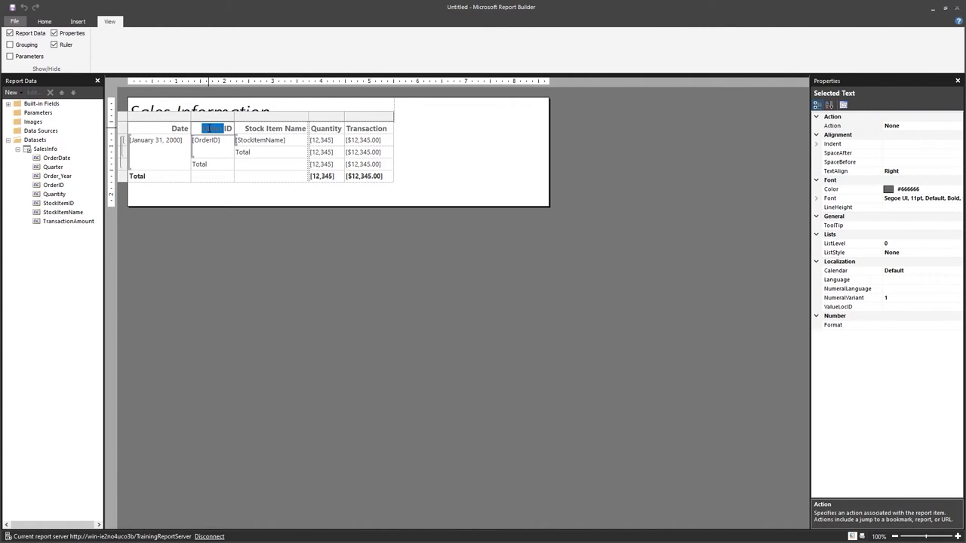
key("BackSpace")
left_click(247, 128)
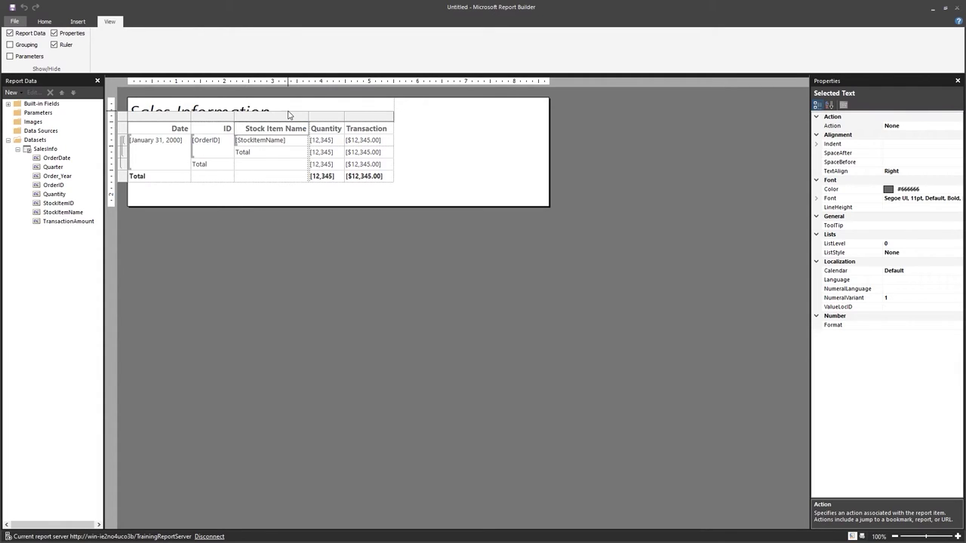
double_click(251, 129)
triple_click(274, 129)
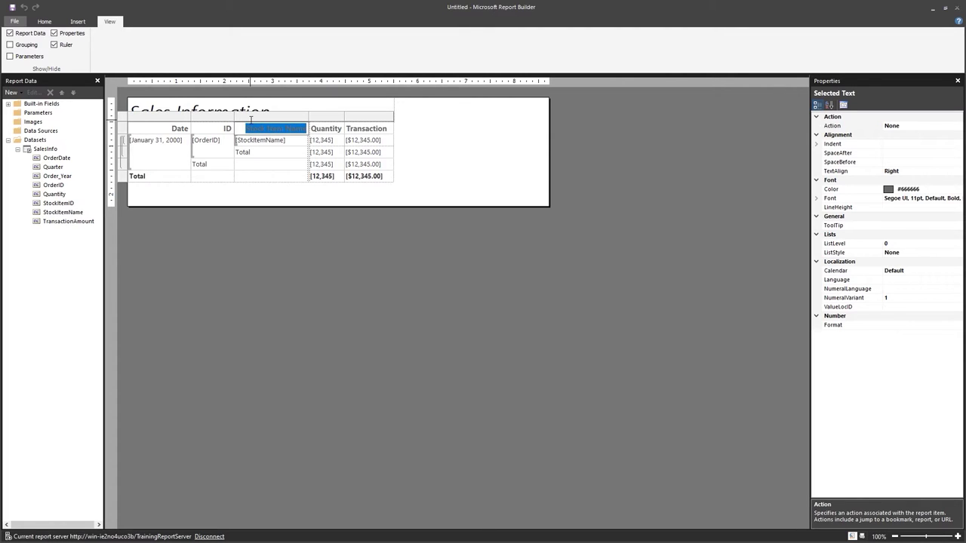
type("Name")
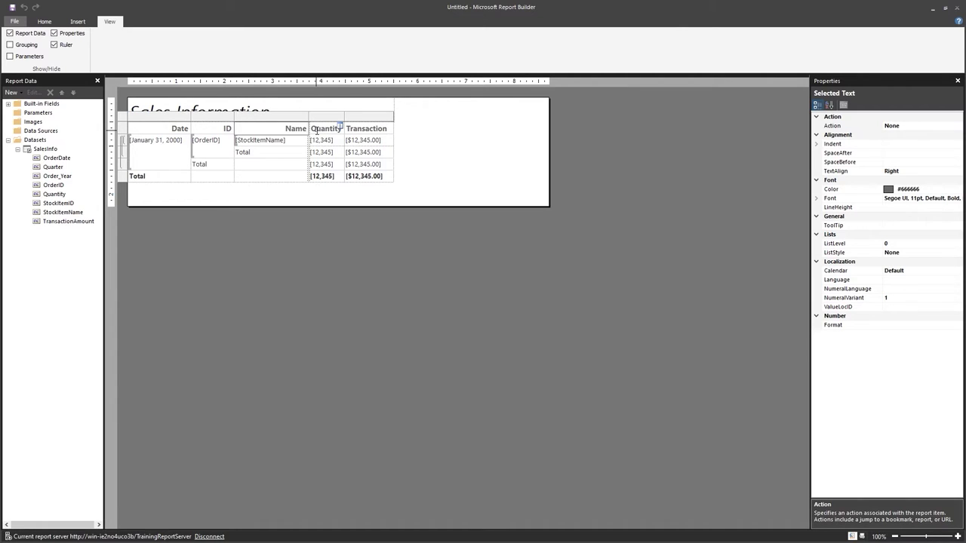
Shorten the Quantity and Transaction Amount headers to Qty and Amount
left_click_drag(316, 130, 332, 127)
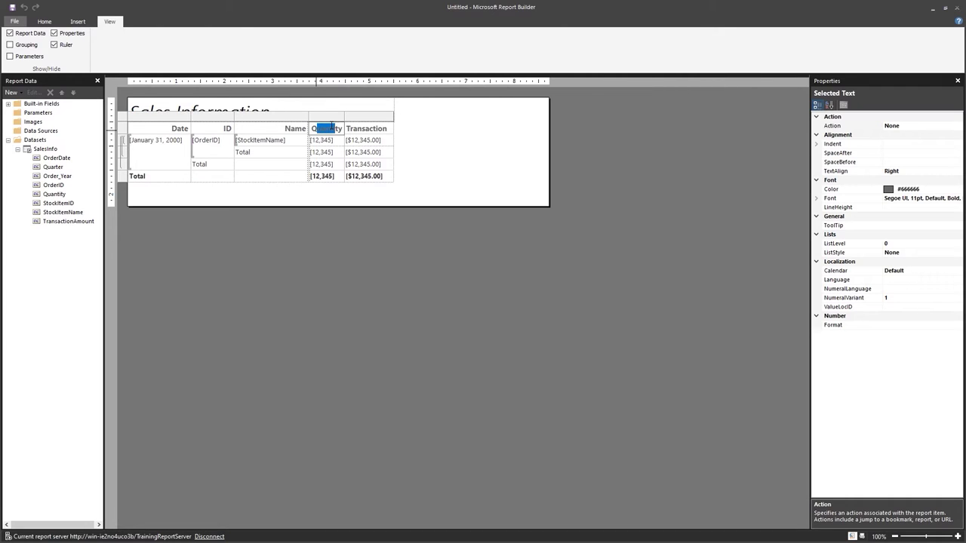
key("BackSpace")
left_click(366, 131)
double_click(362, 128)
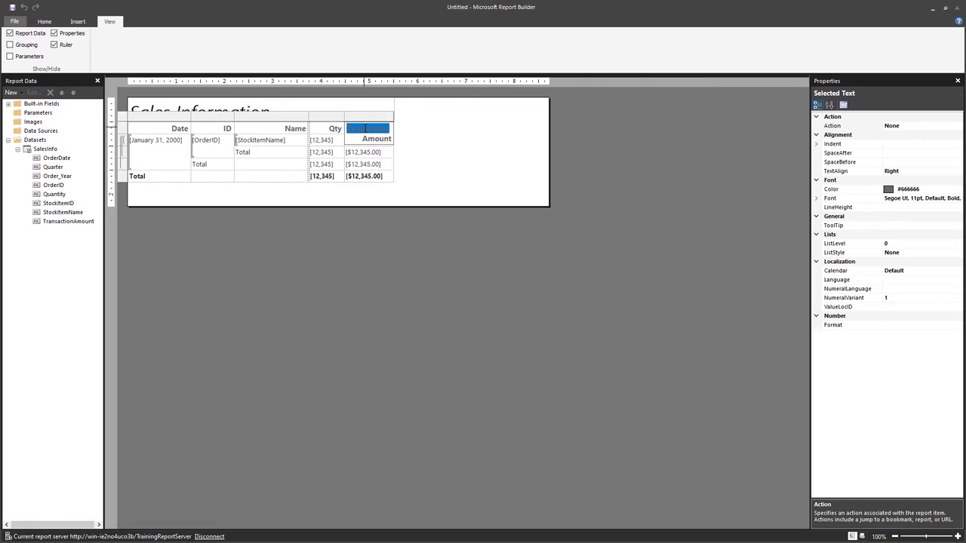
key("BackSpace")
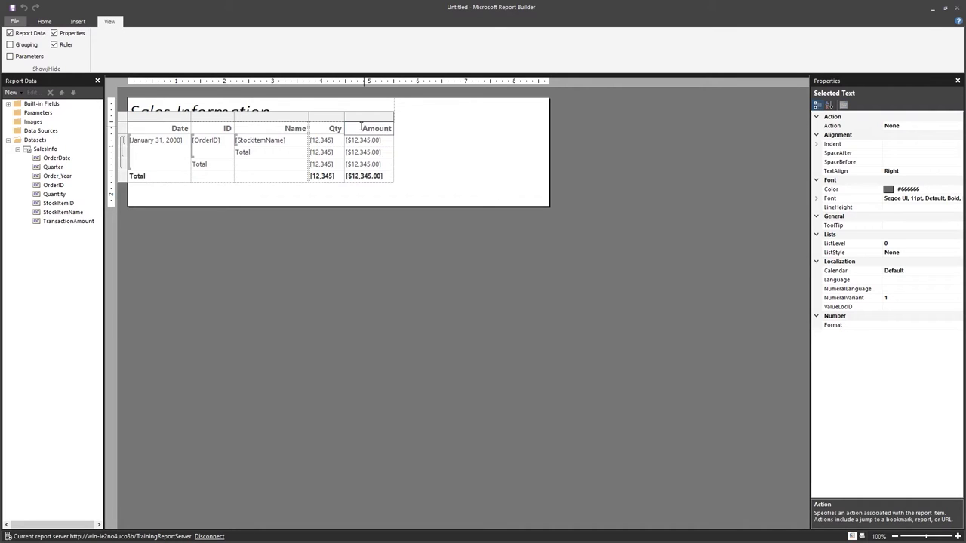
left_click(276, 235)
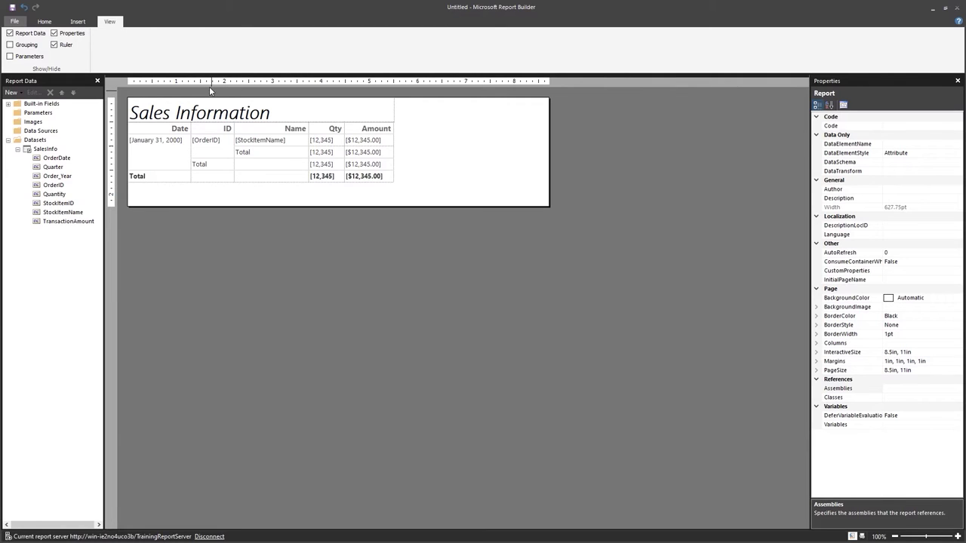
Narrow the ID column and widen the Name and Amount columns
left_click(287, 194)
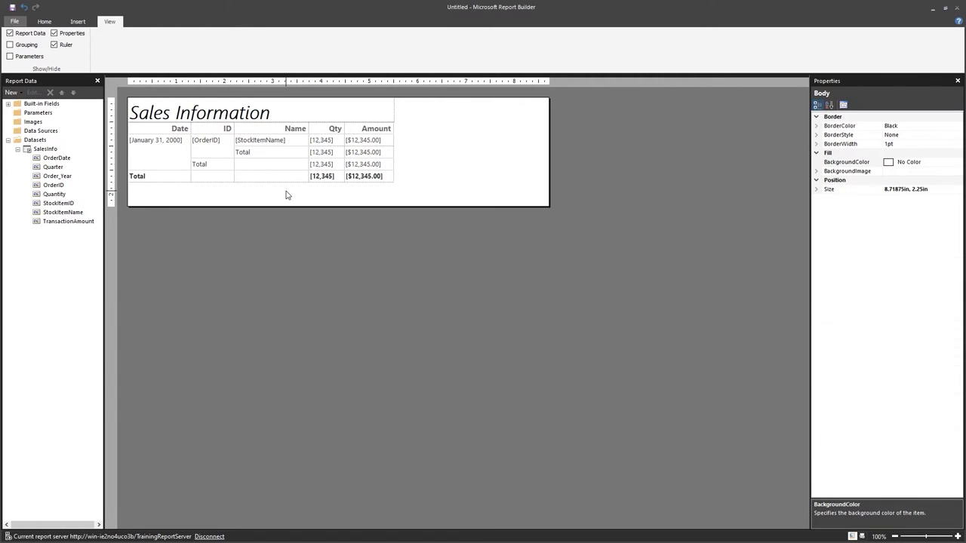
left_click(231, 126)
left_click(236, 118)
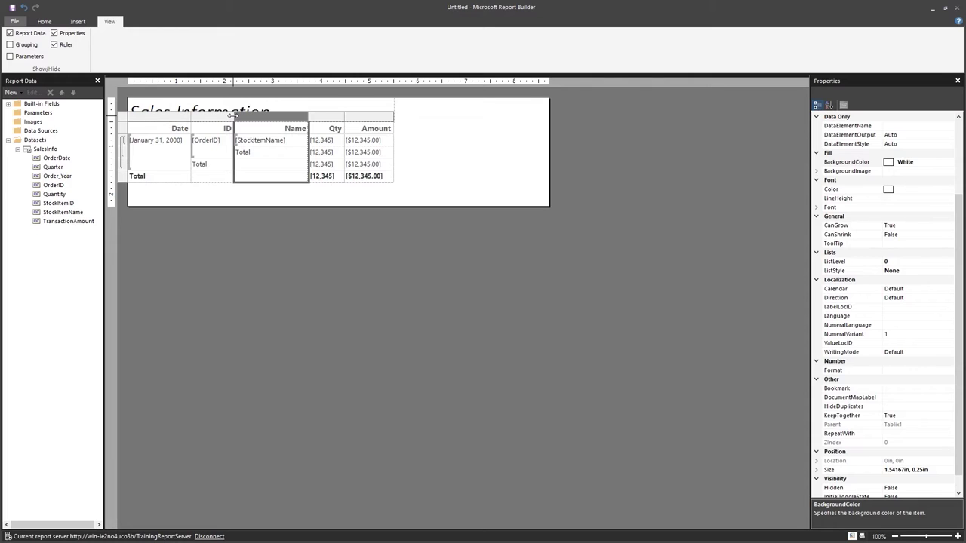
left_click_drag(234, 116, 214, 113)
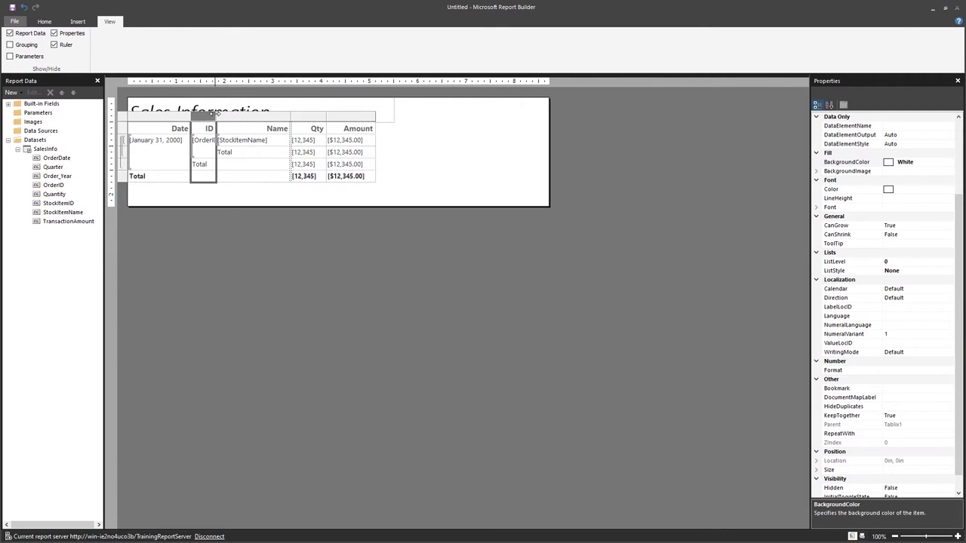
left_click(296, 116)
left_click_drag(290, 116, 394, 128)
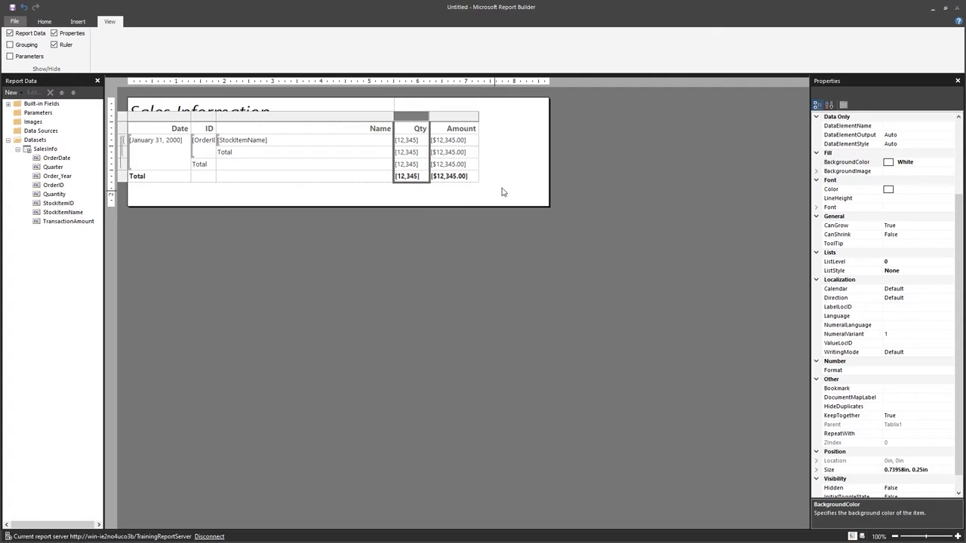
left_click(477, 117)
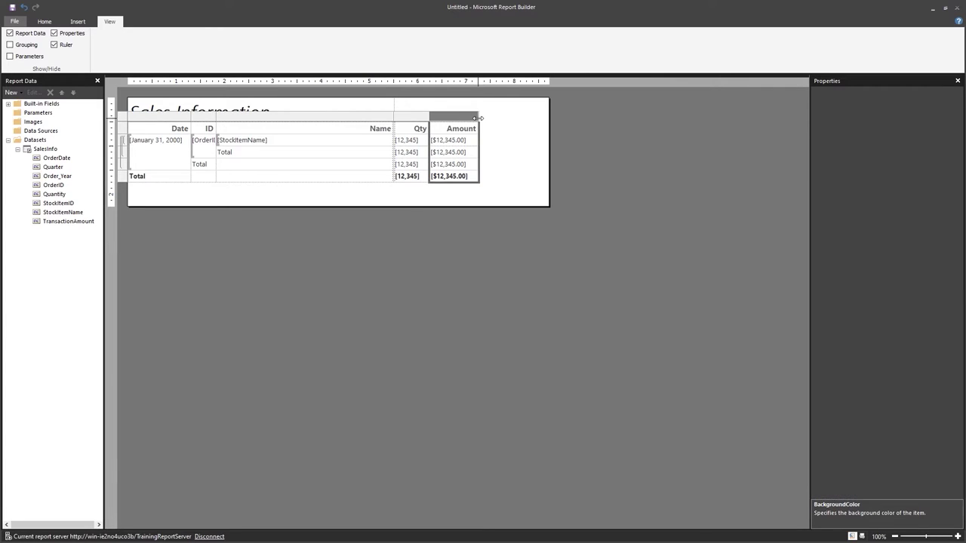
left_click_drag(477, 117, 487, 118)
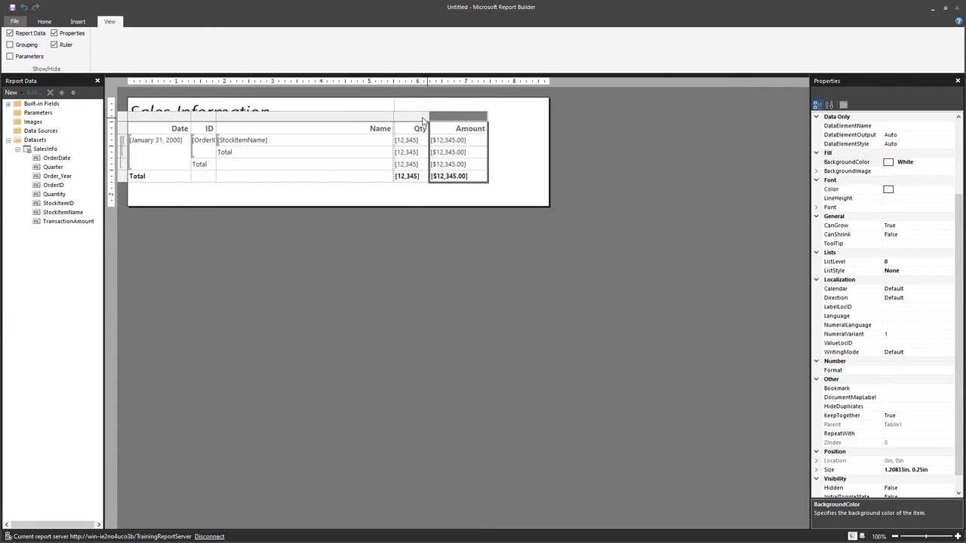
Widen the Name and Qty columns further so the table spans the page
left_click(394, 117)
left_click_drag(394, 117, 465, 117)
left_click(464, 119)
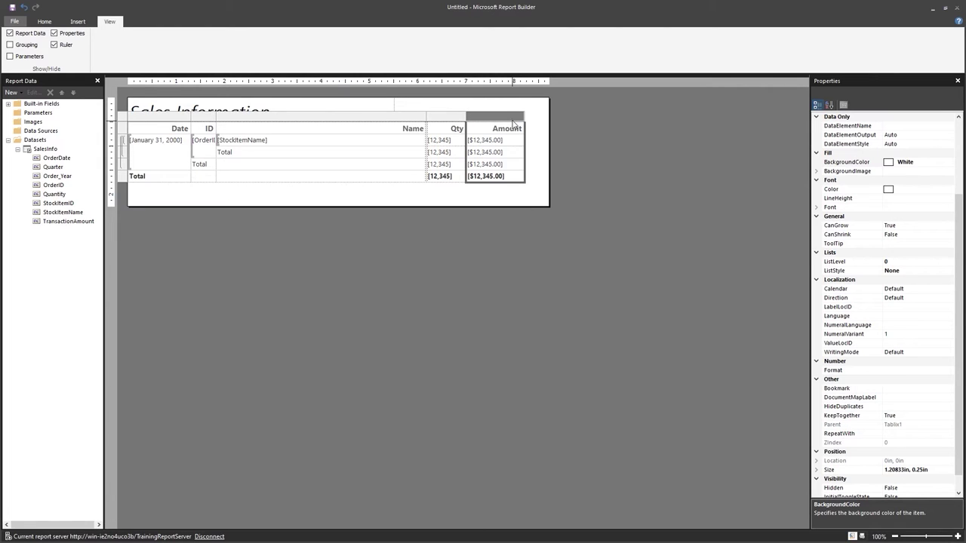
left_click(529, 200)
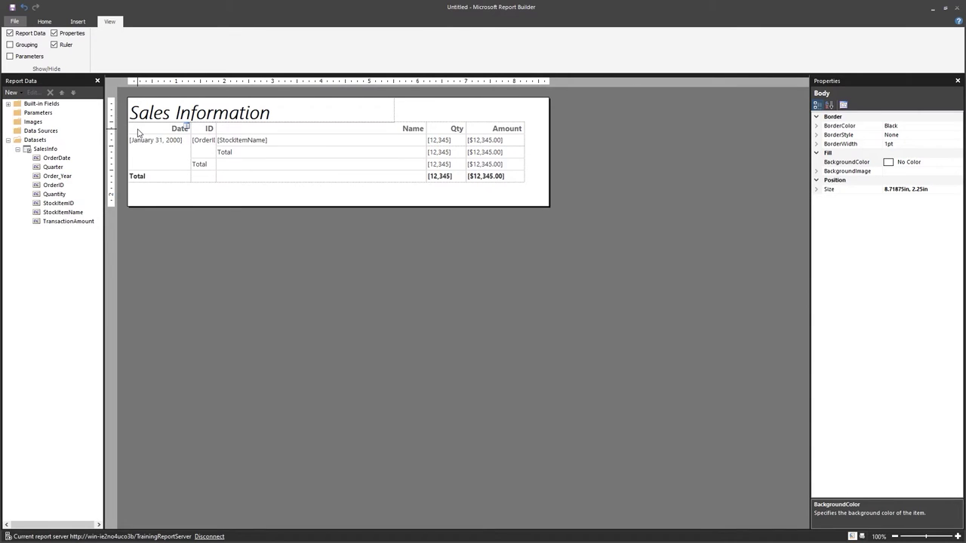
left_click(138, 132)
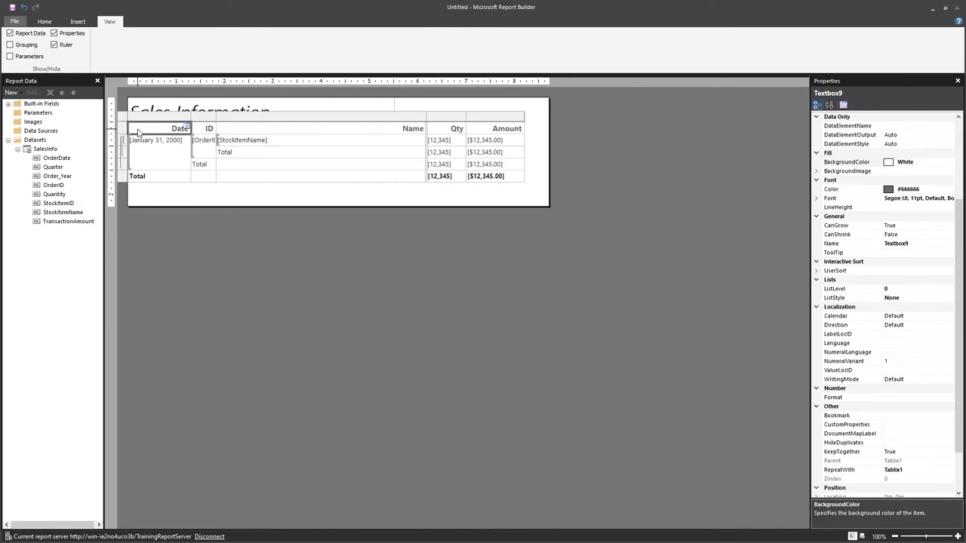
left_click(265, 237)
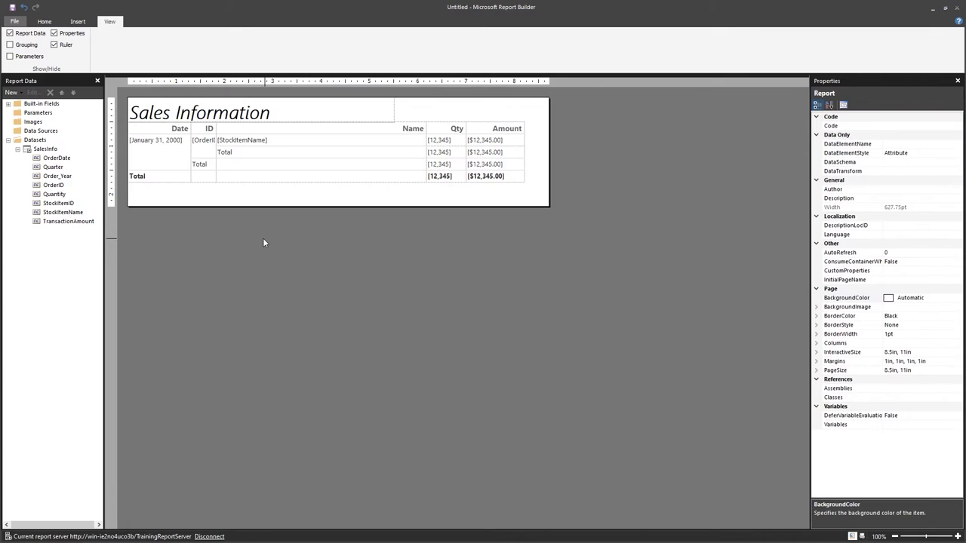
Set the Sales Information title's RepeatWith property to Tablix1
left_click(394, 118)
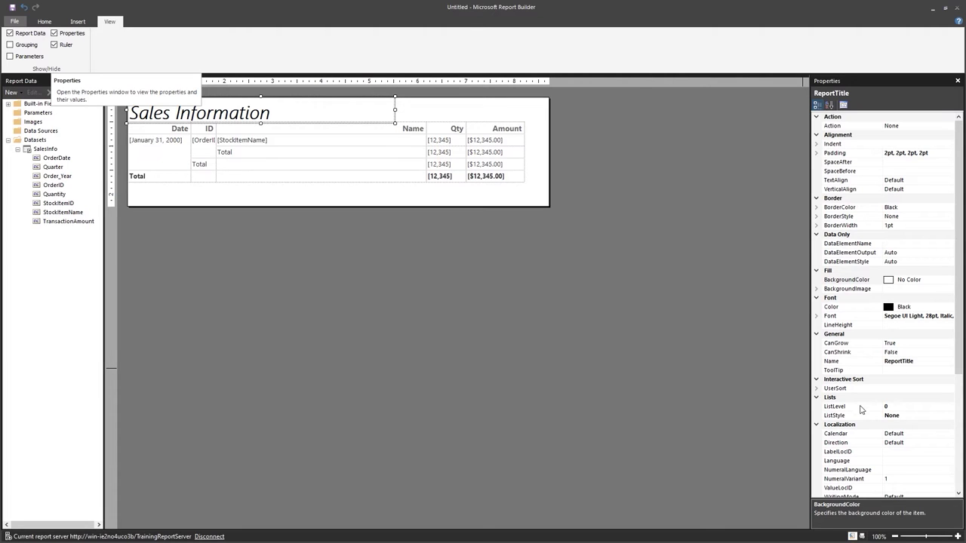
scroll(858, 408, "down", 1)
scroll(857, 408, "down", 5)
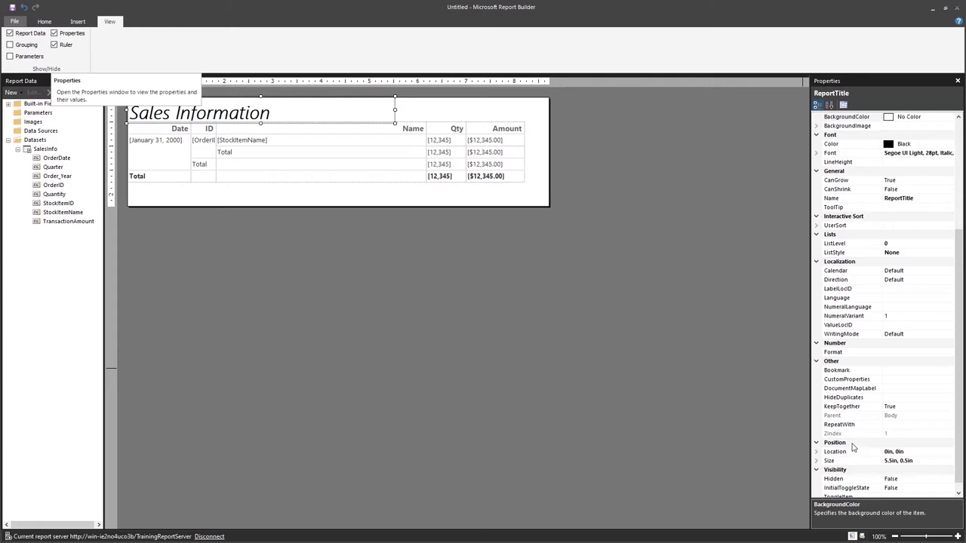
left_click(483, 325)
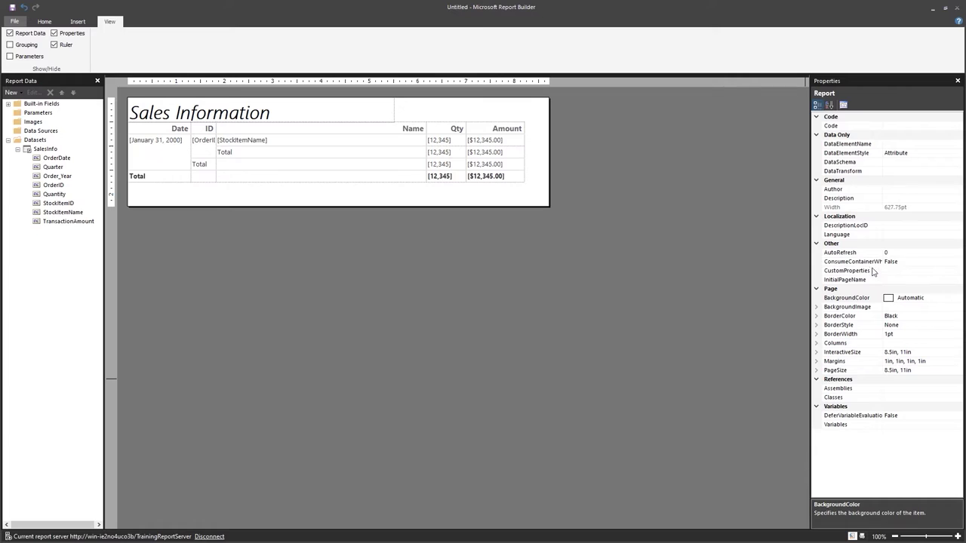
left_click(396, 119)
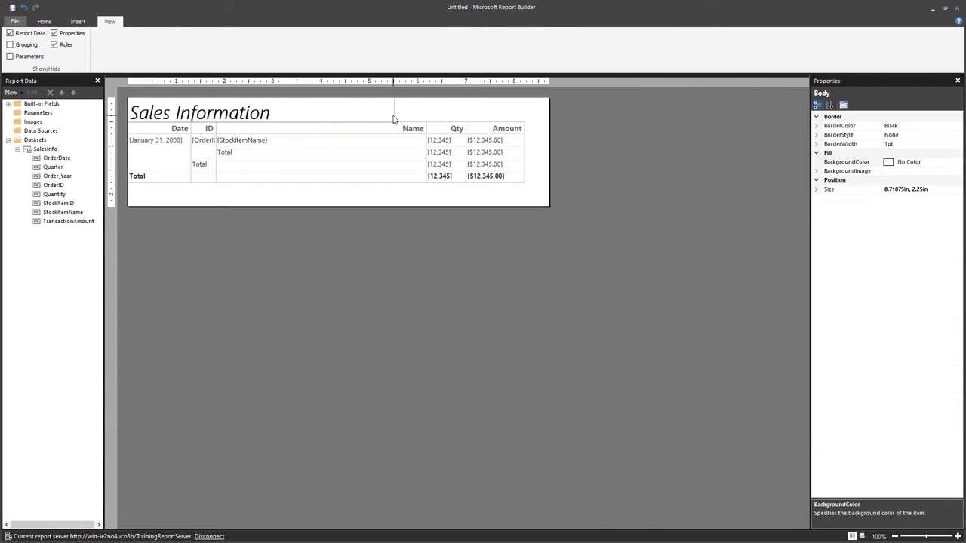
left_click(395, 119)
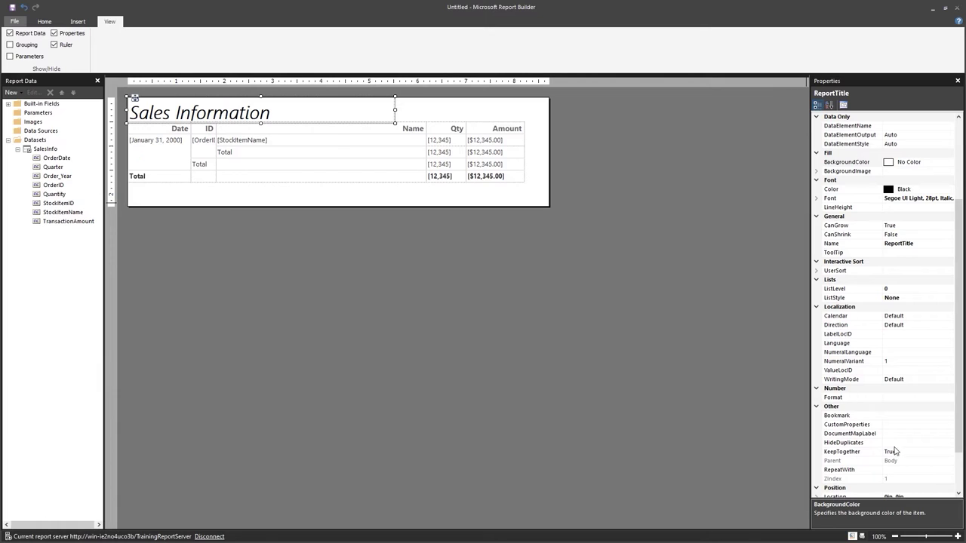
scroll(887, 459, "down", 2)
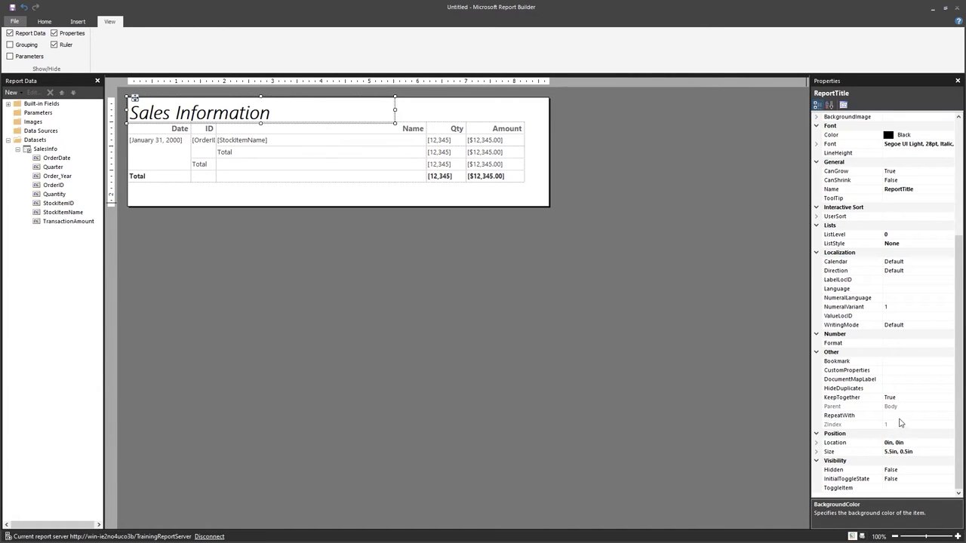
left_click(893, 417)
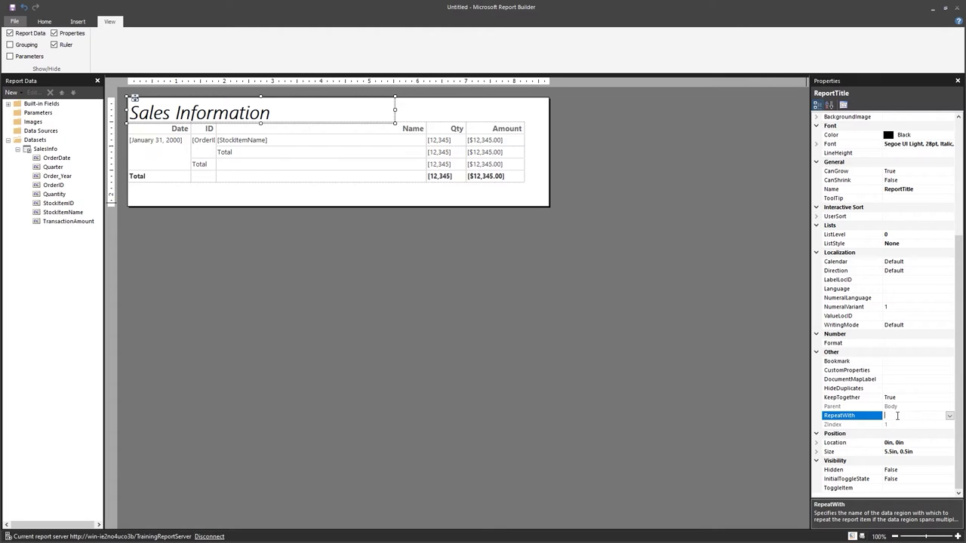
left_click(949, 417)
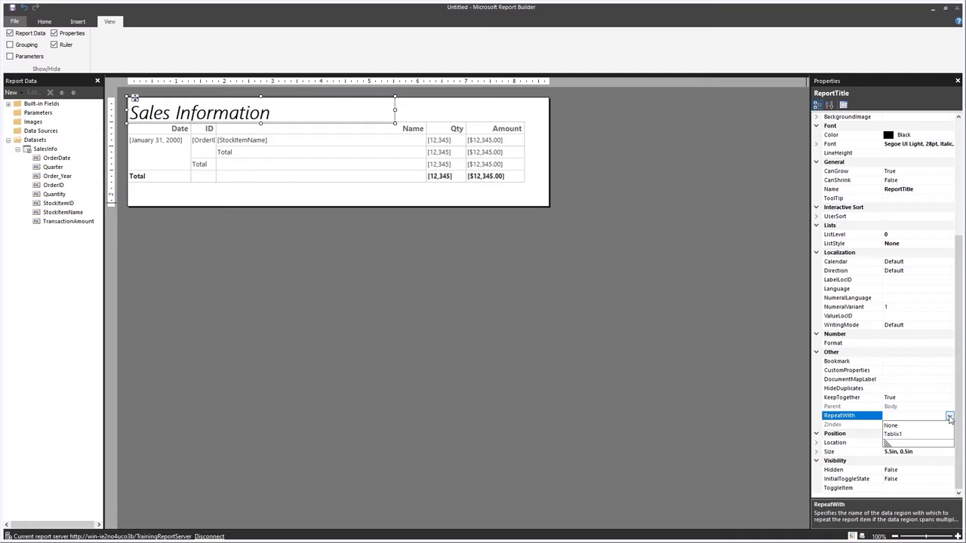
left_click(897, 435)
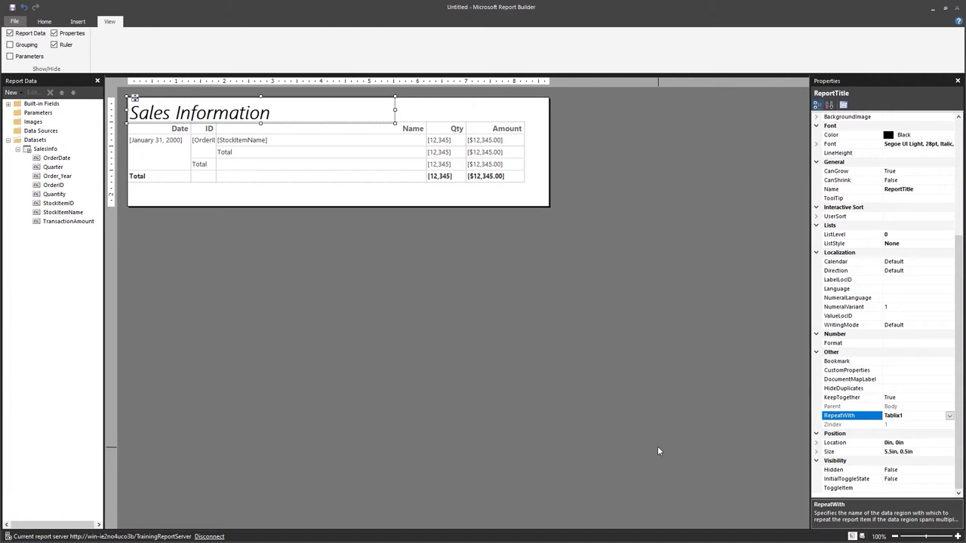
left_click(471, 238)
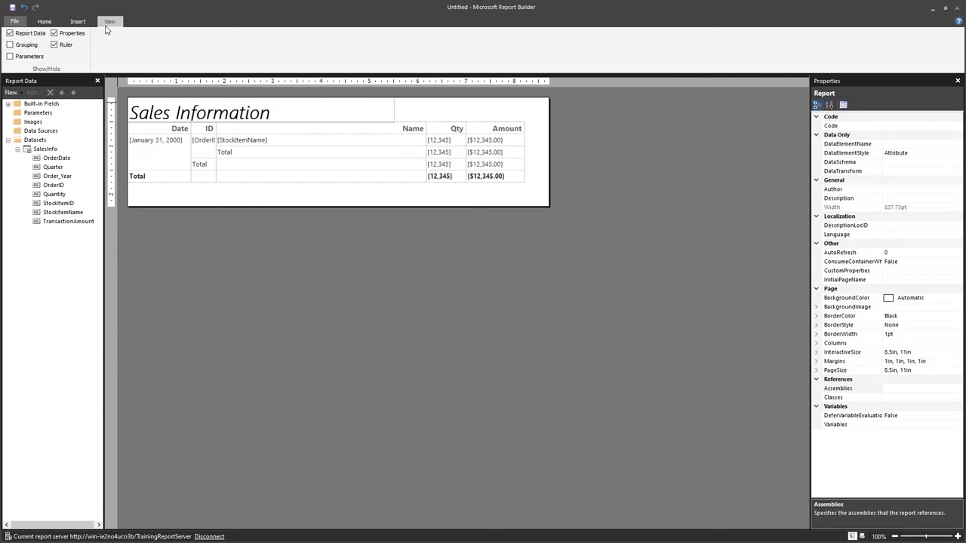
Show the Grouping pane in Advanced Mode and select the top Static row member
left_click(11, 45)
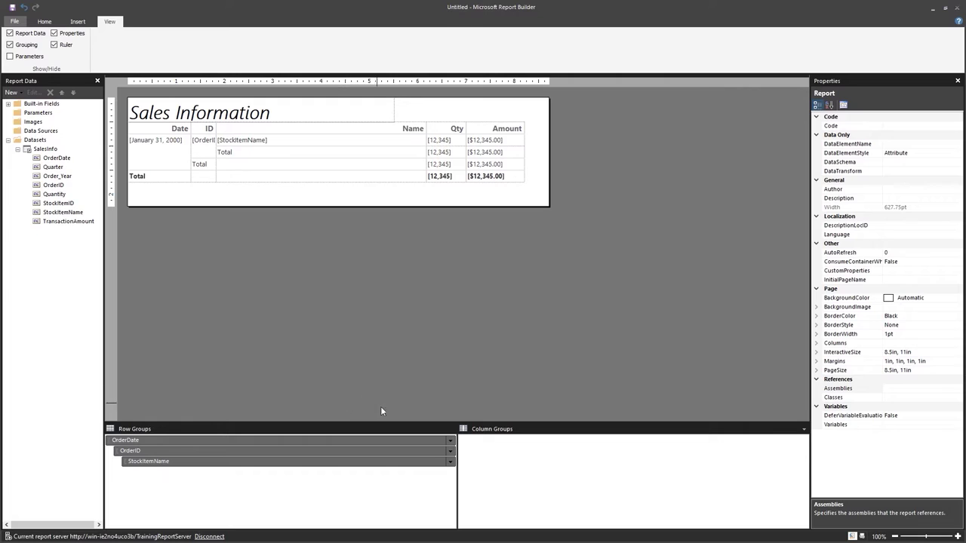
left_click(804, 430)
left_click(840, 440)
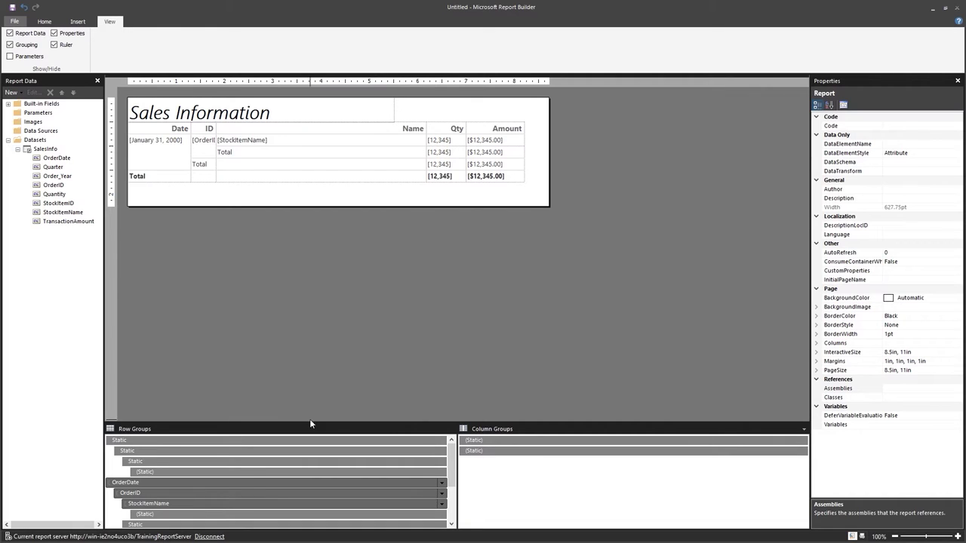
left_click(121, 440)
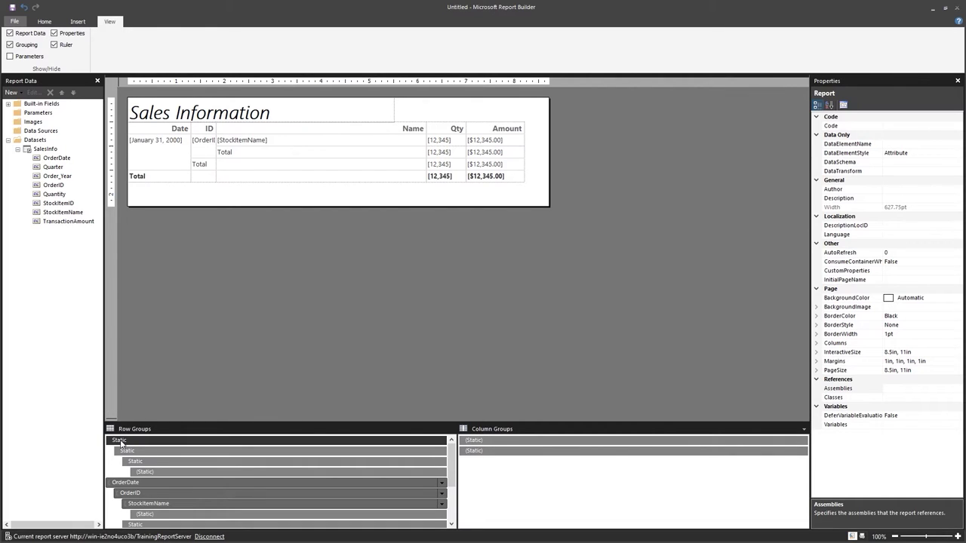
left_click(121, 442)
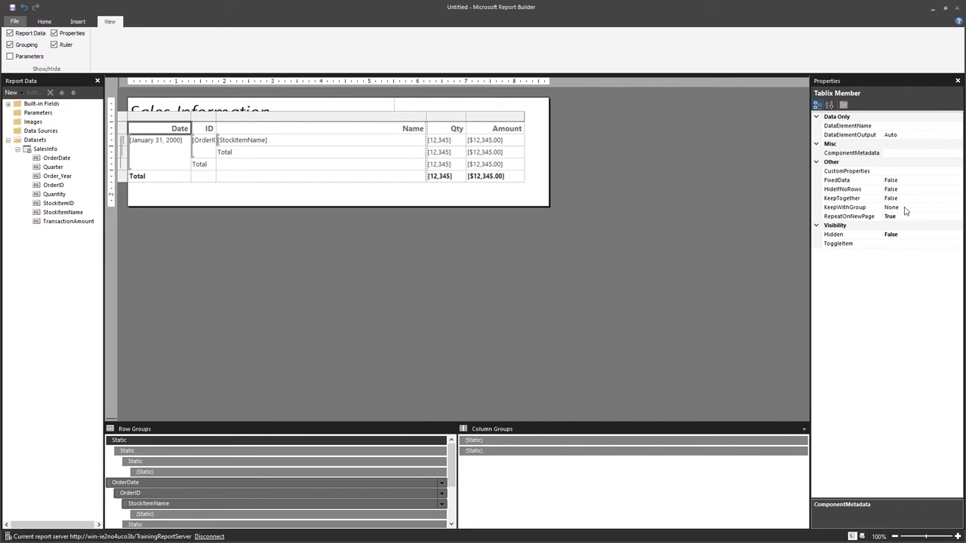
Set the header row's KeepWithGroup to After, then turn off Advanced Mode and hide Grouping
left_click(906, 208)
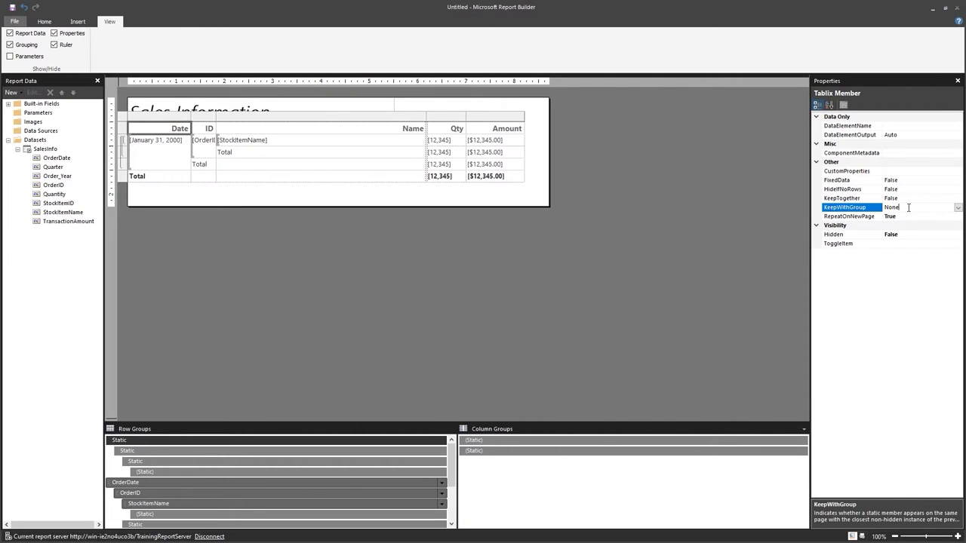
left_click(958, 208)
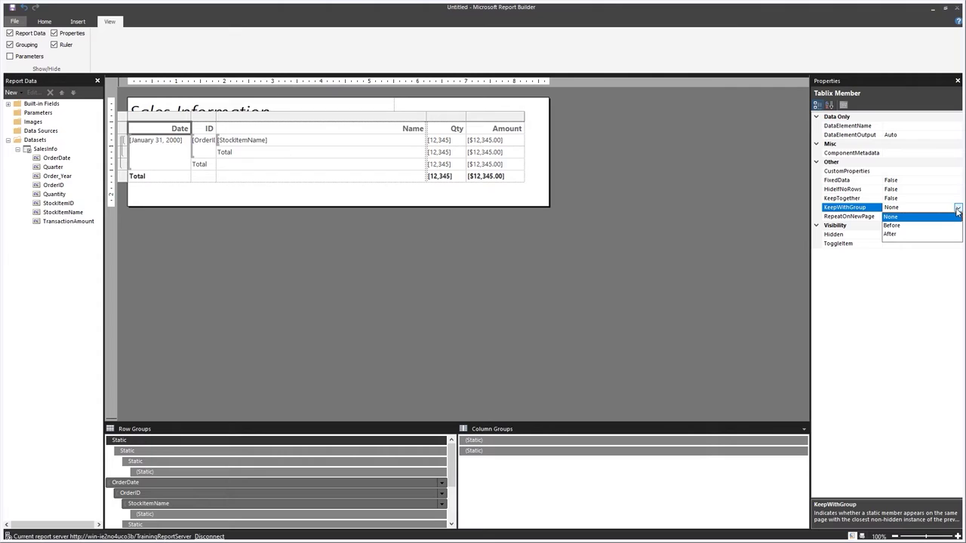
left_click(891, 235)
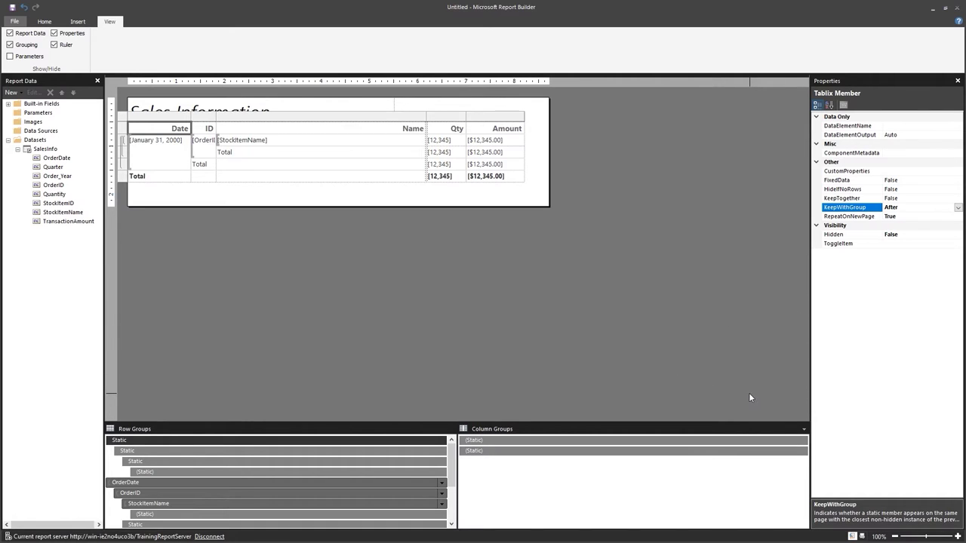
left_click(804, 432)
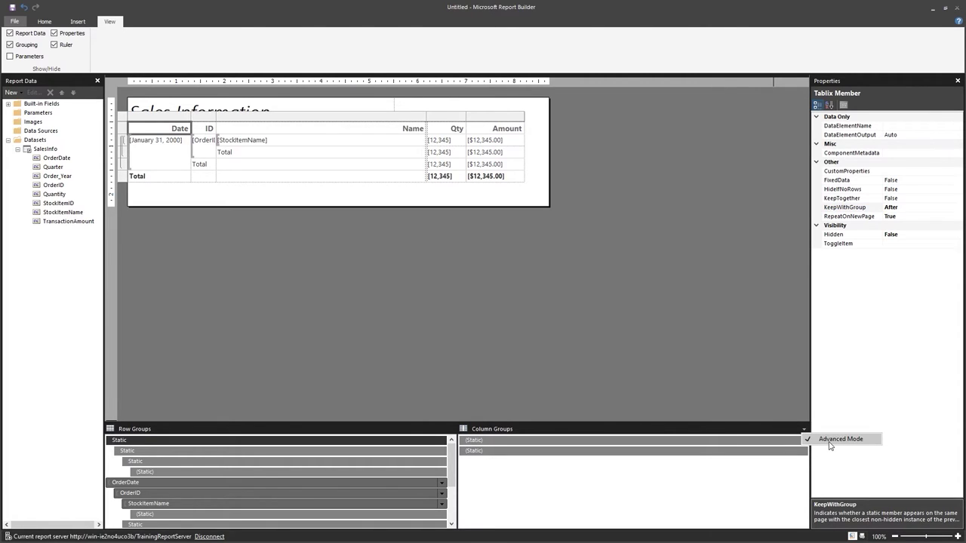
left_click(832, 441)
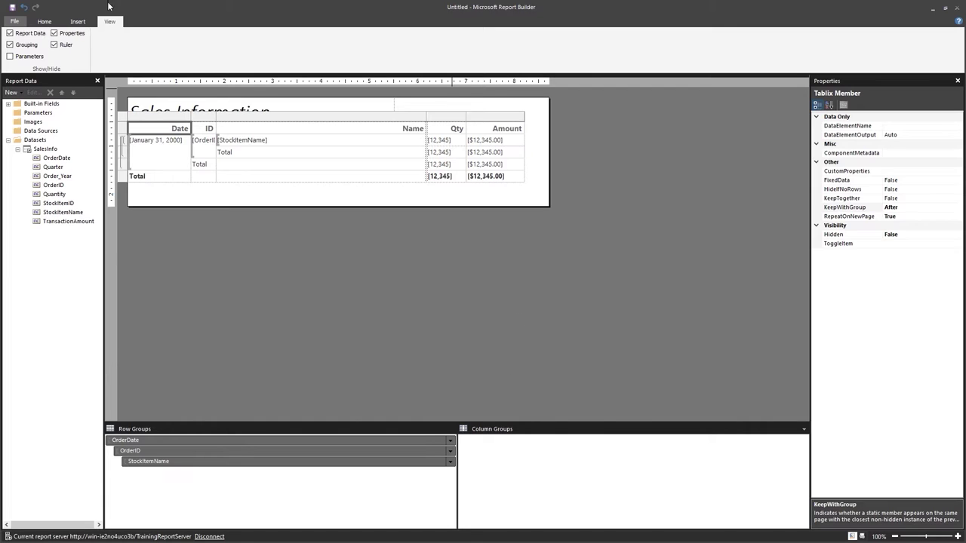
left_click(10, 45)
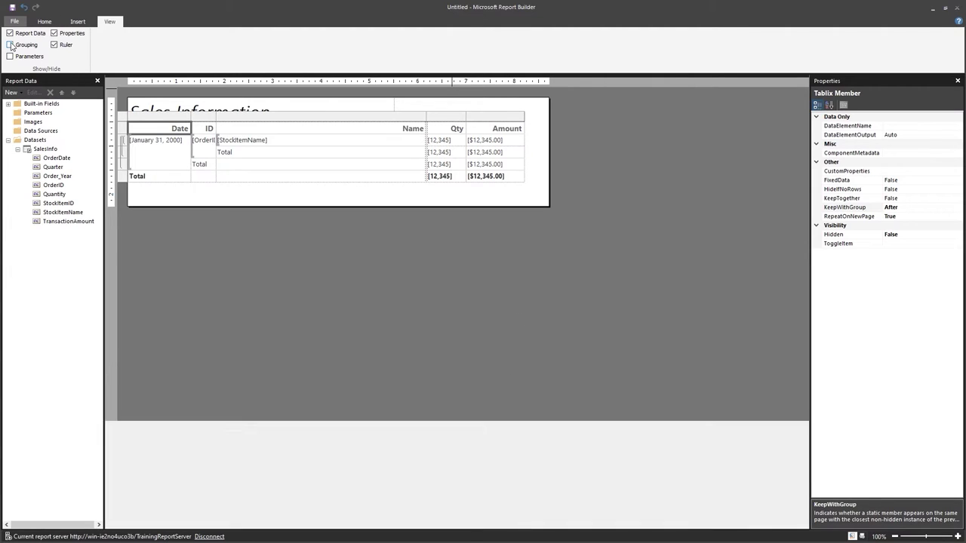
left_click(455, 341)
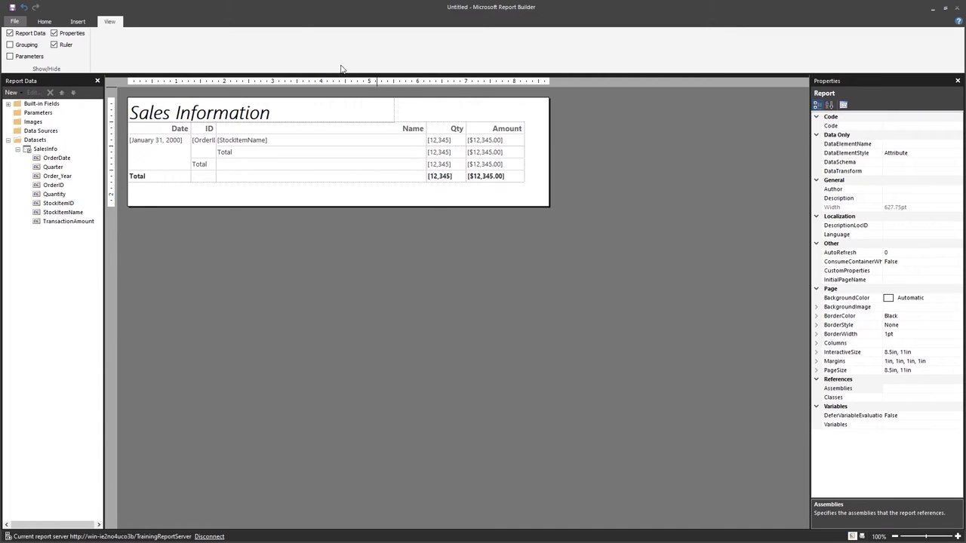
left_click(42, 22)
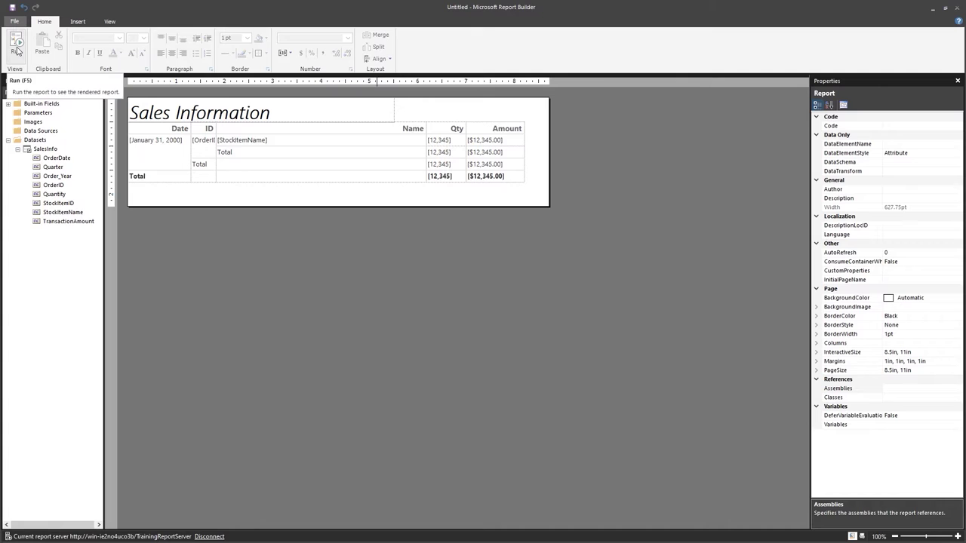
left_click(16, 50)
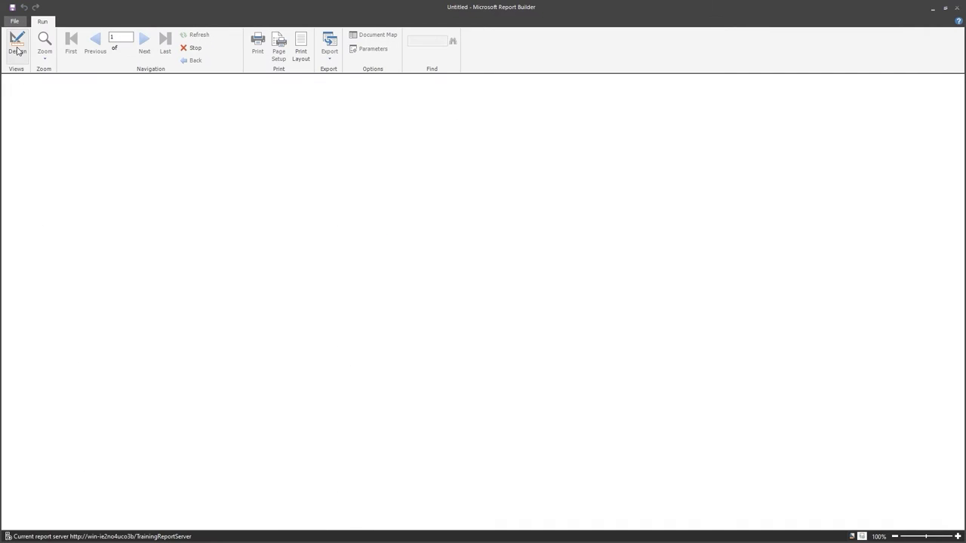
left_click(144, 45)
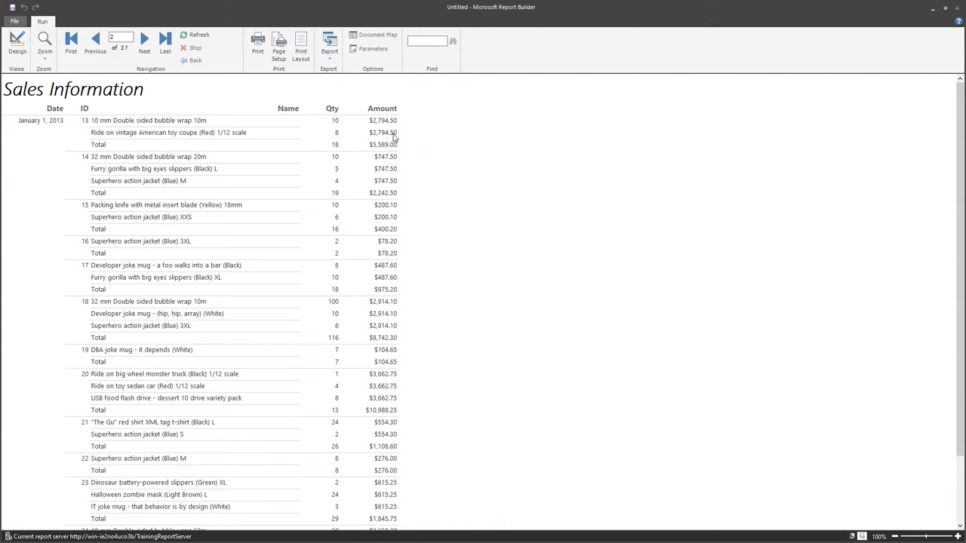
left_click(145, 45)
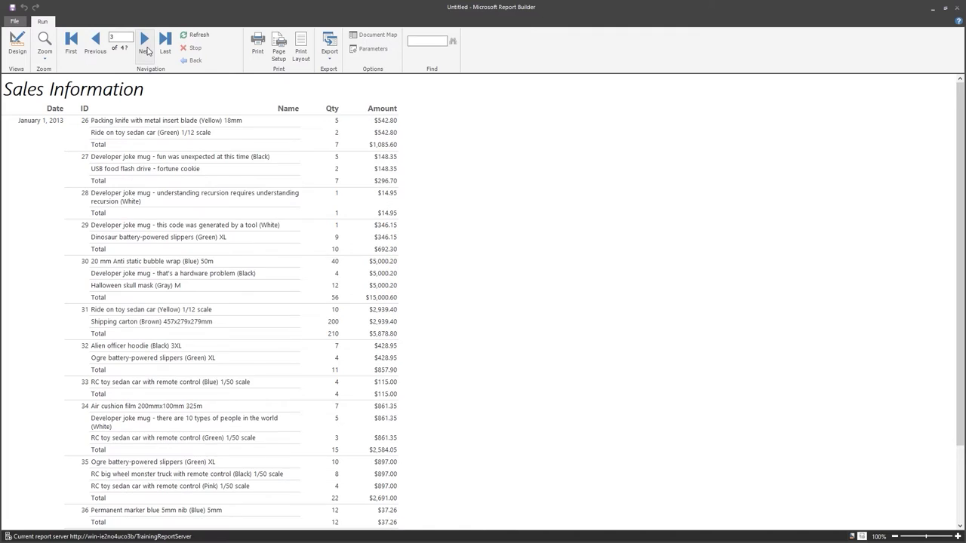
left_click(166, 47)
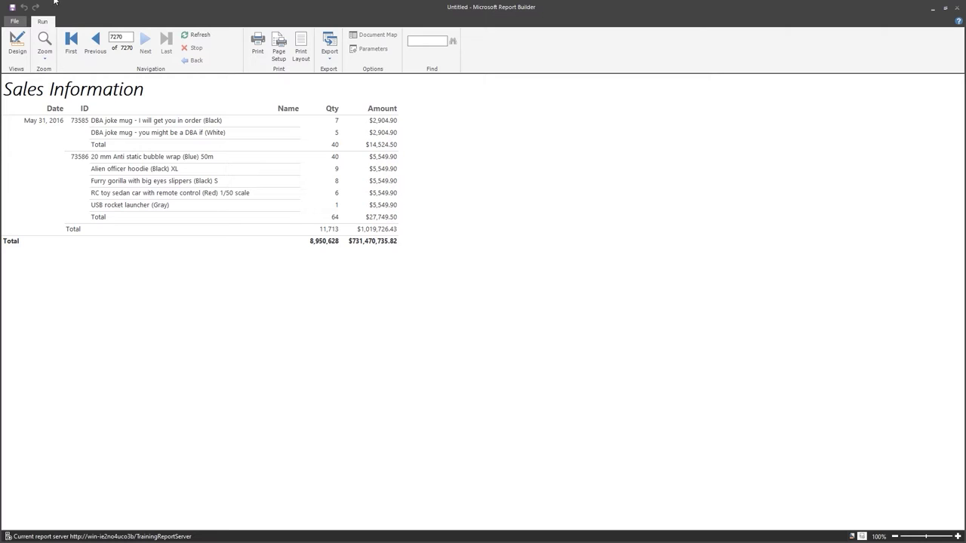
left_click(17, 43)
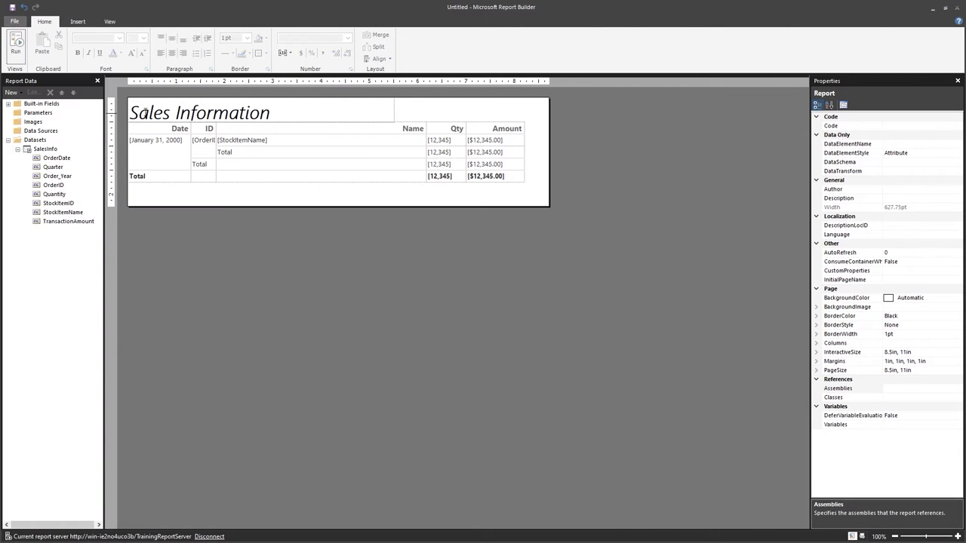
Save the report as SalesInfoRB in the server's SSRS Video Course folder
left_click(13, 8)
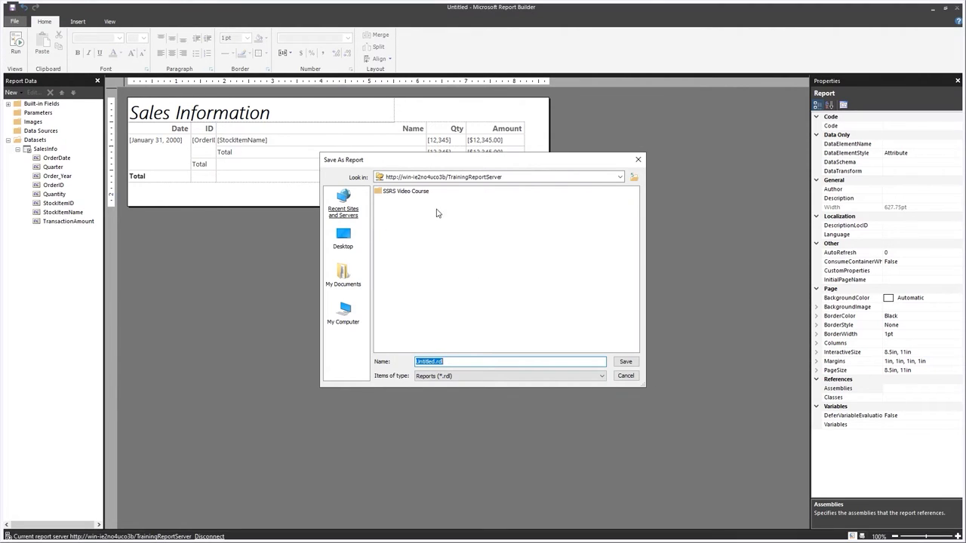
double_click(391, 193)
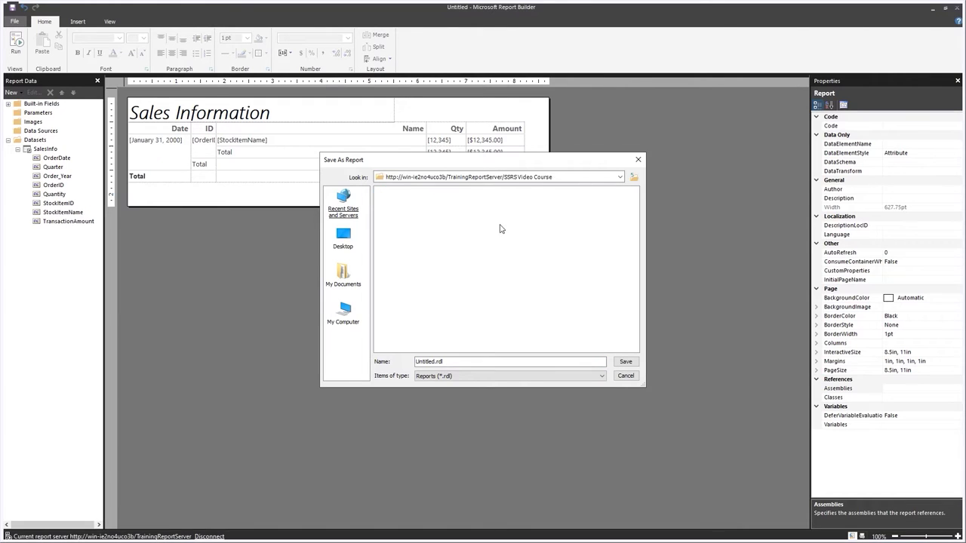
left_click(450, 364)
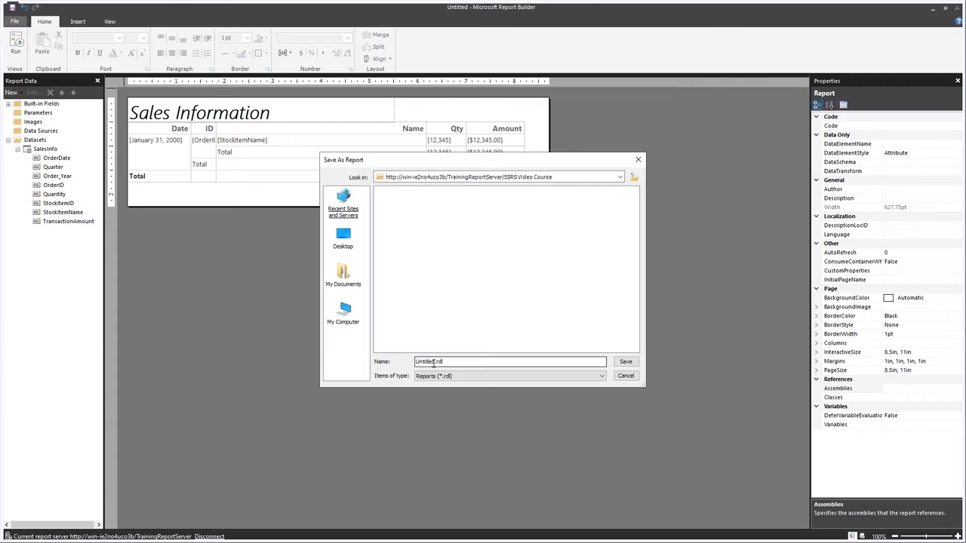
double_click(421, 362)
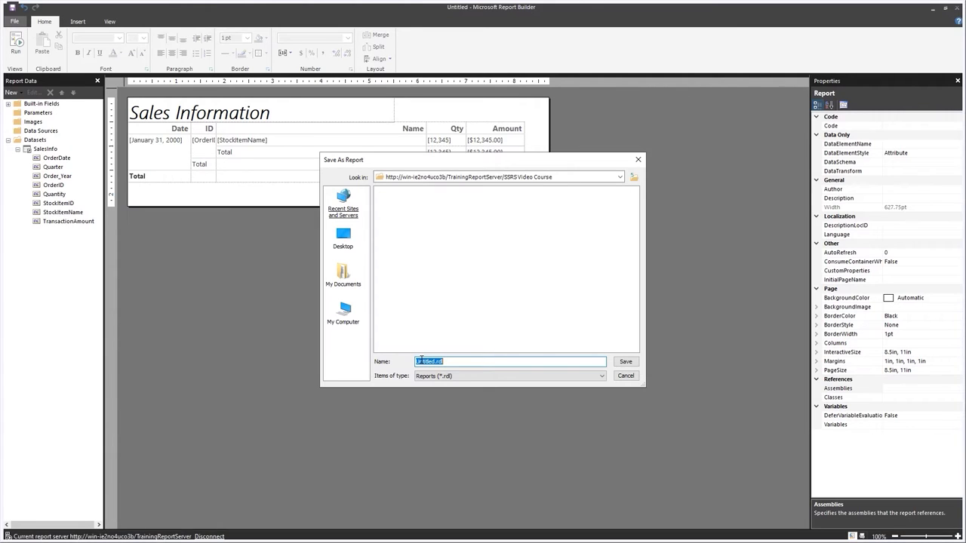
type("SalesInfoRB")
left_click(628, 363)
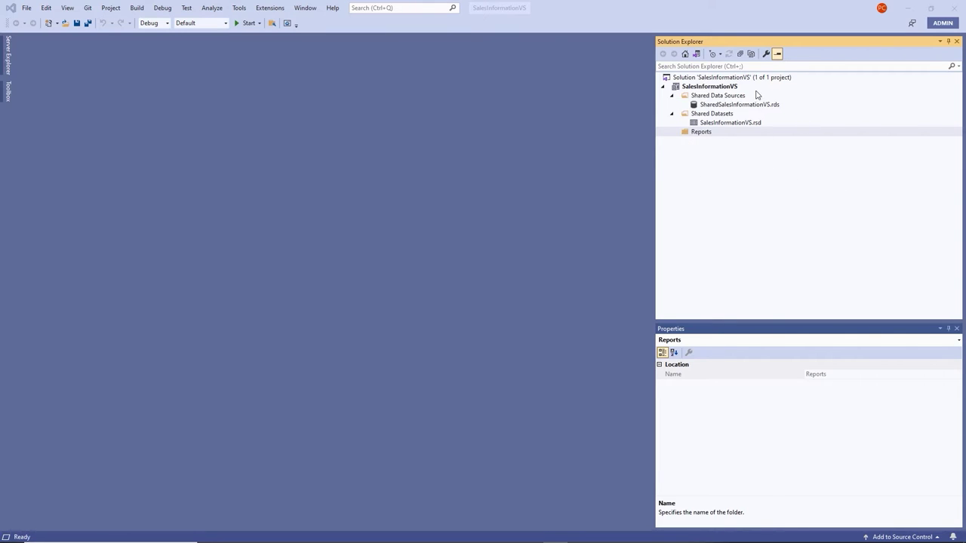
Add a blank Report item named SalesInfoVS to the Reports folder
right_click(703, 134)
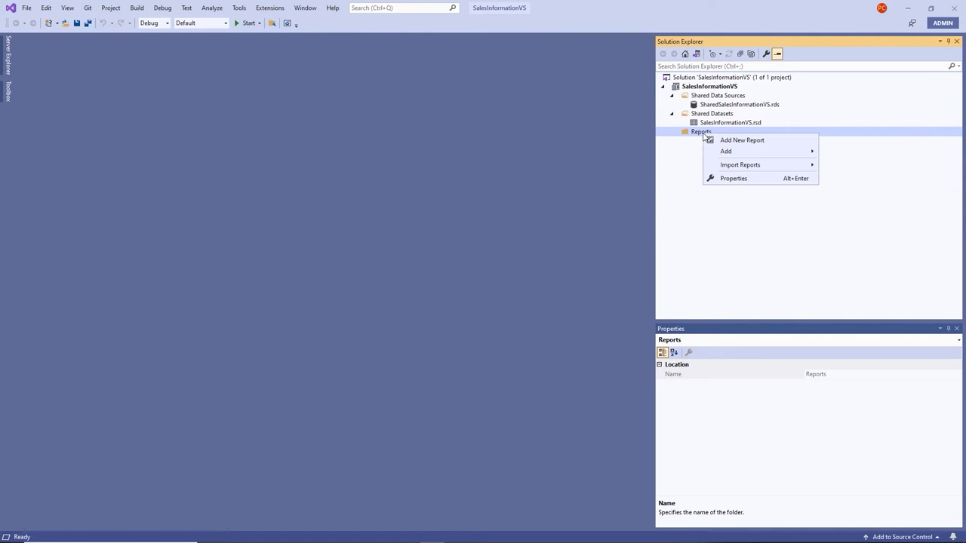
mouse_move(723, 156)
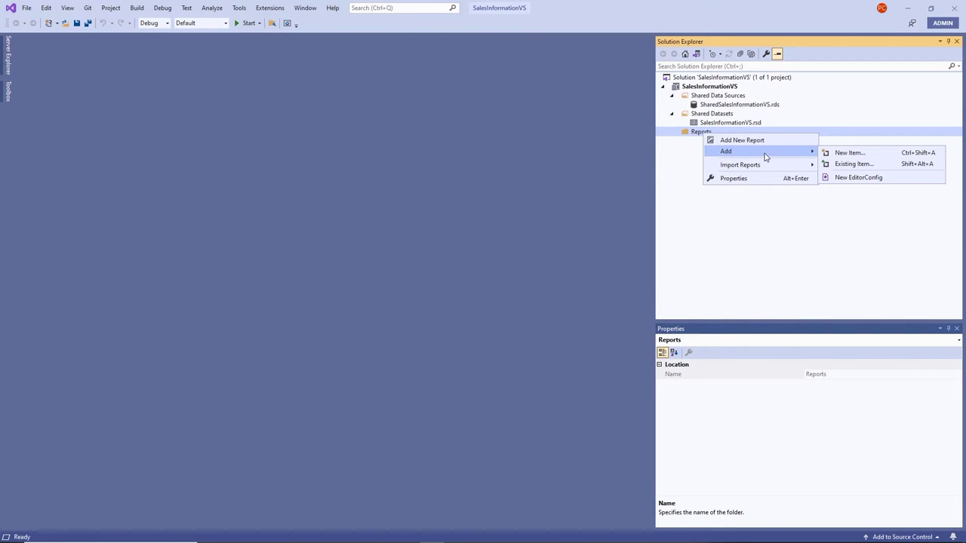
left_click(845, 154)
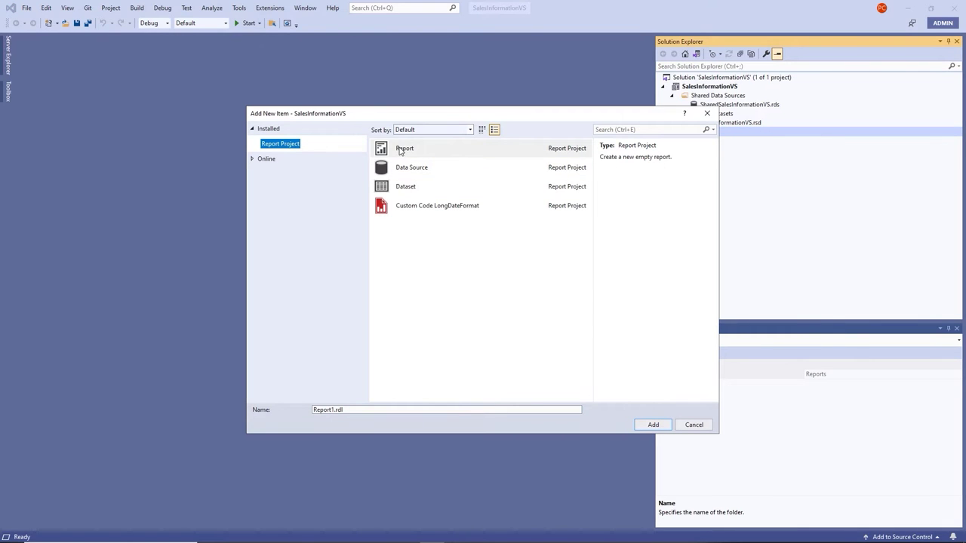
left_click(404, 151)
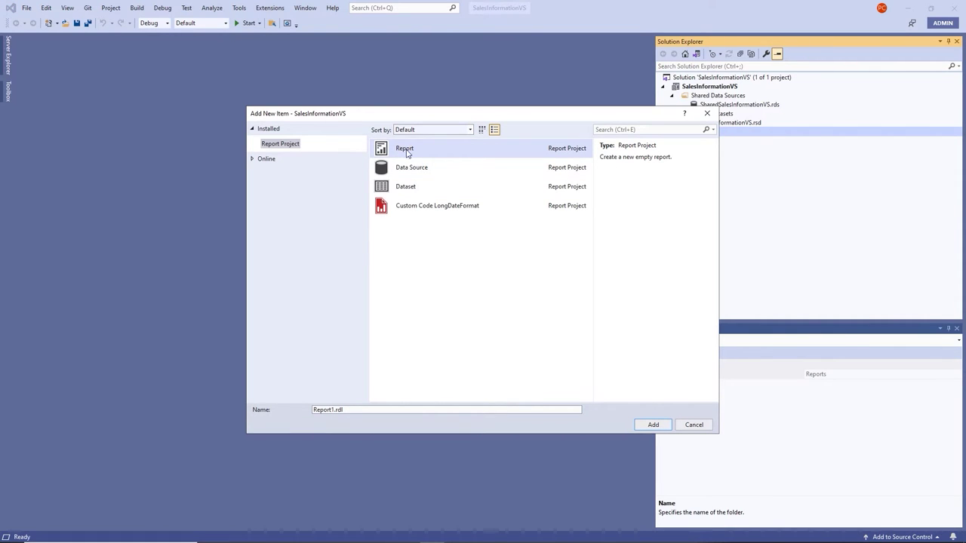
left_click(335, 411)
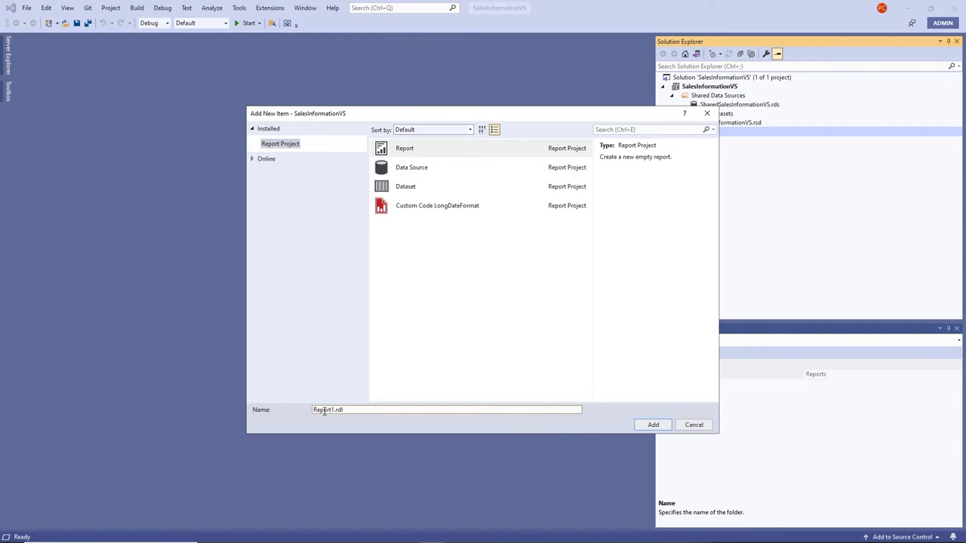
double_click(324, 412)
type("SalesInfoVS")
left_click(653, 425)
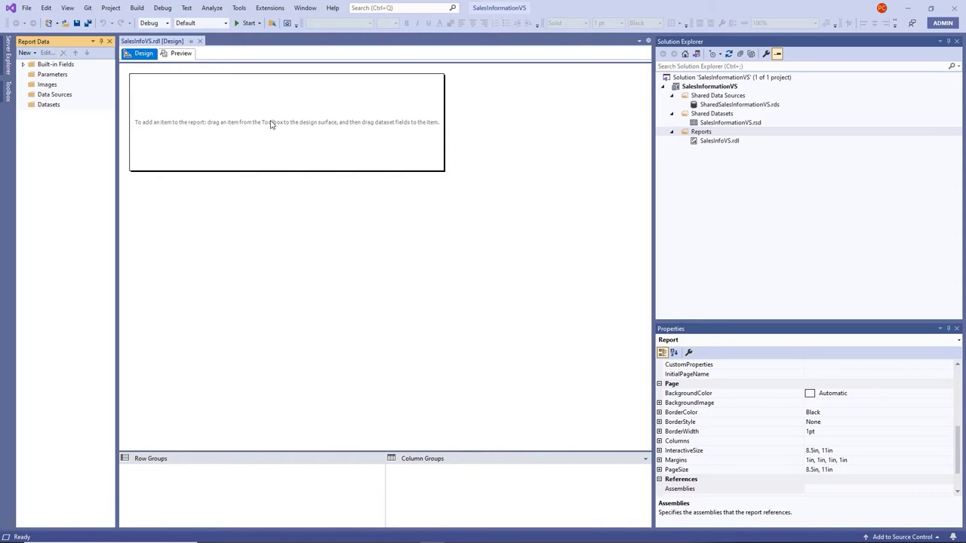
Insert a table into the report body
right_click(271, 124)
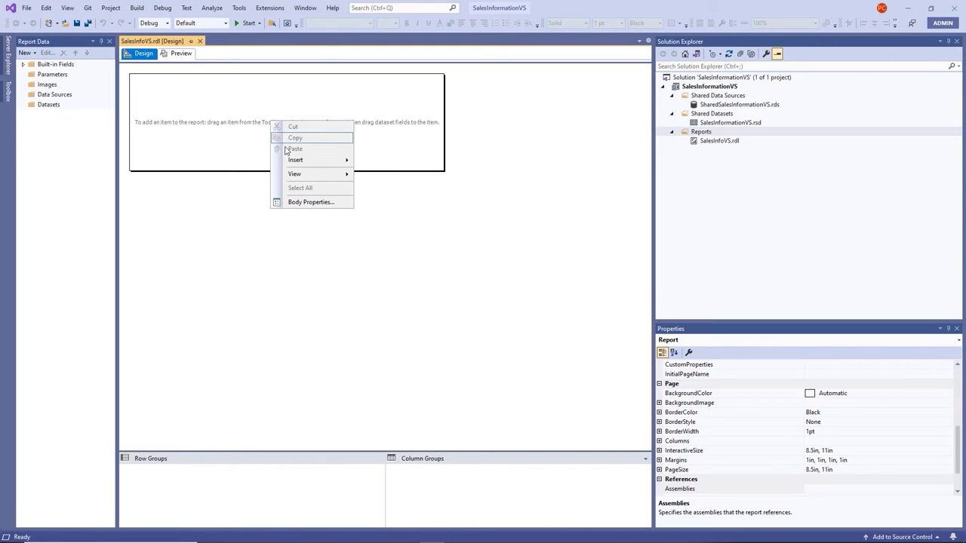
mouse_move(298, 162)
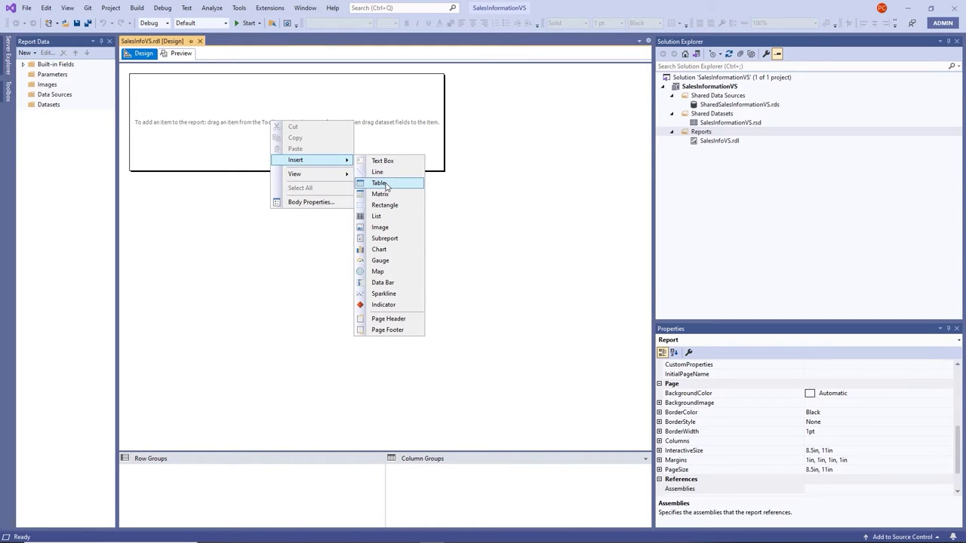
left_click(379, 183)
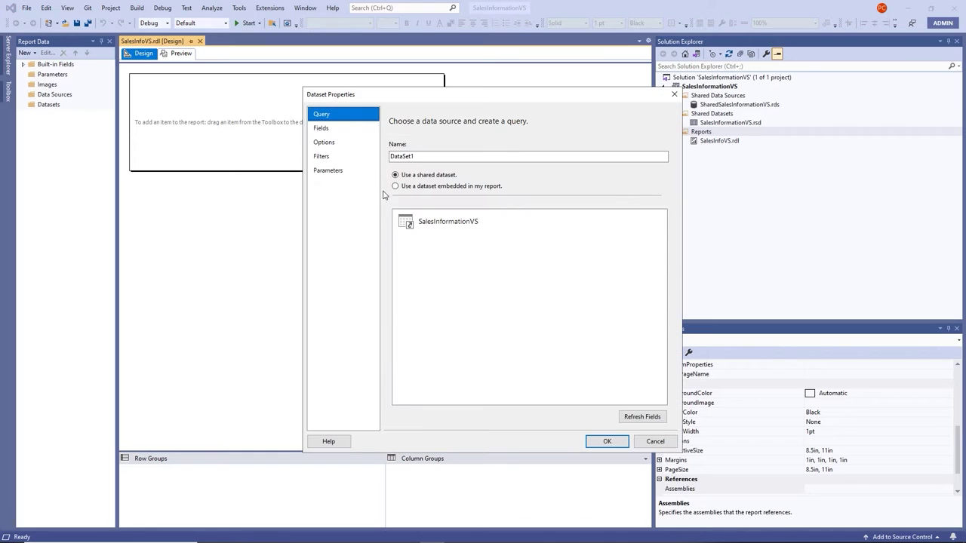
left_click(415, 225)
left_click_drag(460, 102, 394, 102)
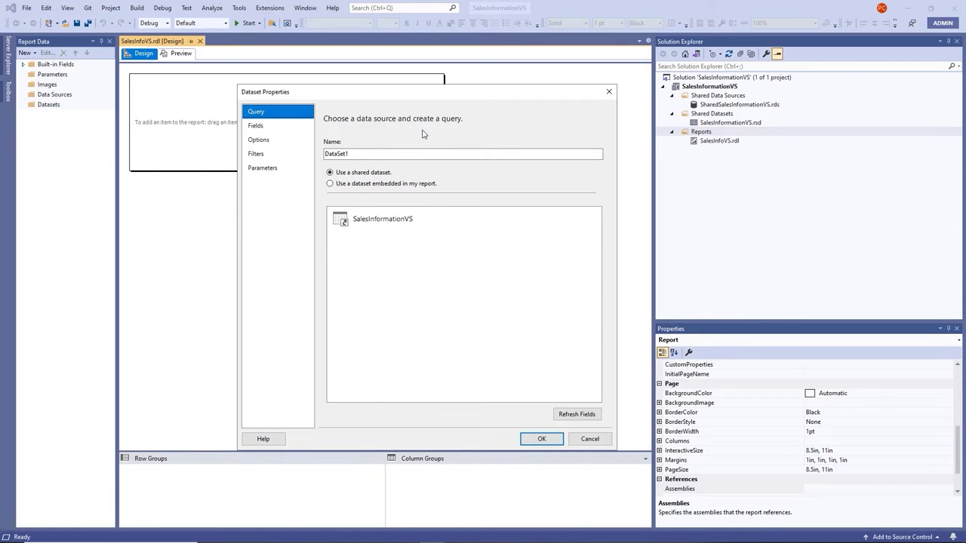
Name the table's dataset TableReportfromScratch and base it on the SalesInformationVS shared dataset
left_click(378, 154)
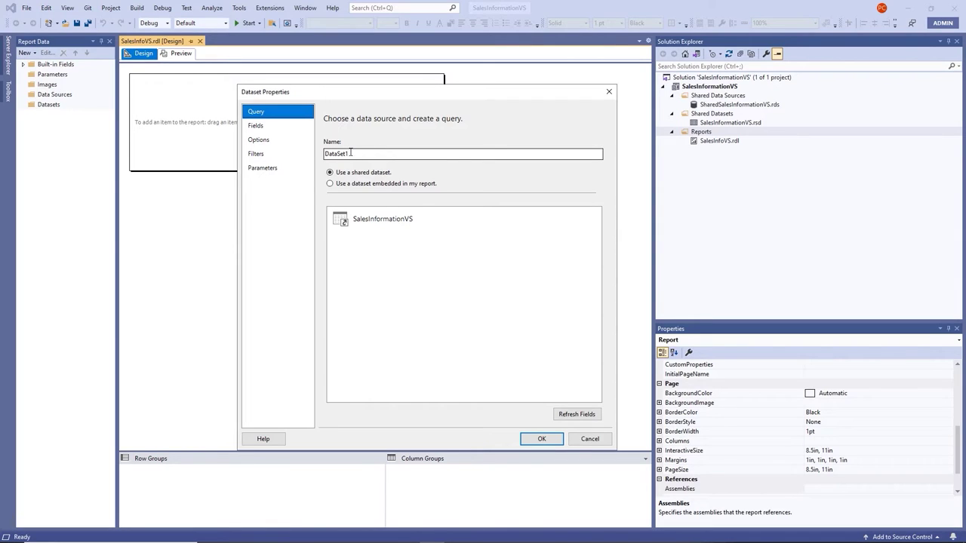
left_click(348, 153)
left_click_drag(348, 153, 317, 153)
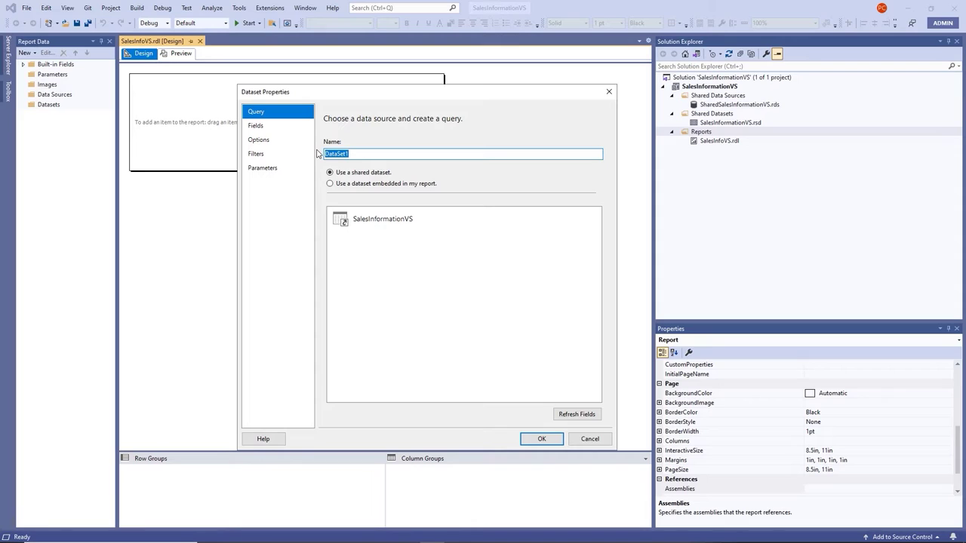
type("TableReportfromScratch")
left_click(372, 220)
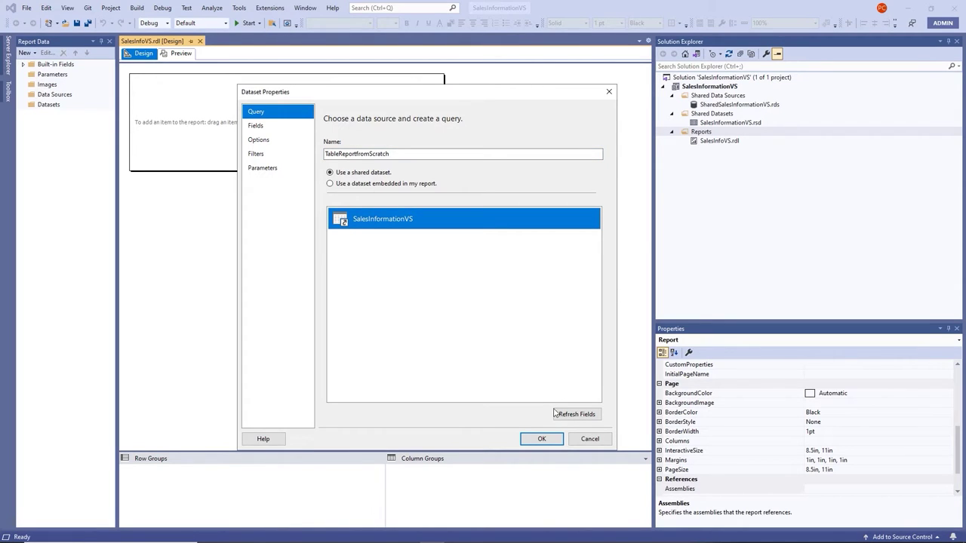
left_click(549, 437)
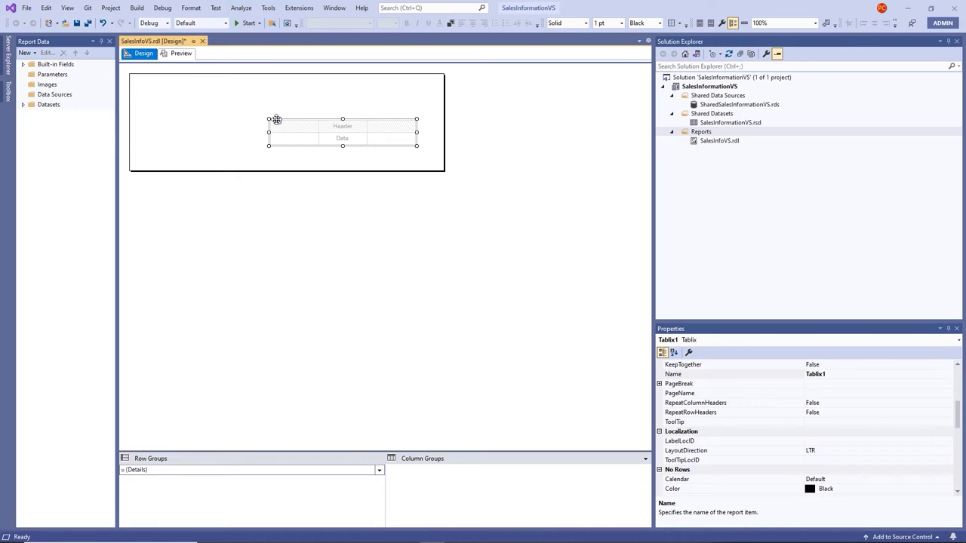
Move the table to the body's top-left corner and drop OrderDate into its first column
left_click_drag(277, 119, 138, 74)
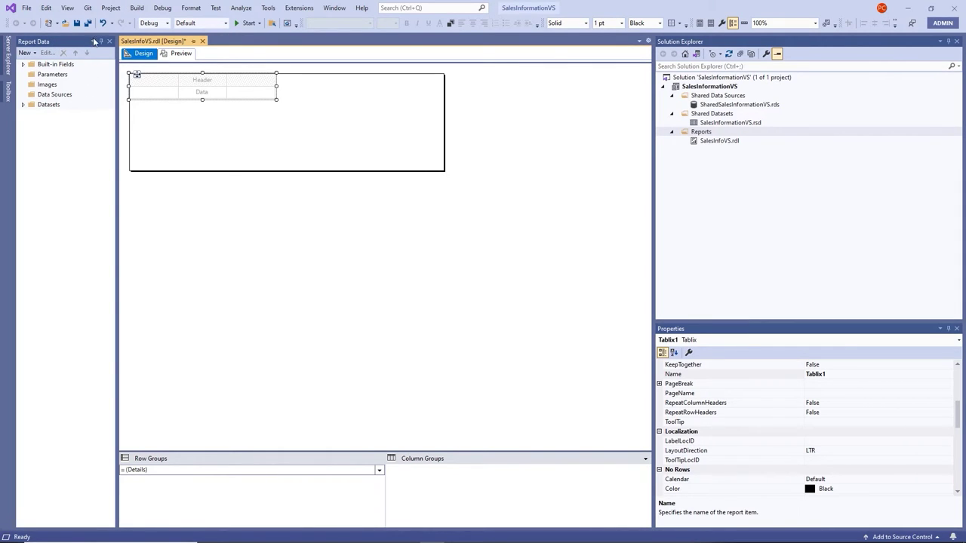
left_click(66, 9)
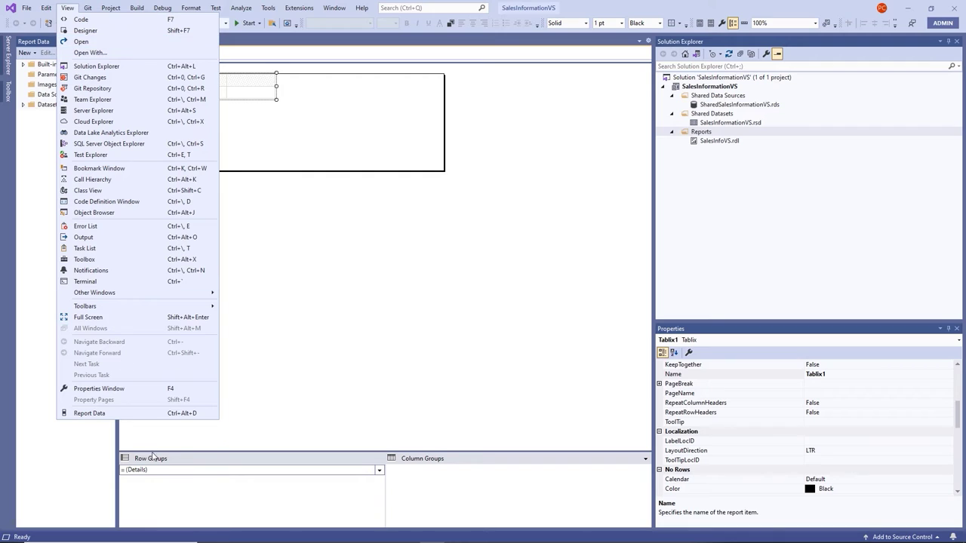
left_click(338, 319)
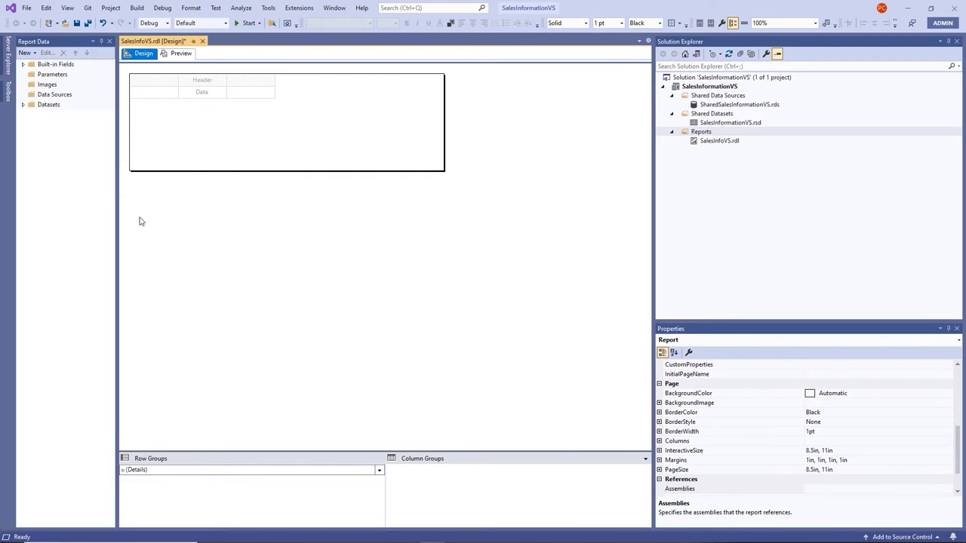
left_click(23, 105)
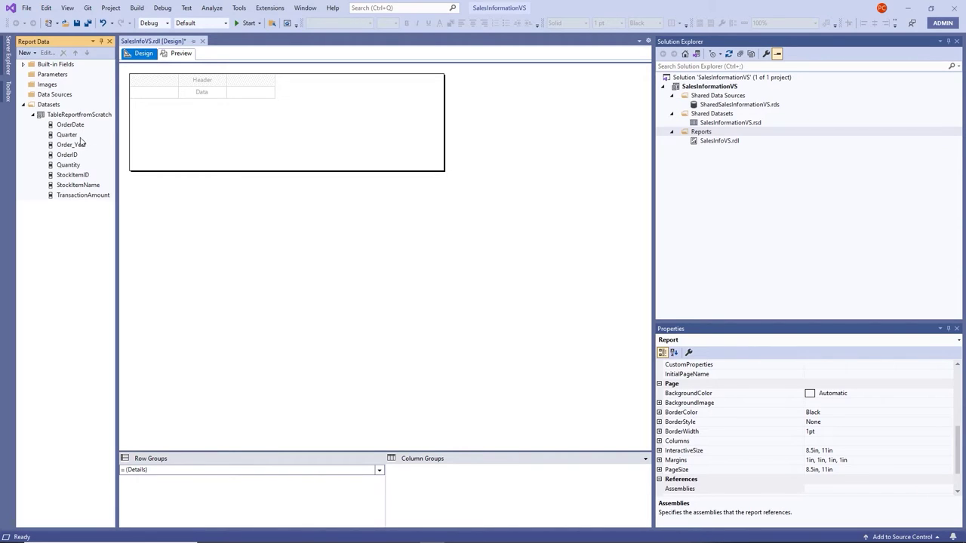
left_click_drag(78, 130, 152, 93)
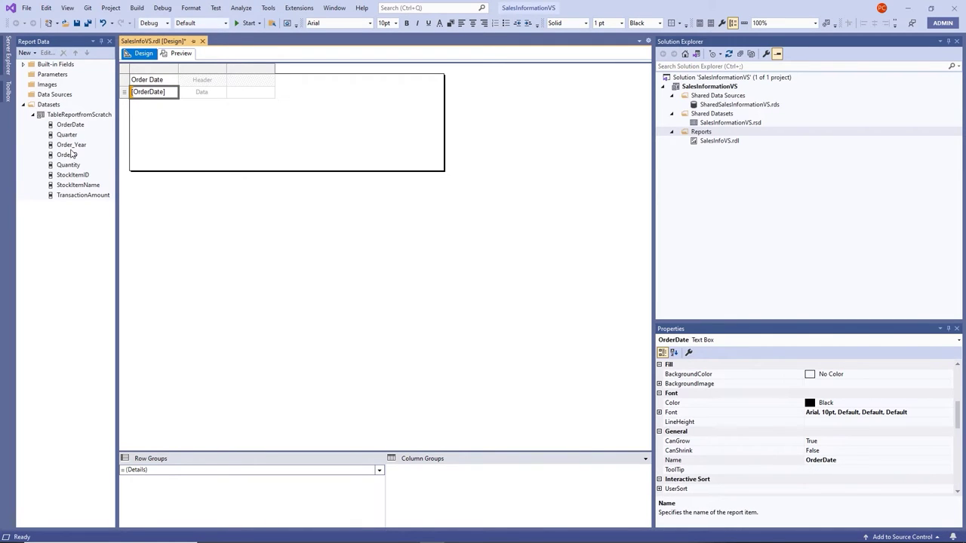
Add OrderID and StockItemName columns, heading the third column Stock Item
left_click_drag(72, 157, 190, 92)
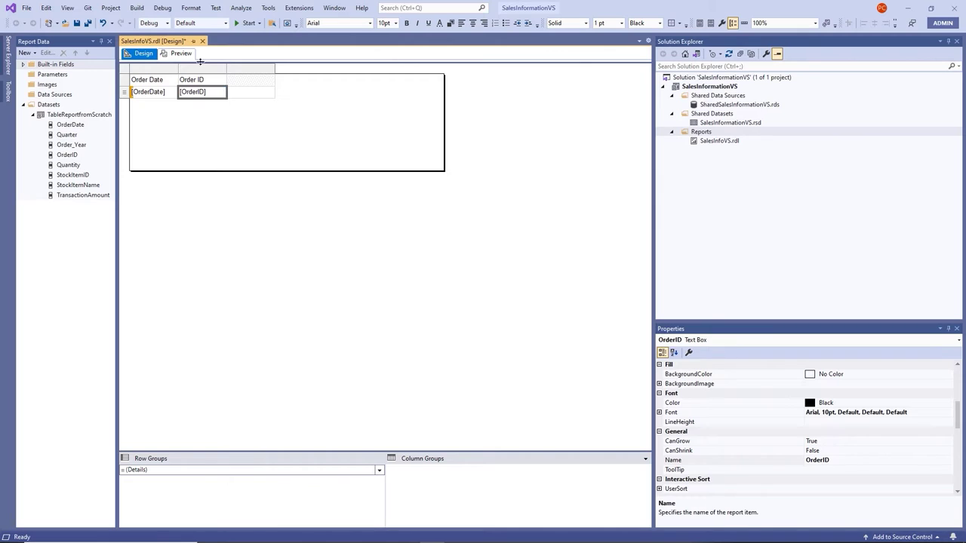
left_click_drag(75, 185, 251, 96)
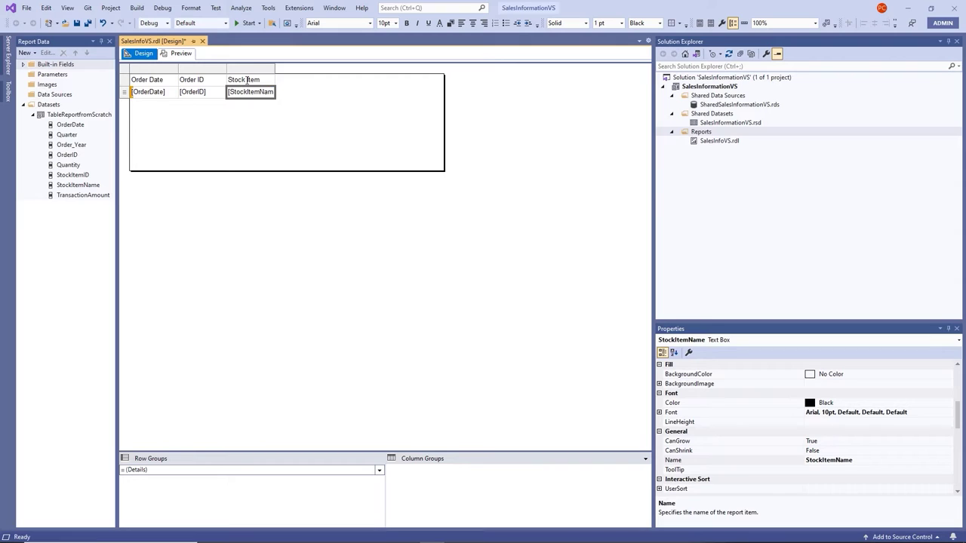
right_click(254, 70)
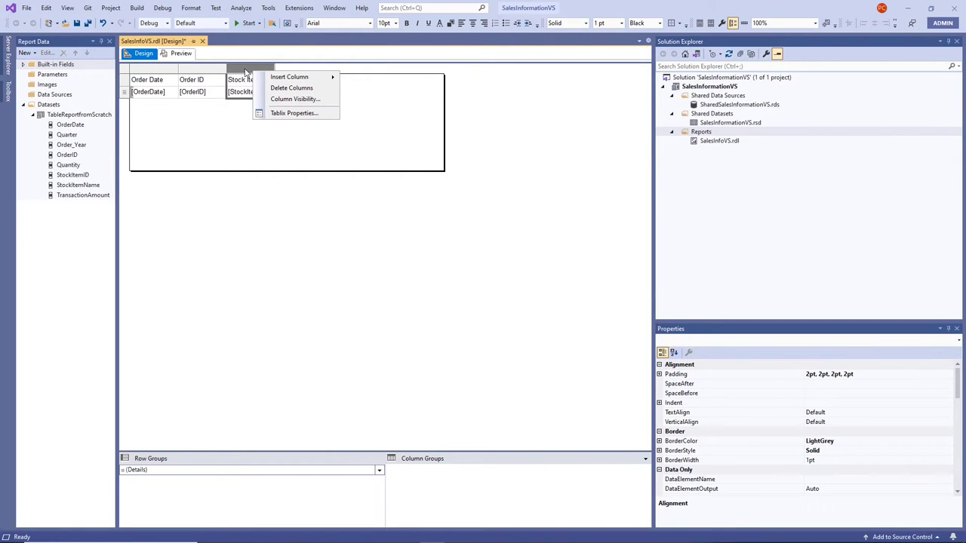
mouse_move(289, 79)
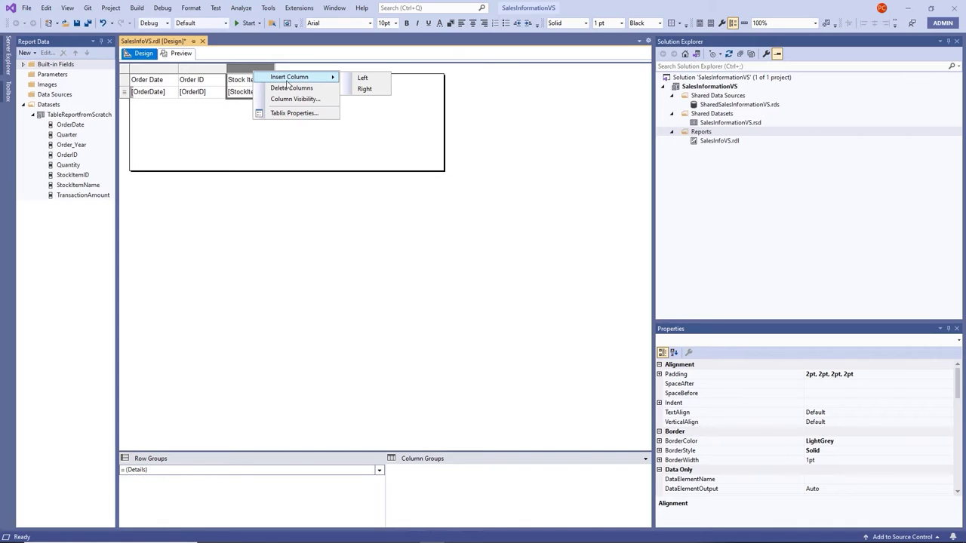
left_click(497, 157)
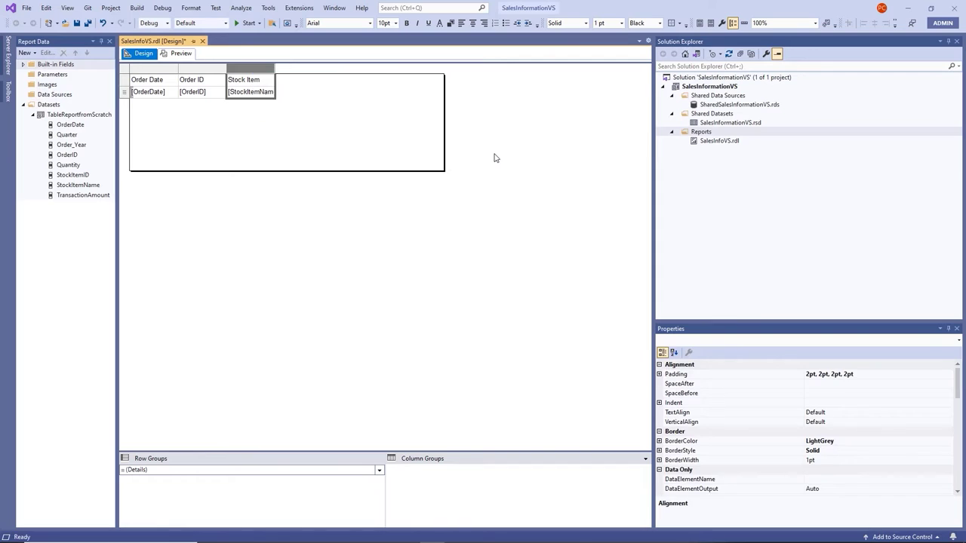
left_click(247, 82)
left_click(247, 82)
left_click(170, 107)
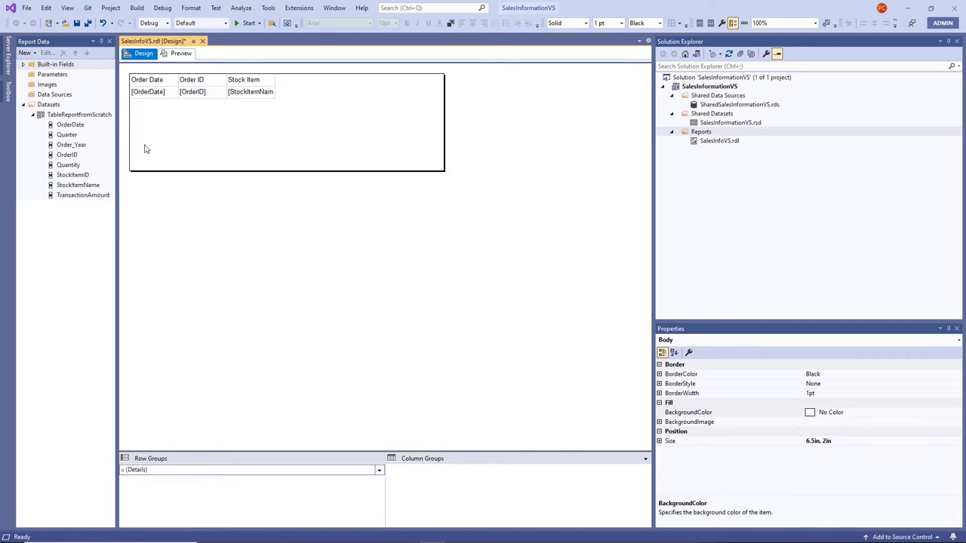
Add Quantity and TransactionAmount as the fourth and fifth columns
left_click(62, 167)
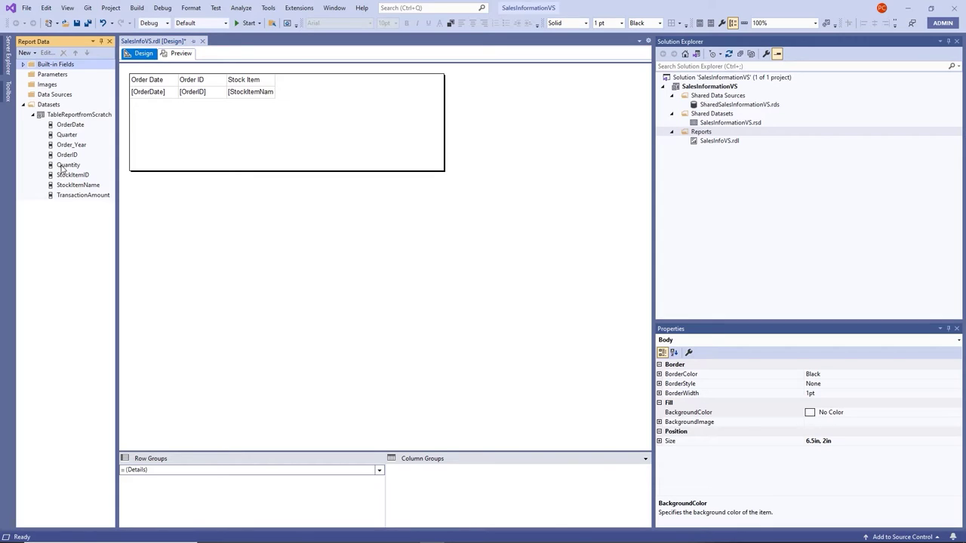
left_click_drag(63, 168, 277, 90)
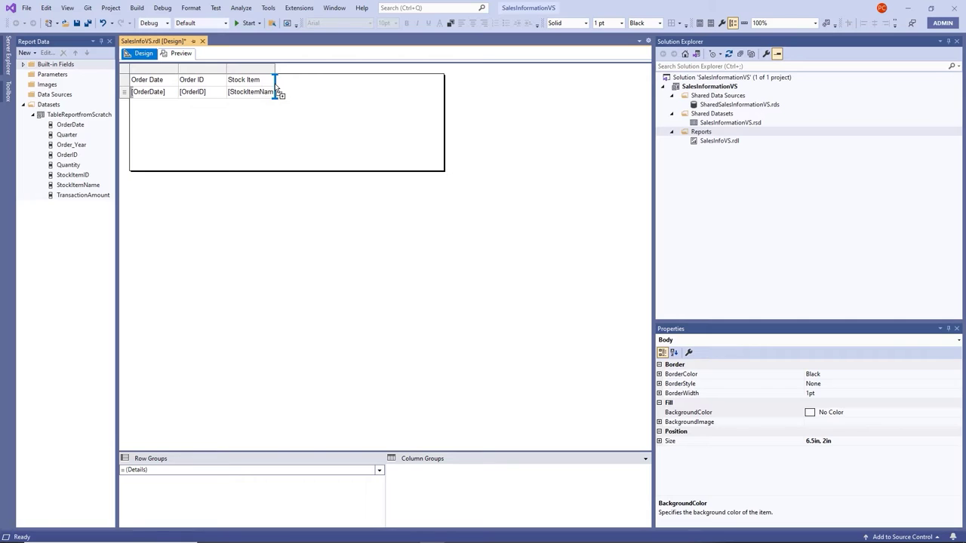
left_click_drag(275, 91, 276, 91)
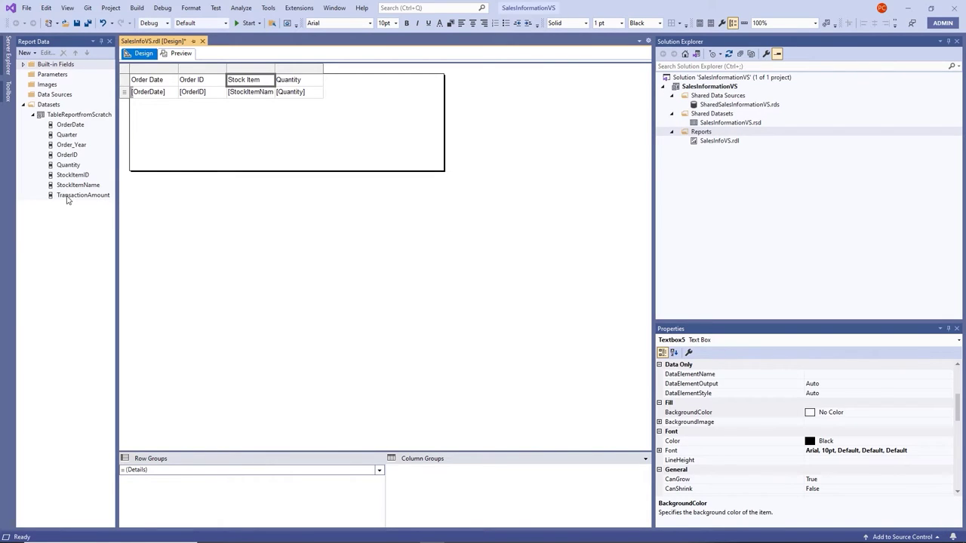
left_click_drag(66, 199, 323, 89)
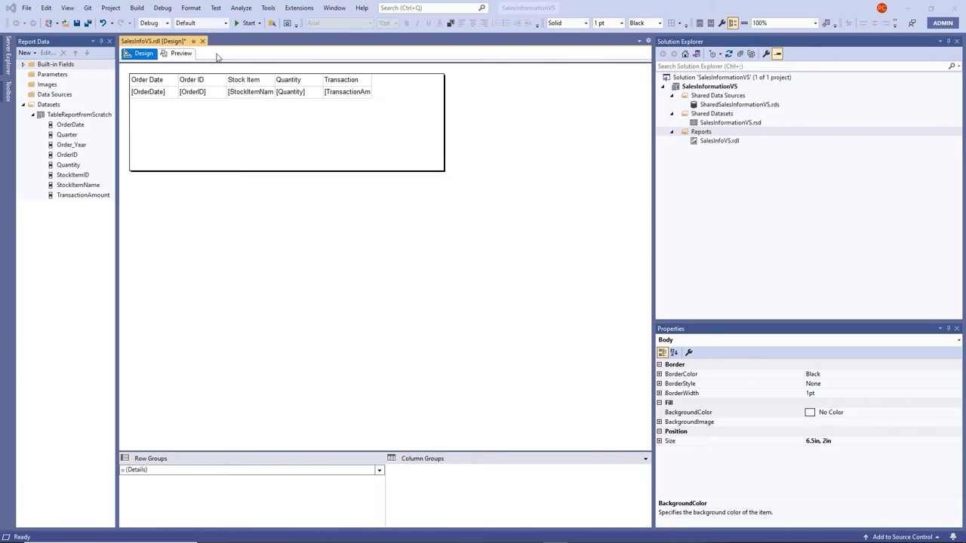
Delete 'Order' from the first two headers so they read Date and ID
left_click(140, 79)
double_click(140, 79)
key("Delete")
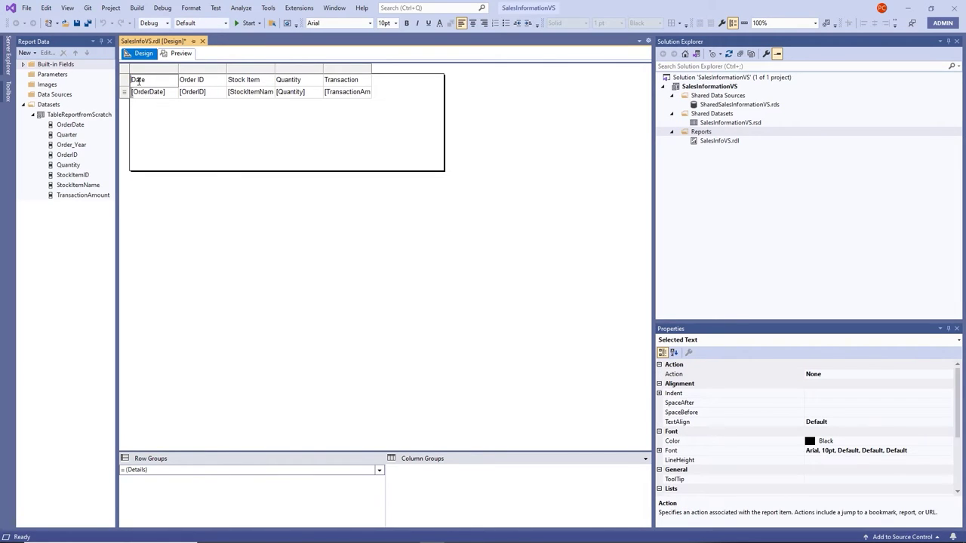
double_click(187, 79)
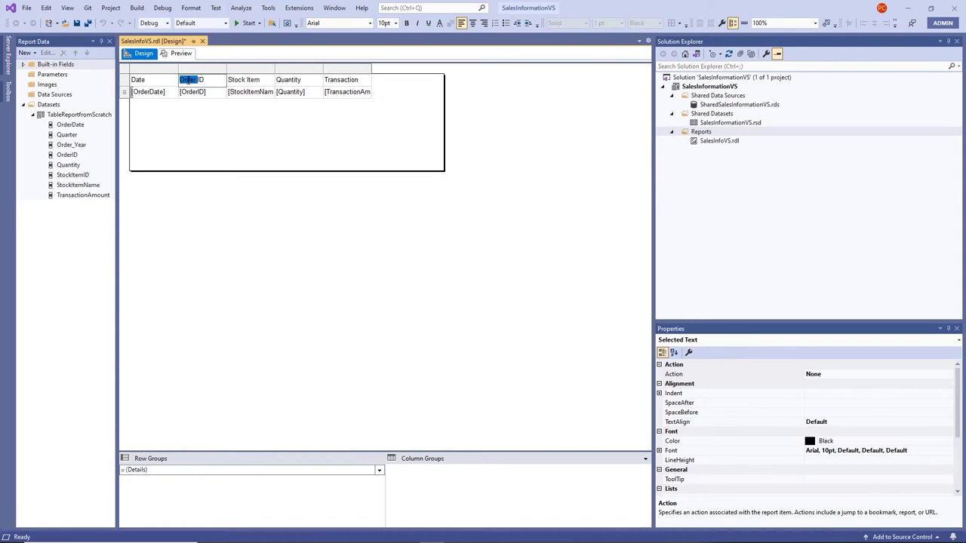
key("Delete")
Shorten the remaining headers to Name, Qty and Amount
left_click(229, 80)
left_click_drag(228, 80, 265, 80)
key("Delete")
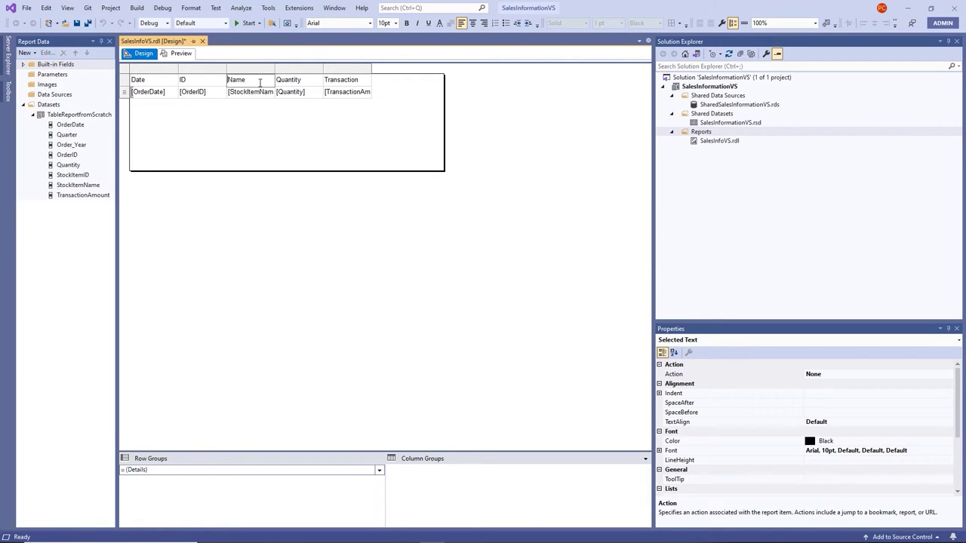
left_click(278, 80)
left_click_drag(278, 80, 291, 80)
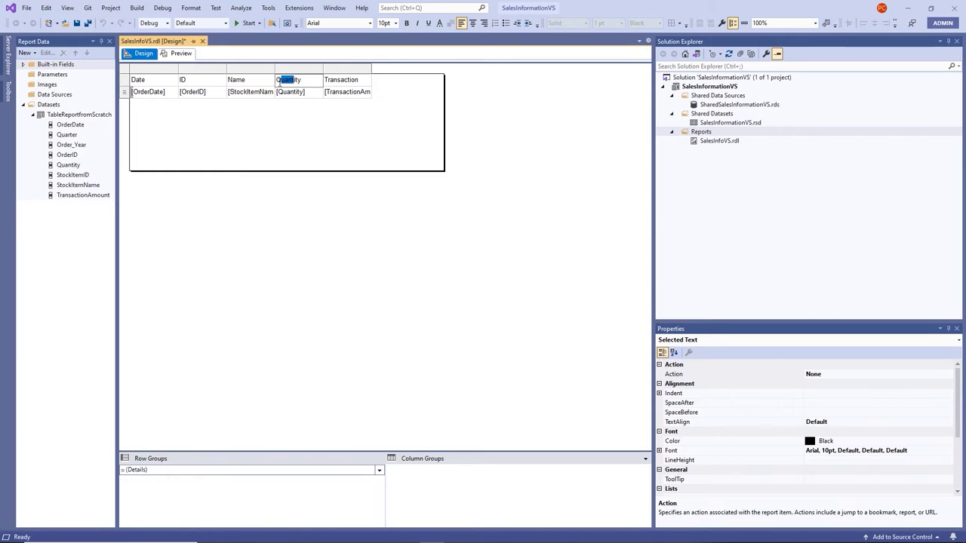
key("Delete")
left_click(348, 83)
double_click(347, 85)
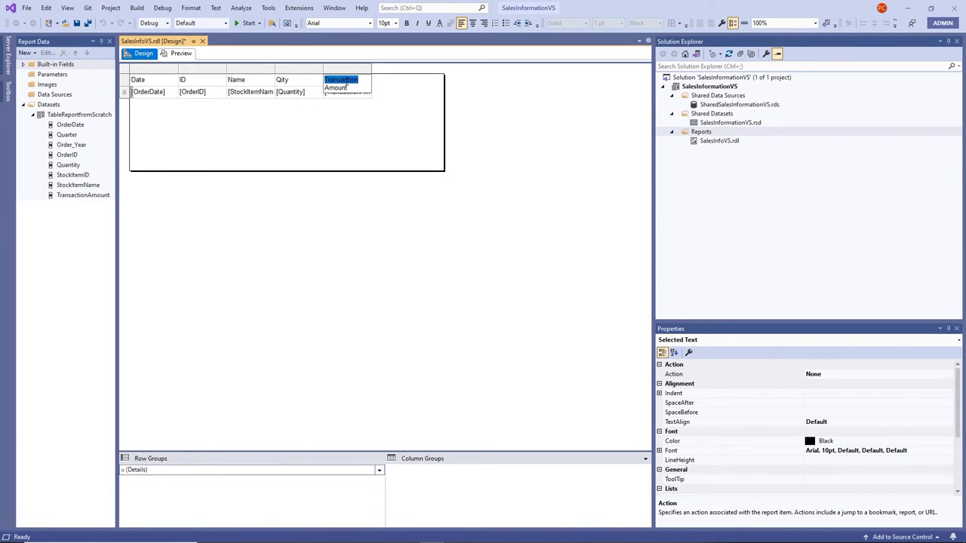
key("Delete")
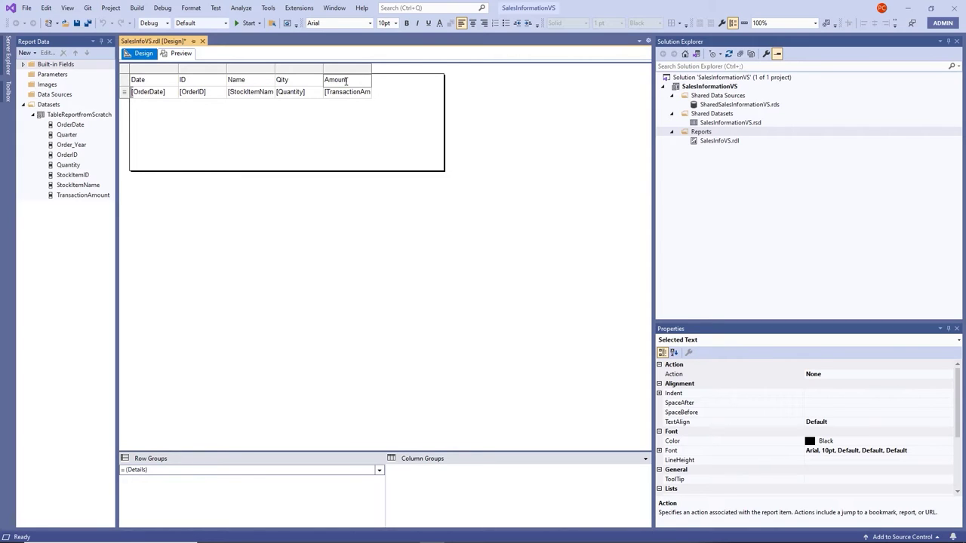
left_click(373, 134)
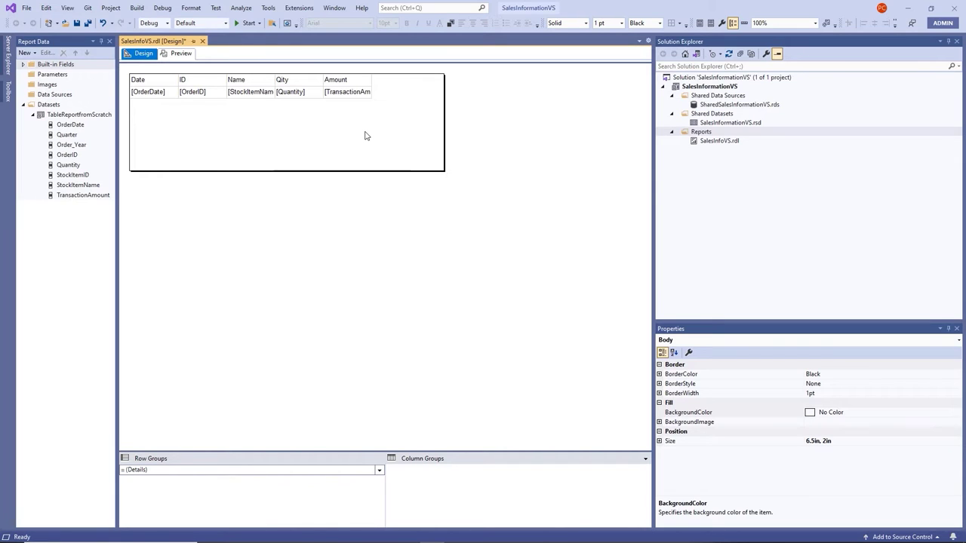
Narrow the ID column and widen Name, Qty and Amount so [TransactionAmount] fits fully
left_click(160, 83)
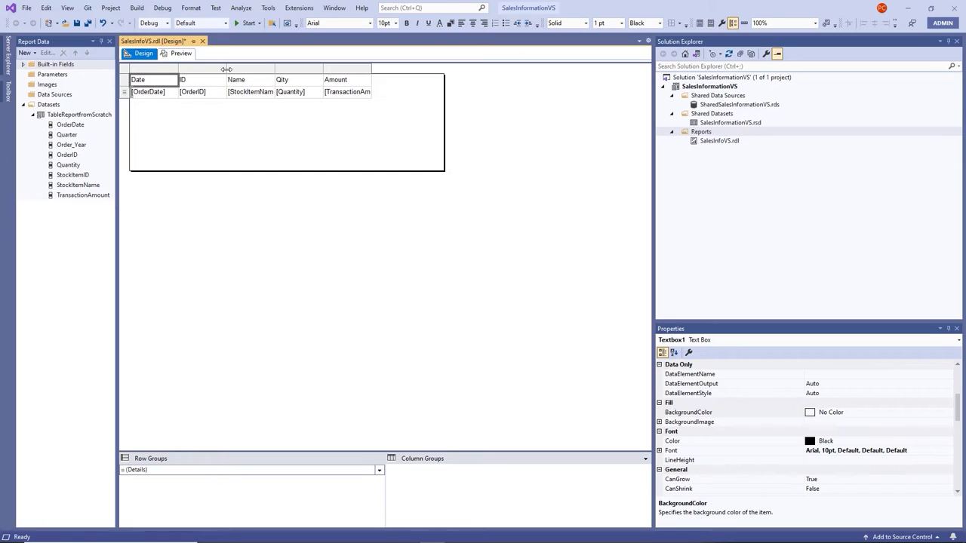
left_click_drag(226, 70, 341, 91)
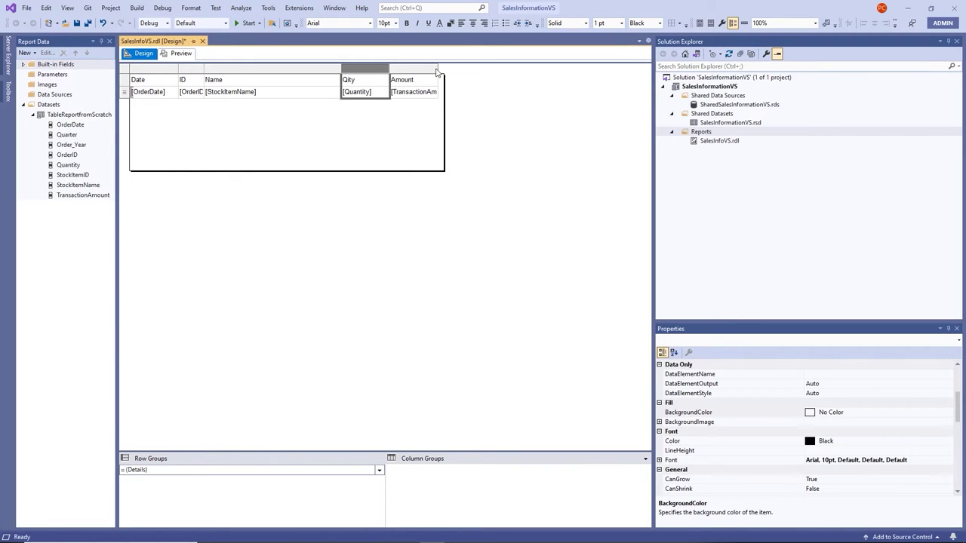
left_click_drag(436, 70, 443, 67)
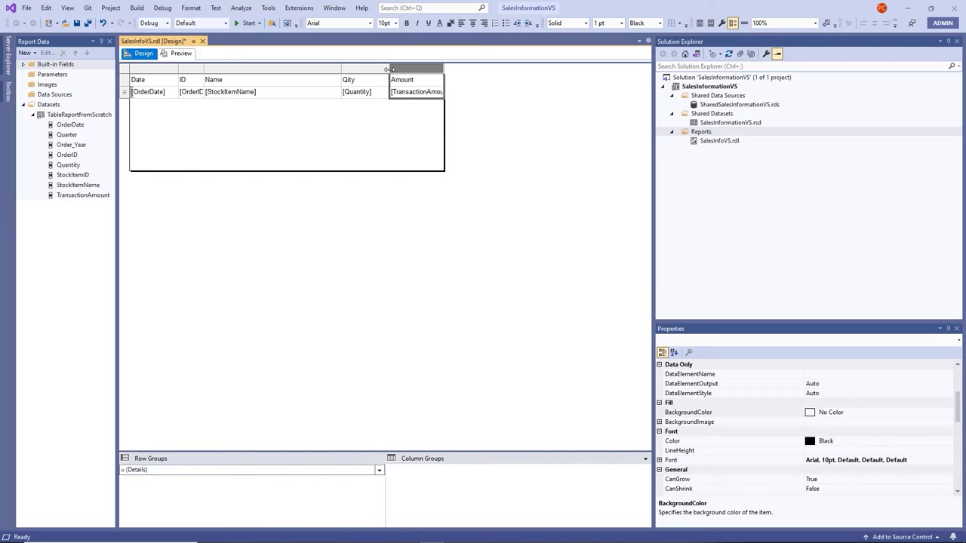
left_click_drag(389, 70, 396, 70)
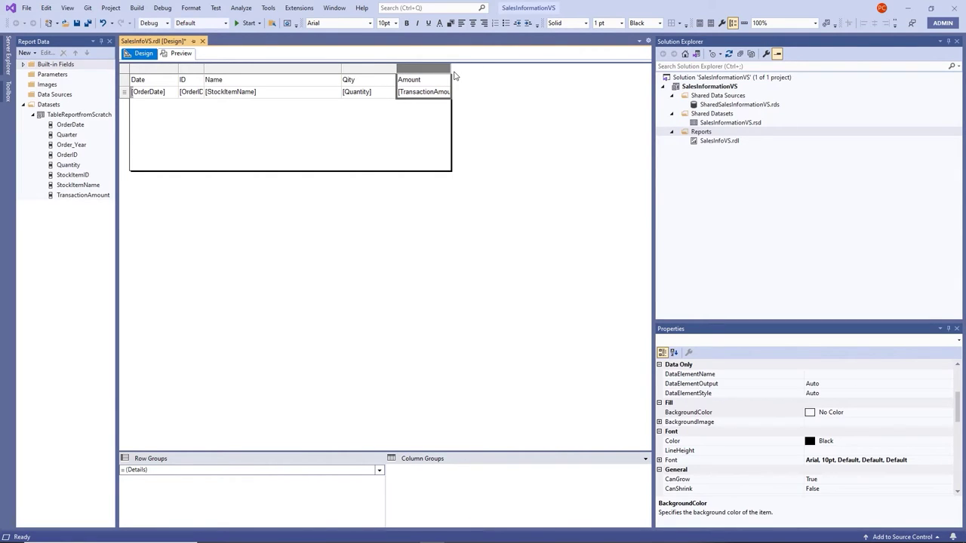
left_click_drag(452, 67, 462, 67)
left_click(329, 145)
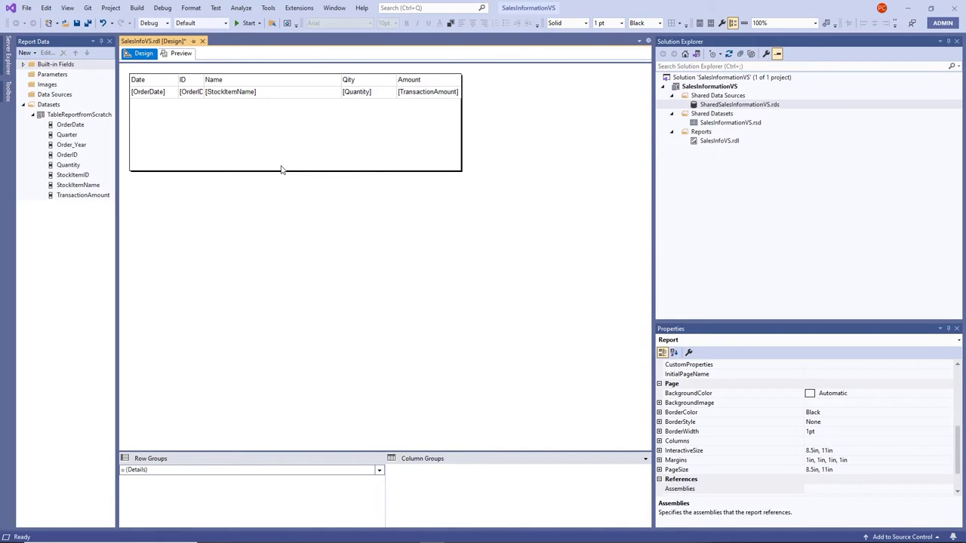
key("ctrl+alt+l")
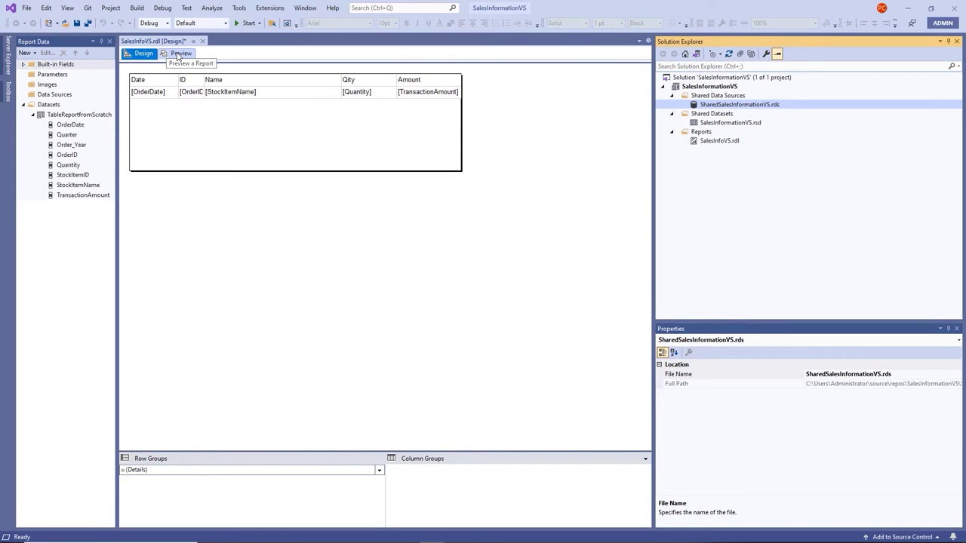
left_click(179, 54)
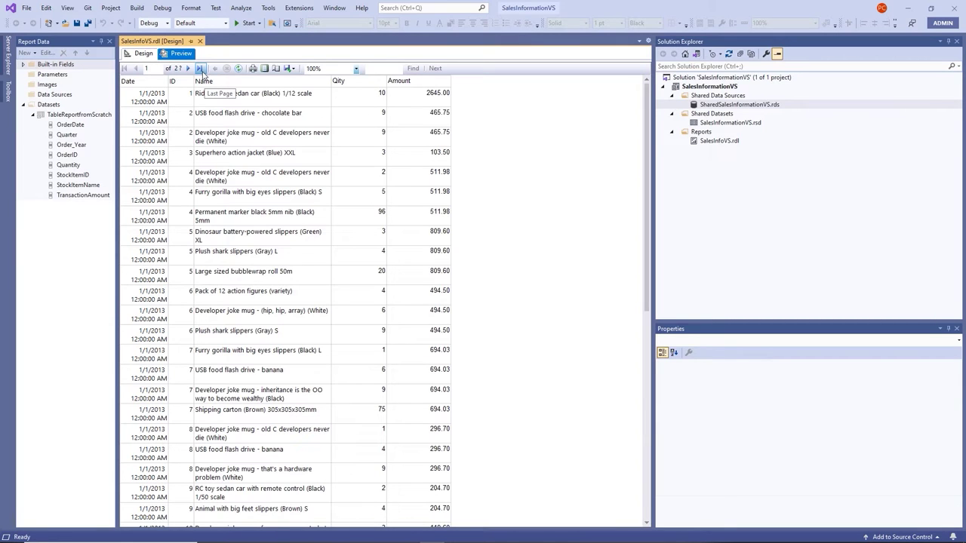
left_click(201, 69)
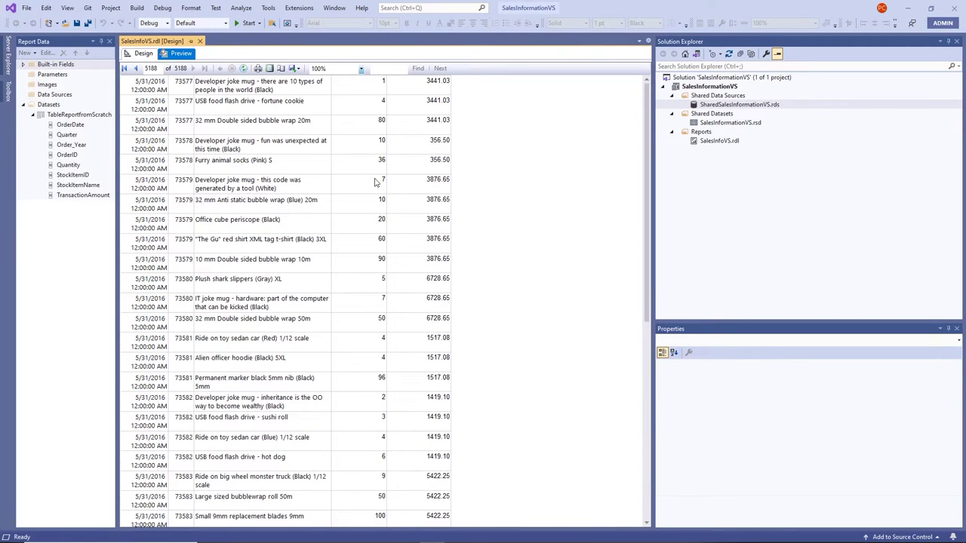
scroll(352, 195, "down", 8)
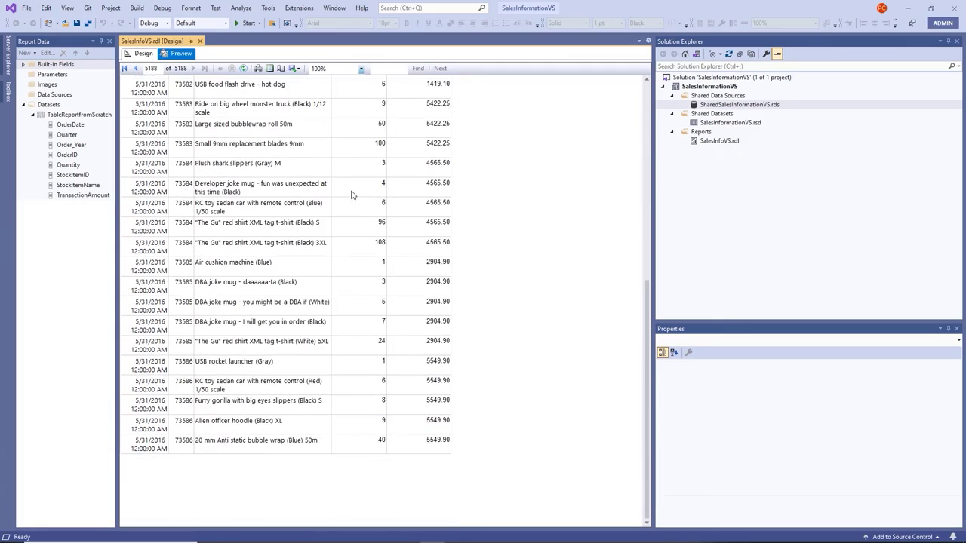
scroll(352, 195, "up", 15)
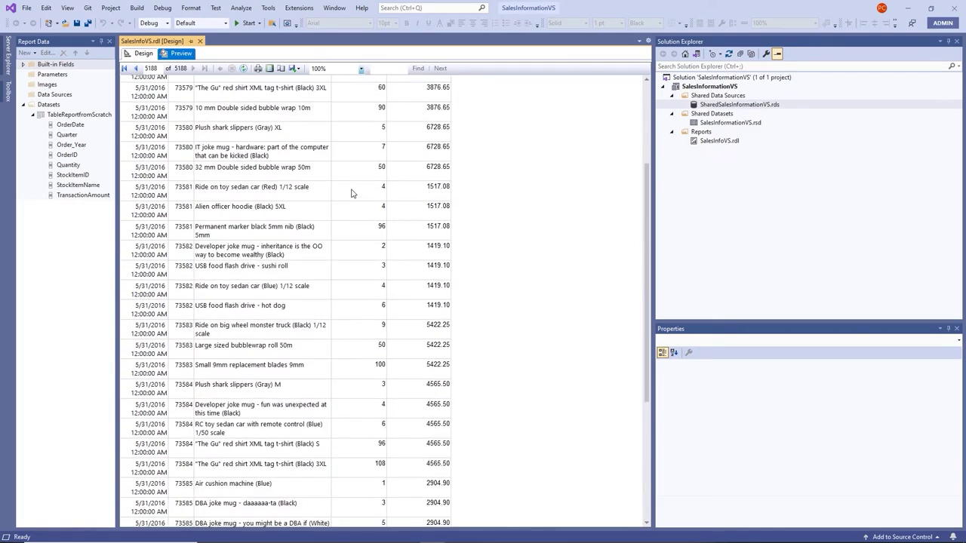
scroll(351, 194, "up", 15)
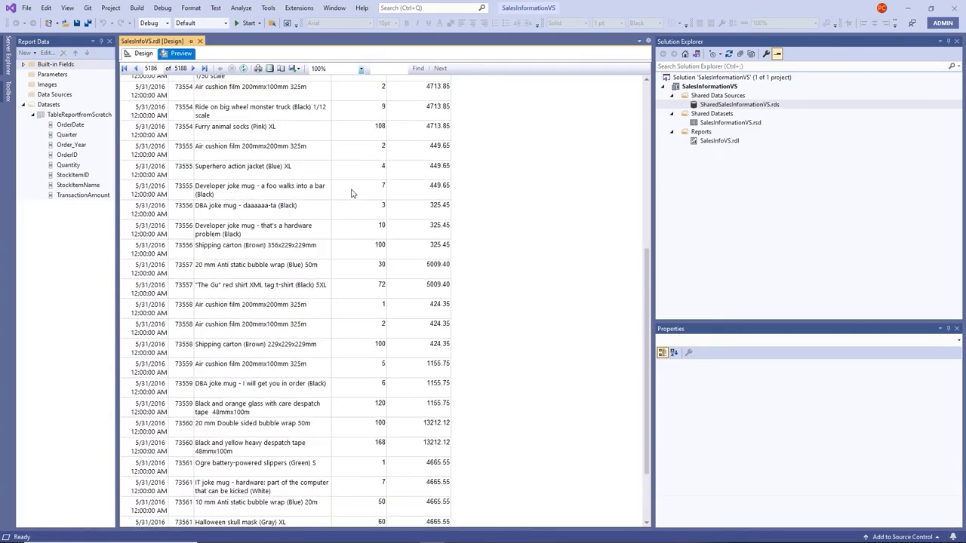
scroll(346, 185, "up", 5)
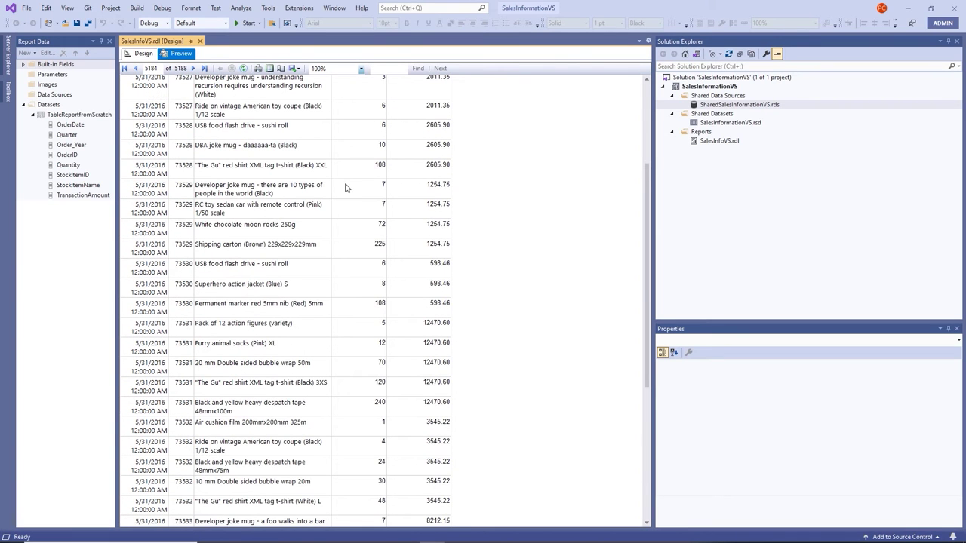
left_click(137, 69)
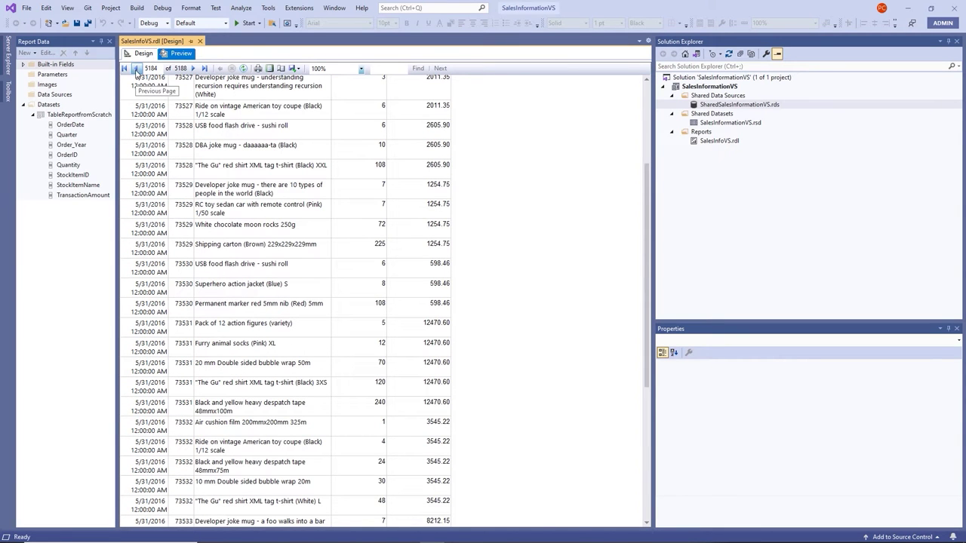
left_click(126, 69)
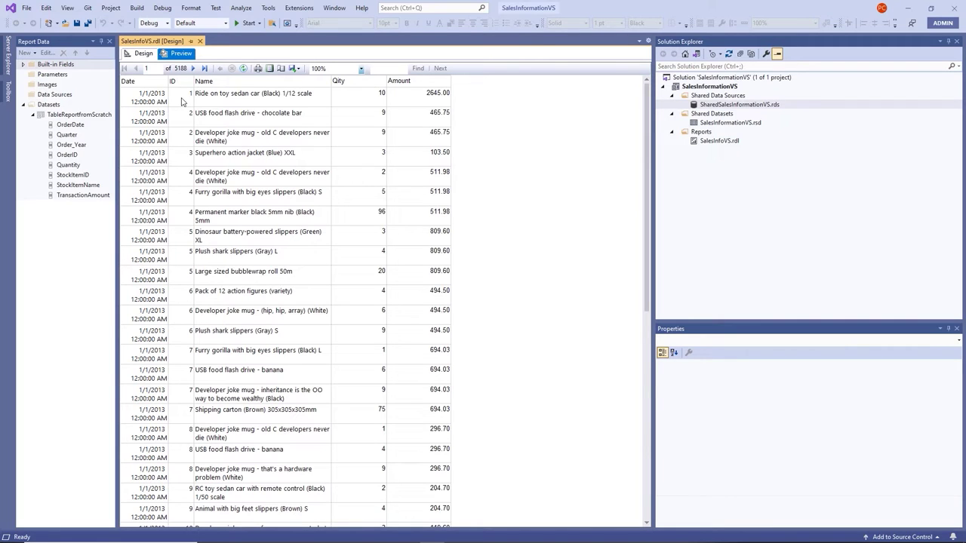
left_click(143, 55)
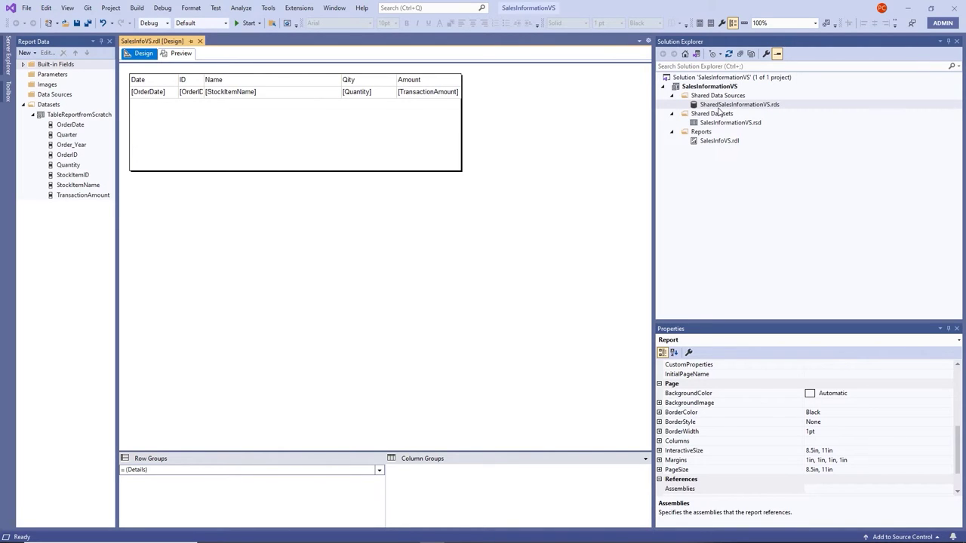
double_click(718, 106)
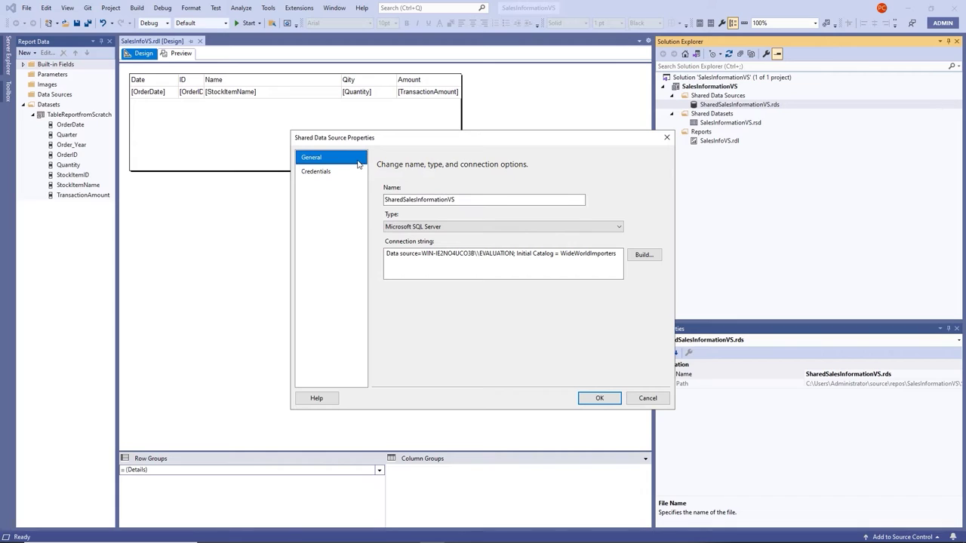
left_click(316, 173)
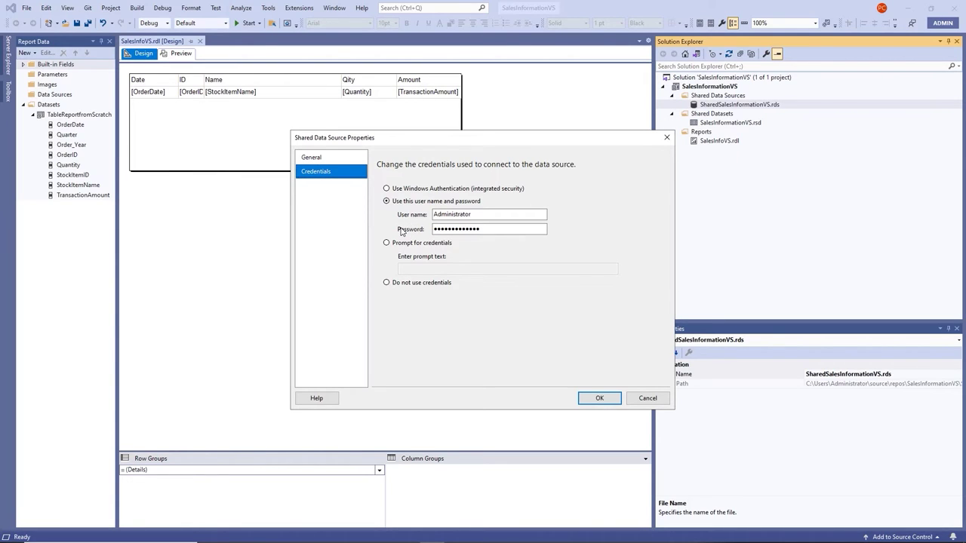
left_click(391, 192)
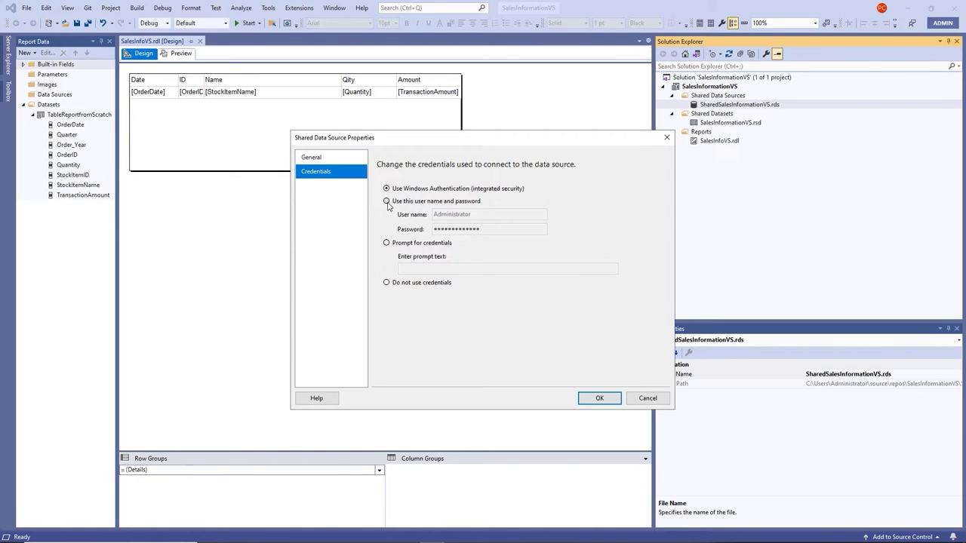
left_click(387, 202)
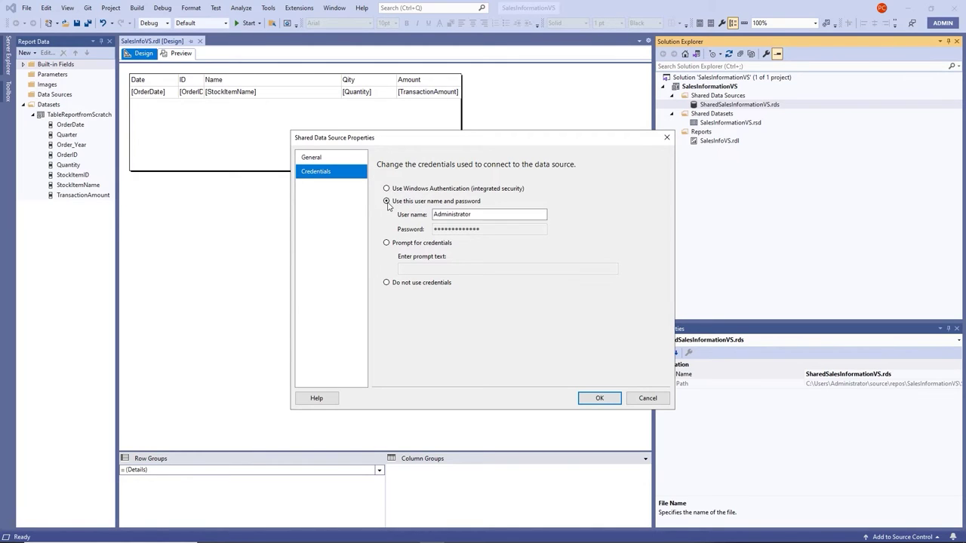
left_click(600, 399)
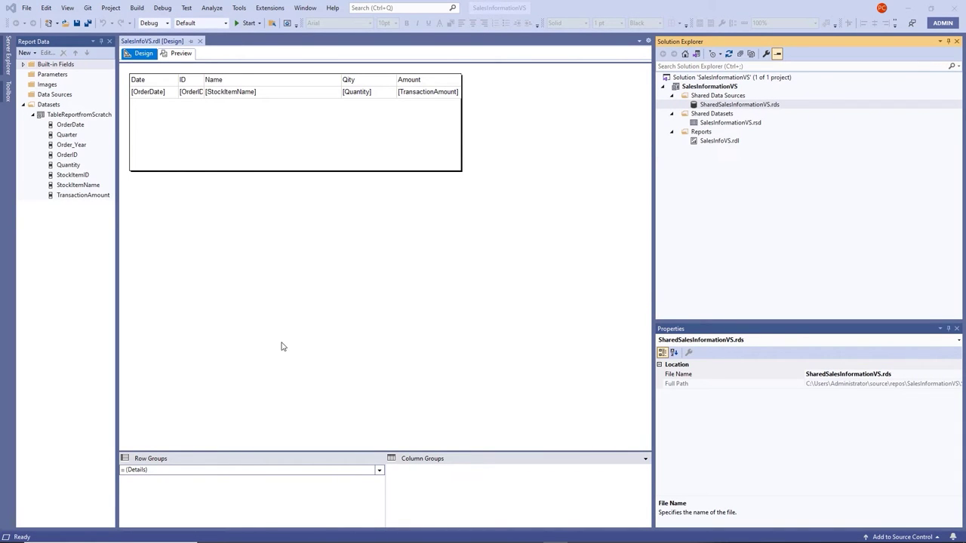
right_click(283, 311)
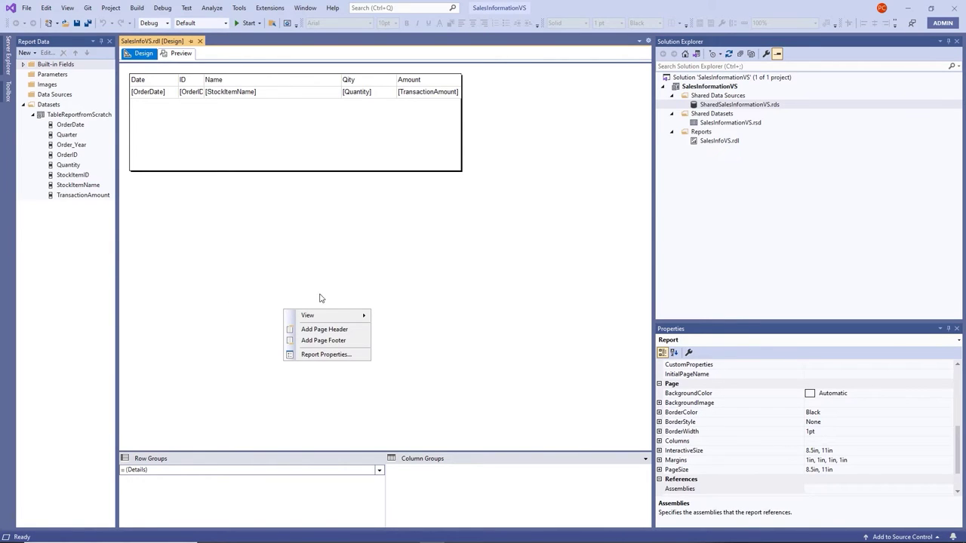
mouse_move(310, 321)
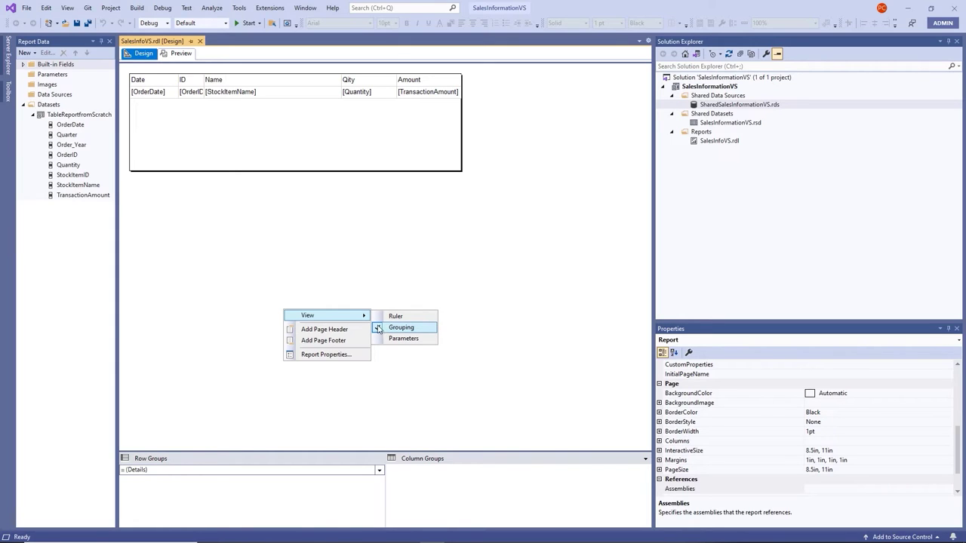
left_click(299, 416)
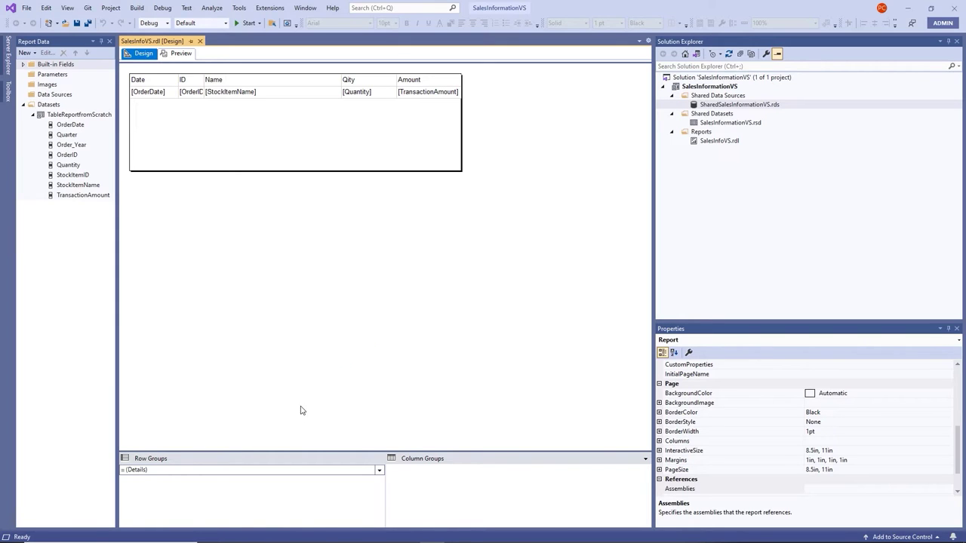
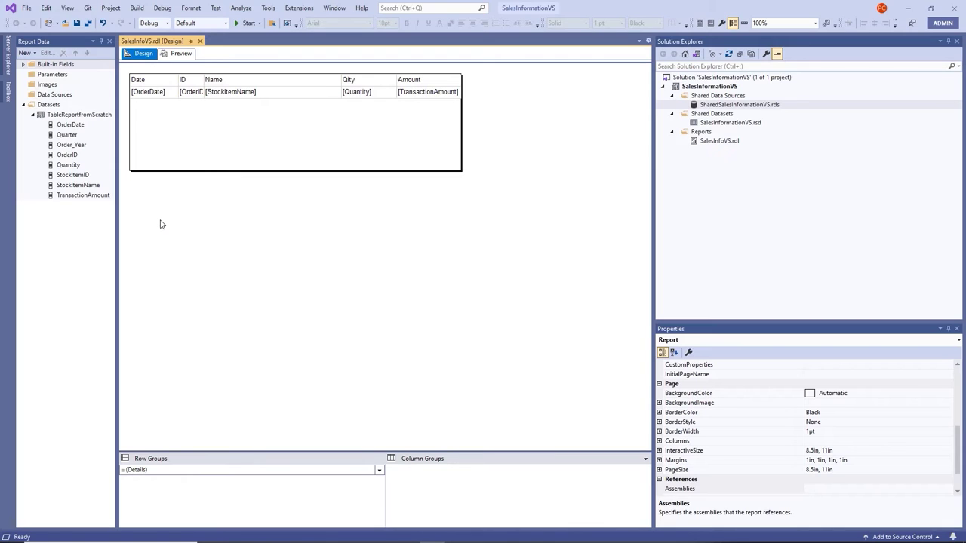
Drag OrderDate onto (Details) in Row Groups to make OrderDate a parent group of the table rows
left_click(67, 128)
left_click_drag(67, 128, 130, 471)
left_click_drag(129, 471, 129, 471)
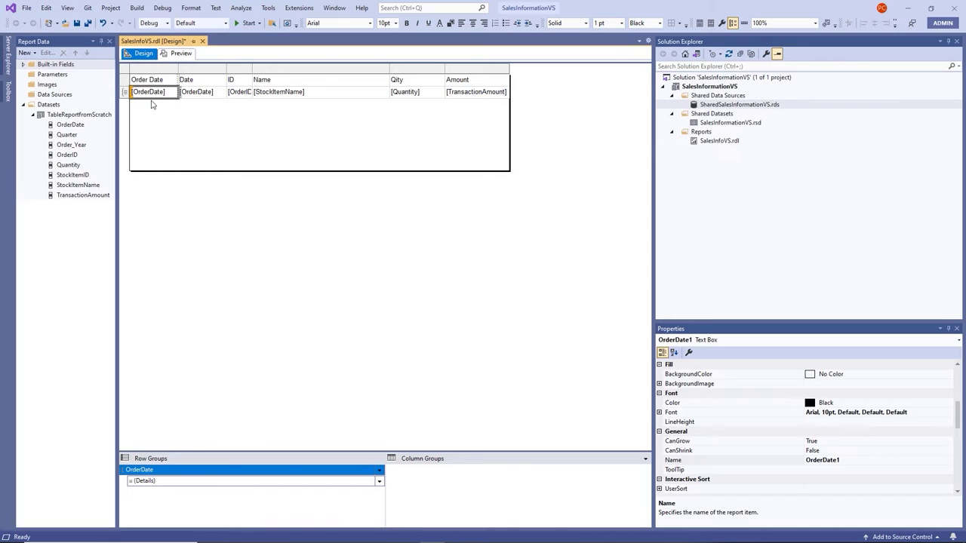
left_click(180, 134)
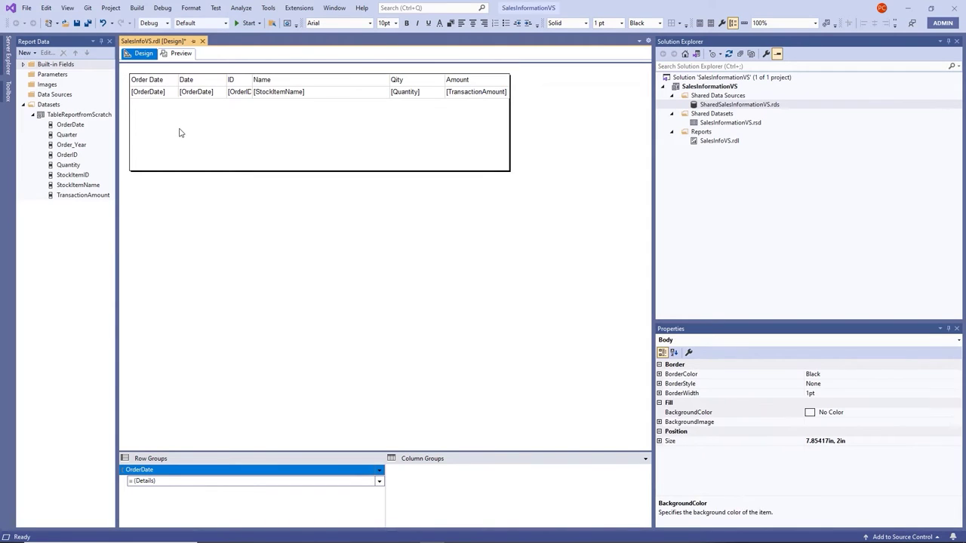
Drag OrderID into Row Groups so an OrderID group nests between OrderDate and (Details)
left_click(155, 97)
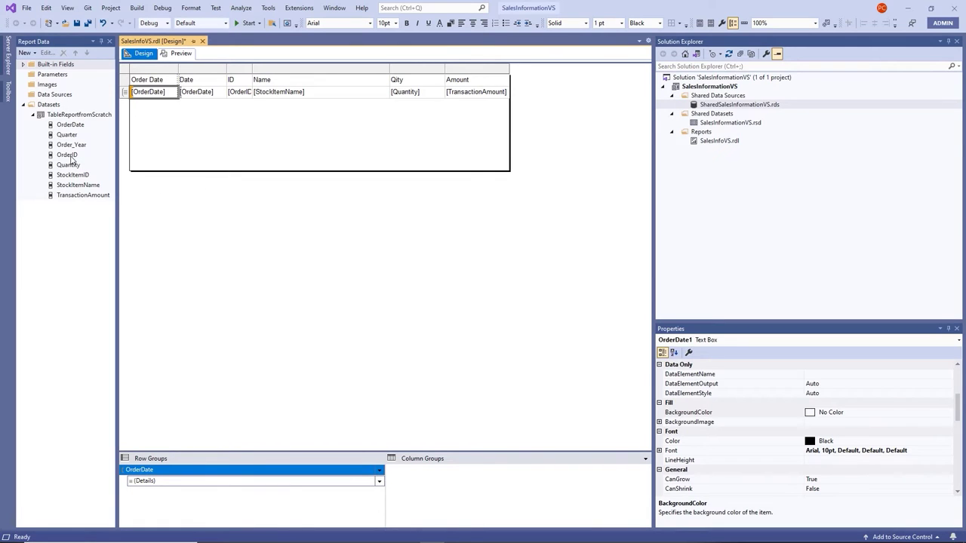
left_click_drag(70, 157, 131, 477)
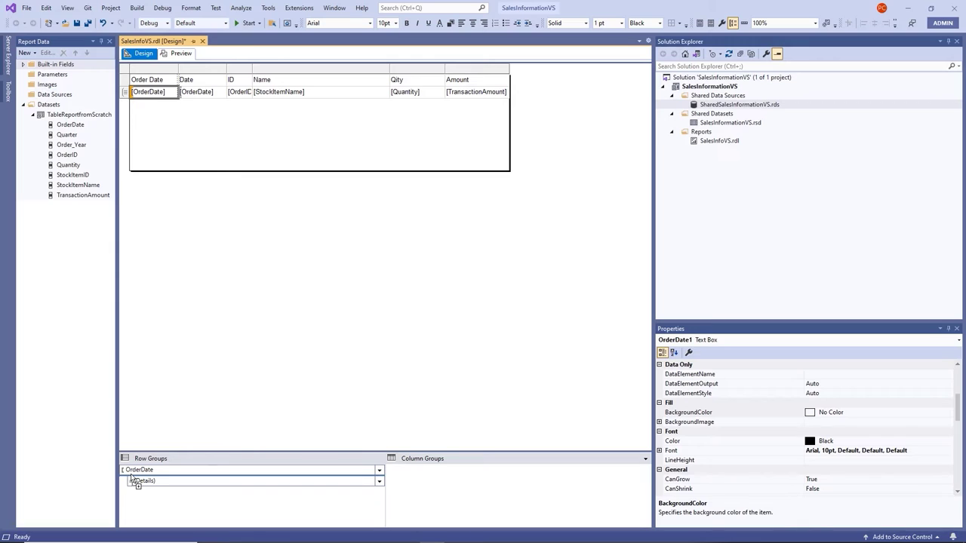
left_click_drag(131, 477, 132, 478)
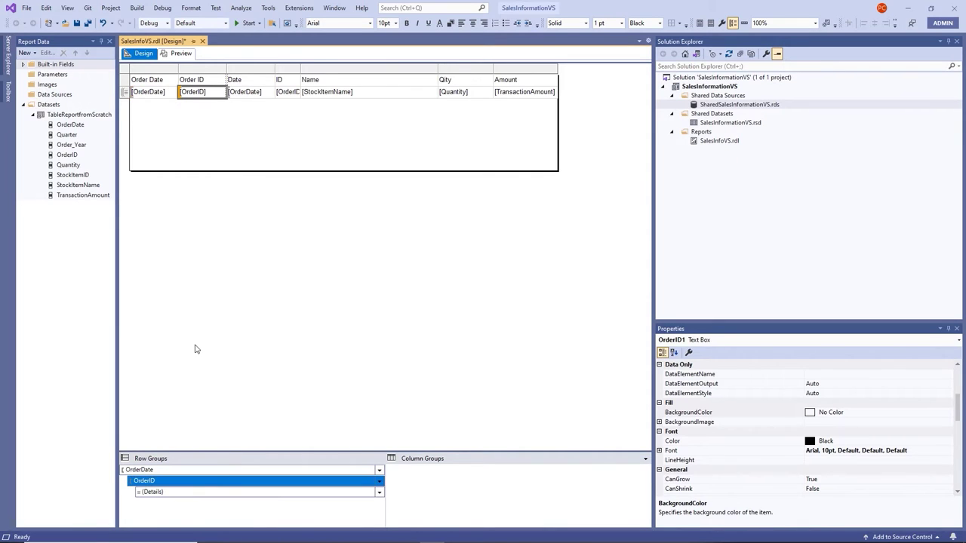
left_click(227, 121)
left_click(199, 93)
key("shift+Tab")
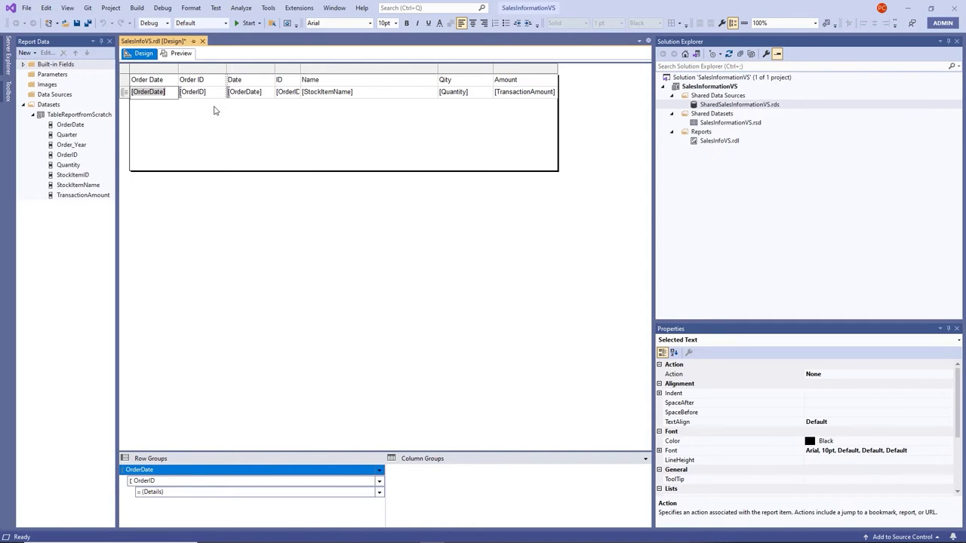
Delete the duplicate Date and ID detail columns
left_click(247, 69)
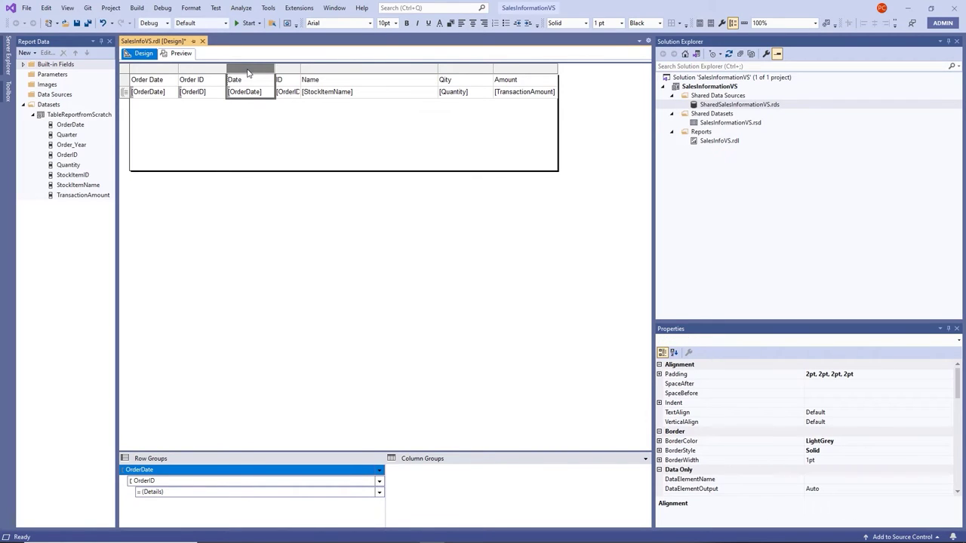
left_click_drag(246, 72, 284, 72)
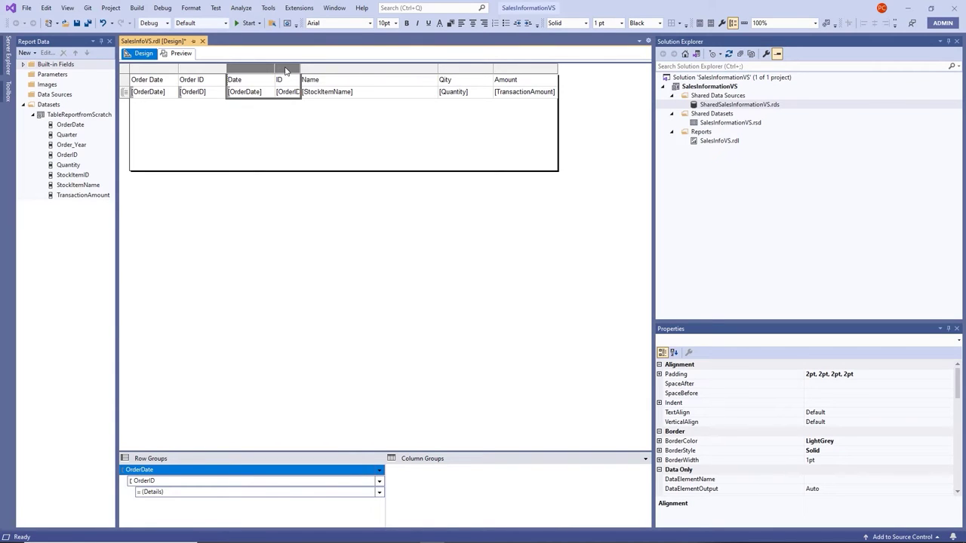
right_click(285, 71)
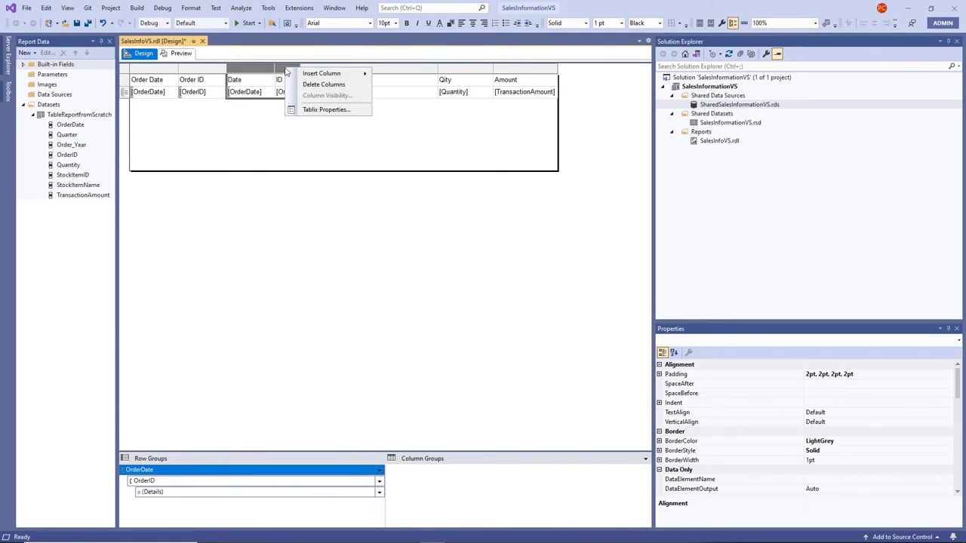
left_click(320, 85)
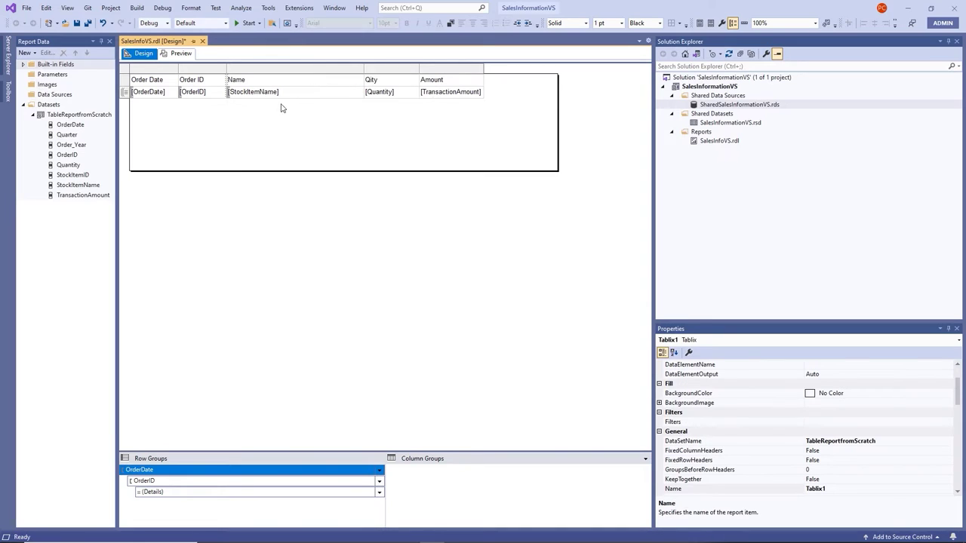
Shorten the group headers from 'Order Date' and 'Order ID' to 'Date' and 'ID'
left_click(139, 79)
double_click(139, 79)
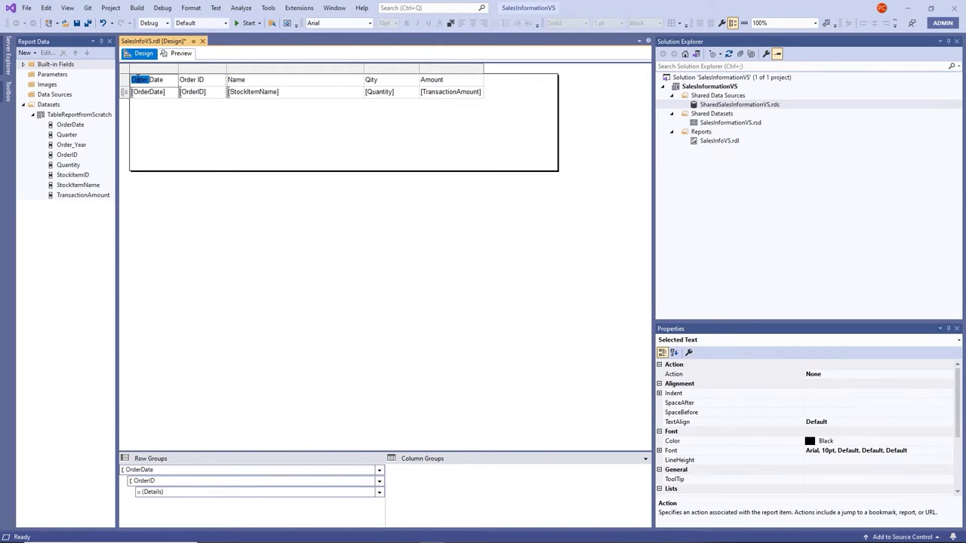
key("Delete")
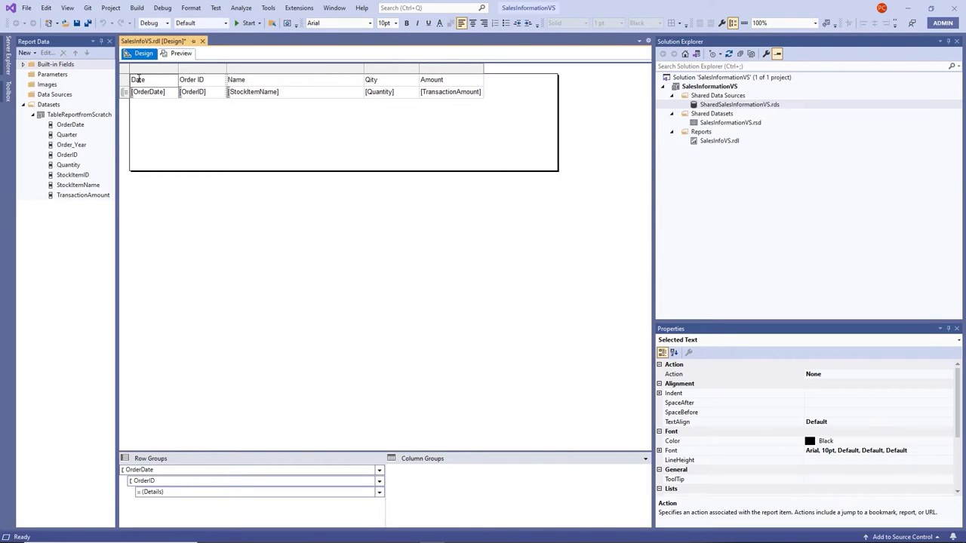
left_click(183, 80)
double_click(183, 79)
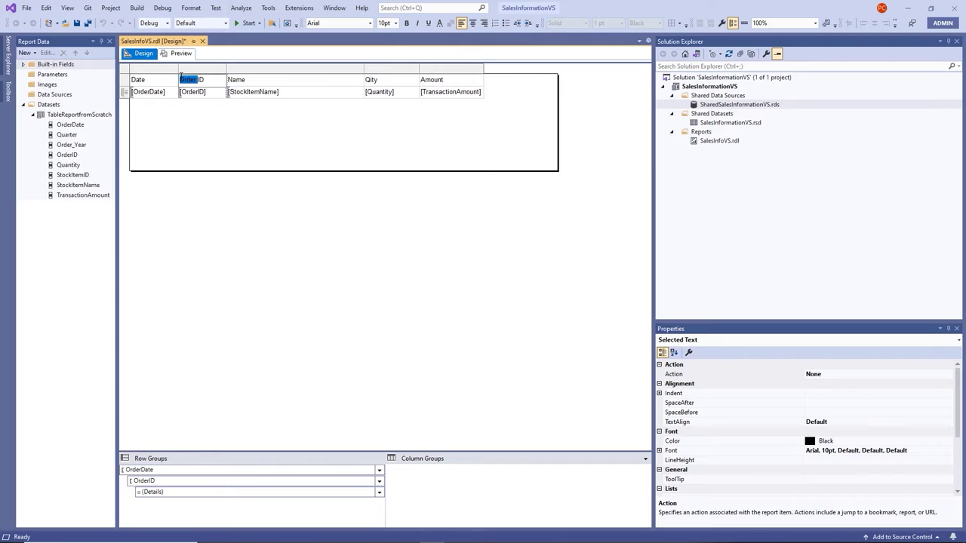
key("Delete")
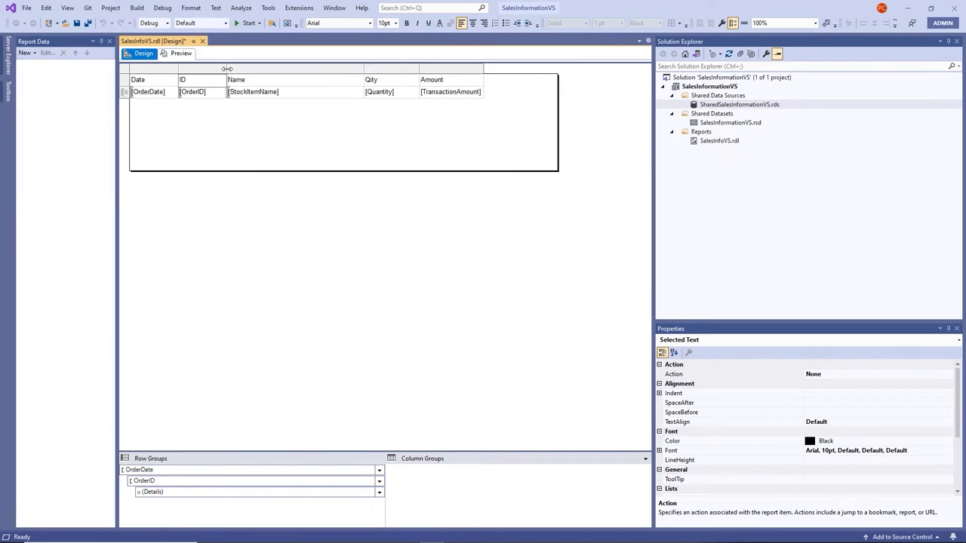
Narrow the ID column, widen Name, and correct the 'Qity' header to 'Qty'
left_click_drag(227, 68, 207, 70)
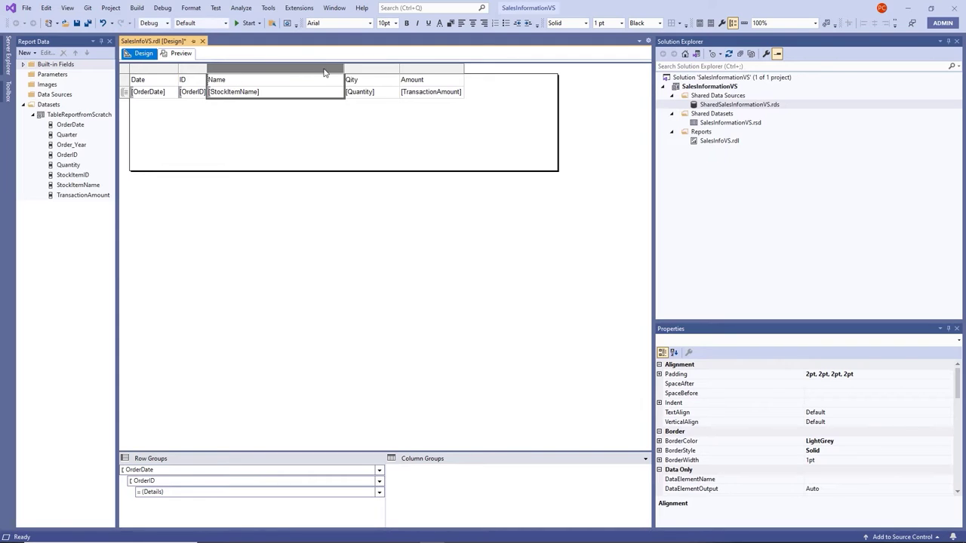
left_click_drag(345, 70, 382, 72)
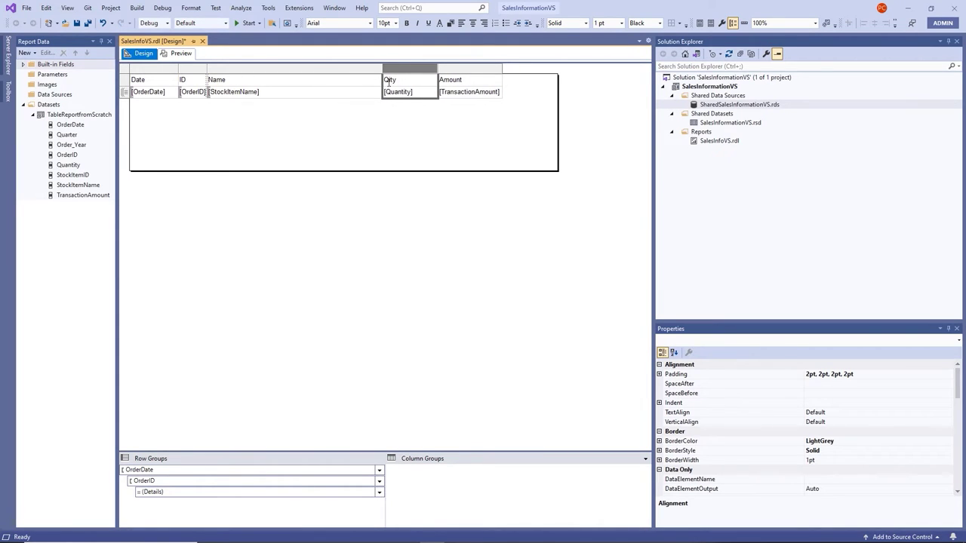
left_click(390, 81)
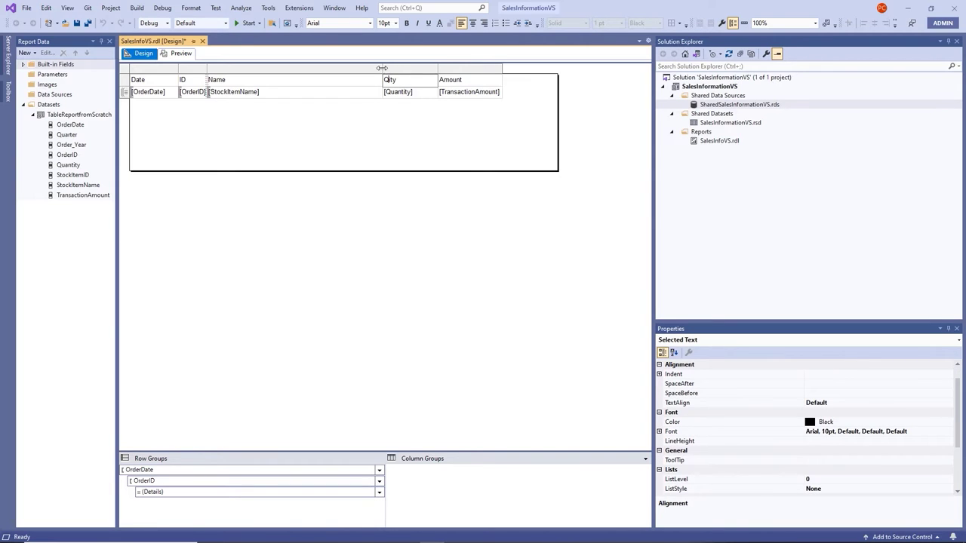
key("BackSpace")
left_click(313, 150)
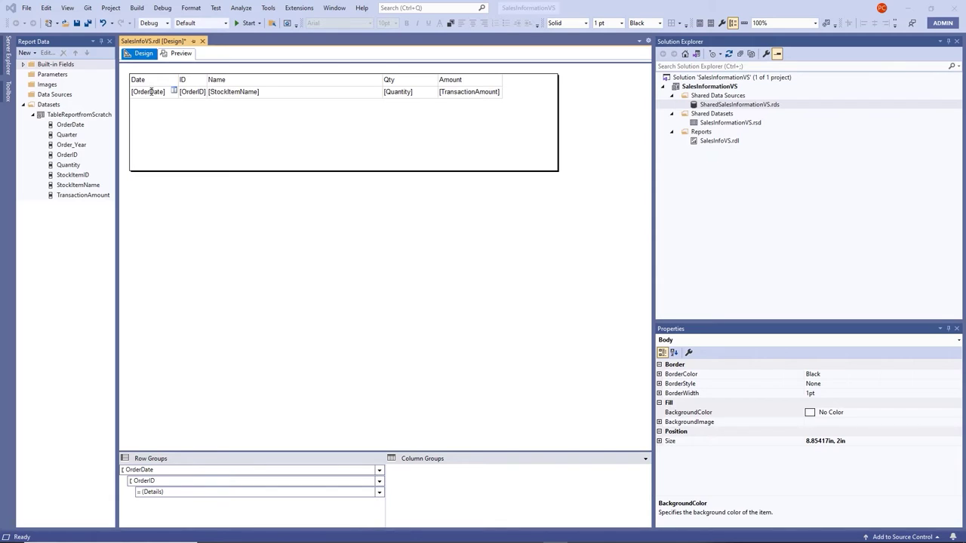
Give the OrderDate text box the Date number format 'January 31, 2000'
double_click(151, 92)
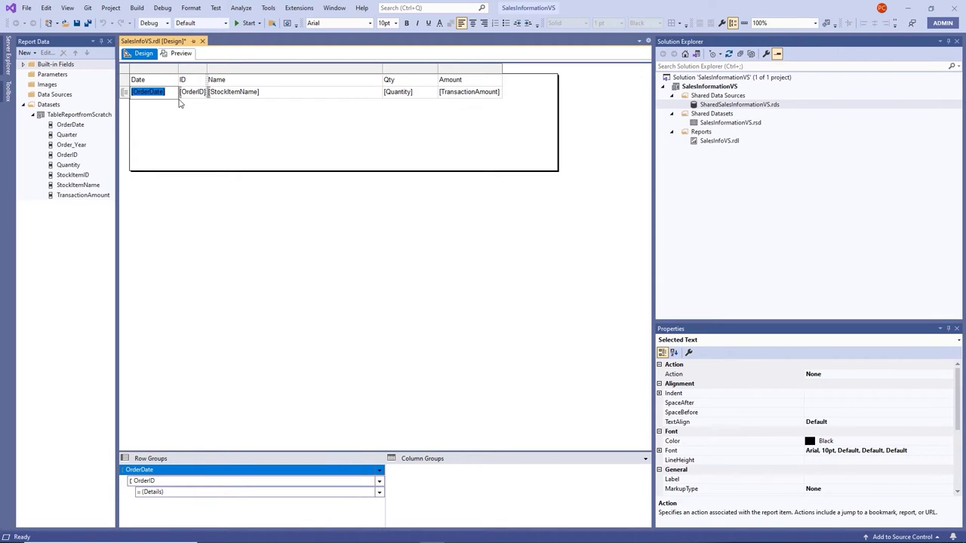
left_click(145, 122)
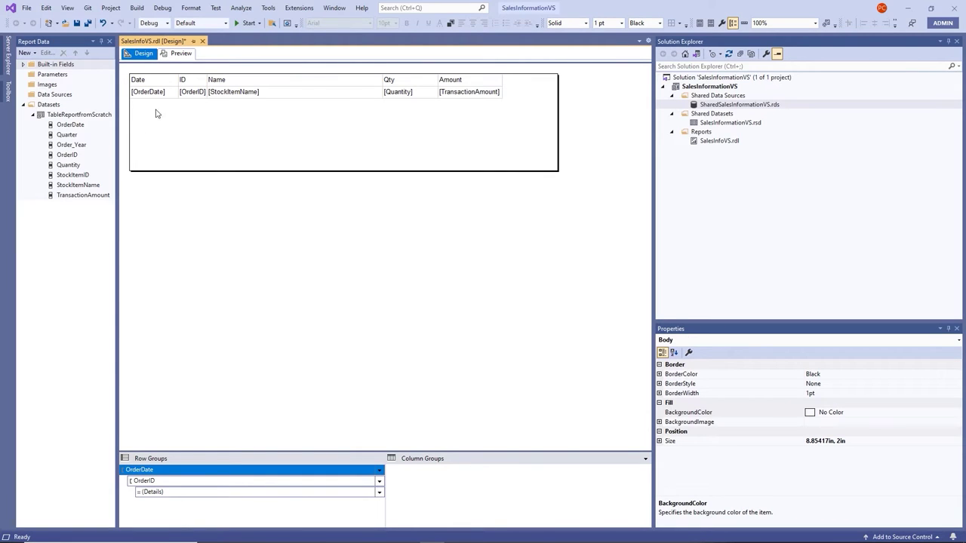
right_click(156, 91)
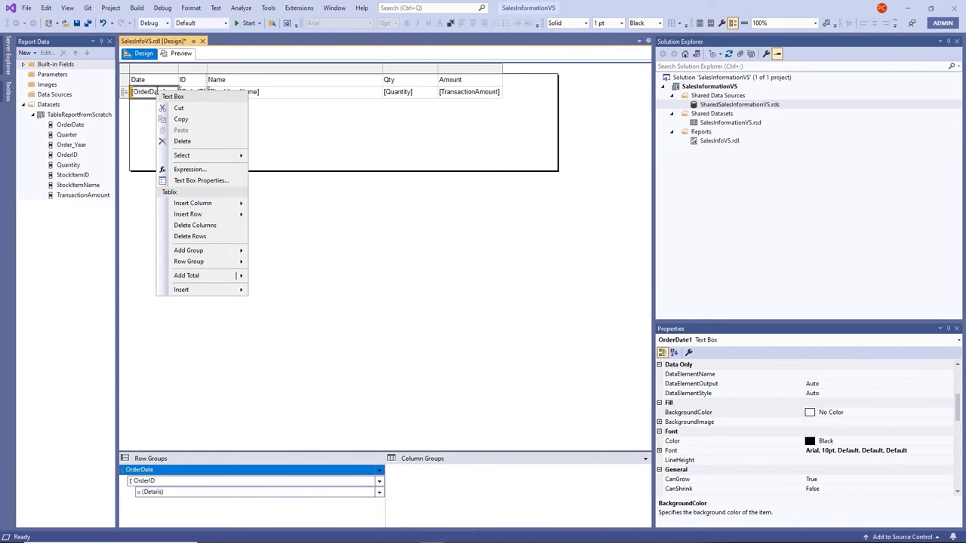
left_click(201, 181)
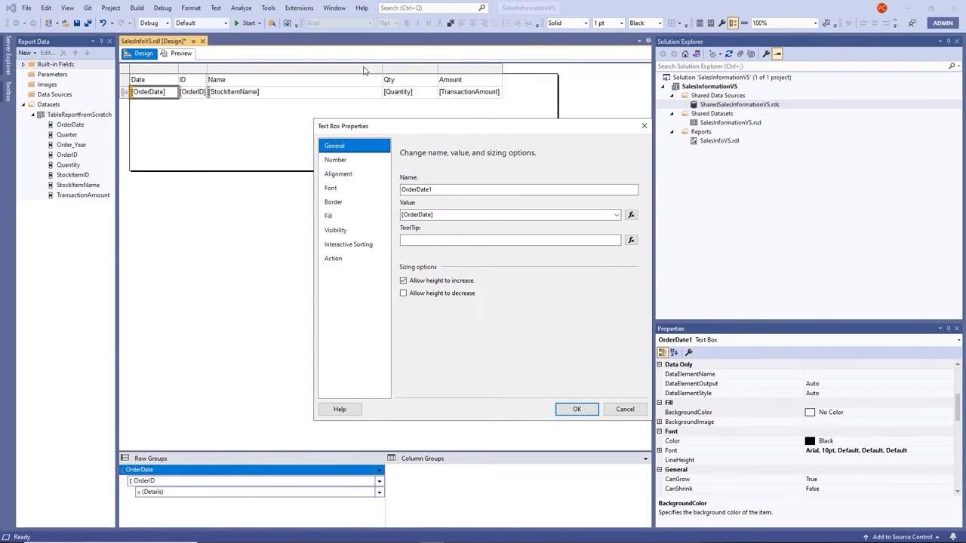
left_click(348, 161)
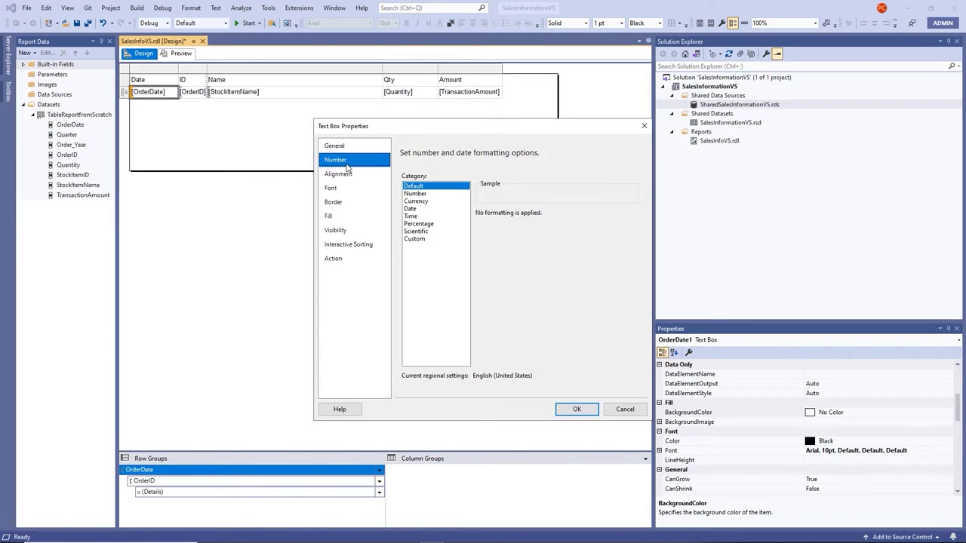
left_click(416, 210)
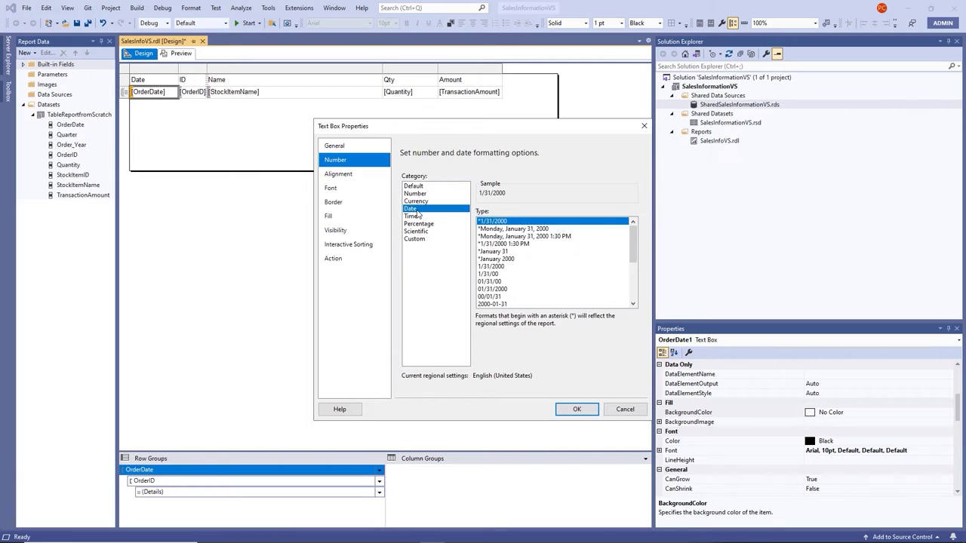
scroll(524, 263, "down", 3)
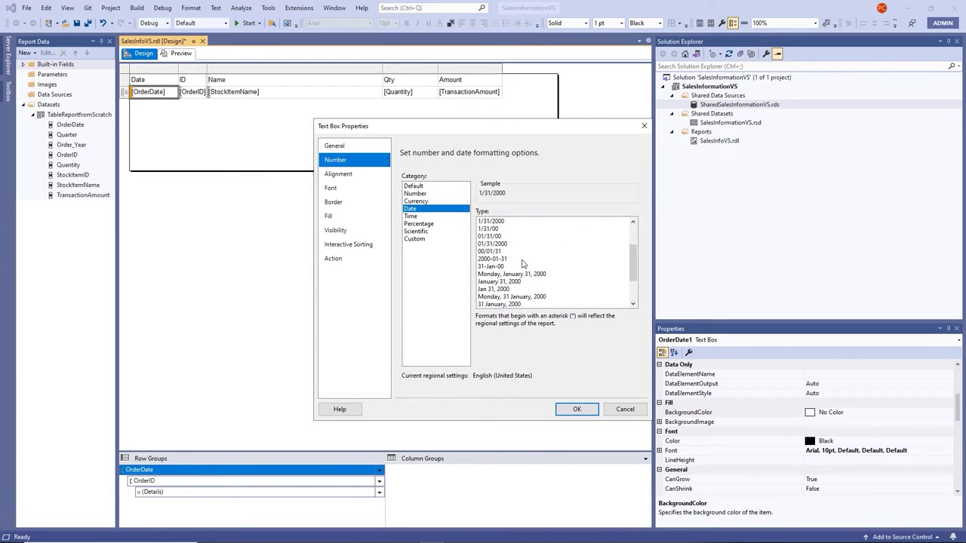
left_click(513, 281)
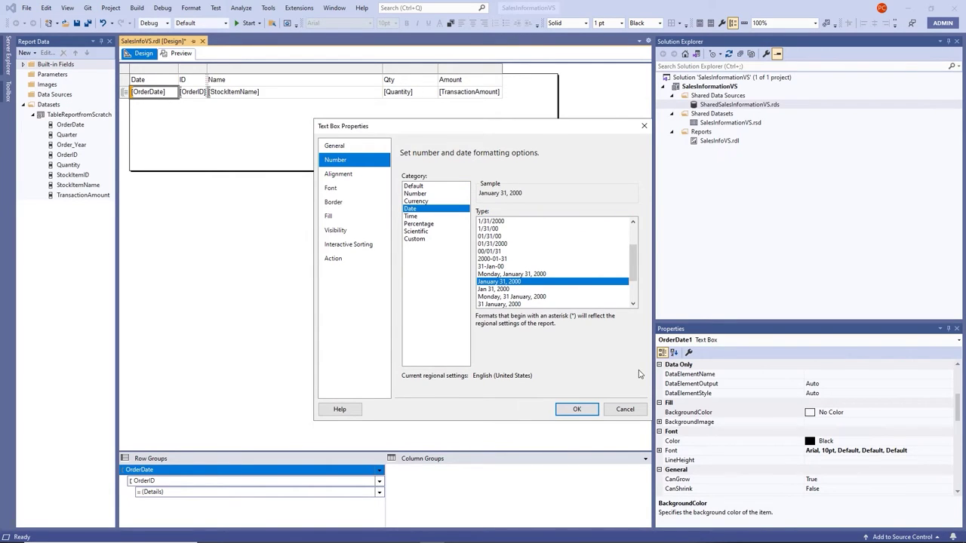
left_click(577, 409)
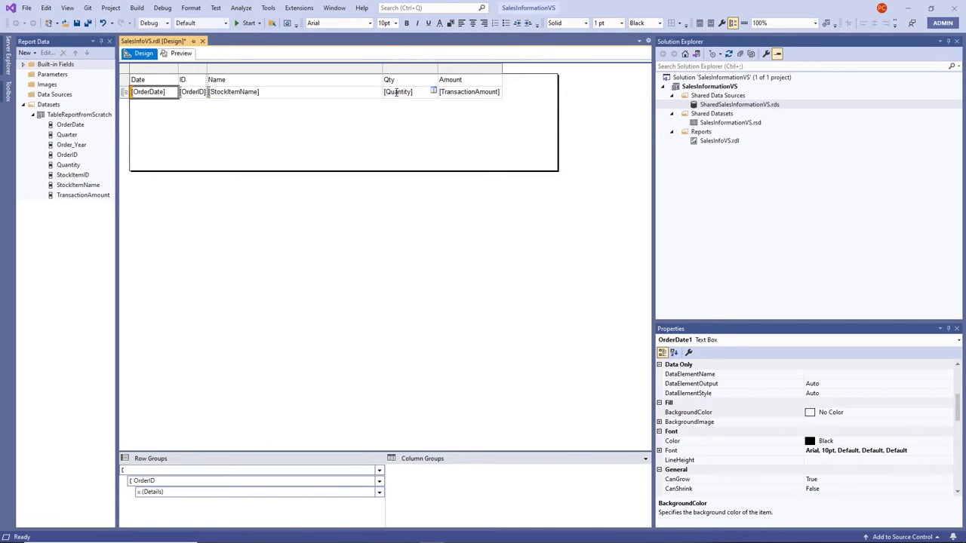
Format the Quantity text box as Number with 0 decimal places
right_click(396, 91)
left_click(420, 184)
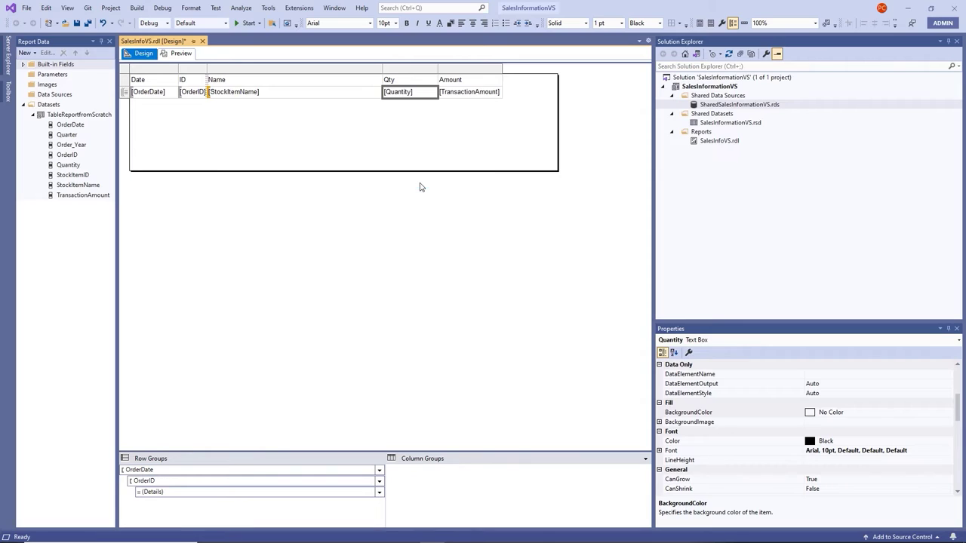
left_click(358, 164)
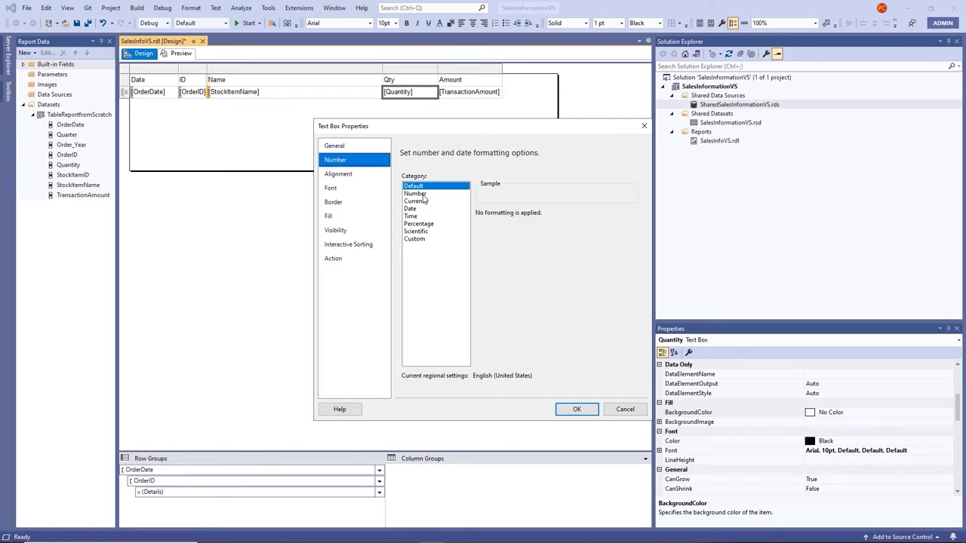
left_click(423, 195)
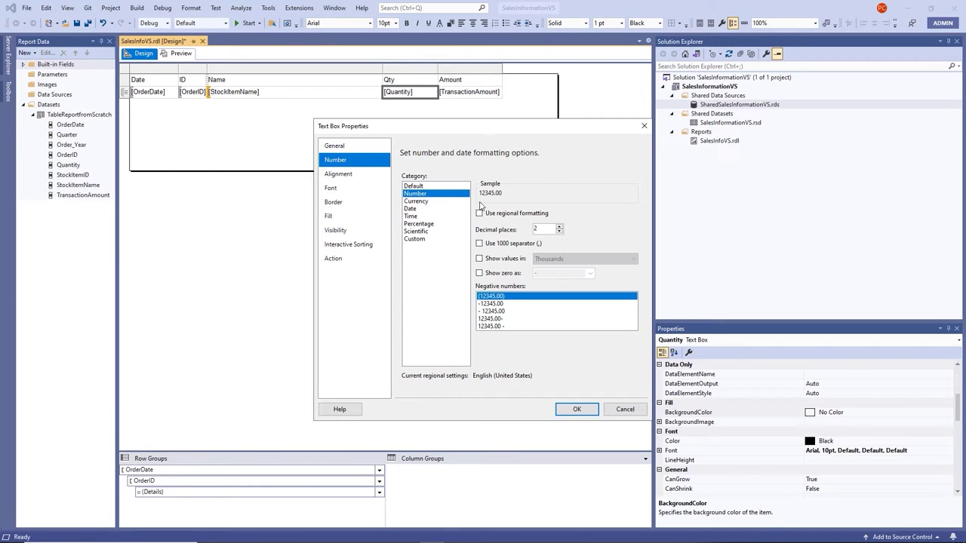
left_click(559, 231)
left_click(559, 231)
left_click(578, 409)
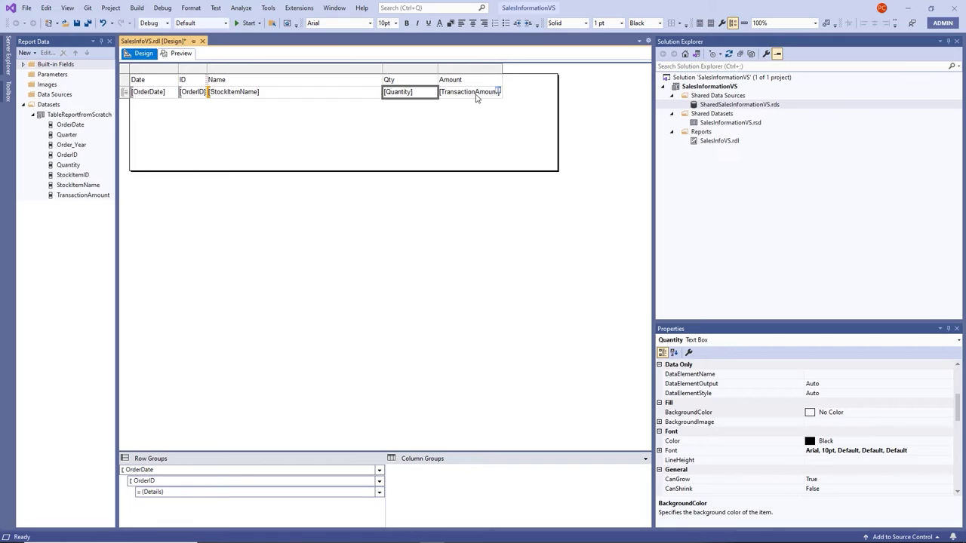
Format the TransactionAmount text box as Currency
right_click(477, 93)
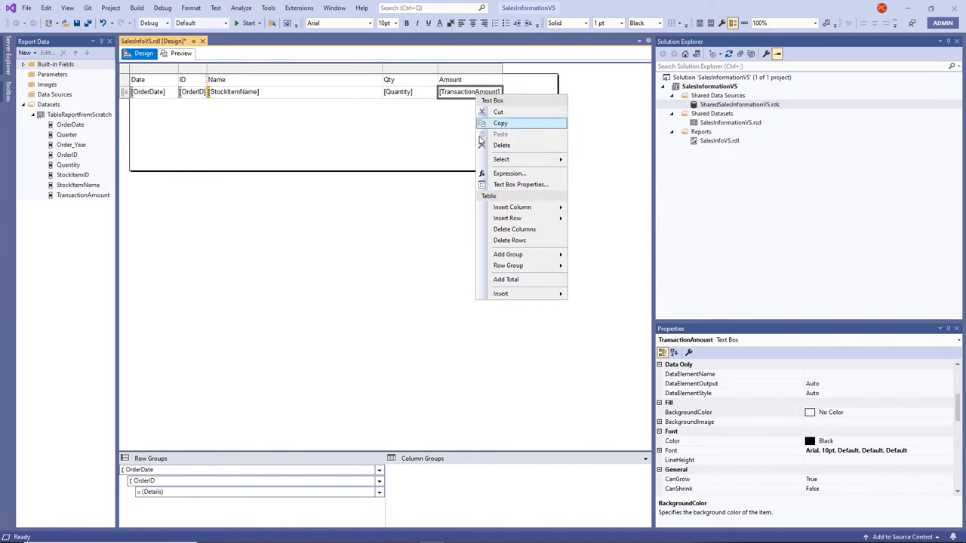
left_click(511, 185)
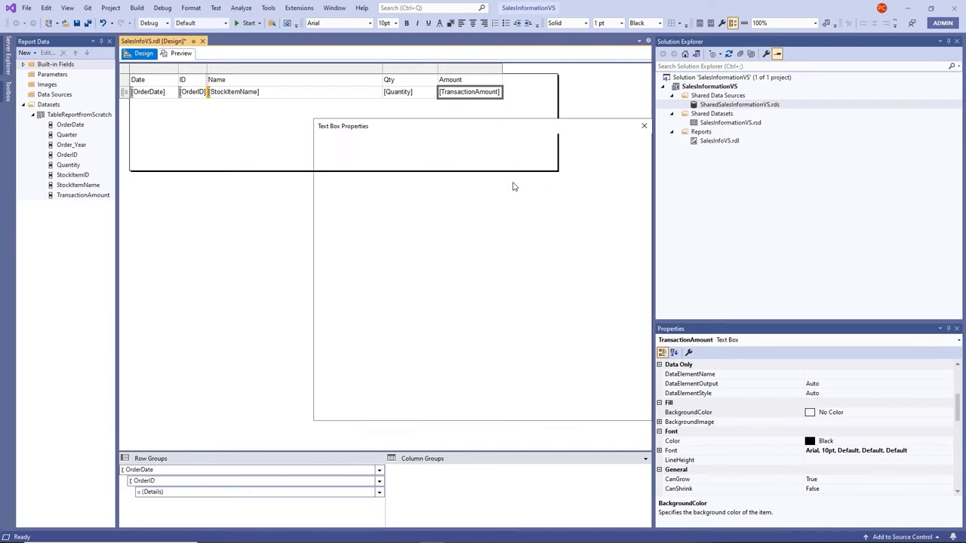
left_click(347, 168)
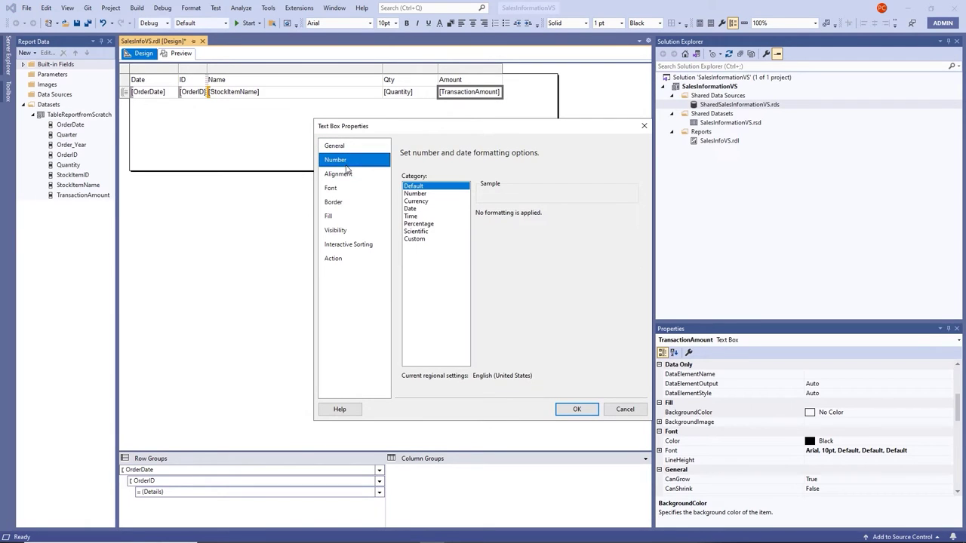
left_click(426, 202)
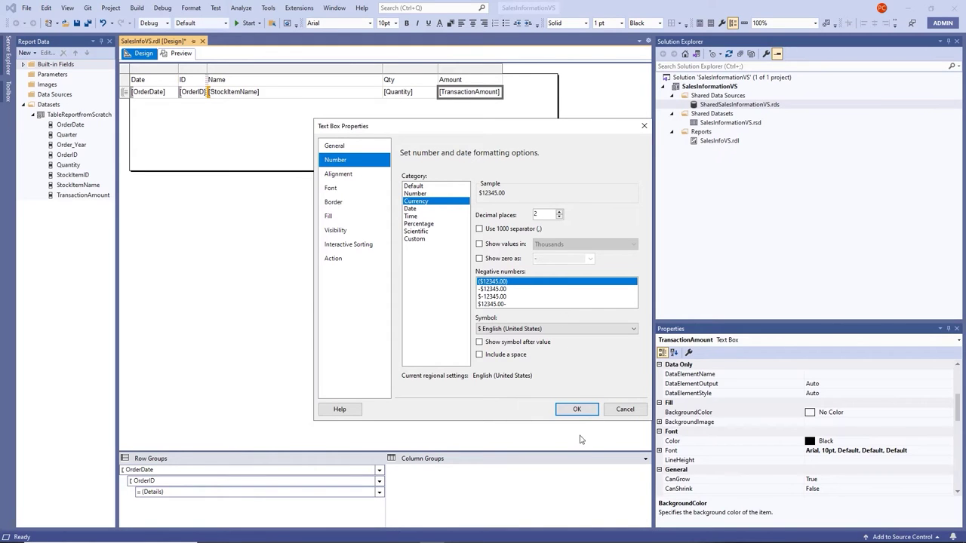
left_click(580, 412)
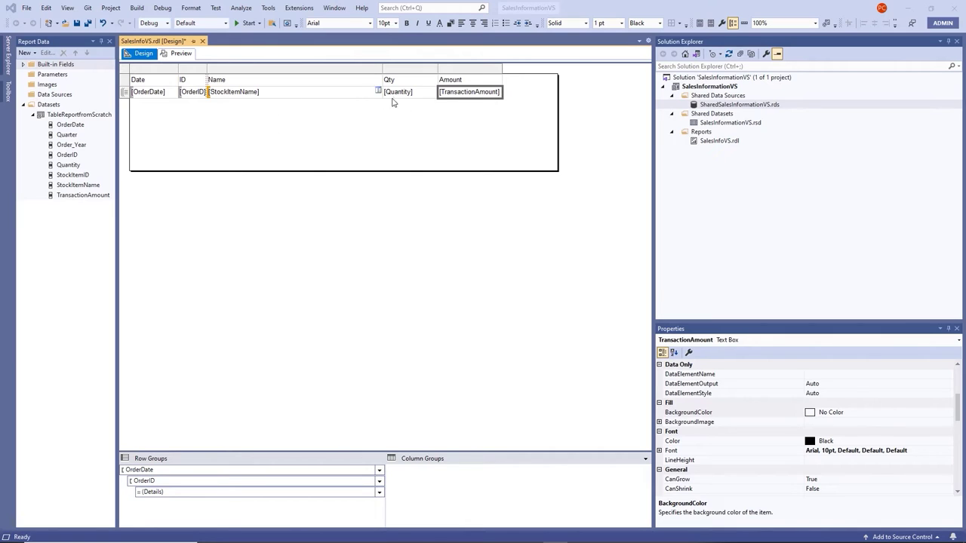
Add sum totals for the Amount and Qty columns
right_click(457, 93)
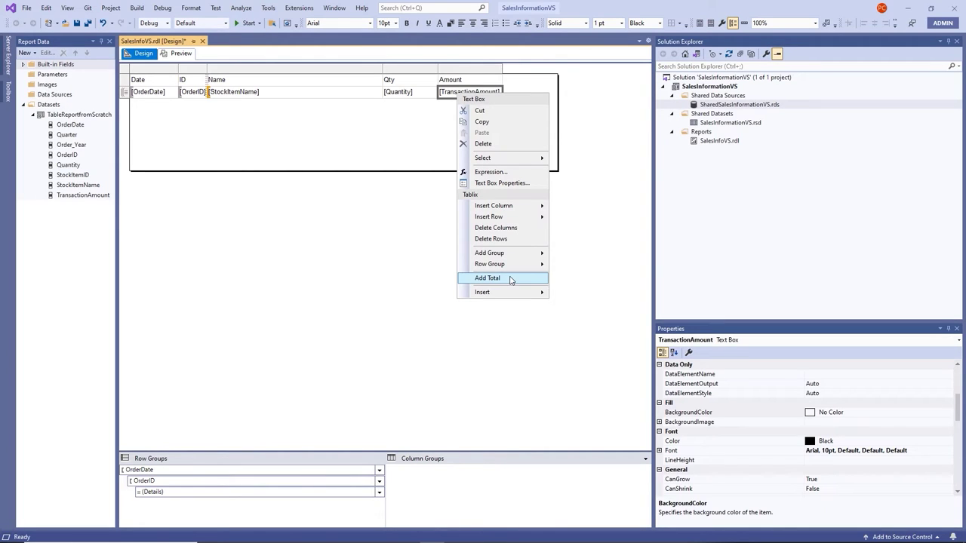
left_click(510, 279)
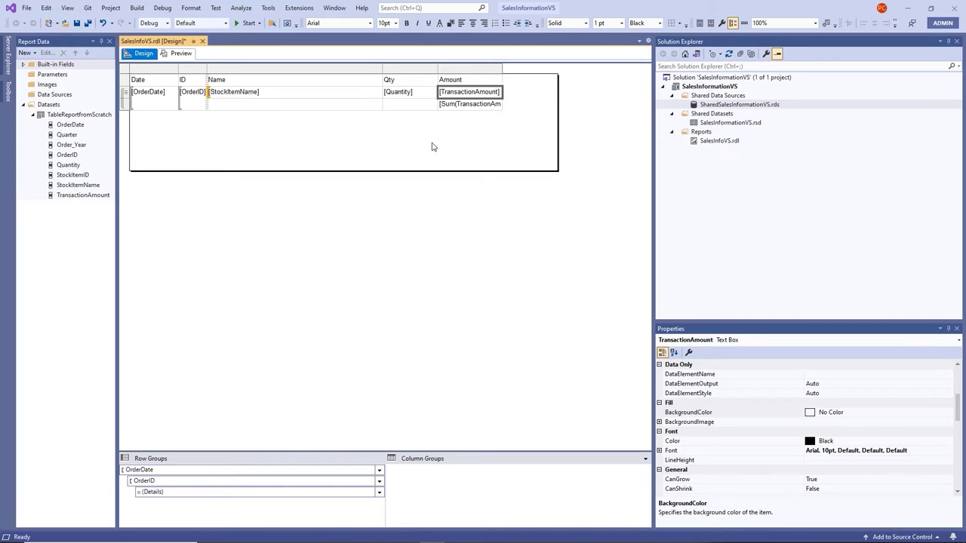
right_click(398, 92)
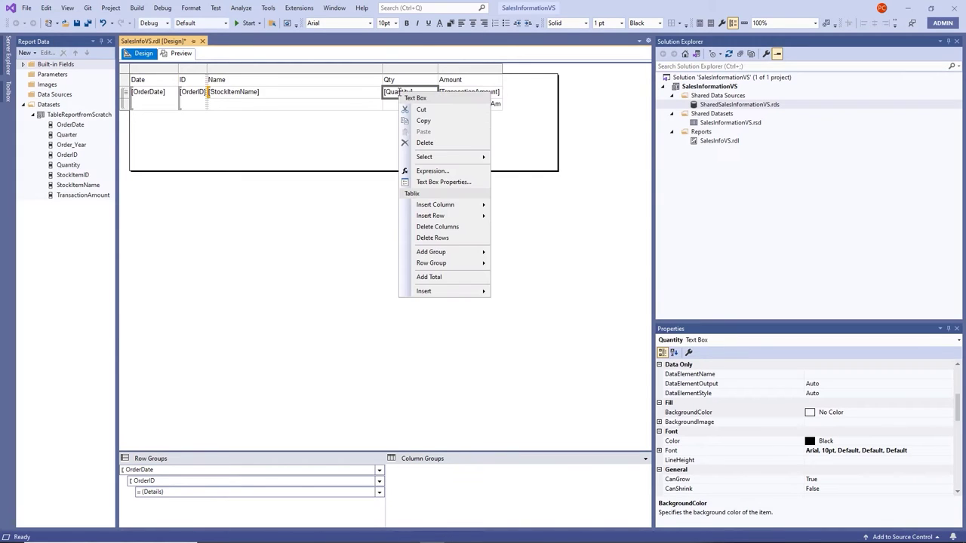
left_click(456, 279)
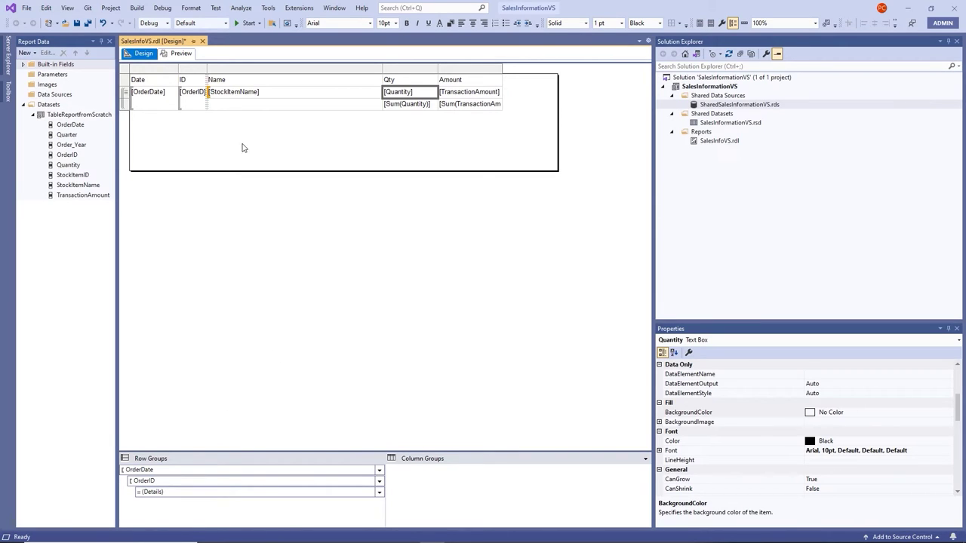
Add total rows after the OrderID group and after the OrderDate group
right_click(191, 93)
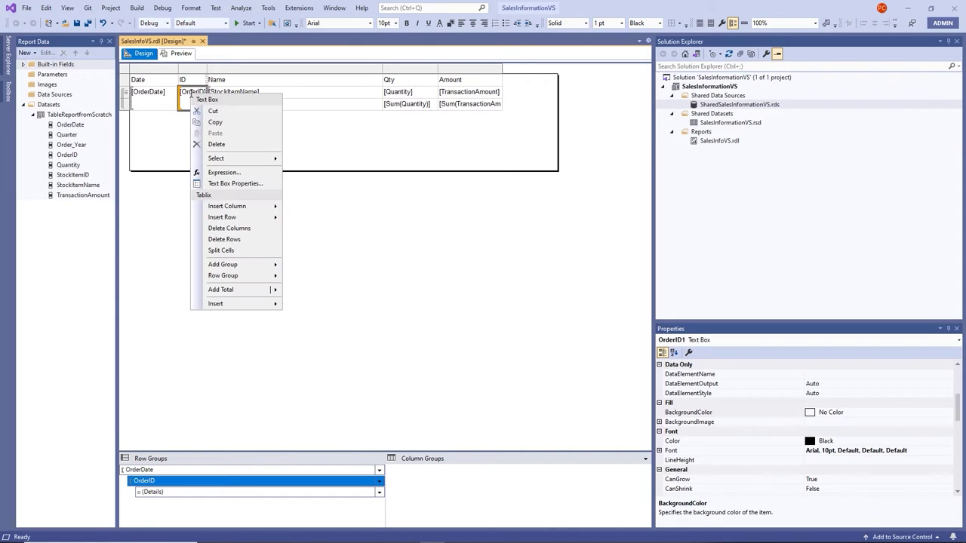
mouse_move(257, 292)
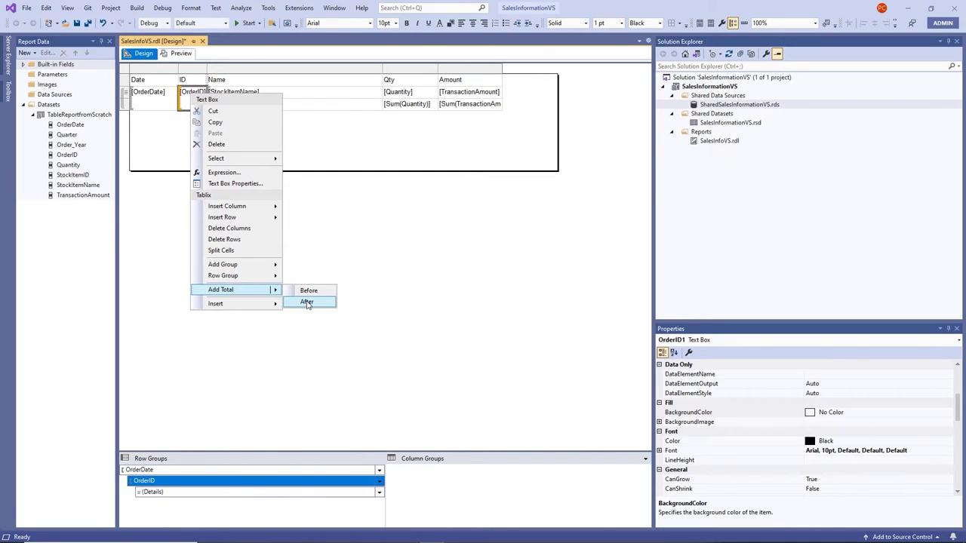
left_click(308, 303)
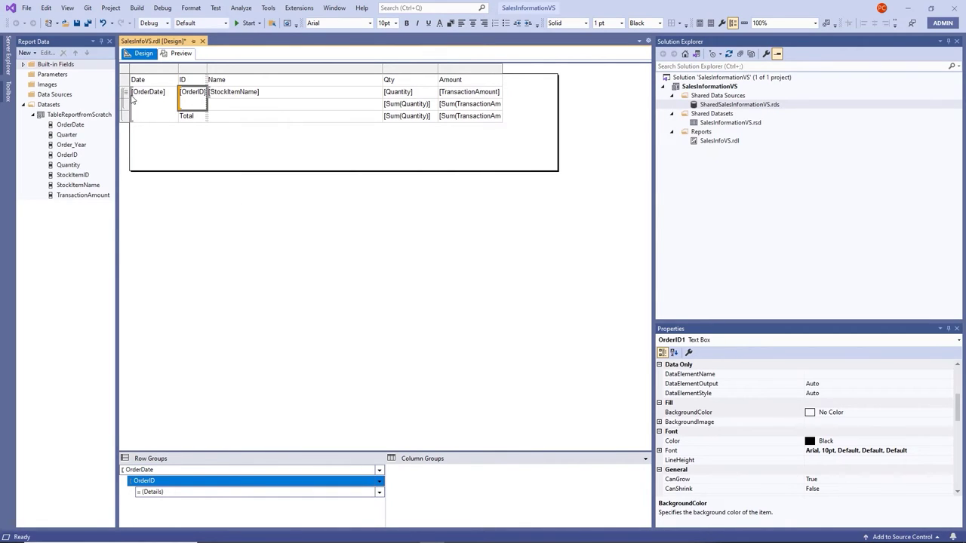
right_click(151, 91)
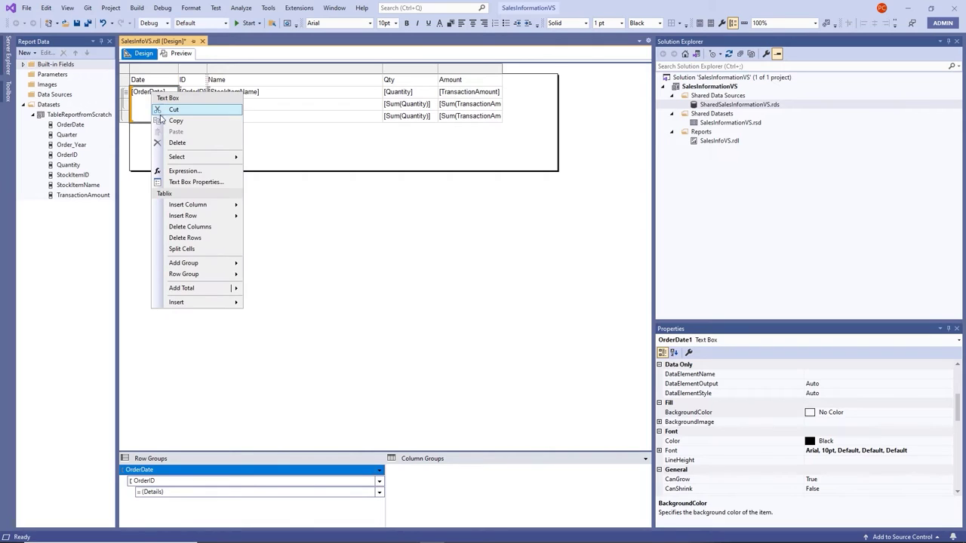
mouse_move(194, 292)
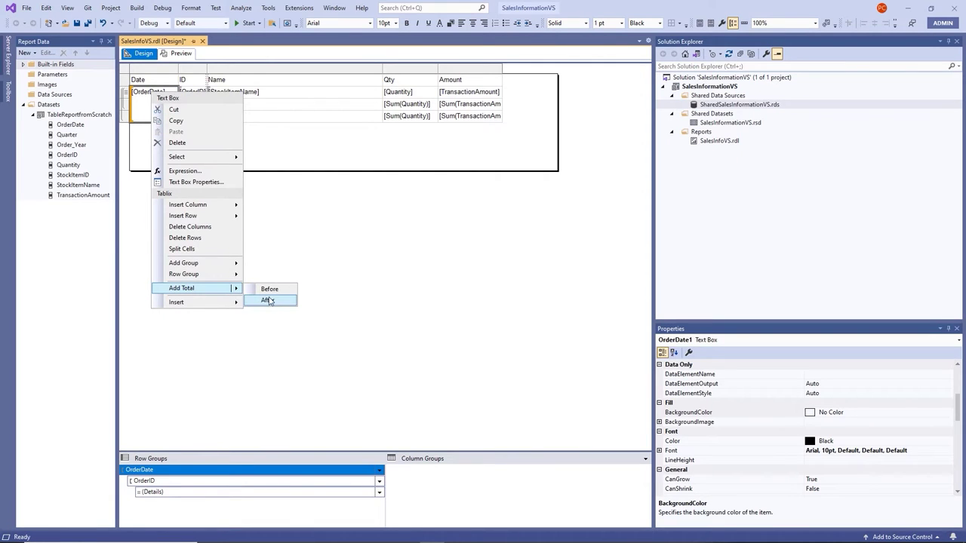
left_click(268, 301)
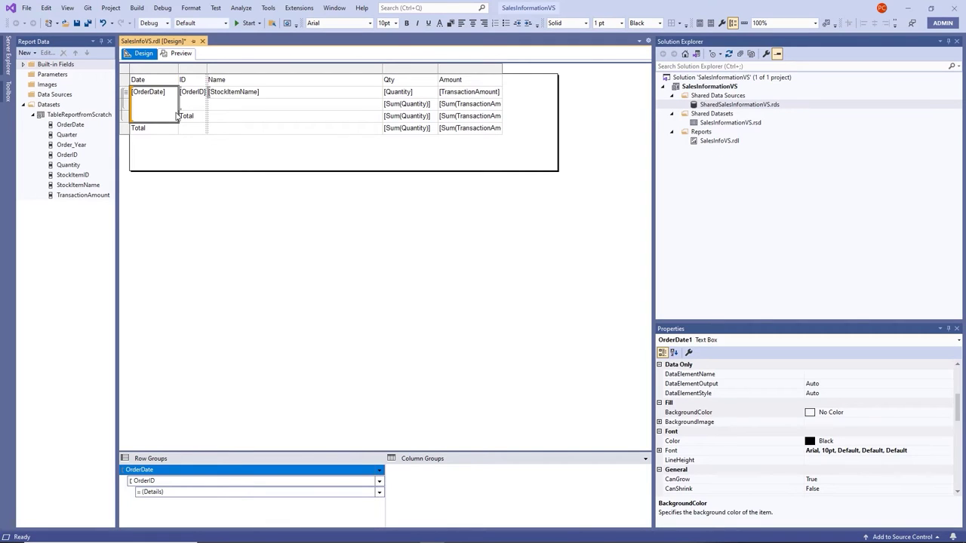
Rename the bottom total to 'Grand Total' and the per-date total to 'Daily Total', then widen ID
left_click(135, 130)
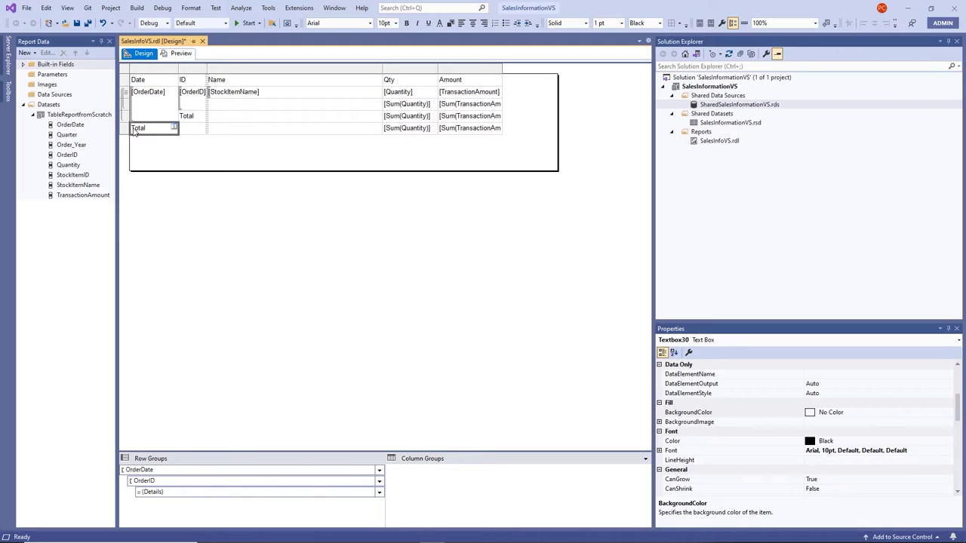
left_click(137, 128)
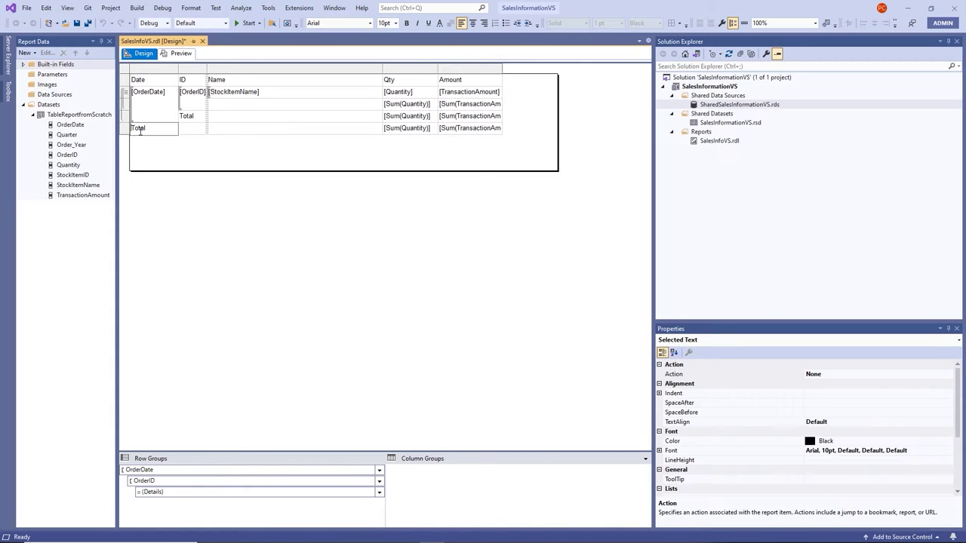
type("Grand")
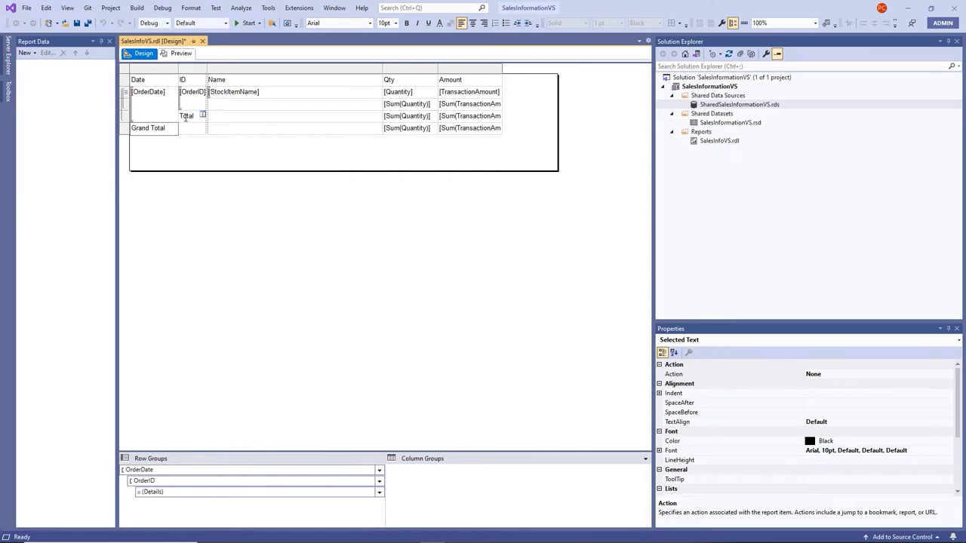
left_click(186, 117)
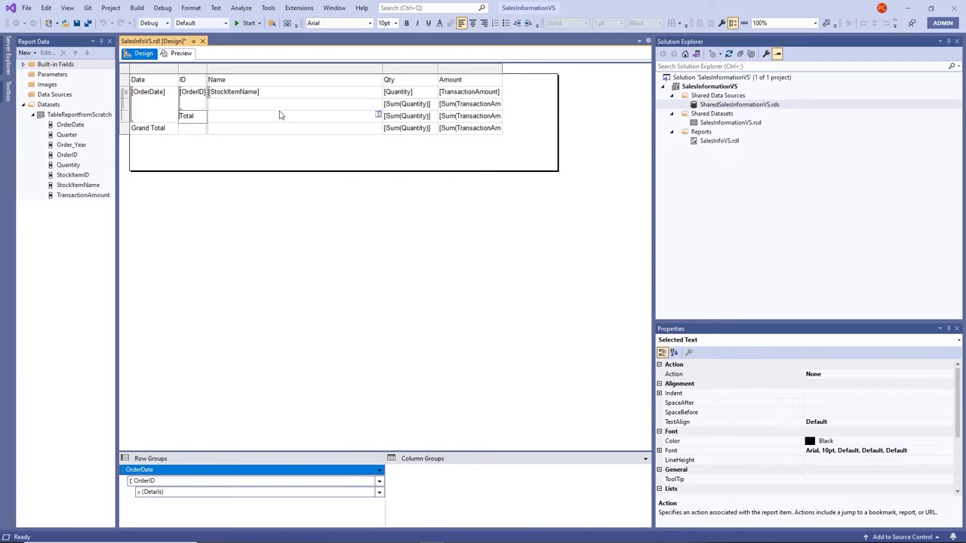
type("Daily")
left_click(210, 69)
left_click_drag(207, 69, 215, 70)
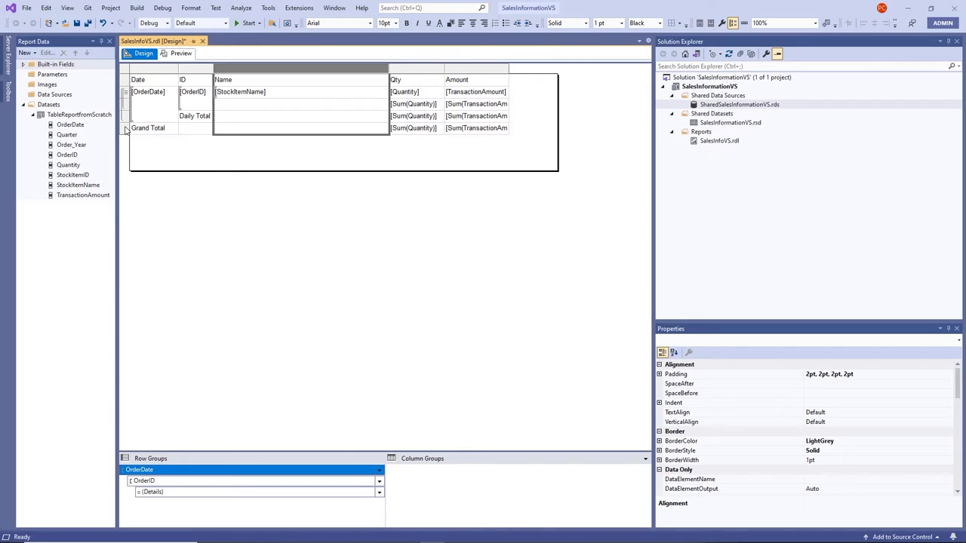
Set the Grand Total row to bold and fill its background with the light cyan swatch
left_click(125, 128)
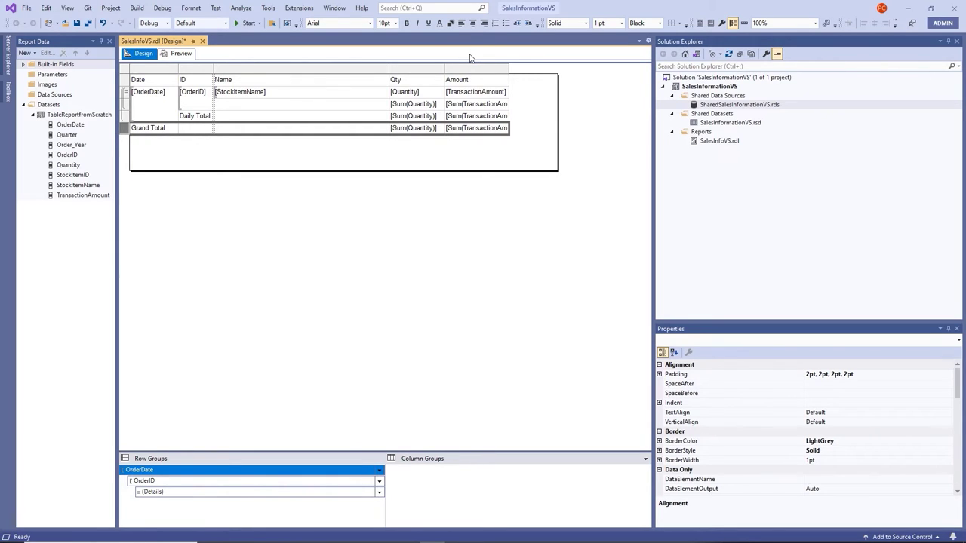
left_click(407, 24)
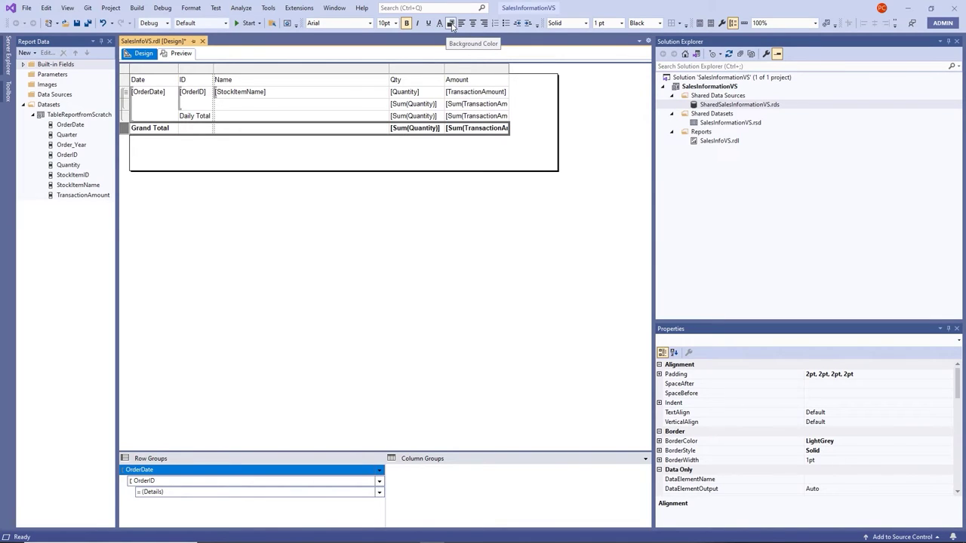
left_click(452, 24)
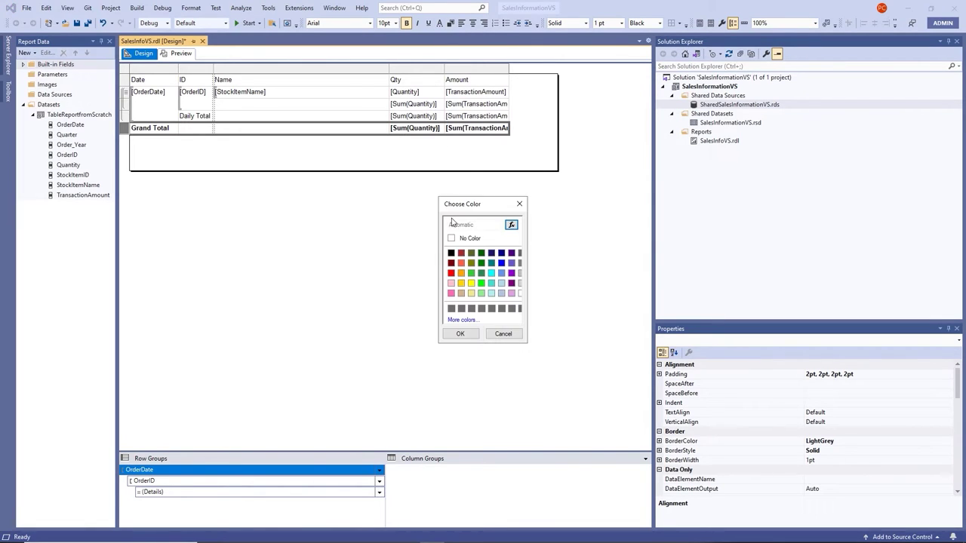
left_click(491, 292)
left_click(459, 334)
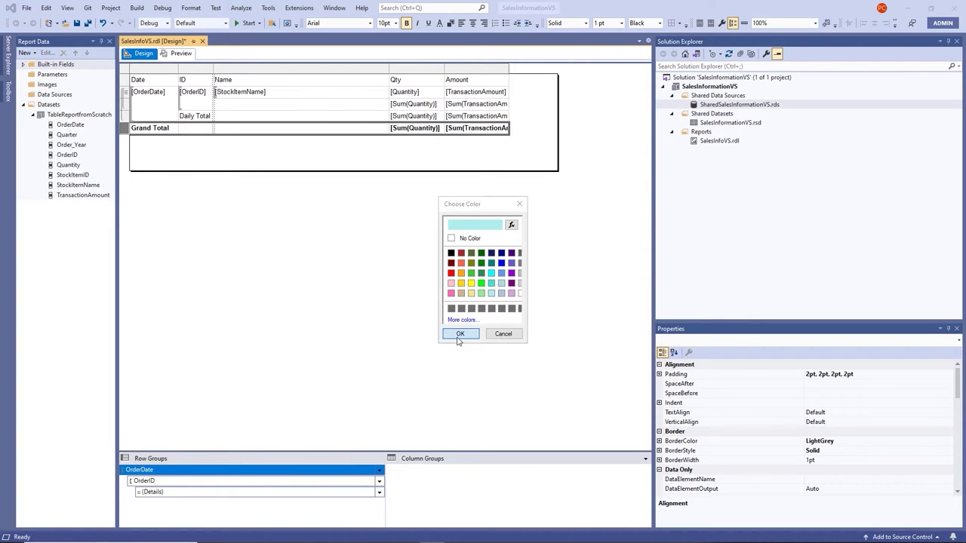
Render the report in Preview, view the Grand Total on the last page, then go back to page 1
left_click(180, 55)
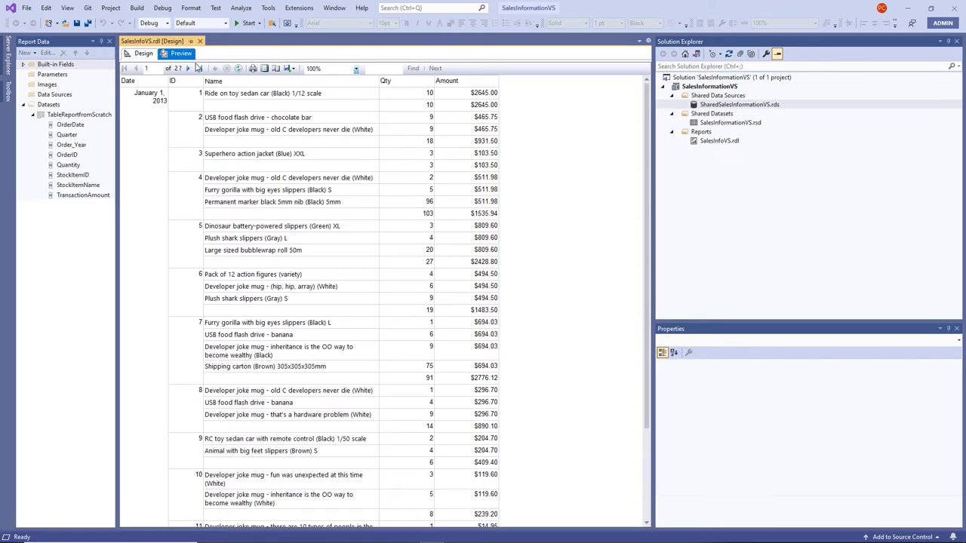
left_click(202, 68)
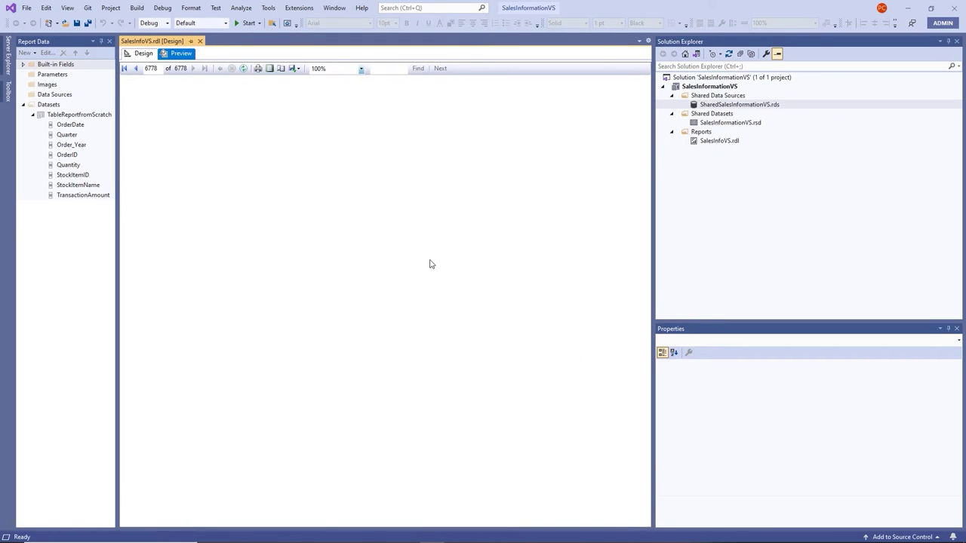
scroll(429, 264, "up", 1)
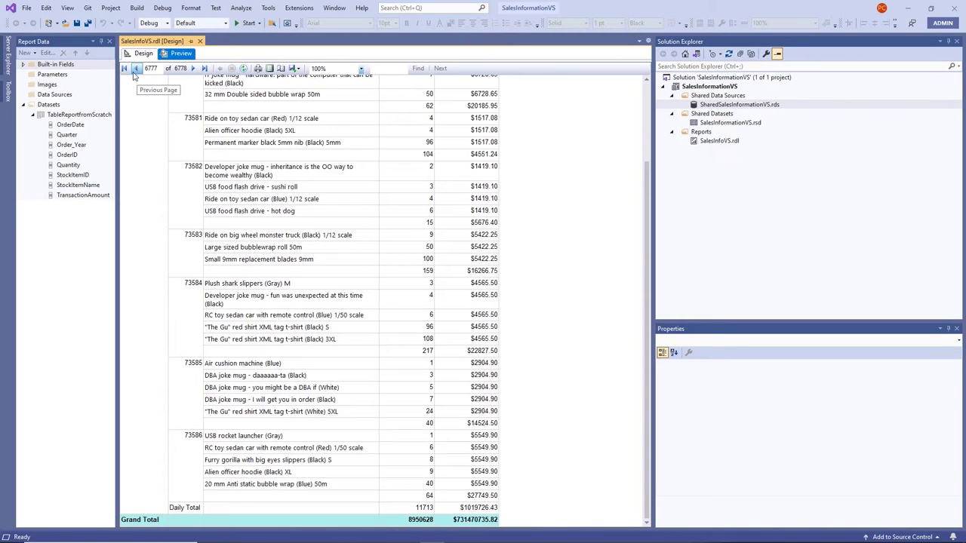
left_click(124, 69)
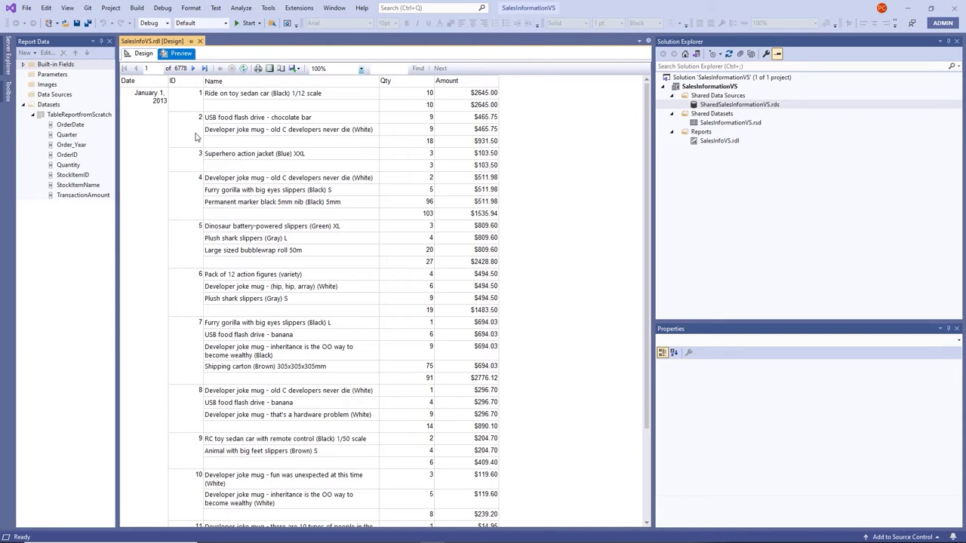
scroll(198, 136, "down", 3)
scroll(195, 136, "up", 3)
In Design view, widen Date and Name and slightly narrow the Qty and Amount columns
left_click(143, 54)
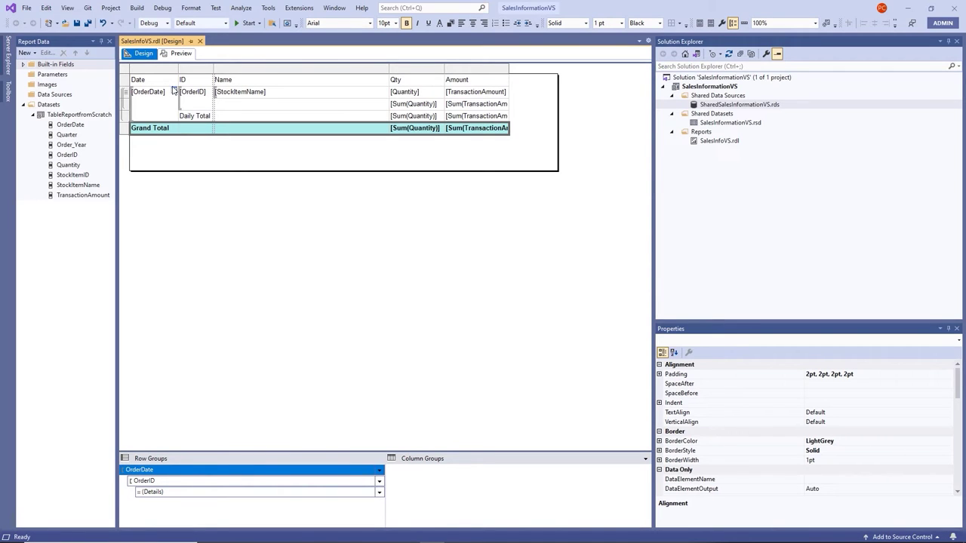
left_click_drag(179, 67, 227, 81)
left_click(221, 69)
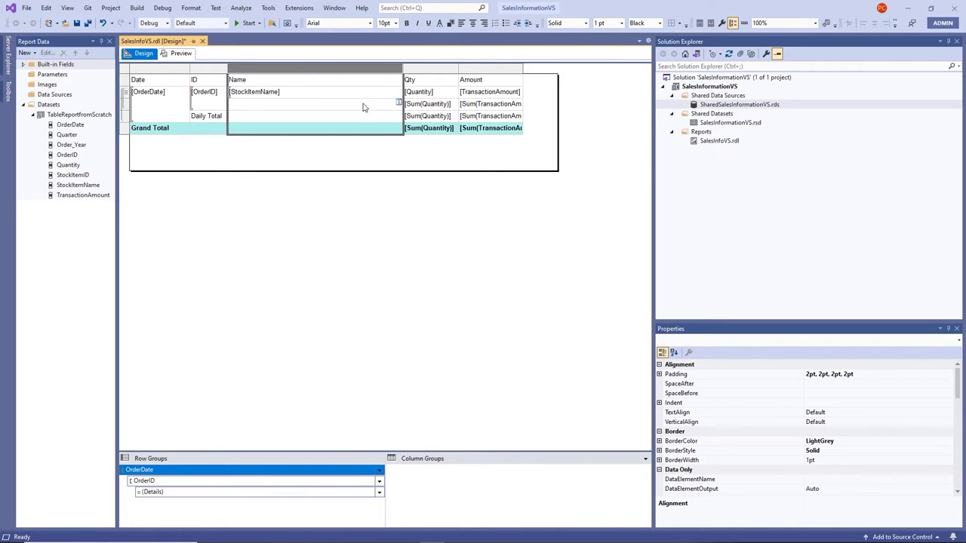
left_click_drag(458, 72, 451, 75)
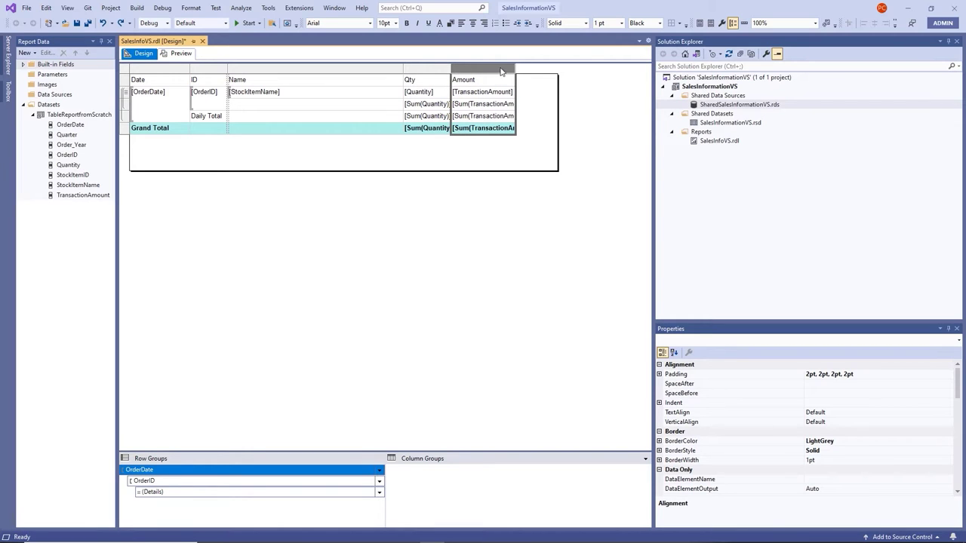
left_click_drag(516, 72, 510, 72)
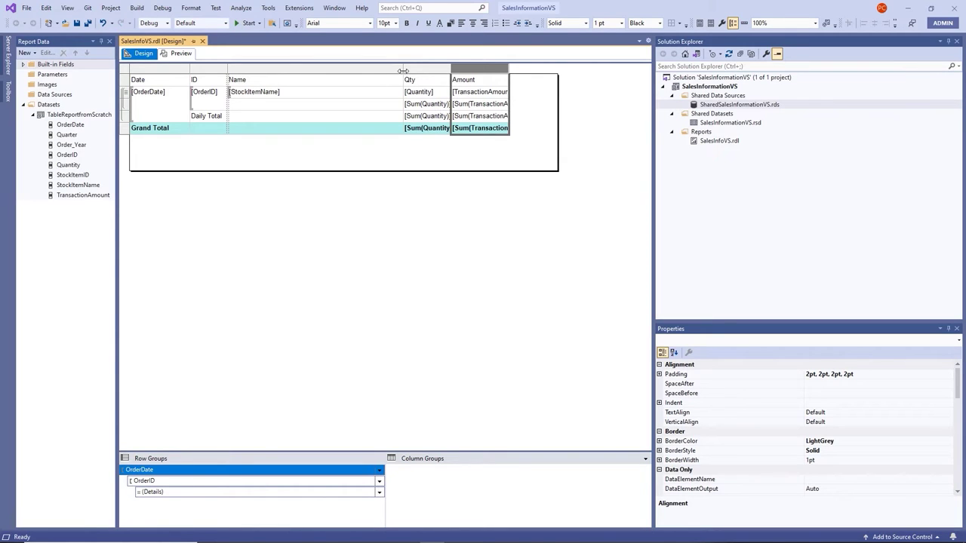
left_click_drag(404, 70, 452, 73)
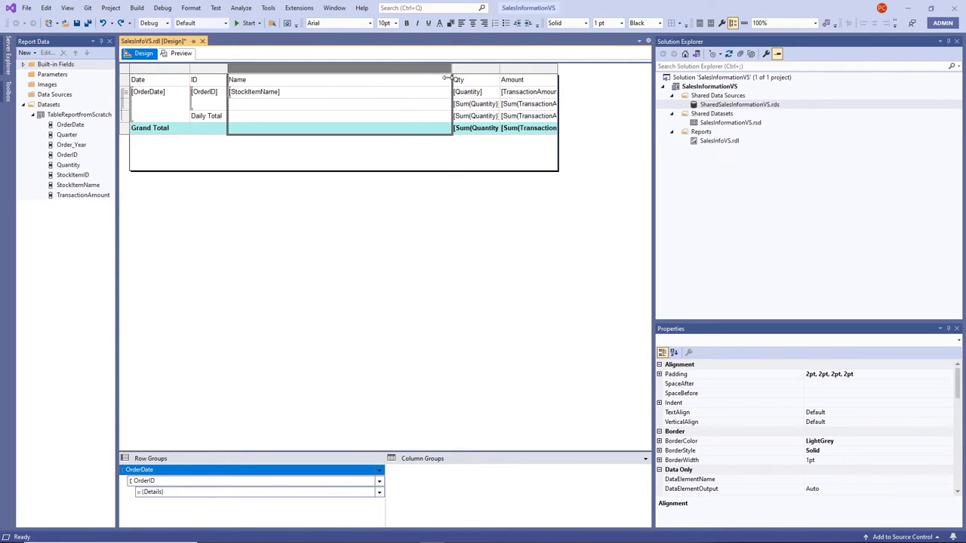
left_click(173, 55)
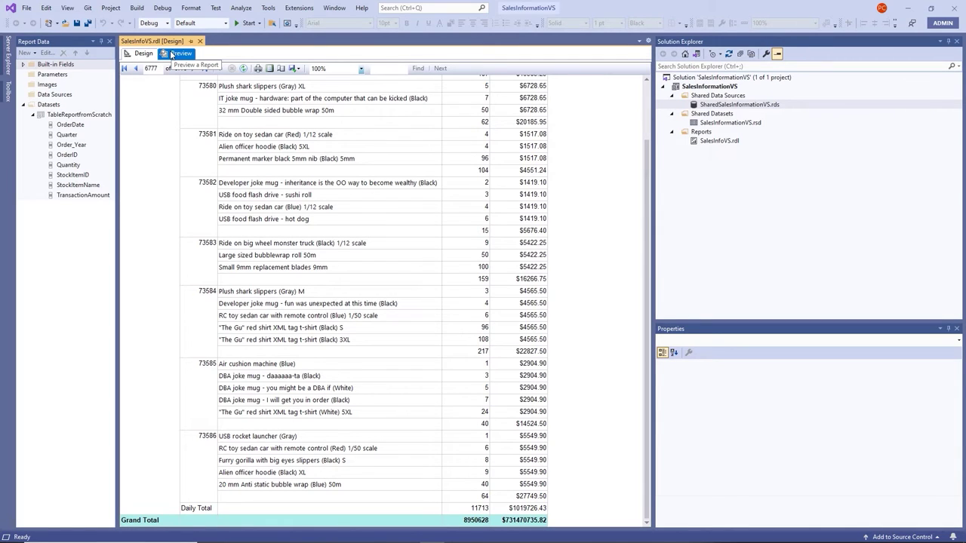
left_click(137, 69)
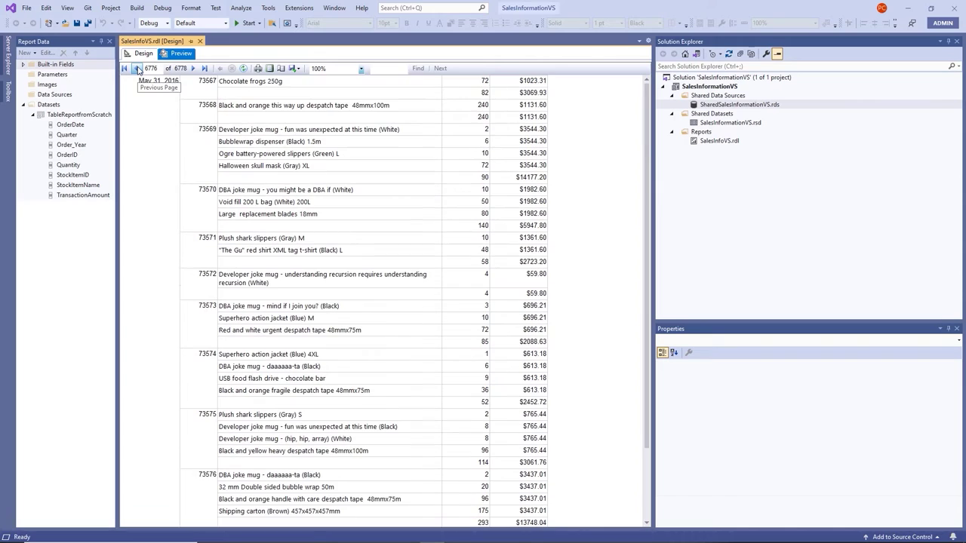
left_click(126, 69)
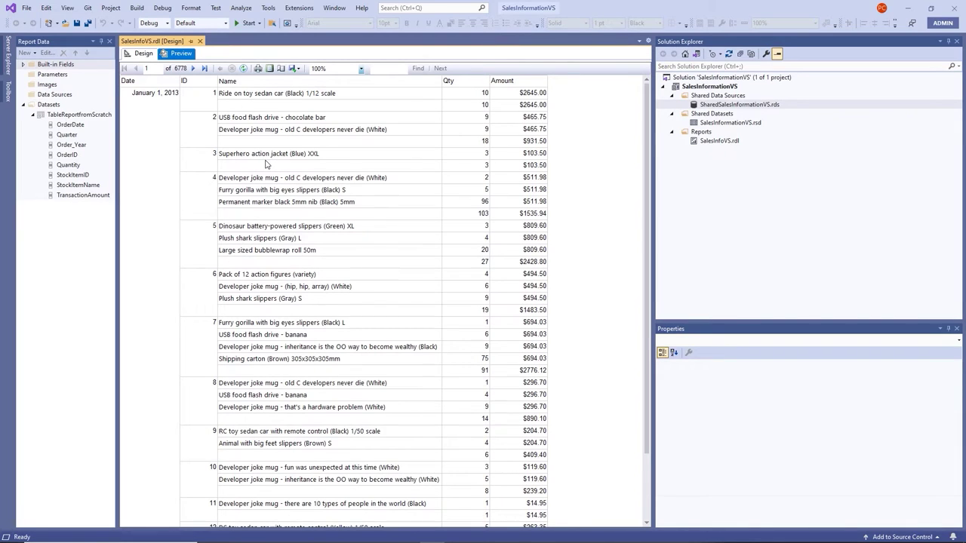
left_click(143, 53)
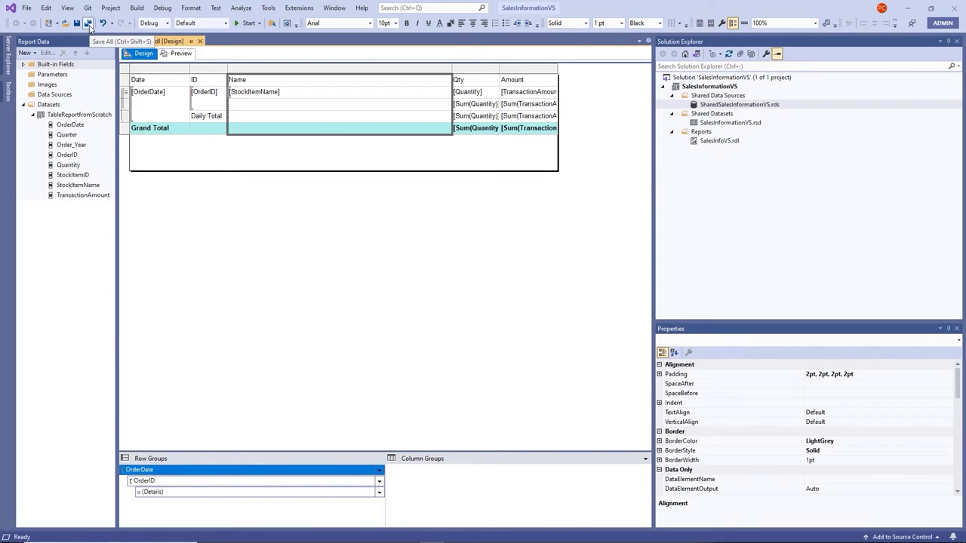
Save all changes to the report with its resized columns and reselect the whole table
left_click(89, 23)
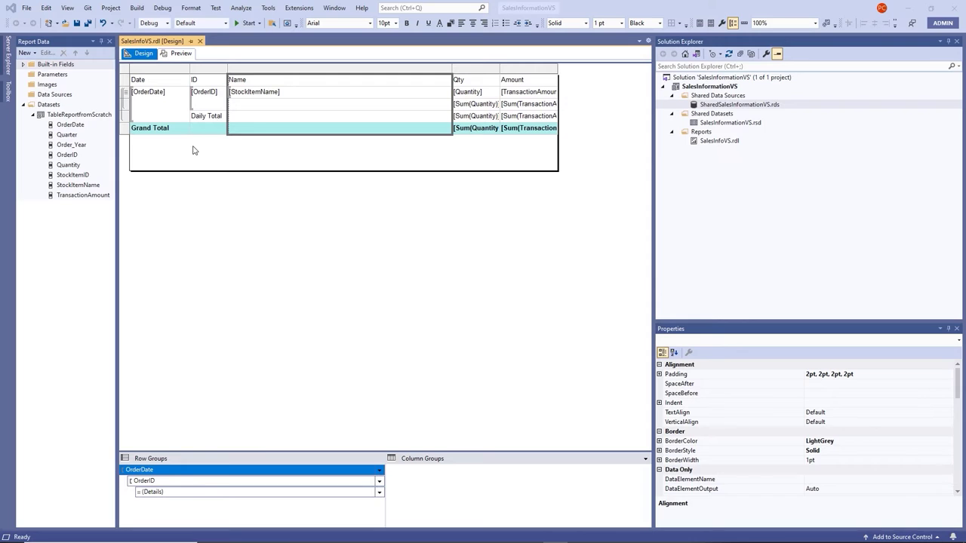
left_click(176, 181)
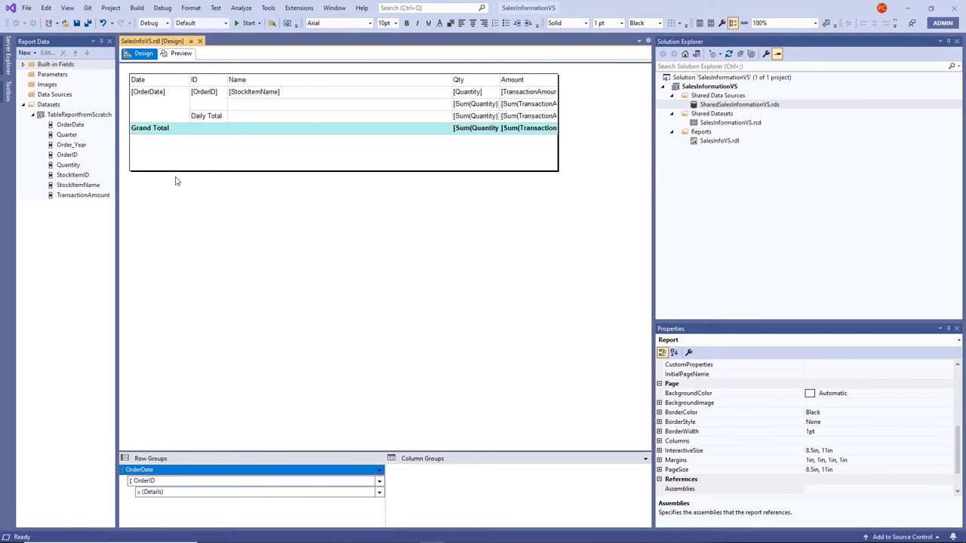
left_click(142, 82)
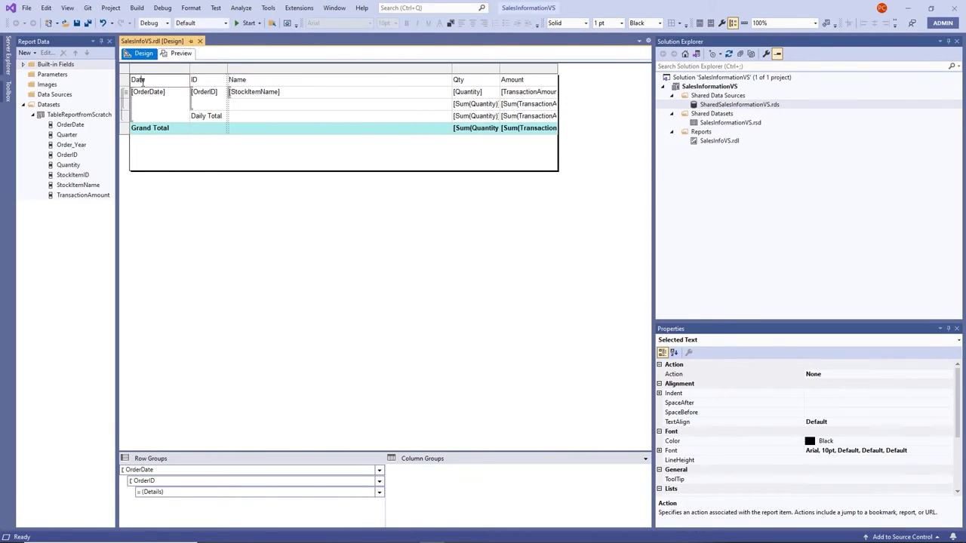
left_click(201, 166)
left_click(243, 136)
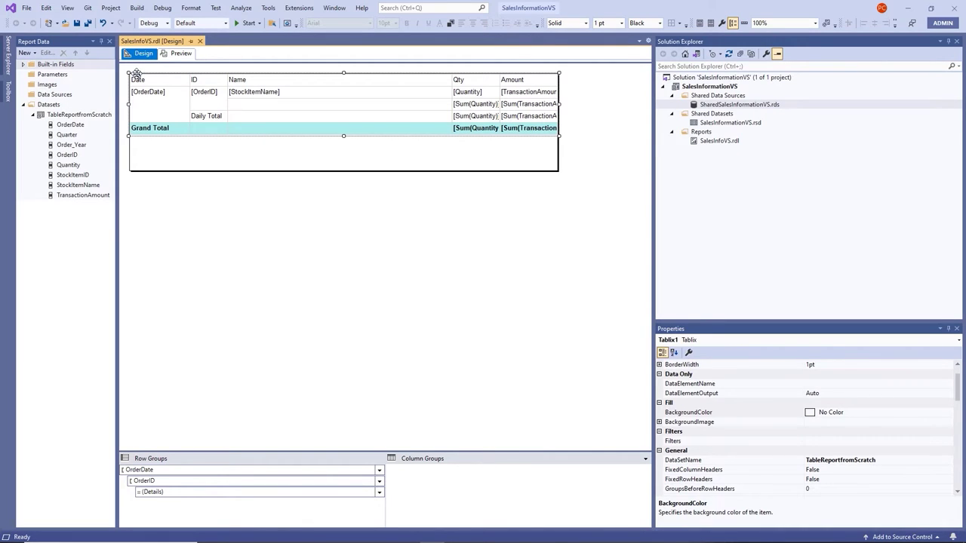
Move the table down and insert a new text box into the empty report body above it
left_click_drag(137, 73, 134, 95)
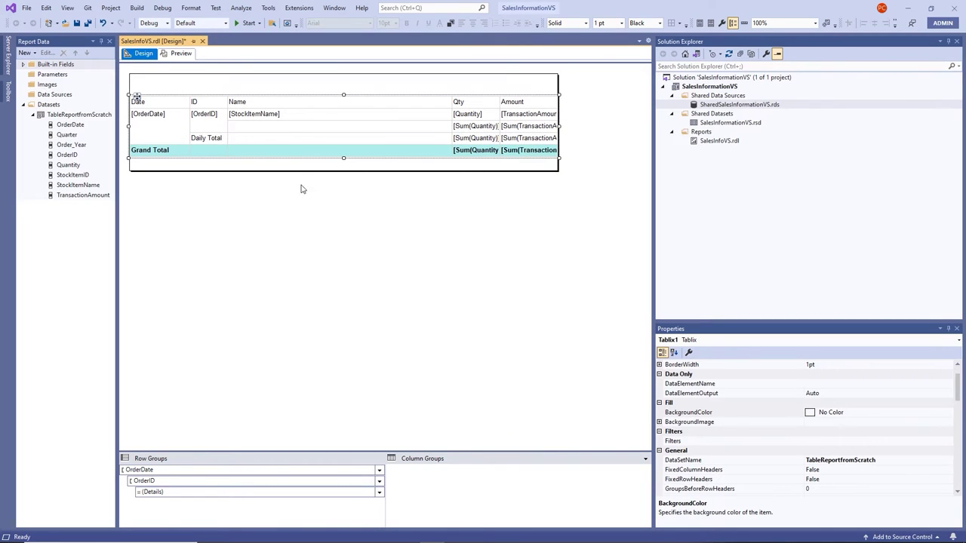
right_click(309, 91)
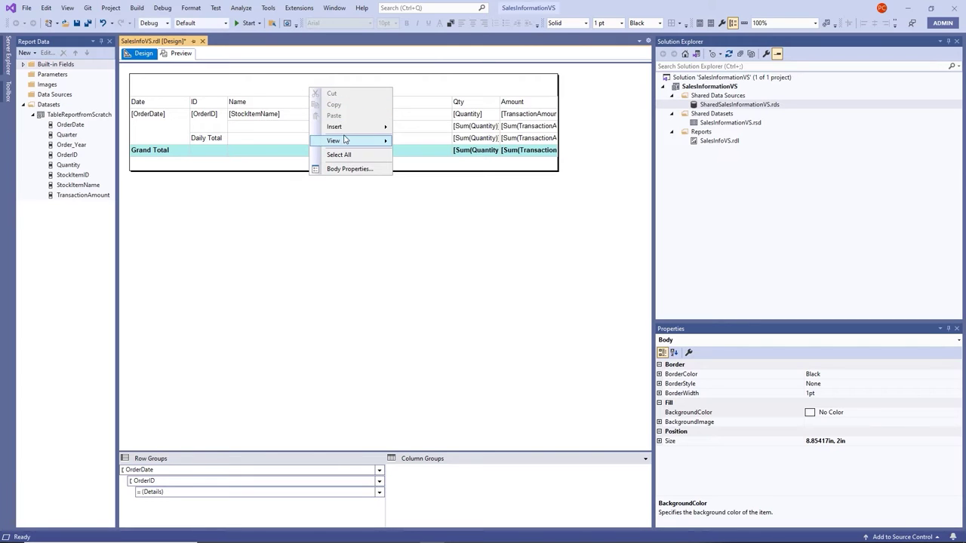
mouse_move(347, 130)
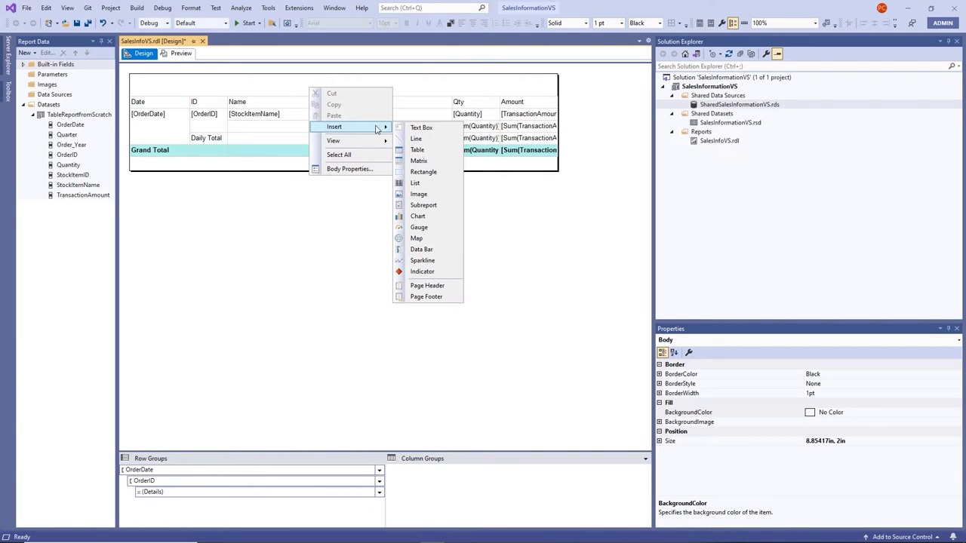
left_click(428, 128)
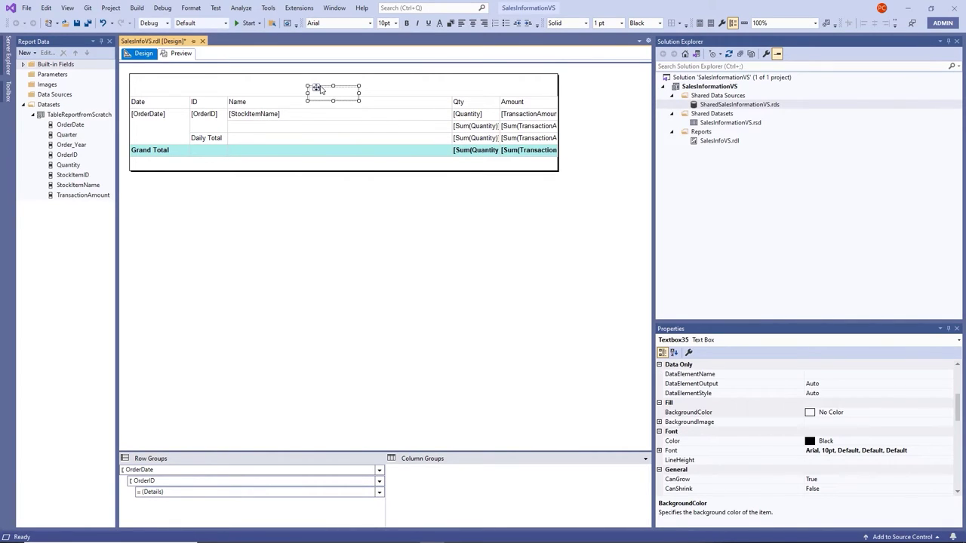
Stretch the text box across the top of the table and enter 'Sales Information'
left_click_drag(313, 87, 139, 76)
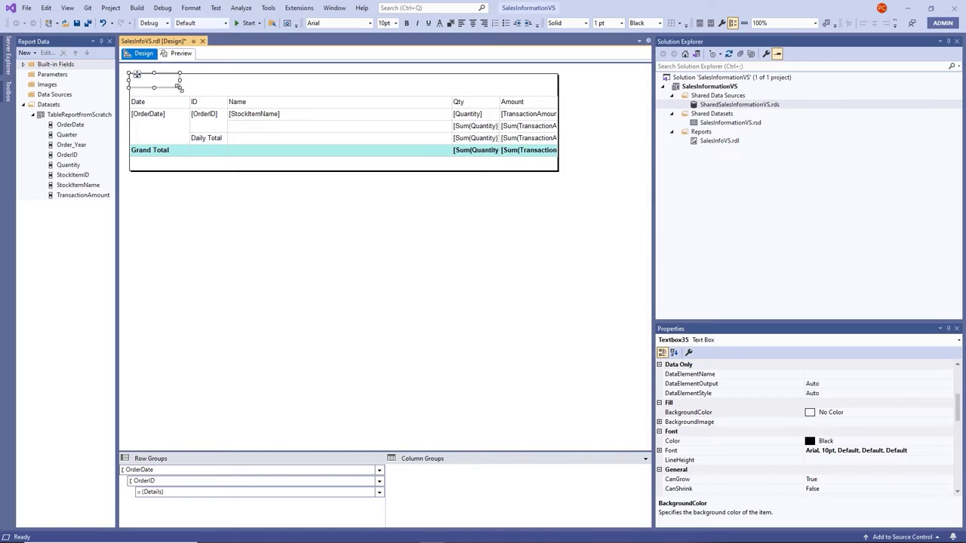
left_click_drag(181, 81, 560, 91)
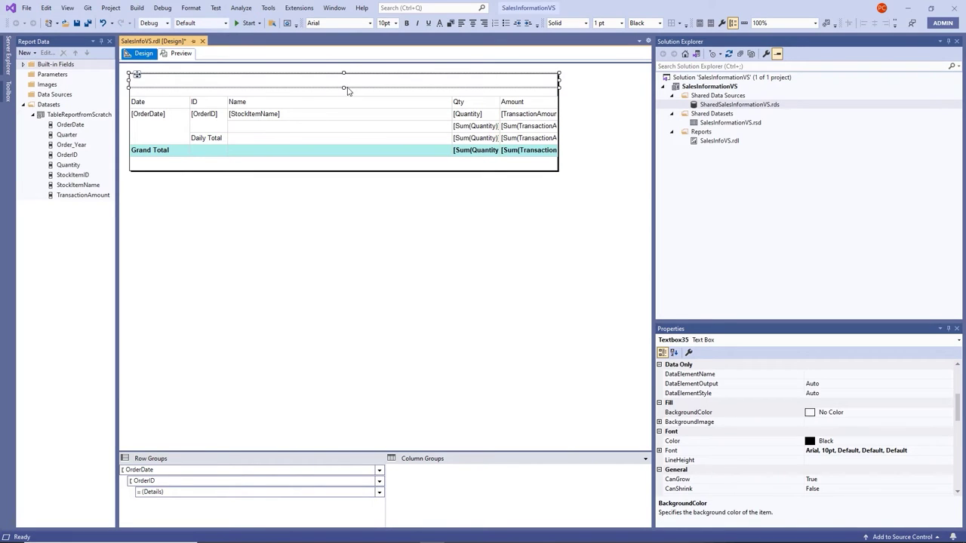
left_click_drag(344, 87, 344, 94)
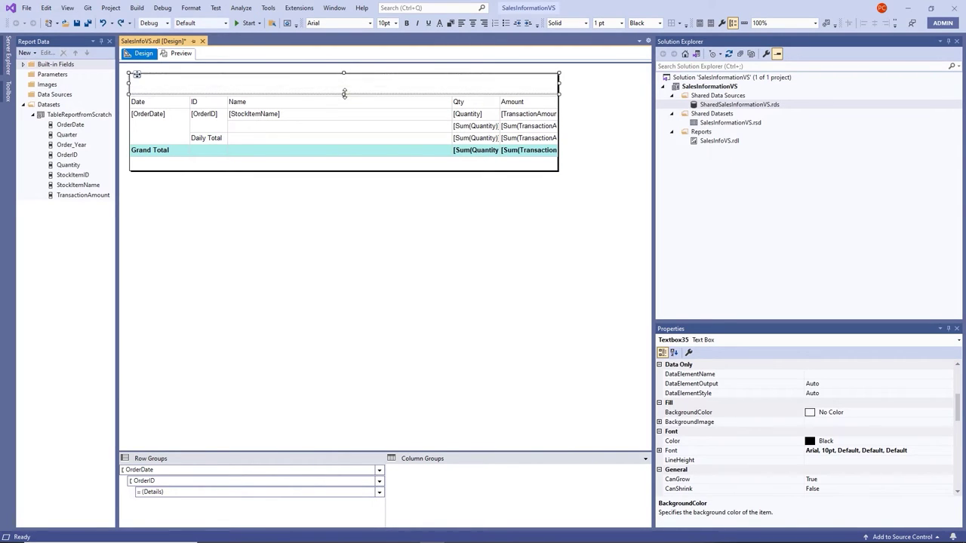
left_click(318, 88)
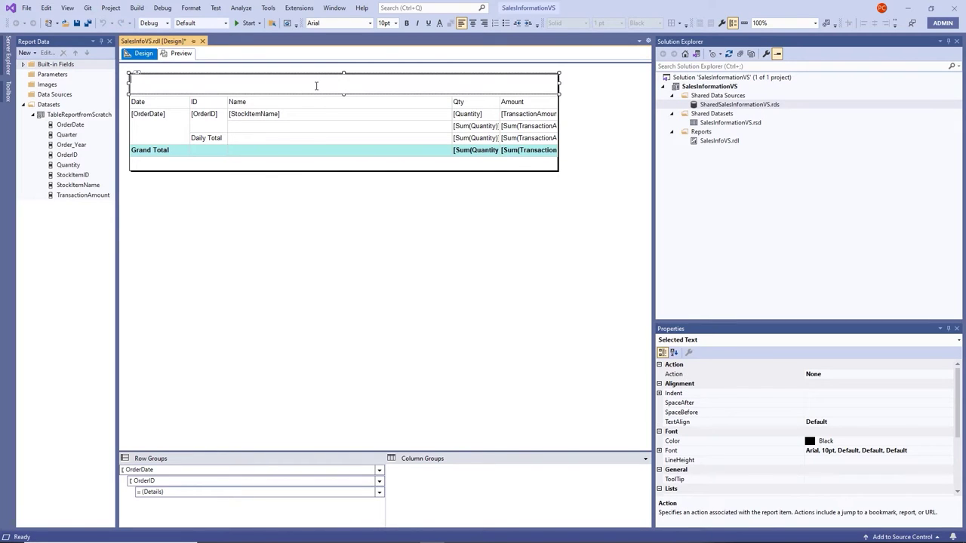
type("Sales Information")
Format the 'Sales Information' title as 22pt bold italic text, centred in its box
left_click(341, 99)
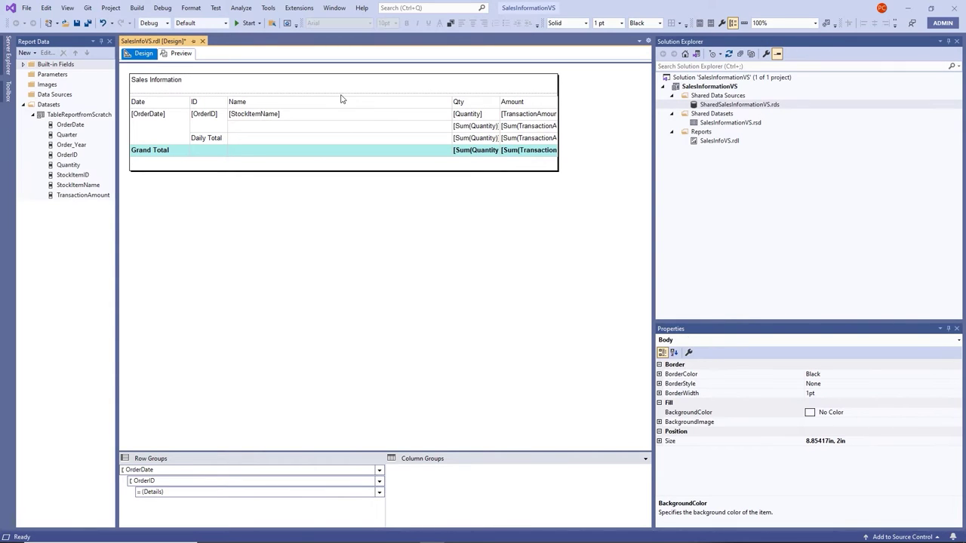
left_click(341, 92)
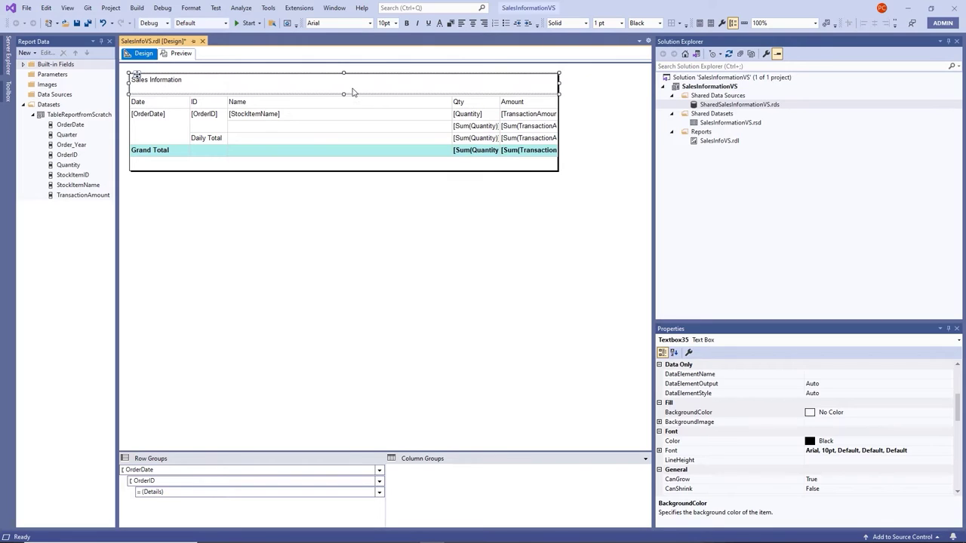
left_click(406, 22)
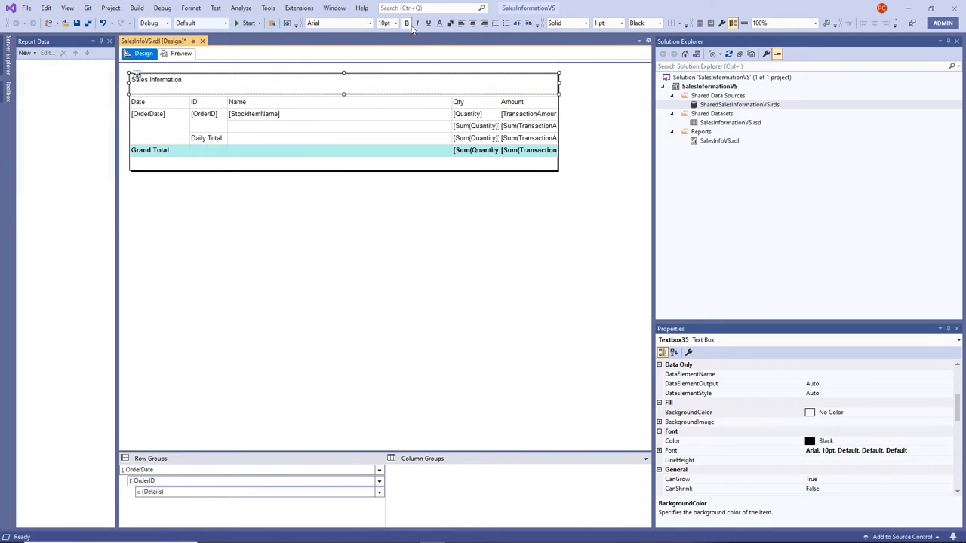
left_click(418, 23)
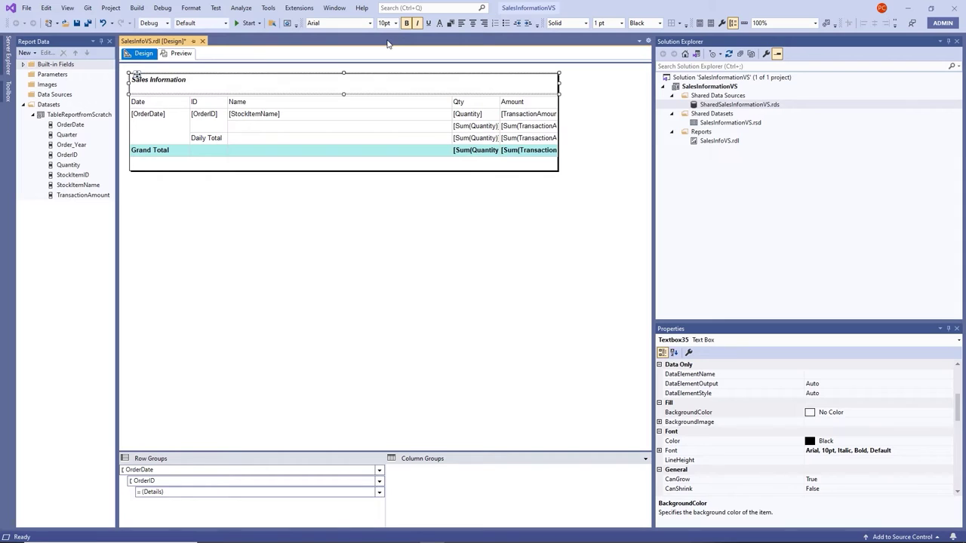
left_click(396, 23)
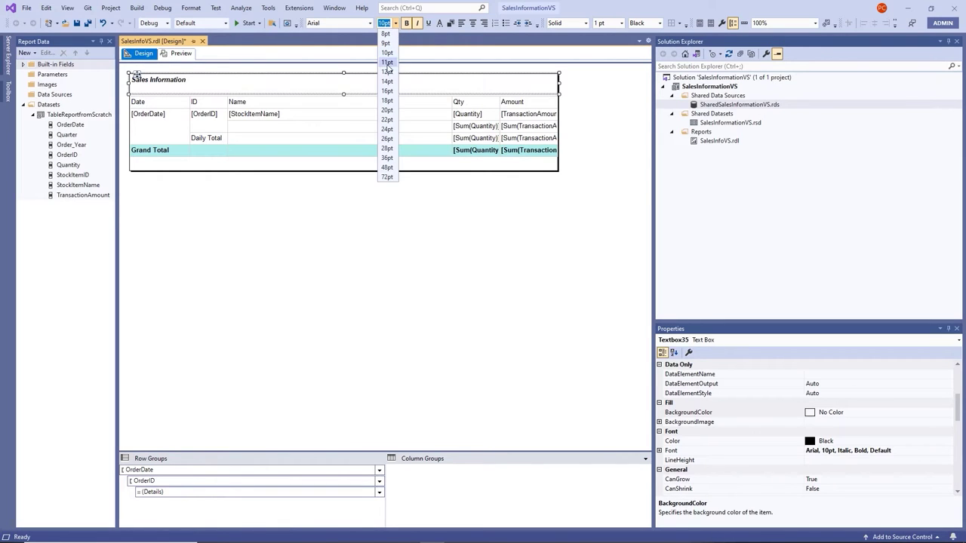
left_click(387, 120)
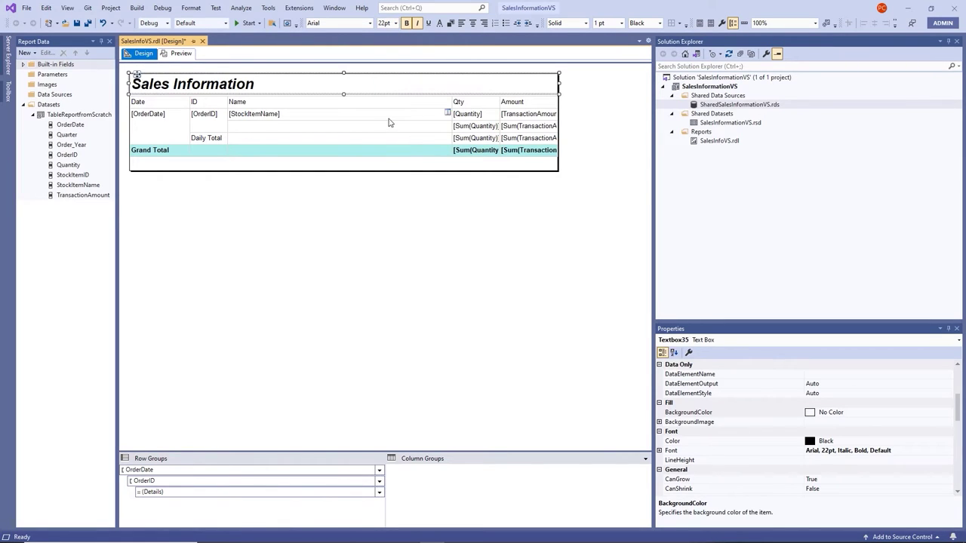
left_click(471, 23)
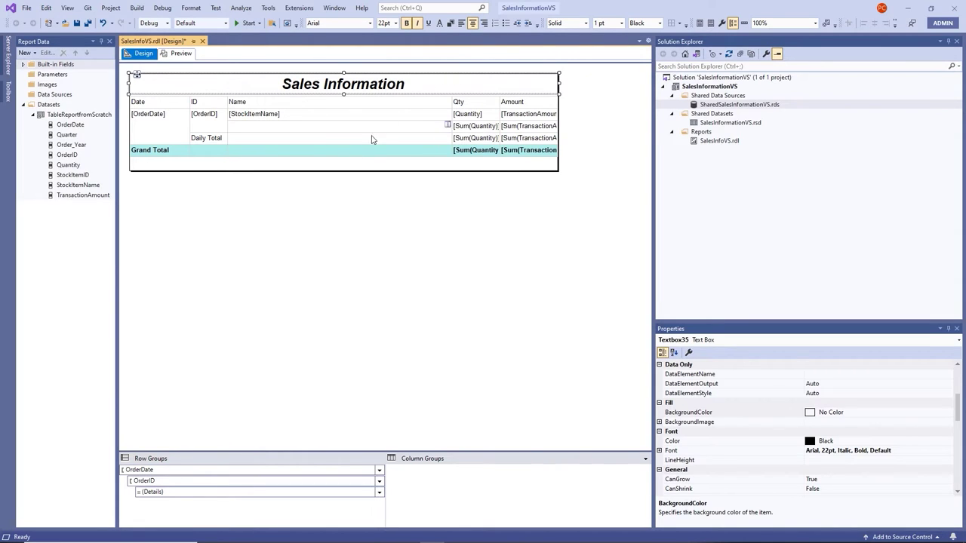
left_click(317, 200)
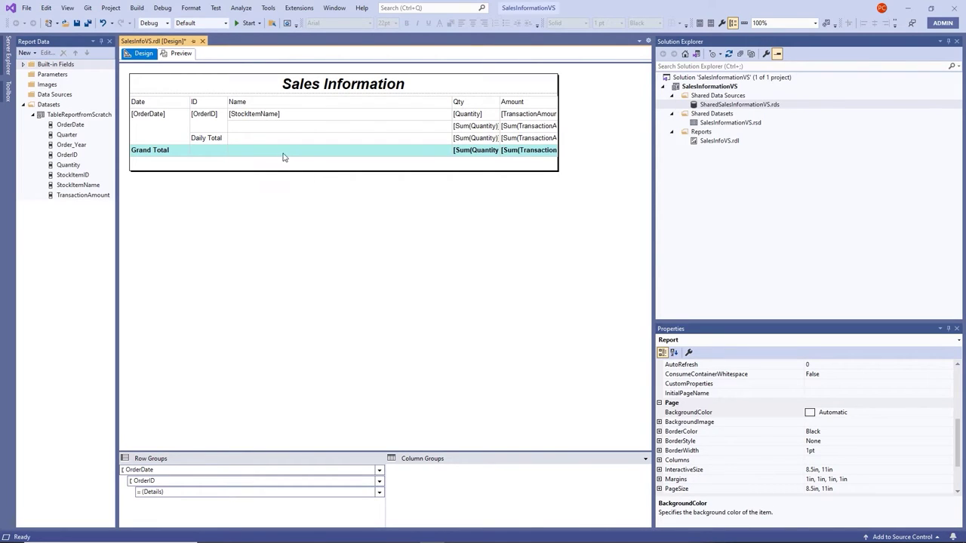
left_click(169, 56)
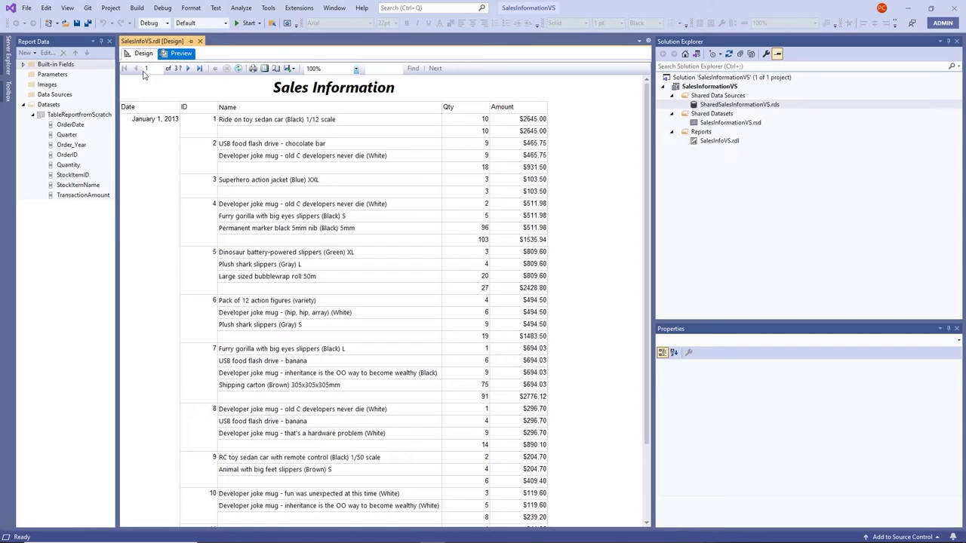
left_click(189, 69)
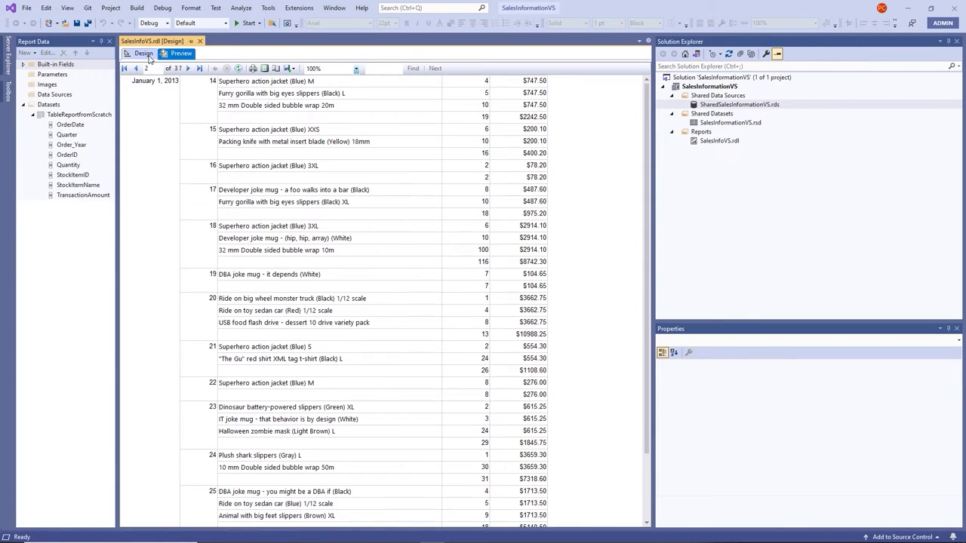
left_click(144, 54)
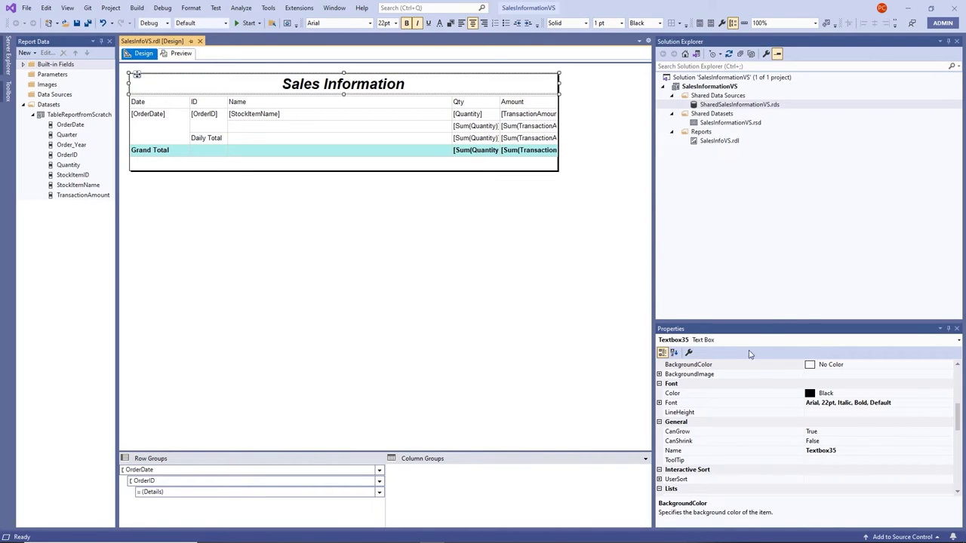
Set the title text box's RepeatWith property to Tablix1 in the Properties pane
left_click(67, 9)
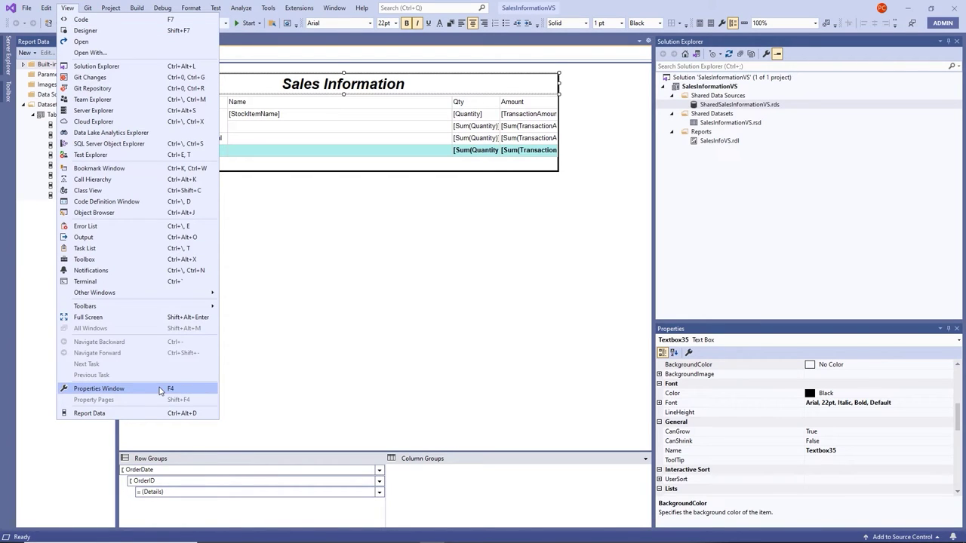
left_click(540, 312)
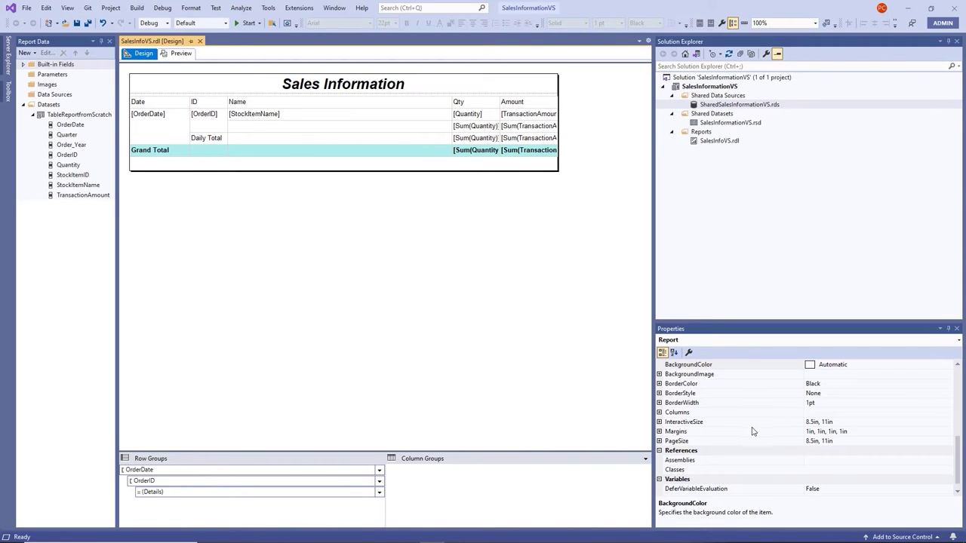
left_click(165, 83)
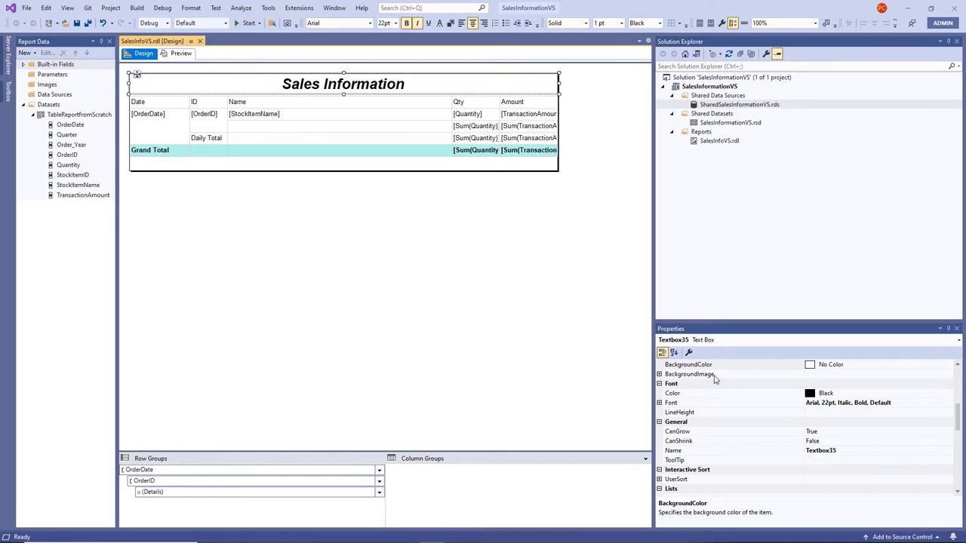
scroll(716, 381, "down", 8)
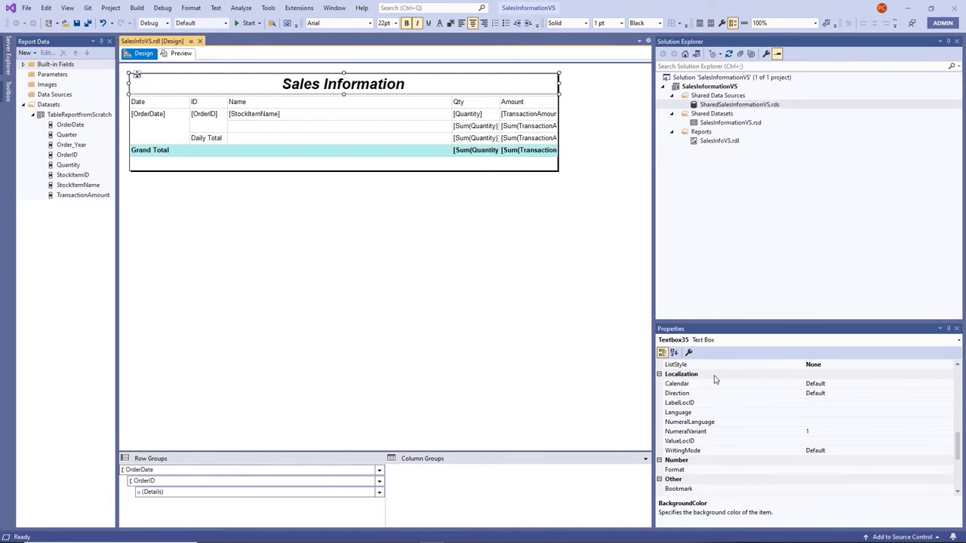
scroll(715, 381, "down", 1)
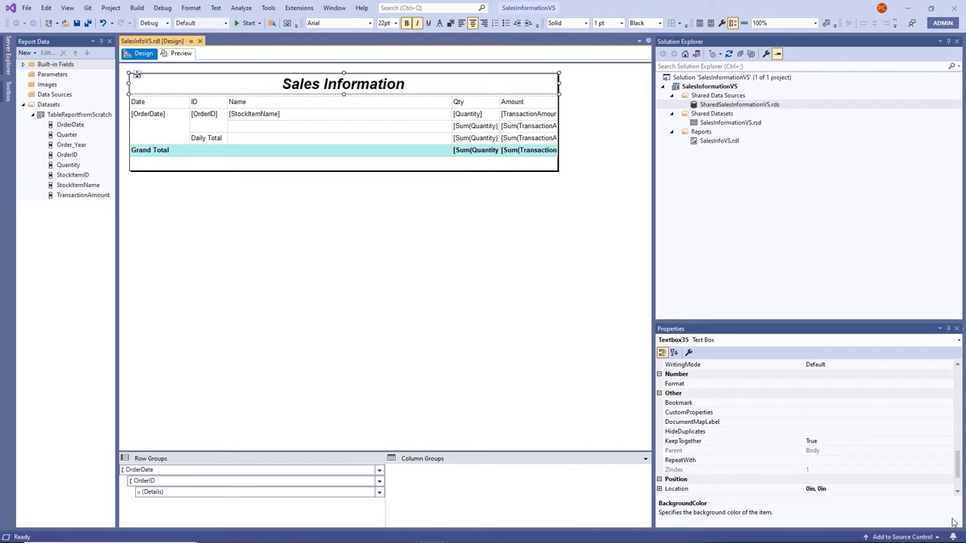
left_click(758, 461)
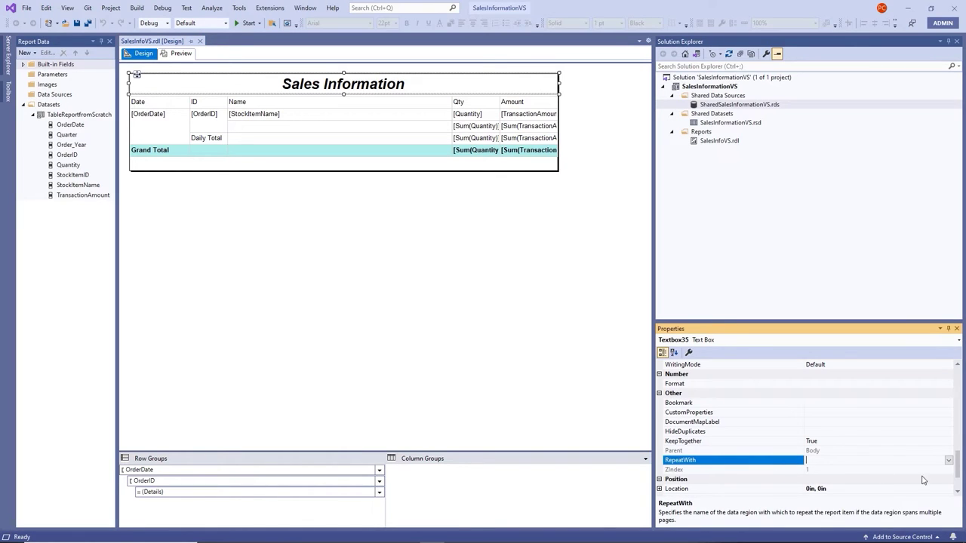
left_click(948, 460)
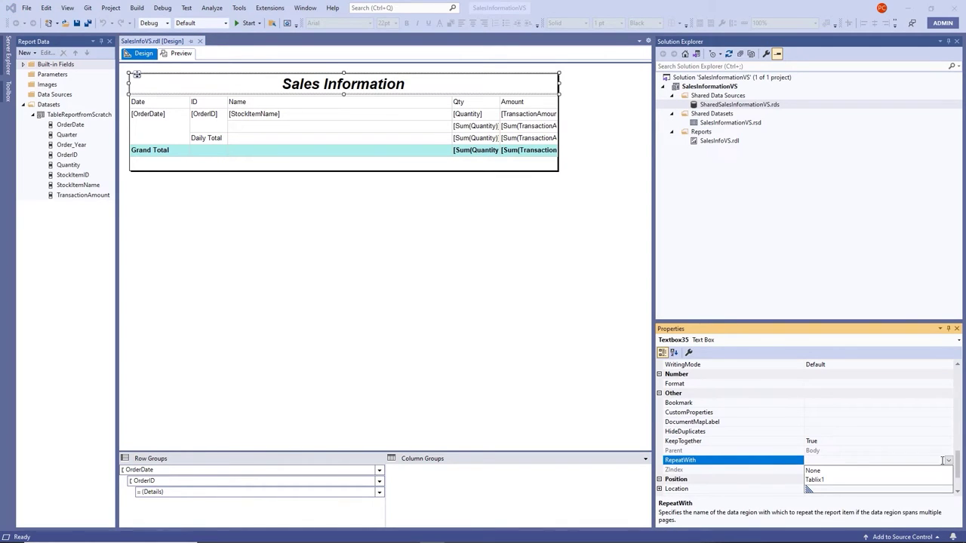
left_click(821, 480)
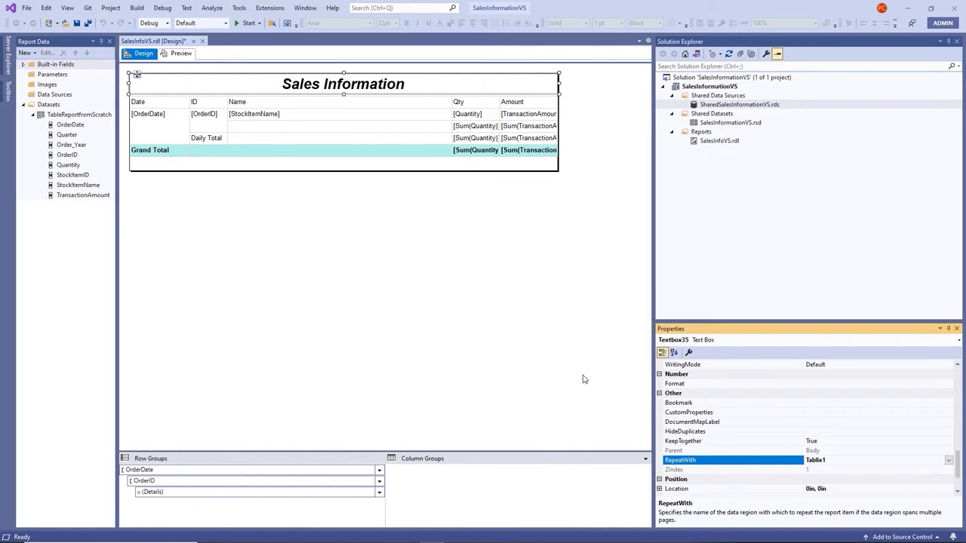
left_click(548, 340)
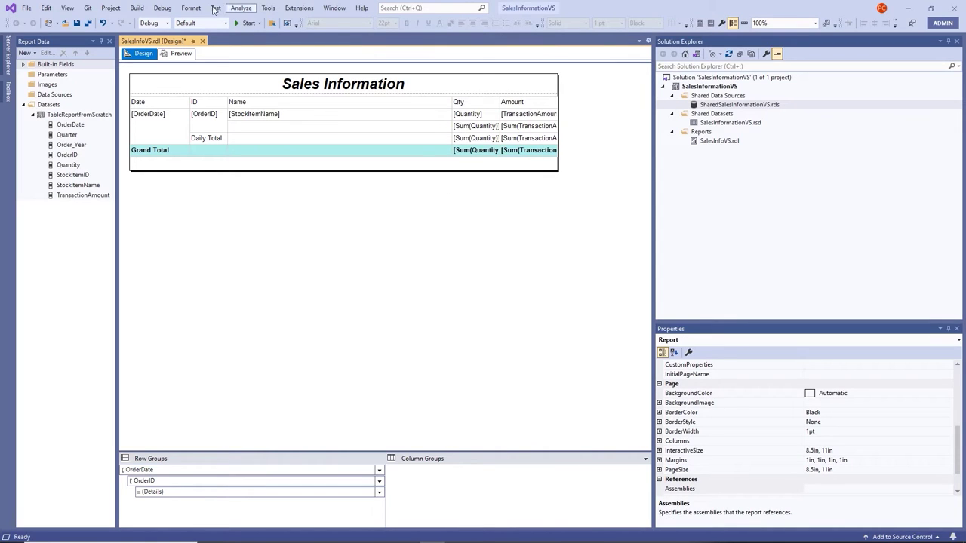
Switch the grouping pane to Advanced Mode and select the static member for the Date header row
double_click(137, 104)
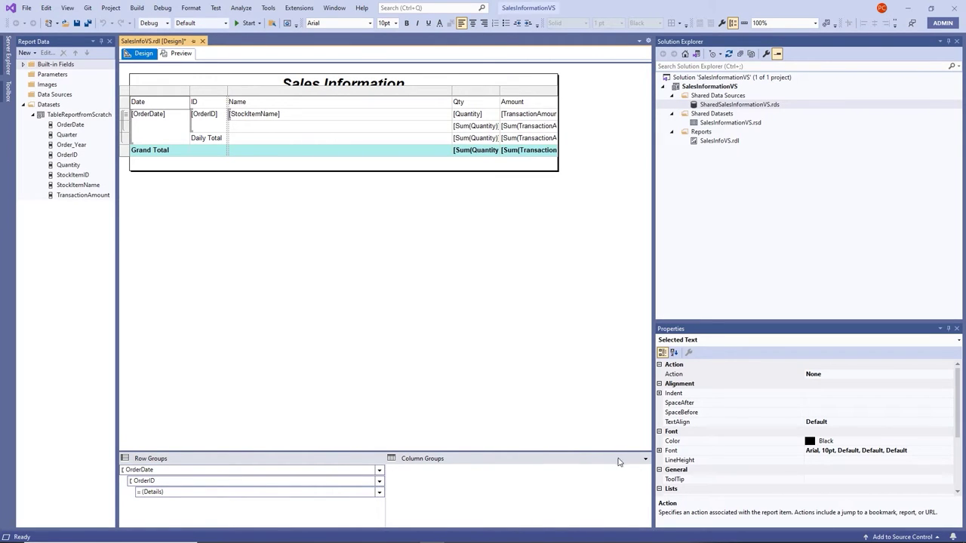
left_click(646, 459)
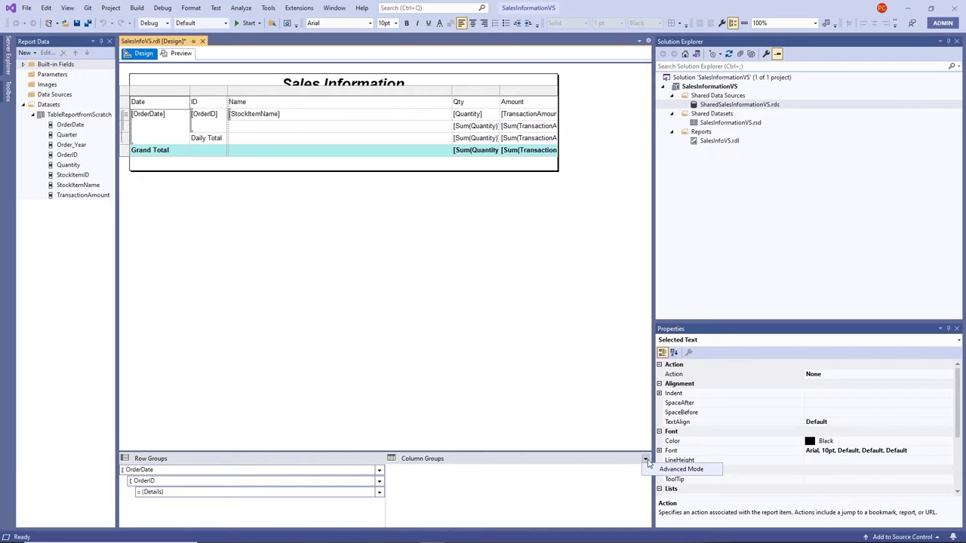
left_click(653, 468)
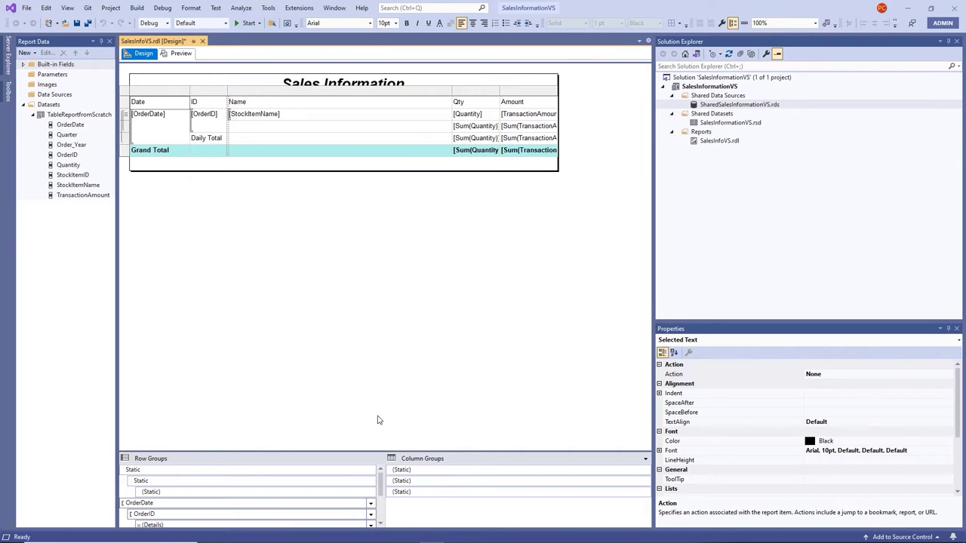
left_click(181, 471)
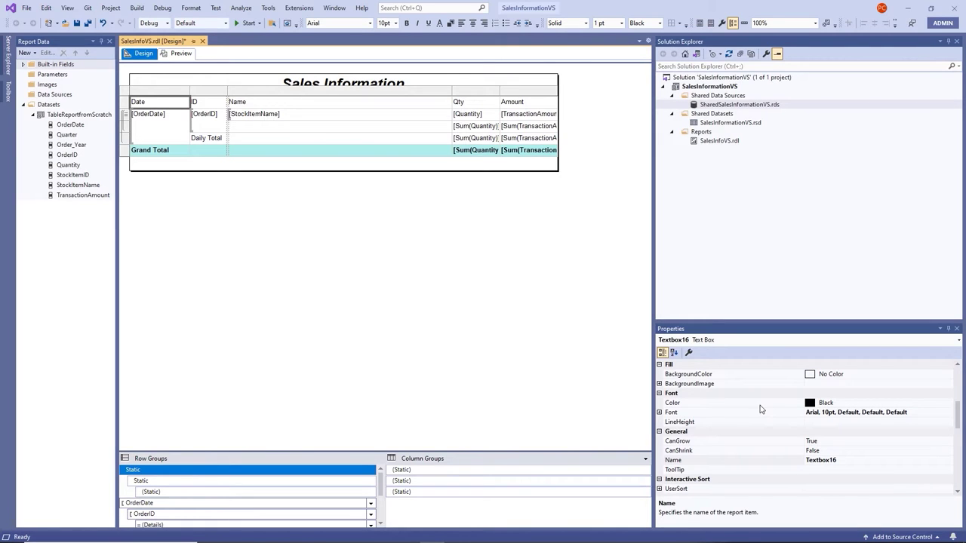
Set the Date header member's RepeatWith to Tablix1, then preview the report's first of 3 pages
scroll(761, 411, "down", 6)
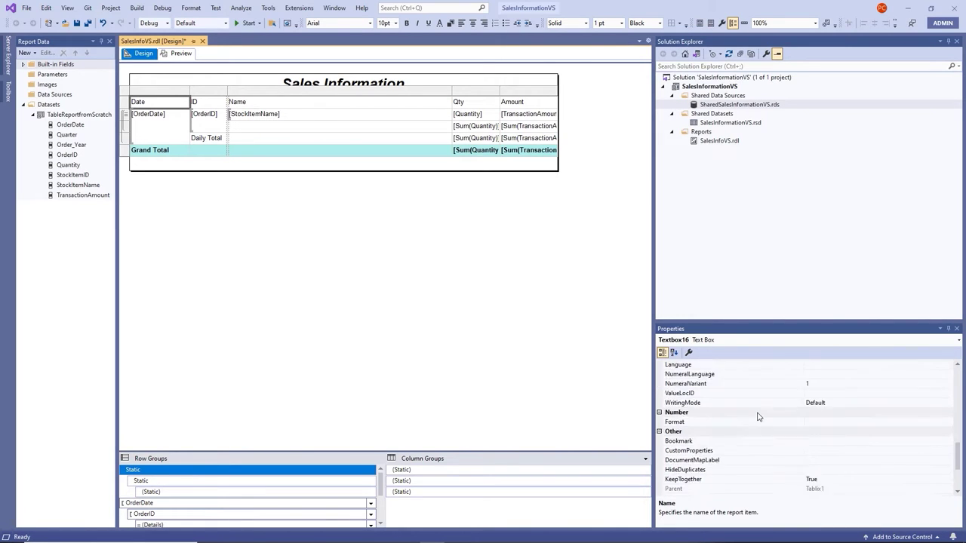
scroll(758, 417, "down", 3)
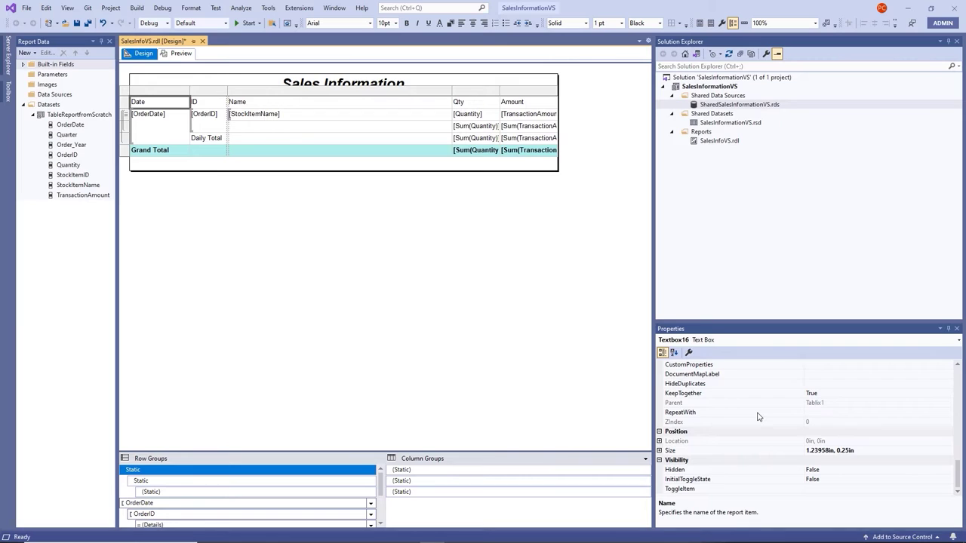
scroll(758, 417, "up", 1)
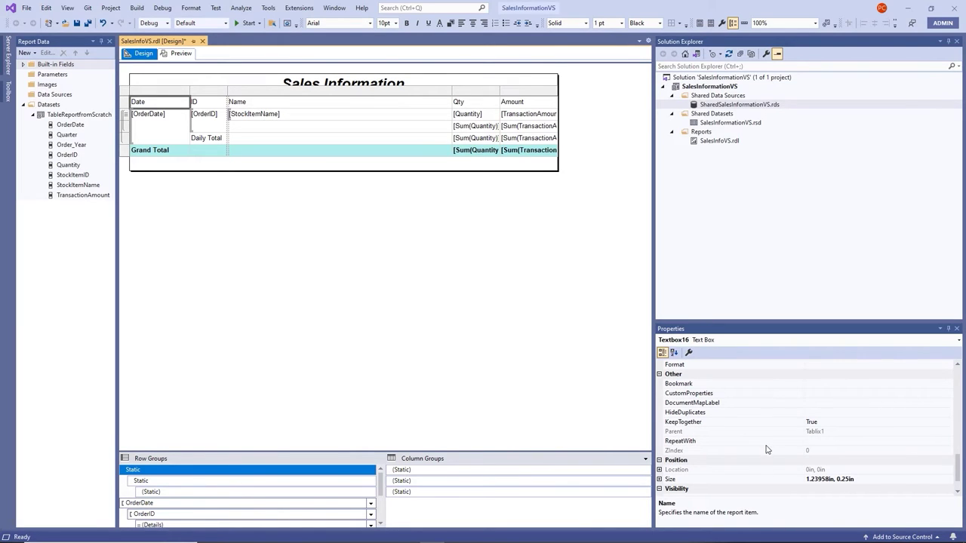
left_click(813, 441)
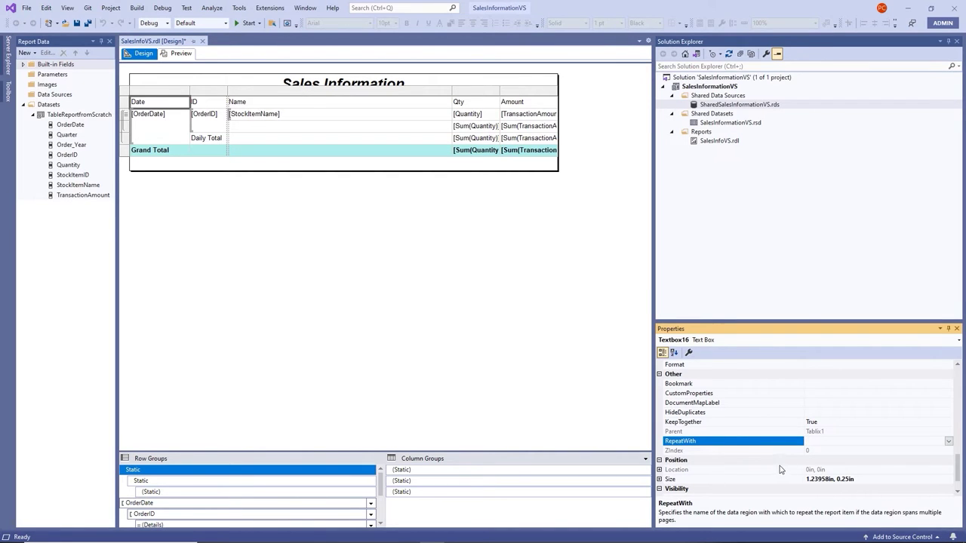
left_click(949, 441)
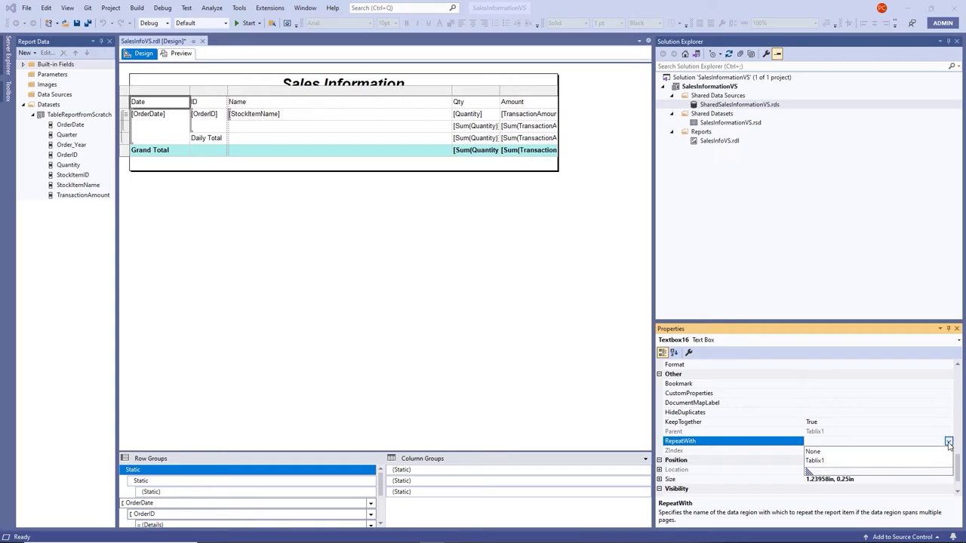
left_click(822, 461)
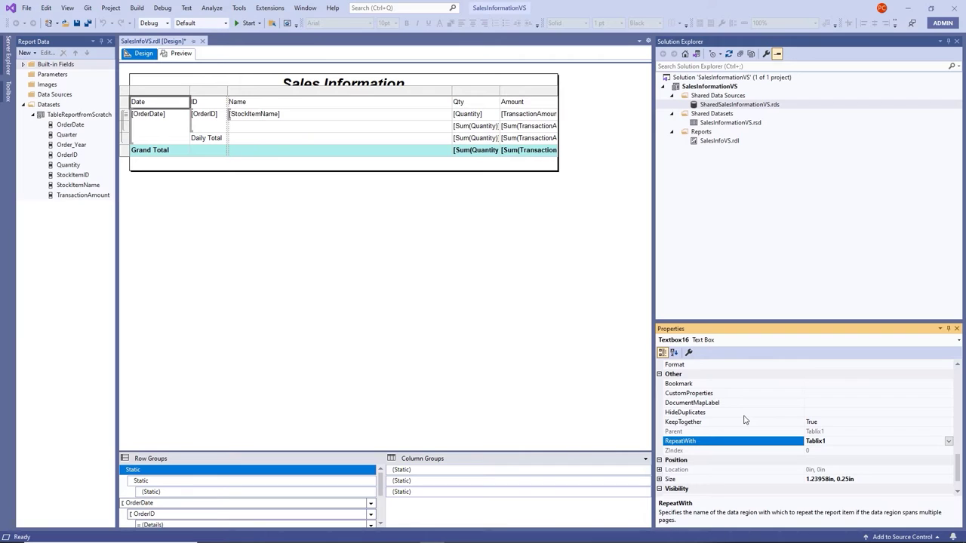
key("ctrl+Page_Down")
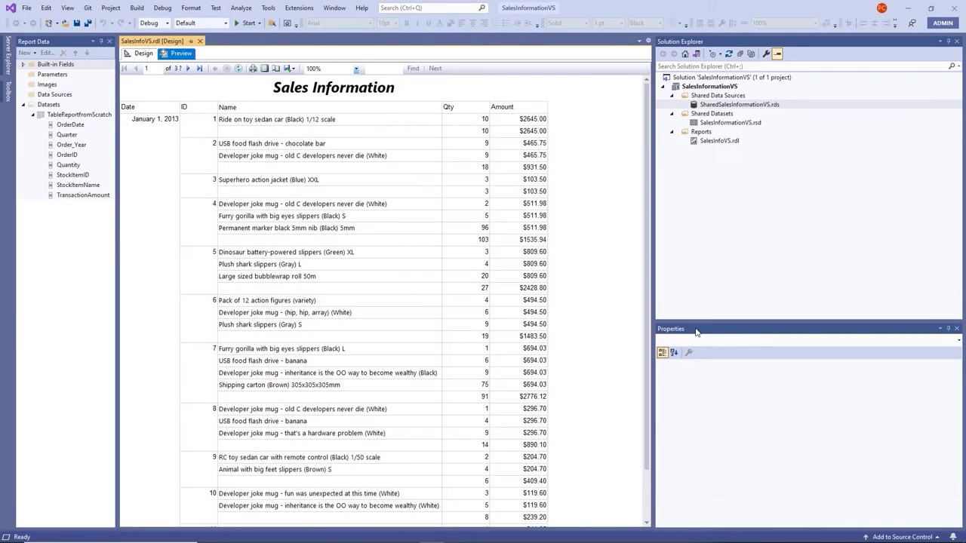
After viewing preview page 2, bold the Date, ID, Name, Qty and Amount header row and save
left_click(190, 70)
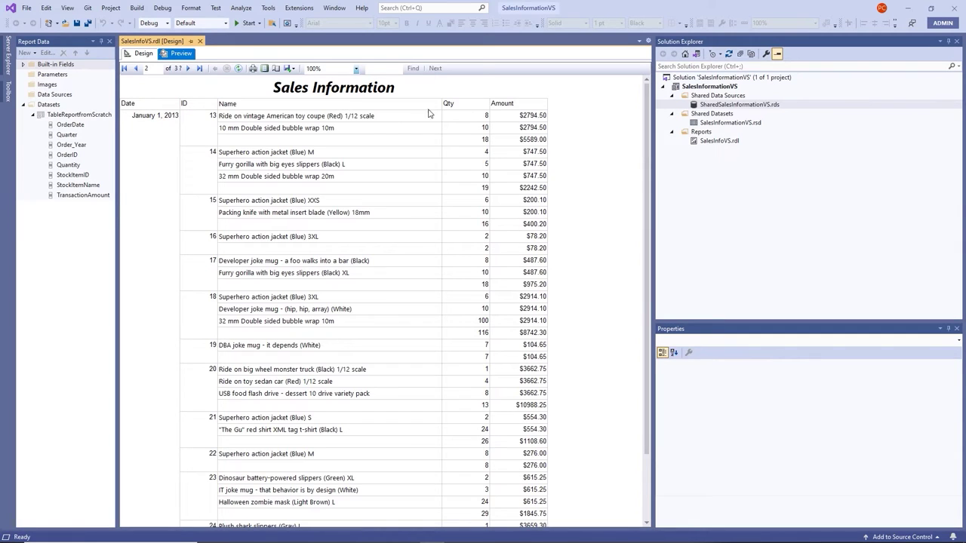
left_click(148, 56)
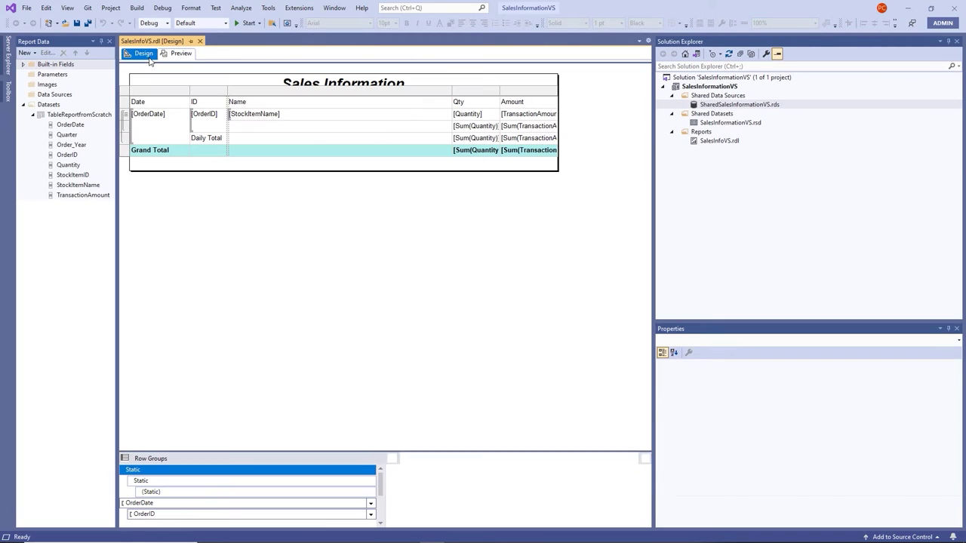
left_click(124, 103)
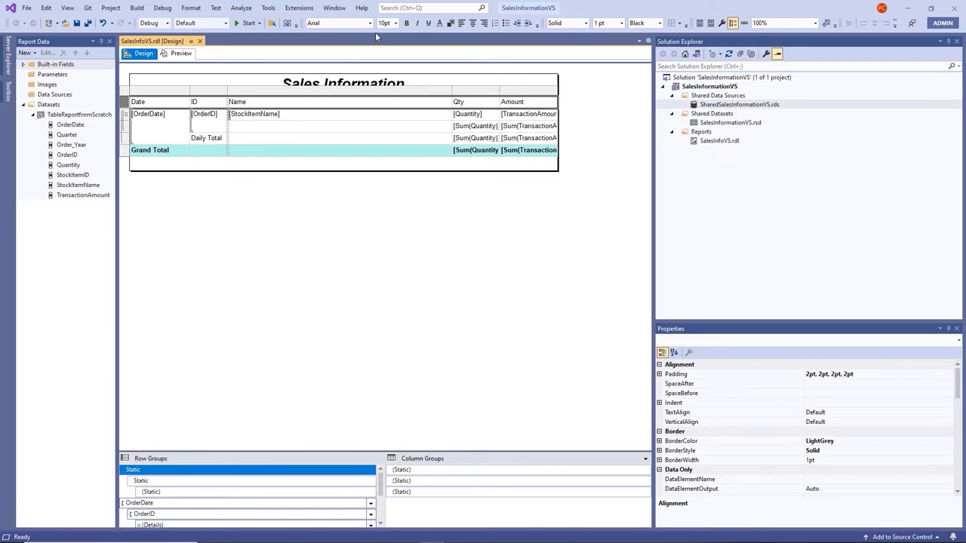
left_click(406, 23)
left_click(89, 23)
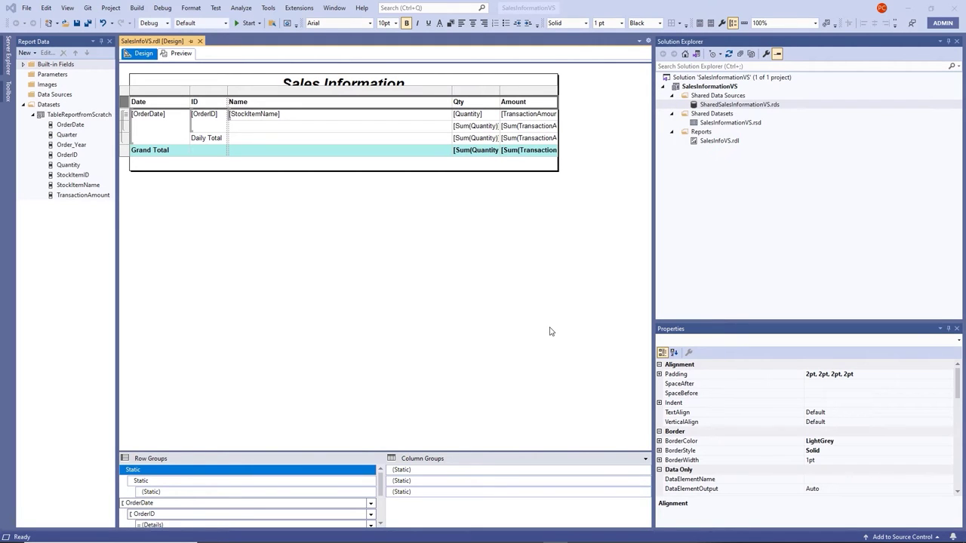
left_click(249, 223)
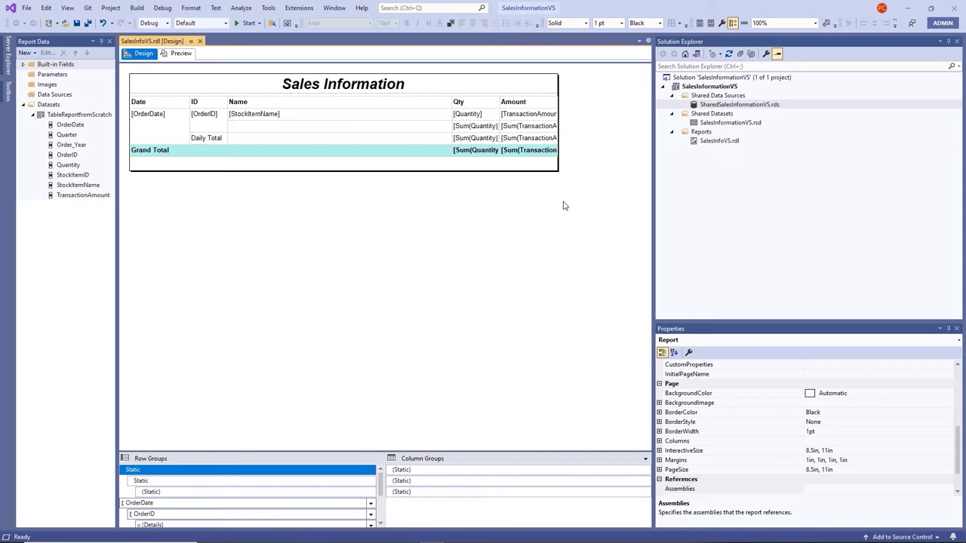
Add a new report to the Reports folder and continue past the Report Wizard's welcome page
right_click(695, 134)
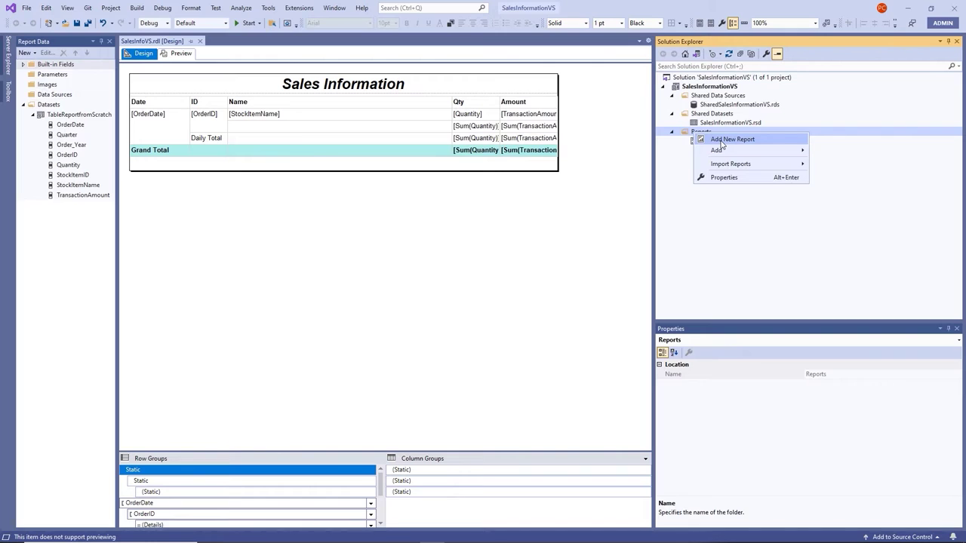
left_click(722, 140)
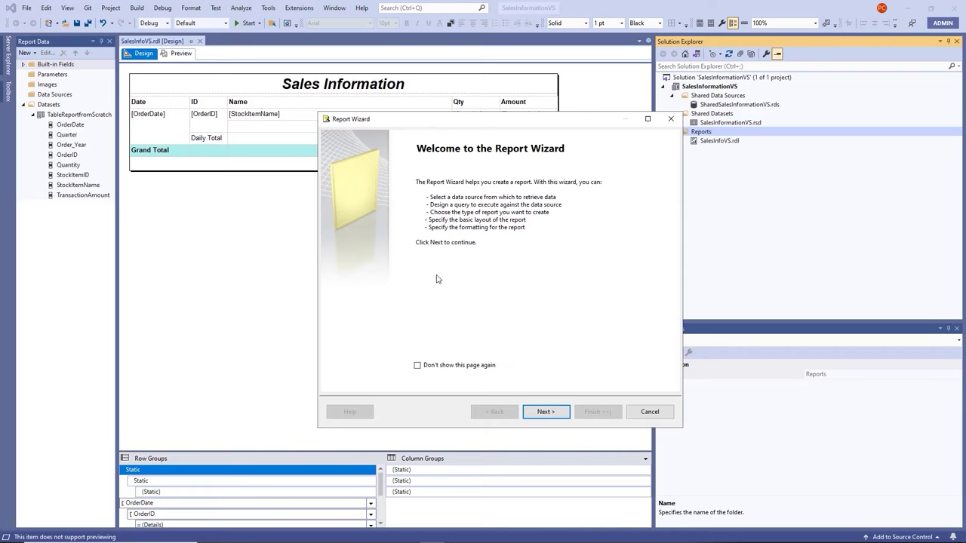
left_click(544, 416)
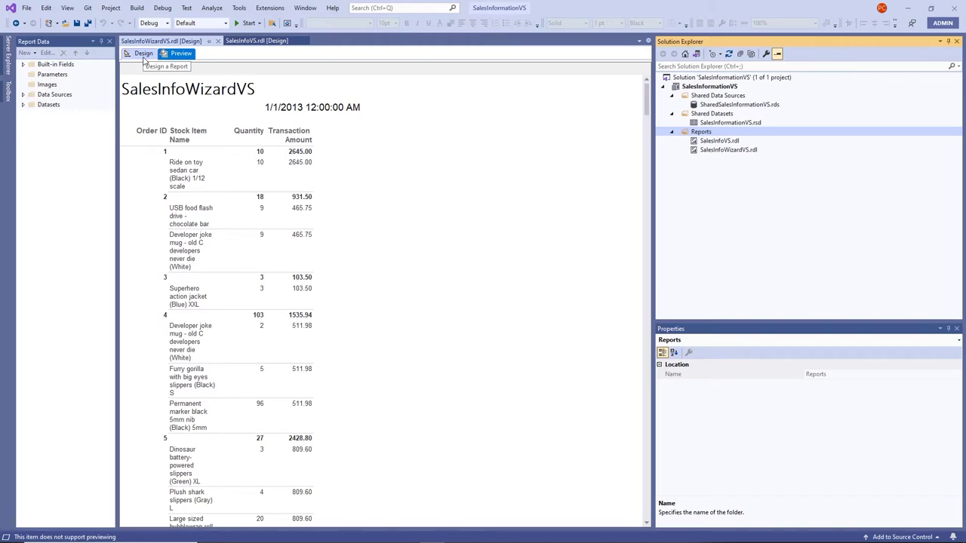
Return to the SalesInfoWizardVS layout for header and format edits, then preview it again
left_click(144, 57)
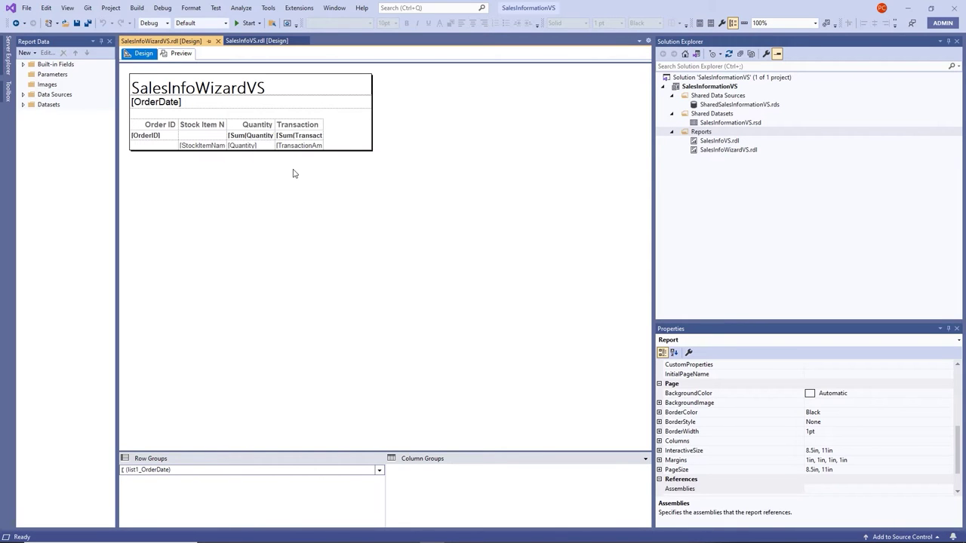
key("ctrl+Page_Down")
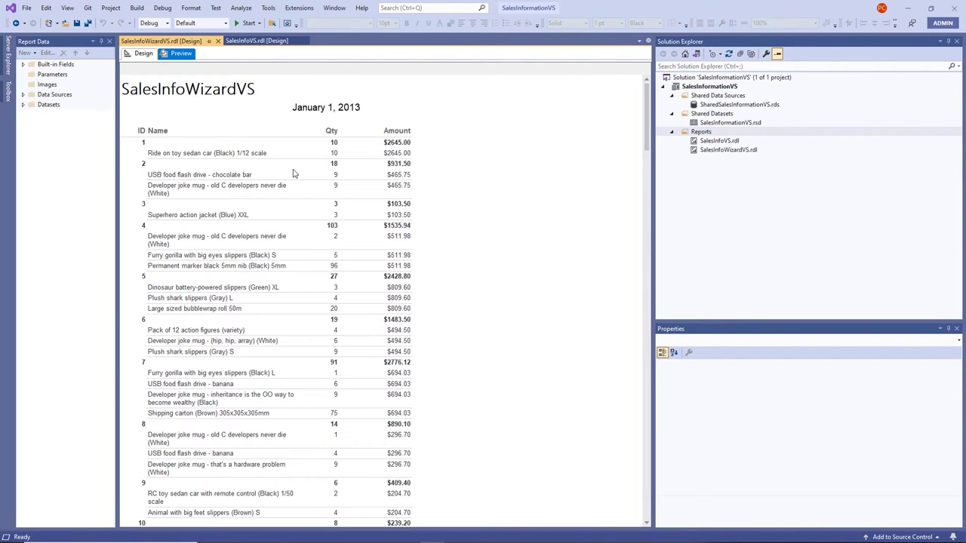
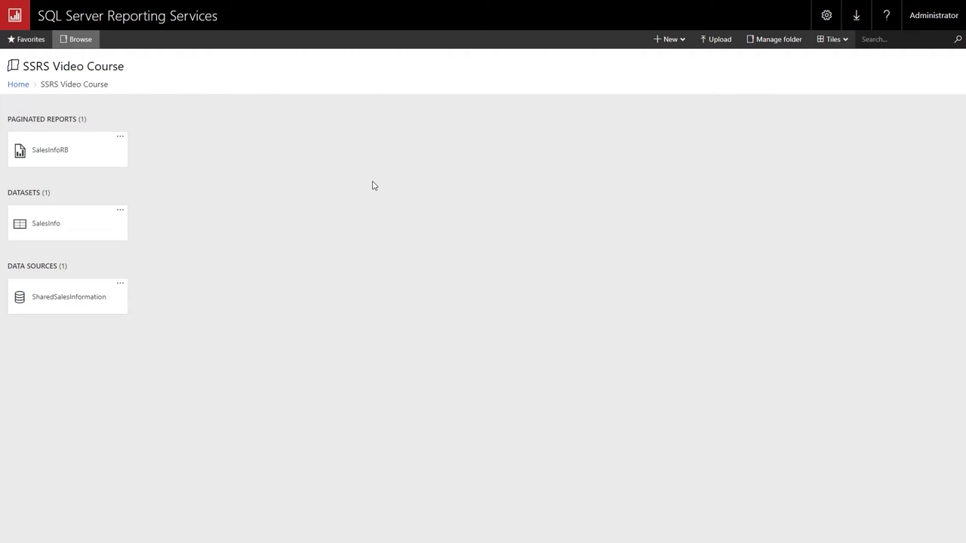
Switch from the web portal back to Visual Studio and the report project
key("alt+Tab")
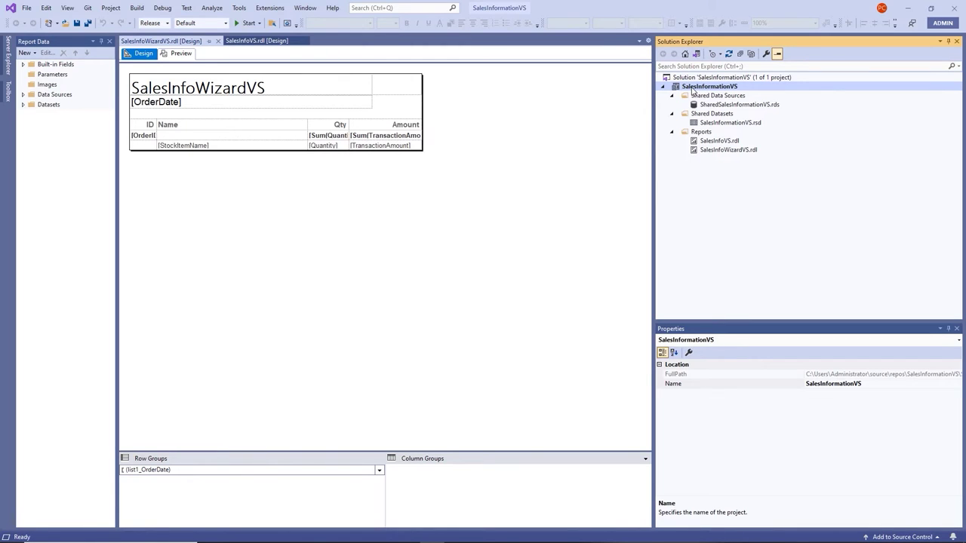
Collapse and re-expand the SalesInformationVS project in Solution Explorer
left_click(664, 88)
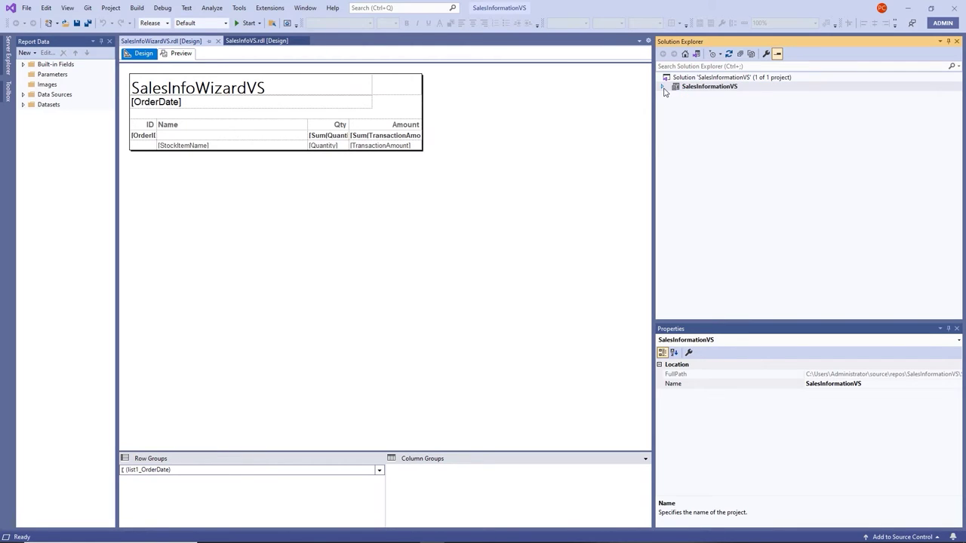
left_click(664, 87)
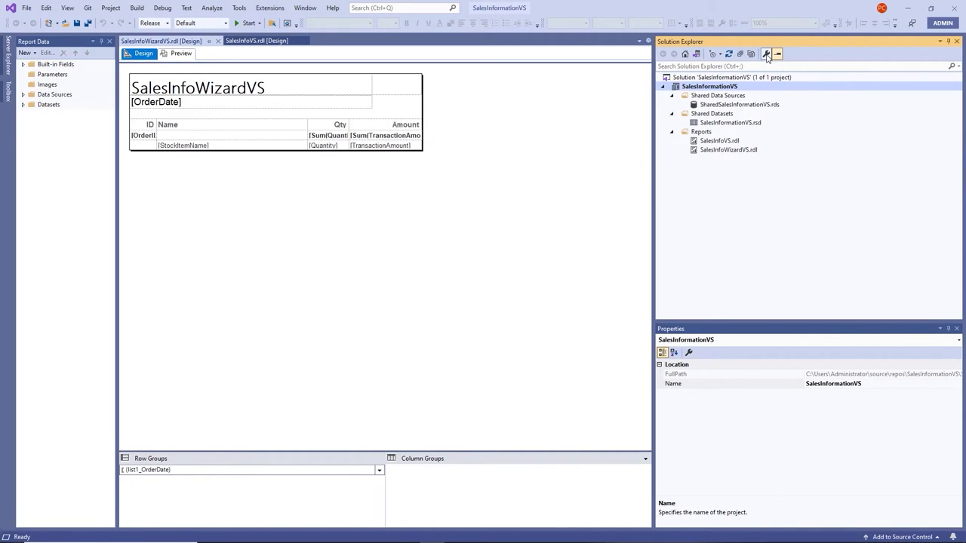
Open the SalesInformationVS deployment properties at TargetServerURL, then bring up Report Server Configuration Manager
left_click(767, 55)
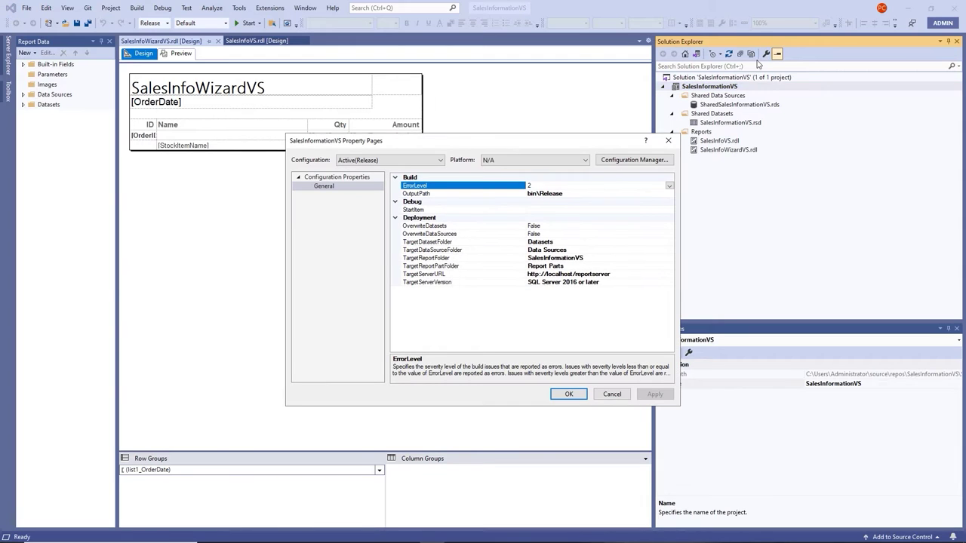
left_click(429, 275)
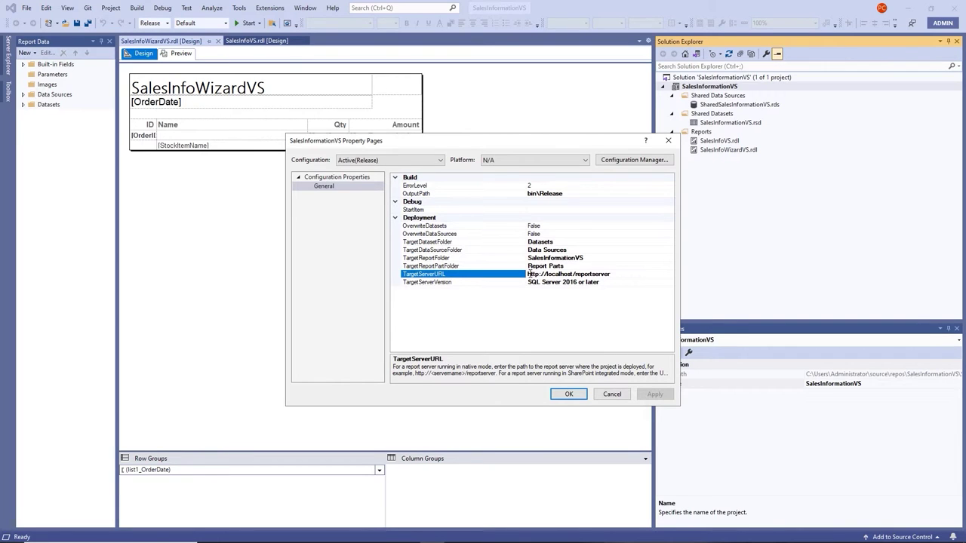
key("alt+Tab")
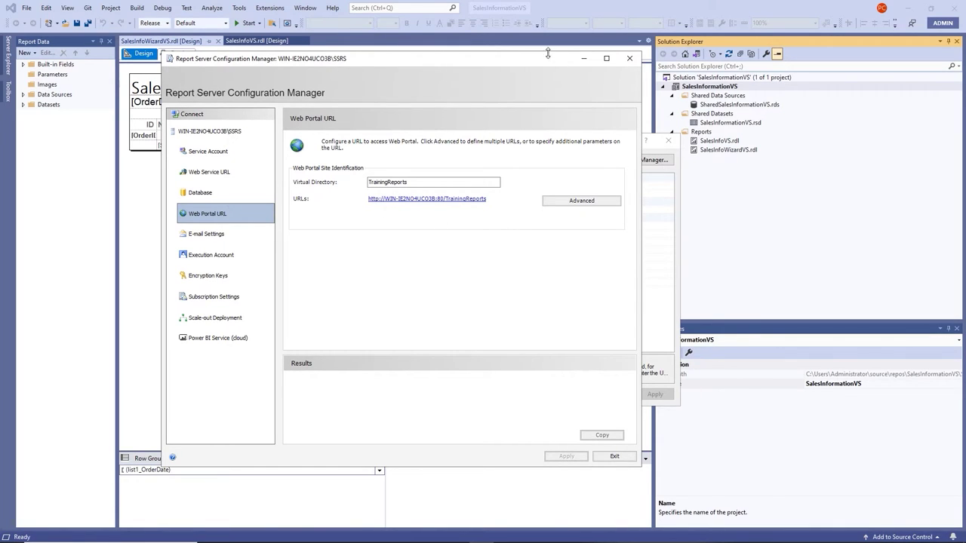
Reposition the Report Server Configuration Manager window to reach its Web Portal URL
left_click_drag(552, 71, 557, 288)
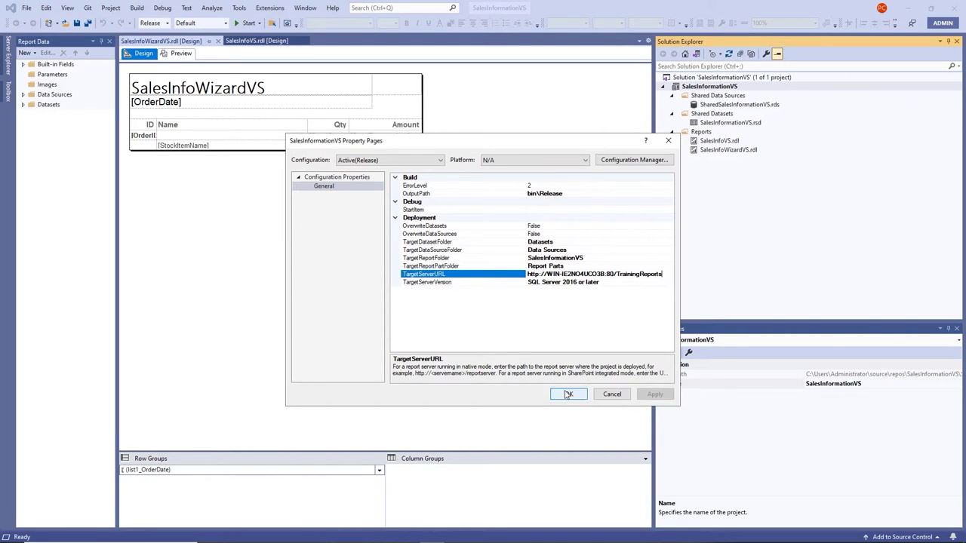
left_click(535, 283)
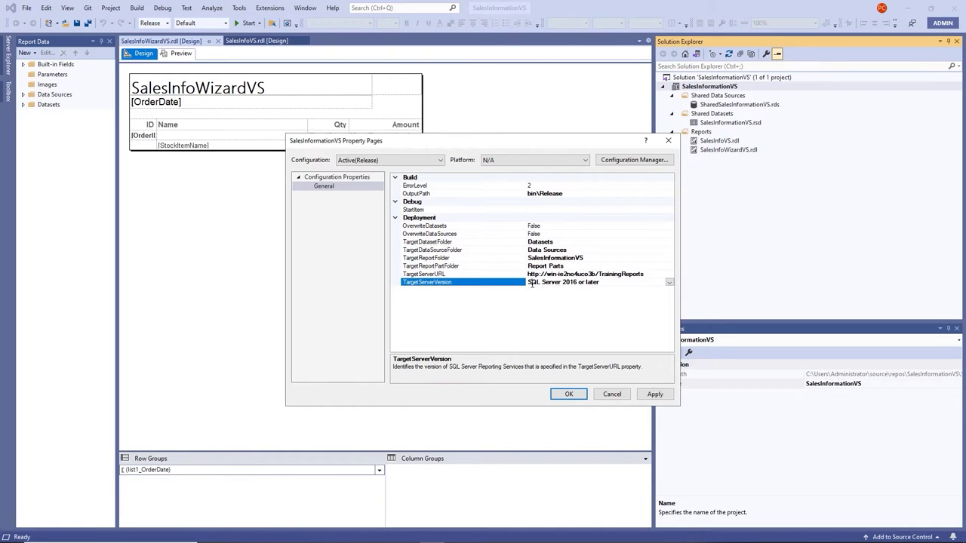
left_click(653, 395)
key("Return")
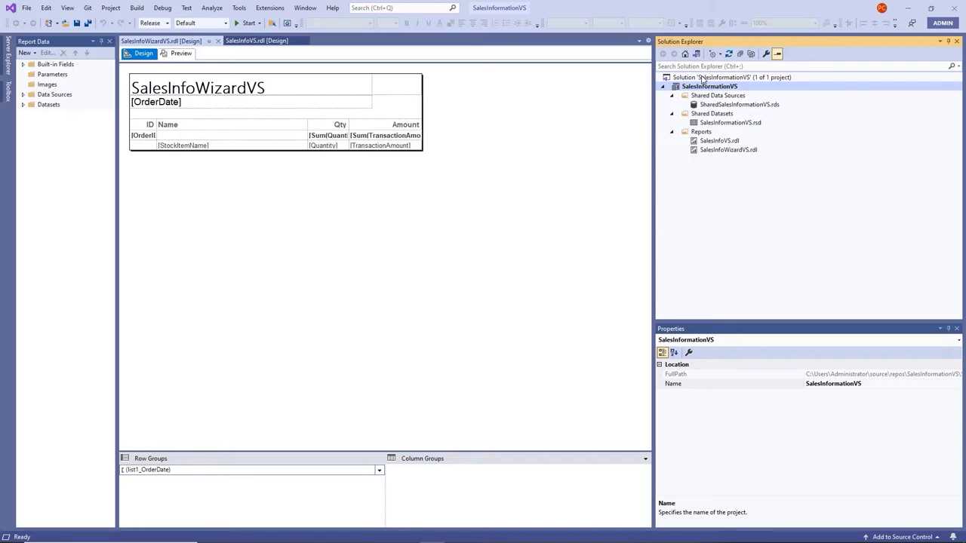
Deploy the SalesInformationVS solution to the report server from Solution Explorer
left_click(702, 79)
right_click(703, 79)
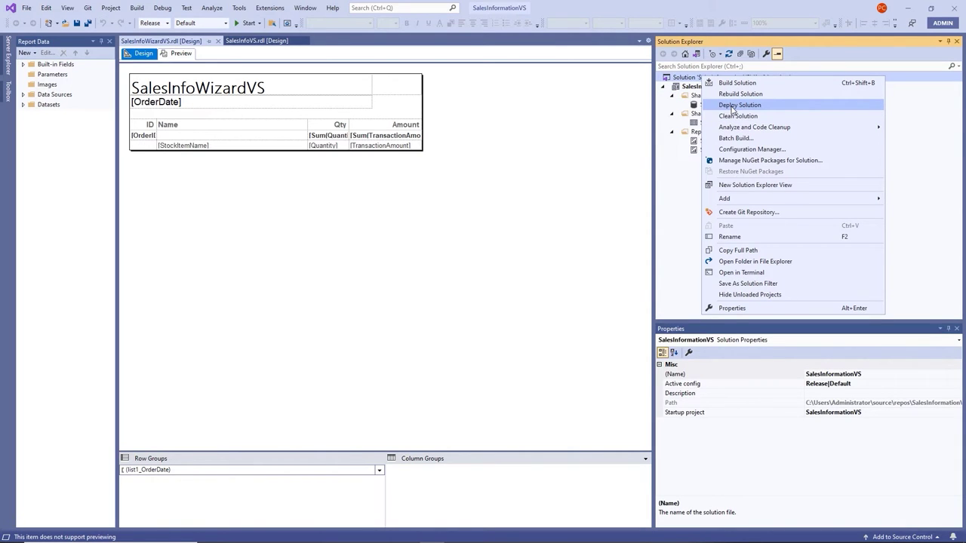
left_click(732, 106)
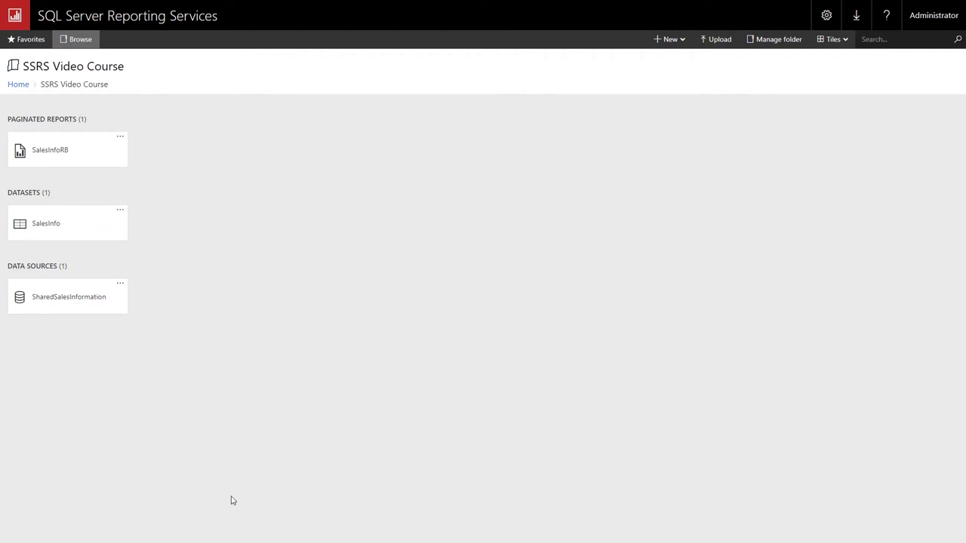
Refresh portal Home and inspect the deployed Data Sources, Datasets and SalesInformationVS folders
left_click(19, 86)
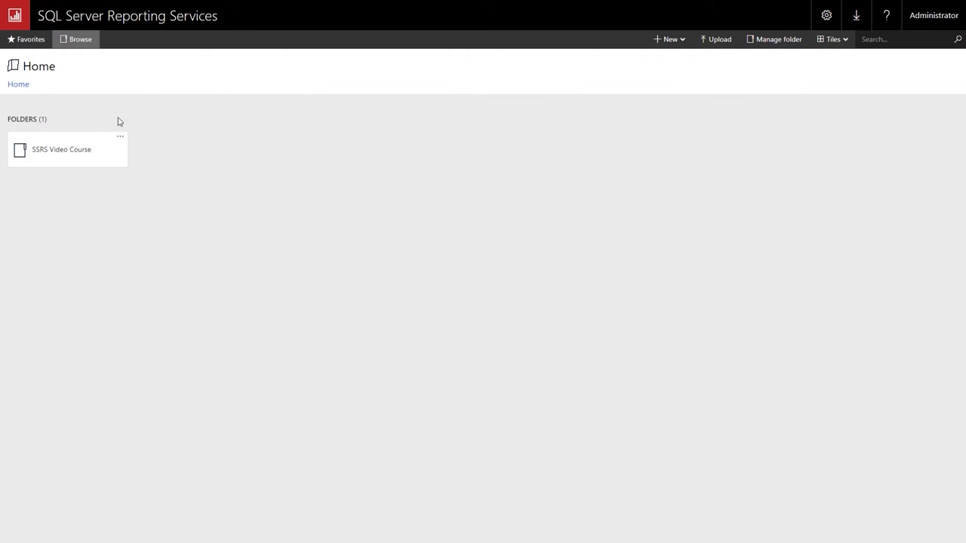
key("F5")
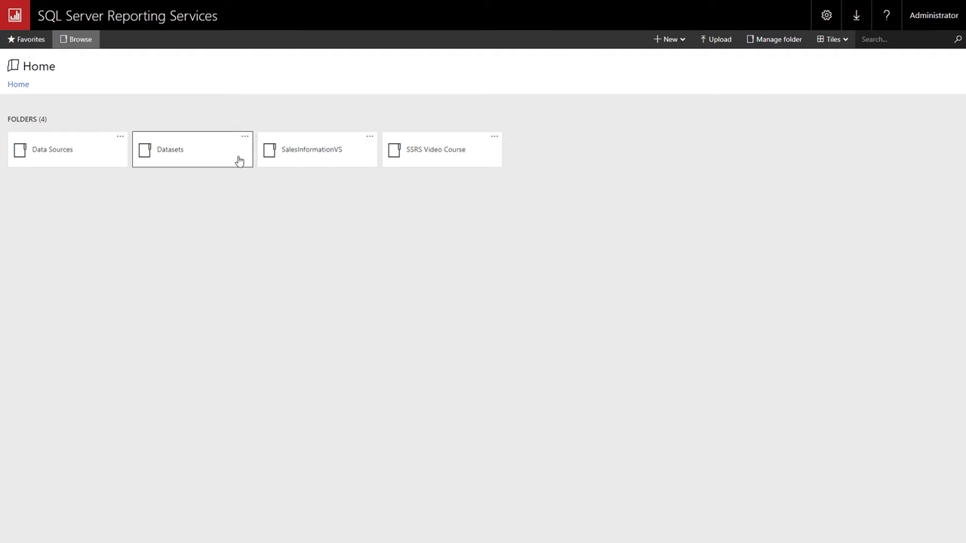
left_click(71, 160)
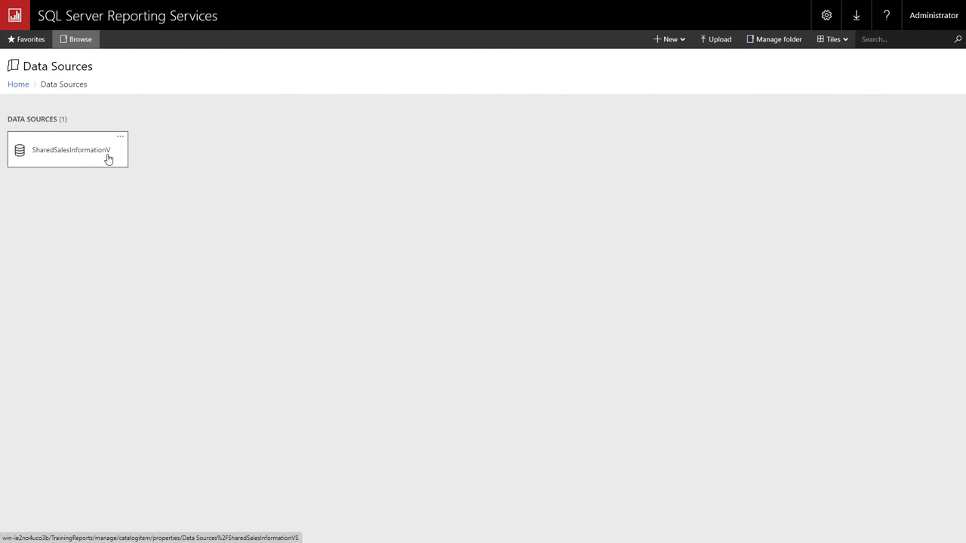
left_click(18, 88)
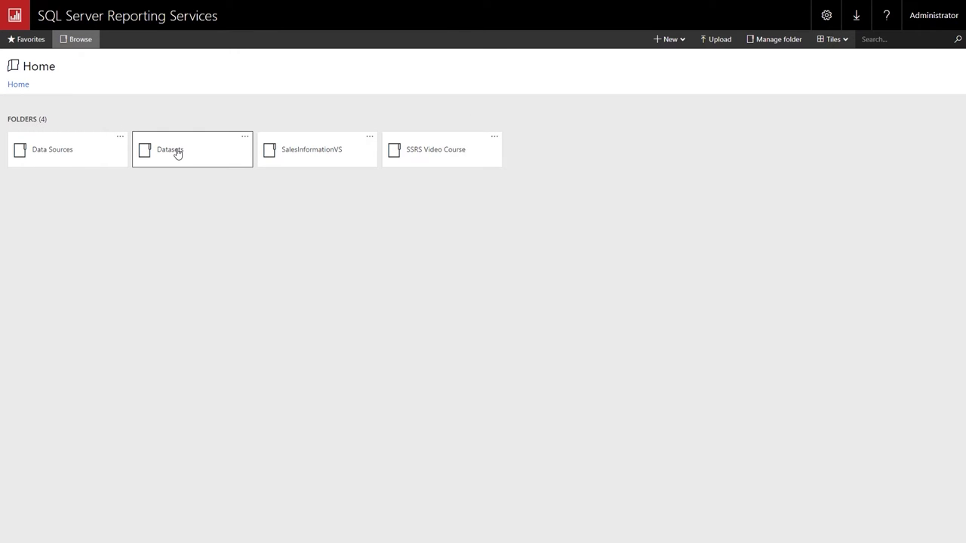
left_click(177, 152)
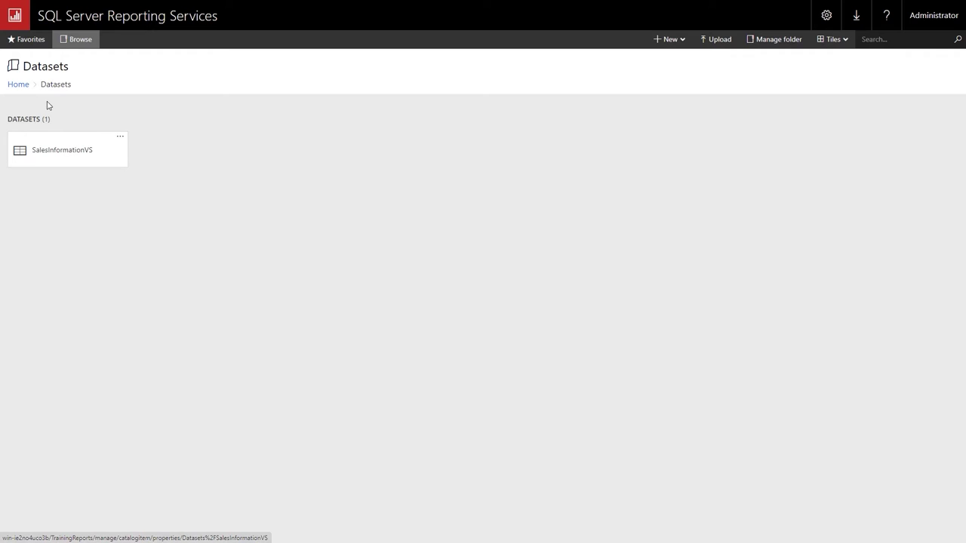
left_click(20, 87)
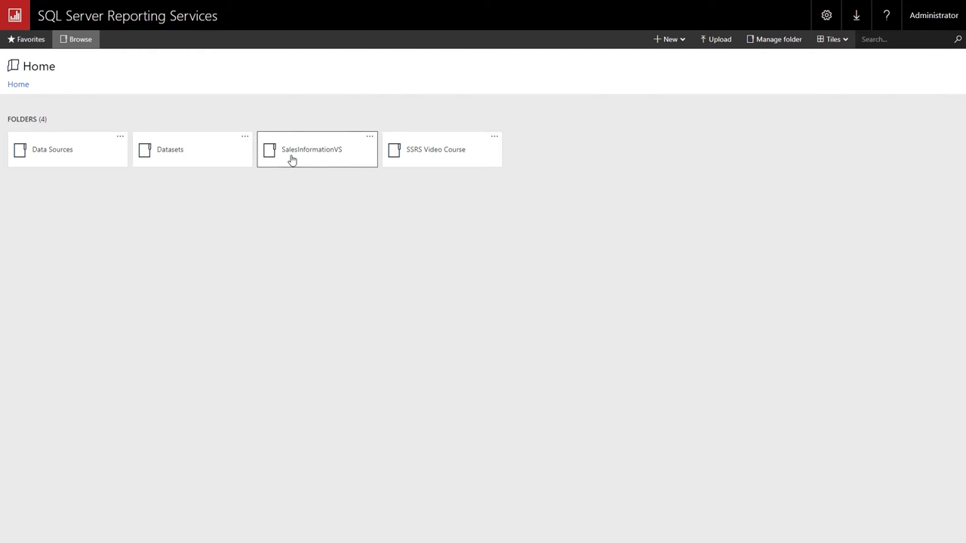
left_click(297, 158)
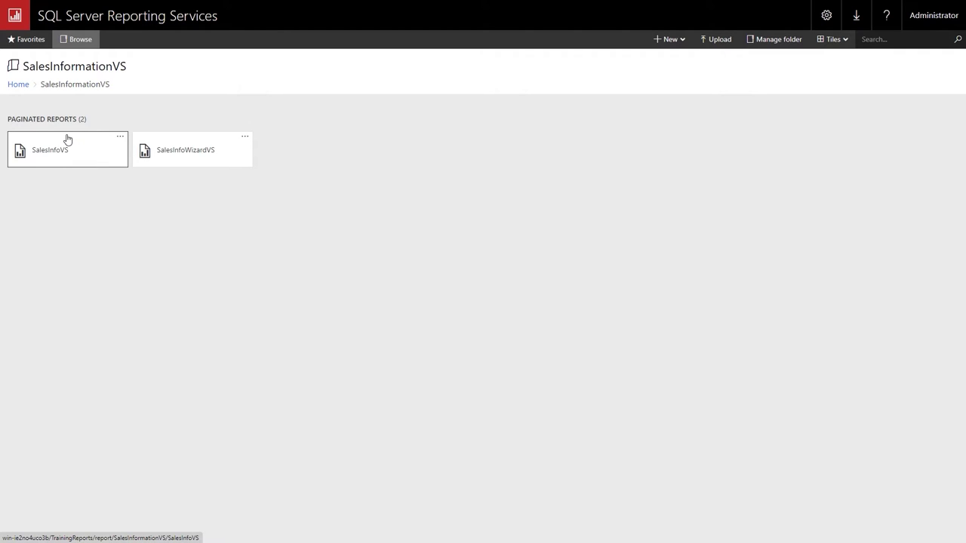
left_click(22, 89)
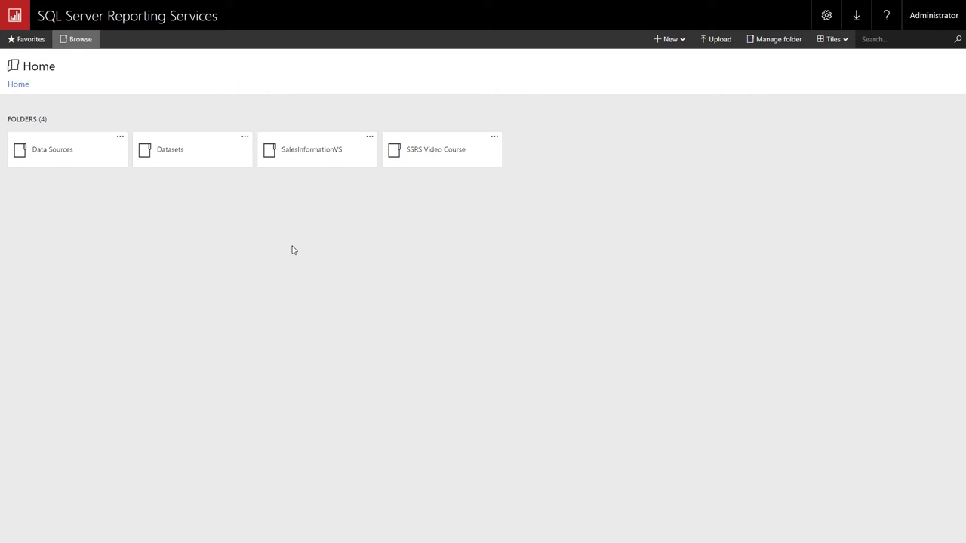
Move the Data Sources folder into SSRS Video Course
left_click(120, 138)
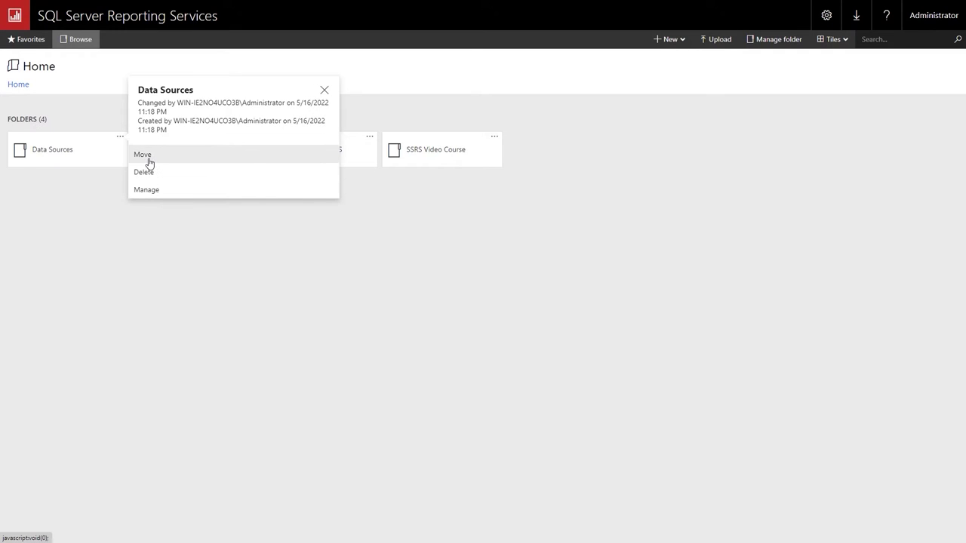
left_click(148, 160)
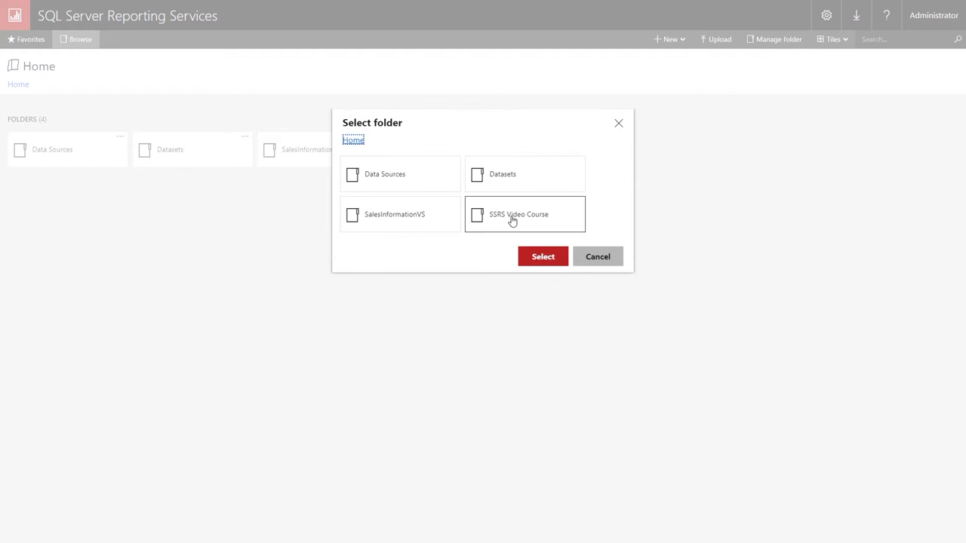
left_click(512, 220)
left_click(512, 220)
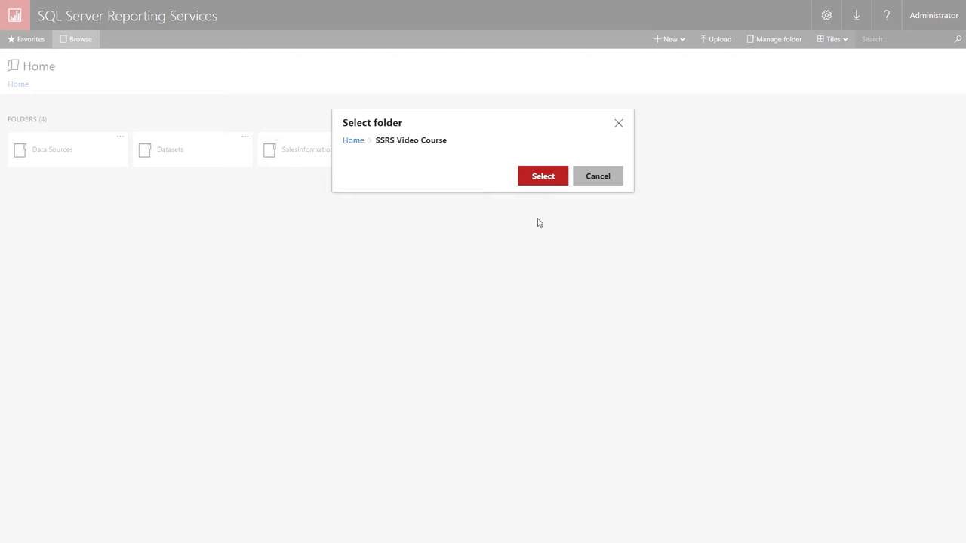
left_click(547, 182)
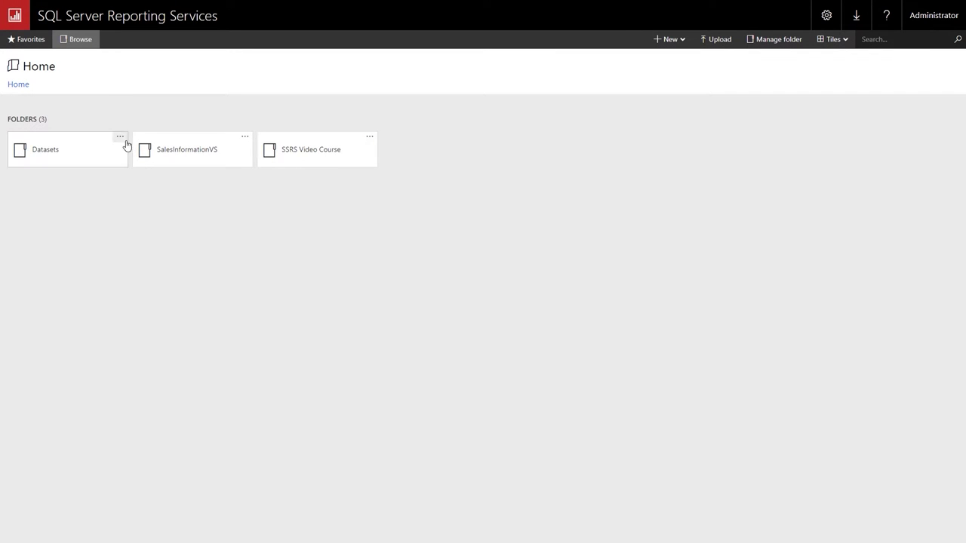
Move the Datasets folder into SSRS Video Course
left_click(121, 137)
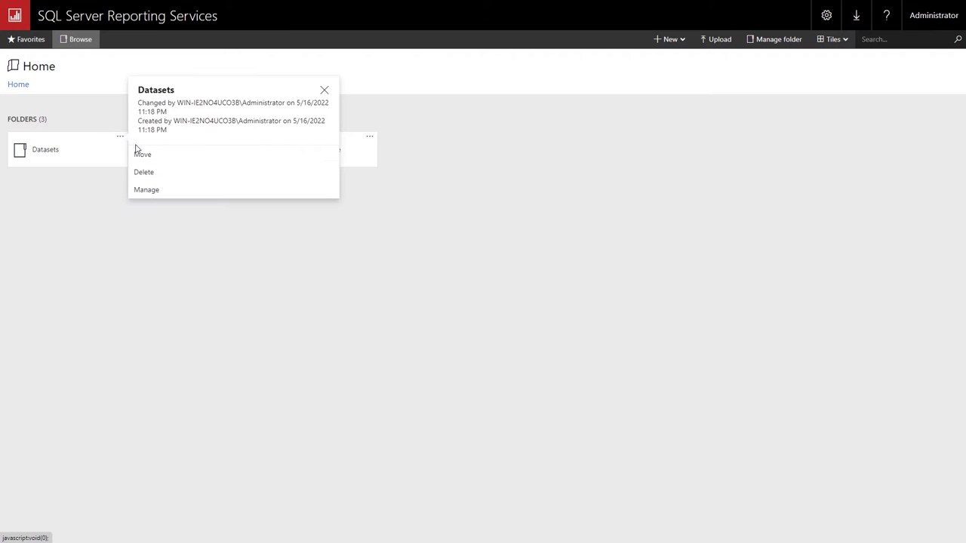
left_click(154, 157)
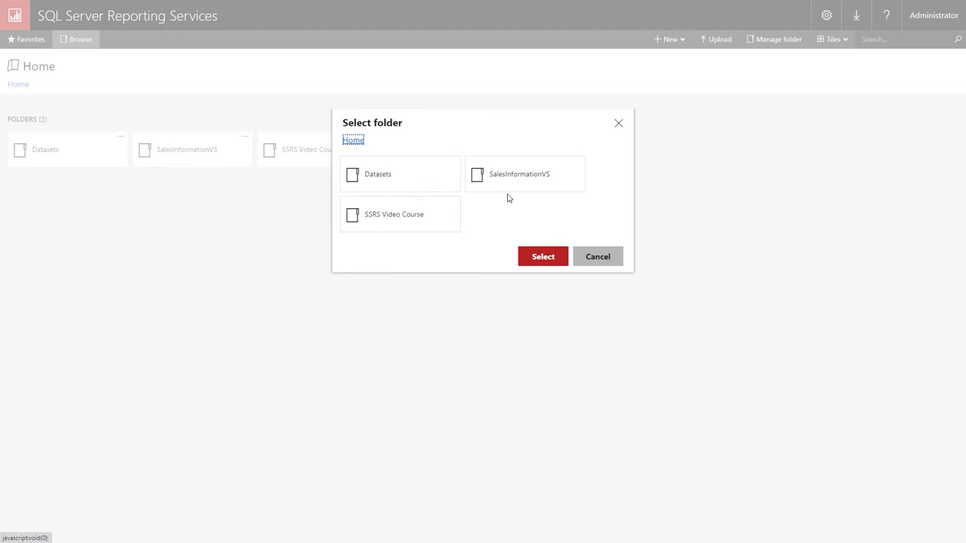
left_click(421, 218)
left_click(551, 220)
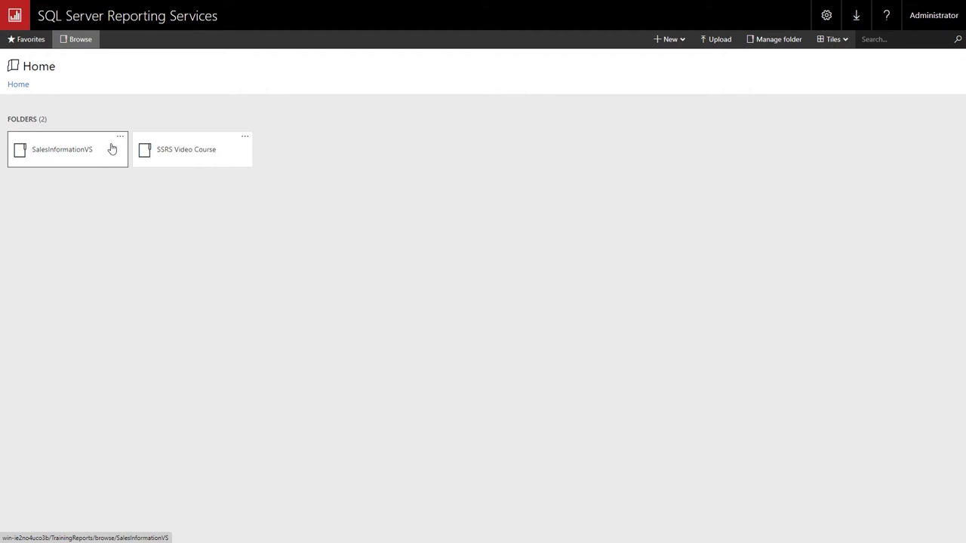
Move the SalesInformationVS folder into SSRS Video Course and open that folder
left_click(118, 143)
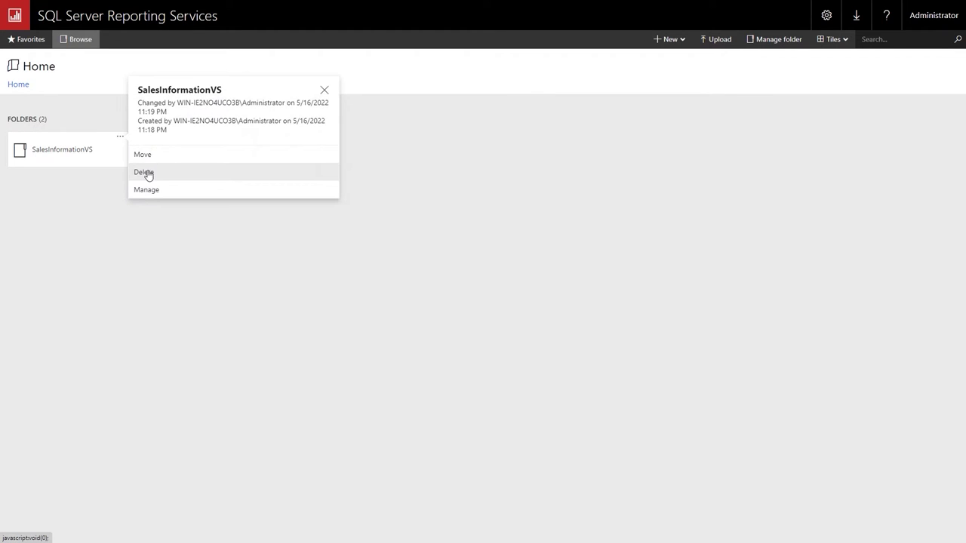
left_click(152, 162)
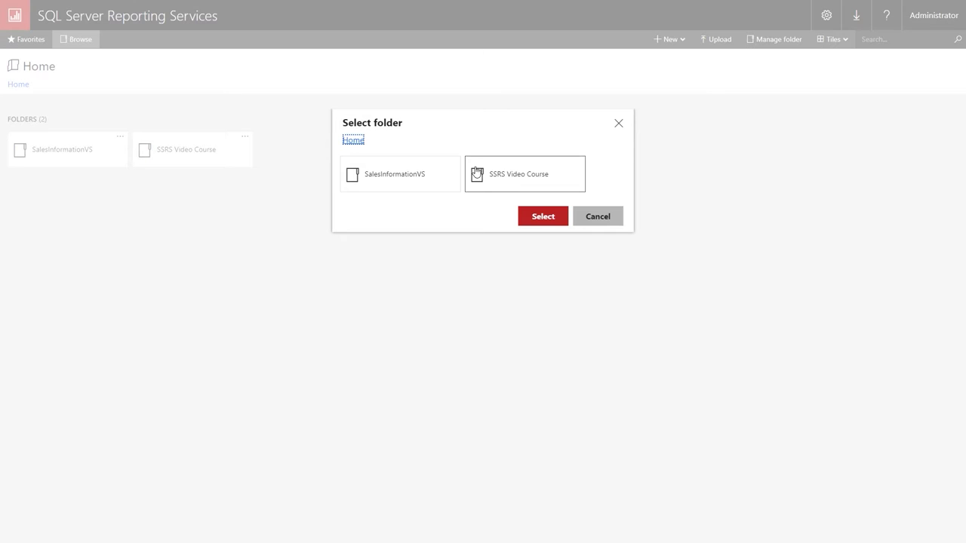
left_click(510, 187)
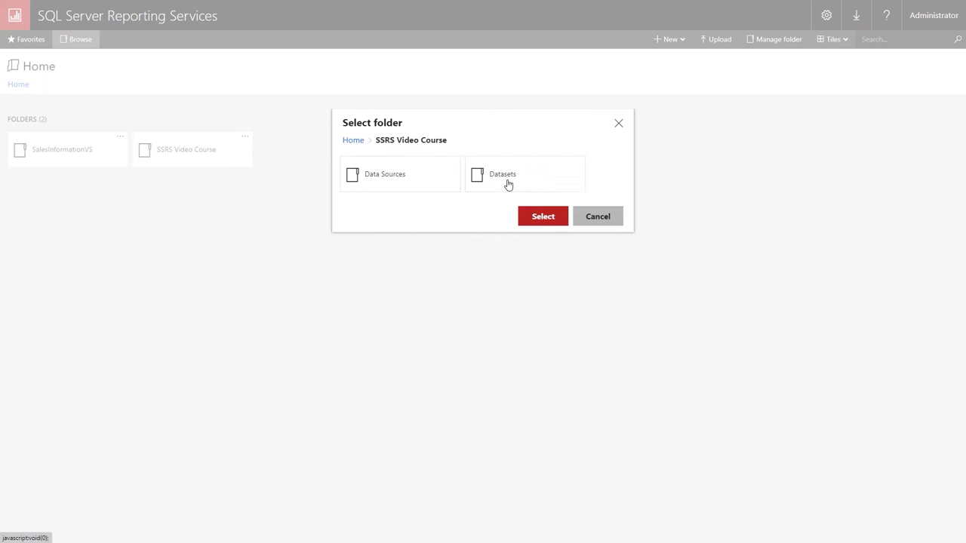
left_click(540, 218)
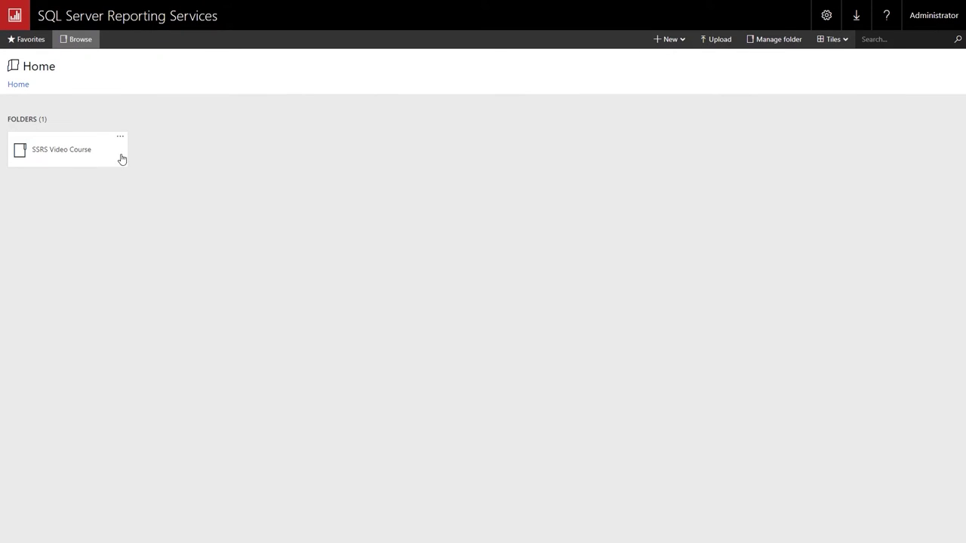
left_click(77, 153)
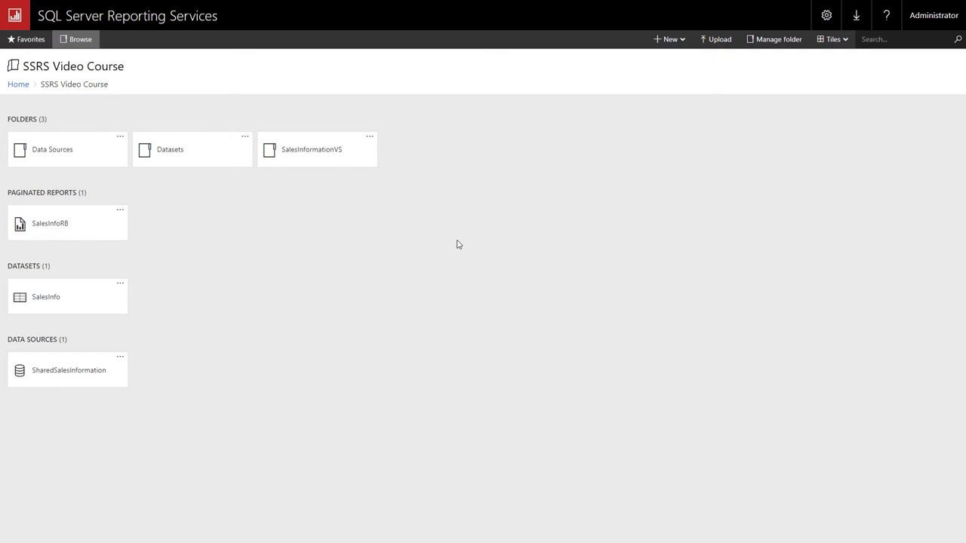
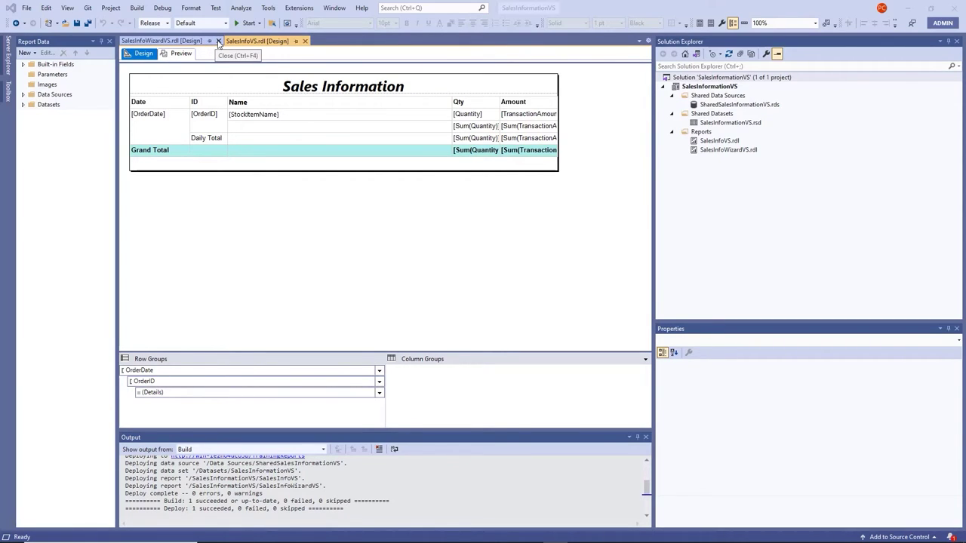
Close the SalesInfoWizardVS.rdl report and select the [OrderDate] cell in the SalesInfoVS table
left_click(219, 41)
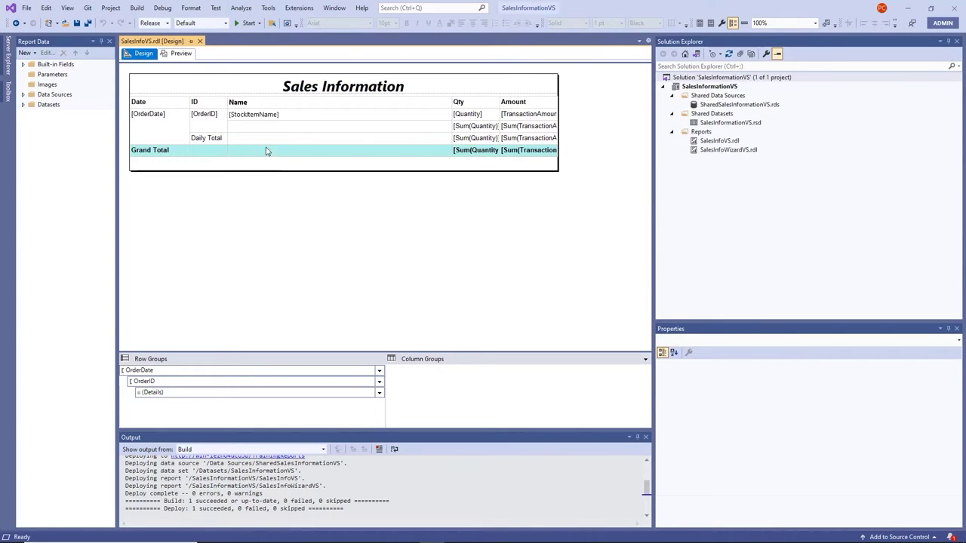
left_click(170, 109)
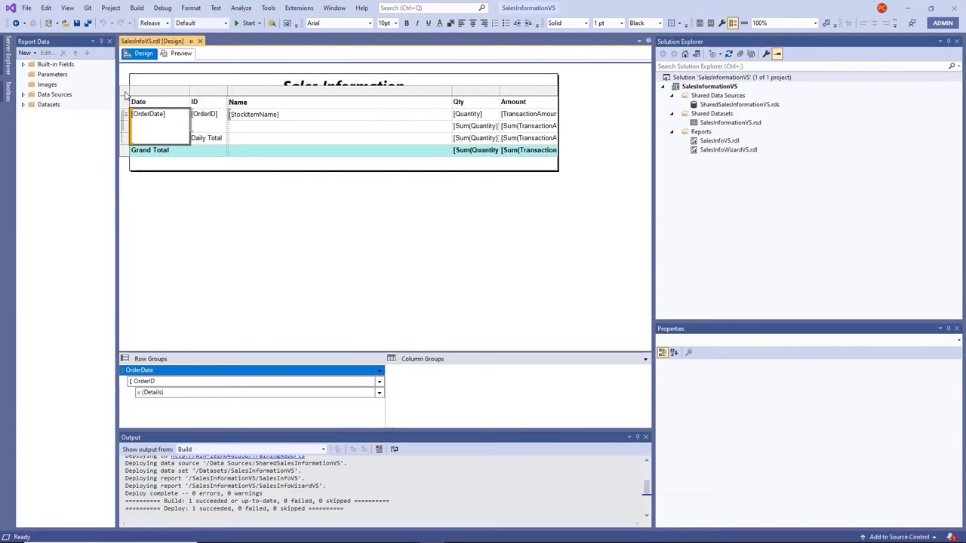
Add a tablix filter on [OrderDate] using the Between operator
right_click(126, 92)
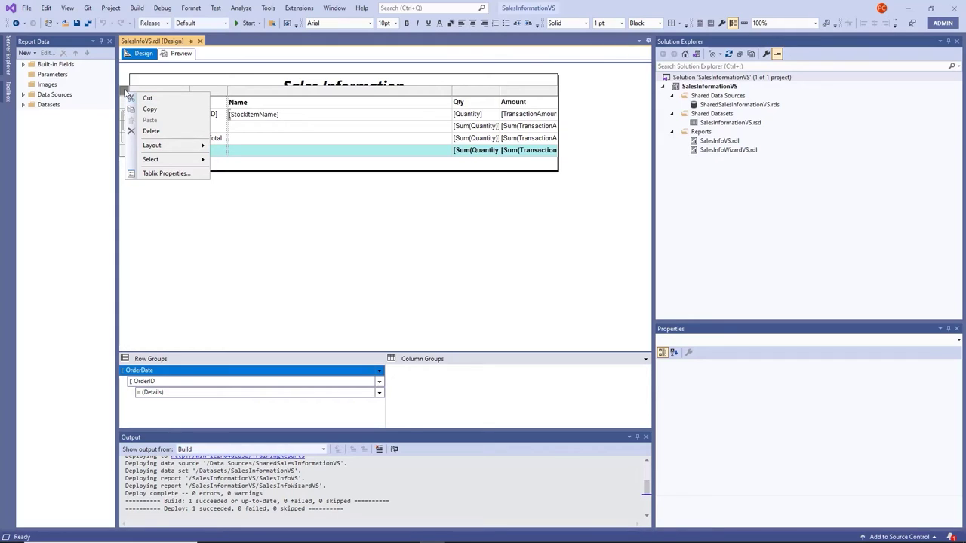
left_click(161, 175)
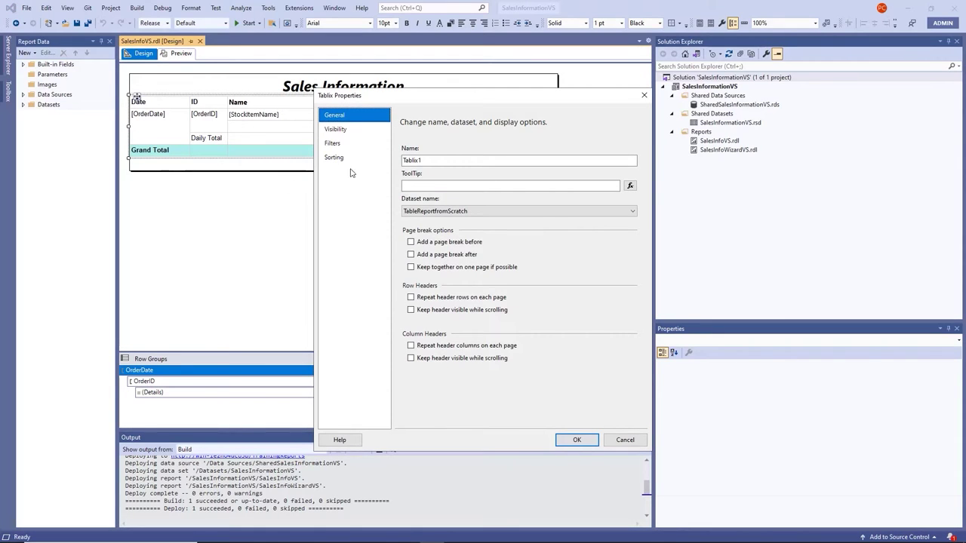
left_click(336, 145)
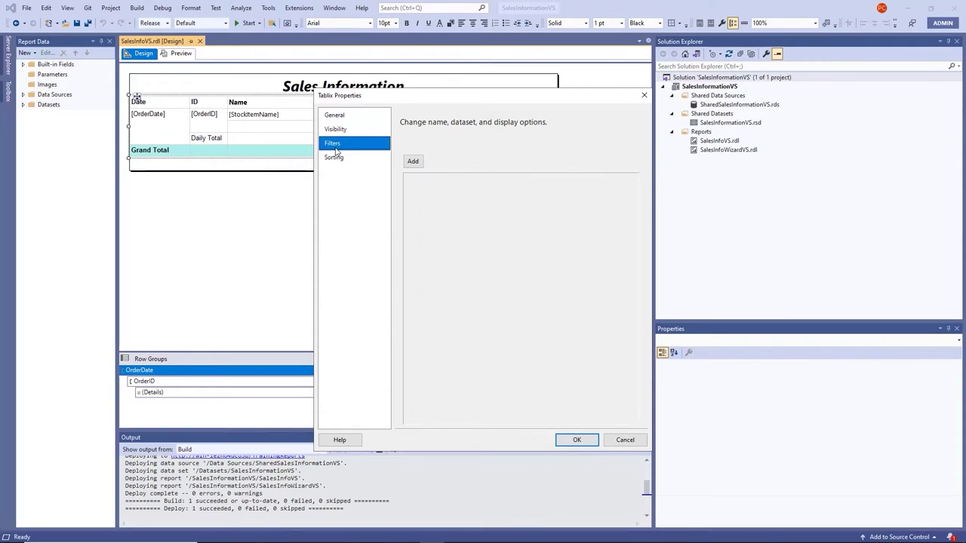
left_click(414, 163)
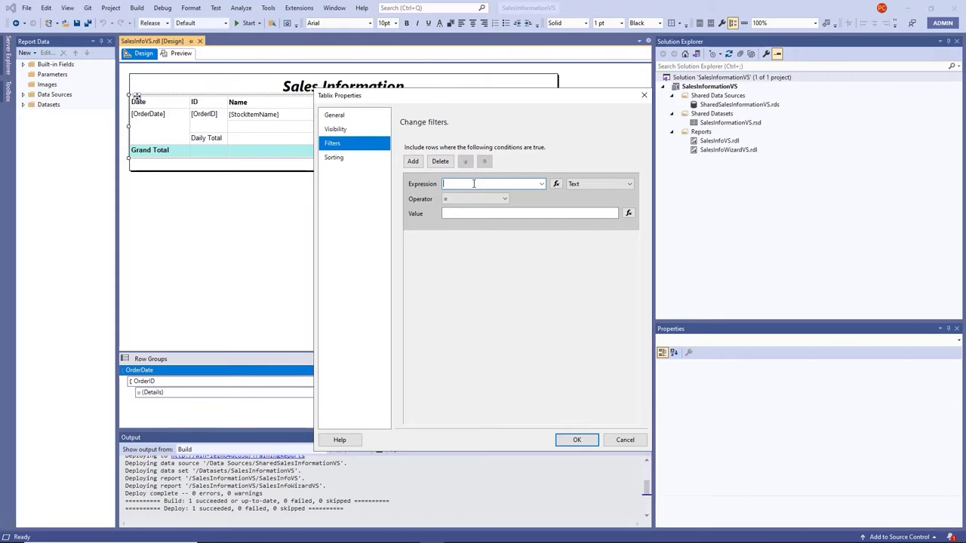
left_click(542, 184)
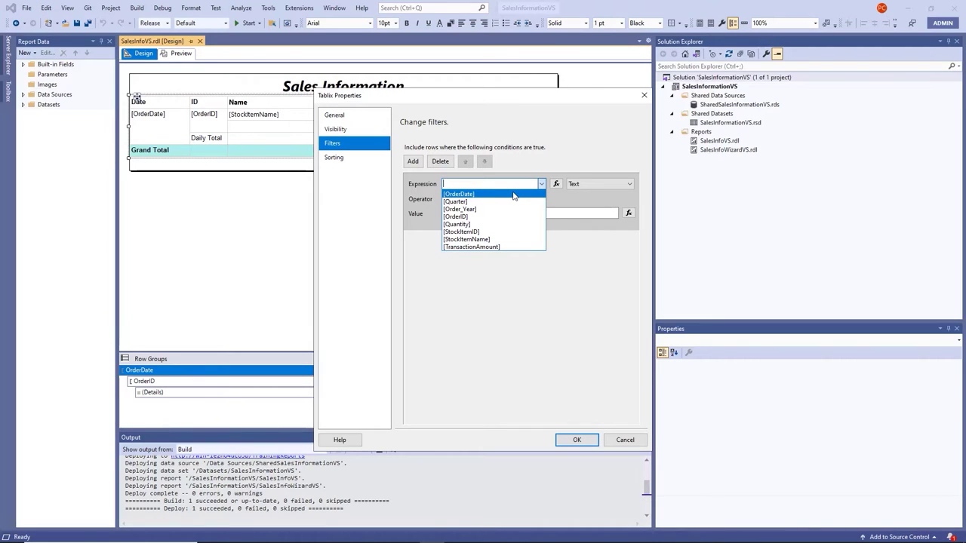
left_click(513, 195)
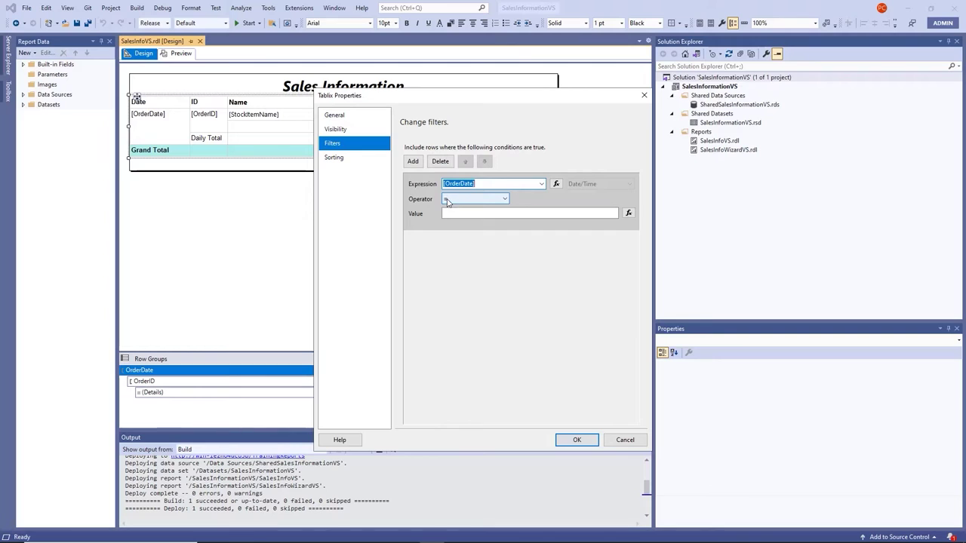
left_click(505, 200)
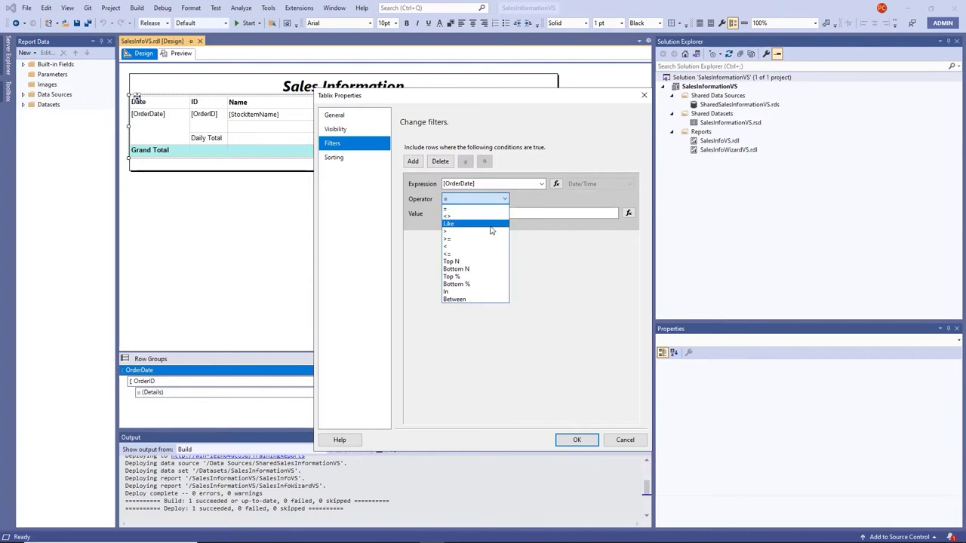
left_click(477, 300)
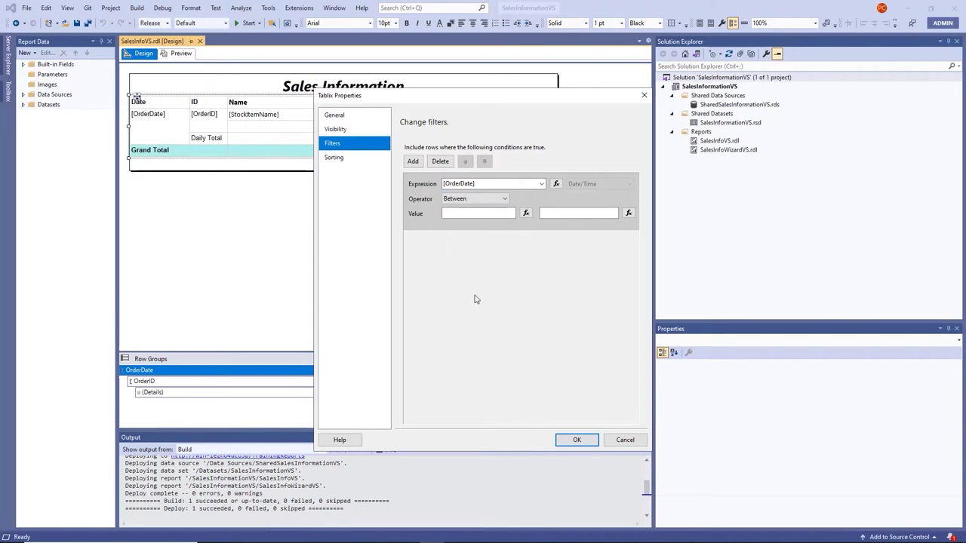
Set the filter range from 1/1/2013 to 12/31/2013 and apply it
left_click(459, 215)
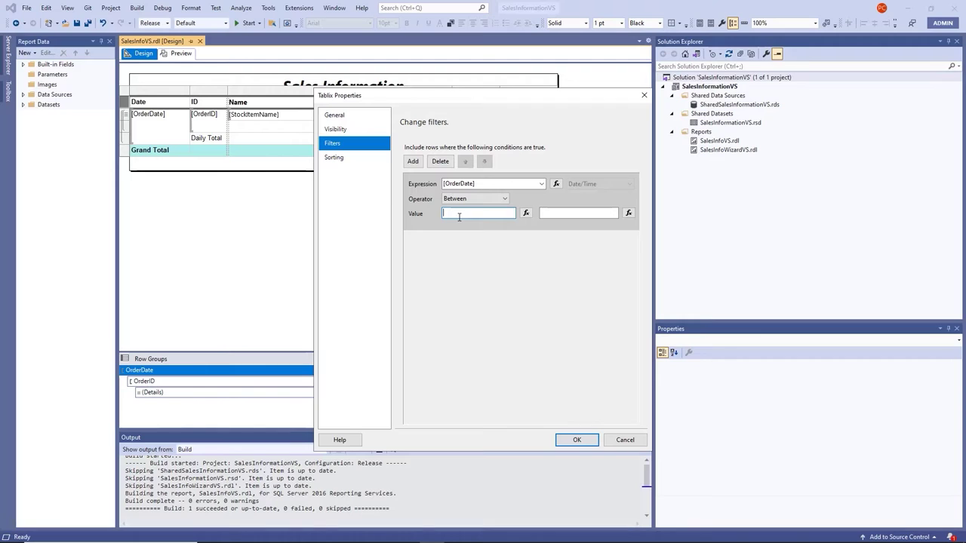
type("1/1/2013")
key("Tab")
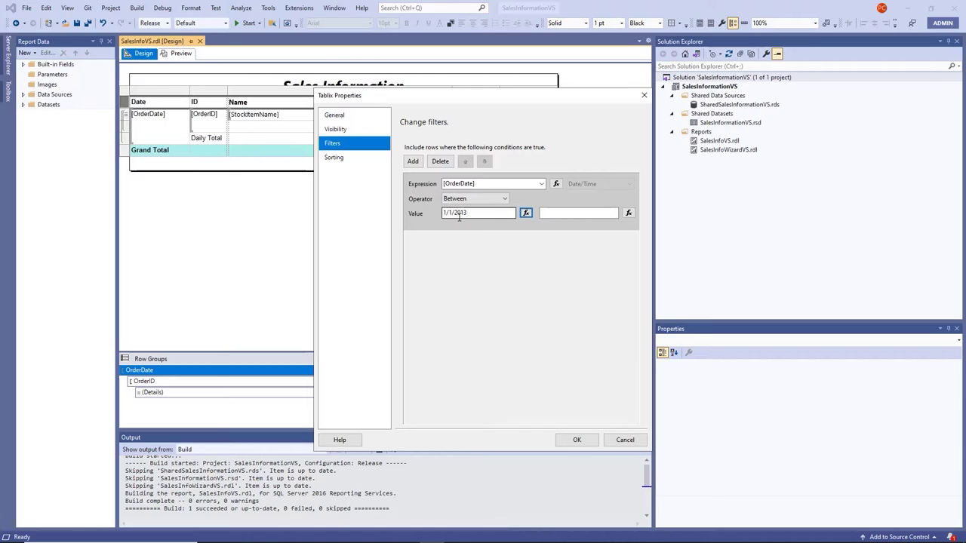
key("Tab")
type("12/31/2013")
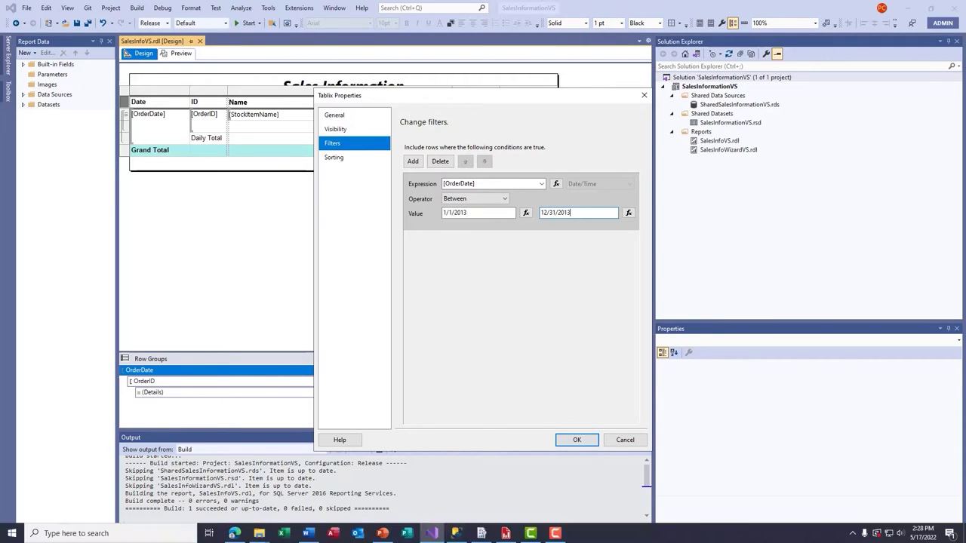
left_click(578, 442)
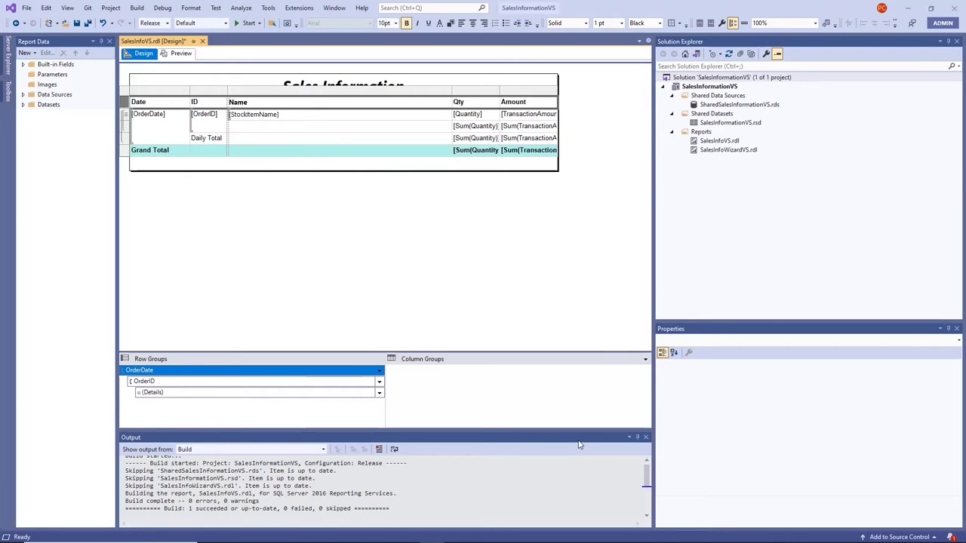
Close the Output window and preview the report's last pages, ending December 31, 2013, then return to design
left_click(647, 438)
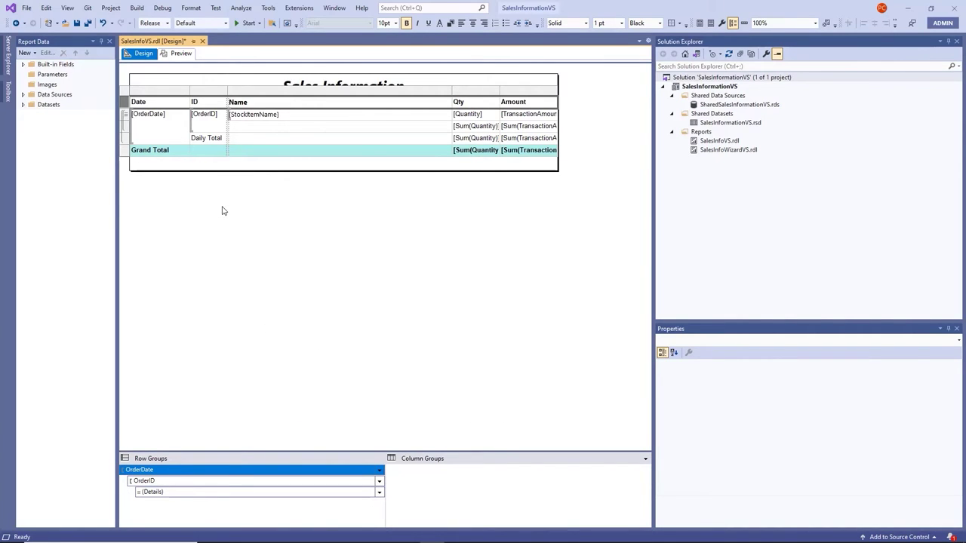
left_click(180, 55)
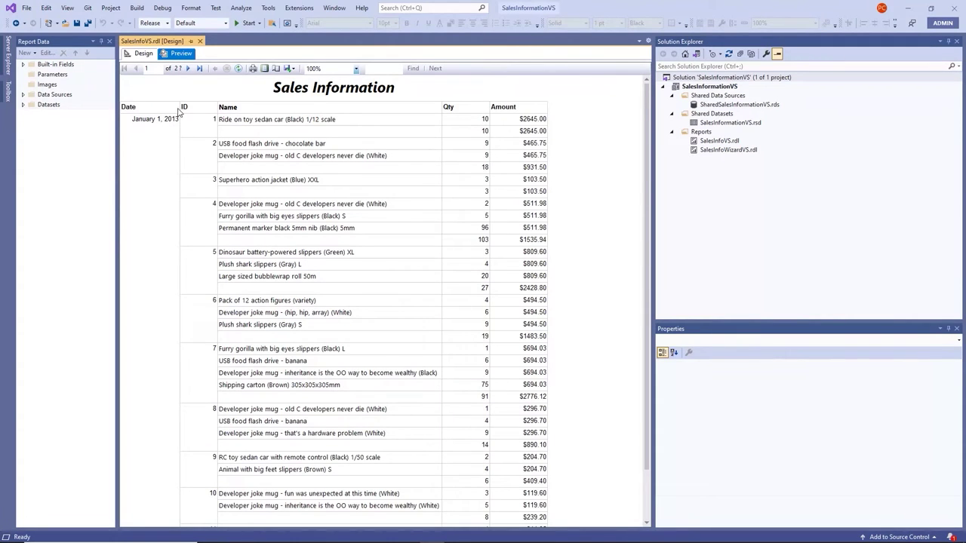
left_click(201, 68)
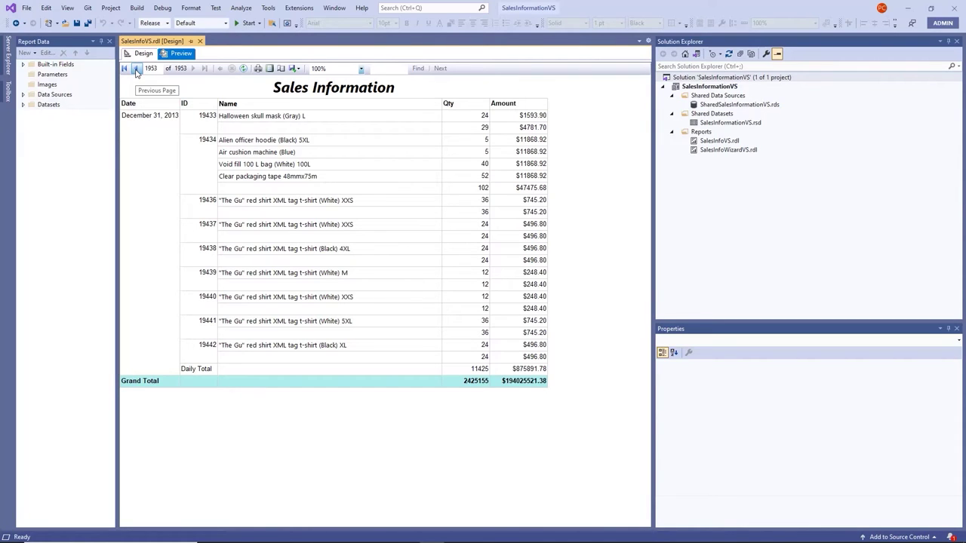
left_click(137, 69)
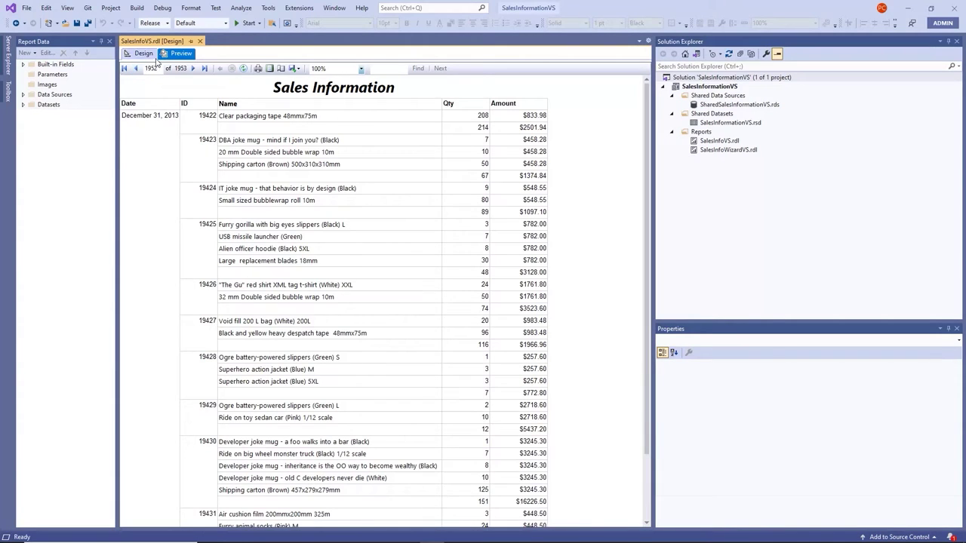
left_click(140, 56)
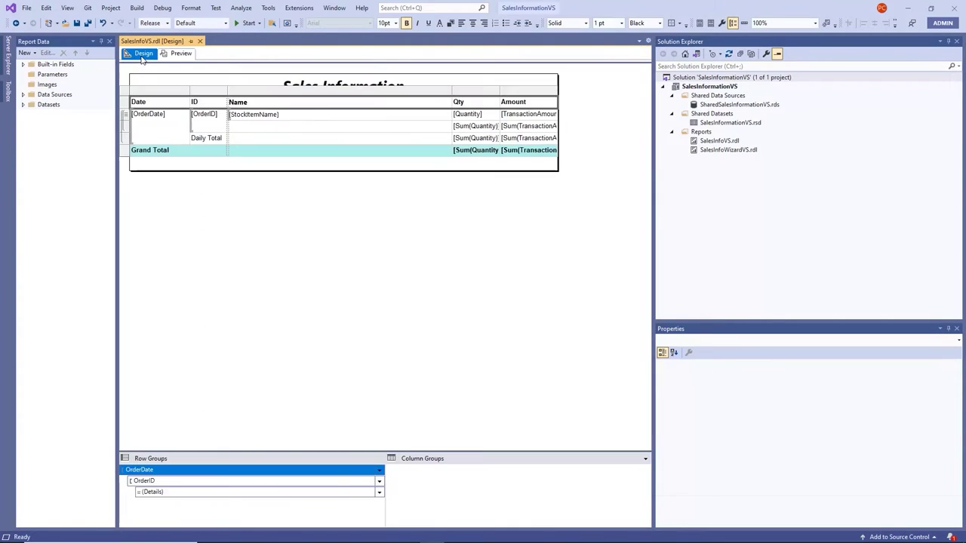
Save all Visual Studio changes, then run SalesInfoRB in Report Builder and return to design
left_click(89, 23)
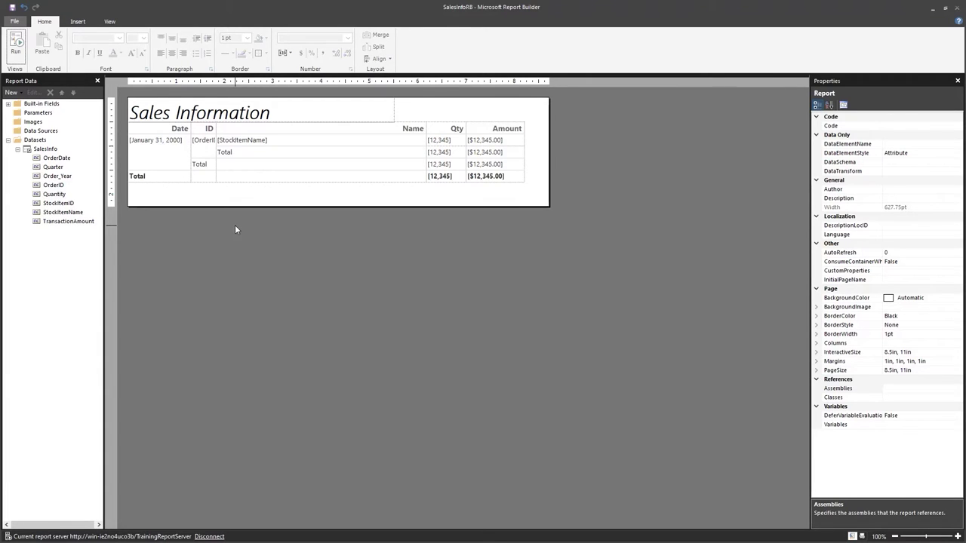
key("F5")
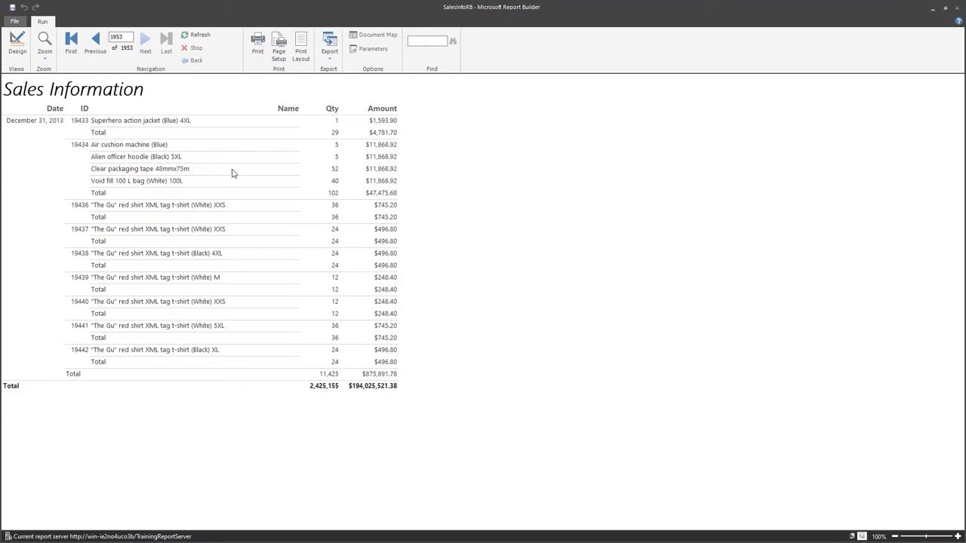
left_click(16, 47)
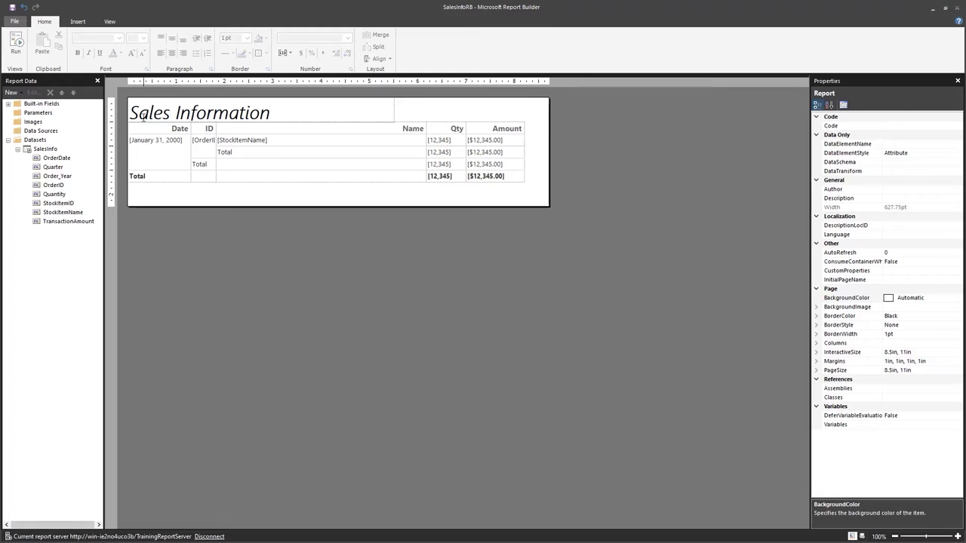
Delete the OrderDate Between filter from the SalesInfoRB table's Tablix Properties
left_click(132, 124)
left_click(186, 138)
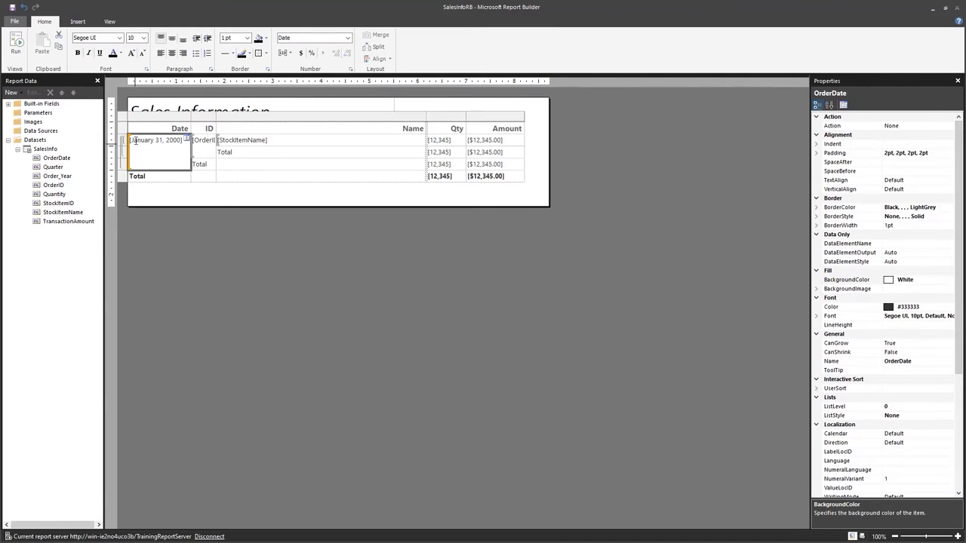
right_click(123, 122)
left_click(158, 199)
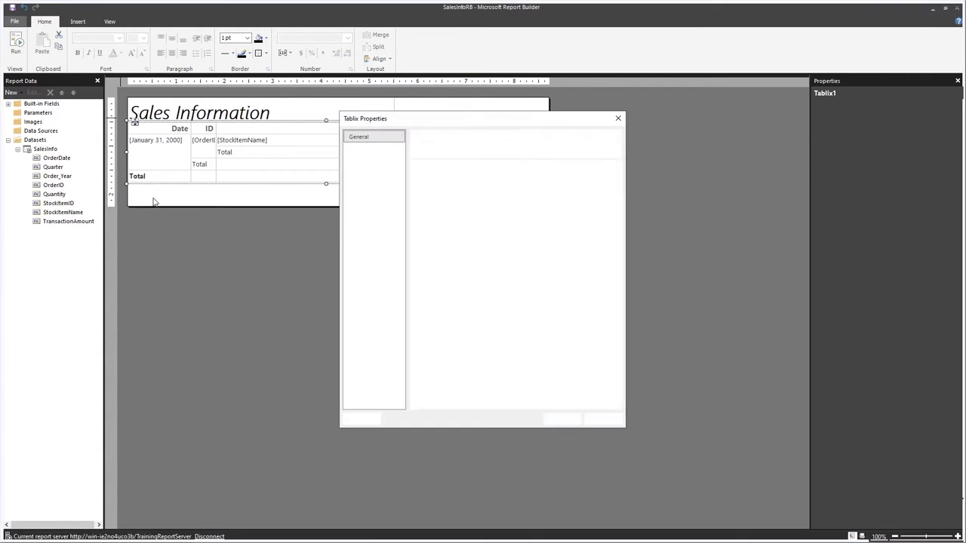
left_click(359, 165)
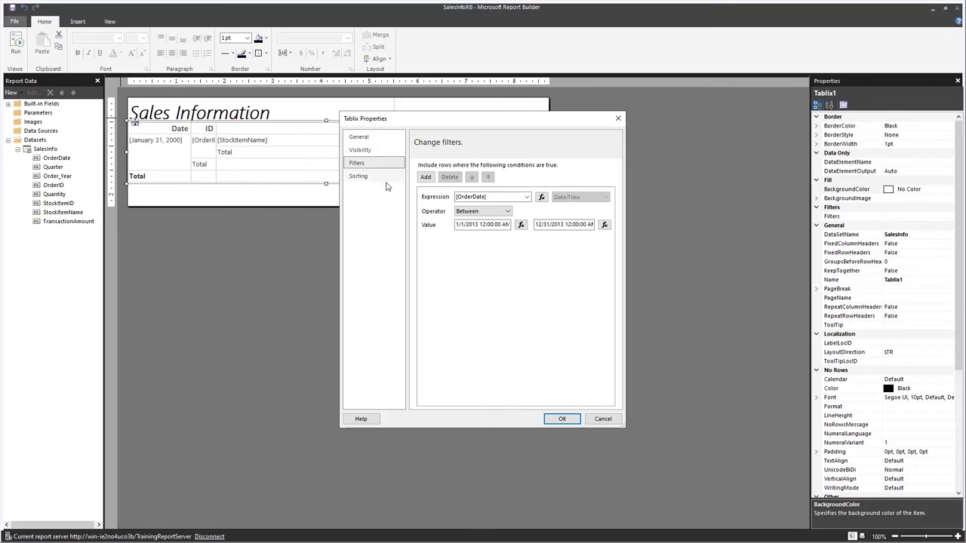
left_click(472, 197)
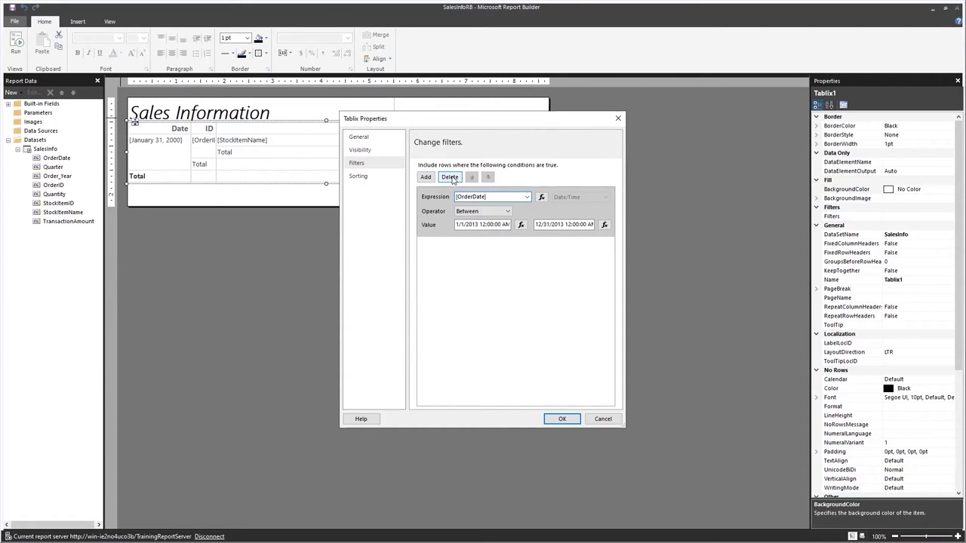
left_click(451, 177)
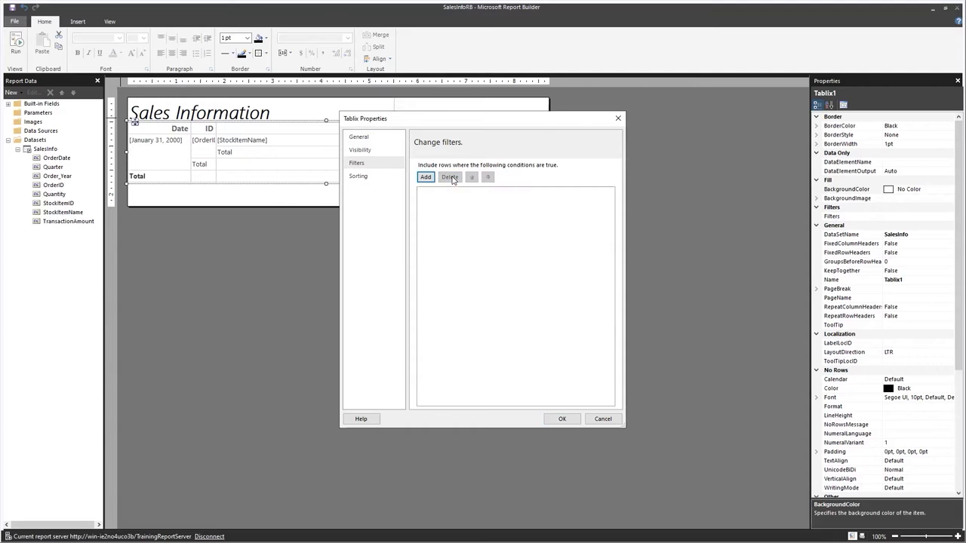
left_click(562, 420)
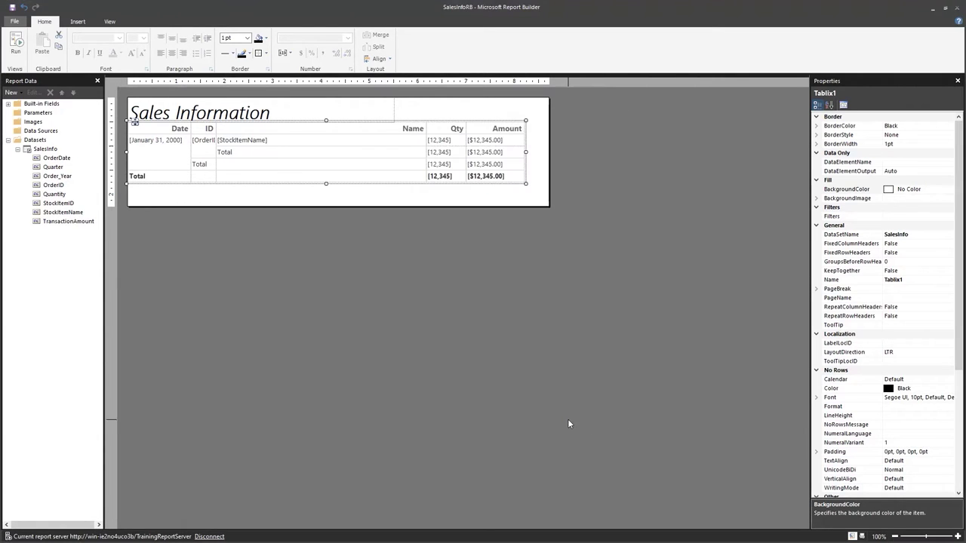
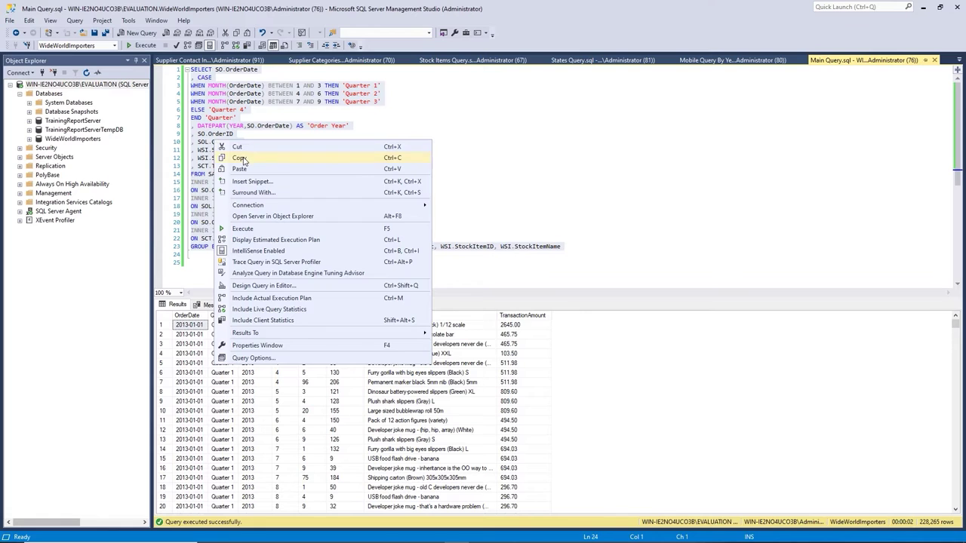
Copy the entire sales query and switch to the SalesInfoRB report in Report Builder
key("ctrl+a")
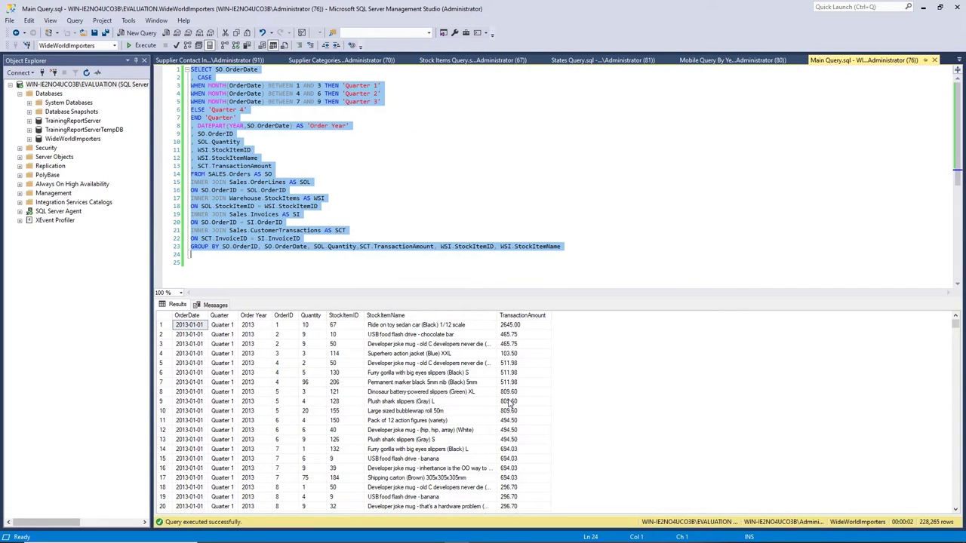
key("alt+Tab")
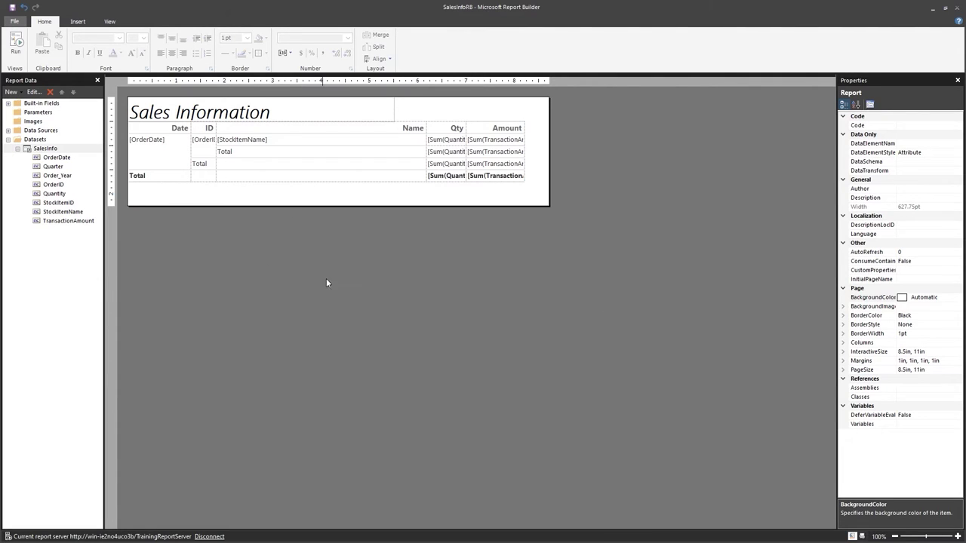
Show the report parameters pane above the report design
right_click(367, 266)
mouse_move(406, 278)
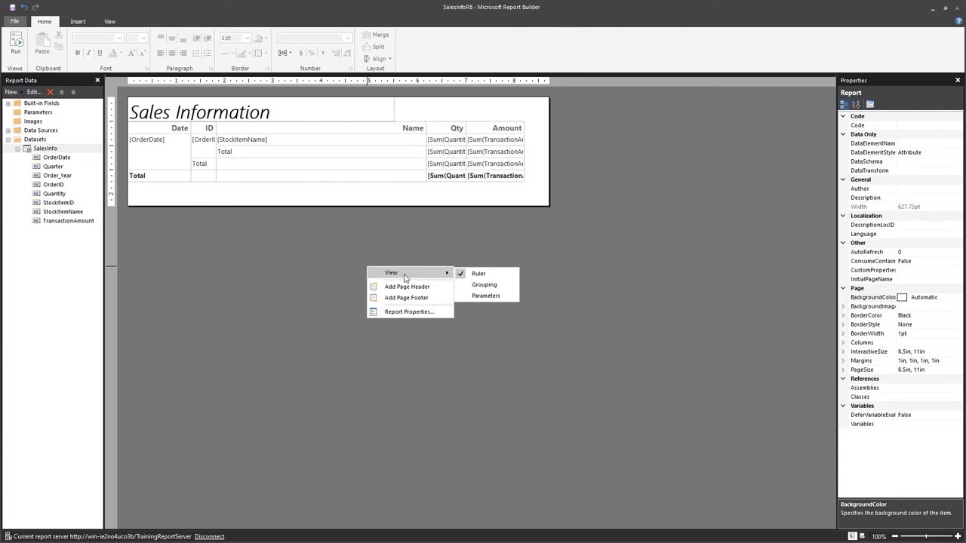
left_click(486, 296)
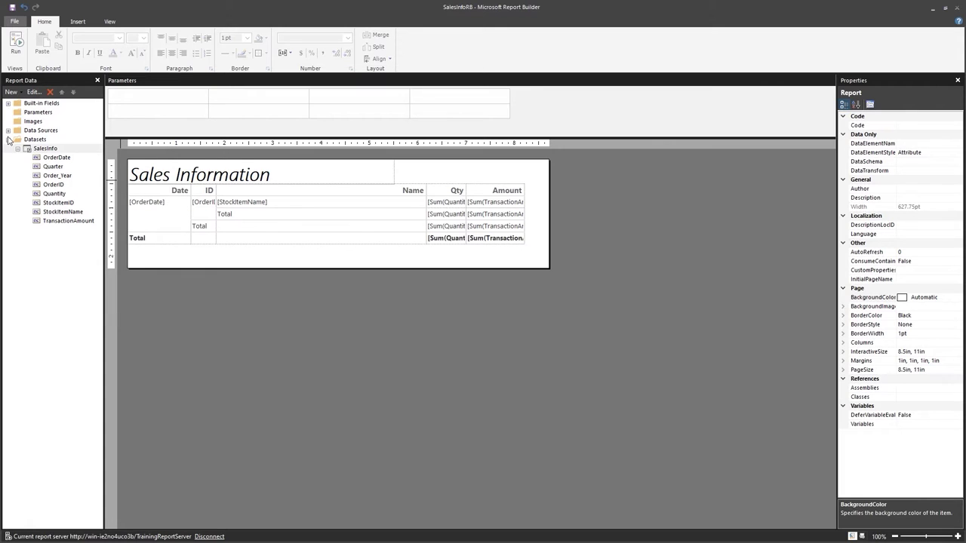
Bring up the context options for the SalesInfo dataset in the Report Data pane
left_click(8, 140)
left_click(8, 140)
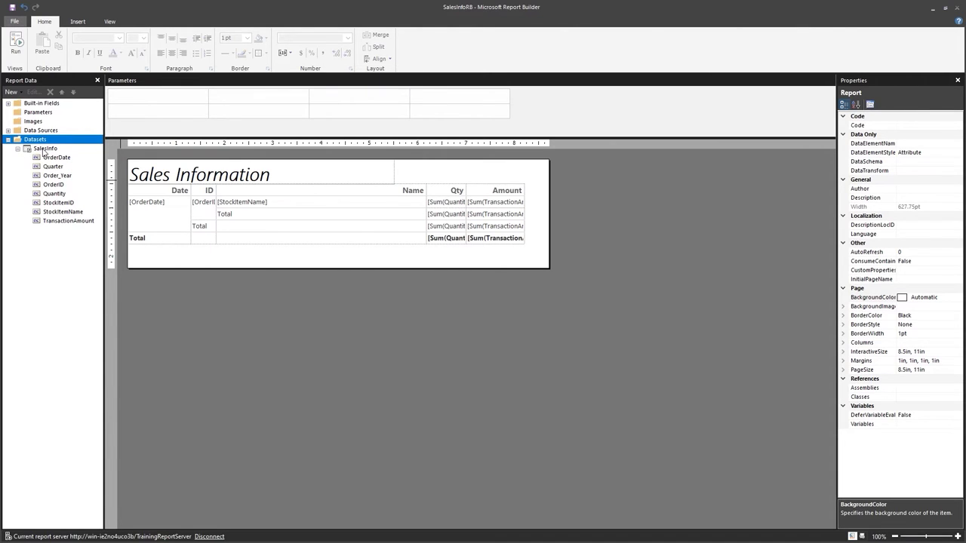
left_click(43, 151)
right_click(44, 152)
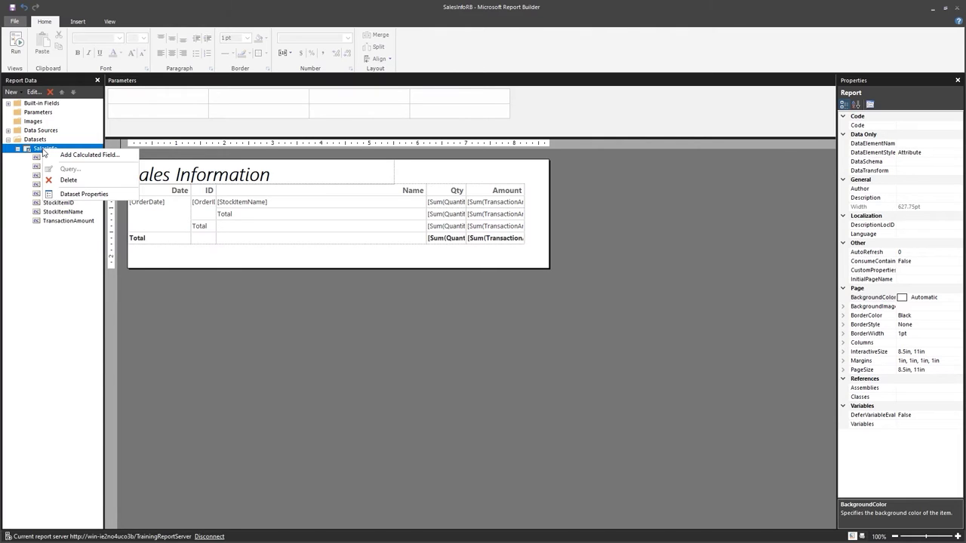
Rename the SalesInfo dataset to SalesInfoParameter and set it as embedded in the report
left_click(83, 195)
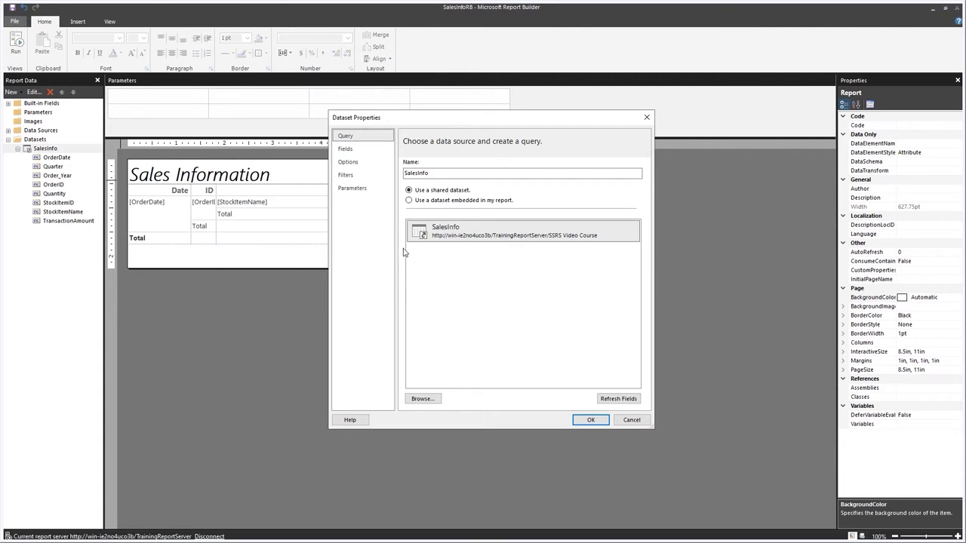
left_click(436, 173)
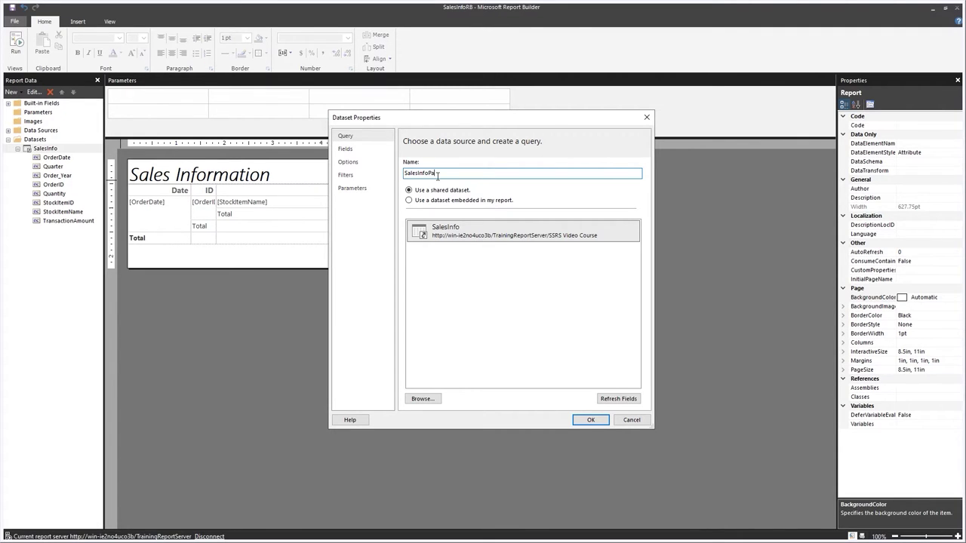
type("Parameter")
left_click(410, 202)
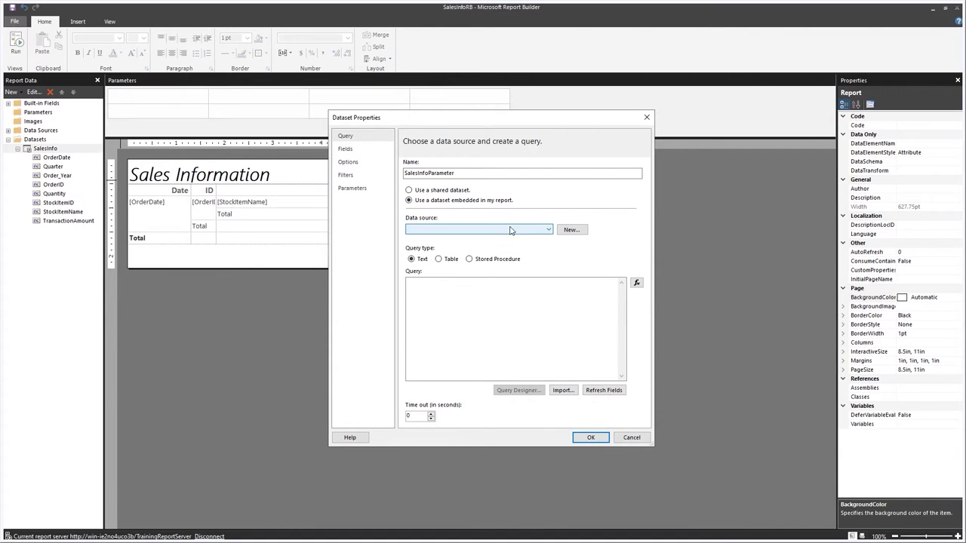
Create a new data source named DSP based on the SharedSalesInformation shared connection
left_click(570, 230)
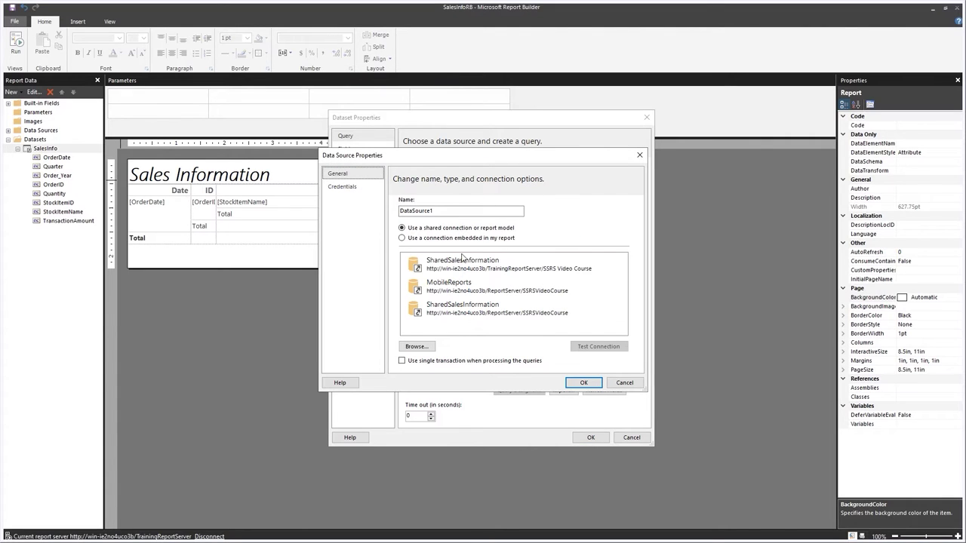
left_click(460, 282)
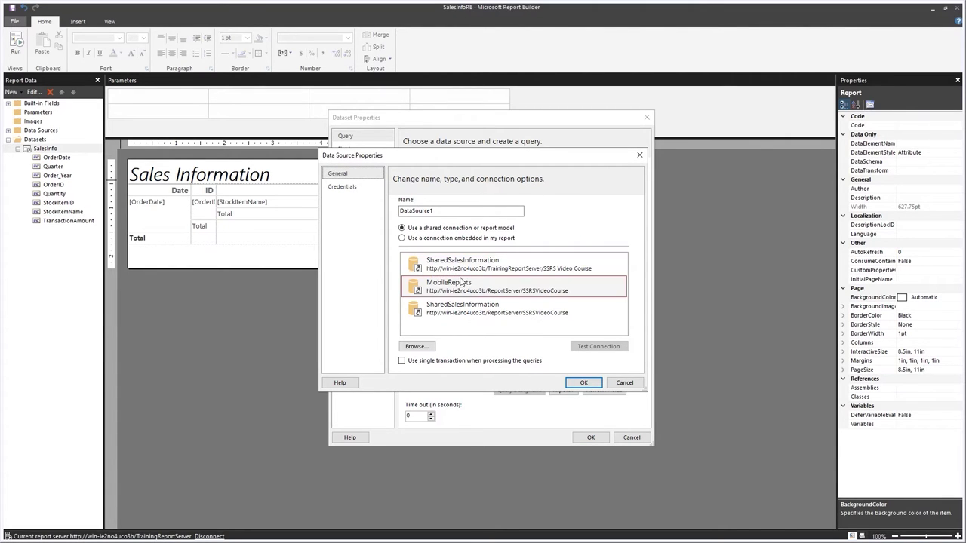
left_click(466, 264)
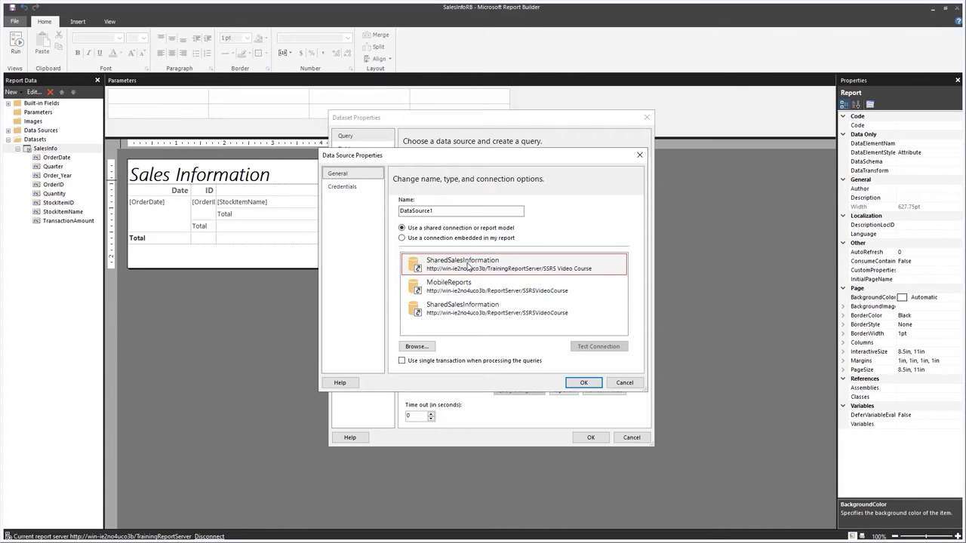
left_click(442, 211)
left_click_drag(441, 211, 378, 216)
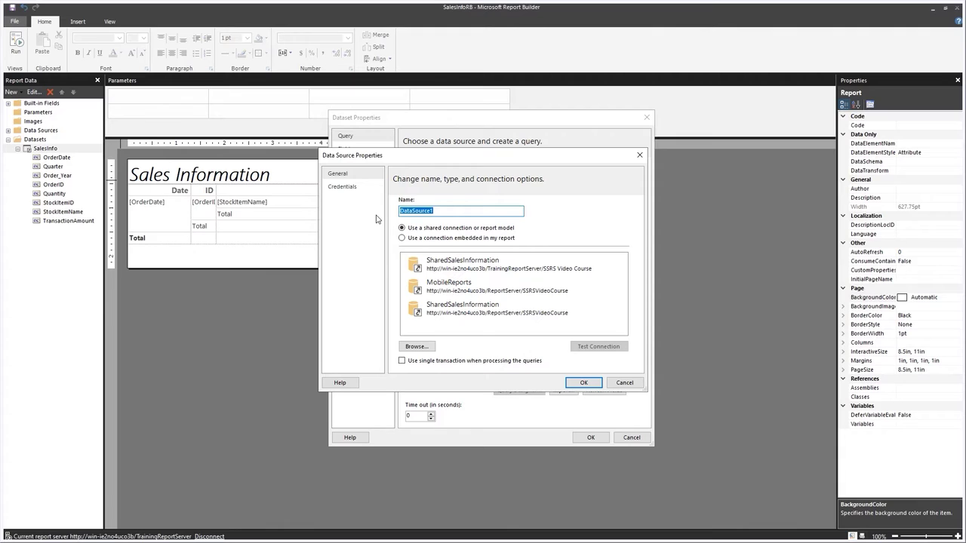
type("DSP")
left_click(443, 264)
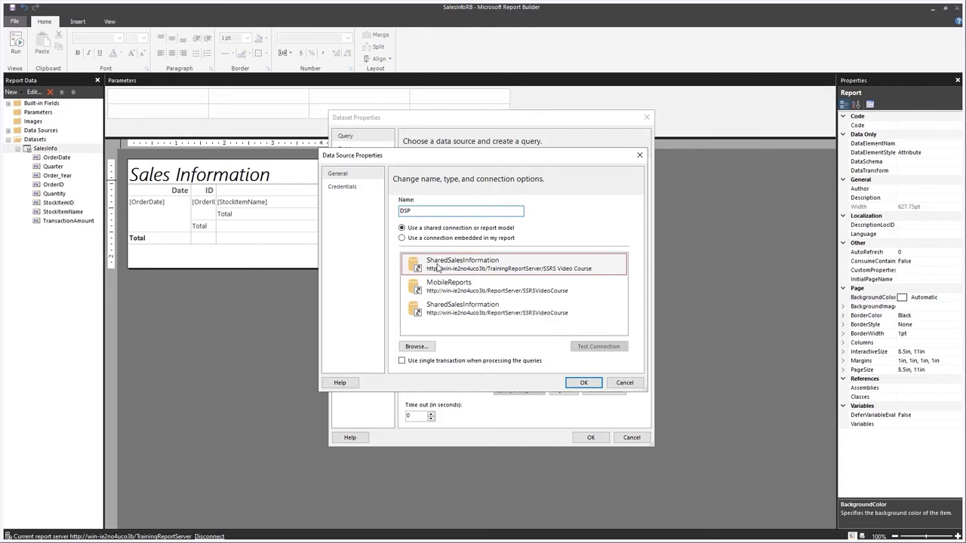
left_click(478, 269)
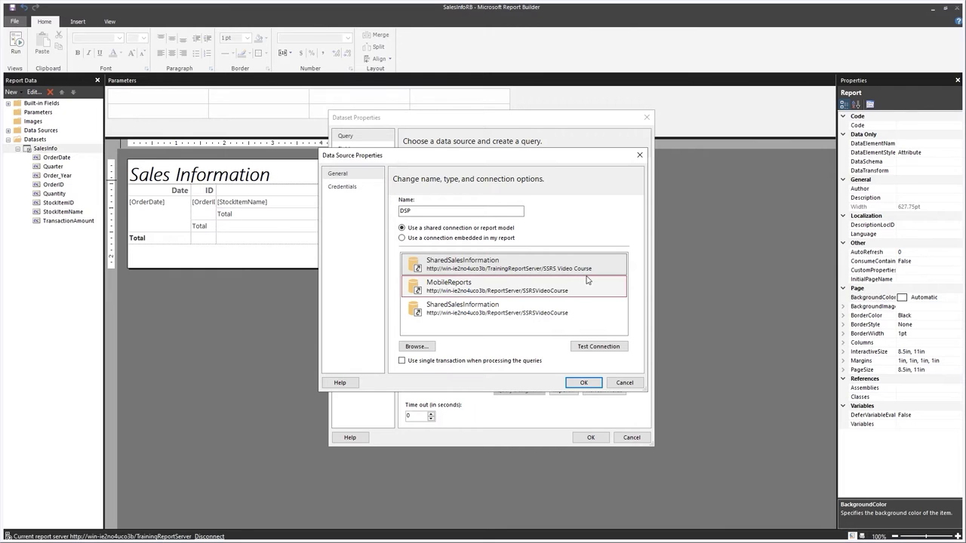
Verify the DSP connection succeeds and confirm the new data source
left_click(585, 349)
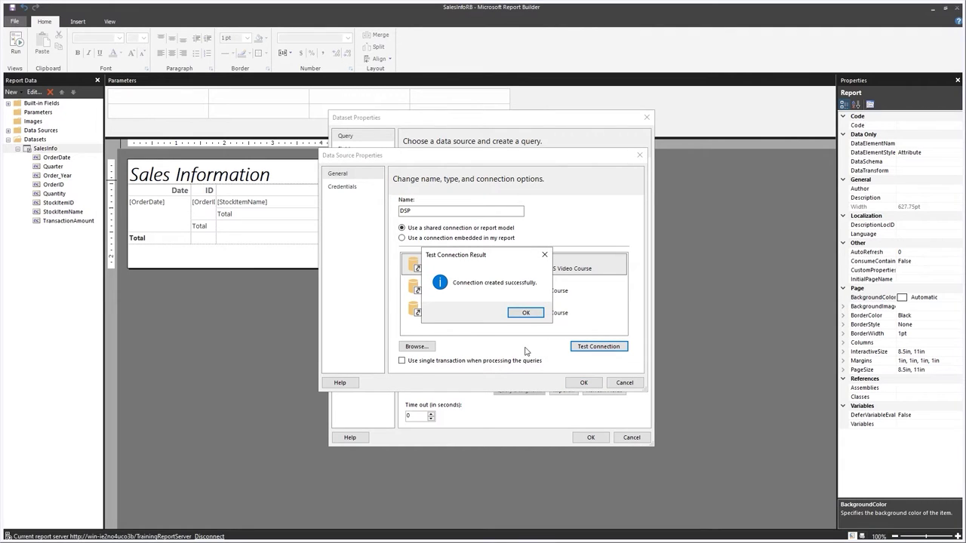
left_click(525, 314)
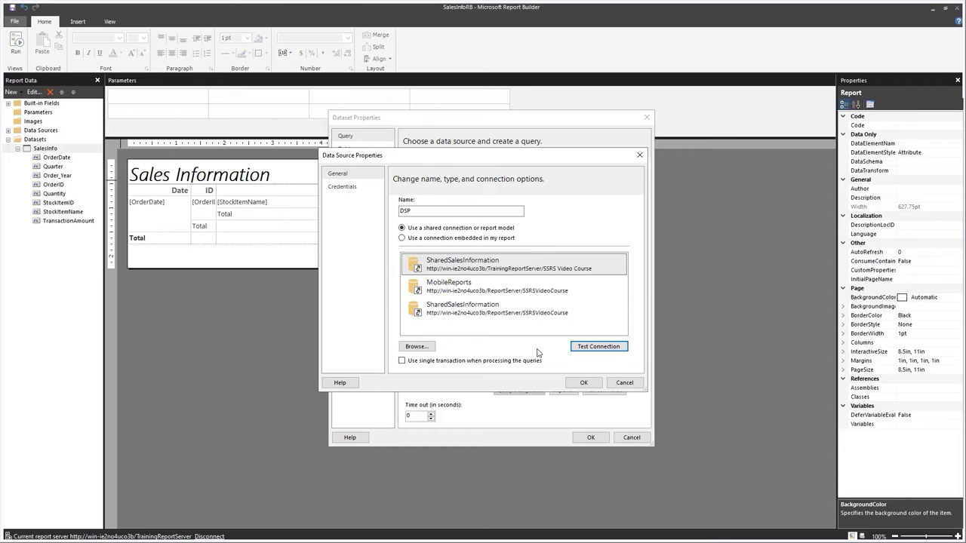
left_click(583, 383)
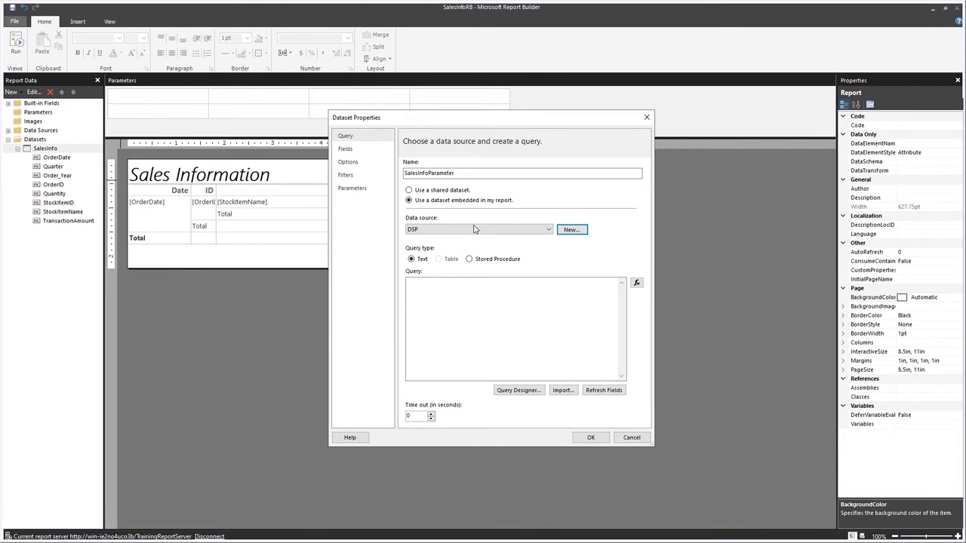
Keep DSP as the data source and paste the copied sales query into the Query box
left_click(417, 233)
left_click(417, 240)
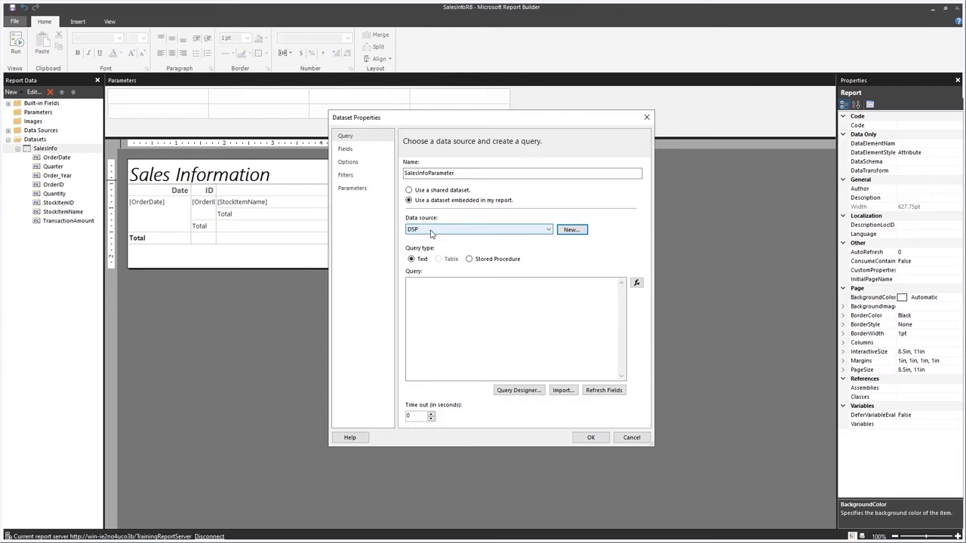
left_click(424, 287)
left_click(424, 288)
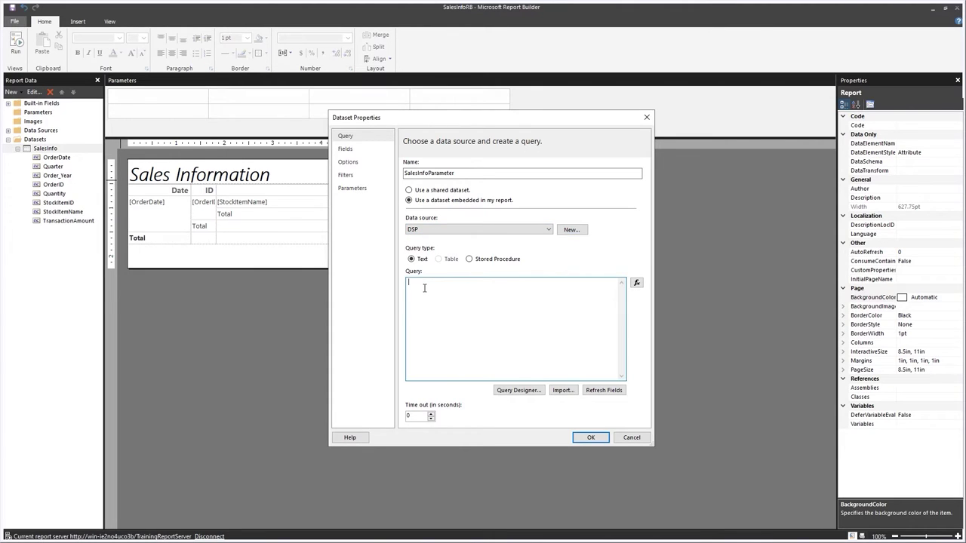
key("ctrl+v")
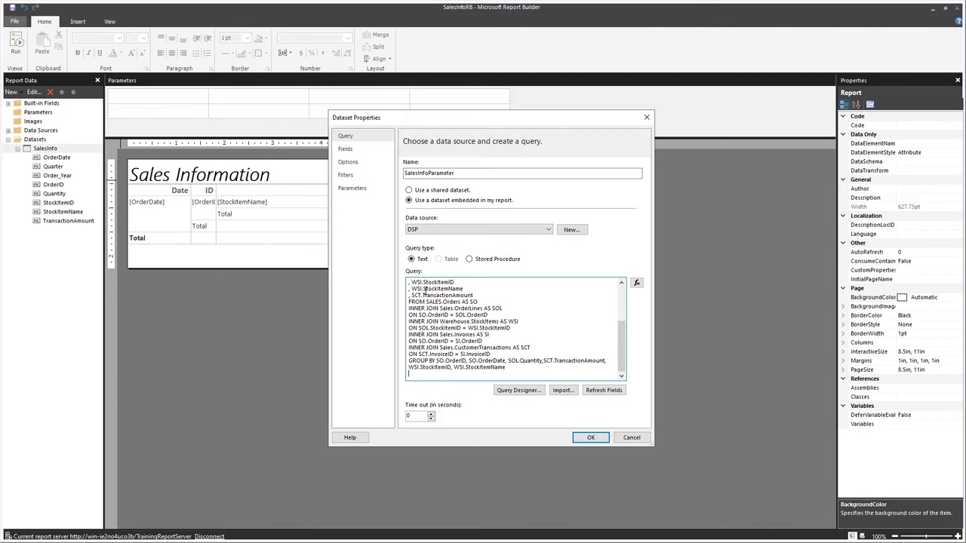
key("Up")
key("Return")
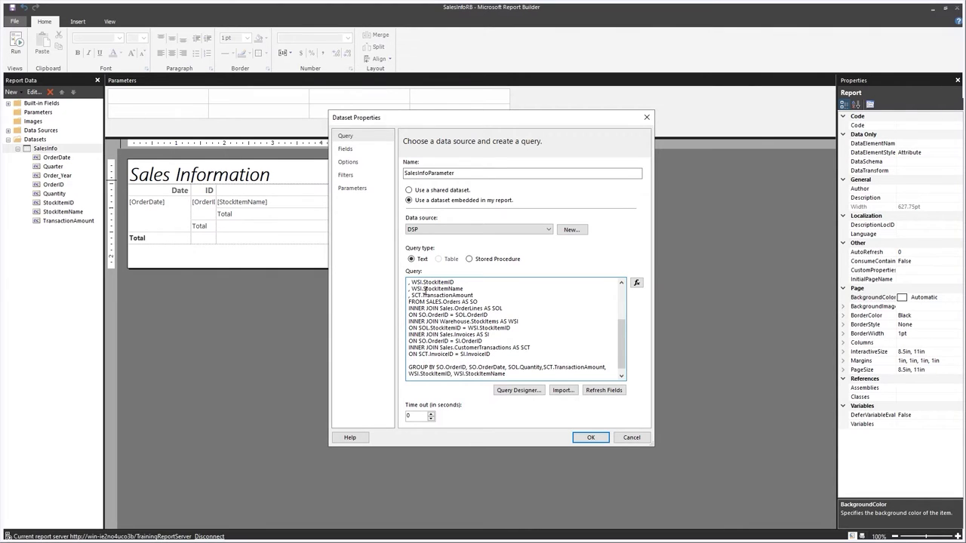
key("Up")
type("WHERE")
type("SO.OrderDate >= @")
type("OrderDate")
Apply the dataset changes, creating the OrderDate report parameter
left_click(582, 438)
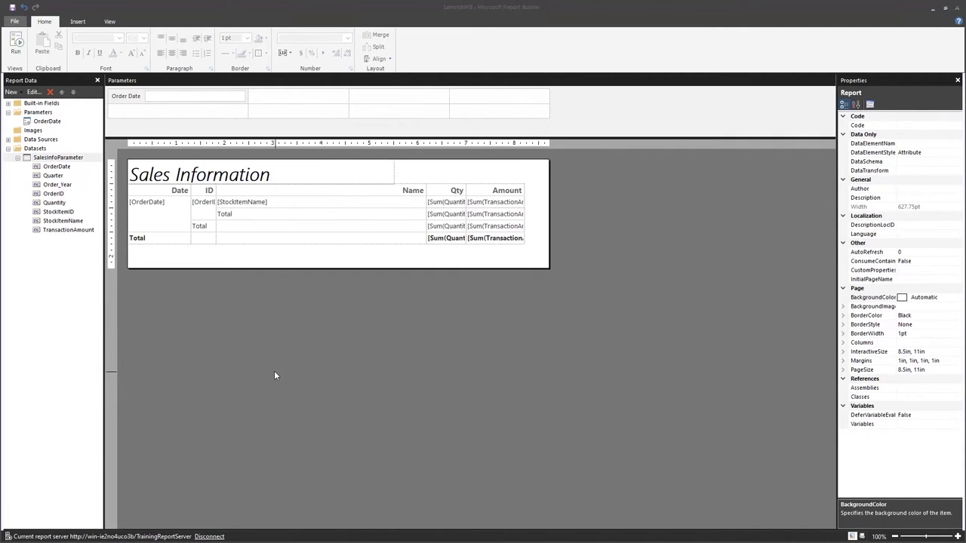
Set the OrderDate parameter prompt to 'Select a Start Date for Report' with Date/Time type
double_click(127, 99)
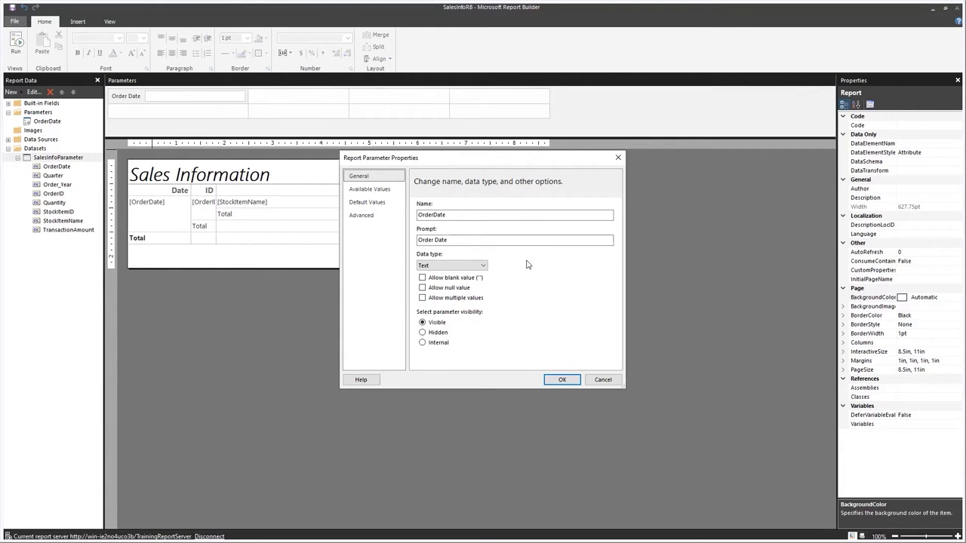
left_click(418, 240)
type("Select a")
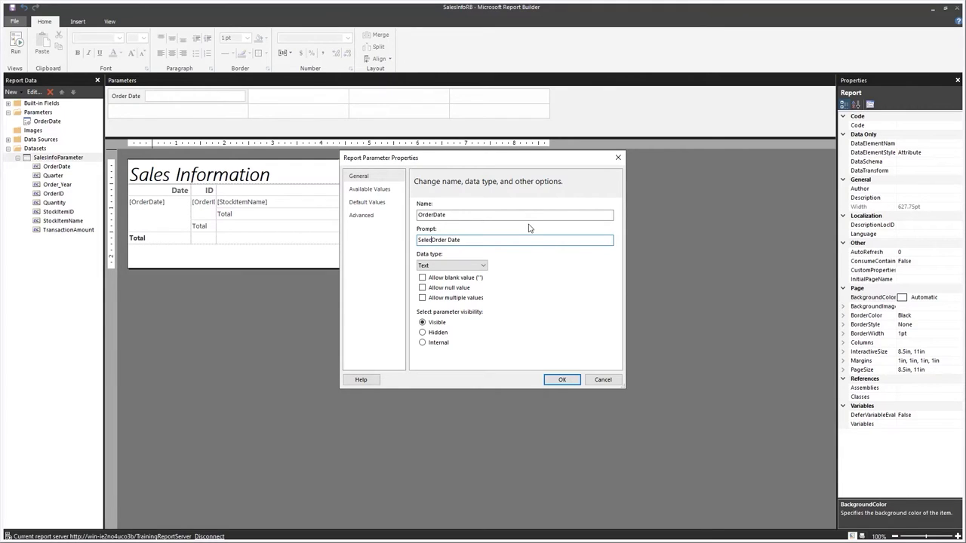
type(" Start Date for Report")
key("Delete")
key("Delete")
key("Delete")
key("Delete")
key("Delete")
key("Delete")
key("Delete")
key("Delete")
key("Delete")
key("BackSpace")
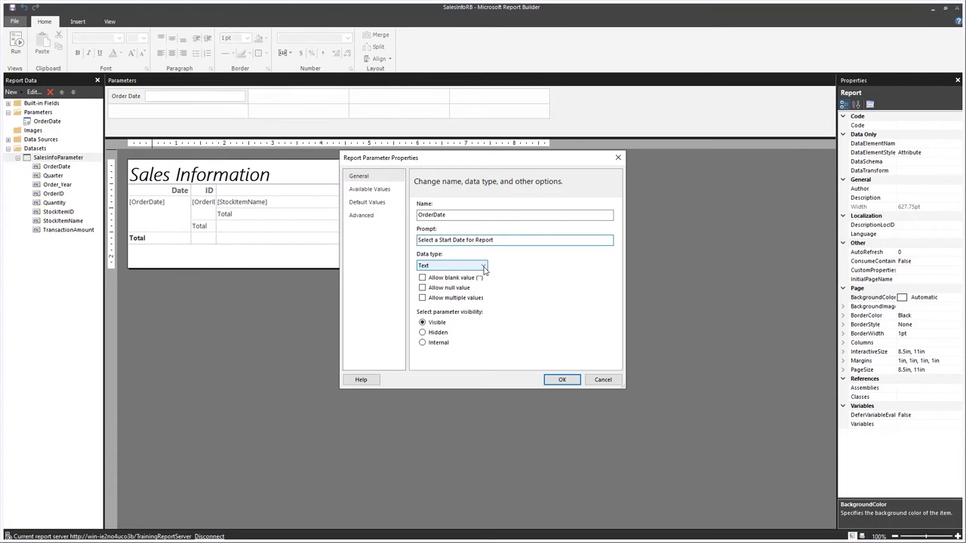
left_click(484, 268)
left_click(453, 288)
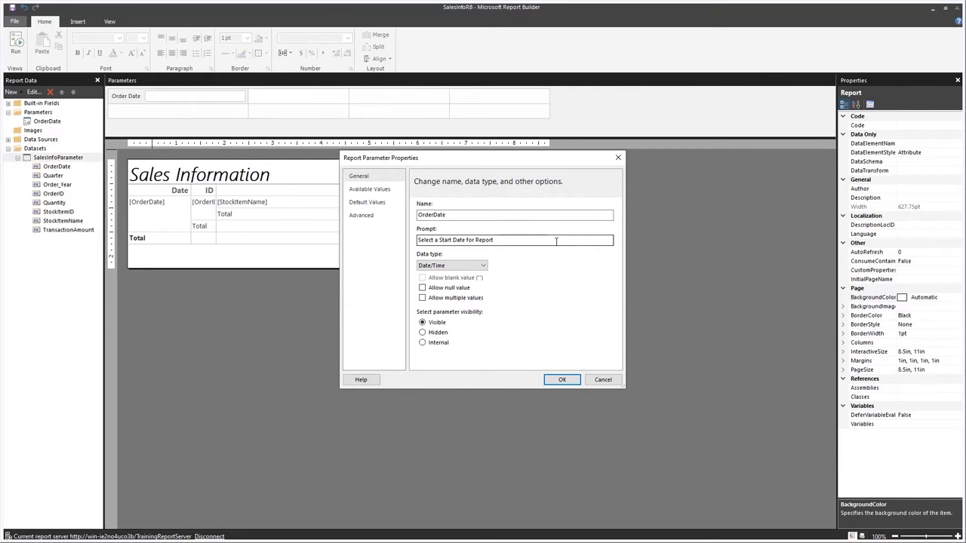
left_click(562, 381)
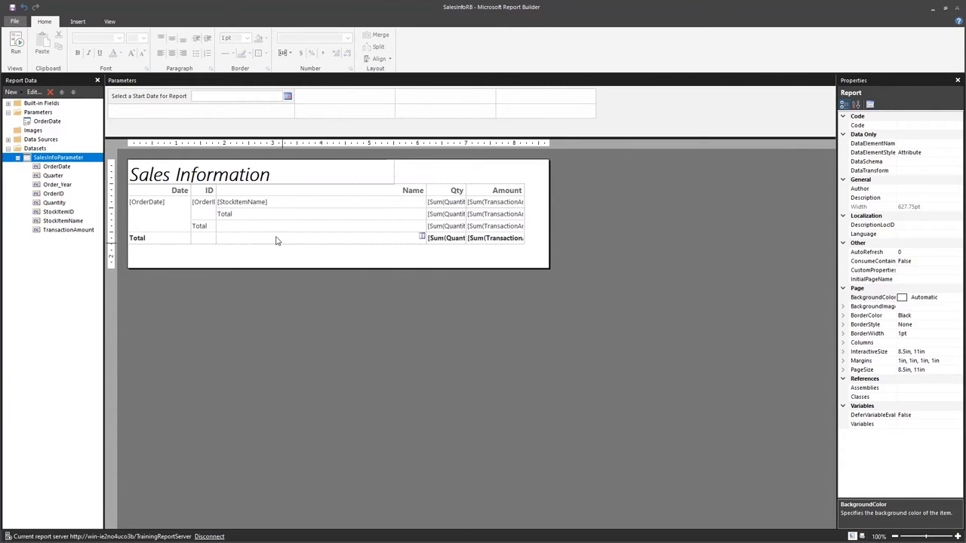
left_click(16, 51)
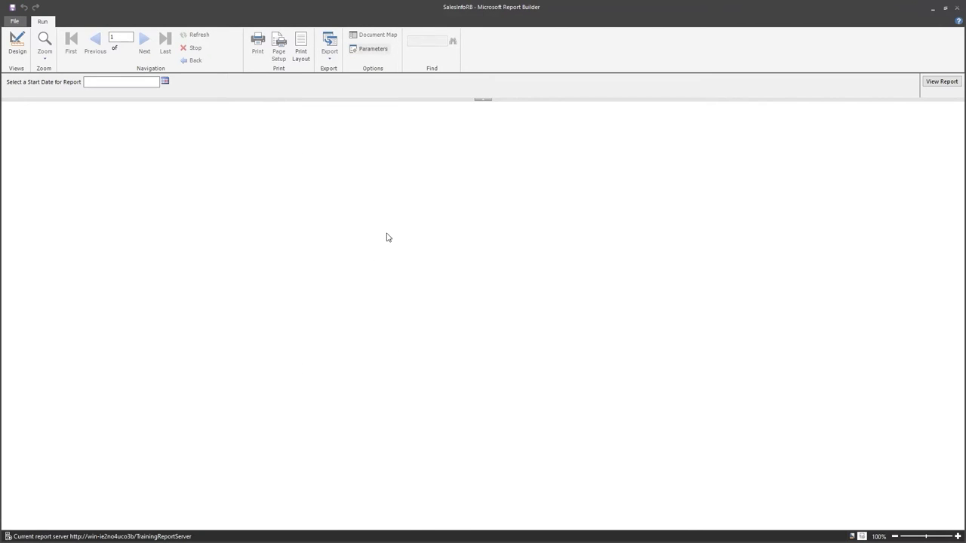
left_click(138, 83)
type("1/1/2015")
left_click(930, 85)
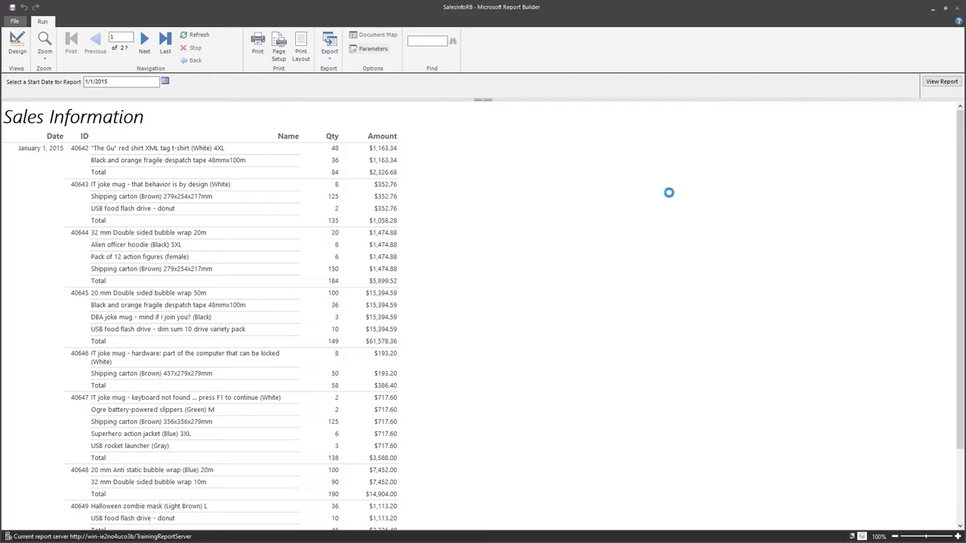
left_click(17, 44)
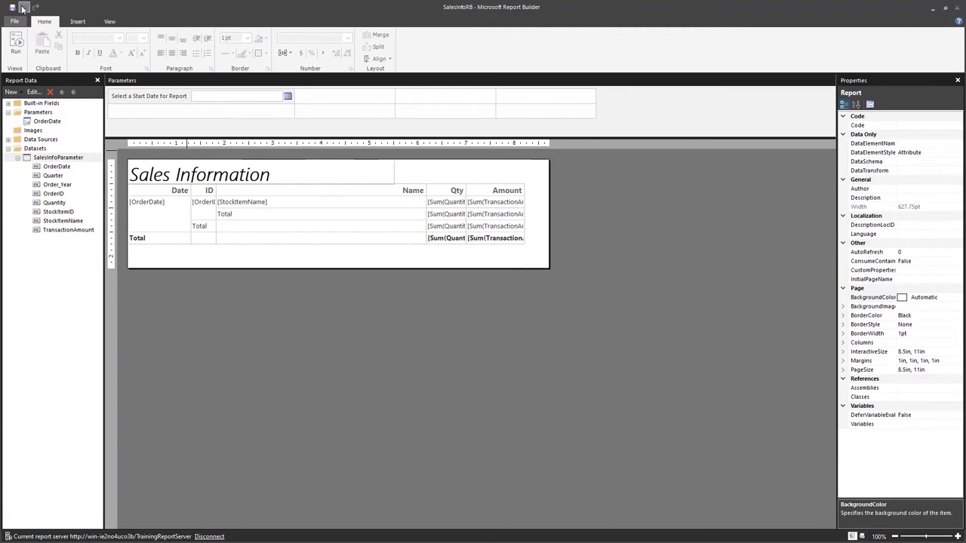
Save the SalesInfoRB report from the Quick Access Toolbar
left_click(12, 7)
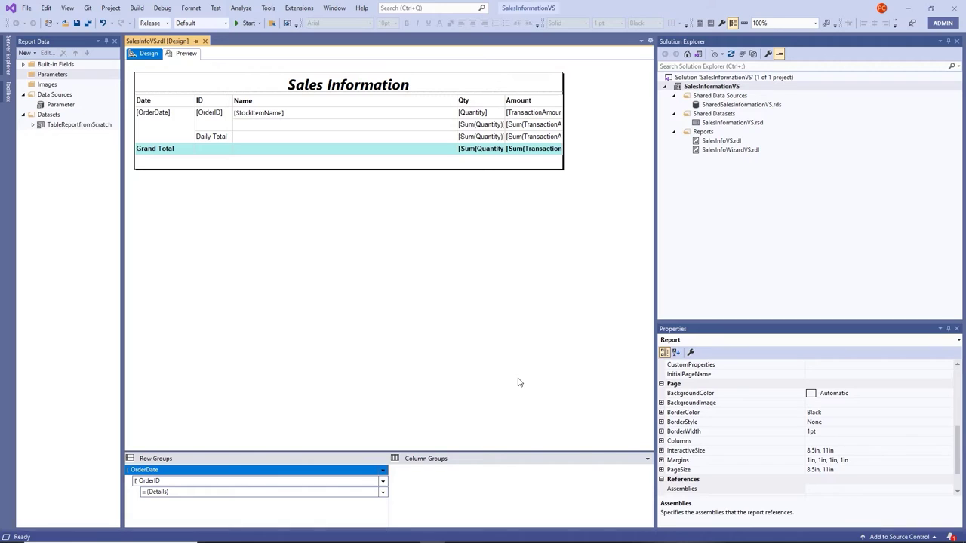
Display the report parameters pane above the SalesInfoVS.rdl design
right_click(362, 228)
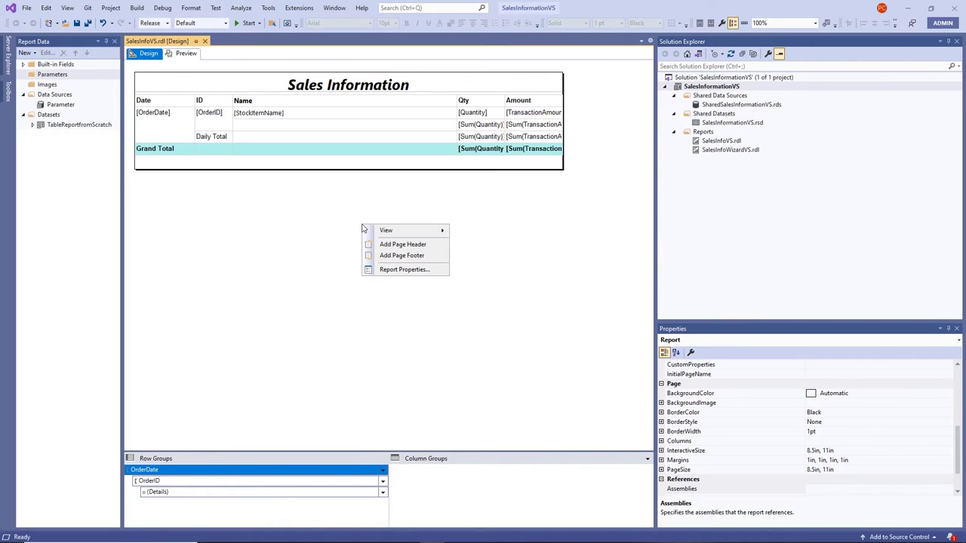
mouse_move(389, 231)
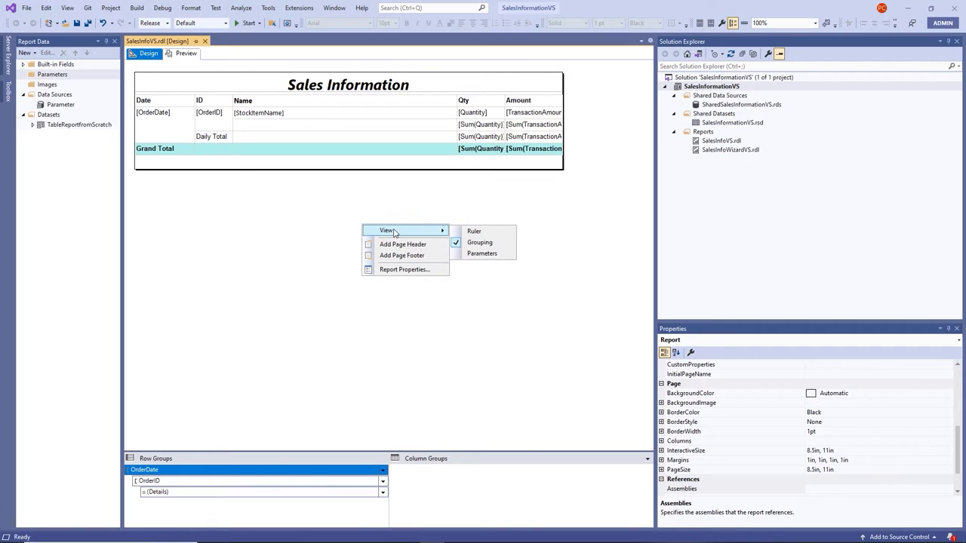
left_click(481, 253)
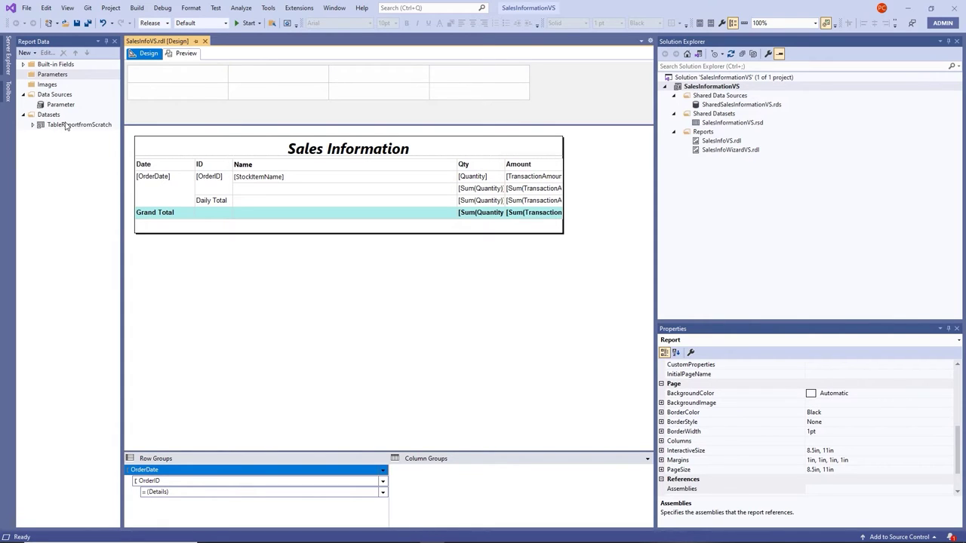
right_click(66, 126)
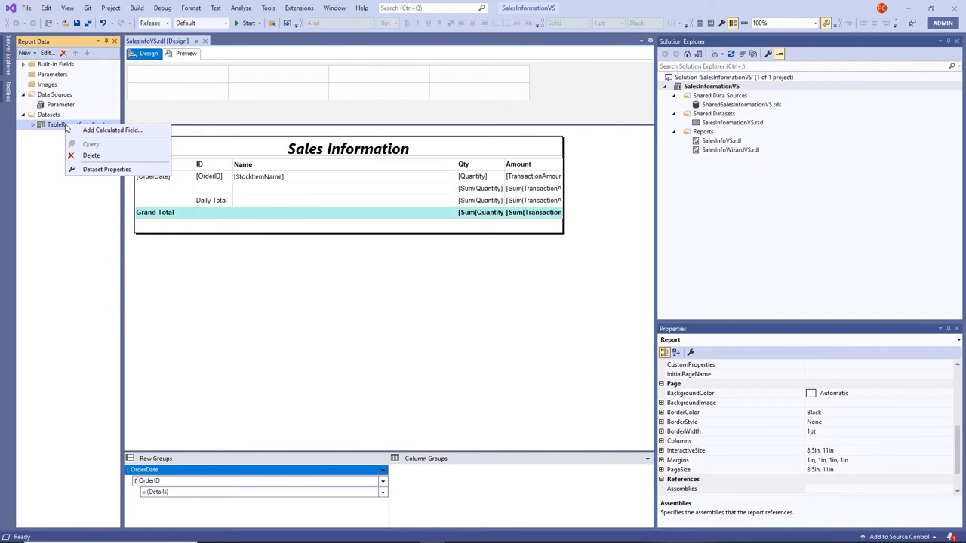
Make TableReportfromScratch an embedded dataset and rename it TableReportfromScratchParam
left_click(106, 169)
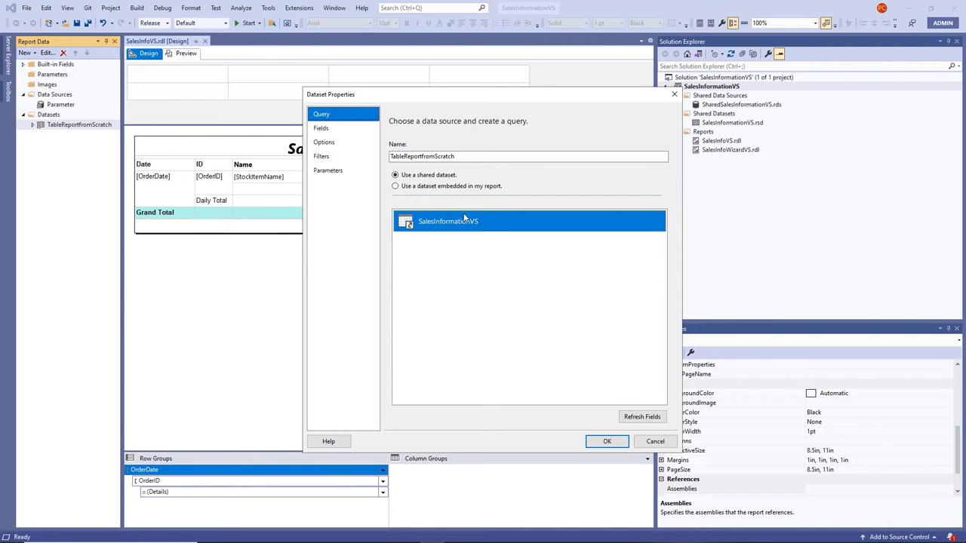
left_click(396, 187)
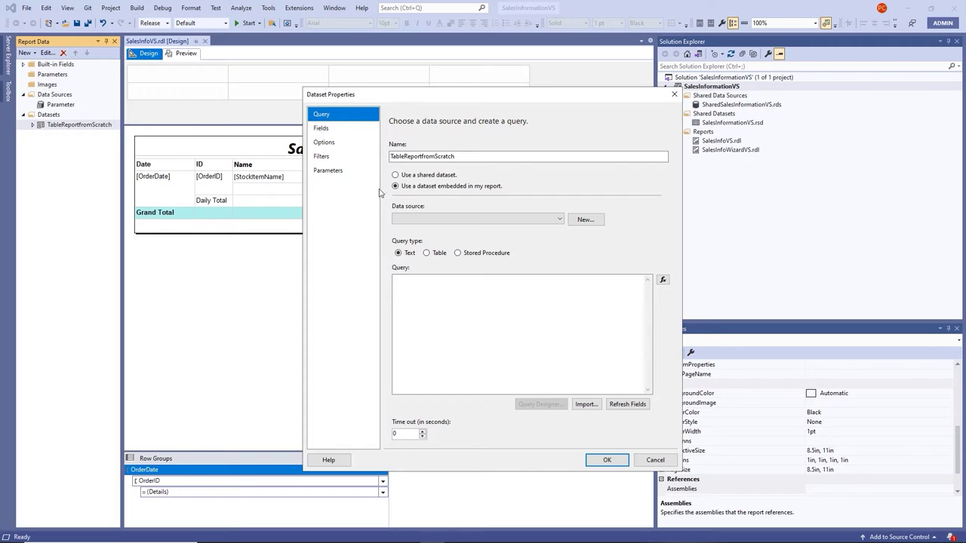
left_click(464, 156)
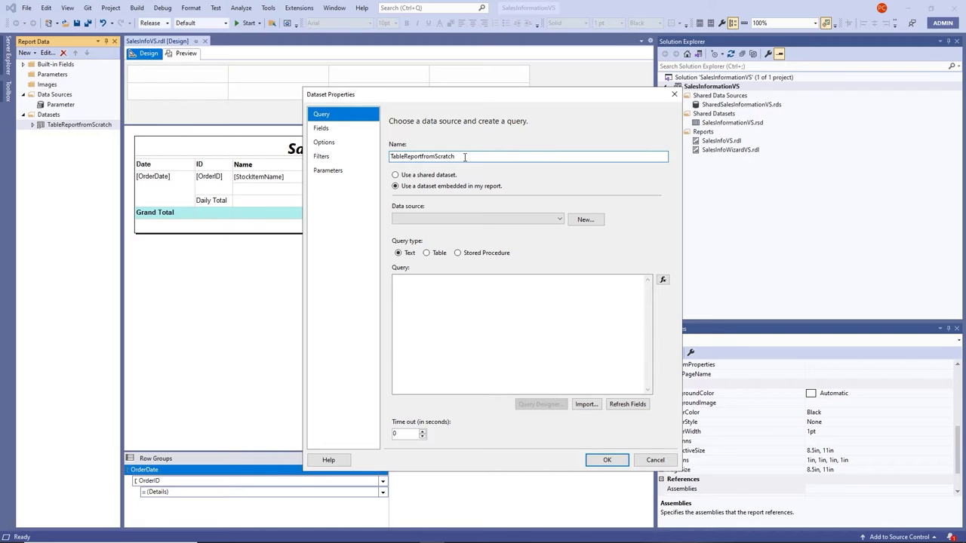
type("Param")
left_click(517, 281)
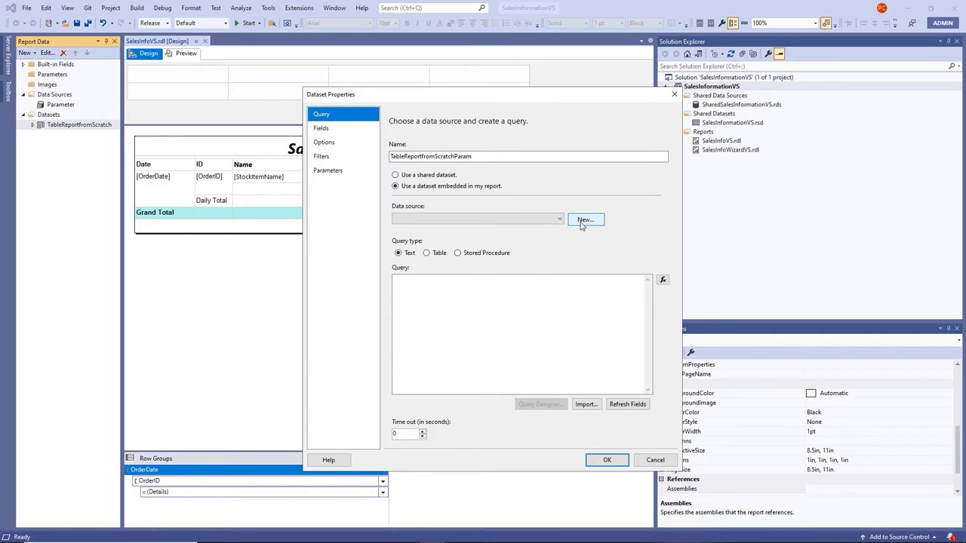
Add a new data source to the dataset using the shared SharedSalesInformationVS reference
left_click(585, 220)
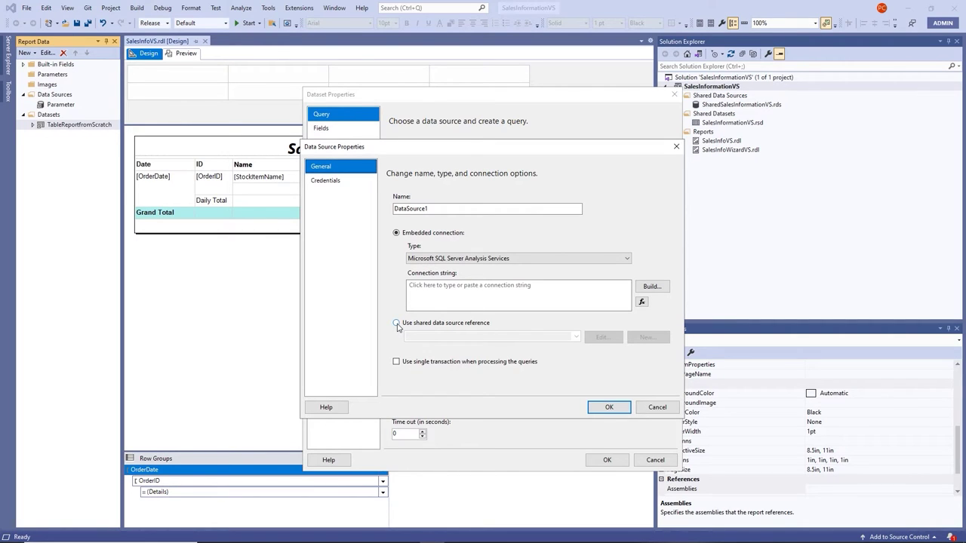
left_click(396, 323)
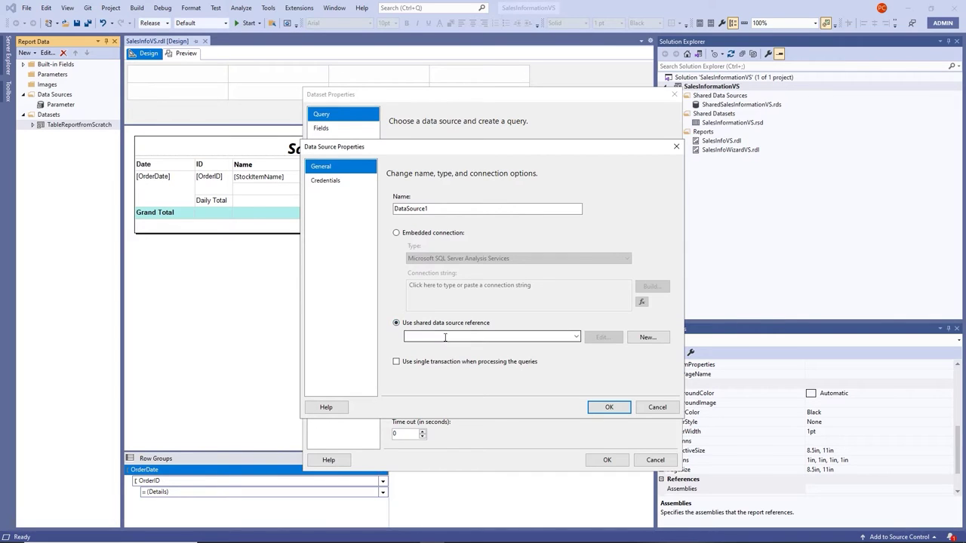
left_click(577, 342)
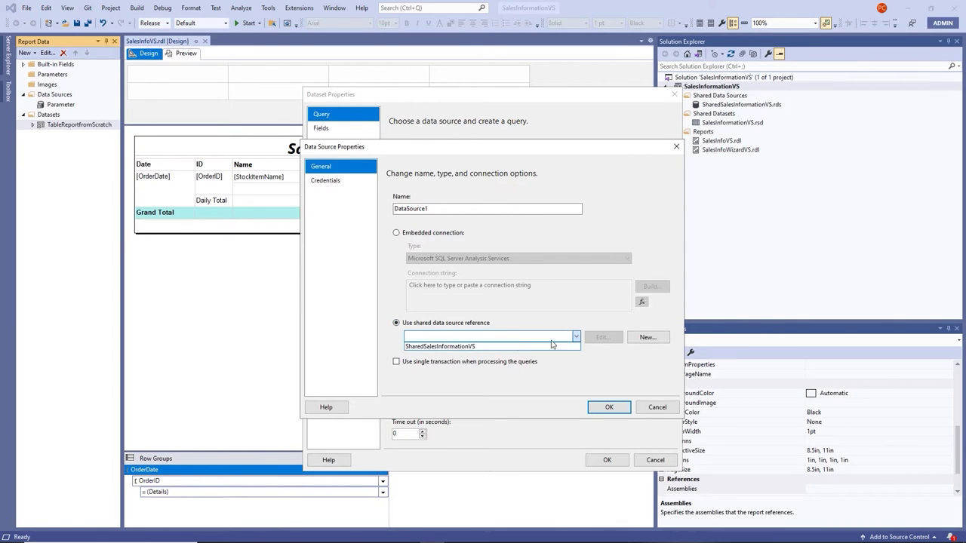
left_click(500, 347)
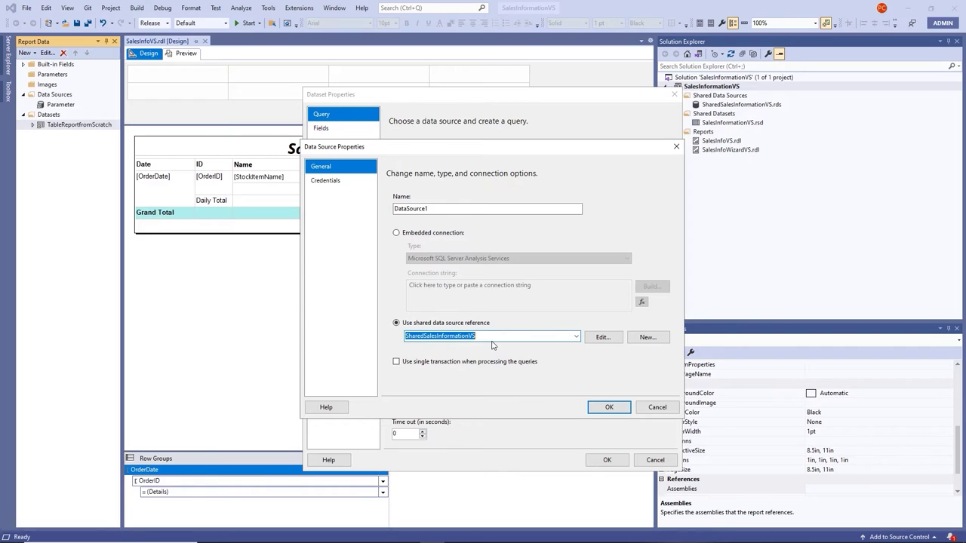
Name the new data source 'Parameters' and confirm it
left_click(428, 209)
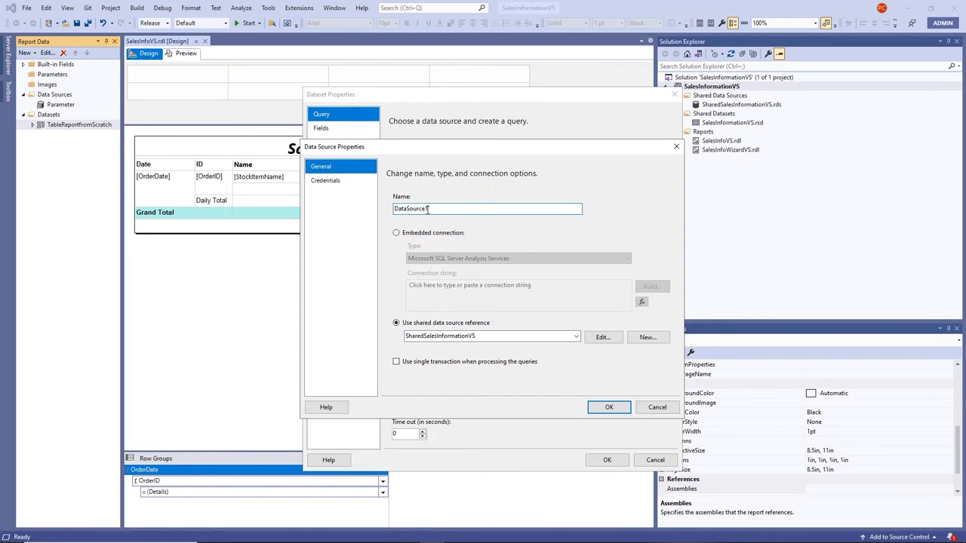
double_click(428, 209)
type("Parameter")
left_click(613, 412)
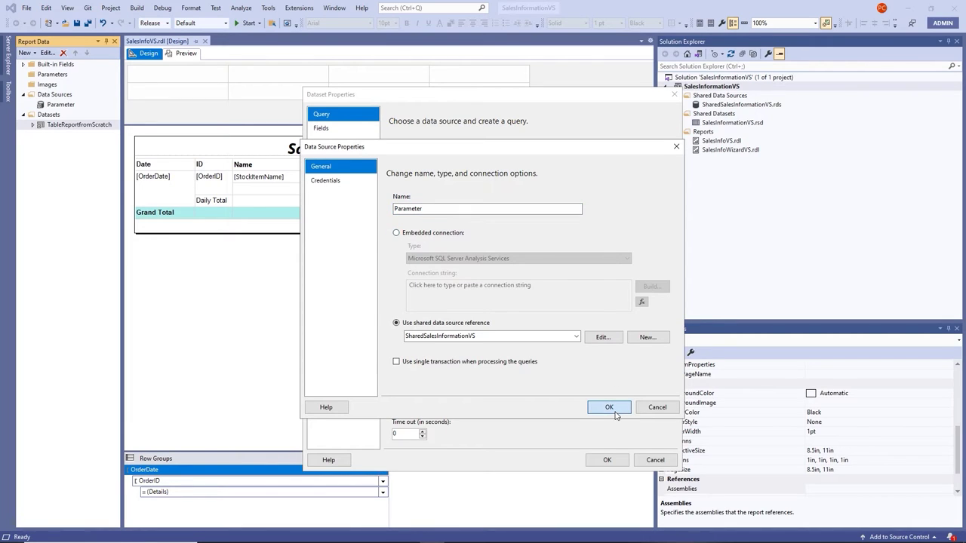
left_click(575, 274)
left_click_drag(431, 209, 350, 195)
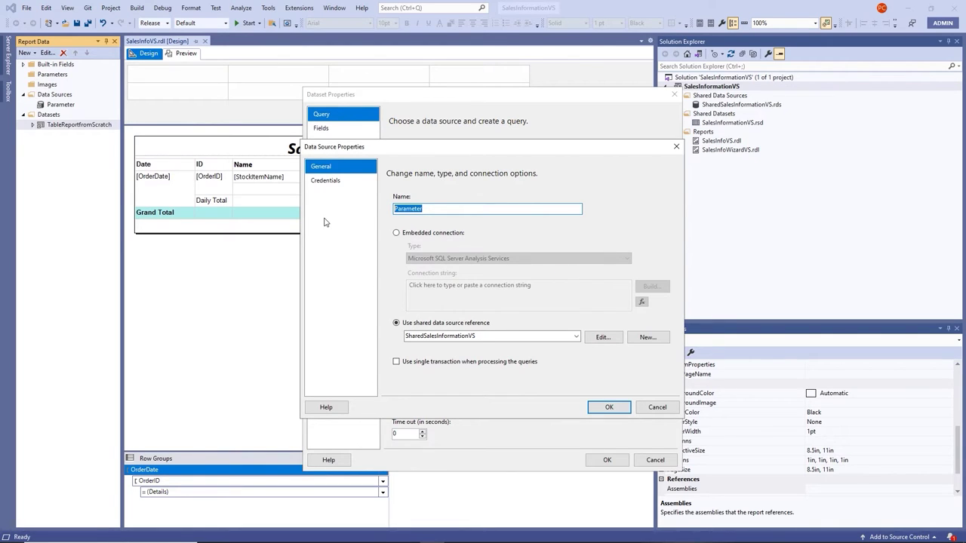
key("End")
type("s")
left_click(612, 408)
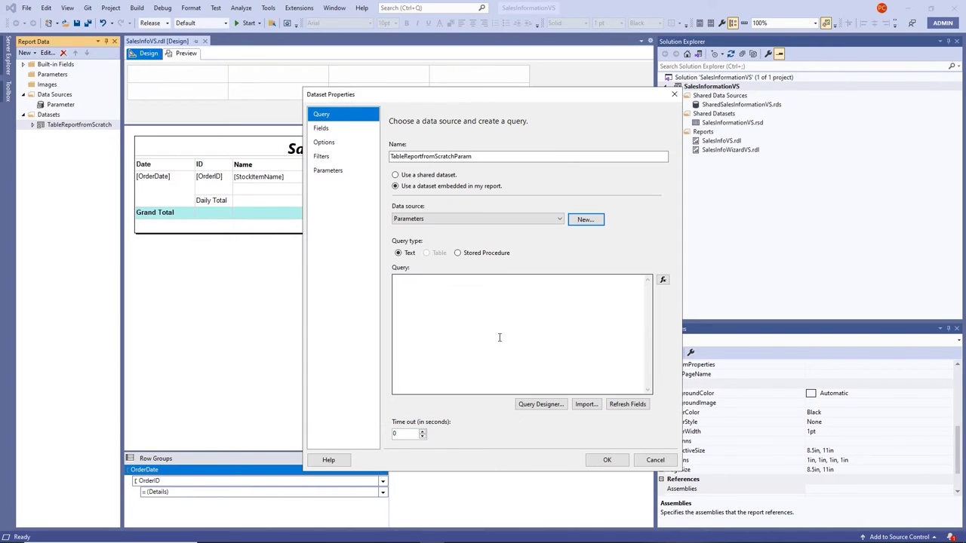
left_click(441, 288)
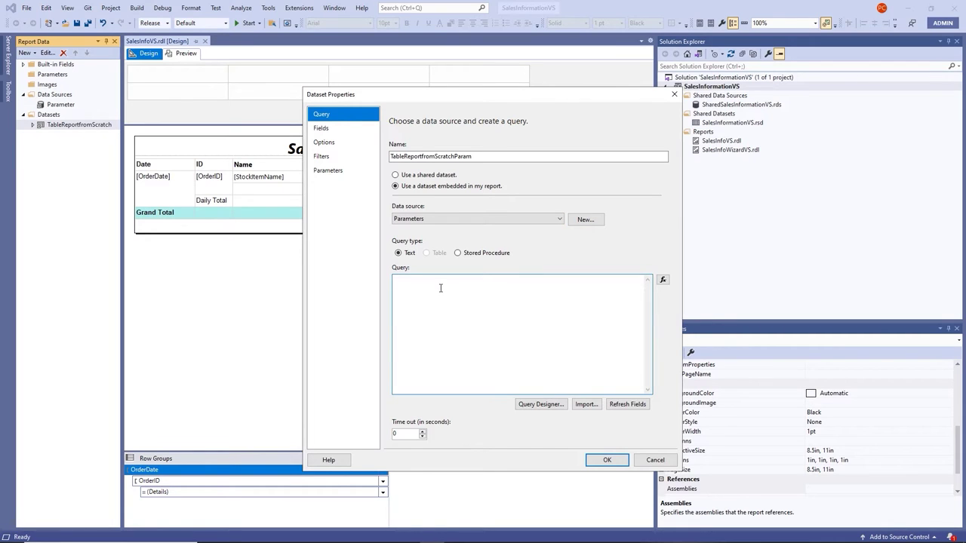
key("ctrl+v")
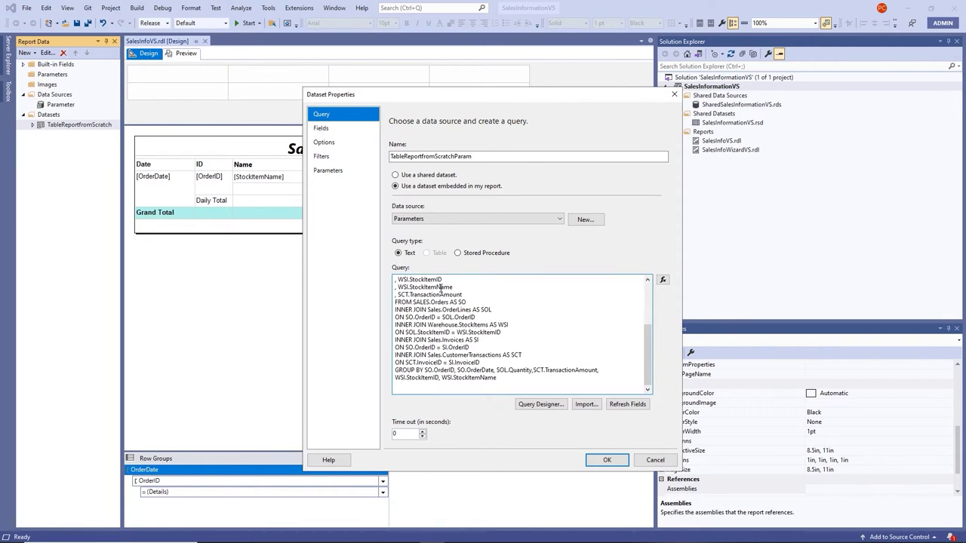
left_click(395, 370)
key("Return")
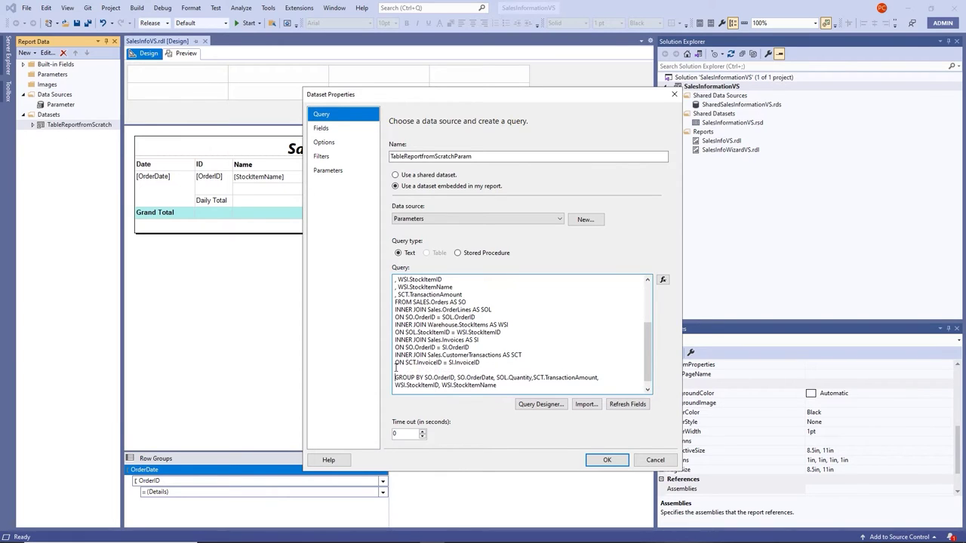
left_click(395, 369)
type("WHERE SO.OrderDate >= @OrderDate")
left_click(615, 462)
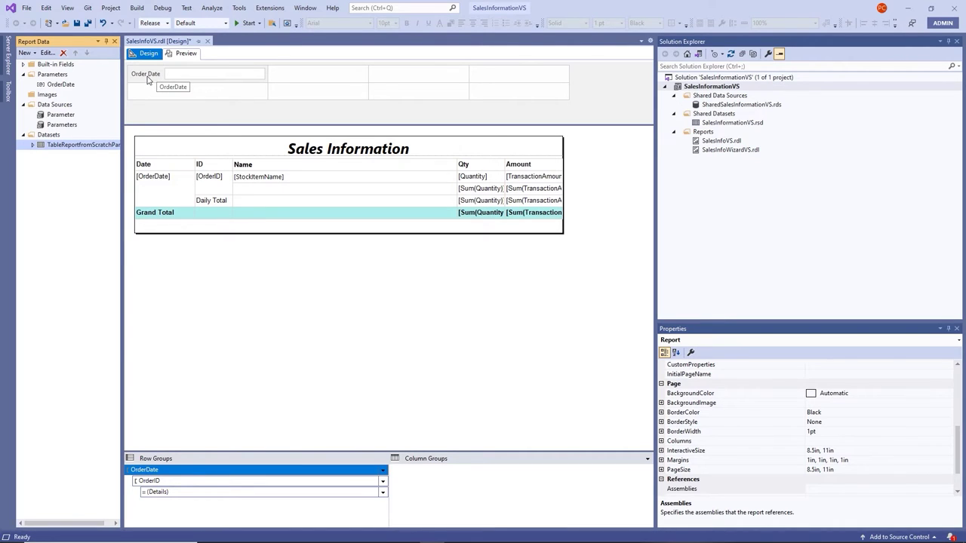
Change the OrderDate parameter's prompt to 'Enter a Start Date' and its data type to Date/Time
double_click(148, 80)
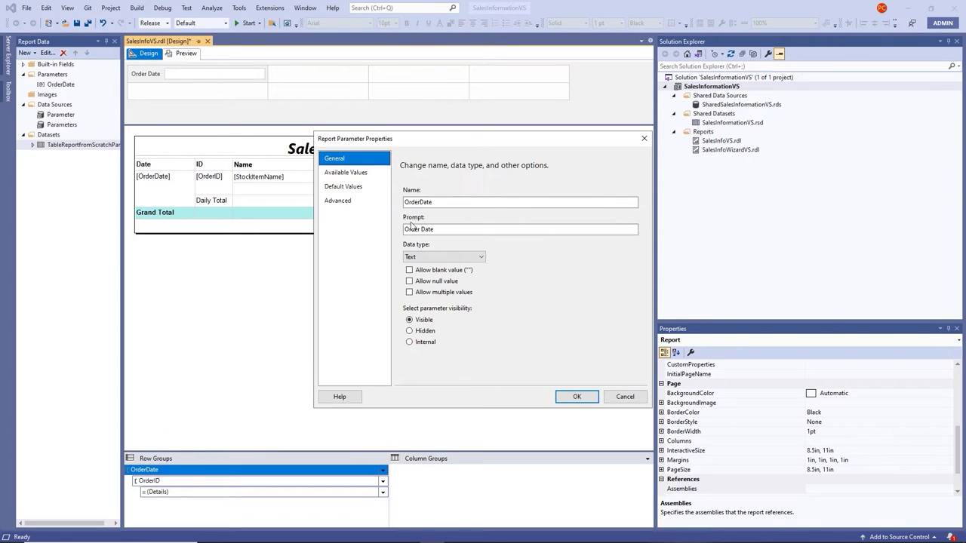
left_click(410, 225)
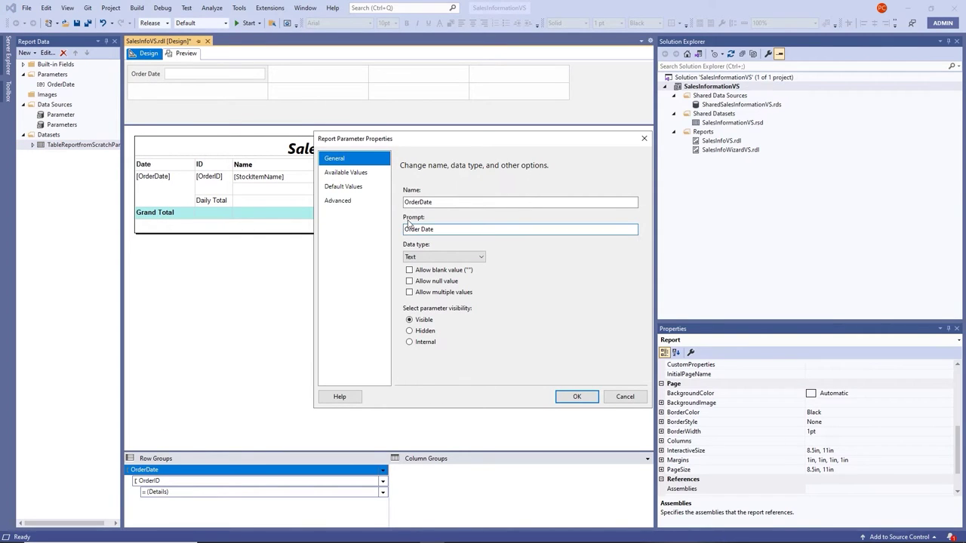
type("Enter a")
key("Delete")
key("Delete")
key("Delete")
key("Delete")
key("Delete")
key("Delete")
type("Start")
left_click(433, 257)
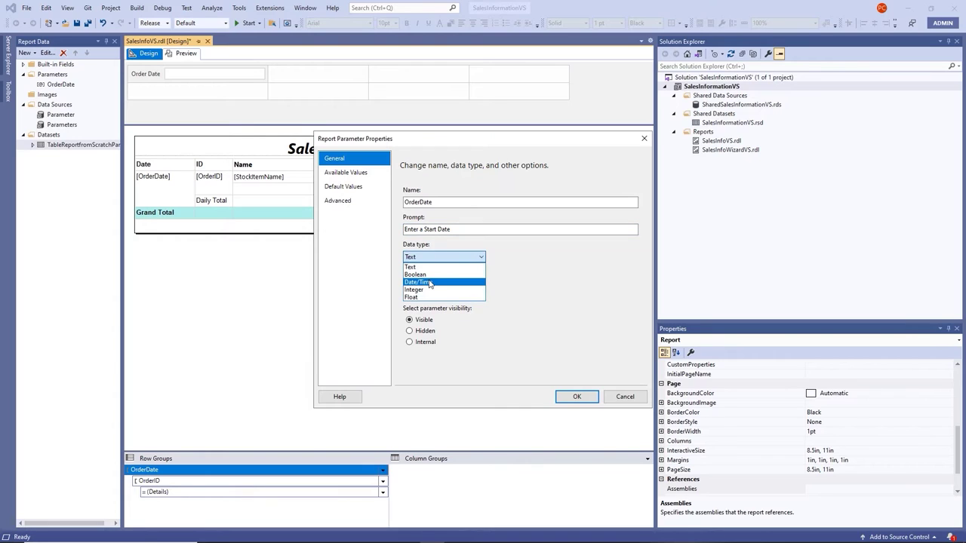
left_click(431, 283)
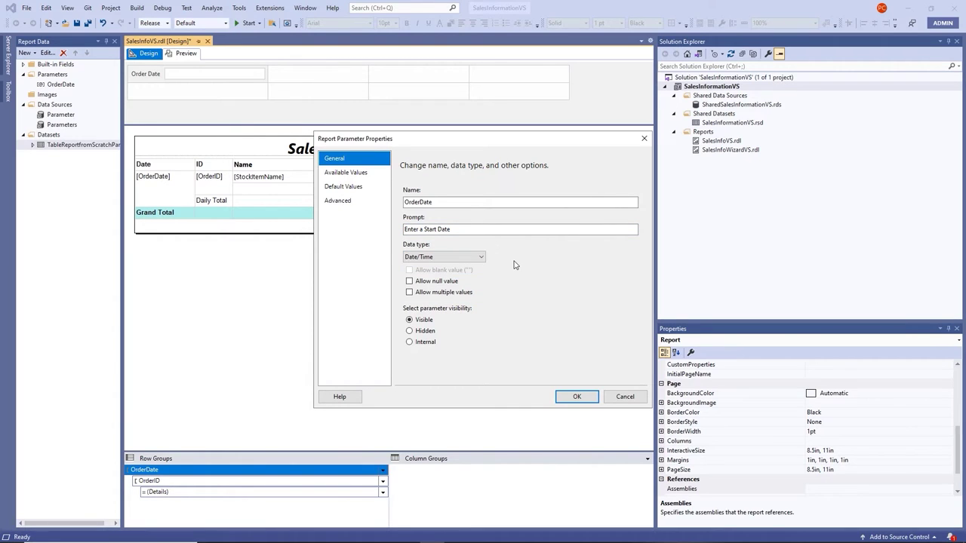
left_click(567, 399)
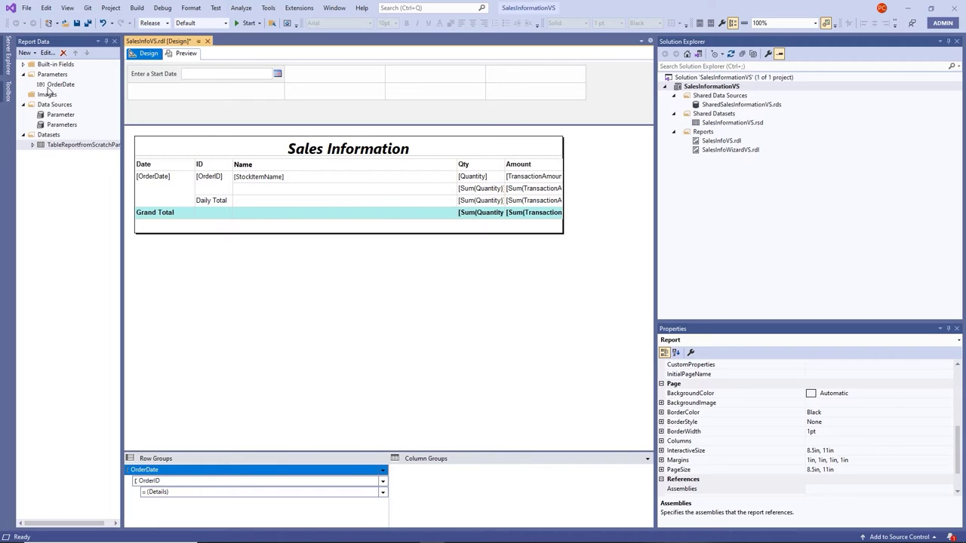
left_click_drag(59, 83, 170, 77)
left_click(183, 54)
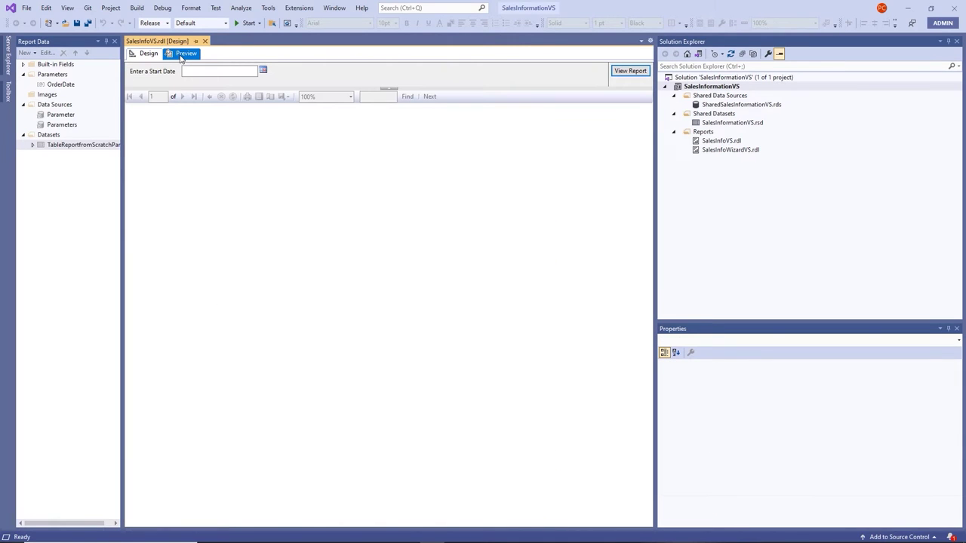
left_click(204, 70)
type("1/1/2014")
key("Return")
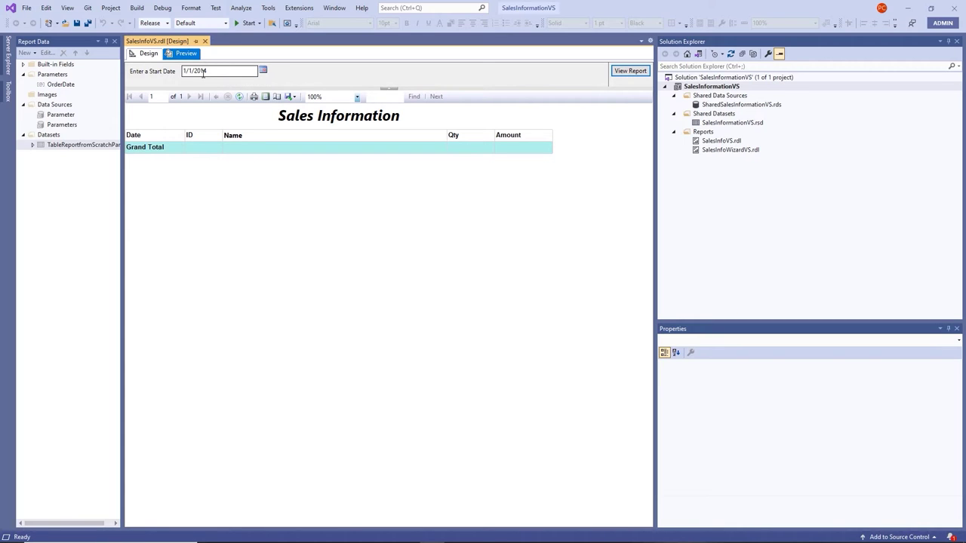
left_click(142, 56)
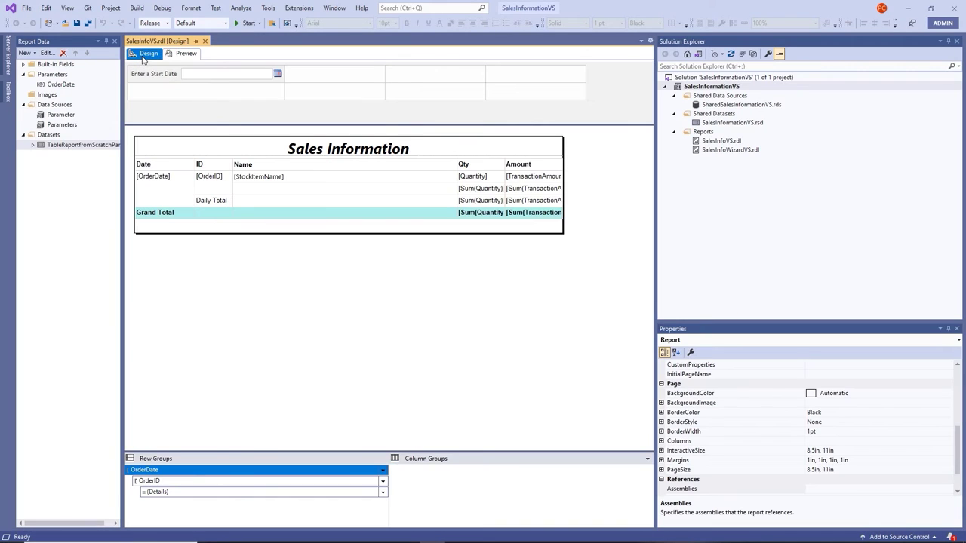
Delete the OrderDate Between filter in Tablix Properties, then switch to Preview
left_click(168, 198)
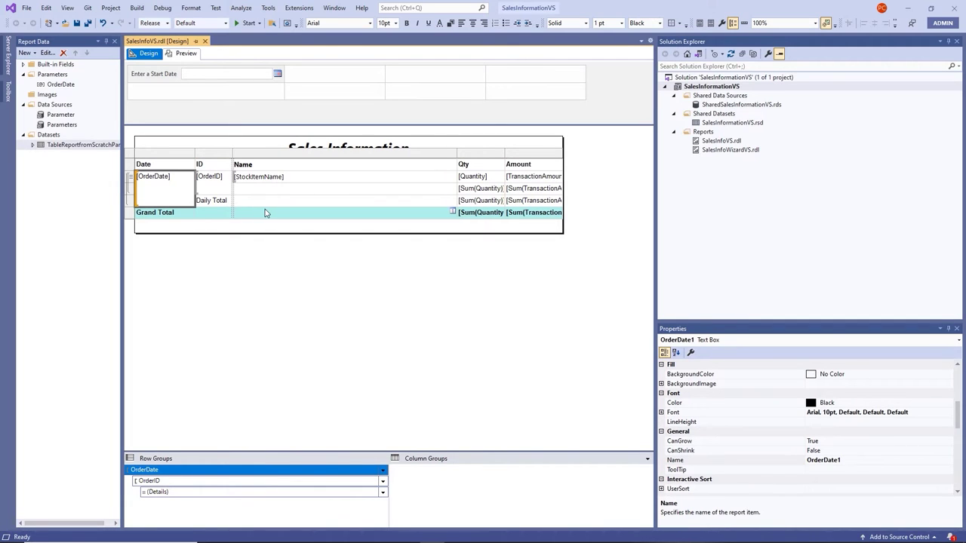
right_click(129, 157)
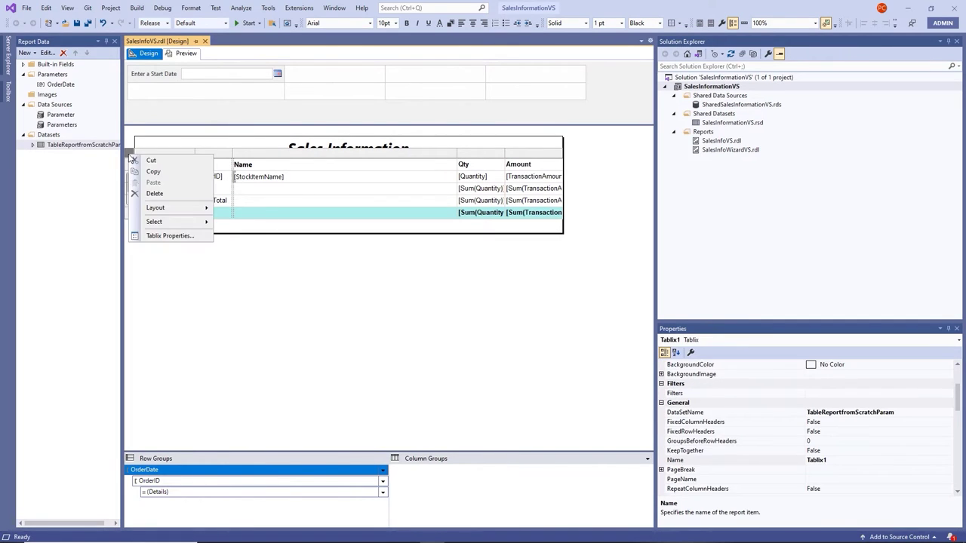
left_click(170, 236)
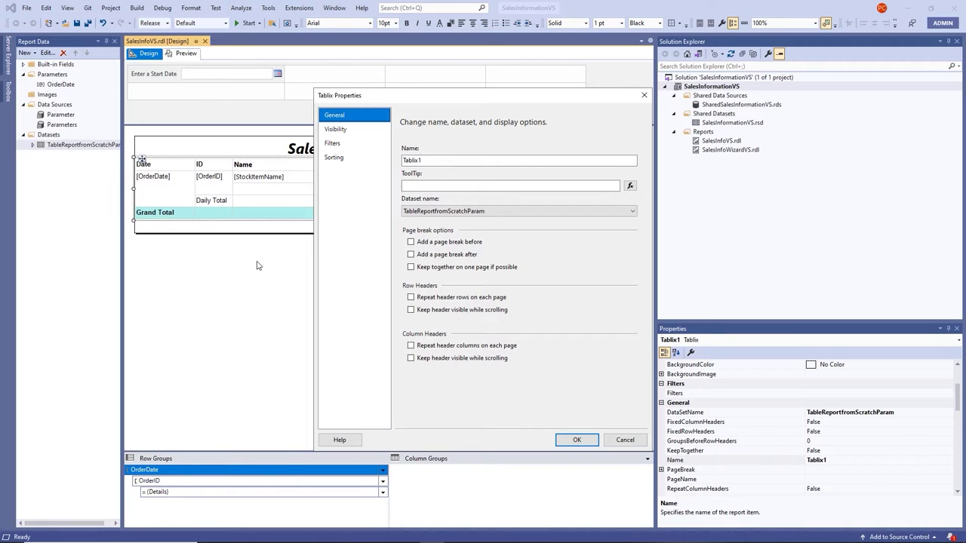
left_click(352, 150)
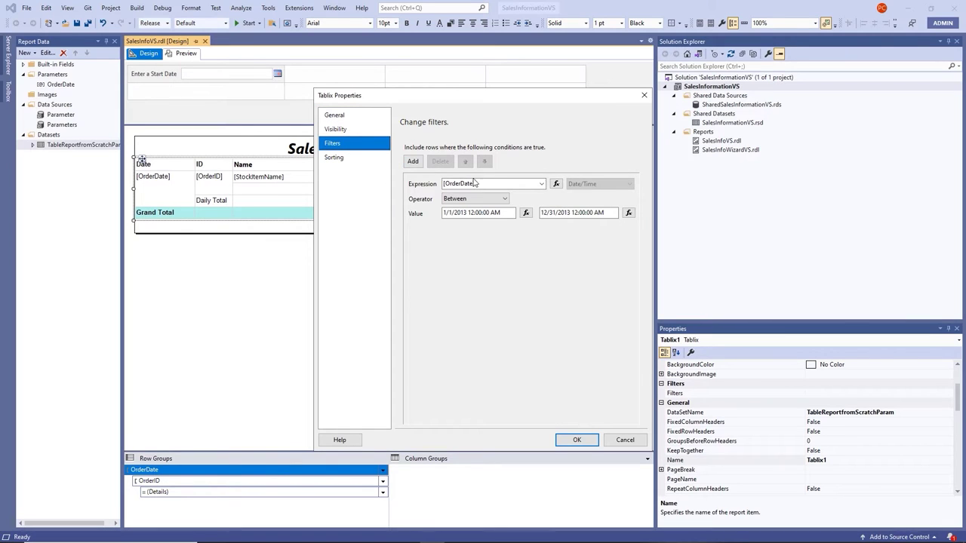
left_click(476, 183)
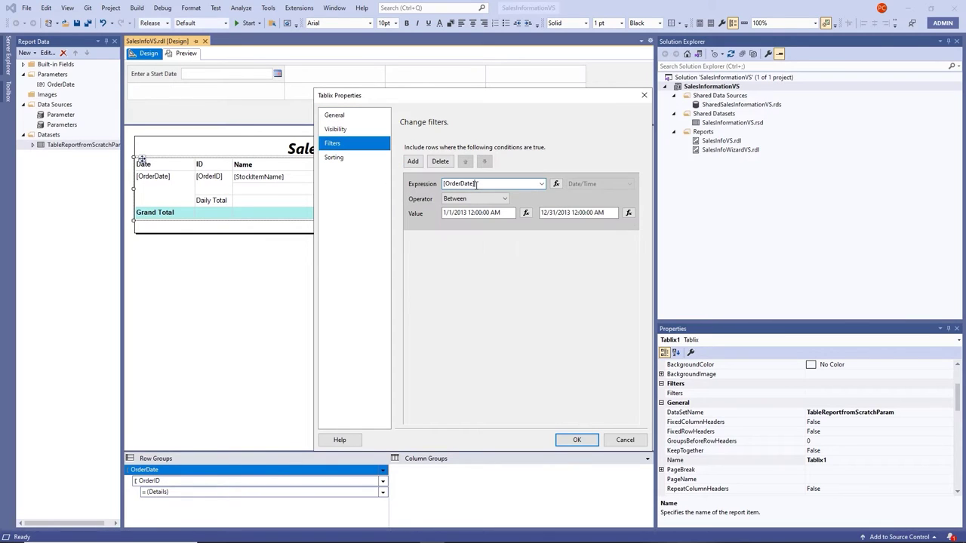
left_click(440, 161)
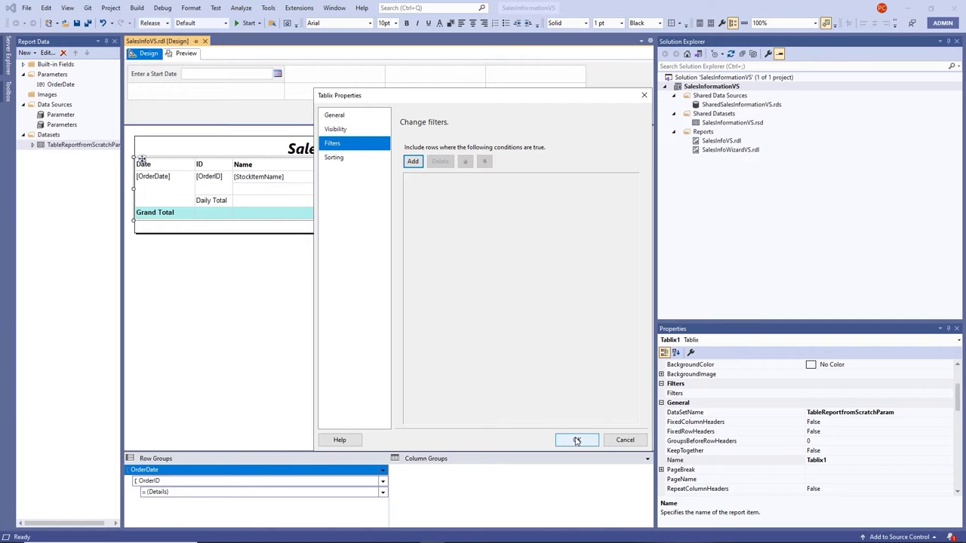
left_click(577, 440)
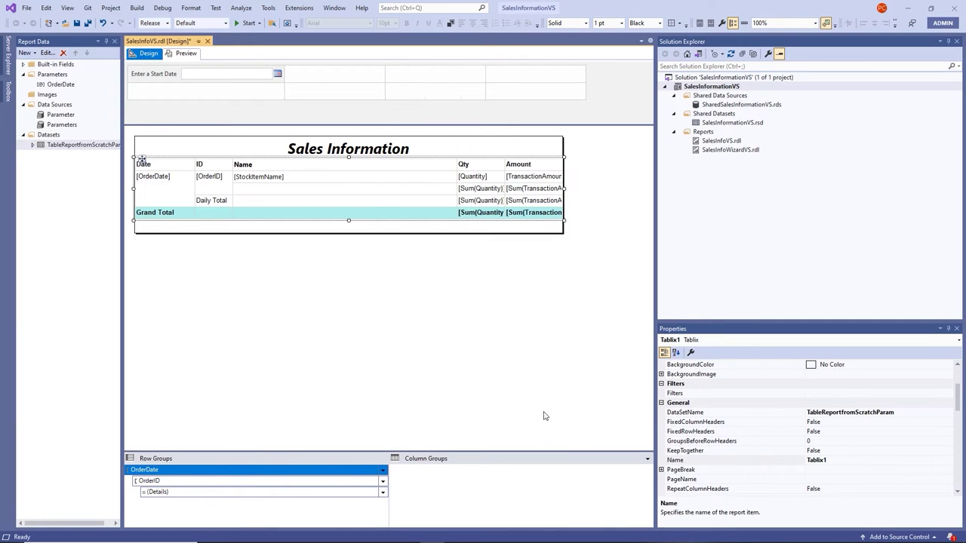
left_click(182, 56)
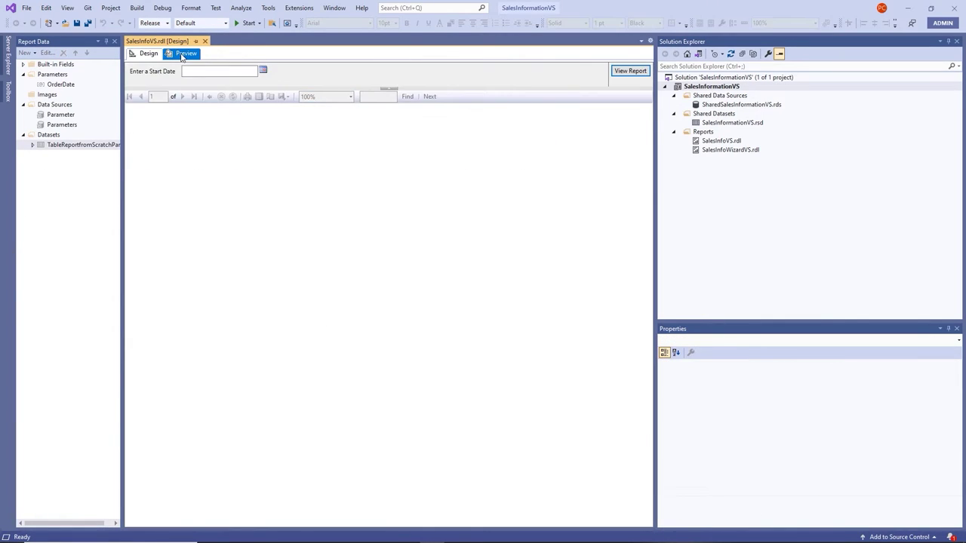
Run the report with start date 1/1/2014, then go back to the Design view
left_click(198, 70)
type("1/1/2014")
key("Return")
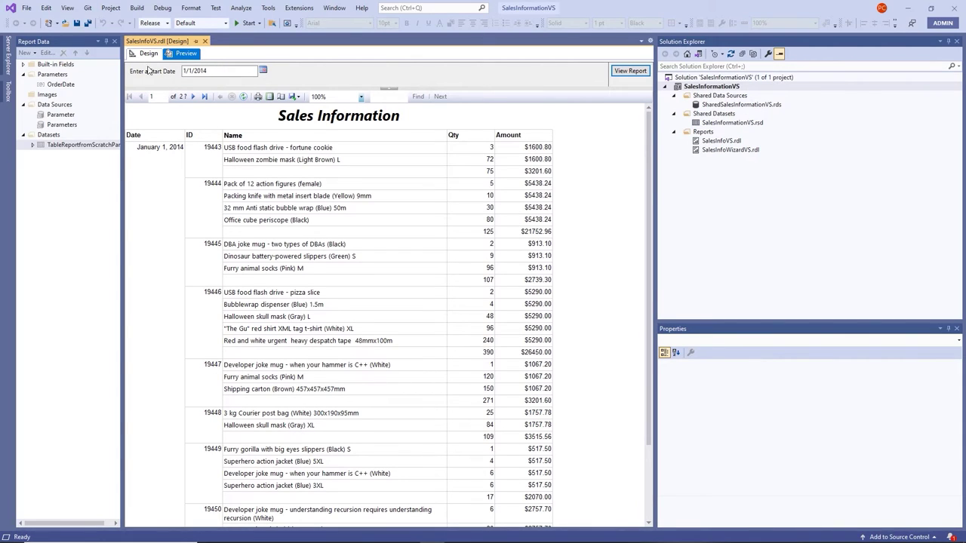
left_click(147, 54)
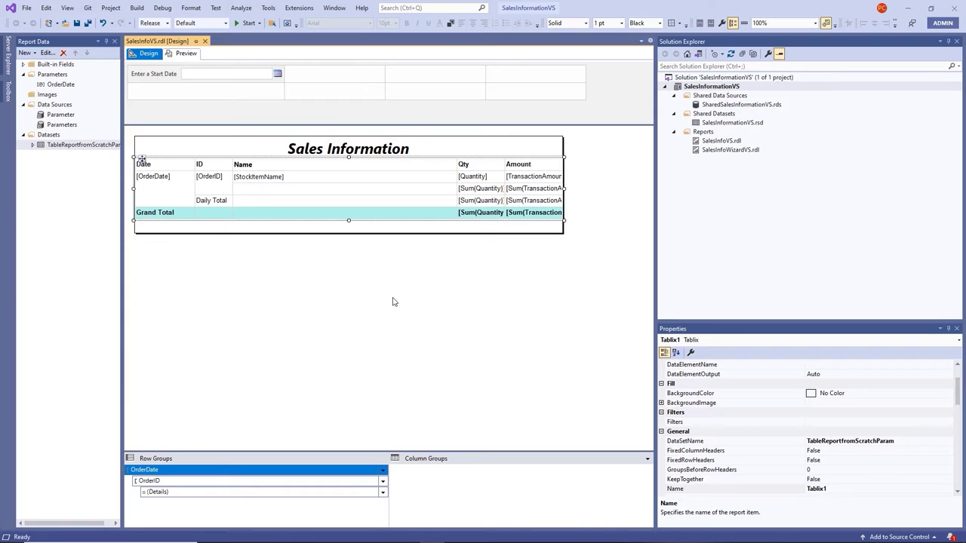
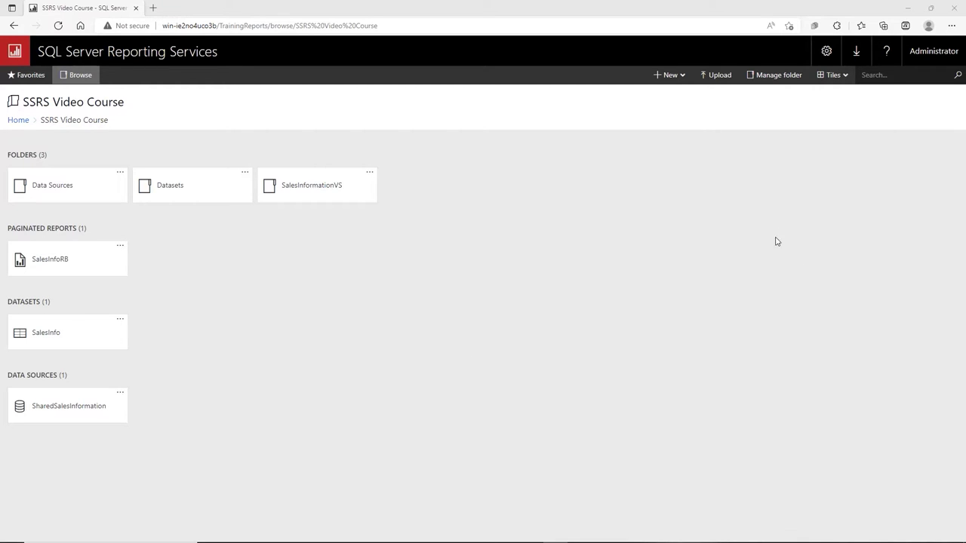
Upload Learnit Logo.png from Desktop's Files for Video Description folder, then switch to Visual Studio
left_click(718, 76)
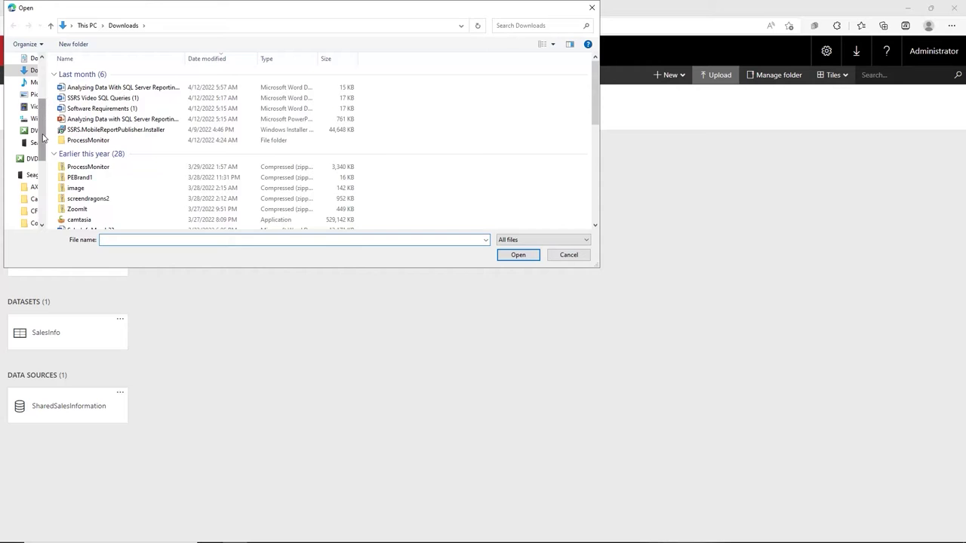
left_click_drag(43, 131, 51, 87)
left_click(32, 79)
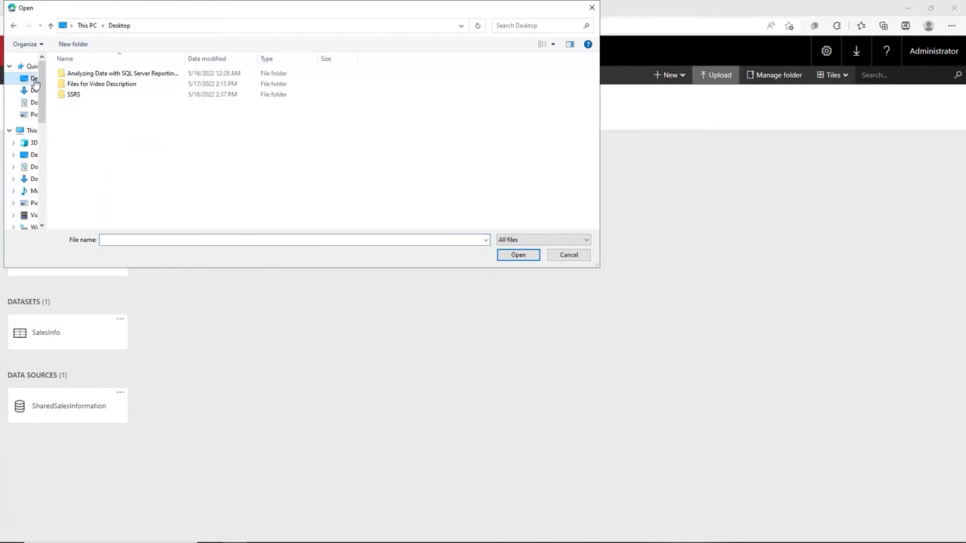
left_click(104, 85)
double_click(104, 86)
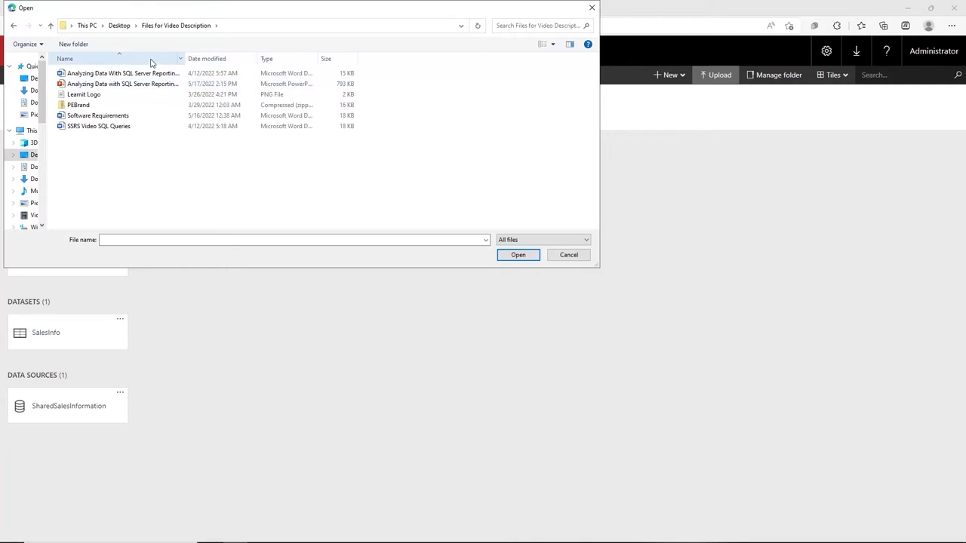
left_click(81, 97)
double_click(82, 99)
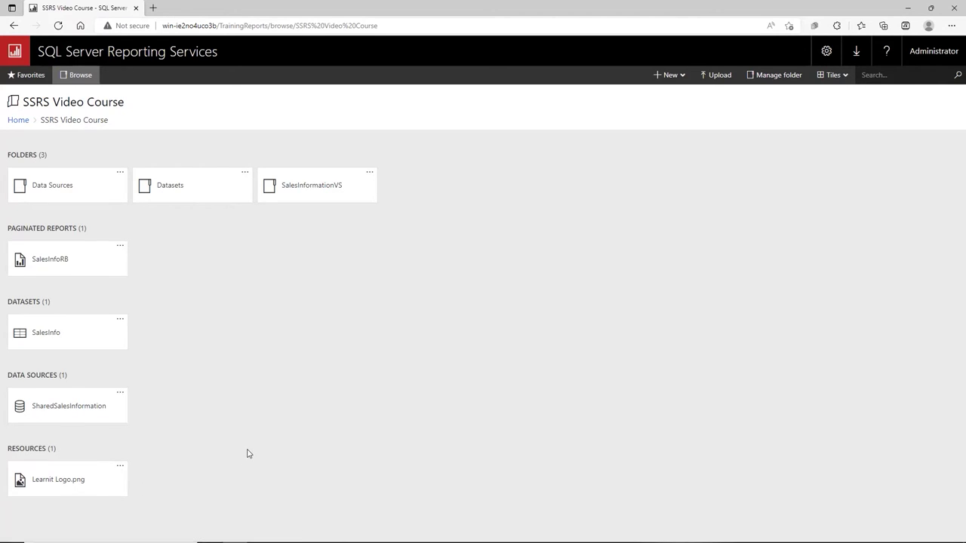
mouse_move(563, 522)
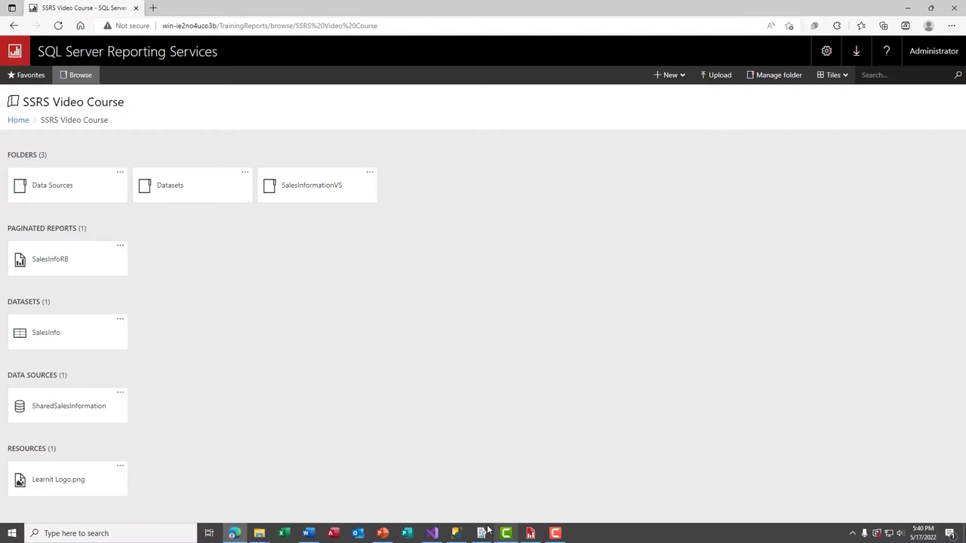
left_click(431, 533)
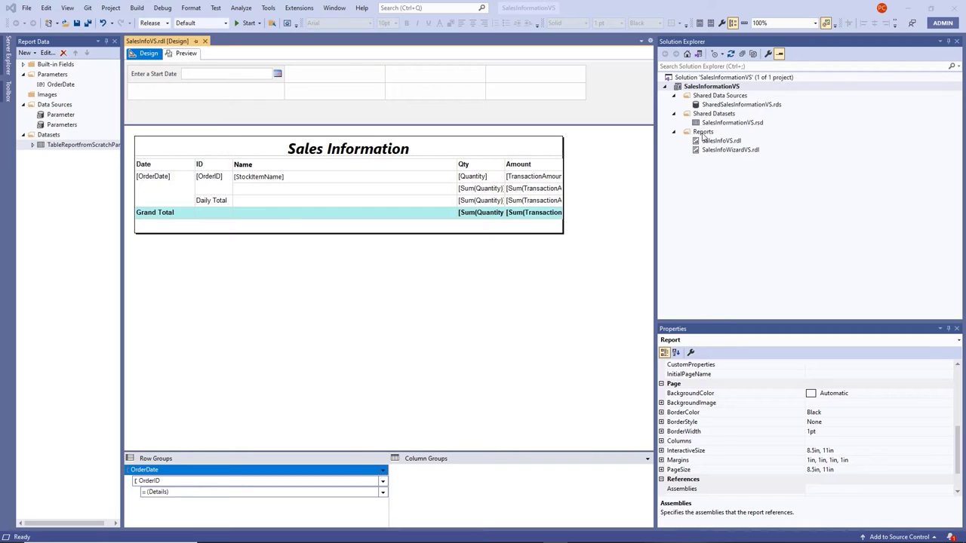
Add a new report item named SalesByQuarter to the project's Reports folder
right_click(704, 133)
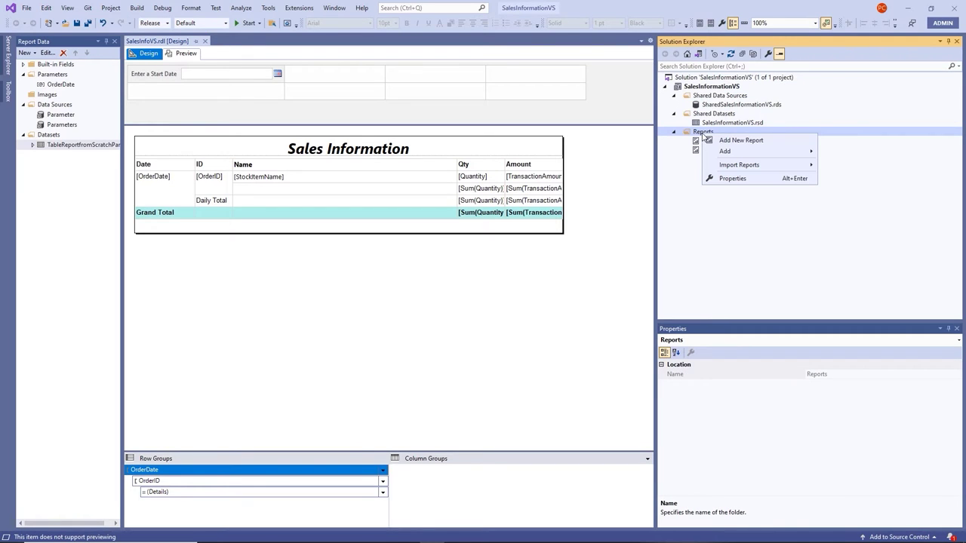
mouse_move(723, 152)
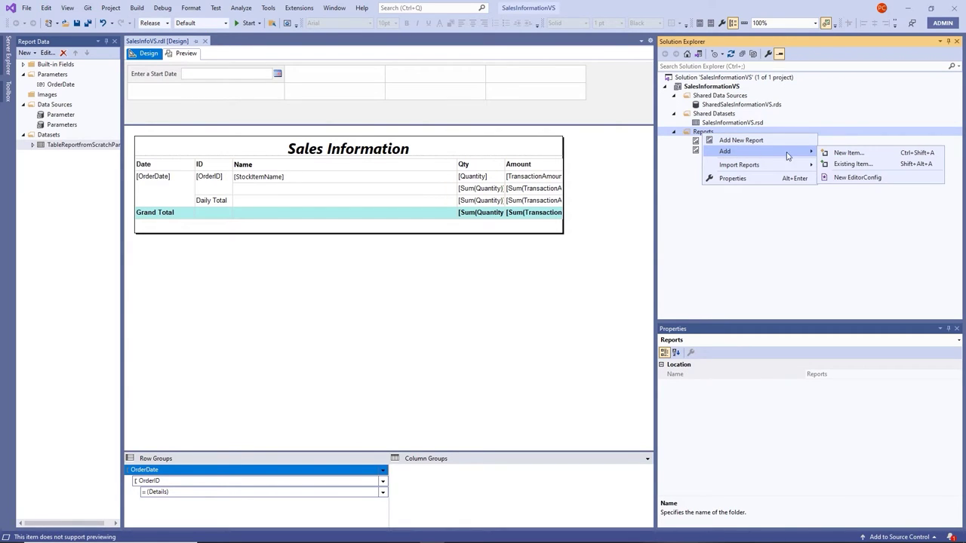
left_click(848, 153)
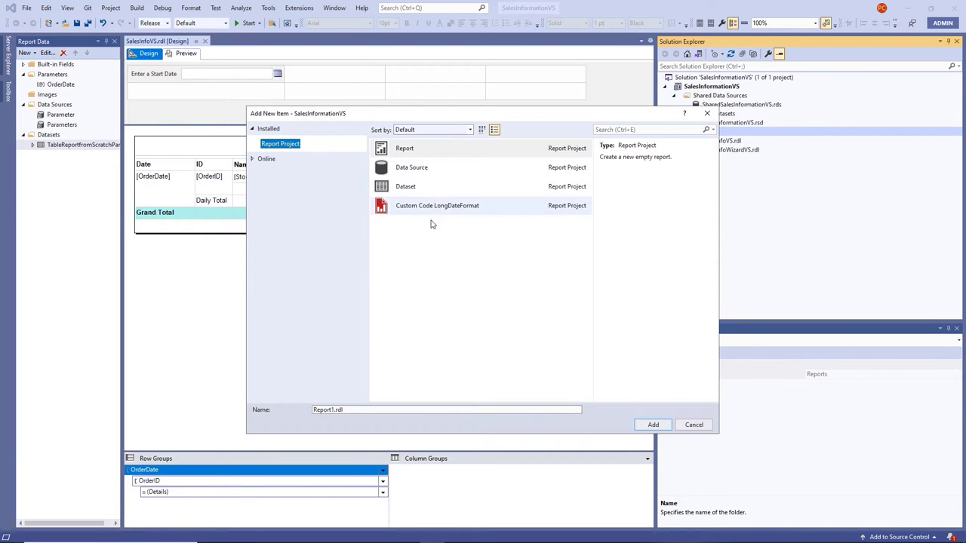
left_click(348, 410)
left_click_drag(348, 410, 296, 409)
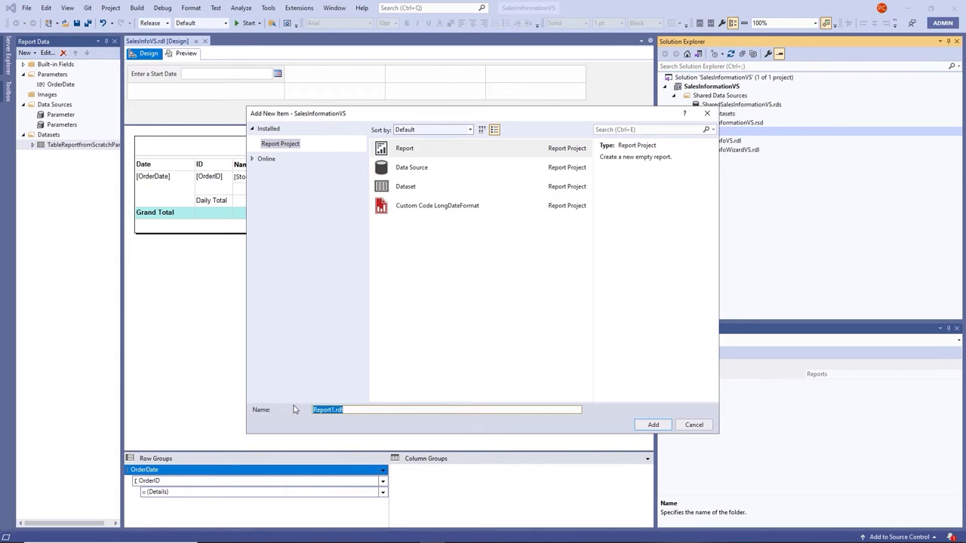
type("SalesByQuarter")
left_click(652, 425)
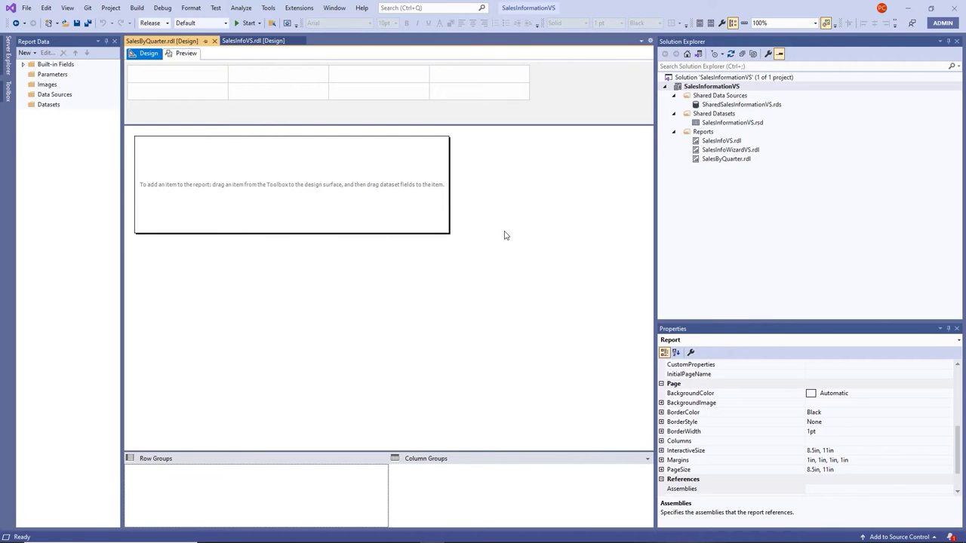
Insert a Pie-type chart into the empty SalesByQuarter report body
right_click(288, 179)
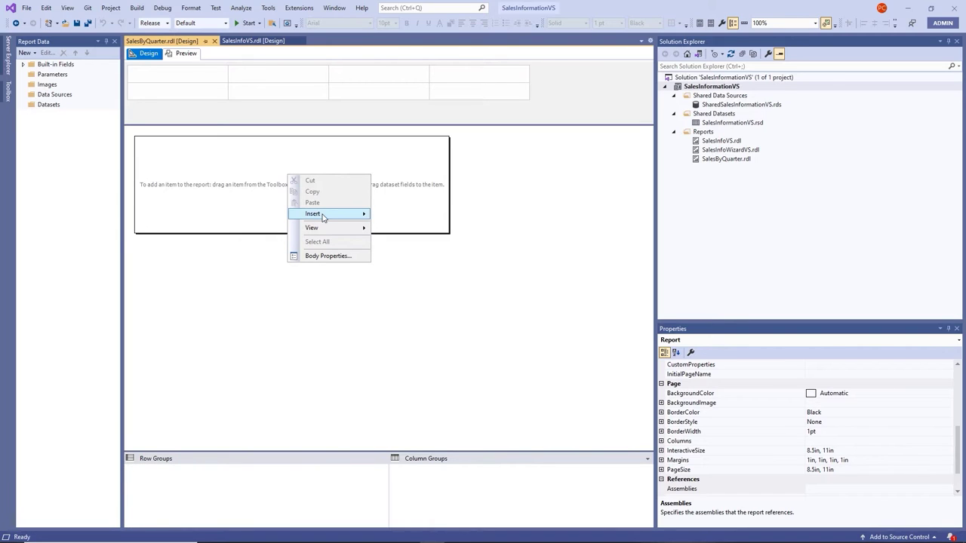
mouse_move(323, 216)
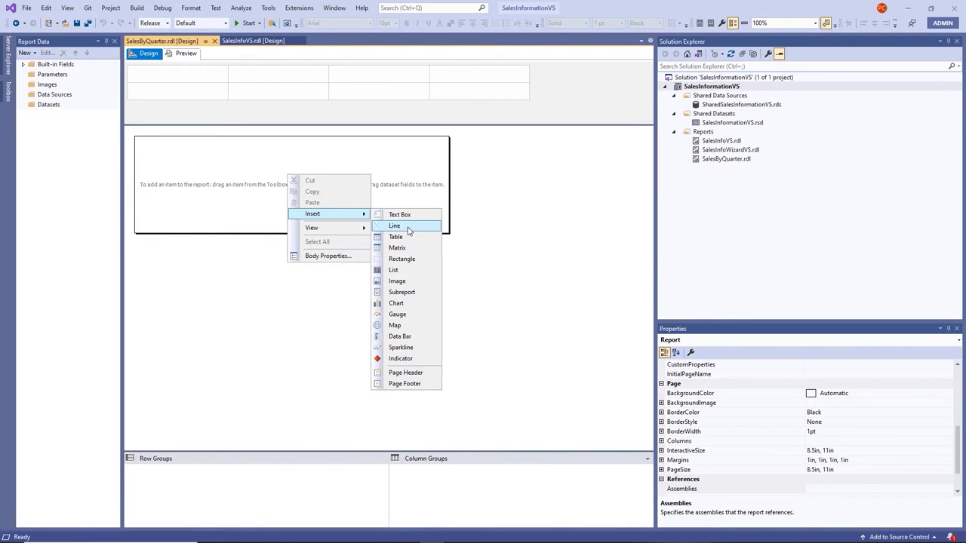
left_click(413, 305)
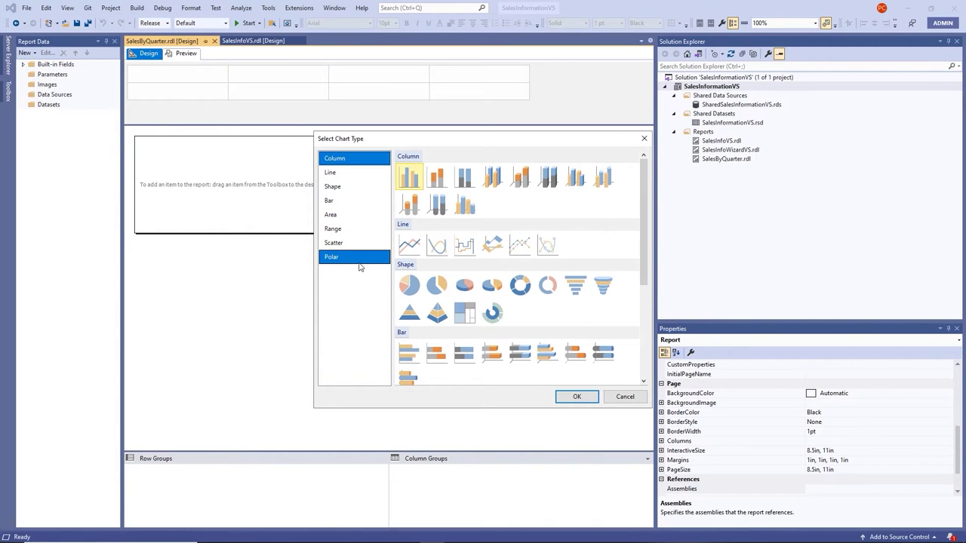
left_click(355, 188)
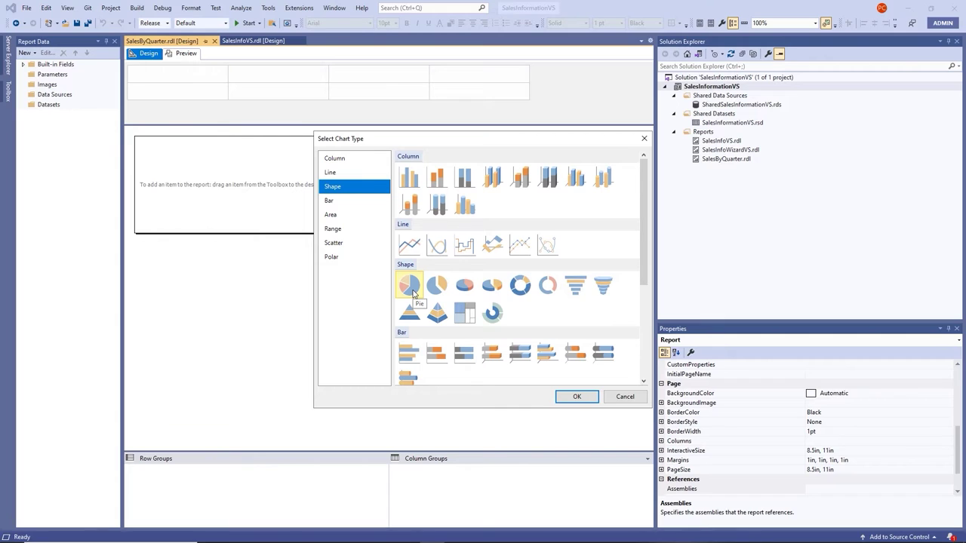
left_click(577, 398)
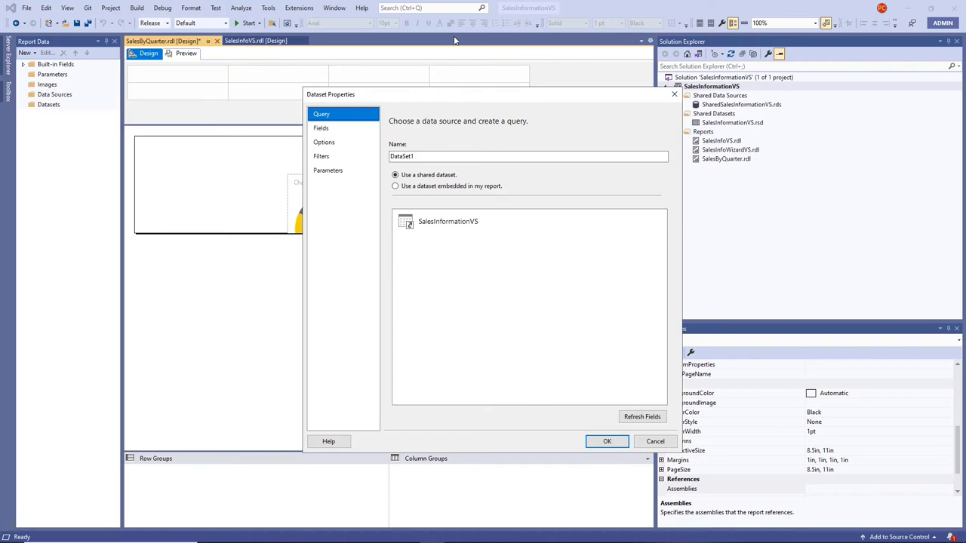
Name the chart's dataset QuarterlyChart and make it embedded in the report
left_click_drag(457, 102, 399, 99)
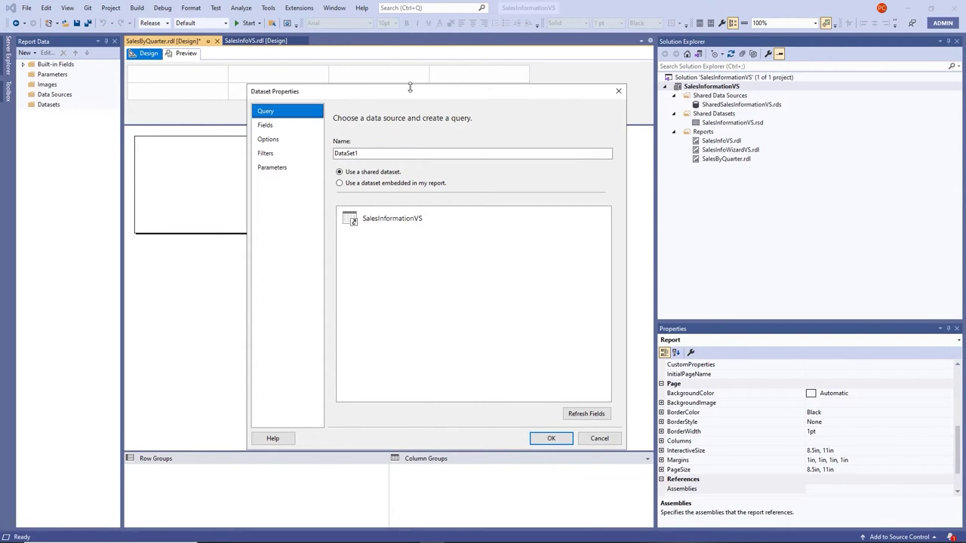
left_click(369, 154)
left_click_drag(368, 154, 332, 154)
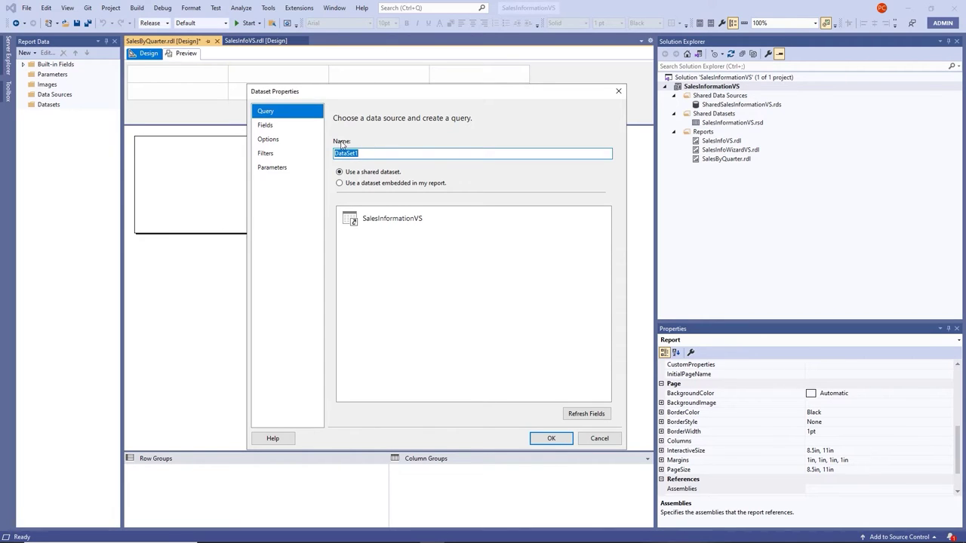
type("QuarterlyChart")
left_click(340, 184)
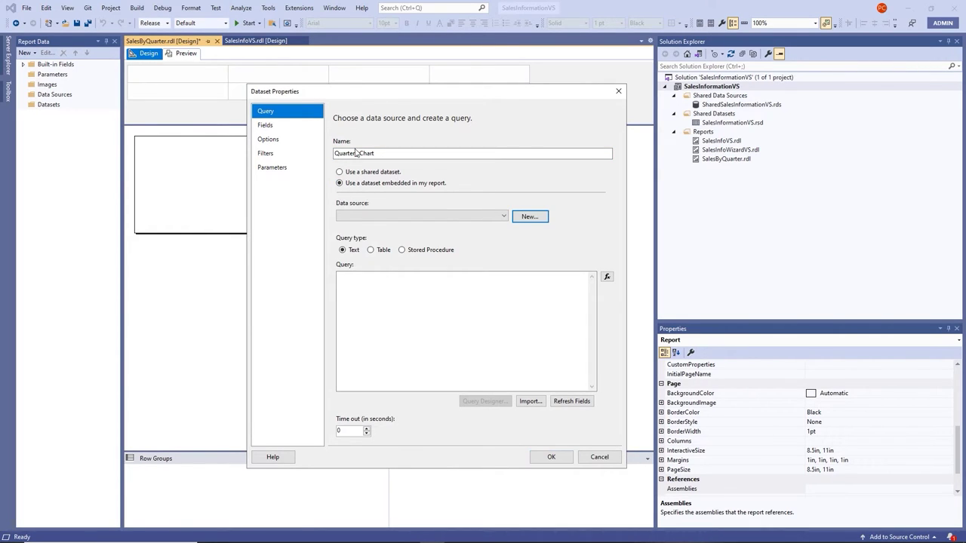
Create a ChartData data source using the shared reference SharedSalesInformationVS
left_click(535, 220)
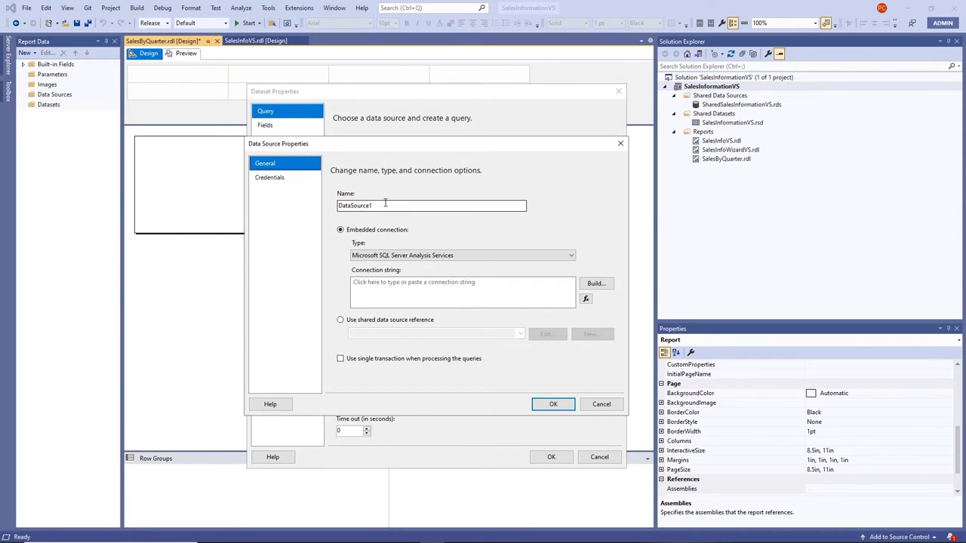
left_click_drag(374, 205, 340, 206)
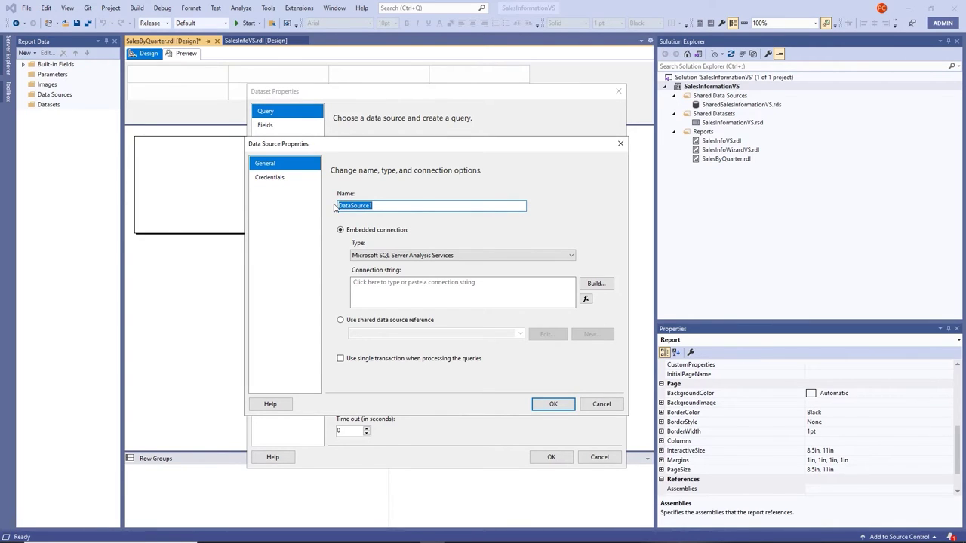
type("ChartData")
left_click(340, 320)
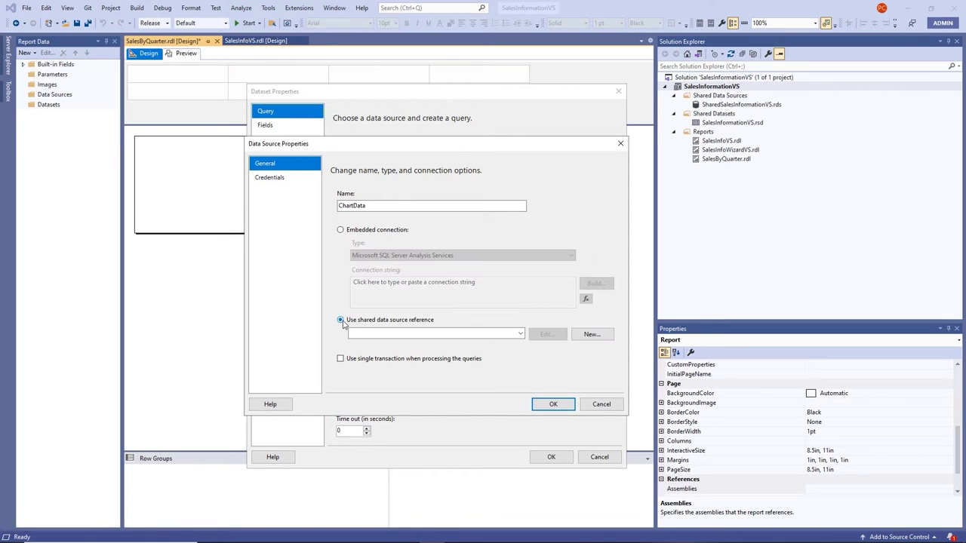
left_click(521, 334)
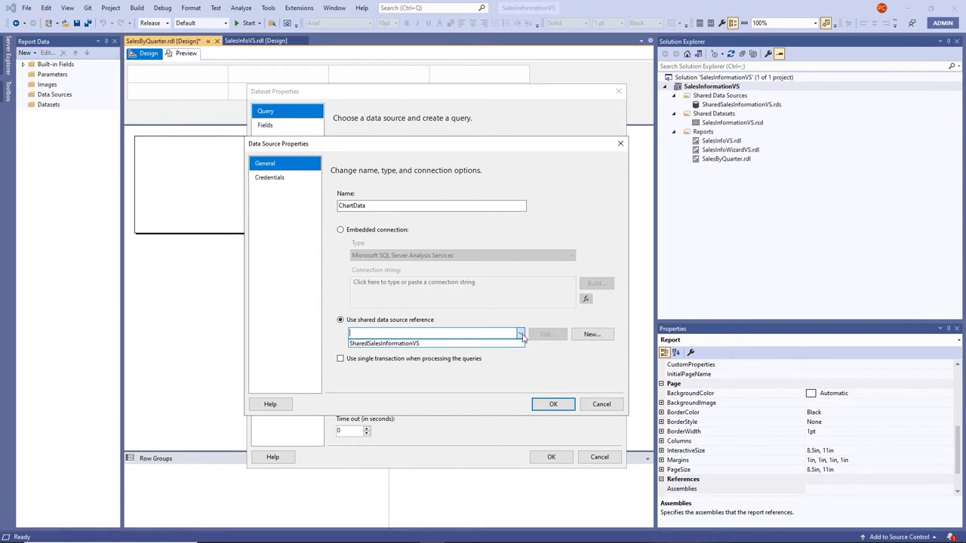
left_click(390, 345)
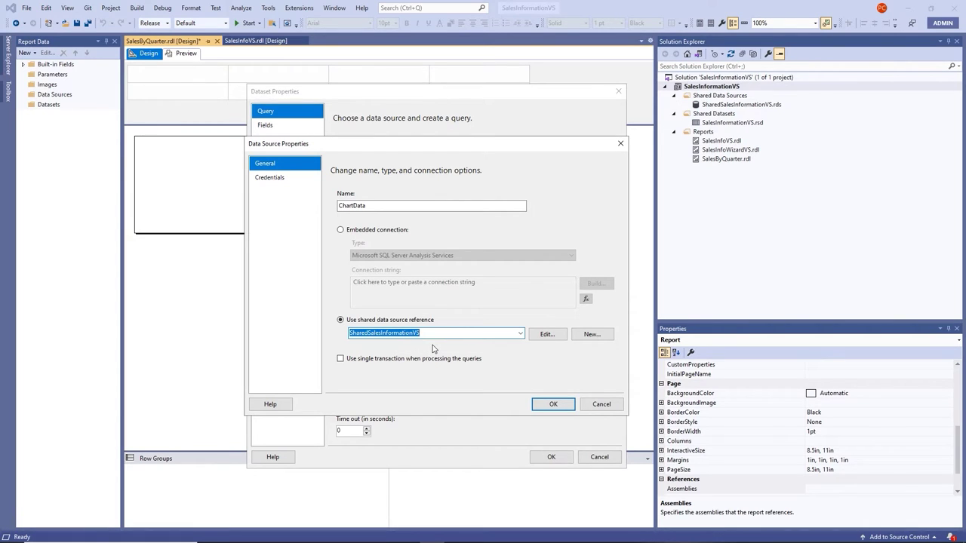
left_click(552, 406)
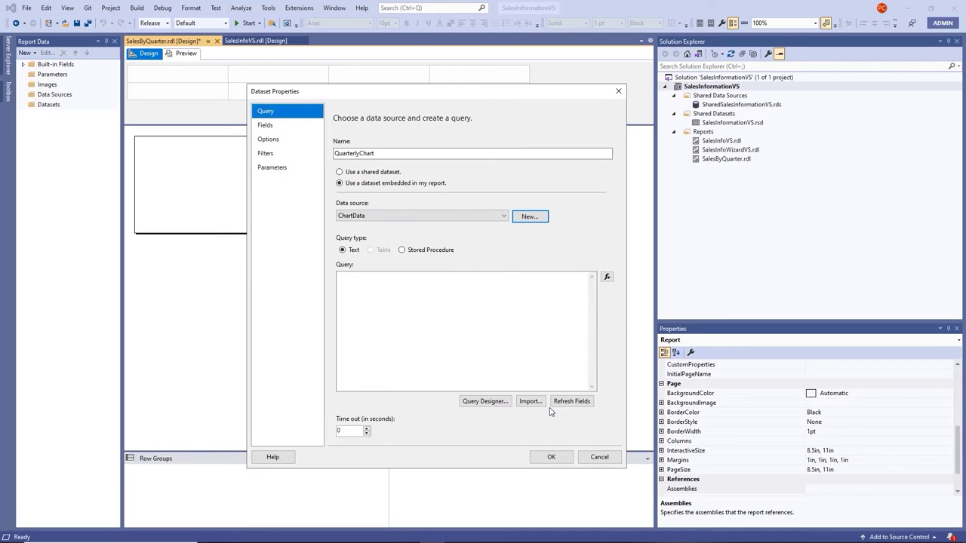
Paste the SQL sales query into the QuarterlyChart dataset and confirm it
left_click(379, 286)
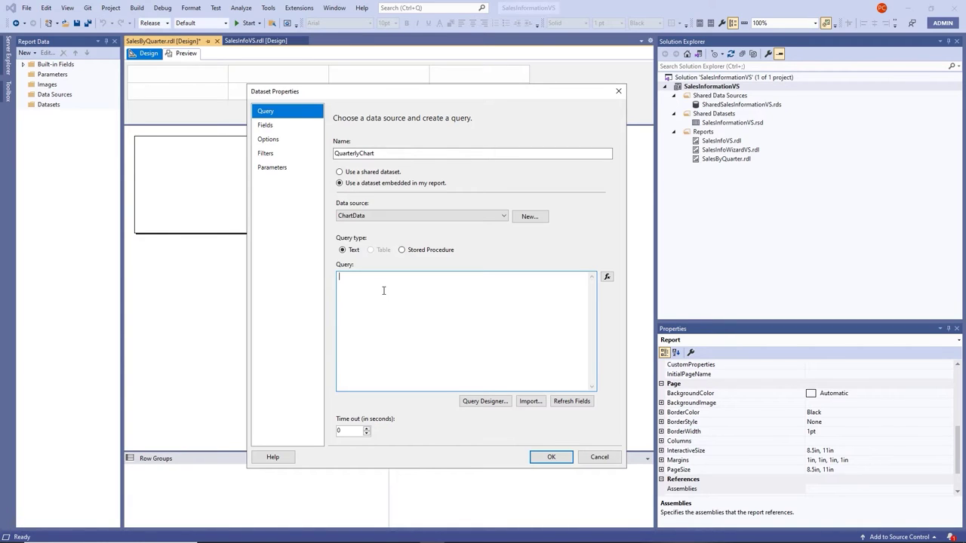
key("ctrl+v")
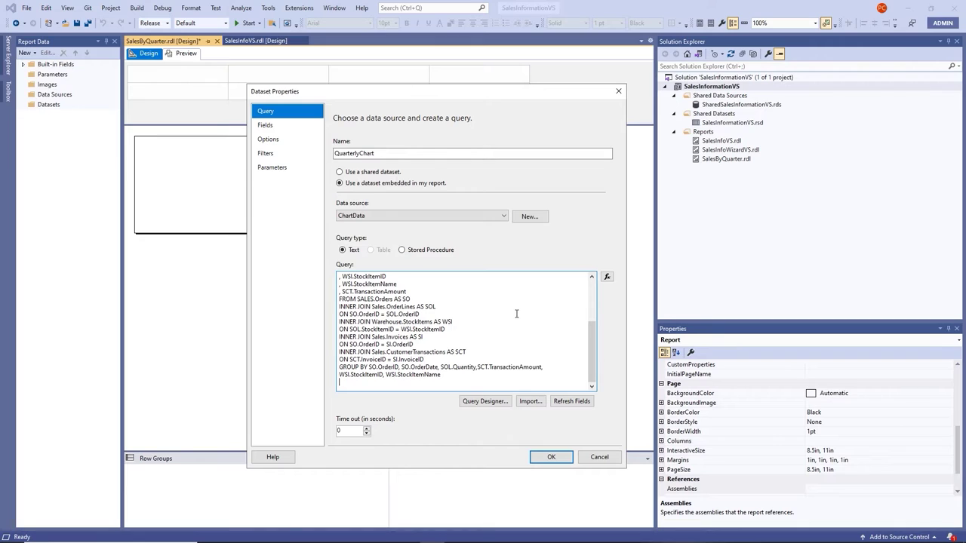
left_click(550, 465)
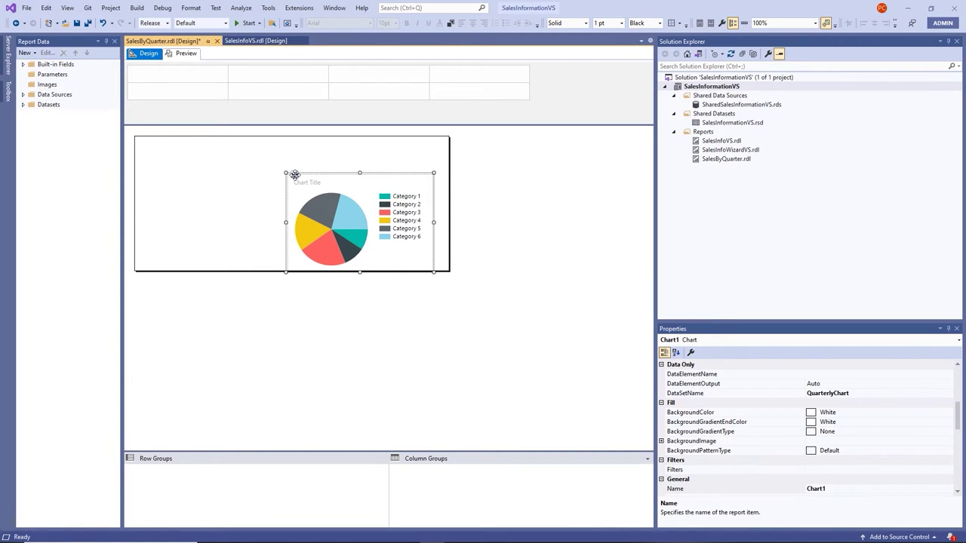
Move the pie chart to the top-left, stretch it across the report body, and select it
left_click_drag(294, 174, 143, 143)
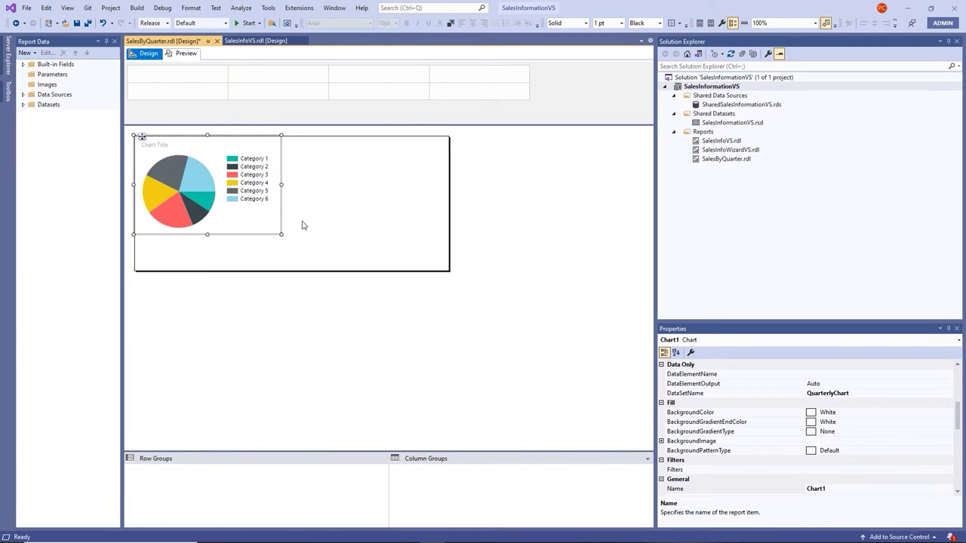
left_click_drag(283, 234, 452, 272)
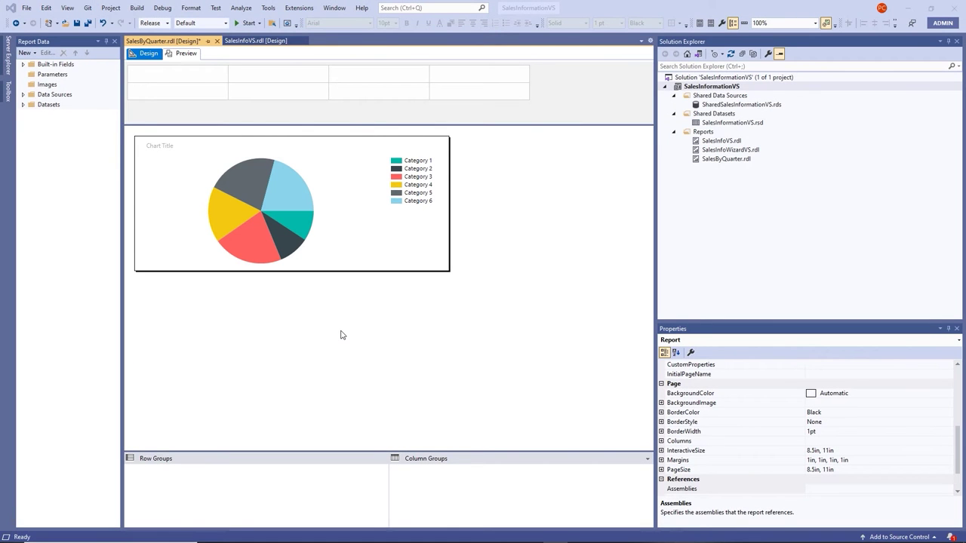
left_click(274, 208)
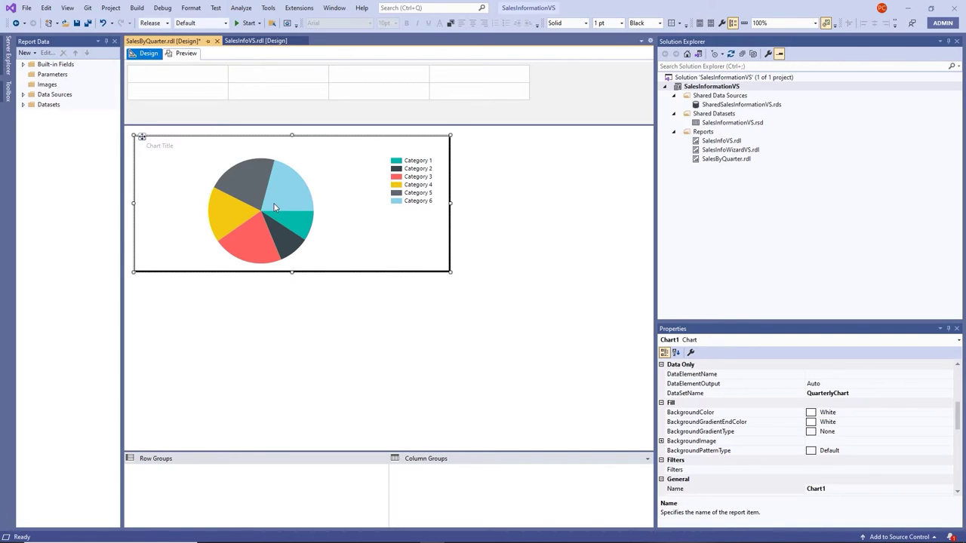
left_click(274, 208)
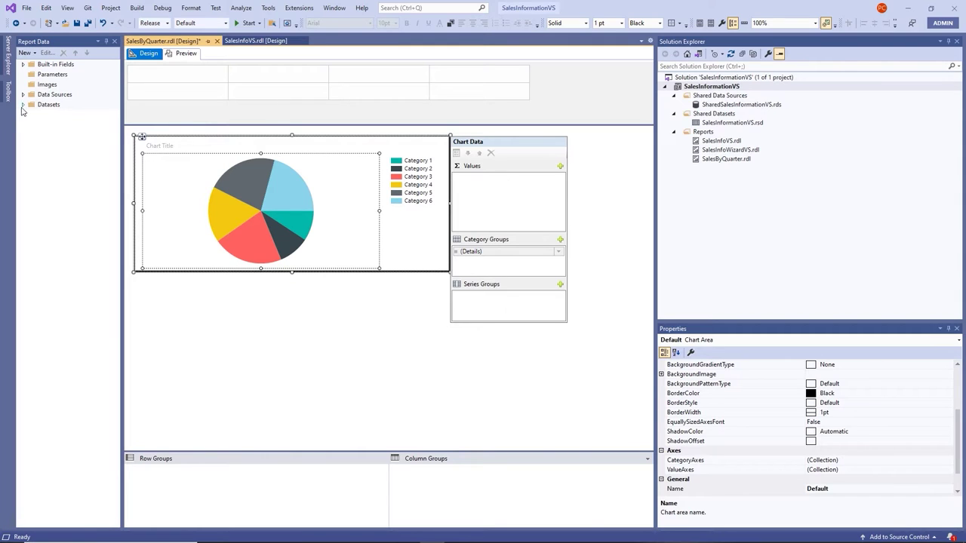
Add TransactionAmount as the chart's value, keeping the Sum aggregate
left_click(560, 166)
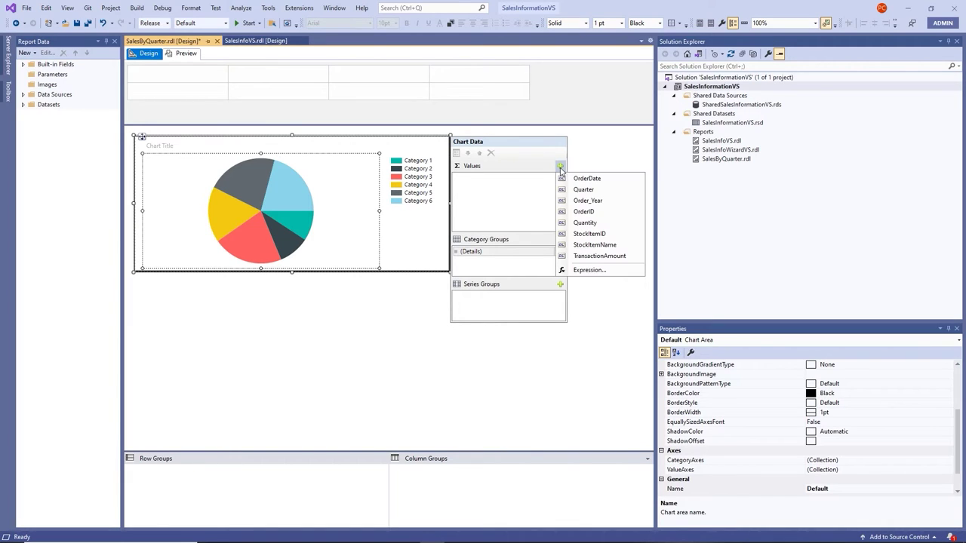
left_click(582, 257)
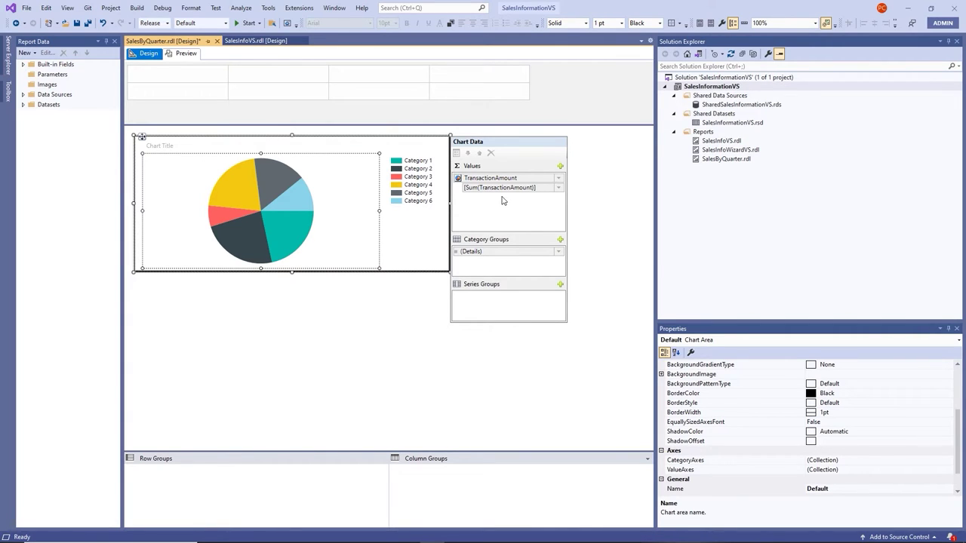
left_click(551, 191)
left_click(559, 188)
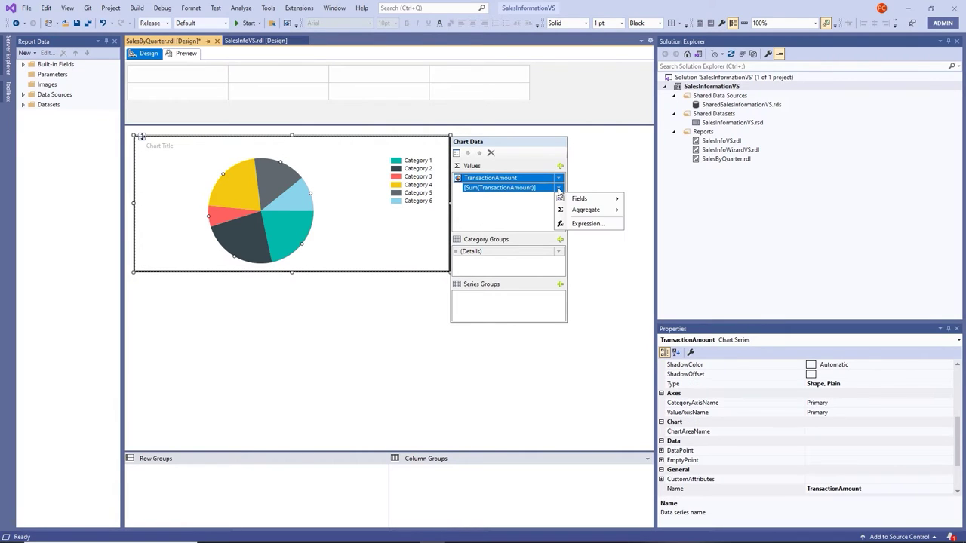
left_click(505, 204)
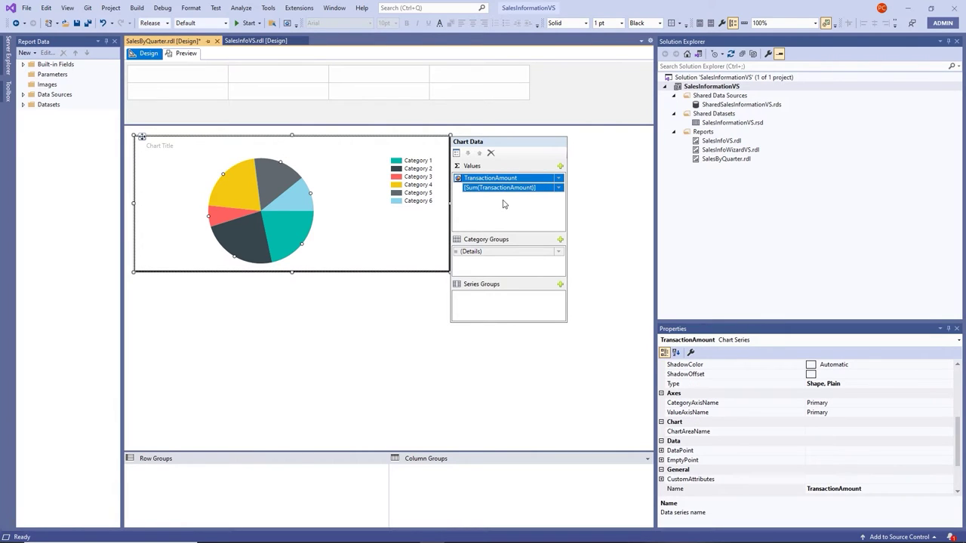
left_click(559, 189)
mouse_move(574, 214)
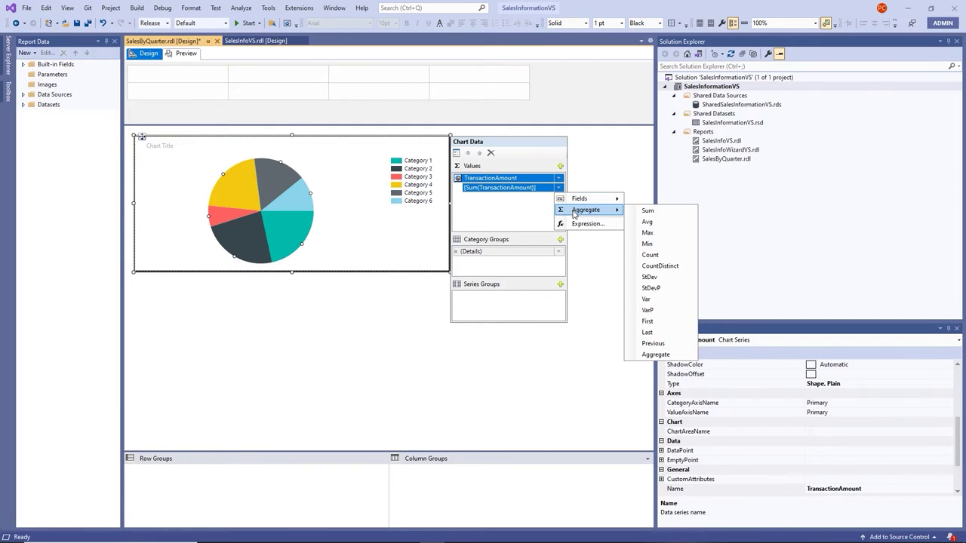
left_click(501, 214)
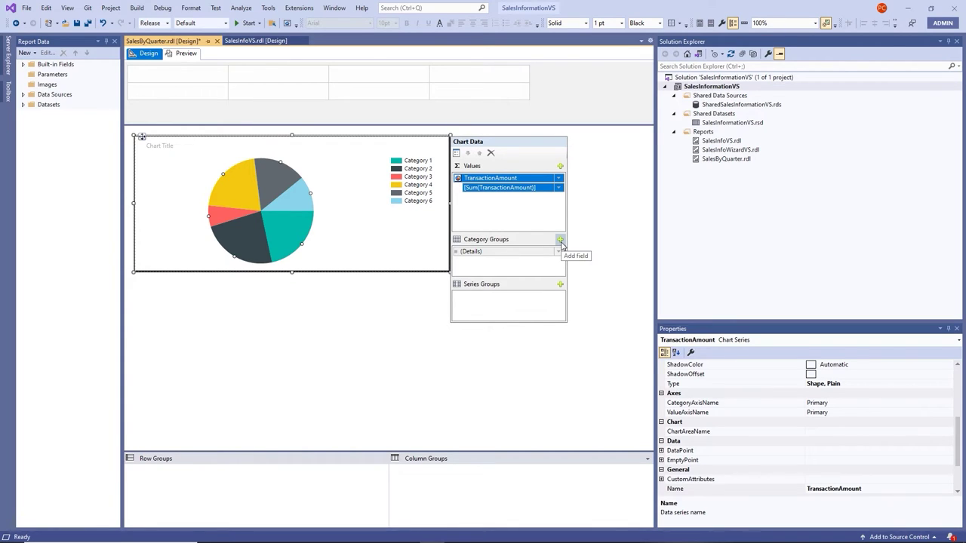
Group the pie slices by the Quarter field
left_click(561, 242)
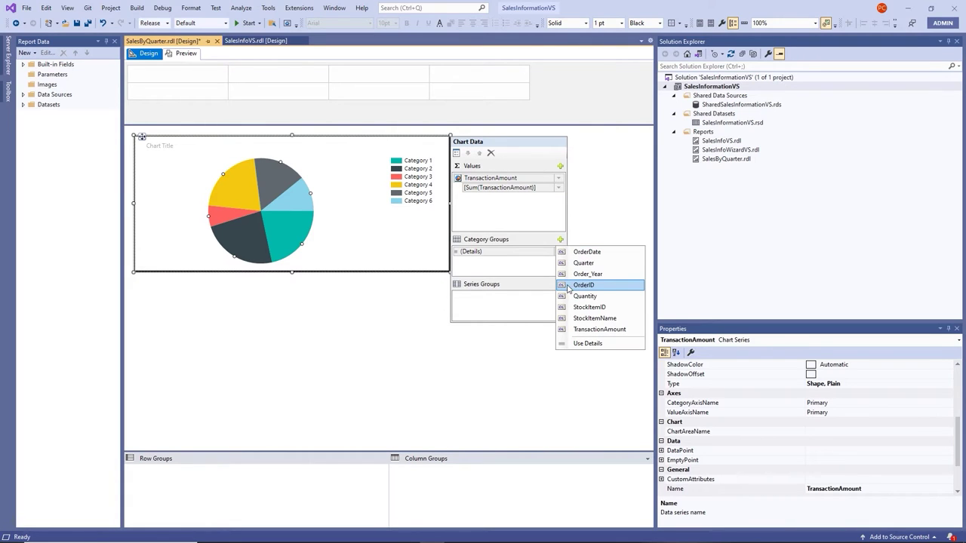
left_click(576, 264)
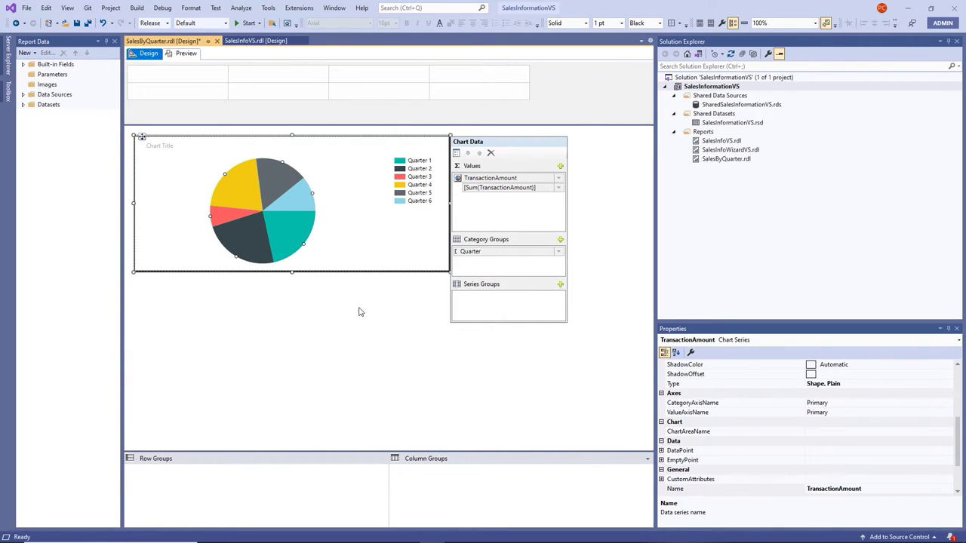
left_click(158, 150)
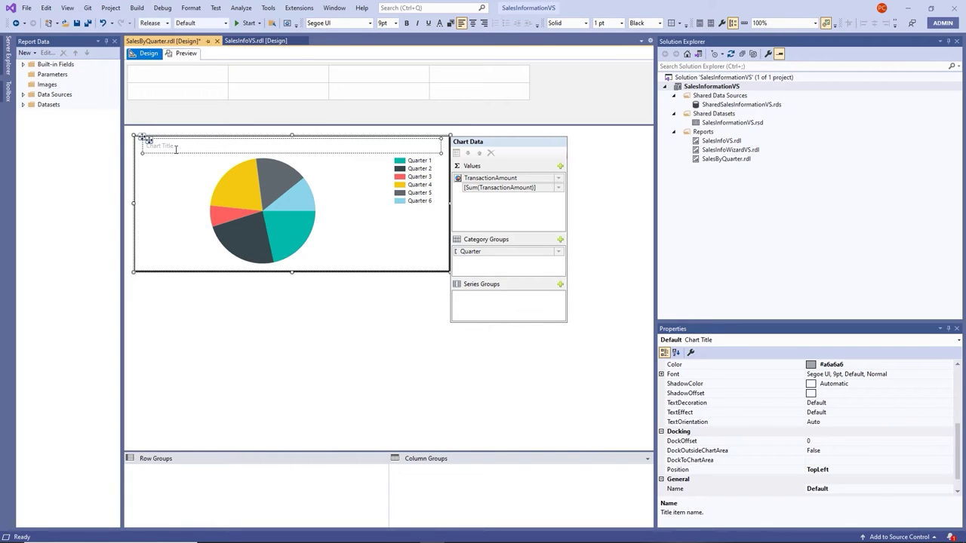
Replace the default 'Chart Title' text with 'Quarterly Sales'
left_click(176, 149)
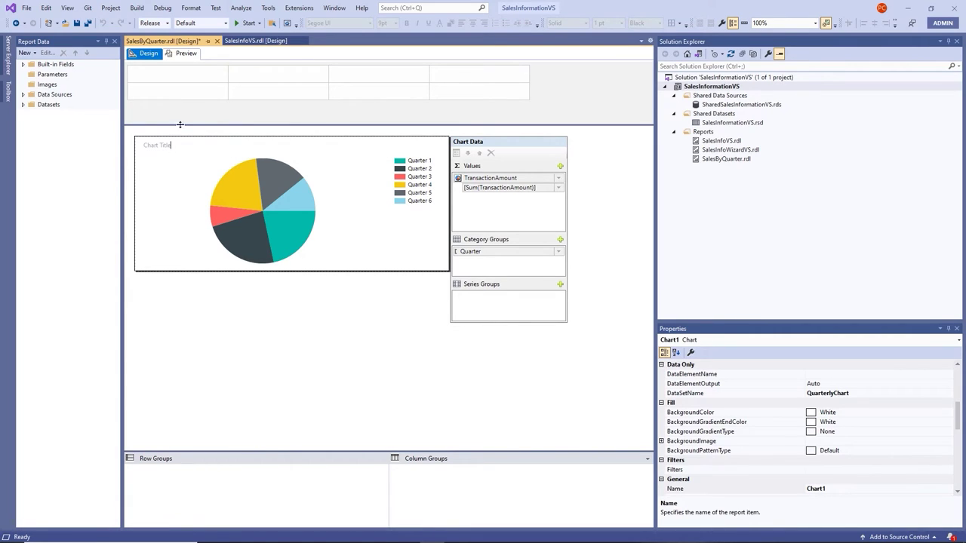
double_click(158, 145)
left_click(168, 179)
left_click(145, 146)
left_click(136, 146)
double_click(155, 159)
left_click(175, 156)
key("ctrl+a")
type("Quarterly Sales")
left_click(203, 326)
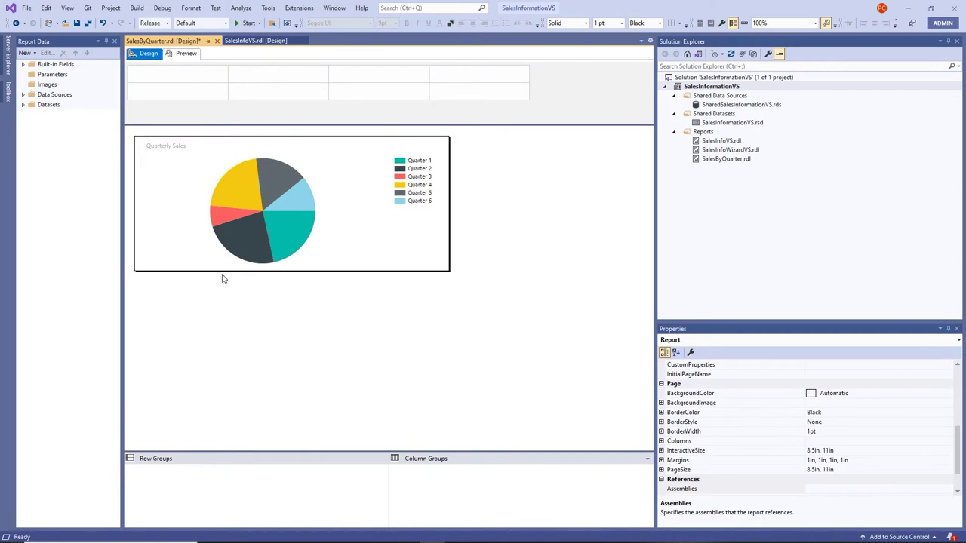
left_click(187, 54)
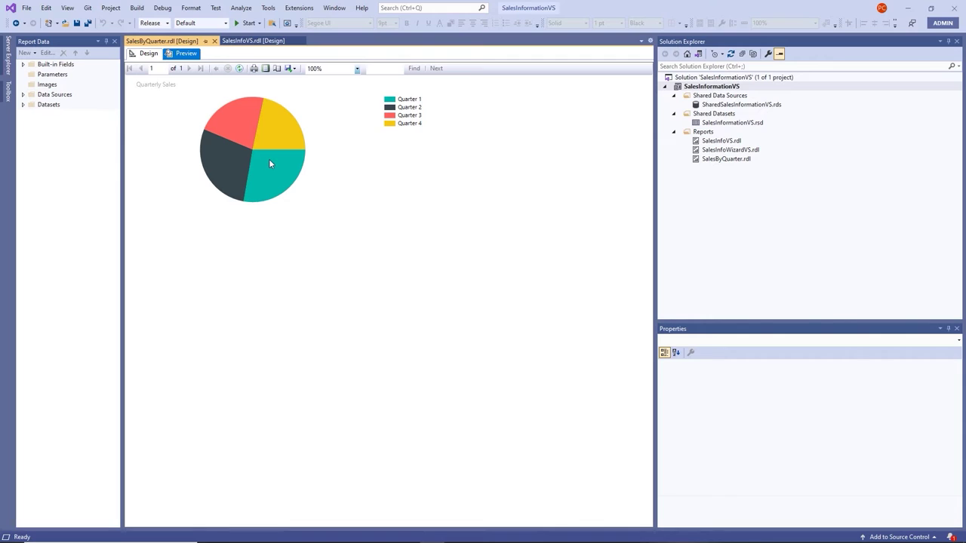
left_click(147, 54)
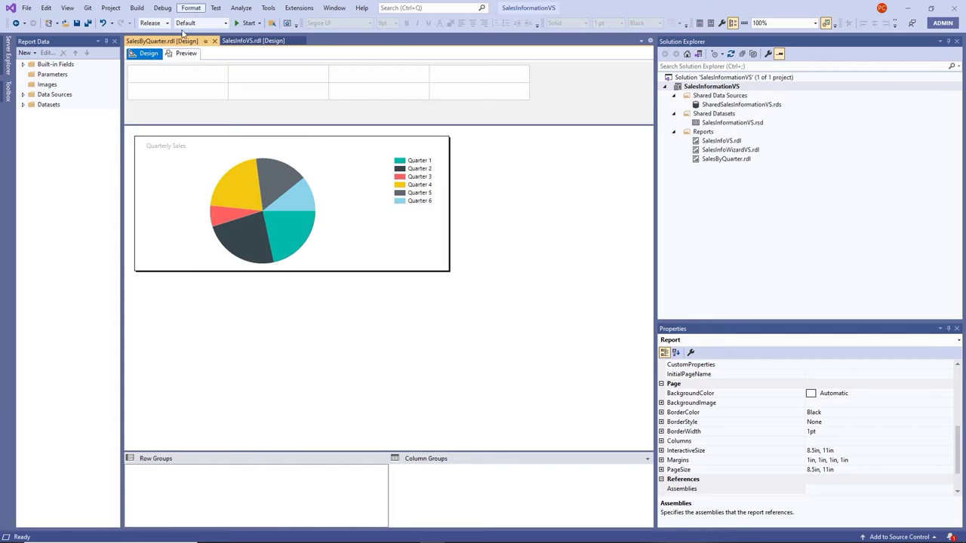
Turn on data labels for the pie series and bring up its Series Properties
right_click(234, 209)
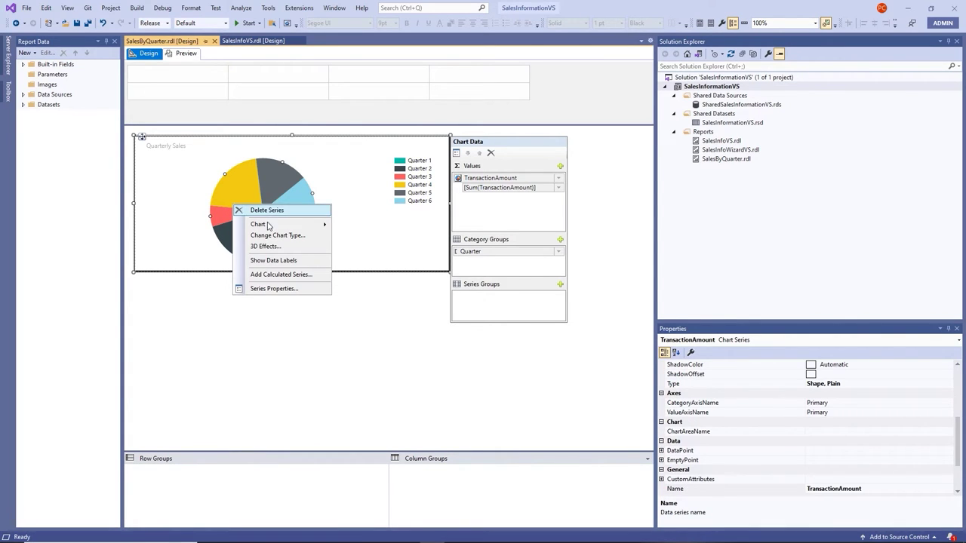
left_click(276, 261)
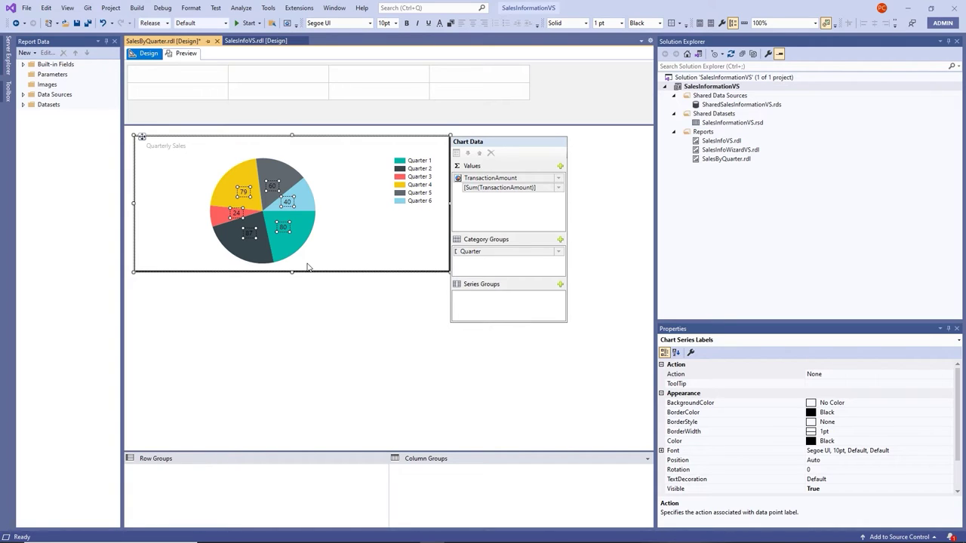
right_click(270, 226)
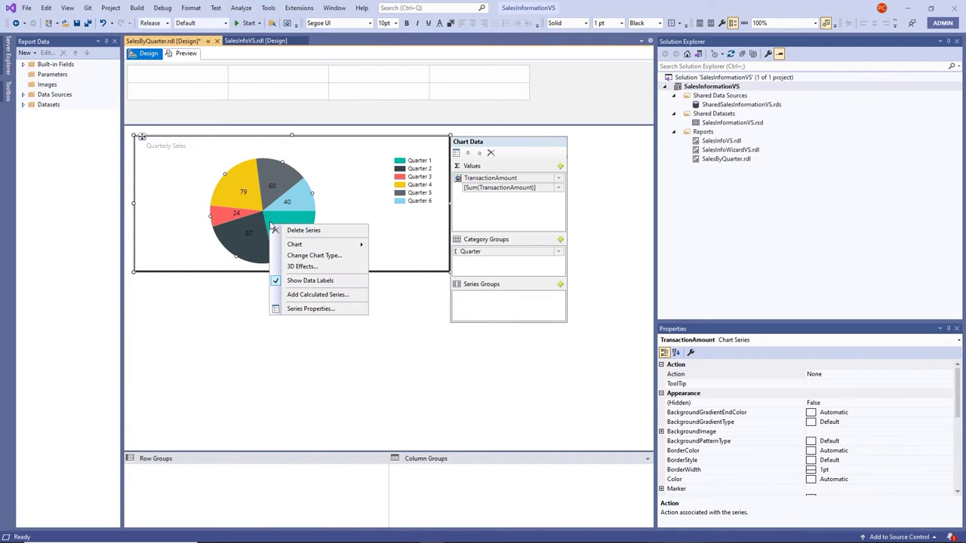
left_click(330, 310)
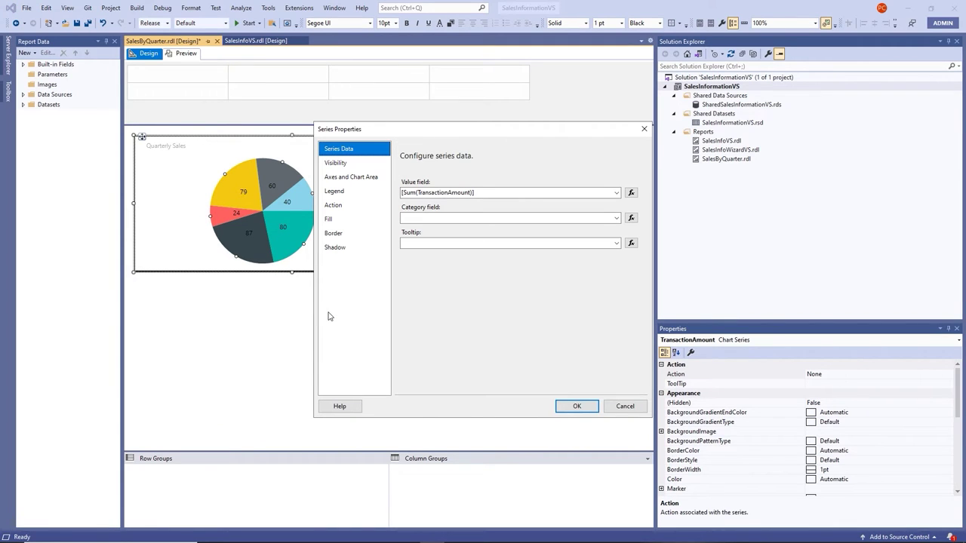
Give the pie series a Solid, 2pt, White slice border
left_click(343, 239)
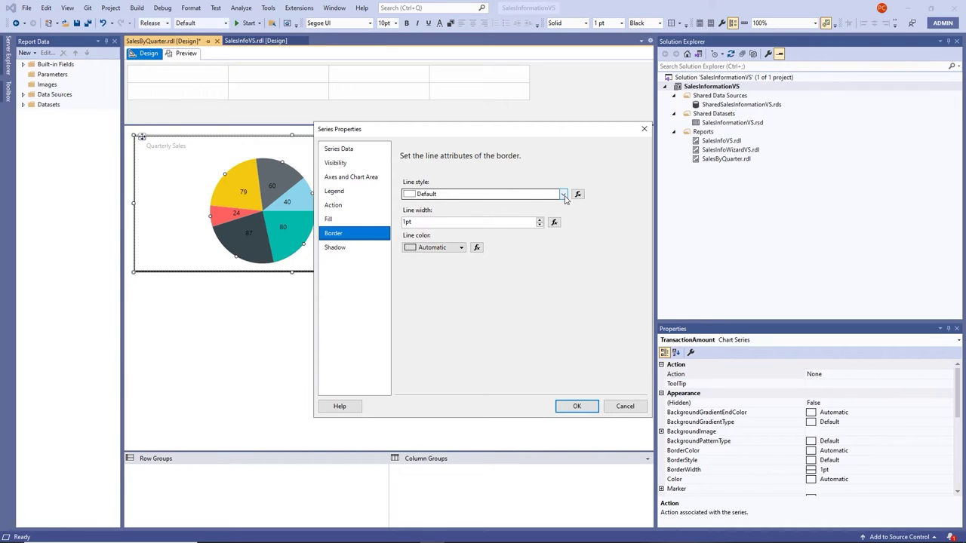
left_click(565, 198)
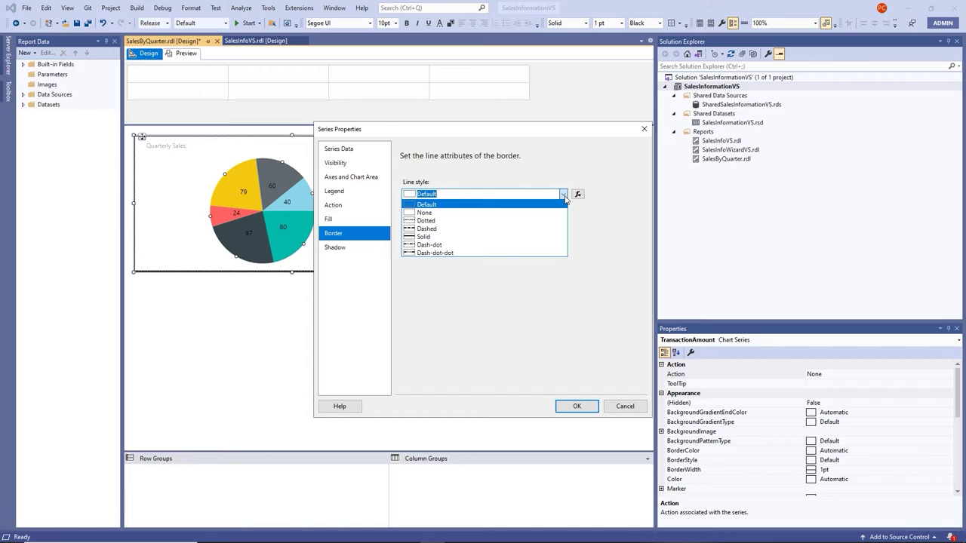
key("Escape")
key("Down")
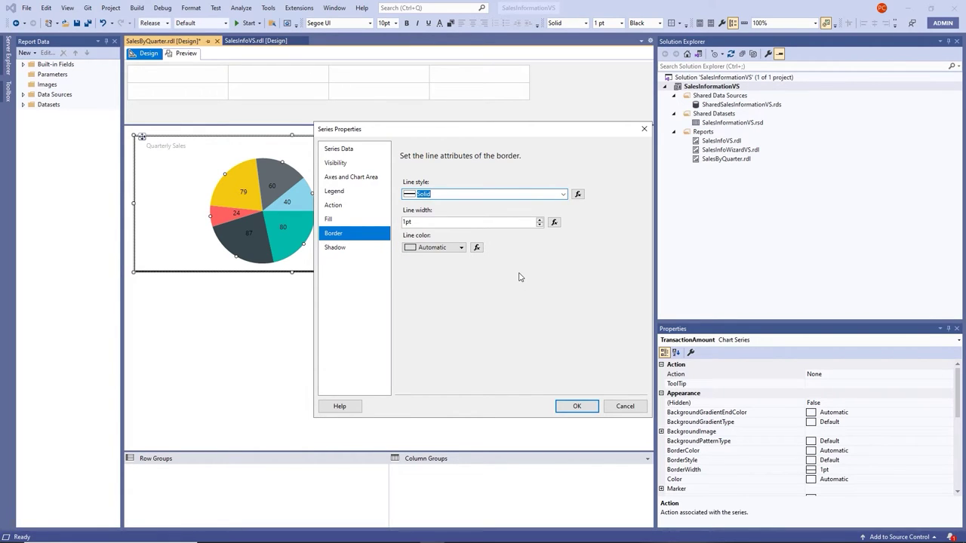
left_click(539, 220)
left_click(539, 221)
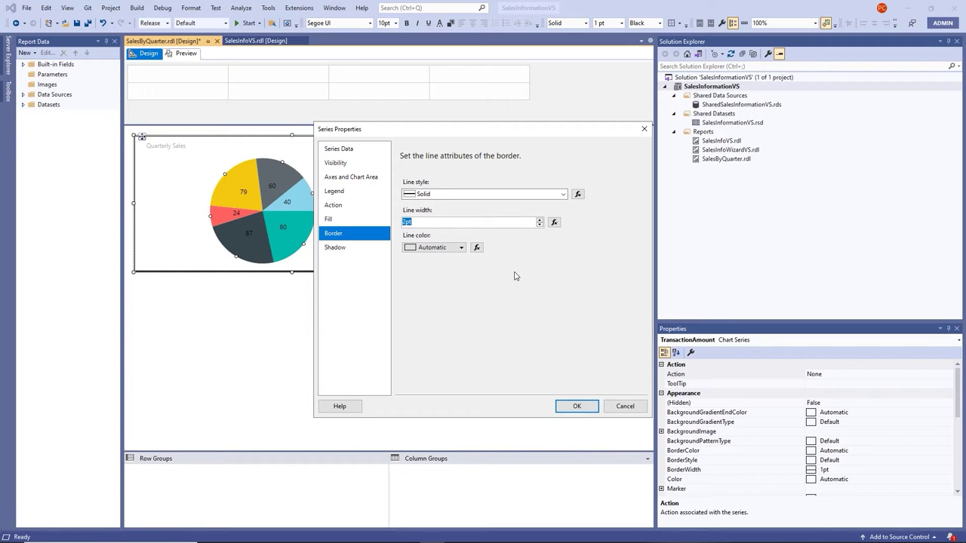
left_click(459, 249)
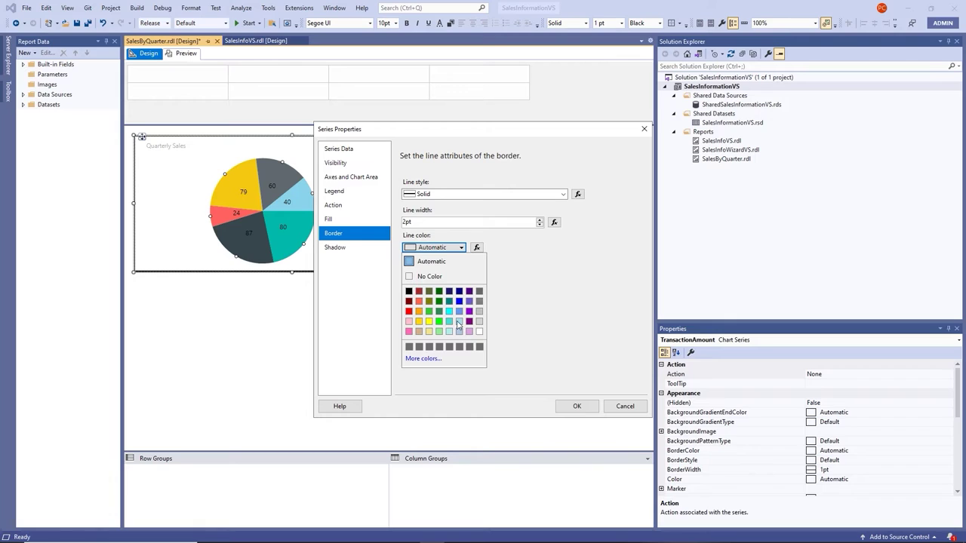
left_click(479, 334)
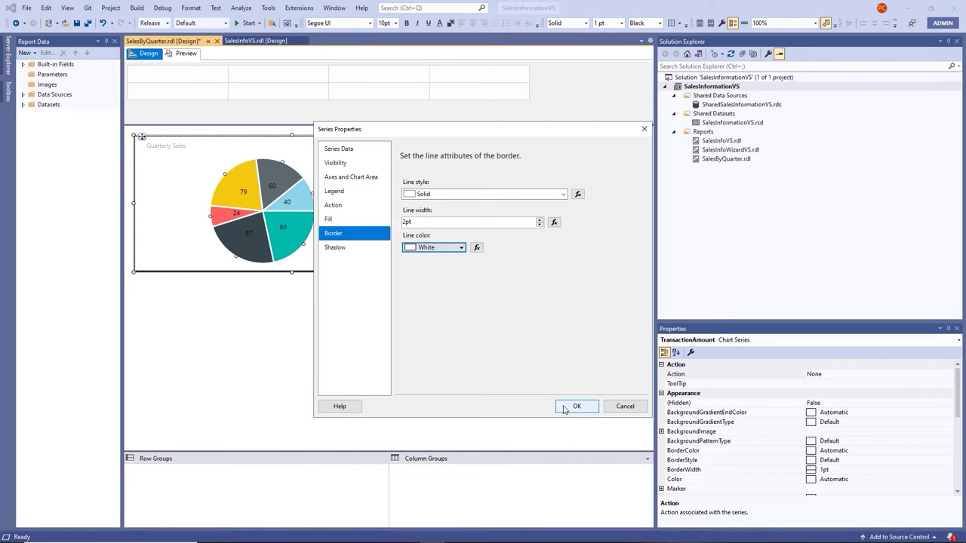
left_click(563, 409)
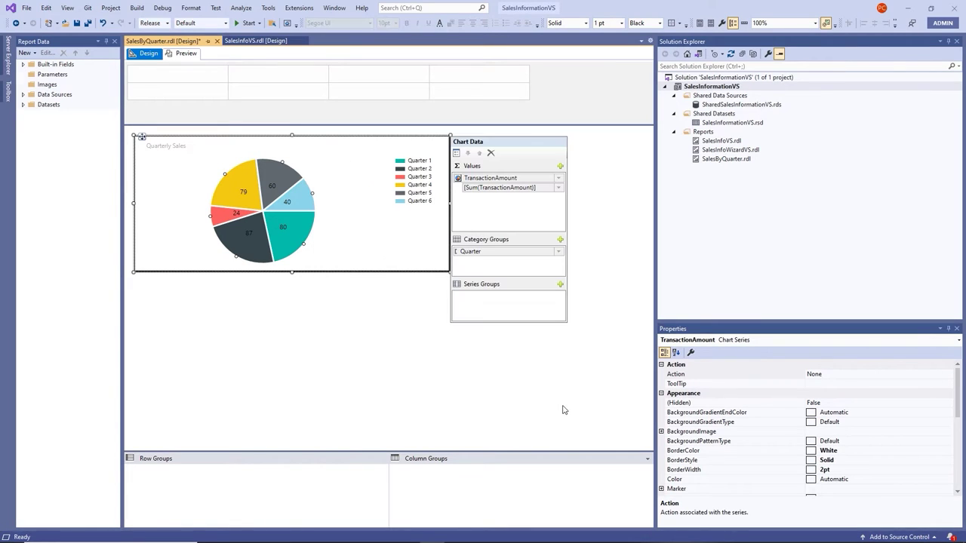
left_click(180, 59)
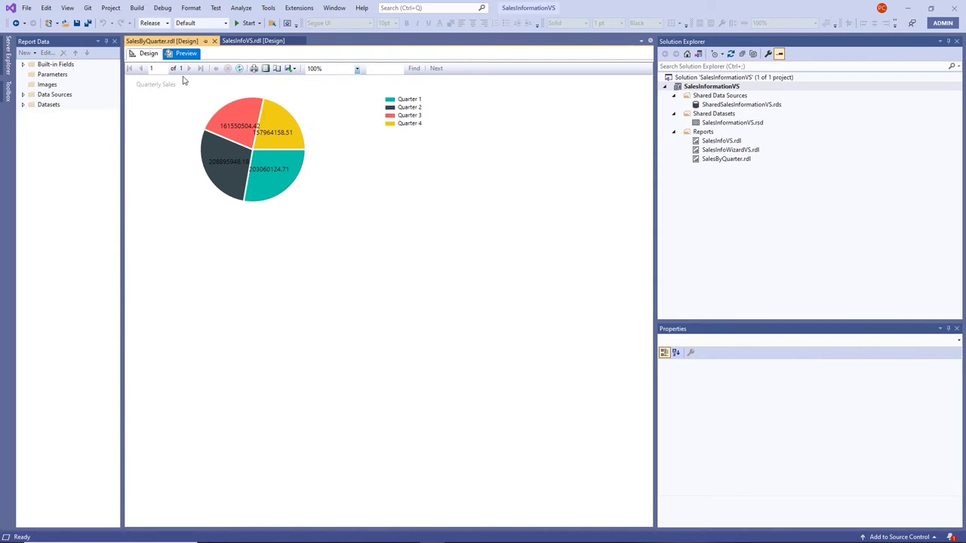
left_click(148, 55)
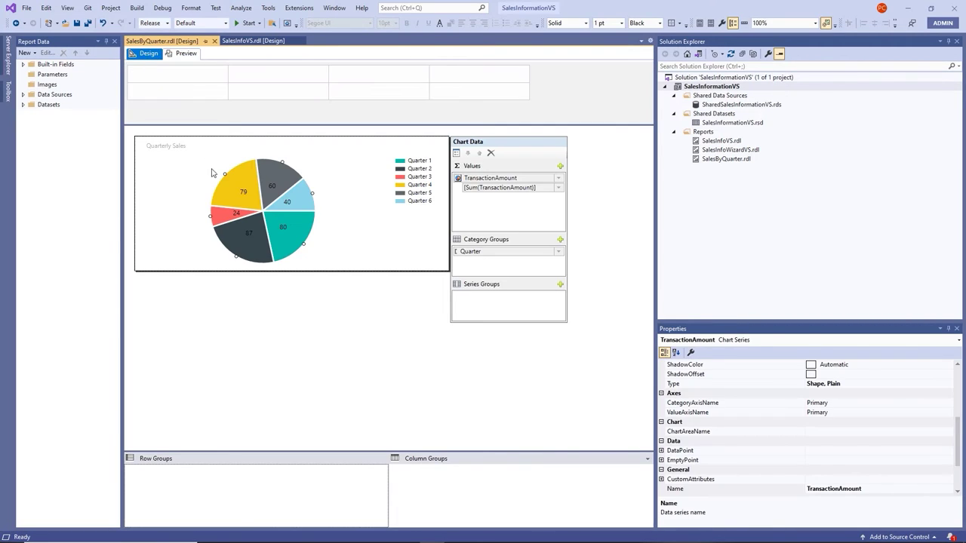
left_click(246, 194)
Format the pie chart's data labels as white 8pt text, shown as numbers with 0 decimal places
right_click(246, 195)
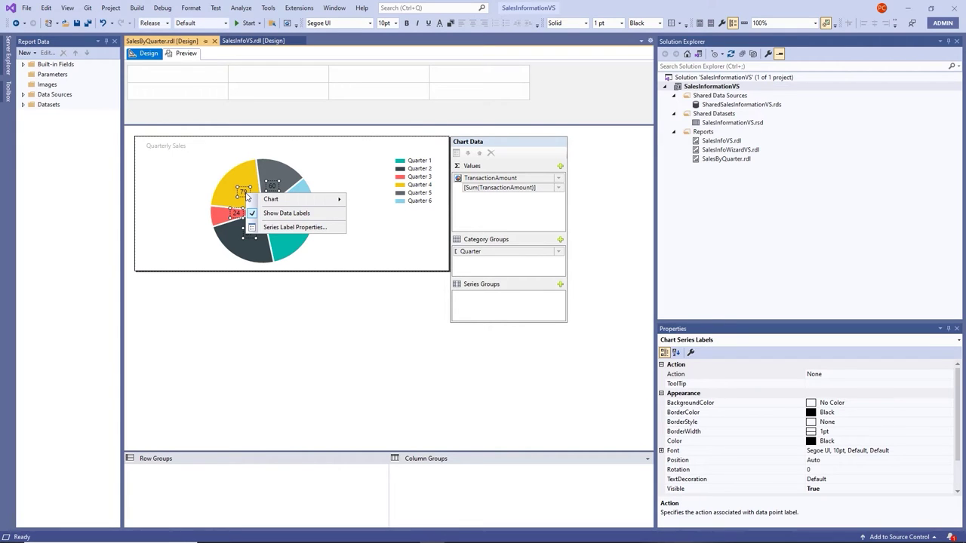
left_click(295, 228)
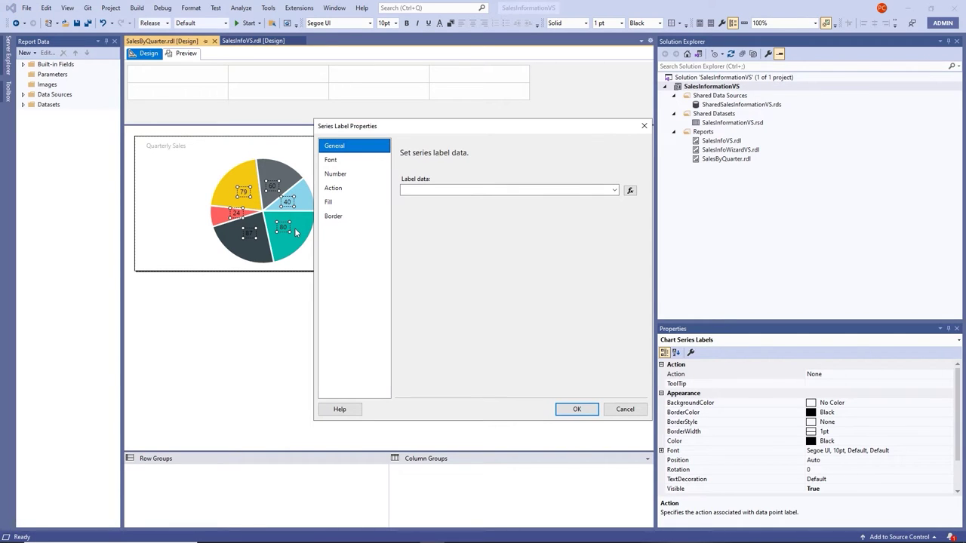
left_click(332, 161)
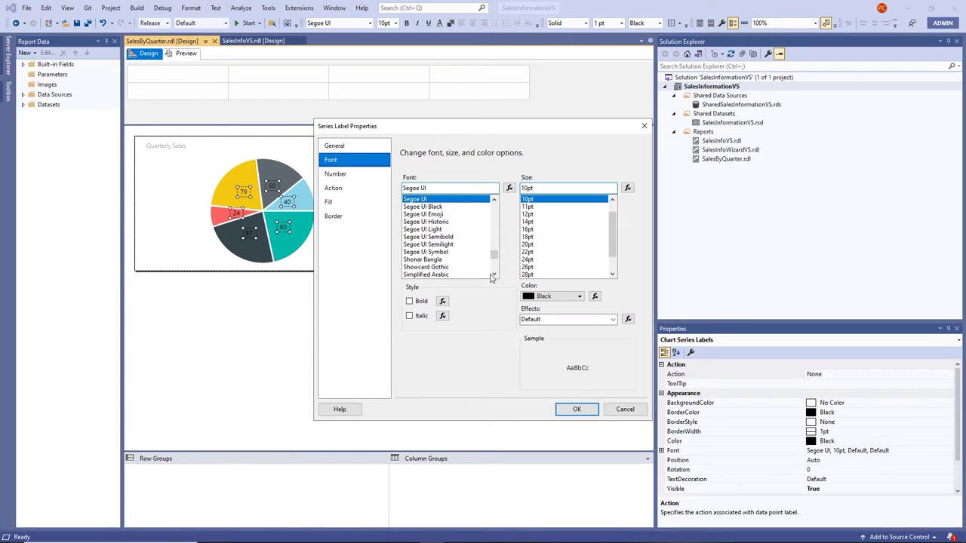
left_click(580, 297)
left_click(601, 353)
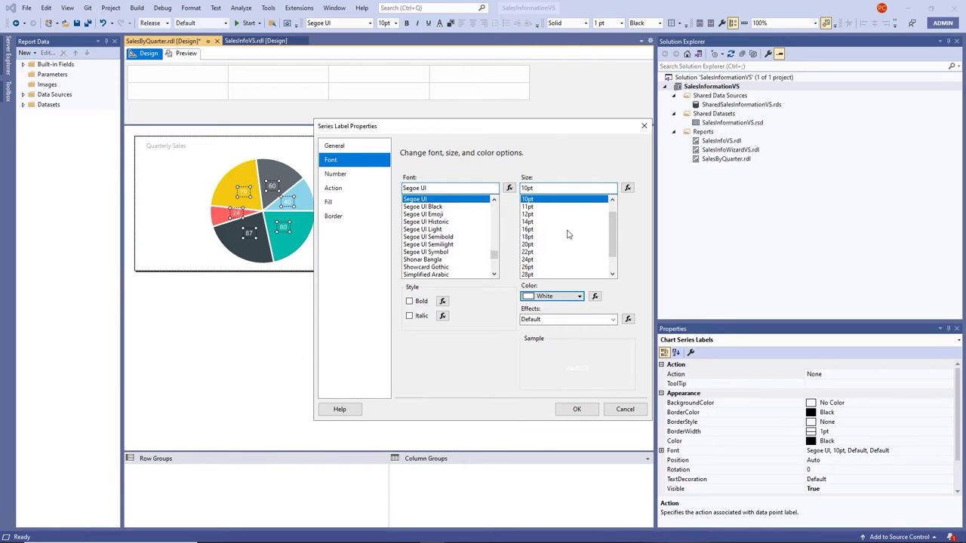
scroll(614, 206, "up", 1)
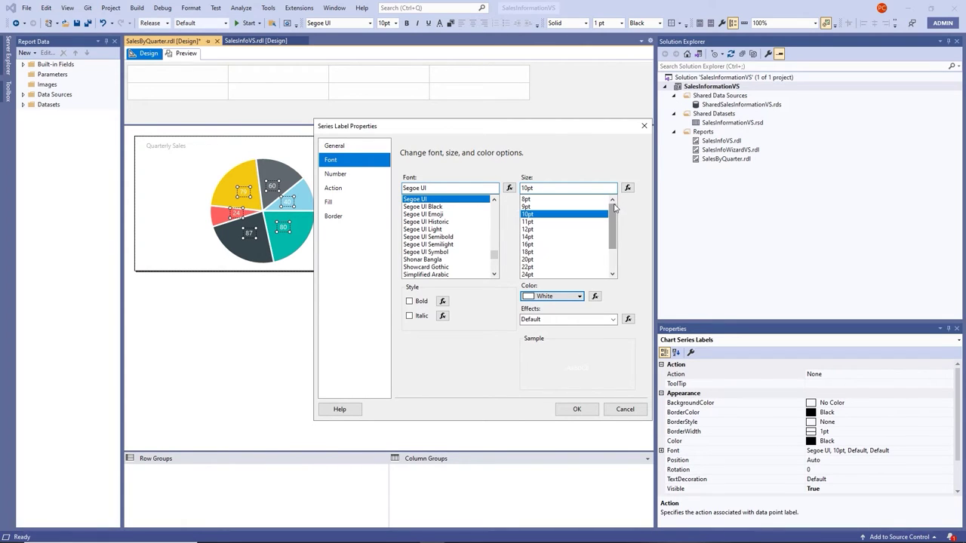
left_click(536, 200)
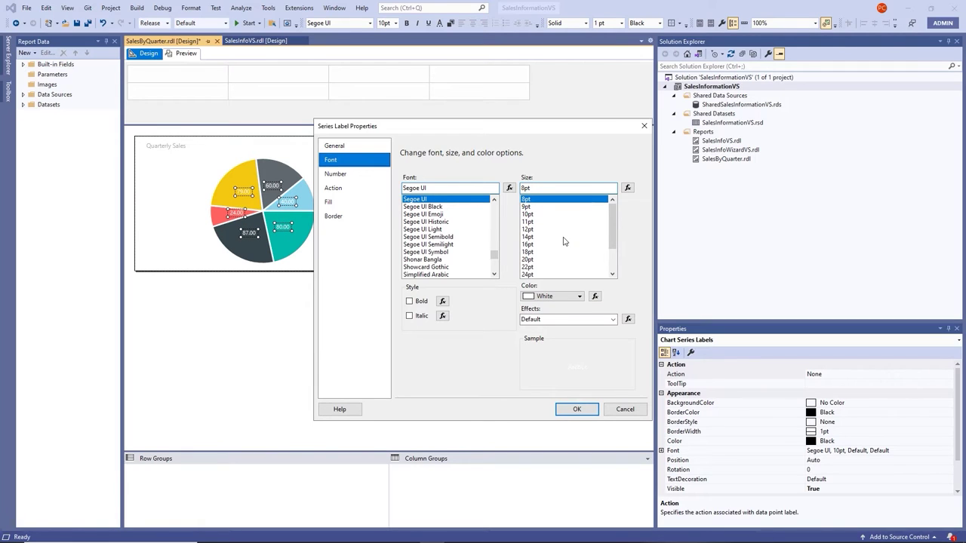
left_click(346, 174)
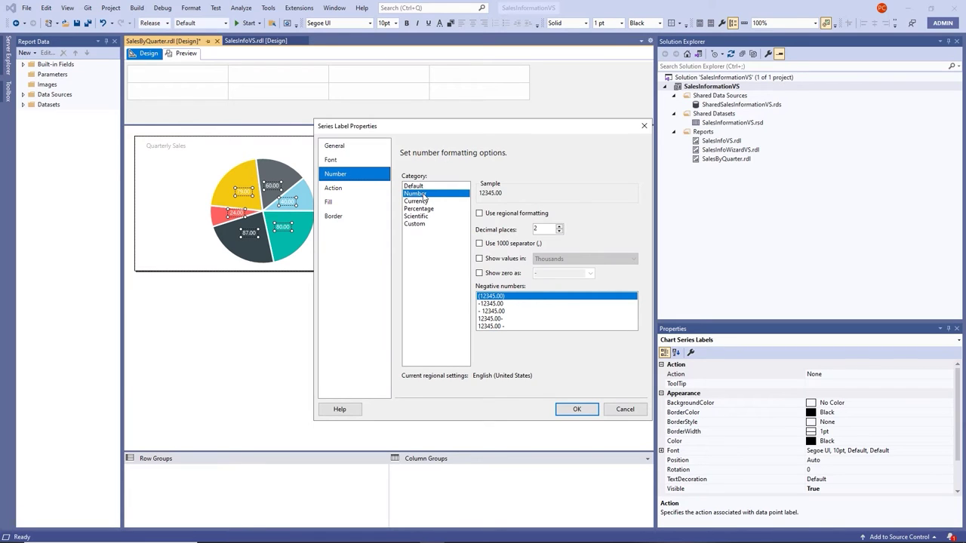
left_click(422, 187)
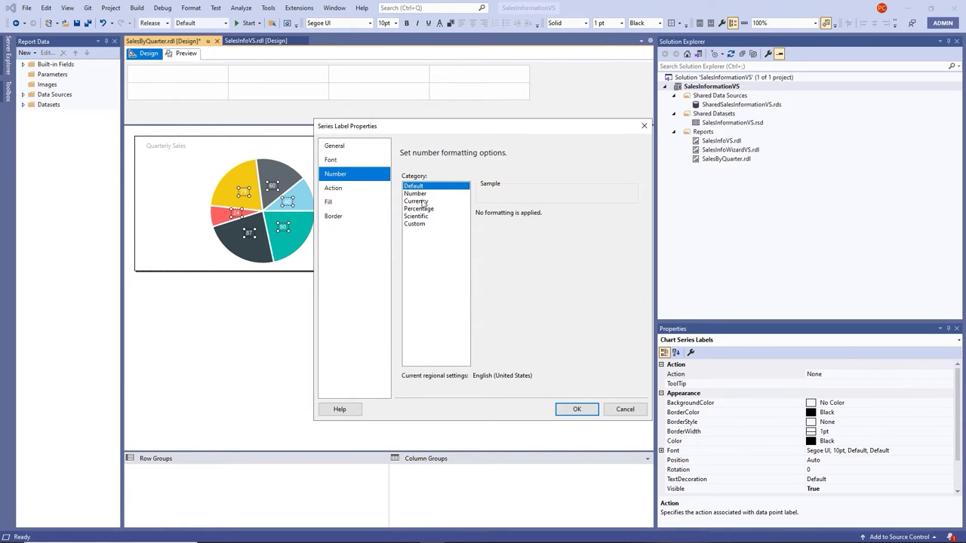
left_click(420, 194)
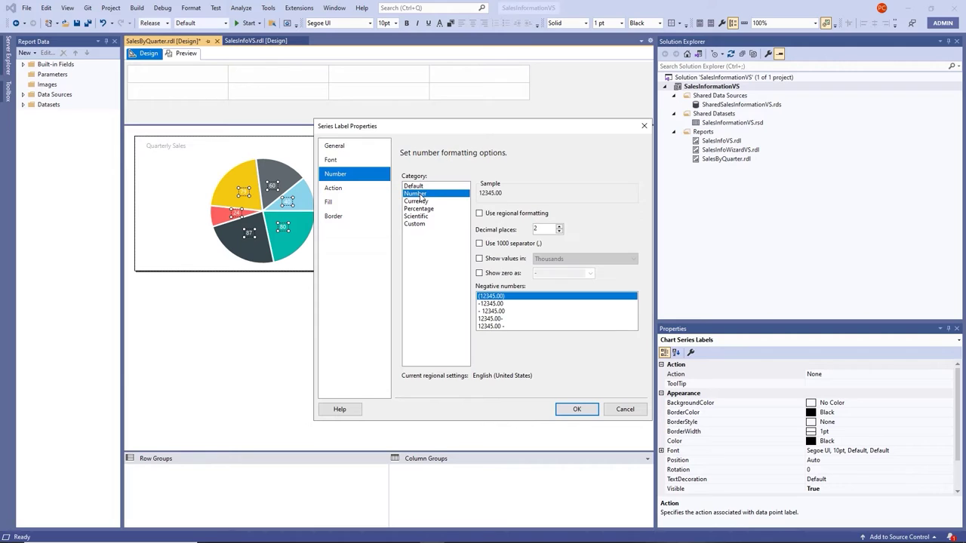
left_click(573, 413)
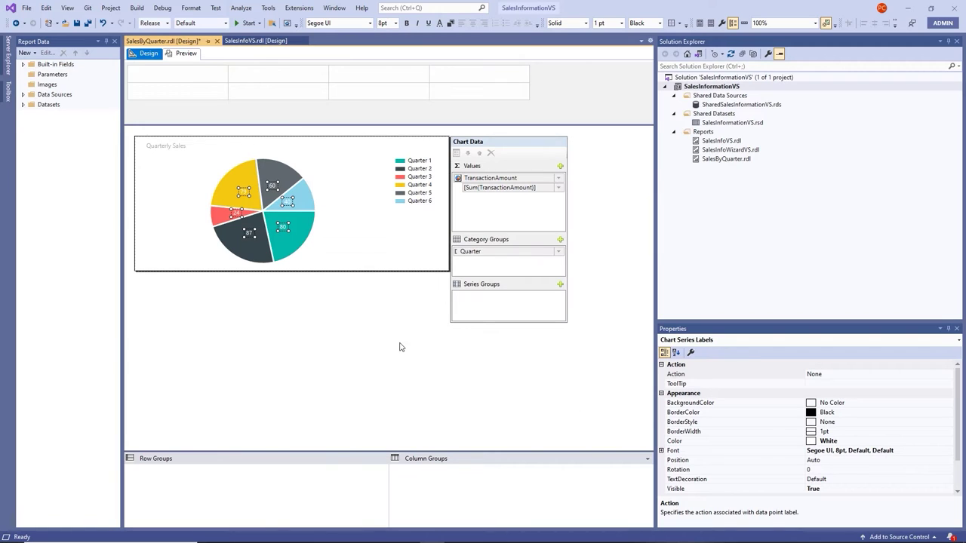
Rename the chart from Chart1 to QuarterlySales in the Properties grid, then select the pie series
left_click(367, 256)
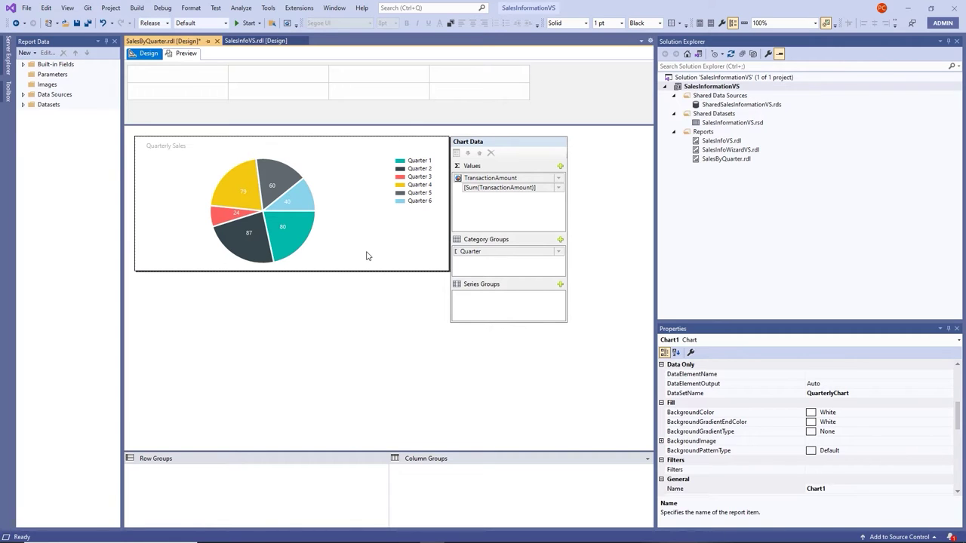
left_click(354, 194)
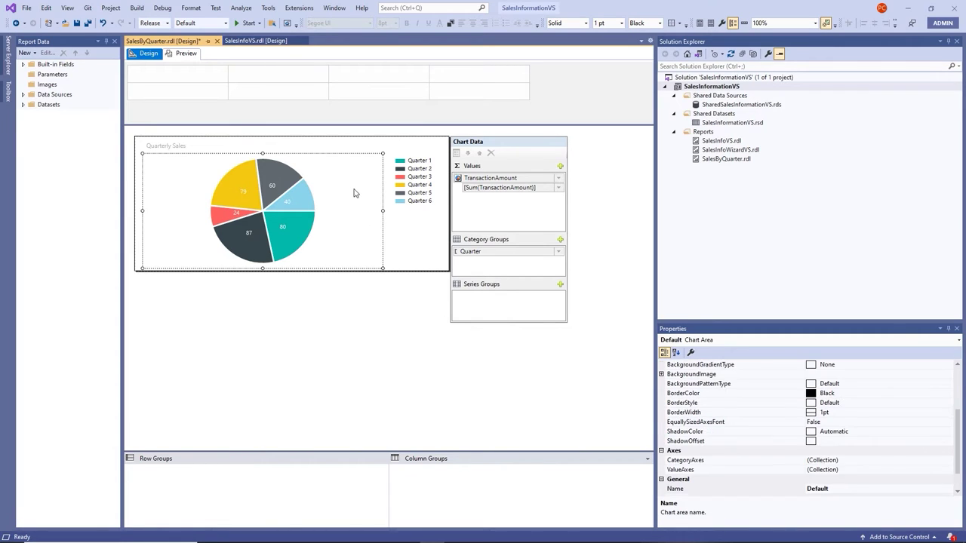
left_click(422, 224)
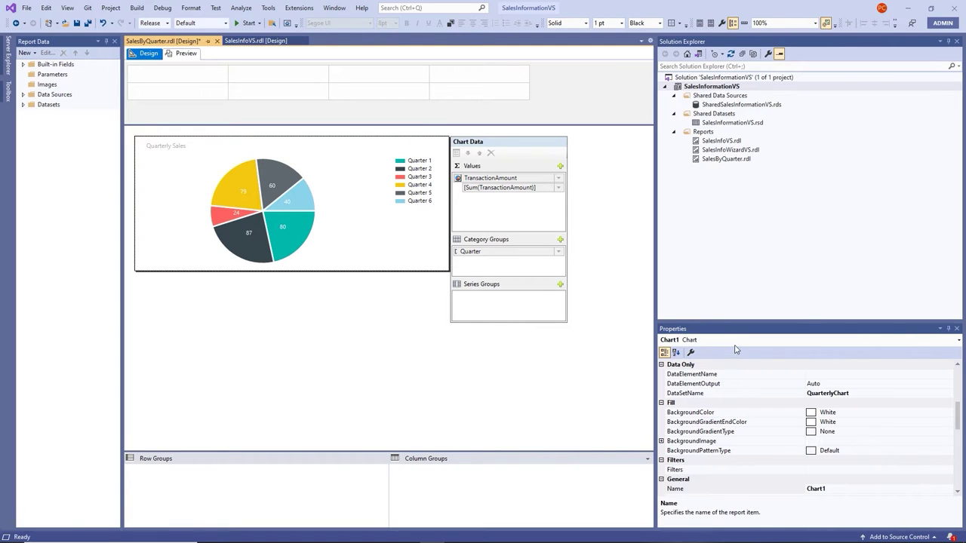
scroll(733, 448, "down", 2)
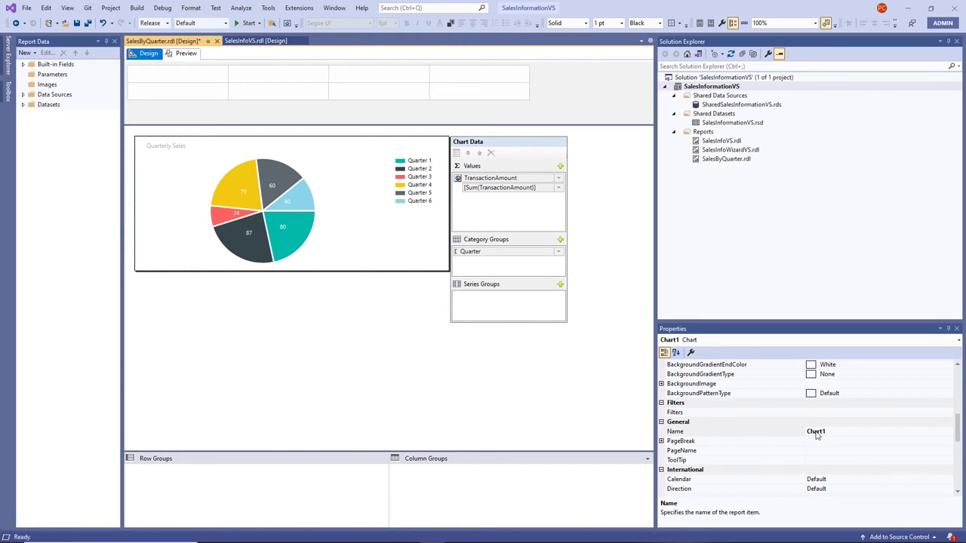
left_click(815, 433)
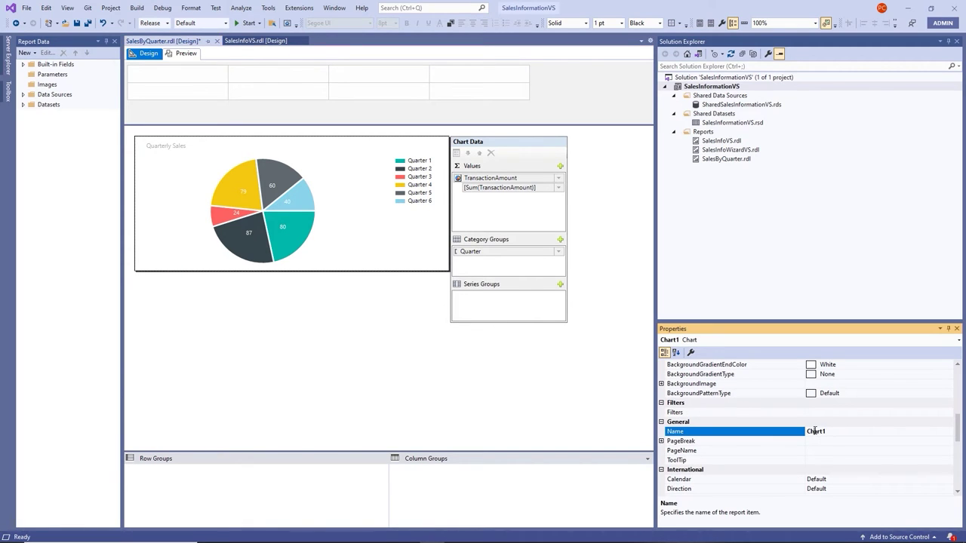
key("ctrl+a")
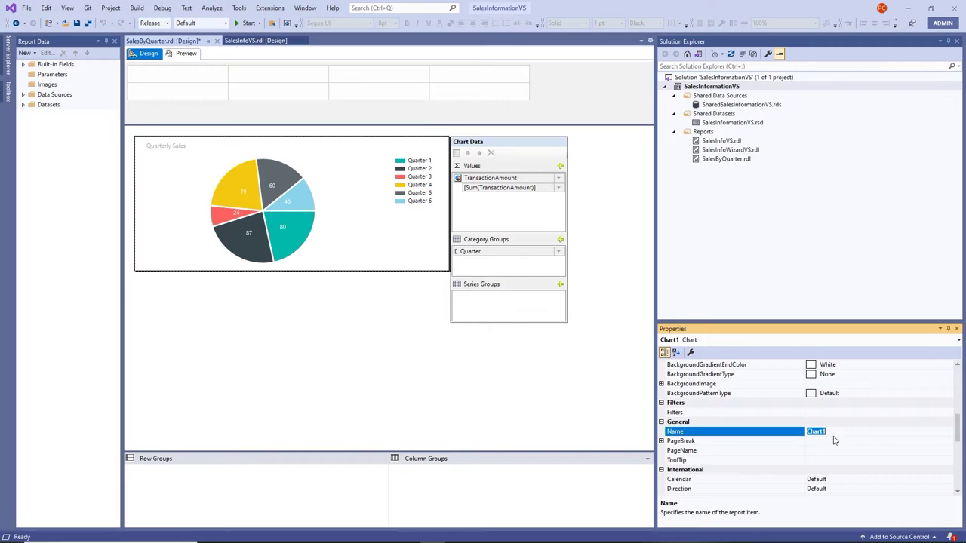
type("QuarterlySales")
left_click(305, 238)
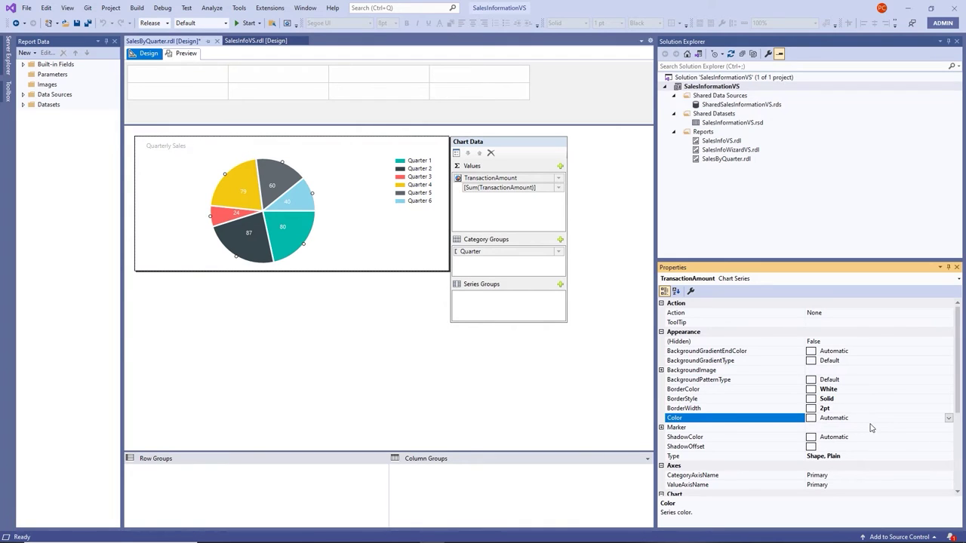
Set the pie series colour to Peru from the standard colours and preview the report
left_click(949, 419)
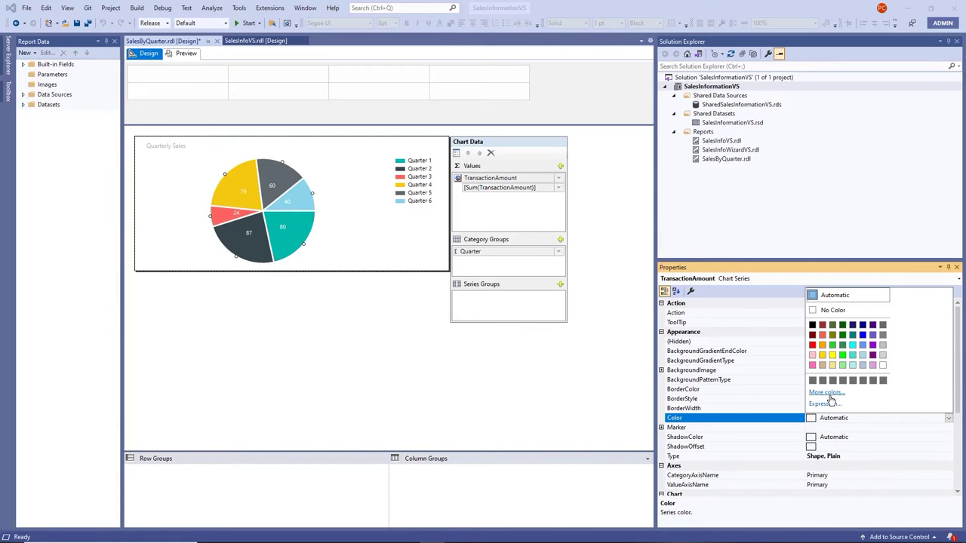
left_click(828, 393)
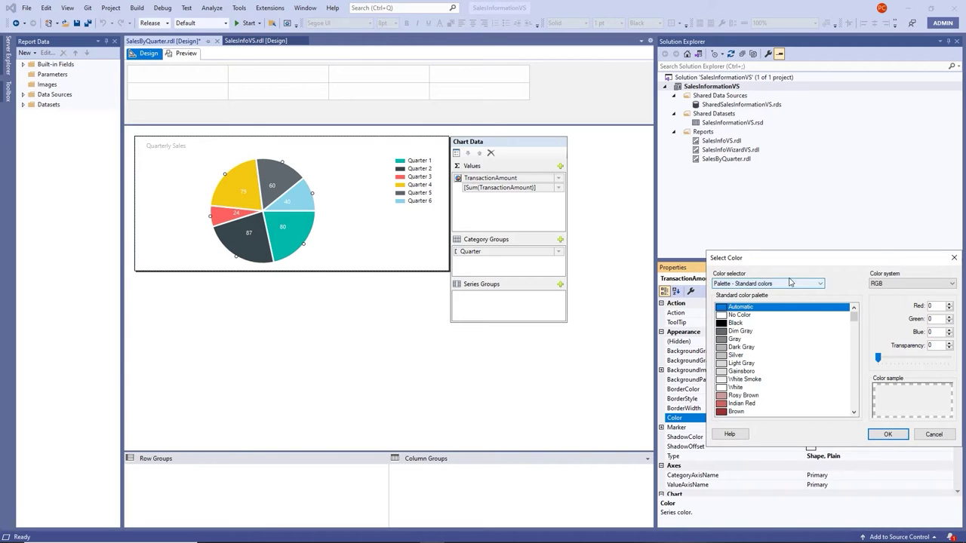
left_click(821, 284)
left_click(821, 286)
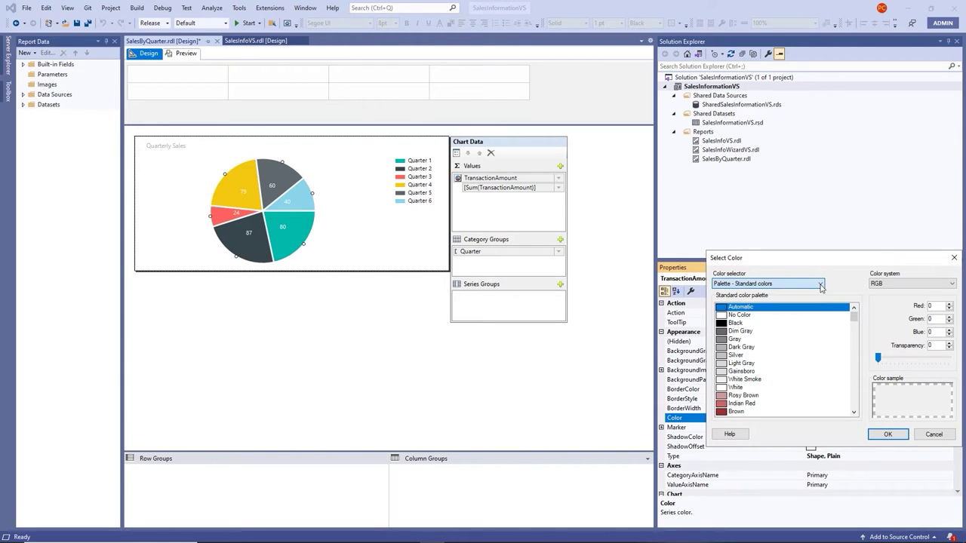
mouse_move(858, 323)
left_mouse_down()
mouse_move(859, 371)
mouse_move(858, 326)
left_mouse_up()
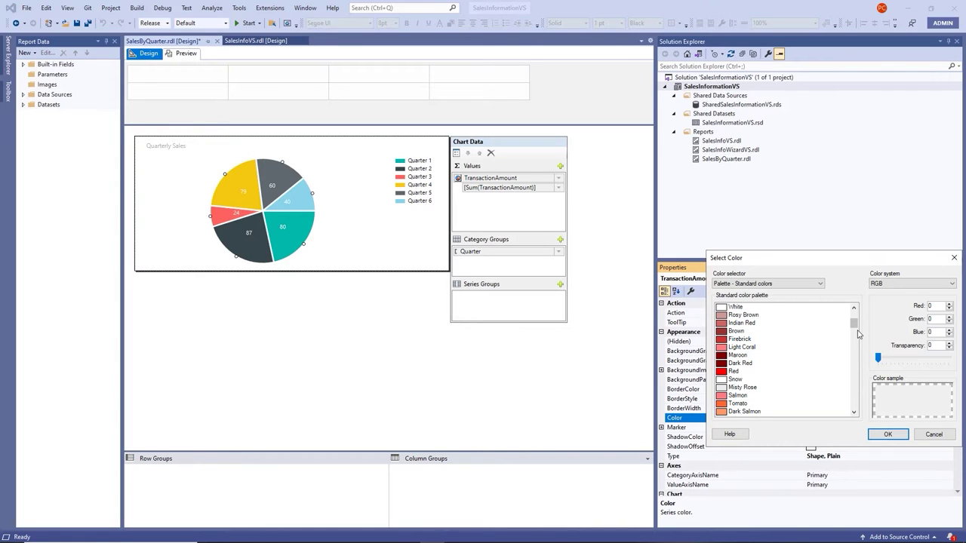
scroll(858, 335, "down", 4)
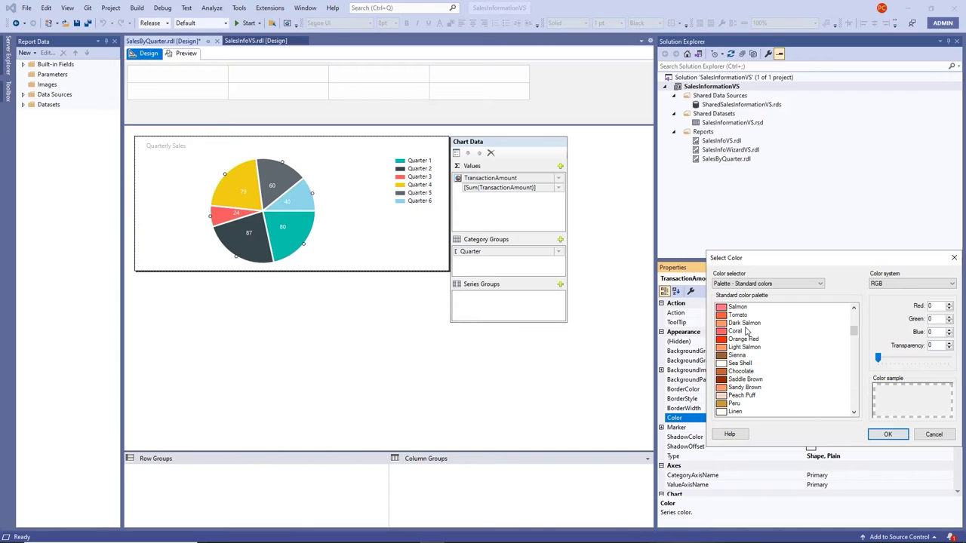
scroll(785, 355, "down", 4)
scroll(785, 355, "down", 2)
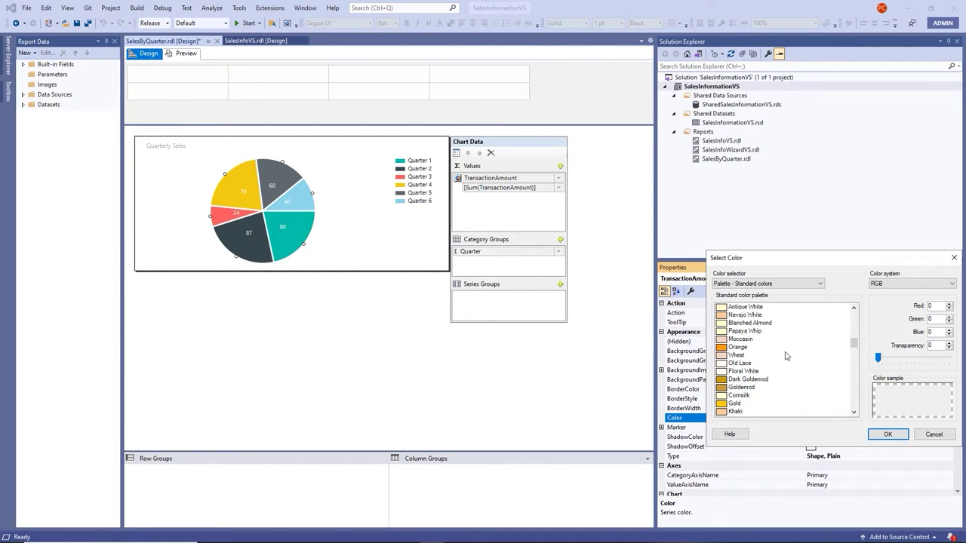
scroll(785, 355, "down", 3)
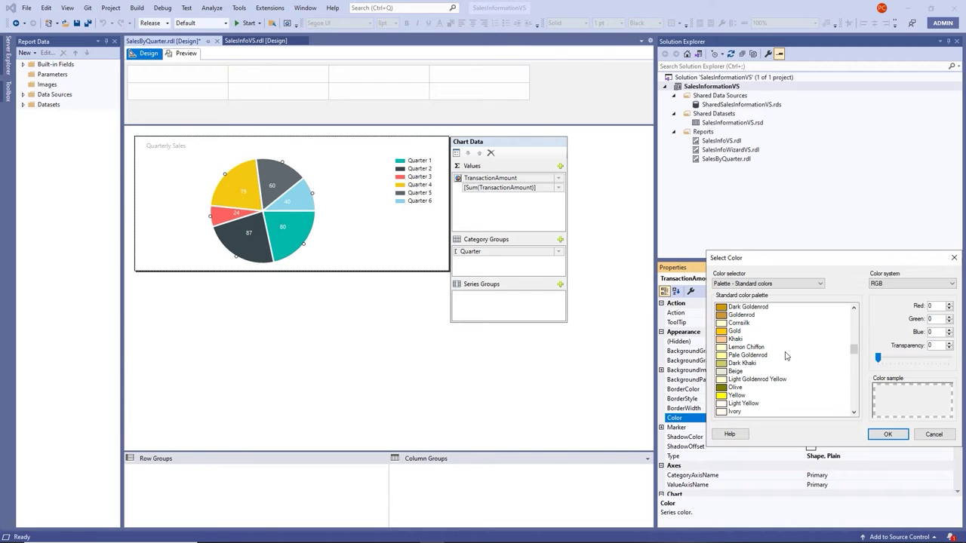
scroll(785, 356, "down", 1)
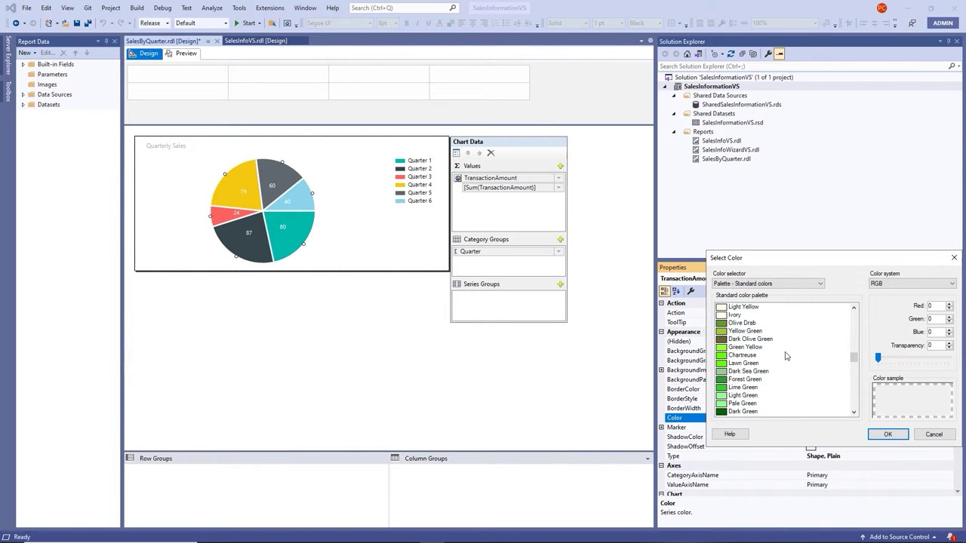
scroll(785, 356, "up", 2)
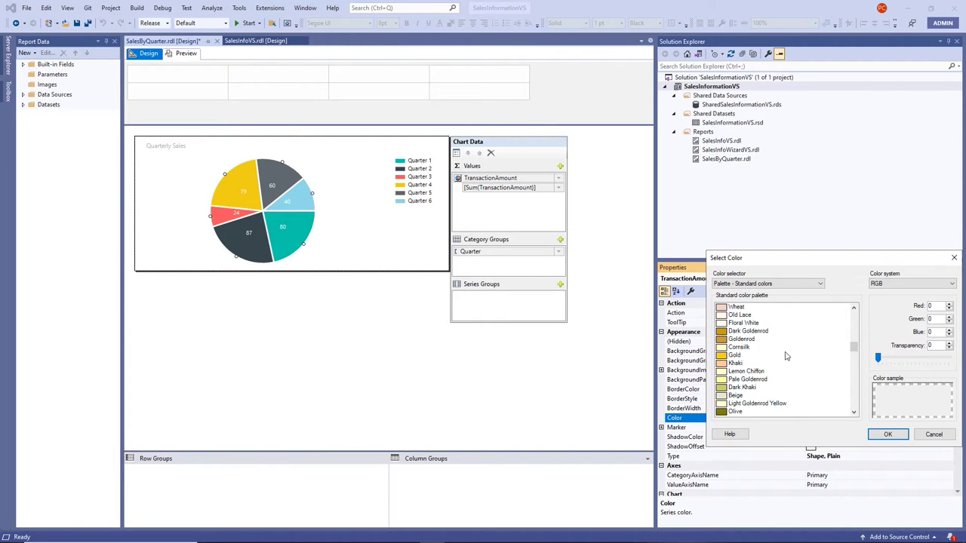
scroll(785, 355, "up", 1)
scroll(785, 355, "up", 1)
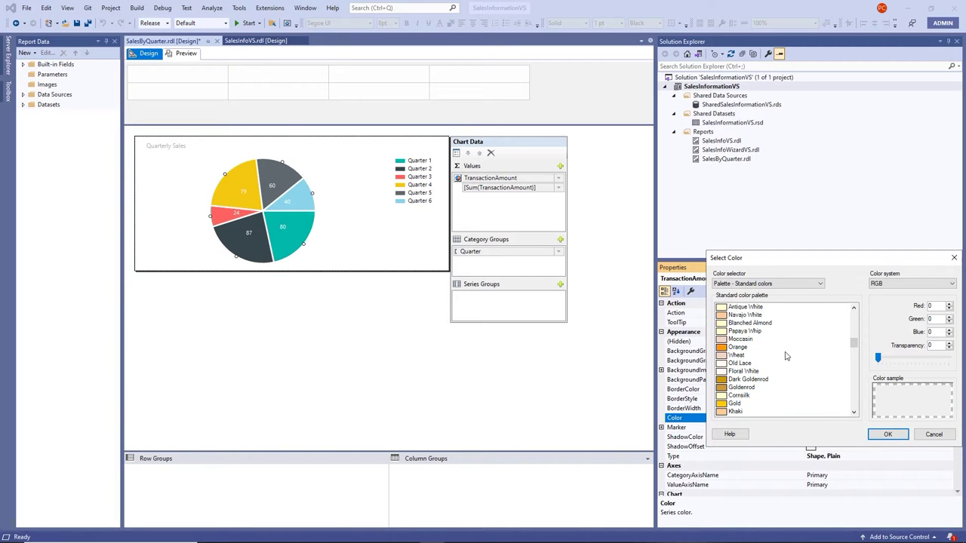
scroll(785, 355, "up", 2)
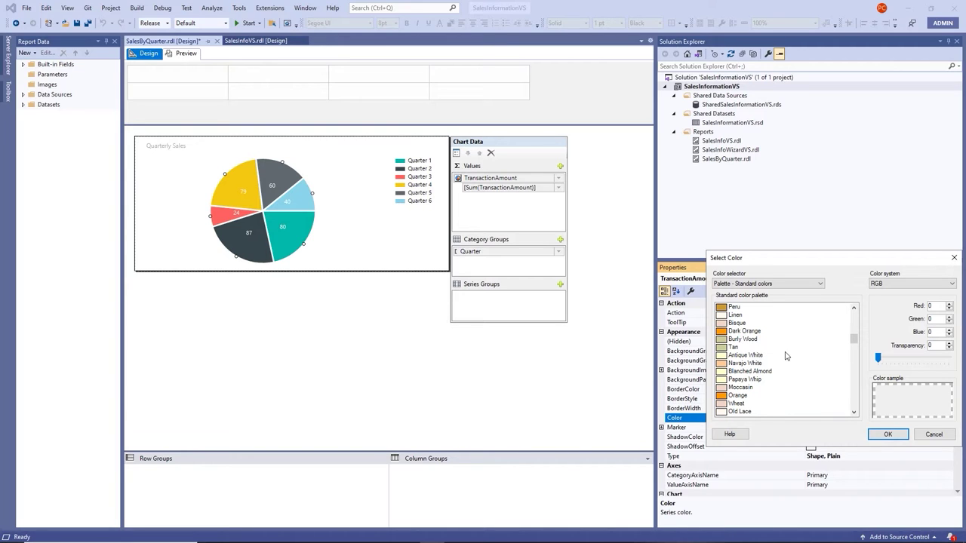
left_click(729, 309)
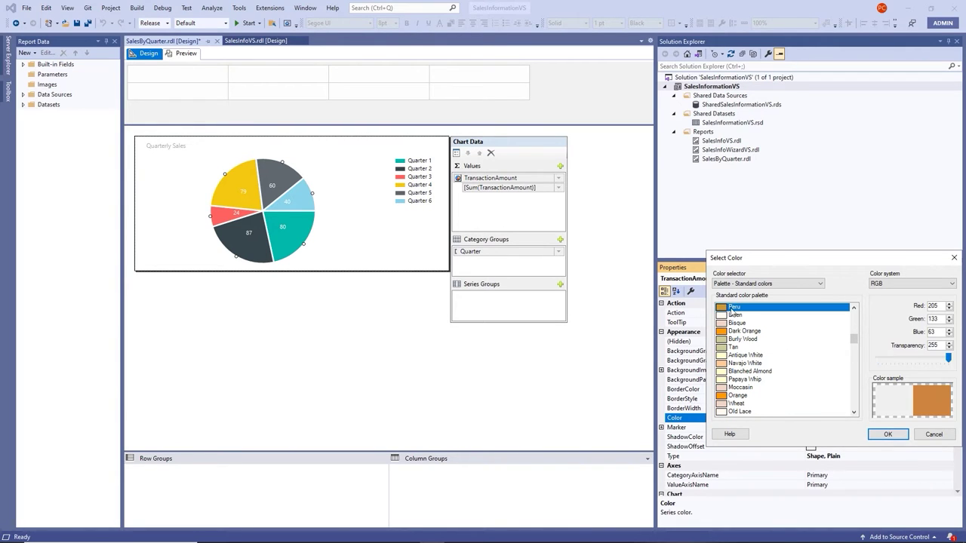
left_click(889, 435)
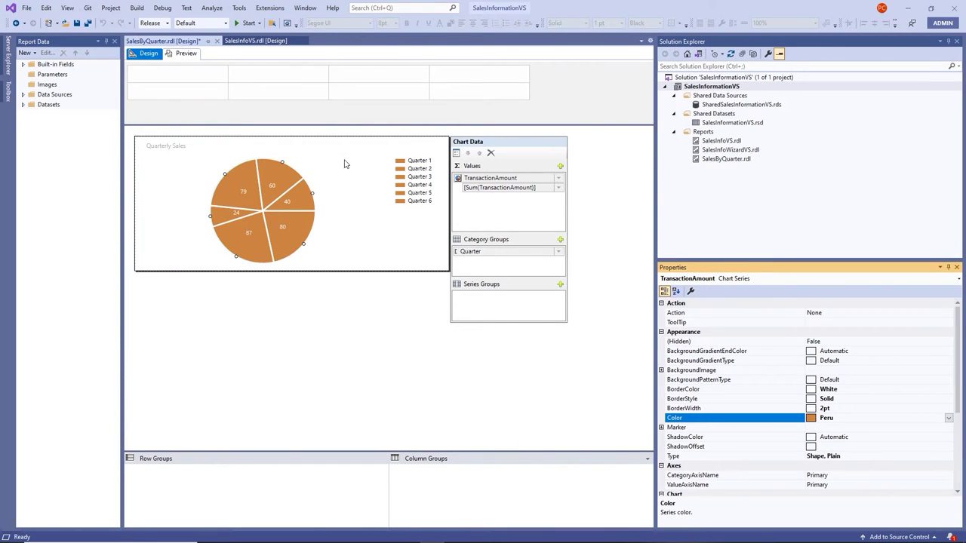
left_click(180, 53)
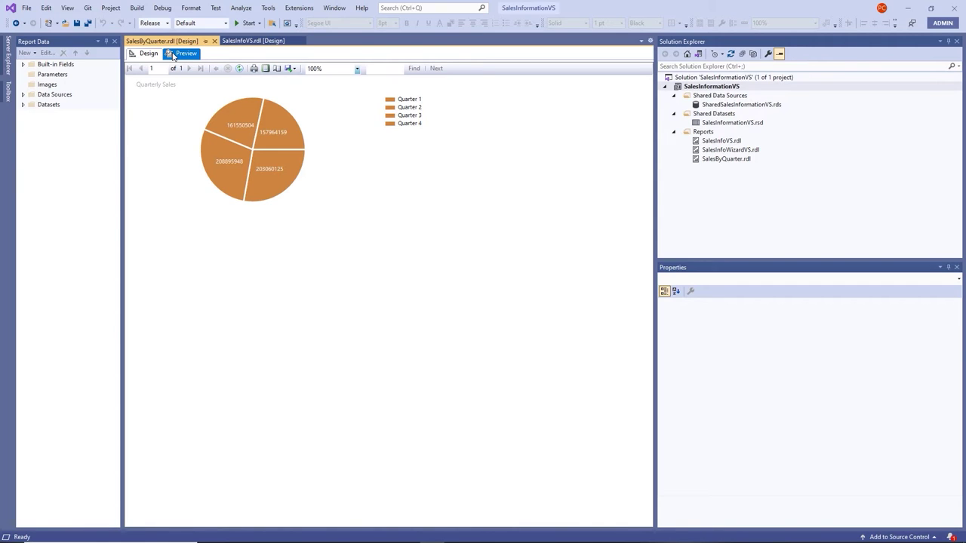
Back in Design view, change the pie series colour from Peru to Automatic
left_click(148, 53)
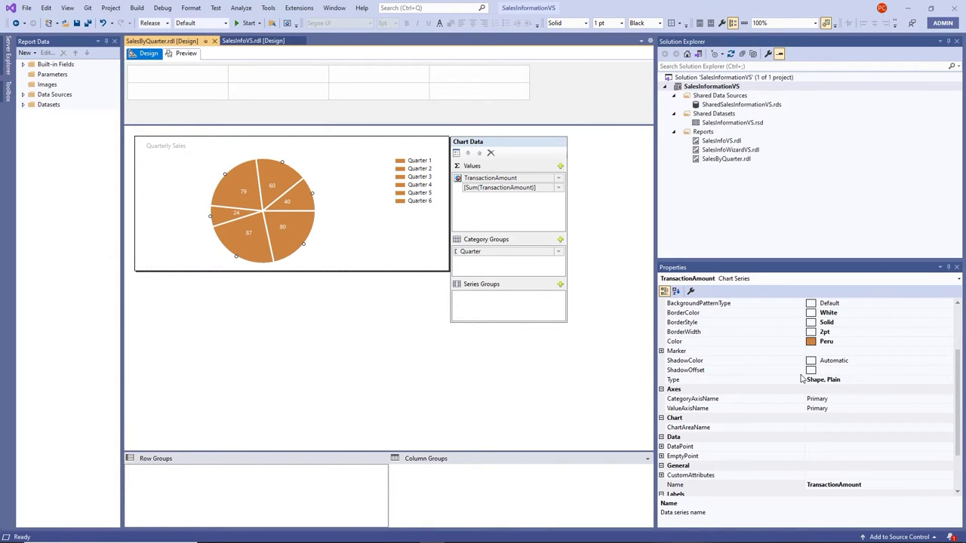
left_click(875, 341)
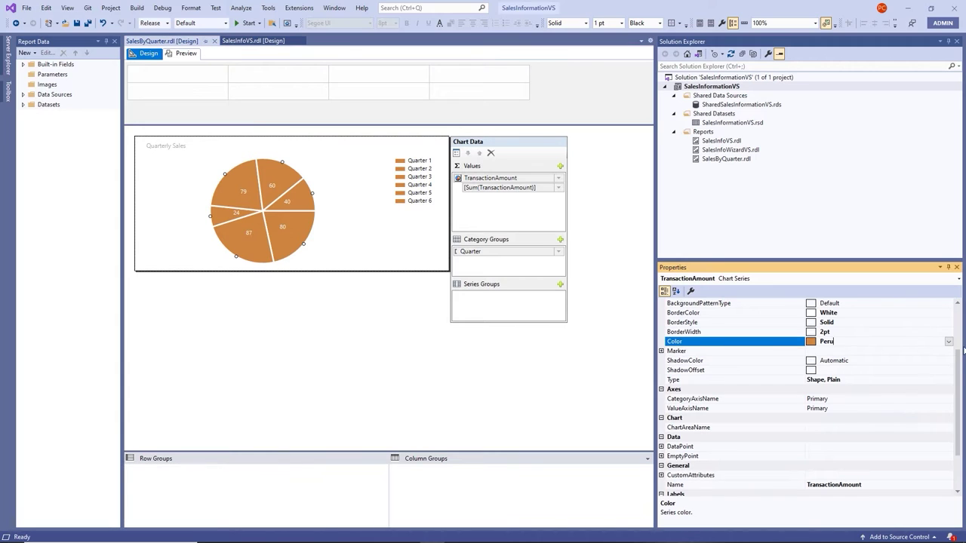
left_click(949, 341)
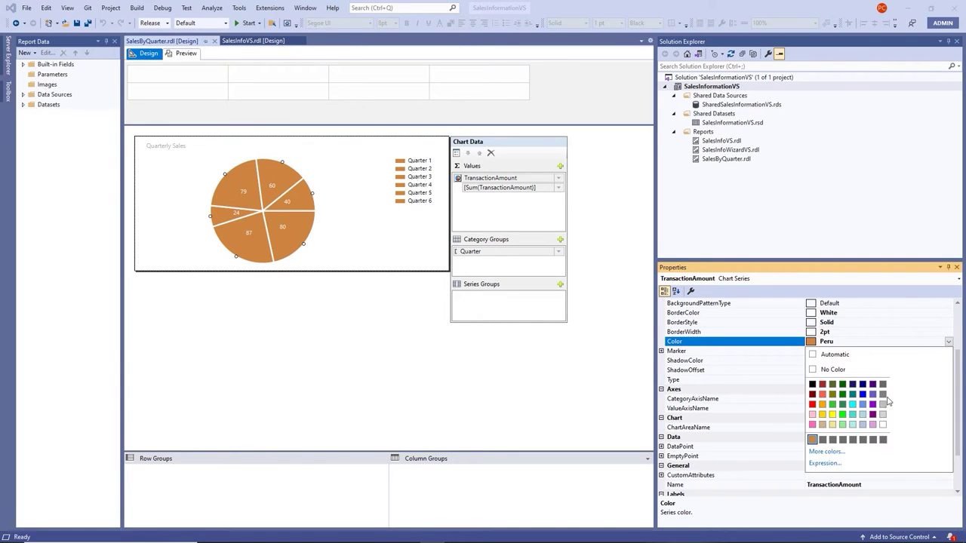
left_click(825, 451)
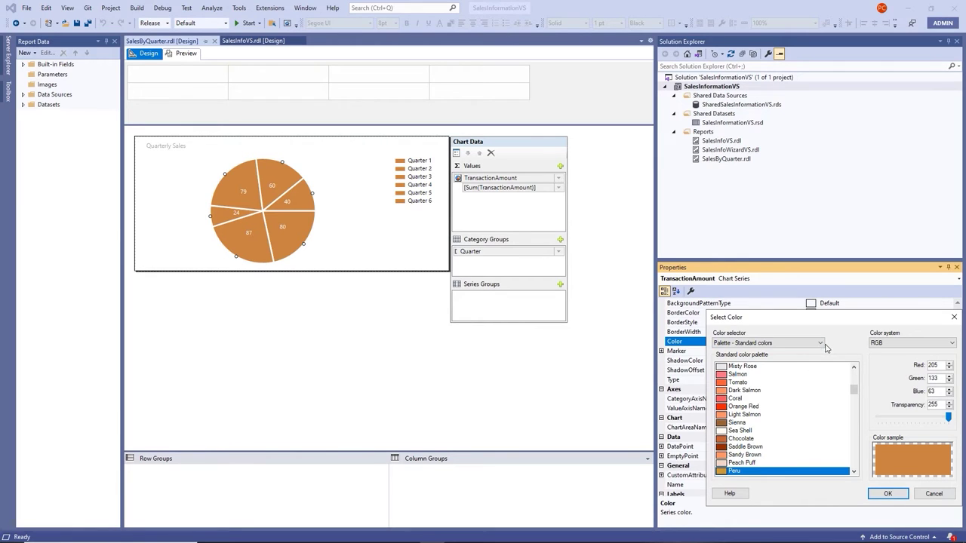
left_click_drag(855, 391, 855, 368)
left_click(726, 368)
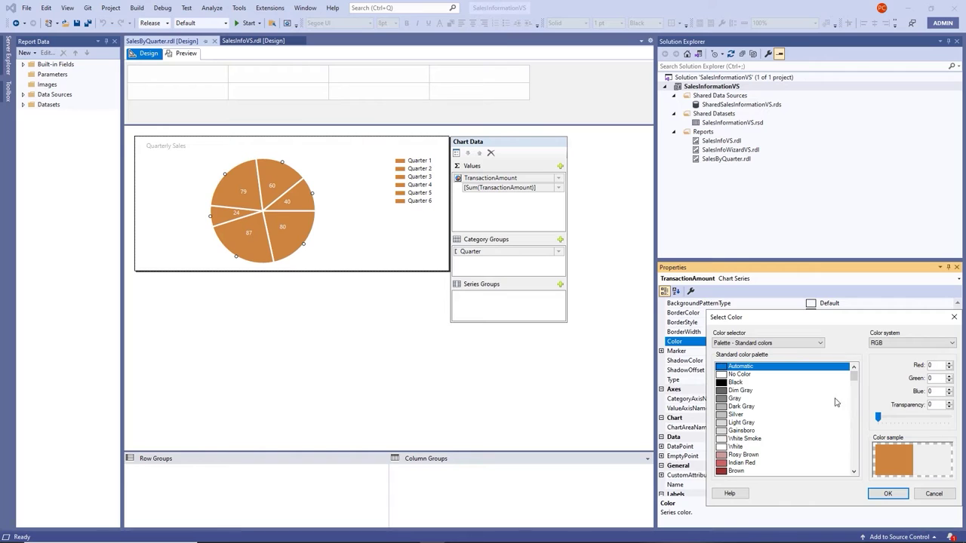
left_click(877, 495)
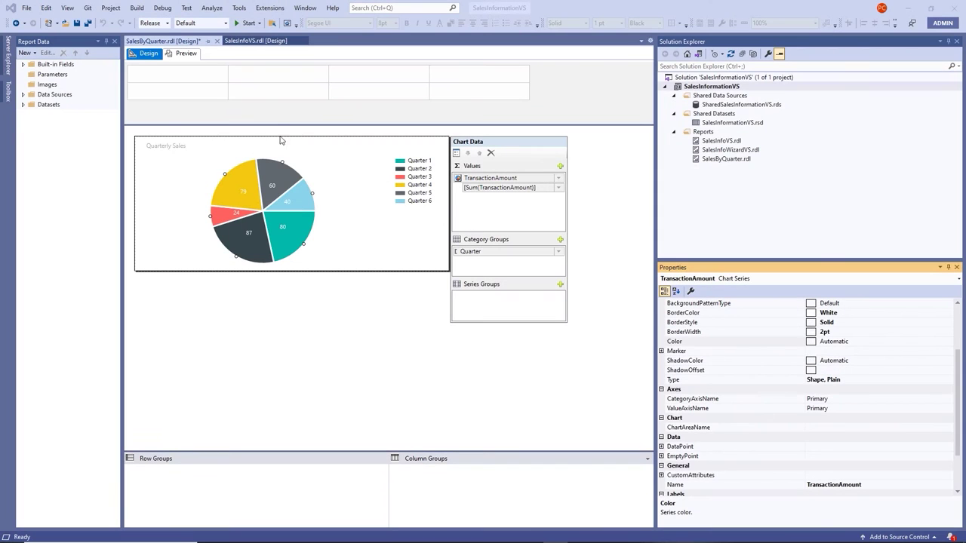
left_click(186, 53)
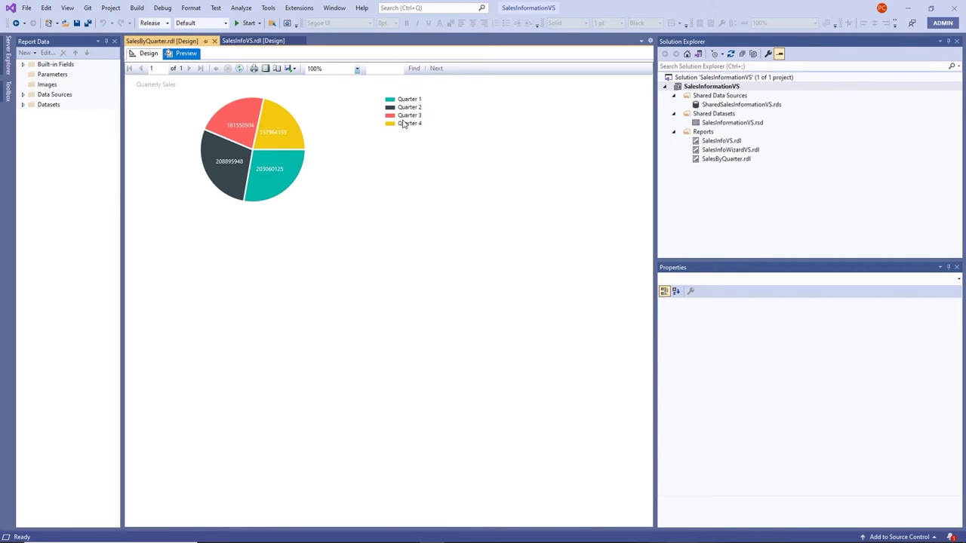
left_click(148, 54)
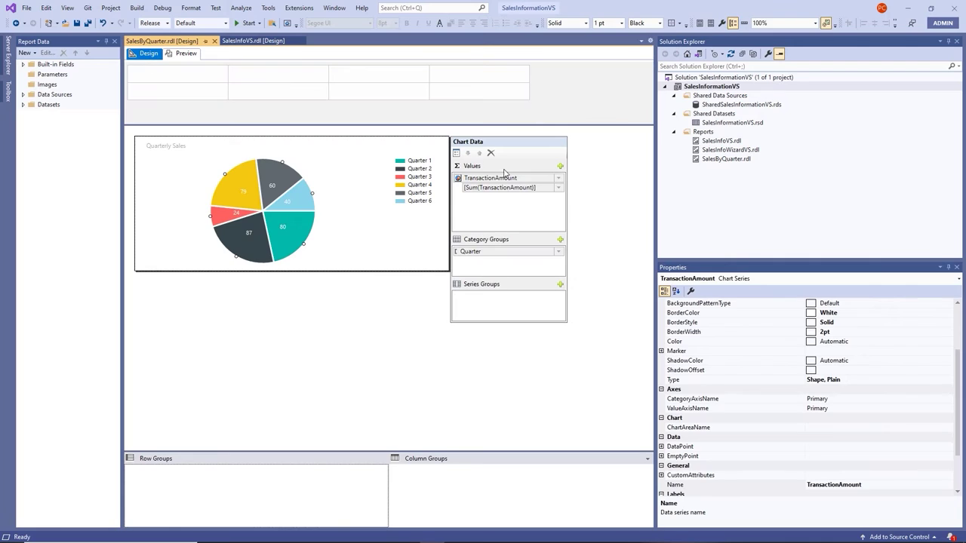
Tick Bold on the Font page of Legend Properties for the chart legend
left_click(420, 185)
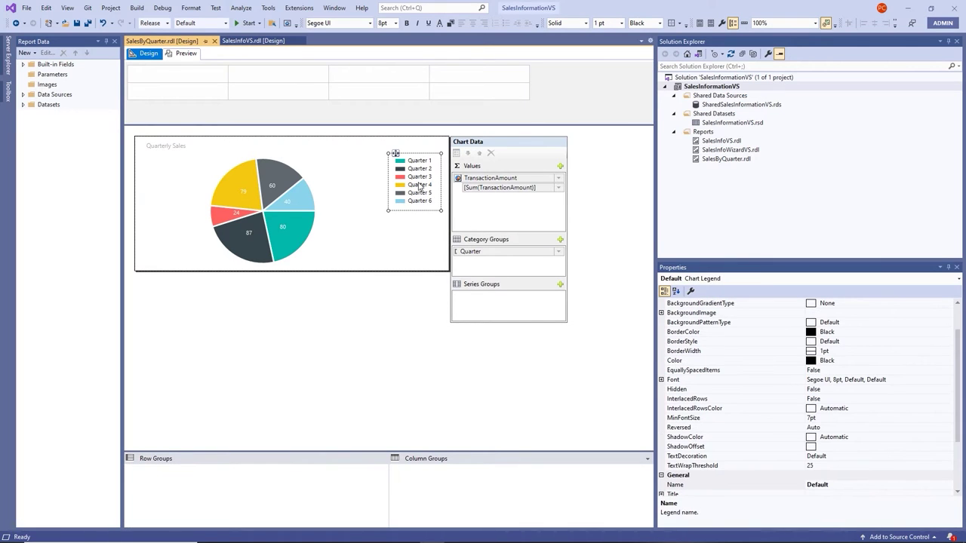
left_click(390, 229)
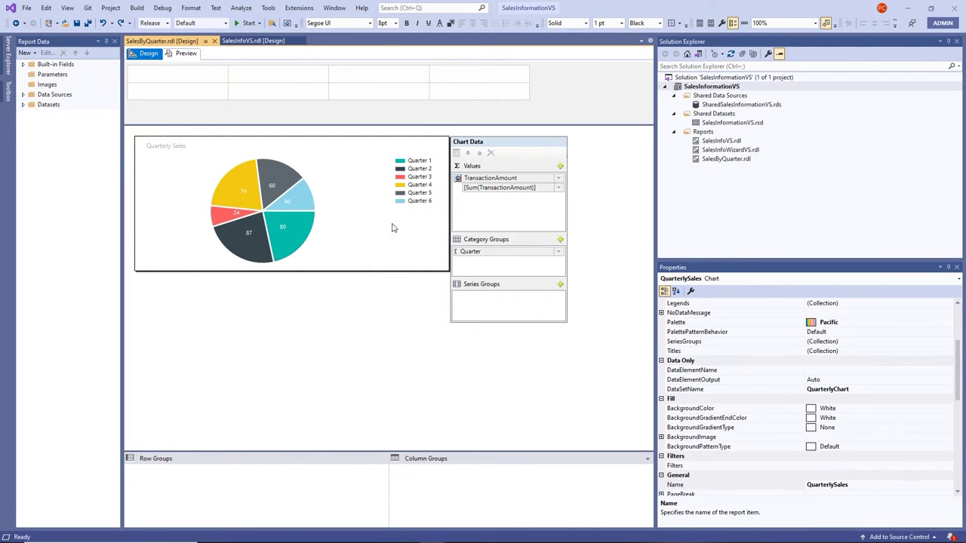
right_click(414, 206)
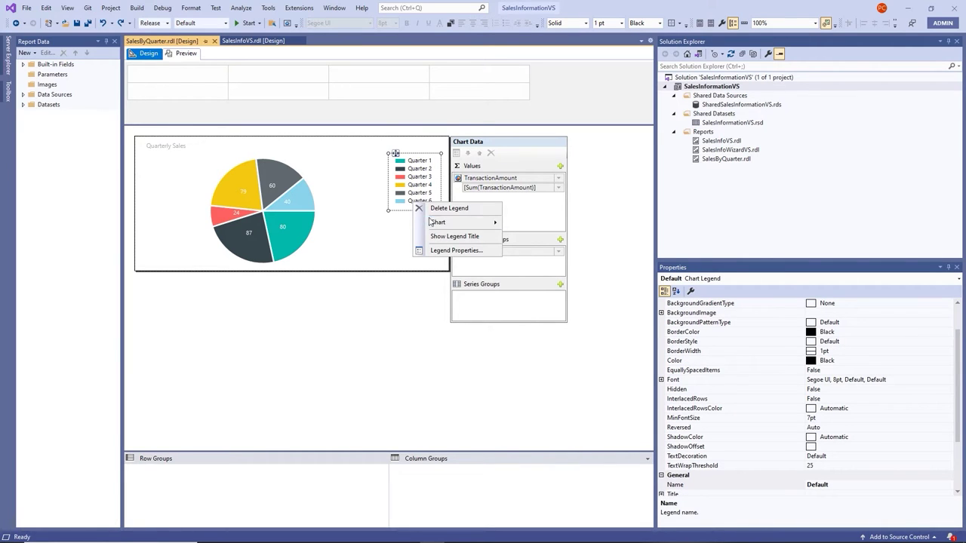
left_click(449, 255)
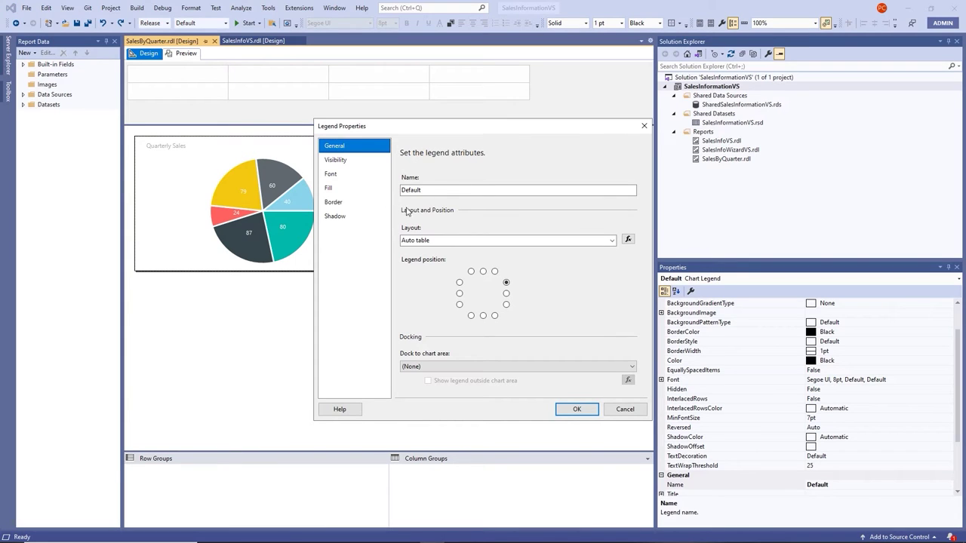
left_click(332, 174)
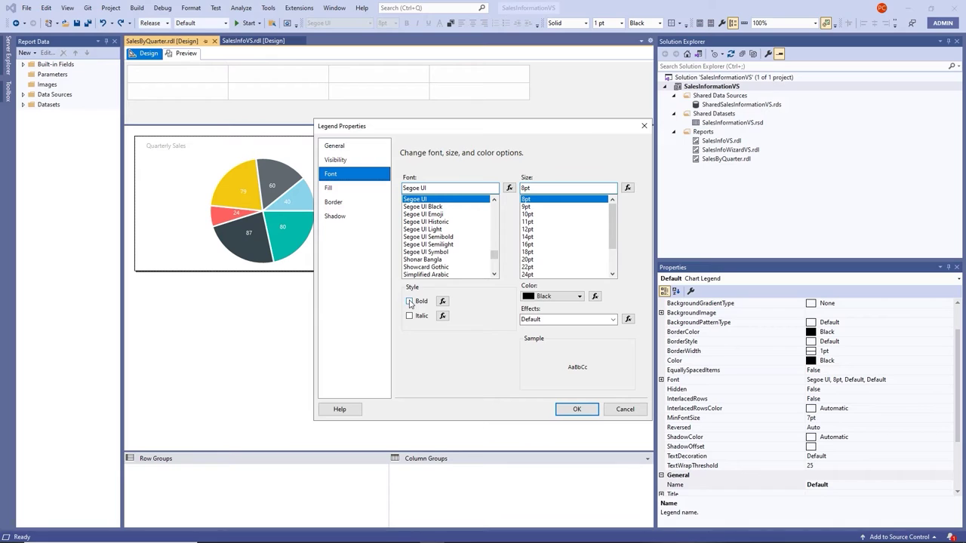
left_click(409, 302)
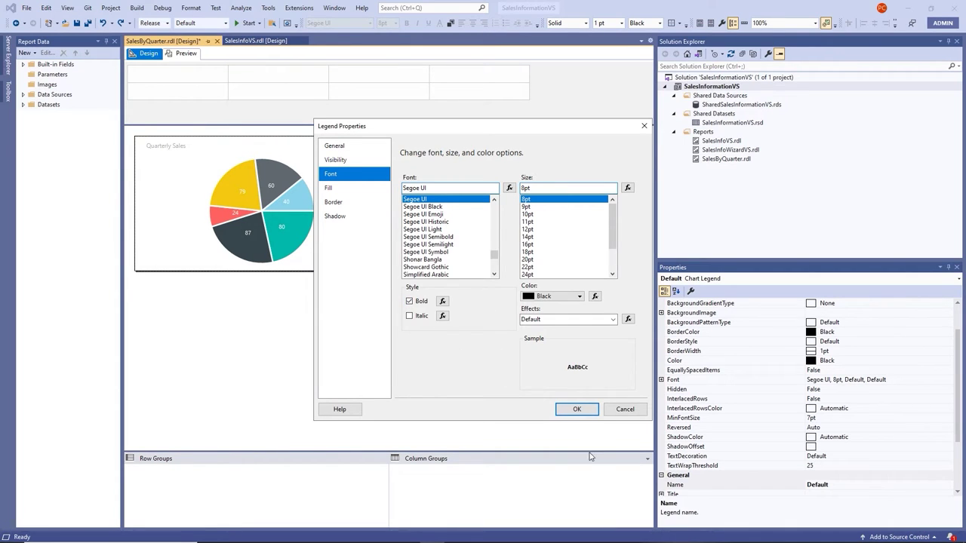
left_click(578, 411)
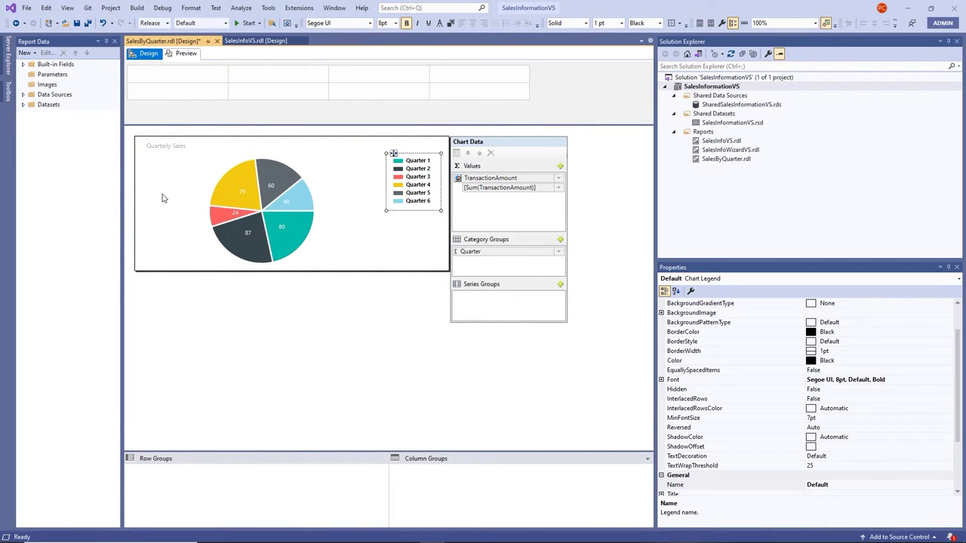
left_click(22, 105)
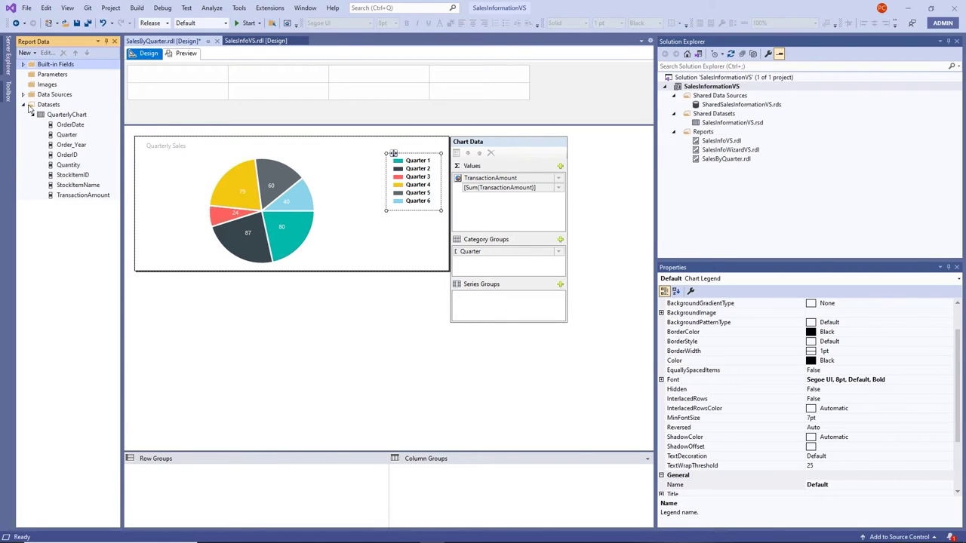
Open the QuarterlyChart dataset's query in Query Designer
right_click(54, 117)
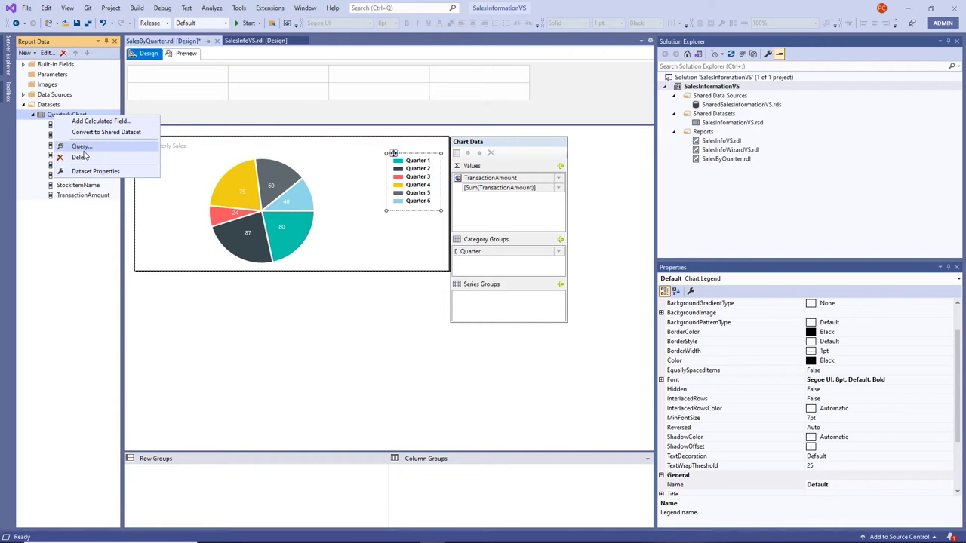
left_click(83, 151)
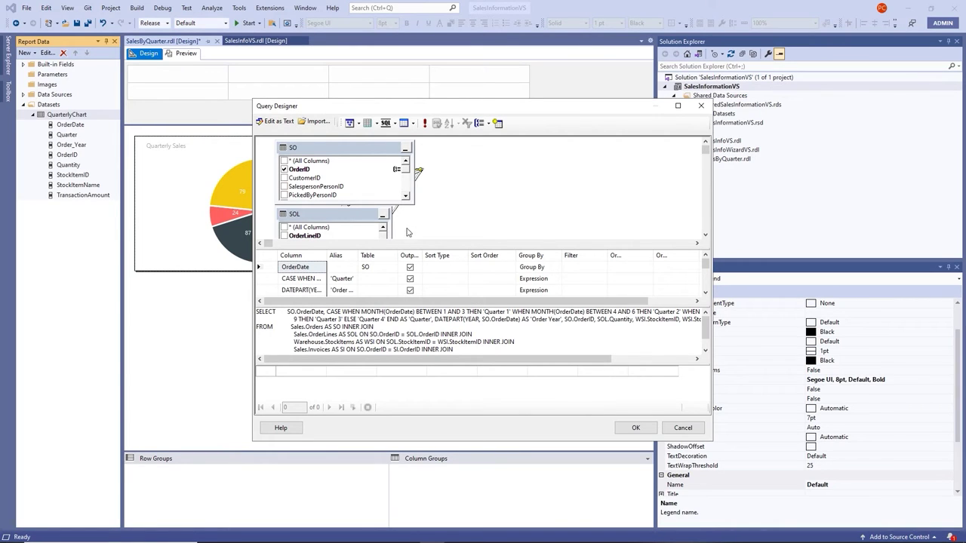
Hide the Diagram and Grid panes and switch the QuarterlyChart query to Edit as Text
left_click(504, 332)
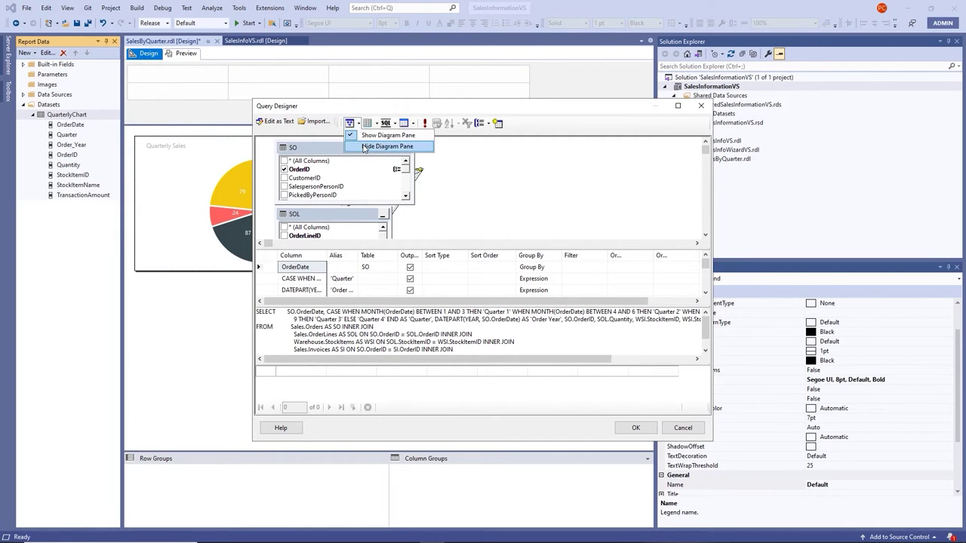
left_click(353, 123)
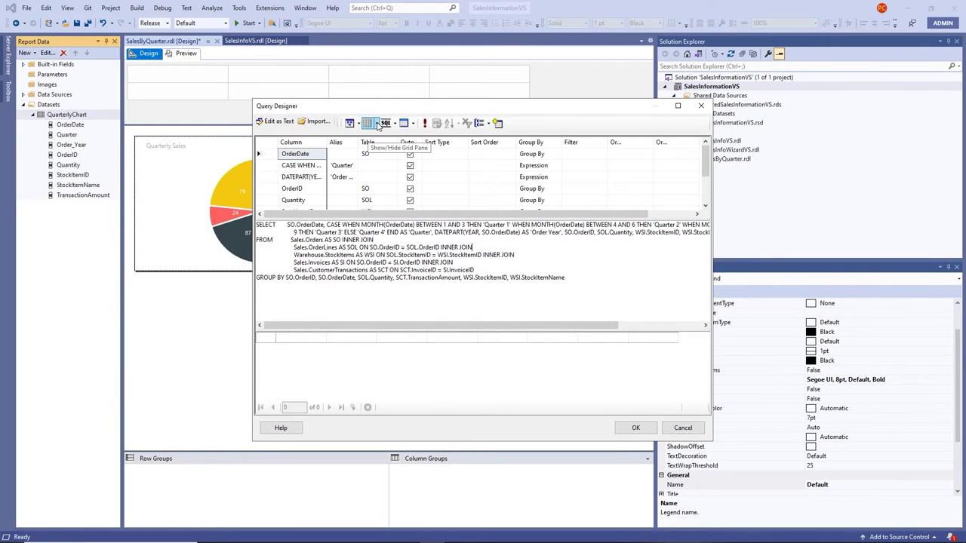
left_click(377, 124)
left_click(382, 151)
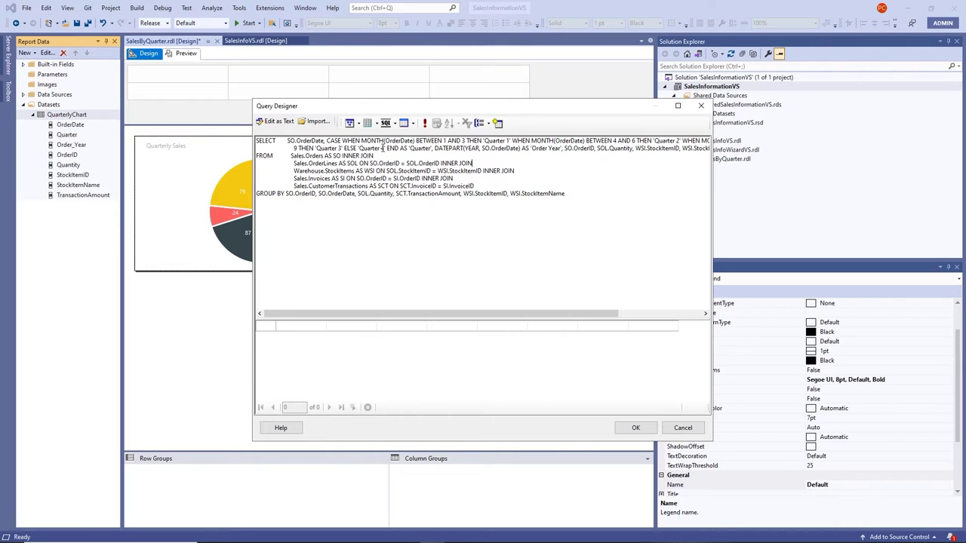
left_click(277, 120)
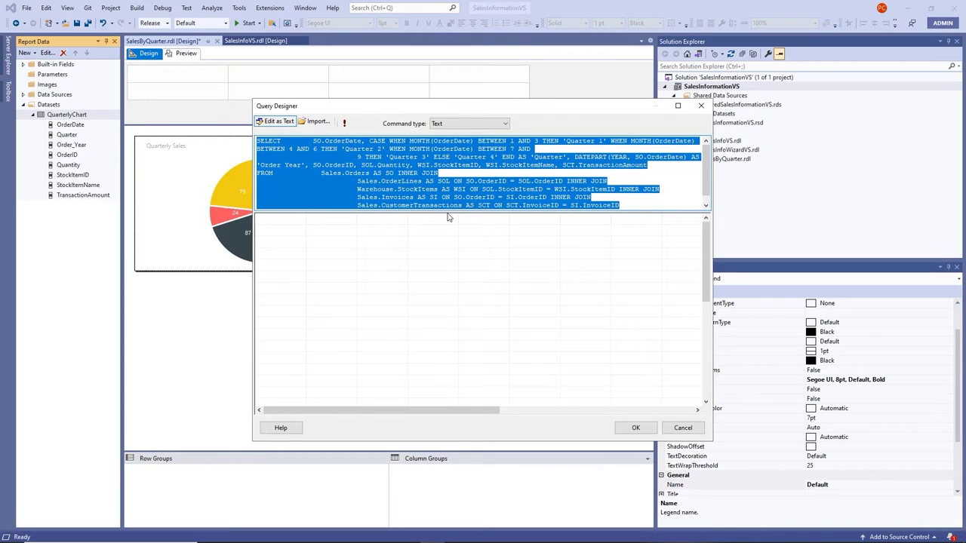
left_click_drag(447, 213, 443, 318)
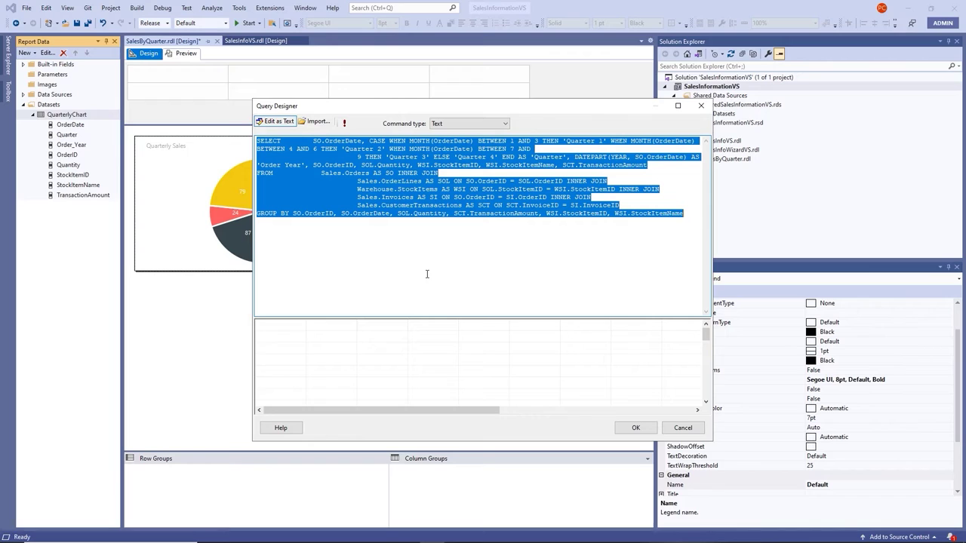
left_click(258, 212)
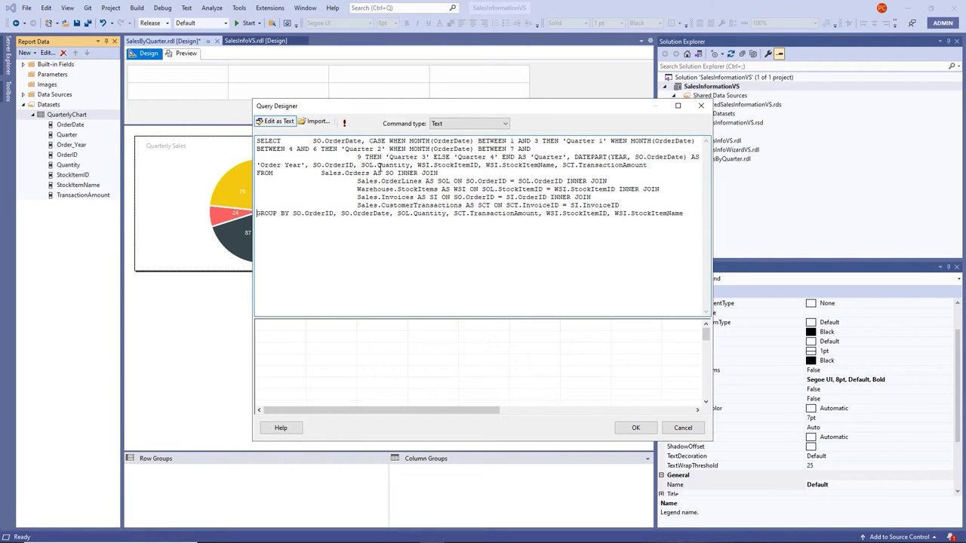
key("Return")
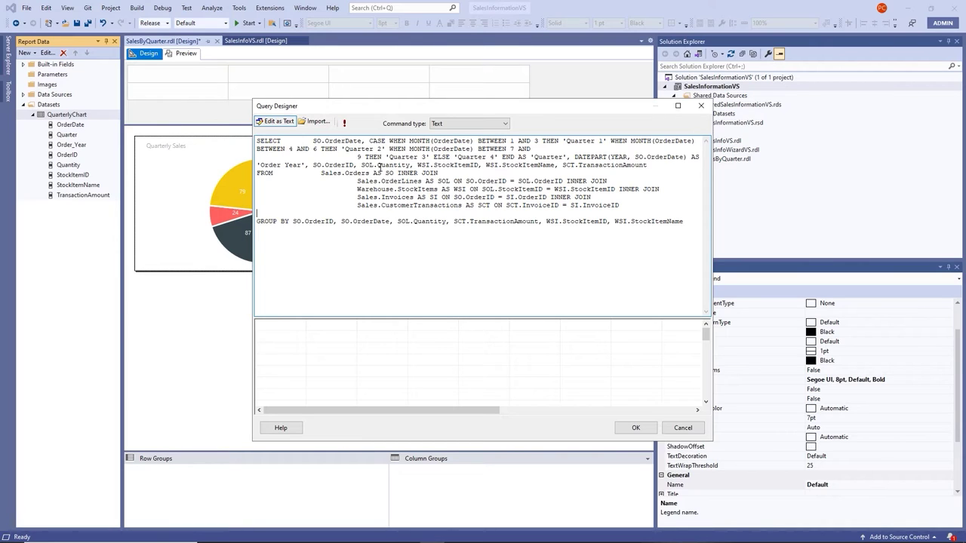
type("WHERE")
type("SO.OrderDate")
type("BETWEEN")
type("@Start")
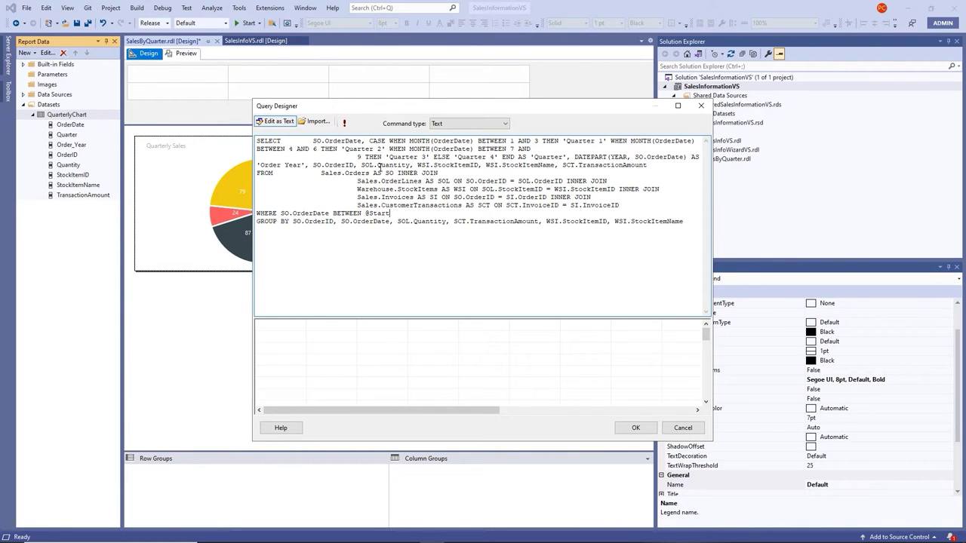
type("Date AND @EndDate")
Save the edited query with OK and expand Parameters to reveal StartDate and EndDate
left_click(636, 429)
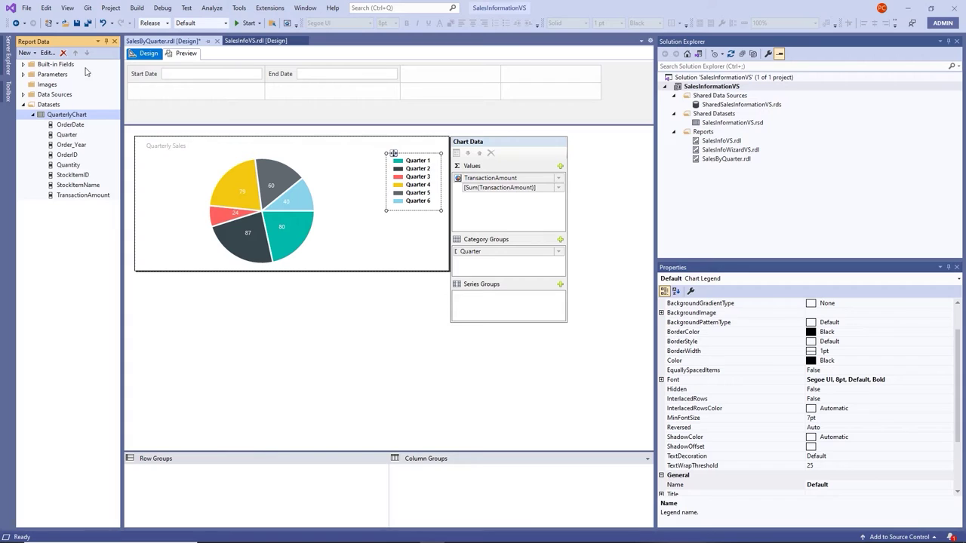
left_click(23, 75)
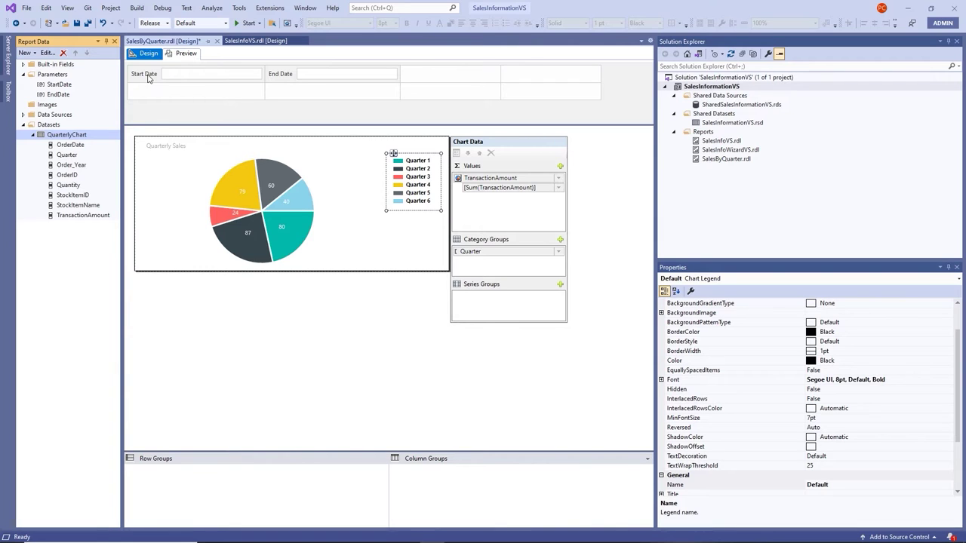
Set the StartDate prompt to 'Enter Start Date' and its data type to Date/Time
double_click(149, 78)
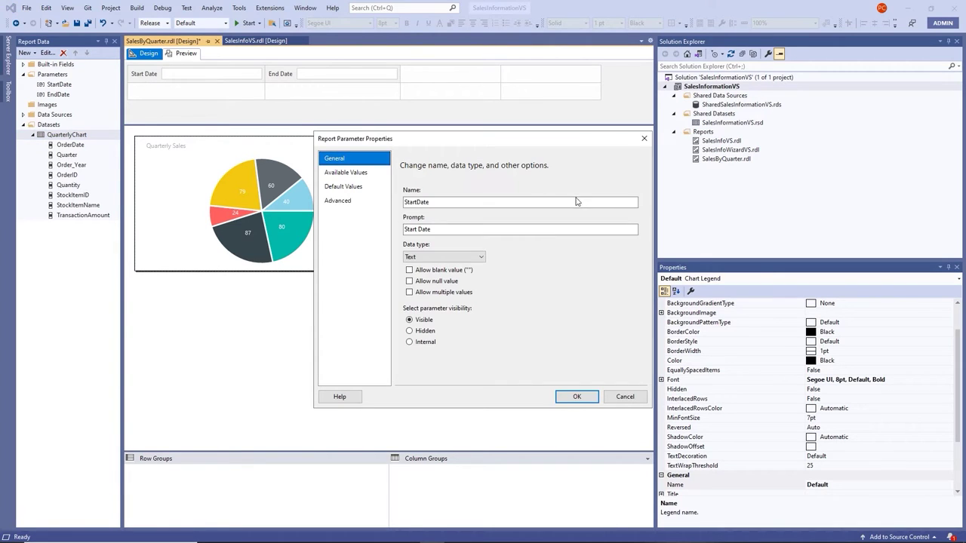
left_click(406, 229)
type("Enter")
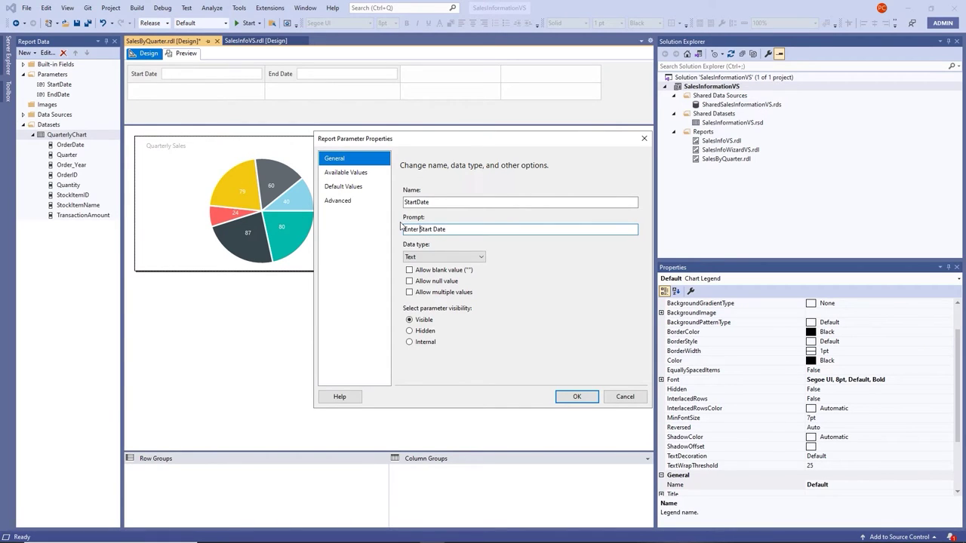
left_click(482, 257)
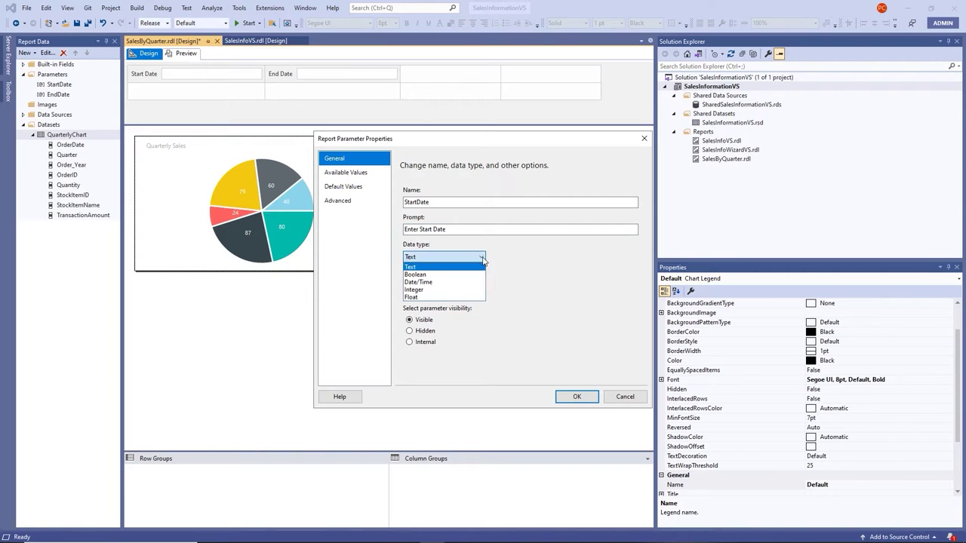
left_click(429, 282)
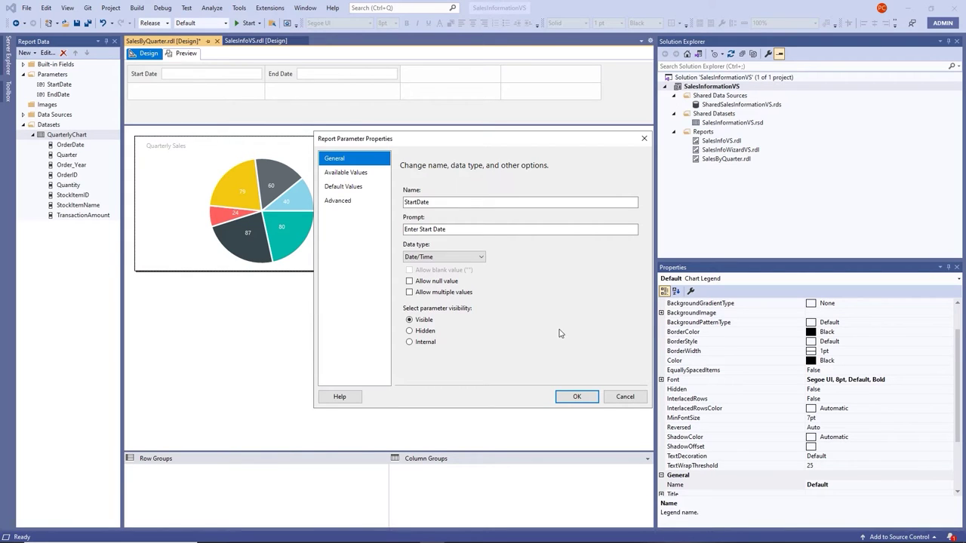
left_click(577, 398)
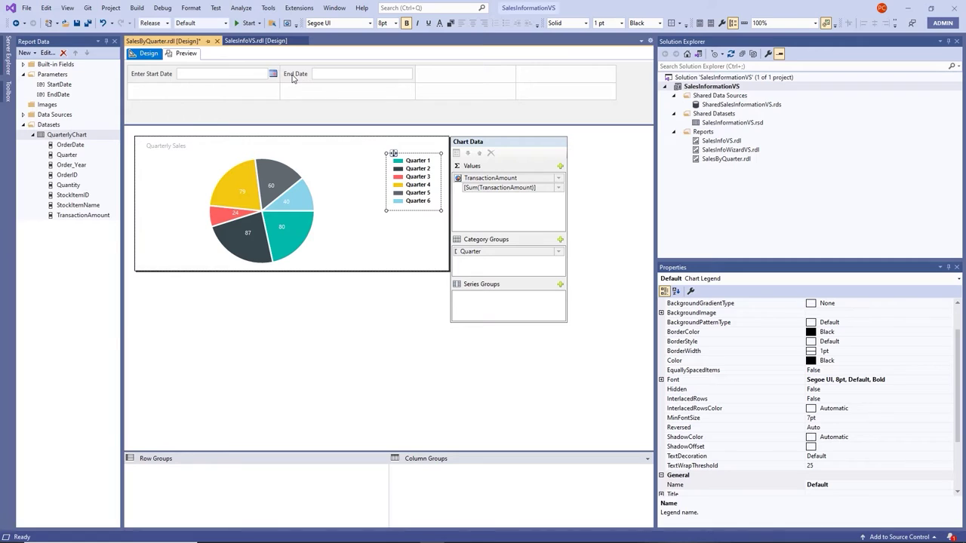
Change the EndDate prompt to 'Enter an End Date', make it Date/Time, and preview the report
double_click(294, 77)
left_click(404, 230)
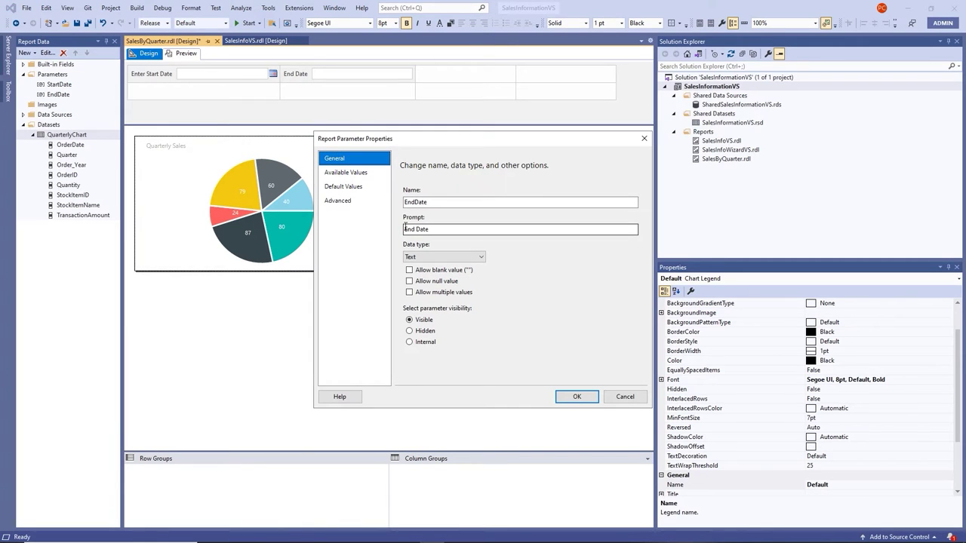
type("Enter an")
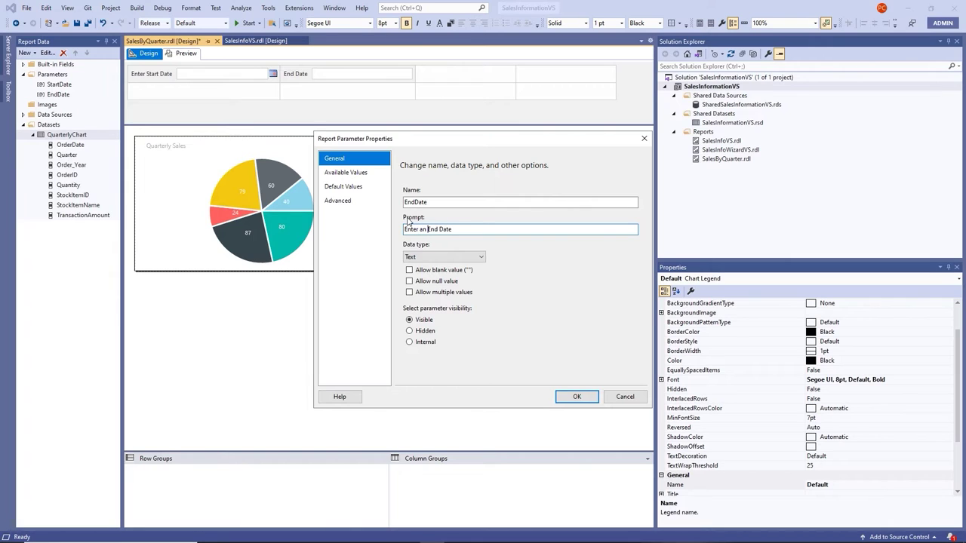
left_click(449, 258)
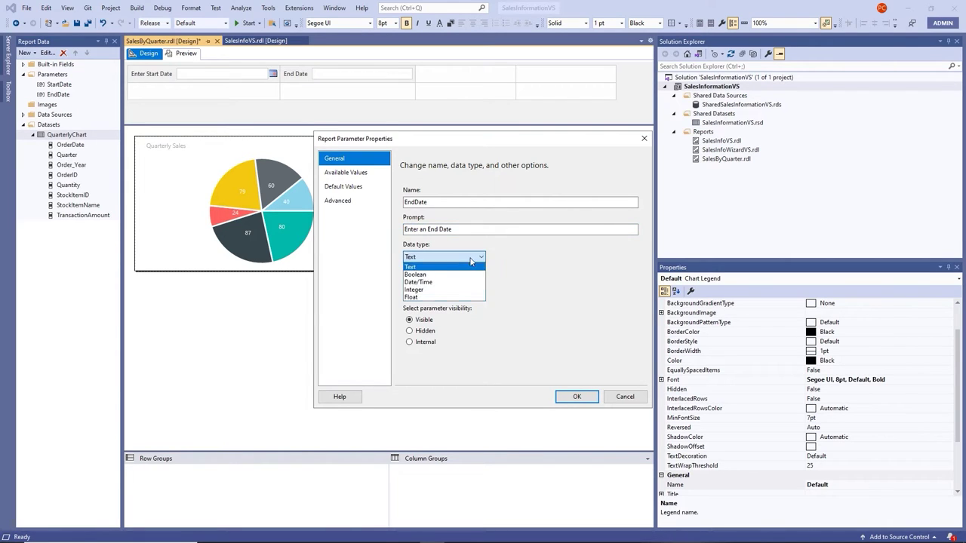
left_click(437, 282)
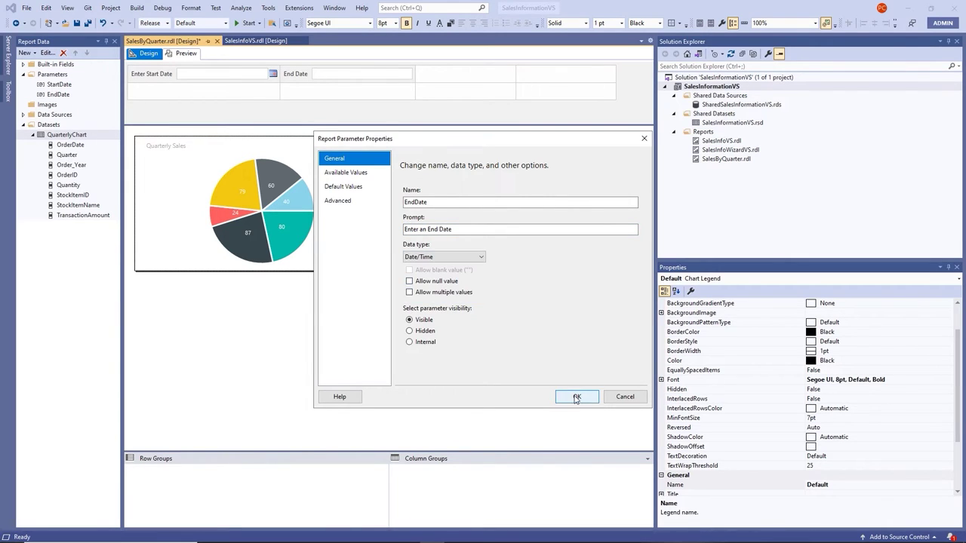
left_click(578, 397)
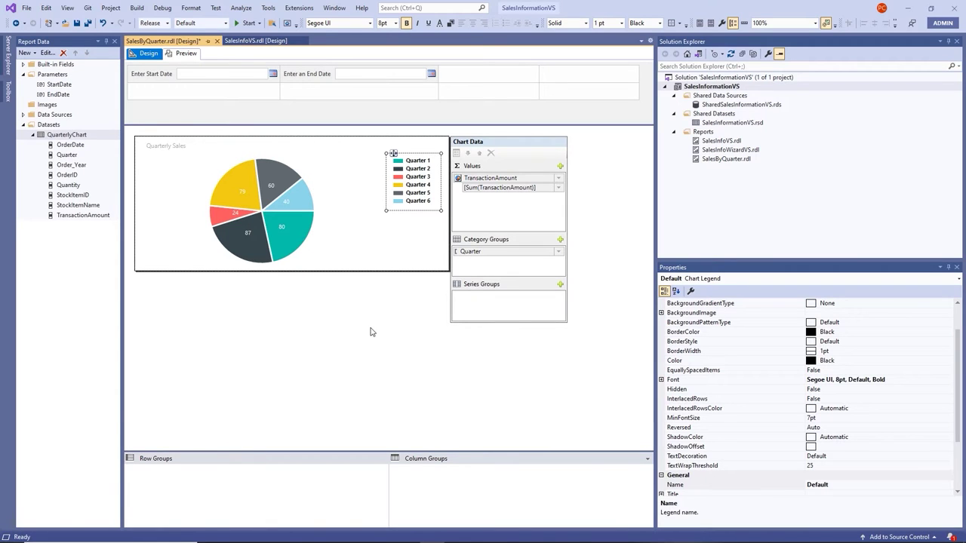
left_click(187, 54)
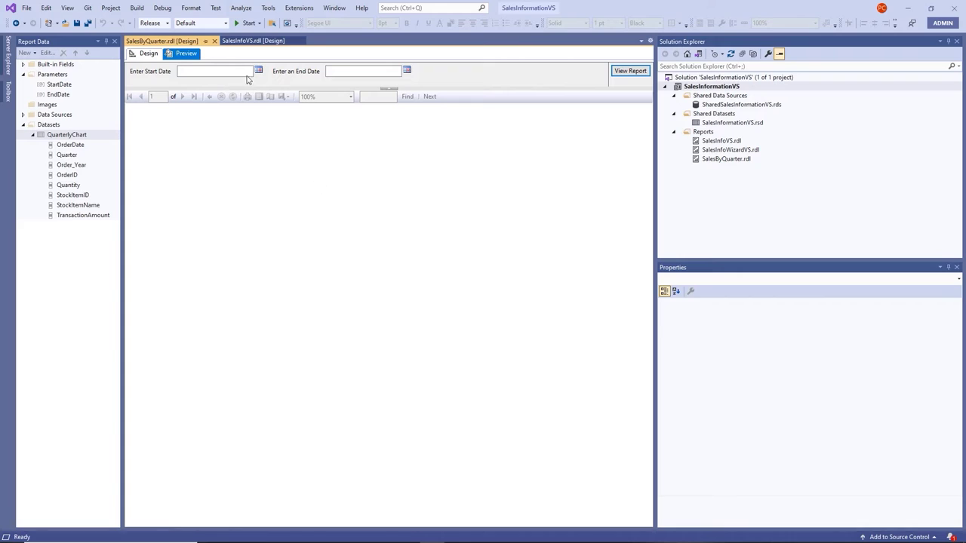
Preview the quarterly pie for 1/1/2015–12/31/2015, then return to design view and save all
left_click(224, 72)
type("1/1/2015")
key("Tab")
type("12/31/2015")
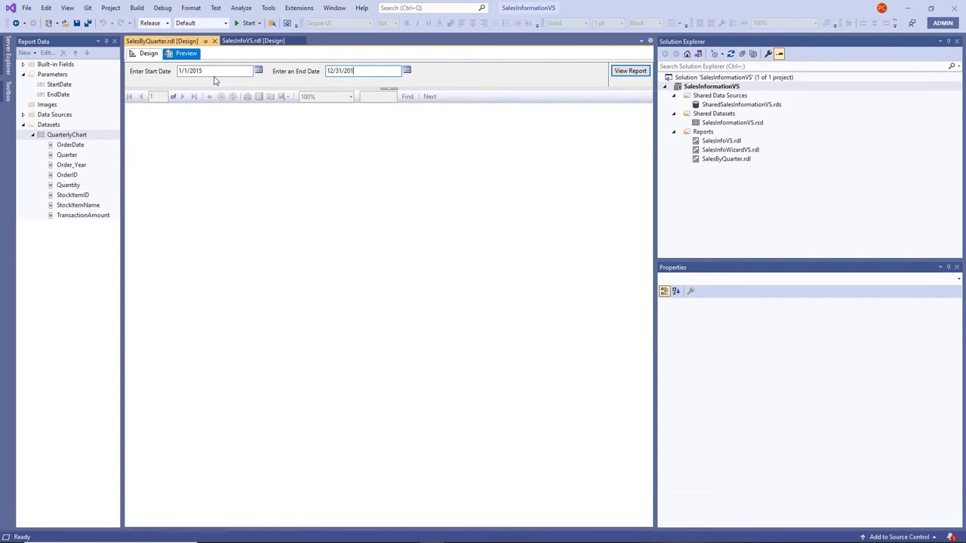
key("Return")
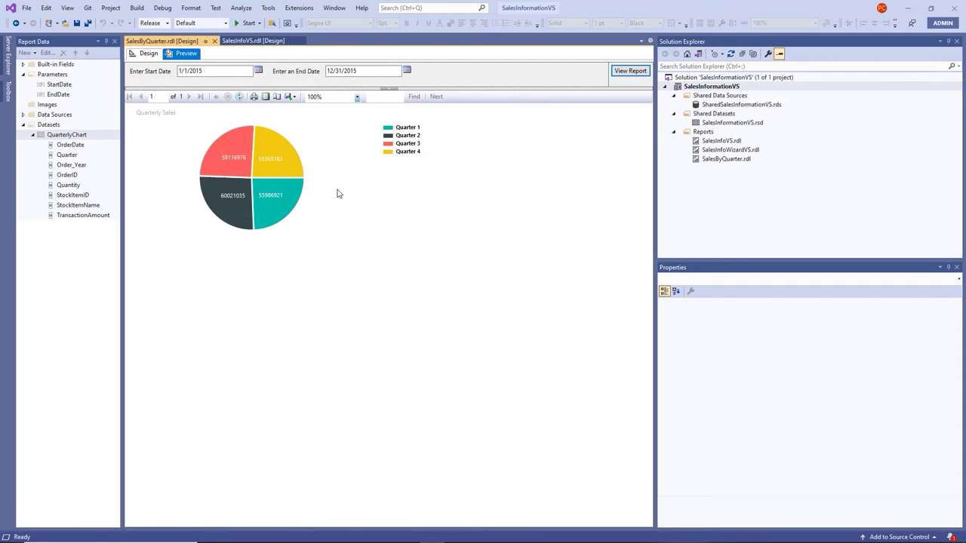
left_click(144, 53)
left_click(88, 23)
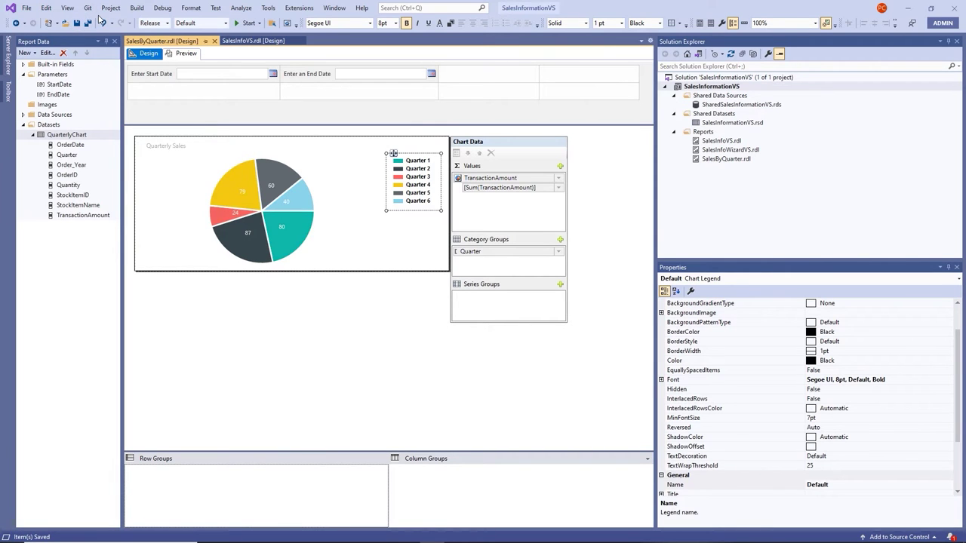
Add a page header to the report body
left_click(580, 419)
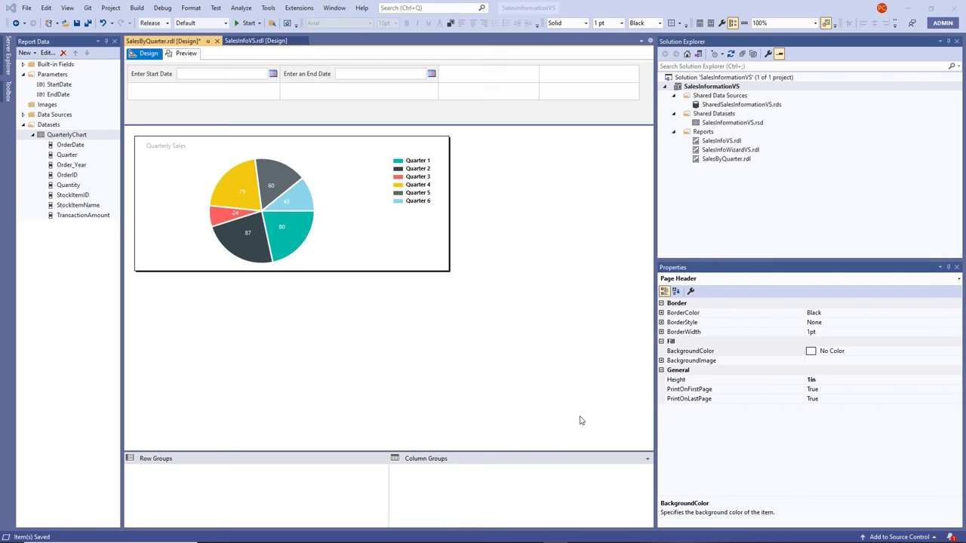
right_click(382, 291)
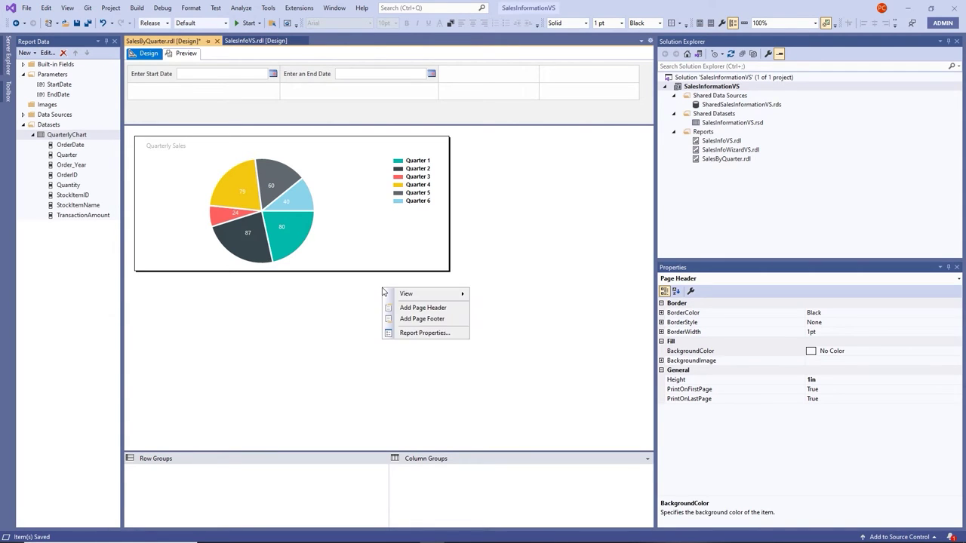
mouse_move(405, 299)
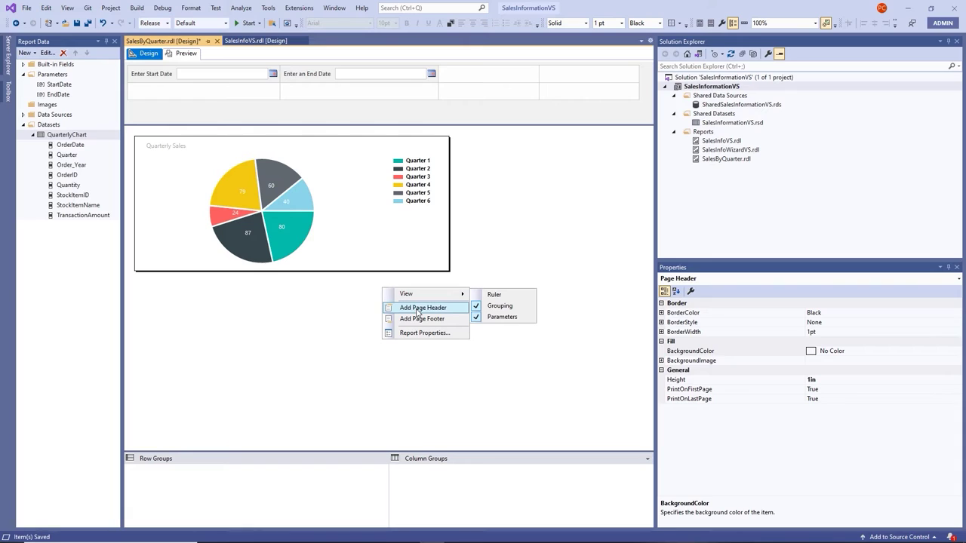
left_click(418, 313)
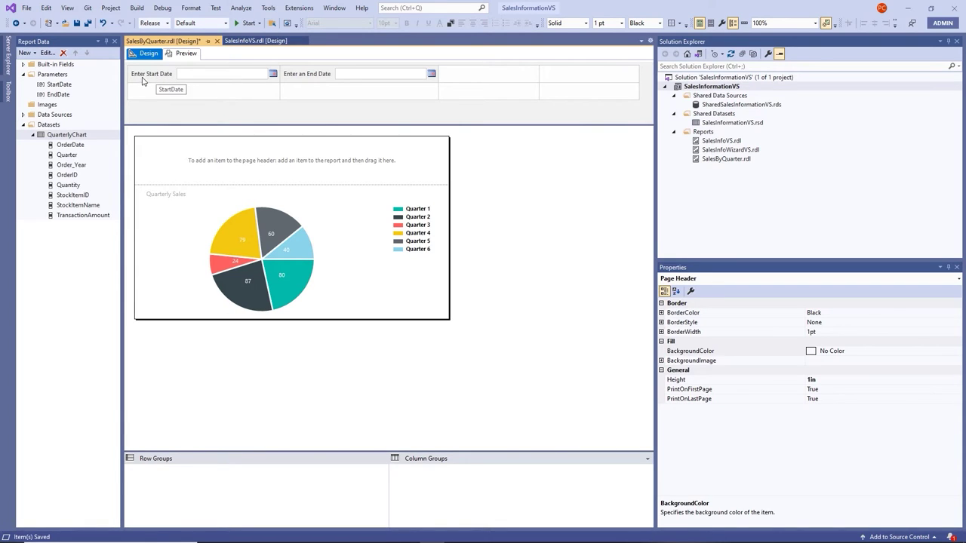
Place the StartDate parameter in the header and stretch its text box to full width
left_click_drag(156, 77, 179, 159)
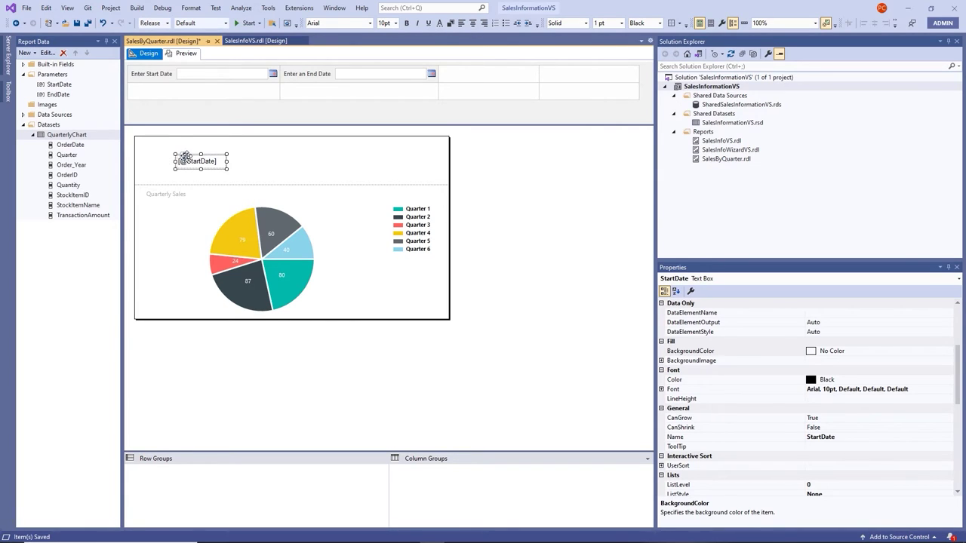
left_click_drag(183, 156, 450, 184)
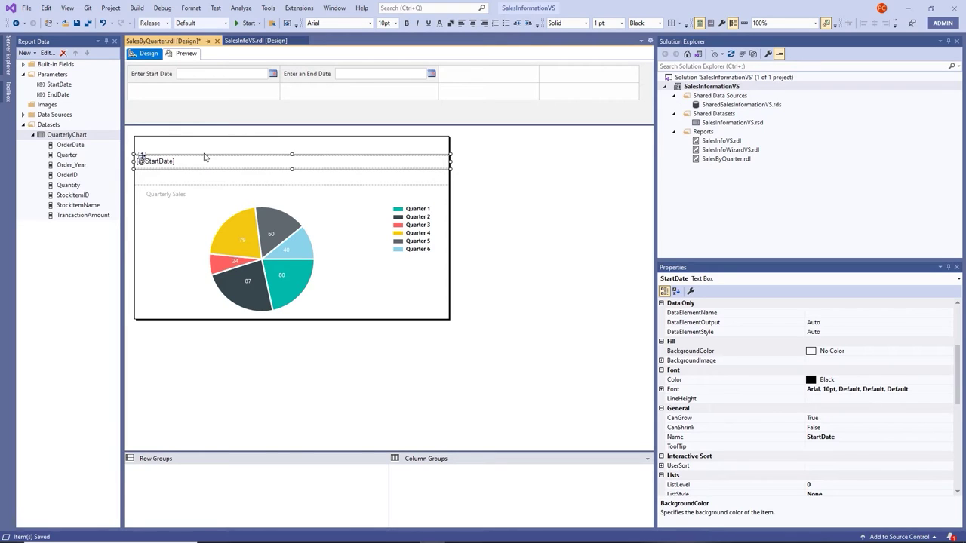
left_click(151, 208)
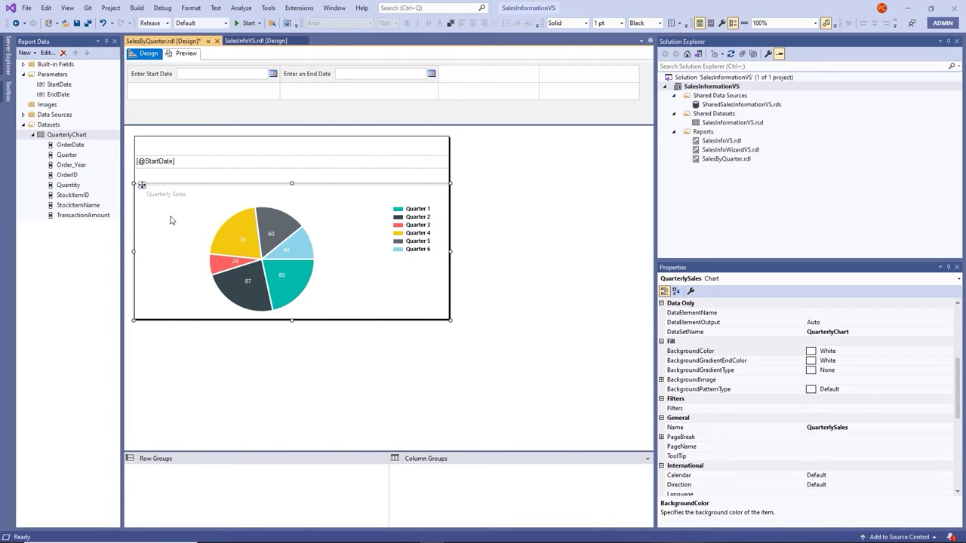
left_click(140, 161)
double_click(151, 161)
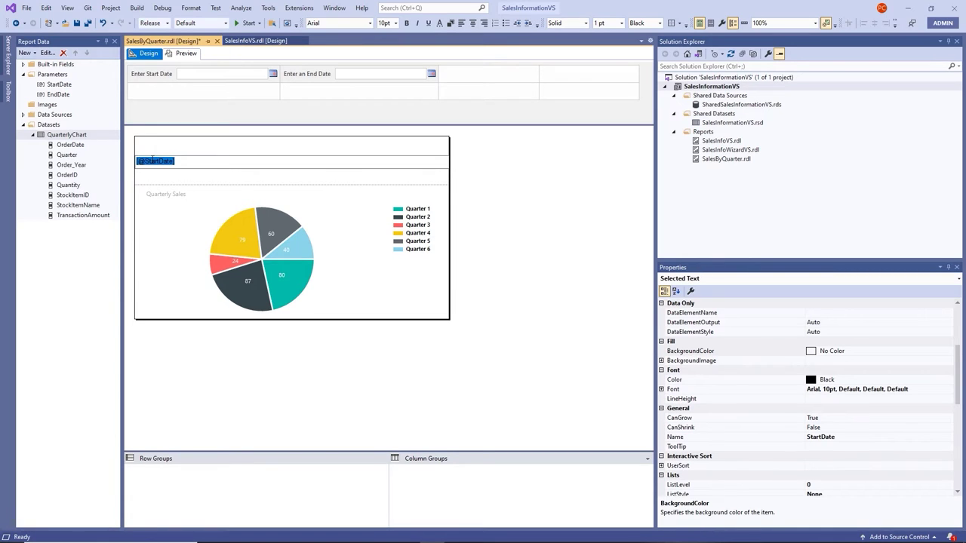
left_click(193, 167)
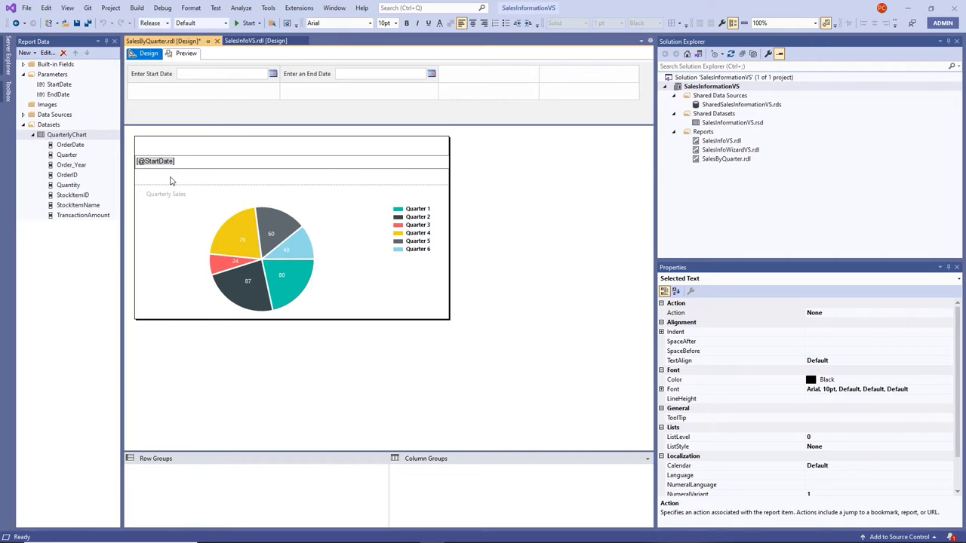
type("Order Dates between")
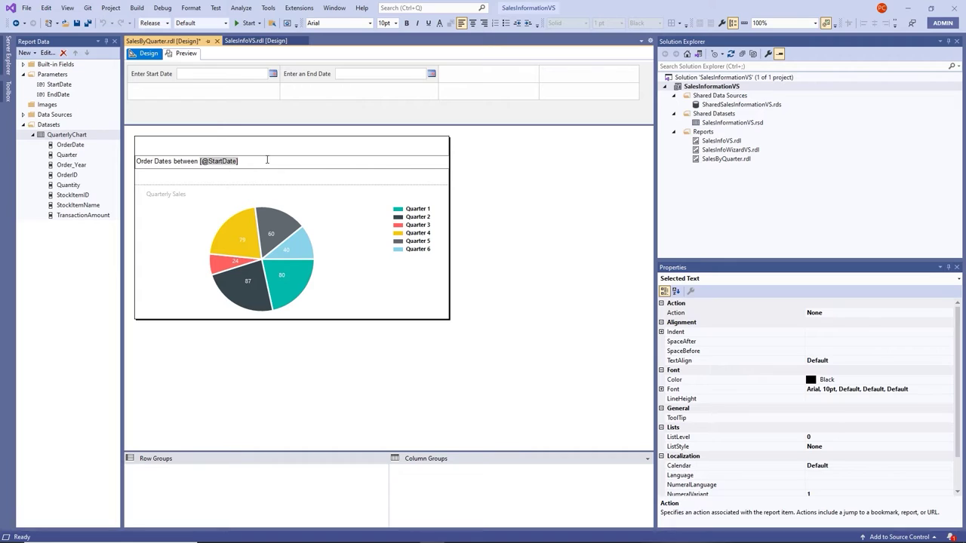
left_click(267, 160)
type("and")
left_click_drag(309, 78, 264, 166)
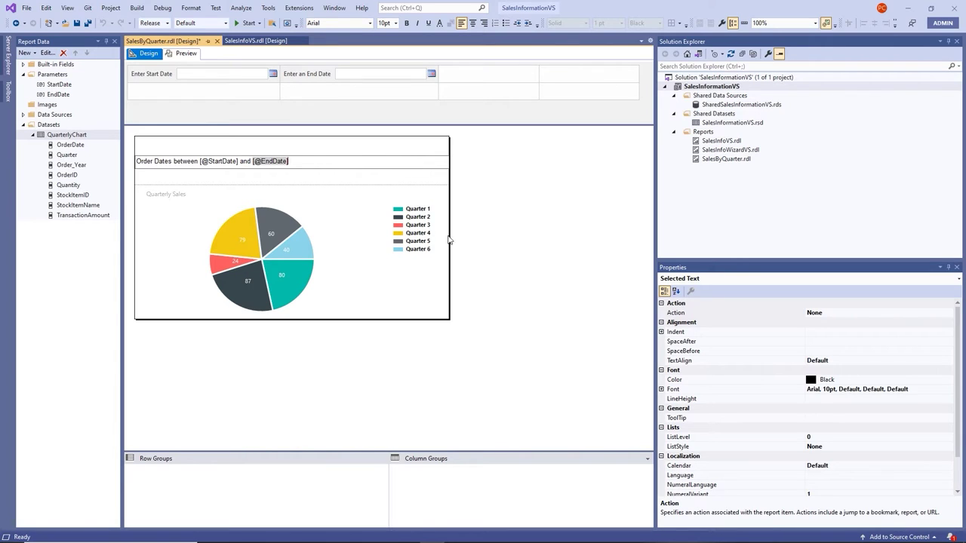
left_click(481, 239)
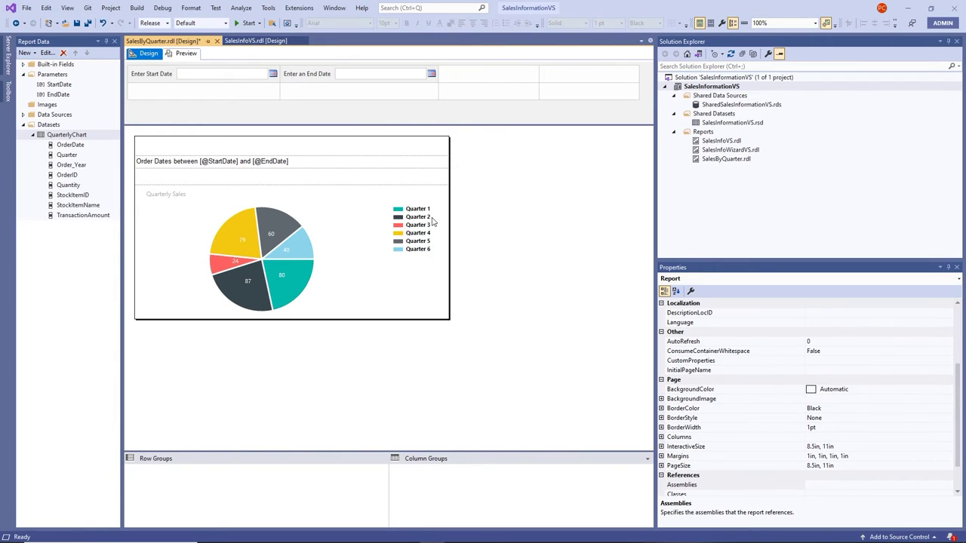
Preview the report with its new header for 1/1/2013 to 12/31/2013
left_click(183, 56)
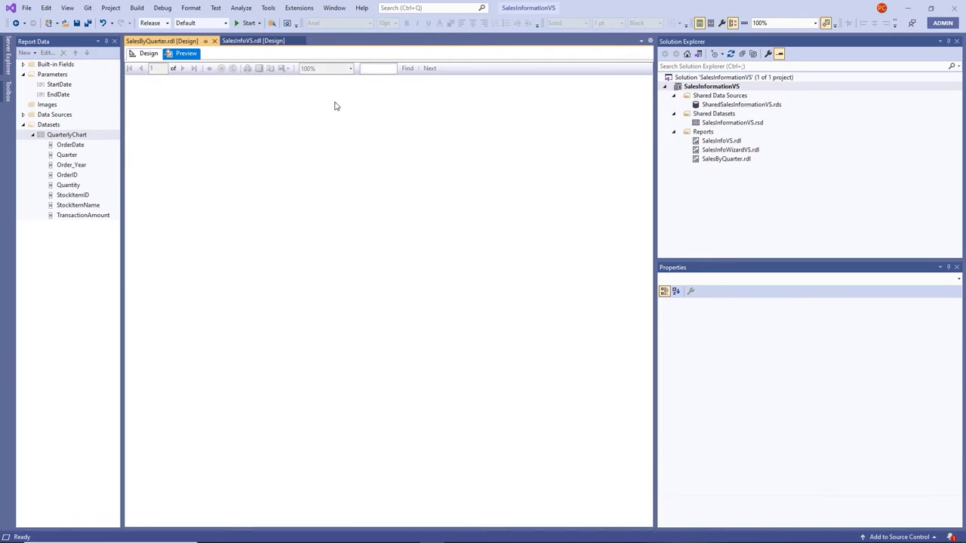
left_click(205, 72)
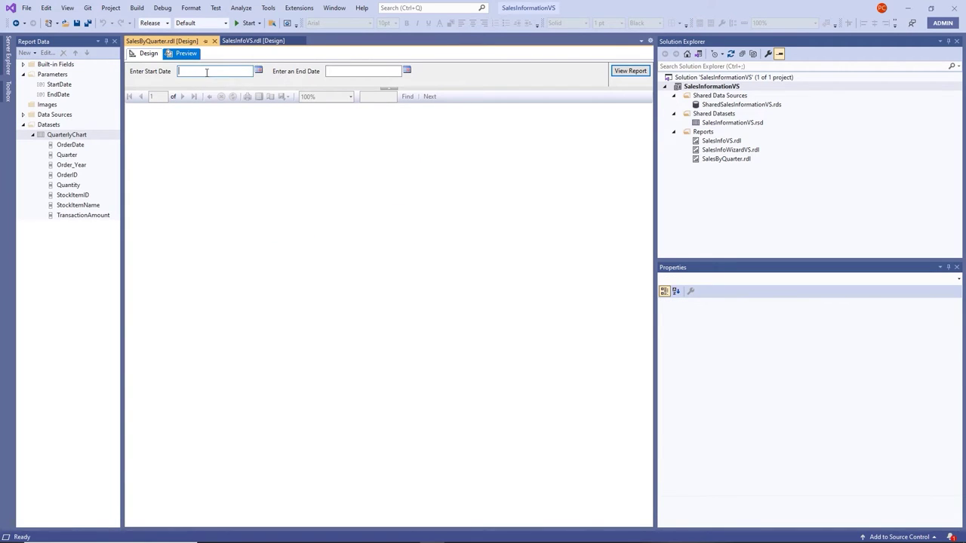
type("1/1/2013")
key("Tab")
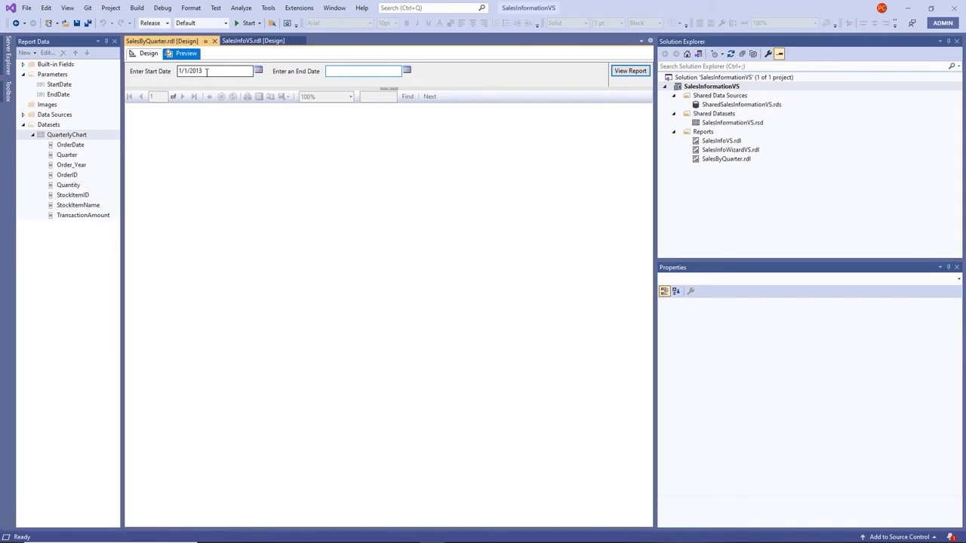
type("12/31/2013")
key("Return")
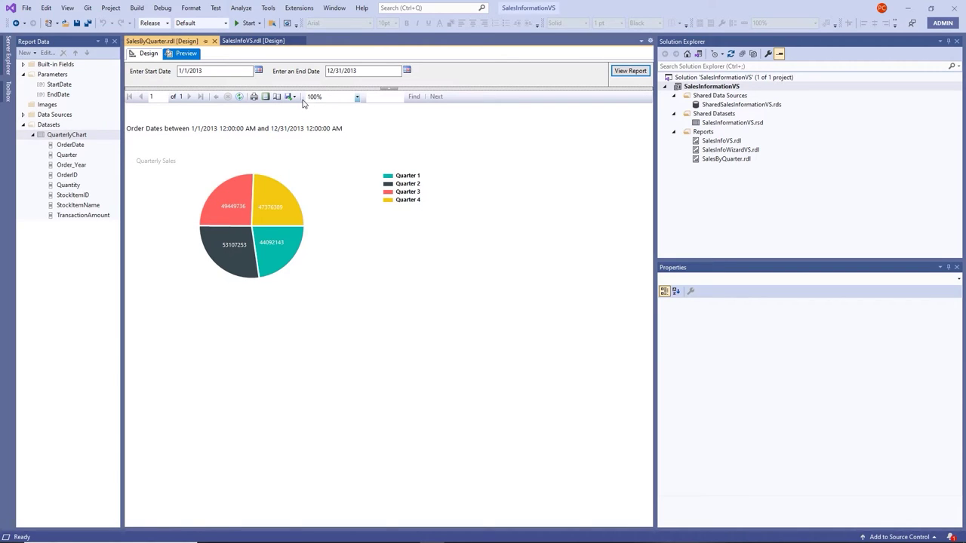
Look over the export formats without exporting, then return to design view
left_click(292, 97)
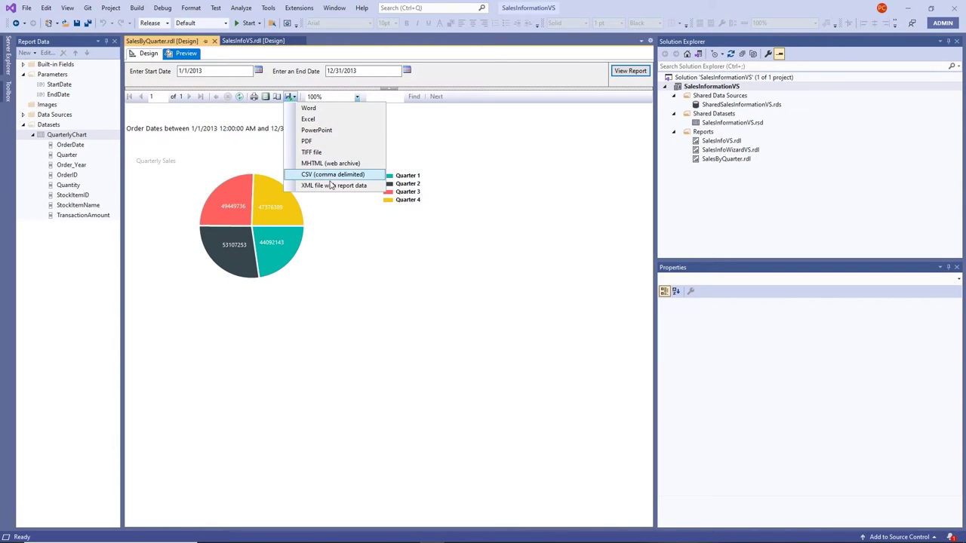
left_click(287, 98)
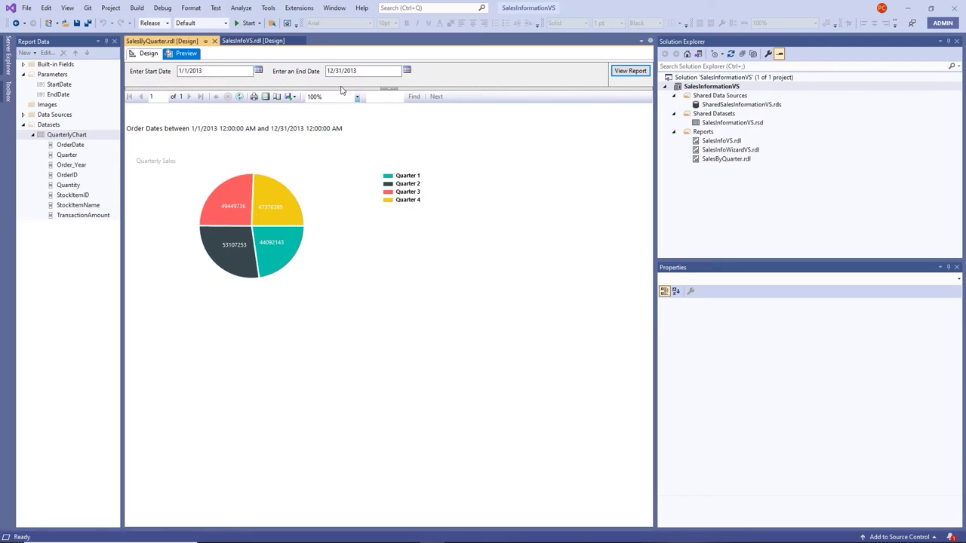
left_click(293, 98)
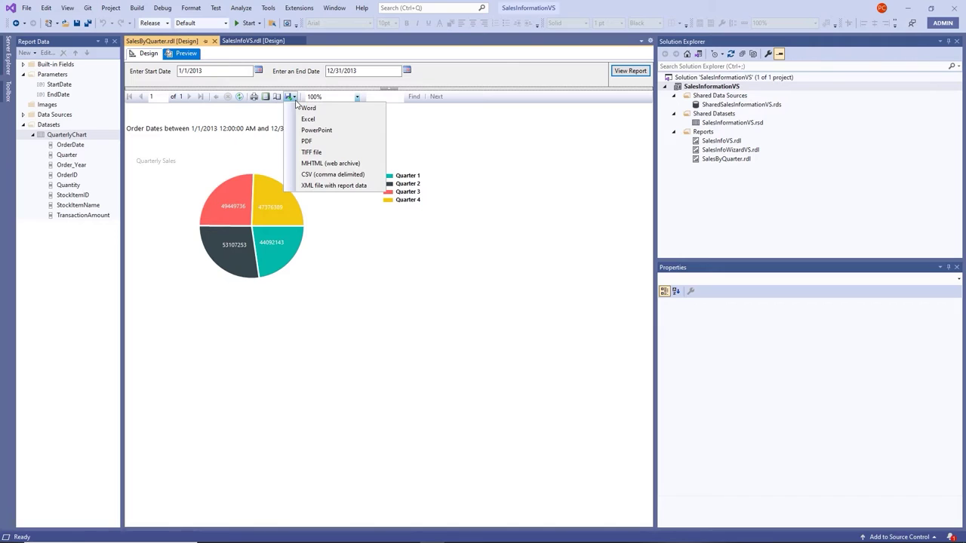
left_click(249, 128)
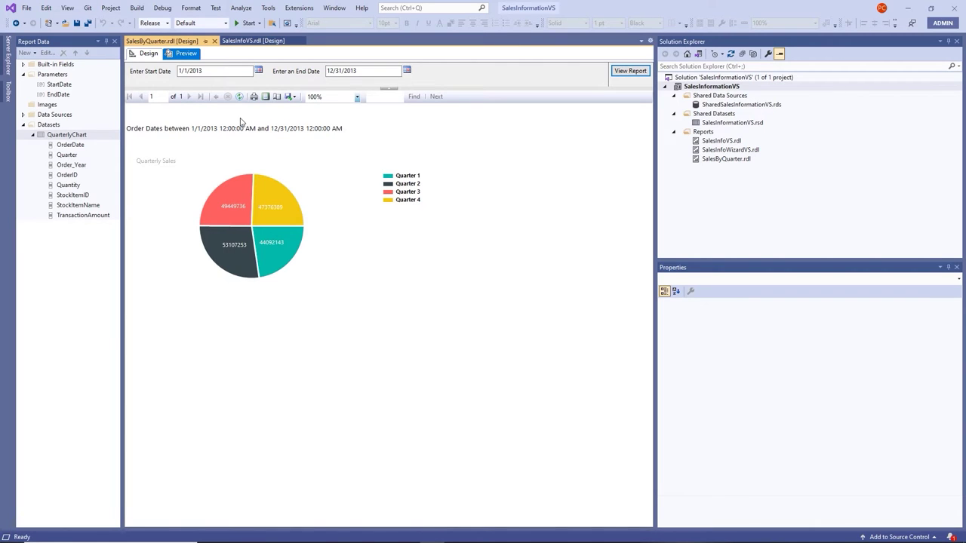
left_click(149, 53)
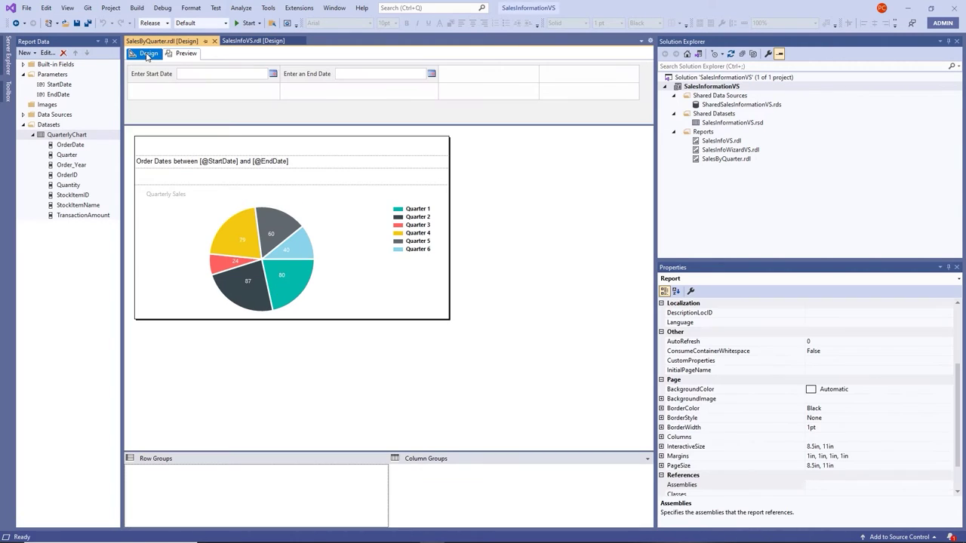
left_click(77, 24)
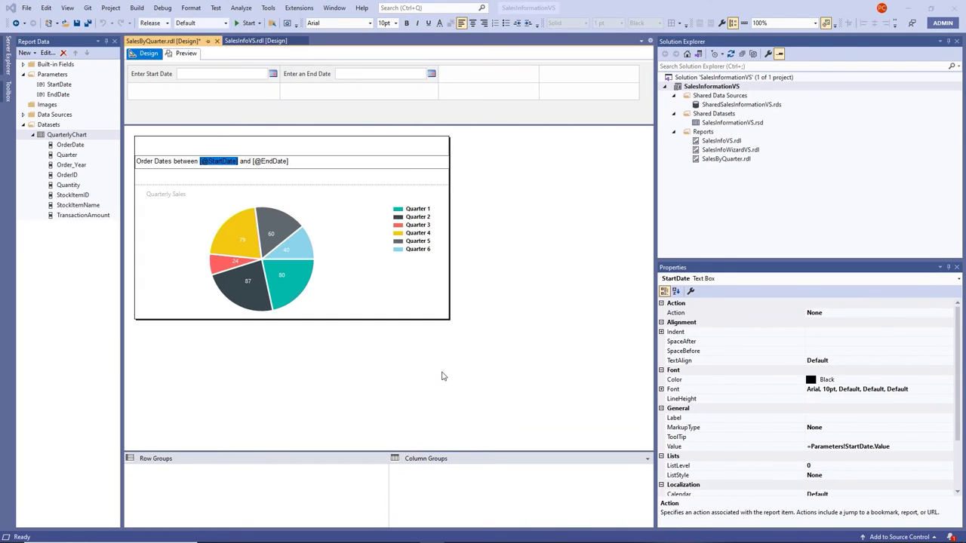
left_click(424, 369)
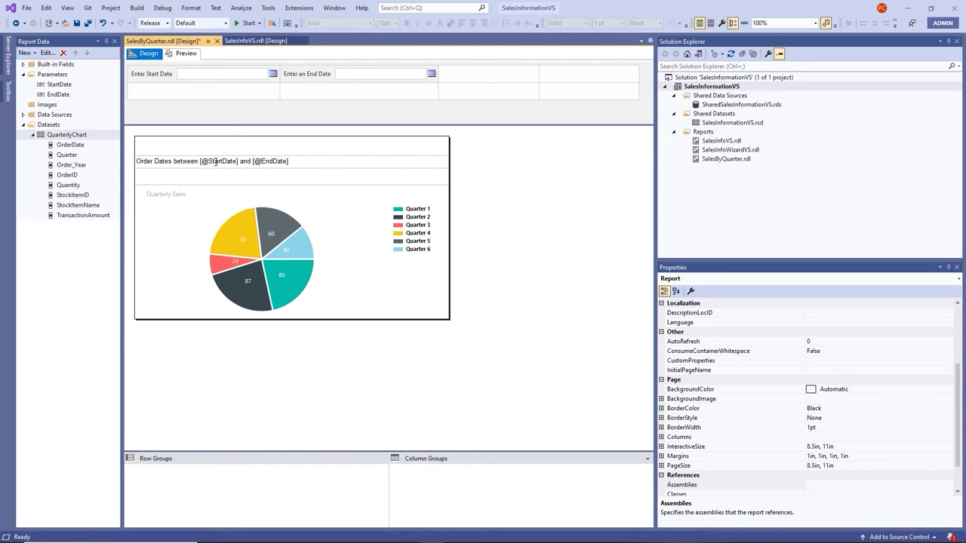
left_click(210, 162)
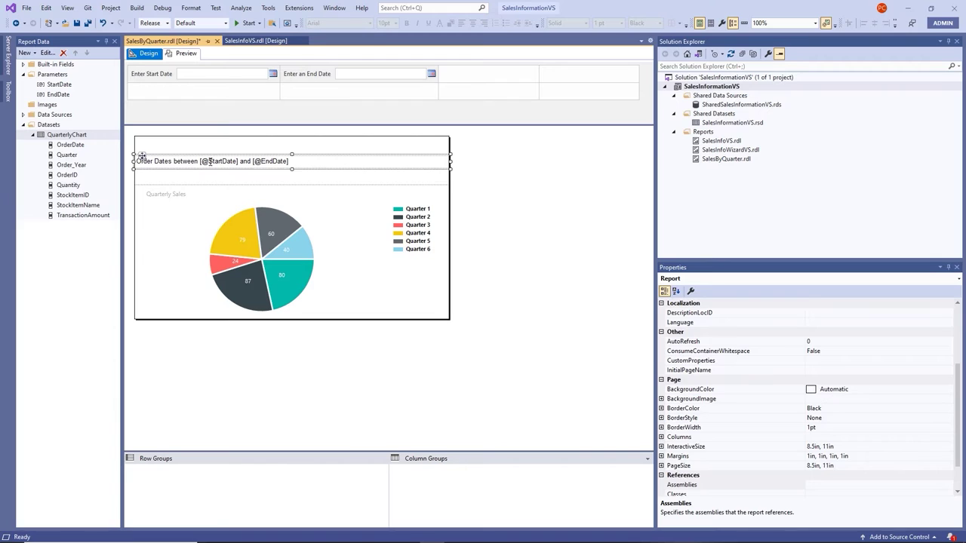
right_click(210, 161)
left_click(209, 162)
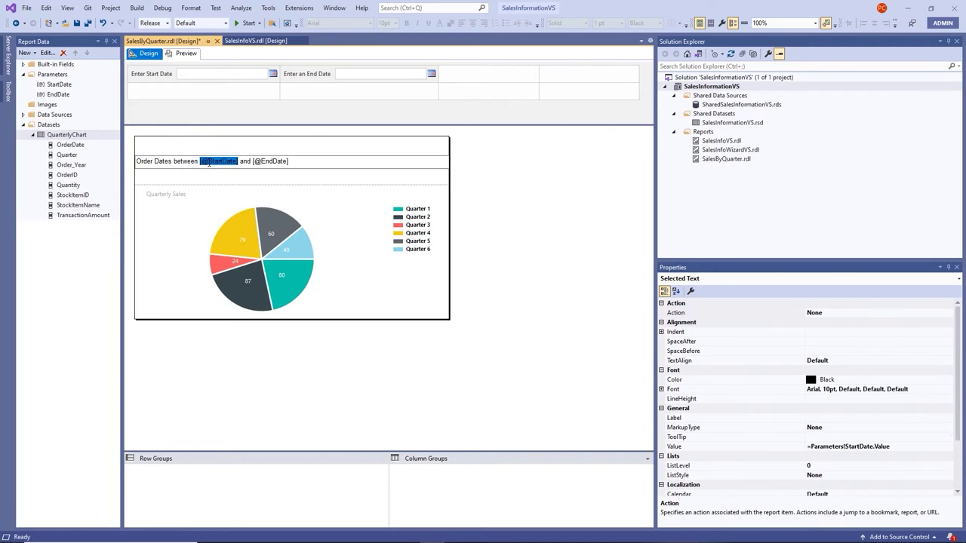
right_click(211, 163)
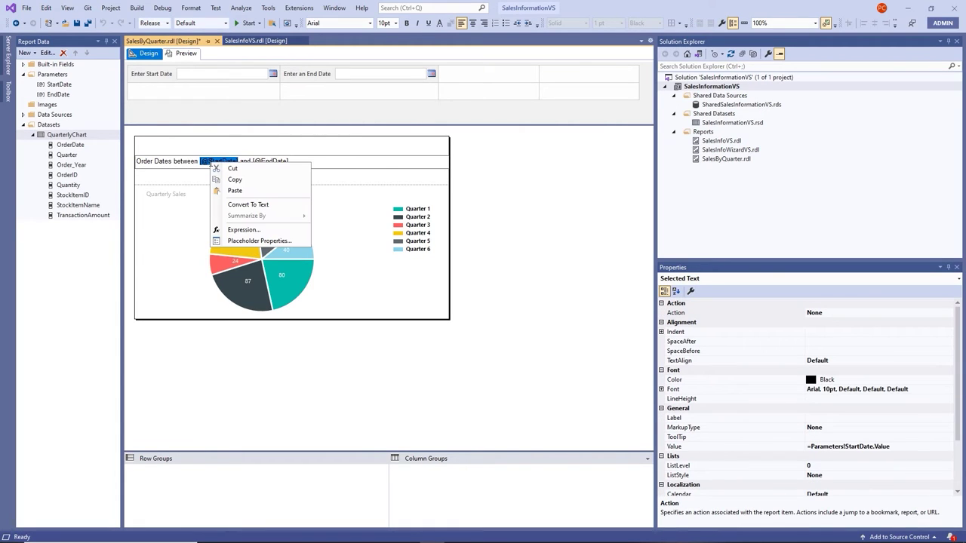
left_click(242, 242)
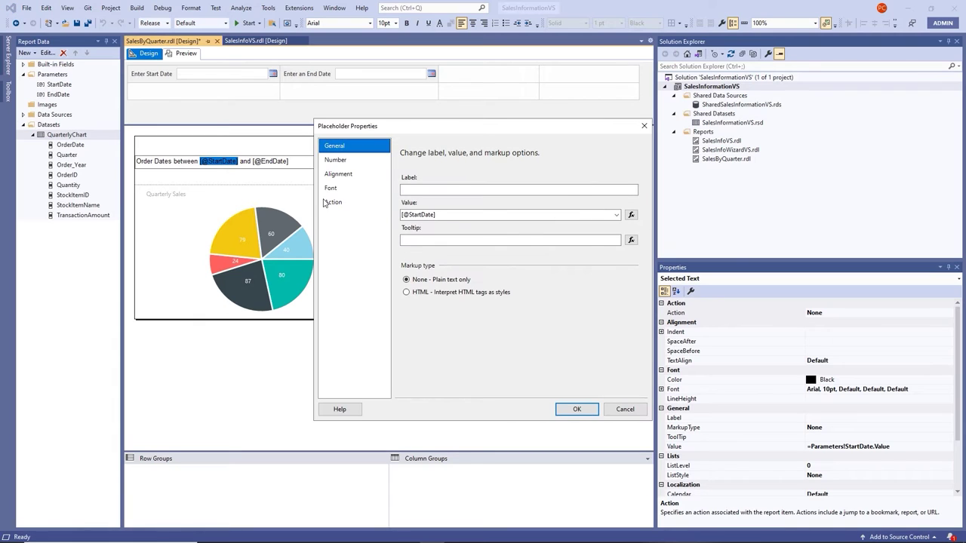
left_click(340, 170)
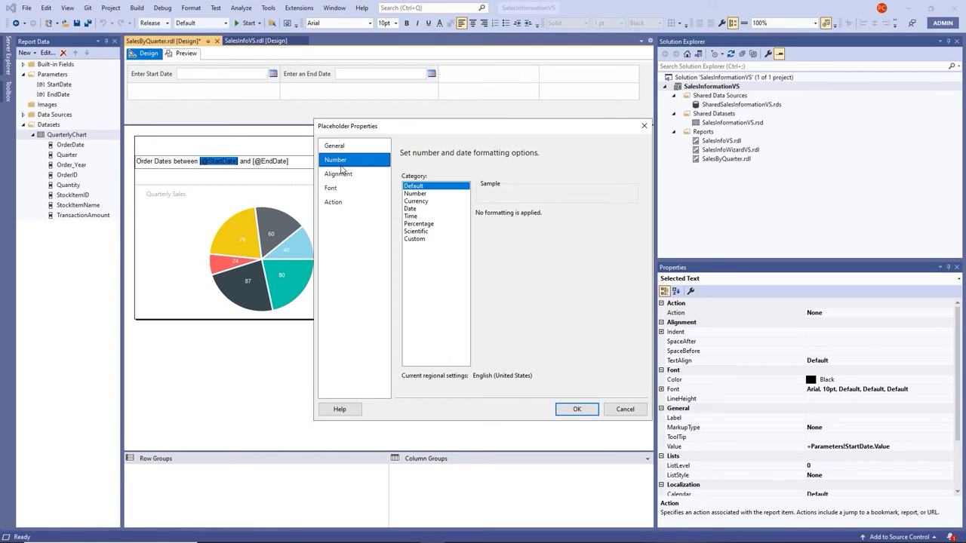
left_click(422, 211)
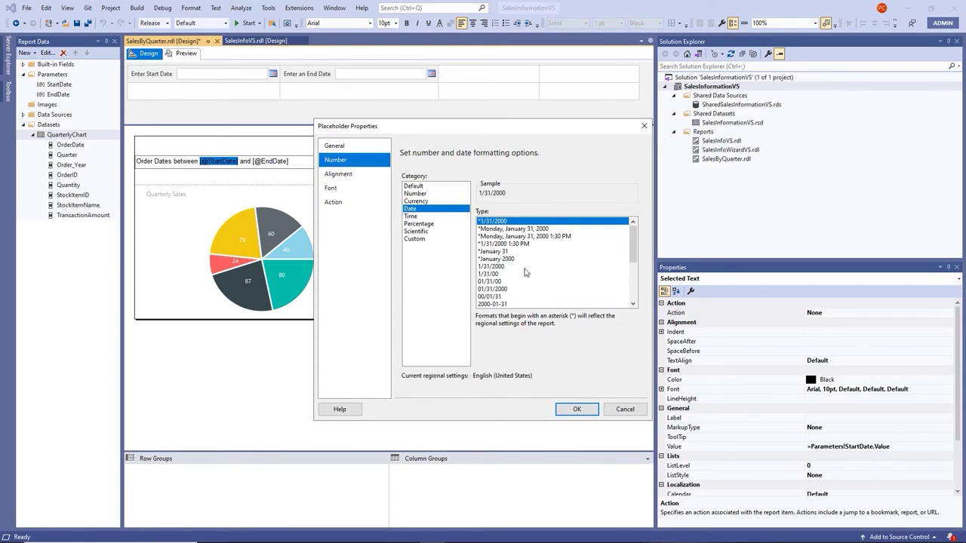
scroll(524, 268, "down", 1)
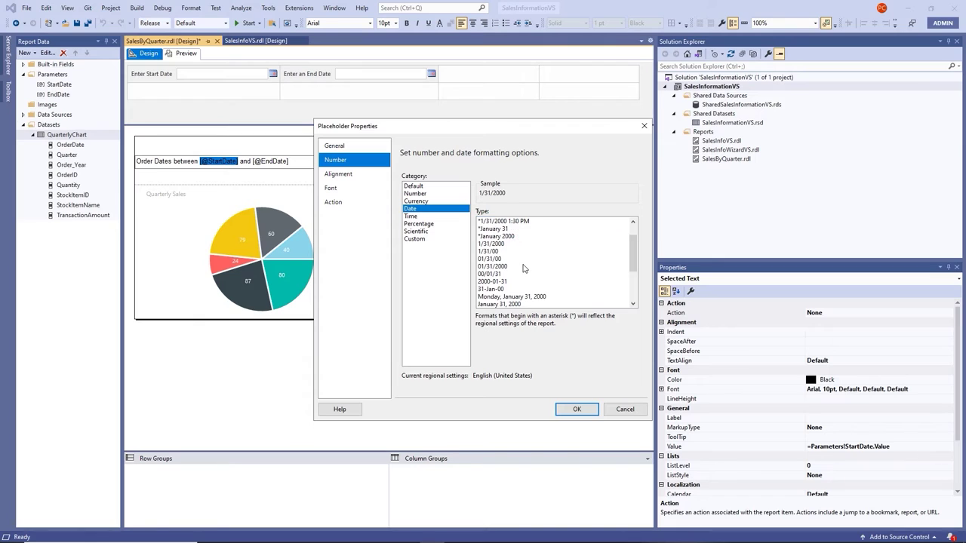
left_click(513, 303)
left_click(576, 412)
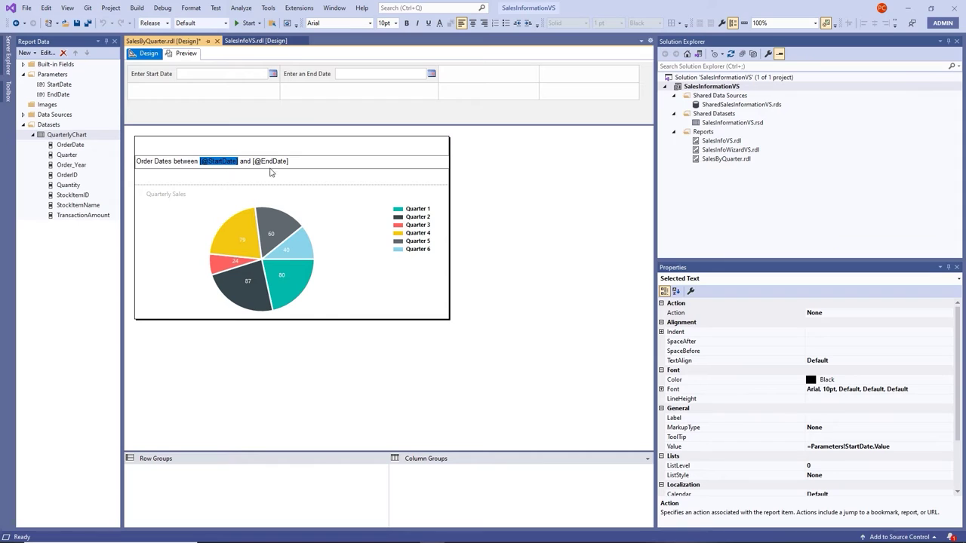
right_click(271, 161)
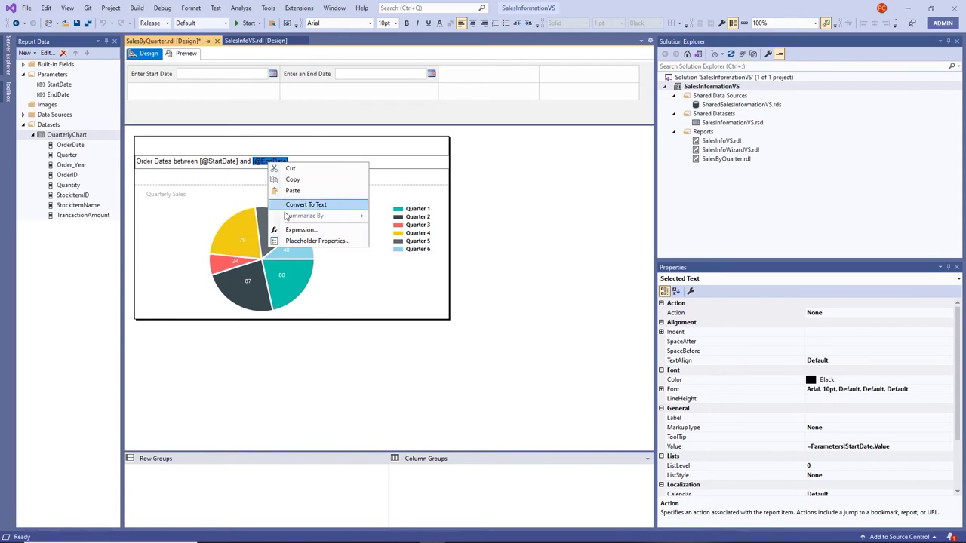
left_click(323, 240)
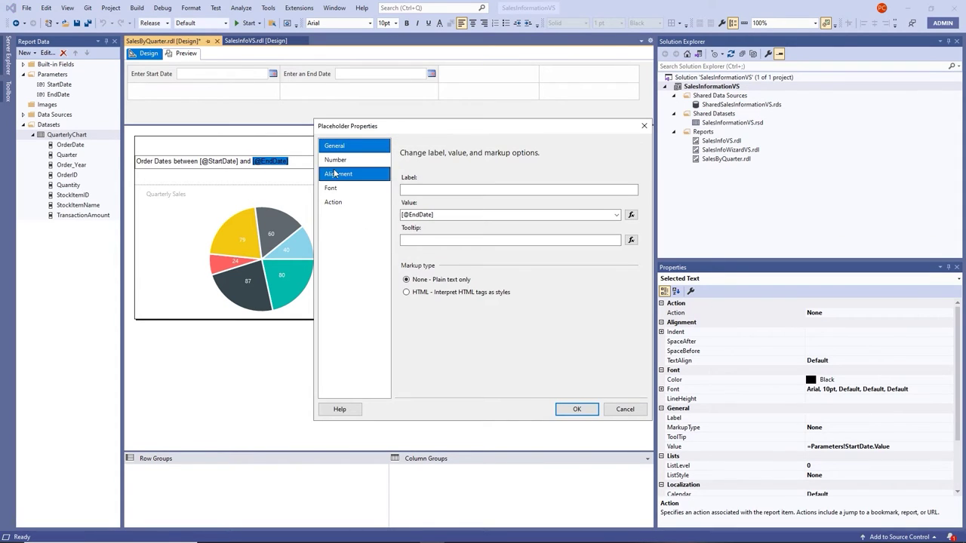
left_click(335, 165)
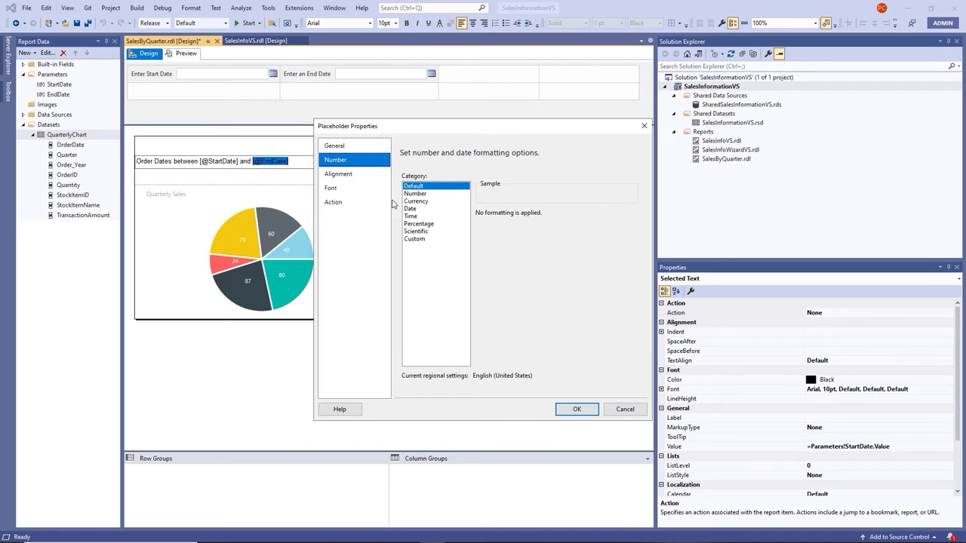
left_click(411, 209)
scroll(507, 283, "down", 2)
scroll(507, 283, "down", 2)
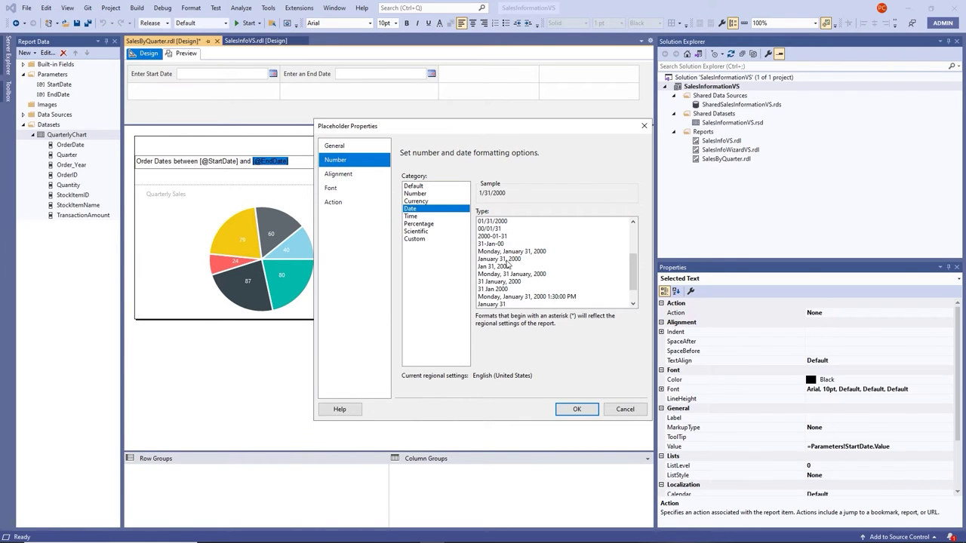
left_click(509, 260)
left_click(577, 410)
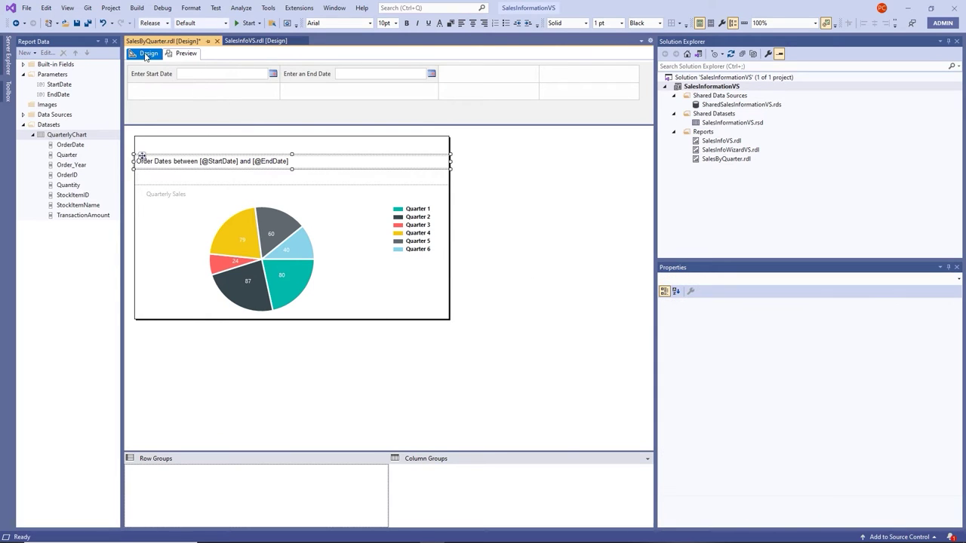
left_click(184, 53)
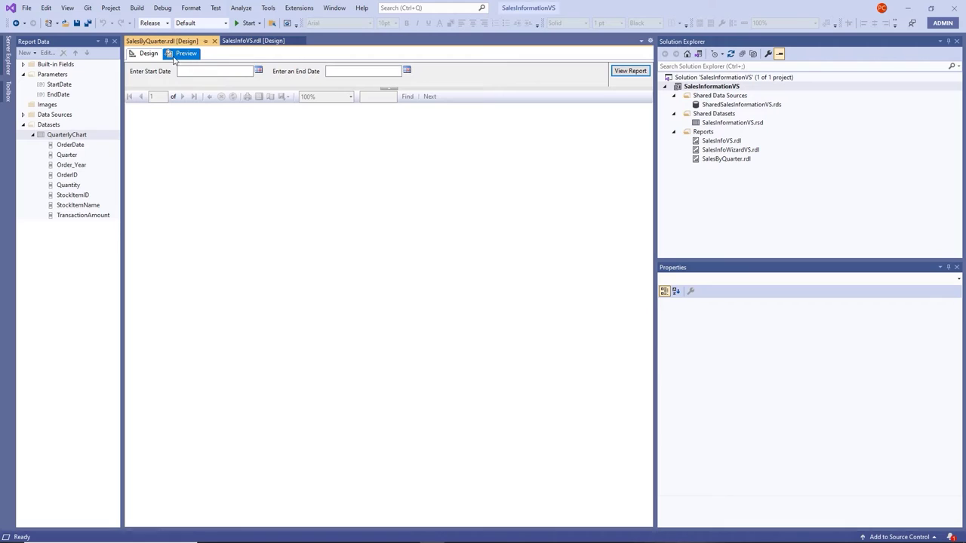
left_click(188, 69)
type("1/1/2013")
key("Tab")
type("12/")
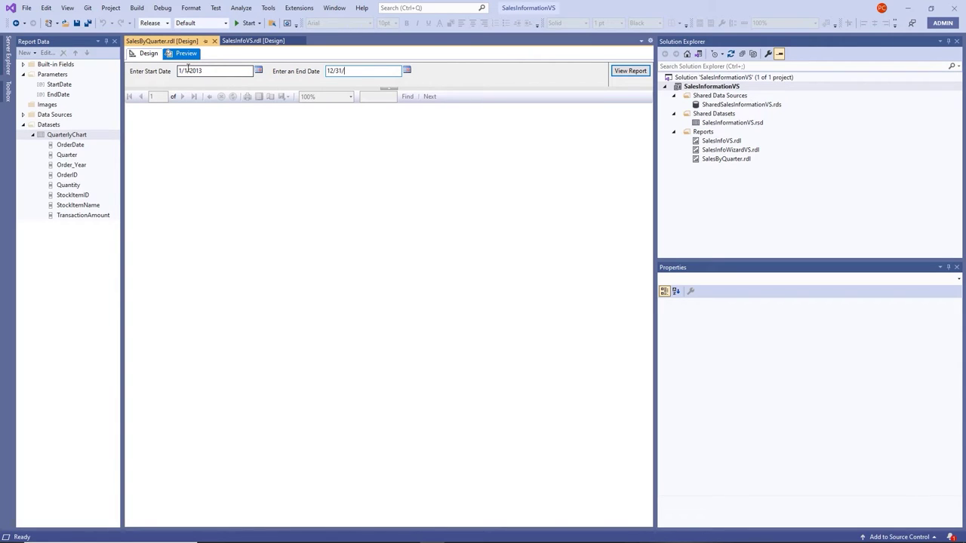
type("31/2013")
key("Return")
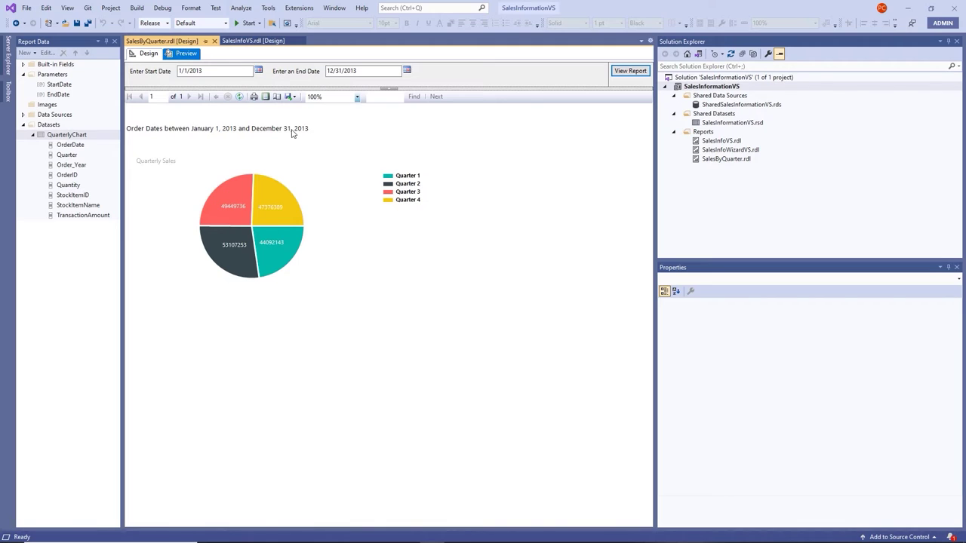
left_click(148, 53)
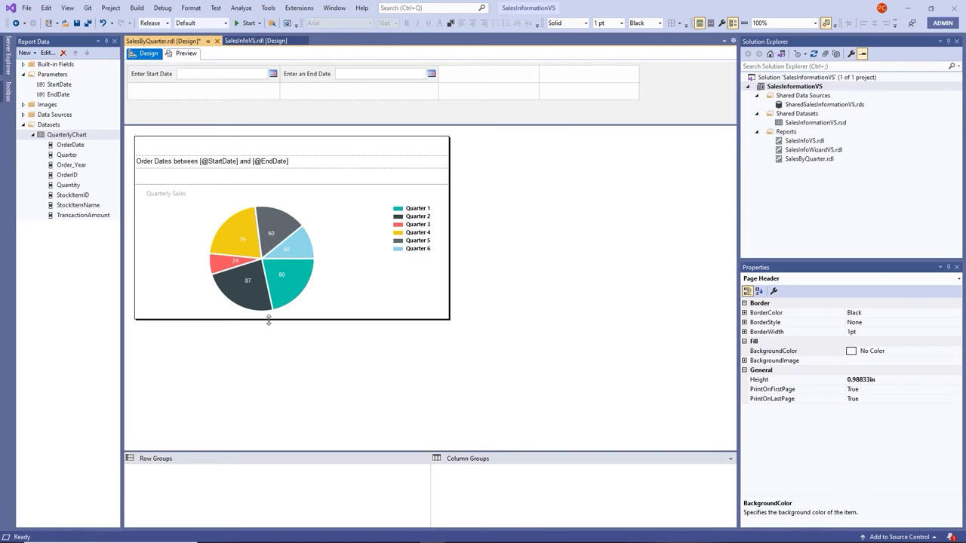
Lengthen the report body and insert a new text box below the pie chart
left_click_drag(268, 321, 267, 344)
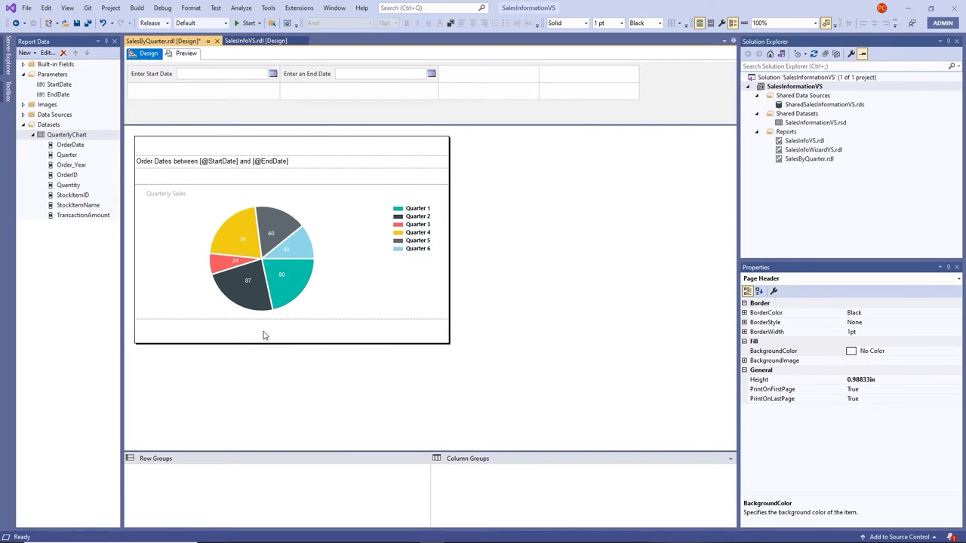
right_click(264, 336)
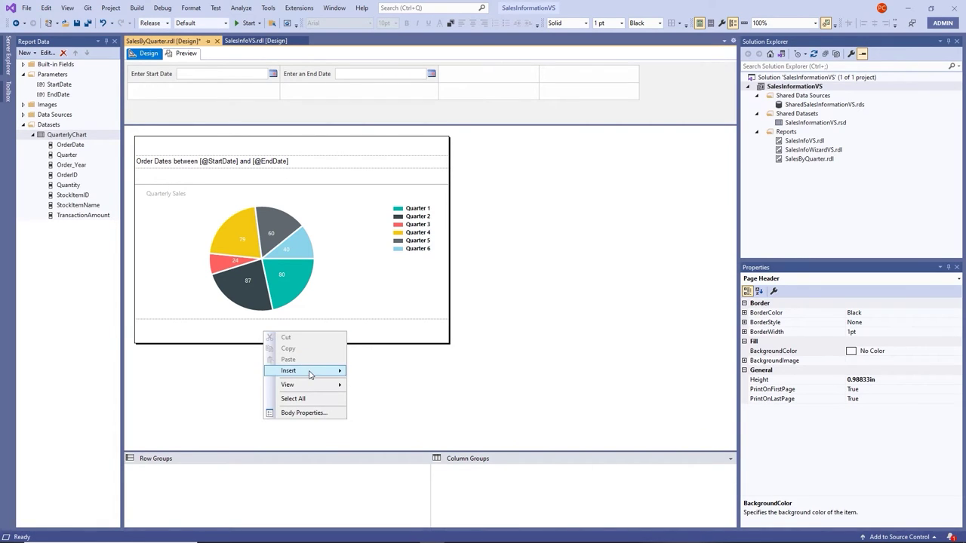
mouse_move(327, 375)
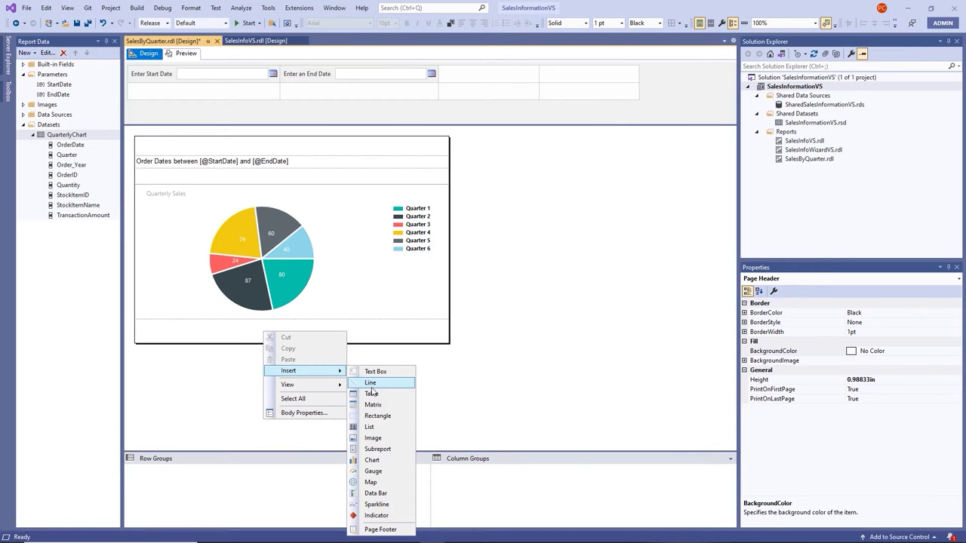
left_click(374, 372)
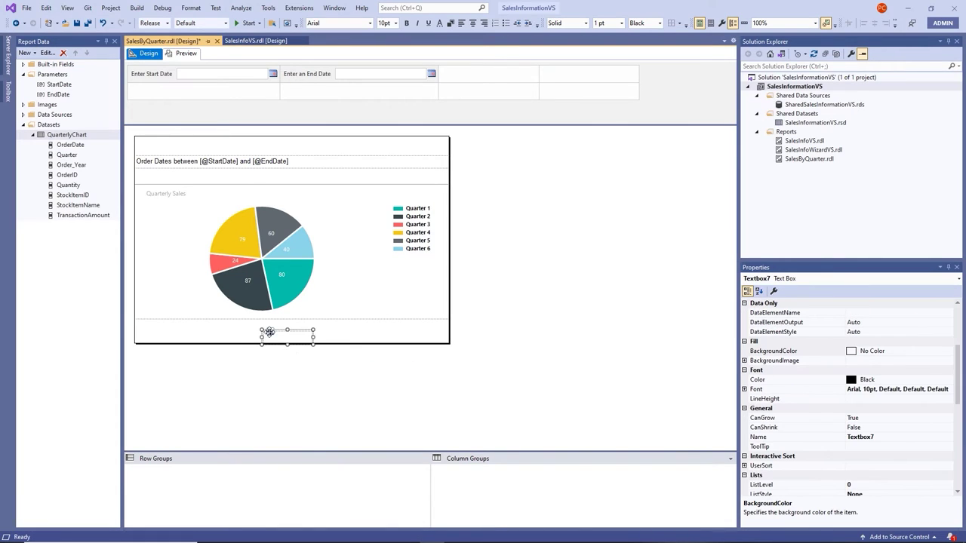
Stretch the text box to full width and type 'For additional information on chart formats, click here.'
left_click_drag(269, 332, 451, 339)
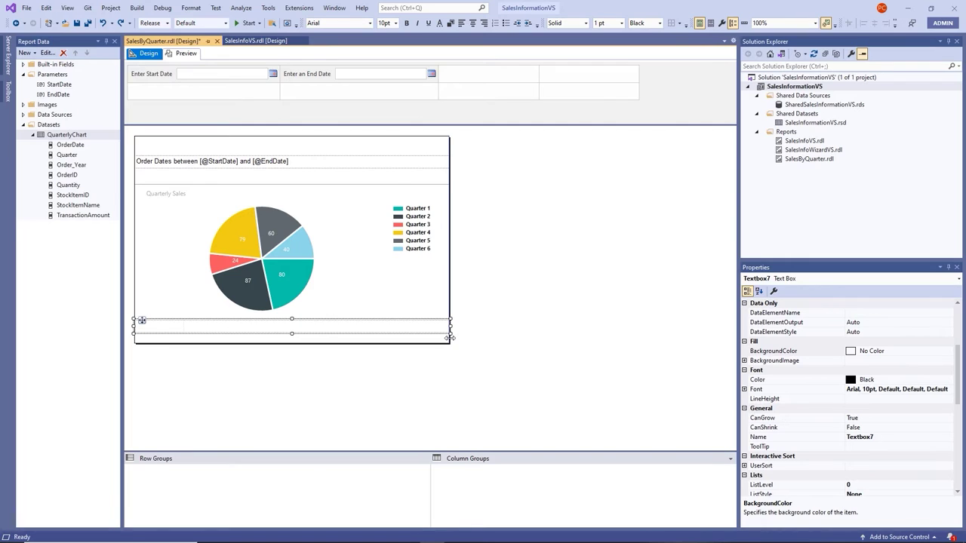
left_click(157, 331)
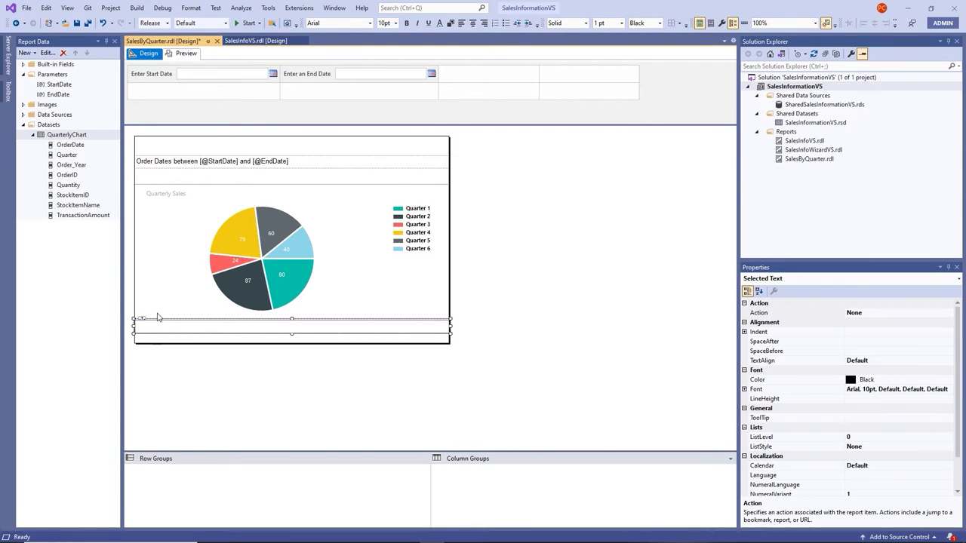
type("For")
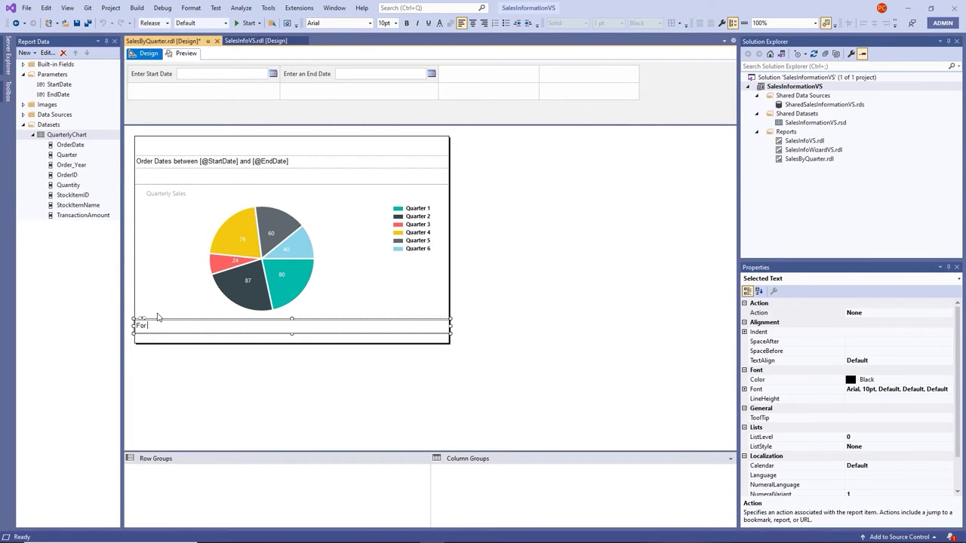
type(" additional information o")
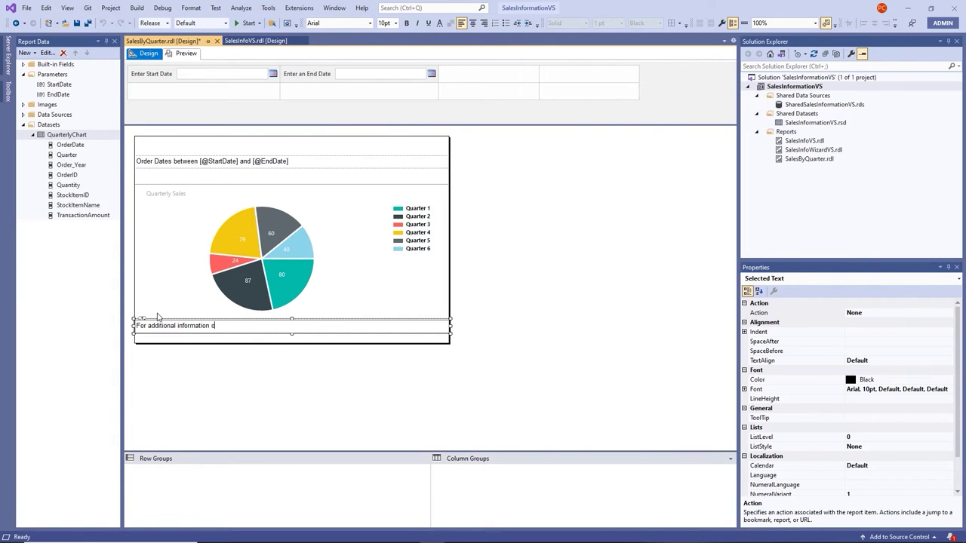
type("n chart formats, click here.")
Set the footer text box's action to Go to URL in Text Box Properties
left_click(172, 363)
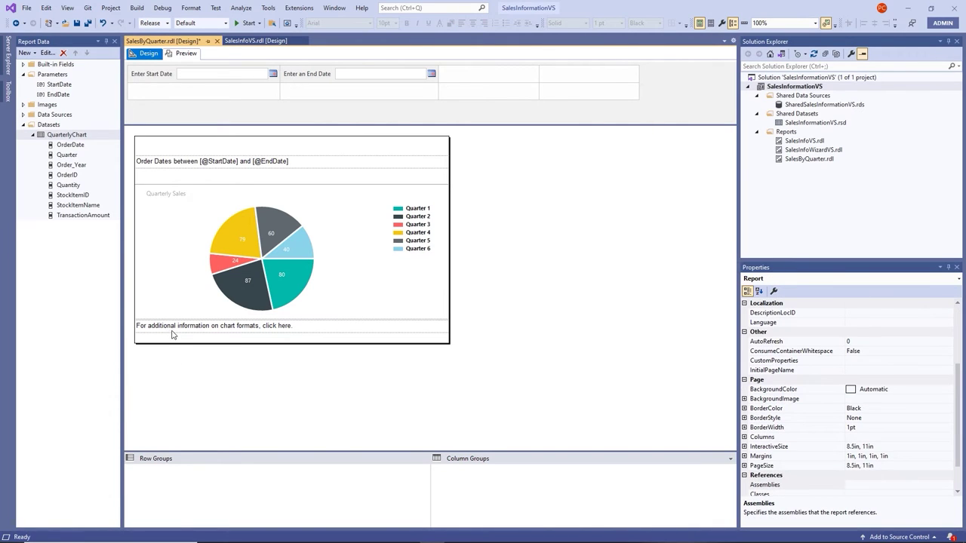
right_click(172, 335)
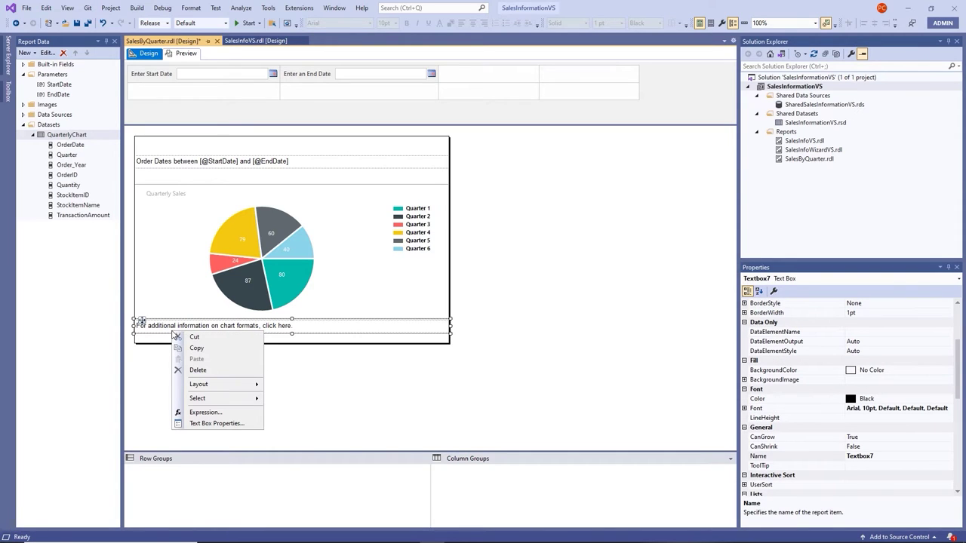
left_click(204, 421)
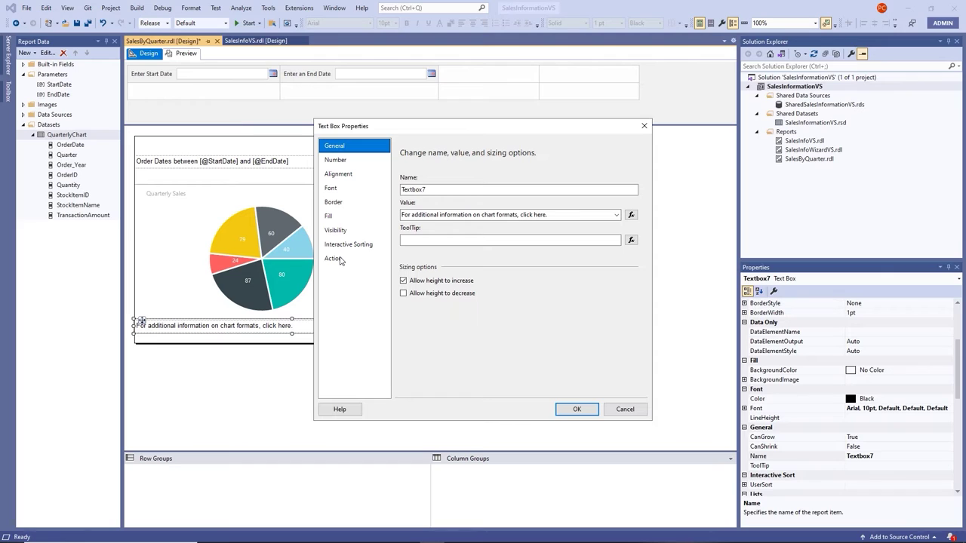
left_click(339, 259)
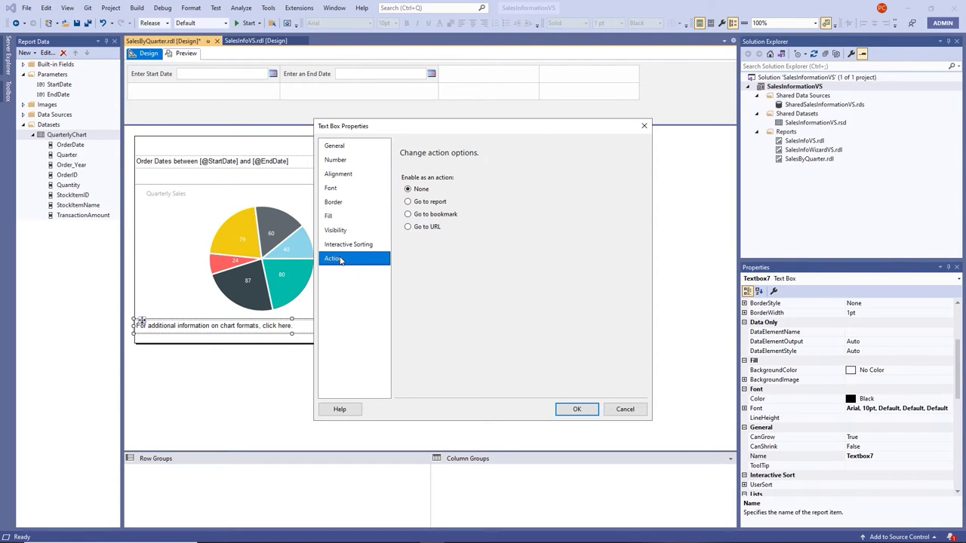
left_click(415, 228)
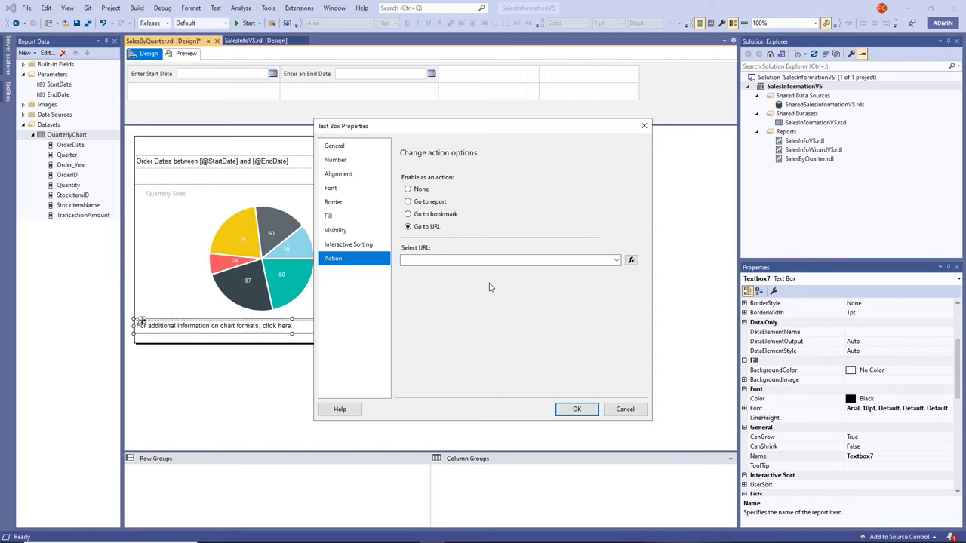
Switch to the Word document of reference links to get the URL
left_click(416, 261)
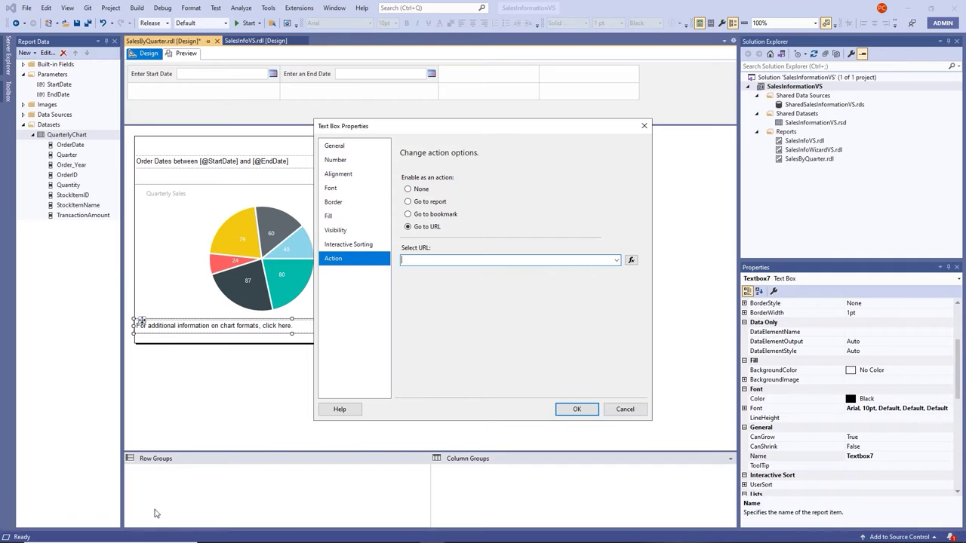
mouse_move(181, 541)
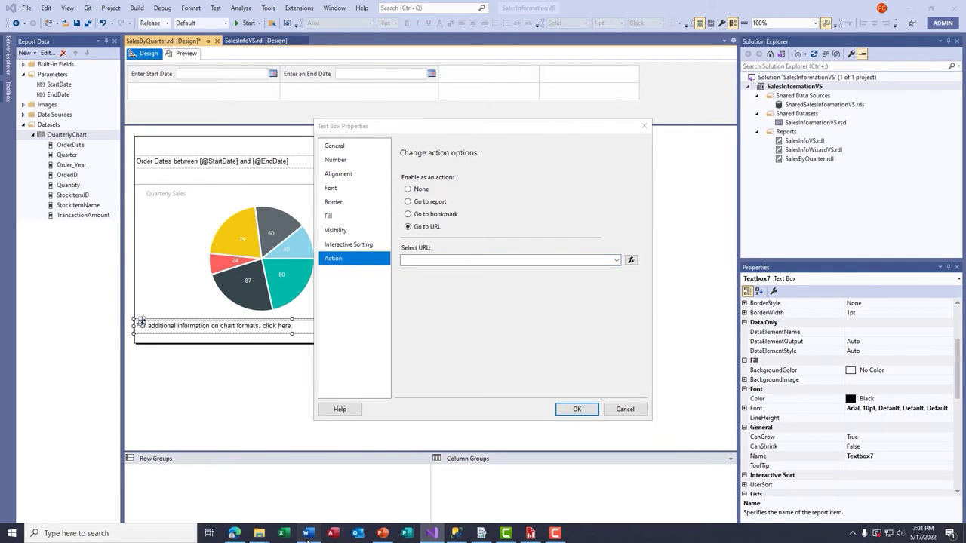
left_click(307, 534)
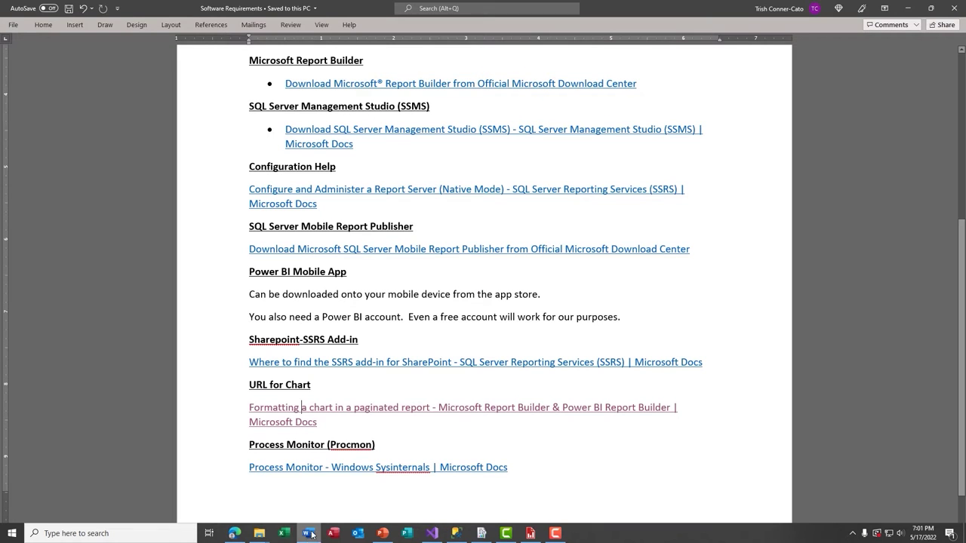
Open the 'Formatting a chart in a paginated report' link under URL for Chart in the browser
left_click(194, 400)
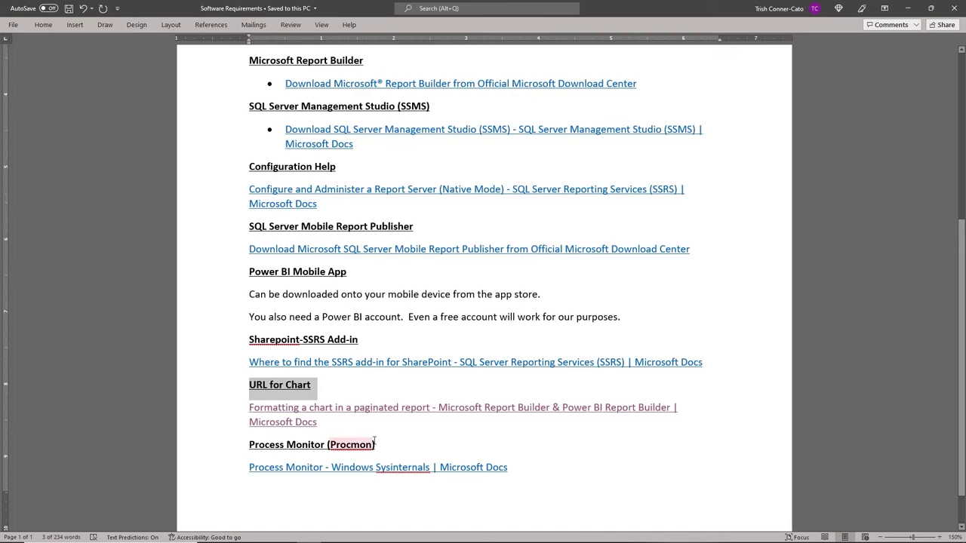
key("ctrl+End")
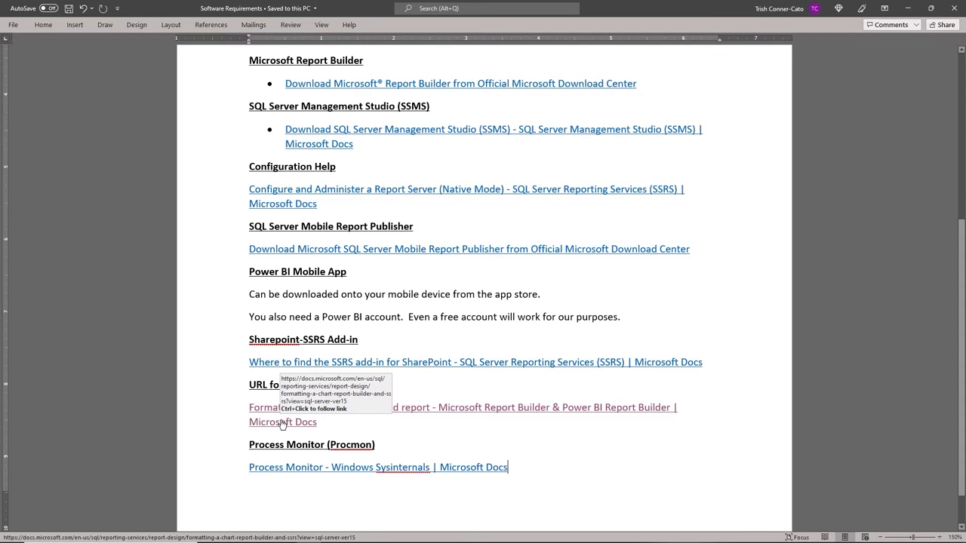
left_click(282, 423, "ctrl")
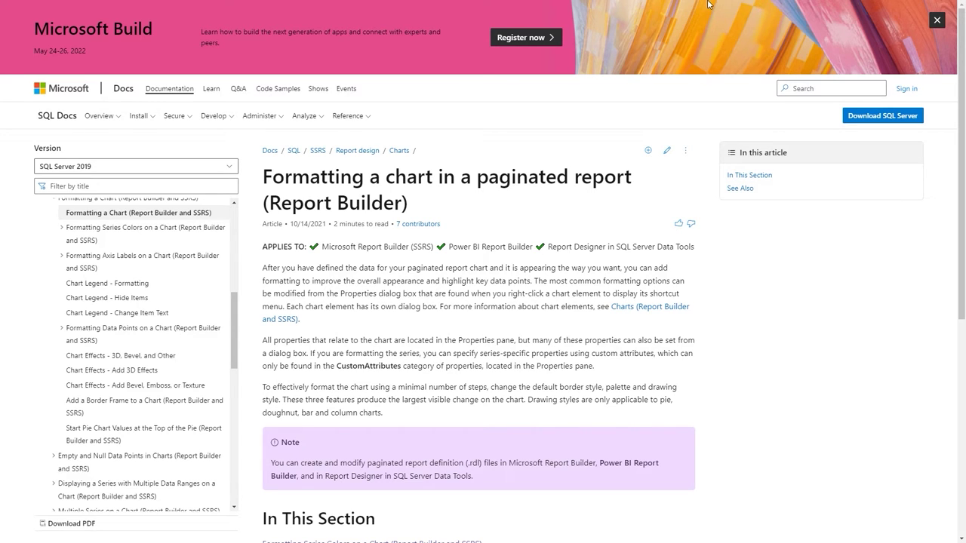
Copy the Docs page's docs.microsoft.com address and return to Visual Studio
mouse_move(708, 4)
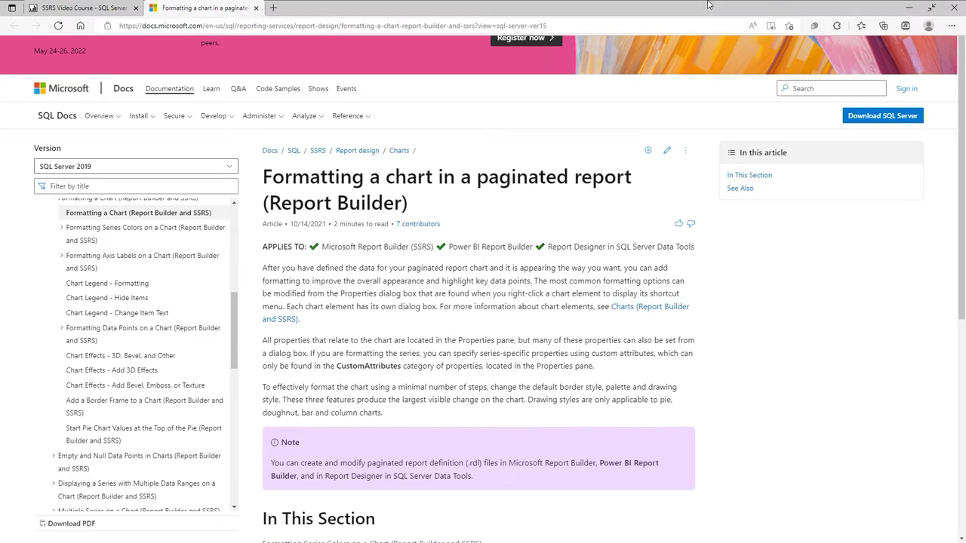
left_click(491, 26)
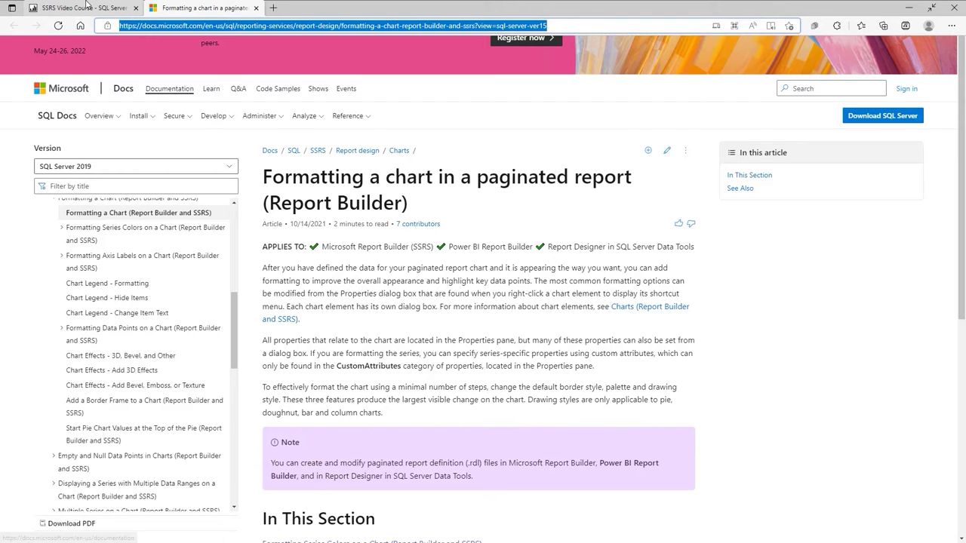
key("alt+Tab")
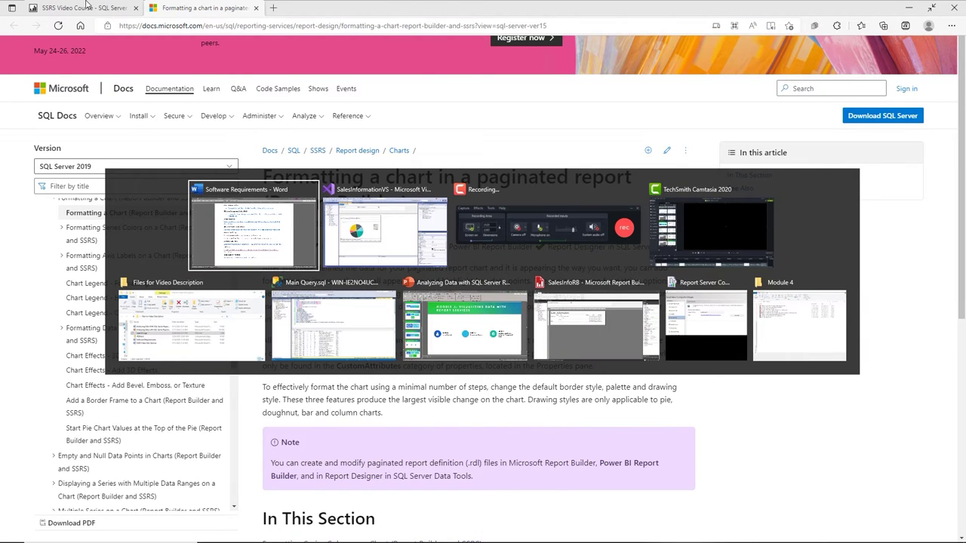
key("alt+Tab")
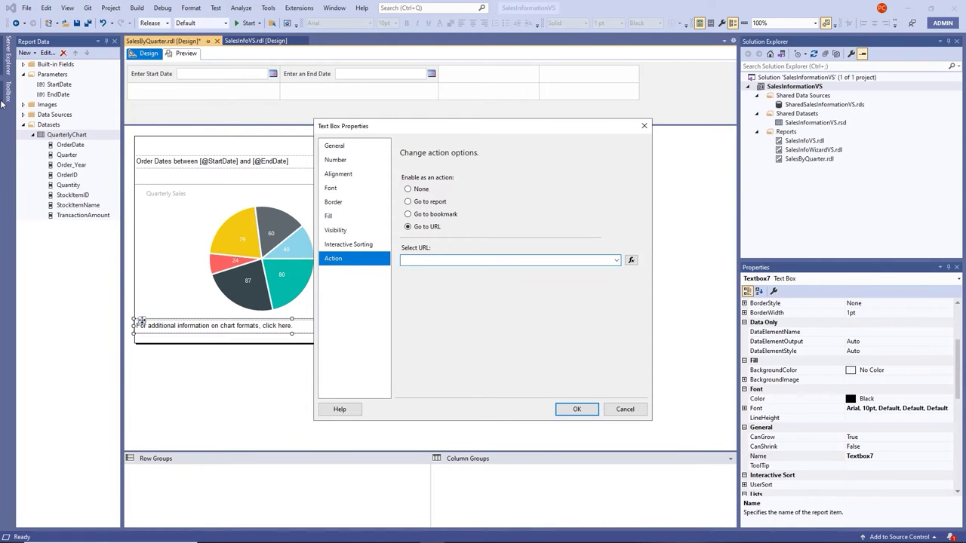
Paste the Docs page address as the footer text box's URL and confirm
left_click(418, 259)
key("ctrl+v")
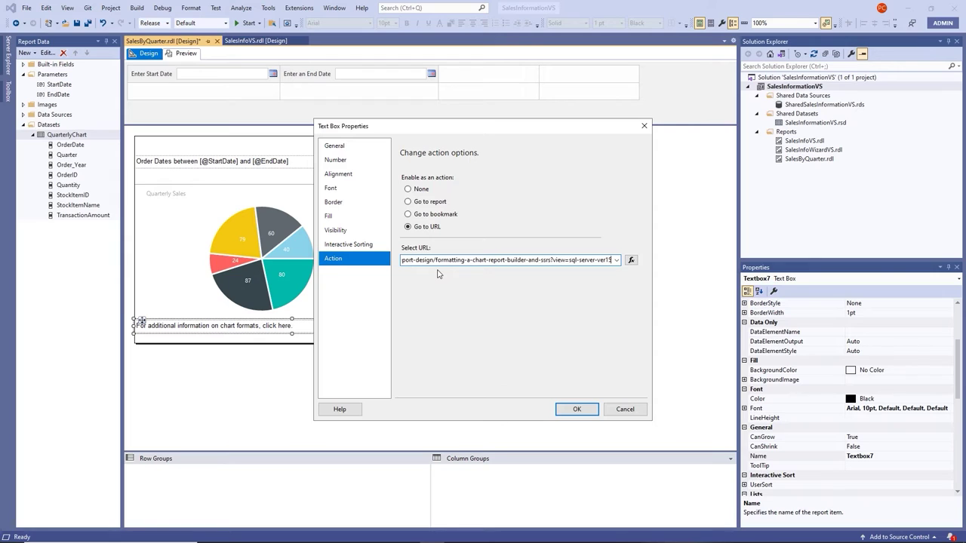
left_click(583, 411)
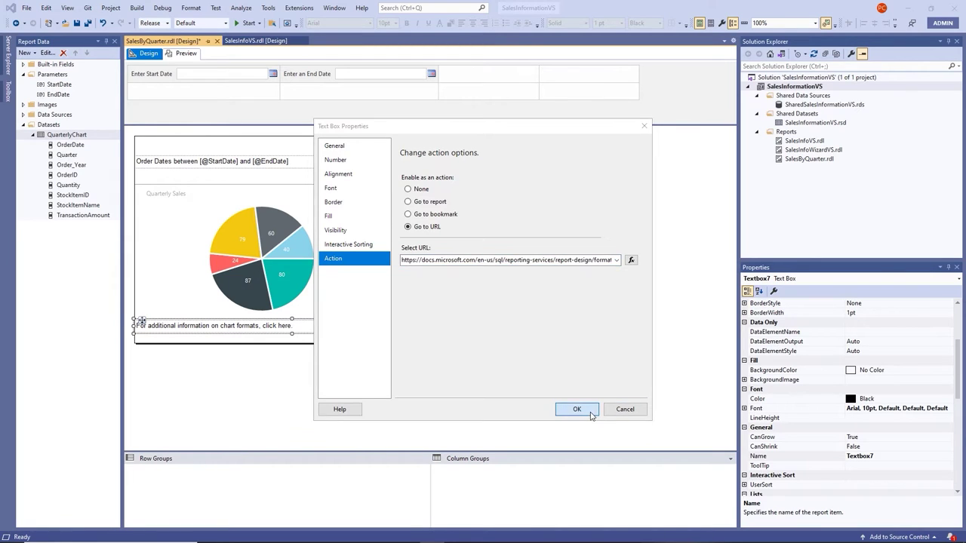
Preview the report for 1/1/2013–12/31/2013 and test the footer hyperlink
left_click(183, 53)
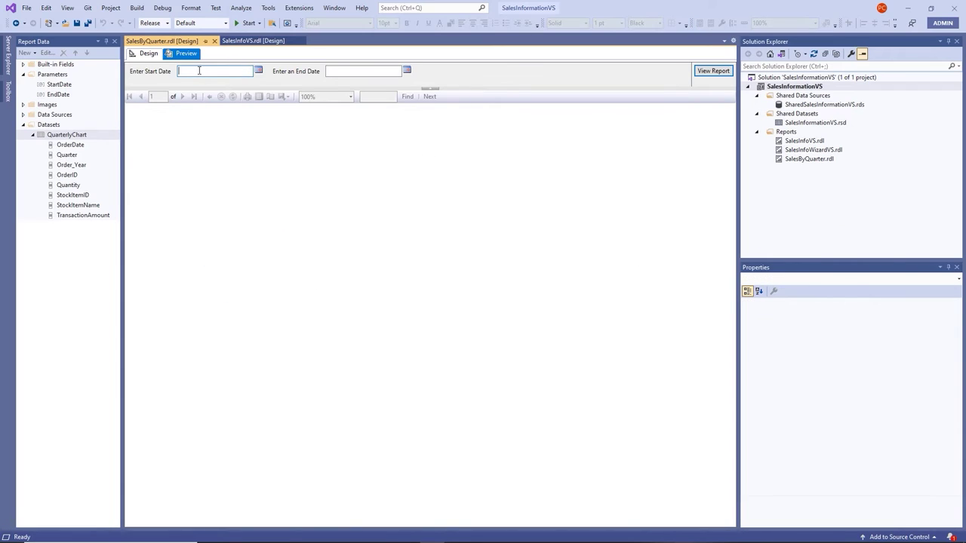
type("1/1/2016")
key("Tab")
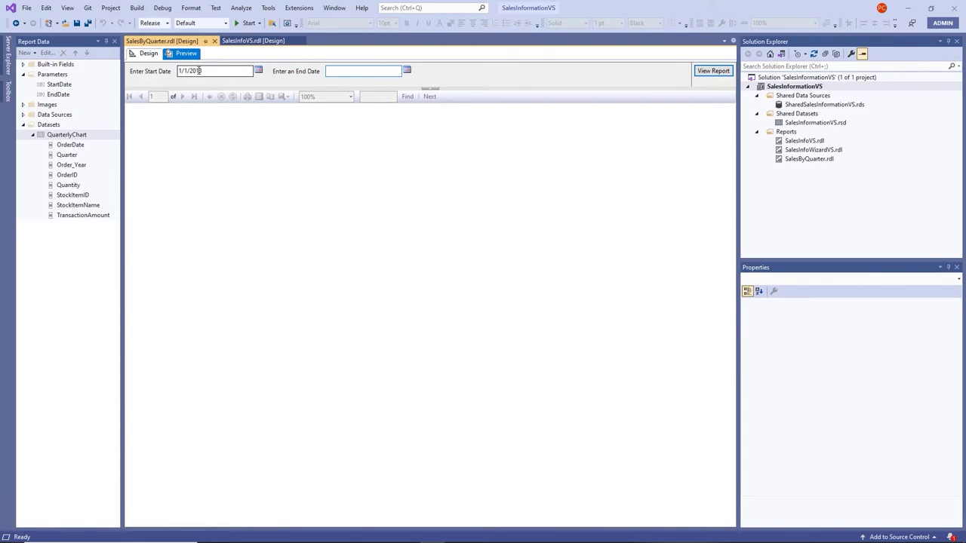
type("12/31/2013")
key("Return")
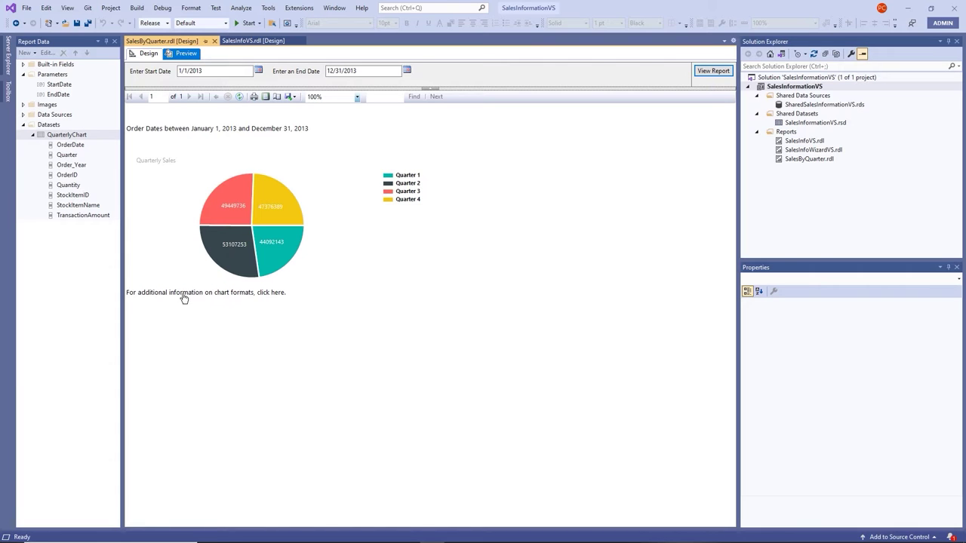
left_click(228, 297)
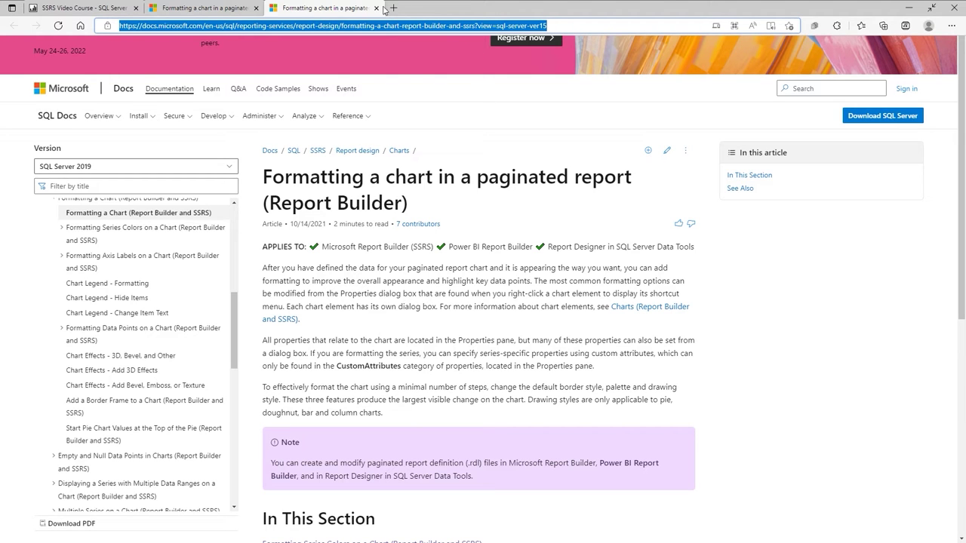
Close both Docs tabs in Edge, minimize the browser, and save the SalesByQuarter report
left_click(378, 10)
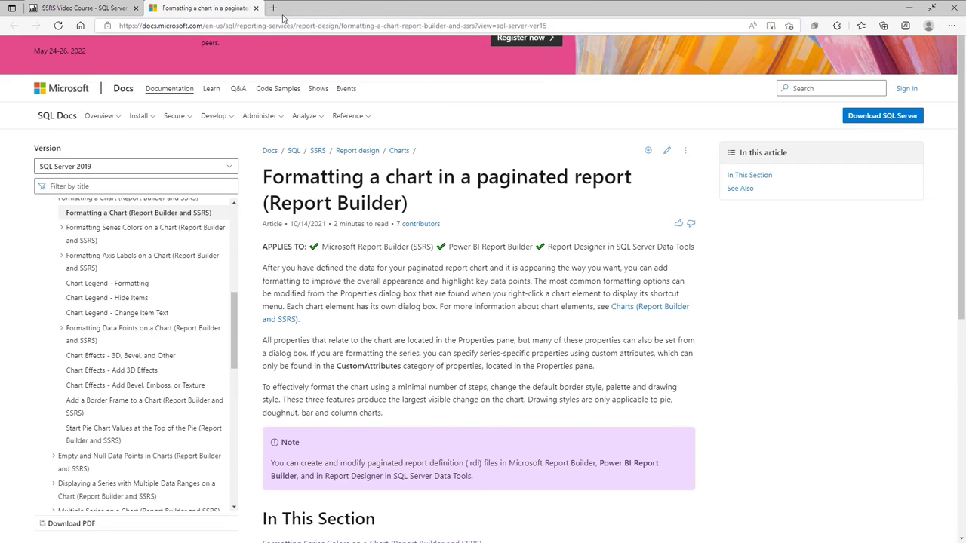
left_click(257, 9)
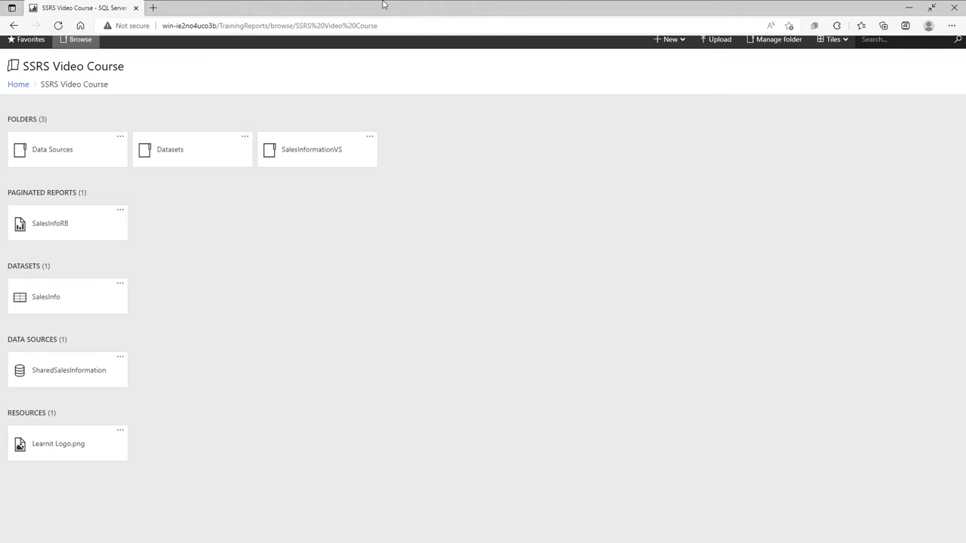
left_click(909, 10)
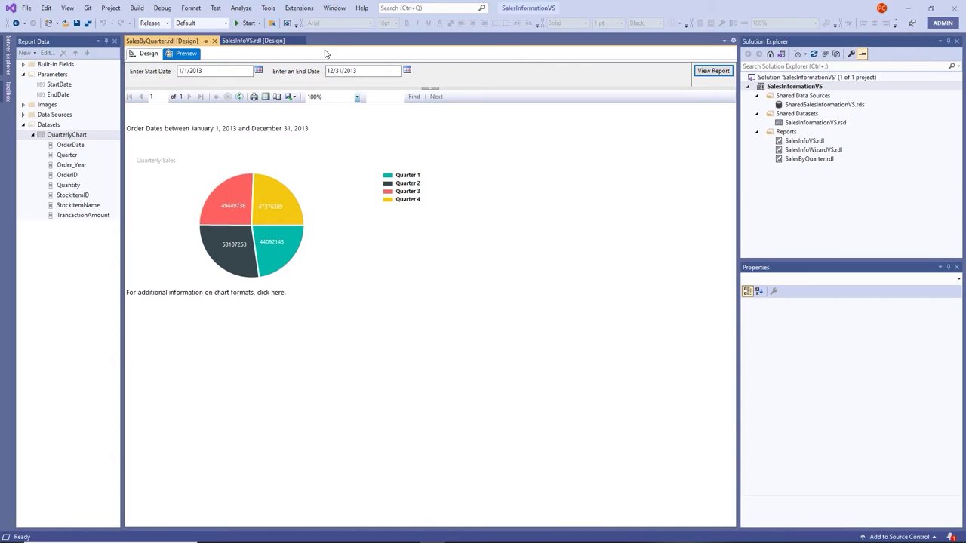
left_click(76, 24)
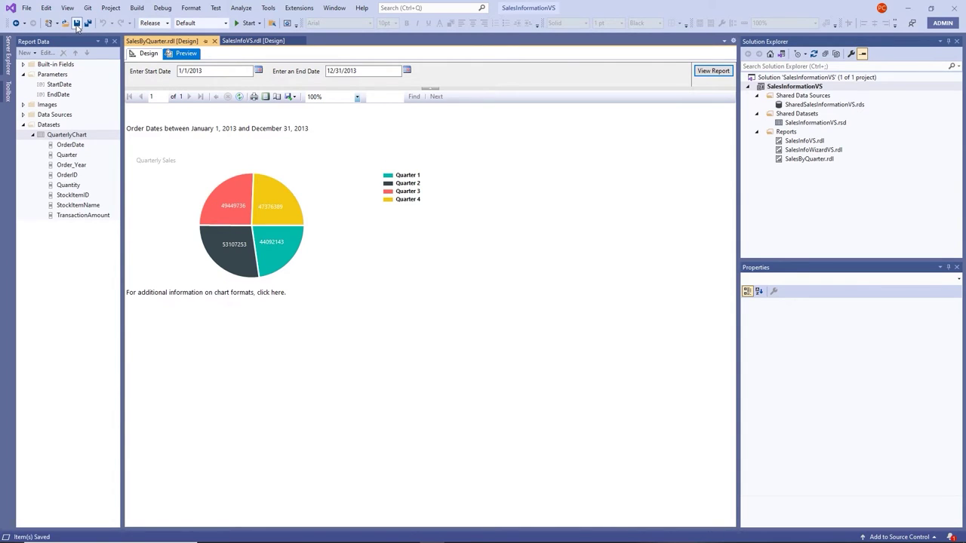
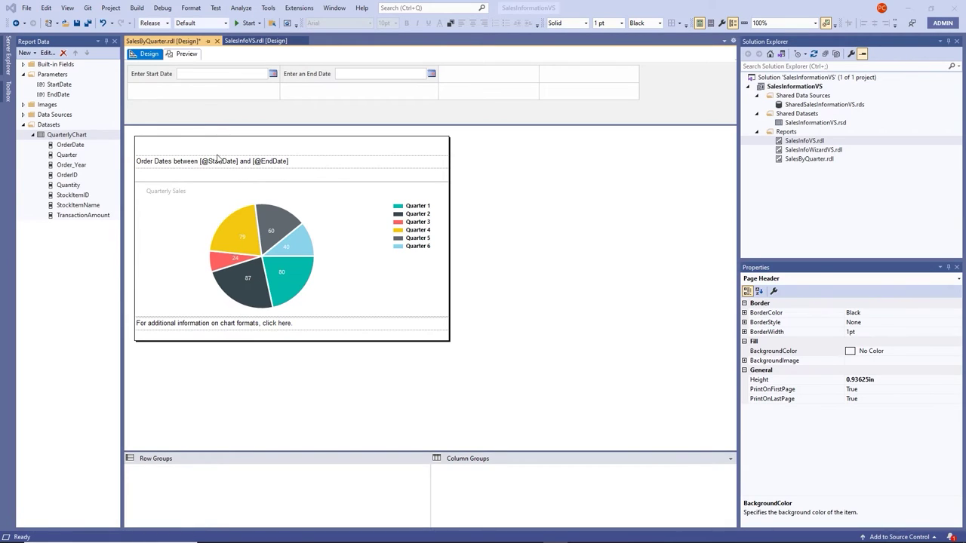
Insert a page-header image named LearnitLogo with tooltip 'Please visit Learnit.com for all your training needs!'
right_click(276, 180)
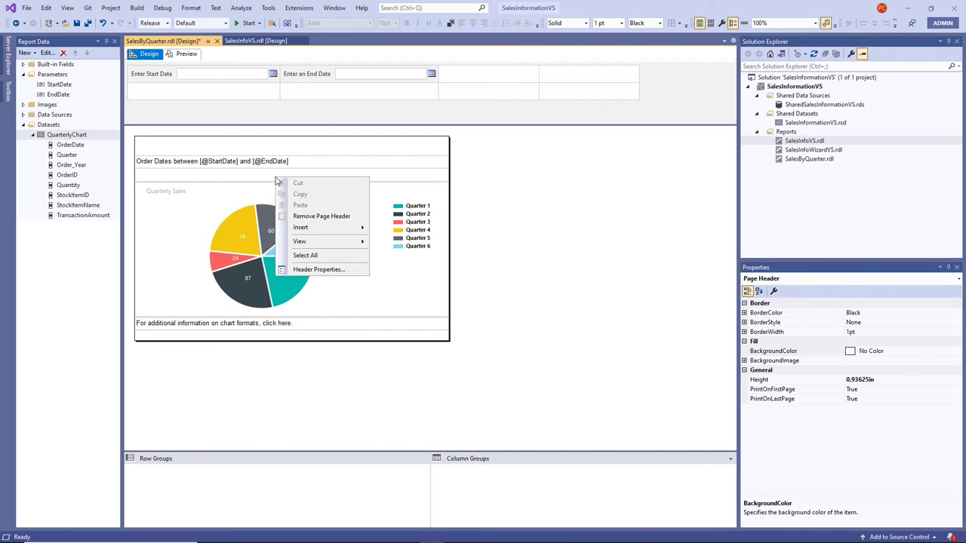
mouse_move(322, 230)
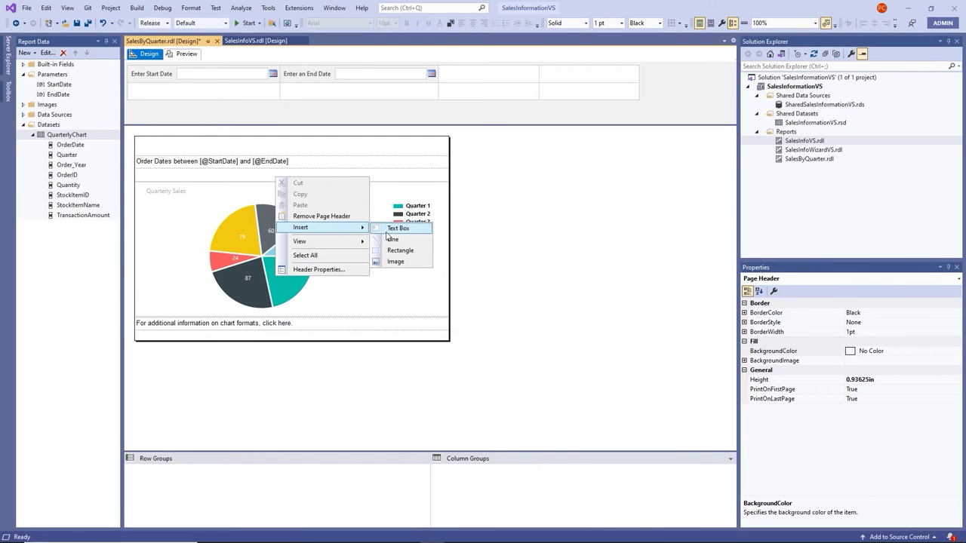
left_click(397, 262)
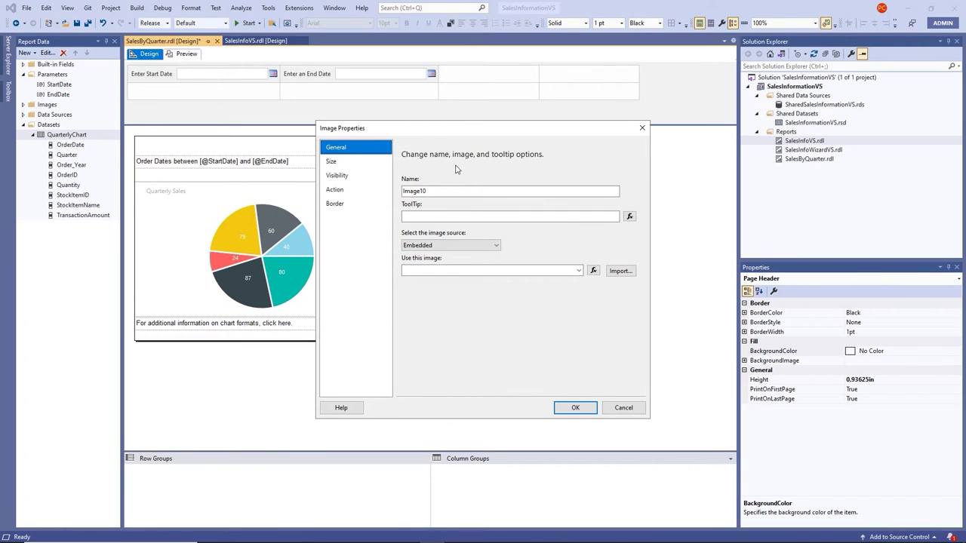
left_click(354, 189)
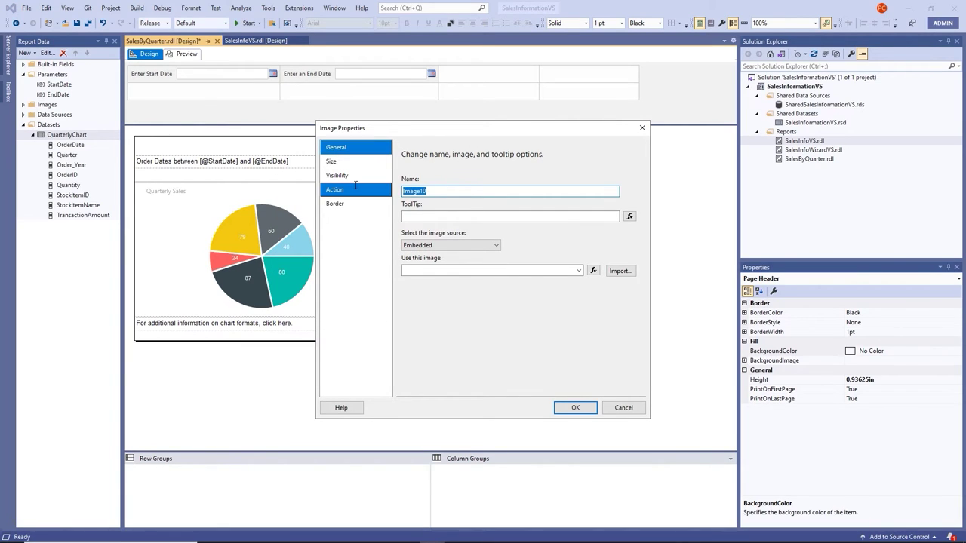
type("LearnitLogo")
left_click(421, 216)
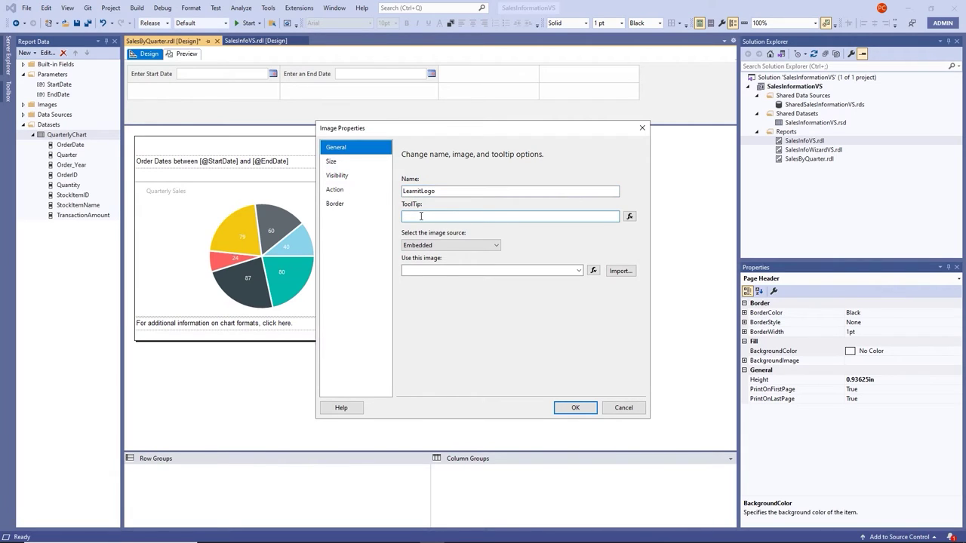
type("Please visit Learnit.com for all your training needs!")
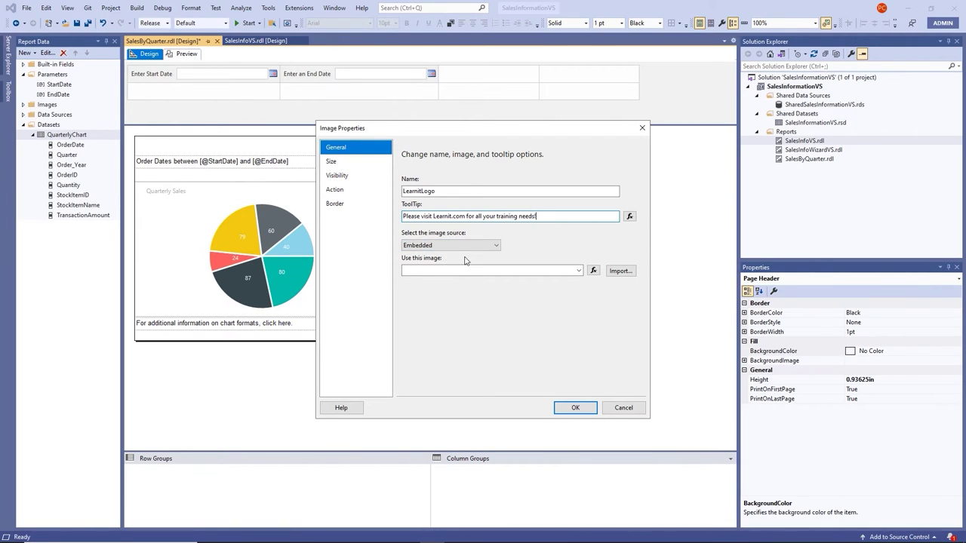
Open the Import file dialog from Image Properties and shift it slightly aside
left_click(618, 272)
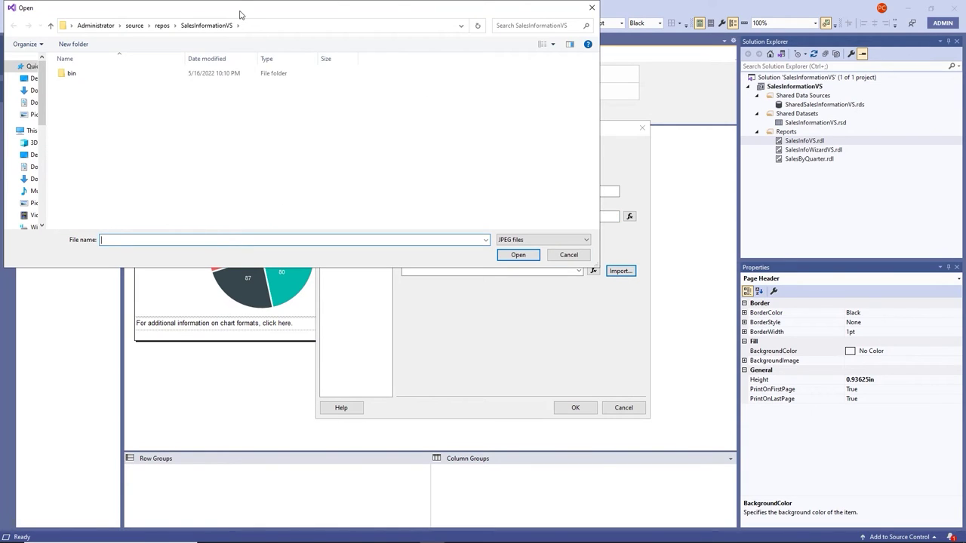
left_click_drag(237, 15, 262, 45)
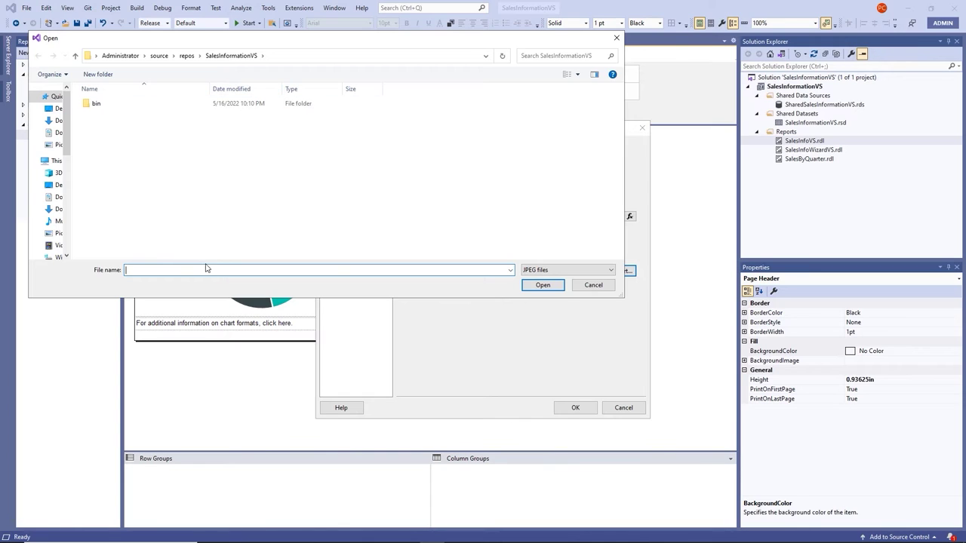
mouse_move(238, 538)
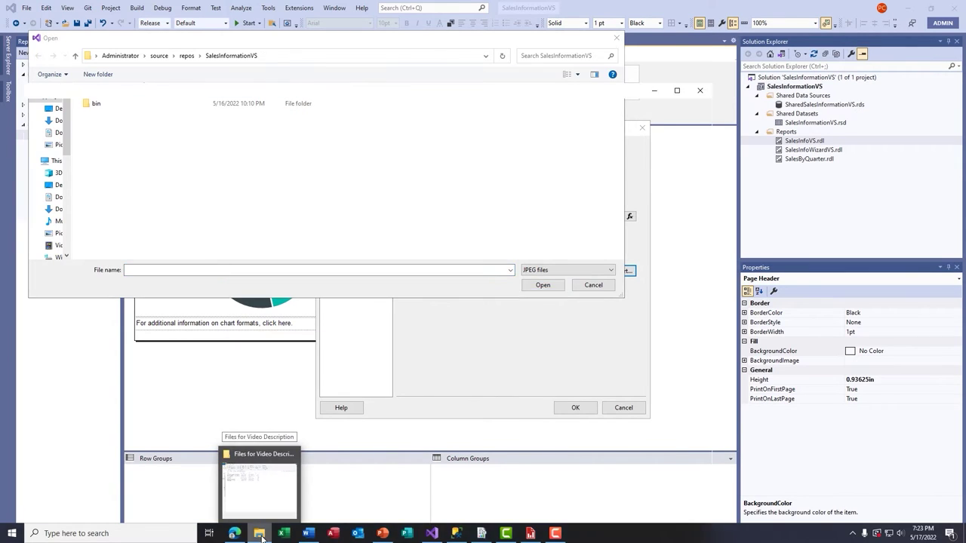
Copy the Learnit Logo PNG from the Files for Video Description folder in File Explorer
left_click(261, 538)
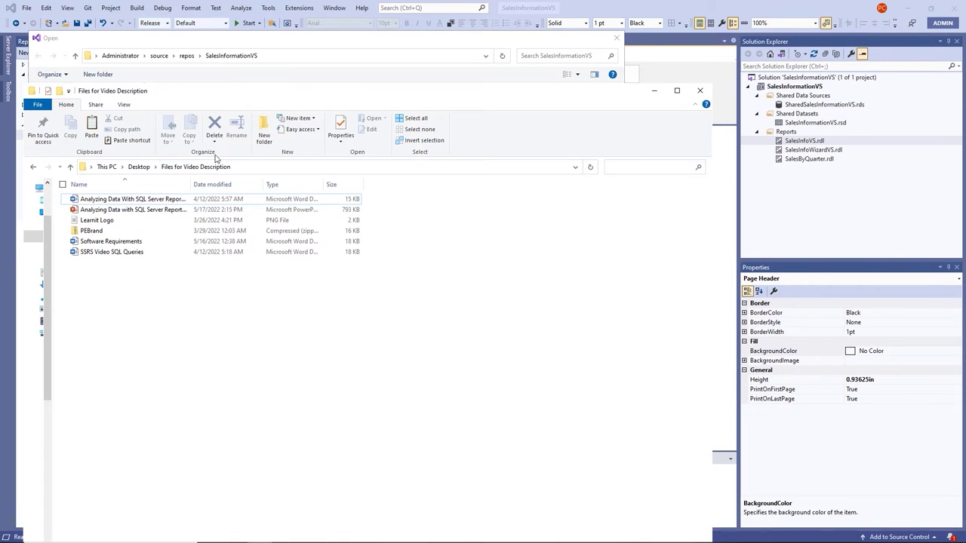
right_click(105, 221)
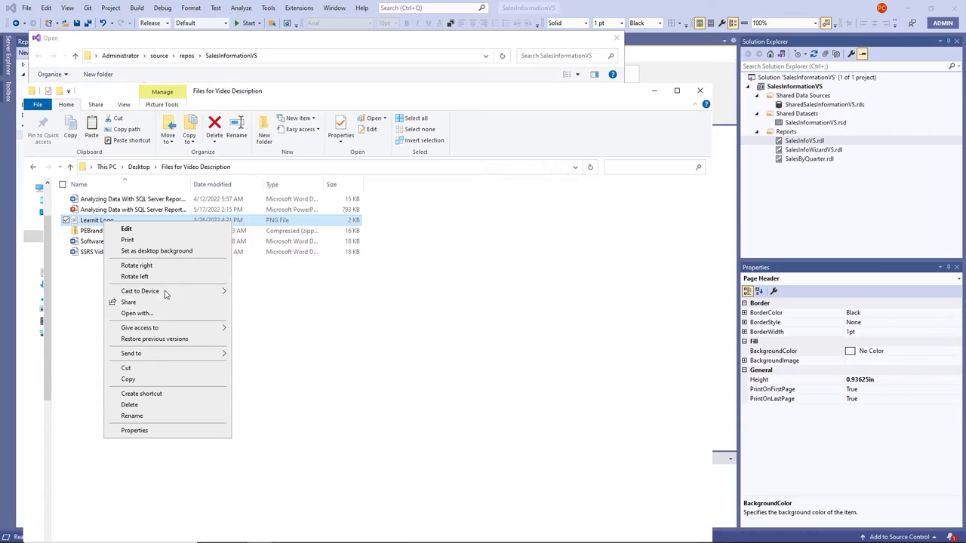
left_click(129, 379)
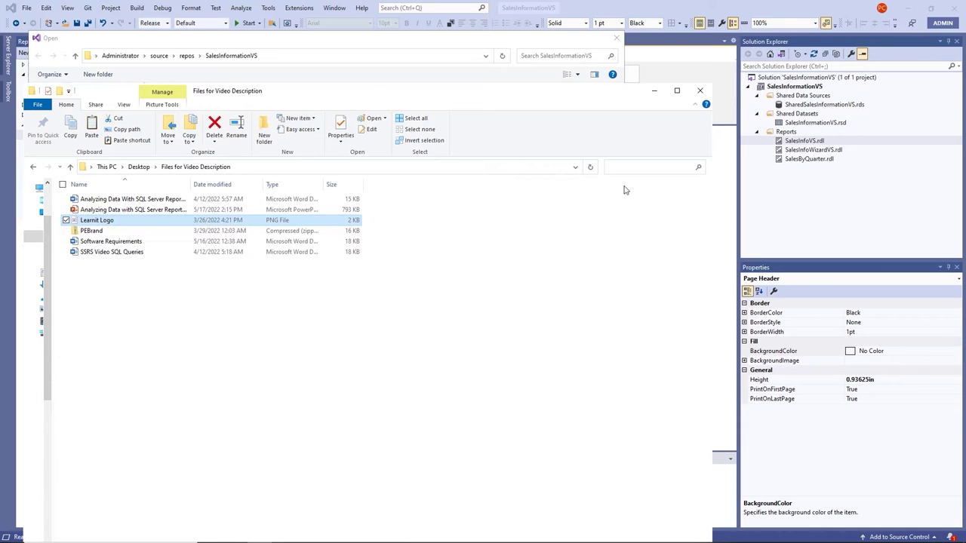
Paste the Learnit Logo file into the SalesInformationVS project folder in the Open dialog
left_click(654, 92)
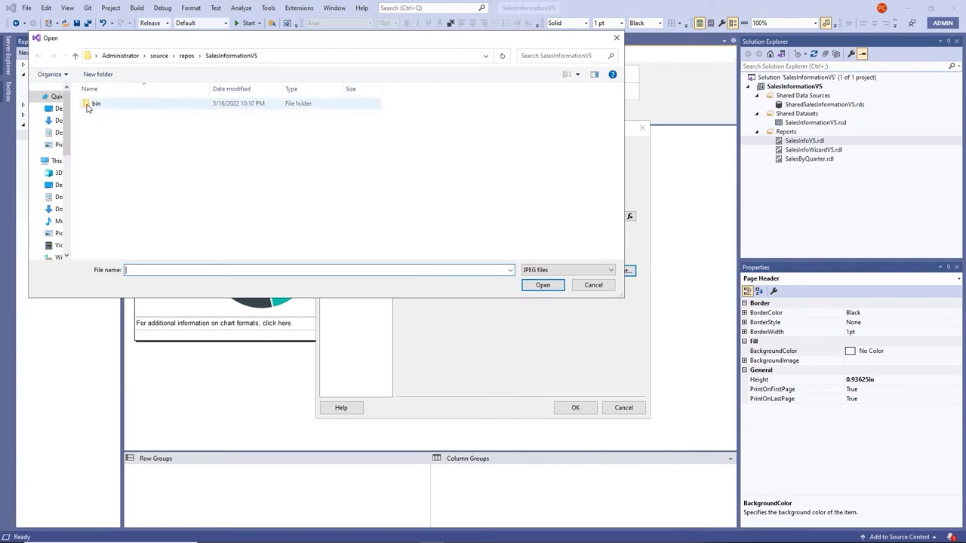
right_click(155, 151)
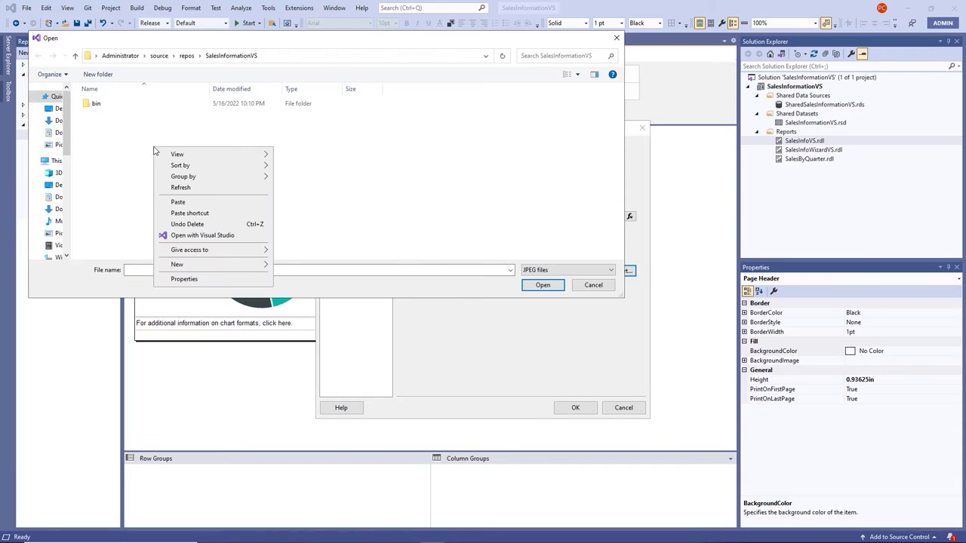
left_click(198, 202)
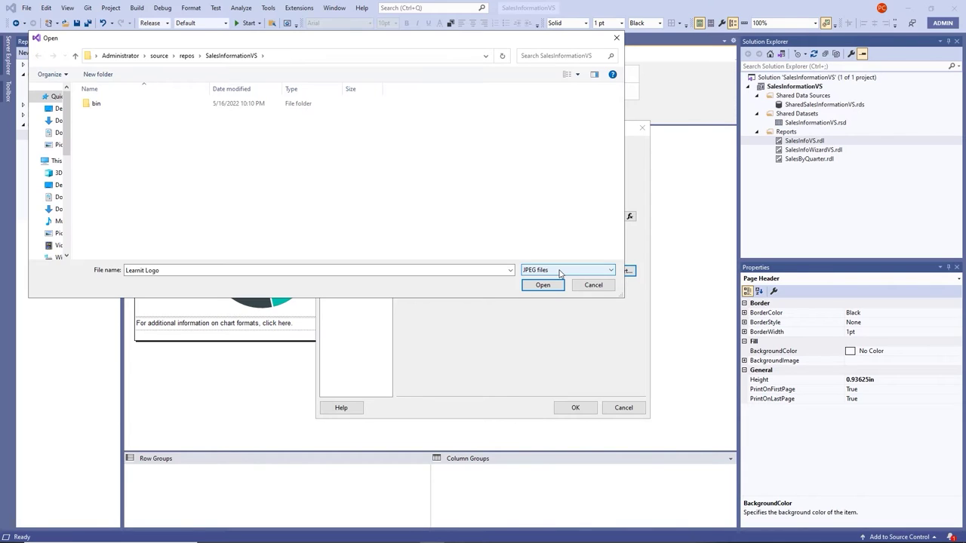
Show PNG files and import Learnit Logo as the embedded image LearnitLogo3
left_click(560, 272)
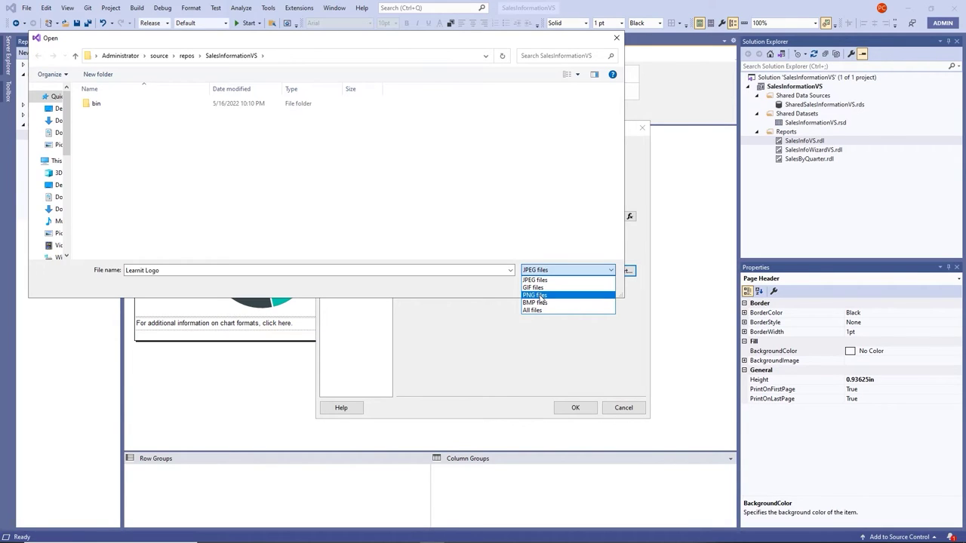
left_click(542, 295)
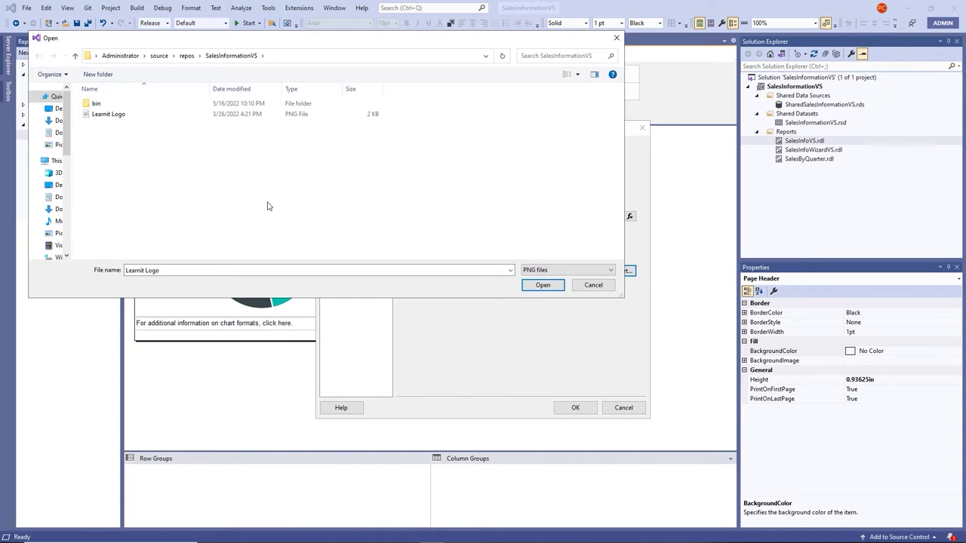
double_click(110, 116)
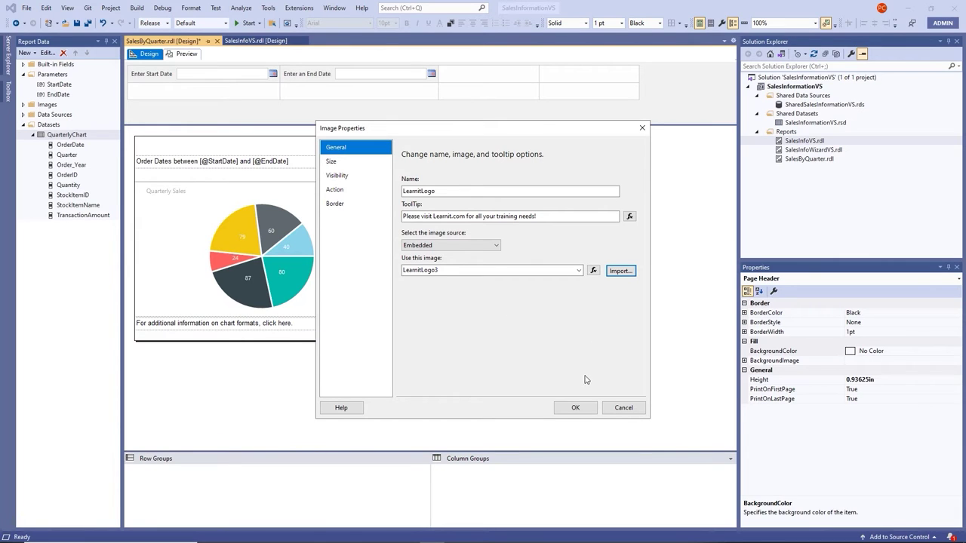
Confirm the image, move the logo to the header's right end and widen it leftward
left_click(575, 408)
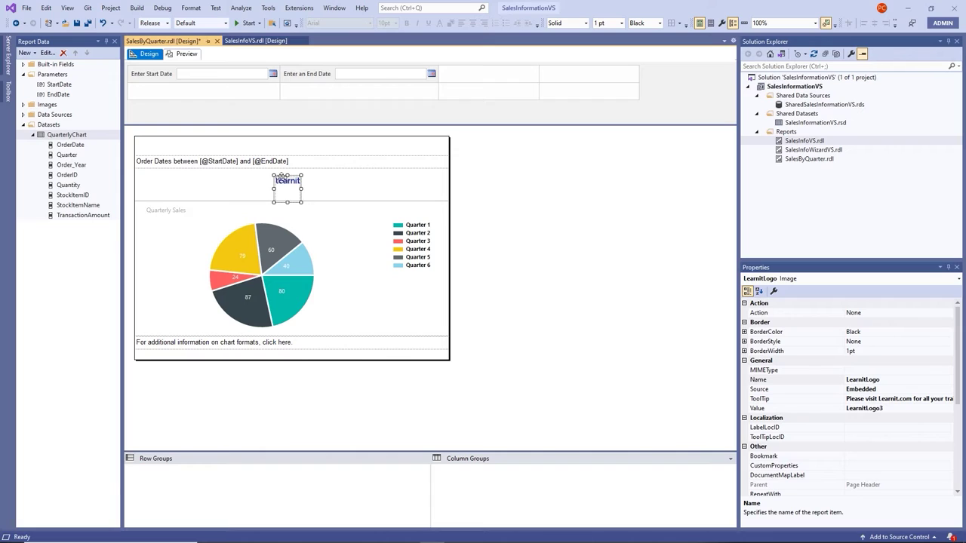
left_click_drag(280, 179, 424, 176)
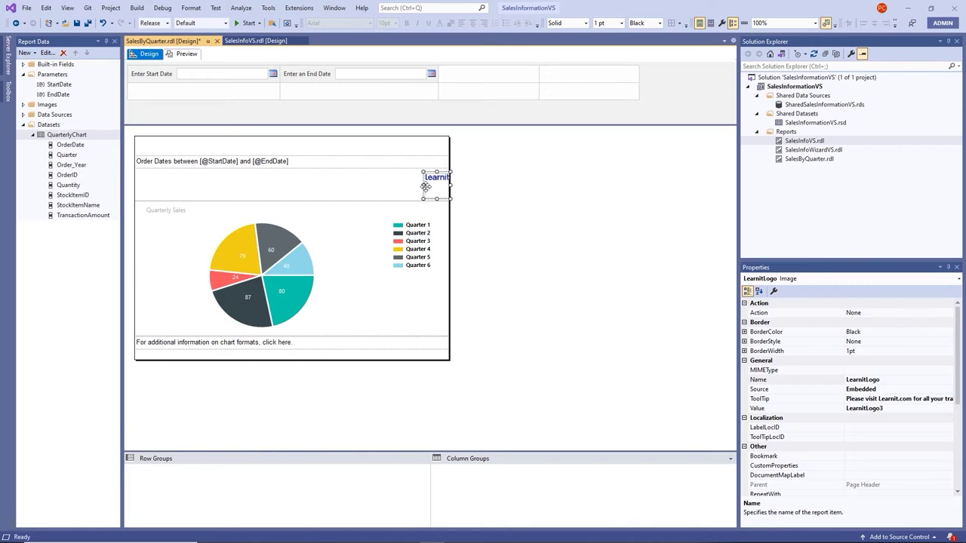
left_click_drag(422, 185, 366, 182)
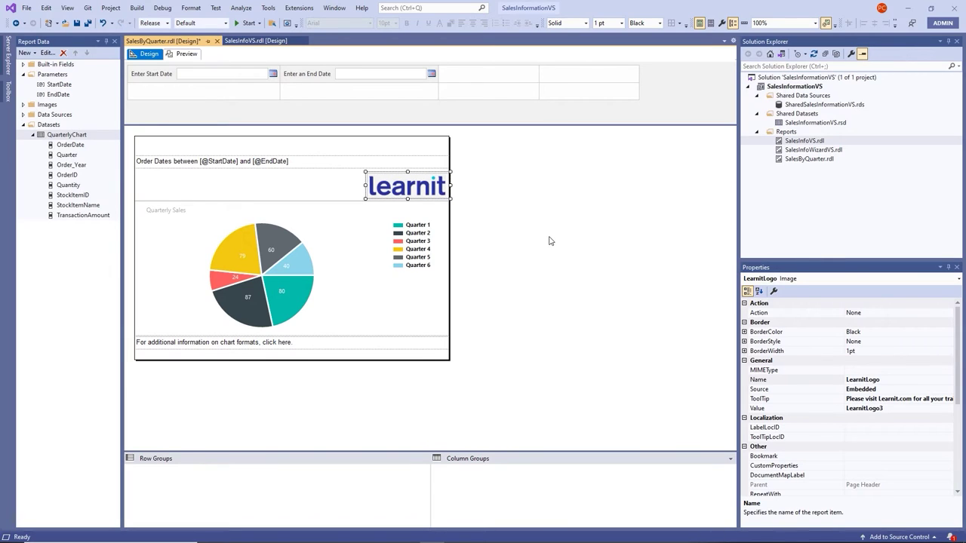
Preview the report for 1/1/2013 through 12/31/2013 to check the header logo
left_click(185, 57)
left_click(201, 72)
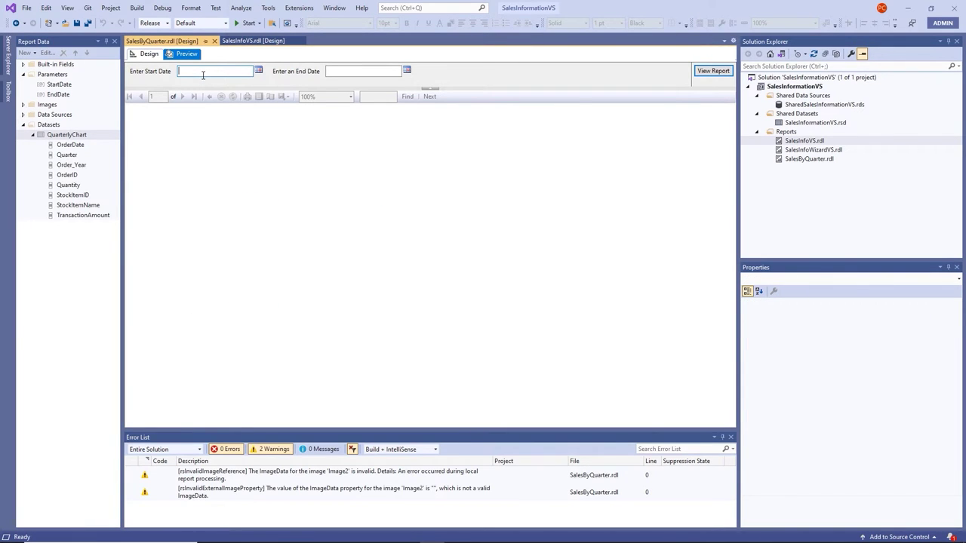
left_click(731, 438)
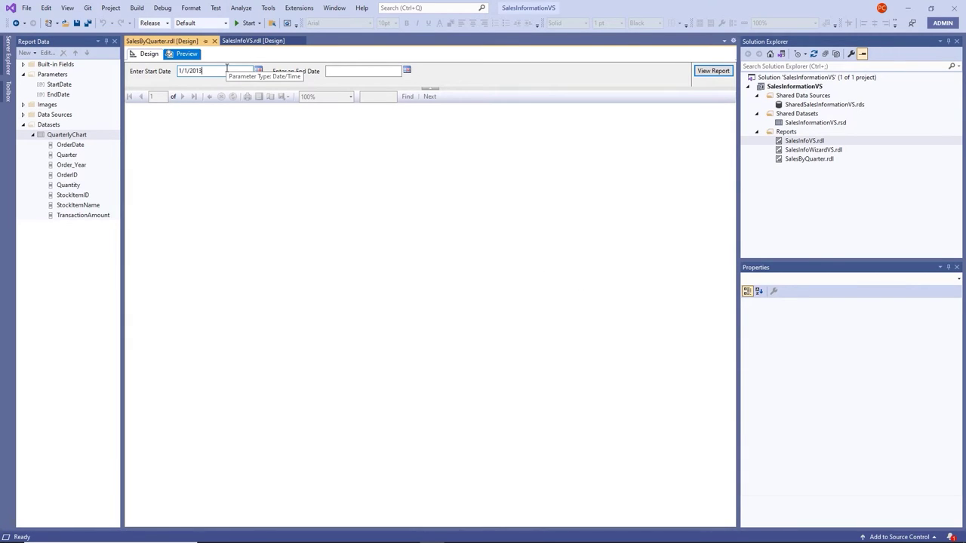
key("Tab")
type("12/31/2013")
key("Return")
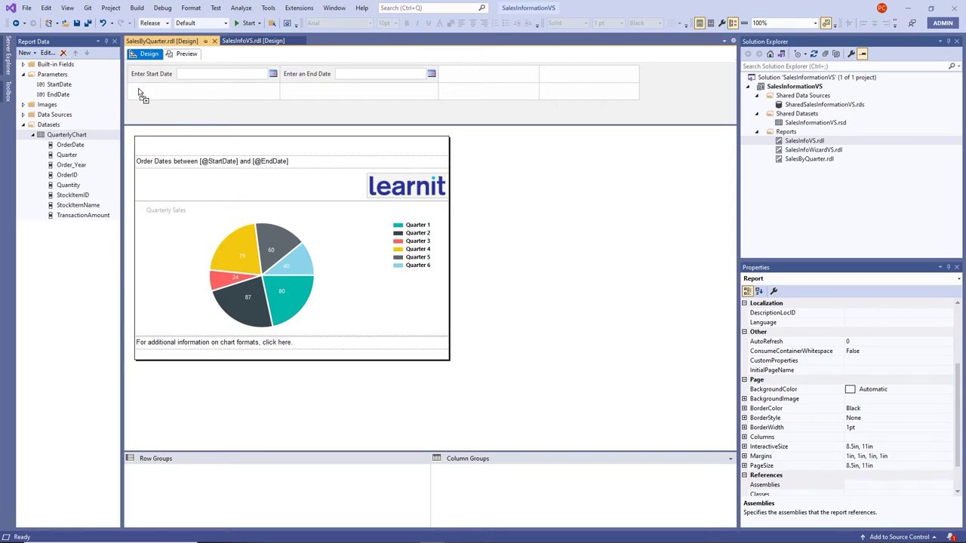
Stack the date parameters, remove the empty parameter columns, and save SalesByQuarter.rdl
left_click_drag(140, 94, 142, 95)
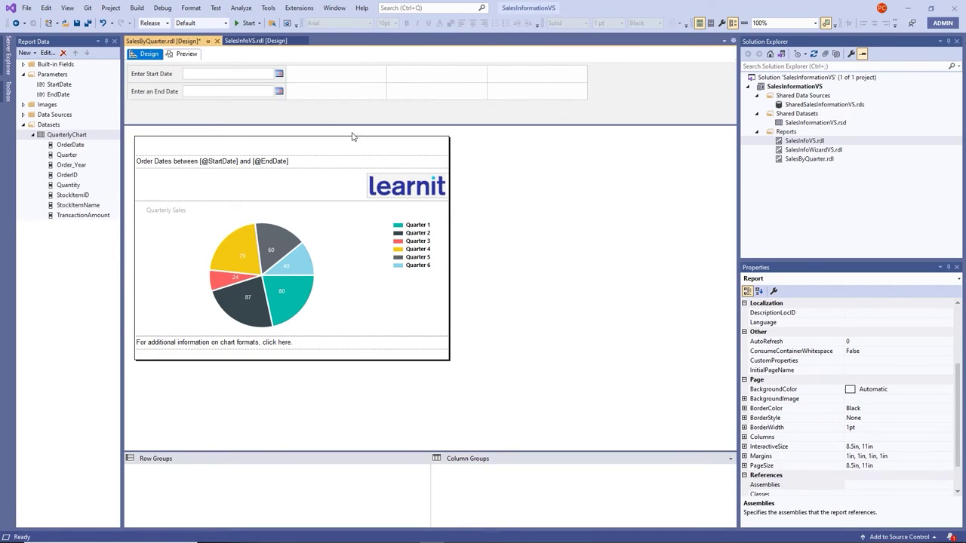
right_click(348, 73)
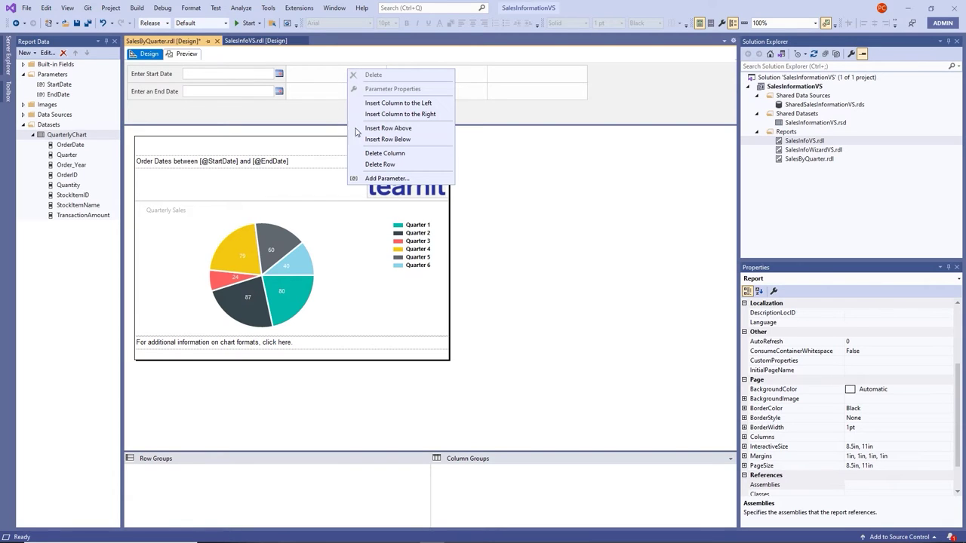
left_click(362, 153)
right_click(348, 82)
left_click(330, 66)
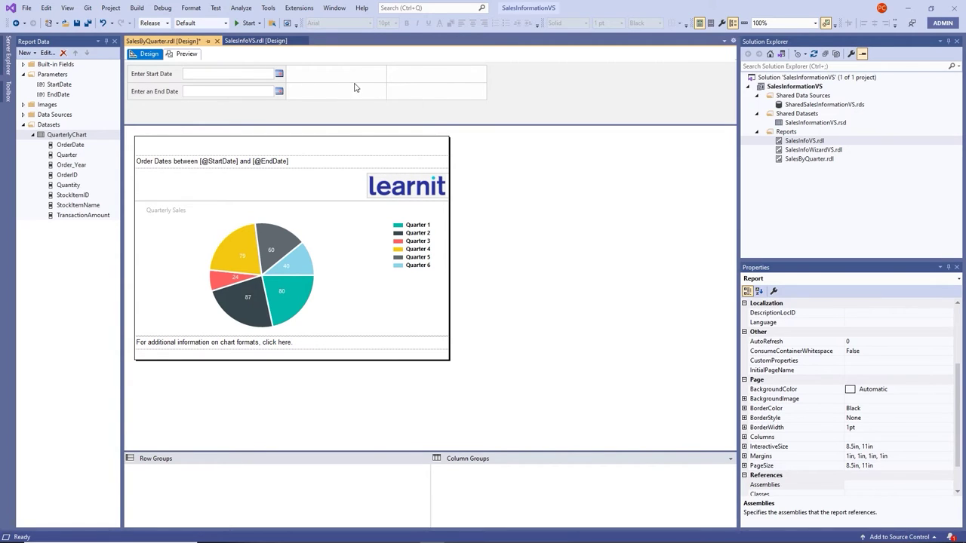
right_click(341, 79)
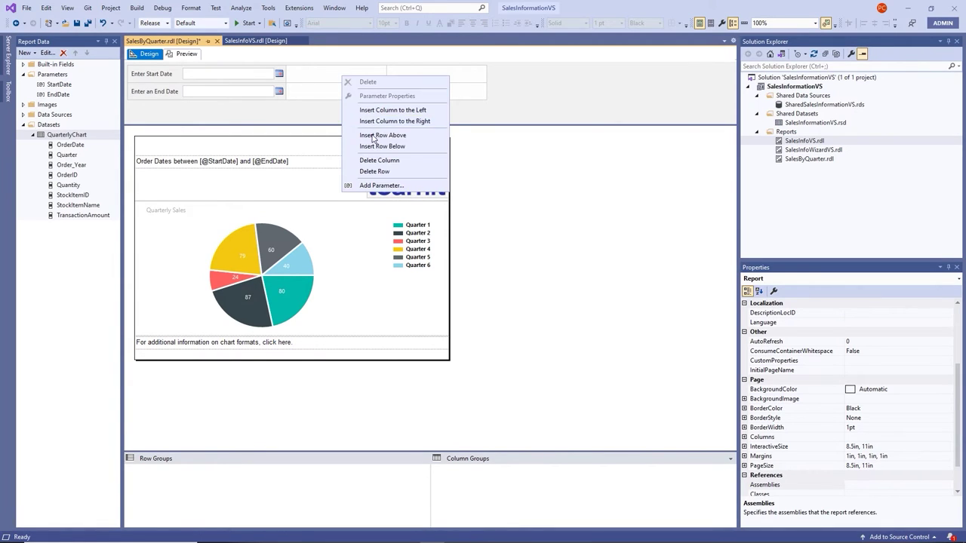
left_click(376, 167)
right_click(335, 75)
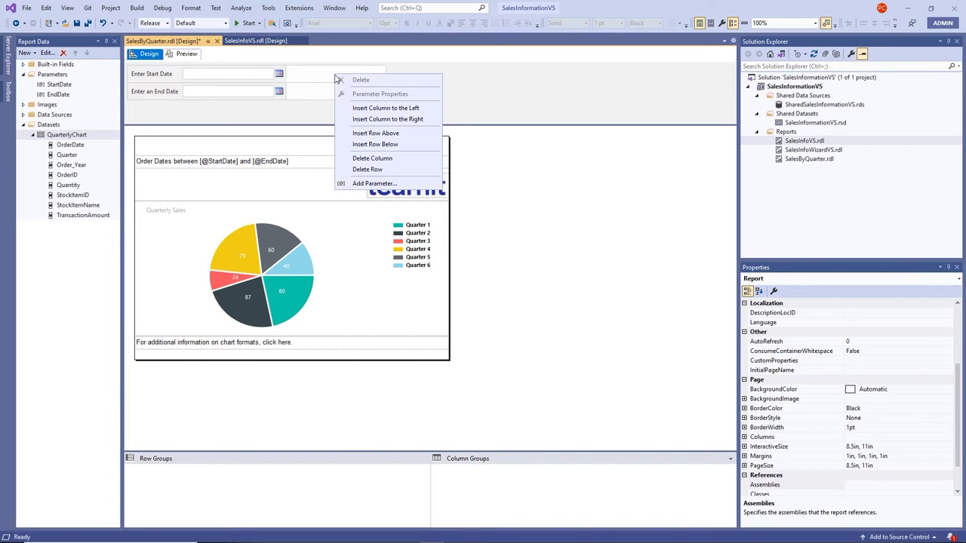
left_click(382, 159)
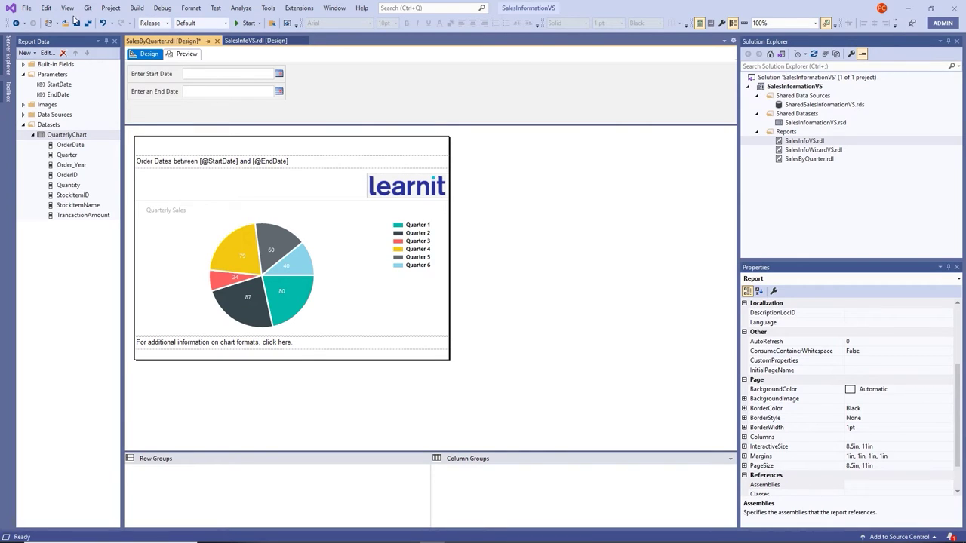
left_click(76, 23)
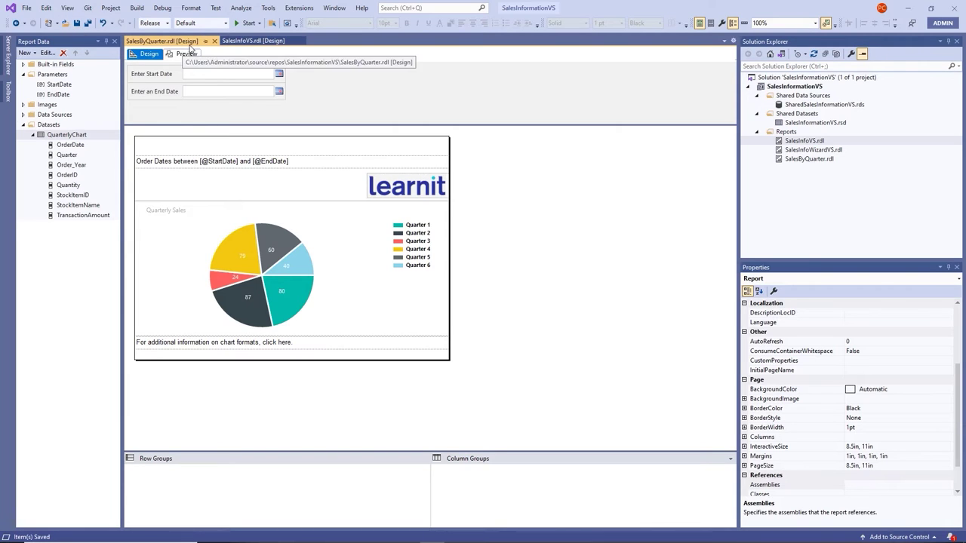
Close the SalesByQuarter.rdl design tab, leaving SalesInfoVS.rdl open
left_click(215, 41)
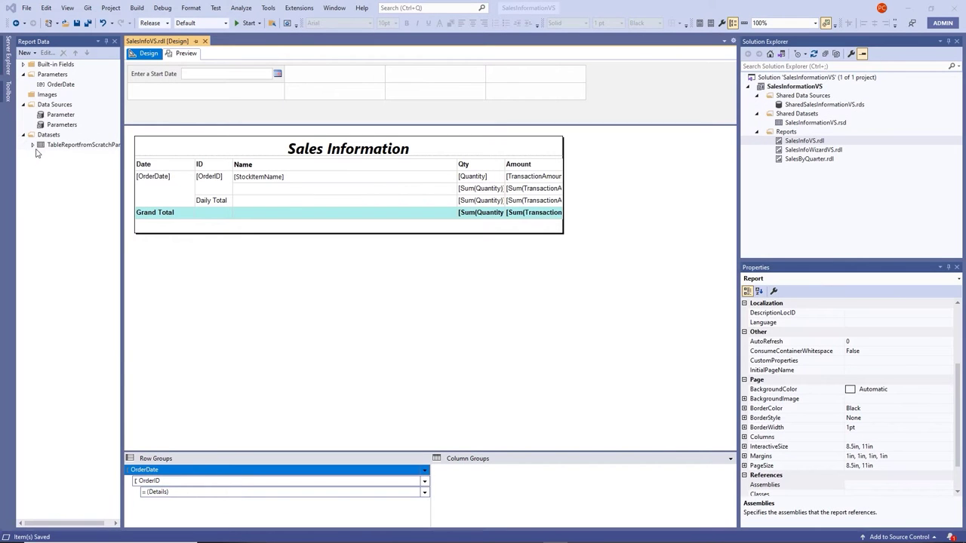
Open Dataset Properties for TableReportfromScratchParam and scroll its query to the WHERE clause
right_click(67, 148)
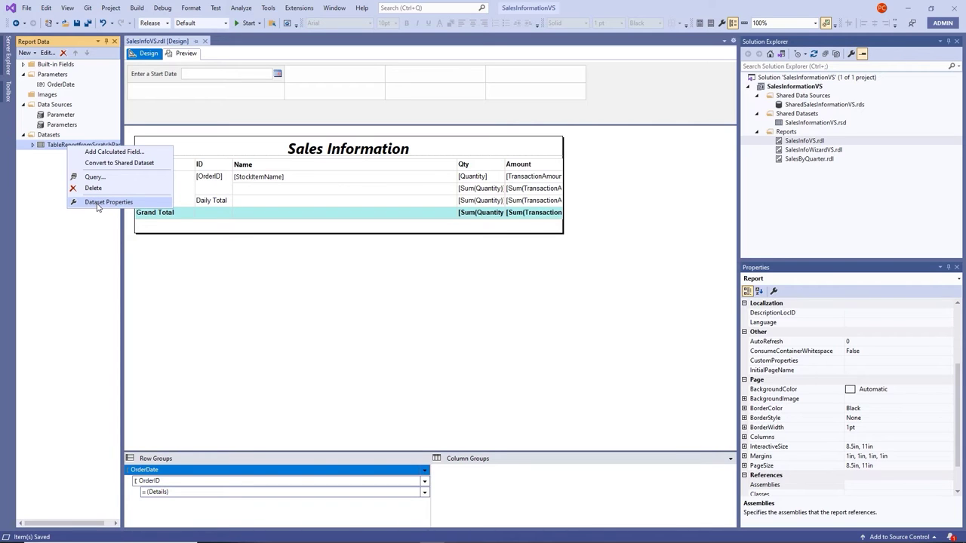
left_click(97, 204)
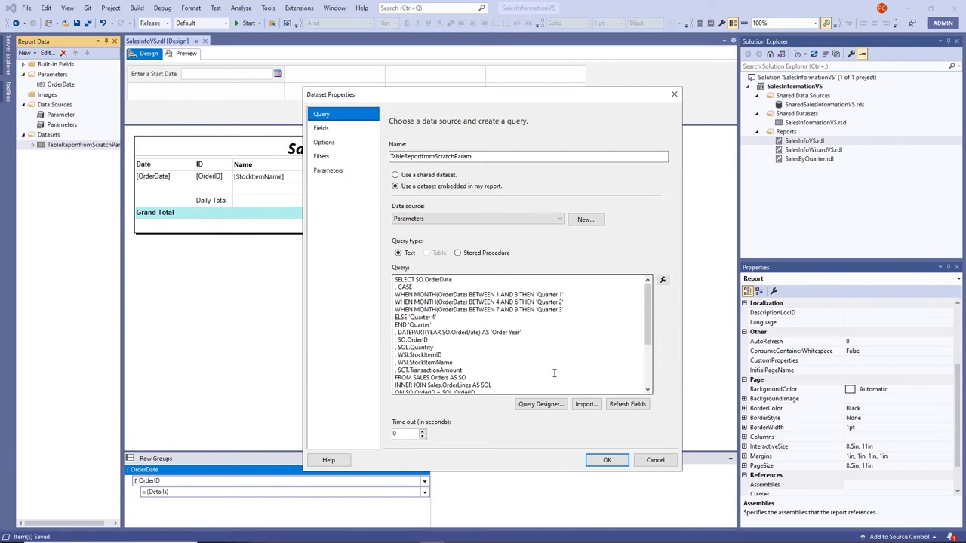
scroll(517, 354, "down", 4)
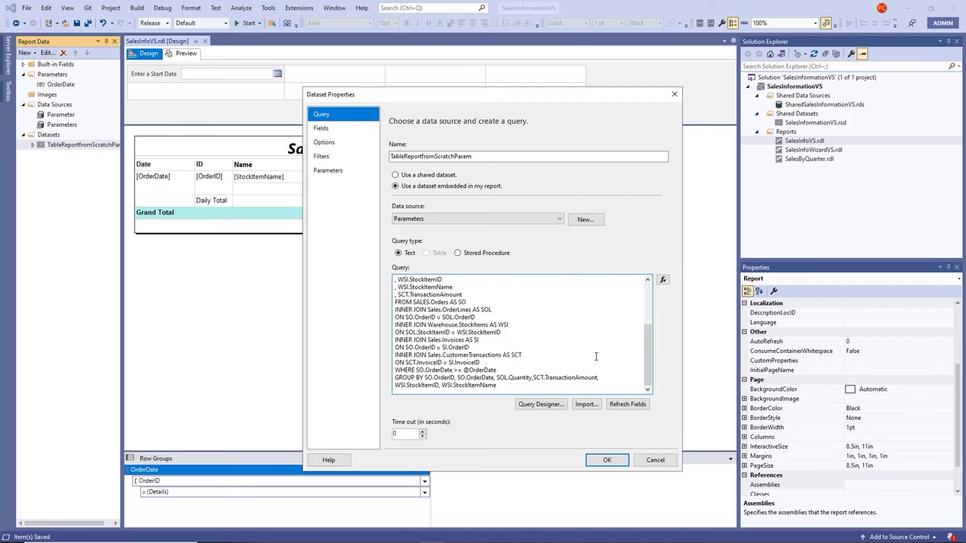
left_click(456, 371)
left_click_drag(456, 371, 463, 370)
type("BETWEEN")
key("Left")
key("shift+Right")
key("shift+Right")
key("shift+Right")
type("Start")
type("AND @EndDate")
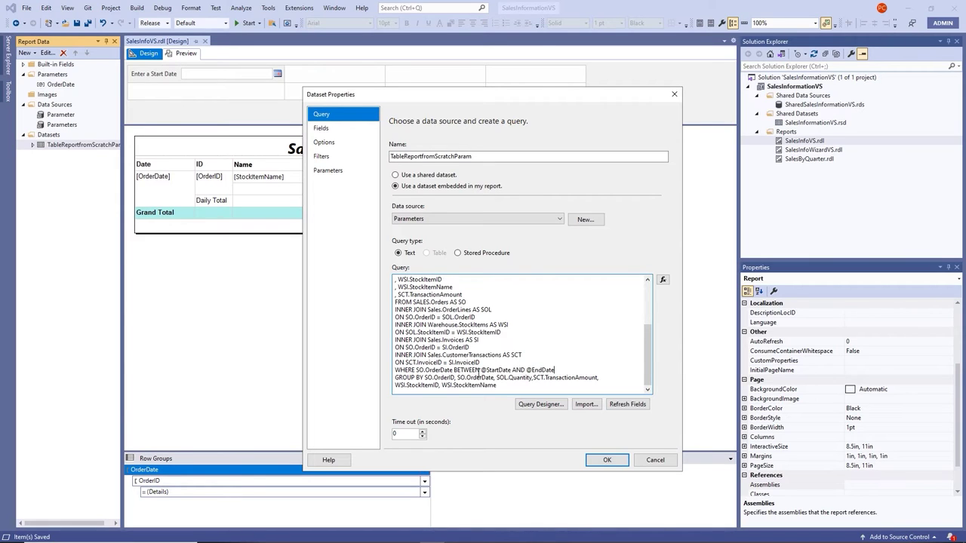
key("Return")
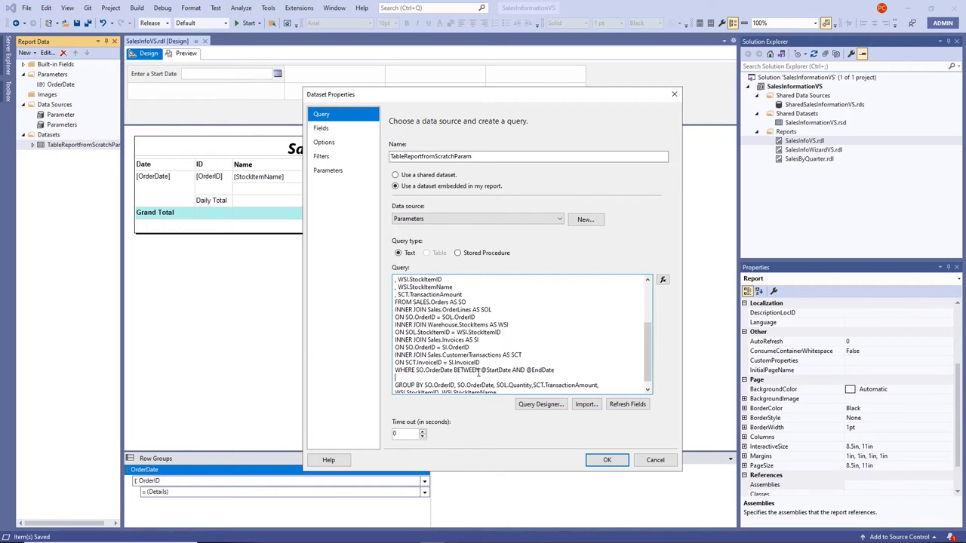
type("AND WSI")
type(".StockItemName")
type("LIKE")
type("@ItemName")
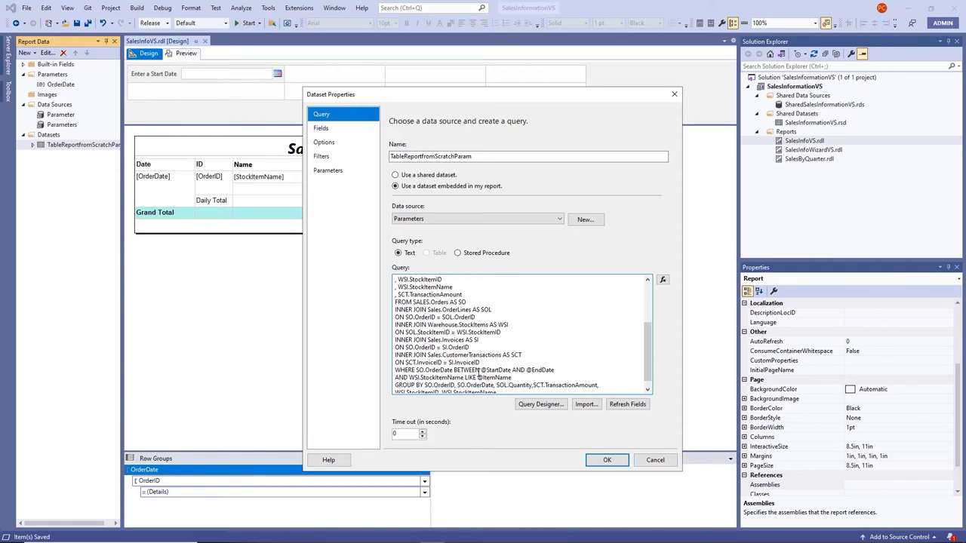
Apply the dataset query changes, adding StartDate, EndDate and ItemName, and bring up OrderDate's delete option
left_click(608, 460)
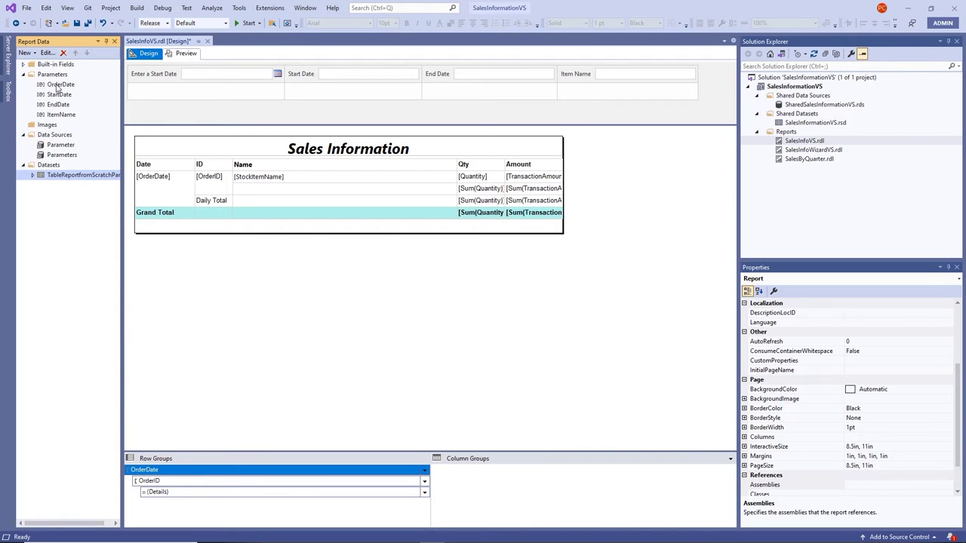
right_click(57, 85)
Delete the OrderDate parameter and stack the Start Date, End Date and Item Name prompts in column one
left_click(95, 89)
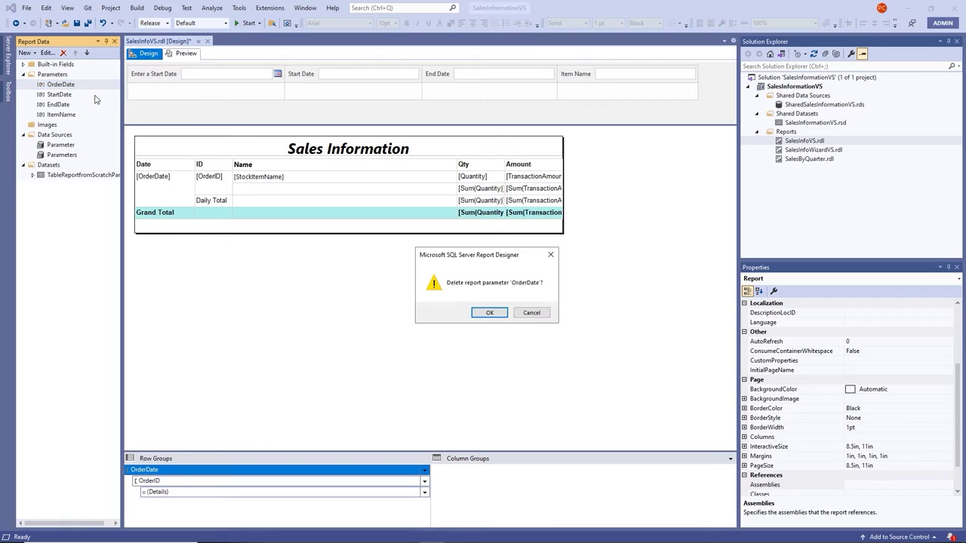
left_click(485, 314)
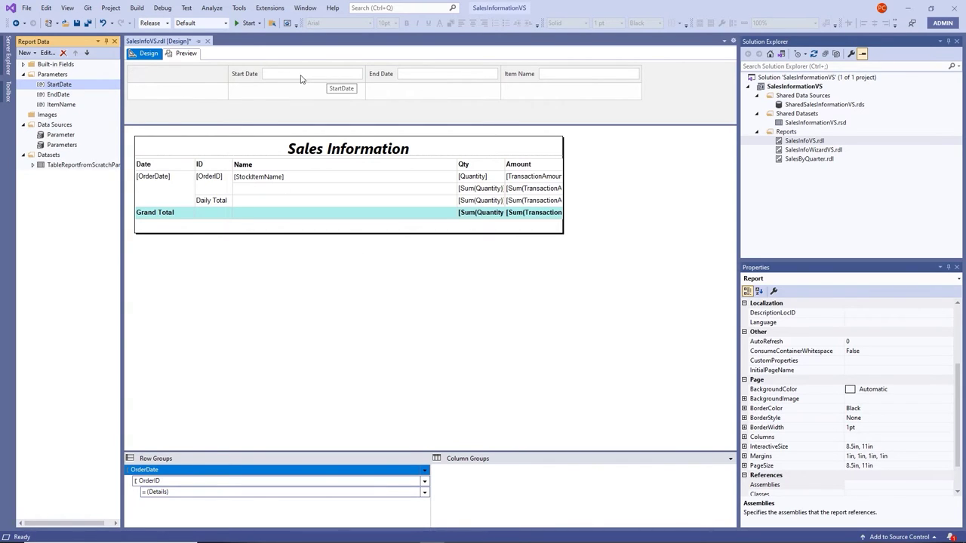
left_click_drag(300, 79, 150, 76)
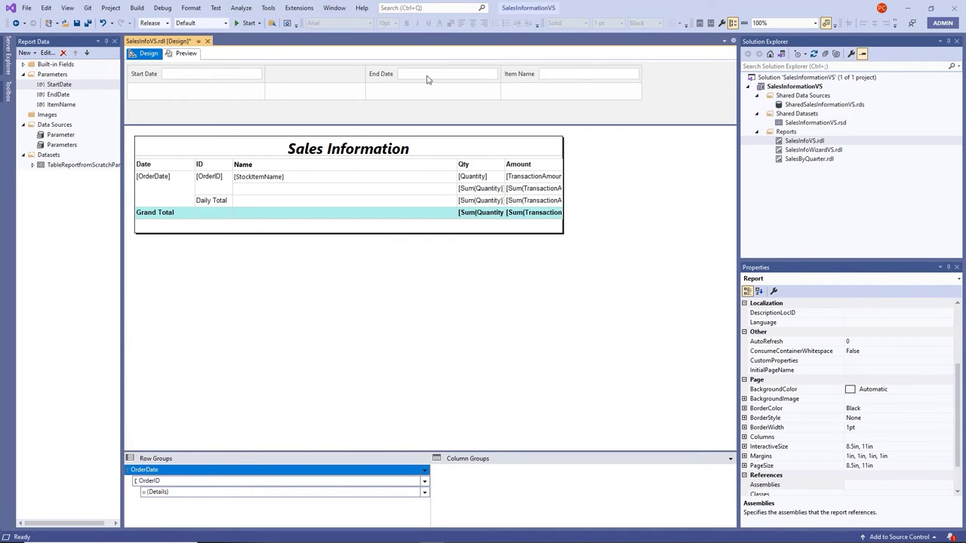
left_click_drag(438, 77, 160, 95)
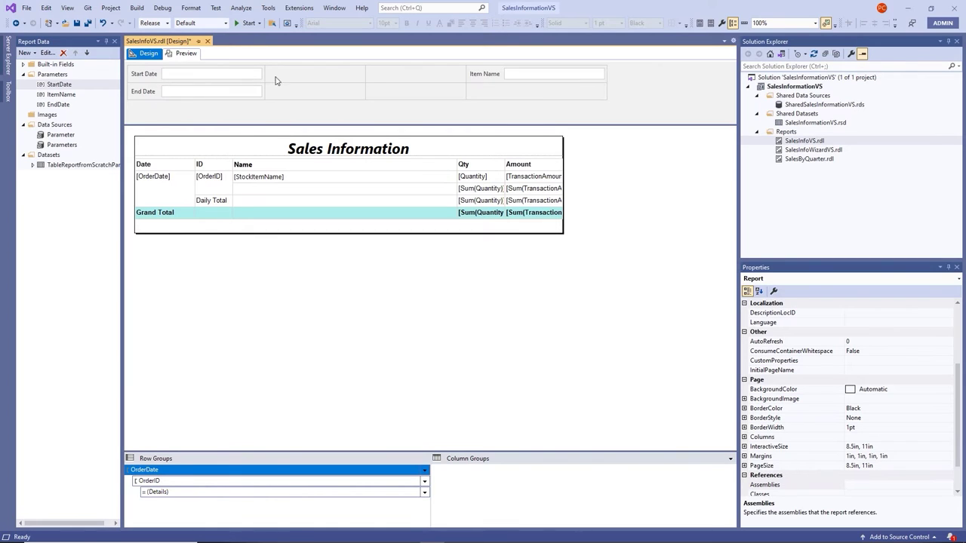
left_click_drag(517, 79, 150, 114)
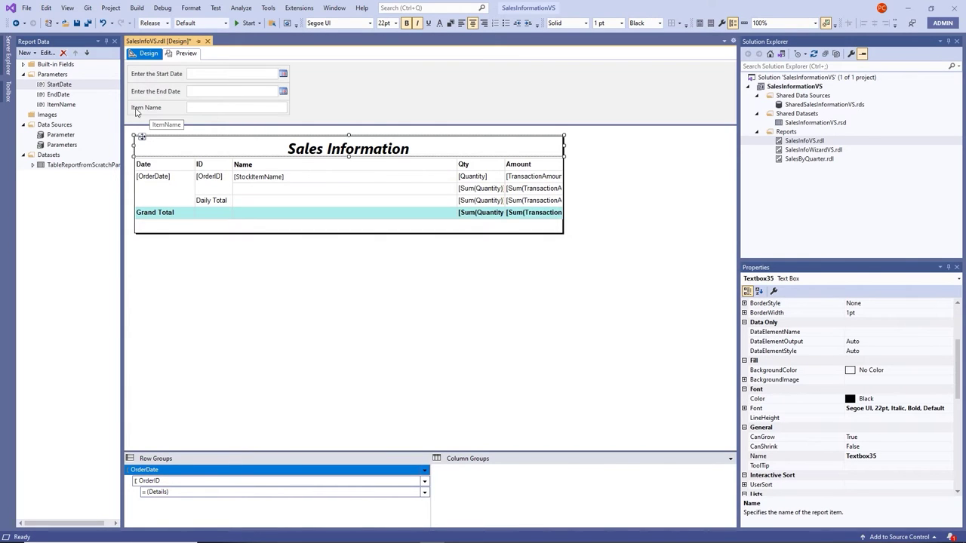
Set the ItemName parameter's prompt to 'Enter Item Name (% as wildcard)'
double_click(140, 109)
left_click(408, 229)
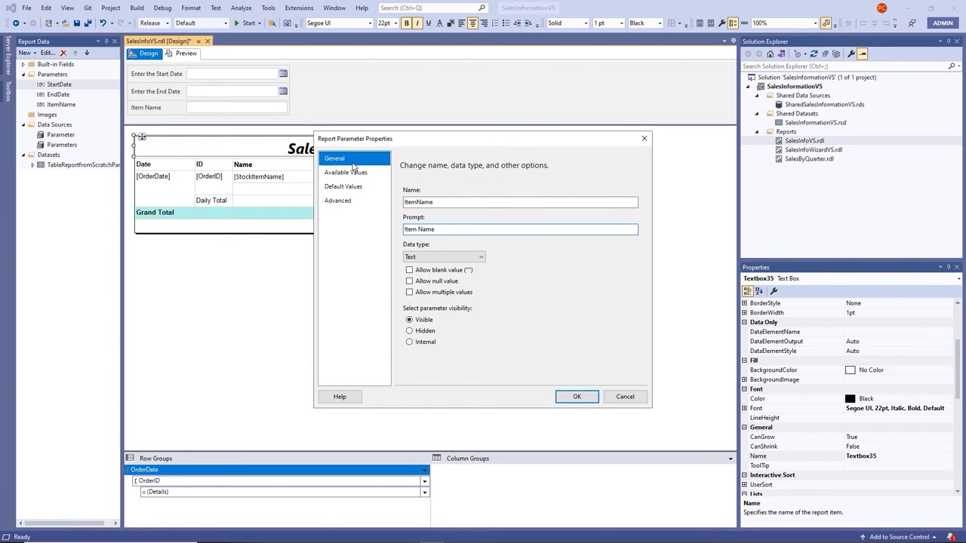
type("Enter Item Name (% as wildcard)")
left_click(595, 394)
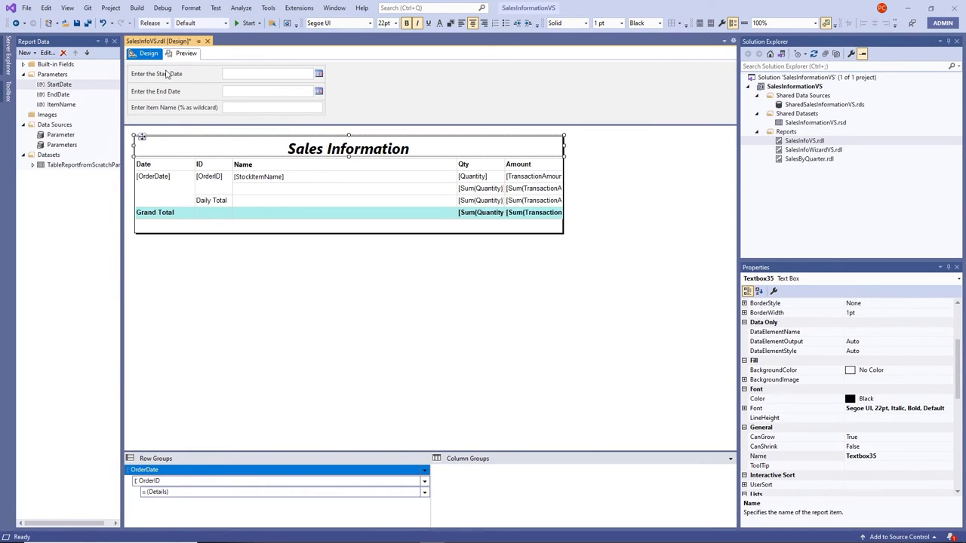
Save the report and preview it for 1/1/2014–12/31/2014 with item name usb%, closing the Error List
left_click(77, 24)
left_click(185, 54)
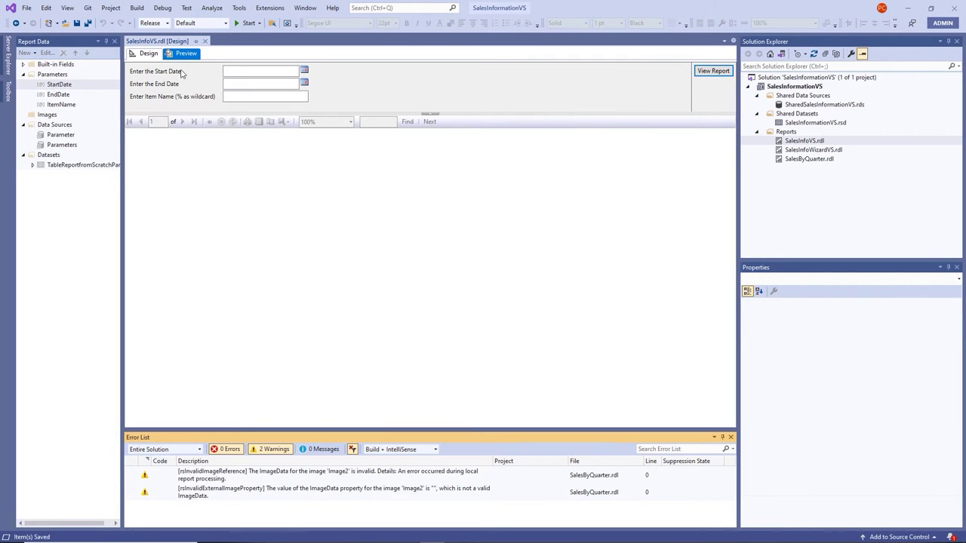
left_click(245, 72)
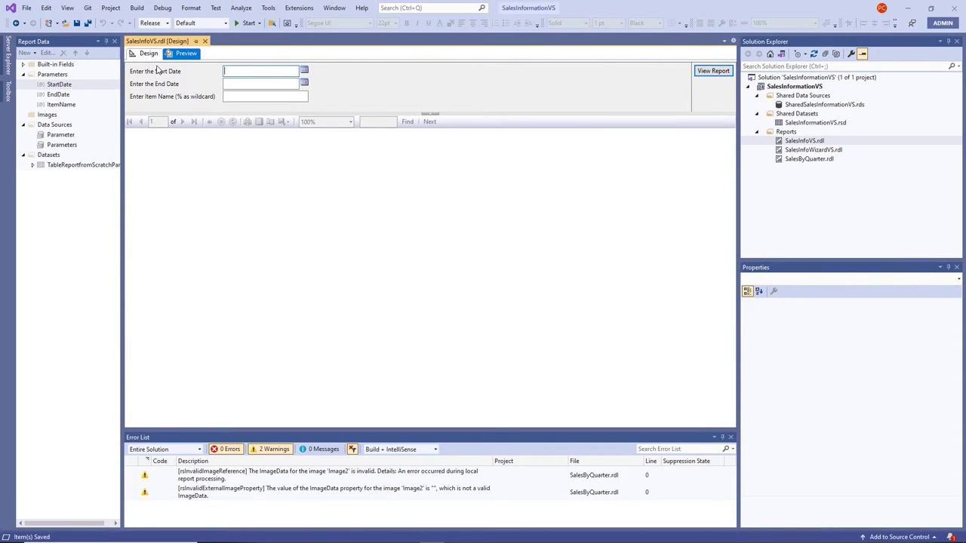
type("1/1/2014")
key("Tab")
type("12/31/")
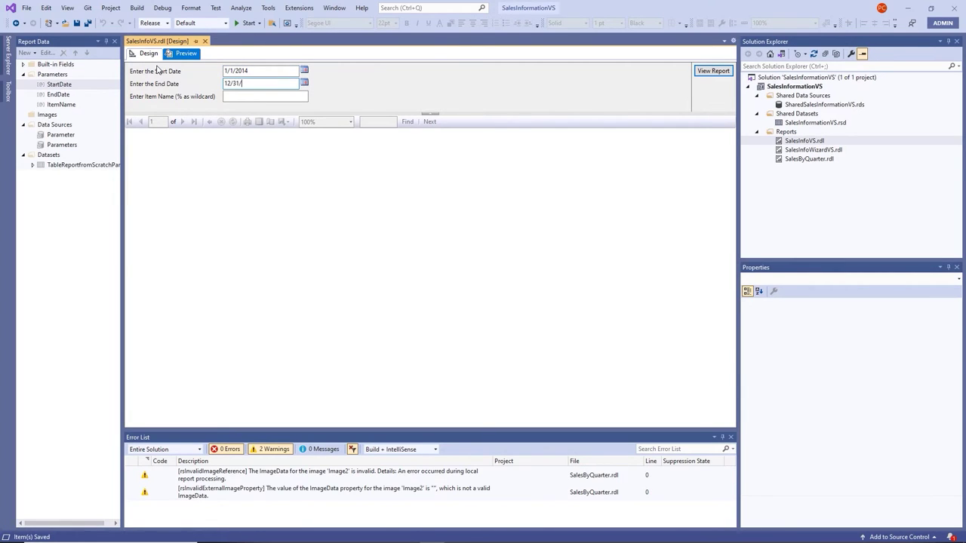
type("2014")
key("Tab")
type("usb%")
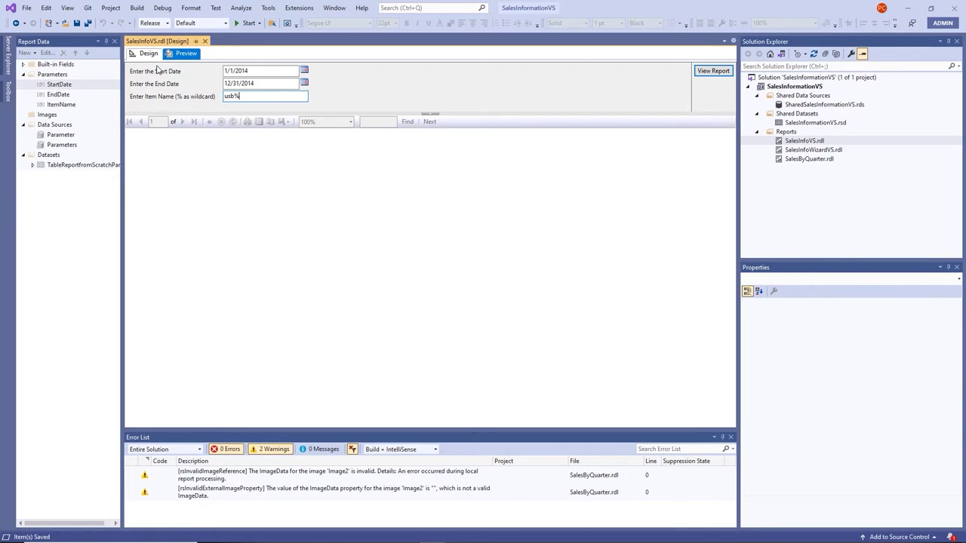
key("Return")
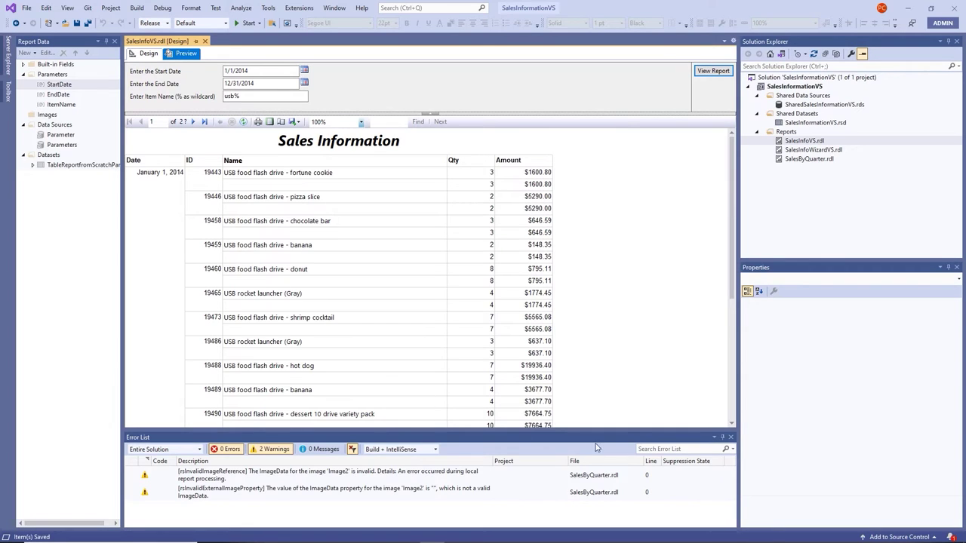
left_click(730, 437)
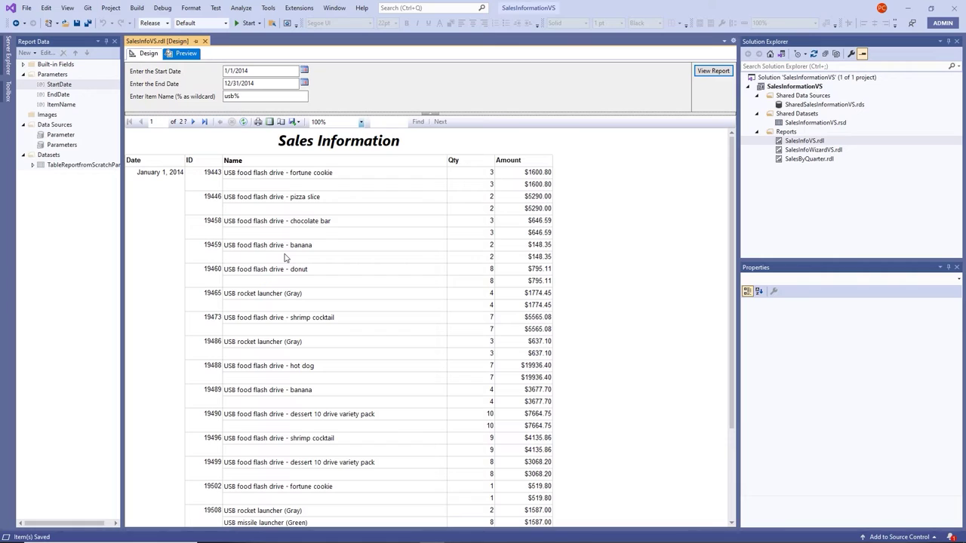
left_click(225, 97)
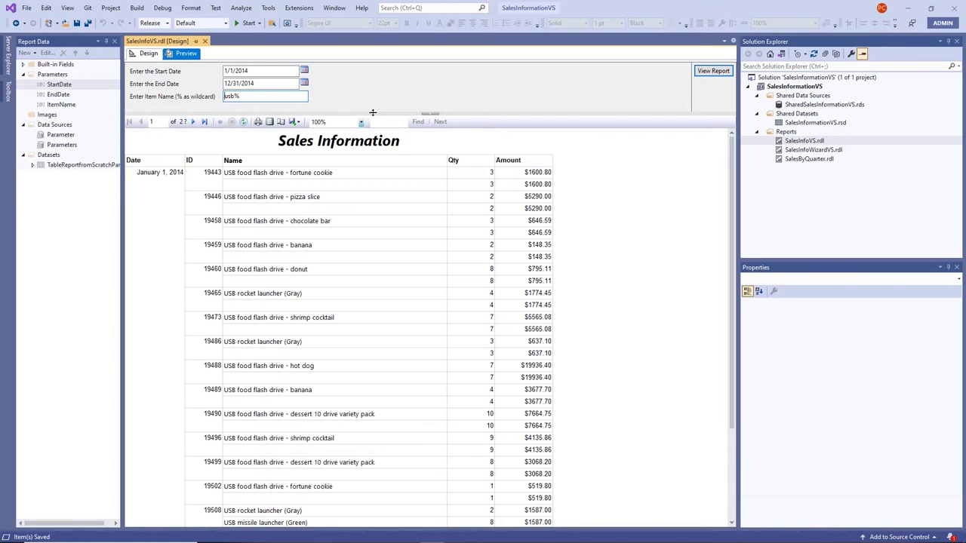
Return to the Design layout and bring up the dataset's context menu in Report Data
left_click(153, 56)
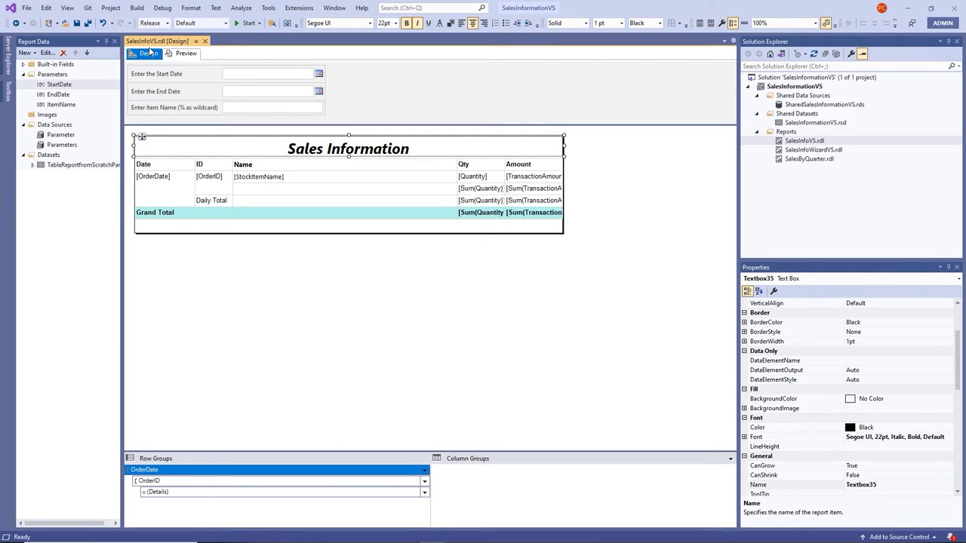
right_click(54, 166)
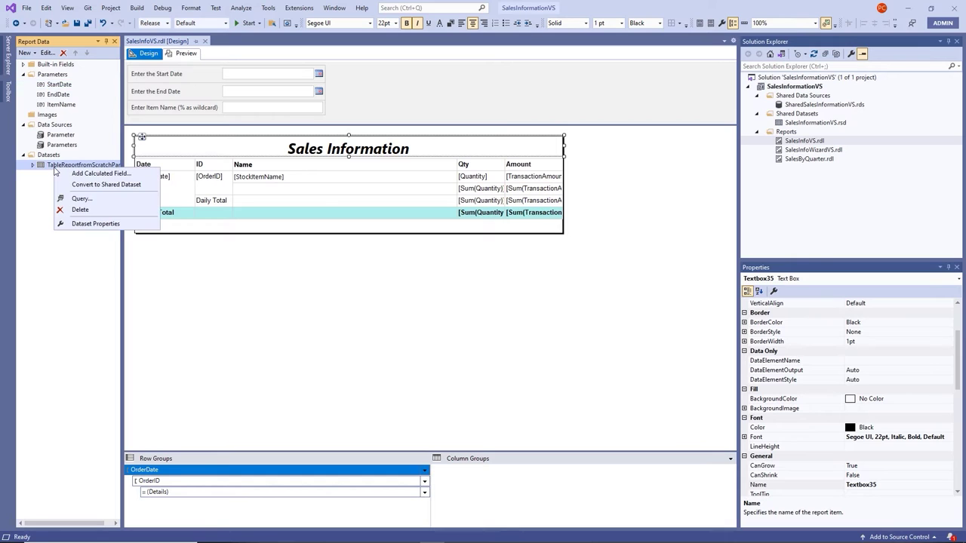
left_click(95, 224)
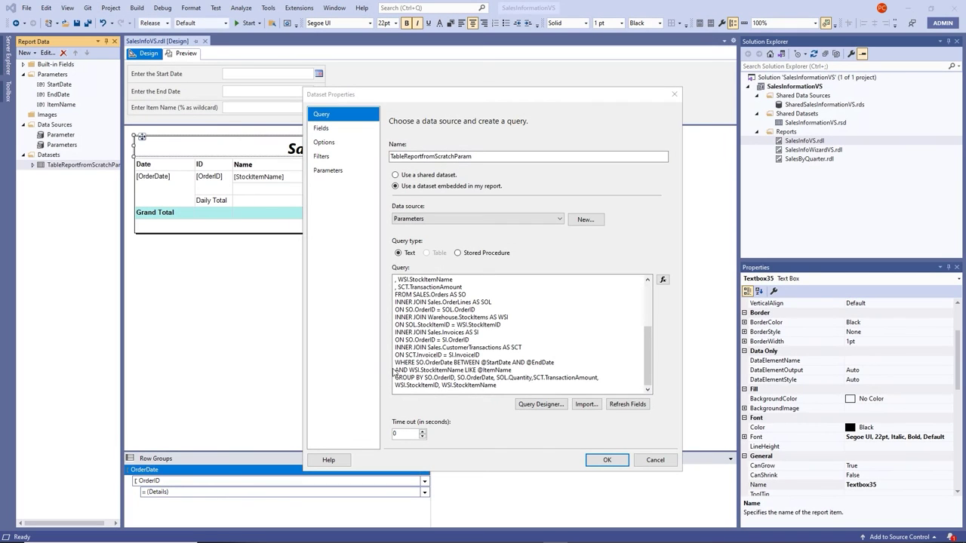
left_click_drag(394, 370, 520, 370)
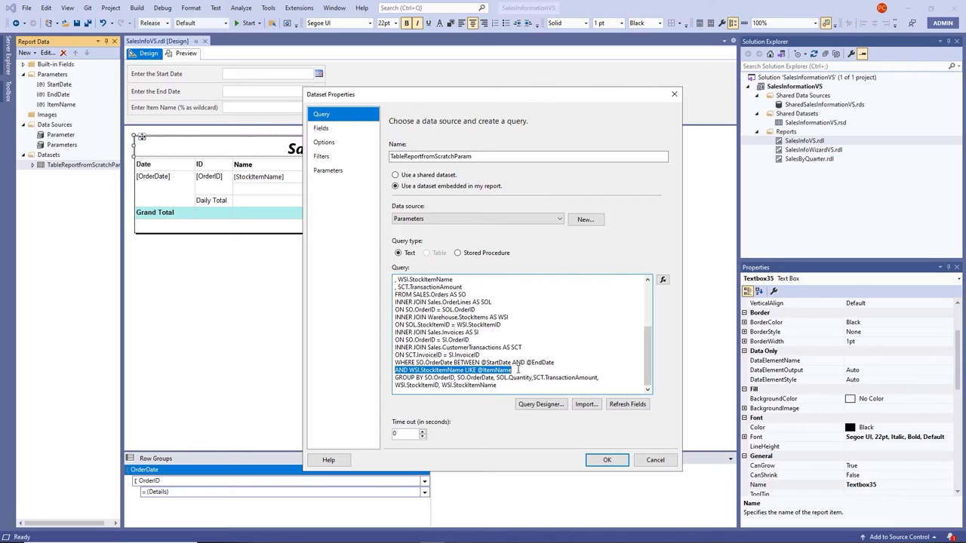
left_click(480, 368)
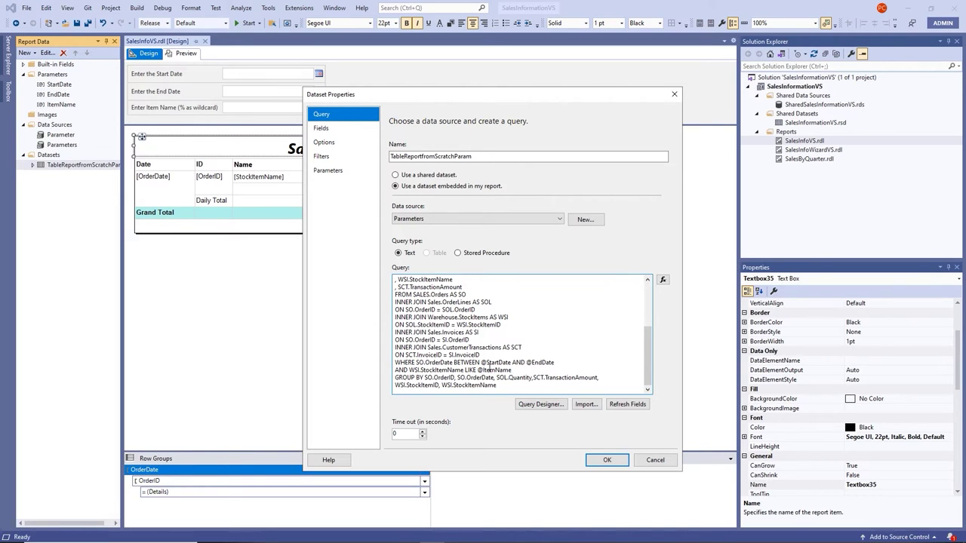
type("'%' +")
left_click(533, 371)
type("+ '%'")
left_click(610, 460)
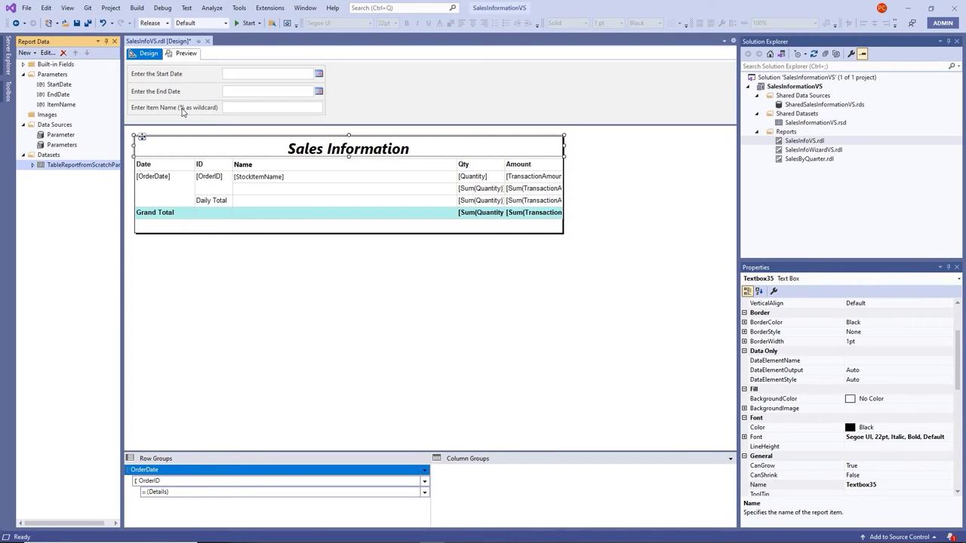
Replace '(% as wildcard)' in the ItemName prompt with '(partial names accepted)'
double_click(182, 110)
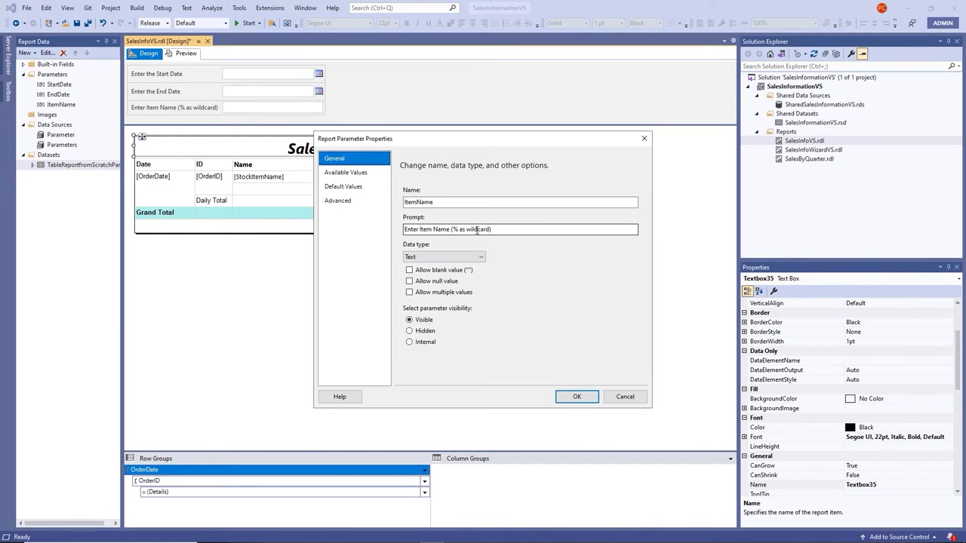
left_click_drag(453, 229, 492, 229)
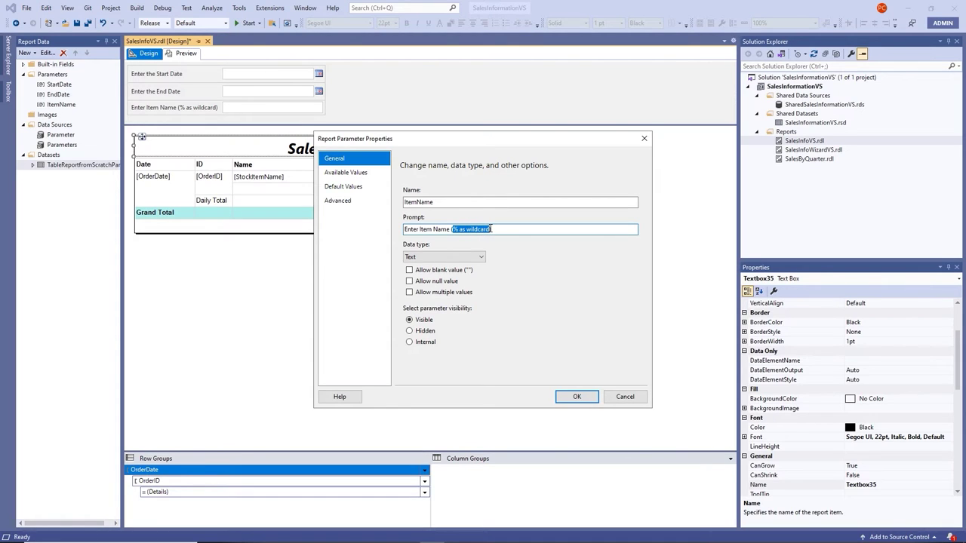
type("(partial names accepted")
left_click(577, 397)
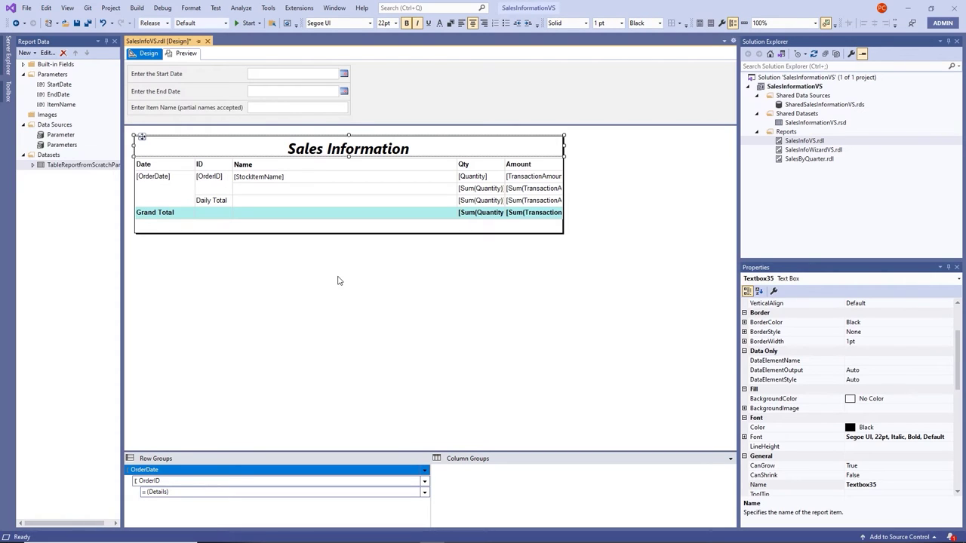
left_click(186, 54)
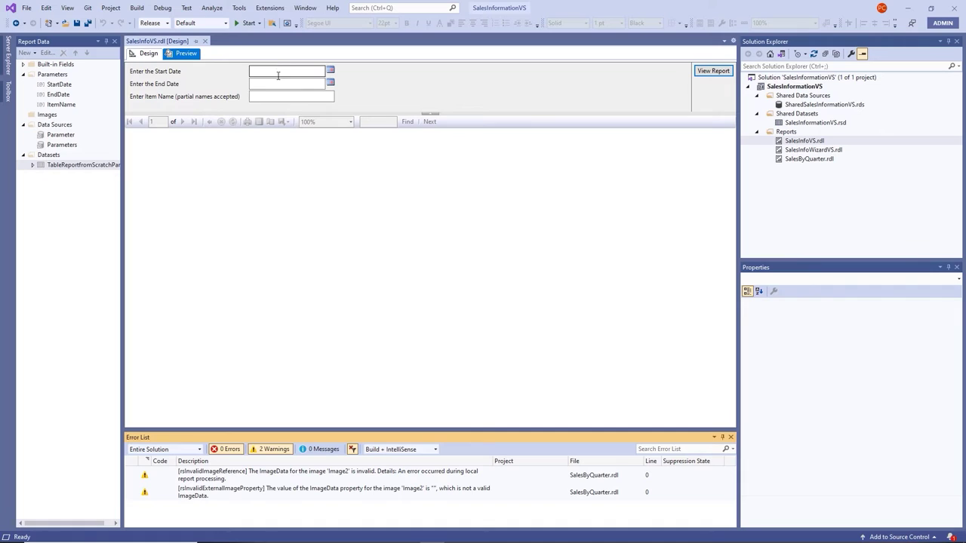
left_click(278, 76)
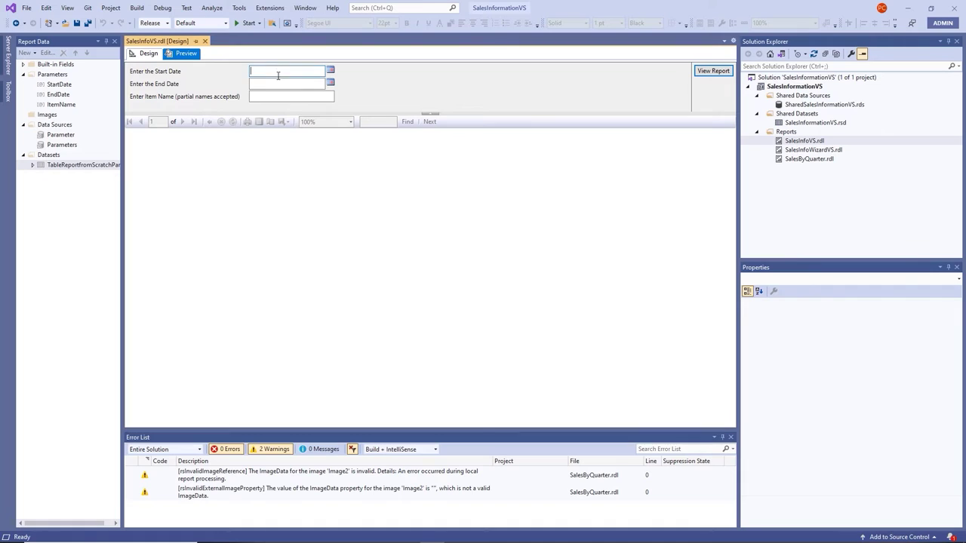
left_click(731, 437)
type("1/1/2013")
key("Tab")
type("12/31/2013")
key("Tab")
type("usb")
key("Return")
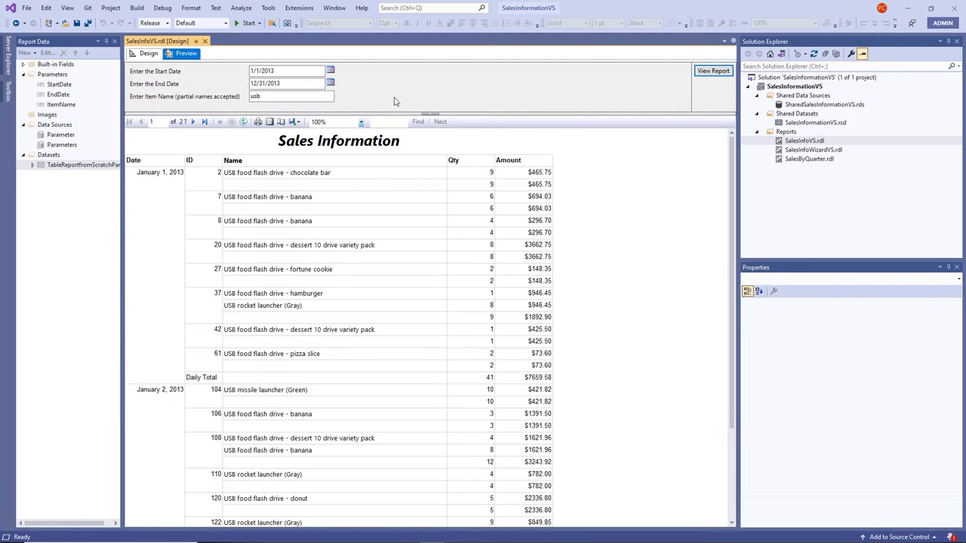
left_click(145, 55)
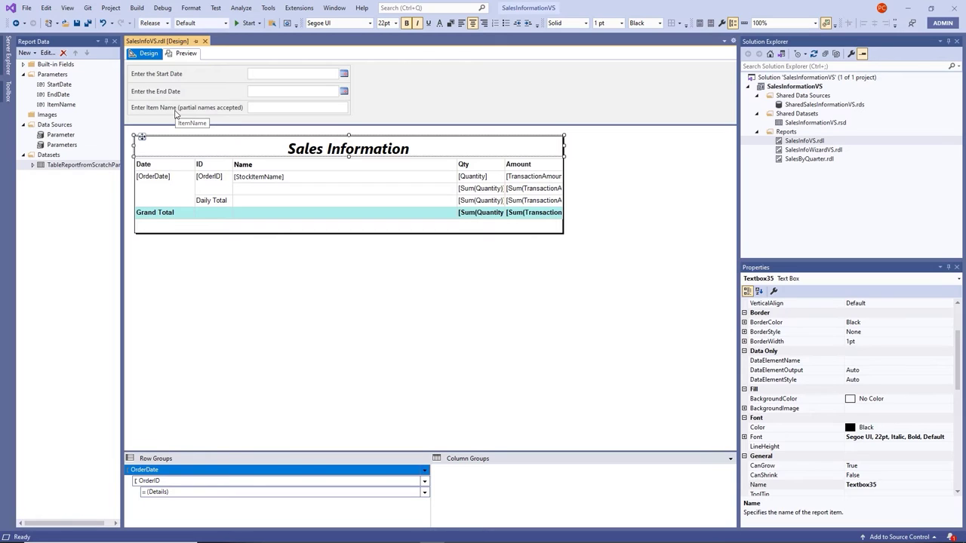
Allow blank ItemName values, append '-or you leave blank)' to its prompt, and switch to Preview
double_click(175, 112)
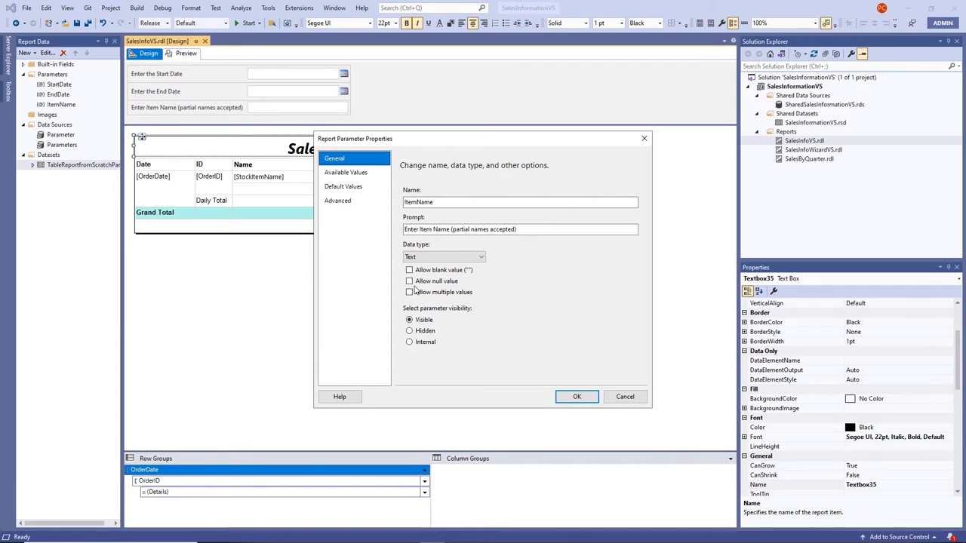
left_click(409, 271)
left_click(516, 231)
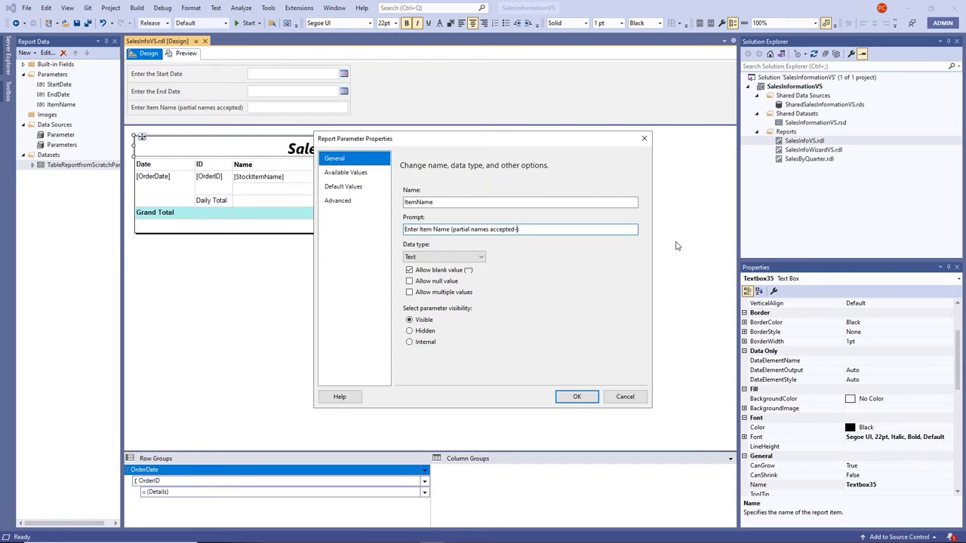
type("-or you leave blank)")
left_click(578, 397)
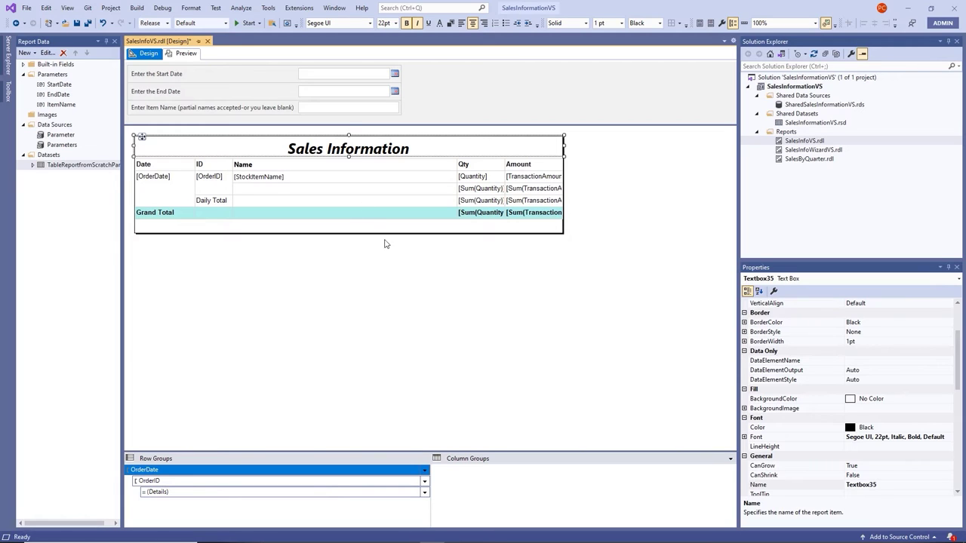
left_click(182, 54)
left_click(318, 70)
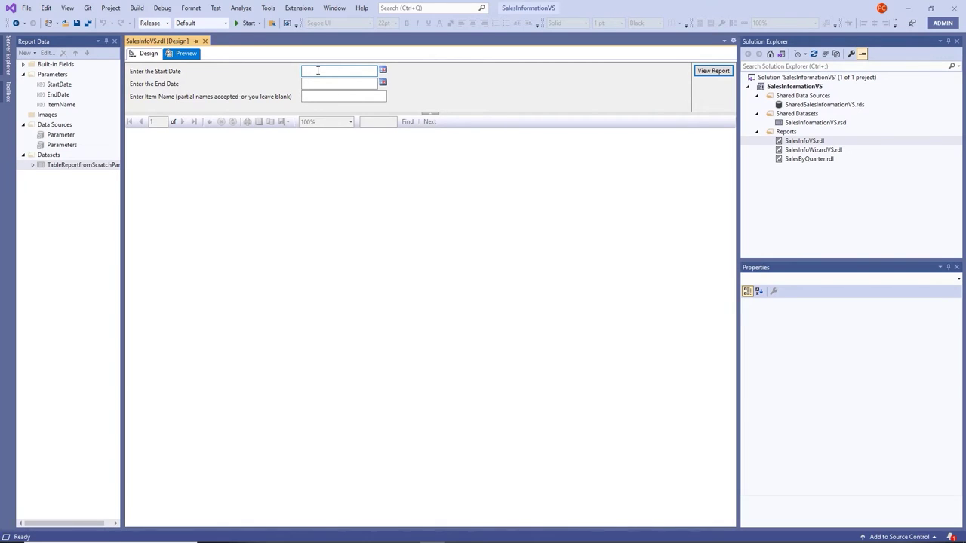
Run the preview for 1/1/2023 to 12/31/2023 with the item name left blank
type("1/1/2023")
key("Tab")
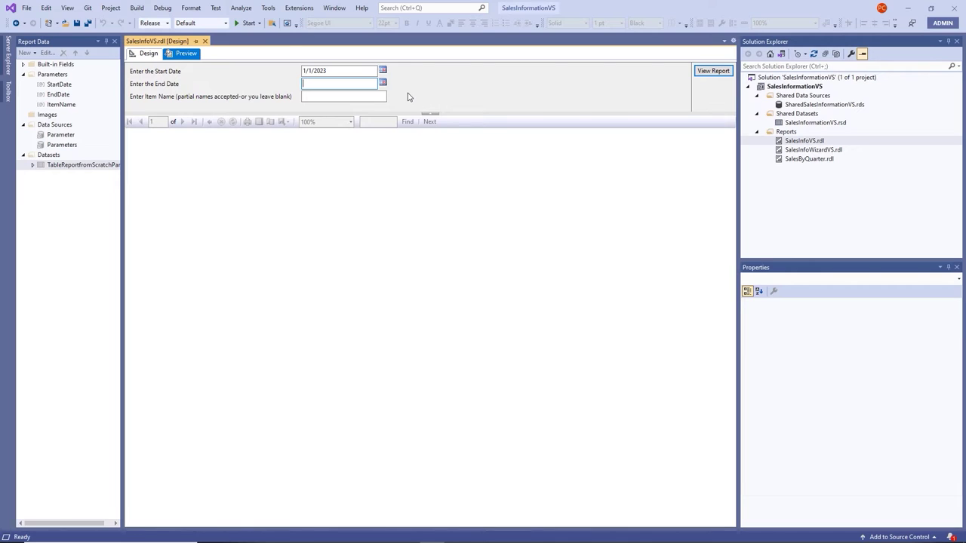
type("12/32/2023")
key("Return")
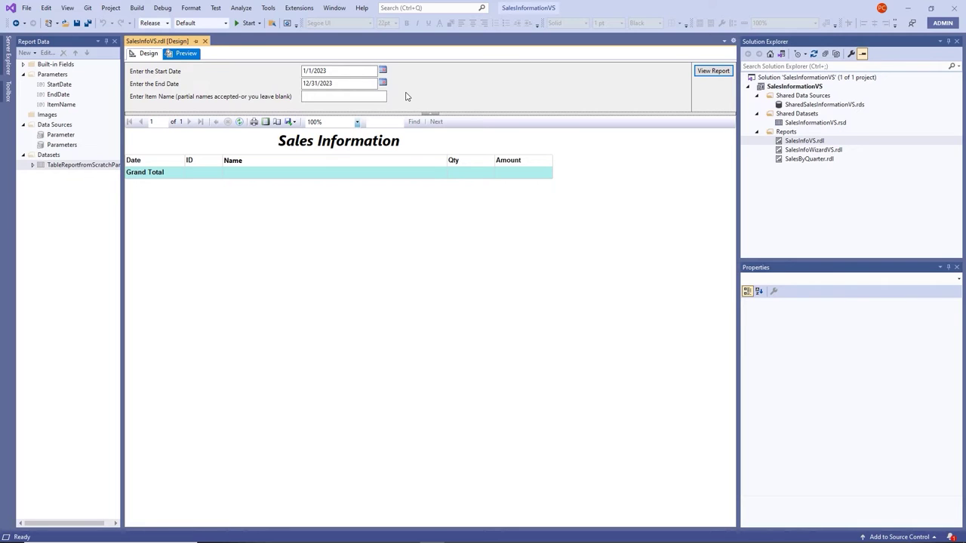
Back in Design, select the whole sales table and define its NoRowsMessage property as an expression
left_click(147, 56)
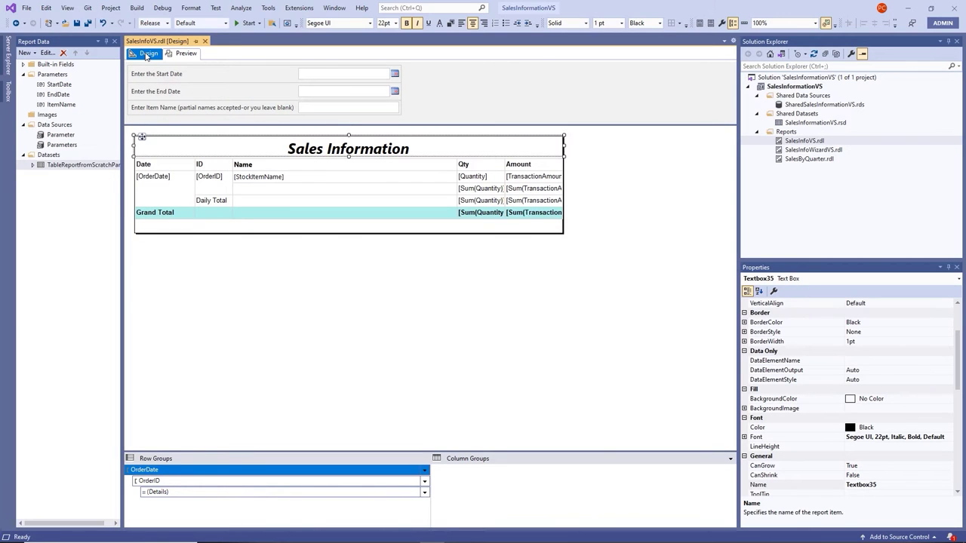
left_click(145, 190)
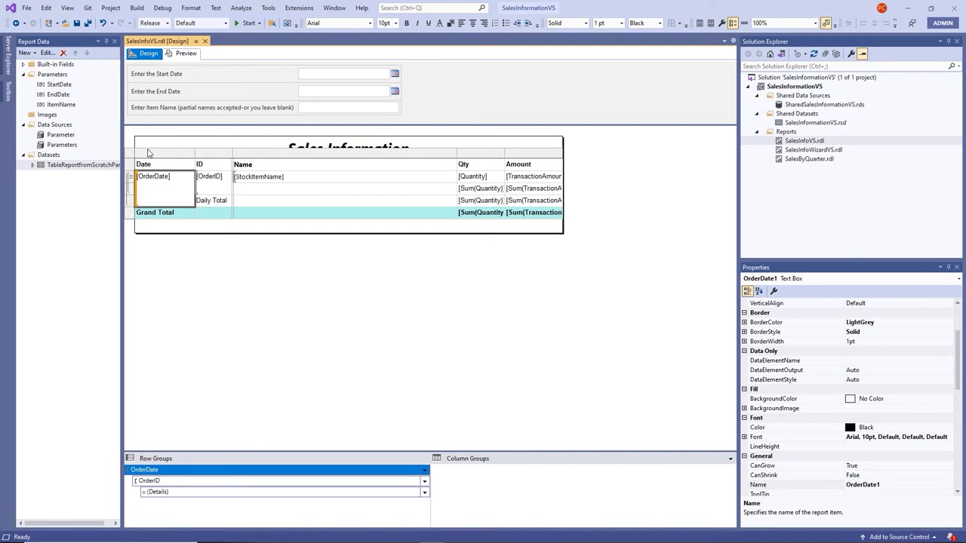
left_click(150, 153)
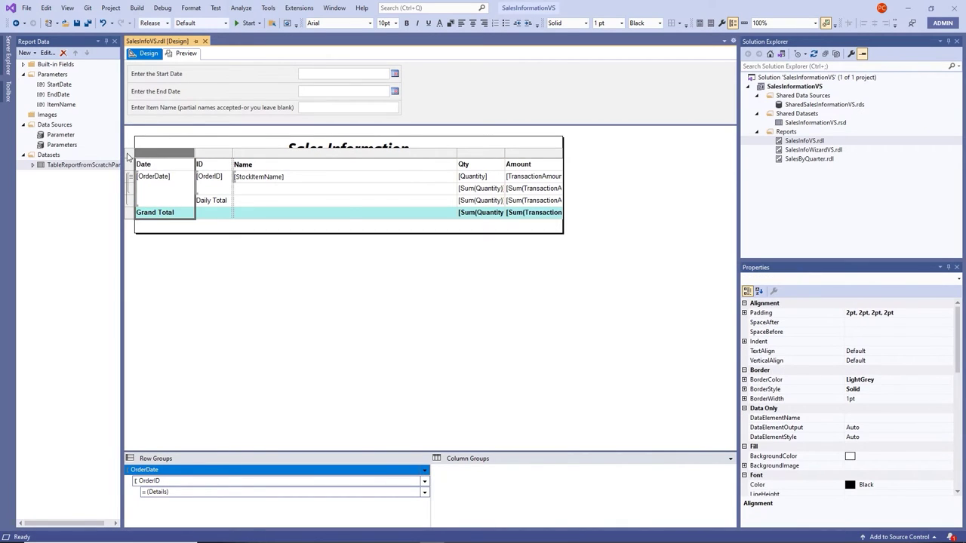
left_click(130, 156)
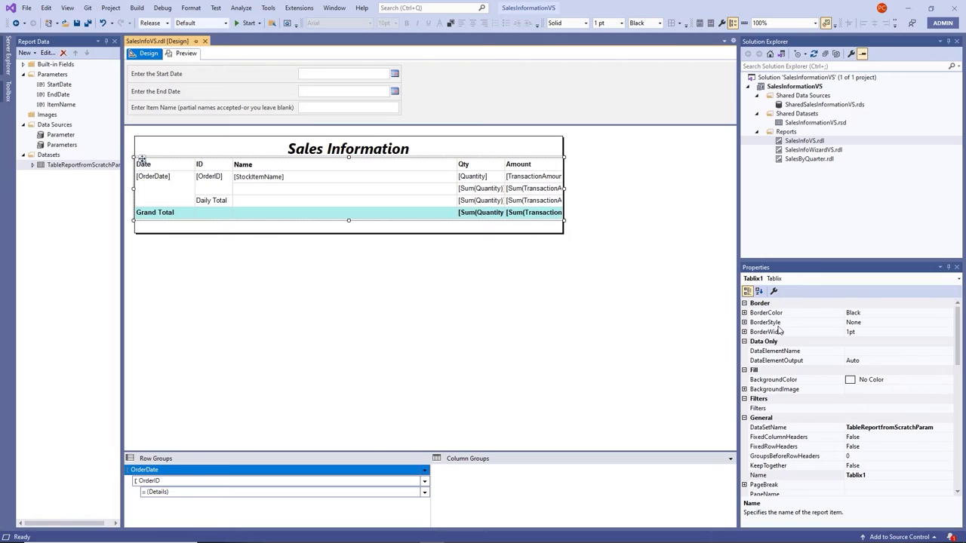
scroll(788, 341, "down", 1)
scroll(788, 344, "down", 3)
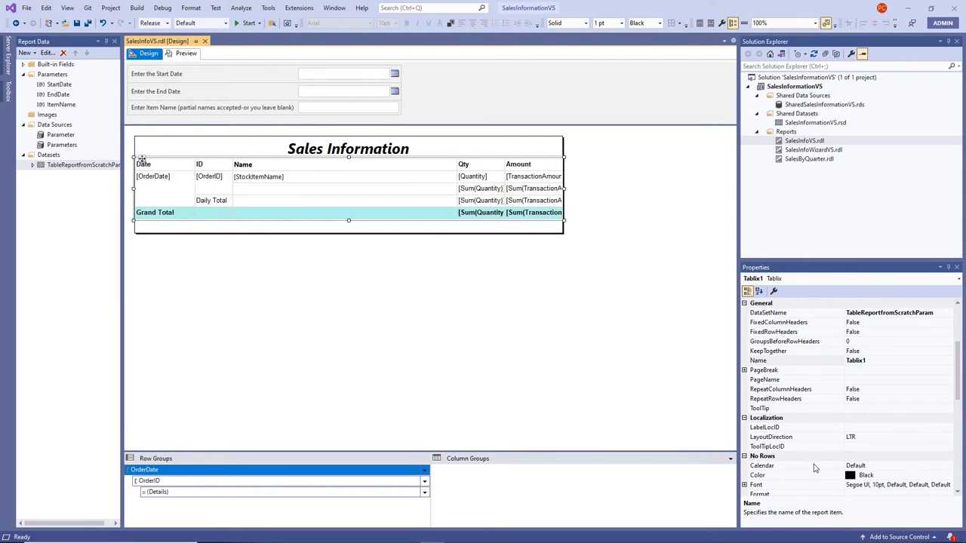
scroll(808, 466, "down", 2)
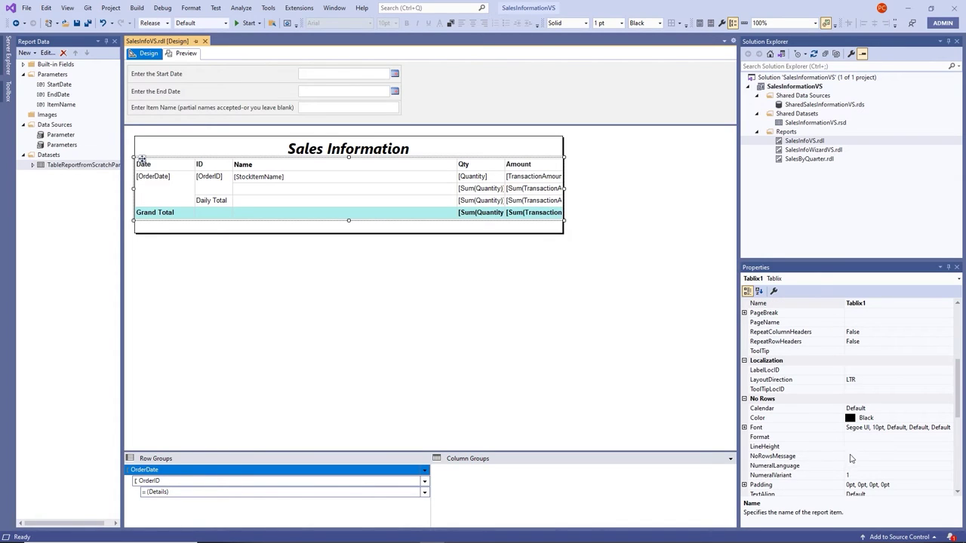
left_click(849, 457)
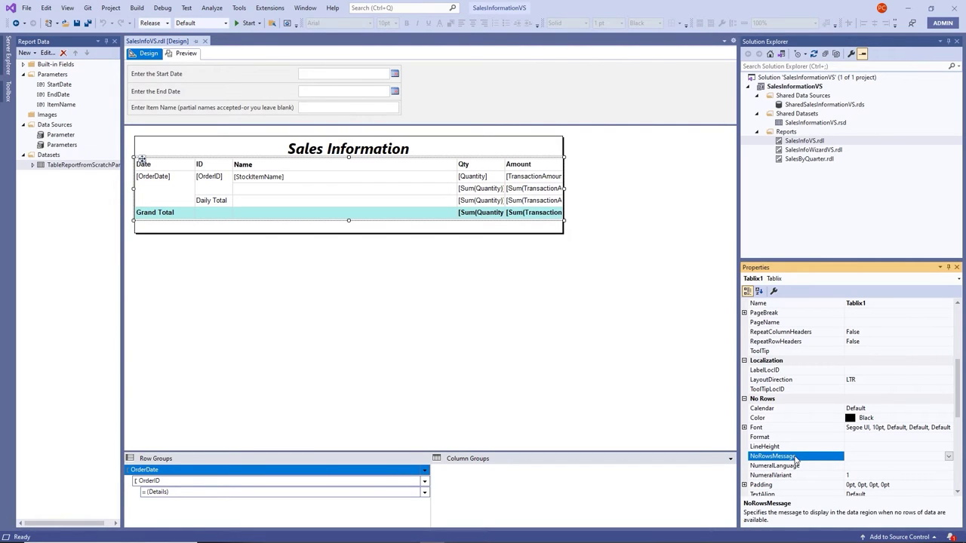
left_click(949, 458)
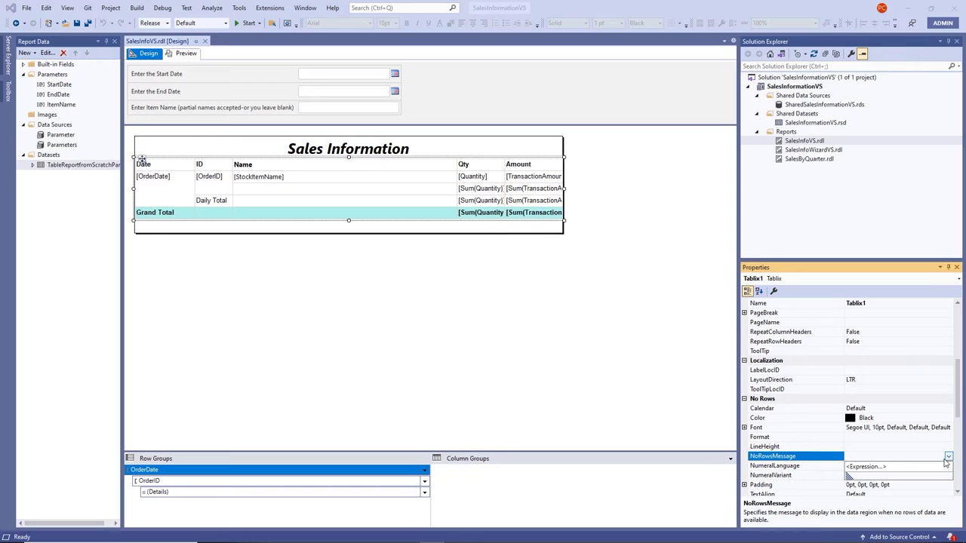
left_click(884, 468)
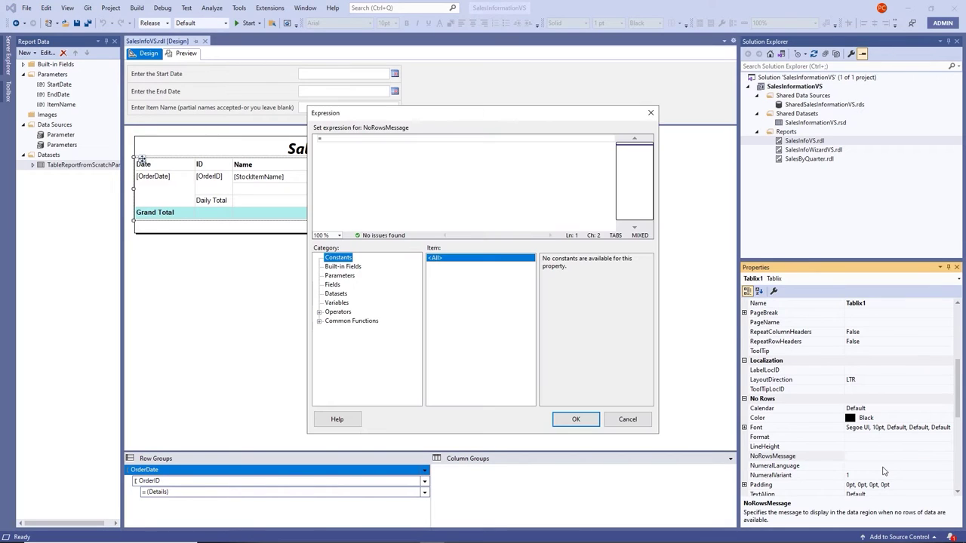
Write ="No results found for the start date " & Parameters!StartDate.Value, then begin the end-date text
left_click(340, 138)
type("\"")
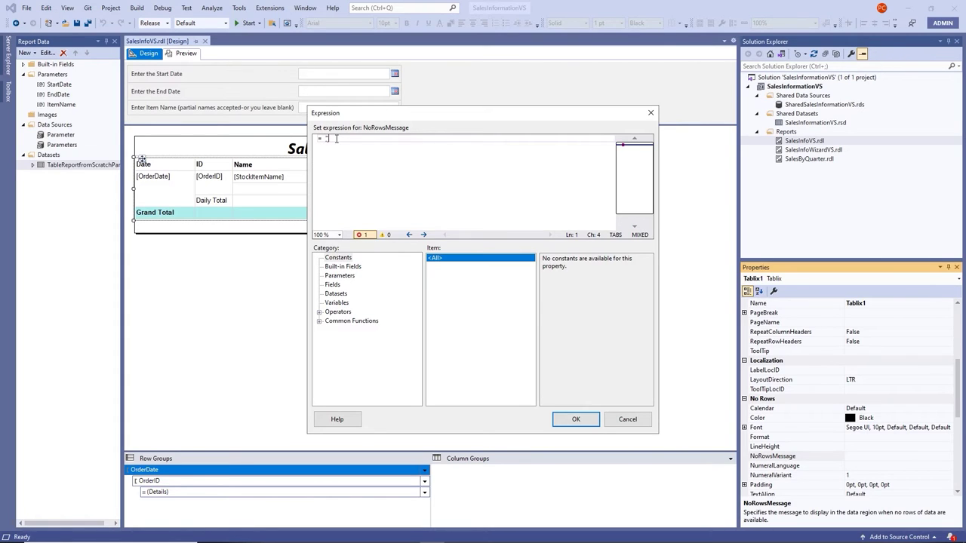
type("No result")
type("s found for th")
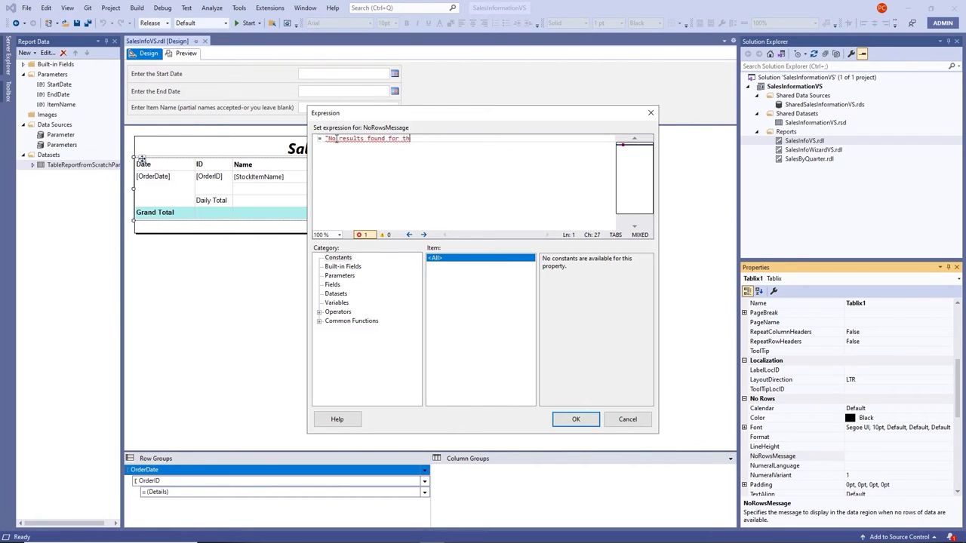
type("e start date \"")
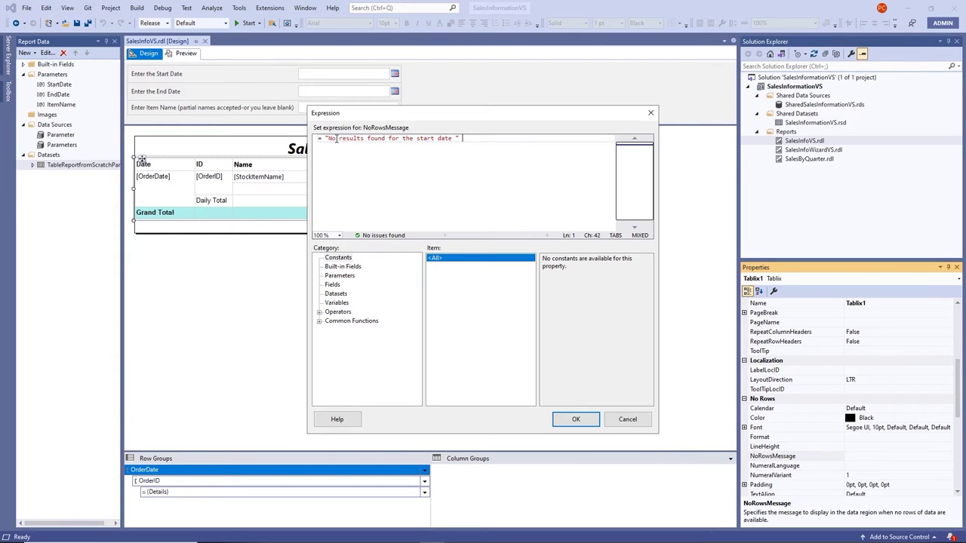
type(" &")
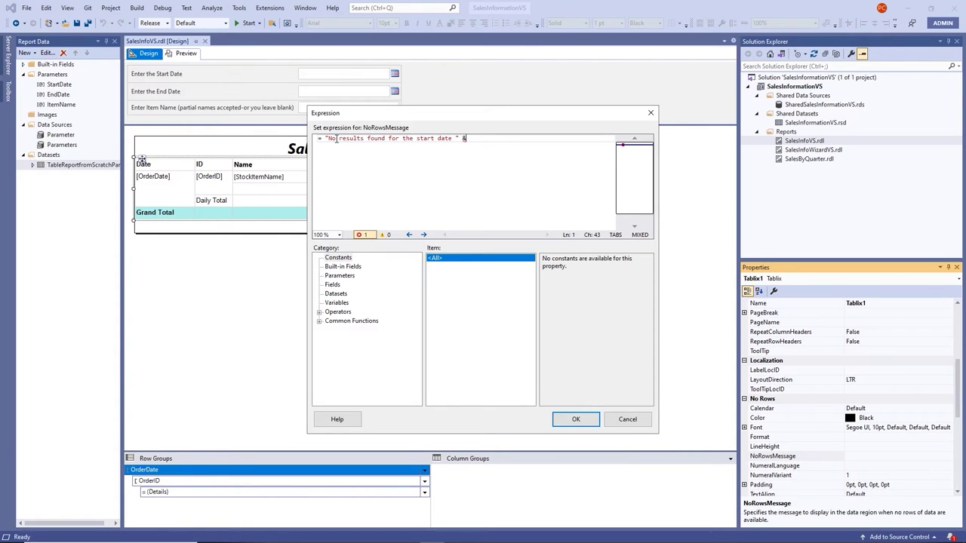
left_click(340, 278)
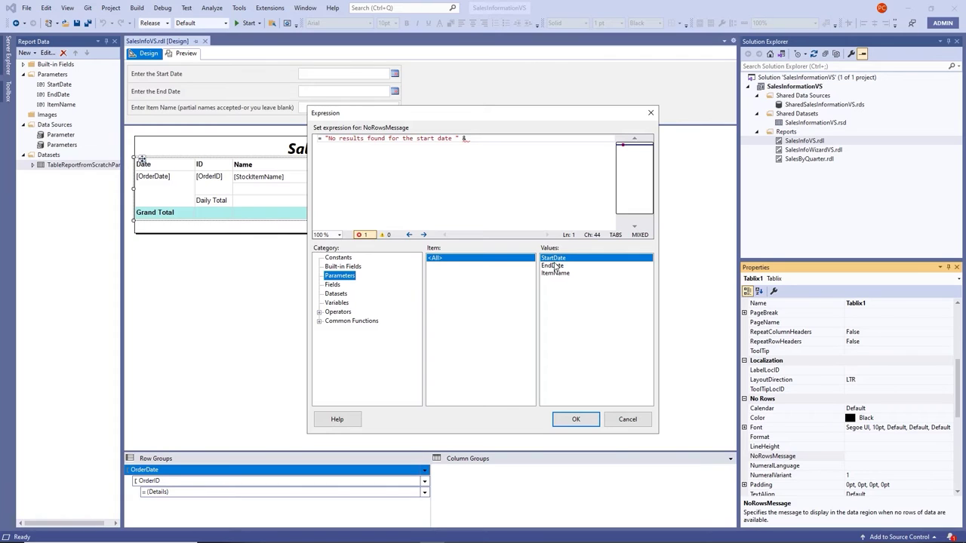
left_click(556, 260)
double_click(556, 260)
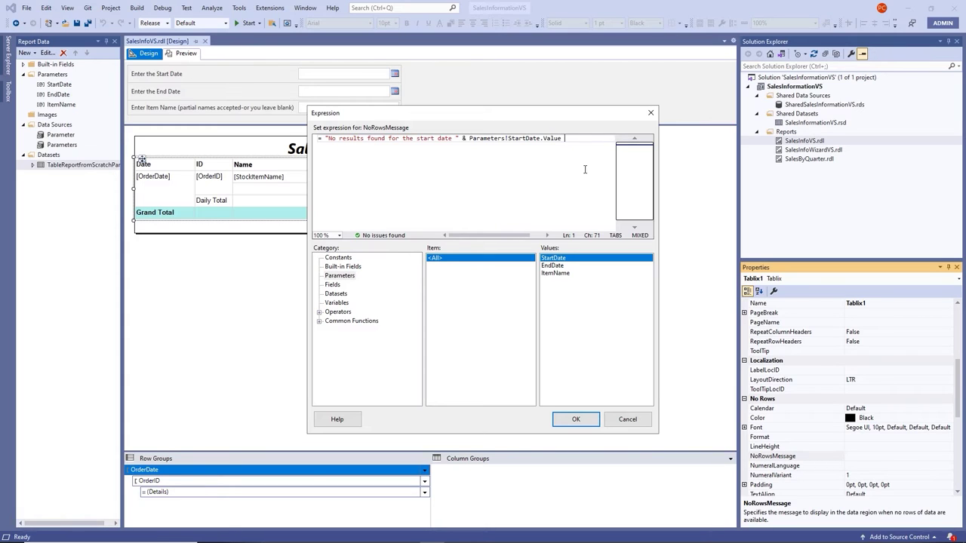
type("&")
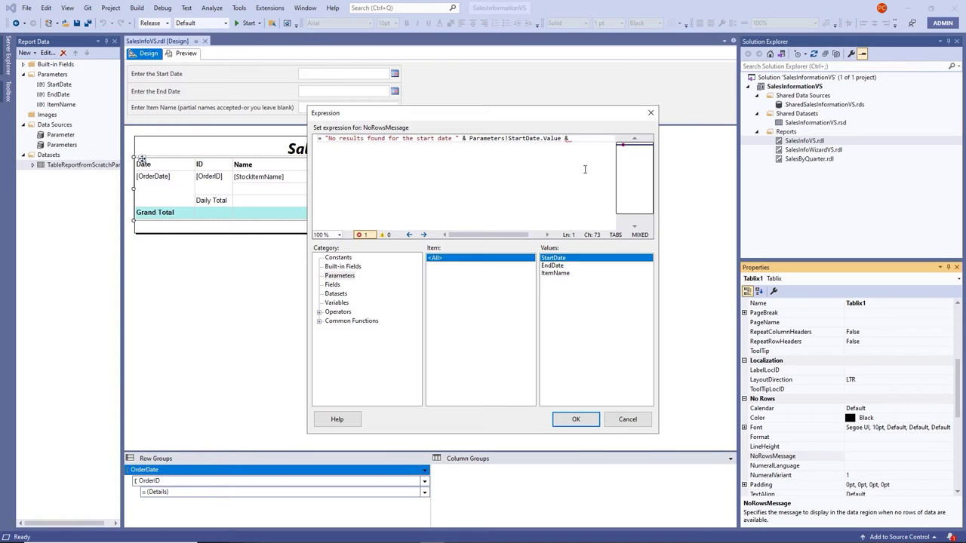
type(" \" the end date")
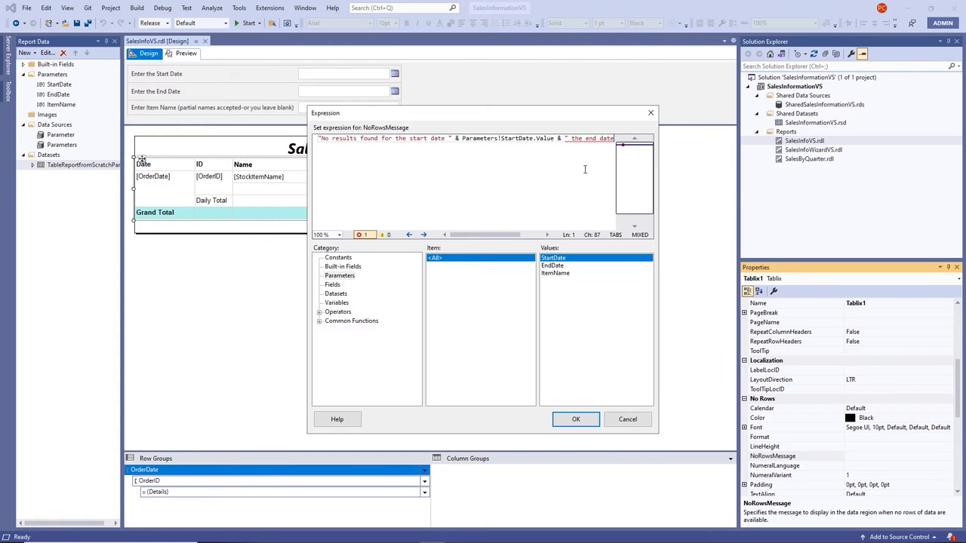
Fix the expression to continue with & " and the end date " &
type("\"")
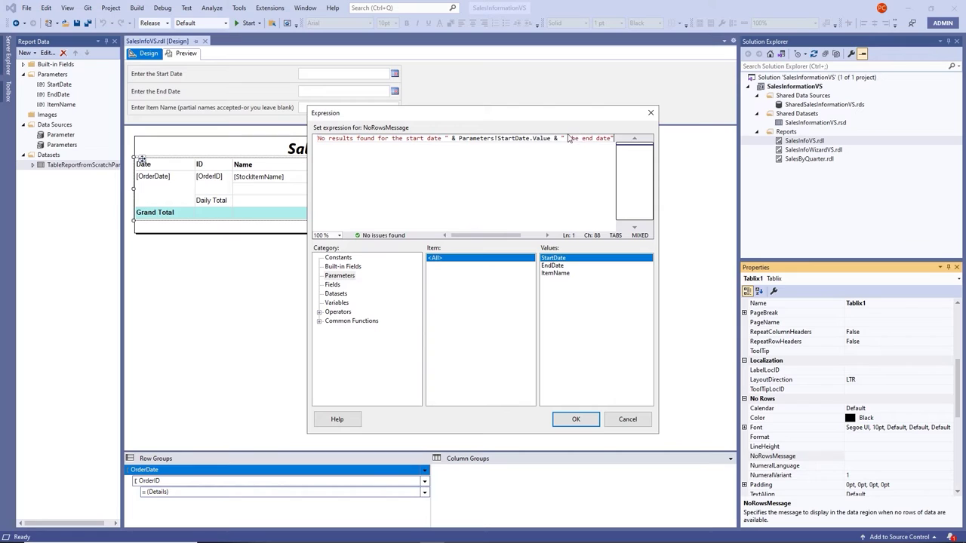
left_click(569, 138)
type("and")
left_click(602, 138)
left_click_drag(506, 236, 530, 239)
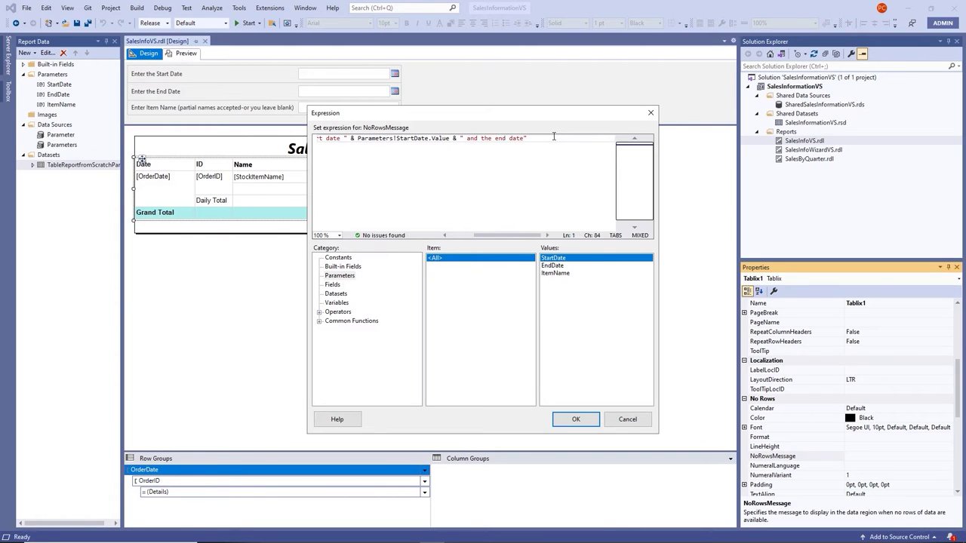
left_click(526, 138)
type("\" &")
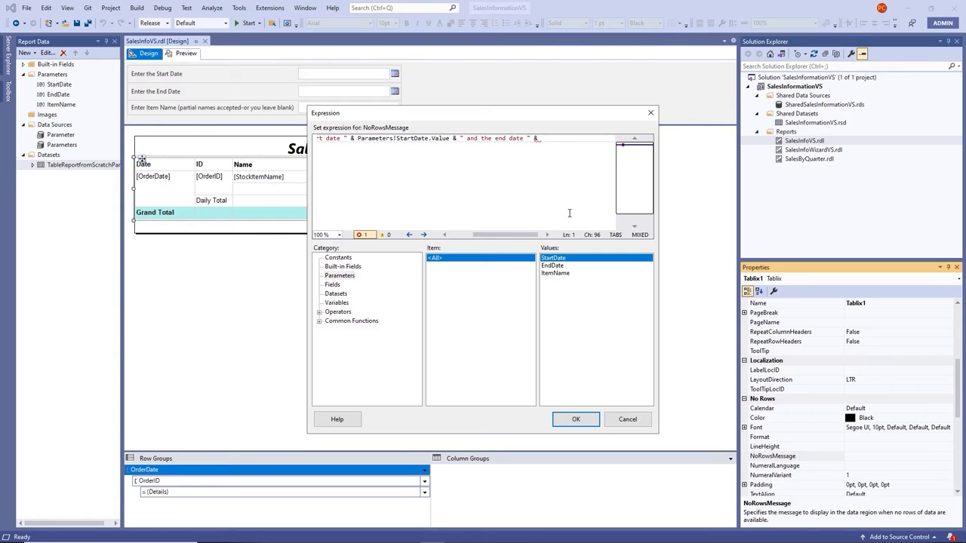
Append Parameters!EndDate.Value and the sentence giving the 1/1/2013 - 5/31/2016 database range
double_click(554, 267)
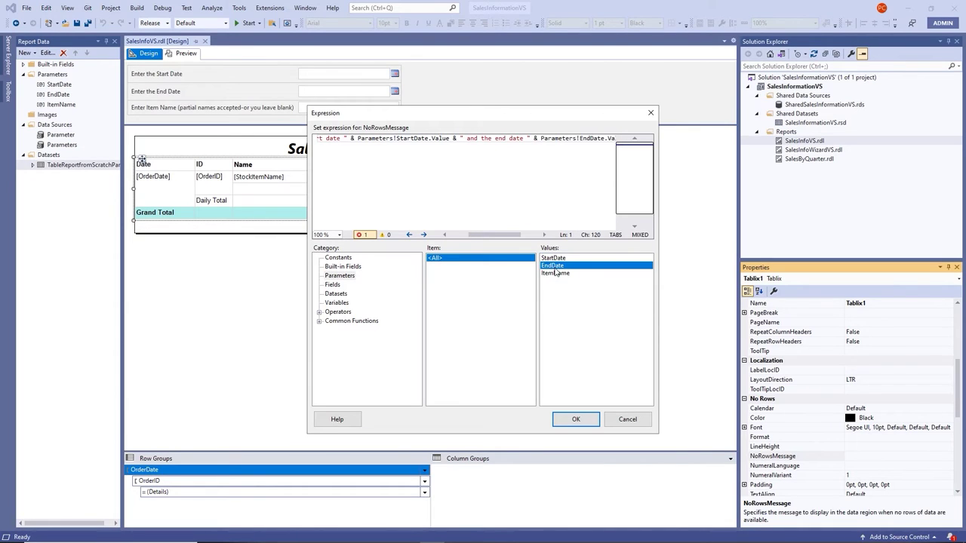
left_click_drag(517, 243, 553, 237)
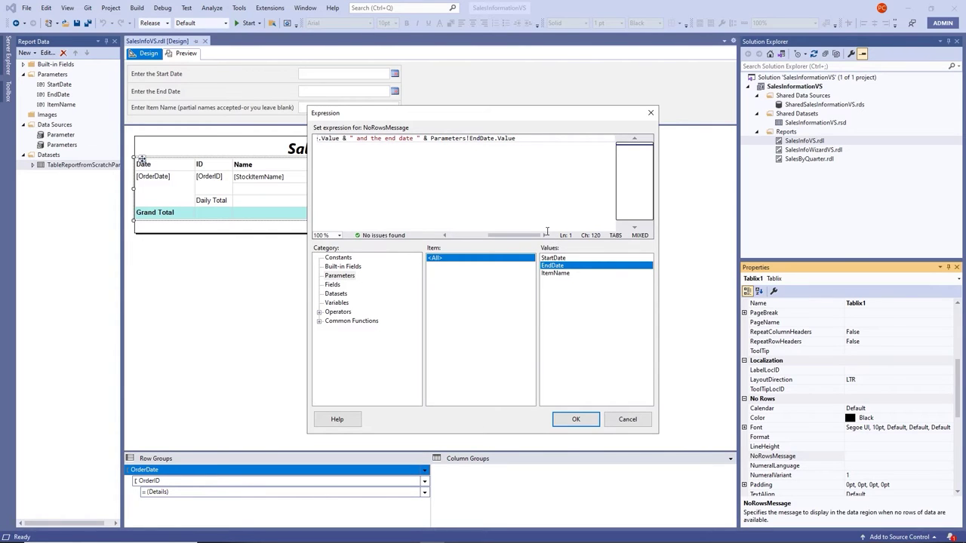
type("&")
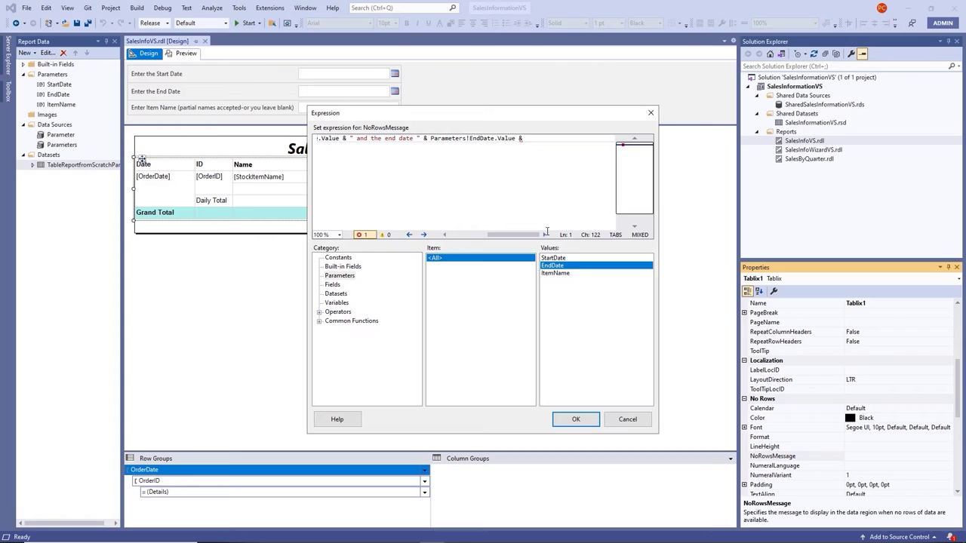
type(" \" you have selected.  ")
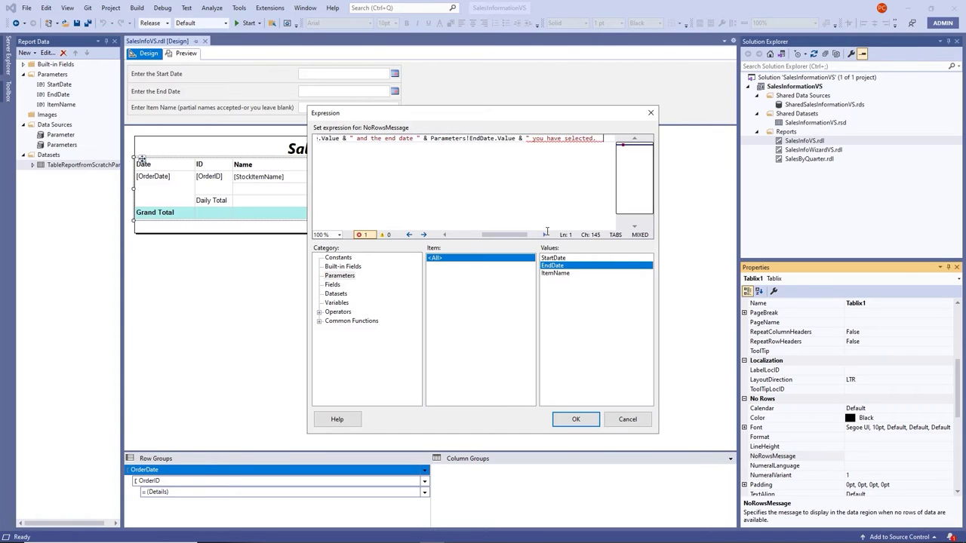
type("The date")
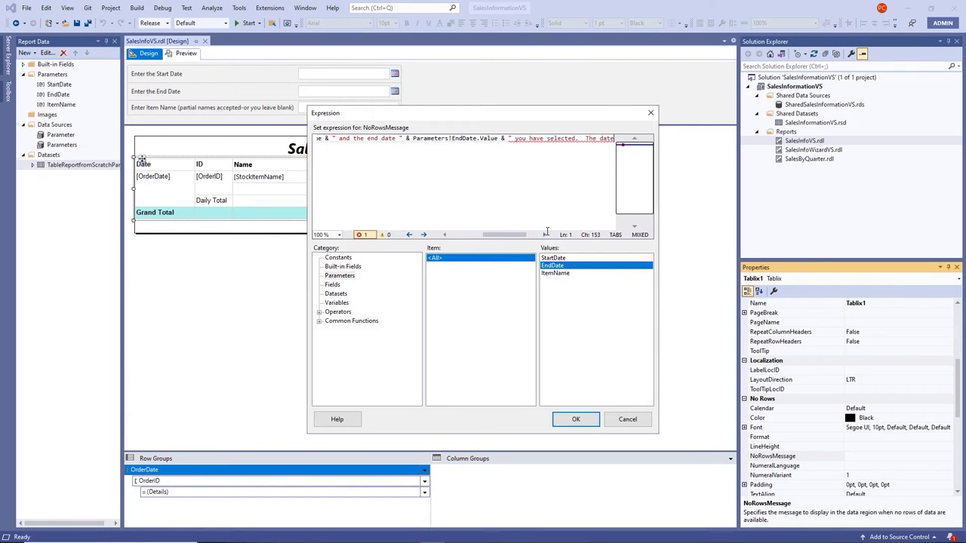
type(" range of ")
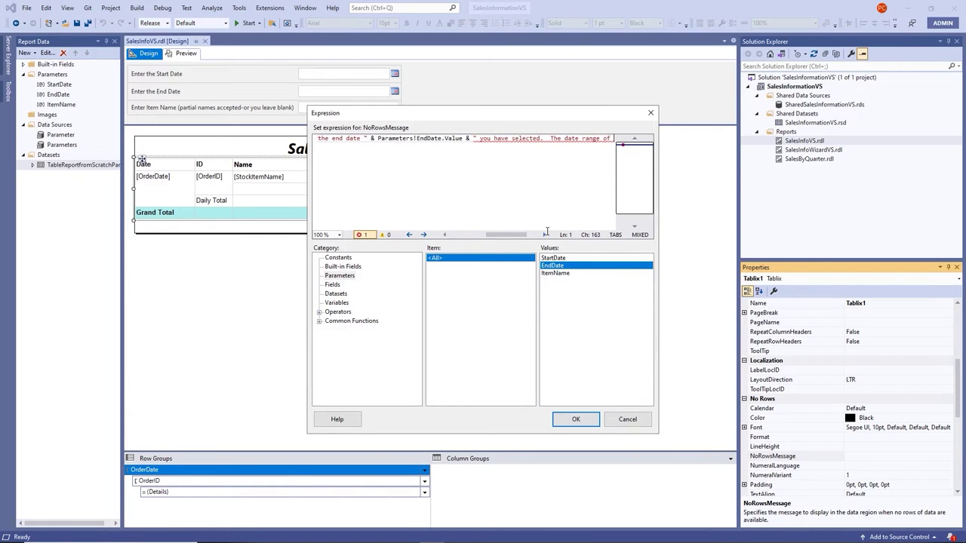
type("our database ")
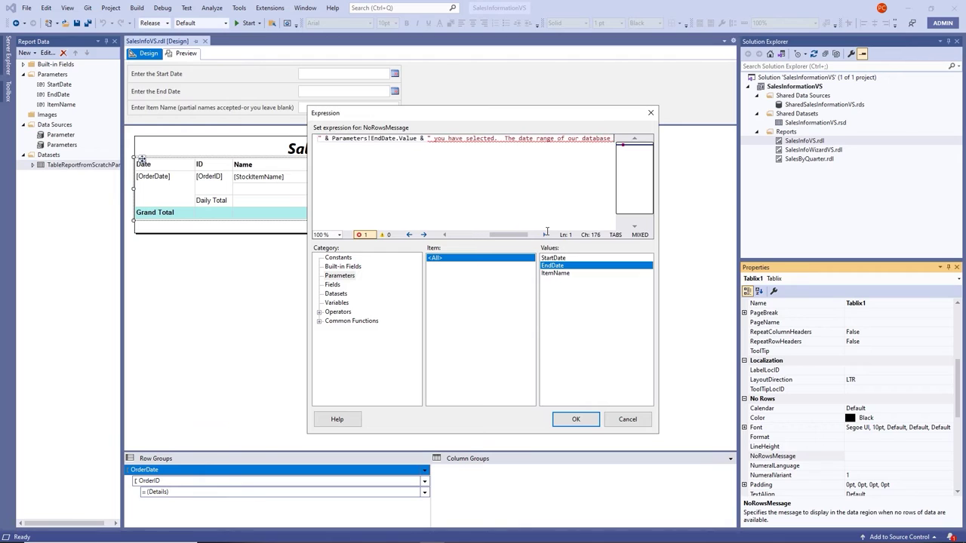
type("is 1/1/2013")
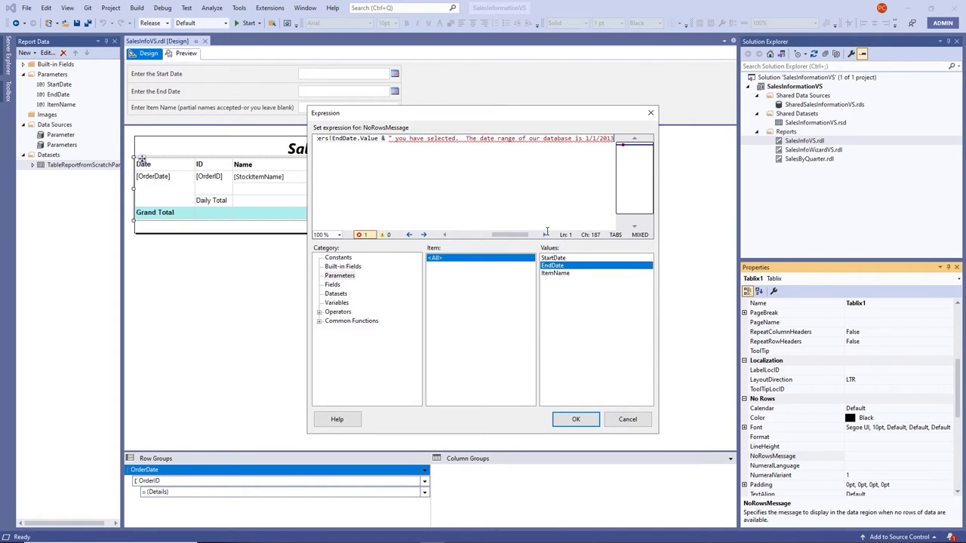
type(" - ")
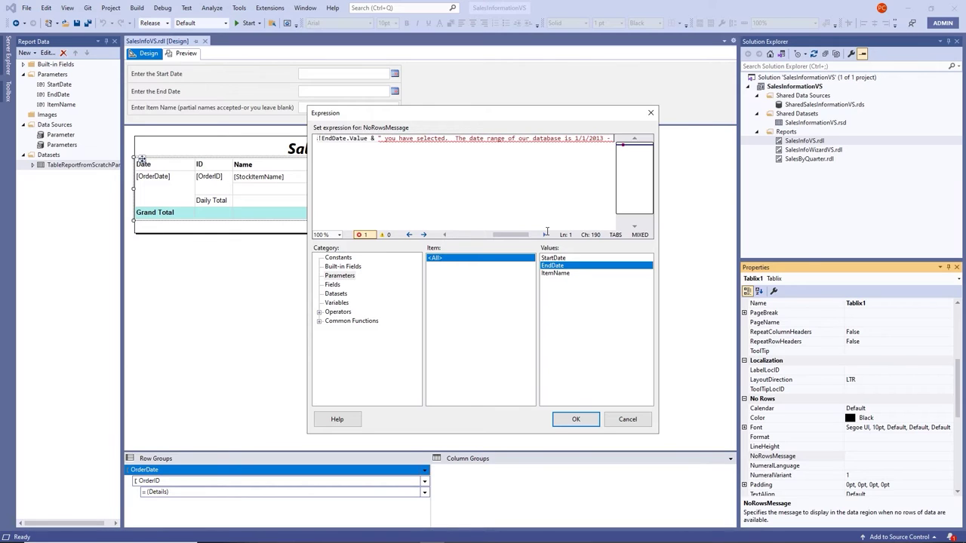
type("5/31/")
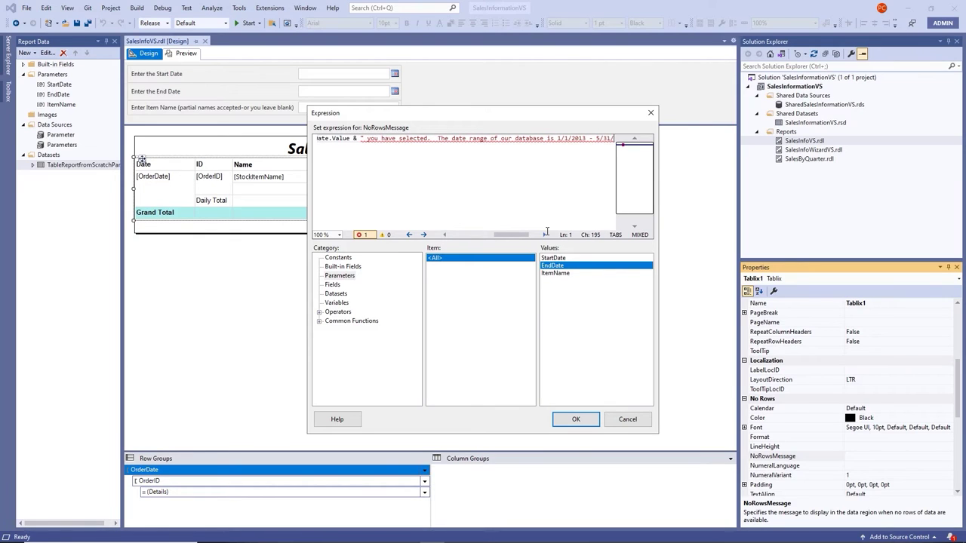
type("2016.")
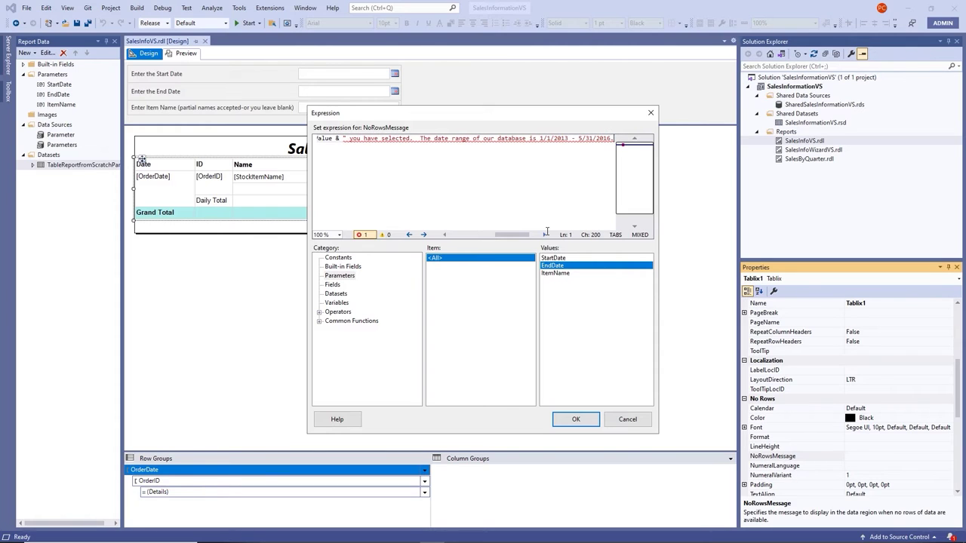
type("\"")
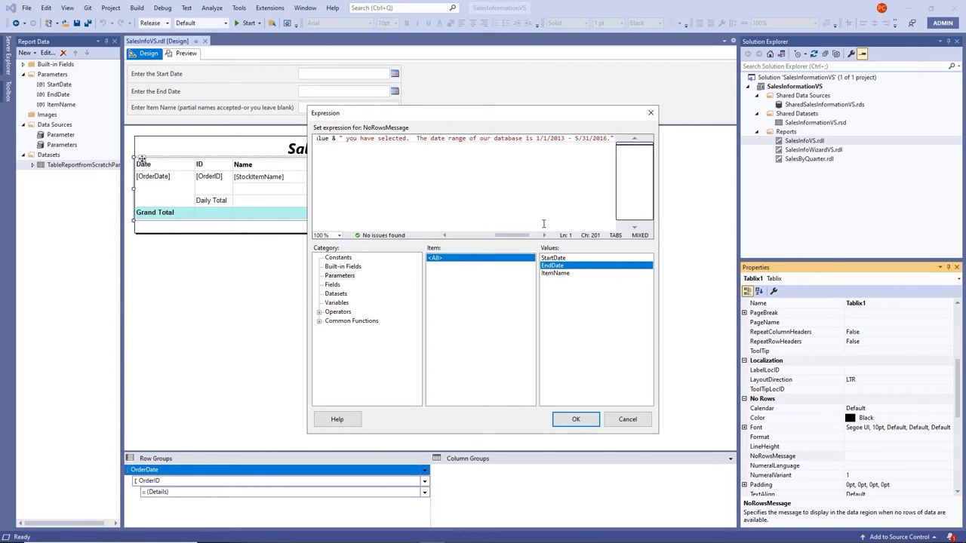
Review the full no-rows expression text and accept it as the table's NoRowsMessage
left_click_drag(509, 240, 455, 243)
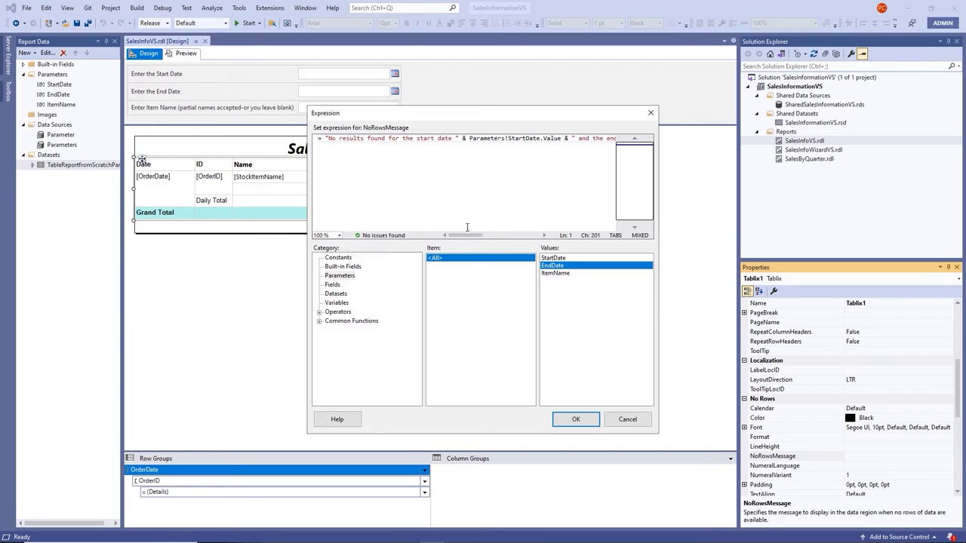
left_click_drag(466, 237, 469, 237)
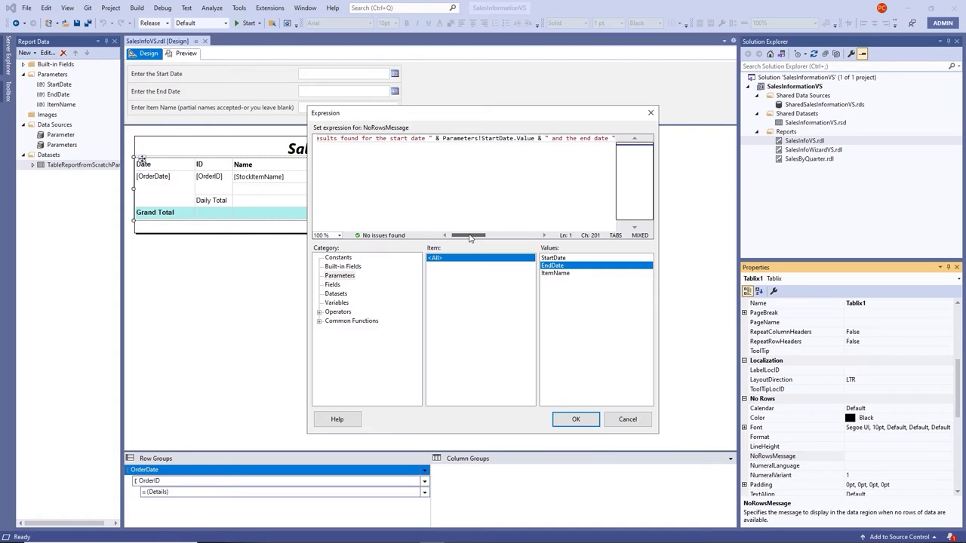
left_click_drag(469, 237, 477, 237)
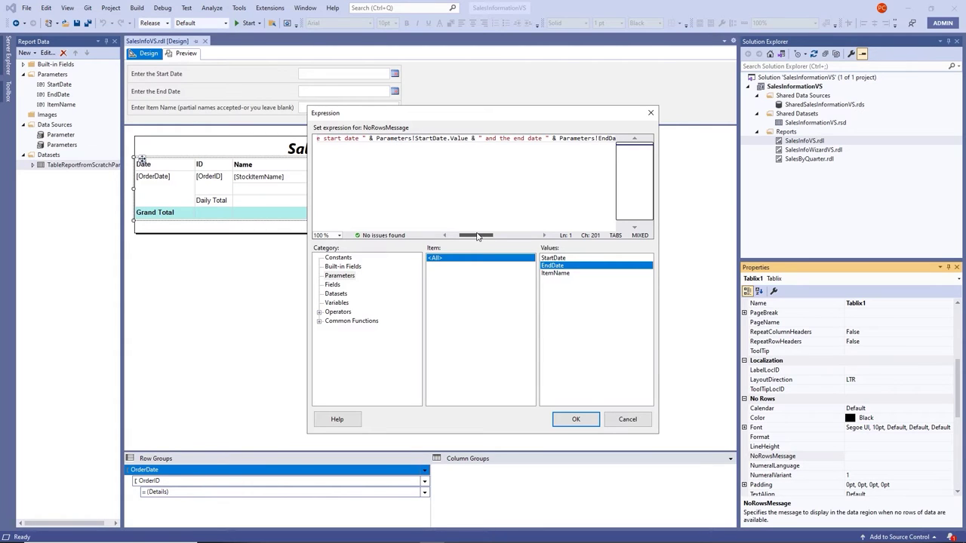
left_click_drag(477, 237, 490, 238)
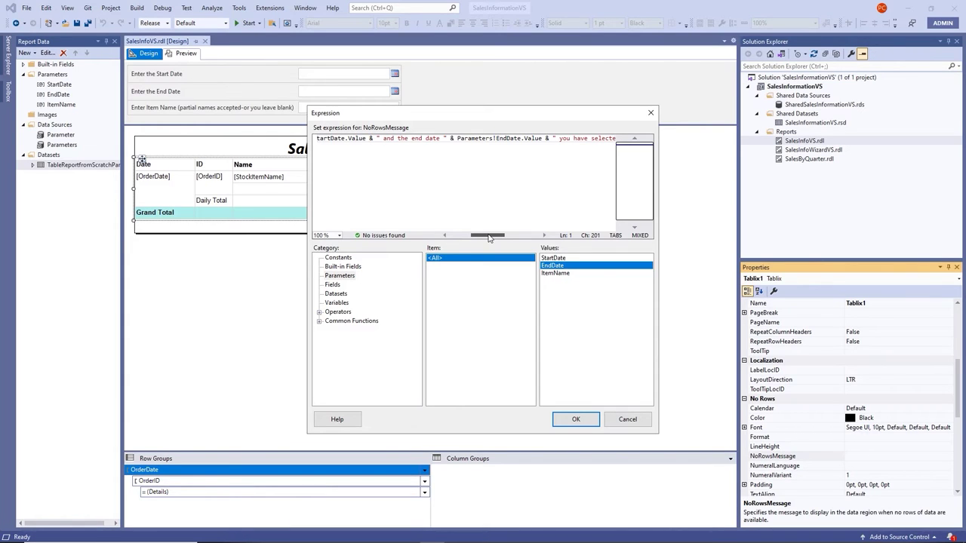
left_click_drag(489, 238, 507, 249)
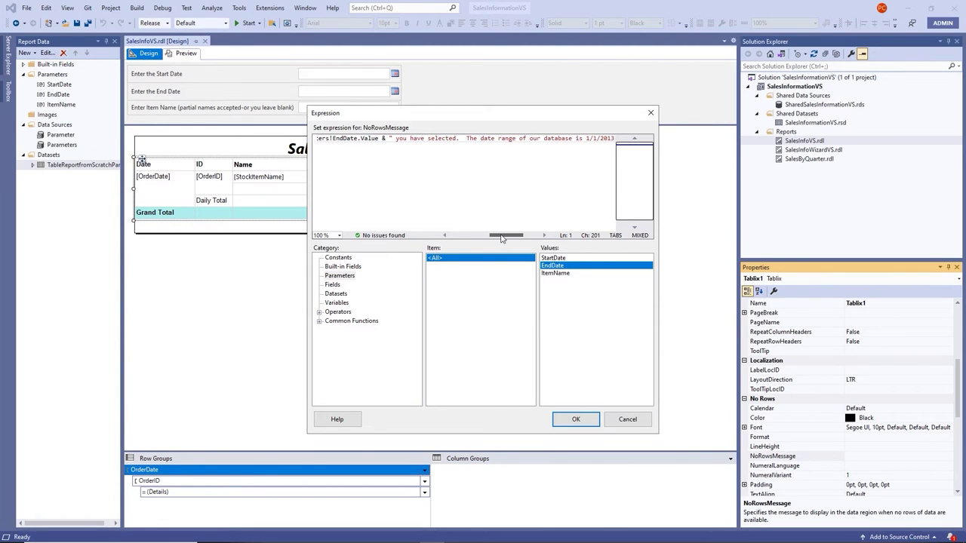
left_click_drag(508, 237, 519, 240)
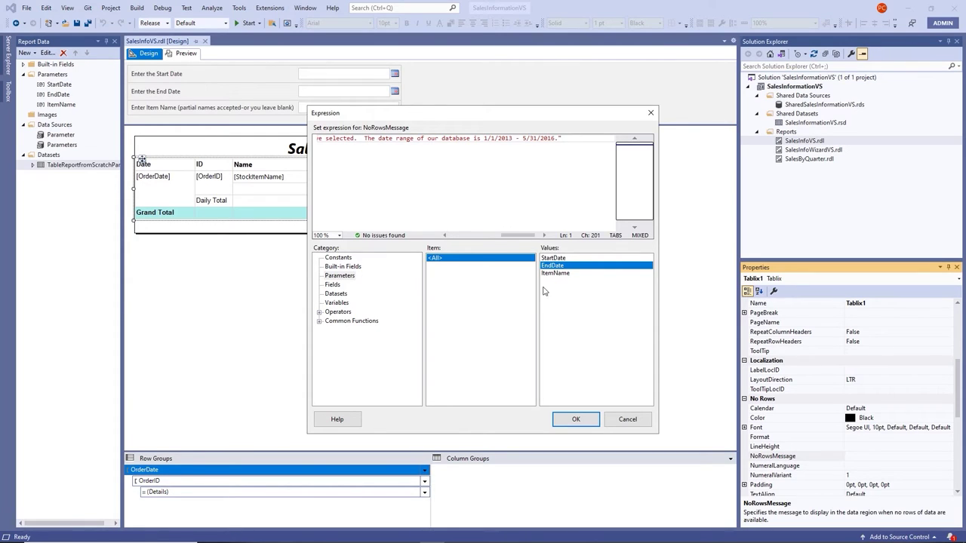
left_click(575, 420)
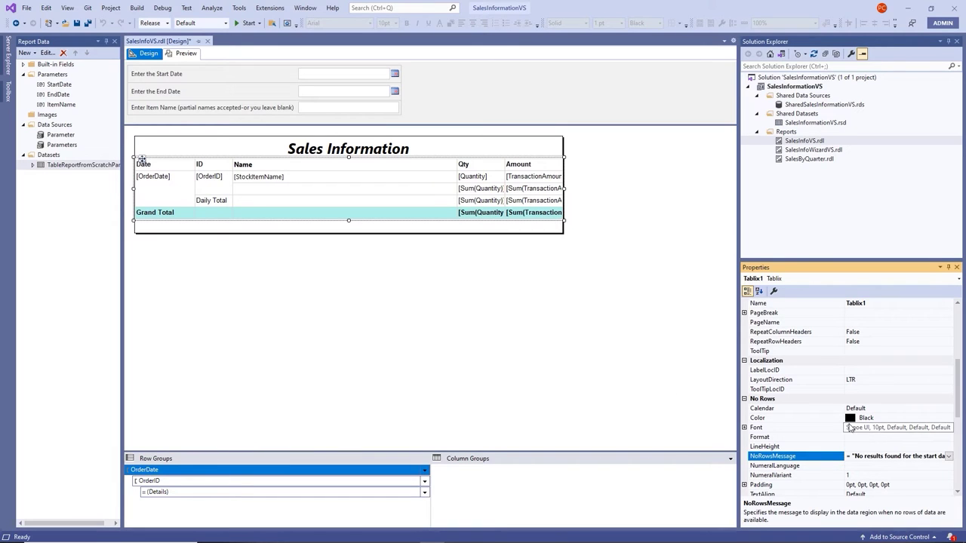
Set the No Rows Color property to Red and switch the report to Preview
left_click(862, 420)
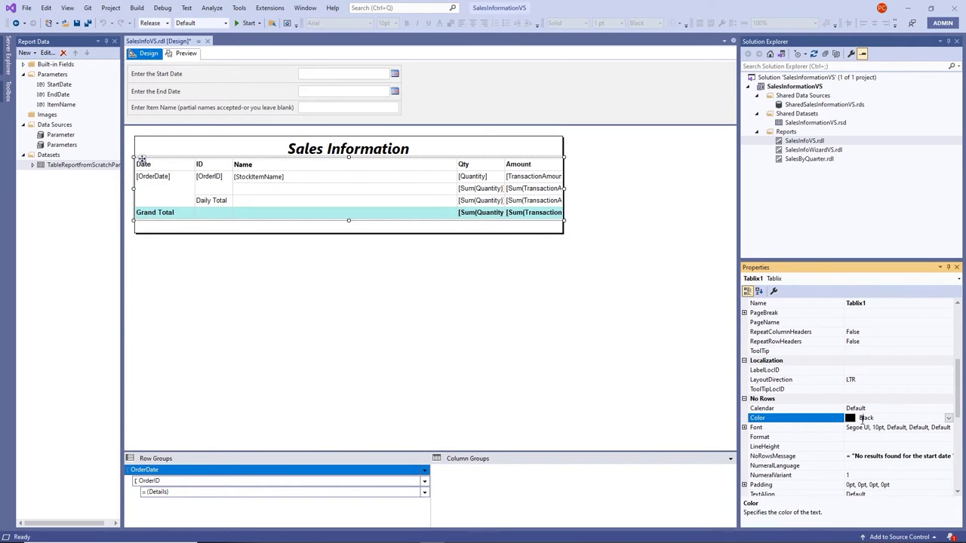
left_click(948, 419)
left_click(853, 451)
left_click(752, 438)
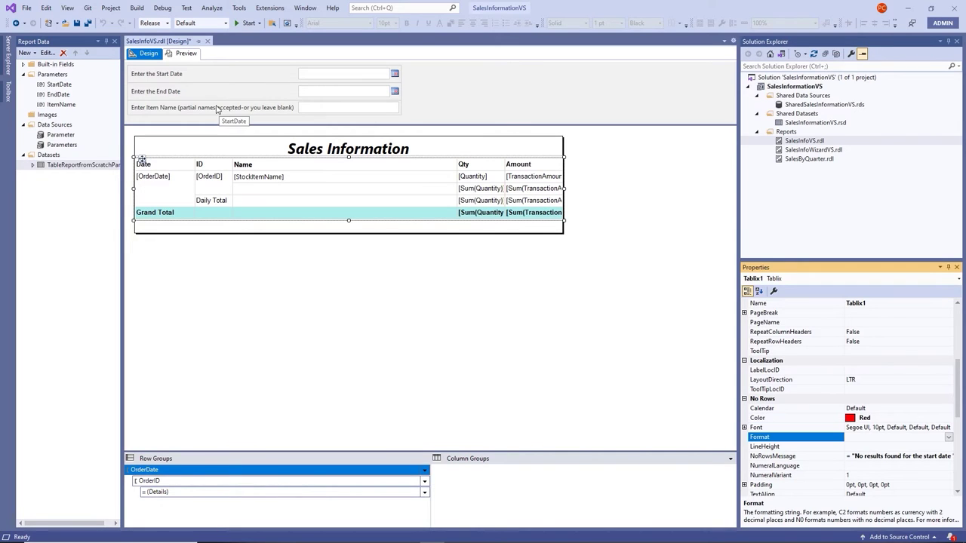
left_click(190, 56)
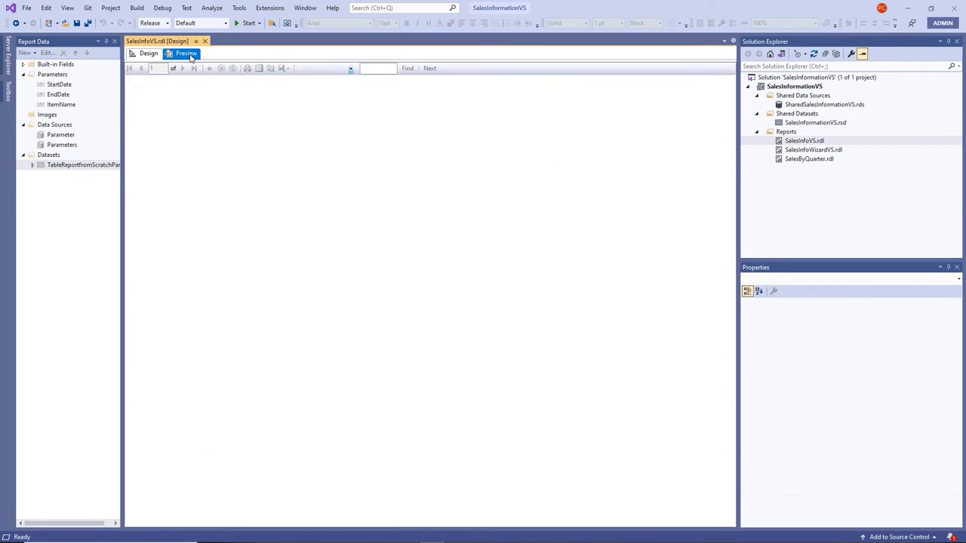
Run the report for 1/1/2023 to 12/31/2023, then return to Design and save SalesInfoVS.rdl
left_click(321, 72)
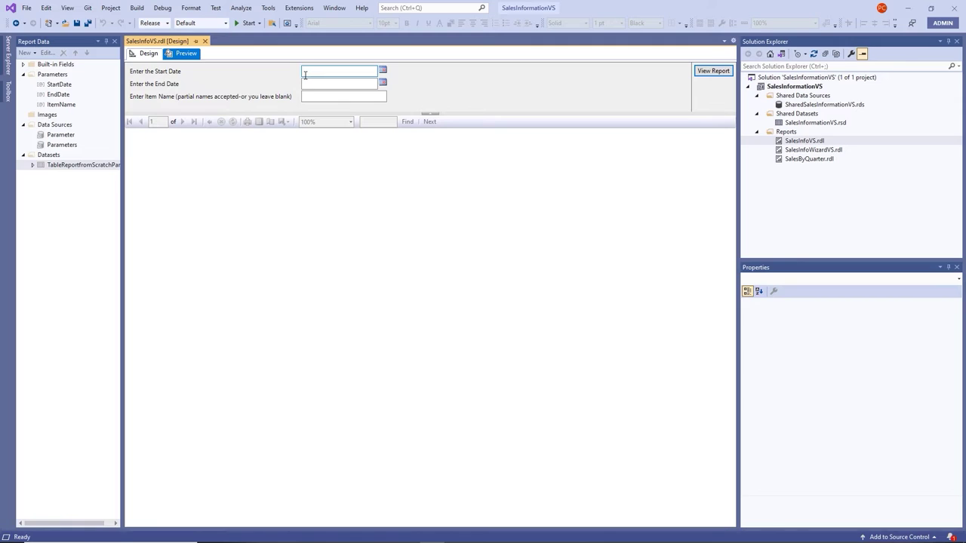
type("1/1/2023")
key("Tab")
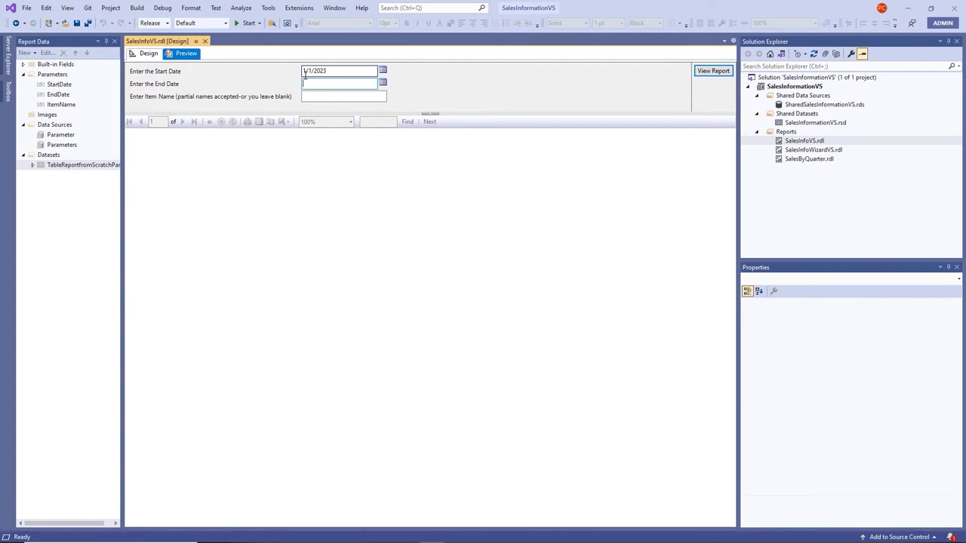
type("12/31/2023")
key("Return")
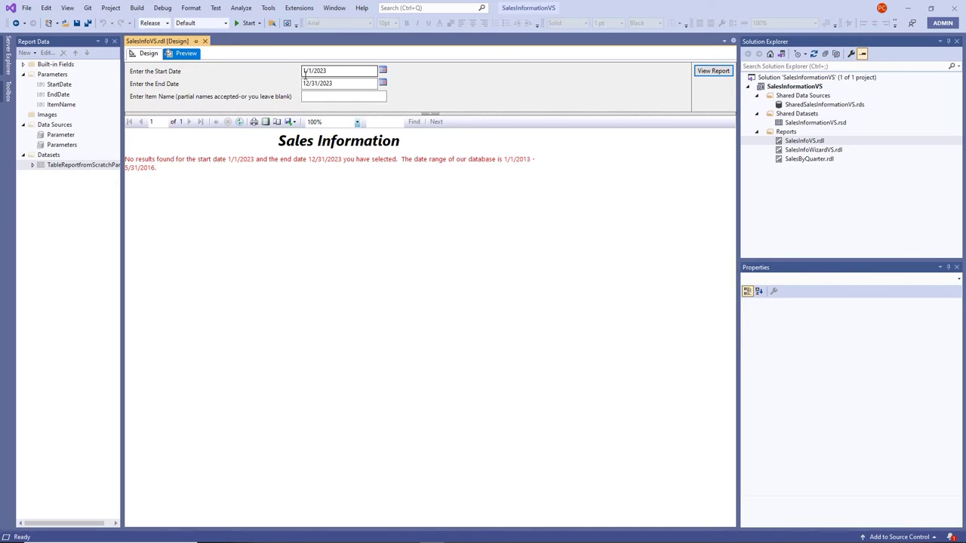
left_click(145, 53)
left_click(79, 25)
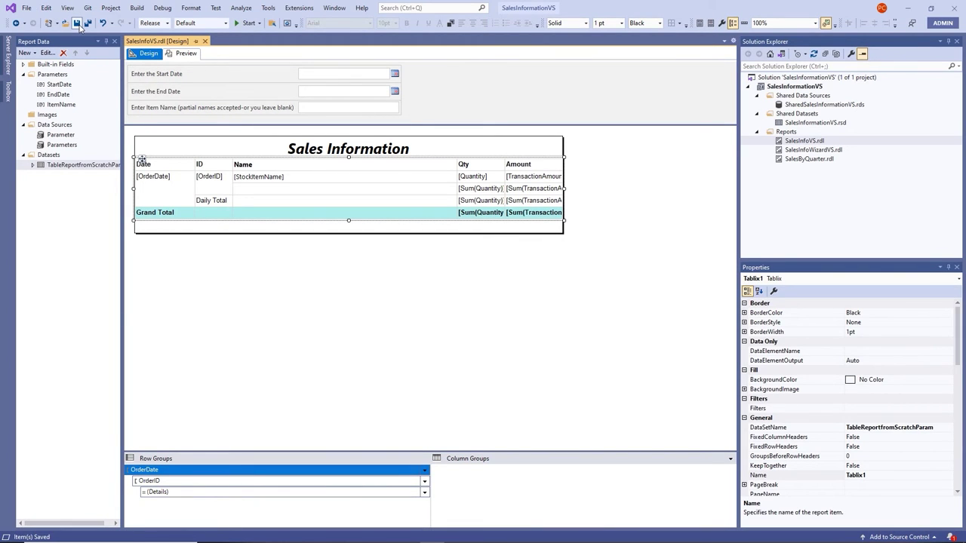
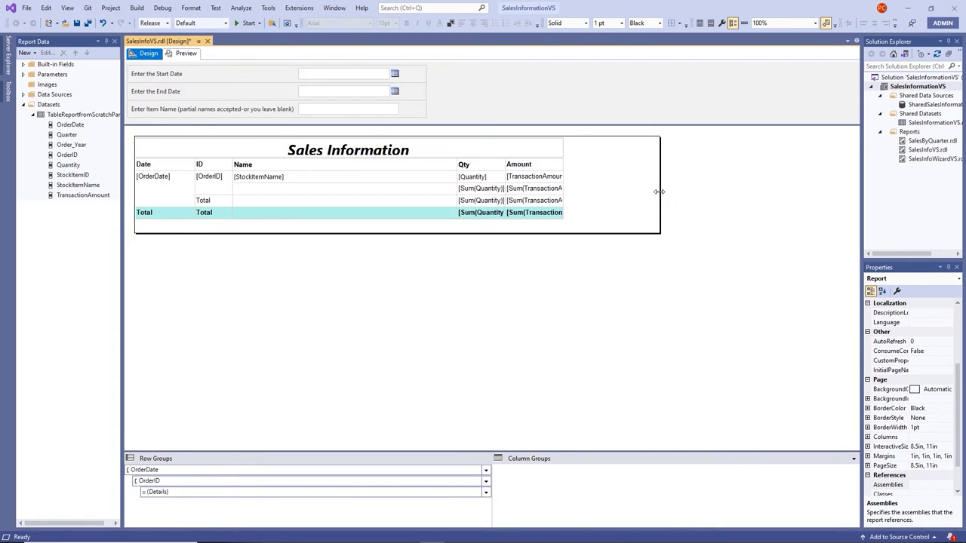
Narrow the report body to the table's width and insert a column right of Qty
left_click_drag(659, 192, 563, 198)
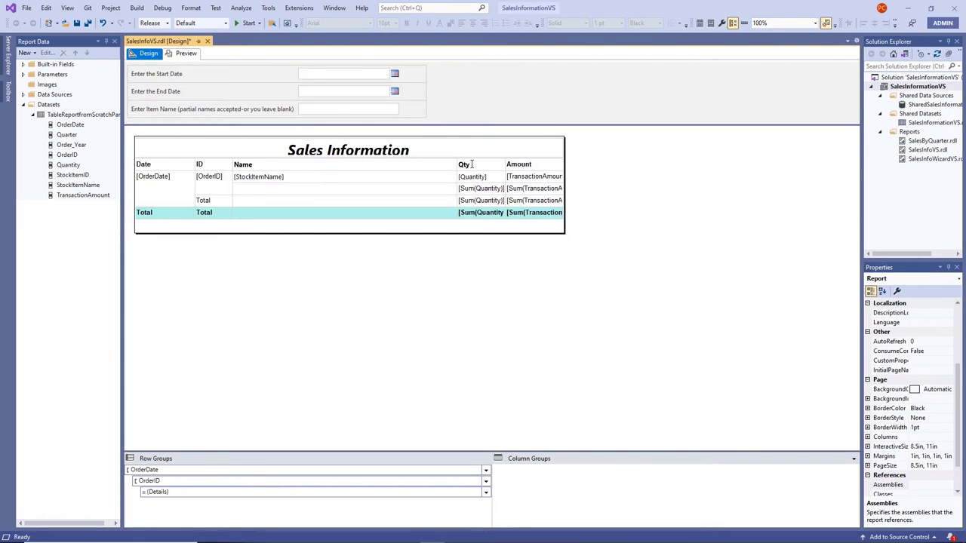
left_click(436, 166)
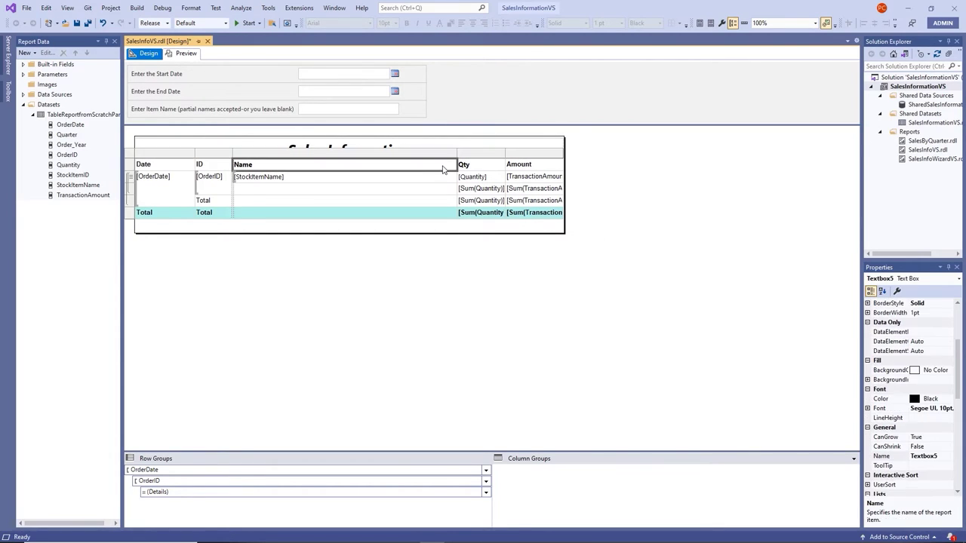
right_click(480, 155)
mouse_move(501, 166)
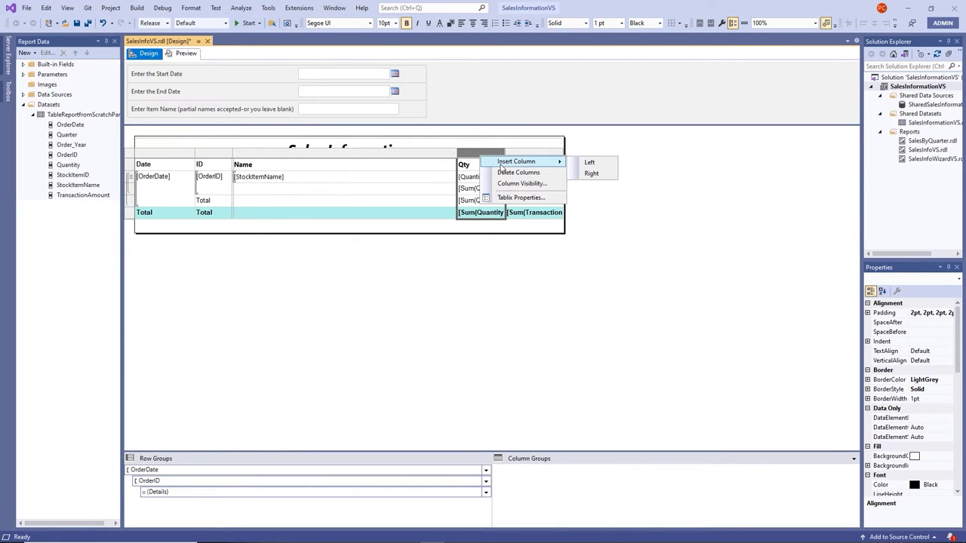
left_click(590, 173)
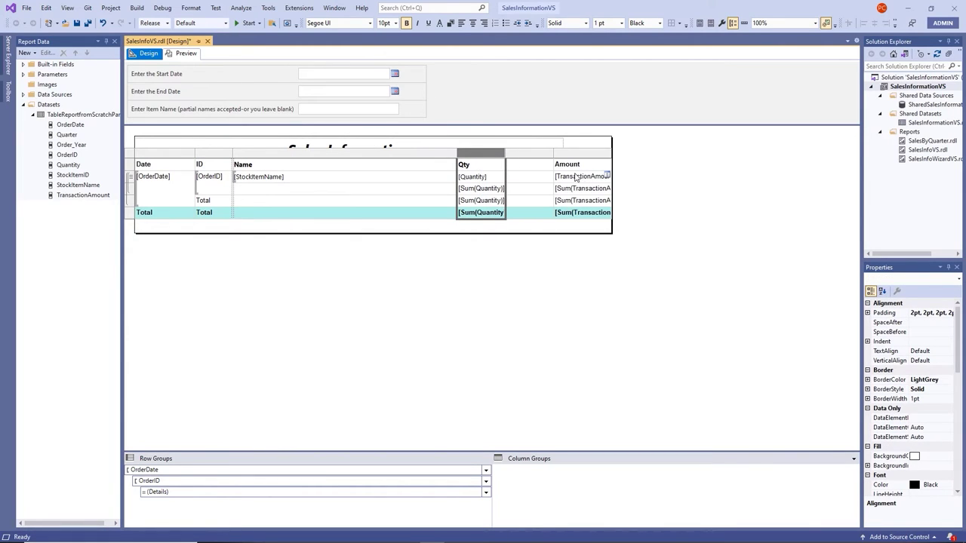
Open the Insert options for the new empty cell beside [Quantity]
left_click(526, 181)
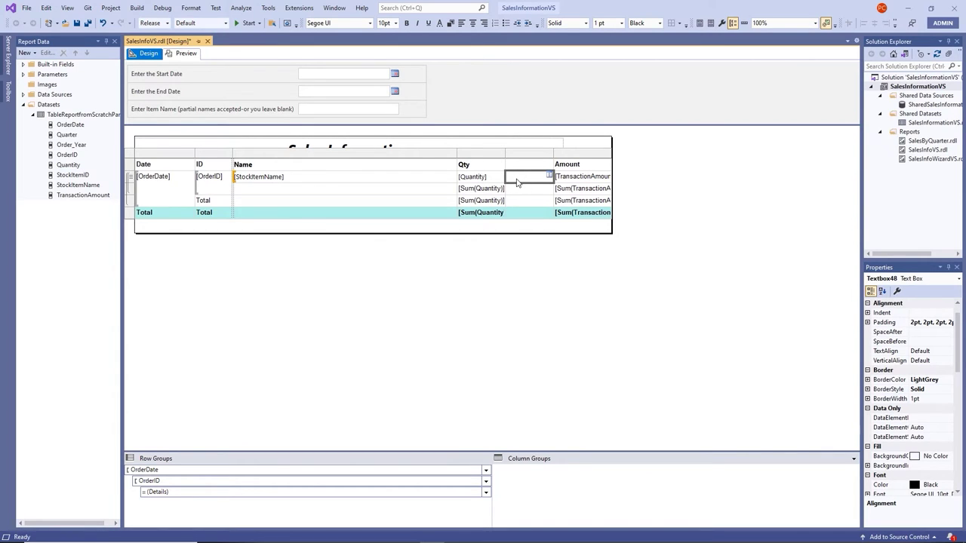
right_click(517, 182)
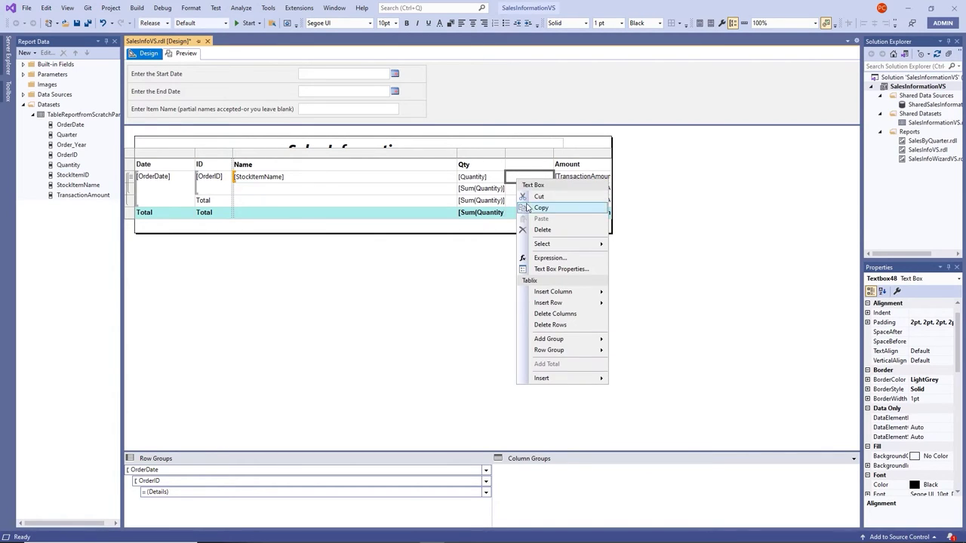
mouse_move(539, 382)
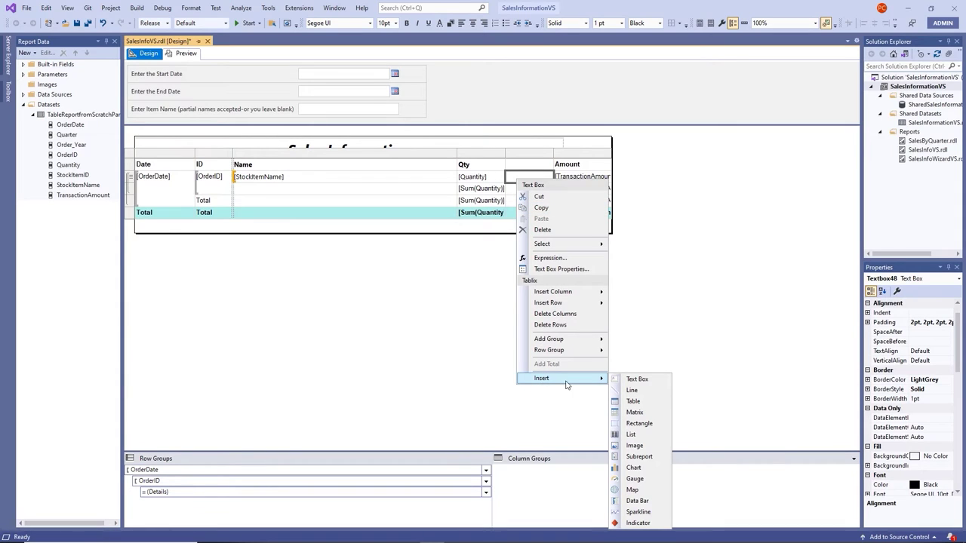
Insert a default-type data bar into the empty cell beside [Quantity]
left_click(632, 503)
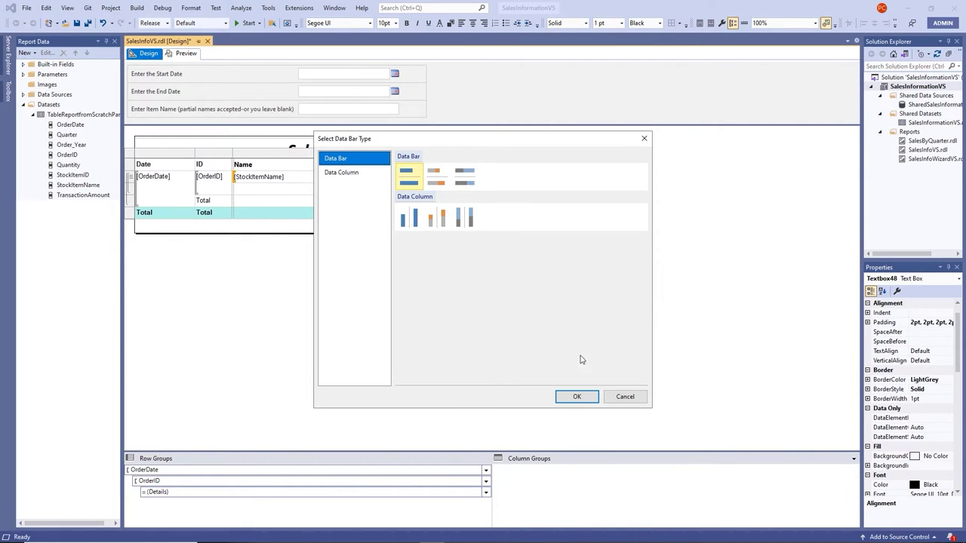
left_click(578, 397)
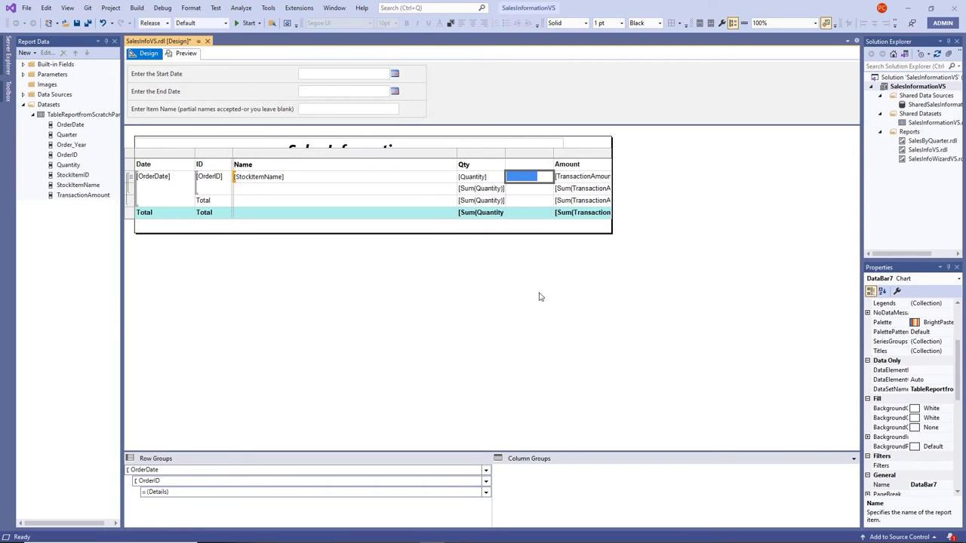
left_click(519, 178)
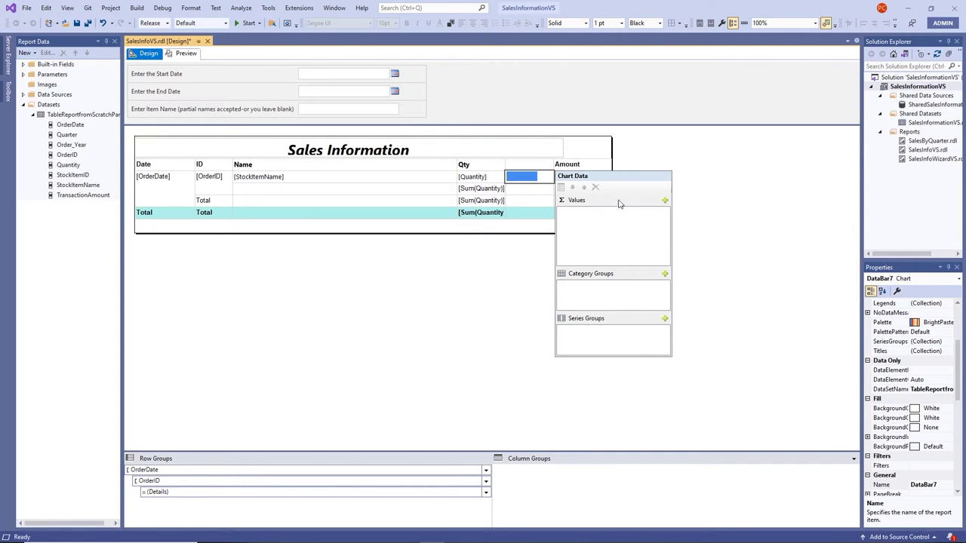
left_click(511, 248)
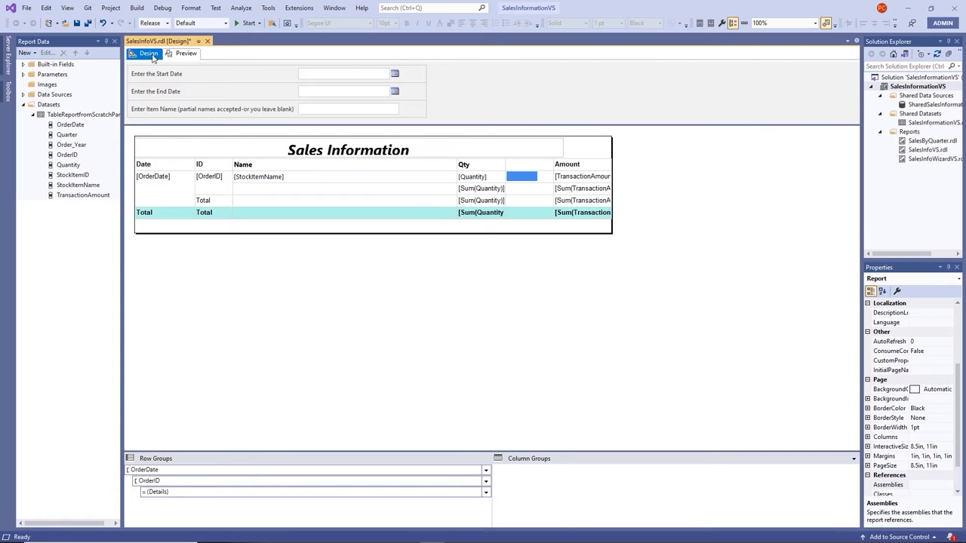
left_click(183, 56)
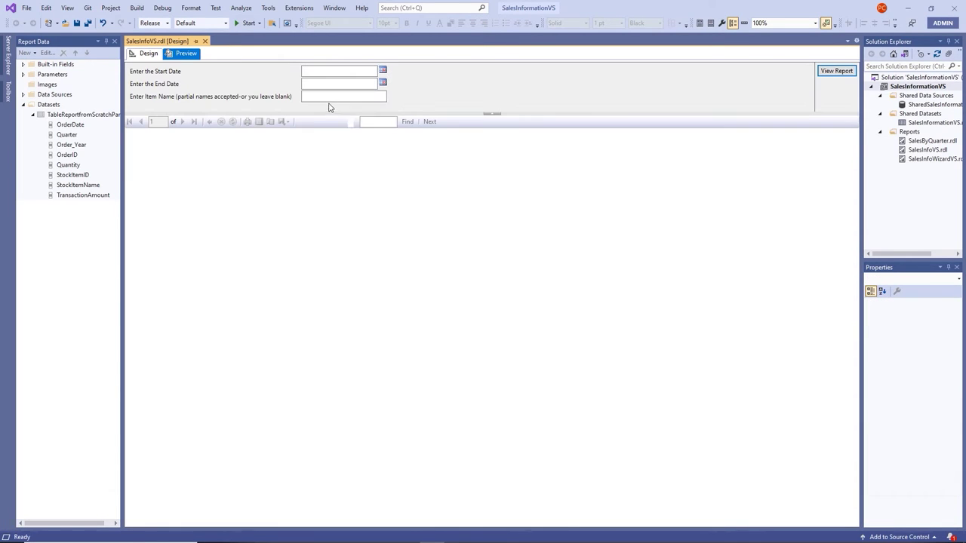
left_click(314, 73)
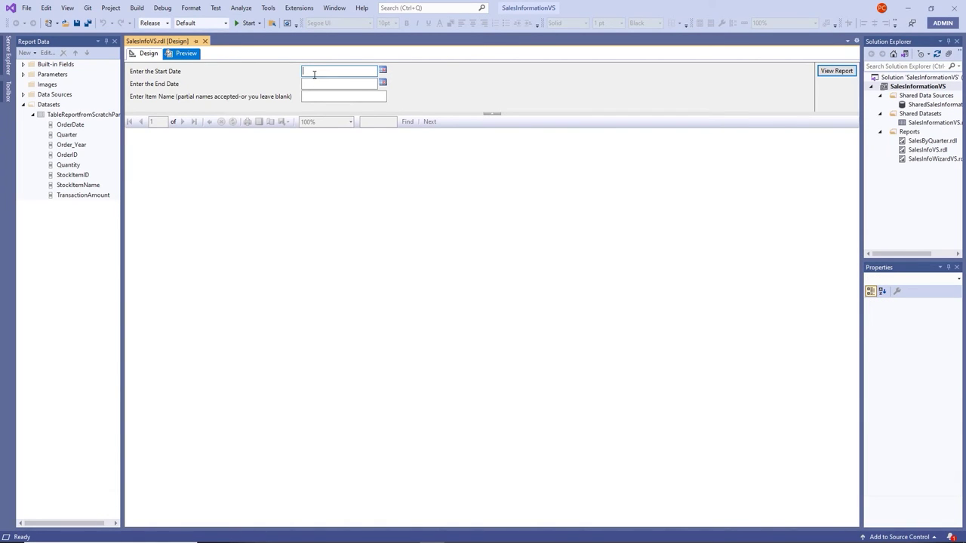
type("1/1/2016")
key("Tab")
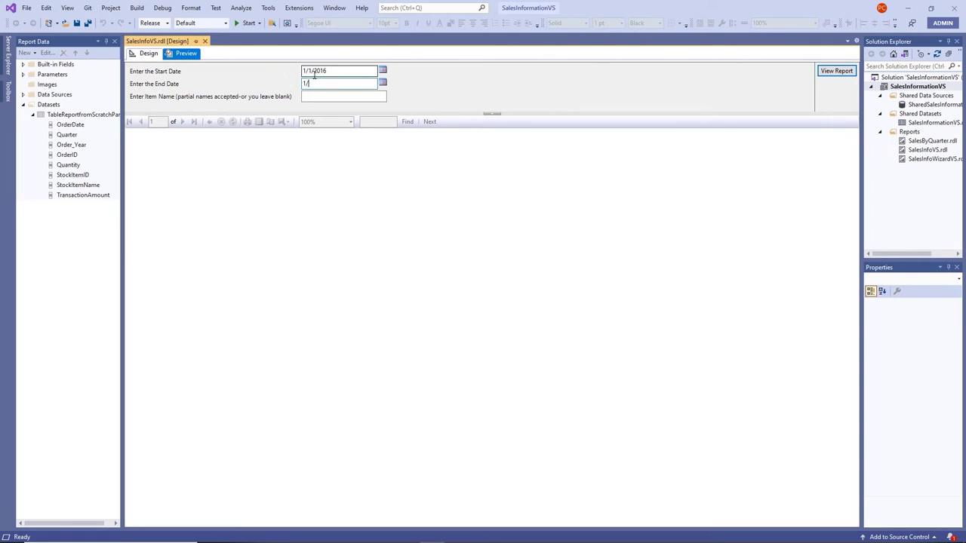
type("1/31/2016")
key("Return")
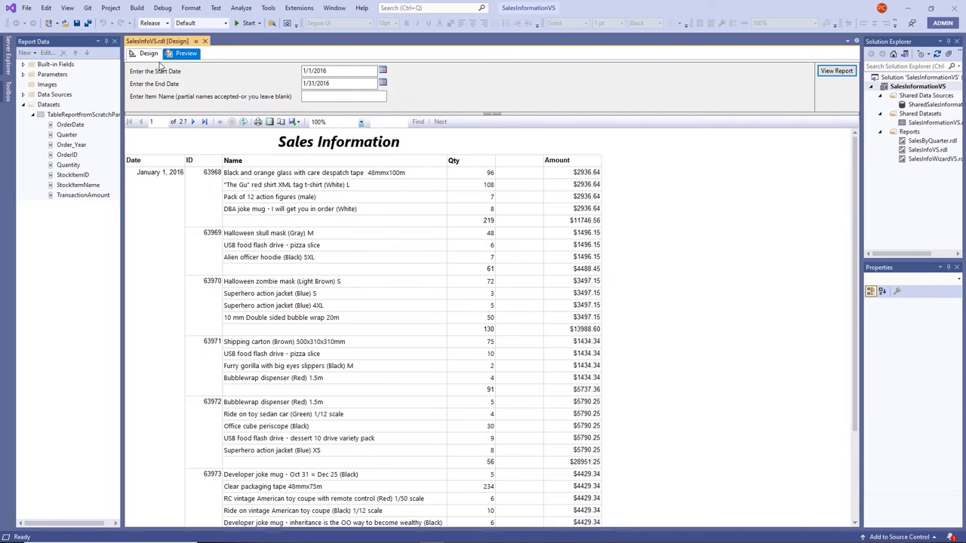
left_click(151, 54)
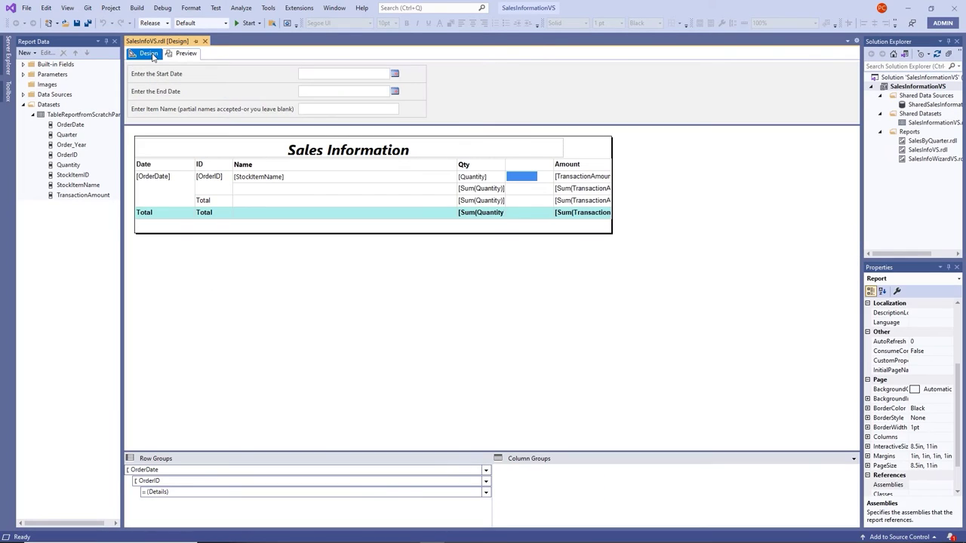
Add Quantity as the data bar's value, giving [Sum(Quantity)]
left_click(518, 180)
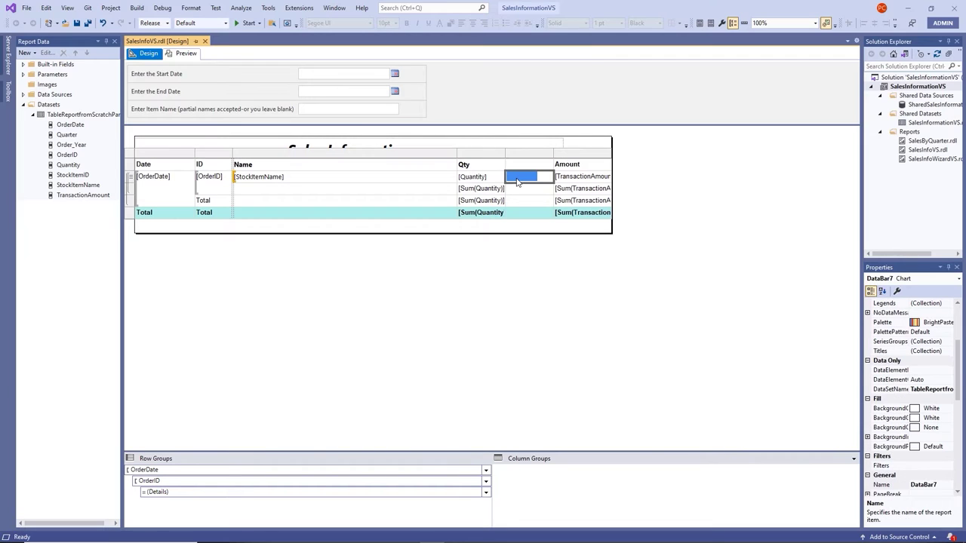
left_click(518, 180)
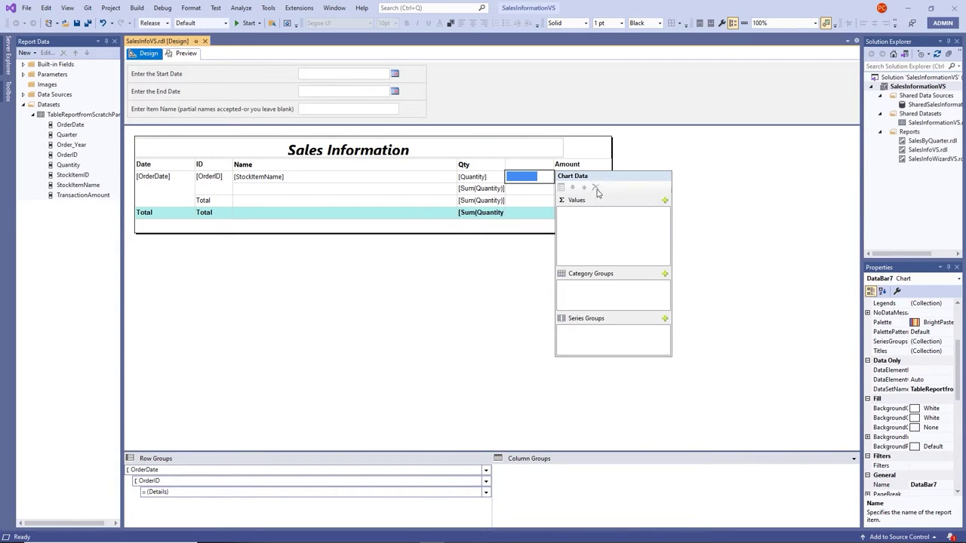
left_click(665, 200)
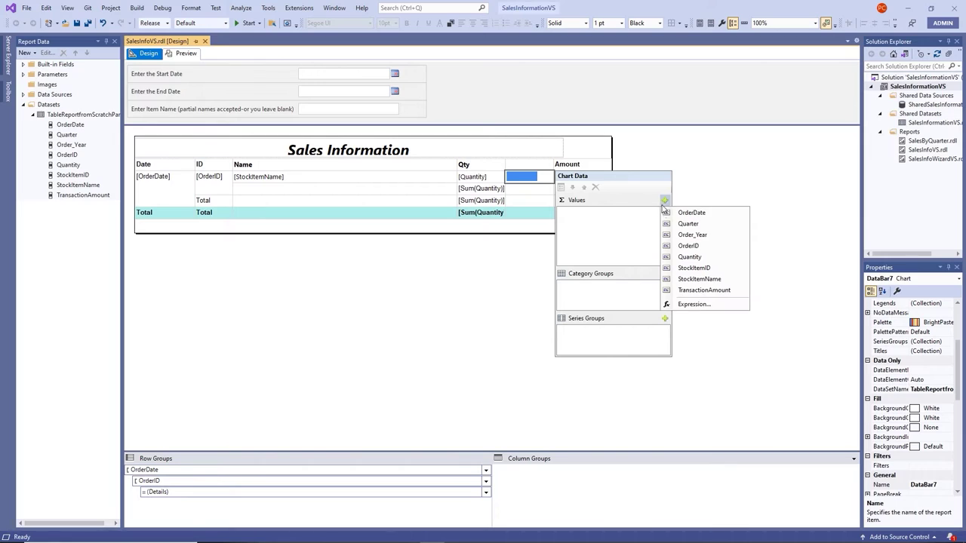
left_click(688, 258)
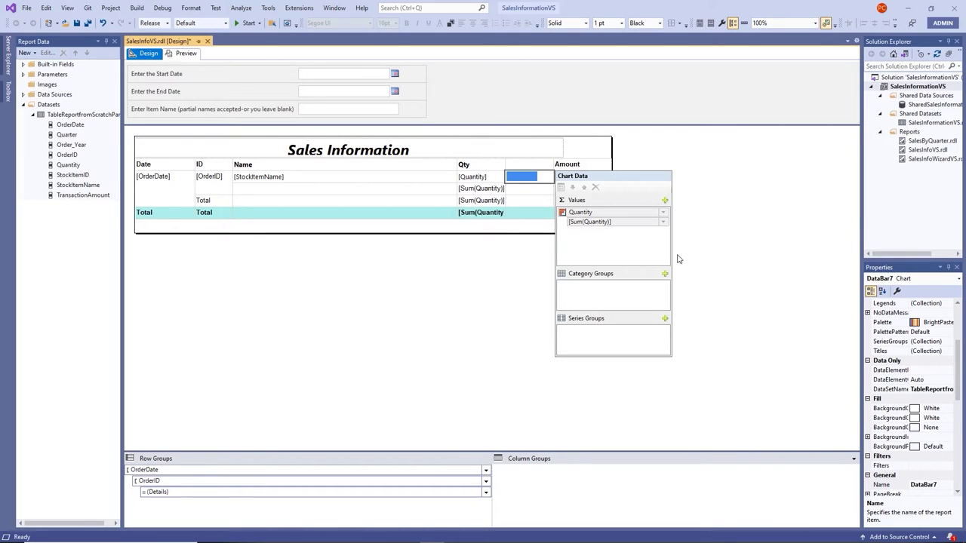
left_click(492, 284)
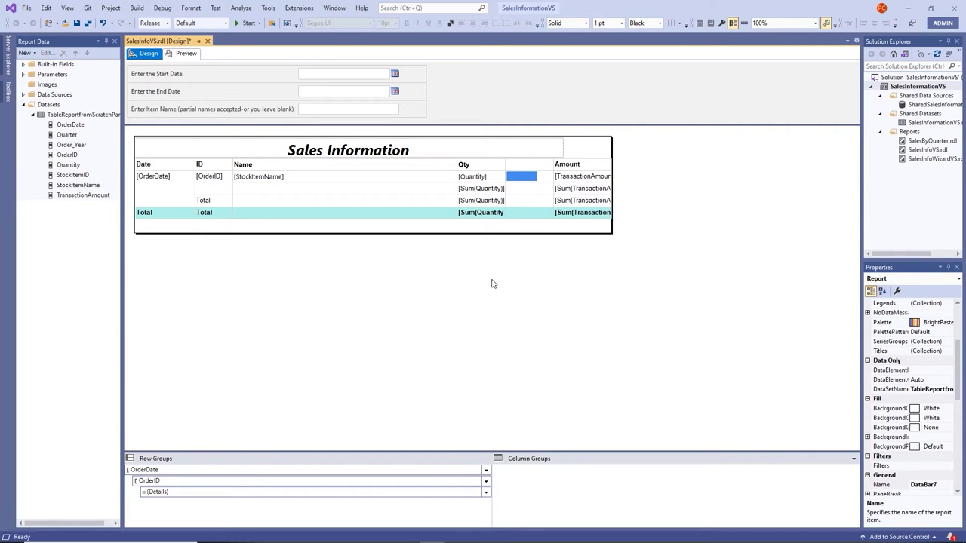
Turn on data labels for the data bar's Quantity series
right_click(517, 181)
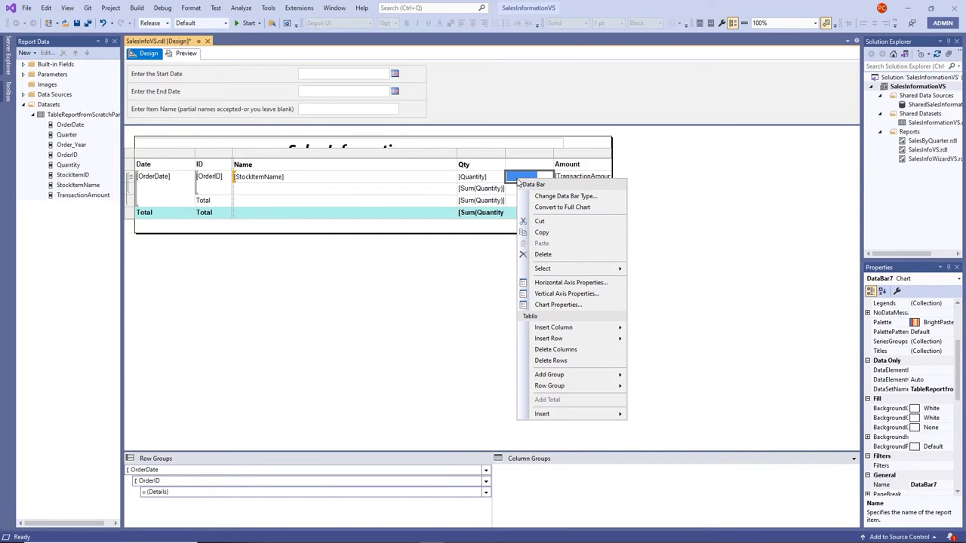
left_click(474, 264)
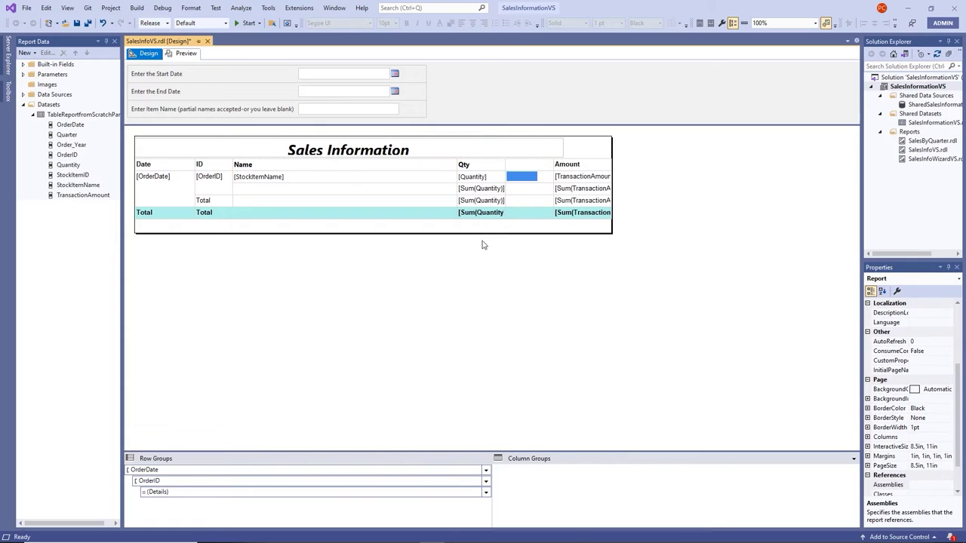
left_click(523, 179)
left_click(523, 180)
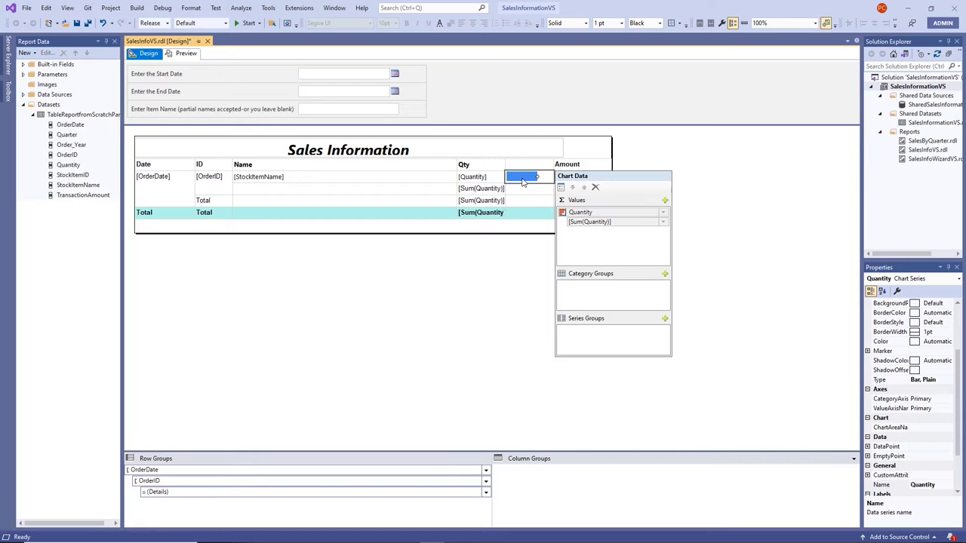
right_click(526, 183)
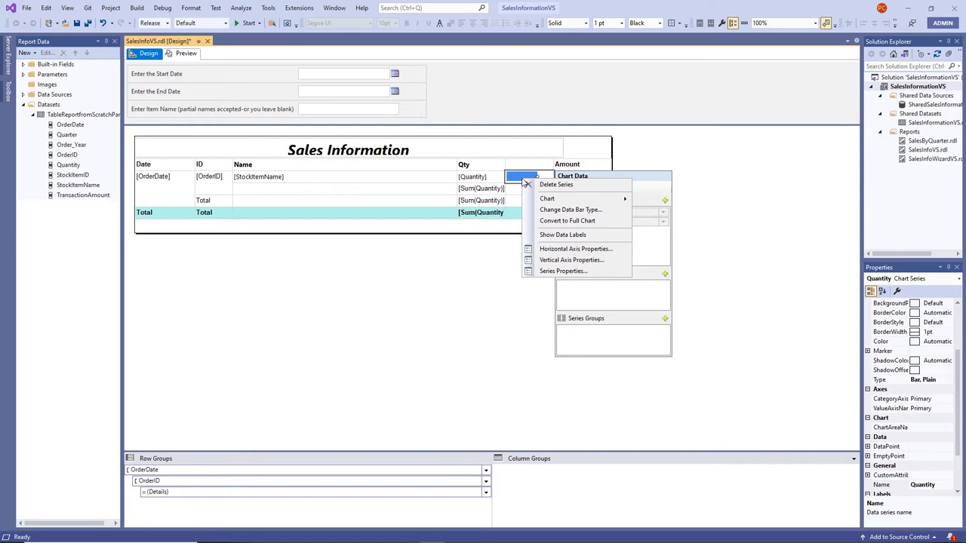
left_click(555, 235)
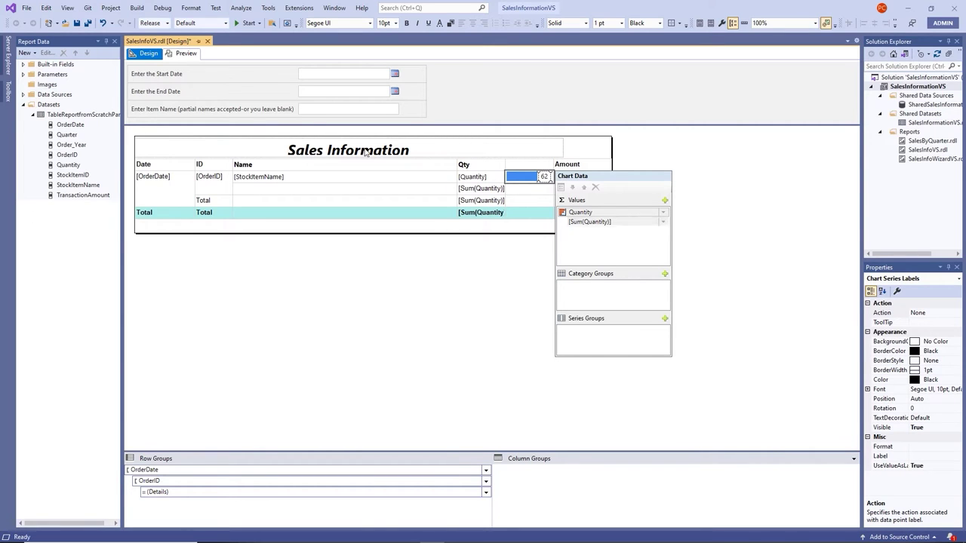
left_click(181, 53)
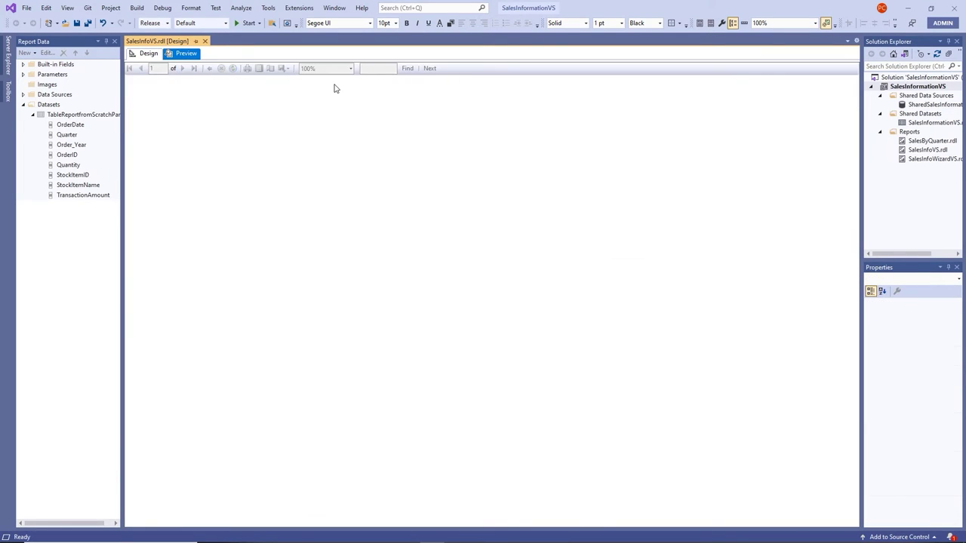
left_click(330, 75)
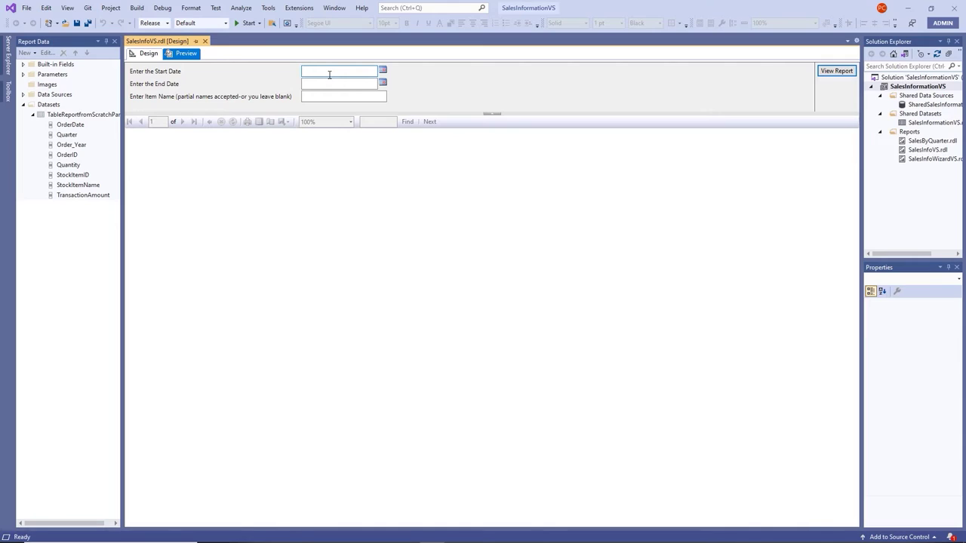
type("1/1/2016")
key("Tab")
type("1/3")
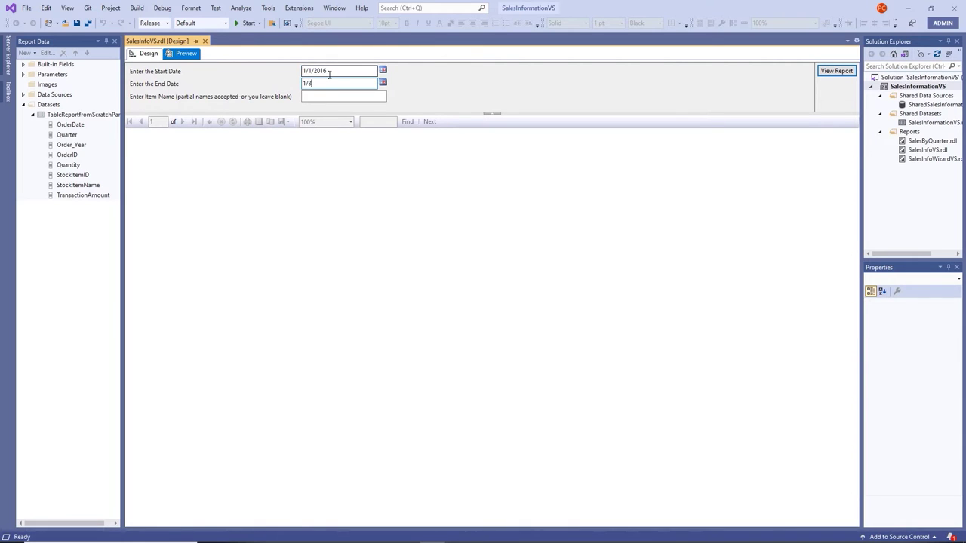
type("1/2016")
key("Return")
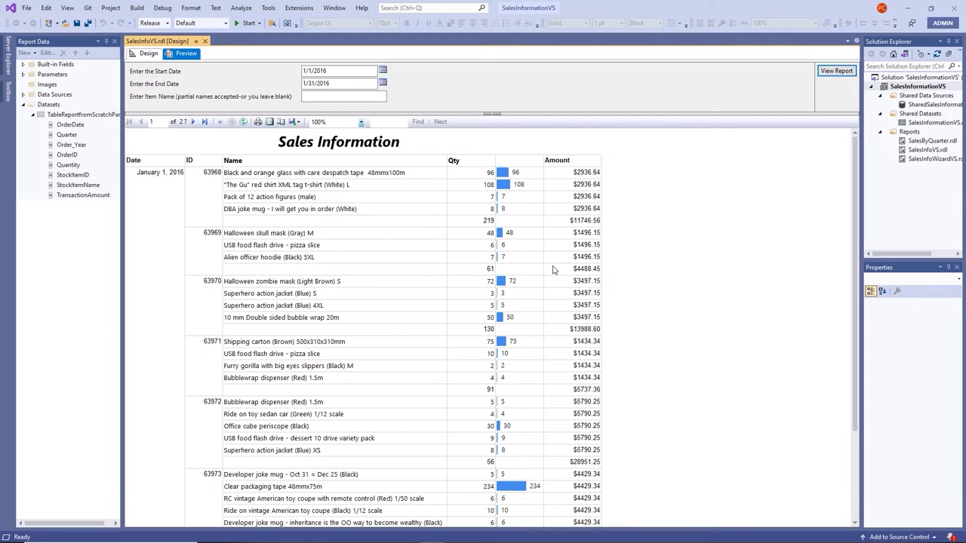
left_click(148, 53)
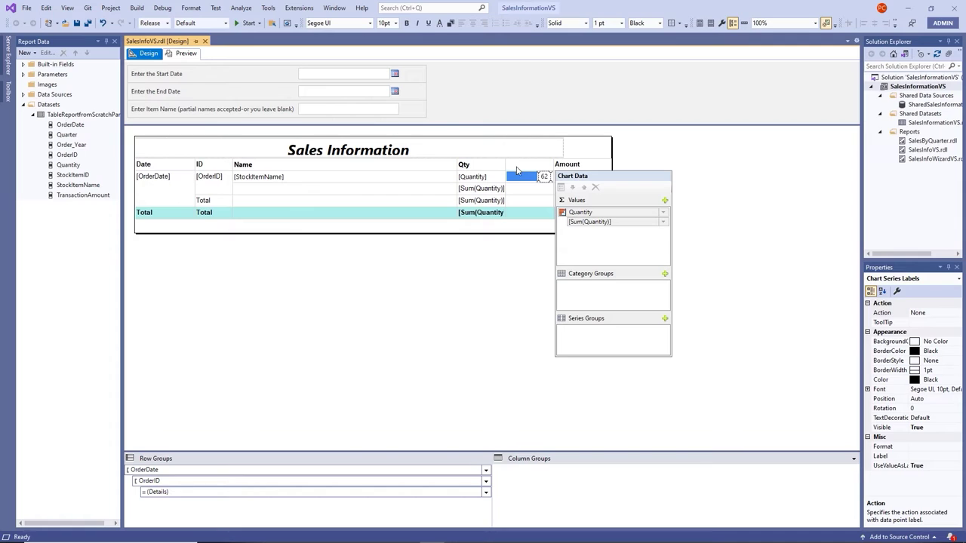
Delete the old Qty text column from the table
left_click(478, 302)
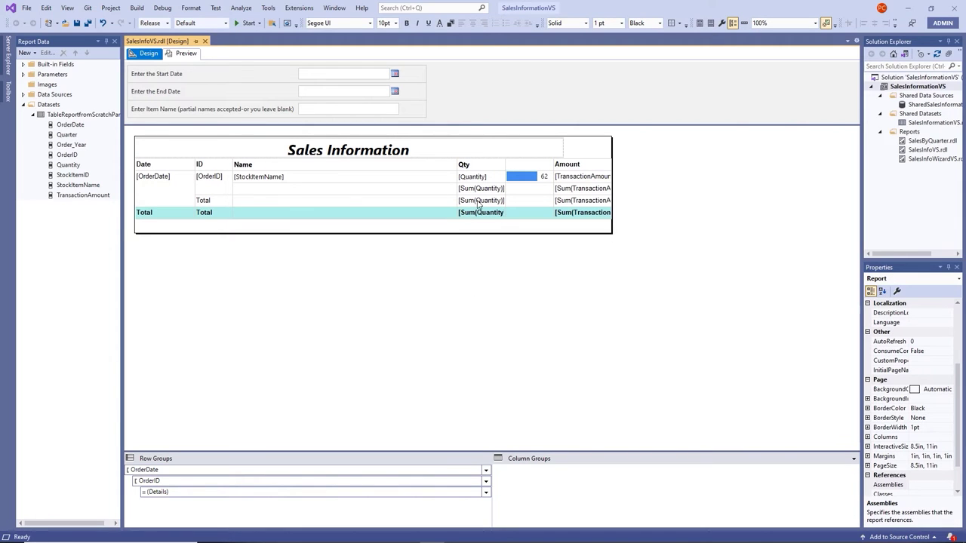
left_click(412, 180)
left_click(469, 154)
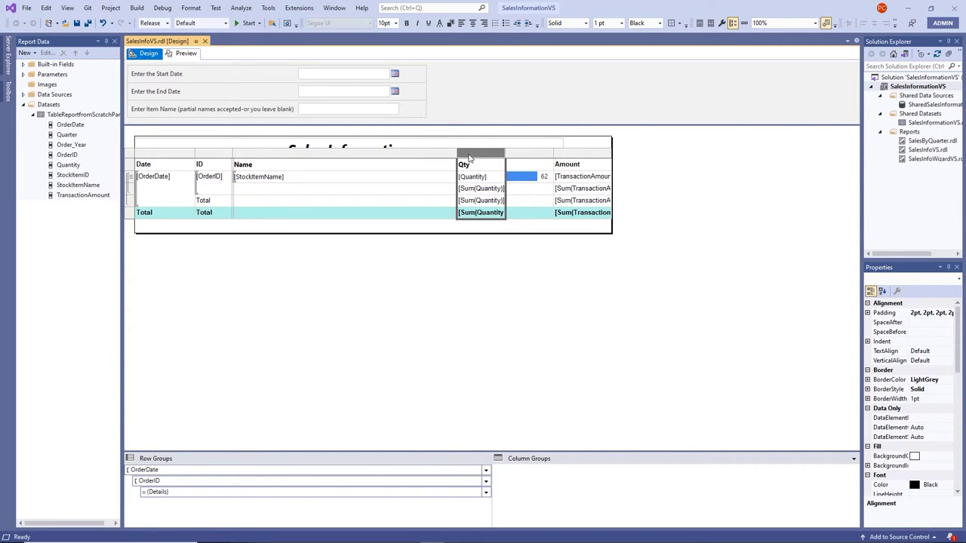
right_click(469, 154)
left_click(509, 175)
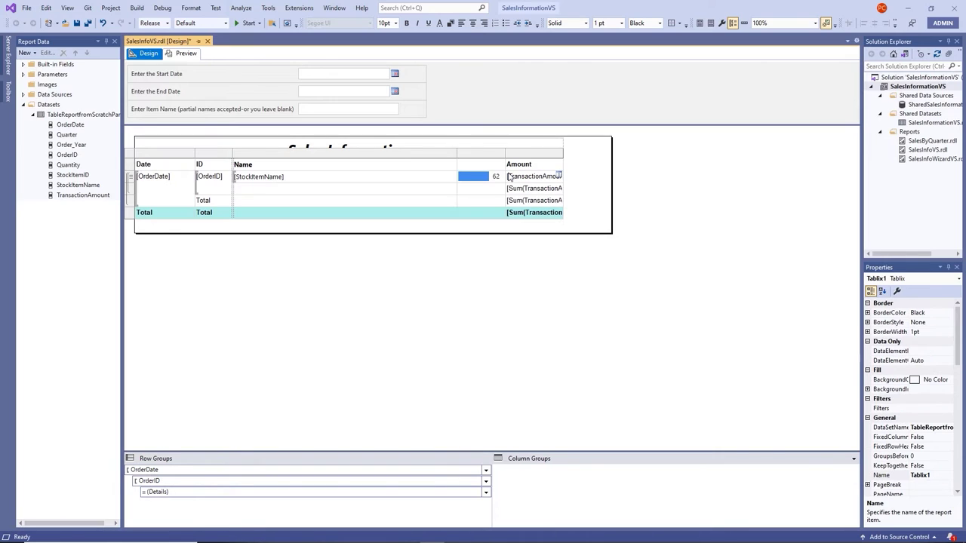
Label the empty header above the data bar 'Qty.'
left_click(469, 167)
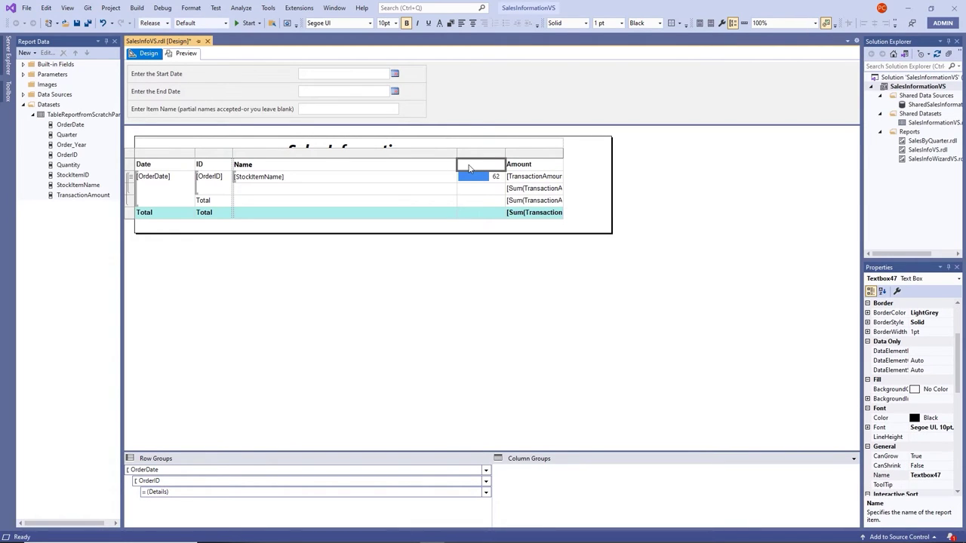
left_click(469, 168)
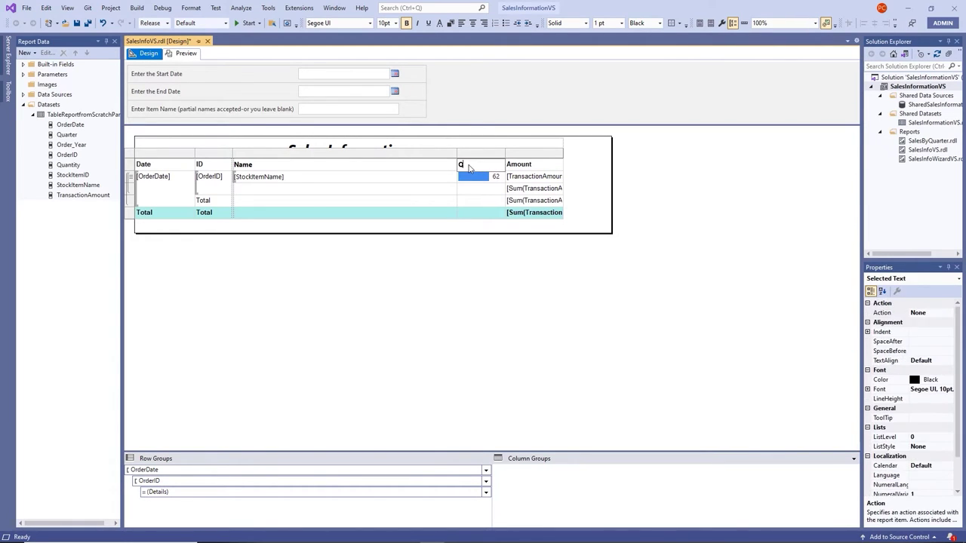
type("Qty")
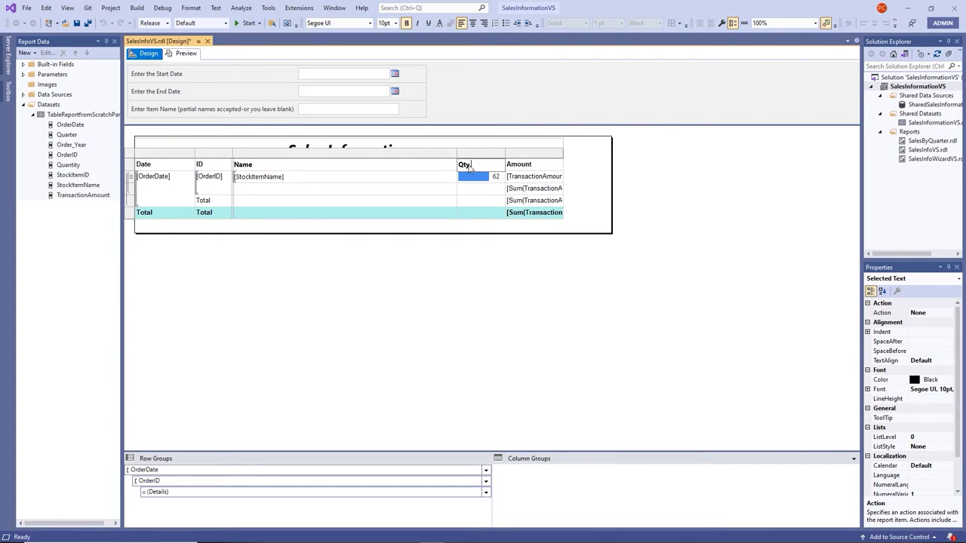
type(".")
left_click(453, 249)
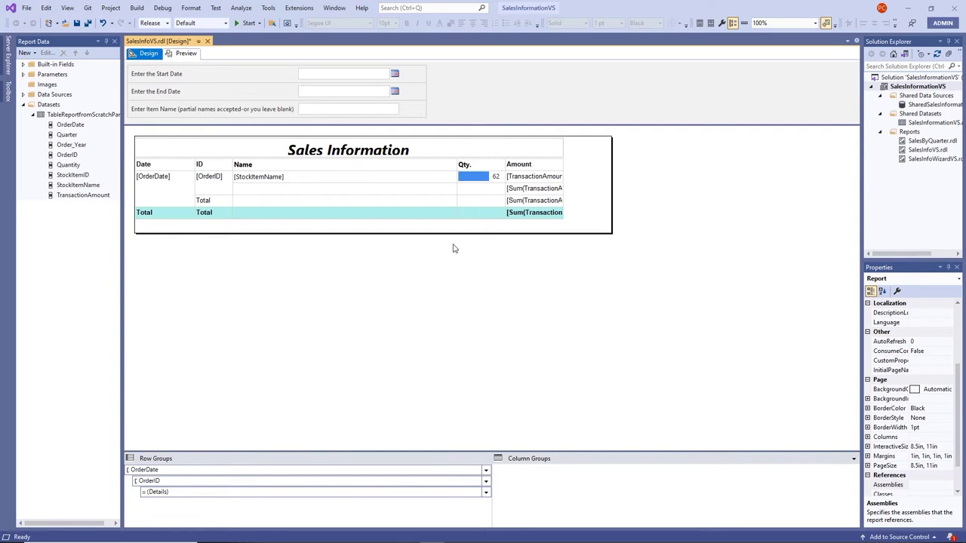
left_click(485, 179)
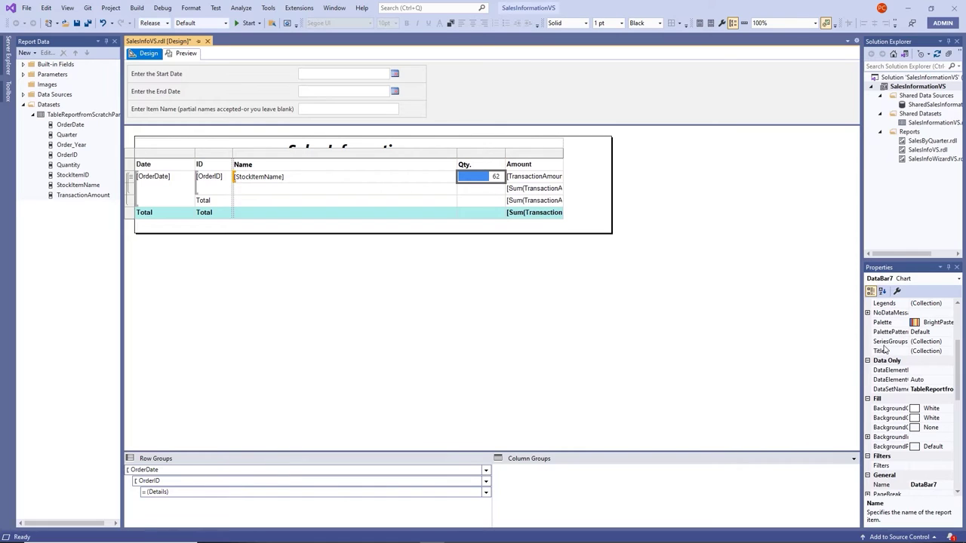
Widen the Properties pane and select the data bar's Palette property
left_click_drag(862, 347, 798, 355)
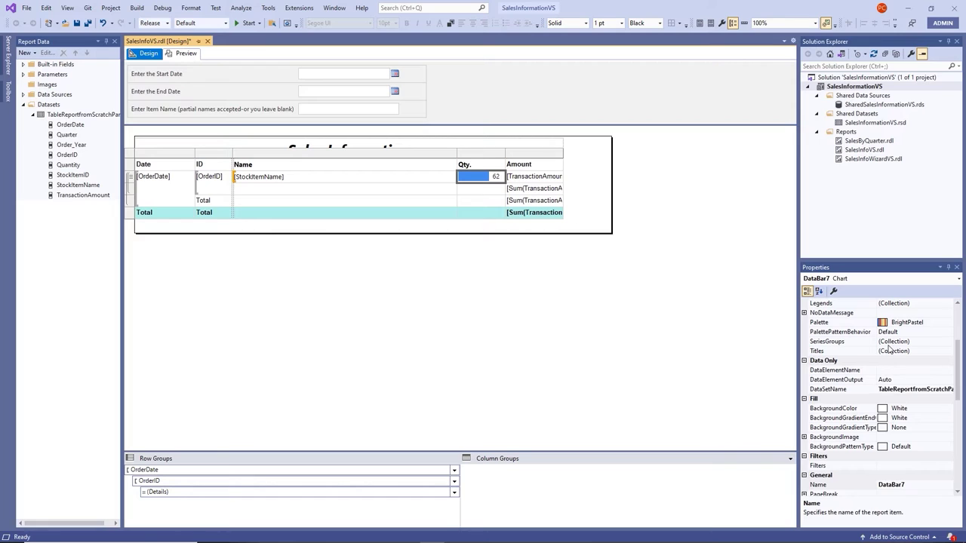
scroll(889, 350, "down", 3)
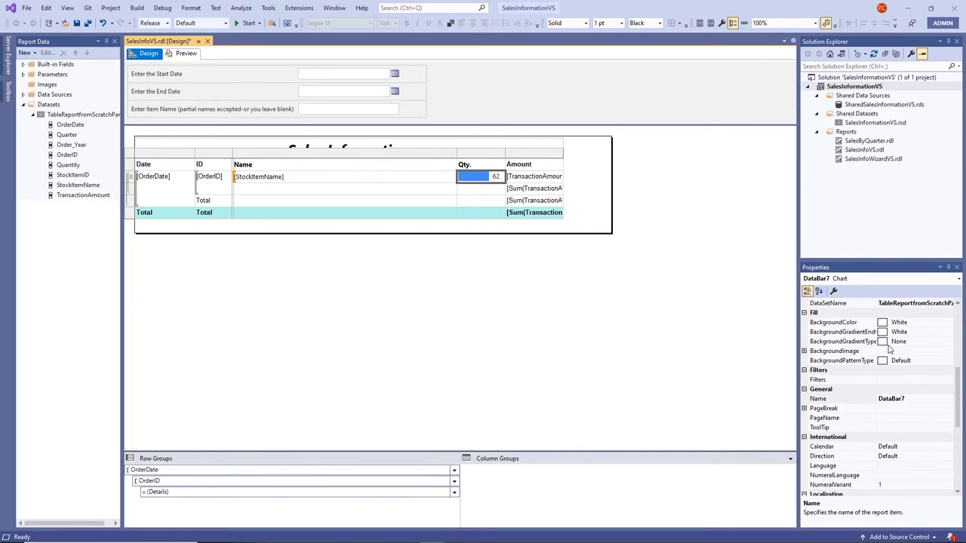
scroll(879, 359, "up", 4)
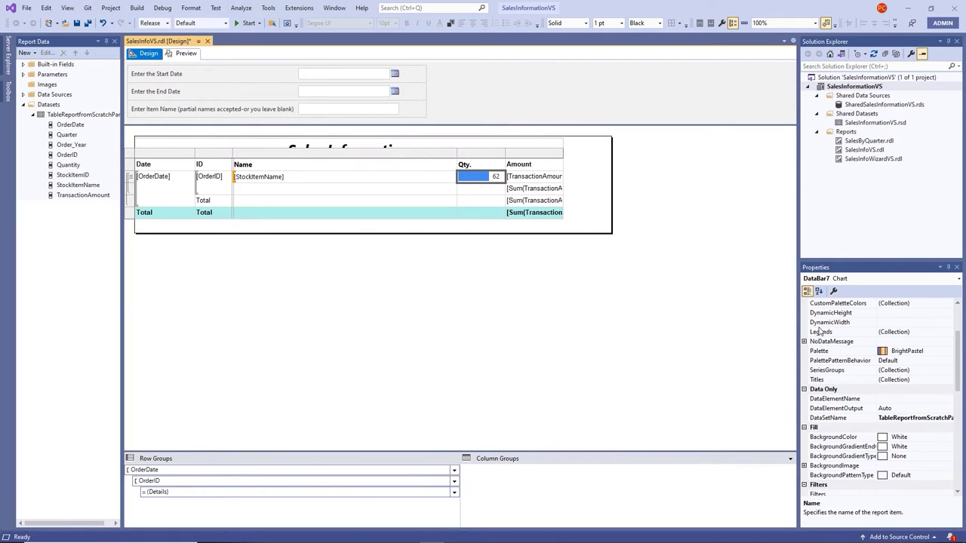
scroll(819, 346, "up", 3)
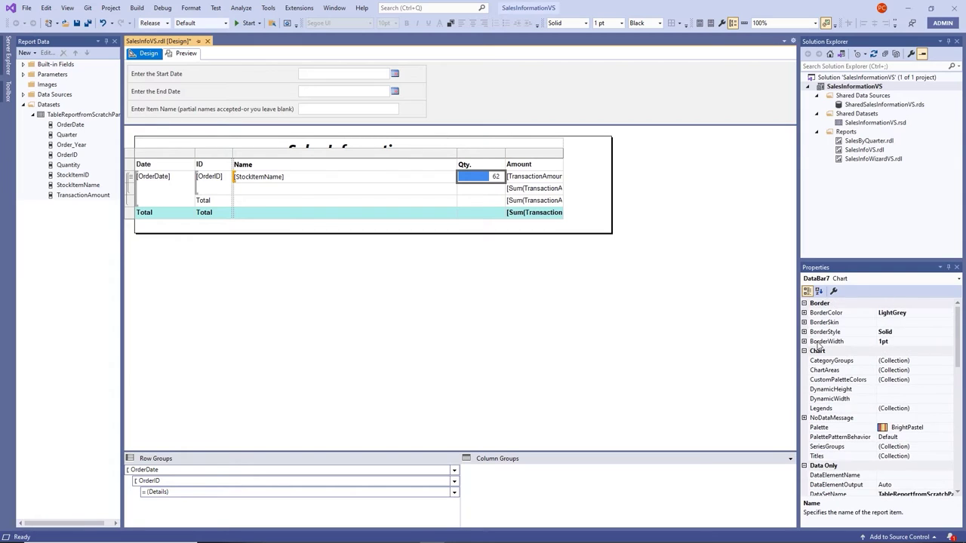
scroll(819, 345, "down", 1)
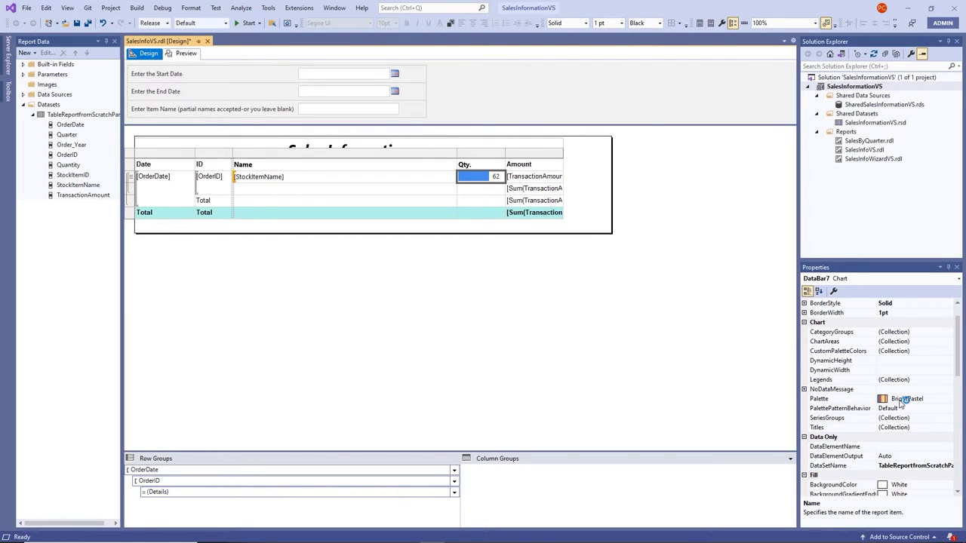
left_click(902, 402)
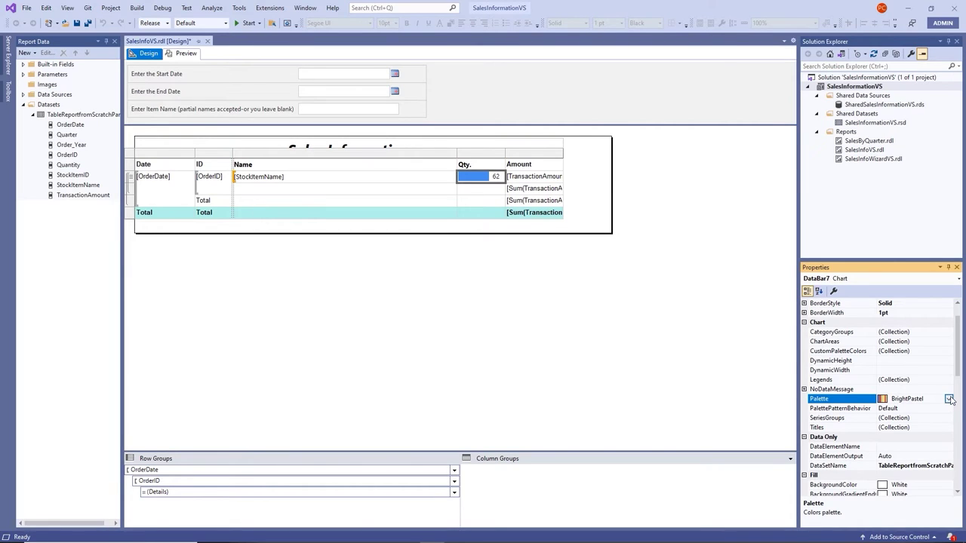
Switch DataBar7 to the EarthTones palette and make its 62 value label bold
left_click(950, 399)
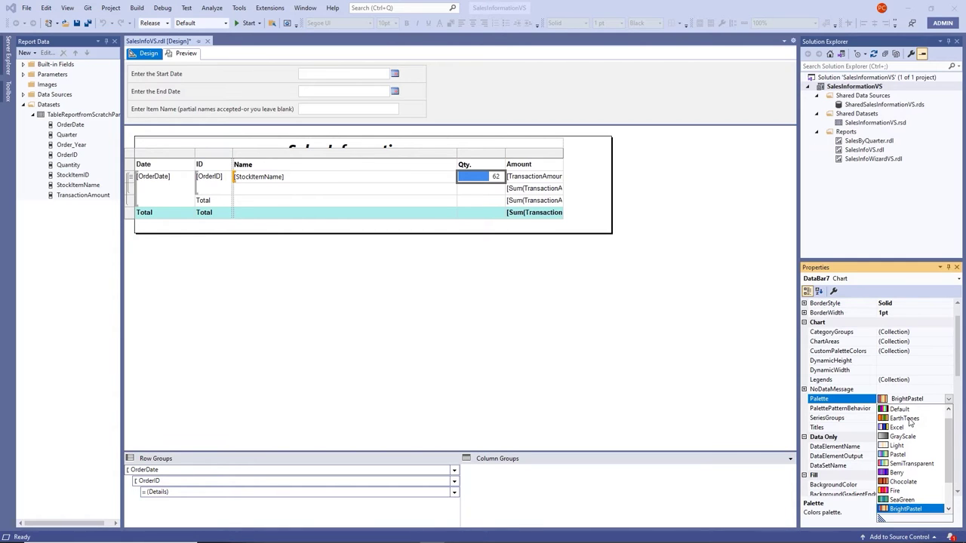
left_click(909, 420)
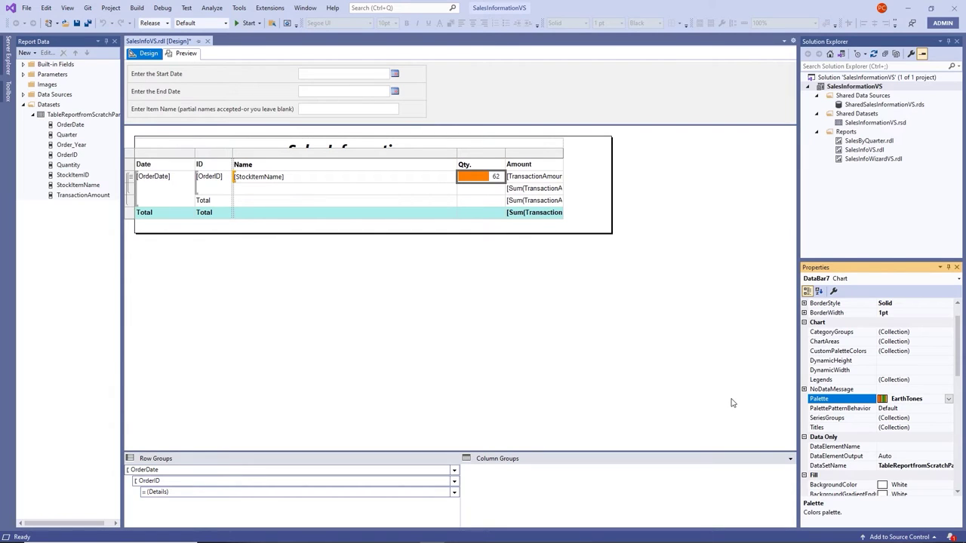
left_click(496, 177)
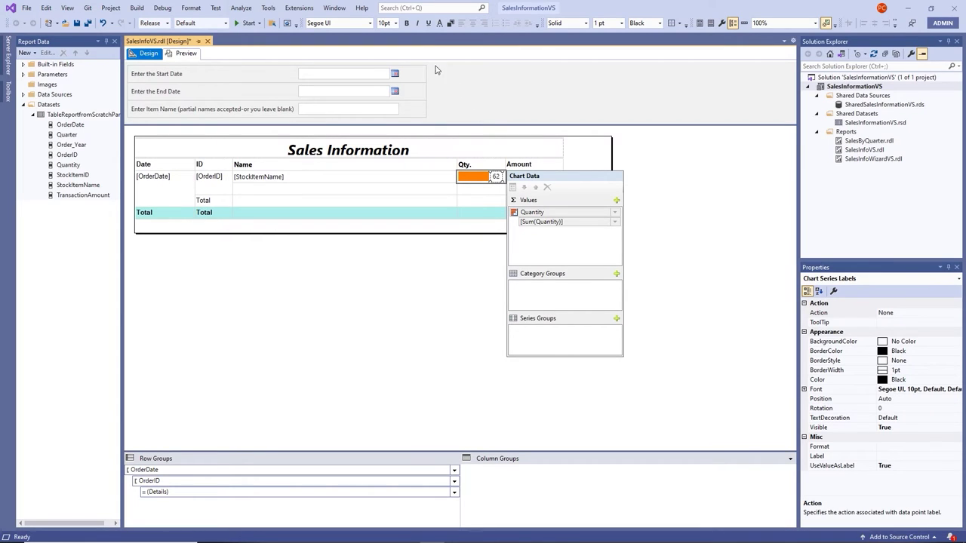
left_click(408, 24)
left_click(376, 286)
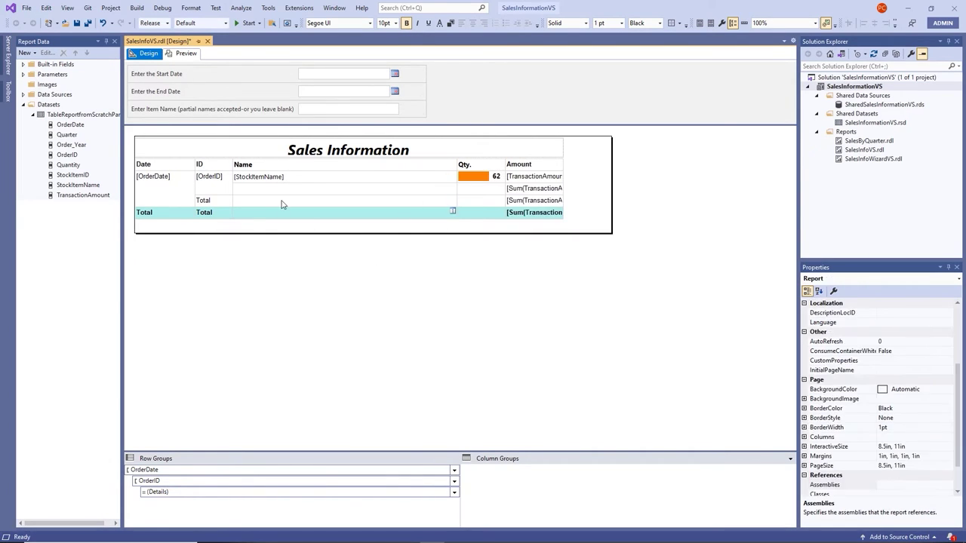
left_click(178, 54)
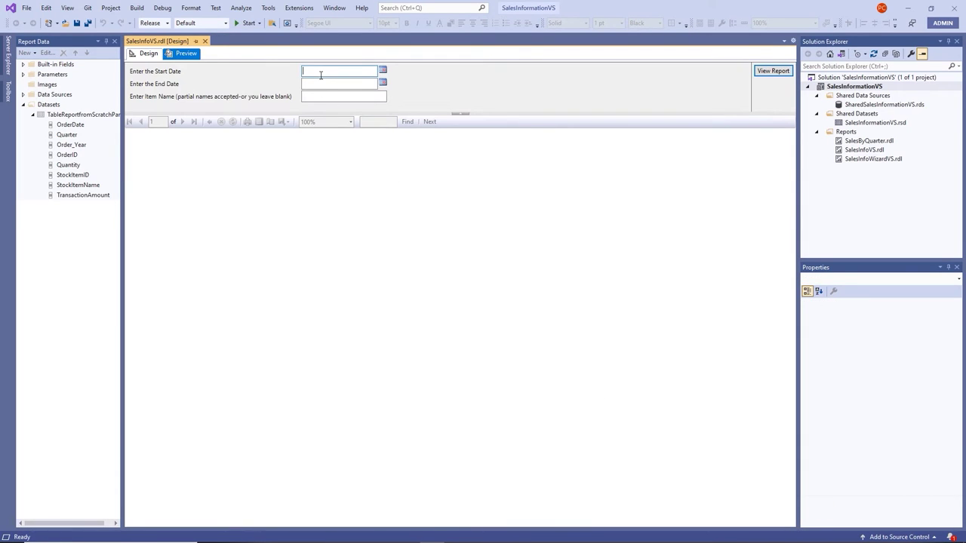
type("1/1/2016")
key("Tab")
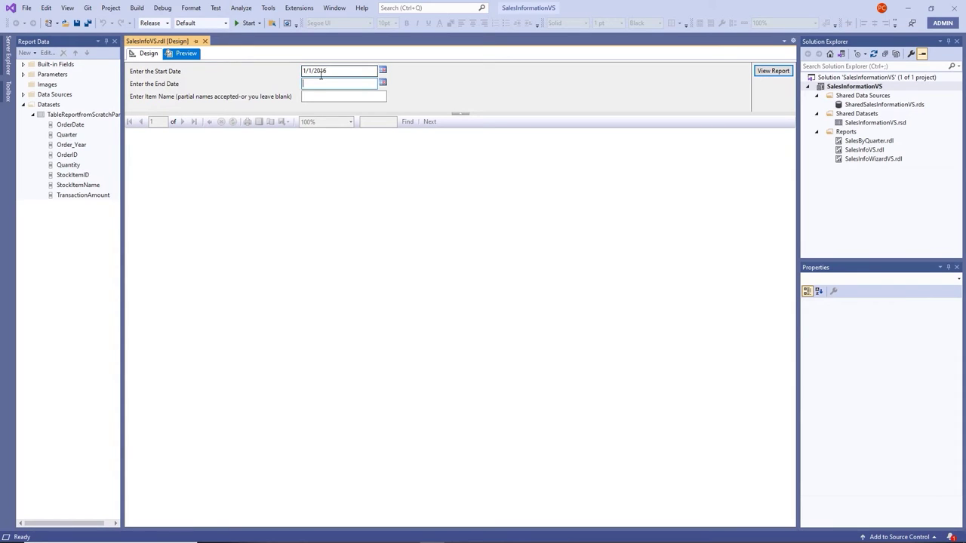
type("1/31/2016")
key("Return")
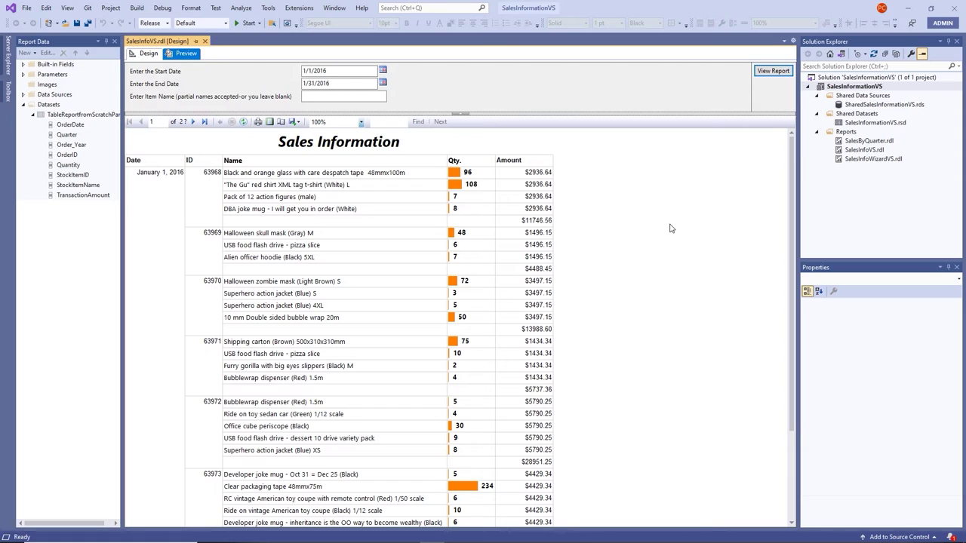
left_click(149, 56)
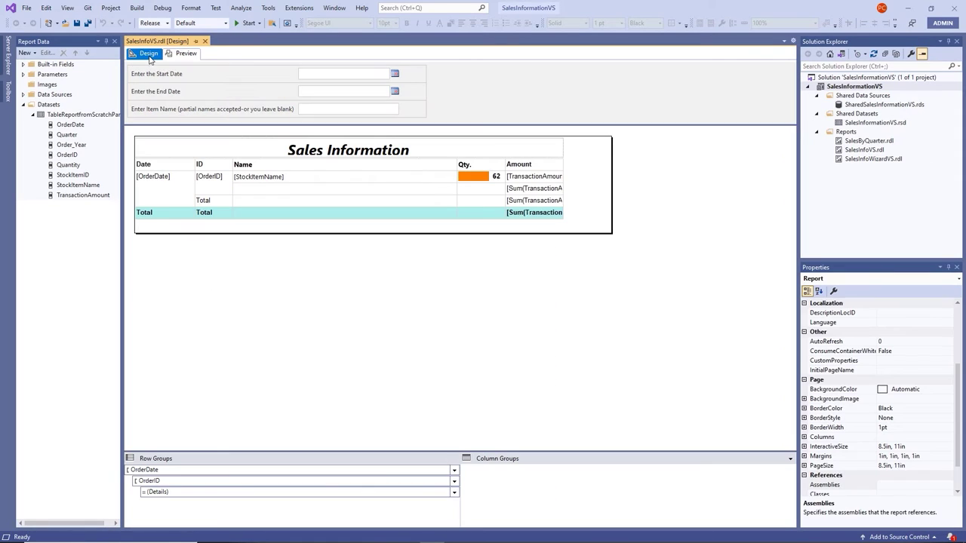
Save SalesInfoVS.rdl, then add a blank column to the right of Amount
left_click(77, 23)
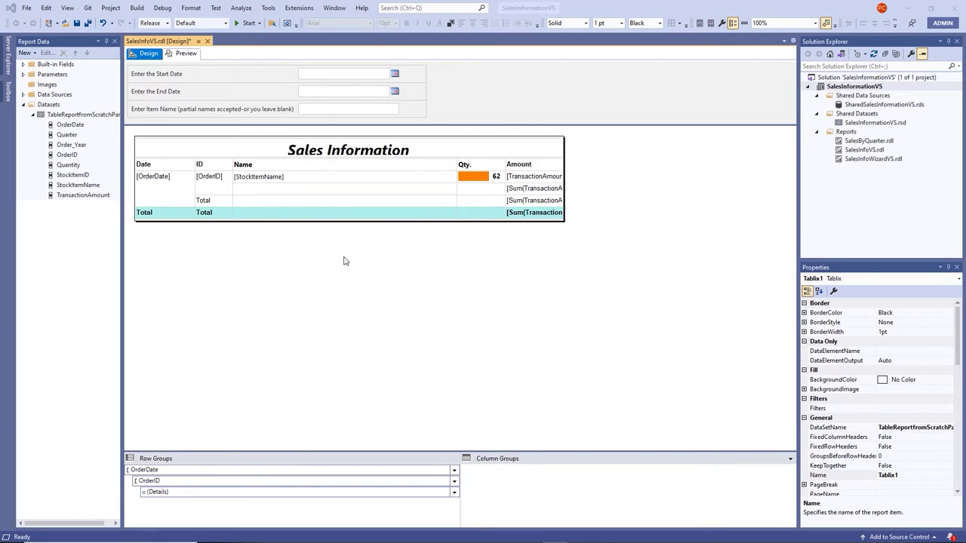
left_click(208, 201)
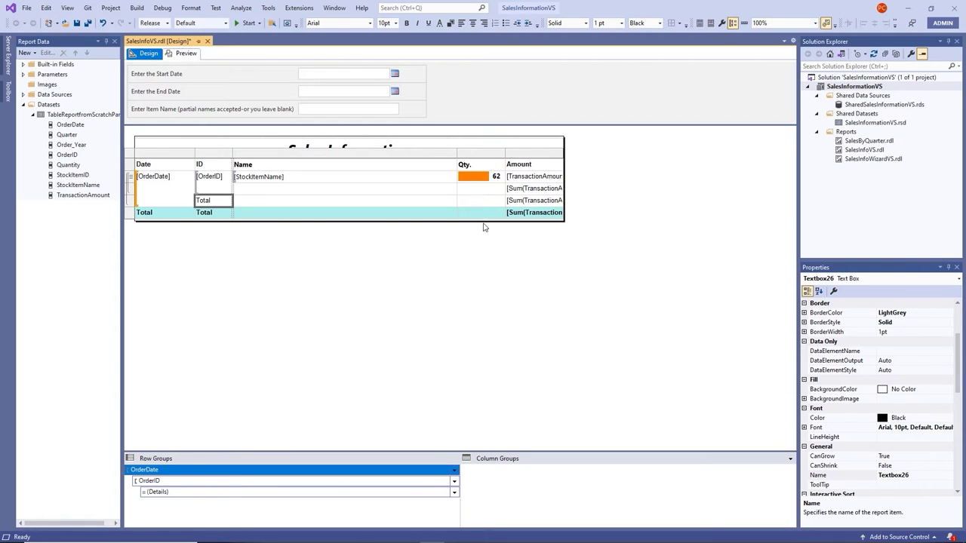
right_click(538, 160)
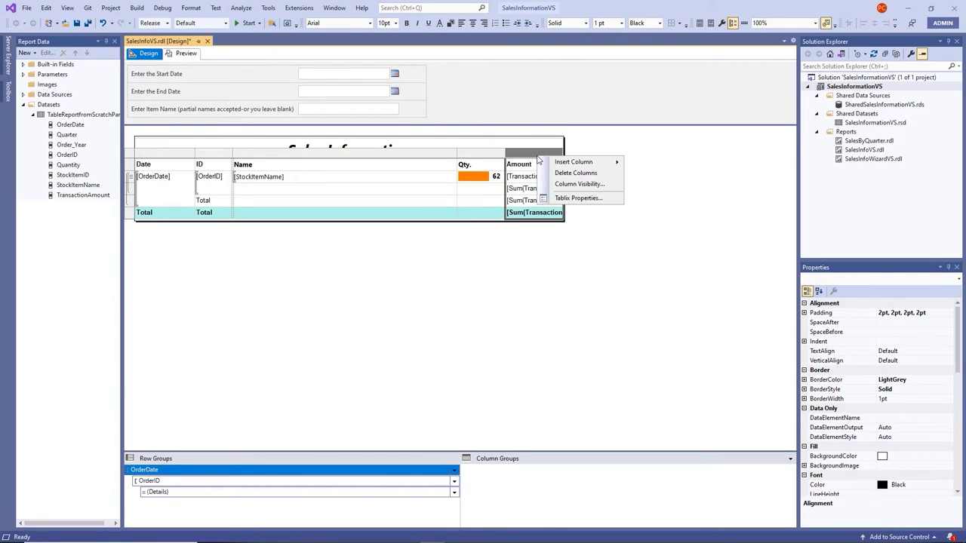
mouse_move(575, 165)
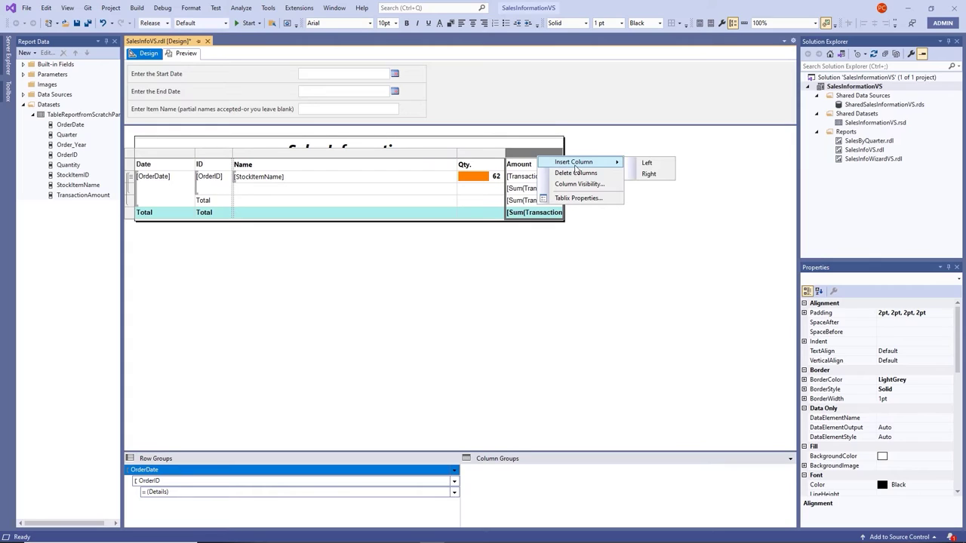
left_click(640, 174)
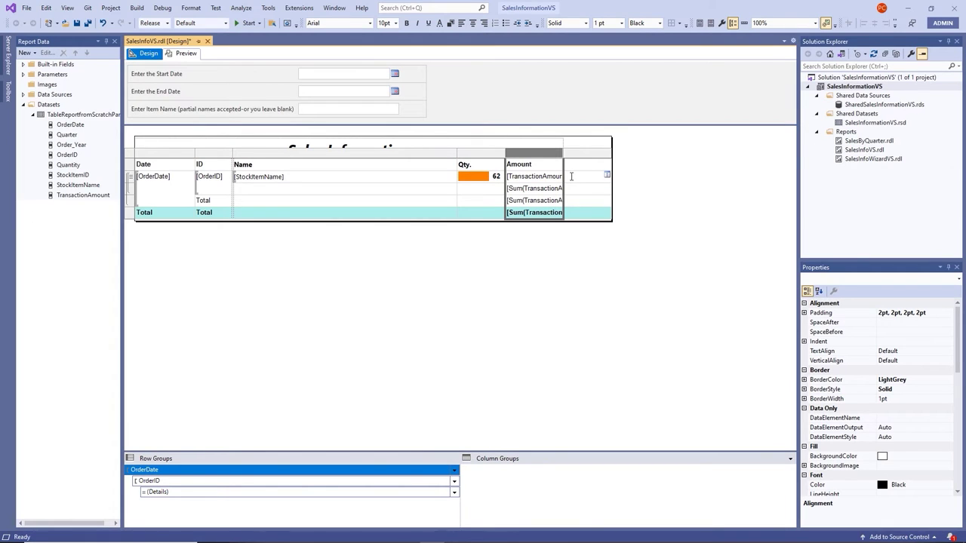
right_click(572, 176)
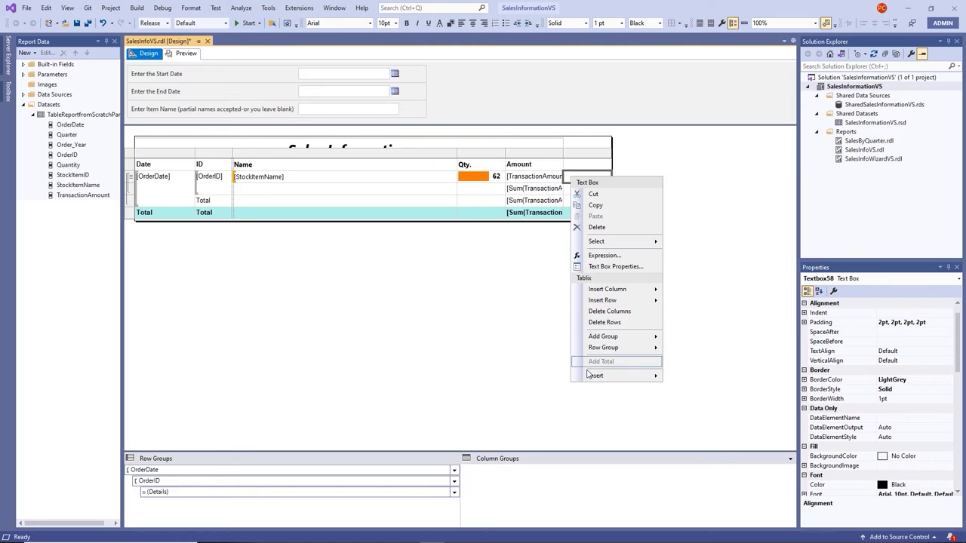
mouse_move(590, 382)
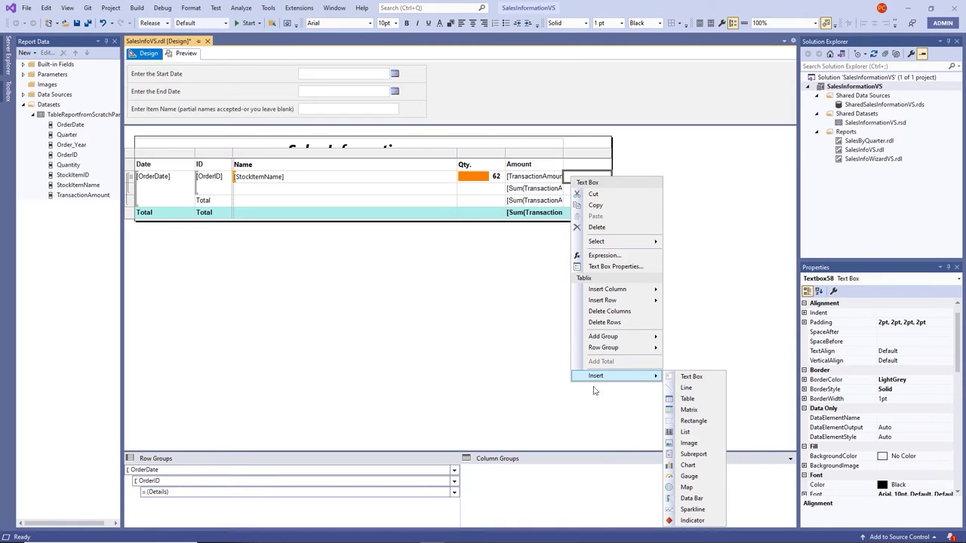
left_click(671, 510)
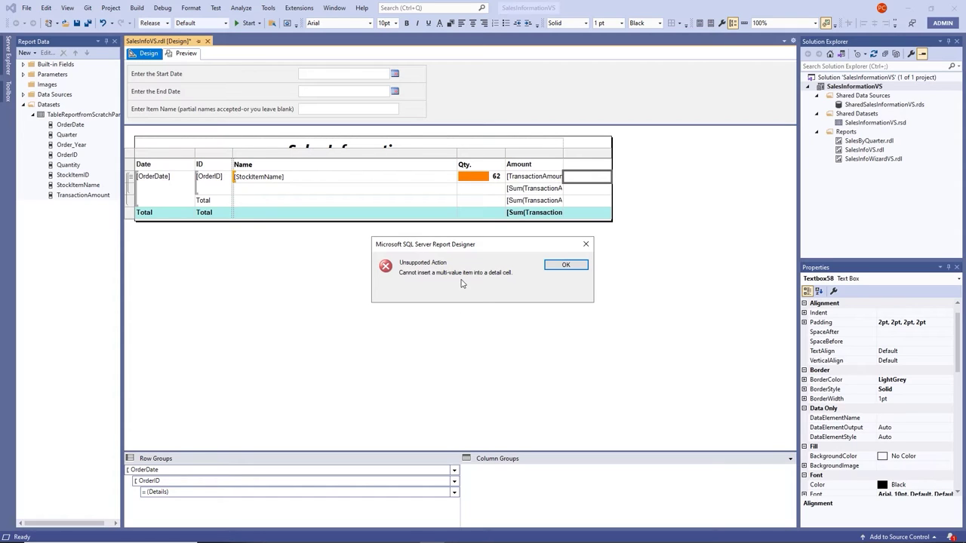
left_click(564, 267)
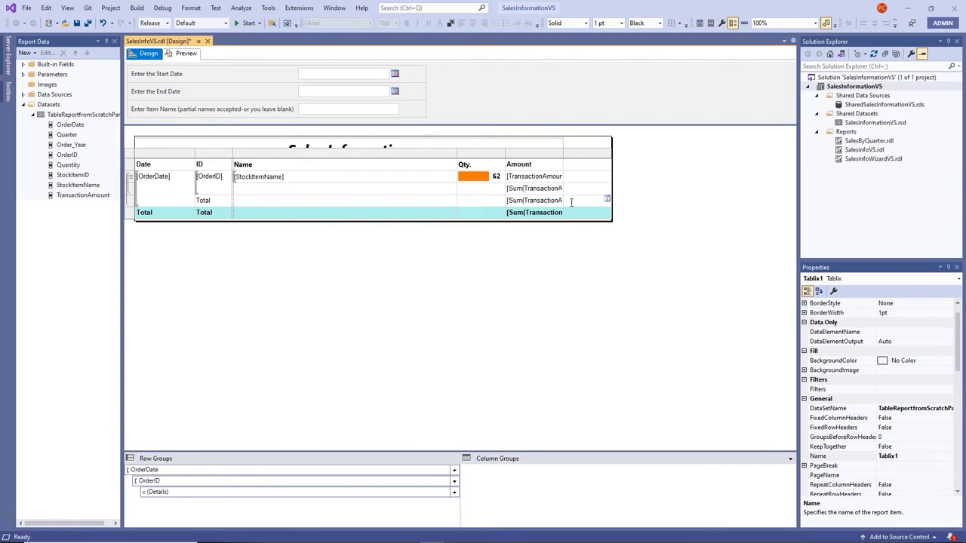
Insert a Line sparkline into the empty cell beside the Amount subtotal
right_click(572, 202)
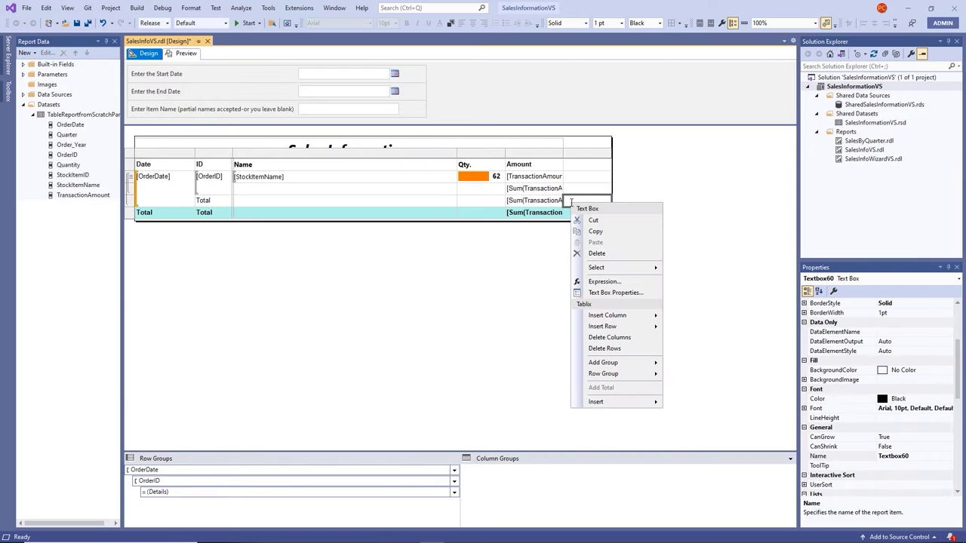
mouse_move(595, 403)
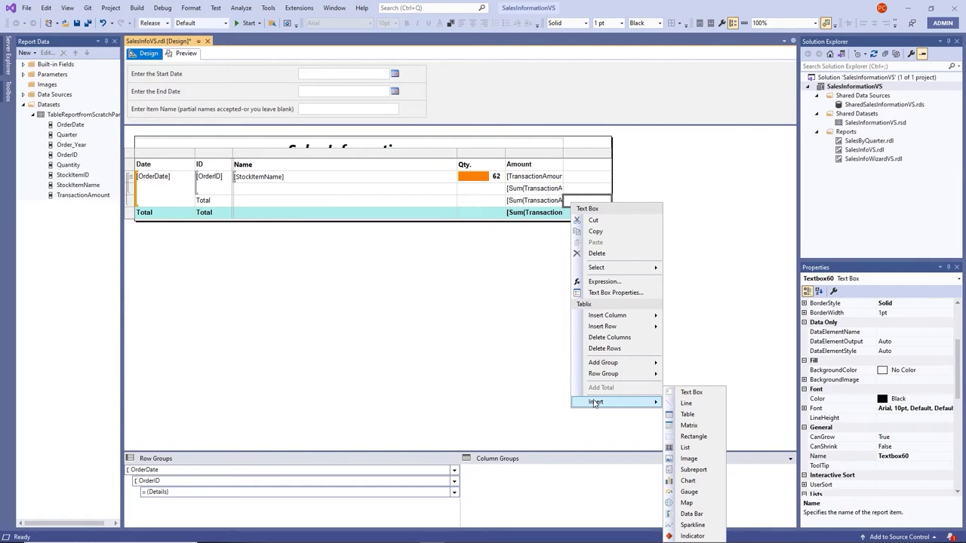
left_click(691, 525)
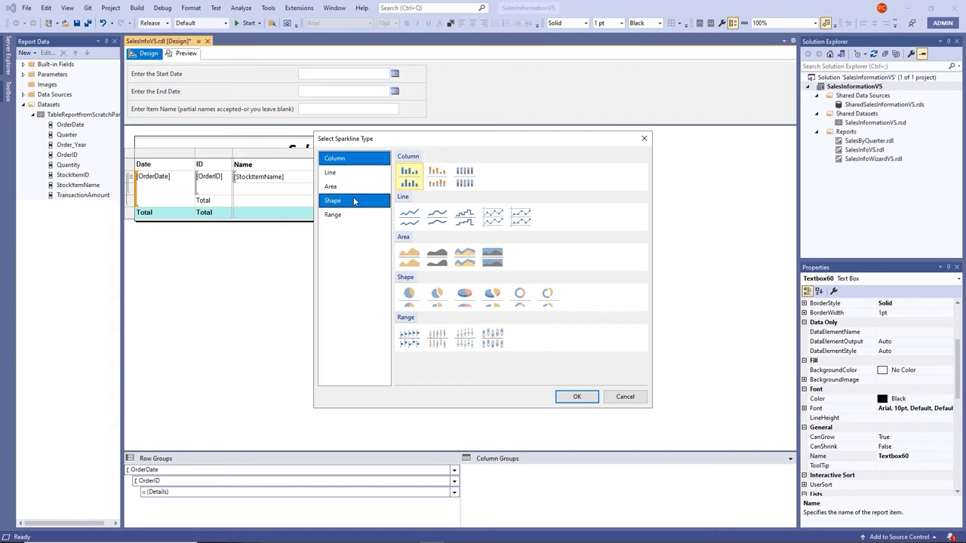
left_click(336, 175)
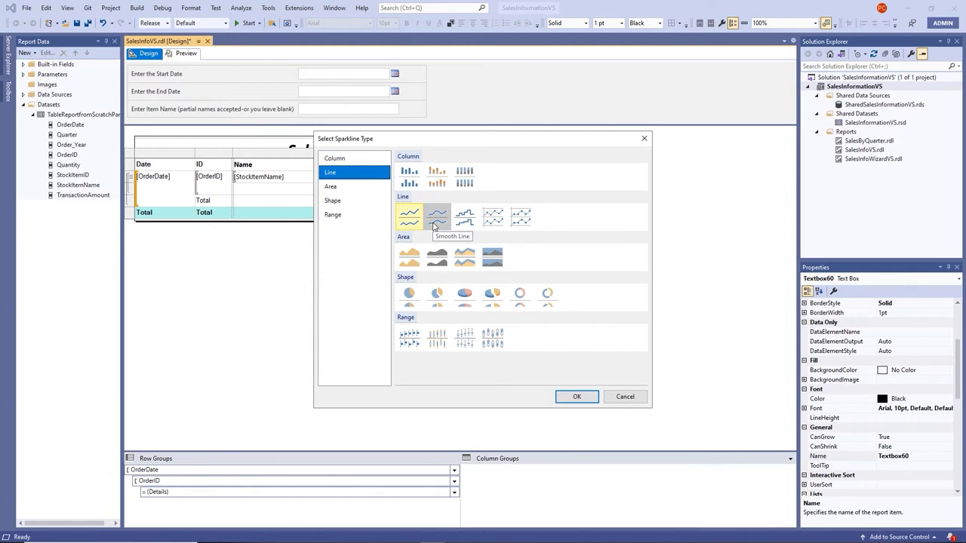
left_click(577, 397)
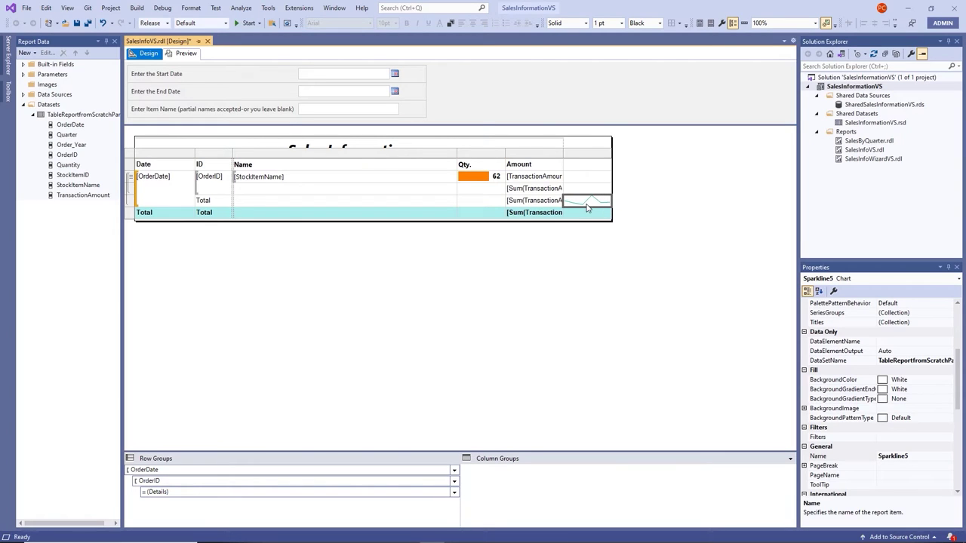
Make the sparkline chart TransactionAmount as its value
left_click(586, 206)
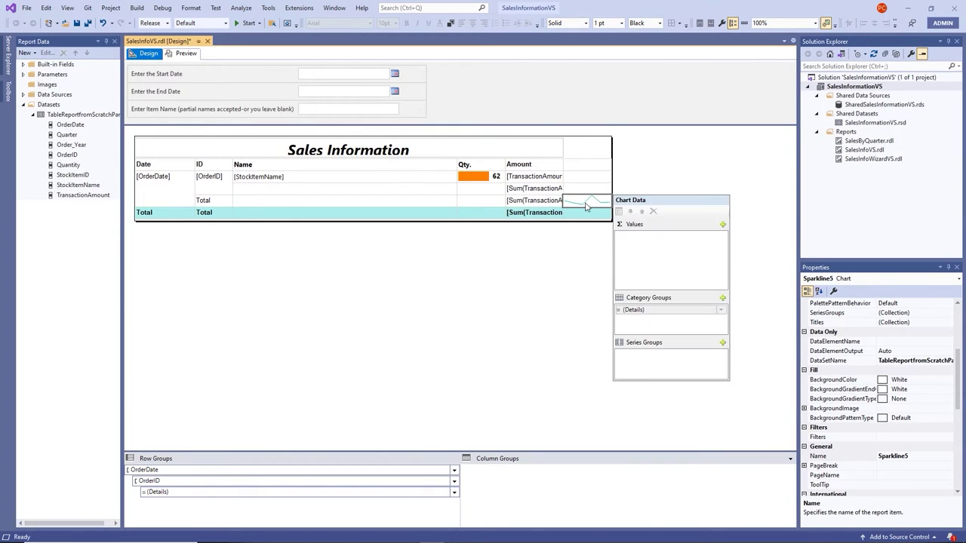
left_click(722, 225)
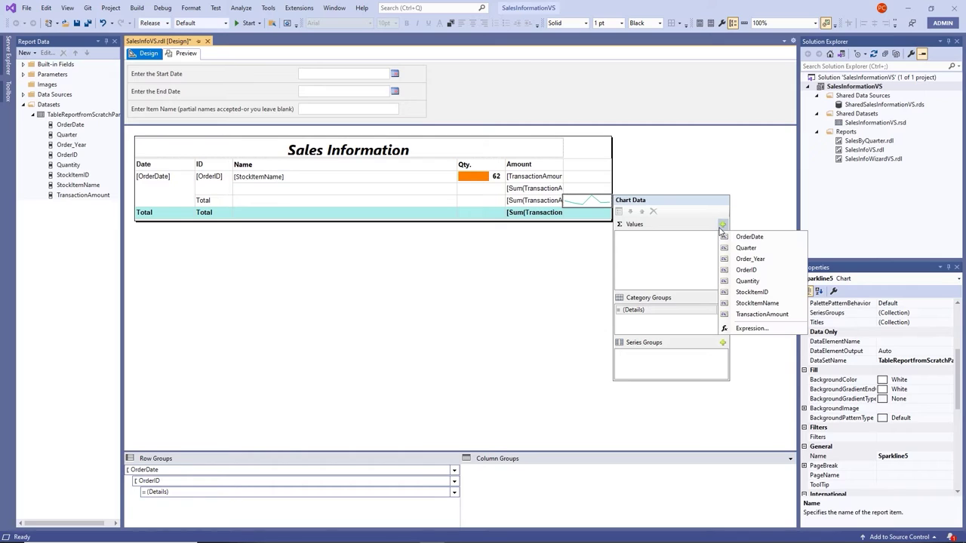
left_click(758, 314)
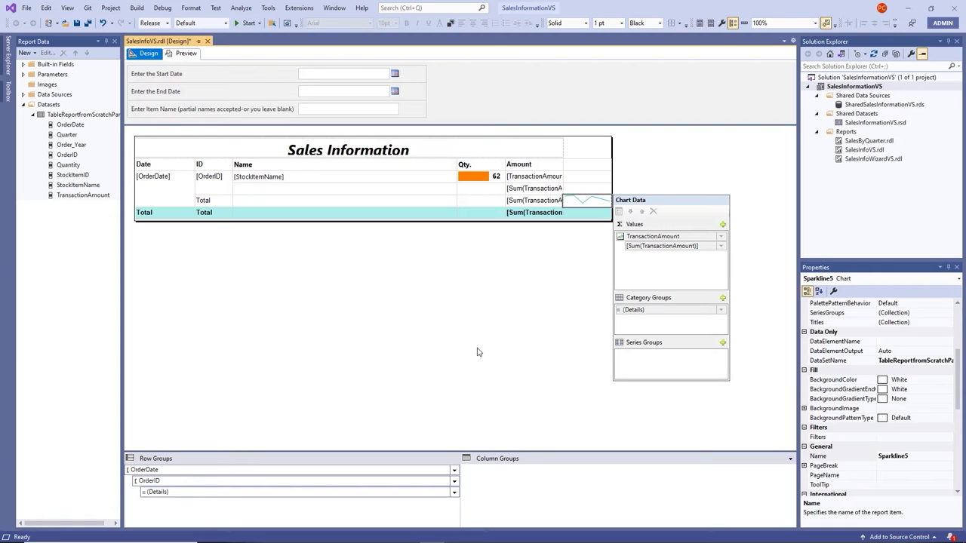
left_click(477, 352)
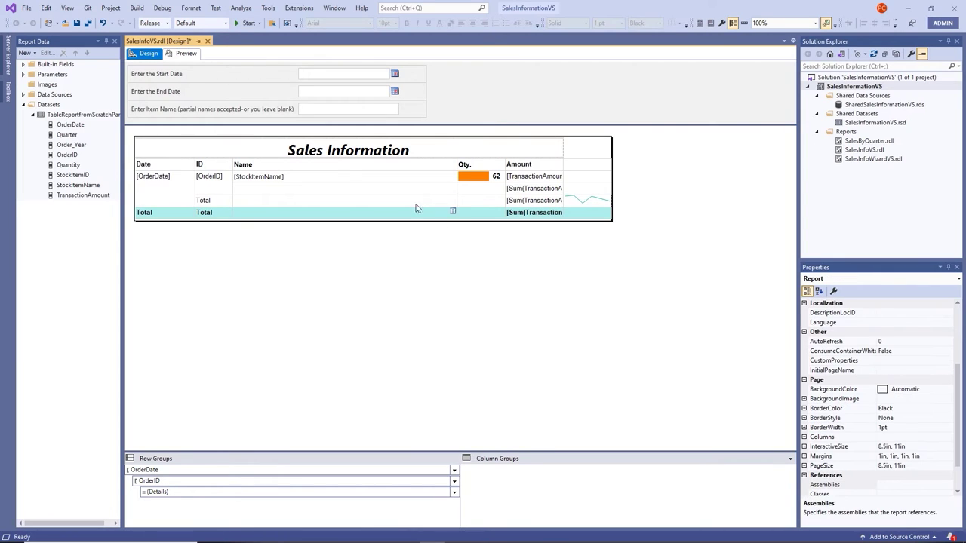
left_click(186, 52)
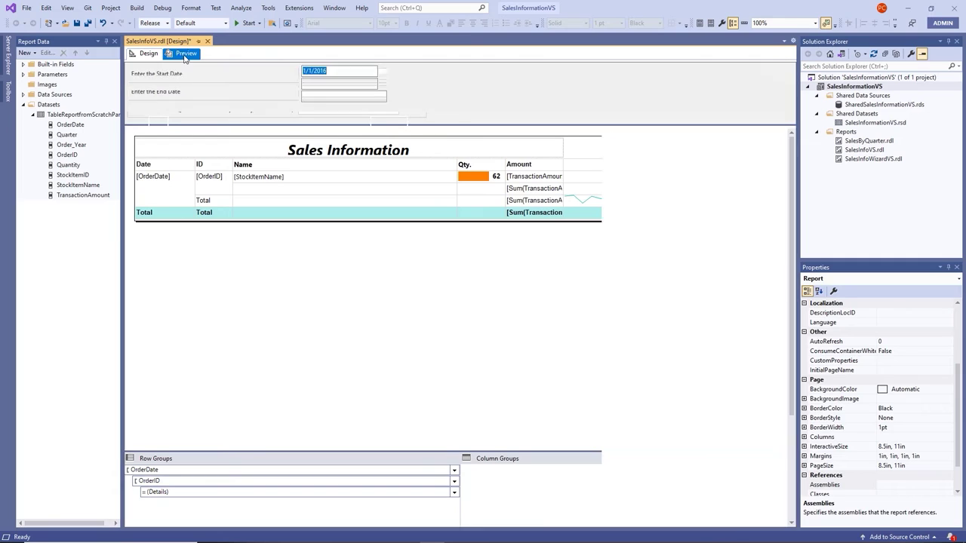
left_click(321, 72)
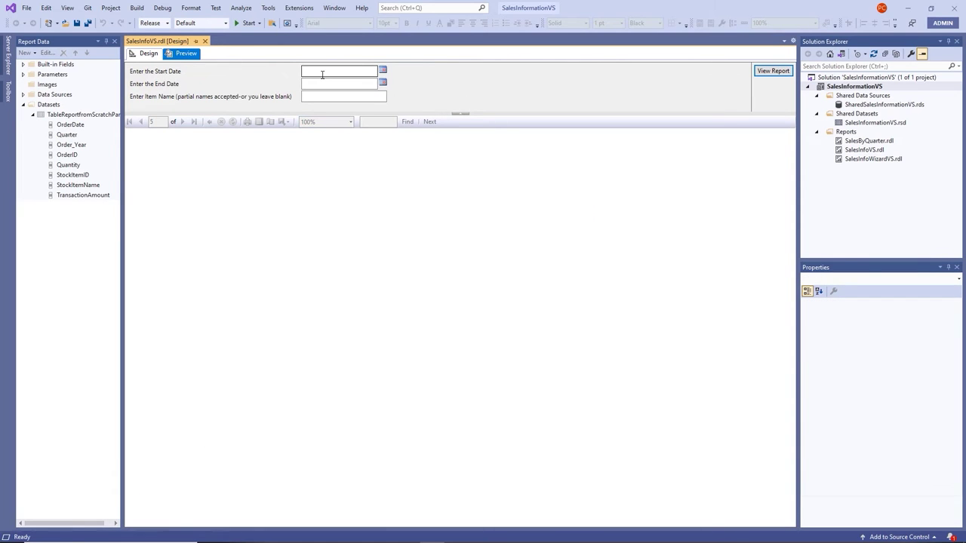
type("1/1/2016")
key("Tab")
type("1/31/2016")
key("Return")
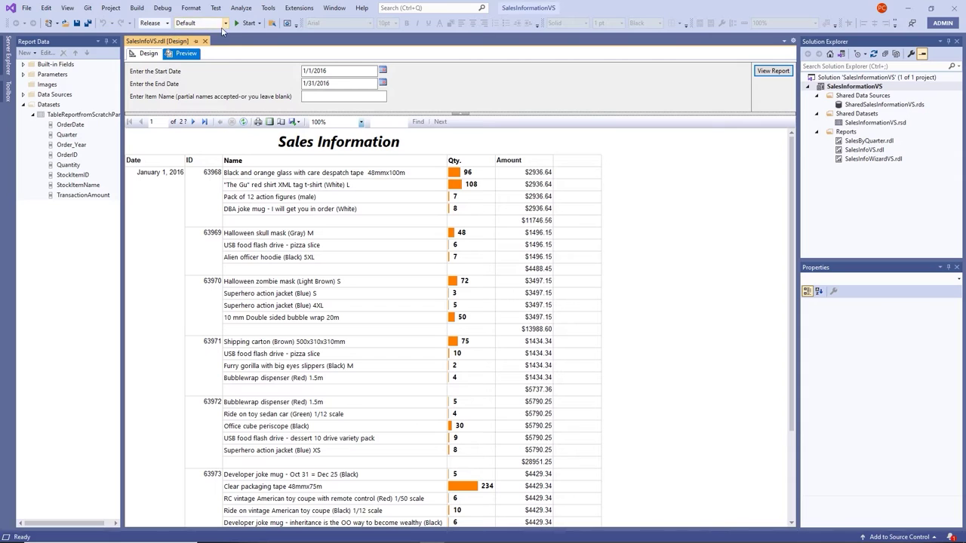
left_click(193, 122)
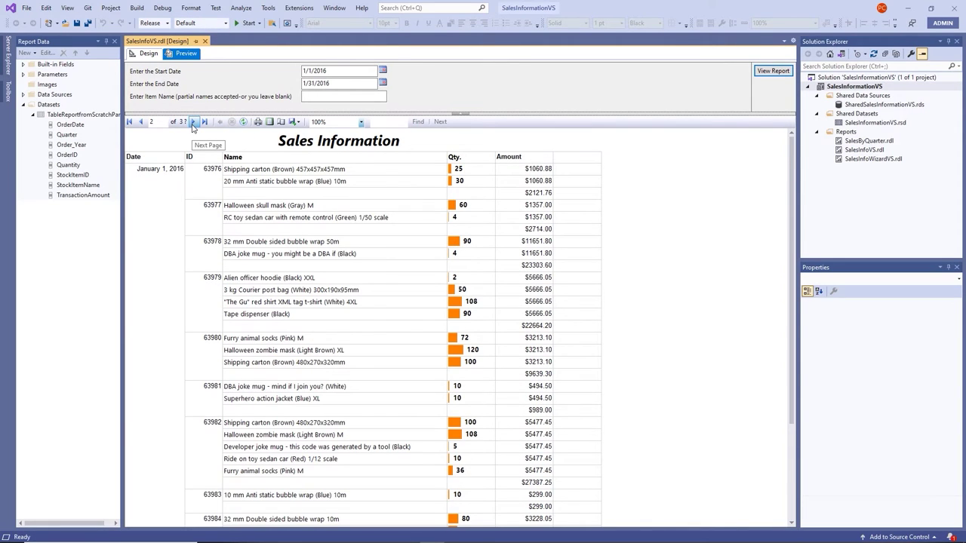
left_click(194, 122)
left_click(194, 123)
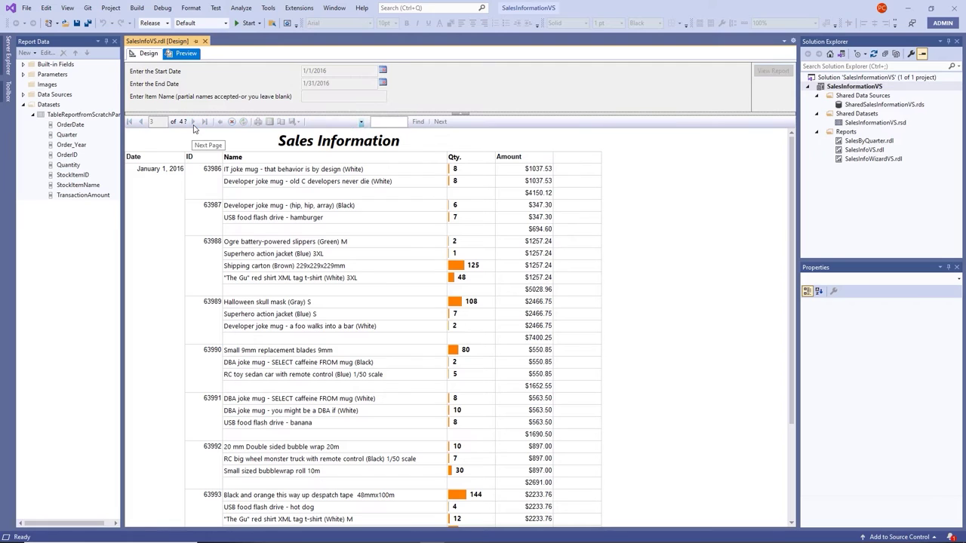
left_click(193, 123)
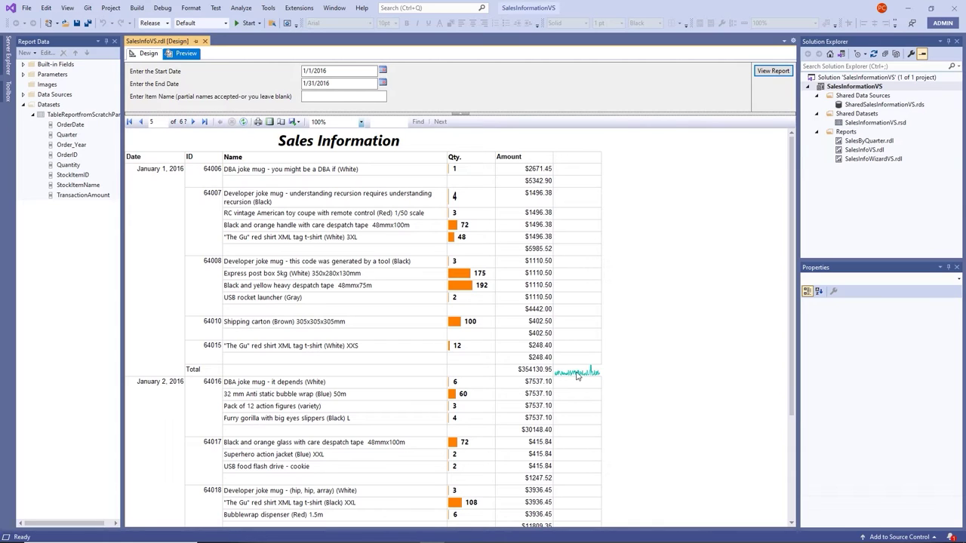
left_click(146, 53)
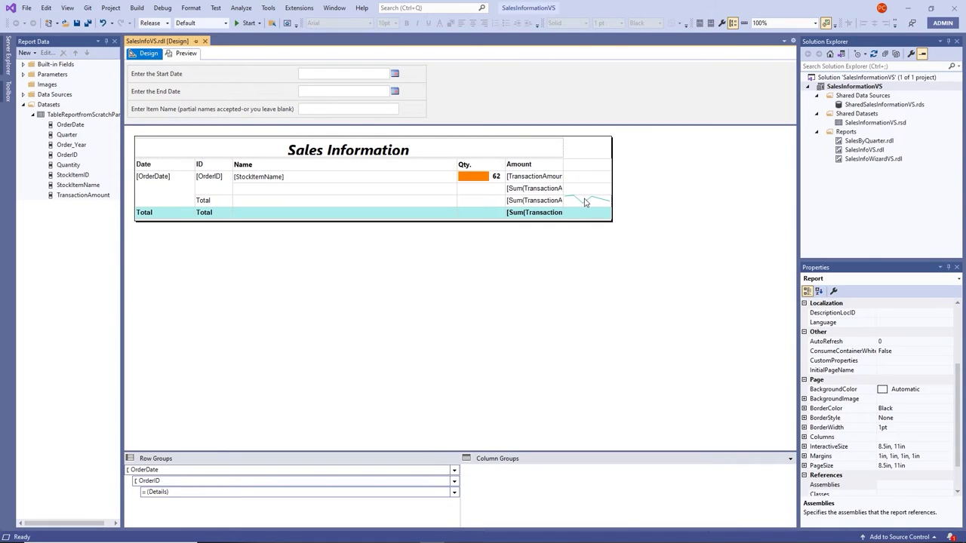
Drag the sparkline column wider beside Amount and switch to the report preview
left_click(575, 166)
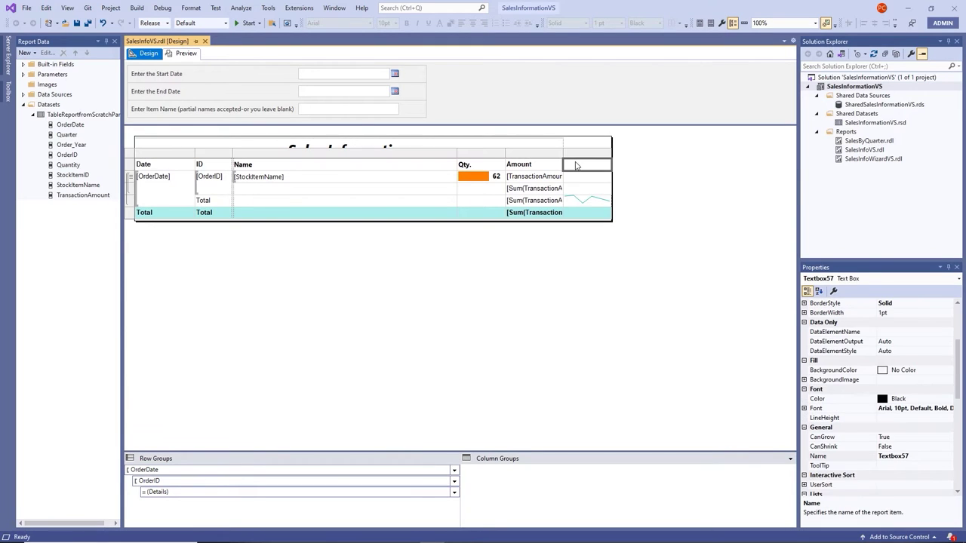
left_click_drag(611, 152, 678, 170)
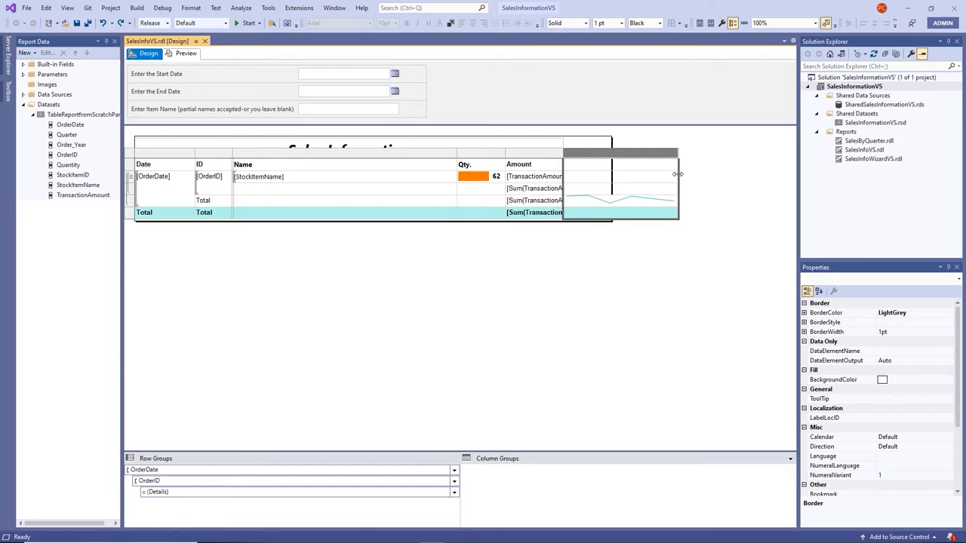
left_click(526, 289)
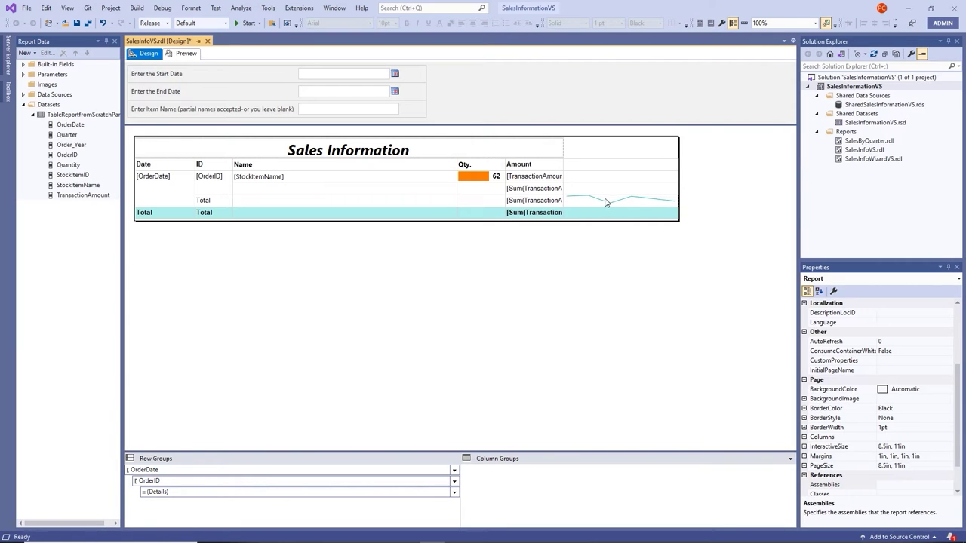
left_click(181, 53)
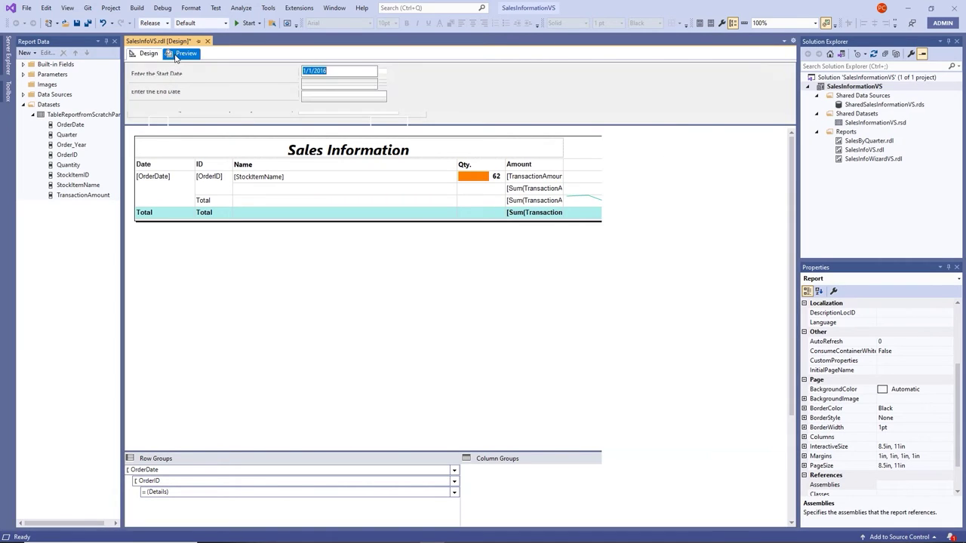
Run the report for 1/1/2016 to 1/31/2016 and jump to page 5
left_click(338, 71)
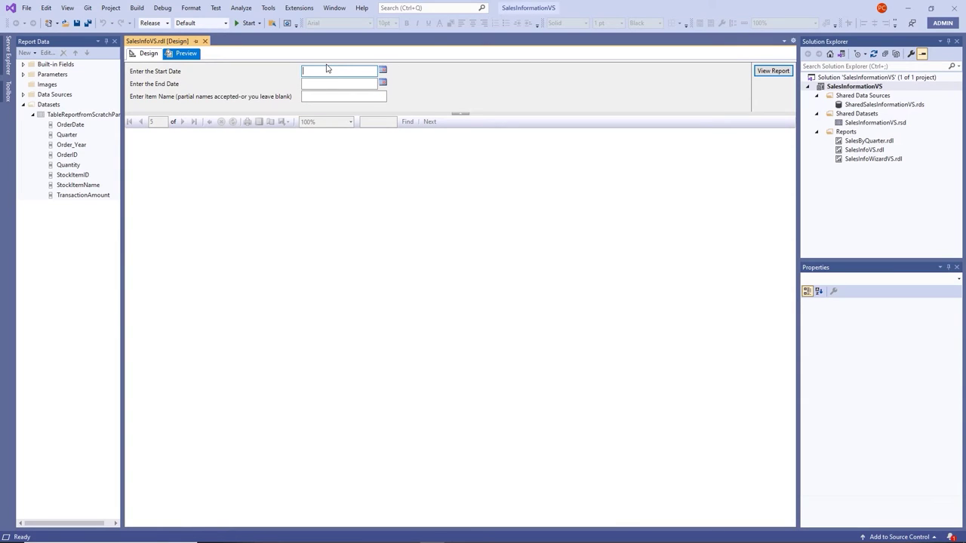
type("1/1/2016")
key("Tab")
type("1/31/2016")
key("Return")
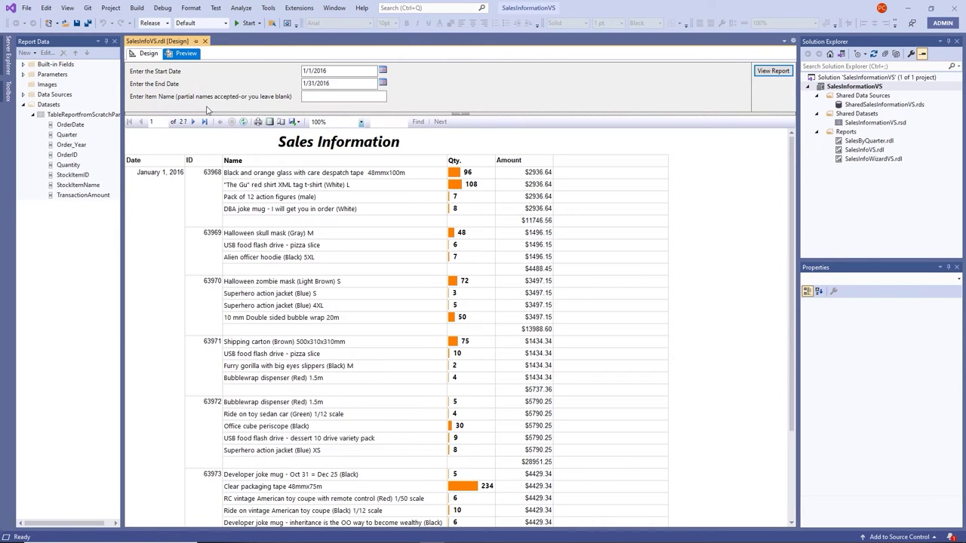
left_click(151, 121)
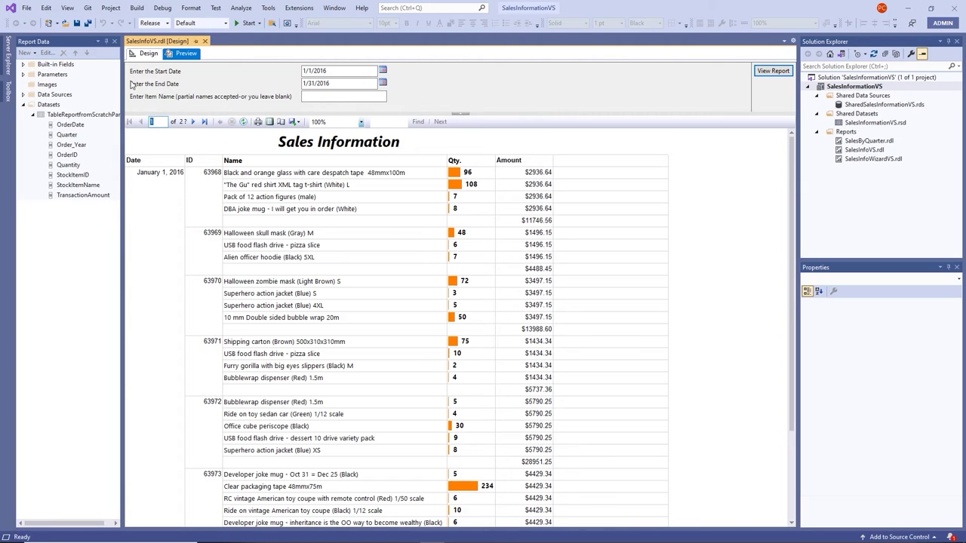
key("Return")
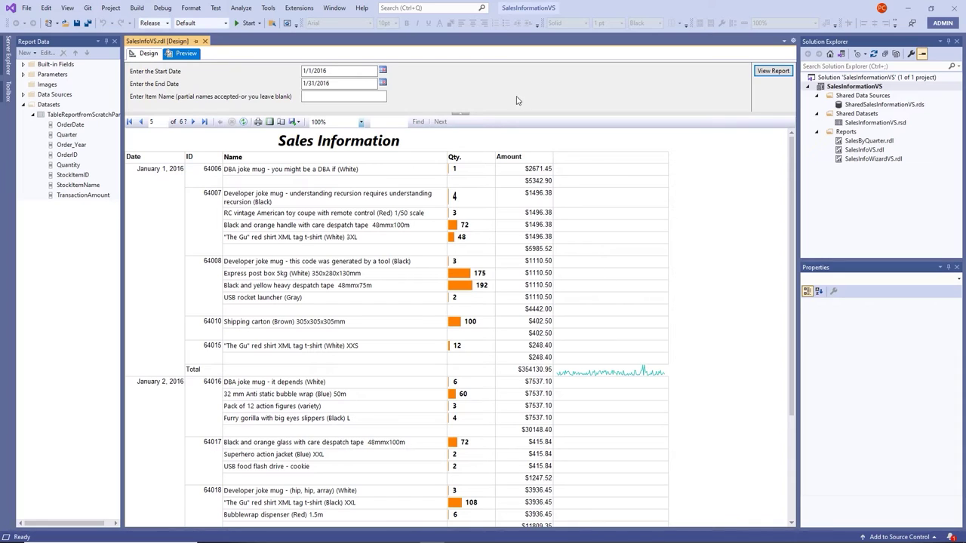
Return to design and save, then open the Amount column options in Report Builder's SalesInfoRB
left_click(150, 53)
left_click(76, 23)
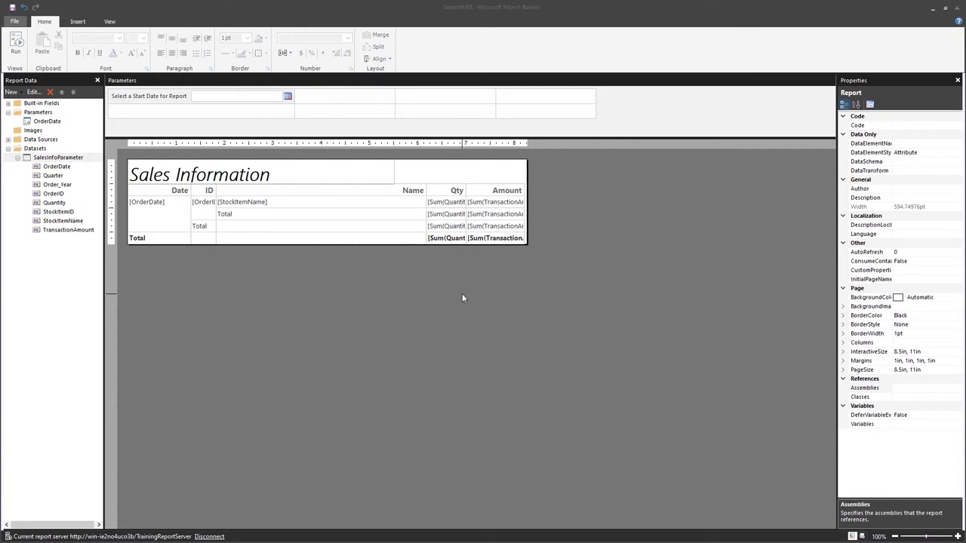
left_click(491, 191)
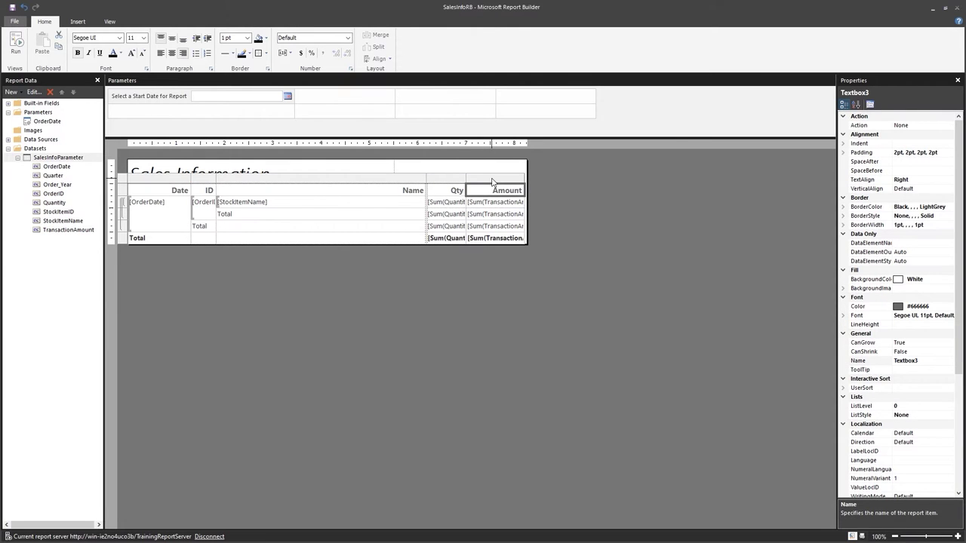
right_click(492, 182)
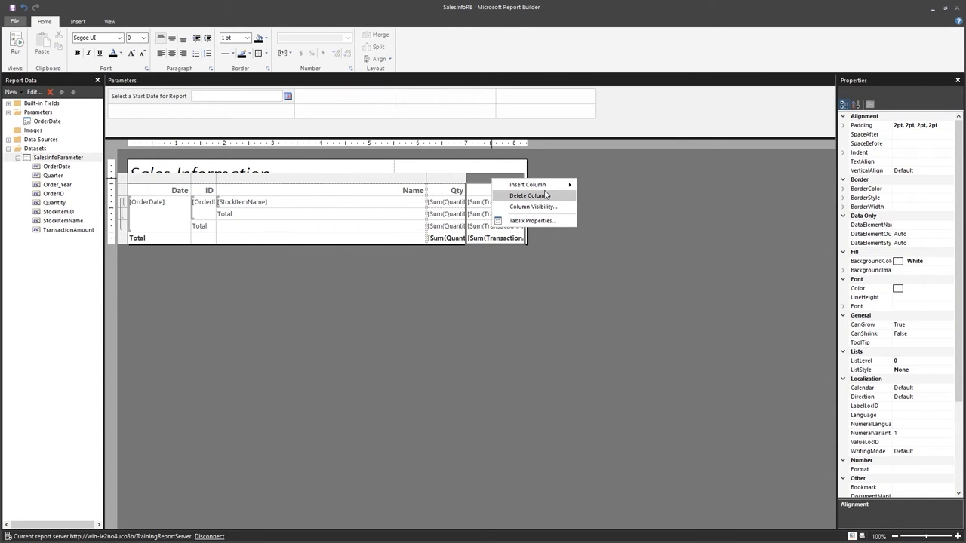
Insert a column right of Amount and place a 4 Arrows (Colored) indicator in its detail cell
mouse_move(550, 187)
left_click(602, 197)
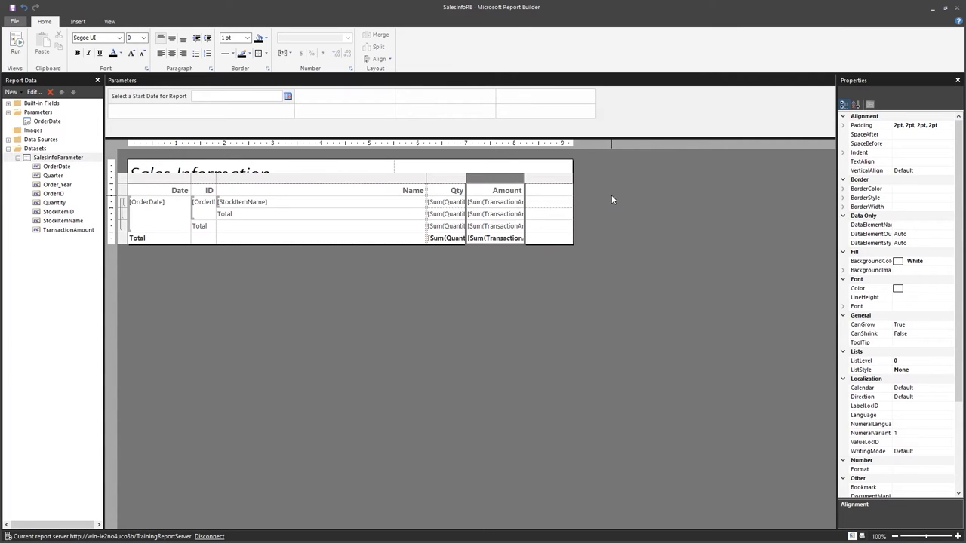
left_click(539, 207)
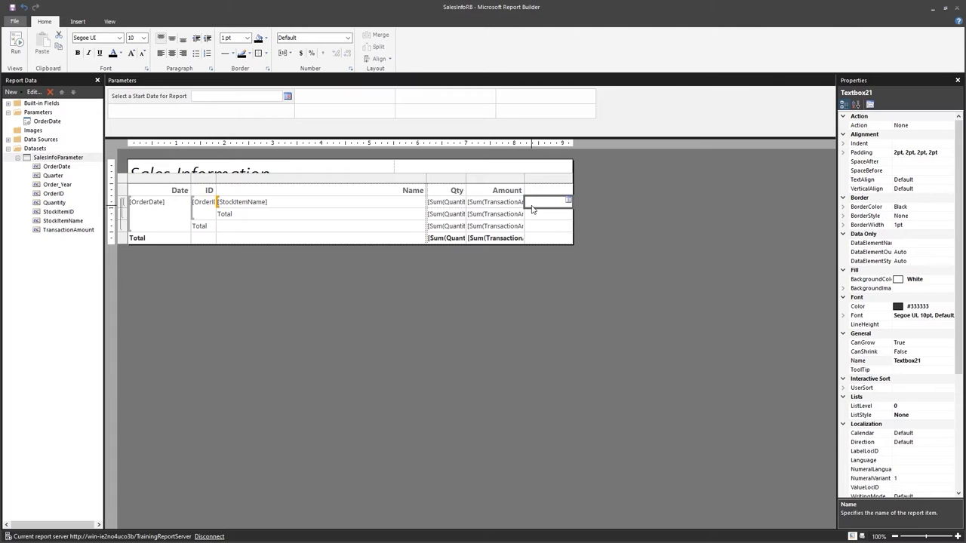
right_click(532, 209)
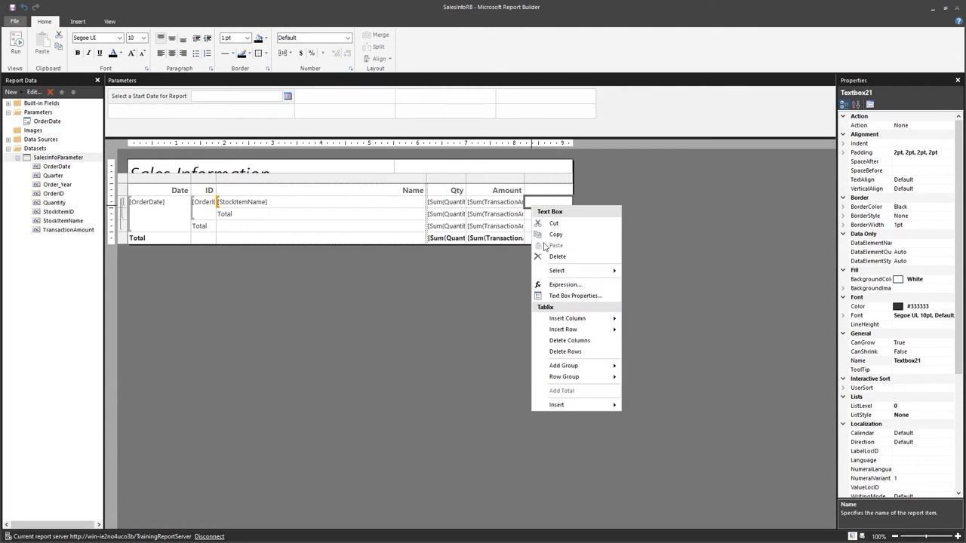
mouse_move(573, 405)
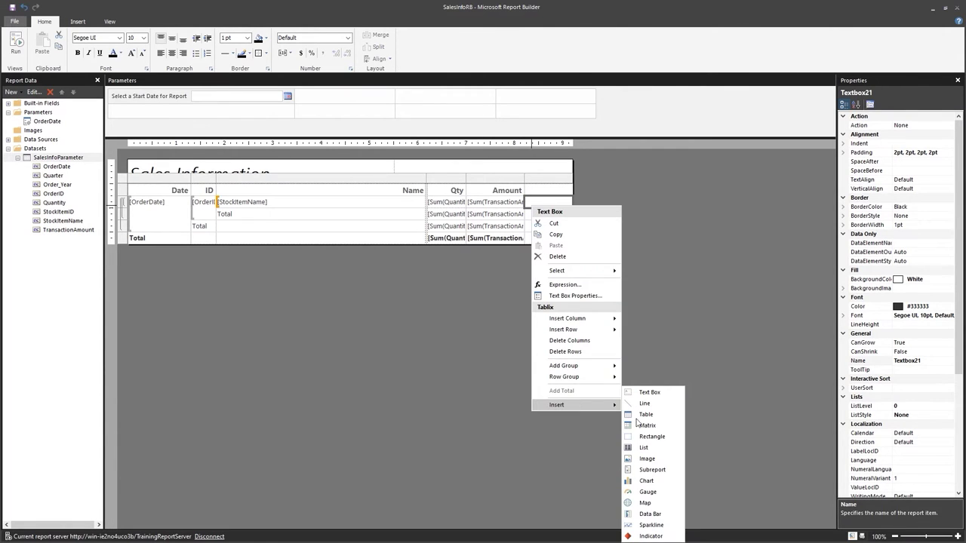
left_click(657, 536)
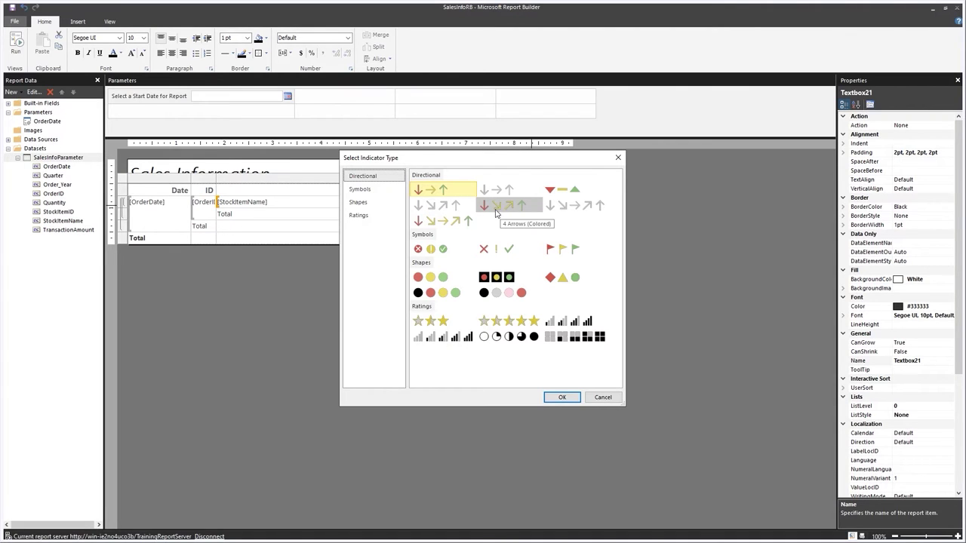
left_click(510, 214)
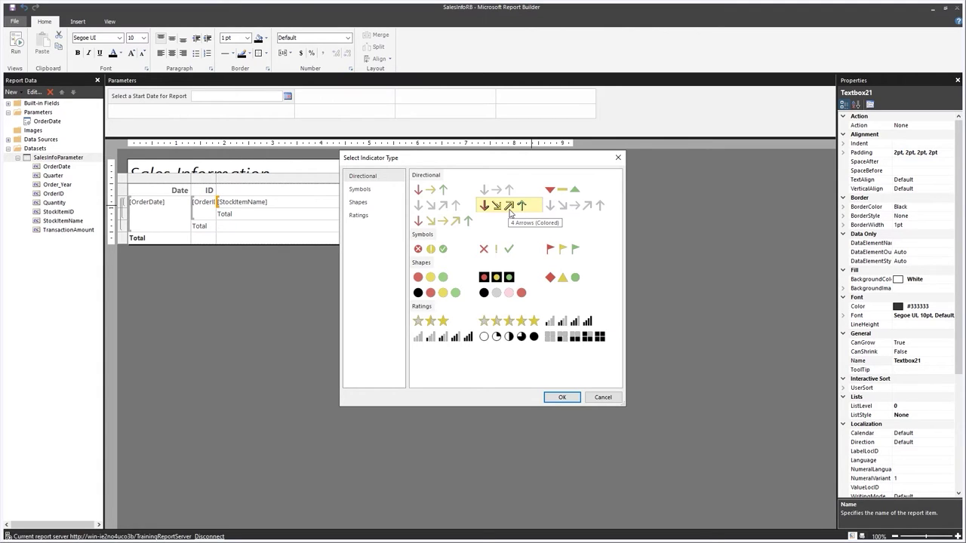
left_click(563, 398)
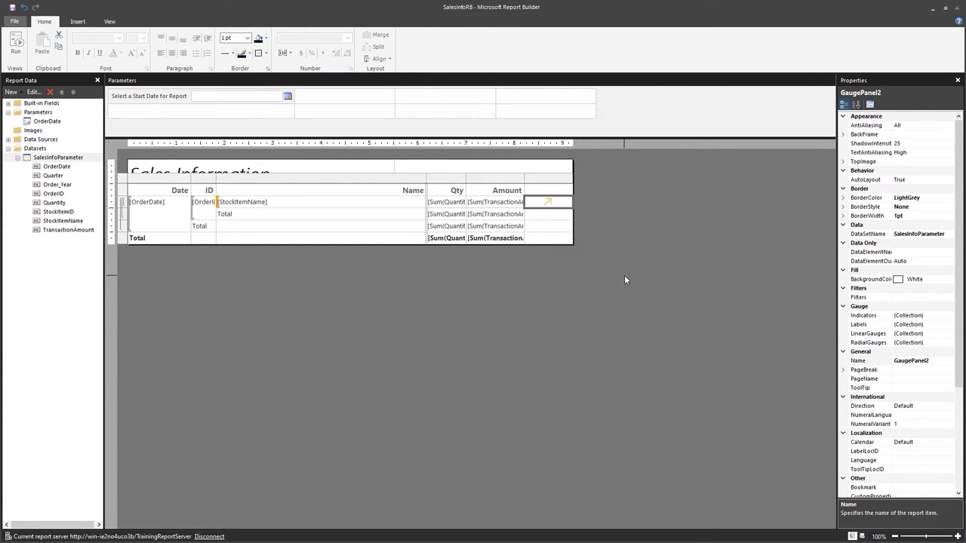
Set the indicator's Gauge Data value to [Sum(TransactionAmount)]
left_click(548, 203)
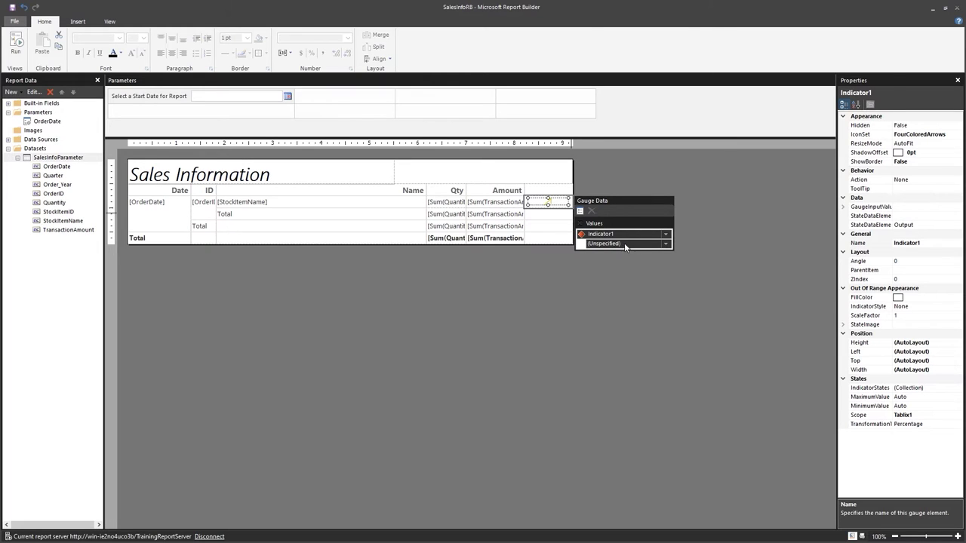
left_click(665, 244)
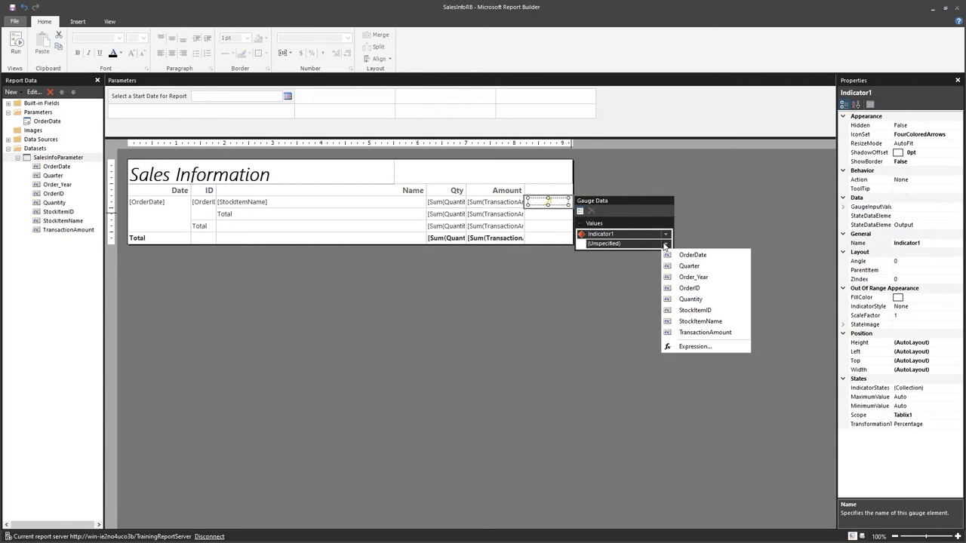
left_click(674, 332)
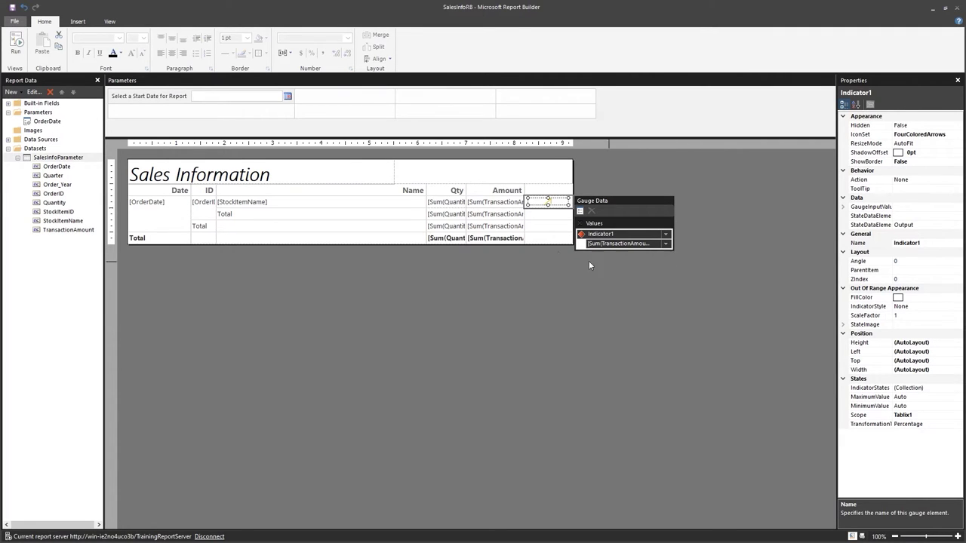
left_click(550, 251)
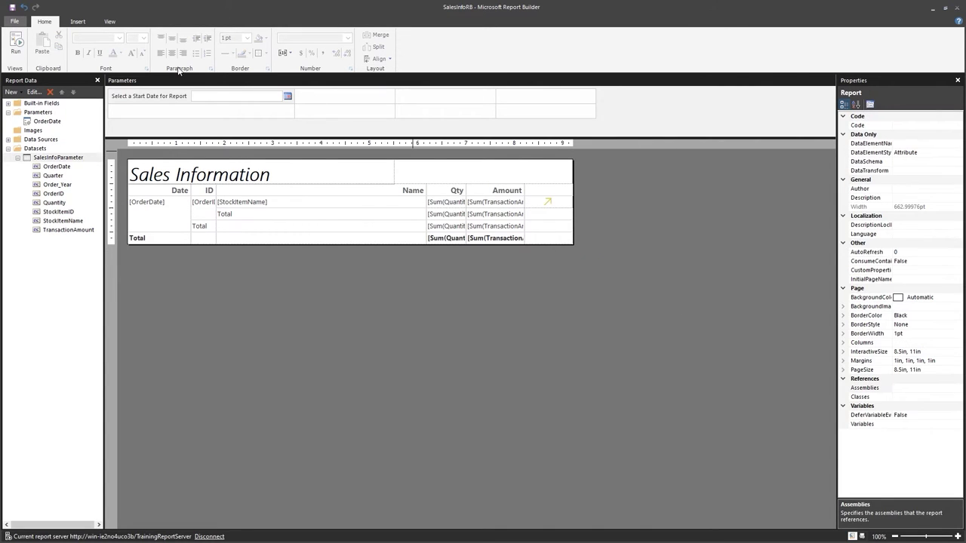
left_click(17, 47)
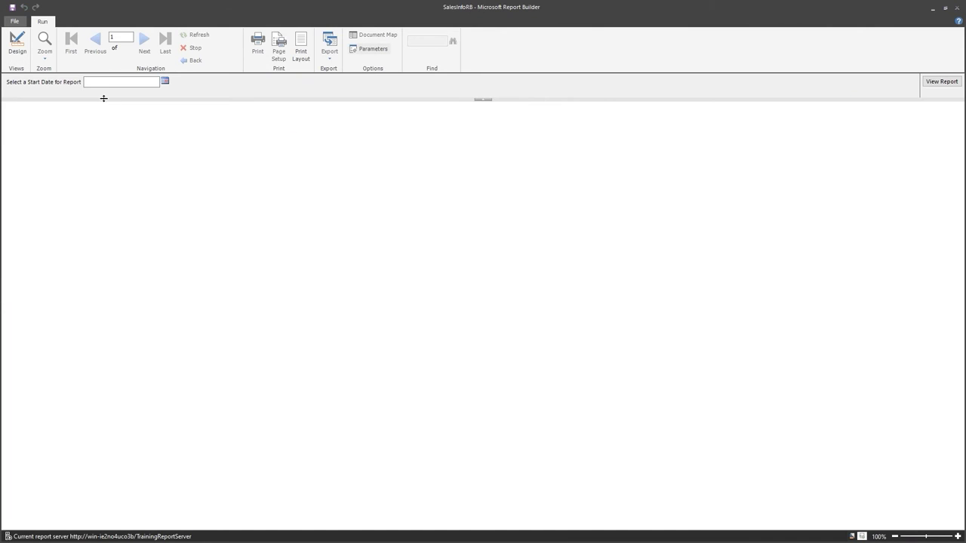
left_click(102, 83)
key("Return")
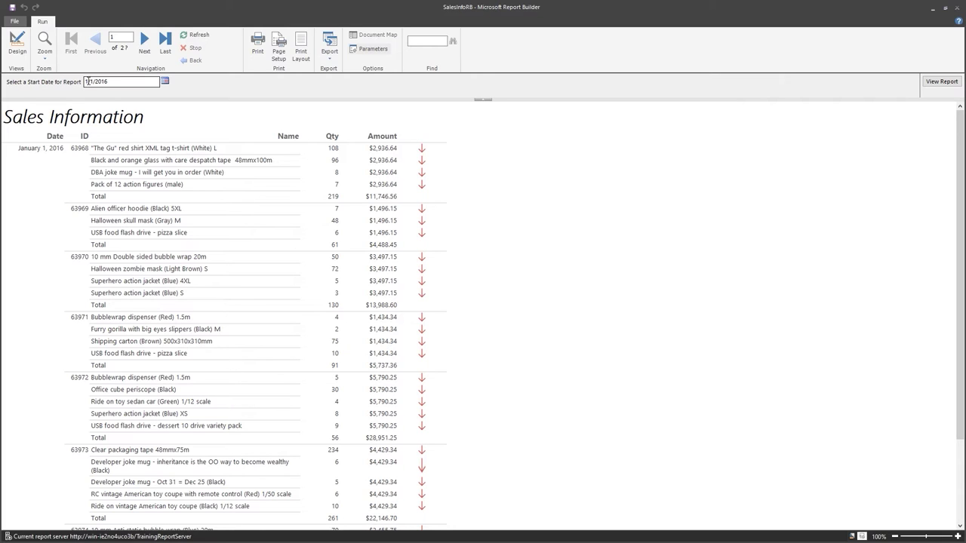
left_click(16, 56)
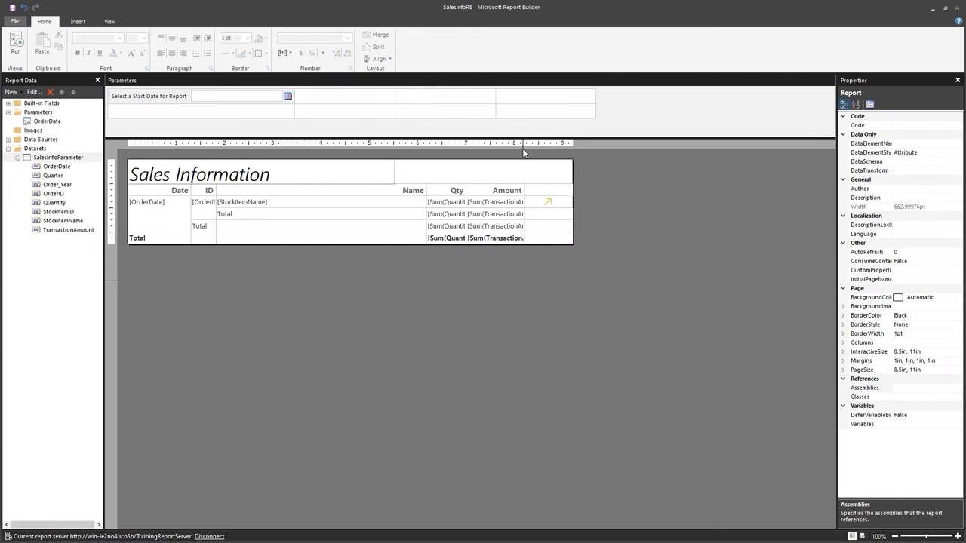
In Indicator Properties, Value and States, set States Measurement Unit to Numeric
right_click(549, 203)
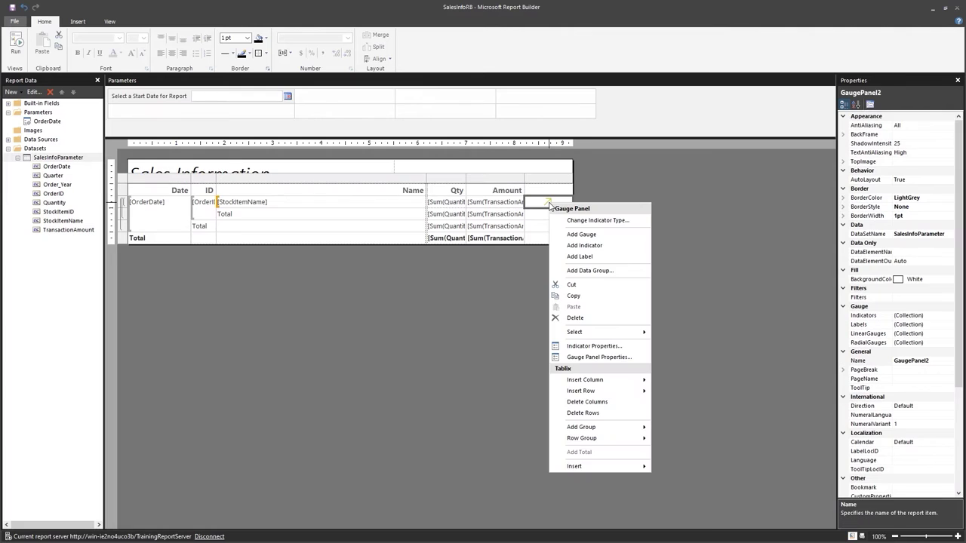
left_click(561, 346)
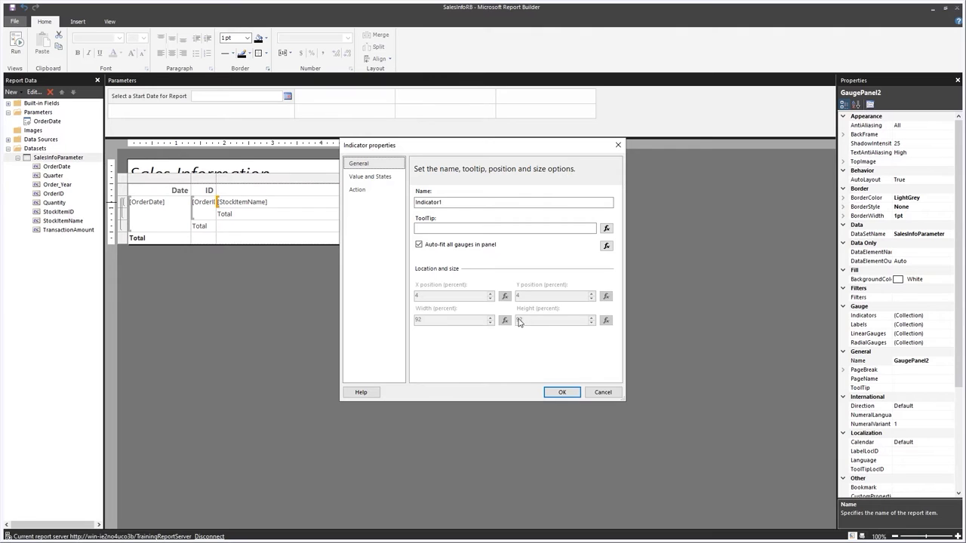
left_click(367, 180)
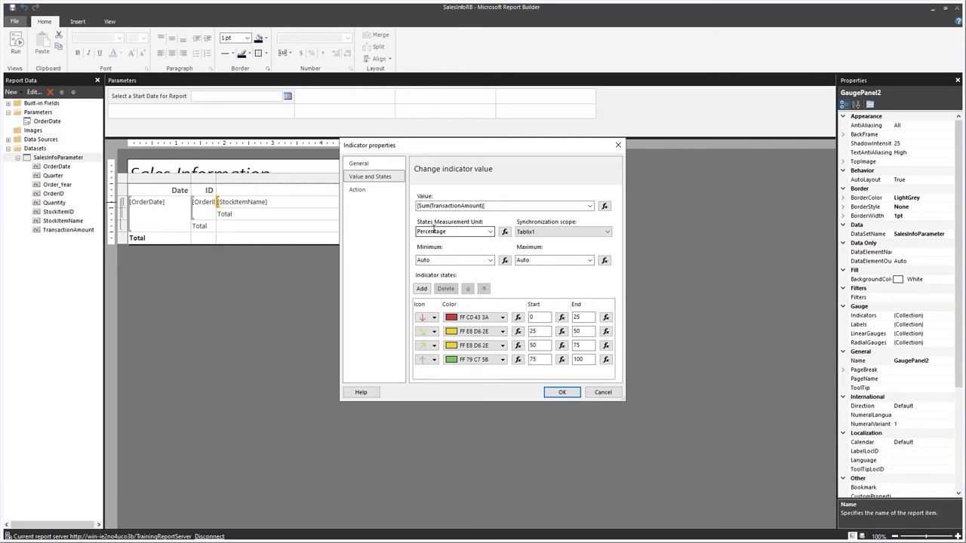
left_click(490, 232)
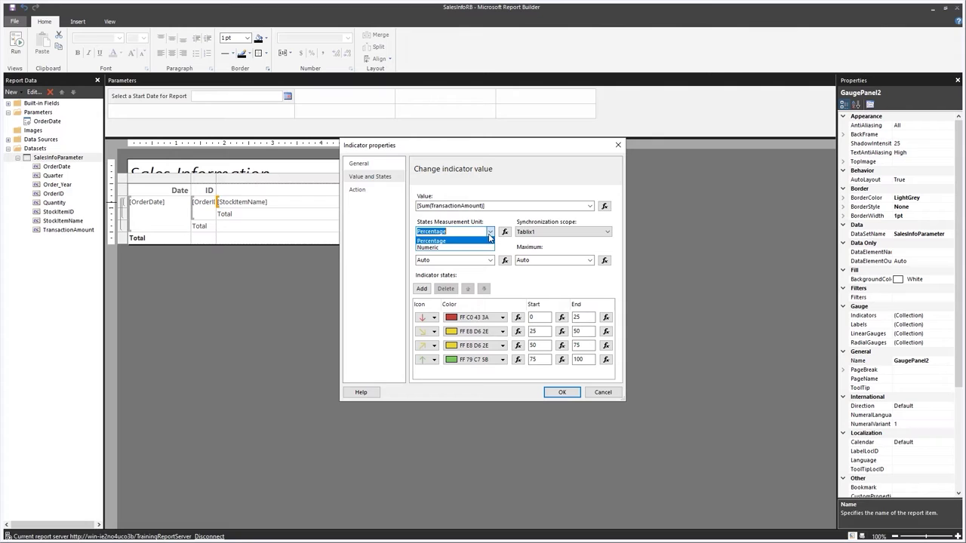
left_click(448, 247)
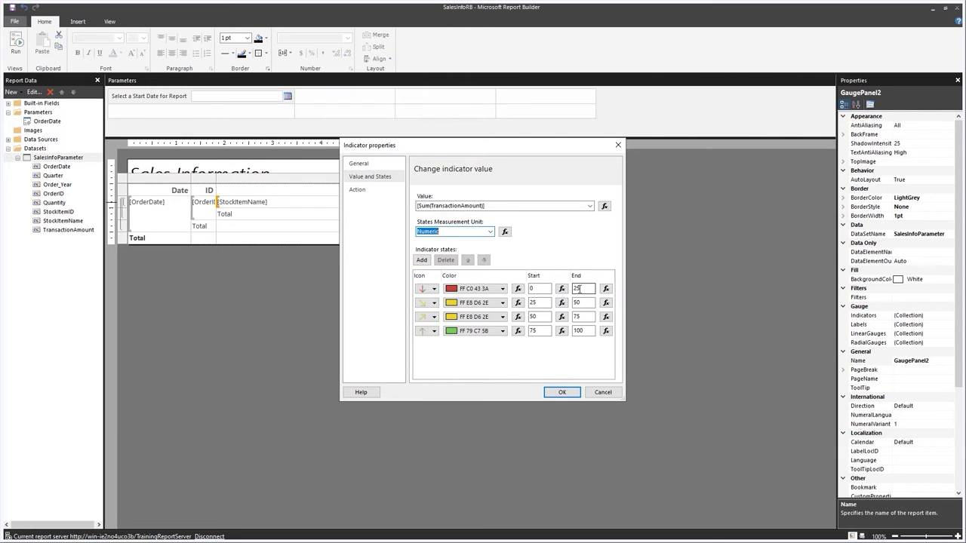
Set the first two indicator state ranges to 0–5000 and 5001–10000
left_click(579, 288)
type("5000")
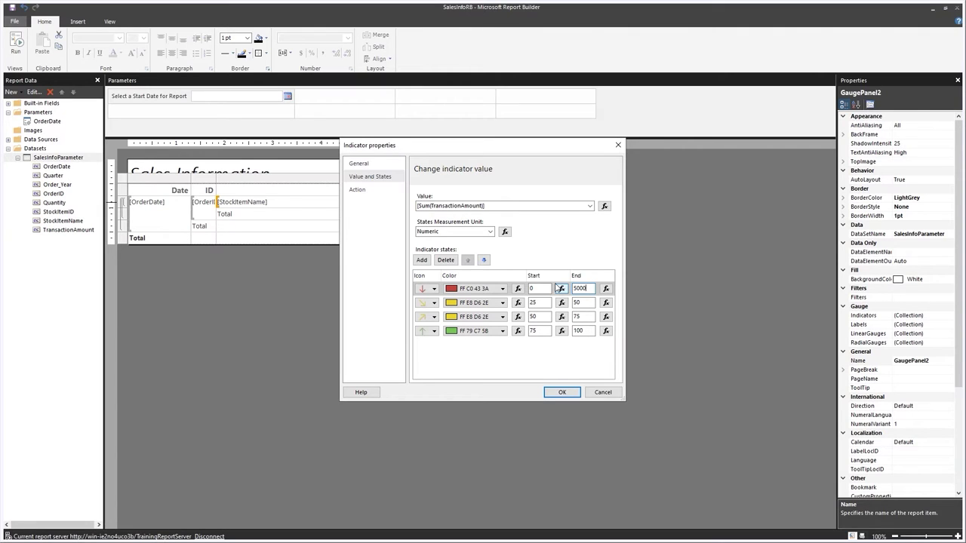
left_click(539, 304)
type("5")
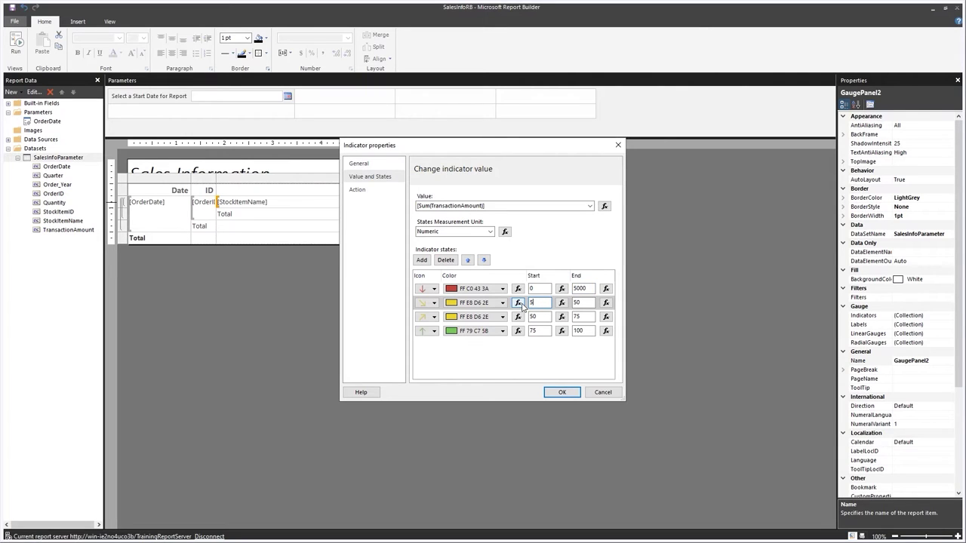
type("001")
left_click(578, 303)
double_click(578, 302)
type("1000000")
Set the third and fourth states to 10001–15000 and 15001–5000000, then confirm the dialog
double_click(538, 317)
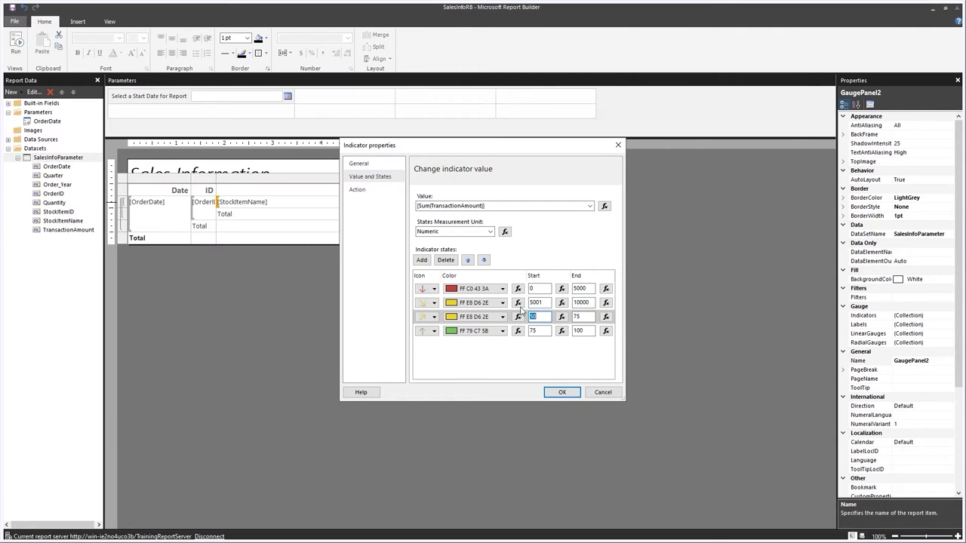
type("10001")
double_click(576, 316)
type("15000")
double_click(533, 331)
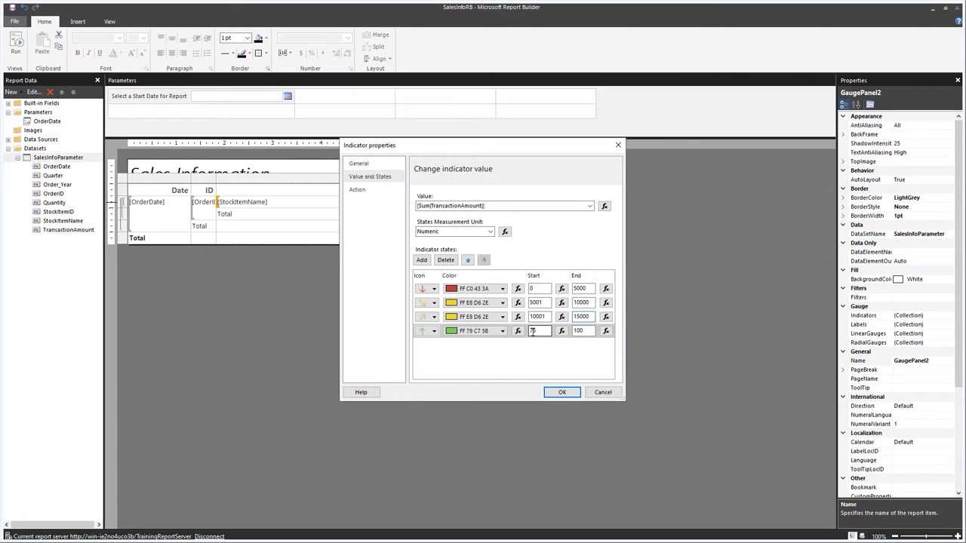
type("15001")
left_click(579, 332)
double_click(579, 332)
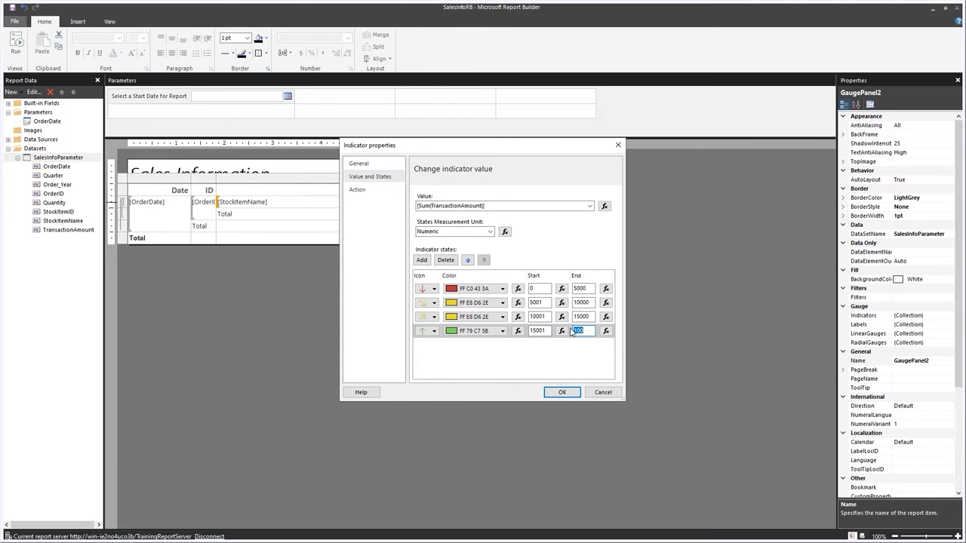
type("5")
type("0000000")
left_click(563, 394)
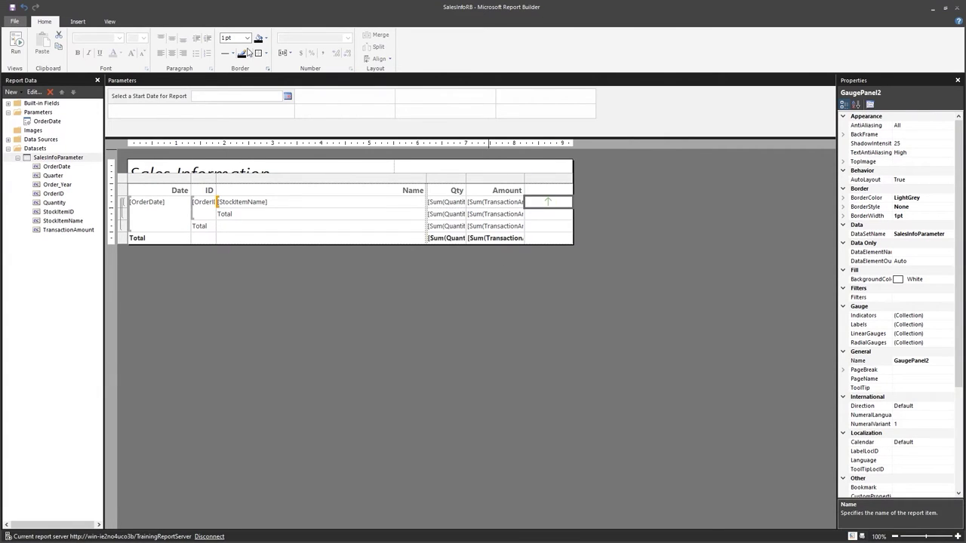
left_click(16, 47)
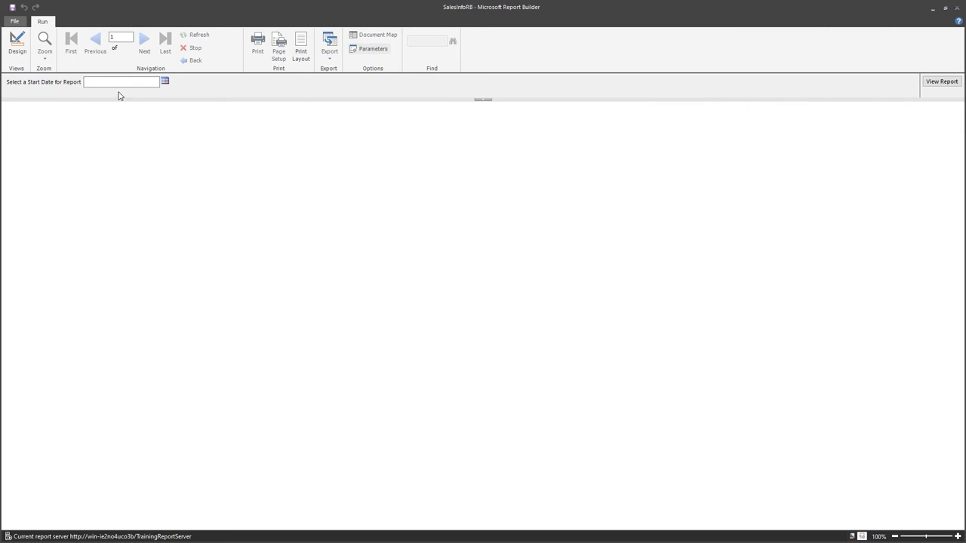
left_click(115, 82)
type("1/1/2016")
key("Return")
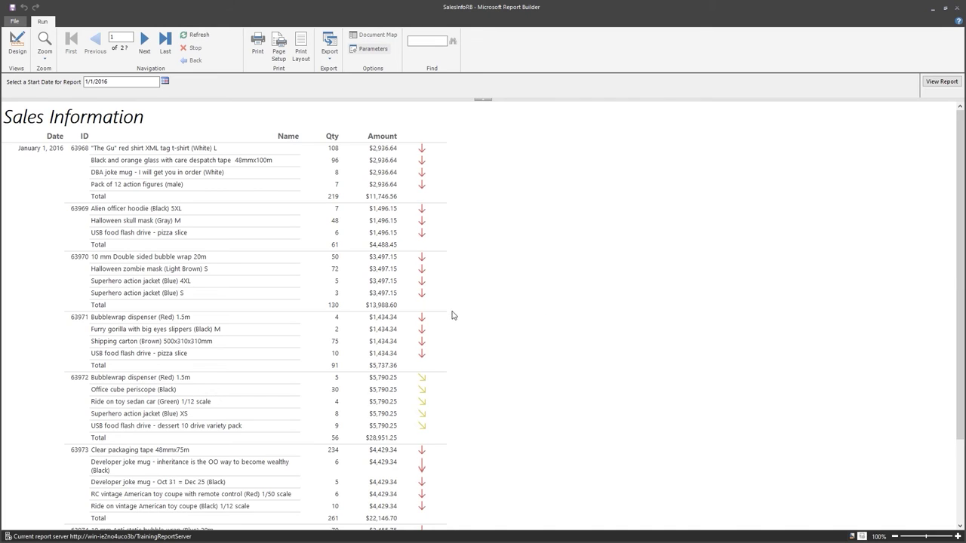
scroll(453, 318, "down", 3)
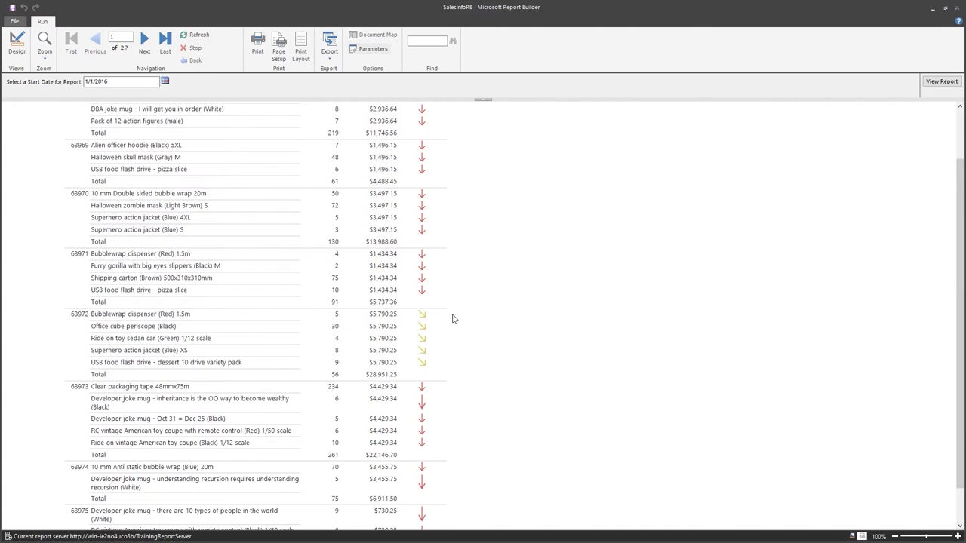
scroll(453, 318, "down", 10)
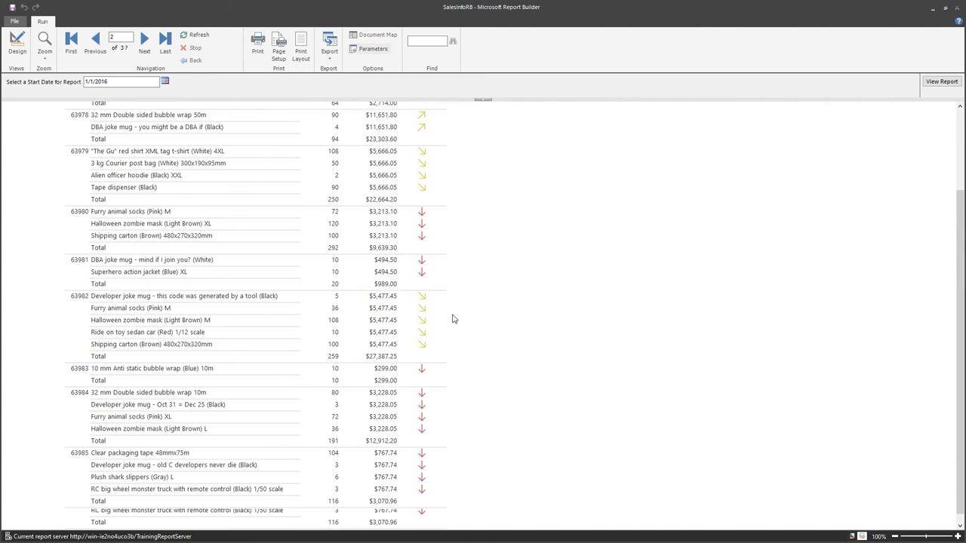
scroll(452, 319, "down", 15)
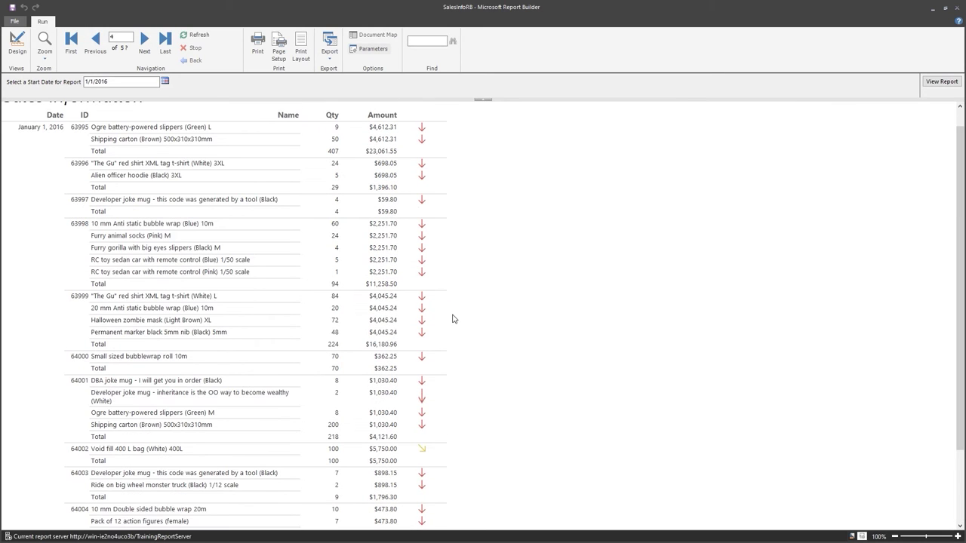
scroll(452, 317, "up", 5)
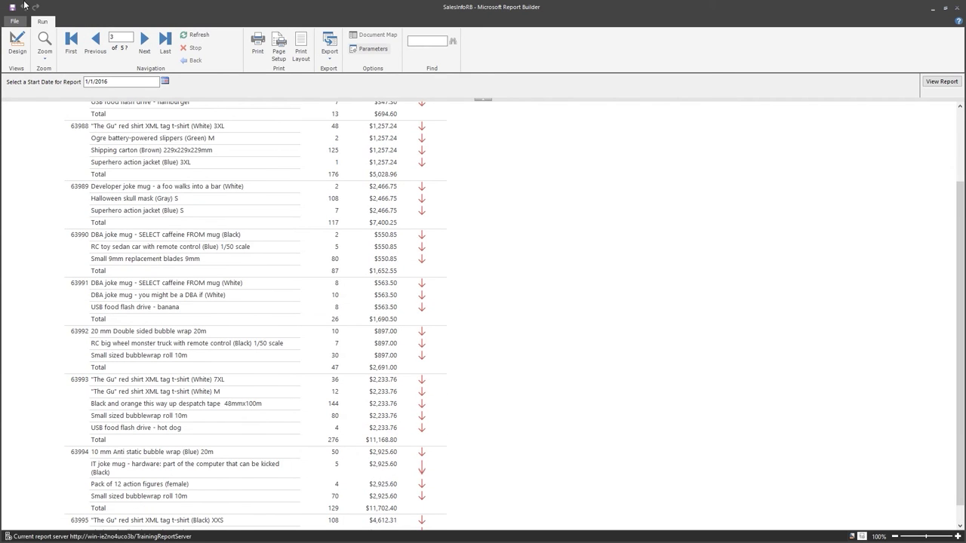
left_click(17, 39)
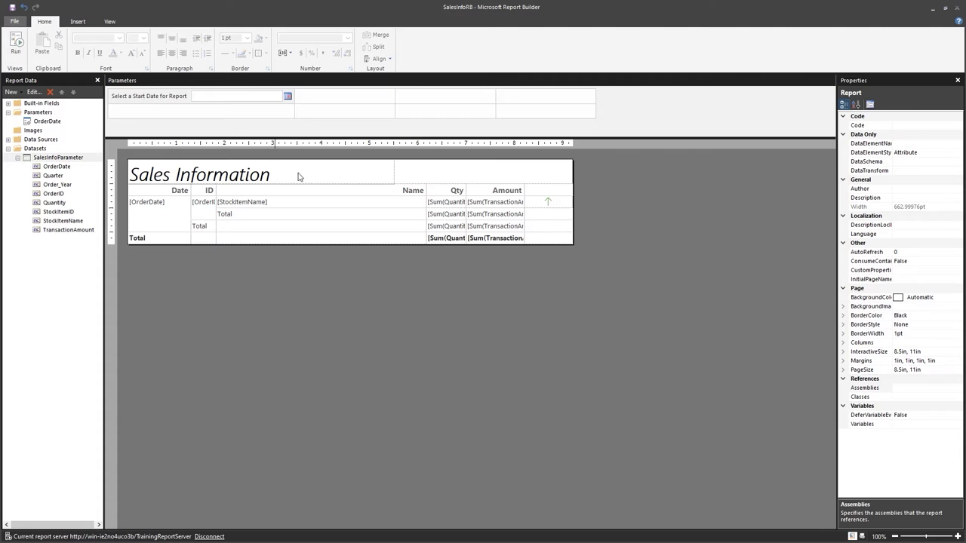
Save the report and add an empty column to the right of Qty
left_click(12, 7)
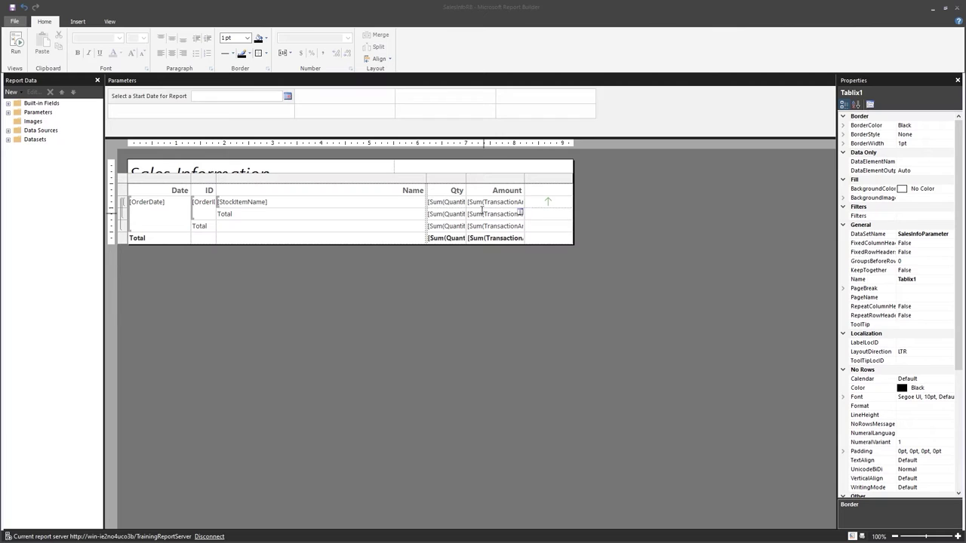
right_click(447, 182)
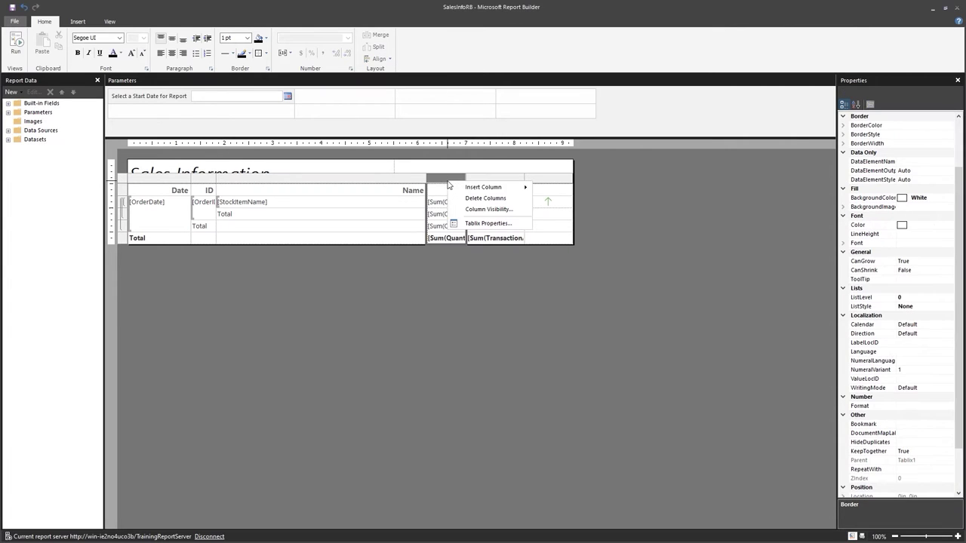
mouse_move(476, 187)
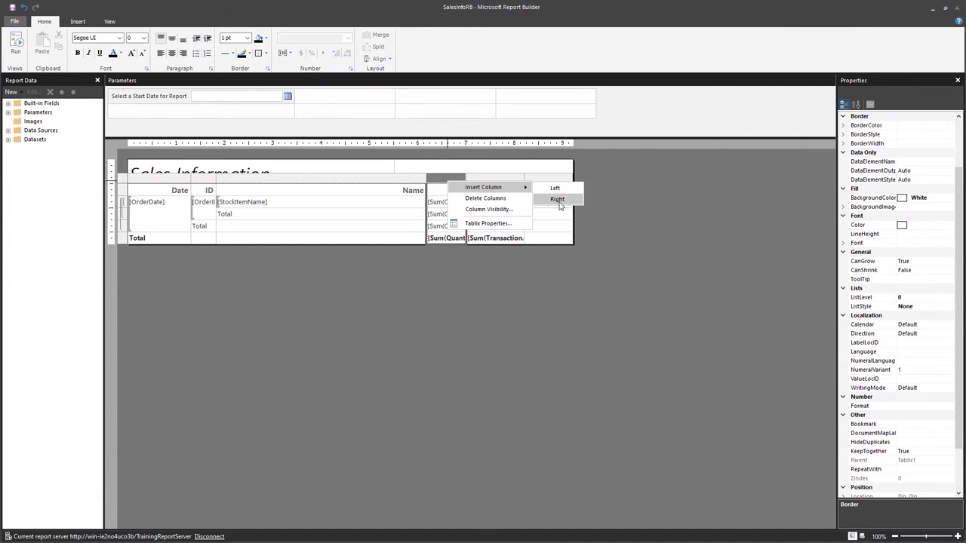
left_click(556, 200)
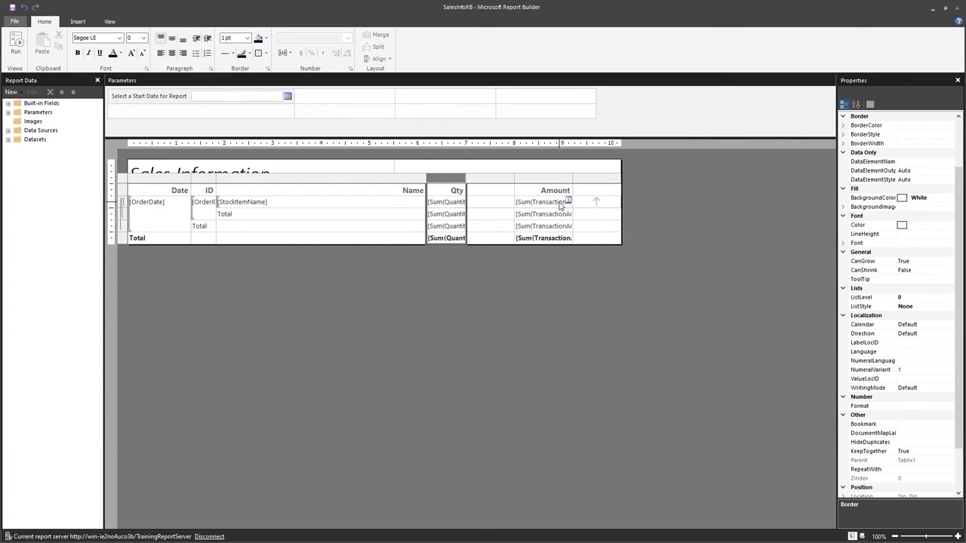
Start inserting a gauge into the new column's empty detail cell
right_click(489, 207)
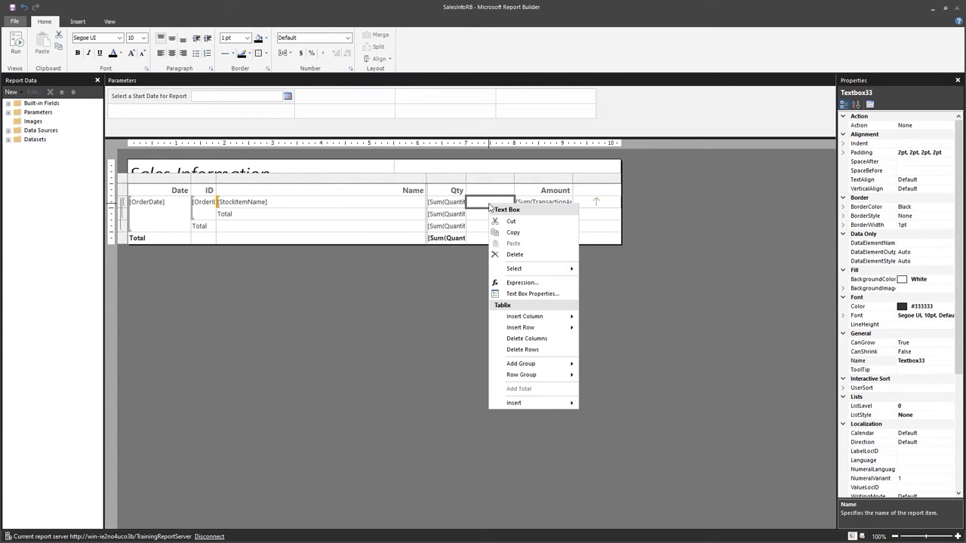
mouse_move(541, 406)
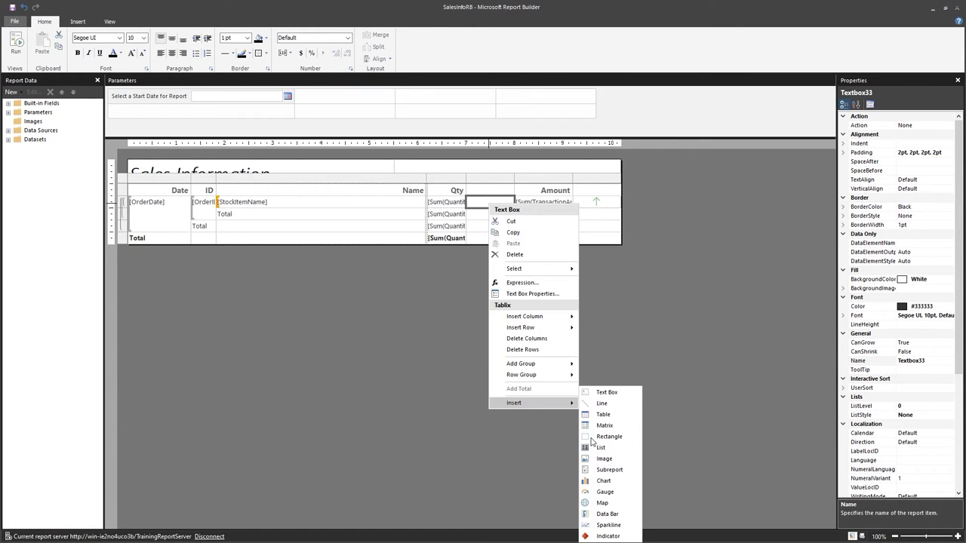
left_click(605, 492)
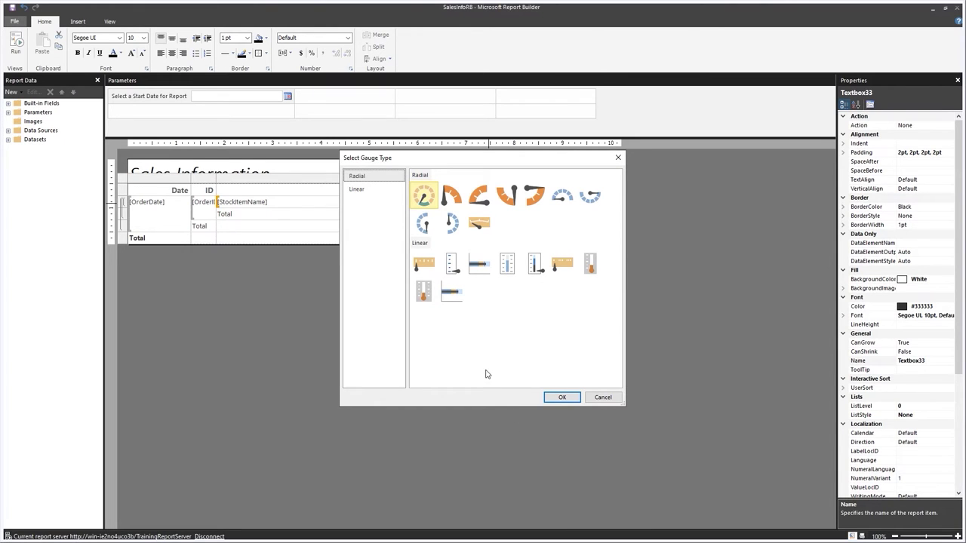
Insert a Linear Bullet Graph gauge into the detail cell
left_click(453, 295)
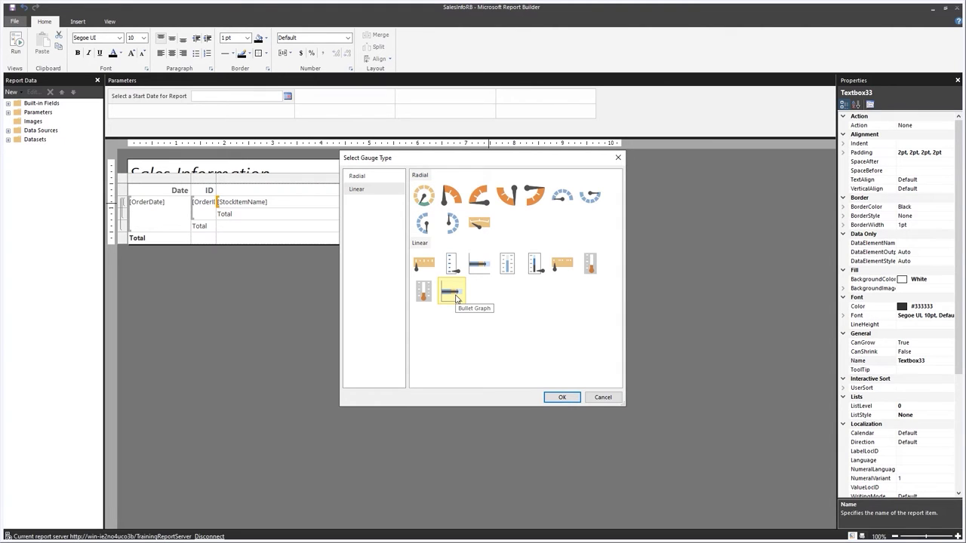
double_click(455, 299)
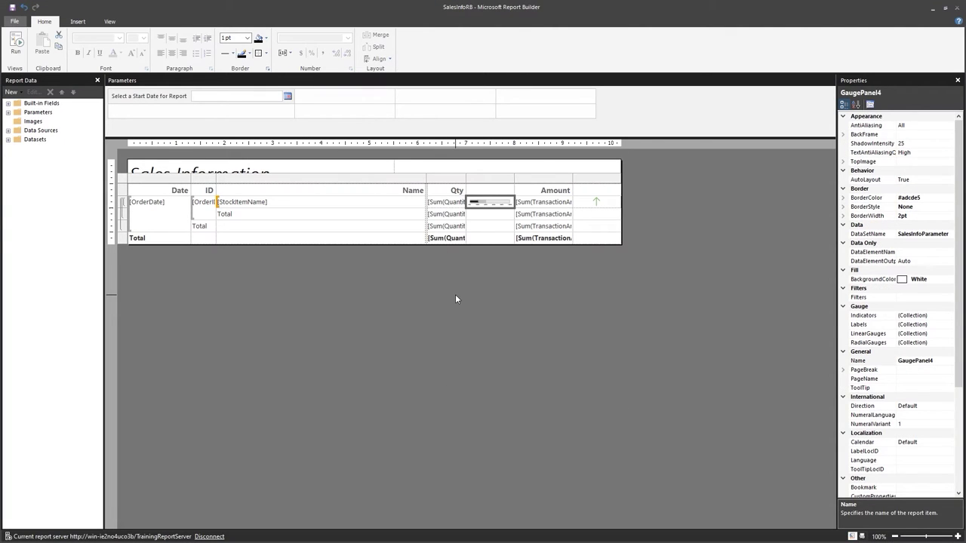
left_click(495, 206)
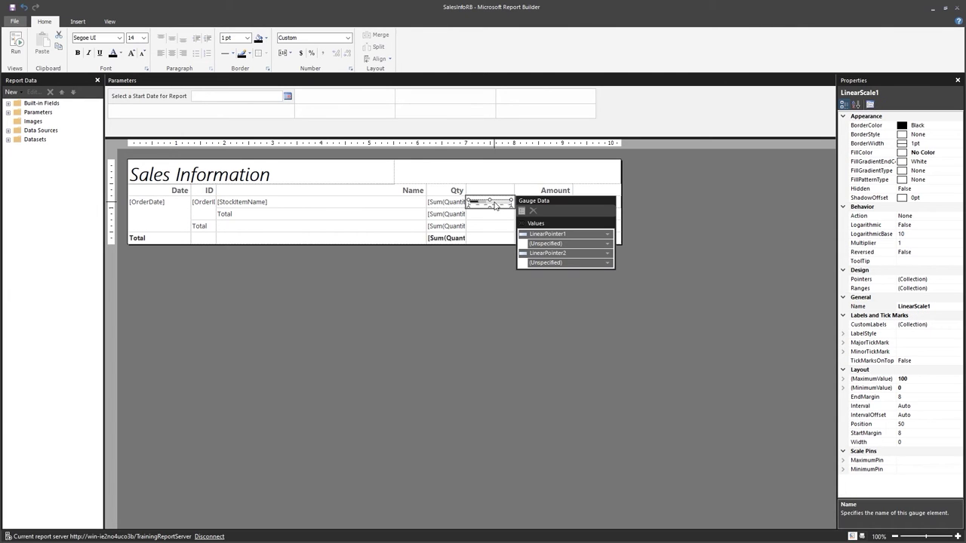
Drive both LinearPointer1 and LinearPointer2 with [Sum(Quantity)]
left_click(607, 244)
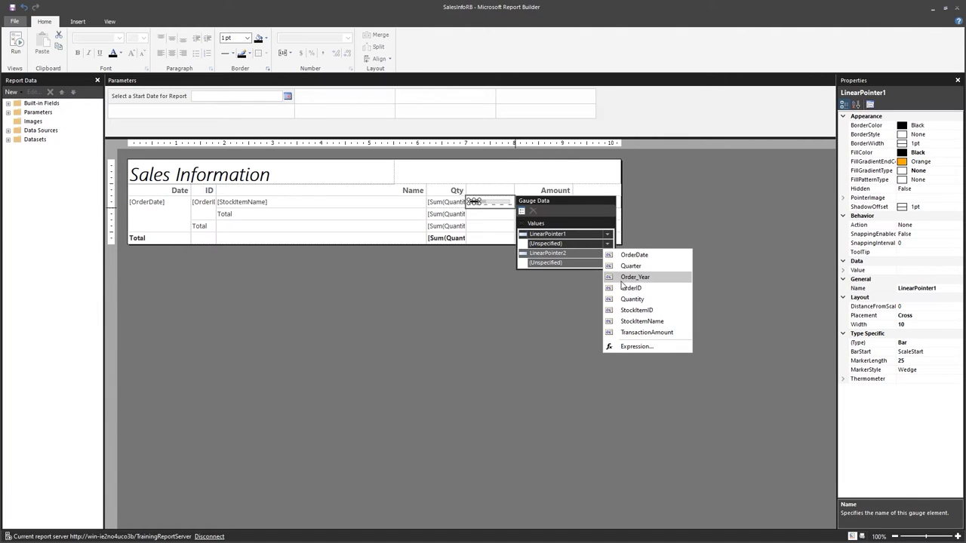
left_click(630, 300)
left_click(607, 262)
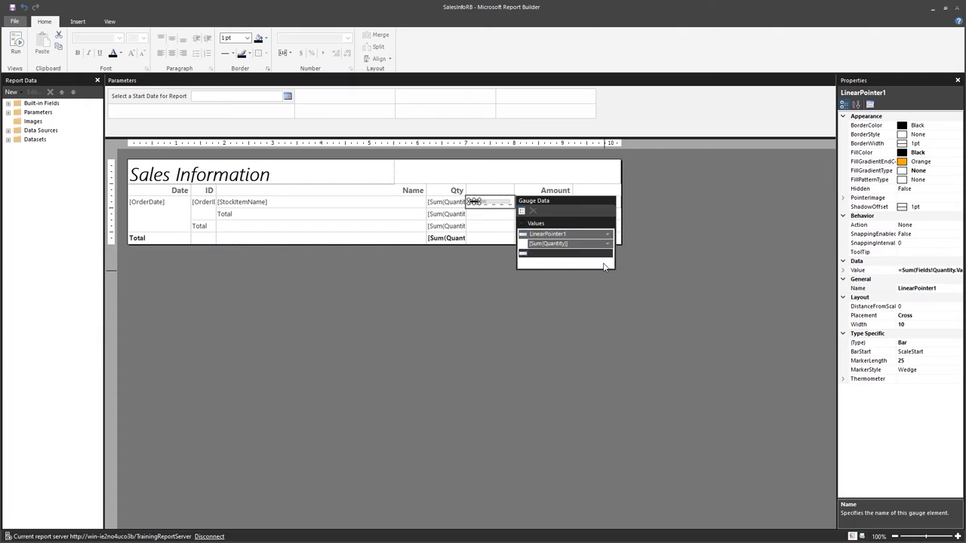
left_click(607, 262)
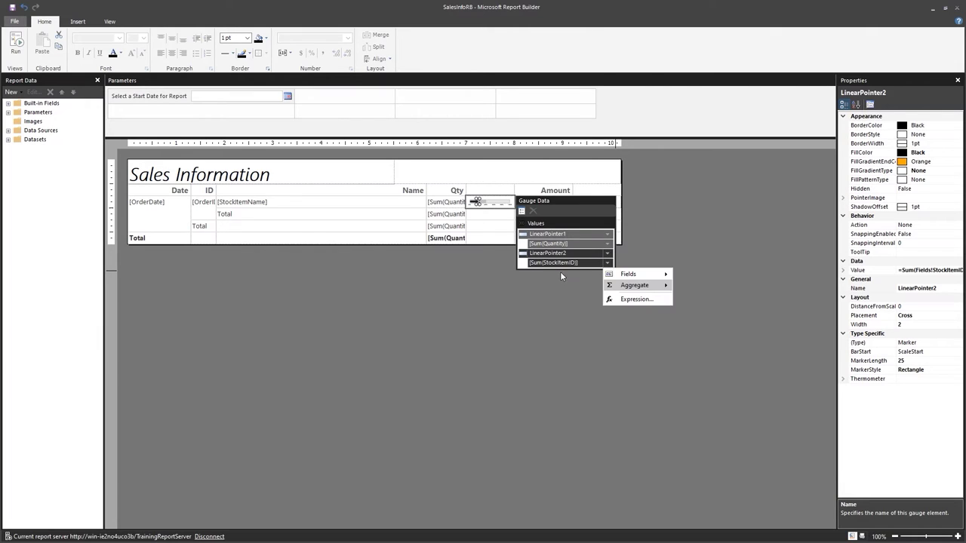
left_click(609, 264)
left_click(609, 265)
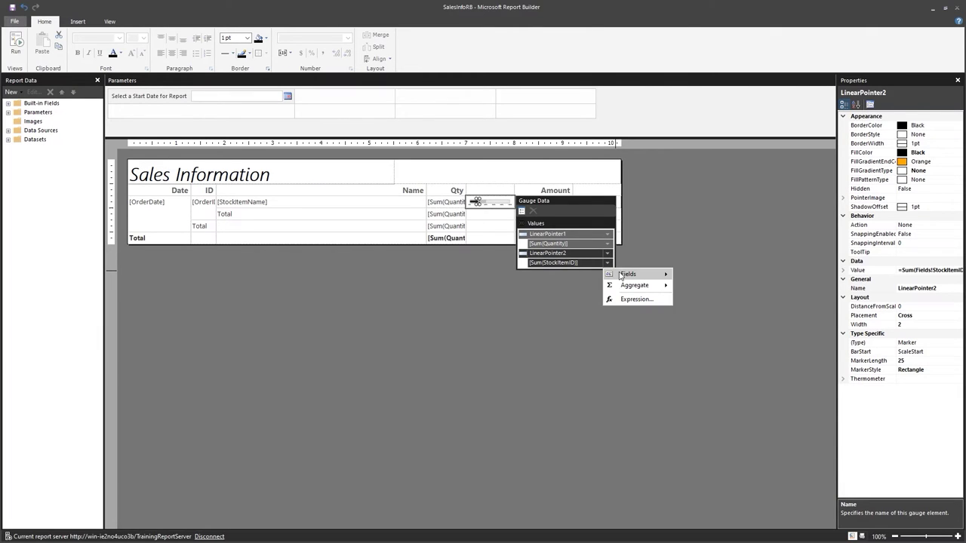
mouse_move(630, 274)
left_click(690, 321)
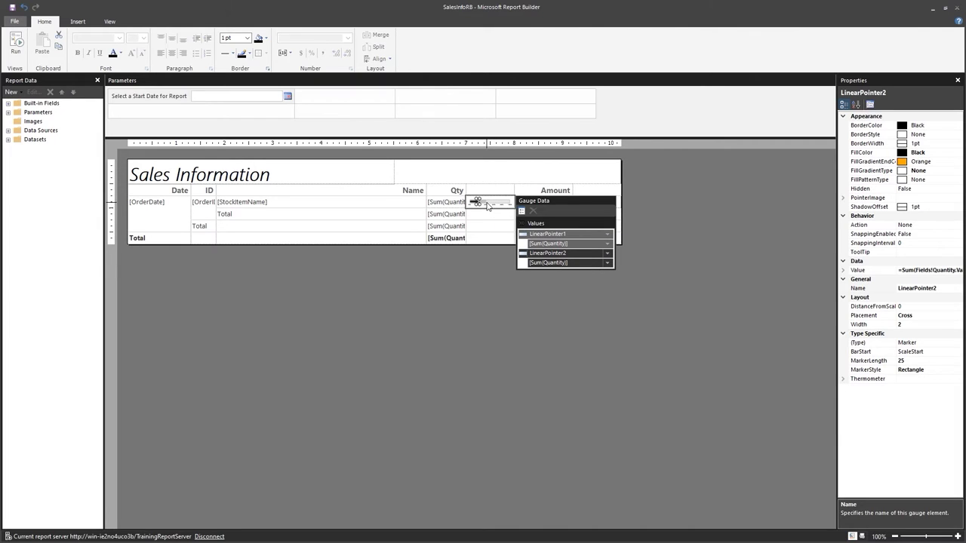
Set LinearScale1's maximum to 400 and its label number format to Default
right_click(488, 206)
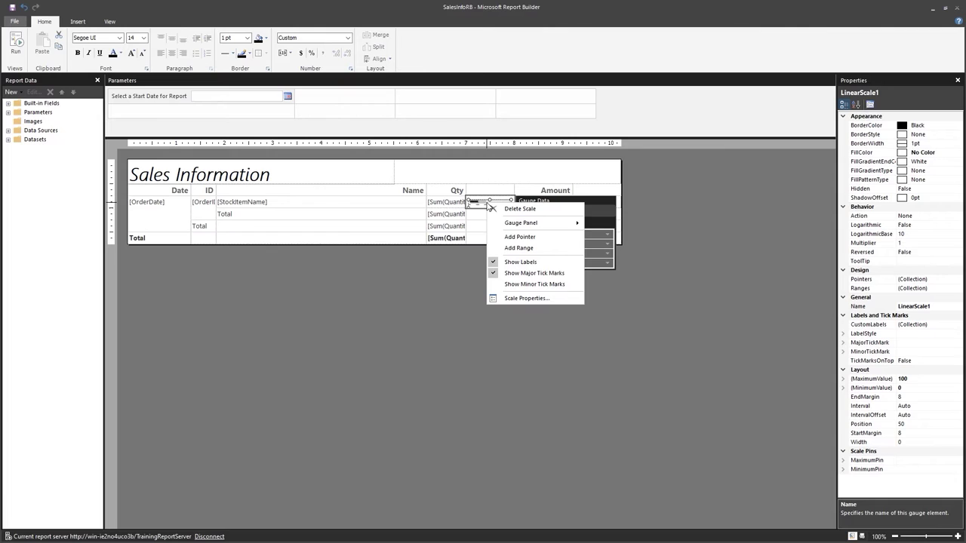
left_click(526, 299)
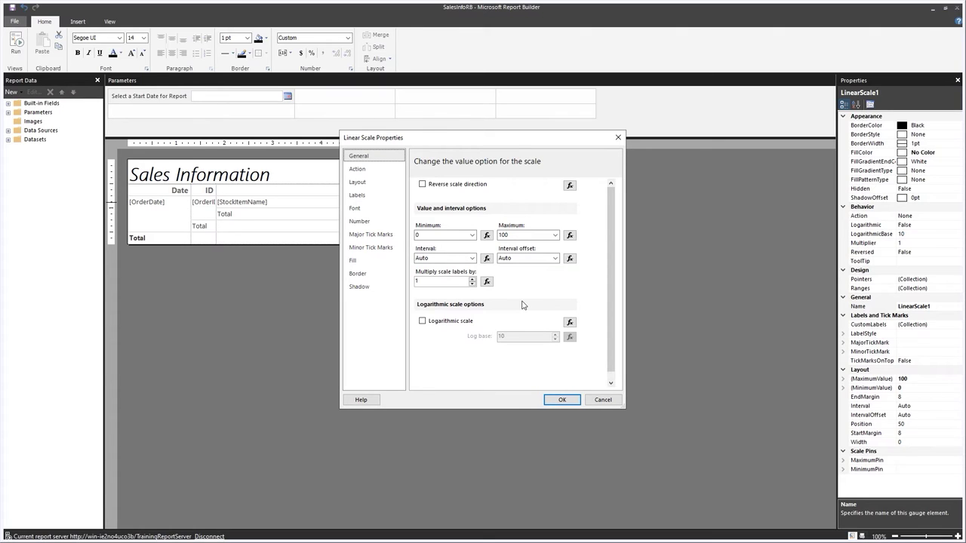
double_click(520, 235)
type("400")
left_click(366, 223)
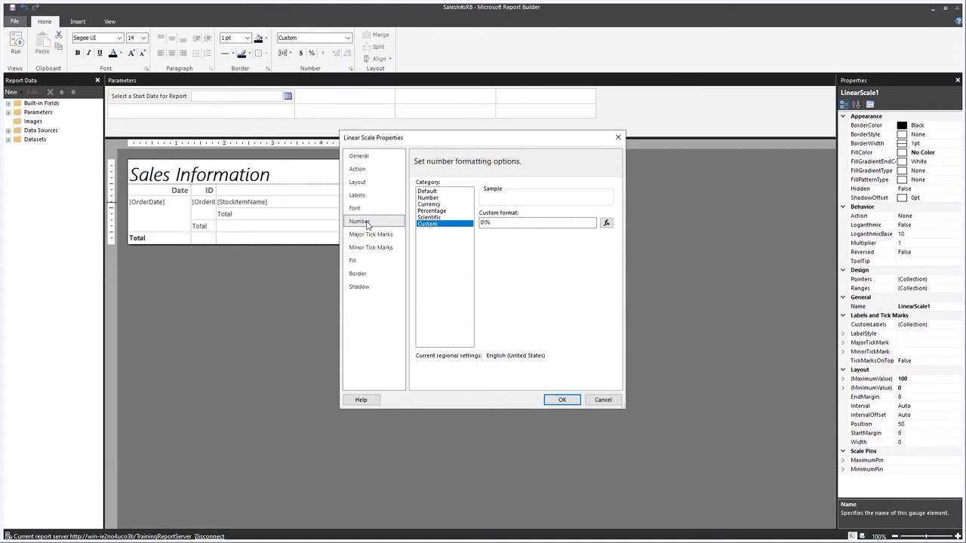
left_click(432, 191)
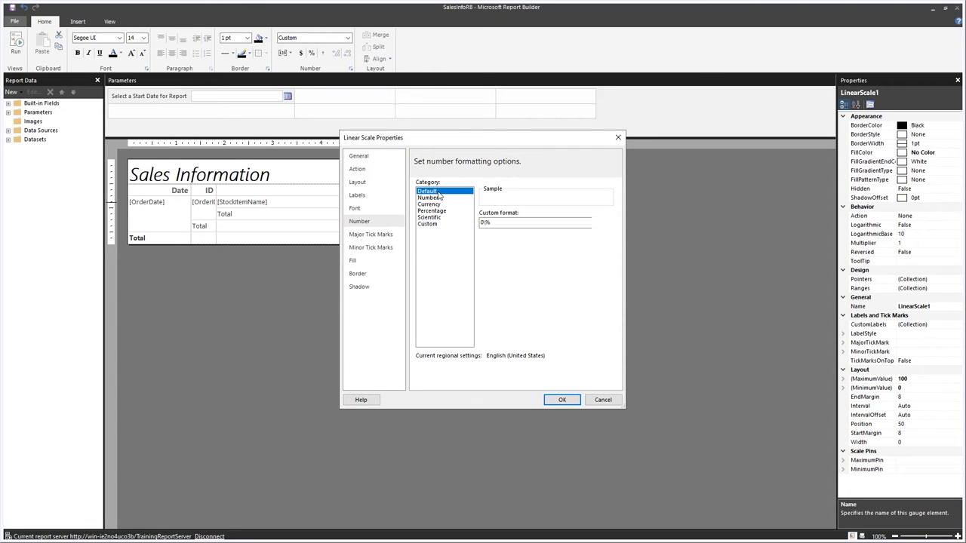
left_click(562, 400)
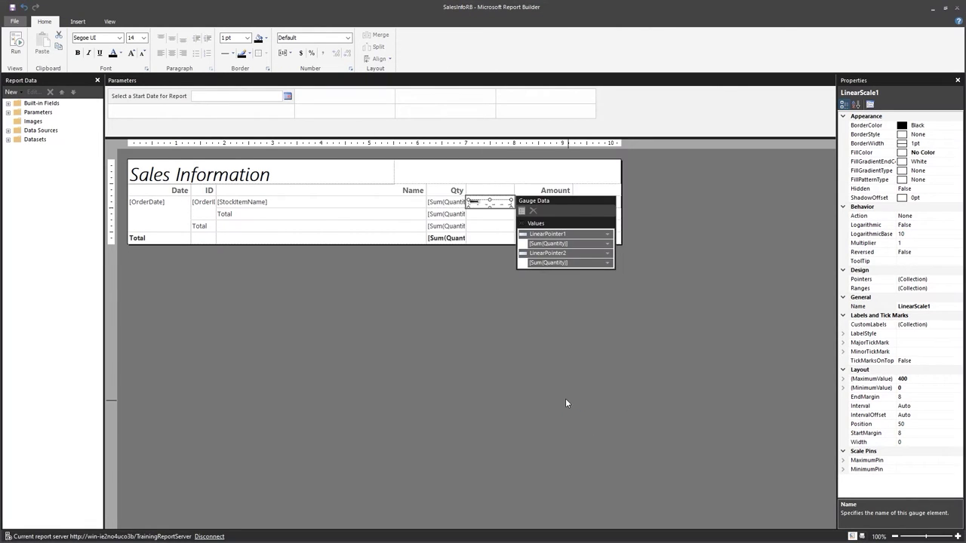
Title the gauge column header 'Qty Gauge' and run the report
key("Escape")
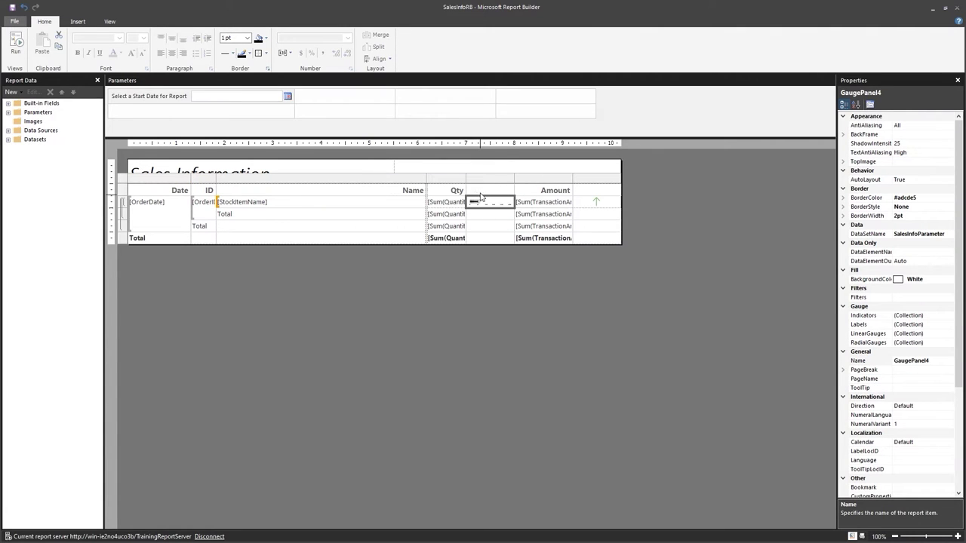
left_click(482, 194)
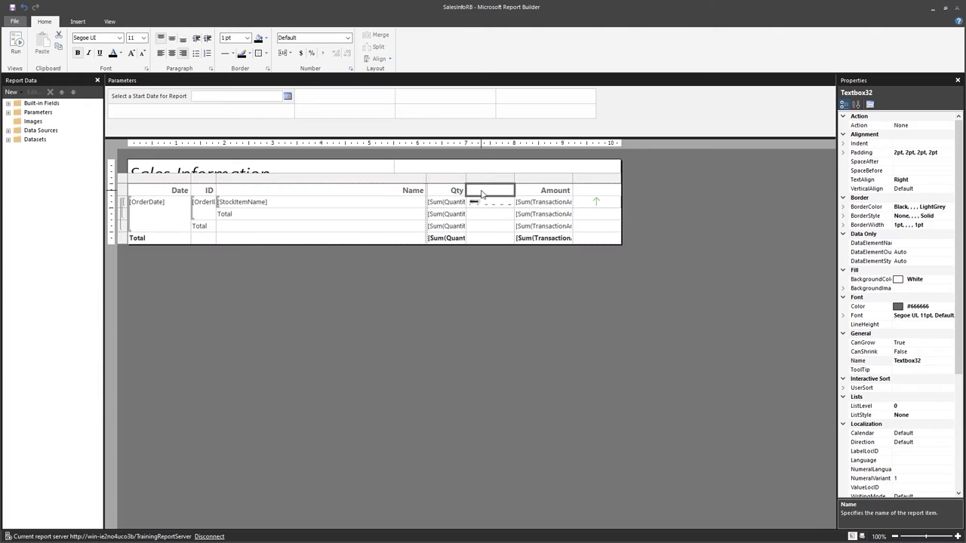
left_click(481, 194)
type("Qty")
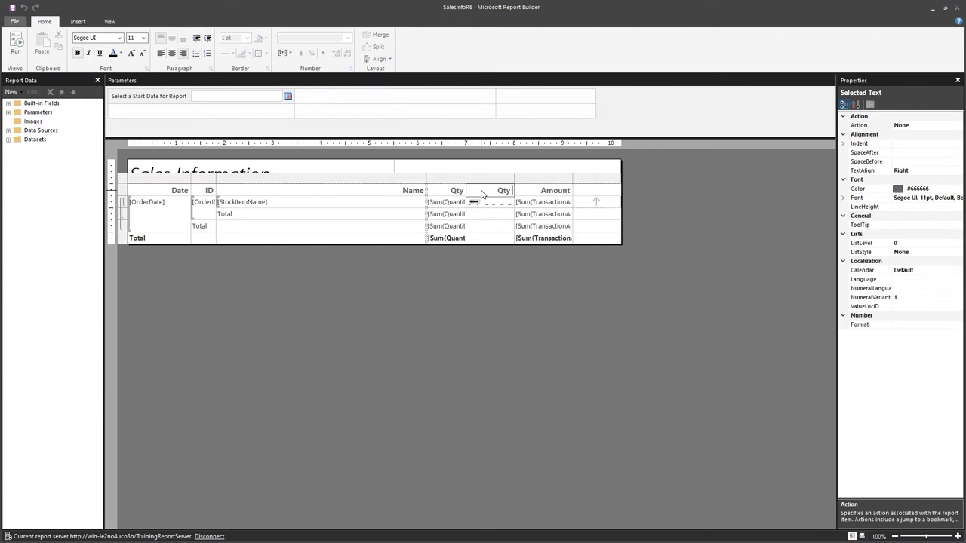
type(" Gauge")
left_click(430, 320)
left_click(16, 43)
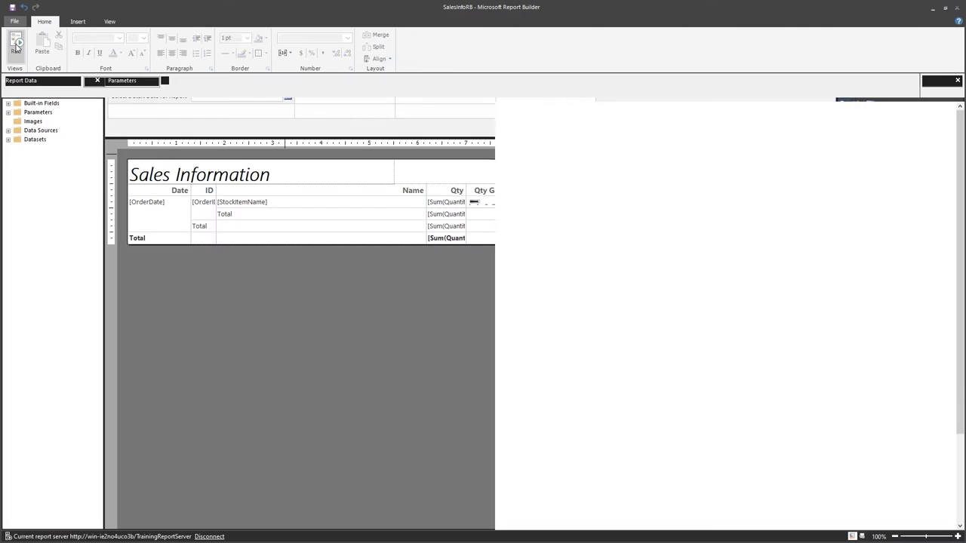
View the report with Start Date 1/1/2016, then return to Design view
left_click(104, 83)
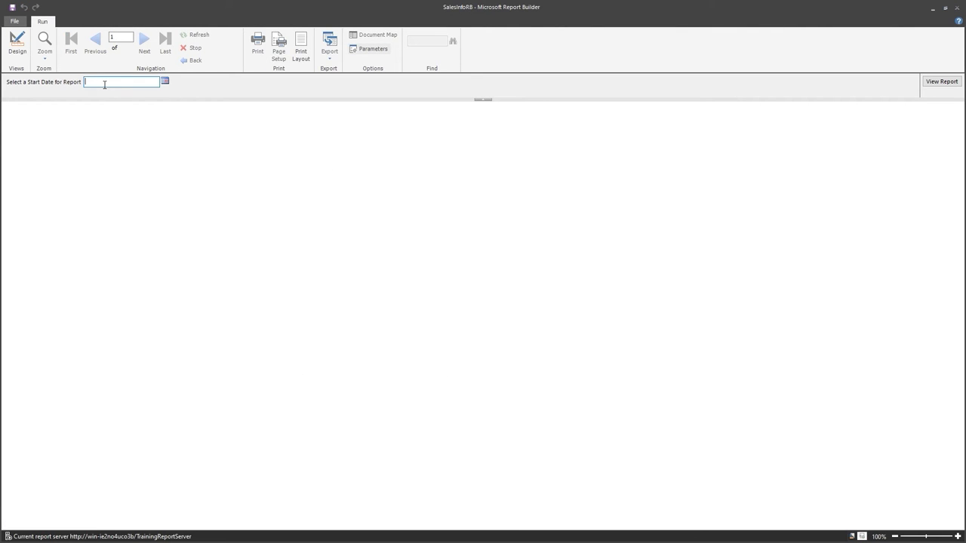
type("1/1/2016")
key("Return")
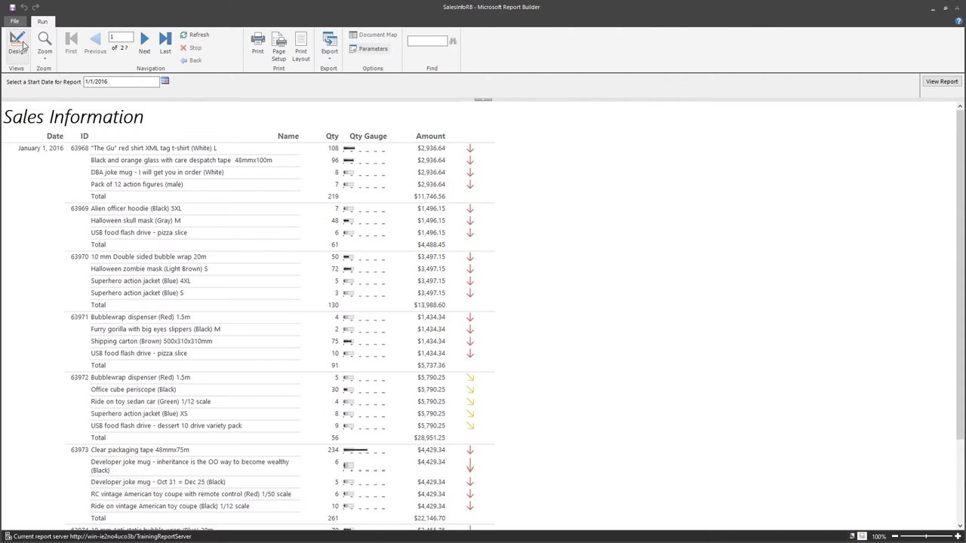
left_click(22, 45)
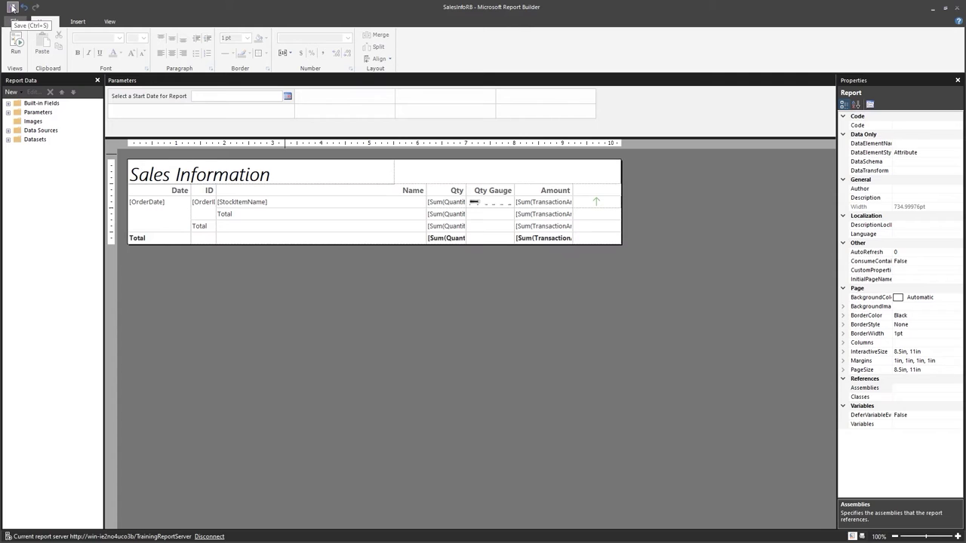
Save the report from the Quick Access Toolbar and Alt+Tab to SQL Server Management Studio
left_click(13, 8)
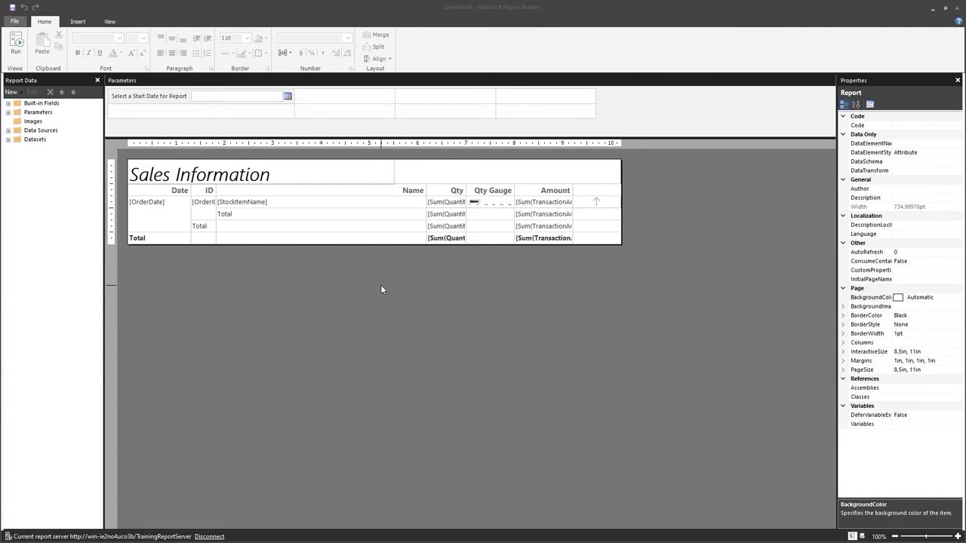
key("alt+Tab")
key("alt+Tab")
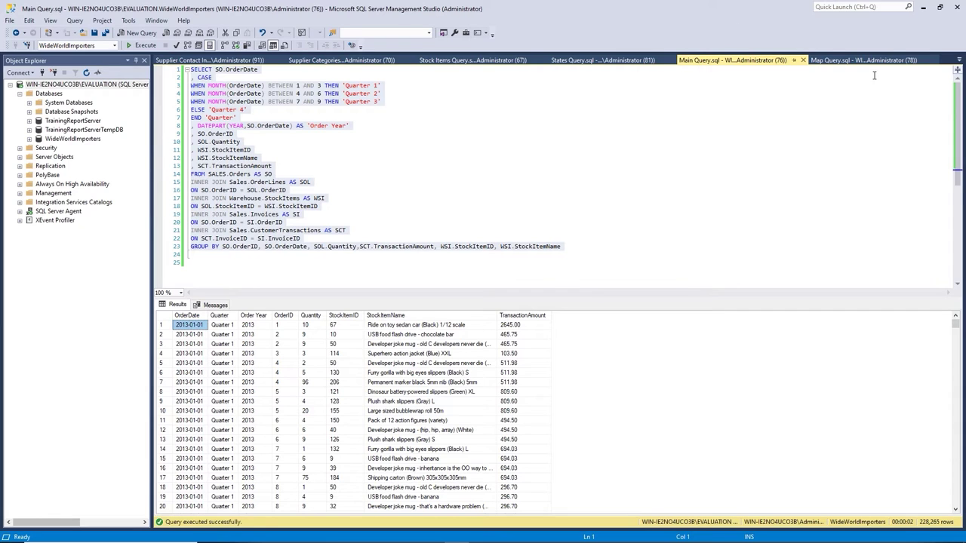
Open Map Query.sql and view its delivery locations in Spatial results, then return to Results
left_click(959, 60)
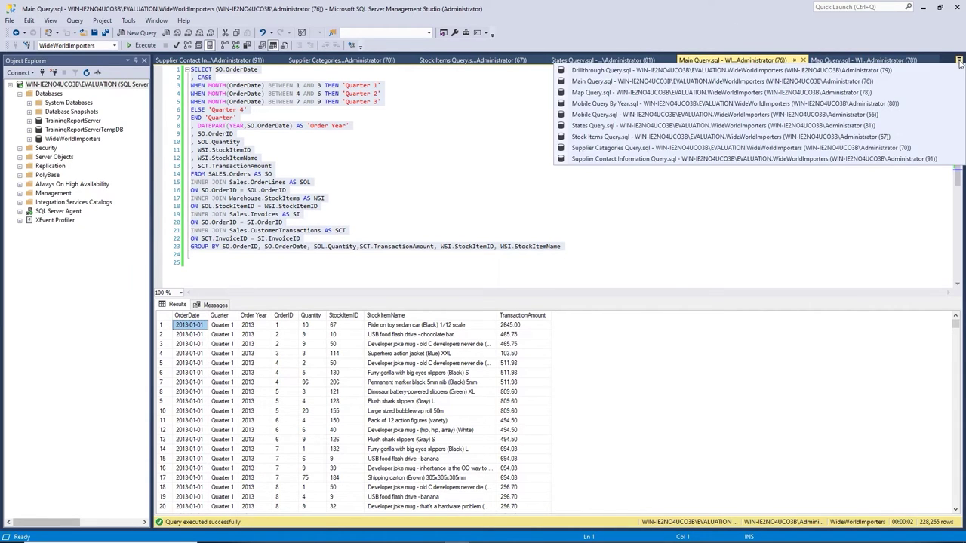
left_click(597, 92)
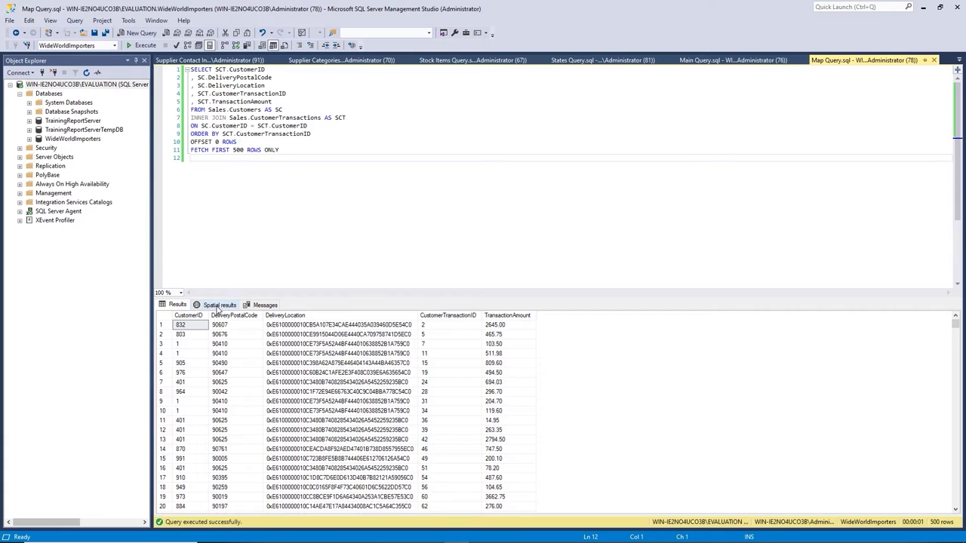
left_click(217, 305)
mouse_move(588, 425)
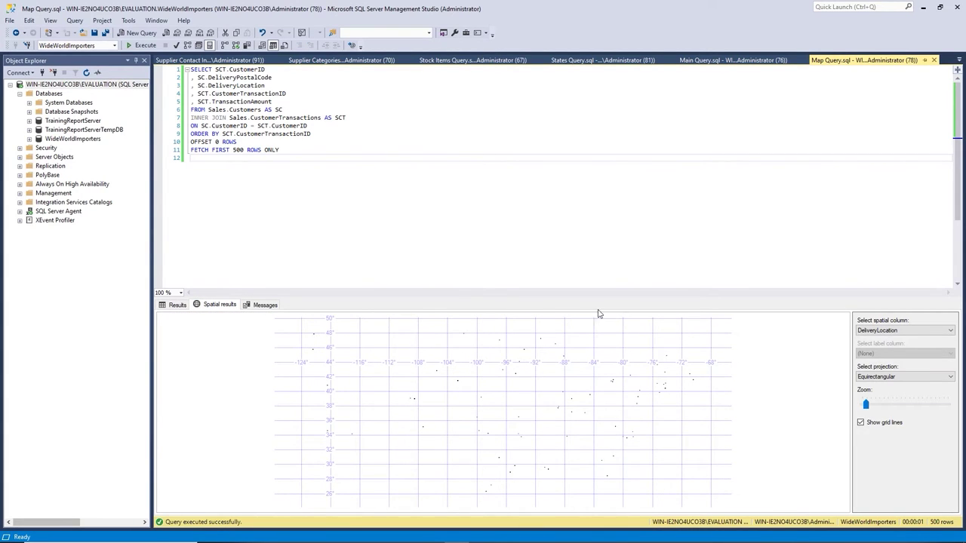
left_click(179, 306)
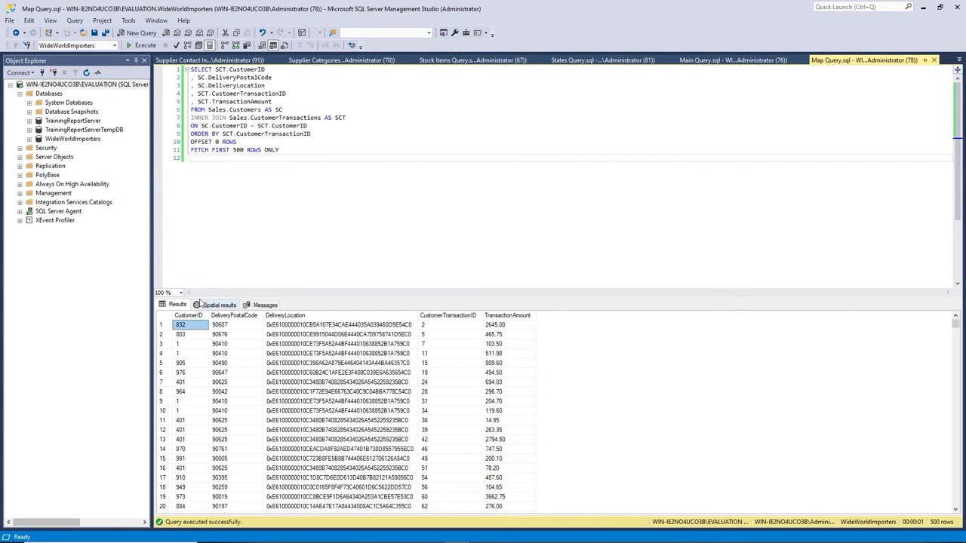
Select the entire map query text and switch back to Report Builder
left_click(236, 101)
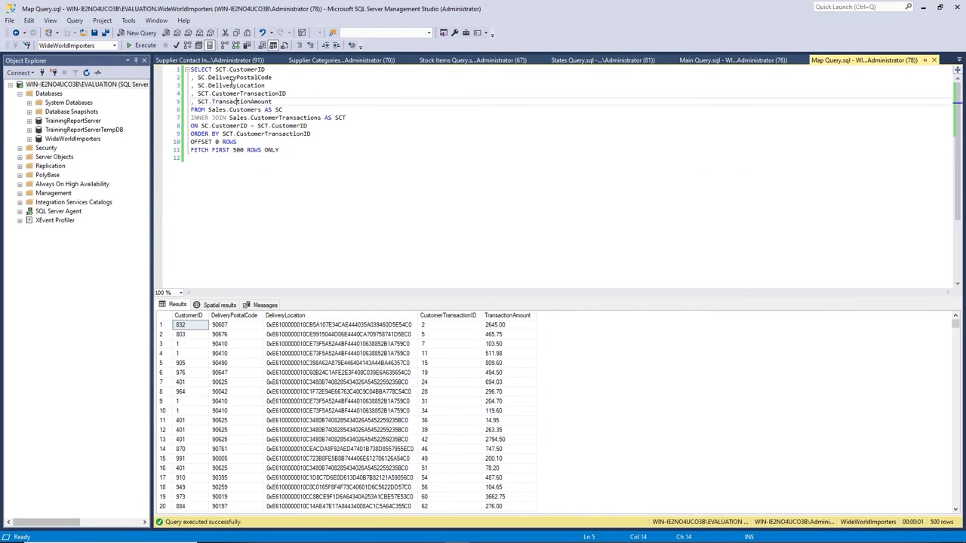
left_click(231, 84)
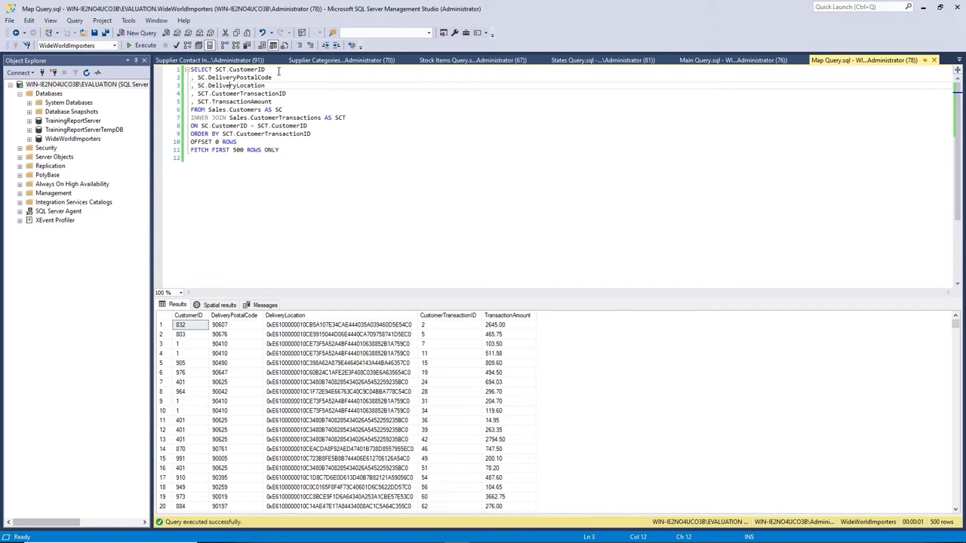
key("ctrl+a")
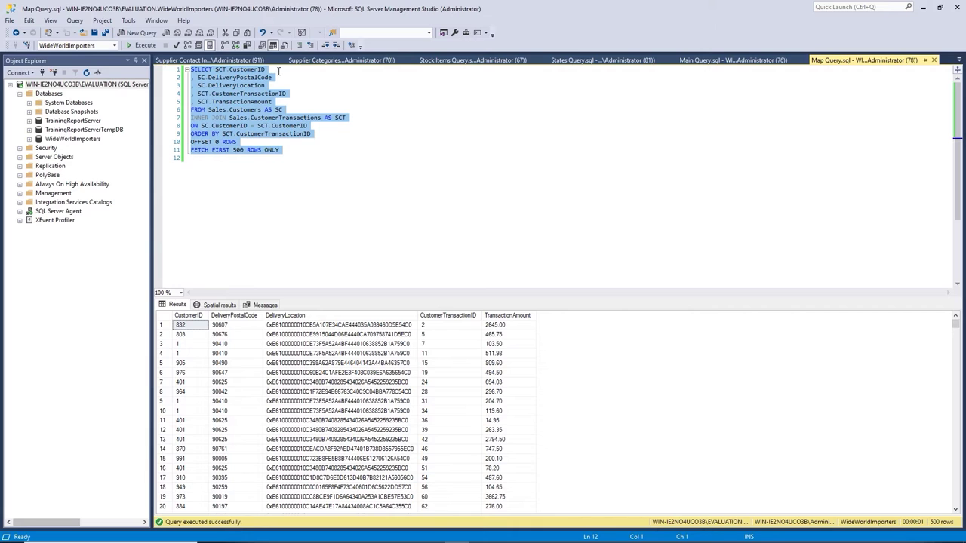
key("alt+Tab")
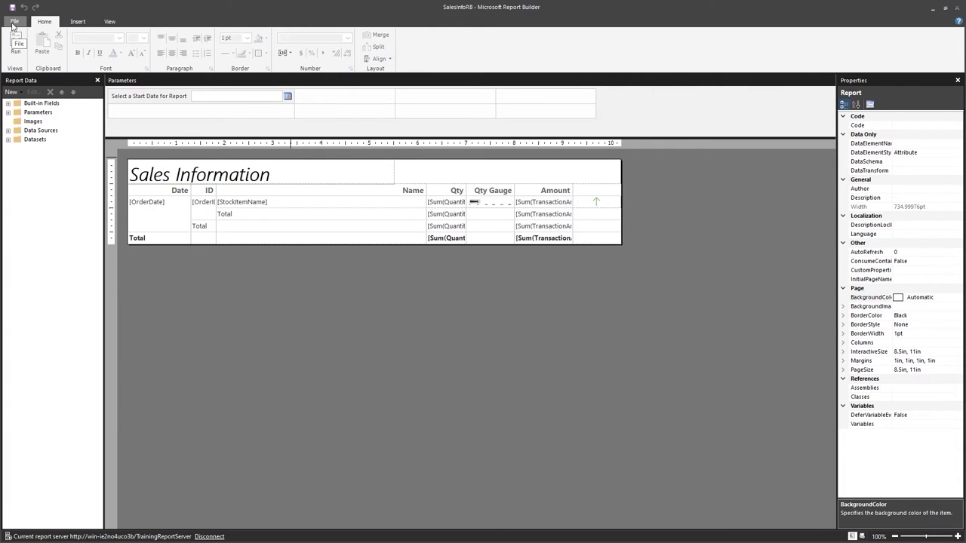
Create a new report from the File menu using the Map Wizard
left_click(15, 21)
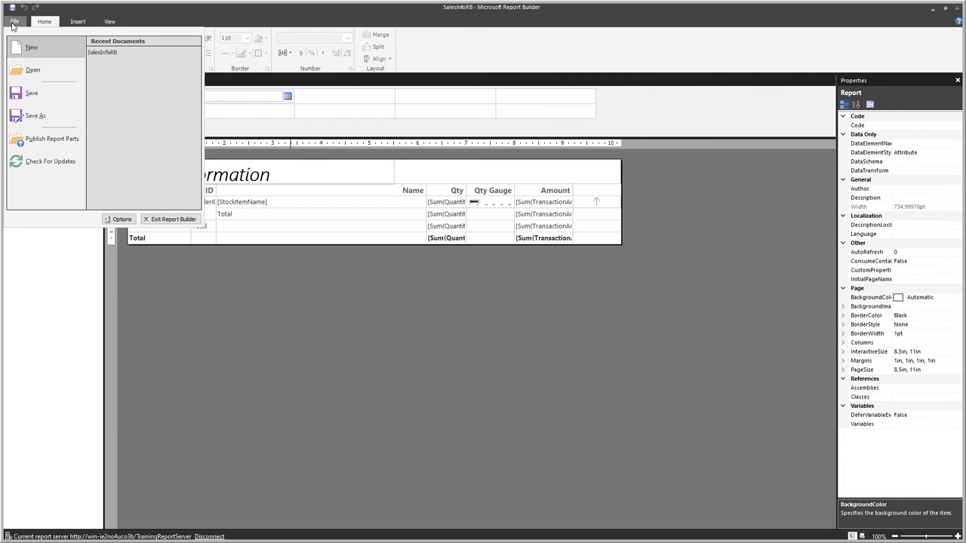
left_click(53, 52)
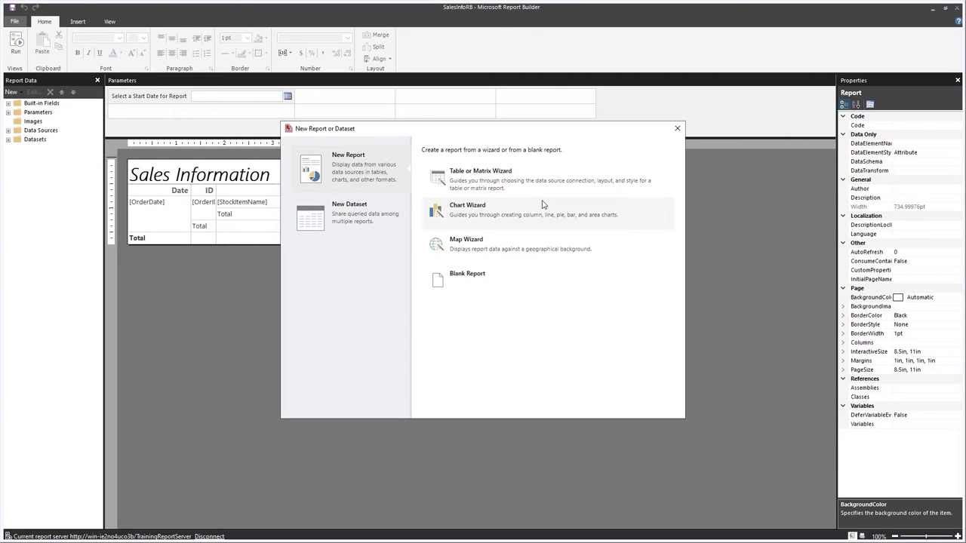
left_click(481, 248)
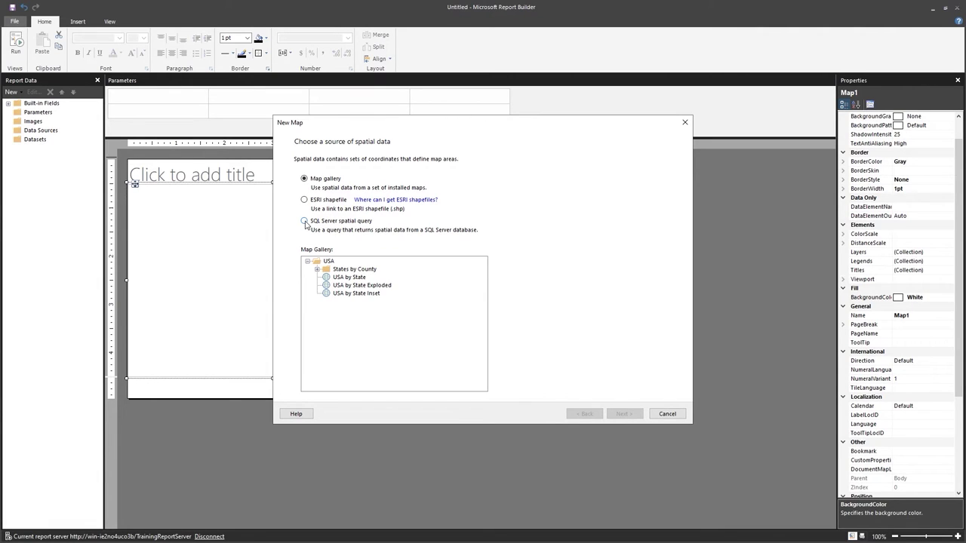
Use a SQL Server spatial query as a new dataset on the tested SharedSalesInformation connection
left_click(304, 222)
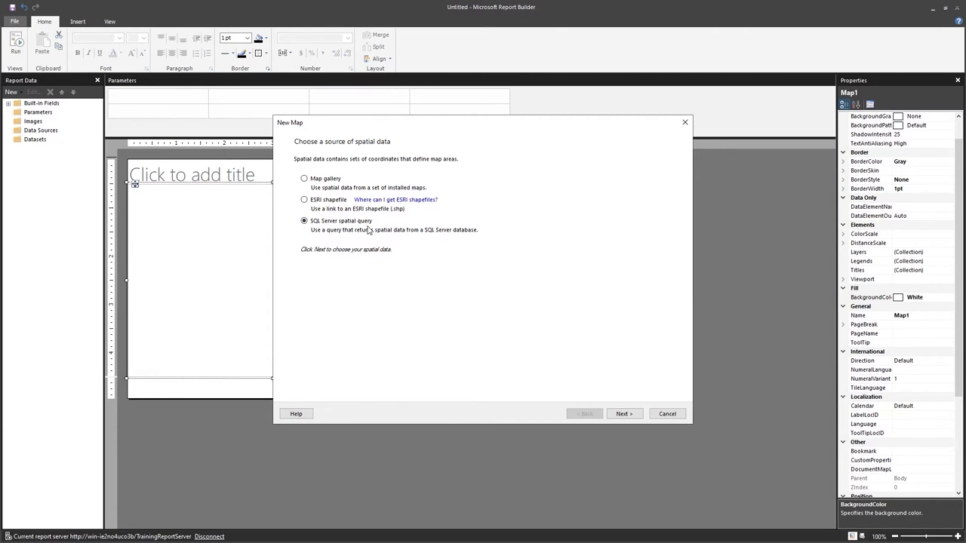
left_click(628, 415)
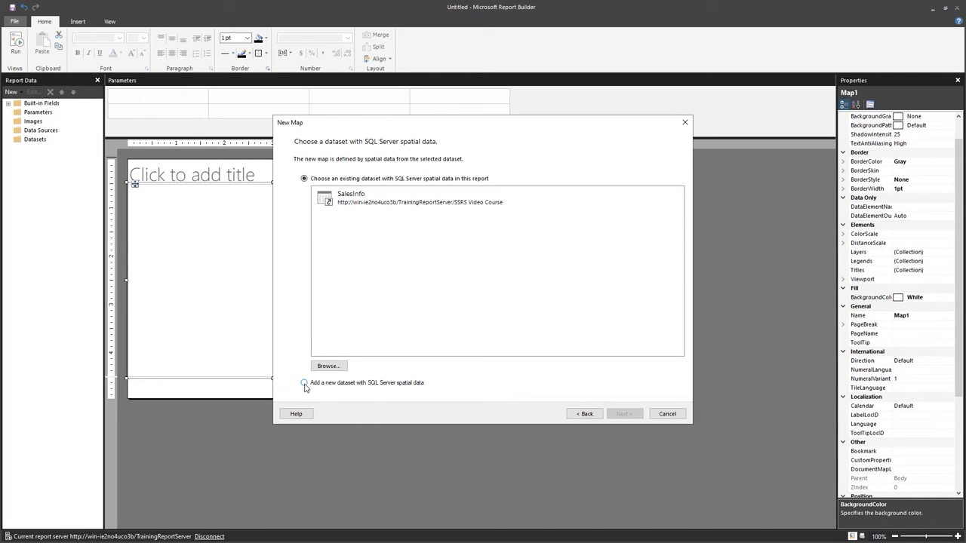
left_click(304, 383)
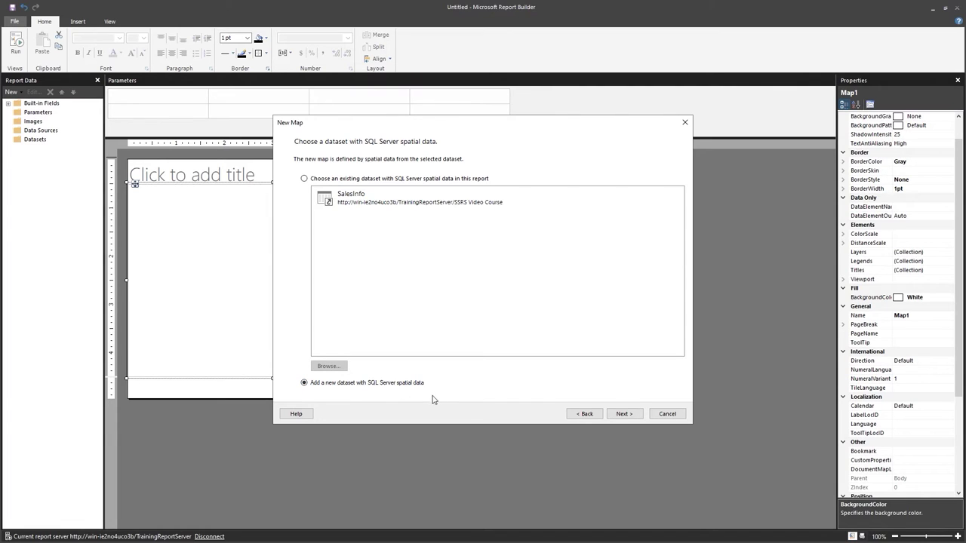
left_click(637, 416)
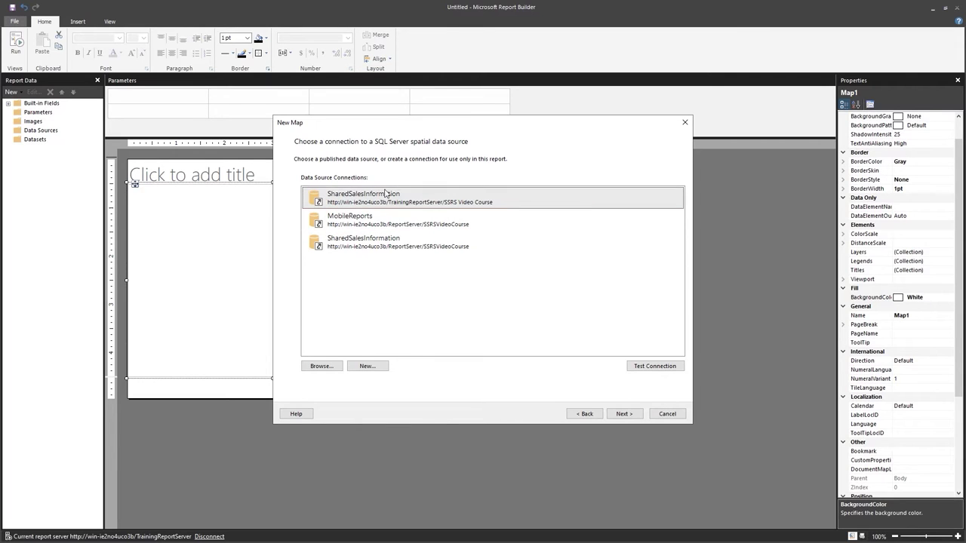
left_click(642, 371)
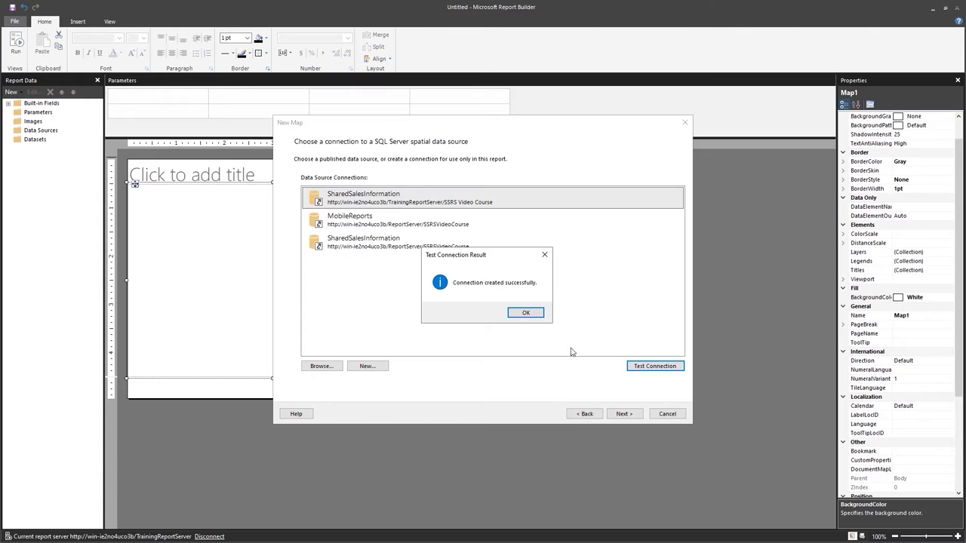
left_click(526, 314)
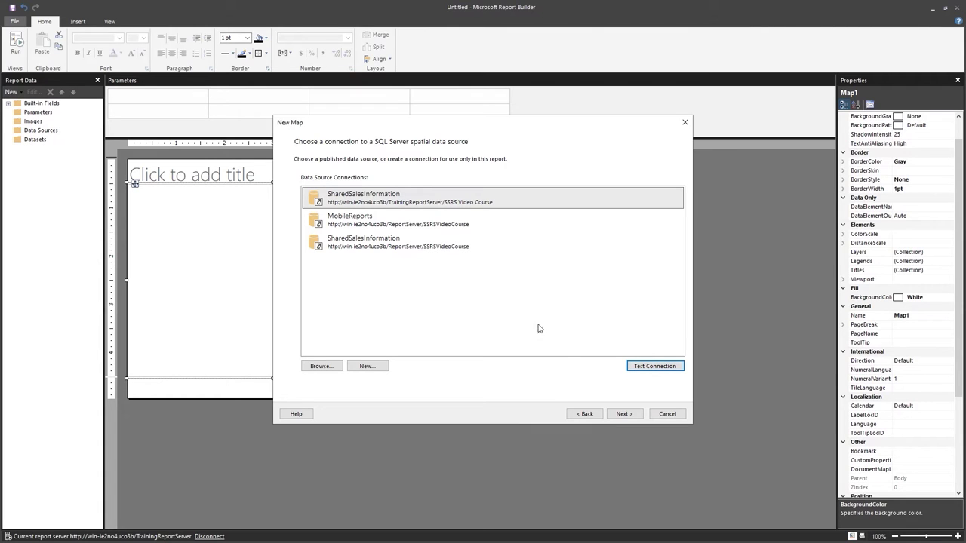
left_click(626, 417)
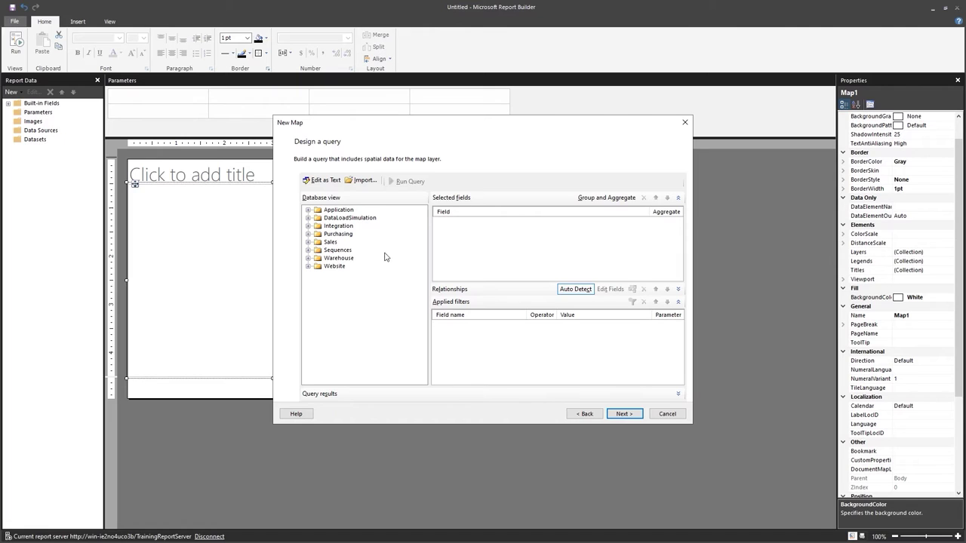
Paste the first-500 customer transactions SQL query as text, yielding DeliveryLocation points
left_click(324, 183)
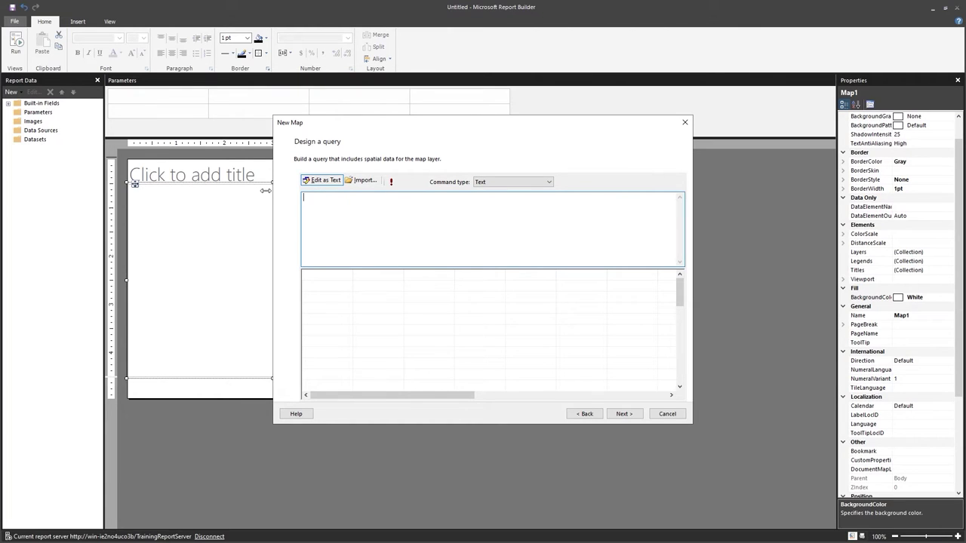
key("ctrl+v")
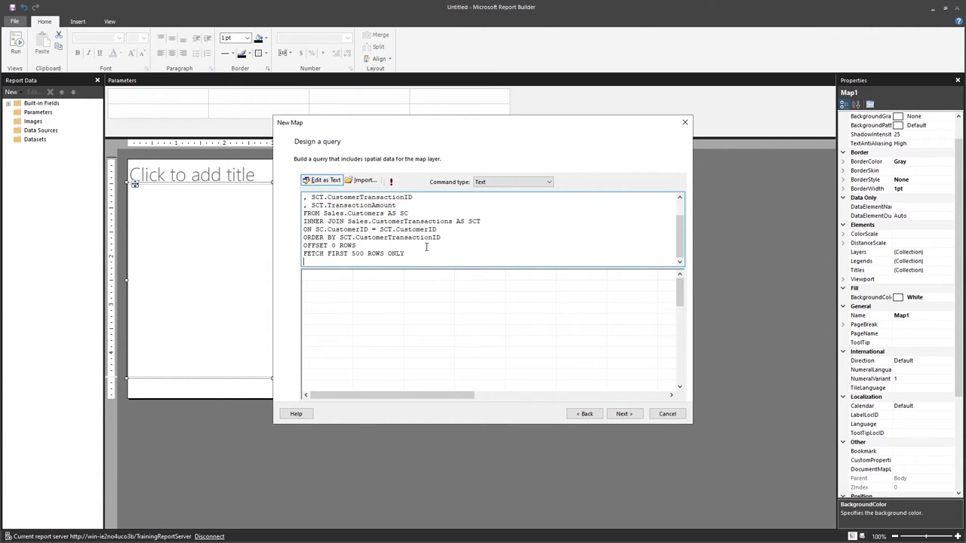
left_click(617, 413)
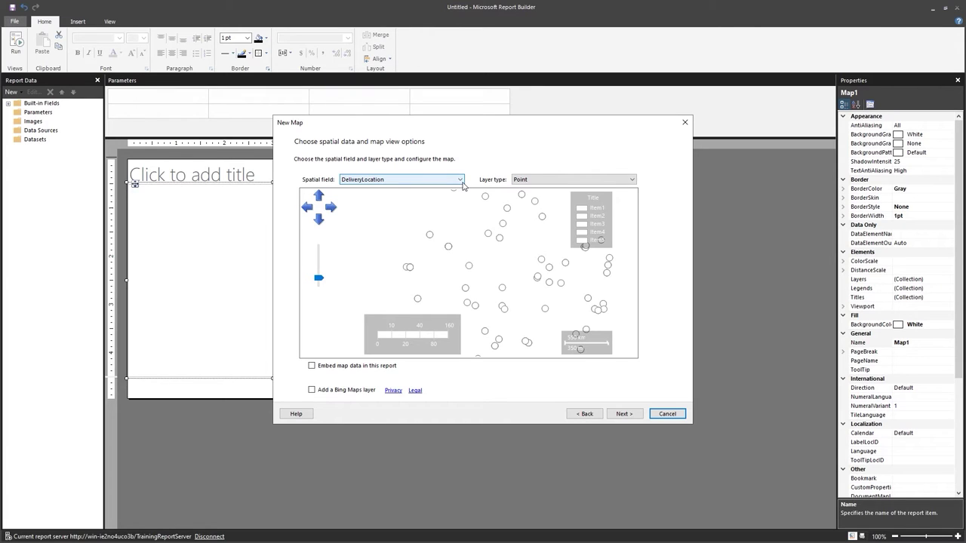
Keep Point layer type, embed the map data, and add a Bing Maps layer with Hybrid tiles
left_click(632, 181)
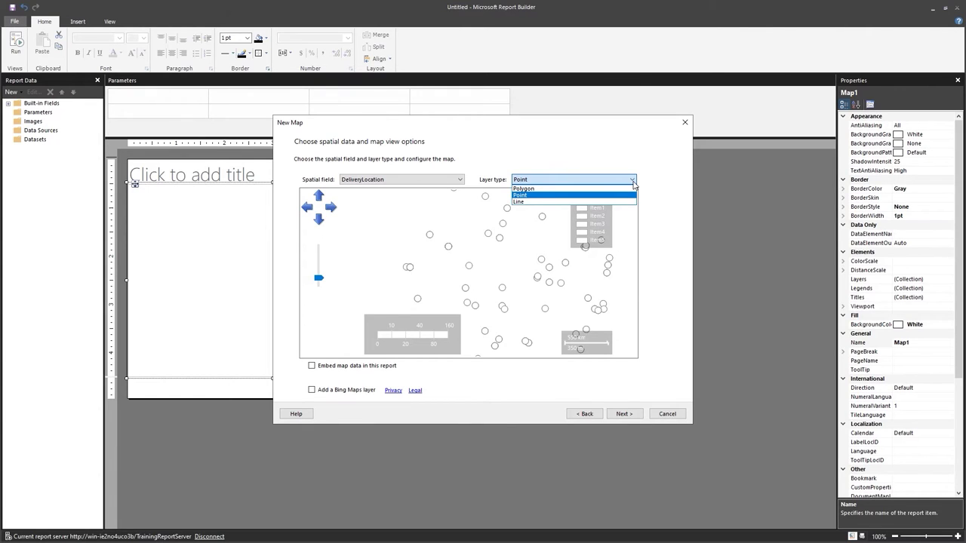
left_click(632, 182)
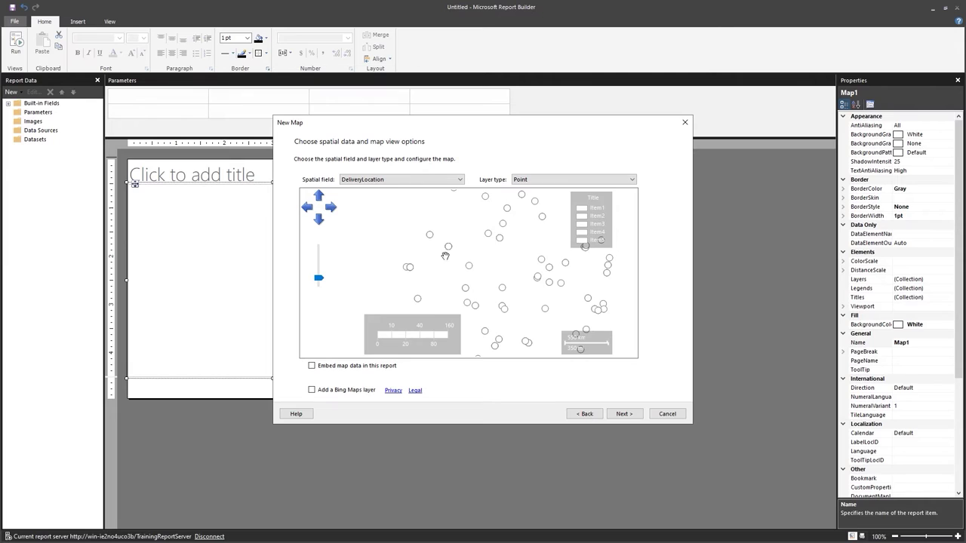
left_click(312, 366)
left_click(313, 391)
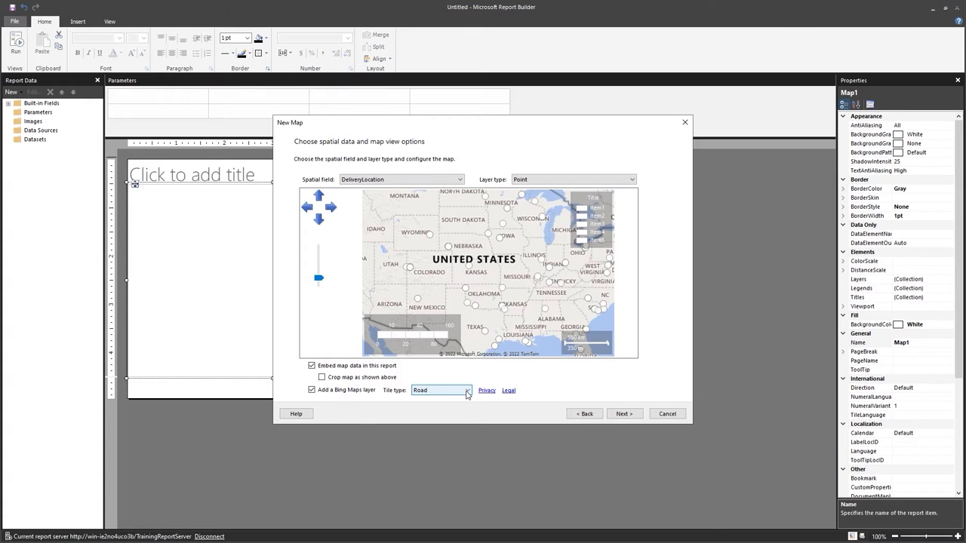
left_click(467, 392)
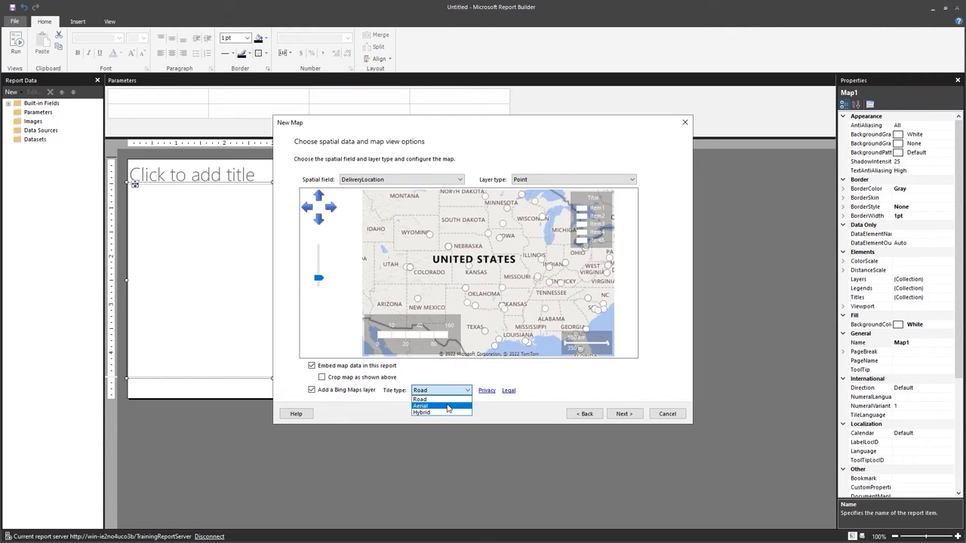
left_click(448, 406)
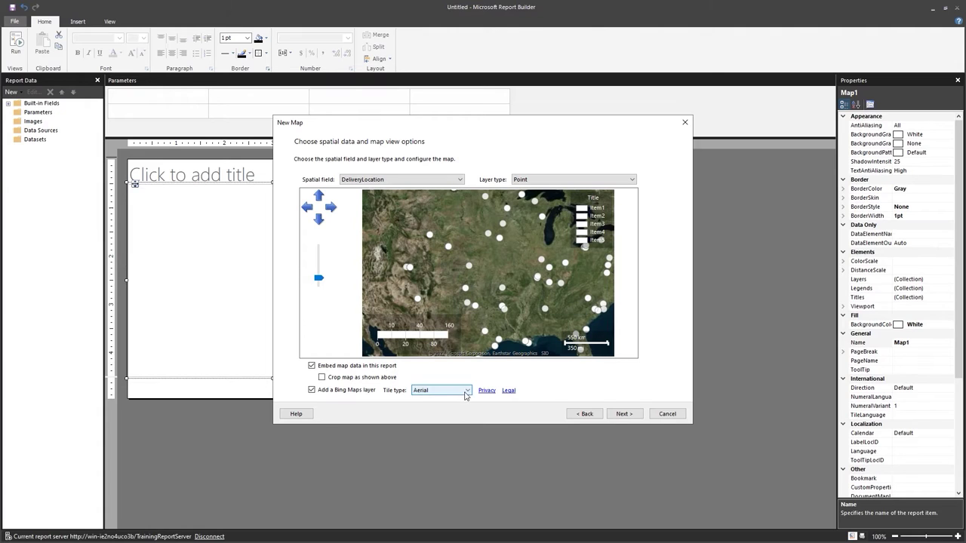
left_click(467, 391)
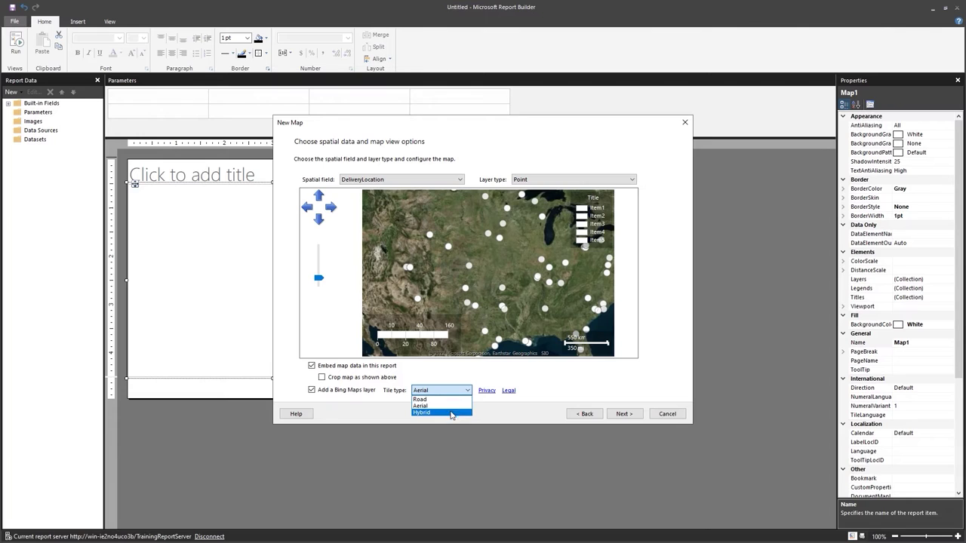
left_click(451, 413)
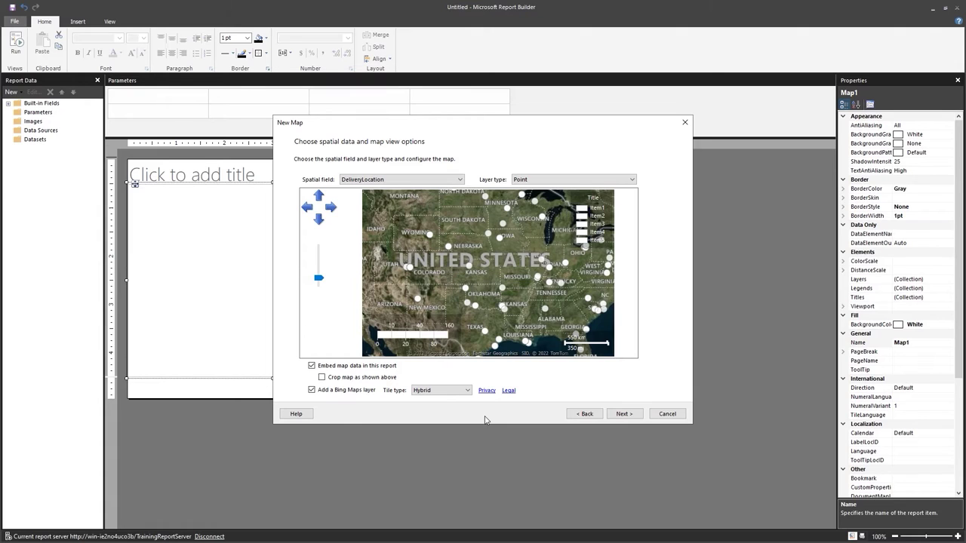
left_click(633, 418)
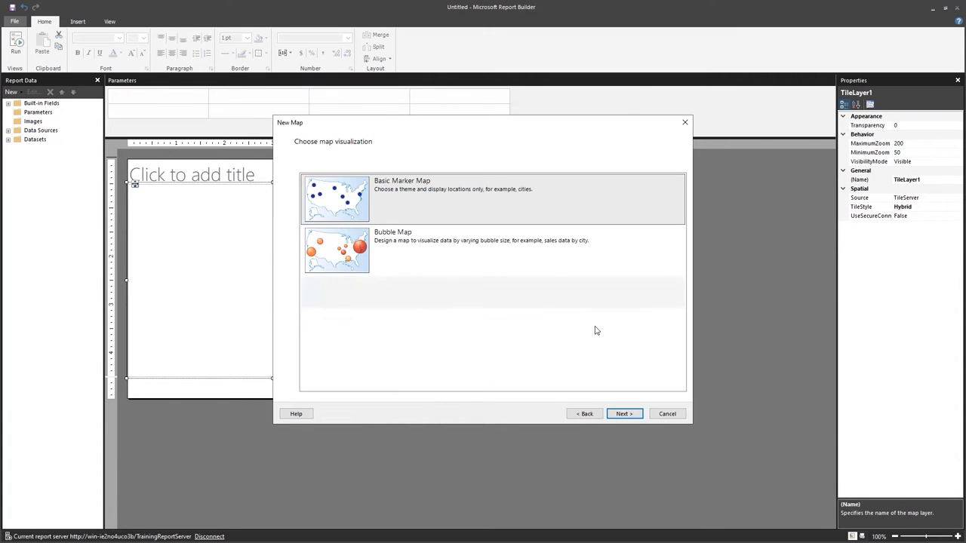
Choose the Bubble Map visualization with DataSet1 as the analytical dataset
left_click(323, 257)
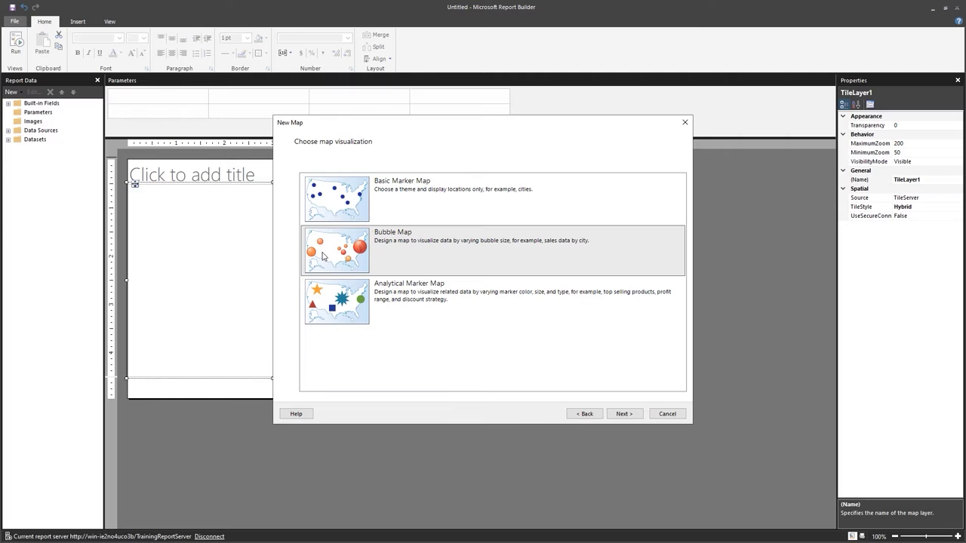
left_click(625, 416)
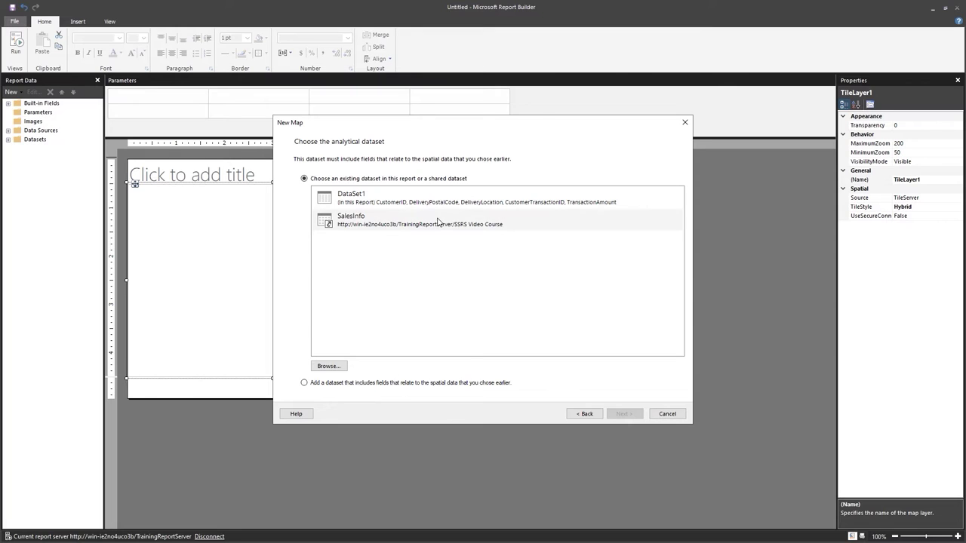
left_click(363, 205)
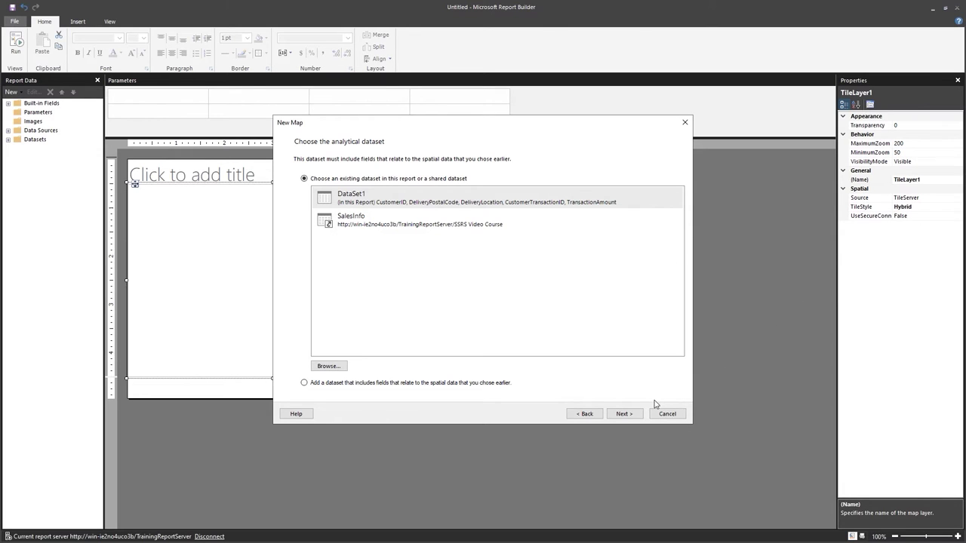
left_click(626, 415)
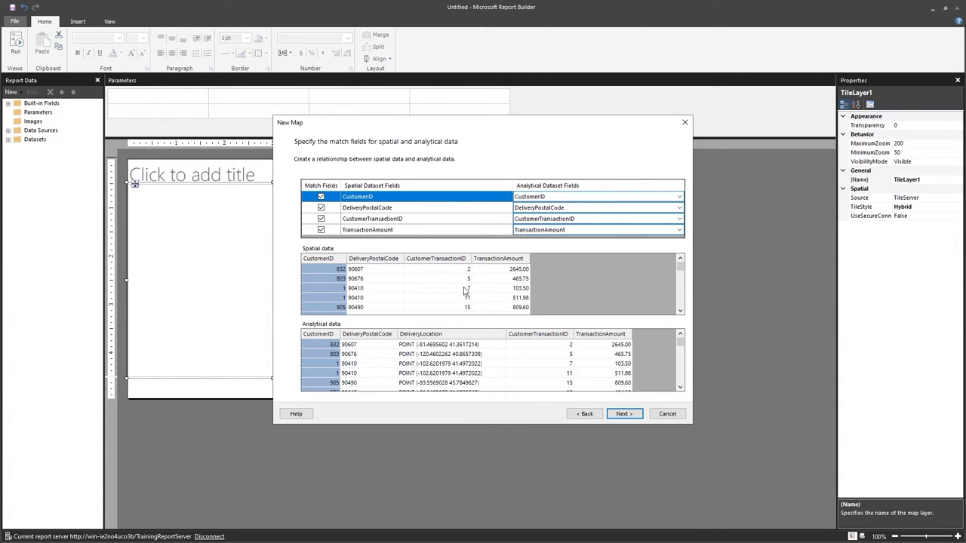
Accept the field matches, size bubbles by #TransactionAmount, and finish the wizard
left_click(624, 414)
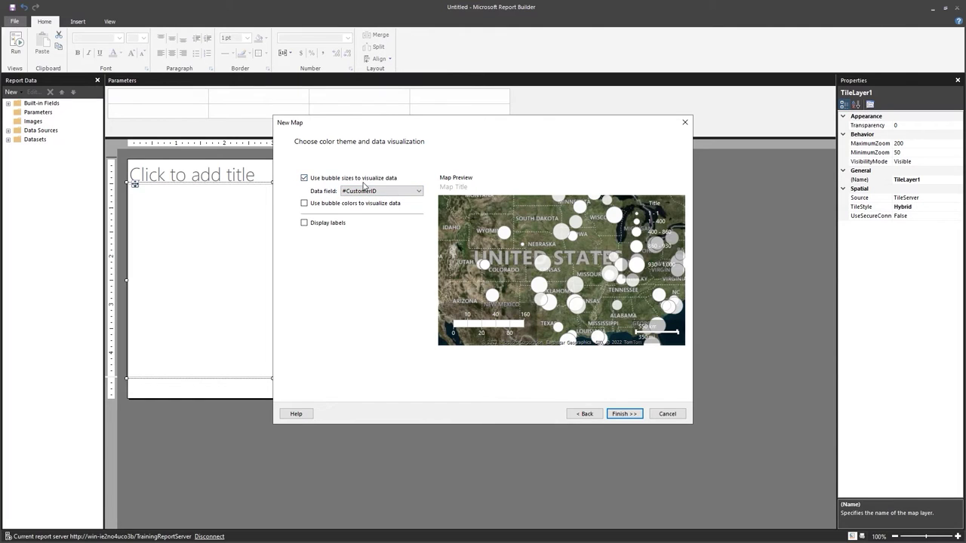
left_click(391, 190)
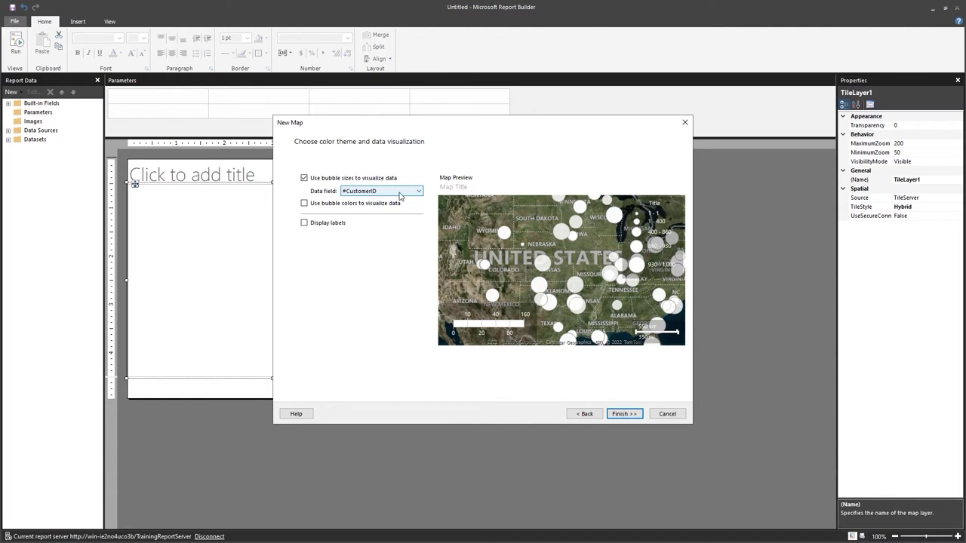
left_click(419, 192)
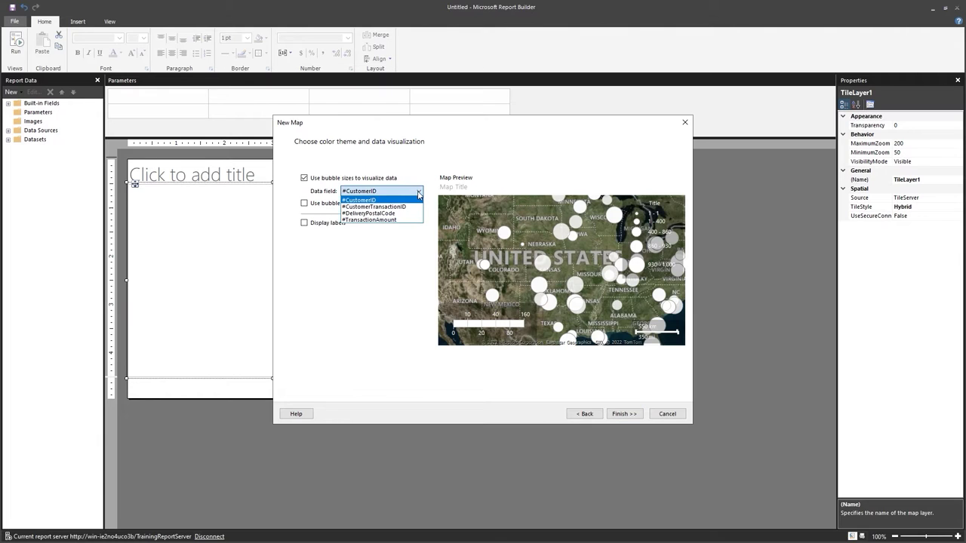
left_click(397, 220)
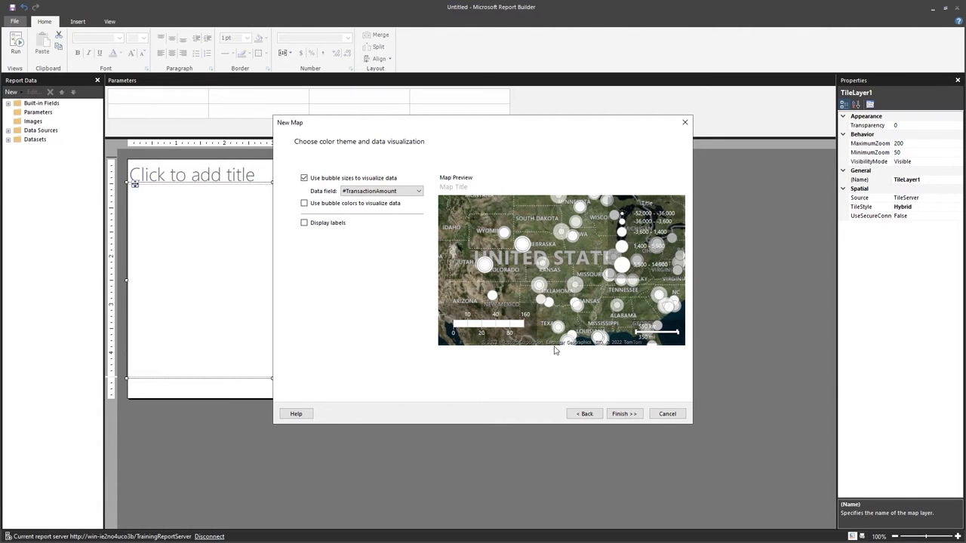
left_click(622, 414)
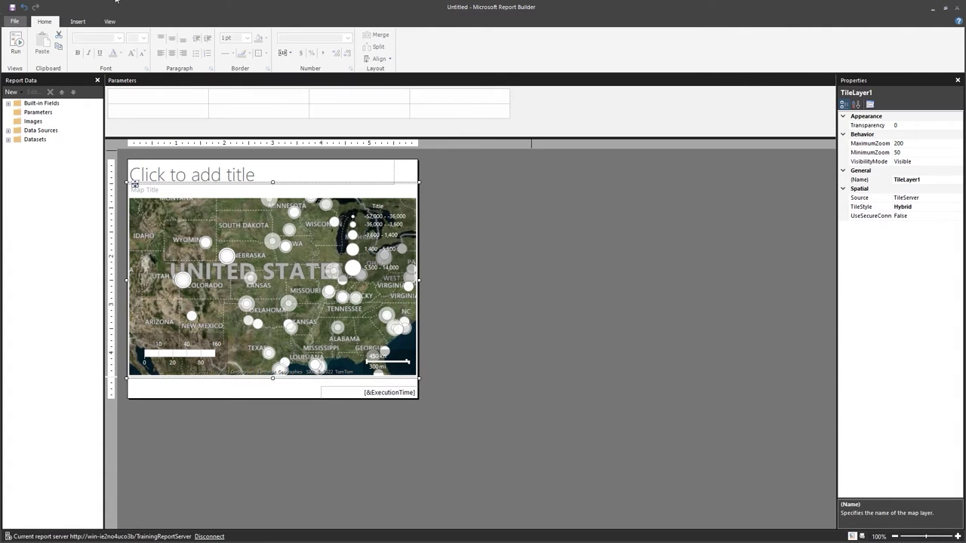
Save the report as SalesMap in the SSRS Video Course folder, run a preview, then return to Design
left_click(12, 7)
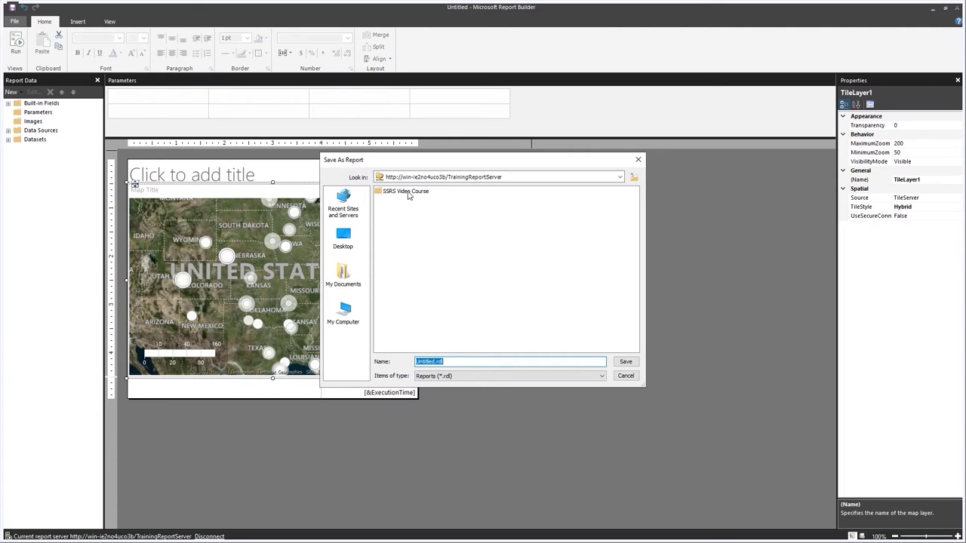
double_click(408, 192)
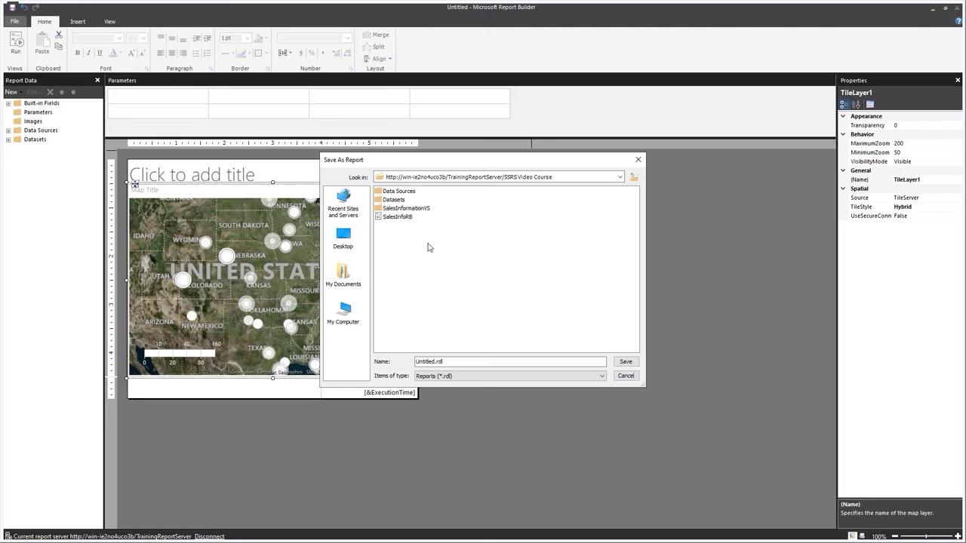
left_click(444, 362)
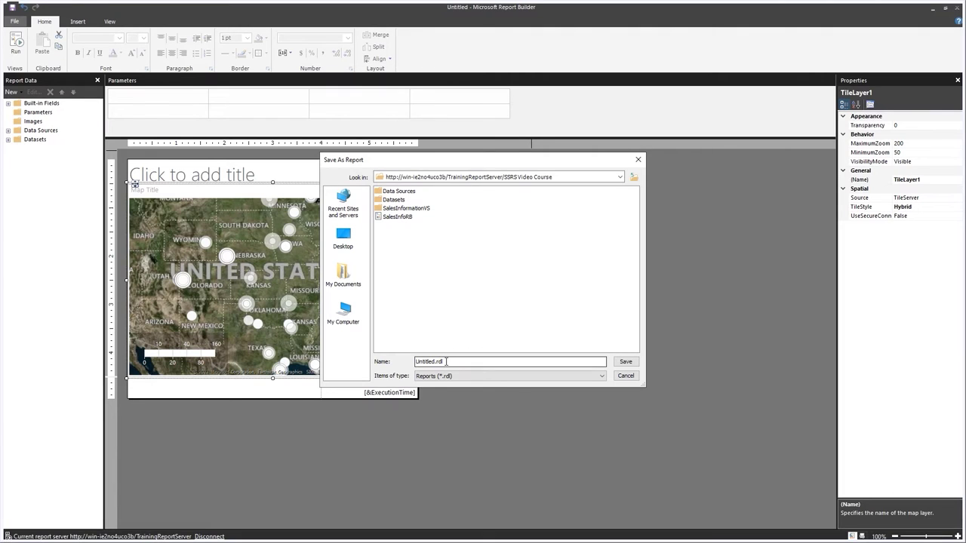
left_click_drag(445, 362, 365, 357)
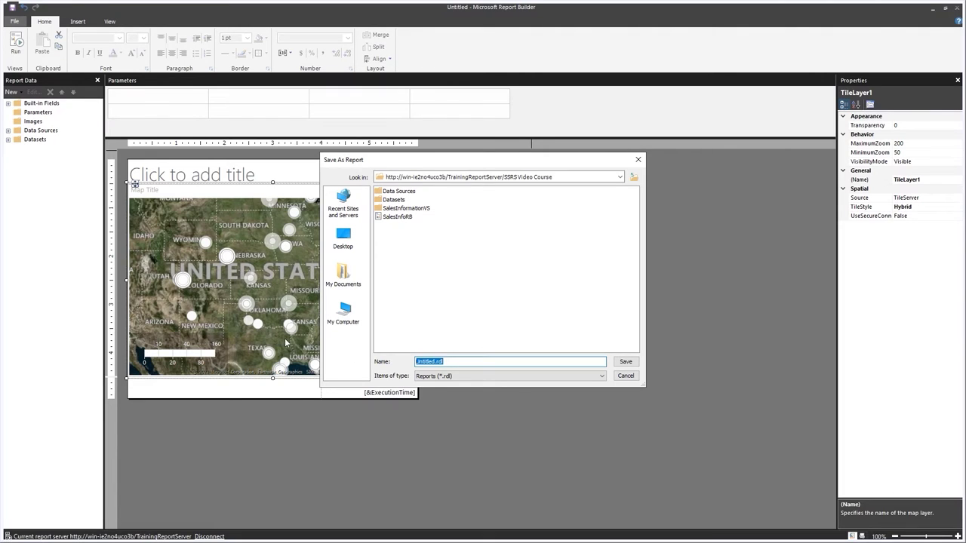
type("M")
key("BackSpace")
key("BackSpace")
type("Sales Map")
key("BackSpace")
key("BackSpace")
key("BackSpace")
key("BackSpace")
type("Map")
left_click(626, 362)
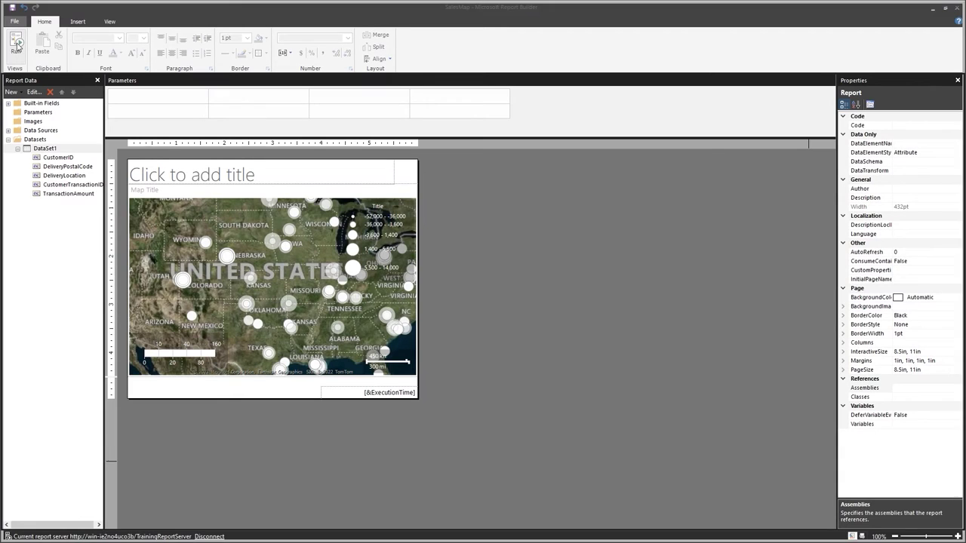
left_click(17, 44)
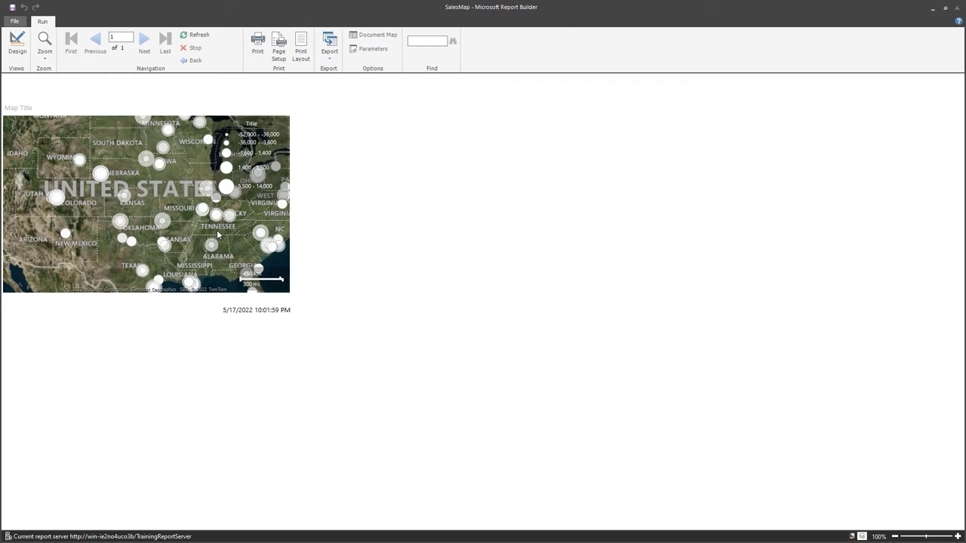
left_click(15, 50)
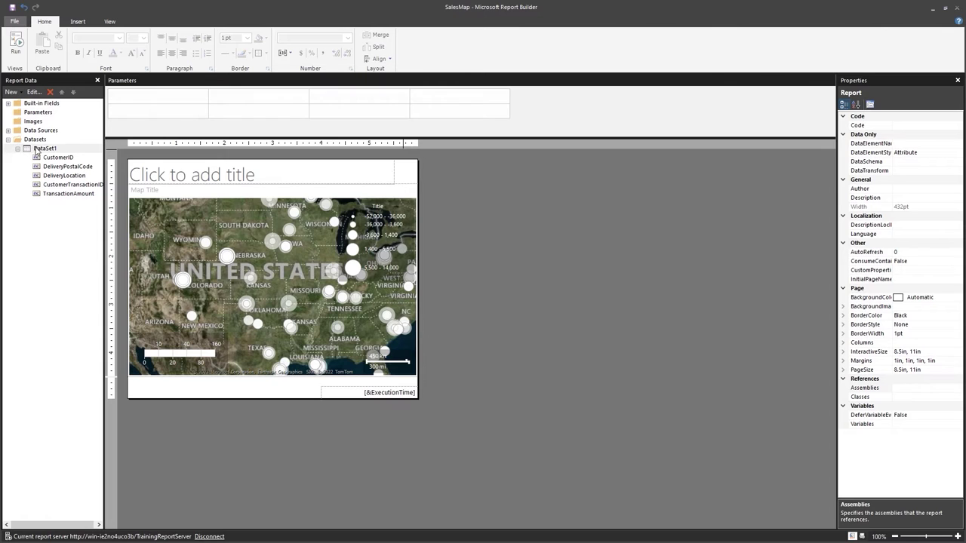
Rename dataset DataSet1 to MapData in its query properties
right_click(43, 150)
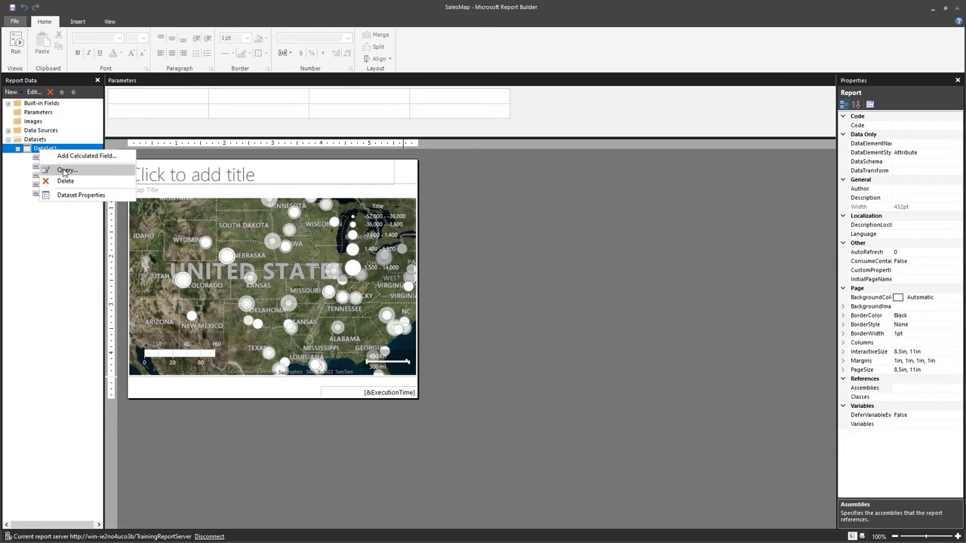
left_click(78, 194)
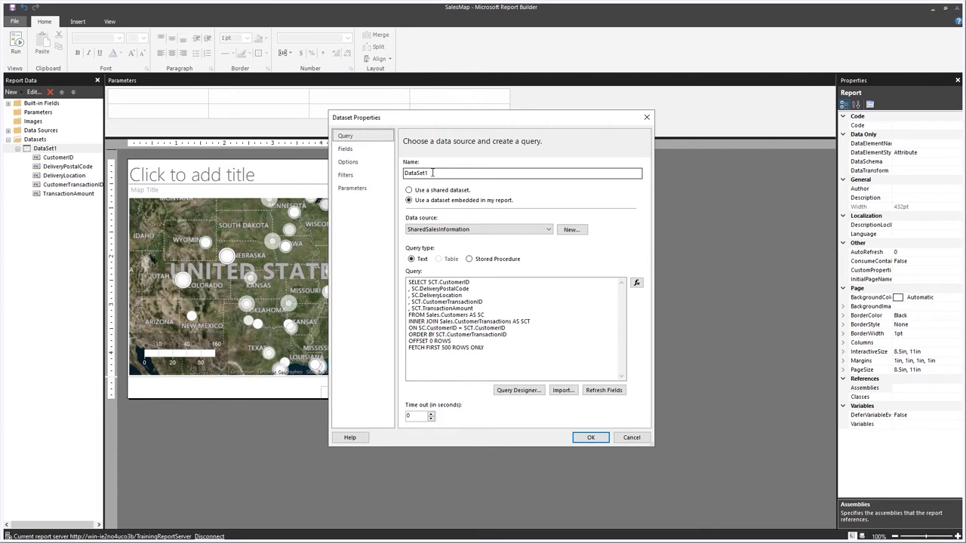
key("Tab")
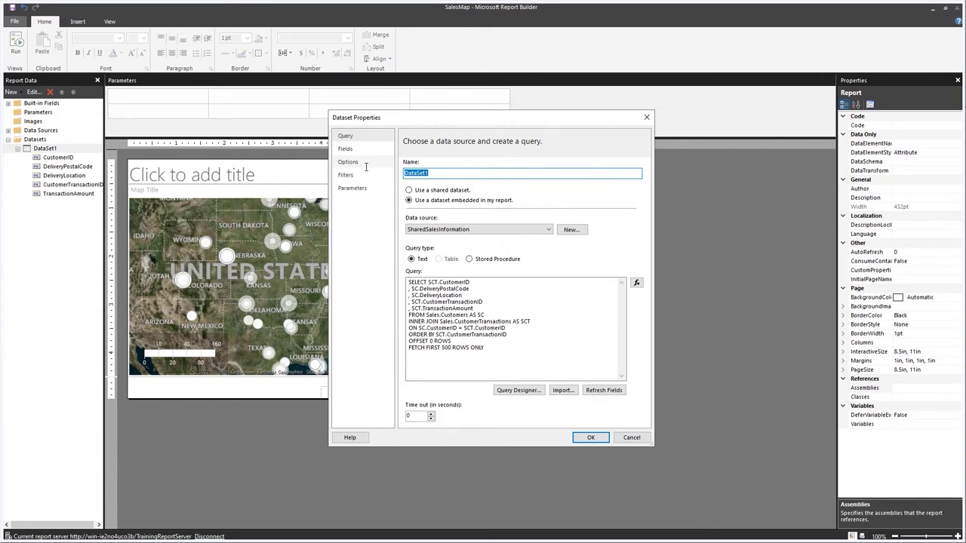
type("MapData")
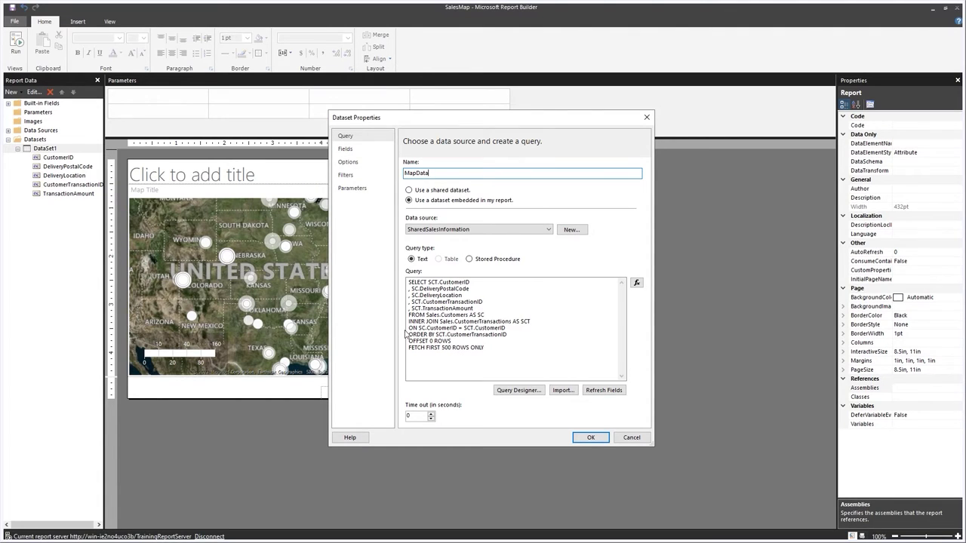
left_click(409, 334)
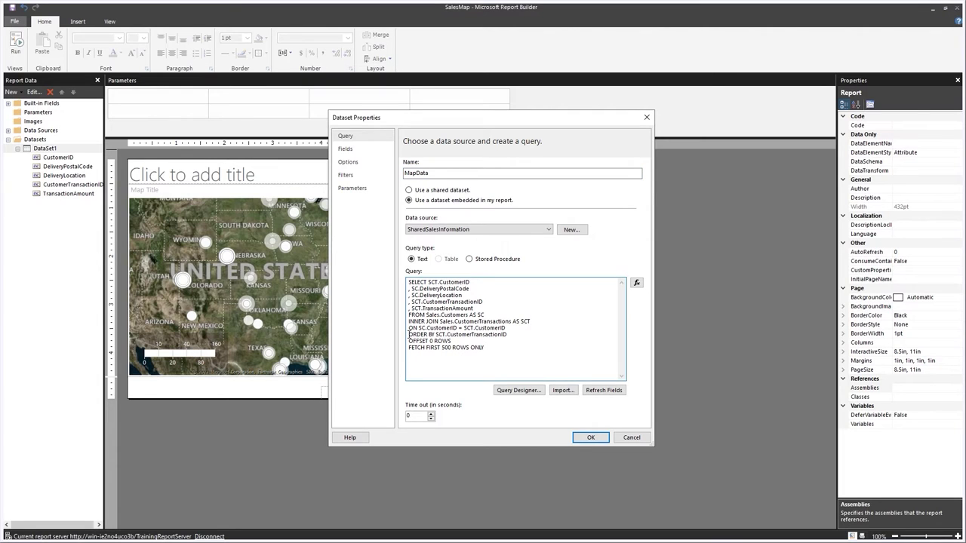
key("Return")
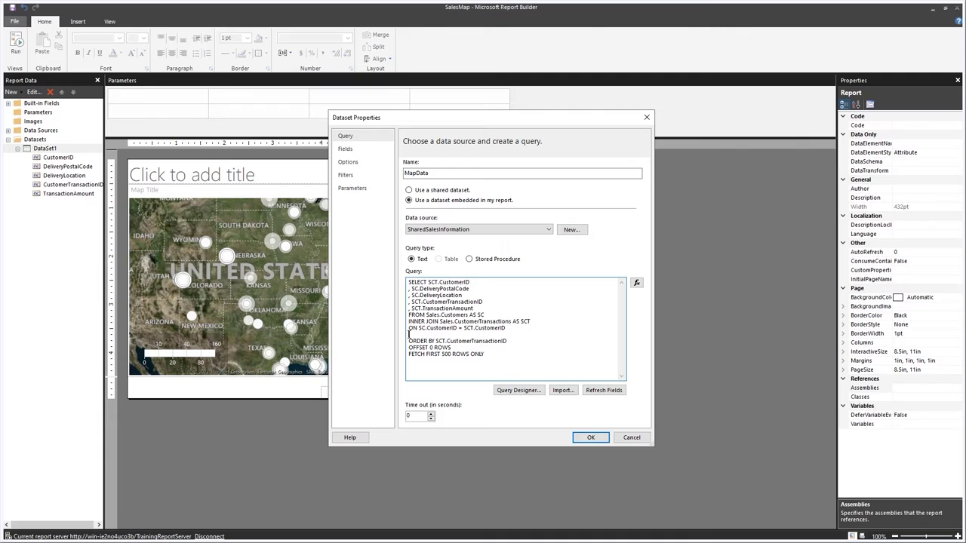
type("WHERE SCT.")
type("TransactionAmount BETWEEN @Min")
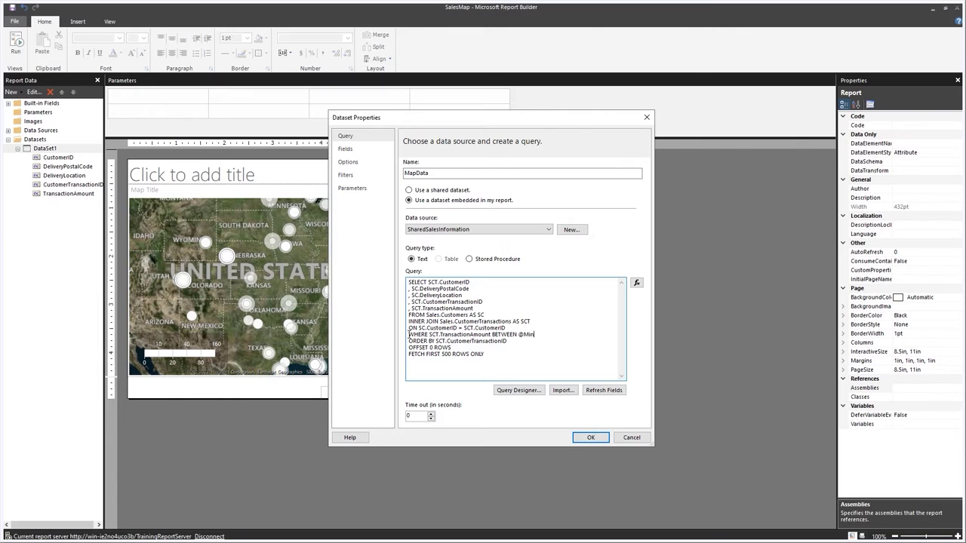
type("Amt AND @MaxAmt")
left_click(600, 437)
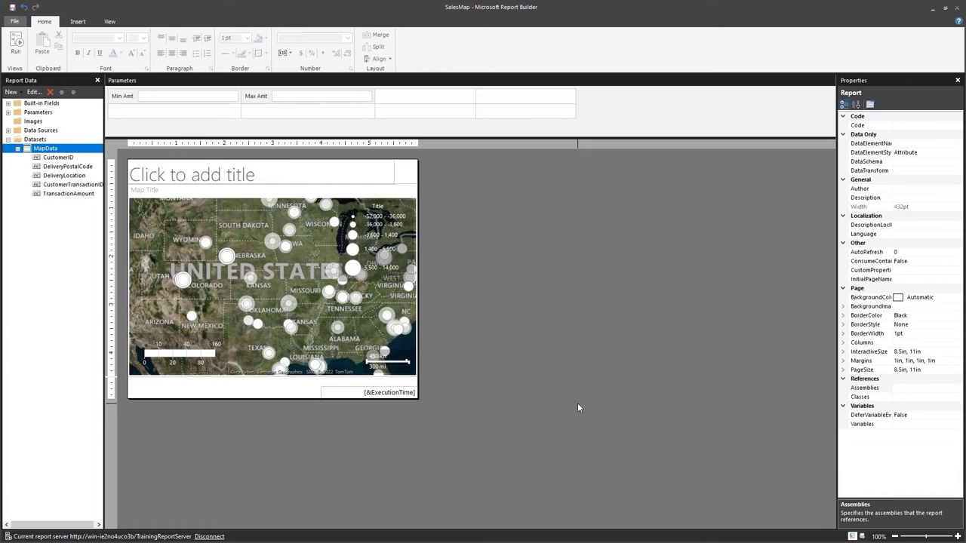
Make MinAmt an Integer parameter prompting 'Enter the Minimum Transaction Amount'
left_click(8, 112)
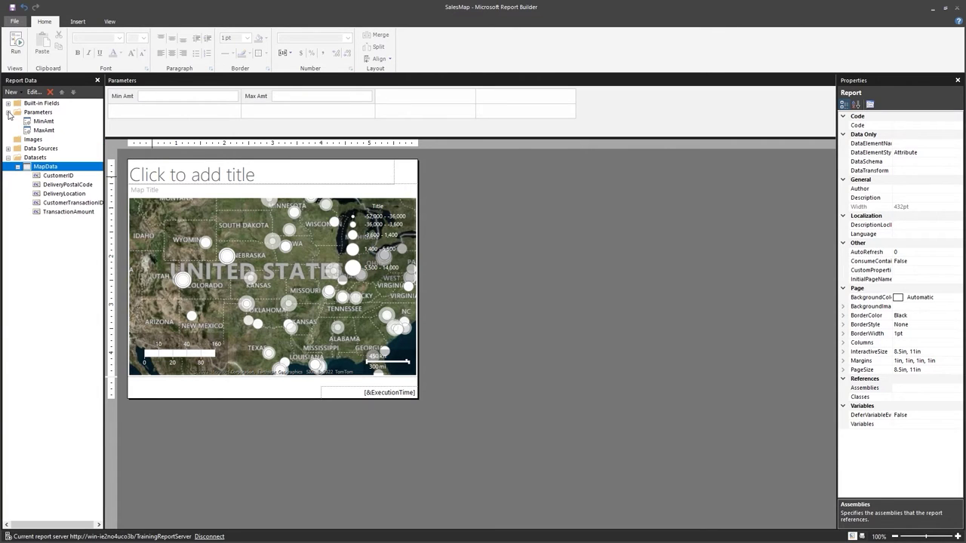
left_click(8, 112)
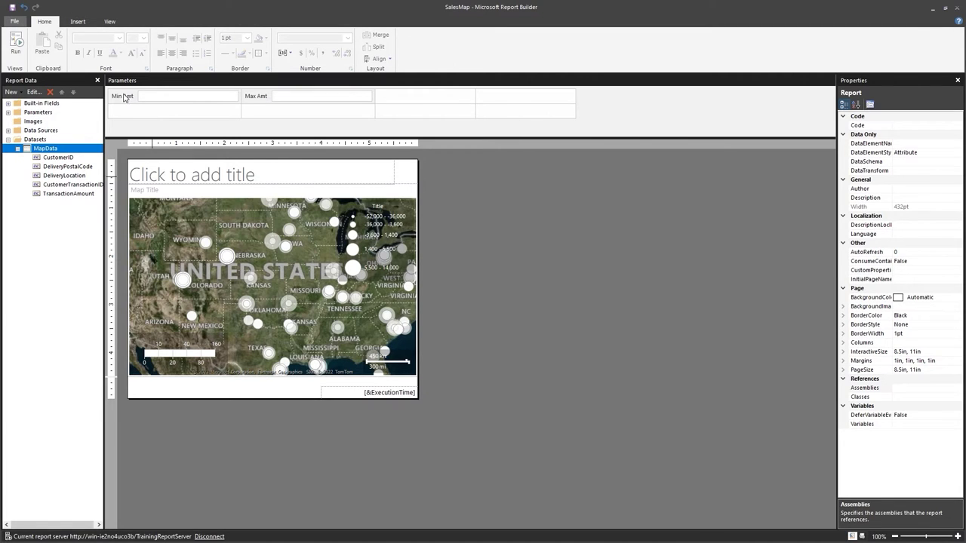
double_click(121, 100)
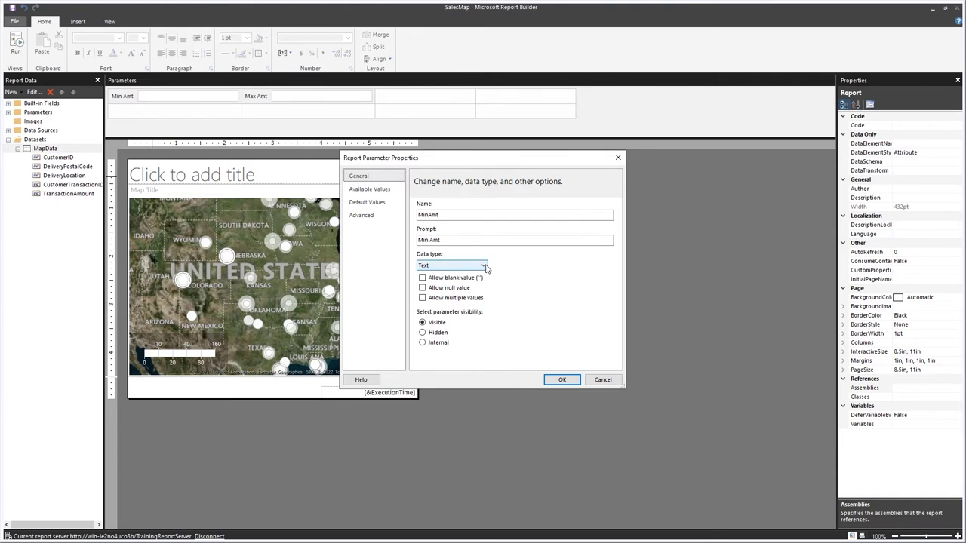
left_click(484, 266)
left_click(456, 294)
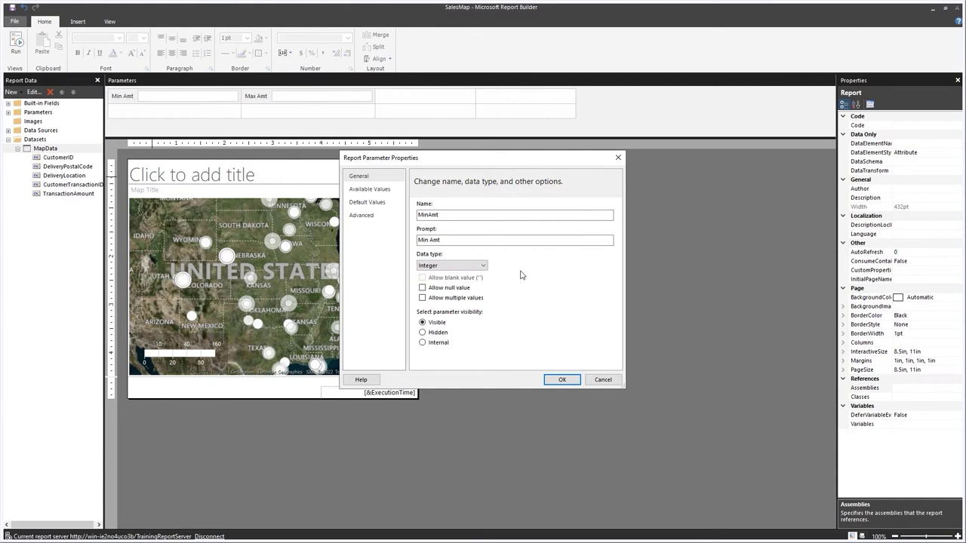
left_click(419, 240)
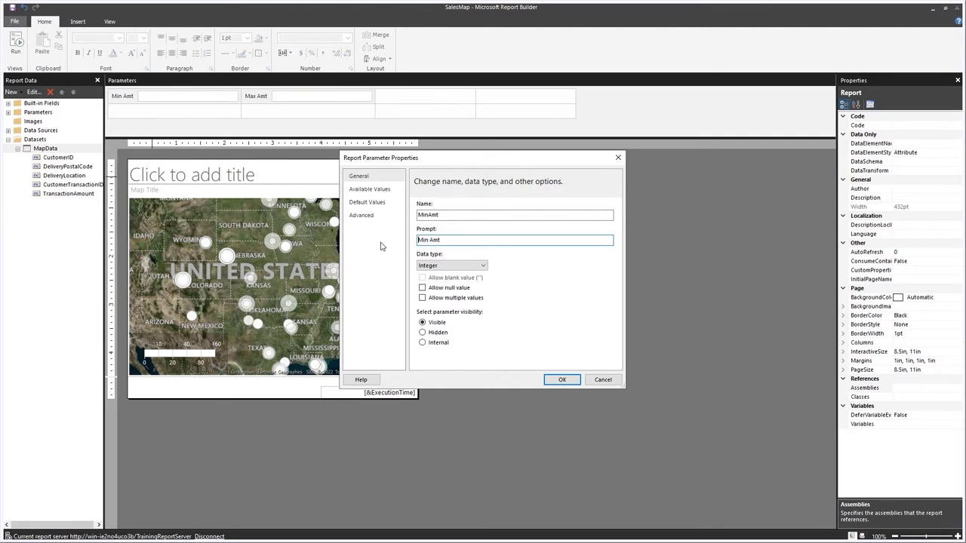
type("Enter the Minimum Transaction")
key("ctrl+shift+Right")
key("ctrl+shift+Right")
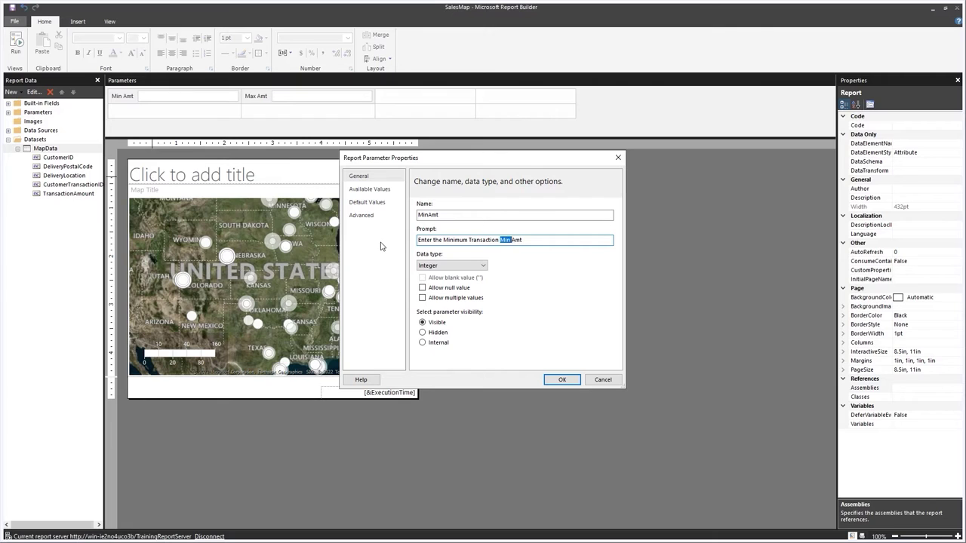
type("Amount")
left_click(561, 379)
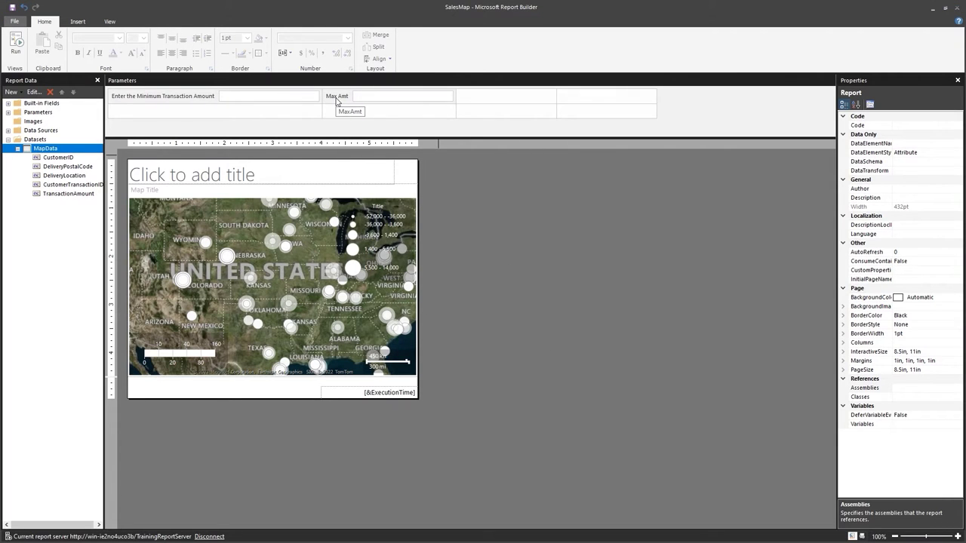
Make MaxAmt an Integer parameter prompting 'Enter the Maximum Transaction Amount'
double_click(336, 99)
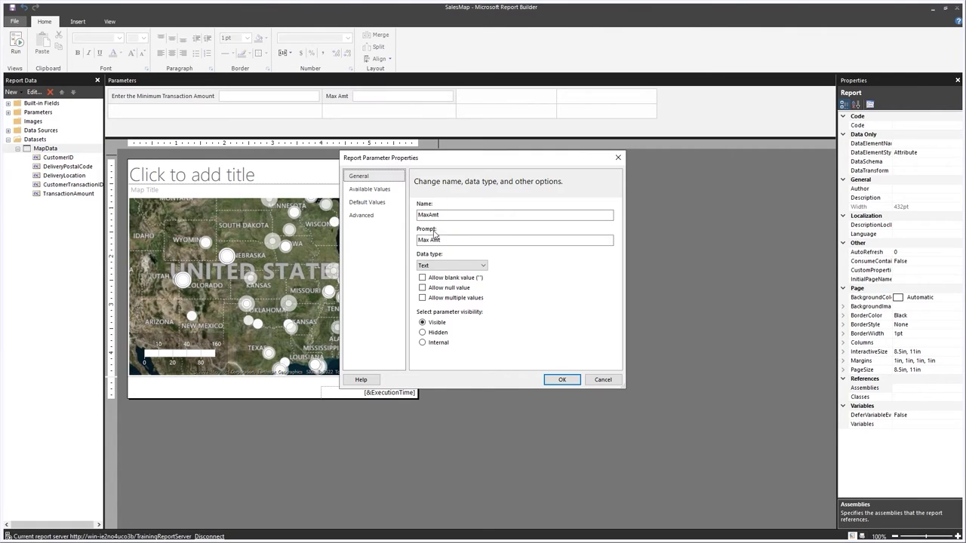
left_click(483, 266)
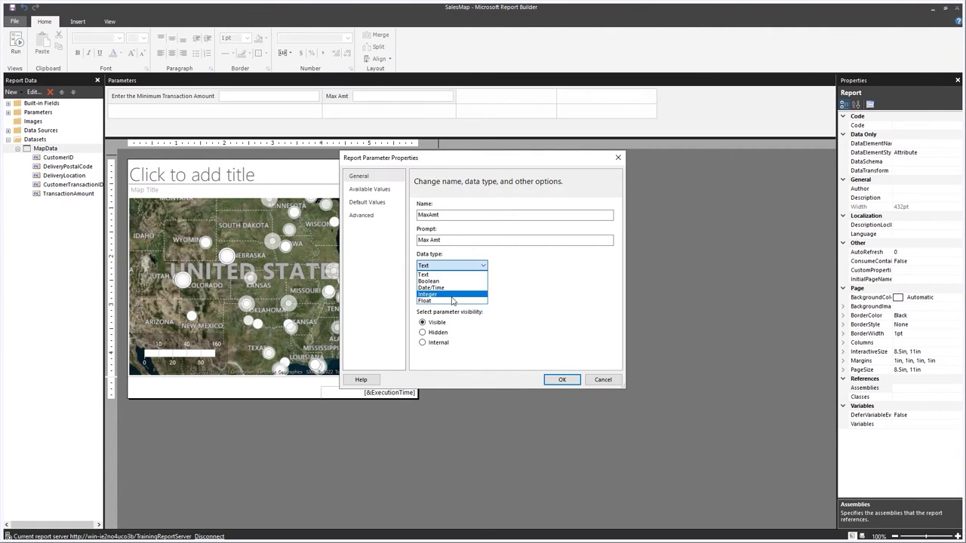
left_click(452, 295)
left_click(418, 241)
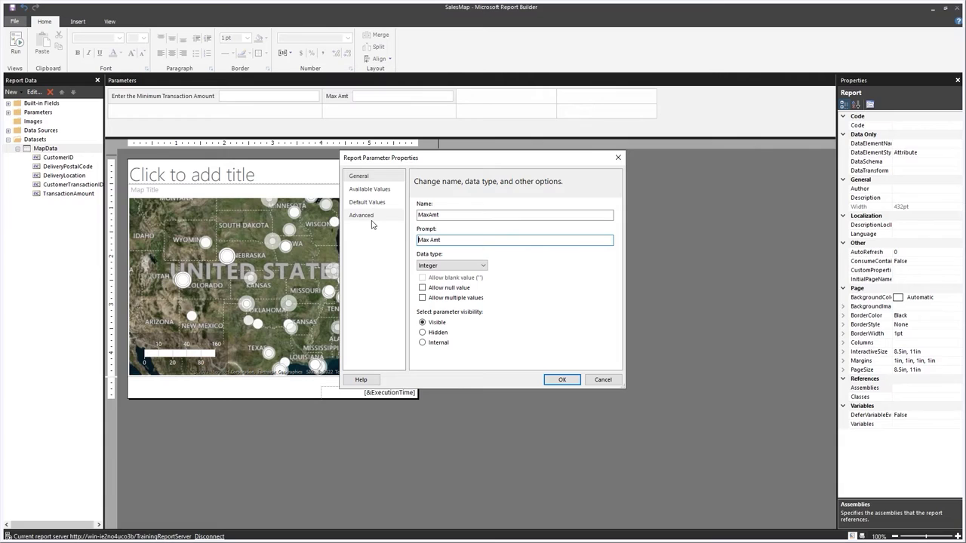
type("Enter the Maximum Transaction Amount")
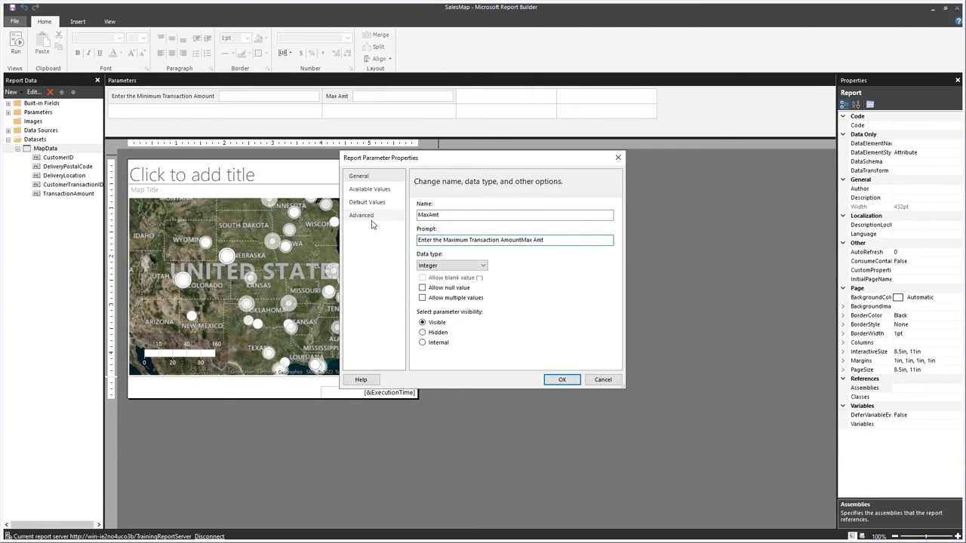
key("ctrl+shift+Right")
key("ctrl+shift+Right")
key("BackSpace")
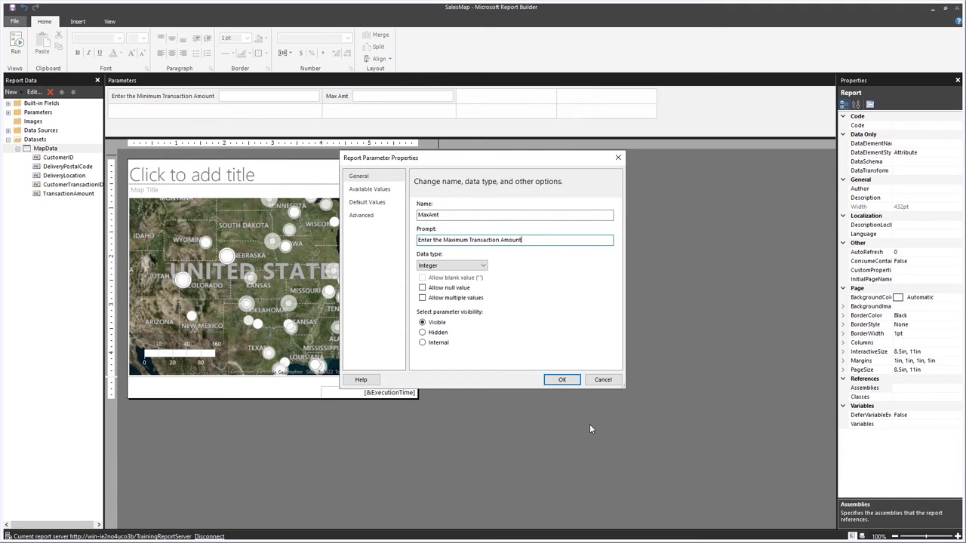
left_click(562, 380)
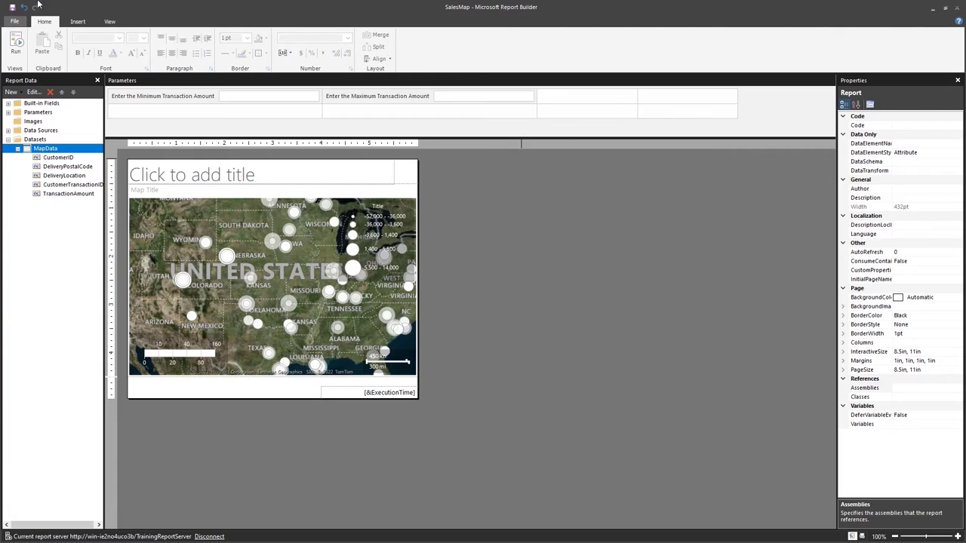
left_click(12, 6)
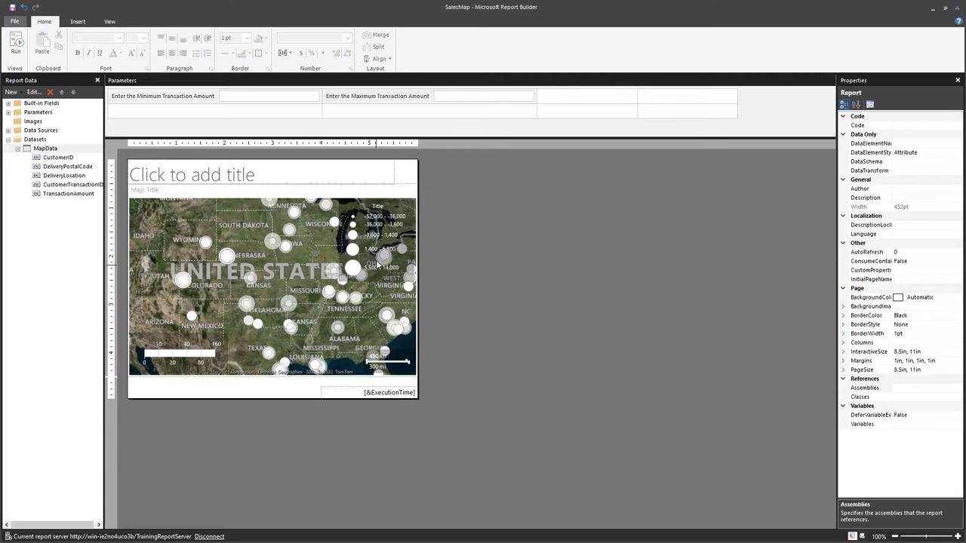
Bring up Legend Properties for the transaction-amount bubble legend on the SalesMap map
right_click(383, 225)
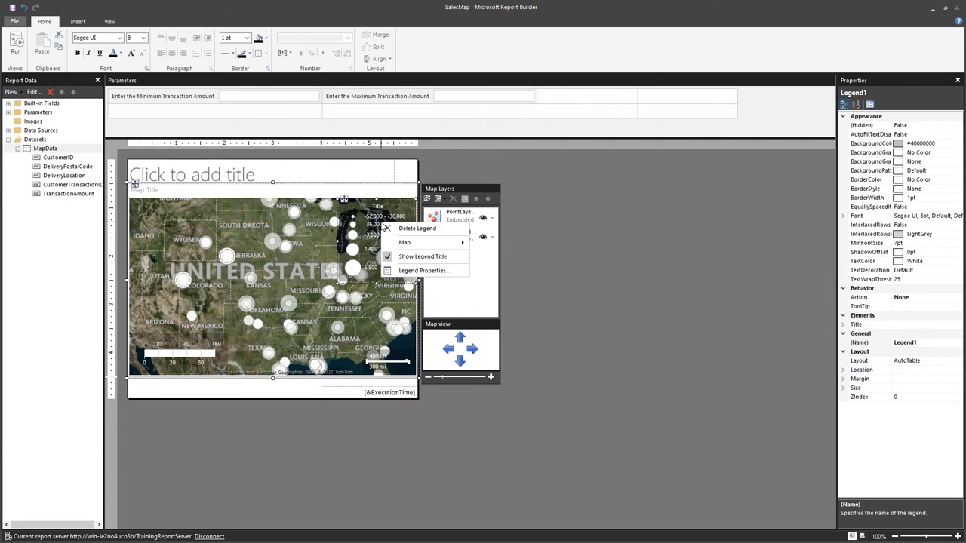
left_click(412, 270)
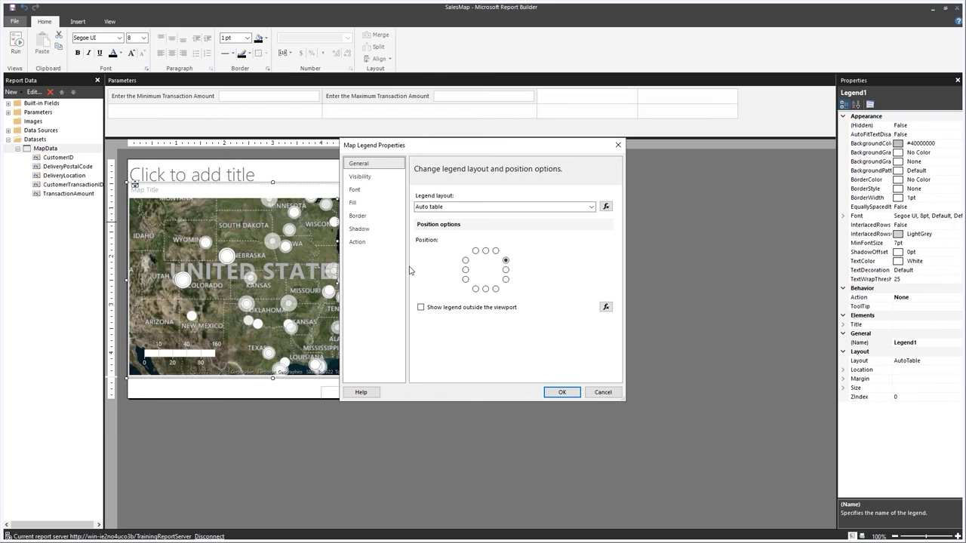
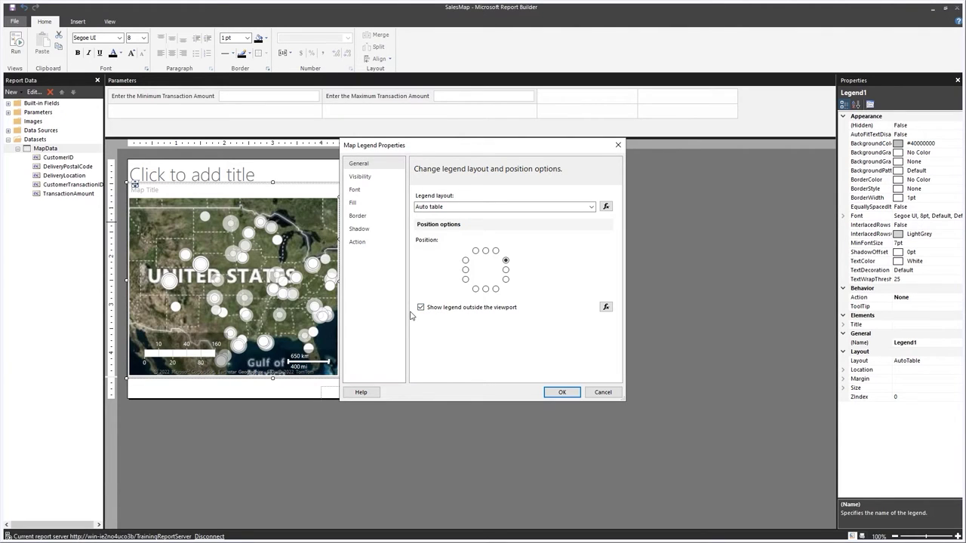
Make the map legend text bold at 10pt
left_click(356, 191)
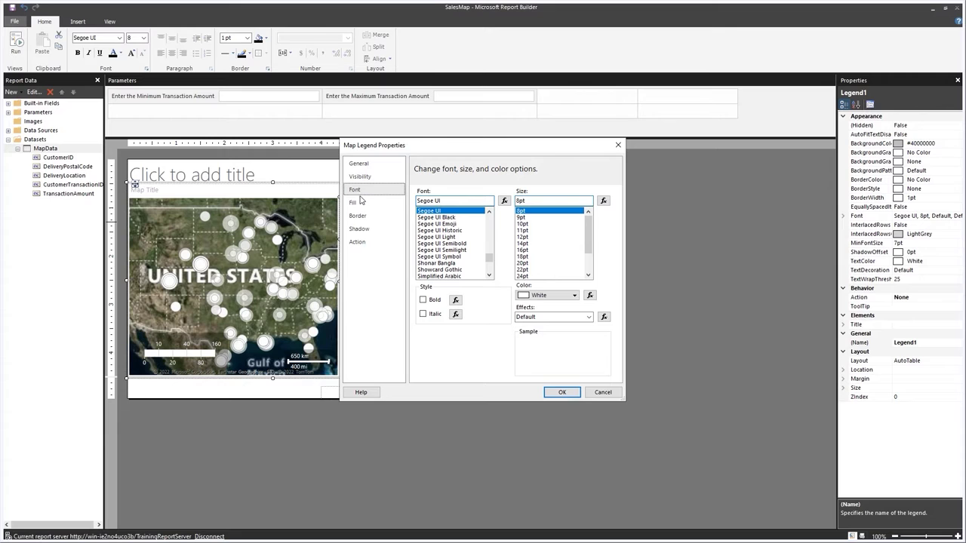
left_click(423, 300)
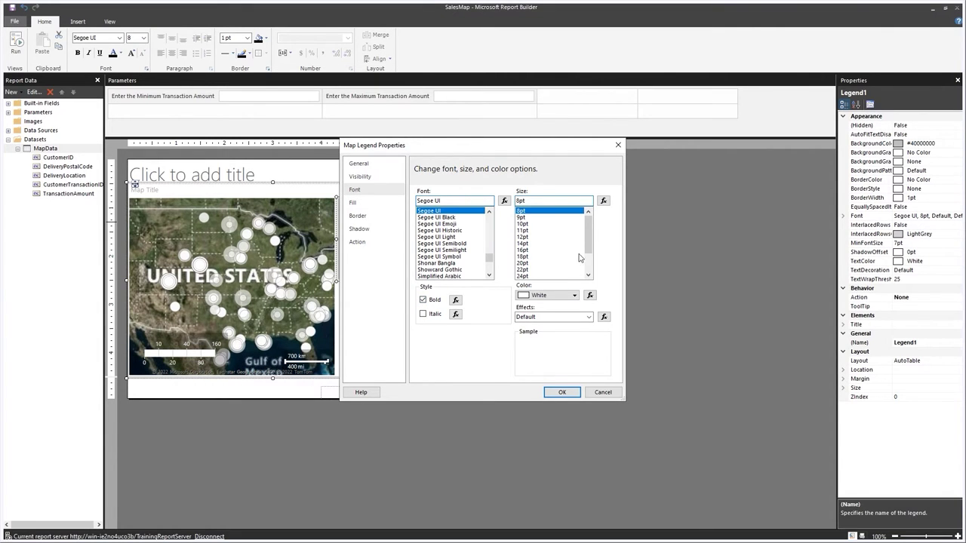
left_click(522, 225)
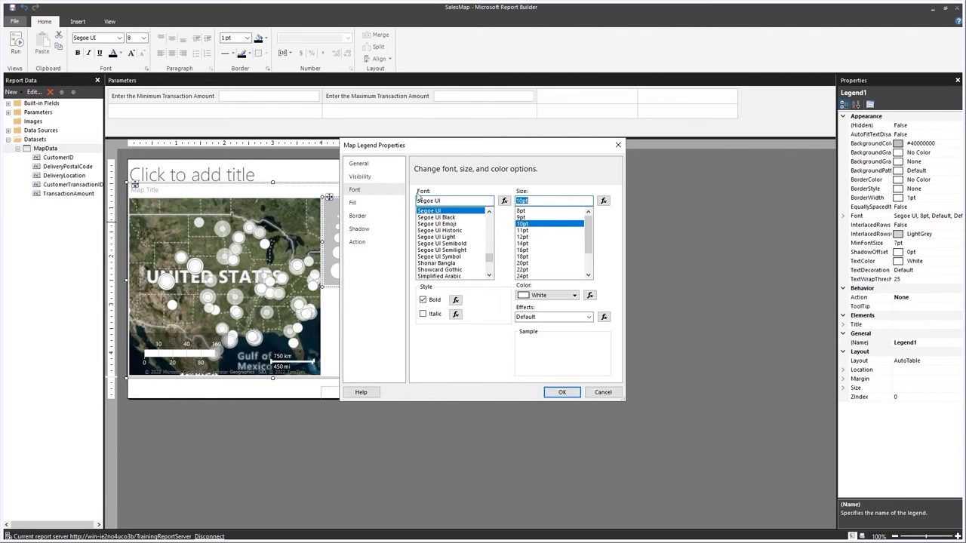
Give the map legend a Dark Green background fill
left_click(361, 204)
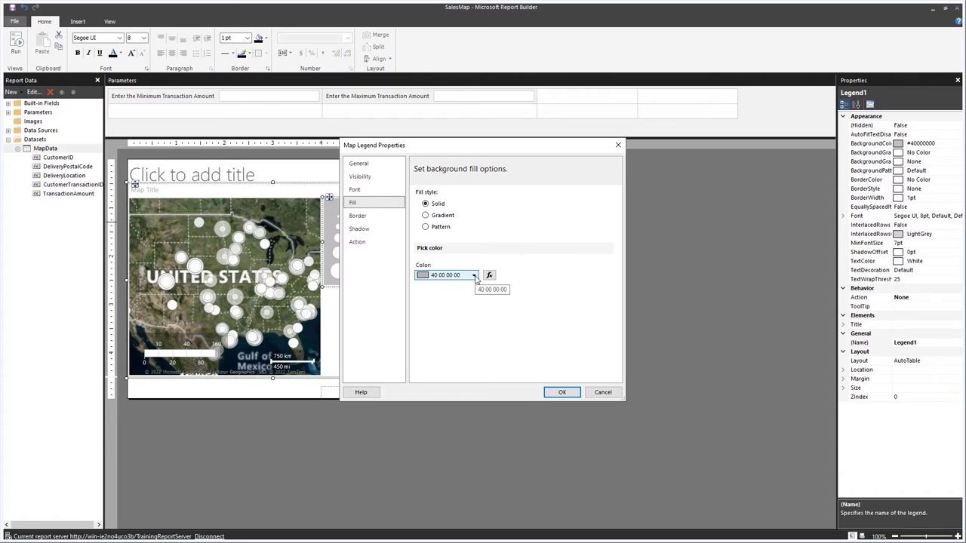
left_click(474, 276)
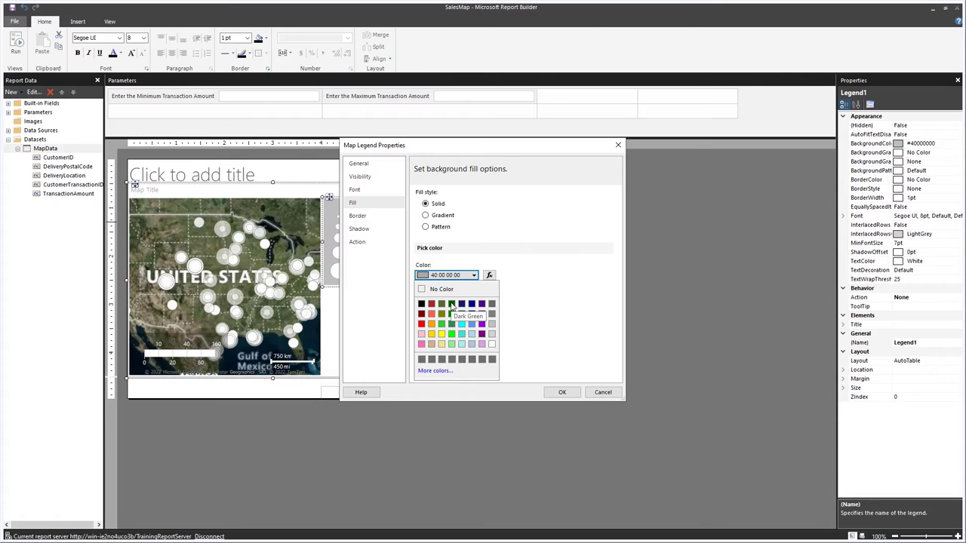
left_click(451, 305)
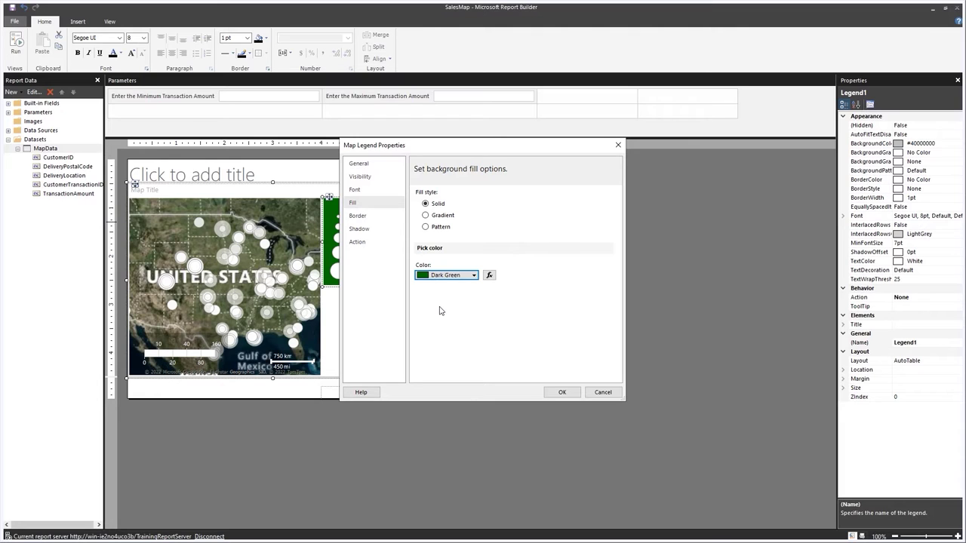
Apply the legend settings and change the legend title text to 'Trans. Amt.'
left_click(562, 393)
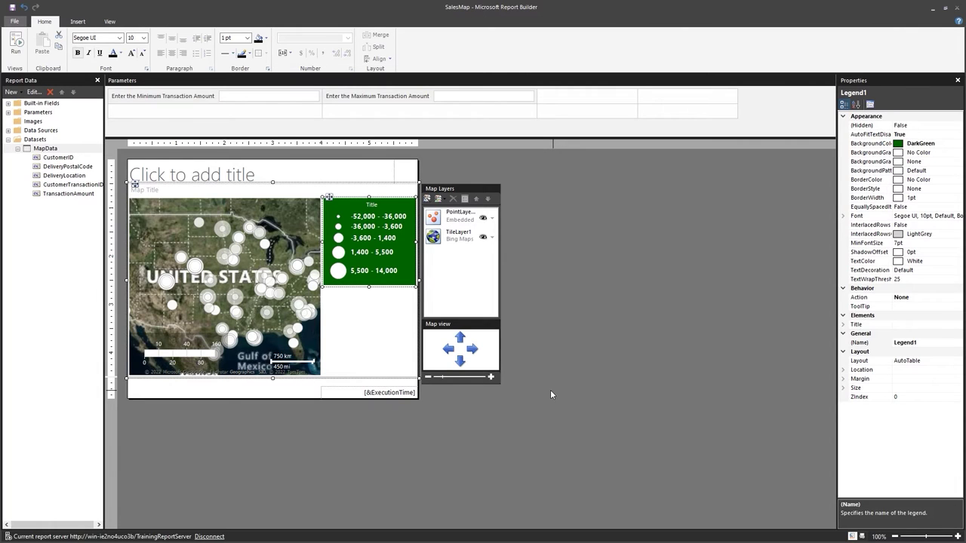
left_click(373, 207)
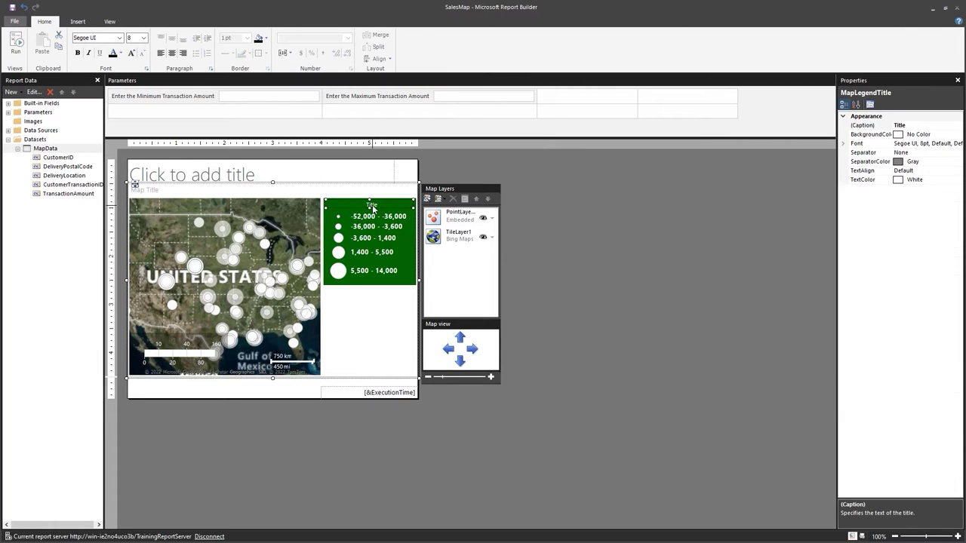
left_click(365, 206)
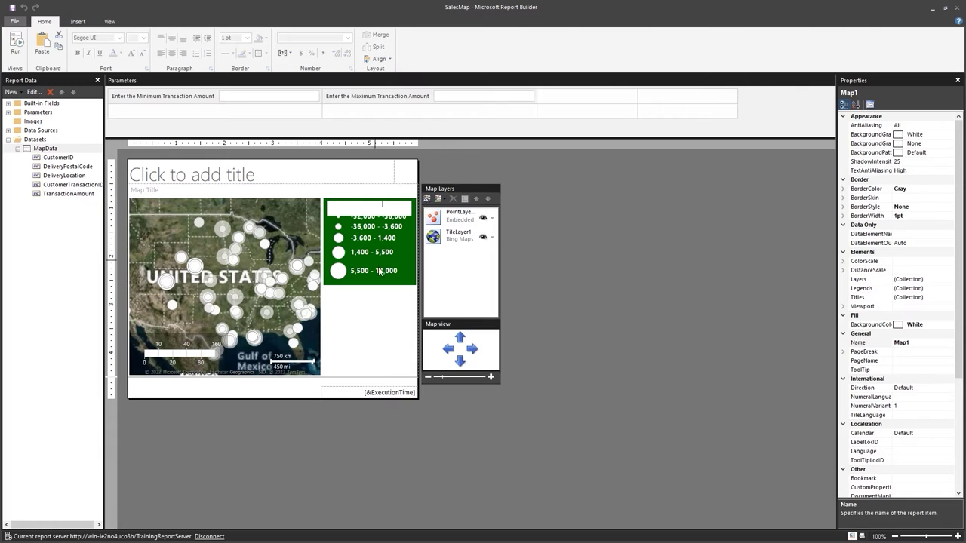
left_click(393, 335)
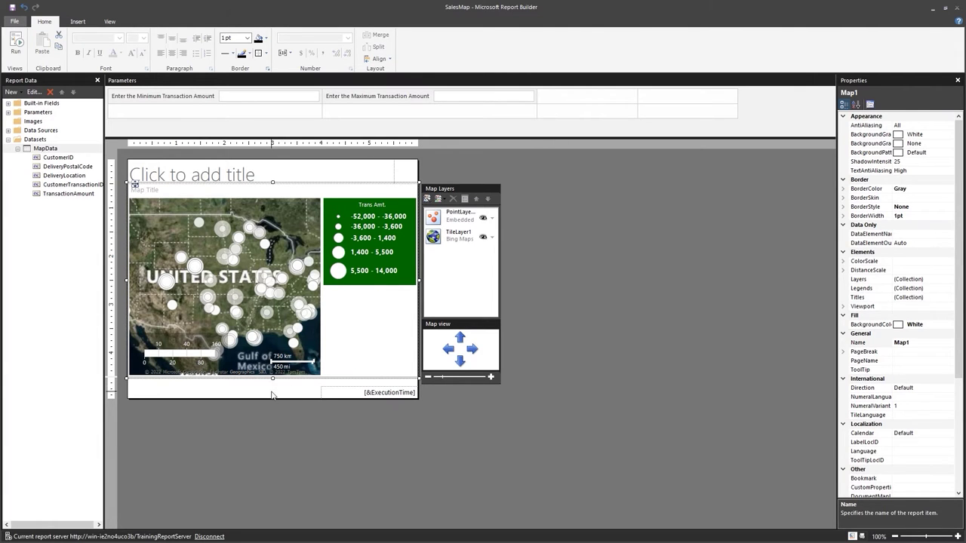
Remove the page footer and title the report 'Transaction Amounts by Location'
right_click(397, 430)
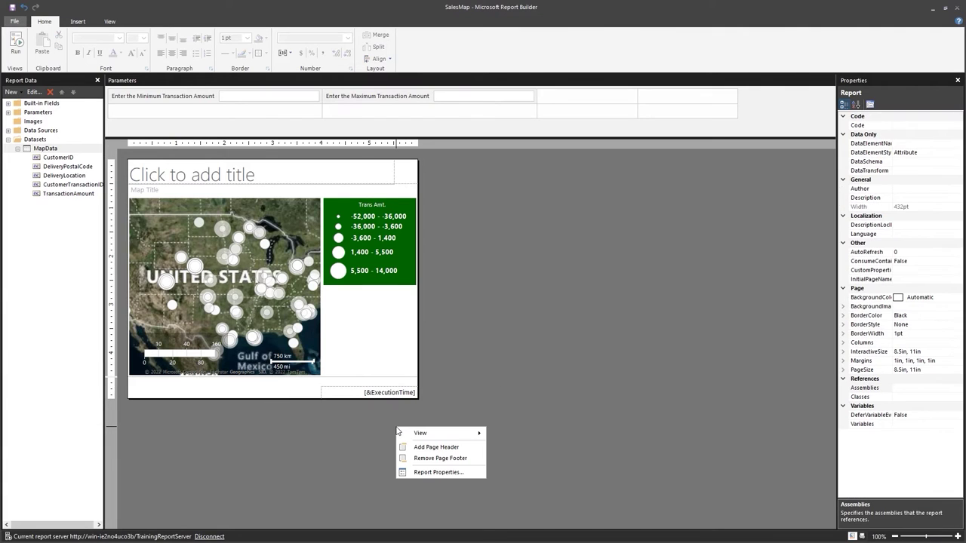
left_click(435, 457)
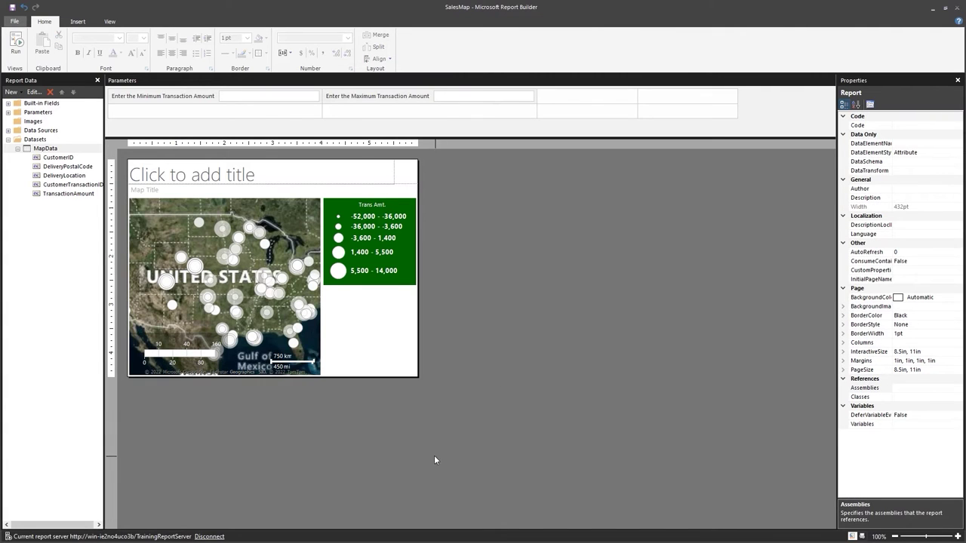
left_click(139, 172)
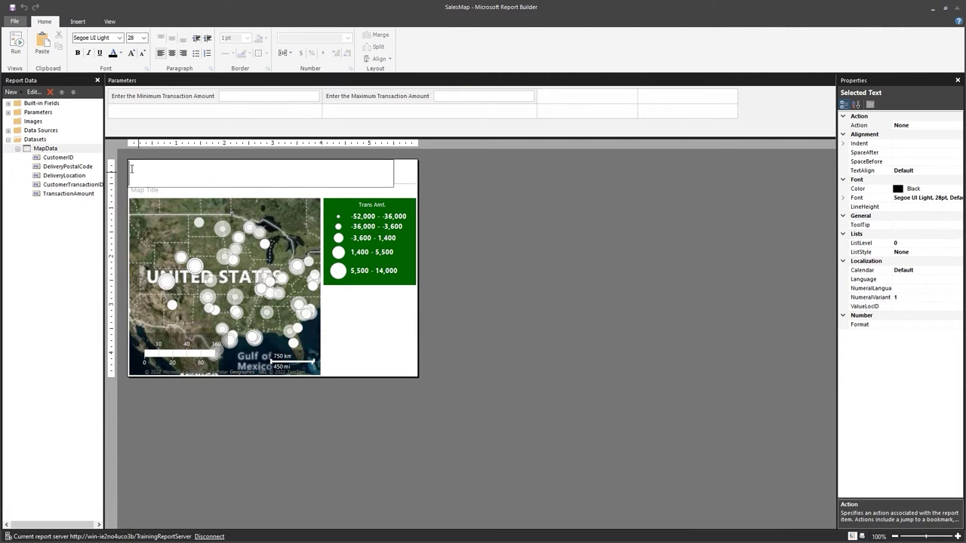
type("Transacti")
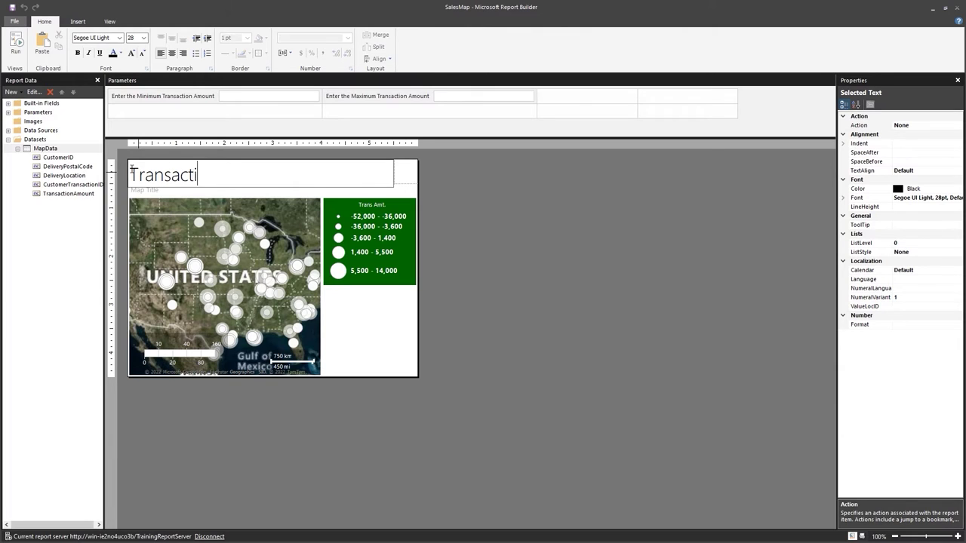
type("on Amount")
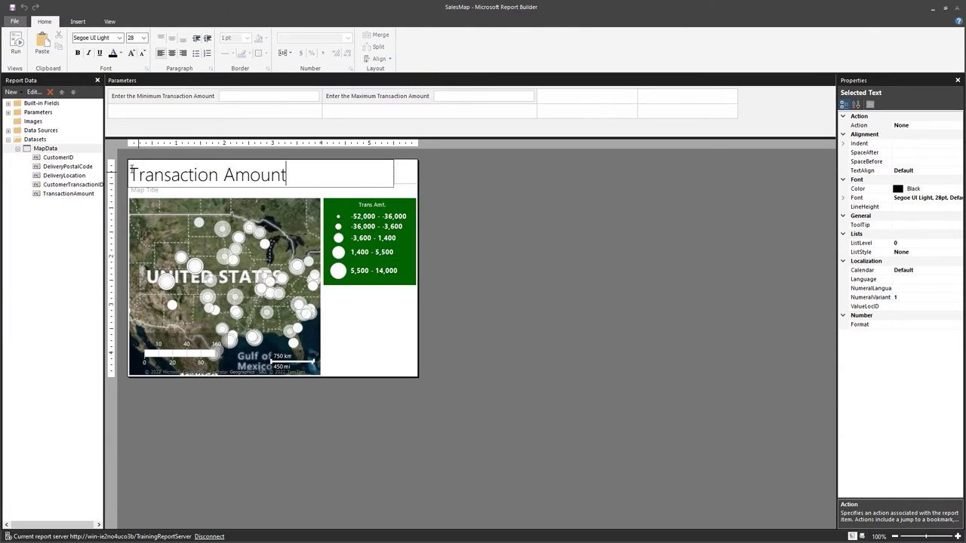
type("s by Location")
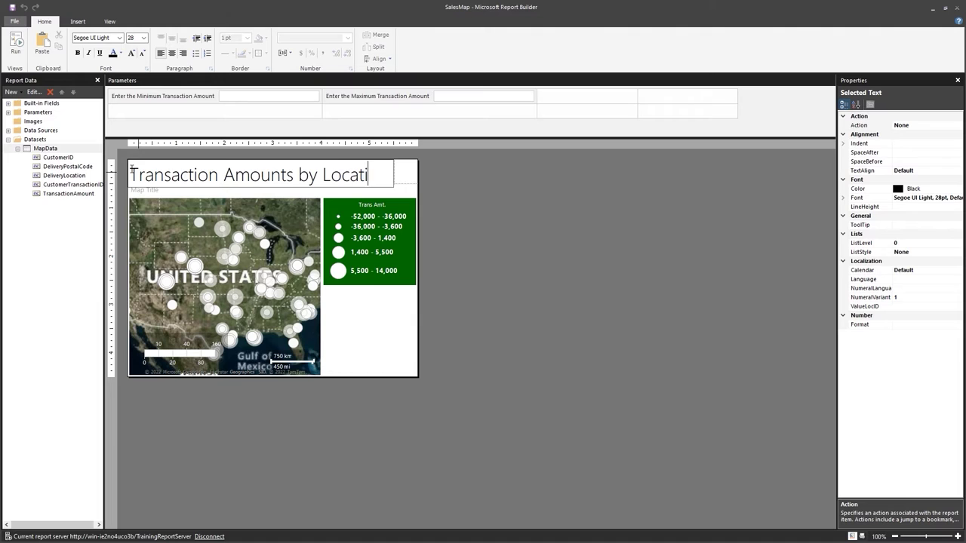
left_click(475, 259)
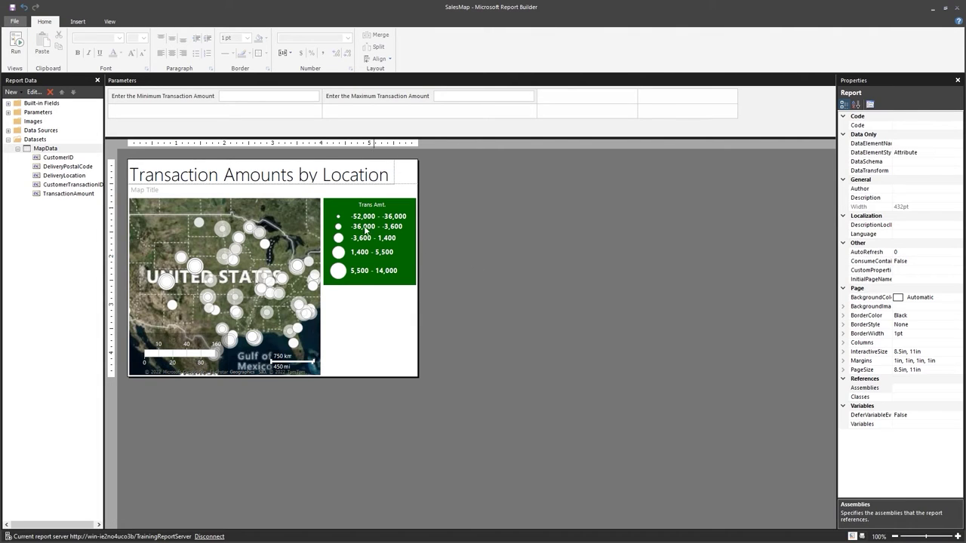
Delete the map's own title from the map
left_click(139, 194)
left_click(139, 192)
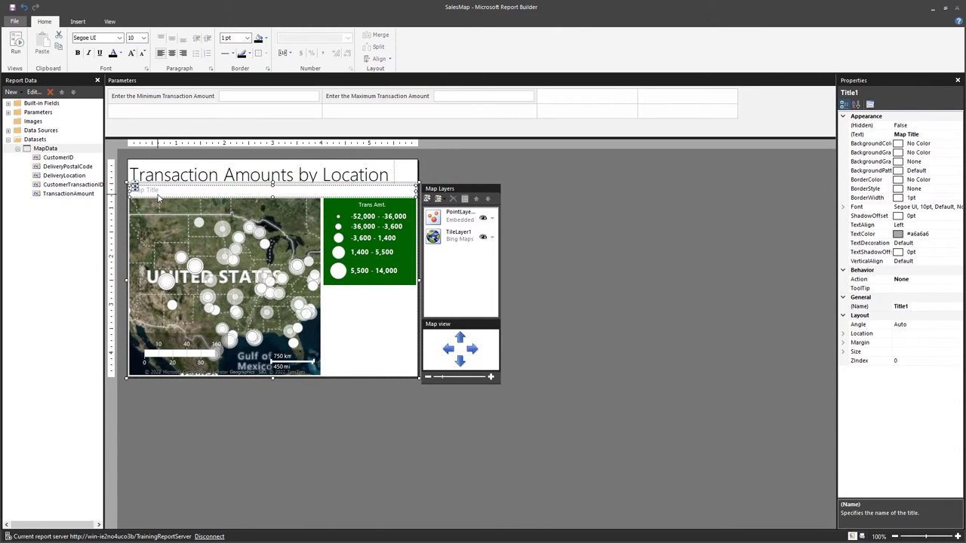
key("Delete")
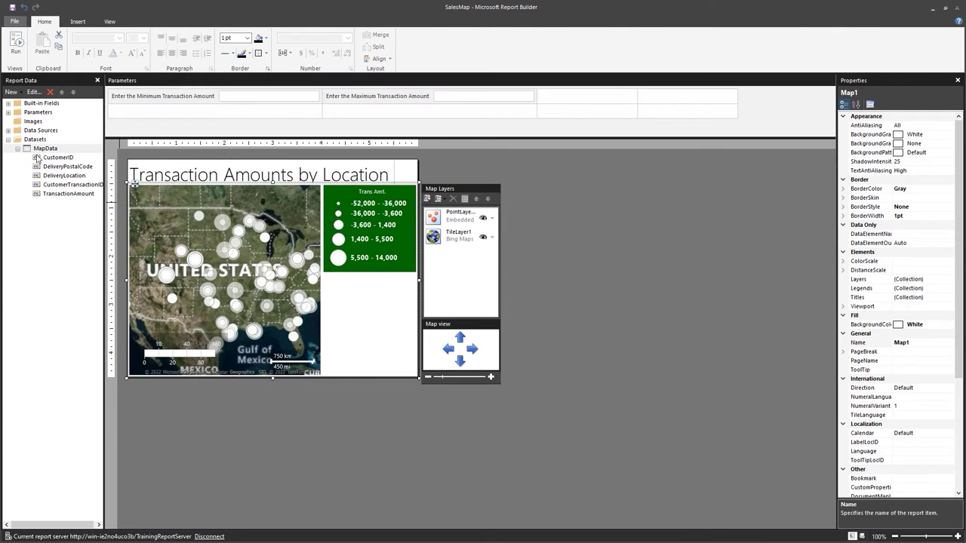
left_click(16, 46)
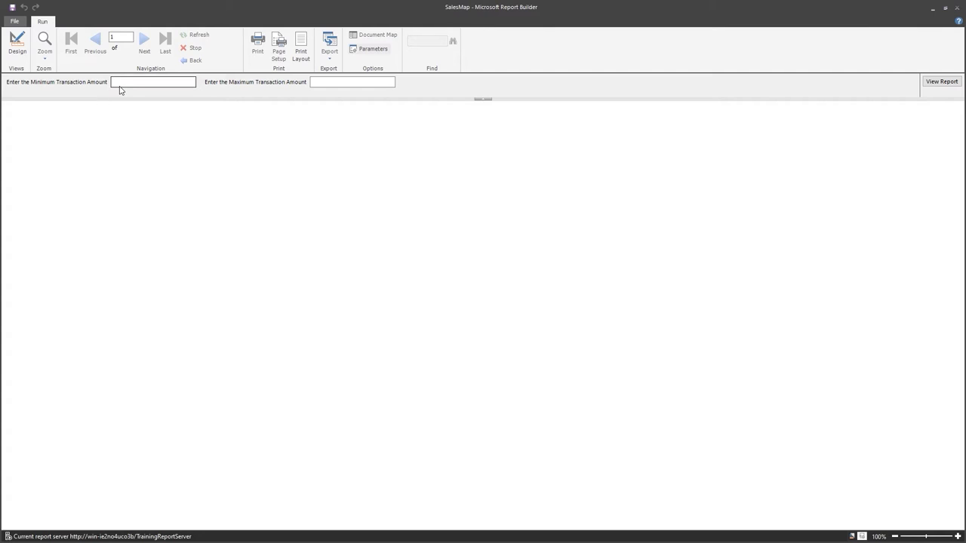
left_click(121, 83)
type("500")
key("Tab")
type("10000")
key("Return")
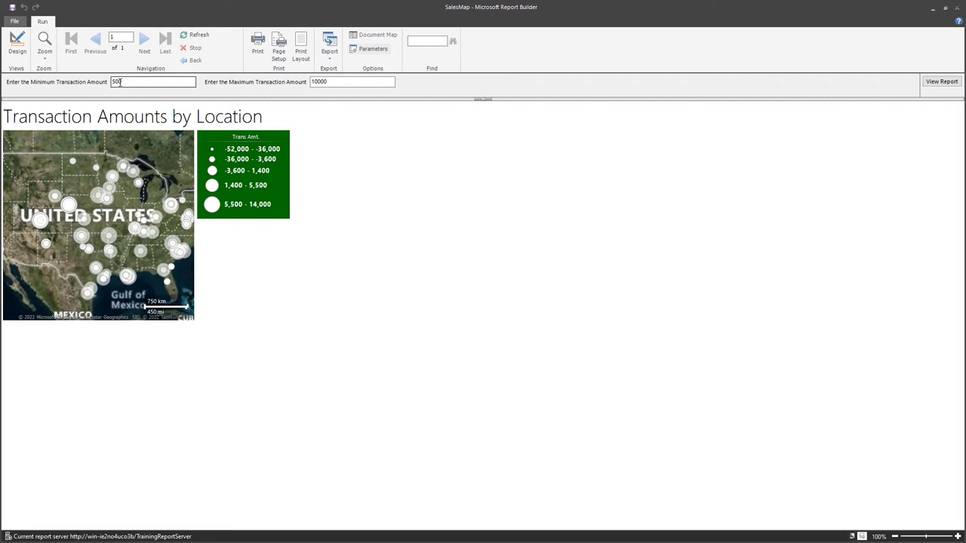
left_click(103, 104)
left_click(16, 41)
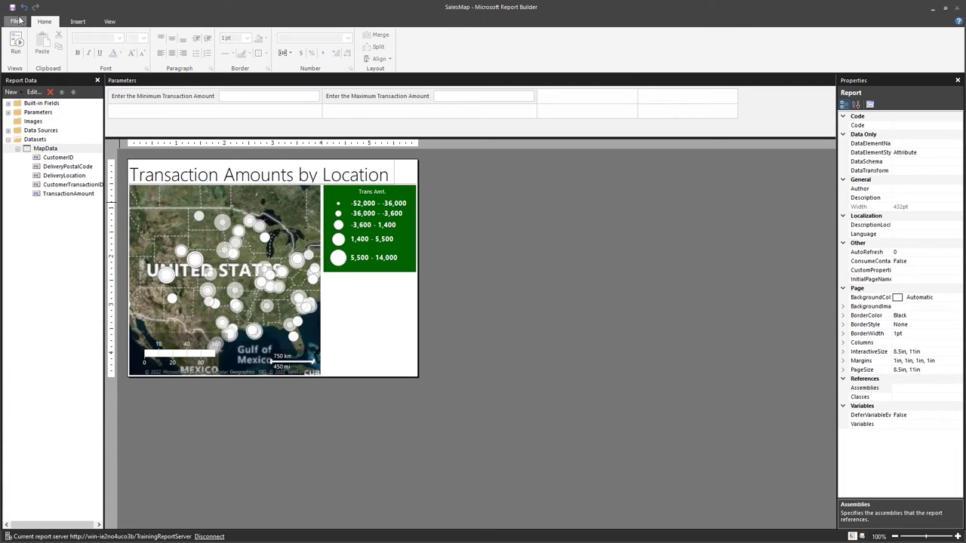
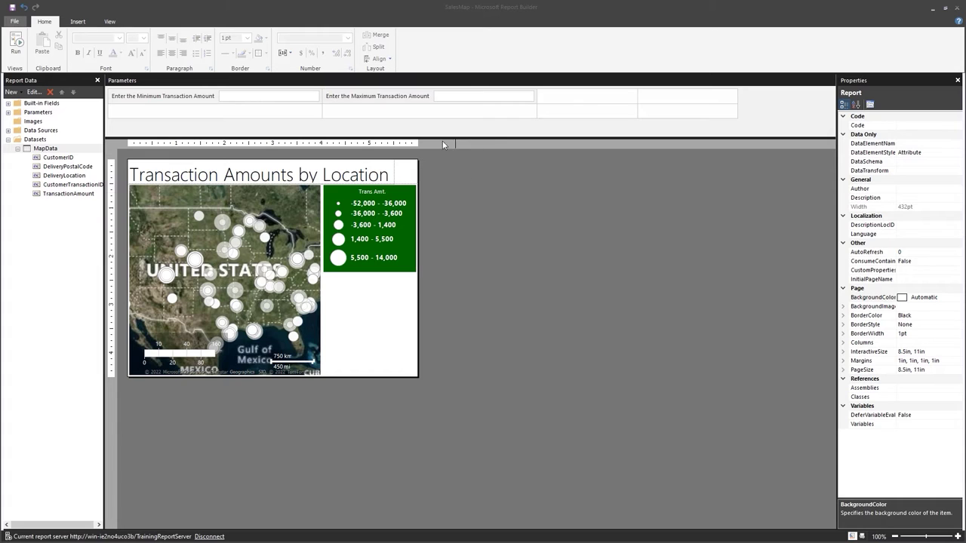
Start Publish Report Parts, choosing to review and modify the parts before publishing
left_click(18, 22)
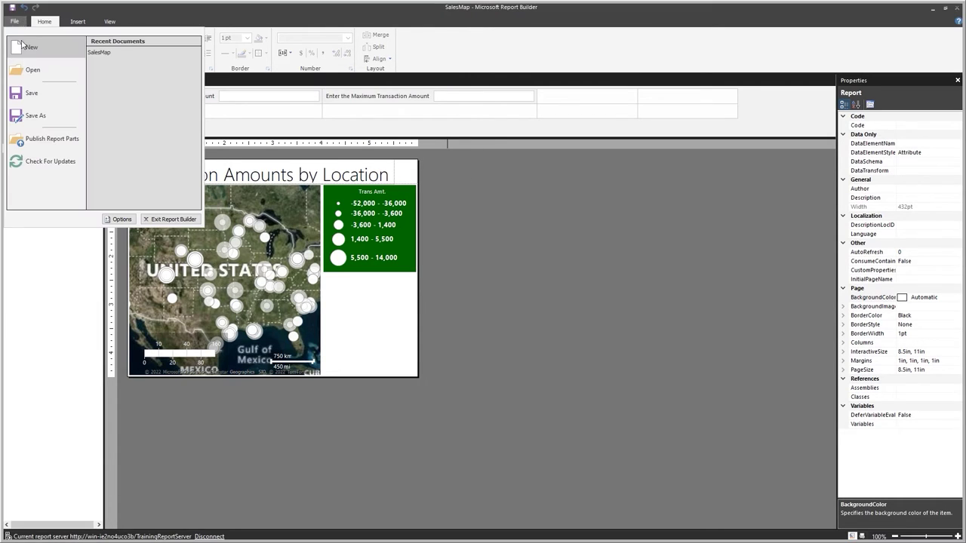
left_click(53, 140)
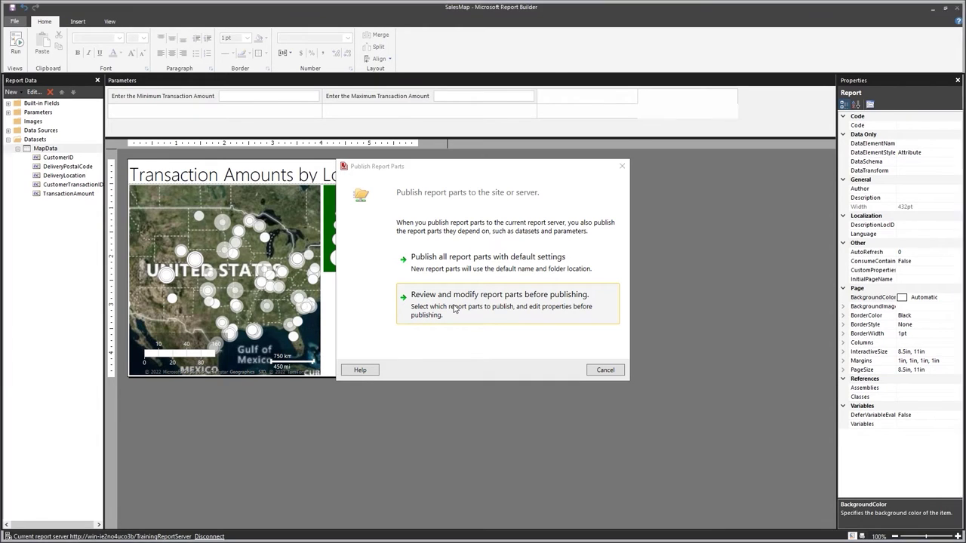
left_click(455, 308)
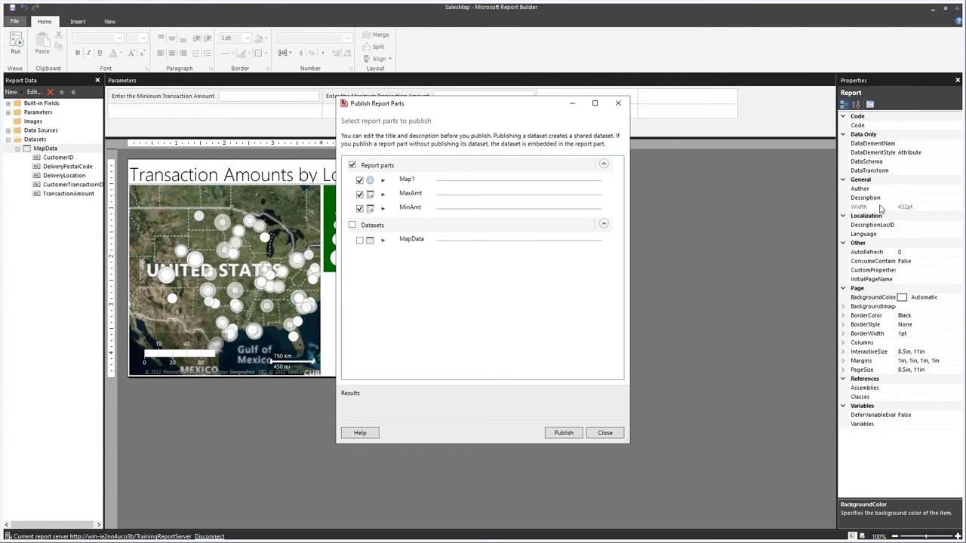
Retitle the Map1 report part to SalesMap
left_click(408, 179)
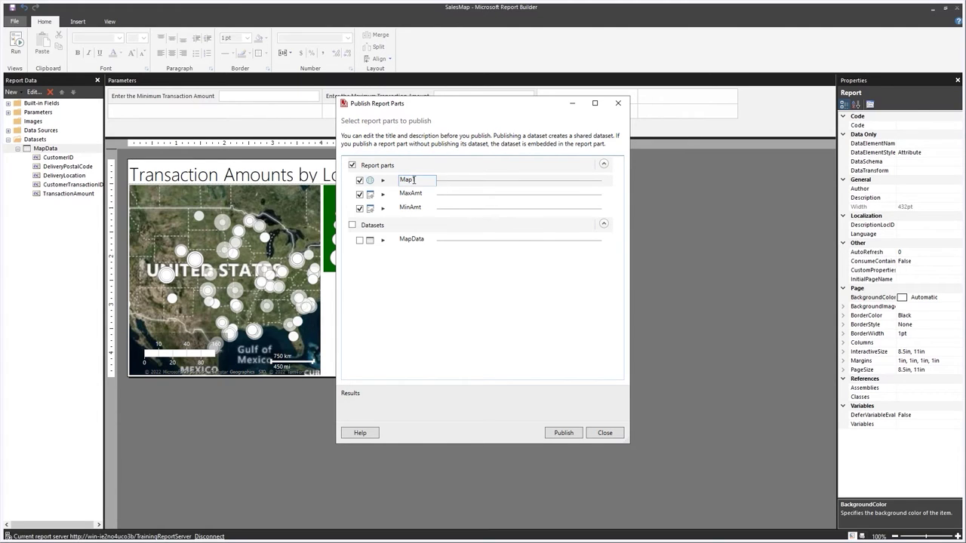
left_click_drag(415, 179, 397, 180)
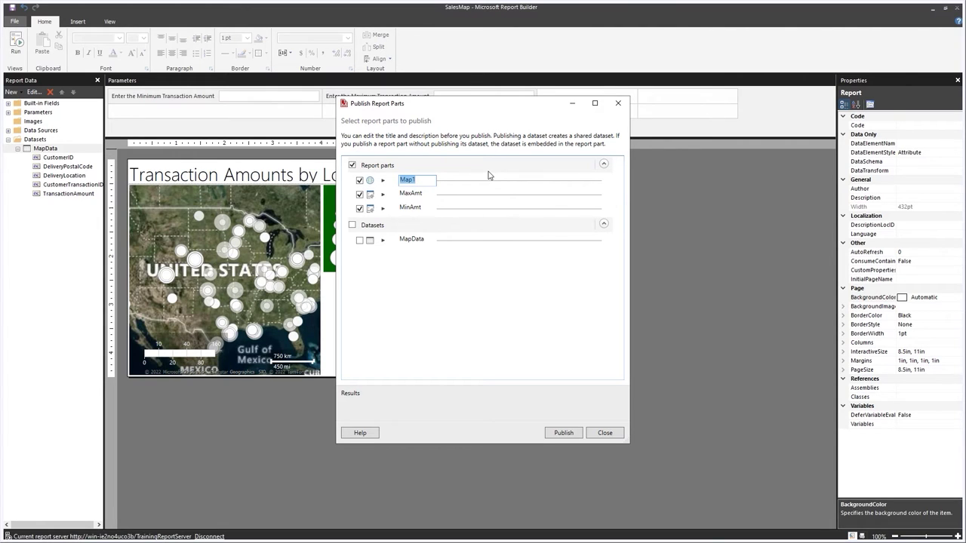
type("SalesMap")
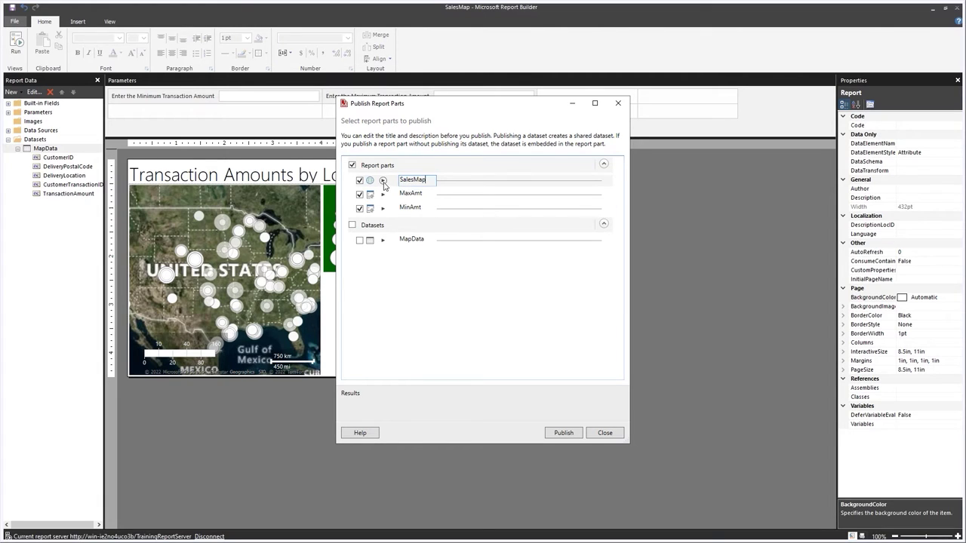
Describe SalesMap as 'This map identifies transaction amounts by Sales locations.' and check MaxAmt's details
left_click(383, 181)
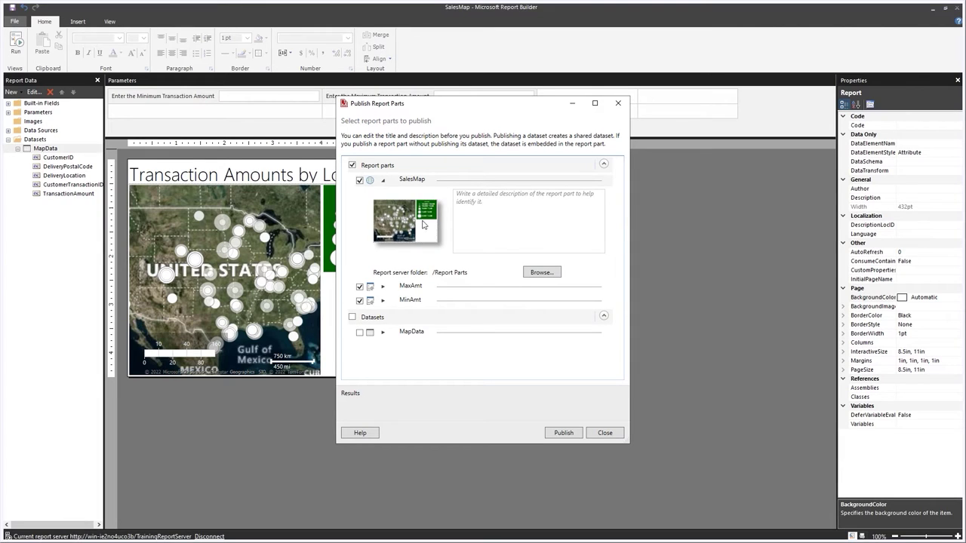
left_click(461, 204)
type("This map")
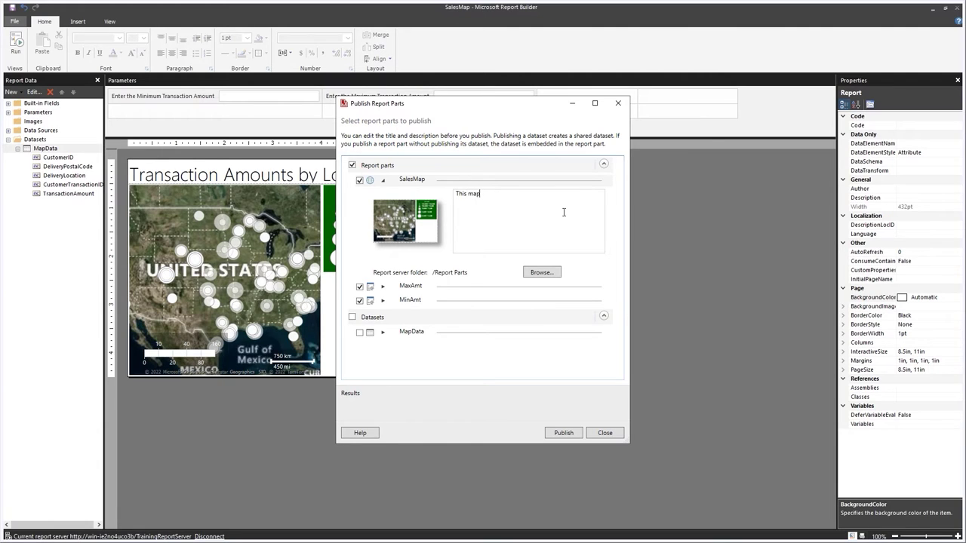
type(" identifies transaction amounts by Sales ")
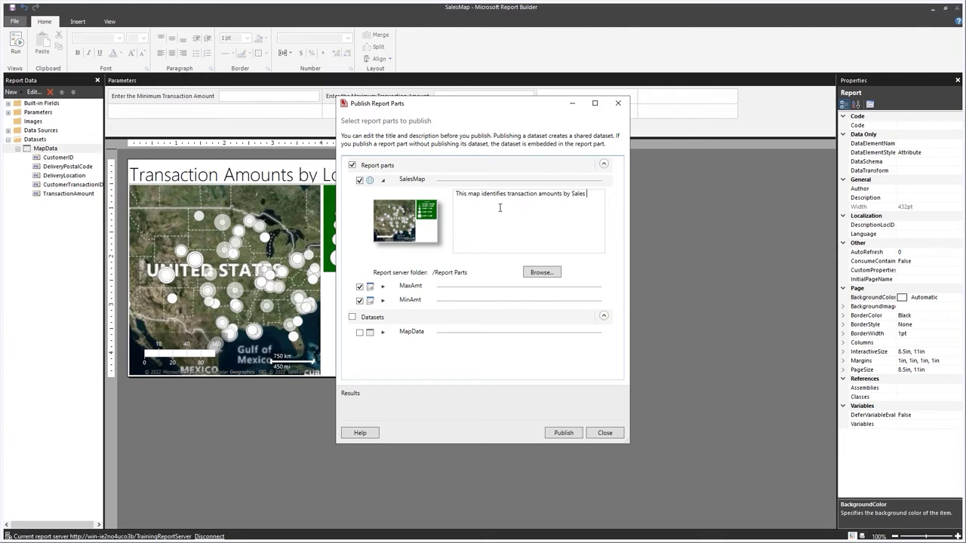
type("locations.")
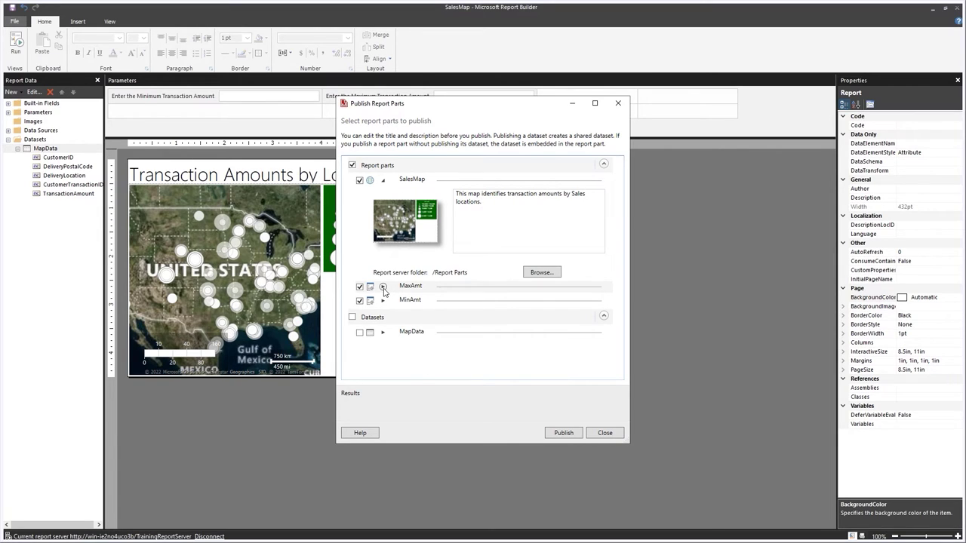
left_click(383, 287)
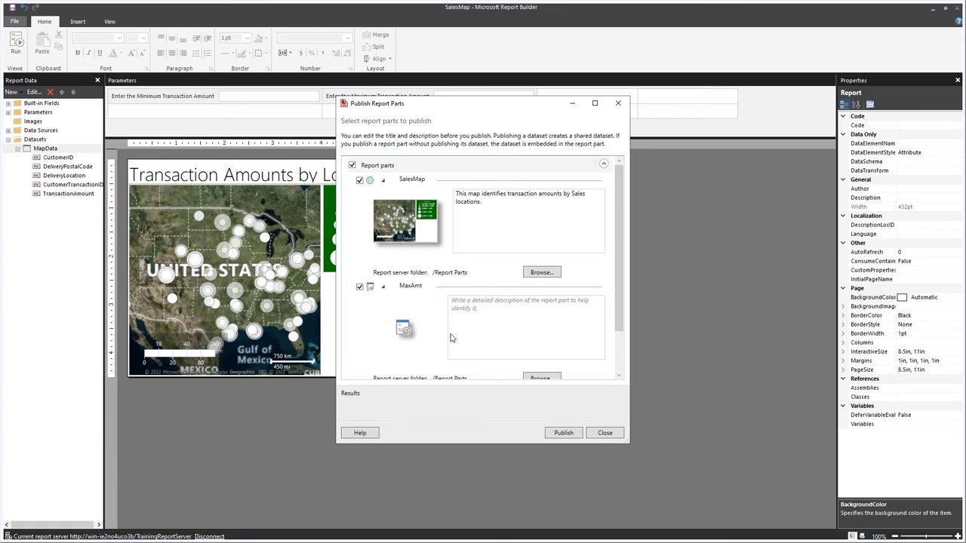
left_click(475, 315)
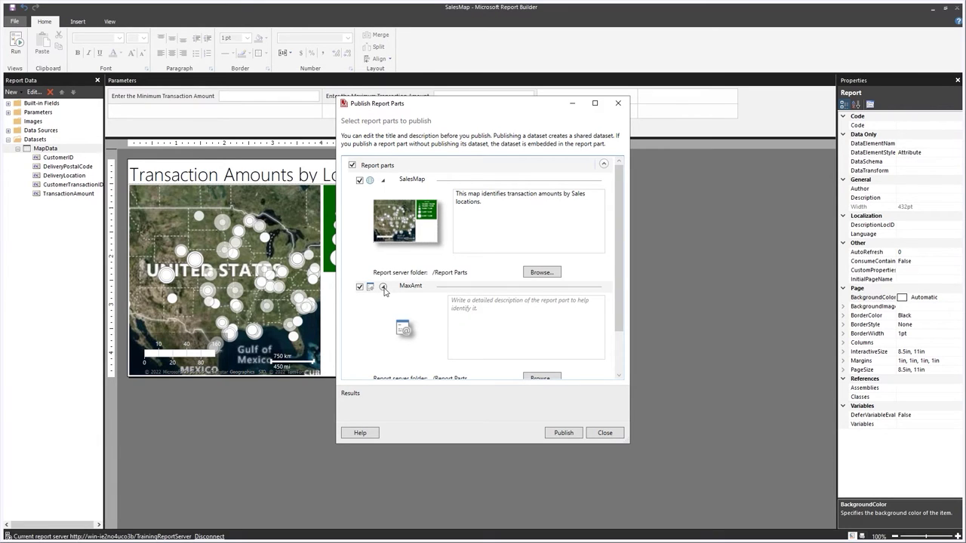
left_click(384, 287)
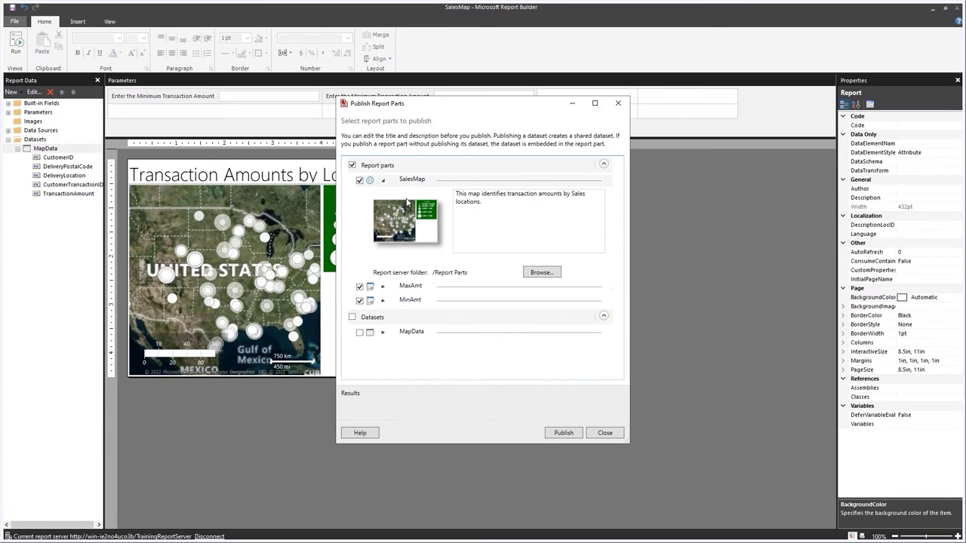
Describe MapData as 'Spatial location data by Customer ID from the WideWorldImporters database'
left_click(383, 181)
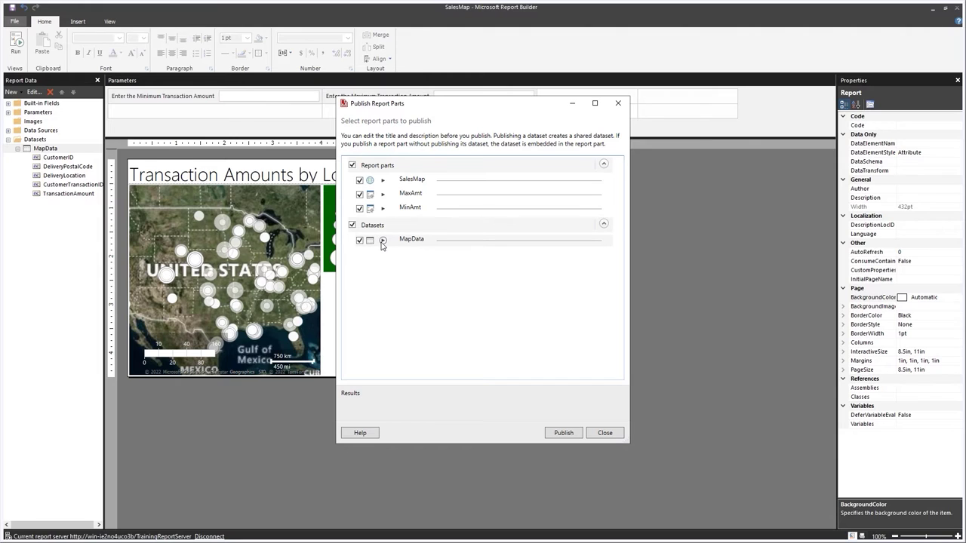
left_click(382, 240)
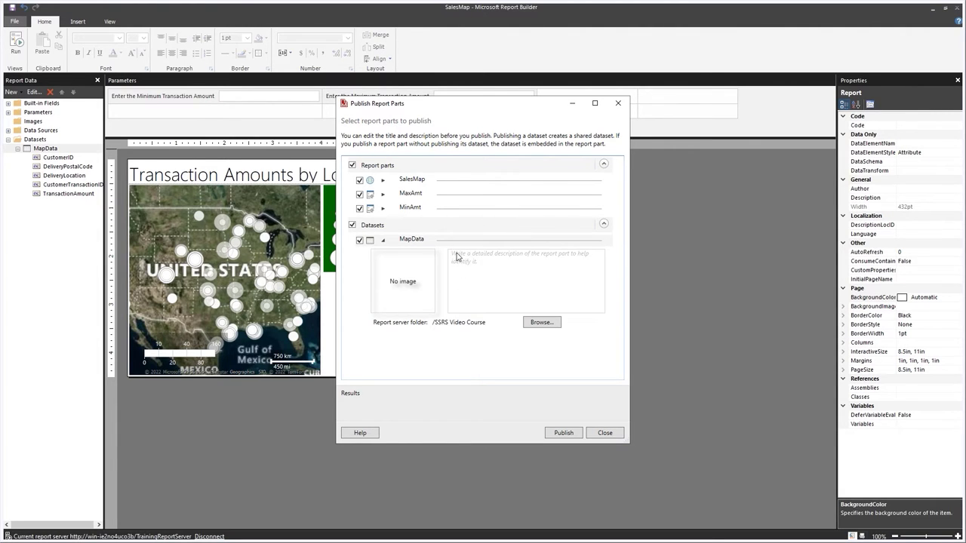
type("Spat")
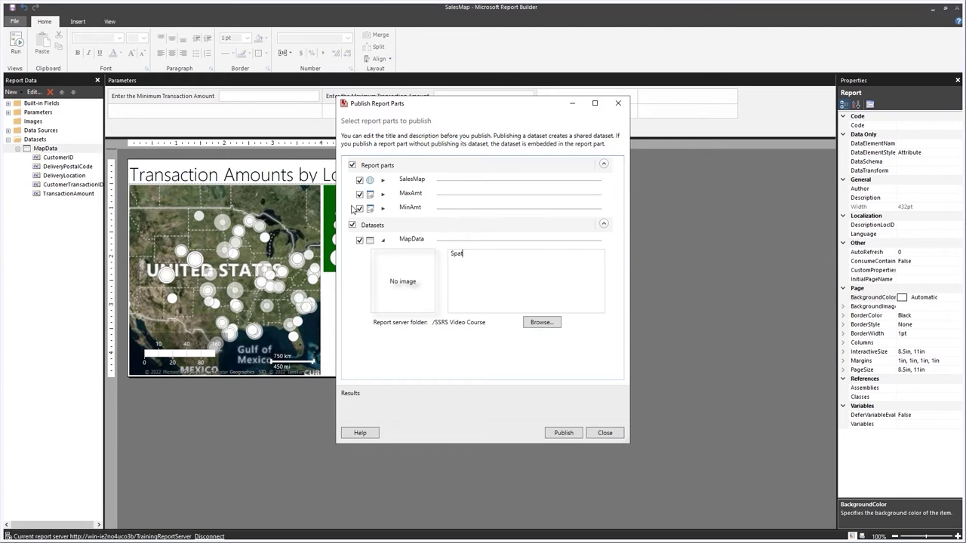
type("ial location data by Customer ID from the Wid")
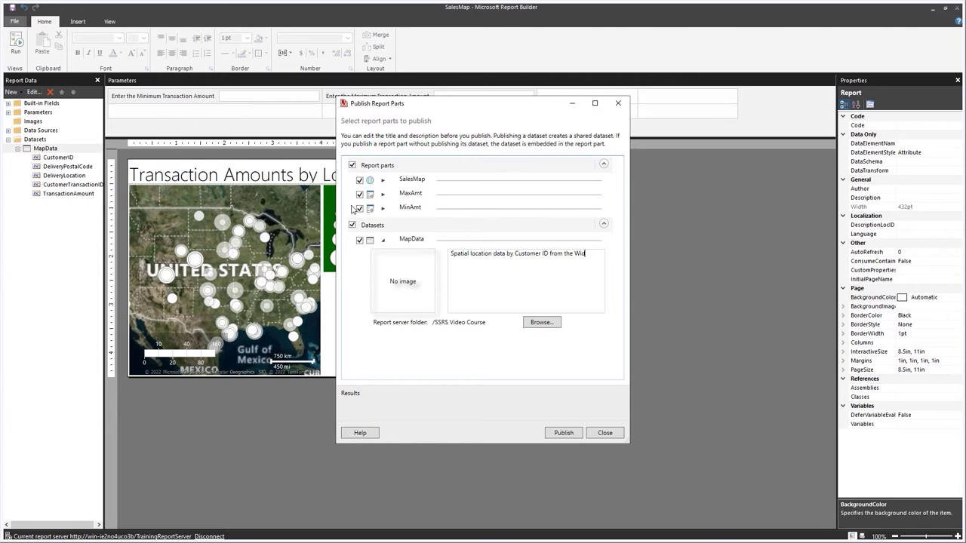
type("eWorldImporters database.")
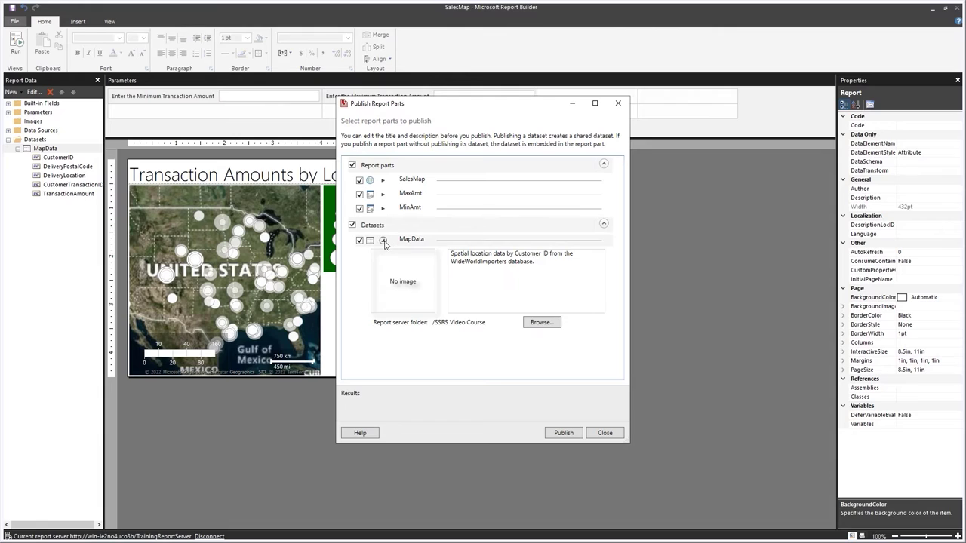
left_click(383, 240)
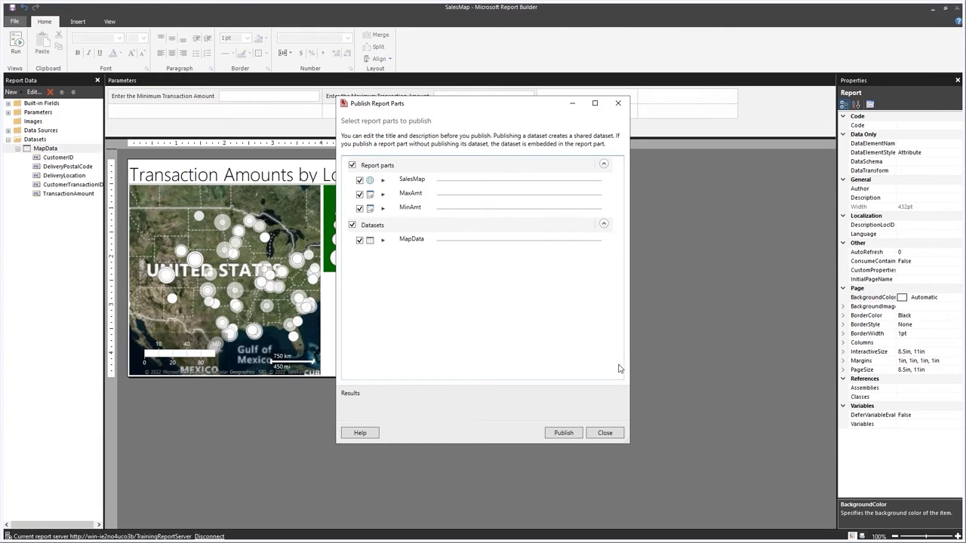
Publish the SalesMap, MaxAmt, MinAmt parts and MapData dataset, then close the results
left_click(565, 433)
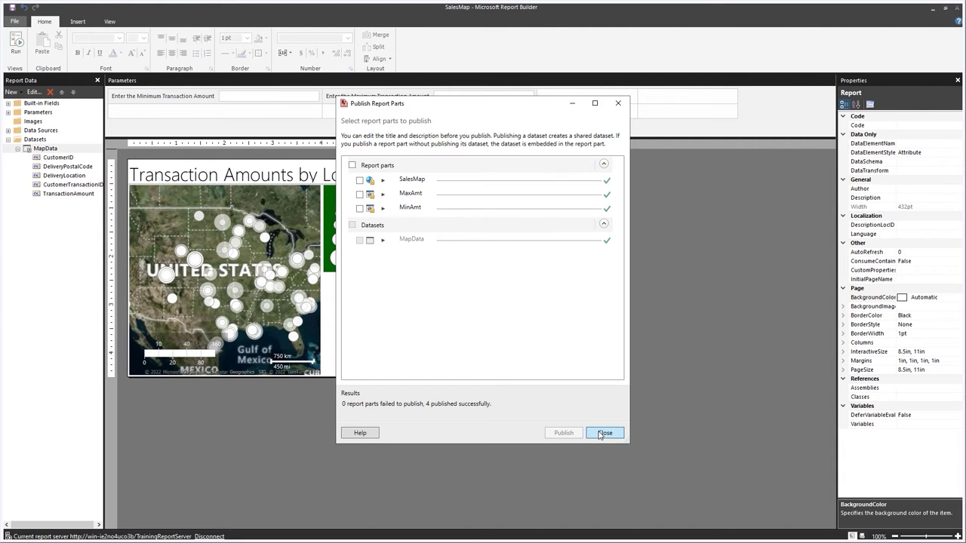
left_click(605, 434)
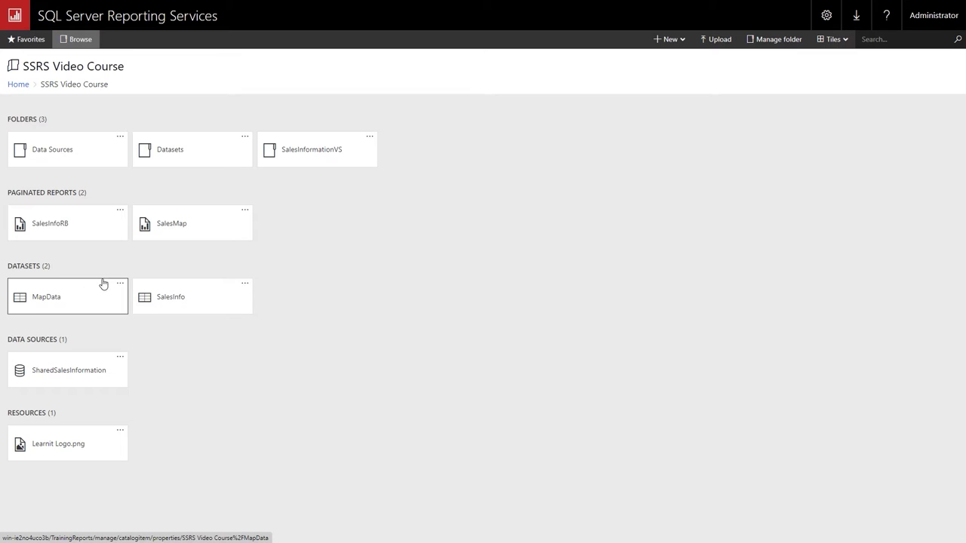
Move the Report Parts folder from Home into SSRS Video Course
left_click(18, 85)
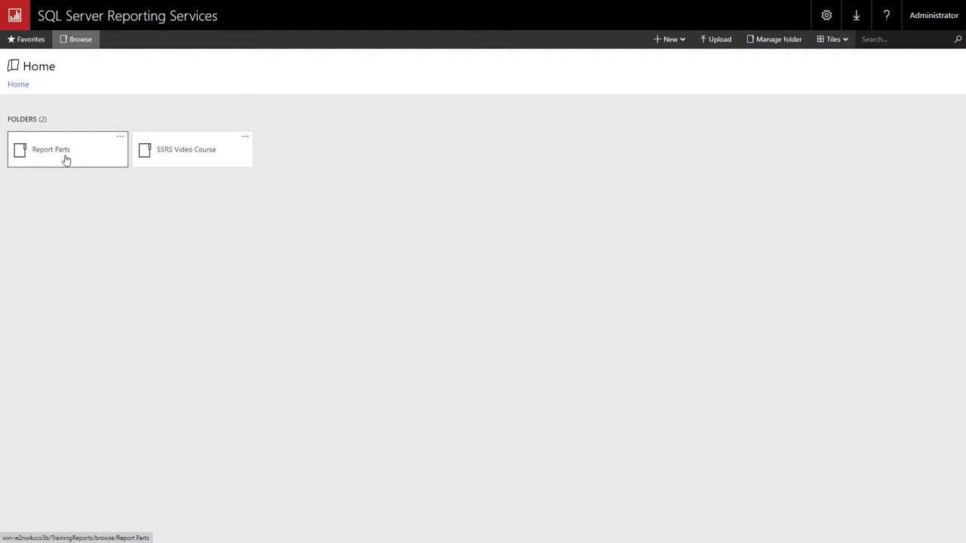
left_click(120, 141)
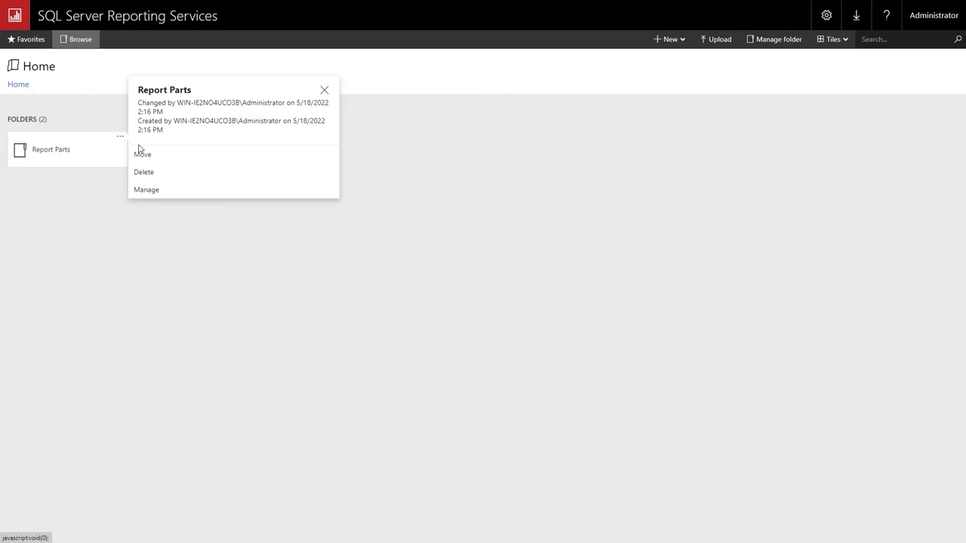
left_click(147, 154)
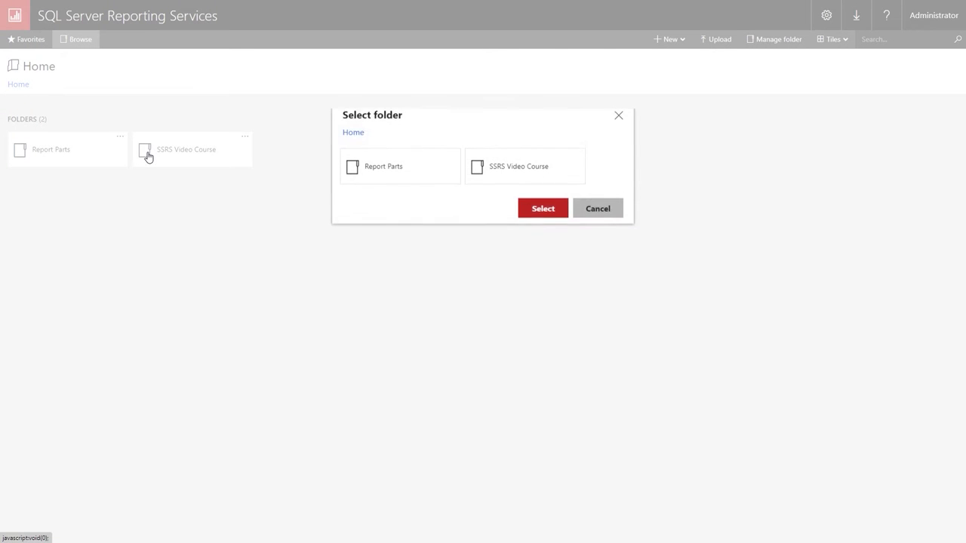
left_click(517, 182)
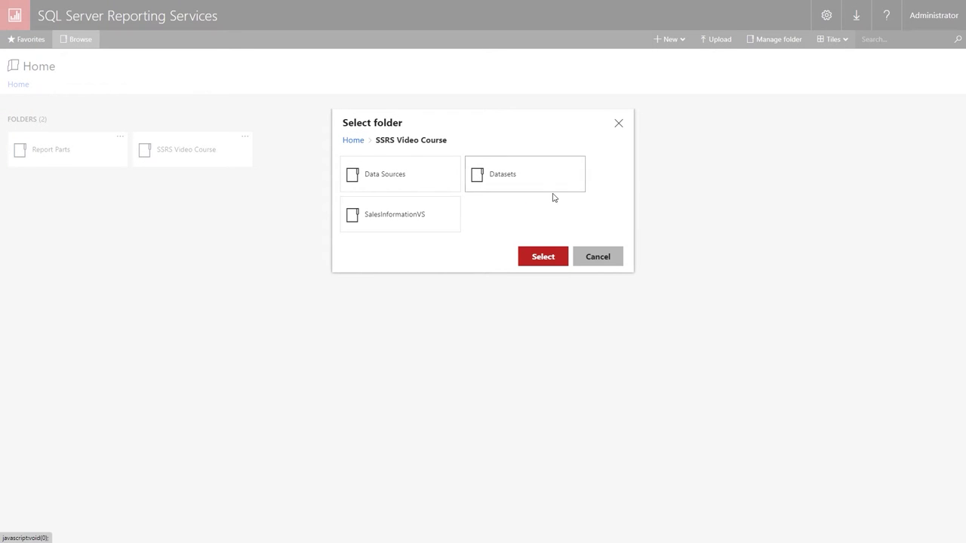
left_click(544, 258)
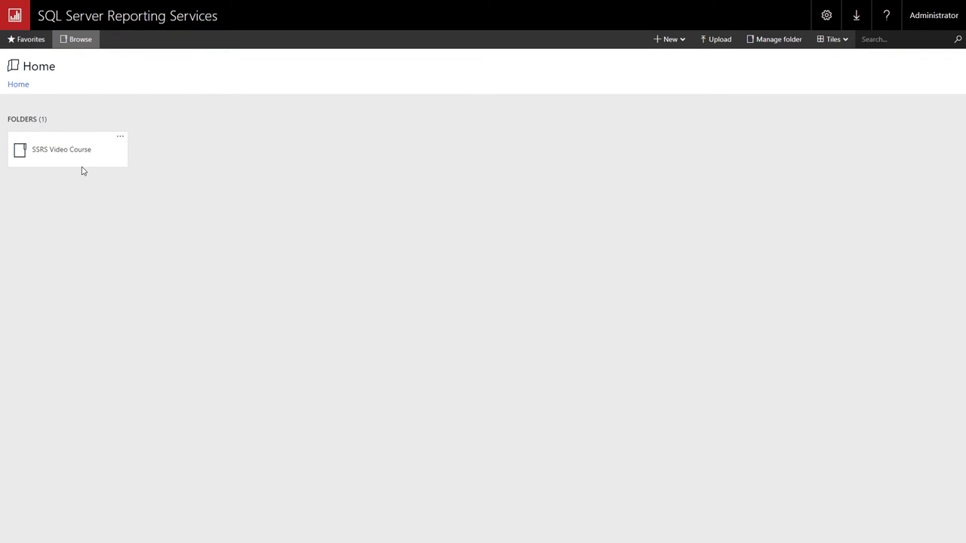
Rename the Data Sources folder in SSRS Video Course to 'Data SourcesVS'
left_click(78, 154)
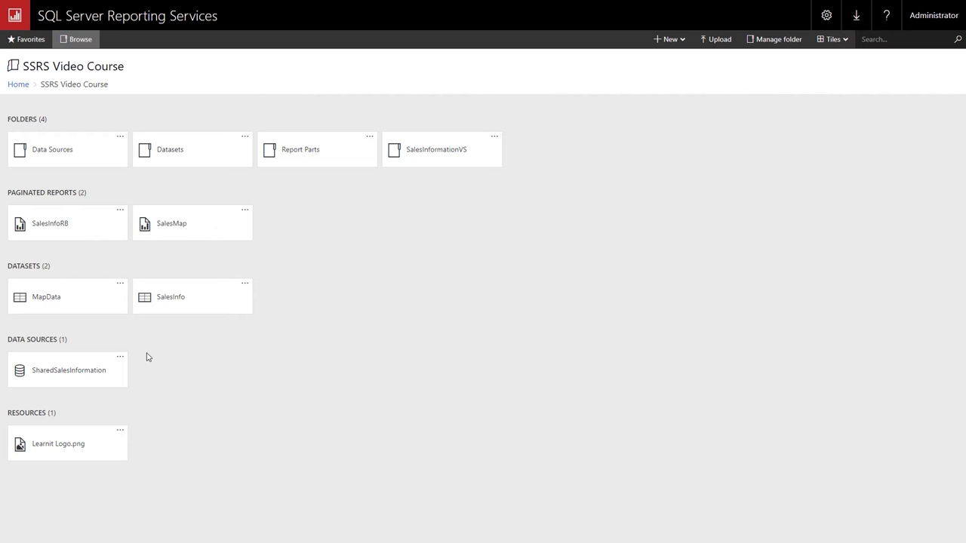
left_click(119, 142)
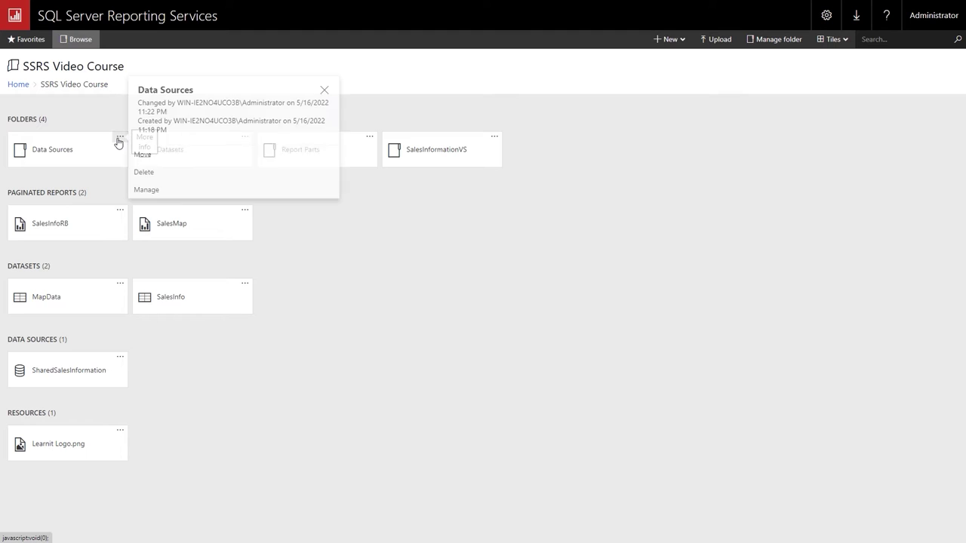
left_click(146, 192)
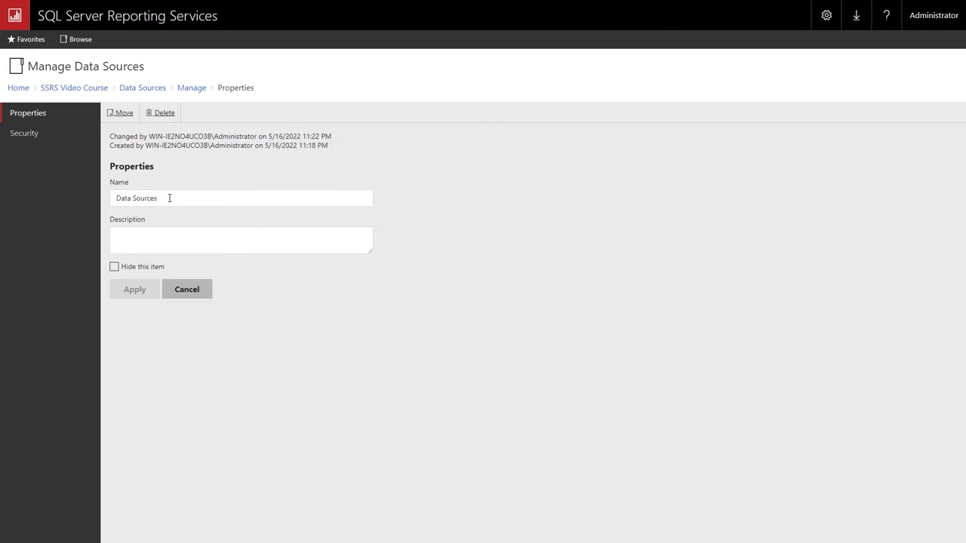
left_click(169, 197)
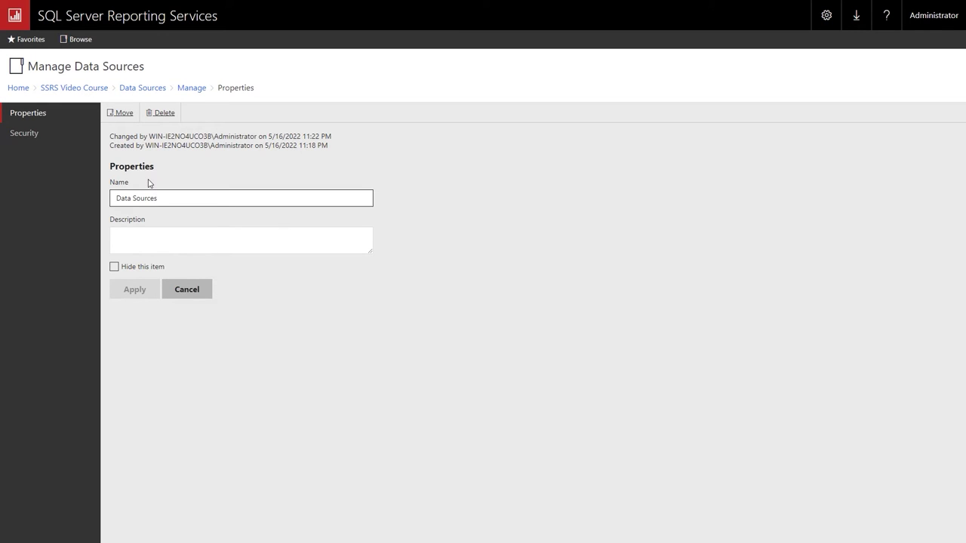
type("VS")
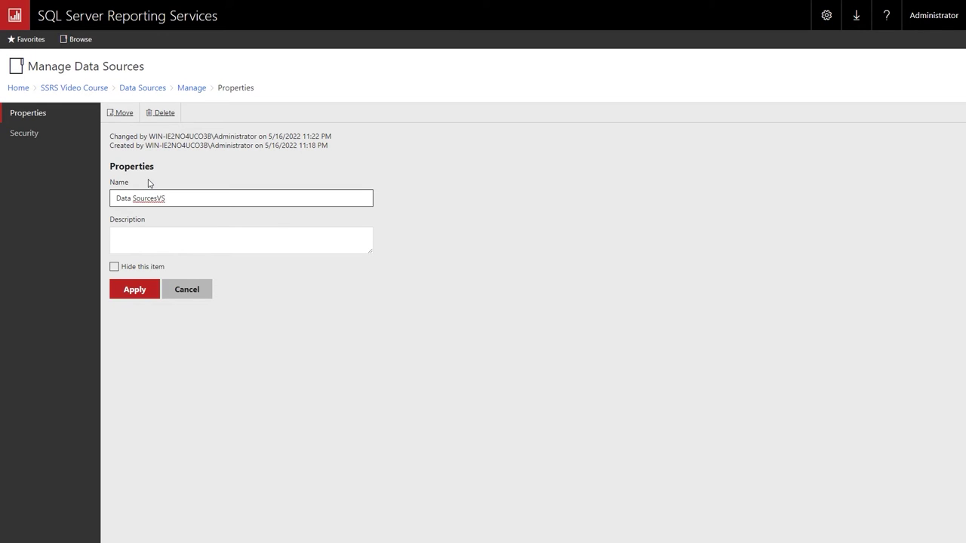
left_click(121, 290)
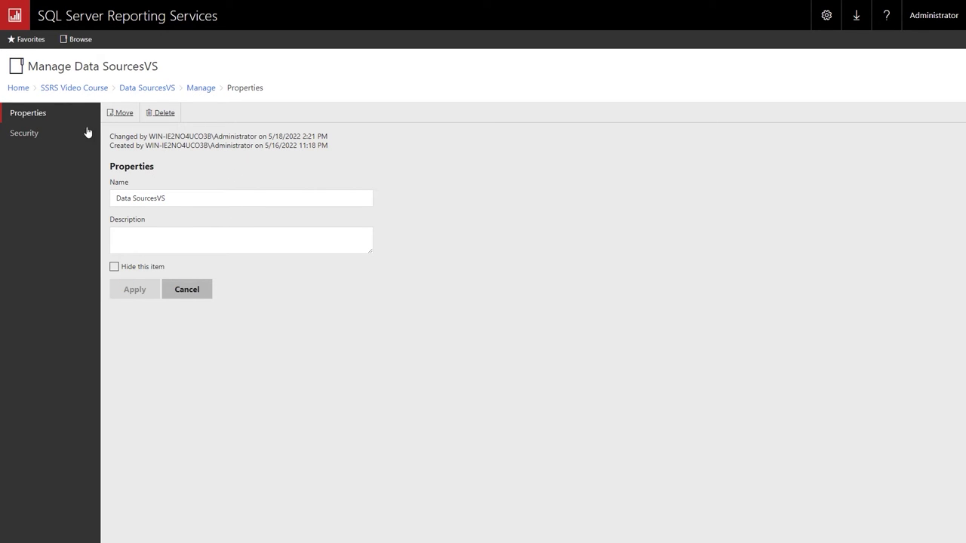
left_click(73, 90)
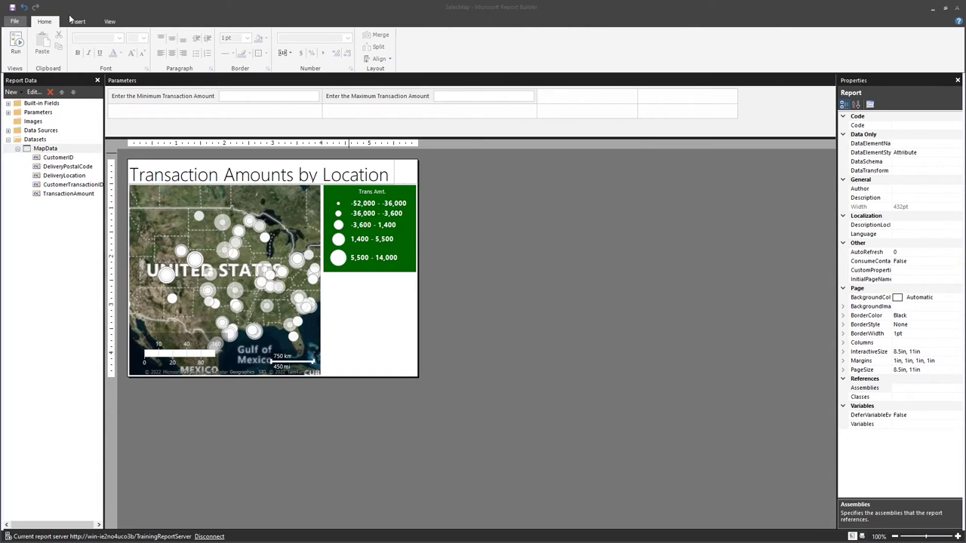
Open the SalesInfoRB report from the server
left_click(17, 22)
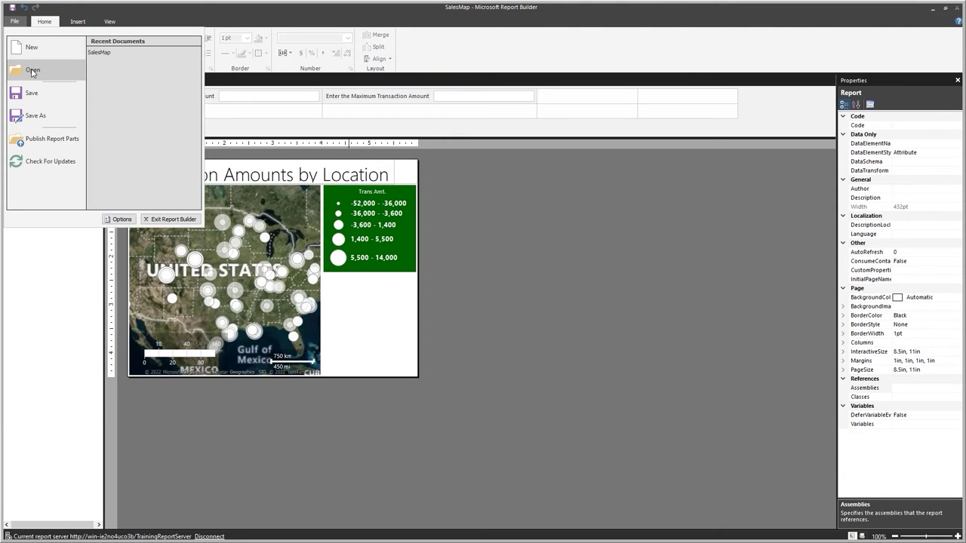
left_click(32, 70)
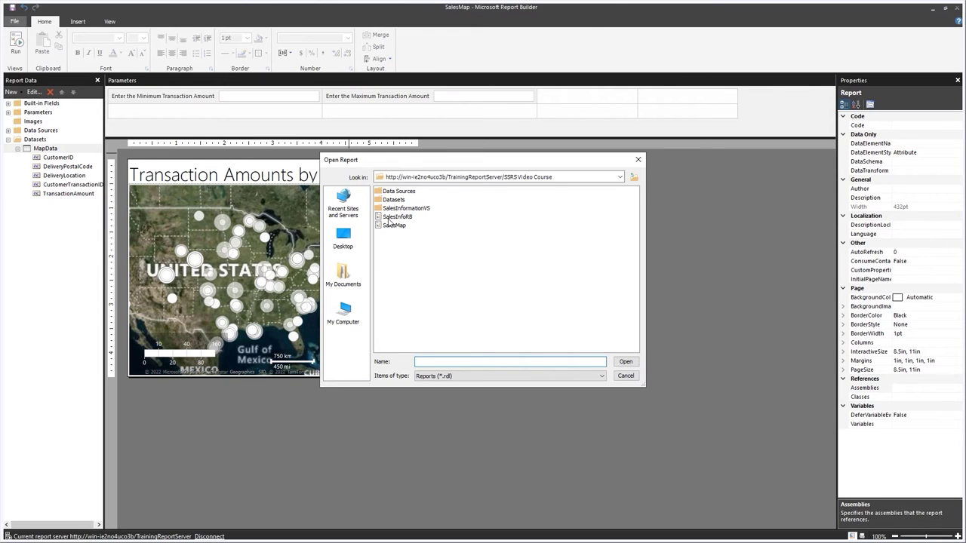
double_click(396, 218)
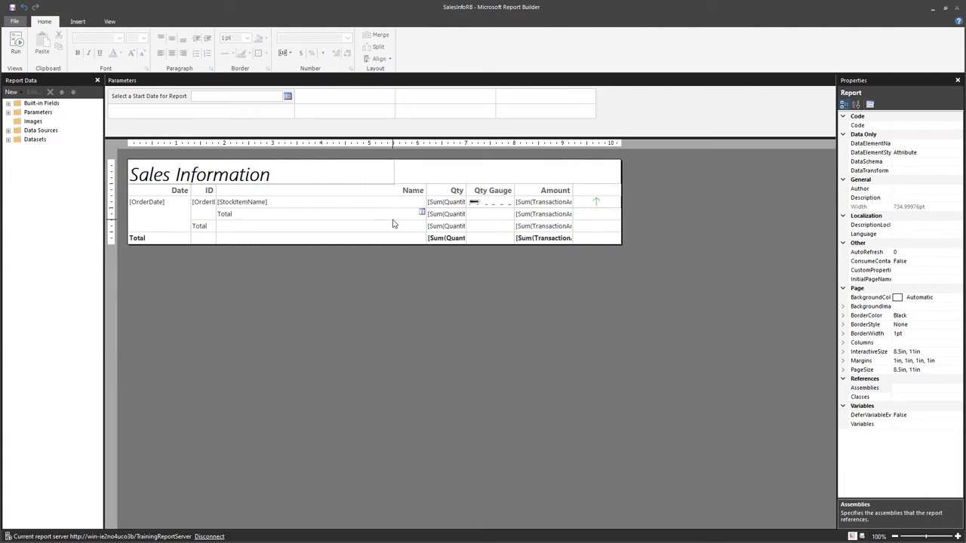
Add a page header to the report and insert an image into it
right_click(415, 279)
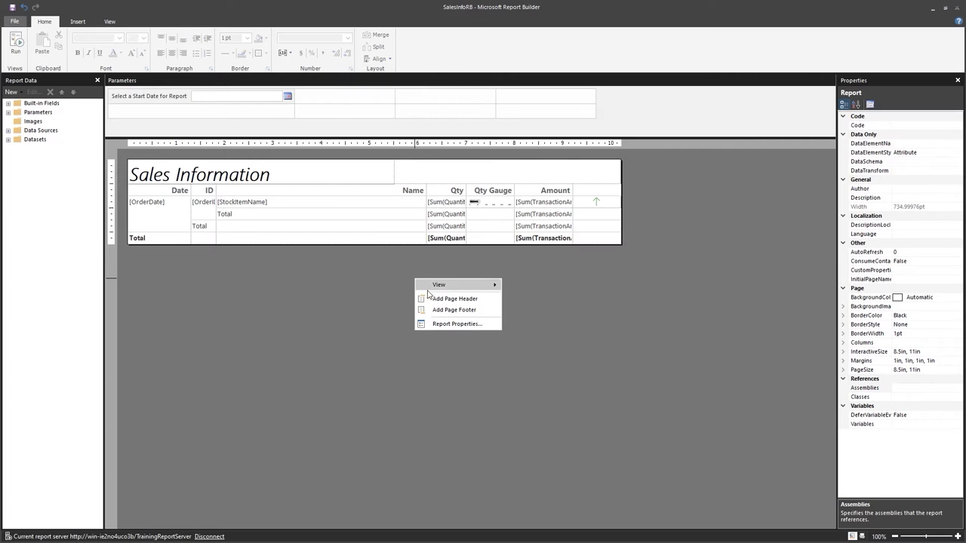
left_click(455, 299)
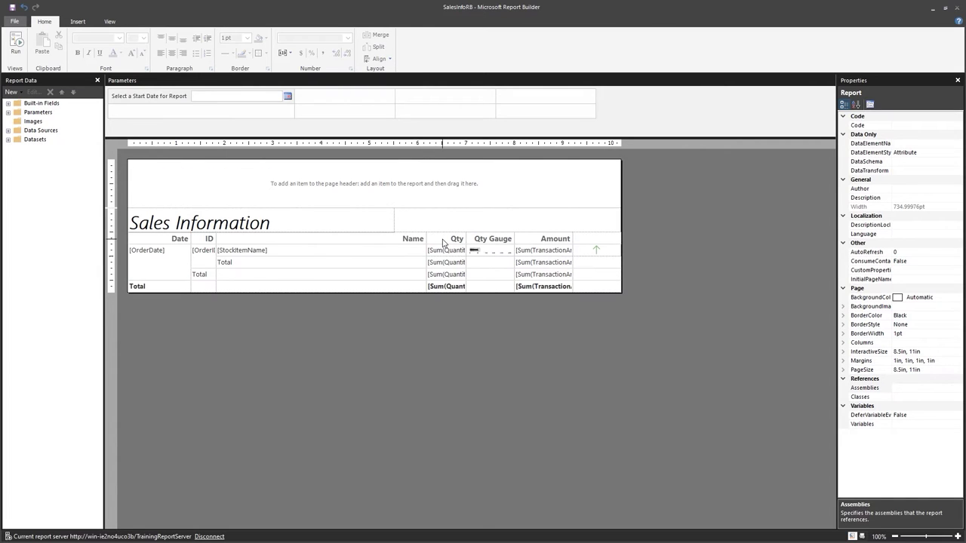
right_click(392, 185)
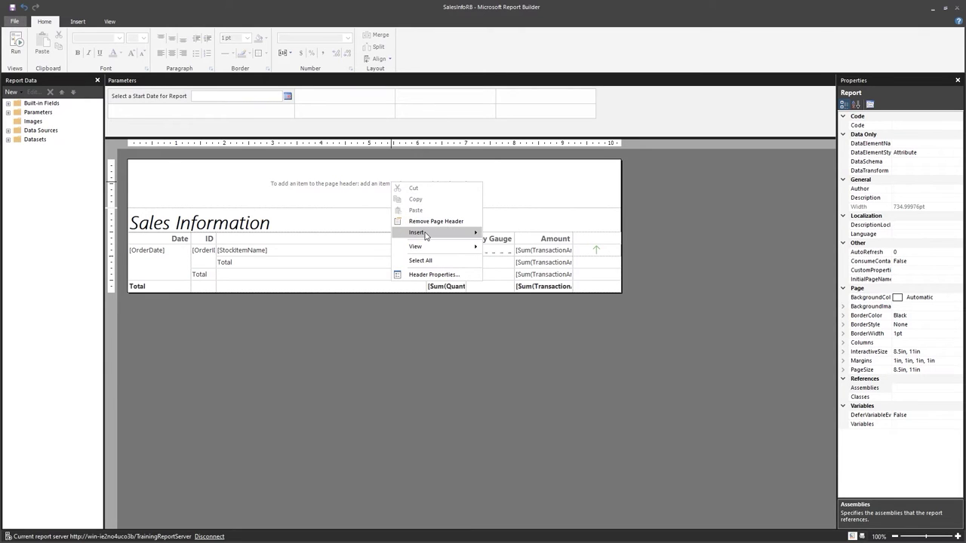
mouse_move(426, 233)
left_click(508, 267)
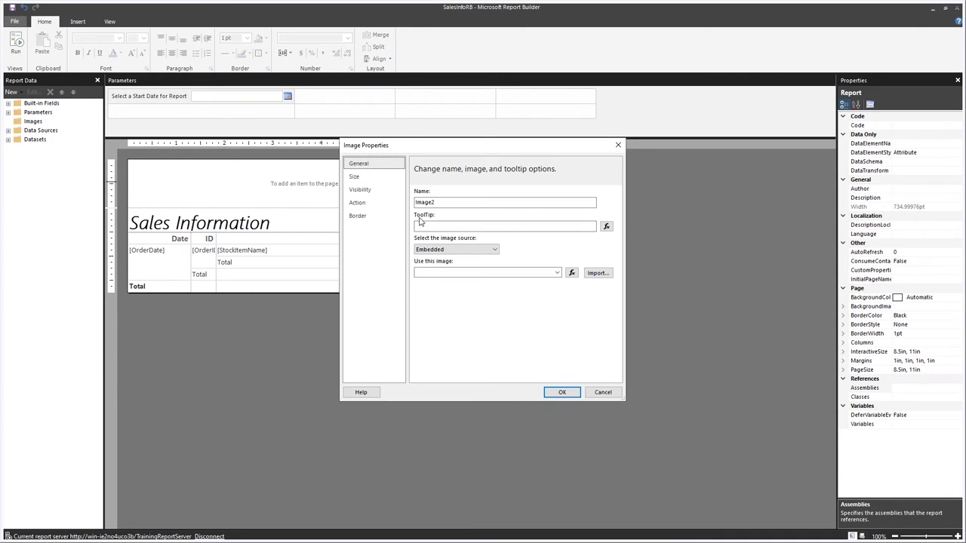
Set the image source to External, using Learnit Logo.png
left_click(495, 250)
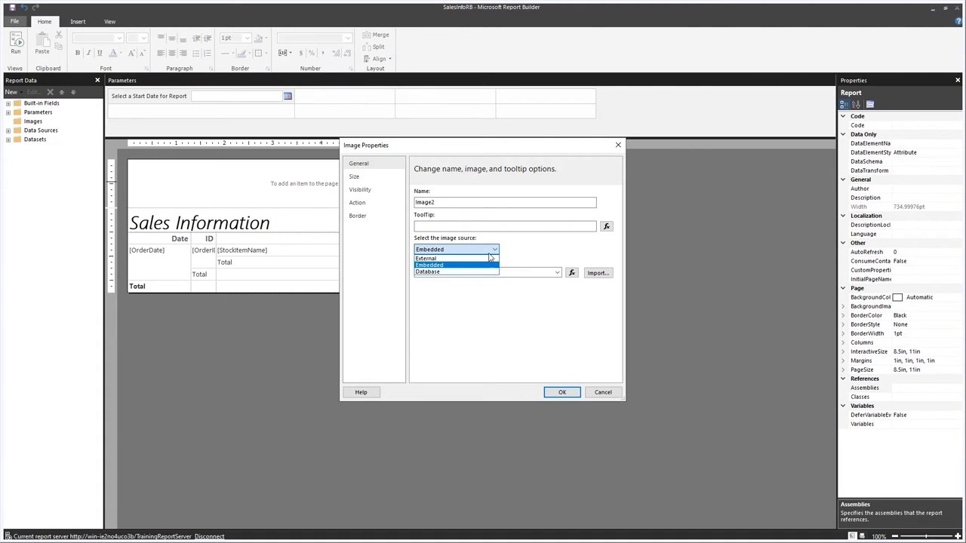
left_click(481, 260)
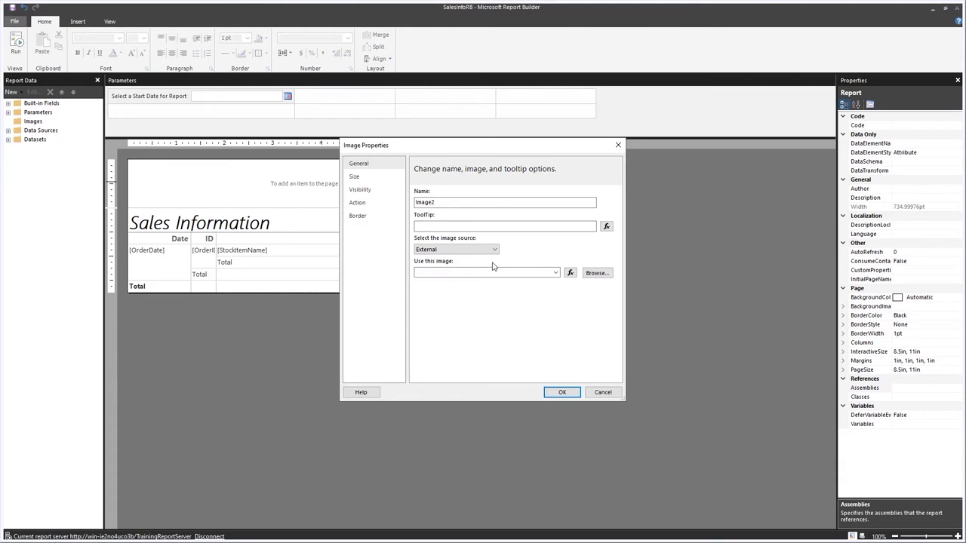
left_click(604, 278)
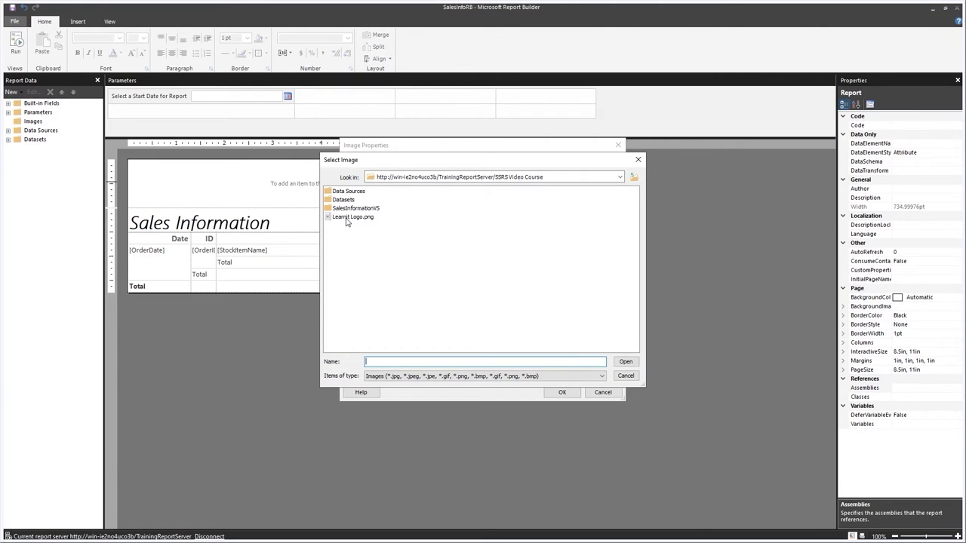
double_click(349, 217)
Name the image LearnitLogo with tooltip 'Please visit learnit.com for your training need'
left_click(436, 204)
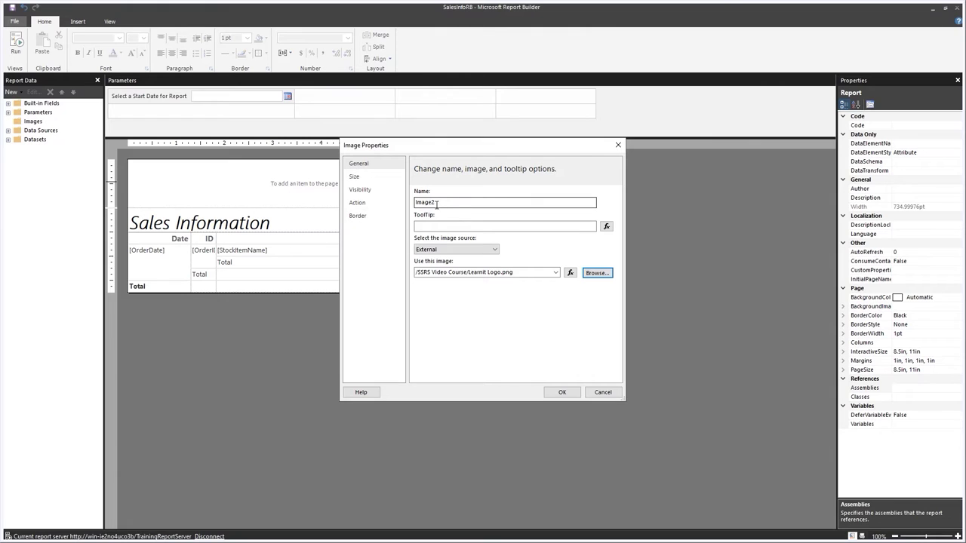
double_click(436, 203)
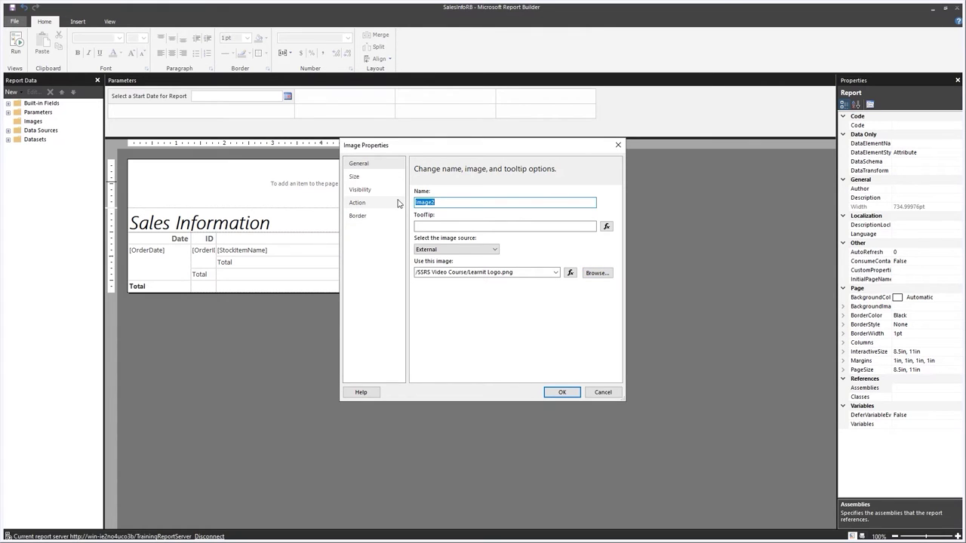
type("LearnitLogo")
left_click(424, 228)
type("P")
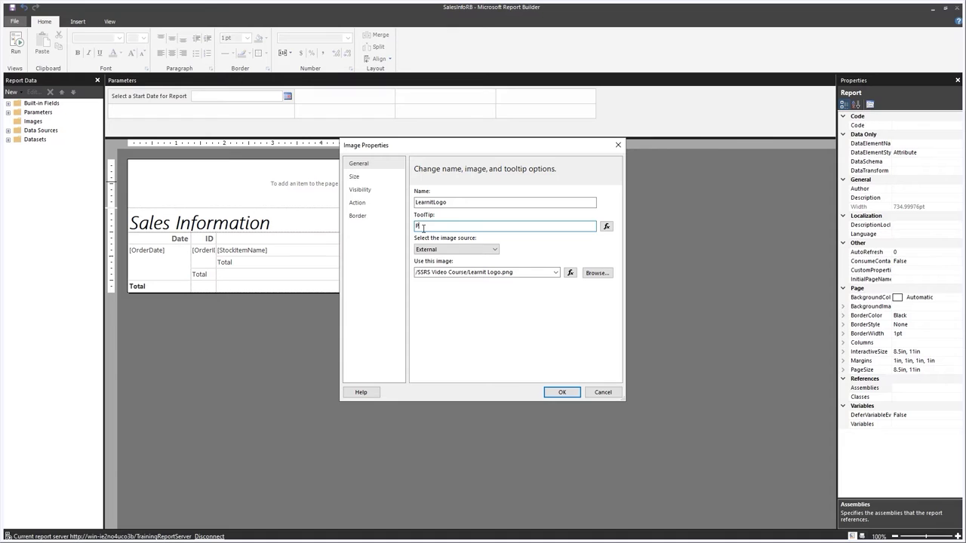
type("lease visit learnit.com for your training needs!")
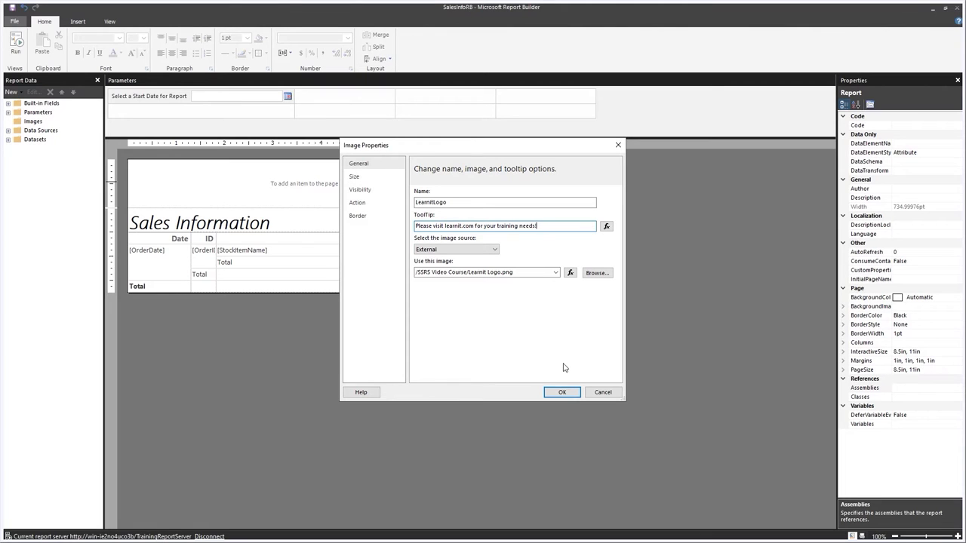
left_click(560, 394)
Place the logo at the header's right end and narrow it to fit the artwork
left_click(560, 394)
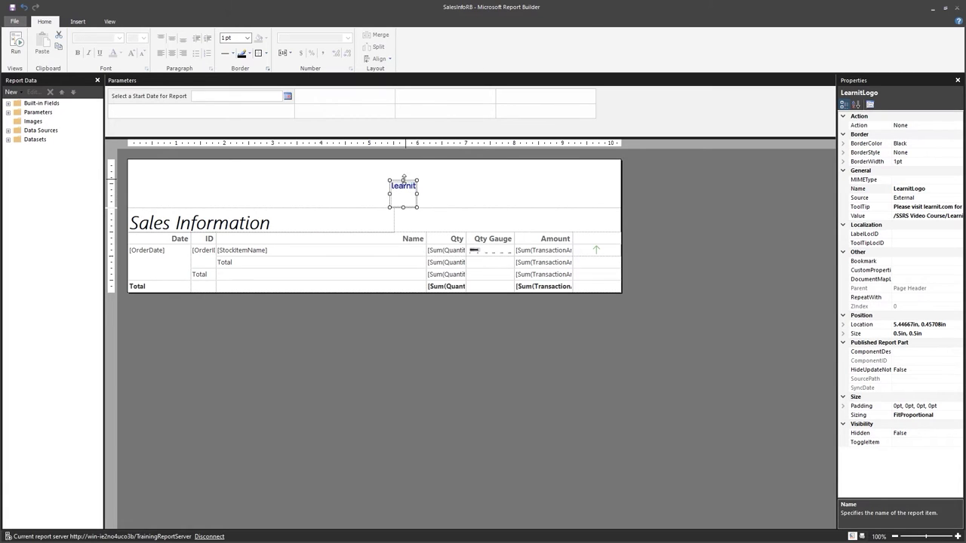
left_click_drag(406, 185, 507, 190)
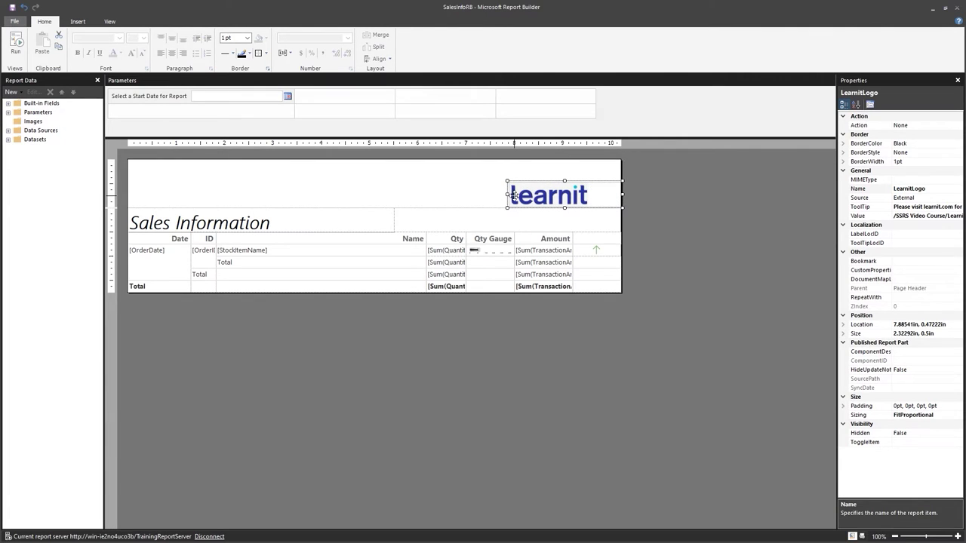
left_click_drag(512, 195, 542, 196)
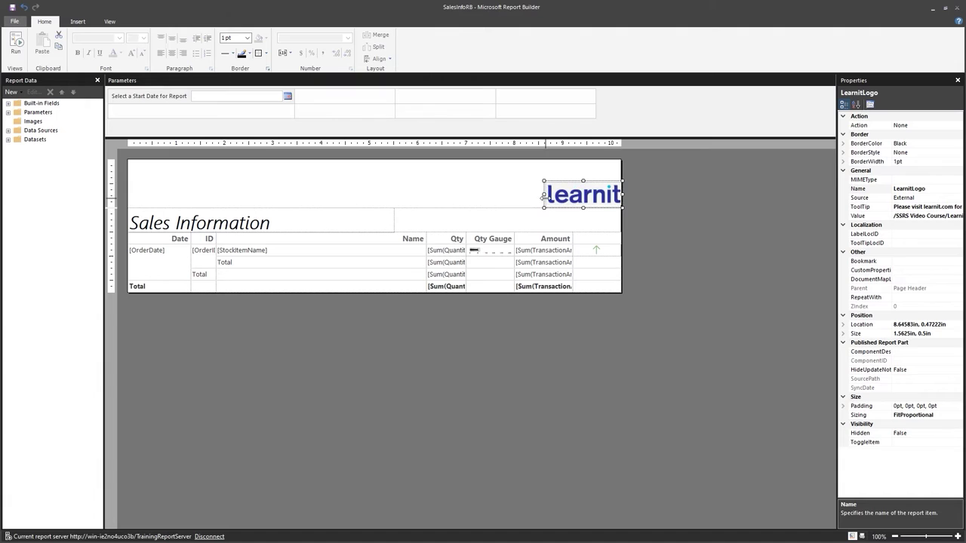
Shorten the page header and move the logo up to 8.64583in, 0.15278in
left_click(383, 215)
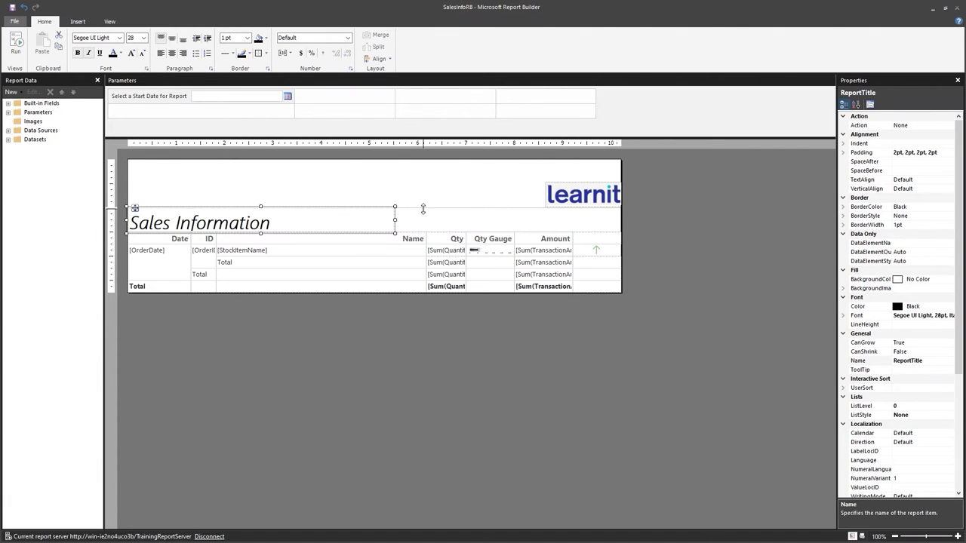
left_click_drag(423, 209, 427, 204)
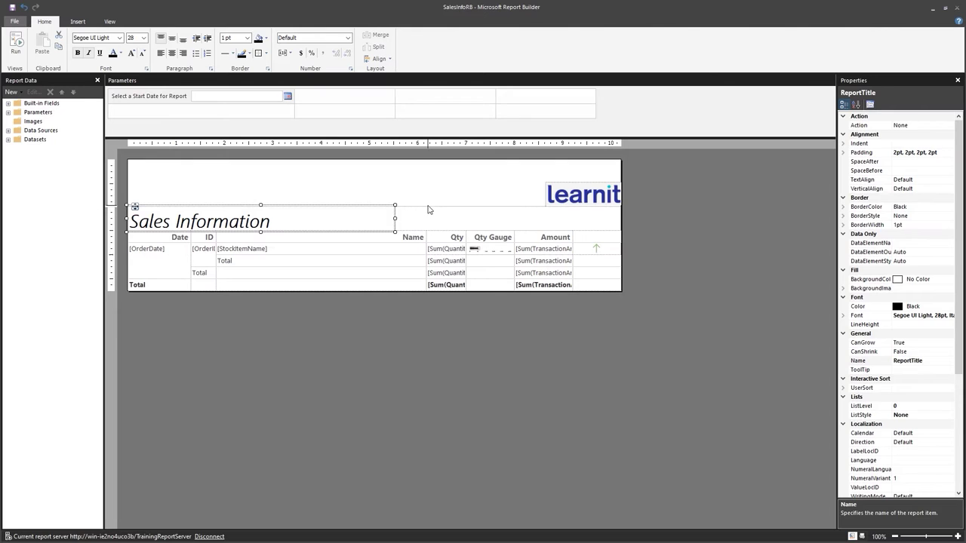
left_click(428, 210)
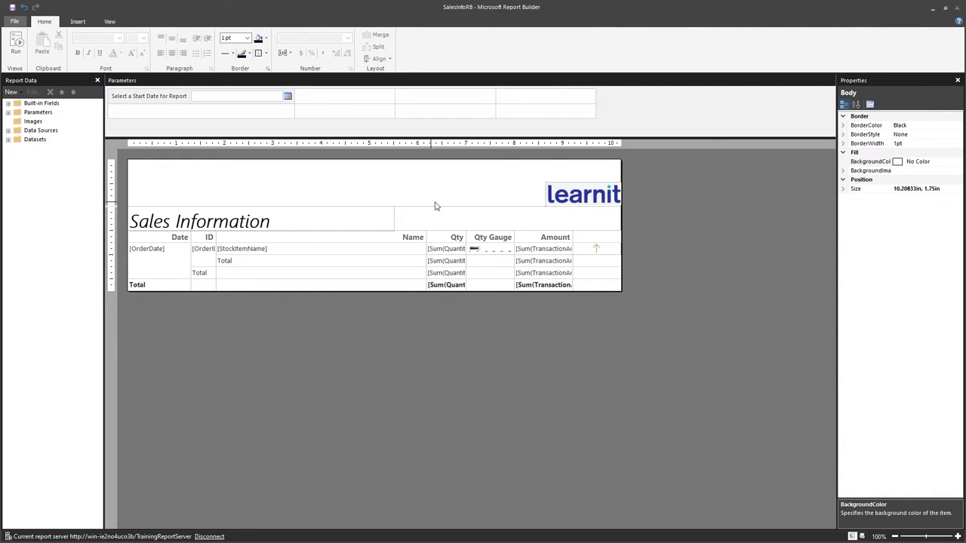
left_click(571, 196)
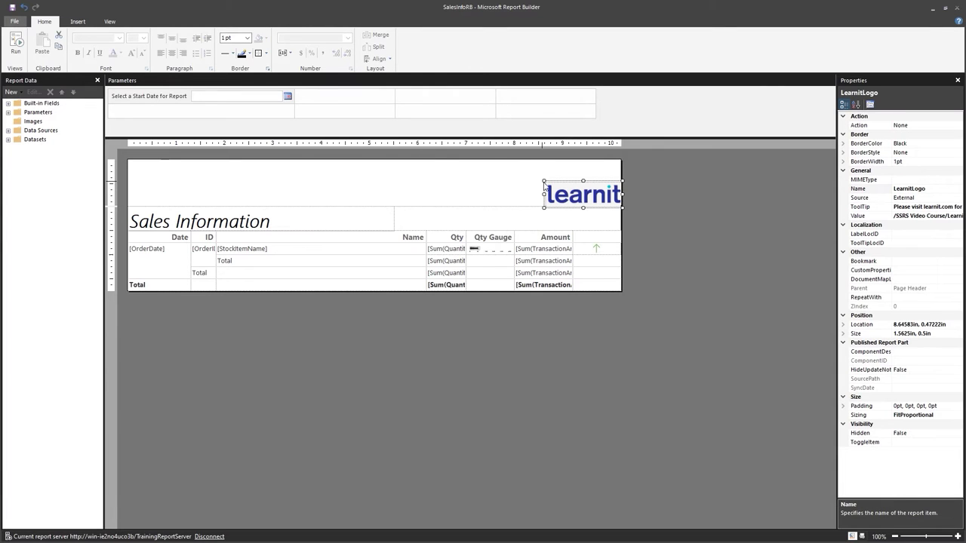
left_click_drag(572, 196, 572, 182)
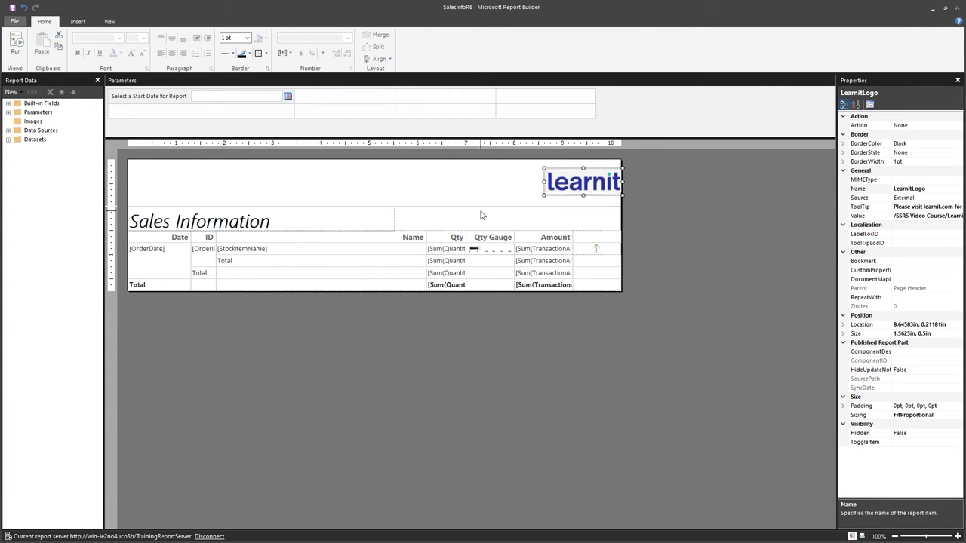
left_click_drag(478, 206, 477, 192)
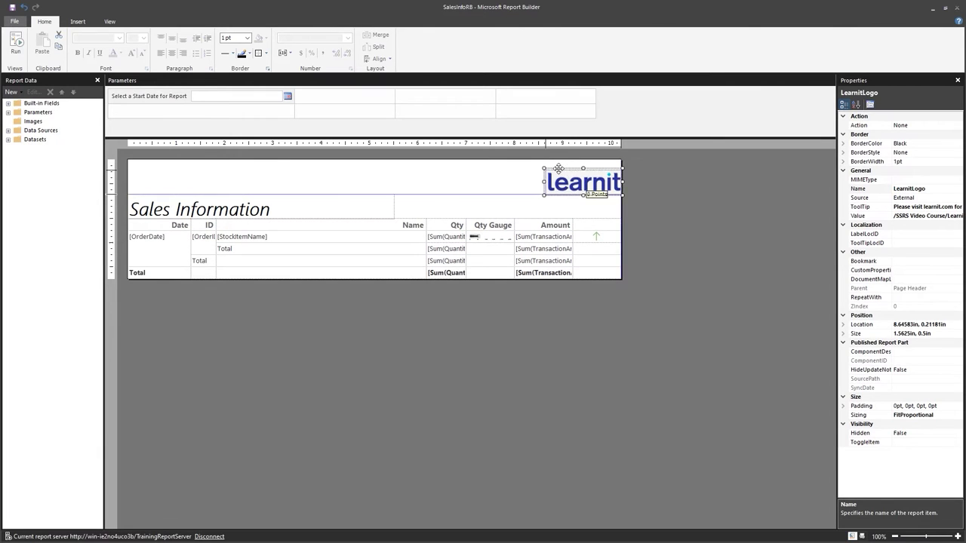
left_click_drag(565, 170, 557, 164)
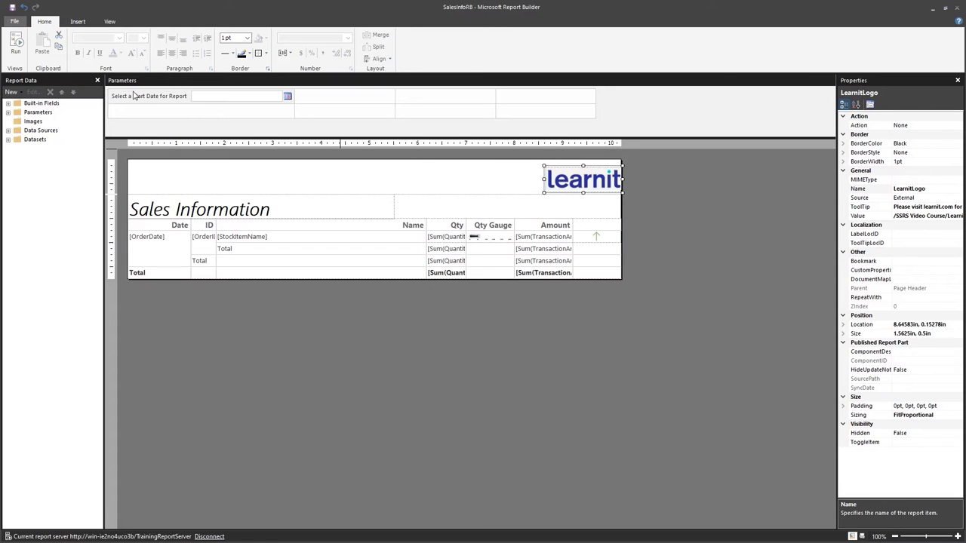
Run the report with Start Date 1/1/2016, then go back to design view
left_click(16, 43)
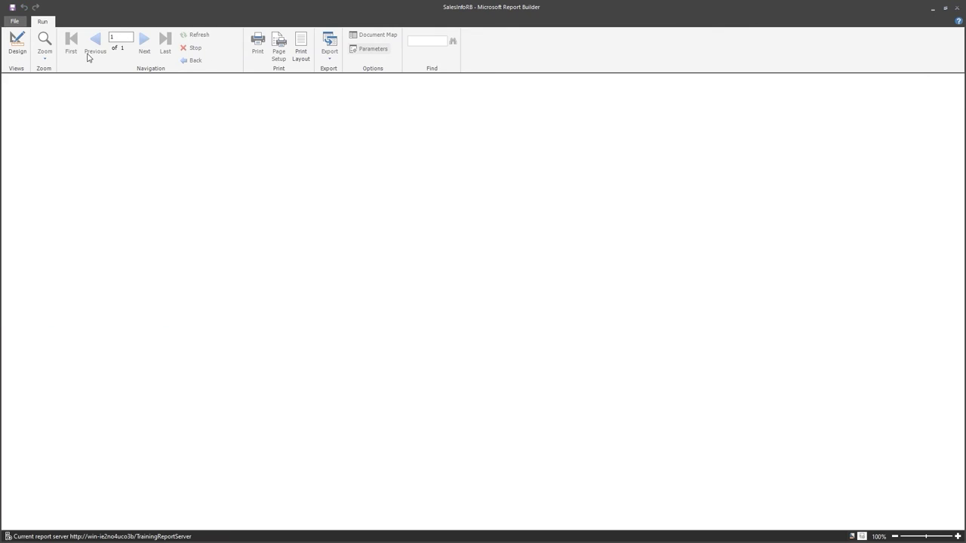
left_click(93, 81)
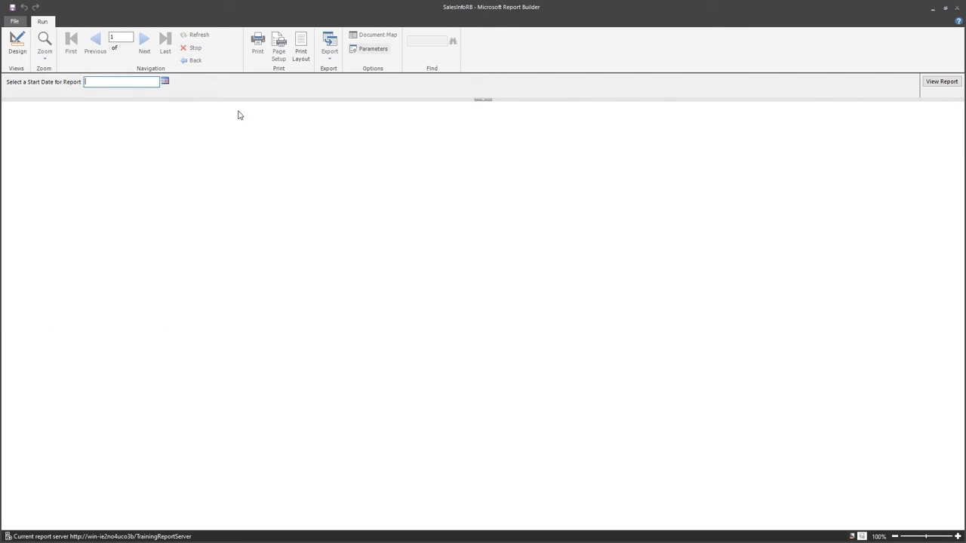
type("1/1/2016")
key("Return")
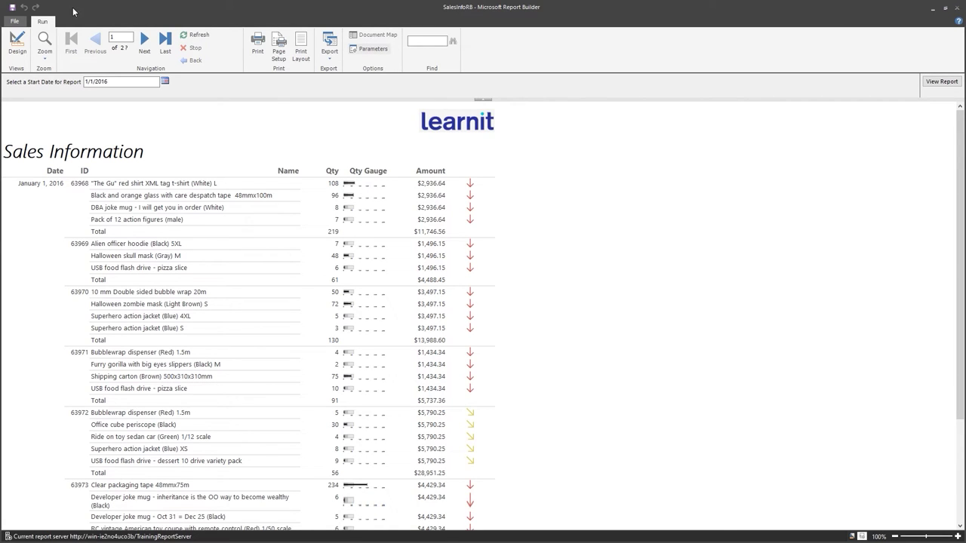
left_click(12, 45)
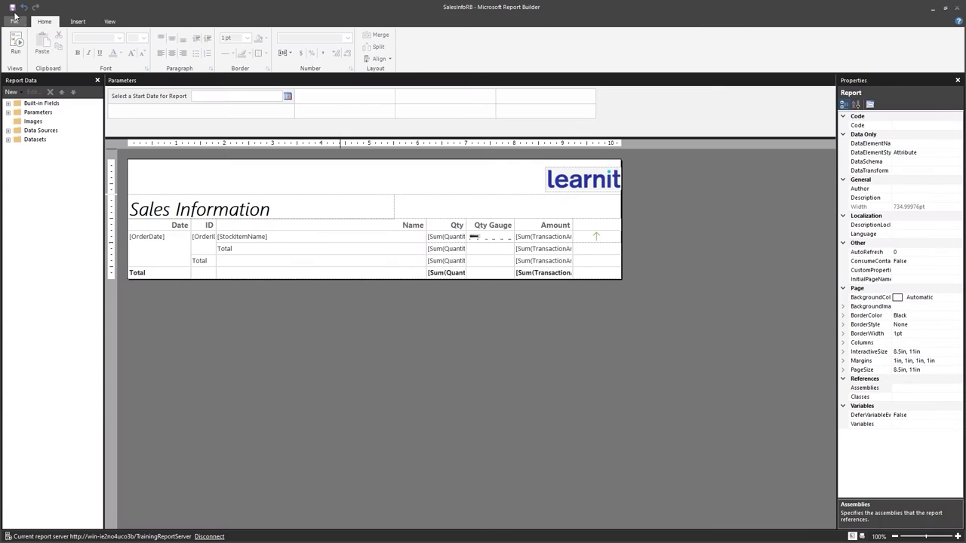
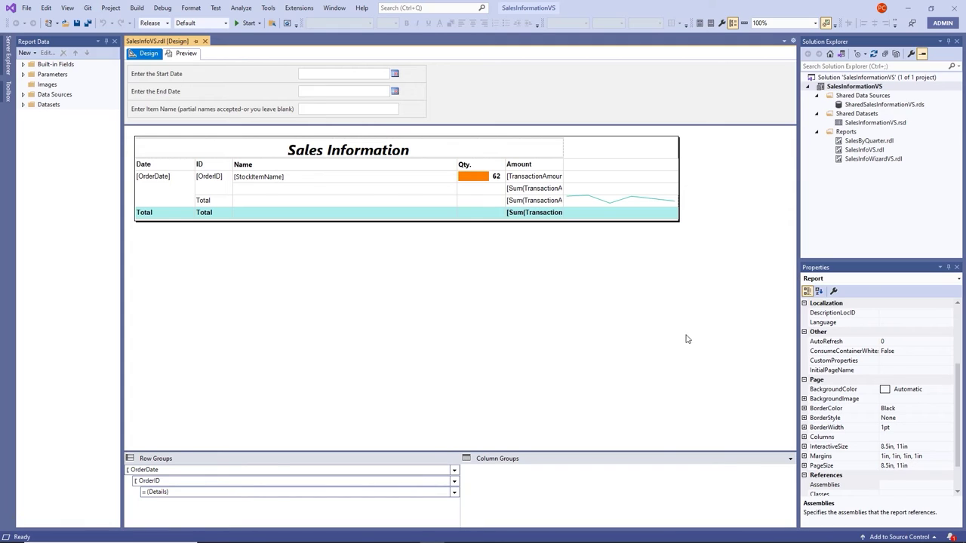
Add a table sort rule on [Quantity] in Z to A (descending) order in Tablix Properties
left_click(183, 188)
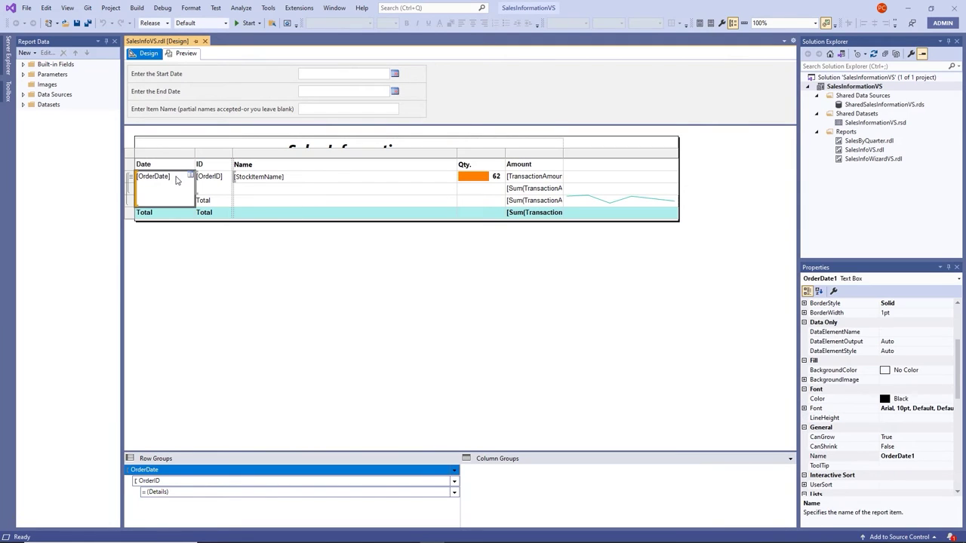
right_click(130, 157)
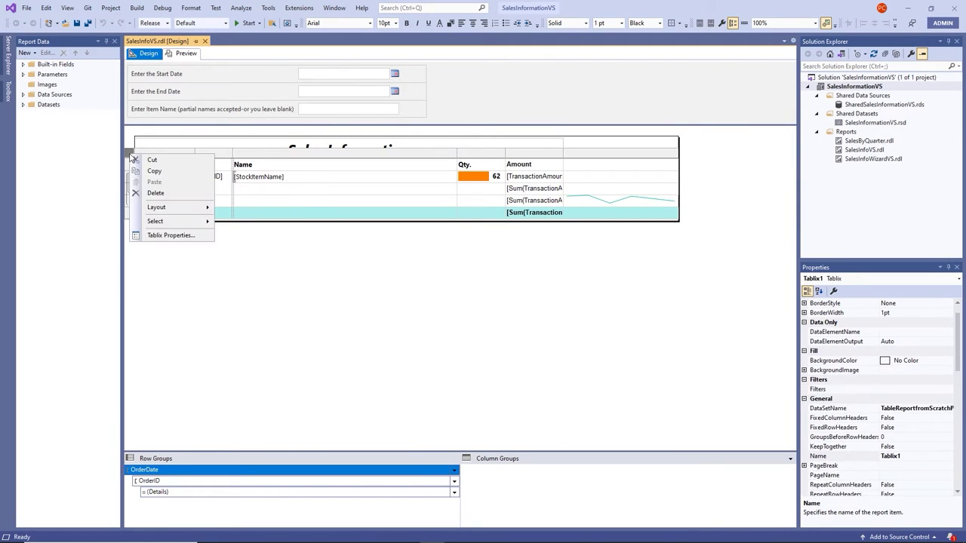
left_click(170, 236)
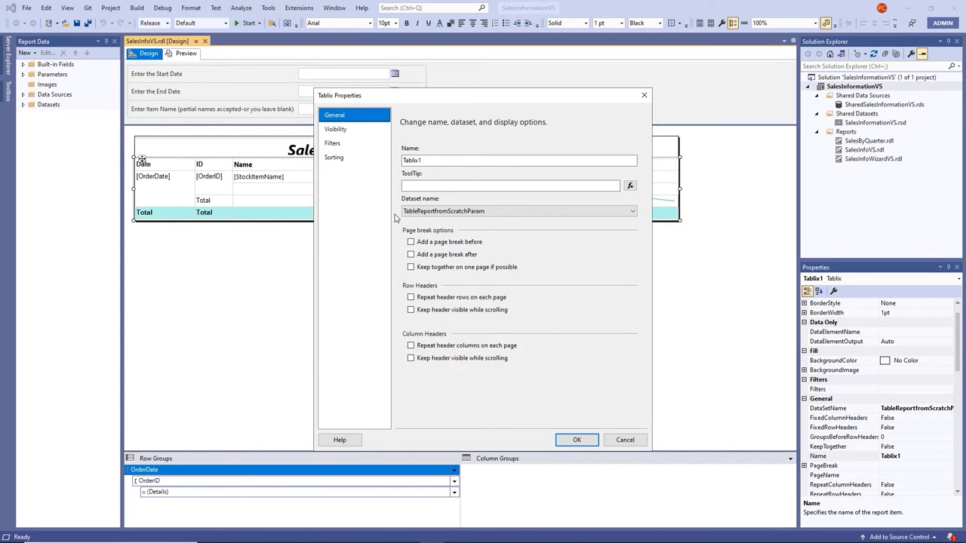
left_click(339, 163)
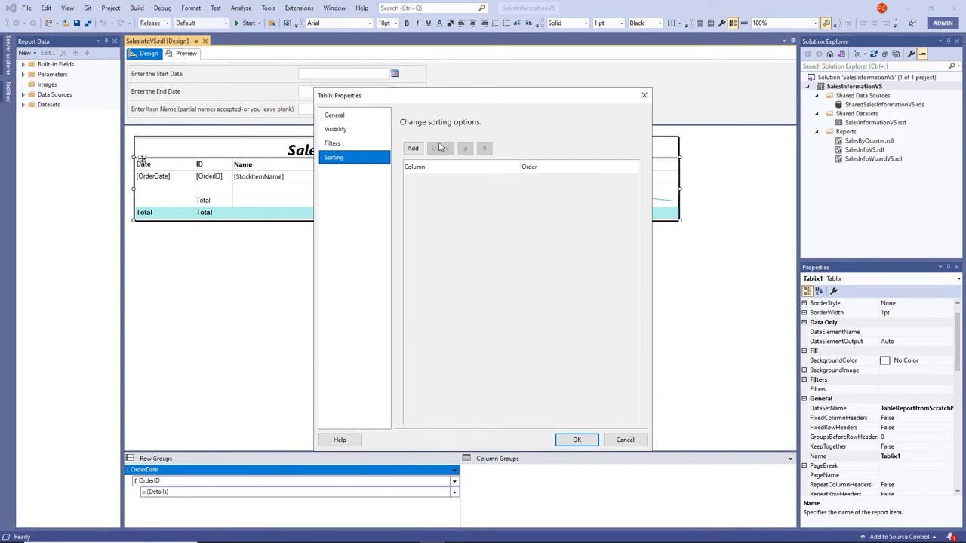
left_click(414, 149)
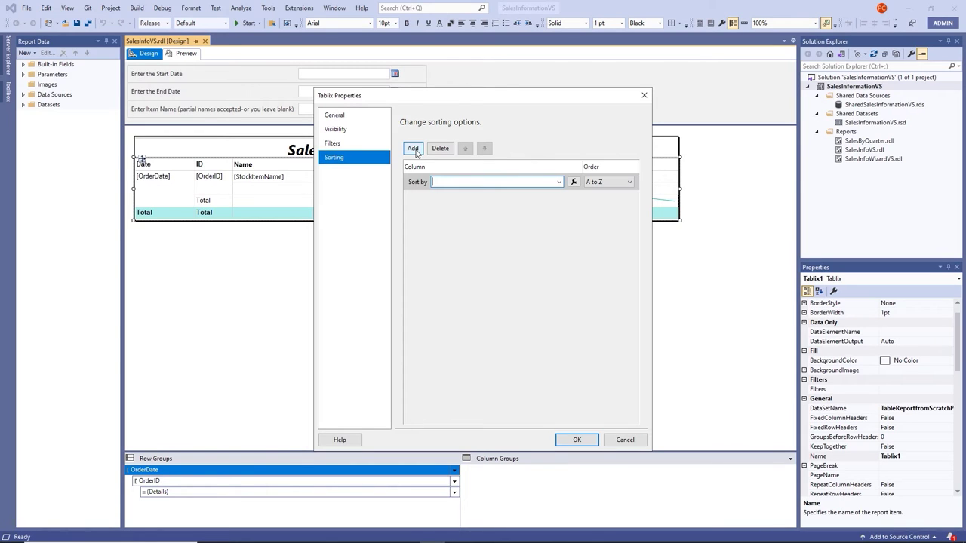
left_click(559, 182)
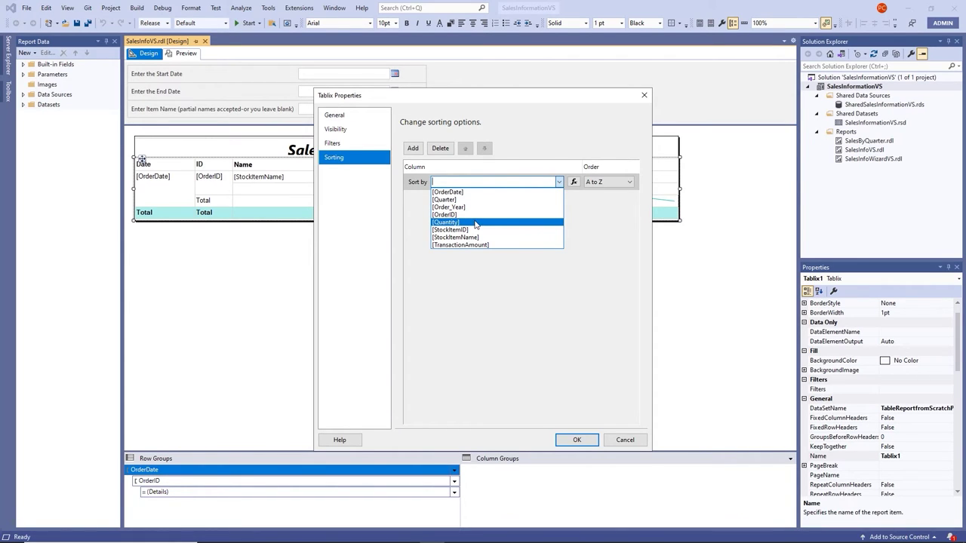
left_click(475, 222)
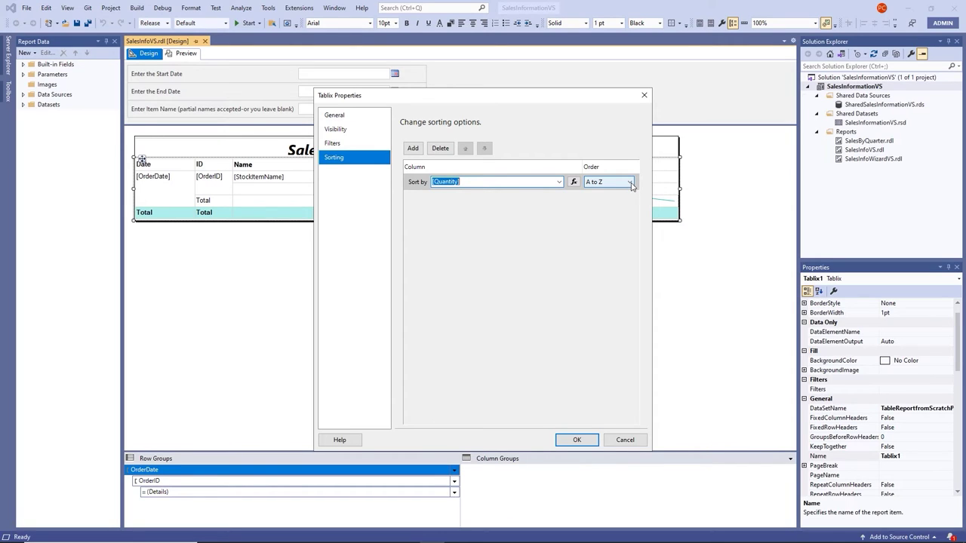
left_click(632, 187)
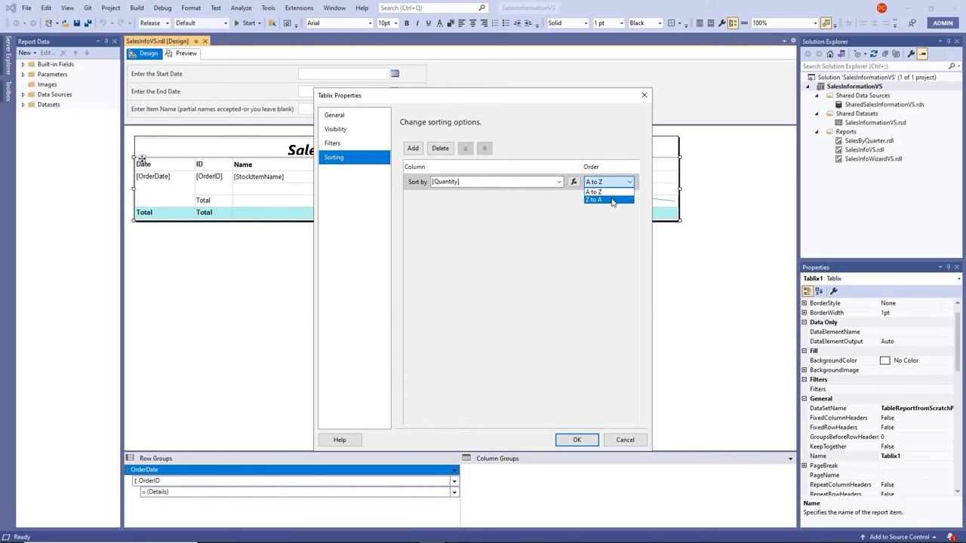
left_click(612, 201)
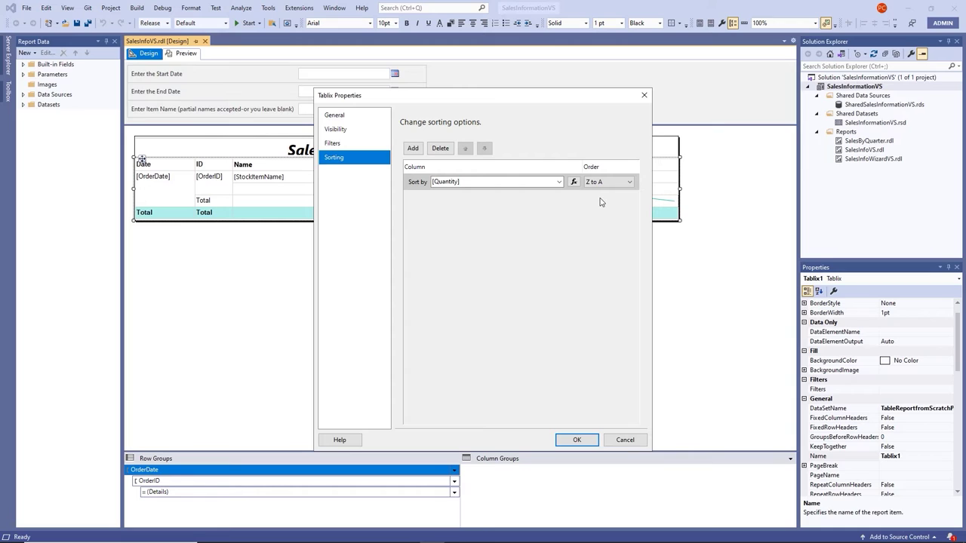
left_click(571, 441)
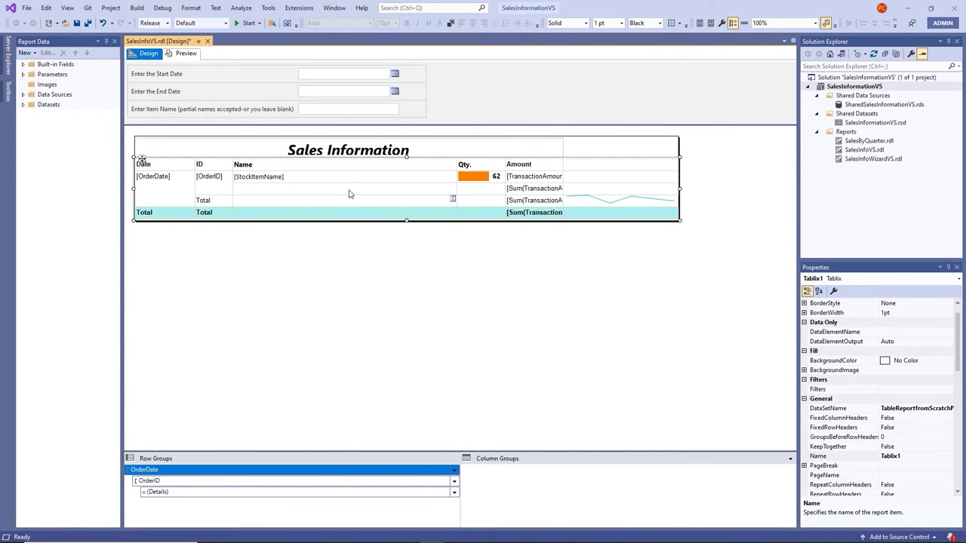
left_click(194, 59)
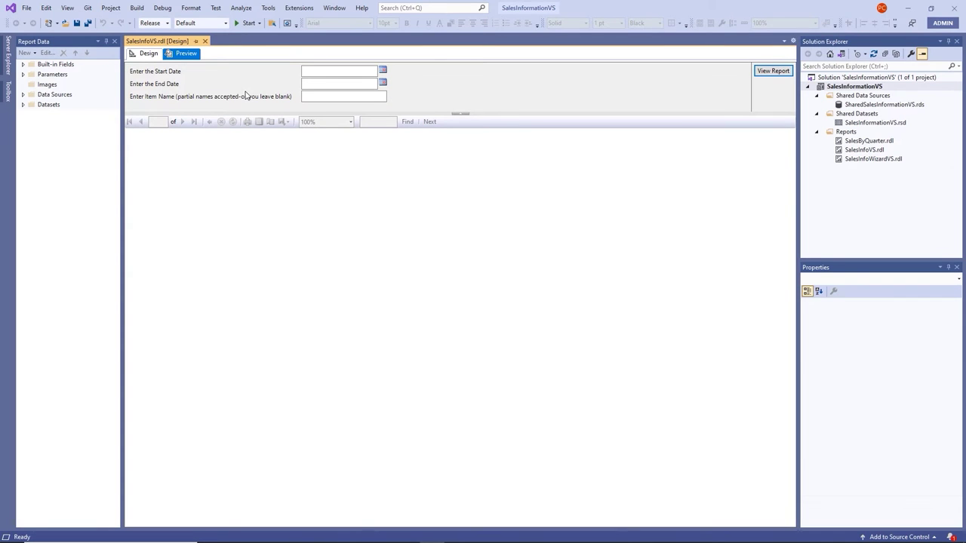
left_click(307, 70)
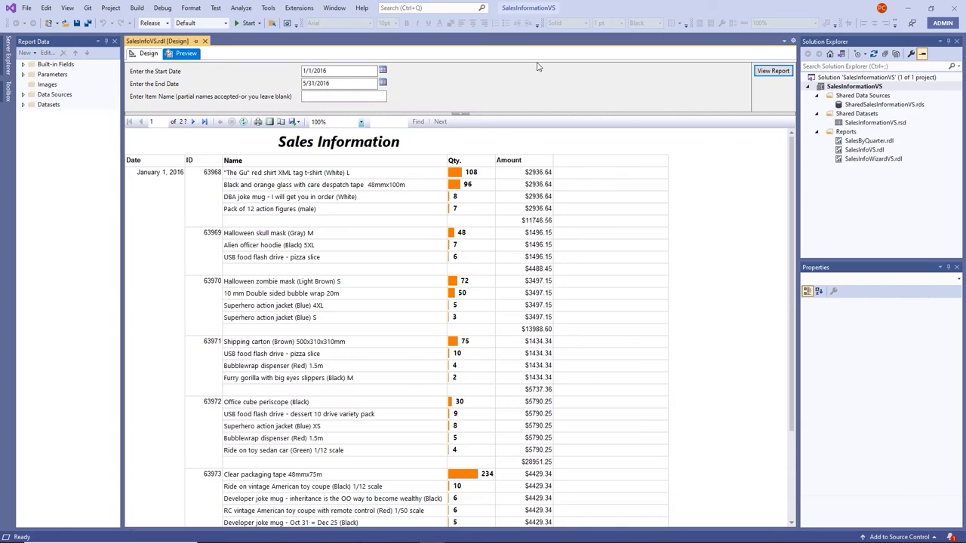
left_click(141, 56)
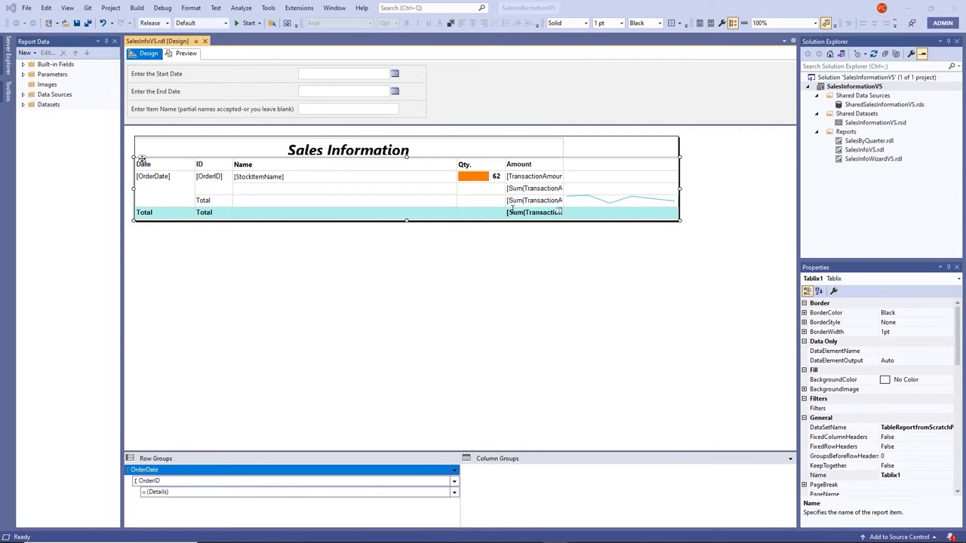
Enable interactive sorting on the Qty. header text box, sorting detail rows by [Quantity]
right_click(469, 165)
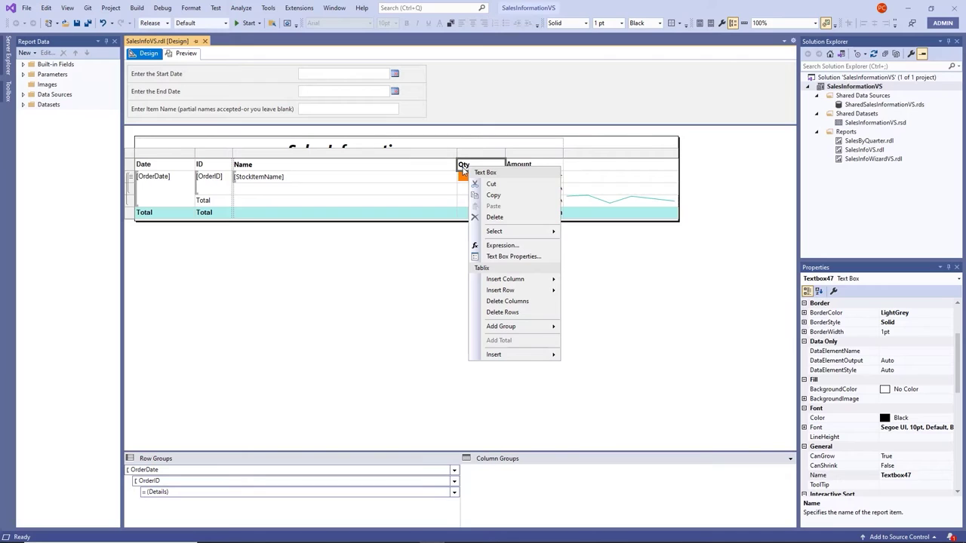
left_click(504, 258)
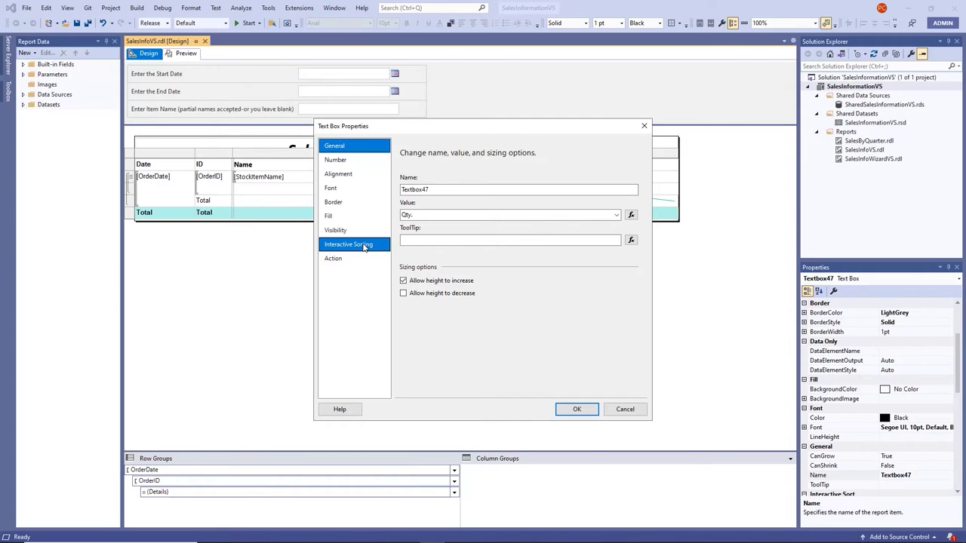
left_click(365, 246)
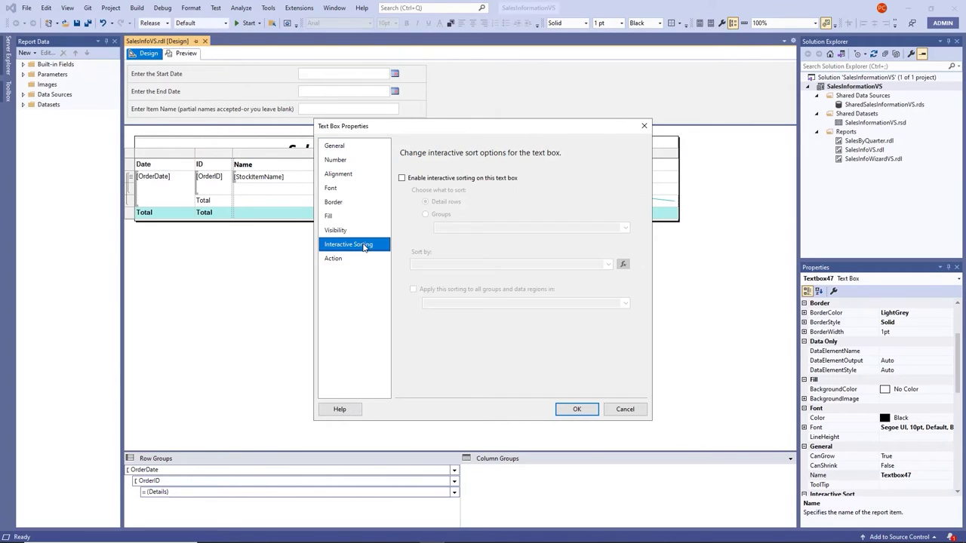
left_click(402, 178)
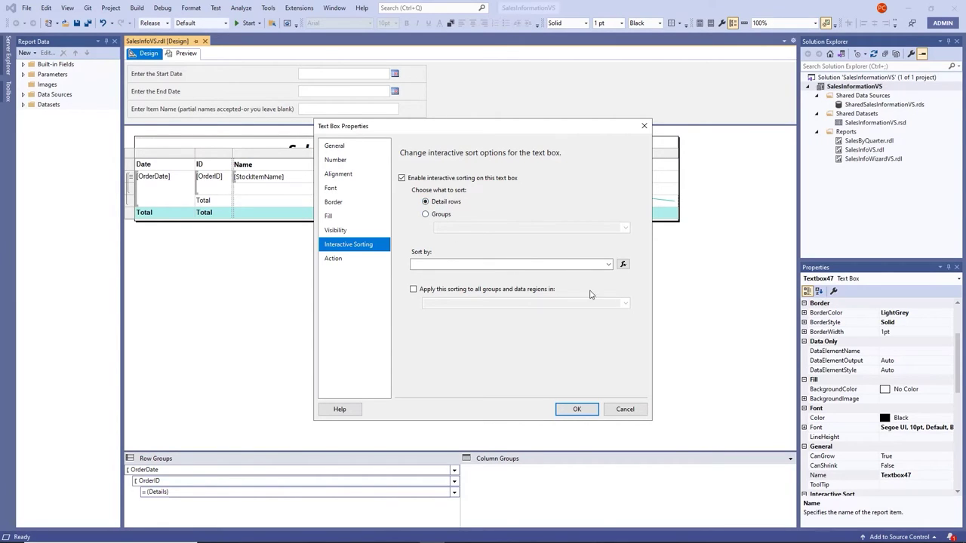
left_click(608, 264)
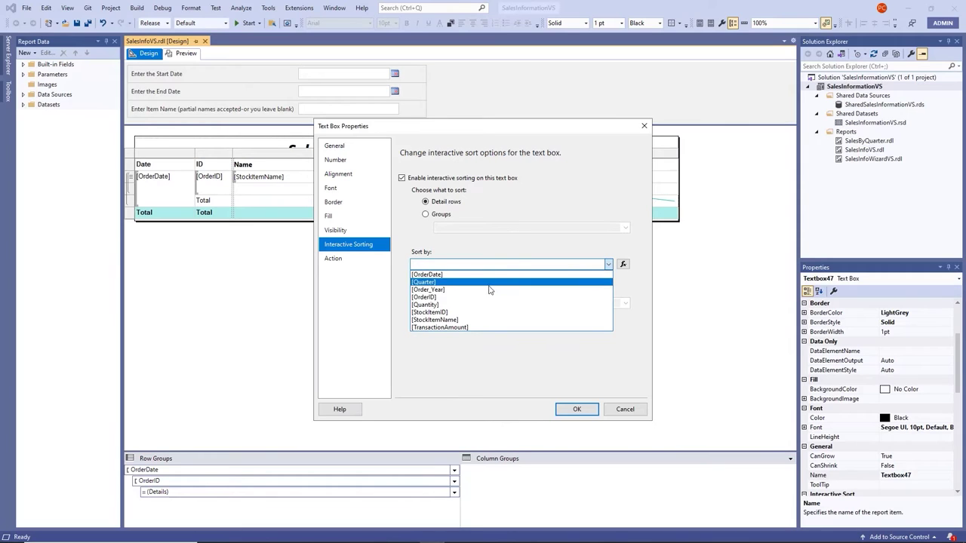
left_click(466, 305)
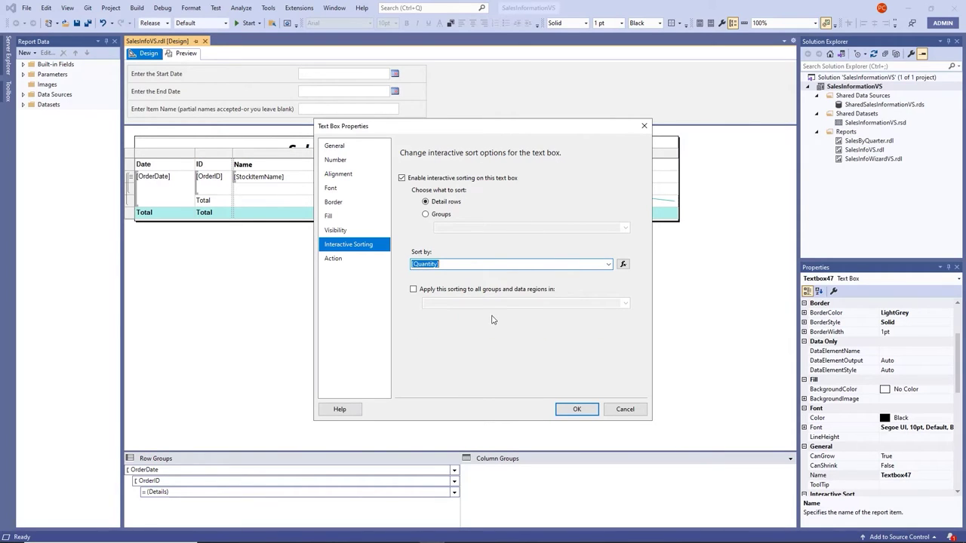
left_click(576, 409)
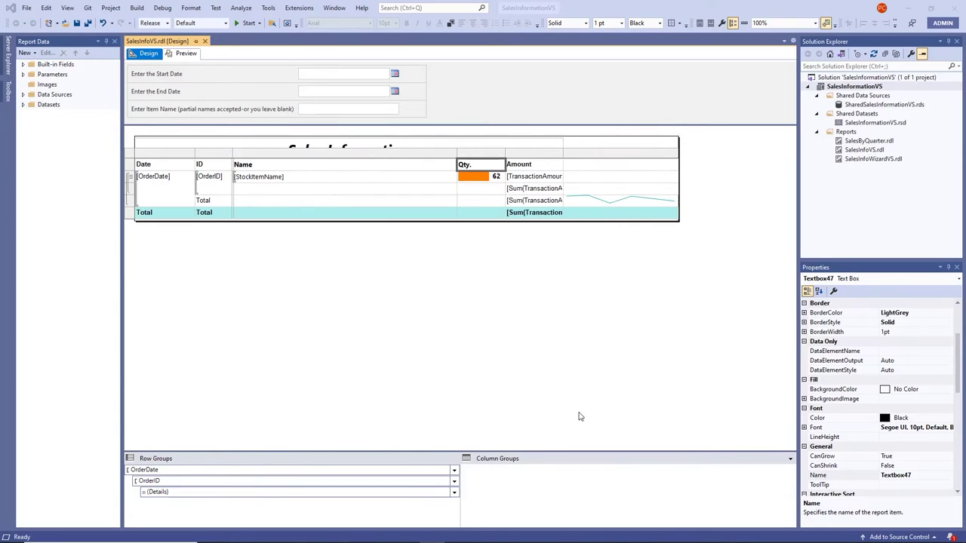
left_click(166, 58)
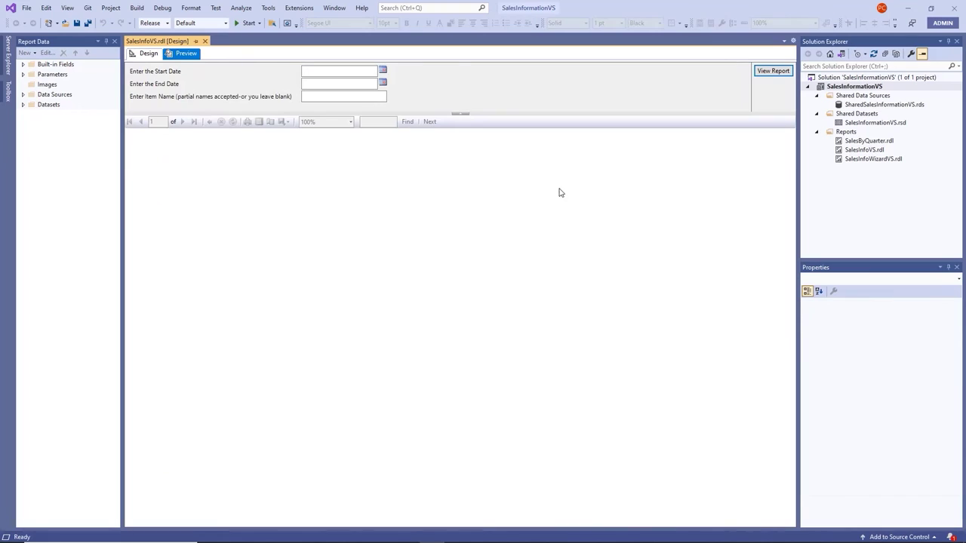
Run the report preview with Start date 1/1/2016 and End date 5/31/2016
left_click(333, 73)
type("1/1/2016")
left_click(309, 83)
type("5/31/2016")
key("Return")
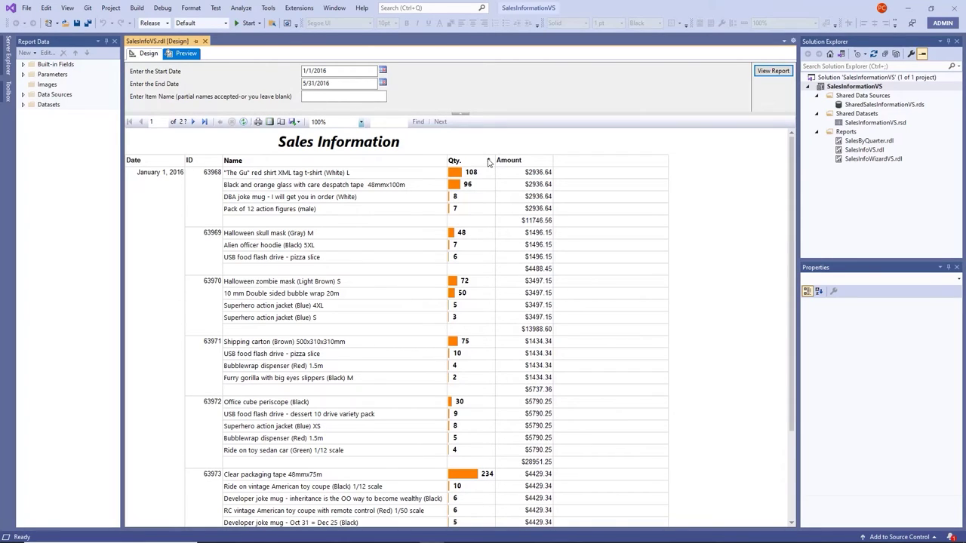
Toggle the Qty. sort arrow to ascending, then descending, and go back to Design
left_click(488, 161)
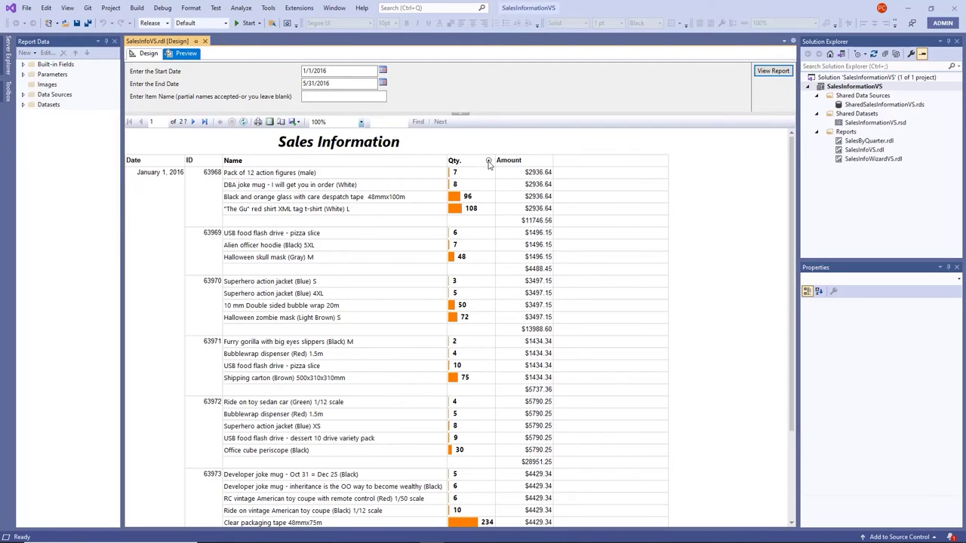
left_click(489, 161)
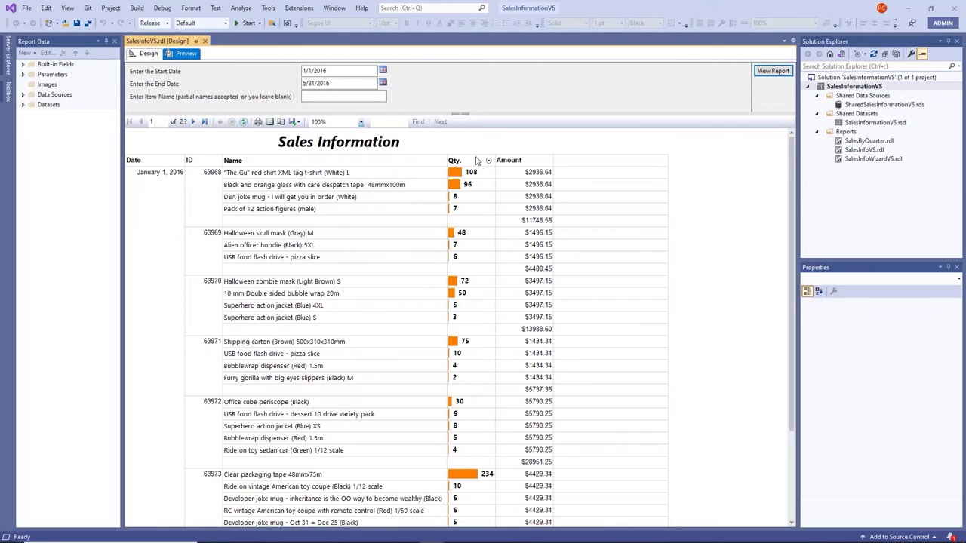
left_click(151, 54)
Save the report, then run the Sales Information report in Report Builder with F5
left_click(76, 22)
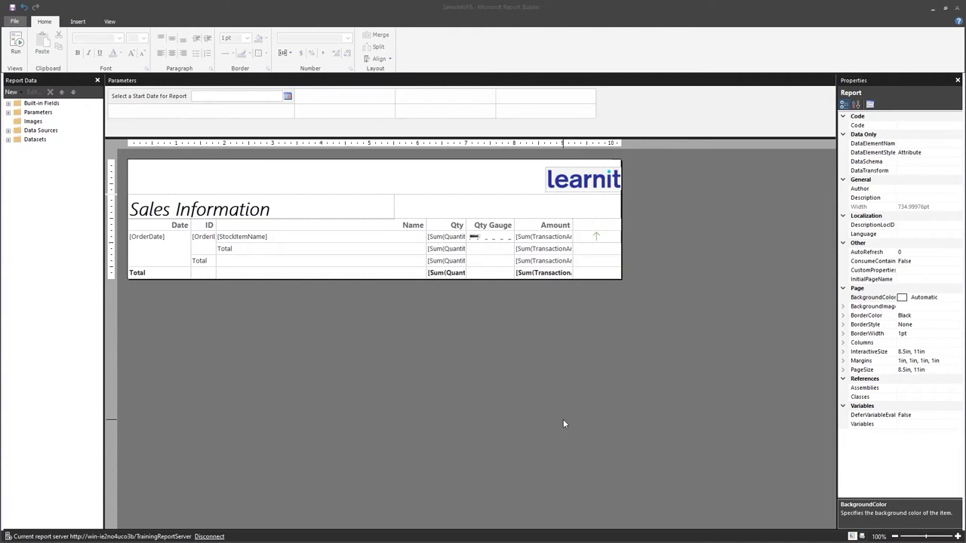
key("F5")
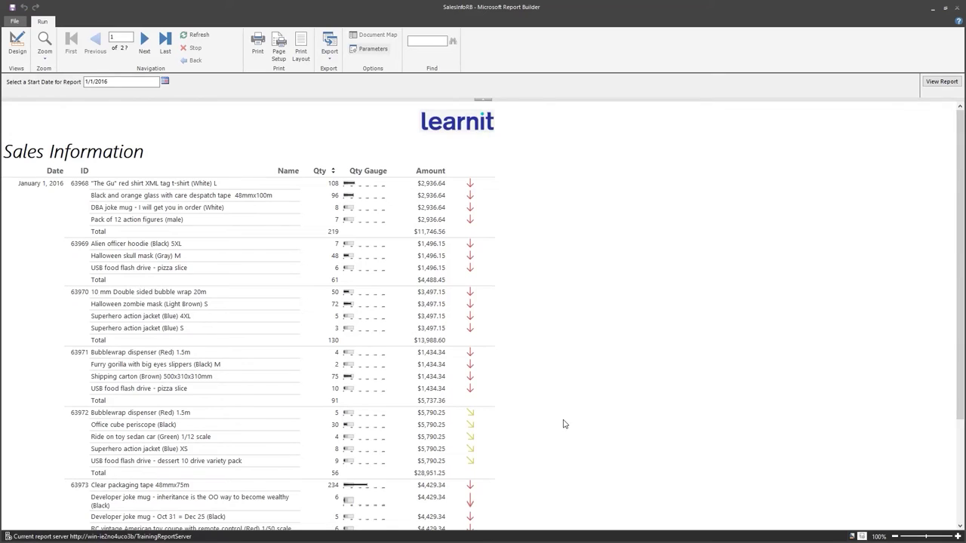
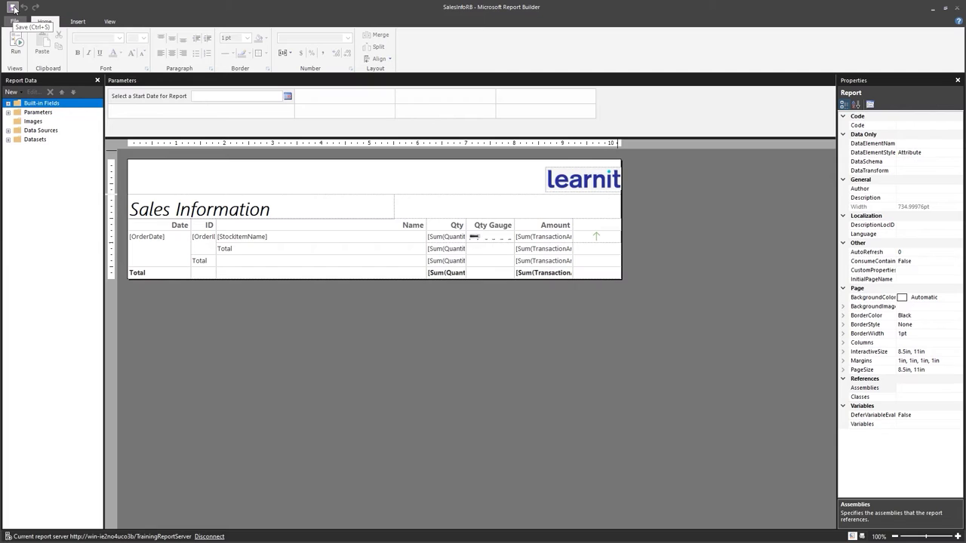
Save the sales information report, then create a new Blank Report
left_click(13, 8)
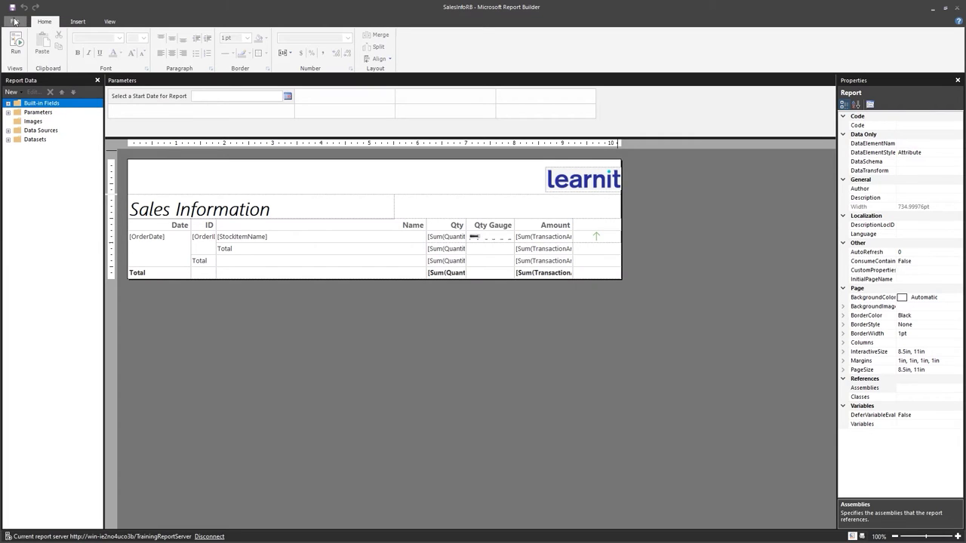
left_click(15, 22)
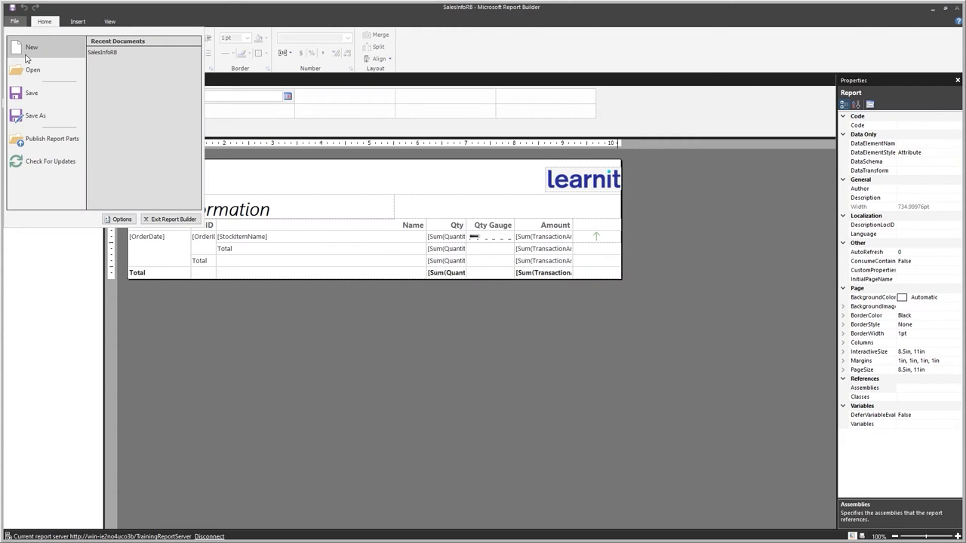
left_click(28, 50)
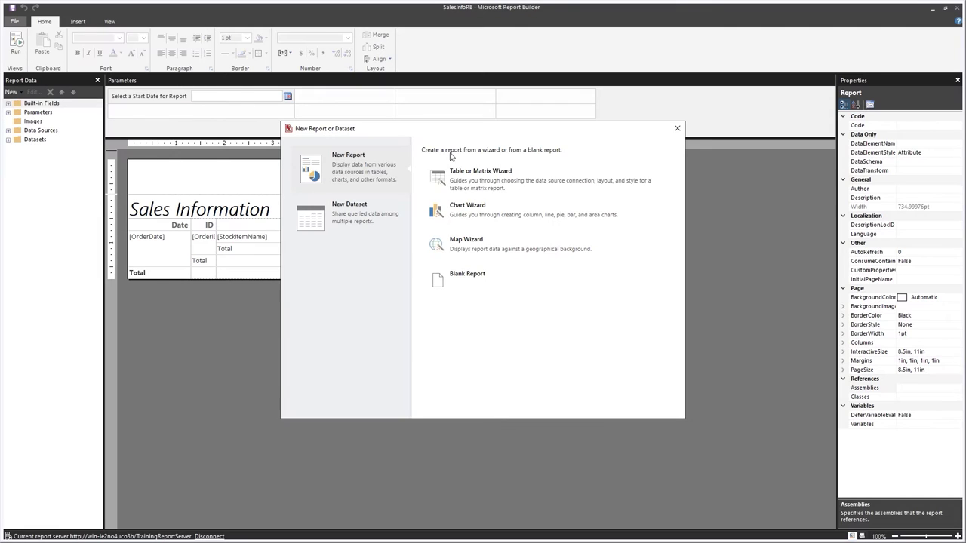
left_click(490, 283)
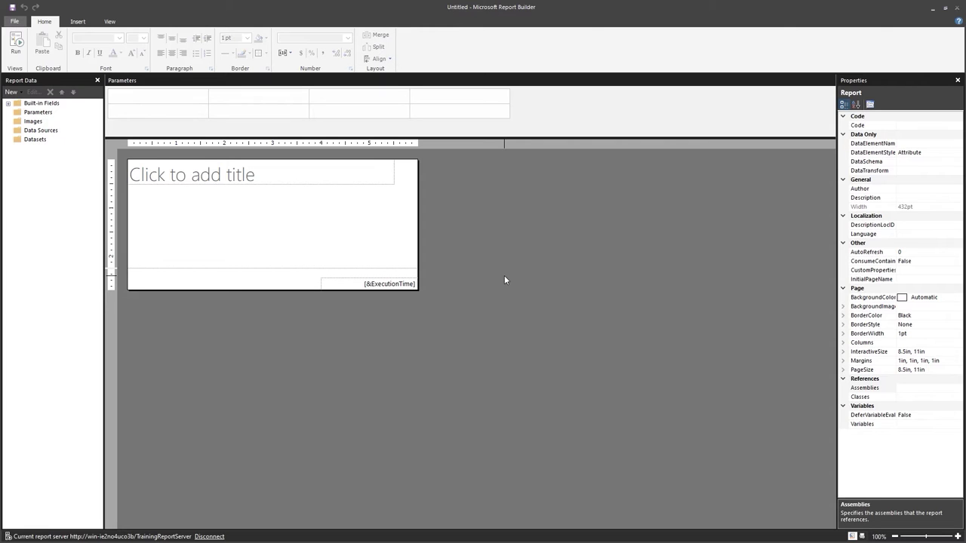
Switch to SSMS and re-run the Supplier Categories query to list its nine categories
key("alt+Tab")
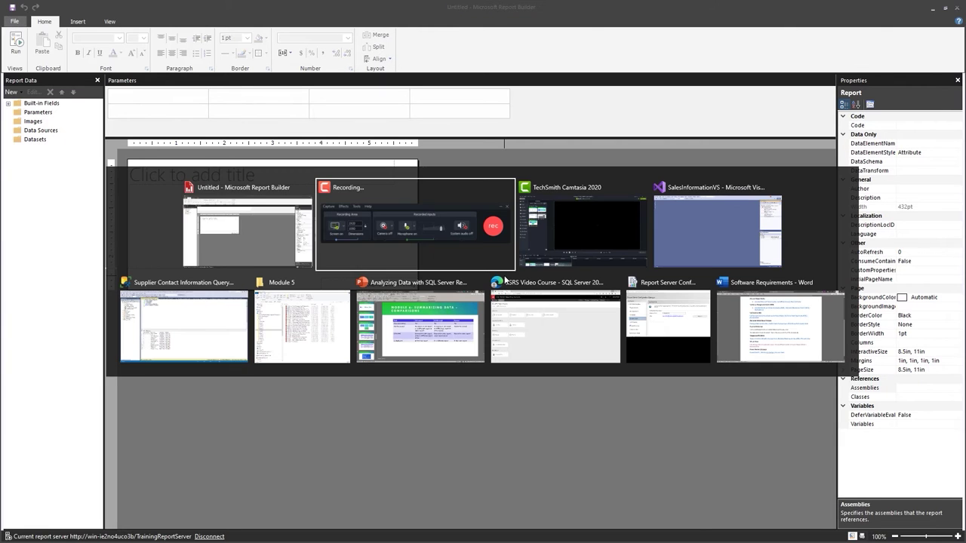
key("alt+Tab")
key("alt+Tab")
key("alt+Tab")
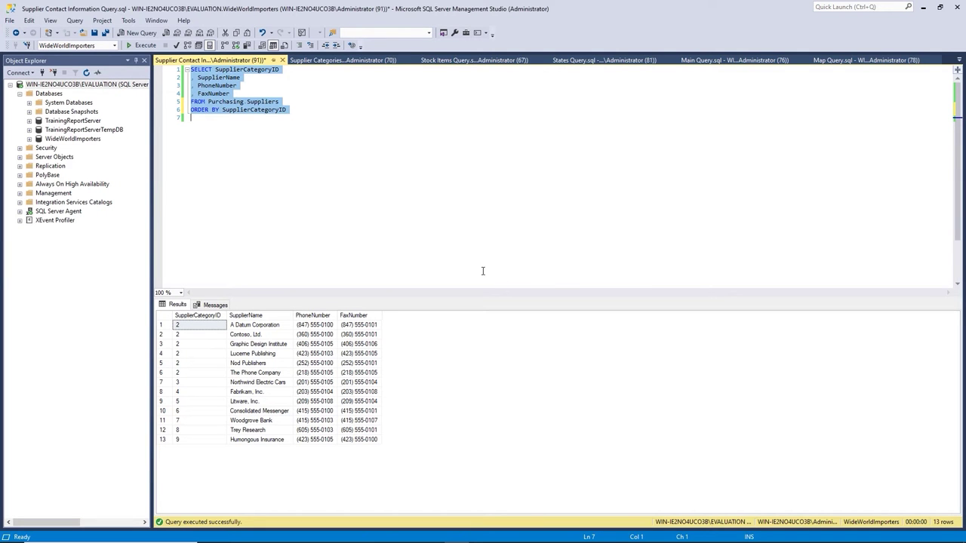
left_click(306, 60)
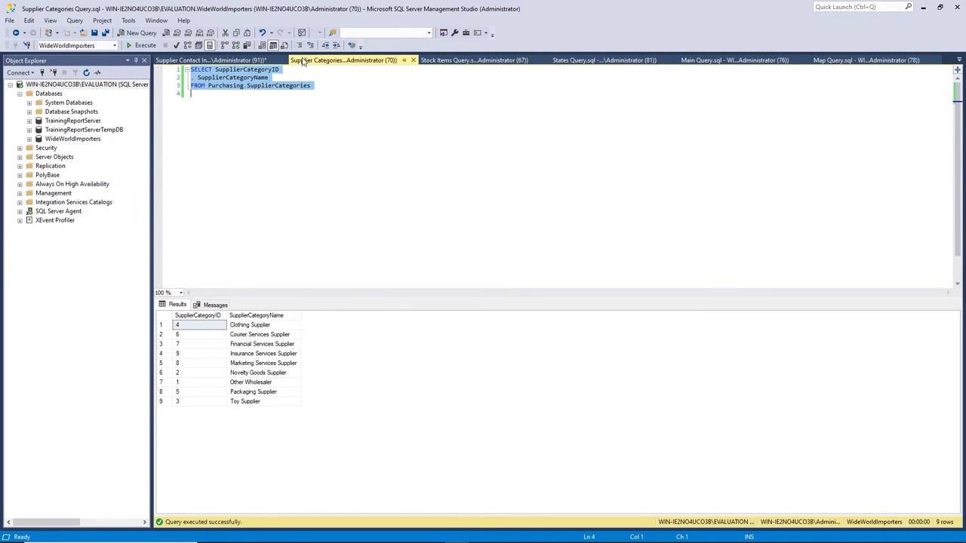
left_click(285, 101)
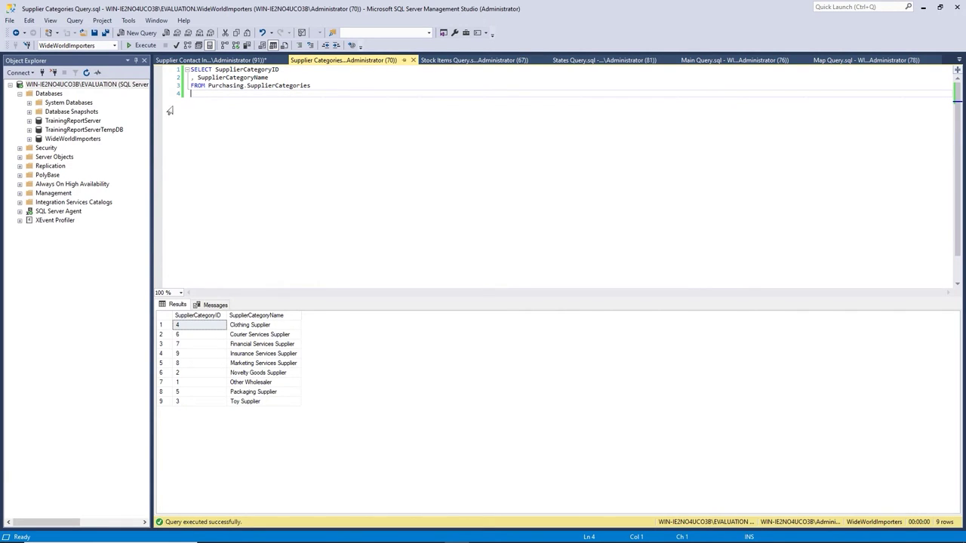
left_click(141, 45)
Add ORDER BY SupplierCategoryID to the supplier categories query and run it
type("ORDER BY")
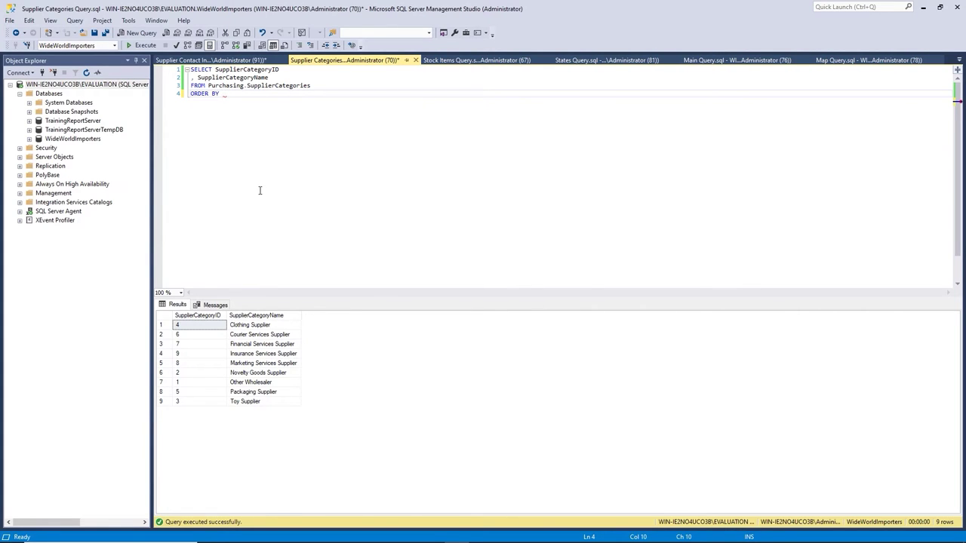
type(" Supplier")
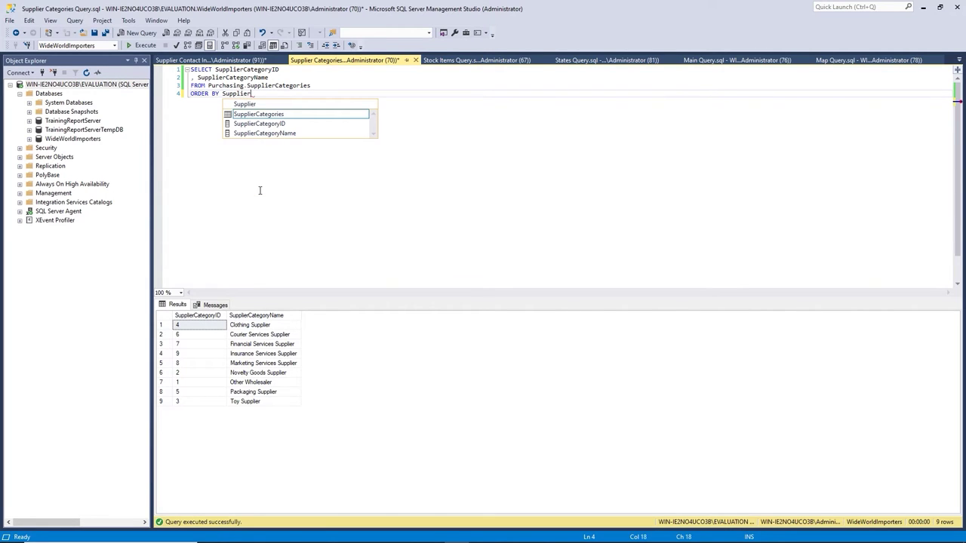
key("Down")
key("Down")
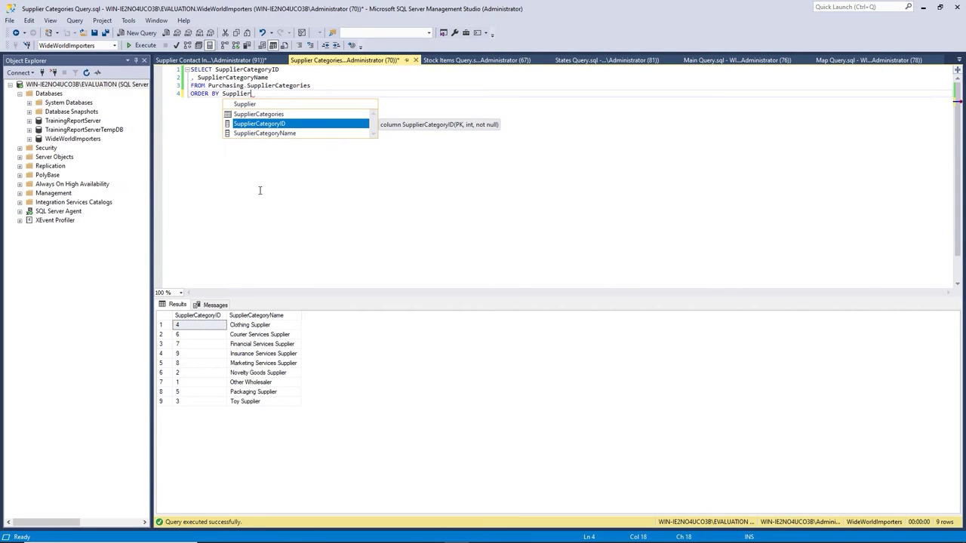
key("Tab")
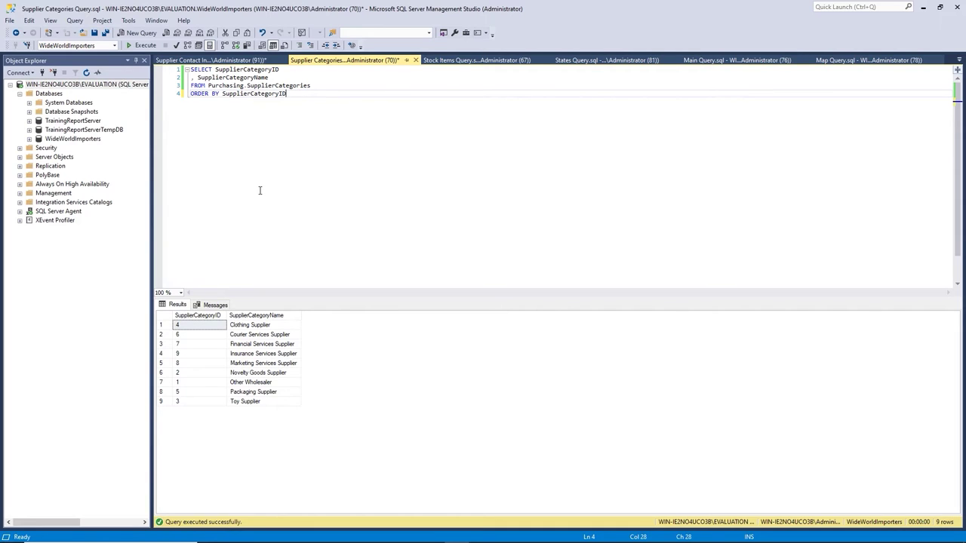
key("F5")
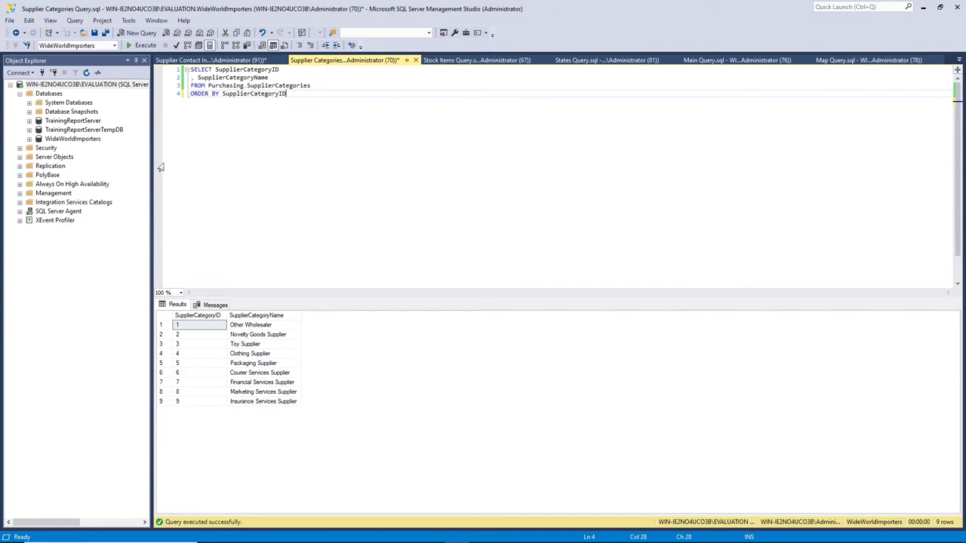
Select the whole query text and go back to Report Builder
left_click(208, 86)
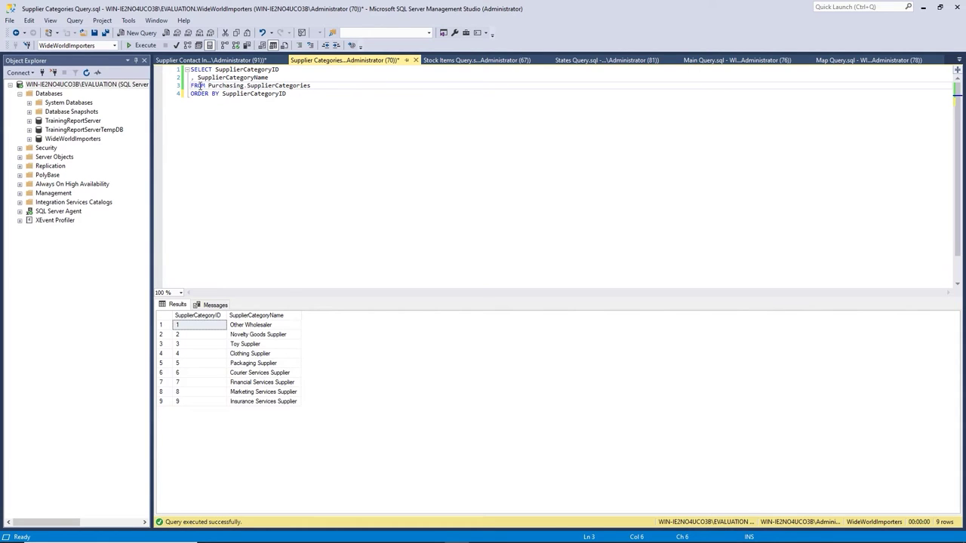
key("ctrl+a")
key("ctrl+c")
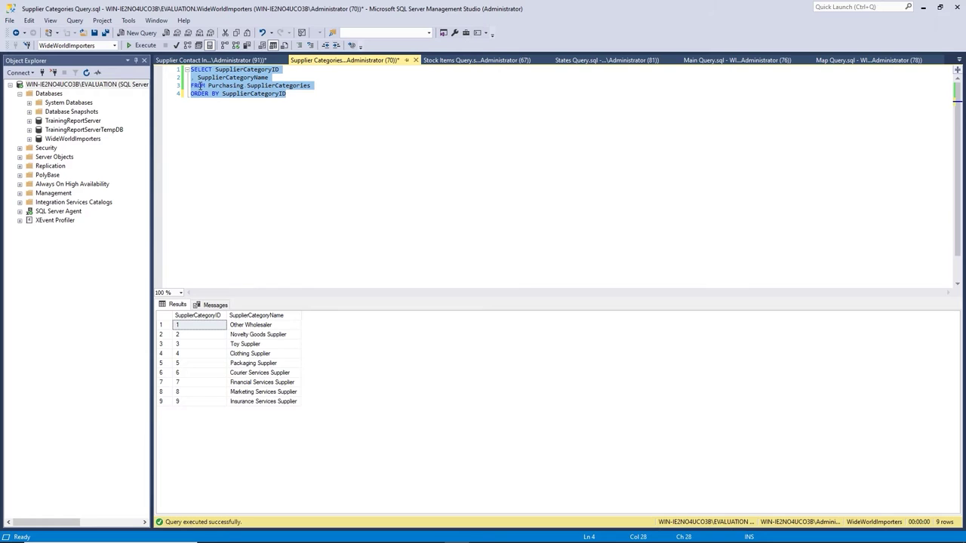
key("alt+Tab")
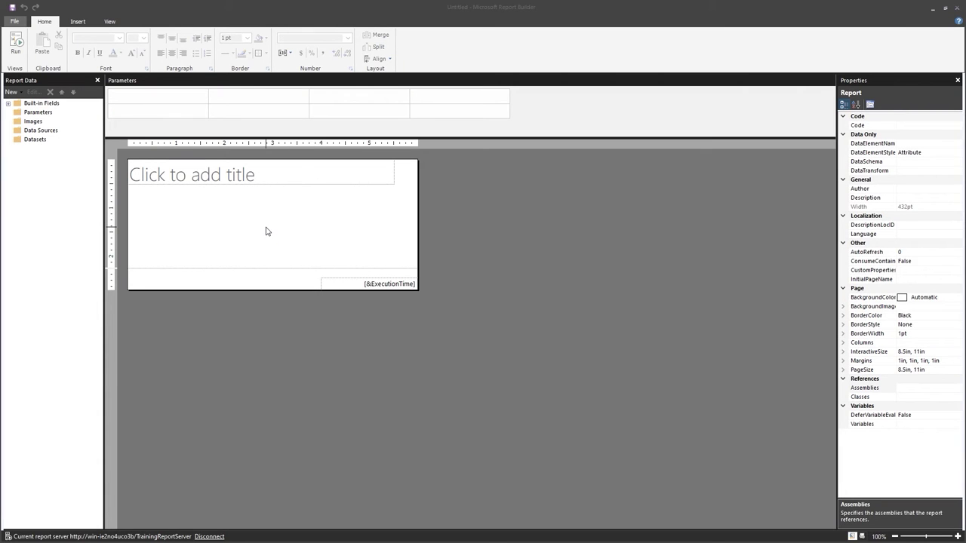
Insert a table with a new embedded dataset named SupplierCategories
right_click(266, 230)
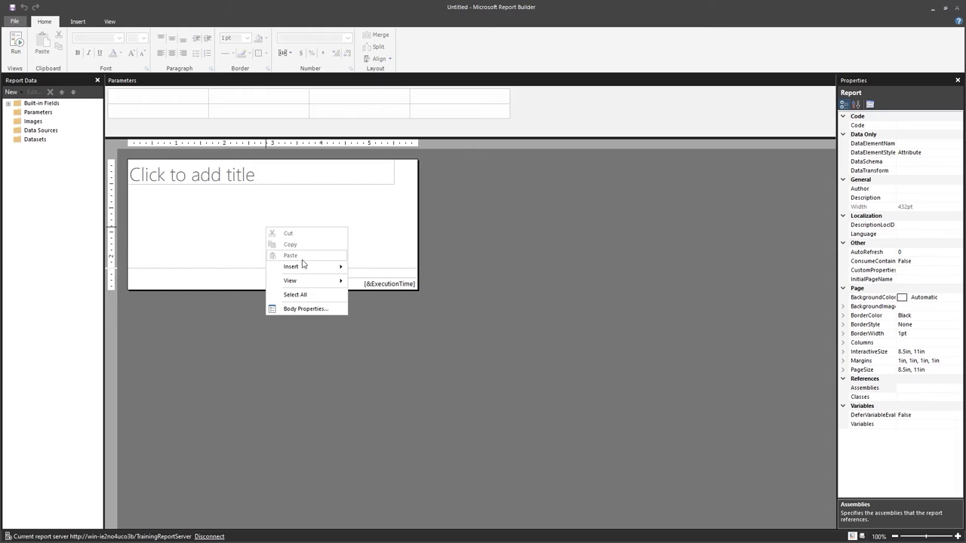
mouse_move(308, 267)
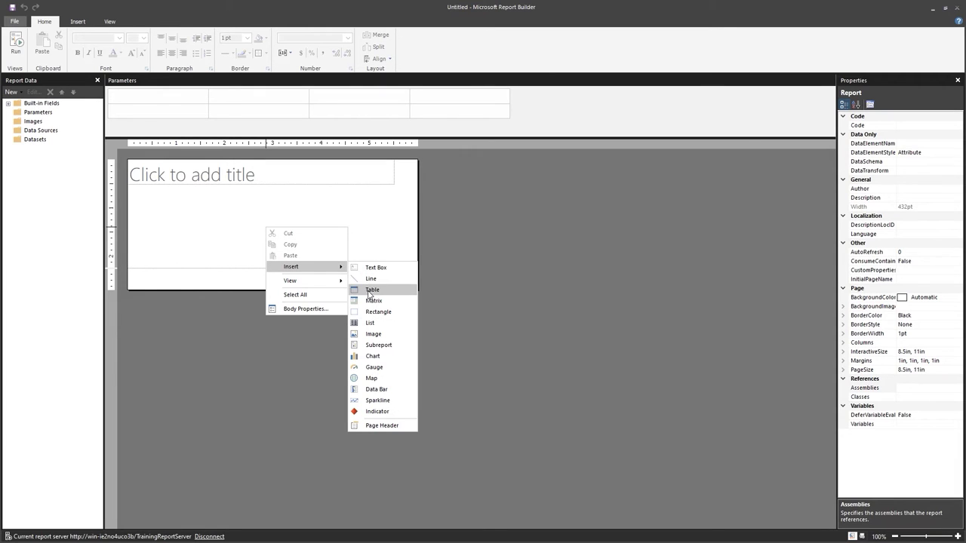
left_click(369, 290)
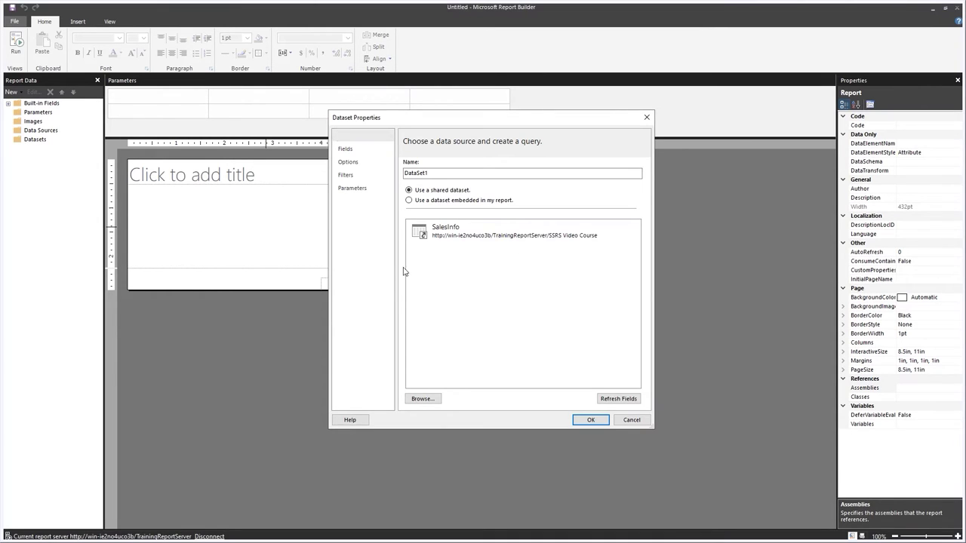
double_click(435, 175)
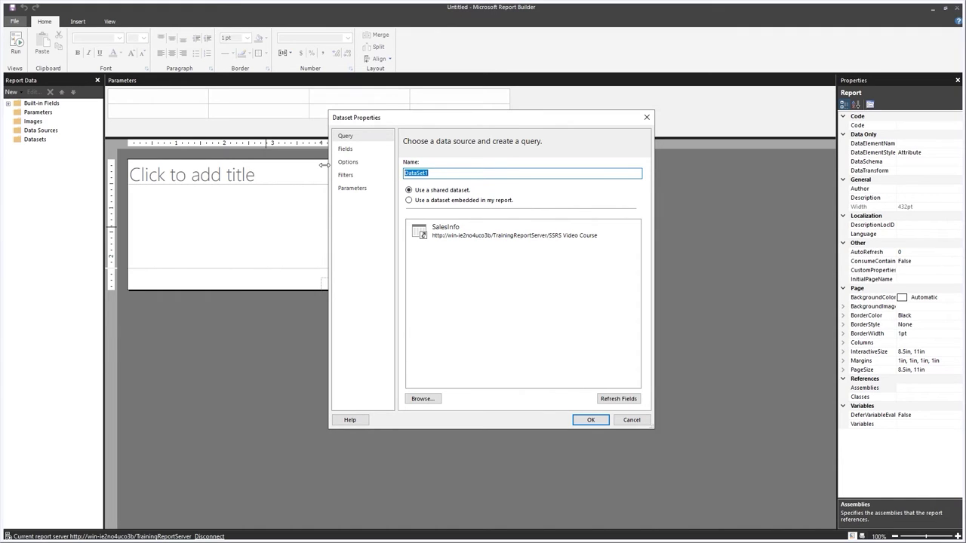
type("SupplierCategories")
left_click(414, 203)
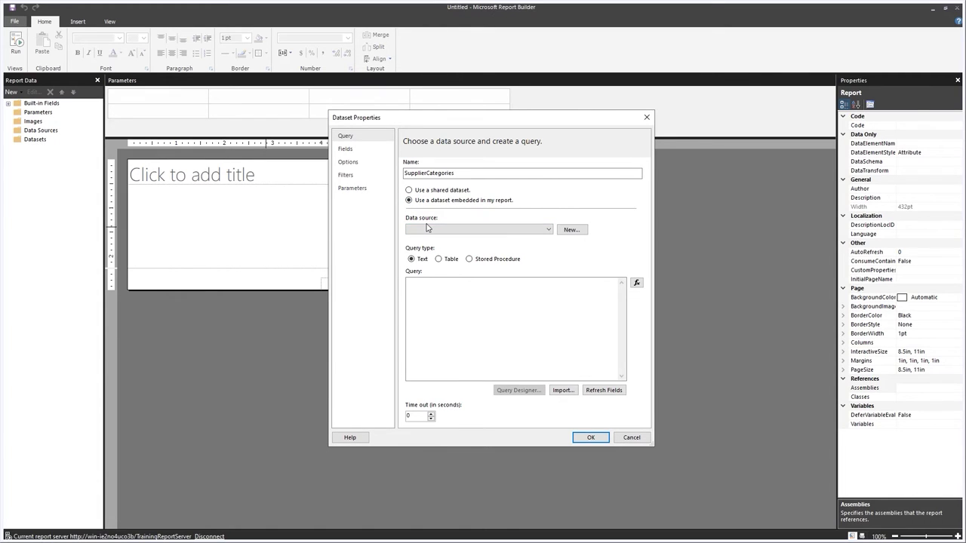
Create a data source named 'Shared' on the SharedSalesInformation connection and test it successfully
left_click(570, 230)
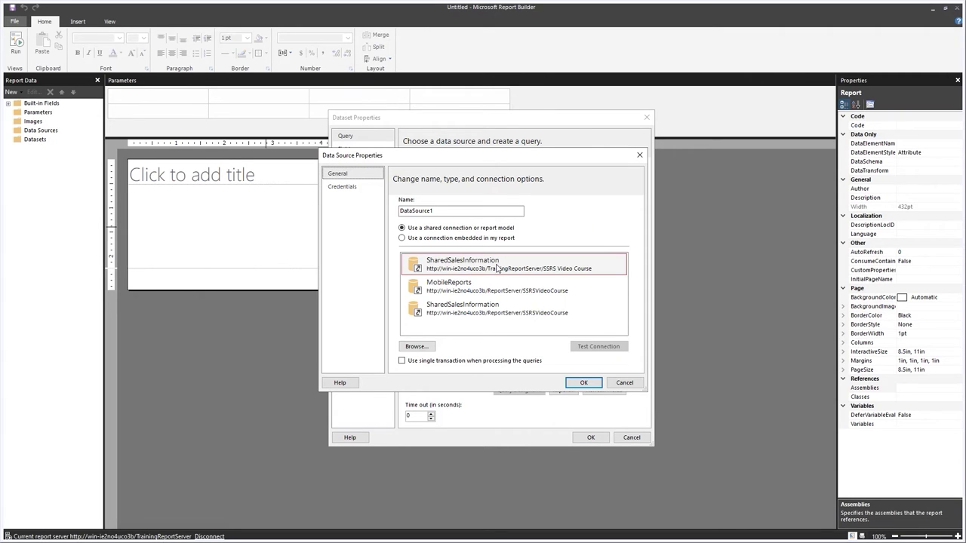
left_click(497, 269)
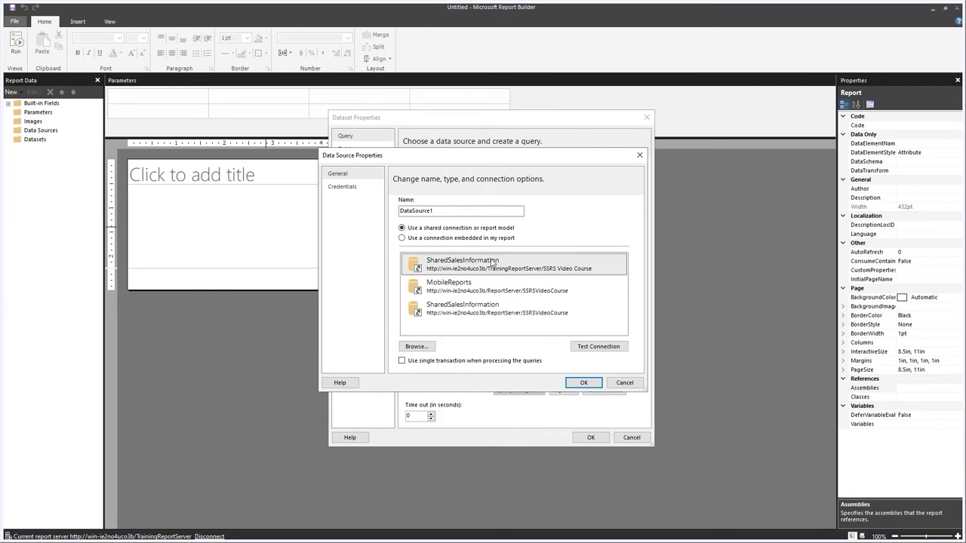
double_click(445, 211)
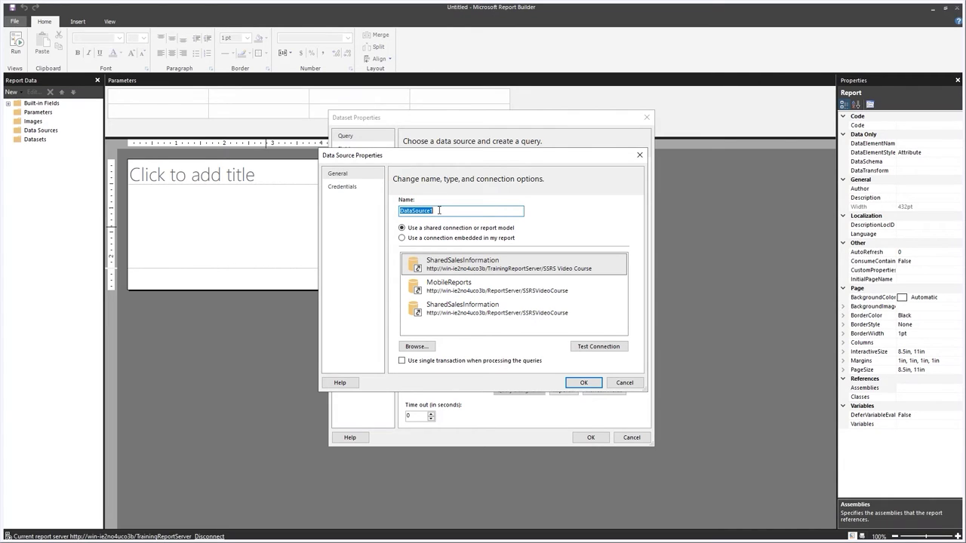
type("Shared")
left_click(596, 350)
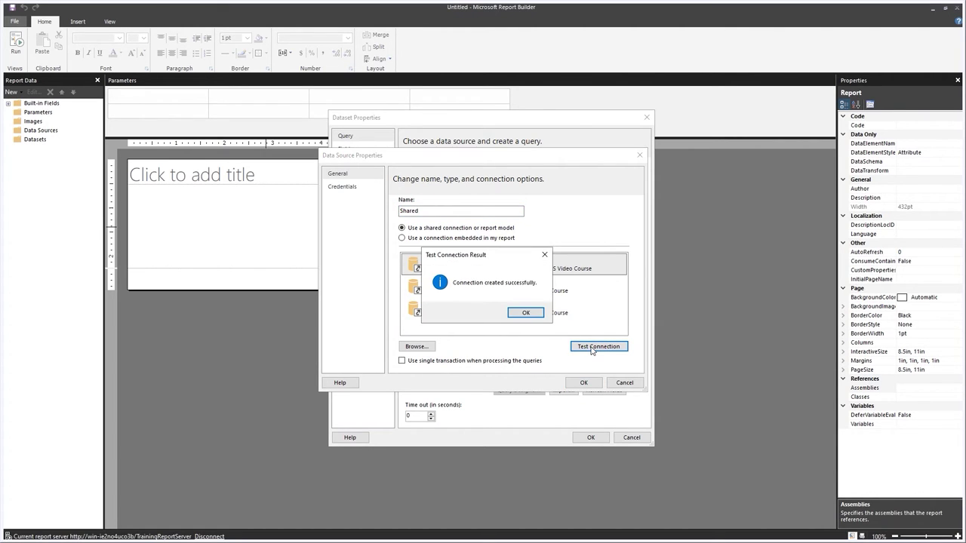
left_click(526, 313)
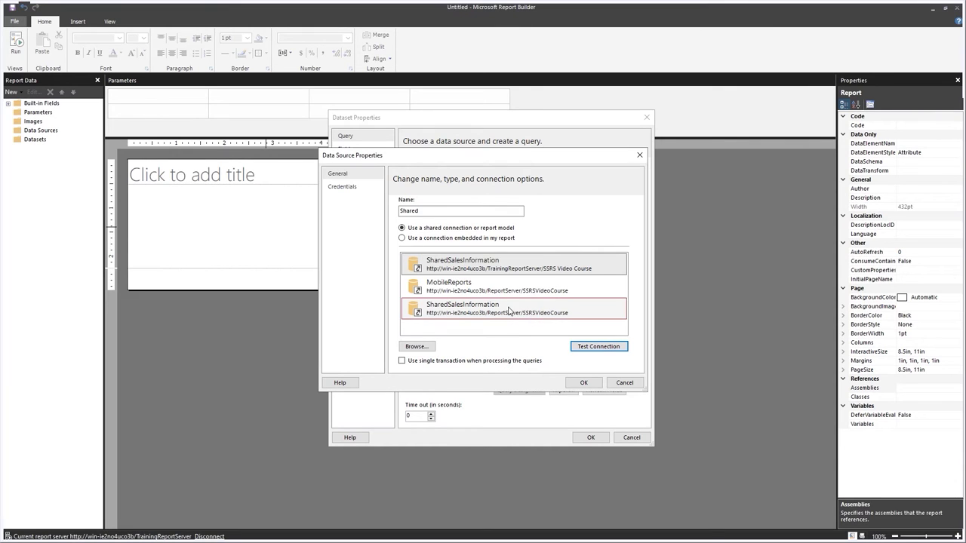
left_click(585, 384)
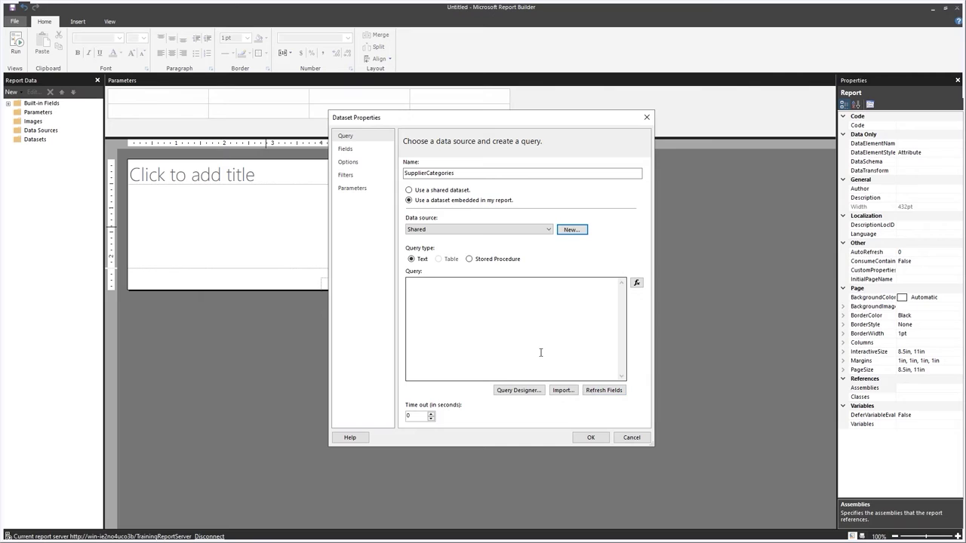
Paste the Purchasing.SupplierCategories SELECT query as the dataset query and confirm
left_click(424, 285)
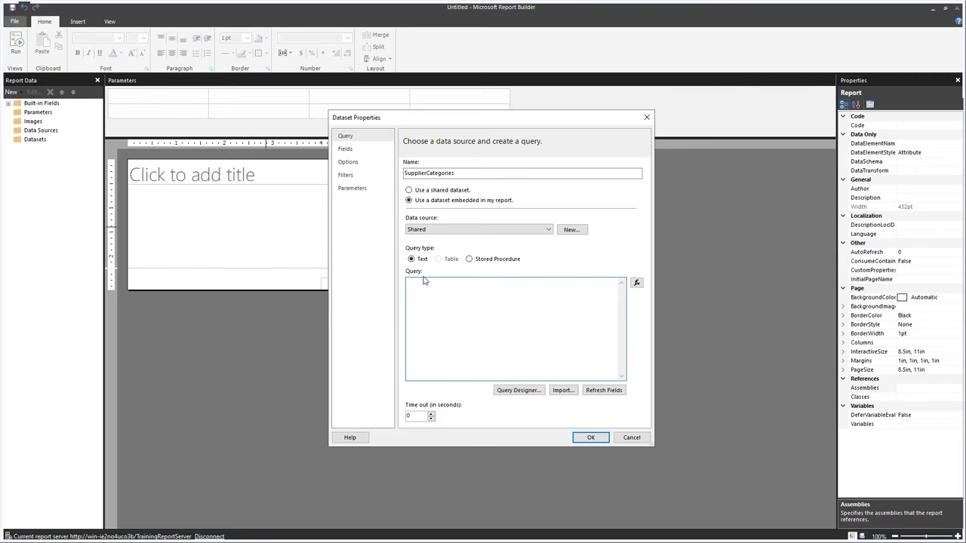
key("ctrl+v")
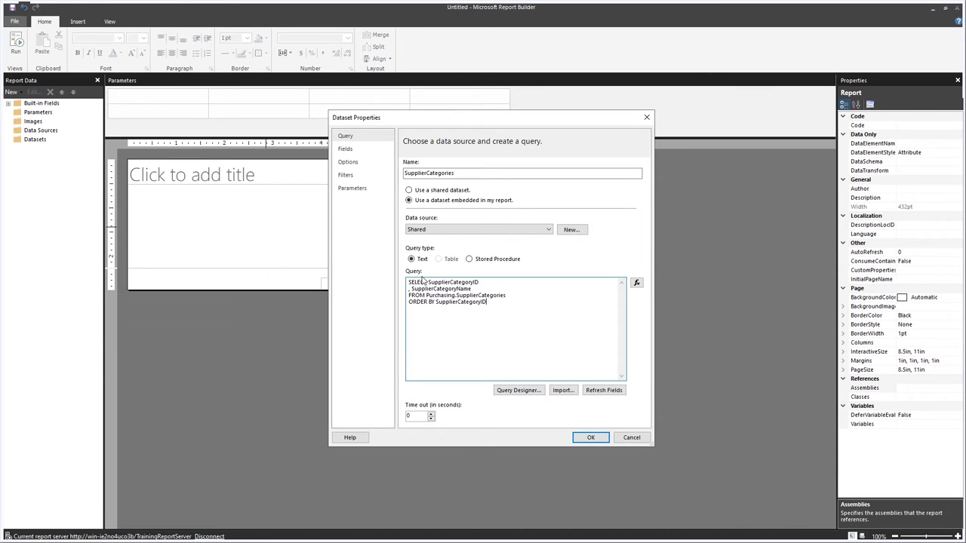
left_click(591, 439)
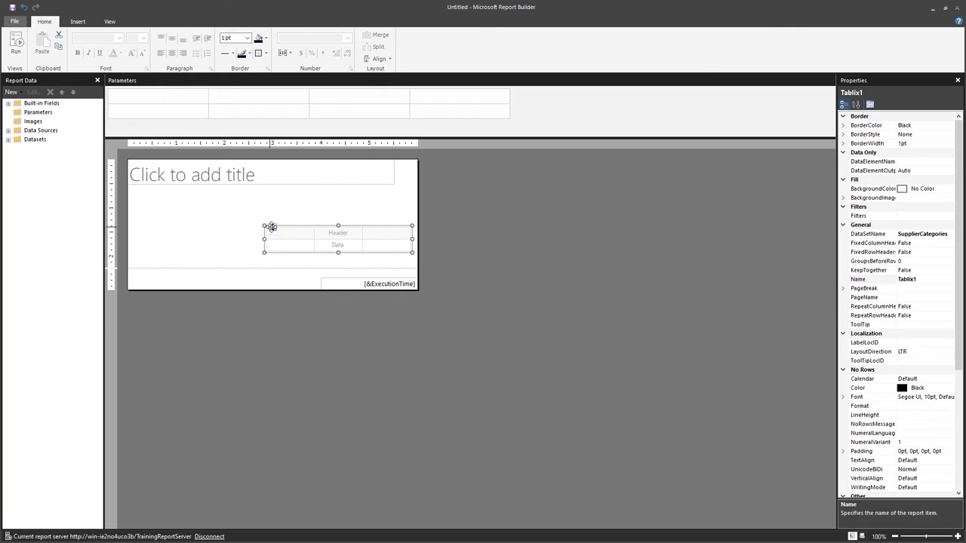
Move the table toward the top-left and put SupplierCategoryName in its first column
left_click_drag(272, 227, 135, 186)
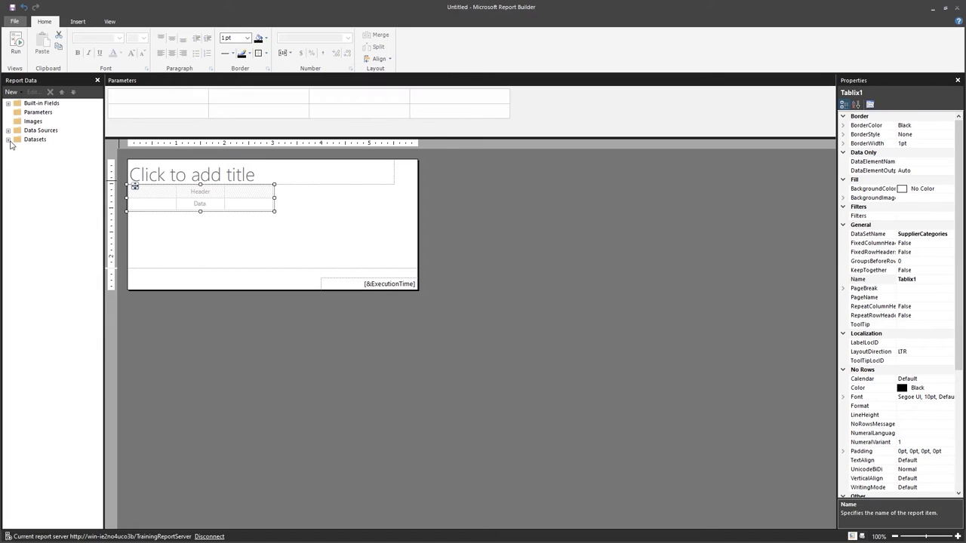
left_click(8, 139)
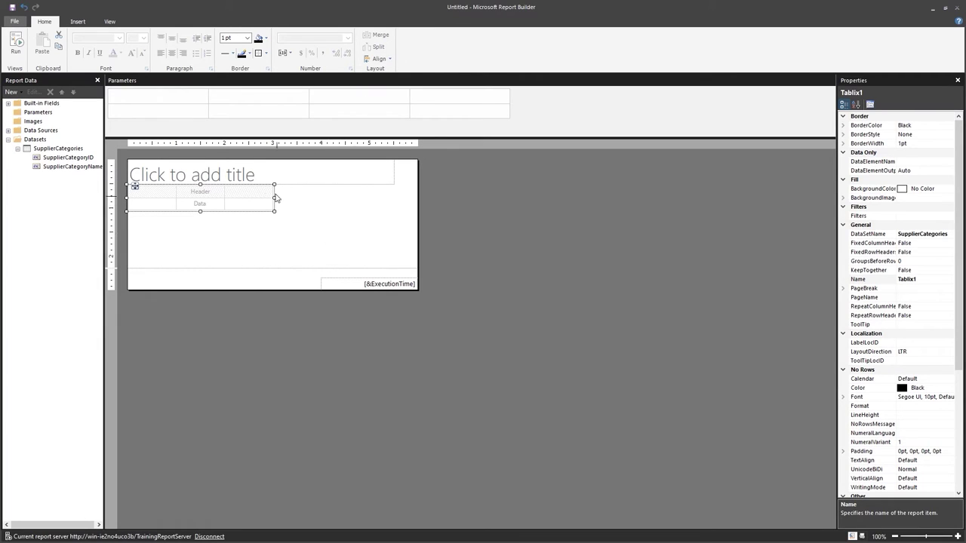
left_click_drag(56, 171, 136, 190)
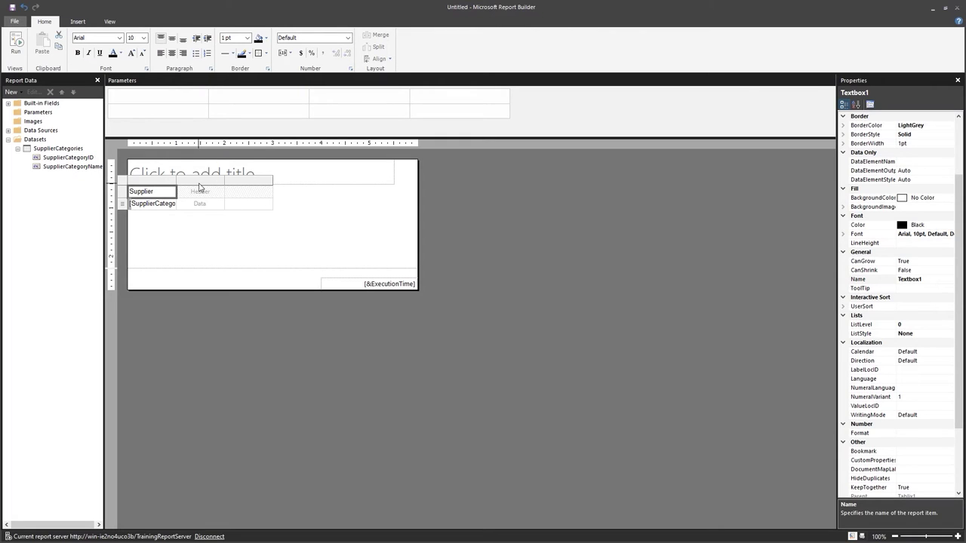
Delete the second and third columns and widen the first column to fit its header
left_click_drag(200, 182, 254, 191)
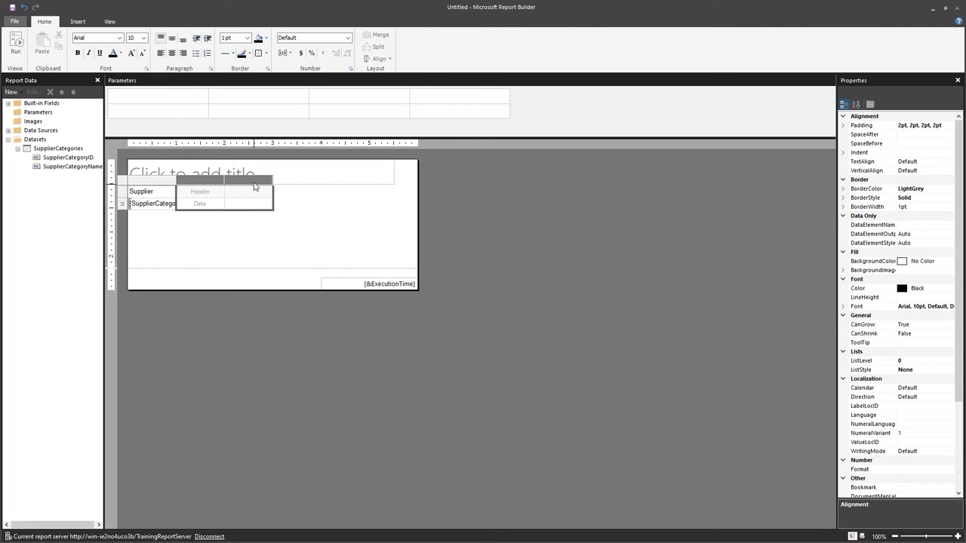
right_click(254, 190)
left_click(264, 200)
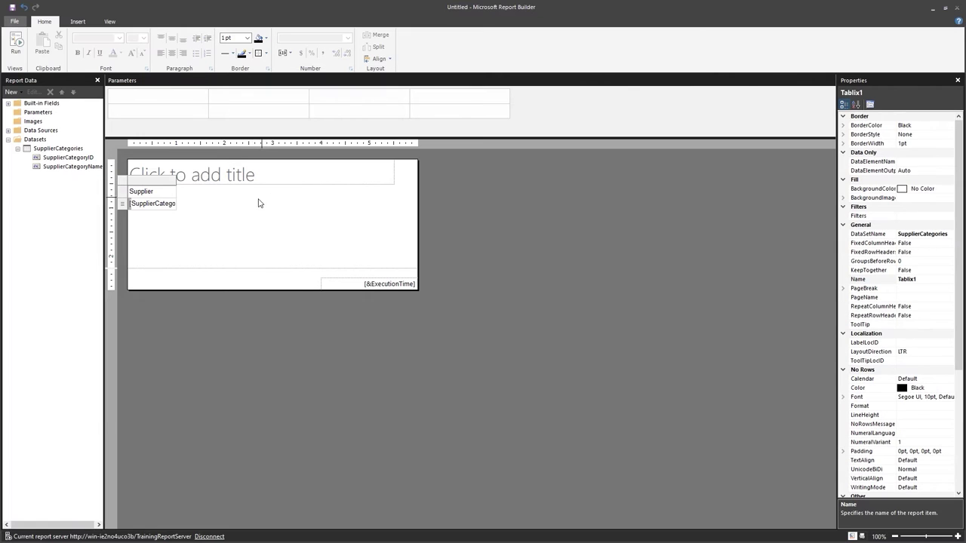
left_click_drag(175, 185, 247, 195)
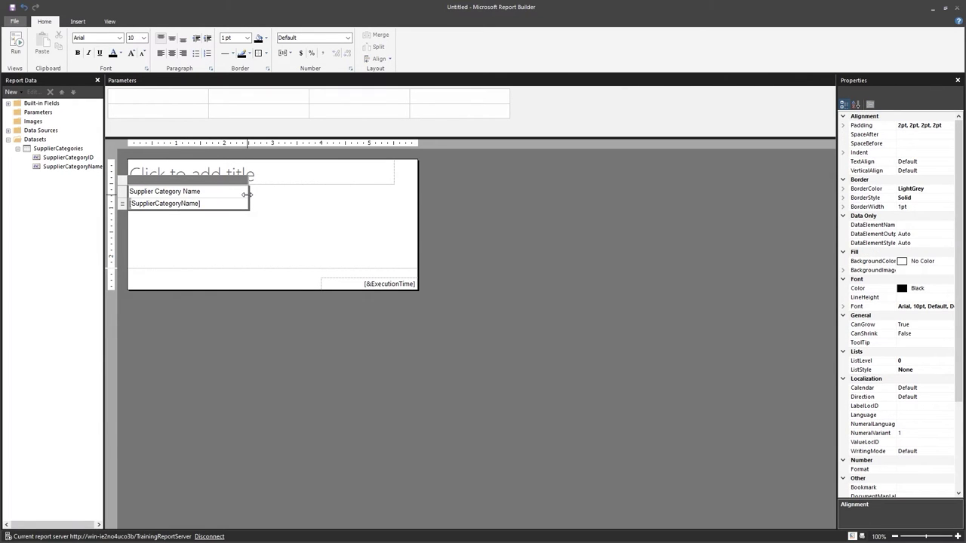
left_click_drag(249, 185, 255, 183)
left_click(270, 218)
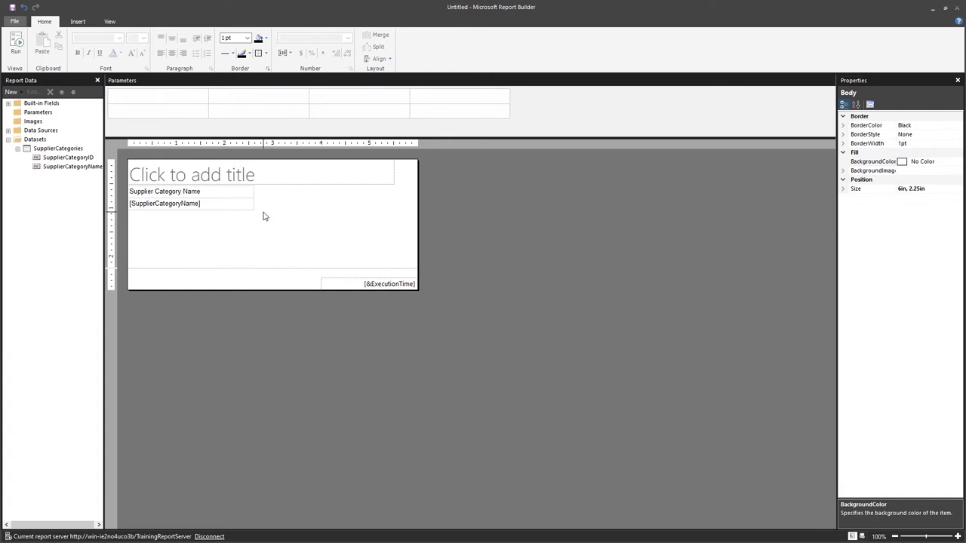
Delete the report title, move the table to the top, and remove the page footer
left_click(275, 182)
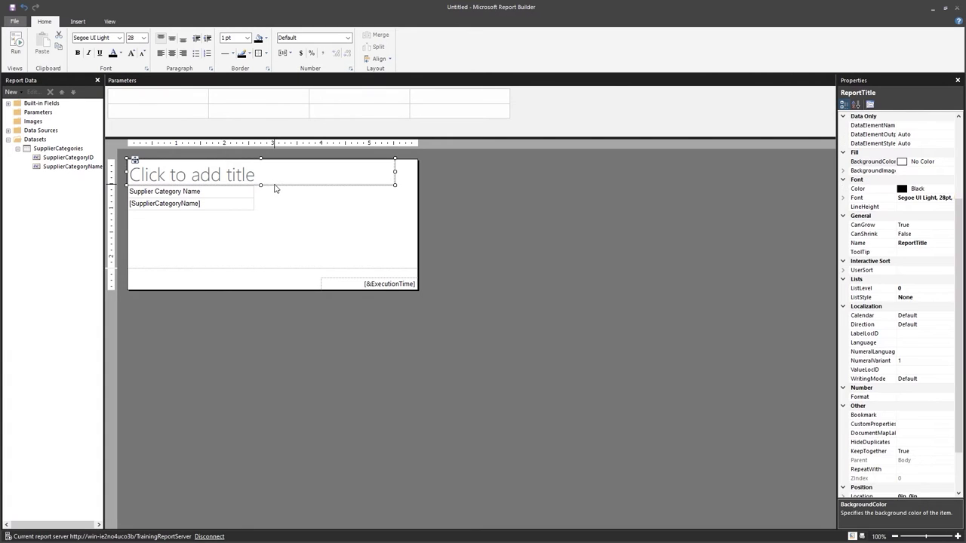
key("Delete")
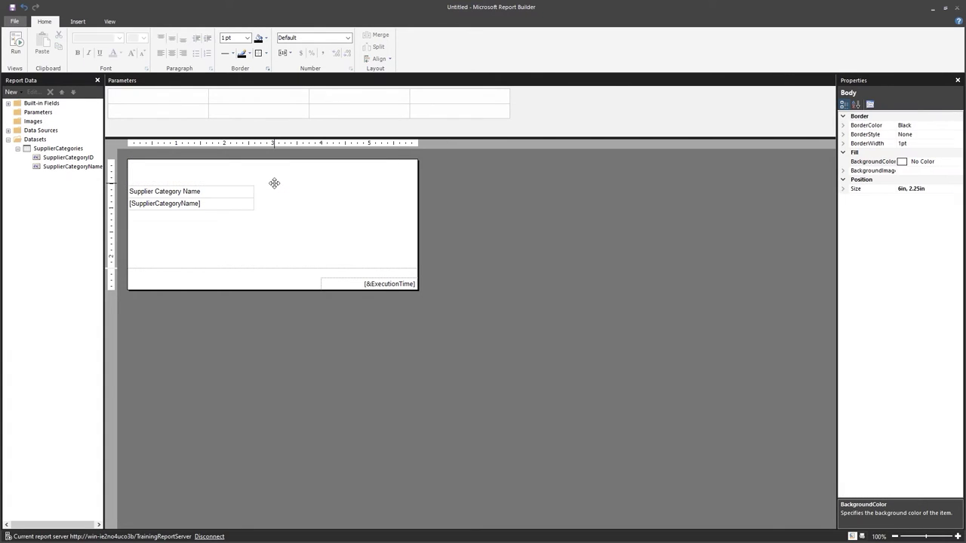
left_click(194, 203)
left_click(159, 213)
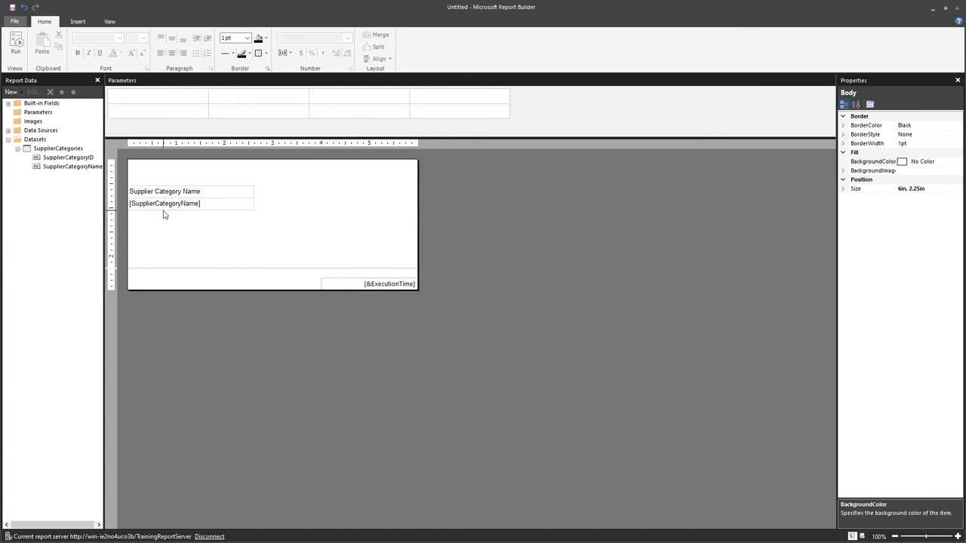
left_click(168, 212)
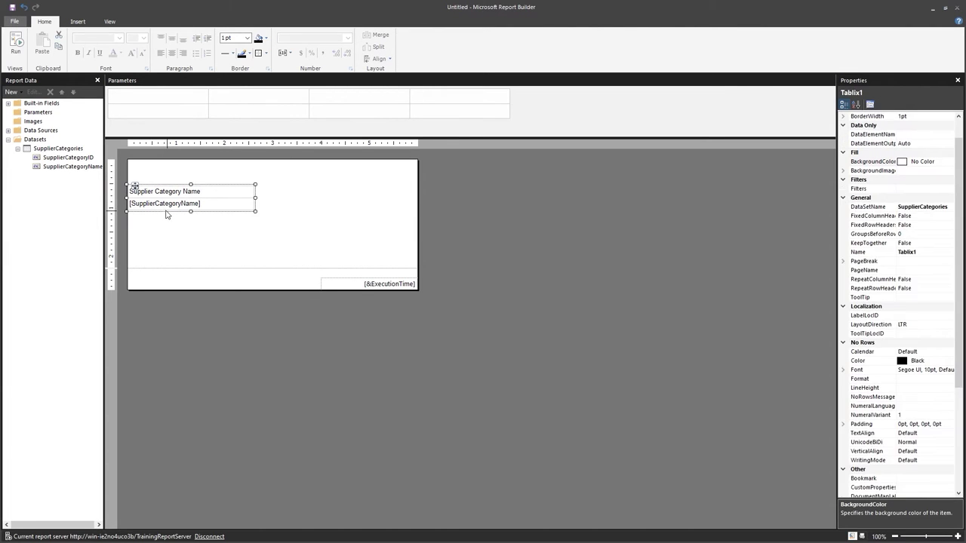
left_click_drag(138, 178, 138, 152)
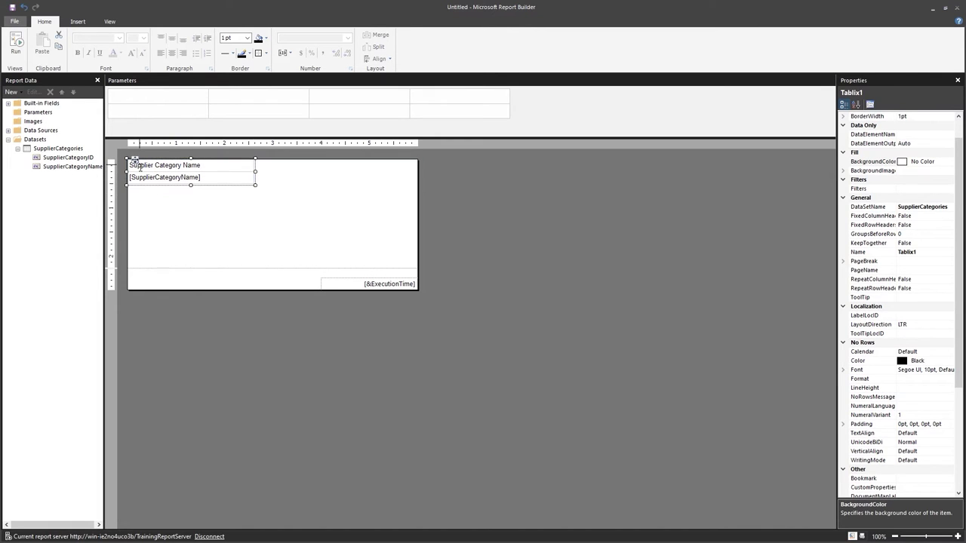
right_click(345, 307)
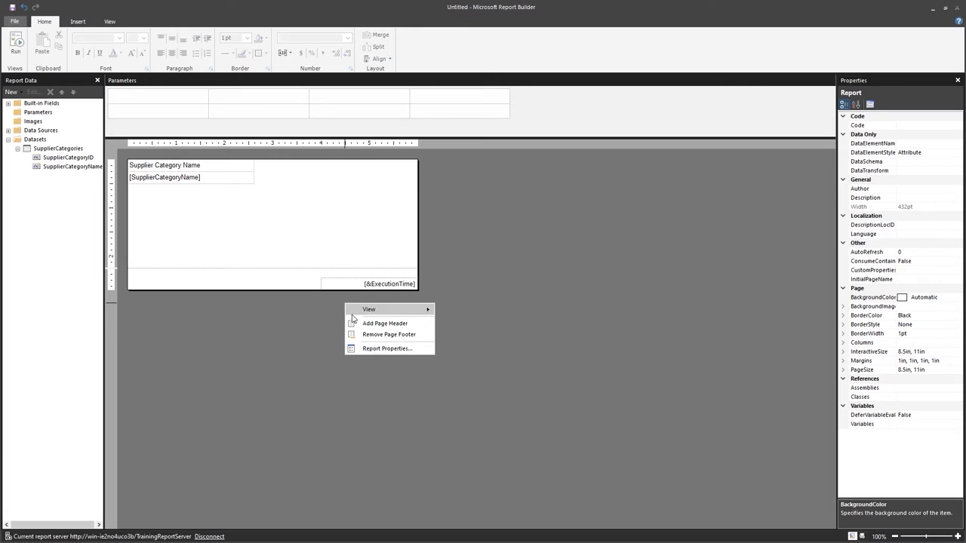
left_click(367, 334)
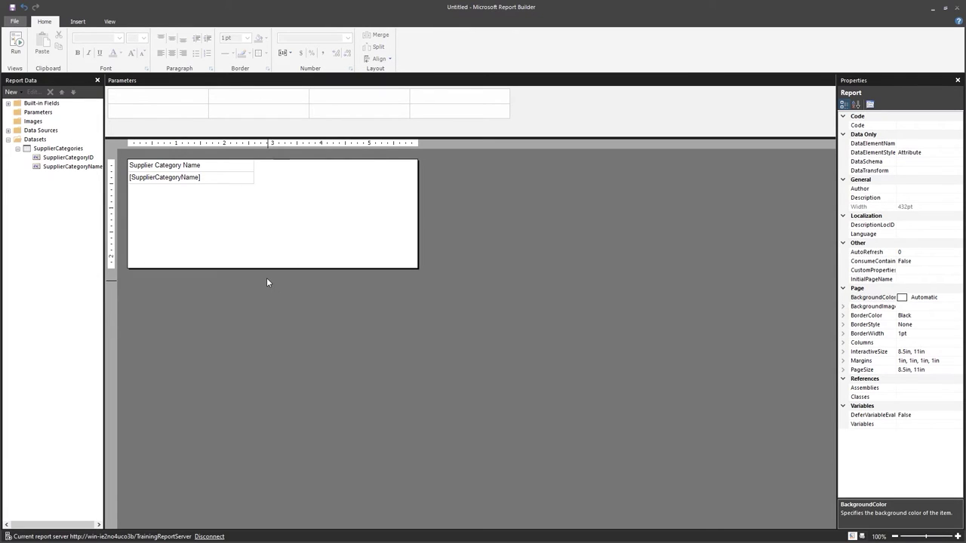
Centre the text in the 'Supplier Category Name' header and the [SupplierCategoryName] cell
left_click(206, 182)
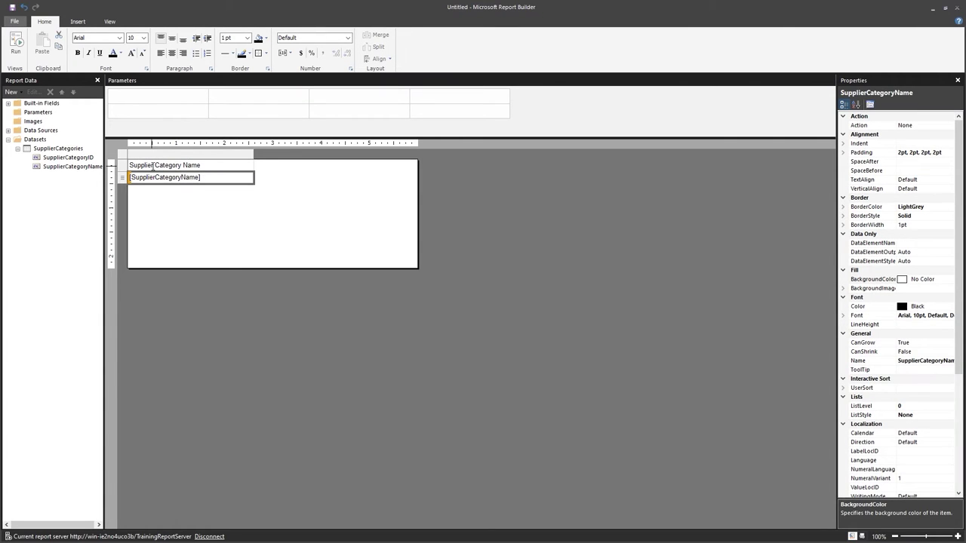
left_click(123, 167)
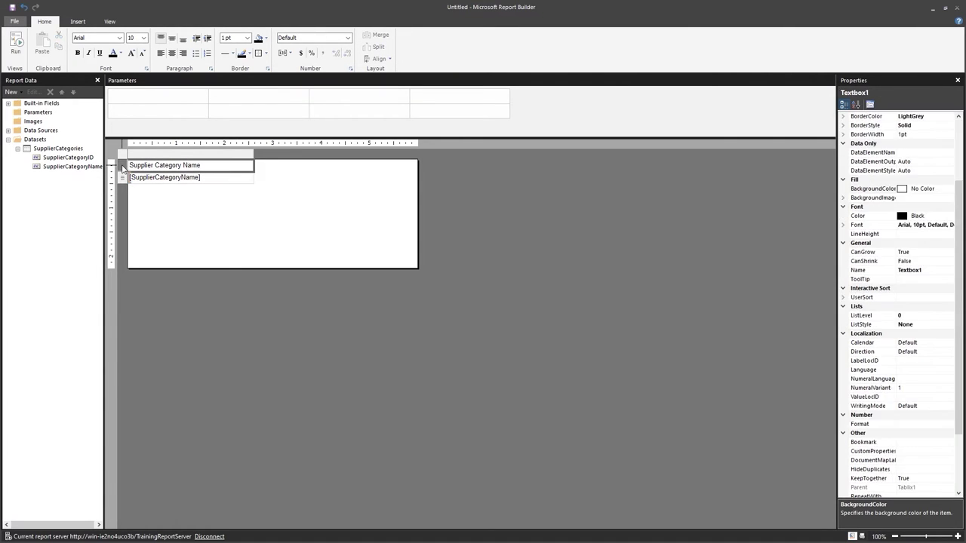
left_click_drag(123, 167, 126, 178)
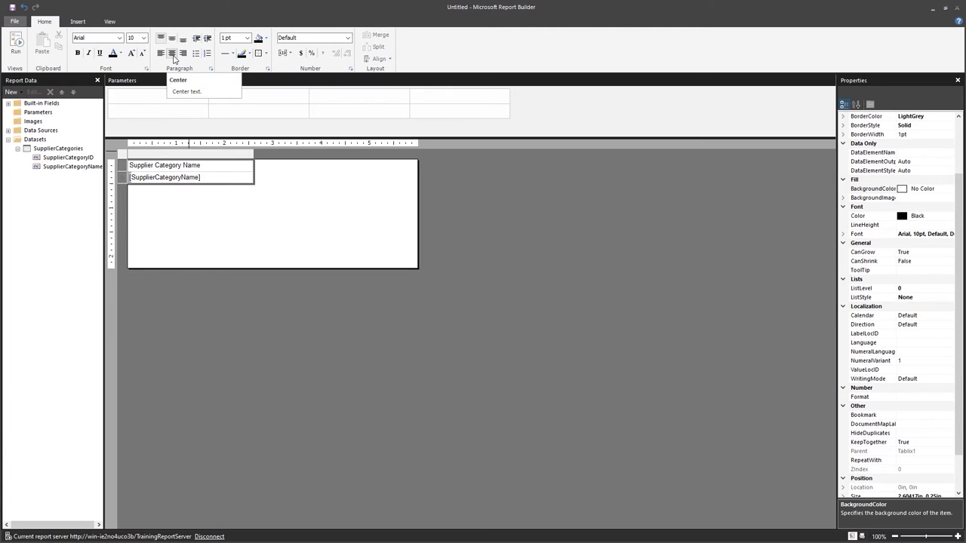
left_click(173, 59)
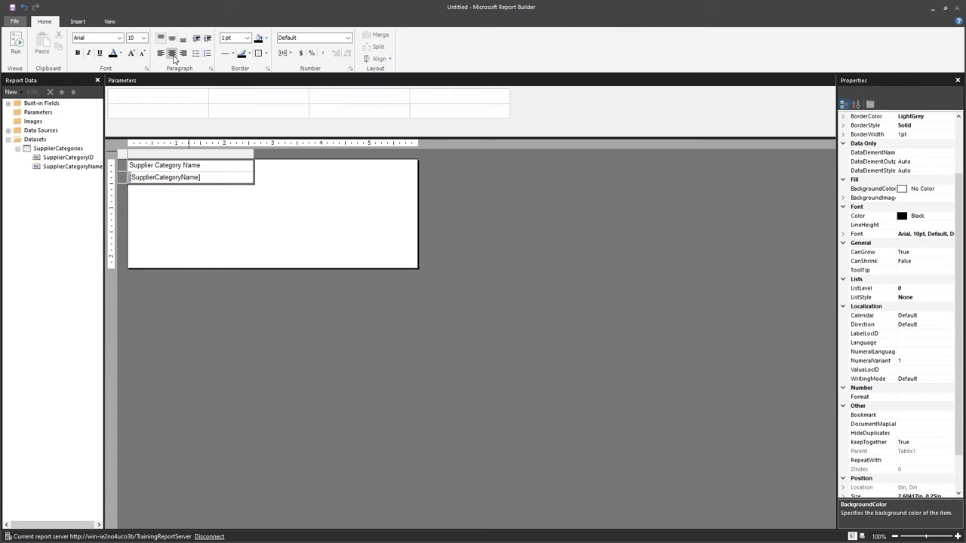
left_click(295, 196)
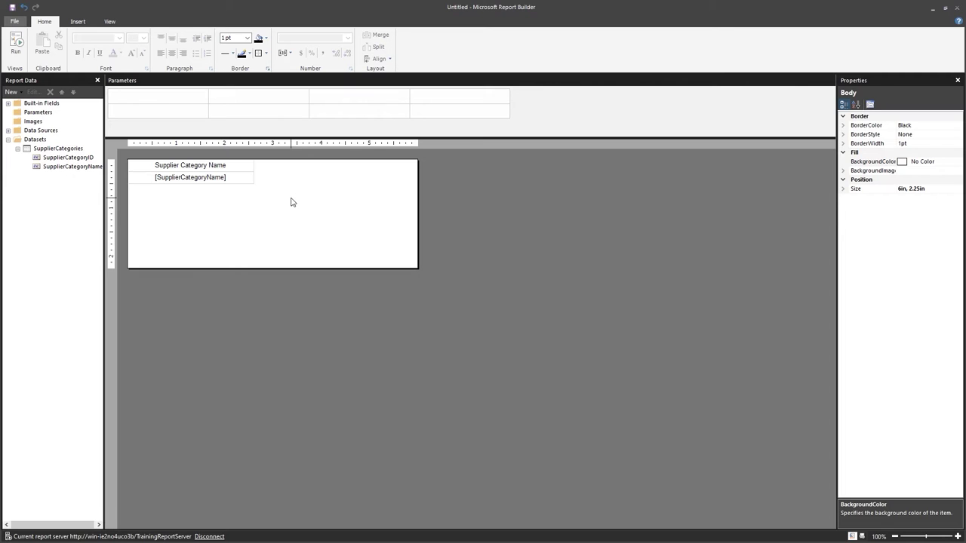
Edit the header text from 'Supplier Category Name' to 'Suppliers by Category'
left_click(153, 167)
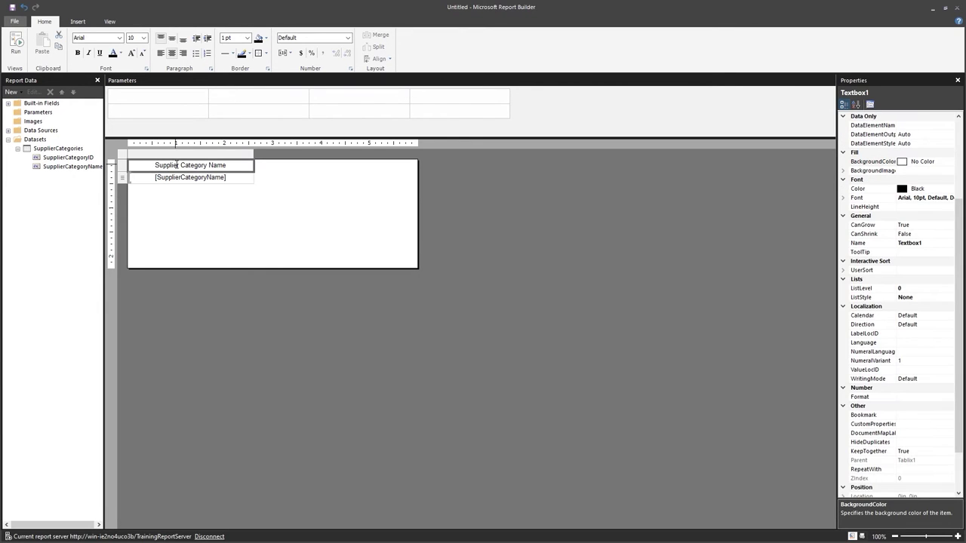
left_click(178, 166)
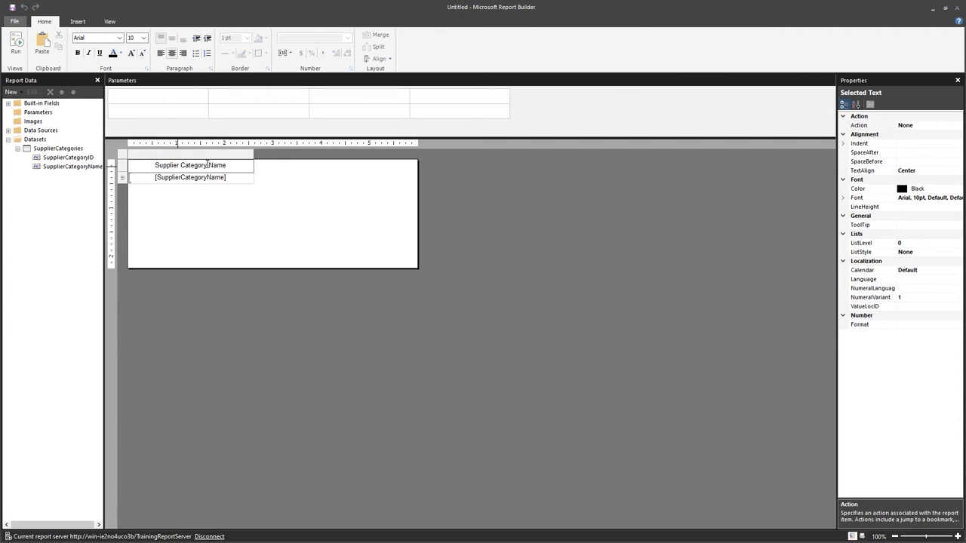
type("s by")
key("BackSpace")
double_click(229, 168)
key("BackSpace")
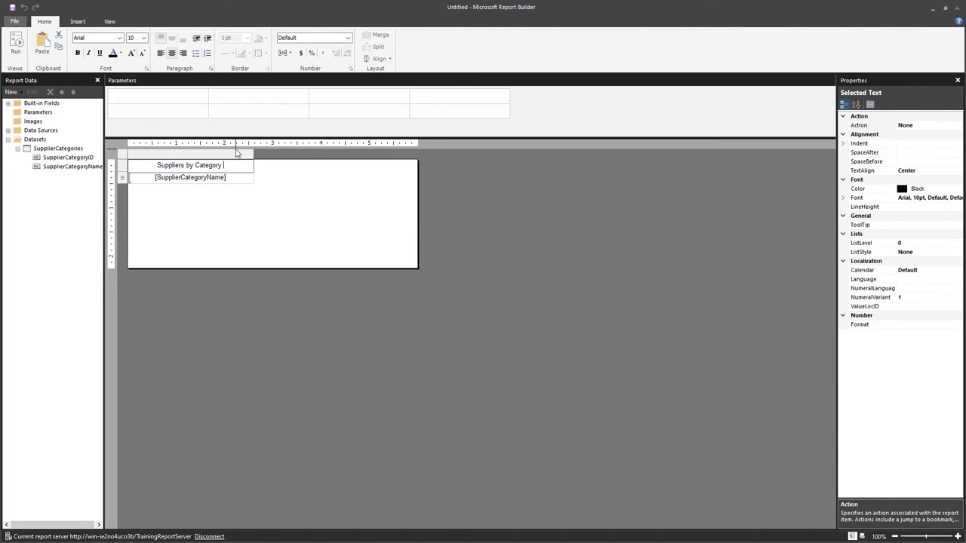
key("BackSpace")
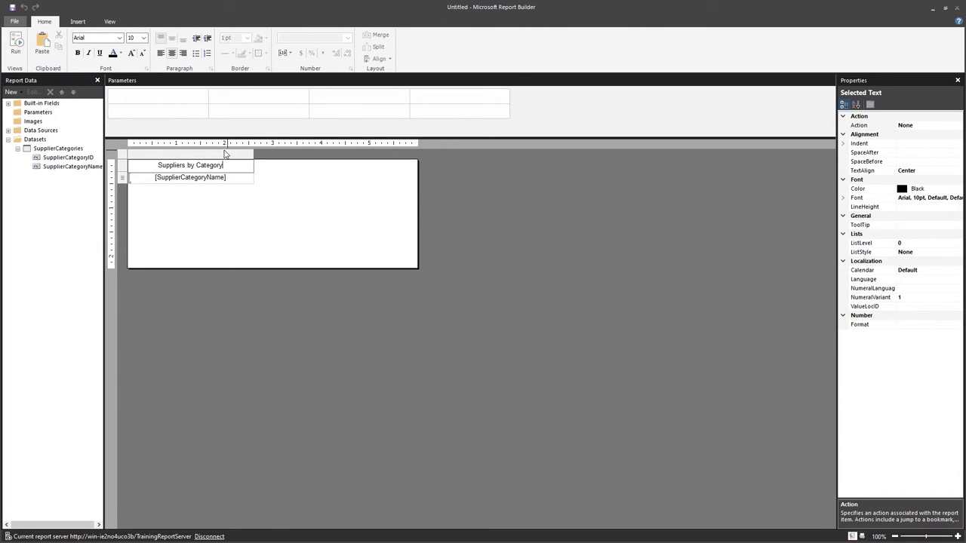
left_click(122, 169)
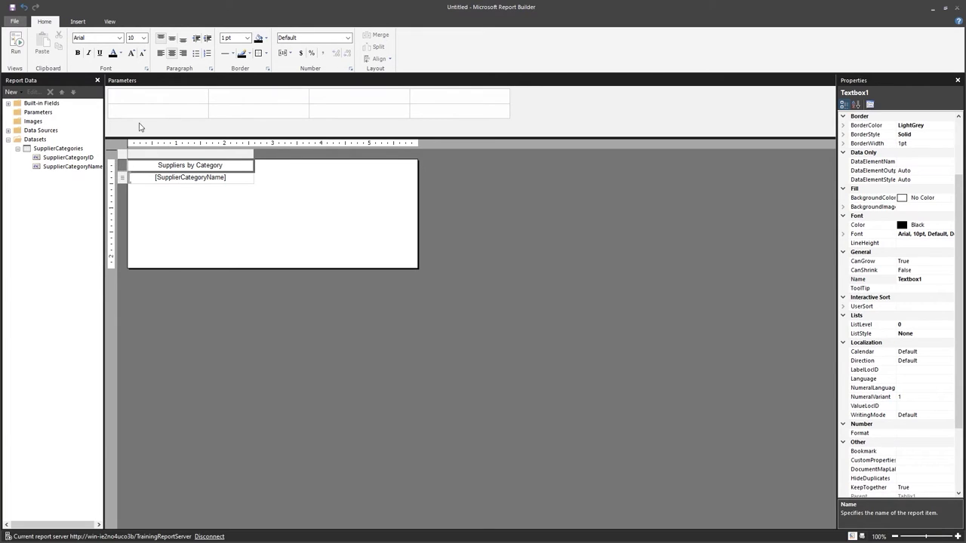
Give the 'Suppliers by Category' header white 14 pt text on a PaleTurquoise background
left_click(120, 52)
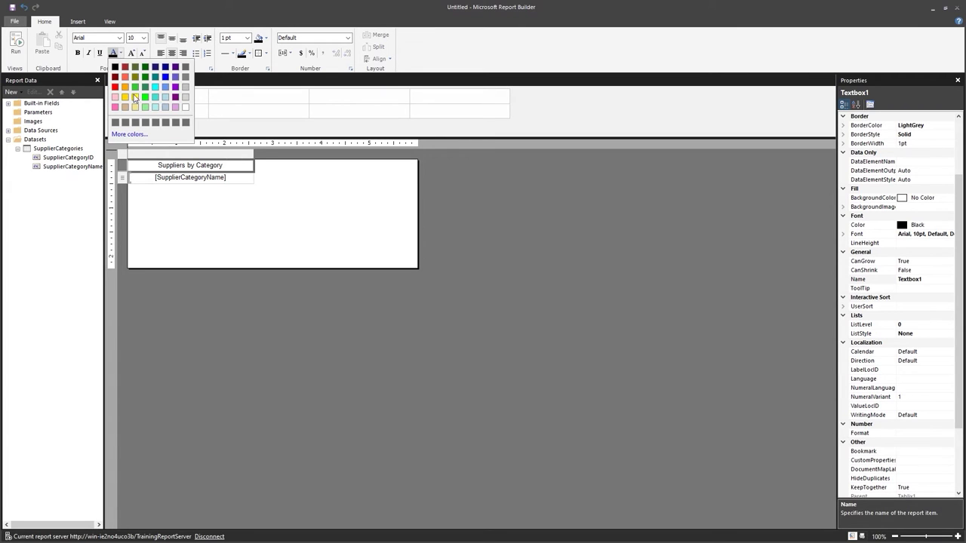
left_click(185, 108)
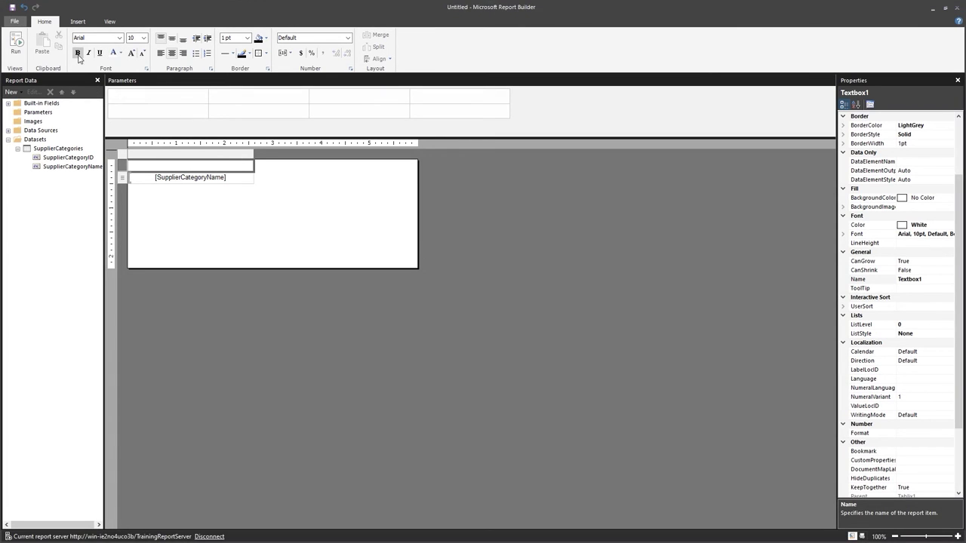
left_click(143, 38)
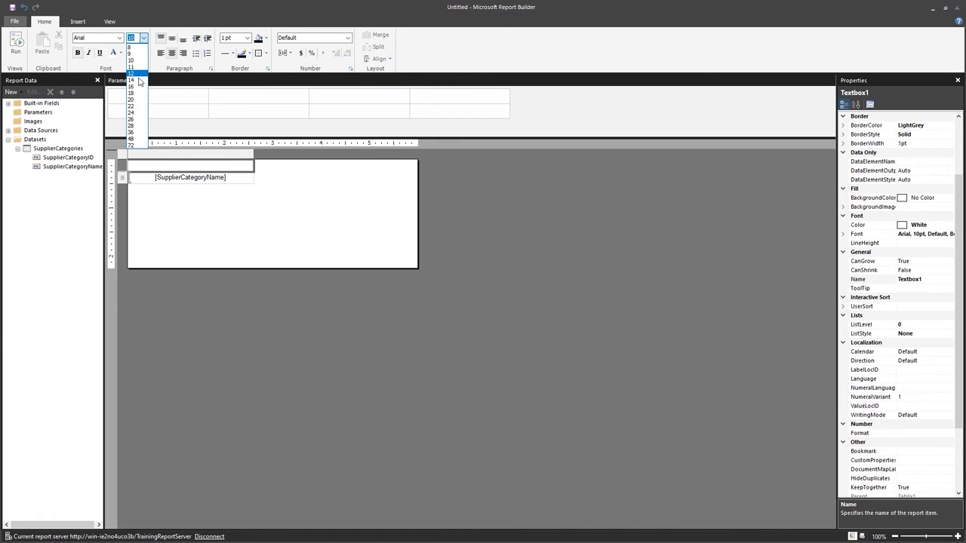
left_click(138, 81)
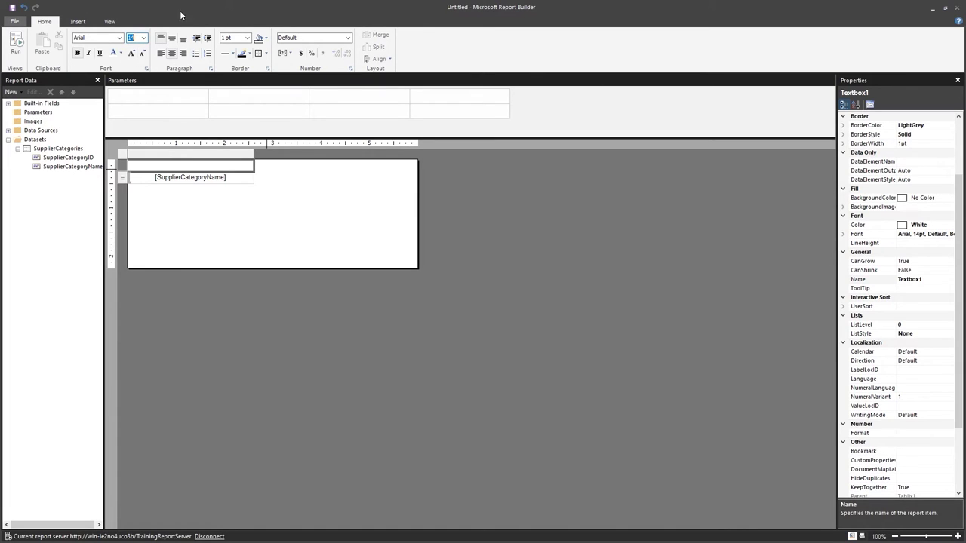
left_click(266, 41)
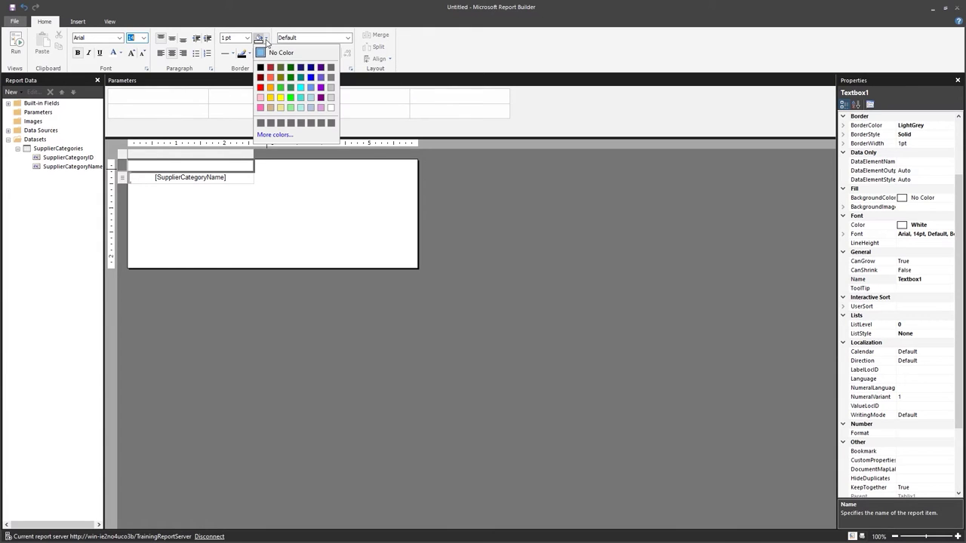
left_click(300, 107)
left_click(297, 203)
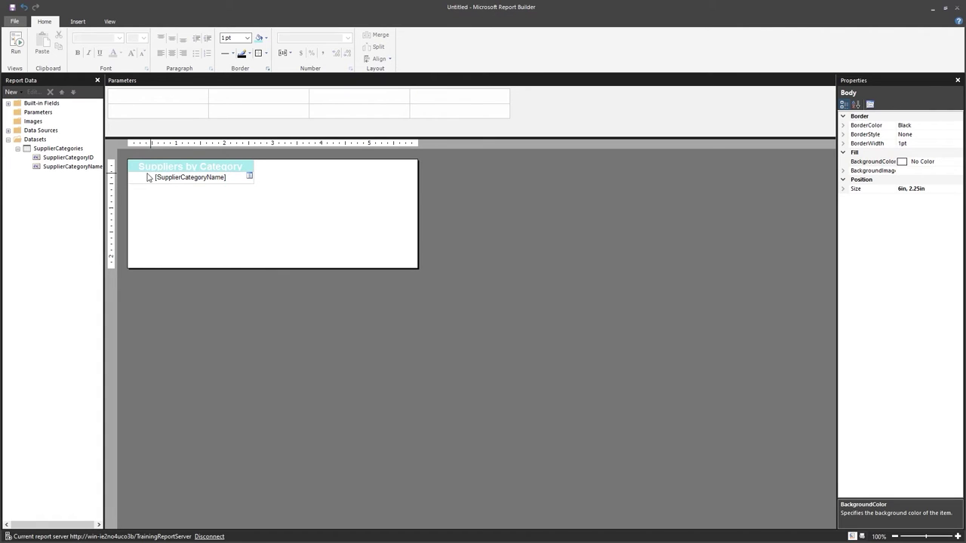
left_click(131, 177)
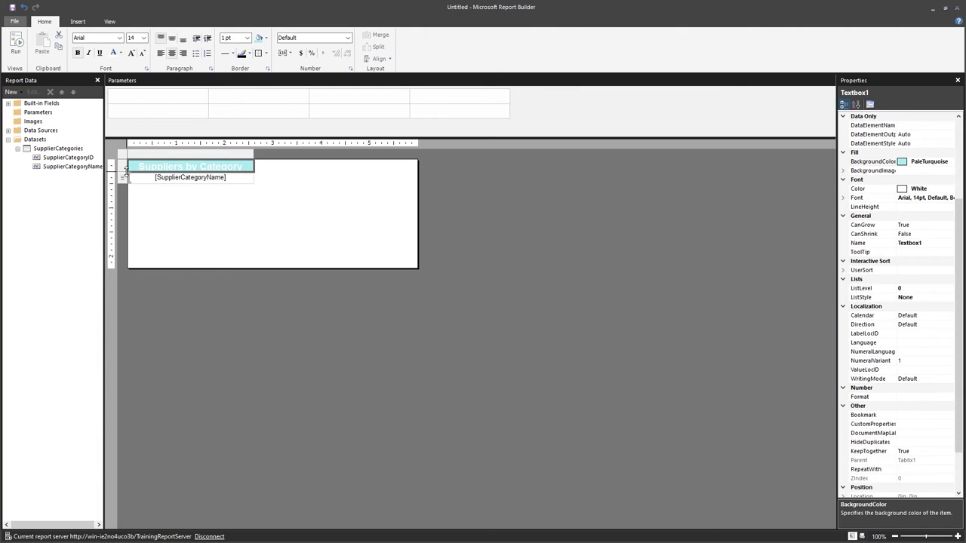
Heighten the title row and give the [SupplierCategoryName] cell a LightBlue fill with bold white text
left_click_drag(126, 170, 127, 175)
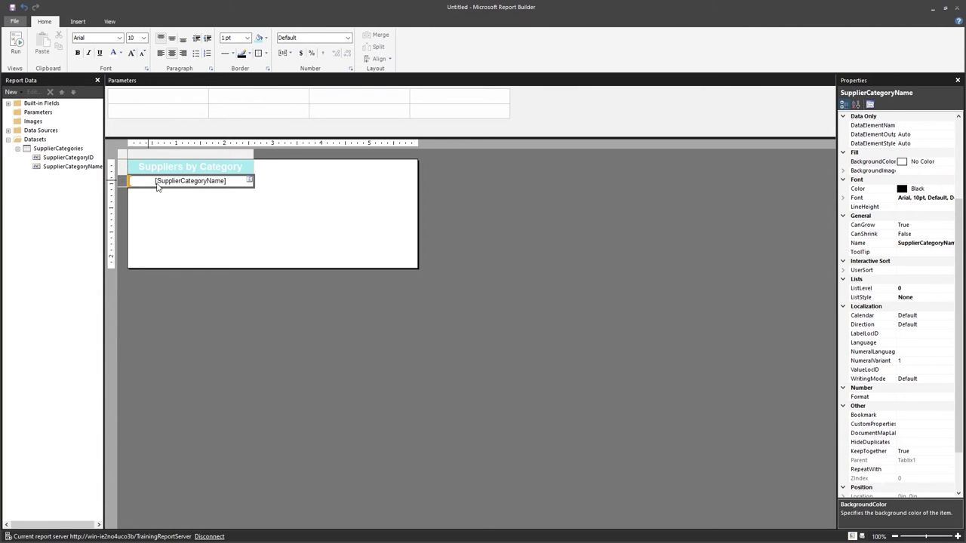
left_click(249, 209)
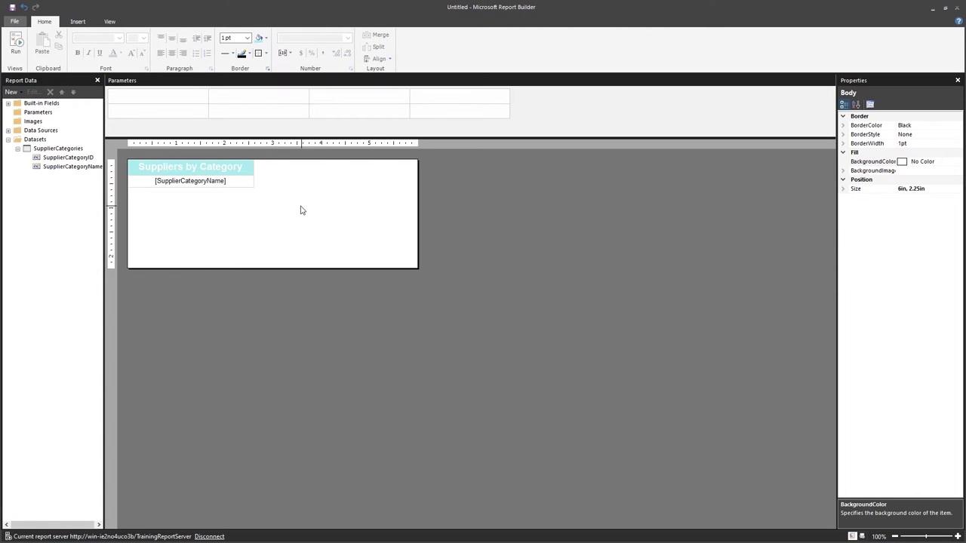
left_click(132, 185)
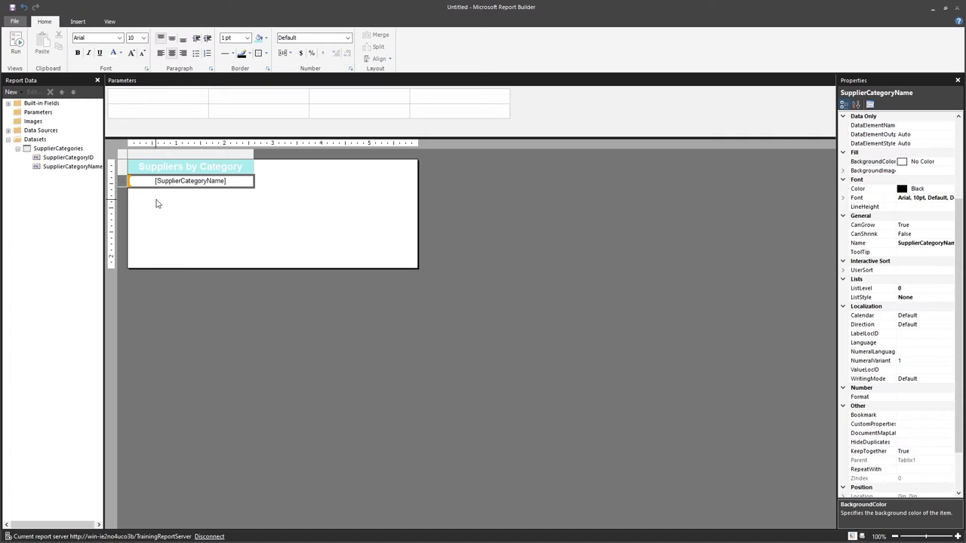
left_click(266, 40)
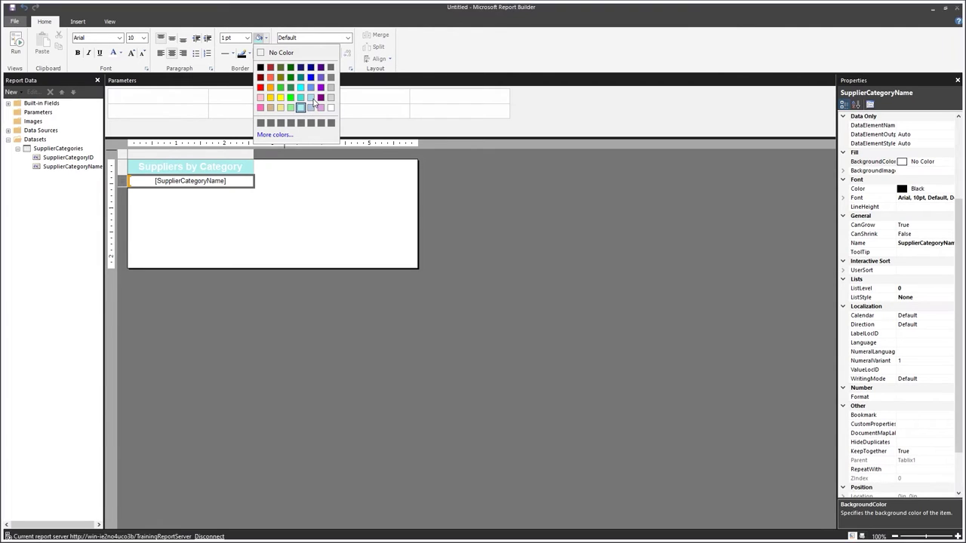
left_click(310, 107)
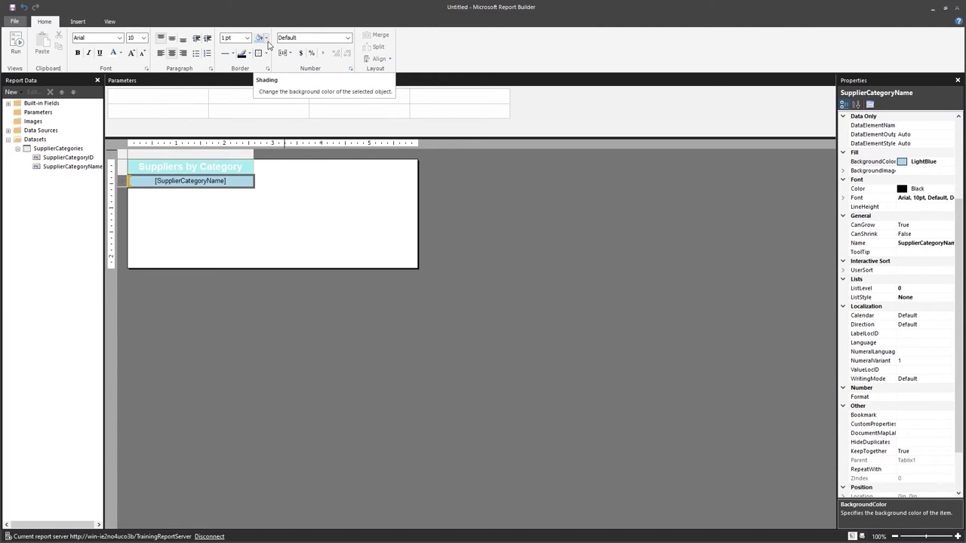
left_click(117, 55)
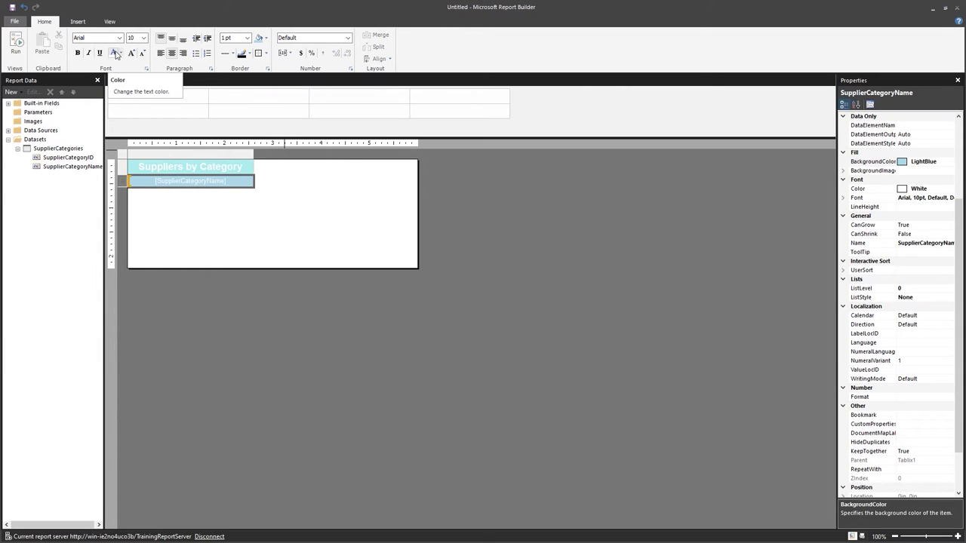
left_click(80, 54)
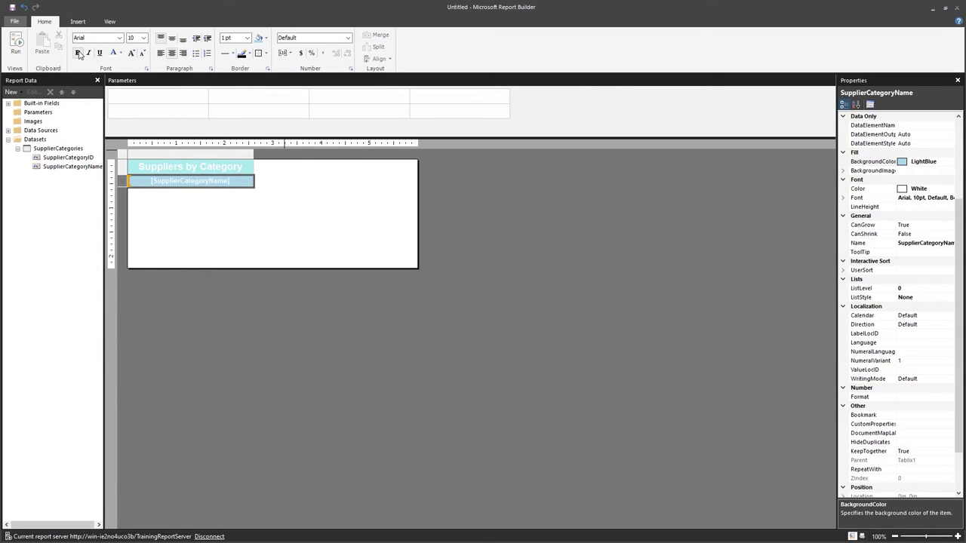
left_click(328, 242)
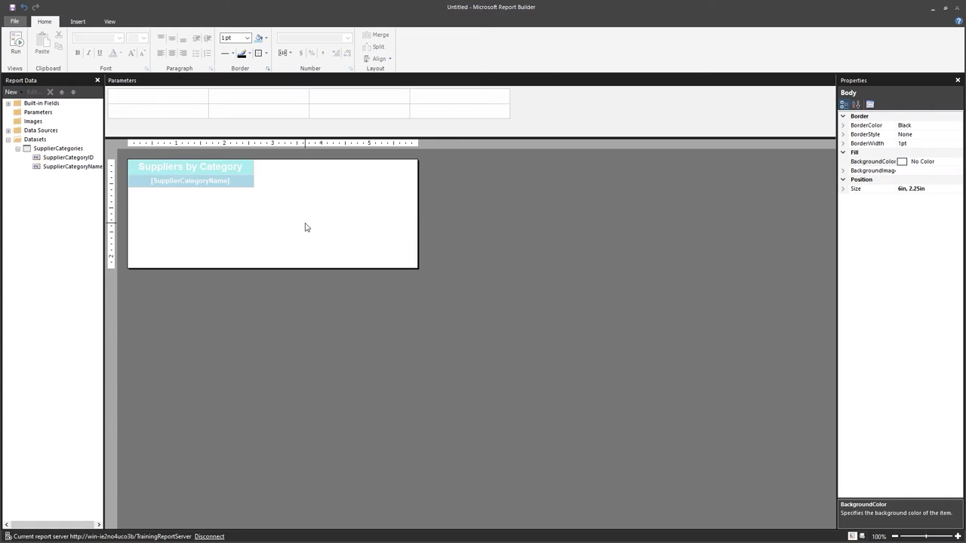
left_click(129, 186)
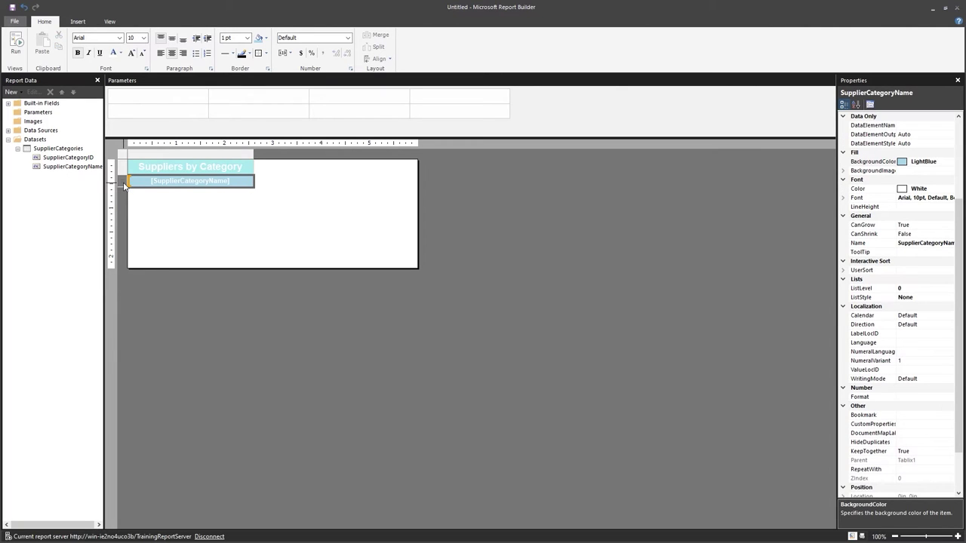
Insert an empty row below the [SupplierCategoryName] row, inside its group
right_click(124, 187)
mouse_move(151, 192)
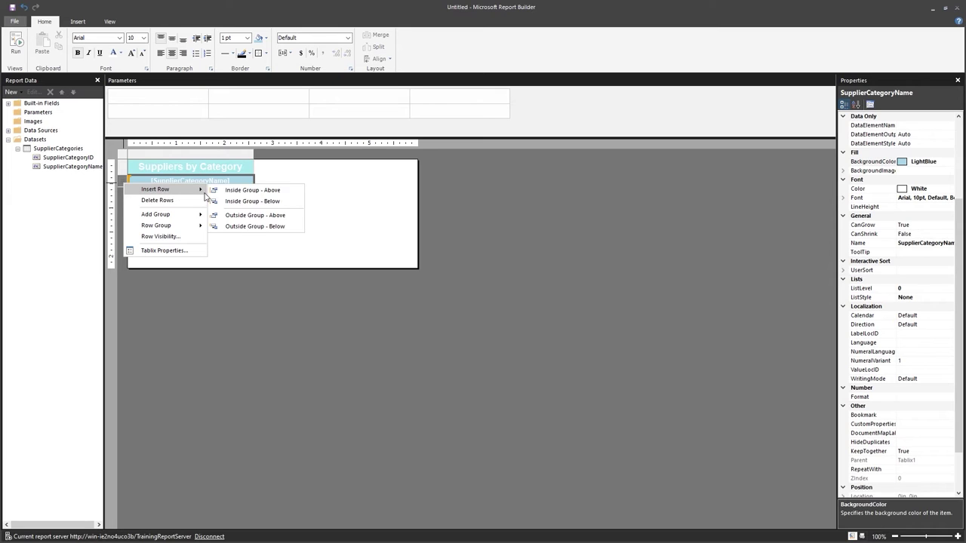
left_click(228, 204)
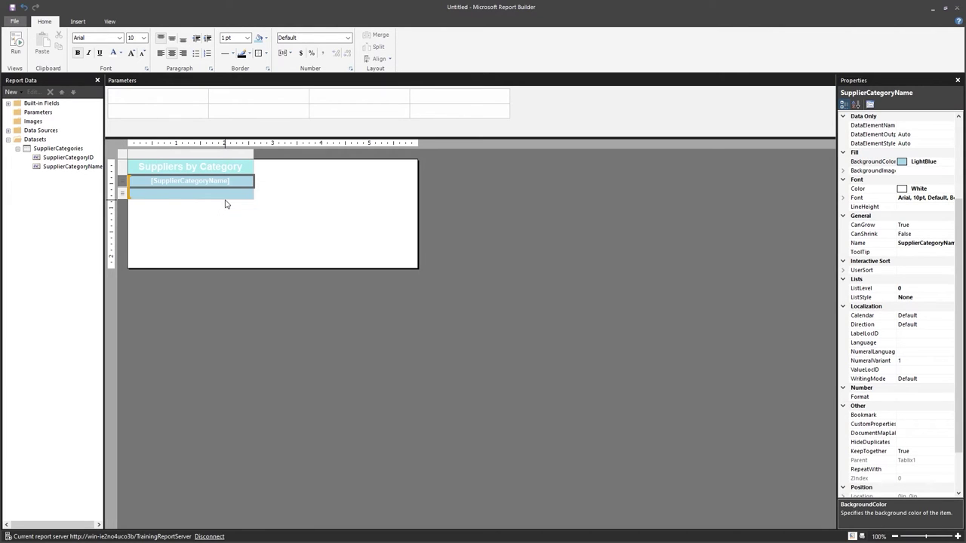
left_click(181, 224)
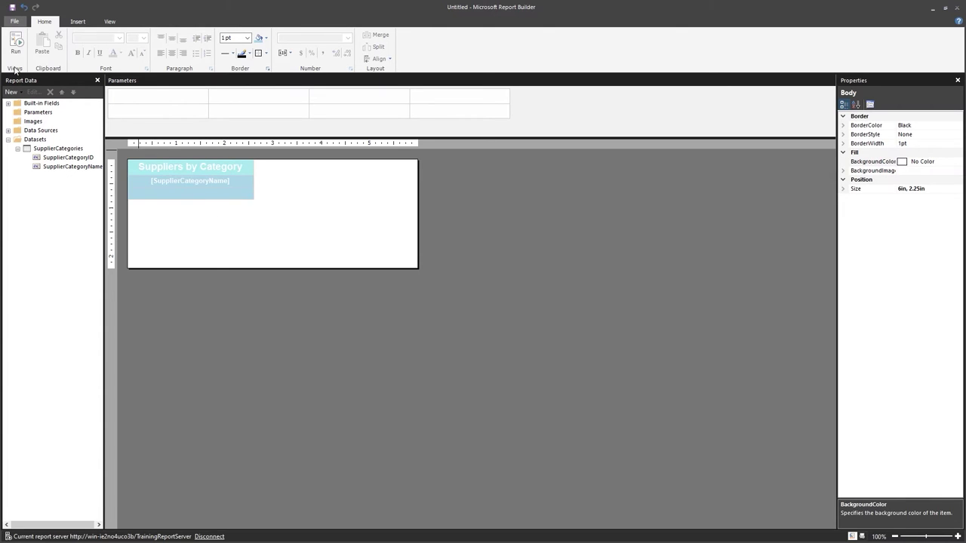
Run the report to preview the supplier category list, then return to Design view
left_click(15, 45)
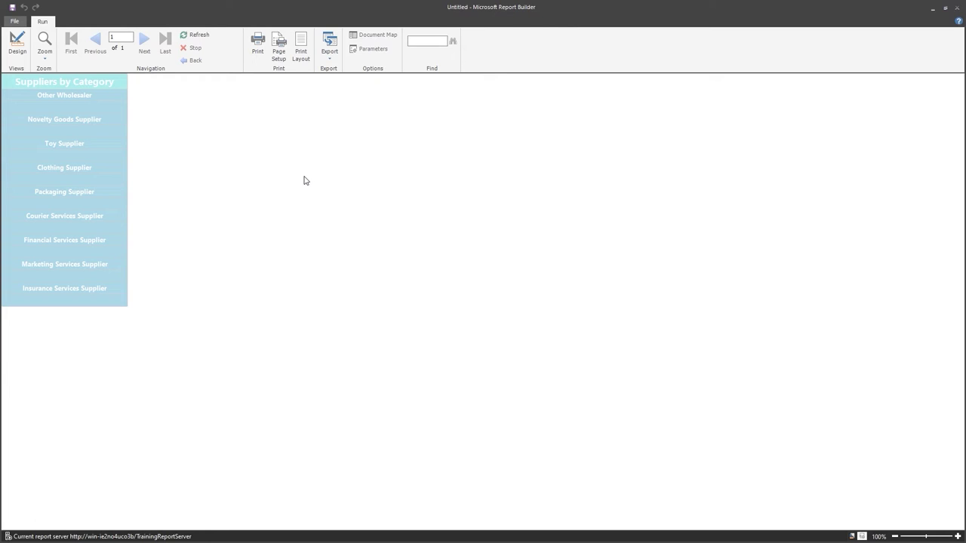
left_click(16, 45)
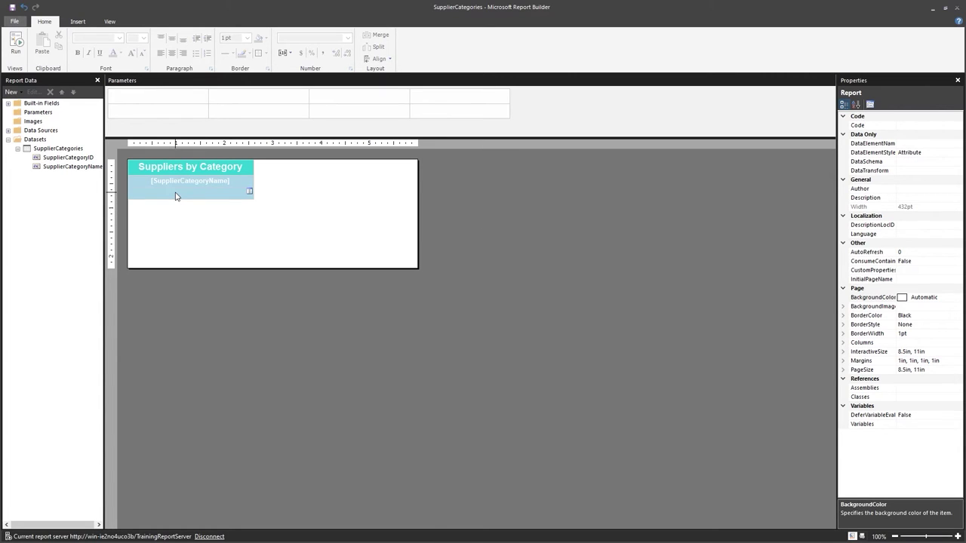
Set the empty third-row cell's background to No Color
left_click(133, 195)
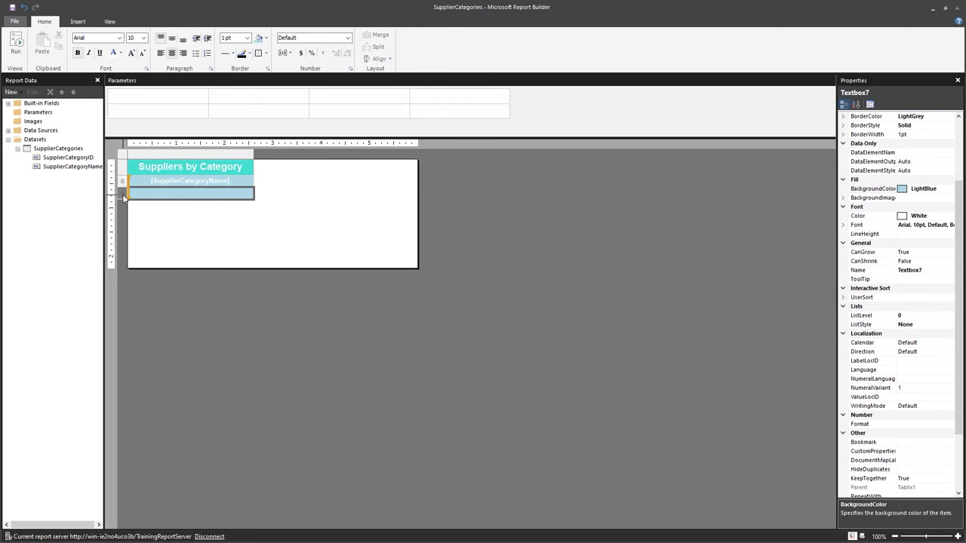
left_click(267, 38)
left_click(272, 58)
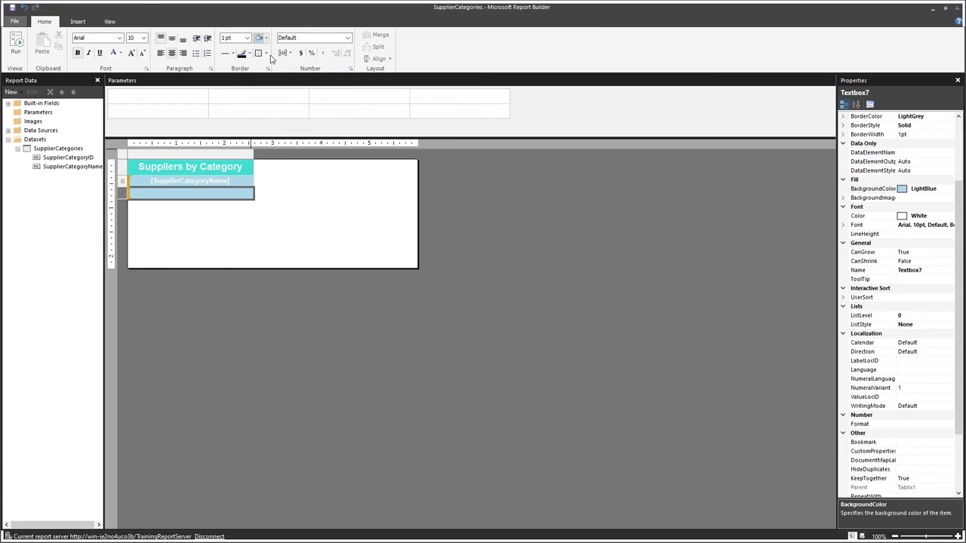
Fill the 'Suppliers by Category' title with Cornflower Blue and save the report
left_click(123, 170)
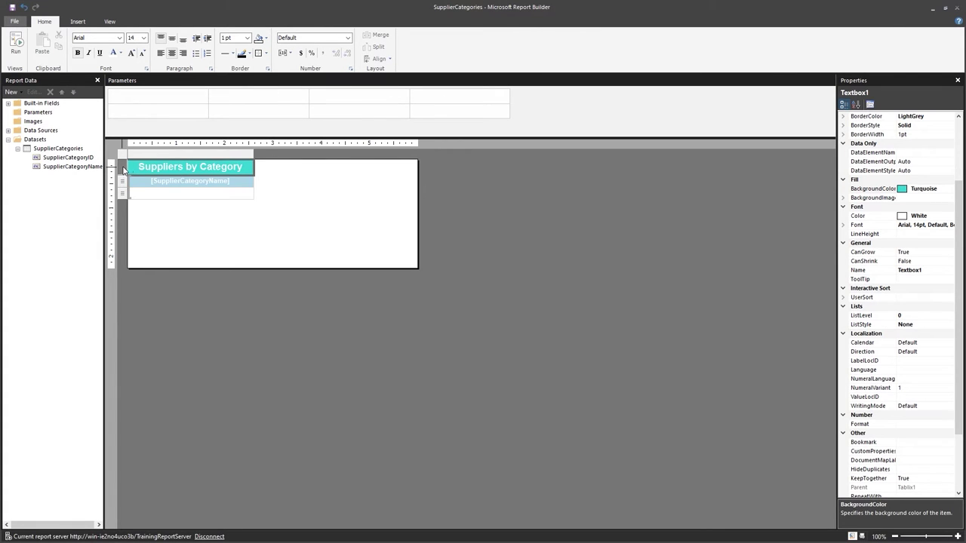
left_click(266, 38)
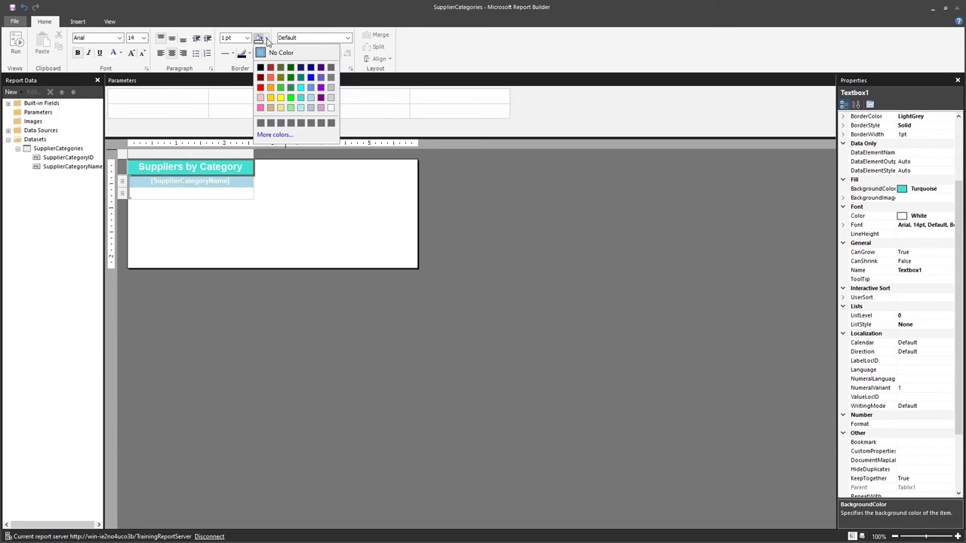
left_click(311, 89)
left_click(326, 212)
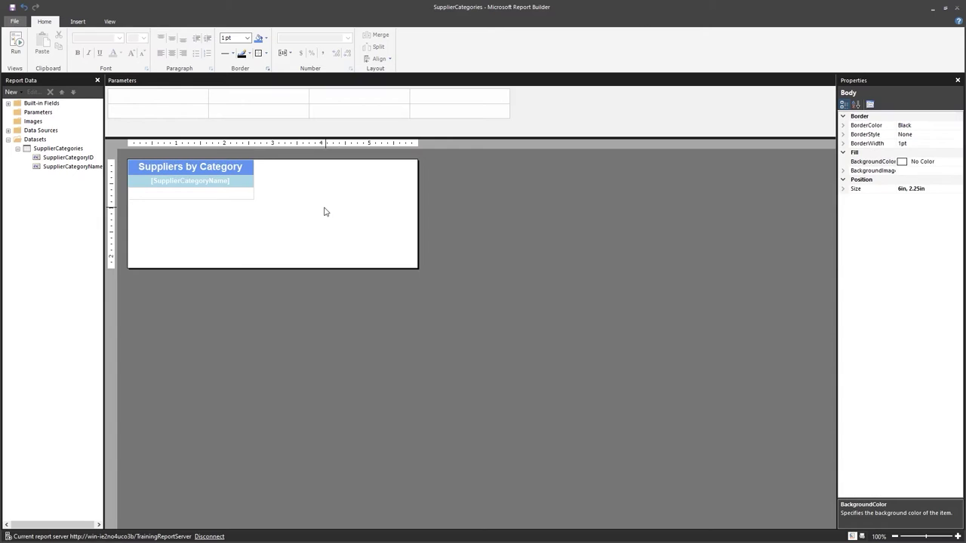
left_click(13, 10)
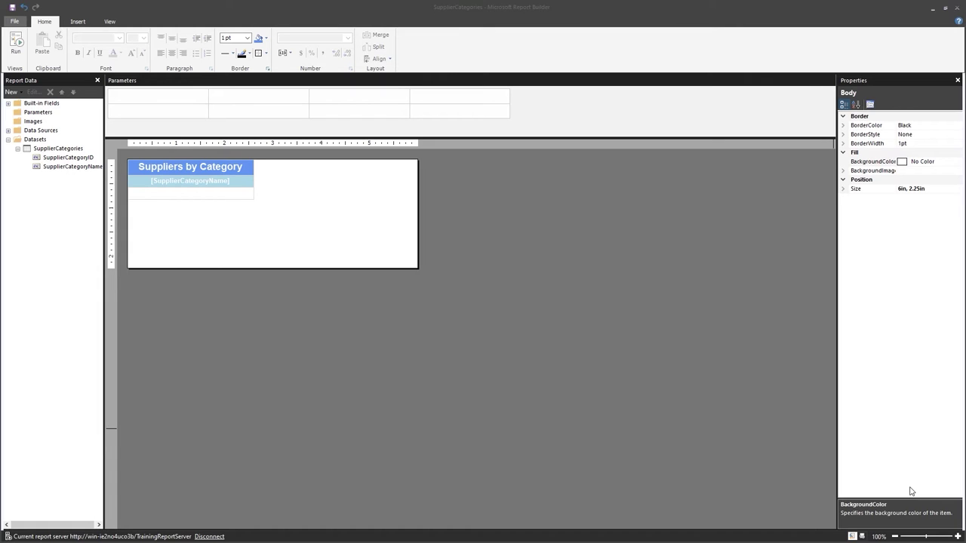
Create a new blank report, then switch to SQL Server Management Studio
left_click(15, 22)
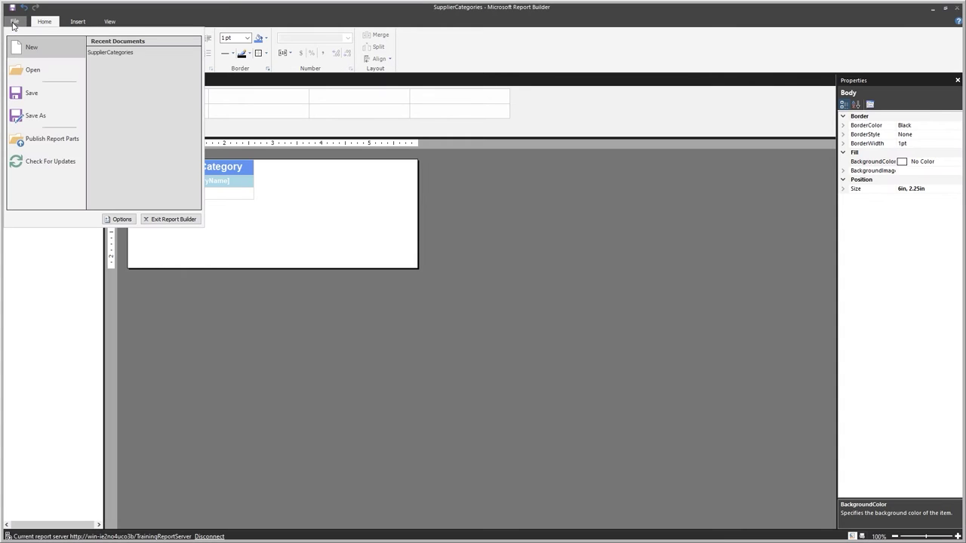
left_click(52, 46)
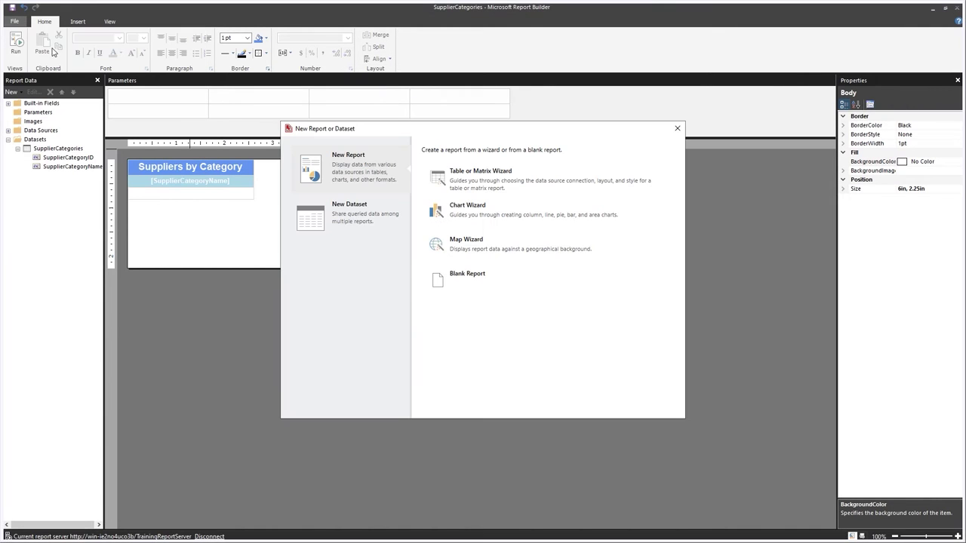
left_click(471, 282)
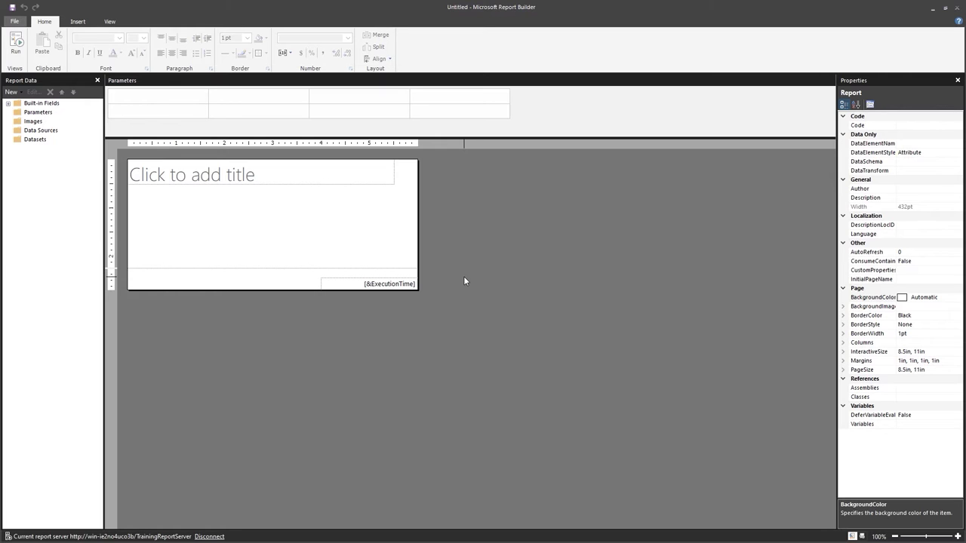
key("alt+Tab")
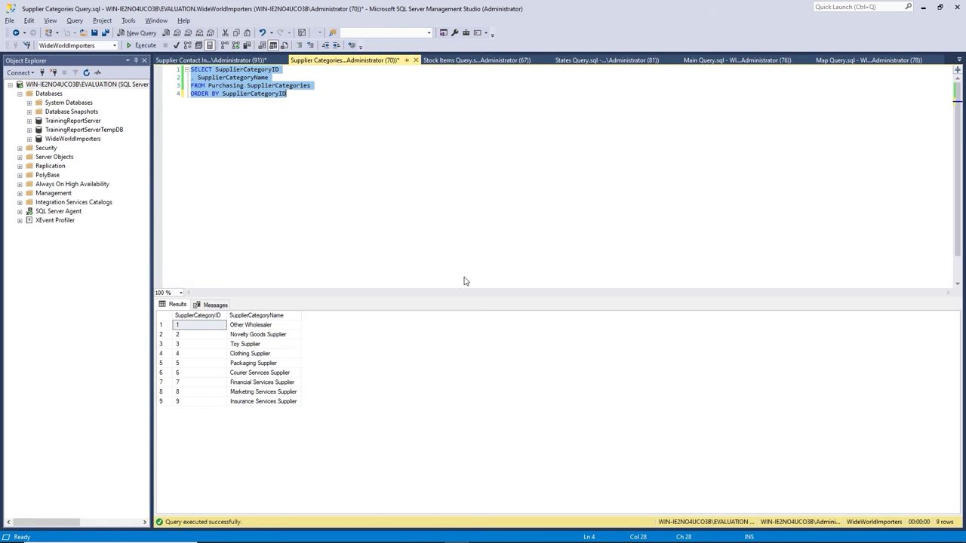
Save the Supplier Categories query and bring up the Supplier Contact query
left_click(231, 106)
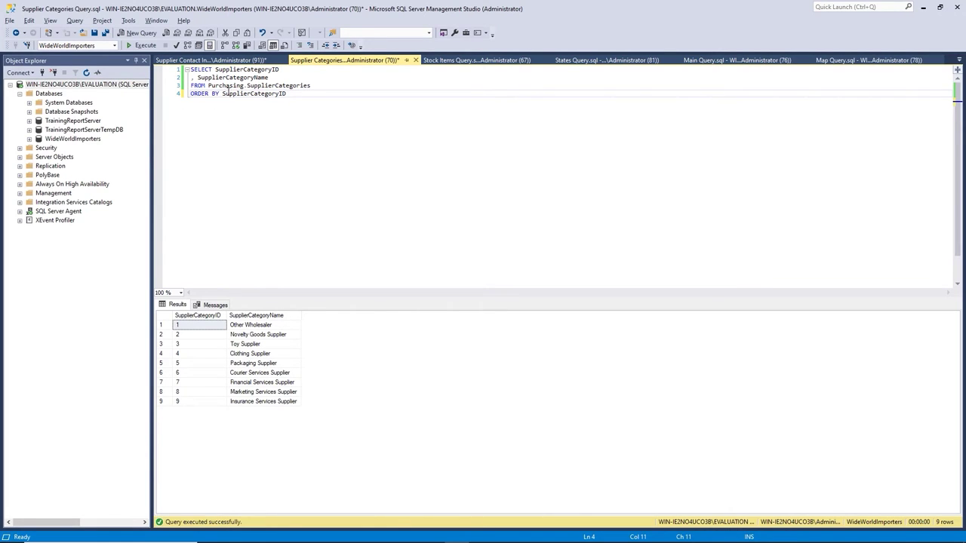
right_click(360, 60)
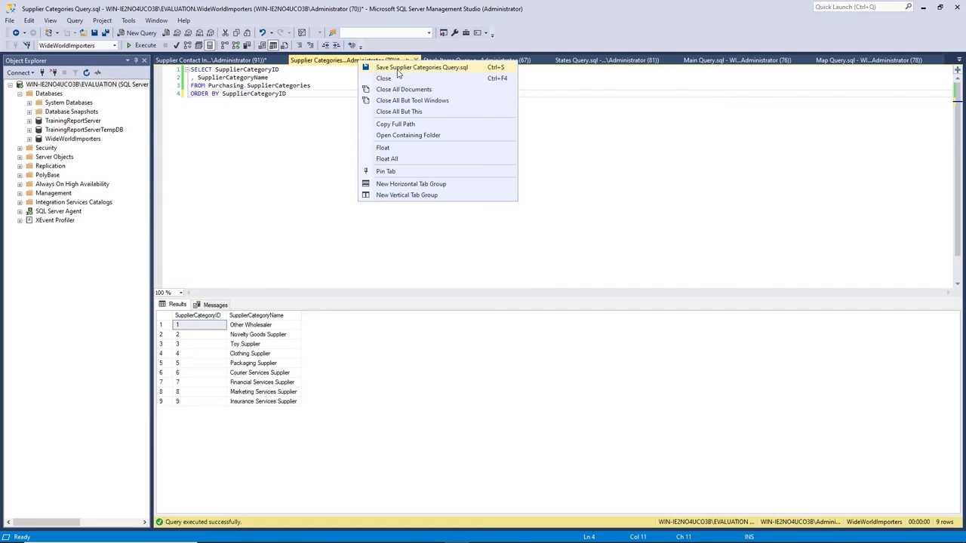
left_click(398, 68)
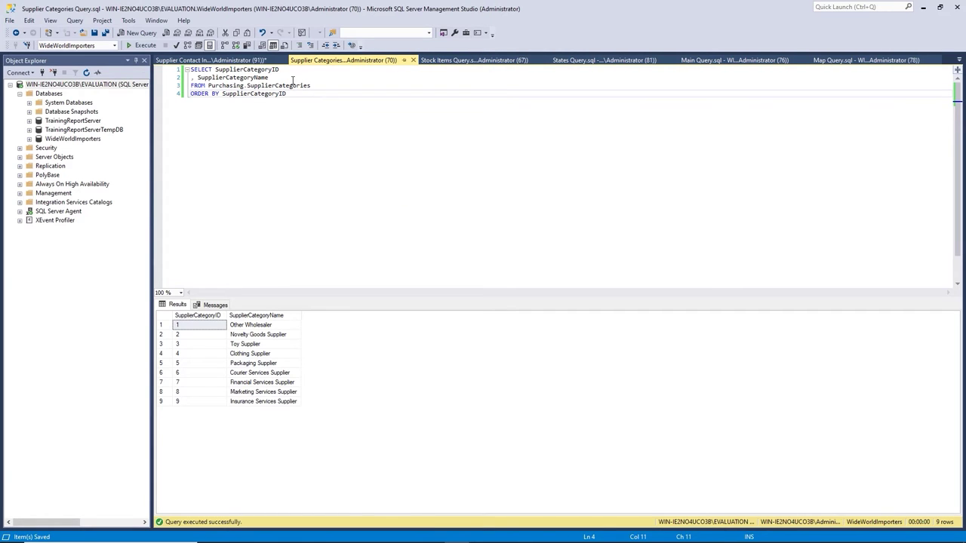
left_click(239, 64)
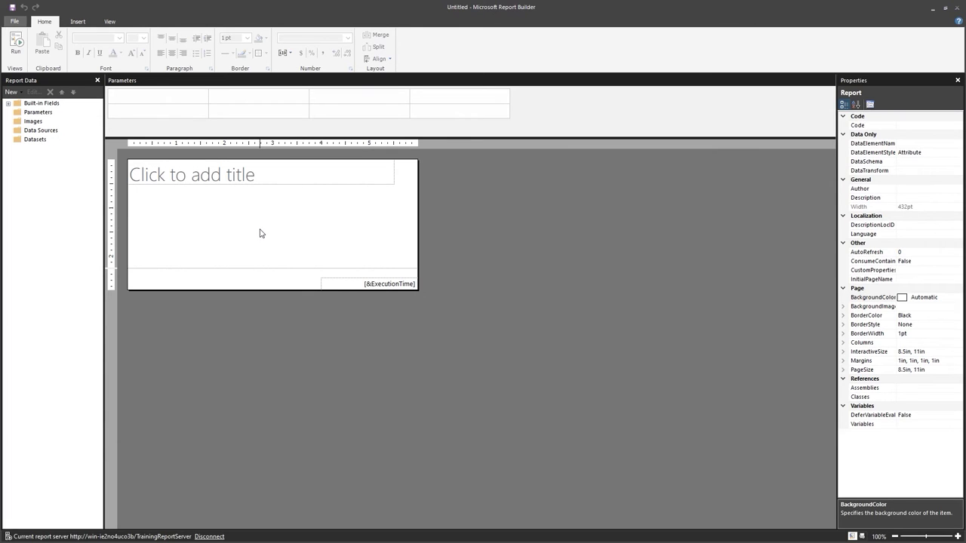
right_click(235, 214)
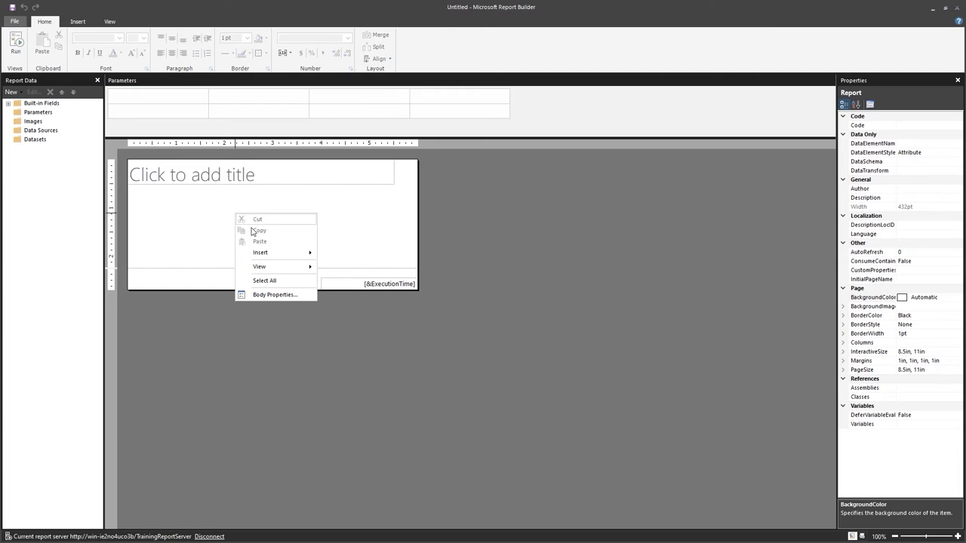
Insert a table with a dataset named SupplierContactInfo, embedded in the report
mouse_move(272, 253)
left_click(346, 278)
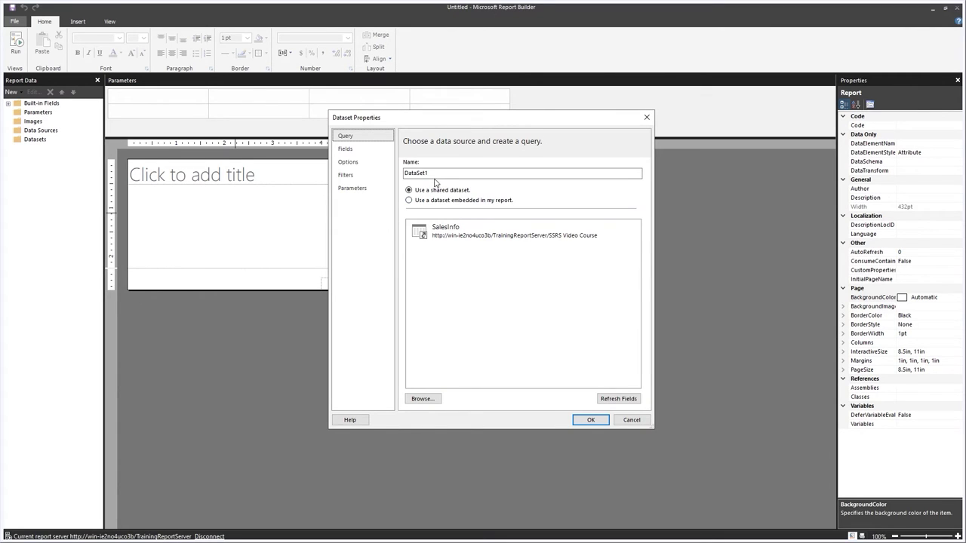
left_click_drag(429, 173, 381, 172)
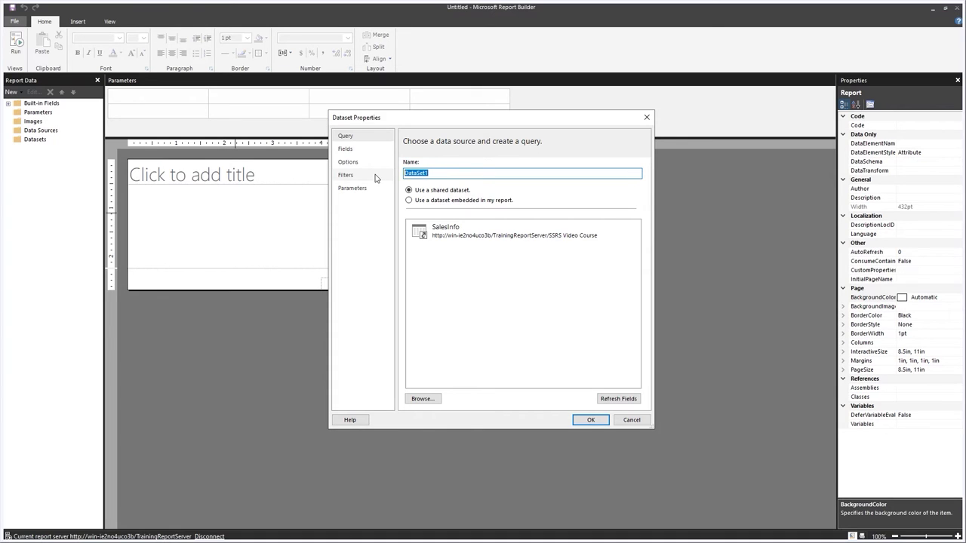
type("SupplierContactInfo")
left_click(425, 202)
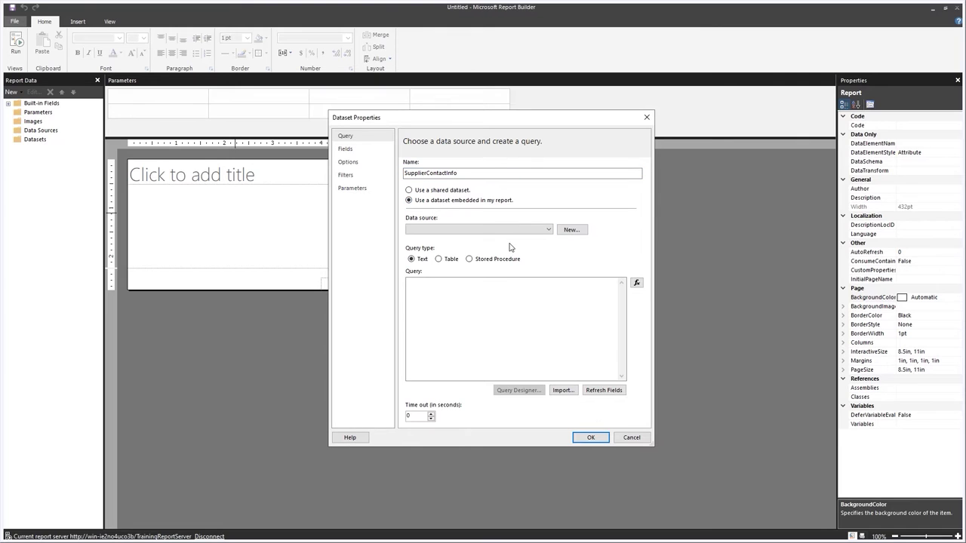
Create a data source named Shared1 on SharedSalesInformation and test its connection
left_click(572, 230)
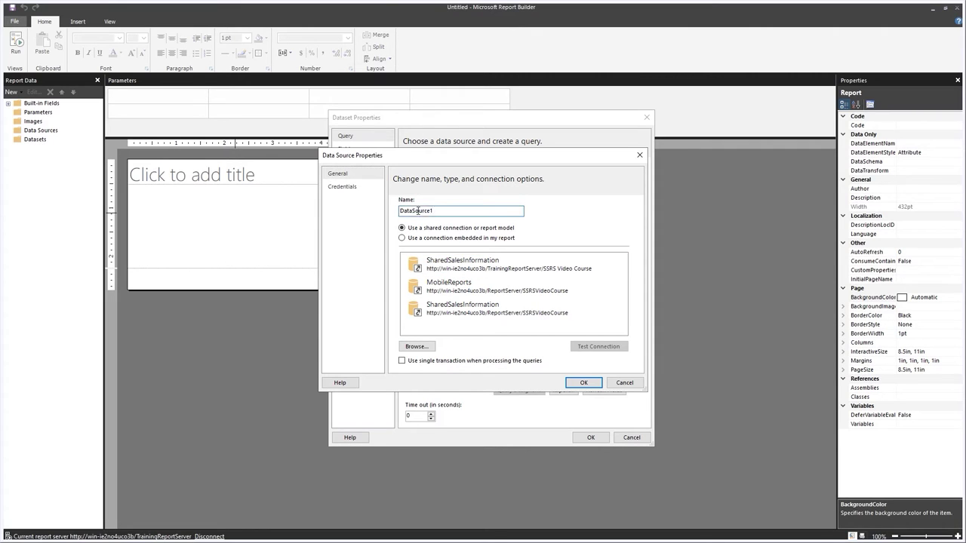
left_click_drag(442, 210, 330, 202)
type("Shared1")
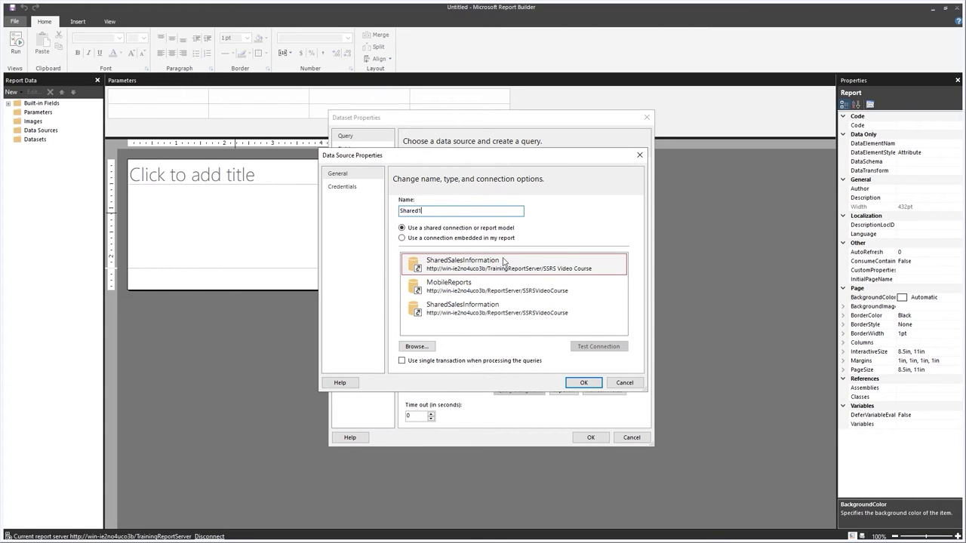
left_click(475, 265)
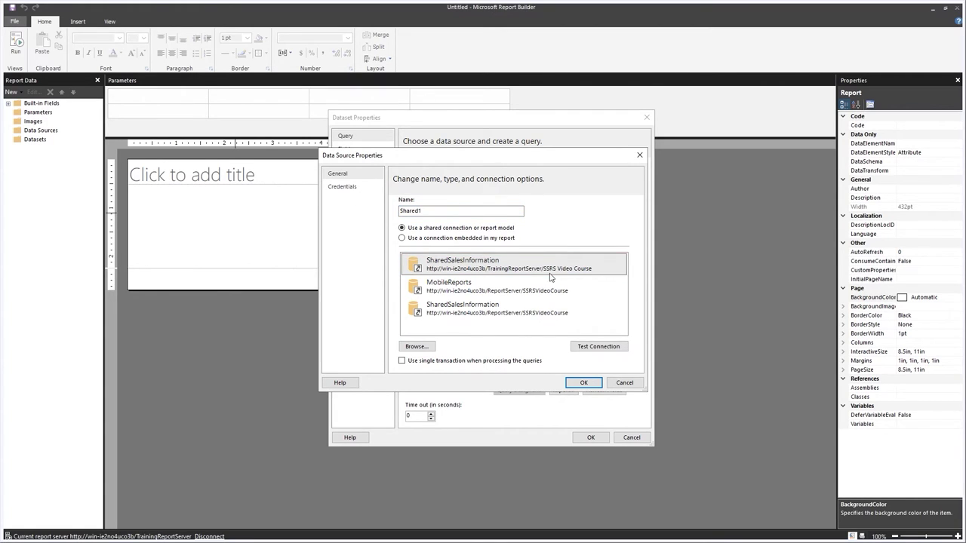
left_click(598, 348)
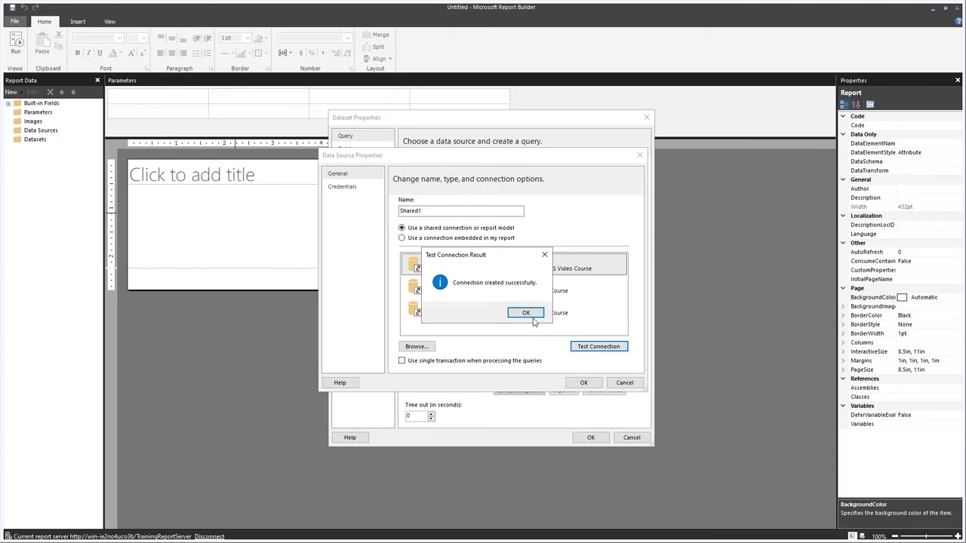
left_click(532, 317)
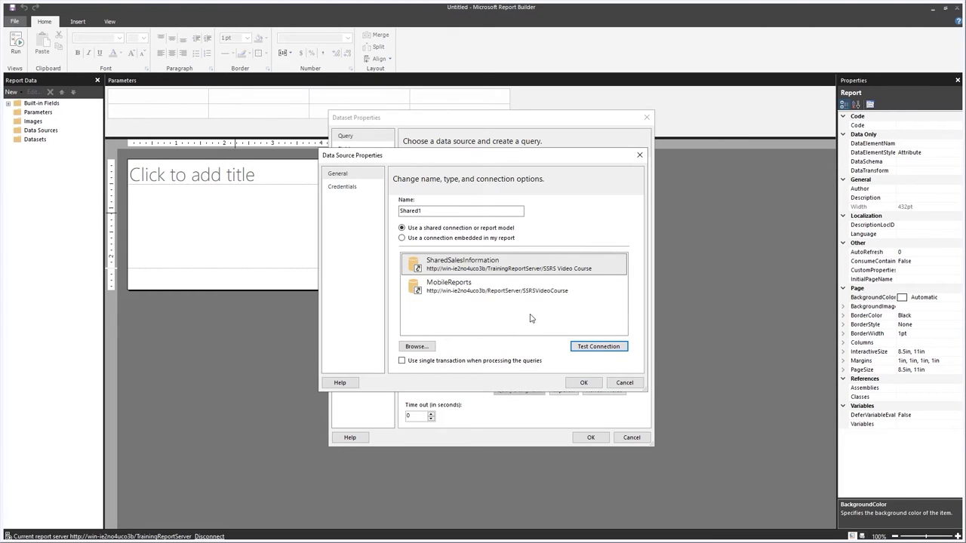
left_click(584, 383)
Paste the supplier contact SELECT query and confirm the dataset to place the table
left_click(420, 289)
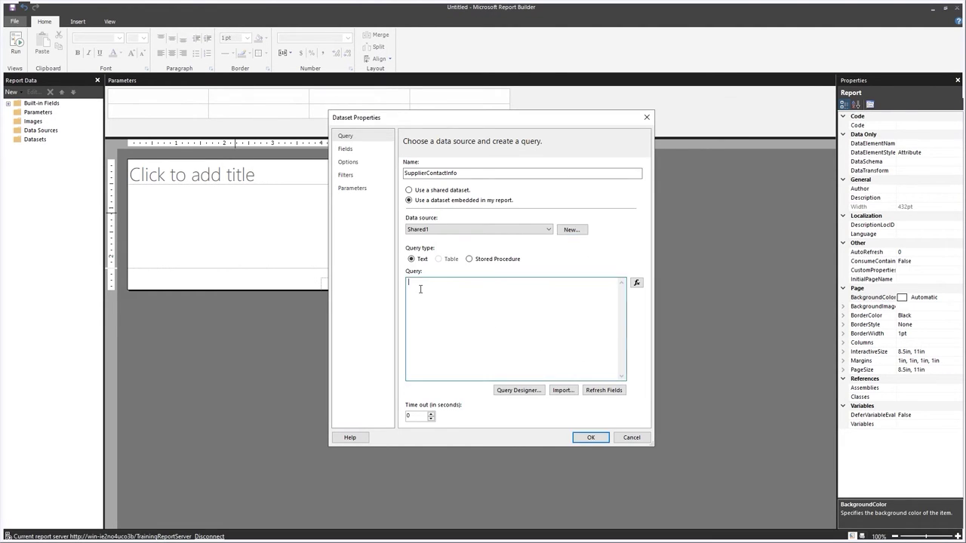
type("SELECT SupplierCategoryID , SupplierName , PhoneNumber , FaxNumber FROM Purchasing.Suppliers ORDER BY SupplierCategoryID")
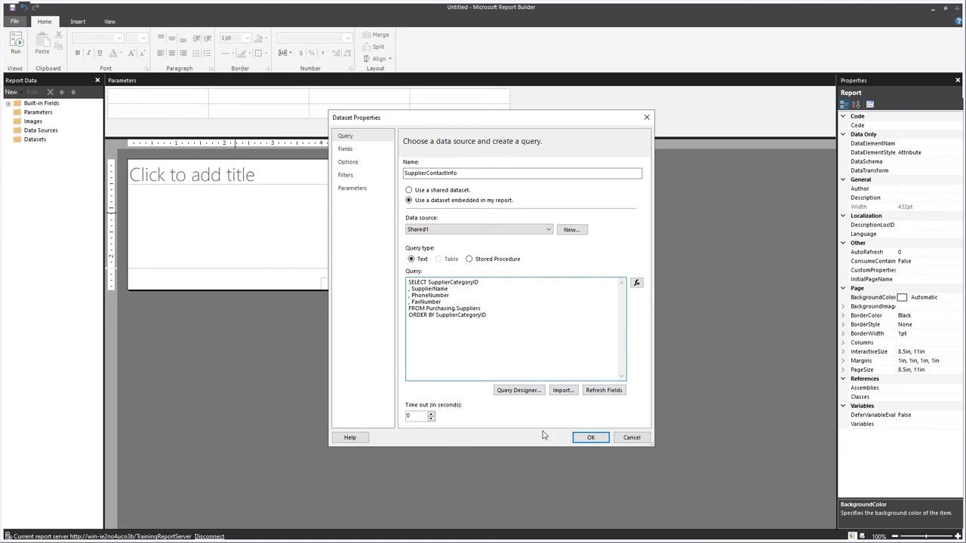
left_click(590, 438)
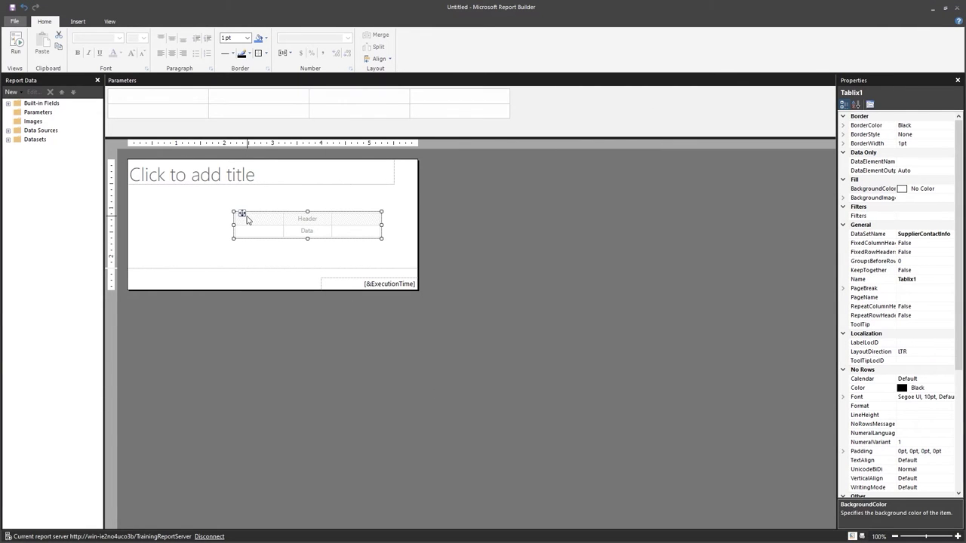
Delete the report title and move the empty table to the top-left of the body
left_click_drag(242, 212, 134, 186)
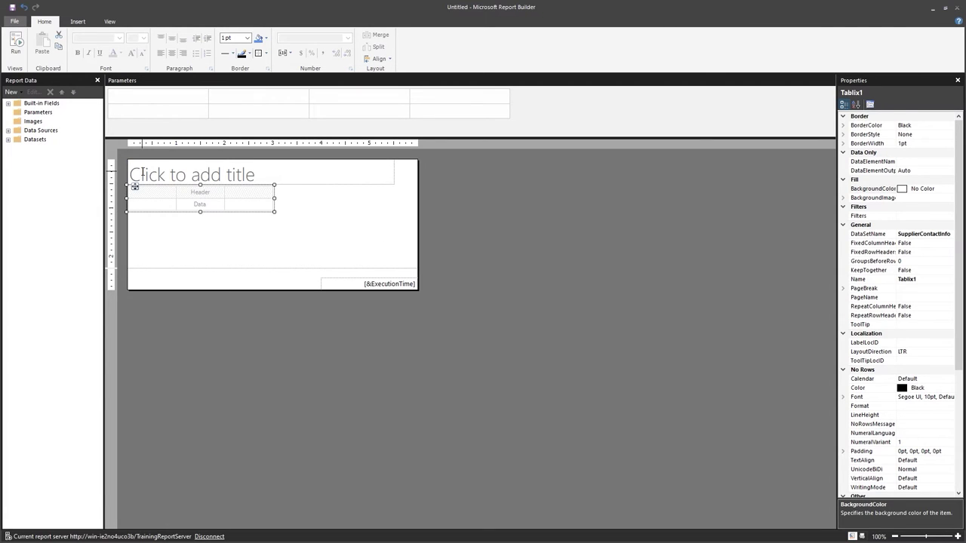
left_click_drag(134, 186, 206, 201)
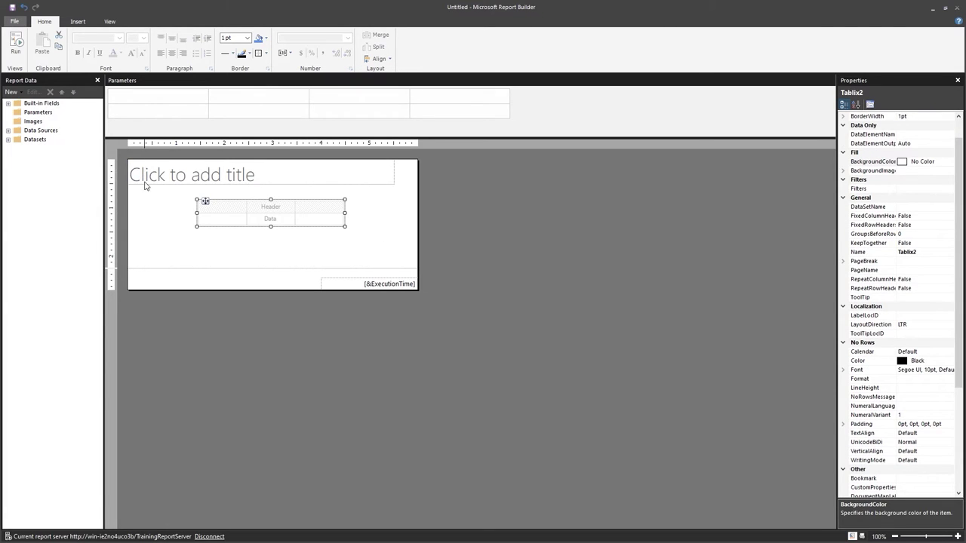
left_click(146, 188)
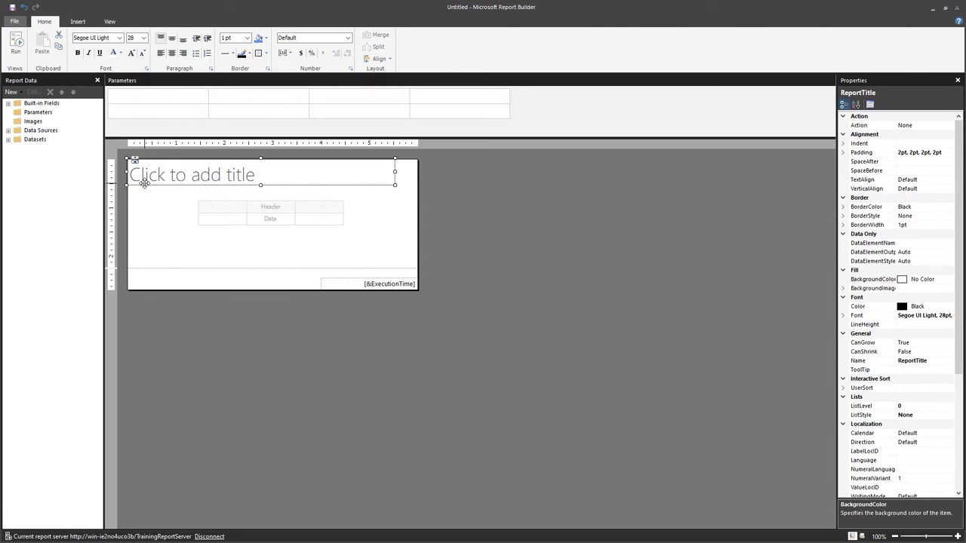
key("Delete")
left_click(201, 207)
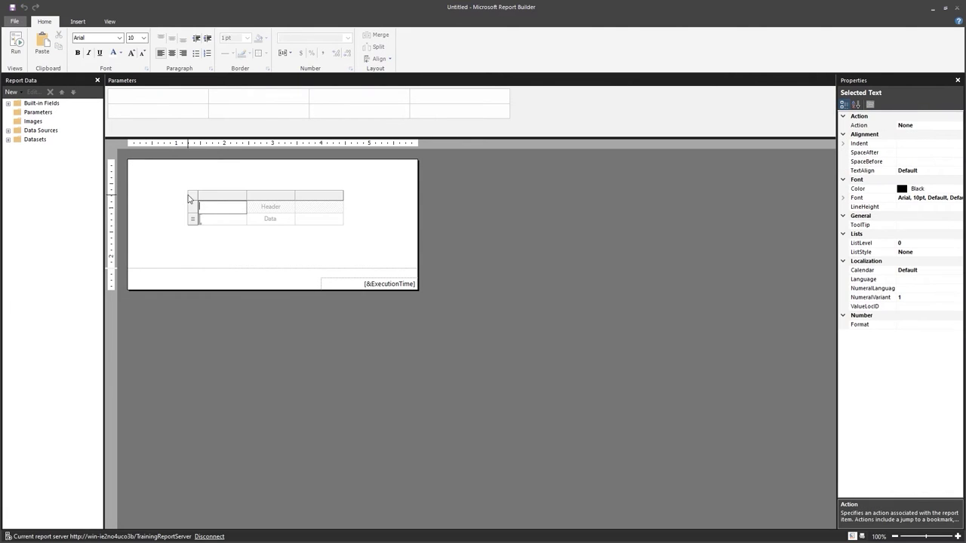
left_click(226, 243)
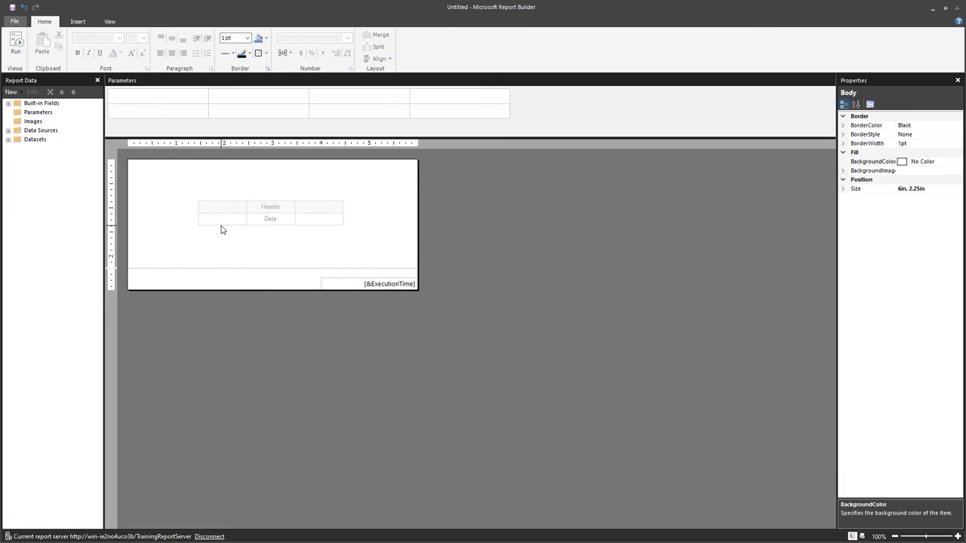
left_click(222, 229)
left_click_drag(204, 201, 142, 166)
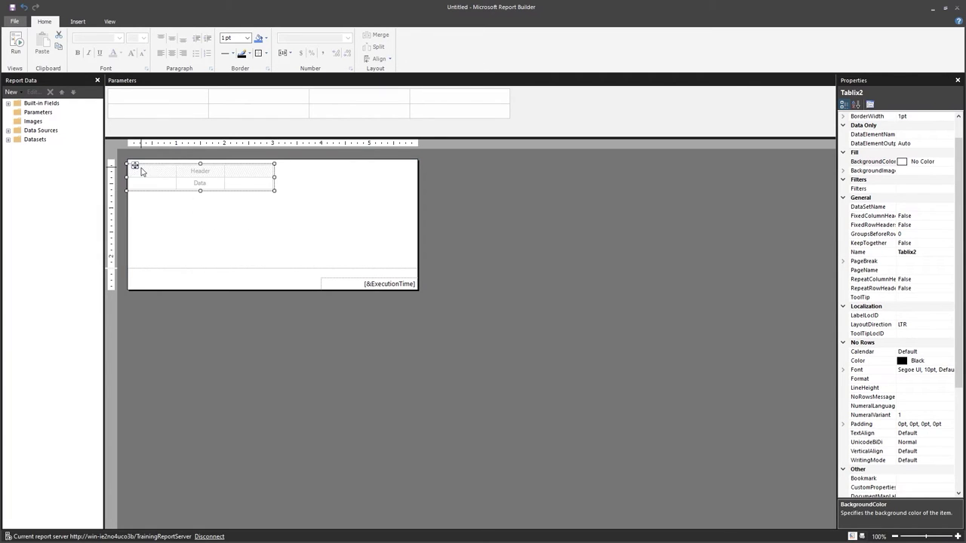
left_click(8, 140)
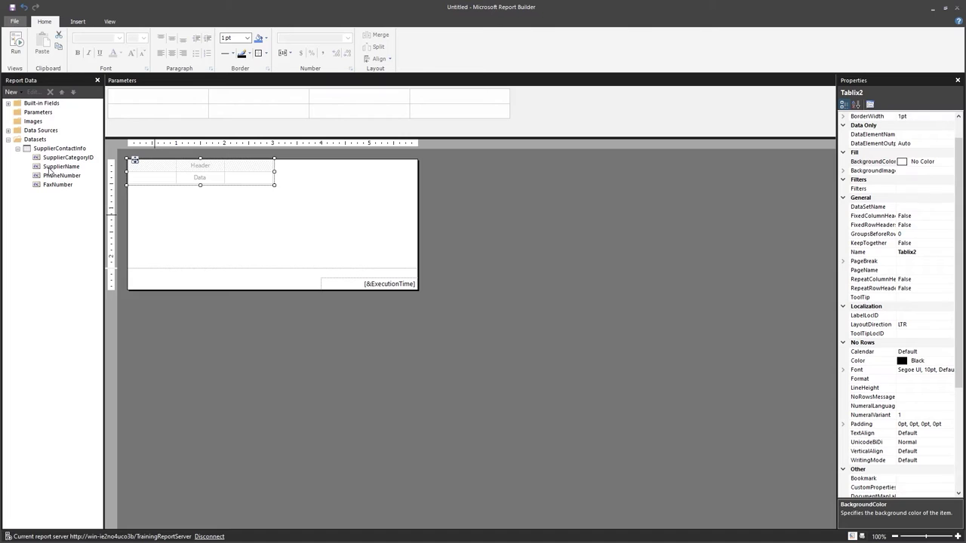
Bind SupplierName, PhoneNumber and FaxNumber to the table columns and widen Supplier Name
left_click_drag(50, 167, 198, 168)
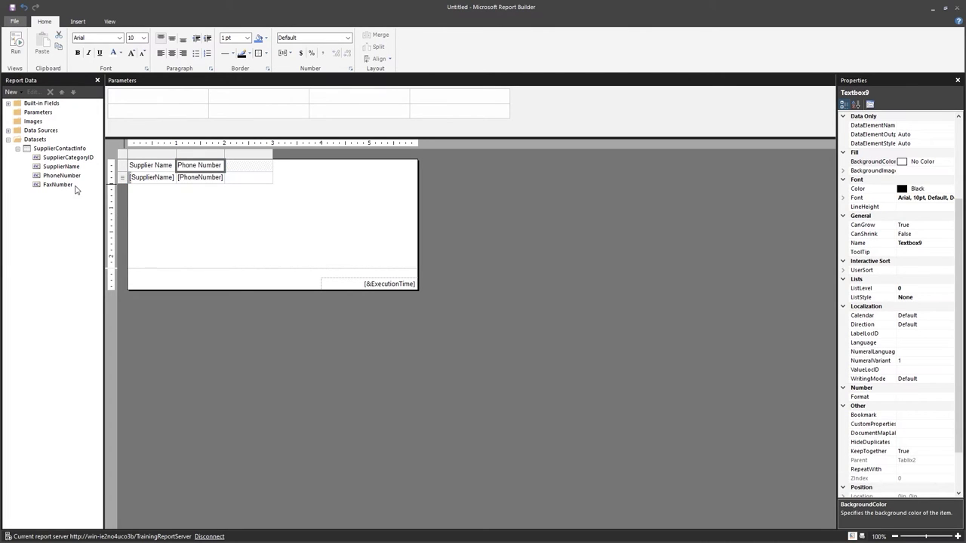
left_click_drag(62, 188, 250, 167)
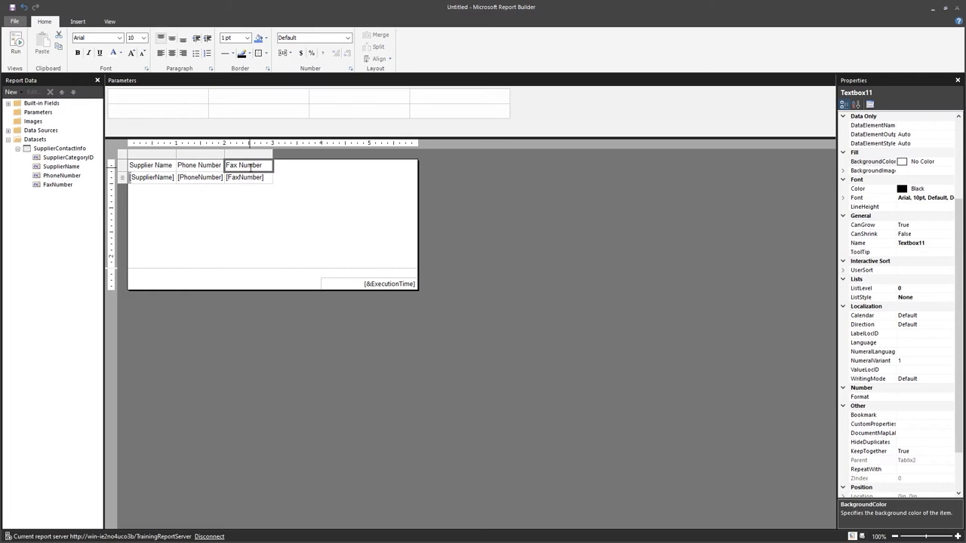
key("Left")
key("Left")
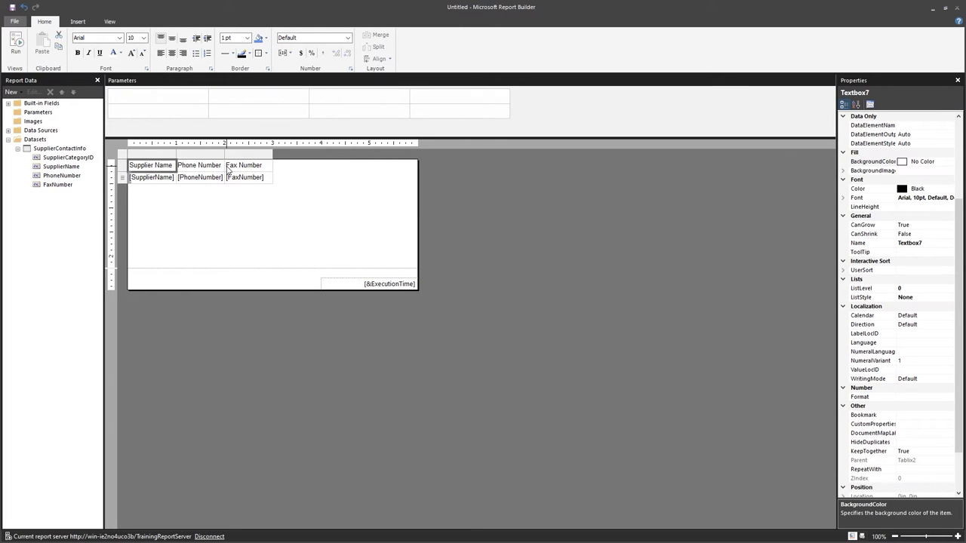
left_click(177, 154)
left_click_drag(176, 155, 251, 167)
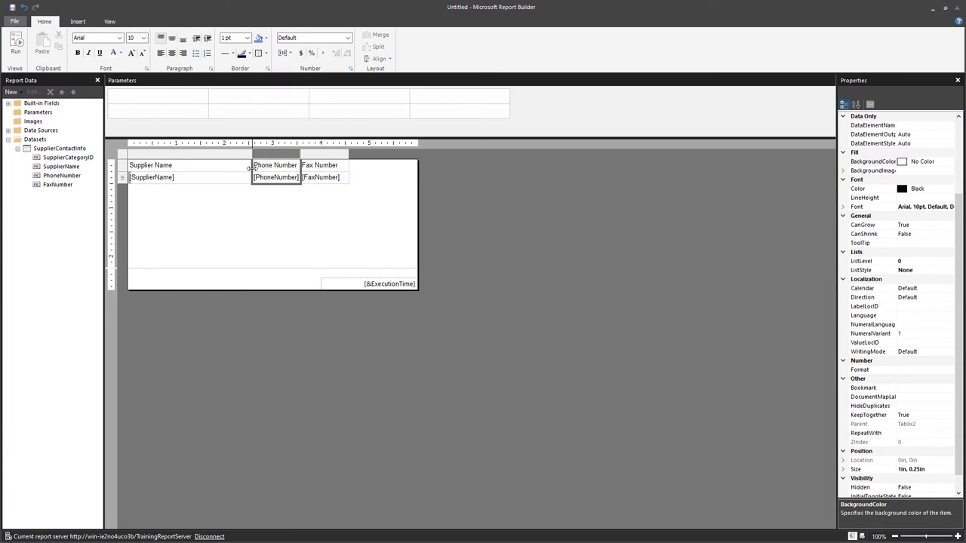
left_click(293, 229)
left_click(140, 168)
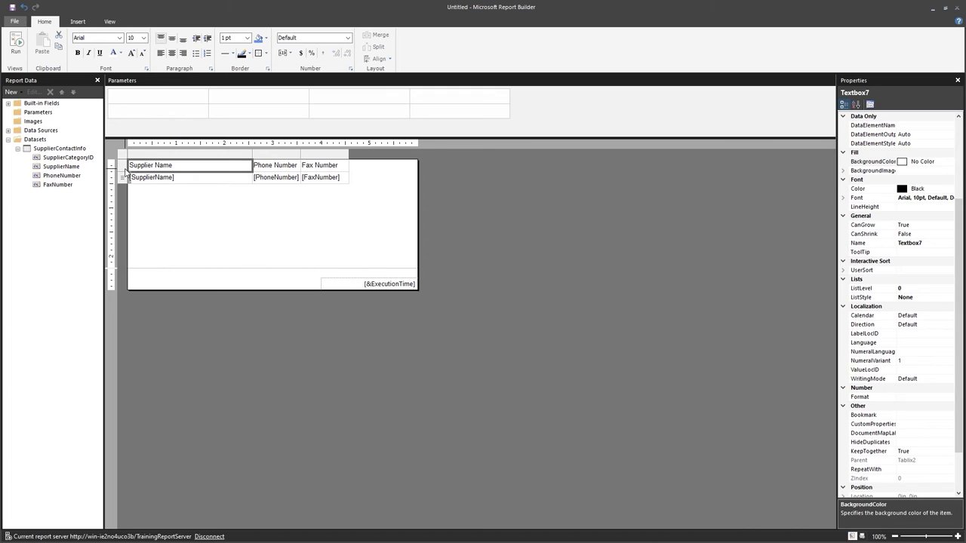
left_click(124, 169)
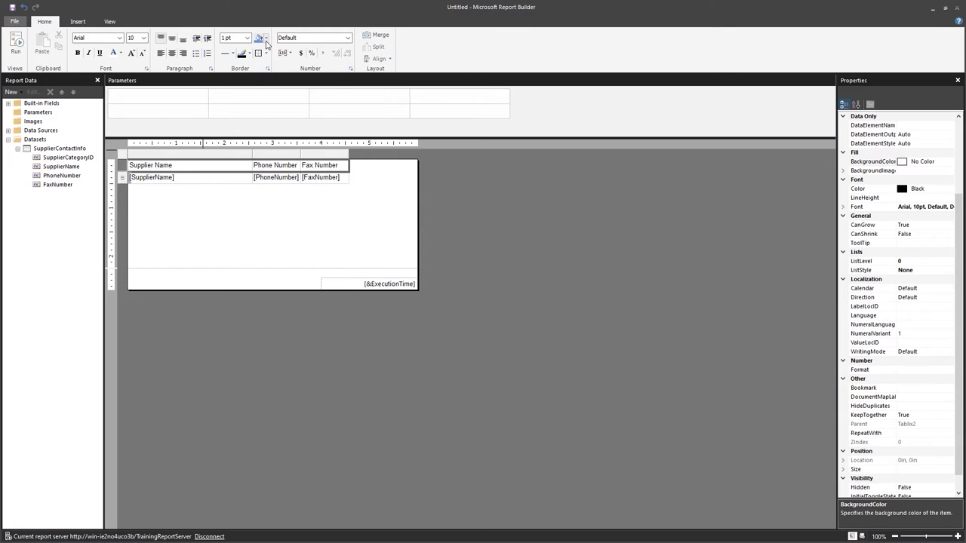
Give the table's column header row a light grey fill and bold text
left_click(265, 38)
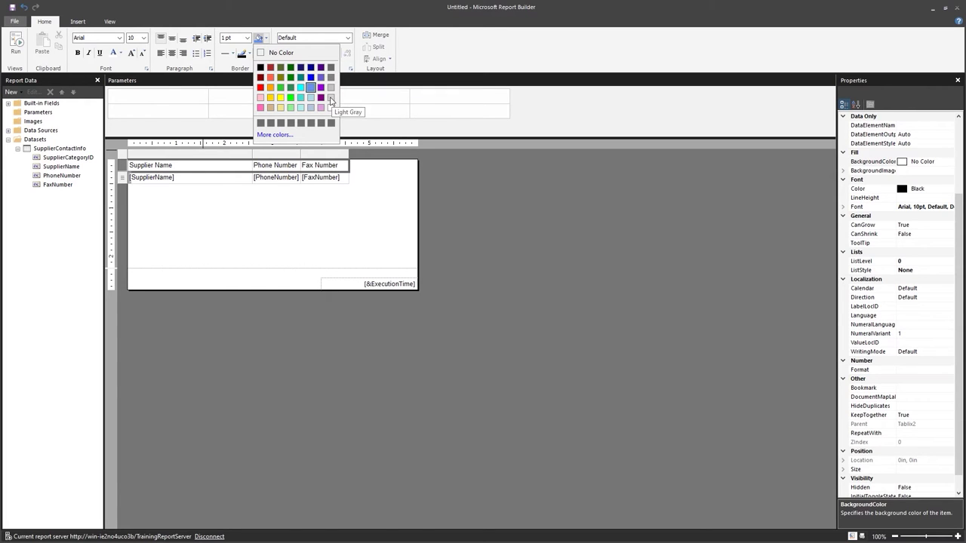
left_click(330, 102)
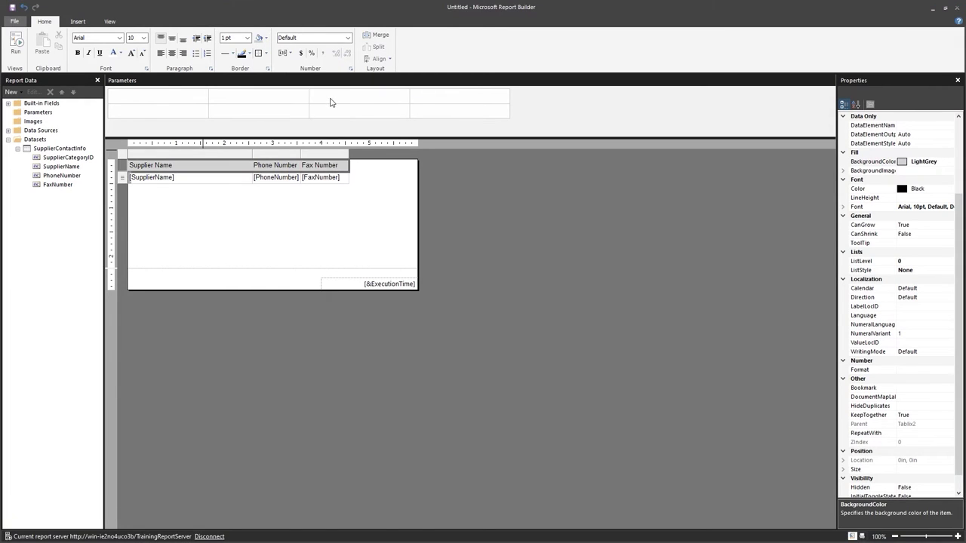
left_click(281, 229)
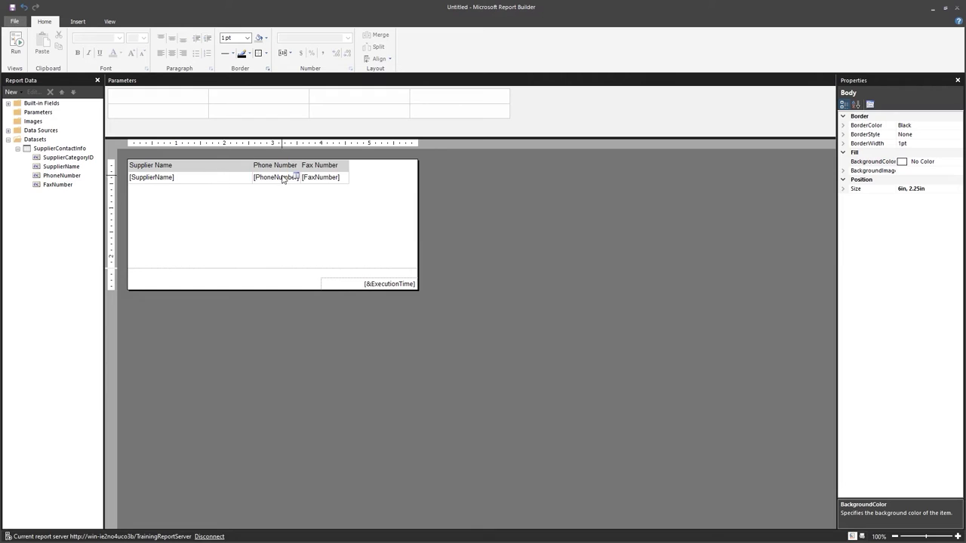
left_click(129, 167)
left_click(135, 166)
left_click(124, 167)
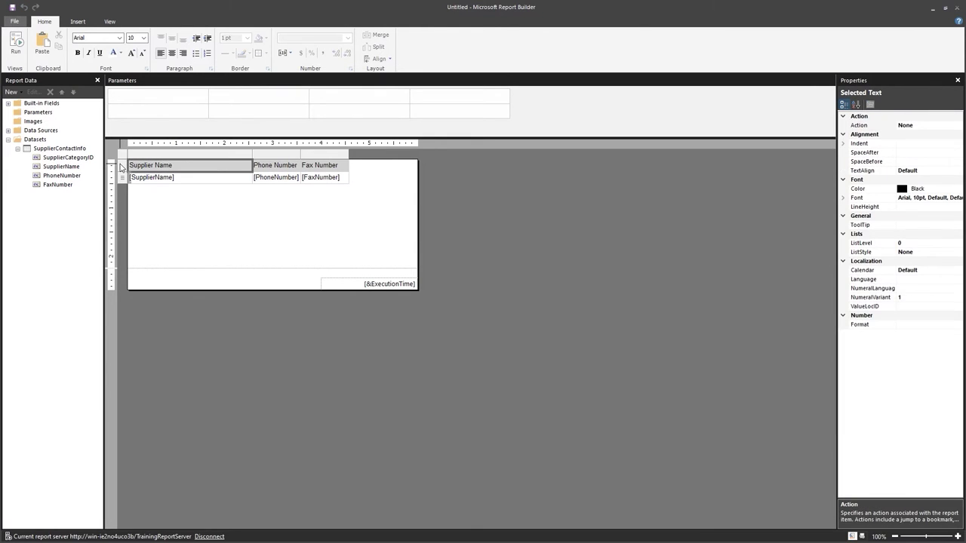
left_click(78, 54)
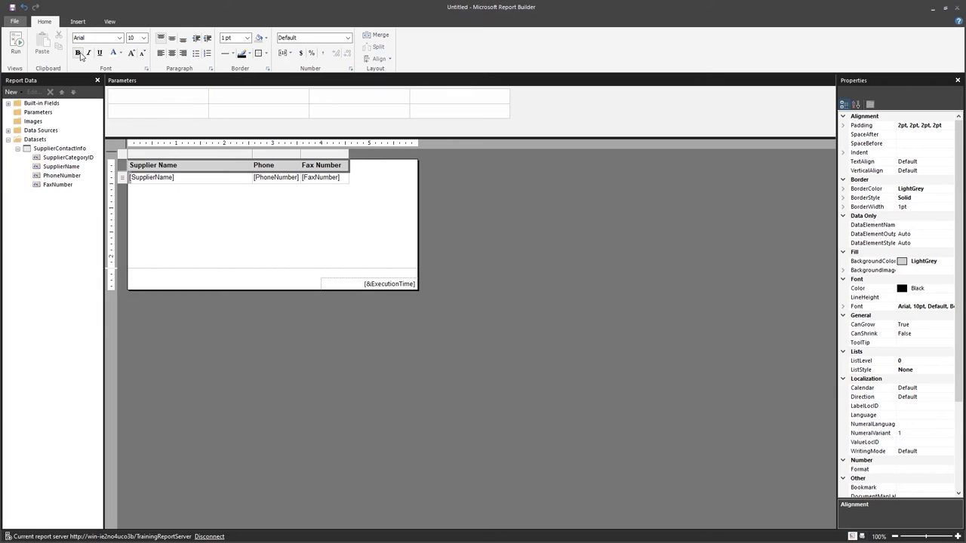
left_click(254, 243)
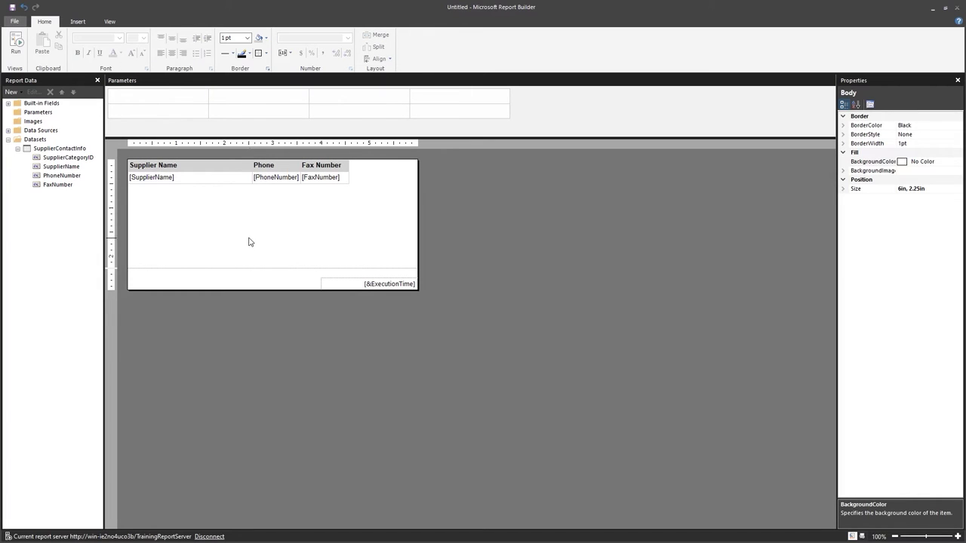
Remove the page footer that shows the execution time
right_click(294, 310)
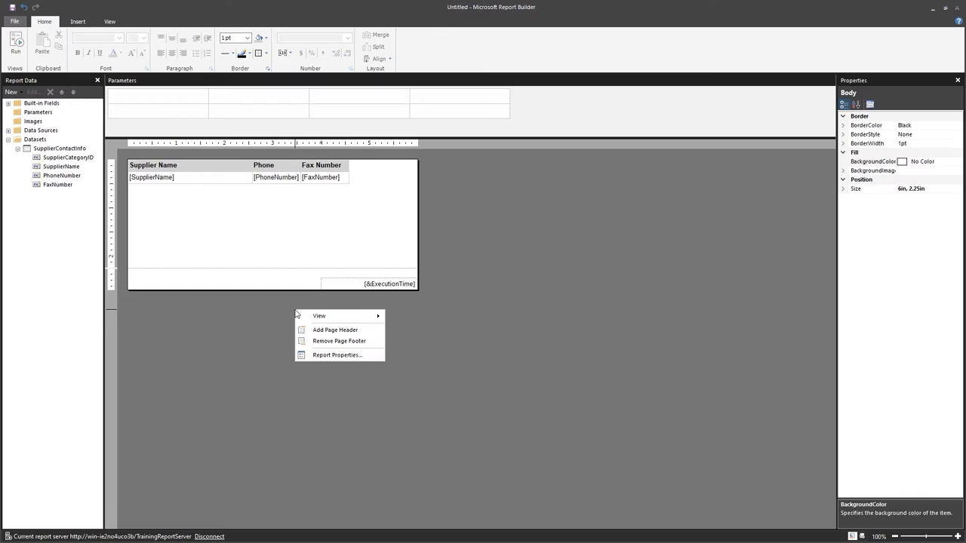
left_click(331, 343)
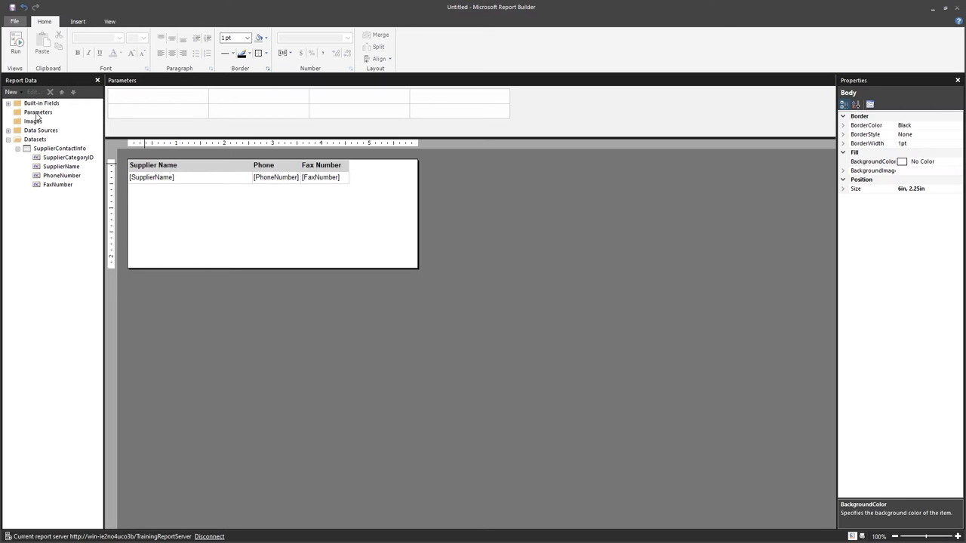
left_click(36, 113)
Add a hidden report parameter named SupplierCategoryID with data type Integer
right_click(36, 114)
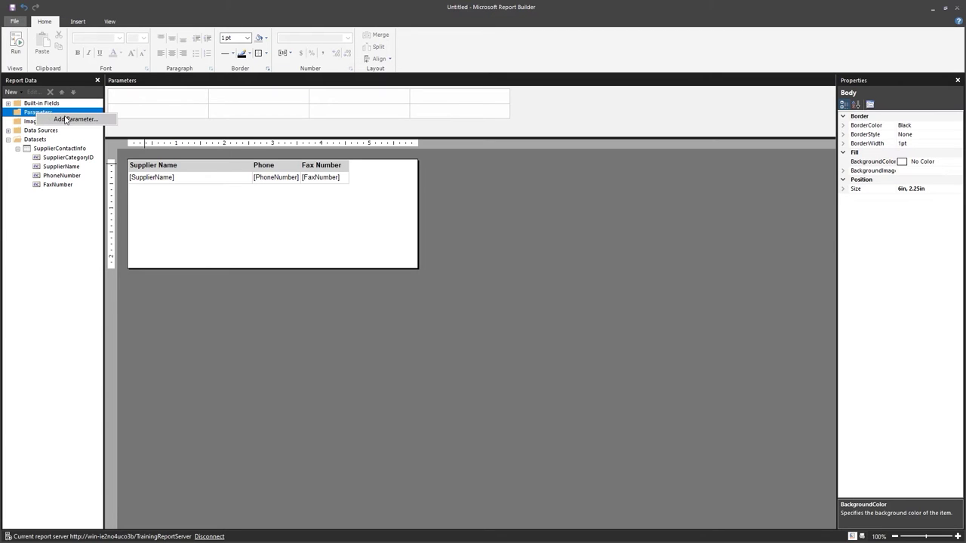
left_click(66, 120)
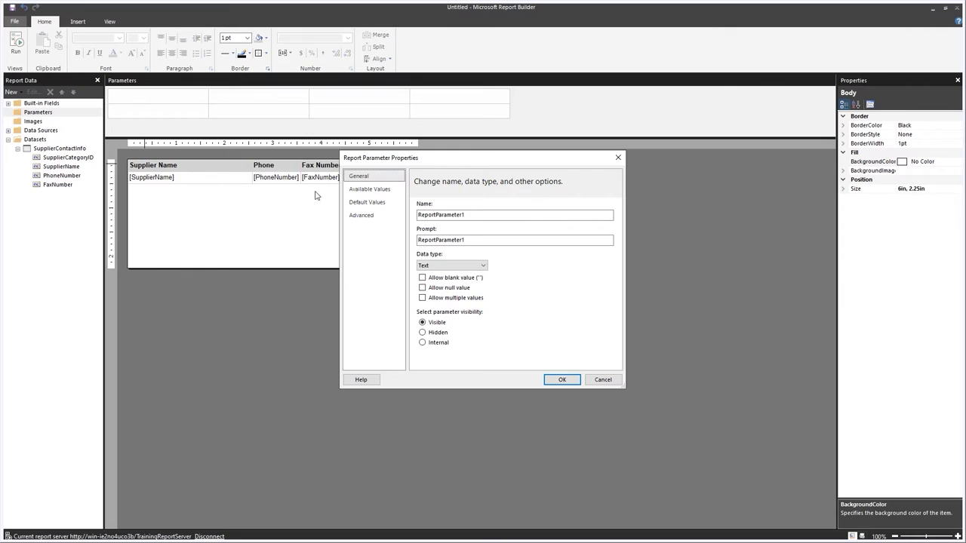
double_click(468, 215)
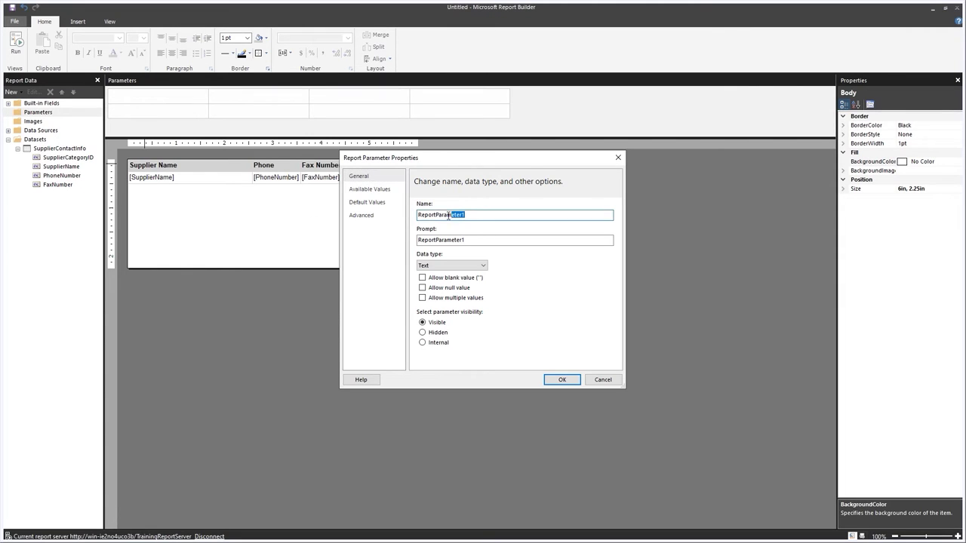
type("Supplier")
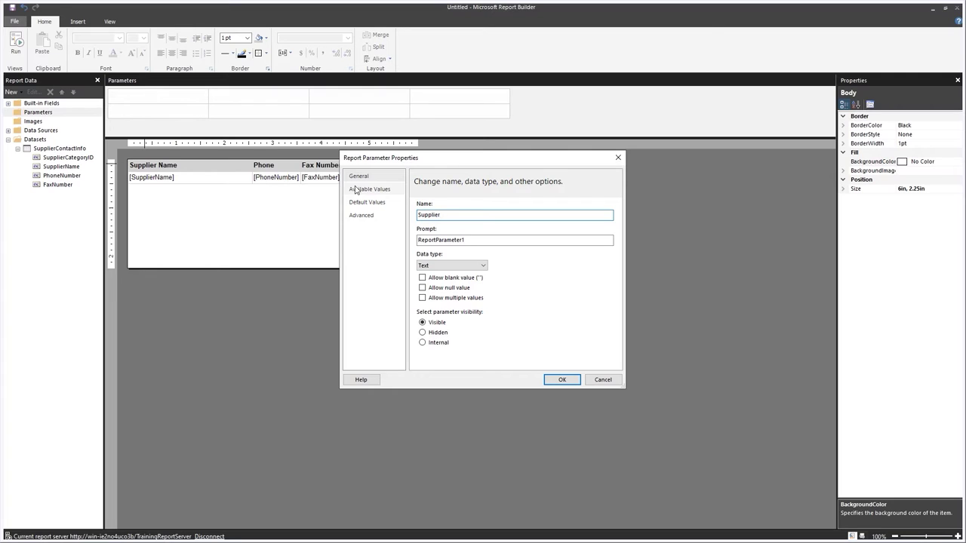
type("CategoryID")
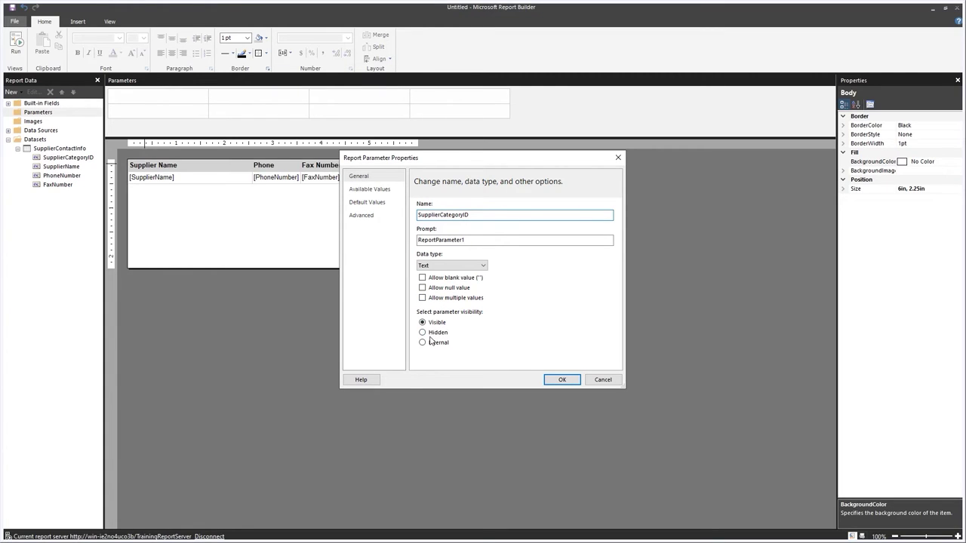
left_click(424, 333)
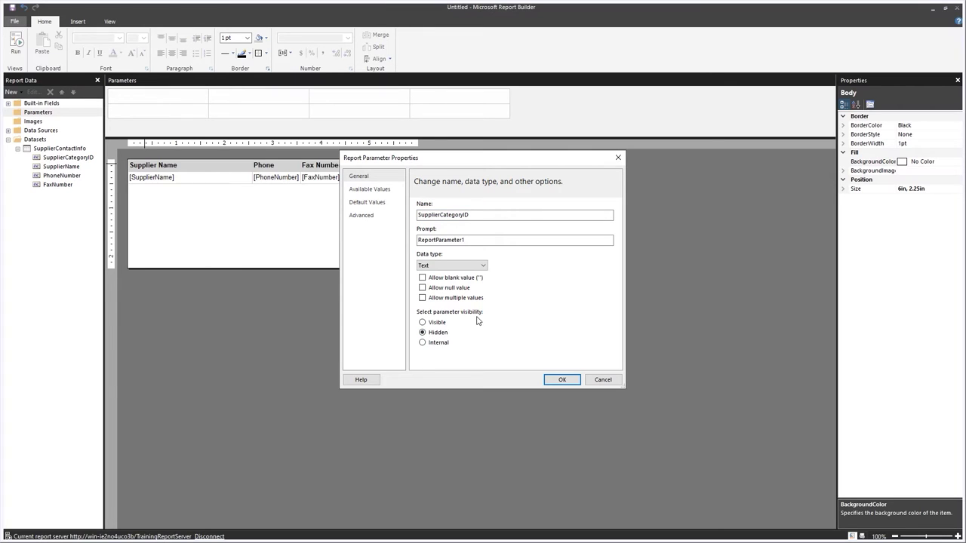
left_click(484, 267)
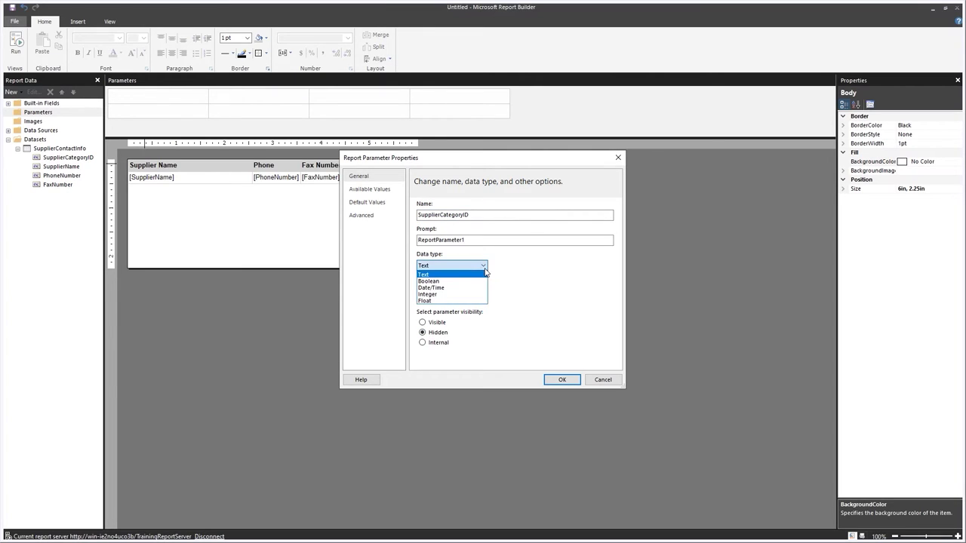
left_click(451, 295)
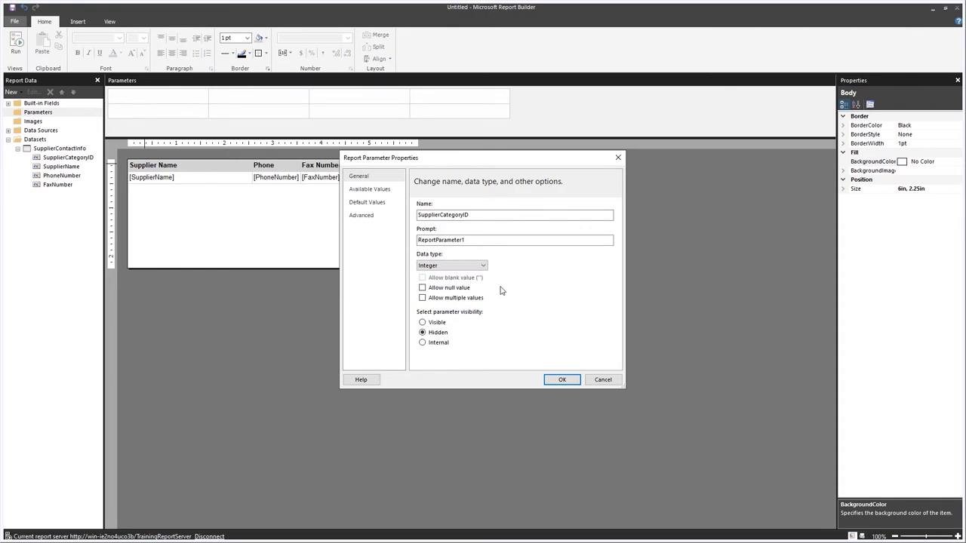
left_click(562, 380)
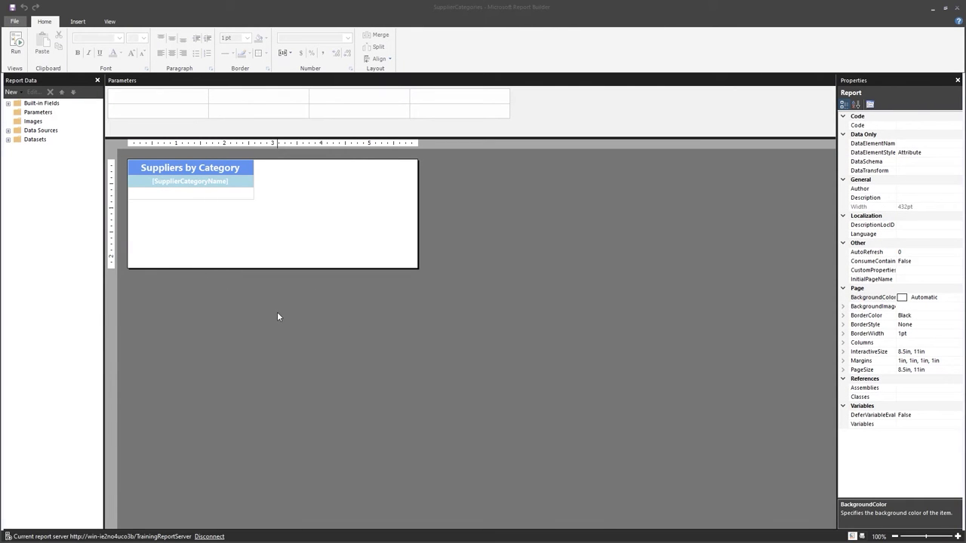
Insert a subreport into the empty table cell below [SupplierCategoryName]
left_click(181, 196)
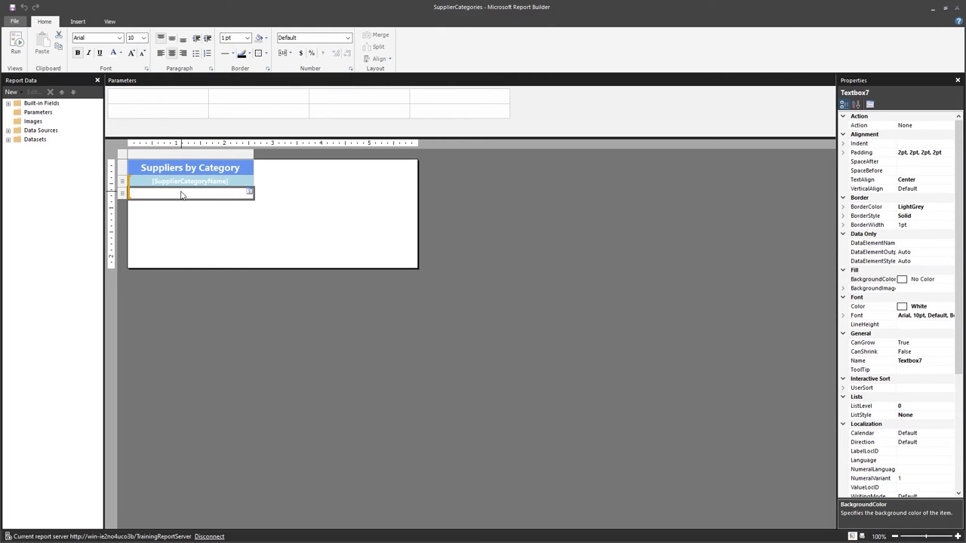
right_click(183, 198)
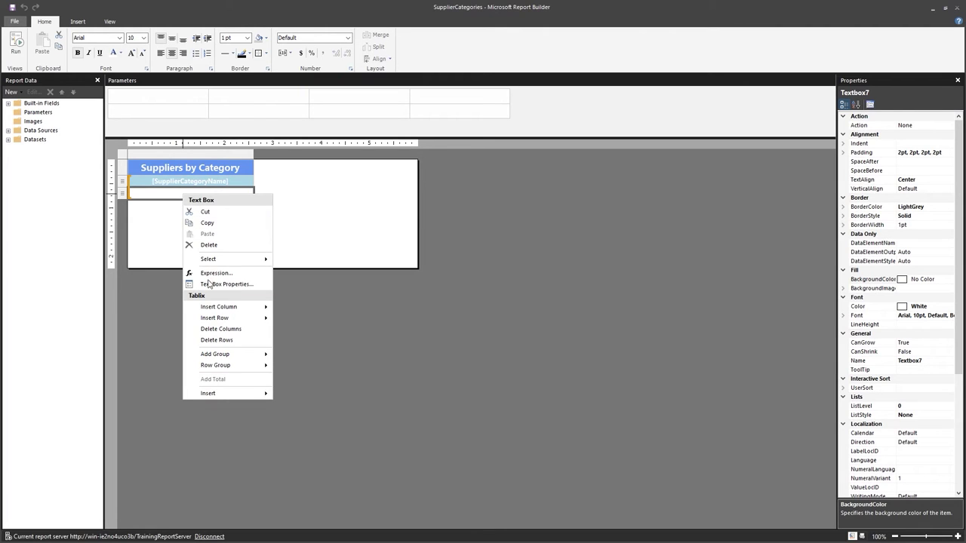
mouse_move(238, 395)
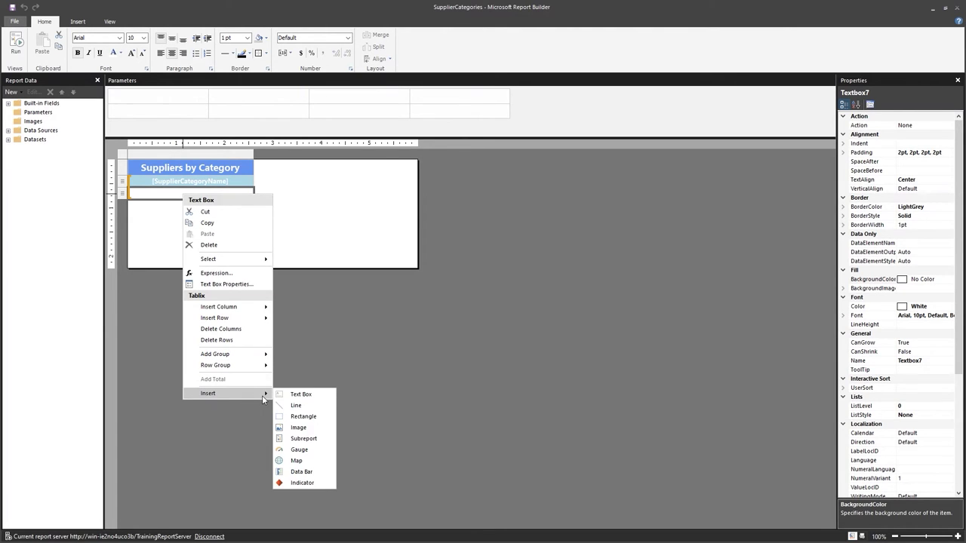
left_click(304, 439)
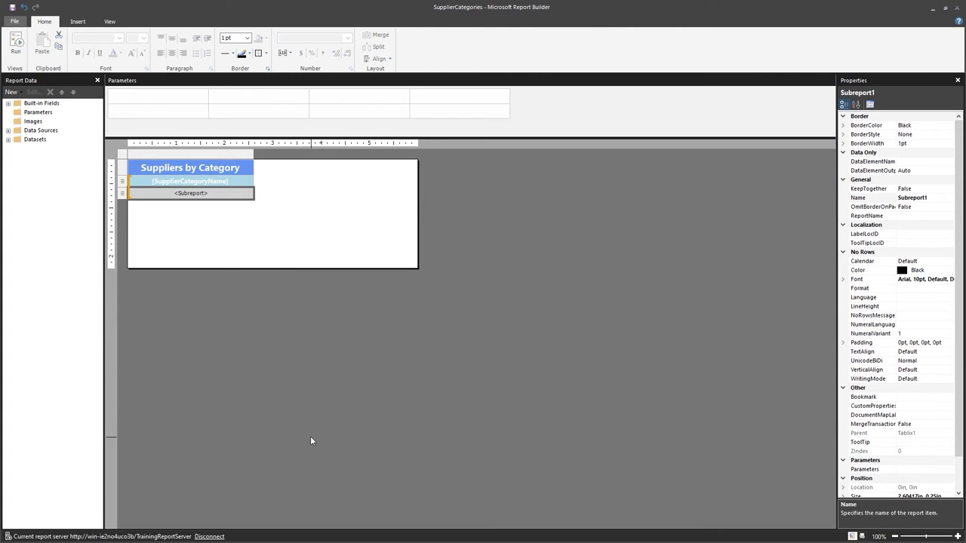
right_click(188, 197)
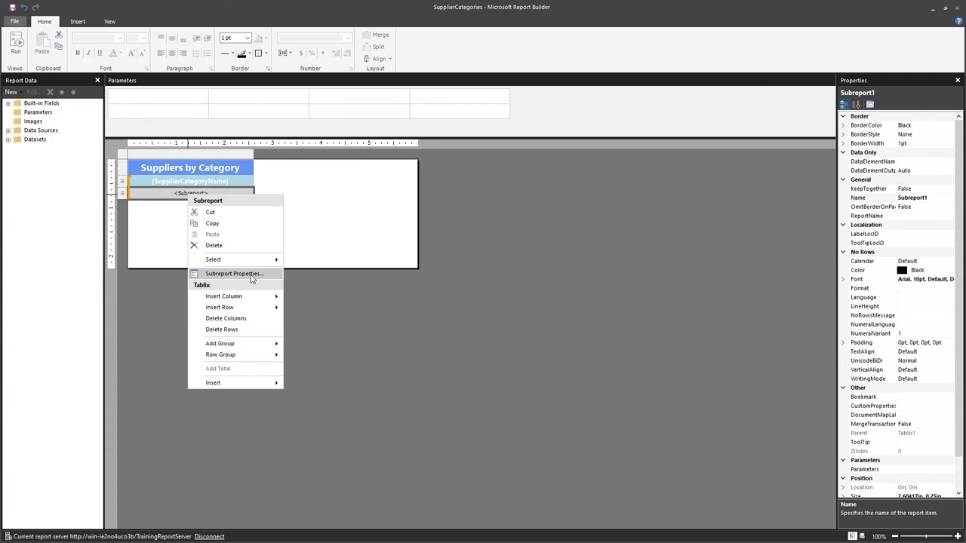
Rename Subreport1 to SupplierContact and set it to use /SSRS Video Course/SupplierContactInfo
left_click(252, 278)
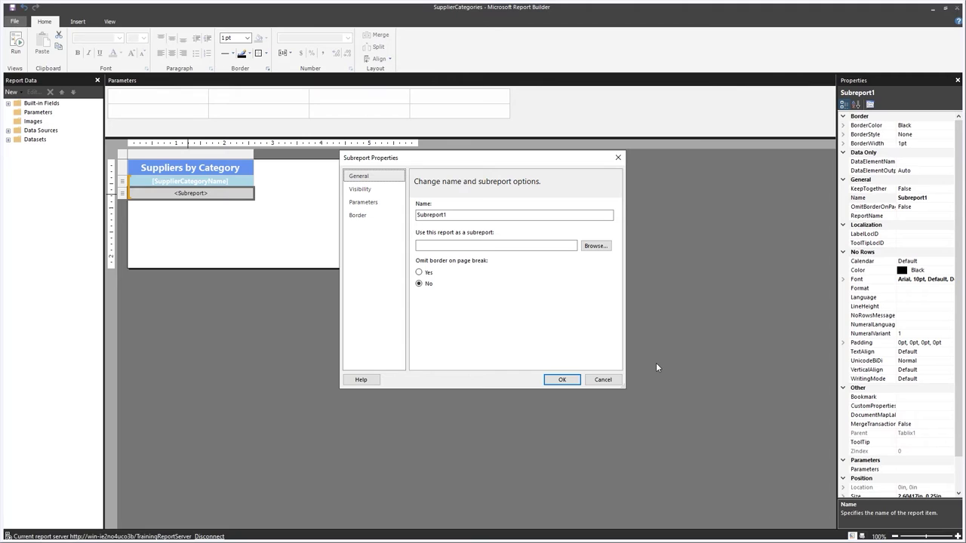
left_click(448, 216)
left_click_drag(449, 215, 401, 216)
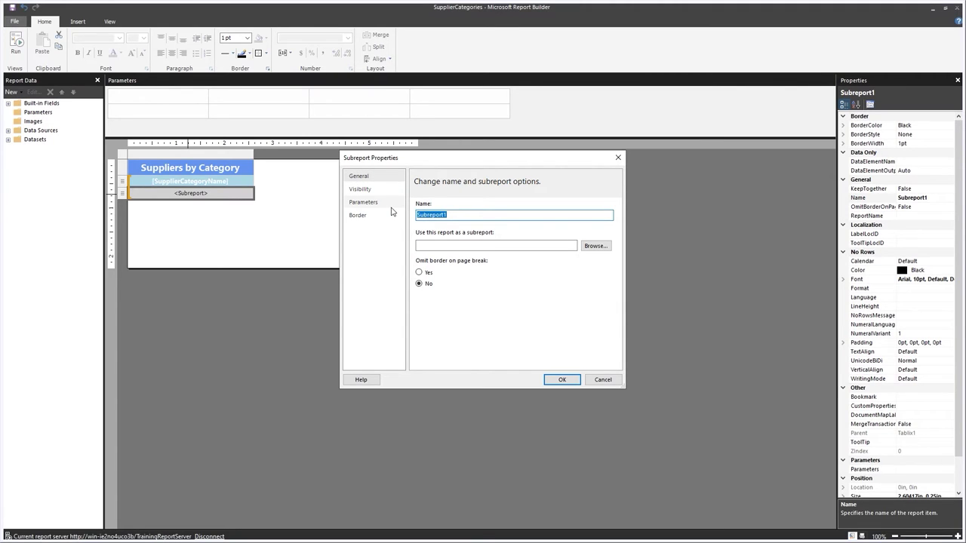
key("BackSpace")
type("SupplierContact")
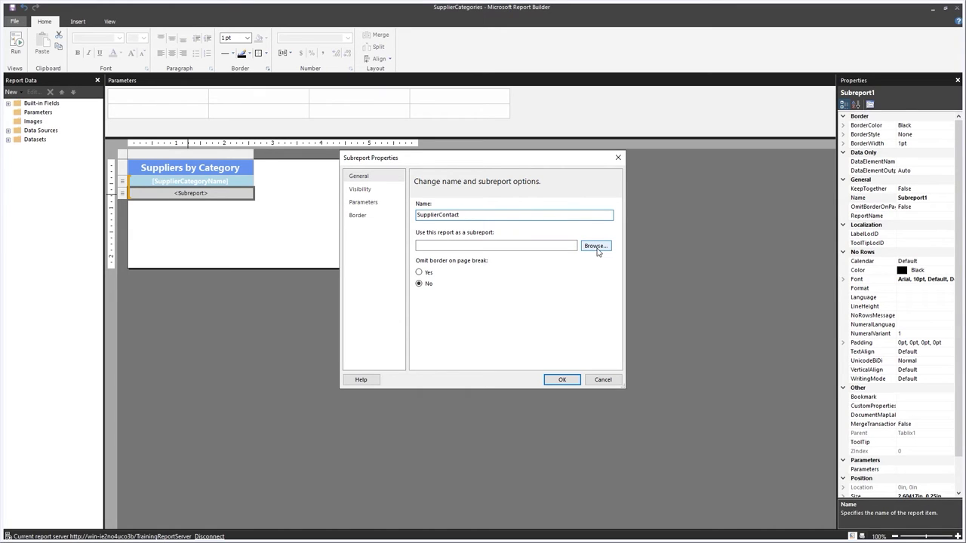
left_click(597, 249)
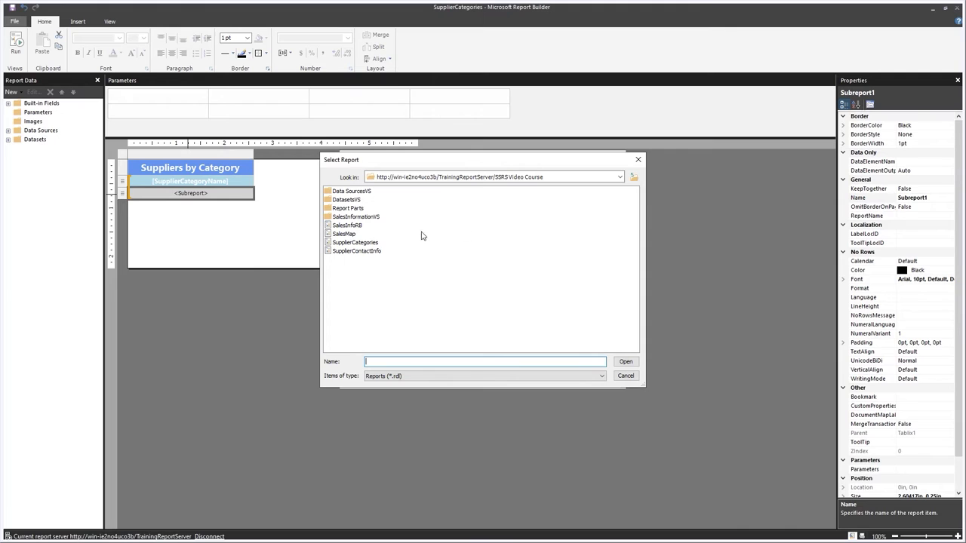
double_click(370, 251)
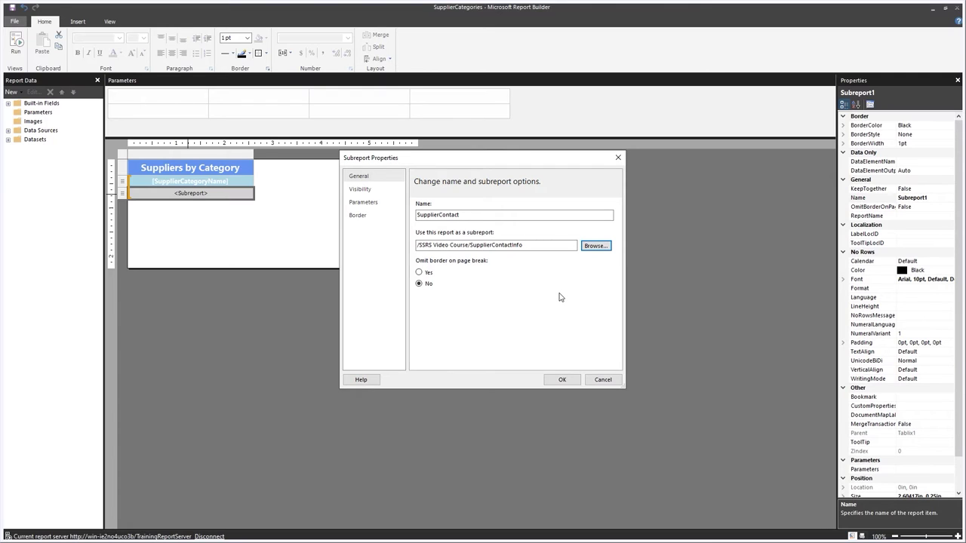
Pass [SupplierCategoryID] as the subreport's SupplierCategoryID parameter and apply the settings
left_click(366, 204)
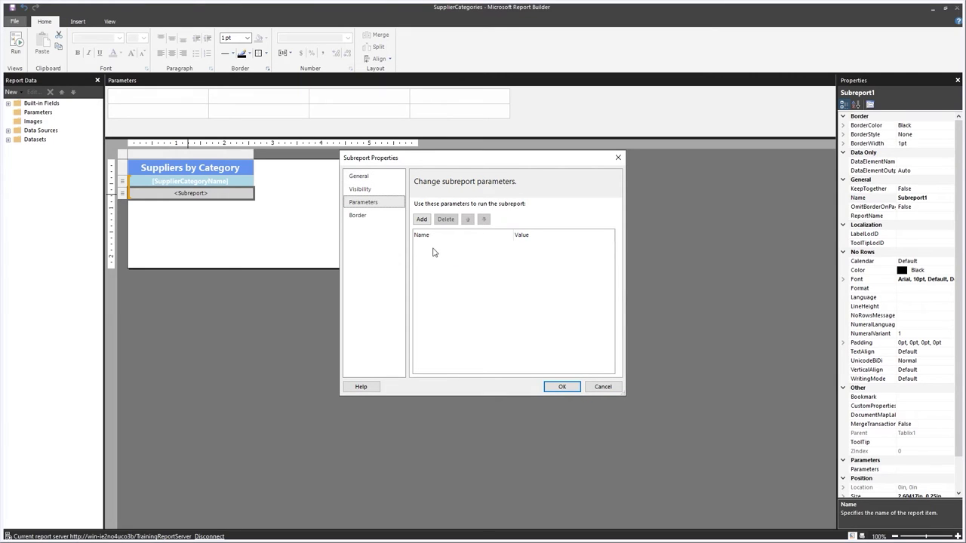
left_click(422, 219)
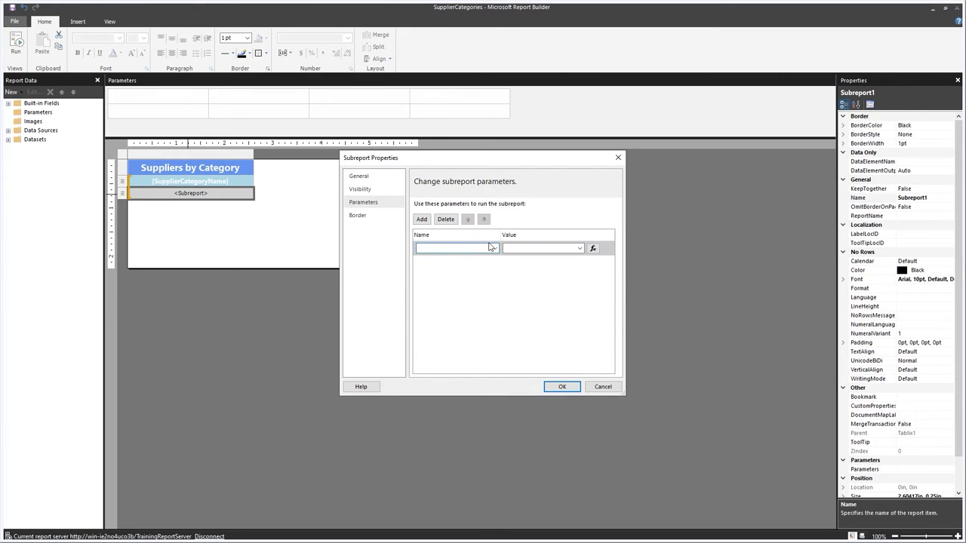
left_click(495, 249)
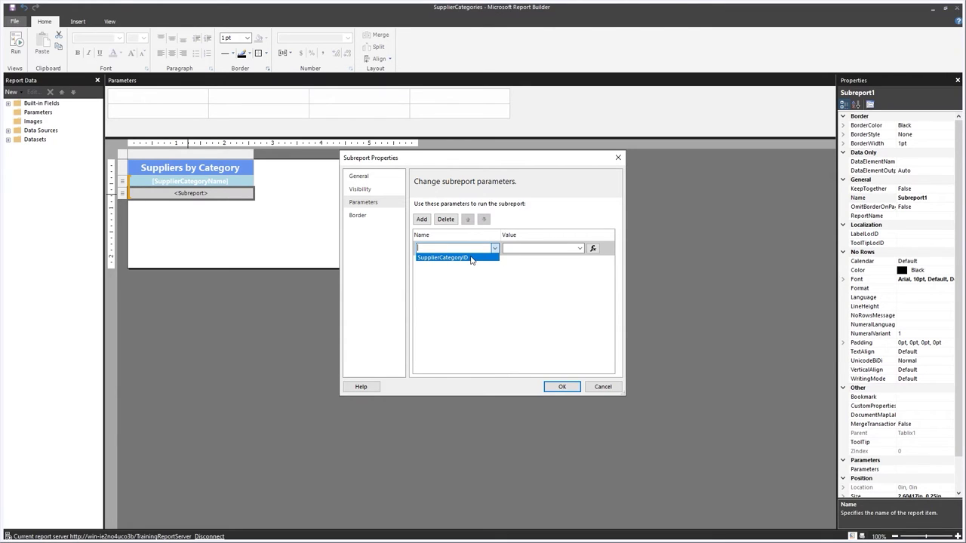
left_click(471, 258)
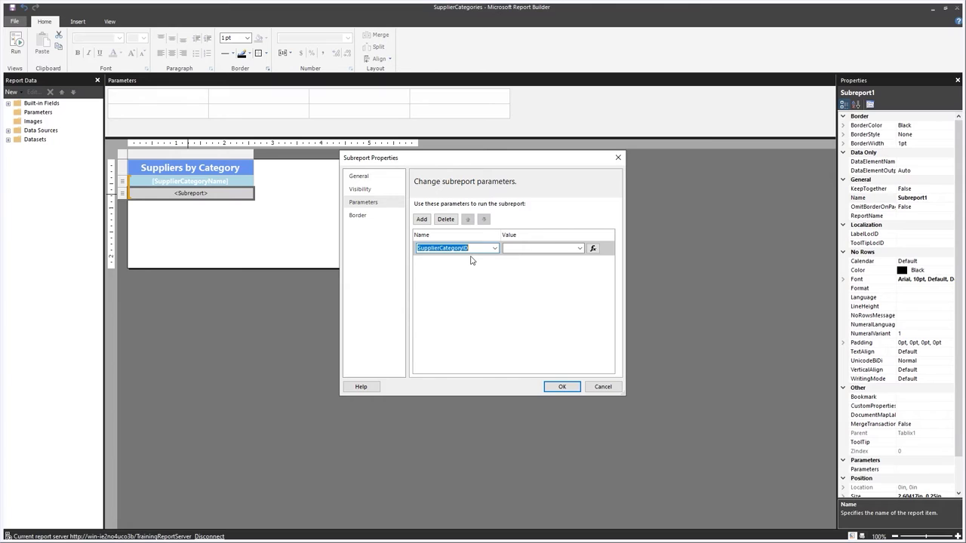
left_click(580, 249)
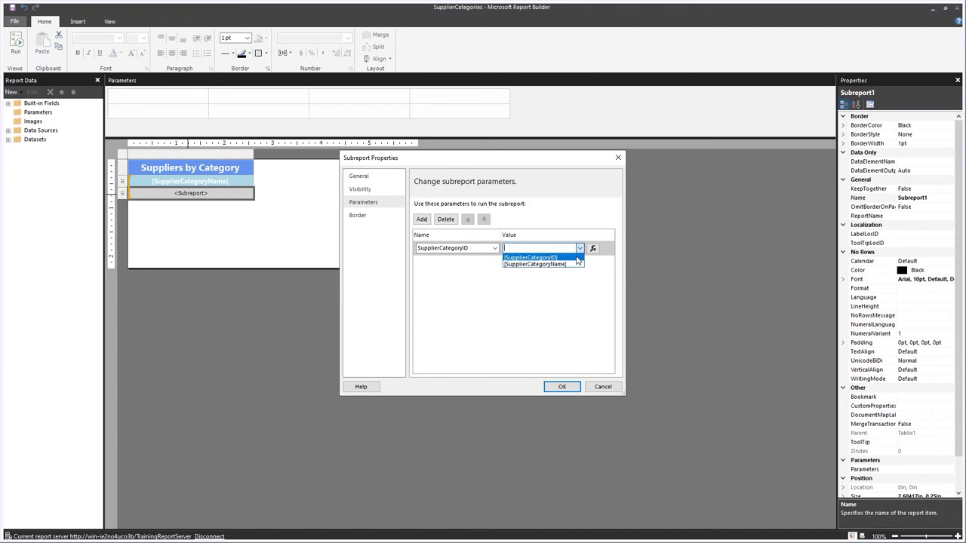
left_click(576, 258)
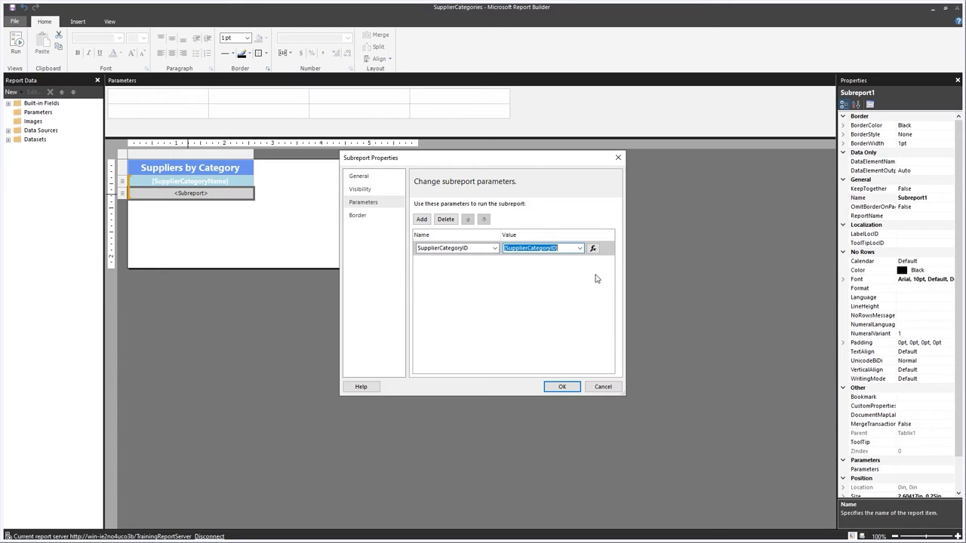
left_click(562, 387)
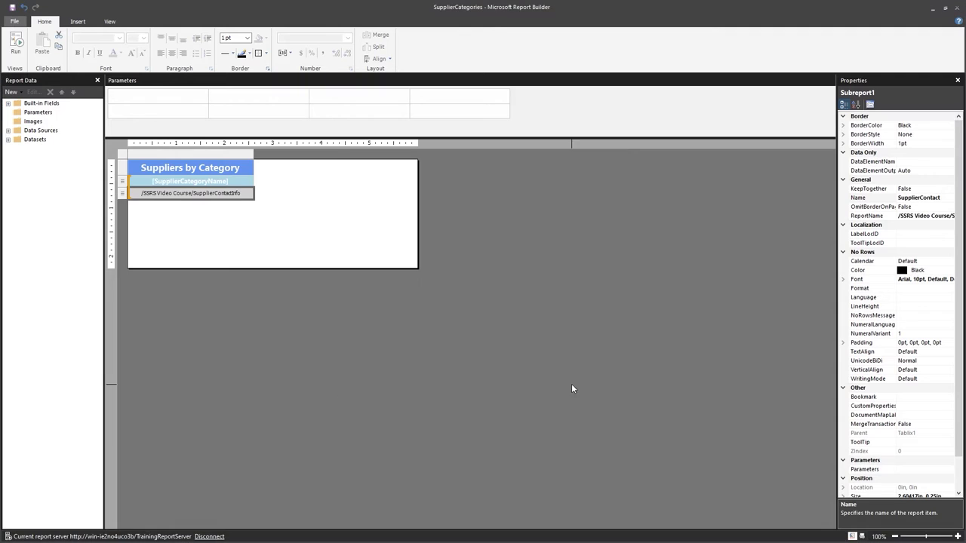
left_click(361, 252)
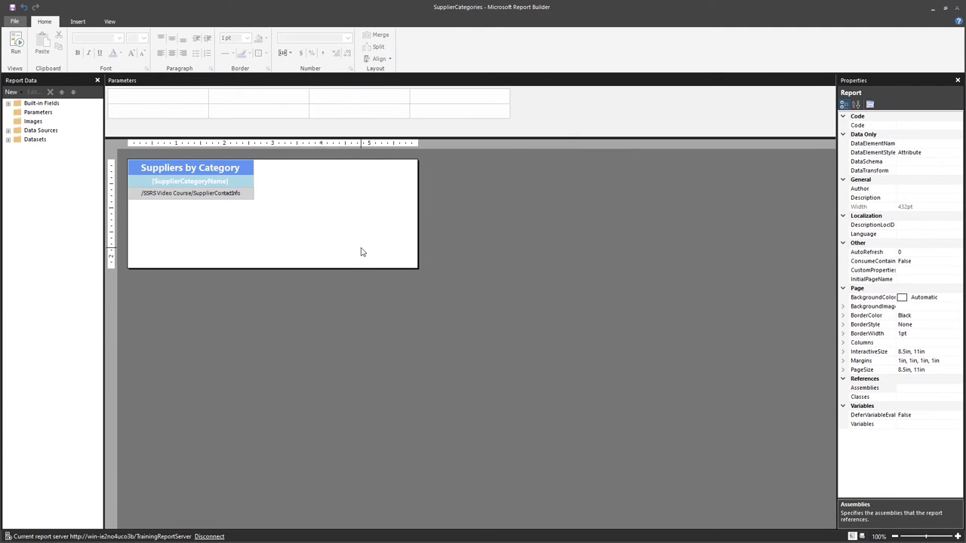
left_click(17, 45)
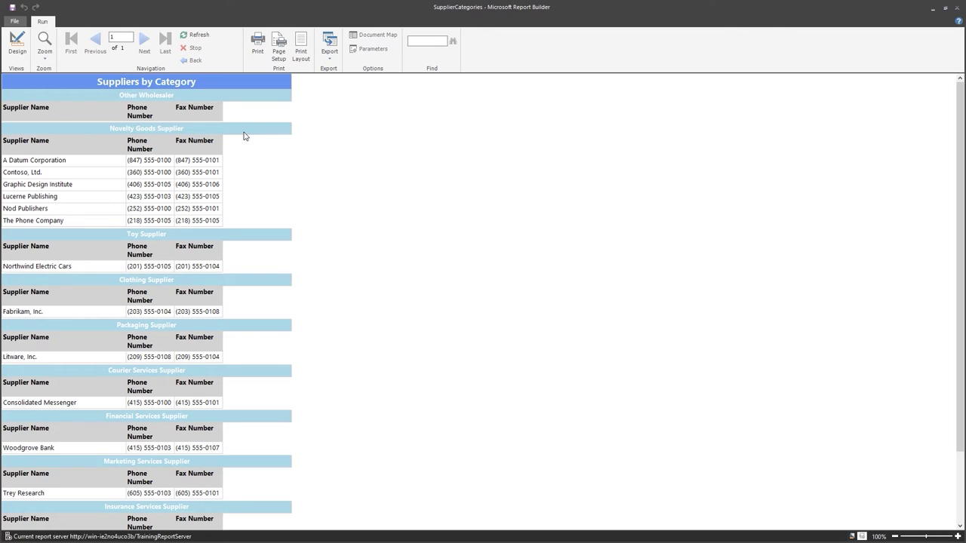
left_click(17, 45)
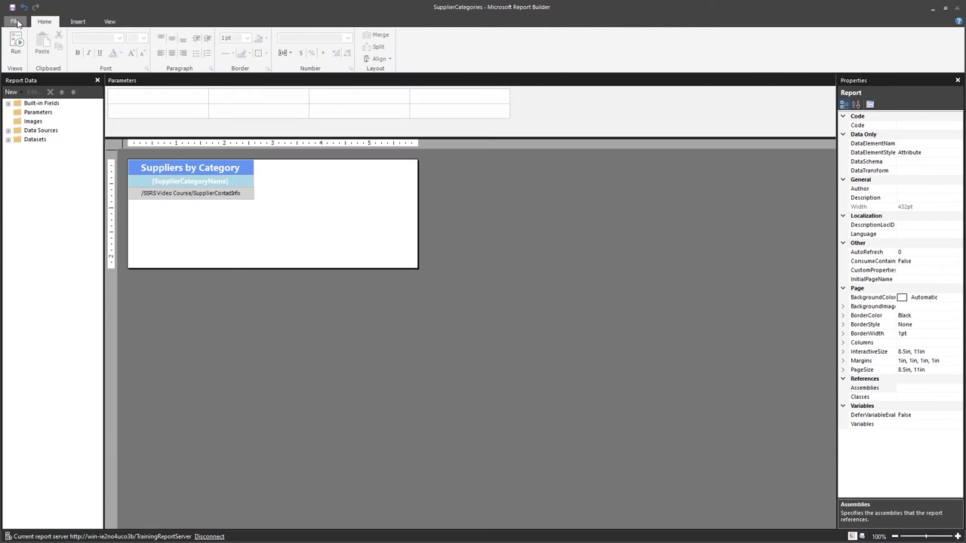
Open SupplierContactInfo, narrow its report body to the table's width, and save it
left_click(14, 21)
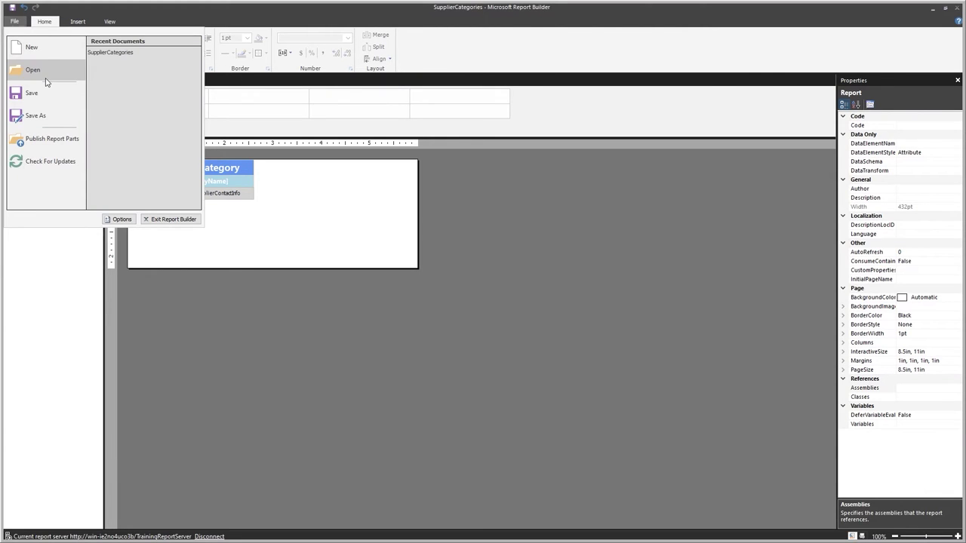
left_click(34, 70)
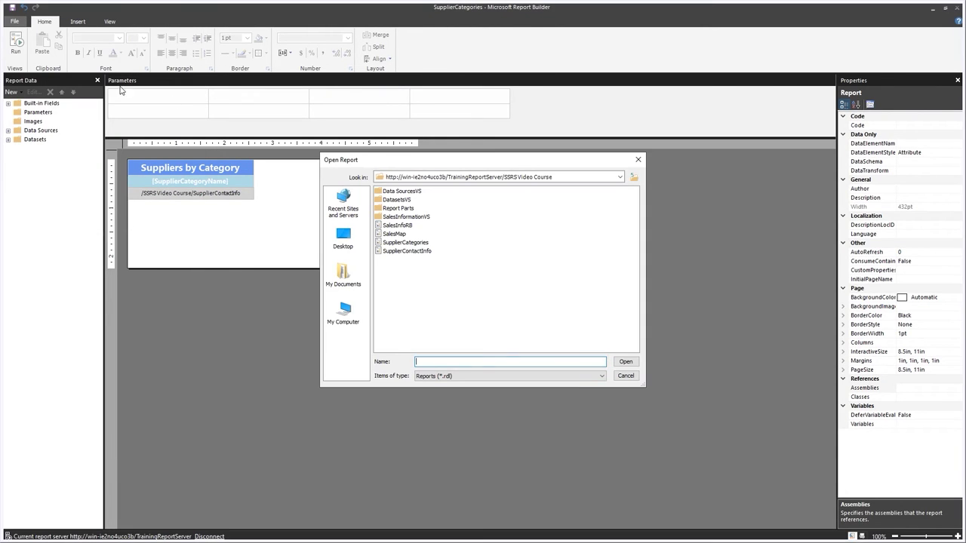
double_click(408, 251)
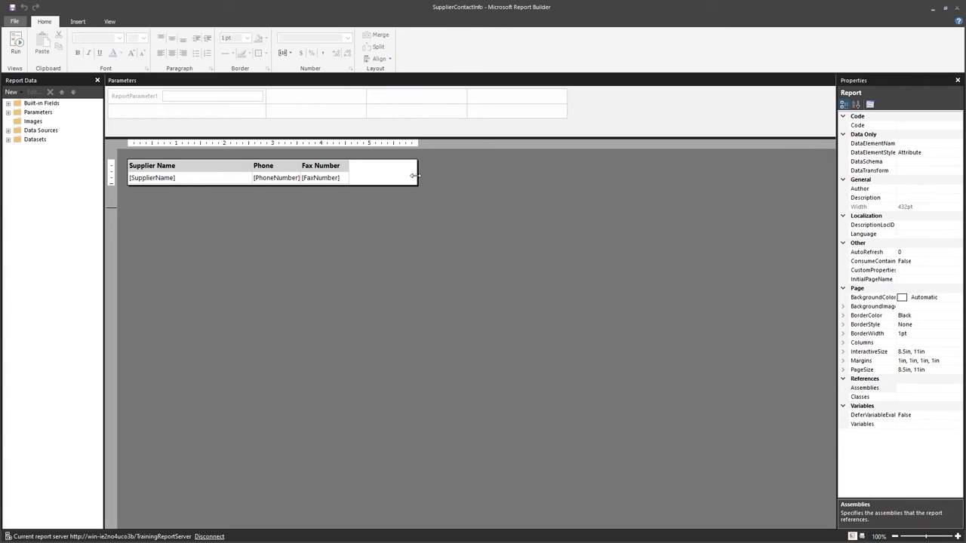
left_click_drag(413, 176, 348, 177)
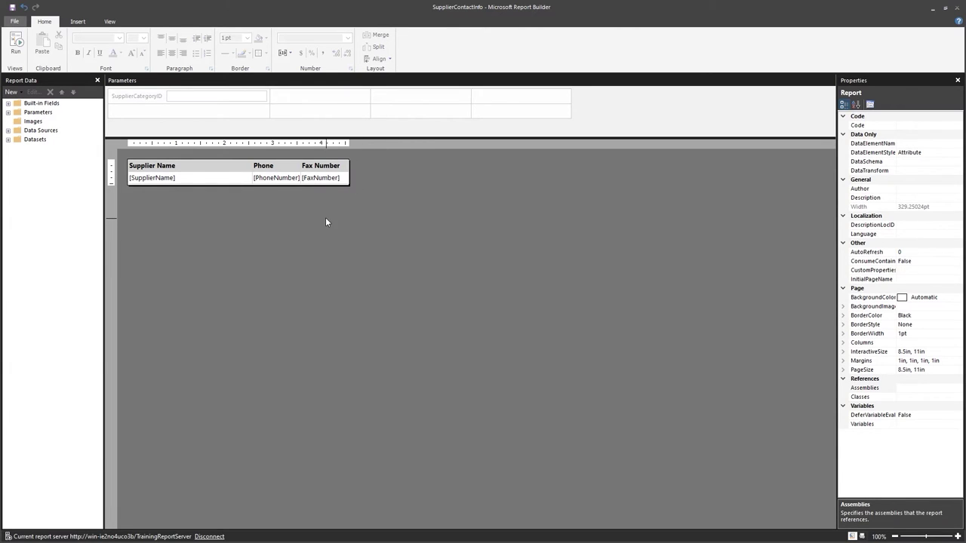
left_click(12, 9)
Reopen the SupplierCategories report from the server
left_click(14, 21)
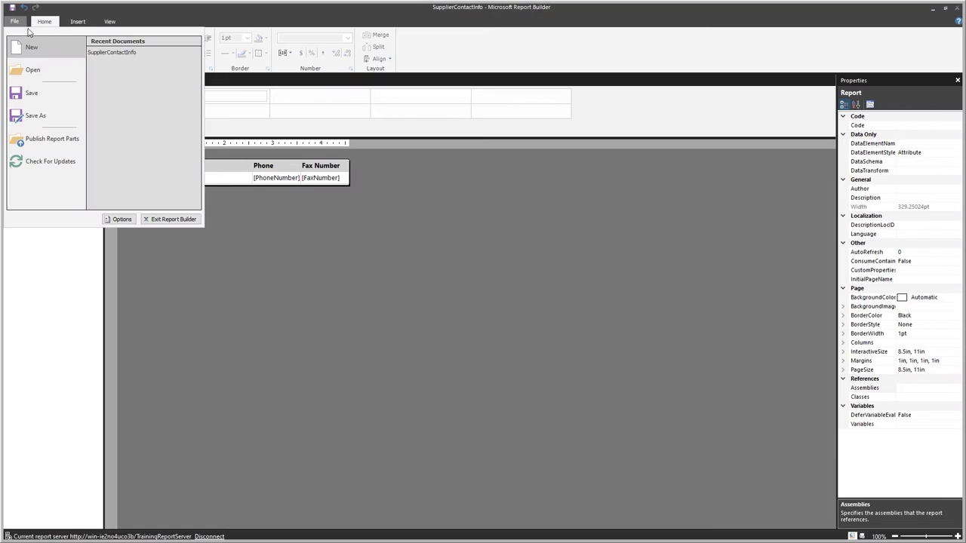
left_click(33, 71)
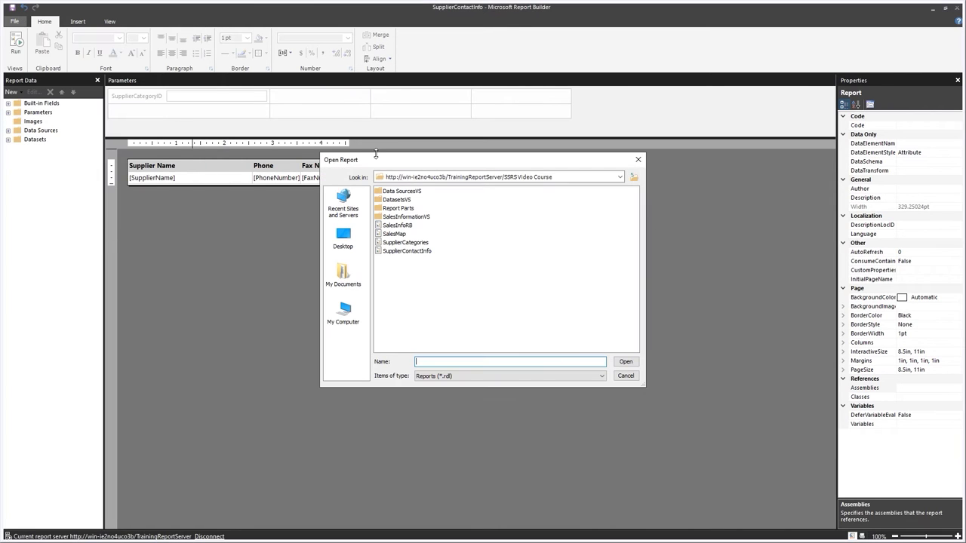
double_click(411, 243)
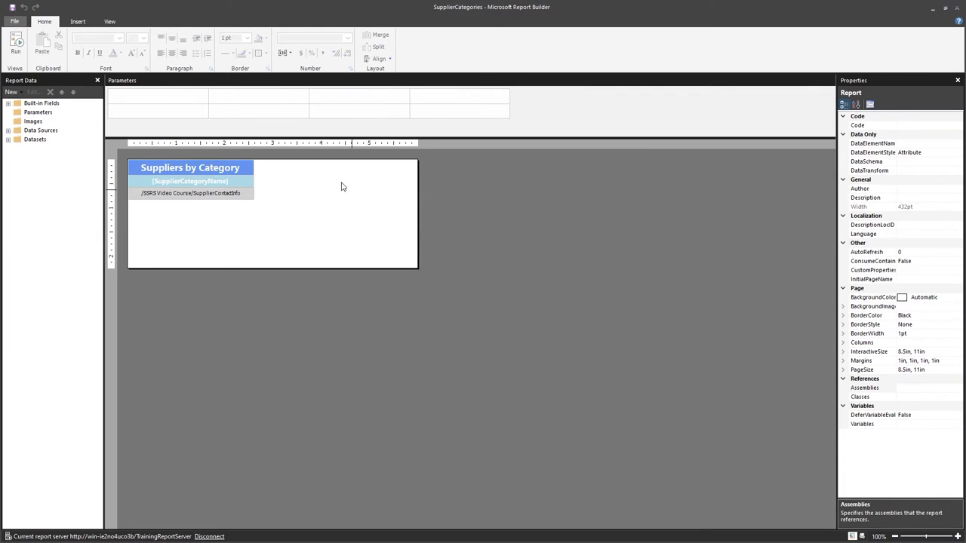
Preview the Suppliers by Category report, return to design, and save SupplierCategories
left_click(17, 44)
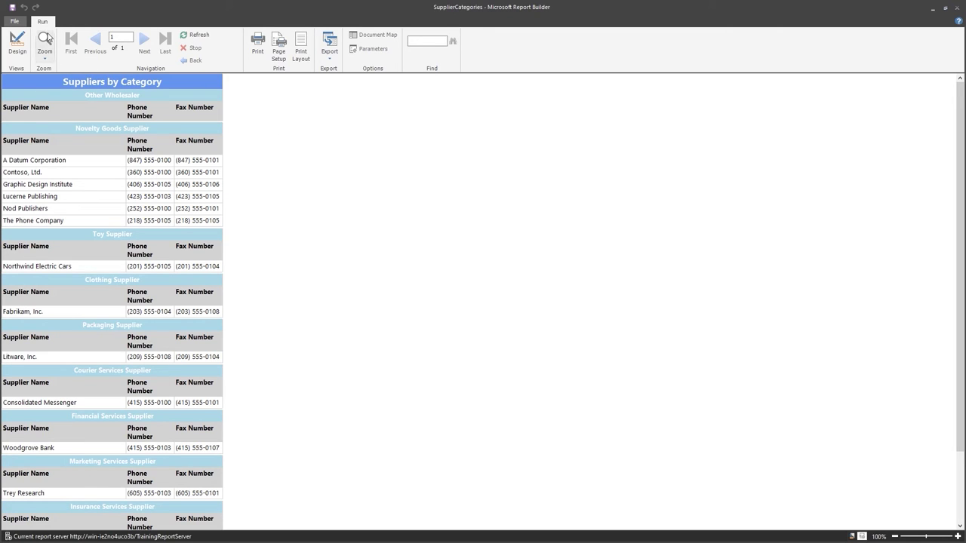
left_click(17, 43)
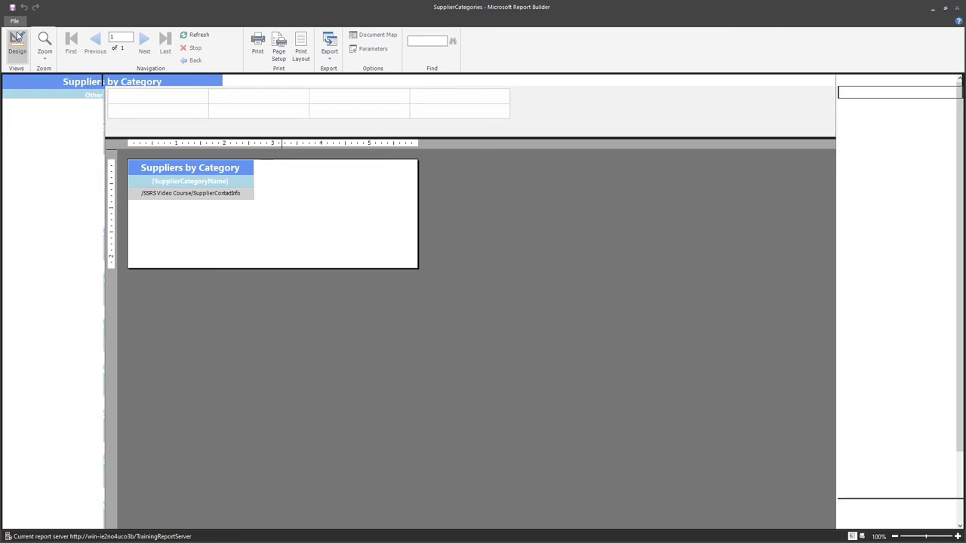
left_click(12, 9)
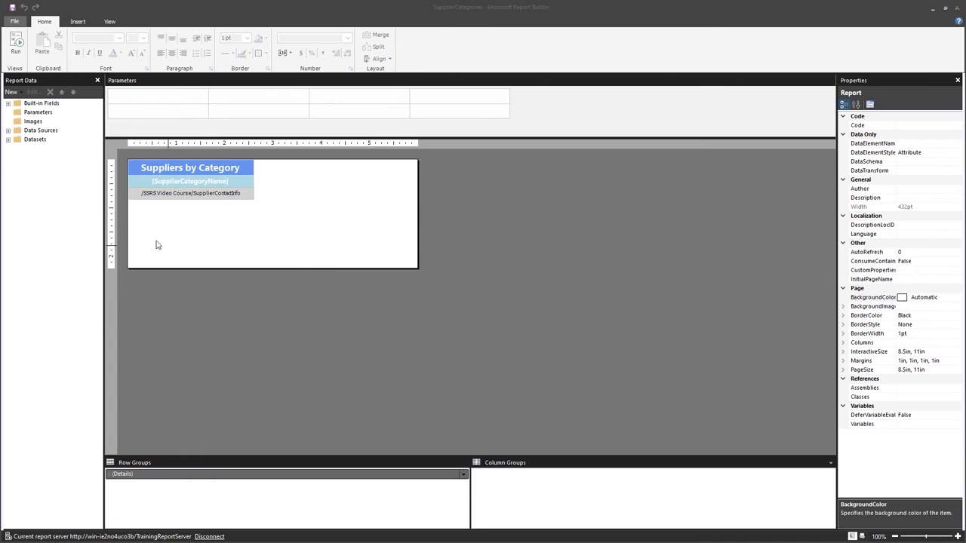
left_click(12, 22)
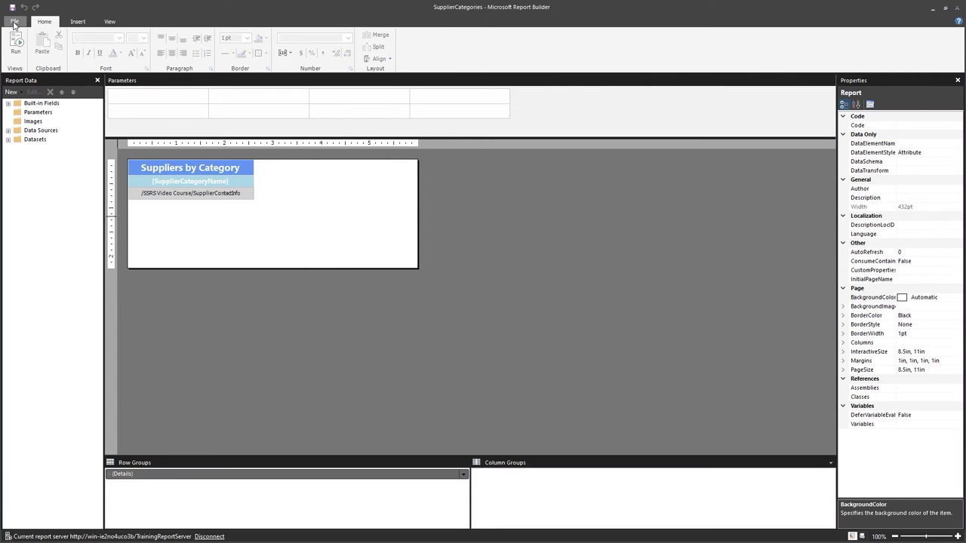
Create a blank report with a table bound to the SalesInfo shared dataset, named Shared
left_click(30, 49)
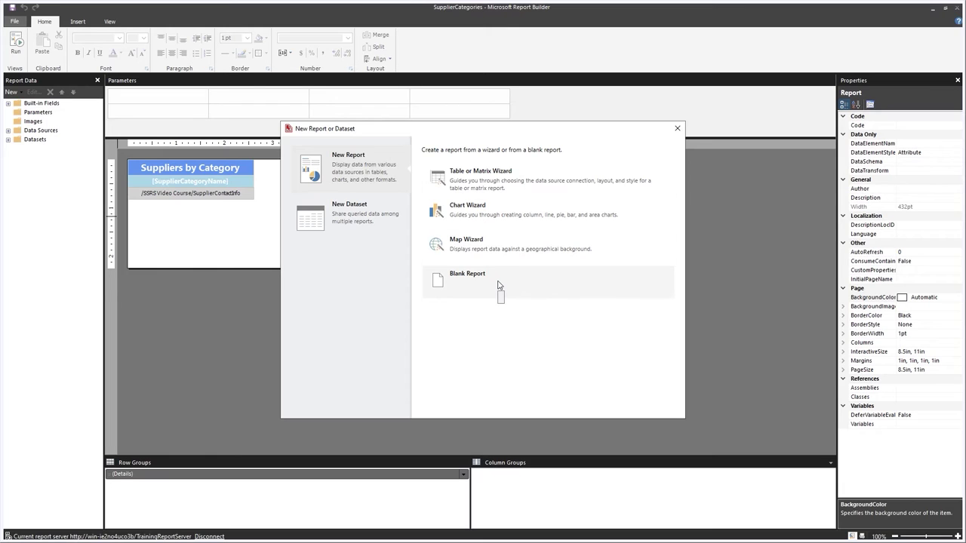
left_click(497, 280)
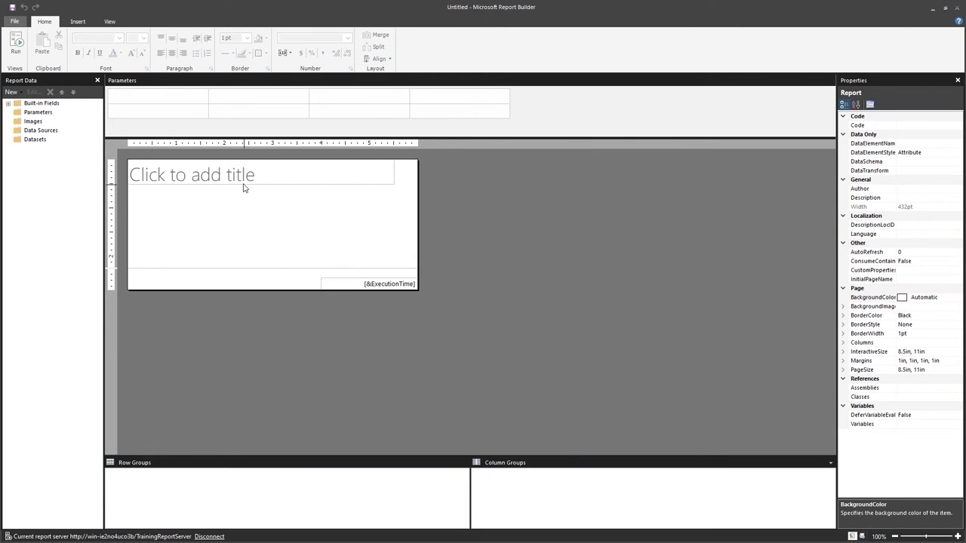
right_click(240, 210)
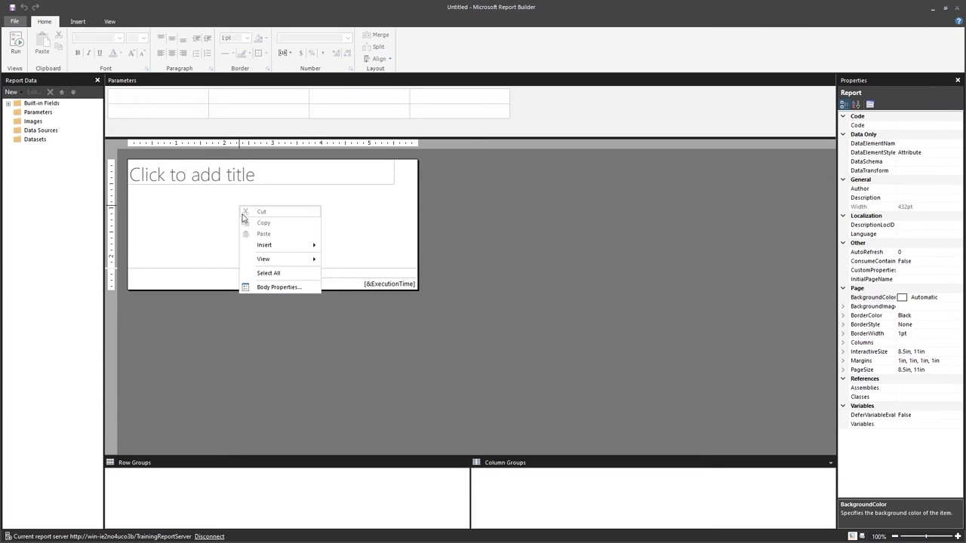
mouse_move(281, 247)
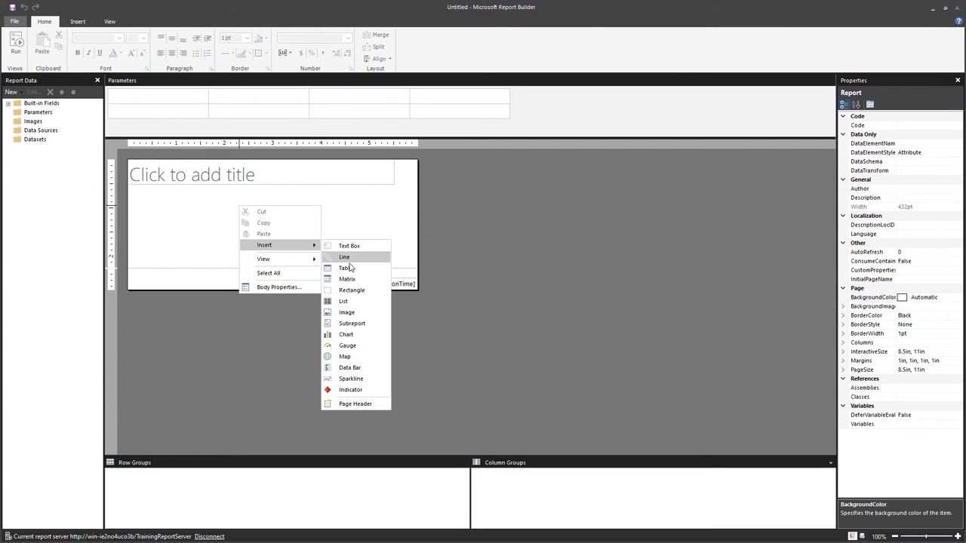
left_click(346, 268)
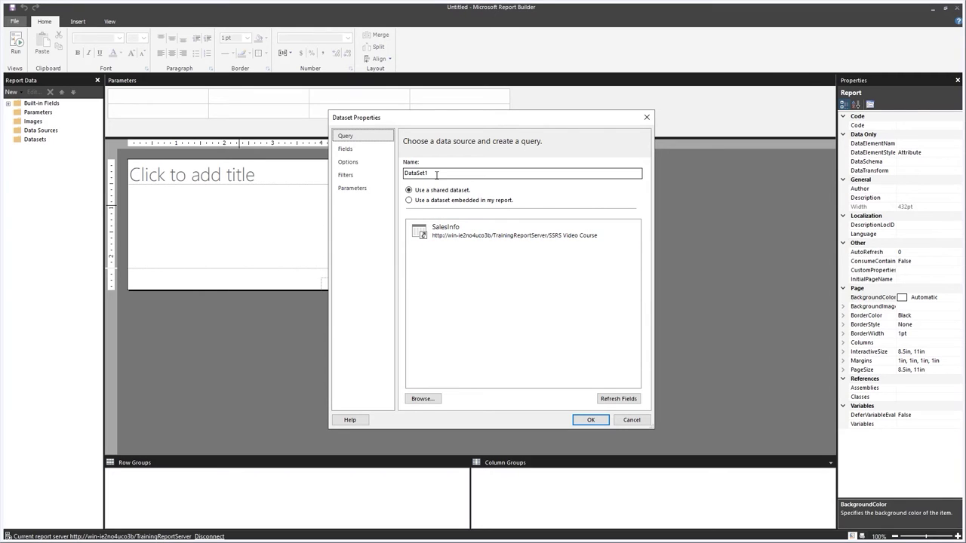
left_click_drag(436, 174, 407, 173)
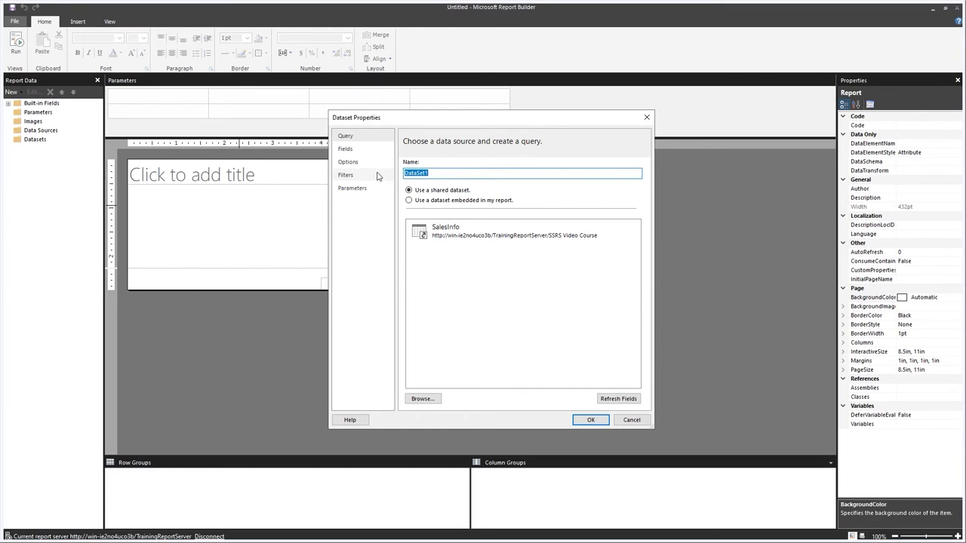
type("Shared")
left_click(464, 234)
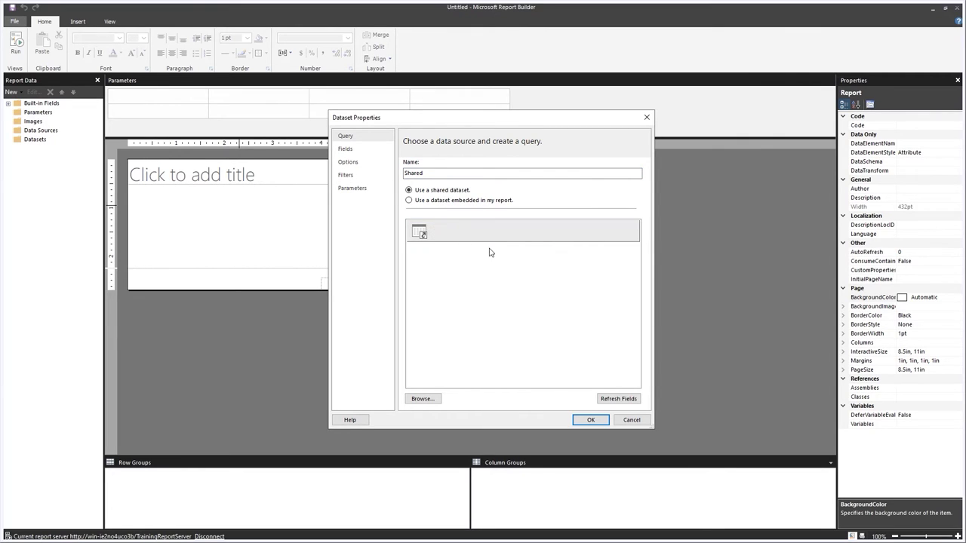
left_click(591, 420)
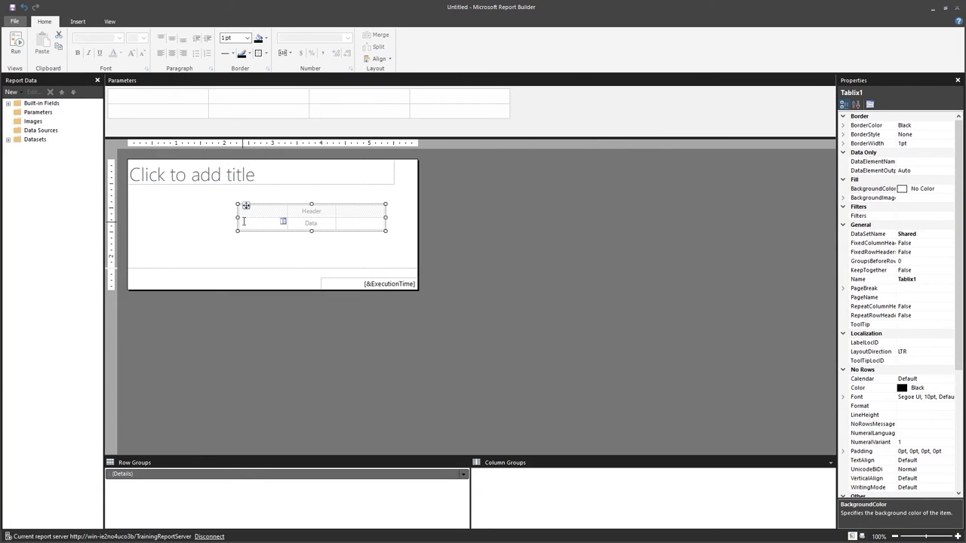
Move the table to the body's top-left and remove the page footer
left_click_drag(246, 206, 140, 184)
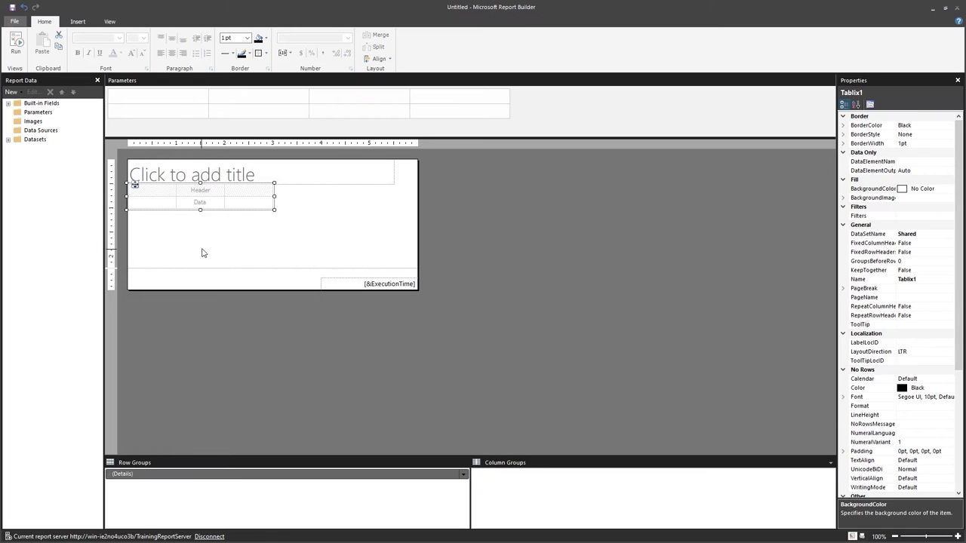
right_click(387, 325)
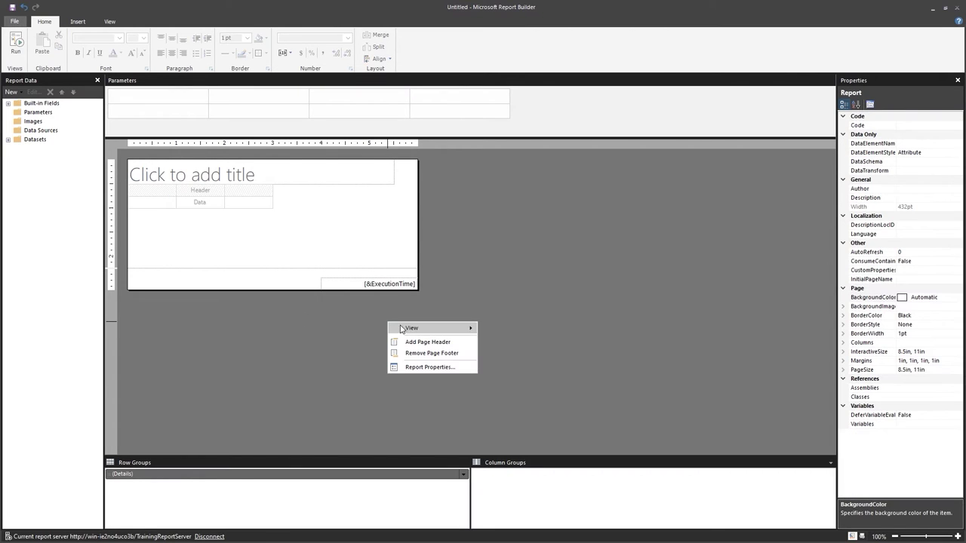
left_click(430, 355)
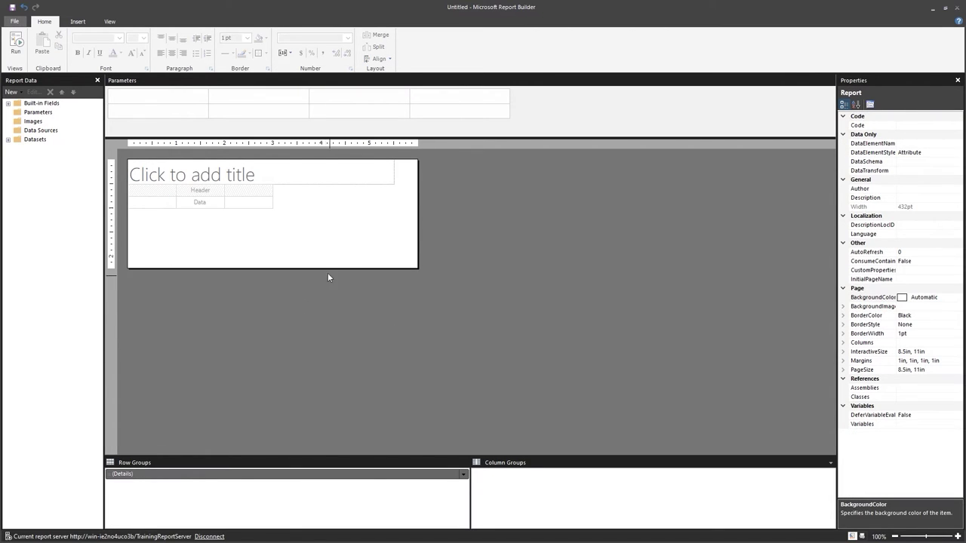
Title the report 'Drilldown Report'
left_click(189, 172)
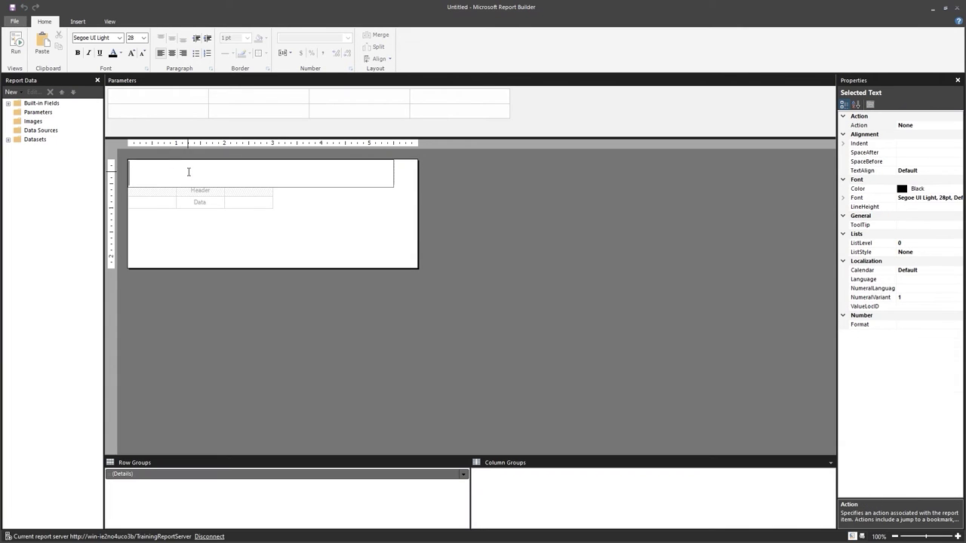
type("Drilldown ")
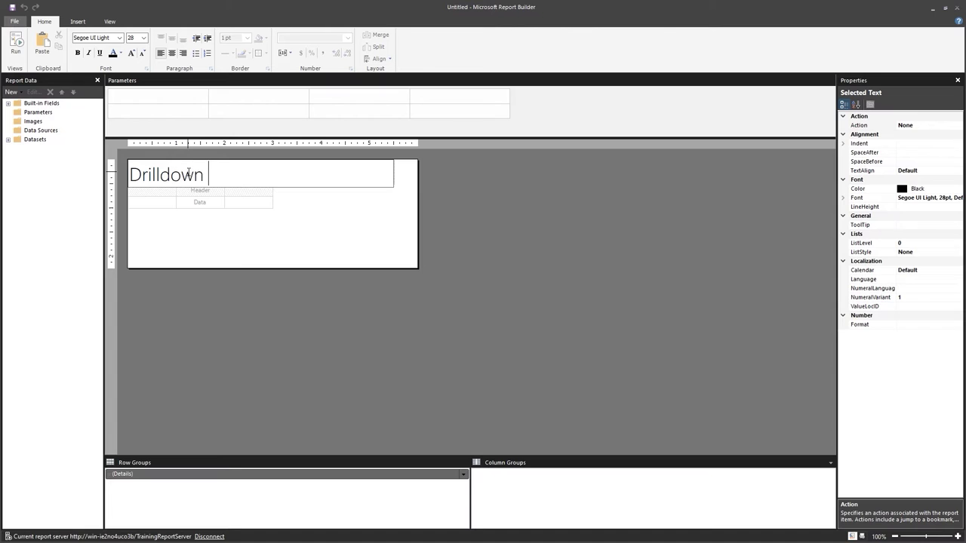
type("Report")
left_click(290, 244)
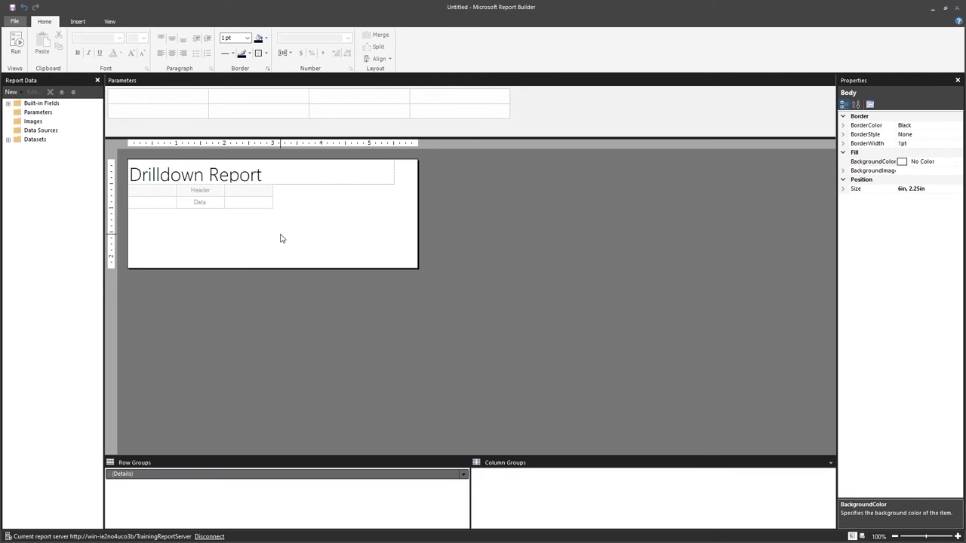
Nest row groups OrderDate, Order_Year, OrderID, Quantity, StockItemID and StockItemName in the table
left_click(7, 141)
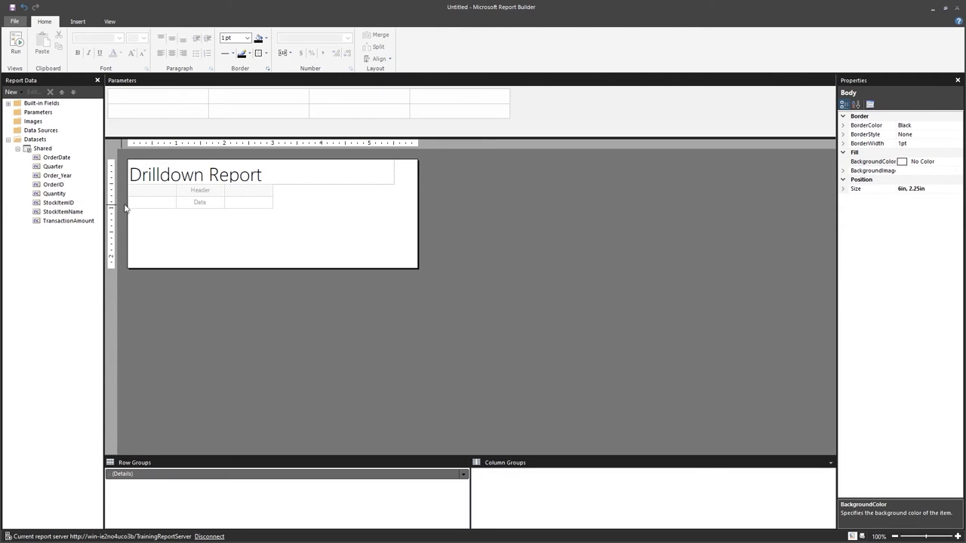
mouse_move(186, 204)
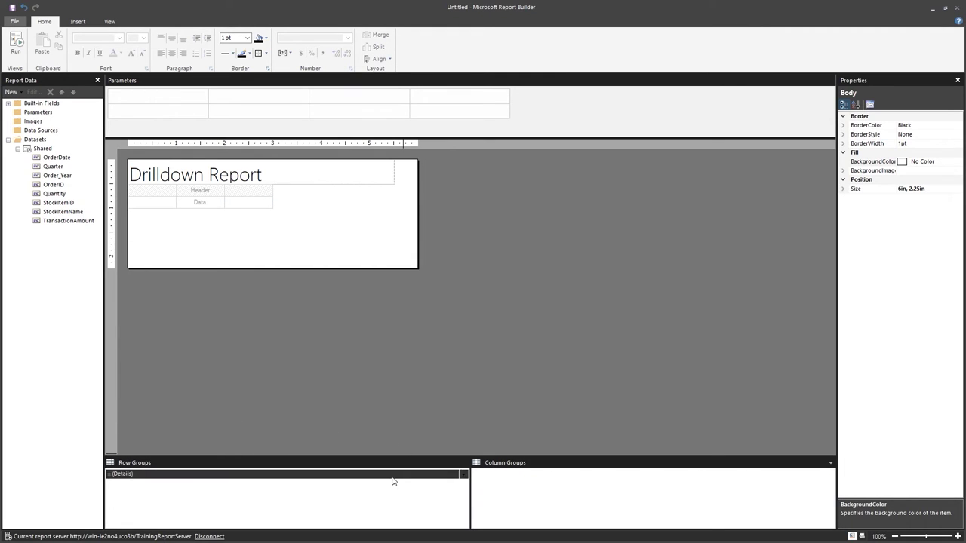
right_click(421, 357)
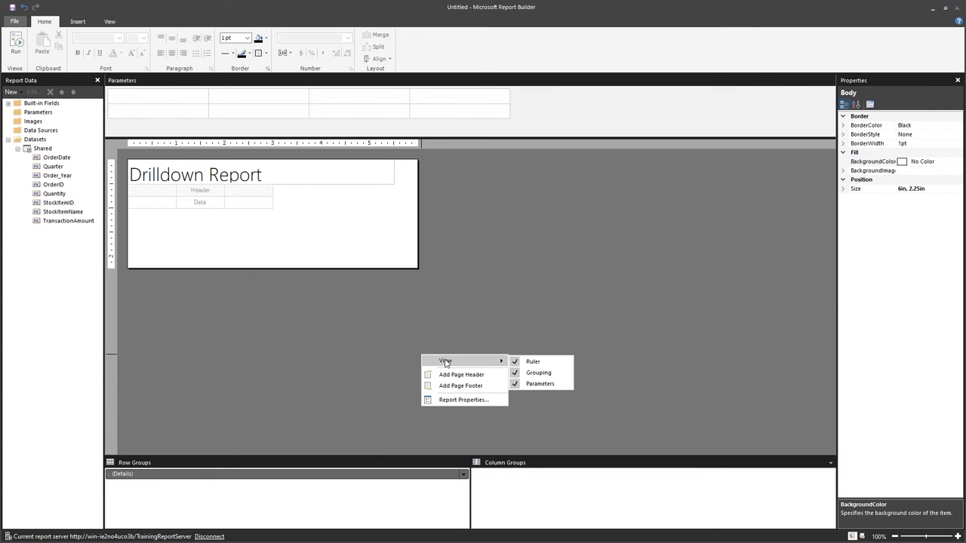
left_click(271, 351)
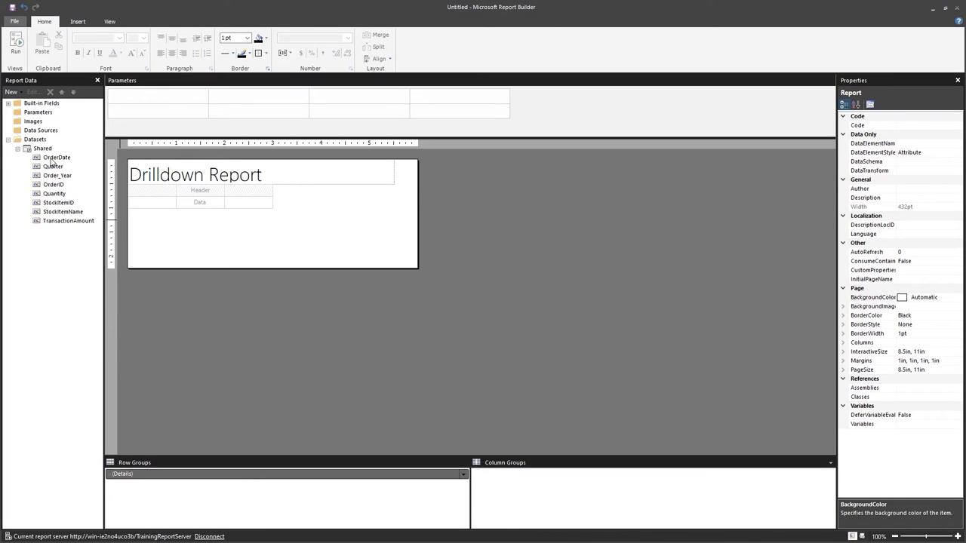
left_click_drag(53, 164, 137, 470)
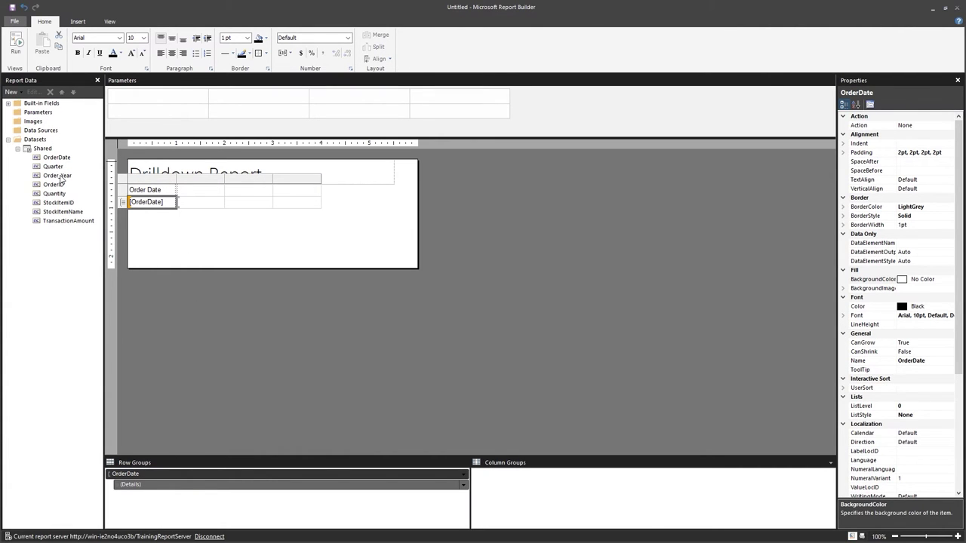
left_click_drag(61, 178, 138, 481)
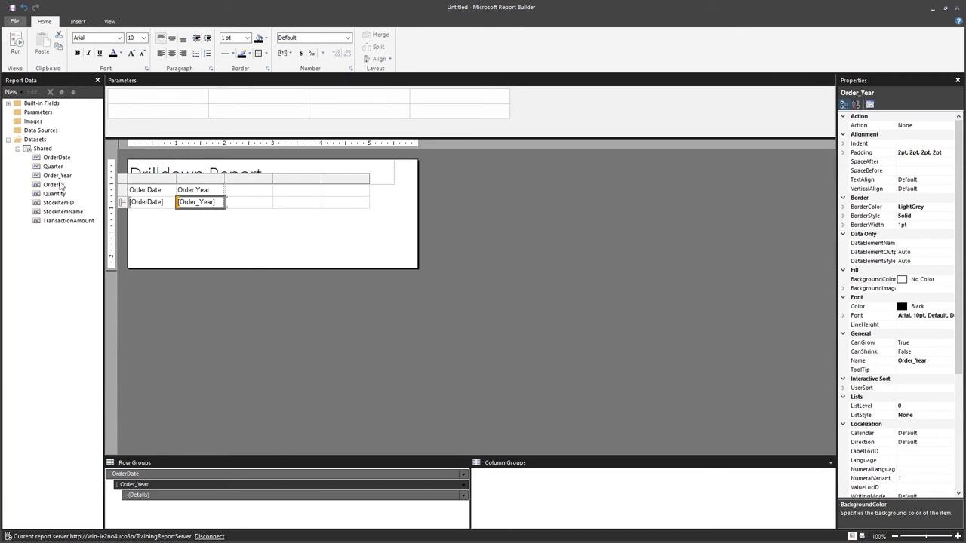
left_click_drag(60, 187, 141, 491)
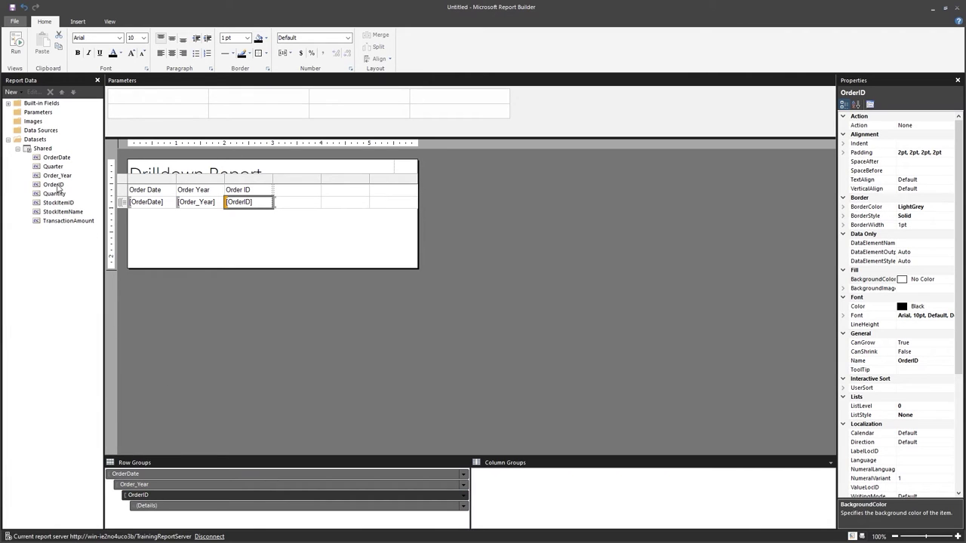
left_click_drag(59, 195, 150, 500)
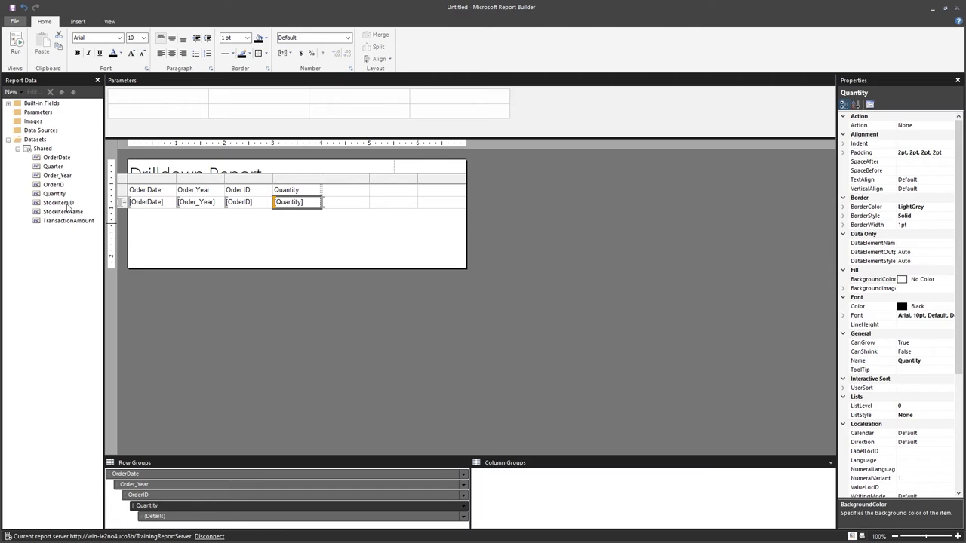
left_click_drag(67, 206, 159, 513)
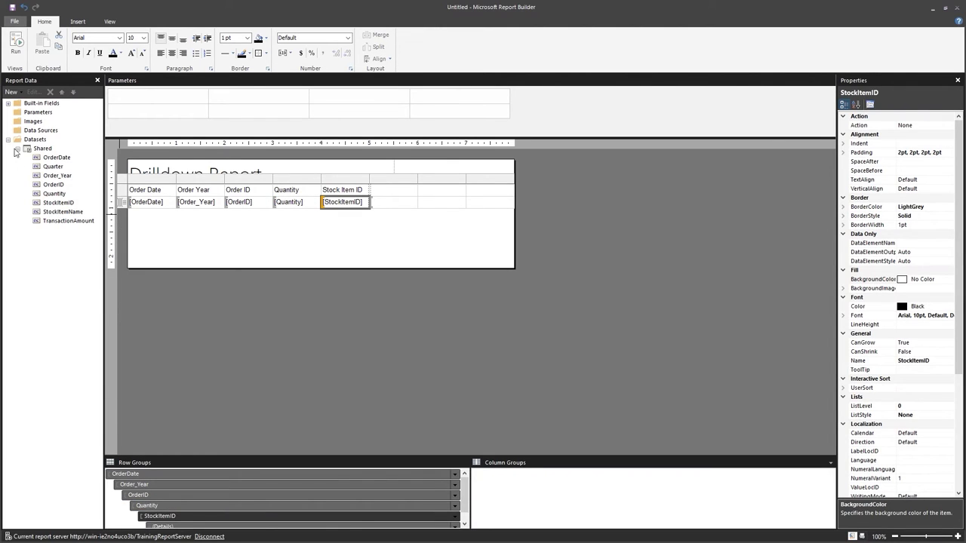
left_click_drag(74, 214, 158, 525)
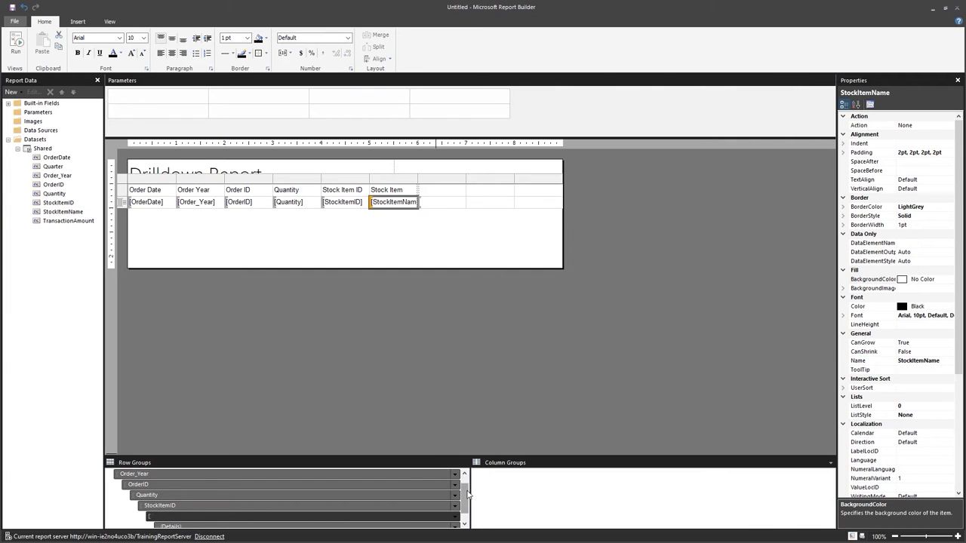
Add TransactionAmount as a column after Stock Item Name
scroll(468, 494, "down", 1)
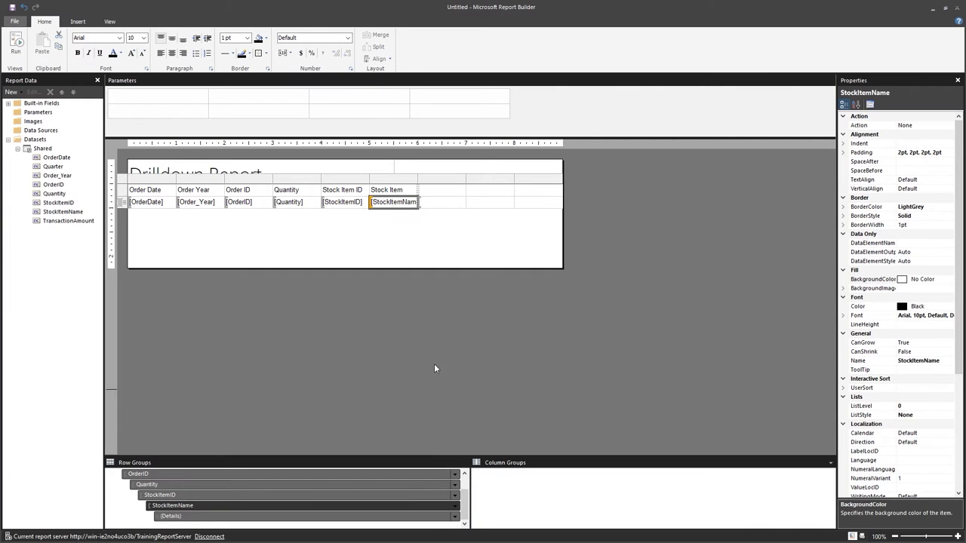
left_click(59, 222)
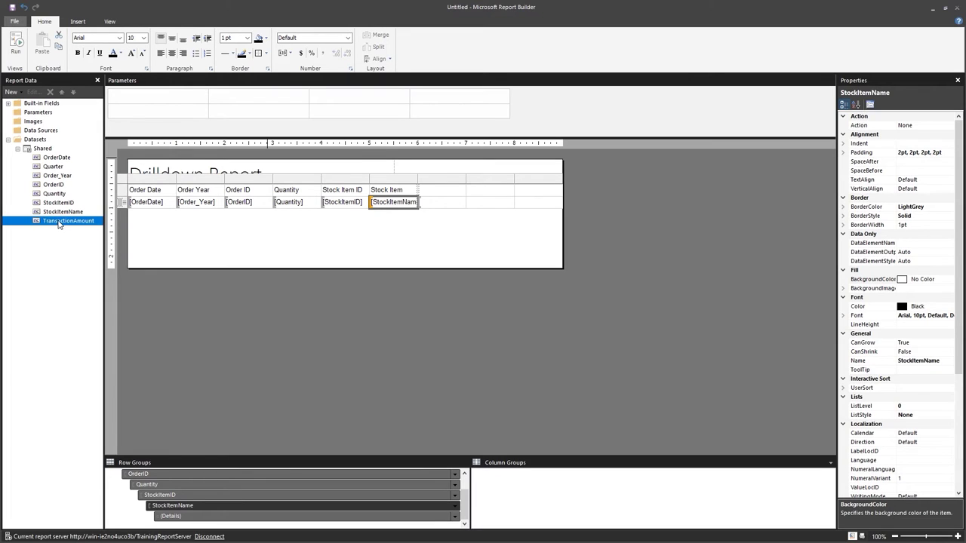
left_click_drag(59, 224, 424, 197)
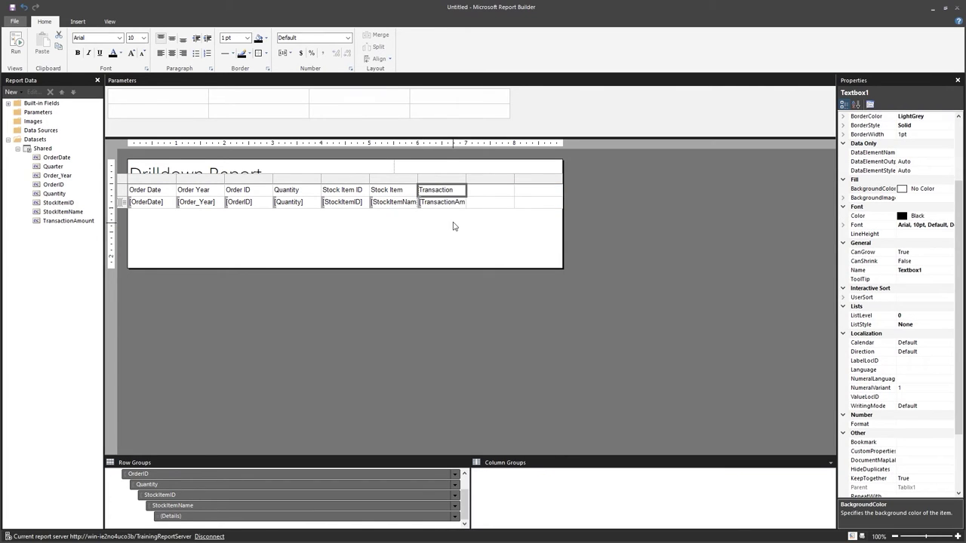
Delete the two empty columns to the right of Transaction Amount
left_click(497, 186)
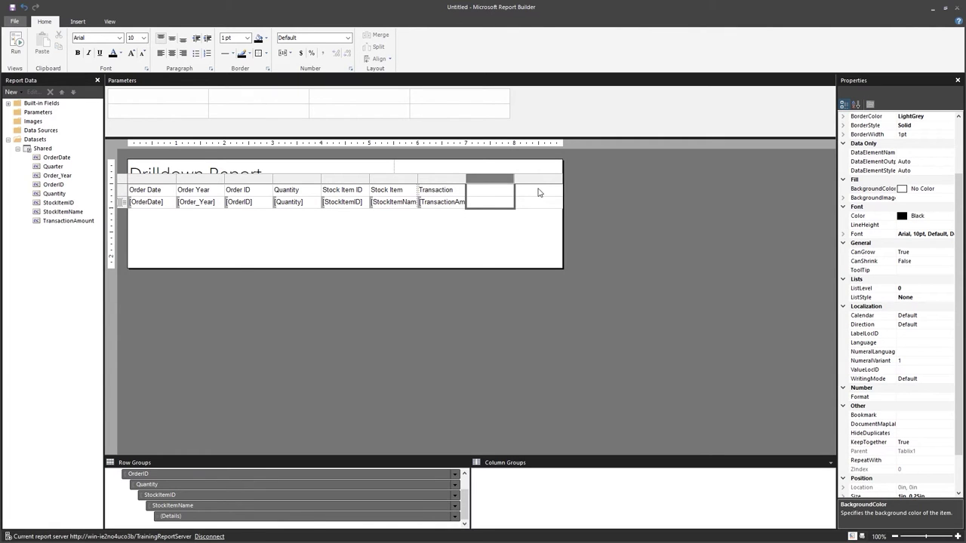
left_click(539, 193, "ctrl")
right_click(531, 179)
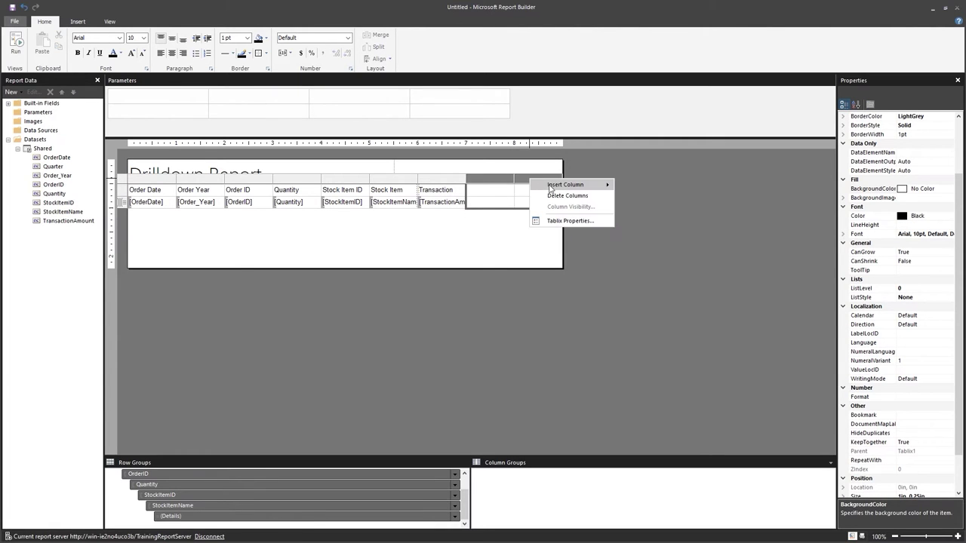
left_click(563, 196)
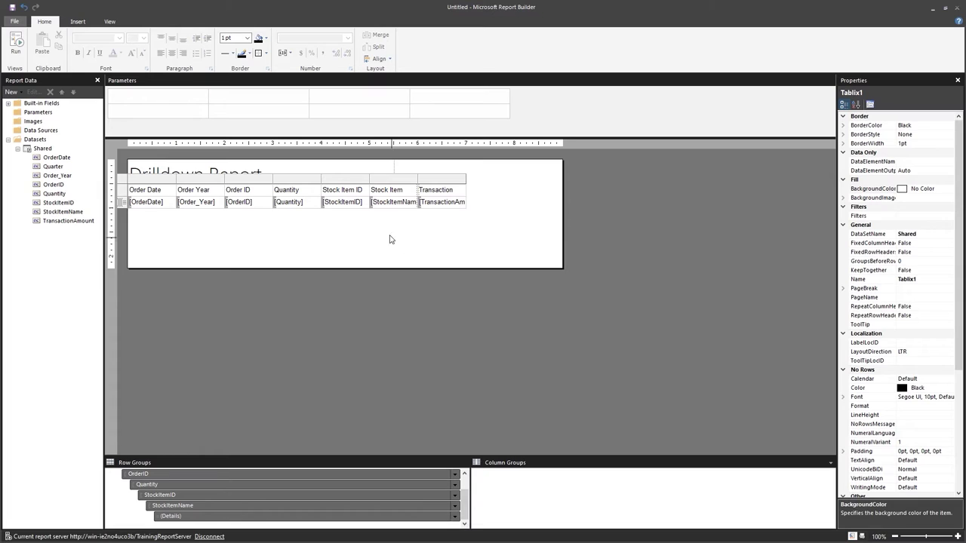
Narrow the Order Year, Order ID, Stock Item ID and Quantity columns
left_click(223, 179)
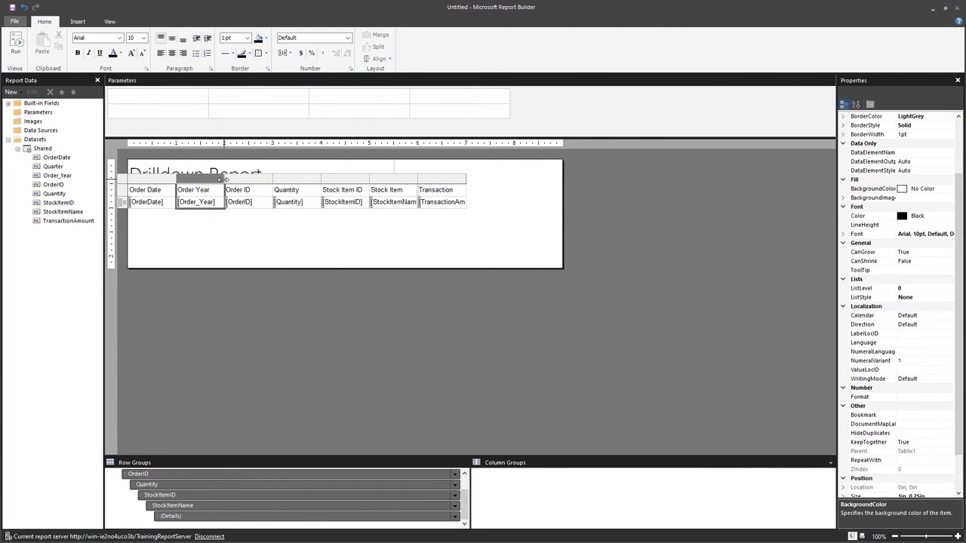
left_click_drag(222, 179, 249, 182)
left_click(260, 179)
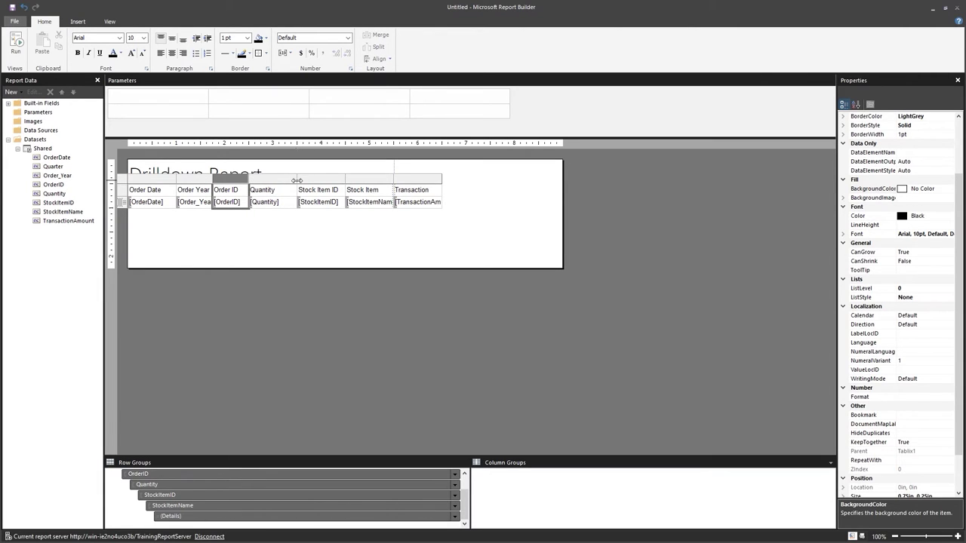
left_click(343, 179)
left_click_drag(345, 178, 332, 180)
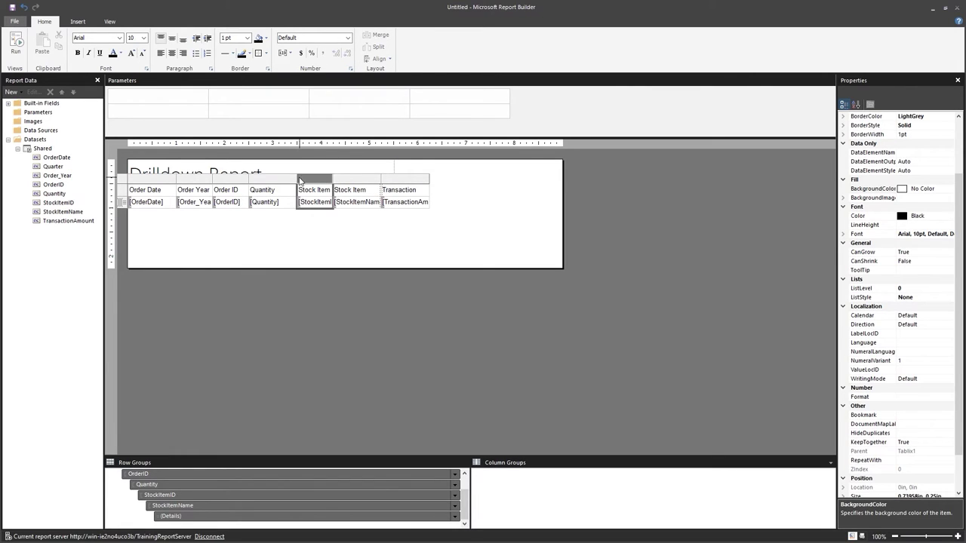
left_click(294, 178)
left_click_drag(295, 178, 292, 178)
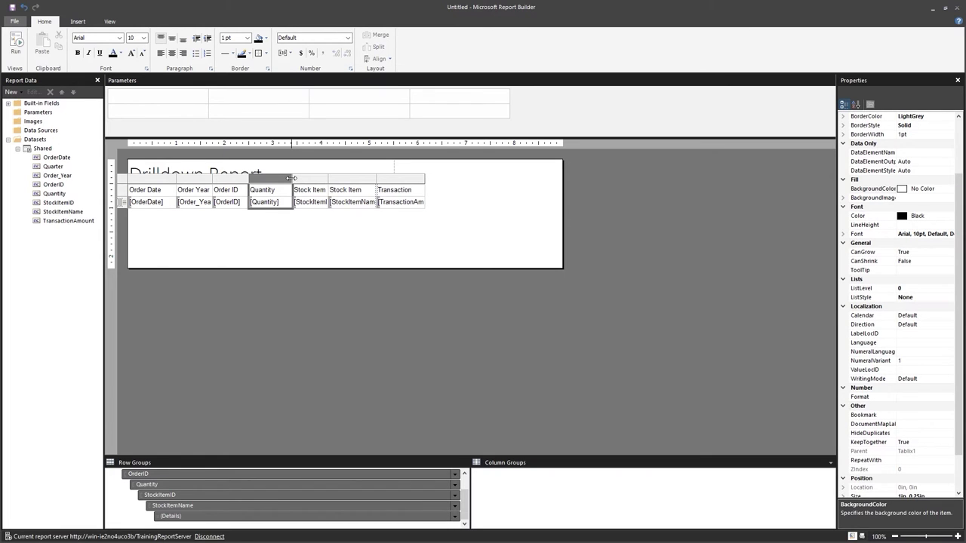
Widen the Stock Item Name and Transaction Amount columns so their headers show fully
left_click(372, 179)
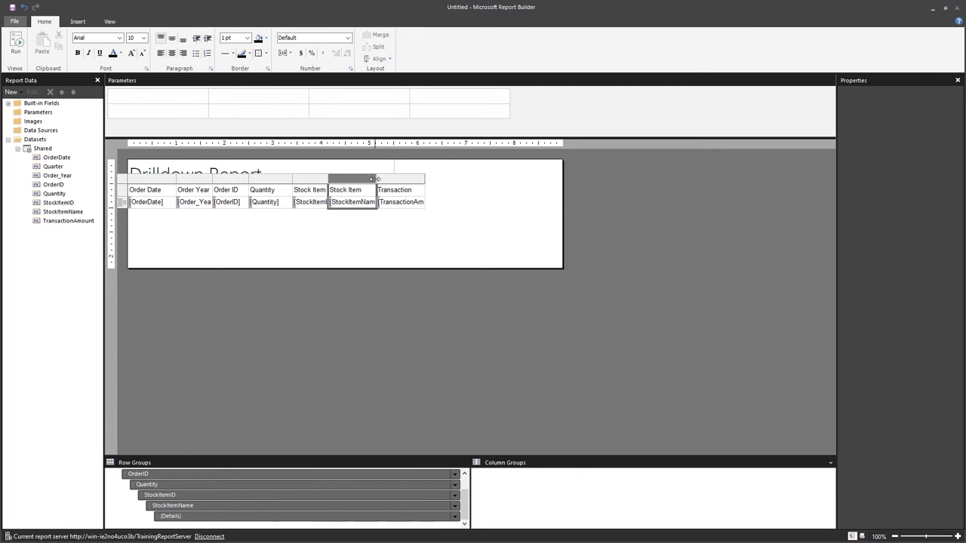
left_click_drag(373, 179, 489, 202)
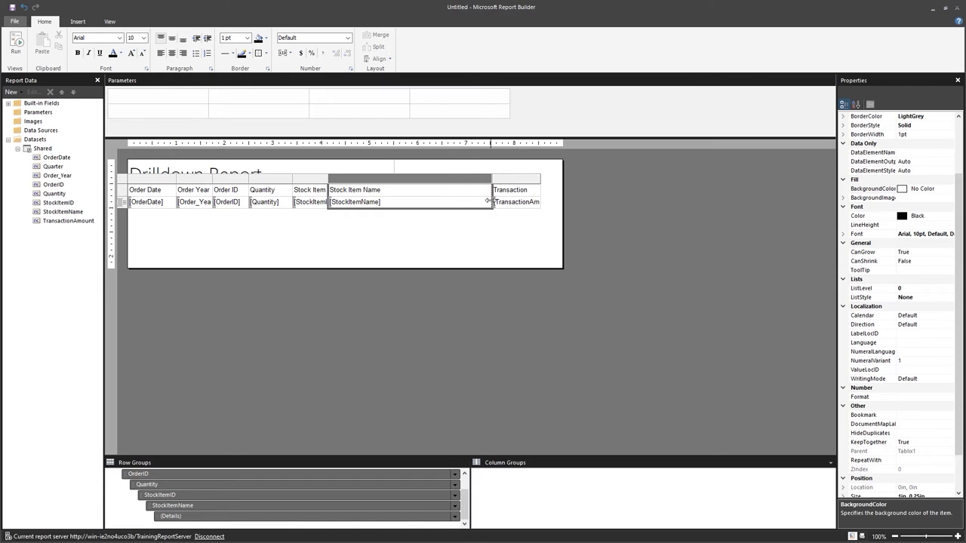
left_click(535, 183)
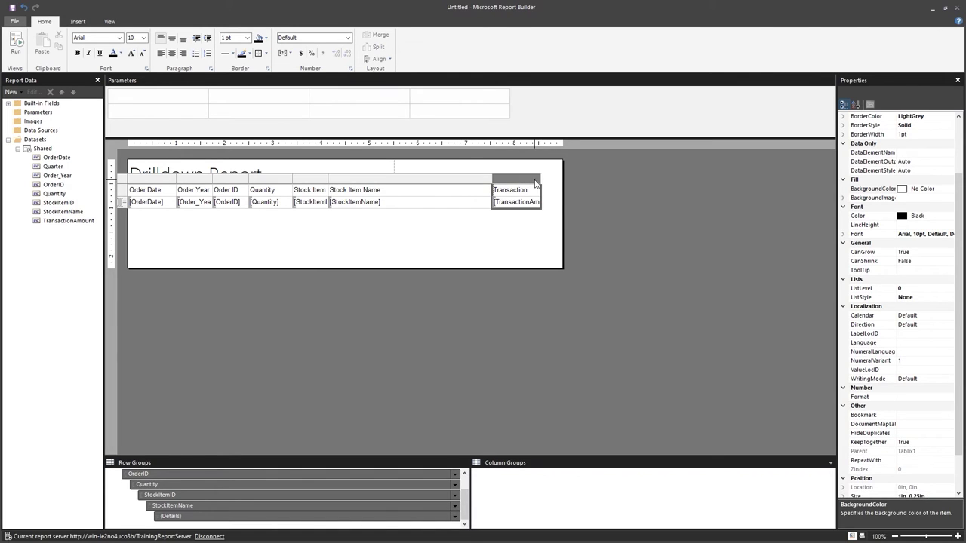
left_click_drag(535, 183, 557, 181)
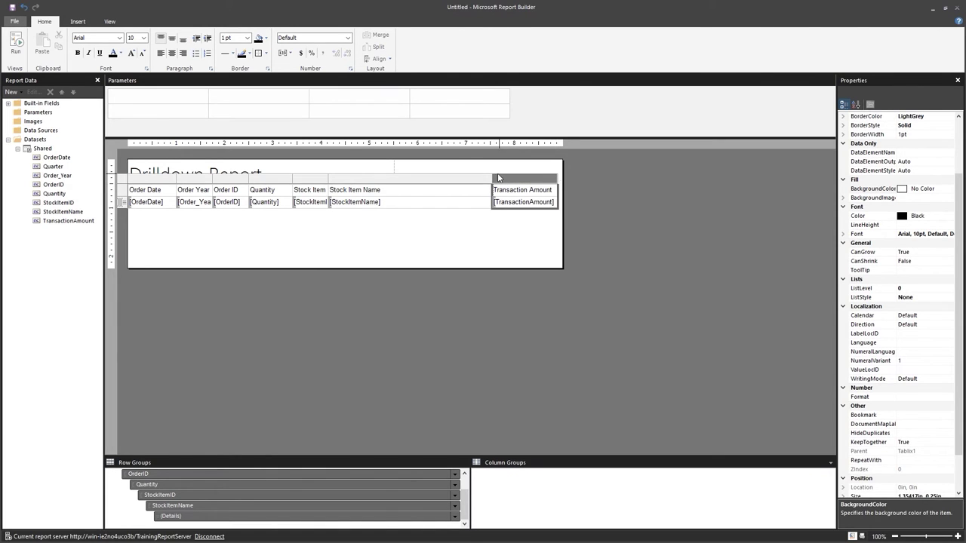
left_click_drag(492, 180, 497, 180)
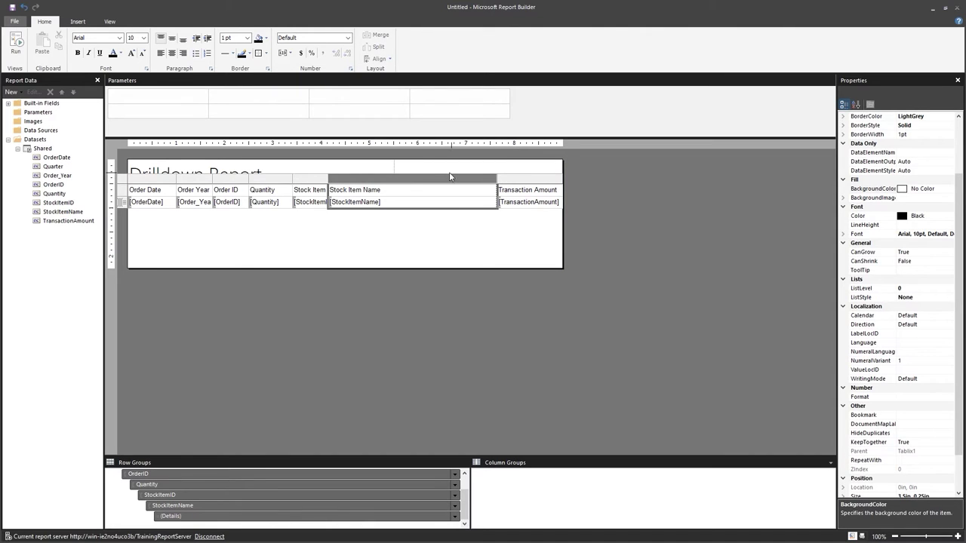
left_click(309, 262)
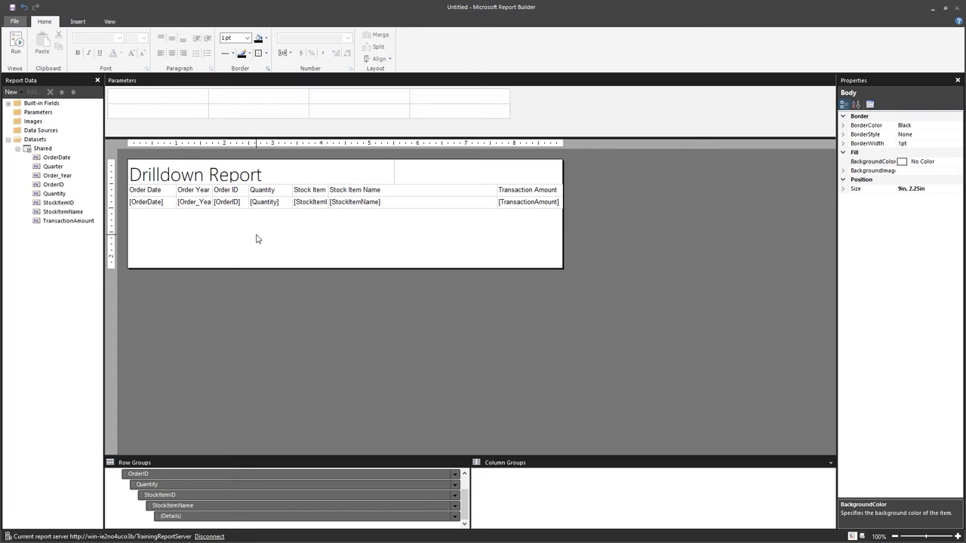
key("Tab")
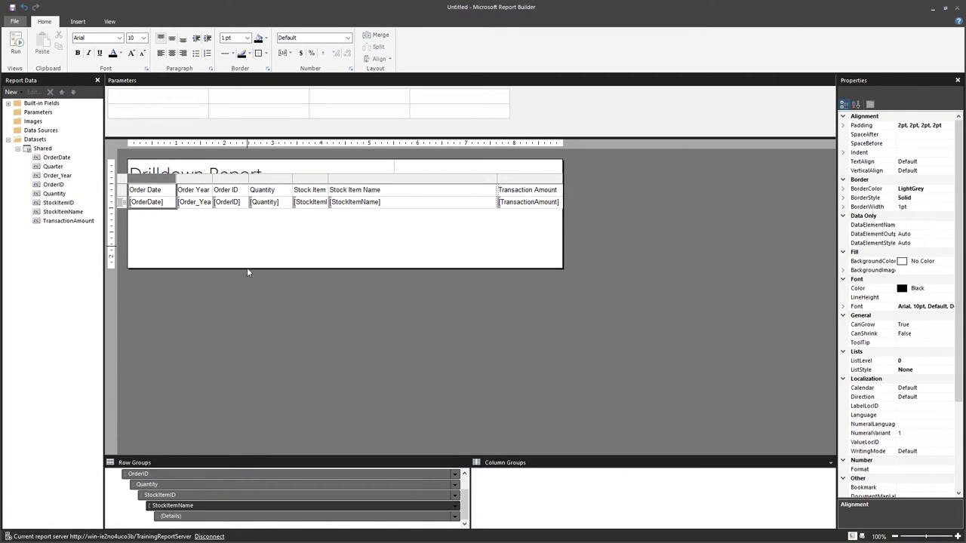
Set the StockItemName row group's Visibility ToggleItem to the Quantity textbox
left_click(198, 511)
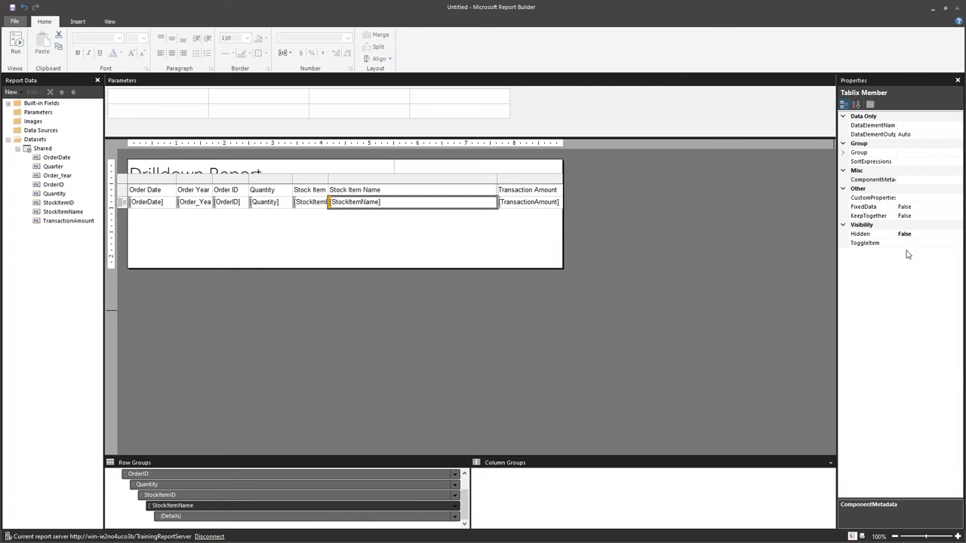
left_click(906, 243)
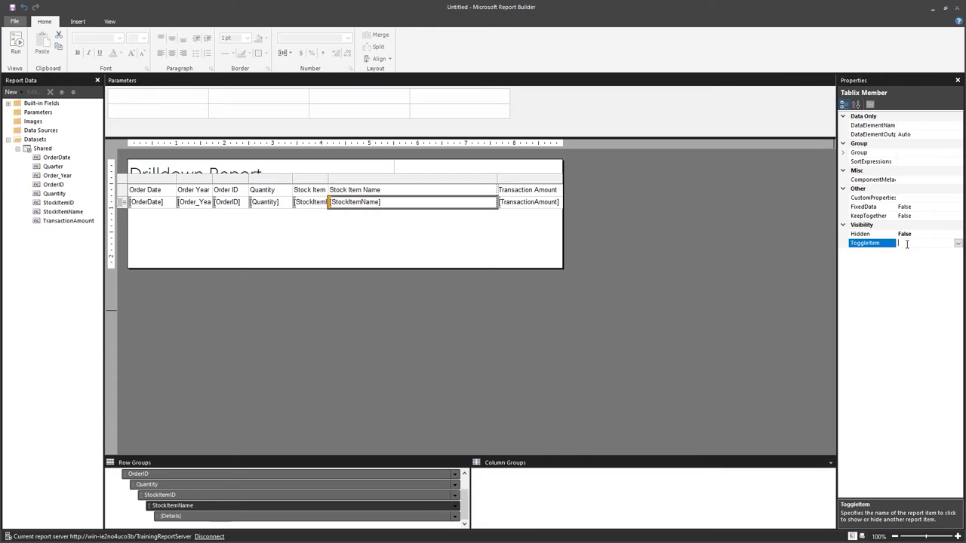
left_click(957, 244)
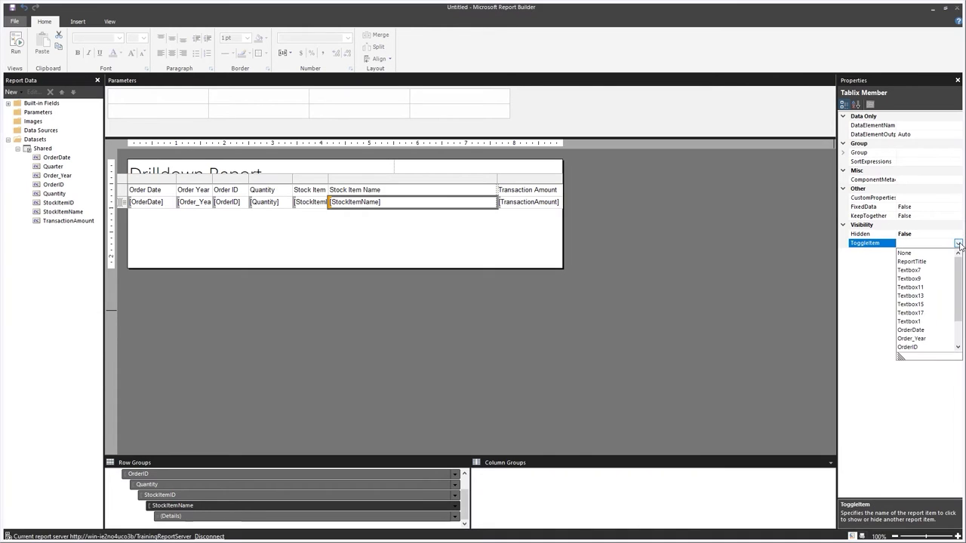
scroll(922, 323, "down", 2)
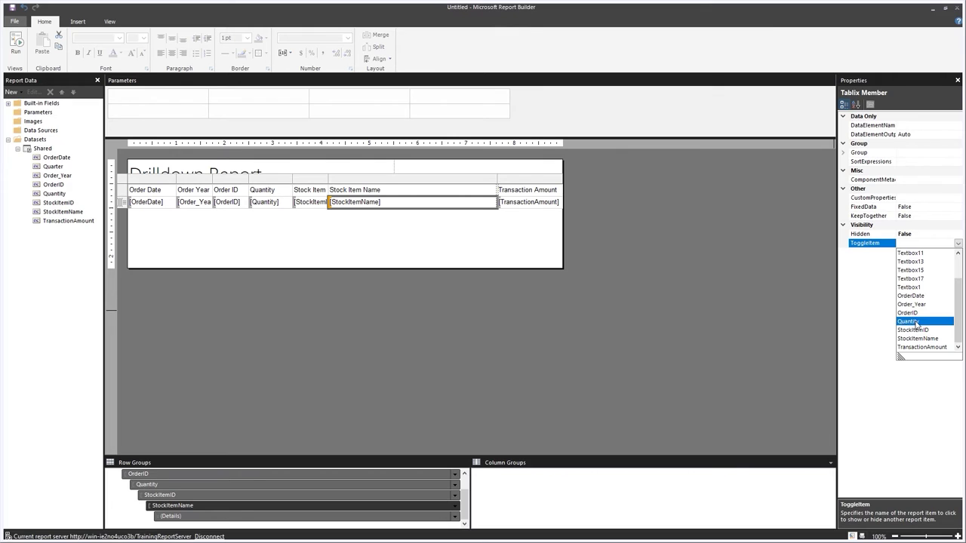
left_click(913, 321)
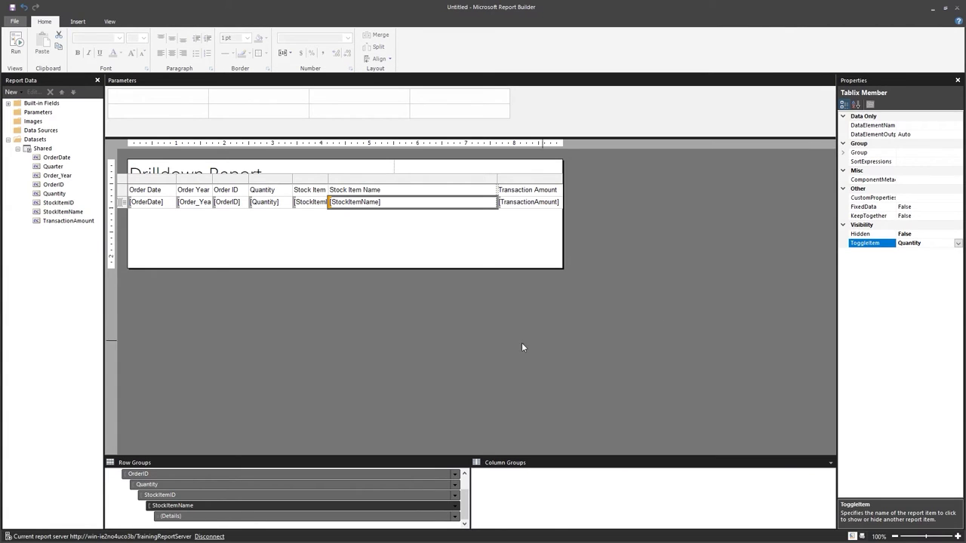
left_click(447, 312)
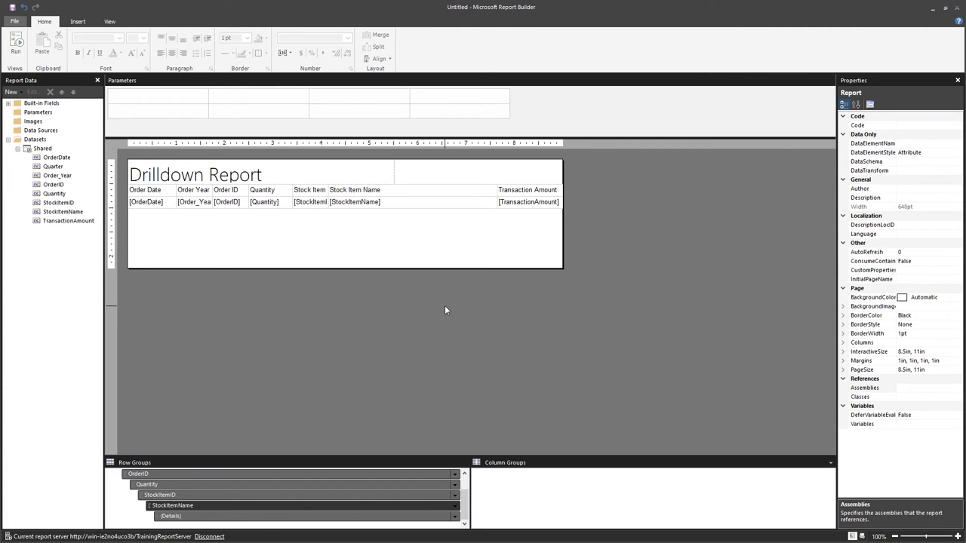
Save the report as 'Drilldown Report' in the SSRS Video Course server folder
left_click(15, 9)
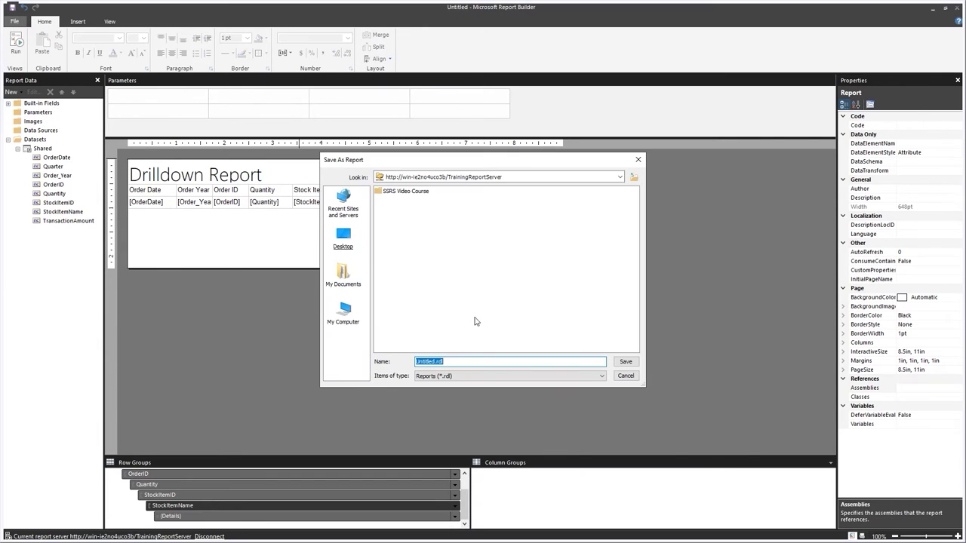
double_click(392, 191)
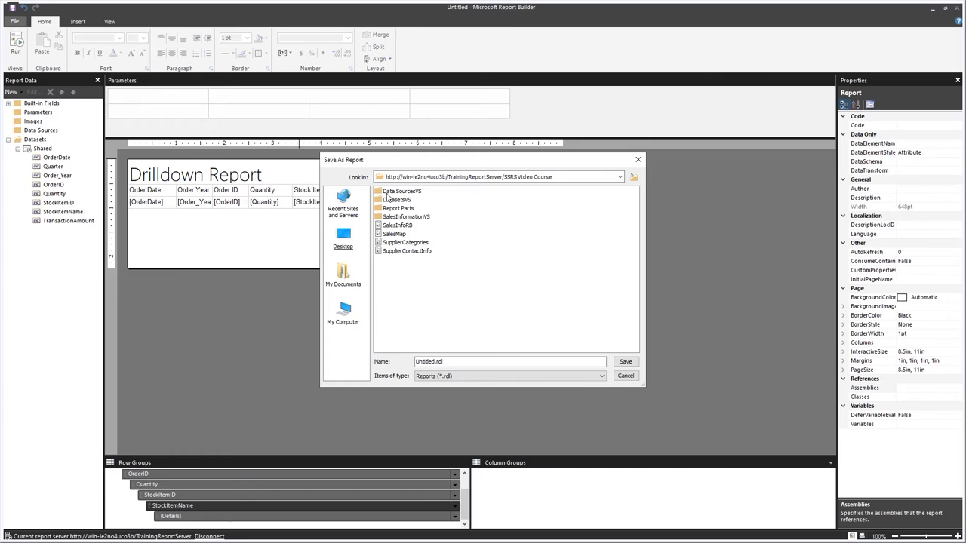
double_click(454, 363)
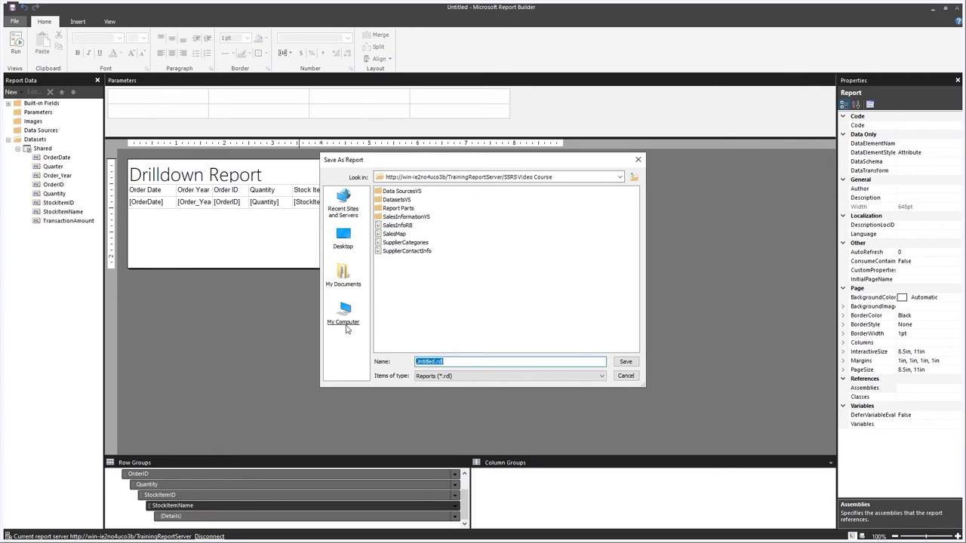
type("Drilldown Report")
key("Return")
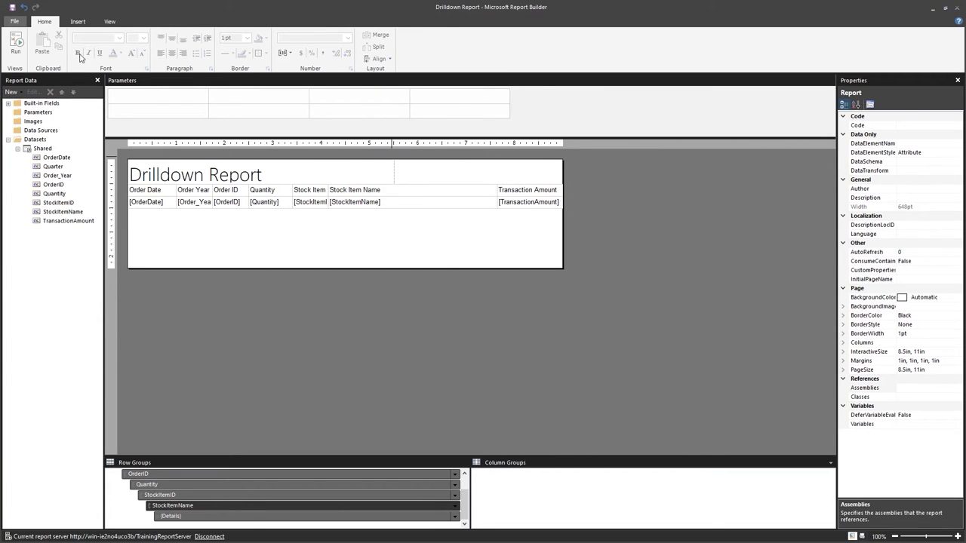
left_click(16, 55)
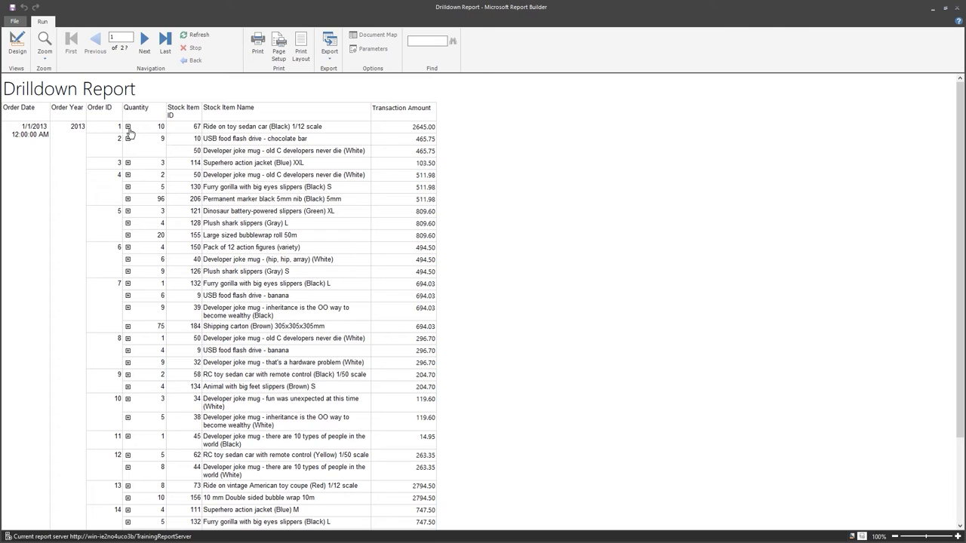
left_click(129, 129)
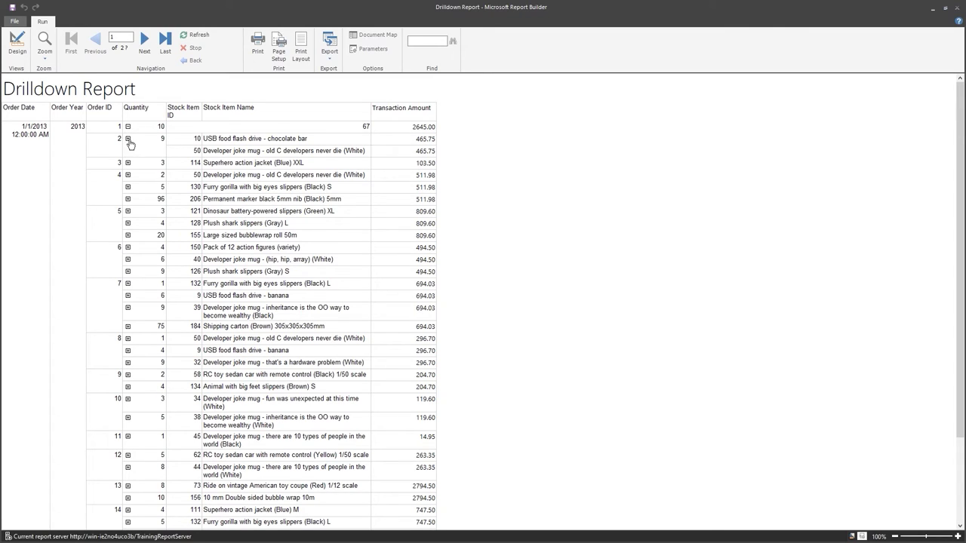
left_click(129, 140)
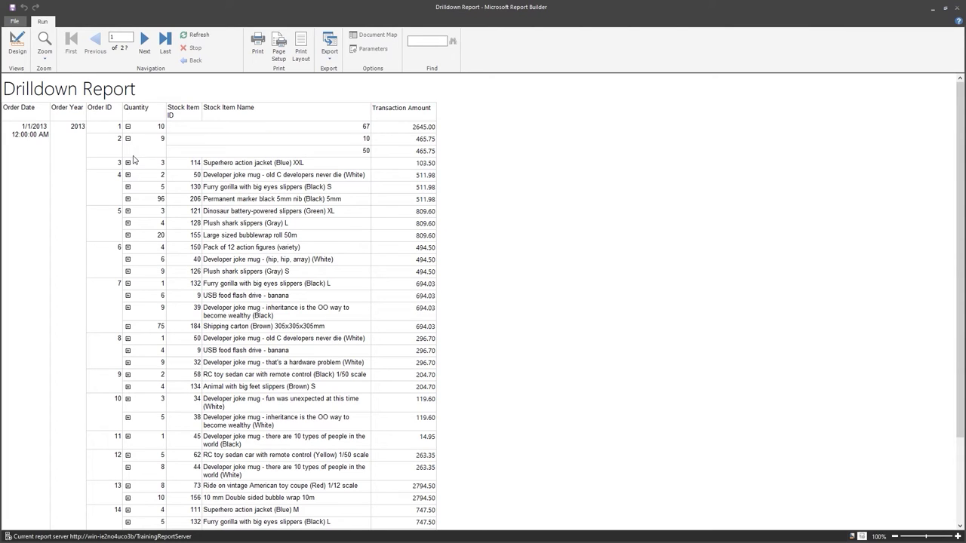
left_click(129, 163)
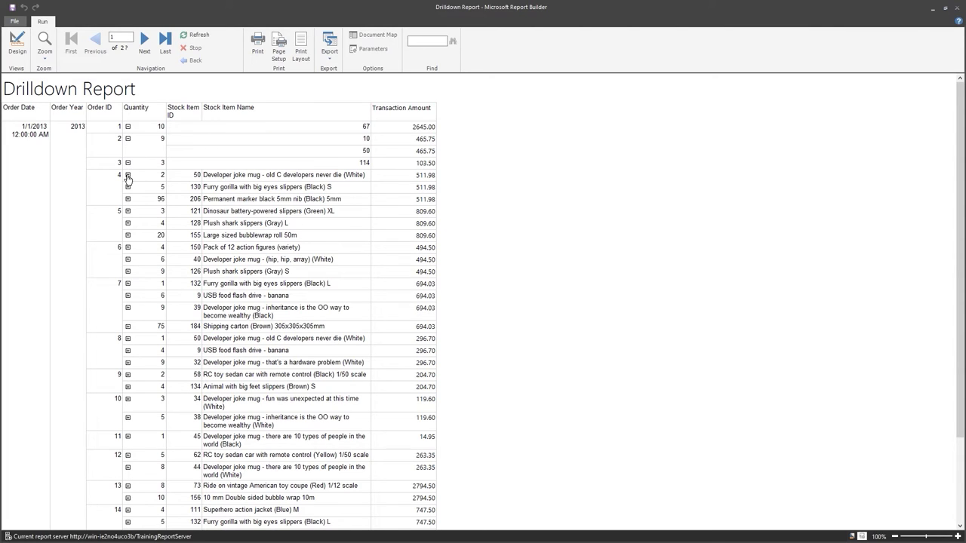
left_click(128, 175)
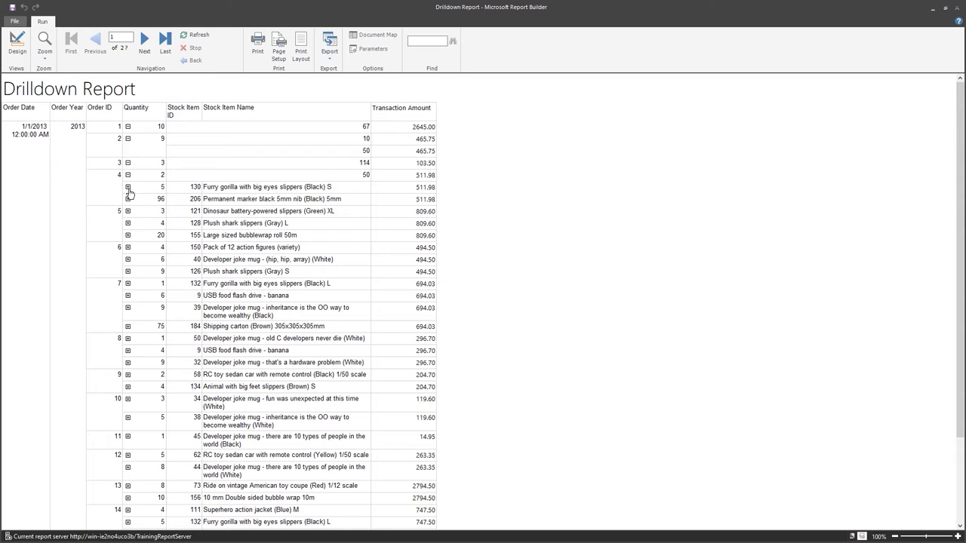
left_click(128, 188)
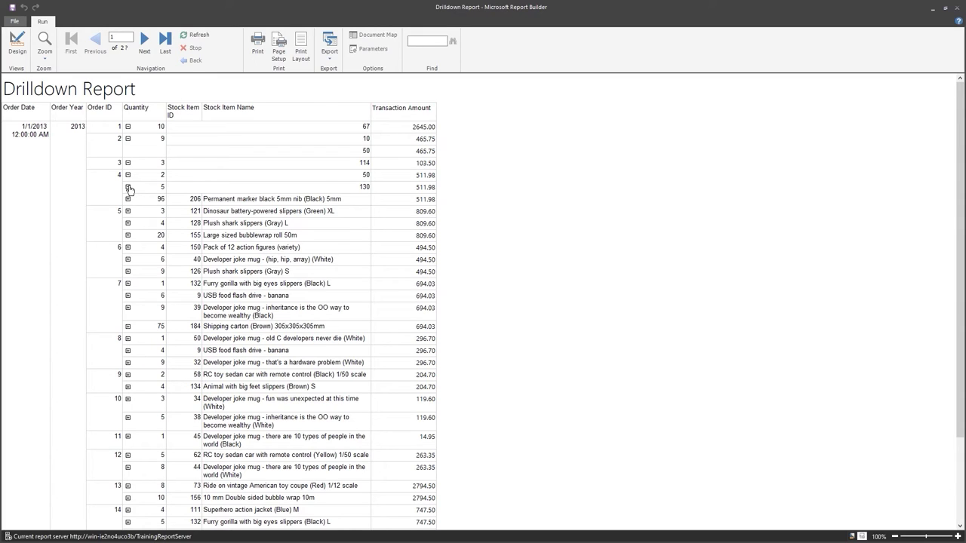
left_click(127, 126)
left_click(128, 139)
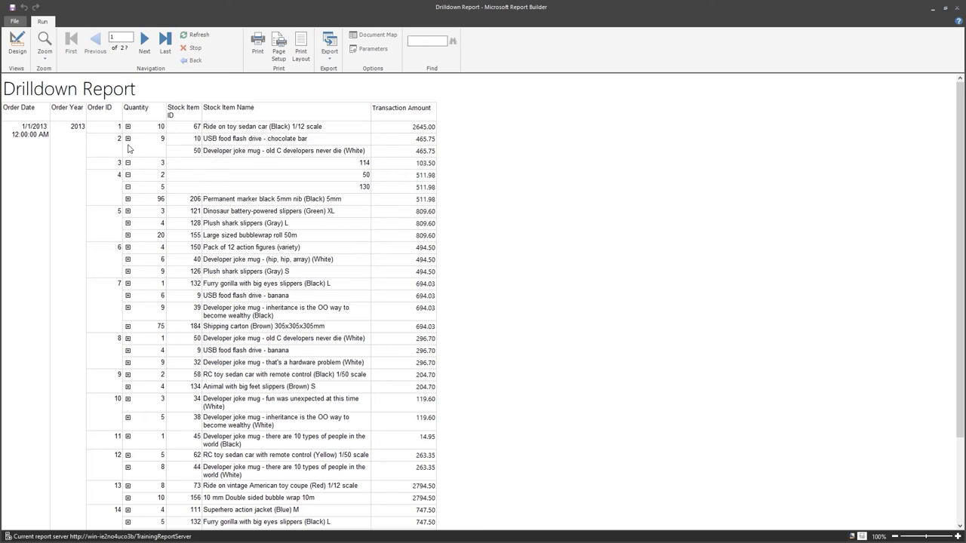
left_click(127, 163)
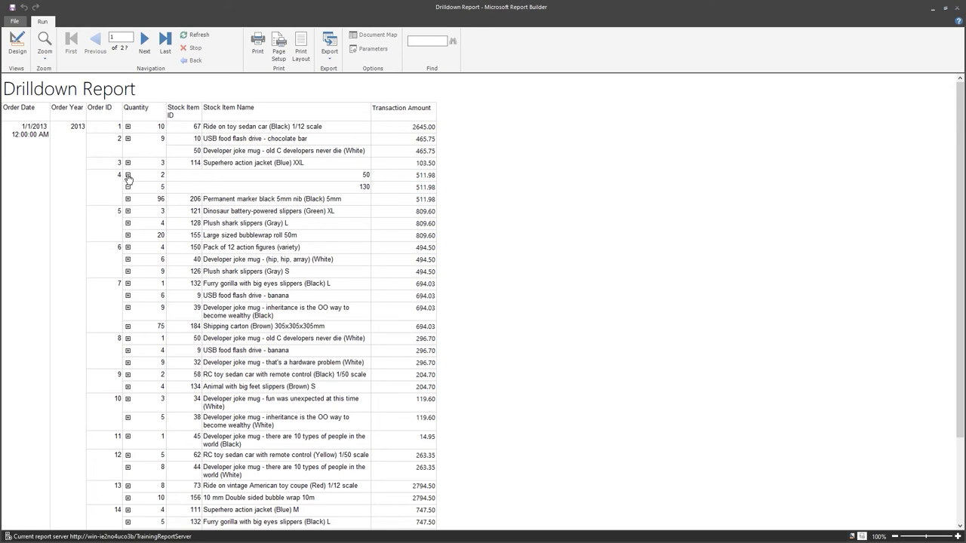
left_click(128, 175)
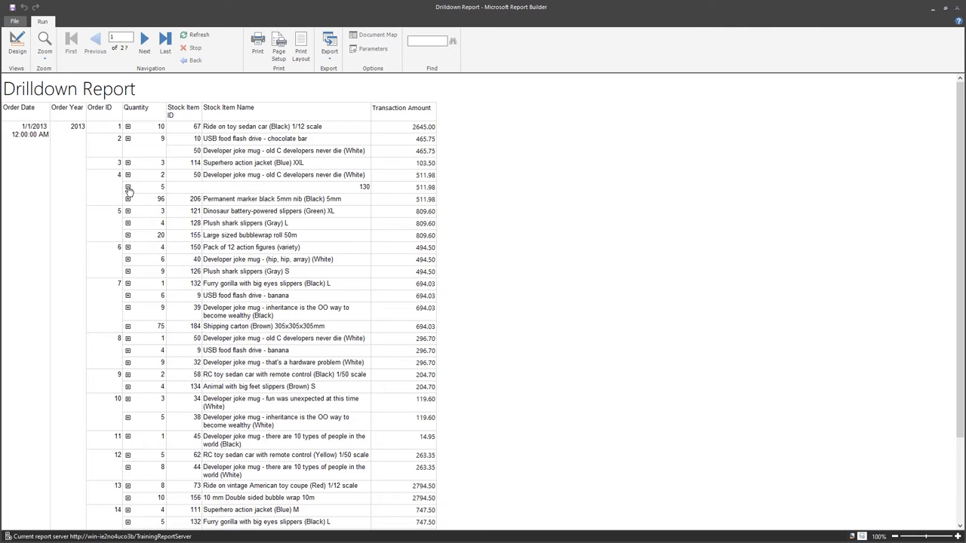
left_click(127, 188)
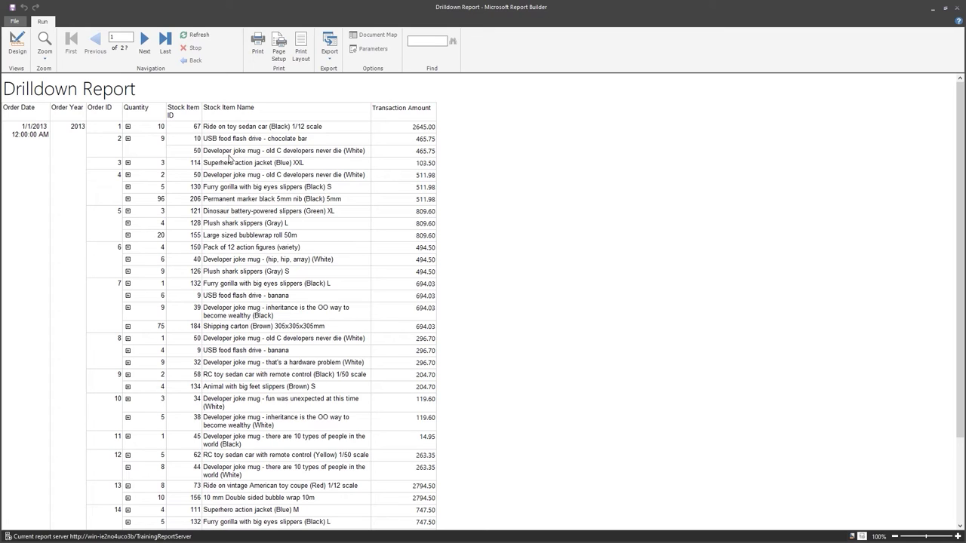
left_click(17, 46)
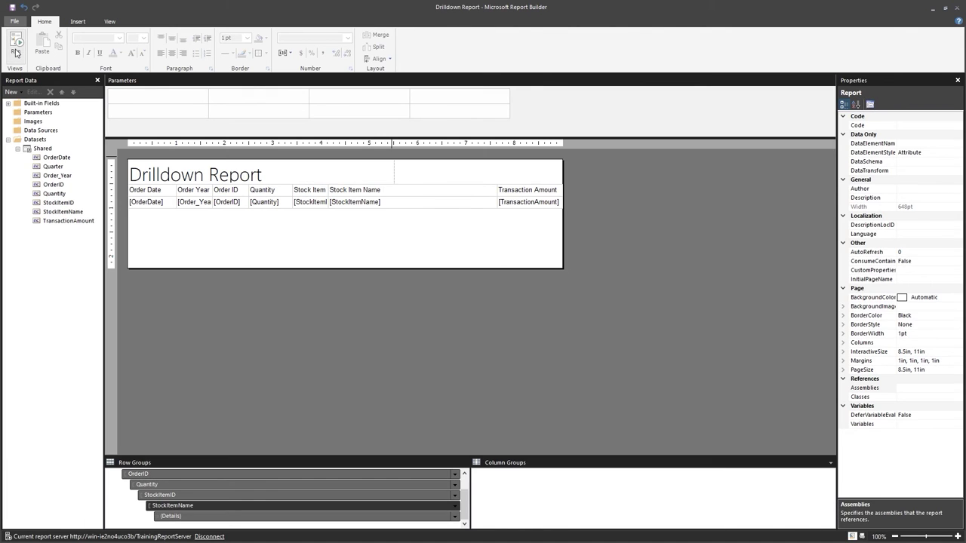
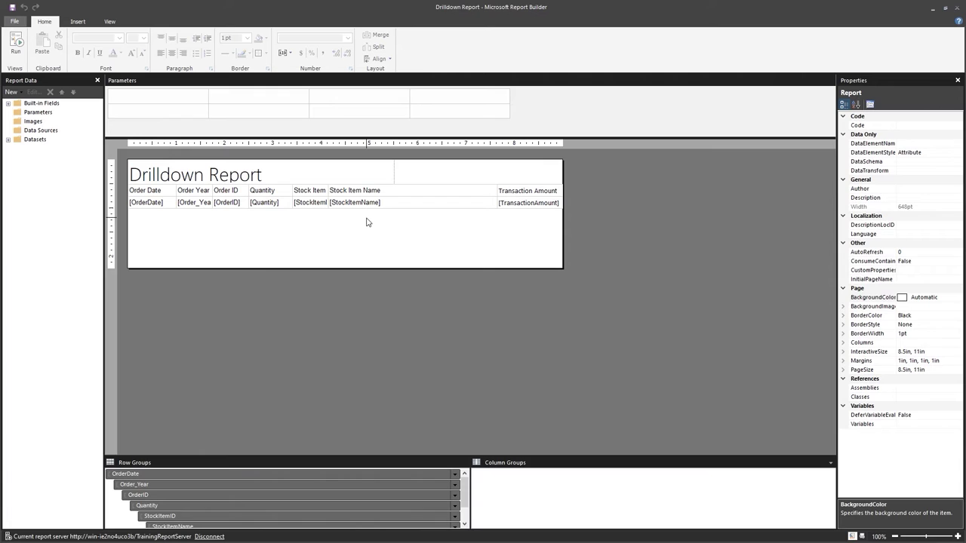
Create a new blank report
left_click(17, 24)
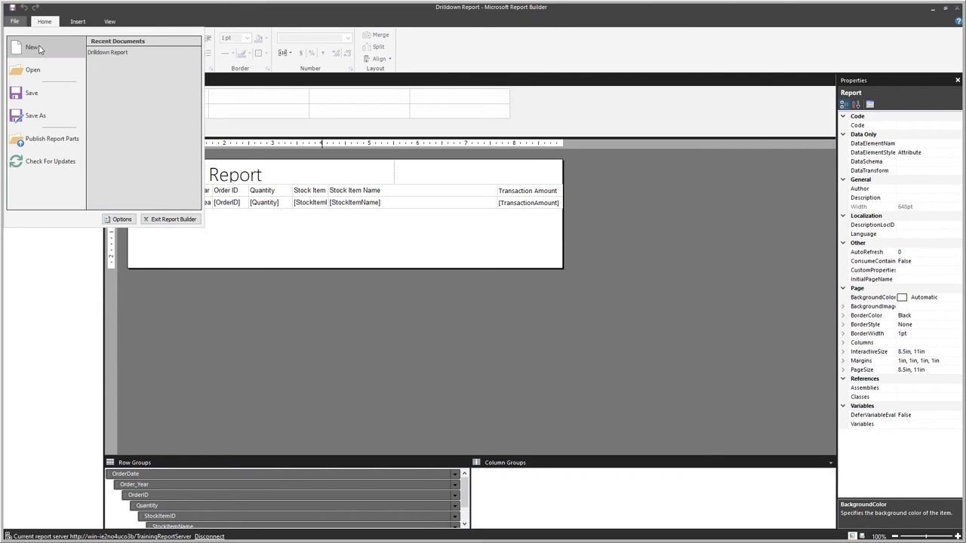
key("Escape")
left_click(485, 277)
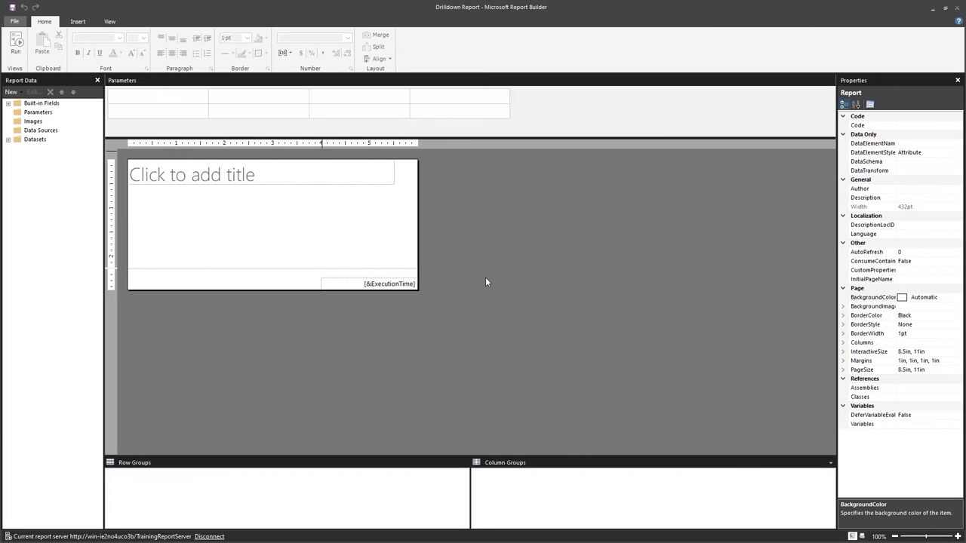
Insert a table into the report body to bring up its dataset settings
right_click(244, 215)
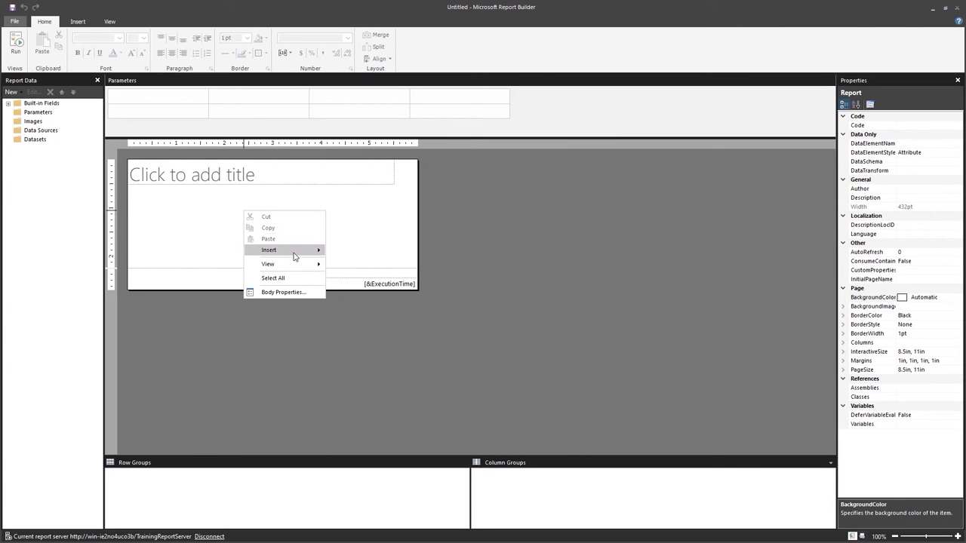
mouse_move(324, 255)
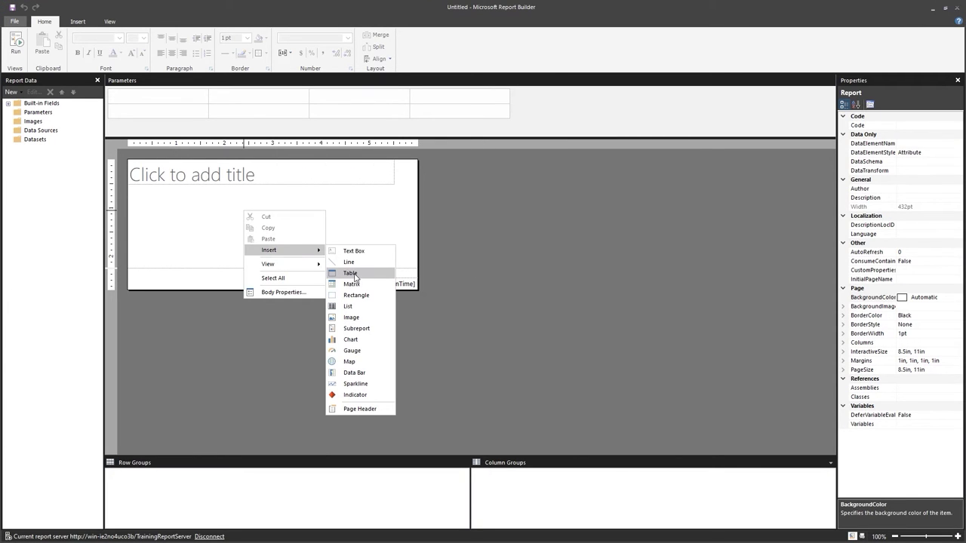
left_click(353, 275)
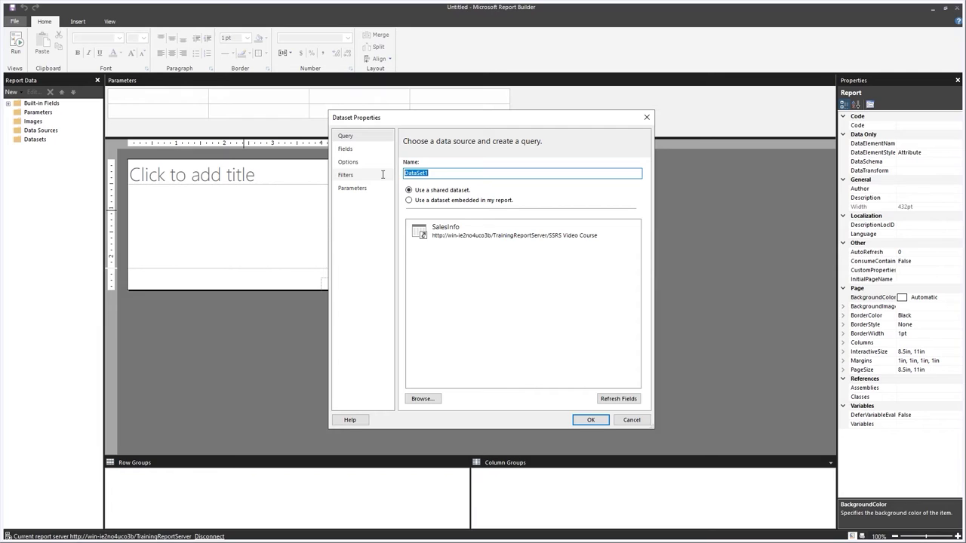
Name the dataset StockItems as embedded and create a tested data source named Shared
key("BackSpace")
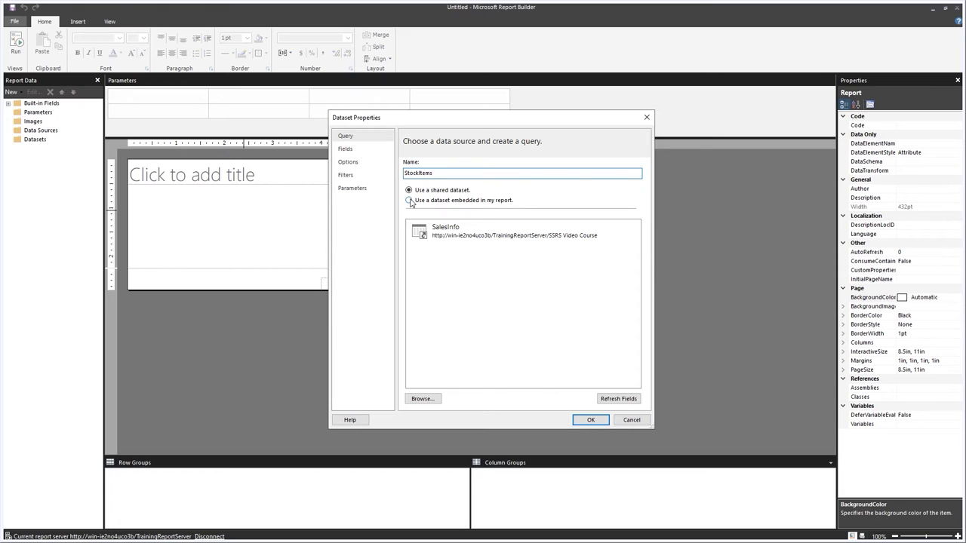
left_click(409, 201)
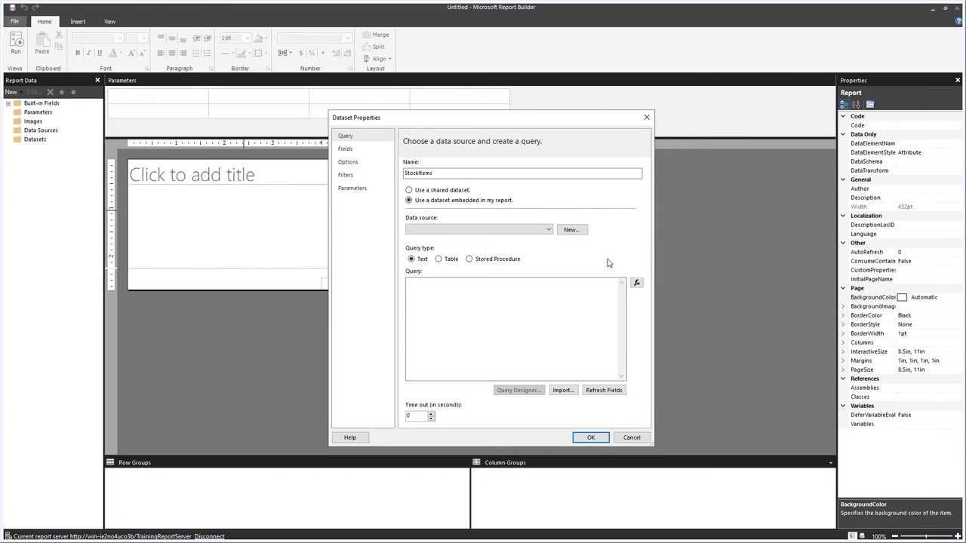
left_click(571, 231)
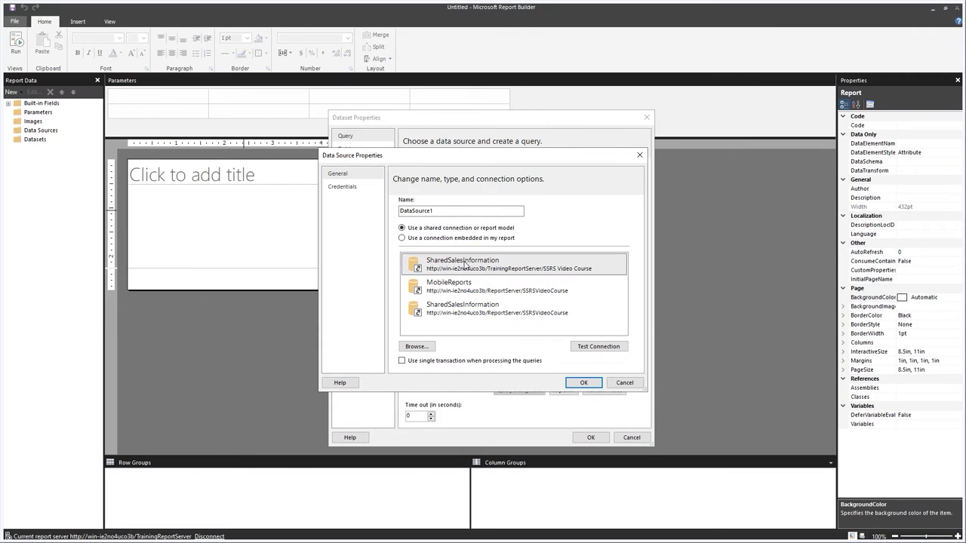
double_click(419, 210)
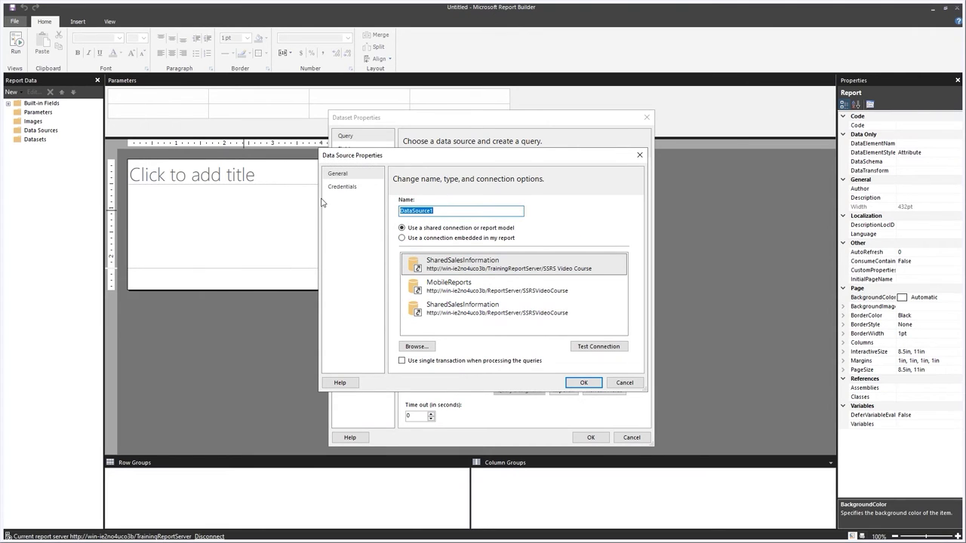
type("Shared")
left_click(608, 346)
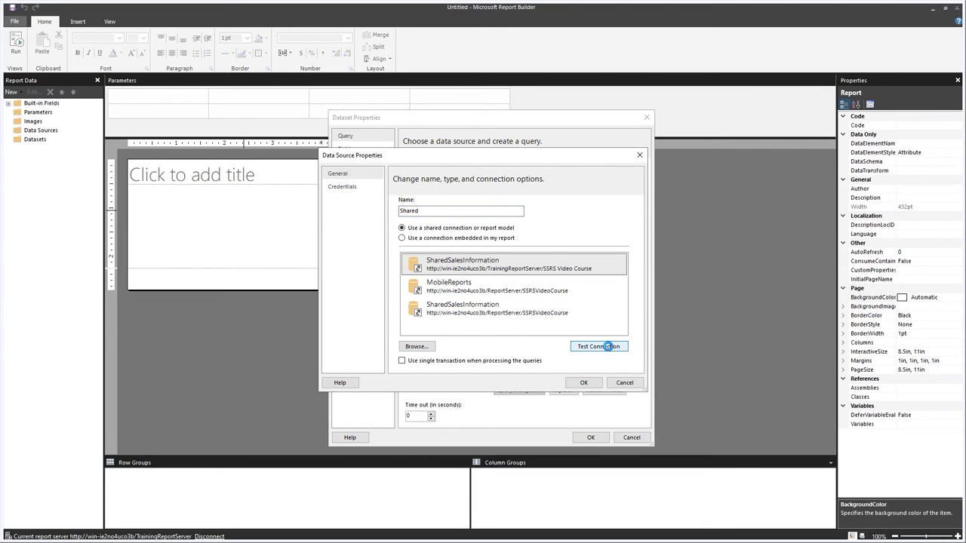
left_click(526, 312)
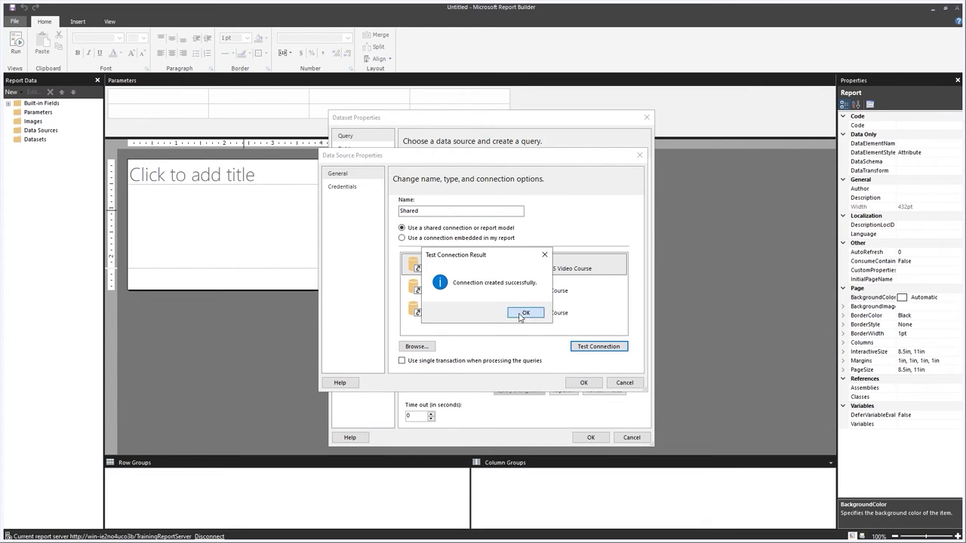
left_click(585, 384)
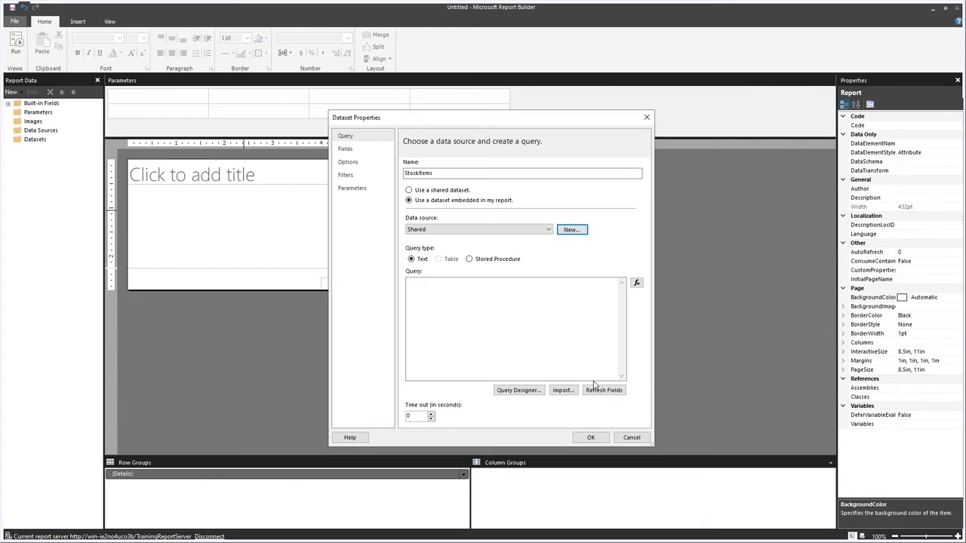
Paste the SQL query joining stock items, colors and suppliers, and confirm the dataset
left_click(443, 286)
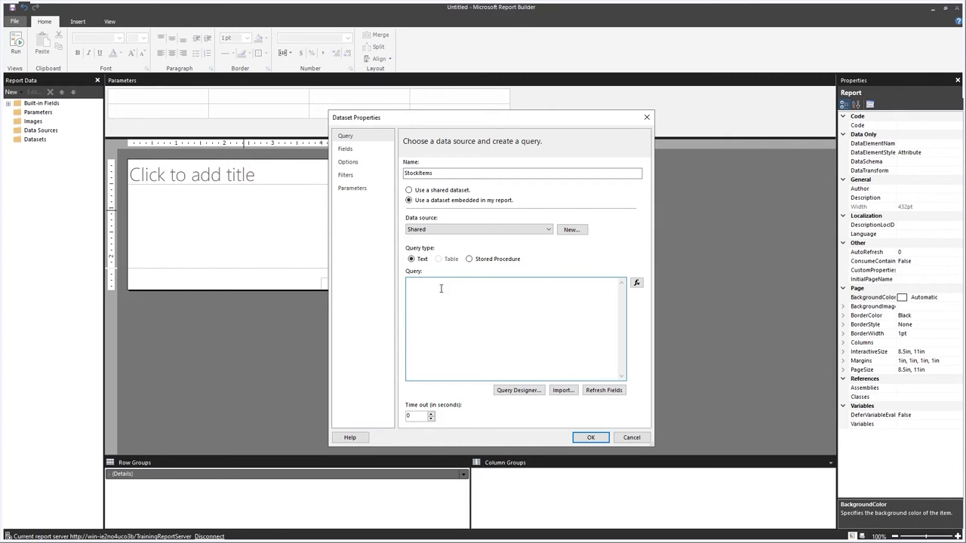
type("SELECT WSI.StockItemName , WC.ColorName , PS.SupplierName , WSI.UnitPrice FROM Warehouse.StockItems AS WSI INNER JOIN Warehouse.Colors AS WC ON WSI.ColorID = WC.ColorID INNER JOIN Purchasing.Suppliers AS PS ON WSI.SupplierID = PS.SupplierID GROUP BY WSI.StockItemName, WC.ColorName, PS.SupplierName, WSI.UnitPrice")
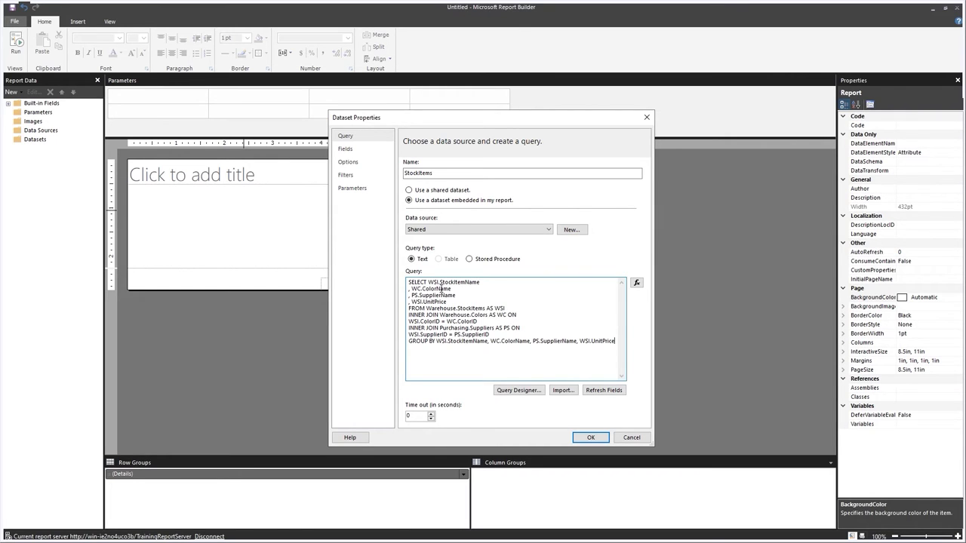
left_click(589, 438)
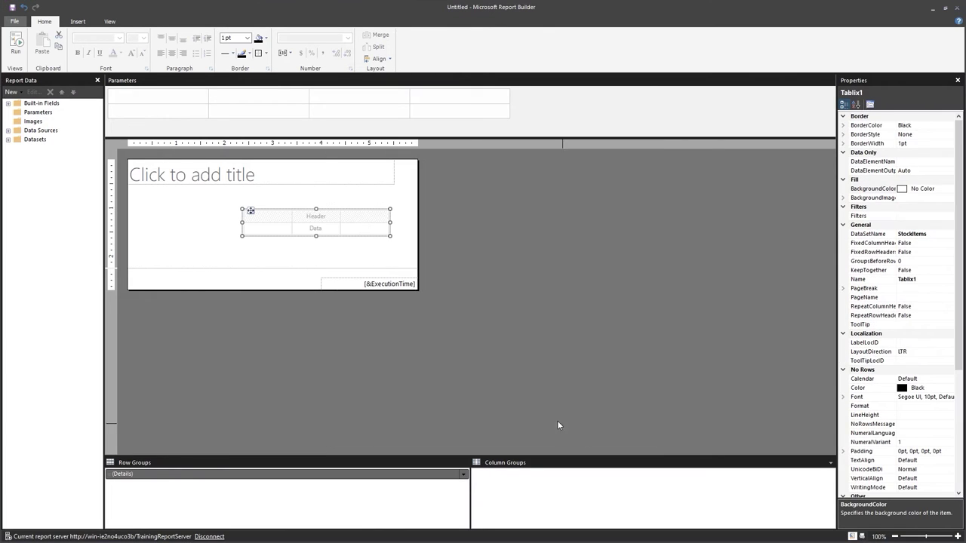
Delete the report title and remove the page footer
left_click(260, 188)
key("Delete")
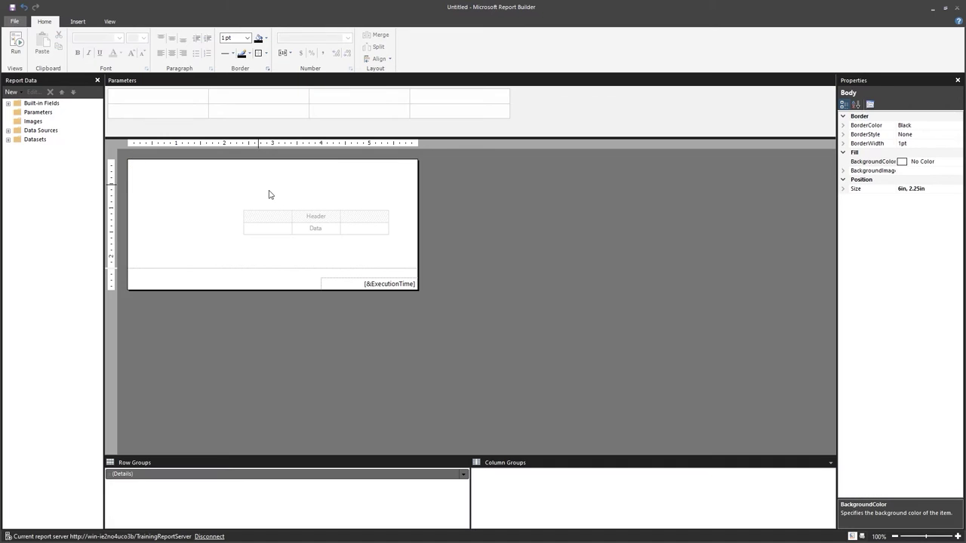
right_click(360, 318)
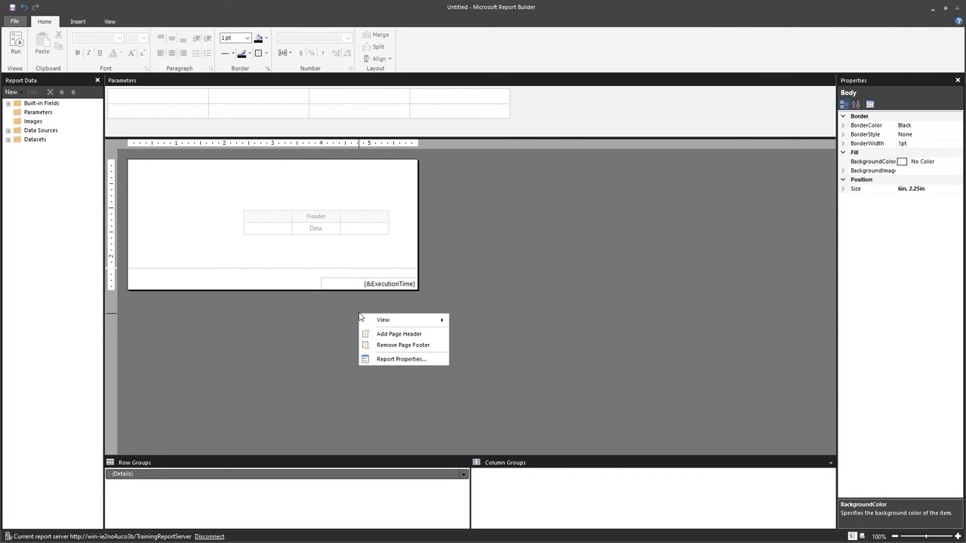
left_click(398, 346)
Move the table to the top-left corner of the report body
left_click(261, 216)
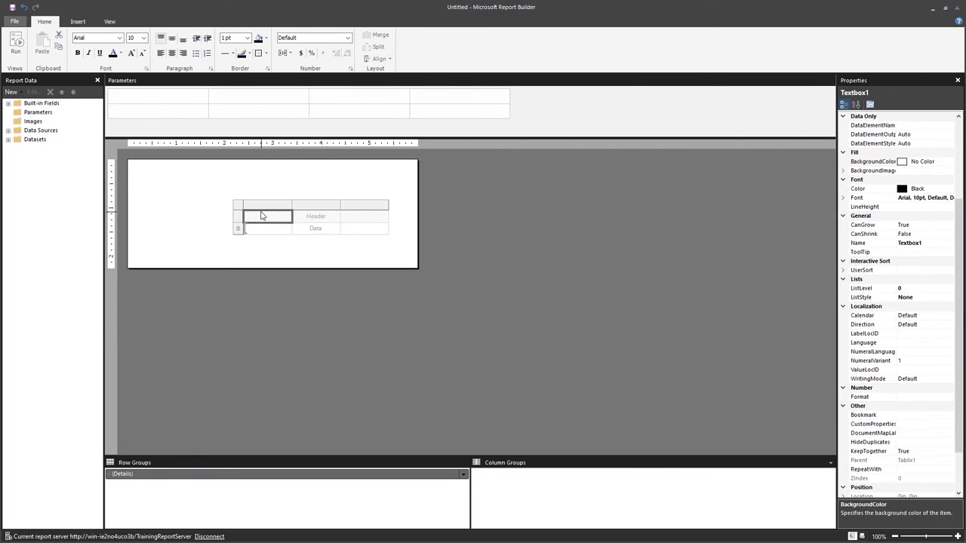
left_click(287, 253)
left_click(247, 211)
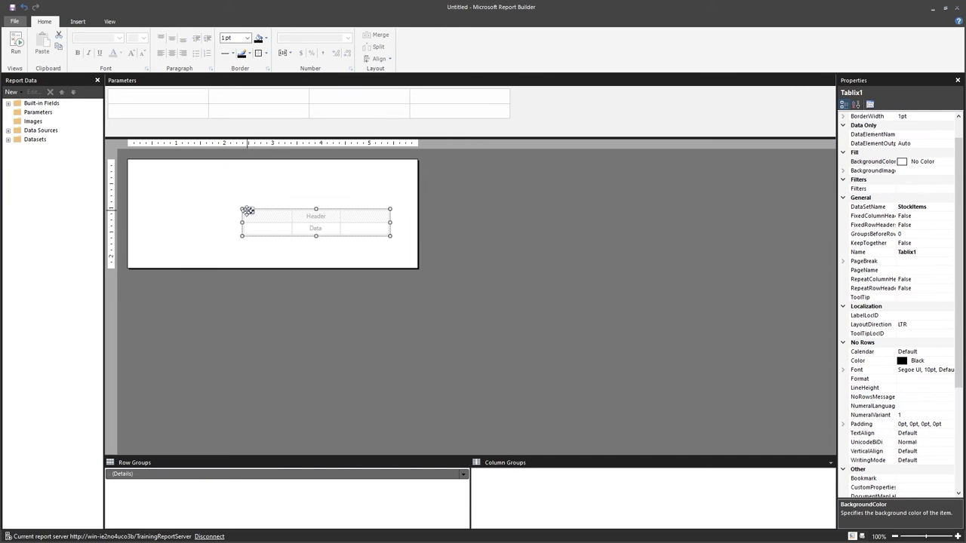
left_click_drag(248, 211, 139, 164)
Place StockItemName, ColorName and SupplierName into the first three table columns
left_click(8, 141)
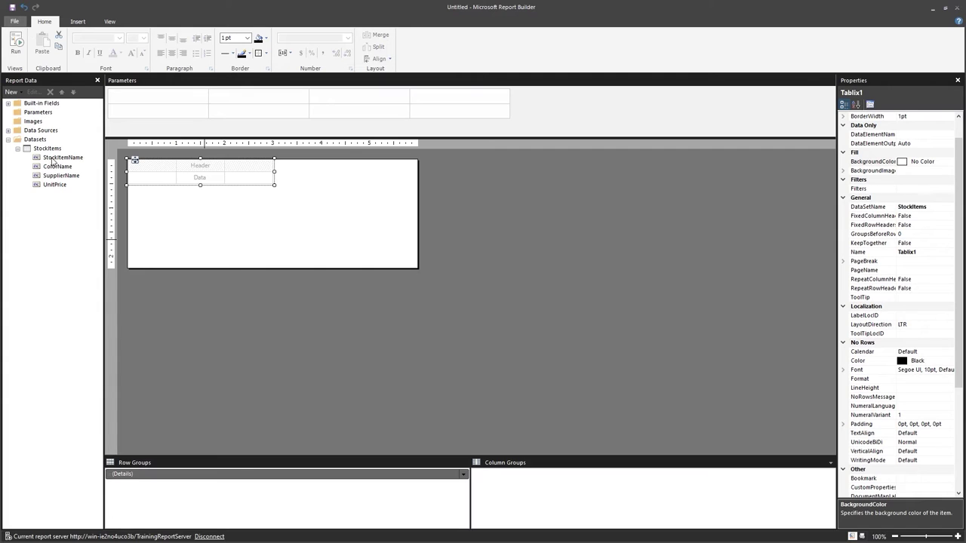
left_click_drag(51, 160, 147, 177)
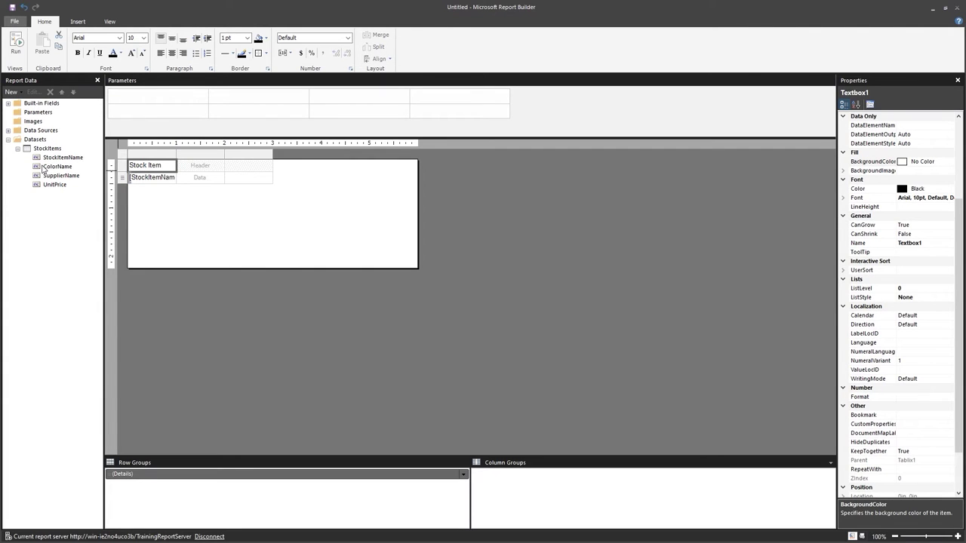
left_click_drag(43, 169, 200, 175)
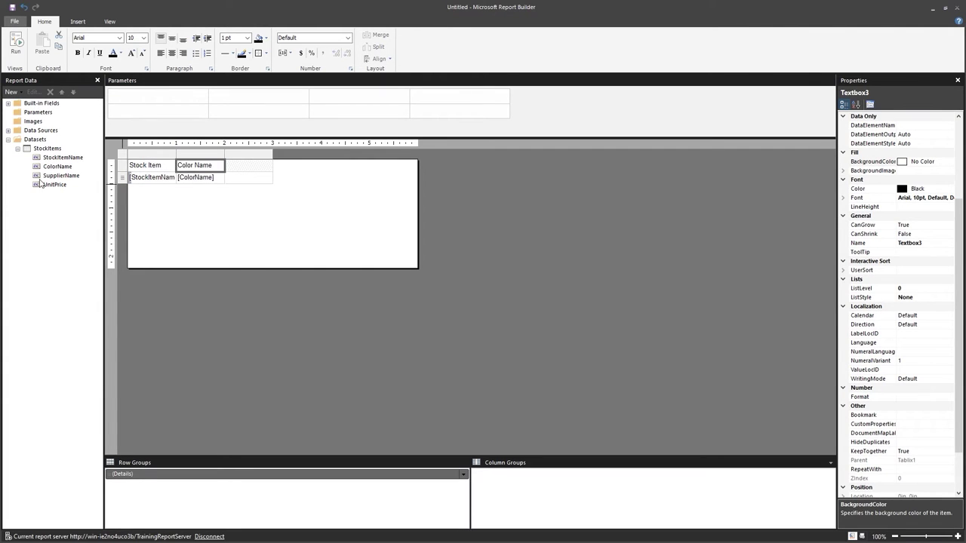
left_click_drag(45, 179, 273, 172)
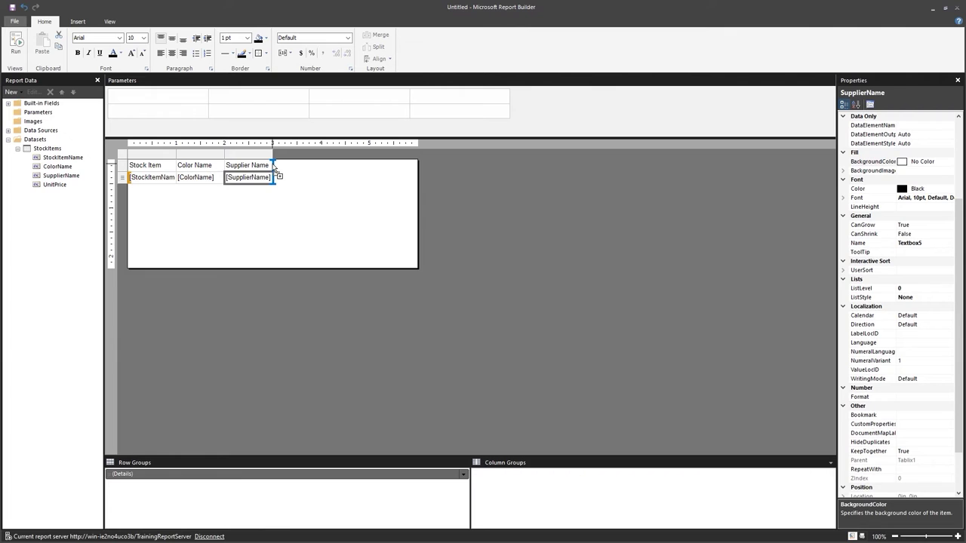
Widen the Stock Item Name and Supplier Name columns
left_click(228, 218)
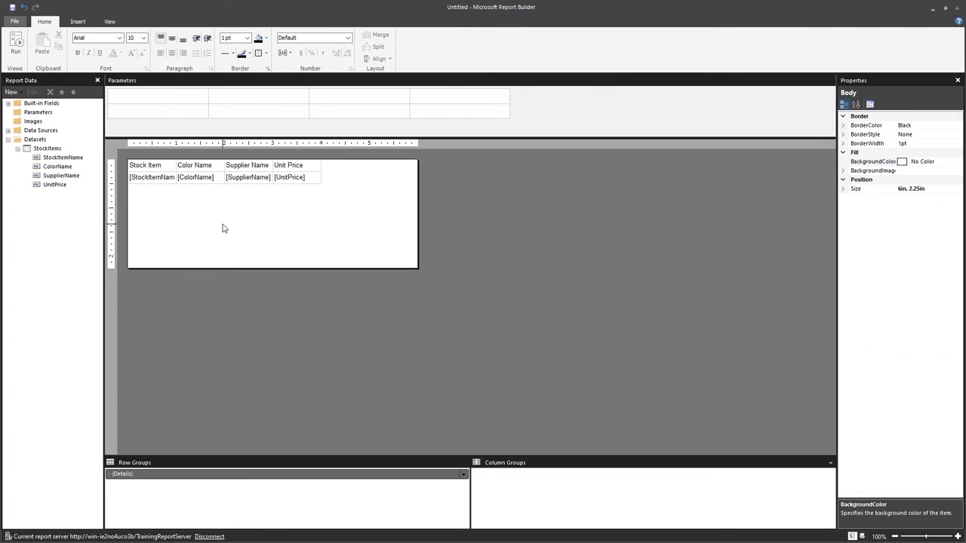
left_click(167, 186)
left_click_drag(175, 154, 256, 165)
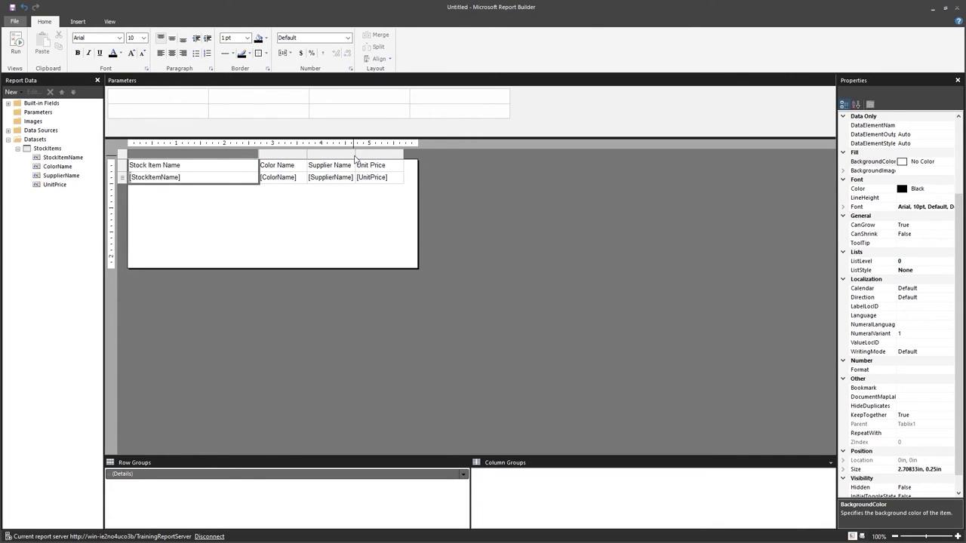
left_click_drag(356, 159, 435, 171)
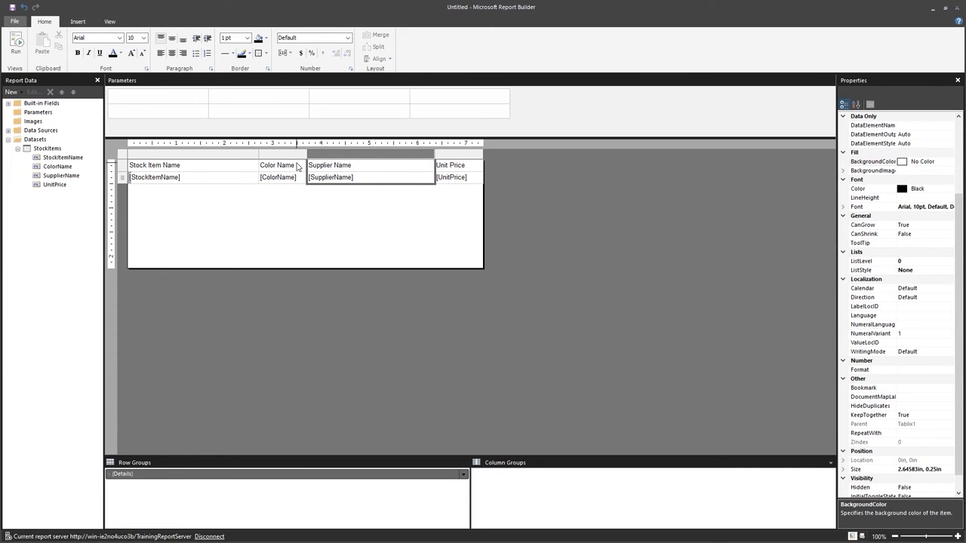
left_click(327, 196)
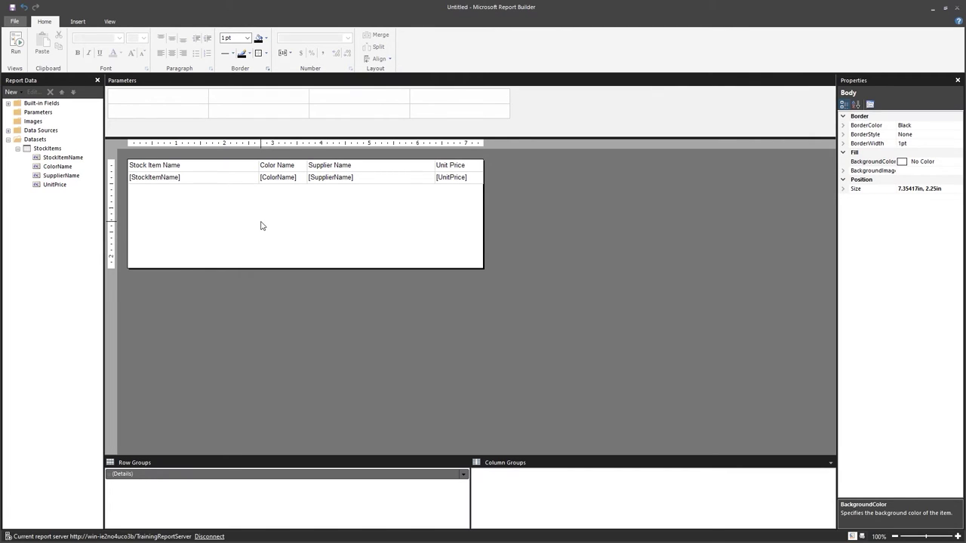
Give the header row CornflowerBlue fill with 14pt bold white text
left_click(157, 179)
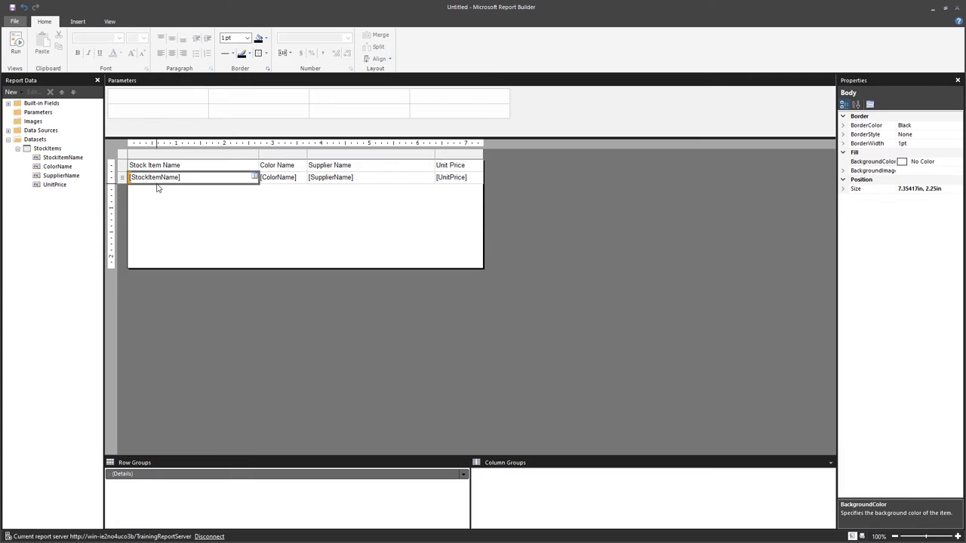
left_click(123, 168)
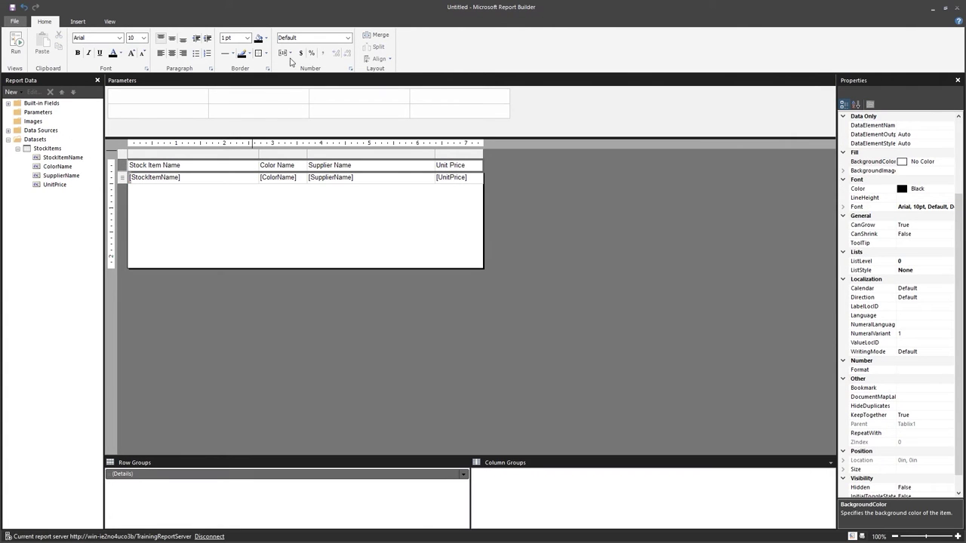
left_click(265, 39)
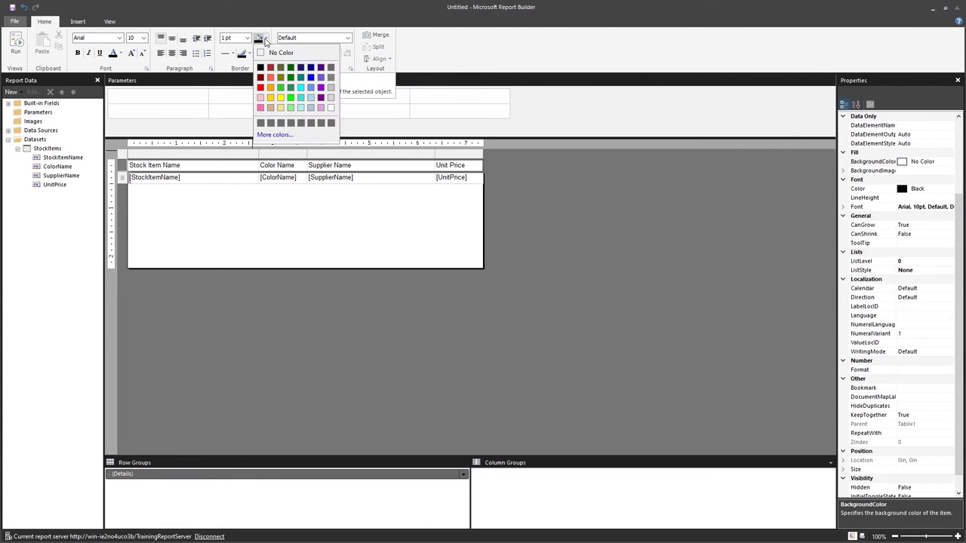
left_click(311, 88)
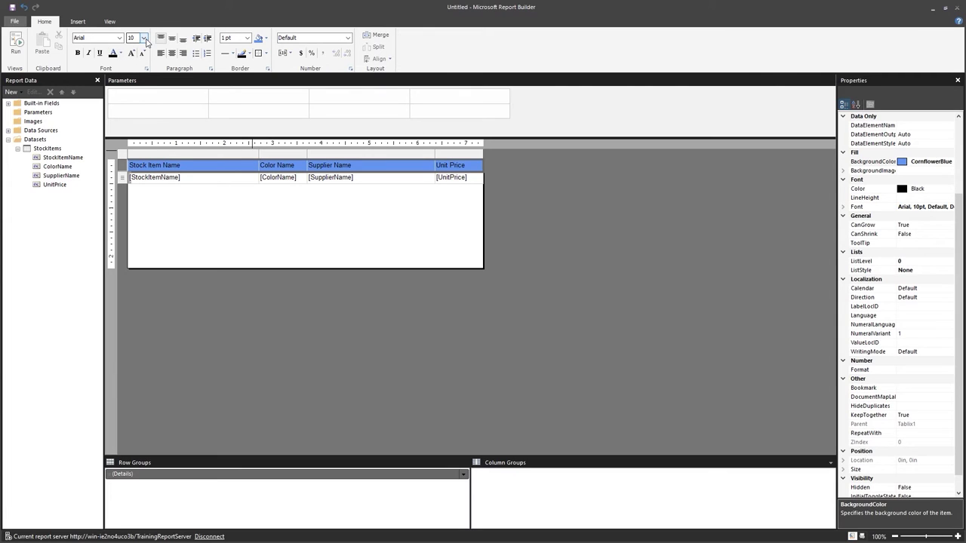
left_click(144, 39)
left_click(142, 80)
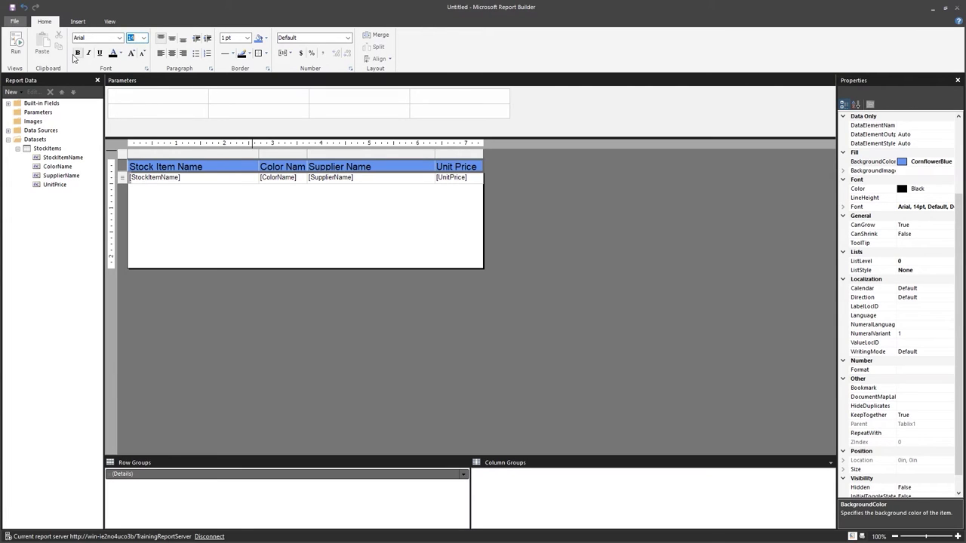
left_click(77, 53)
left_click(120, 53)
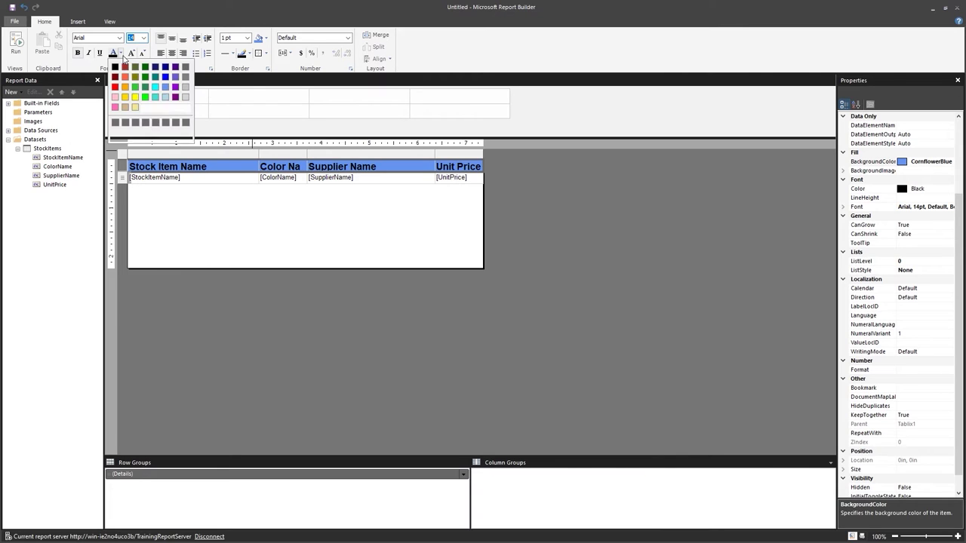
left_click(186, 110)
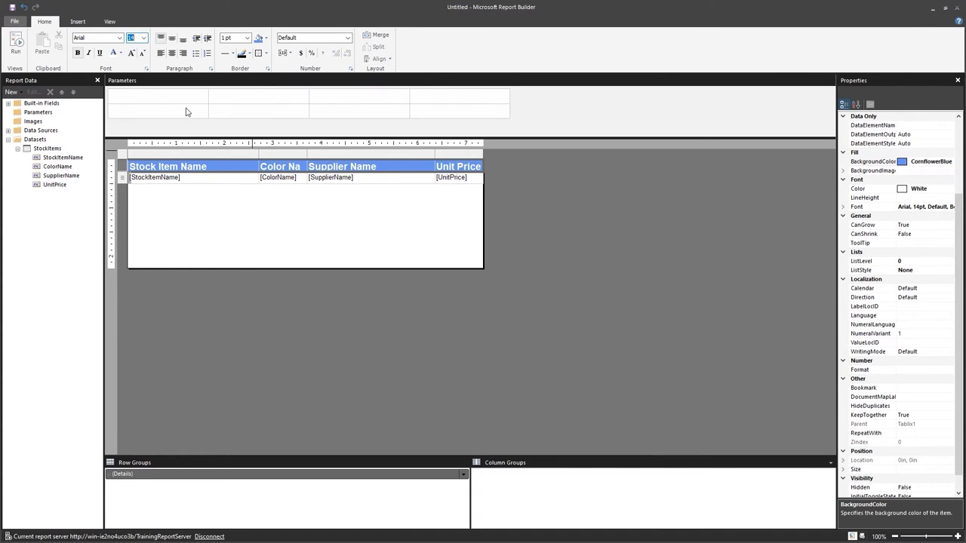
Make the detail row bold 12pt text on a light blue background
left_click(122, 179)
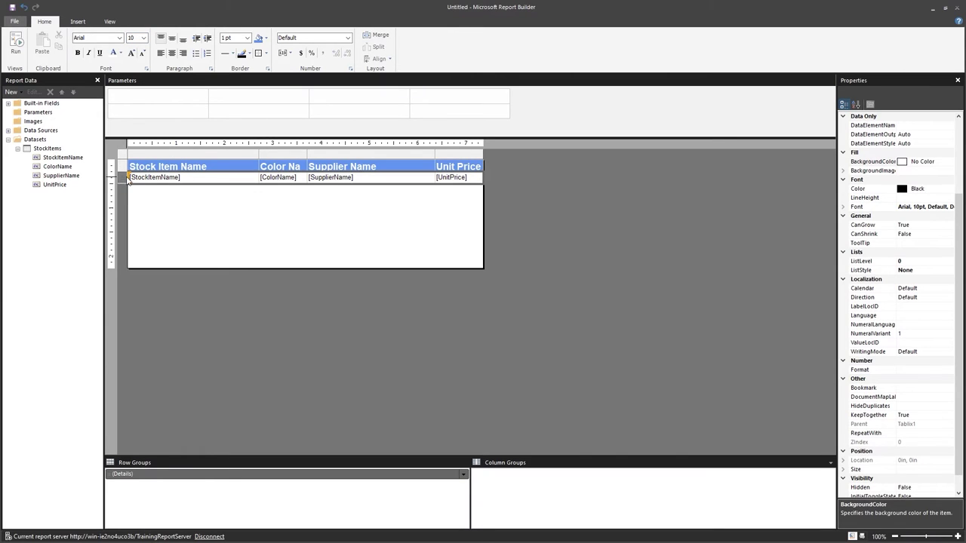
left_click(78, 53)
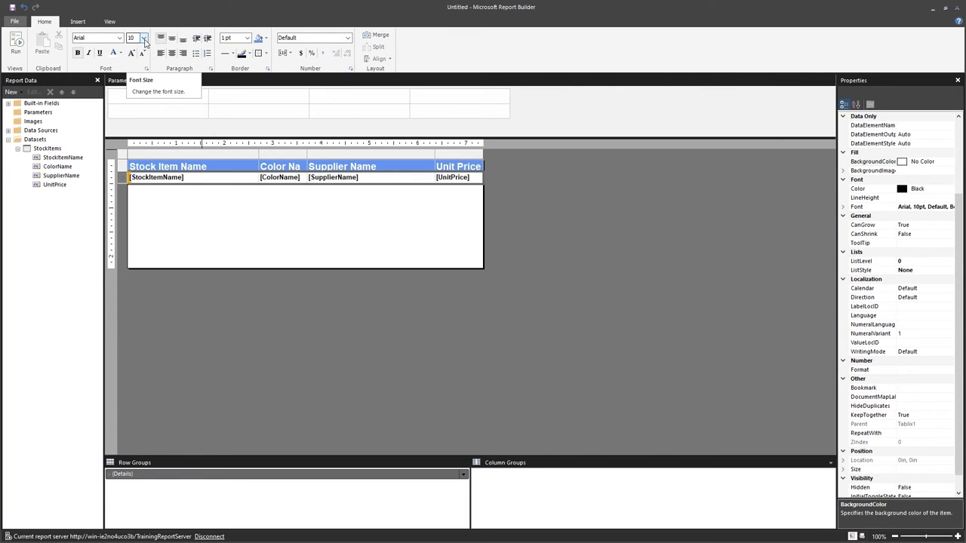
left_click(144, 38)
left_click(138, 78)
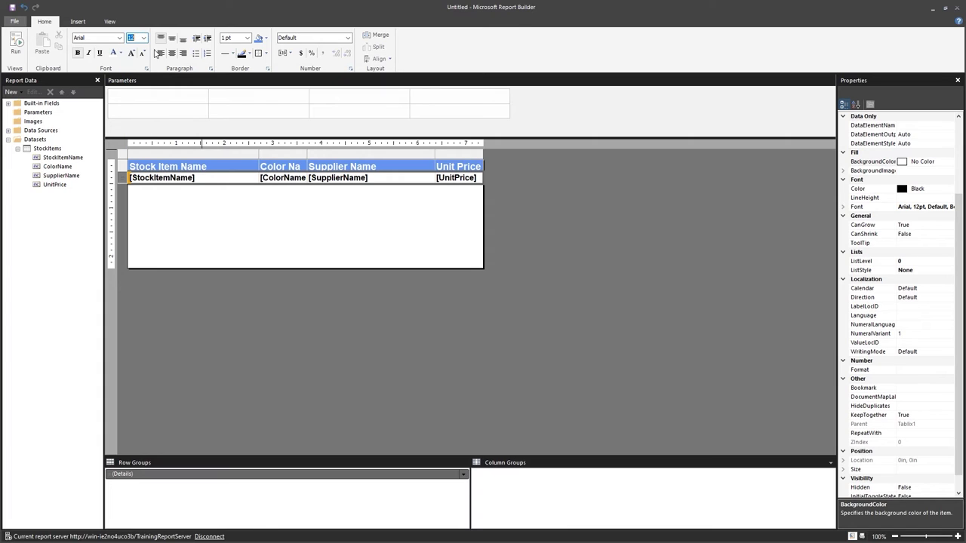
left_click(265, 38)
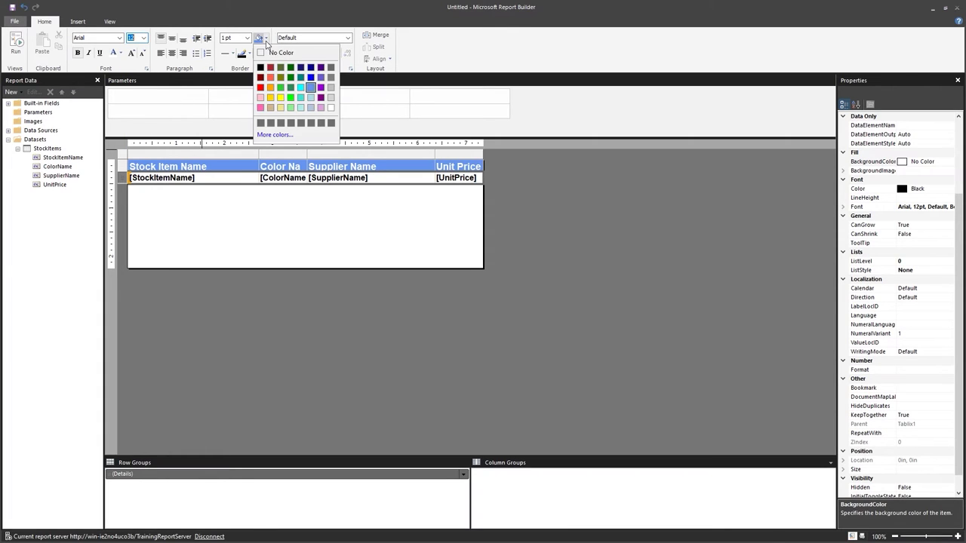
left_click(312, 97)
left_click(282, 261)
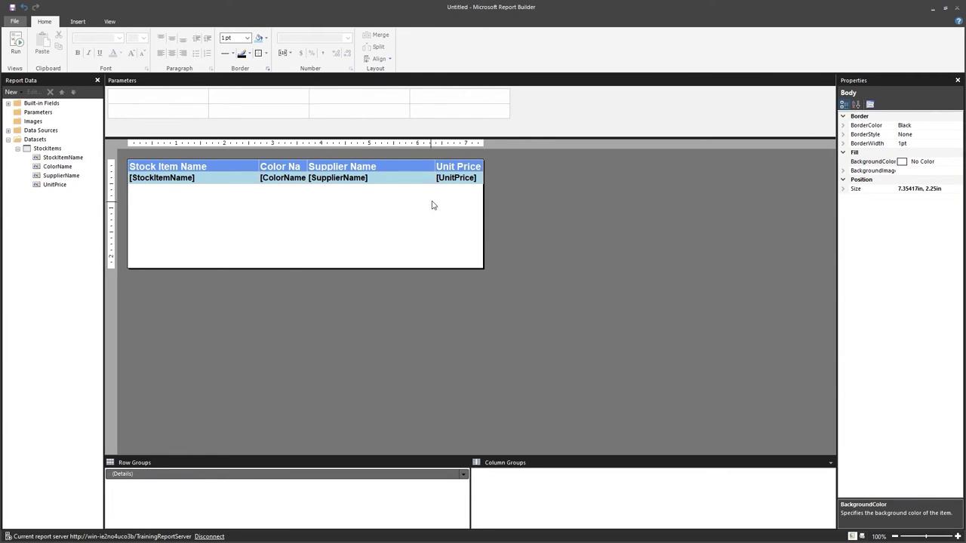
Set the Unit Price text box's number format to Currency ('$'0.00)
right_click(451, 179)
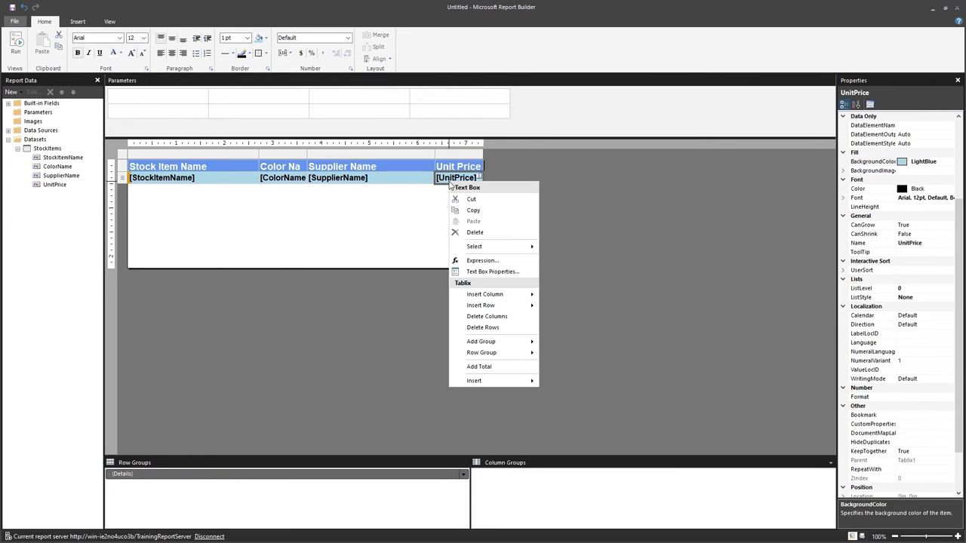
left_click(473, 272)
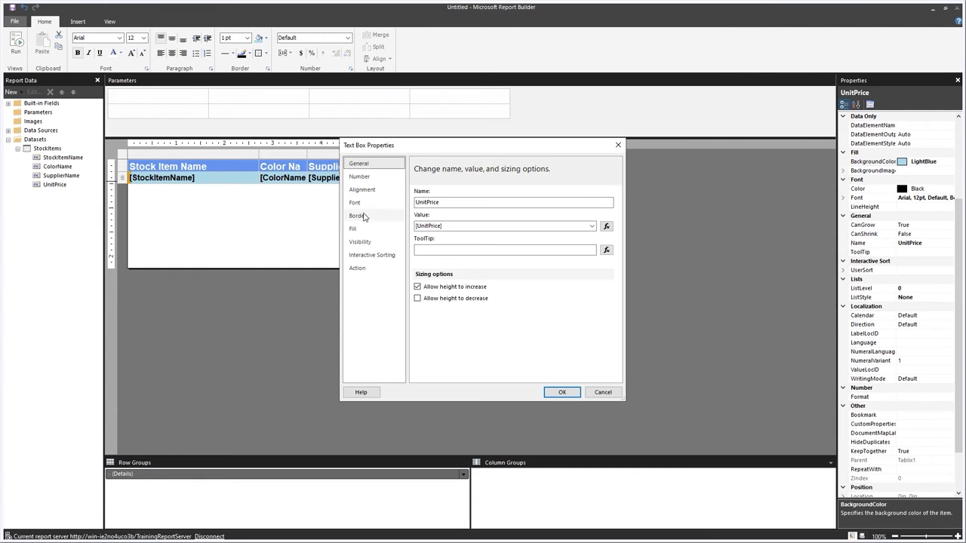
left_click(403, 180)
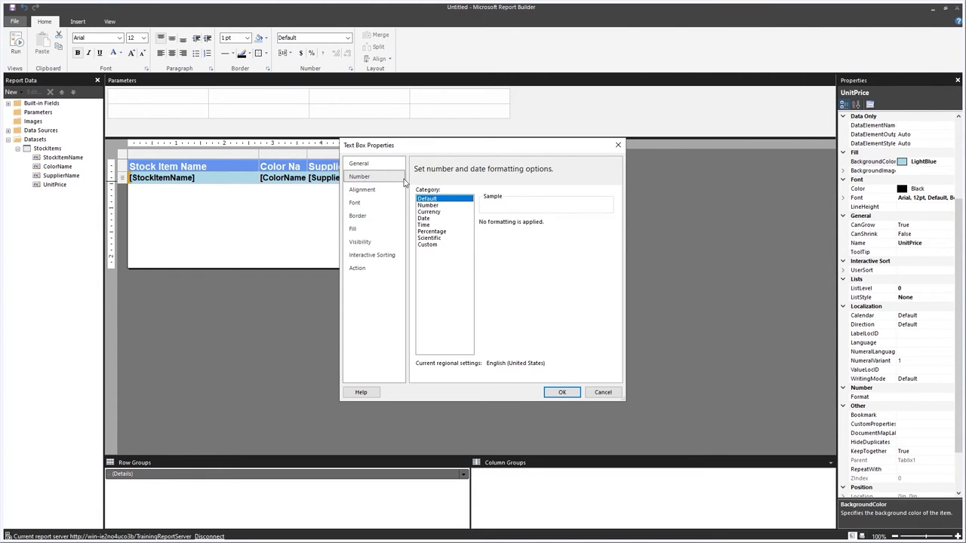
left_click(438, 218)
left_click(444, 213)
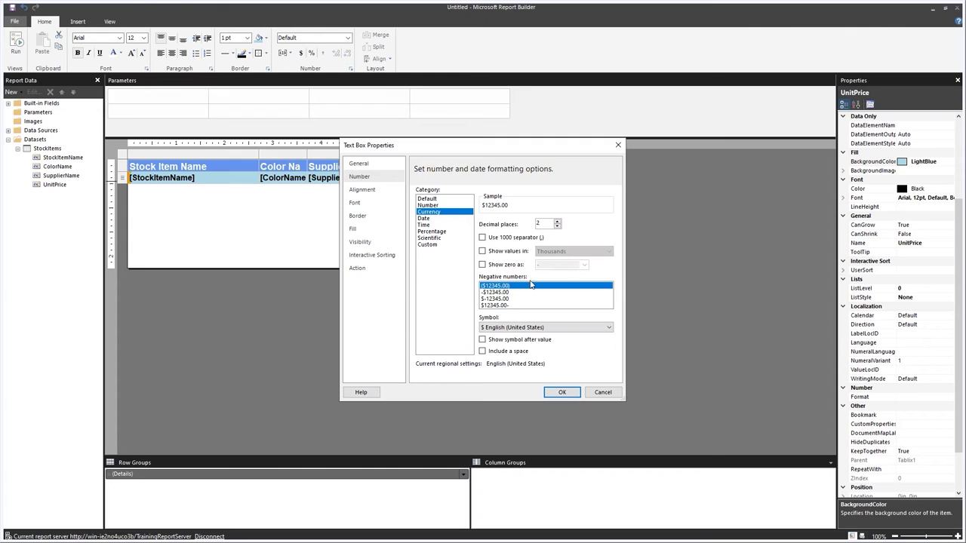
left_click(564, 394)
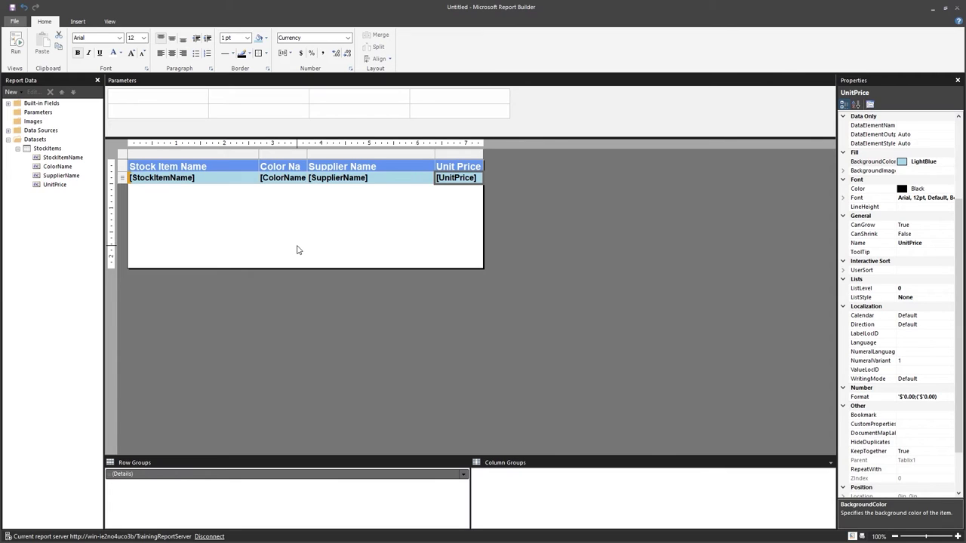
Drag the report body's bottom edge up to just below the table
left_click_drag(315, 266, 326, 186)
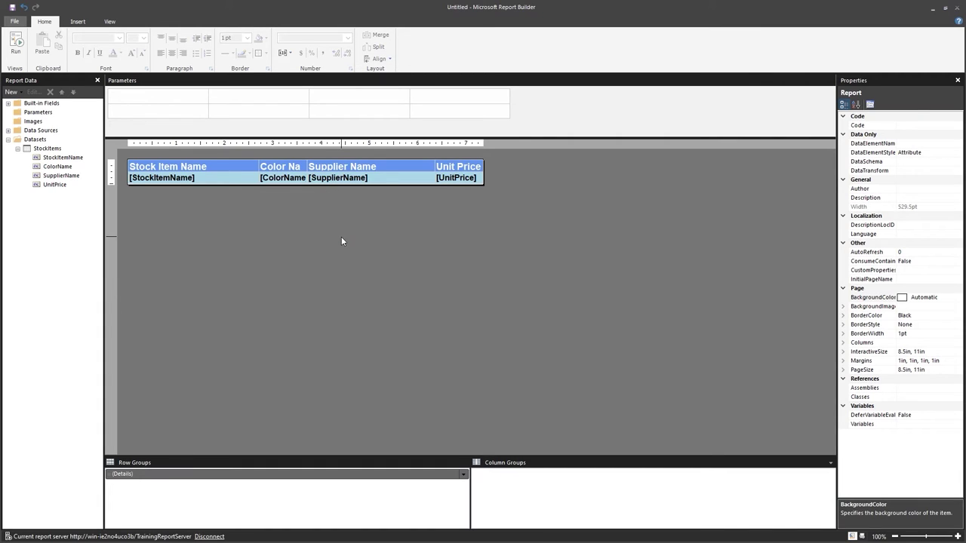
right_click(51, 149)
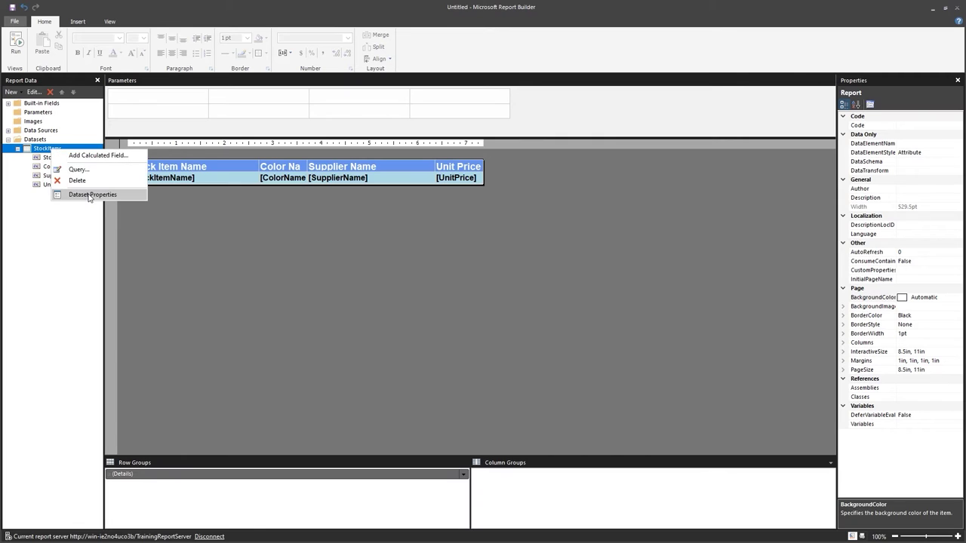
left_click(89, 195)
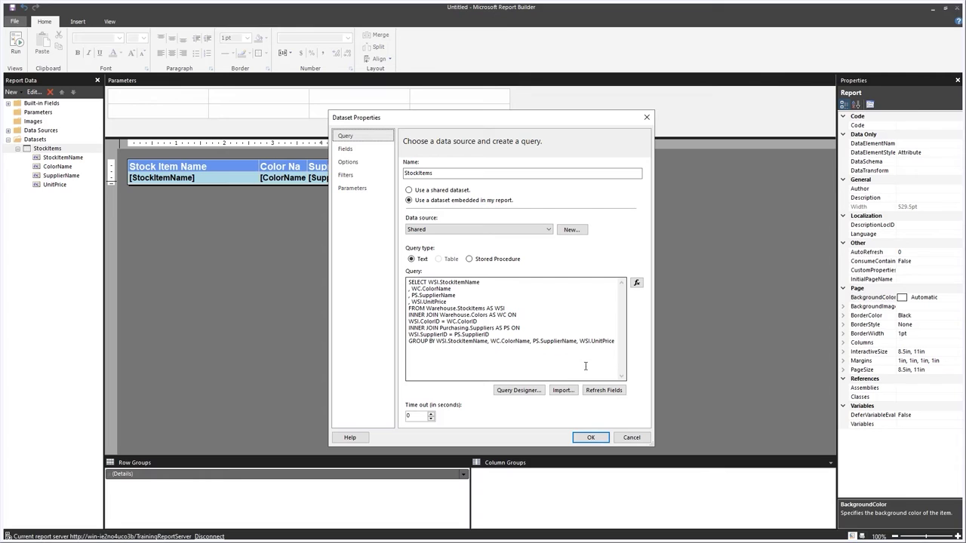
left_click(614, 346)
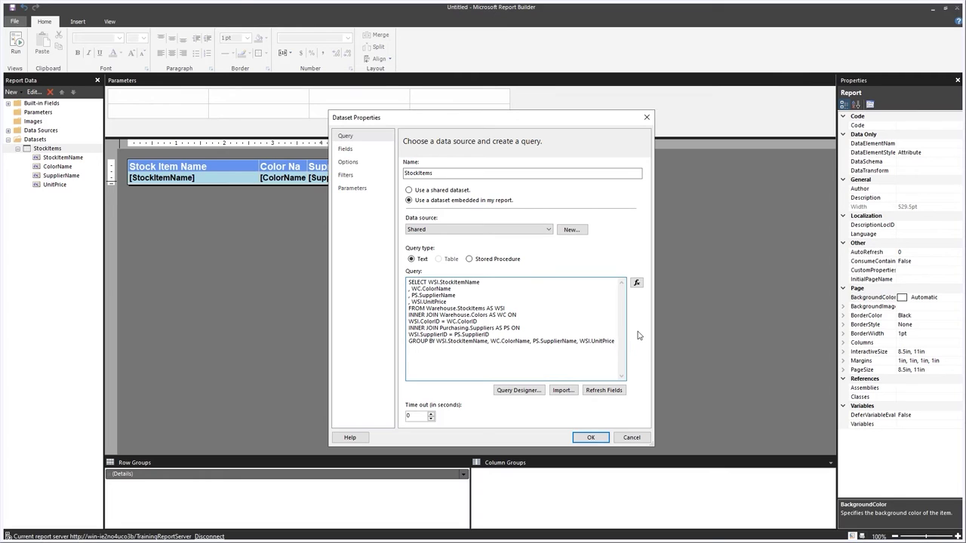
left_click(408, 341)
key("Return")
key("Up")
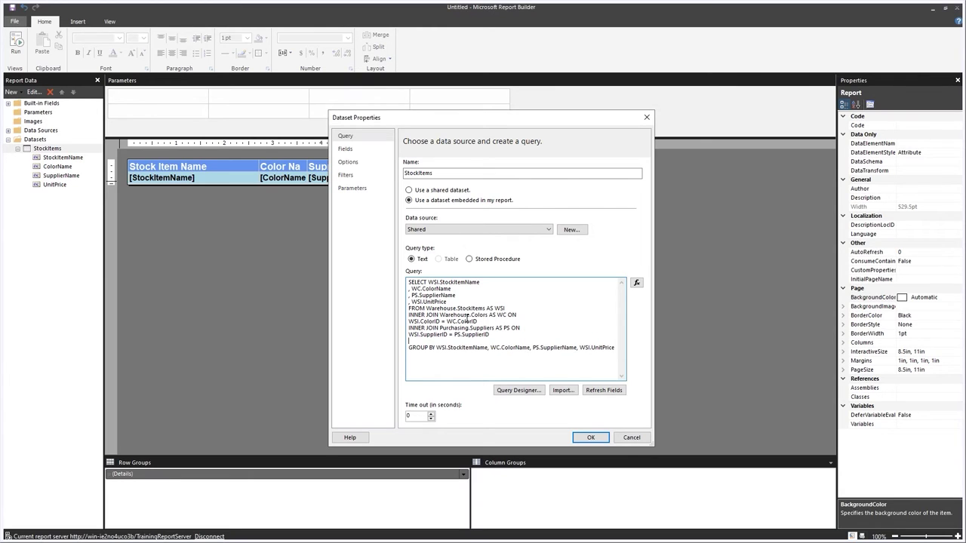
type("WHERE PS.SupplierID")
type("=@SupplierID AND")
key("Return")
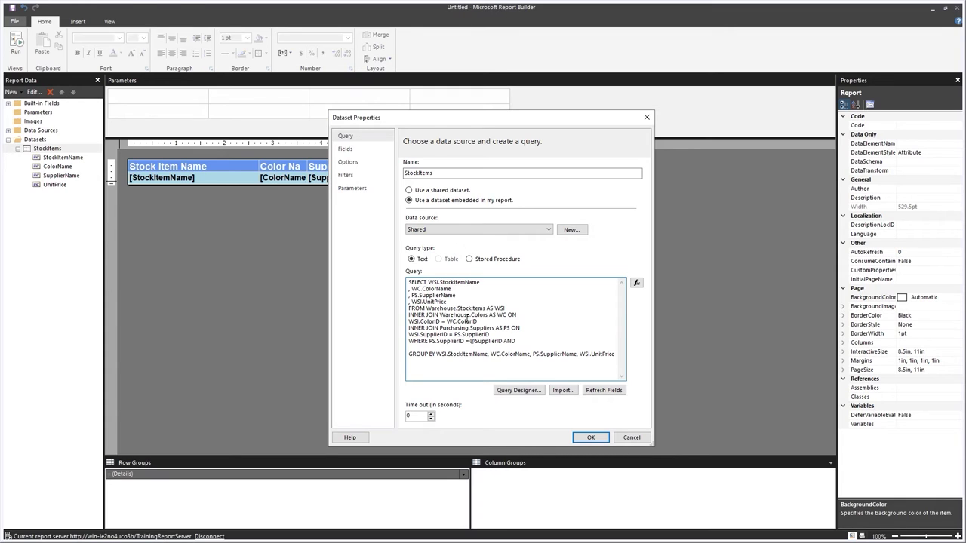
type("WC.ColorID = @ColorID")
left_click(591, 439)
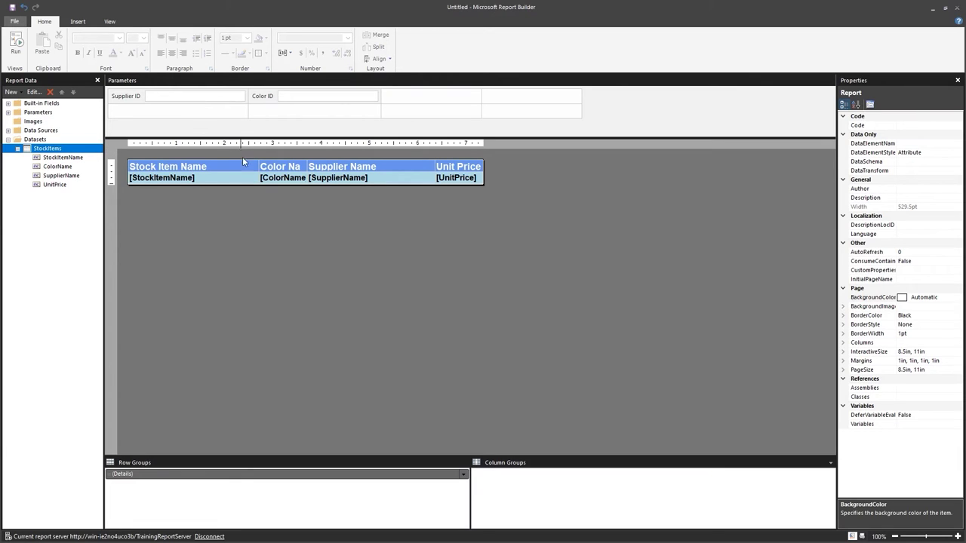
Add a page header text box aligned left and stretched across the page
right_click(403, 205)
key("Escape")
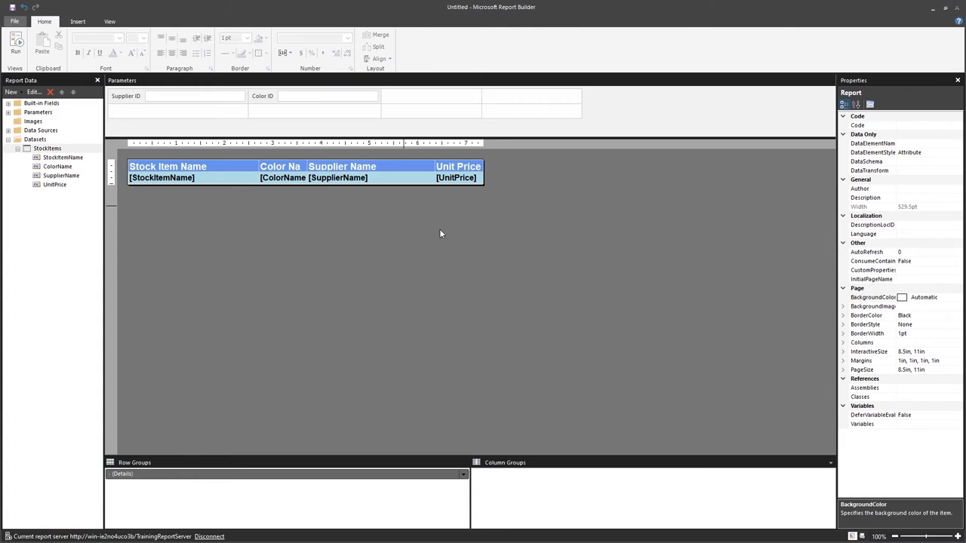
right_click(231, 184)
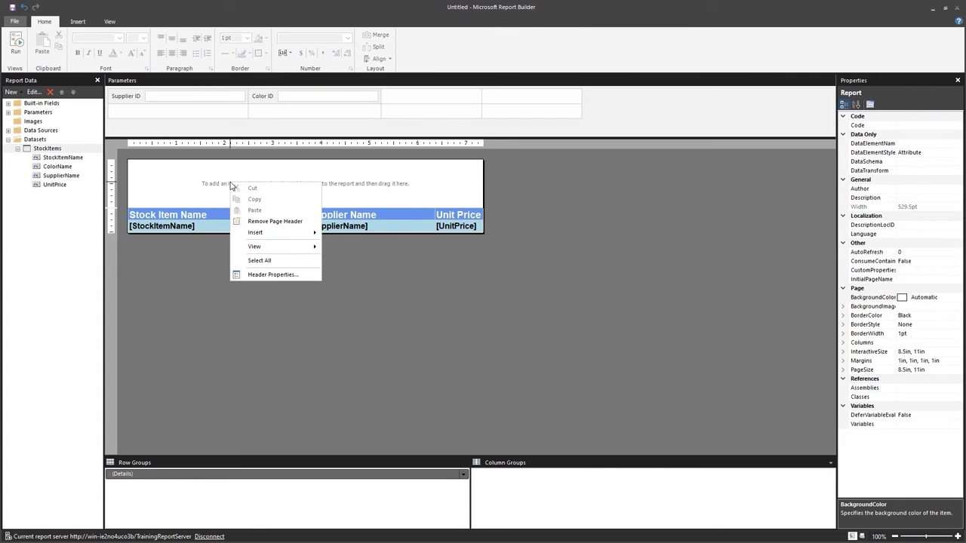
mouse_move(288, 233)
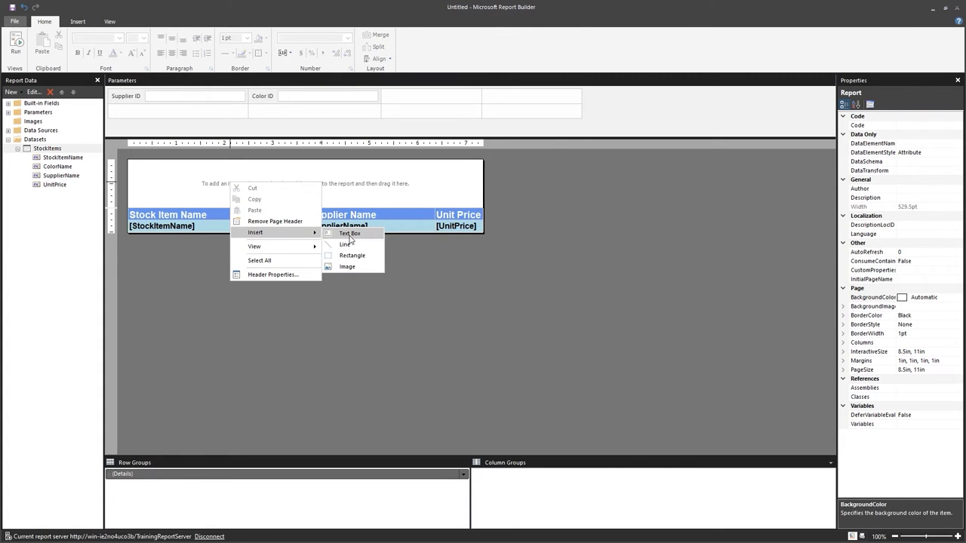
left_click(350, 234)
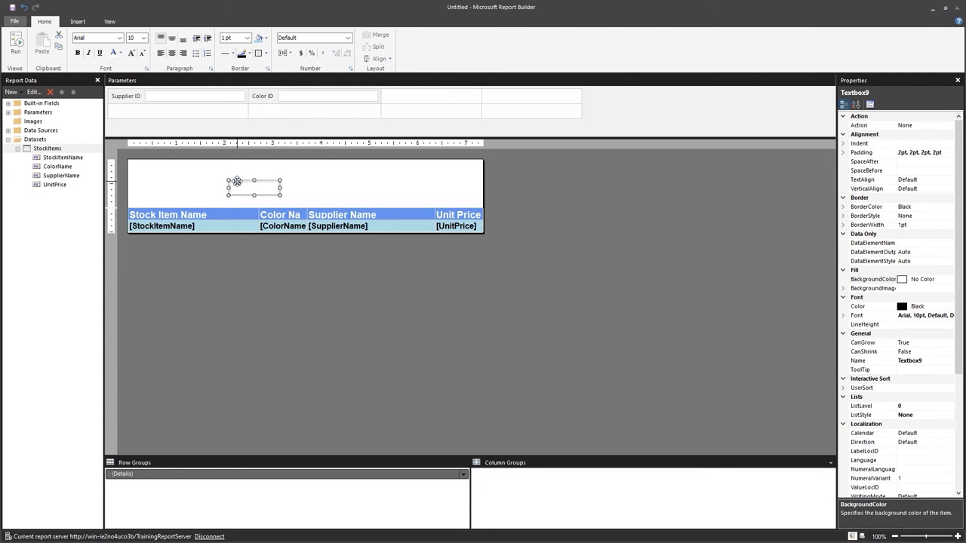
left_click_drag(237, 181, 140, 163)
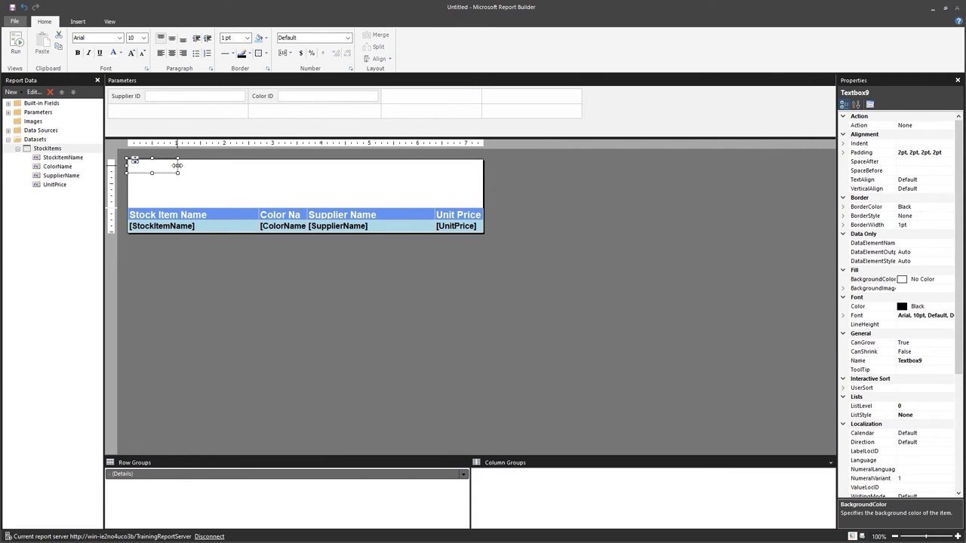
left_click_drag(177, 165, 457, 196)
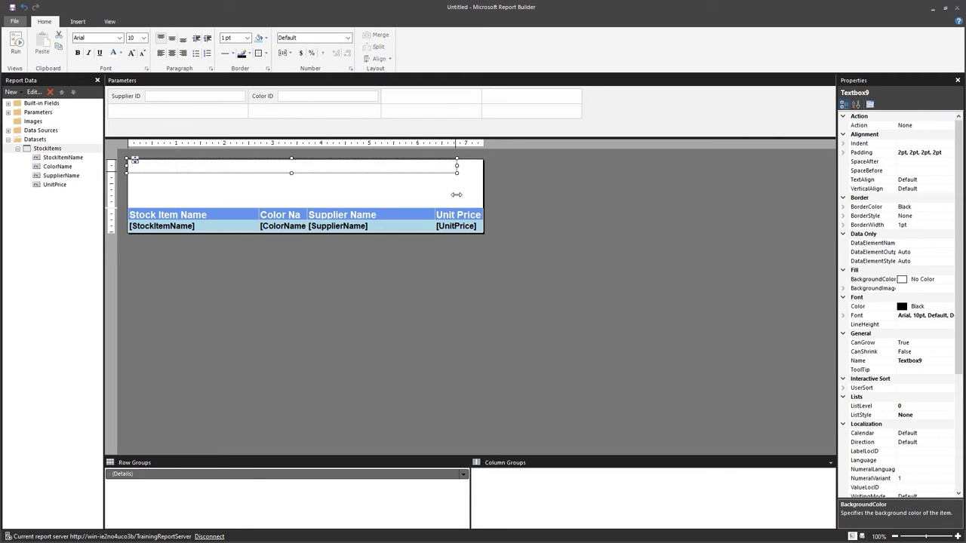
Enter 'SupplierID = (1-13) / ColorID = (1-36)' in bold and shrink the header to fit
left_click(155, 173)
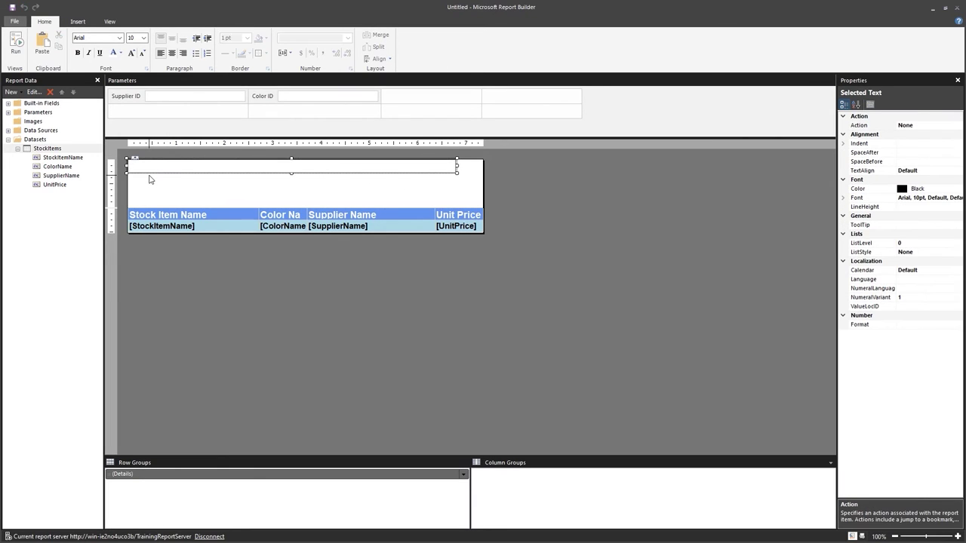
type("SupplierID = (1-13)")
type("/ ColorID = (1-36)")
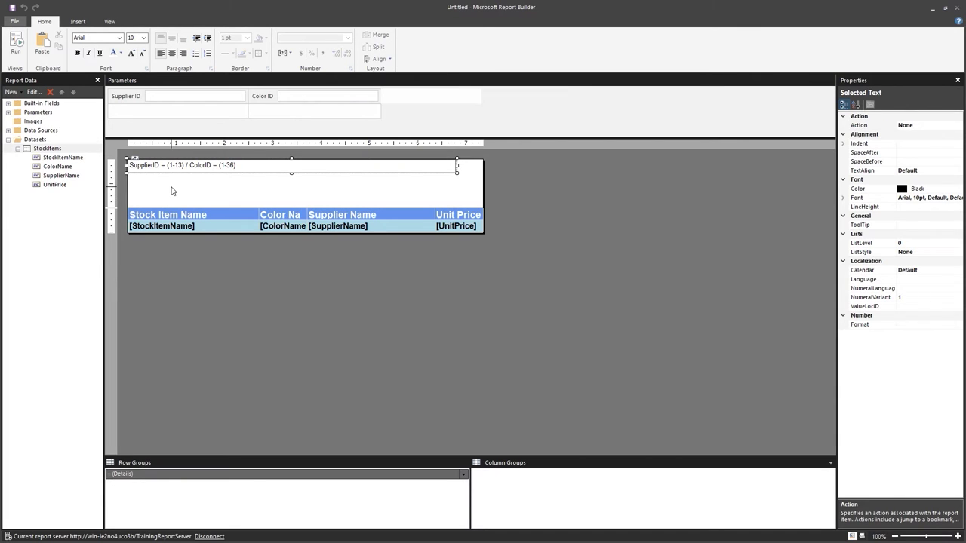
left_click(200, 176)
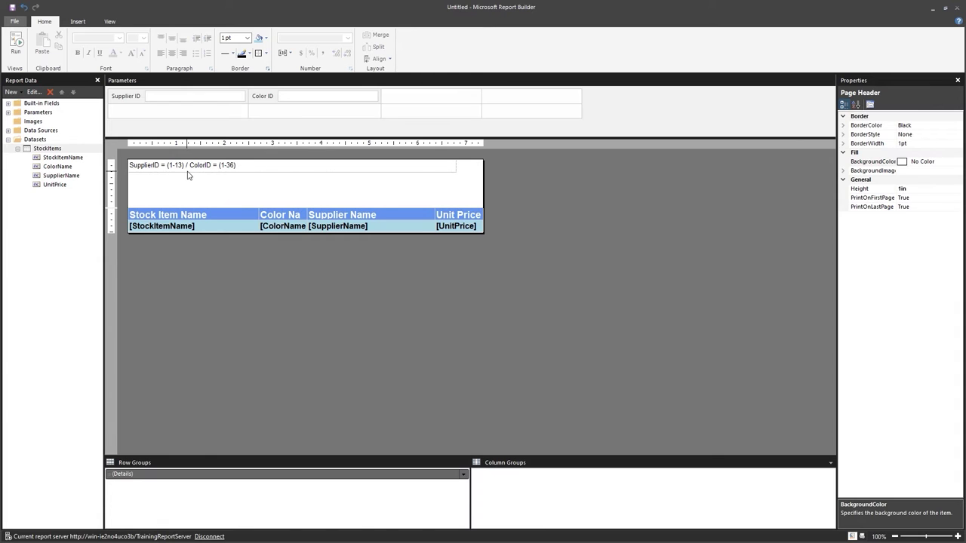
left_click(188, 174)
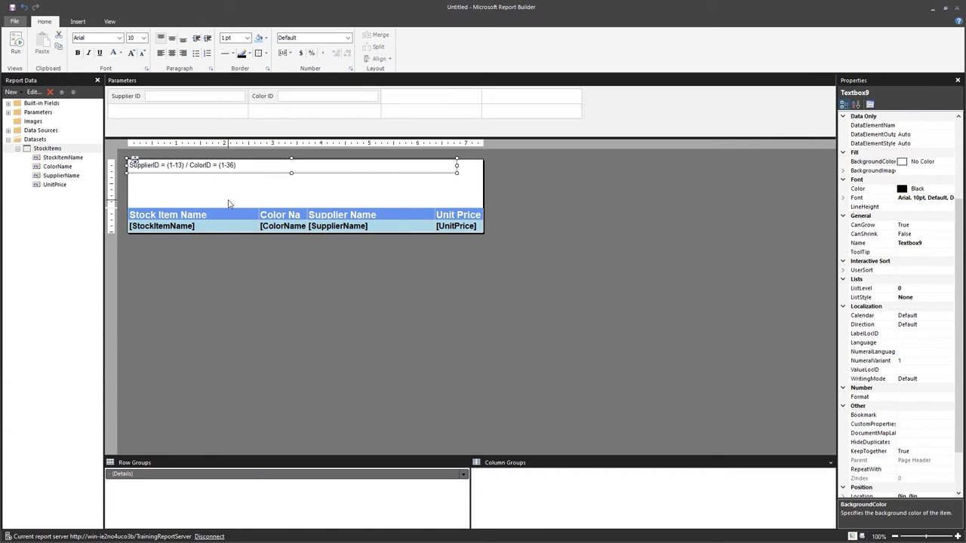
left_click_drag(229, 206, 227, 173)
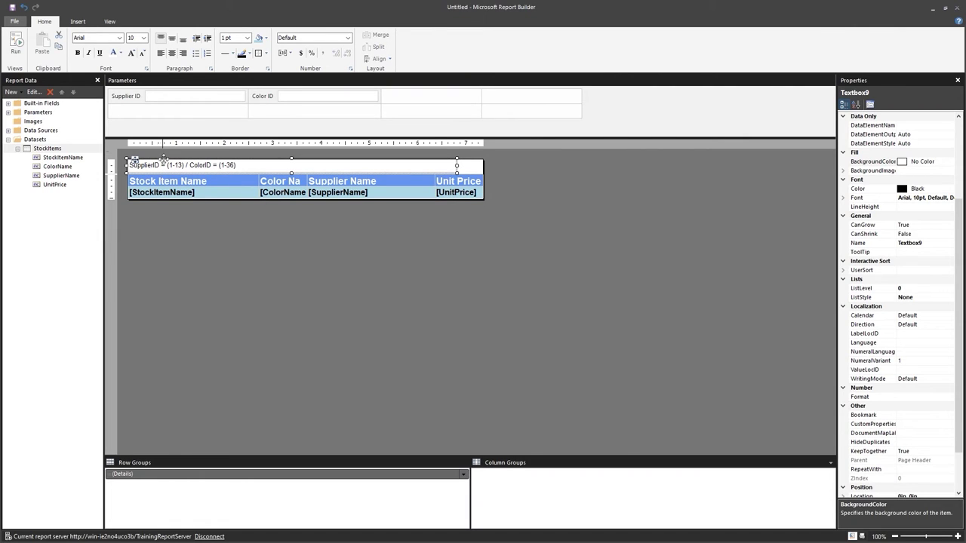
left_click(76, 54)
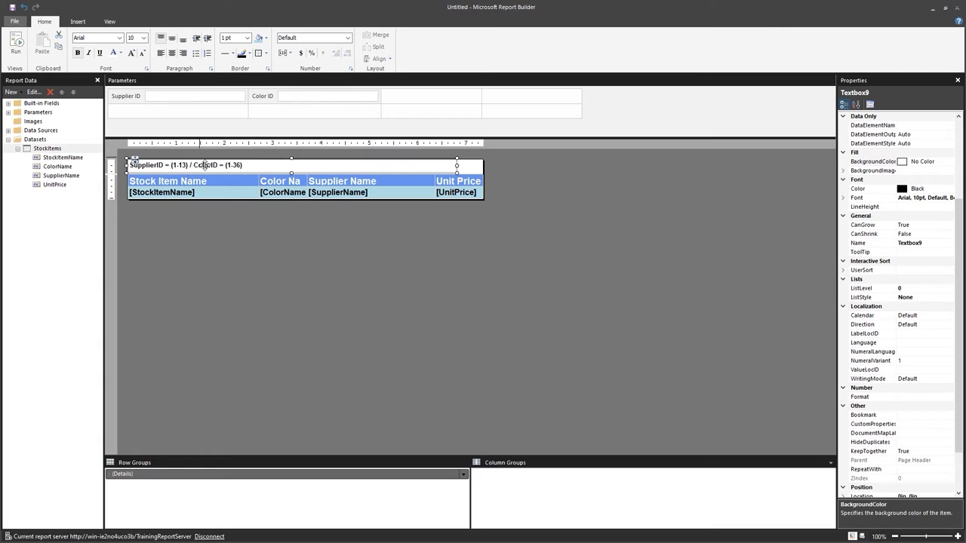
left_click(253, 222)
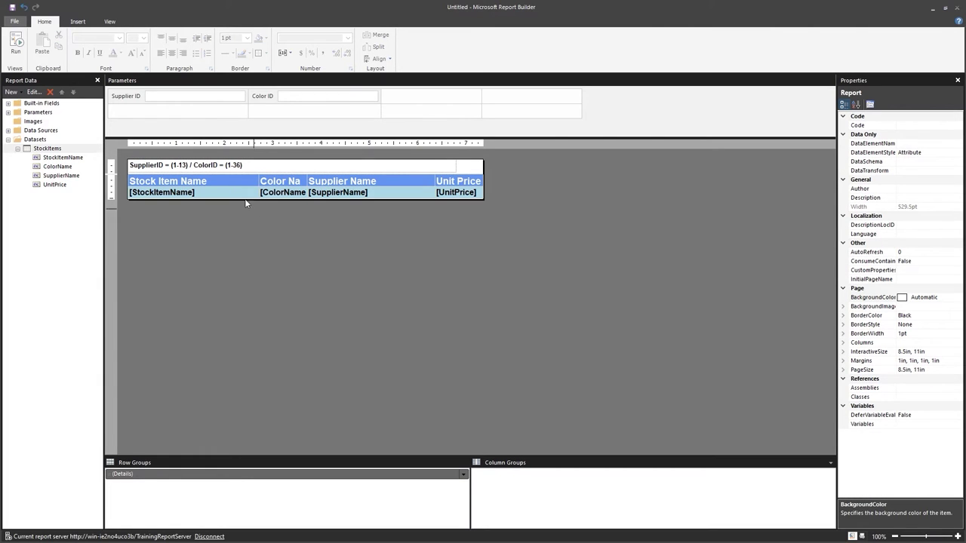
left_click(17, 48)
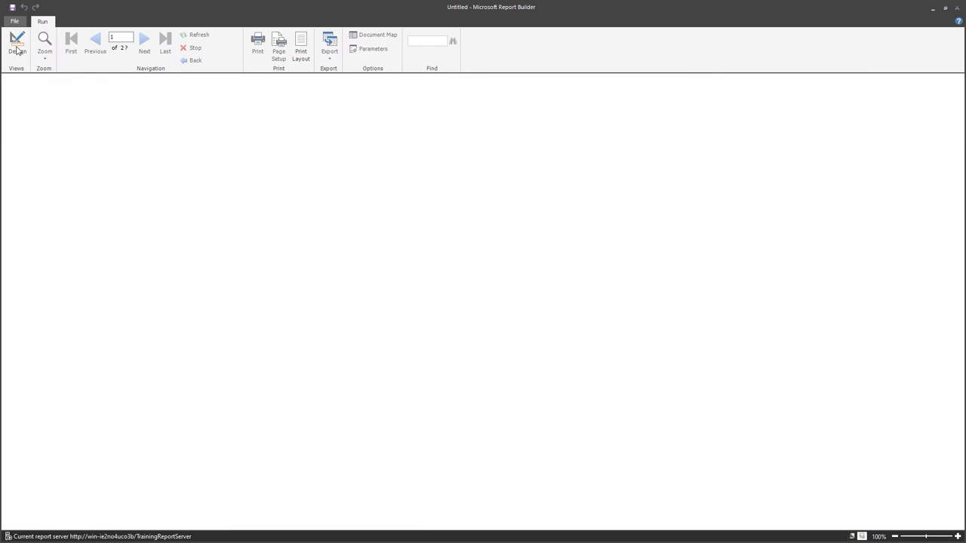
left_click(55, 83)
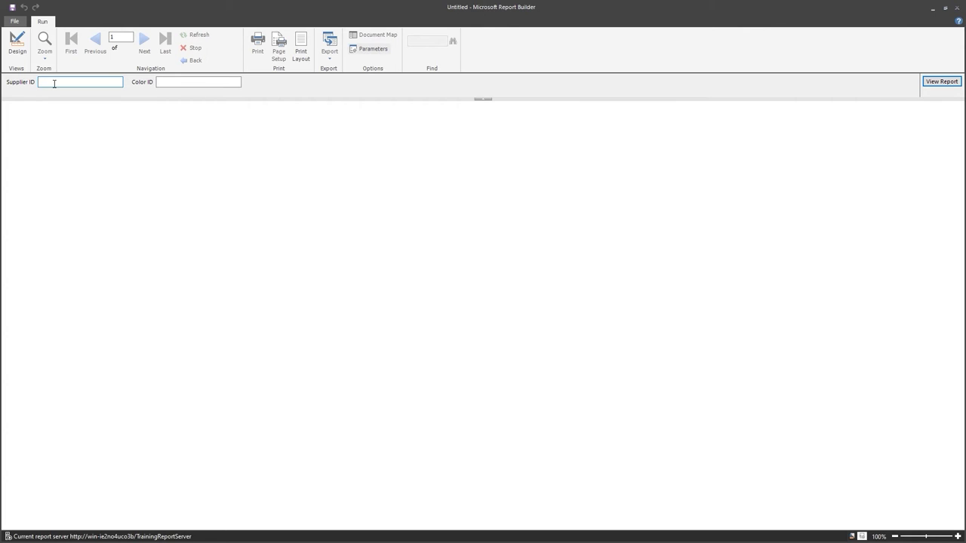
type("4")
key("Tab")
type("35")
key("Return")
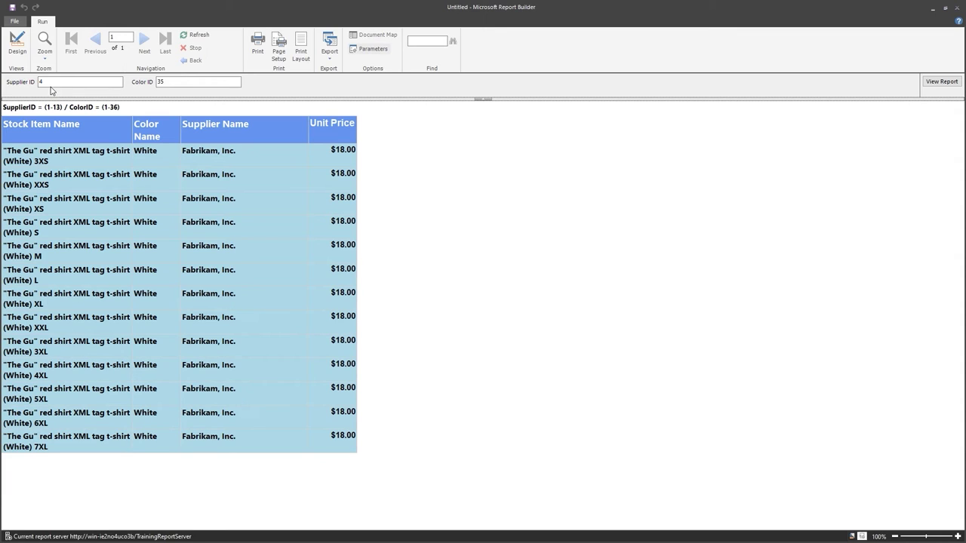
left_click(45, 81)
left_click_drag(45, 82, 32, 83)
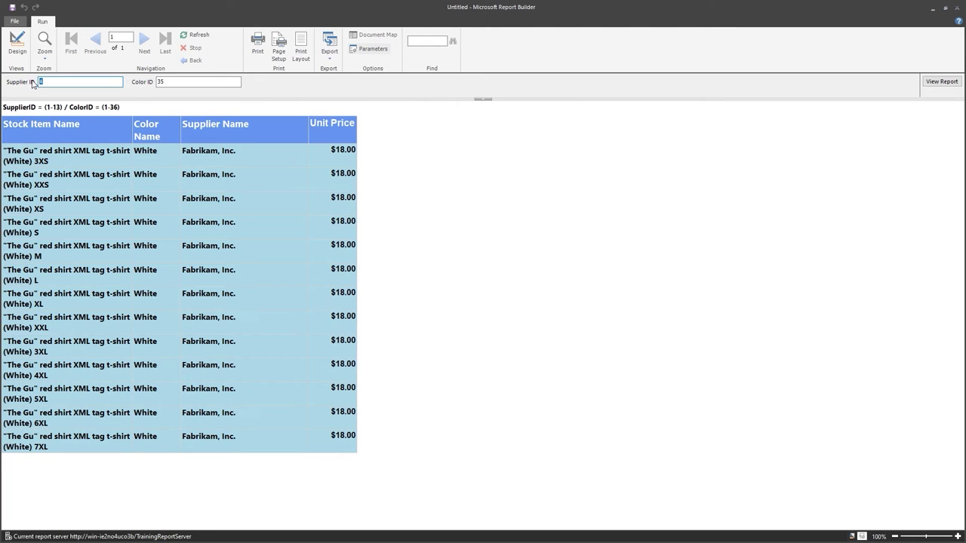
type("10")
key("Tab")
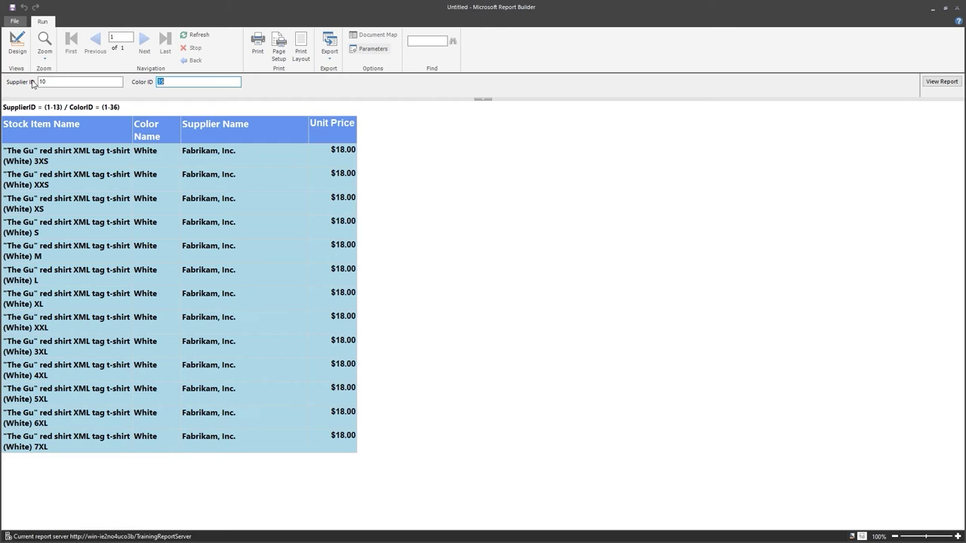
type("3")
key("Return")
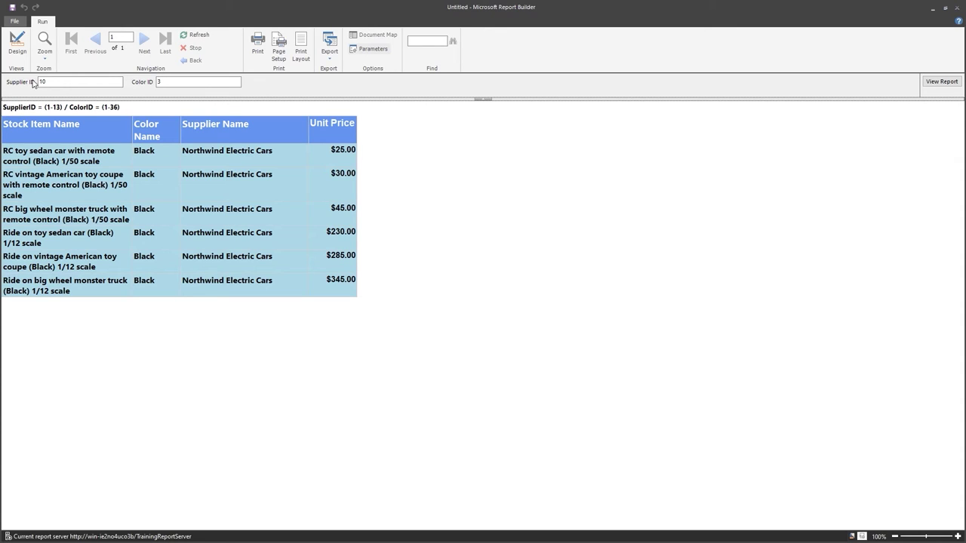
left_click(25, 40)
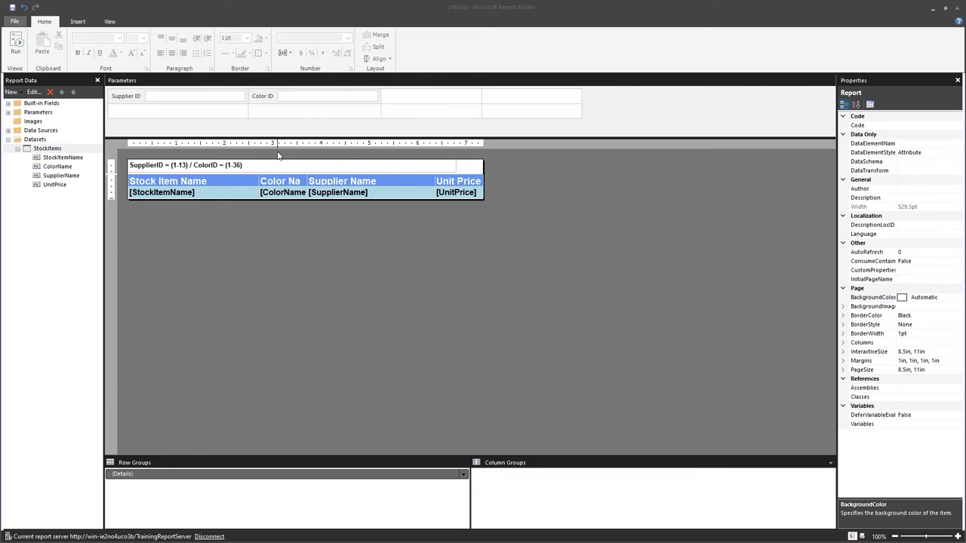
Make SupplierID a hidden Integer parameter with a (Null) default value
double_click(134, 101)
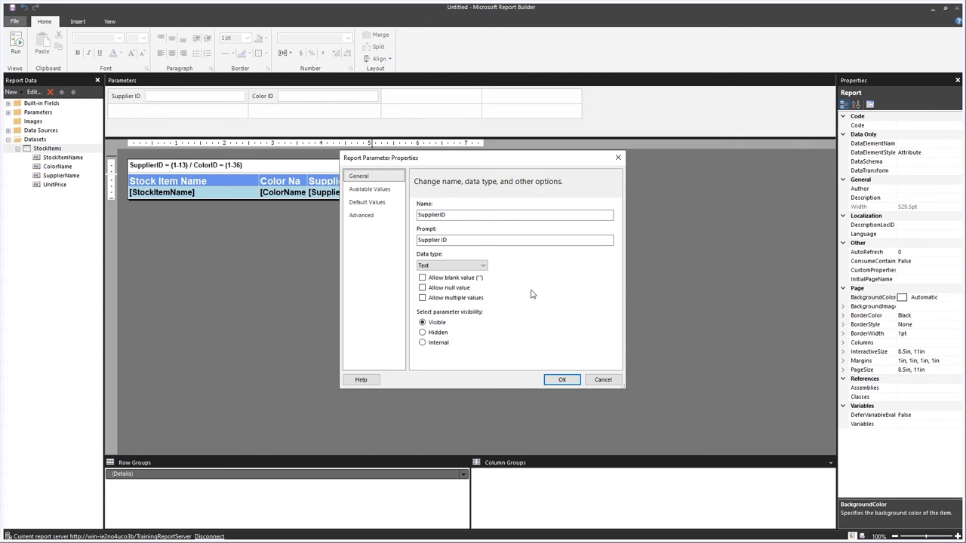
left_click(487, 268)
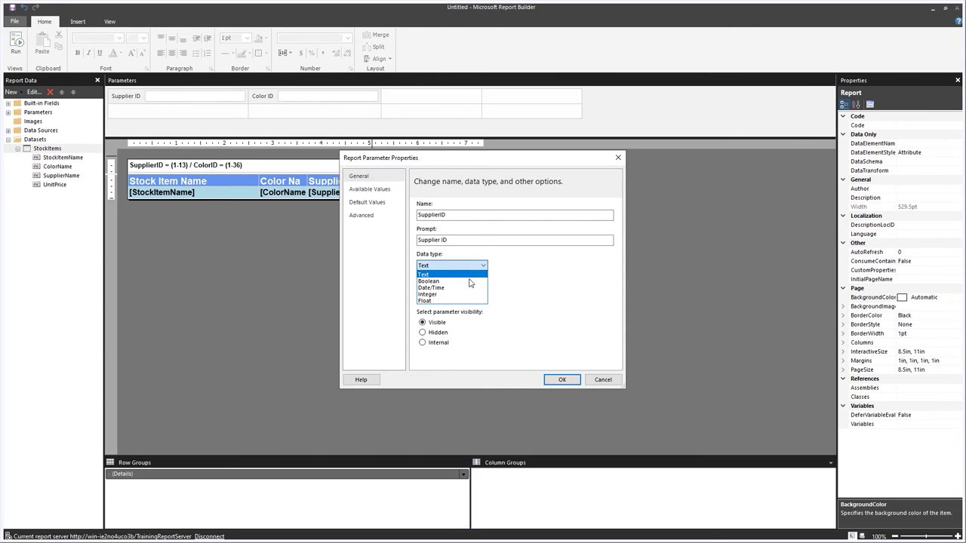
left_click(457, 294)
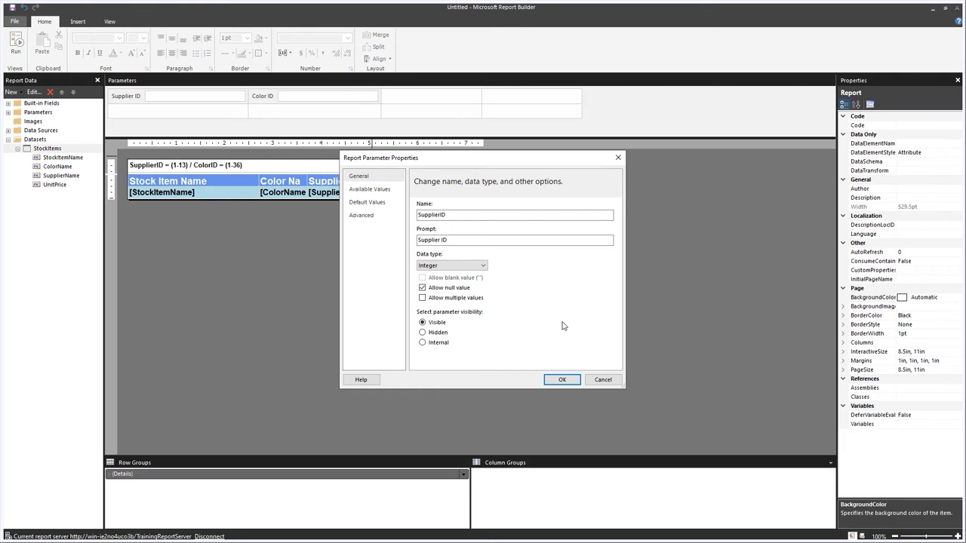
left_click(424, 332)
left_click(377, 204)
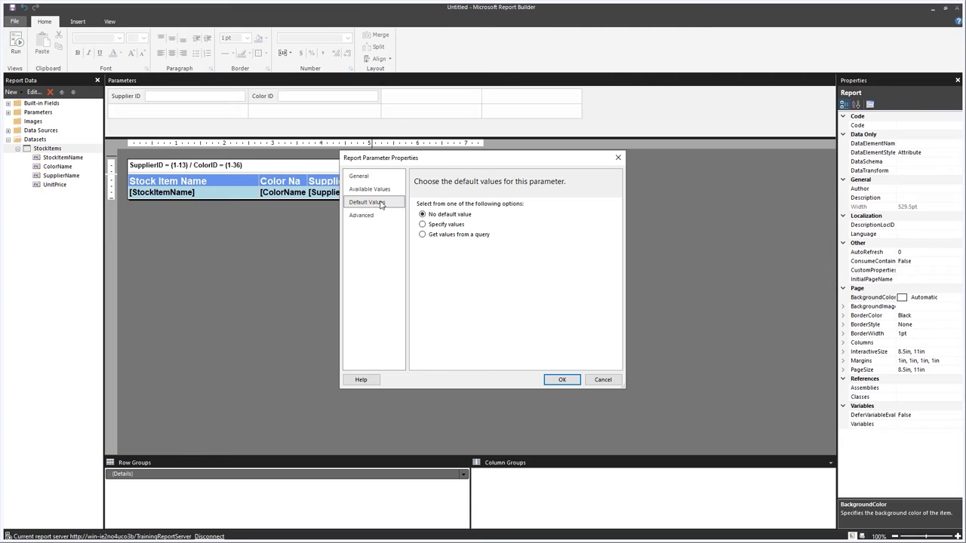
left_click(424, 225)
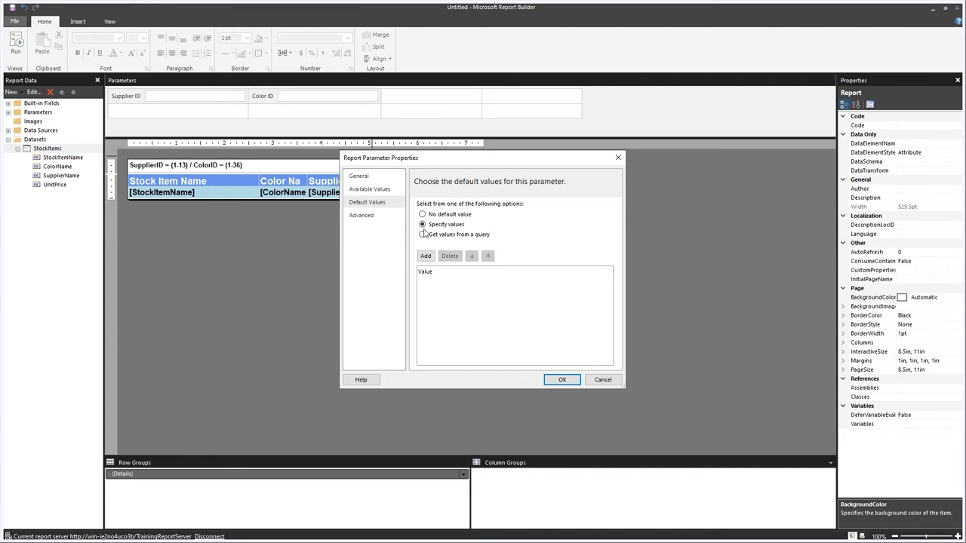
left_click(425, 257)
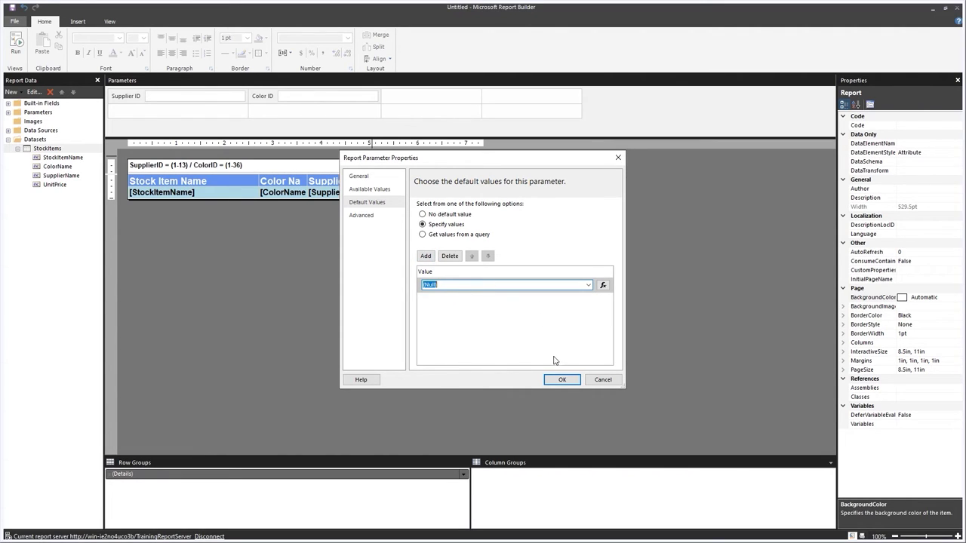
left_click(563, 380)
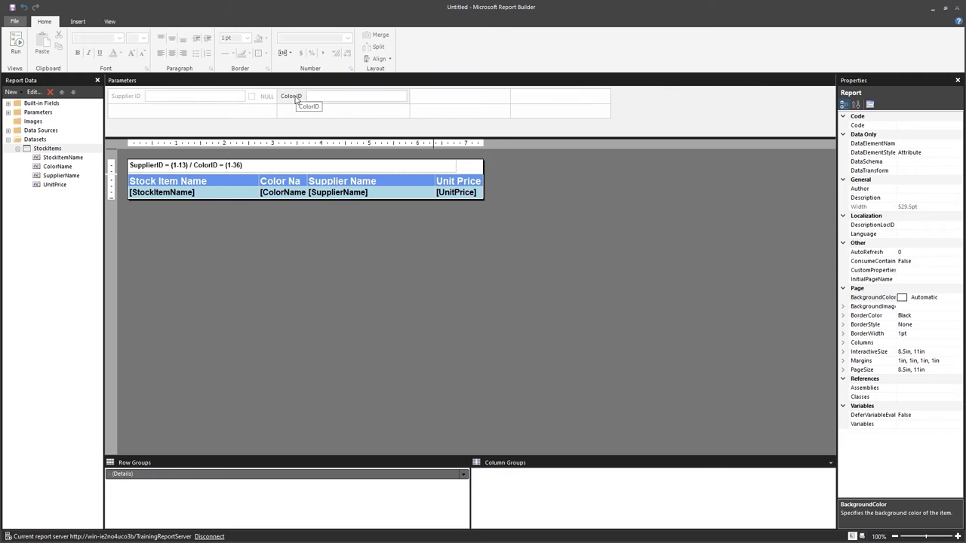
Make ColorID a hidden Integer parameter that allows null, with a specified (Null) default
double_click(296, 98)
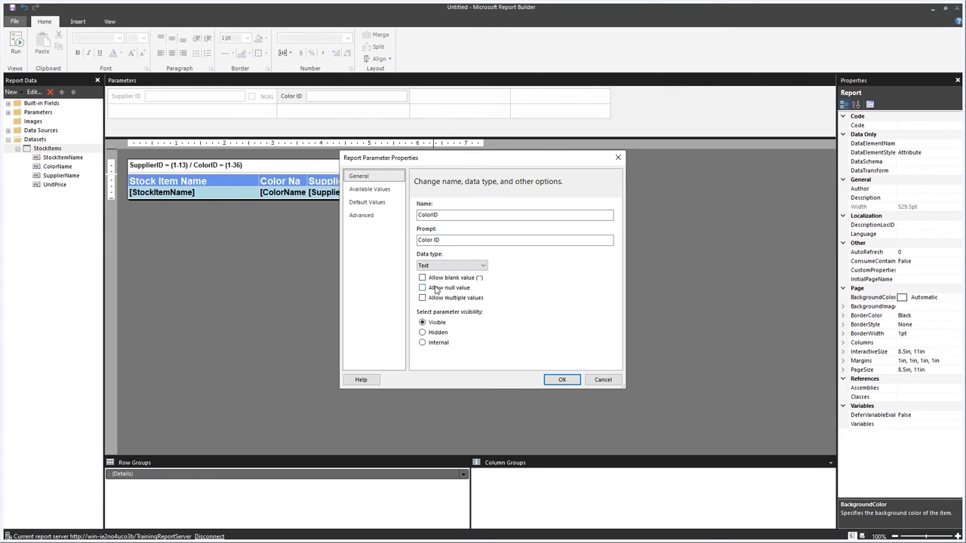
left_click(442, 266)
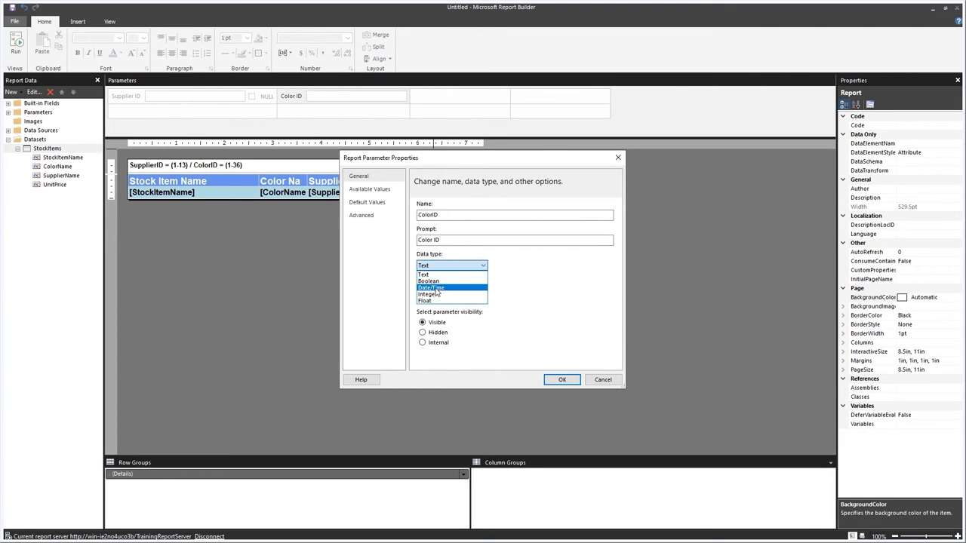
left_click(433, 295)
left_click(422, 288)
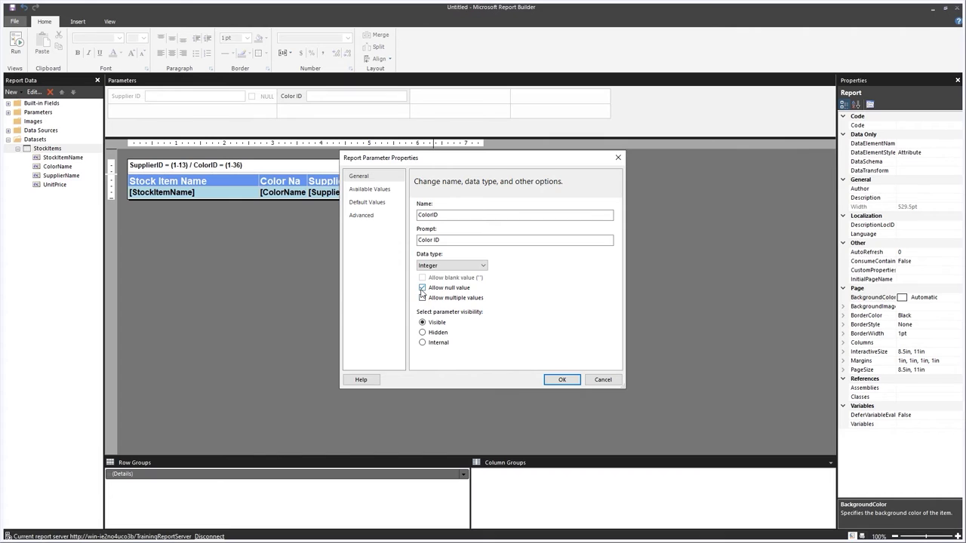
left_click(423, 333)
left_click(368, 207)
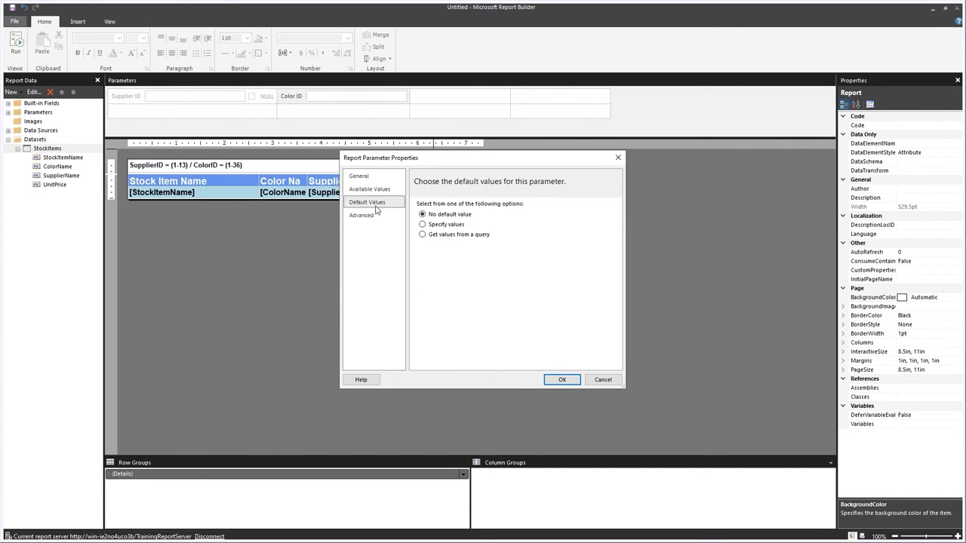
left_click(424, 225)
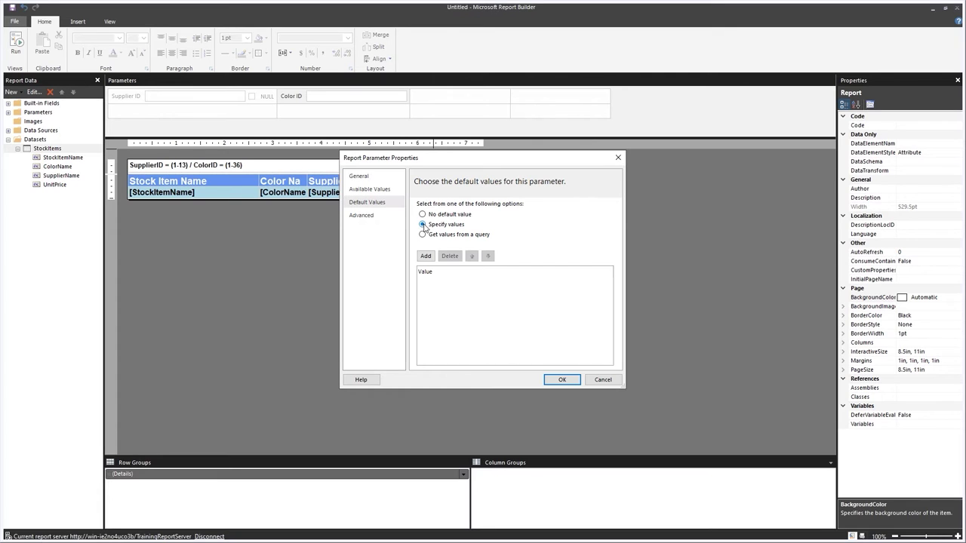
left_click(426, 256)
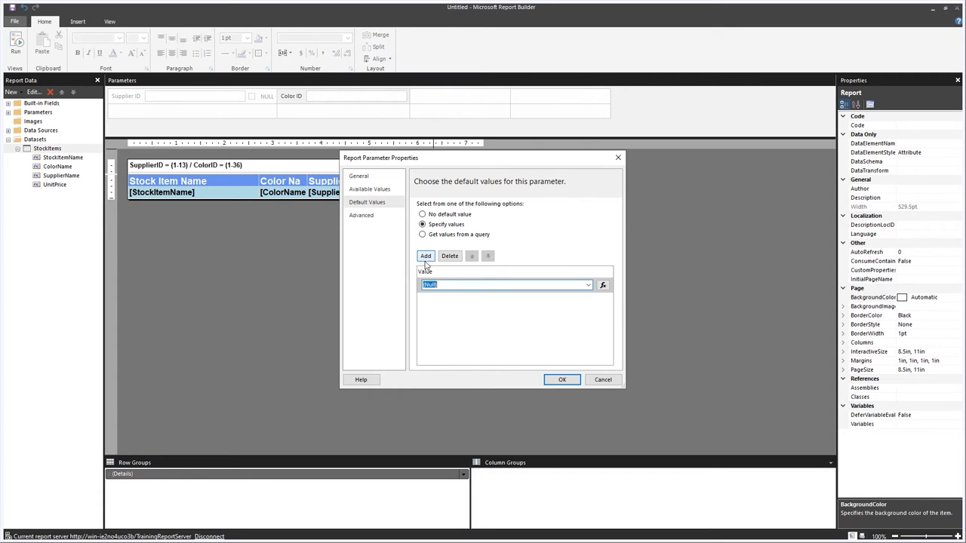
left_click(568, 380)
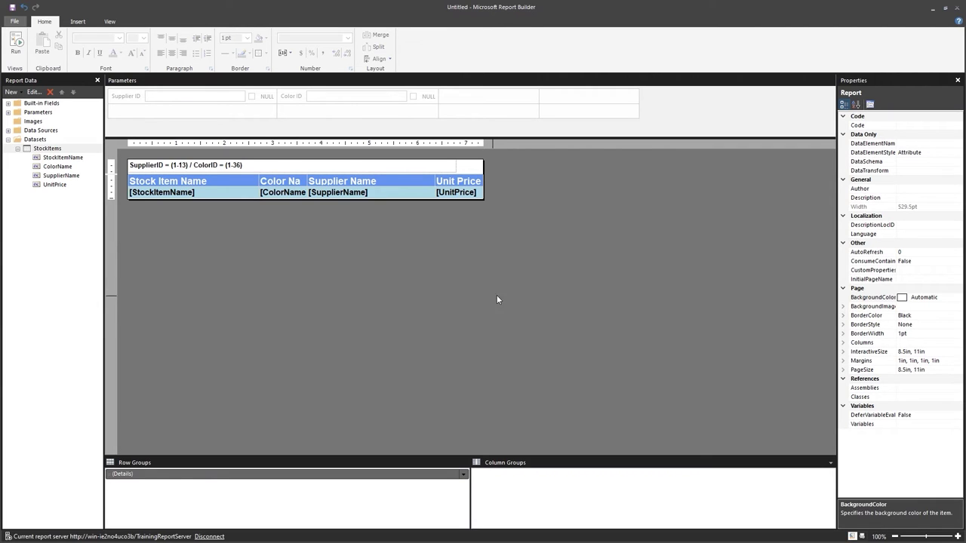
Run the report preview, which shows column headings but no data rows
left_click(15, 44)
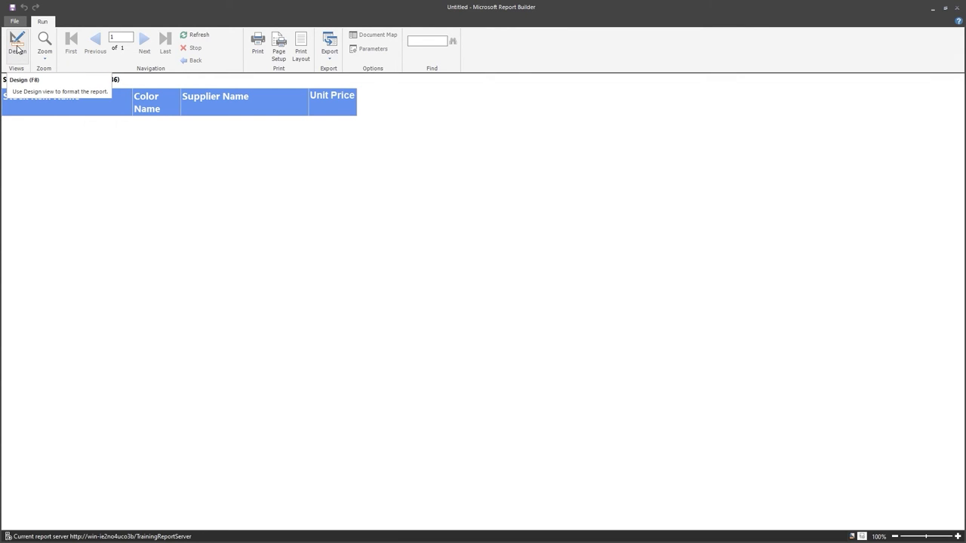
left_click(18, 47)
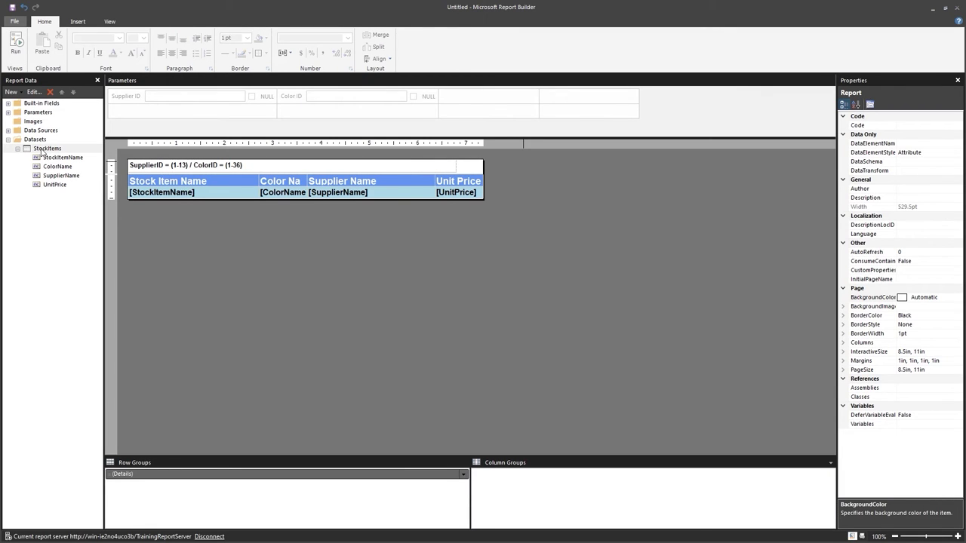
right_click(42, 151)
left_click(71, 194)
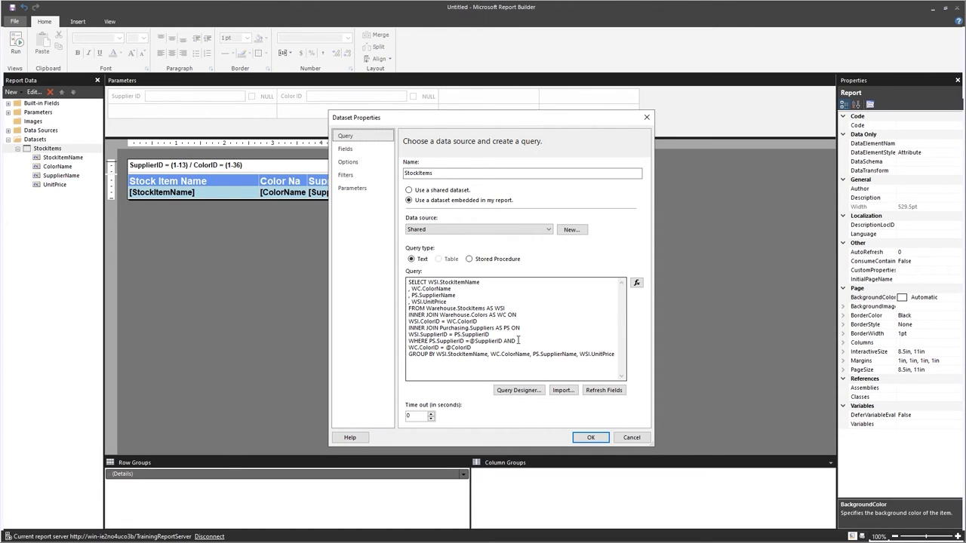
left_click(517, 340)
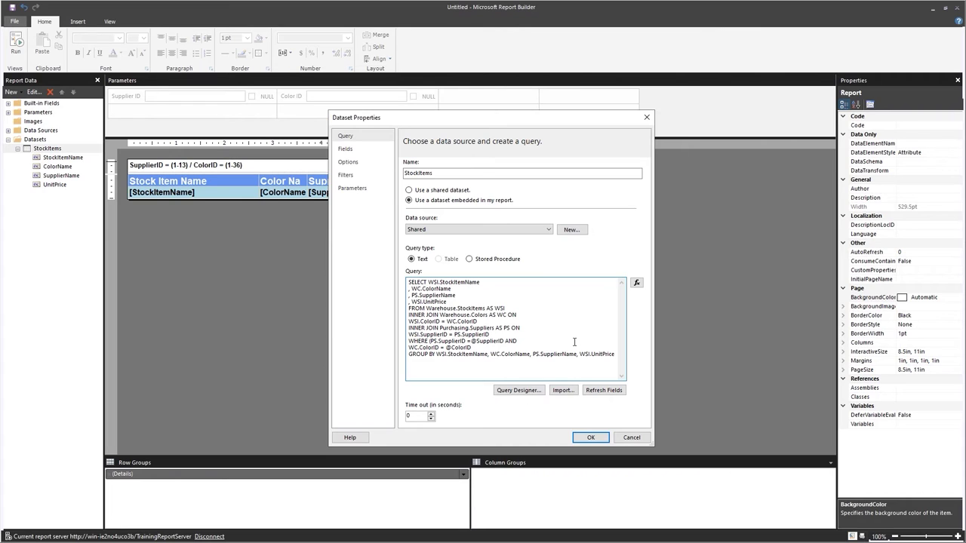
type("(")
type("OR")
type(" @")
type("Supplie")
type("r")
type("ID")
type(" IS NU")
type("LL")
type("(")
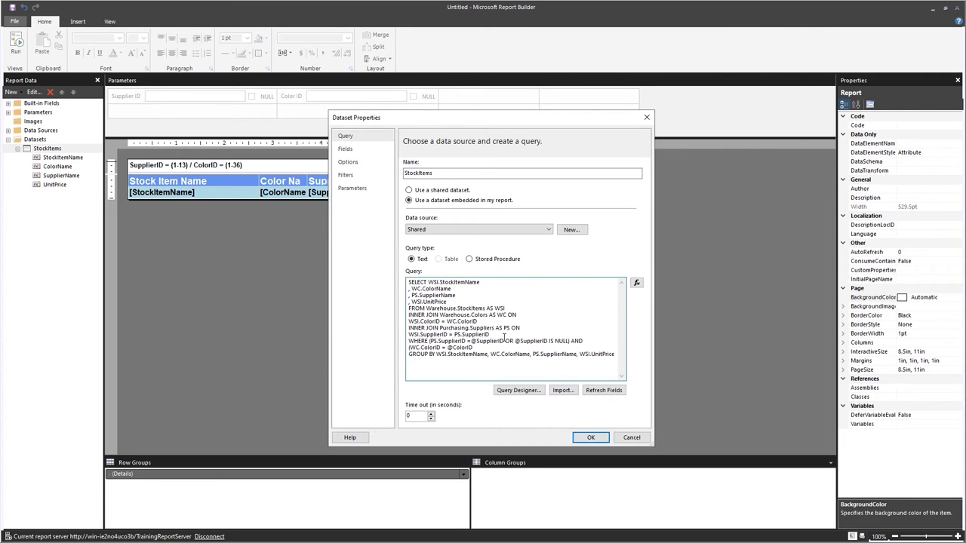
type("R @ColorID IS NULL")
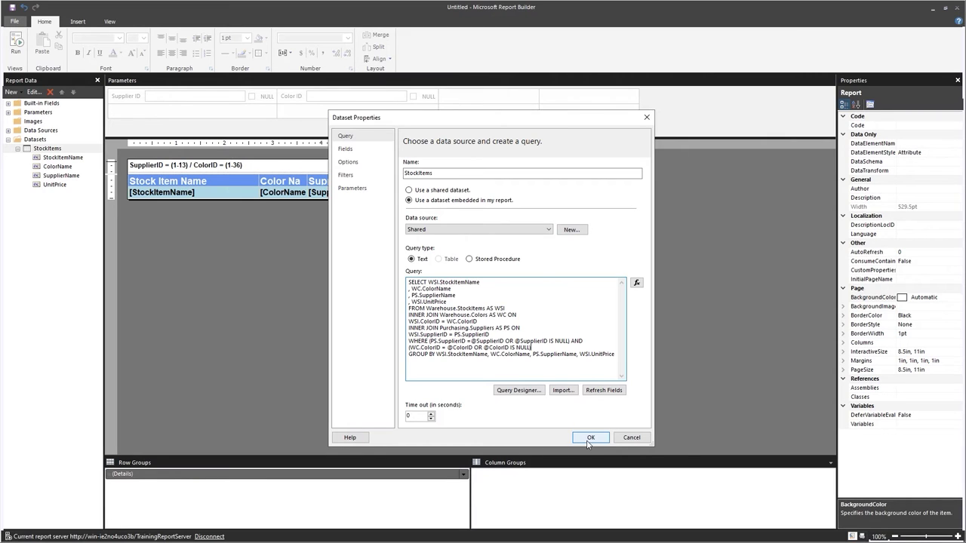
left_click(588, 444)
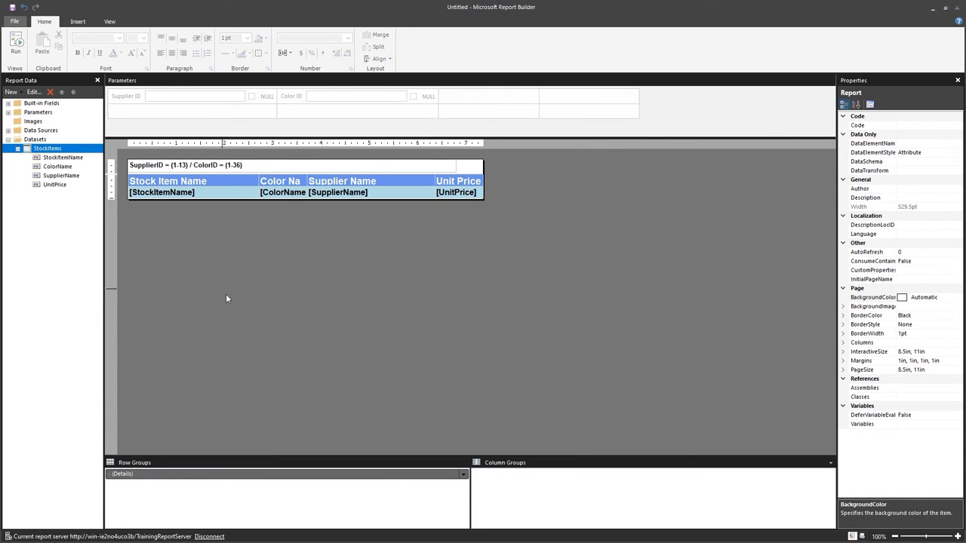
Preview the stock items report, then save it as DrillthroughTarget in the SSRS Video Course folder
left_click(15, 45)
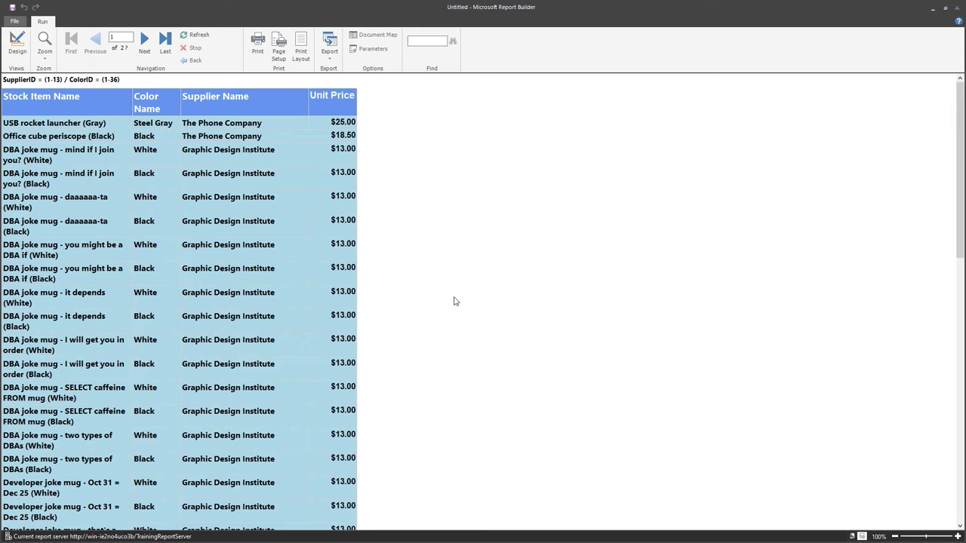
left_click(17, 44)
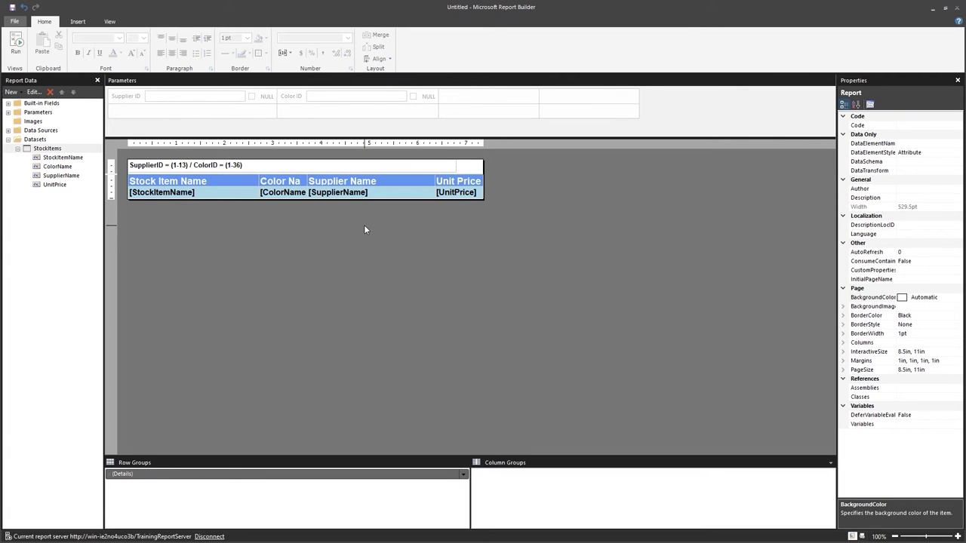
left_click(12, 6)
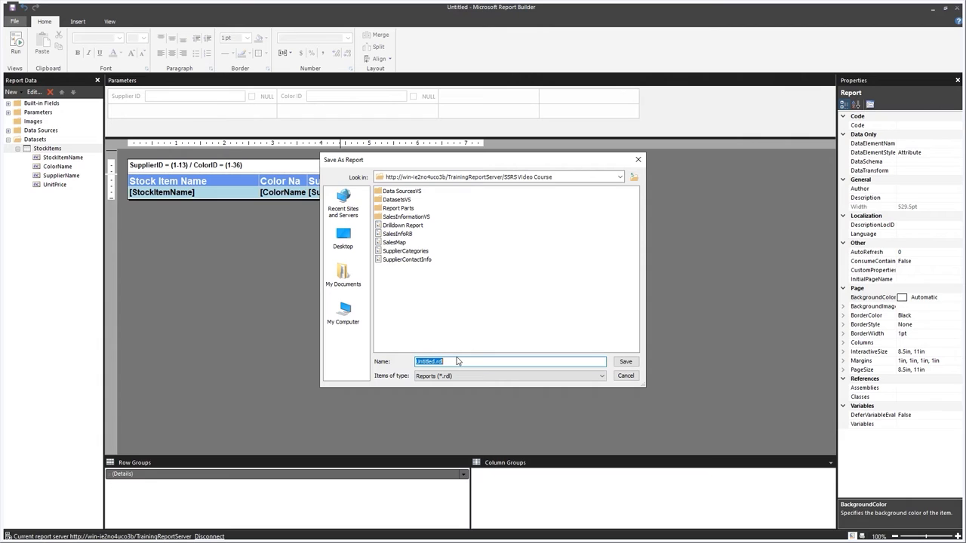
type("DrillthroughTarget")
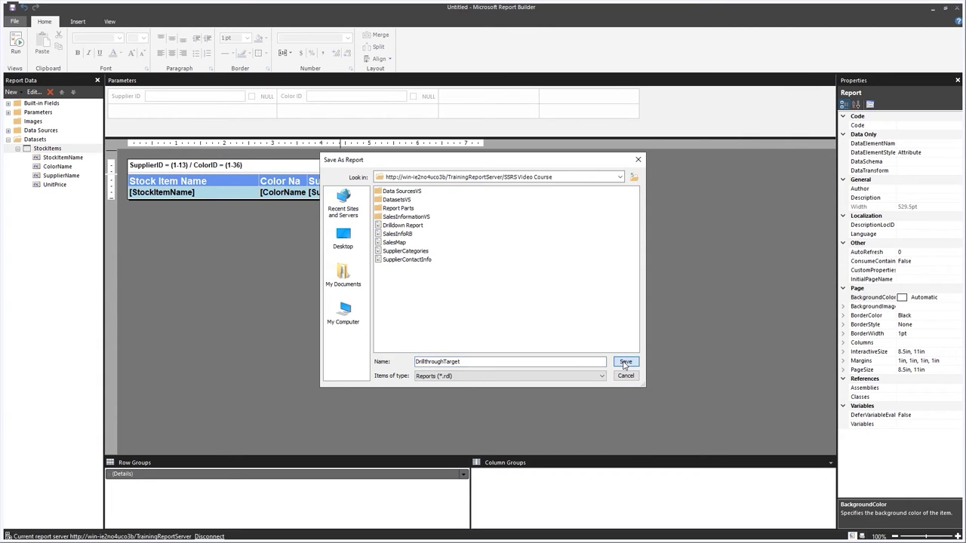
left_click(625, 363)
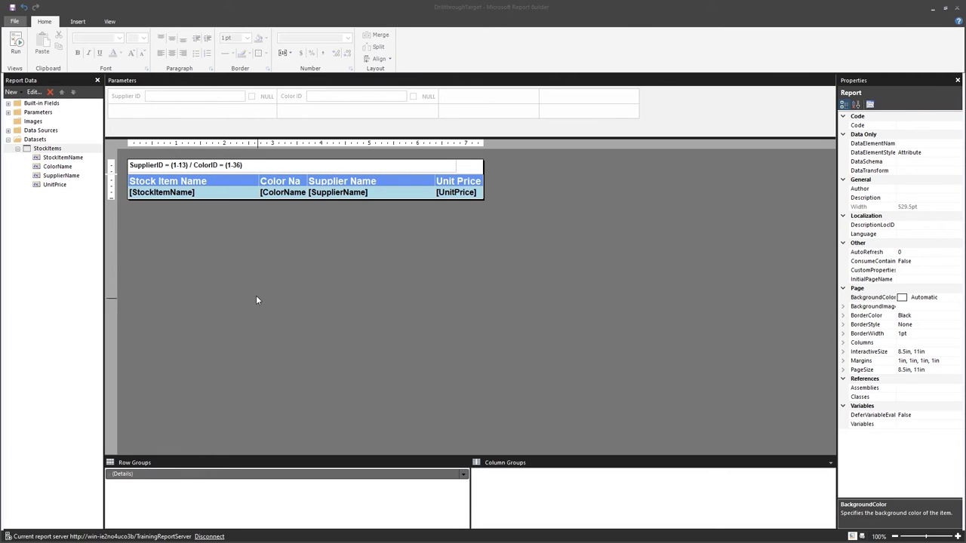
Create a new blank report
left_click(15, 21)
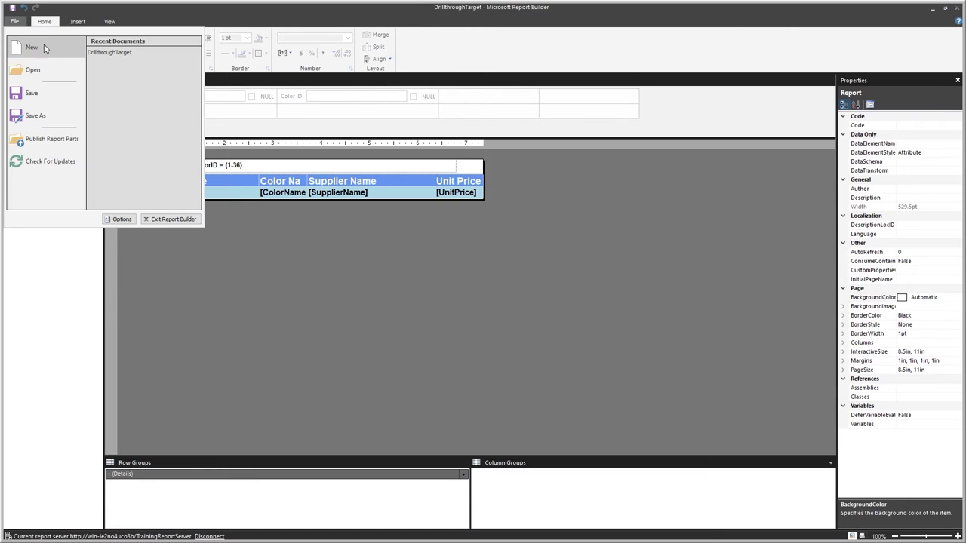
left_click(32, 47)
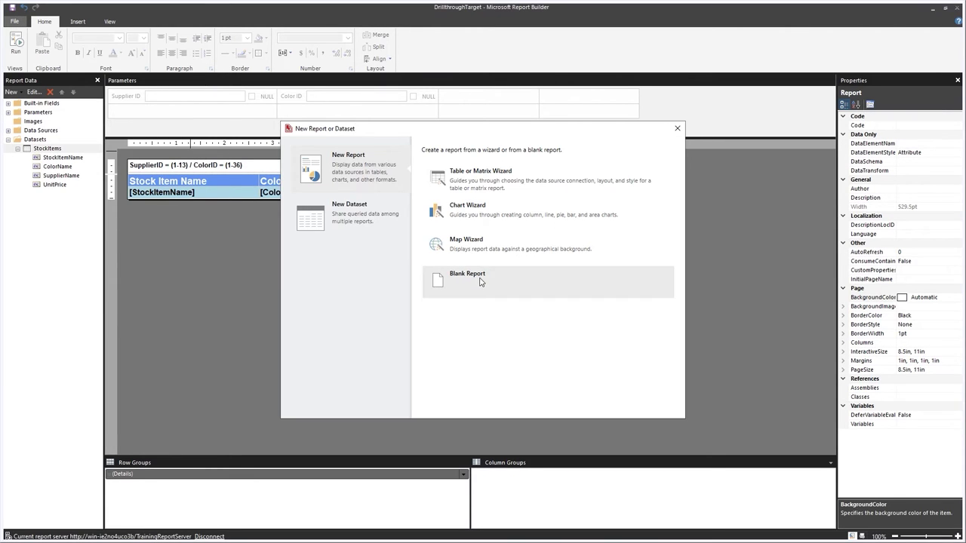
left_click(480, 283)
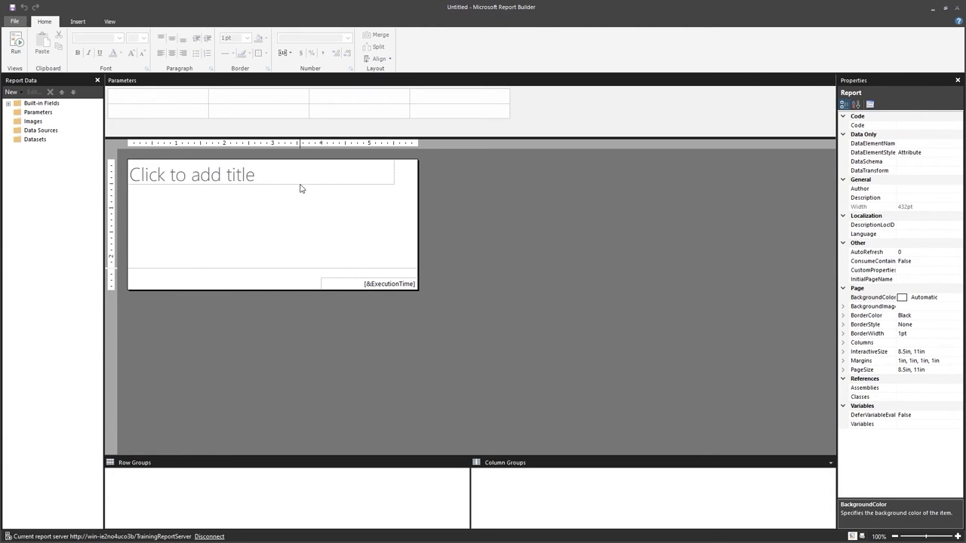
Insert a basic column chart into the report body
right_click(291, 213)
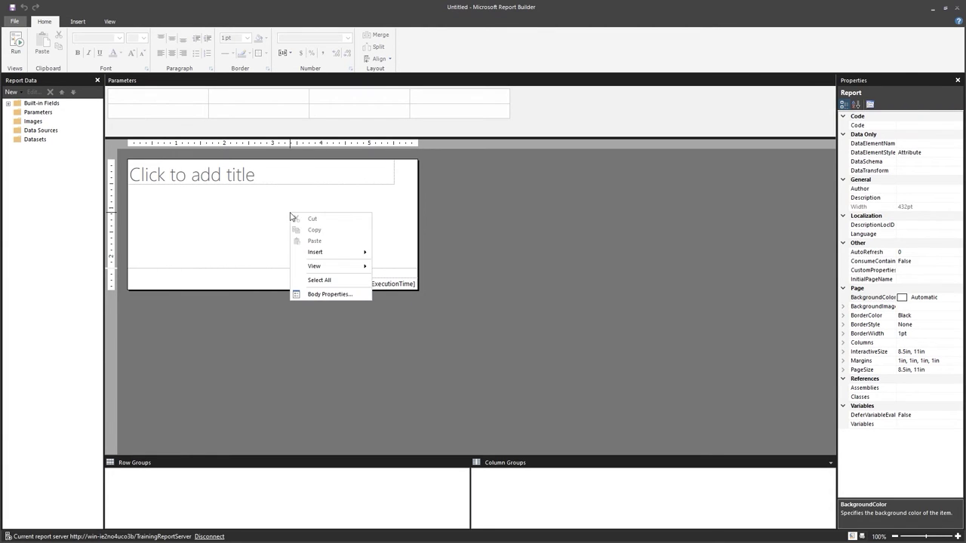
left_click(339, 252)
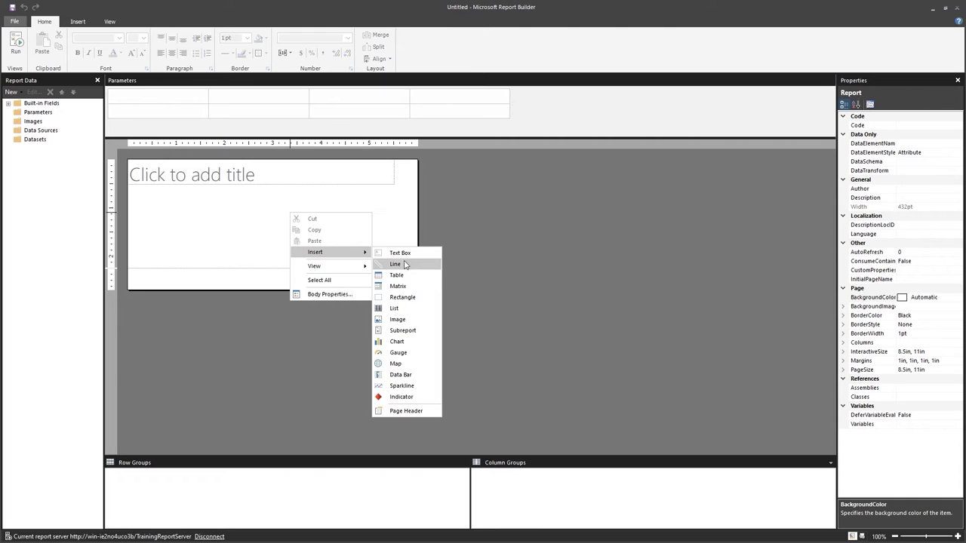
left_click(396, 339)
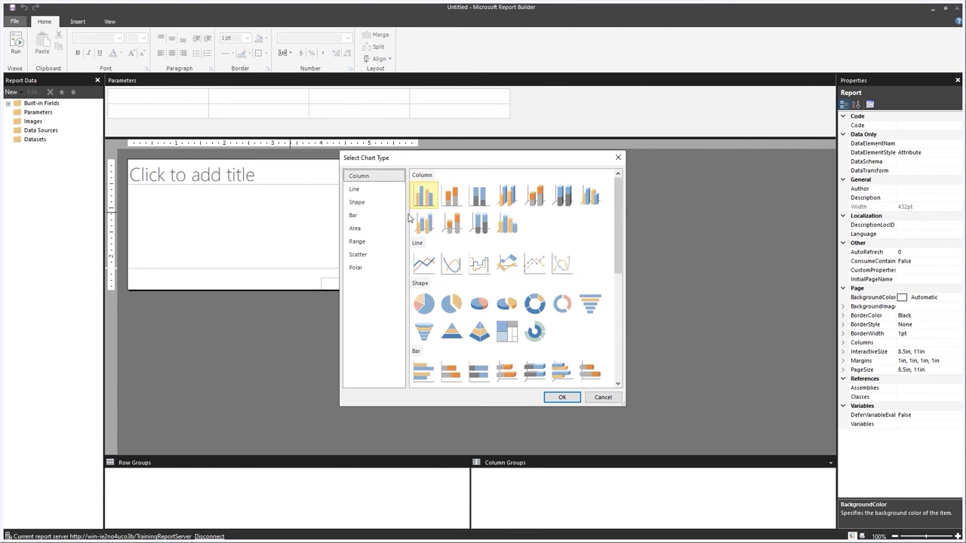
double_click(425, 196)
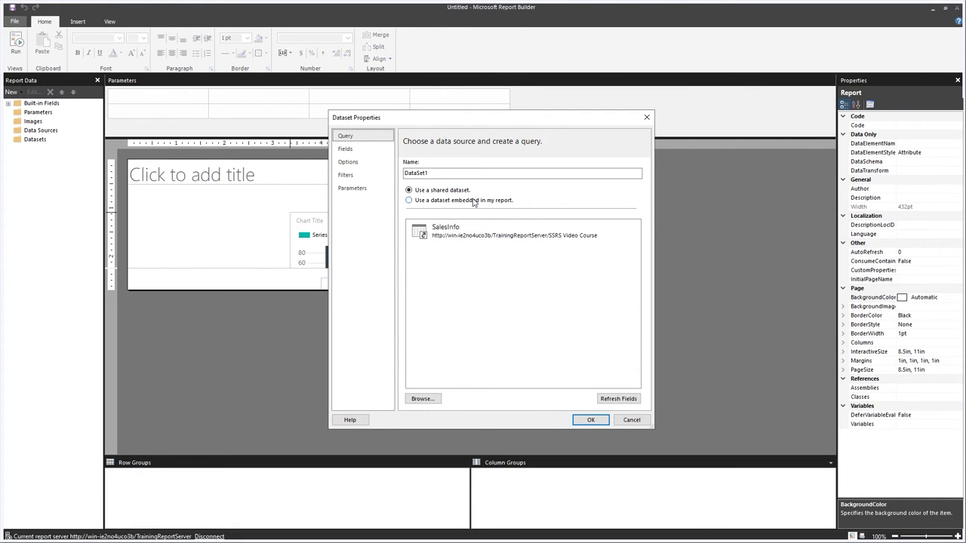
Name the chart's dataset Drillthrough and make it embedded in the report
left_click_drag(429, 173, 368, 173)
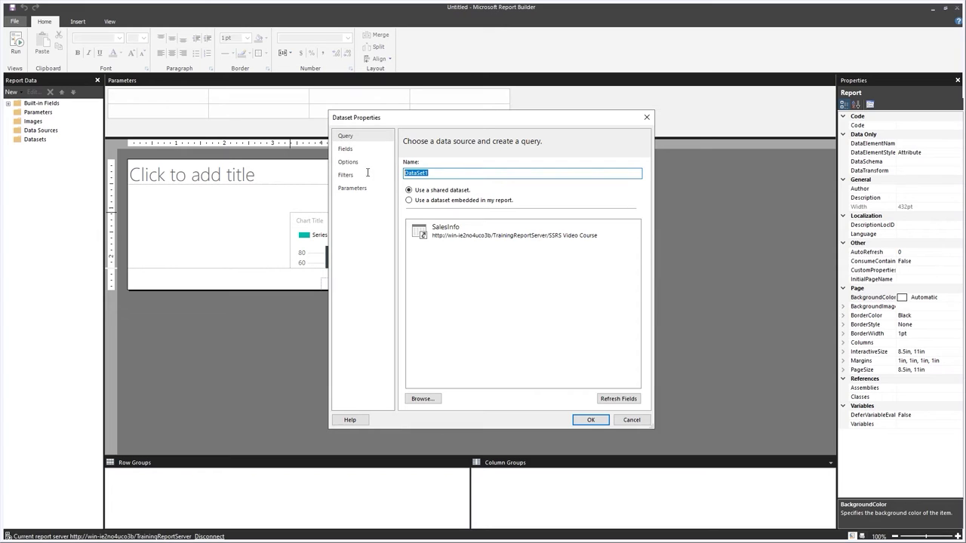
type("Drillthrough")
left_click(421, 202)
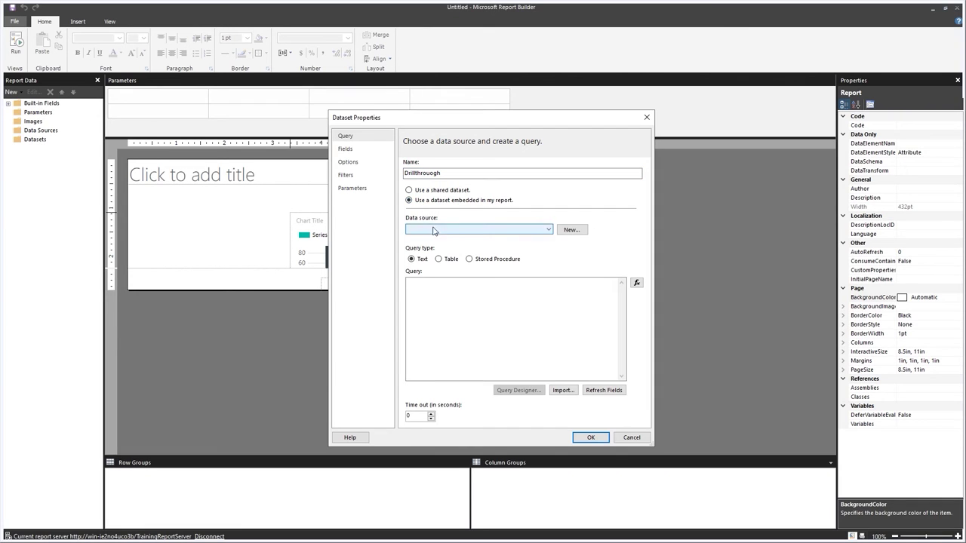
Create a tested data source named Shared from SharedSalesInformation and paste the stock items SQL query
left_click(568, 231)
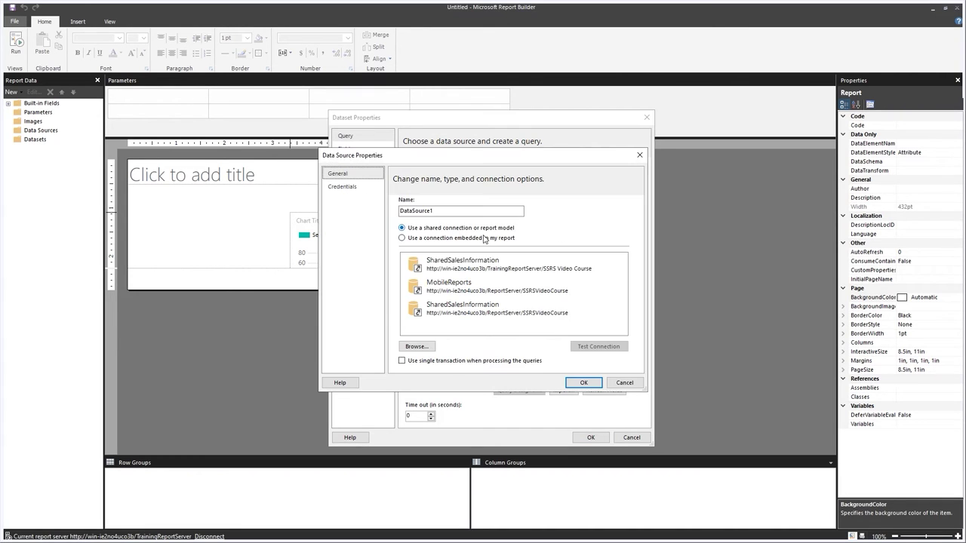
left_click(455, 269)
double_click(443, 210)
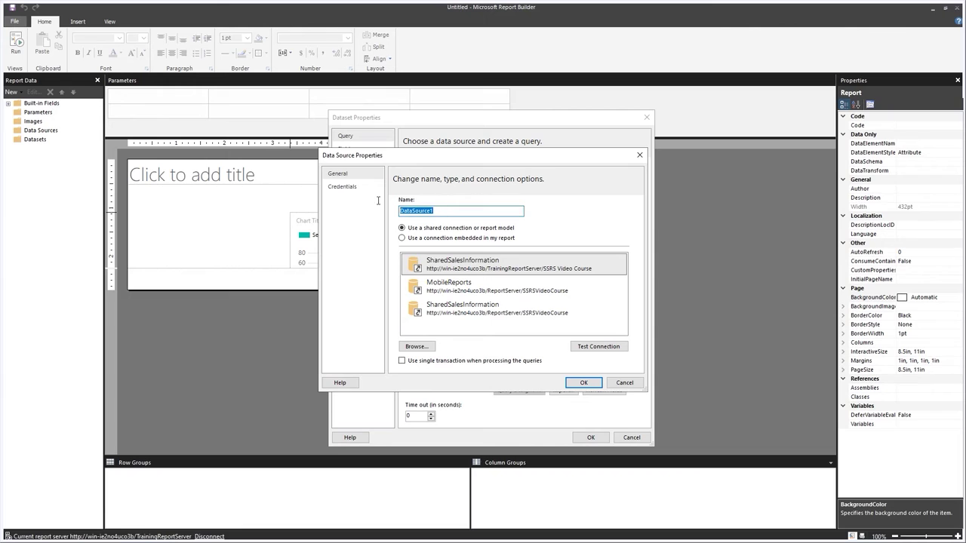
type("Shared")
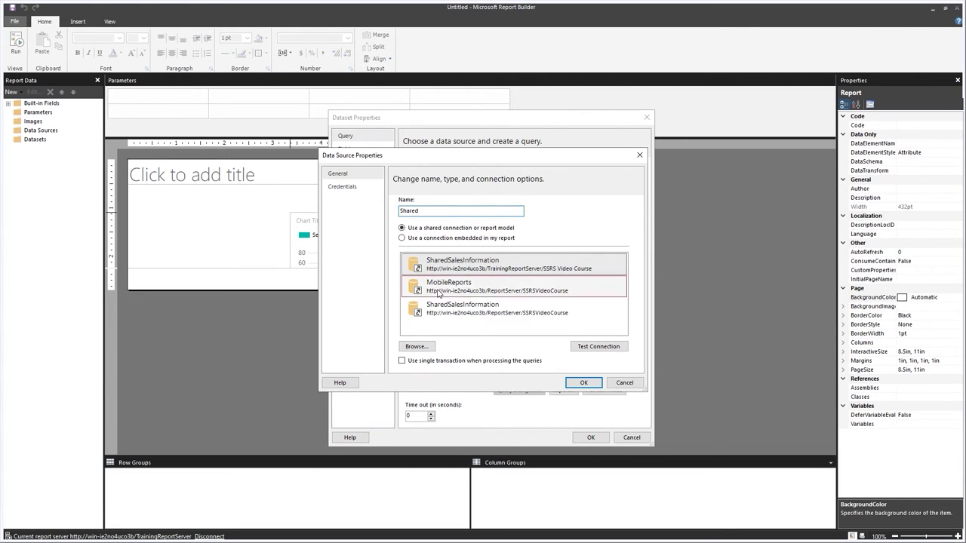
left_click(583, 348)
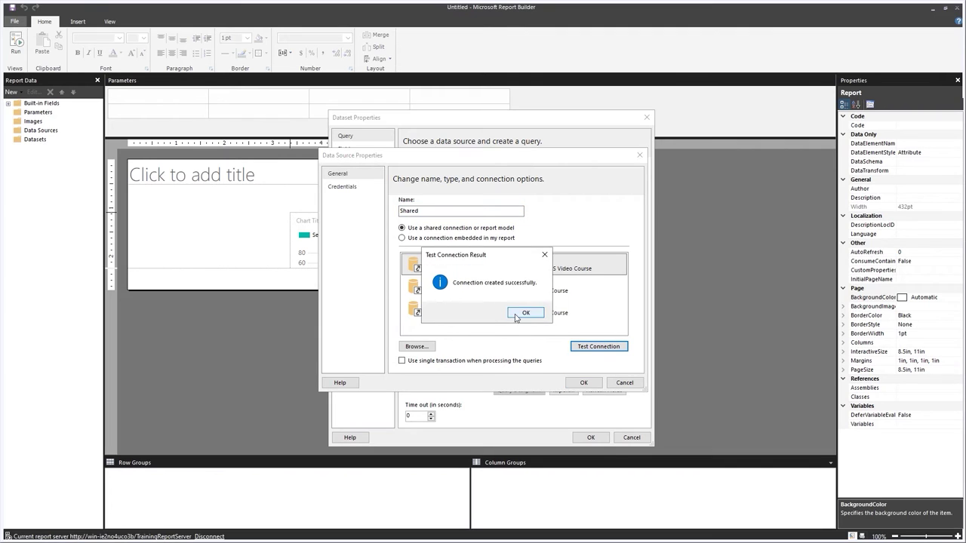
left_click(521, 315)
left_click(582, 384)
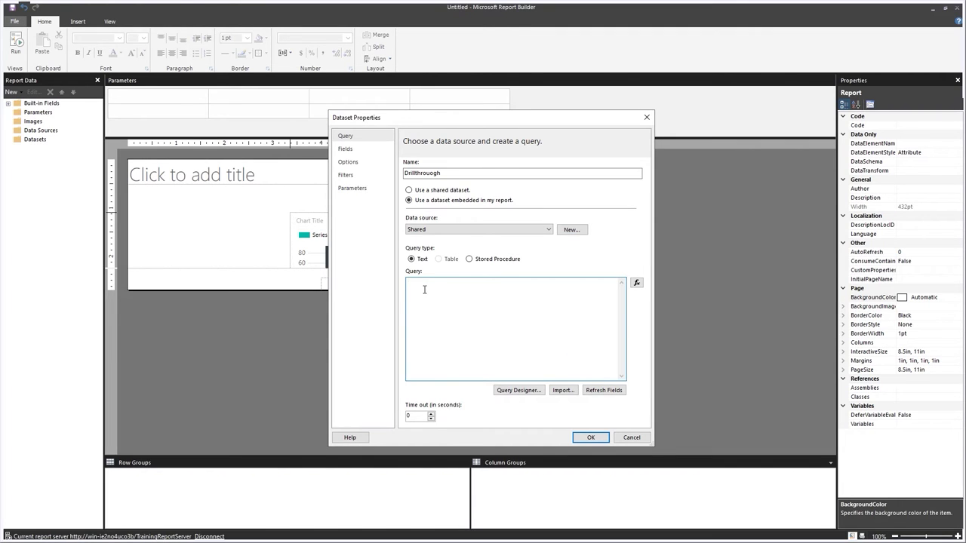
type("SELECT WSI.StockItemName , WC.ColorName , PS.SupplierName , WSI.UnitPrice FROM Warehouse.StockItems AS WSI INNER JOIN Warehouse.Colors AS WC ON WSI.ColorID = WC.ColorID INNER JOIN Purchasing.Suppliers AS PS ON WSI.SupplierID = PS.SupplierID GROUP BY WSI.StockItemName, WC.ColorName, PS.SupplierName, WSI.UnitPrice")
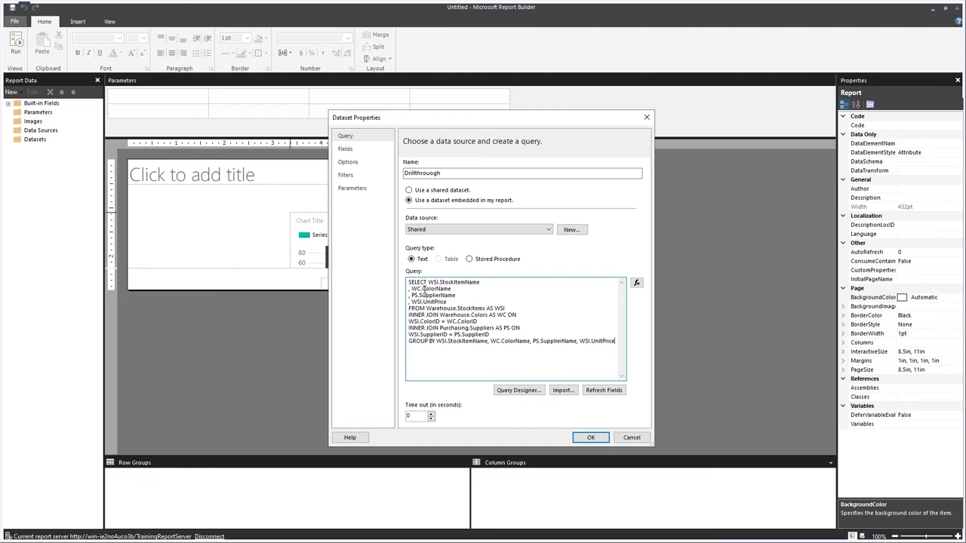
left_click(591, 438)
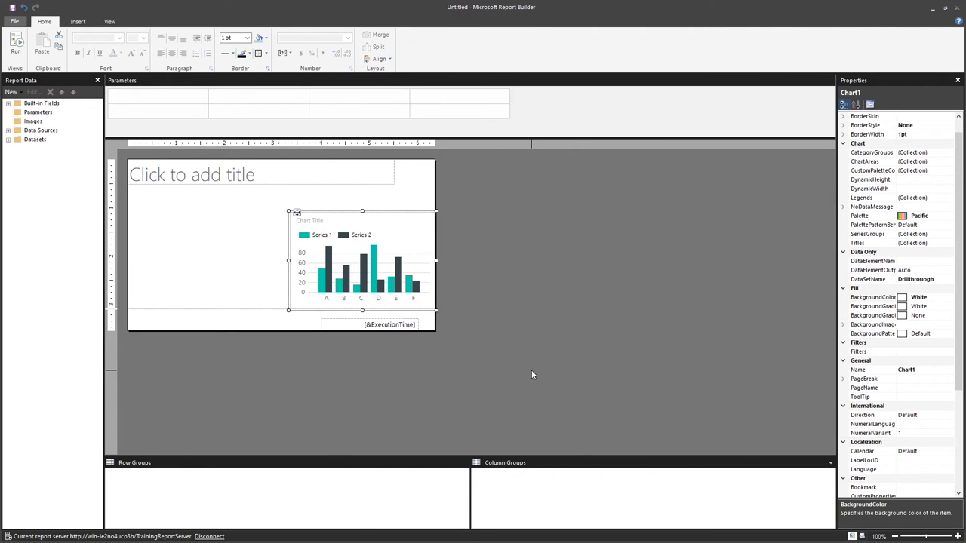
Hide the row and column groups pane and the parameters pane
right_click(566, 264)
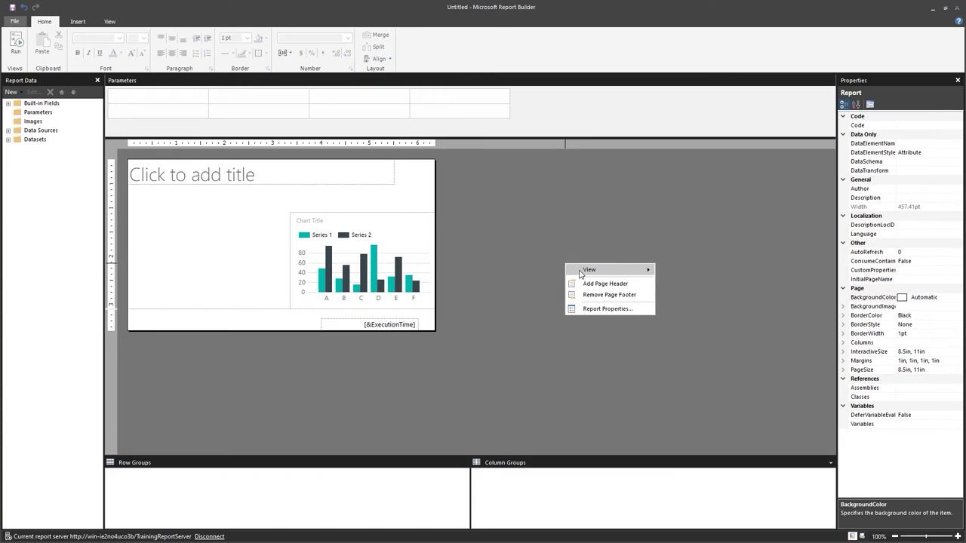
mouse_move(627, 270)
left_click(672, 282)
right_click(638, 271)
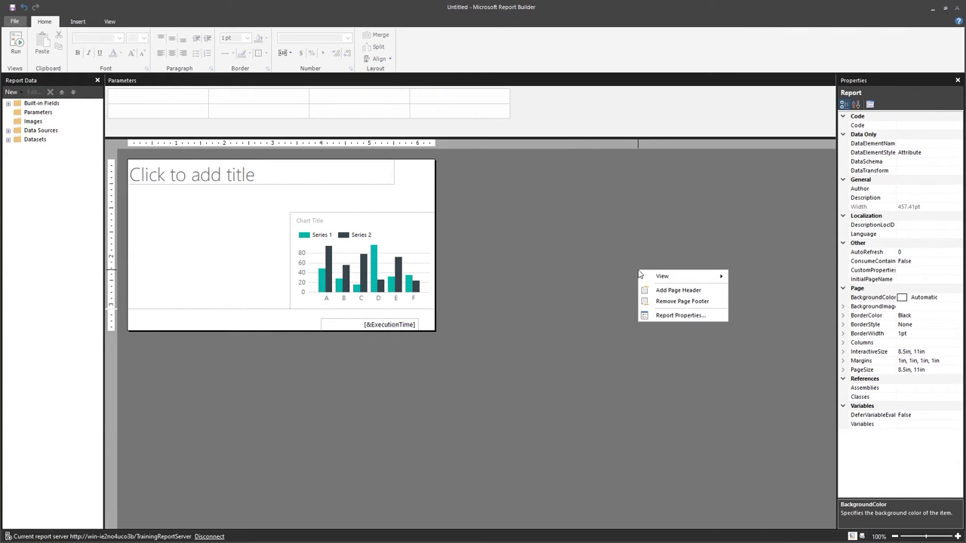
mouse_move(667, 280)
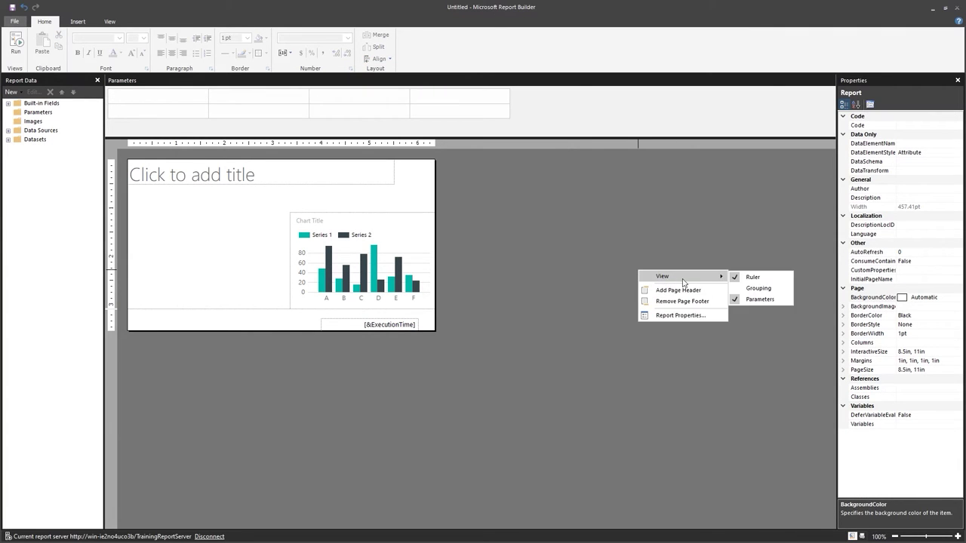
left_click(757, 302)
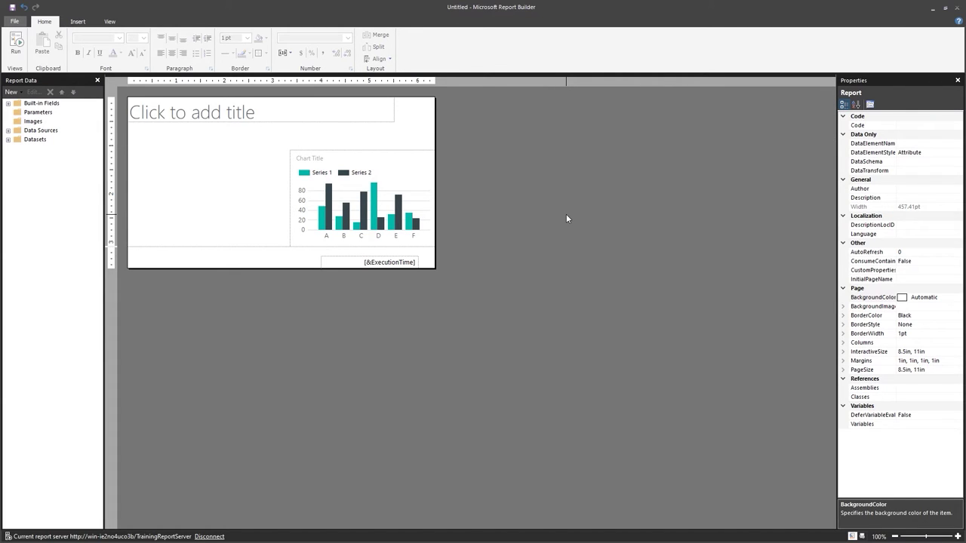
Remove the title and page footer, and stretch the chart to fill the body (6.35292in × 3.0925in)
left_click(255, 120)
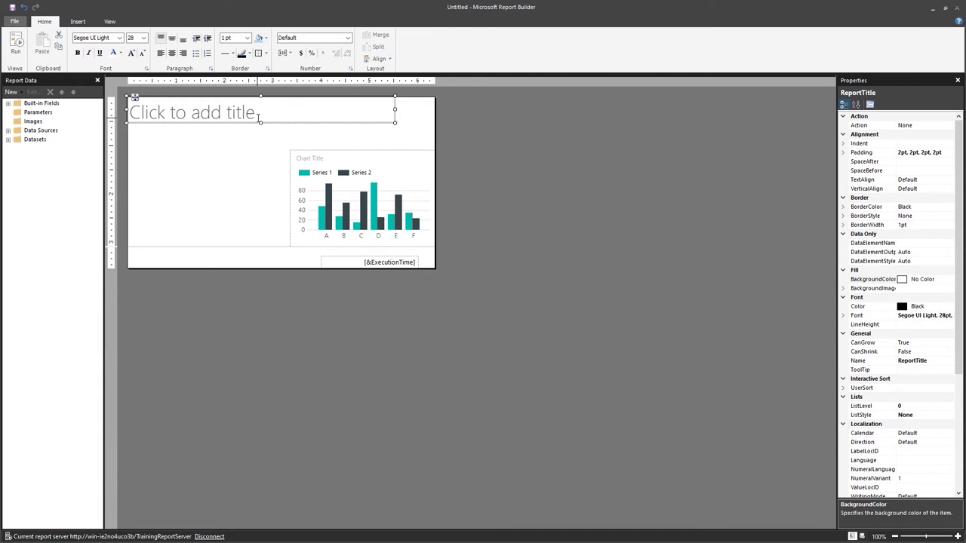
key("Escape")
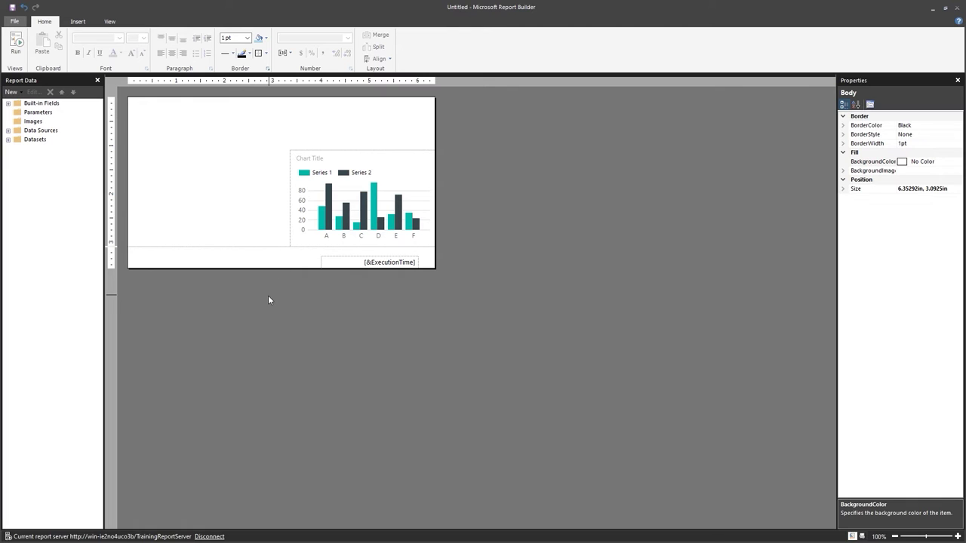
right_click(268, 297)
left_click(313, 329)
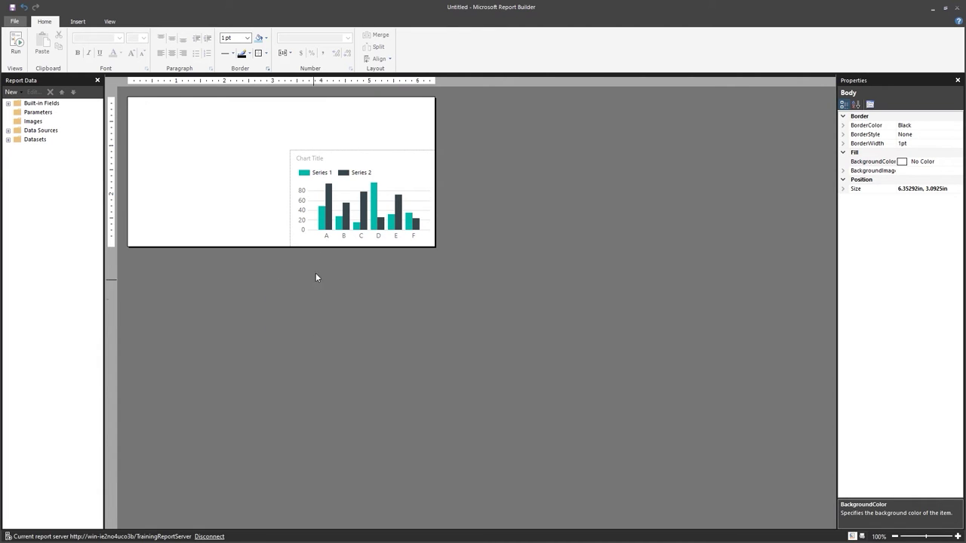
left_click(343, 175)
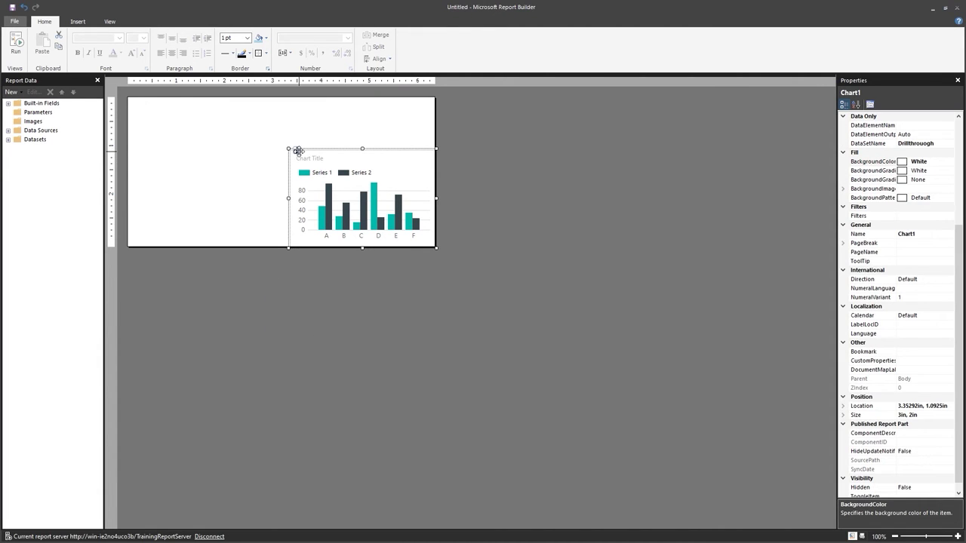
left_click_drag(298, 150, 133, 97)
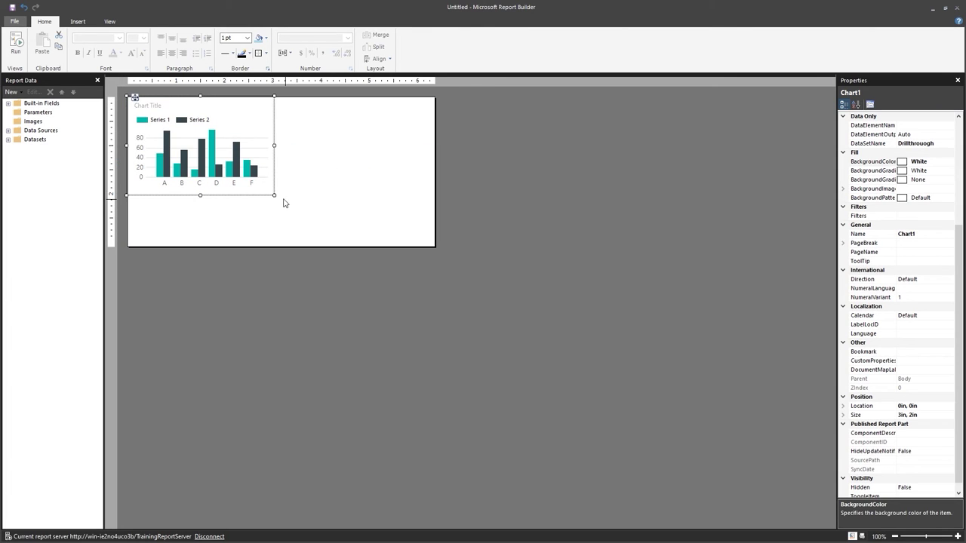
left_click_drag(274, 197, 438, 250)
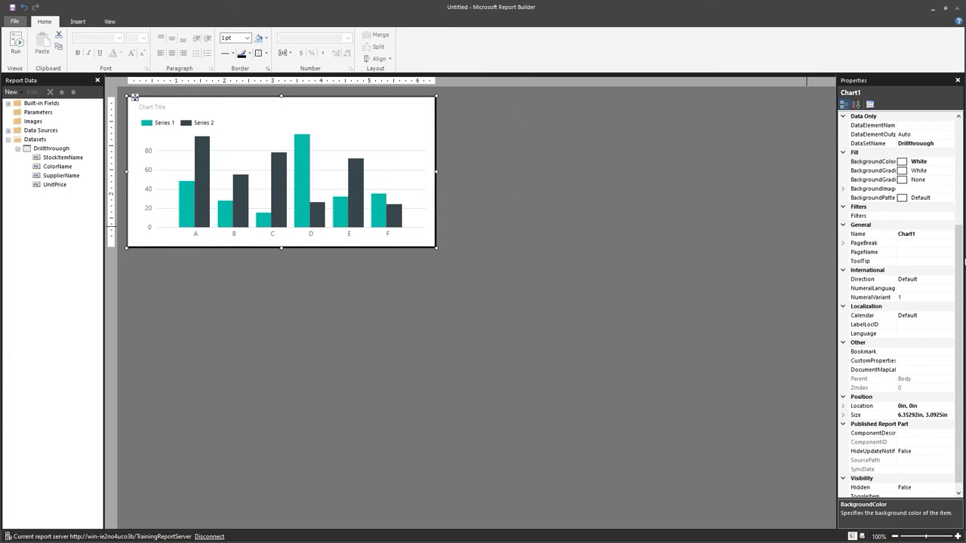
Add PS.SupplierID to the Drillthrough query's SELECT list and GROUP BY clause
right_click(58, 151)
left_click(99, 194)
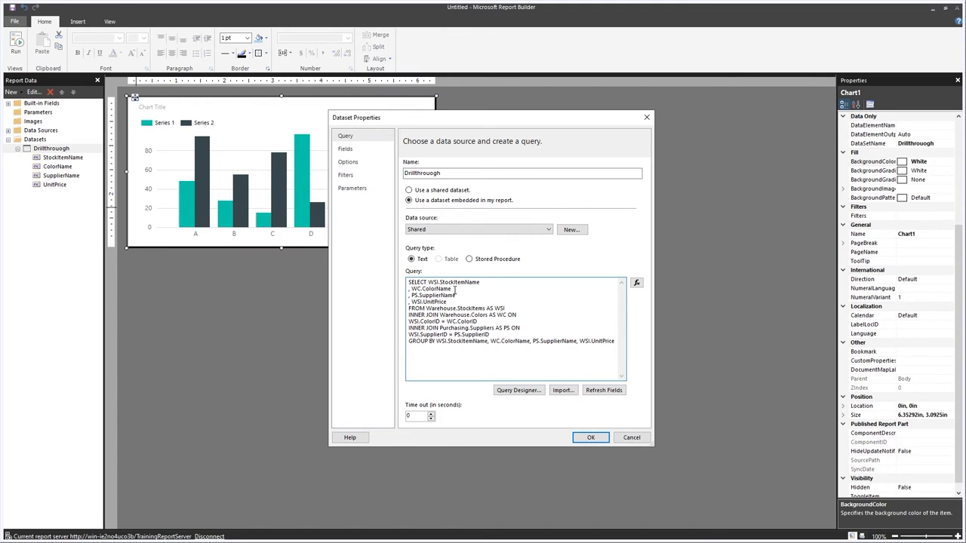
left_click(455, 289)
key("Return")
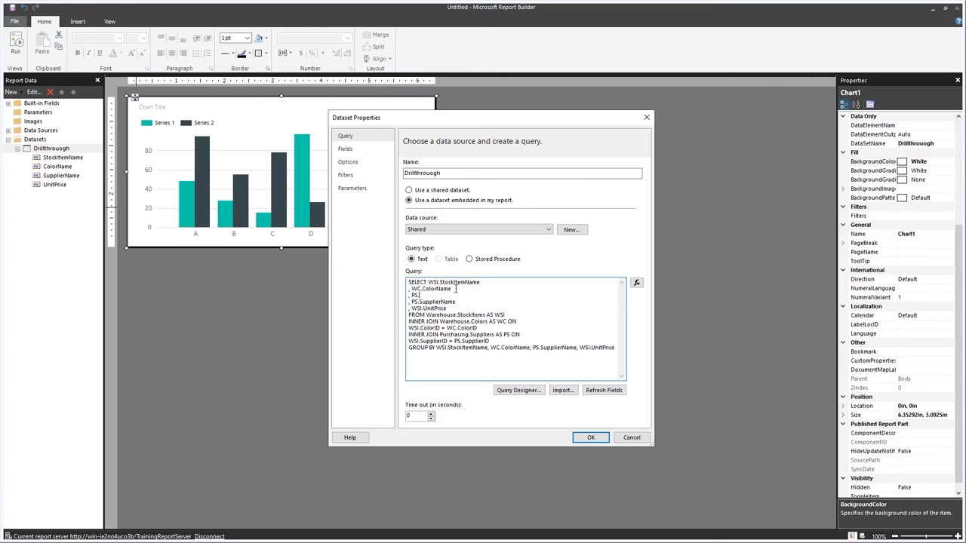
type("Supplie")
type("rID")
type("P")
type("S.Sup")
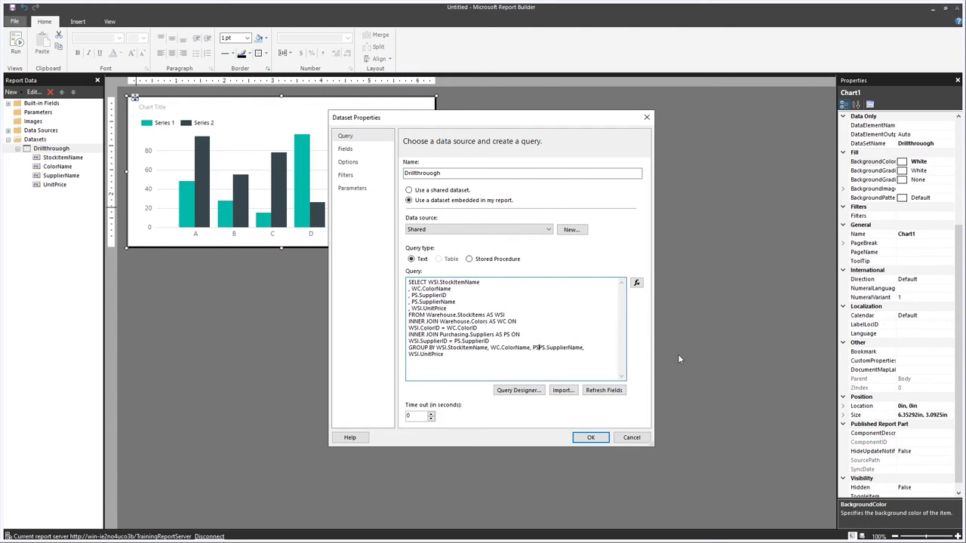
type("plierID, PS.Supplier")
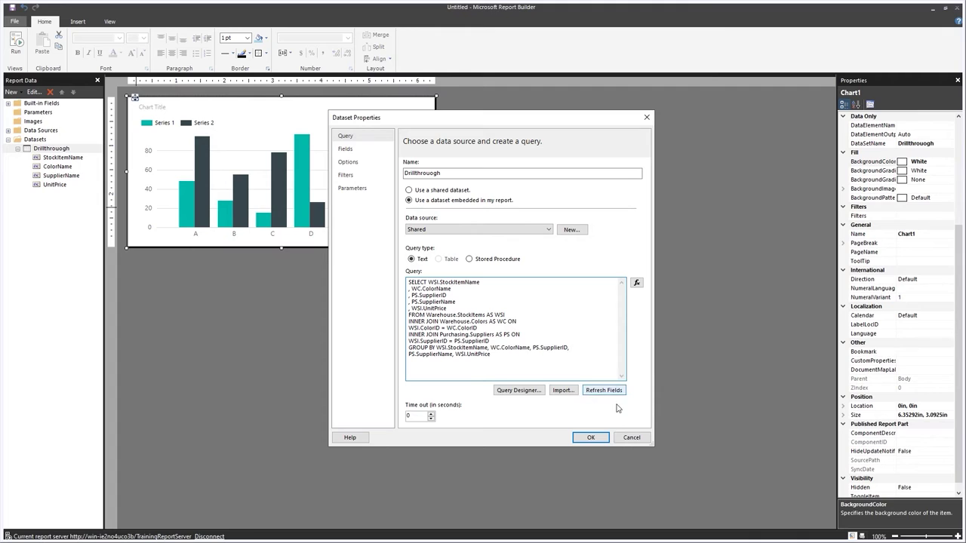
left_click(591, 439)
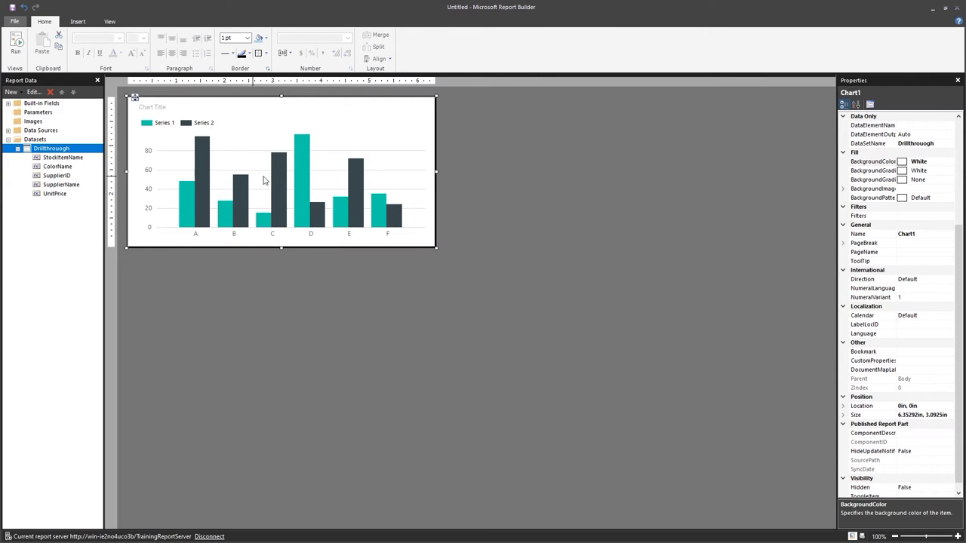
Add SupplierID as the column chart's category group
left_click(364, 175)
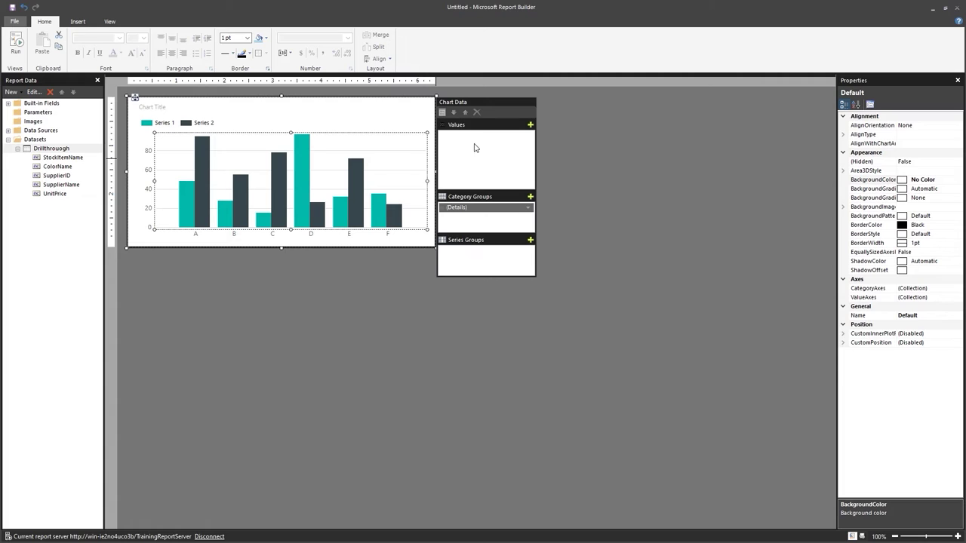
left_click(531, 198)
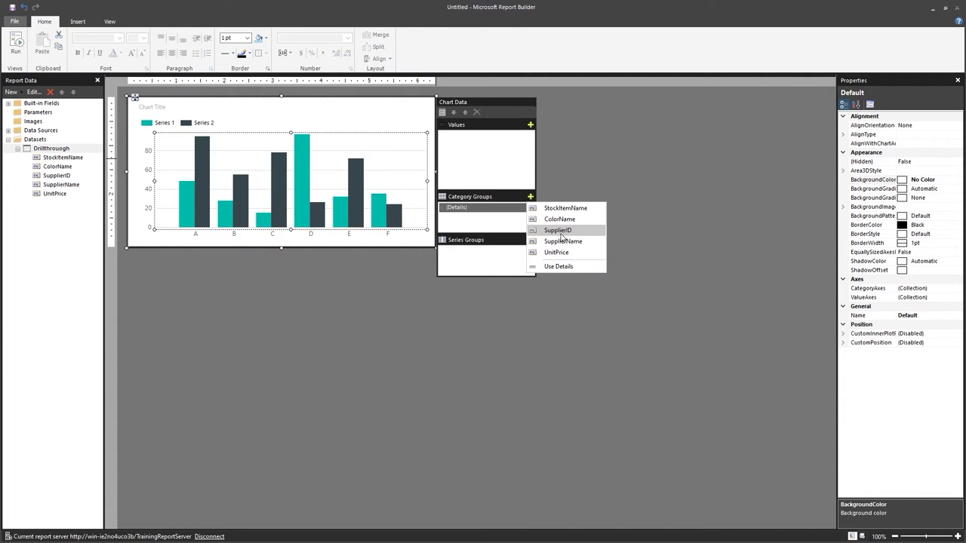
left_click(558, 231)
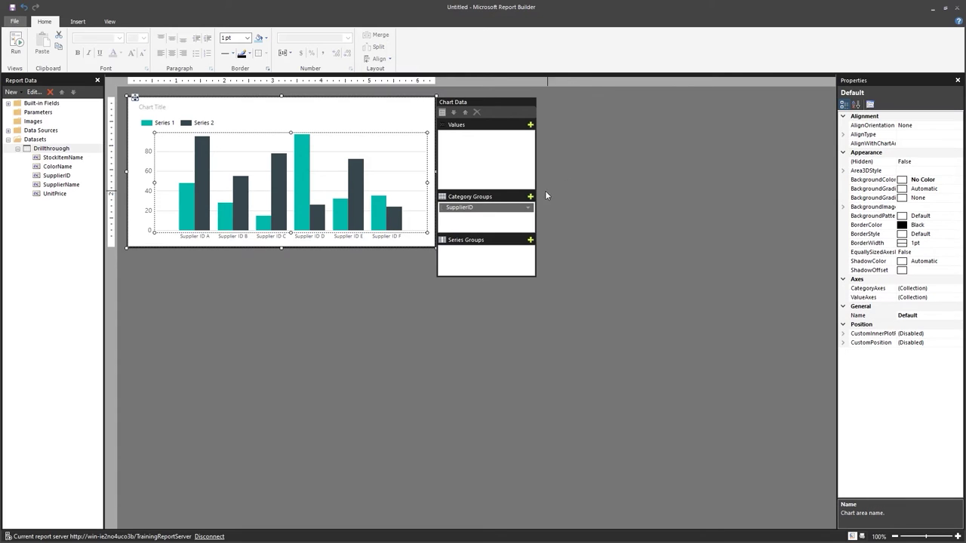
Set the SupplierID category group's label to SupplierName and sort it by SupplierName A to Z
left_click(497, 212)
right_click(496, 214)
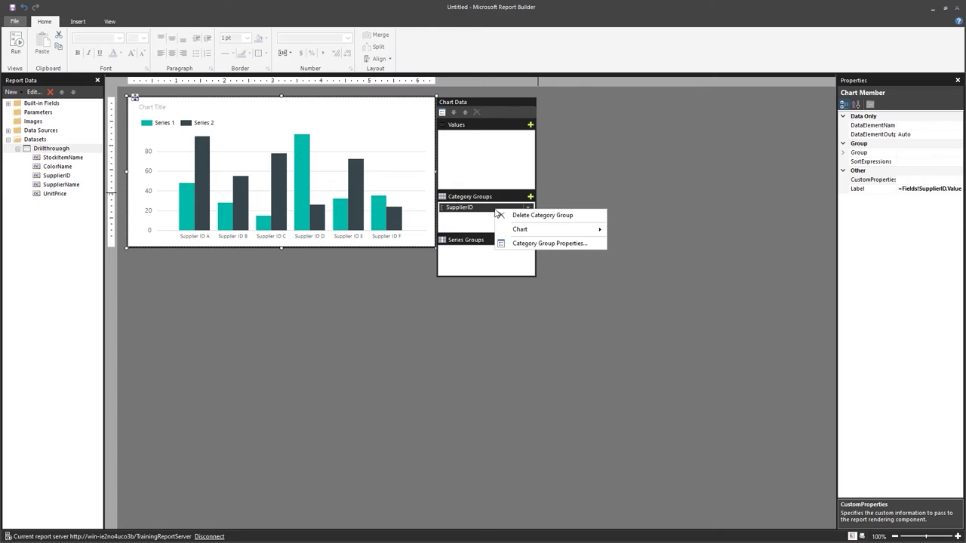
left_click(548, 244)
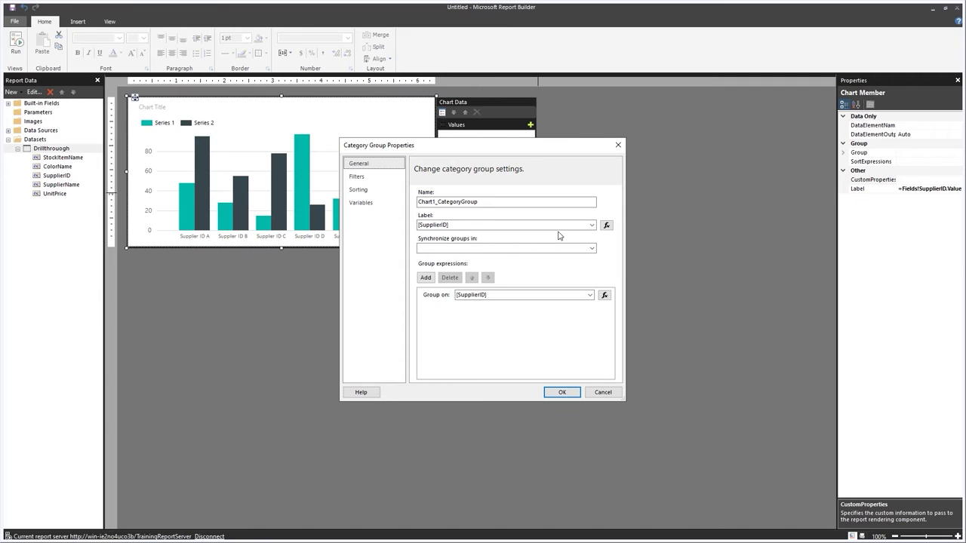
left_click(593, 226)
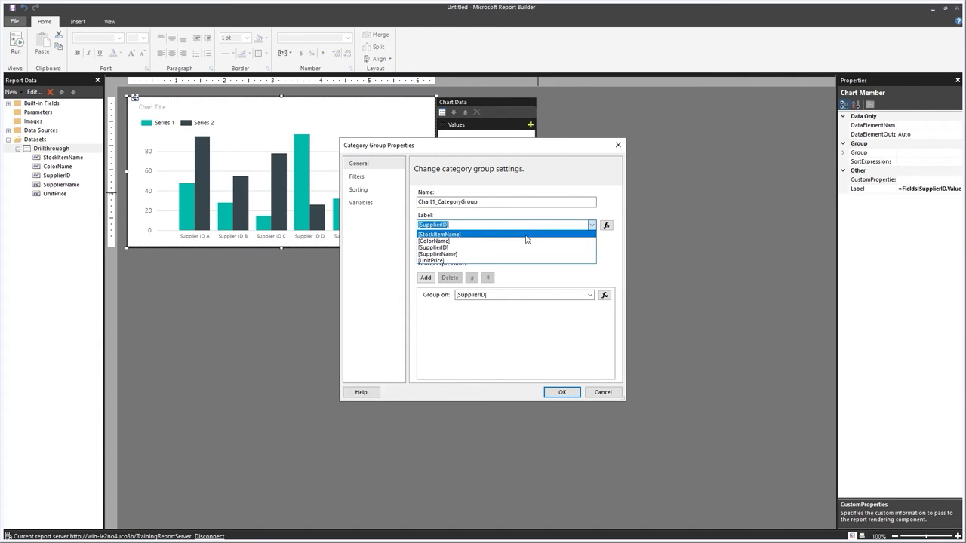
left_click(456, 257)
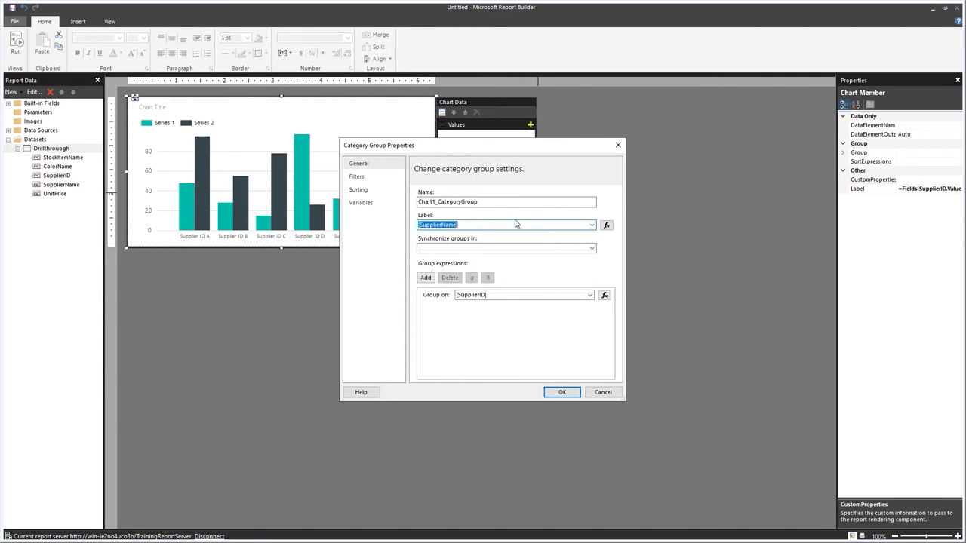
left_click(358, 190)
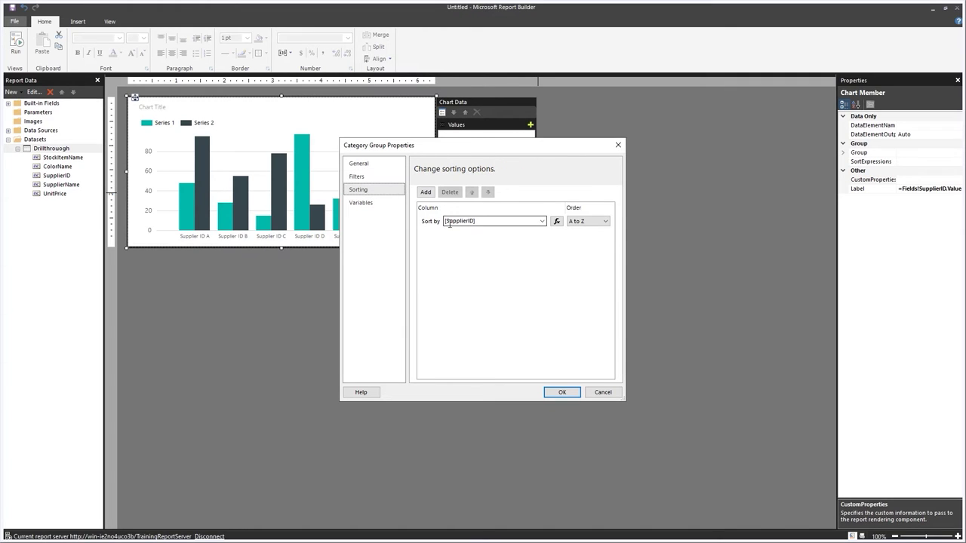
left_click(541, 222)
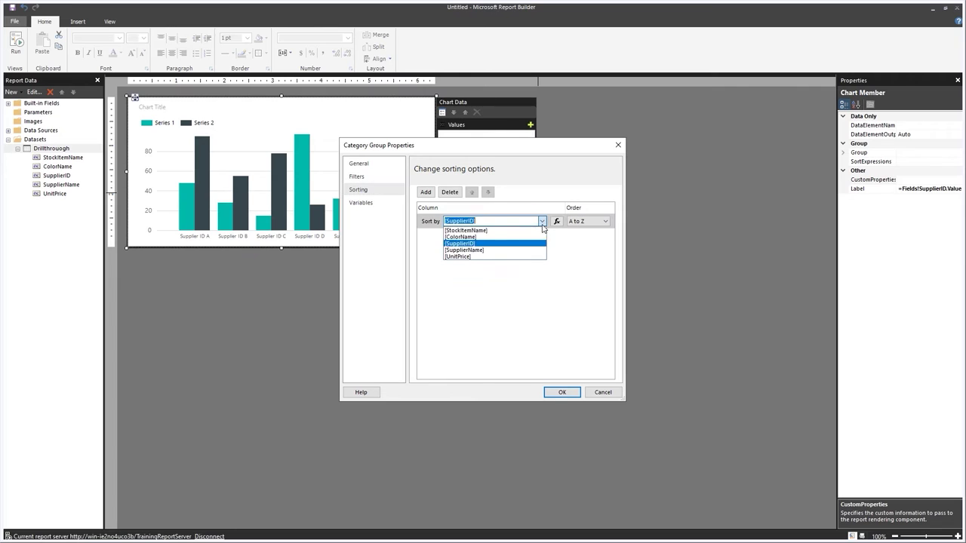
left_click(478, 250)
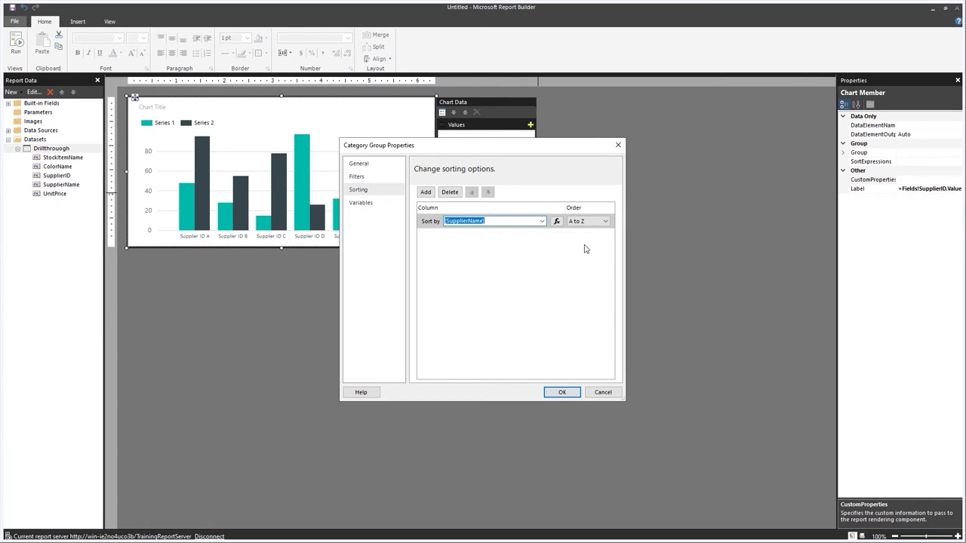
left_click(562, 392)
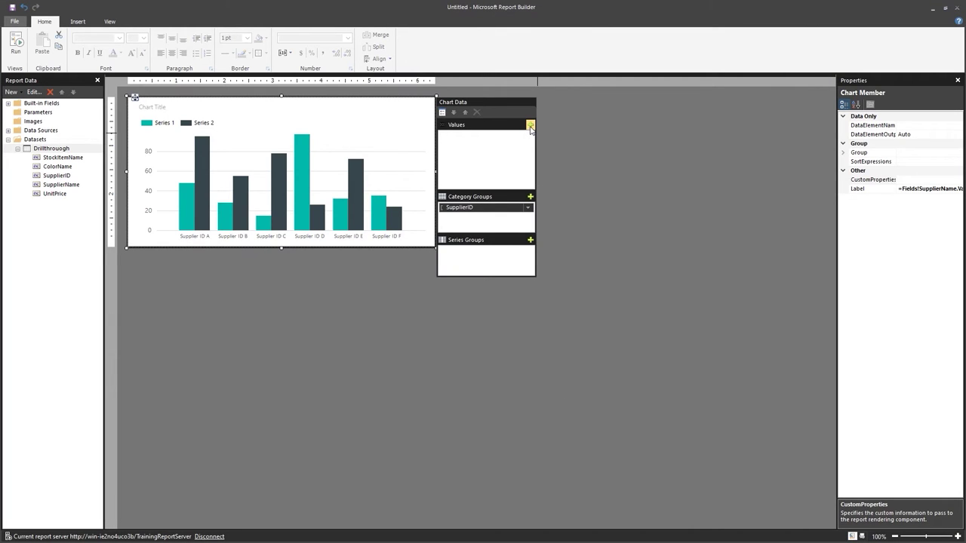
Plot UnitPrice as the chart values, aggregated with Avg instead of Sum per supplier
left_click(530, 125)
left_click(550, 180)
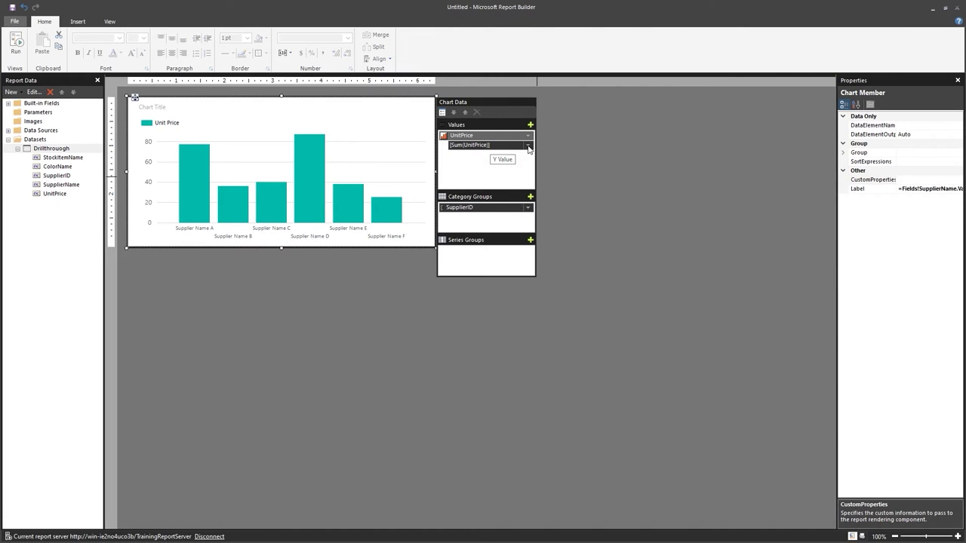
left_click(529, 146)
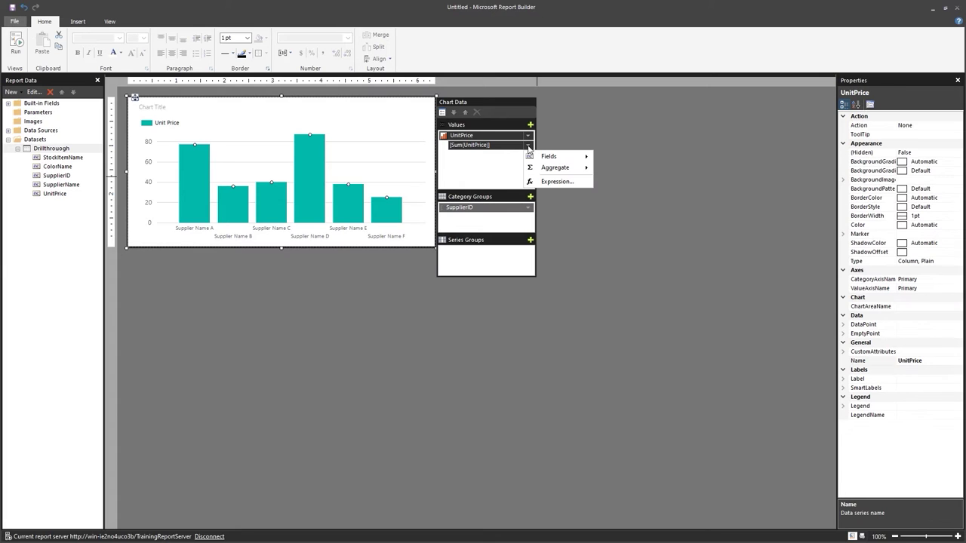
mouse_move(545, 173)
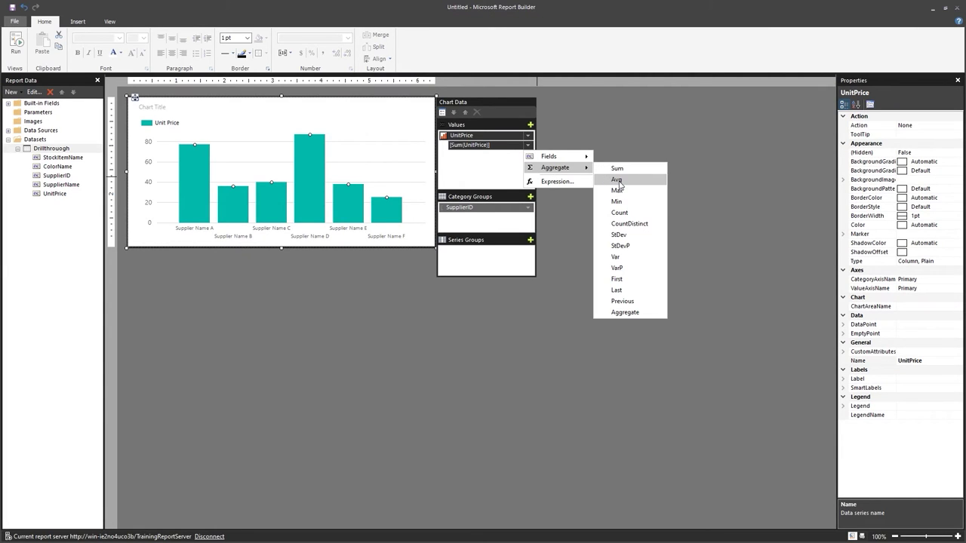
left_click(617, 180)
left_click(545, 159)
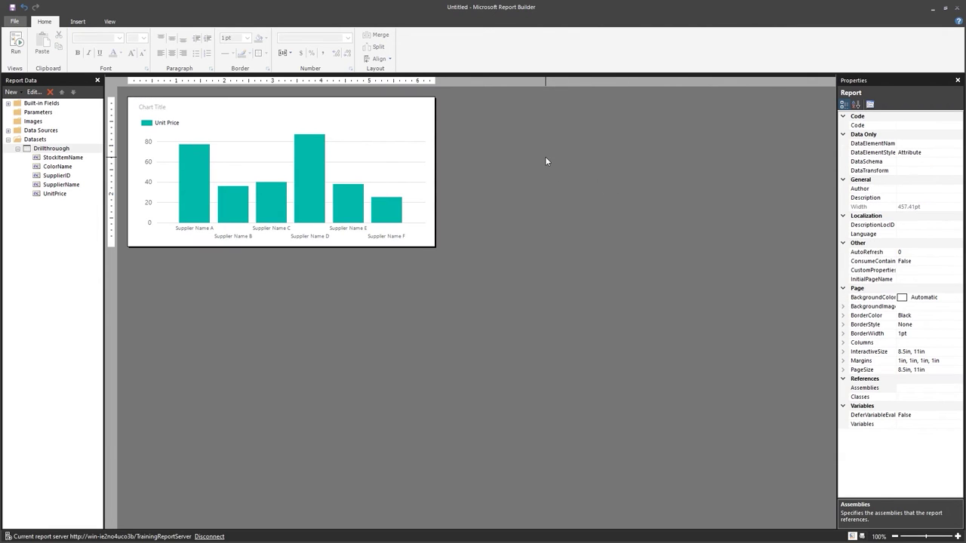
left_click(16, 51)
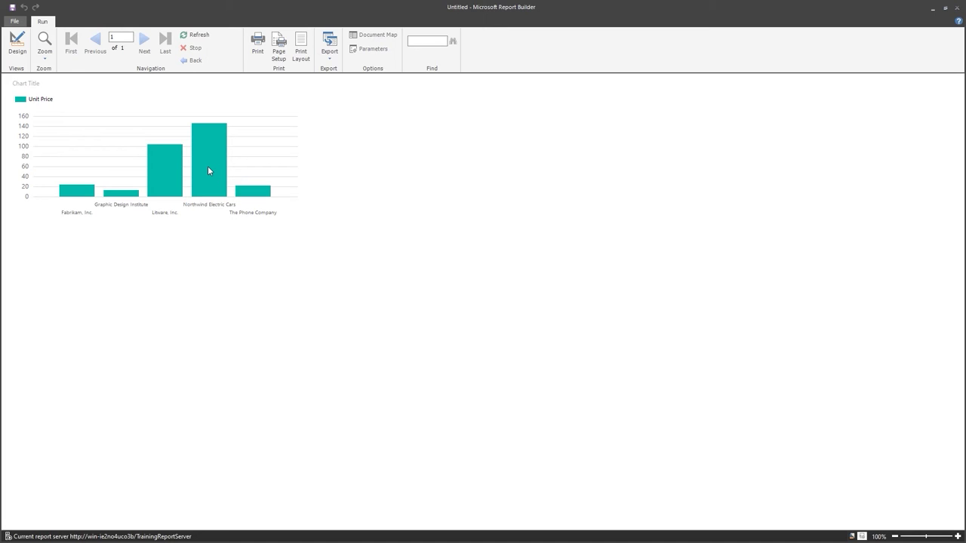
left_click(18, 49)
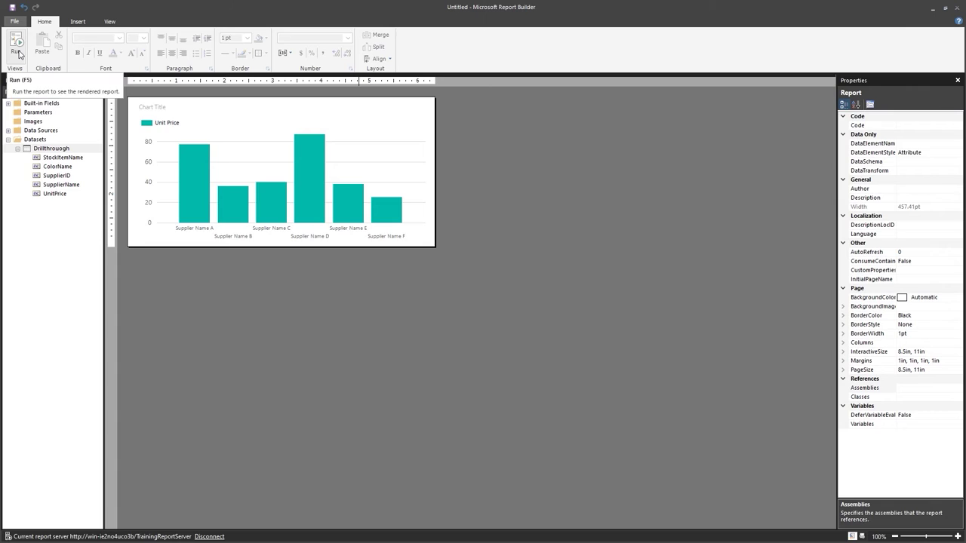
Save the report on the report server under the name DrillthroughSummary
left_click(12, 6)
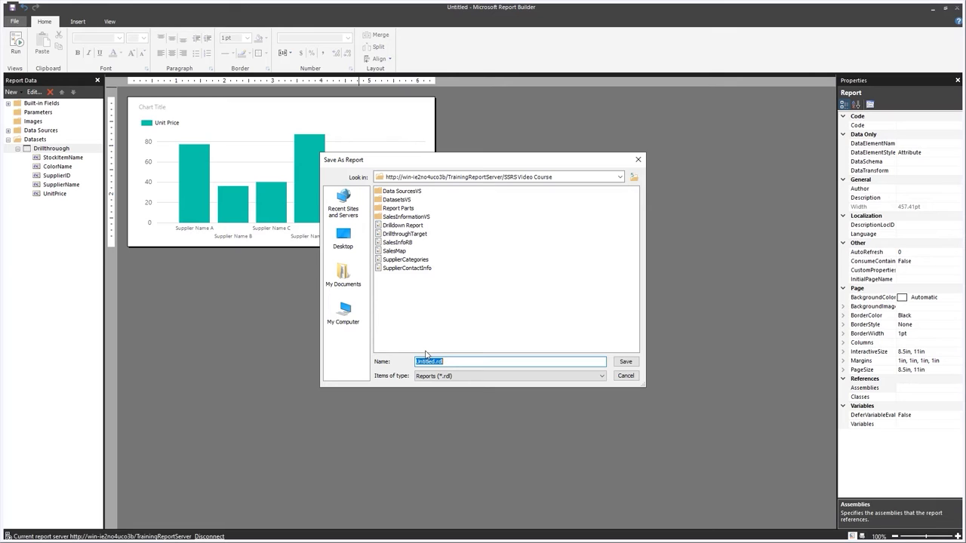
type("DrillthroughSummary")
key("Return")
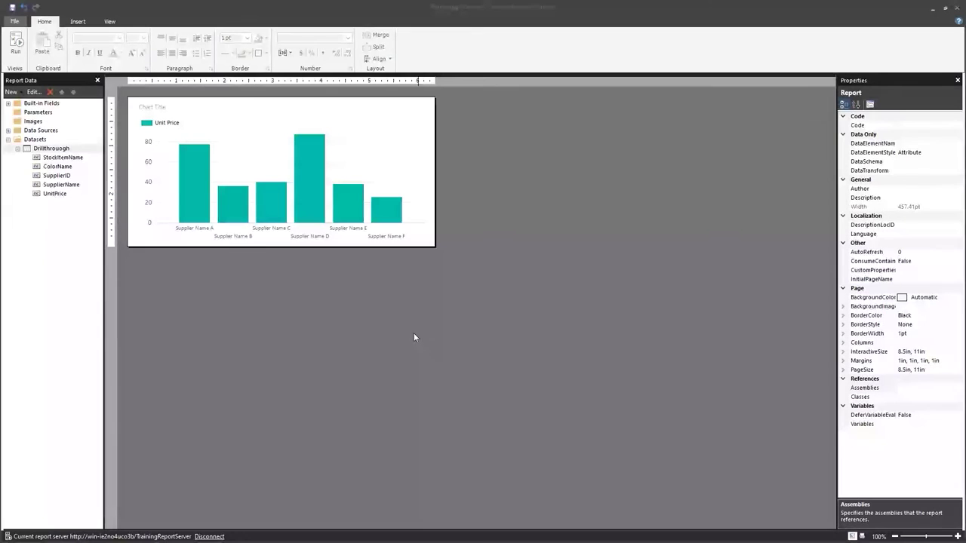
Replace the chart title with 'Average Unit Price by Supplier'
left_click(148, 114)
left_click(151, 111)
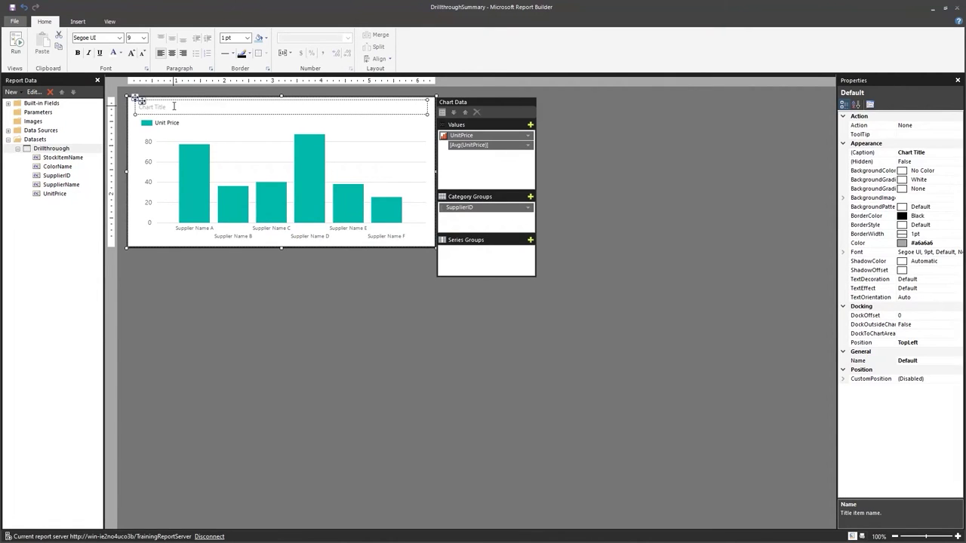
left_click(160, 106)
double_click(144, 106)
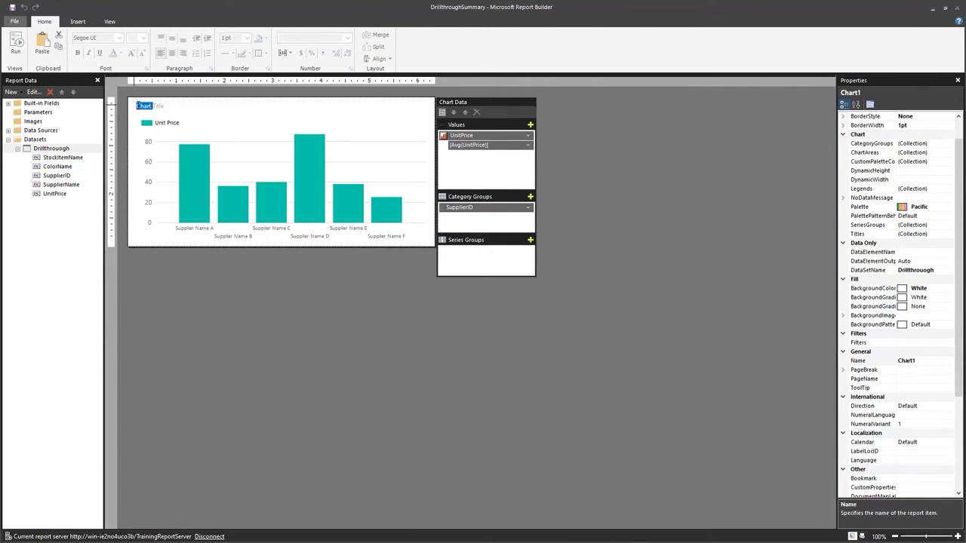
key("Delete")
type("Average Unit Price by Supplier")
left_click(240, 324)
Dock the chart legend outside on the left side, at LeftTop
left_click(159, 129)
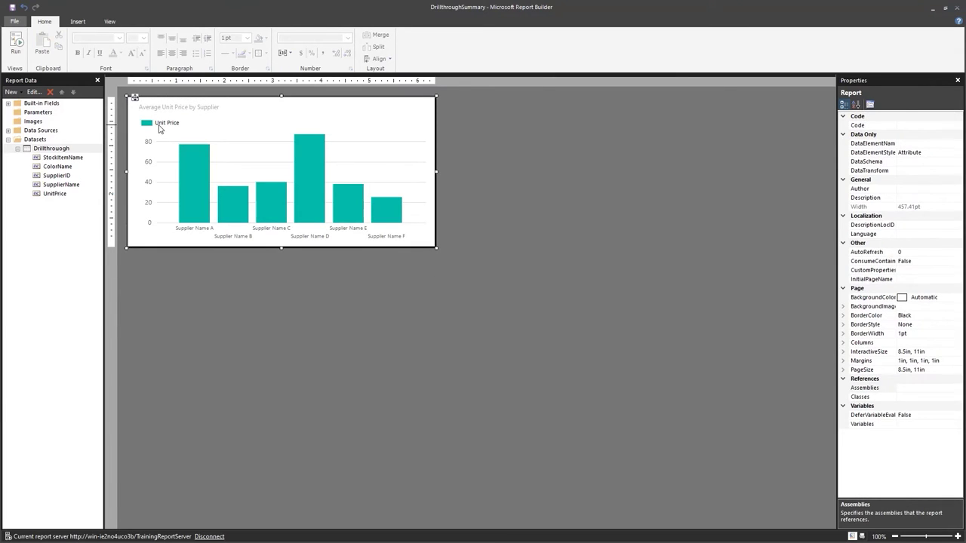
left_click(157, 127)
left_click_drag(156, 127, 153, 115)
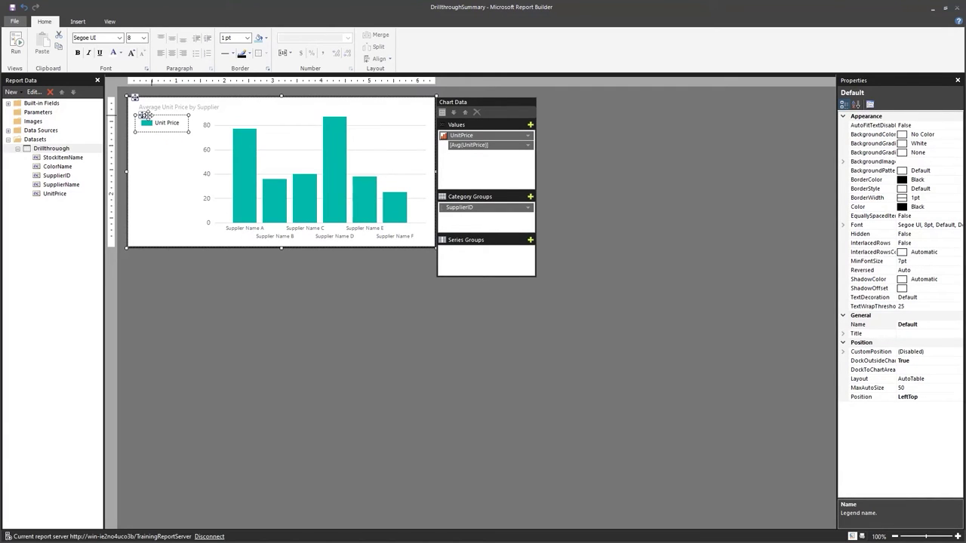
Set the Unit Price series colour to DarkOrange from the More colors palette
left_click(140, 115)
key("Delete")
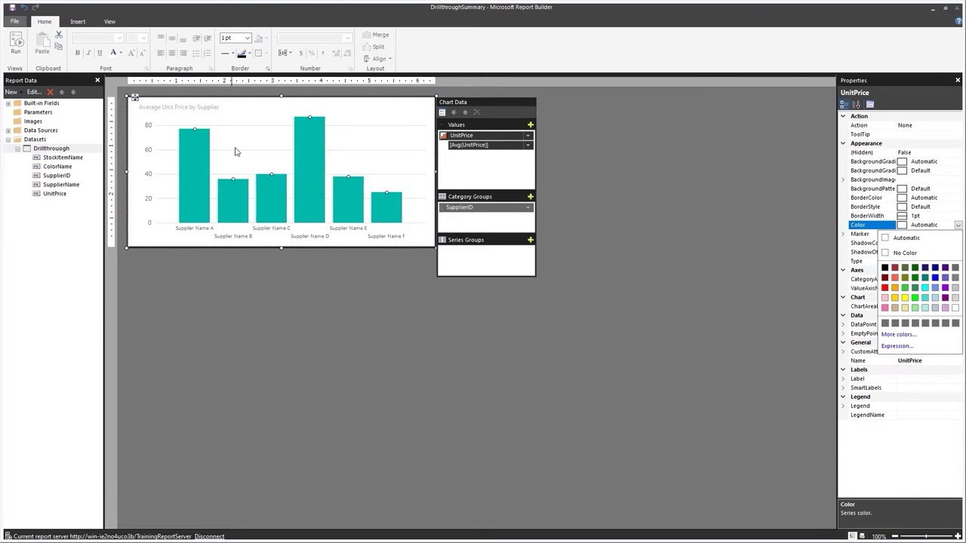
key("Escape")
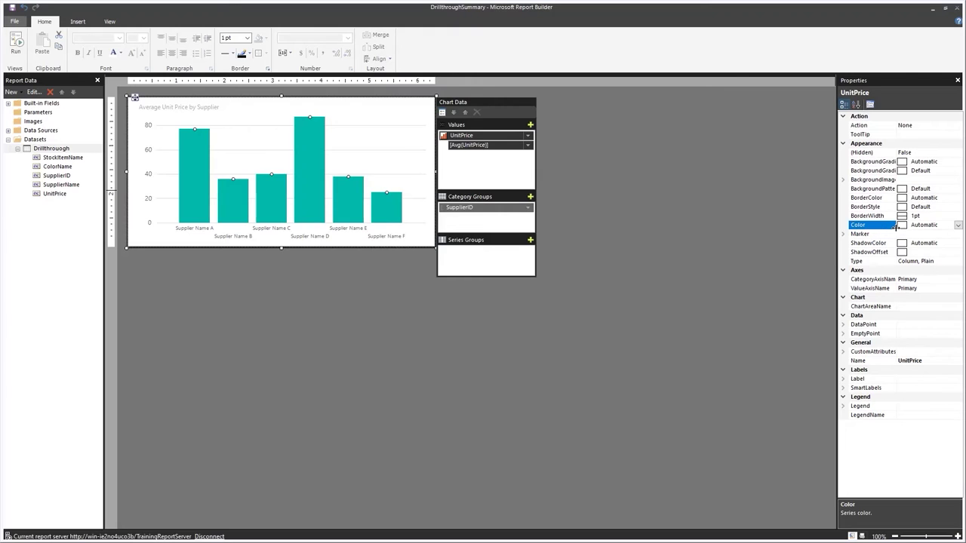
left_click(957, 226)
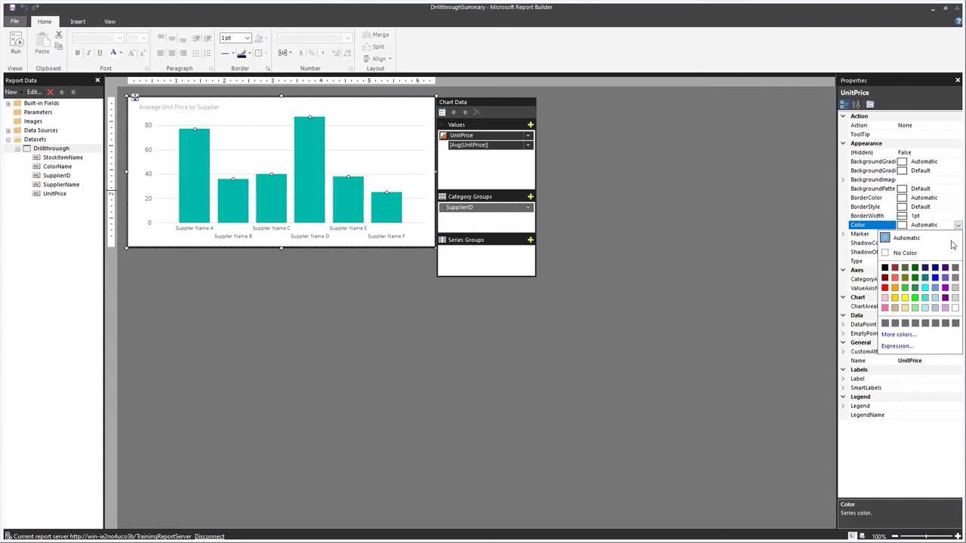
left_click(905, 337)
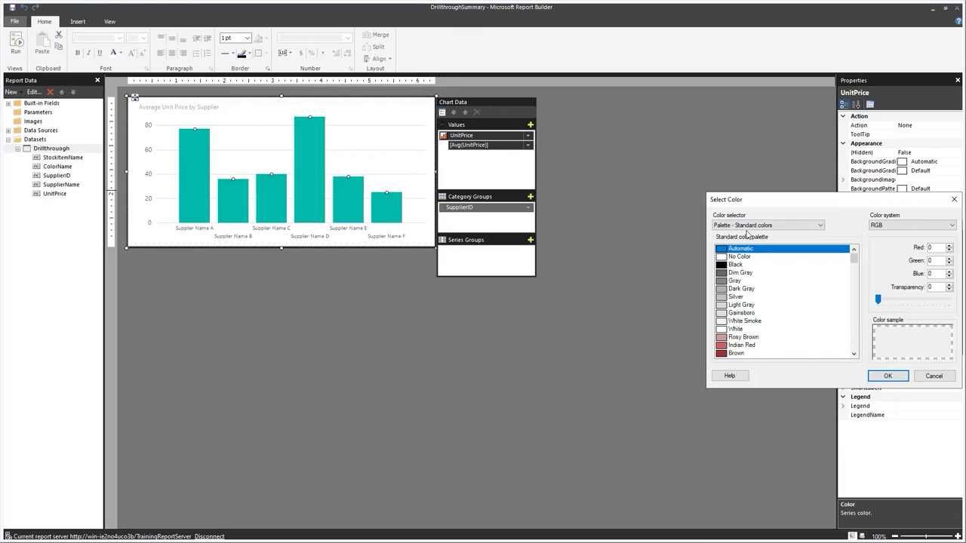
scroll(767, 285, "down", 5)
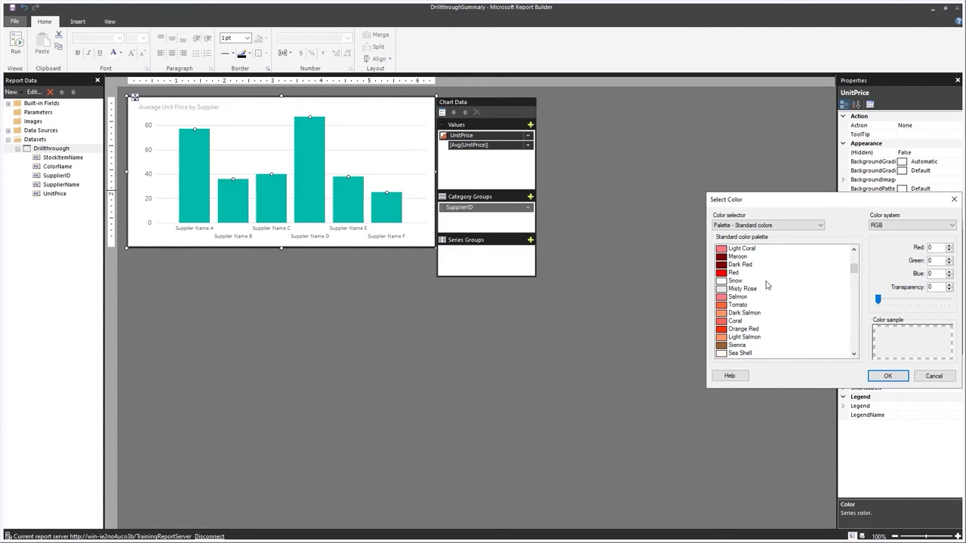
scroll(759, 322, "down", 3)
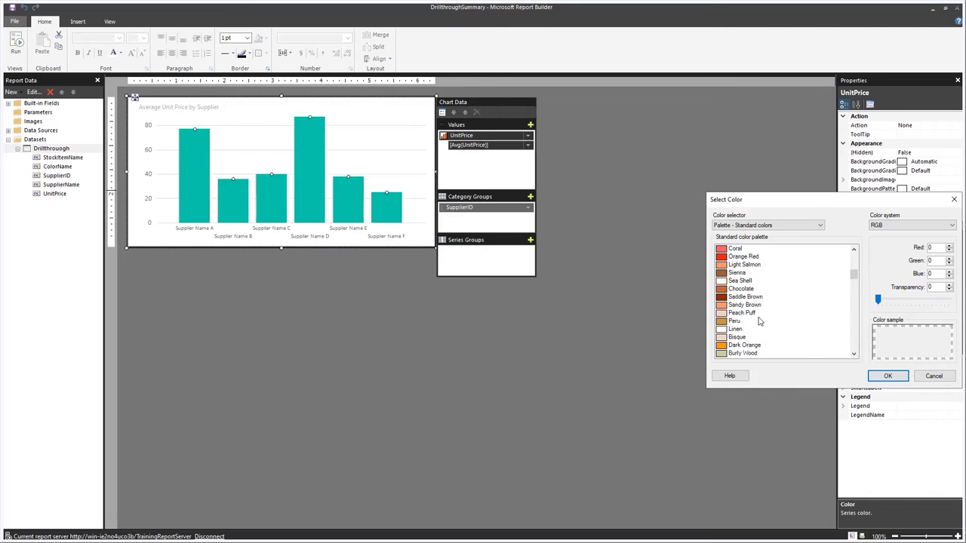
left_click(727, 346)
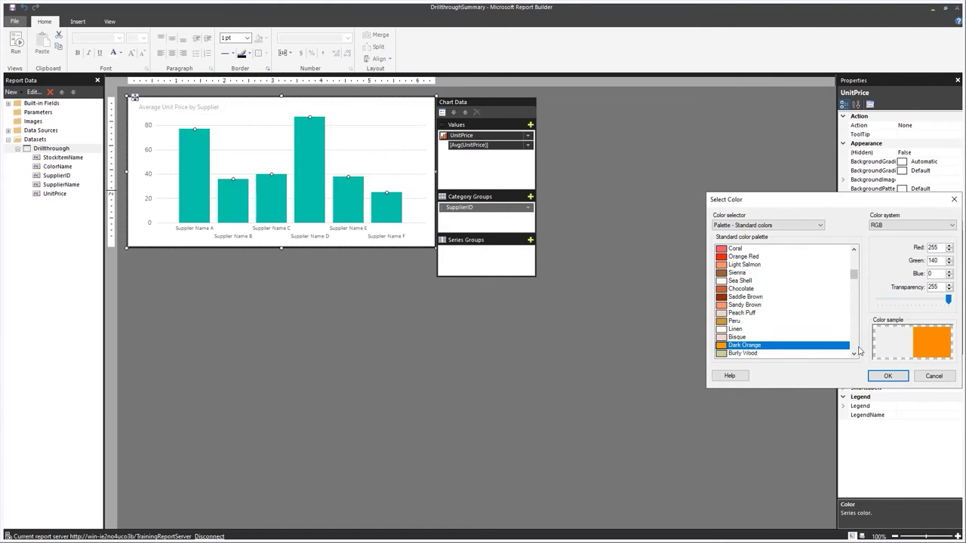
left_click(888, 377)
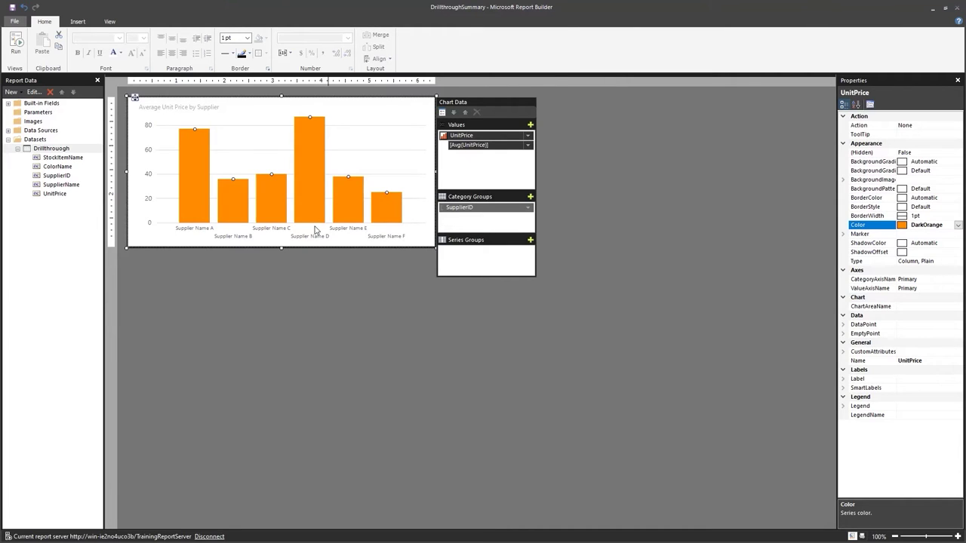
left_click(205, 231)
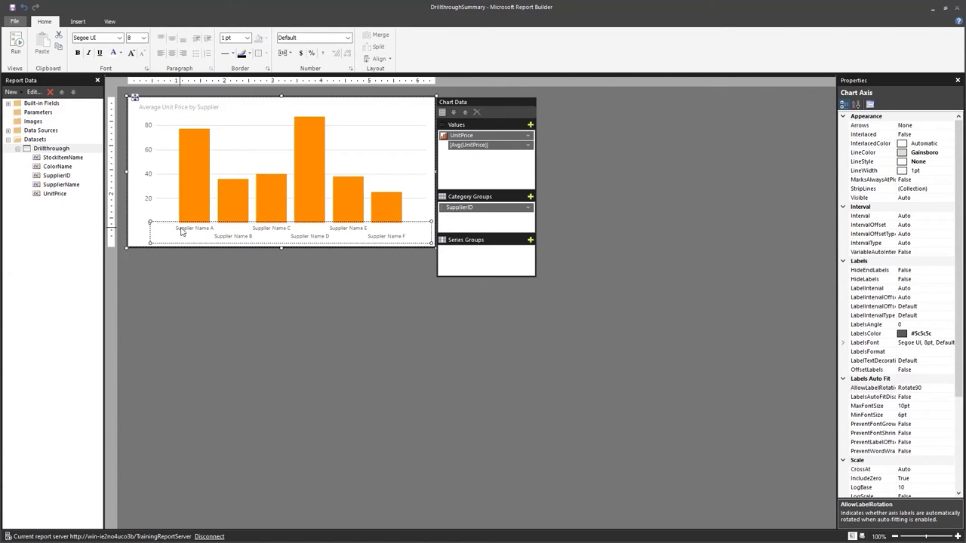
Set the horizontal axis interval to 1 so all six supplier labels A–F appear
right_click(182, 231)
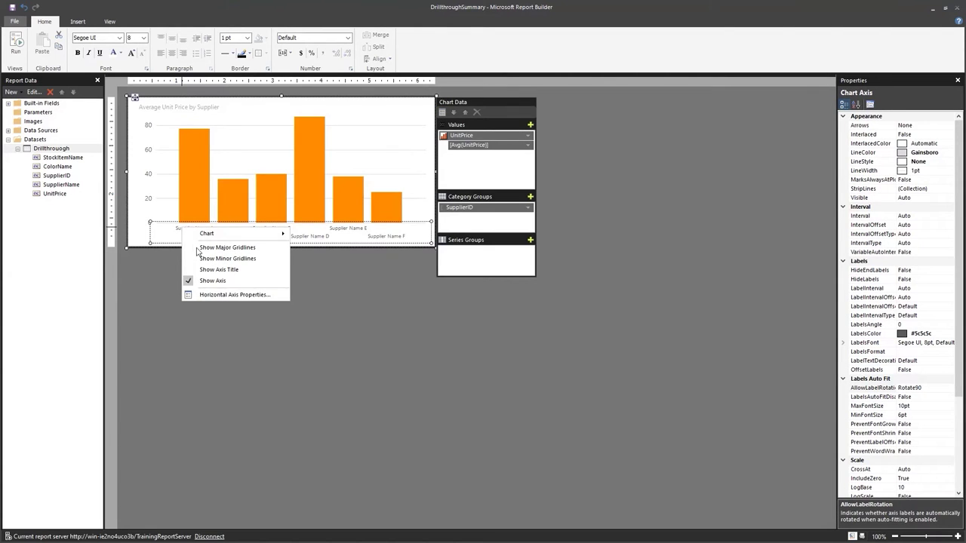
left_click(221, 296)
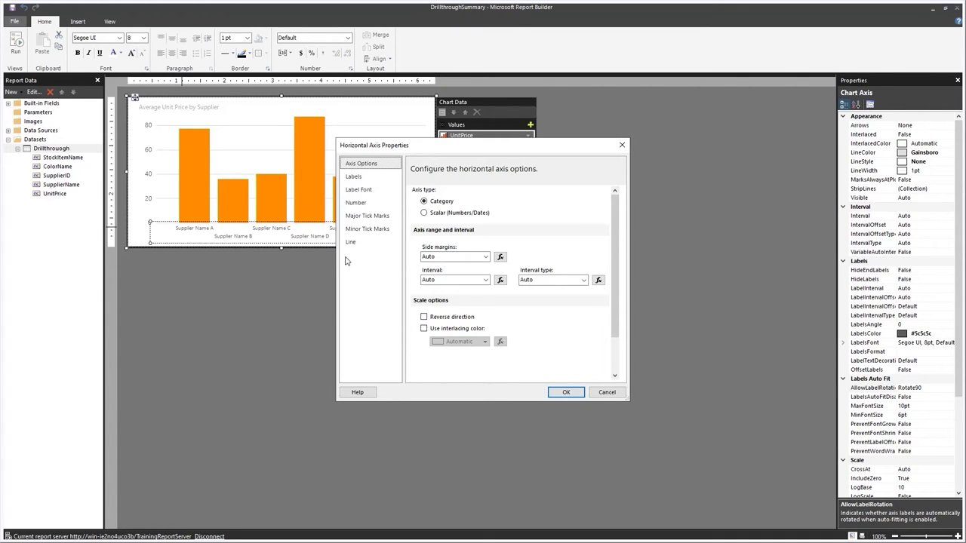
left_click(486, 280)
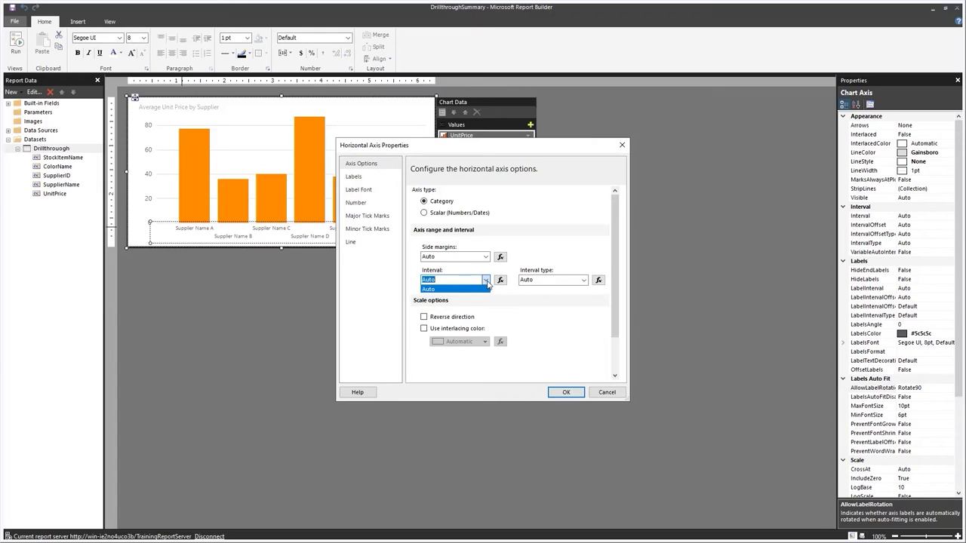
left_click(487, 283)
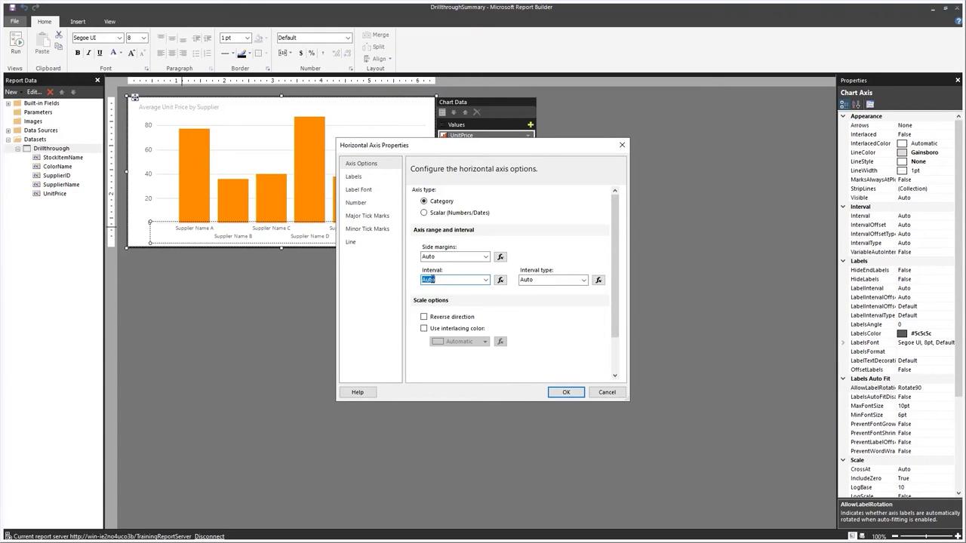
type("1")
key("shift+Tab")
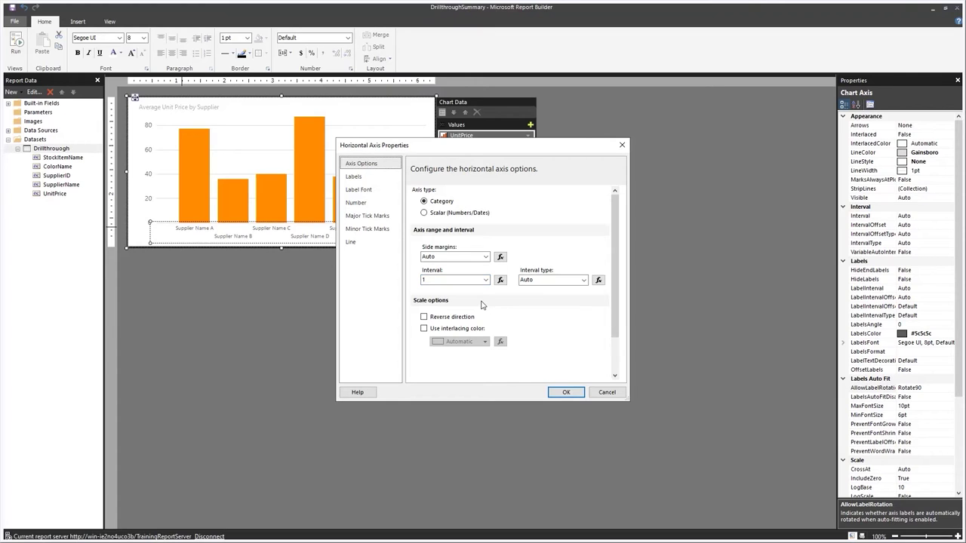
left_click(567, 392)
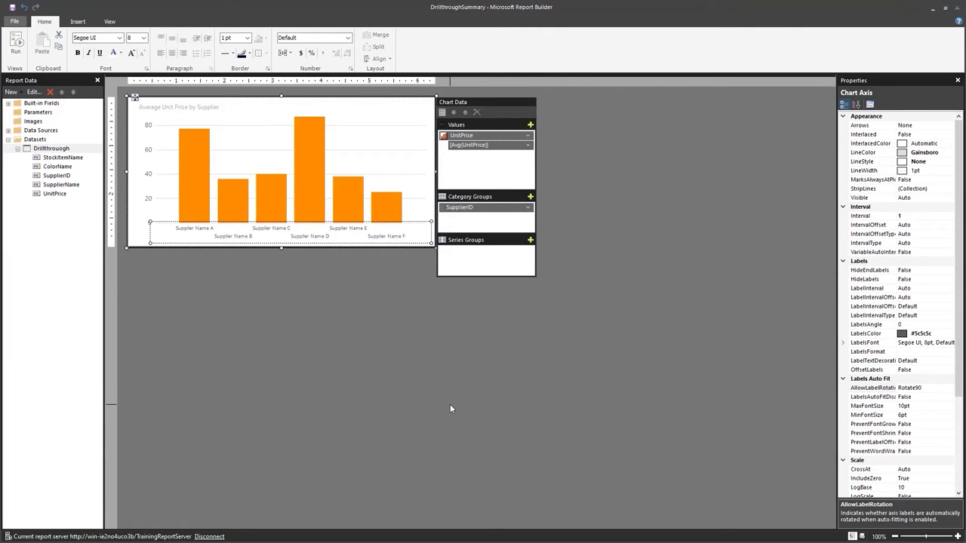
left_click(382, 365)
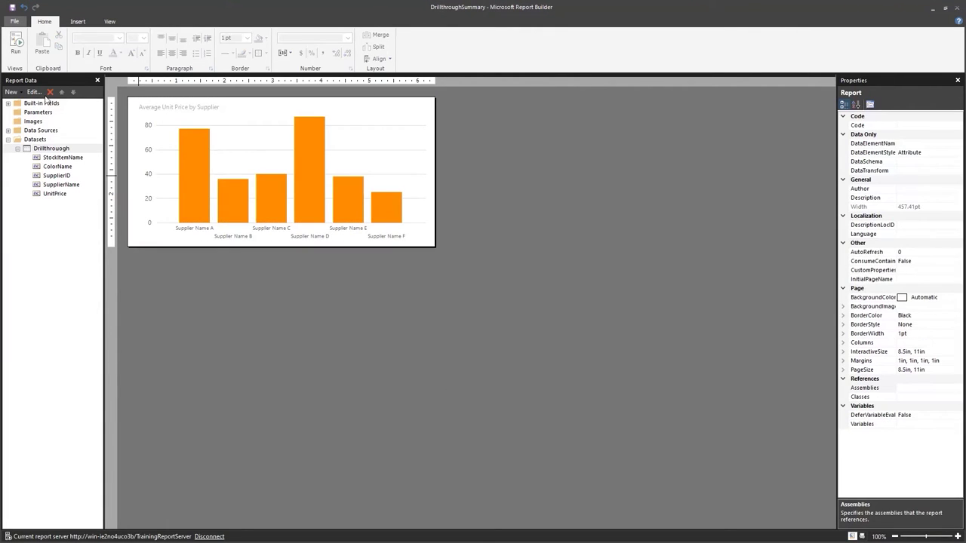
Save the DrillthroughSummary report with its orange title-labelled chart
left_click(13, 9)
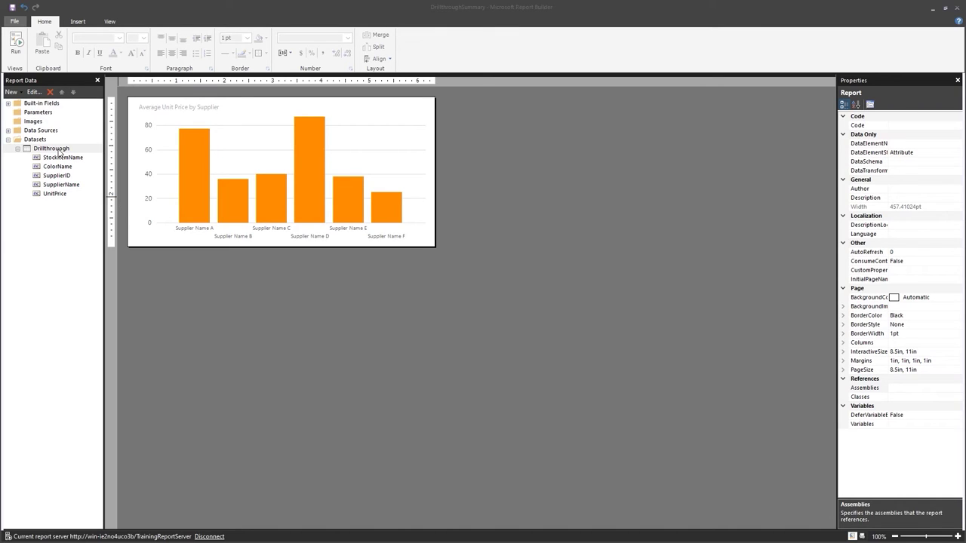
Add ', WC.ColorID' to the SELECT list of the Drillthrough dataset query
right_click(59, 153)
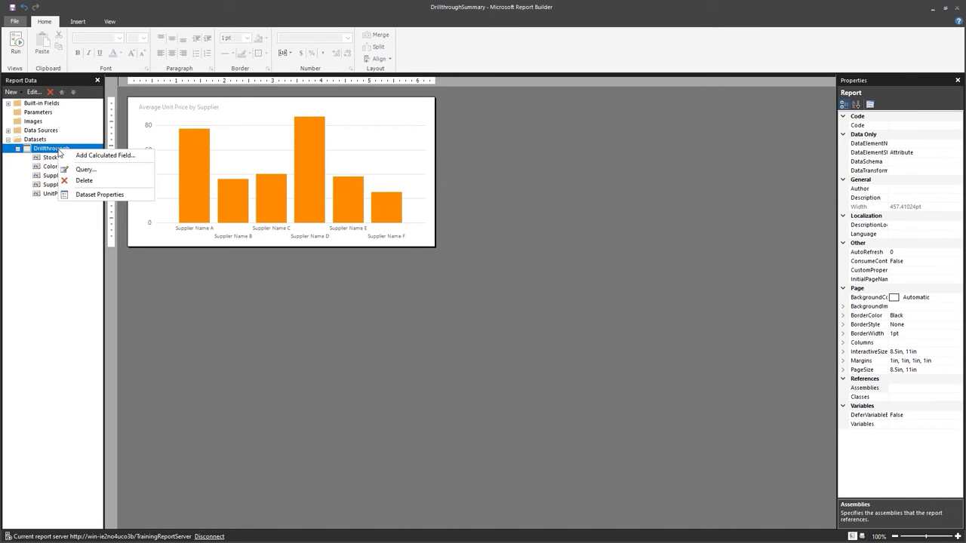
left_click(95, 194)
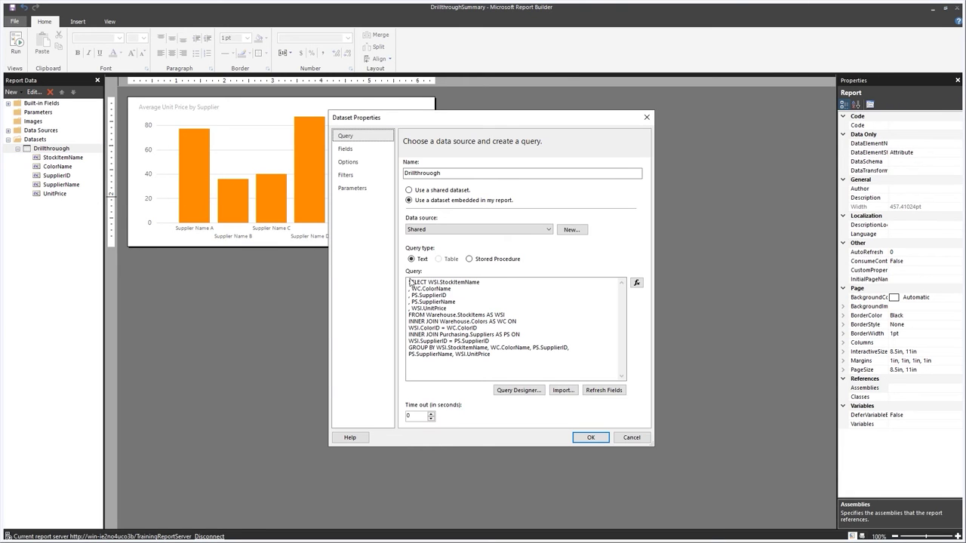
left_click(413, 283)
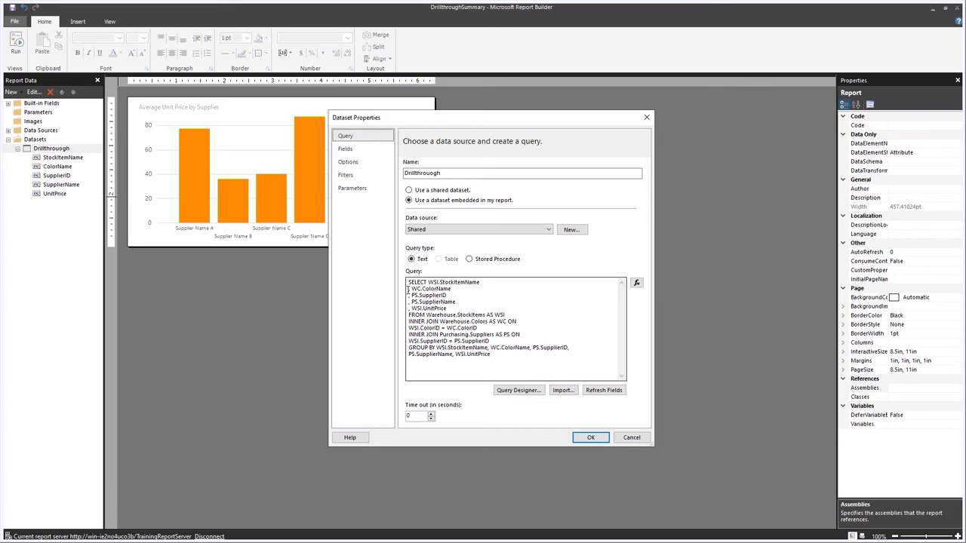
left_click(408, 291)
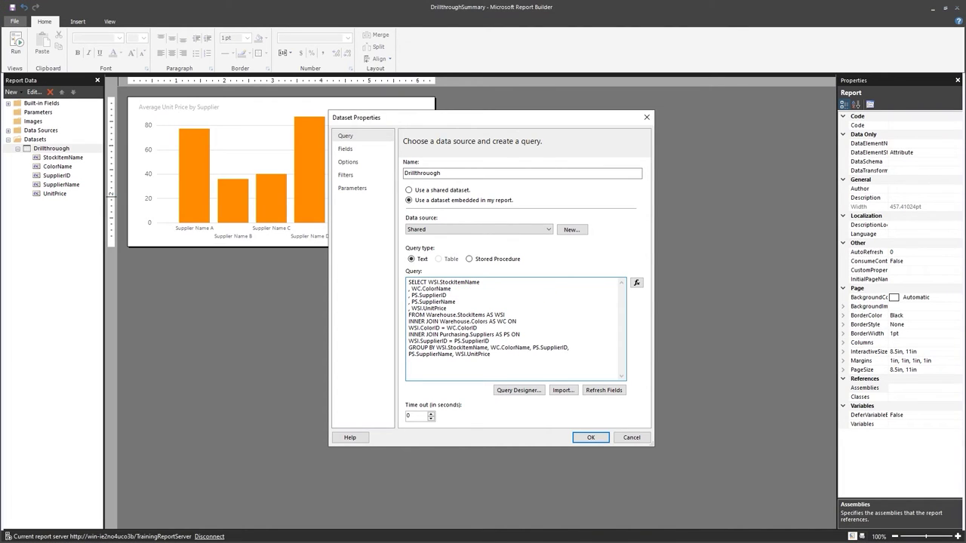
key("Return")
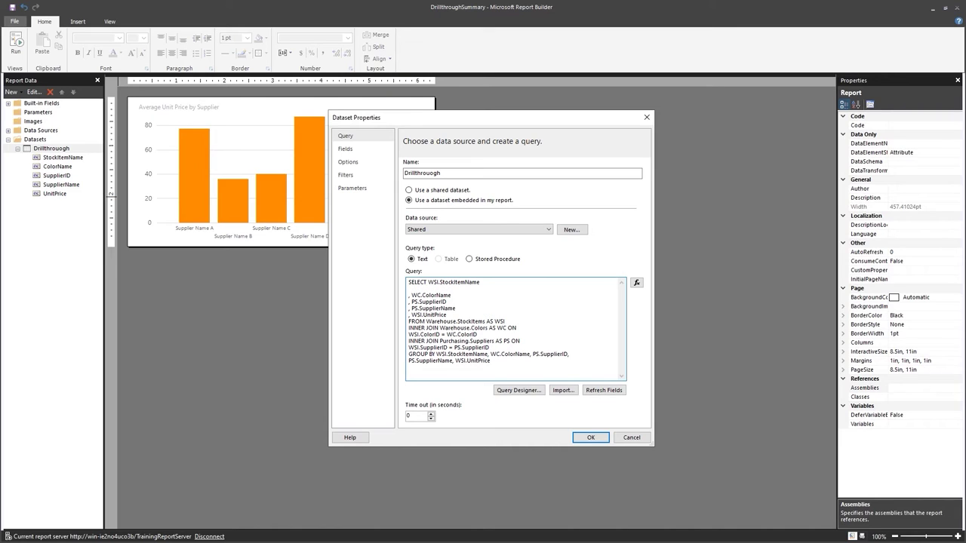
left_click(409, 289)
type(", WC.ColorID")
Add WC.ColorID to the GROUP BY clause, apply the query, and collapse Datasets
left_click(490, 354)
type("WC.ColorID,")
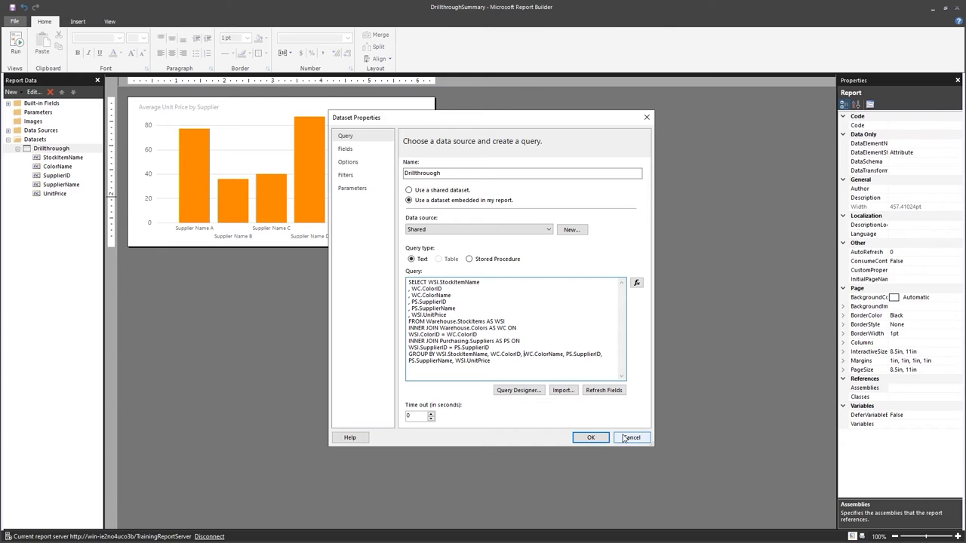
left_click(589, 437)
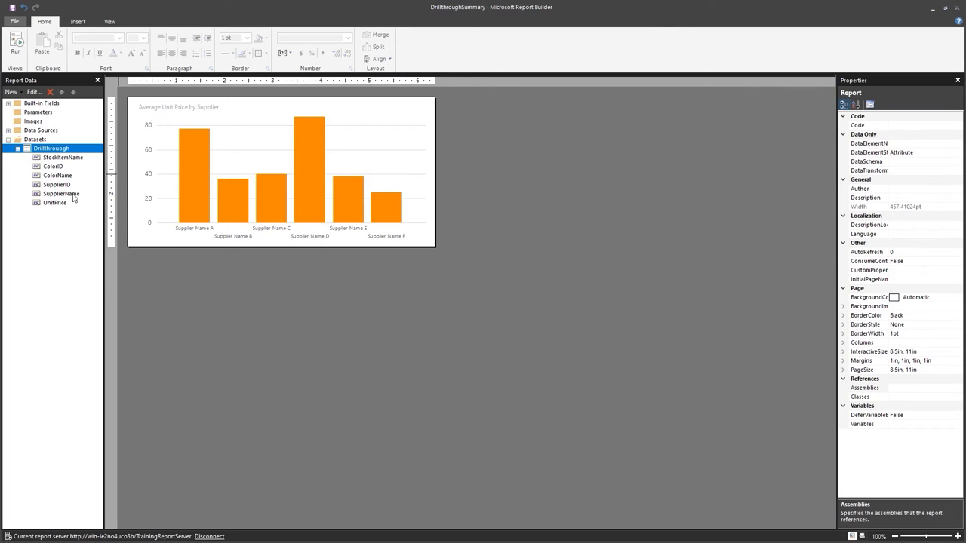
left_click(15, 149)
left_click(7, 139)
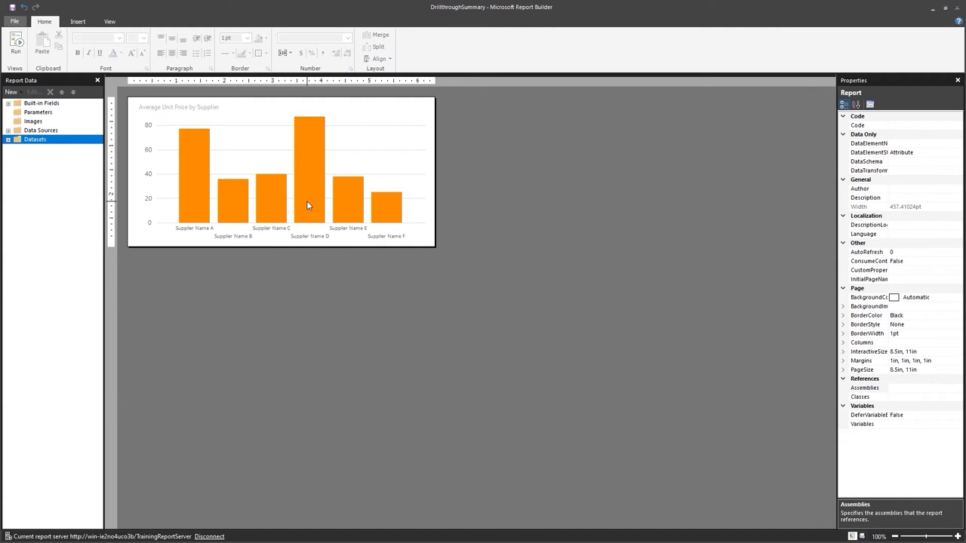
Open the Tooltip expression editor from the Unit Price series properties
right_click(308, 205)
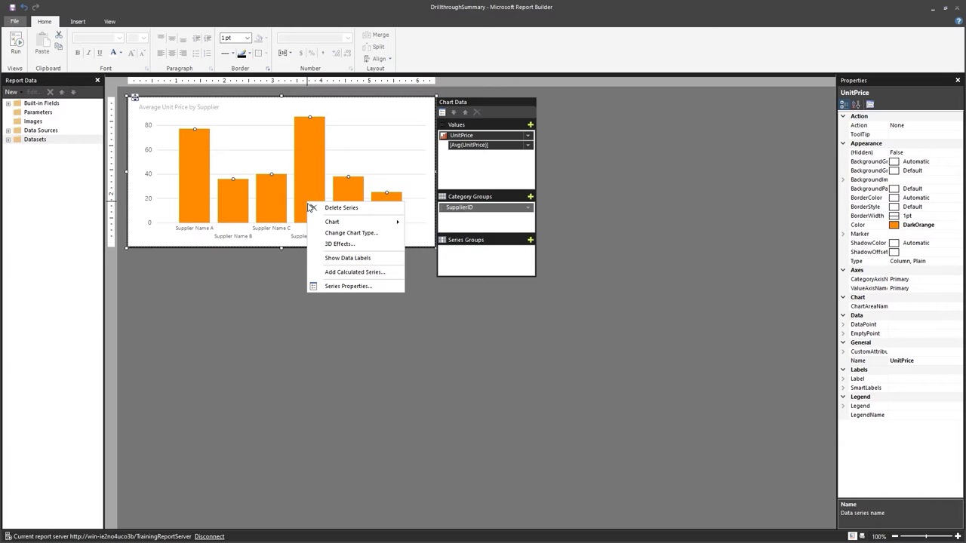
left_click(349, 287)
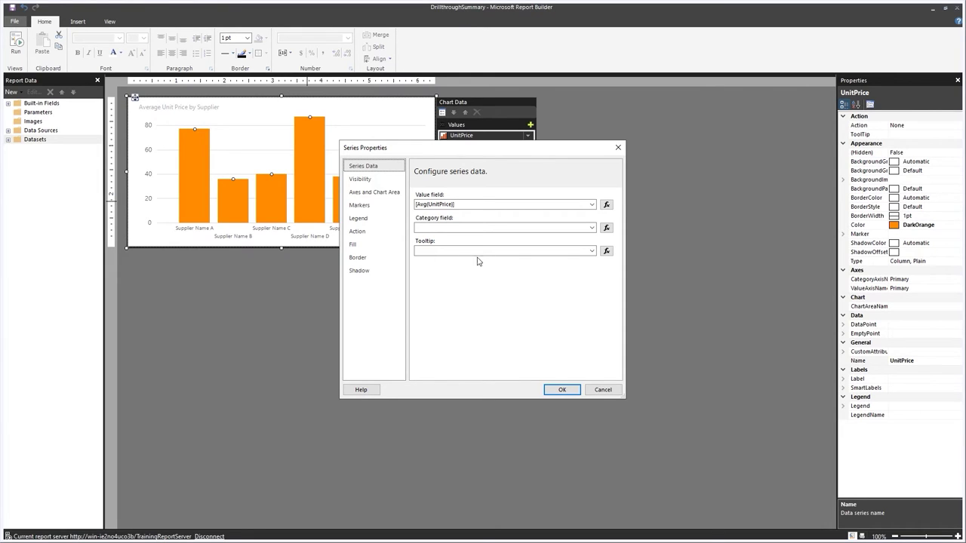
left_click(608, 253)
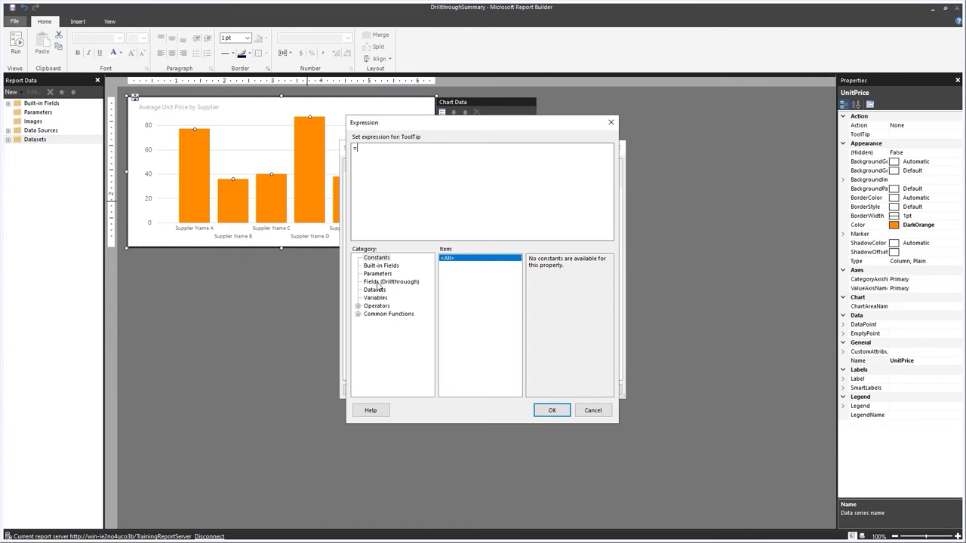
Set the tooltip to SupplierName & ColorName & Environment.NewLine & UnitPrice
left_click(379, 283)
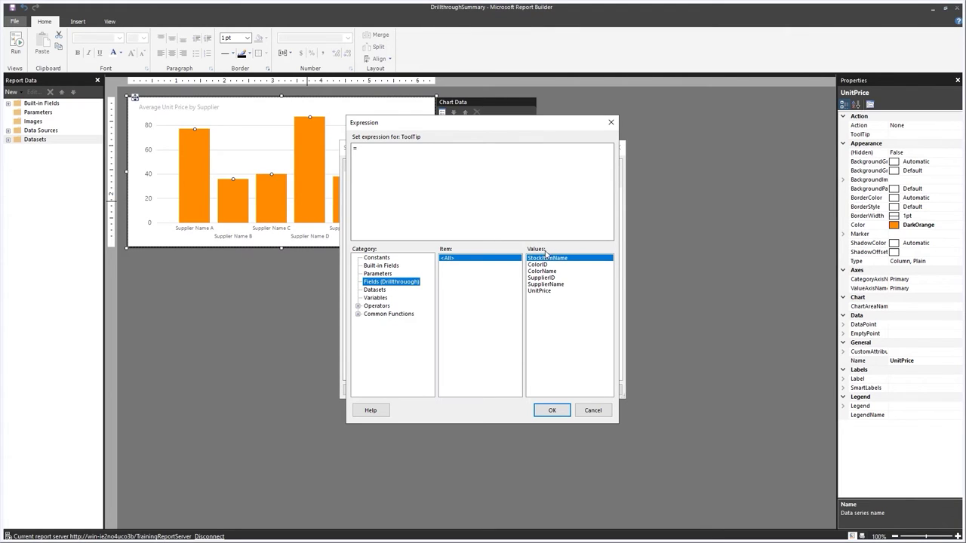
left_click(367, 149)
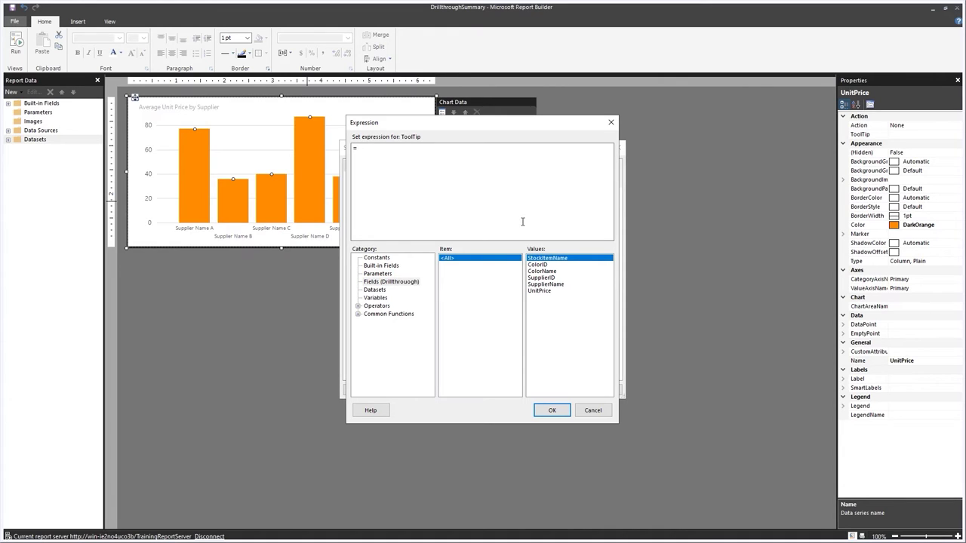
double_click(550, 284)
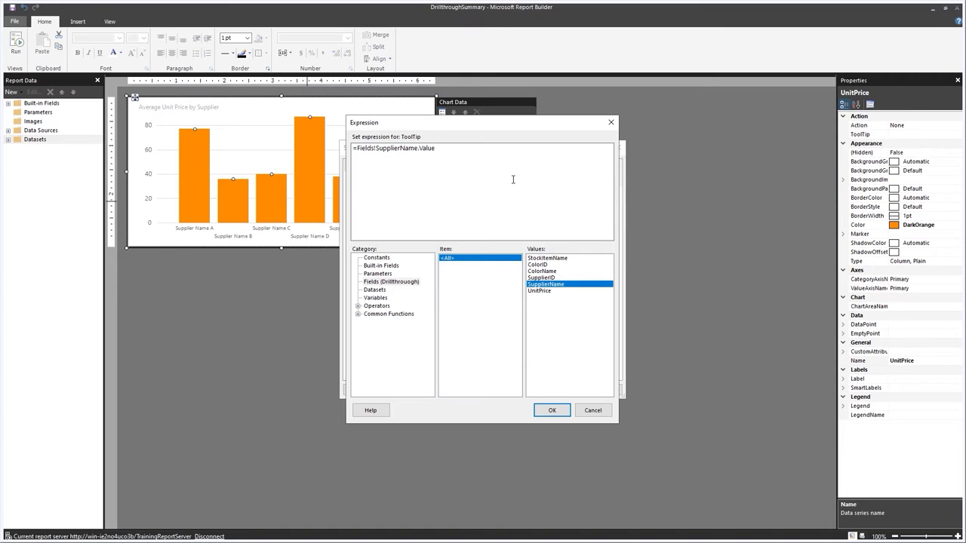
type("& Environment.NewLine")
type("&")
double_click(544, 271)
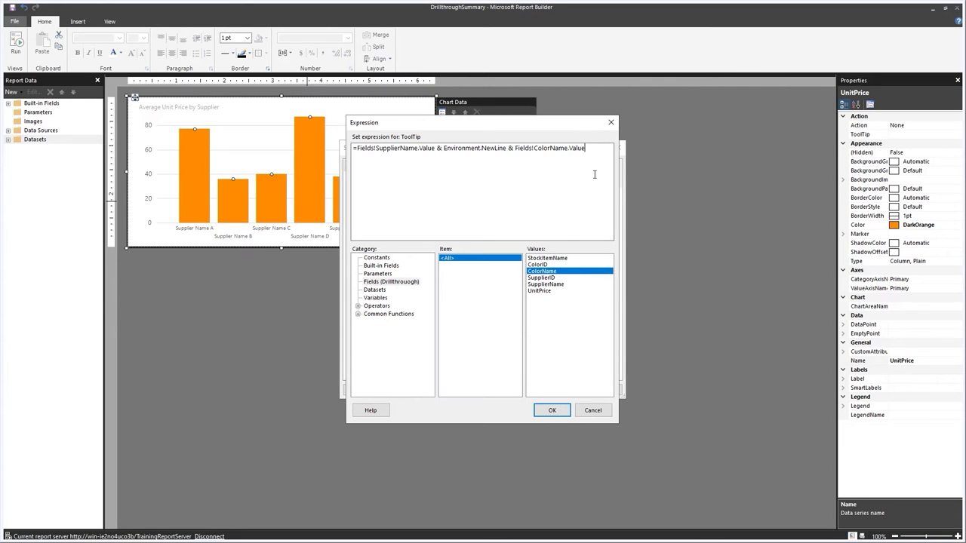
type("& Environment.NewLine &")
left_click(536, 294)
double_click(537, 294)
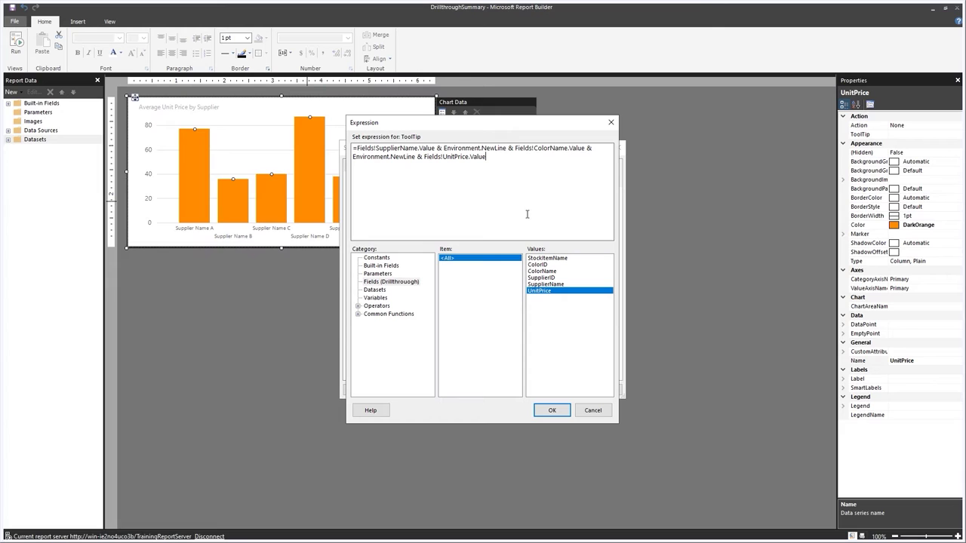
left_click(551, 411)
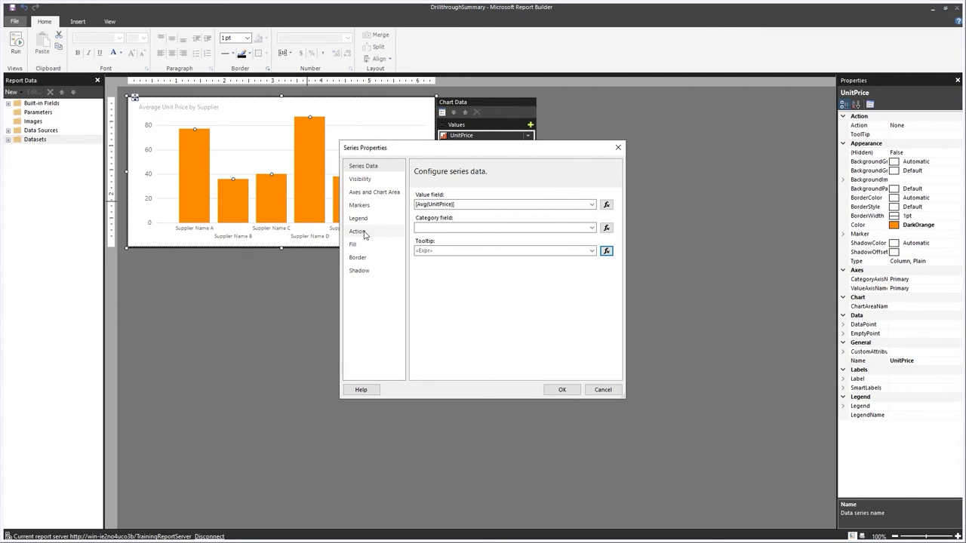
Set the series action to Go to report with DrillthroughTarget as the target
left_click(364, 235)
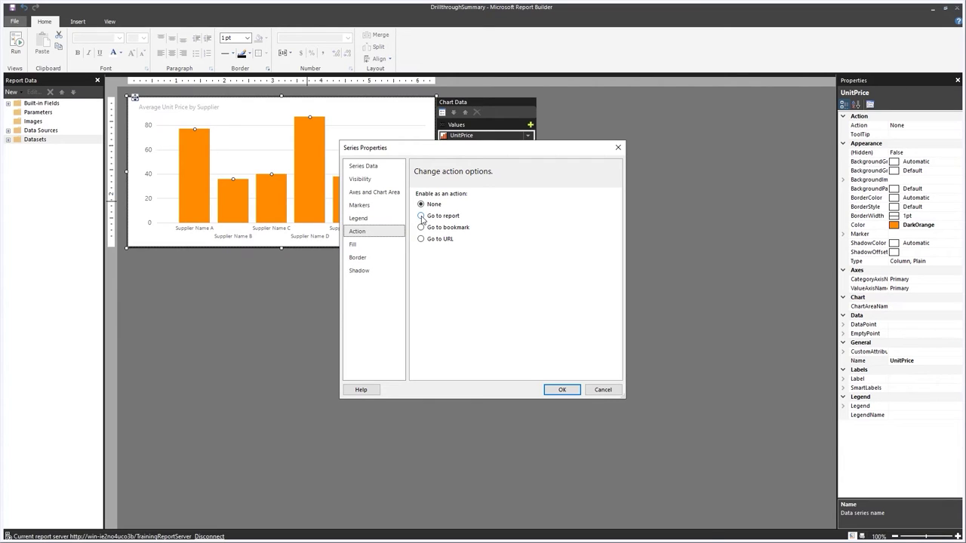
left_click(422, 217)
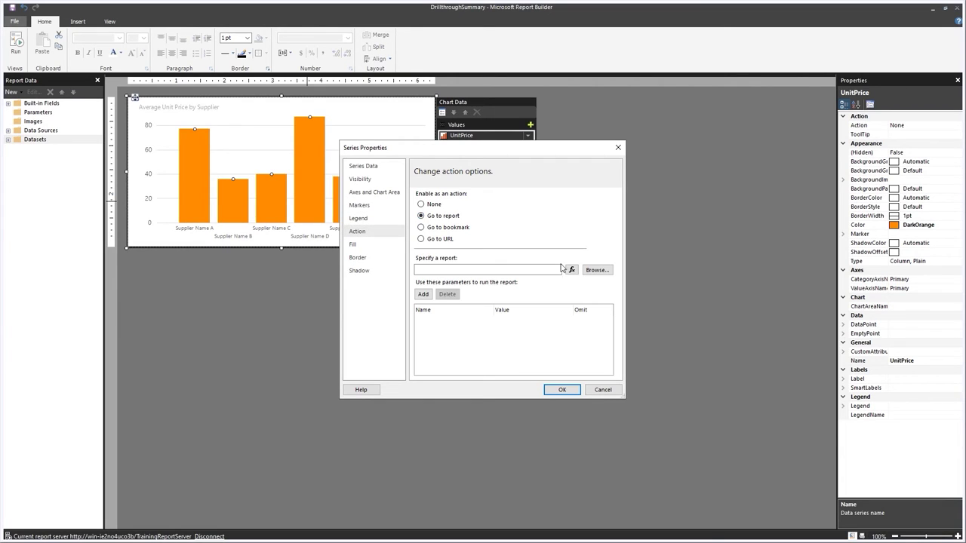
left_click(598, 271)
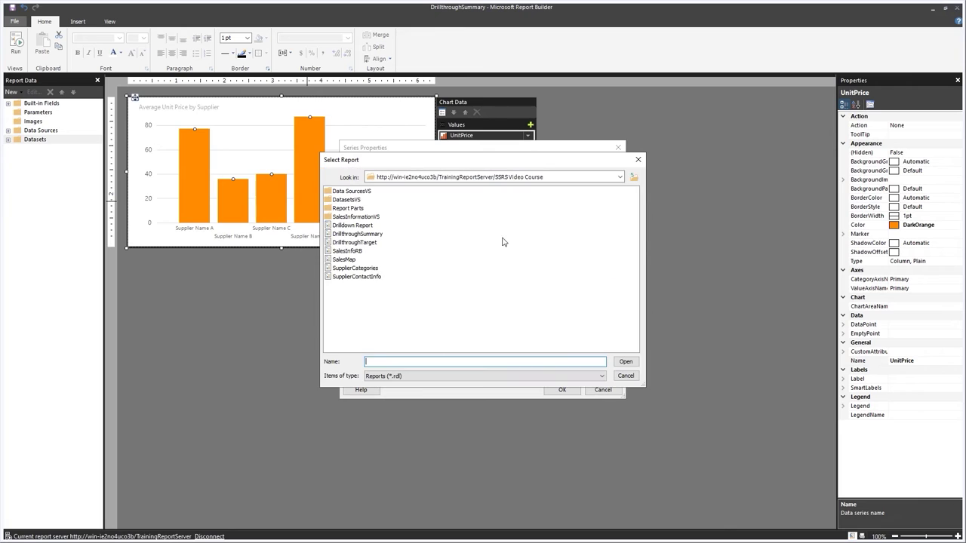
double_click(369, 244)
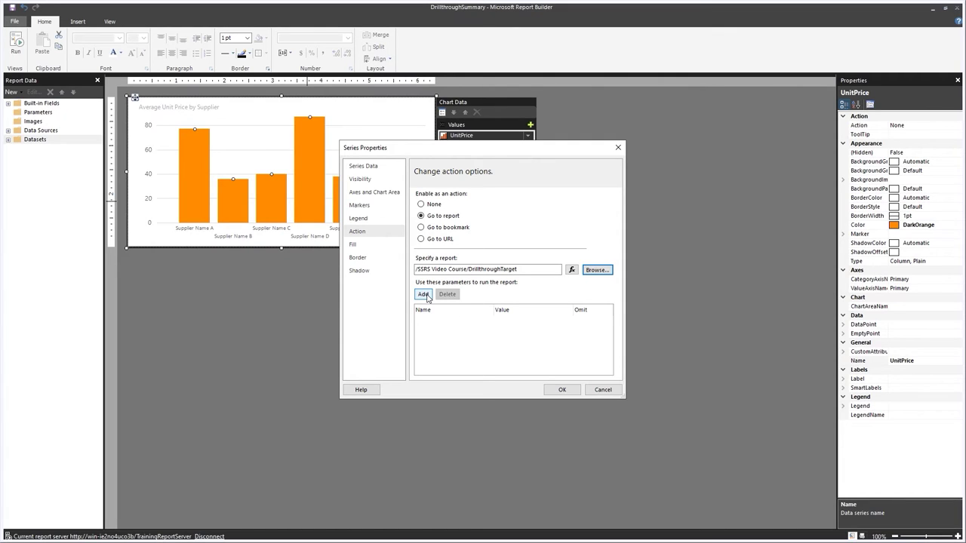
Pass parameters SupplierID=[SupplierID] and ColorID=[ColorID] to the drillthrough report
left_click(425, 294)
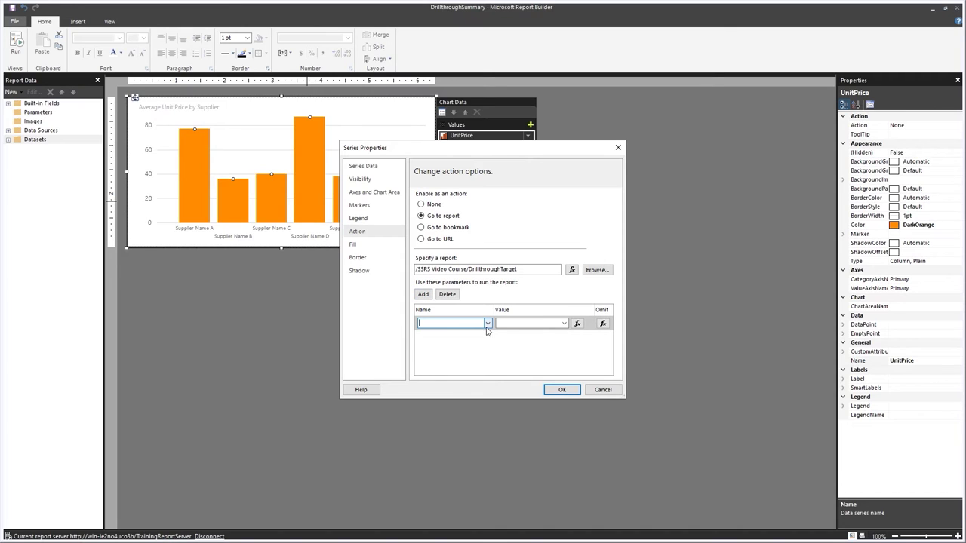
left_click(488, 324)
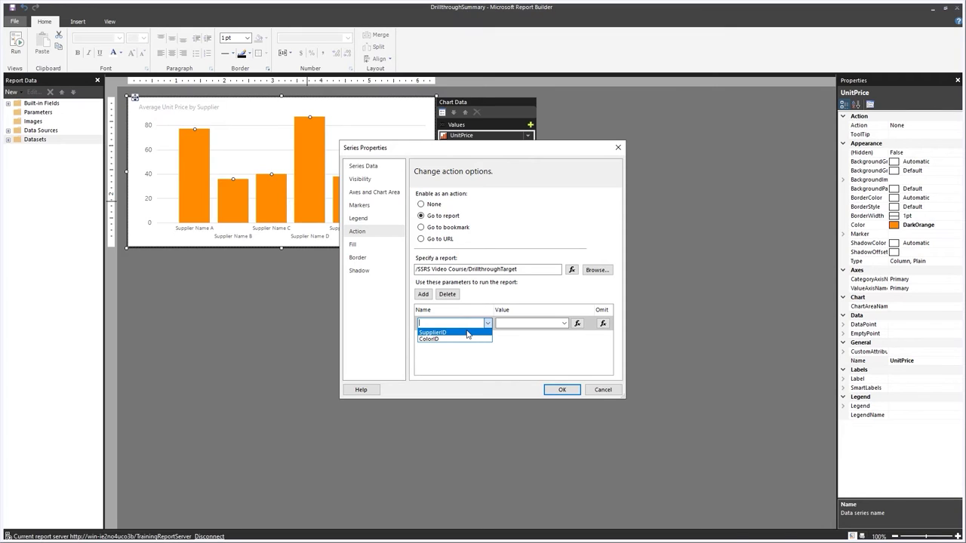
left_click(467, 332)
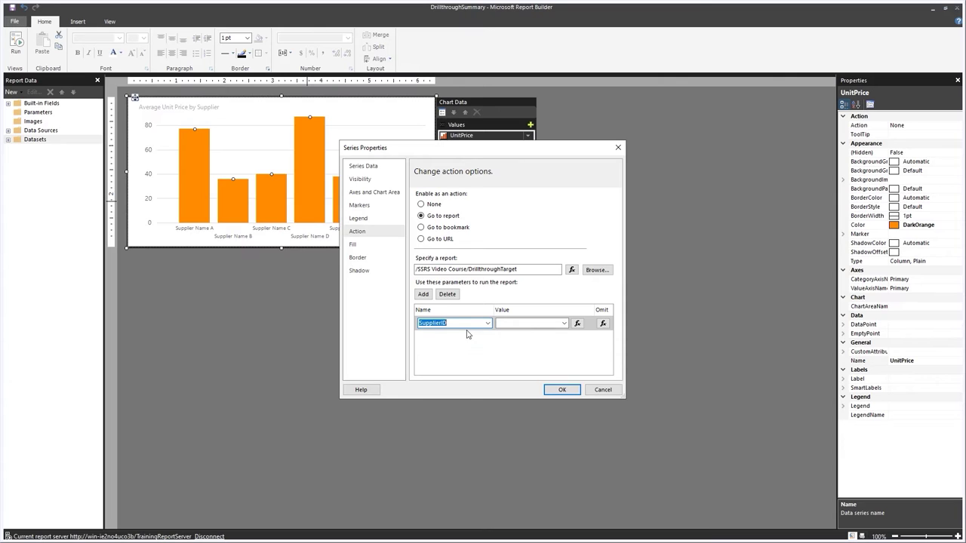
left_click(563, 323)
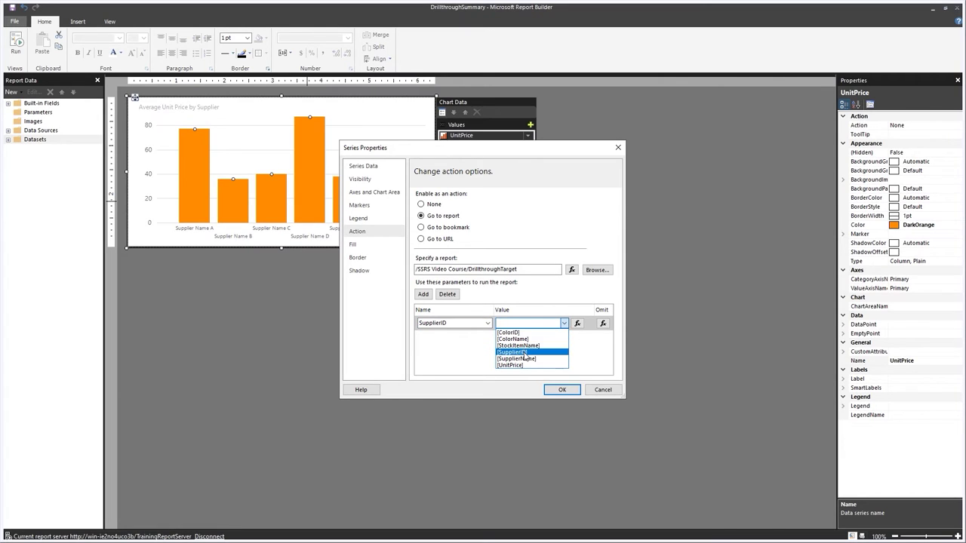
left_click(521, 352)
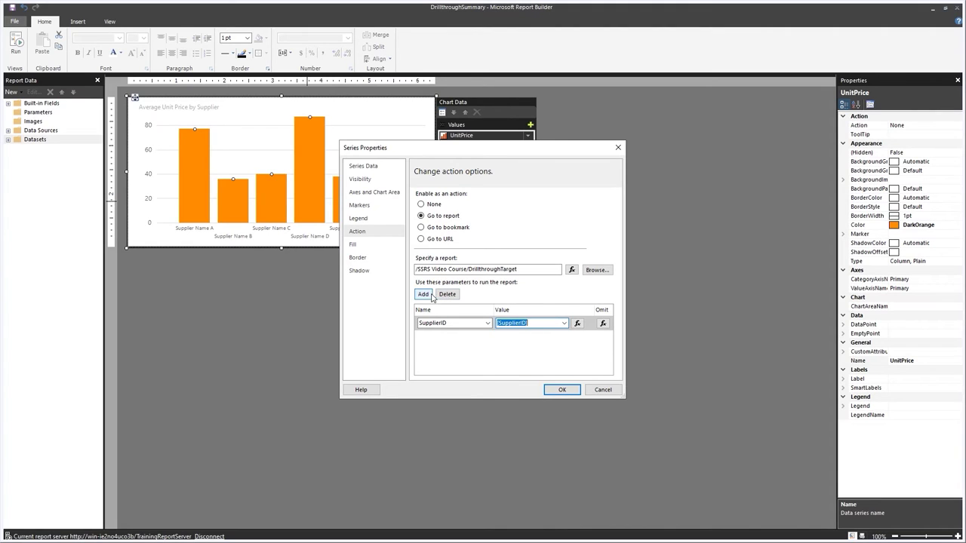
left_click(424, 294)
left_click(489, 338)
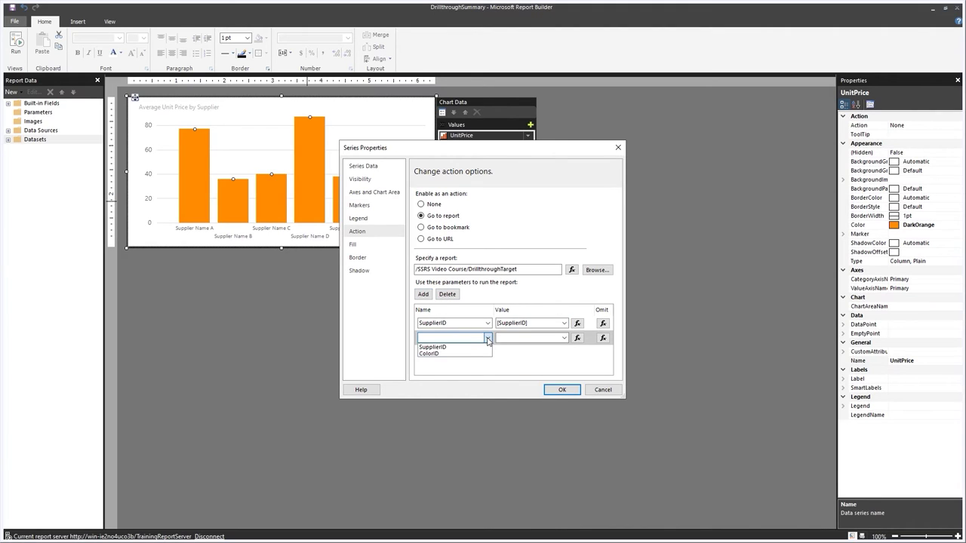
left_click(453, 349)
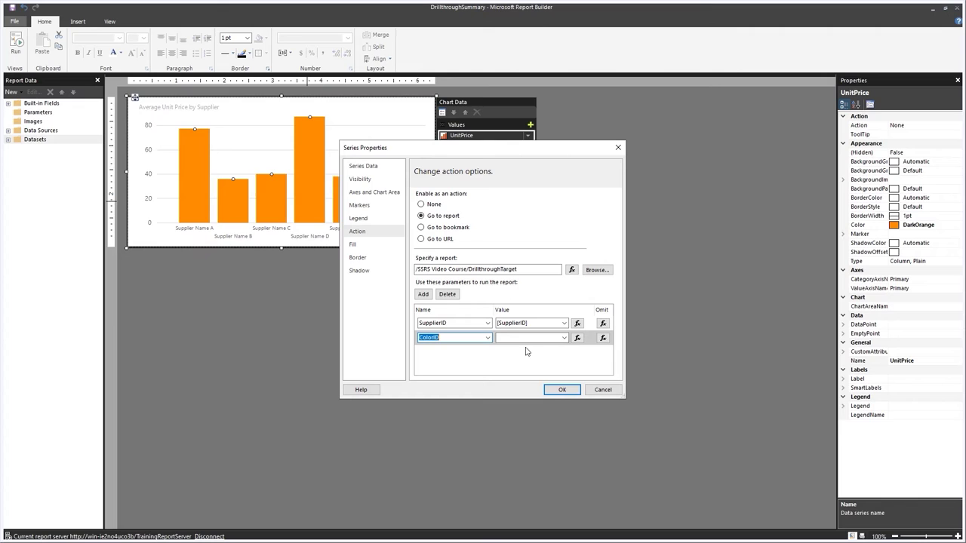
left_click(564, 338)
left_click(516, 348)
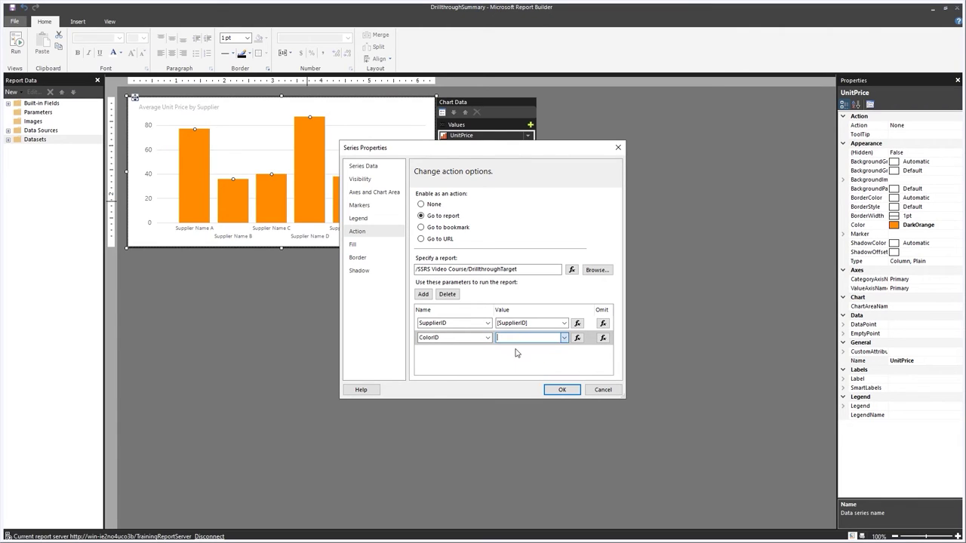
left_click(568, 392)
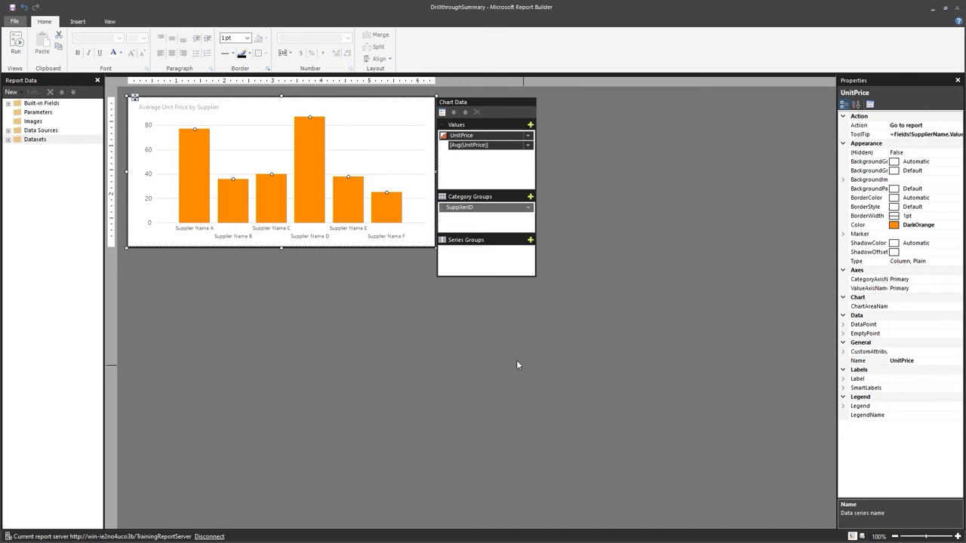
left_click(467, 325)
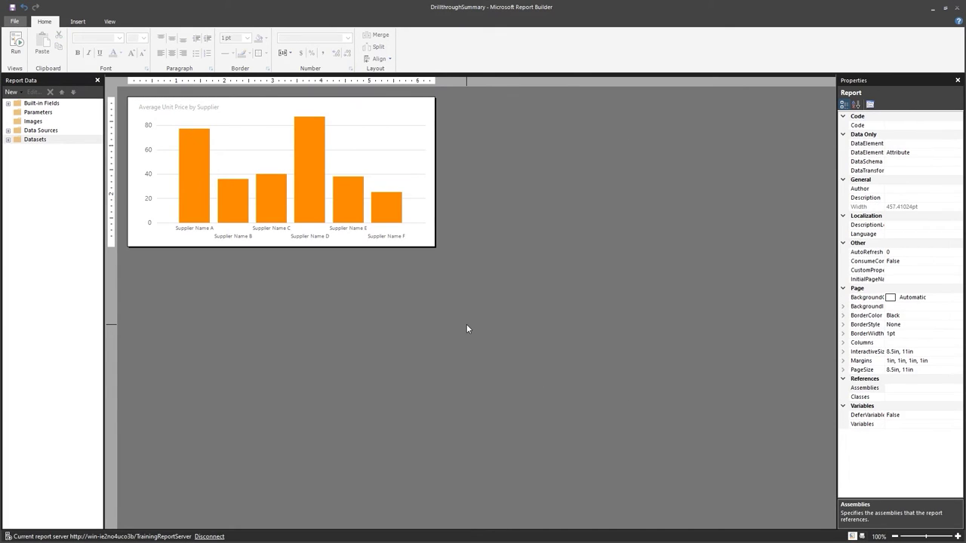
left_click(16, 45)
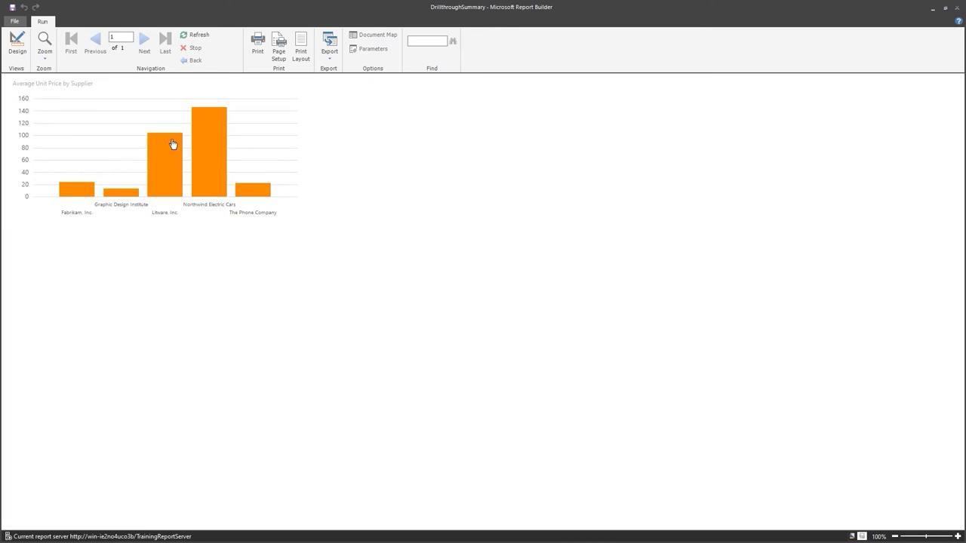
mouse_move(207, 155)
right_click(205, 253)
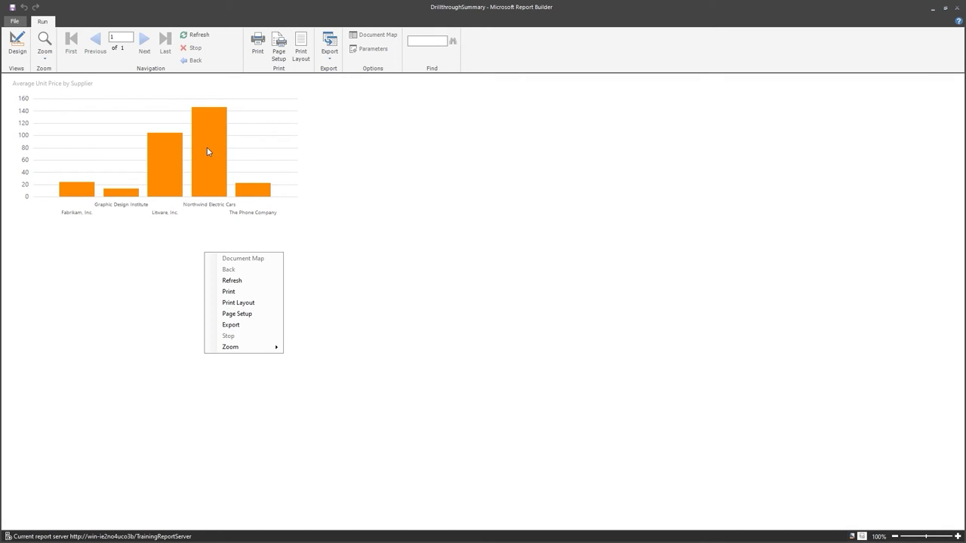
left_click(210, 151)
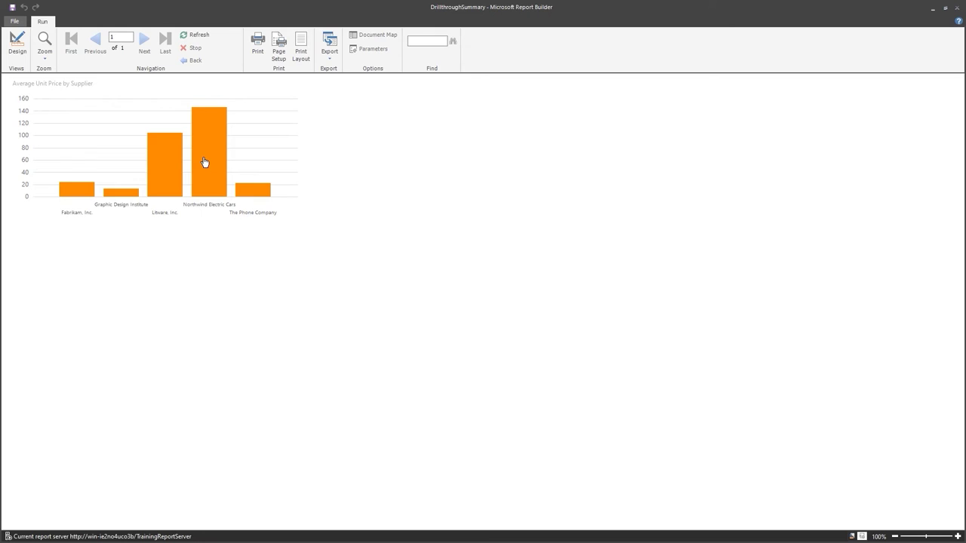
left_click(161, 175)
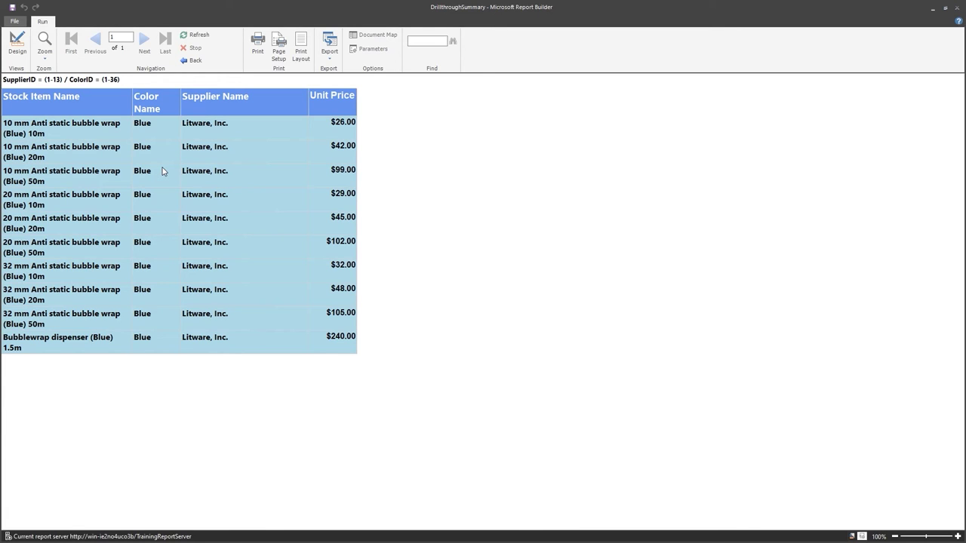
left_click(17, 45)
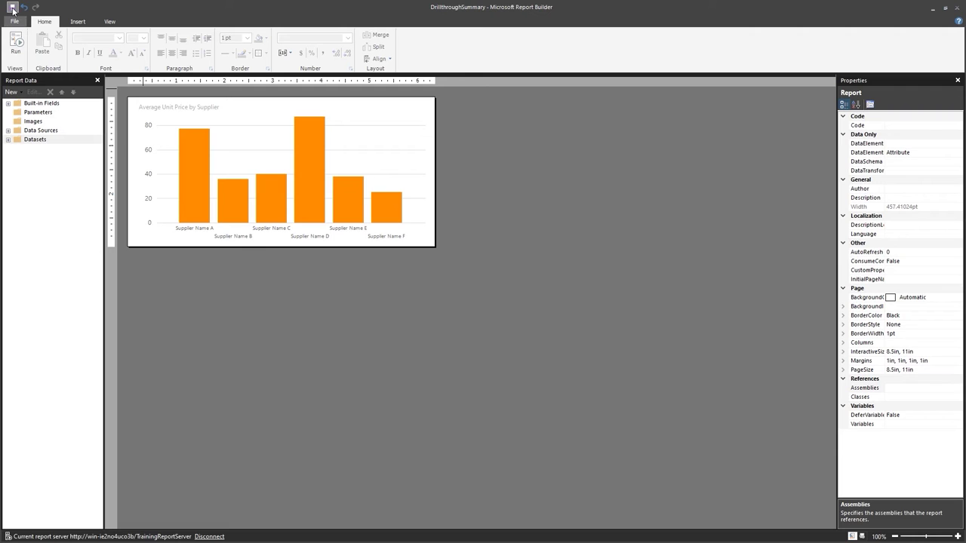
Save the report, test drillthrough on The Phone Company pie slice, then return to design and save again
left_click(13, 10)
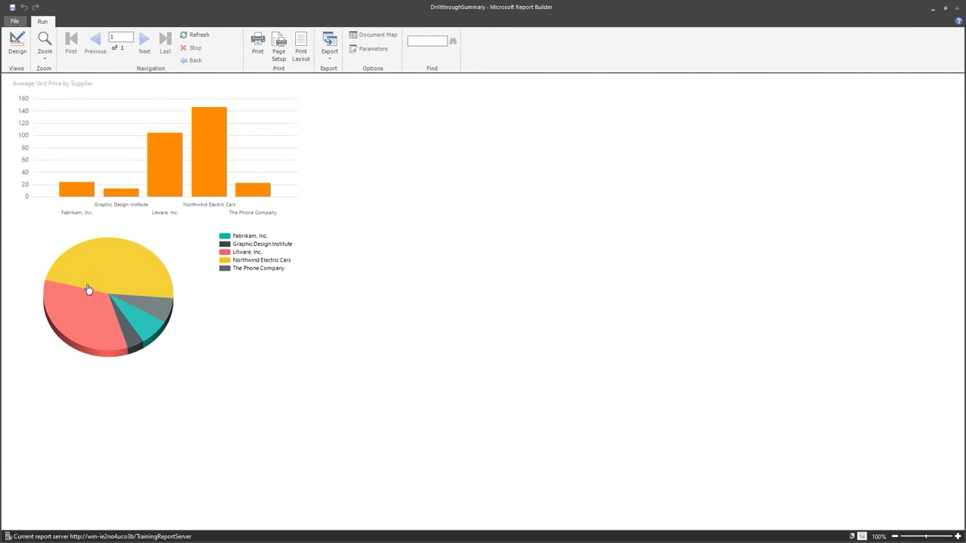
mouse_move(101, 276)
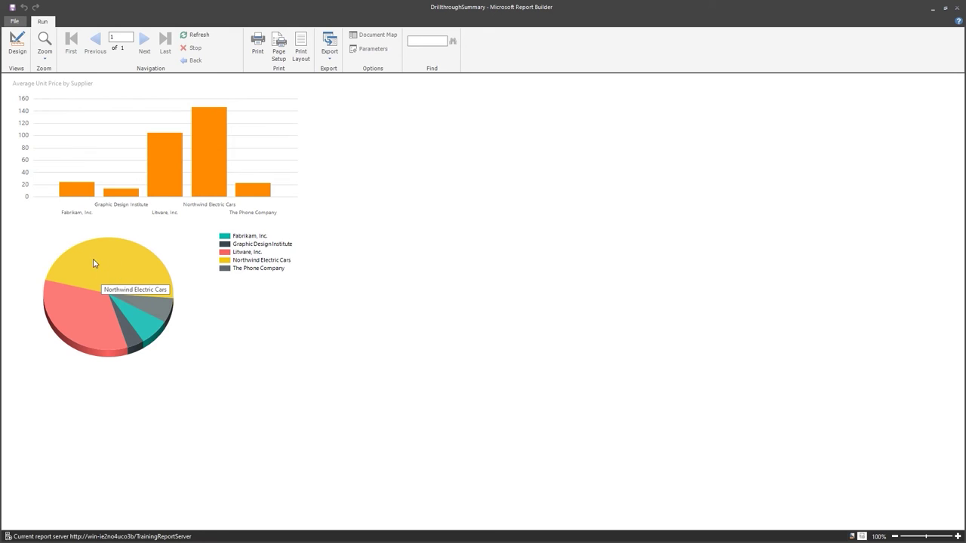
left_click(157, 311)
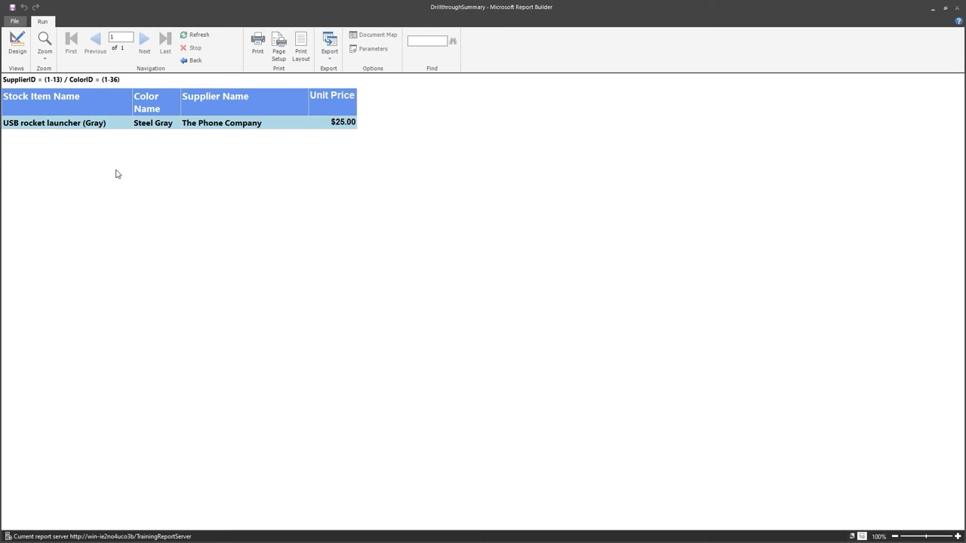
left_click(17, 46)
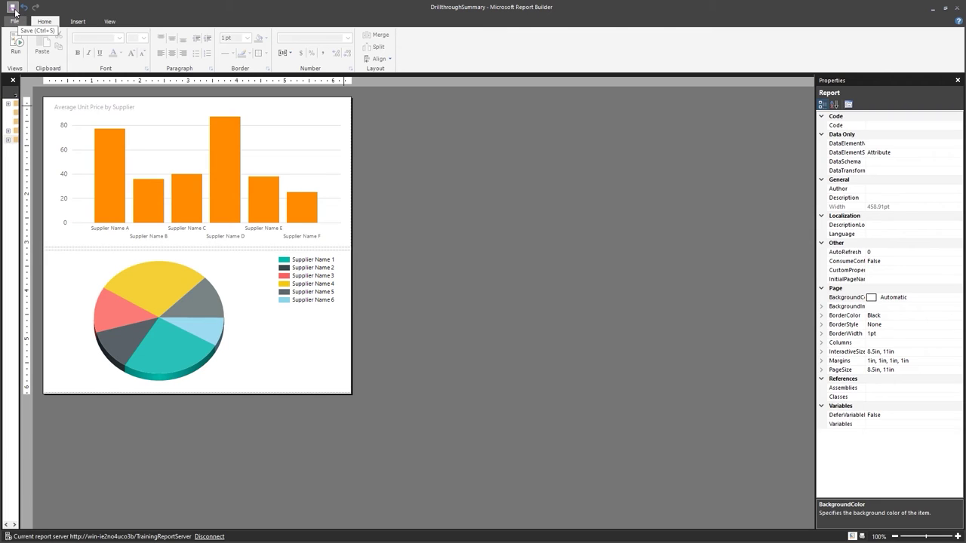
left_click(15, 11)
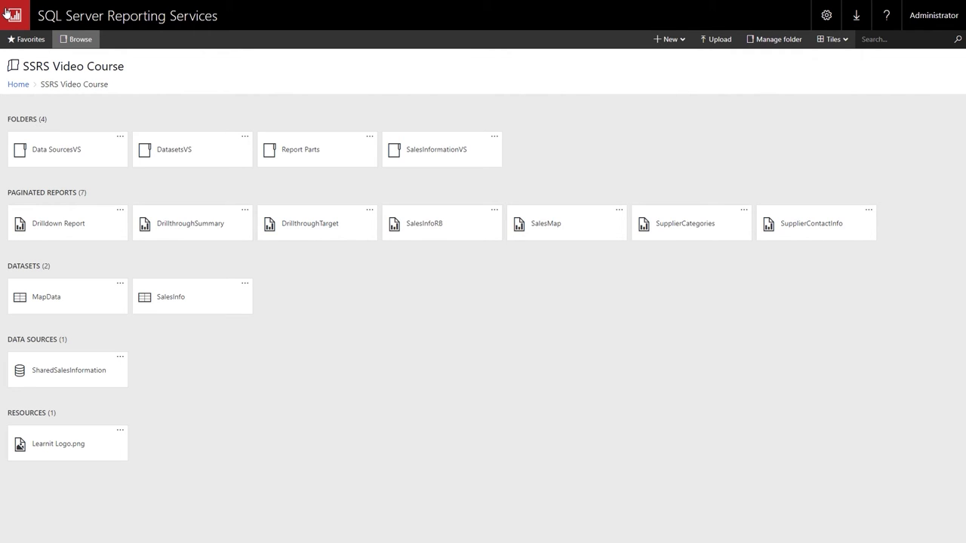
Set DrillthroughTarget's properties to 'Hide this item', apply, and return to the SSRS Video Course folder
mouse_move(6, 3)
left_click(370, 212)
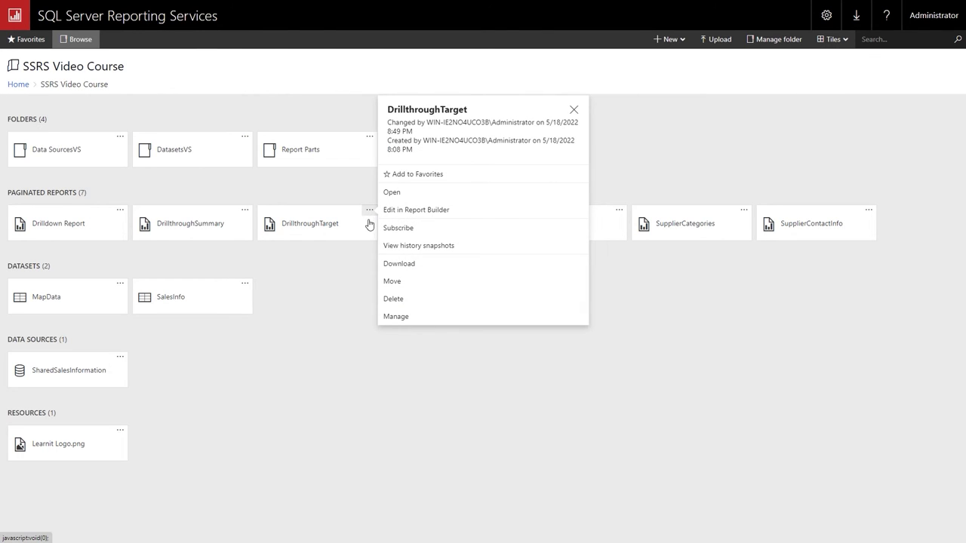
left_click(396, 317)
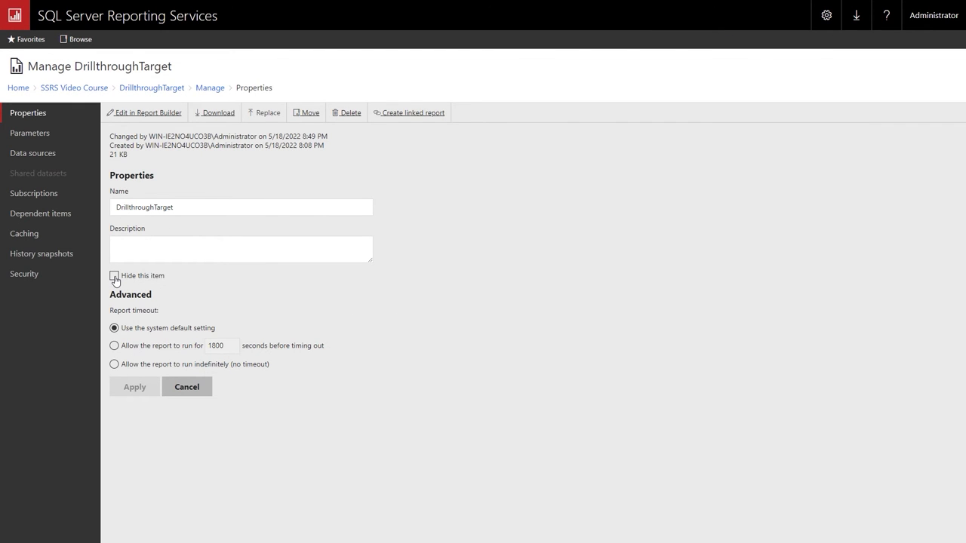
left_click(114, 277)
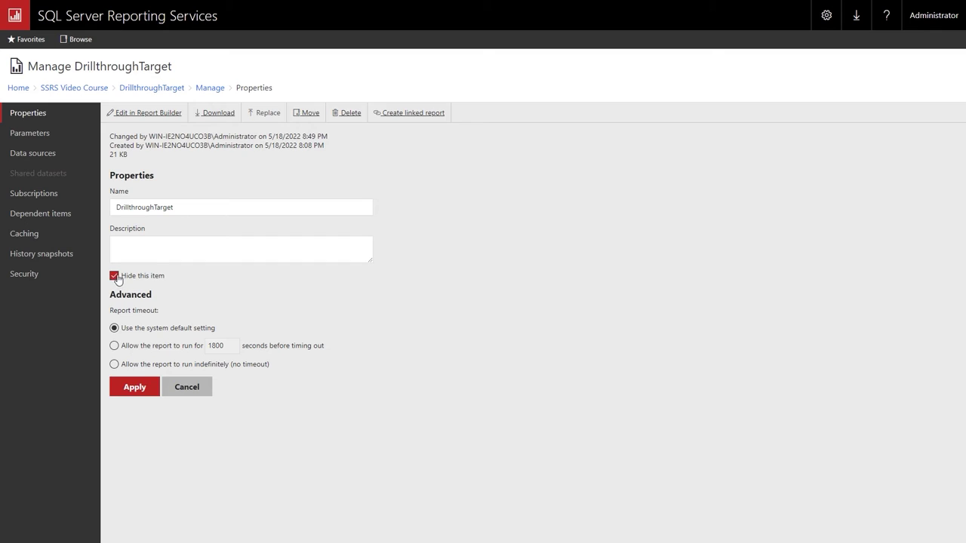
left_click(143, 396)
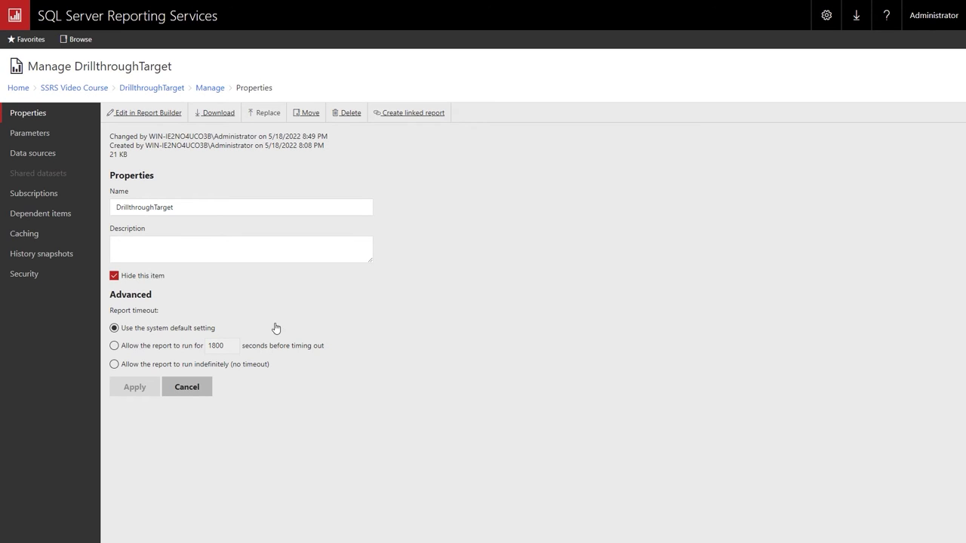
left_click(189, 391)
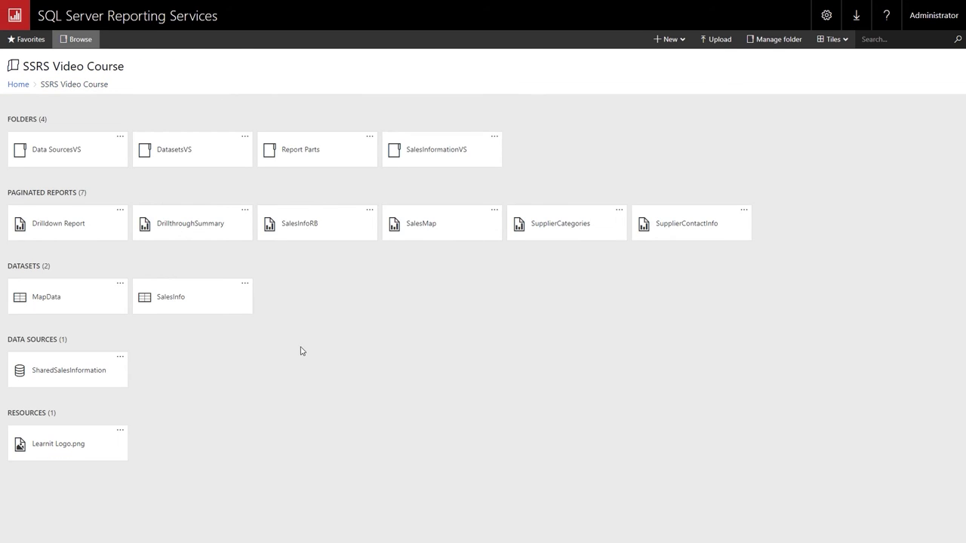
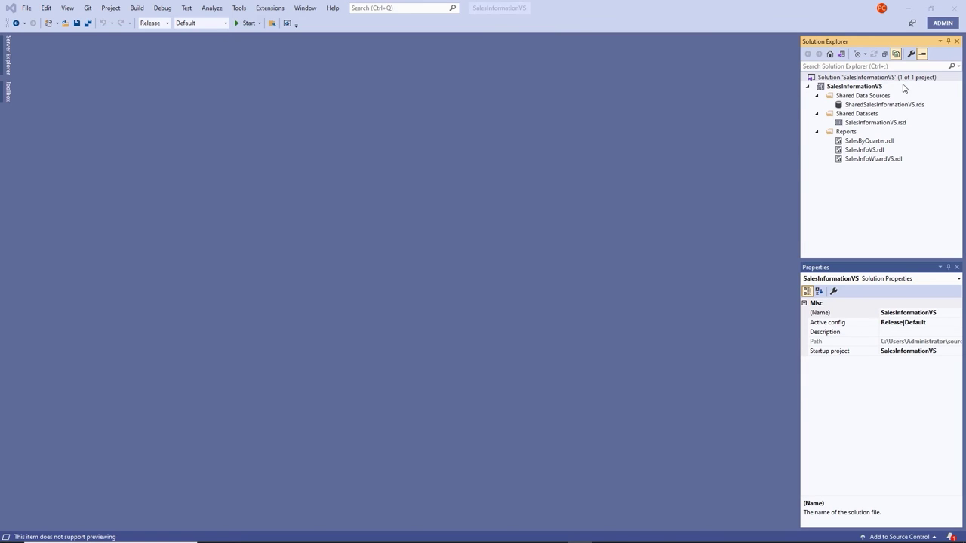
Deploy the SalesInformationVS solution from Solution Explorer so its three reports publish to the report server
right_click(859, 78)
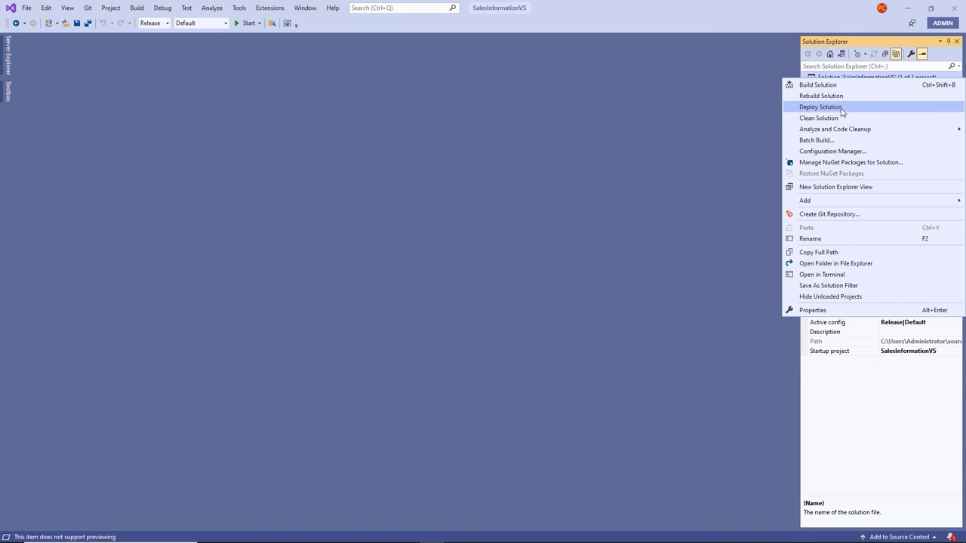
left_click(820, 108)
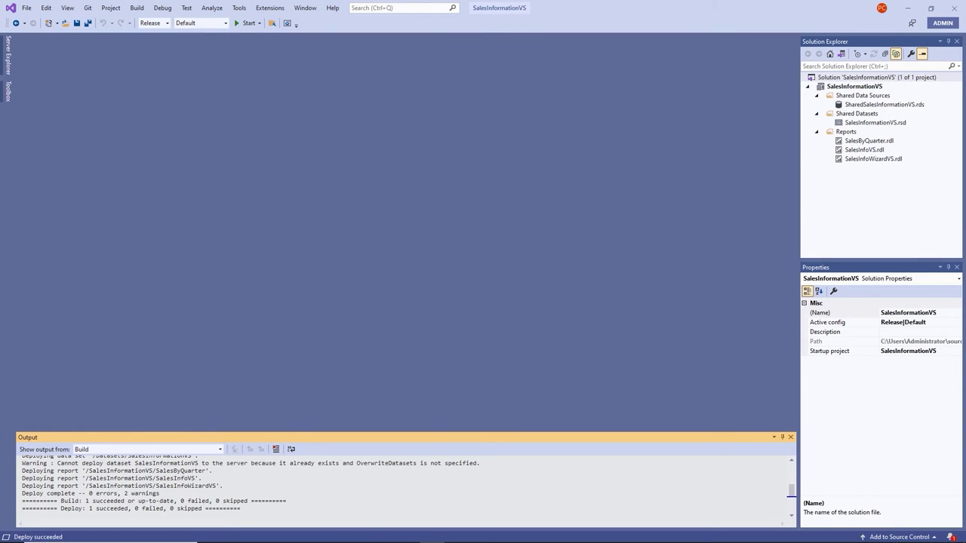
left_click(44, 533)
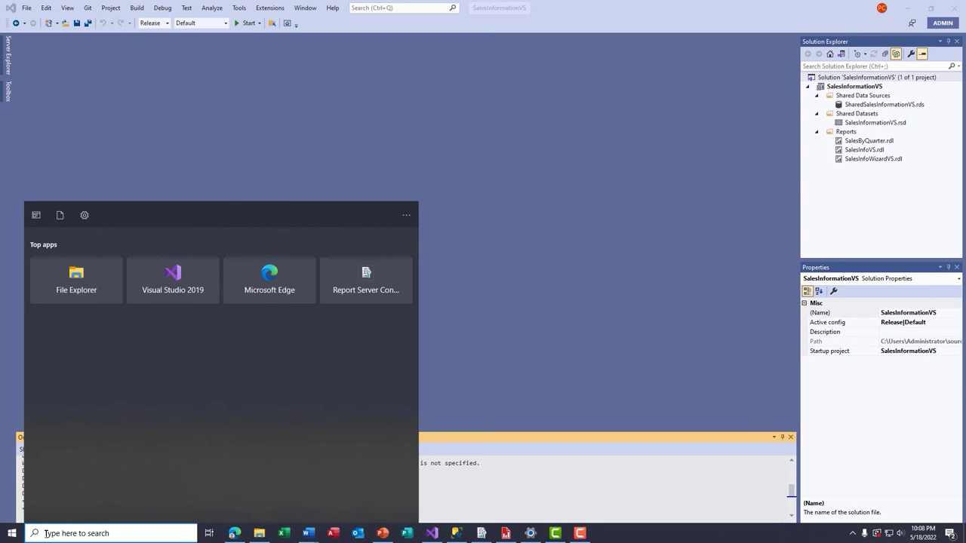
Launch SQL Server 2019 Configuration Manager and list the SQL Server services
type("sql")
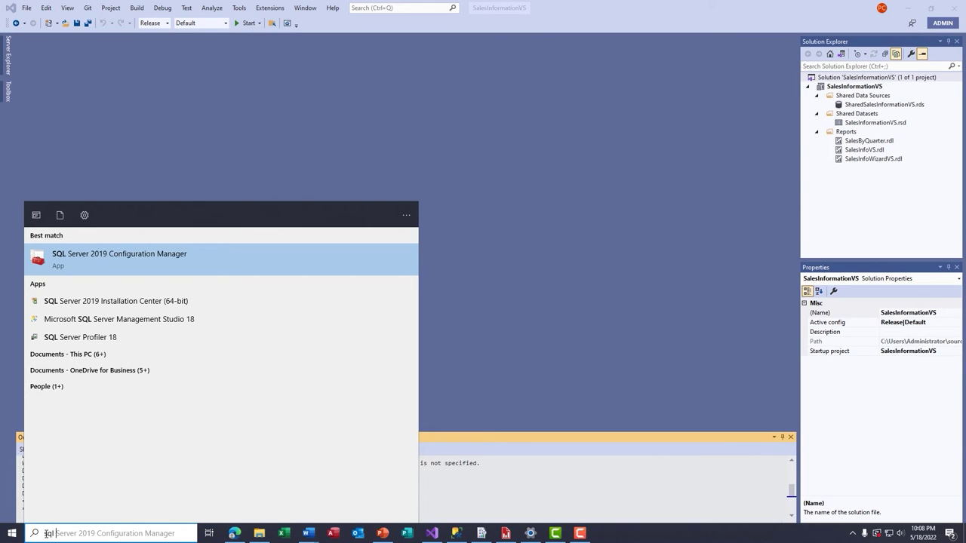
left_click(138, 259)
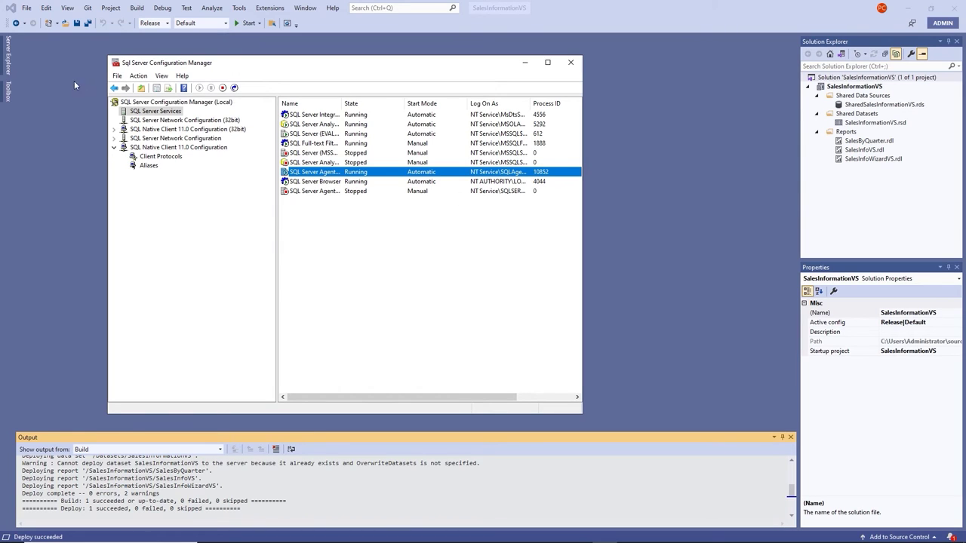
left_click(148, 113)
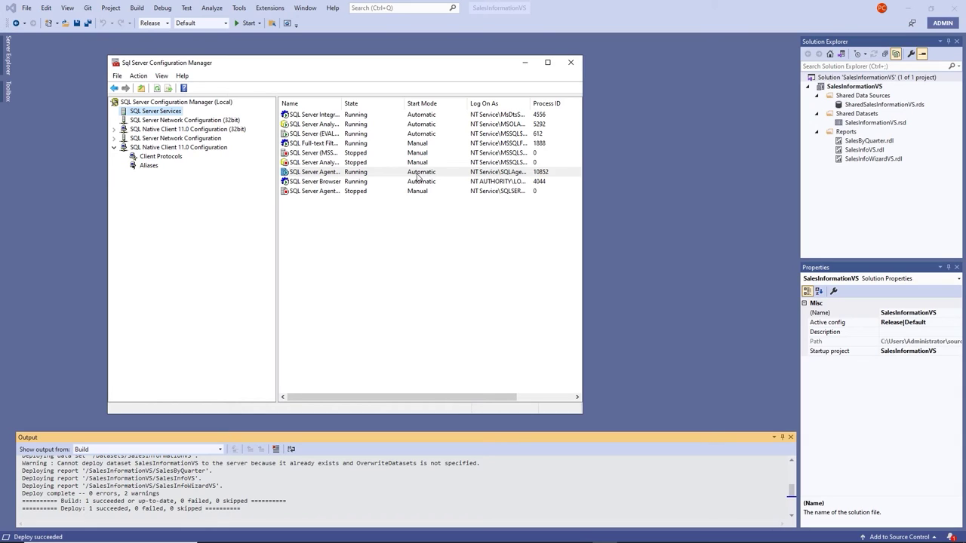
Set the SQL Server Agent start mode to Automatic, apply, and close Configuration Manager
double_click(366, 176)
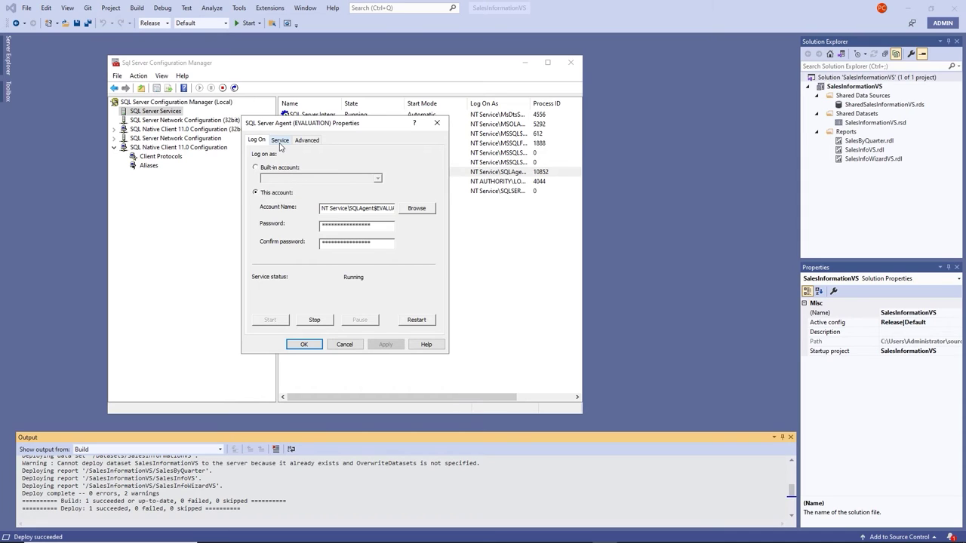
left_click(281, 142)
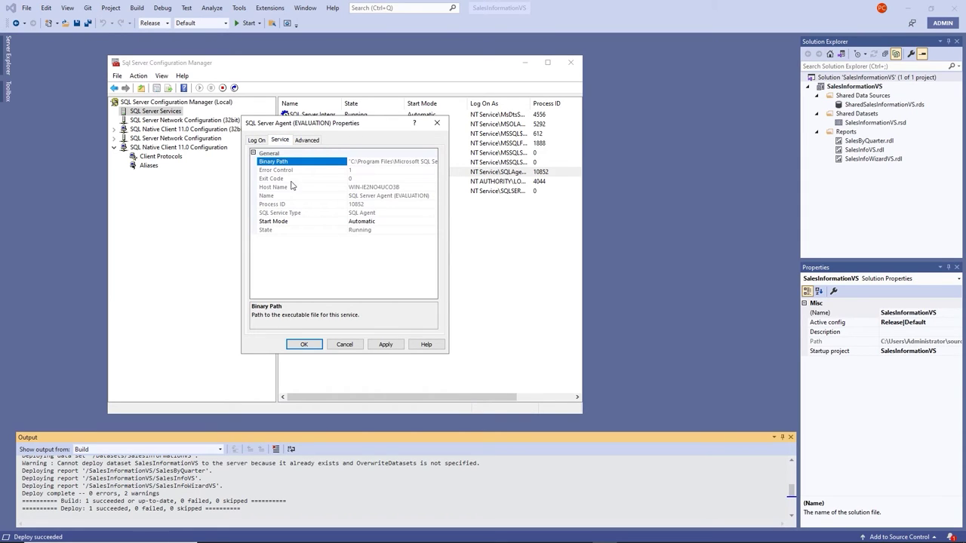
left_click(357, 223)
left_click(357, 224)
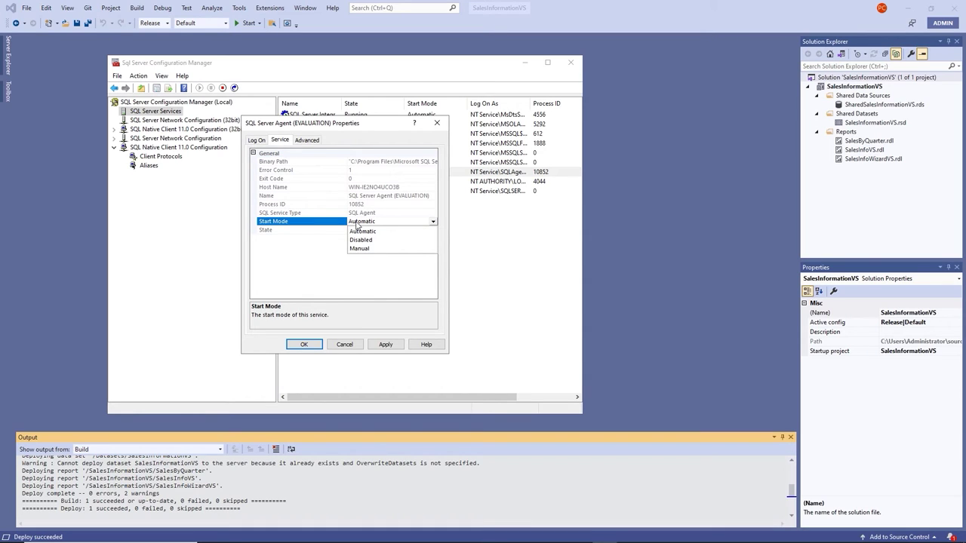
left_click(340, 284)
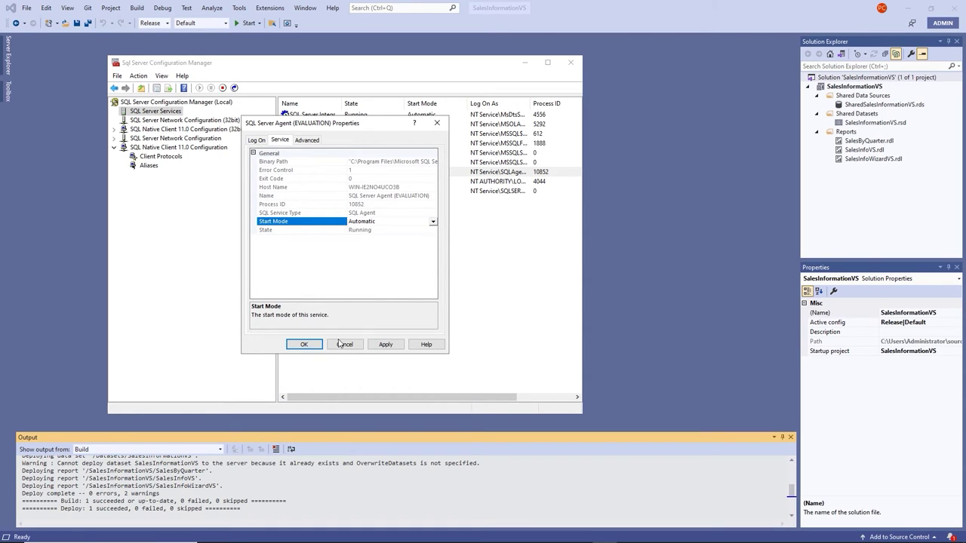
left_click(385, 344)
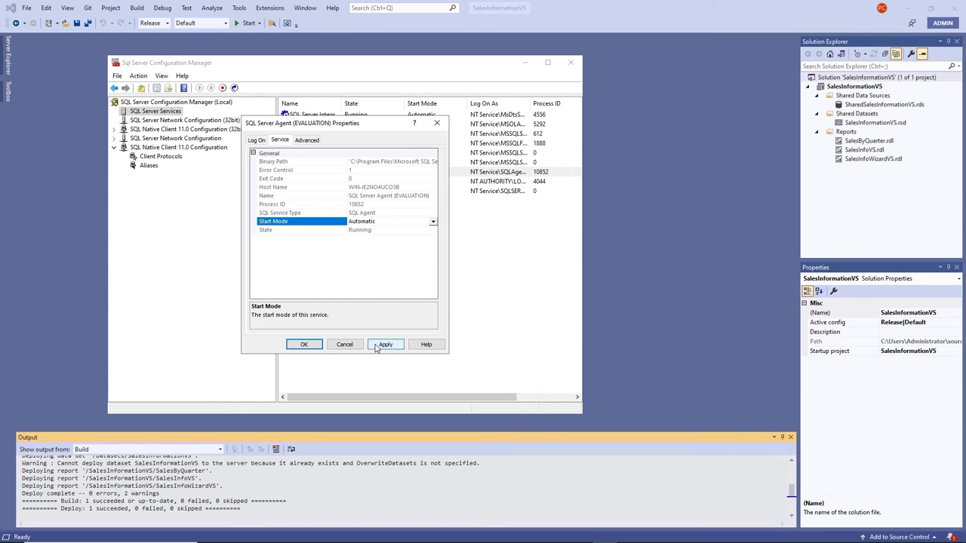
left_click(303, 345)
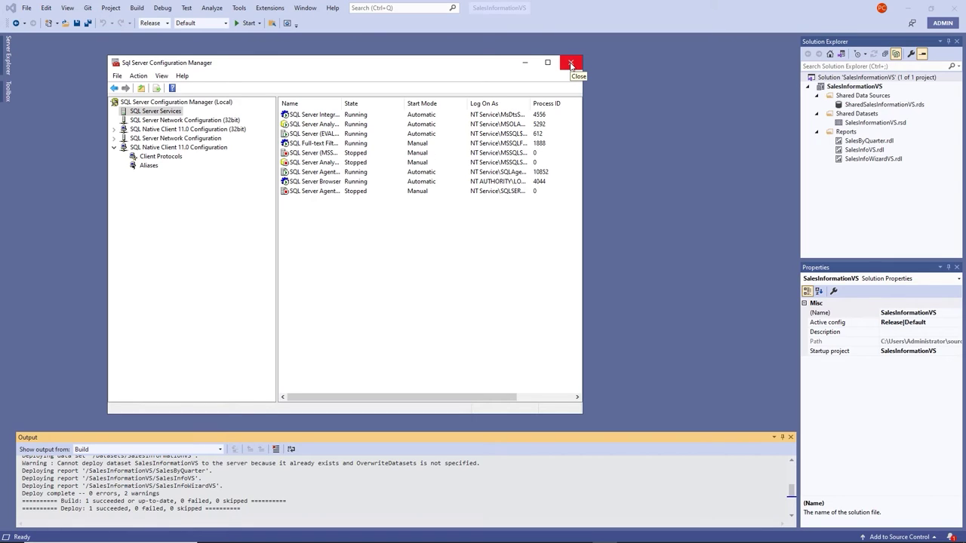
left_click(571, 65)
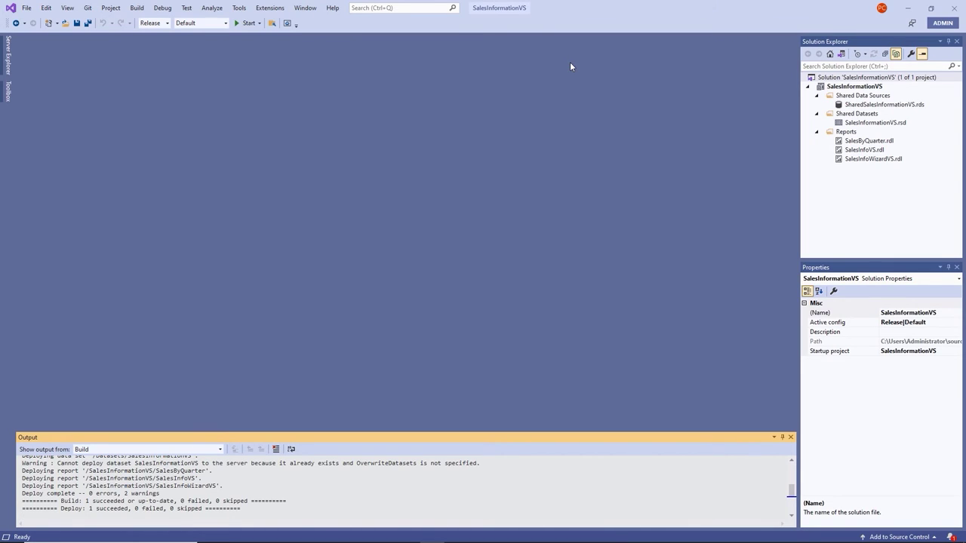
Close the deployment Output window and delete the old SalesInformationVS folder from SSRS Video Course
left_click(792, 438)
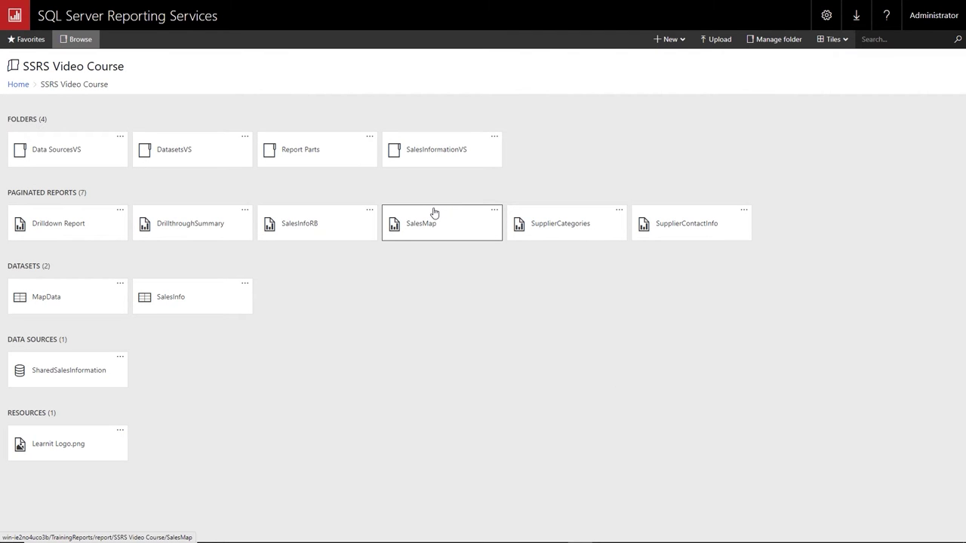
left_click(436, 156)
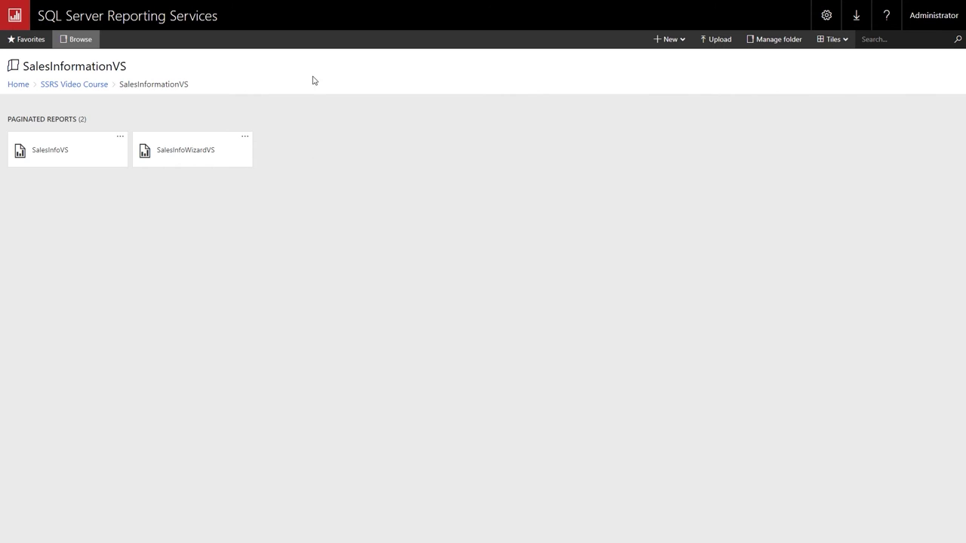
left_click(73, 84)
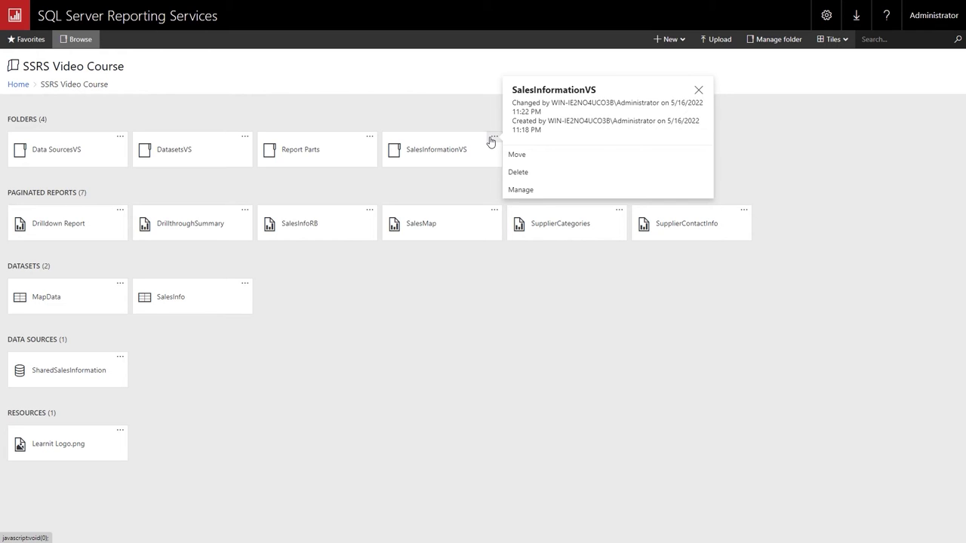
left_click(516, 177)
left_click(532, 176)
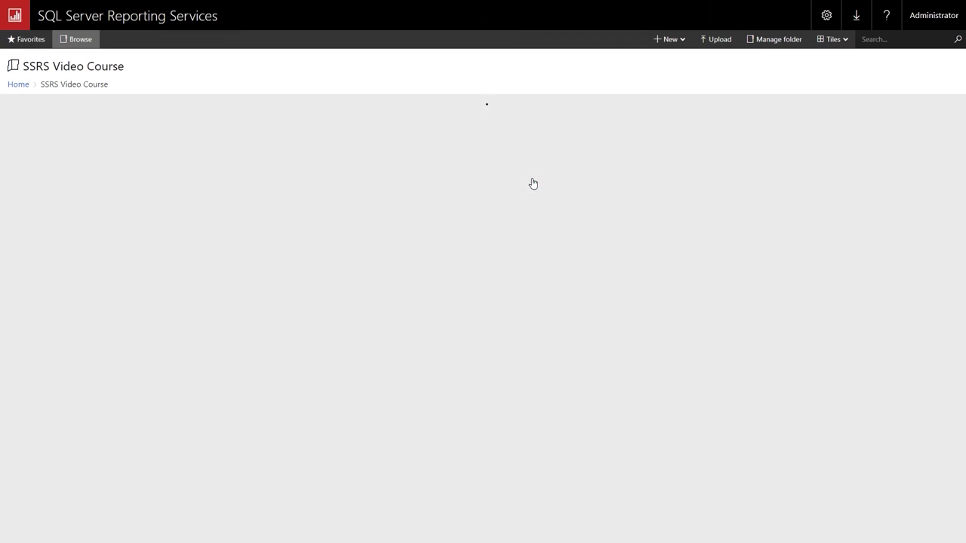
Go to Home and check the newly deployed SalesInformationVS folder's contents
left_click(18, 85)
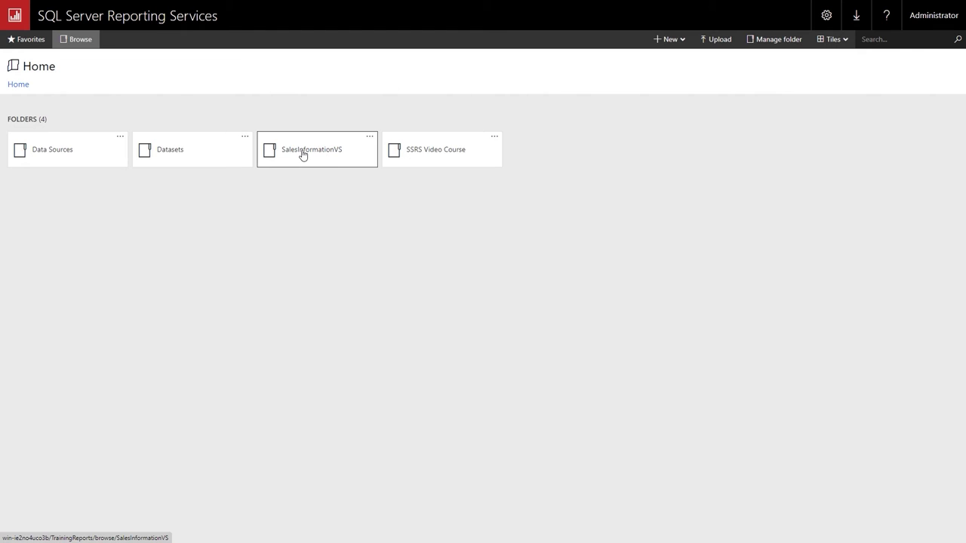
left_click(303, 155)
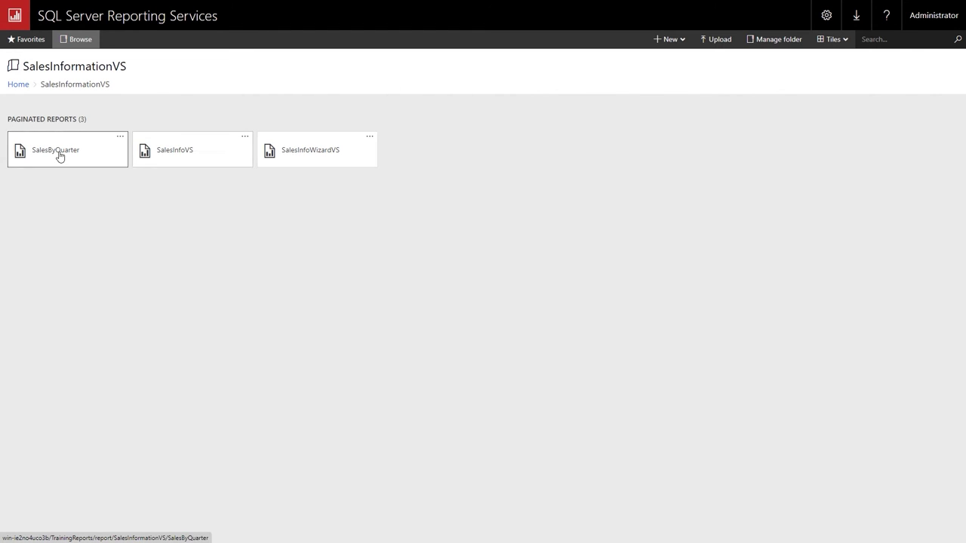
left_click(21, 86)
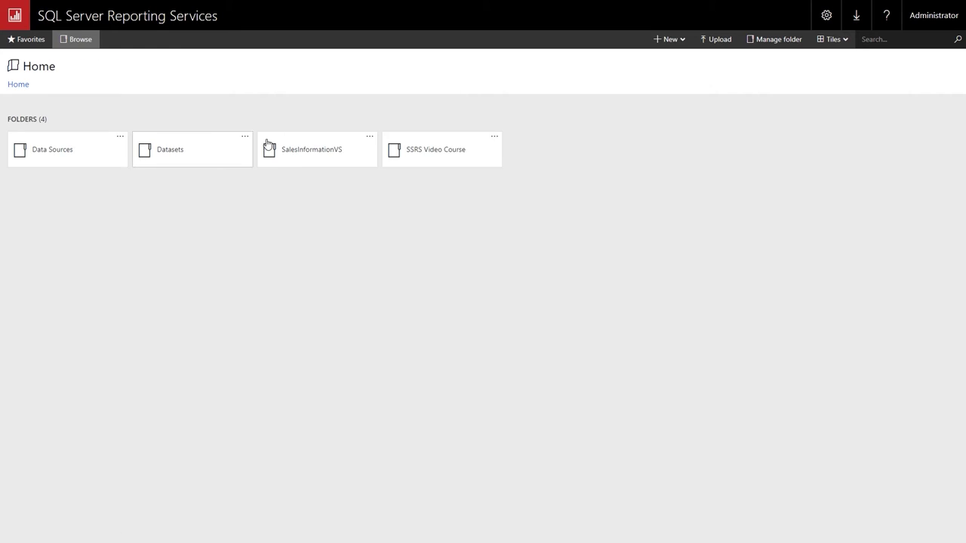
Move SalesInformationVS from Home into SSRS Video Course, verify it there, and return Home
left_click(371, 138)
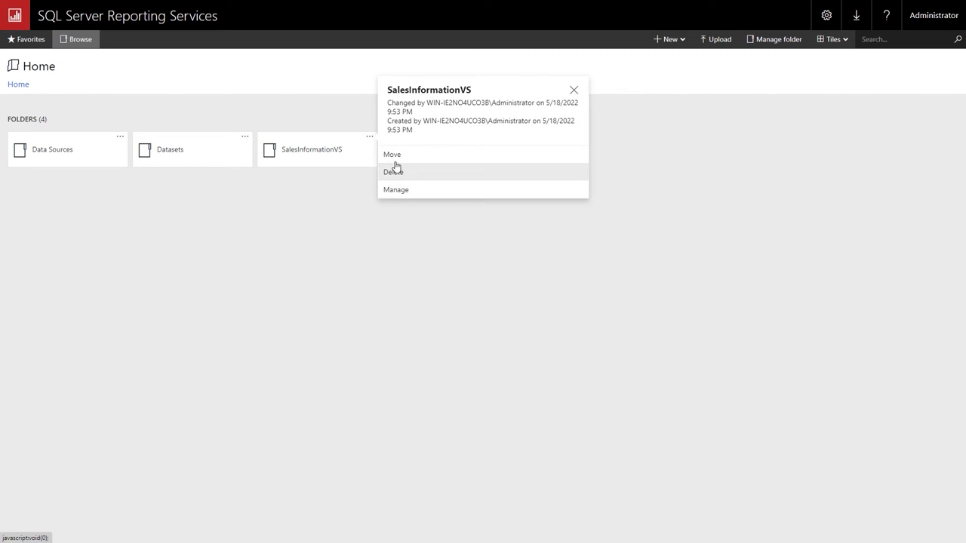
left_click(395, 158)
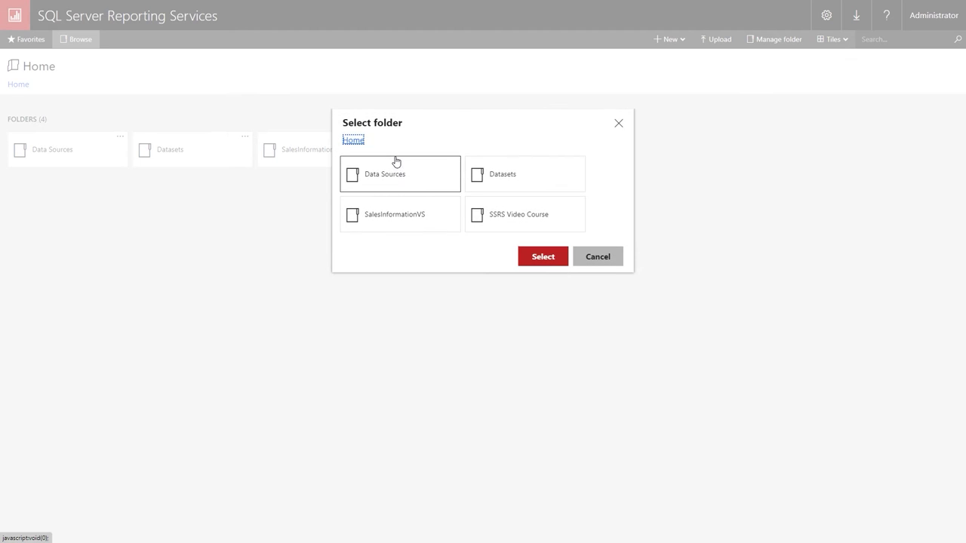
left_click(518, 222)
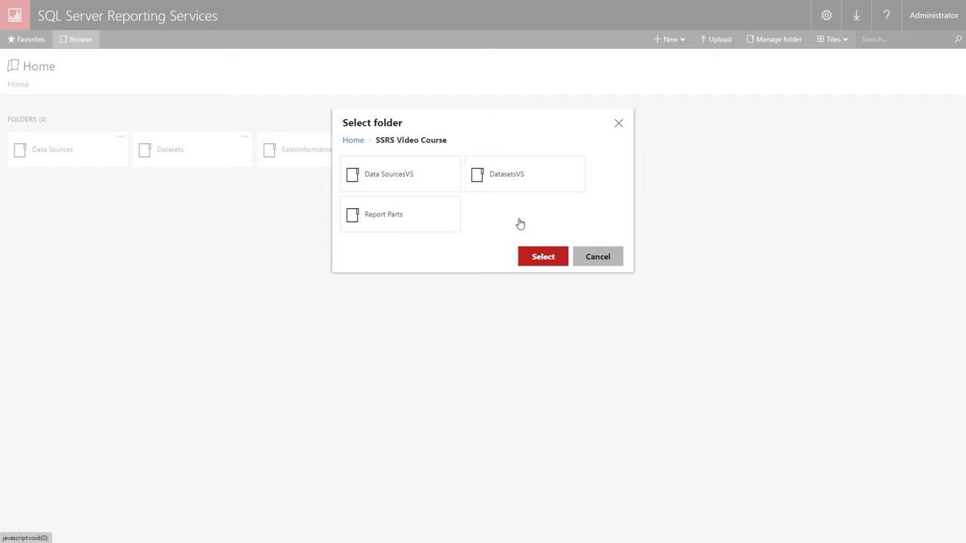
left_click(543, 257)
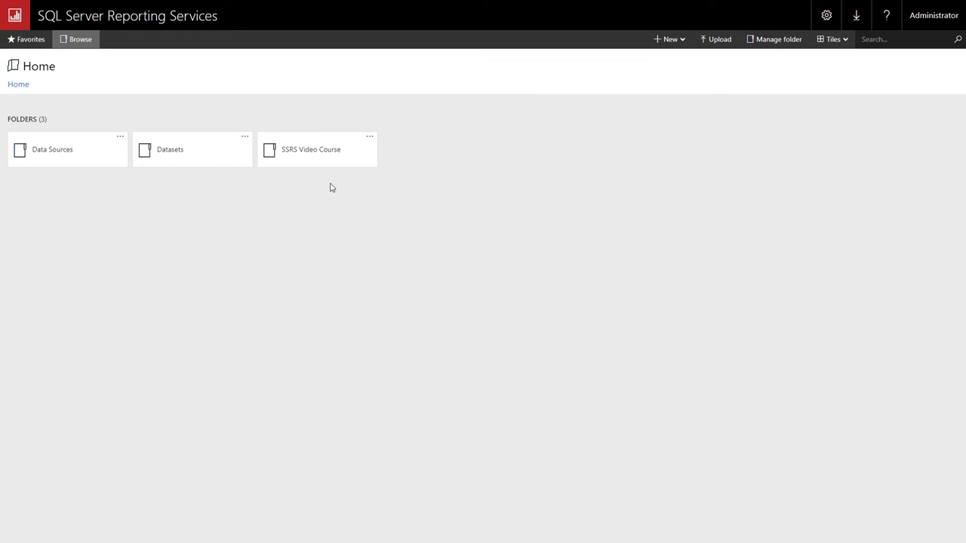
left_click(305, 150)
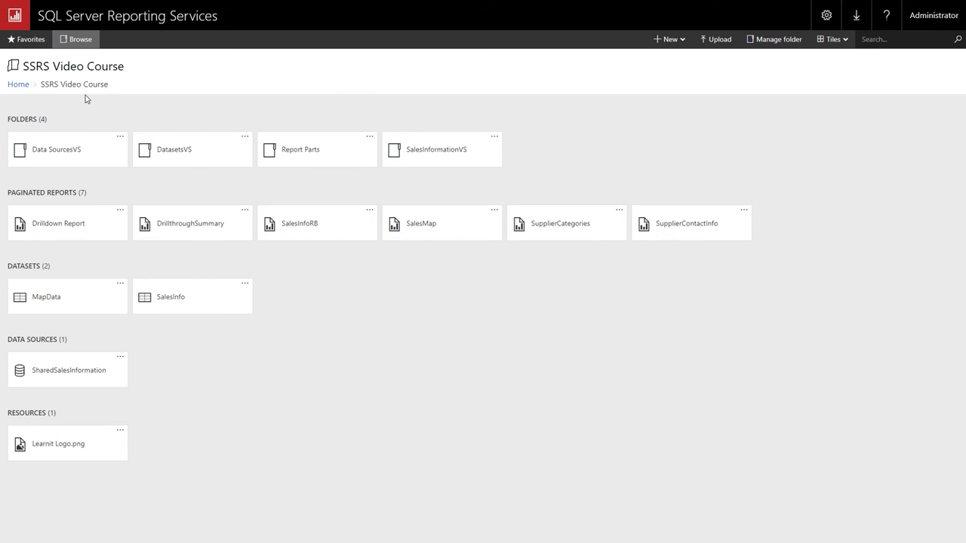
left_click(18, 85)
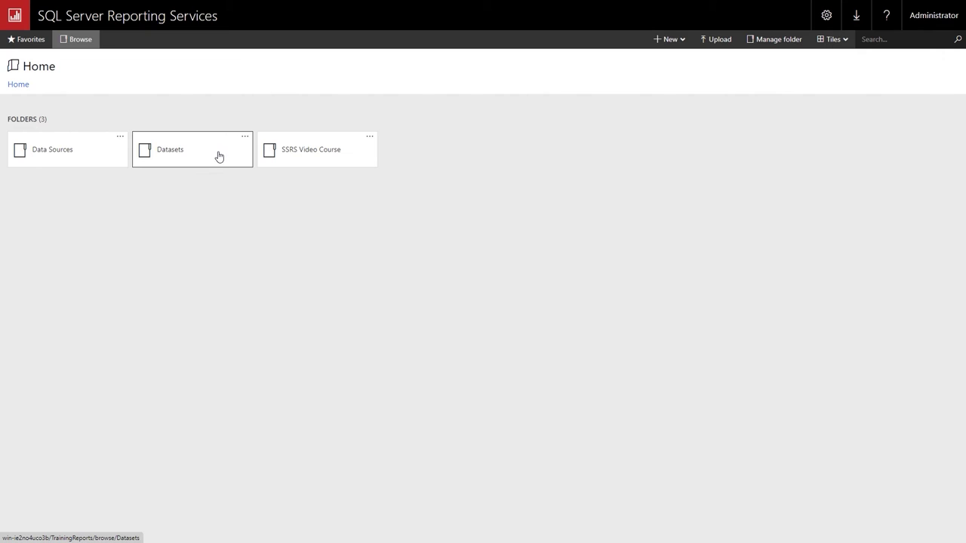
Delete the Datasets and Data Sources folders from Home
left_click(245, 138)
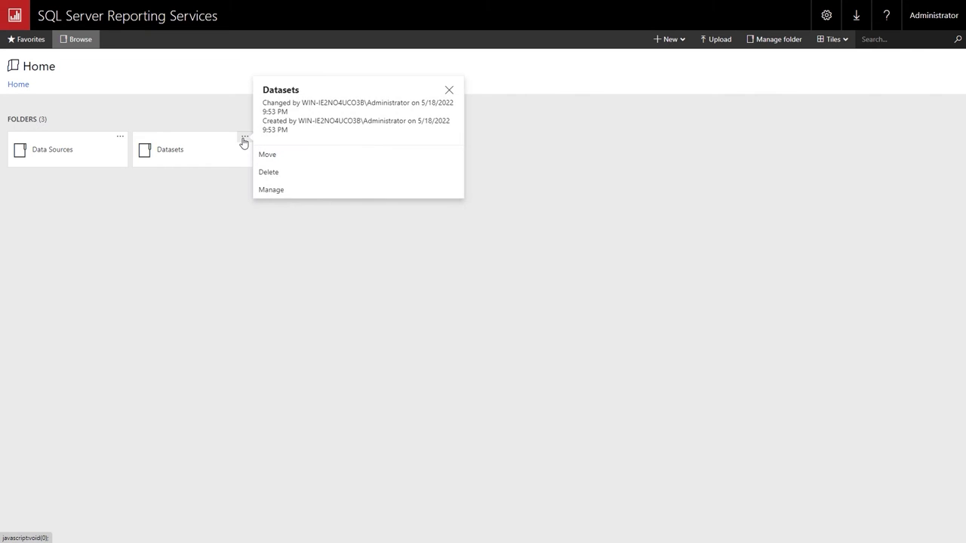
left_click(269, 175)
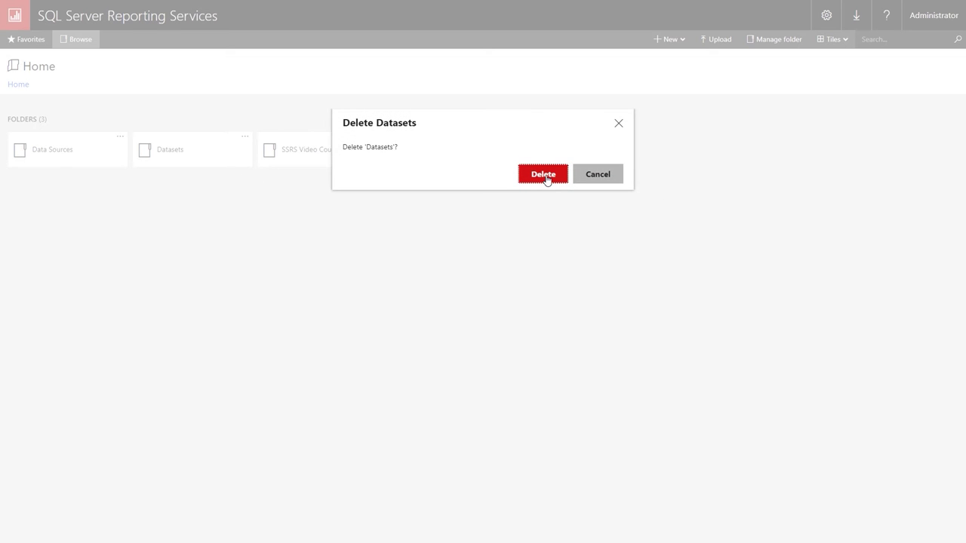
left_click(545, 179)
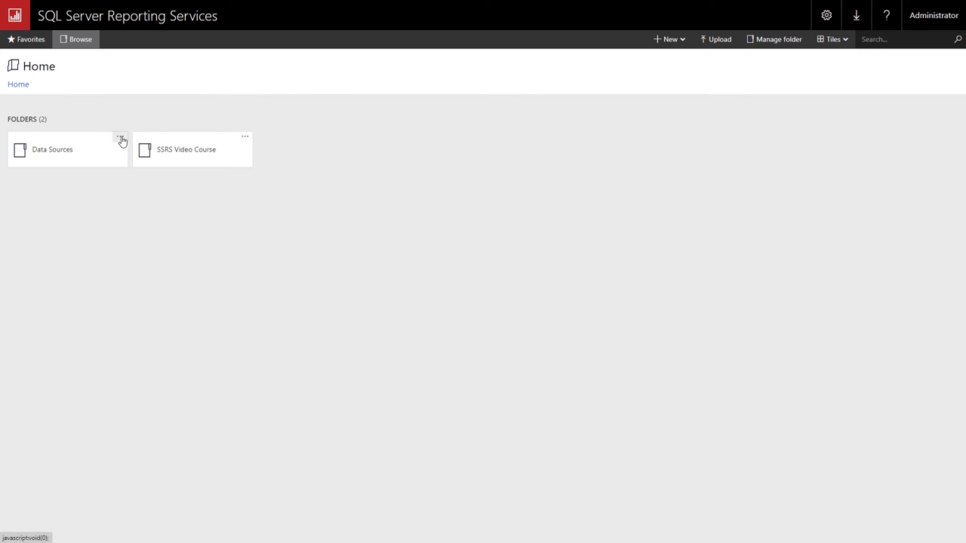
left_click(120, 137)
left_click(153, 173)
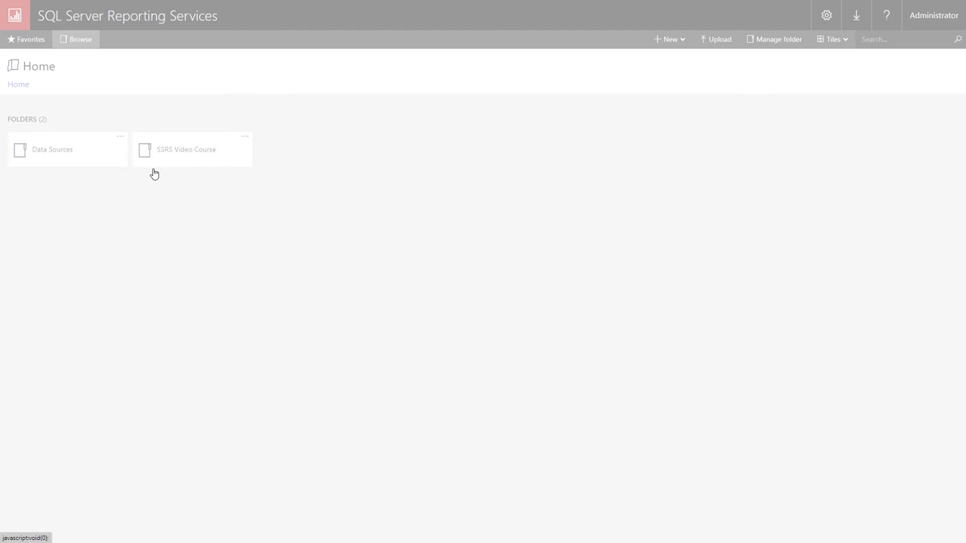
left_click(545, 178)
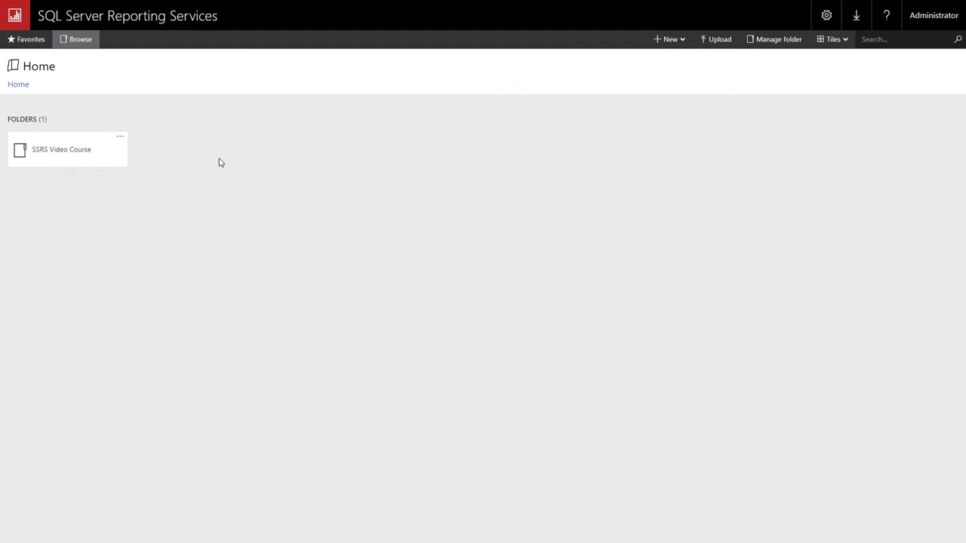
Open the SSRS Video Course folder
left_click(119, 139)
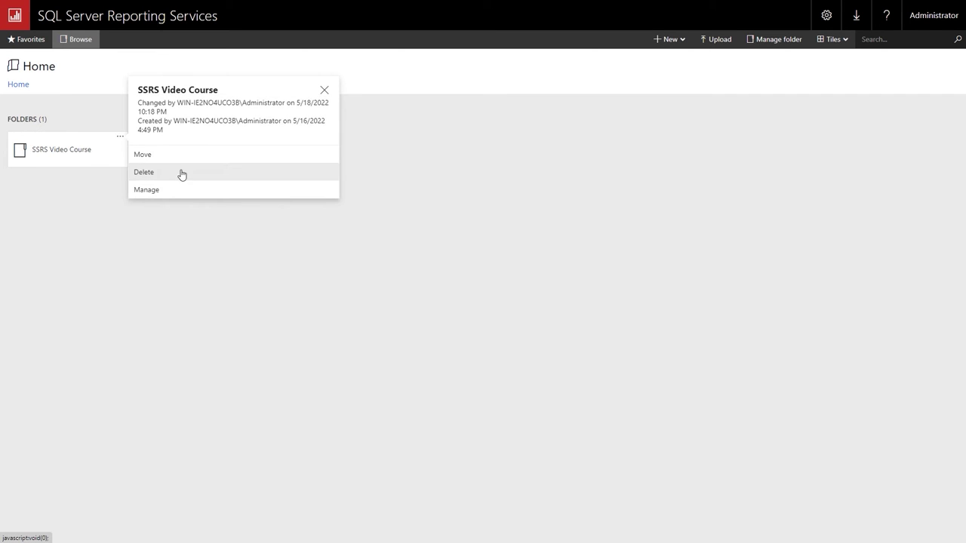
left_click(66, 182)
left_click(65, 155)
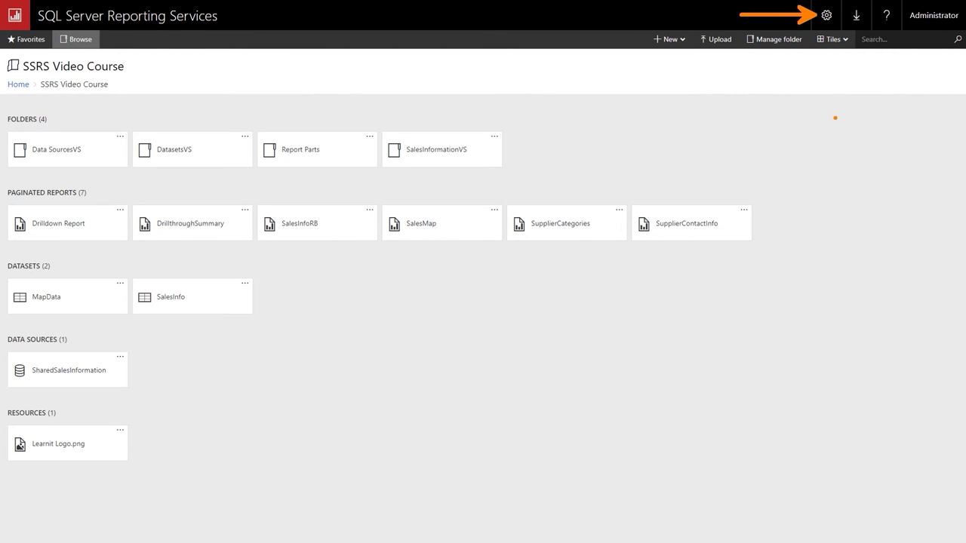
Go to Site settings > Schedules and start a new shared schedule
left_click(830, 19)
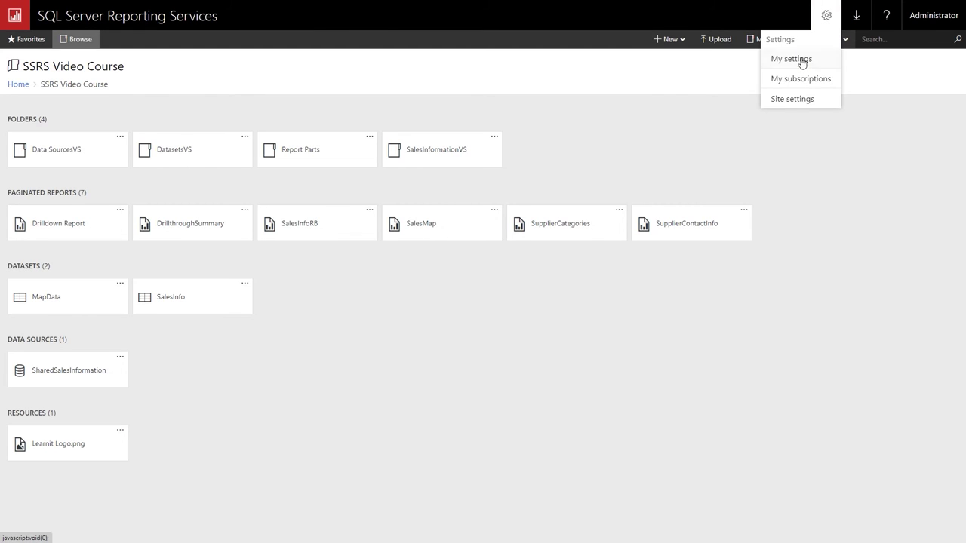
left_click(793, 100)
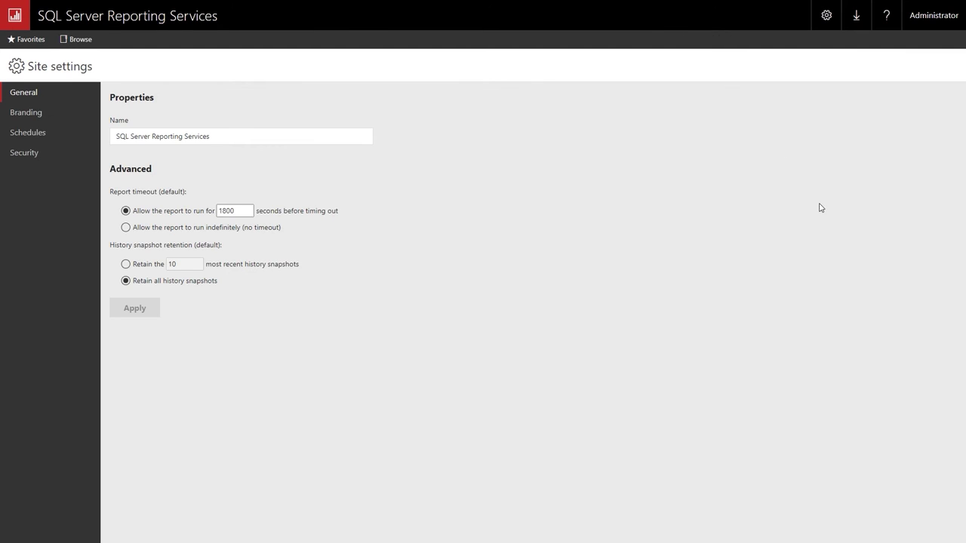
left_click(35, 136)
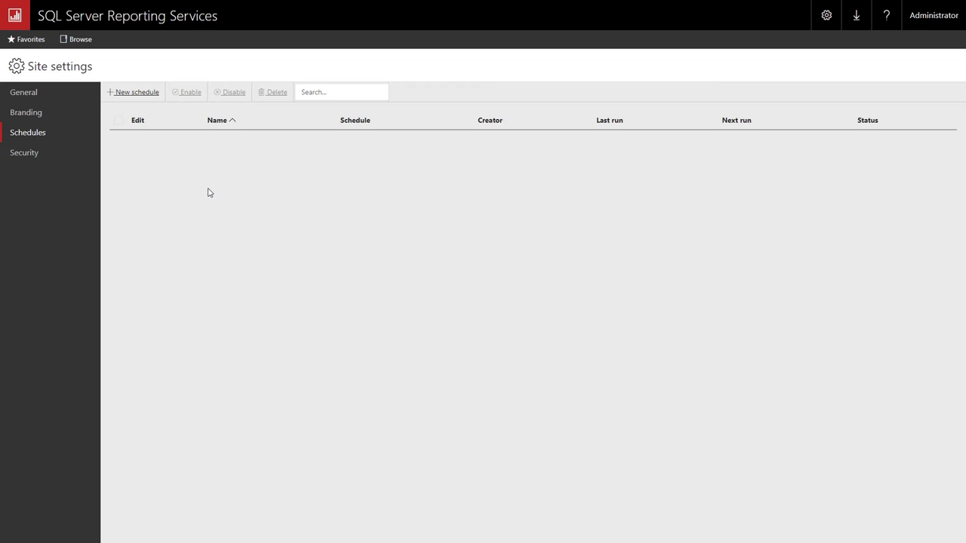
left_click(127, 96)
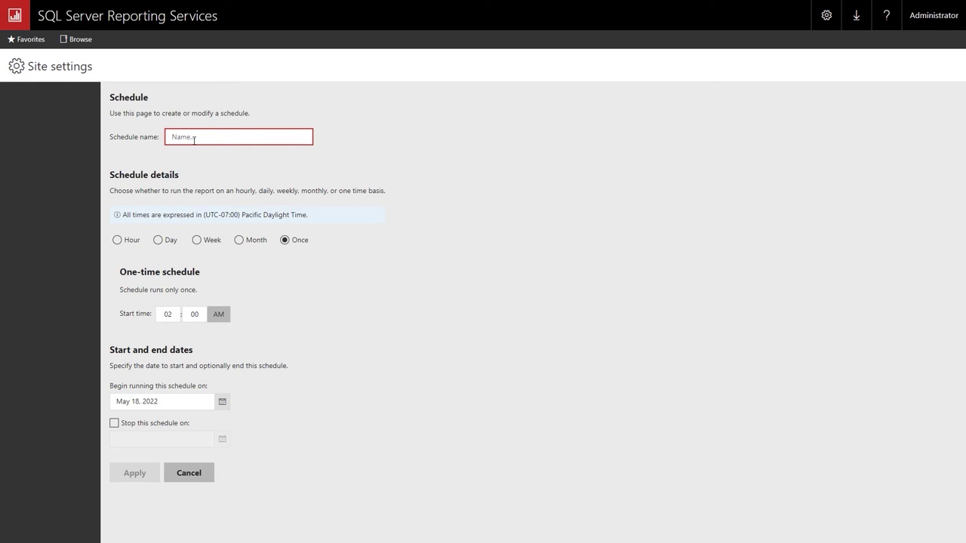
Create schedule 'SalesInformationProject' running every weekday at 2:00 AM, beginning May 19, 2022
type("Sales")
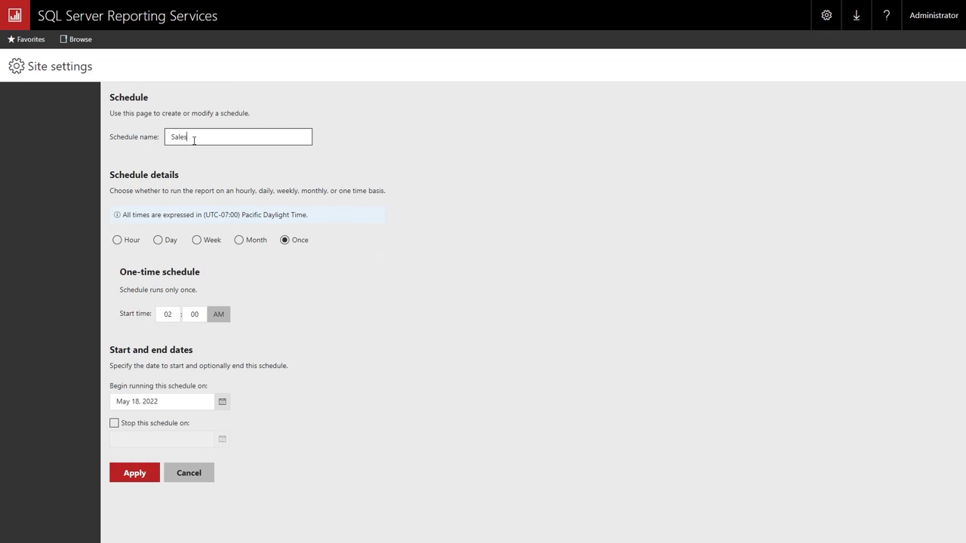
type("InformationProj")
left_click(158, 240)
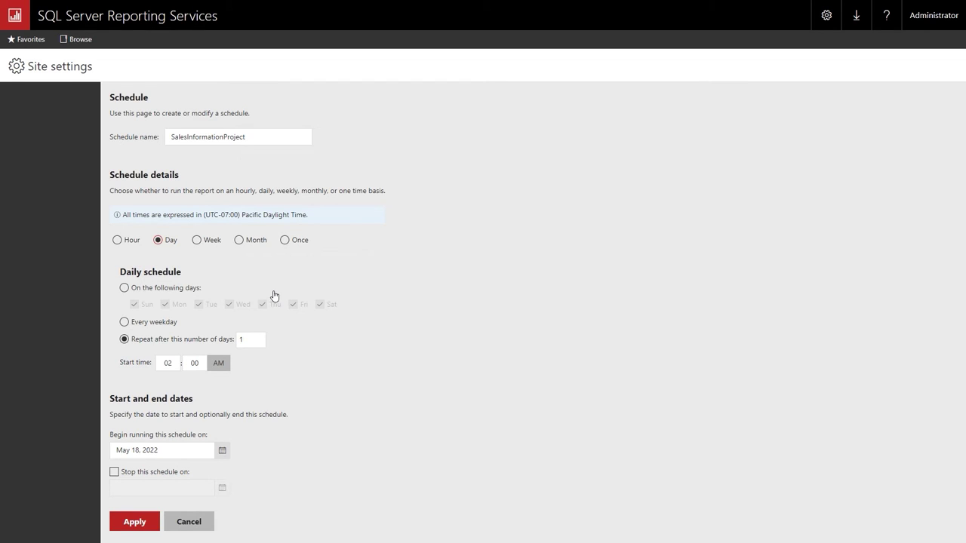
left_click(125, 290)
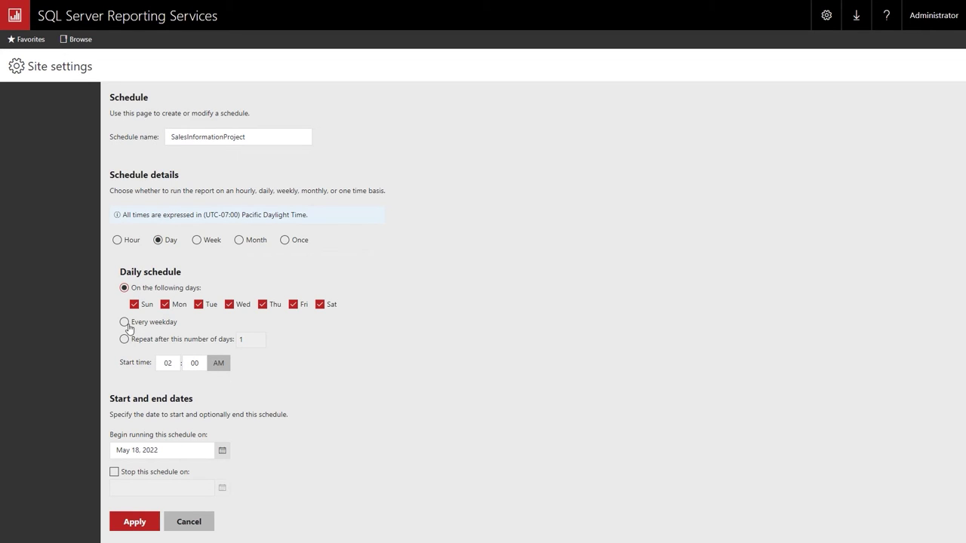
left_click(125, 323)
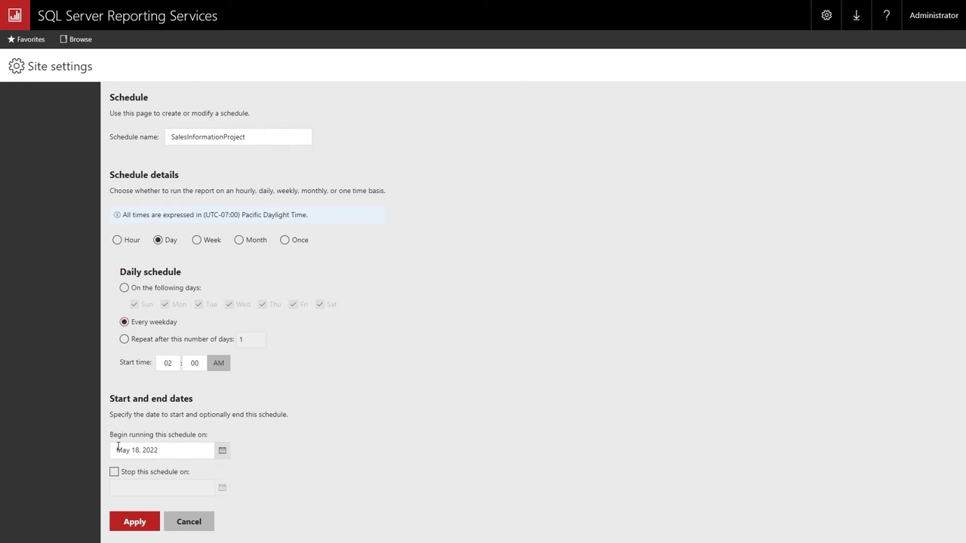
left_click(222, 452)
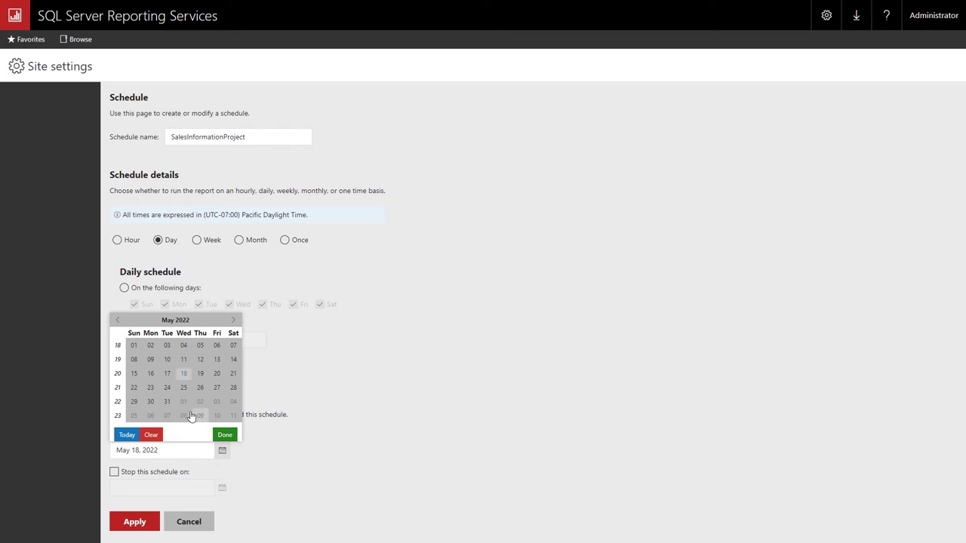
left_click(200, 374)
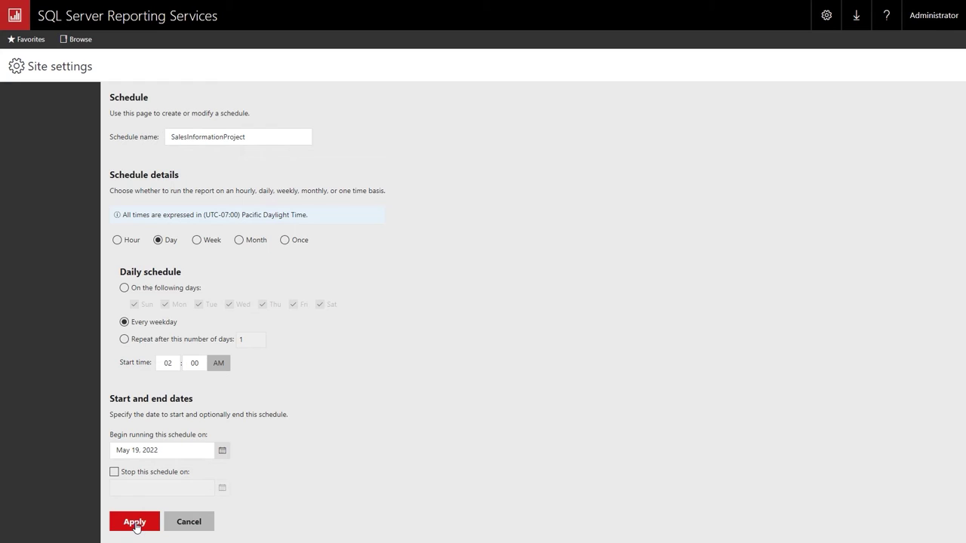
left_click(135, 523)
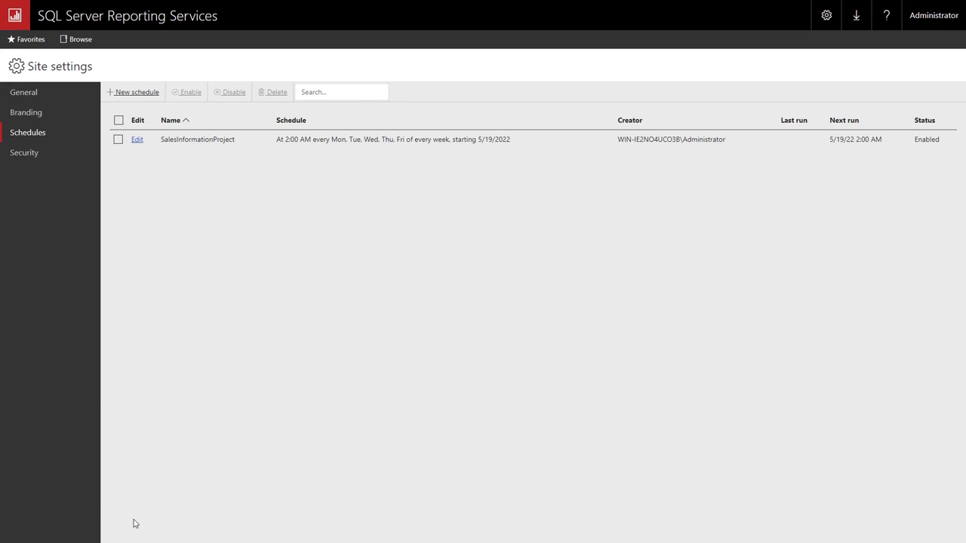
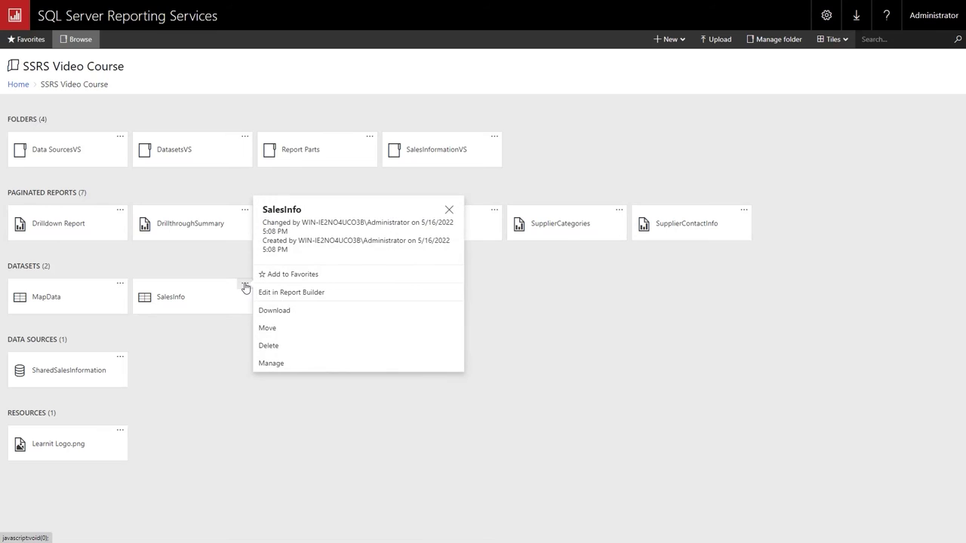
Cache copies of the SalesInfo dataset, expiring on the SalesInformationProject shared schedule, and apply
left_click(265, 367)
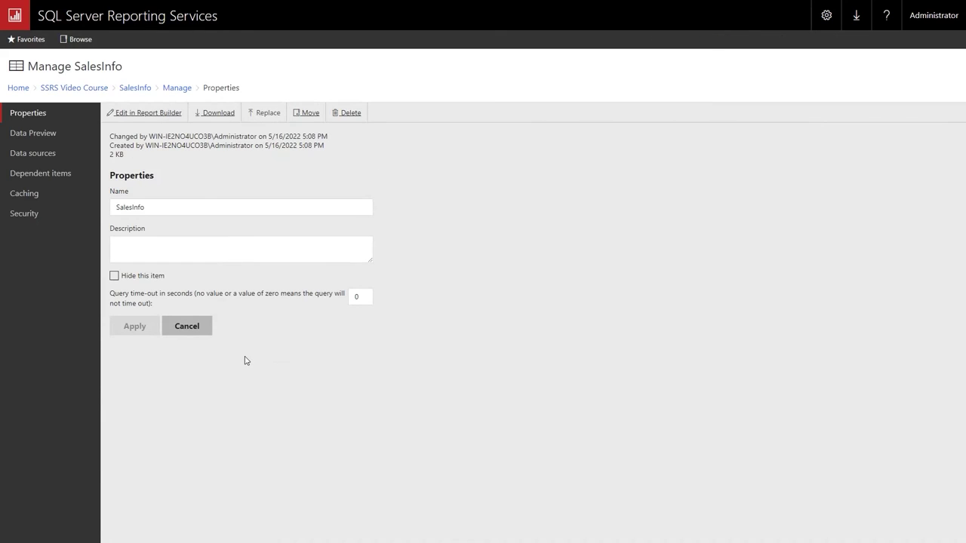
left_click(24, 197)
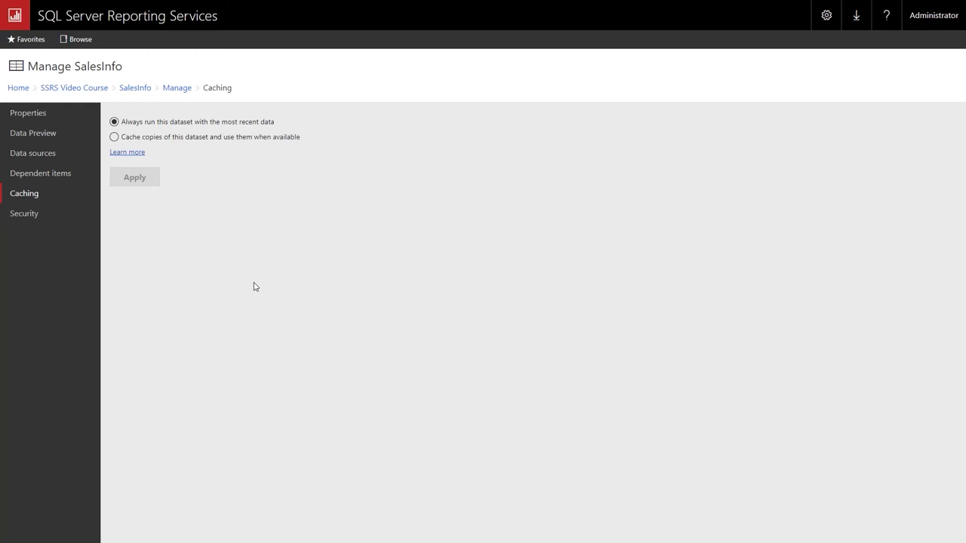
left_click(115, 138)
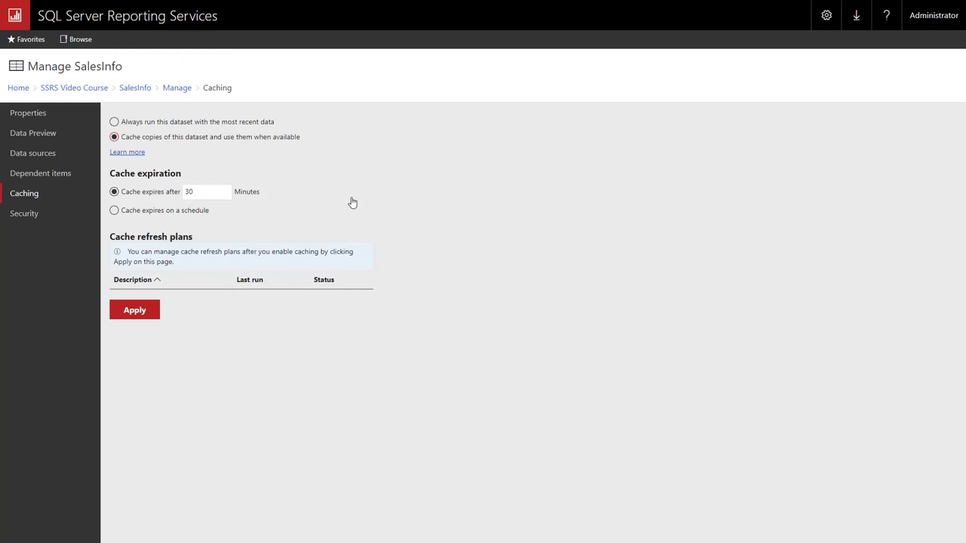
left_click(114, 211)
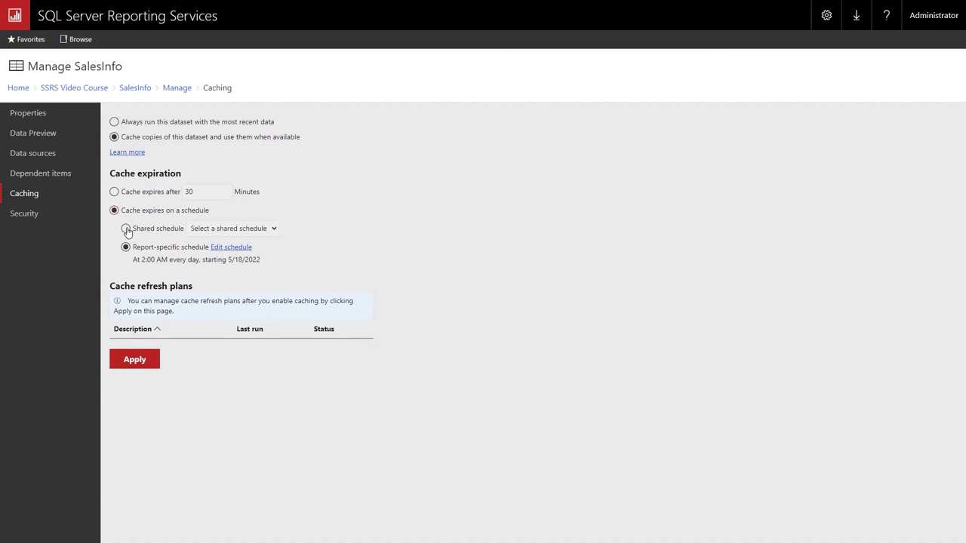
left_click(126, 229)
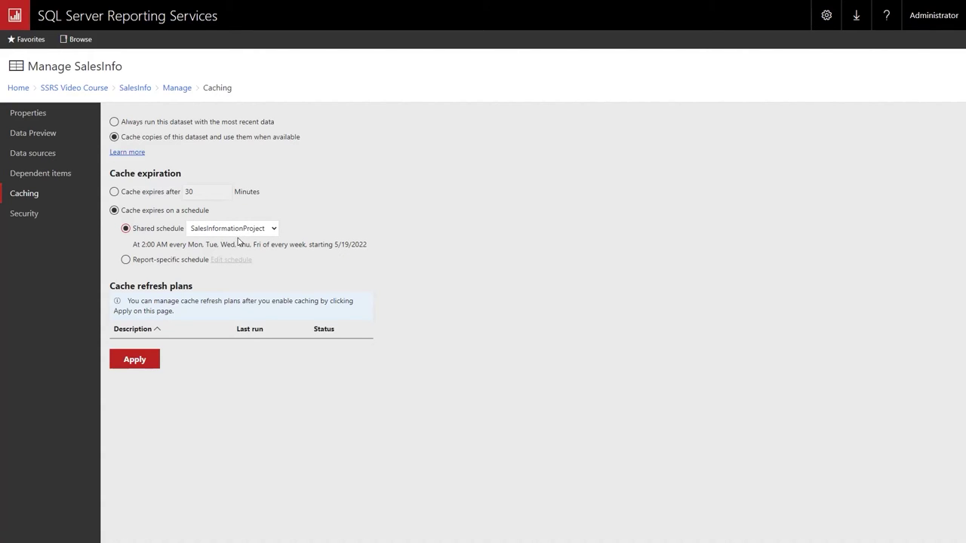
left_click(142, 362)
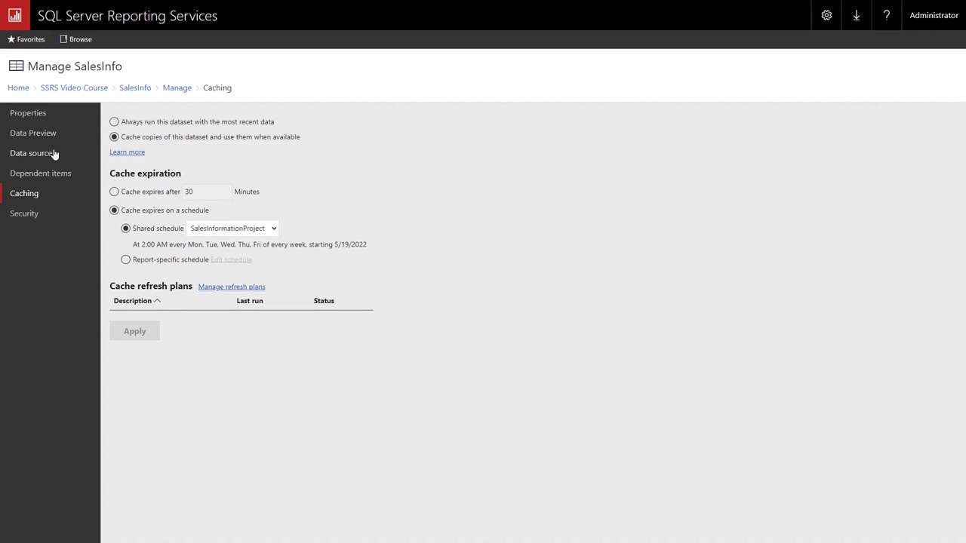
Create a new history snapshot of Drilldown Report and view it in the report viewer
left_click(81, 89)
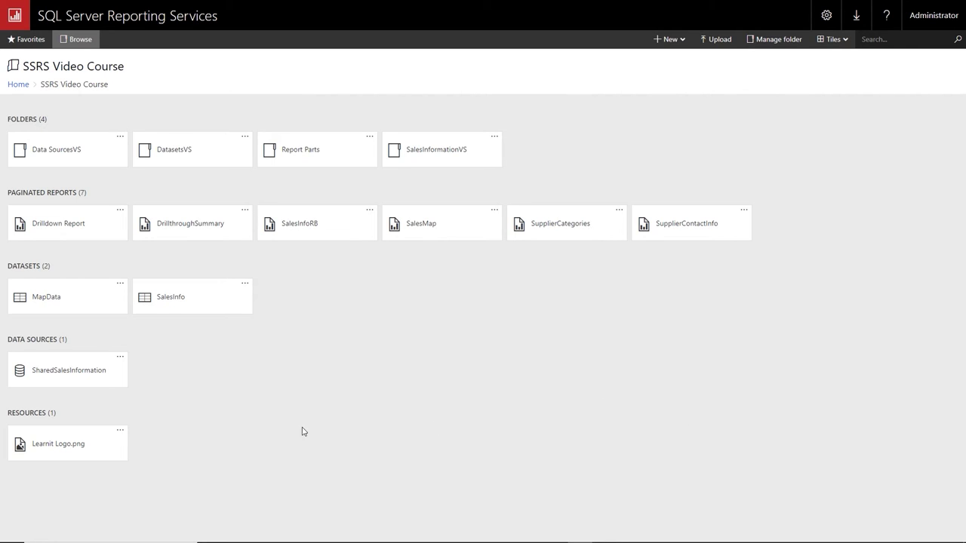
left_click(120, 212)
left_click(175, 321)
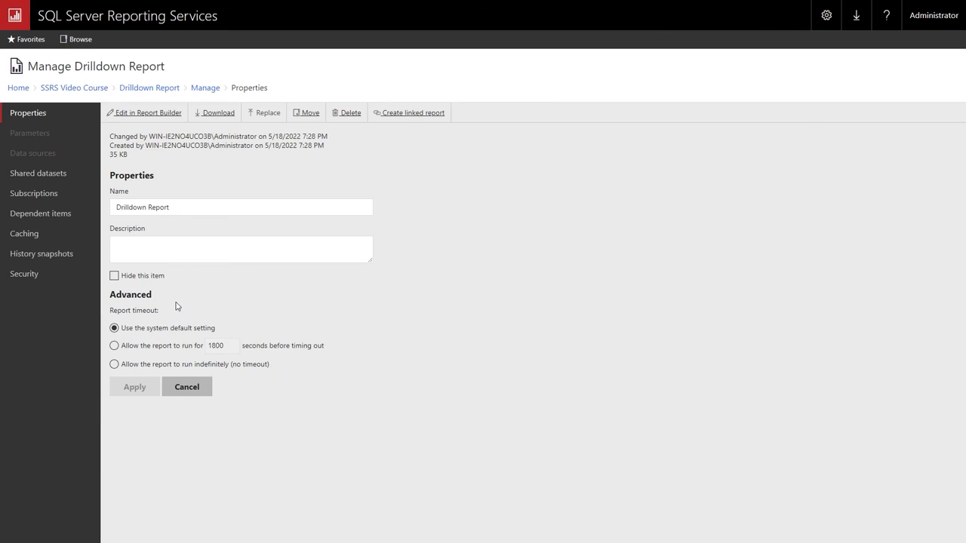
left_click(30, 256)
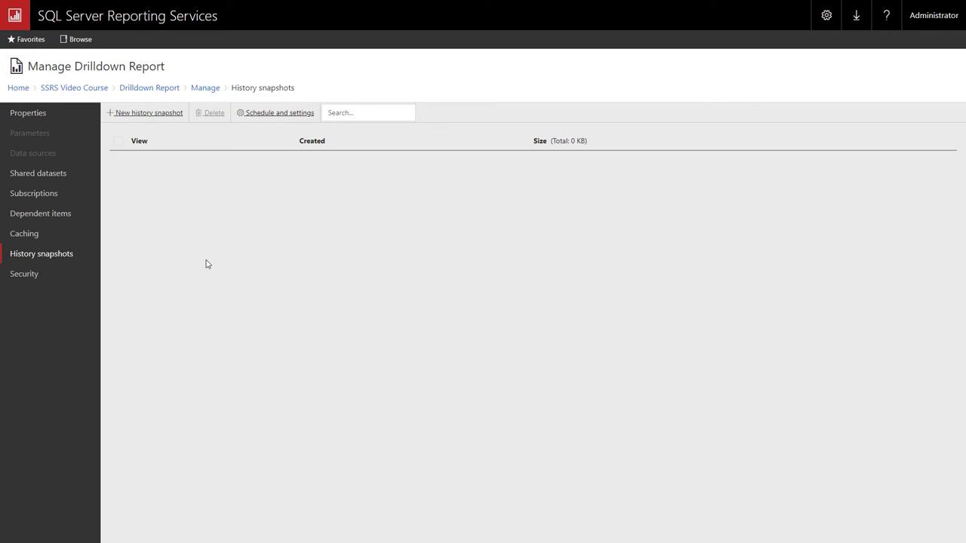
left_click(146, 116)
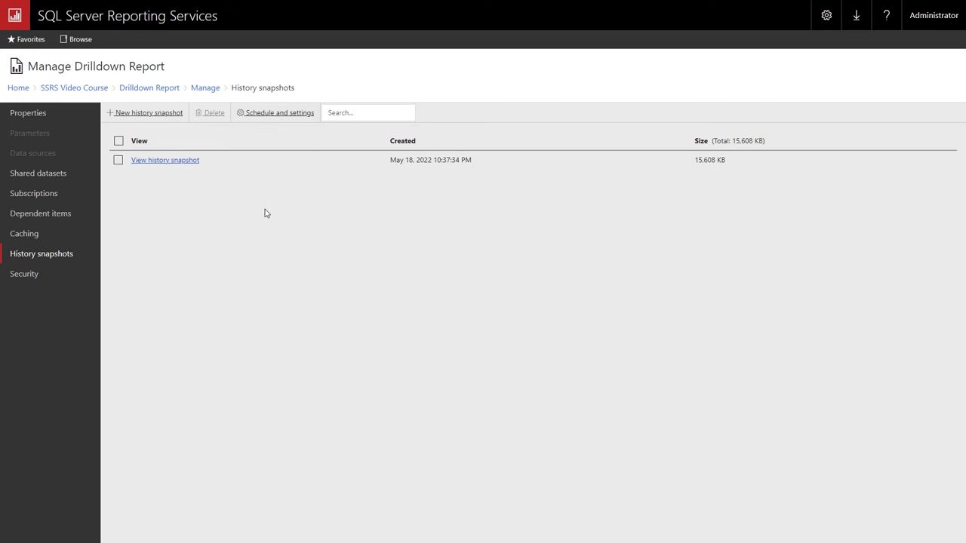
left_click(158, 160)
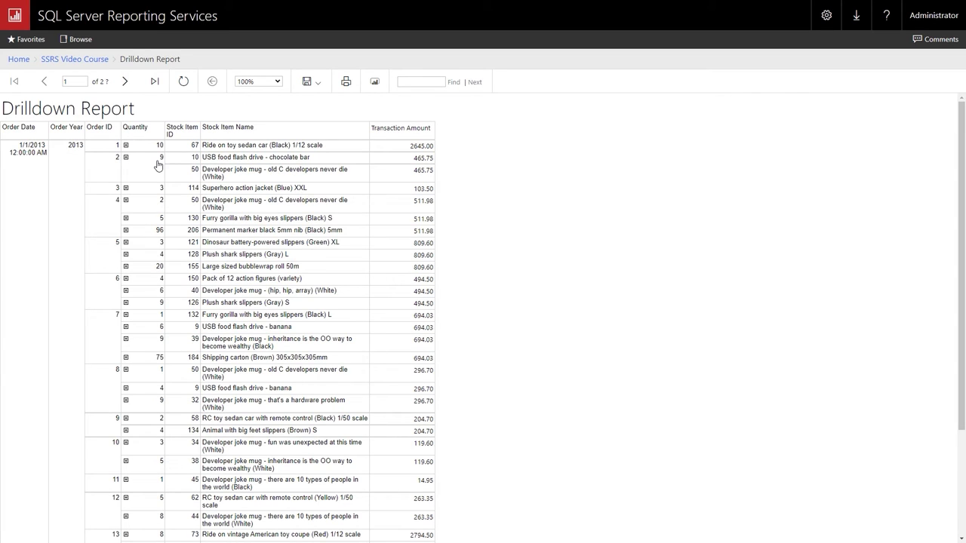
Review Drilldown Report's datasets, subscriptions, dependents, caching, snapshots and security pages, then return to SSRS Video Course
left_click(76, 59)
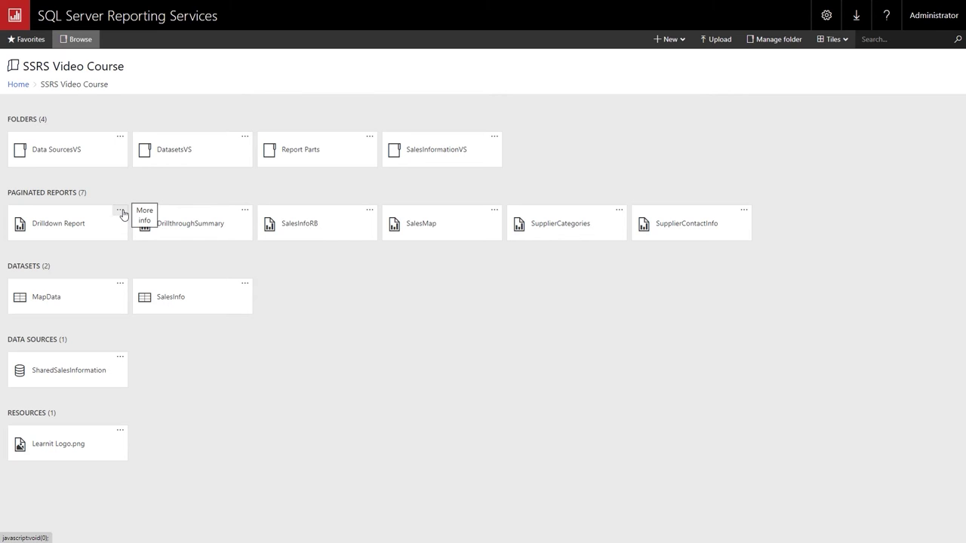
left_click(121, 213)
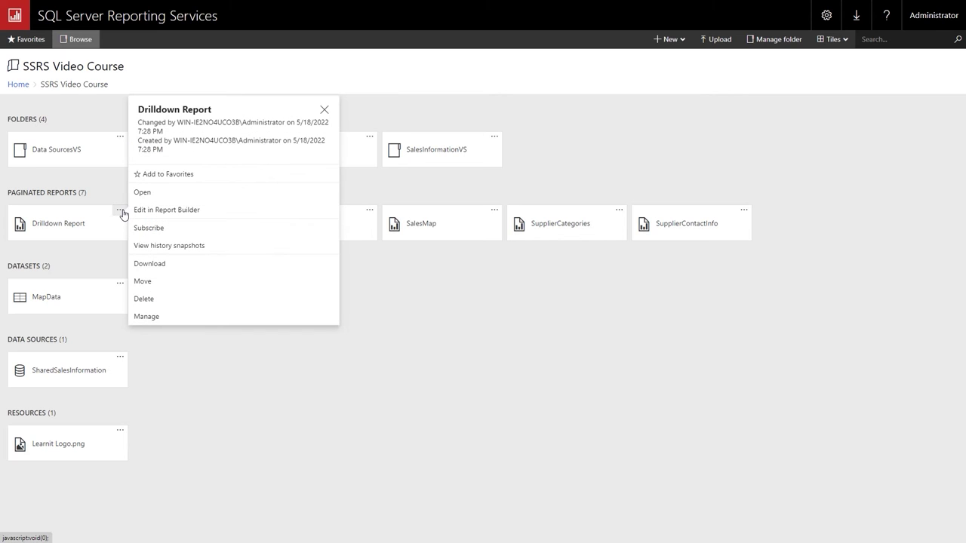
left_click(161, 318)
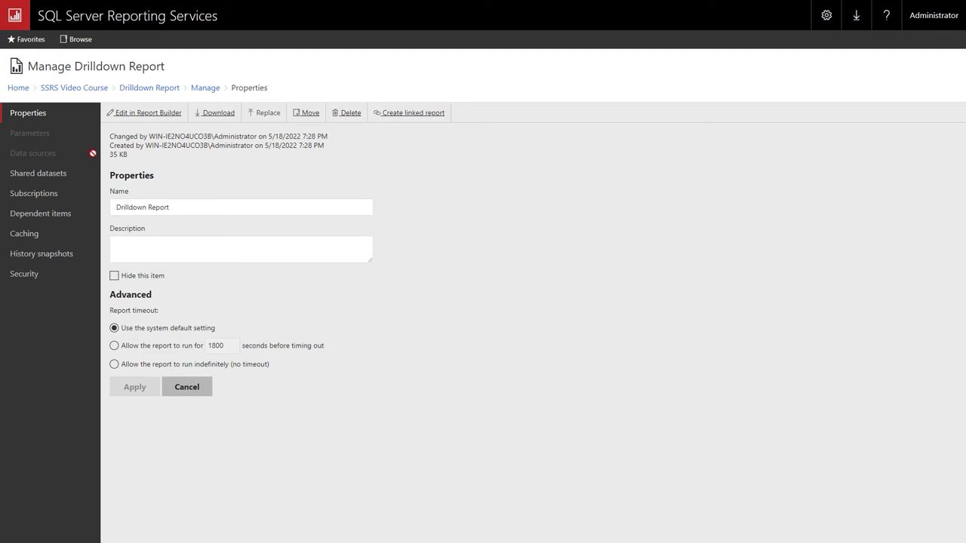
left_click(28, 179)
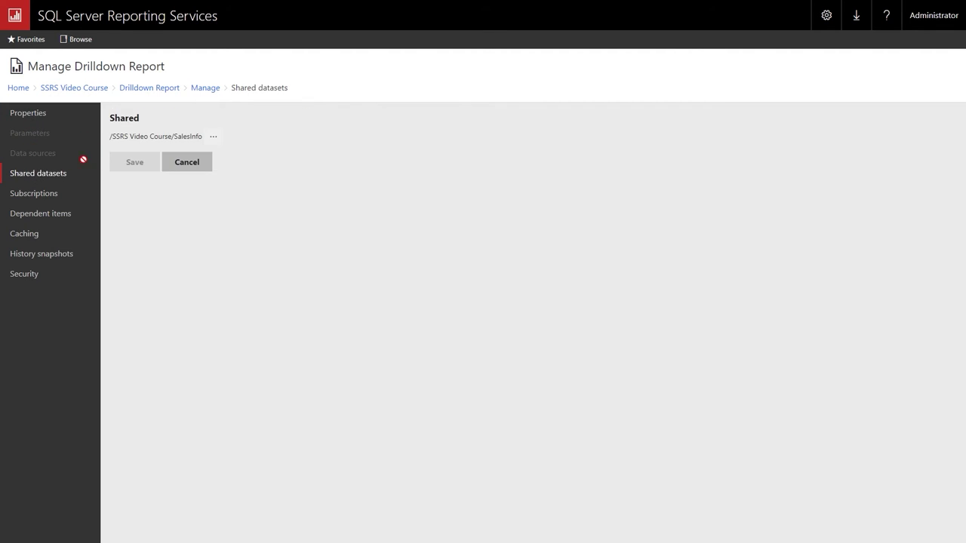
left_click(35, 195)
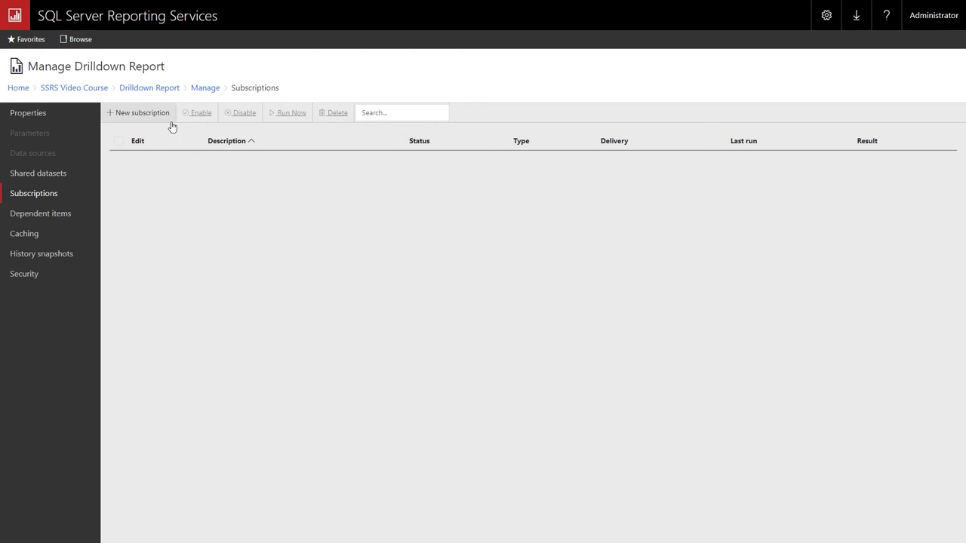
left_click(41, 215)
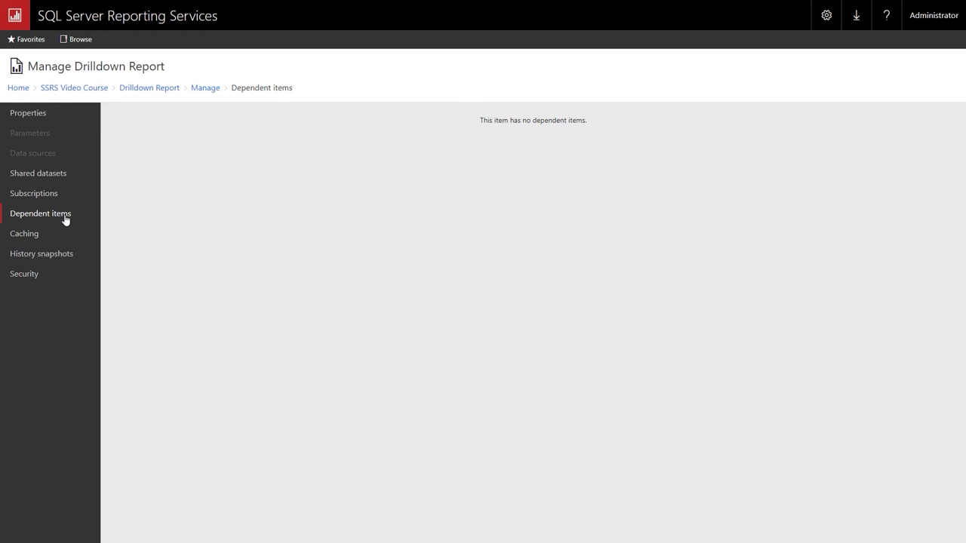
left_click(32, 235)
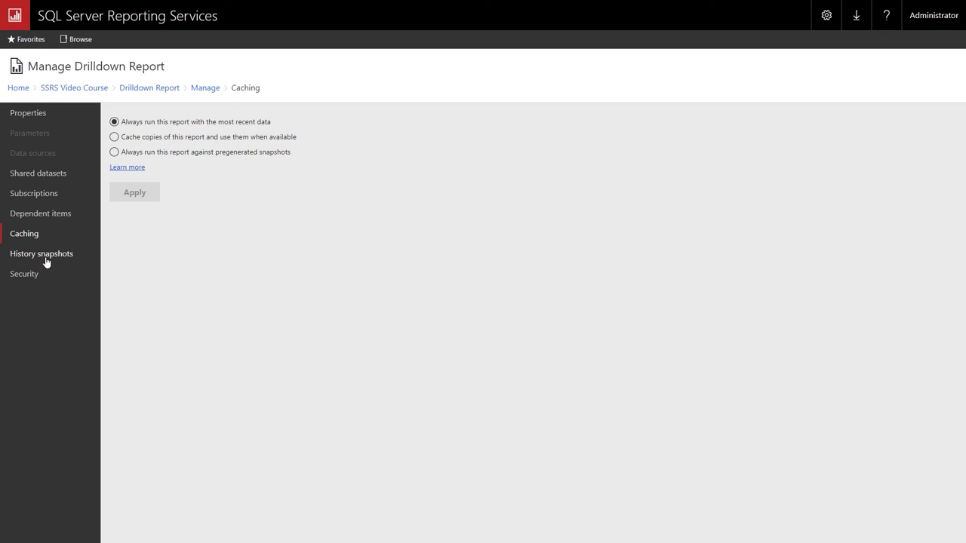
left_click(46, 261)
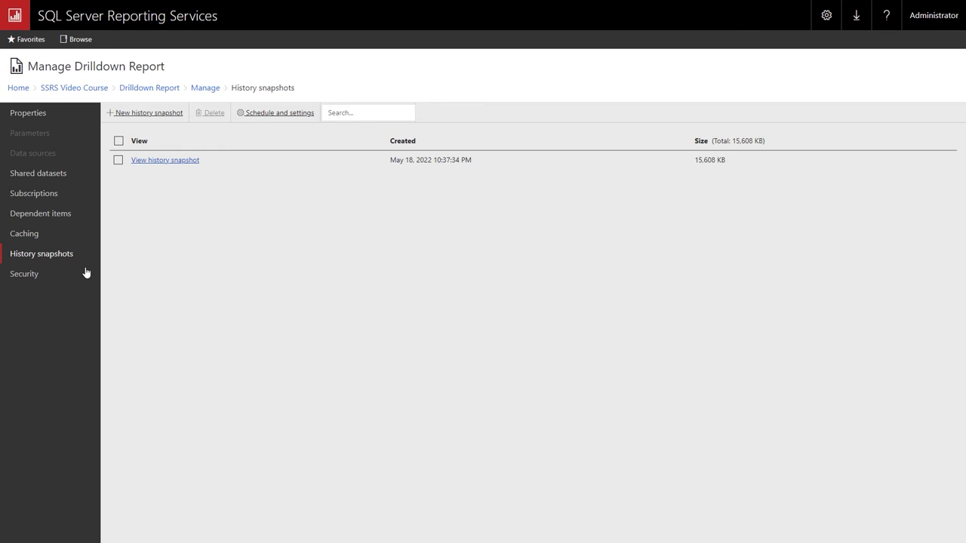
left_click(29, 276)
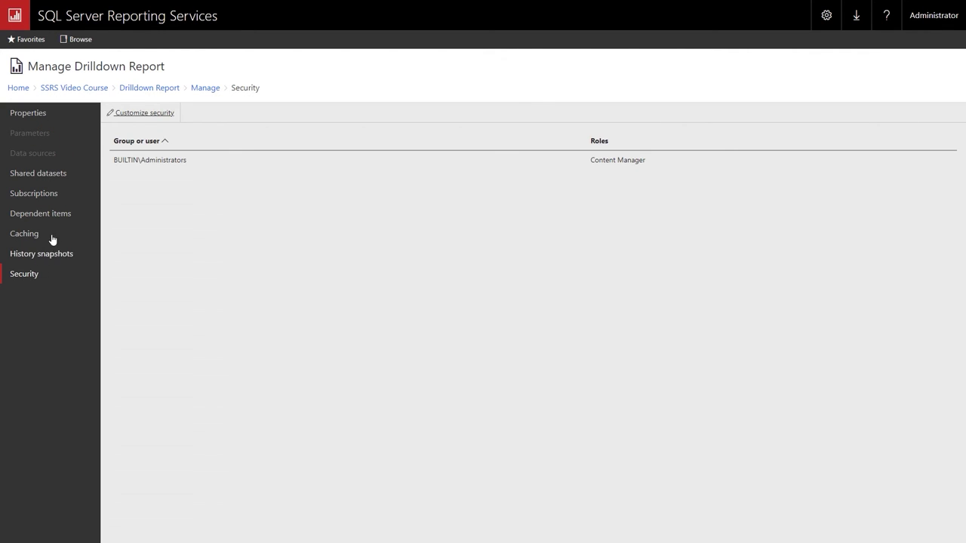
left_click(93, 89)
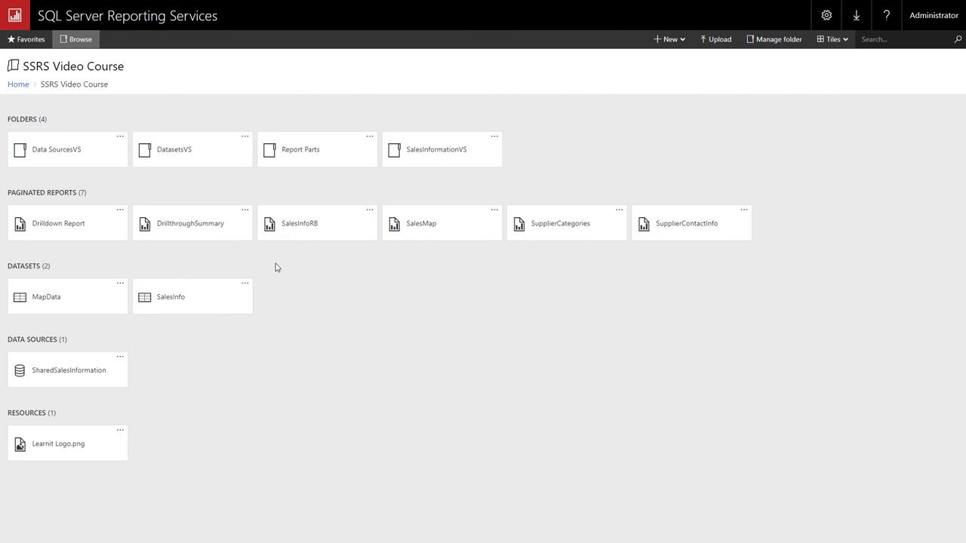
Post a comment on Drilldown Report explaining the icon shows/hides stock item names, then return to the folder
left_click(59, 229)
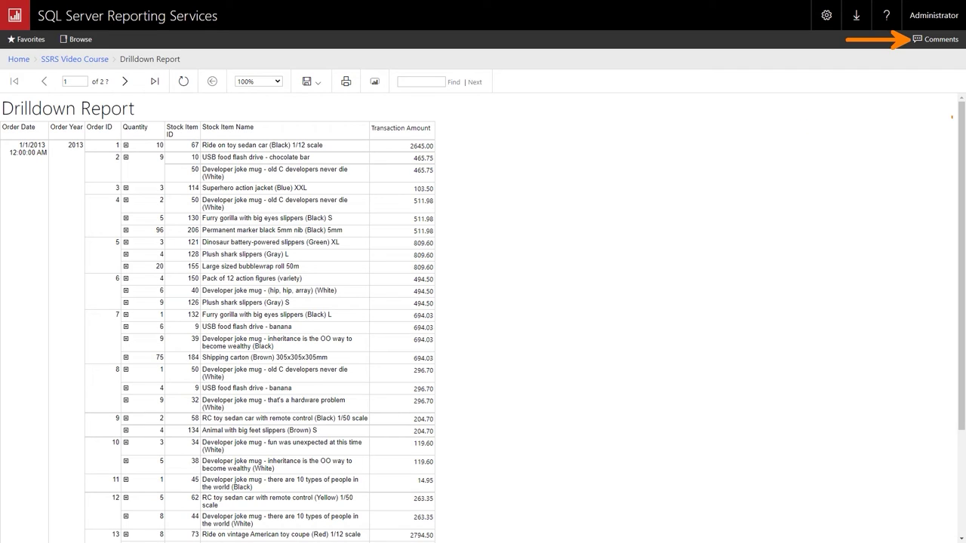
left_click(953, 40)
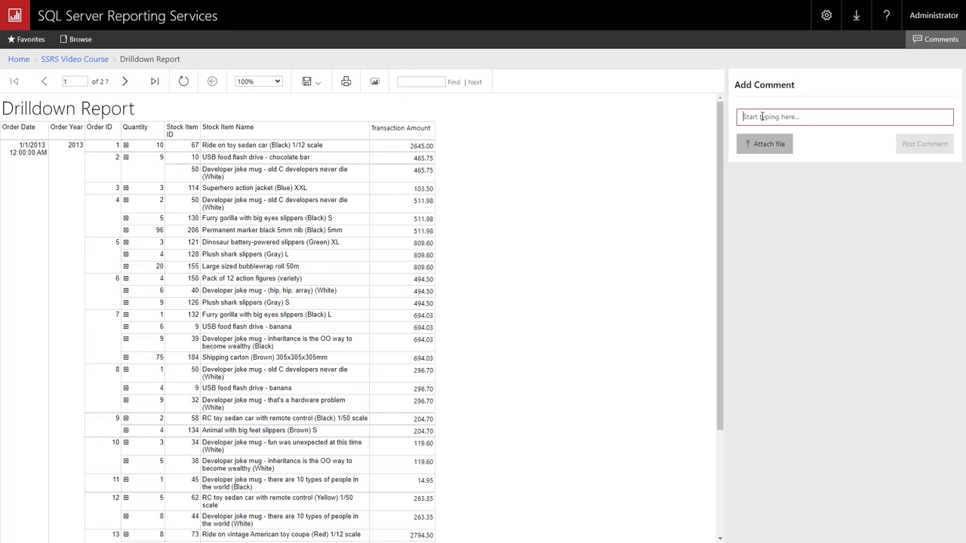
type("Thi")
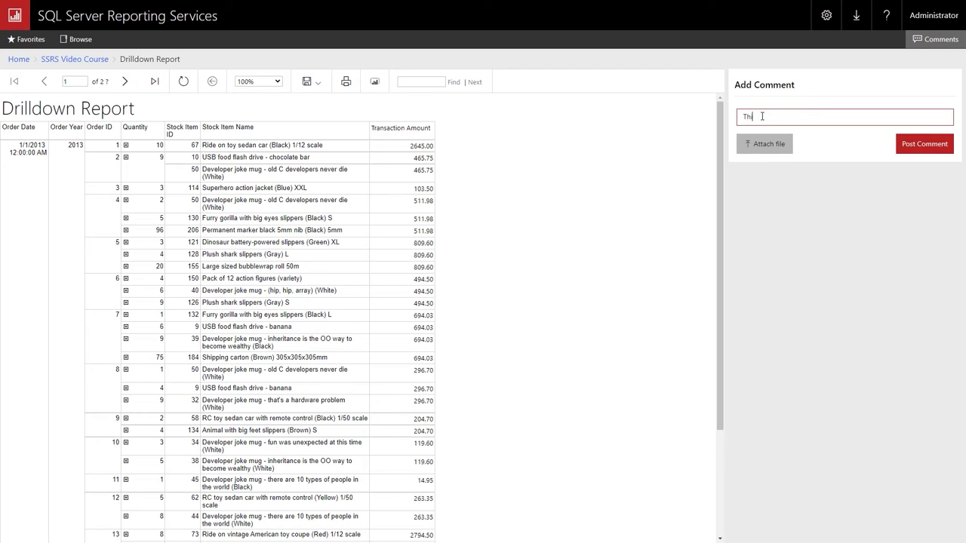
type("s report allows you to show/hide stock it")
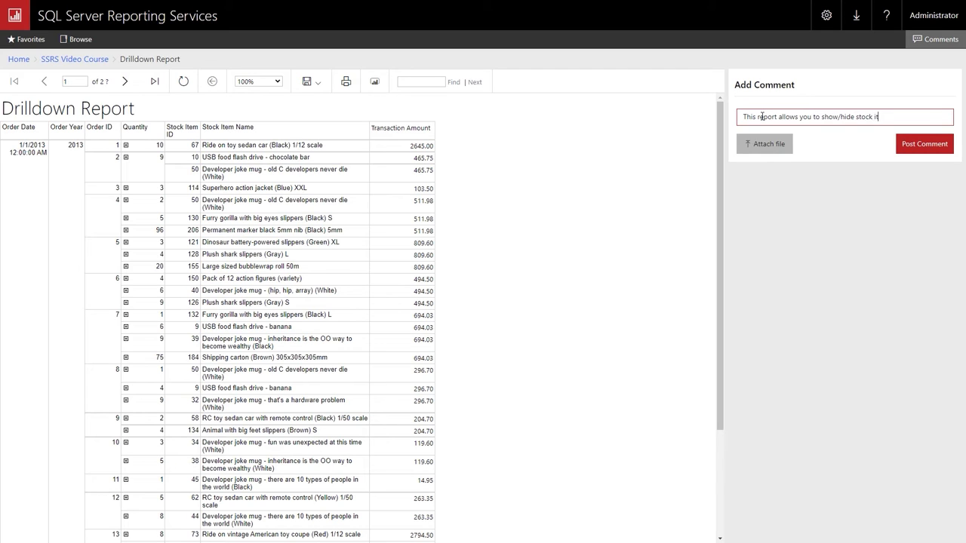
type("em names ")
type("when clicking th")
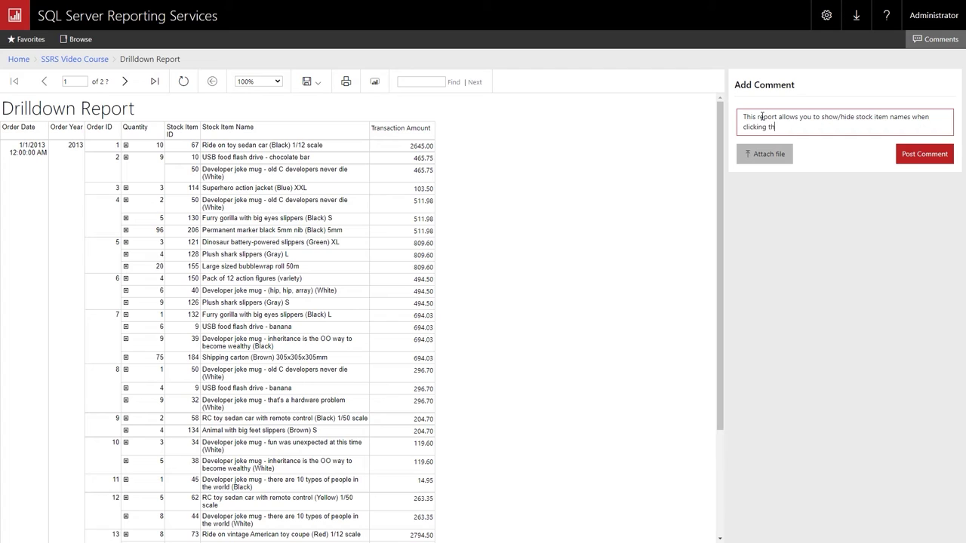
type("e icon to the left of the Quantity field.")
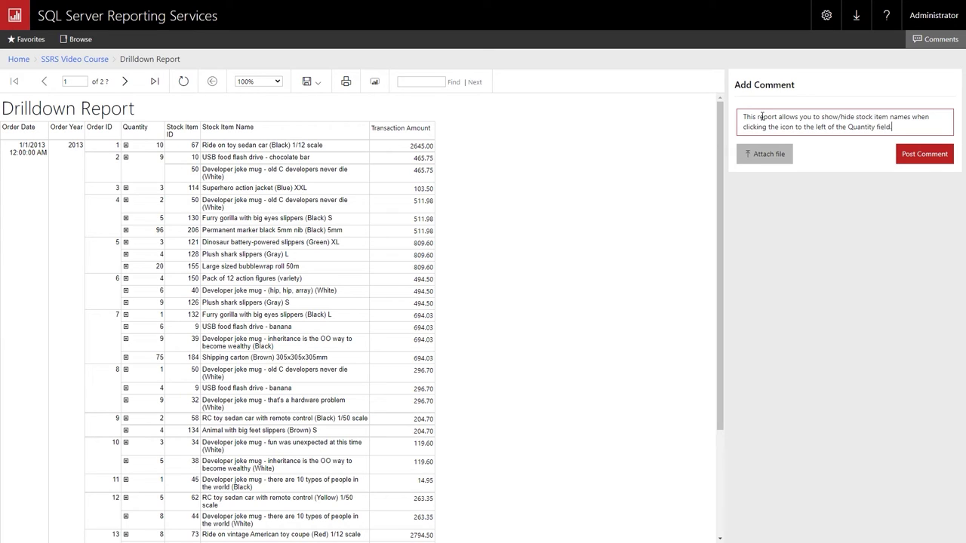
left_click(924, 155)
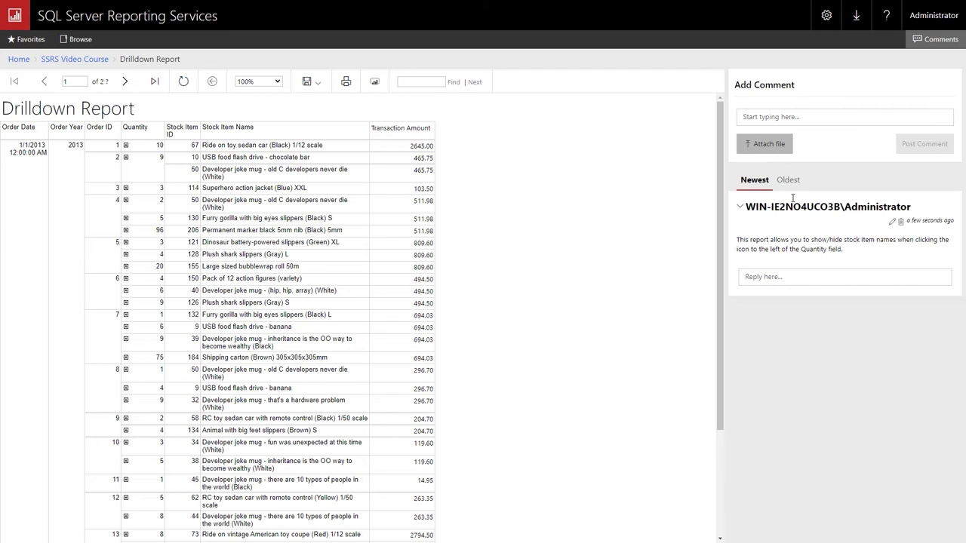
left_click(73, 61)
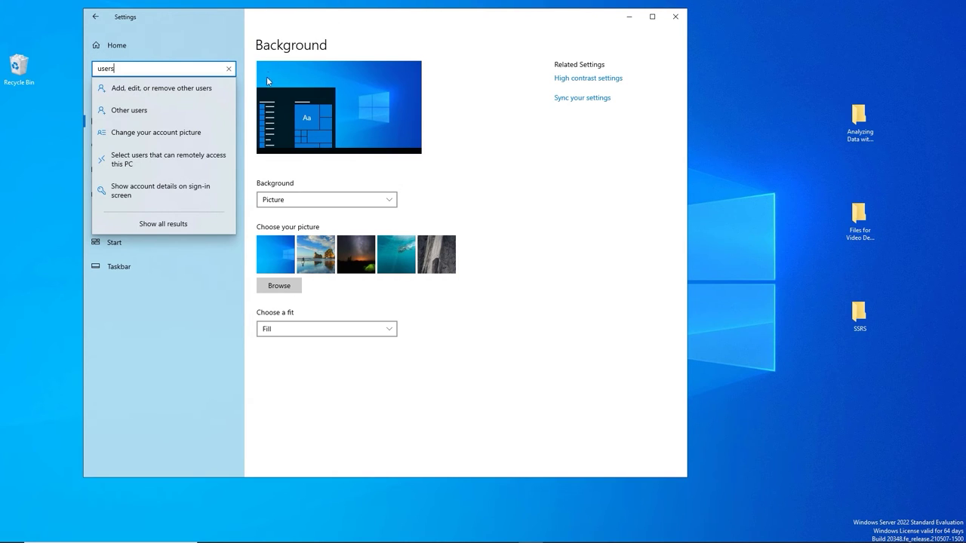
Open Local Users and Groups from Other users and list the local groups
left_click(147, 91)
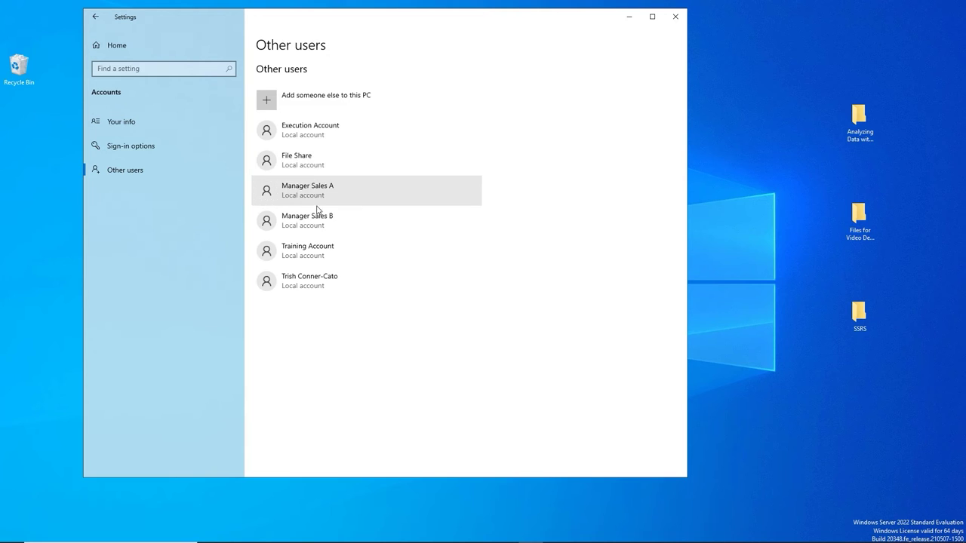
left_click(277, 104)
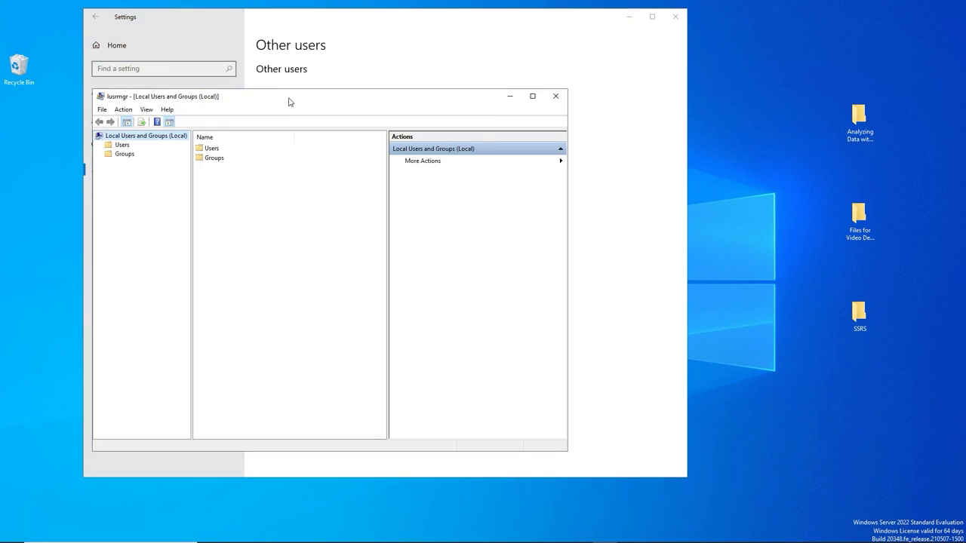
left_click(214, 159)
double_click(214, 159)
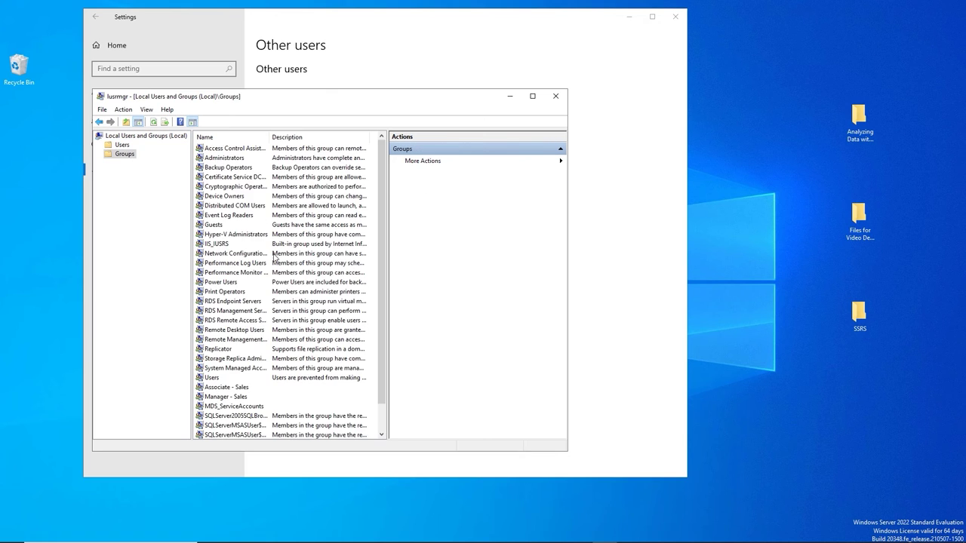
scroll(274, 271, "down", 1)
Confirm the Associate - Sales group has no members, then show the local user accounts
left_click(226, 360)
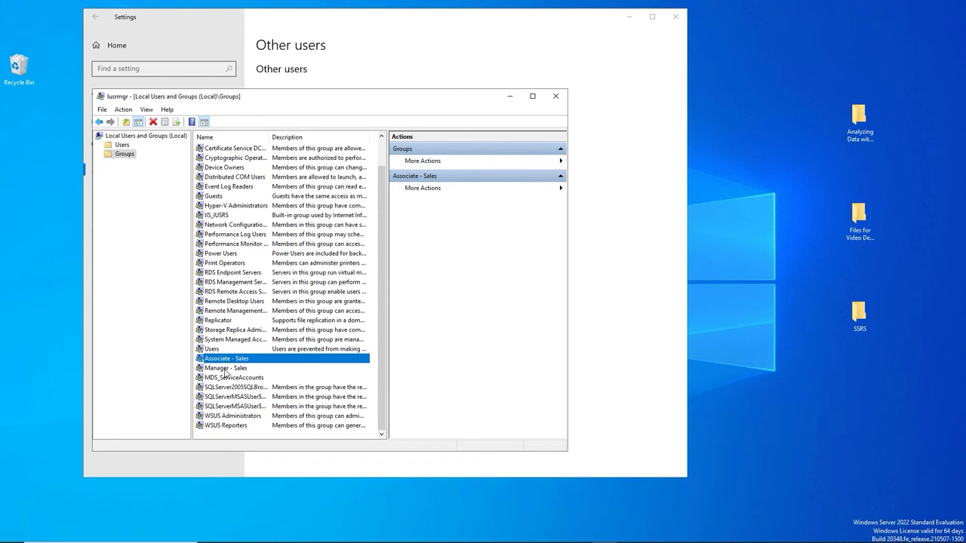
left_click(227, 369)
double_click(224, 360)
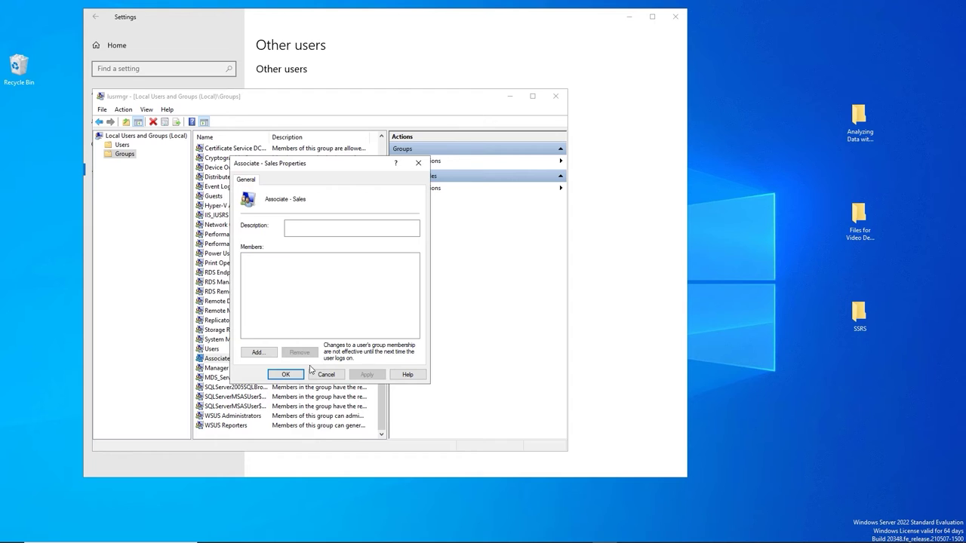
left_click(335, 377)
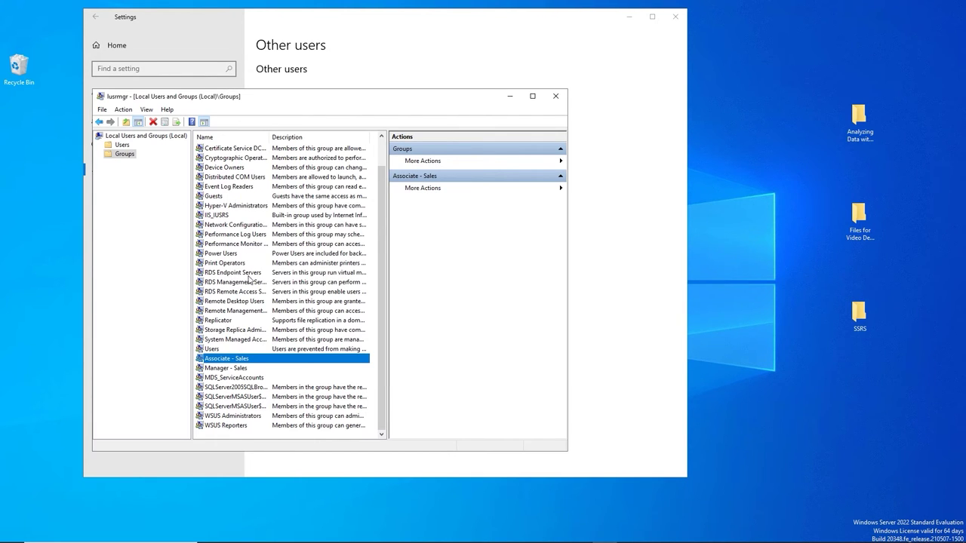
left_click(123, 145)
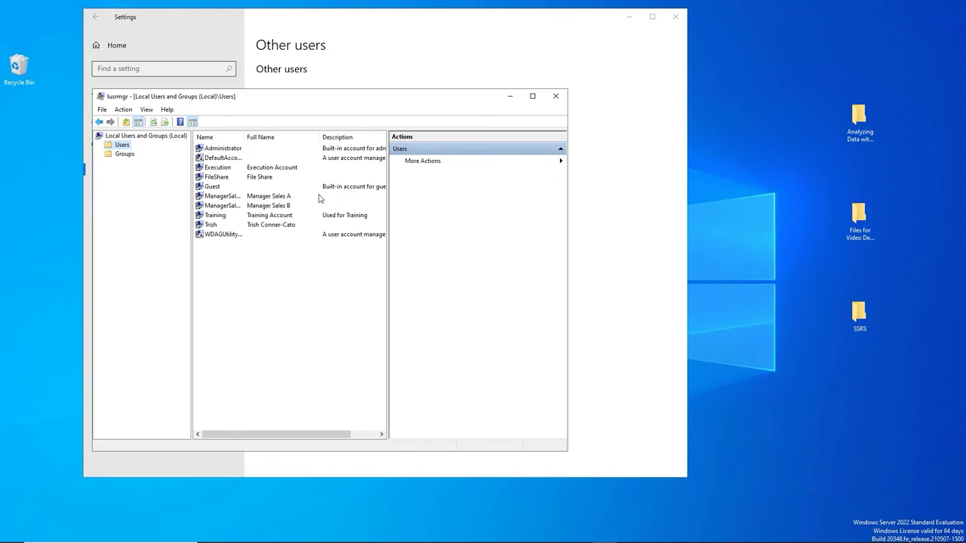
Start a new local user with user name AssociateSalesA and full name Associate Sales A
left_click_drag(245, 138, 288, 147)
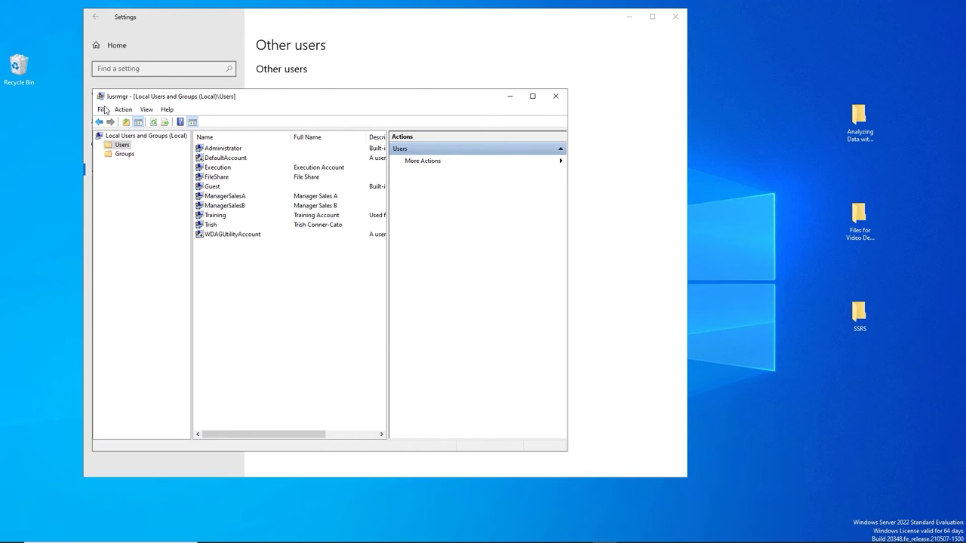
left_click(123, 110)
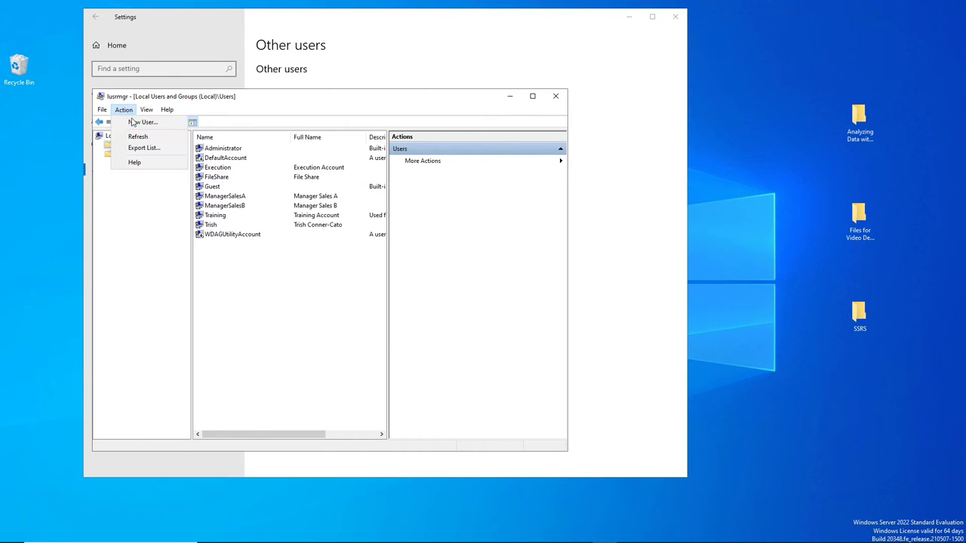
left_click(141, 127)
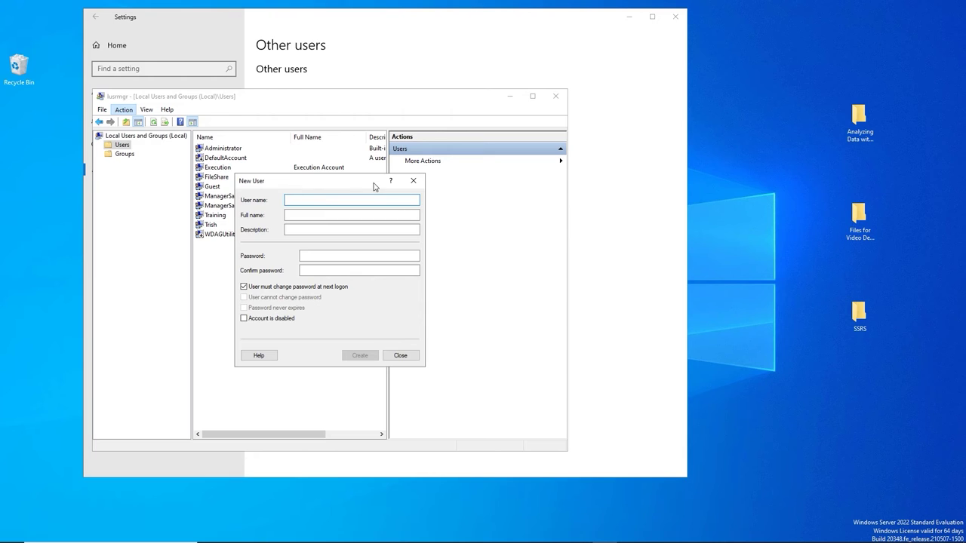
type("AssociateSalesA")
key("Tab")
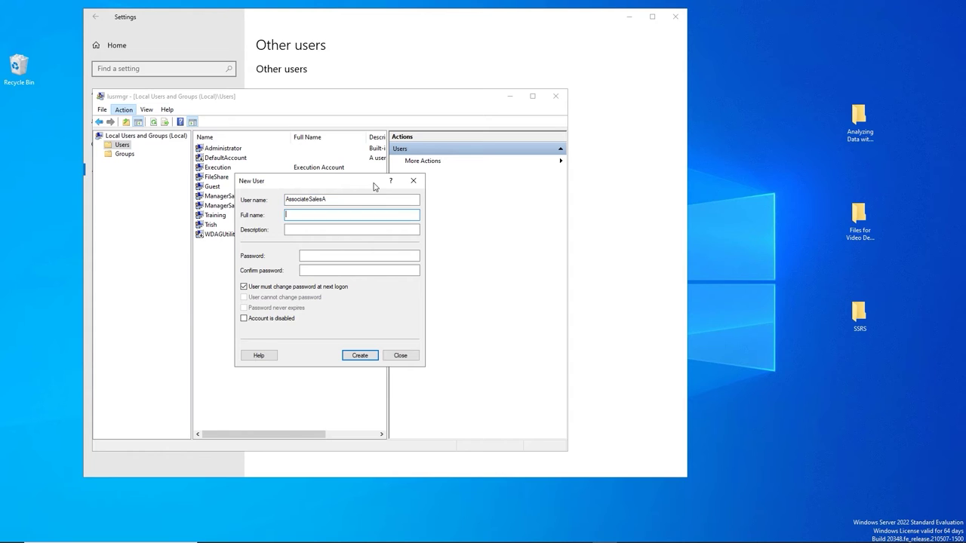
type("Associate Sales A")
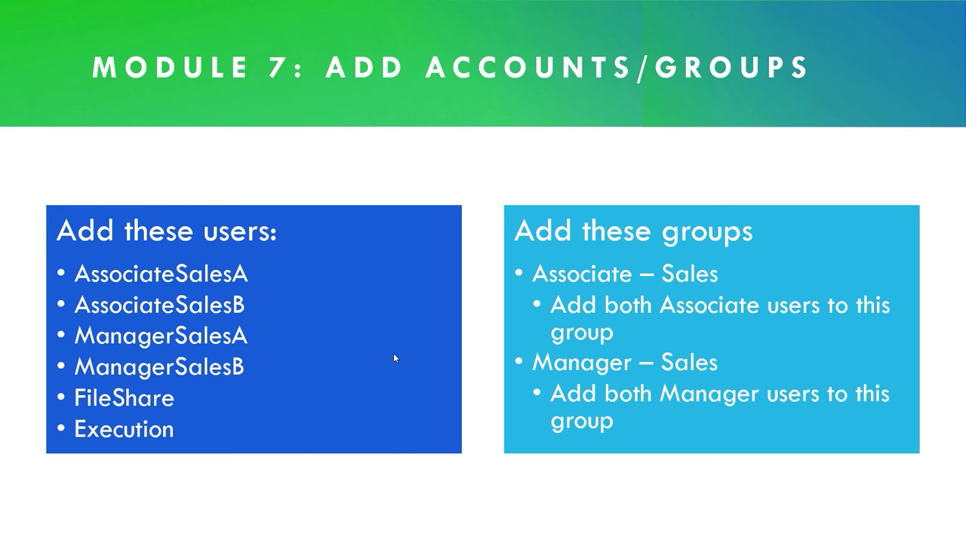
Switch back to the Local Users and Groups window
key("alt+Tab")
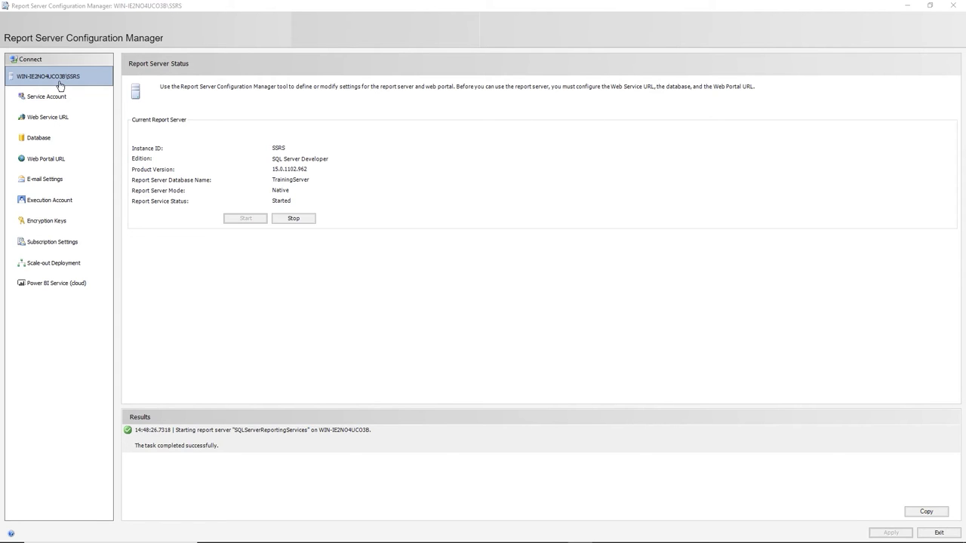
Review the Service Account, Web Service URL, Database and Web Portal URL pages, ending on E-mail Settings
left_click(36, 100)
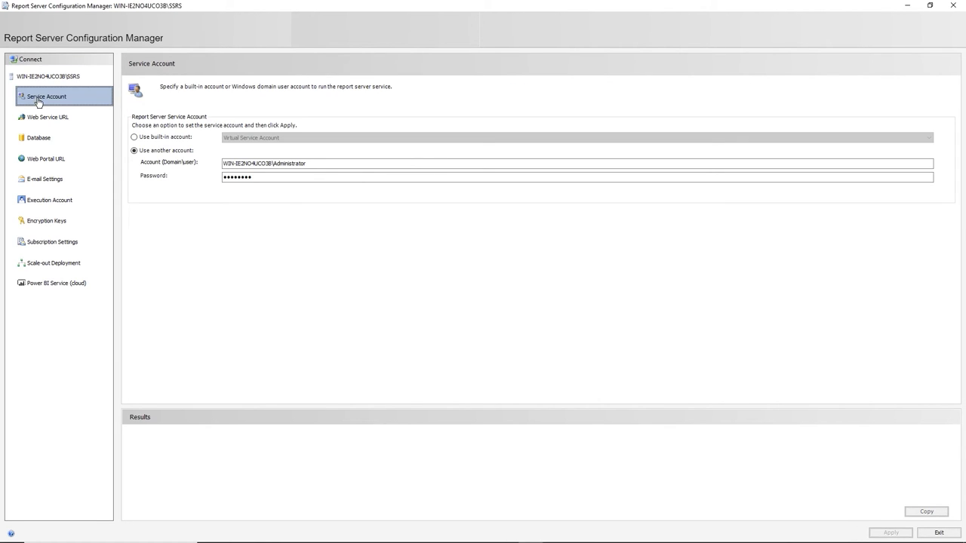
left_click(62, 123)
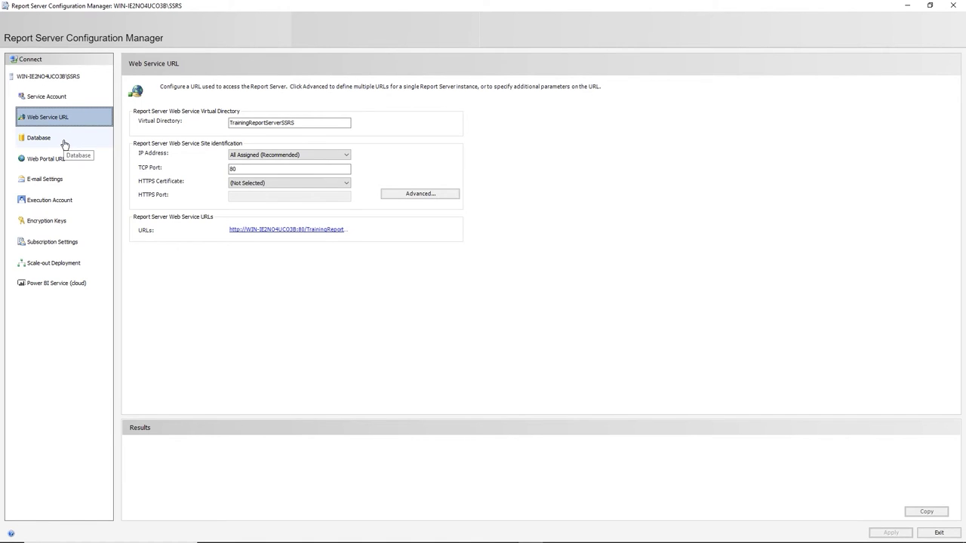
left_click(65, 143)
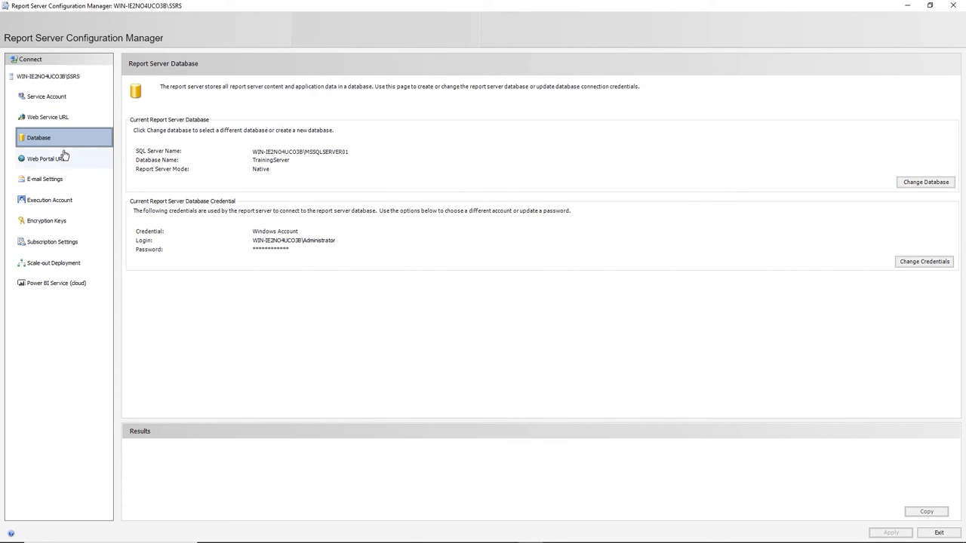
left_click(65, 163)
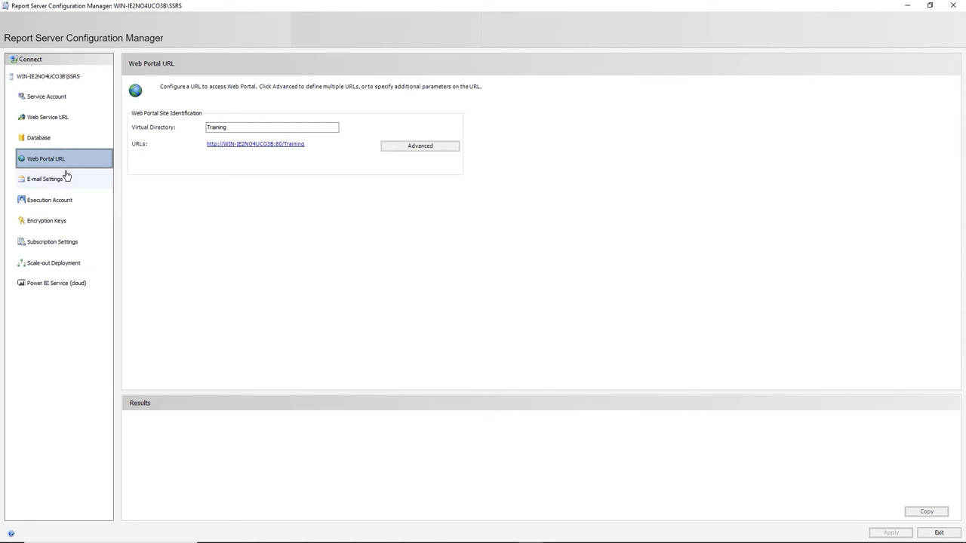
left_click(65, 184)
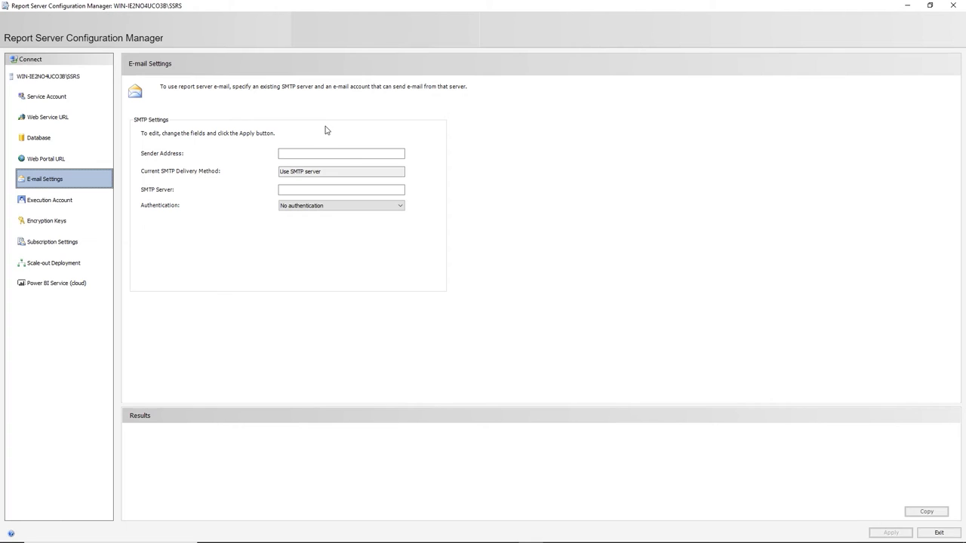
Enter the sender e-mail address in E-mail Settings
left_click(296, 153)
left_click(296, 153)
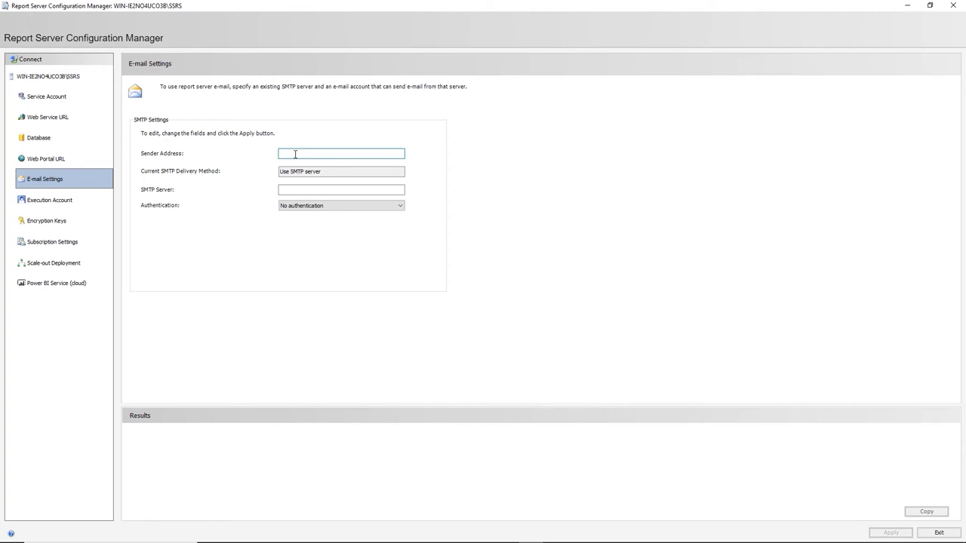
key("Tab")
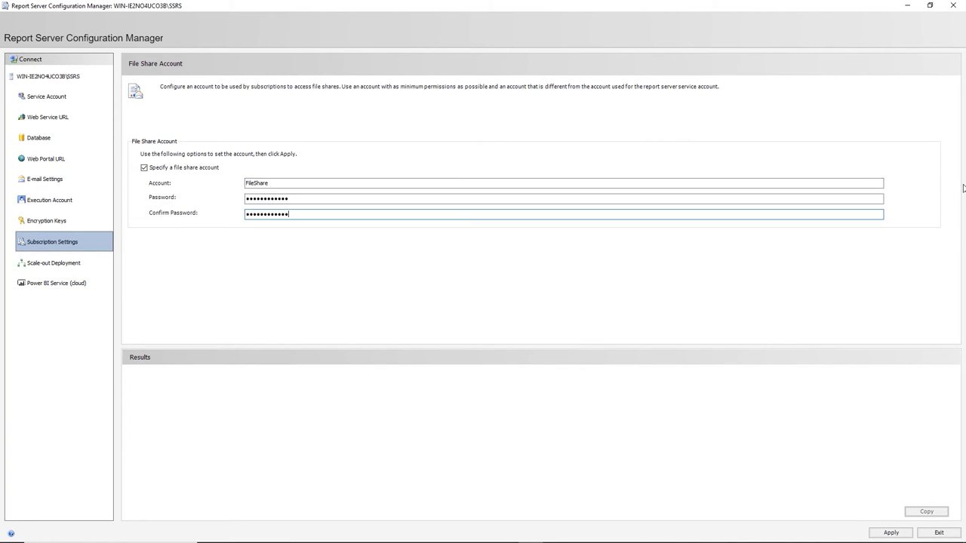
Apply the file share account, correcting it to the machine-qualified FileShare name after the invalid-name error
left_click(891, 533)
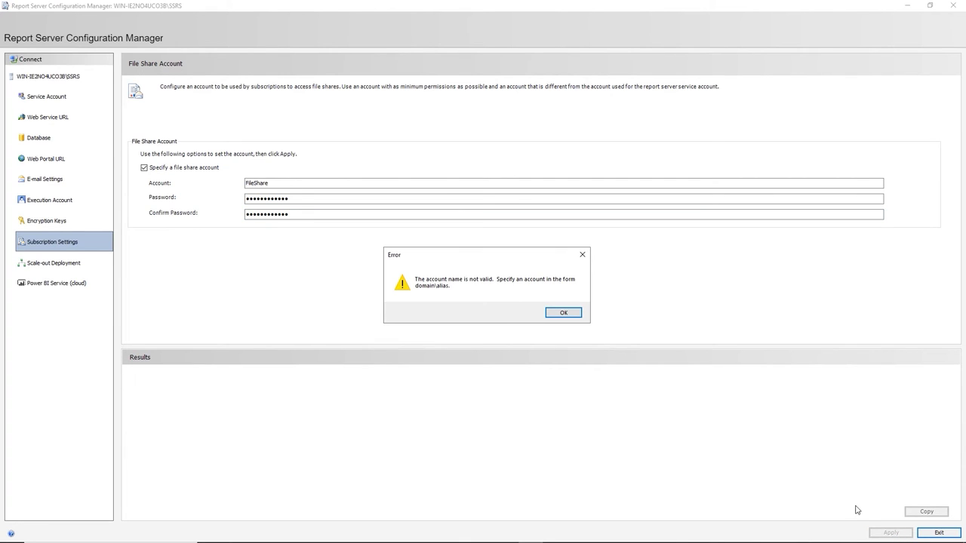
left_click(571, 312)
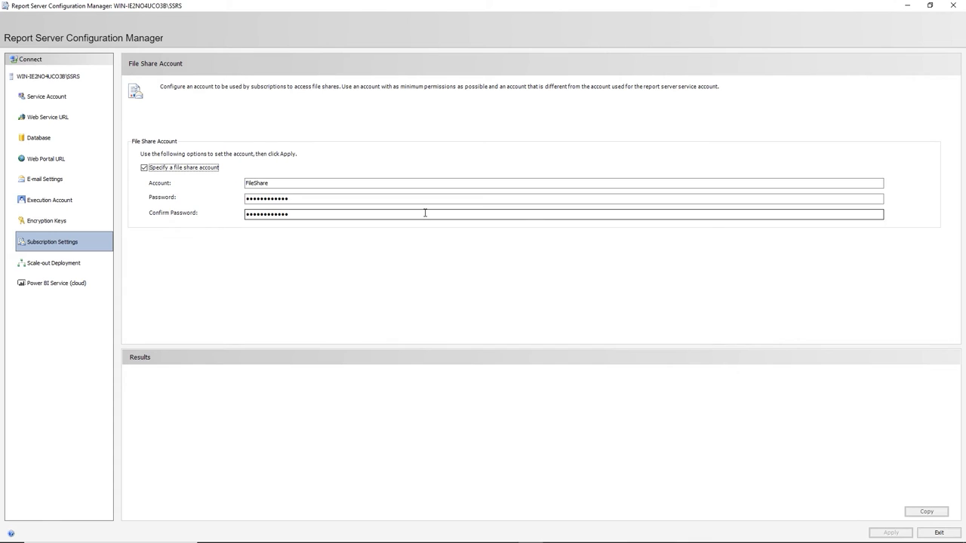
left_click(246, 184)
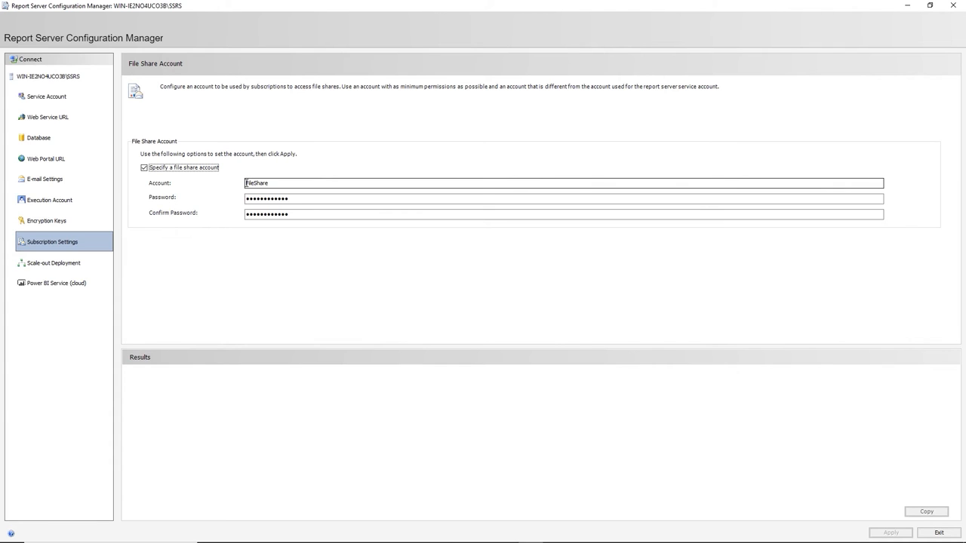
left_click(246, 184)
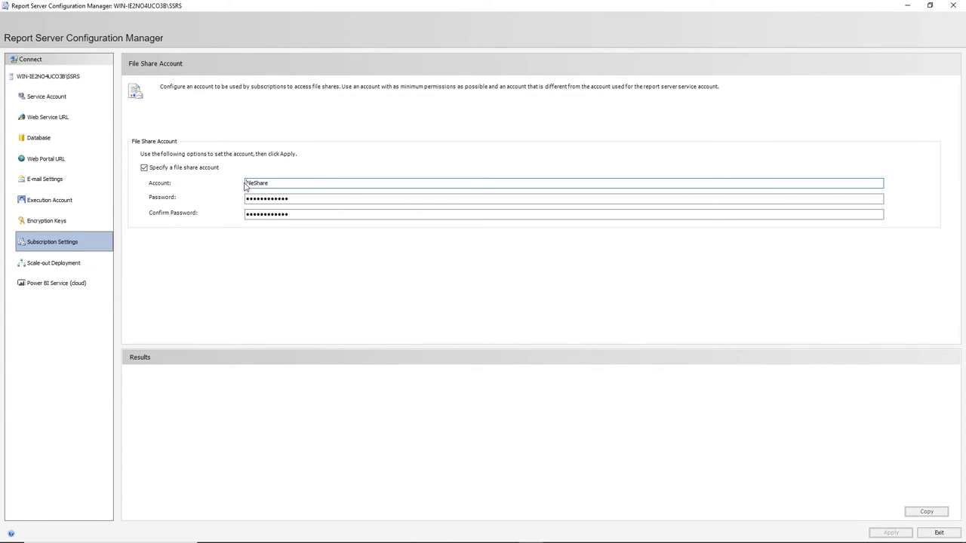
key("Return")
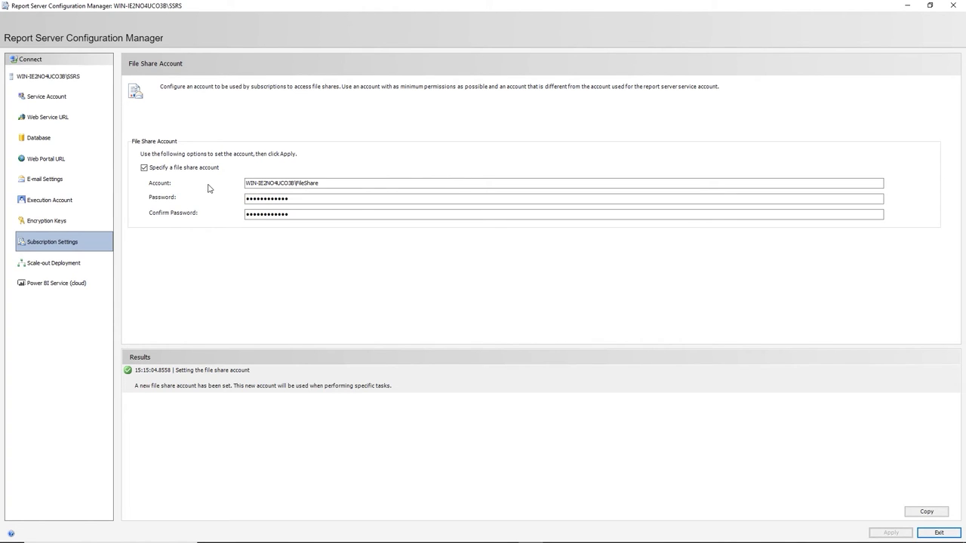
left_click(50, 292)
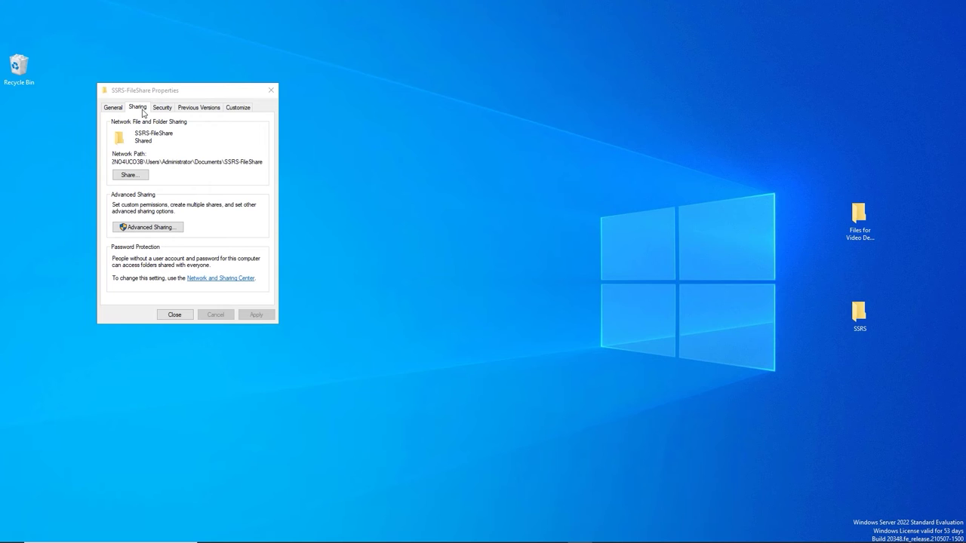
Copy the SSRS-FileShare network path from its Sharing properties, then close the dialog
left_click(151, 163)
double_click(151, 163)
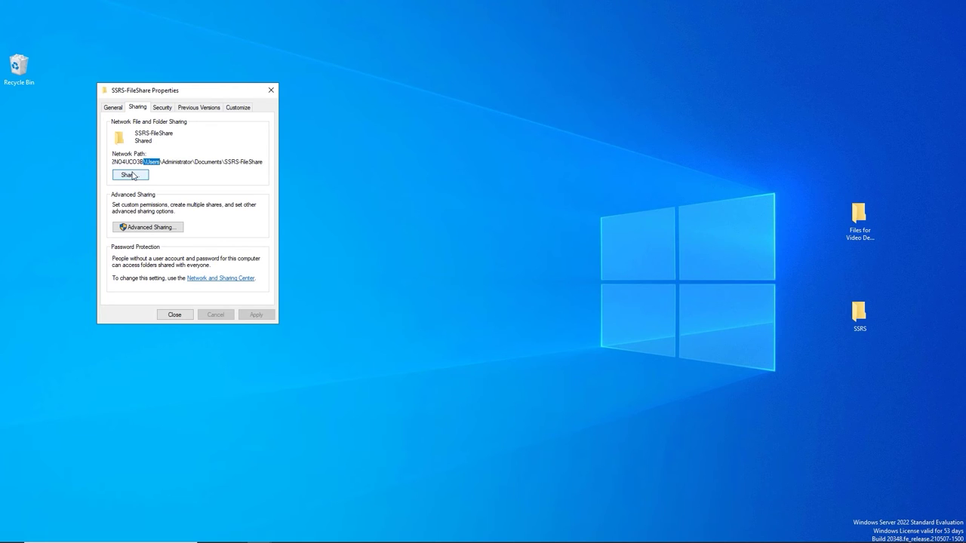
double_click(131, 162)
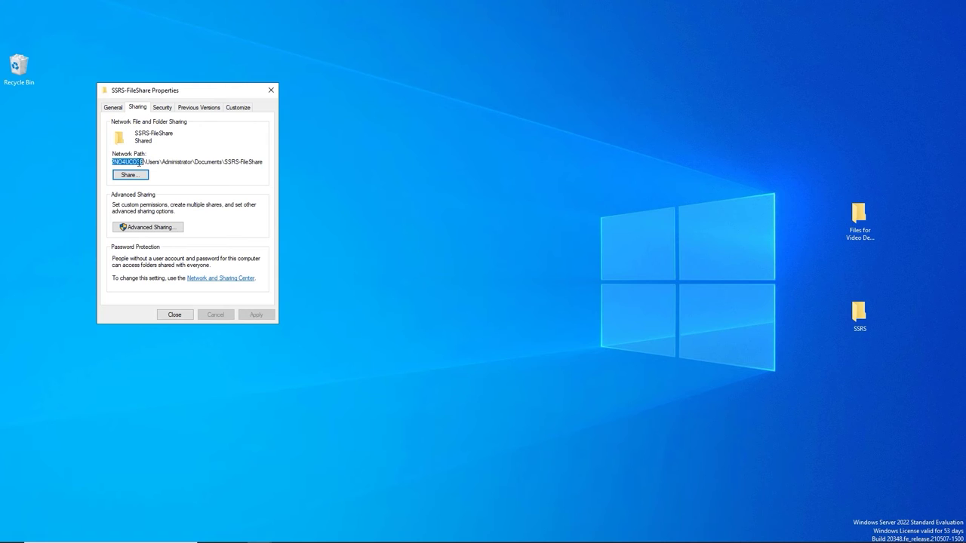
double_click(177, 162)
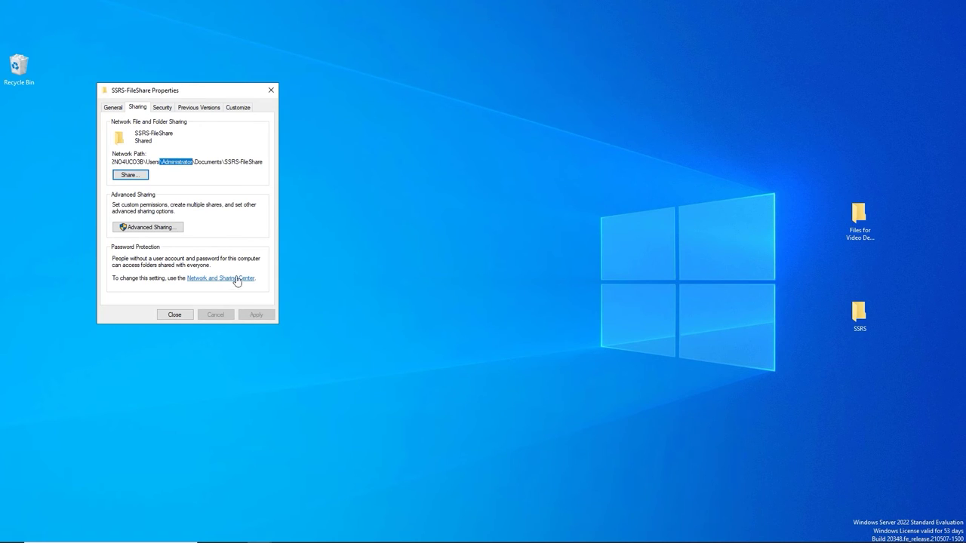
left_click(181, 315)
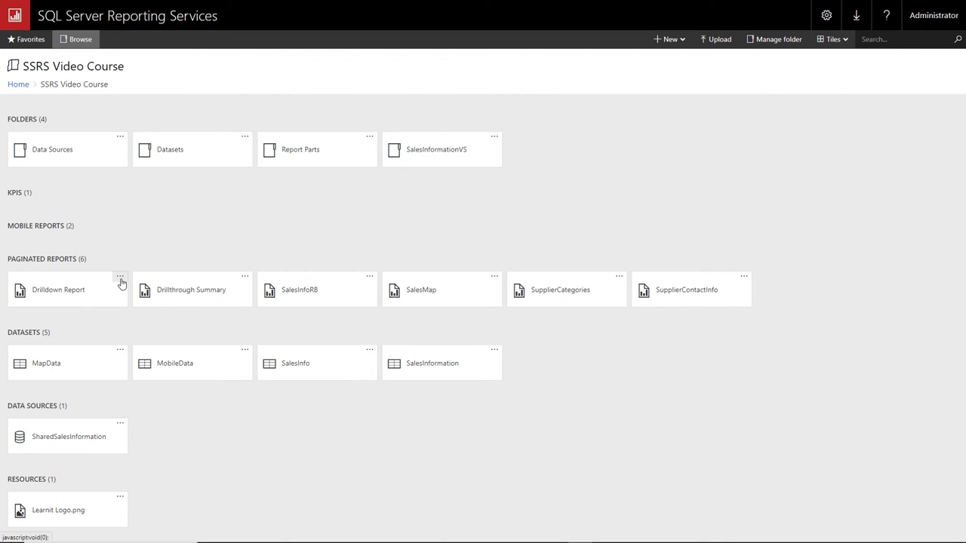
Start a new Drilldown Report subscription with the description SalesInfo
left_click(121, 280)
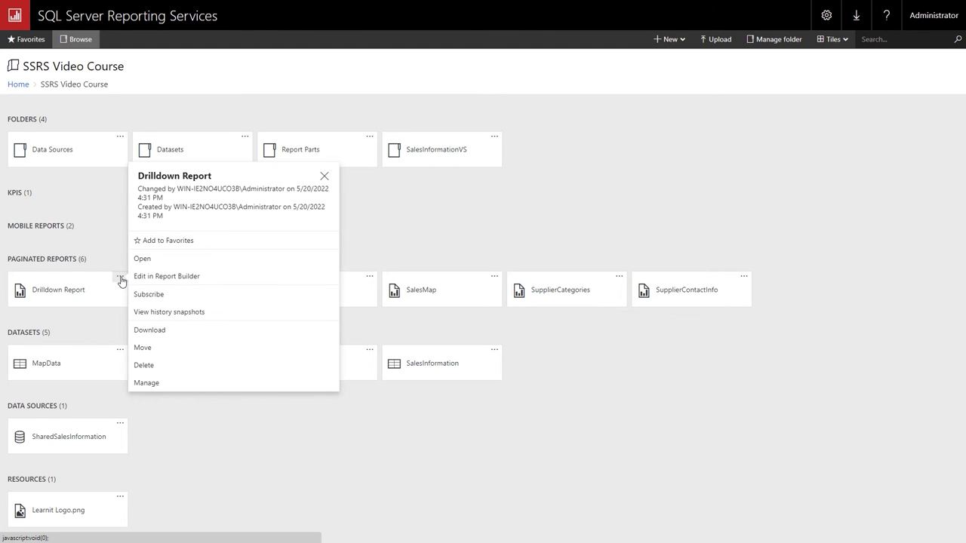
left_click(149, 295)
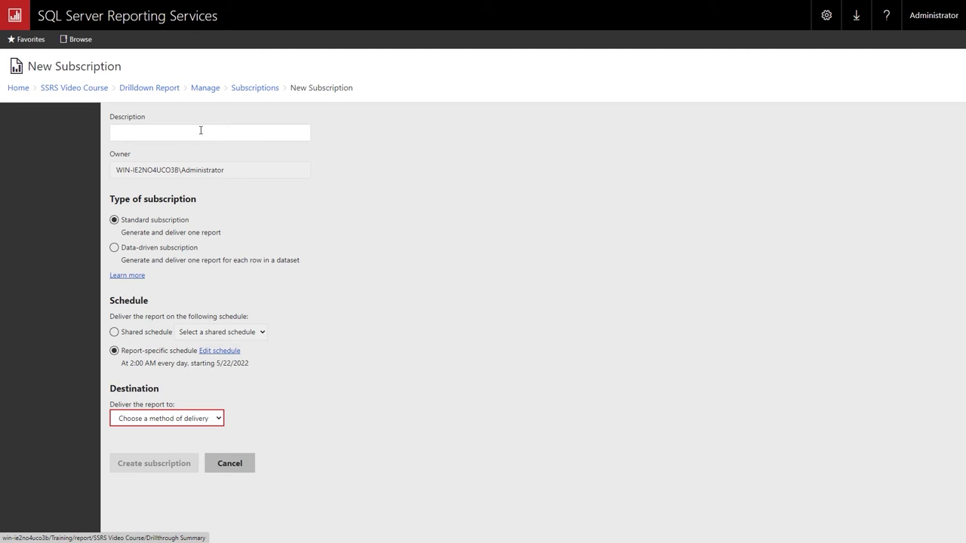
left_click(200, 130)
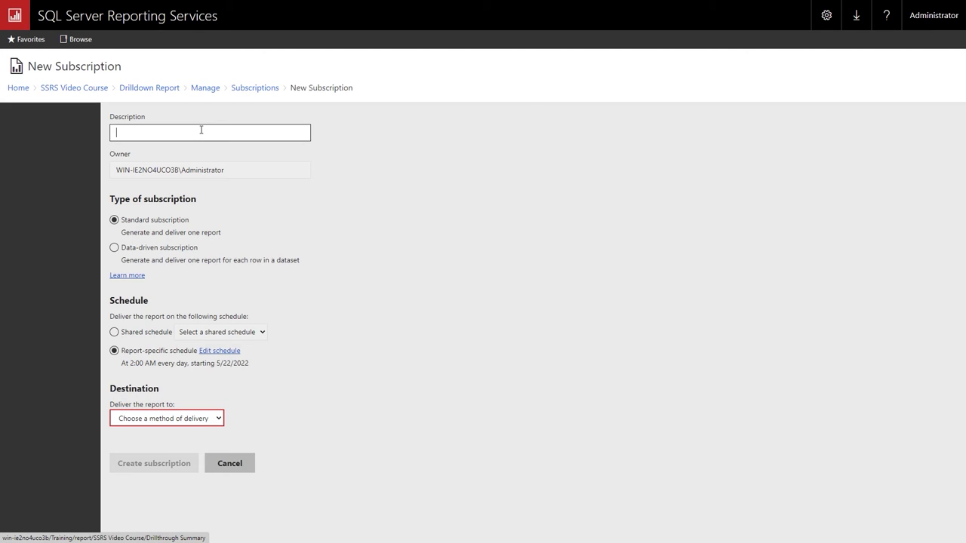
type("SalesInfo")
Use the SalesInformationProject shared schedule and Windows File Share delivery
left_click(114, 334)
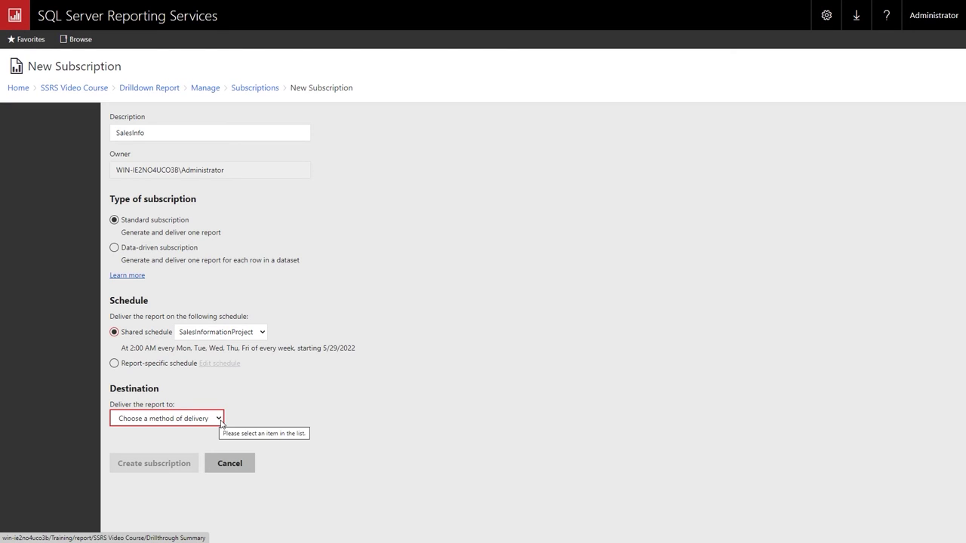
left_click(219, 419)
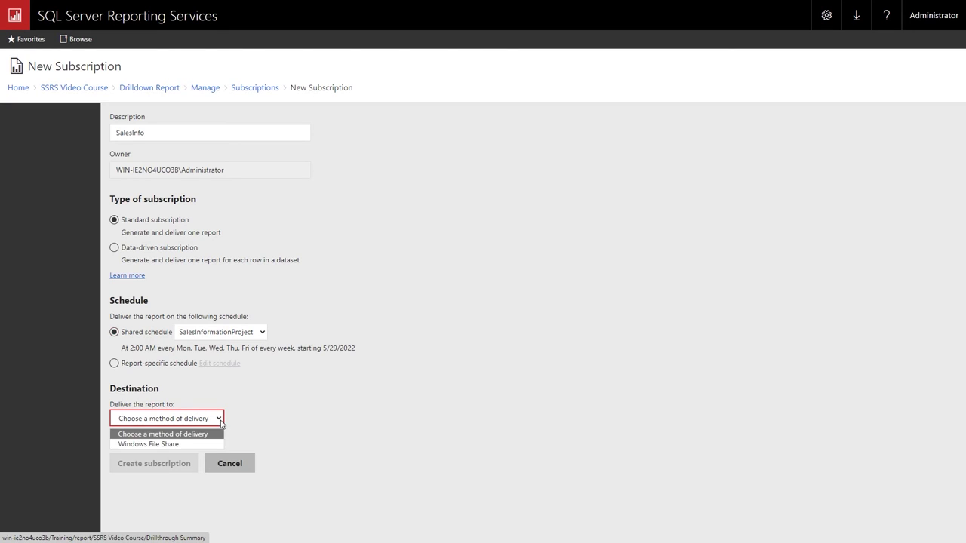
left_click(169, 446)
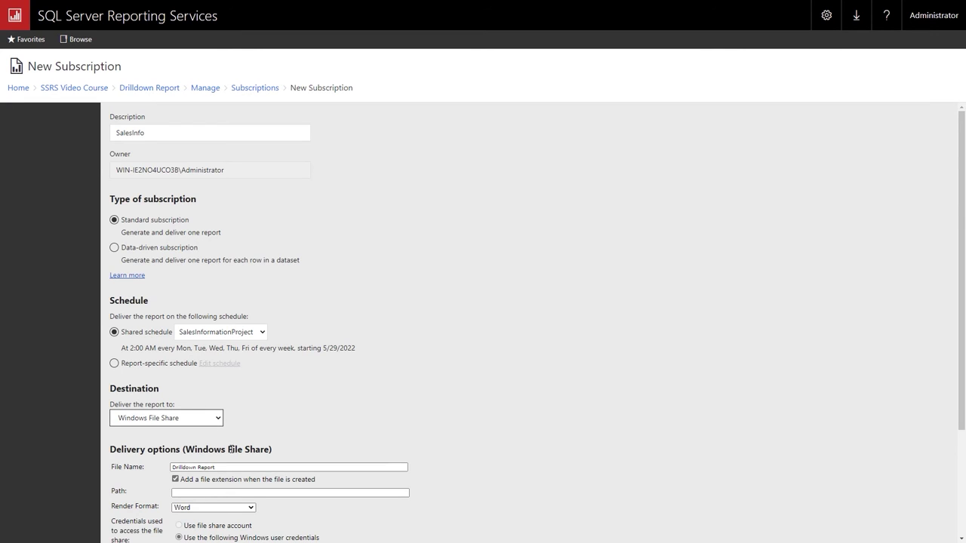
Paste the SSRS-FileShare network path as the delivery path and keep Word as the render format
scroll(230, 450, "down", 3)
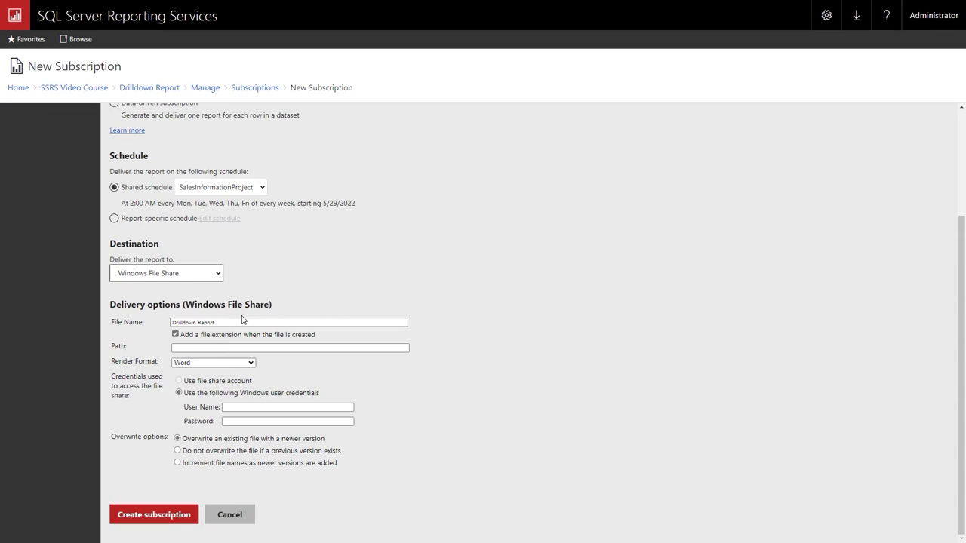
left_click(185, 347)
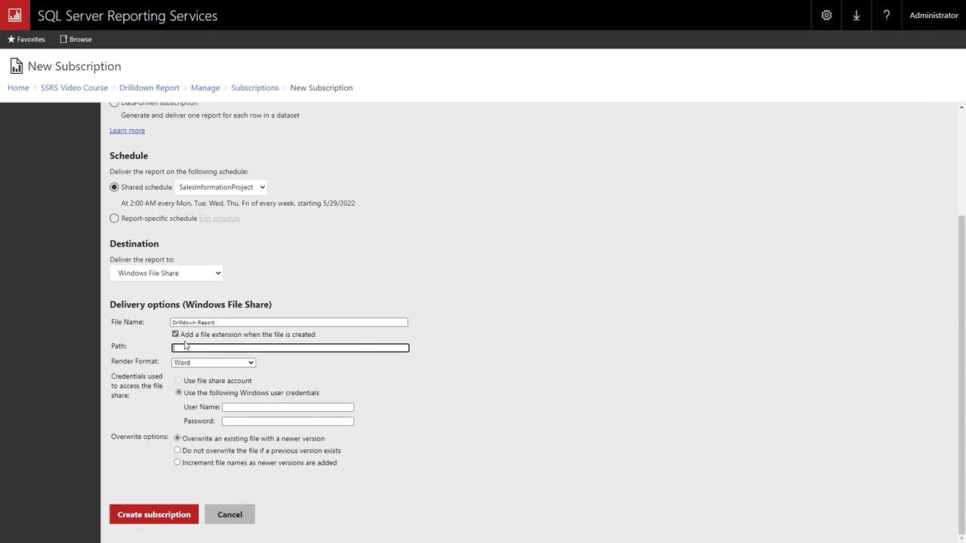
type("\\\\WIN-1E2NO4UCO3B\\Users\\Administrator\\Documents\\SSRS-FileShare")
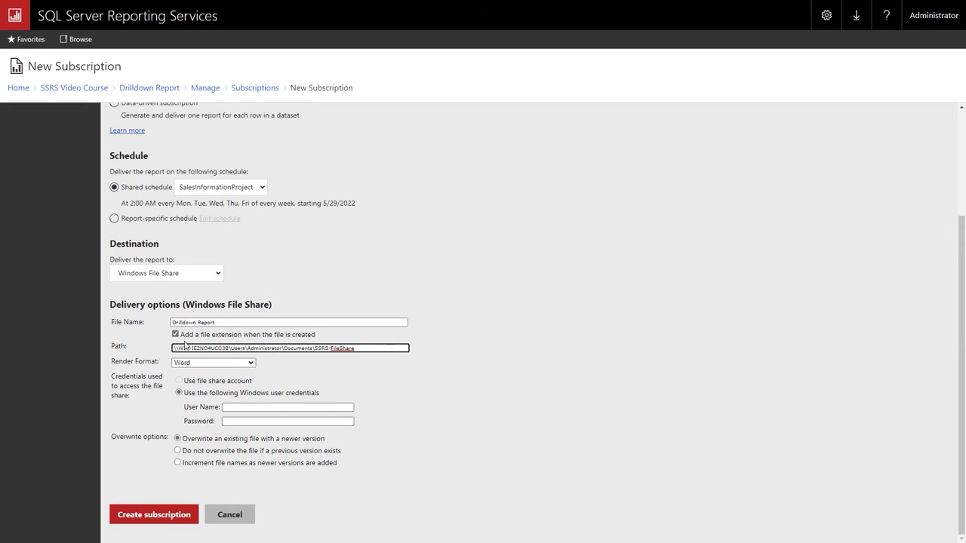
left_click(250, 366)
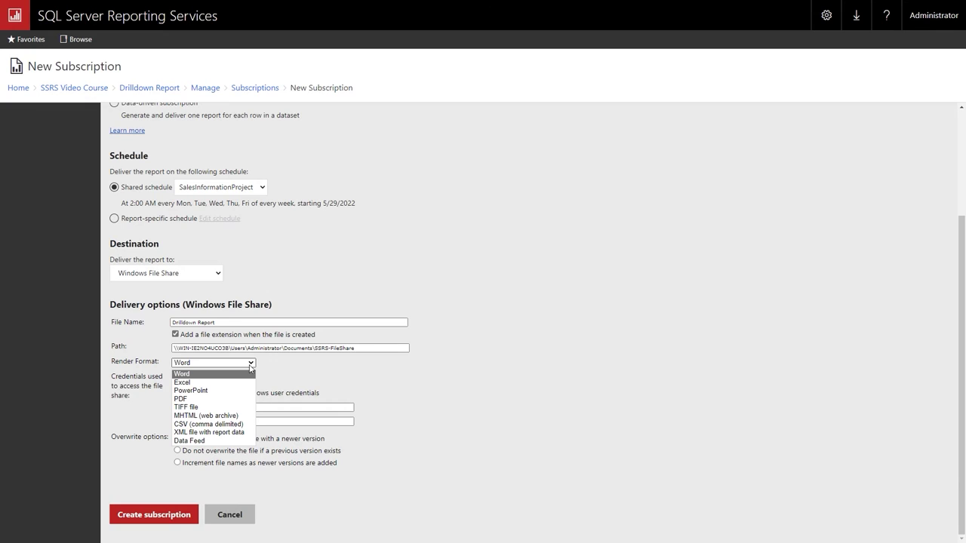
left_click(224, 373)
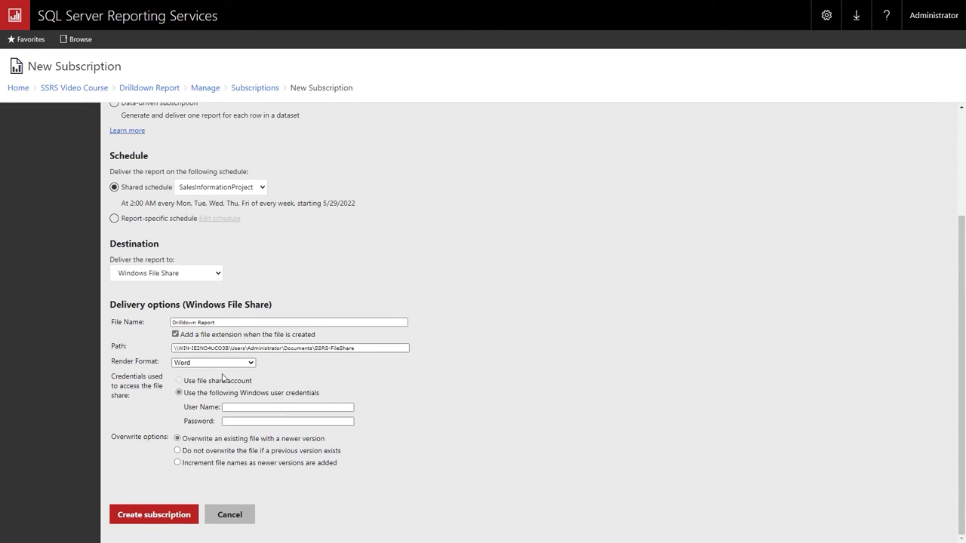
Enter the file share's Windows user name and password for the subscription
left_click(230, 408)
type("WIN-I")
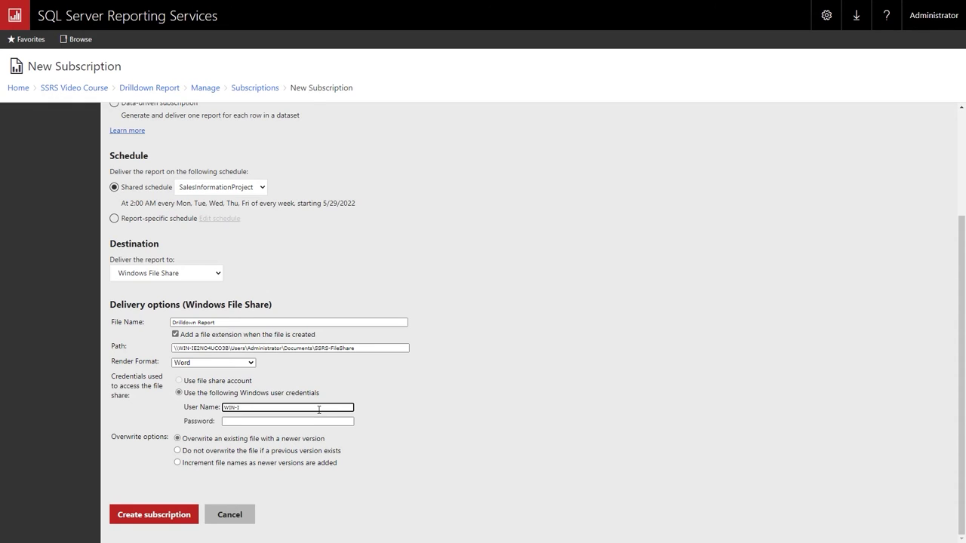
type("E2NO4UCO3B\\FileShare")
key("Tab")
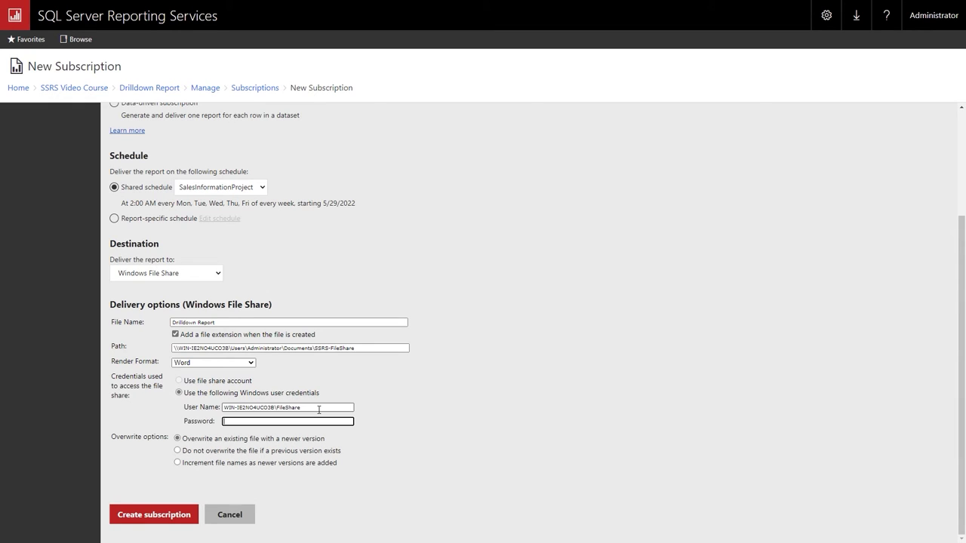
type("••••••••••••")
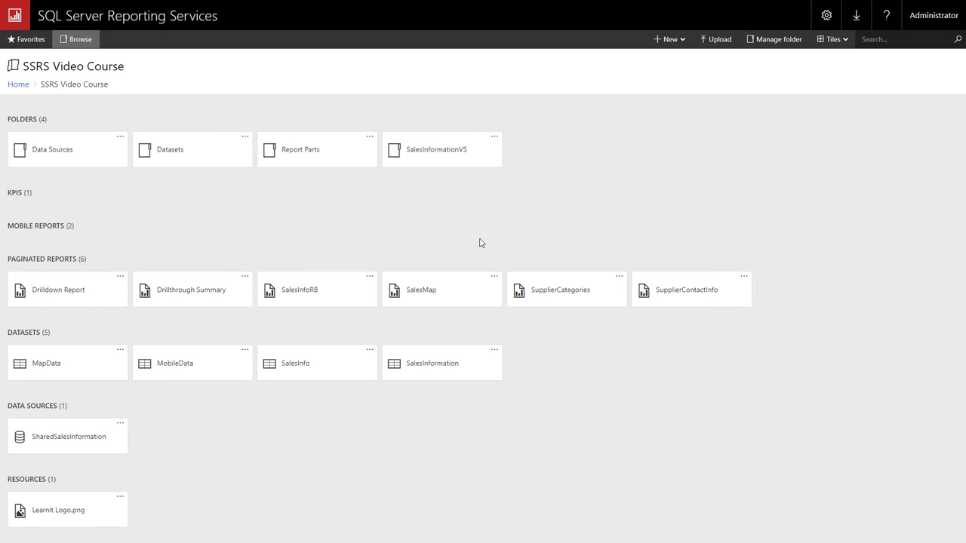
Run the Drilldown Report subscription now from My subscriptions, then return to the Home folder
left_click(827, 19)
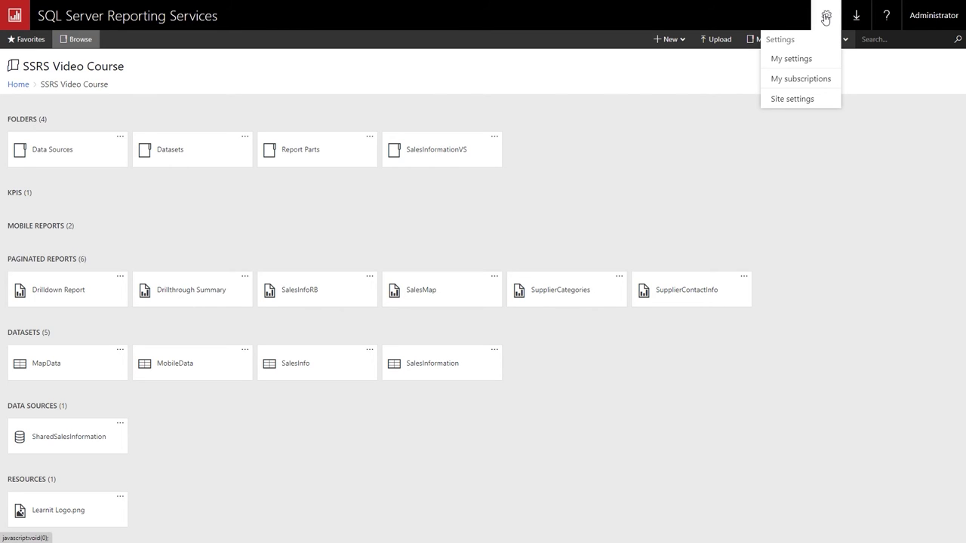
left_click(815, 80)
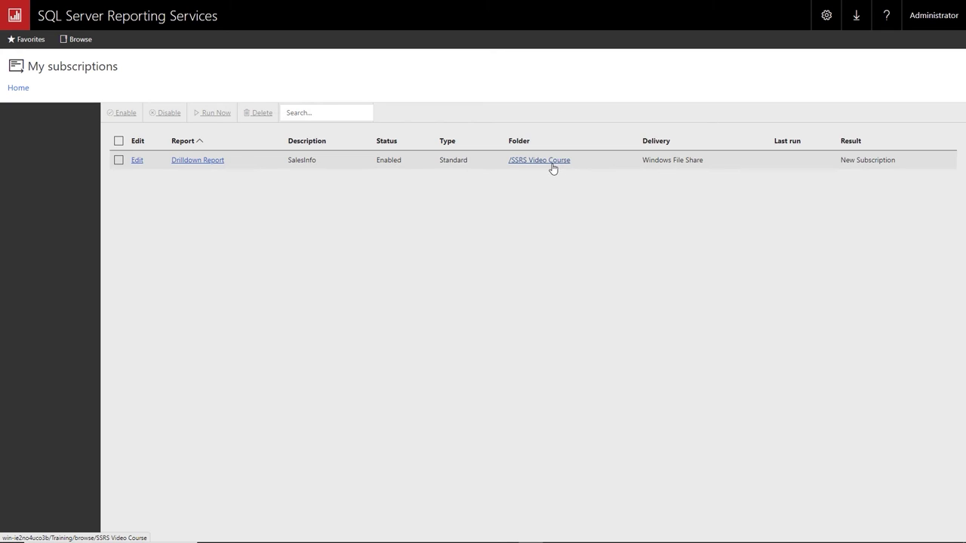
left_click(118, 161)
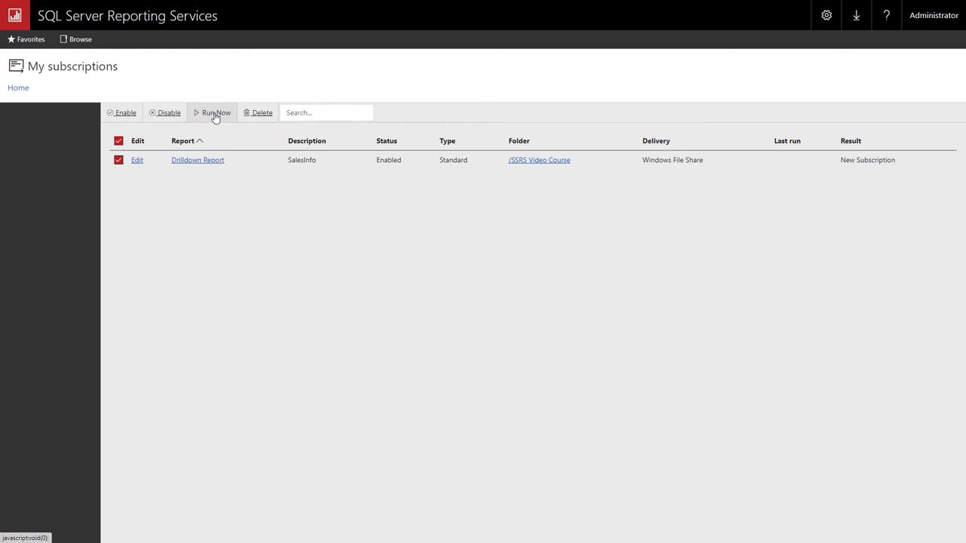
left_click(215, 113)
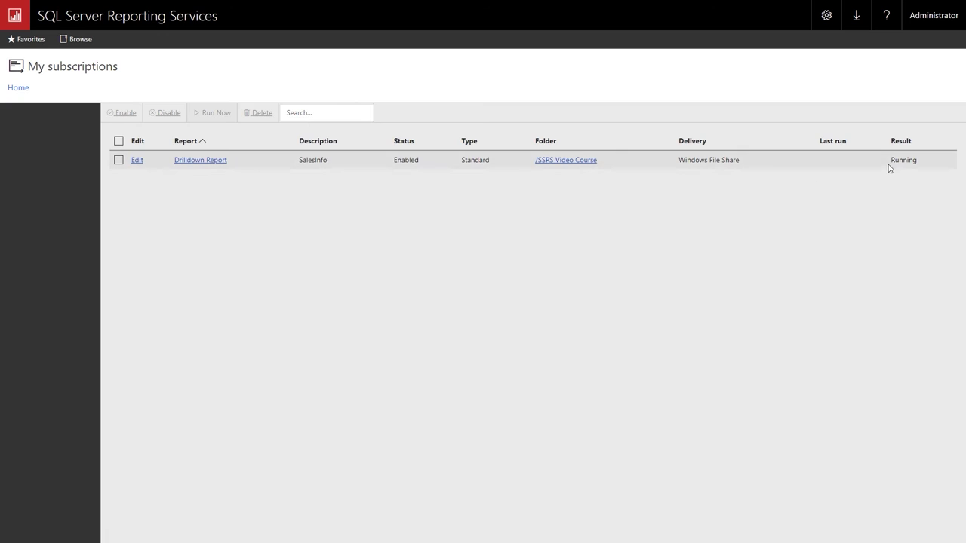
left_click(18, 89)
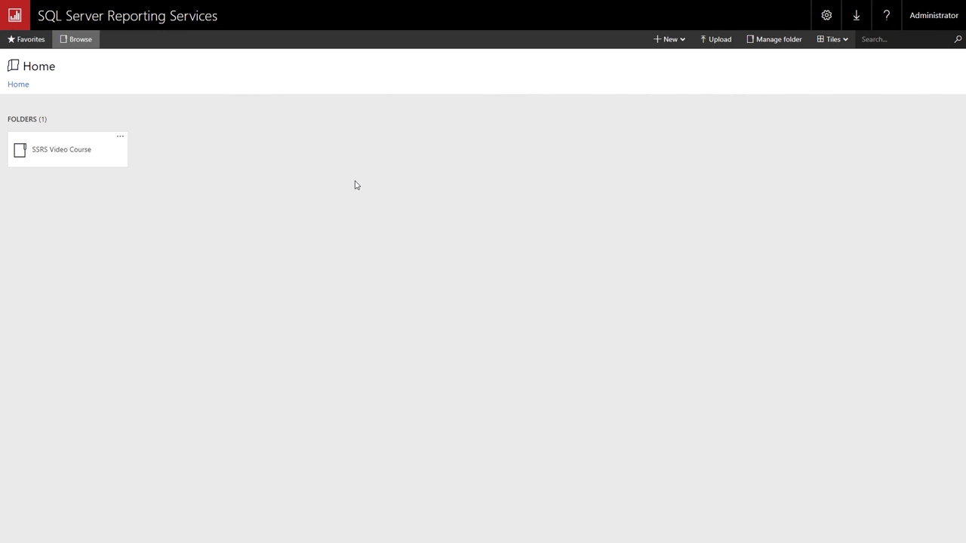
left_click(827, 16)
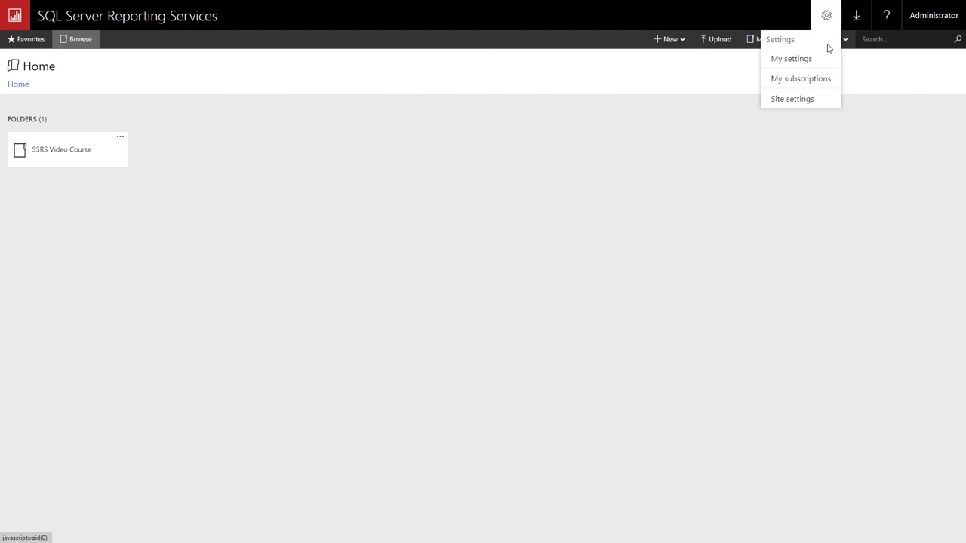
left_click(804, 65)
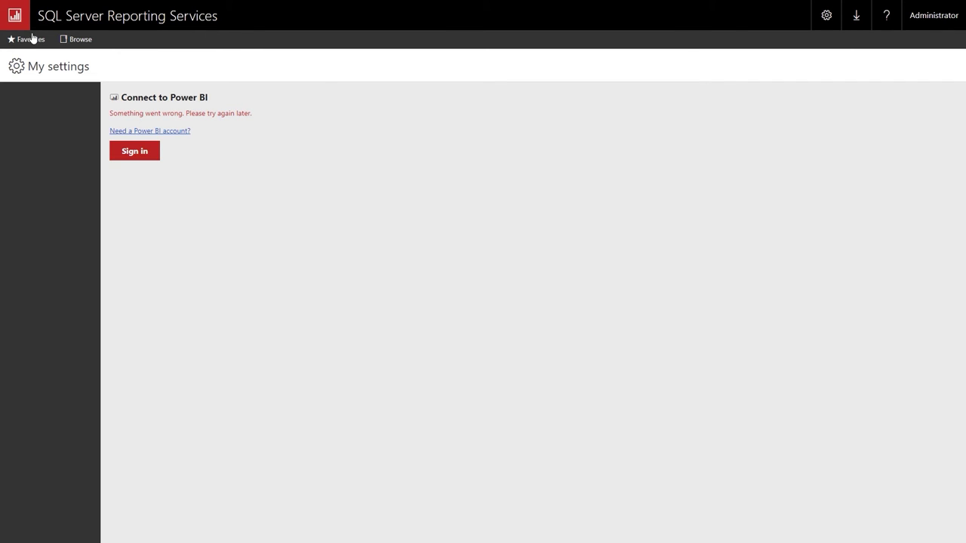
left_click(16, 17)
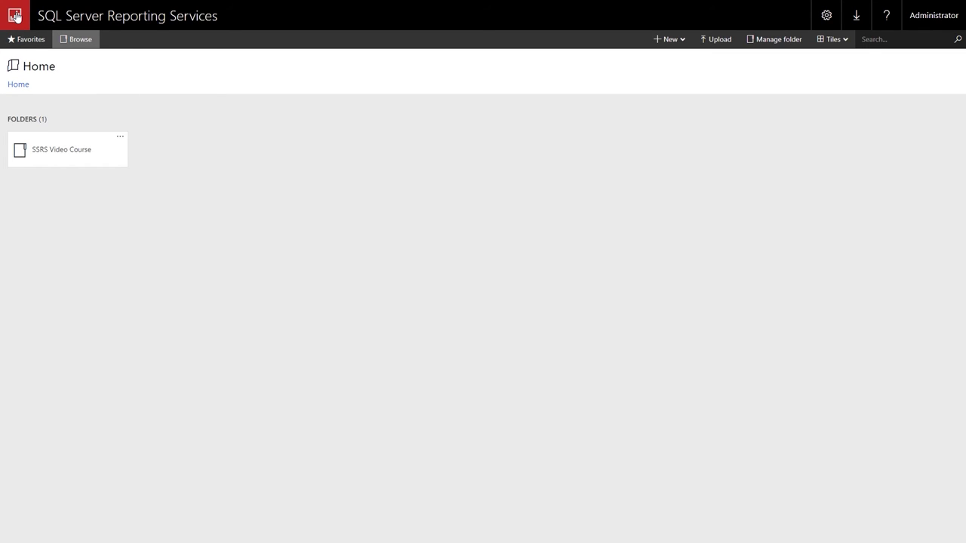
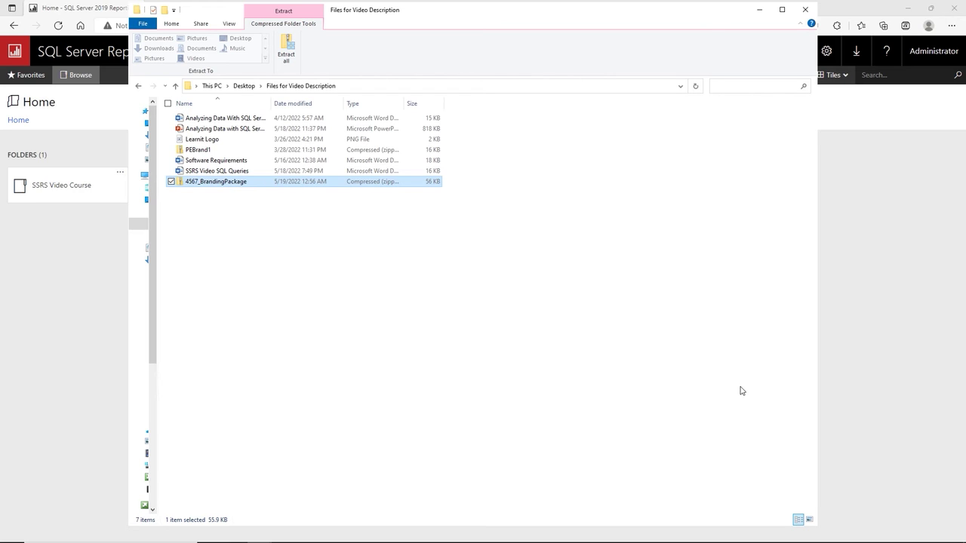
Minimize the File Explorer window showing 4567_BrandingPackage to bring the portal back into view
left_click(759, 16)
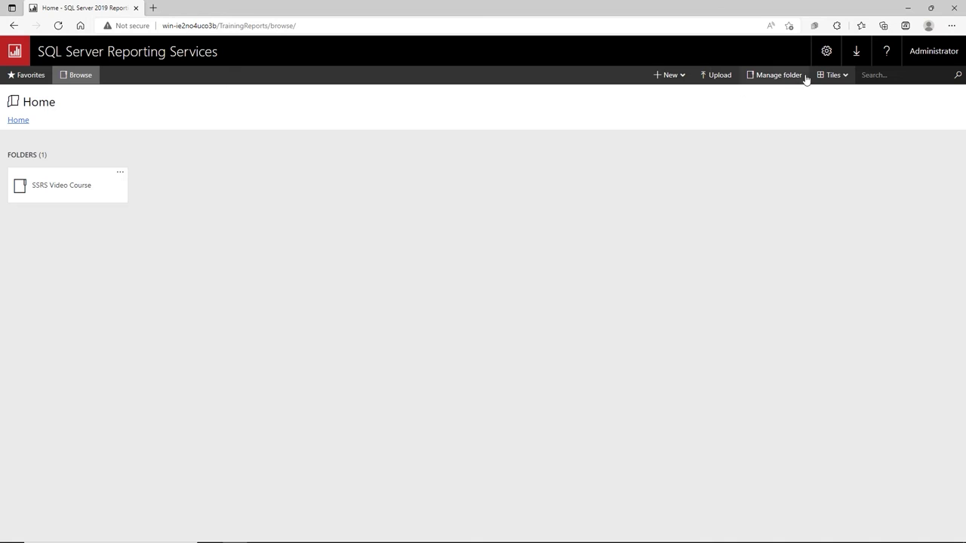
Go to Site settings > Branding, which shows no brand package installed
left_click(823, 60)
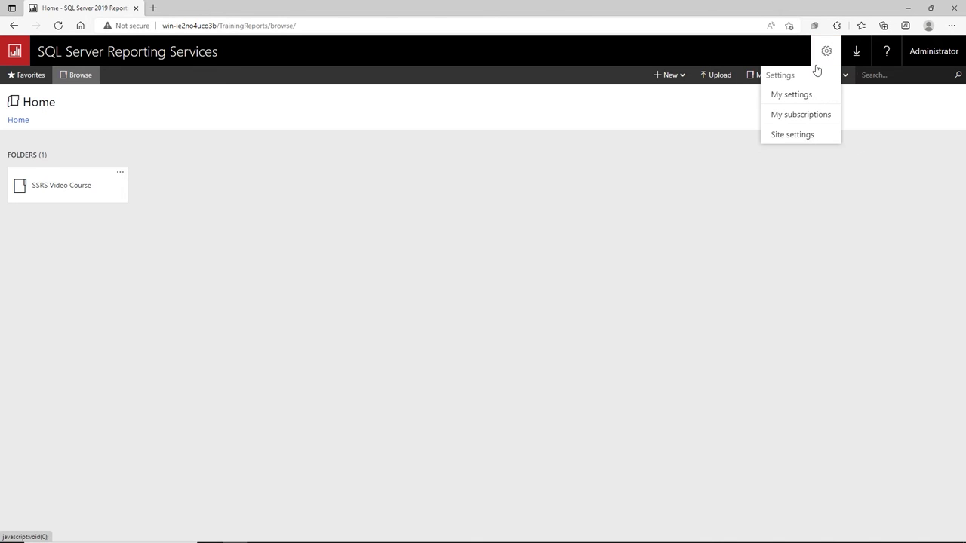
left_click(790, 137)
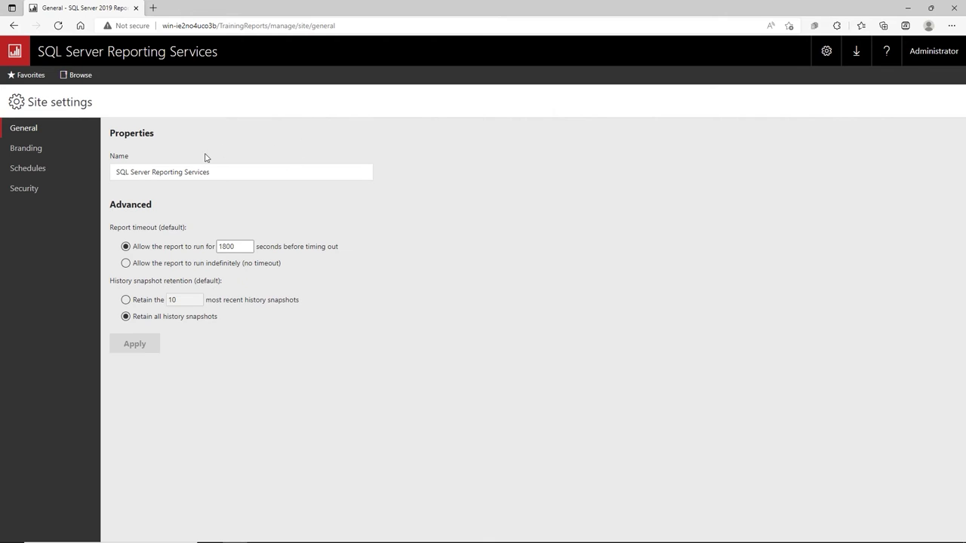
left_click(45, 150)
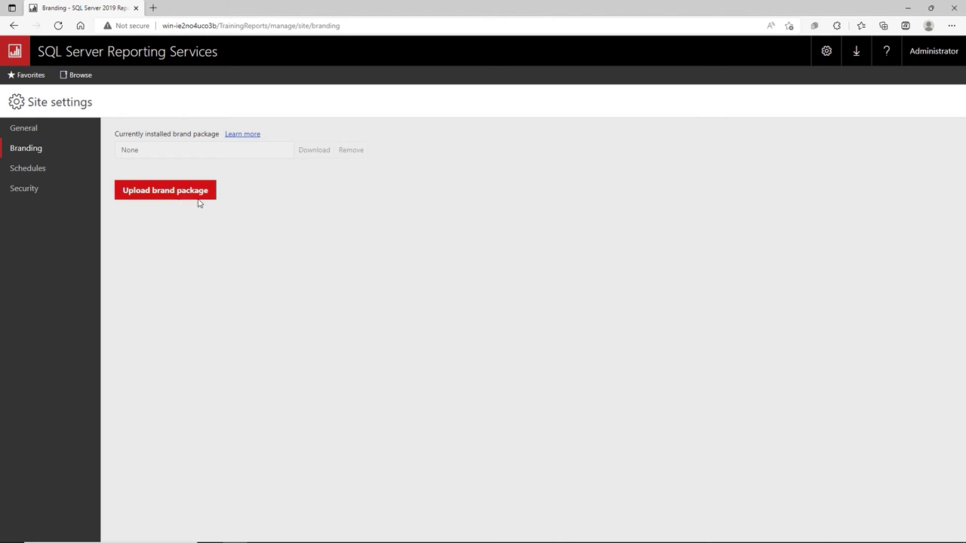
Upload PBrand1 as the brand package, applying the PE Brand theme with SSRS Reports branding
left_click(161, 195)
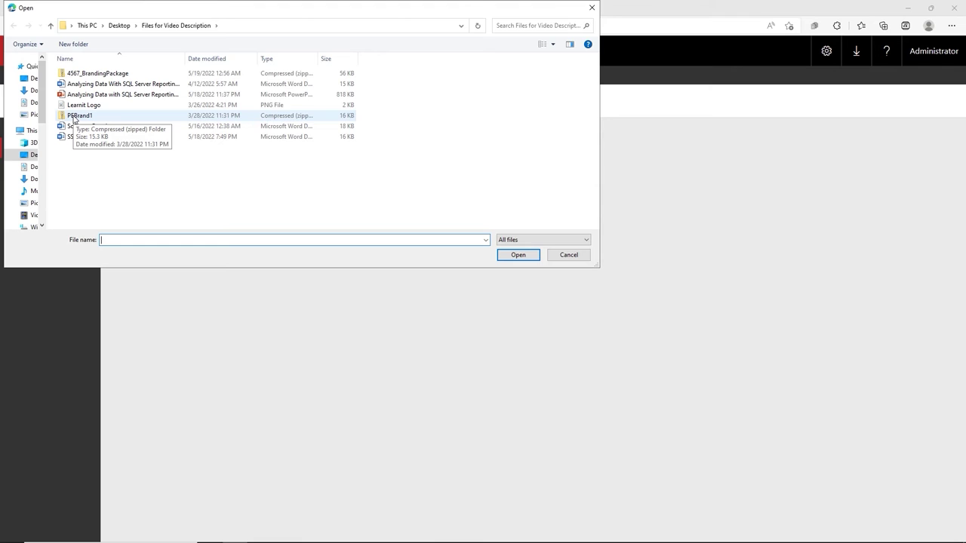
double_click(74, 117)
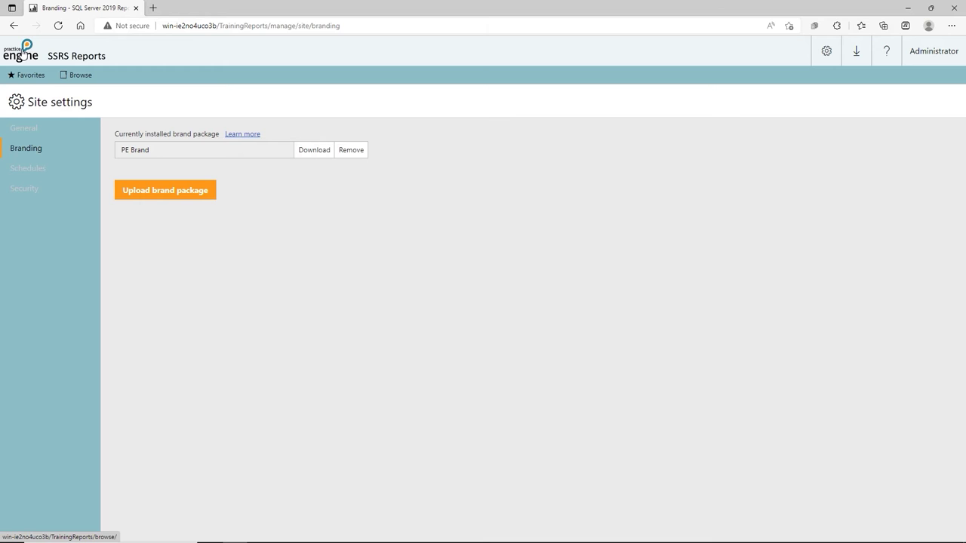
Browse the SSRS Video Course folder under the new branding, then return Home
left_click(23, 51)
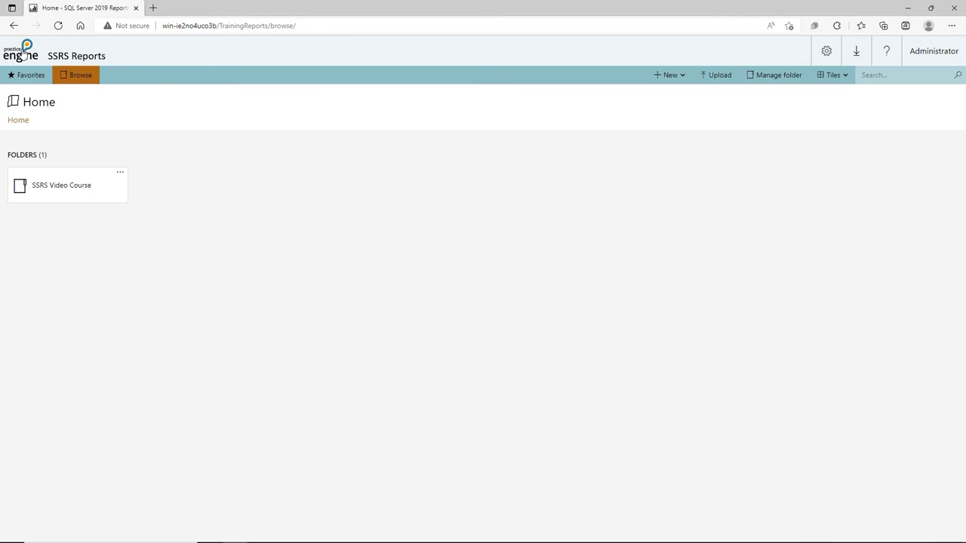
left_click(67, 189)
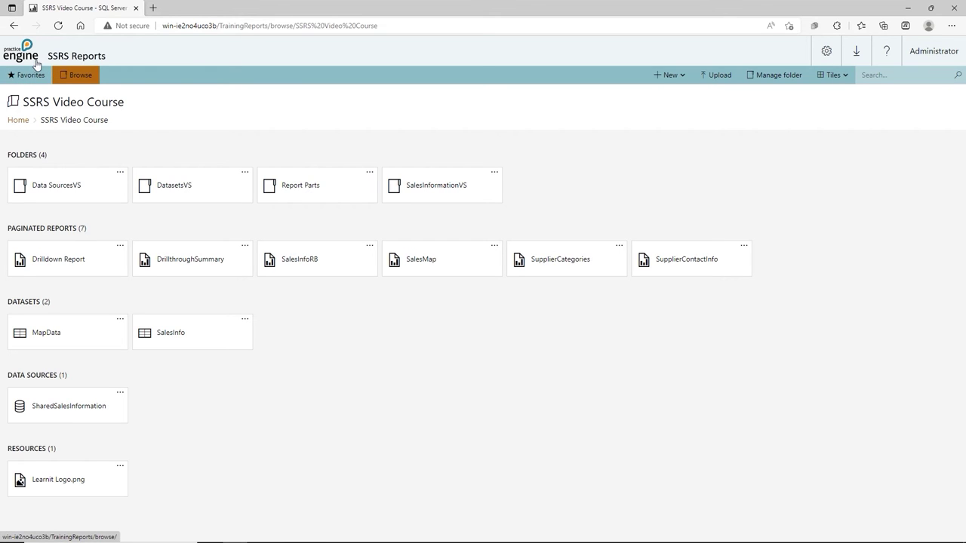
left_click(18, 120)
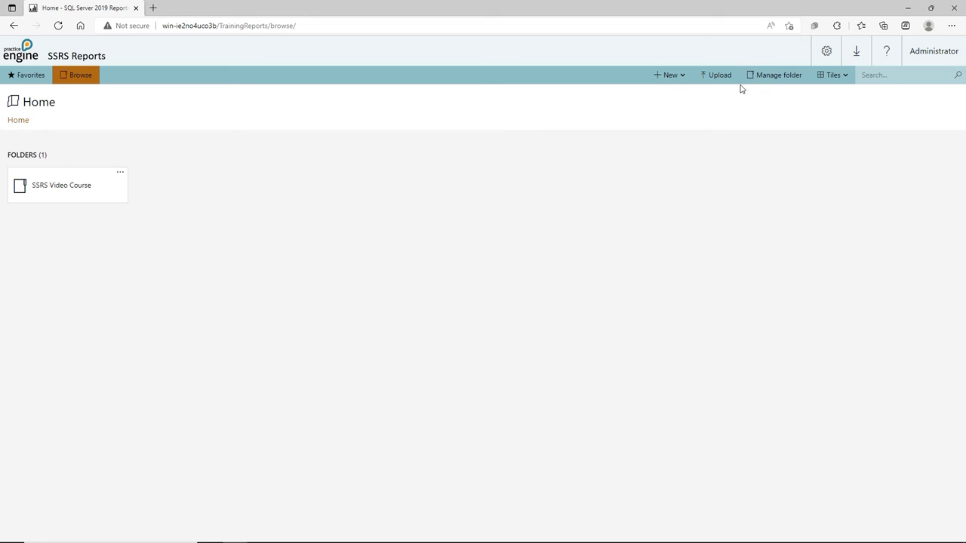
Remove the PE Brand package from Site settings Branding, restoring the default red-and-black look
left_click(828, 54)
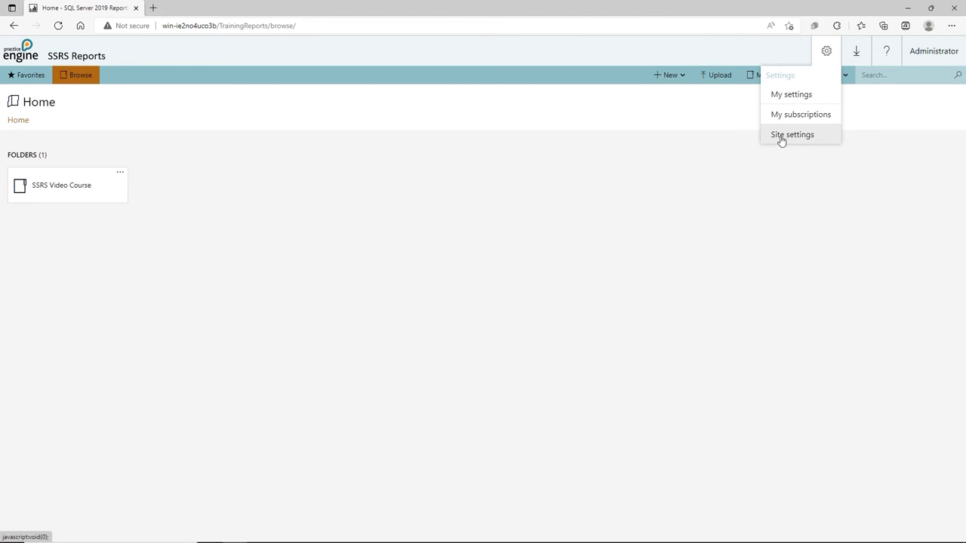
left_click(781, 136)
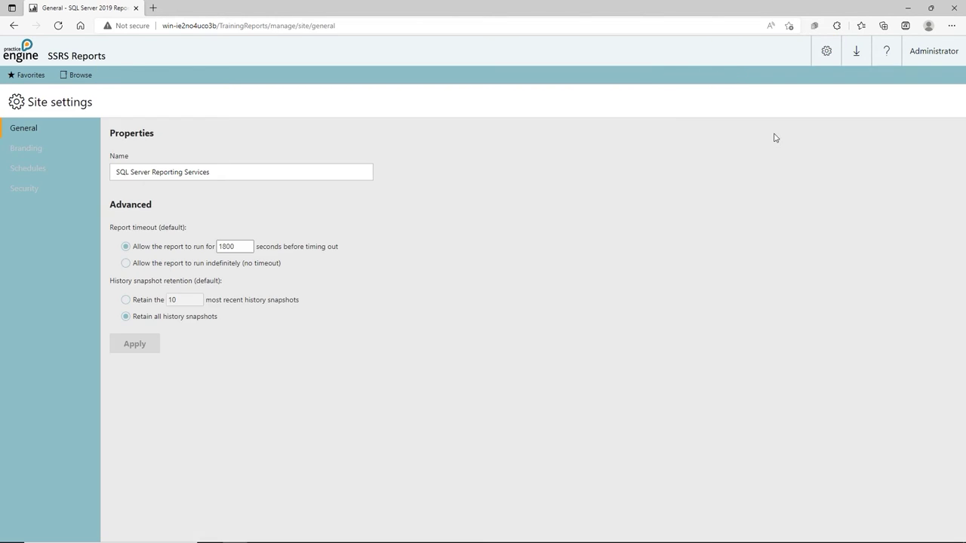
left_click(26, 153)
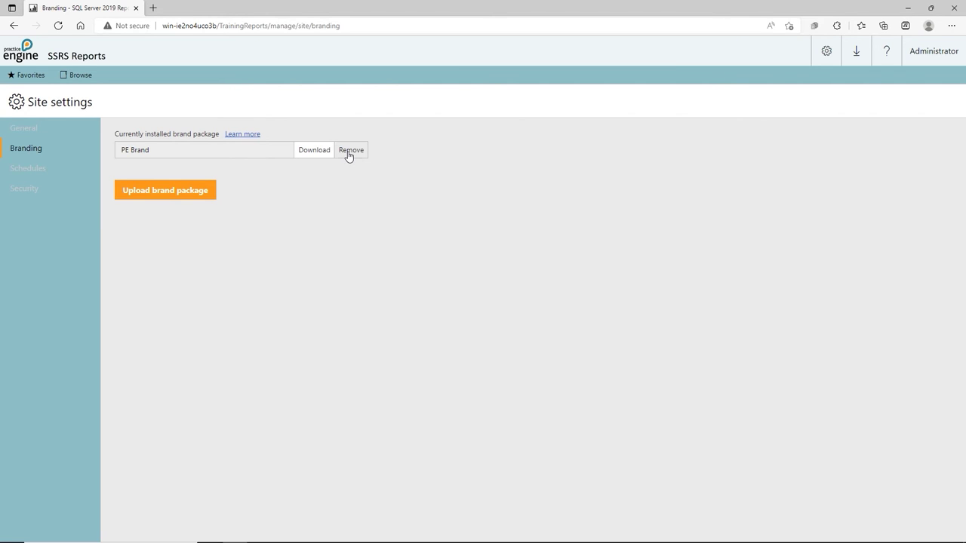
left_click(349, 152)
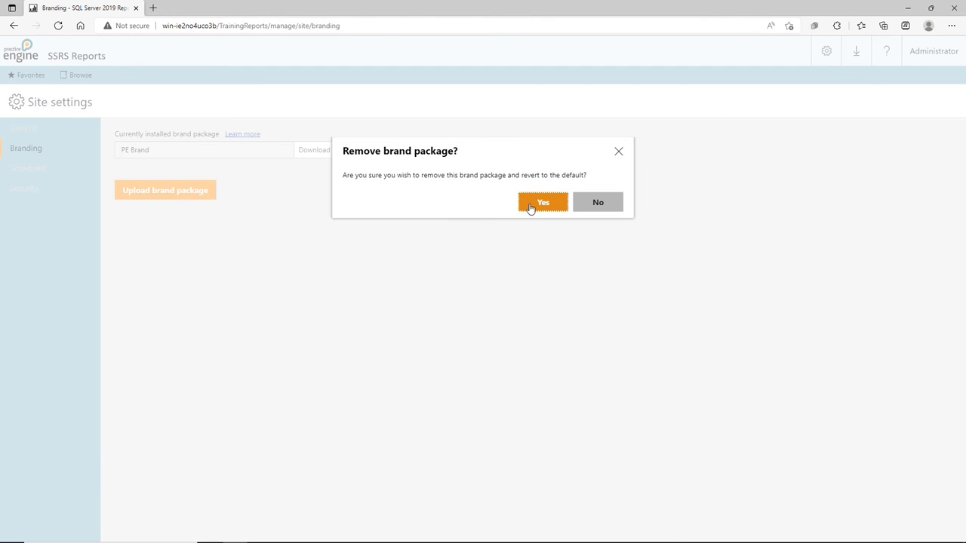
left_click(530, 209)
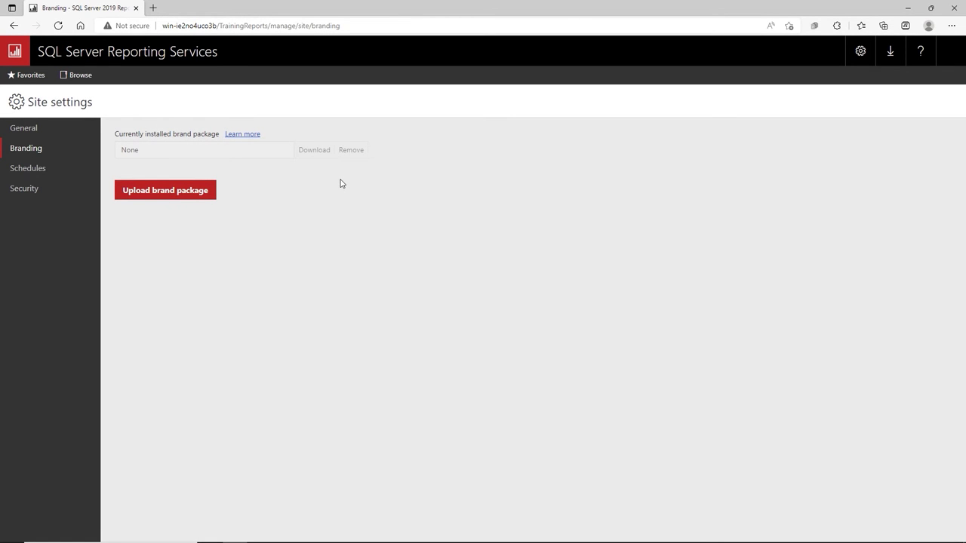
left_click(175, 193)
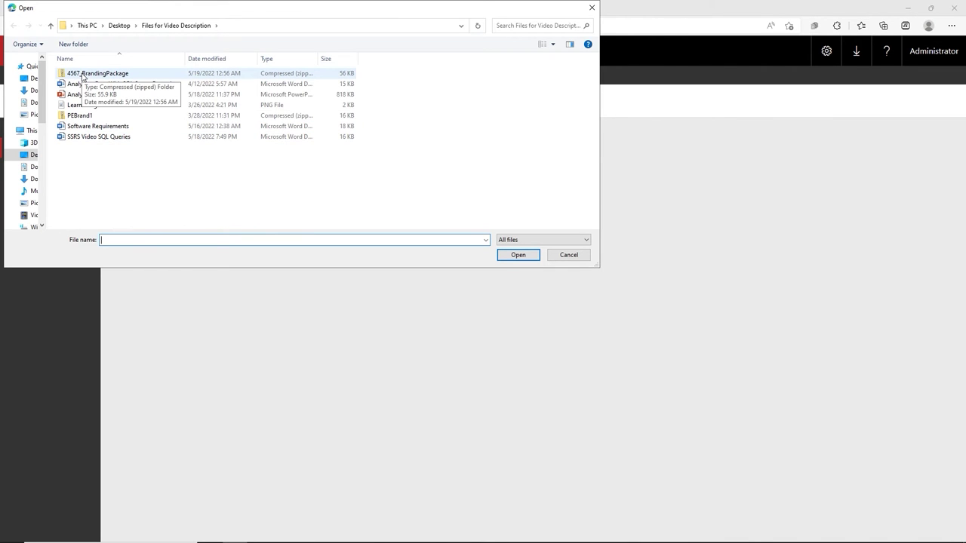
Upload 4567_BrandingPackage and view the Home page in the MSSQLTIPS green-and-blue theme
double_click(83, 76)
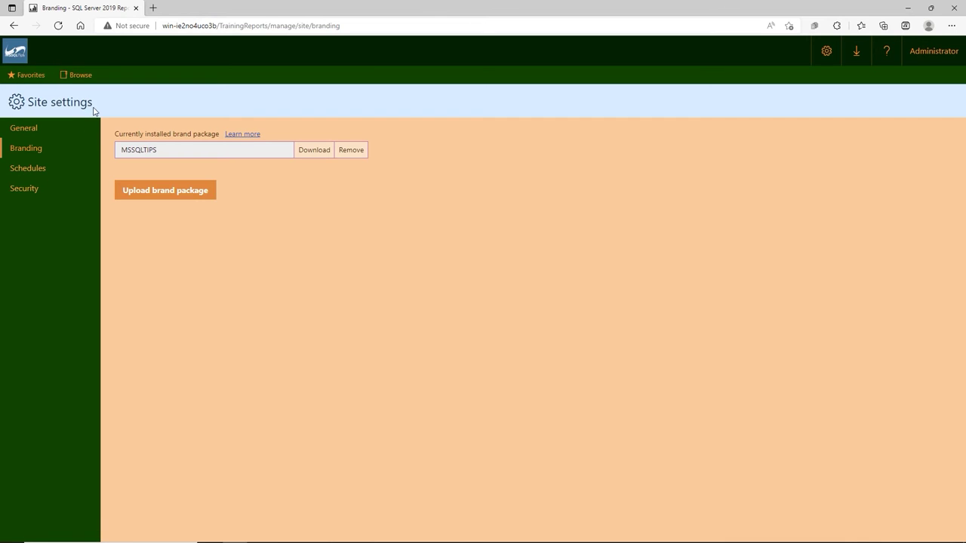
left_click(21, 52)
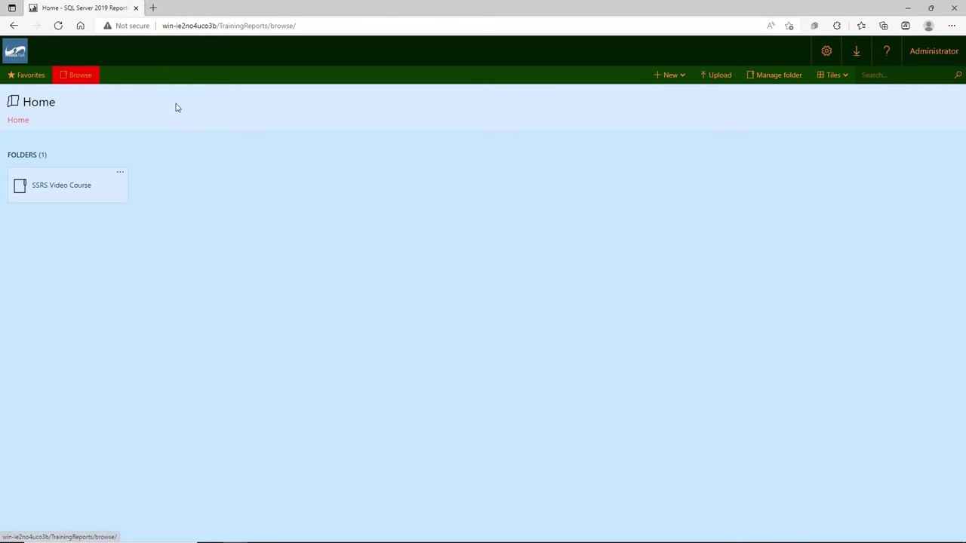
Open the Site settings Security page listing BUILTIN\Administrators as System Administrator
left_click(62, 185)
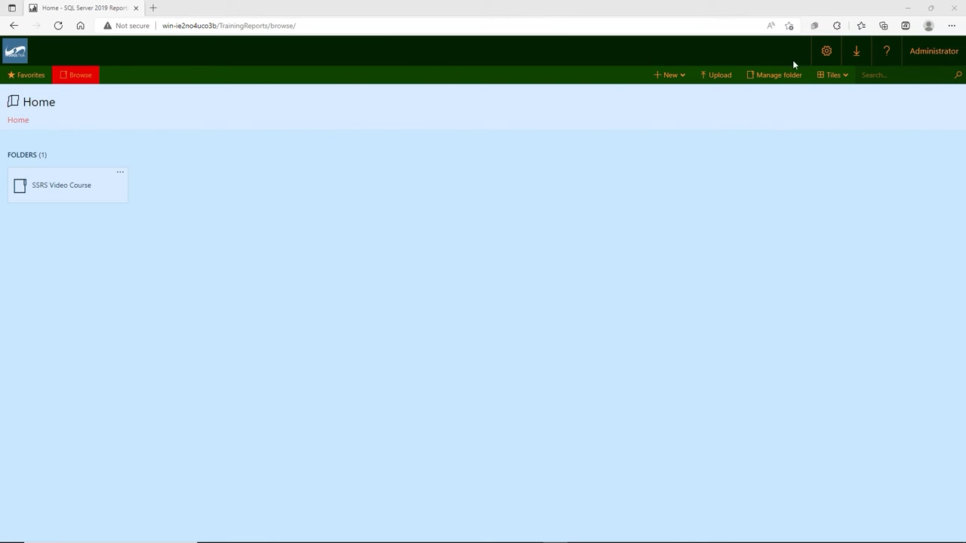
left_click(821, 59)
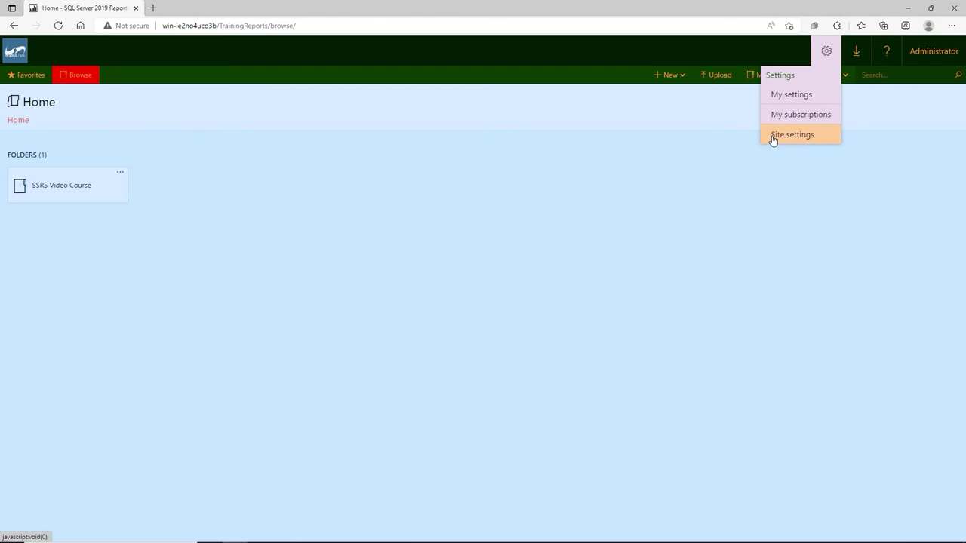
left_click(776, 133)
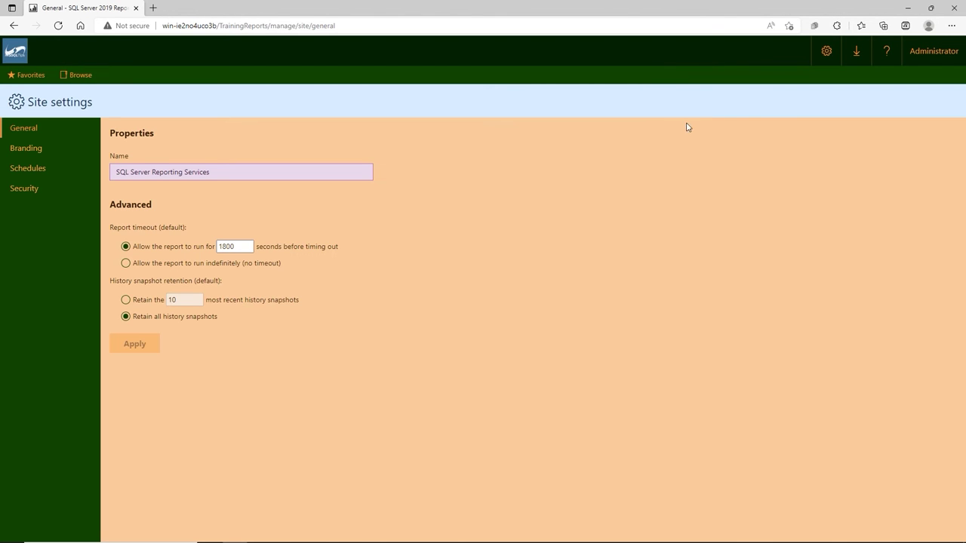
left_click(36, 190)
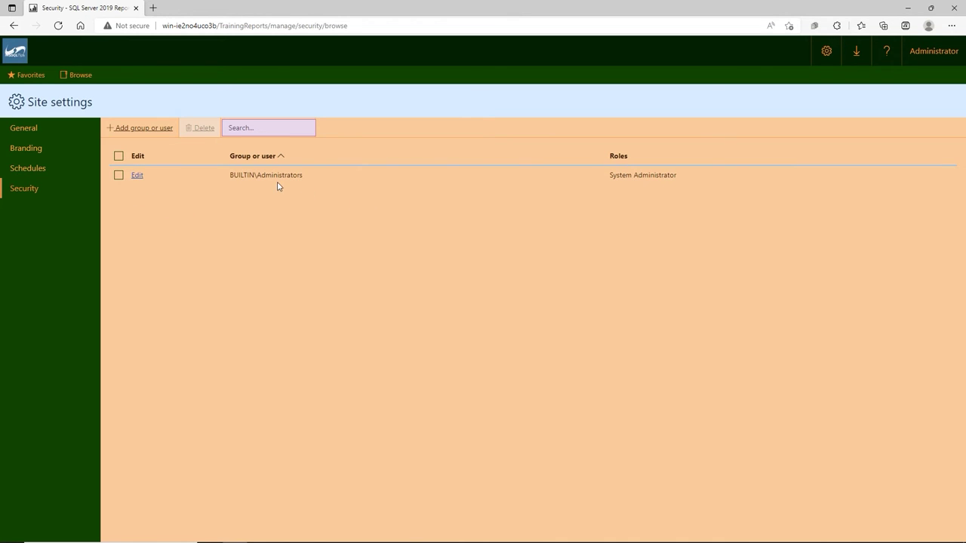
Add the local machine's Manager - Sales account with the System Administrator role
left_click(140, 130)
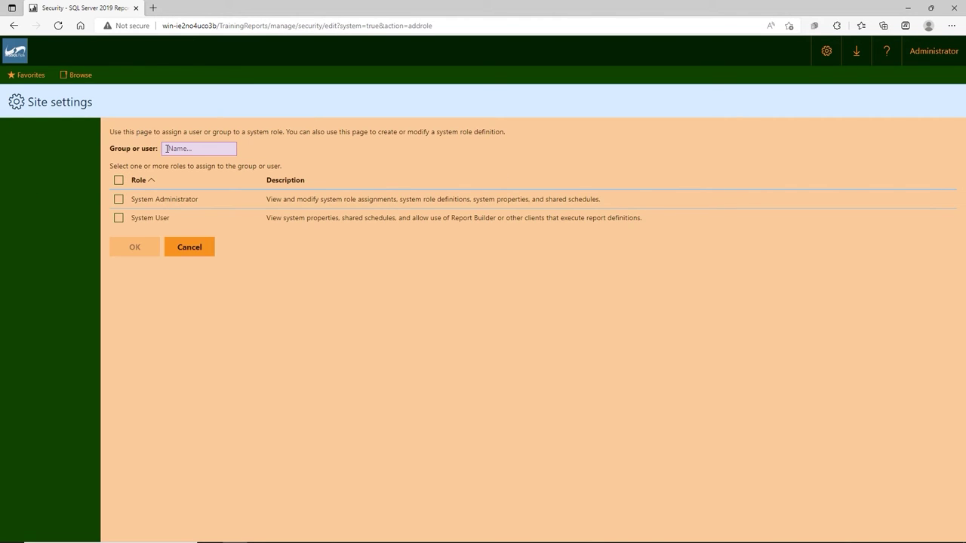
left_click(168, 148)
type("WIN")
type("-IE2NO4UCO")
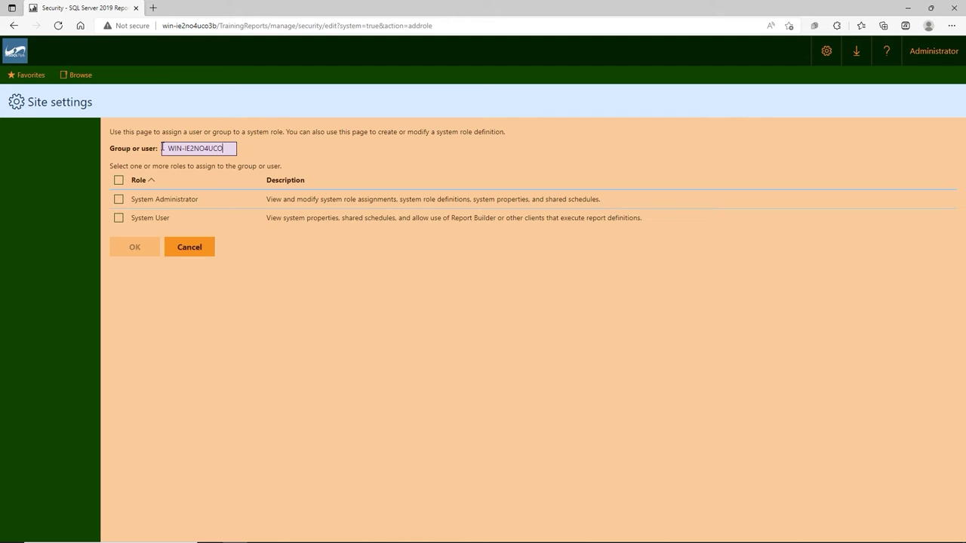
type("3B\\")
type("Manager - Sales")
left_click(118, 200)
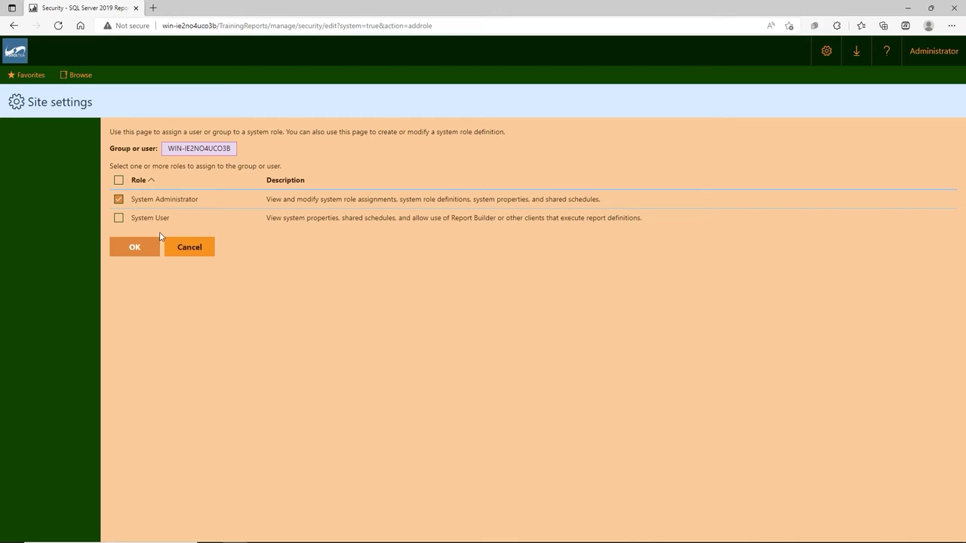
left_click(135, 248)
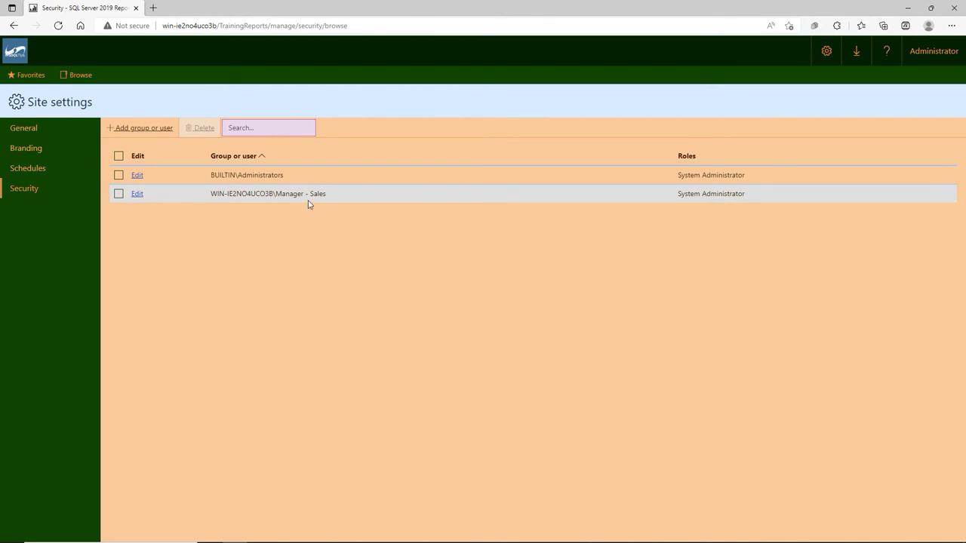
Add the local machine's Associate - Sales account with the System User role
left_click(146, 129)
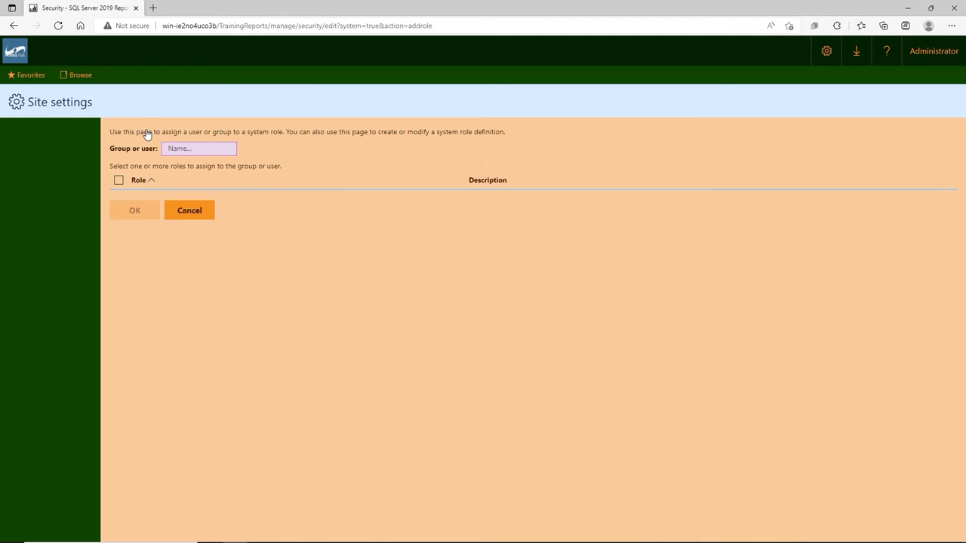
left_click(170, 149)
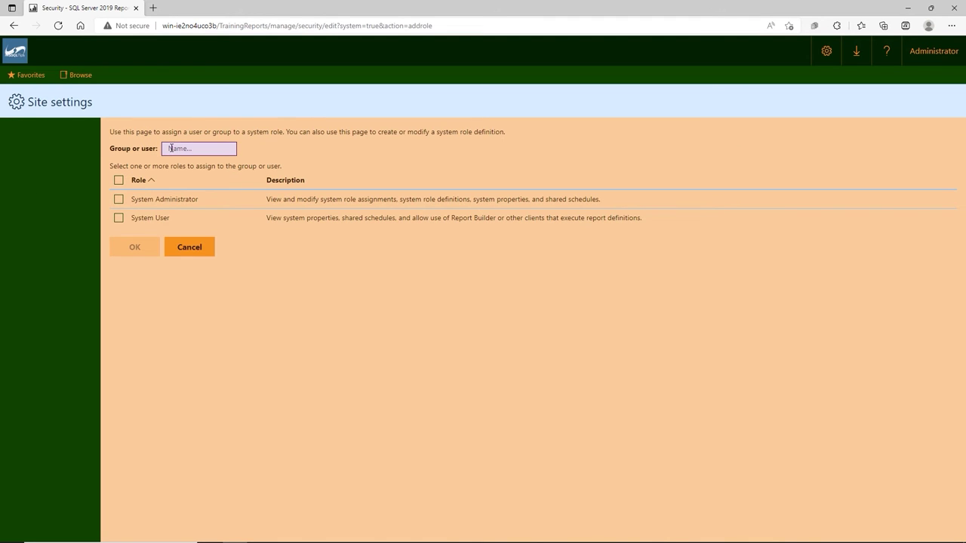
type("WIN-IE2")
type("NO4UCO")
type("3B")
type("\\")
type("Associate")
type(" - Sa")
type("les")
left_click(118, 218)
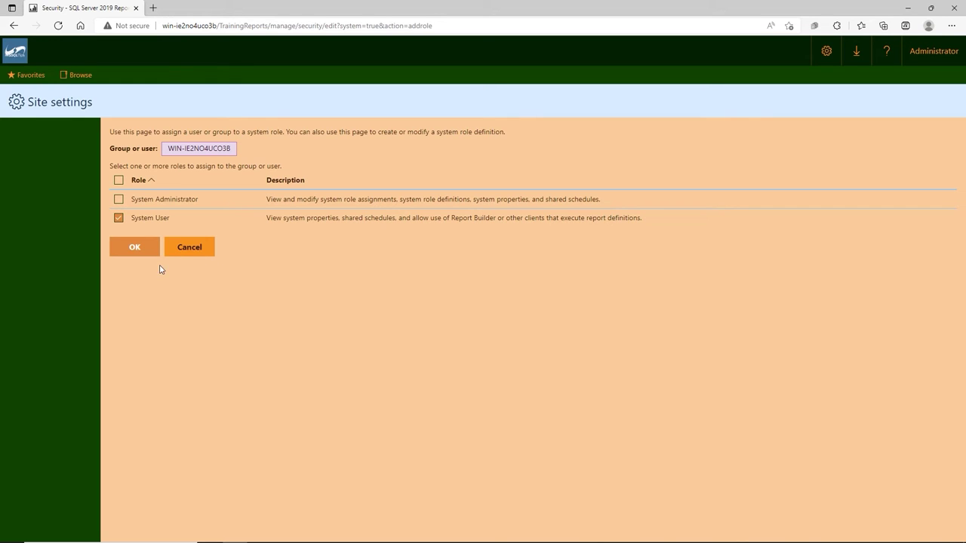
left_click(136, 249)
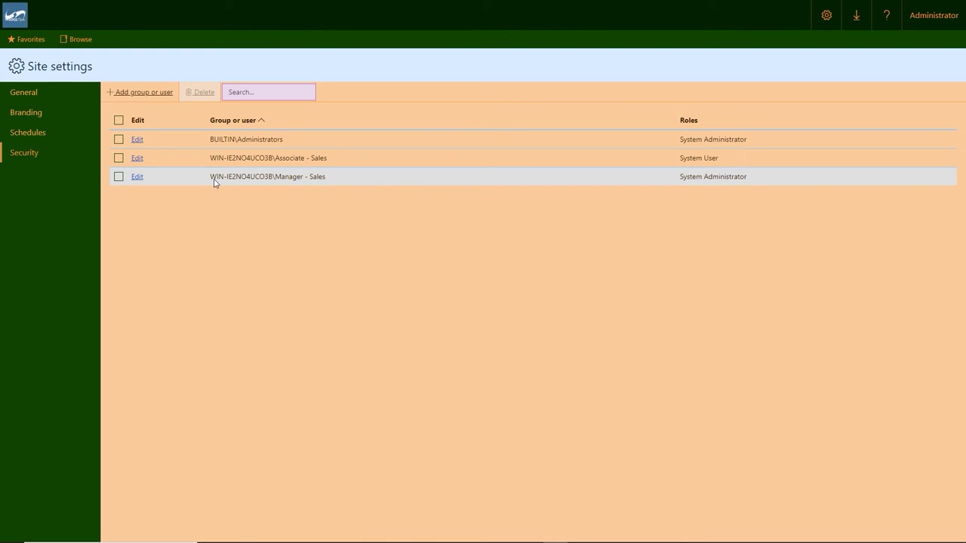
Copy the Manager - Sales account name from its role assignment, cancel without changes, and return Home
left_click(137, 178)
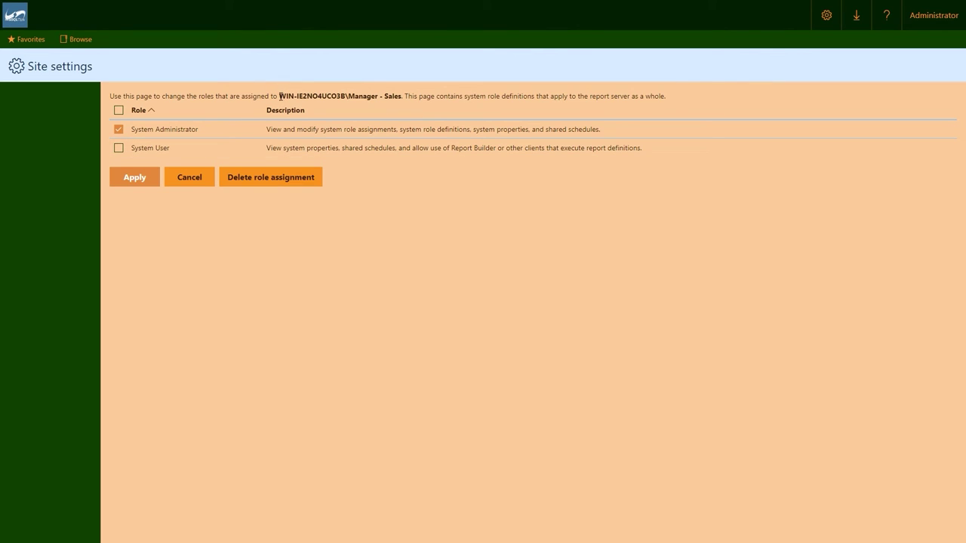
left_click_drag(279, 97, 402, 97)
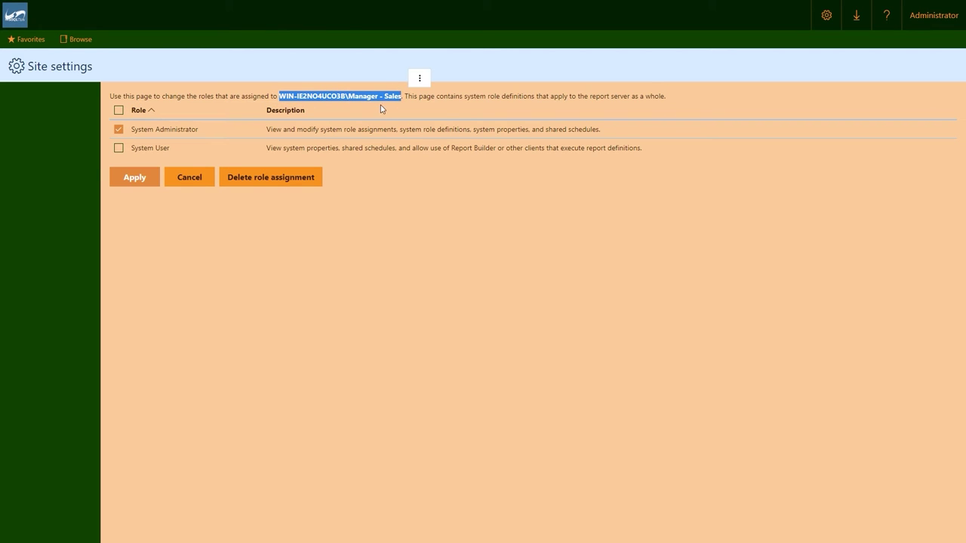
right_click(324, 97)
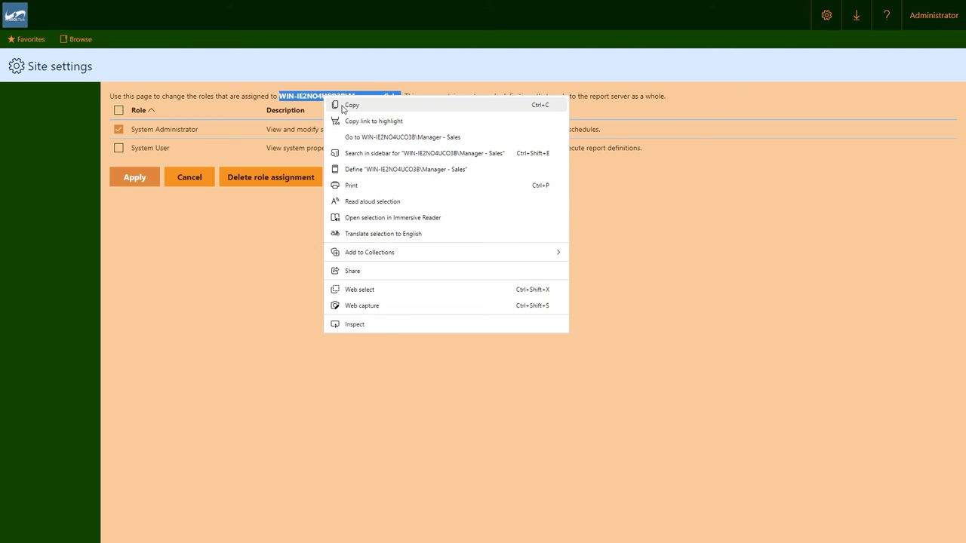
left_click(339, 101)
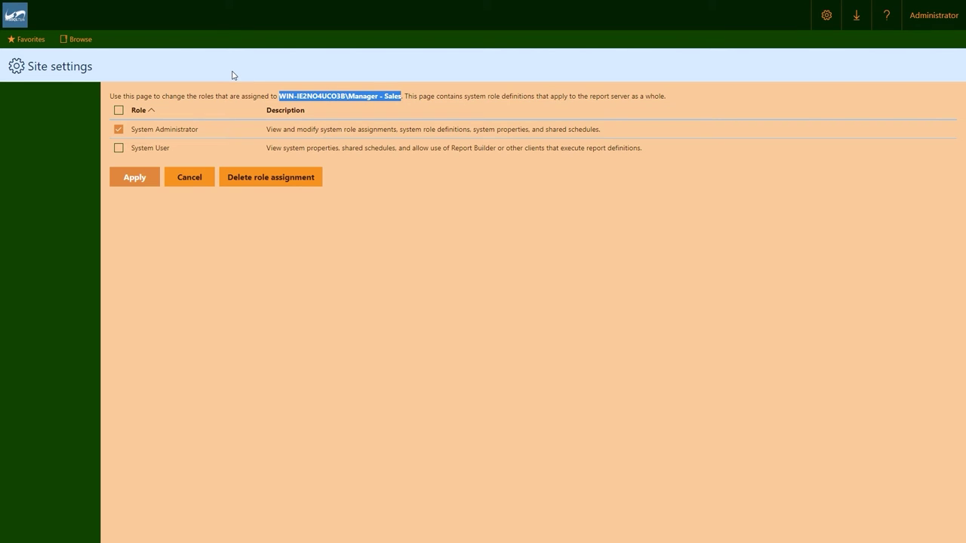
left_click(195, 183)
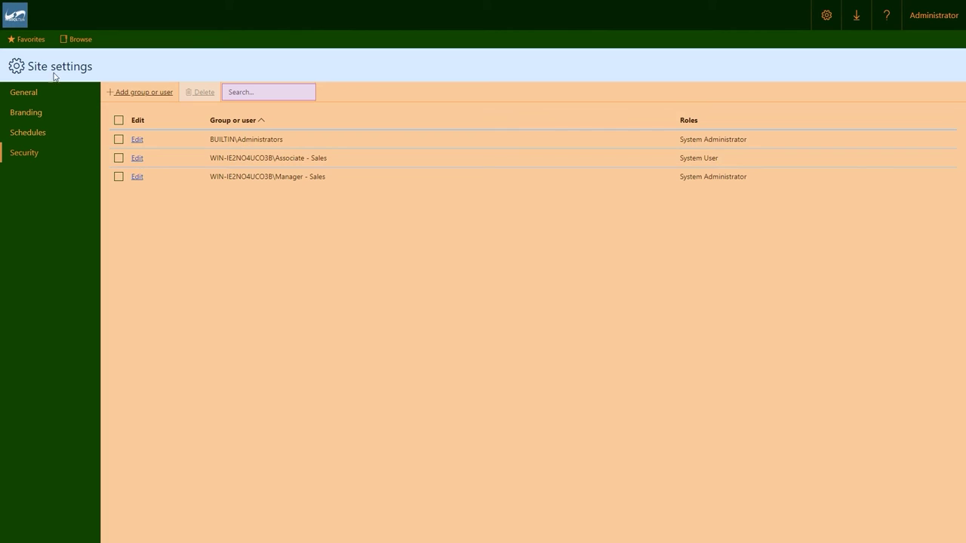
left_click(10, 9)
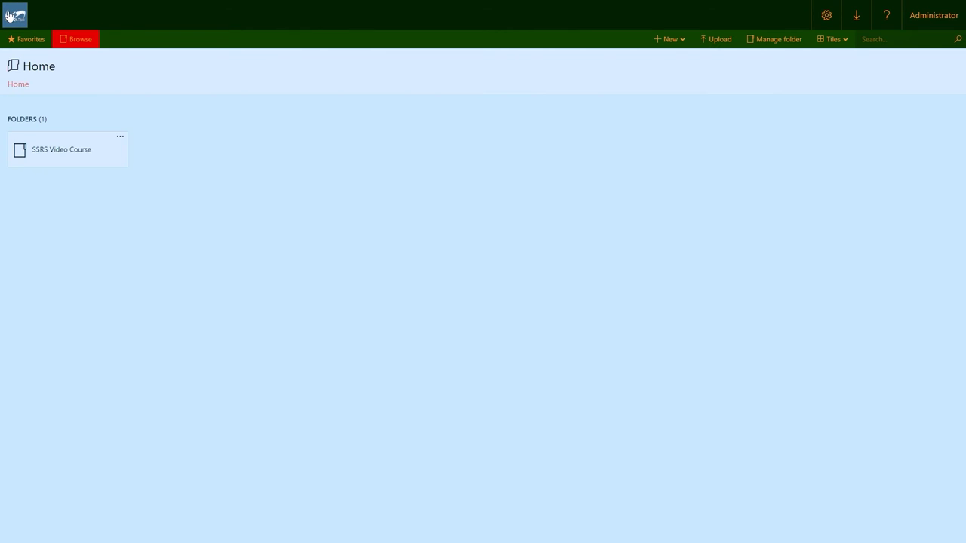
Add the pasted sales manager account to Home folder security with the Content Manager role
left_click(774, 46)
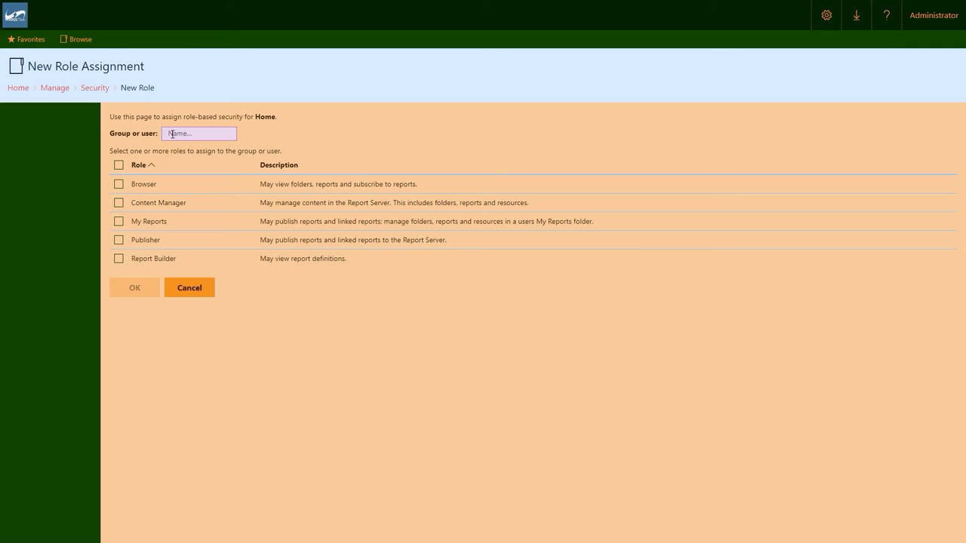
left_click(164, 132)
key("ctrl+v")
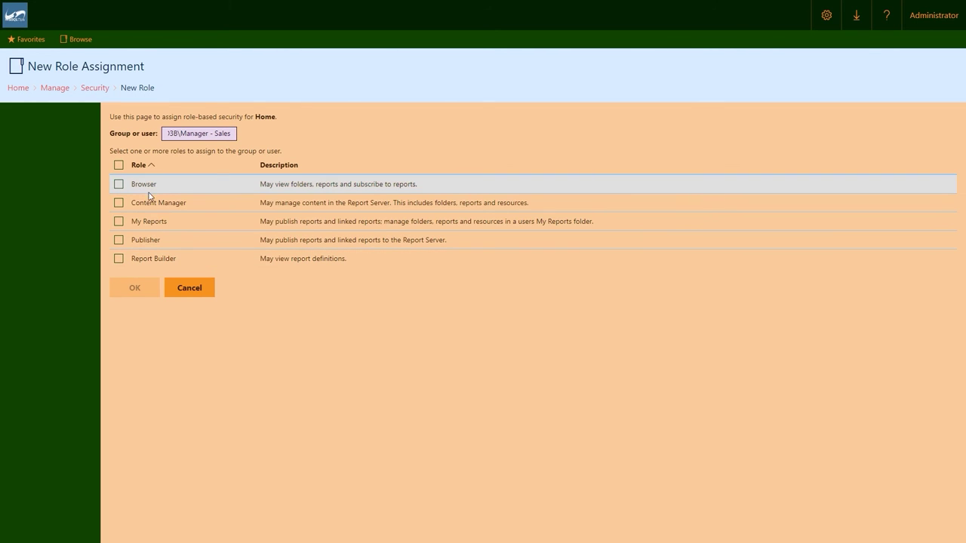
left_click(119, 204)
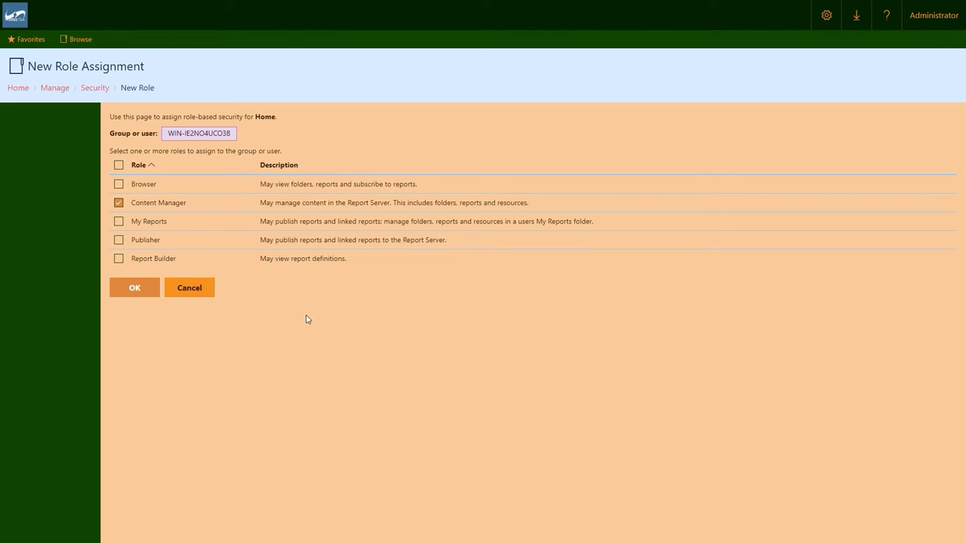
left_click(133, 294)
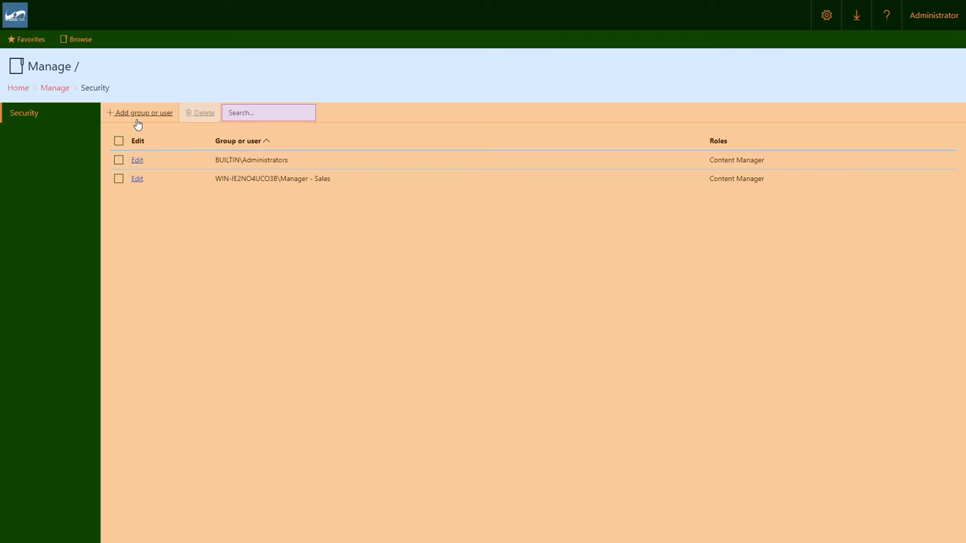
Add the sales associate account to Home folder security as Browser, then go back Home
left_click(139, 113)
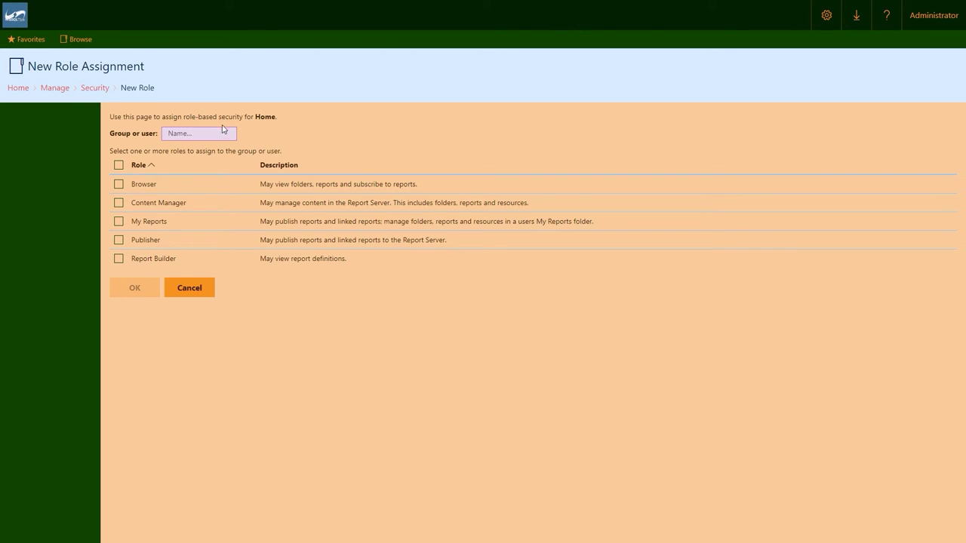
left_click(212, 133)
type("WIN-IE2NO4UCO3B")
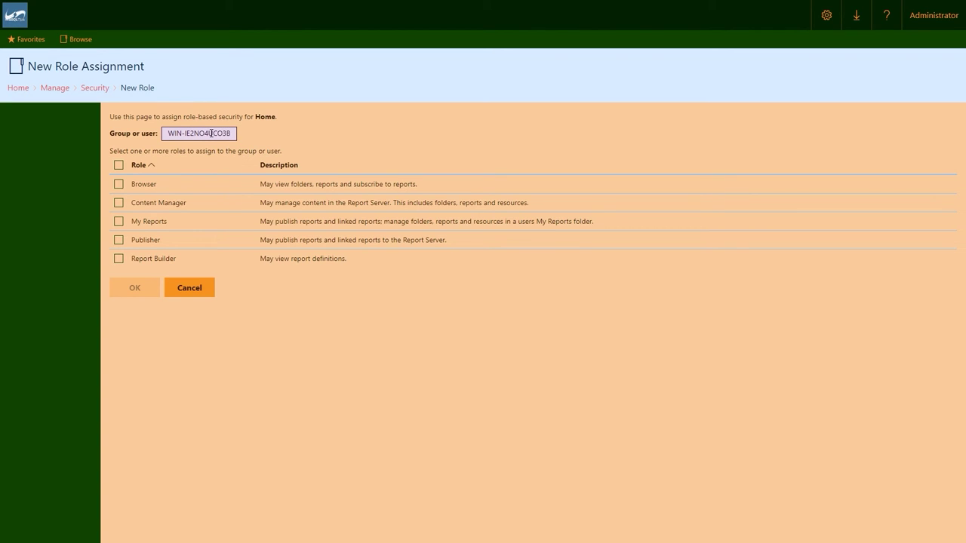
type("\\Associate -")
key("BackSpace")
type("Sales")
left_click(211, 133)
type("-")
left_click(120, 185)
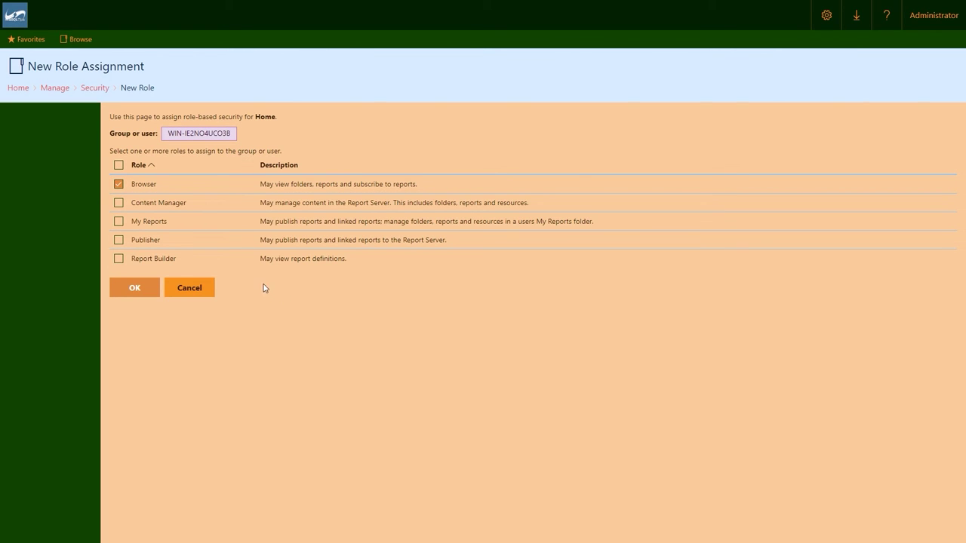
left_click(135, 289)
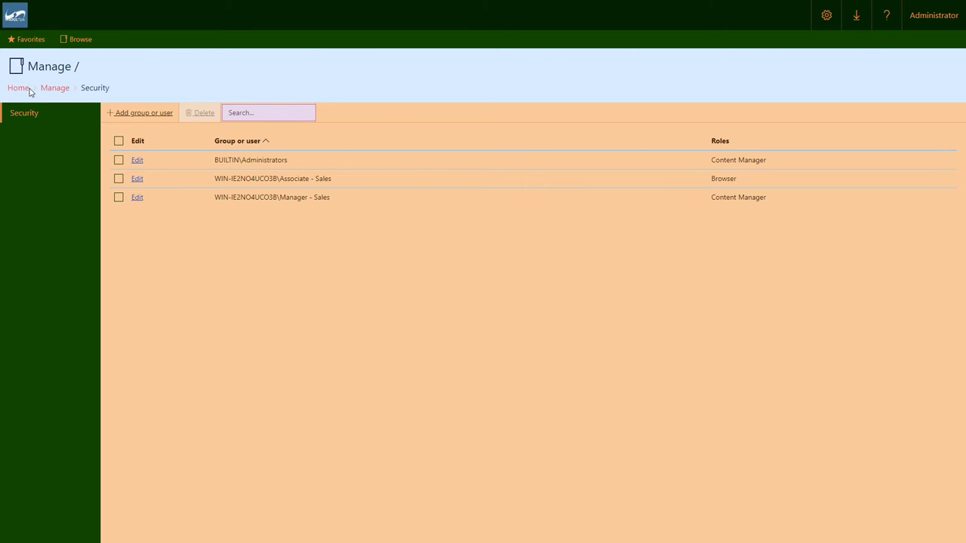
left_click(16, 89)
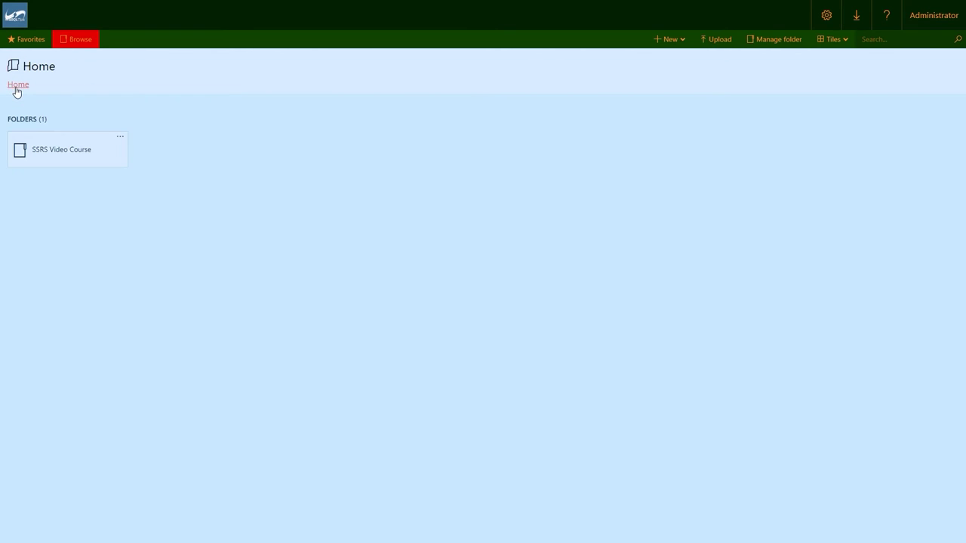
Go to the Drilldown Report in SSRS Video Course and open its Manage > Security page
left_click(61, 154)
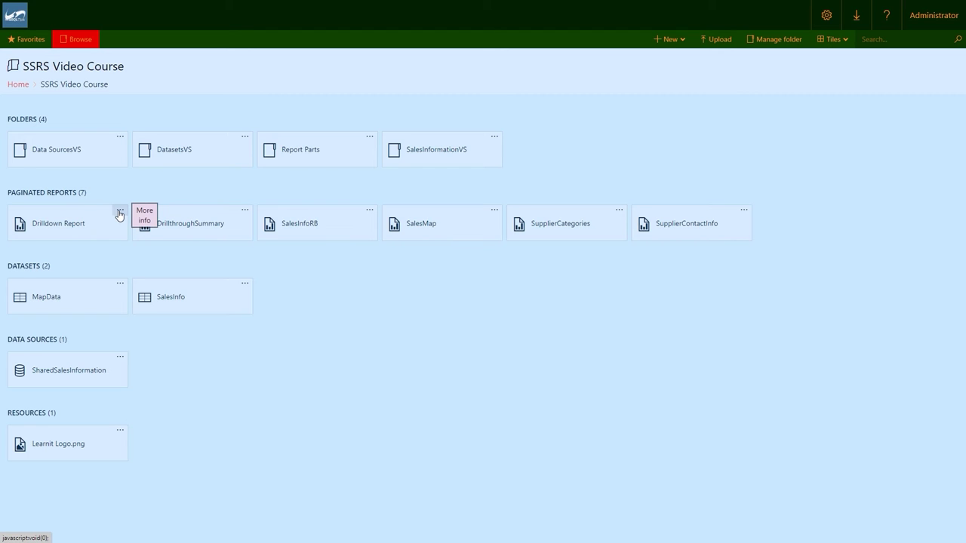
left_click(119, 211)
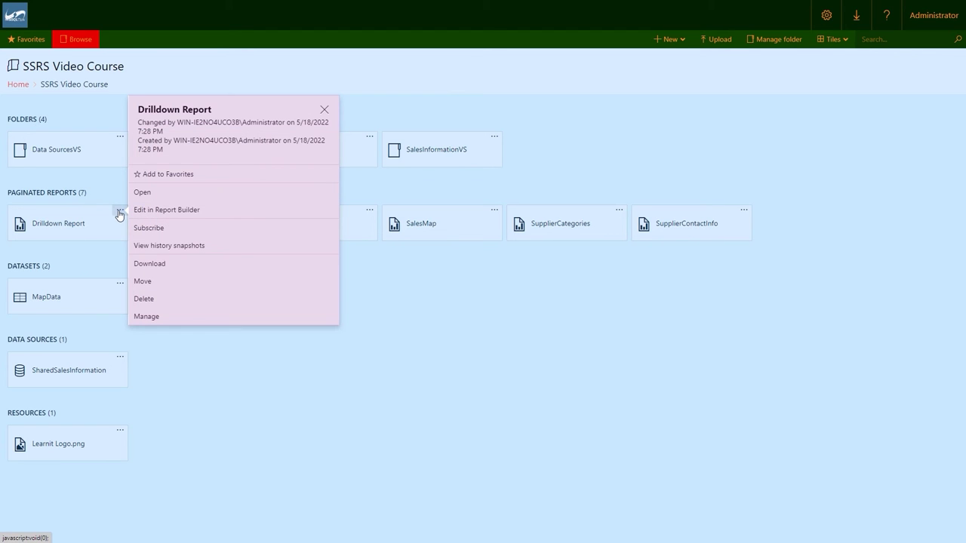
left_click(167, 322)
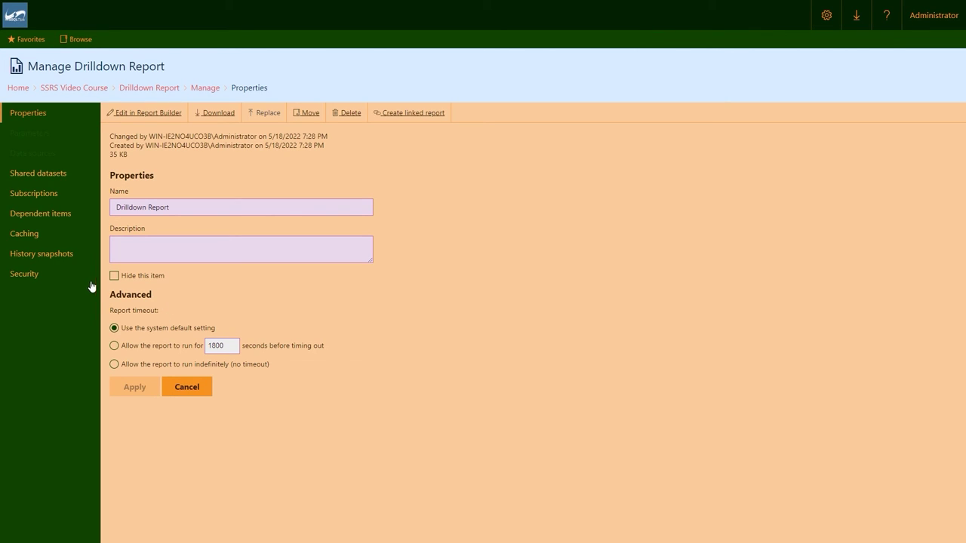
left_click(33, 275)
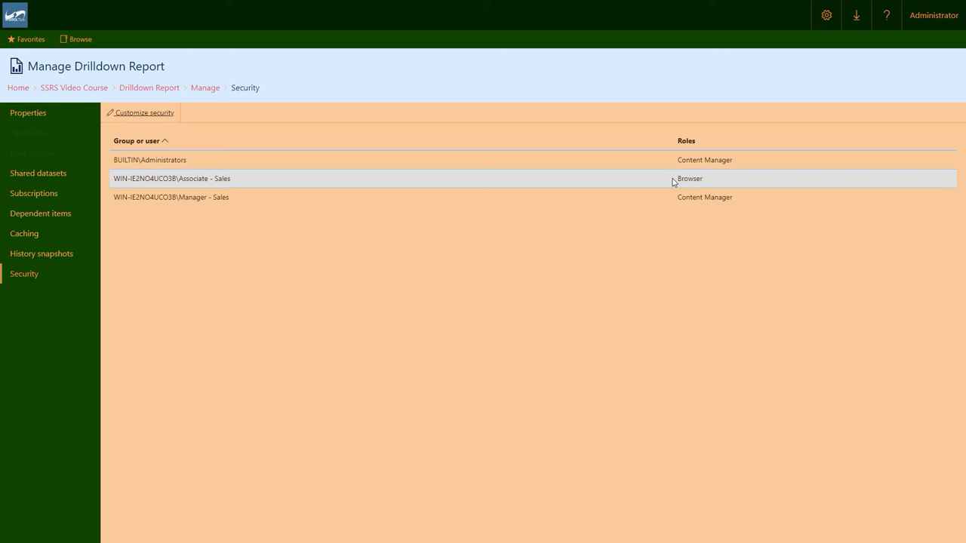
Customize the Drilldown Report's security and give the sales associate Browser plus Publisher, then return Home
left_click(139, 113)
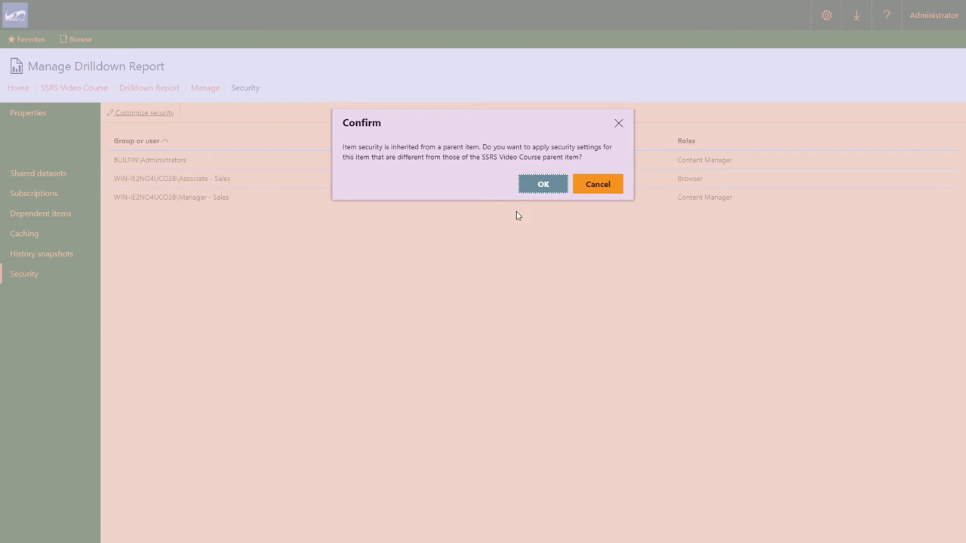
left_click(536, 188)
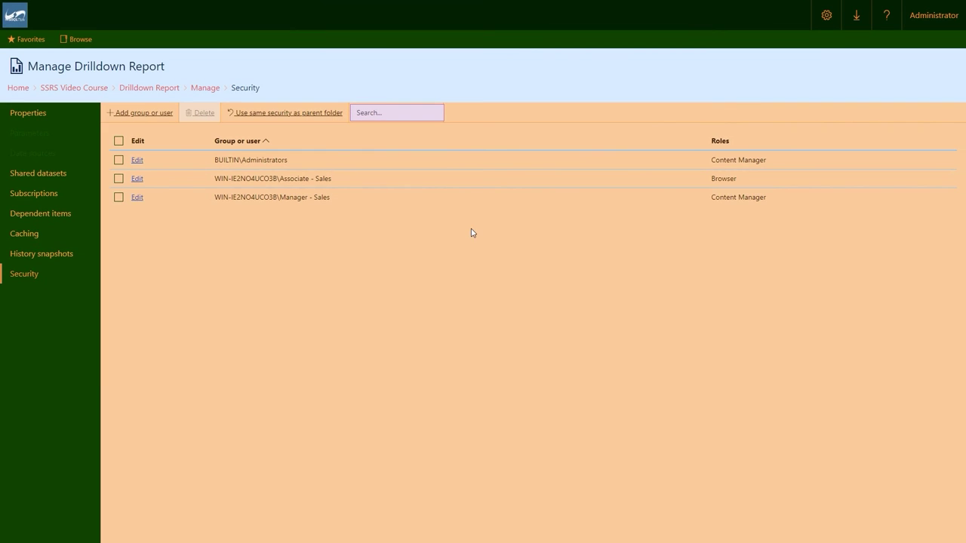
left_click(138, 183)
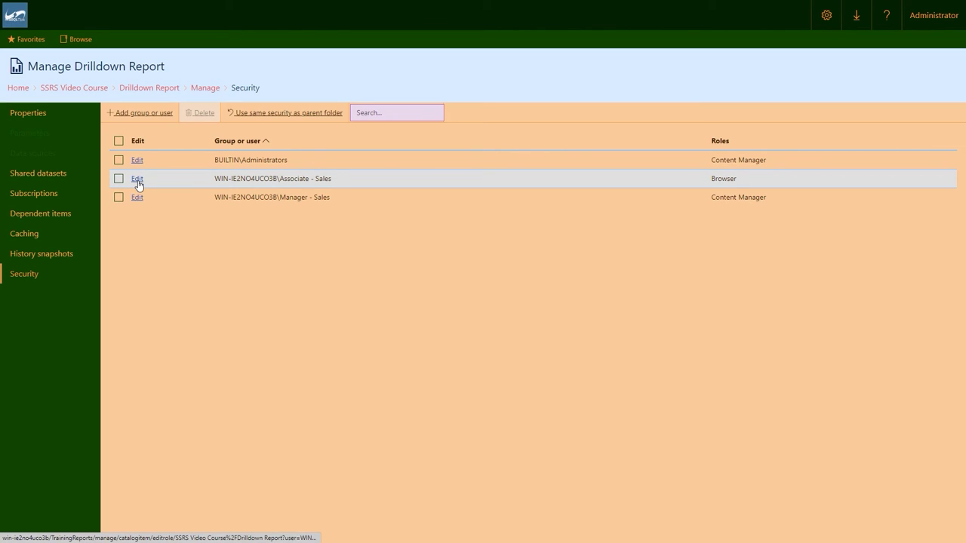
left_click(138, 184)
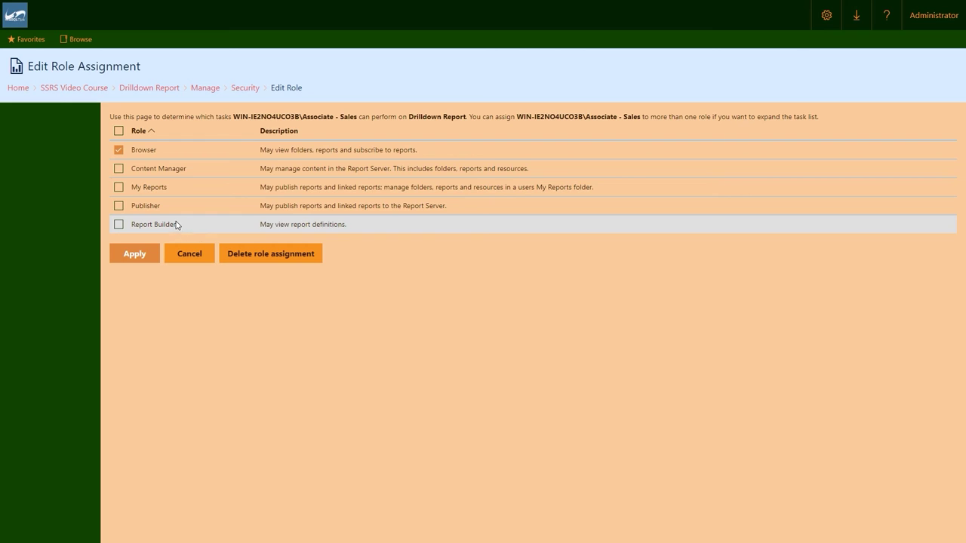
left_click(119, 206)
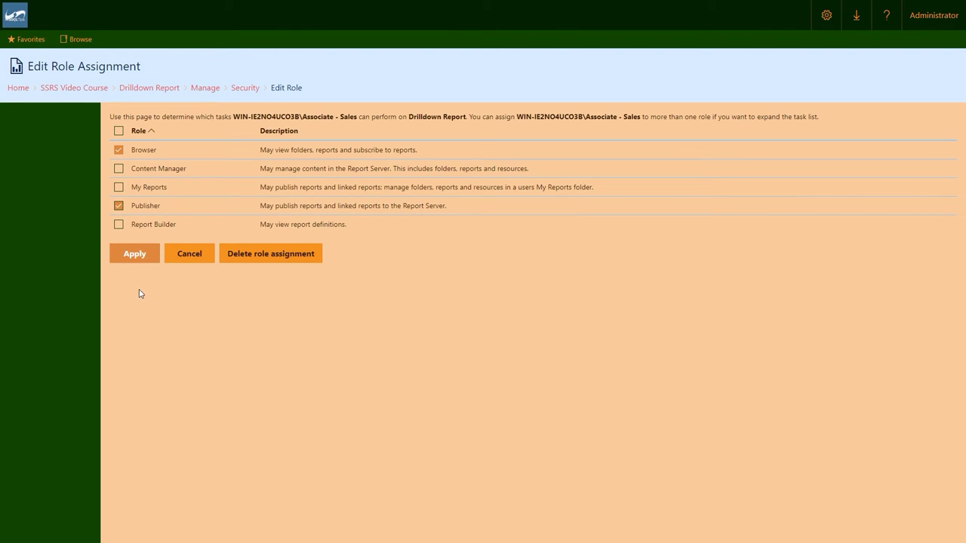
left_click(134, 262)
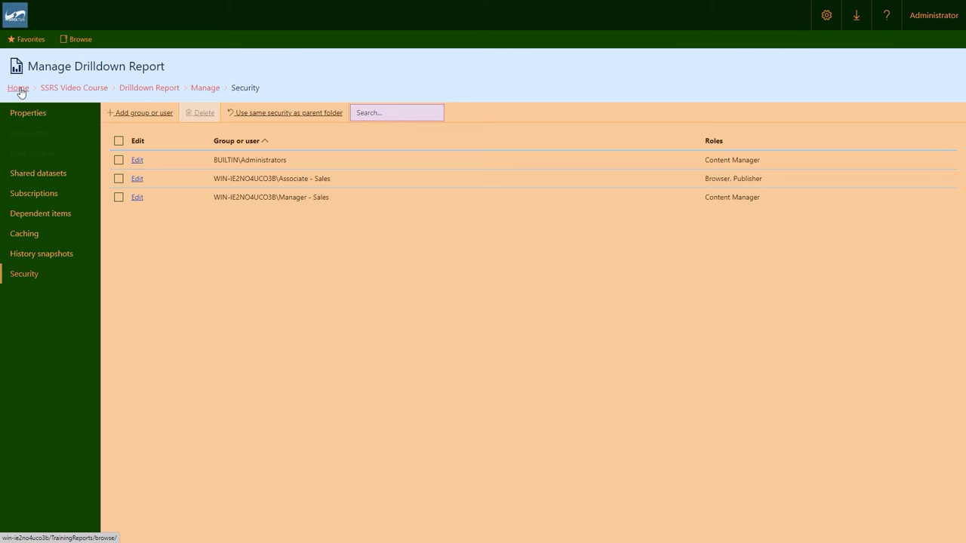
left_click(18, 89)
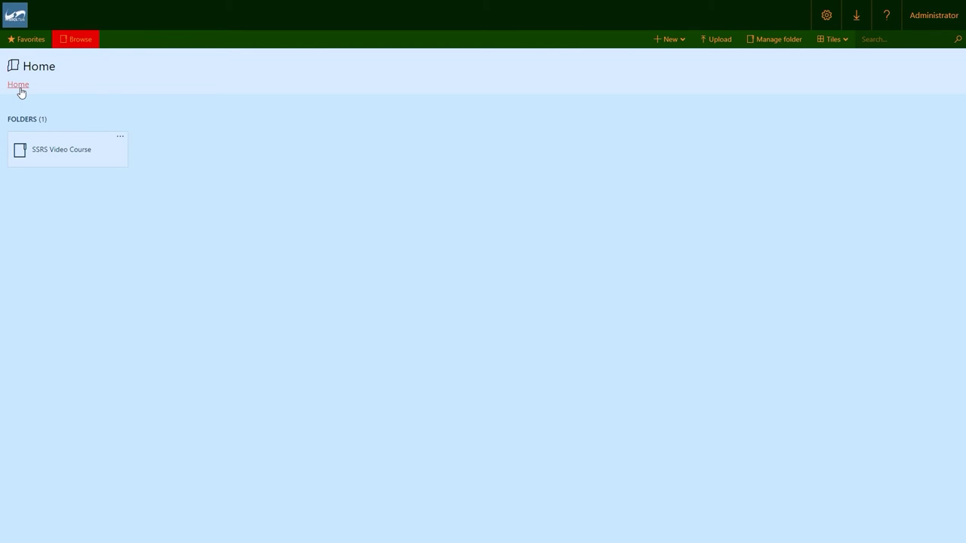
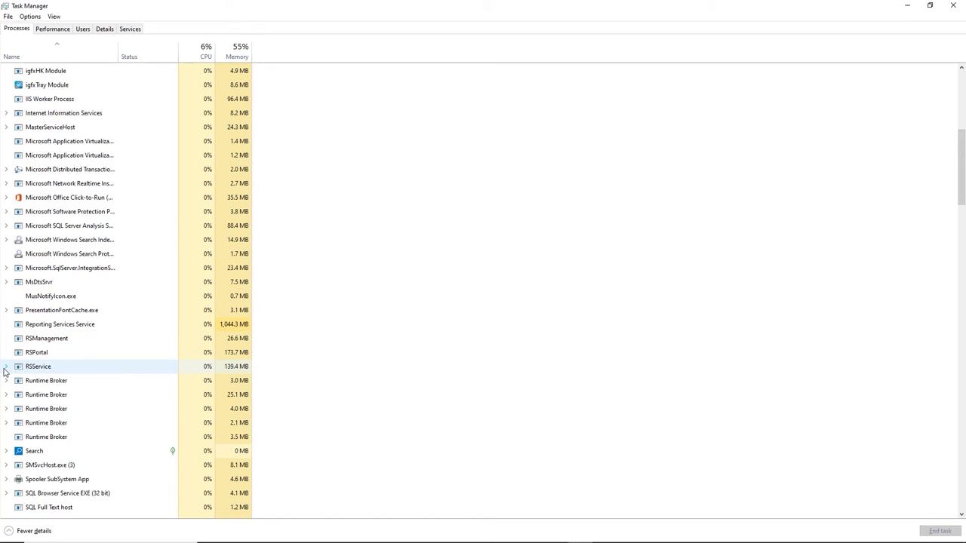
Expand RSService, select its Reporting Services Service, and switch to the Services list
left_click(5, 369)
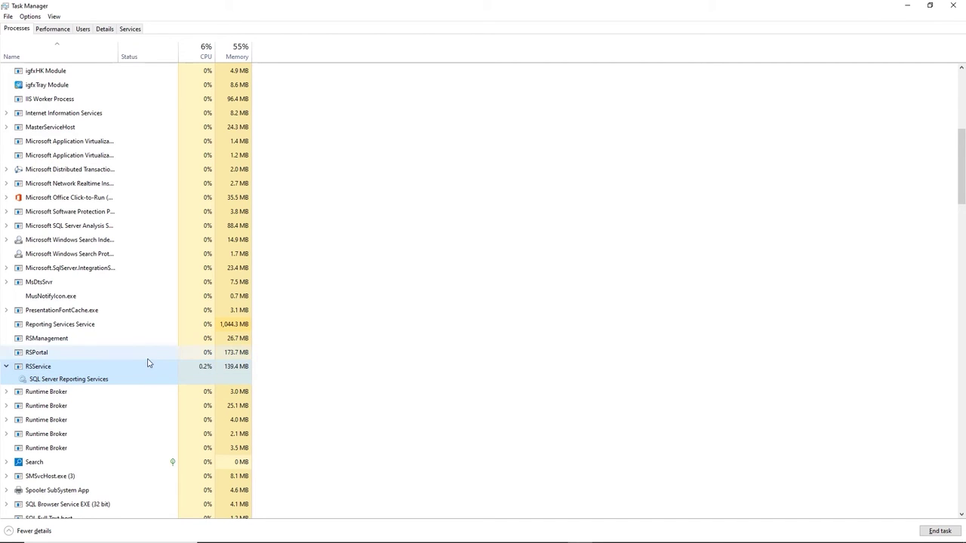
scroll(148, 363, "down", 2)
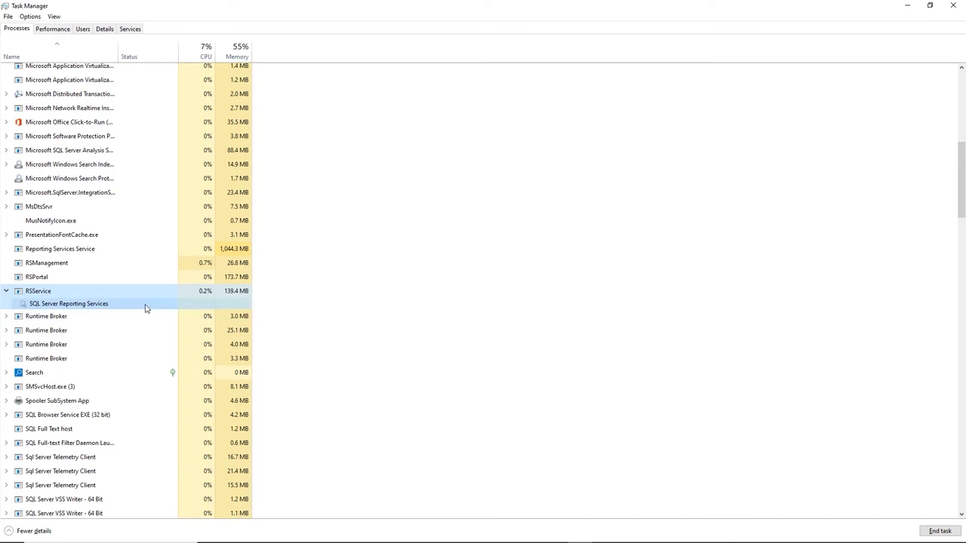
left_click(68, 256)
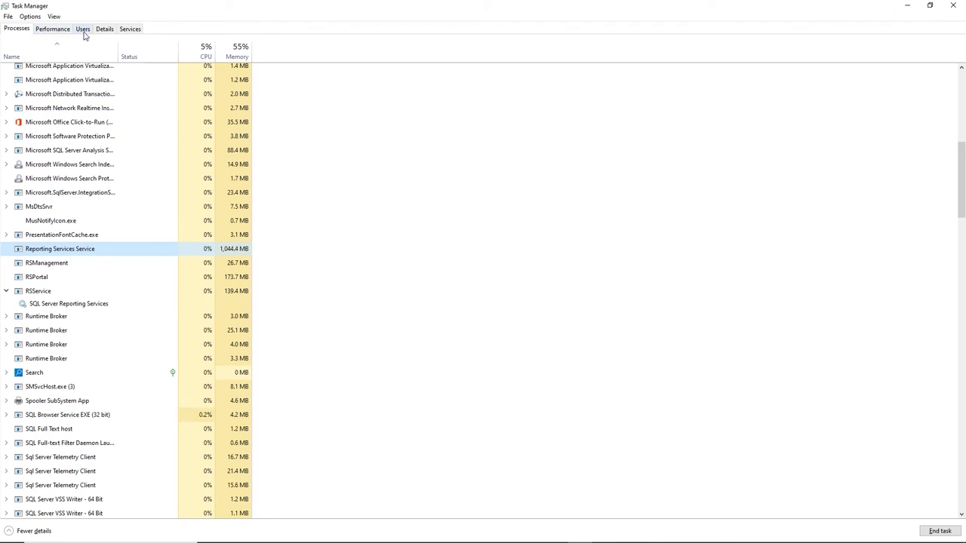
left_click(131, 30)
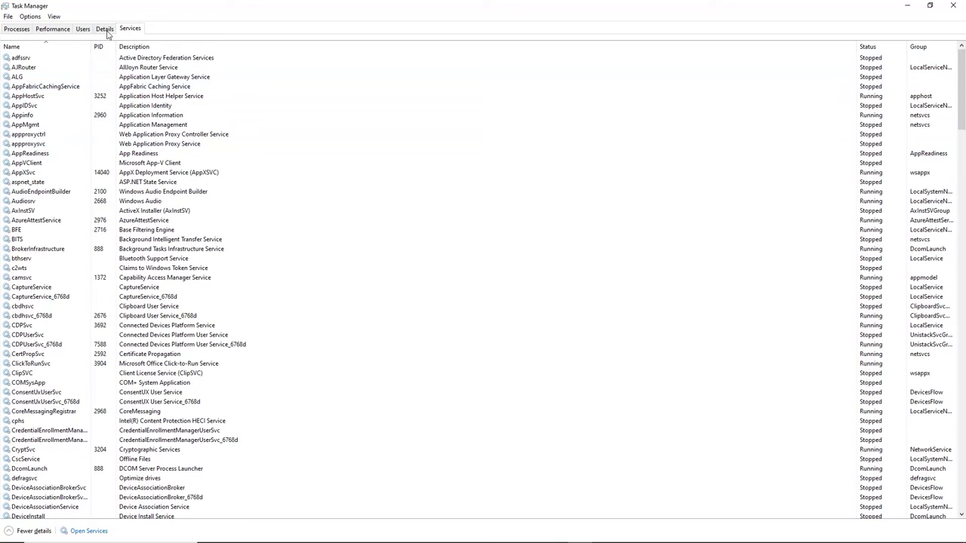
Find ReportingServicesService.exe (PID 8812) in the Details list, then bring up Windows search
left_click(105, 29)
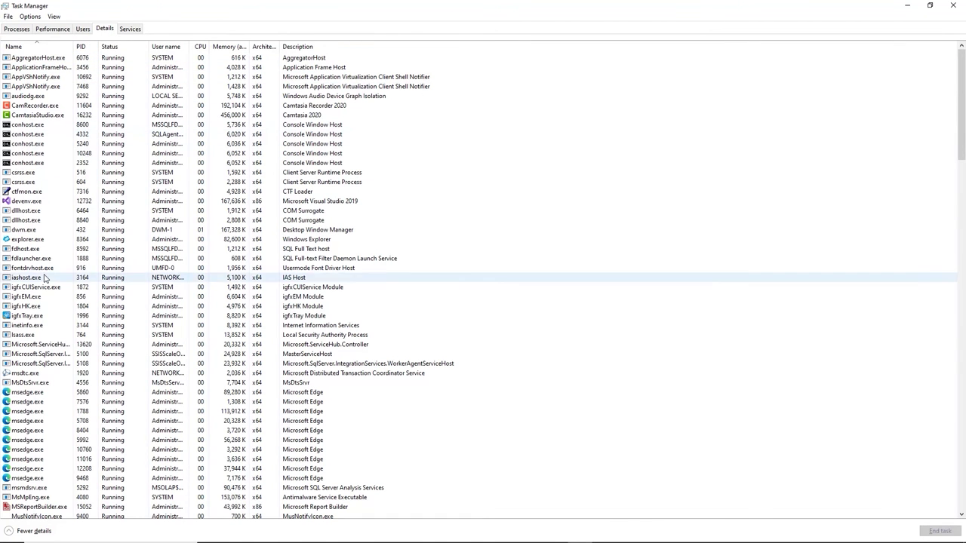
scroll(45, 277, "down", 7)
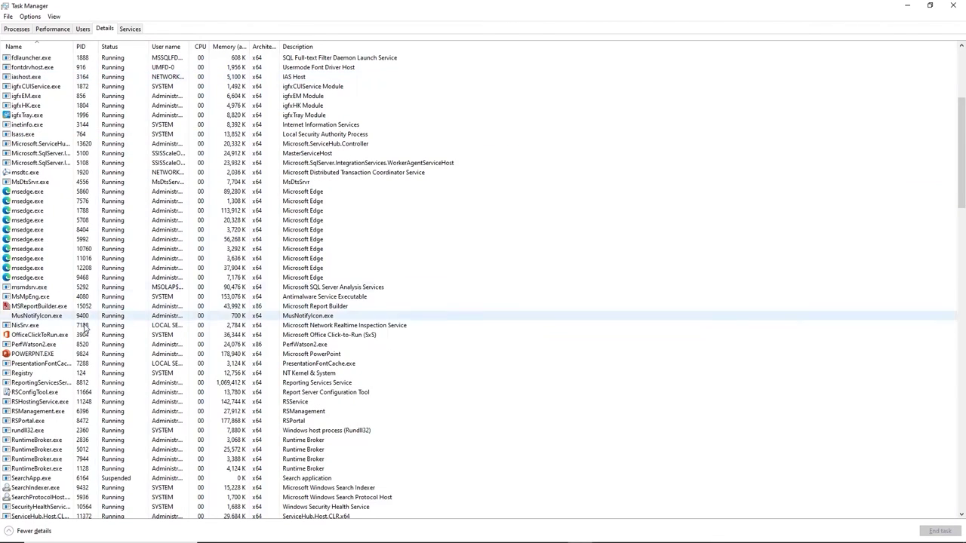
left_click(33, 385)
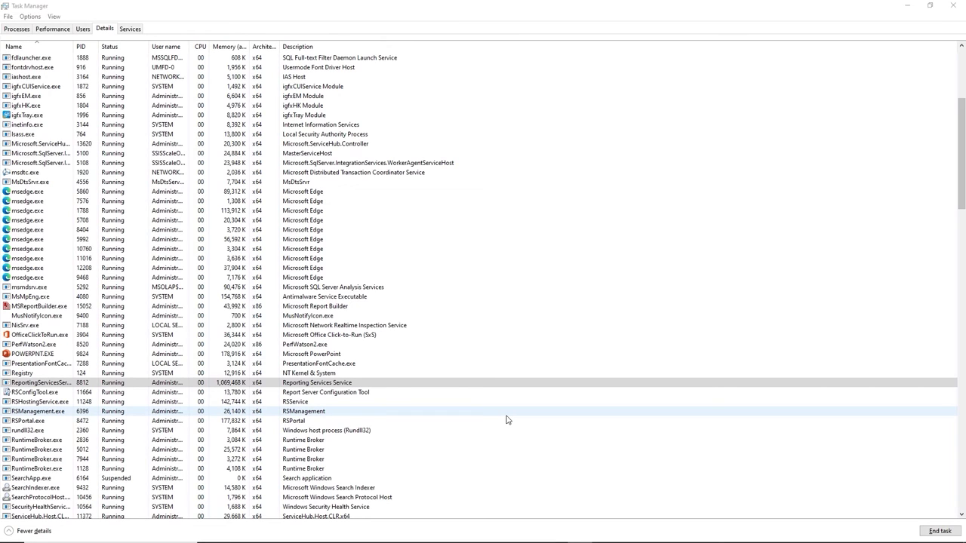
left_click(51, 534)
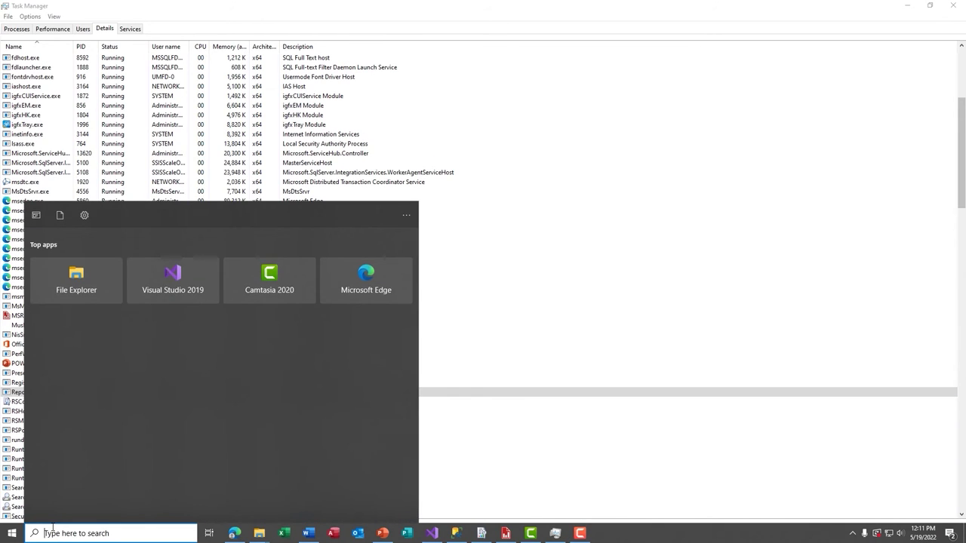
Launch Event Viewer by searching for 'eve'
type("eve")
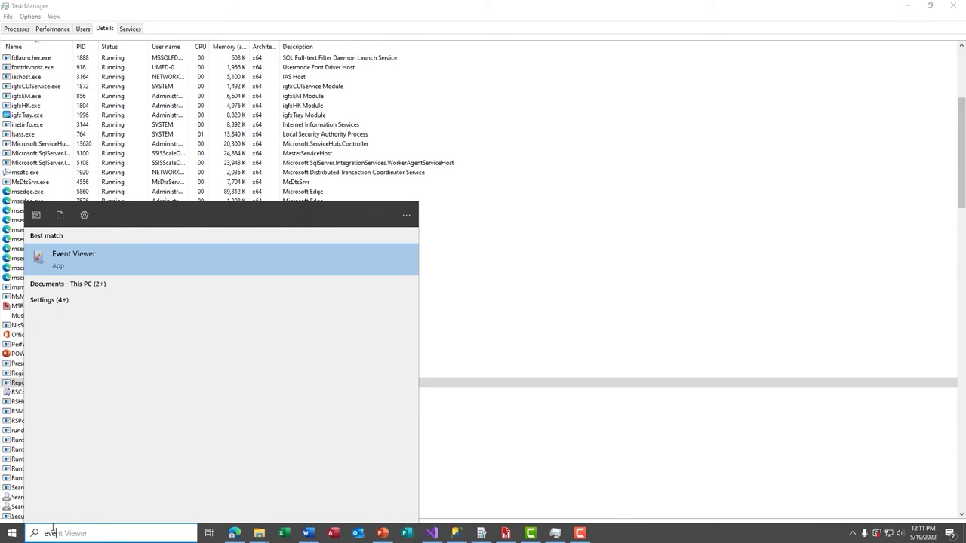
key("Return")
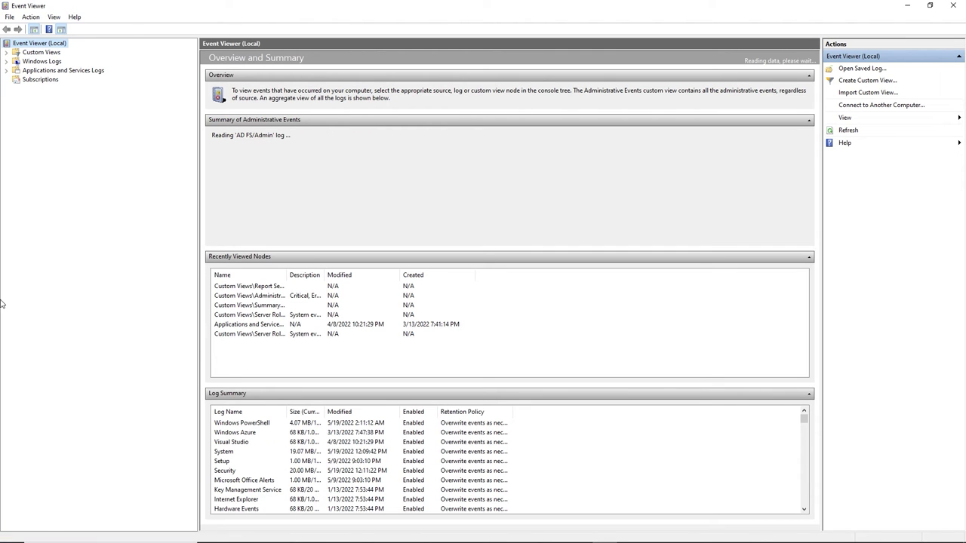
Open the Report Server custom view (378 events), enlarge the event list, and select event 137
left_click(7, 52)
left_click(57, 80)
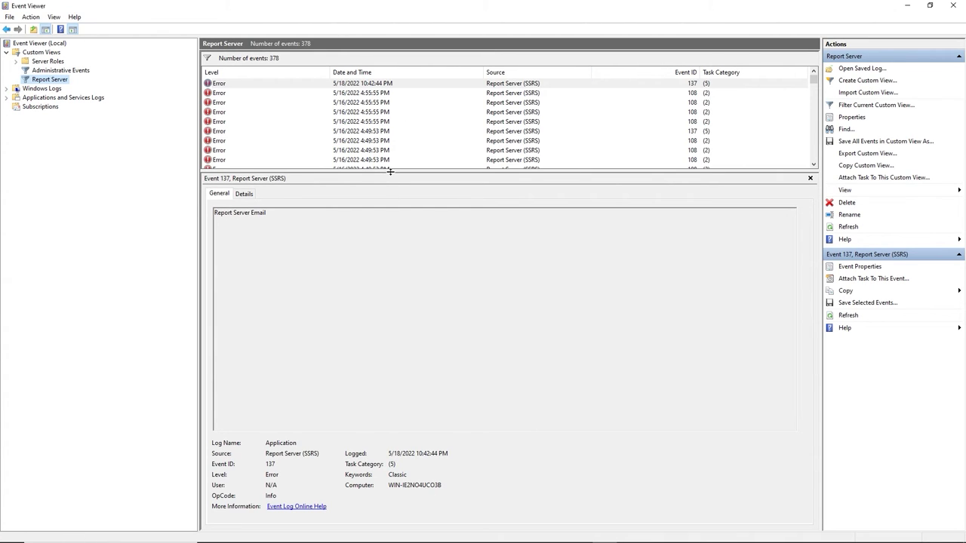
left_click_drag(391, 172, 392, 235)
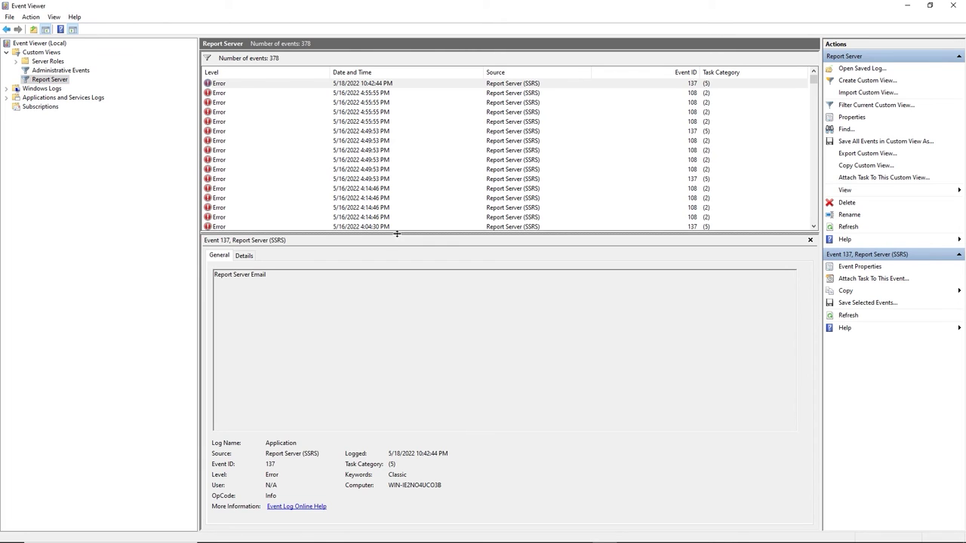
left_click(392, 235)
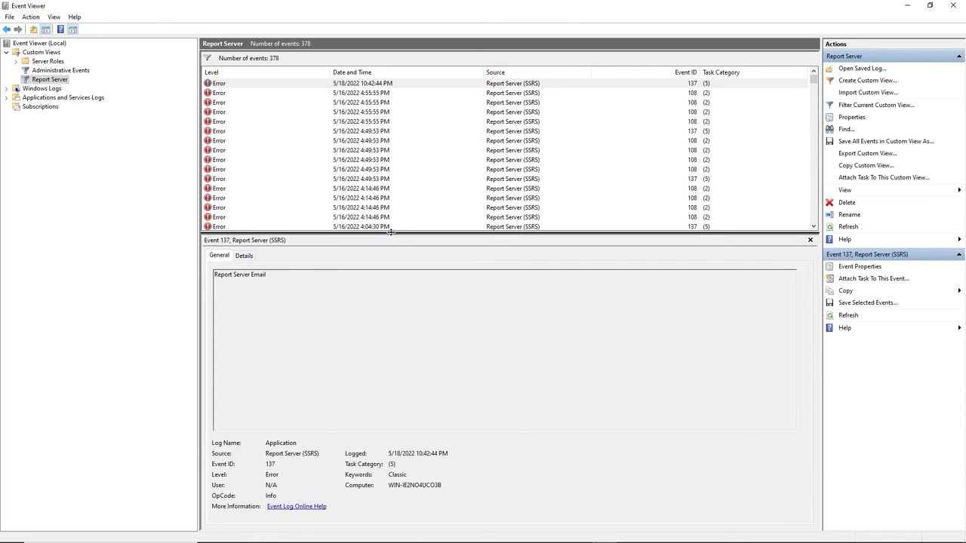
left_click_drag(391, 325, 388, 381)
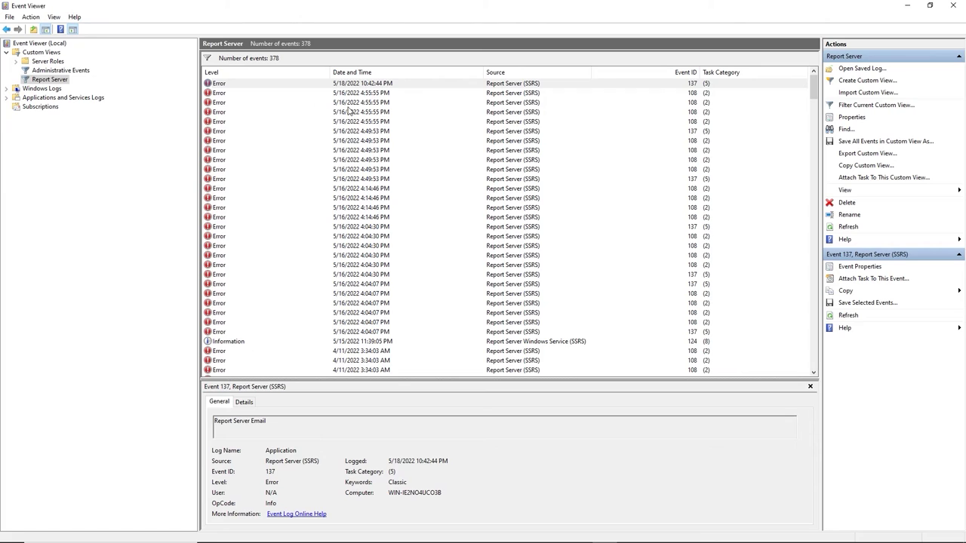
left_click(218, 93)
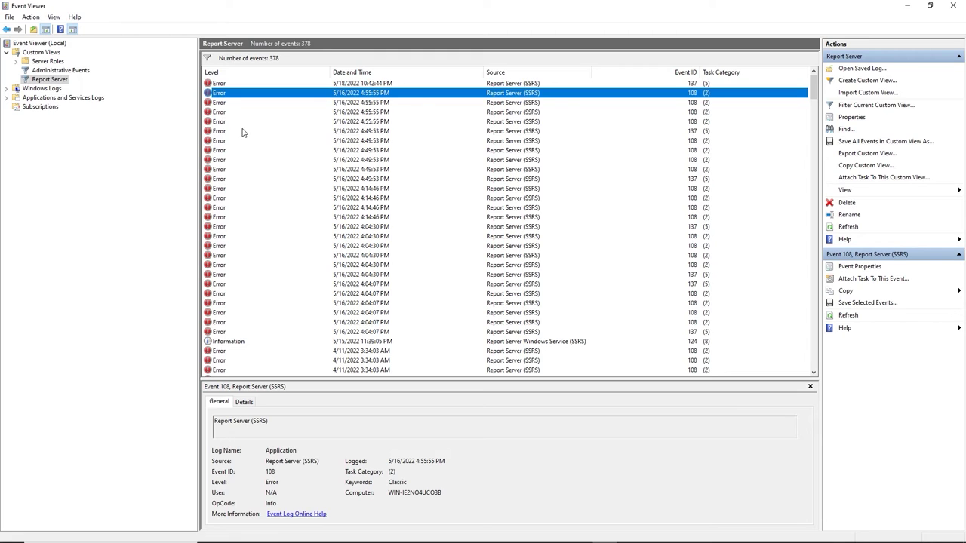
key("Up")
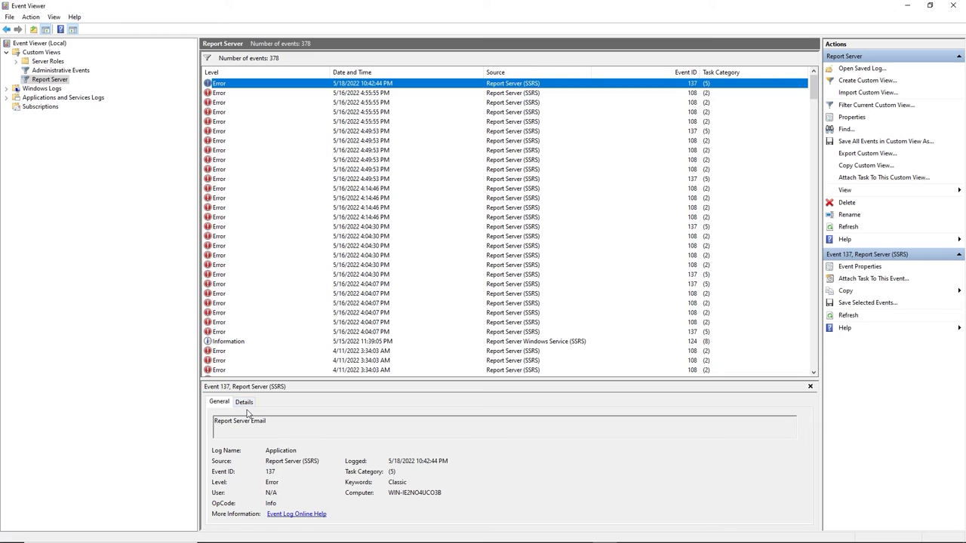
Compare EventData of events 137 and 108, finding SQLPDW, then switch to rsreportserver.config
left_click(246, 406)
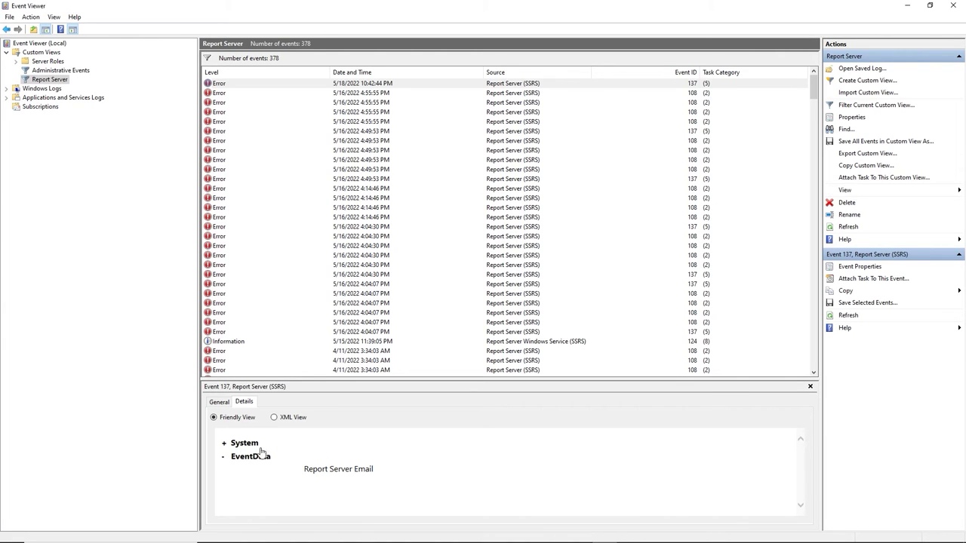
left_click(227, 407)
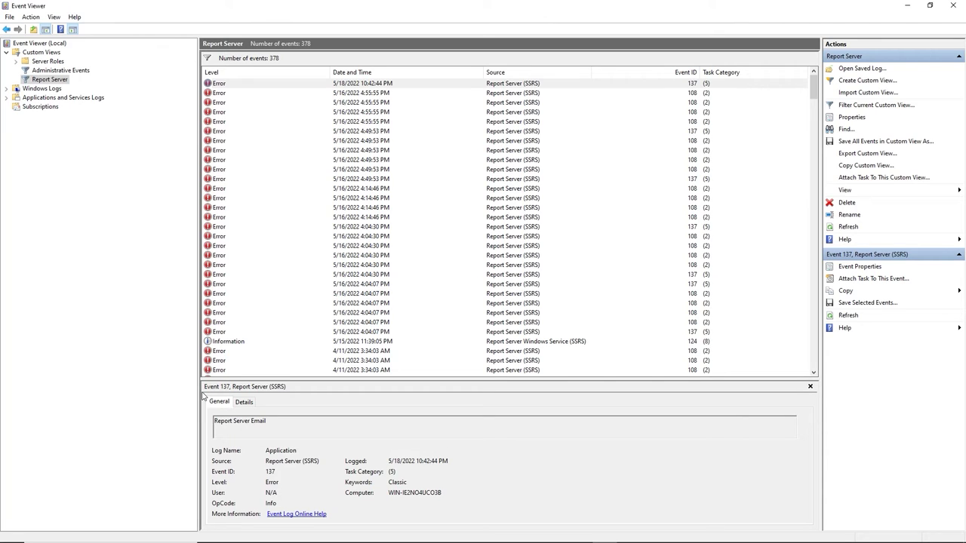
left_click(219, 96)
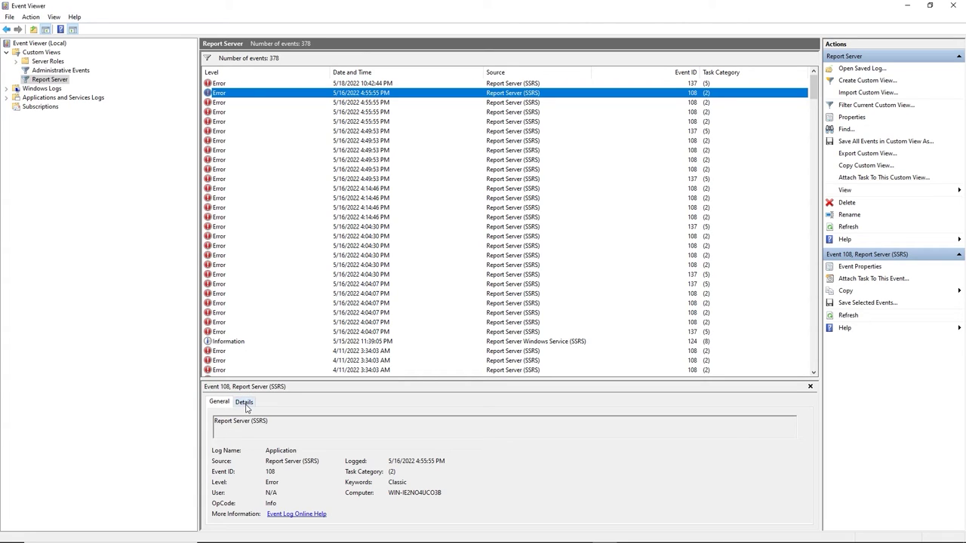
left_click(244, 405)
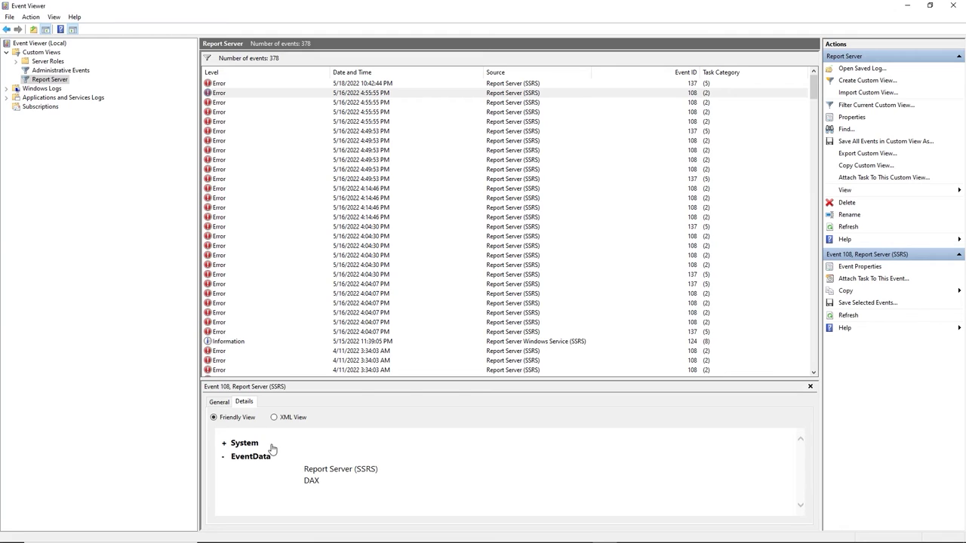
left_click(219, 404)
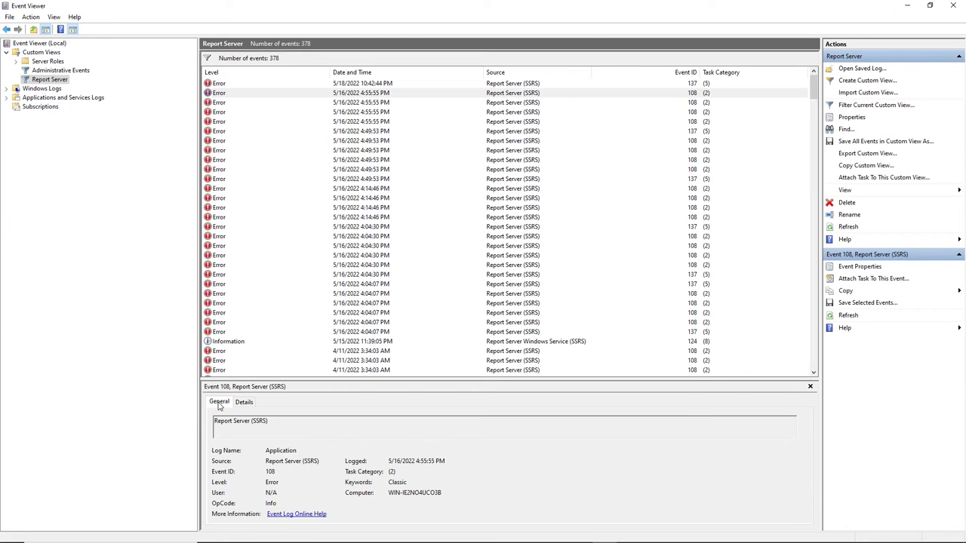
left_click(224, 103)
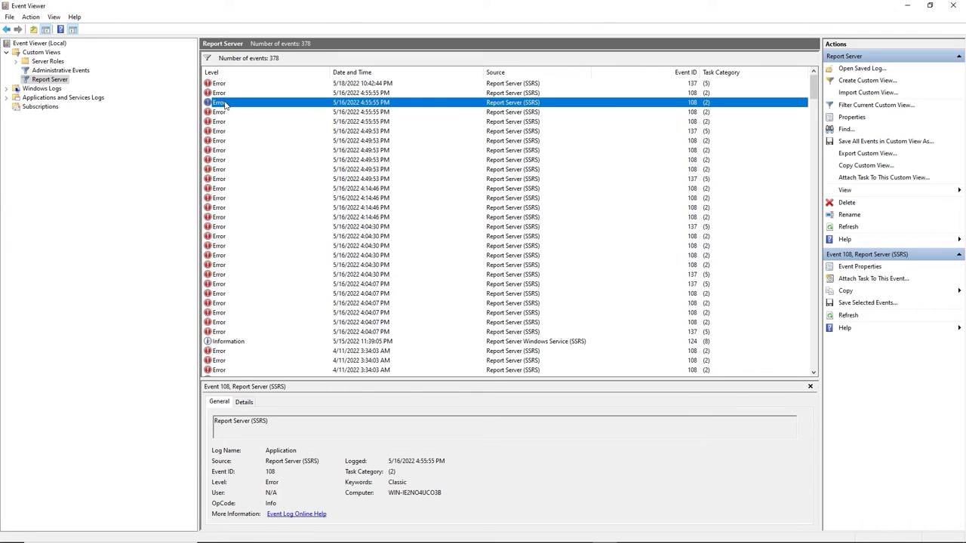
left_click(244, 403)
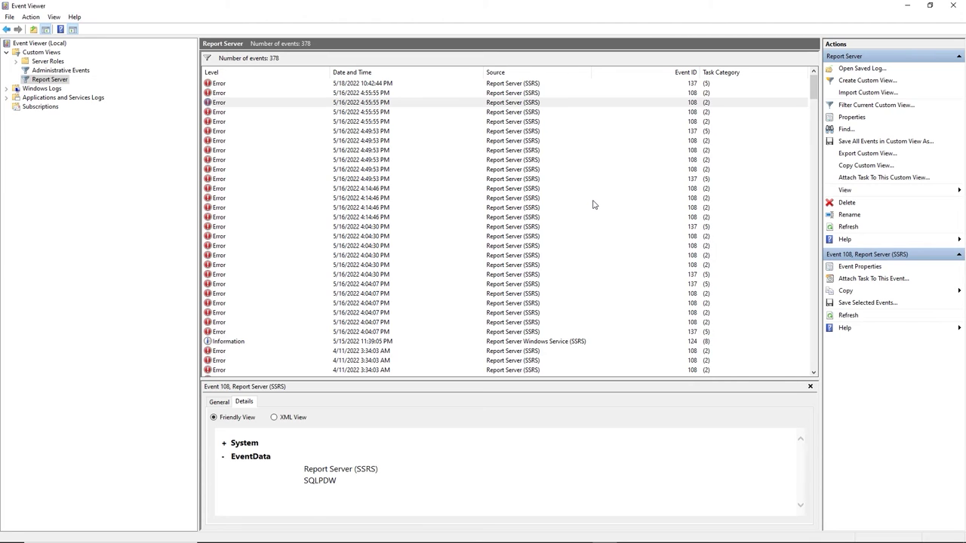
key("alt+Tab")
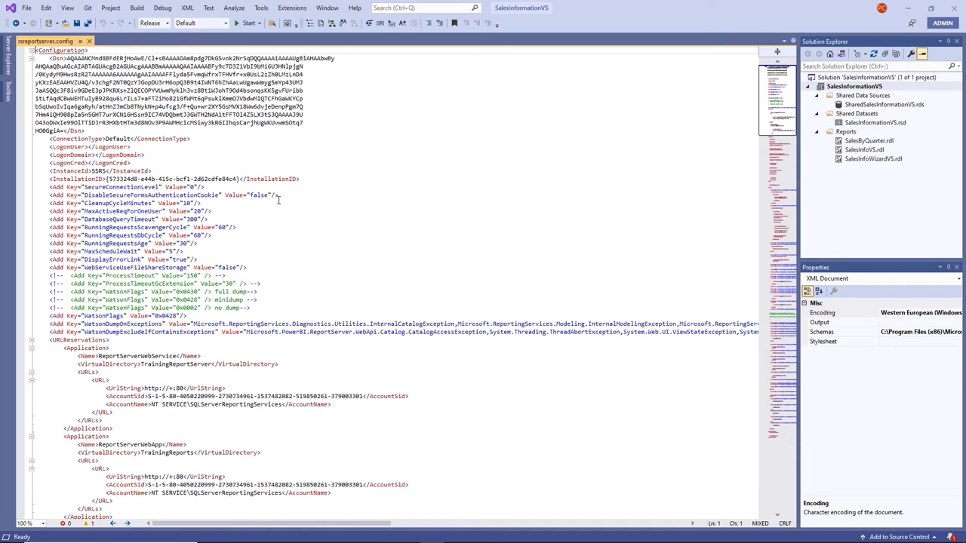
key("ctrl+f")
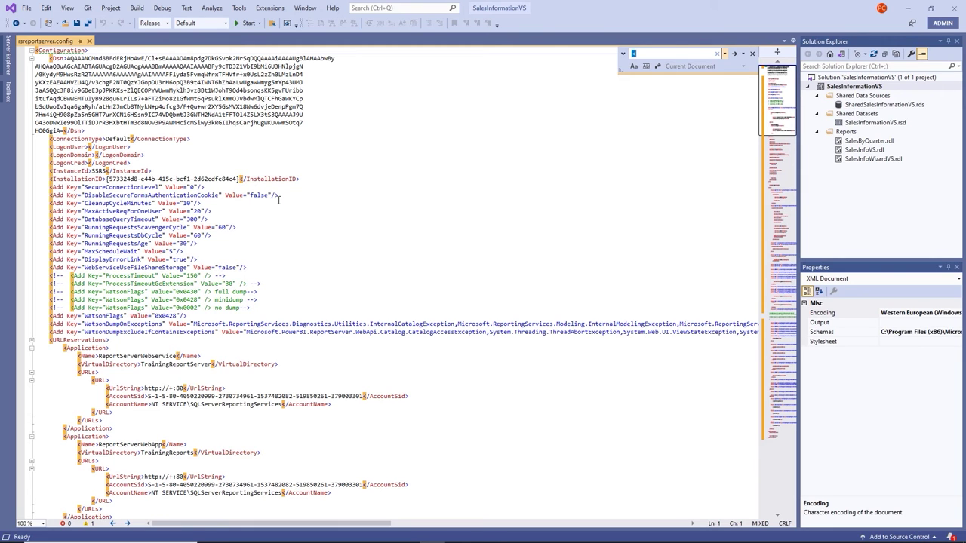
type("for t")
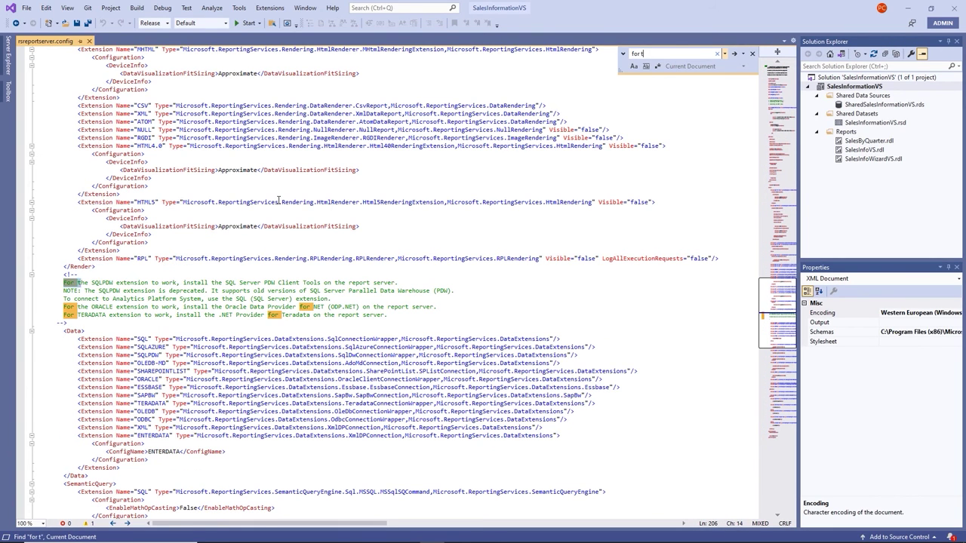
type("he")
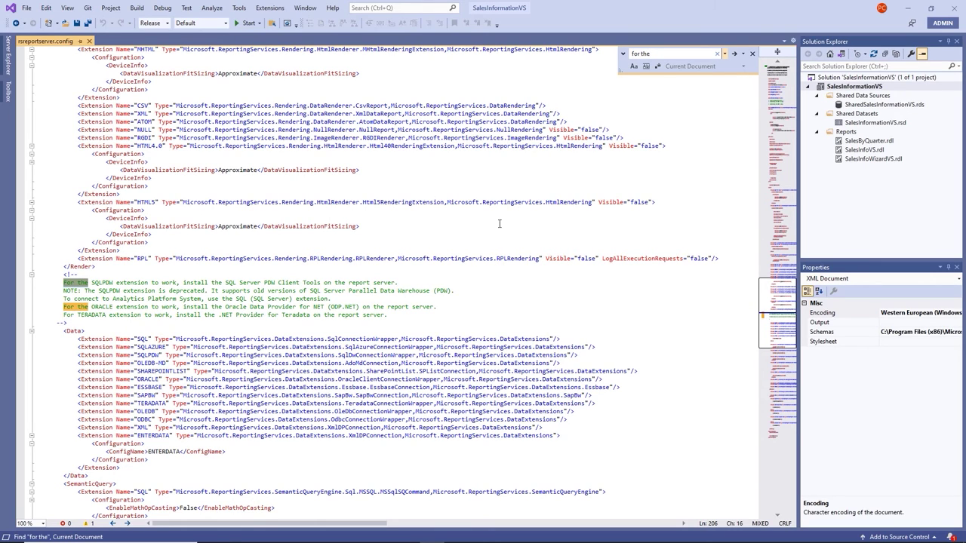
left_click(752, 53)
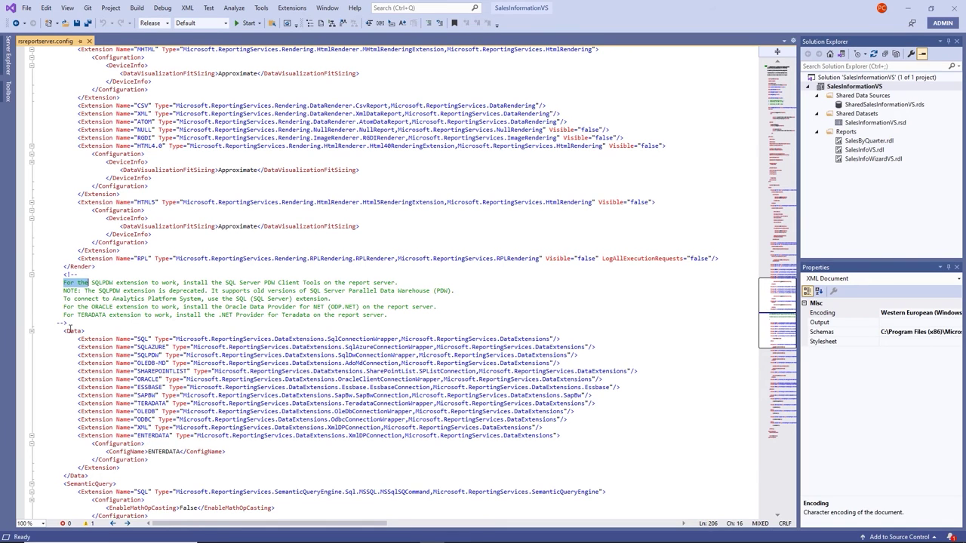
scroll(100, 332, "down", 2)
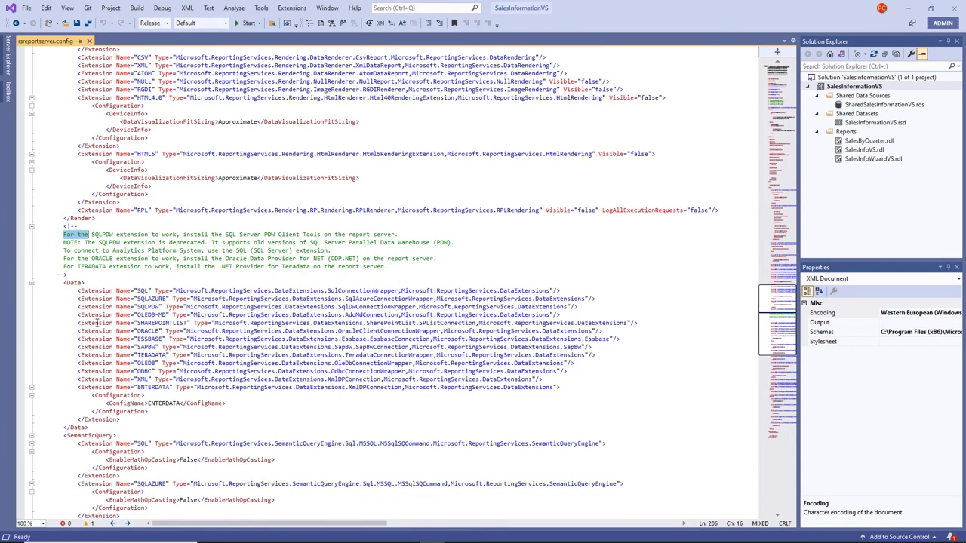
scroll(97, 323, "down", 2)
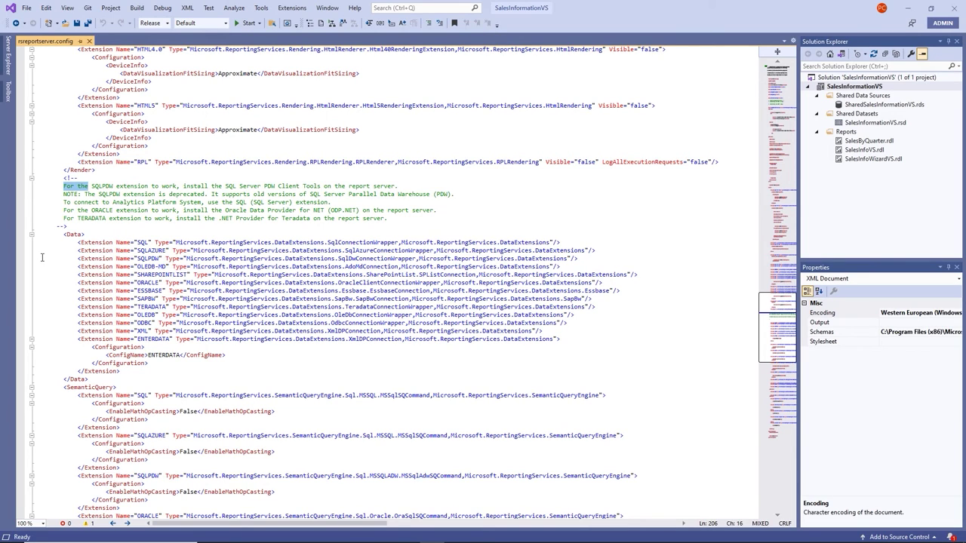
left_click_drag(74, 245, 576, 338)
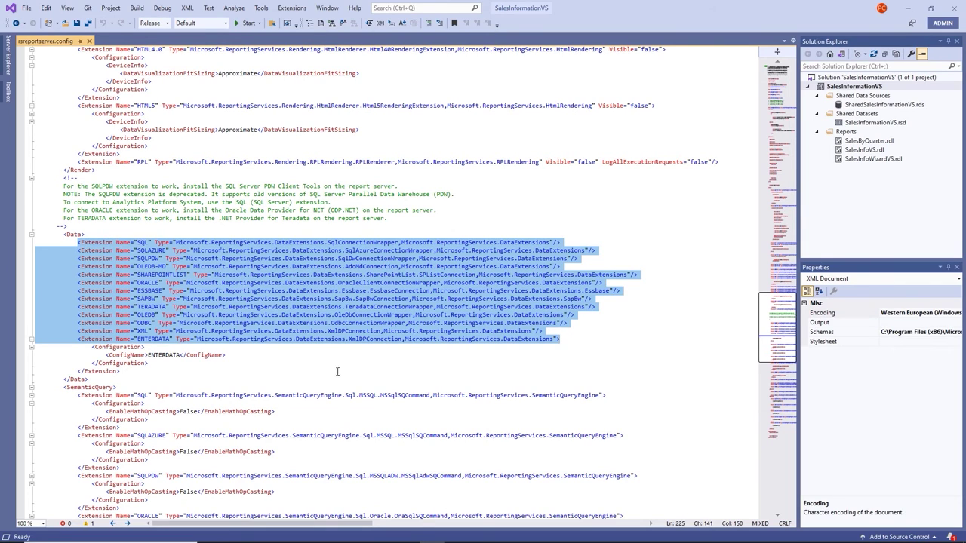
scroll(337, 372, "down", 3)
scroll(325, 363, "down", 1)
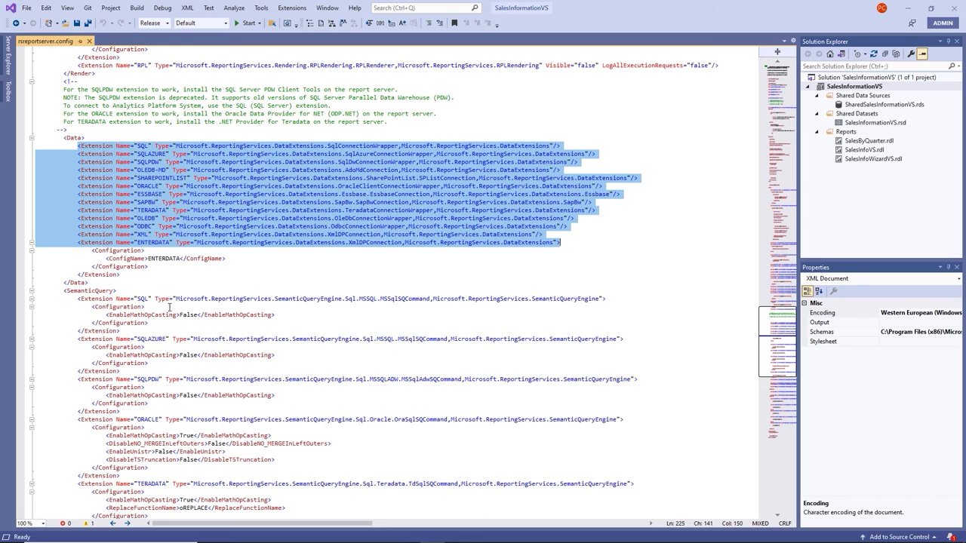
left_click(160, 420)
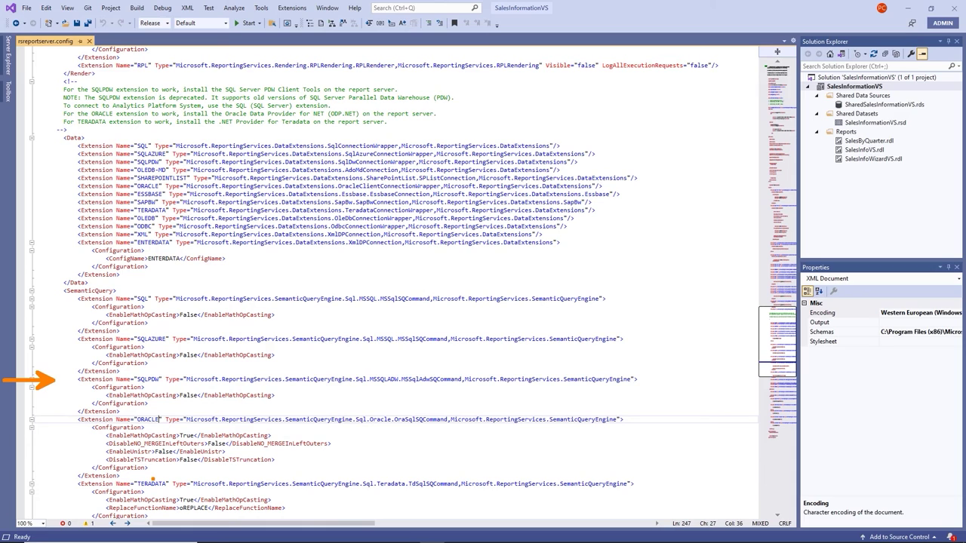
scroll(393, 302, "down", 3)
left_click(78, 307)
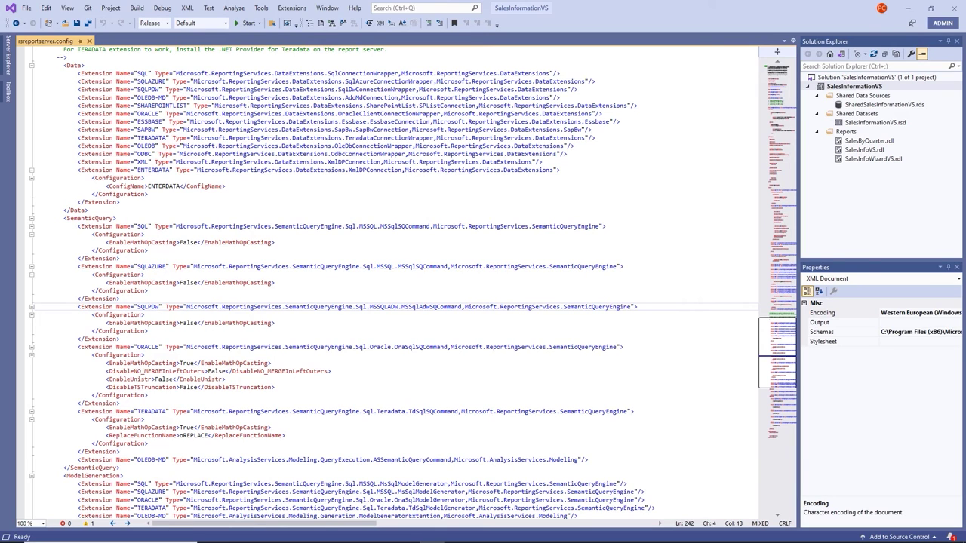
Insert a <!-- comment opener on a new line above the SQLPDW extension
key("ctrl+Return")
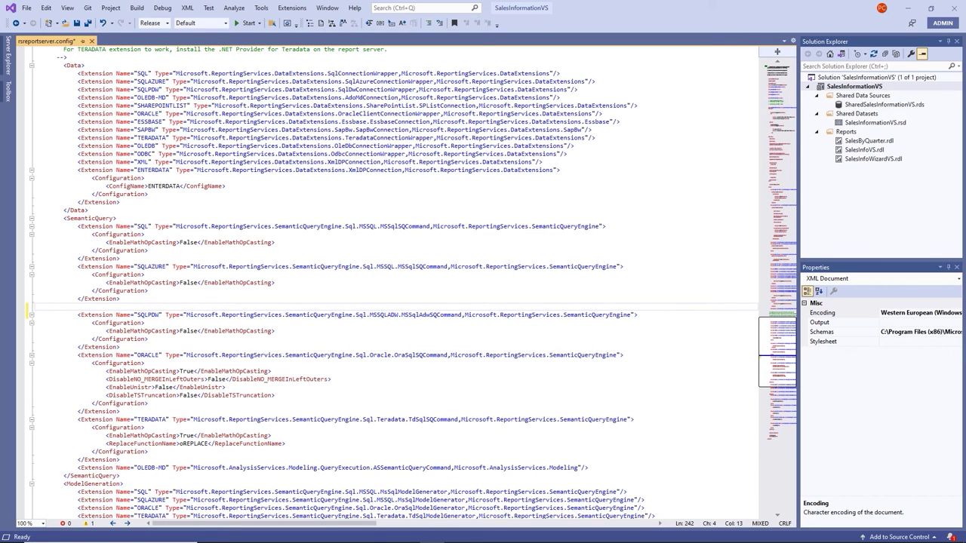
type("<")
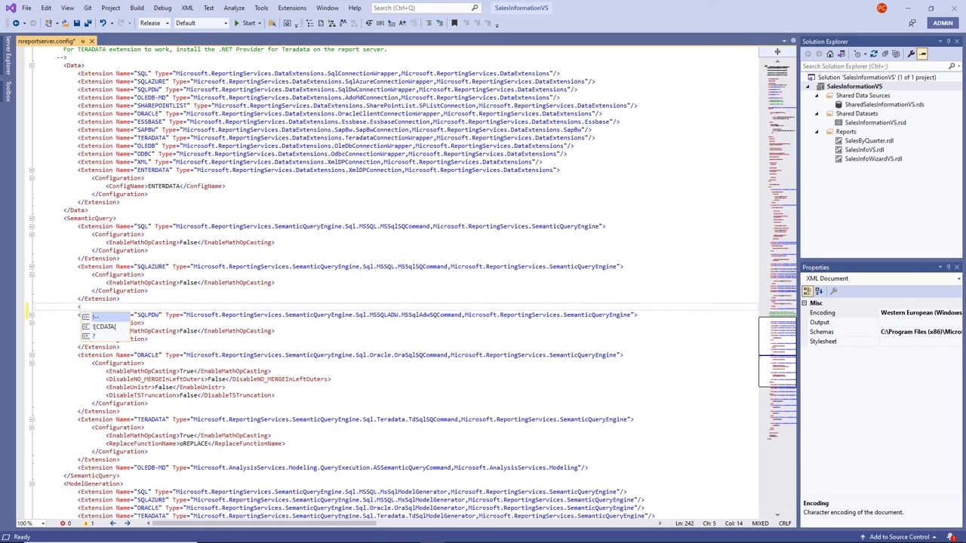
key("Return")
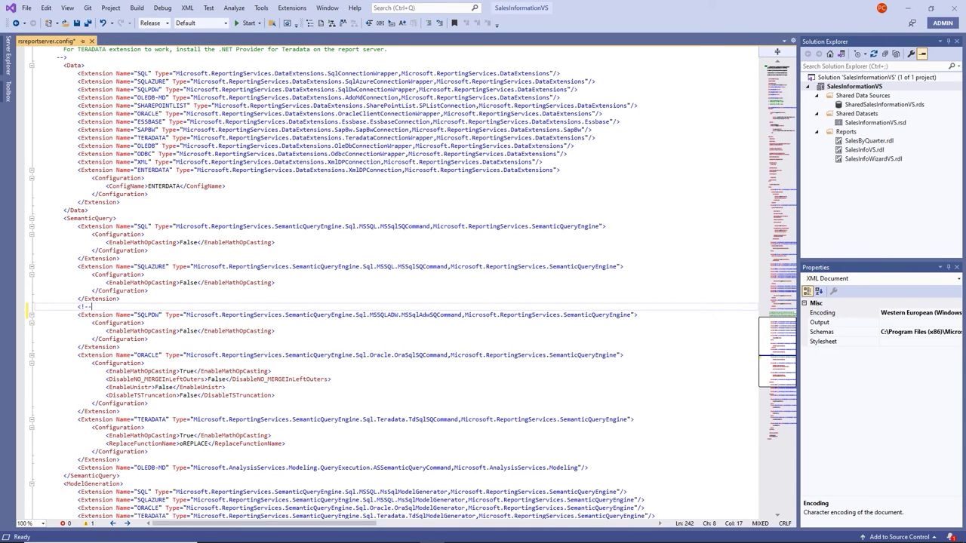
Add a blank line after TERADATA's closing </Configuration> tag
left_click(114, 363)
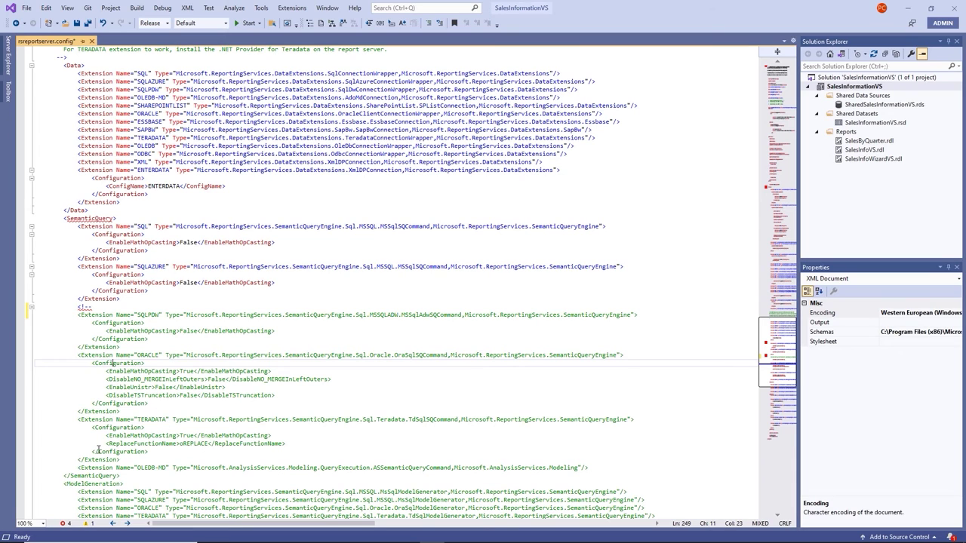
left_click(148, 451)
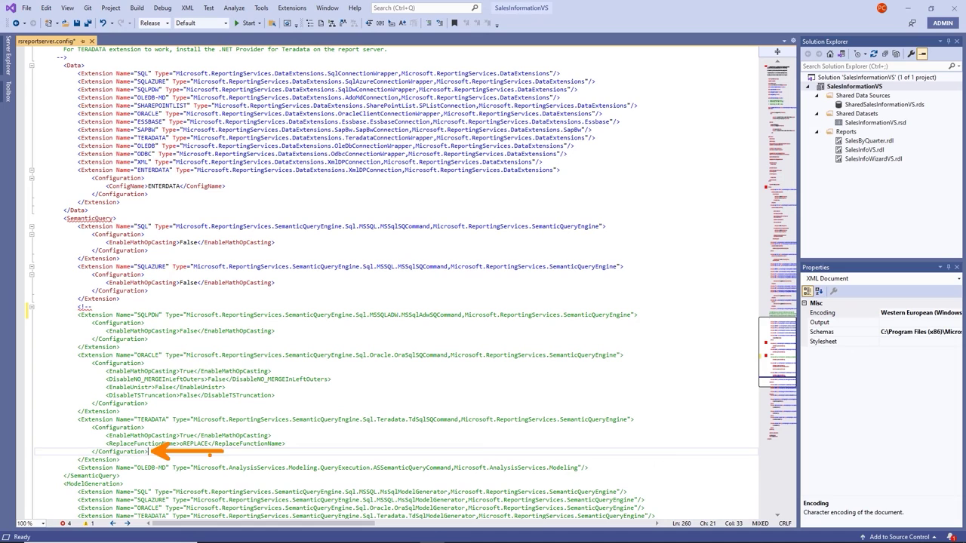
key("Return")
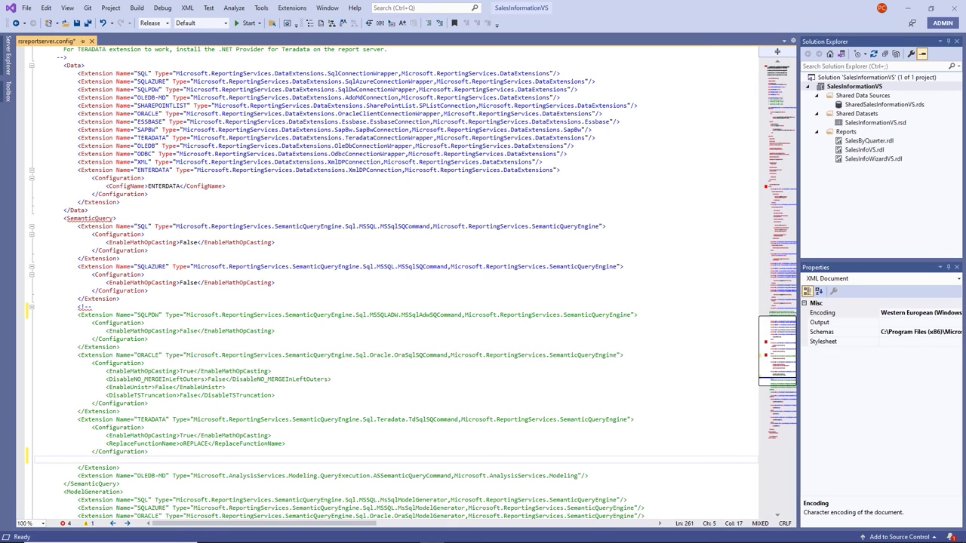
Close the comment with '-->', then save and close rsreportserver.config
type("-->")
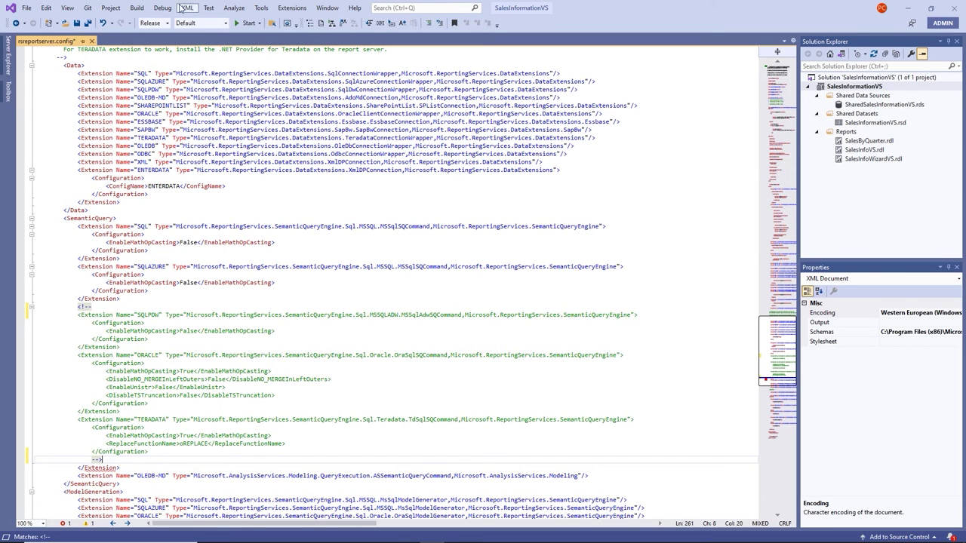
left_click(77, 25)
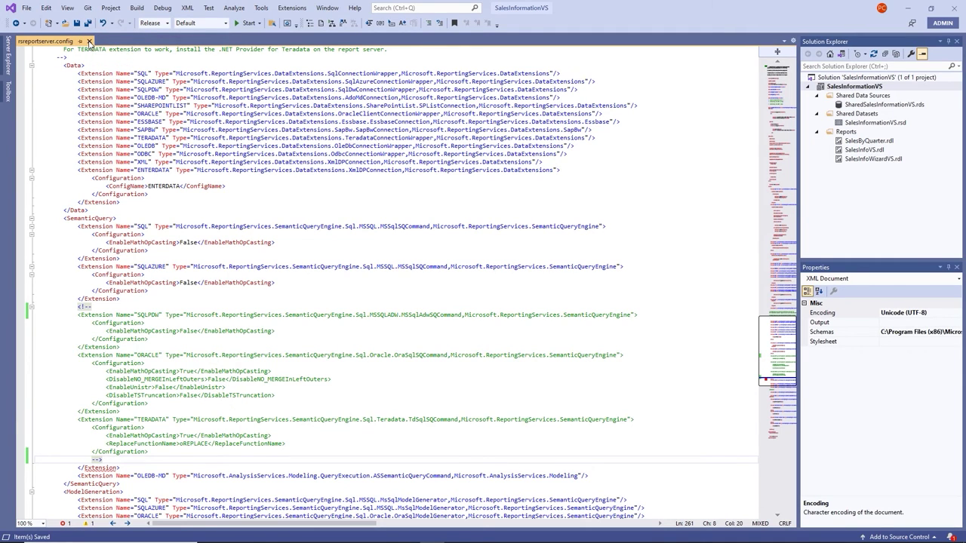
left_click(88, 41)
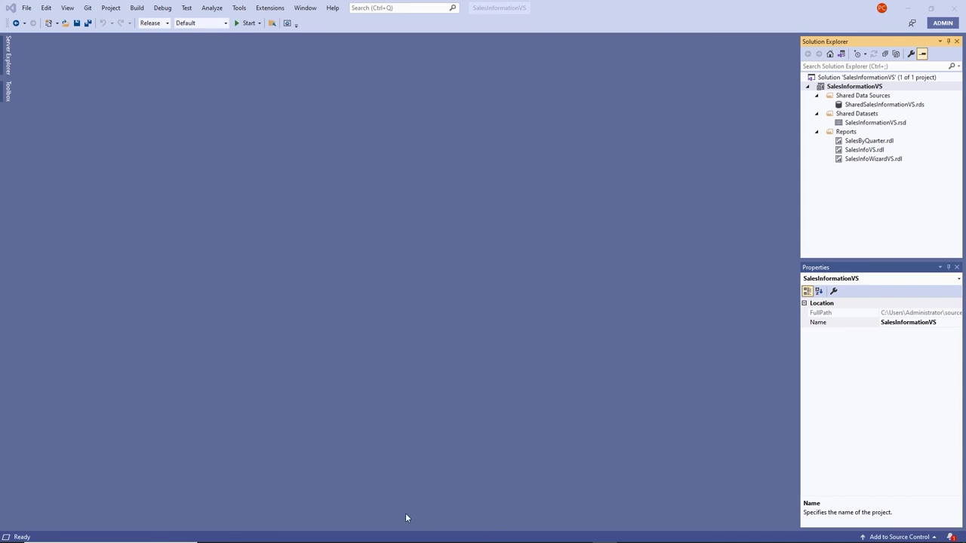
Run perfmon from an administrator Command Prompt to start Performance Monitor
mouse_move(408, 542)
left_click(106, 533)
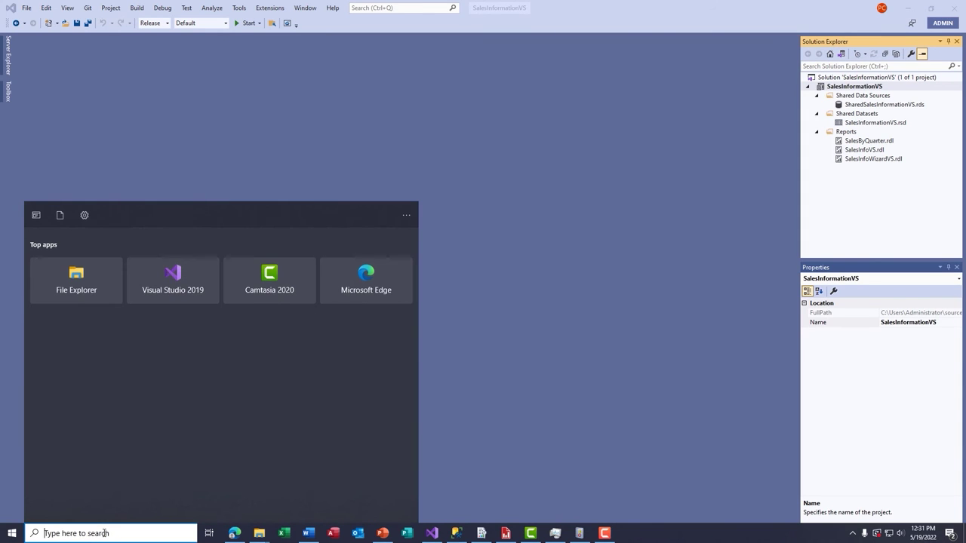
type("cmd")
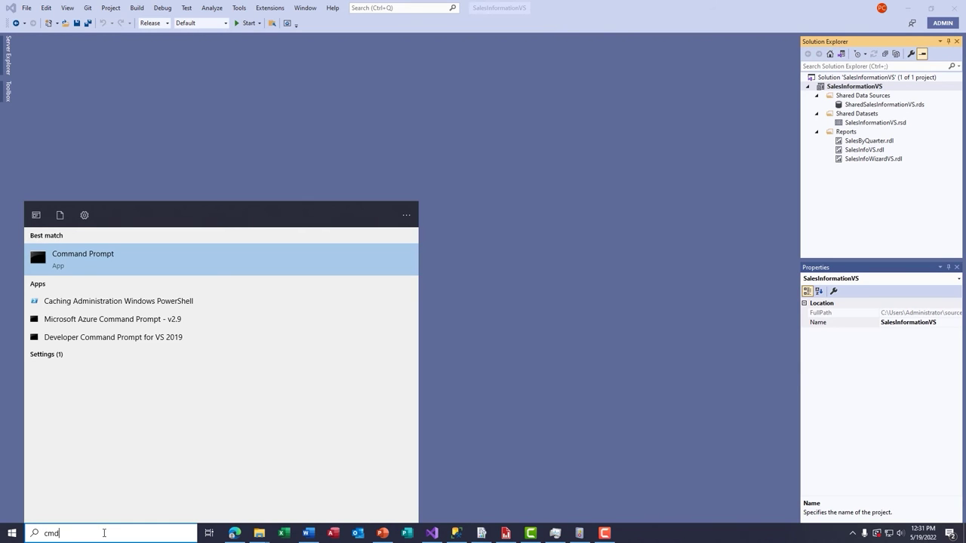
key("Return")
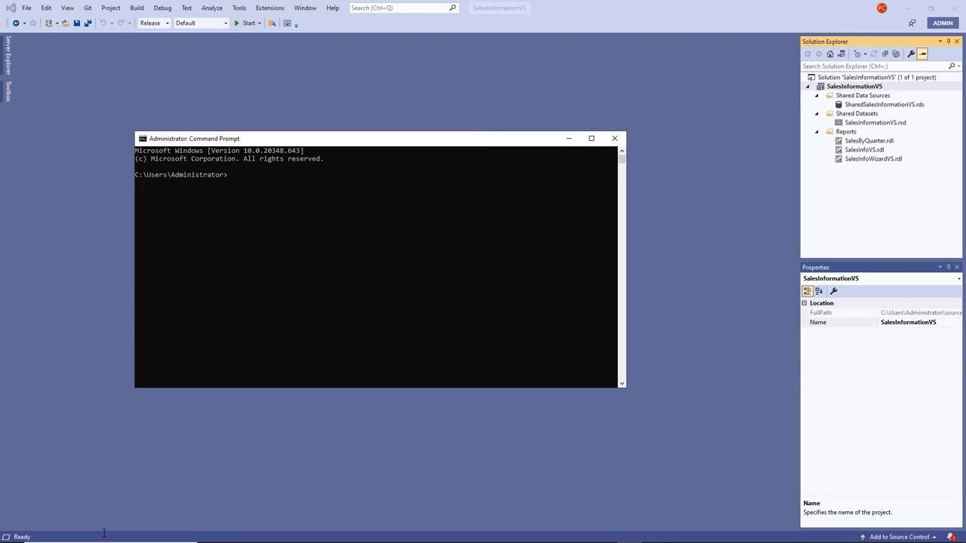
type("perfmon")
key("Return")
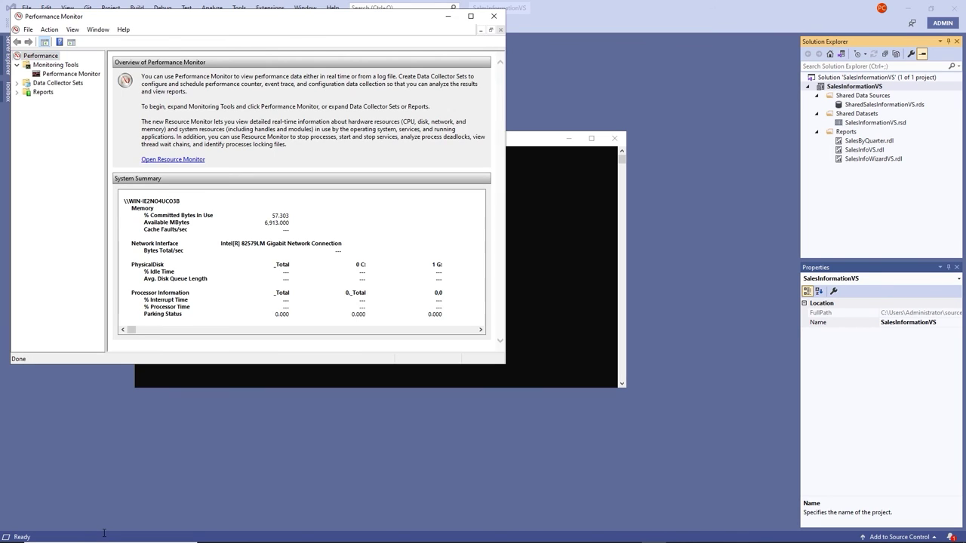
Maximize Performance Monitor and display the live % Processor Time graph
left_click(470, 17)
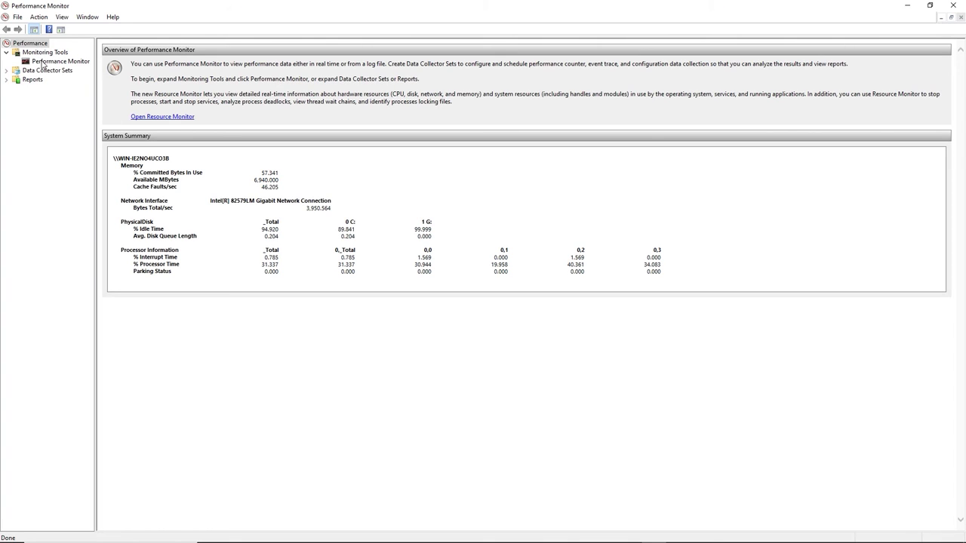
left_click(44, 62)
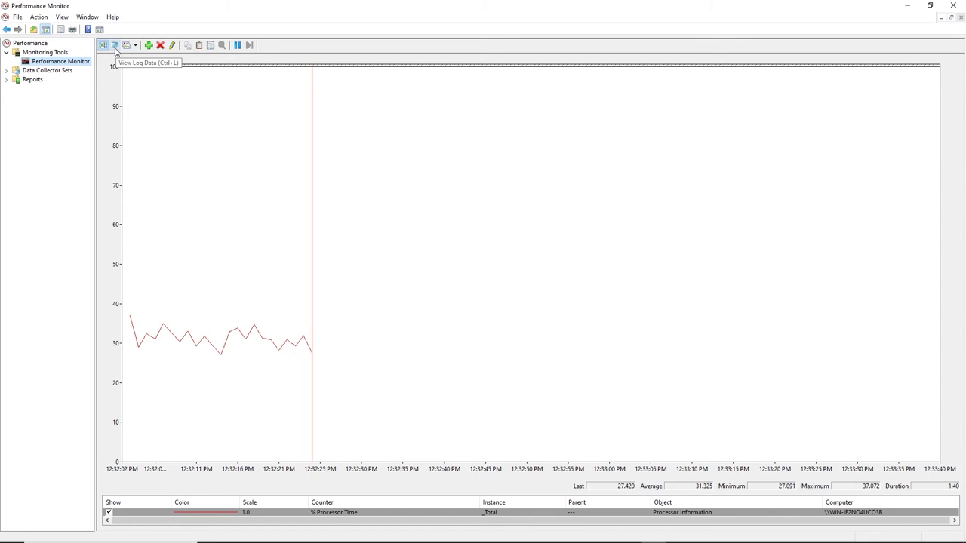
Browse the ServerManager log files as a graph source, then revert the source to Current activity
left_click(116, 46)
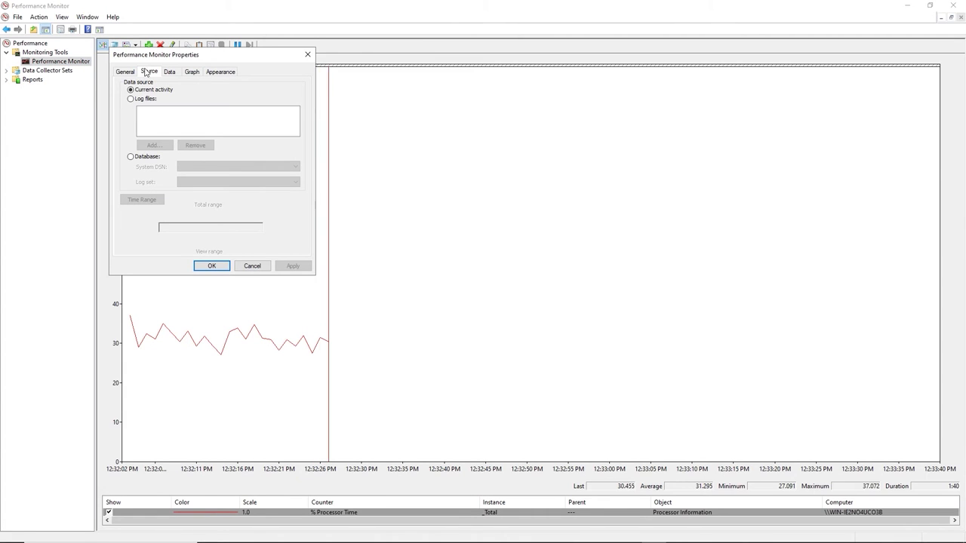
left_click(131, 98)
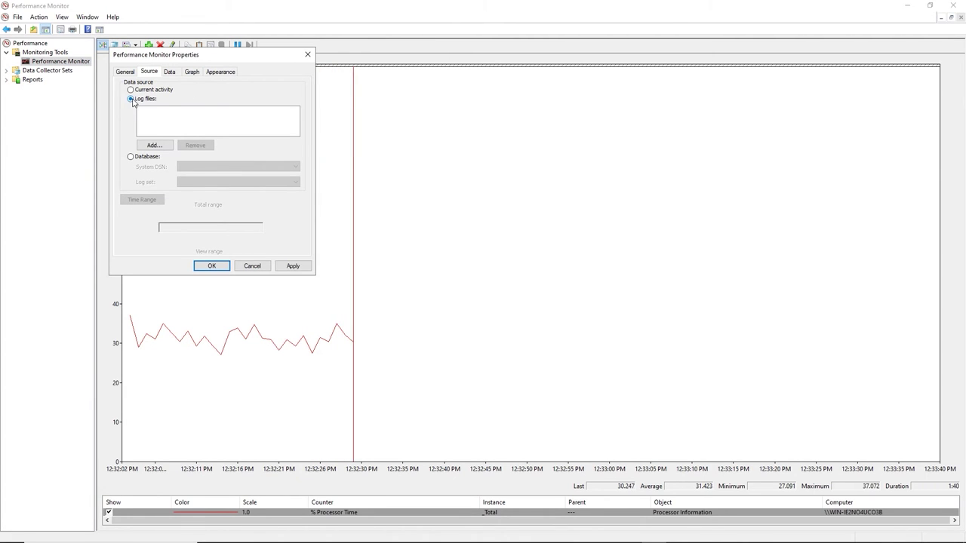
left_click(154, 145)
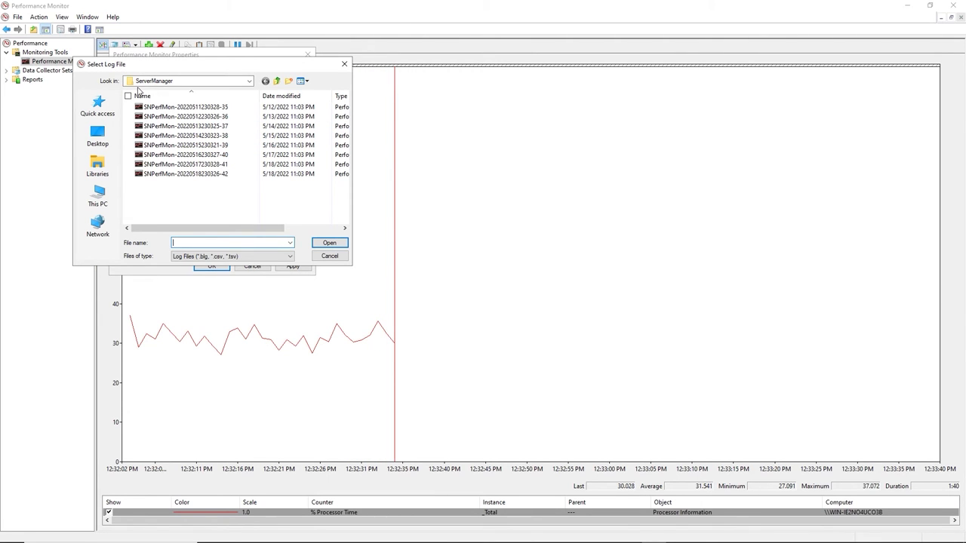
left_click(277, 82)
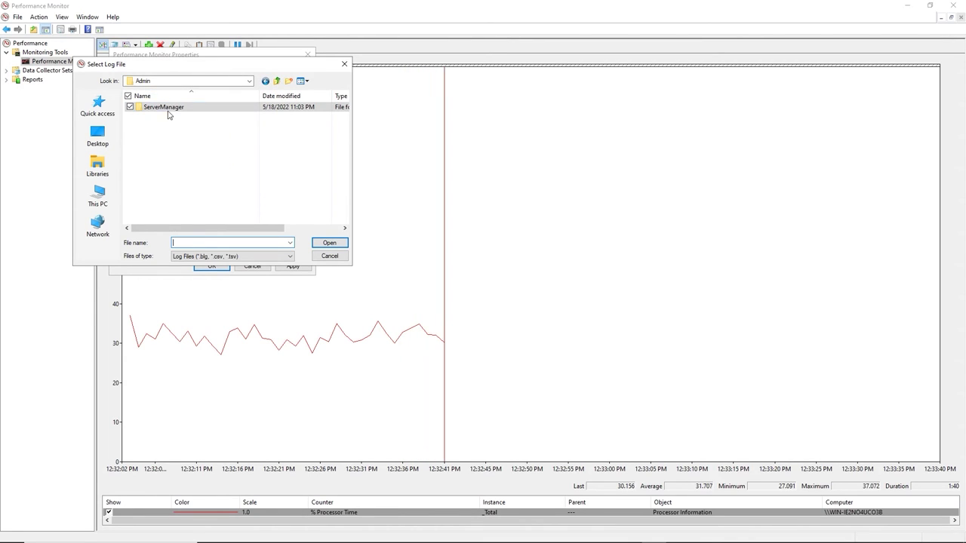
double_click(168, 110)
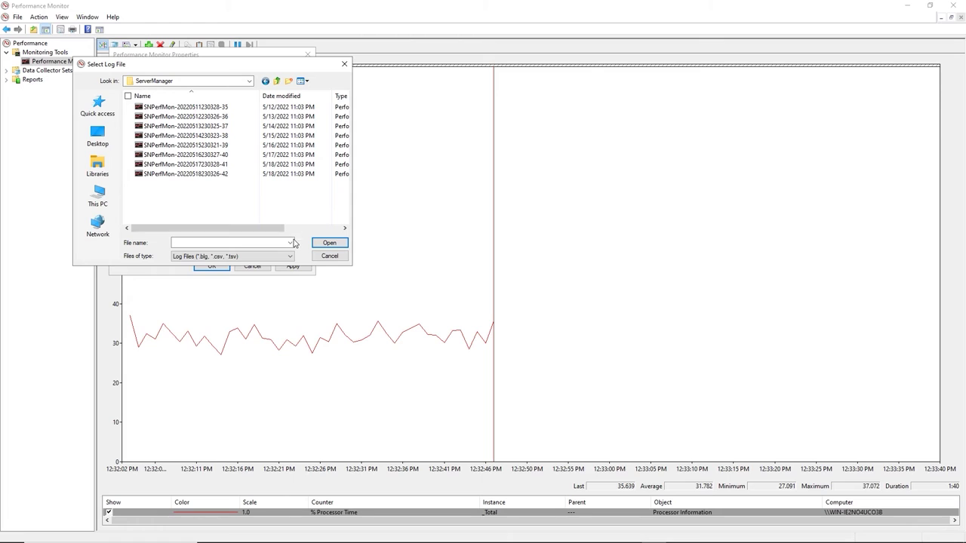
left_click(330, 257)
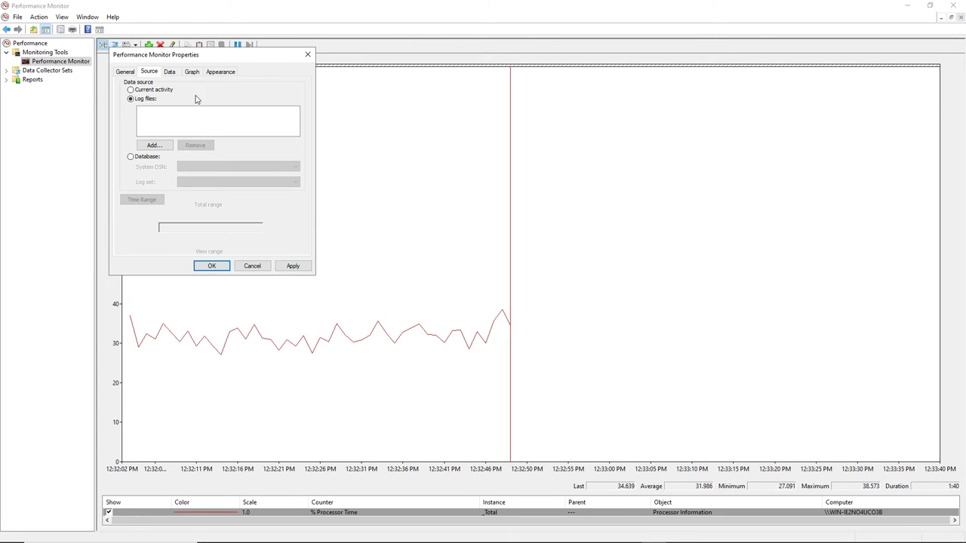
left_click(171, 73)
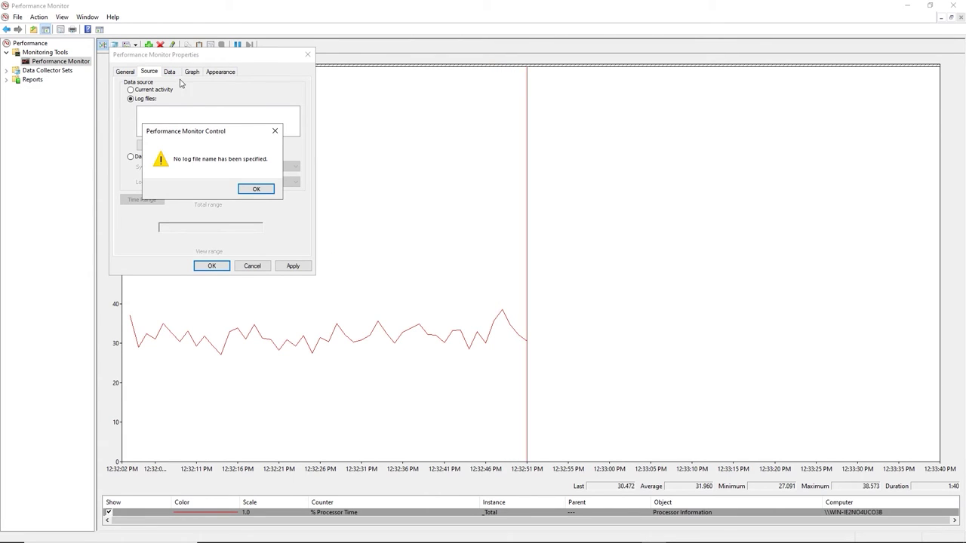
left_click(256, 189)
left_click(145, 90)
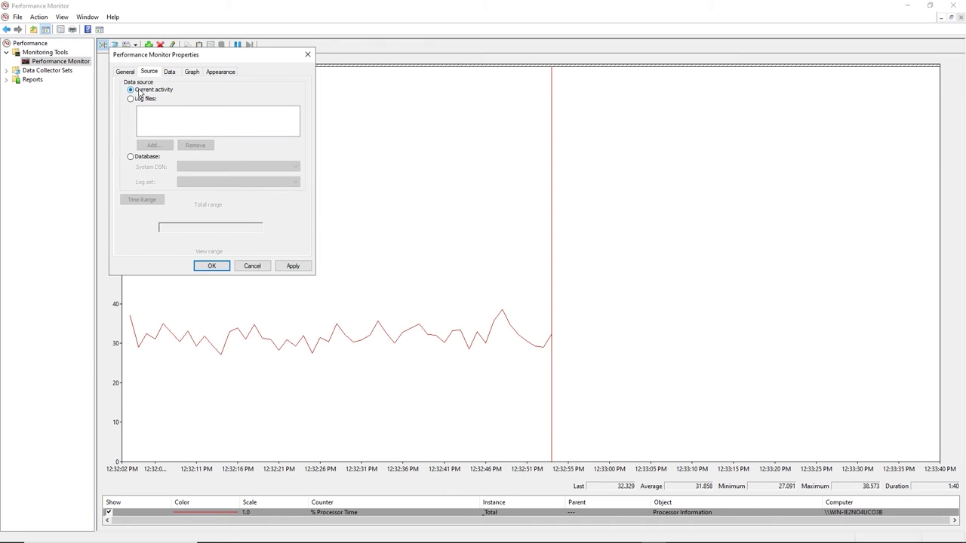
On the Graph tab, try the Histogram bar view and then the Report view, applying each
left_click(170, 72)
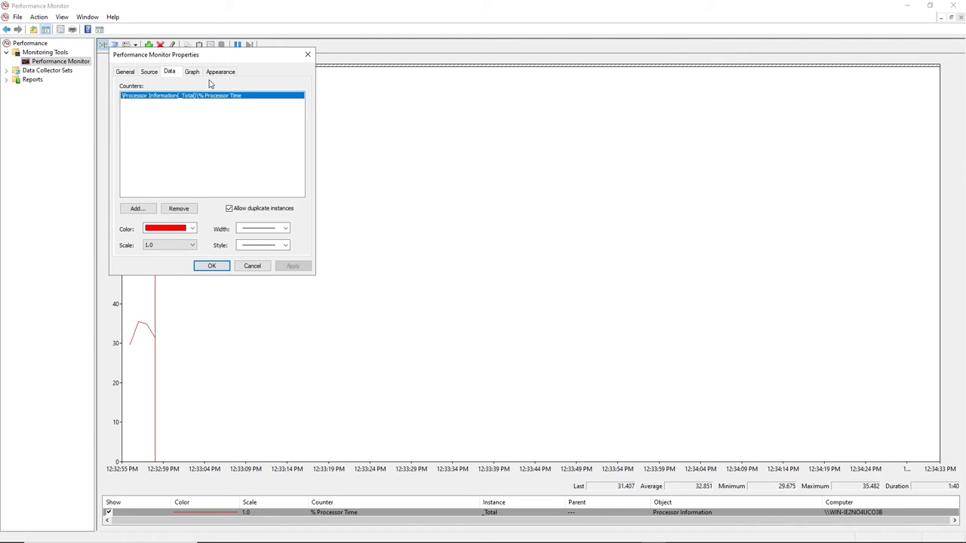
left_click(193, 72)
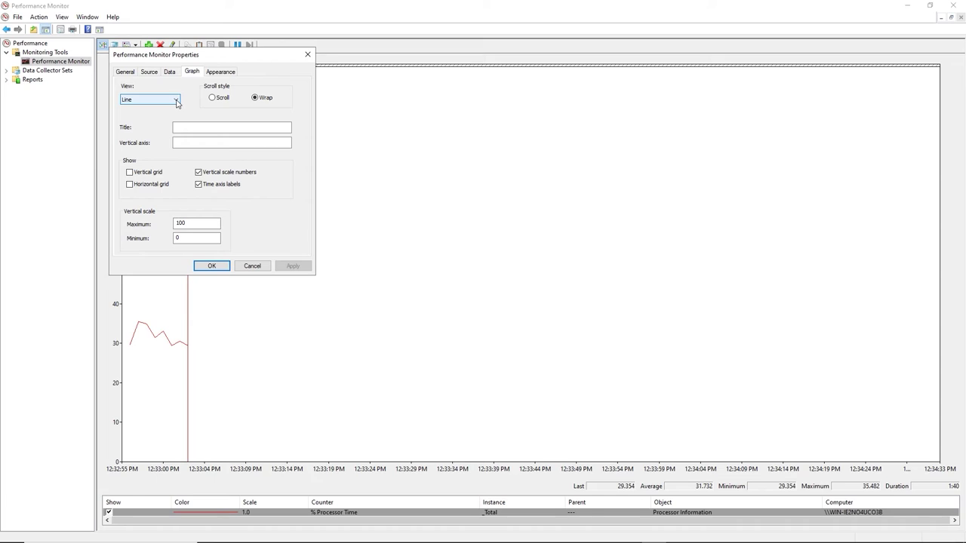
left_click(176, 101)
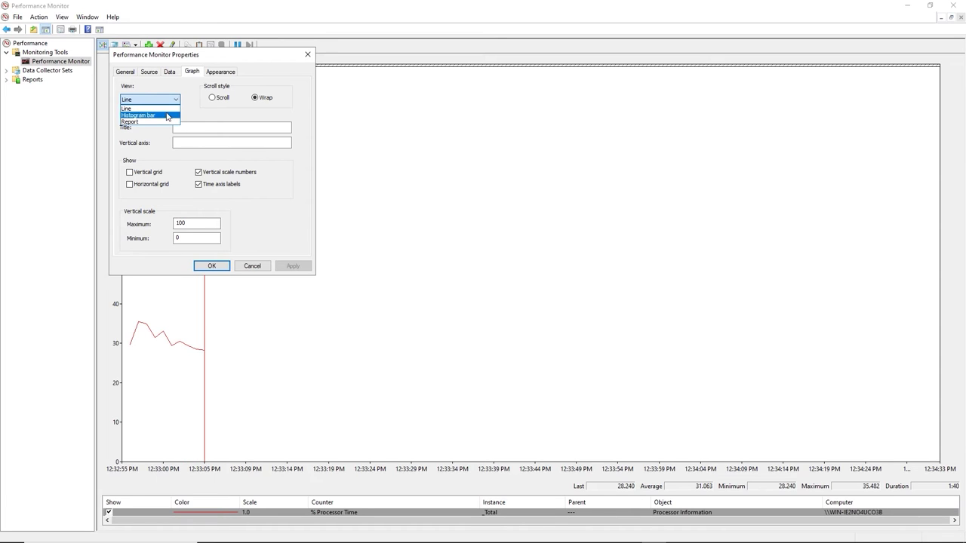
left_click(168, 116)
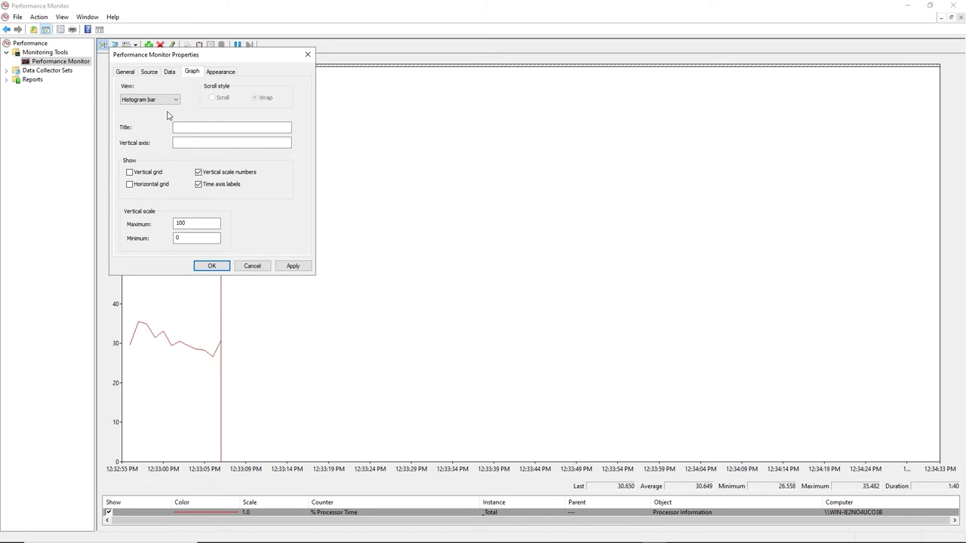
left_click(292, 265)
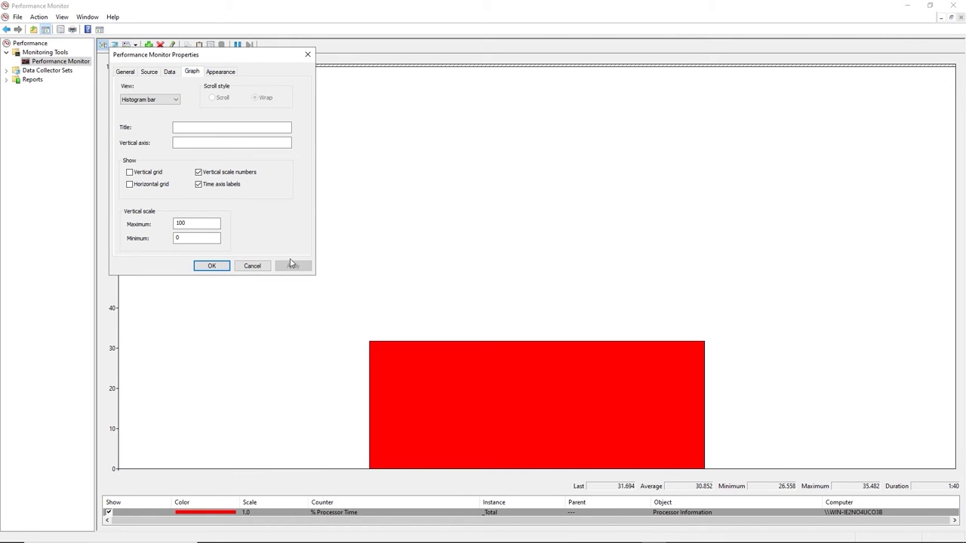
left_click(175, 99)
left_click(142, 124)
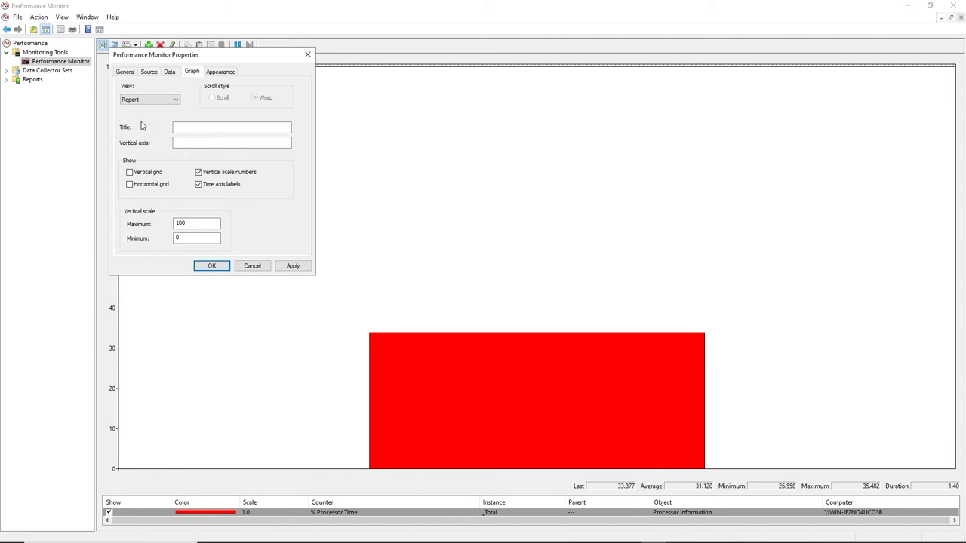
left_click(292, 266)
Set the view to Line and apply it, check Appearance settings, then close Properties
left_click_drag(234, 57, 476, 152)
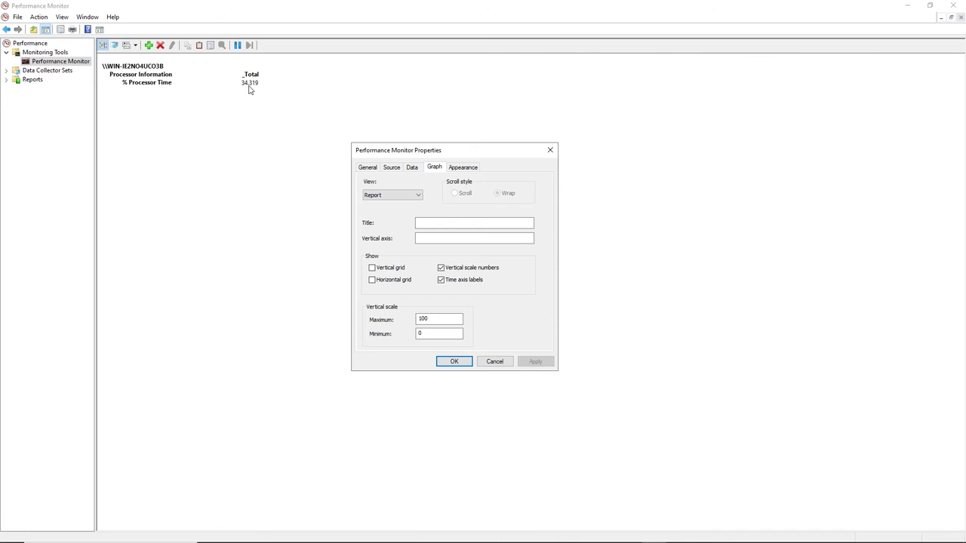
left_click_drag(458, 153, 214, 75)
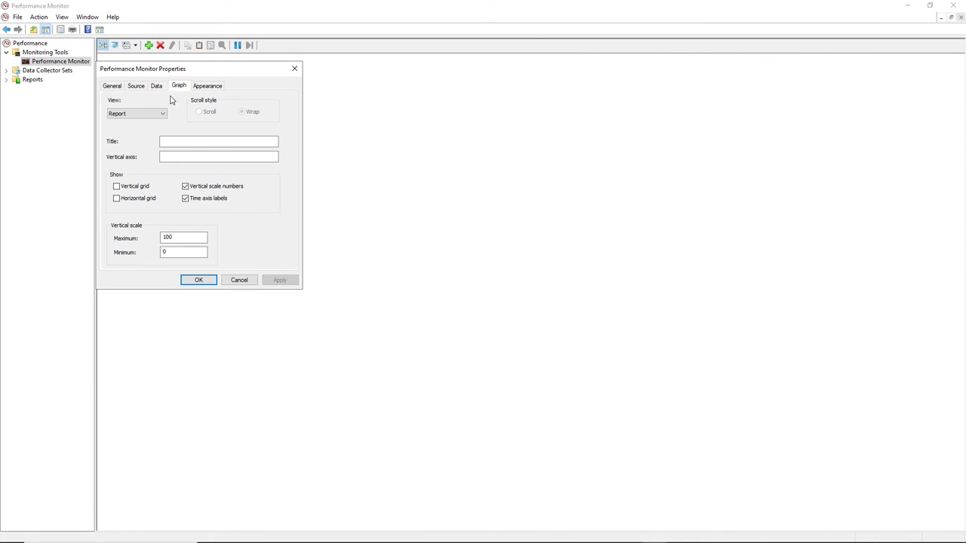
left_click(164, 114)
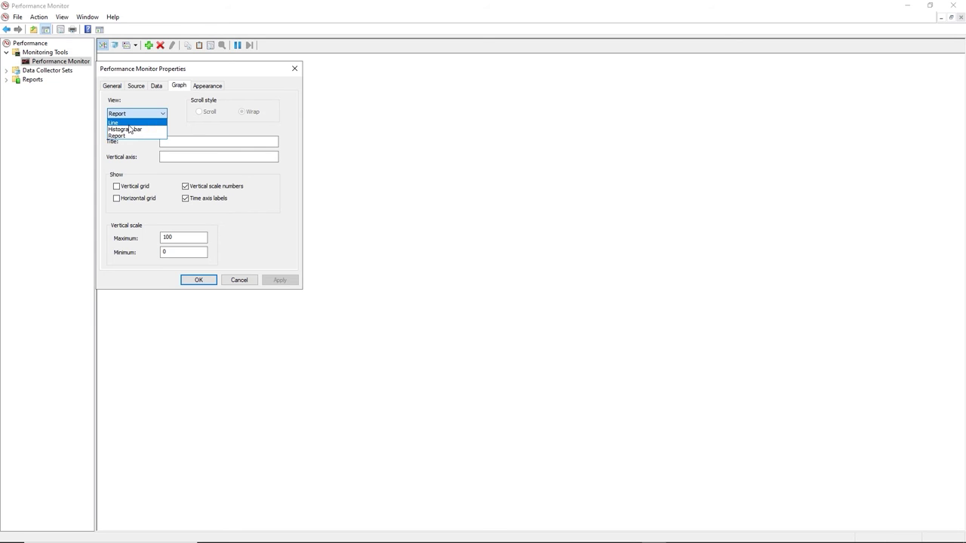
left_click(130, 124)
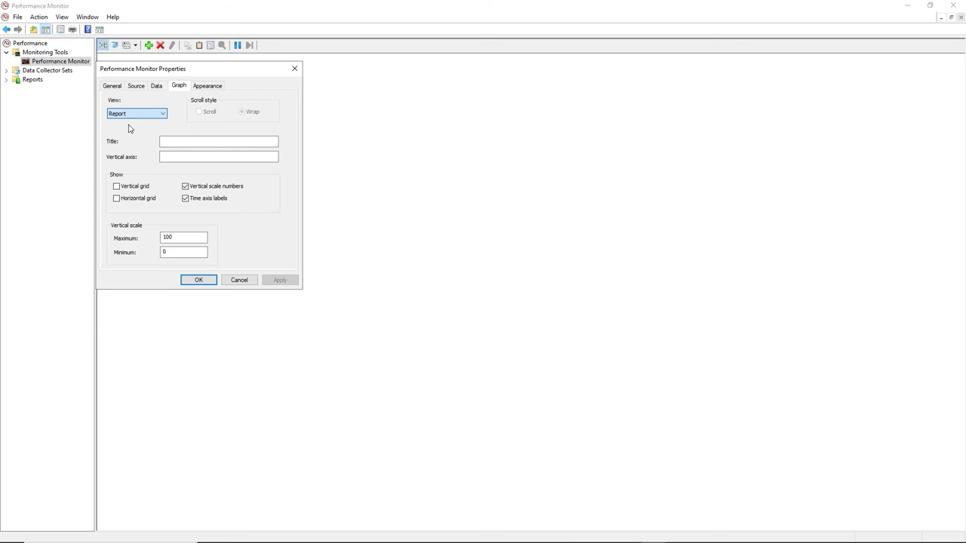
left_click(276, 282)
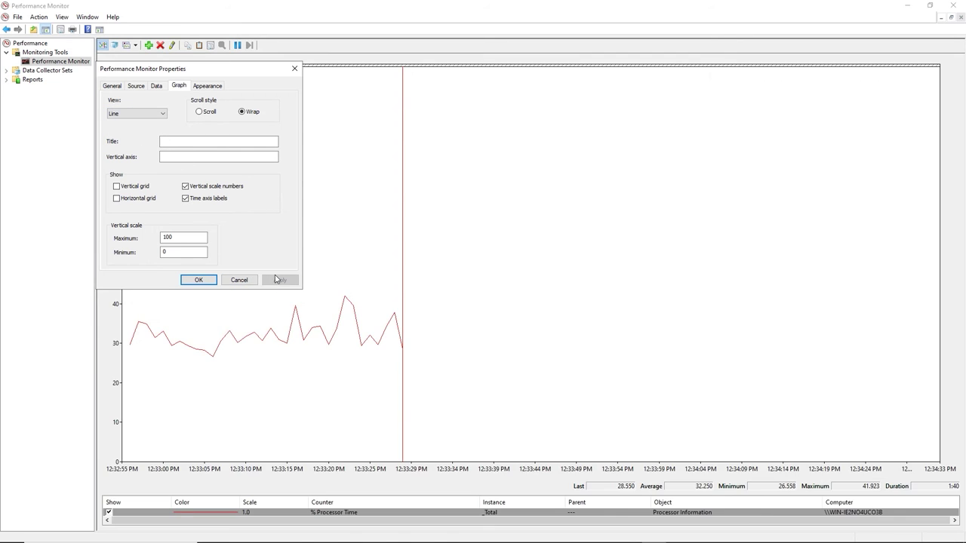
left_click(209, 89)
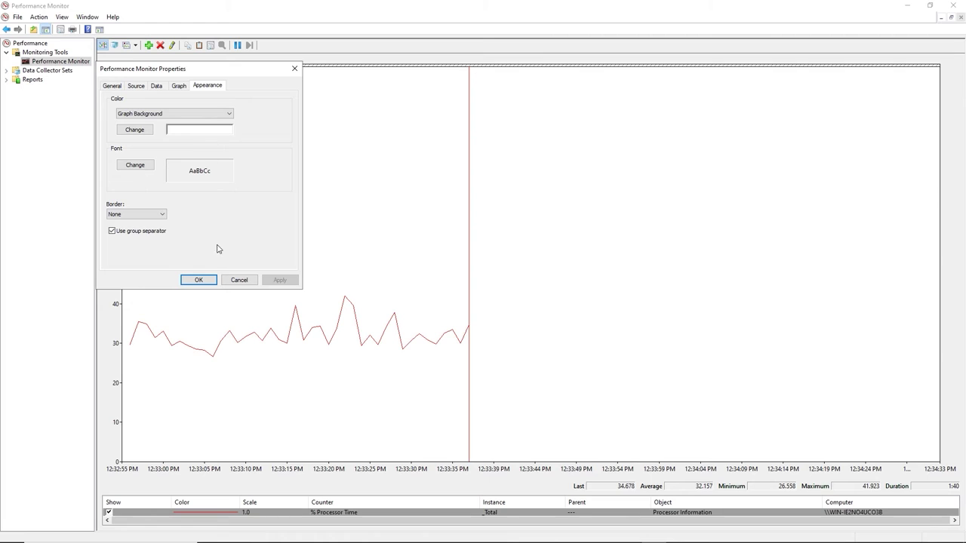
left_click(238, 280)
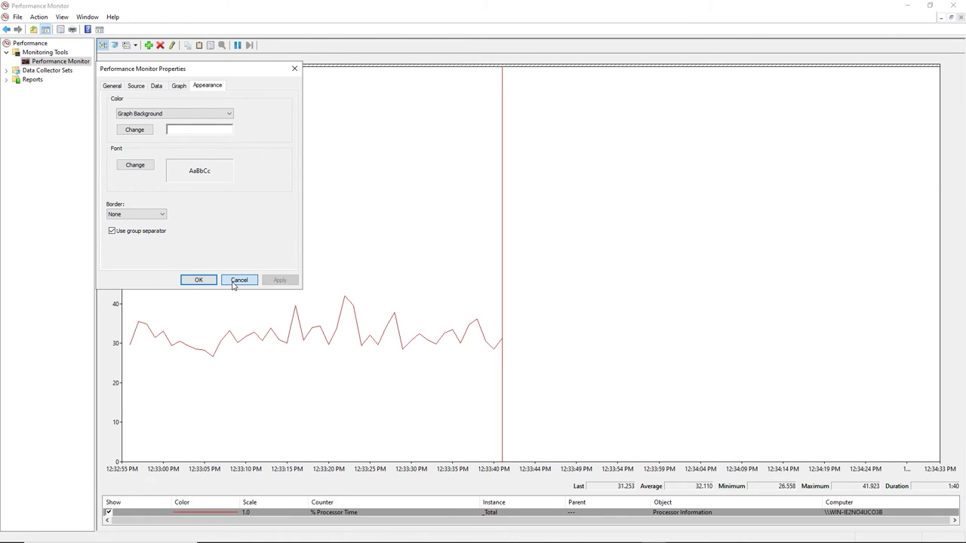
Expand and collapse the Data Collector Sets and Reports groups in the navigation tree
left_click(9, 71)
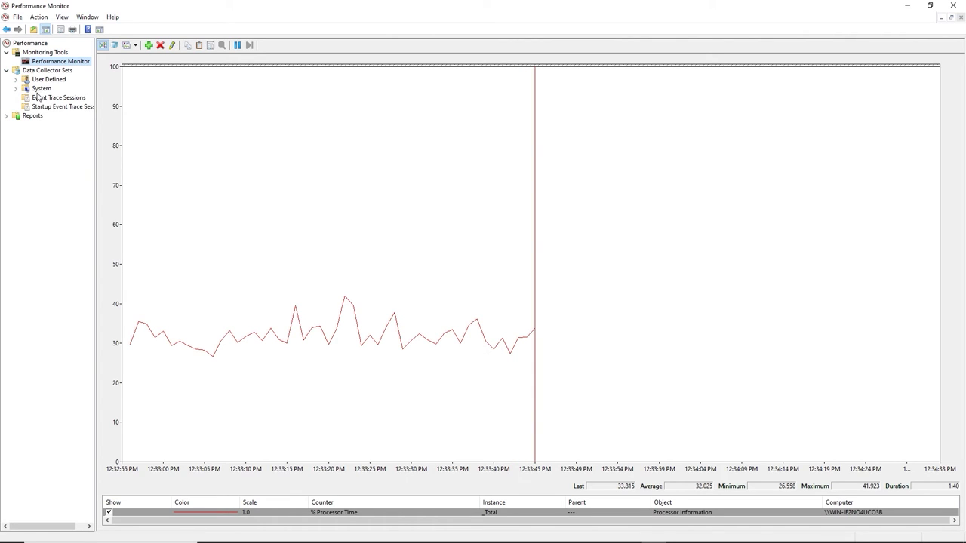
left_click(6, 116)
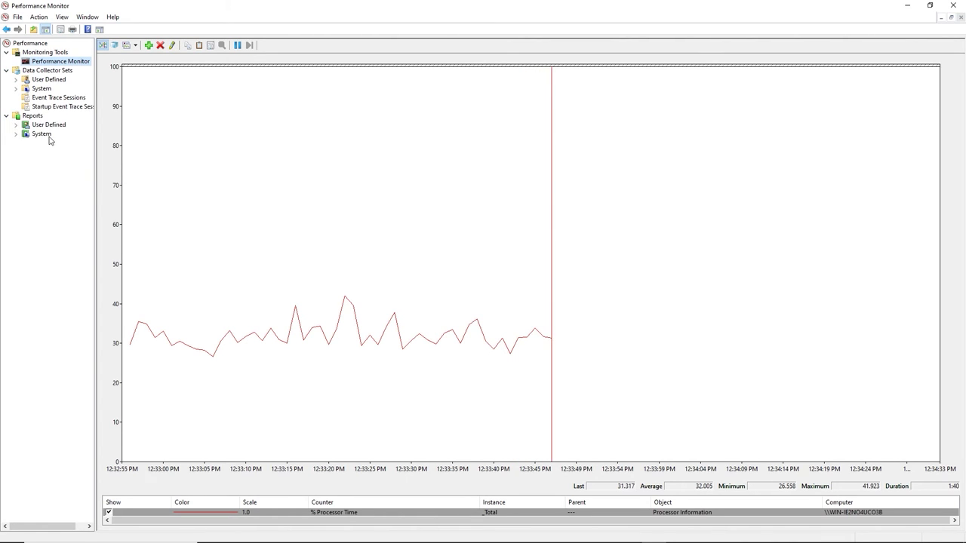
left_click(6, 70)
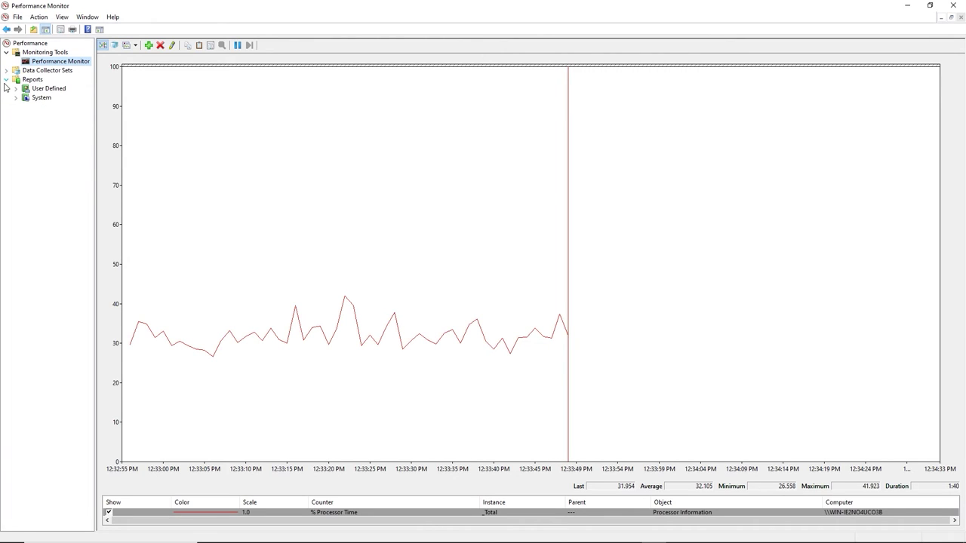
left_click(6, 79)
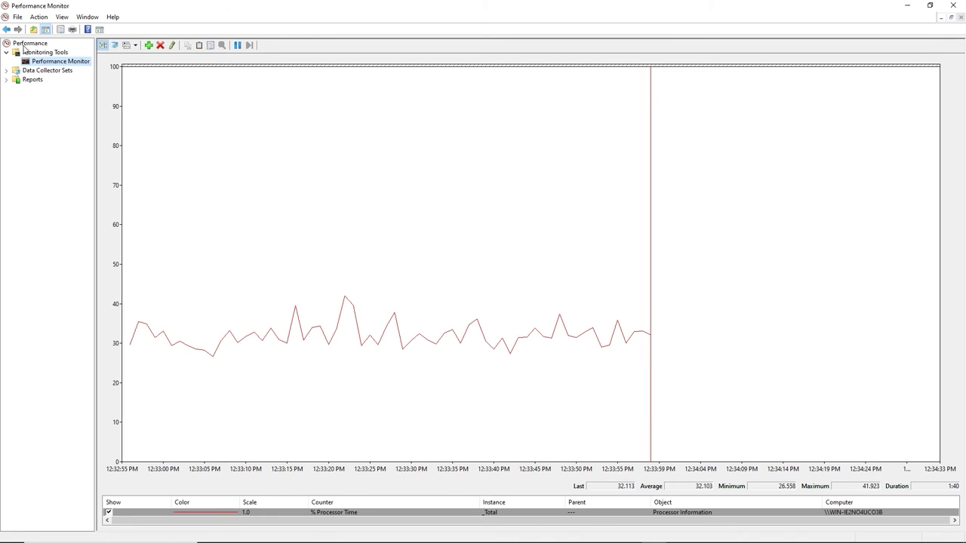
Launch Resource Monitor from the Performance root node's system summary page
left_click(25, 52)
left_click(20, 45)
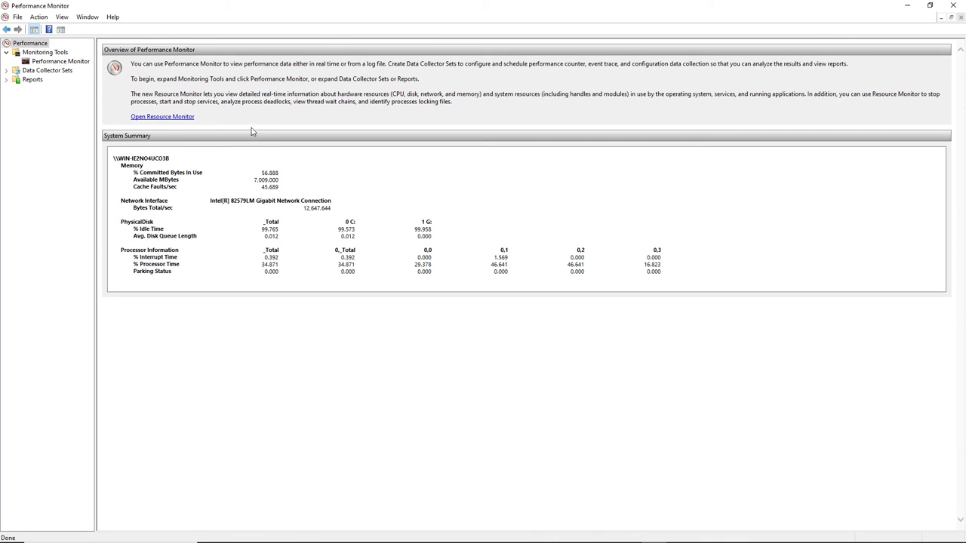
left_click(166, 117)
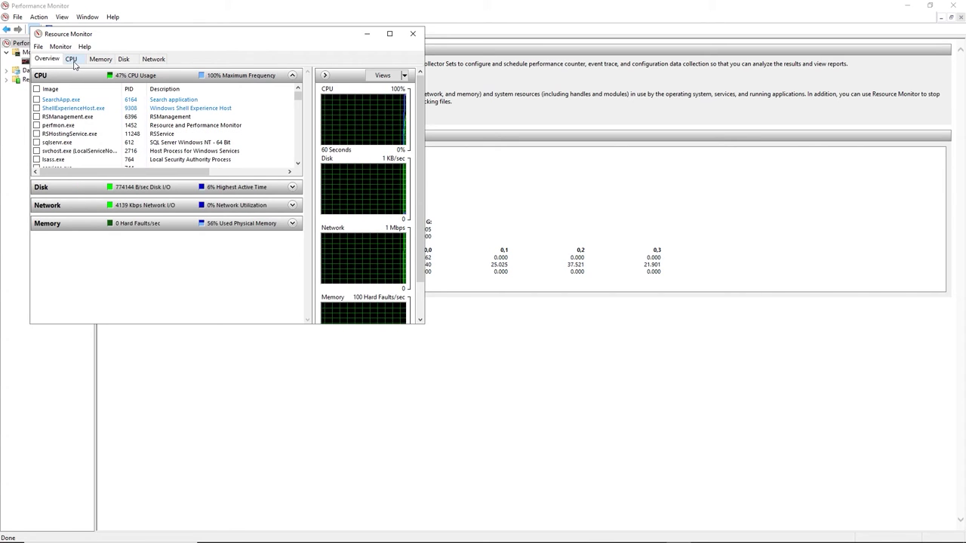
Check per-process activity on the CPU, Memory, Disk and Network tabs, then close Resource Monitor
left_click(72, 60)
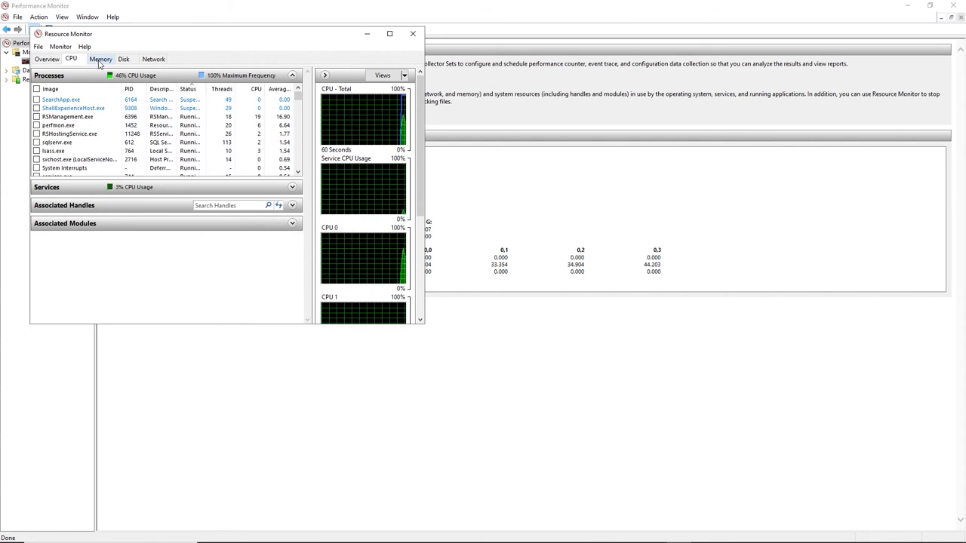
left_click(100, 60)
left_click(123, 59)
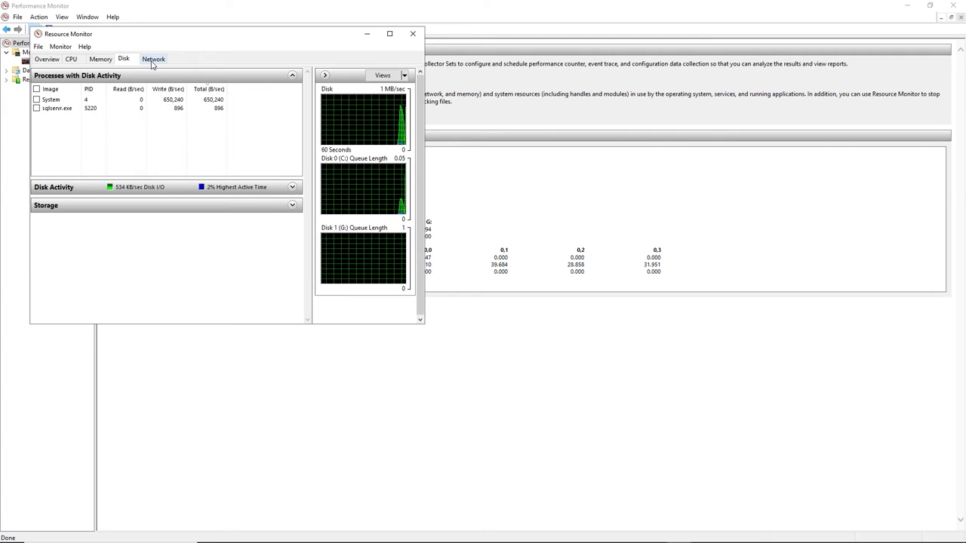
left_click(152, 62)
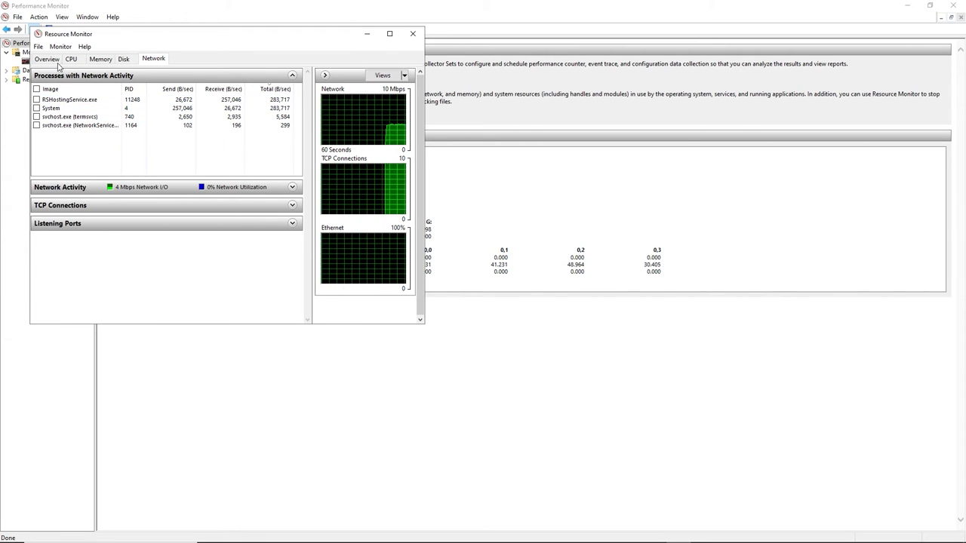
left_click(414, 38)
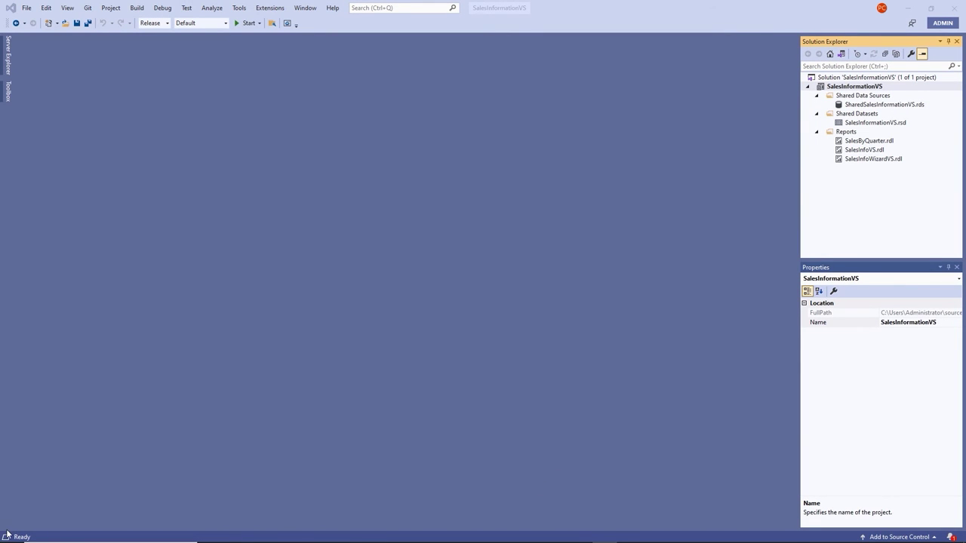
Search Windows for 'proc' and launch Procmon64.exe from the results
left_click(53, 535)
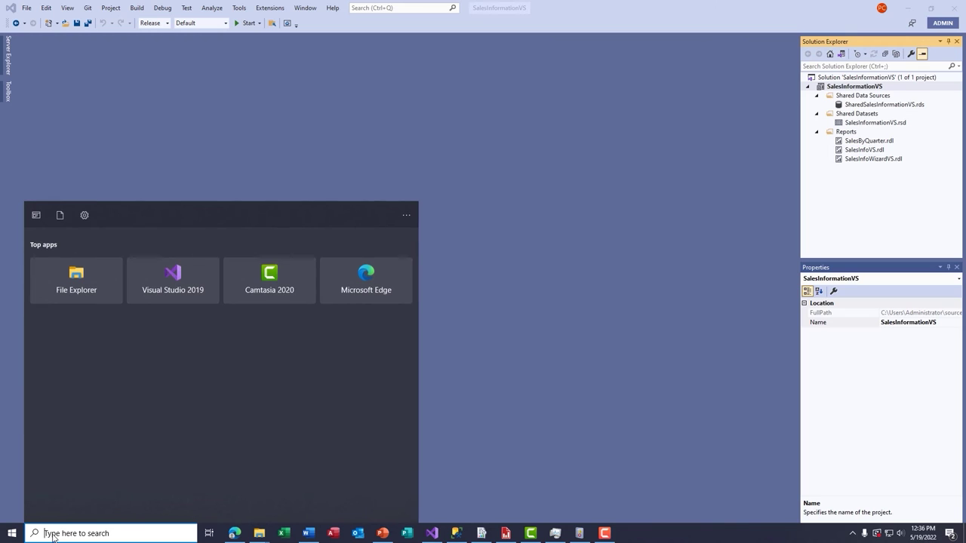
type("proc")
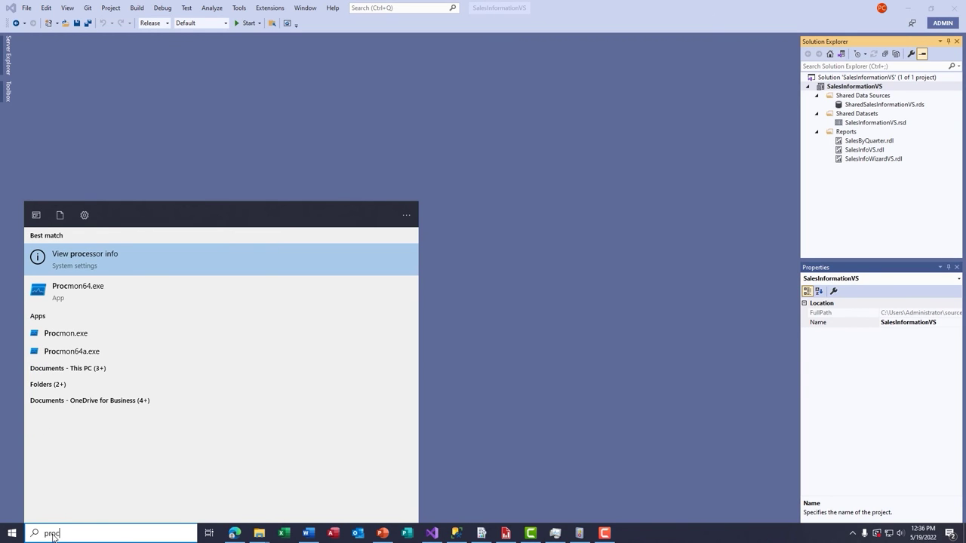
key("Down")
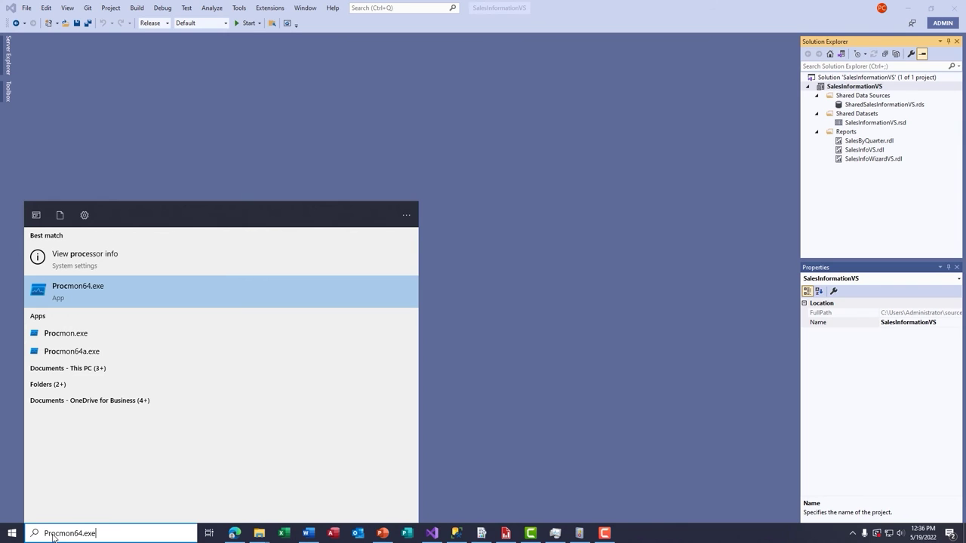
key("Return")
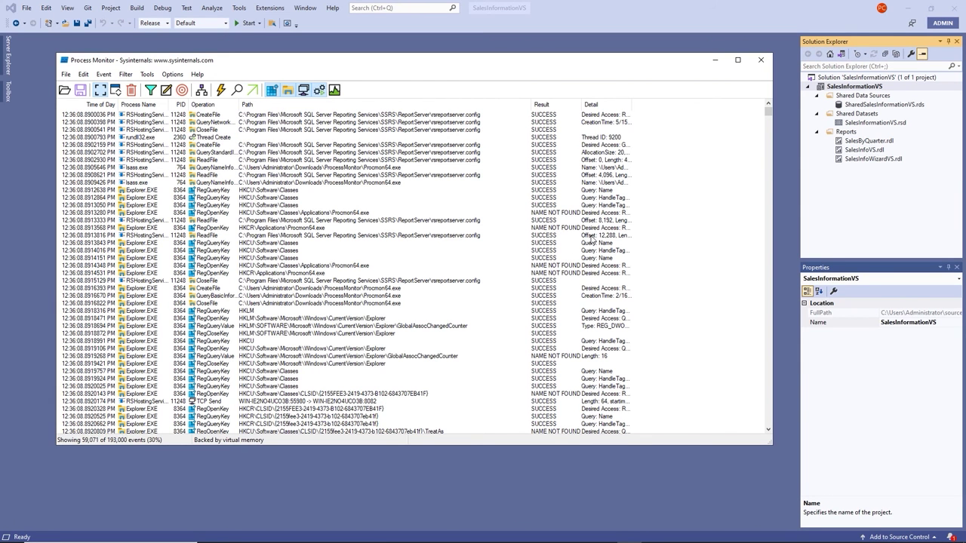
Maximize Process Monitor, widen the Detail column, scroll the events, and hide registry activity
left_click(737, 59)
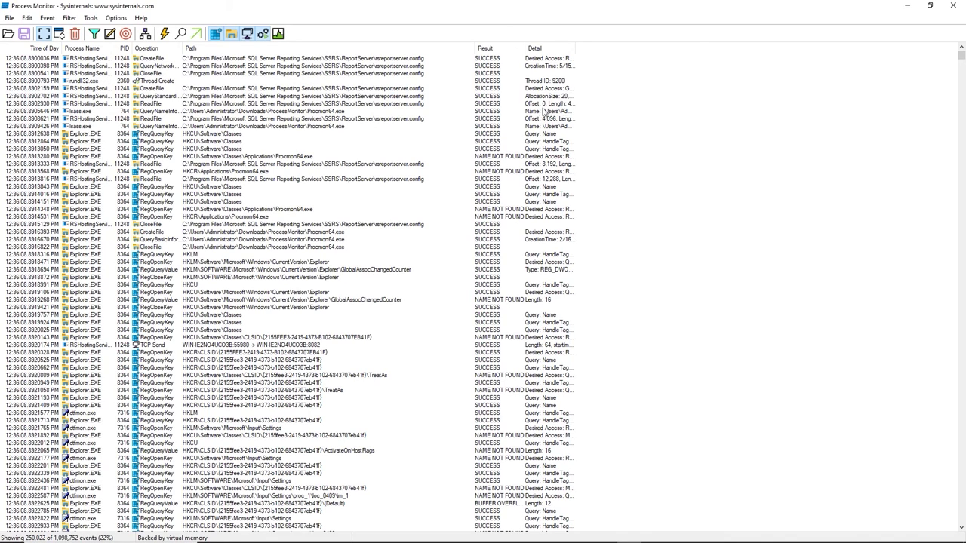
left_click_drag(575, 49, 616, 51)
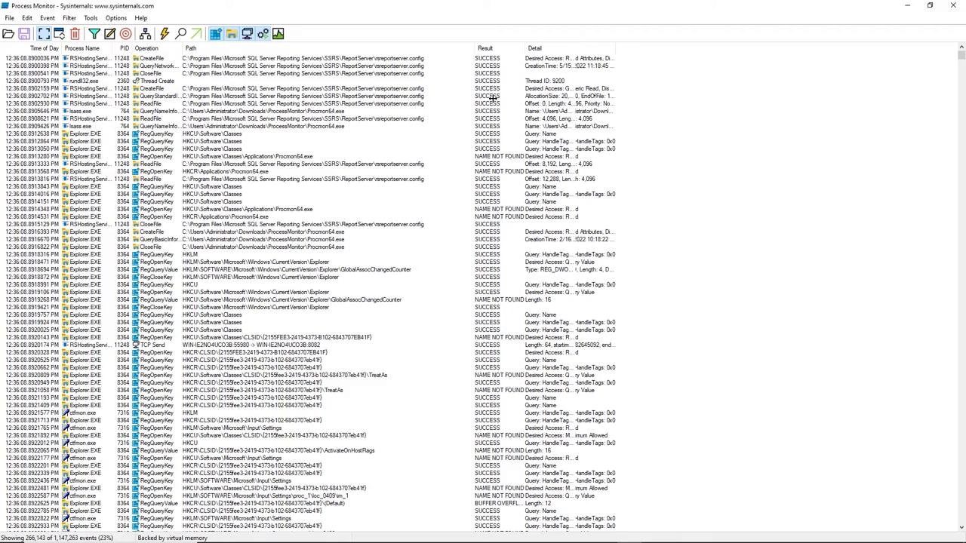
scroll(234, 219, "down", 11)
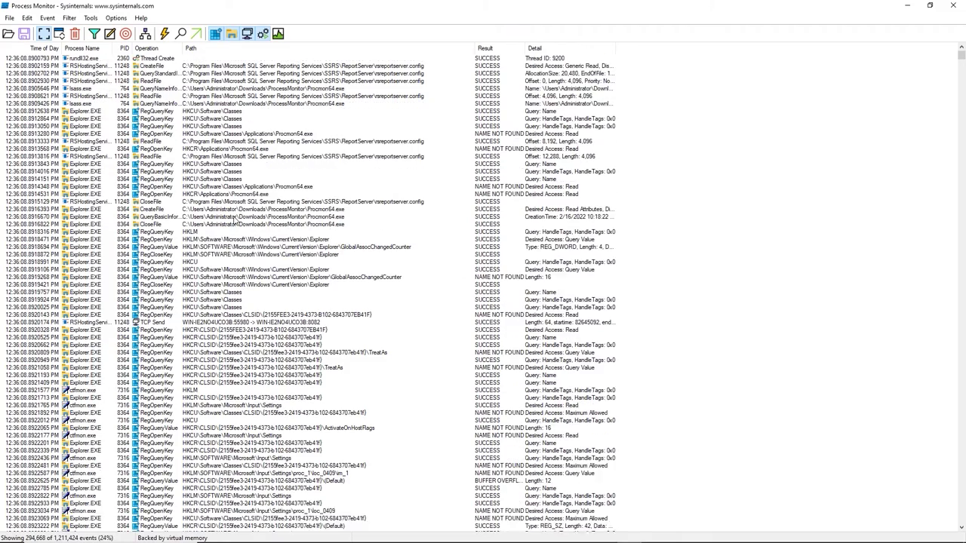
scroll(228, 201, "down", 20)
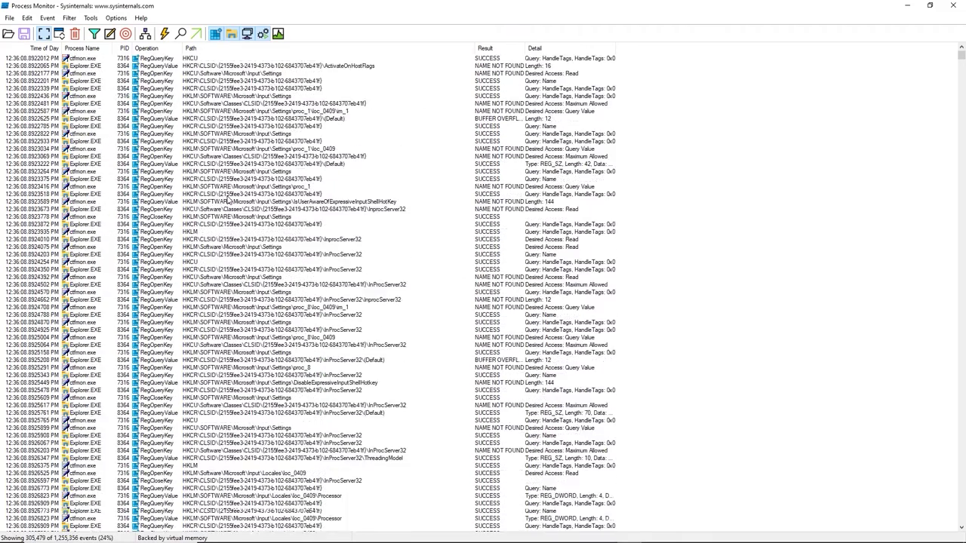
scroll(228, 201, "down", 20)
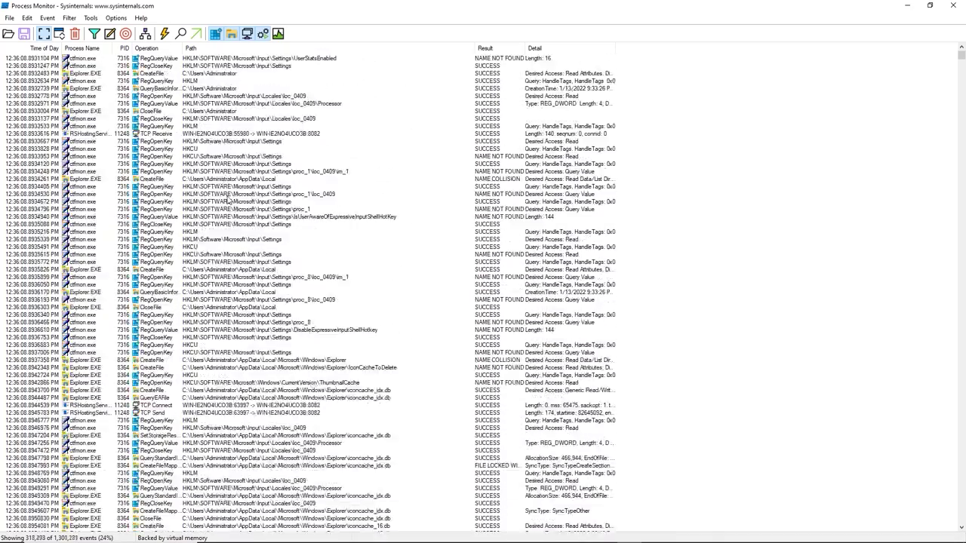
scroll(227, 195, "down", 20)
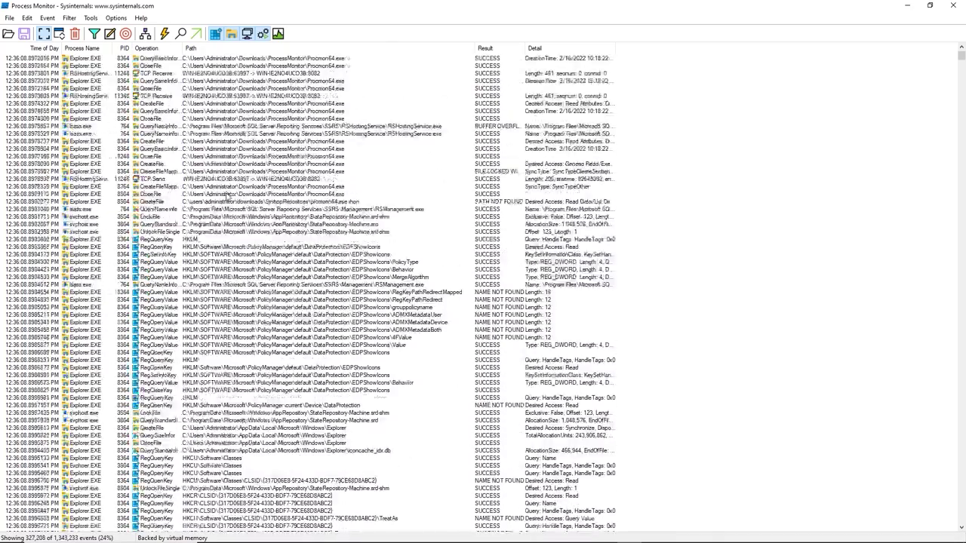
scroll(223, 184, "up", 20)
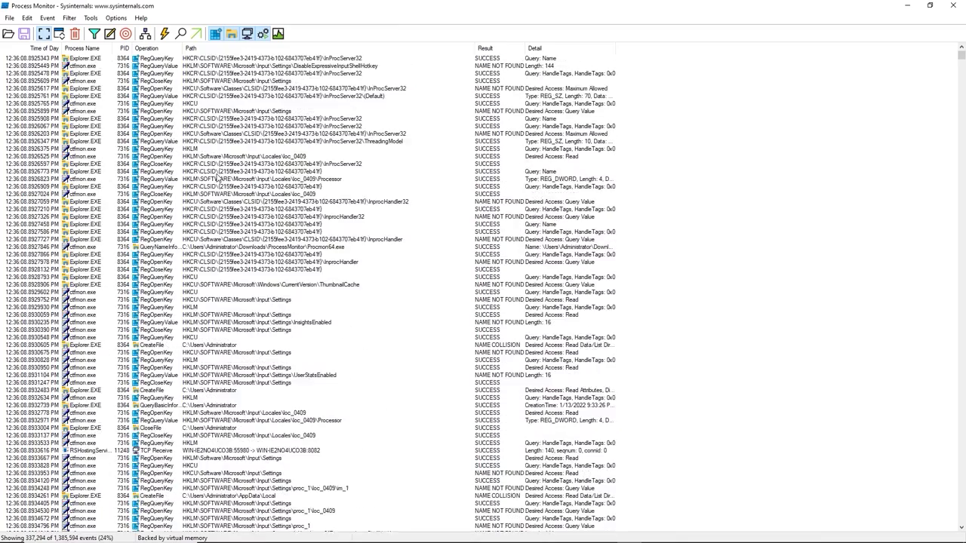
scroll(100, 89, "up", 15)
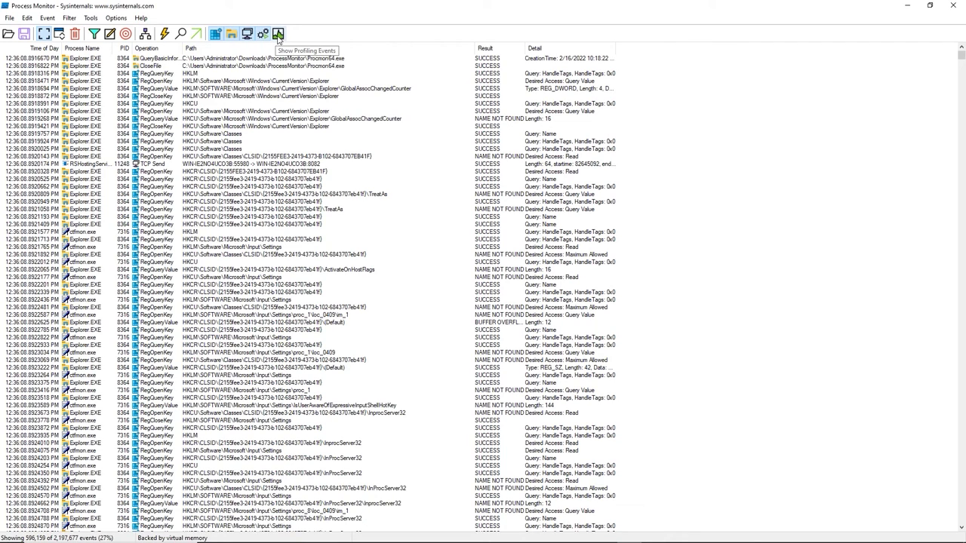
left_click(218, 35)
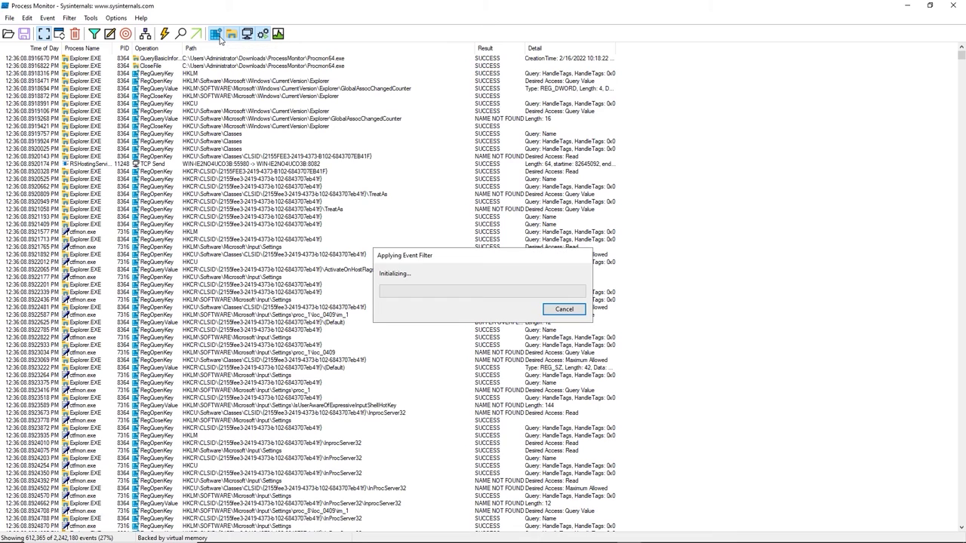
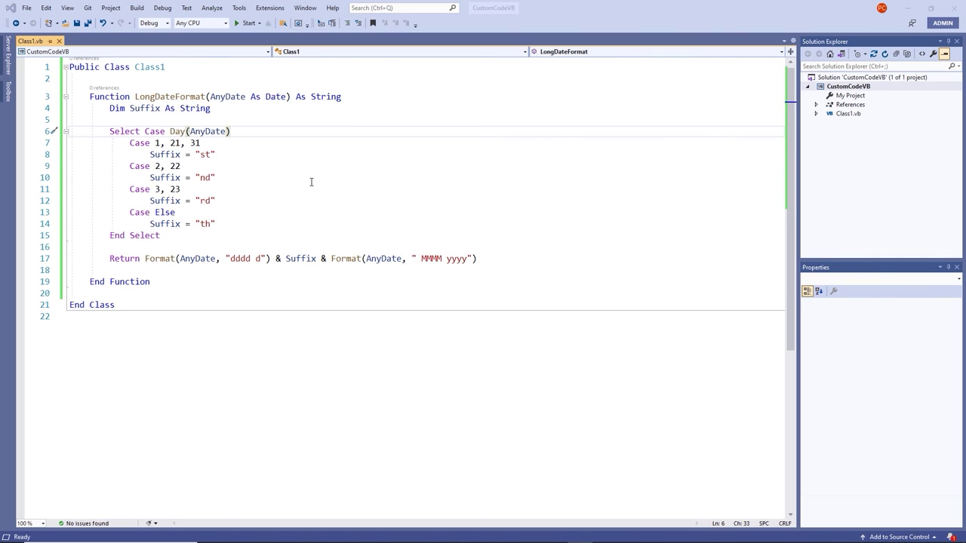
Add 'Public Shared' in front of the LongDateFormat function declaration in Class1.vb
left_click(90, 96)
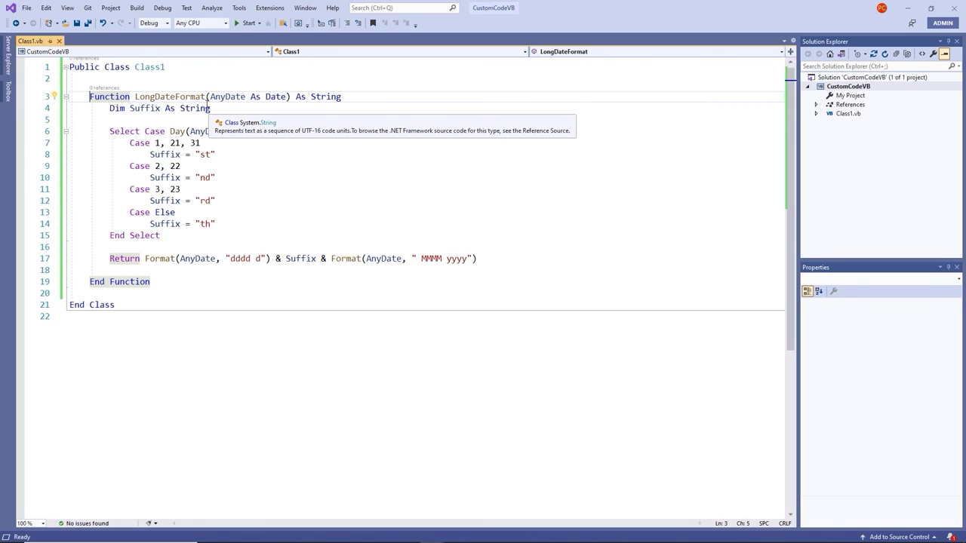
type("Public ")
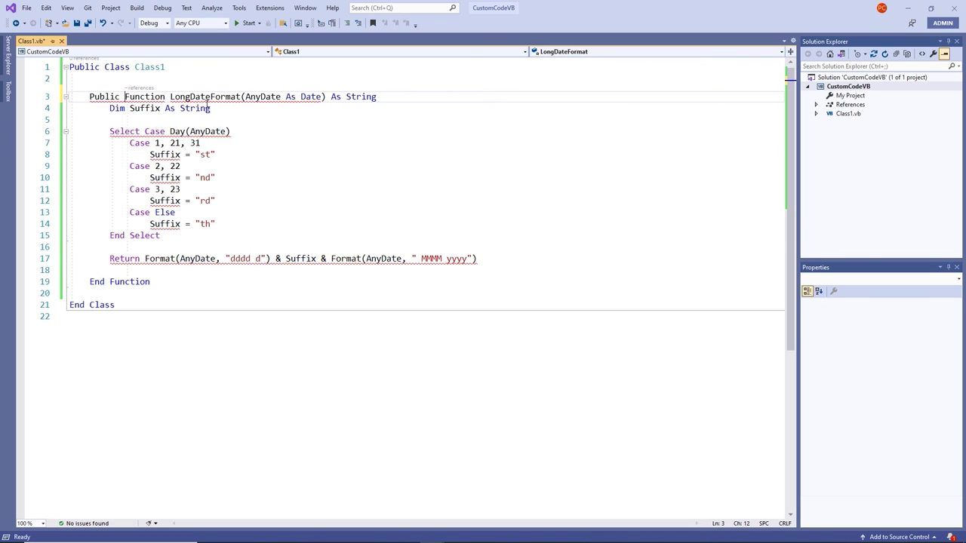
type("Shared")
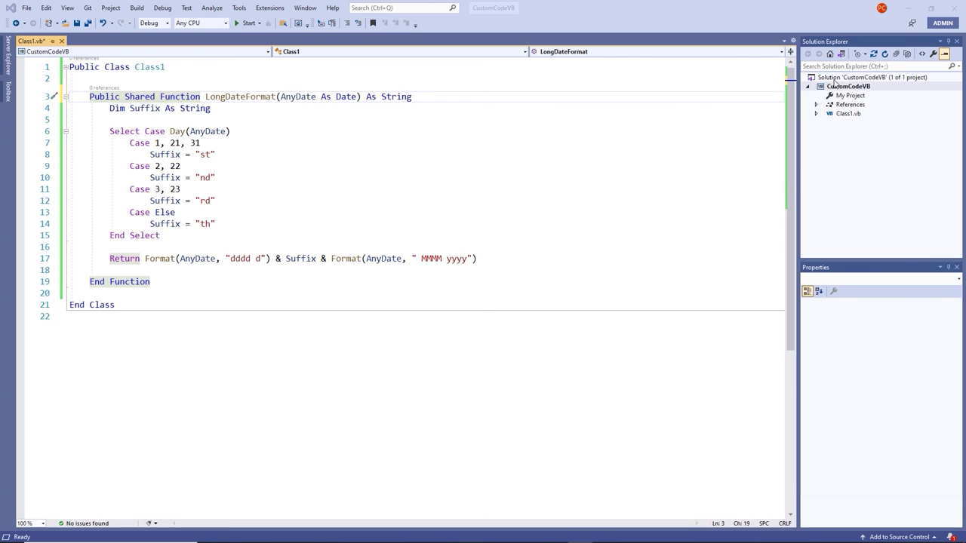
left_click(837, 81)
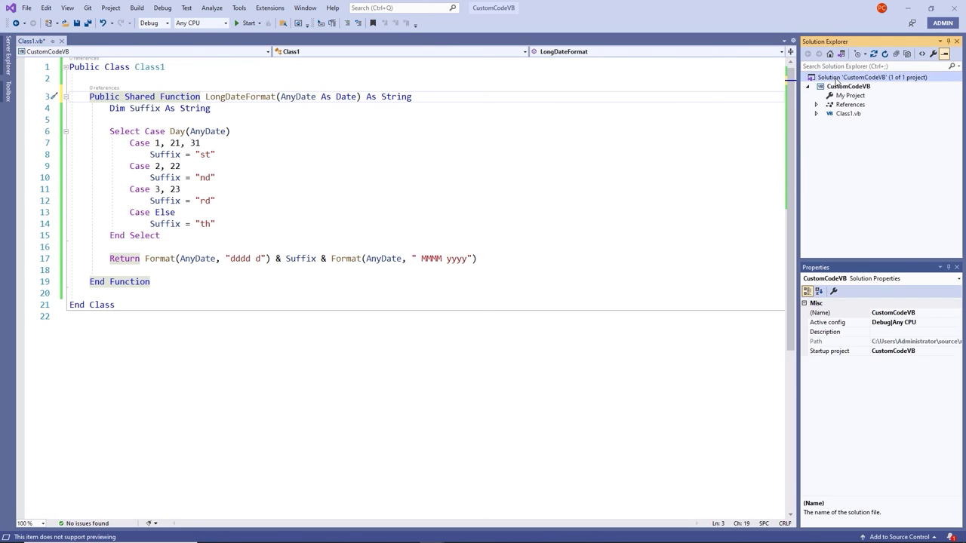
Start a new solution project from the C# Class Library (.NET Framework) template
right_click(836, 81)
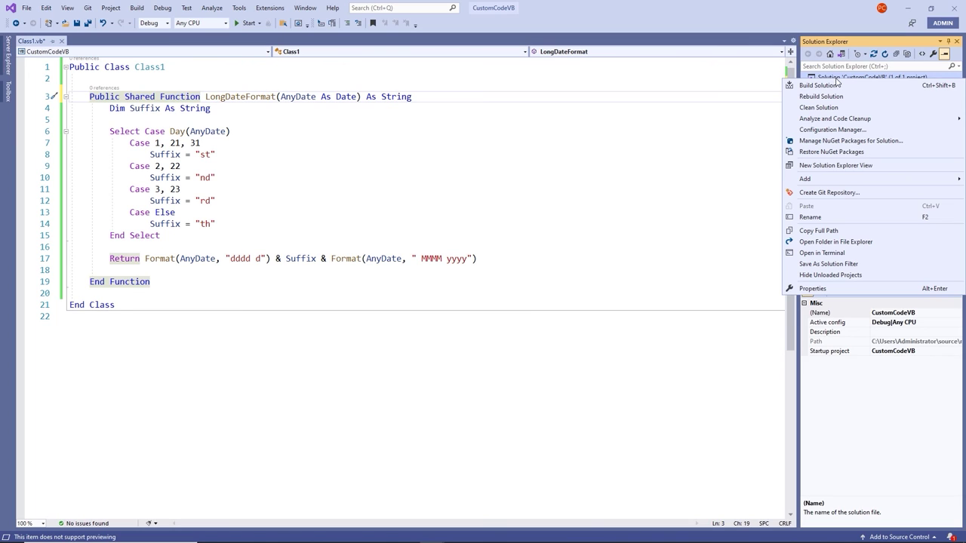
mouse_move(809, 181)
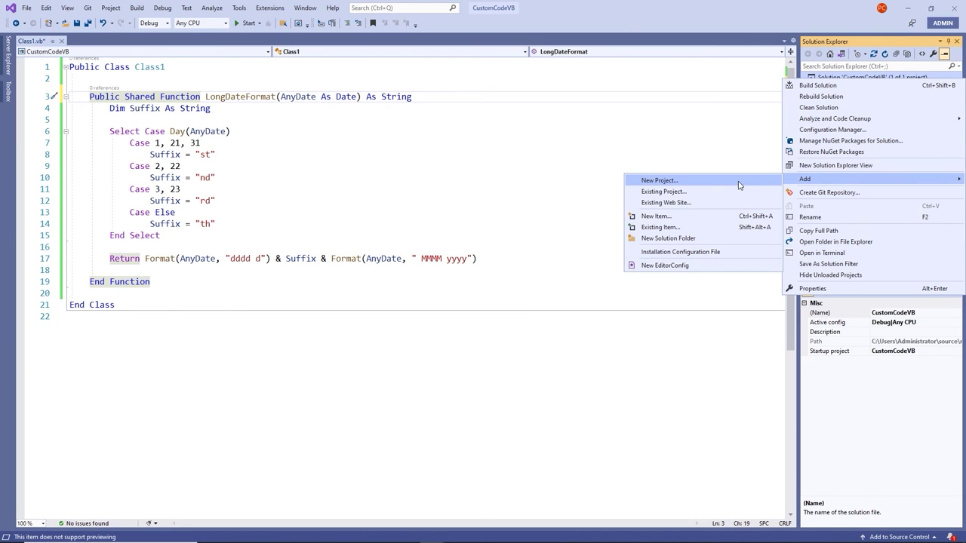
left_click(740, 185)
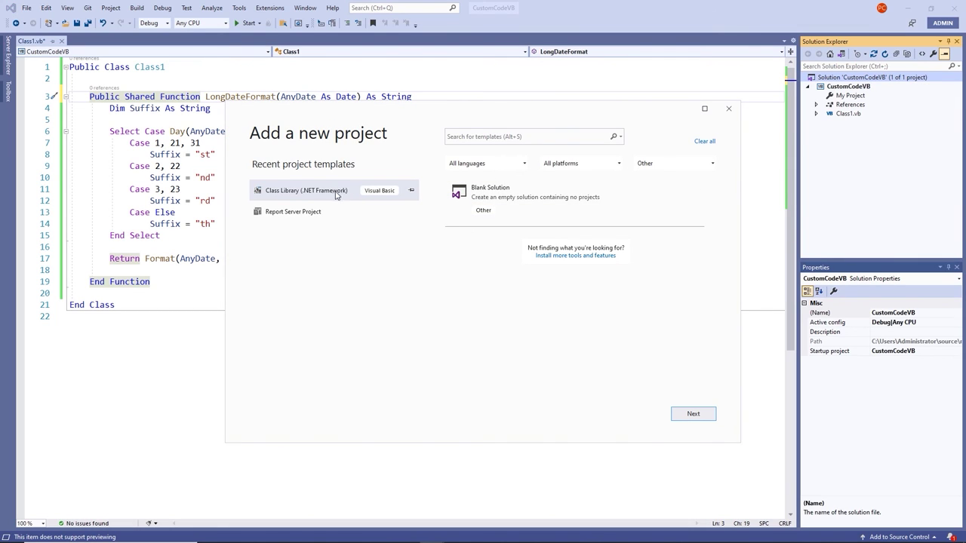
left_click(502, 138)
type("cl")
key("Down")
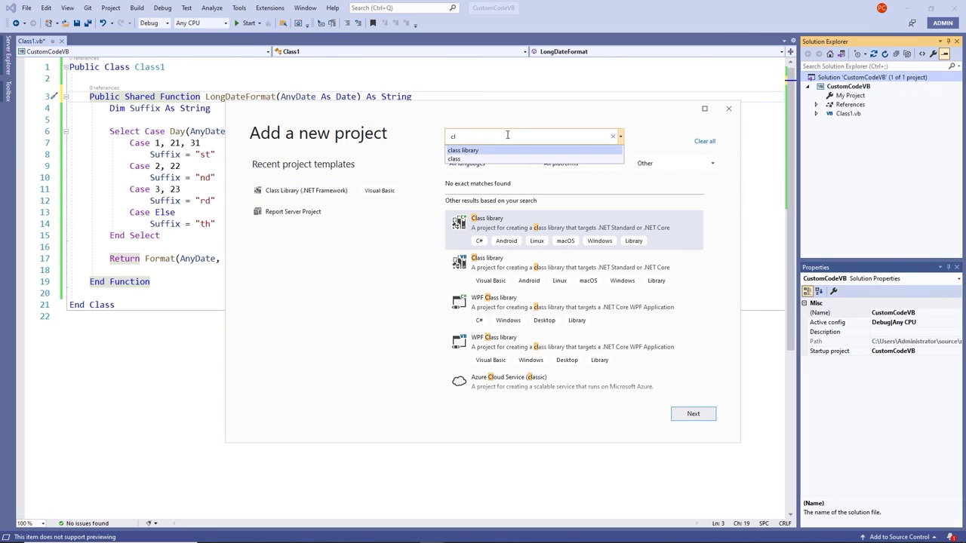
key("Return")
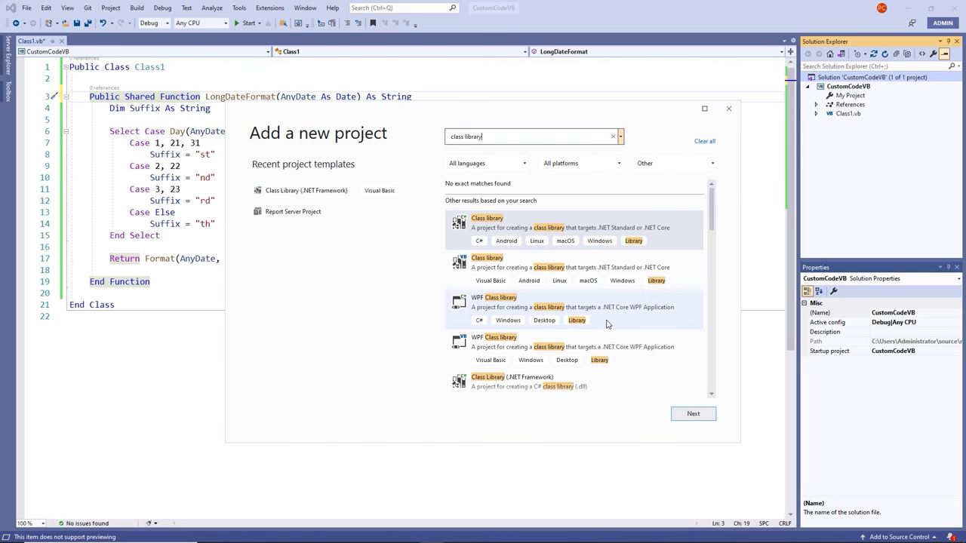
scroll(608, 325, "down", 2)
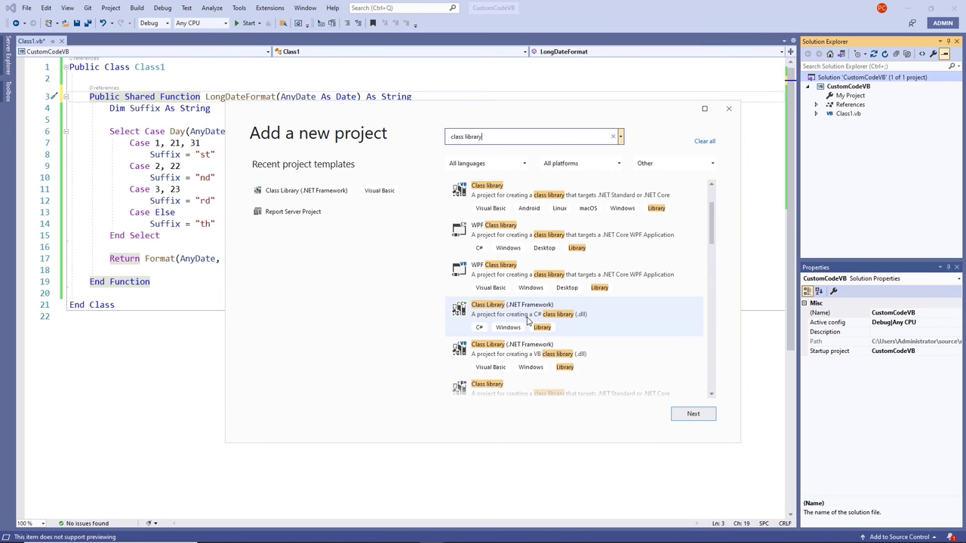
left_click(527, 320)
left_click(708, 419)
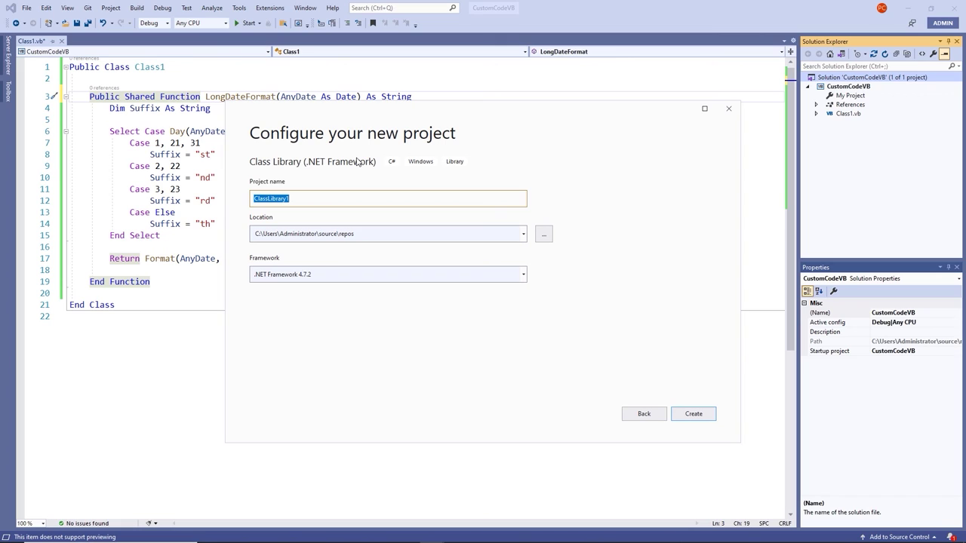
Name the new project CustomCodeCSharp and create it
type("CustomCodeC#")
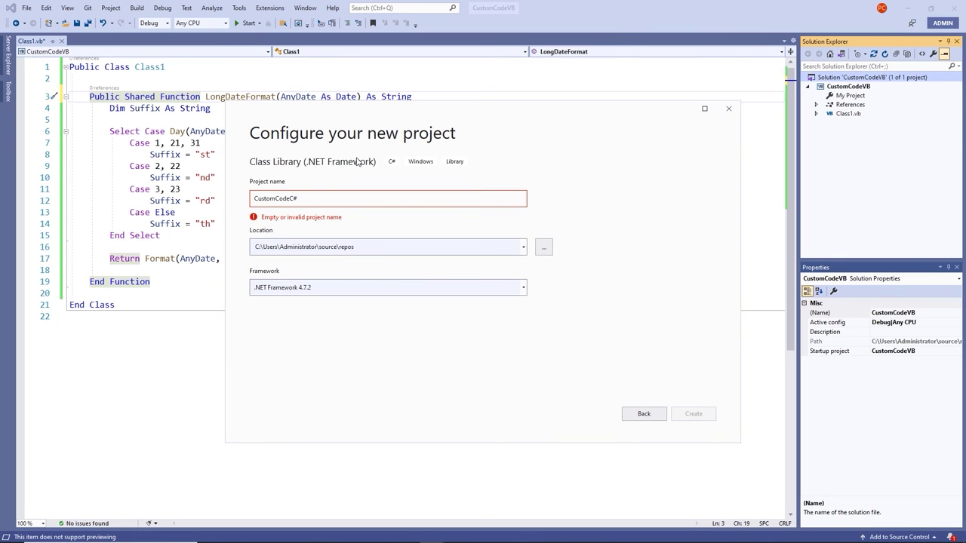
key("BackSpace")
type("S")
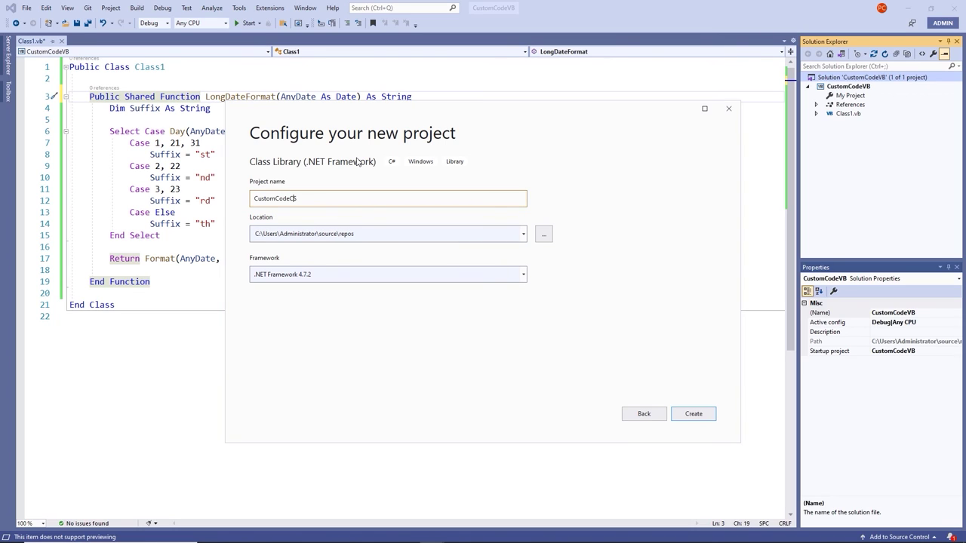
type("harp")
left_click(702, 420)
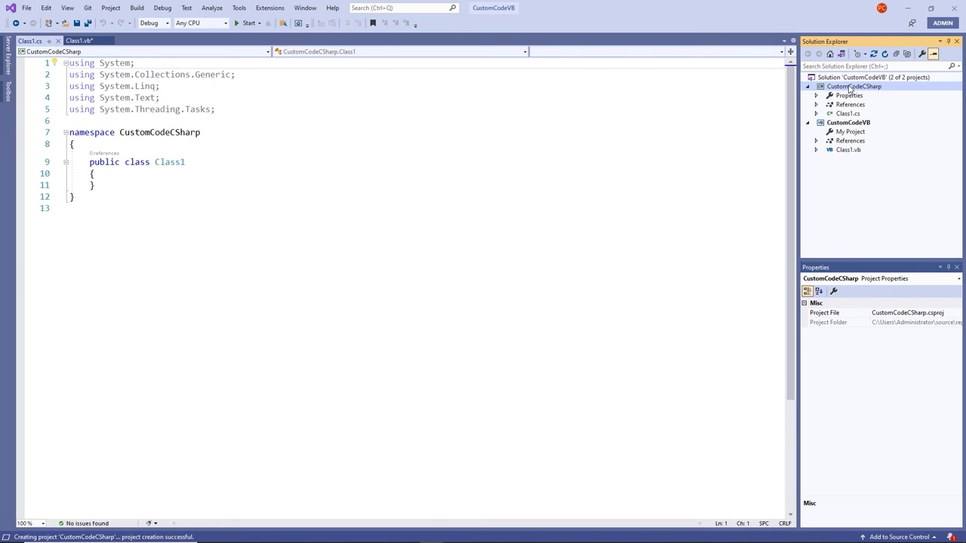
Rename the CustomCodeCSharp project to CustomCodeCS
right_click(850, 88)
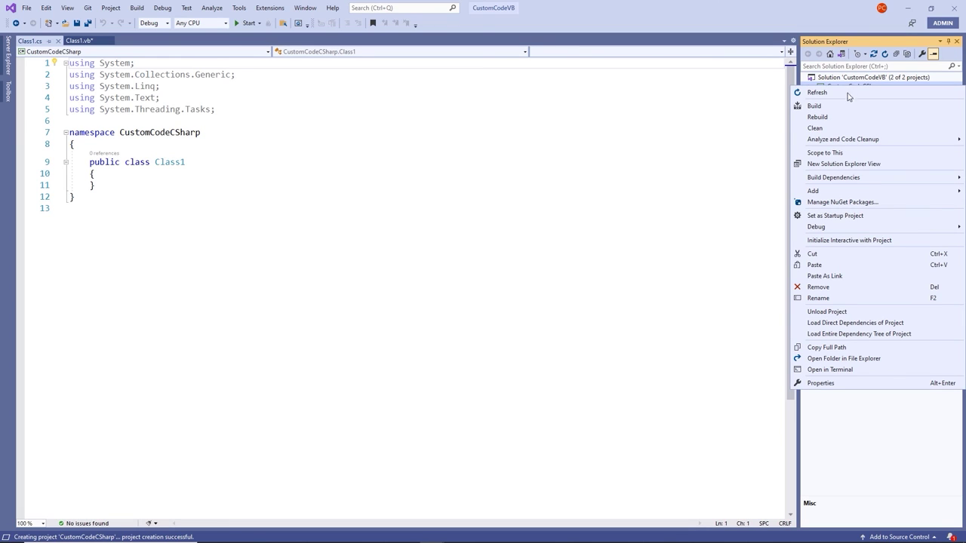
left_click(819, 298)
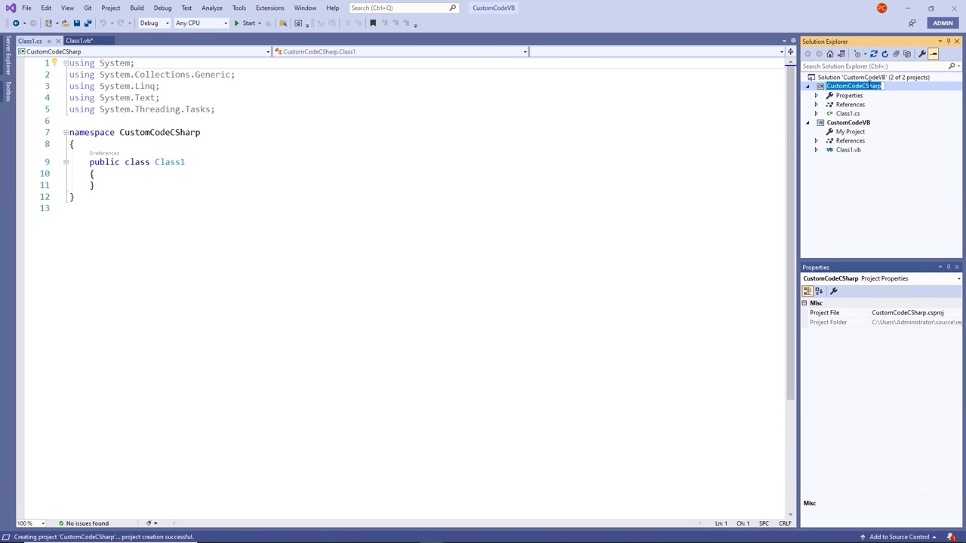
left_click_drag(868, 86, 889, 87)
key("BackSpace")
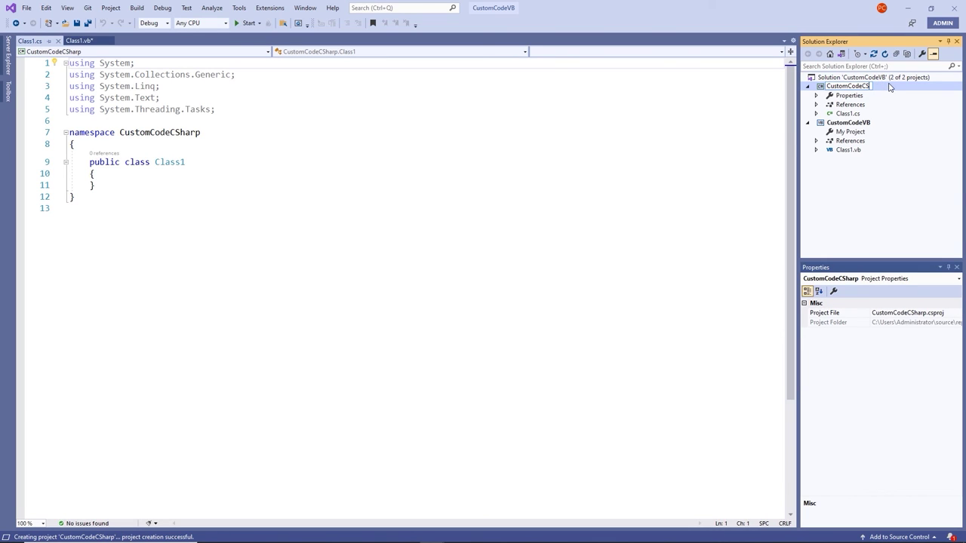
key("Return")
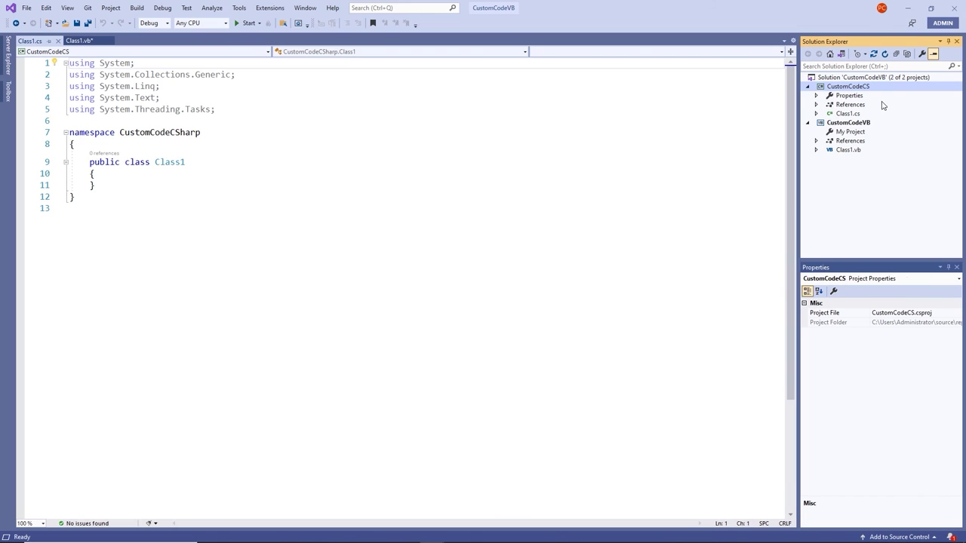
left_click(808, 86)
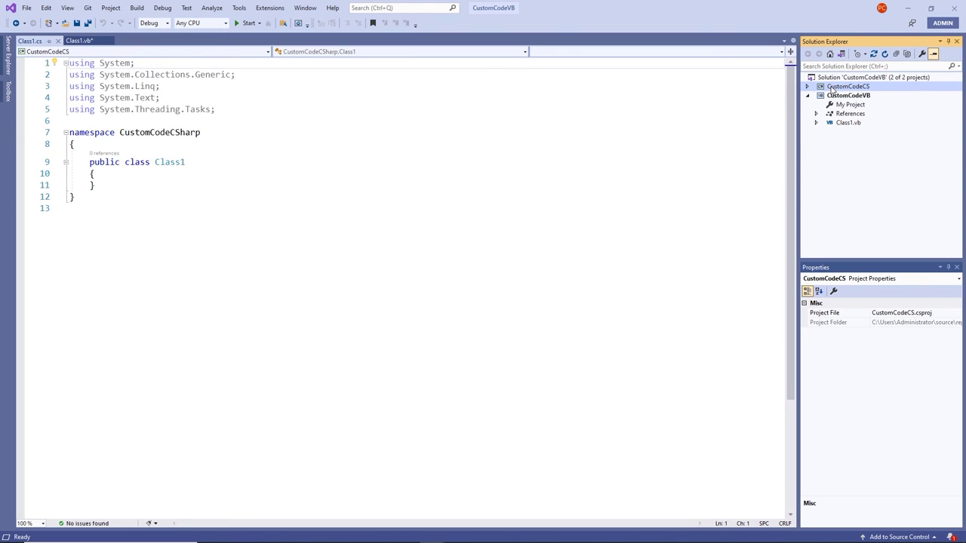
Remove the CustomCodeCS project from the solution, confirming the prompt
right_click(833, 89)
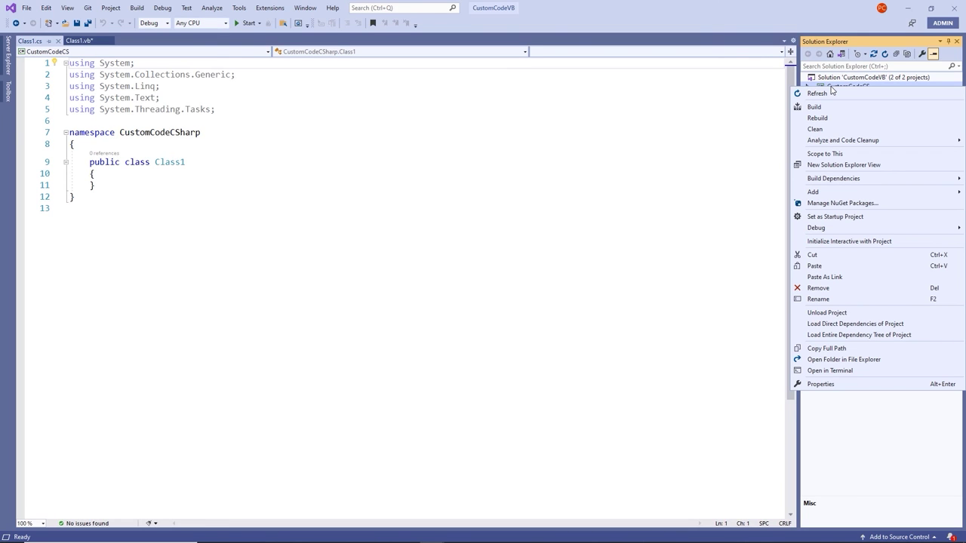
left_click(819, 288)
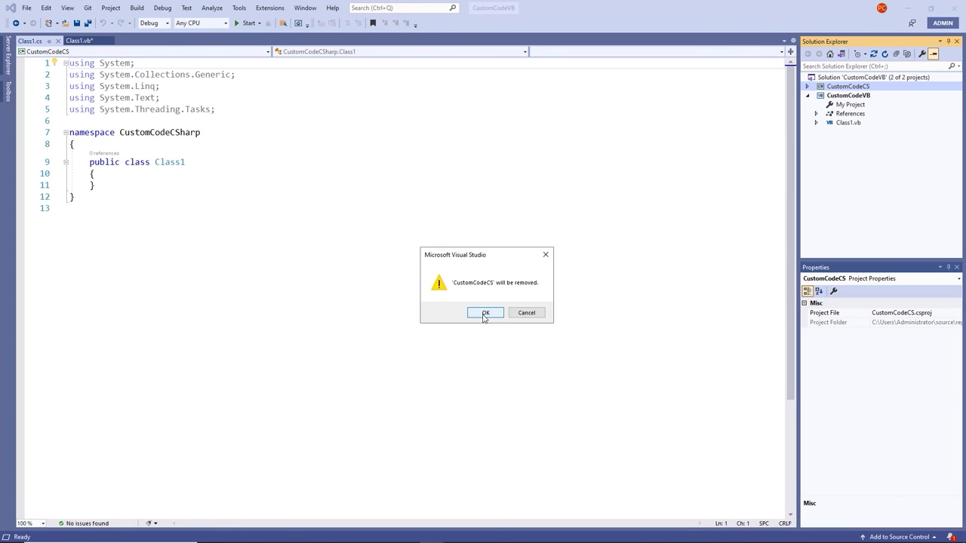
left_click(484, 312)
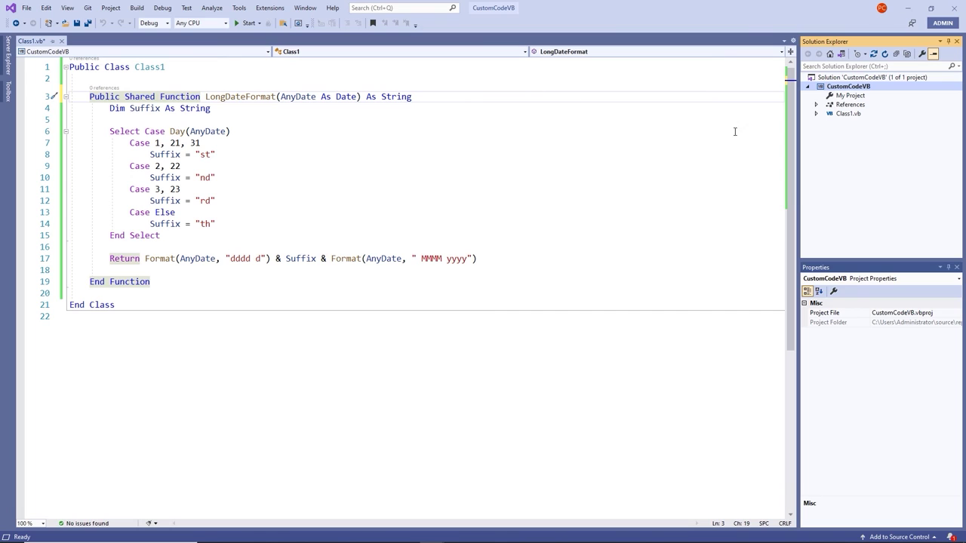
Rename Class1.vb to FunctionsDate.vb and rename all Class1 references as well
left_click(816, 114)
left_click(826, 126)
left_click(826, 125)
right_click(840, 115)
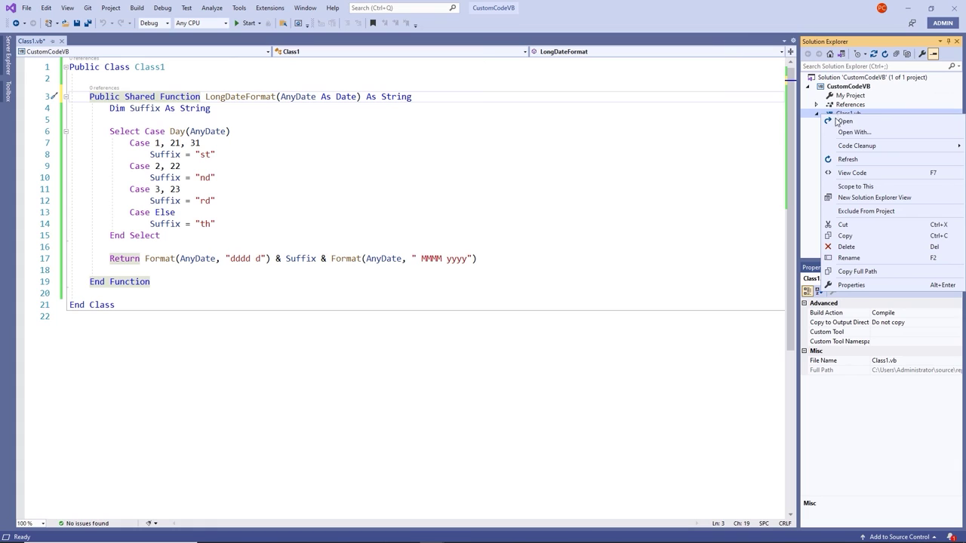
left_click(860, 259)
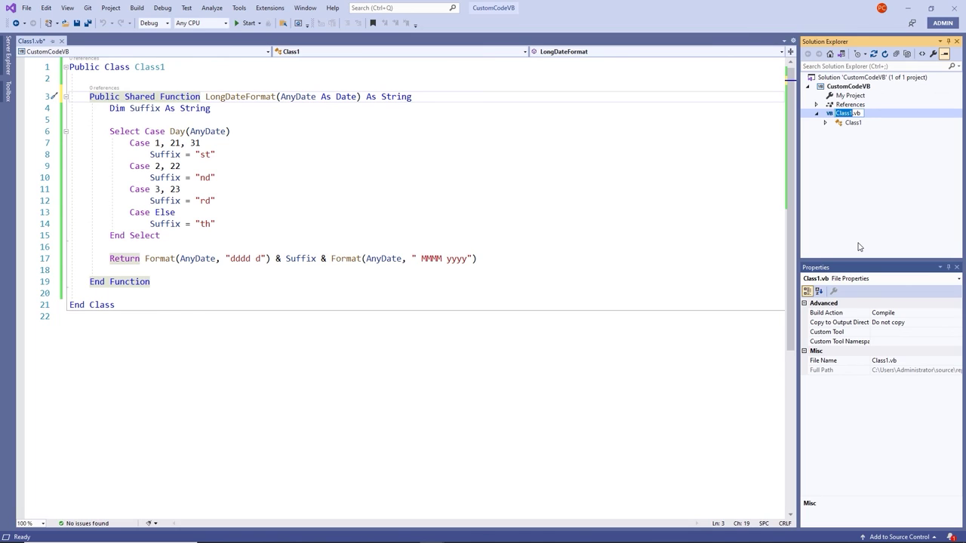
type("FunctionsDate")
key("Return")
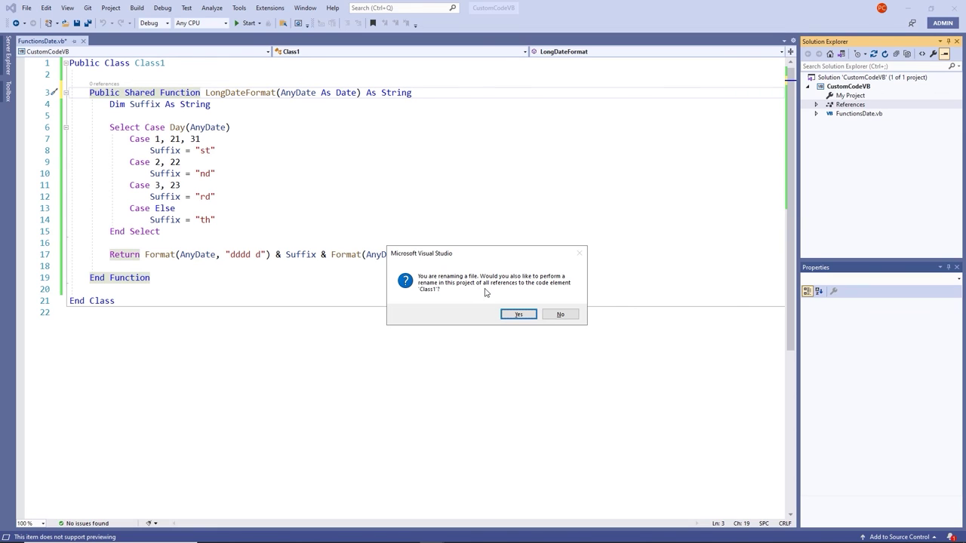
left_click(519, 315)
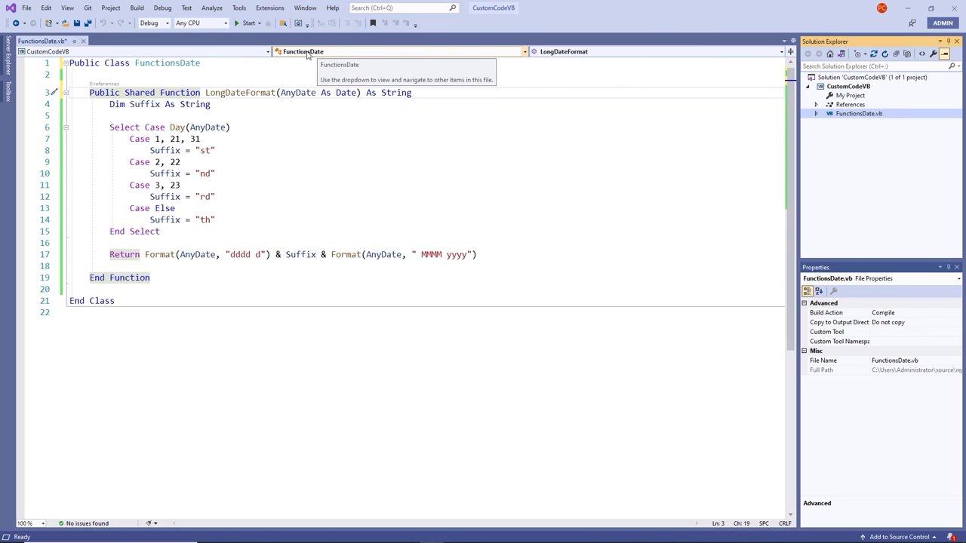
Check the file's class list, then bring up the CustomCodeVB project's Add submenu
left_click(310, 53)
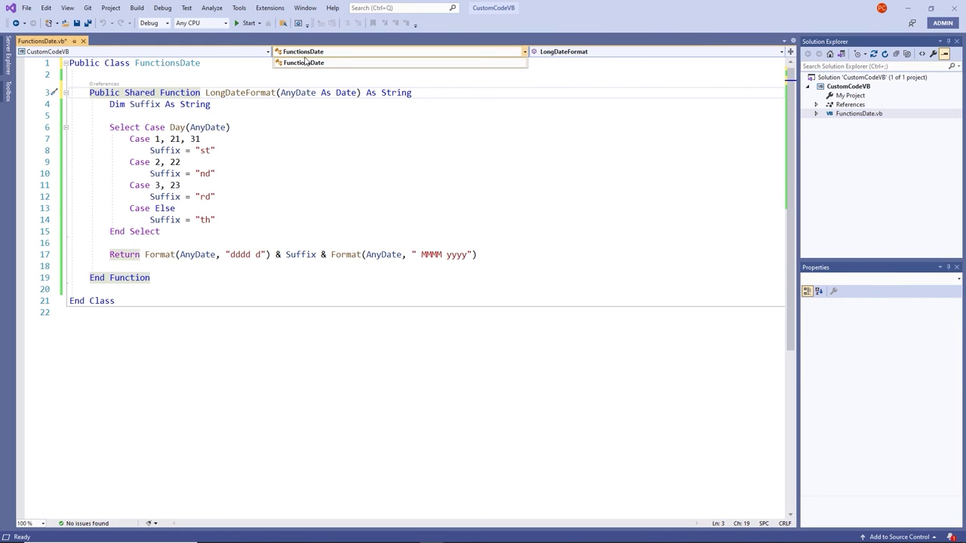
left_click(444, 143)
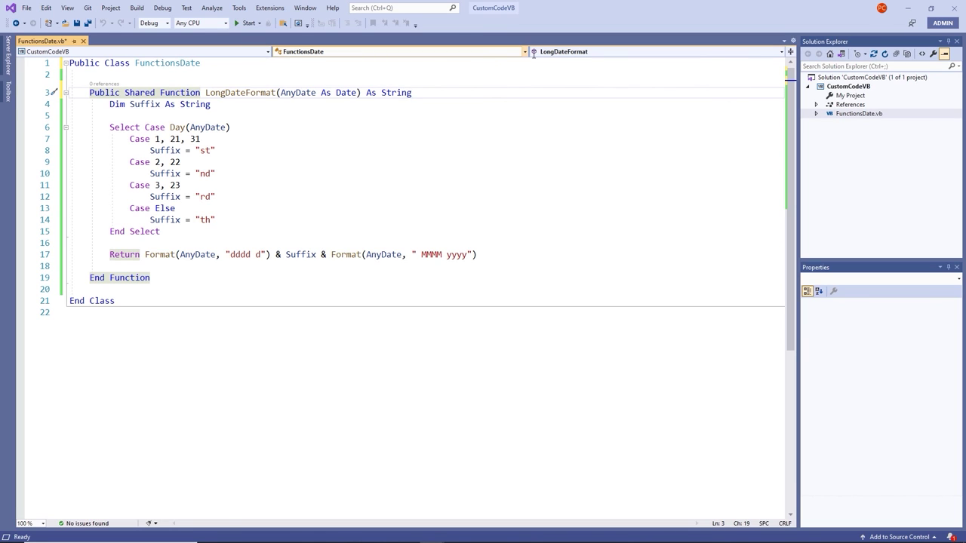
right_click(848, 87)
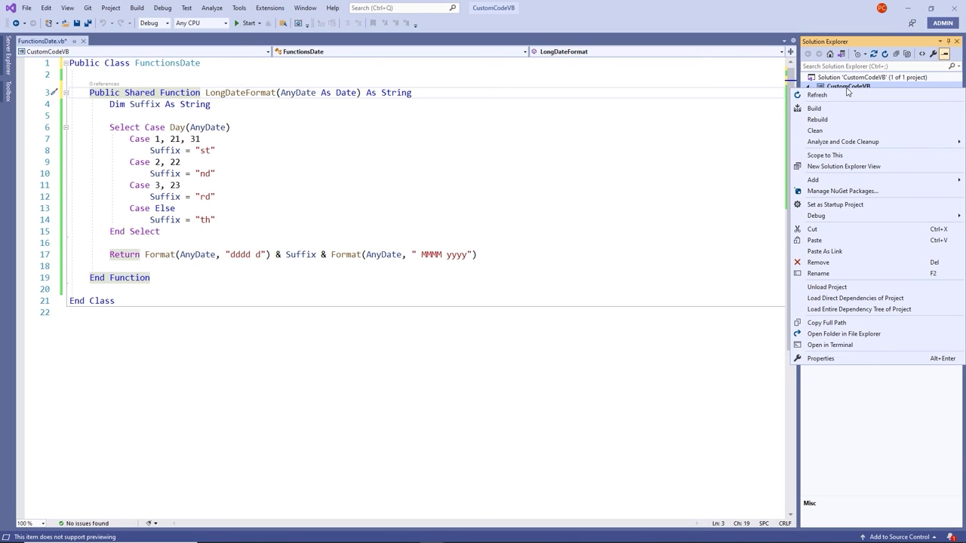
mouse_move(840, 183)
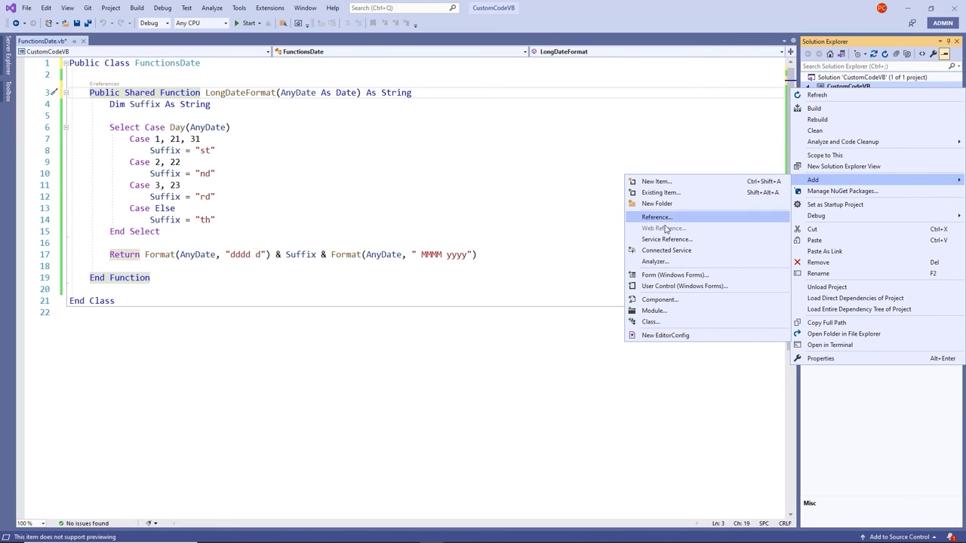
Create a class file FunctionsText.vb in CustomCodeVB through Add > Class
left_click(649, 322)
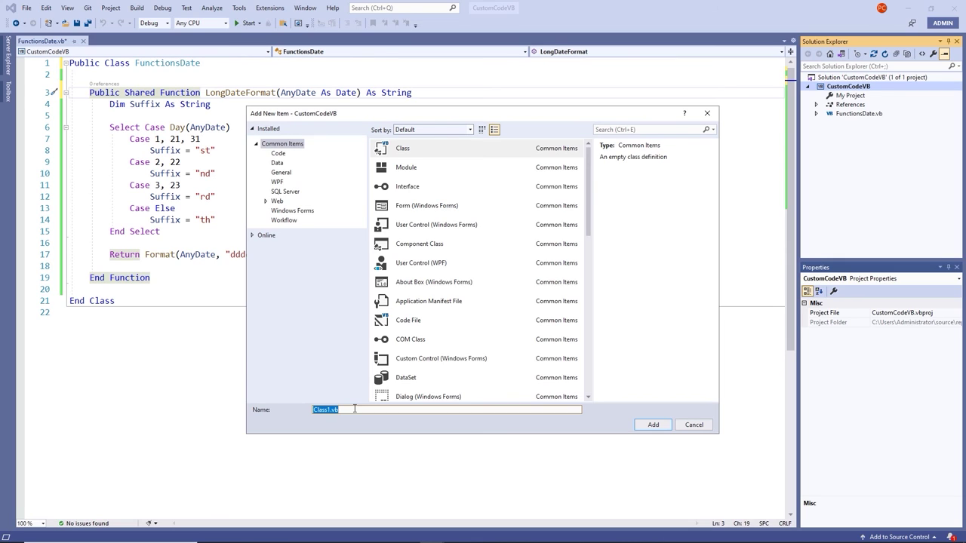
type("FunctionsText")
left_click(653, 426)
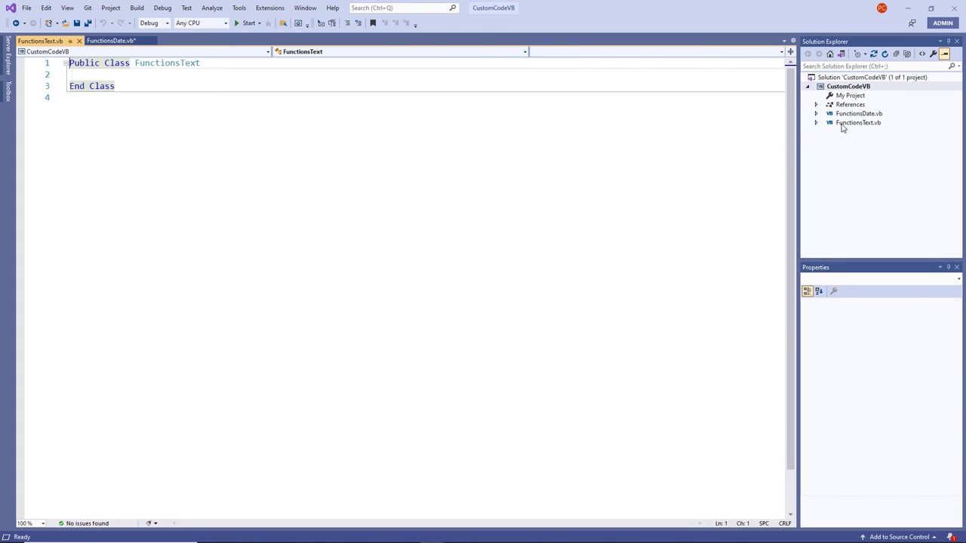
Permanently delete FunctionsText.vb from the CustomCodeVB project
right_click(843, 124)
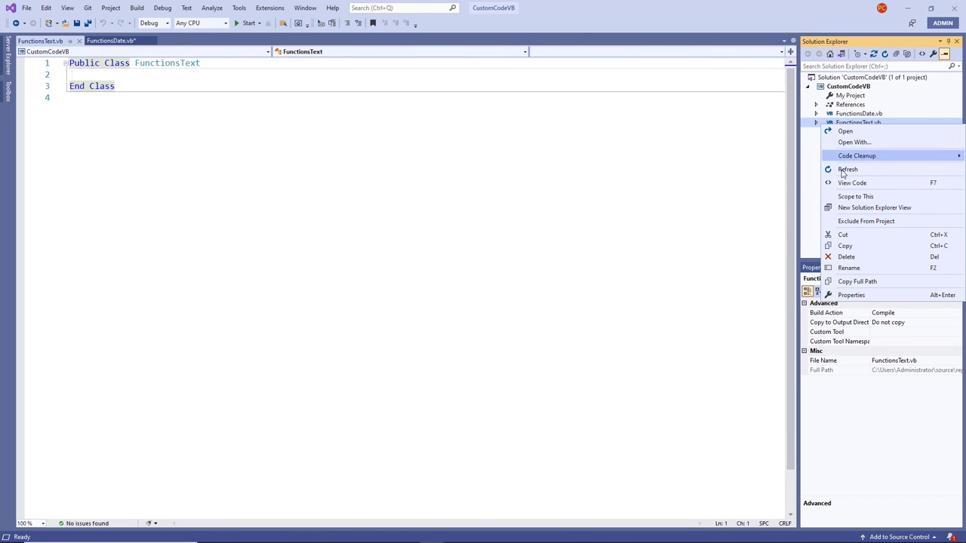
left_click(839, 256)
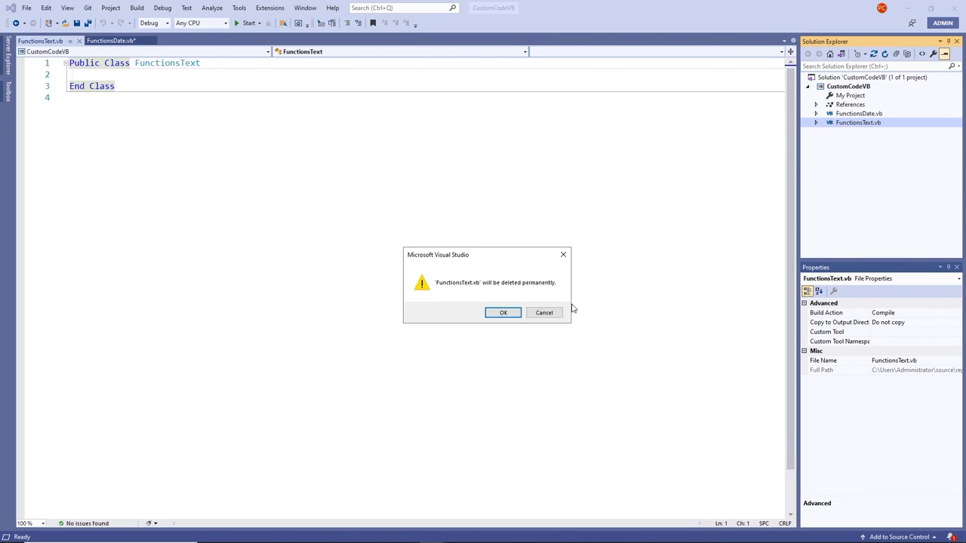
left_click(502, 313)
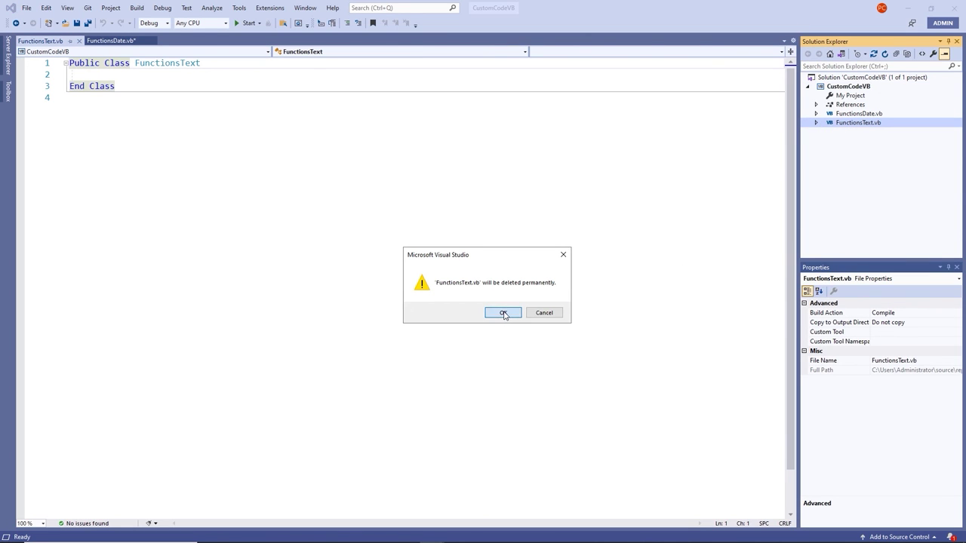
Save FunctionsDate.vb, close its tab, and save all files in the solution
left_click(77, 24)
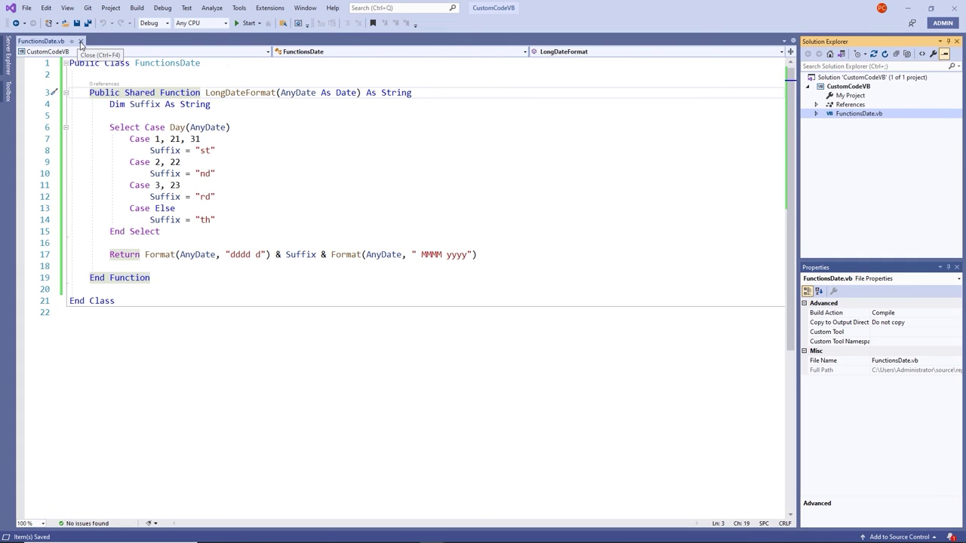
left_click(80, 42)
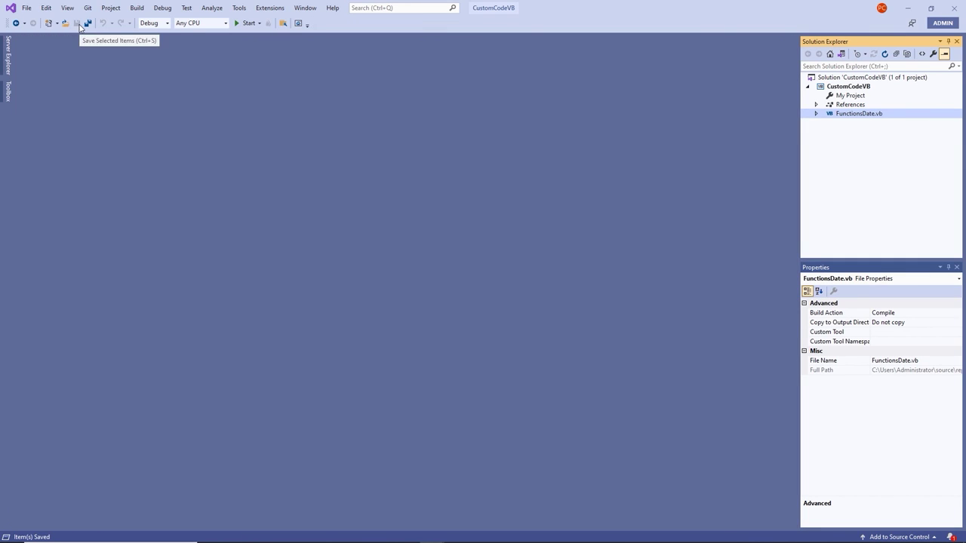
left_click(87, 24)
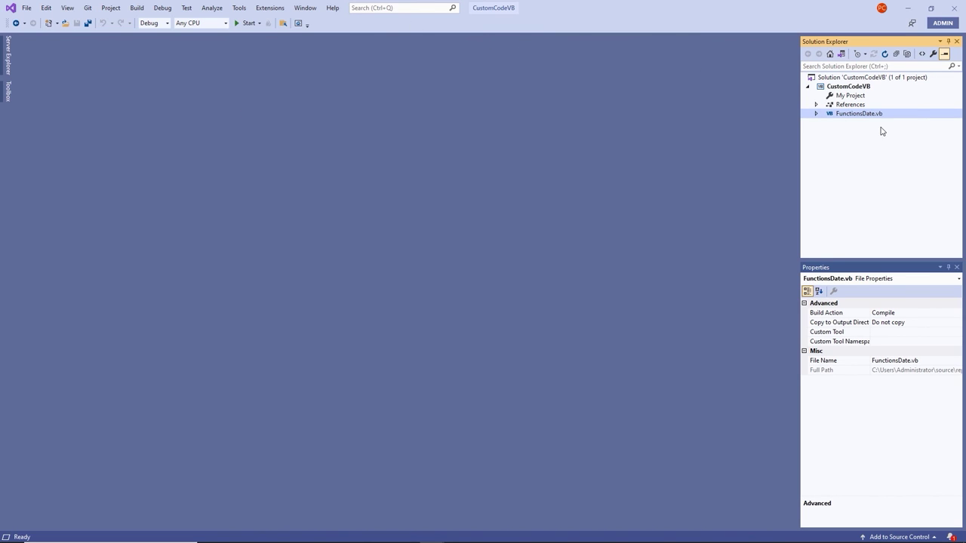
Build CustomCodeVB (1 succeeded, 0 failed) and close the Output pane
left_click(849, 86)
right_click(850, 87)
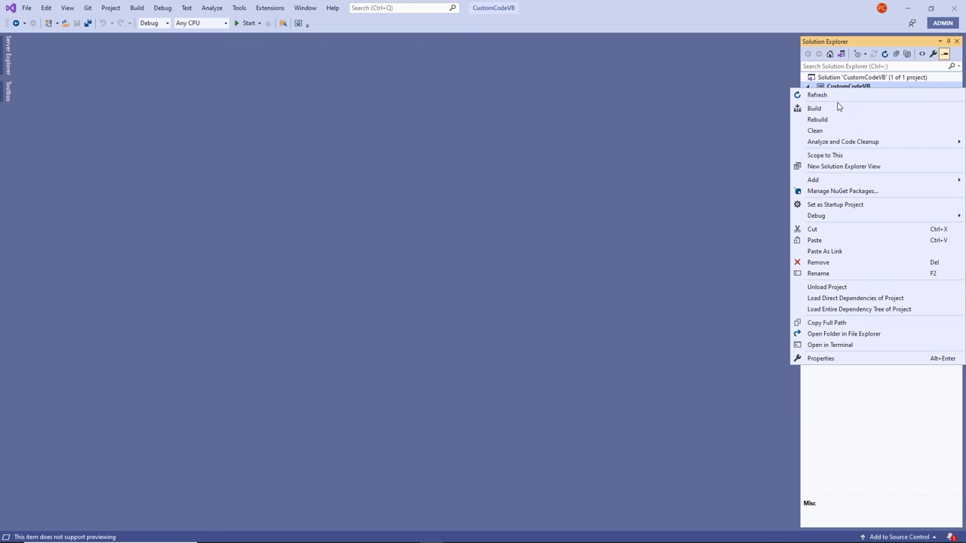
left_click(815, 109)
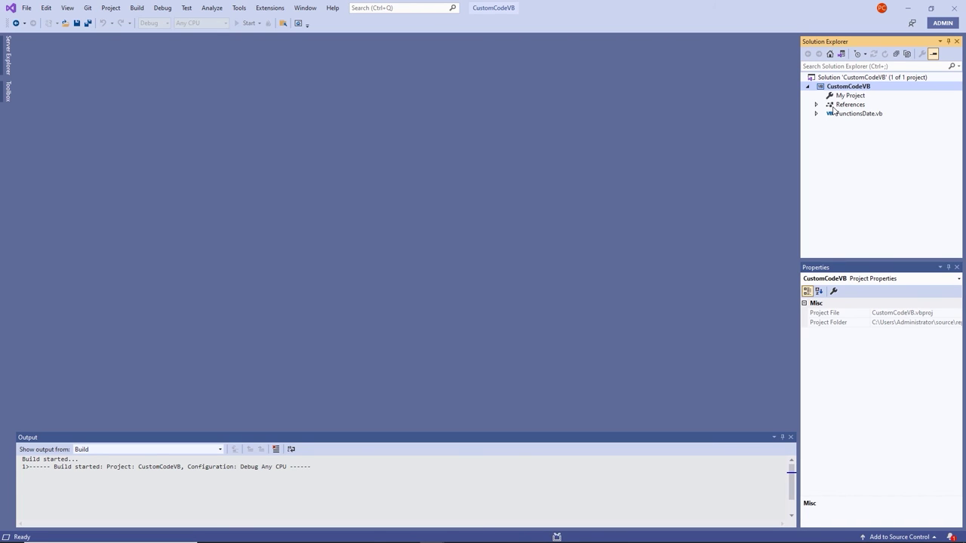
left_click(791, 438)
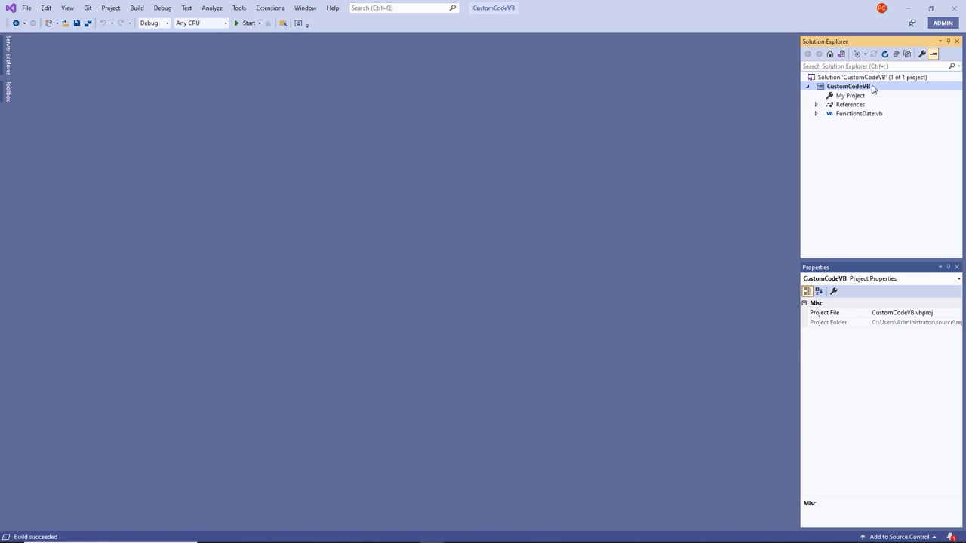
right_click(843, 89)
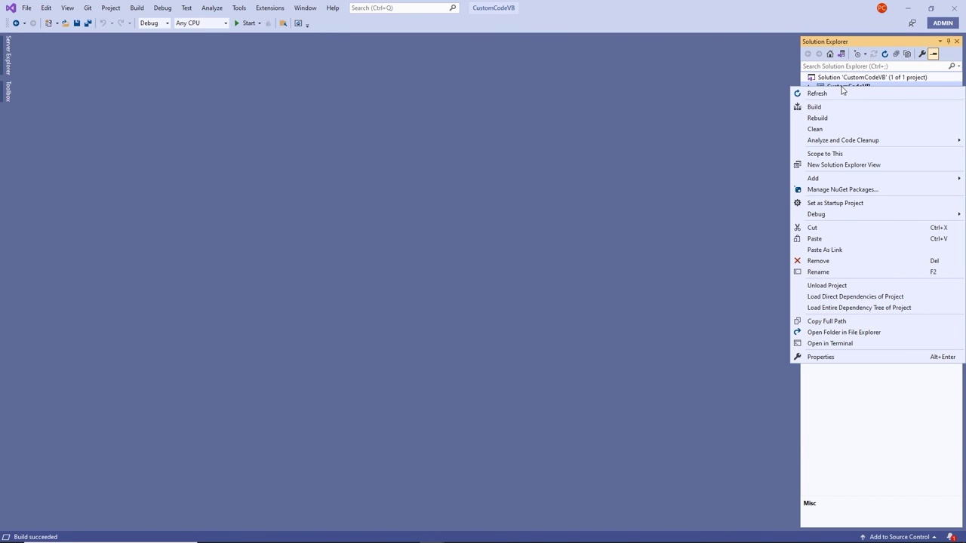
left_click(910, 357)
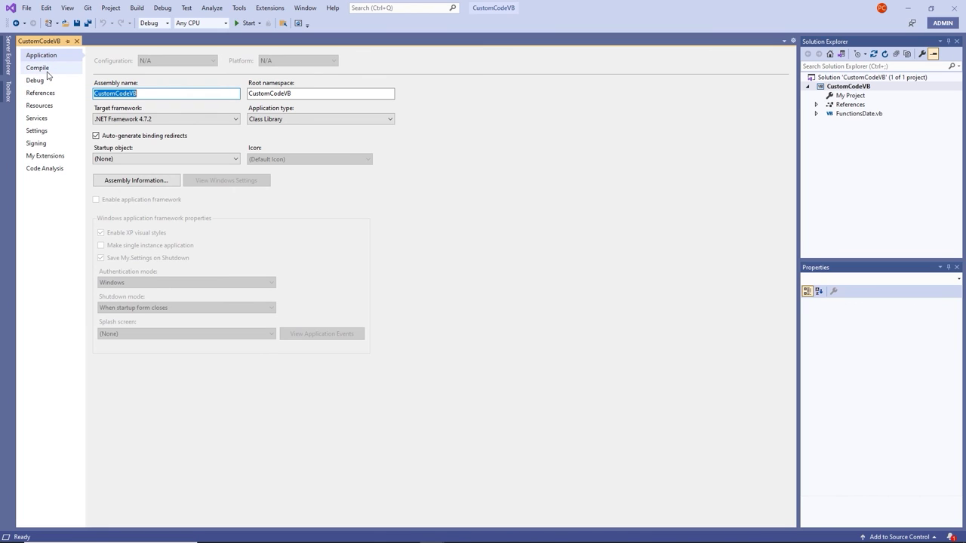
left_click(47, 72)
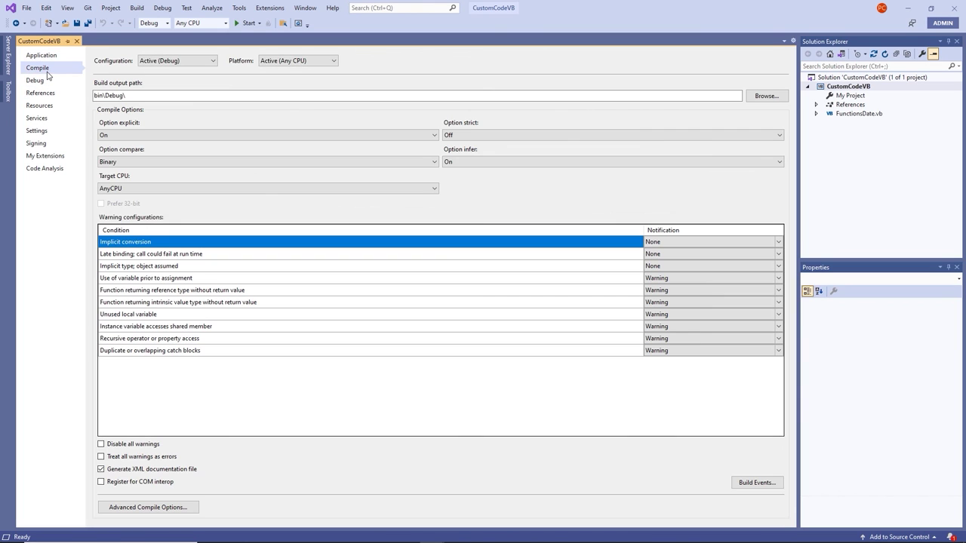
left_click(128, 96)
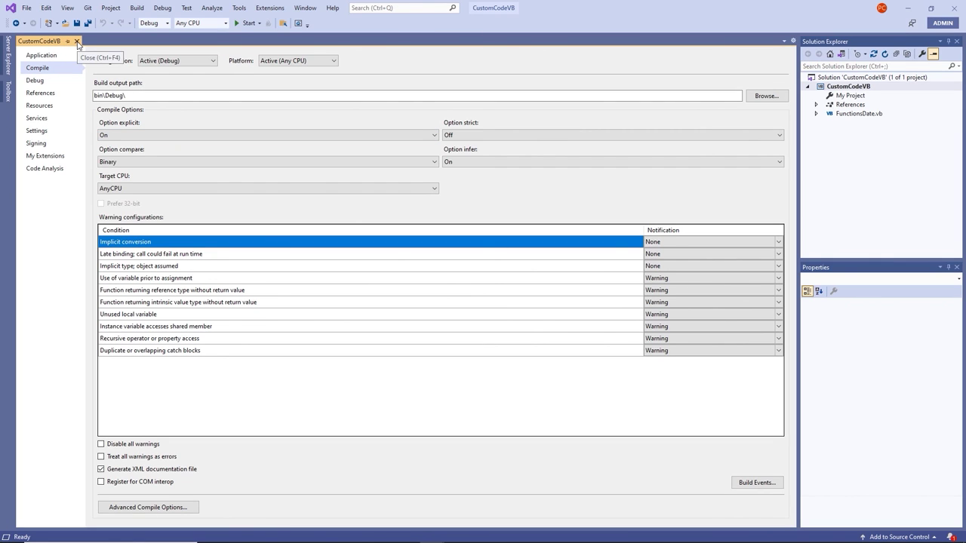
left_click(77, 42)
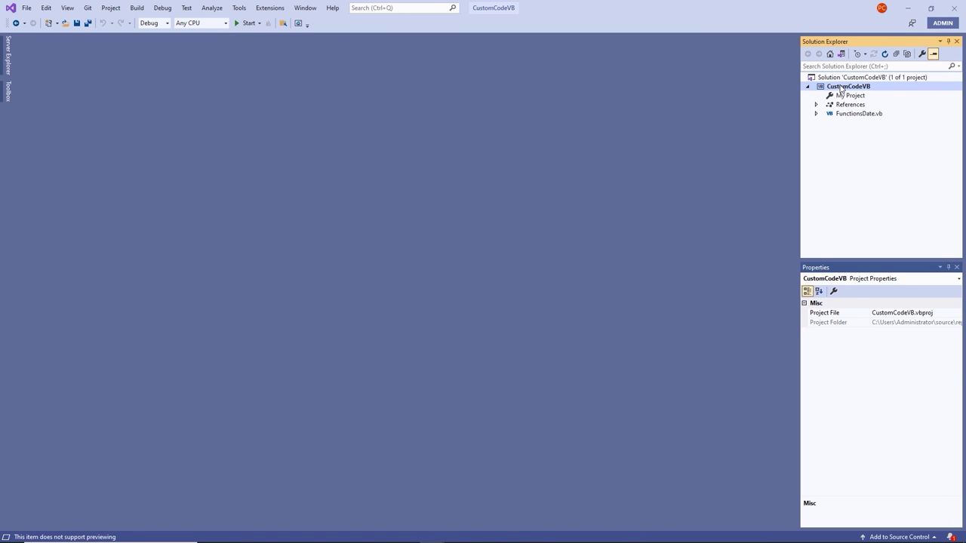
Open the project folder in File Explorer and copy CustomCodeVB.dll from bin\Debug
right_click(841, 89)
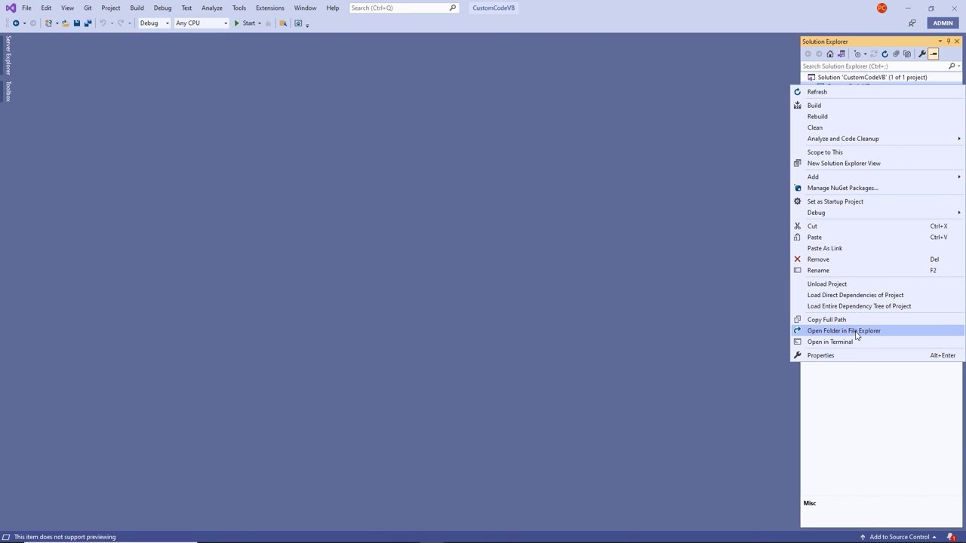
left_click(853, 335)
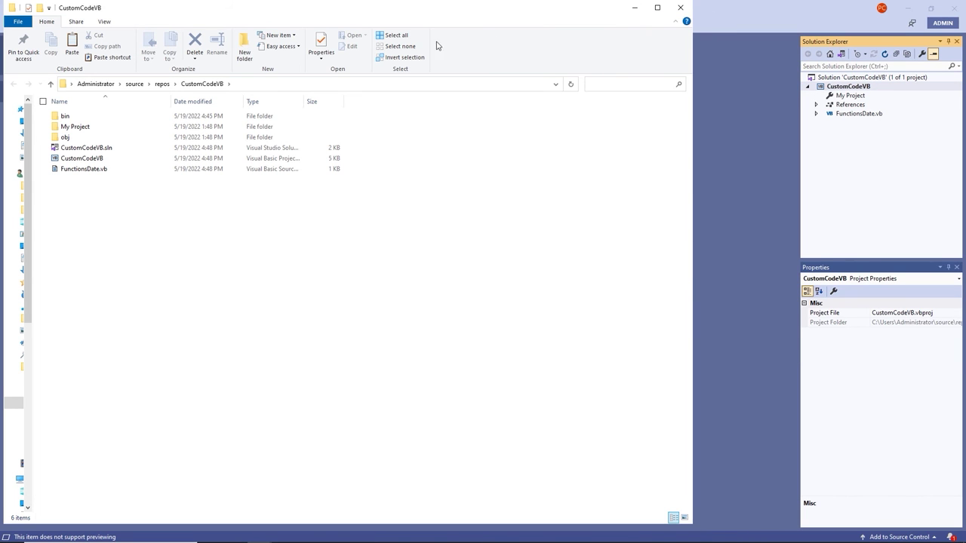
double_click(64, 119)
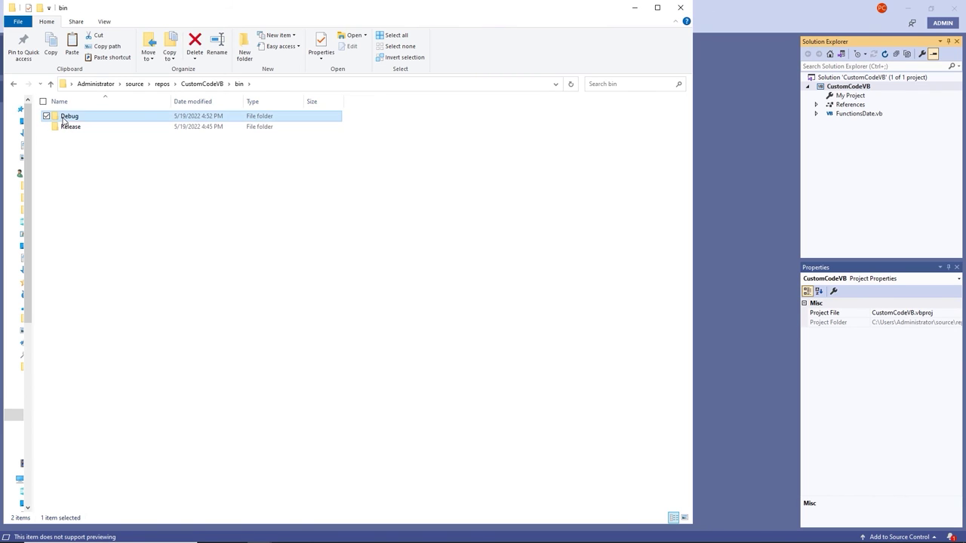
double_click(64, 117)
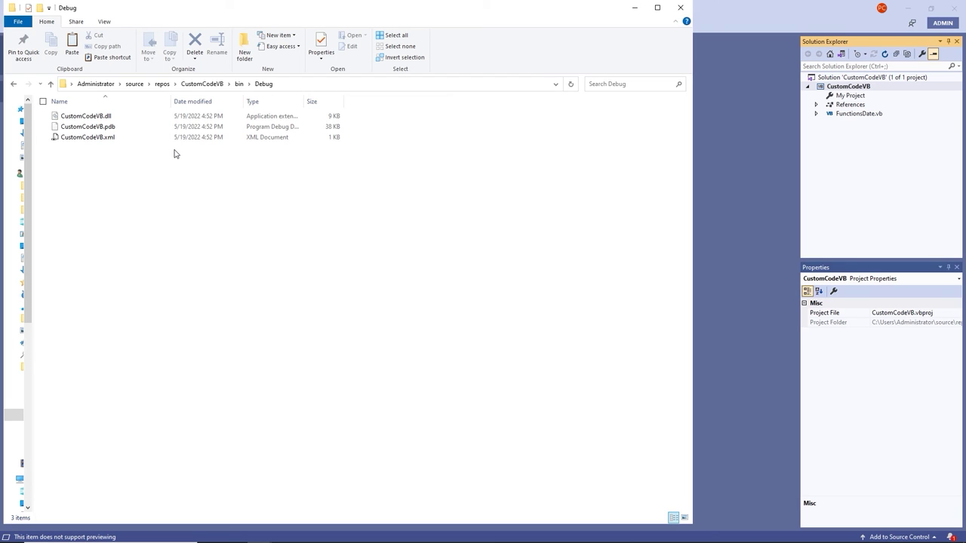
right_click(110, 119)
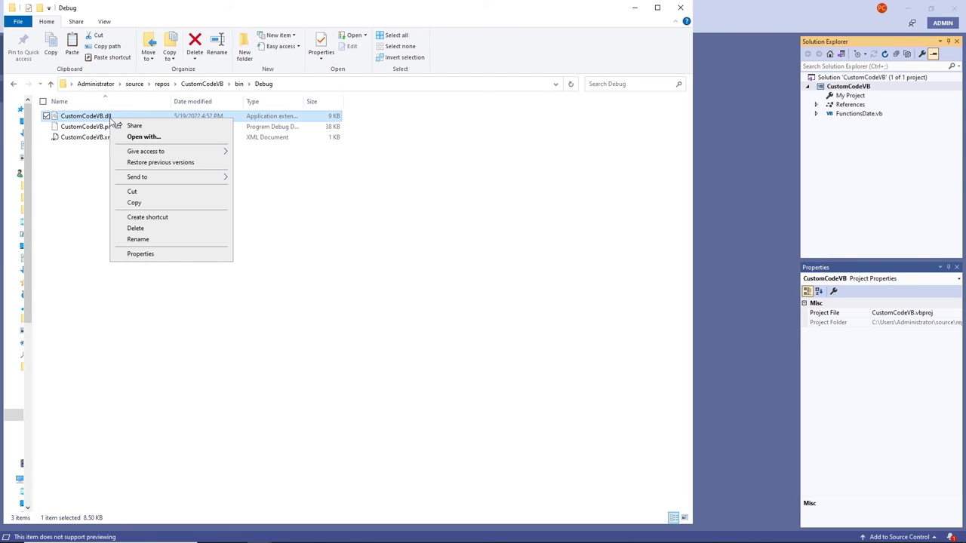
left_click(134, 203)
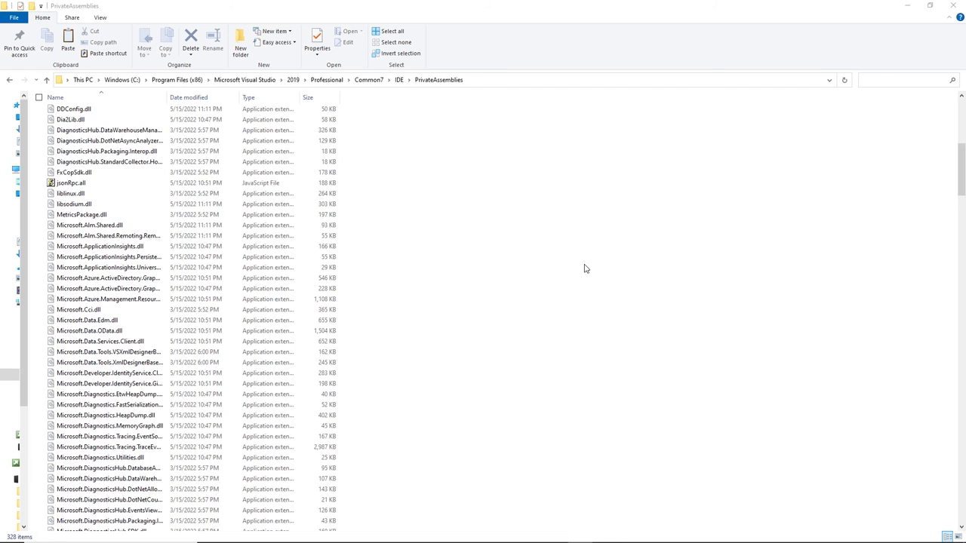
Paste CustomCodeVB.dll into the Visual Studio PrivateAssemblies folder
left_click(409, 192)
right_click(409, 192)
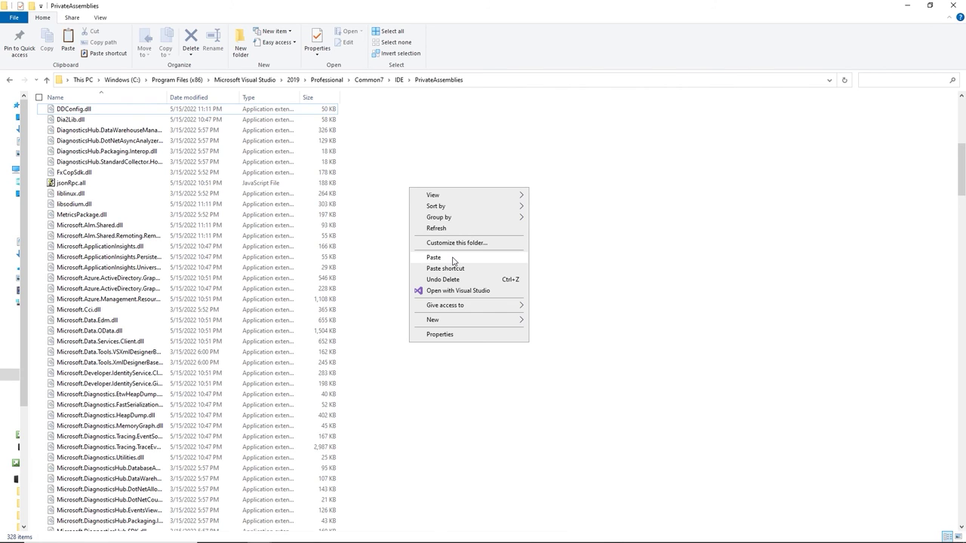
left_click(451, 257)
scroll(173, 189, "up", 14)
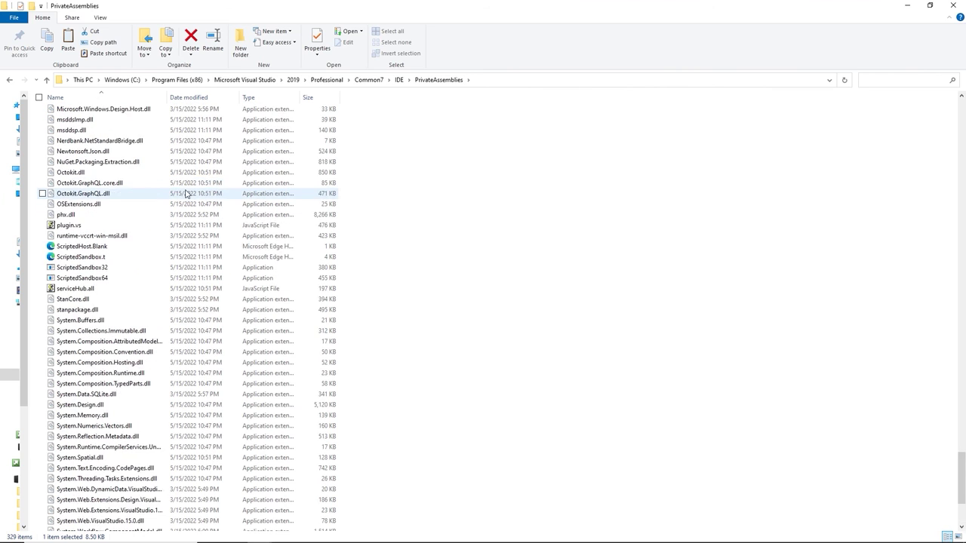
scroll(178, 188, "up", 20)
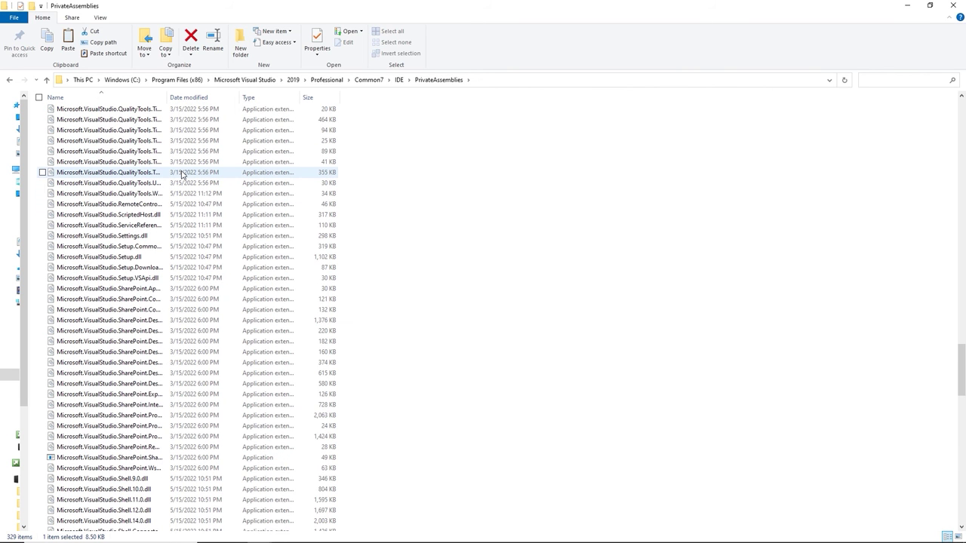
key("ctrl+Home")
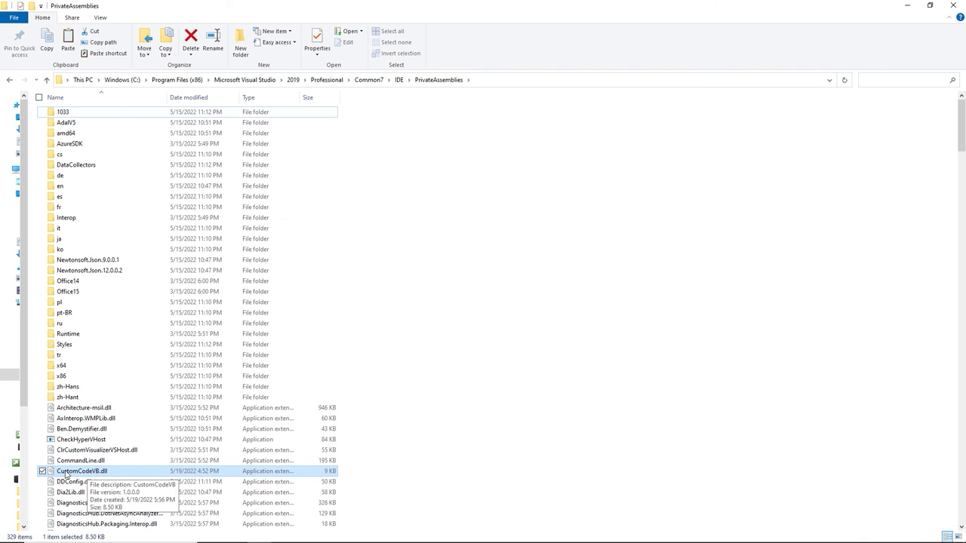
left_click(380, 271)
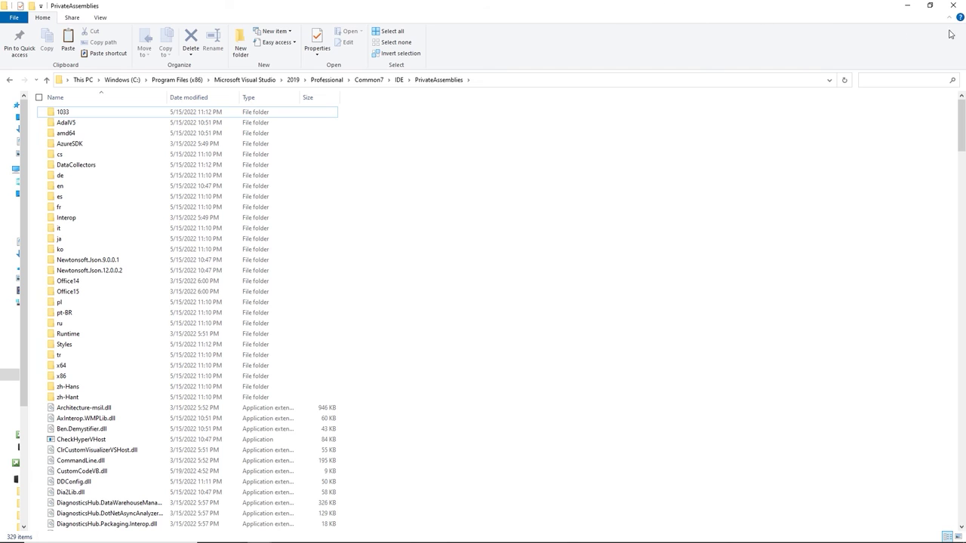
Paste CustomCodeVB.dll into the Reporting Services ReportServer bin folder as well
mouse_move(189, 539)
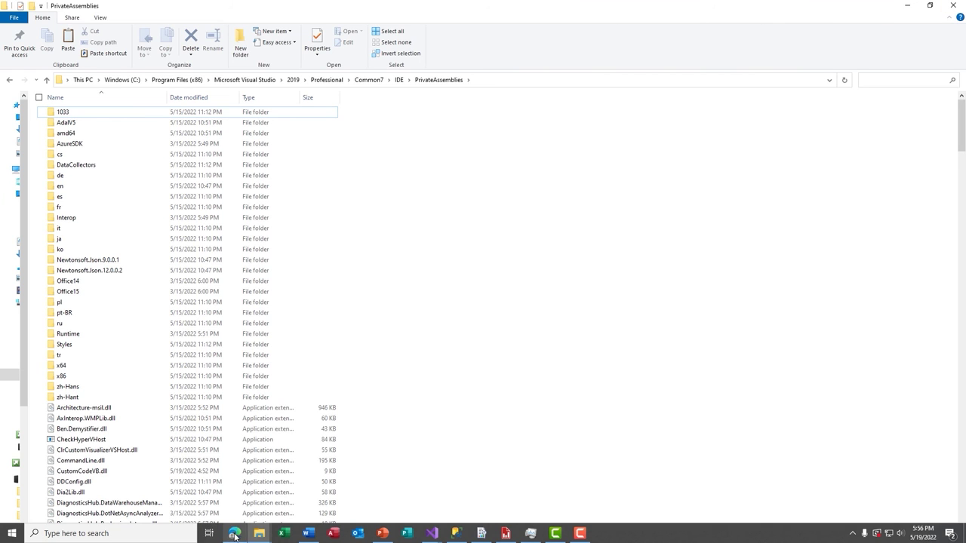
mouse_move(259, 536)
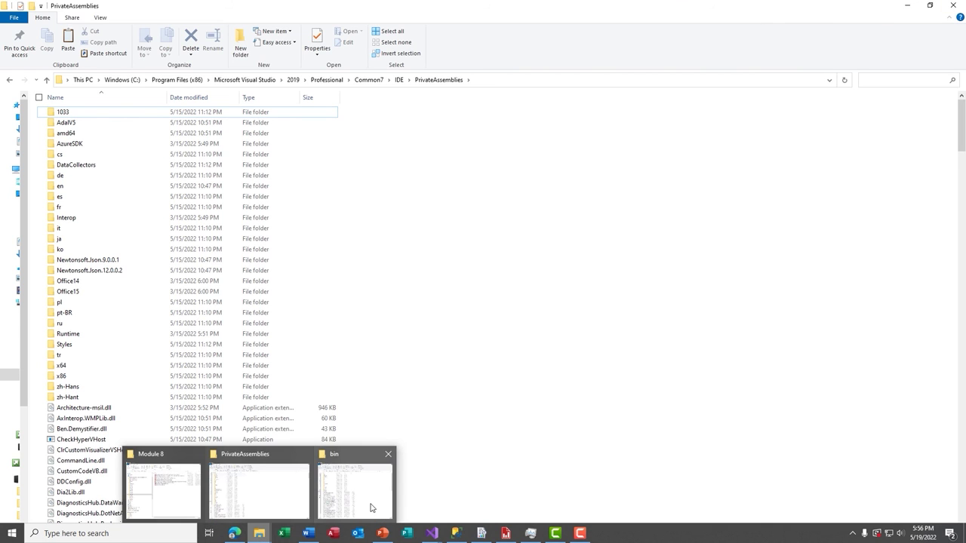
left_click(371, 508)
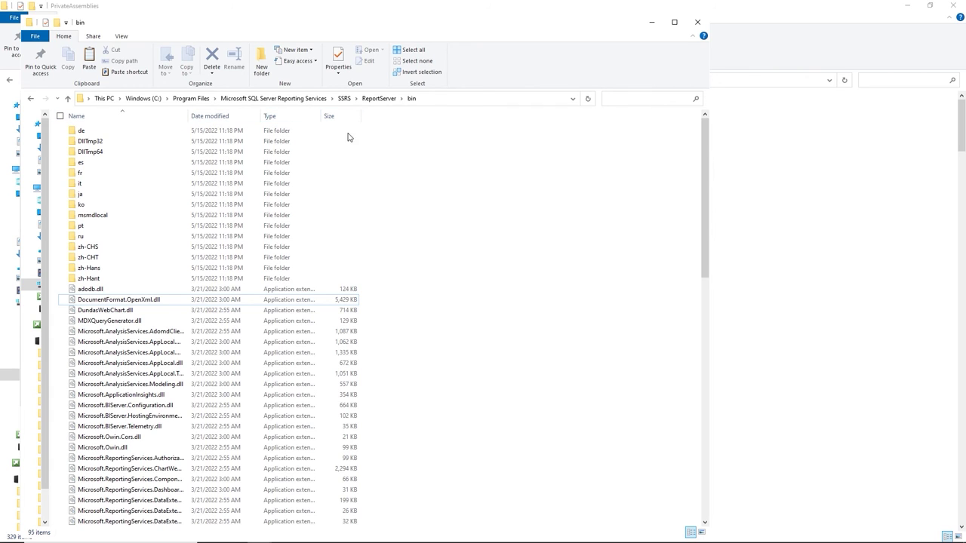
right_click(369, 181)
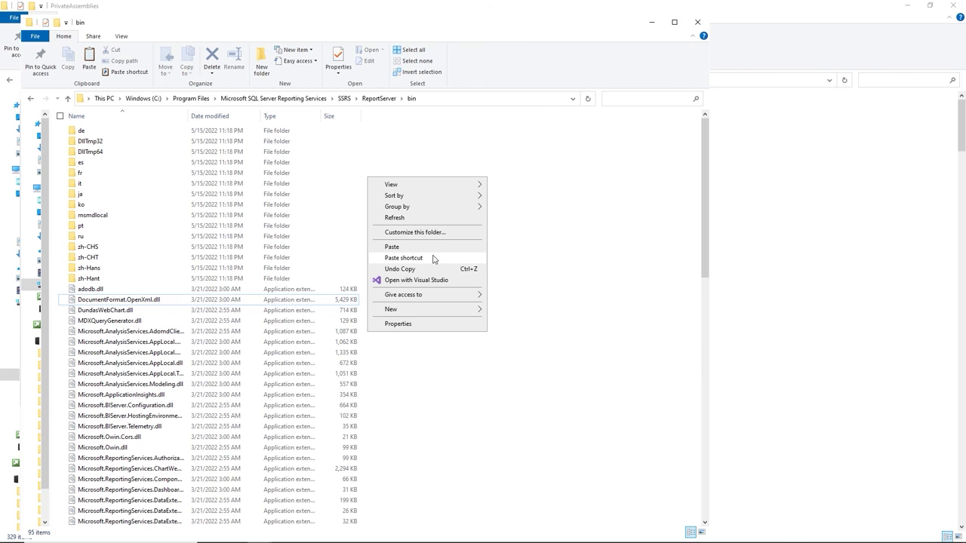
left_click(423, 249)
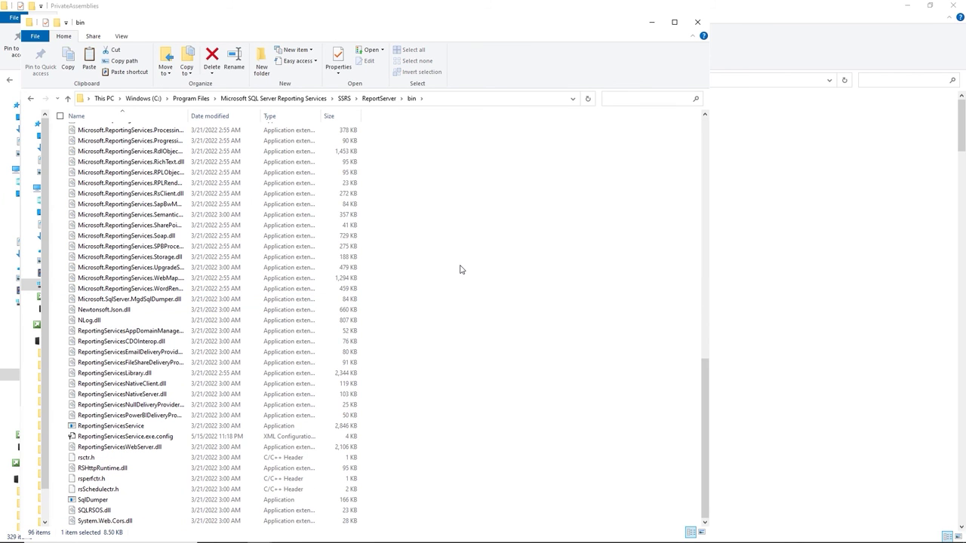
scroll(343, 219, "up", 10)
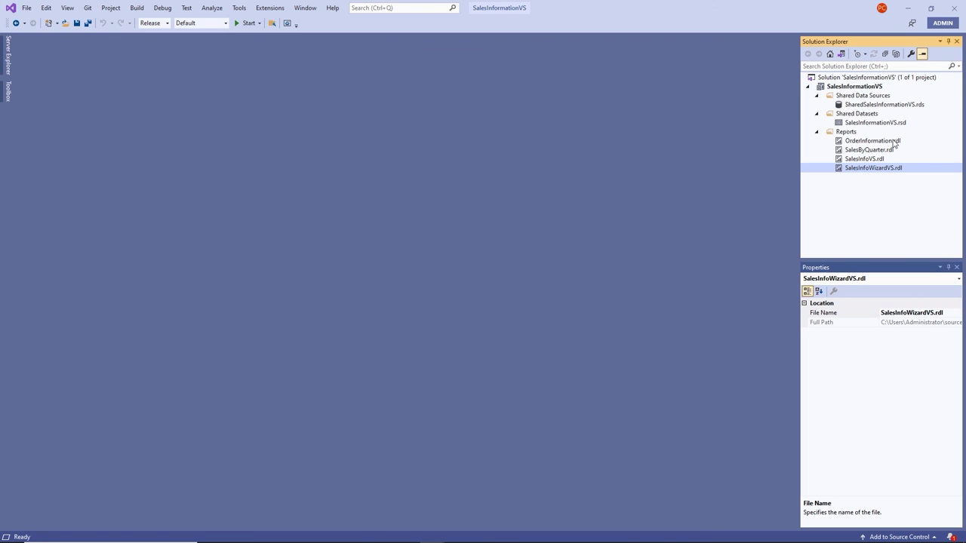
Add a new blank Report item named CustomAssemblies.rdl to the Reports folder
left_click(847, 132)
right_click(852, 136)
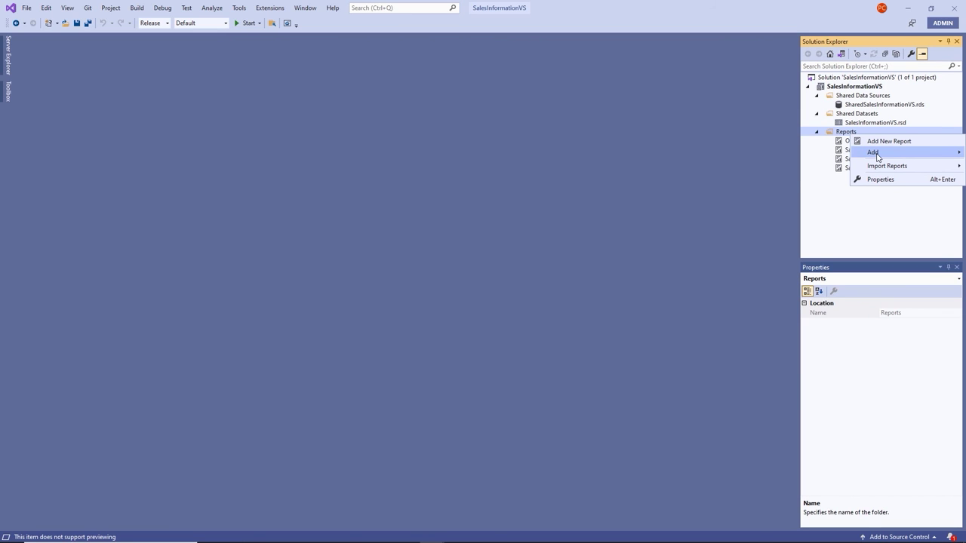
mouse_move(878, 154)
left_click(758, 155)
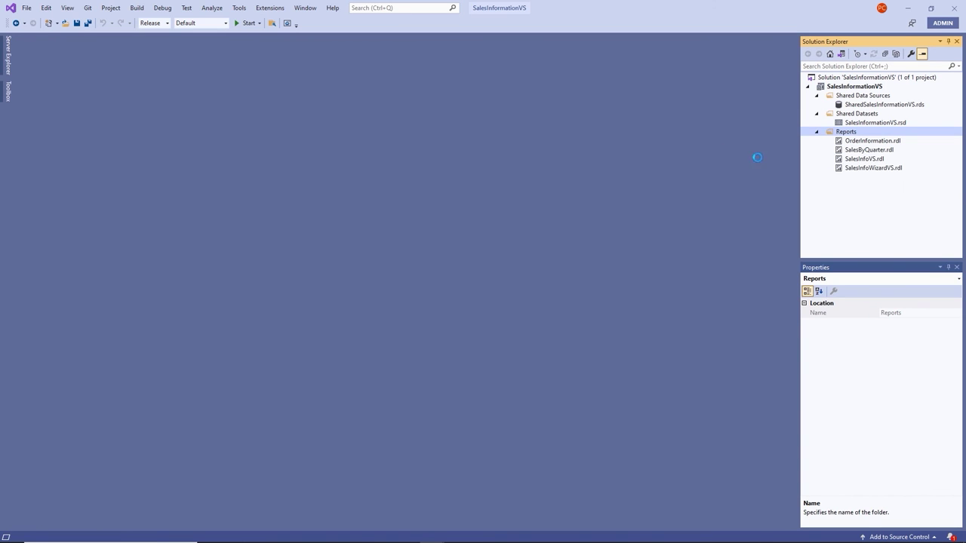
left_click(392, 153)
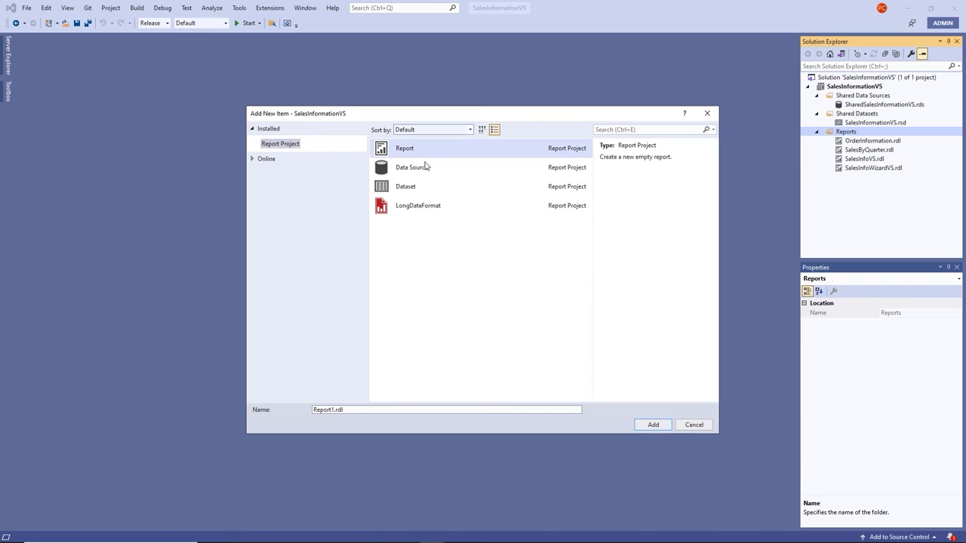
double_click(341, 410)
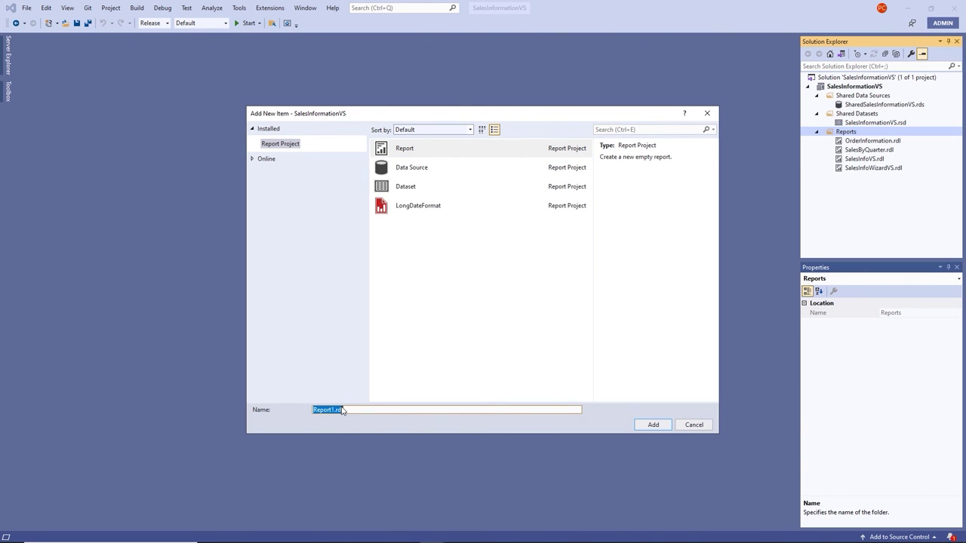
type("Custom")
type("Actions")
key("Return")
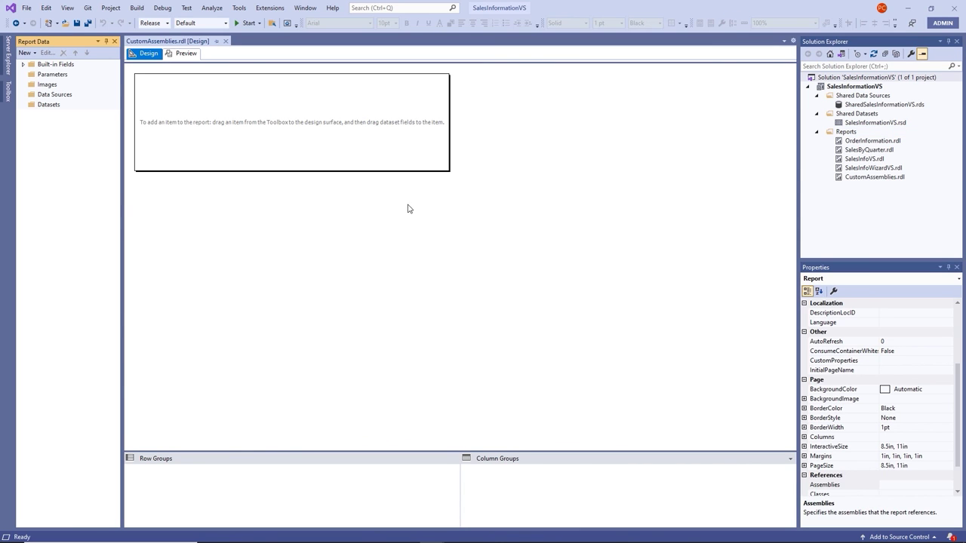
In Report Properties References, add CustomCodeVB.dll from PrivateAssemblies as an assembly reference
right_click(428, 219)
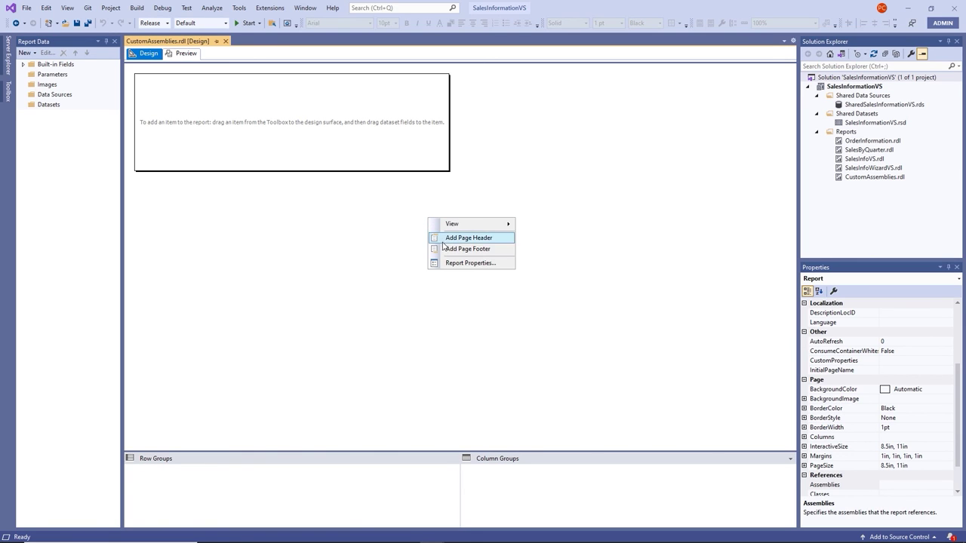
left_click(462, 266)
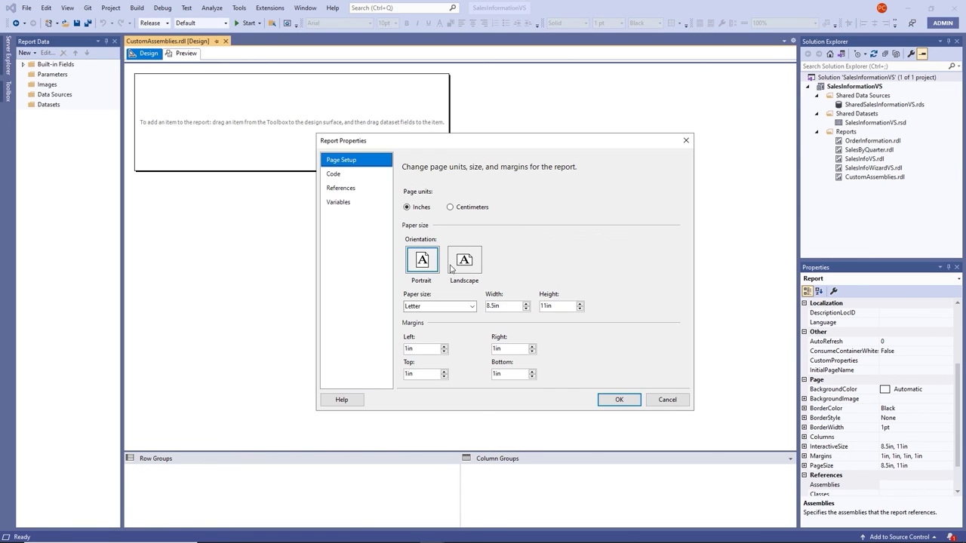
left_click(338, 194)
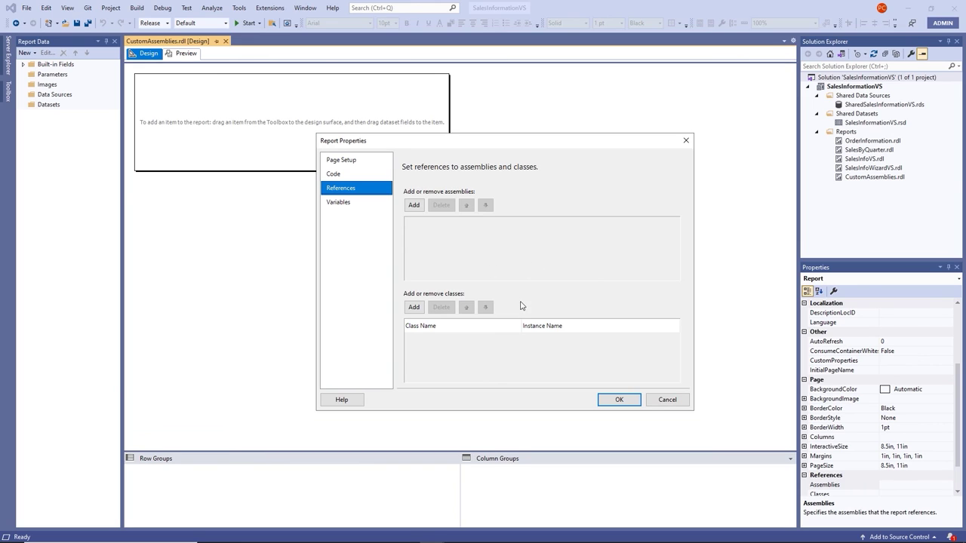
left_click(412, 212)
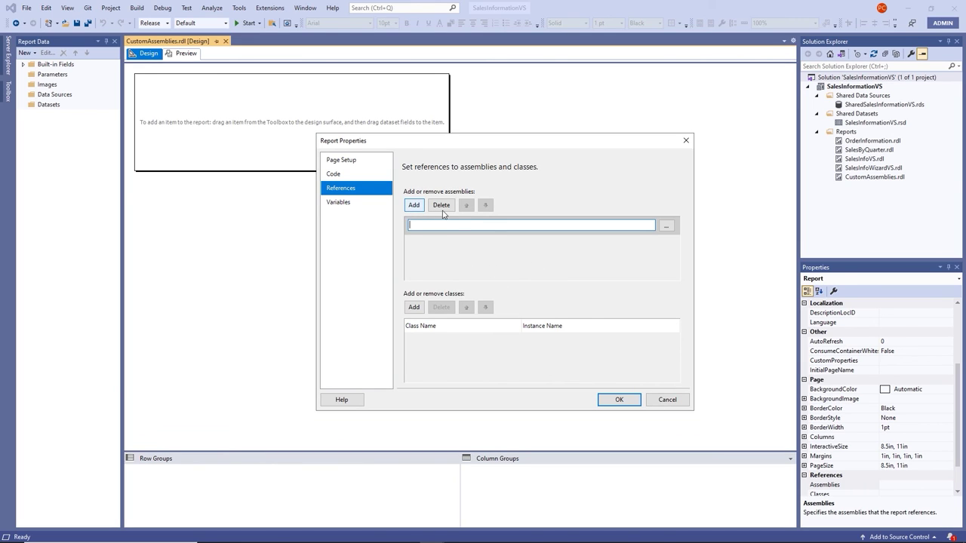
left_click(666, 227)
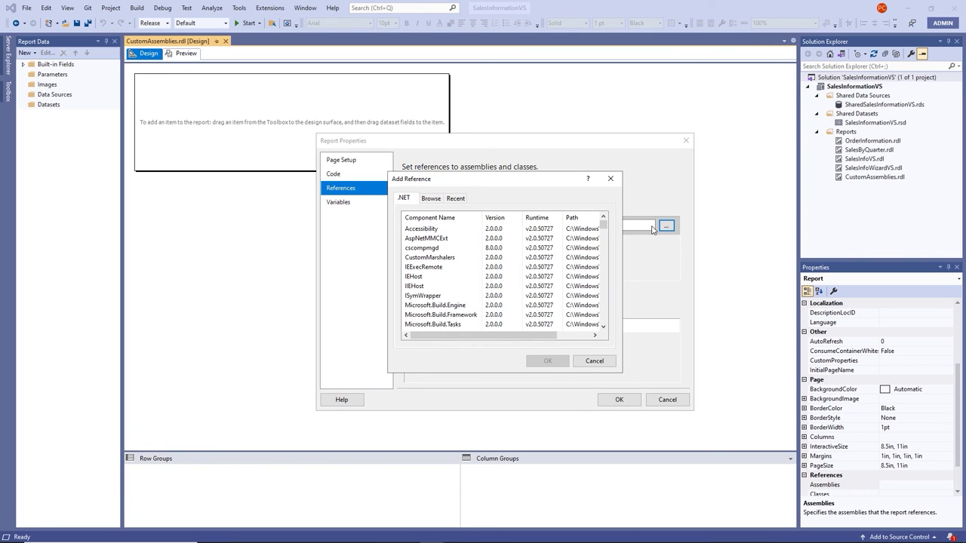
left_click(431, 199)
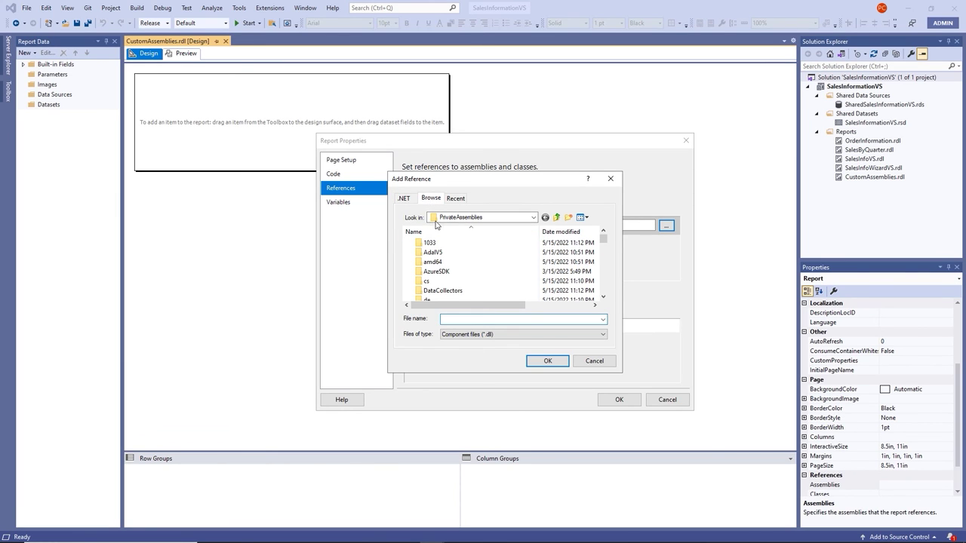
left_click(533, 218)
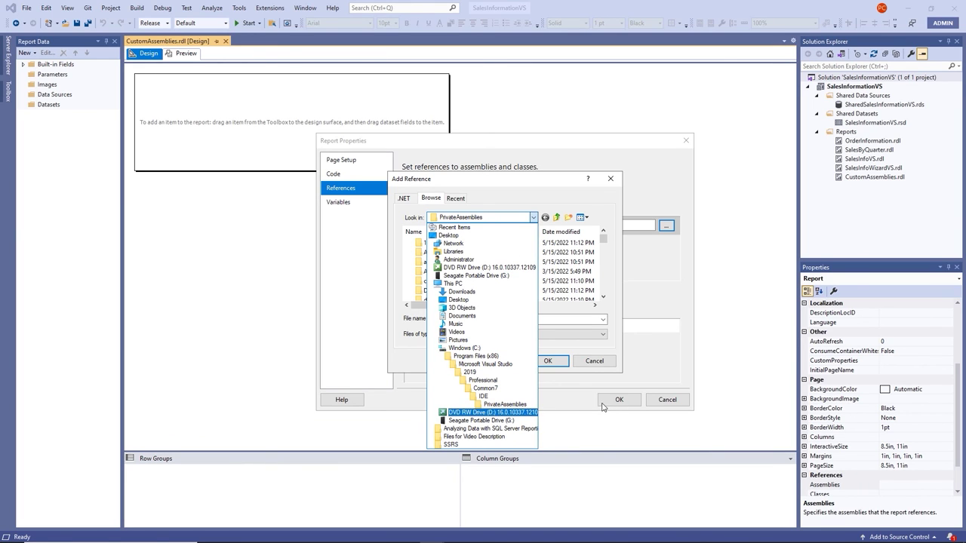
left_click(567, 401)
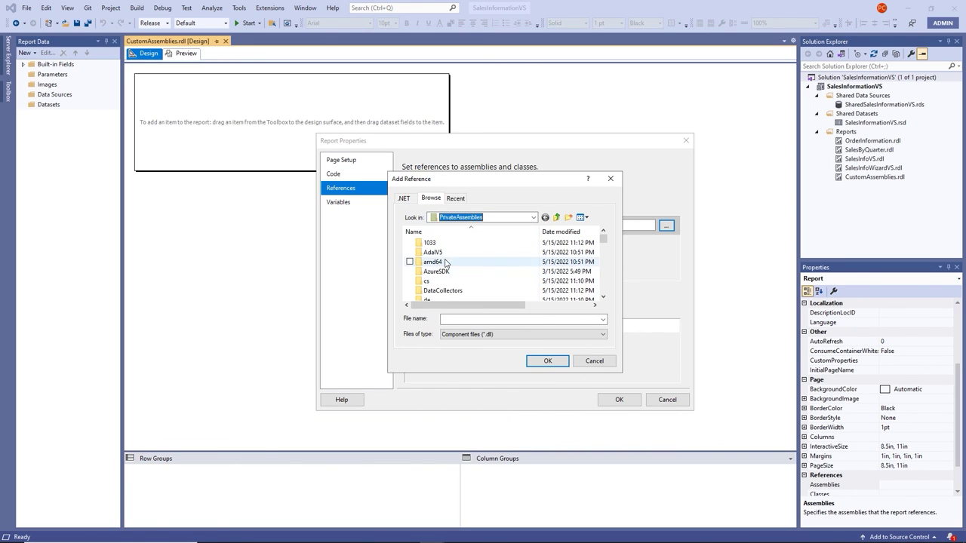
scroll(445, 263, "down", 3)
scroll(446, 263, "down", 5)
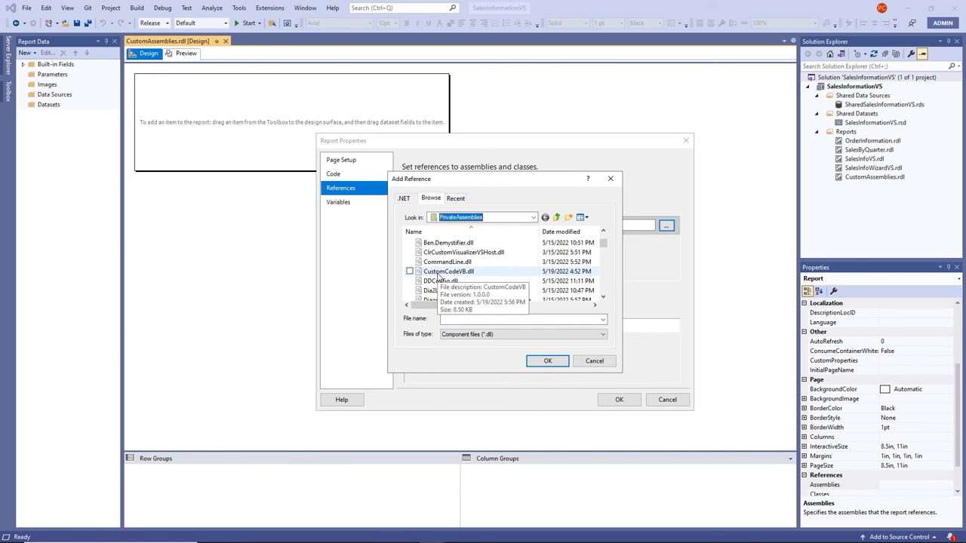
double_click(440, 274)
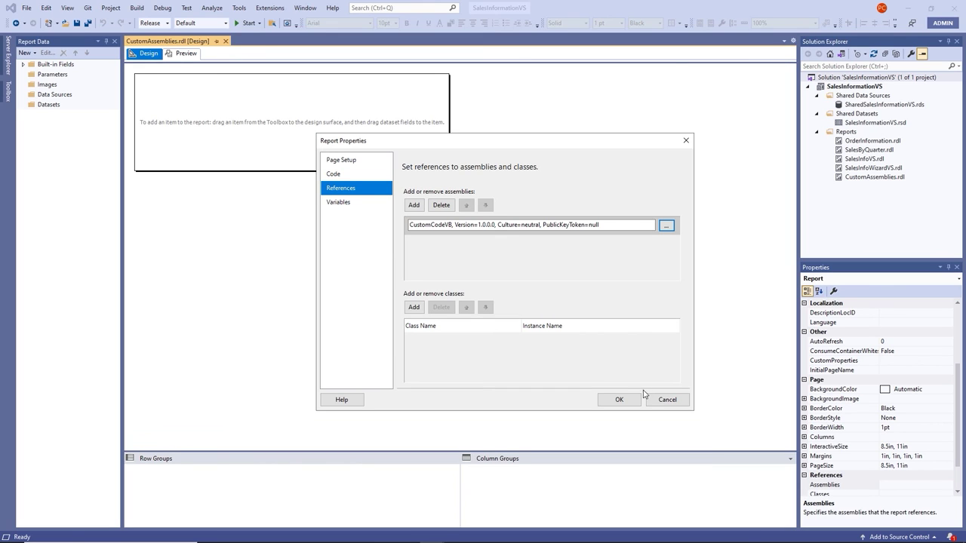
Apply the reference, then insert a text box into the report body and widen it both ways
left_click(618, 400)
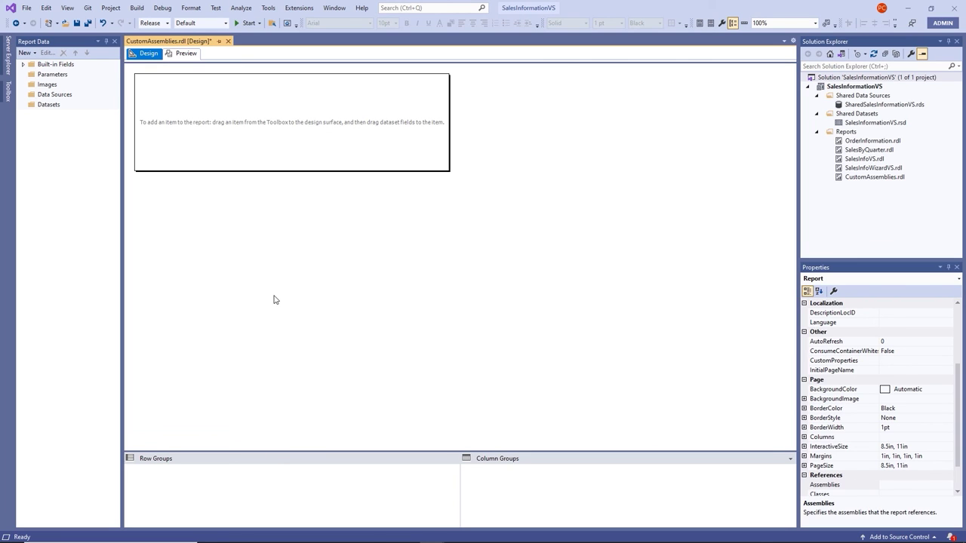
right_click(282, 121)
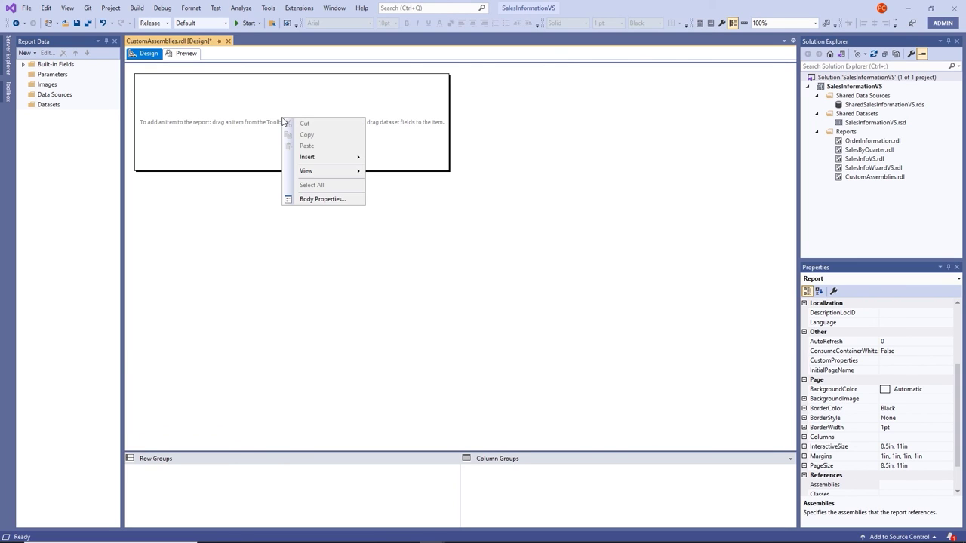
mouse_move(318, 159)
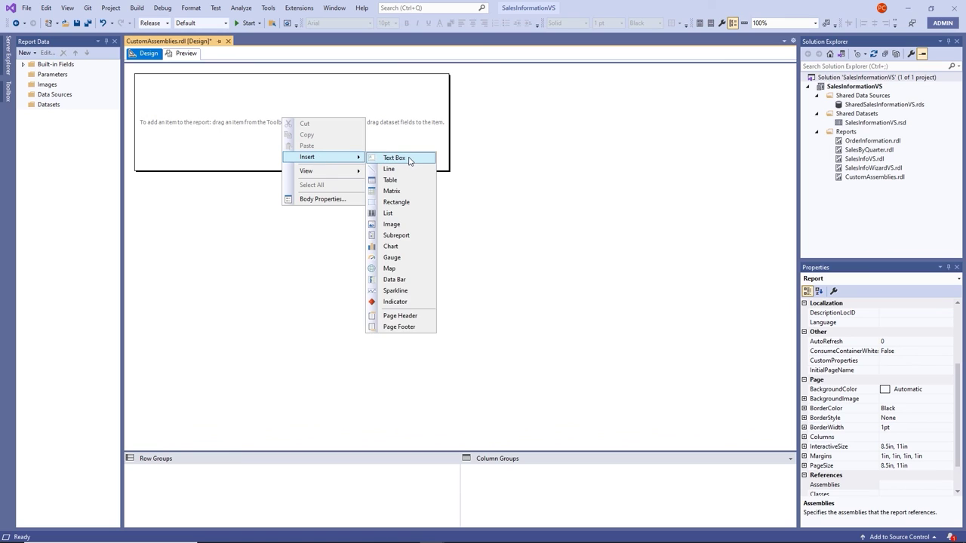
left_click(409, 159)
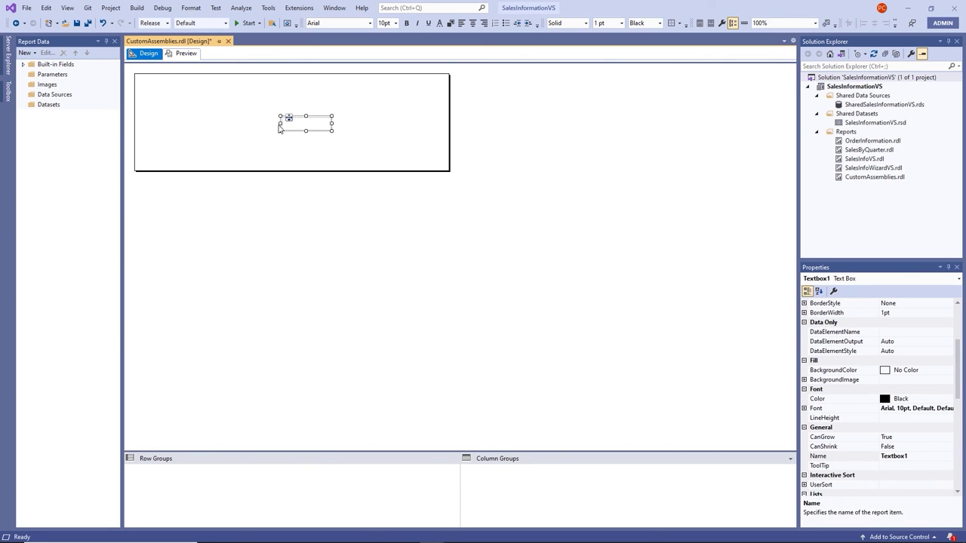
left_click_drag(280, 124, 172, 124)
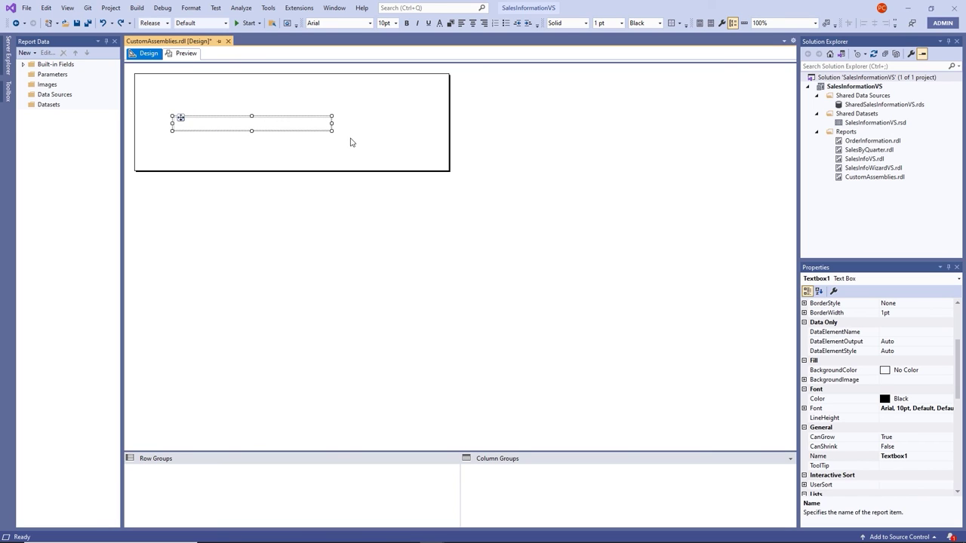
left_click_drag(332, 130, 397, 134)
Open the value expression editor for the new text box
right_click(284, 130)
left_click(320, 215)
left_click(327, 144)
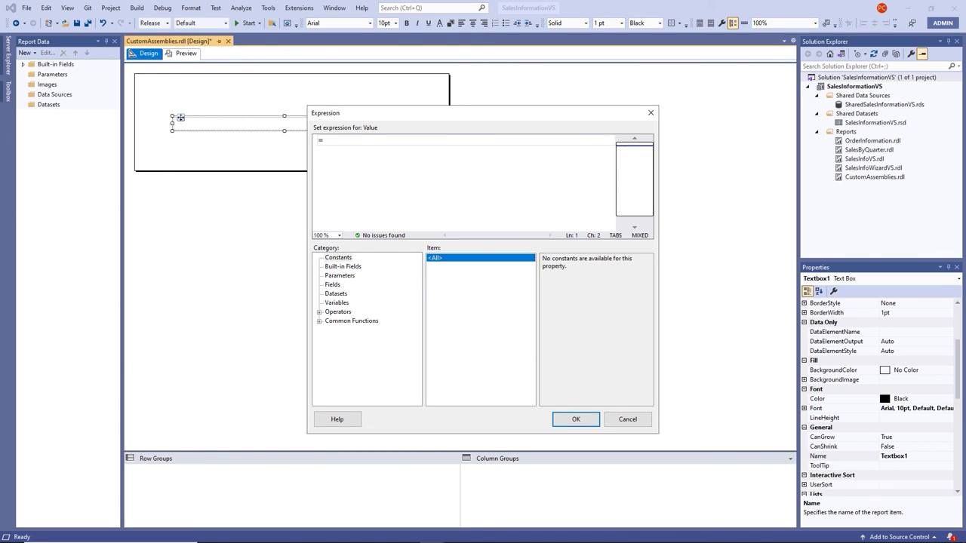
mouse_move(359, 537)
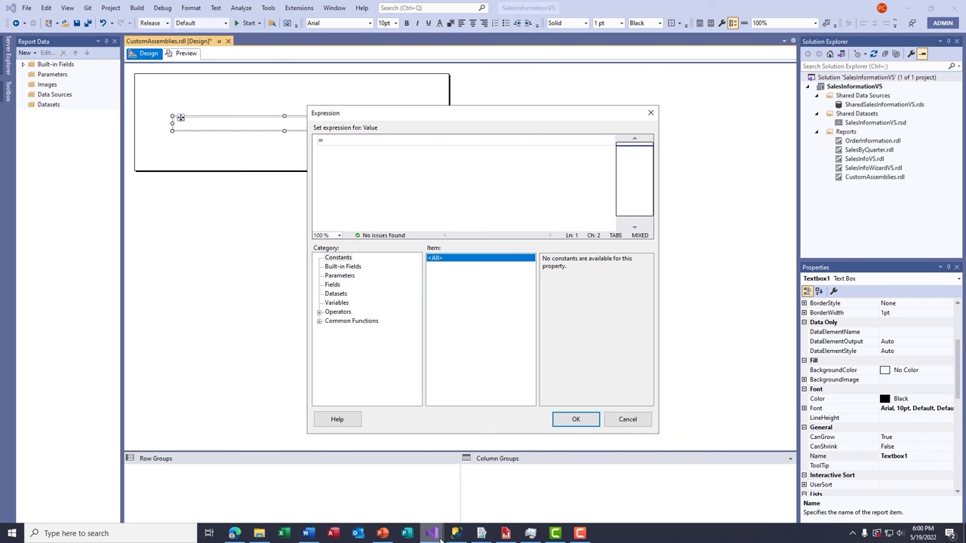
mouse_move(431, 538)
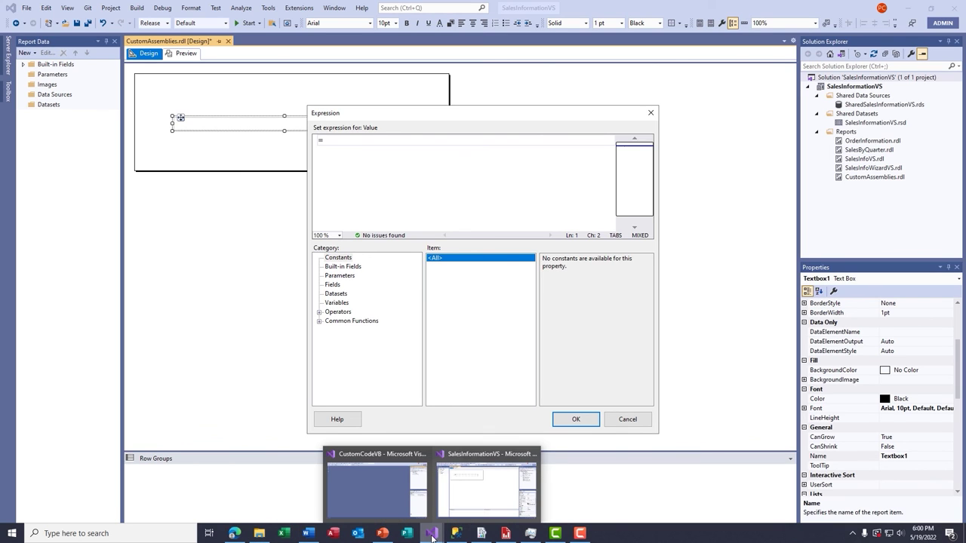
left_click(360, 482)
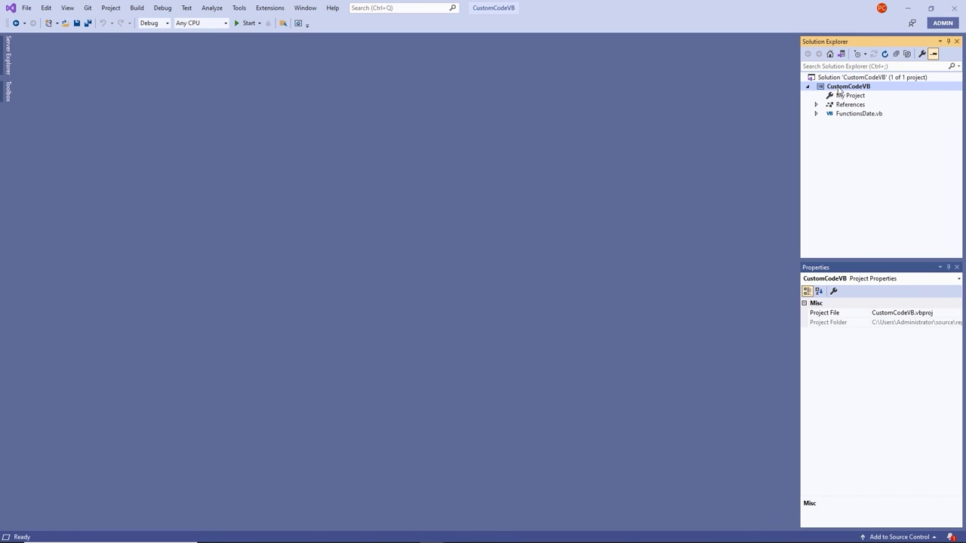
left_click(840, 88)
key("Escape")
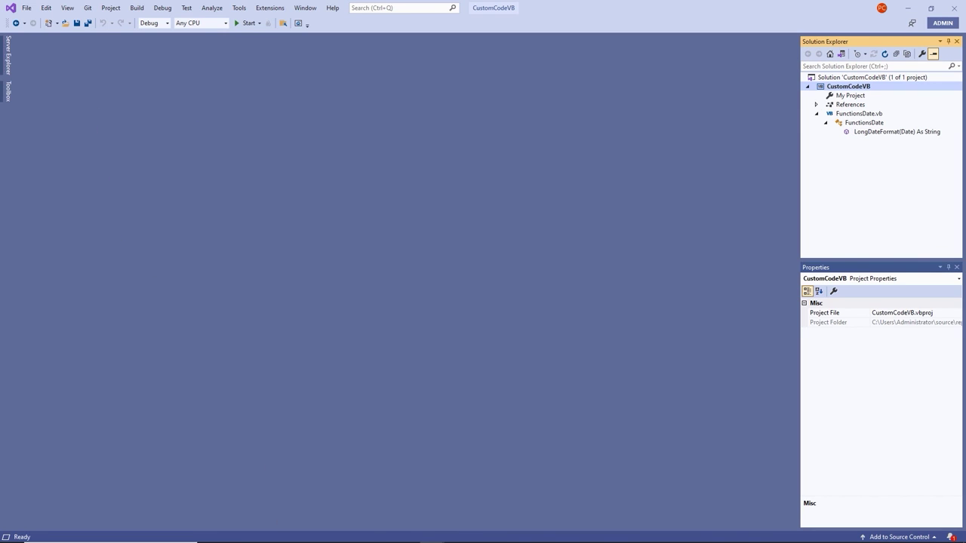
mouse_move(309, 539)
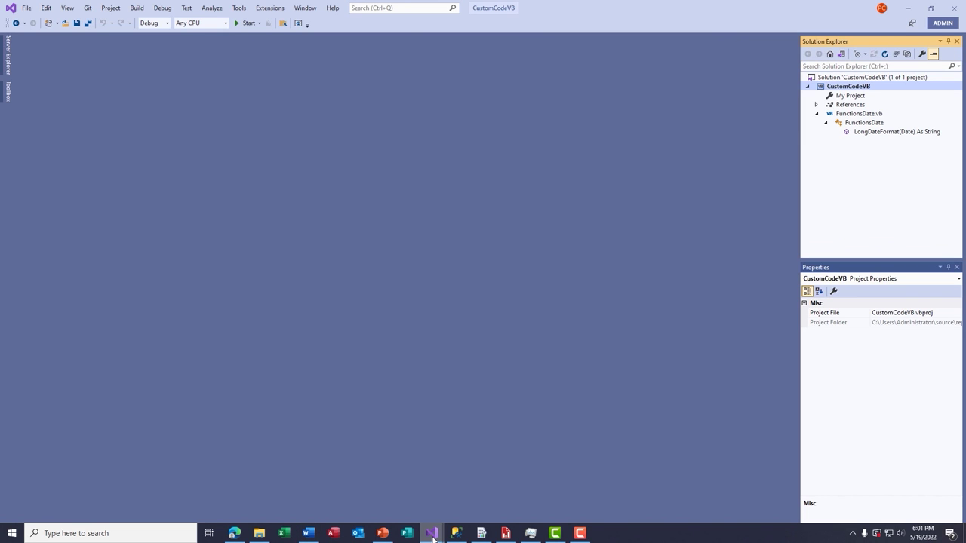
mouse_move(434, 537)
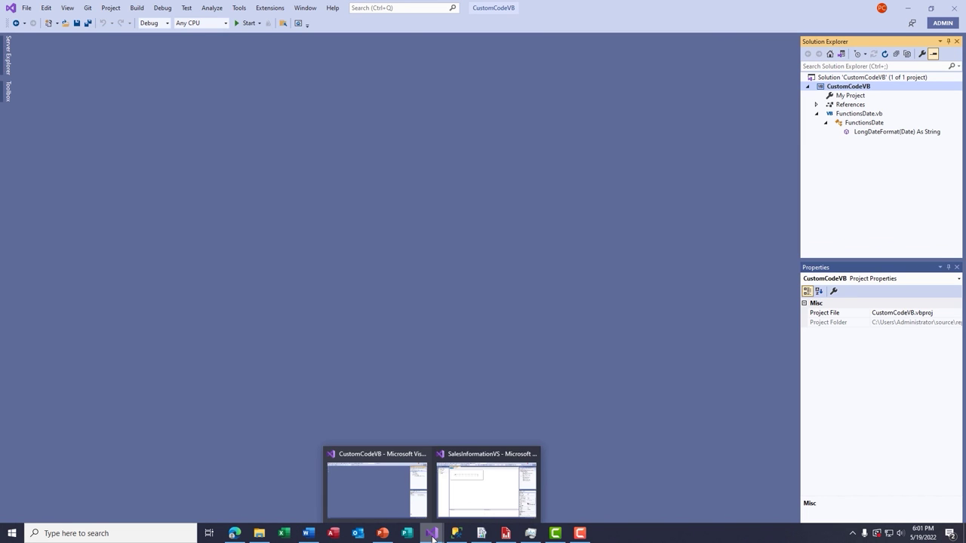
left_click(487, 499)
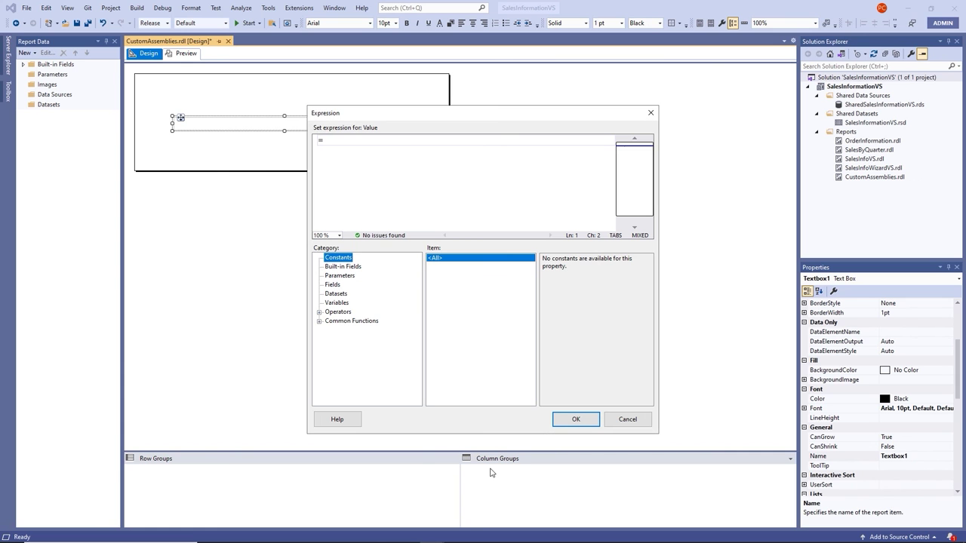
Set the text box value to =CustomCodeVB.FunctionsDate.LongDateFormat(Globals!ExecutionTime)
left_click(326, 141)
type("C")
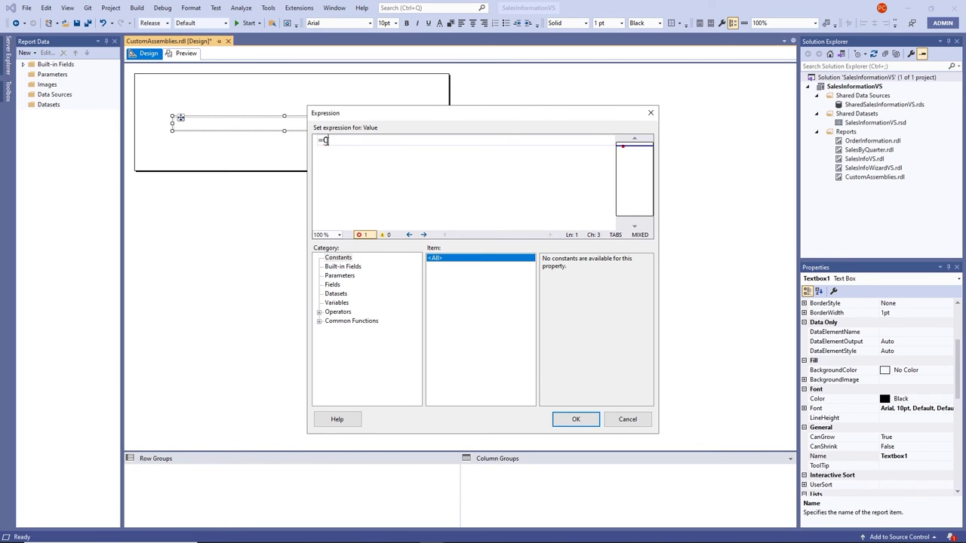
type("ustomCodeVB")
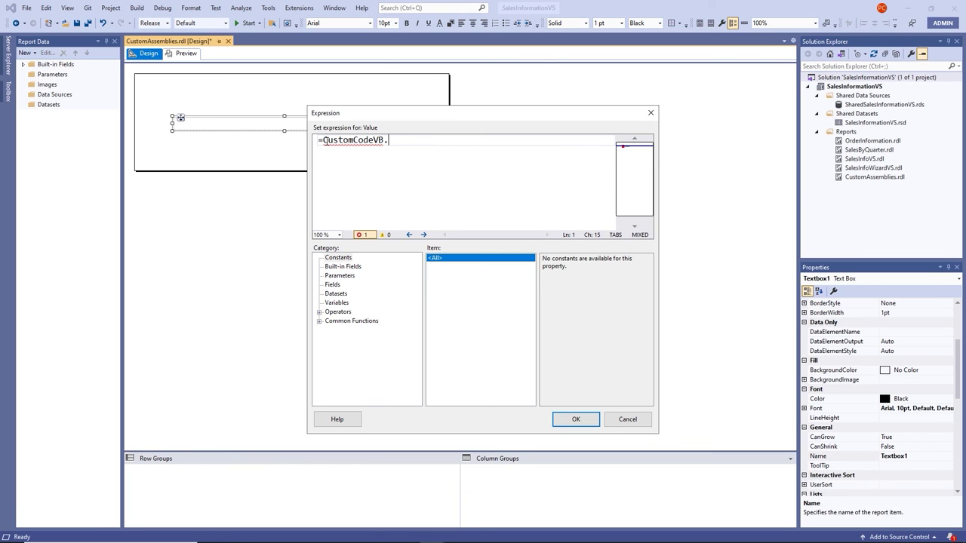
type(".FunctionsDate.")
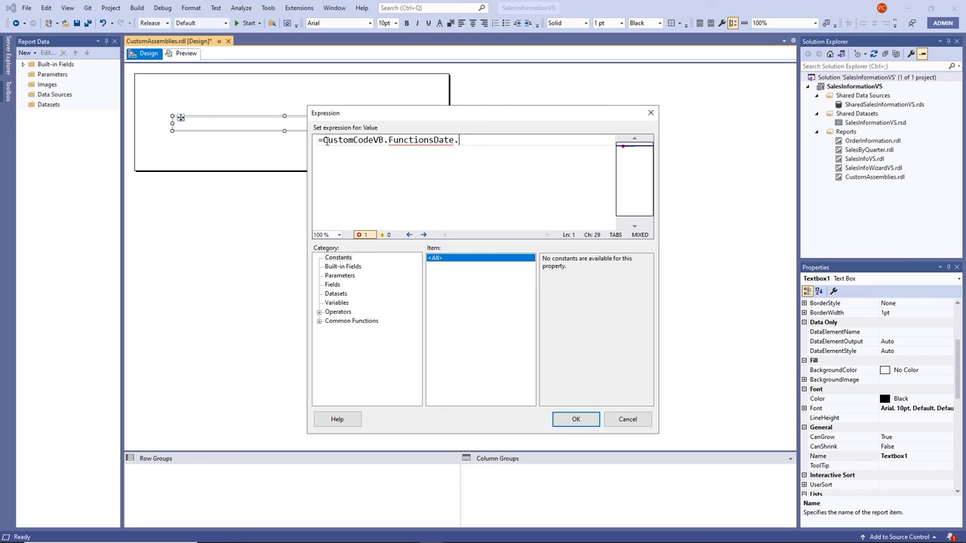
type("LongDat")
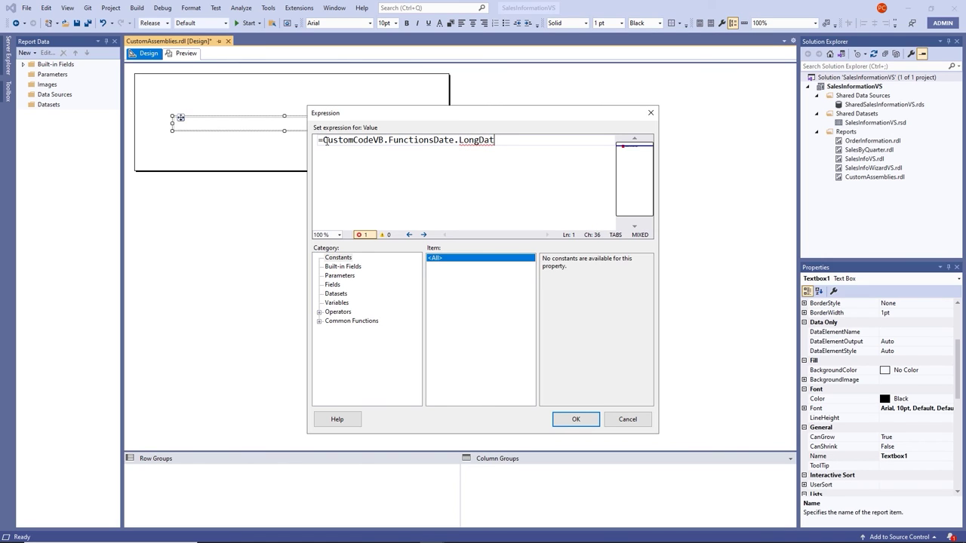
type("eFormat(")
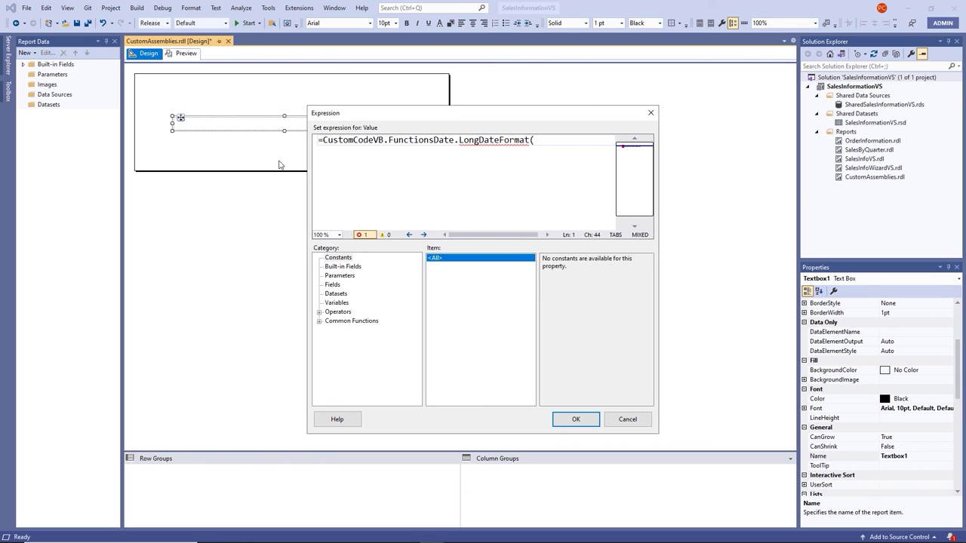
left_click(343, 268)
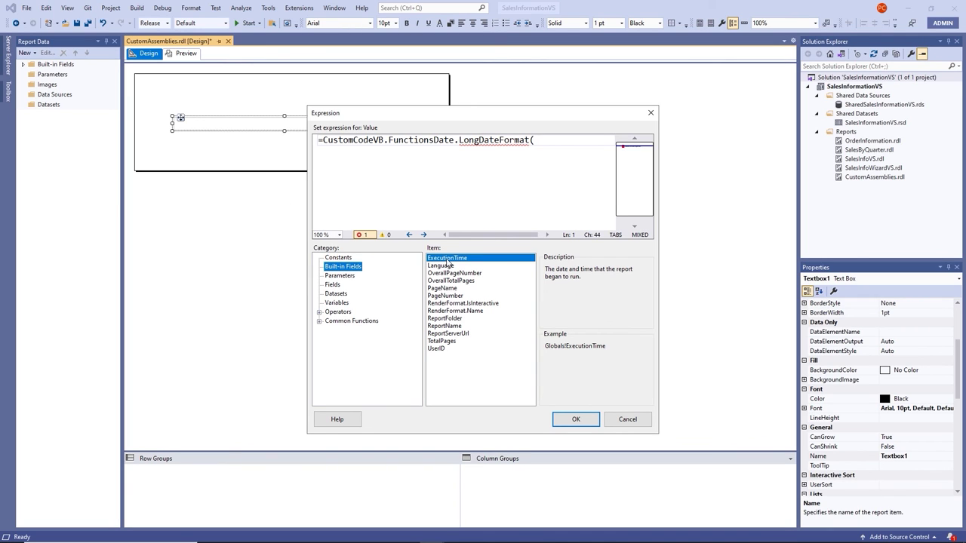
double_click(446, 258)
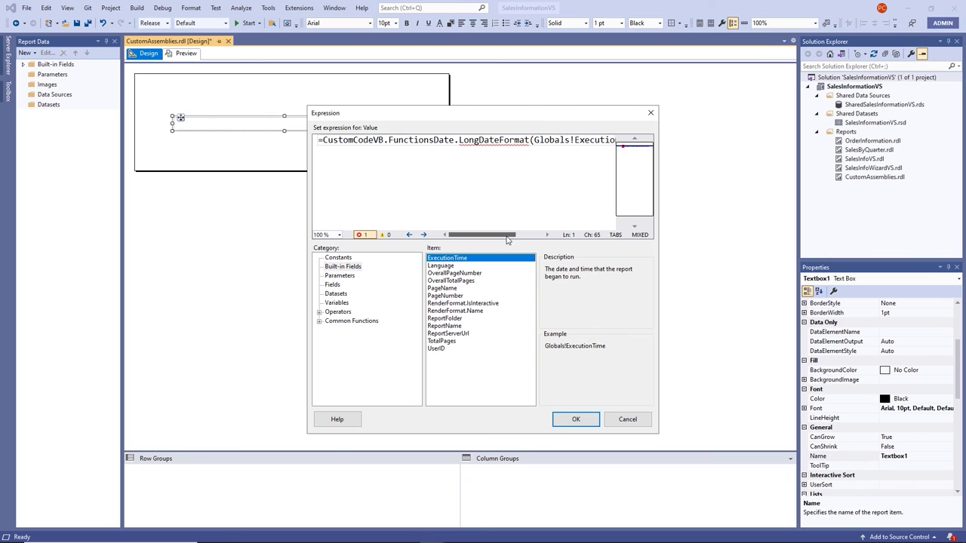
left_click_drag(507, 240, 566, 239)
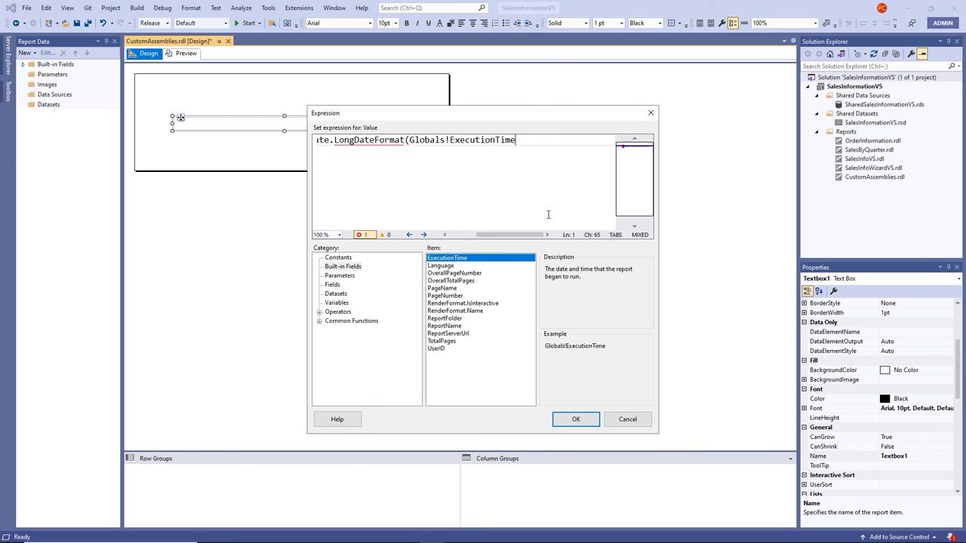
type(")")
left_click(576, 420)
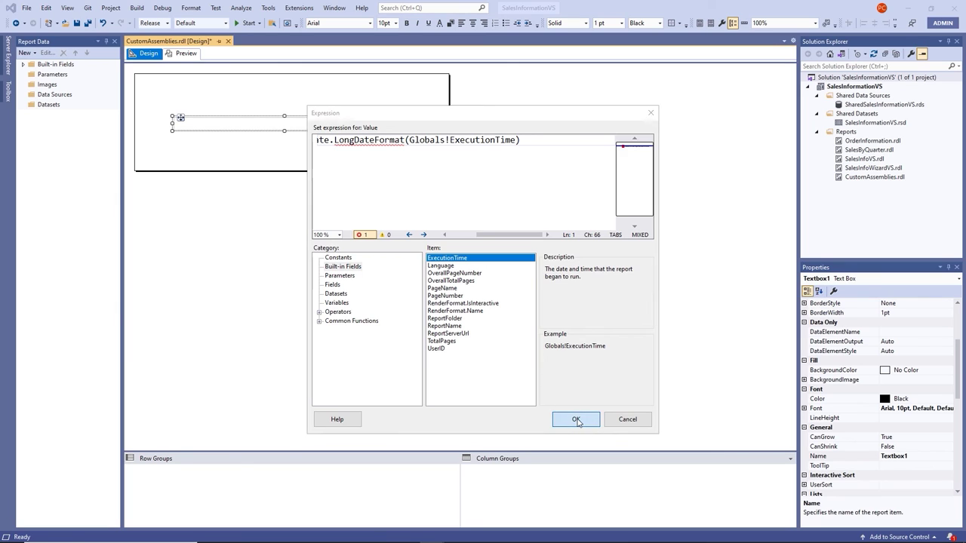
left_click(183, 54)
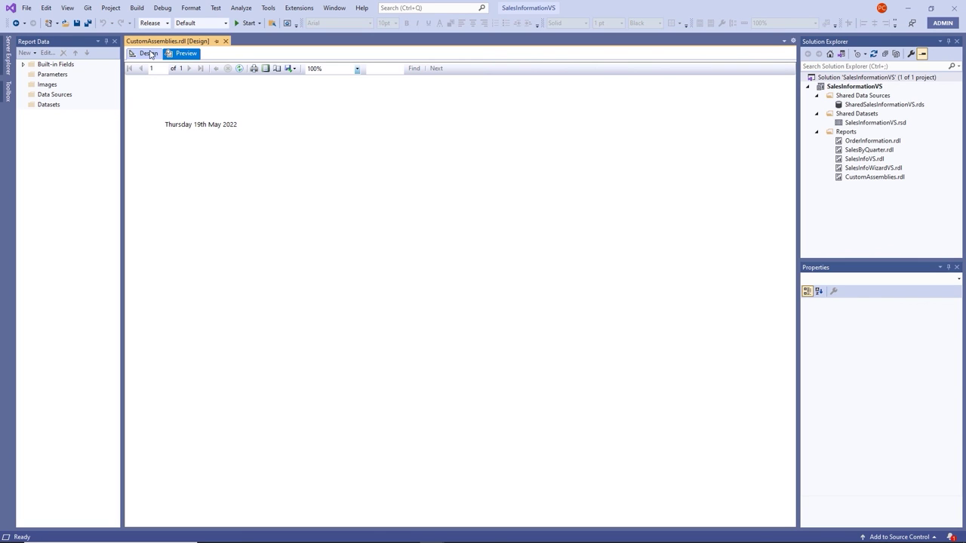
left_click(149, 54)
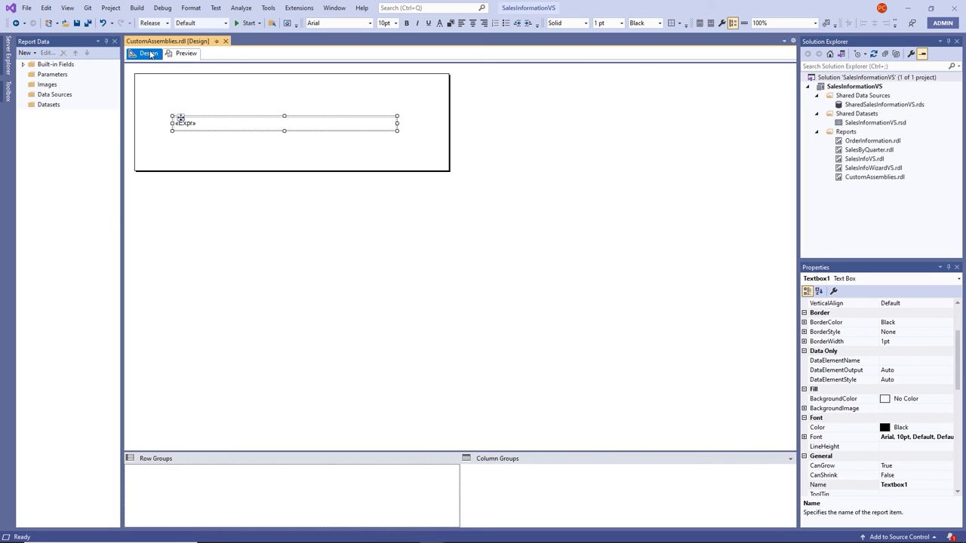
Save all, close CustomAssemblies.rdl, and deploy the SalesInformationVS solution
left_click(89, 23)
left_click(88, 24)
left_click(225, 40)
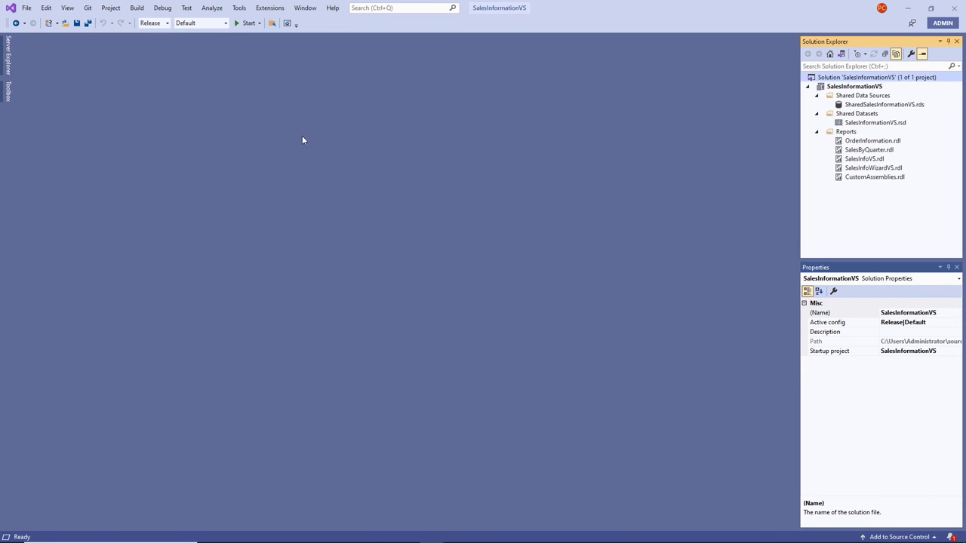
right_click(829, 80)
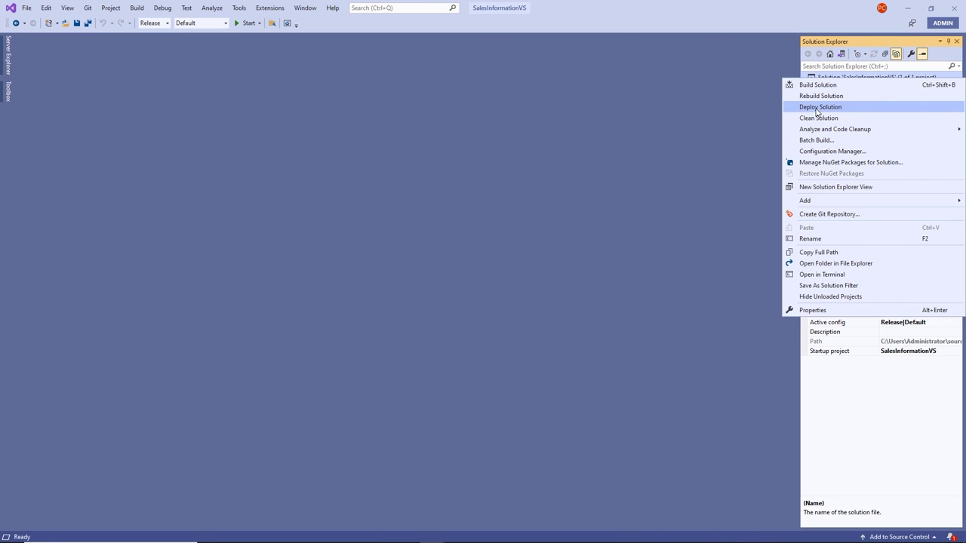
left_click(816, 108)
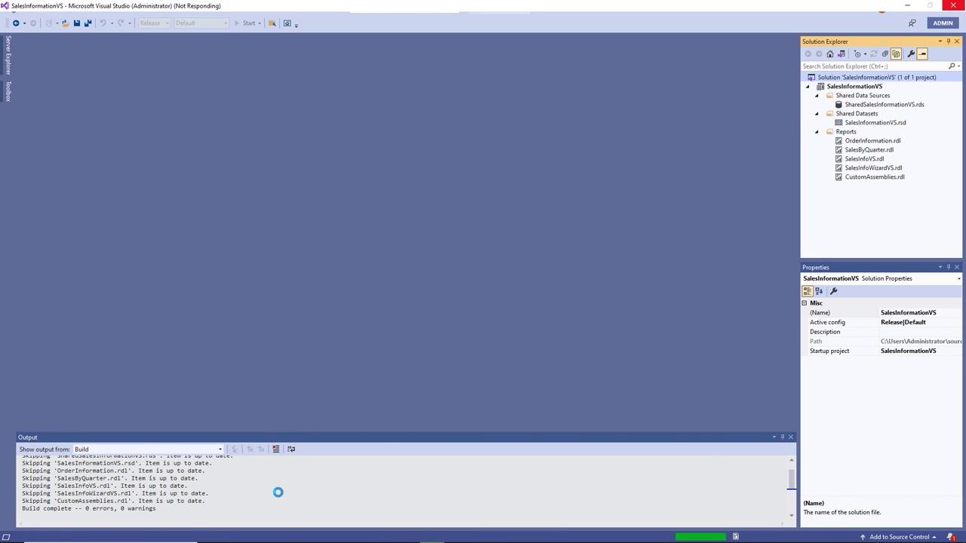
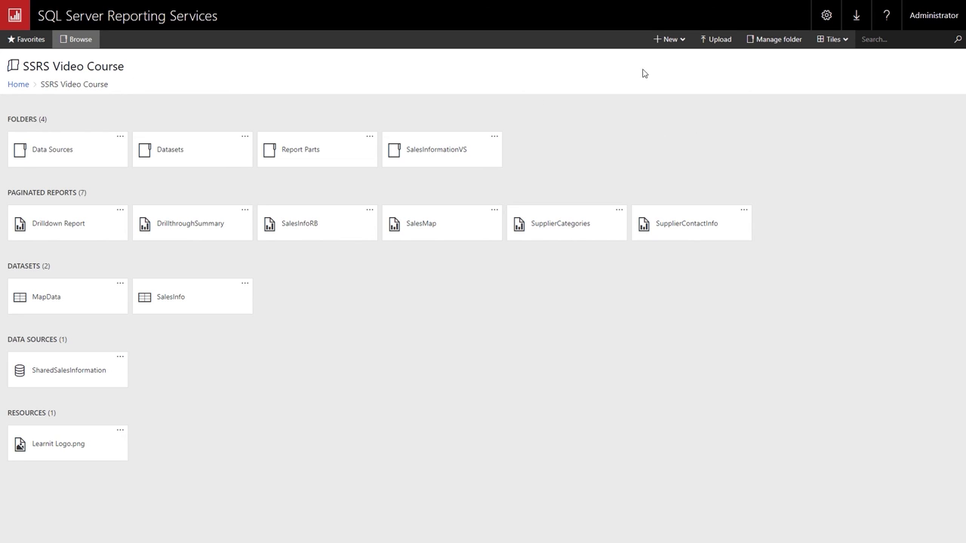
Create a new shared dataset from the web portal's New menu, letting Report Builder launch
left_click(677, 47)
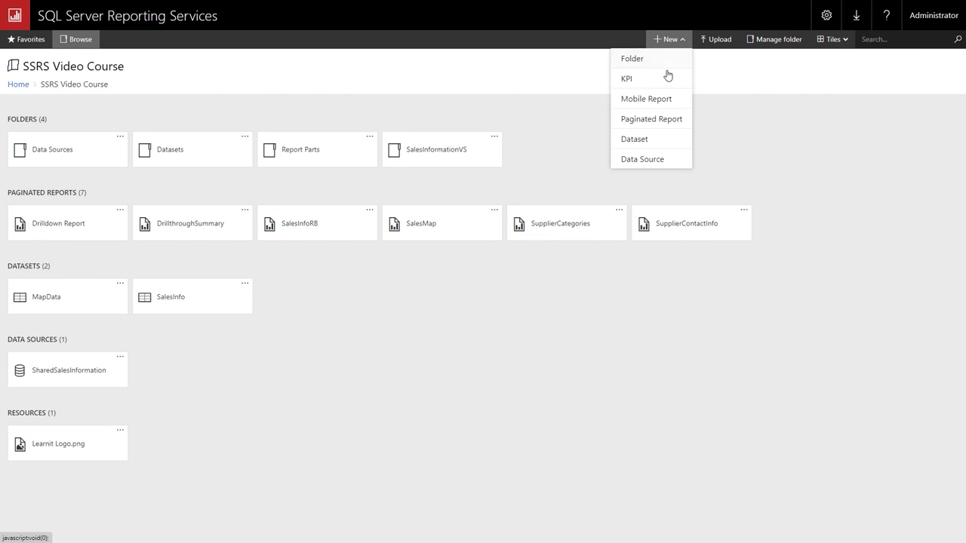
left_click(647, 144)
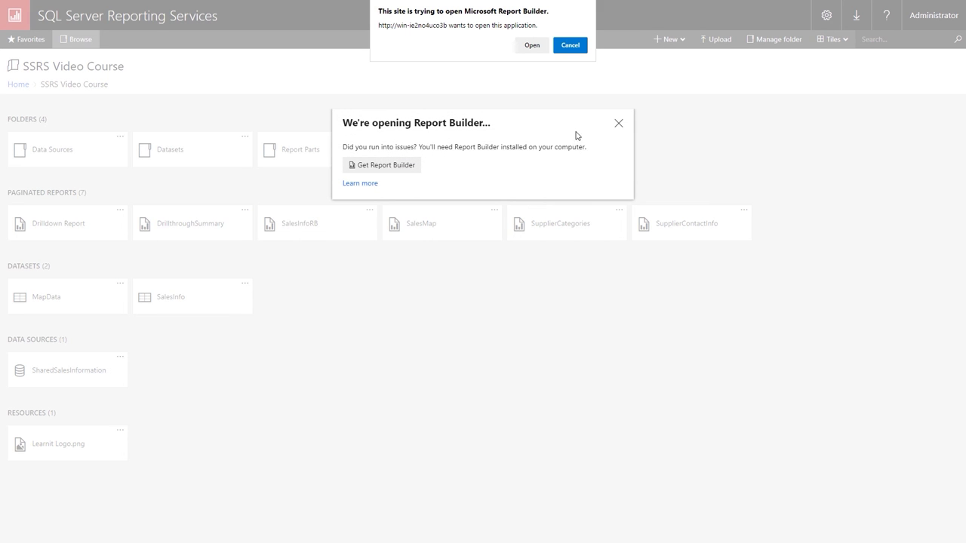
left_click(533, 45)
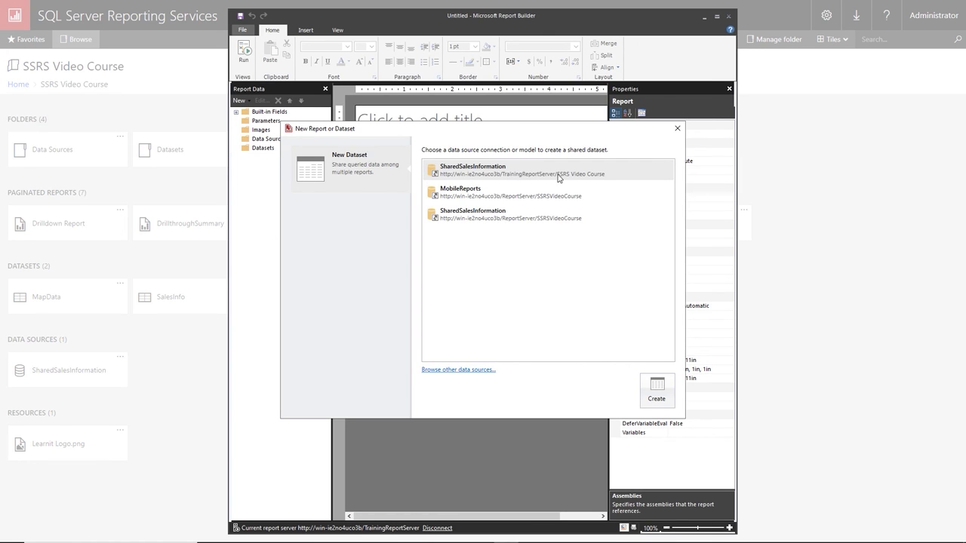
Use the shared sales data source with the pasted SQL sales query, and run it to get 2013 rows
left_click(664, 398)
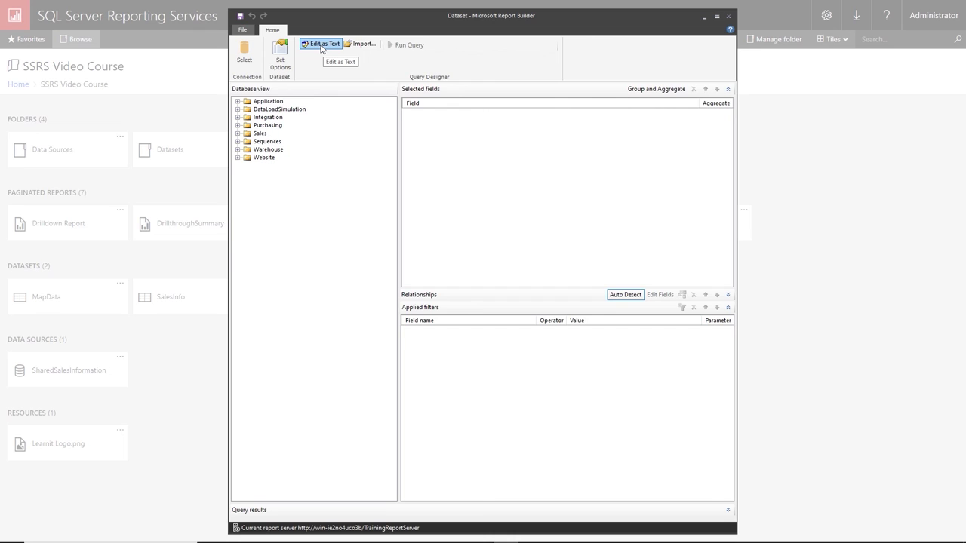
left_click(321, 46)
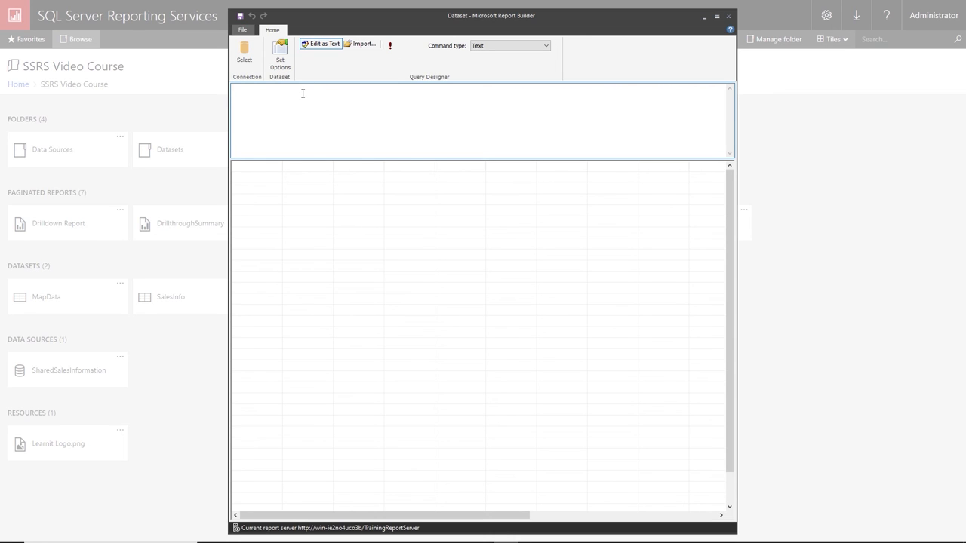
type("SELECT OrderDate , SUM(SCT.TransactionAmount) AS 'Total Transaction Amount' , DATEPART(YEAR,SO.OrderDate) AS 'Order Year' FROM Sales.Orders AS SO INNER JOIN Sales.CustomerTransactions AS SCT ON SO.CustomerID = SCT.CustomerID GROUP BY SO.OrderDate ORDER BY SO.OrderDate")
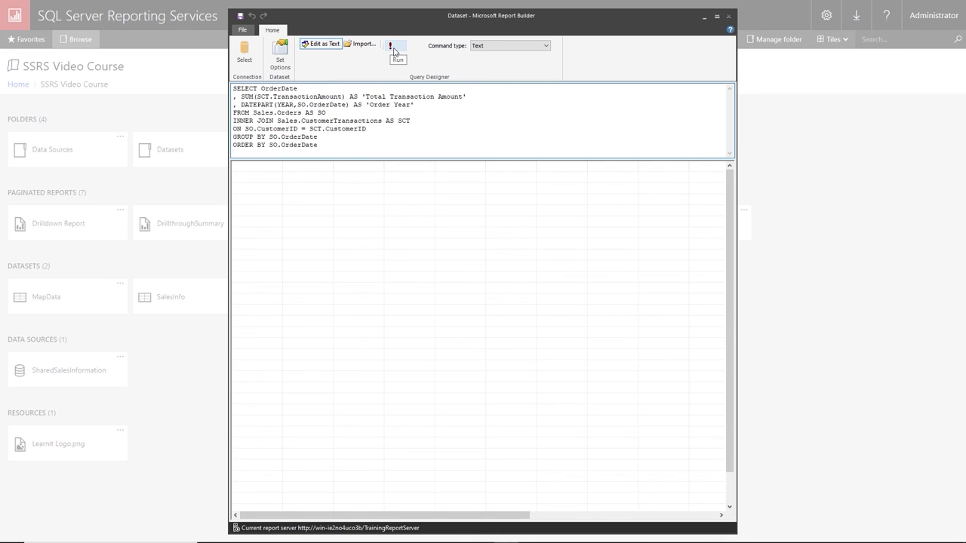
left_click(393, 50)
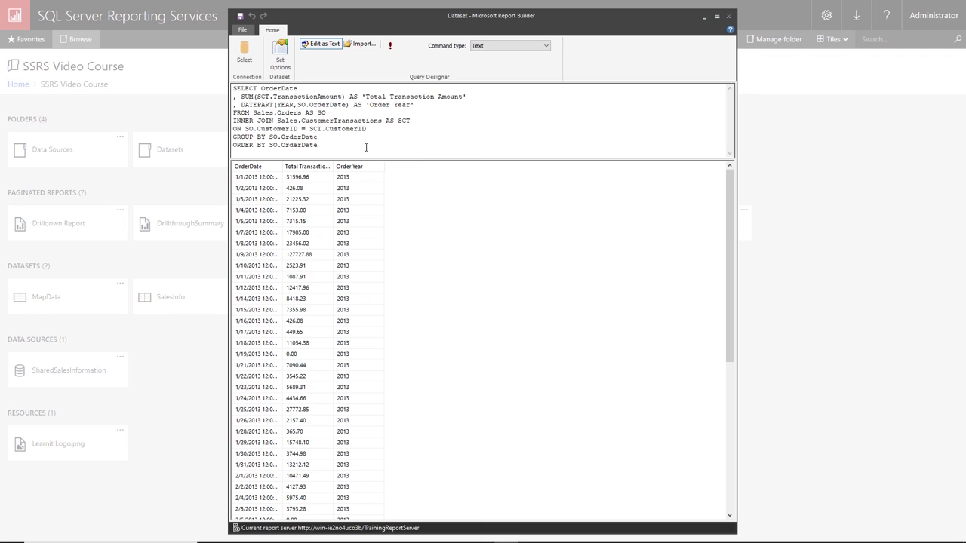
Save the dataset as 'MobileData' in the SSRS Video Course folder and close Report Builder
left_click(240, 17)
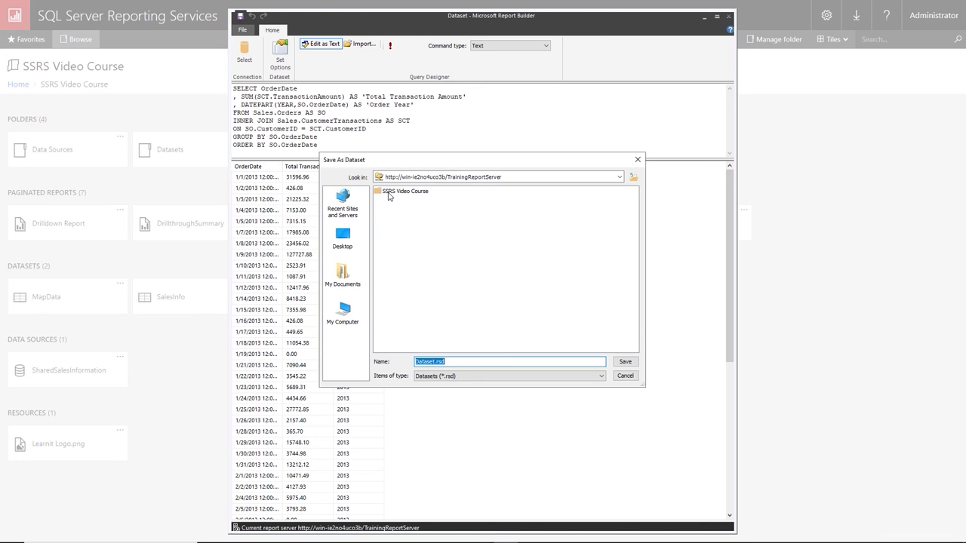
double_click(394, 193)
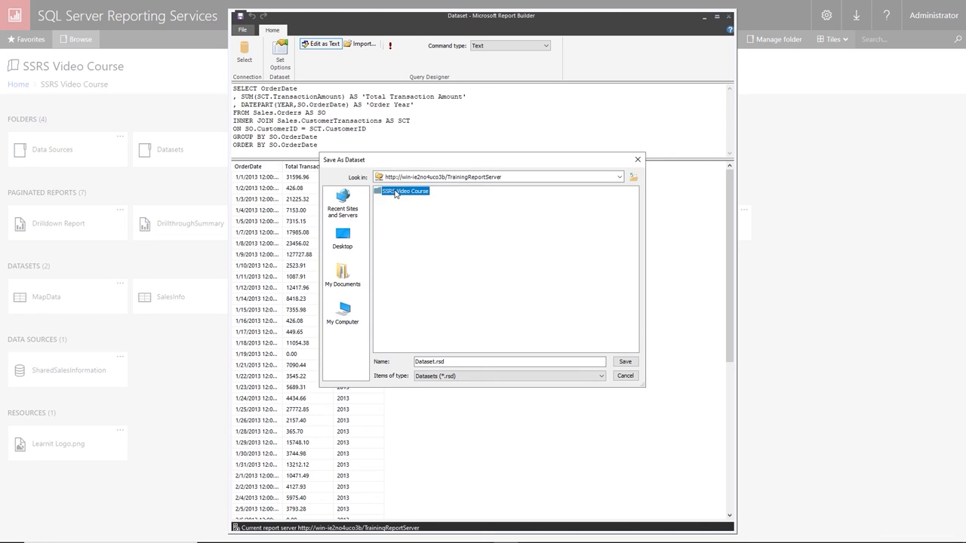
left_click(451, 361)
double_click(451, 362)
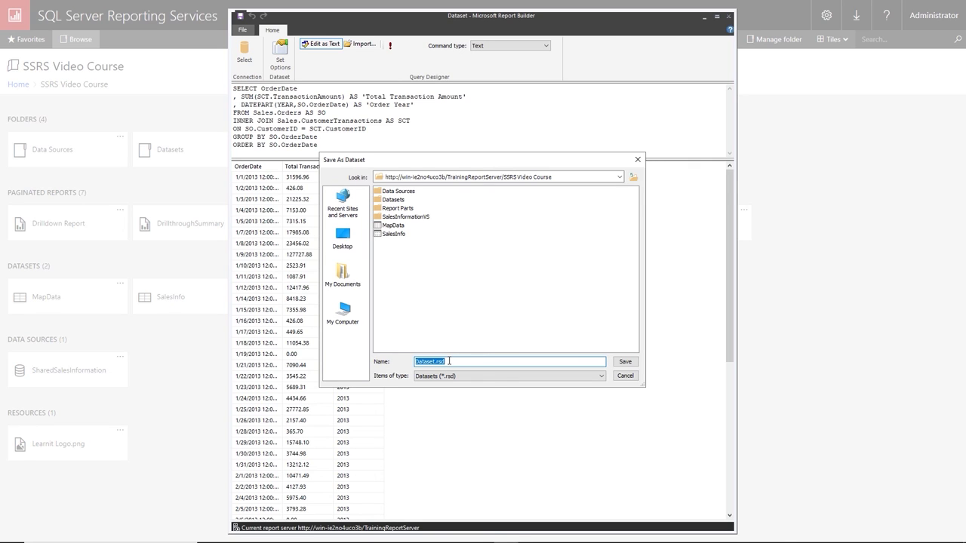
type("MobileData")
left_click(626, 363)
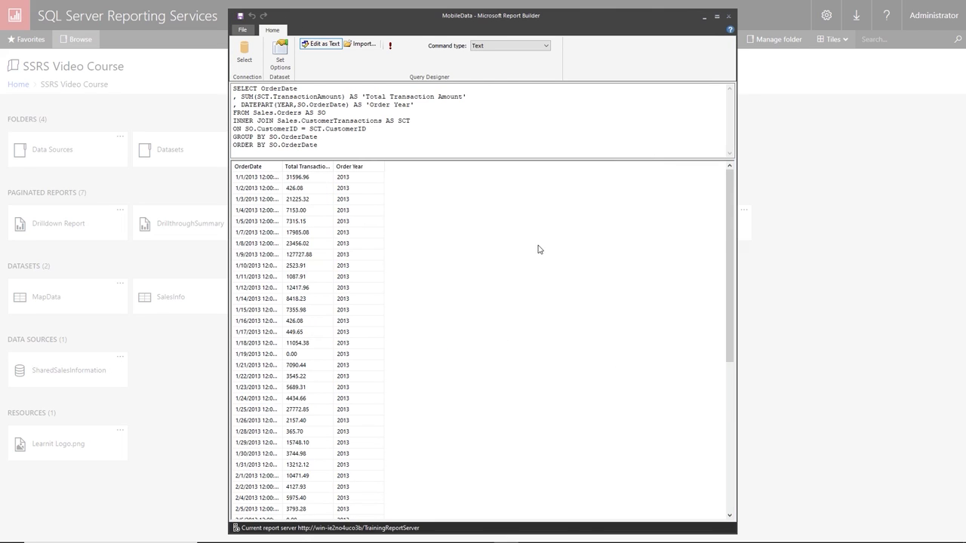
left_click(731, 19)
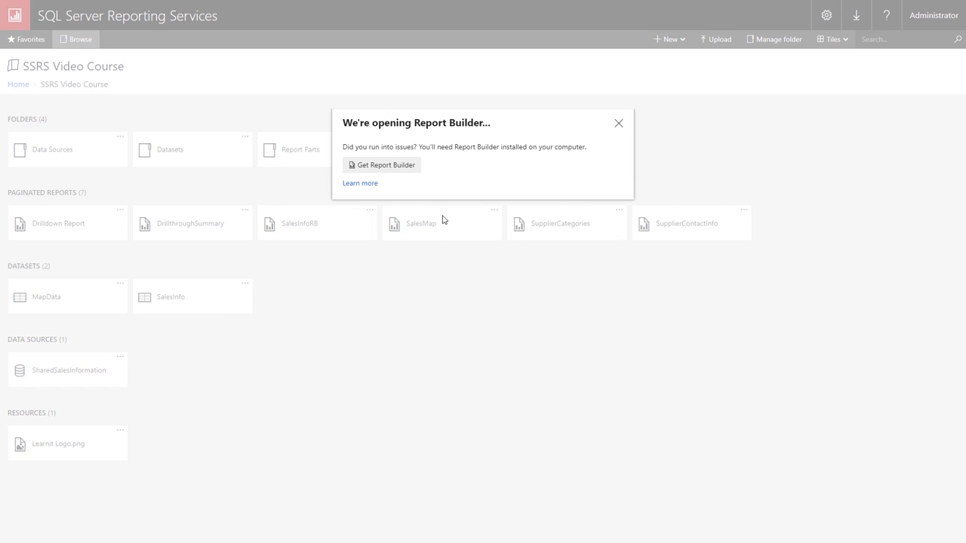
Dismiss the launch notice and start a second new dataset, launching Report Builder again
left_click(619, 126)
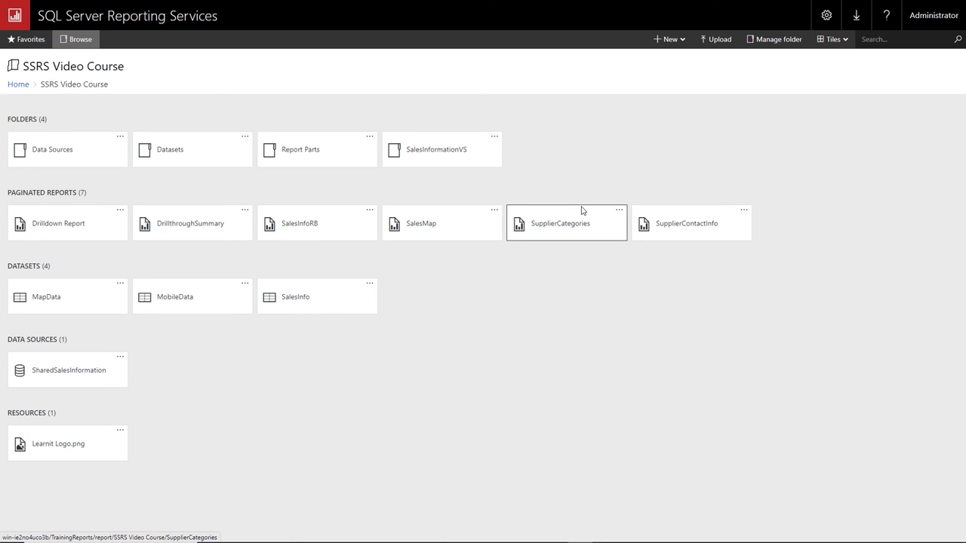
left_click(675, 41)
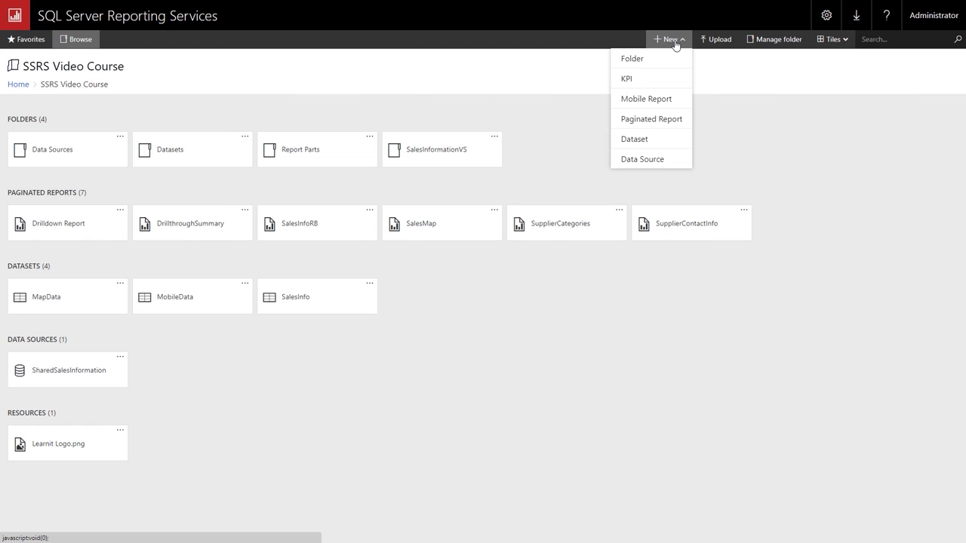
left_click(645, 145)
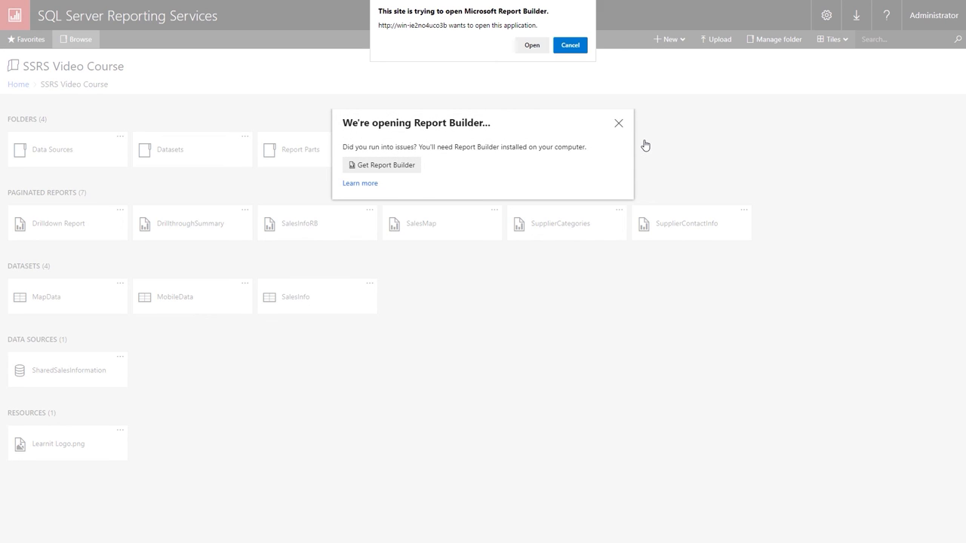
left_click(534, 50)
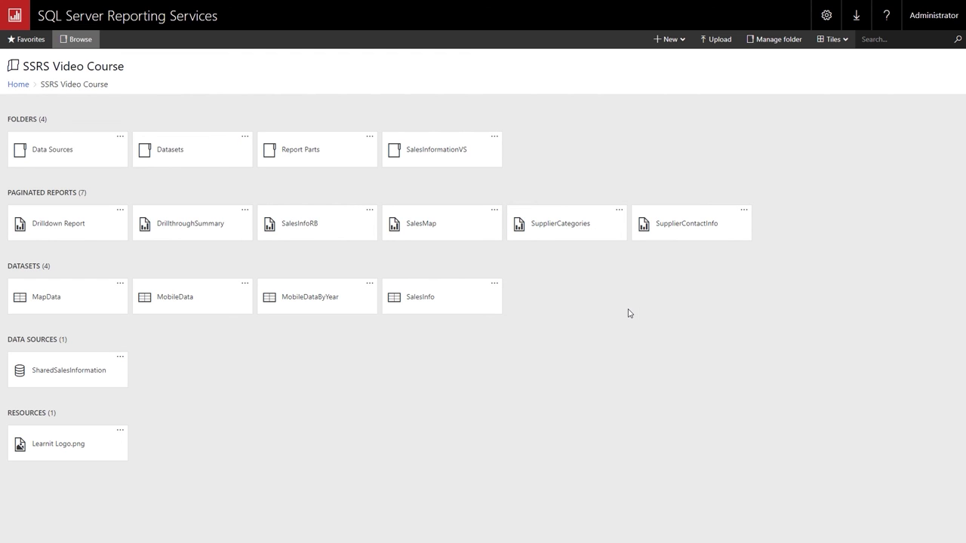
Open the MobileDataByYear dataset from its management page for editing in Report Builder
left_click(309, 301)
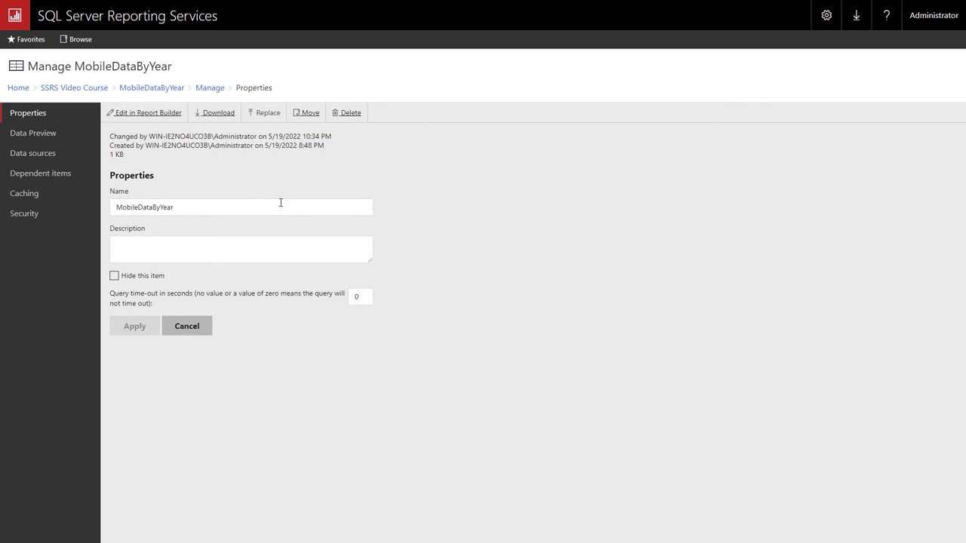
left_click(151, 114)
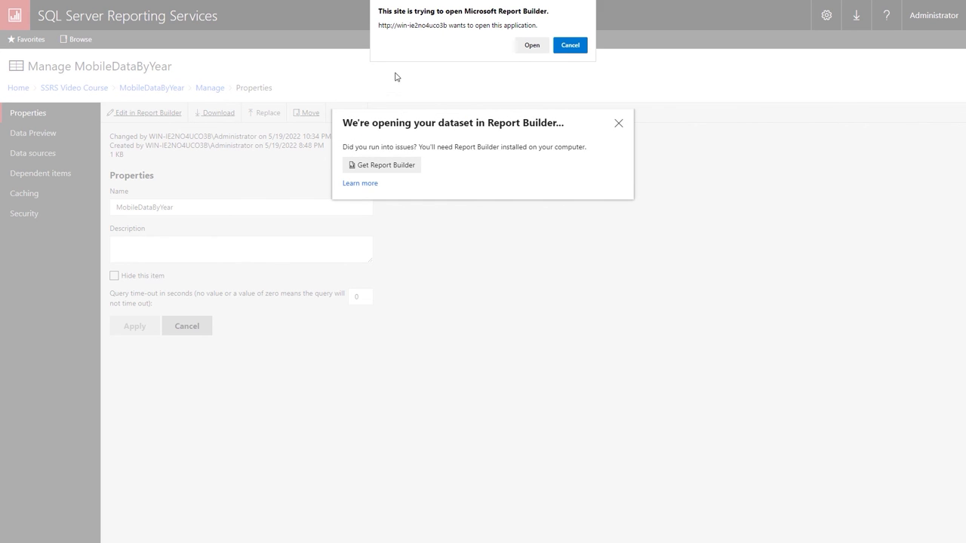
left_click(527, 45)
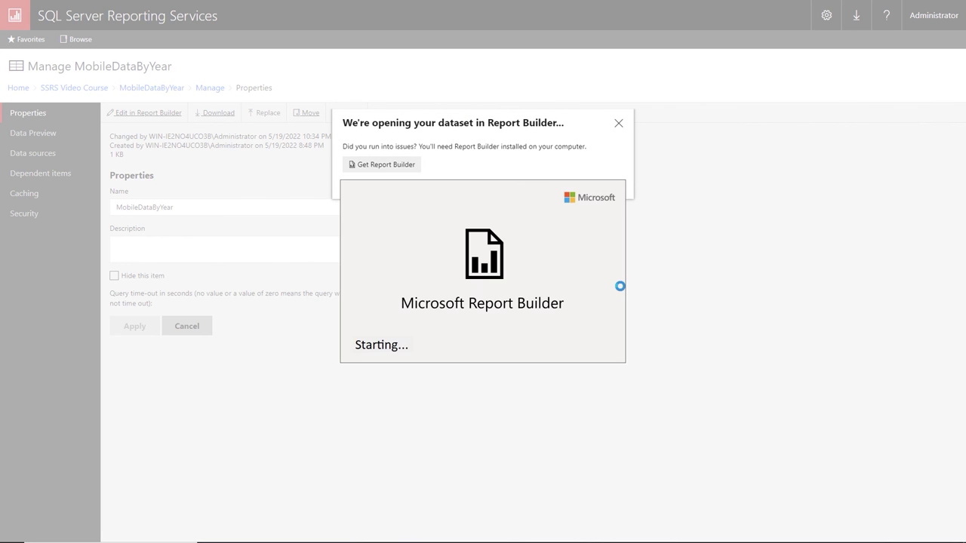
left_click(619, 124)
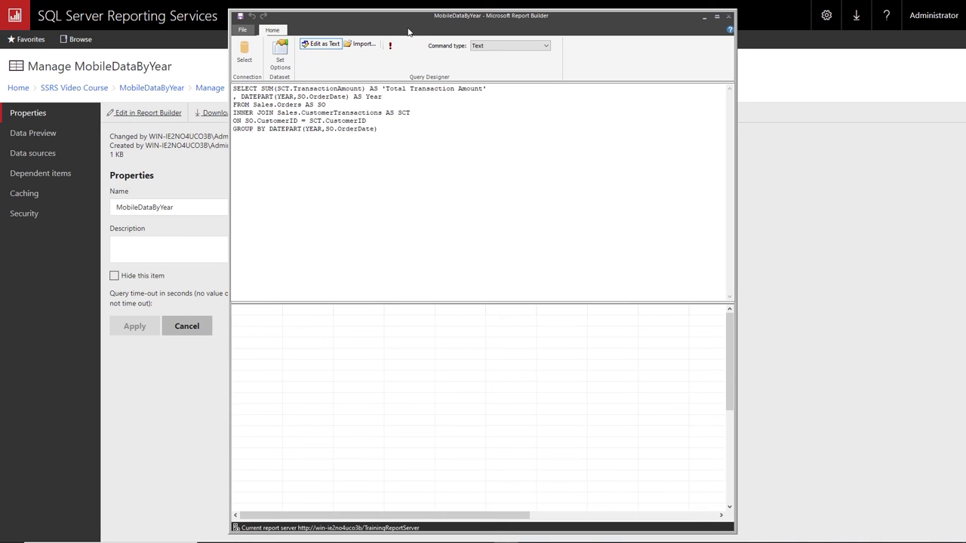
Add ORDER BY Year to the MobileDataByYear query, rerun it, save, and close Report Builder
left_click(392, 49)
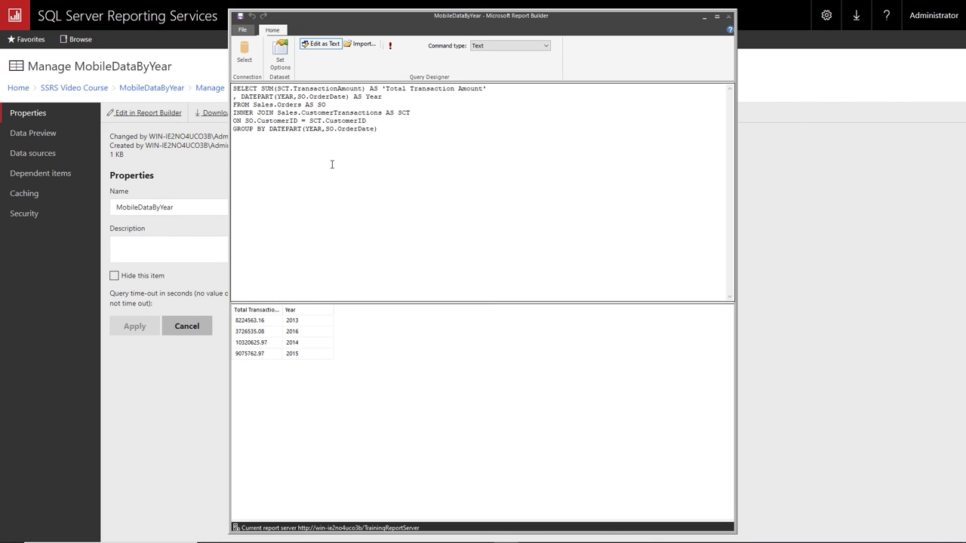
left_click(395, 132)
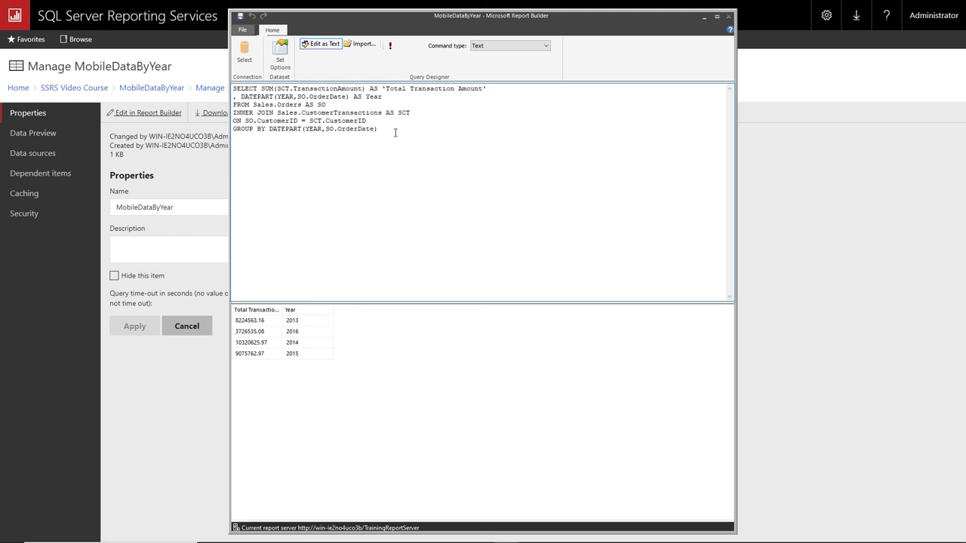
type("ORDER BY Y")
type("ear")
left_click(390, 47)
left_click(240, 17)
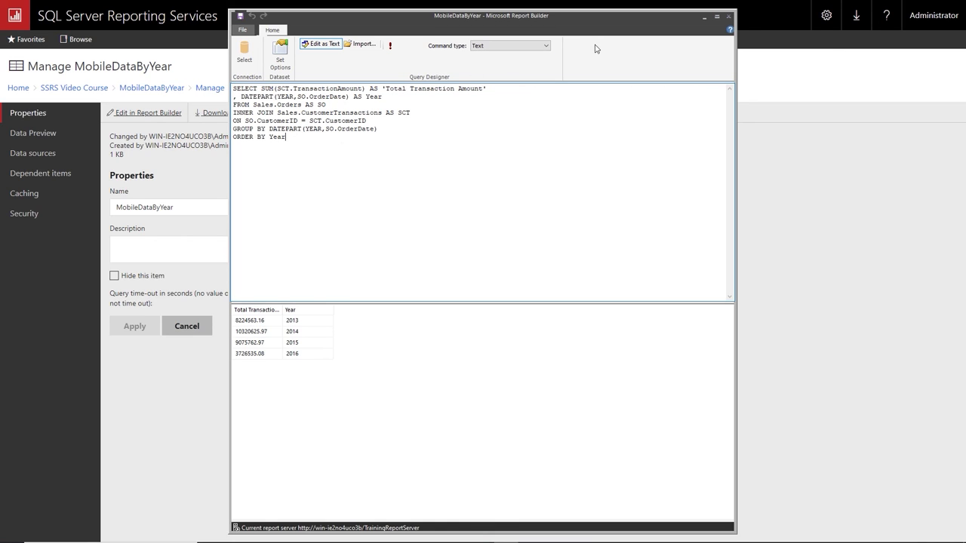
left_click(729, 17)
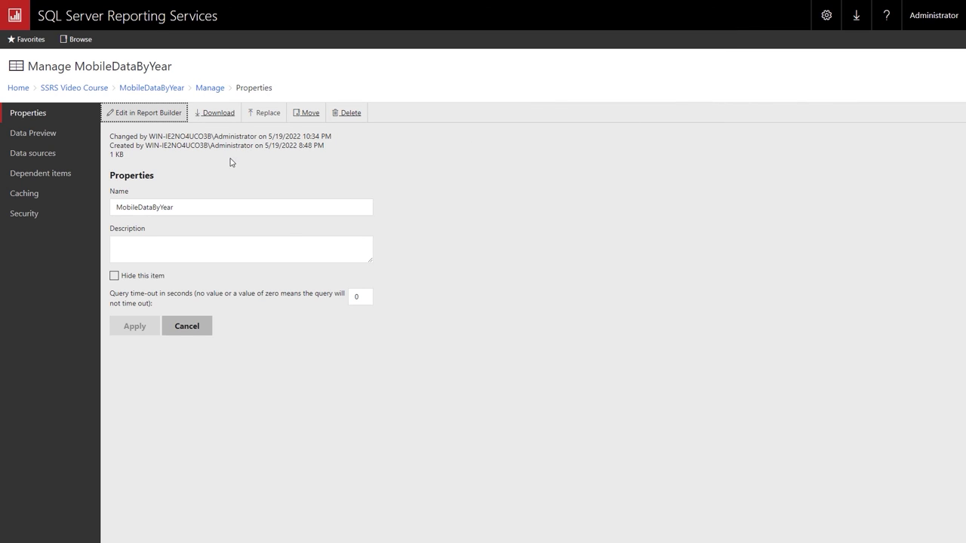
Return to the SSRS Video Course folder, then launch Mobile Report Publisher via a Windows search for 'mobi'
left_click(94, 89)
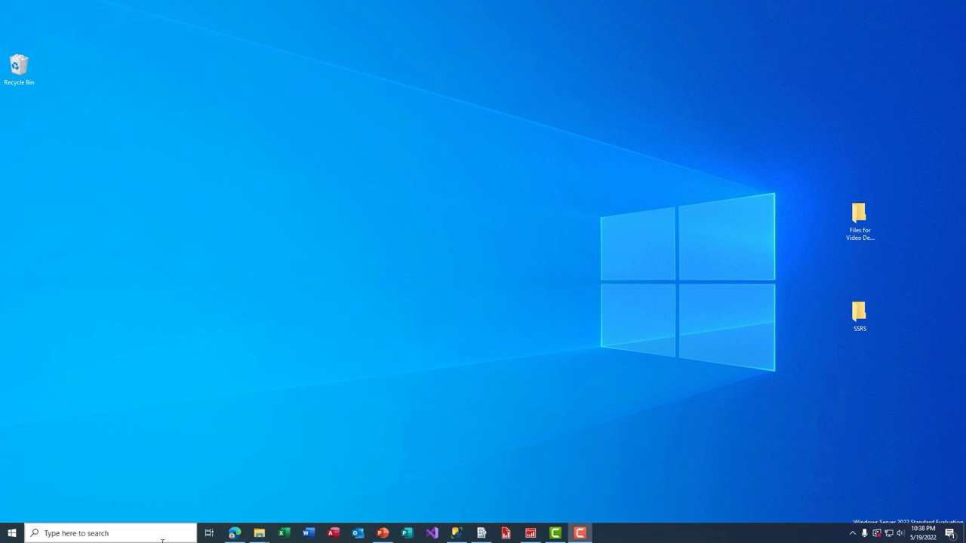
left_click(161, 534)
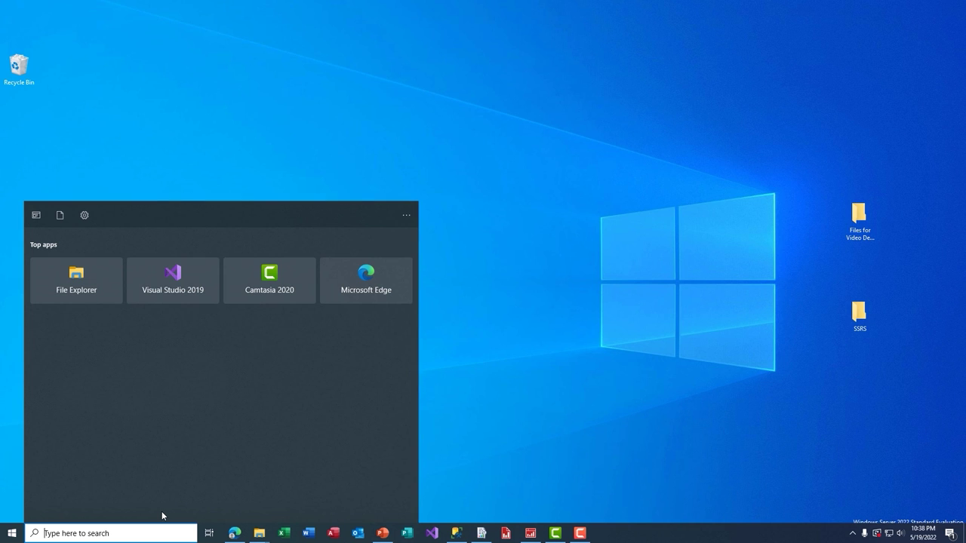
type("mobi")
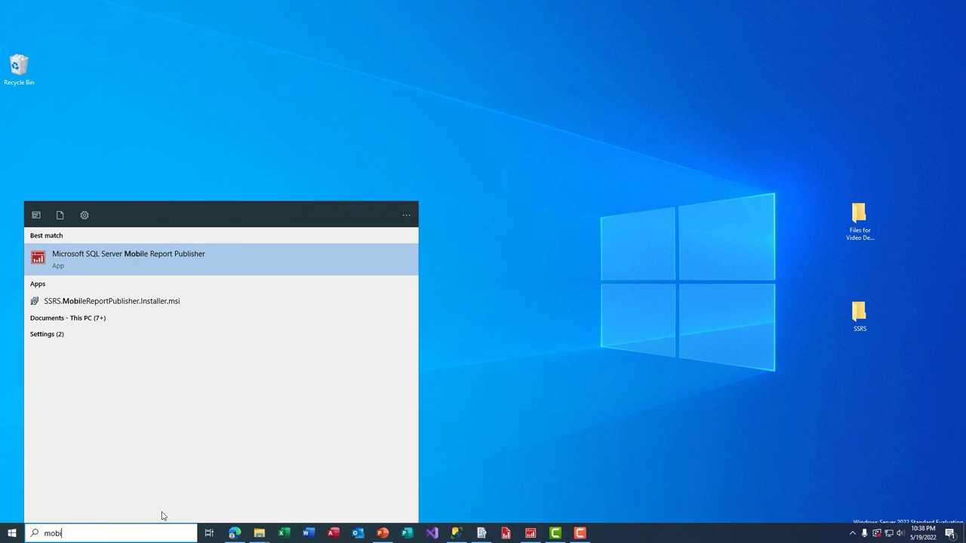
key("Return")
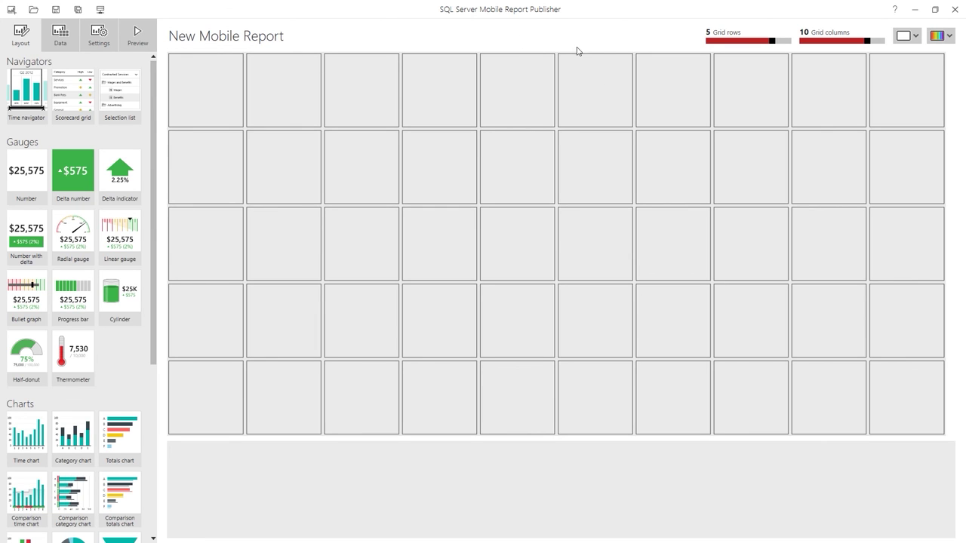
Select the report title, then show the Master, Tablet and Phone layout list
left_click(249, 37)
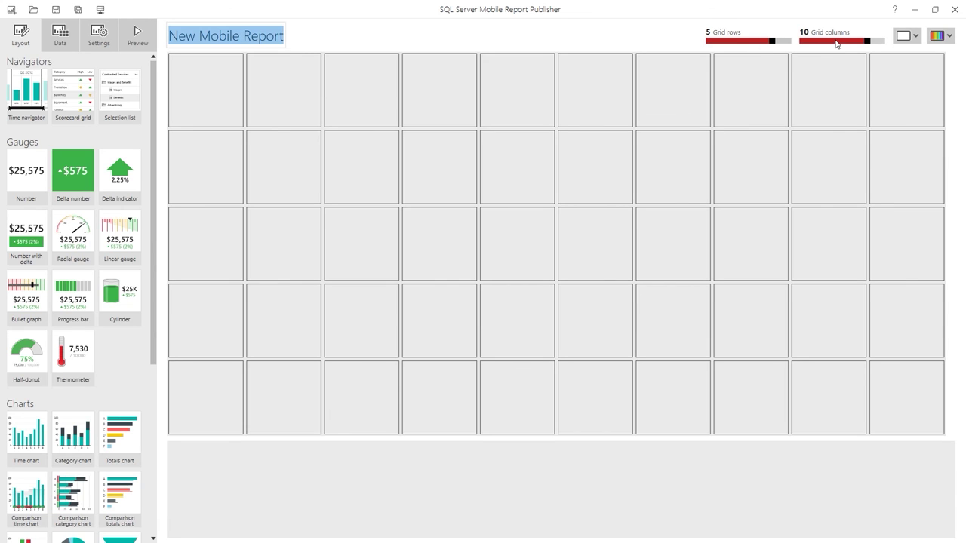
left_click(916, 37)
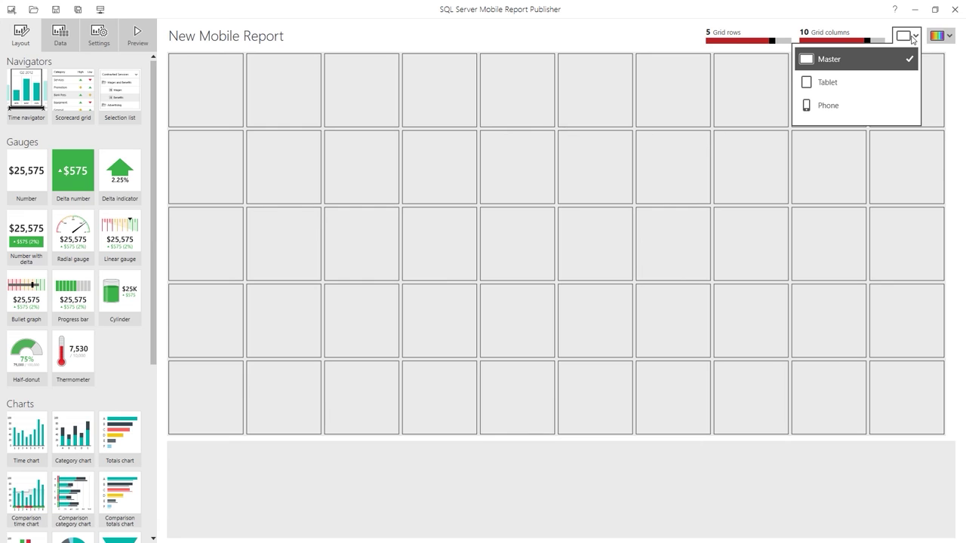
Preview the Tablet 8-by-6 and Phone 6-by-4 layout grids, then switch back to Master
left_click(854, 85)
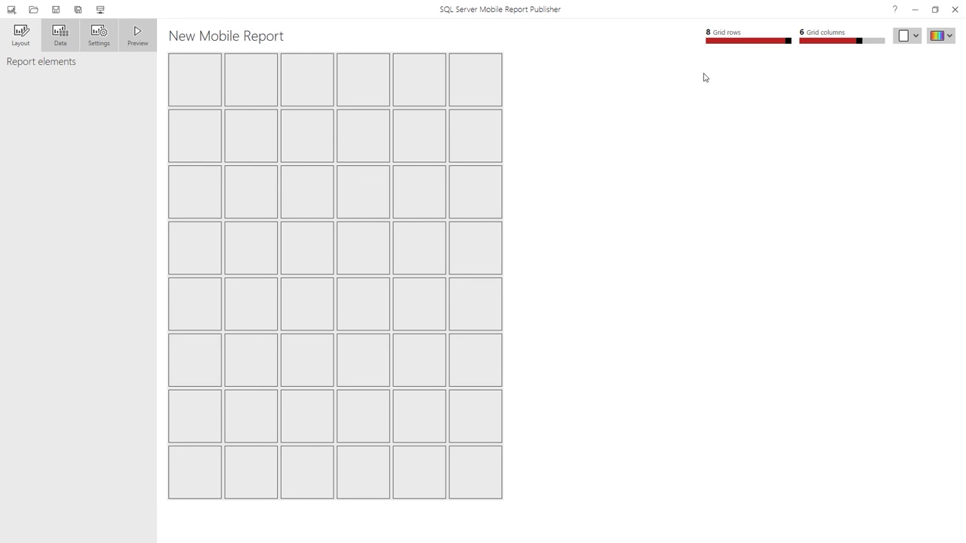
left_click(906, 38)
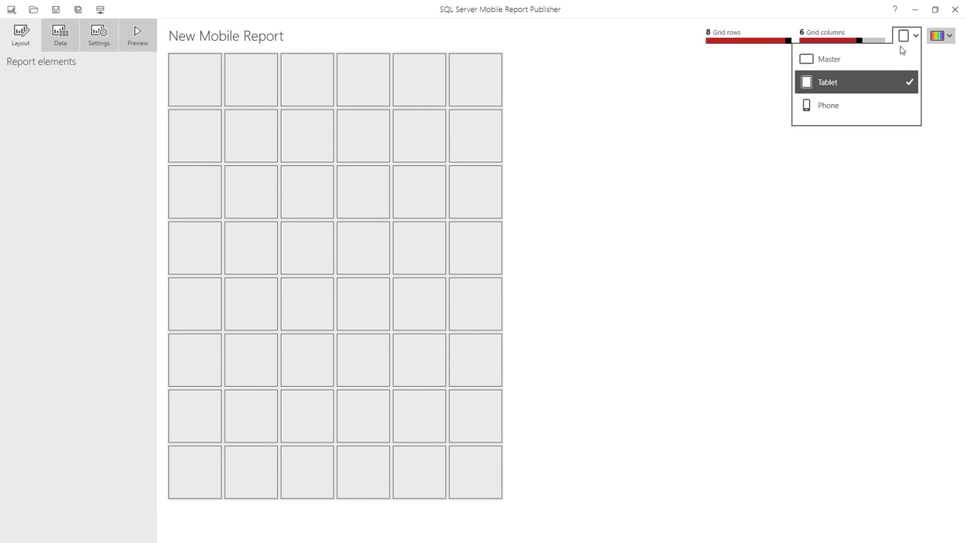
left_click(856, 106)
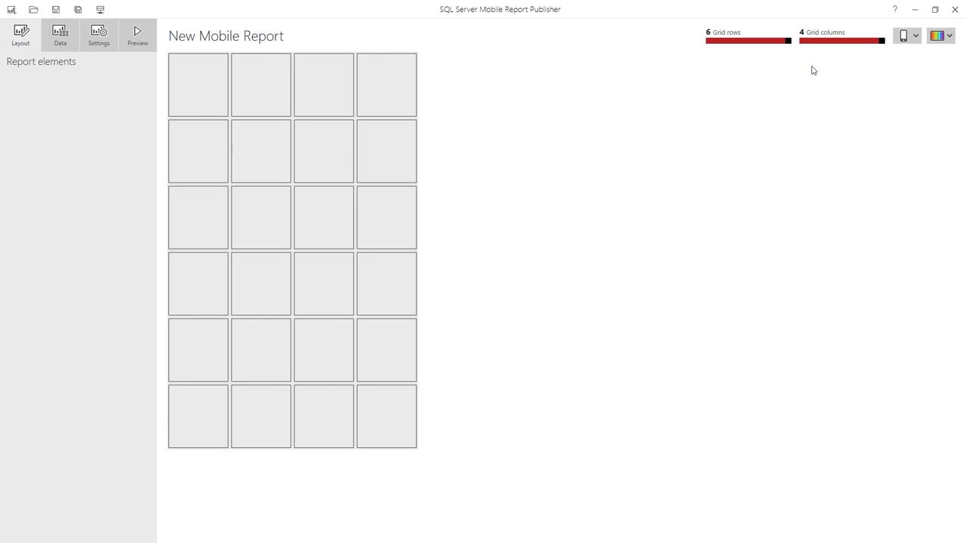
left_click(914, 43)
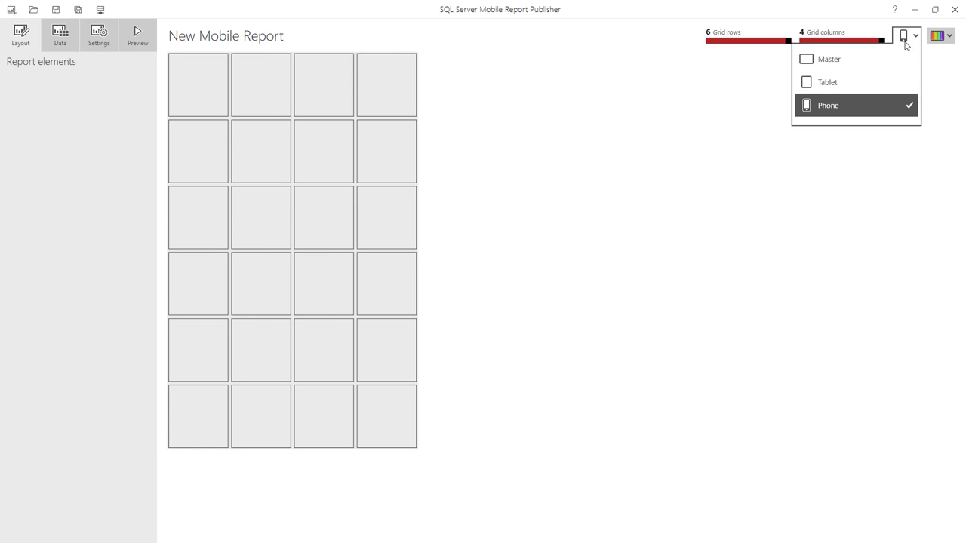
left_click(849, 60)
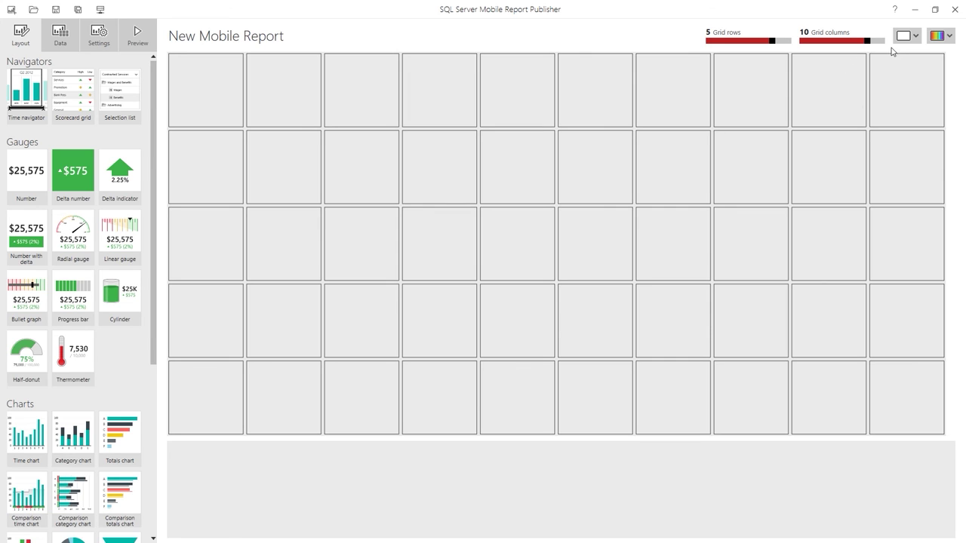
left_click(937, 39)
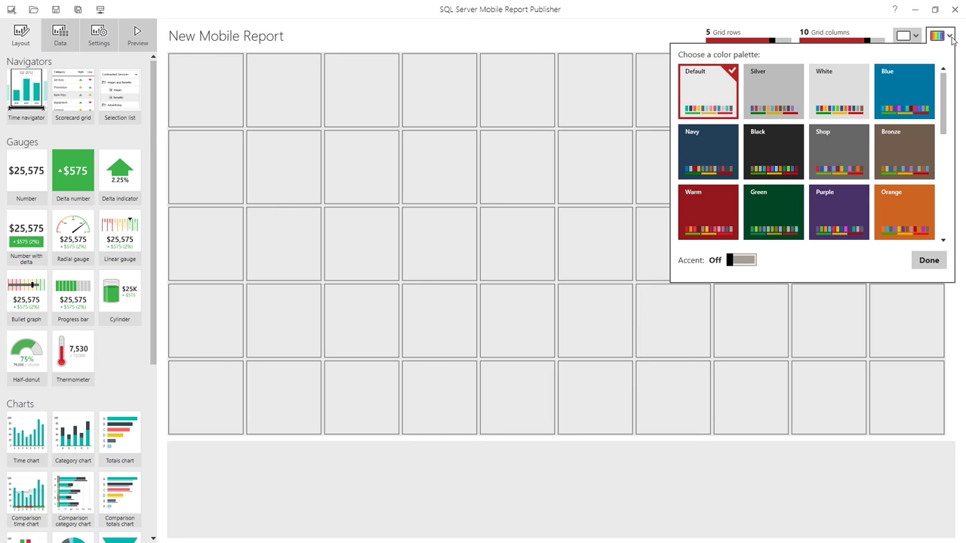
left_click(632, 40)
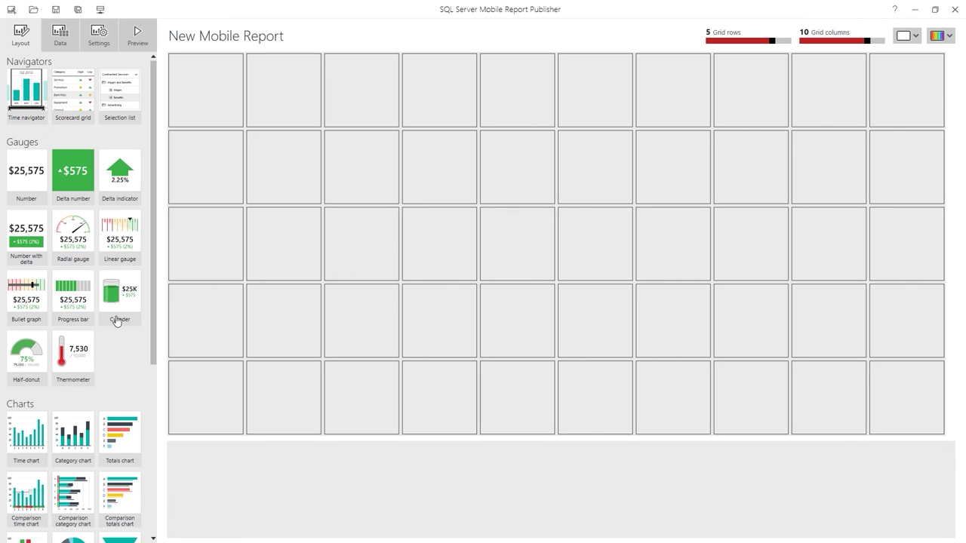
scroll(117, 321, "down", 4)
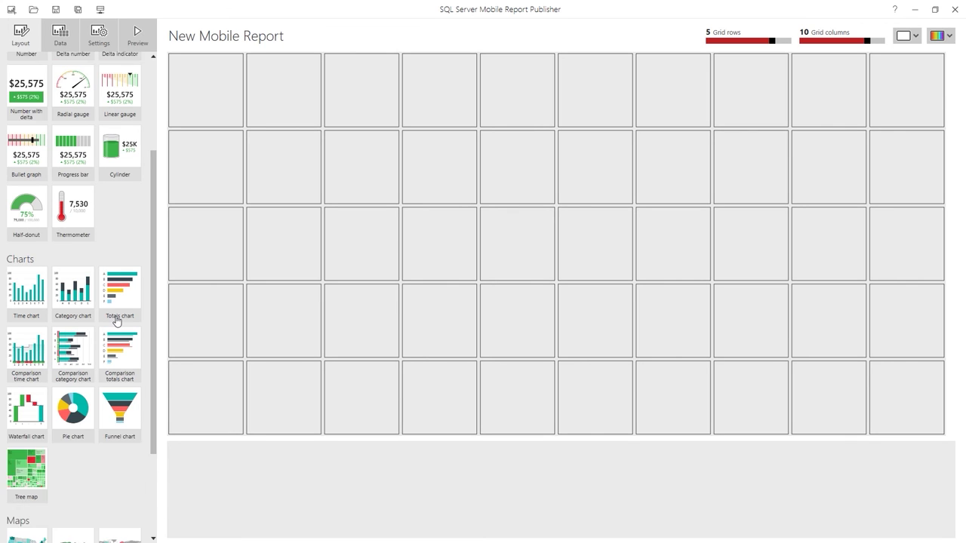
scroll(117, 320, "down", 4)
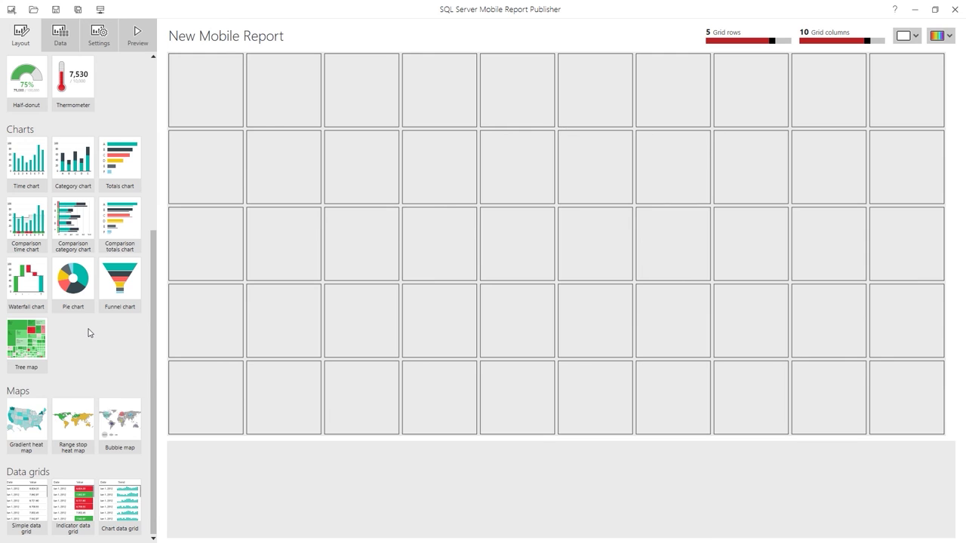
scroll(88, 332, "up", 8)
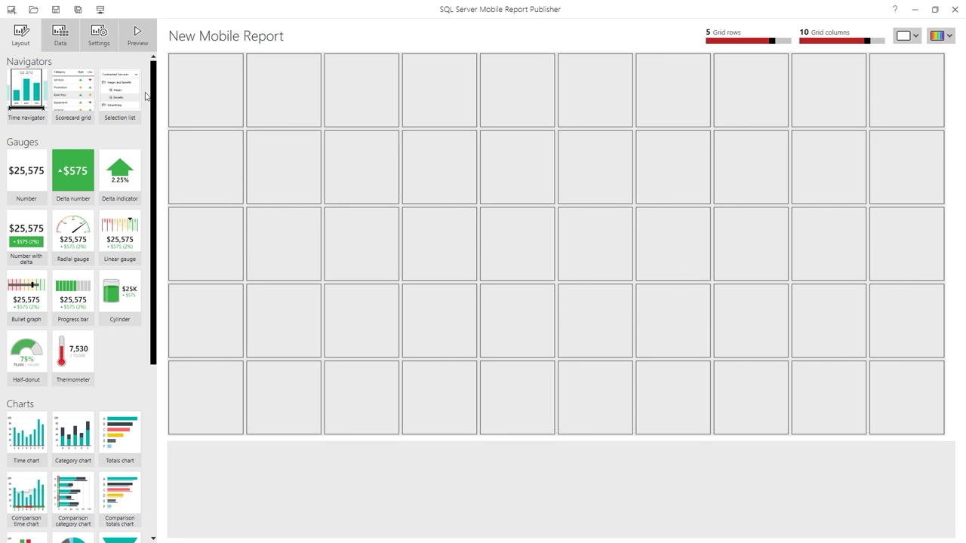
Open Report settings from the Data view: USD currency, fiscal year from January 1, Sunday weeks
left_click(60, 38)
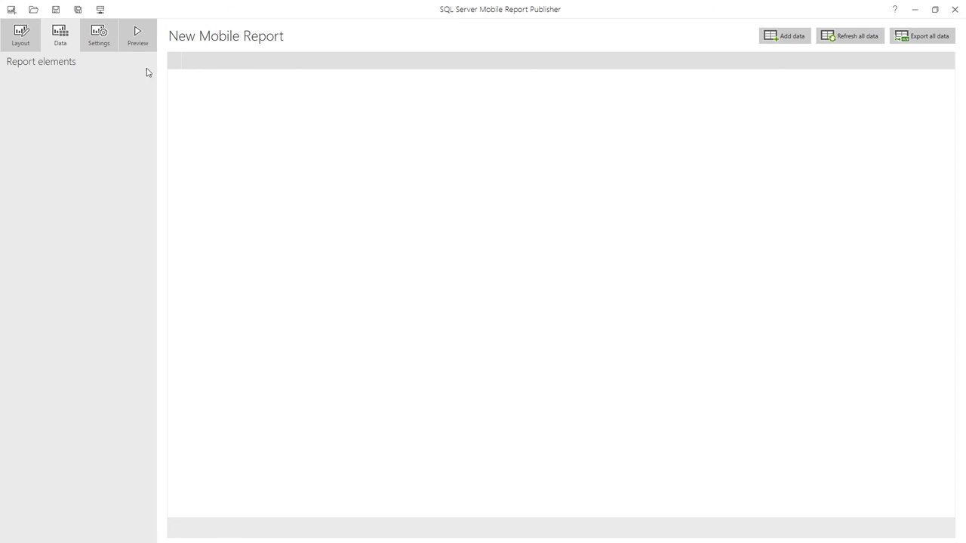
left_click(103, 44)
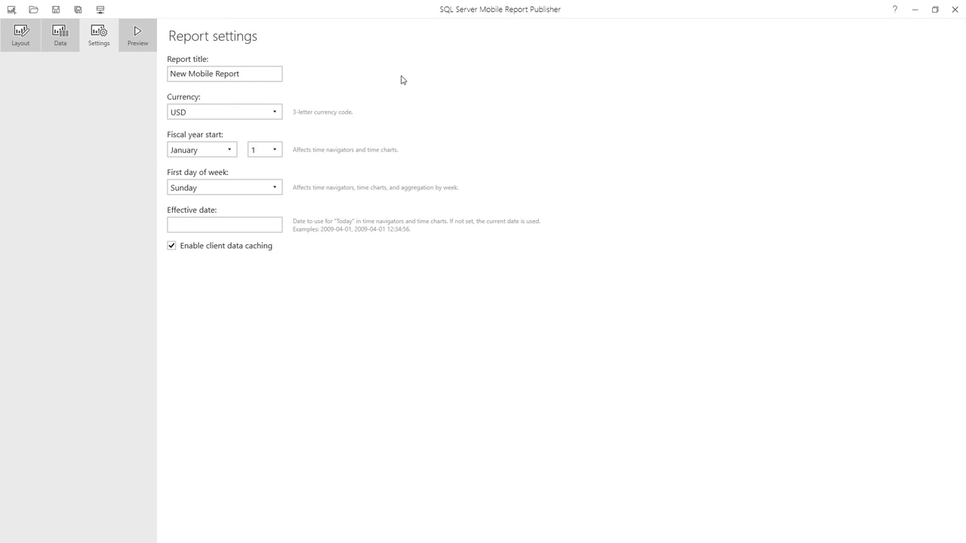
Leave USD selected in the Currency list as the report currency
left_click(277, 112)
left_click(278, 113)
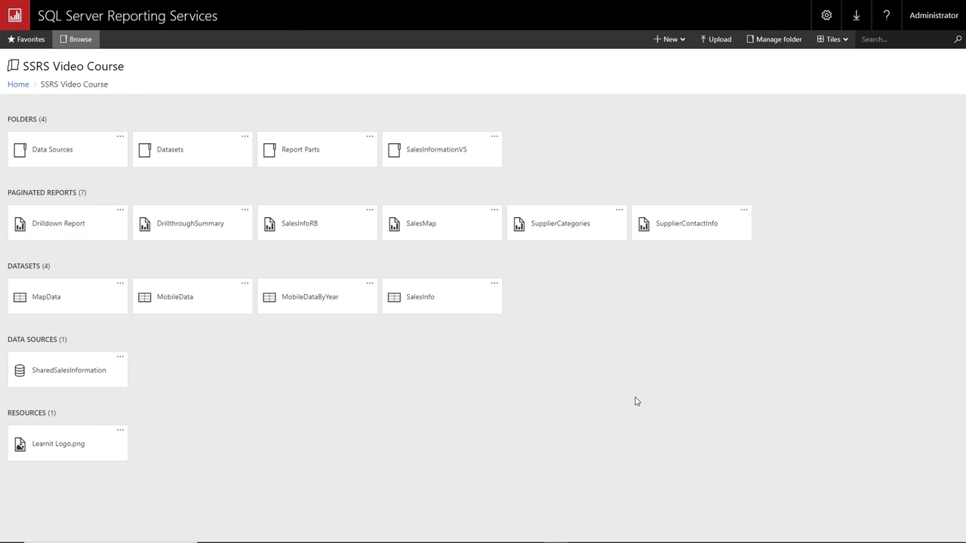
Create a new mobile report from the portal's New menu and let the browser launch Mobile Report Publisher
left_click(669, 42)
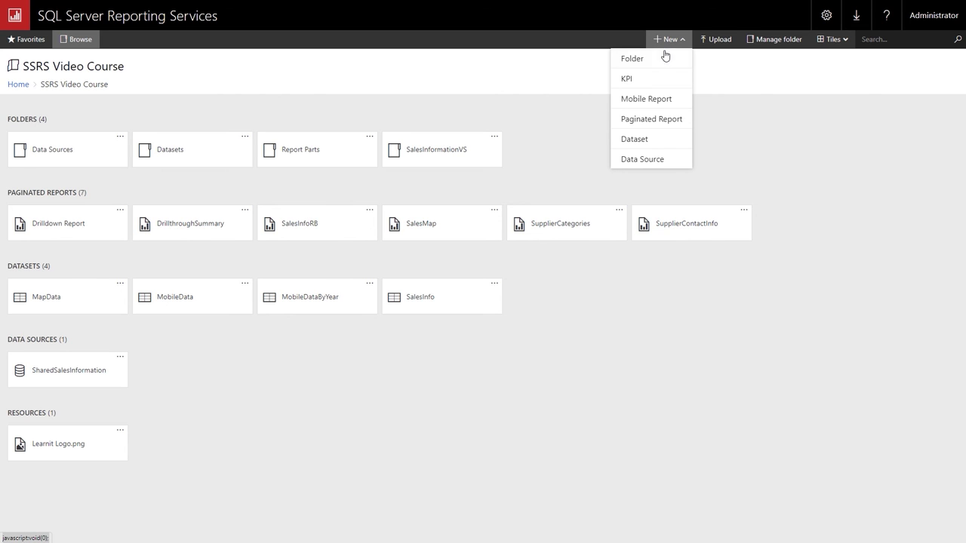
left_click(662, 100)
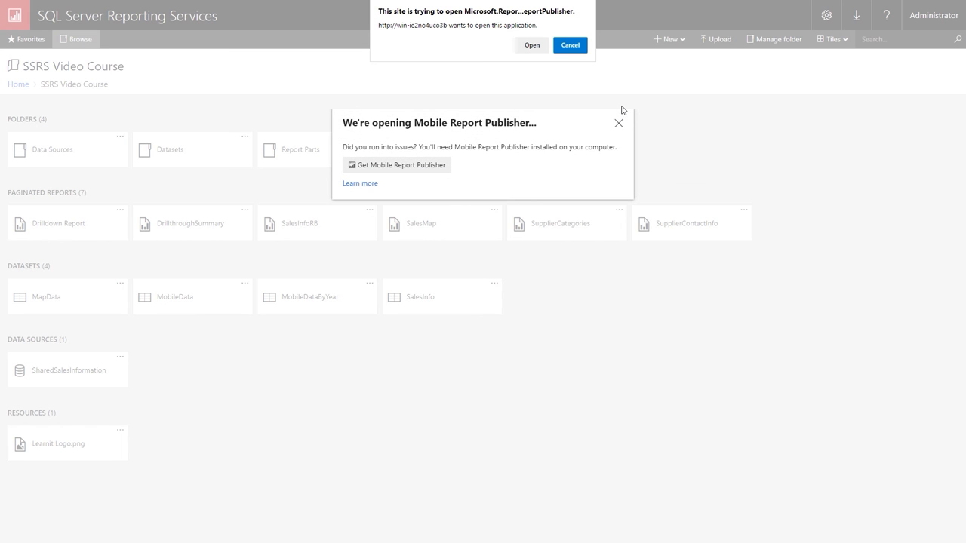
left_click(539, 53)
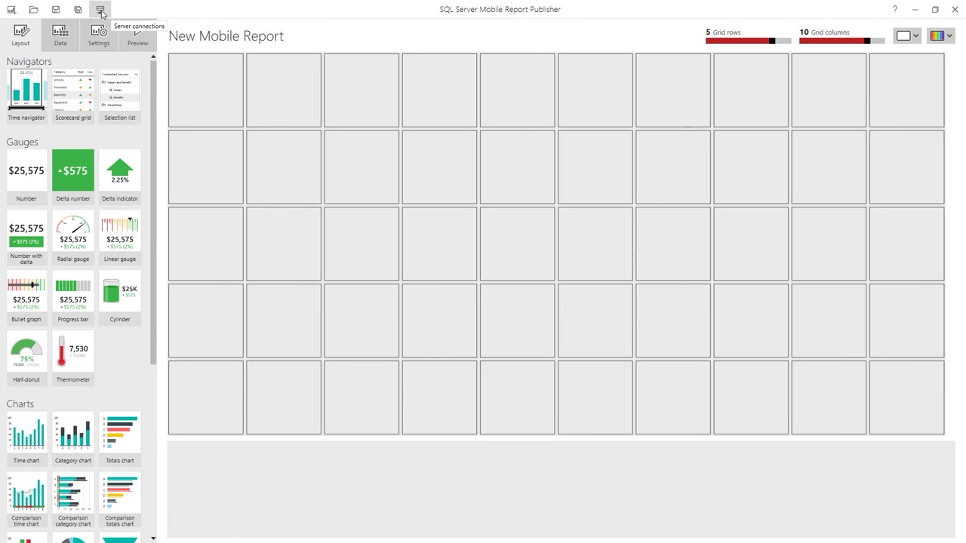
Reconnect to the saved TrainingReports server connection using the current Windows account
left_click(101, 11)
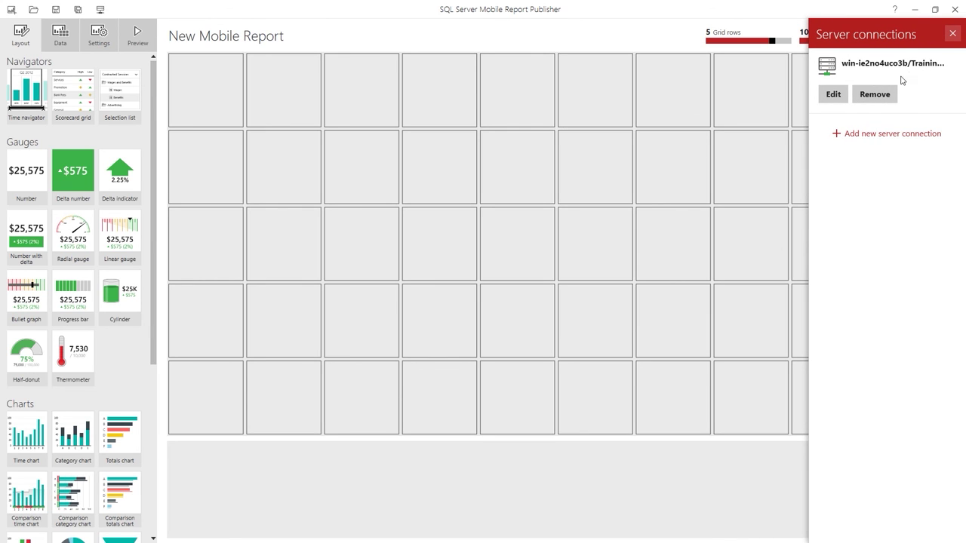
left_click(834, 96)
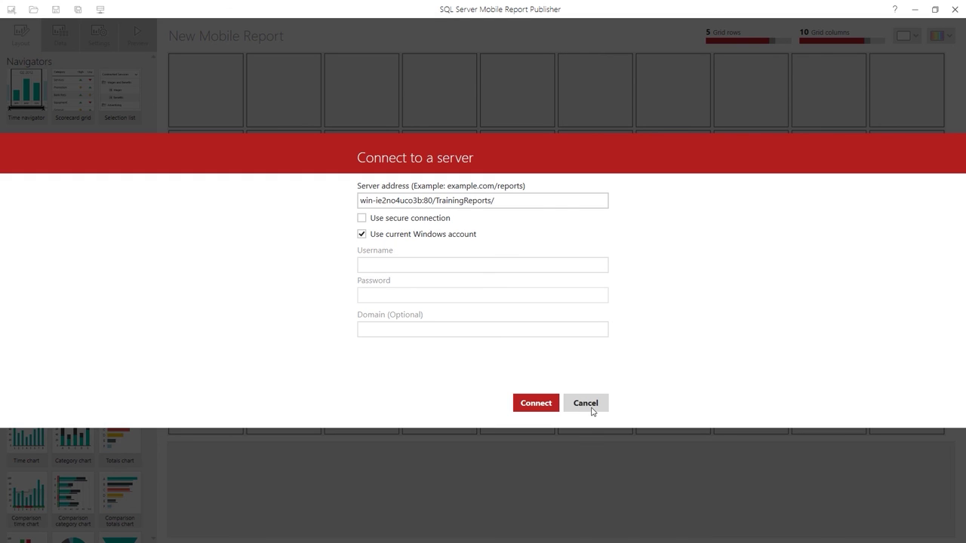
left_click(533, 408)
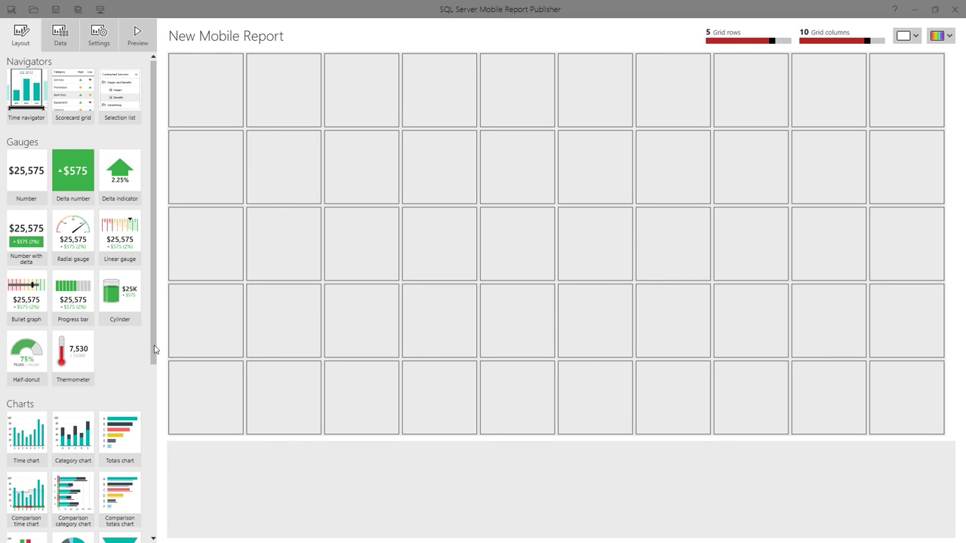
left_click_drag(153, 350, 153, 379)
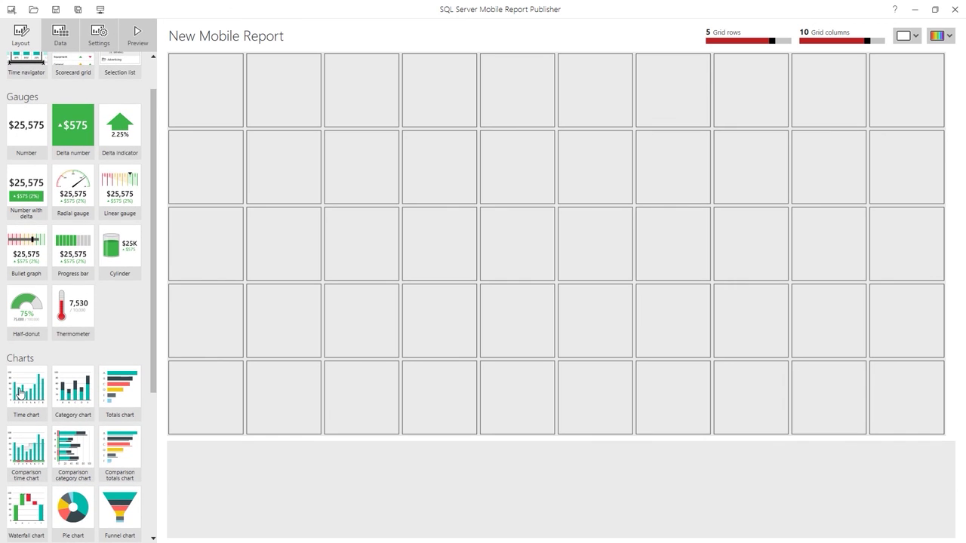
left_click_drag(21, 393, 198, 95)
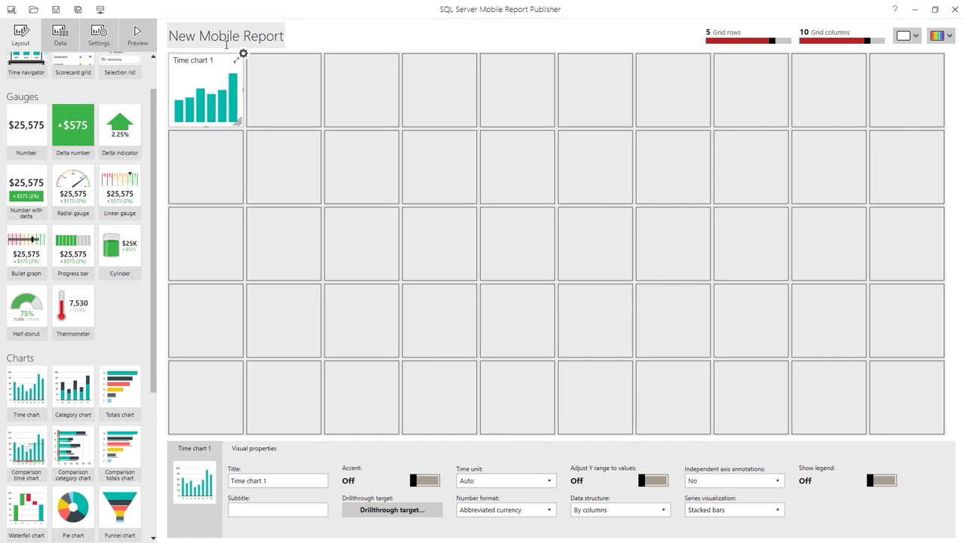
left_click(287, 79)
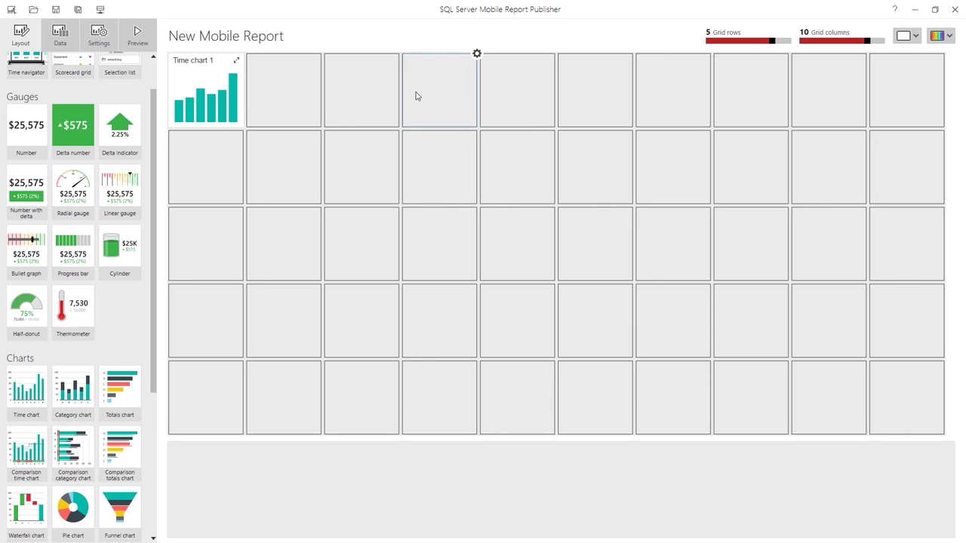
left_click(233, 85)
left_click(244, 55)
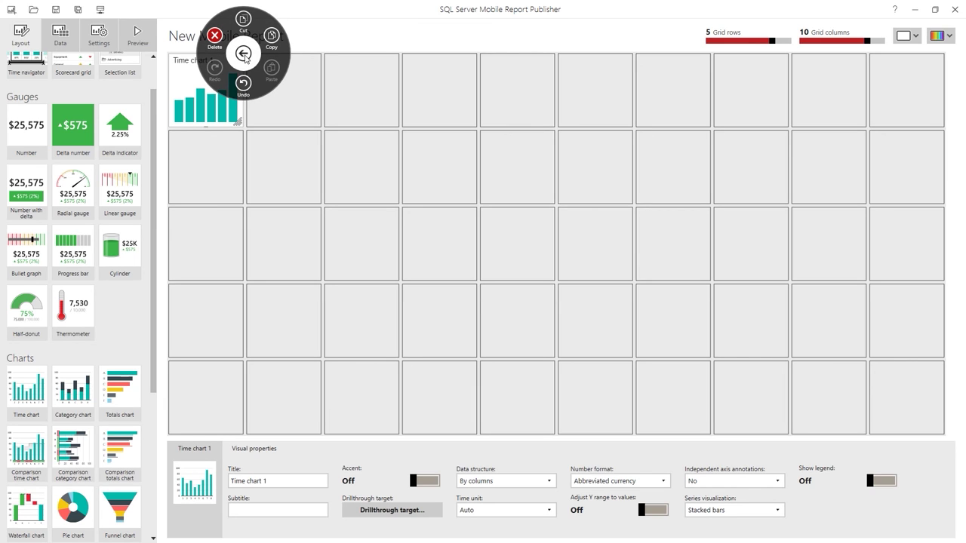
left_click(306, 98)
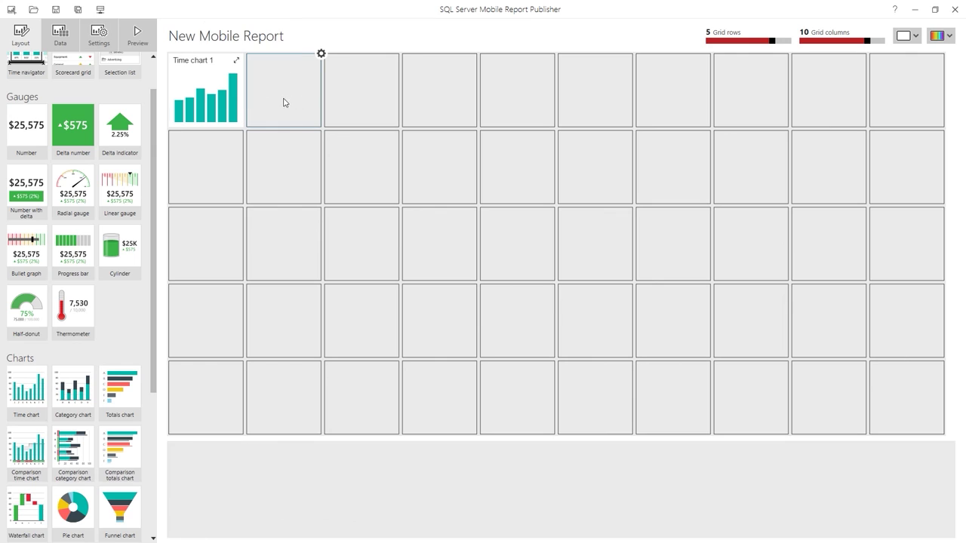
left_click(225, 109)
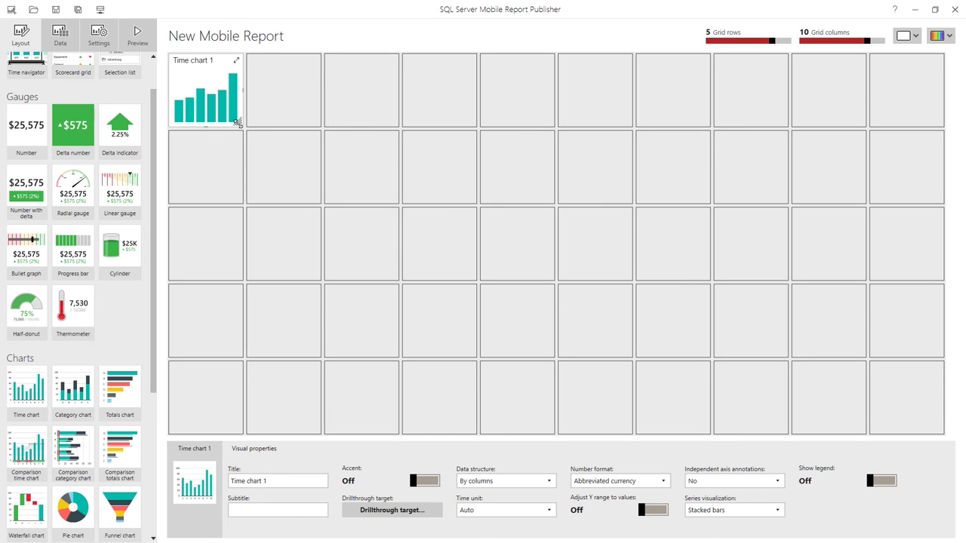
Resize Time chart 1 to cover a 3-by-3 block of grid cells
left_click_drag(238, 122, 392, 276)
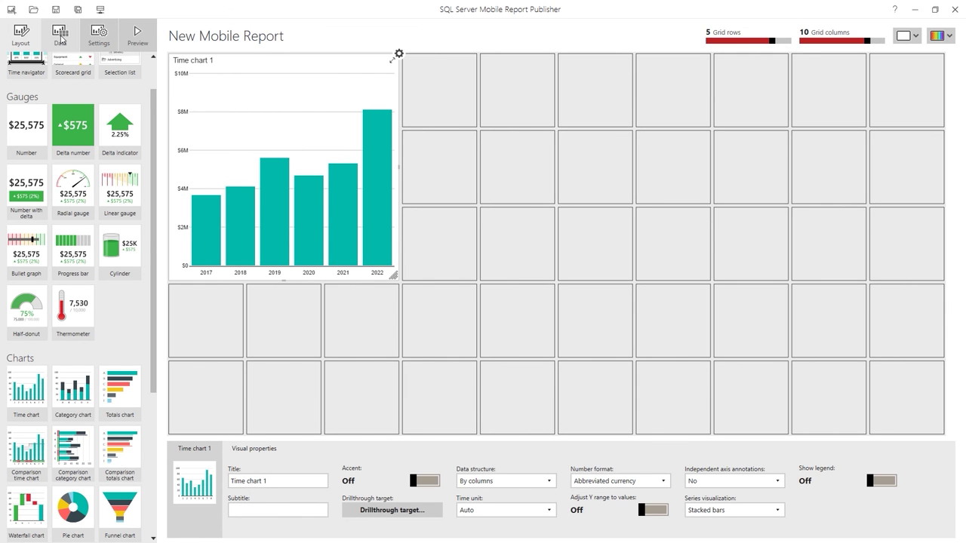
Bring up the Add data dialog from the report's Data view
left_click(60, 37)
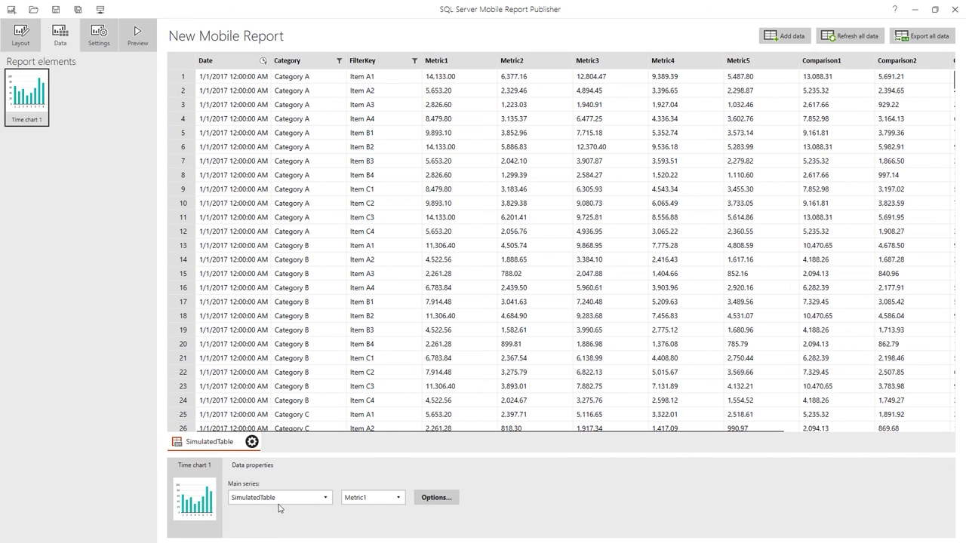
left_click(785, 39)
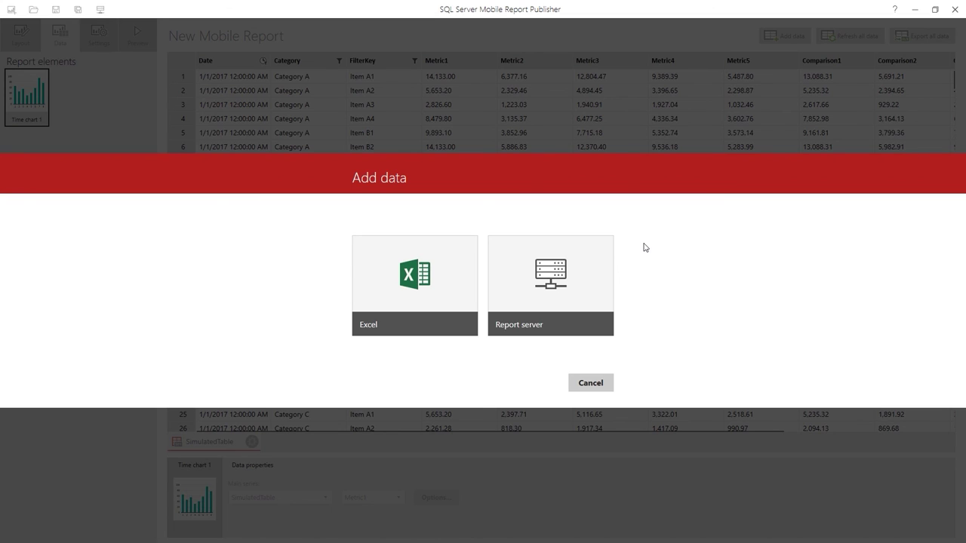
Add the MobileData dataset from the TrainingReports server's SSRS Video Course folder
left_click(551, 288)
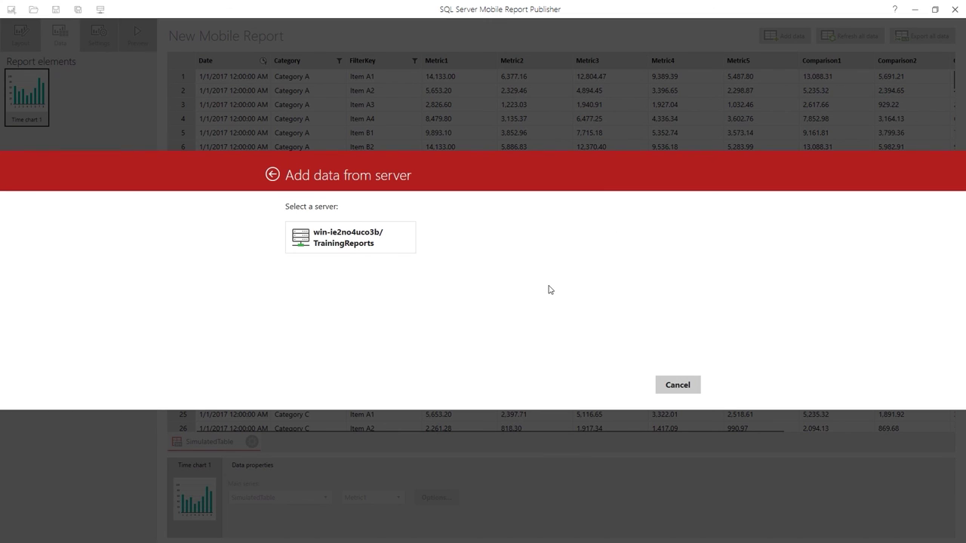
left_click(343, 242)
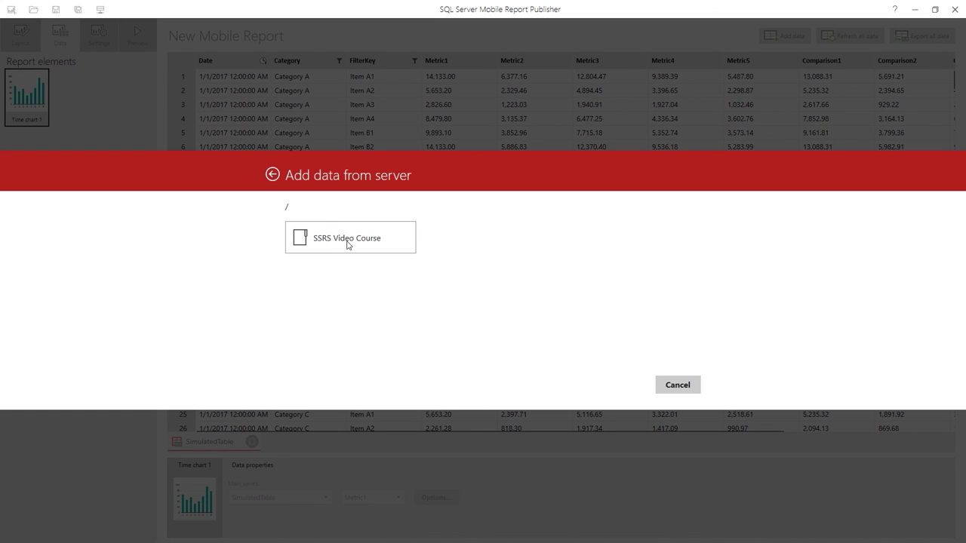
left_click(348, 239)
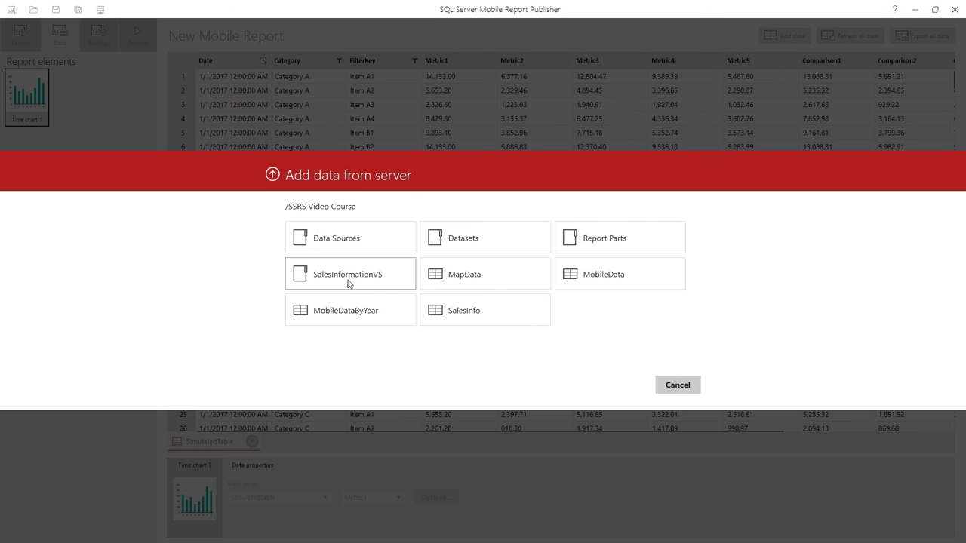
left_click(601, 281)
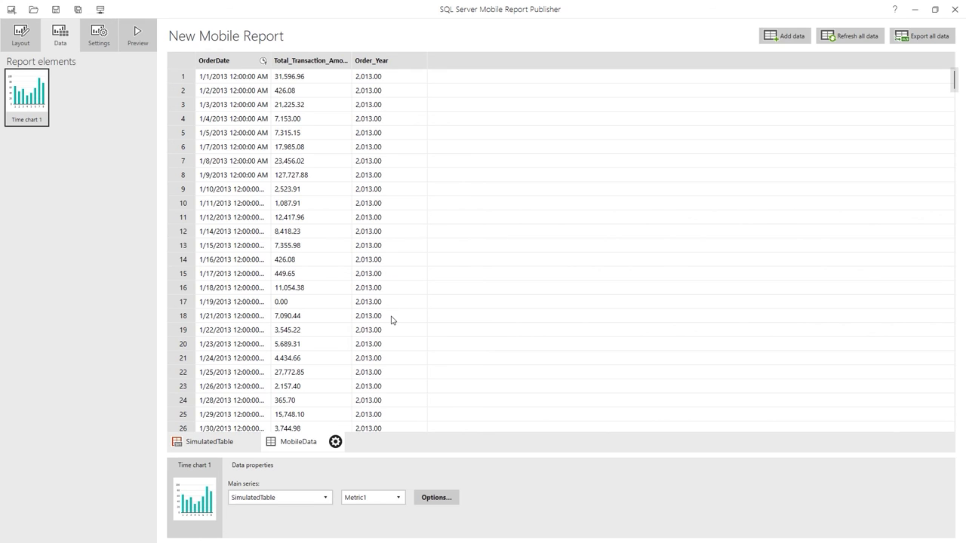
Dismiss the MobileData table's options without changes and return to the layout grid
left_click(335, 443)
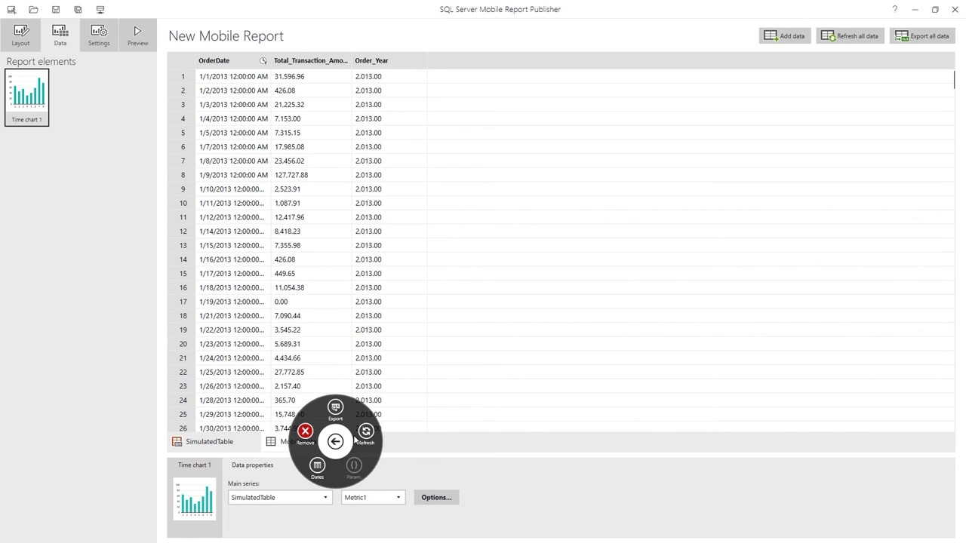
left_click(435, 450)
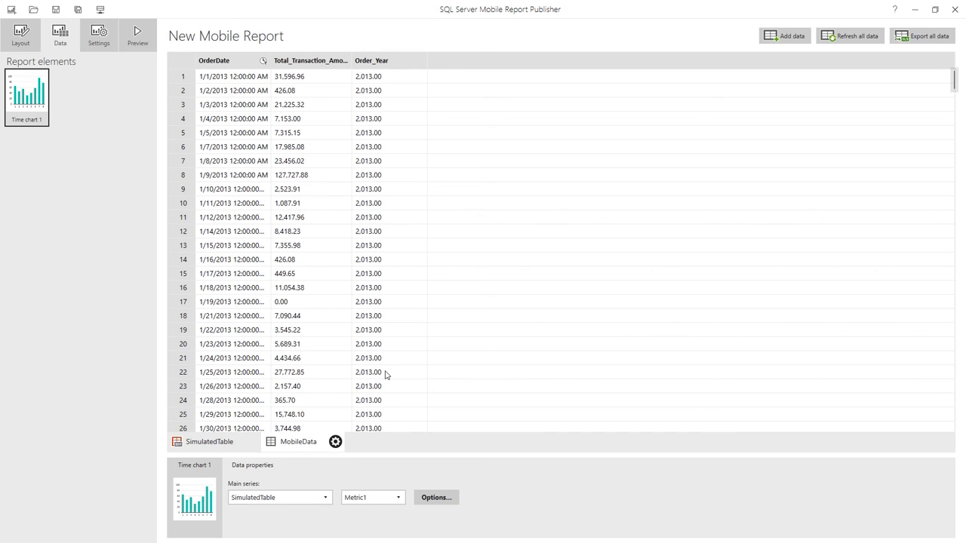
left_click(20, 36)
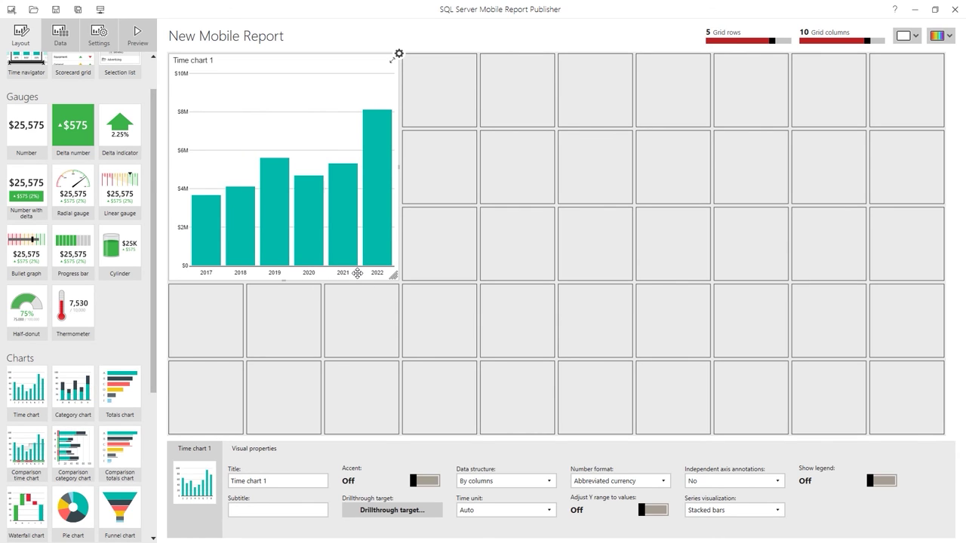
Set Time chart 1's main series to MobileData so it shows 2013–2016 bars
left_click(59, 47)
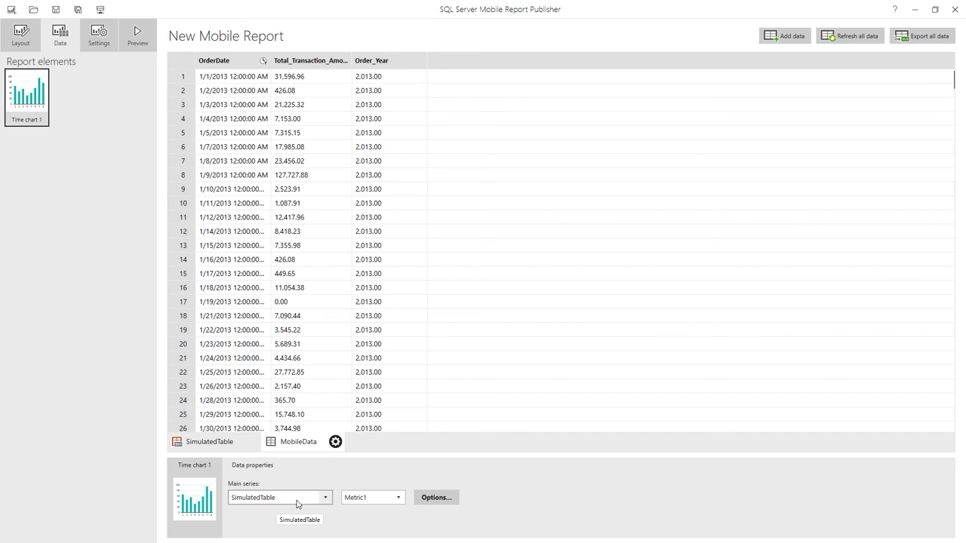
left_click(327, 498)
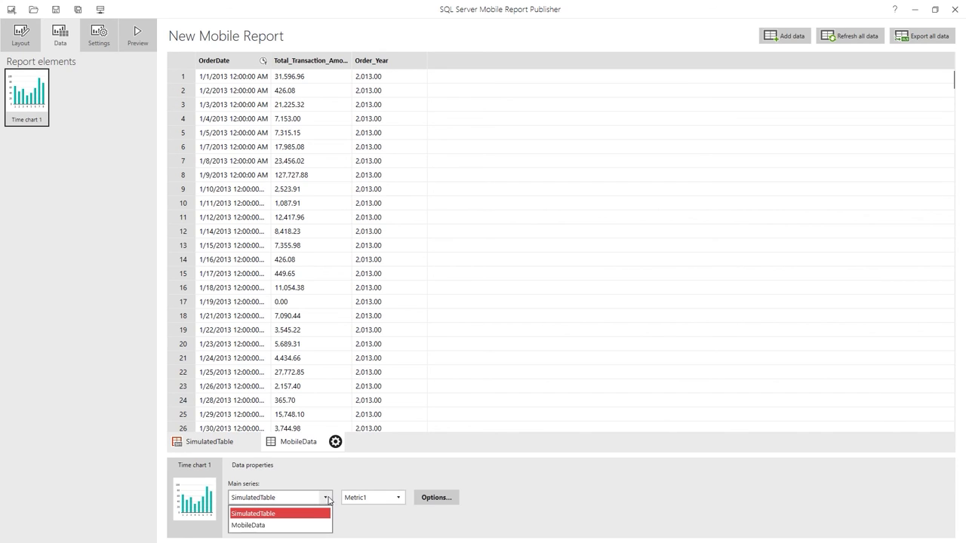
left_click(256, 527)
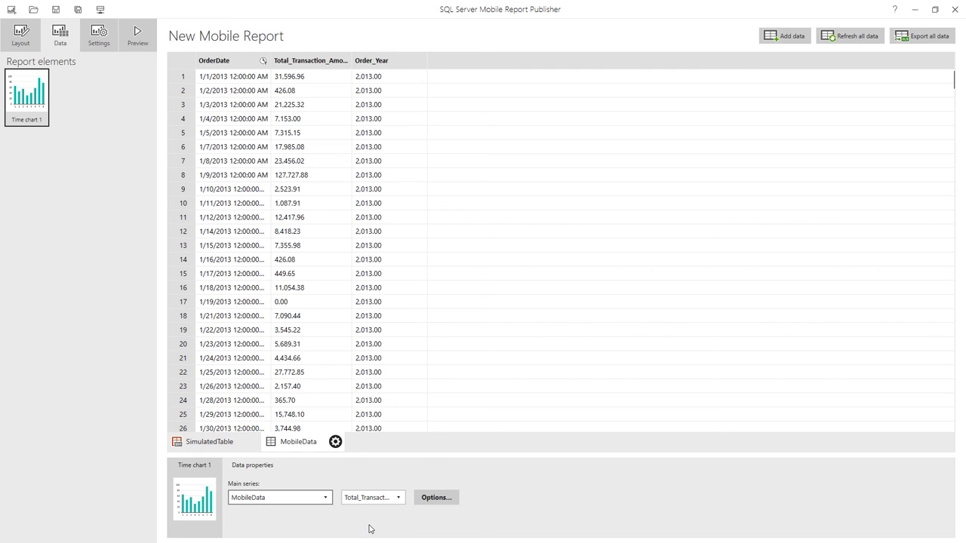
left_click(20, 38)
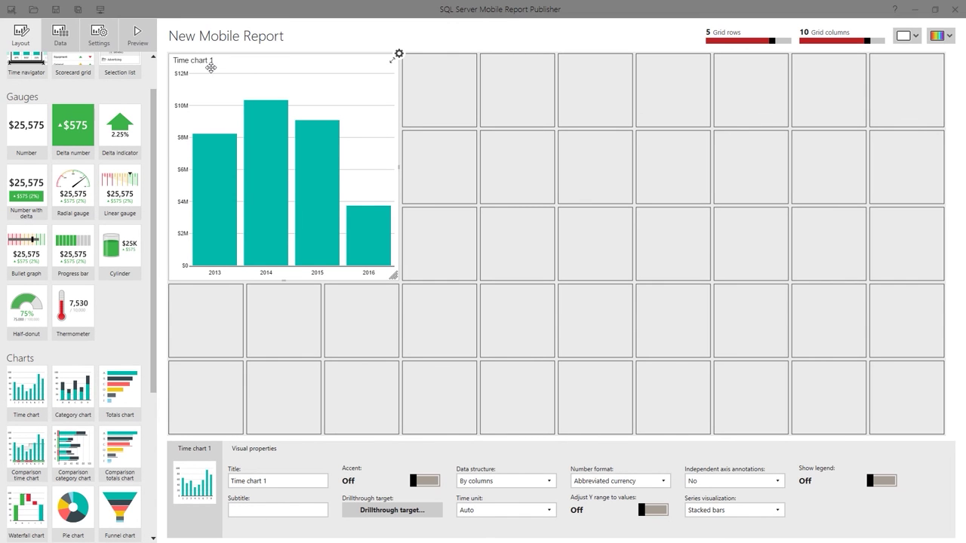
Retitle the time chart 'All Sales' and turn on Adjust Y range to values
left_click(204, 62)
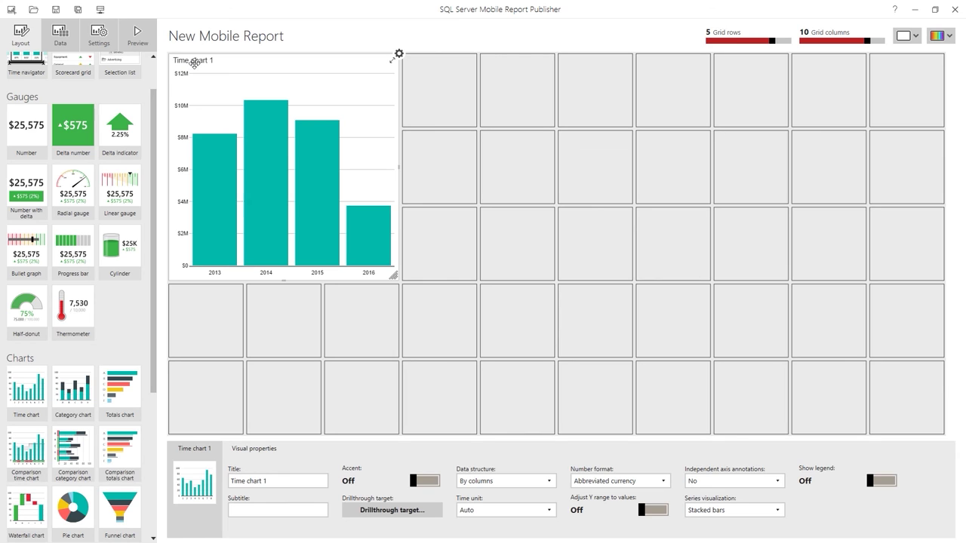
left_click(245, 481)
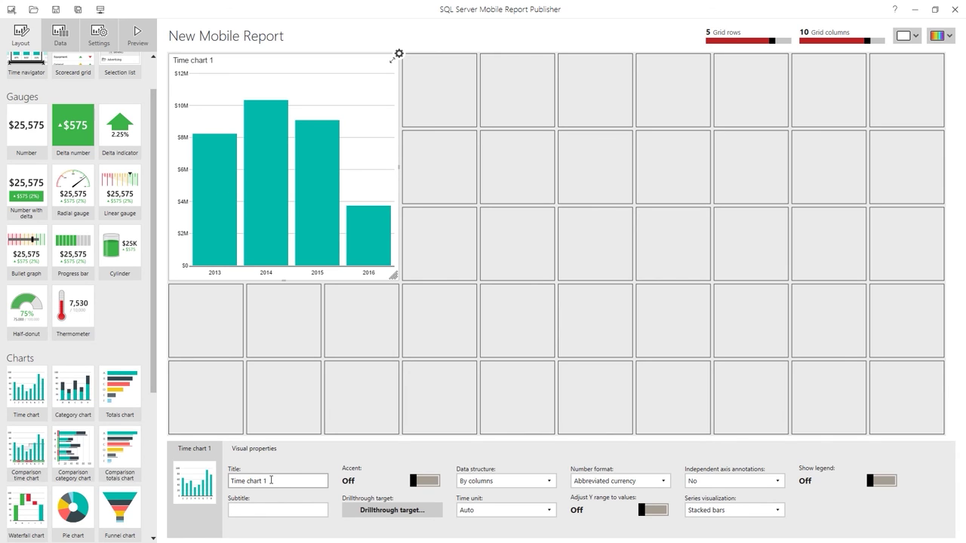
left_click_drag(268, 481, 175, 478)
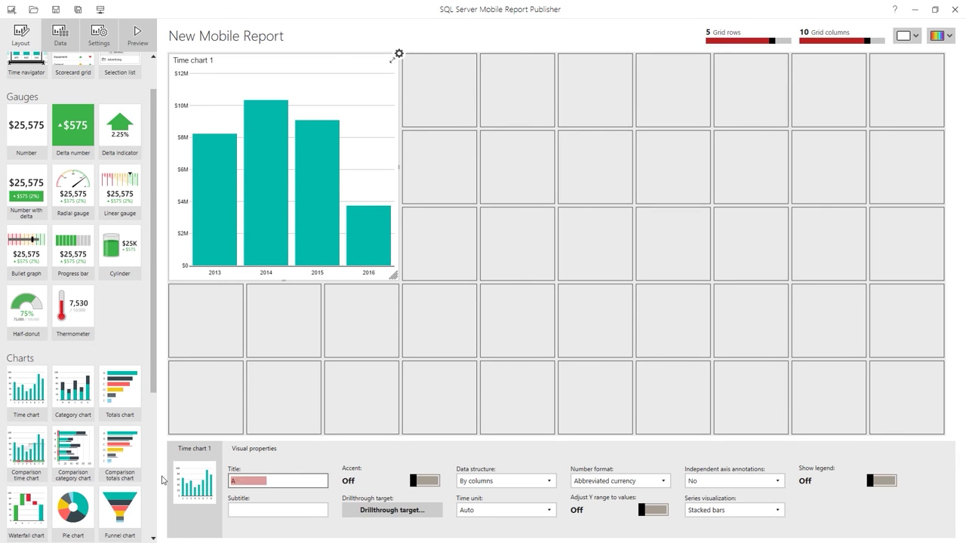
type("All Sales")
left_click(654, 510)
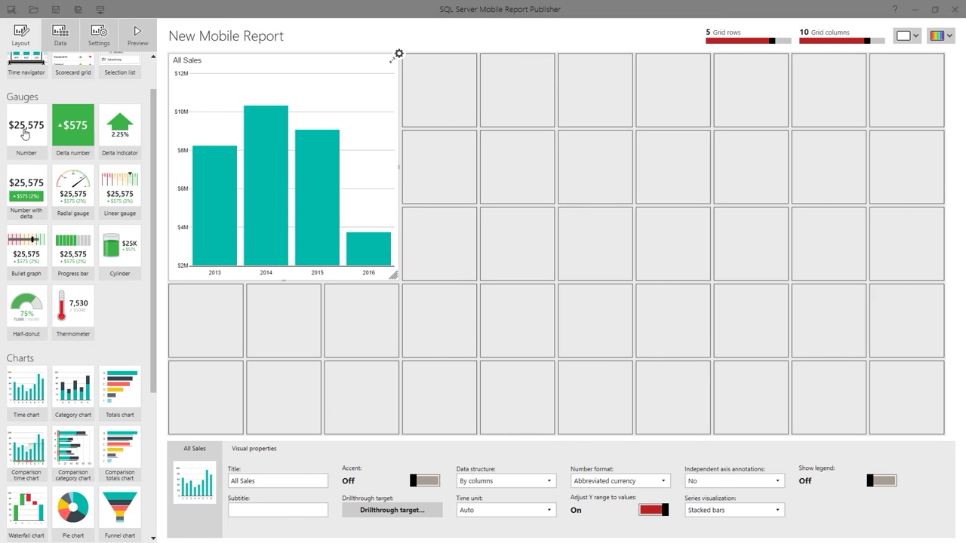
Add a 3x2 Number gauge below the chart titled 'All Sales', formatted as currency with decimals
left_click_drag(25, 135, 205, 318)
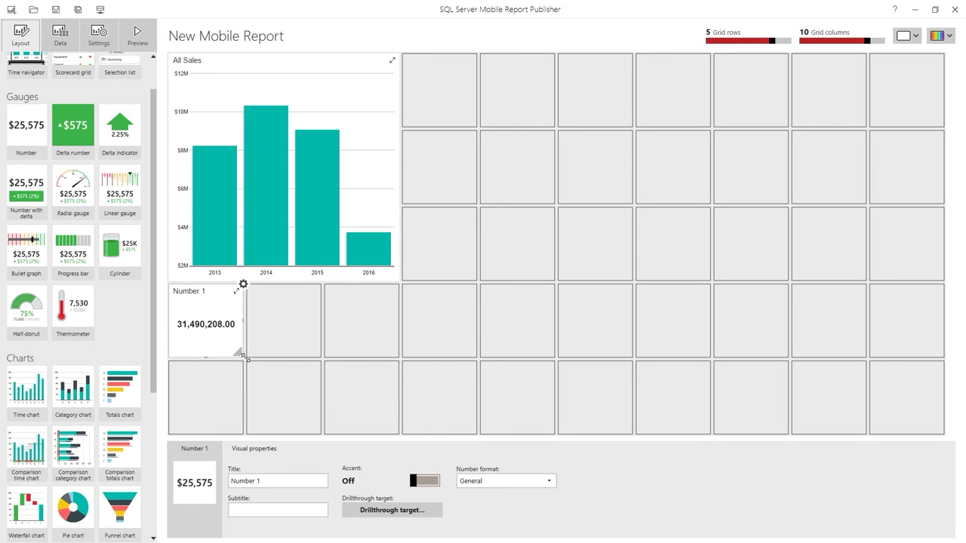
left_click_drag(239, 352, 393, 432)
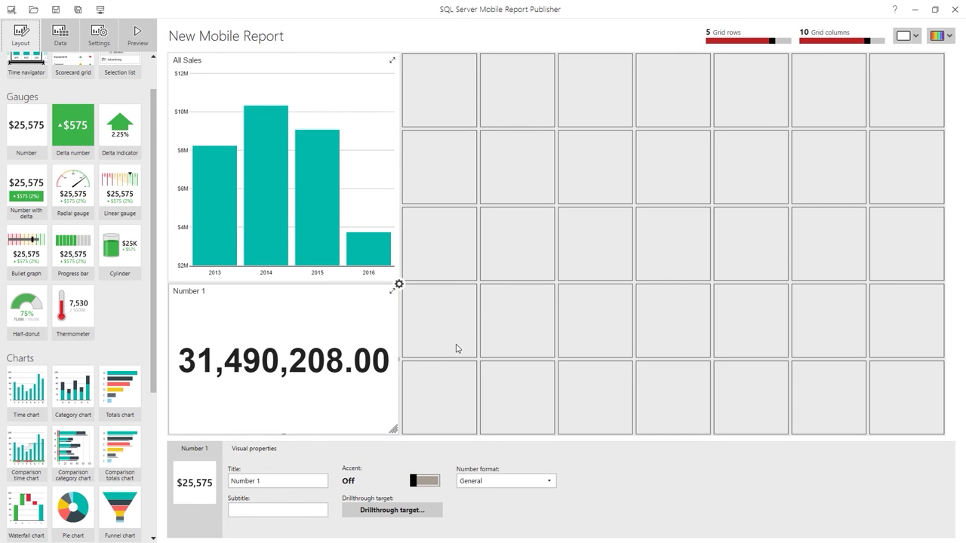
left_click_drag(264, 483, 213, 484)
type("All Sales")
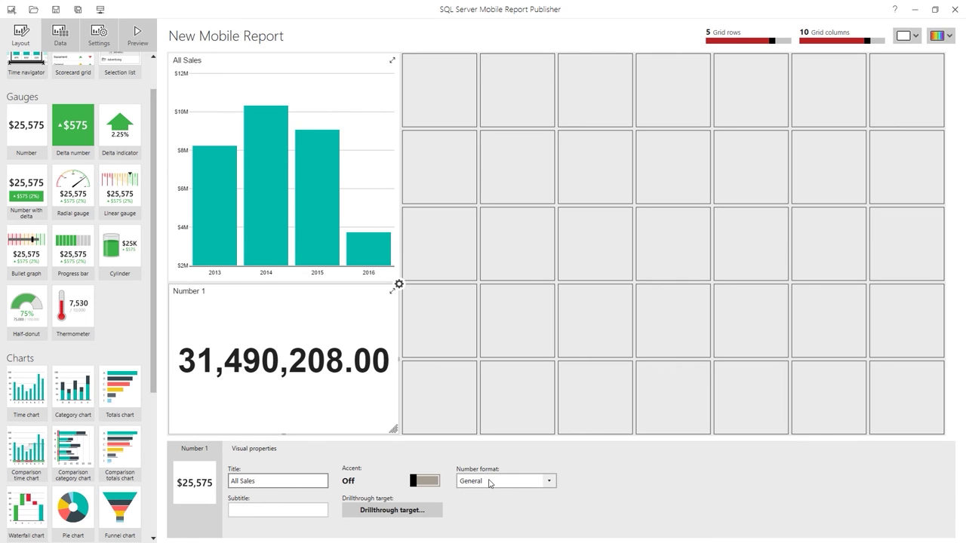
left_click(552, 485)
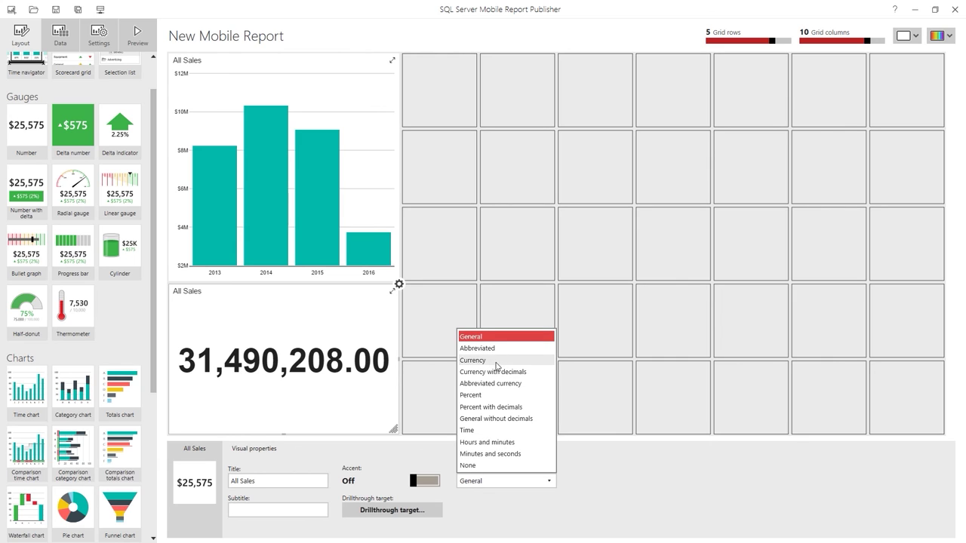
left_click(496, 371)
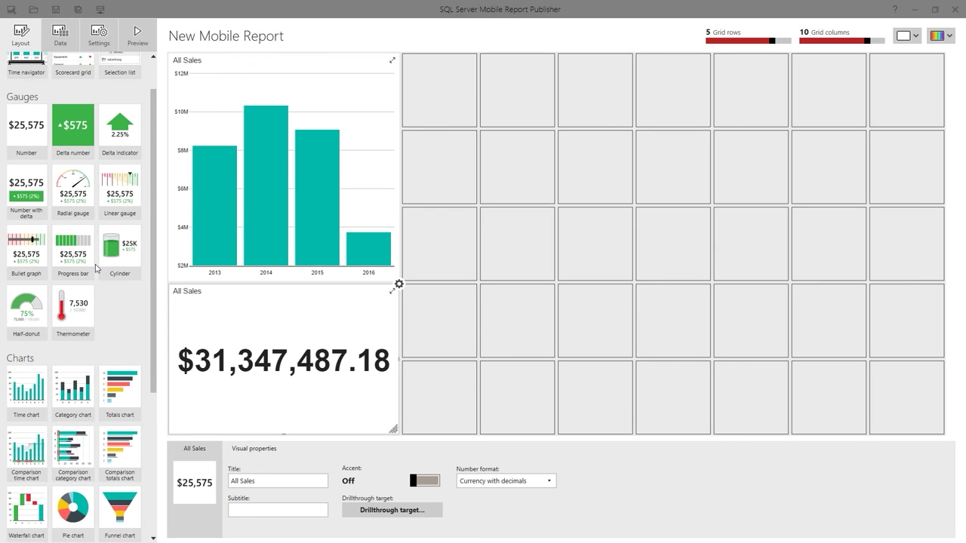
scroll(96, 268, "up", 2)
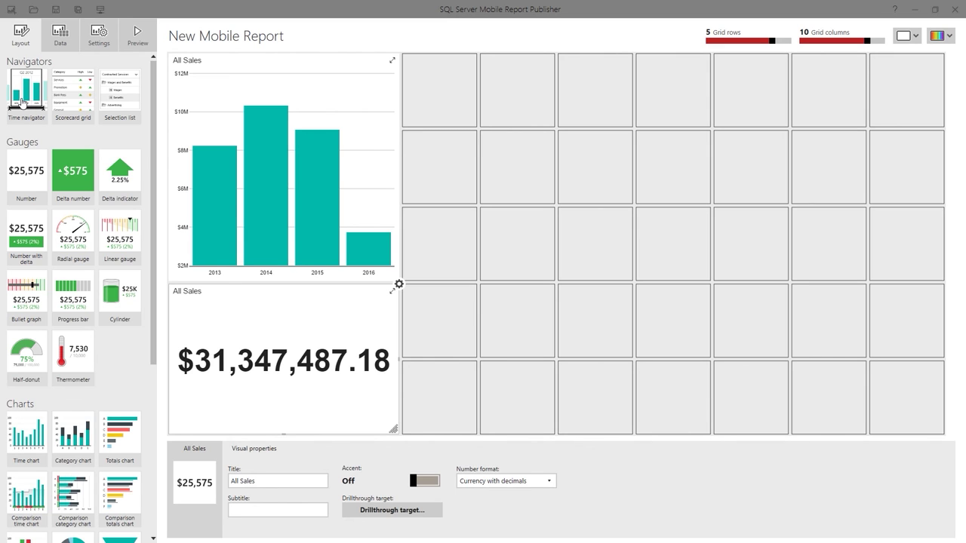
Place Time navigator 1 beside the All Sales chart, widened to span three grid columns
left_click_drag(23, 103, 438, 102)
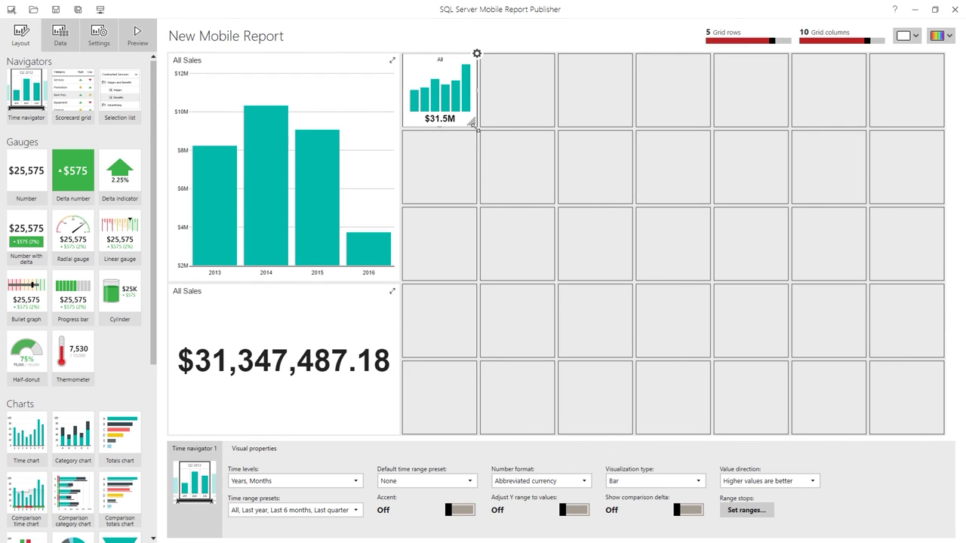
left_click_drag(474, 124, 631, 130)
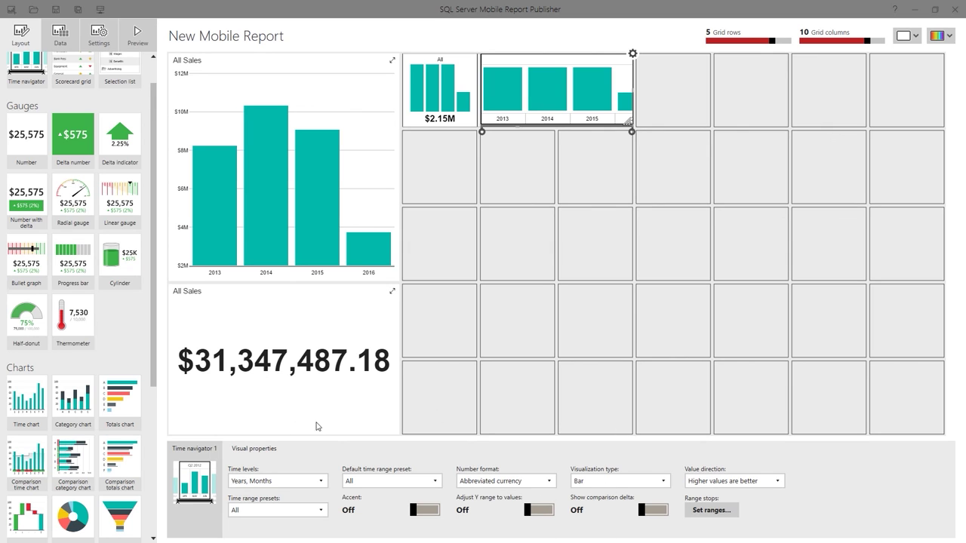
scroll(119, 358, "down", 6)
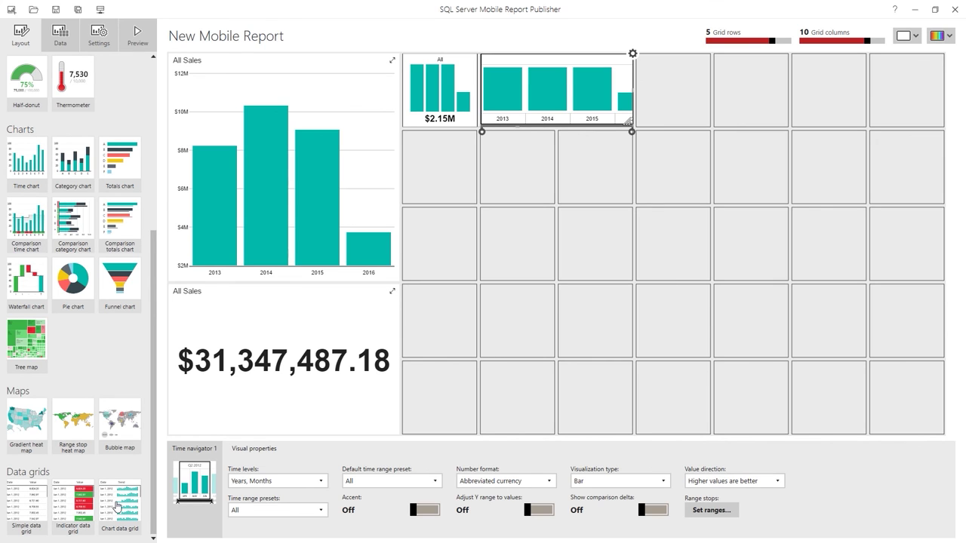
Add an enlarged chart data grid below the time navigator and title it 'Sales by Order Date'
left_click_drag(117, 506, 439, 166)
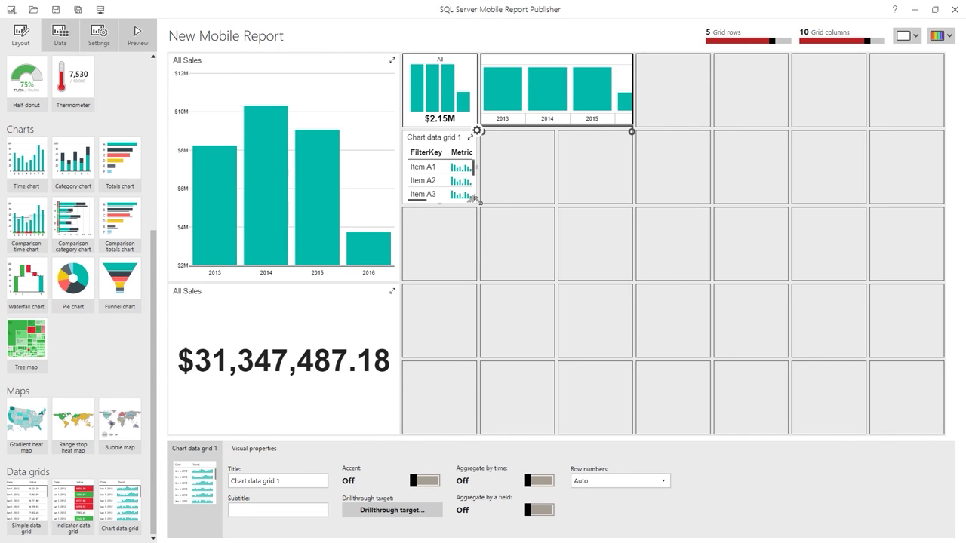
left_click_drag(471, 199, 627, 431)
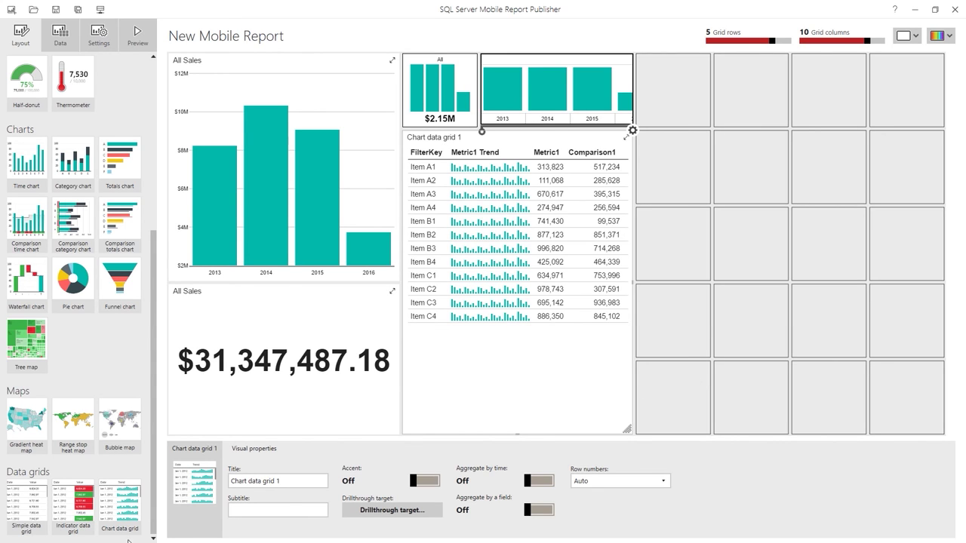
left_click(293, 483)
left_click_drag(286, 482, 179, 483)
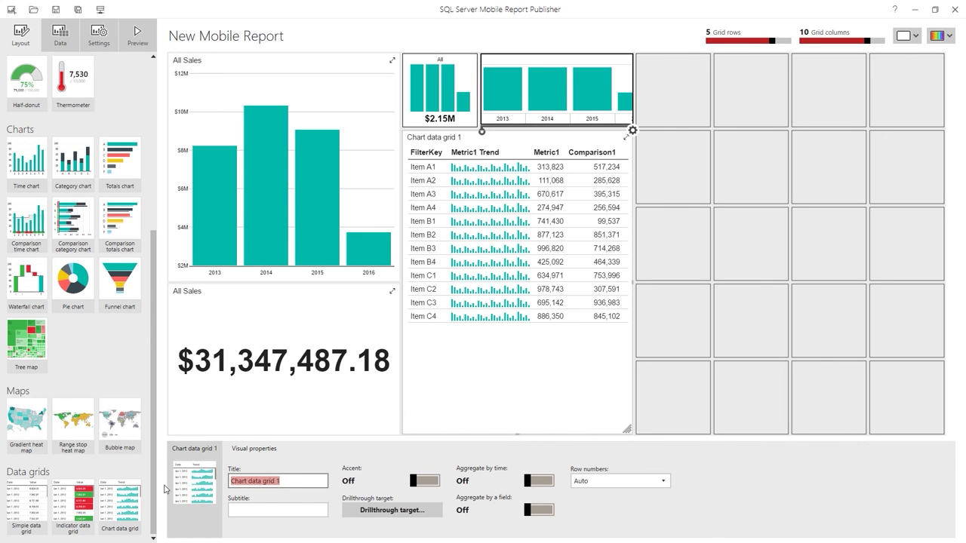
type("Sales by Order Date")
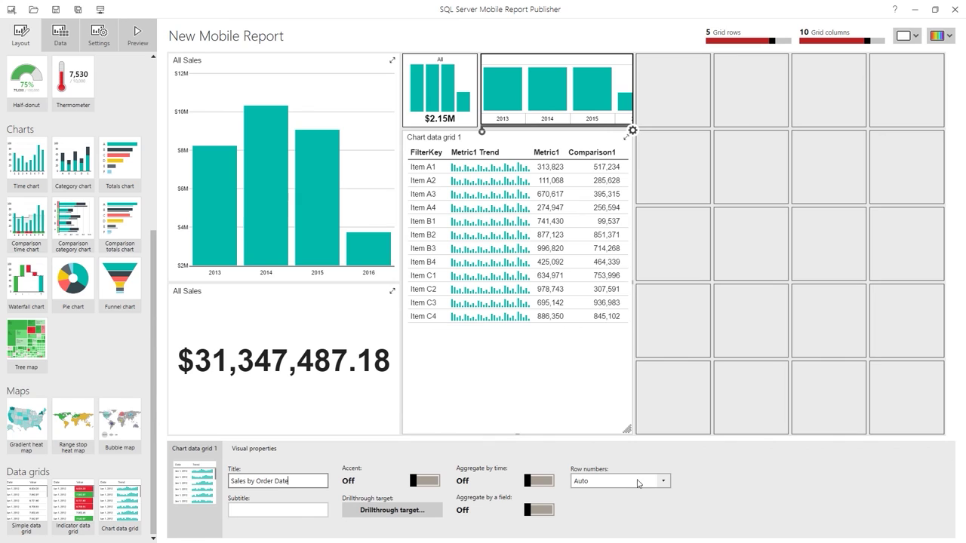
Set the grid's Row numbers option to Hide and bring up its data settings
left_click(664, 482)
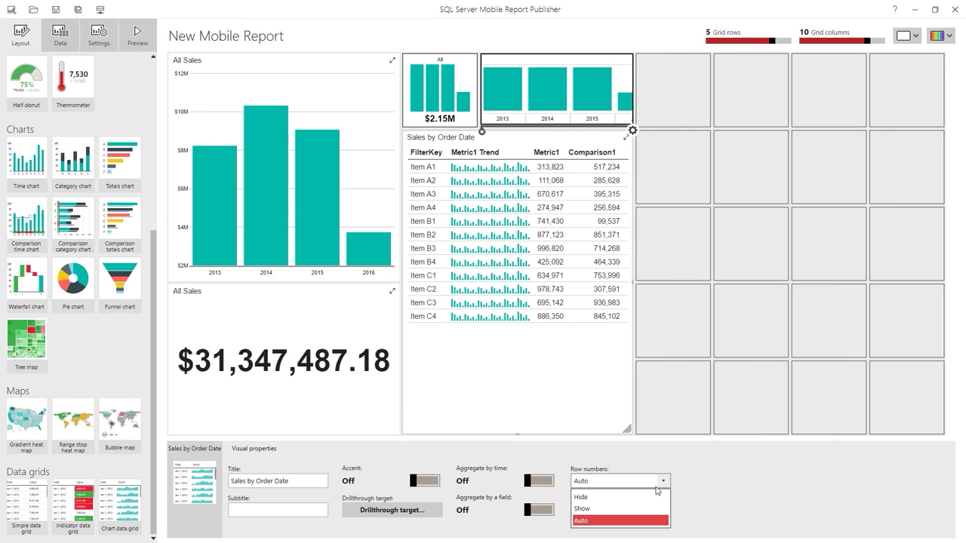
left_click(611, 499)
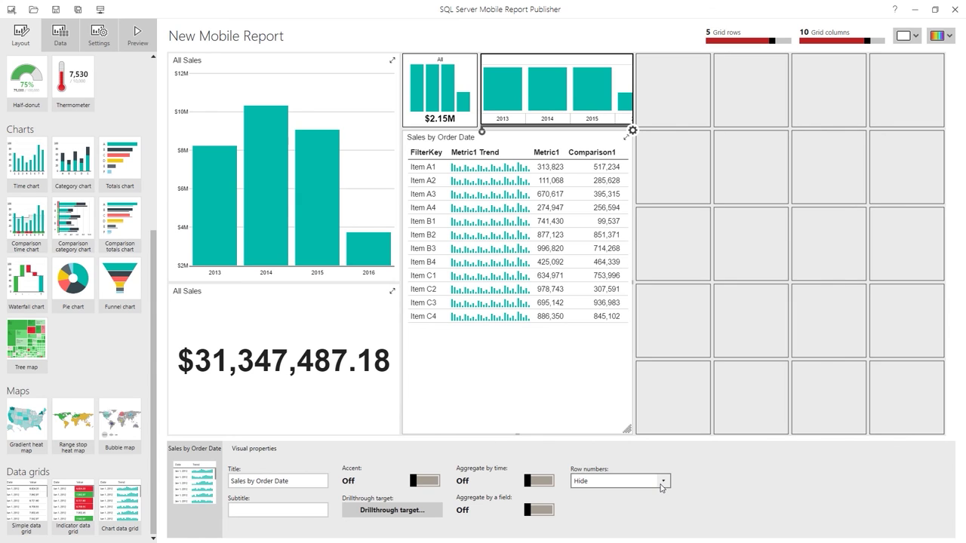
left_click(662, 483)
left_click(625, 505)
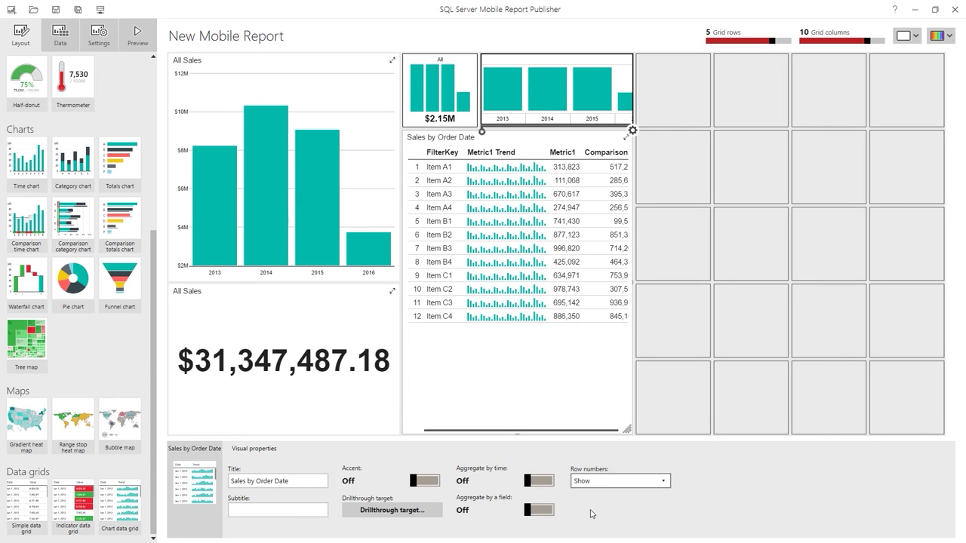
left_click(662, 482)
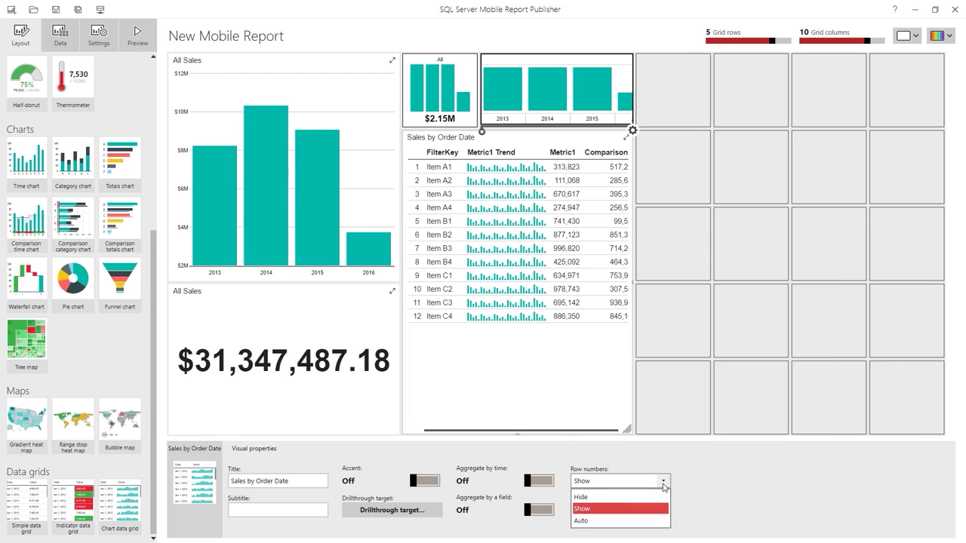
left_click(583, 497)
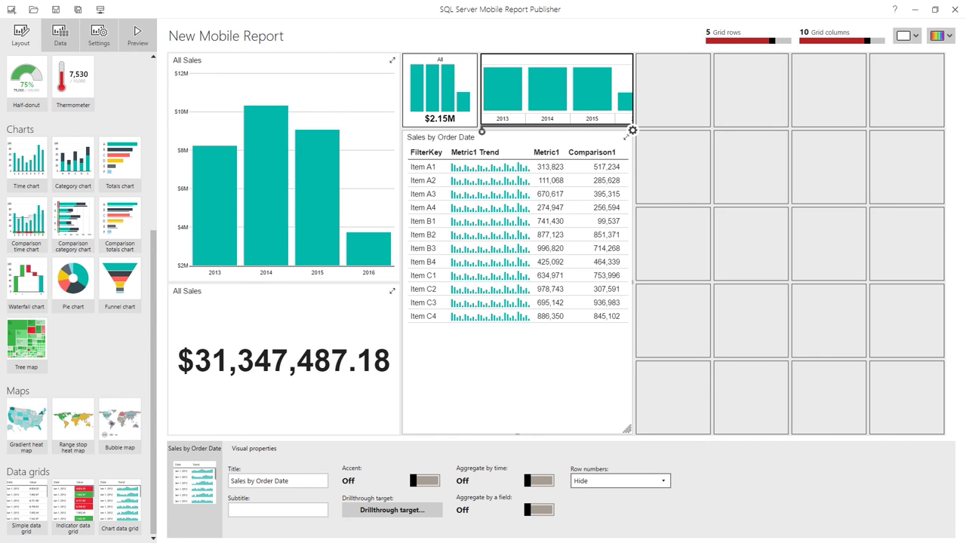
left_click(60, 34)
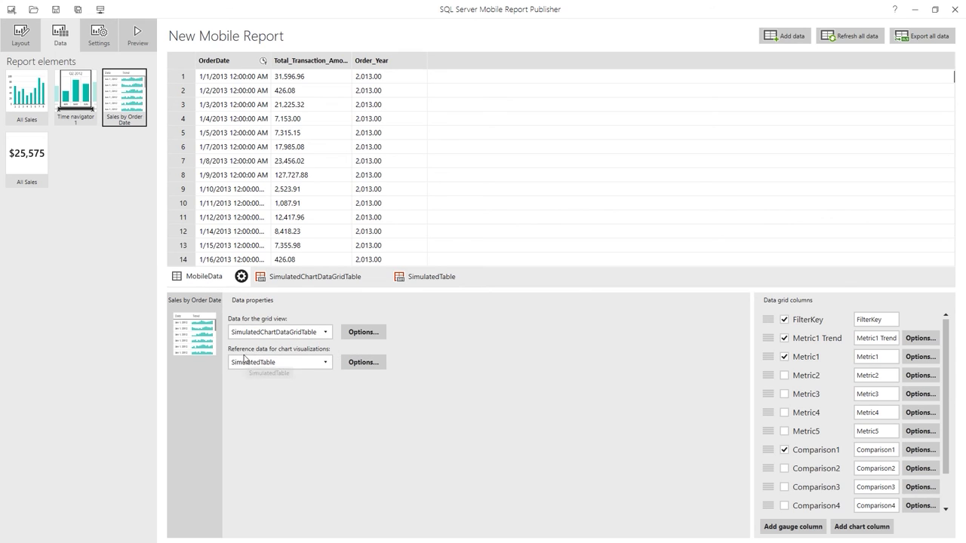
Choose MobileData for both 'Data for the grid view' and 'Reference data for chart visualizations'
left_click(325, 333)
left_click(264, 347)
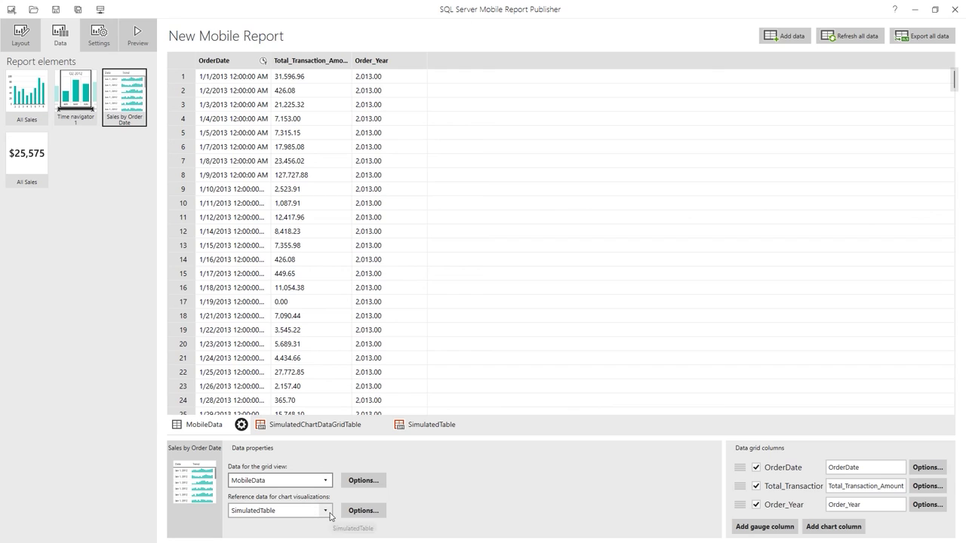
left_click(306, 513)
left_click(305, 472)
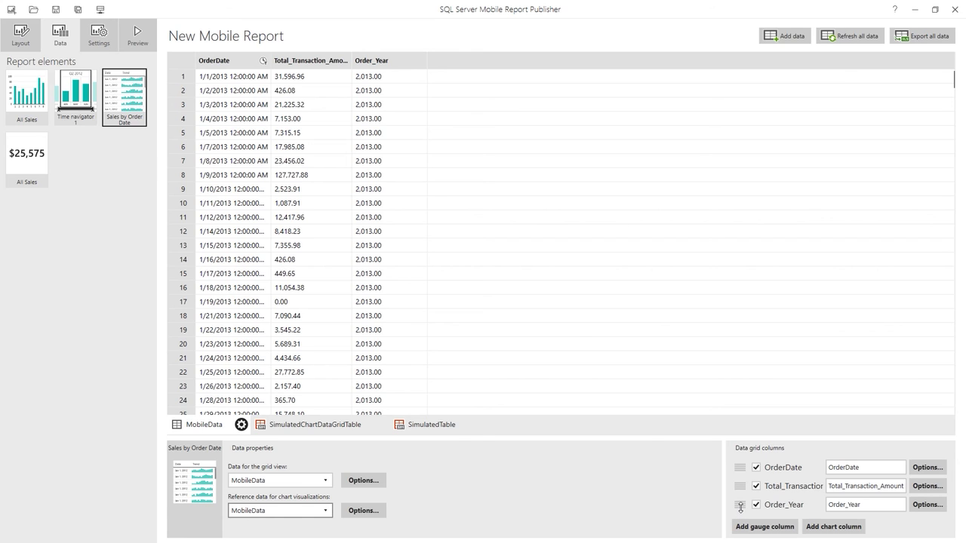
Move the Order_Year column above OrderDate in the Data grid columns list
left_click_drag(741, 505, 743, 468)
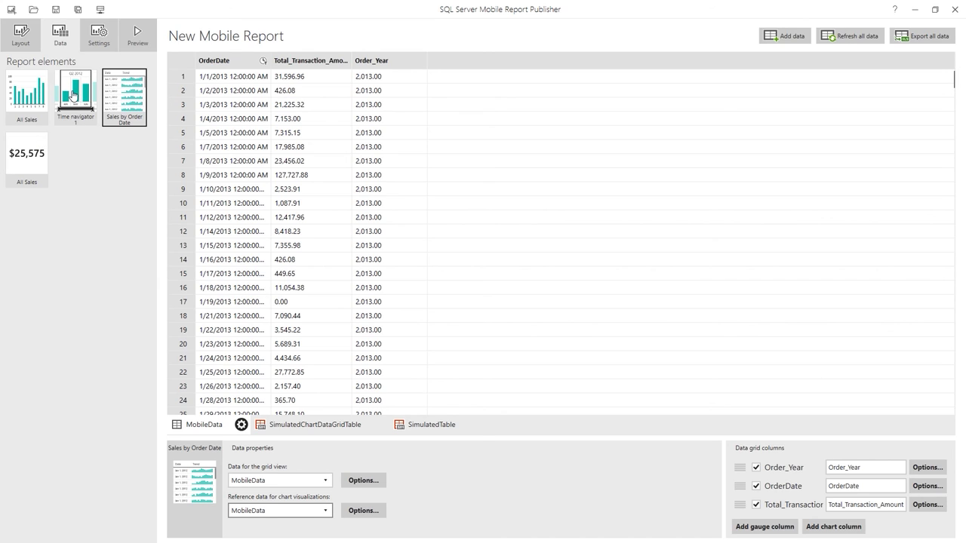
left_click(137, 35)
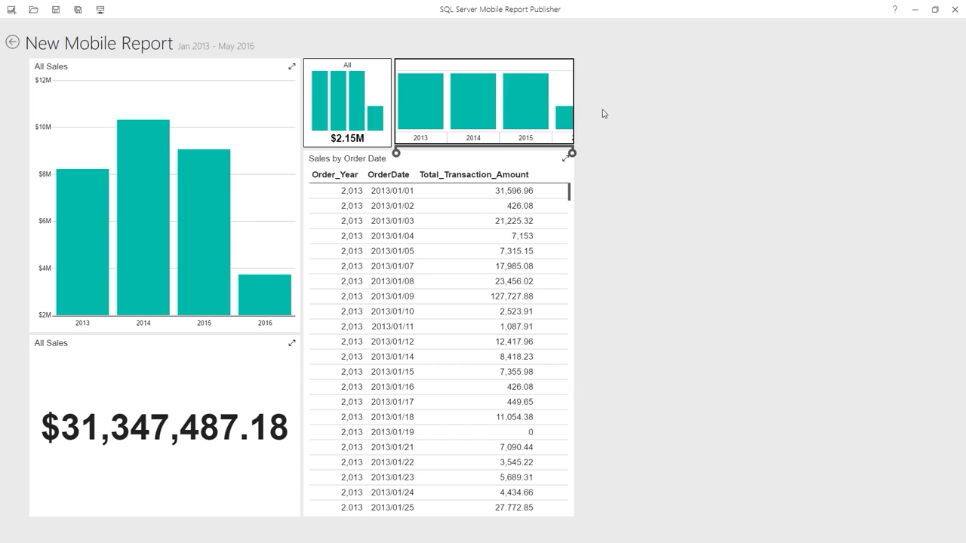
double_click(428, 106)
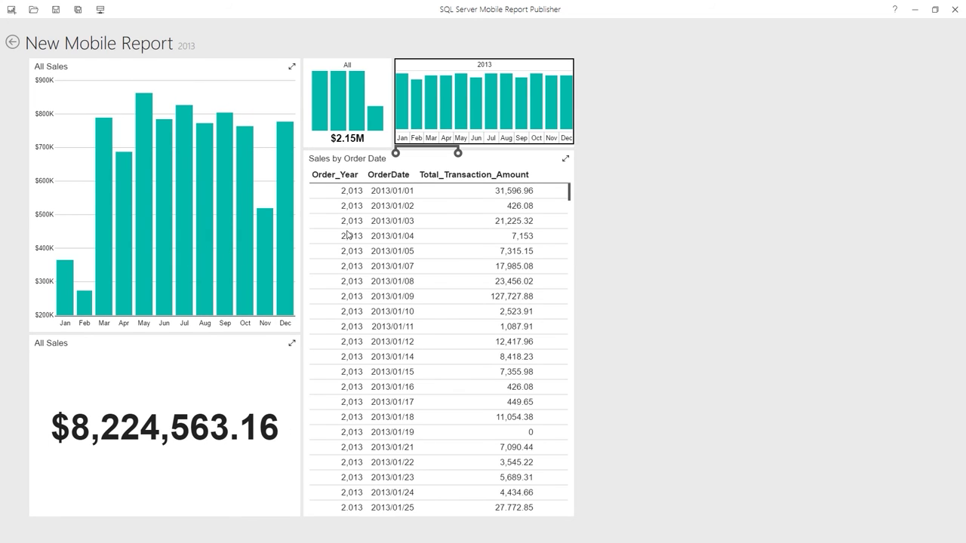
left_click(345, 99)
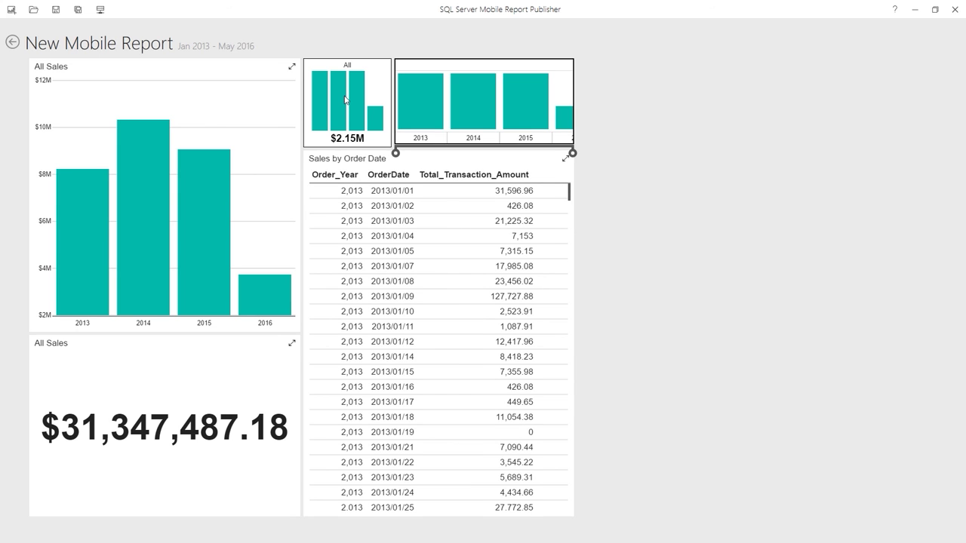
left_click(526, 98)
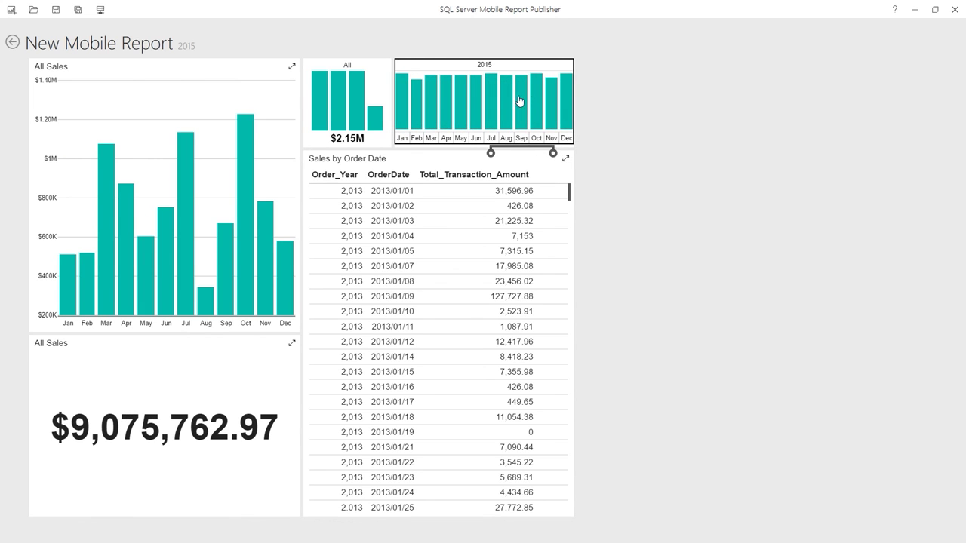
left_click(356, 106)
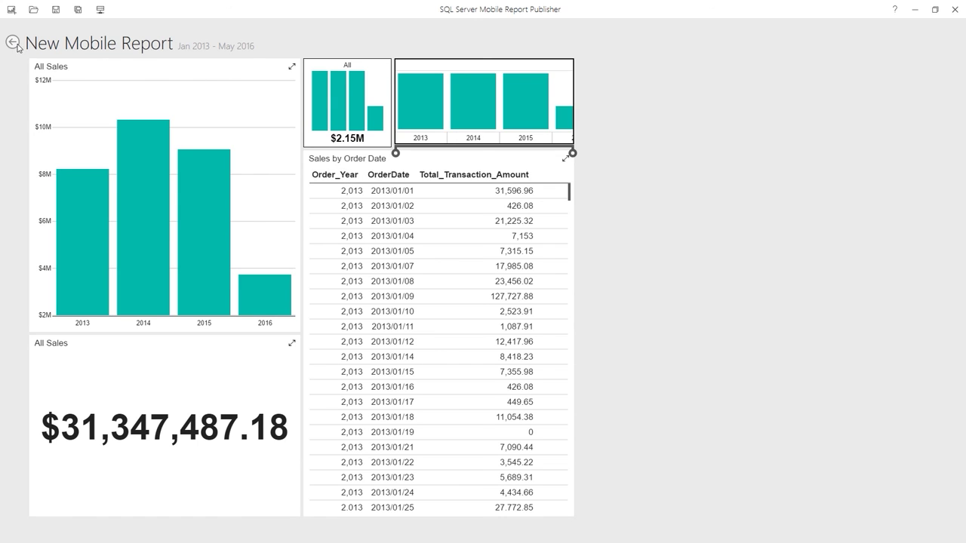
left_click(13, 43)
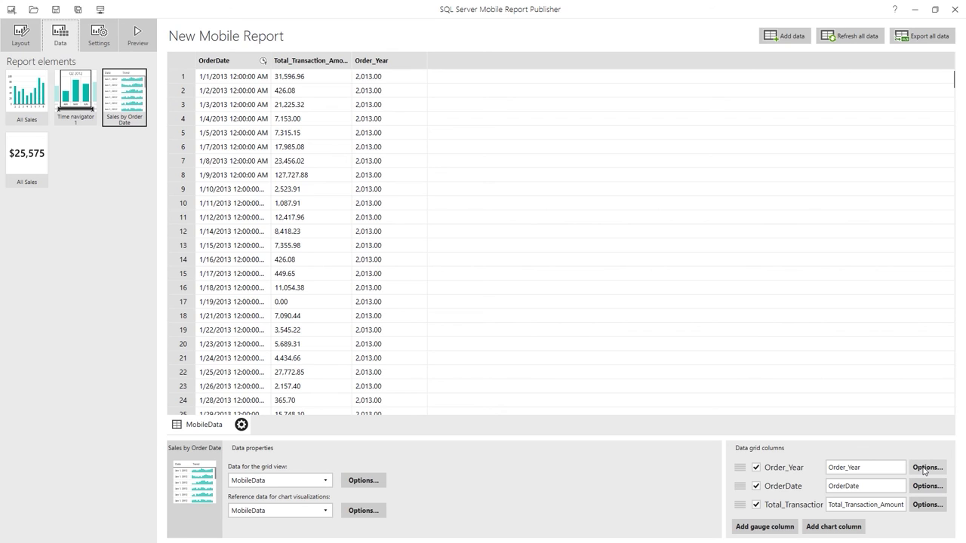
Set the Order_Year column's string format to None so years show without a thousands separator
left_click(924, 469)
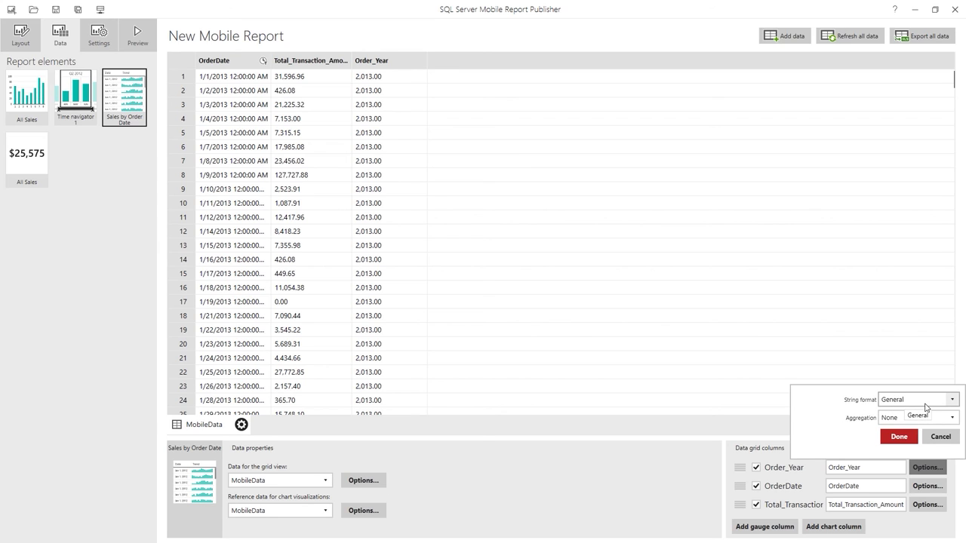
left_click(953, 401)
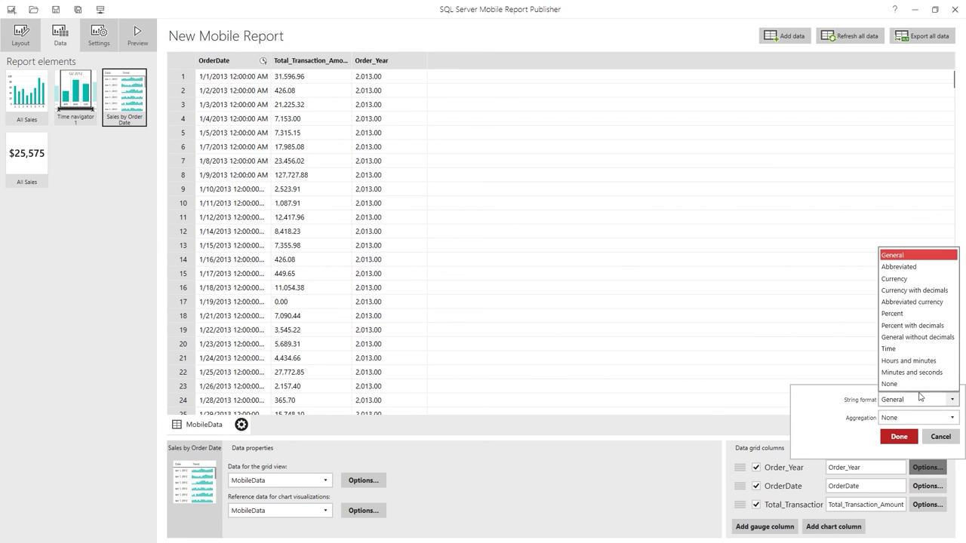
left_click(891, 384)
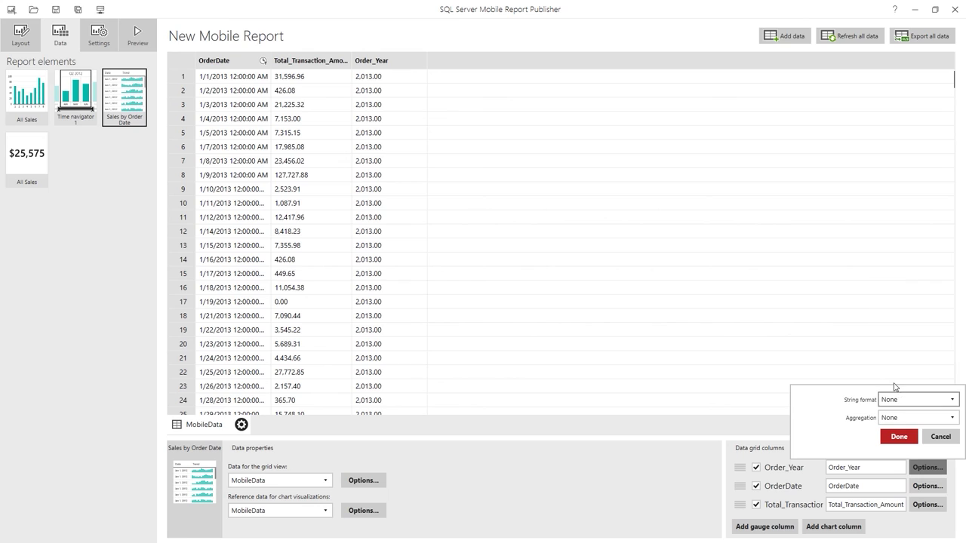
left_click(899, 438)
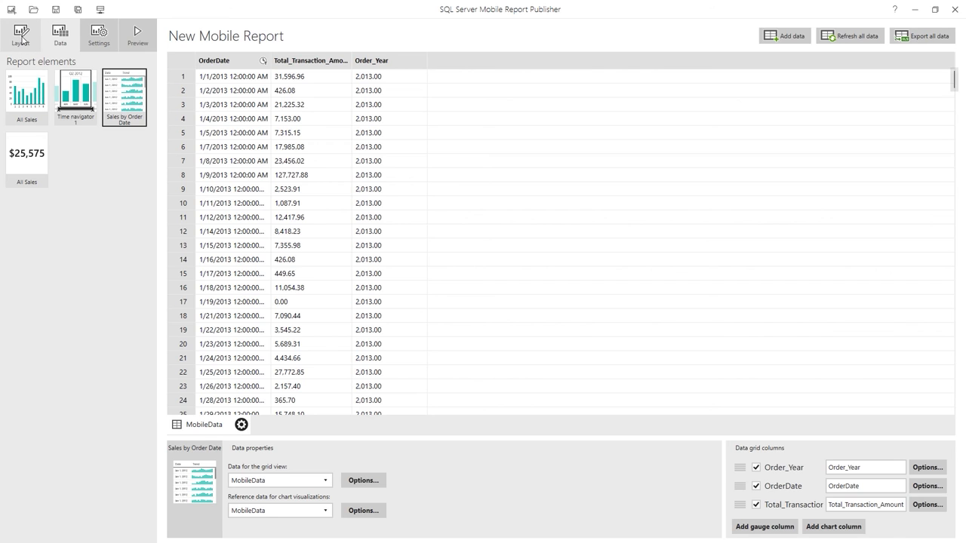
left_click(20, 38)
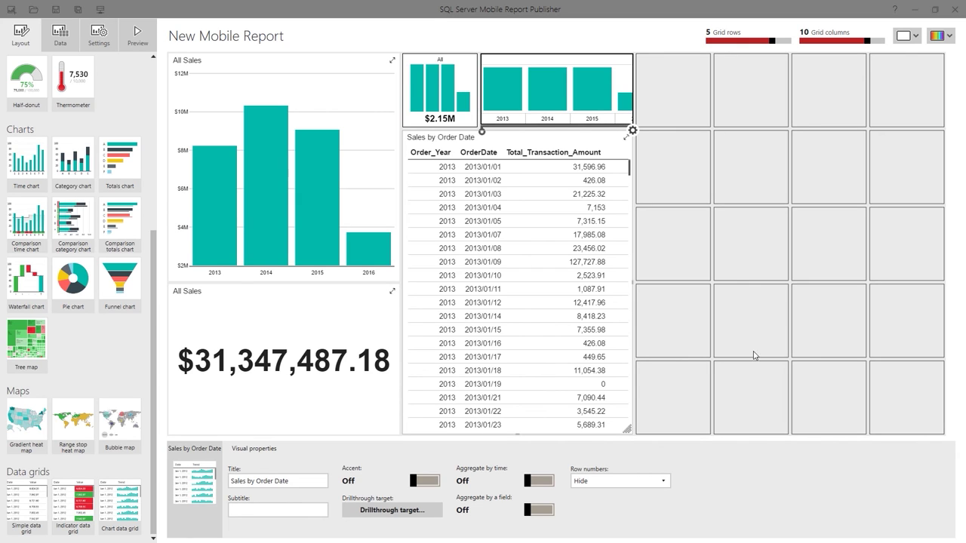
left_click(138, 35)
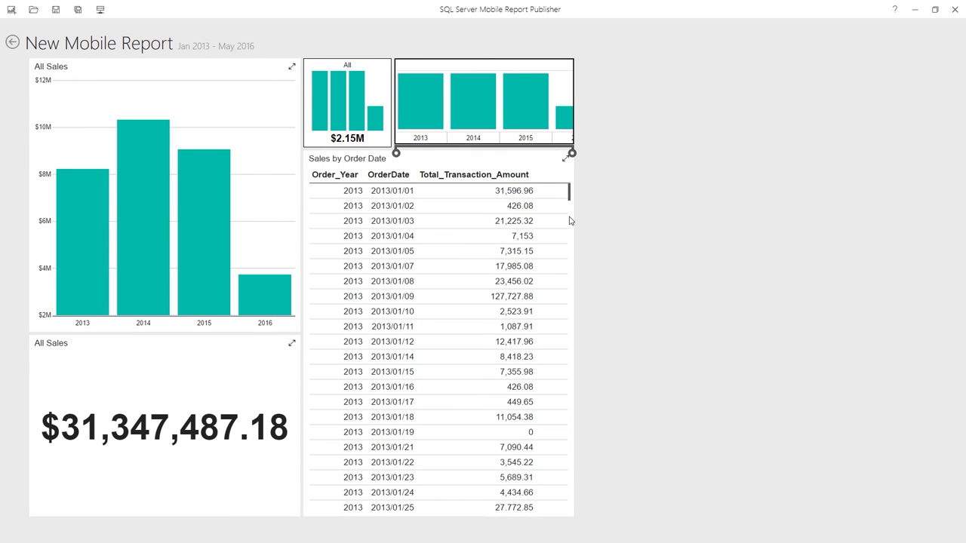
left_click(531, 117)
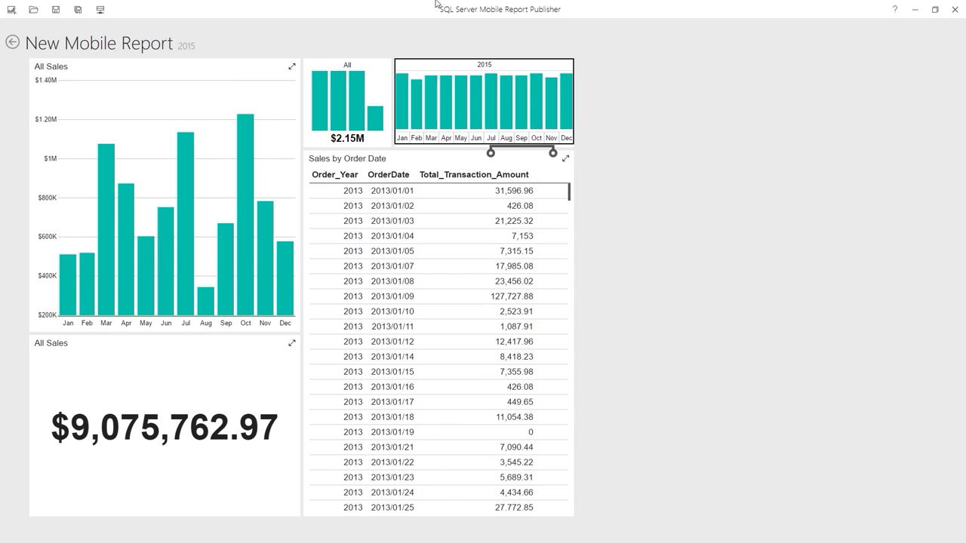
left_click(13, 43)
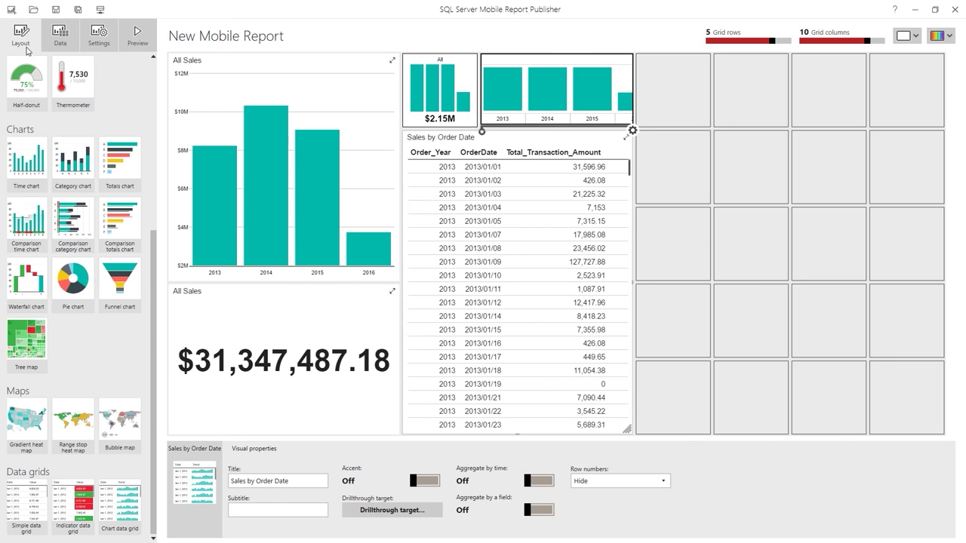
Change the report title from New Mobile Report to 'All Sales Report'
left_click(67, 46)
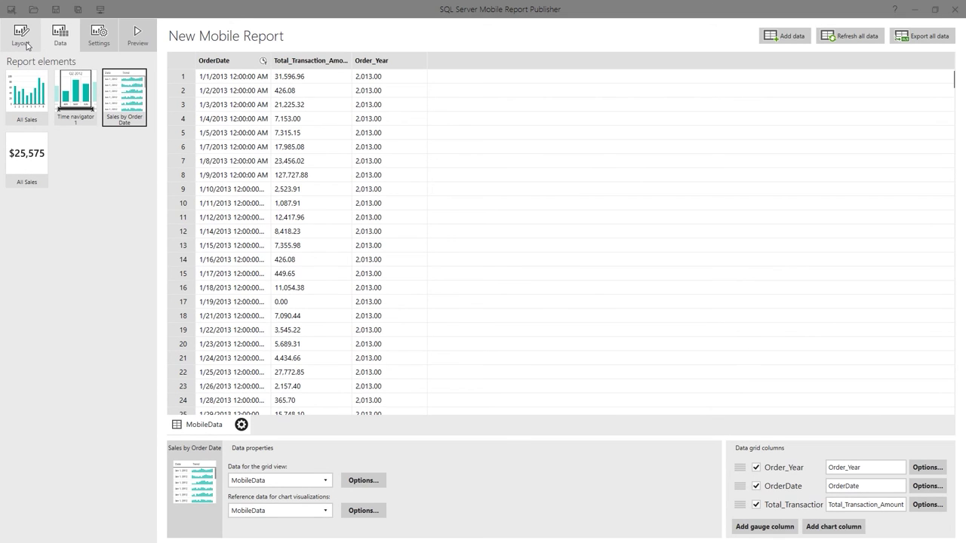
left_click(21, 36)
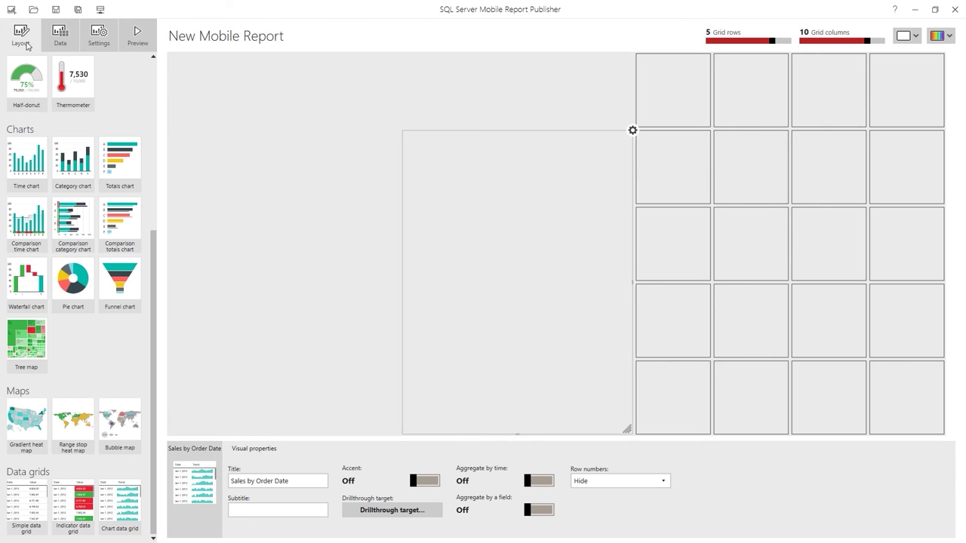
left_click(219, 39)
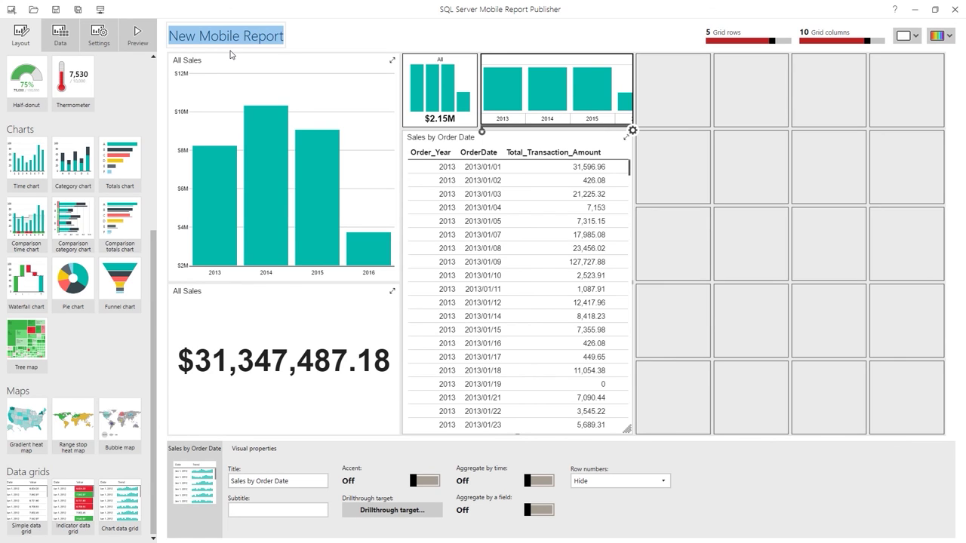
type("A")
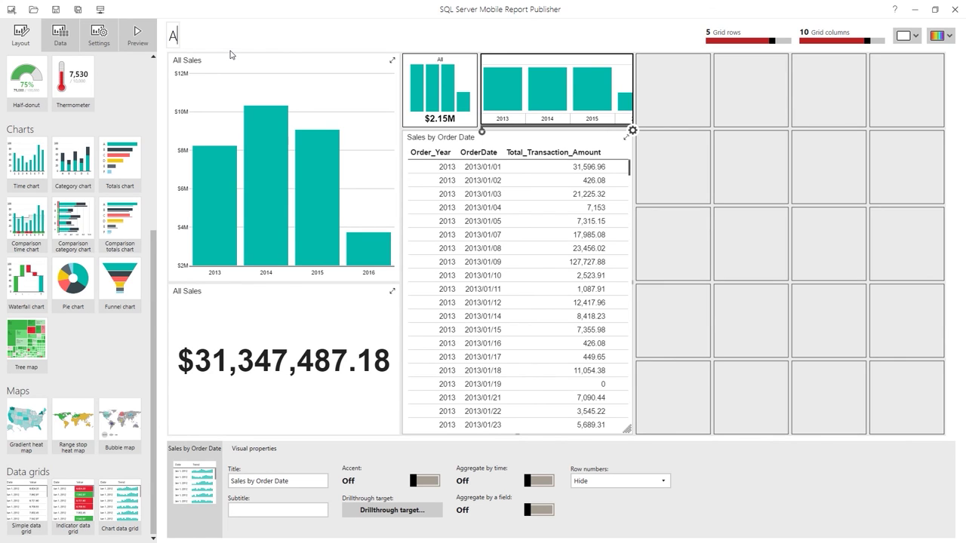
type("ll Sales Report")
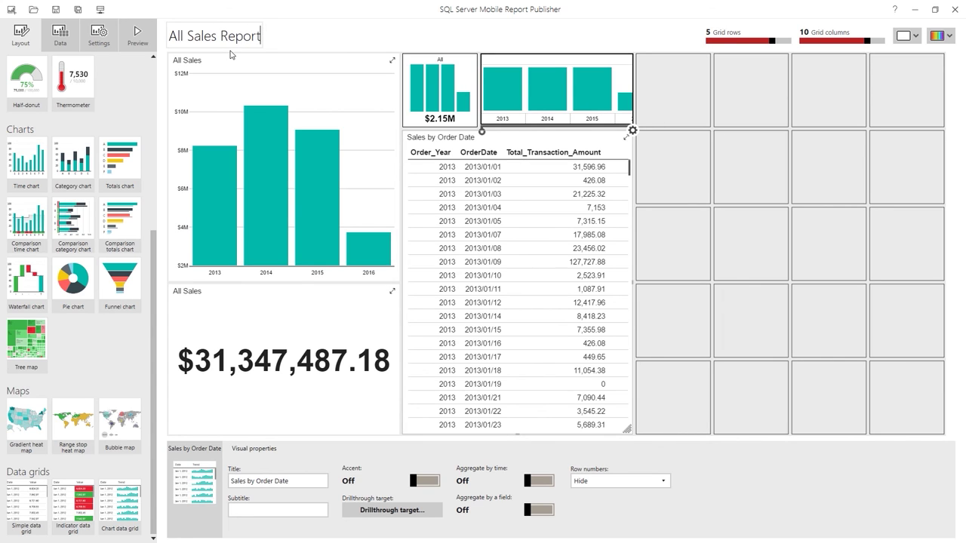
left_click(765, 264)
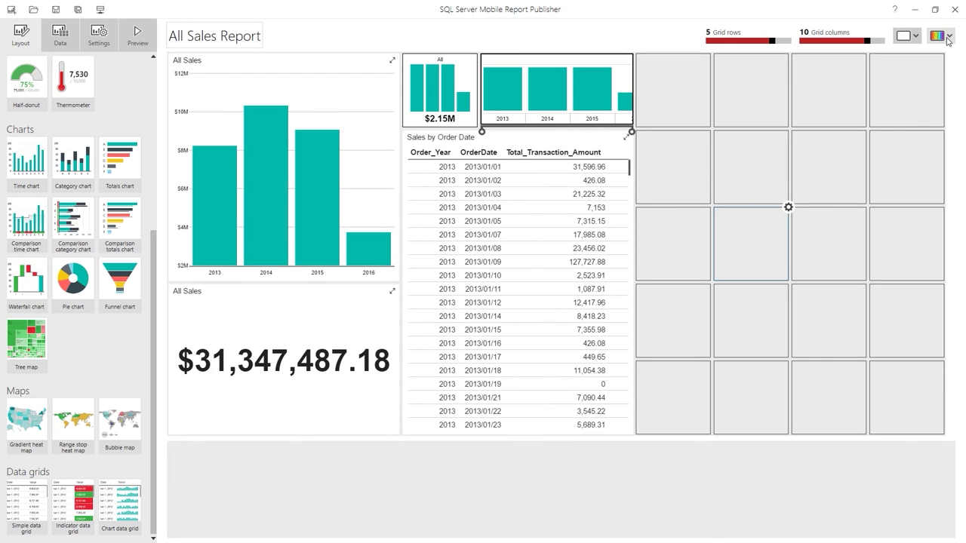
Apply the Spa colour palette to All Sales Report
left_click(945, 37)
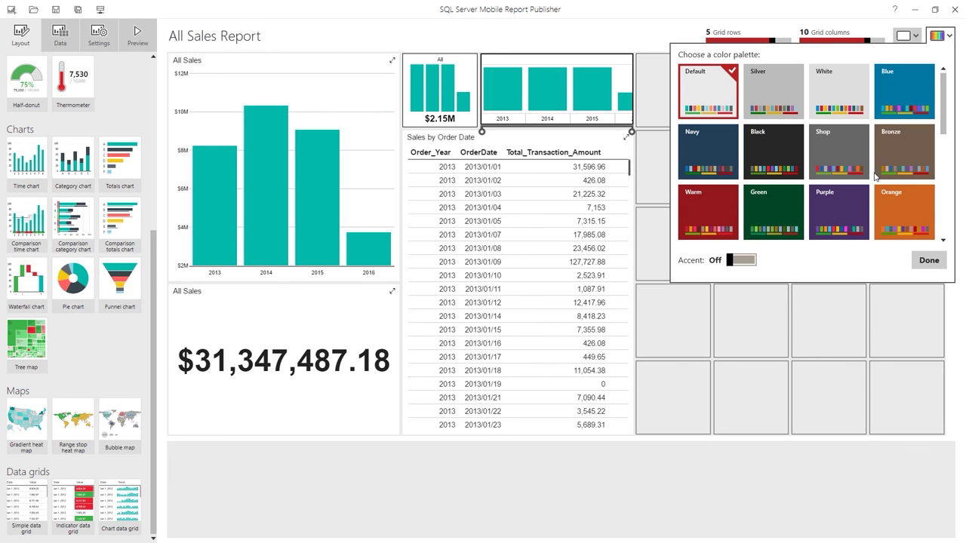
scroll(875, 177, "down", 3)
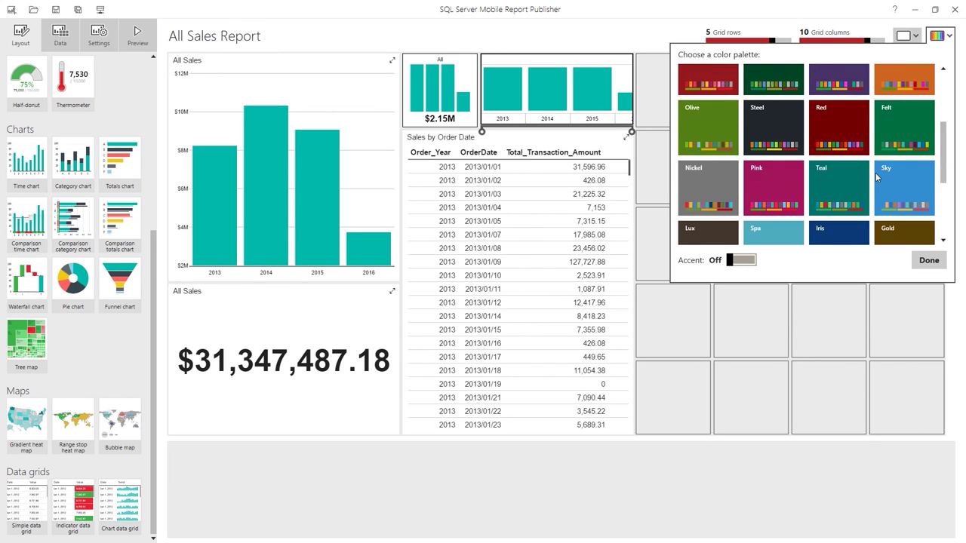
scroll(876, 175, "down", 1)
left_click(781, 185)
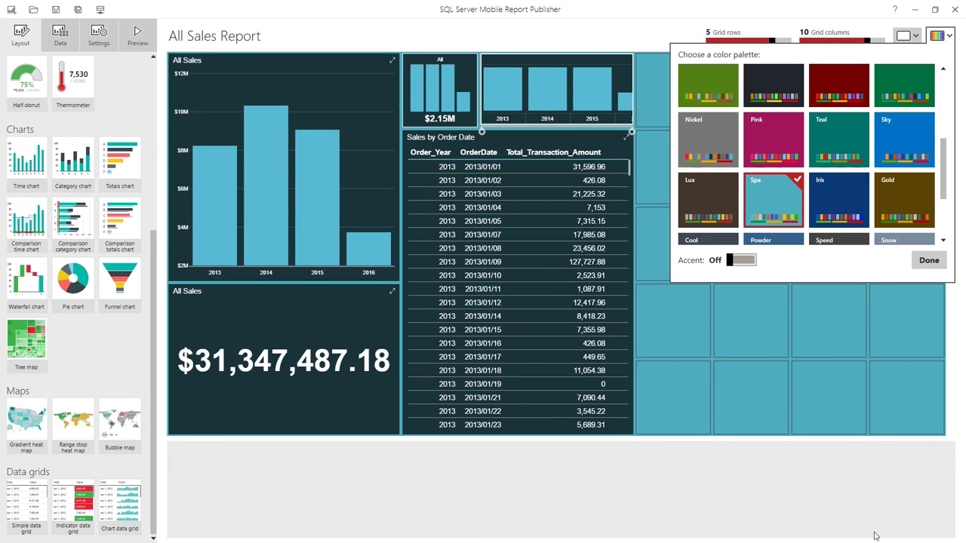
left_click(789, 500)
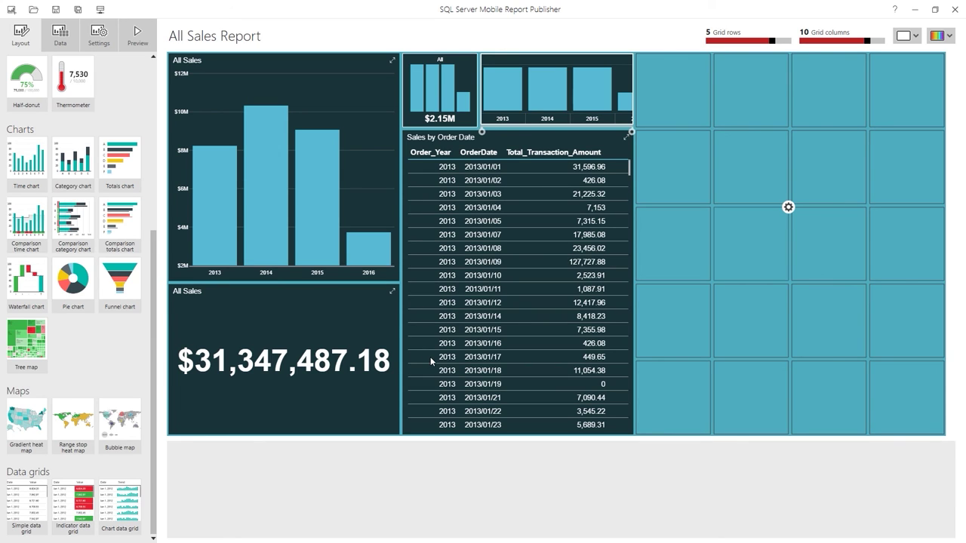
left_click(908, 38)
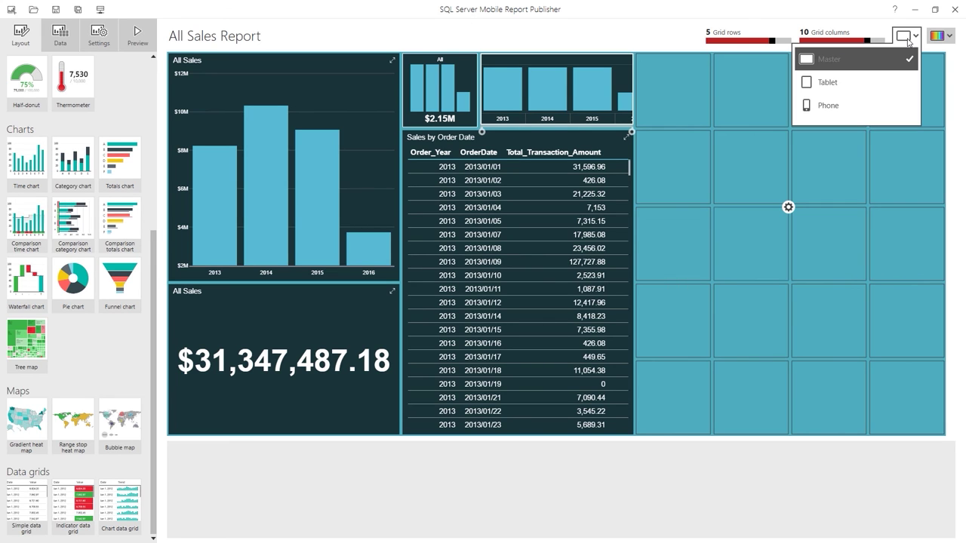
left_click(853, 83)
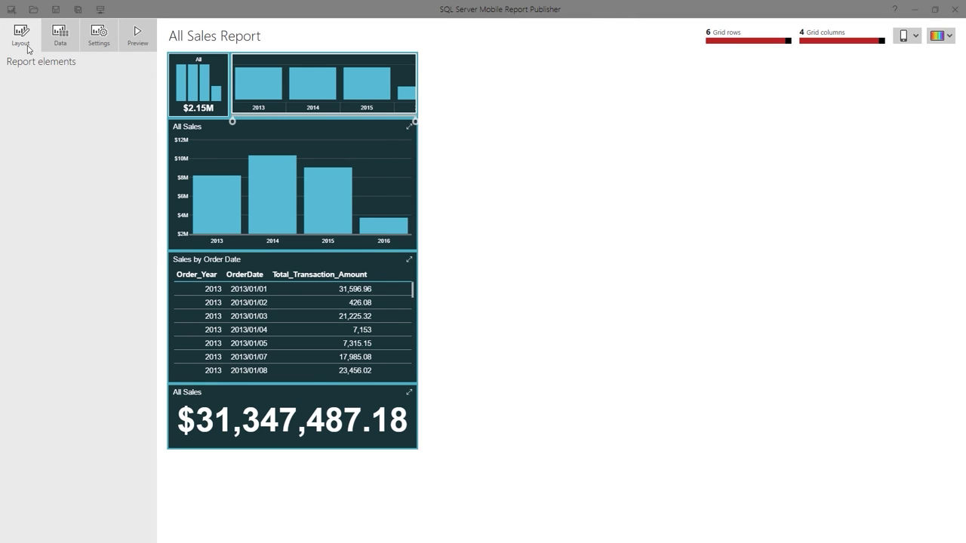
left_click(906, 36)
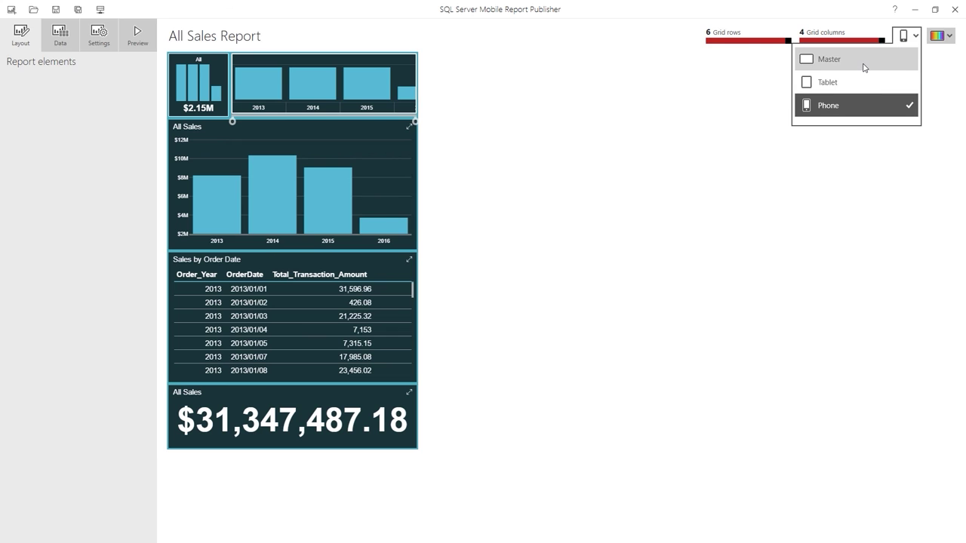
left_click(864, 68)
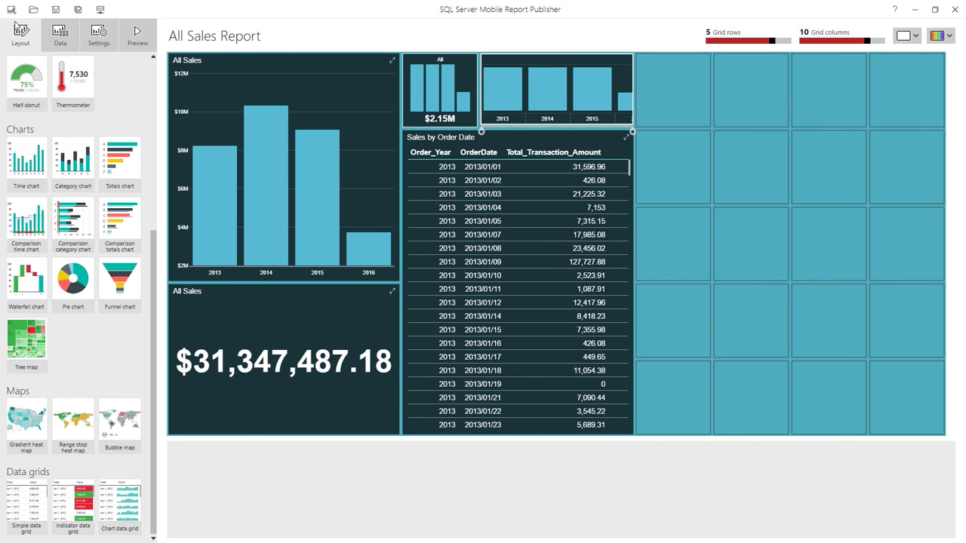
Choose Save to server and set the save location to the /SSRS Video Course folder
left_click(57, 11)
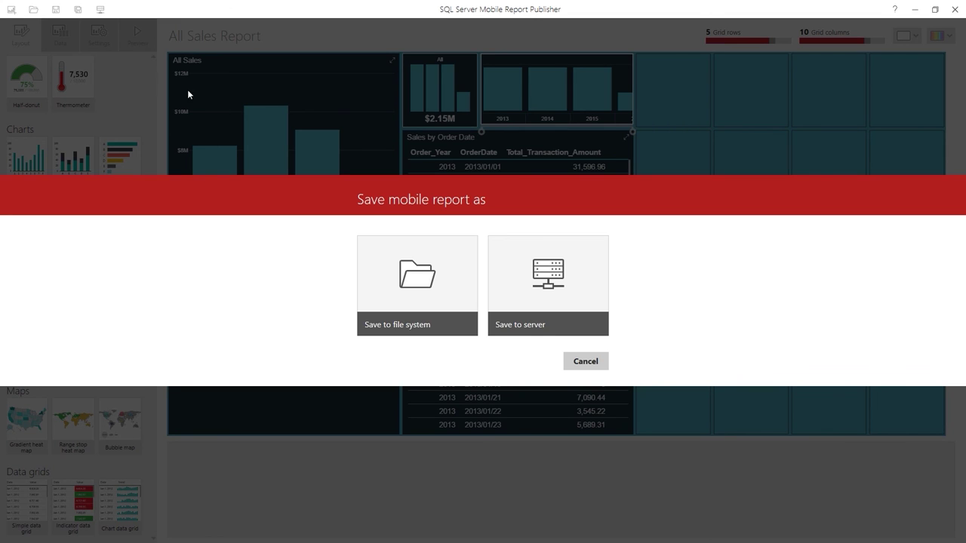
left_click(540, 296)
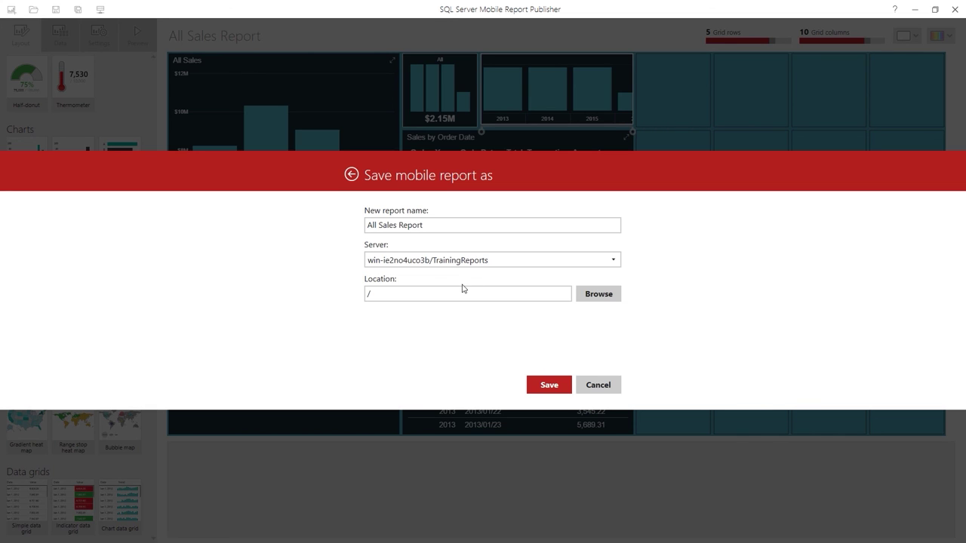
left_click(589, 296)
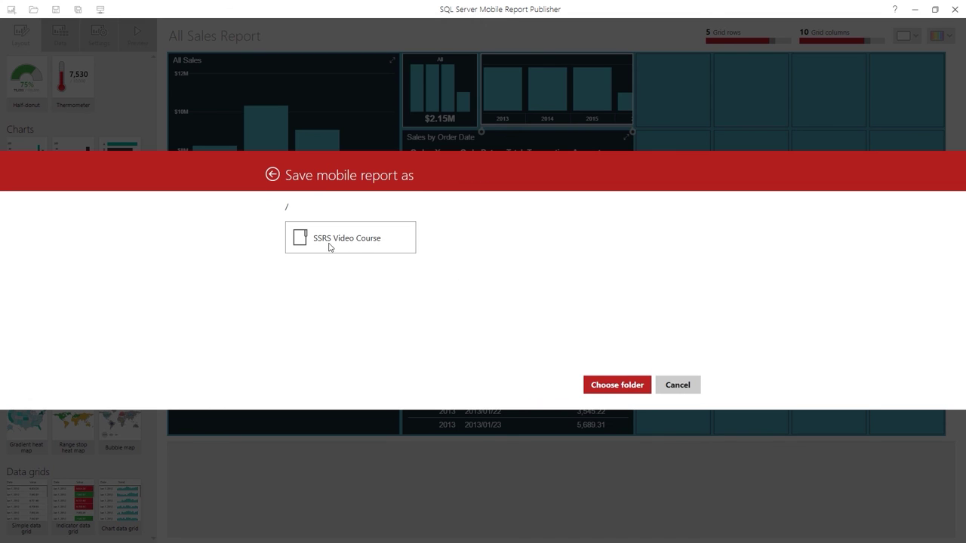
left_click(329, 241)
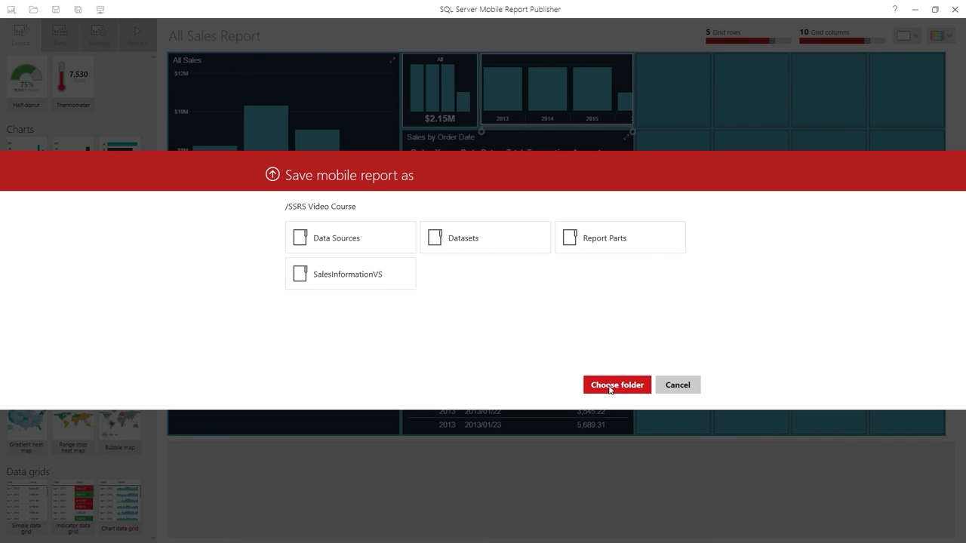
left_click(611, 389)
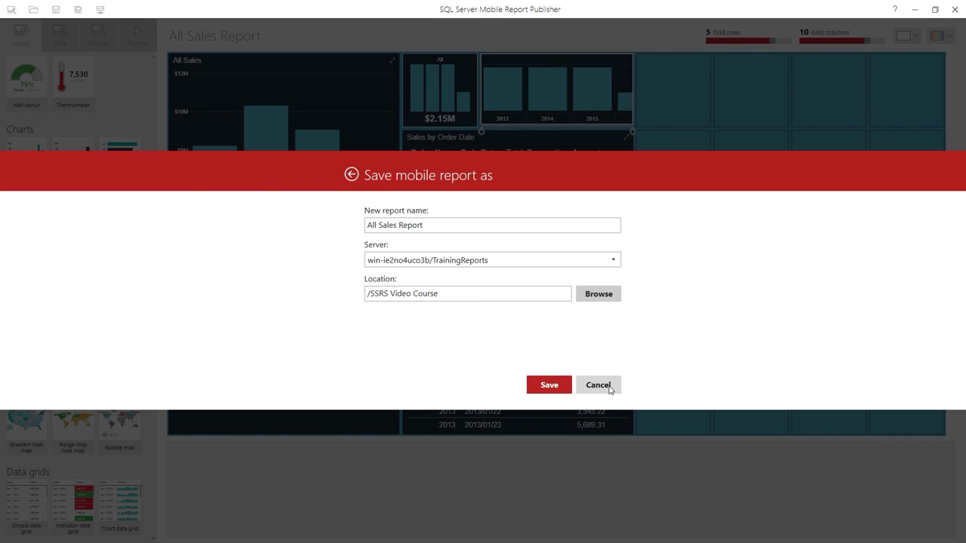
Save All Sales Report to the server and check its tile in the web portal's SSRS Video Course folder
left_click(549, 386)
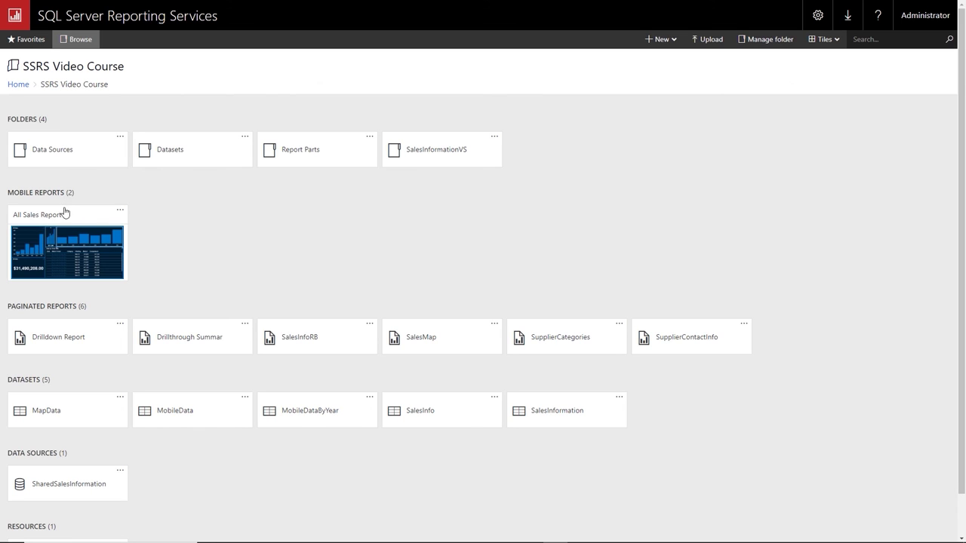
left_click(68, 252)
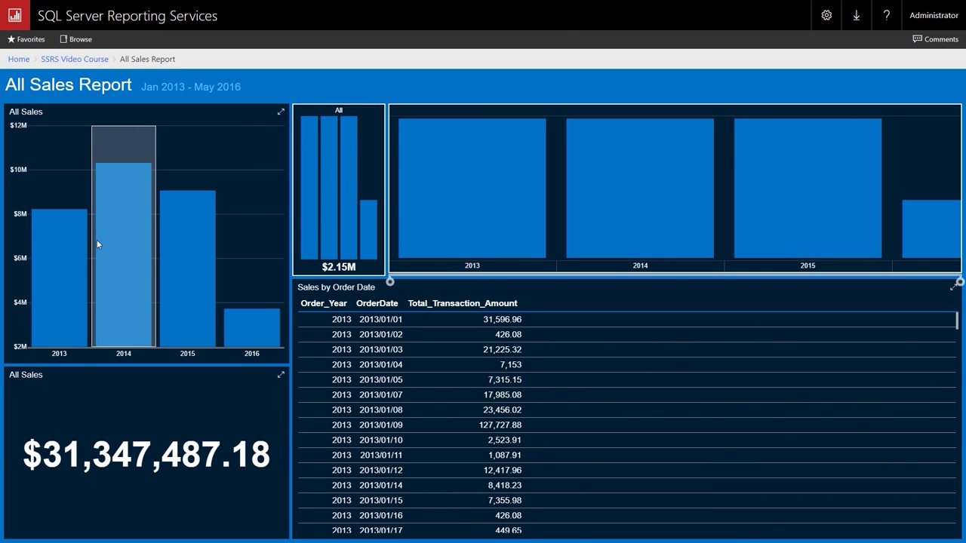
left_click(91, 66)
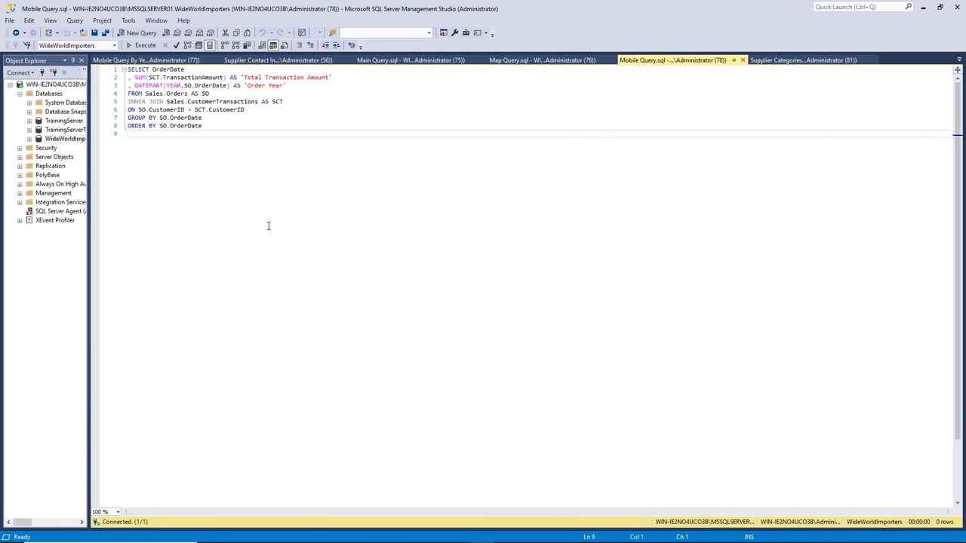
Write SELECT * FROM Sales.CustomerTransactions in a new query window, completing names with IntelliSense
key("ctrl+n")
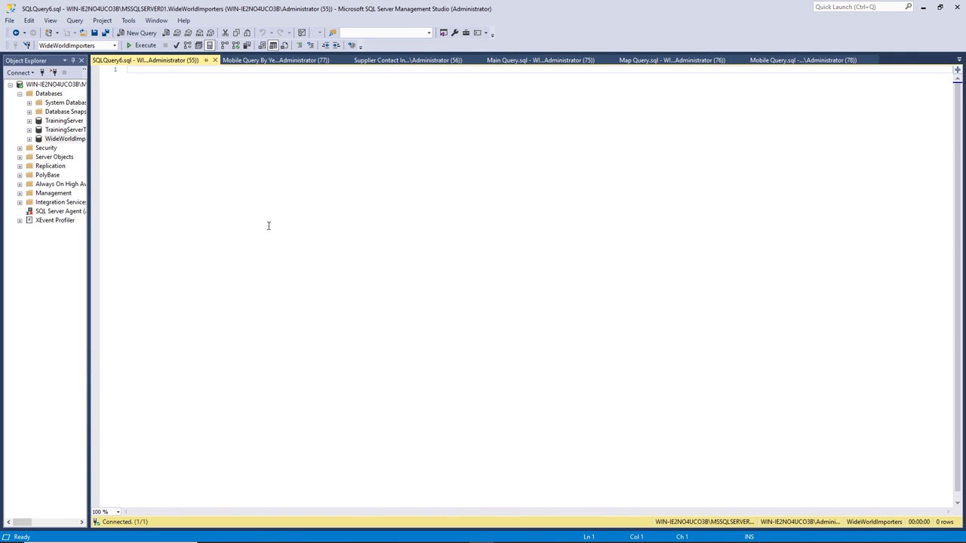
type("SEL")
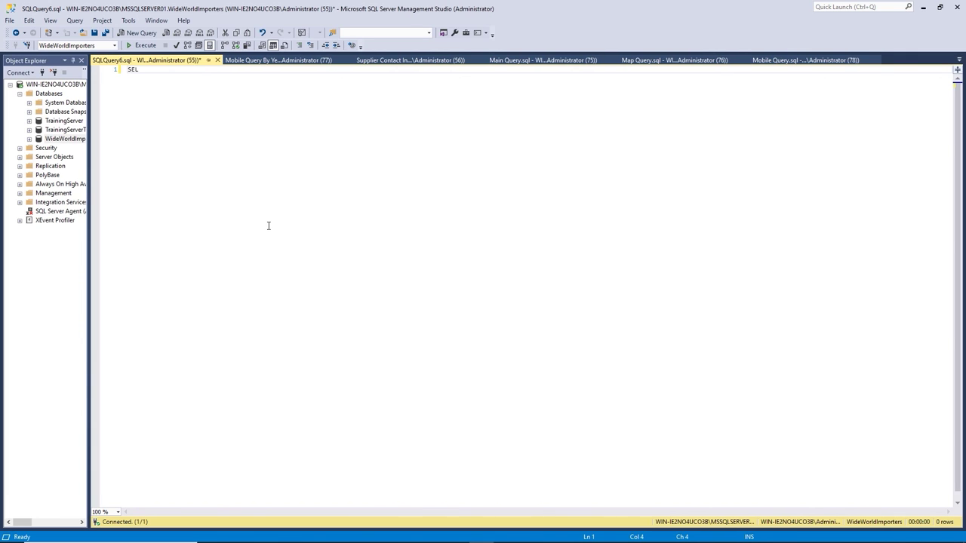
type("ECT")
type("* FROM")
type("SAL")
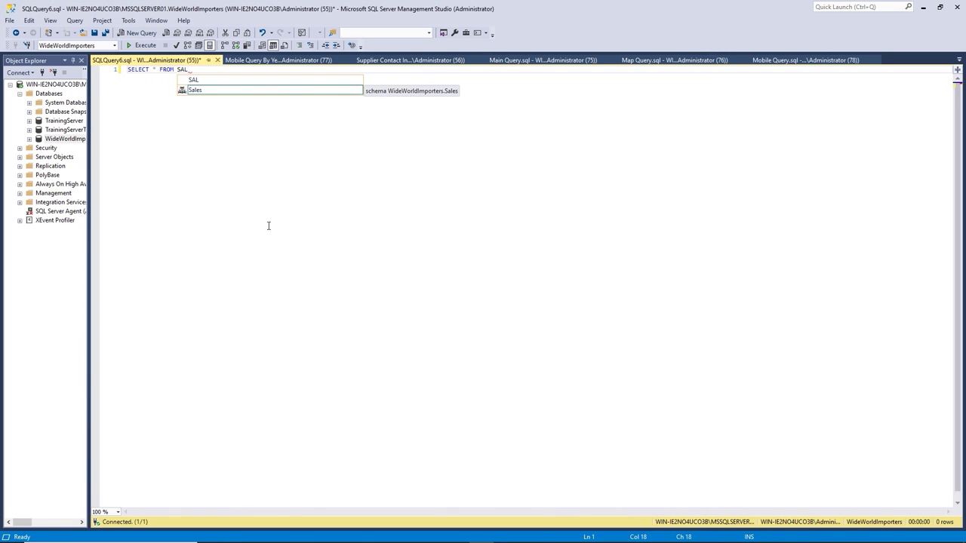
key("Down")
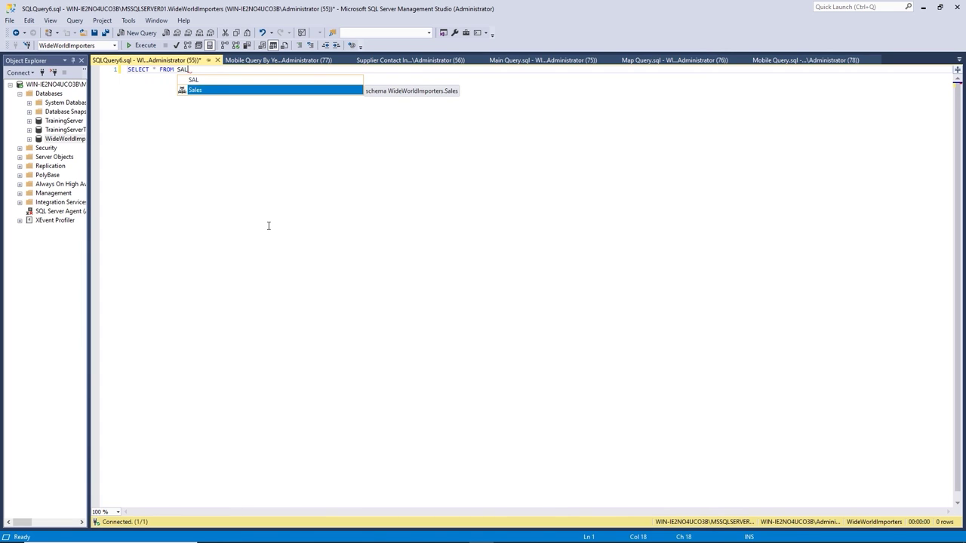
key("Tab")
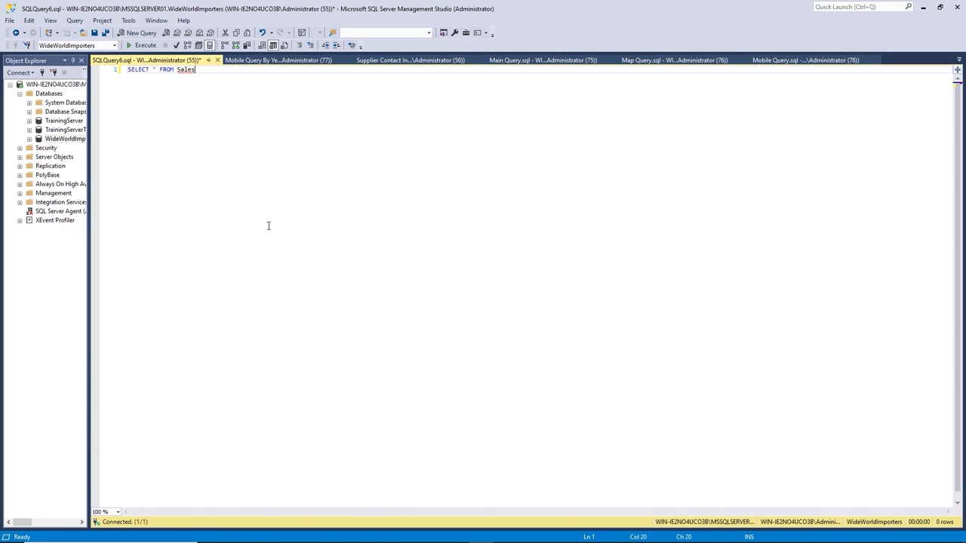
type(".")
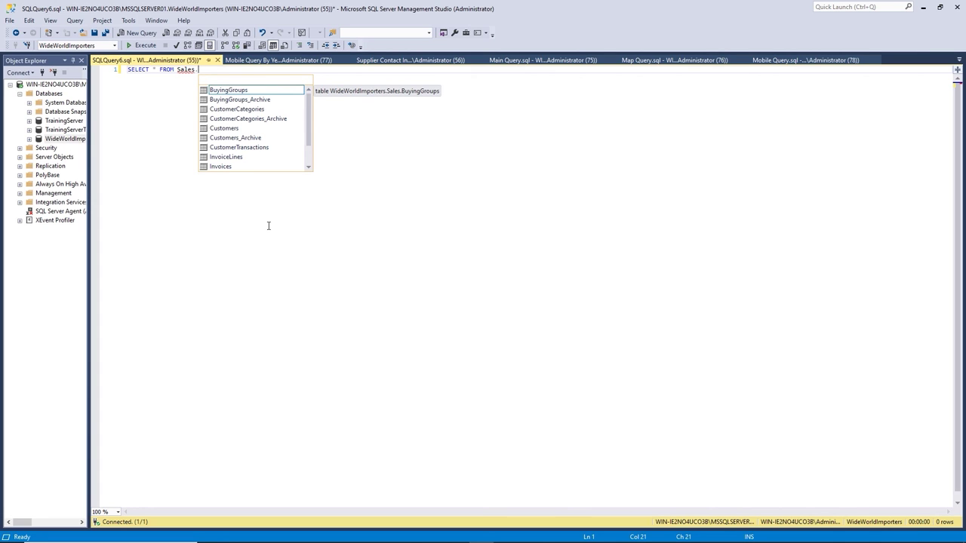
key("Down")
key("Down")
key("Down")
key("Down")
key("Down")
key("Down")
key("Down")
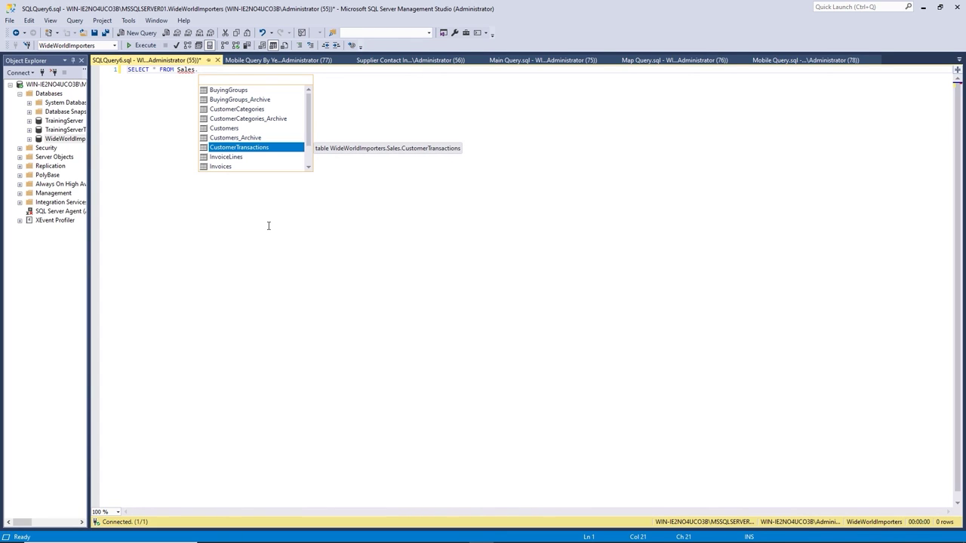
key("Tab")
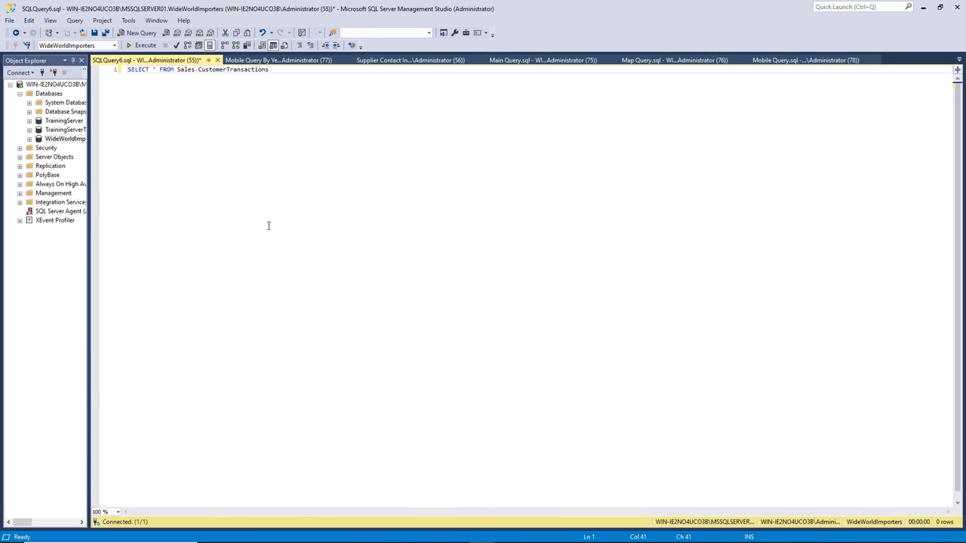
Execute SELECT * FROM Sales.CustomerTransactions, returning 97,147 rows in the Results grid
key("F5")
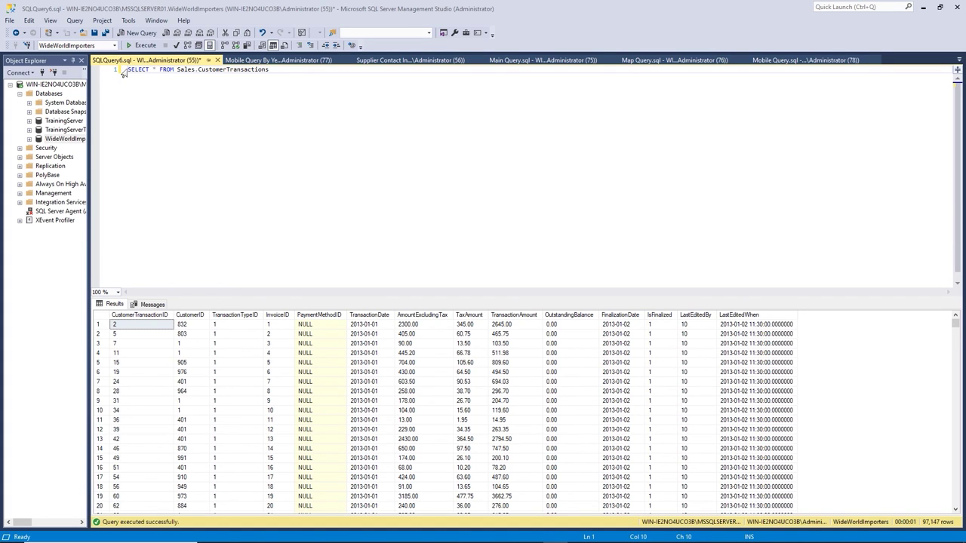
Comment out line 1 with the note 'Selecting all fields in a specific table', adding two new lines
left_click(123, 73)
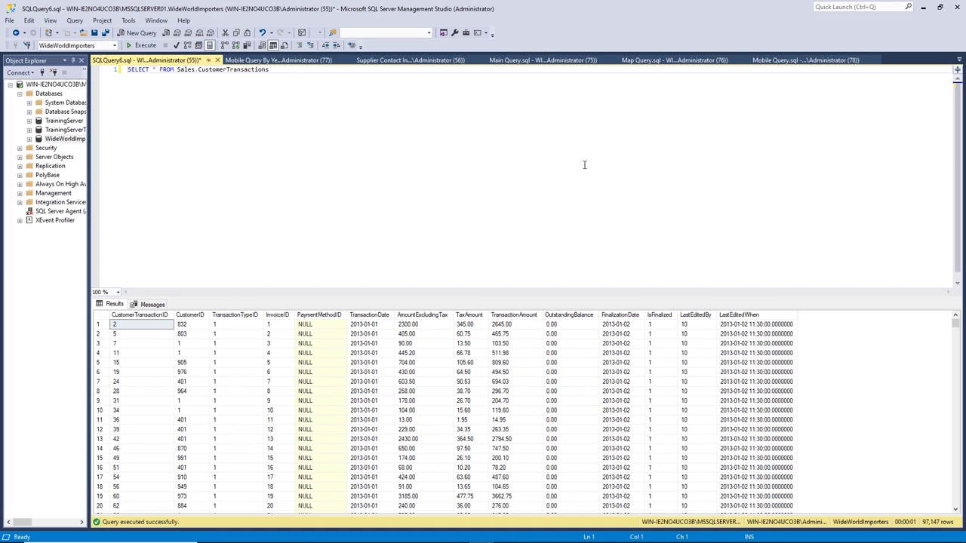
type("--")
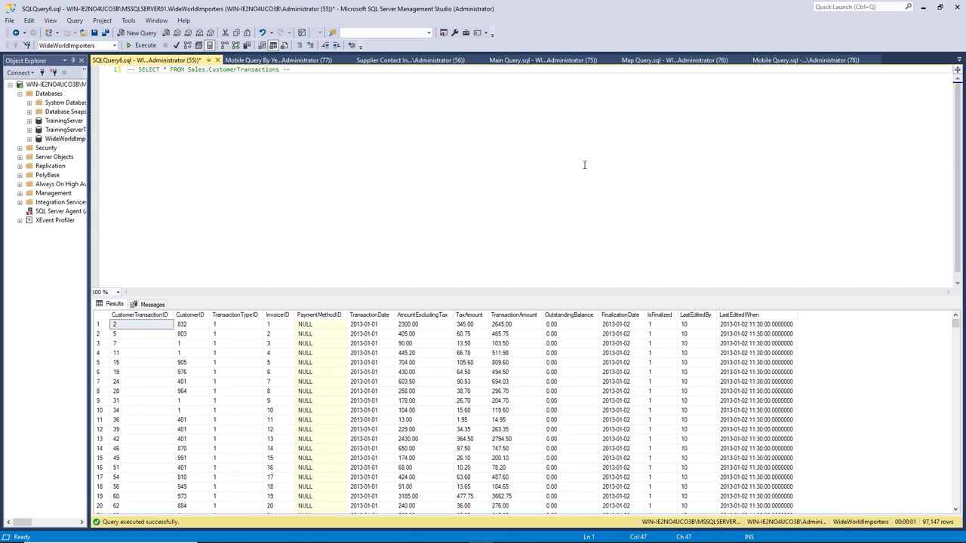
type("Se")
key("BackSpace")
key("BackSpace")
key("BackSpace")
type("Secle")
key("BackSpace")
key("BackSpace")
key("BackSpace")
type("lecting all fields in a specific tab")
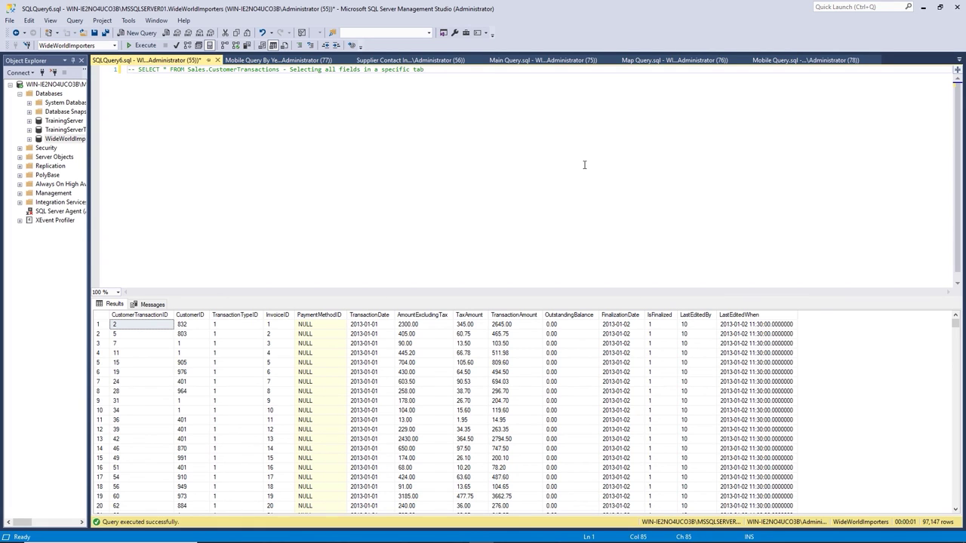
type("le")
key("Return")
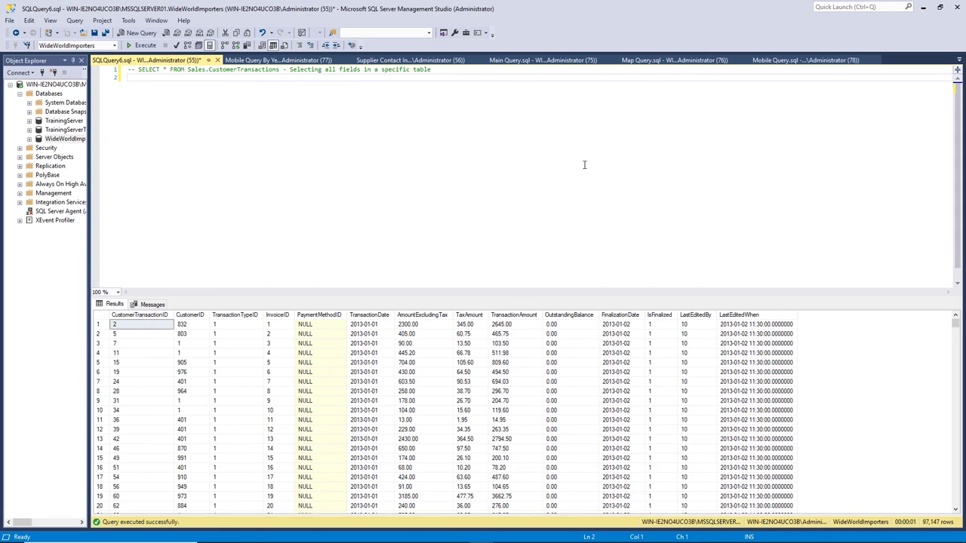
key("Return")
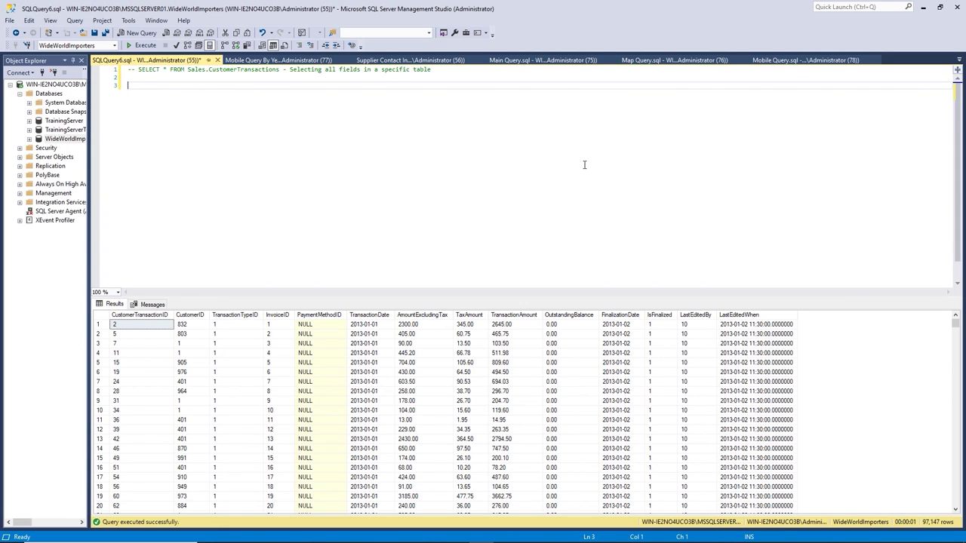
On line 3 write a SELECT line followed by FROM Sales.CustomerTransactions, using IntelliSense completion
type("SE")
key("BackSpace")
type("LECT")
key("Return")
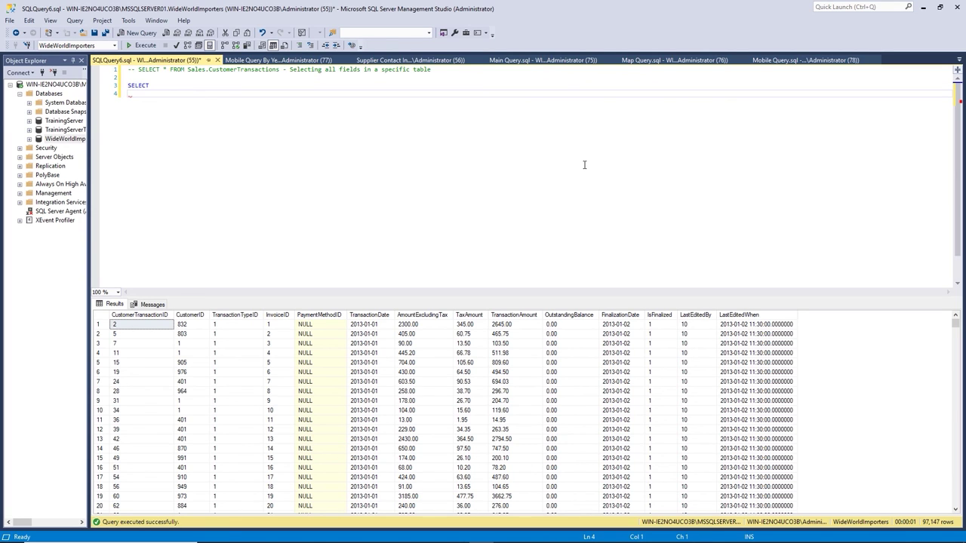
type("FROM SAL")
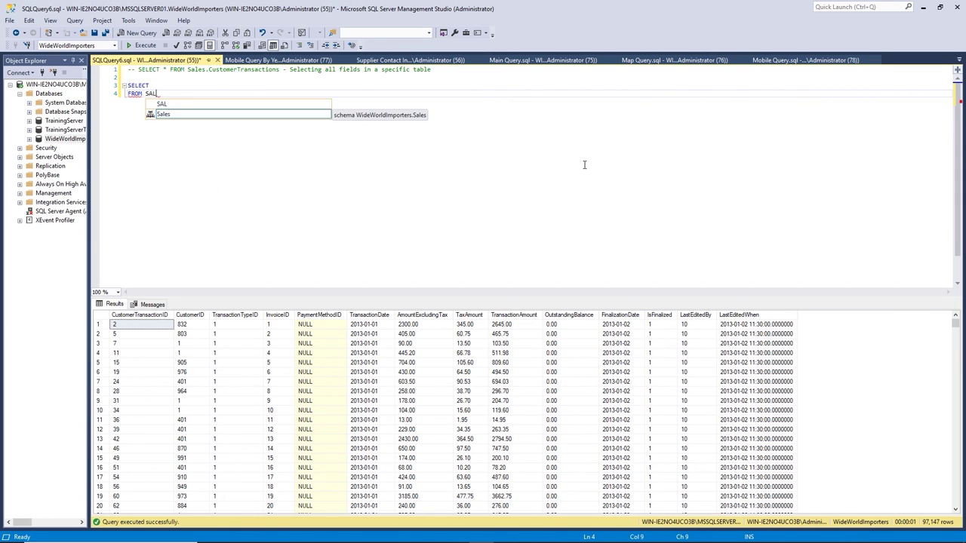
key("Tab")
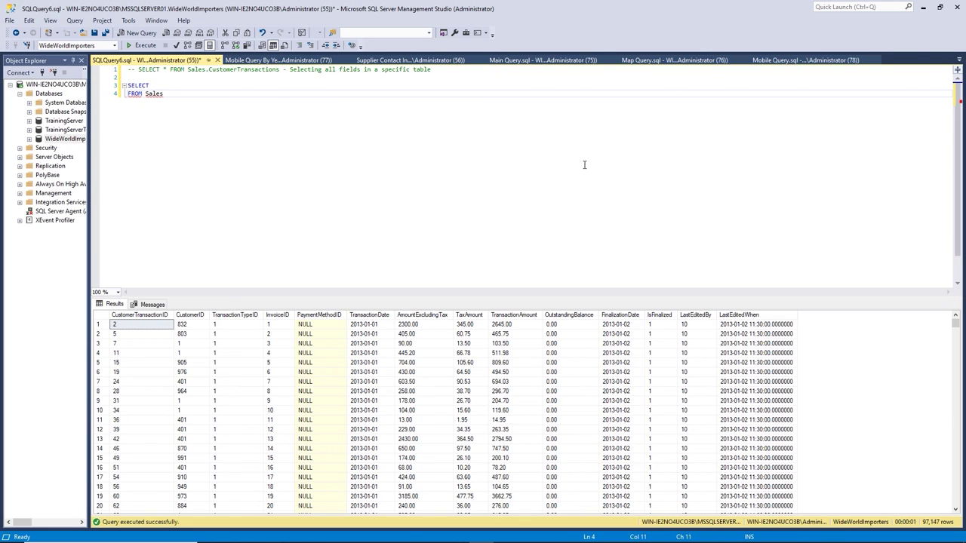
type(".")
key("Down")
key("Down")
key("Down")
key("Down")
key("Down")
key("Down")
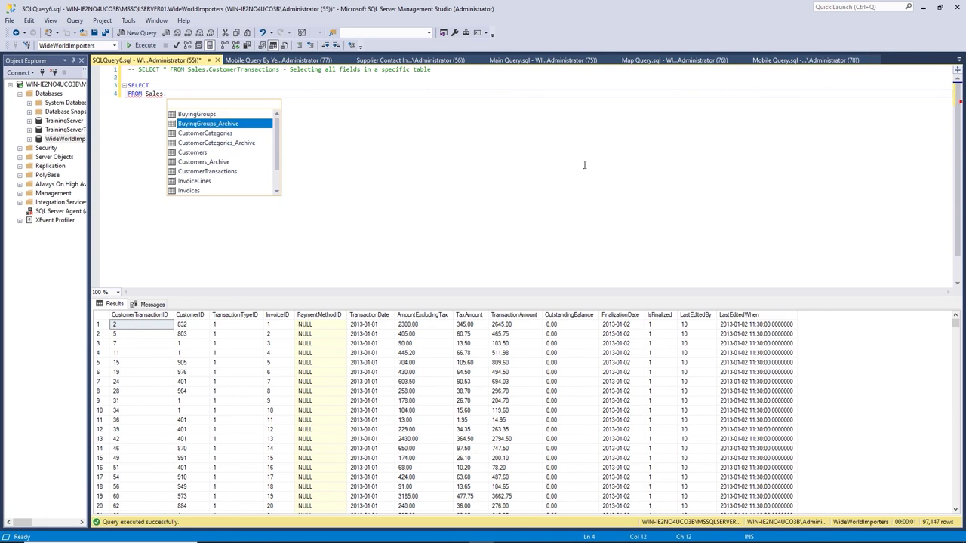
key("Tab")
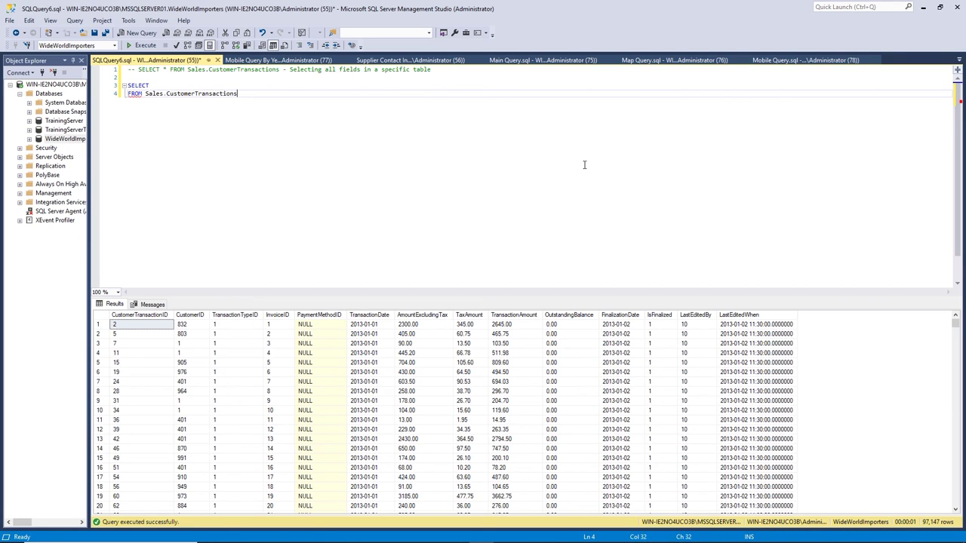
key("Up")
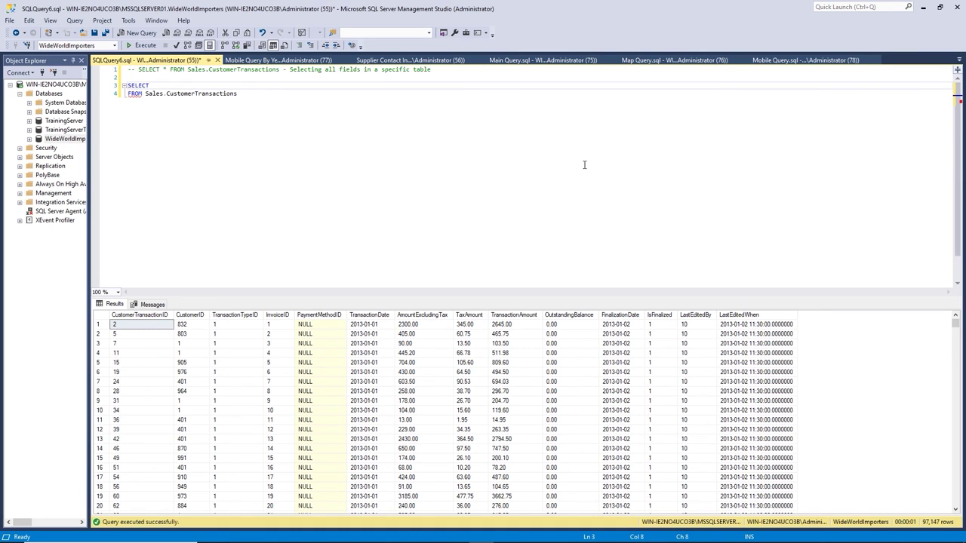
Complete the SELECT line as SUM(AmountExcludingTax) AS TotalSales and open a blank line before FROM
type("SUM")
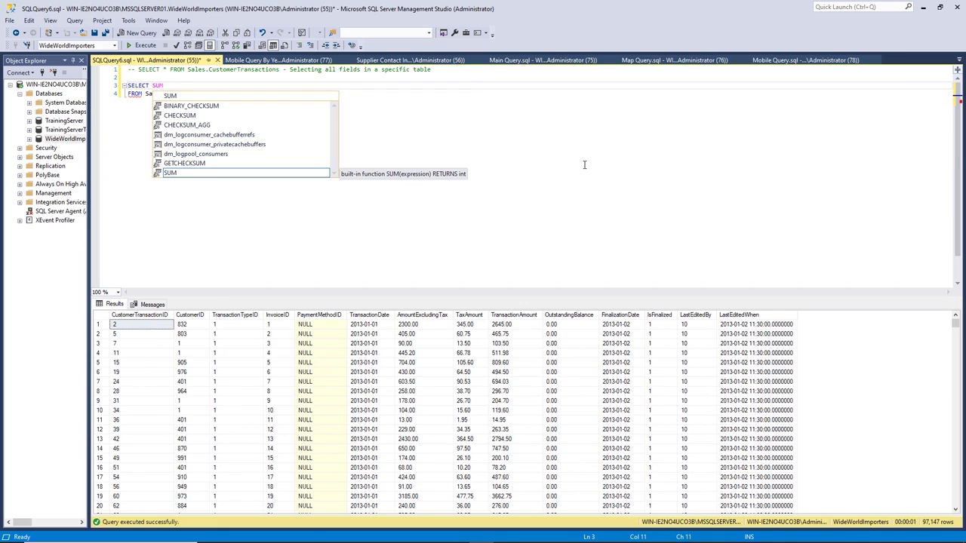
type("(")
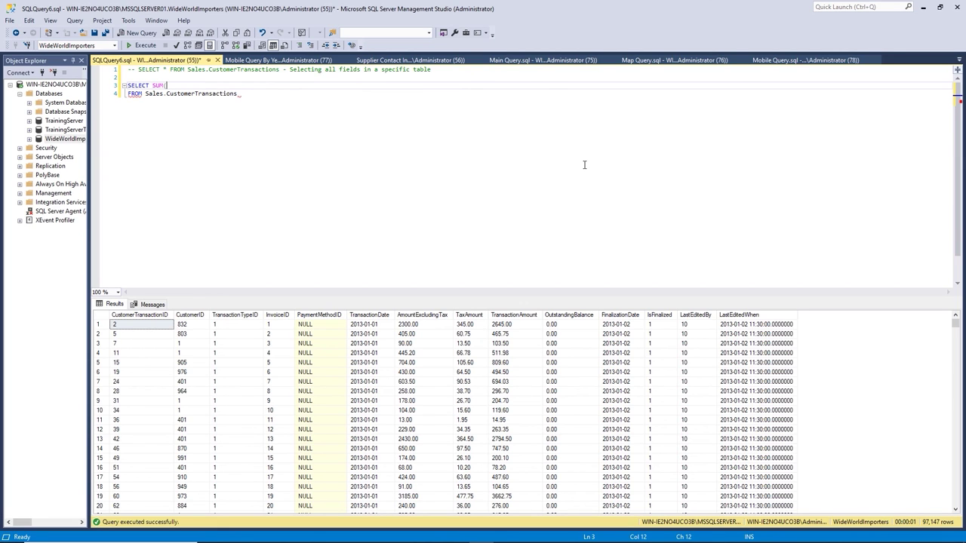
type("AmountEx")
key("BackSpace")
key("BackSpace")
key("BackSpace")
key("BackSpace")
key("BackSpace")
key("BackSpace")
key("Left")
type("Am")
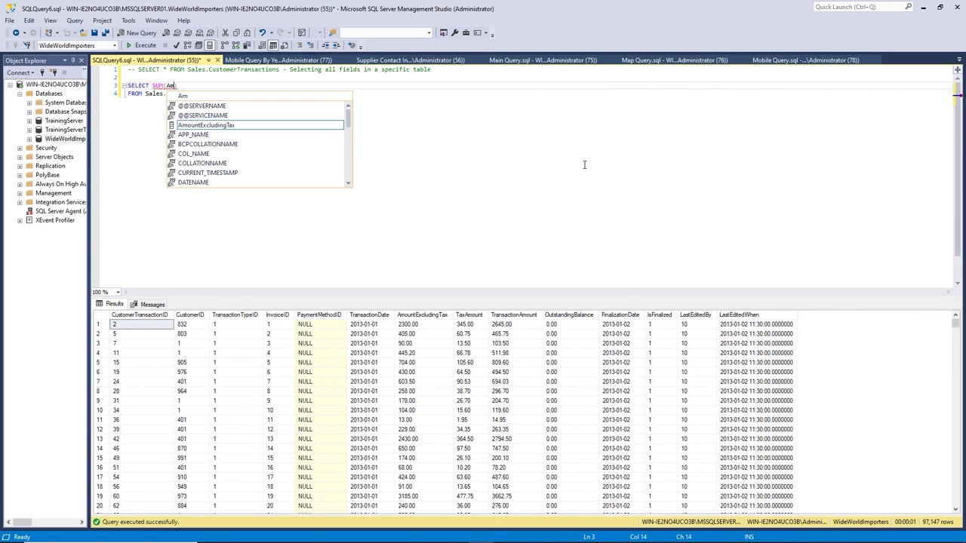
key("Tab")
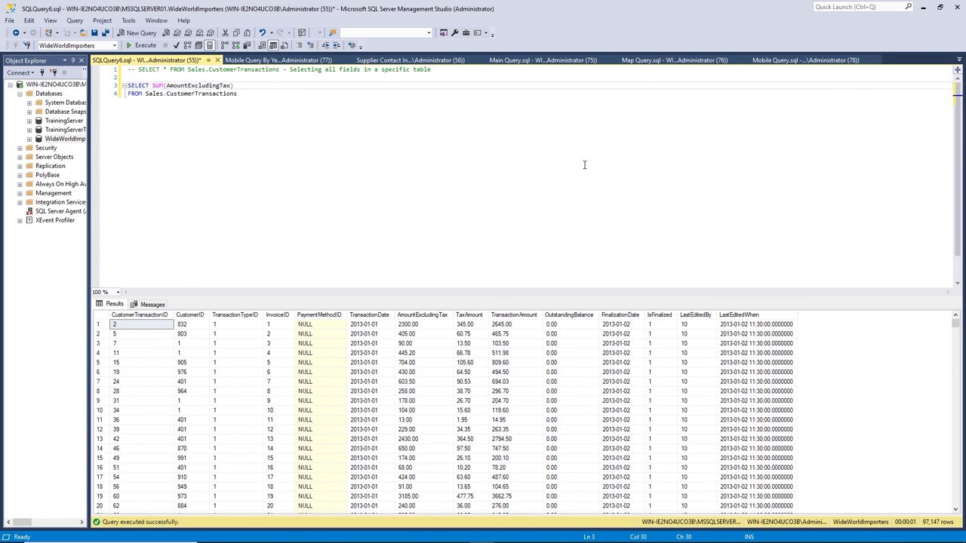
key("End")
type("TotalSa")
key("Return")
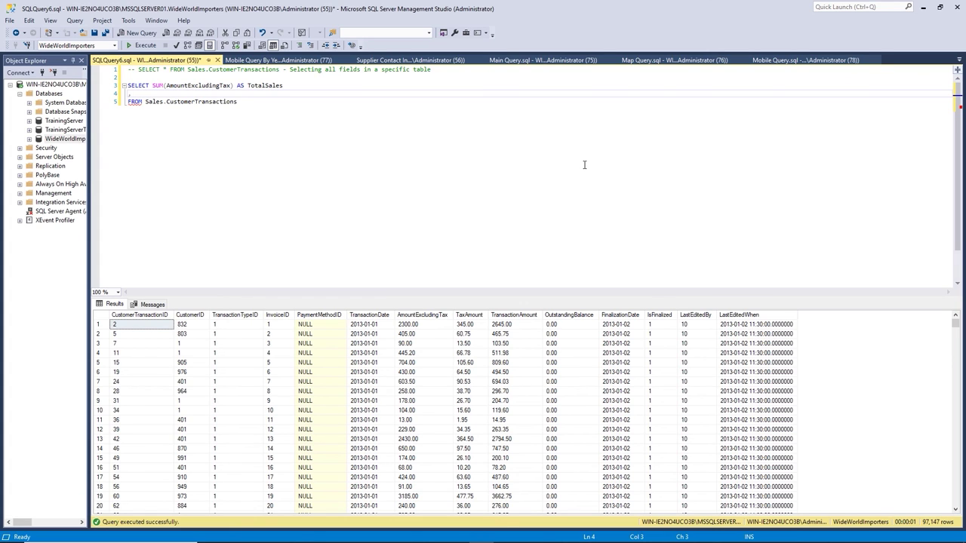
Add YEAR(TransactionDate) AS TransactionYear as a new column after TotalSales
type("YE")
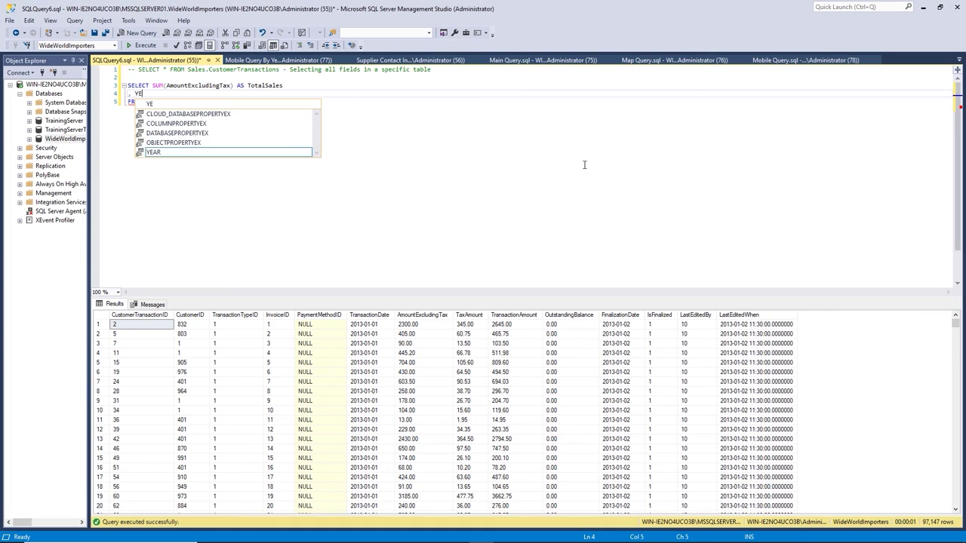
key("Tab")
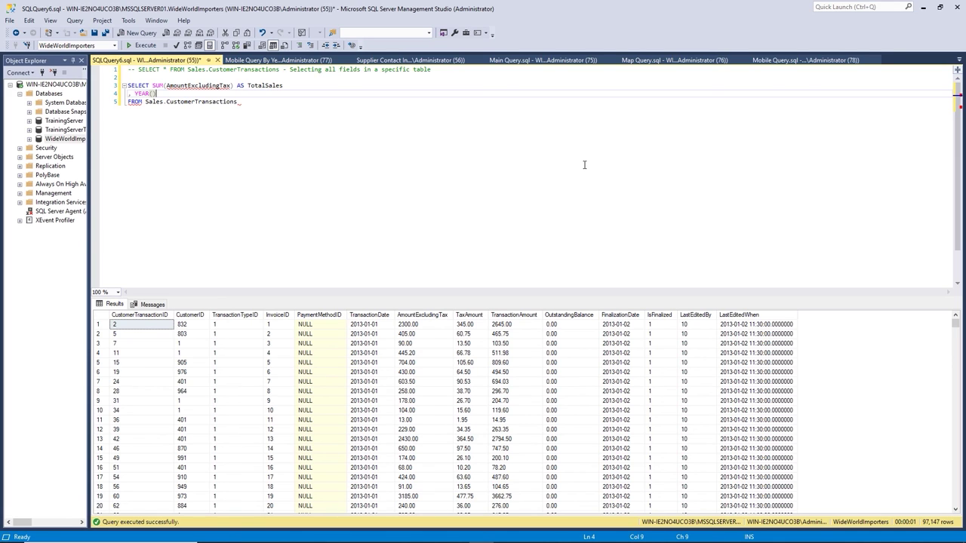
key("Left")
type("TRAN")
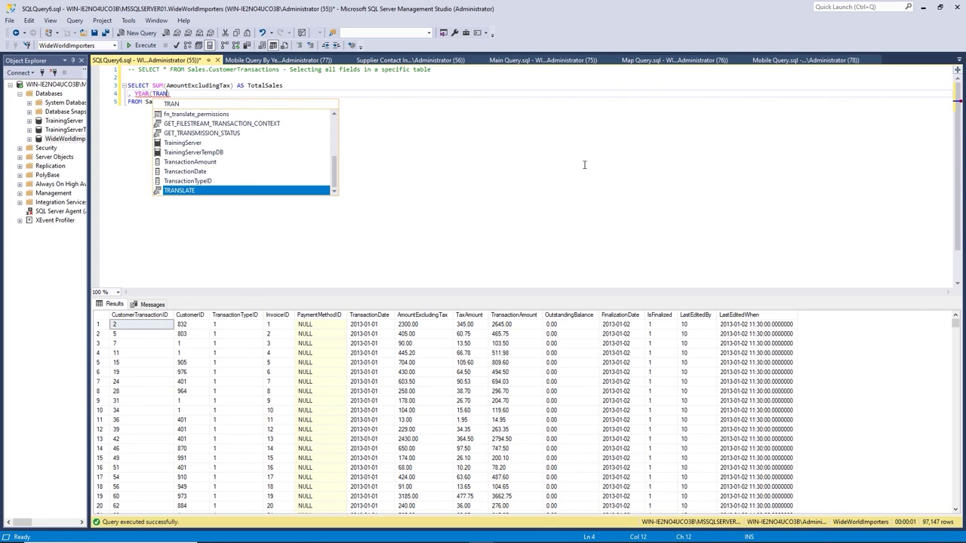
key("Up")
key("Up")
key("Tab")
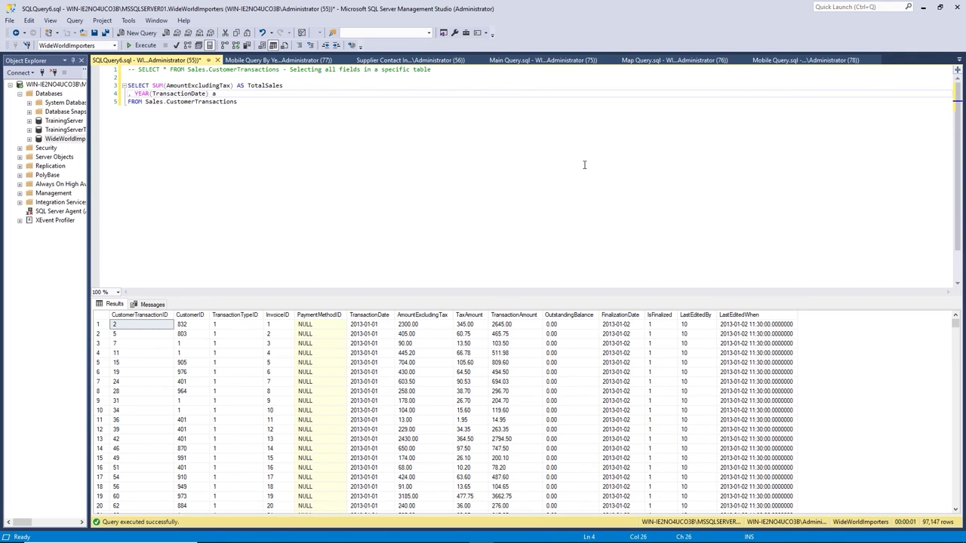
key("BackSpace")
type("AS Transaction")
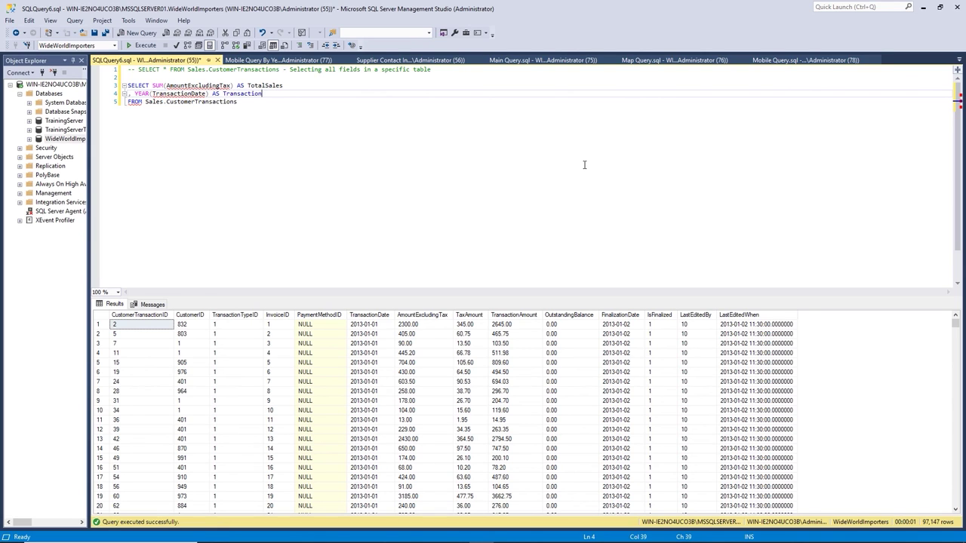
type("Year")
key("Return")
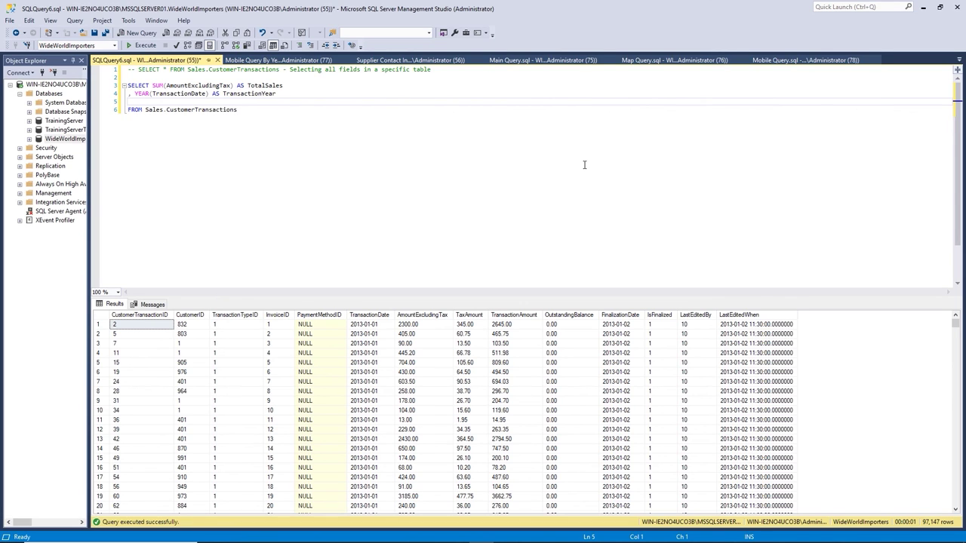
Add MONTH(TransactionDate) AS TransactionMonth as the next selected column
type(", MONTH")
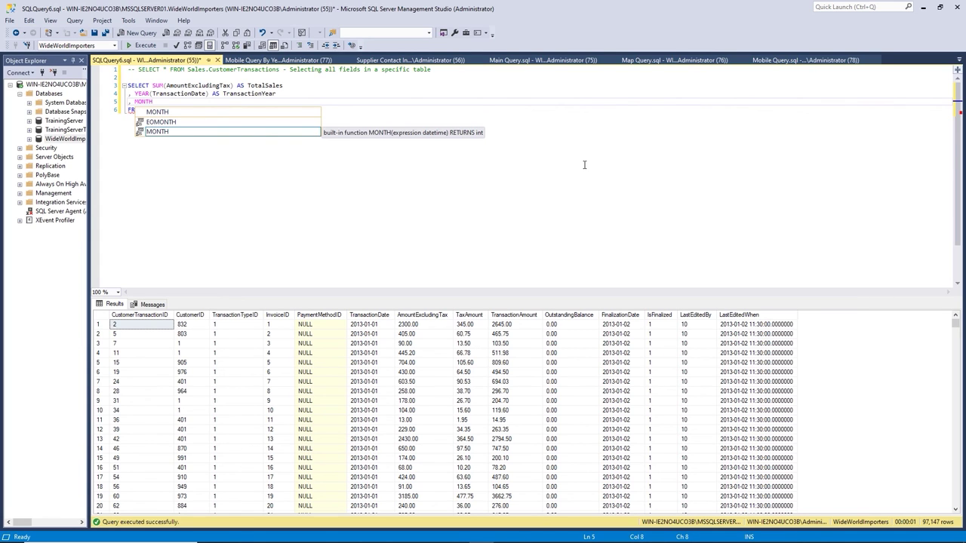
type("()")
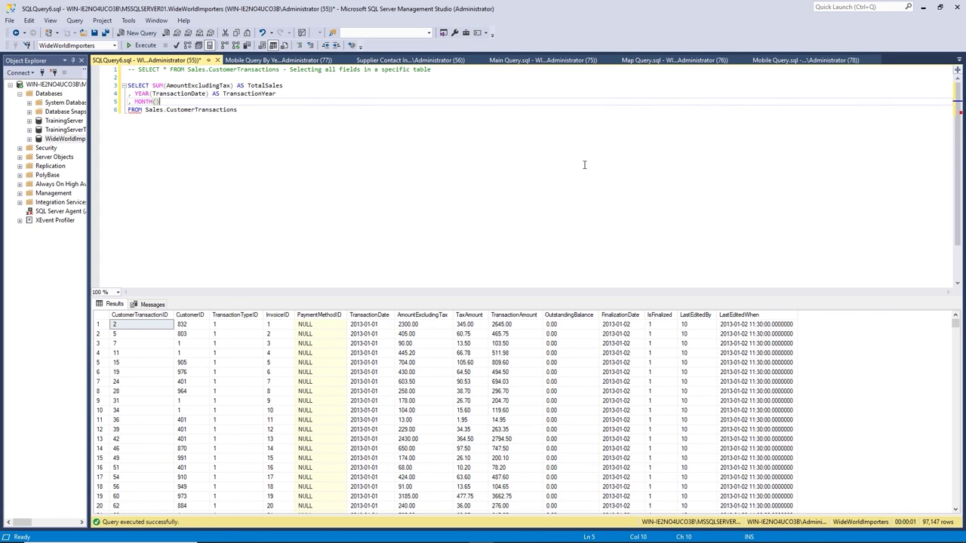
key("Left")
type("Tra")
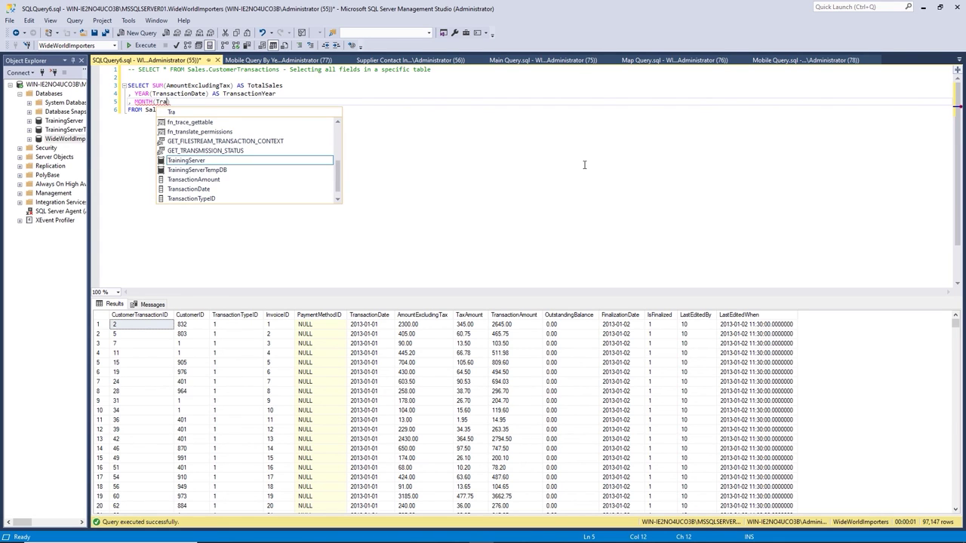
key("Down")
key("Down")
key("Down")
key("Tab")
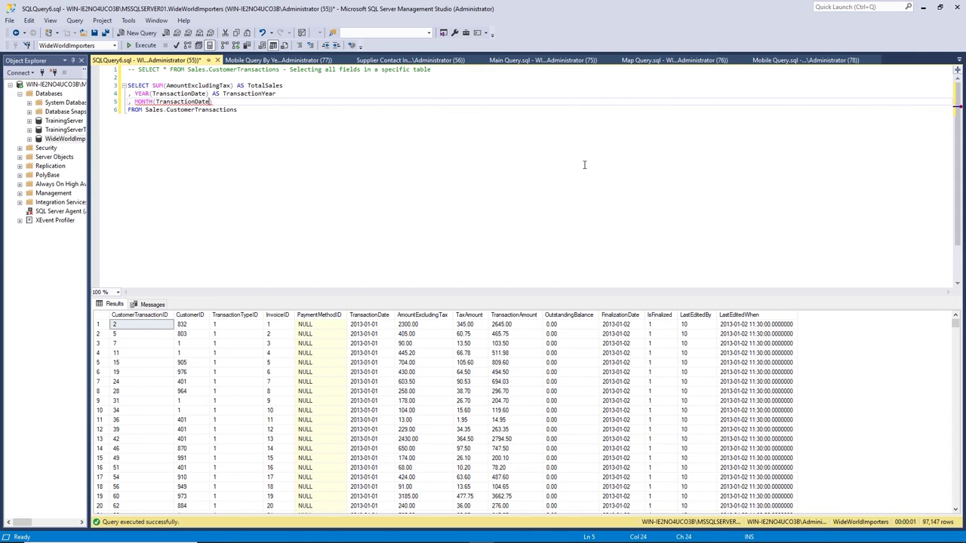
key("Right")
type("AS TransactionMonth")
key("Return")
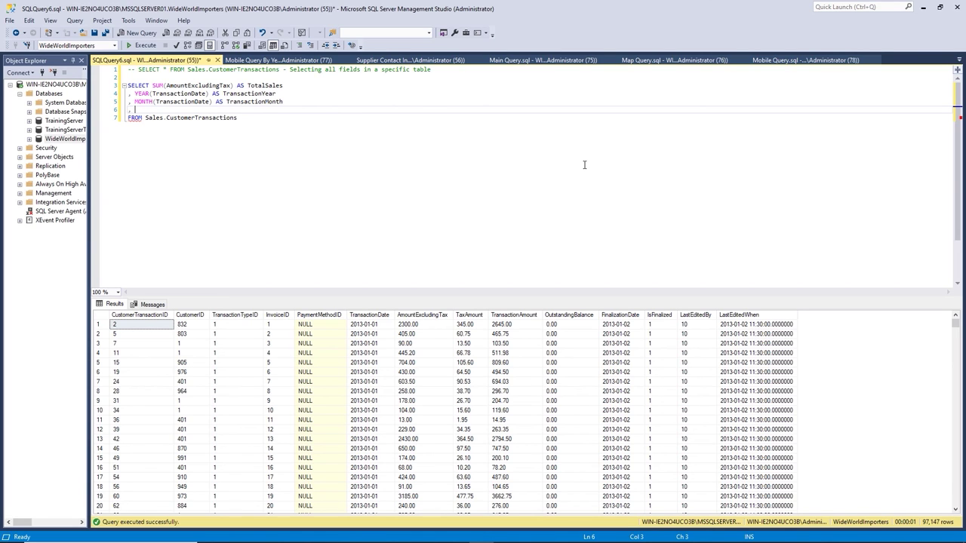
Add constant columns 1 AS KPIStatus and 50000000 AS KPIGoal before the FROM clause
type("AS KPIStatus")
key("Return")
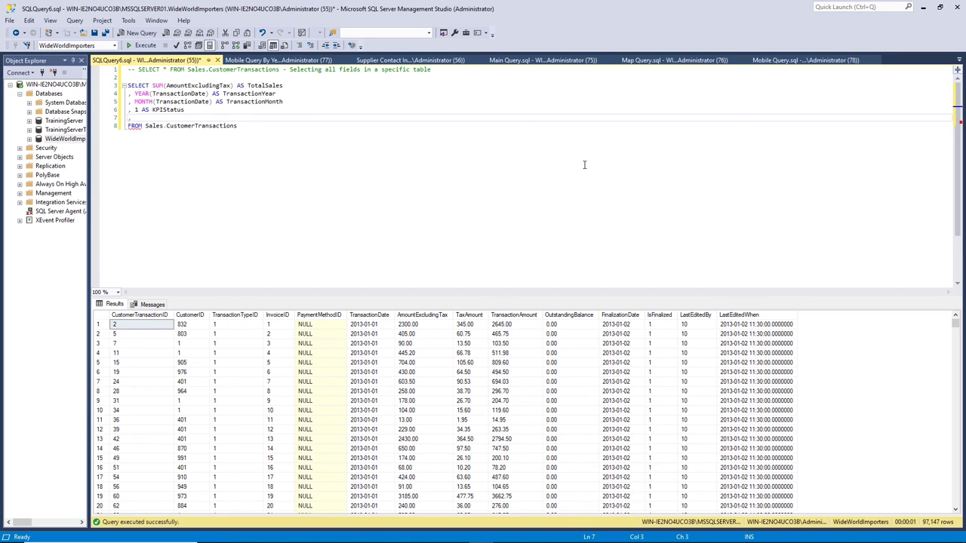
type(", 50000000 AS")
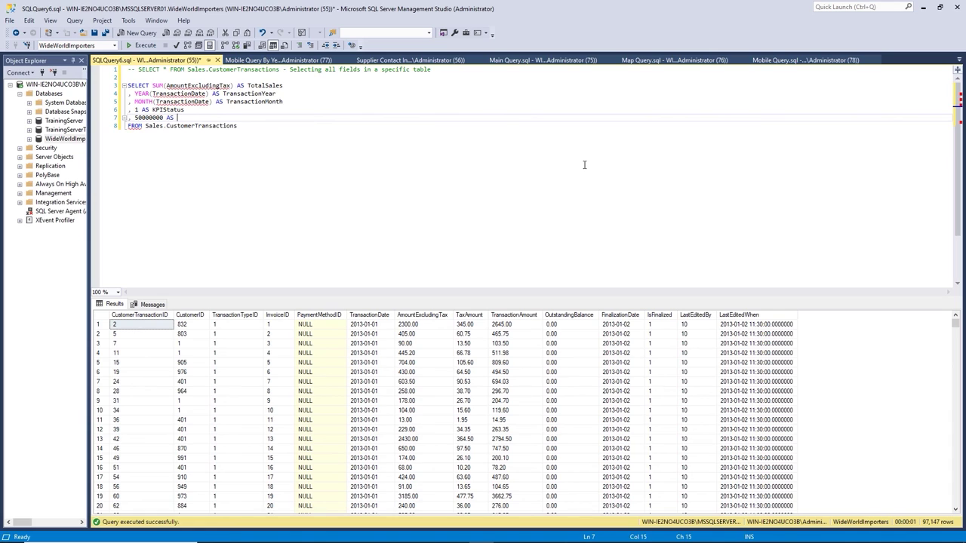
type(" KPIGoal")
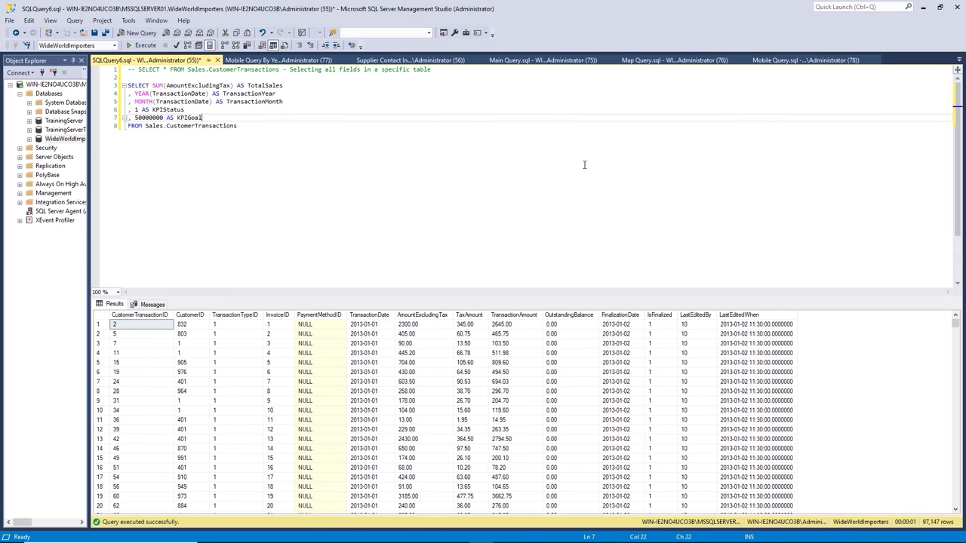
left_click(249, 126)
key("Return")
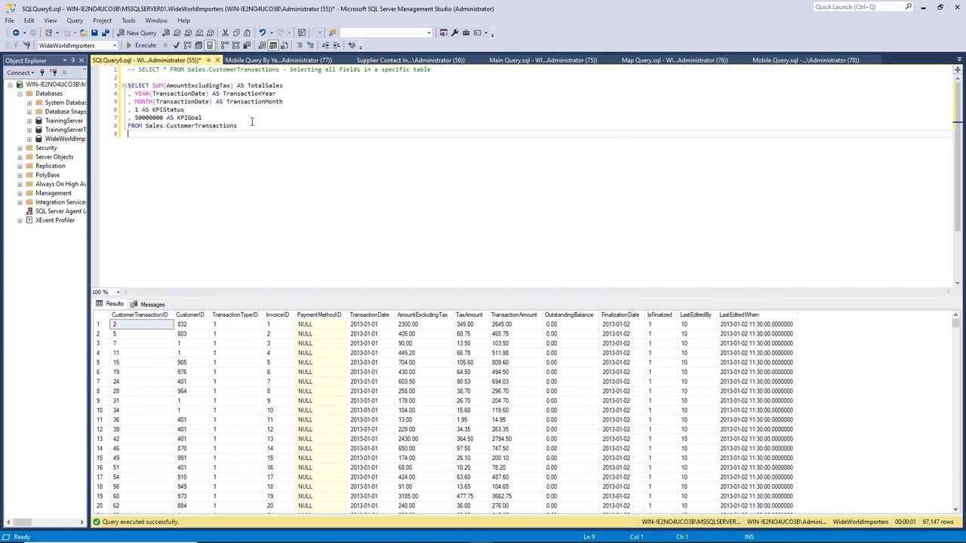
Filter the query with WHERE YEAR(TransactionDate) = 2016 below FROM
type("HERE YEAR")
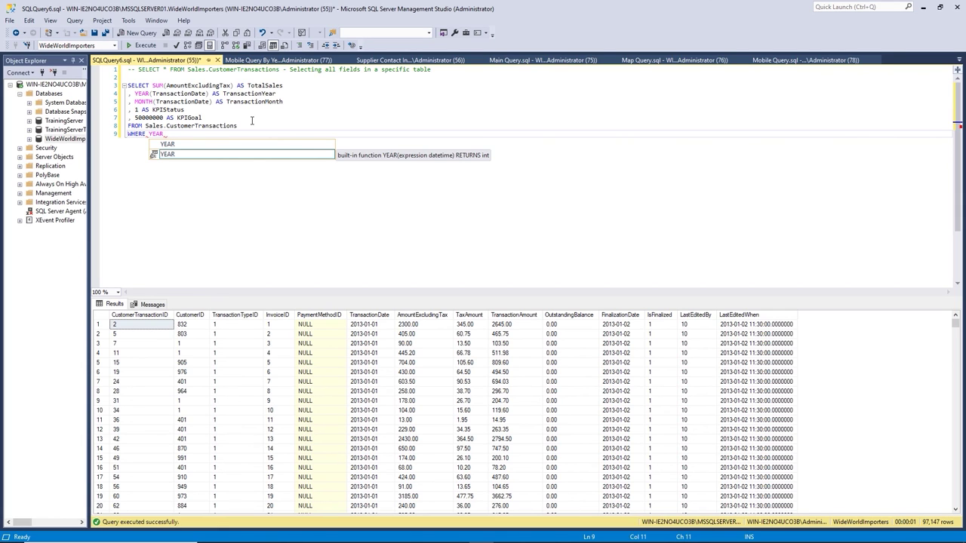
type("(")
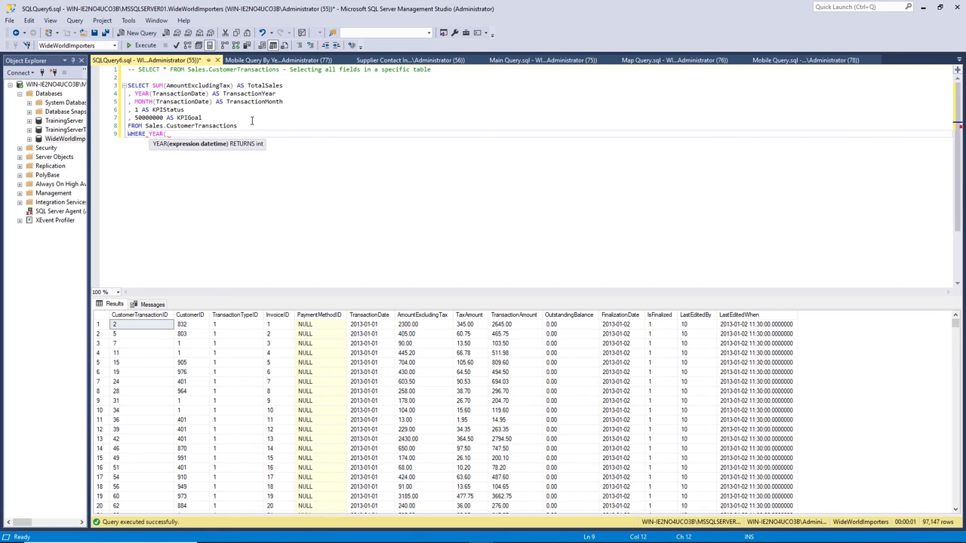
type(")")
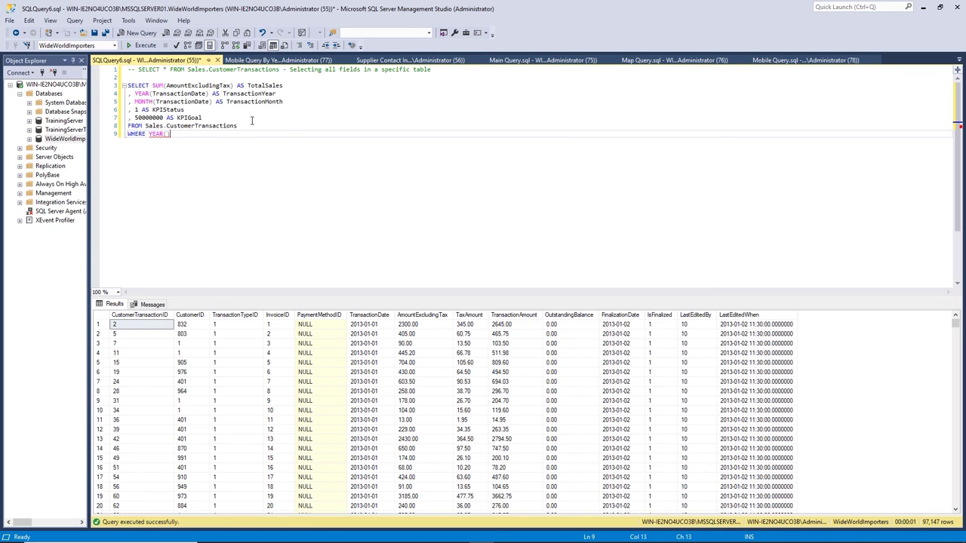
key("Left")
type("tR")
key("Down")
key("Down")
key("Down")
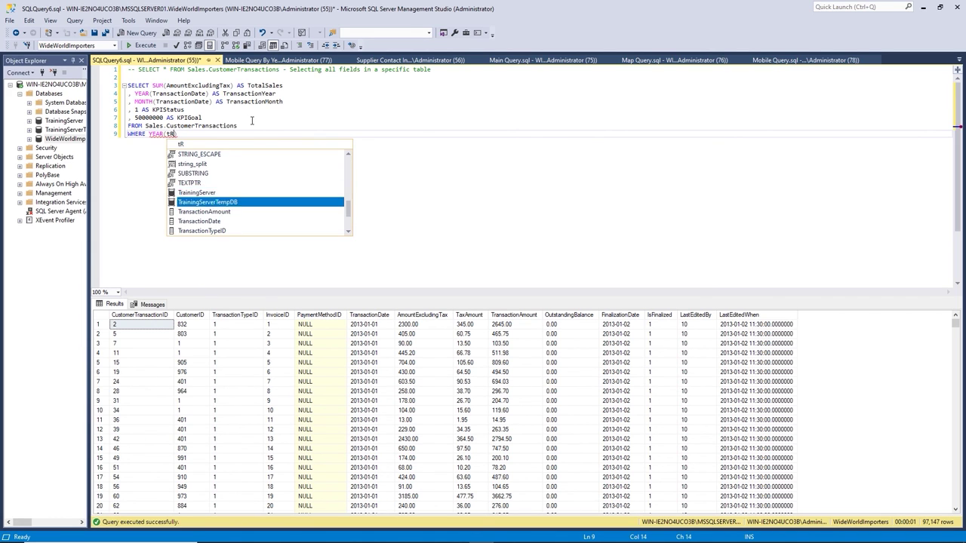
key("Tab")
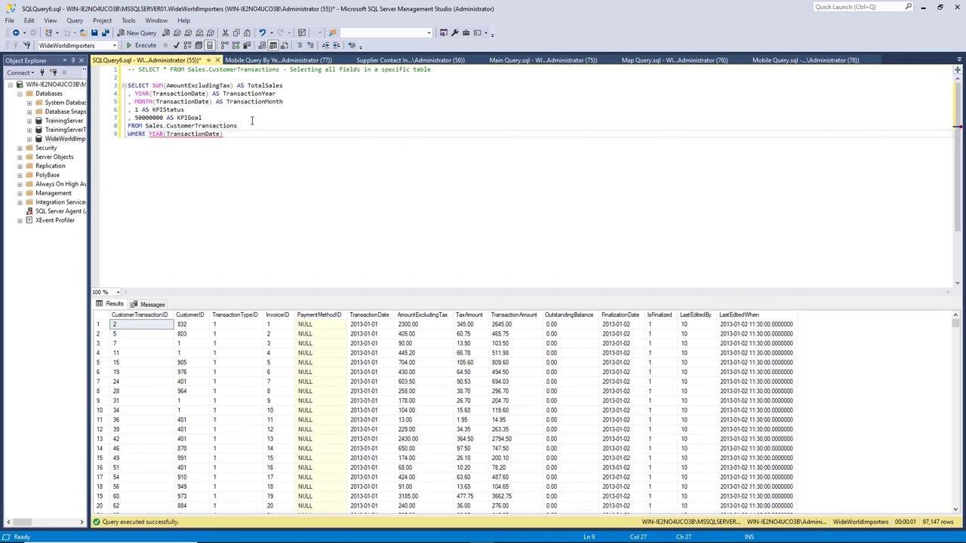
key("Right")
type("= 201")
Begin a GROUP BY clause on the following line
key("Return")
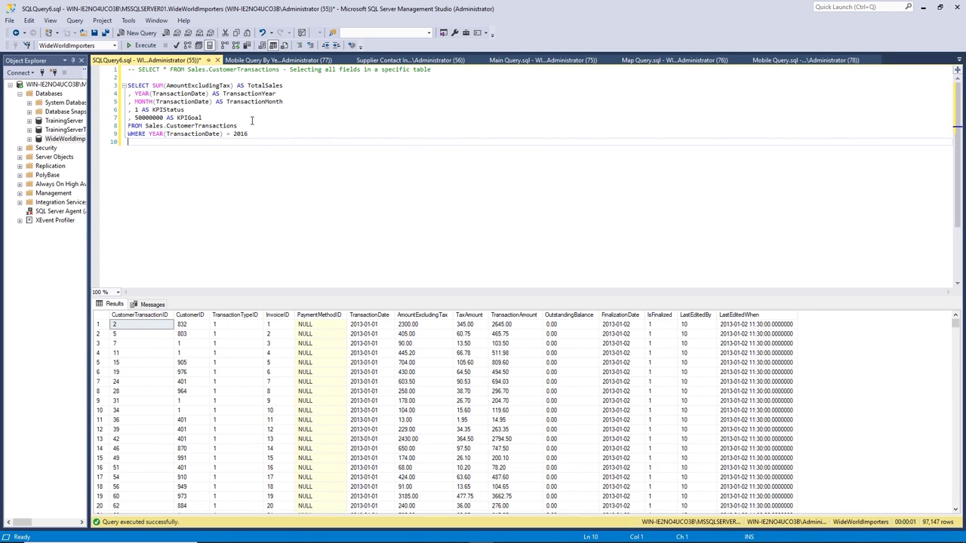
type("g")
key("BackSpace")
type("GROUP BY")
Group the query by YEAR(TransactionDate) and MONTH(TransactionDate)
left_click_drag(135, 94, 210, 94)
key("ctrl+c")
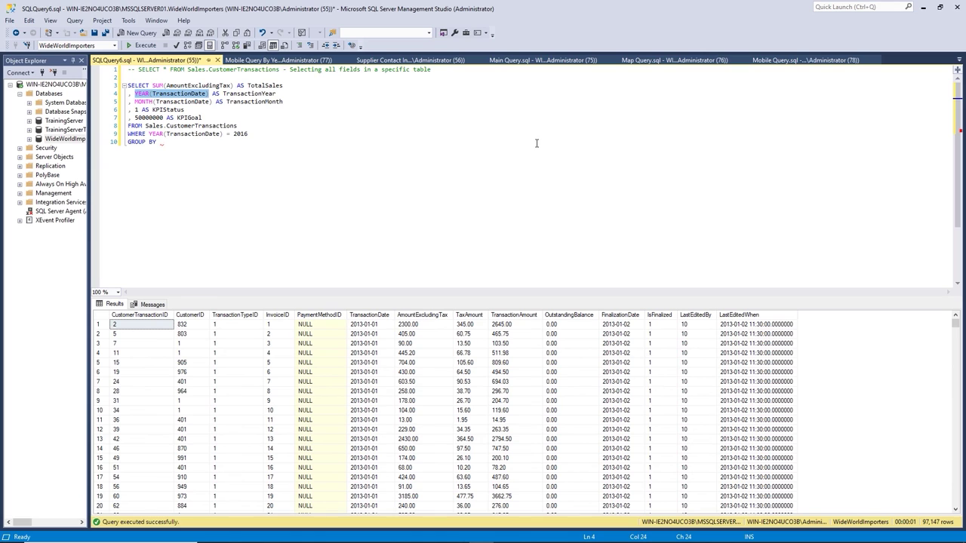
left_click(179, 144)
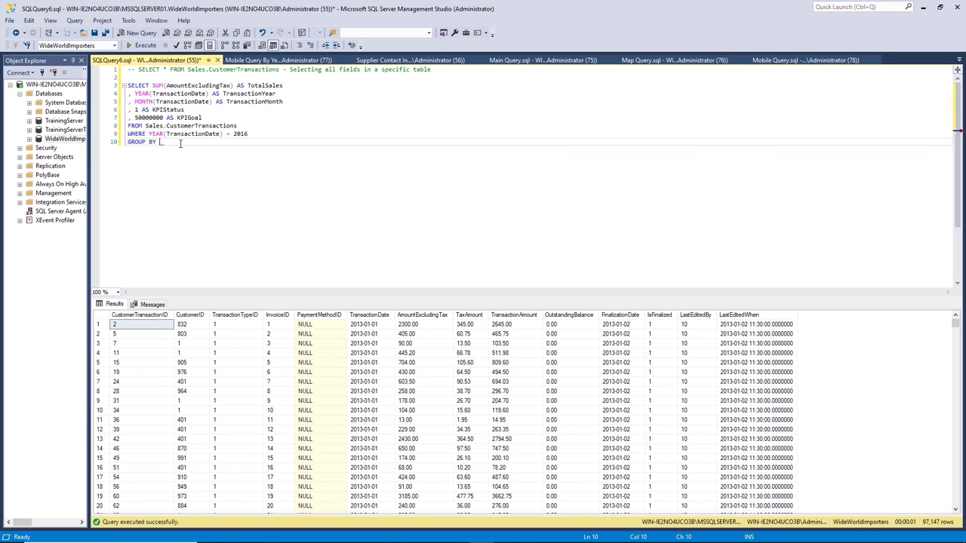
key("ctrl+v")
left_click_drag(135, 102, 212, 107)
key("ctrl+c")
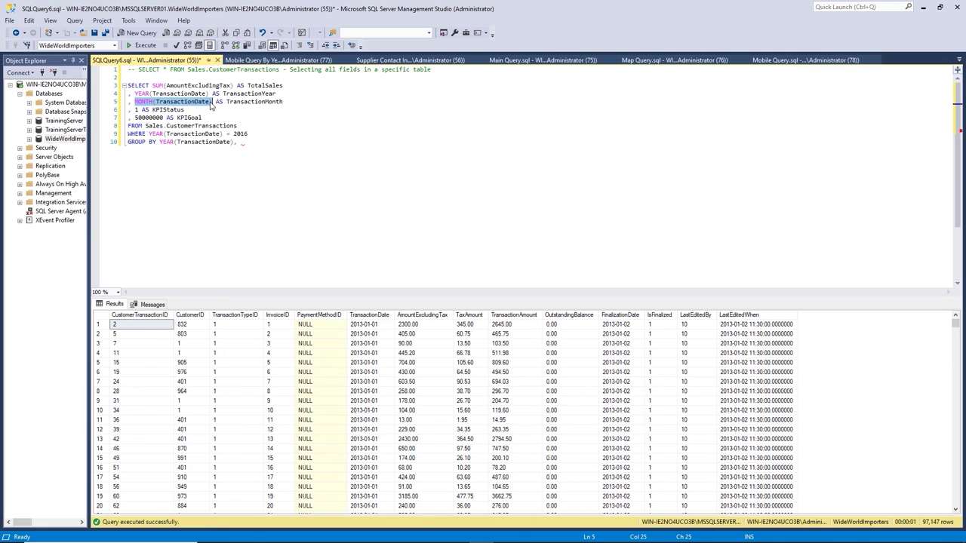
left_click(239, 142)
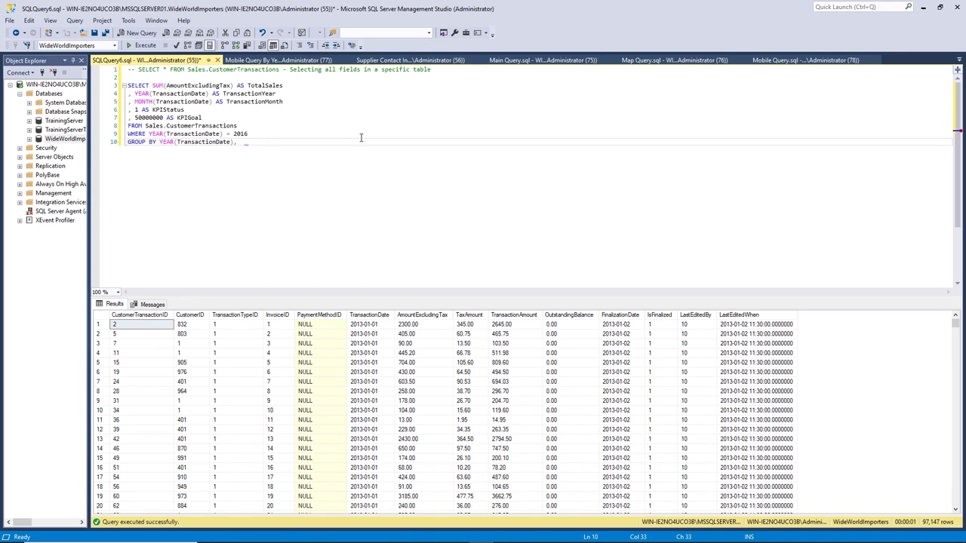
key("ctrl+v")
Order by MONTH(TransactionDate) and run the query, returning five 2016 rows
key("Return")
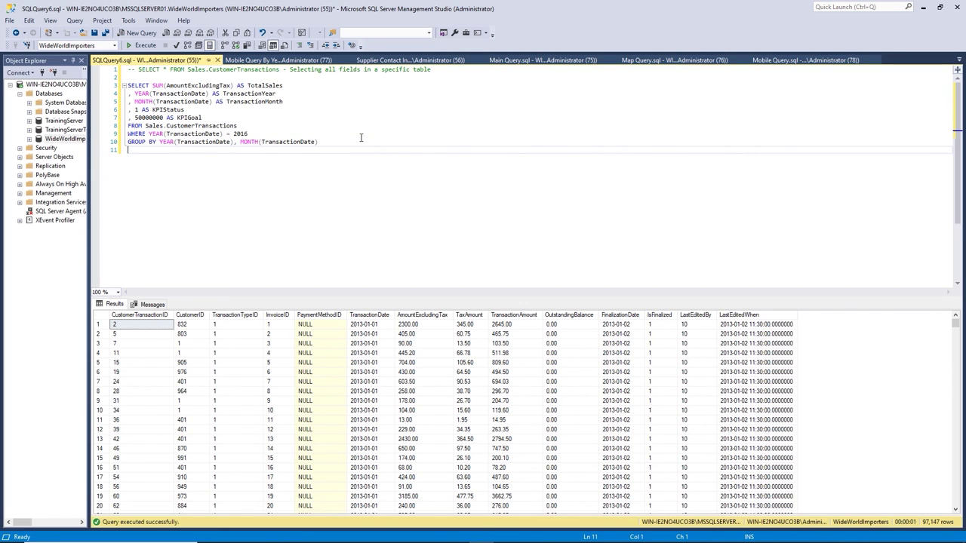
type("or")
type("ORDER")
type(" BY")
key("ctrl+v")
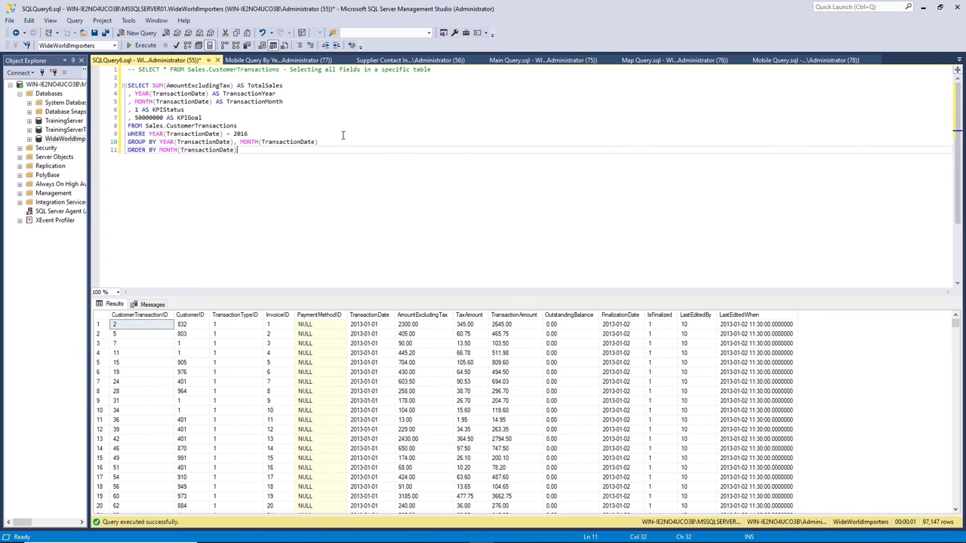
key("F5")
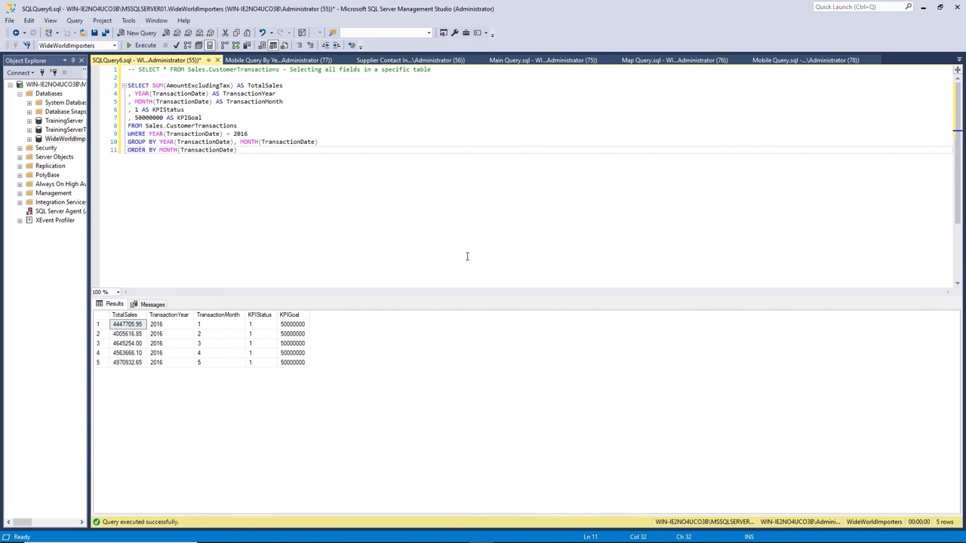
Save SQLQuery6.sql under the name 'KPI Query' in the Code Snippets folder
right_click(146, 65)
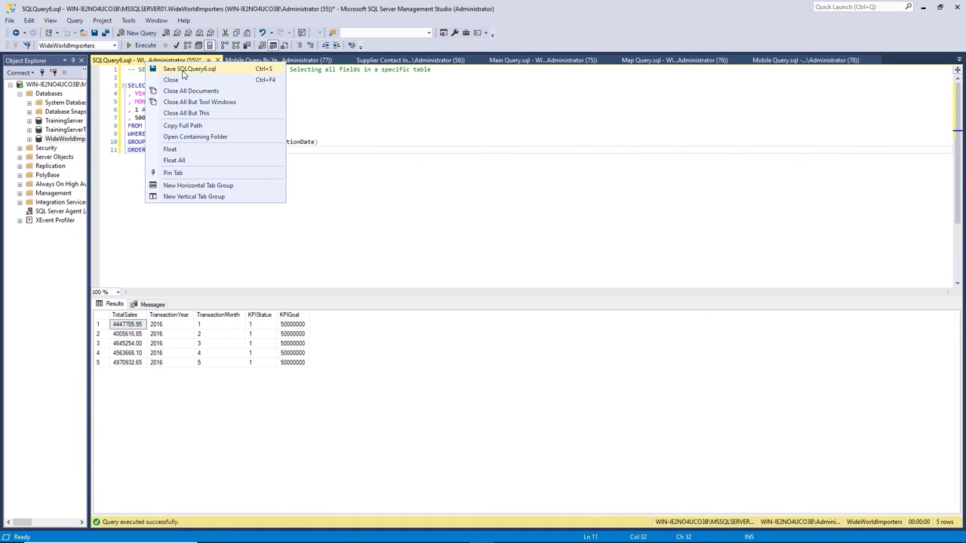
left_click(182, 70)
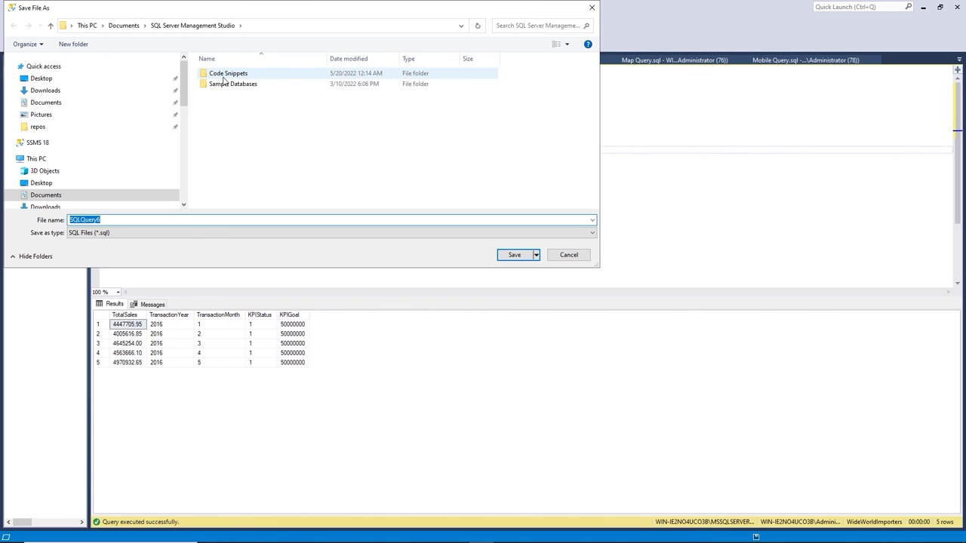
double_click(224, 76)
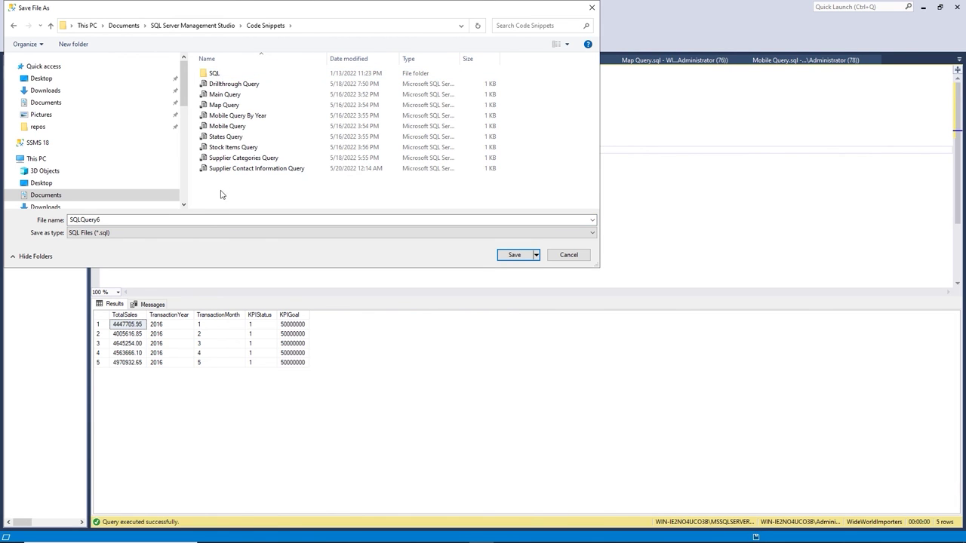
double_click(111, 219)
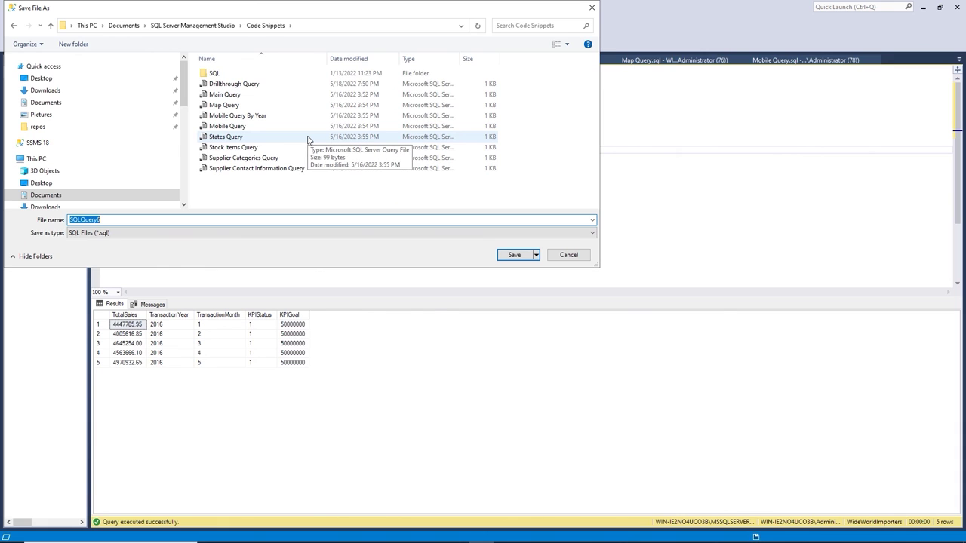
key("BackSpace")
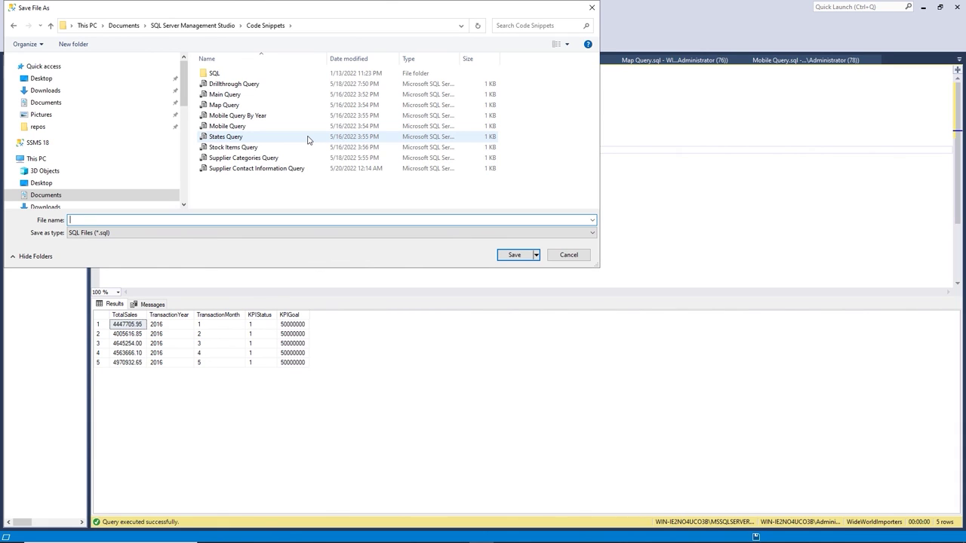
type("KPI Query")
key("Return")
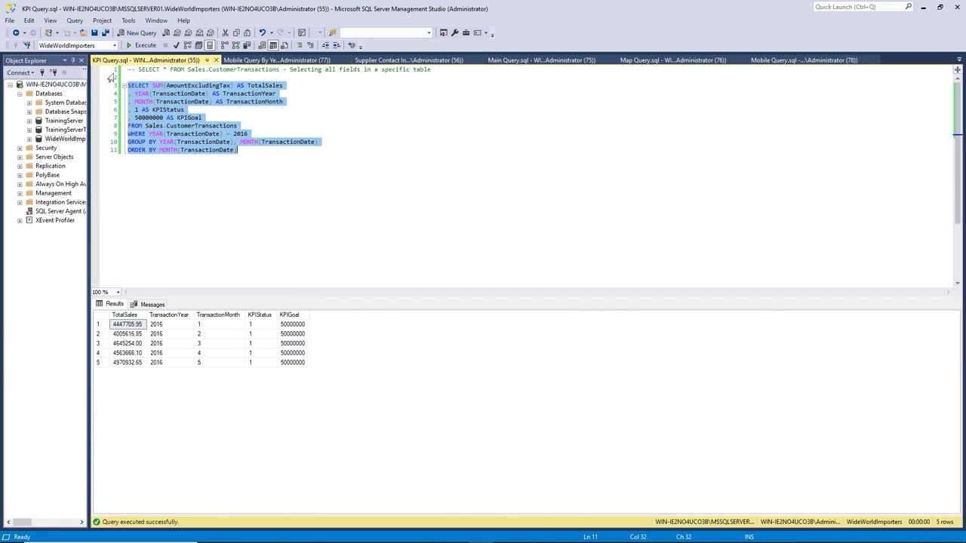
Copy the full KPI query and switch to the SSRS web portal's SSRS Video Course folder
right_click(170, 107)
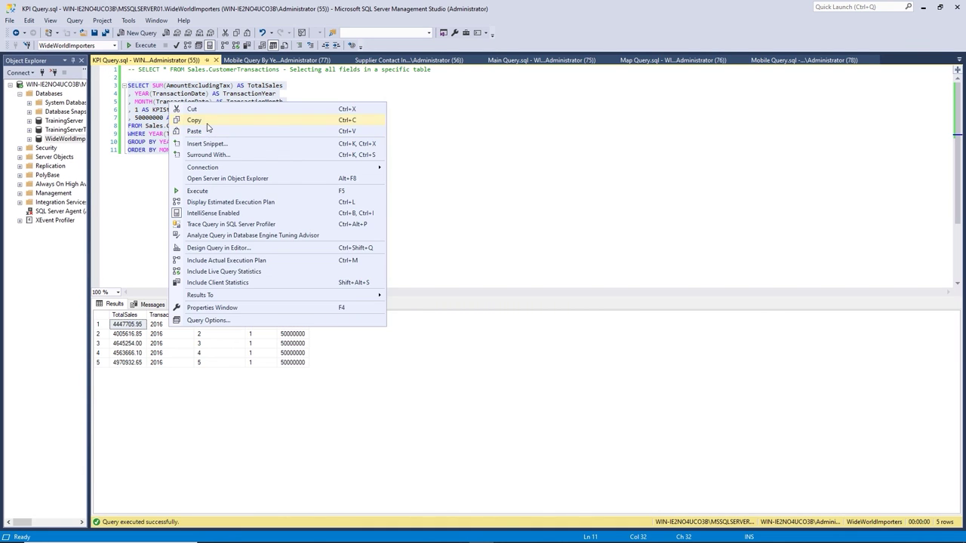
left_click(207, 121)
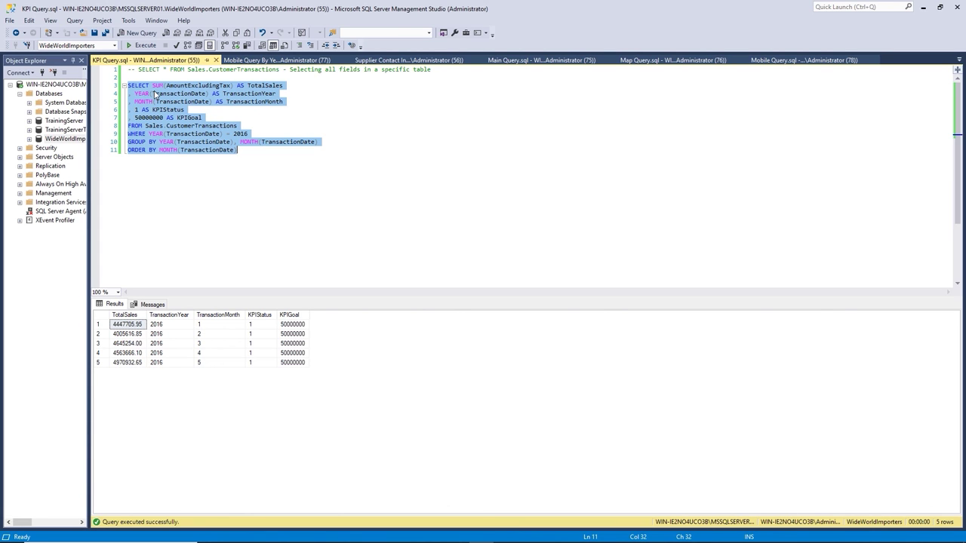
key("alt+Tab")
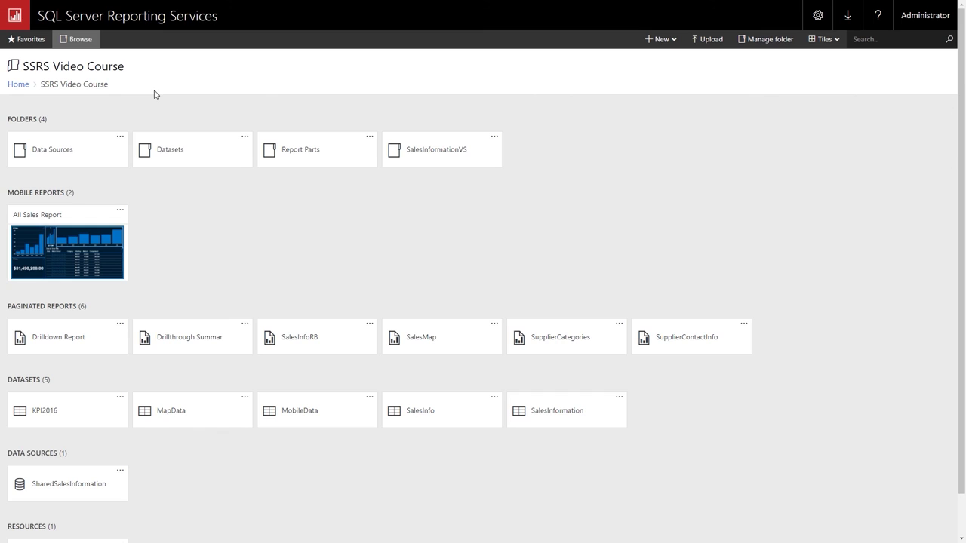
Create a new KPI named 2016KPI with its value sourced from a dataset field
left_click(653, 43)
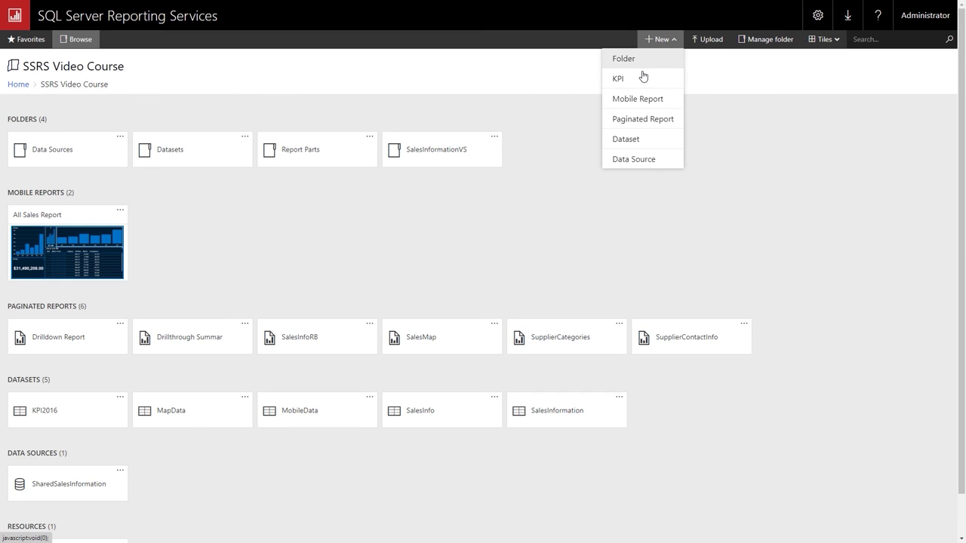
left_click(643, 83)
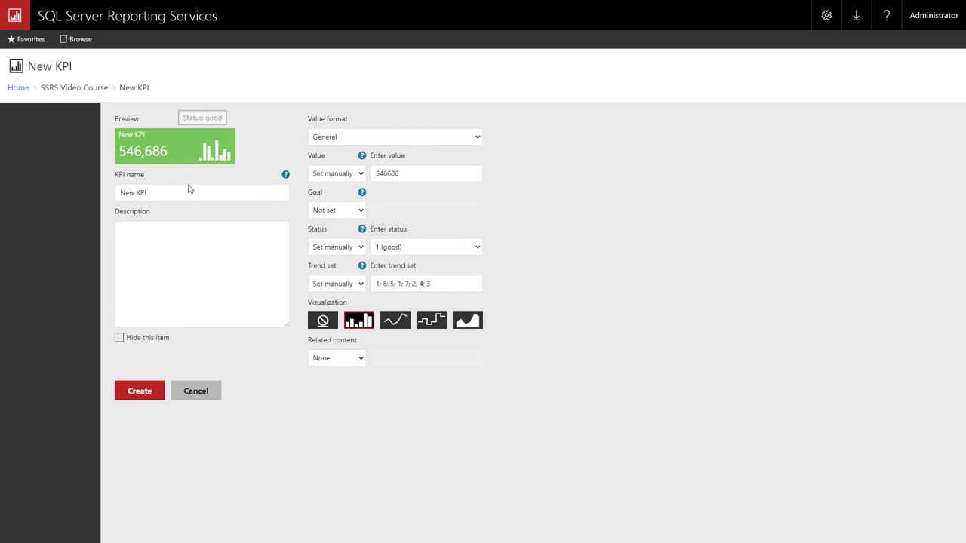
left_click(151, 192)
key("ctrl+a")
key("BackSpace")
type("201")
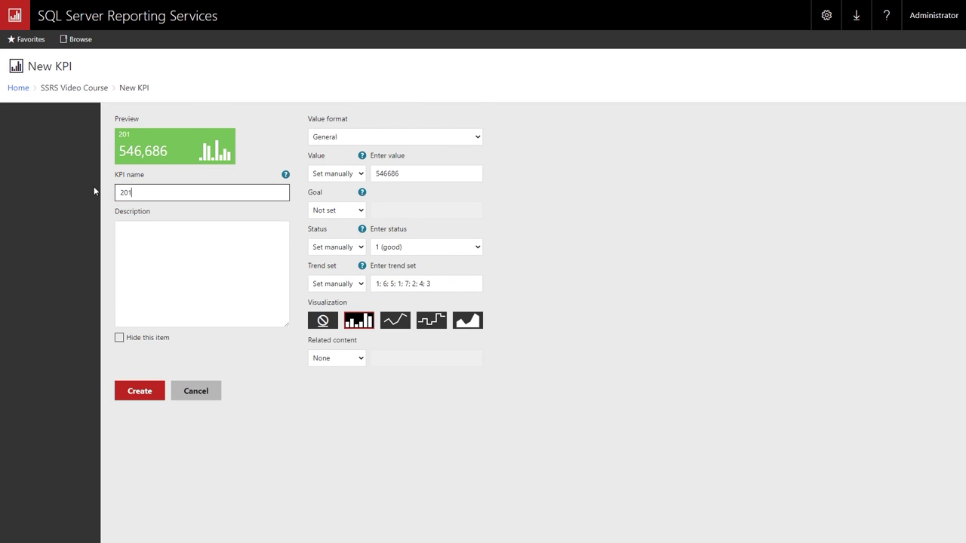
type("6KPI")
left_click(362, 177)
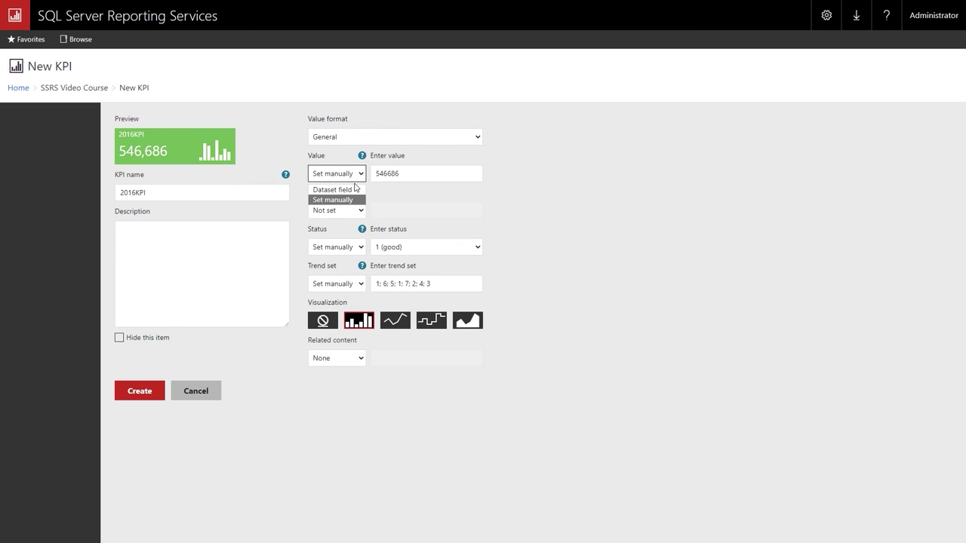
left_click(332, 189)
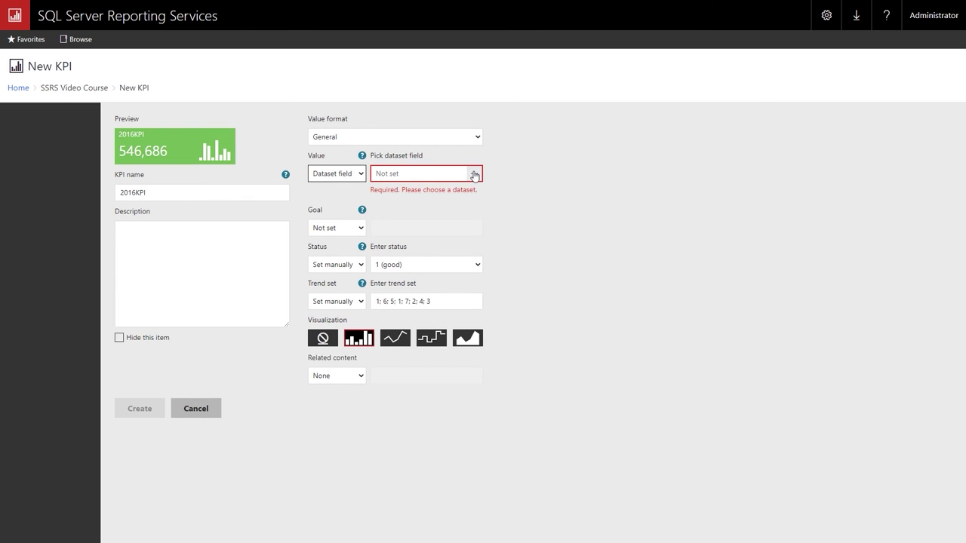
Set the KPI value to Sum of TotalSales from the KPI2016 dataset in SSRS Video Course
left_click(474, 174)
left_click(277, 179)
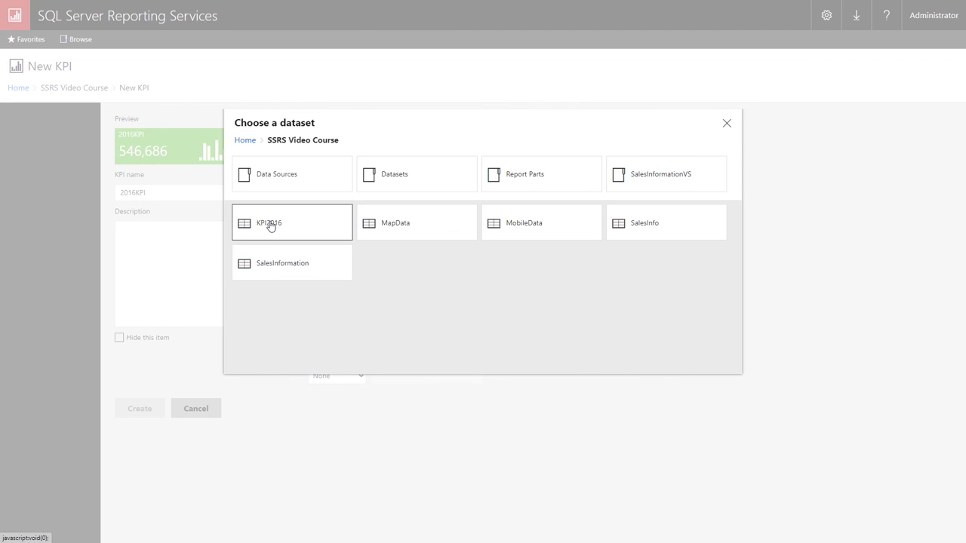
left_click(271, 225)
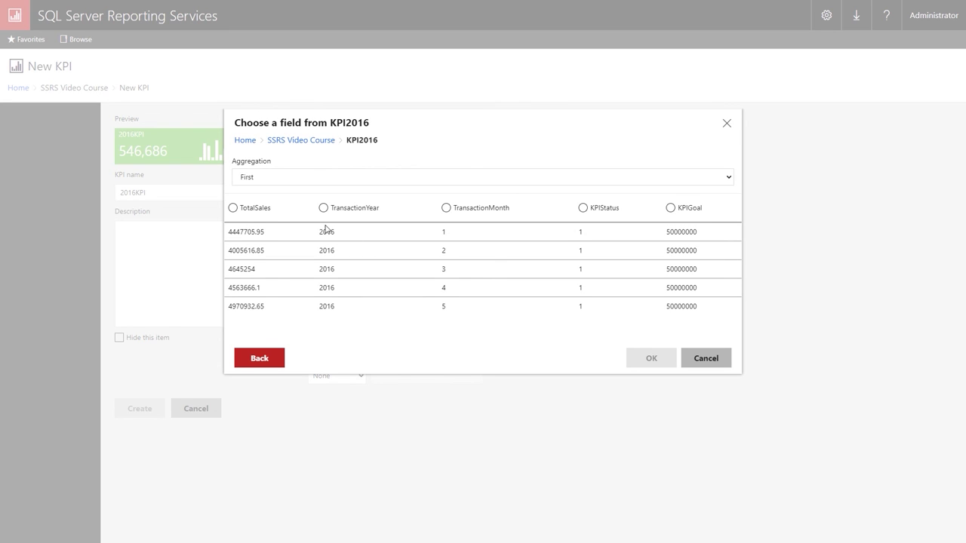
left_click(233, 210)
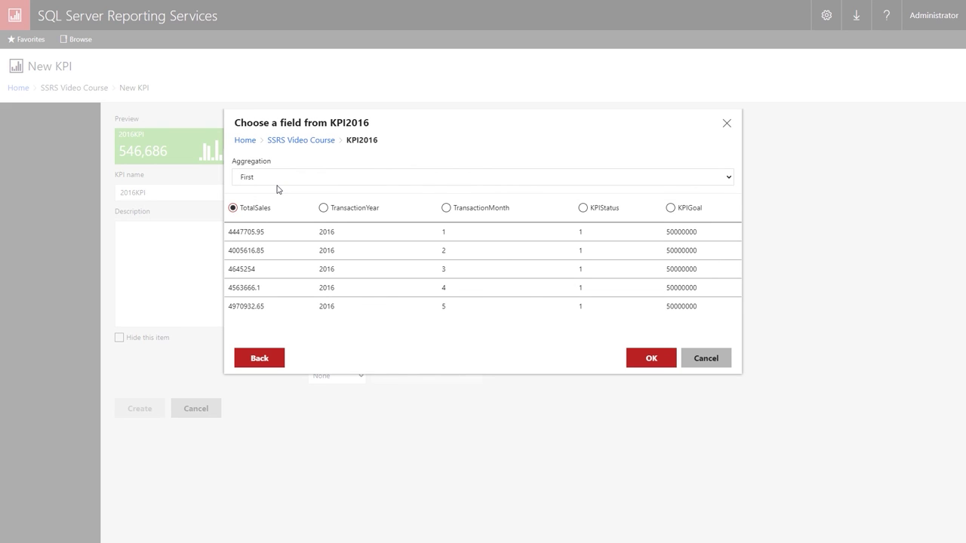
left_click(729, 183)
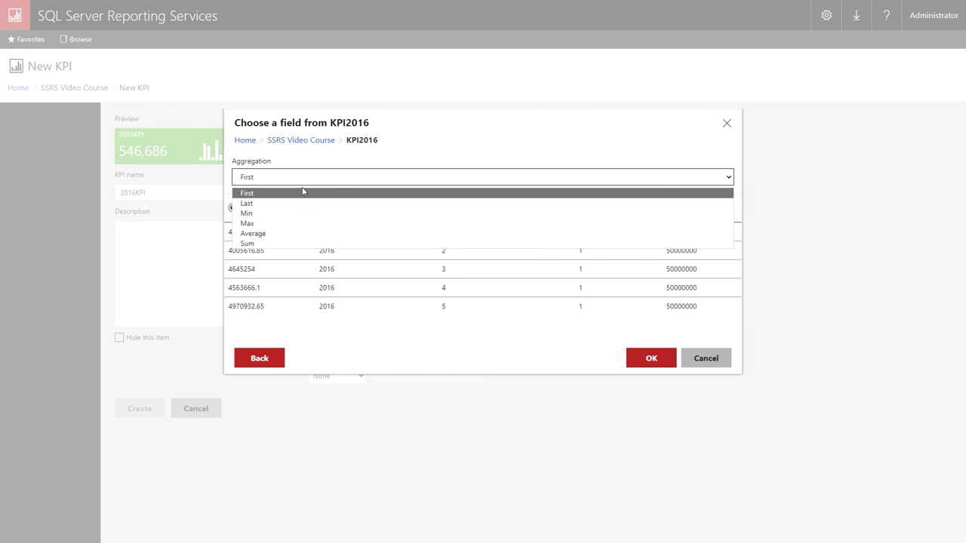
left_click(258, 244)
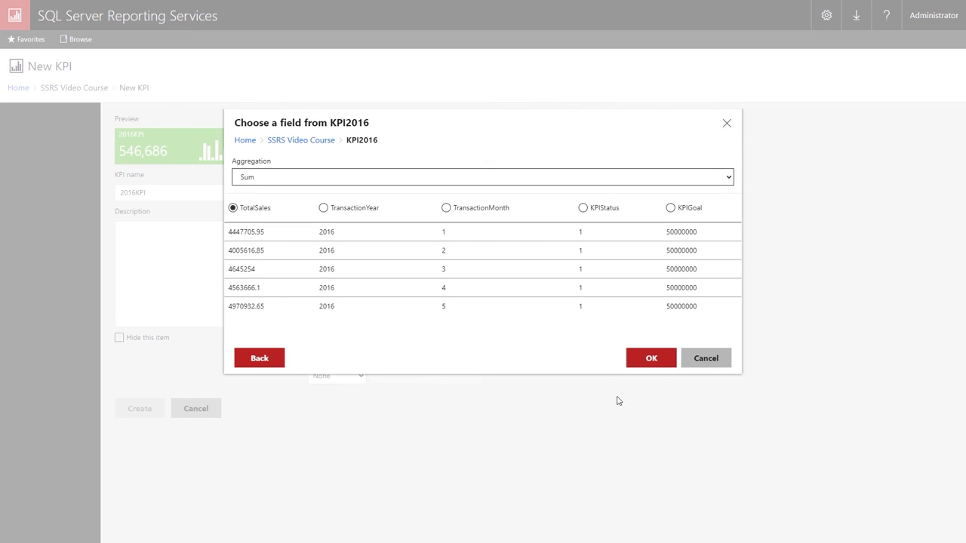
left_click(650, 360)
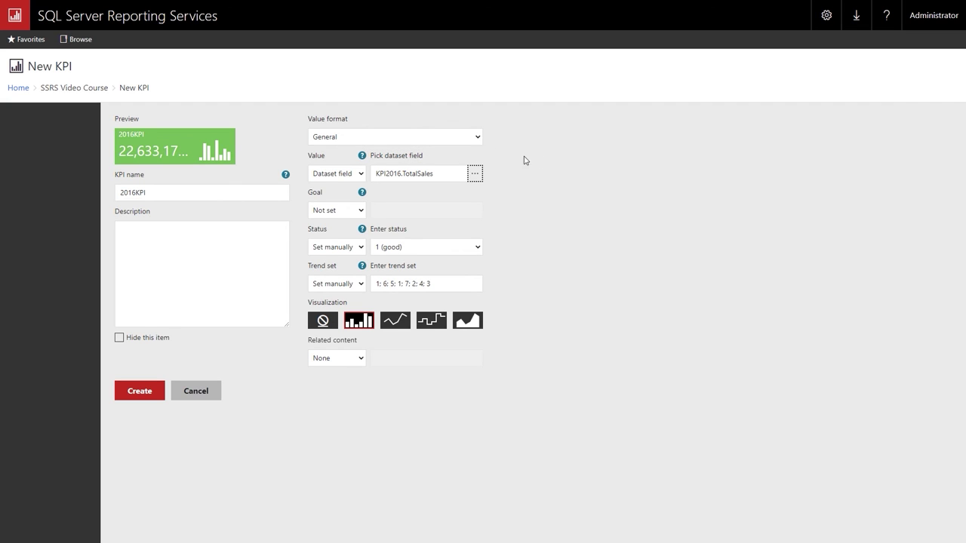
Source the KPI goal from a dataset field, picking KPIGoal from the KPI2016 dataset
mouse_move(161, 151)
left_click(360, 218)
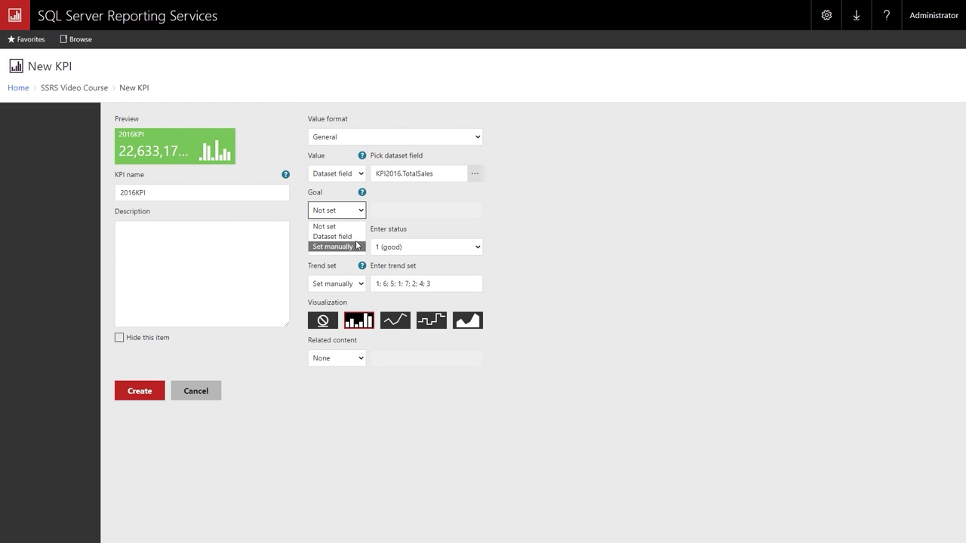
left_click(354, 236)
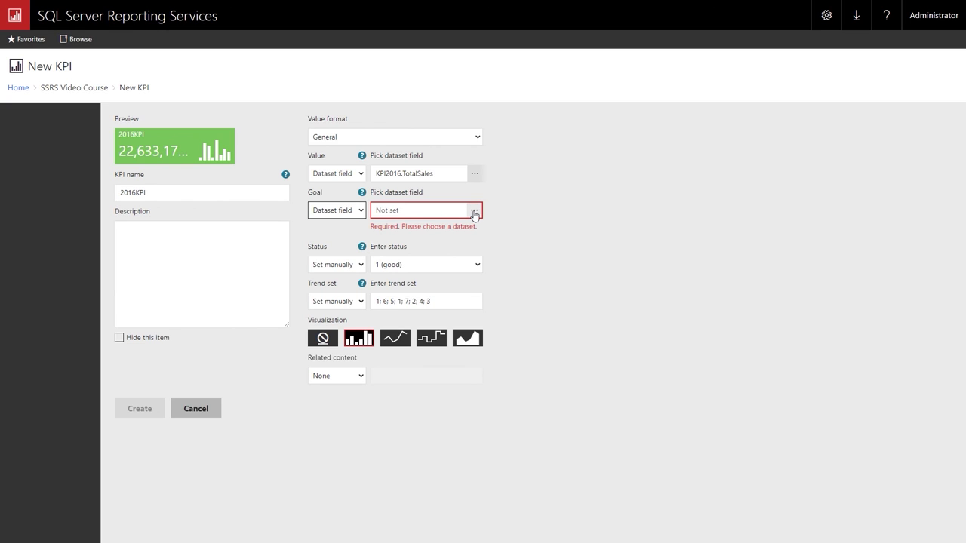
left_click(474, 210)
left_click(331, 178)
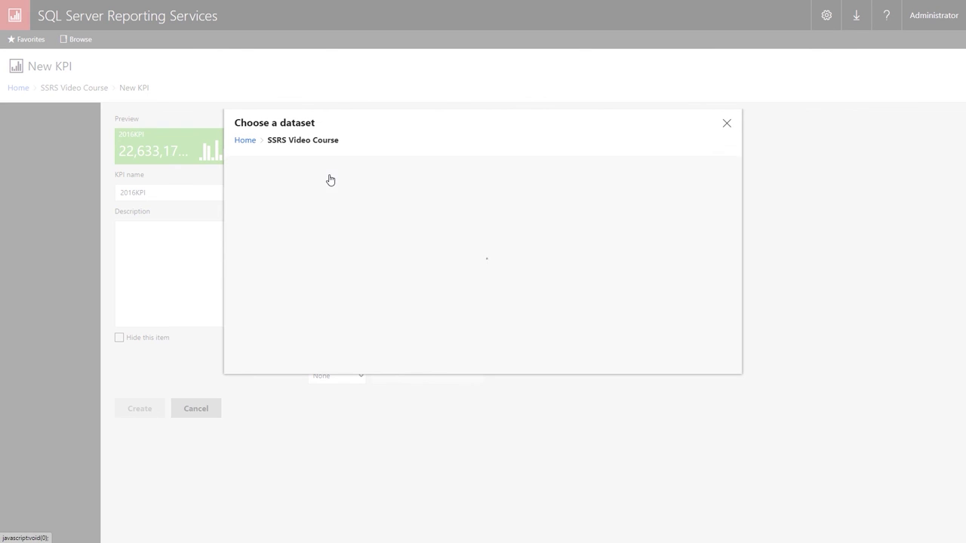
left_click(309, 222)
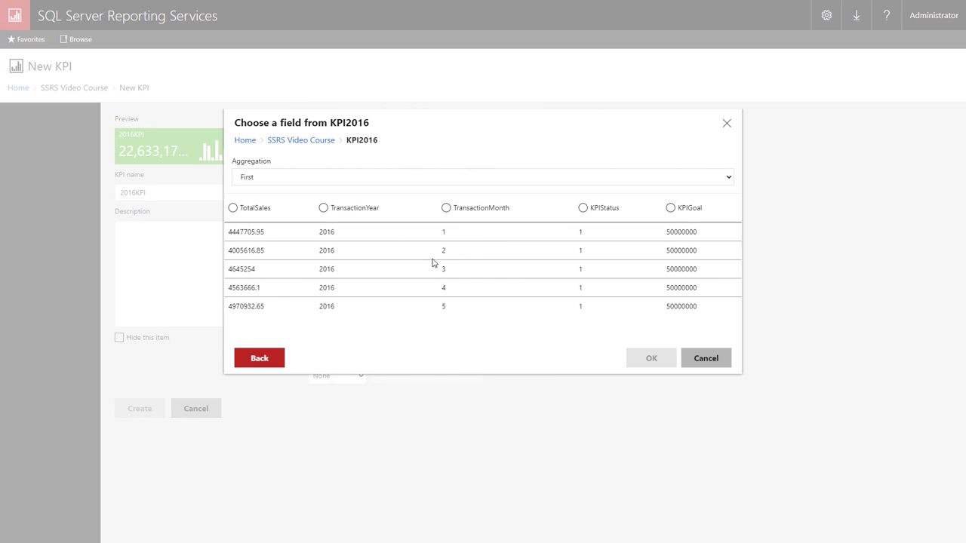
left_click(671, 209)
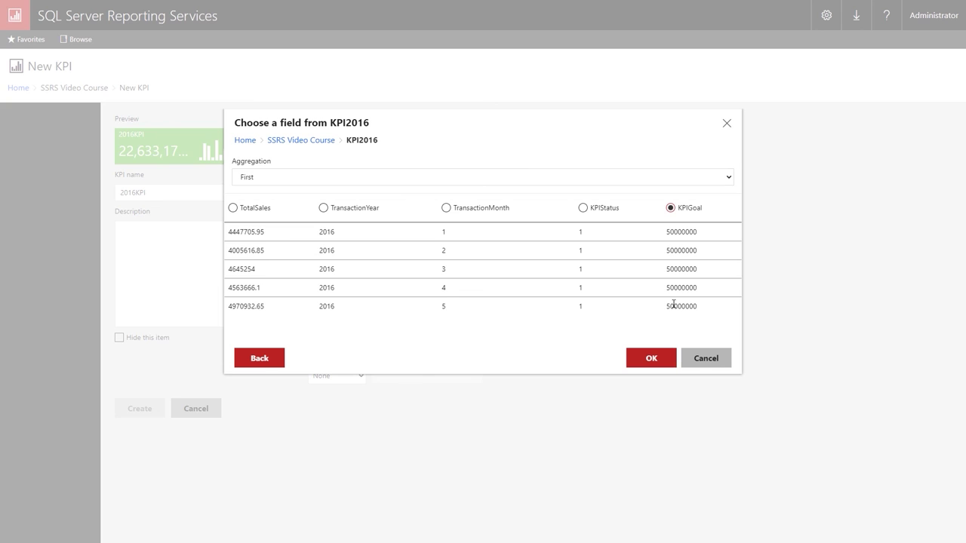
left_click(652, 360)
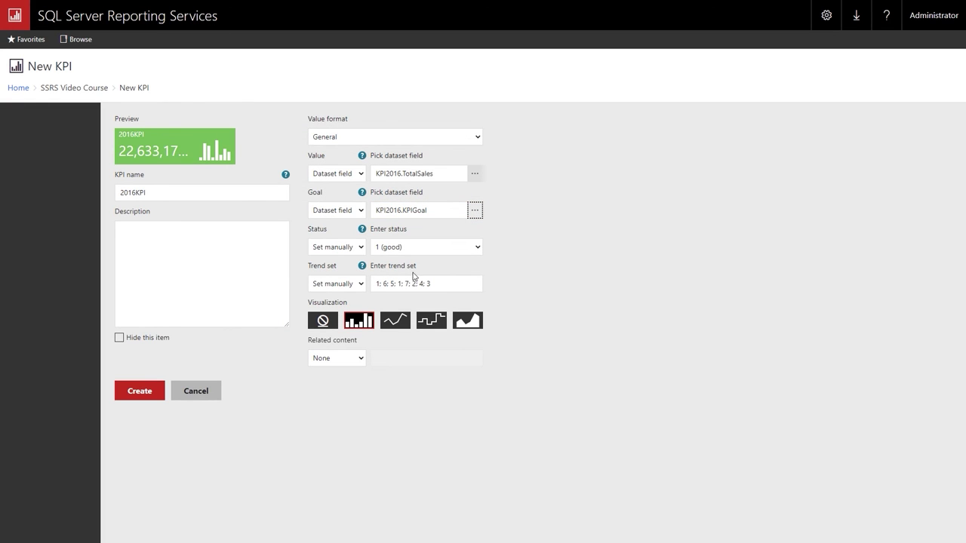
Set the 2016KPI status to the KPIStatus field of the SSRS Video Course > KPI2016 dataset
left_click(361, 249)
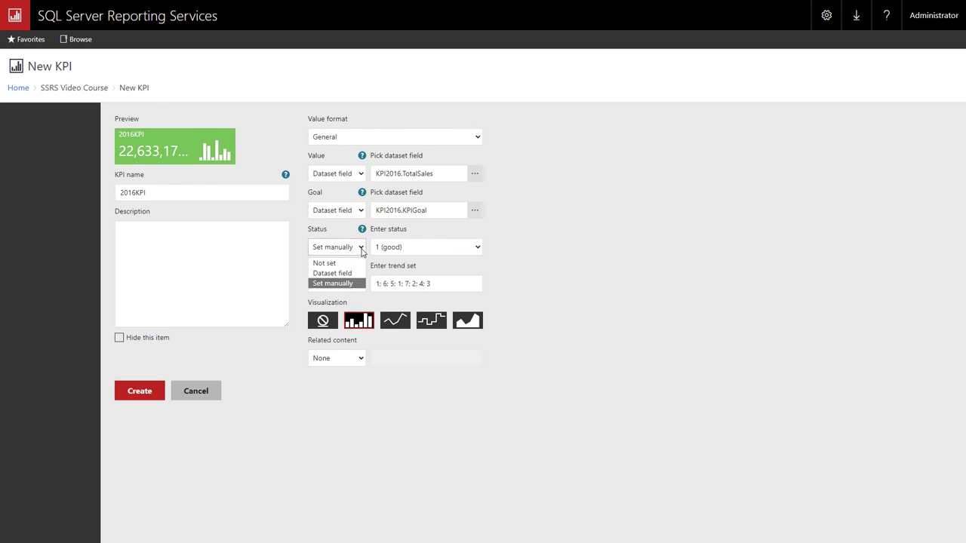
left_click(351, 273)
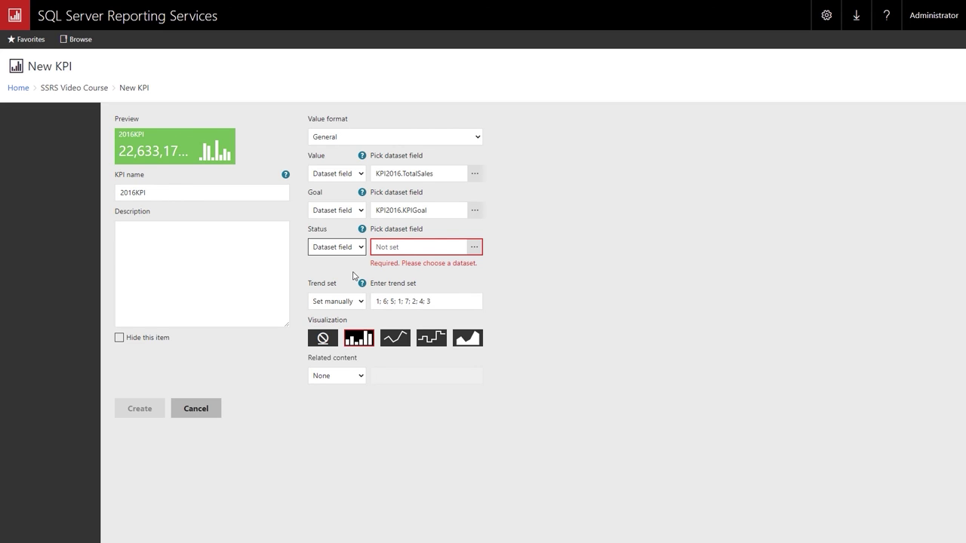
left_click(474, 247)
left_click(258, 172)
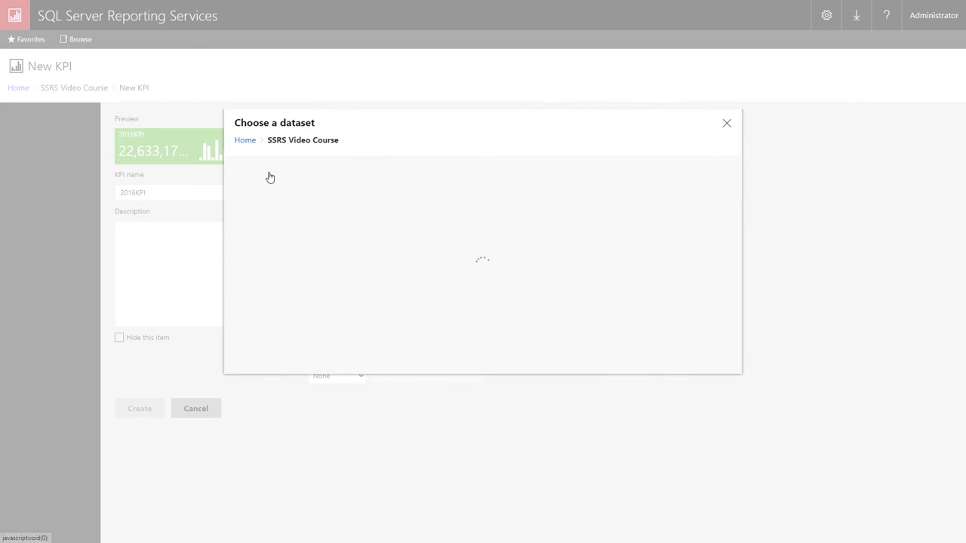
left_click(277, 232)
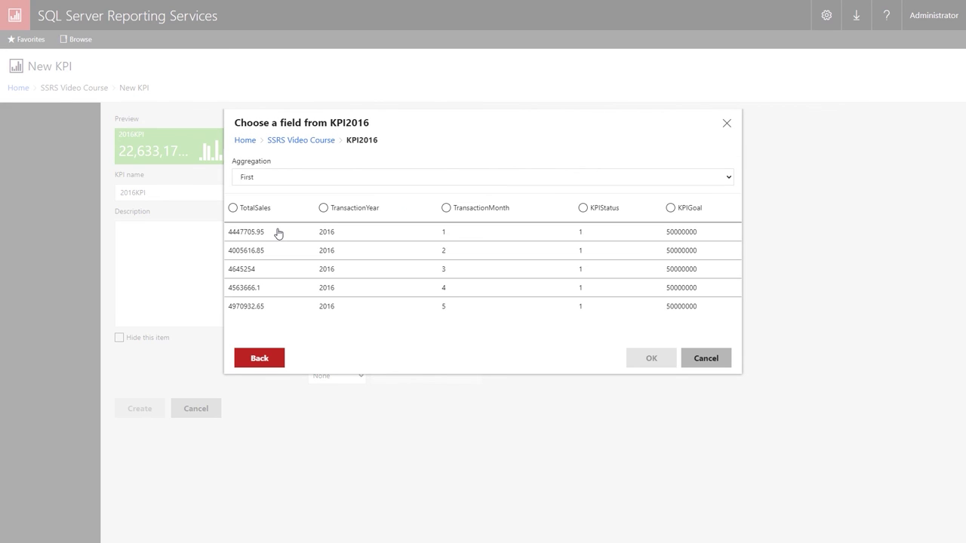
left_click(582, 210)
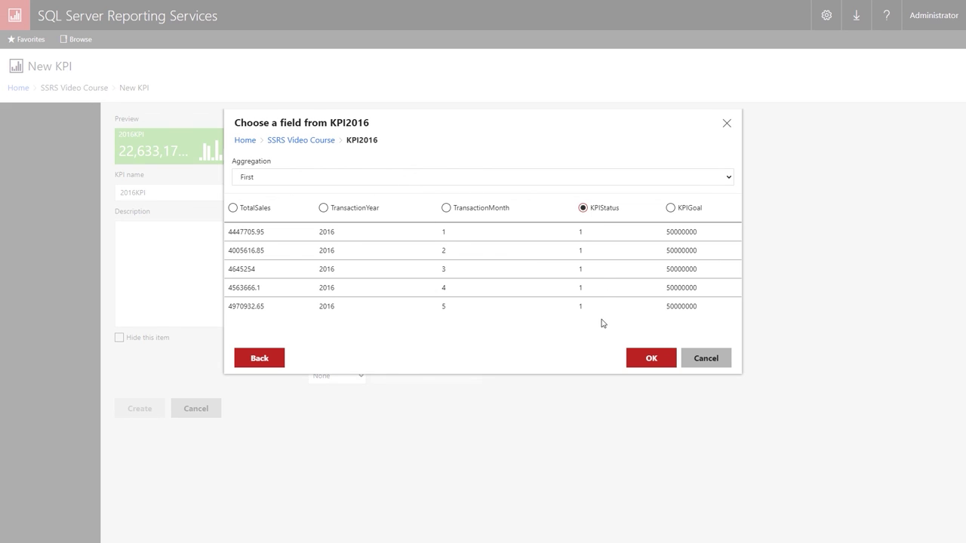
left_click(650, 360)
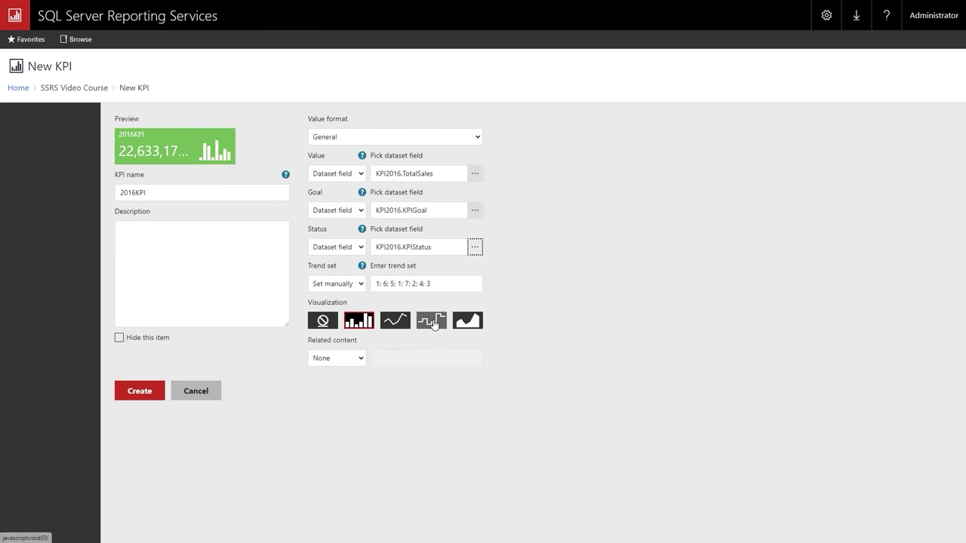
Set the 2016KPI trend set to the TotalSales column of the KPI2016 dataset
left_click(361, 291)
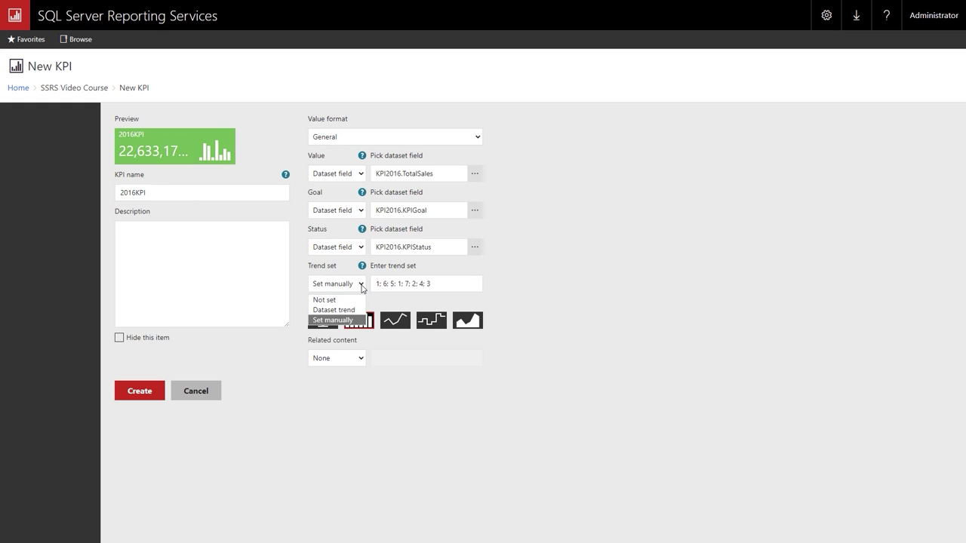
left_click(354, 310)
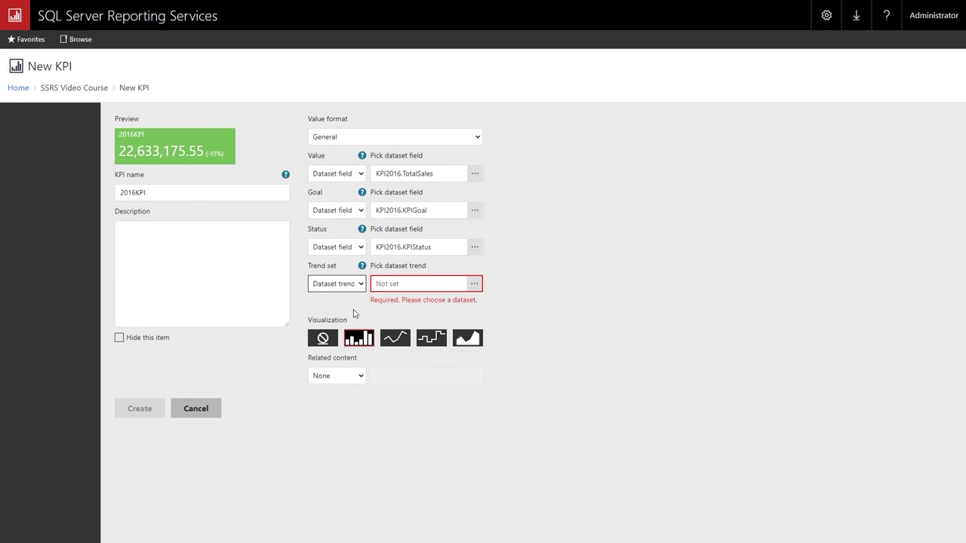
left_click(474, 283)
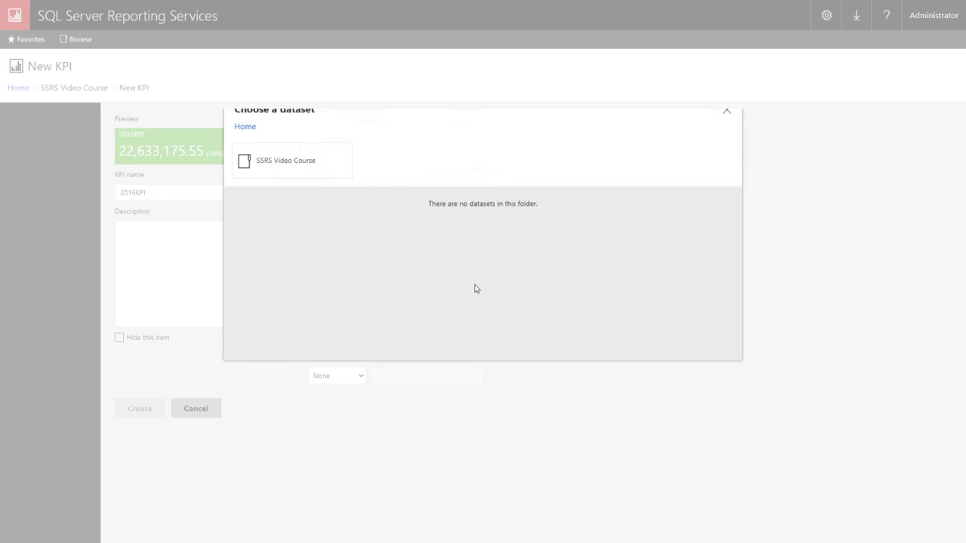
left_click(259, 184)
left_click(267, 229)
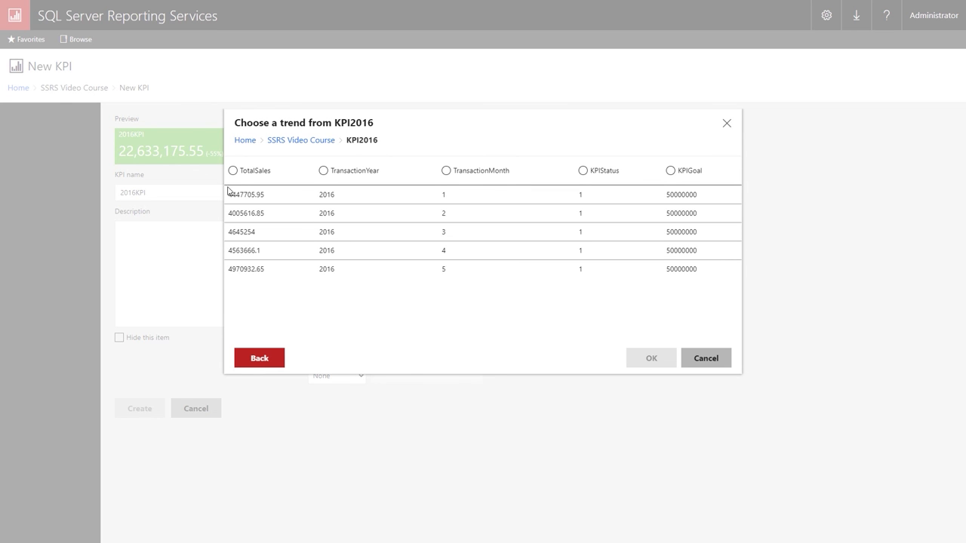
left_click(234, 172)
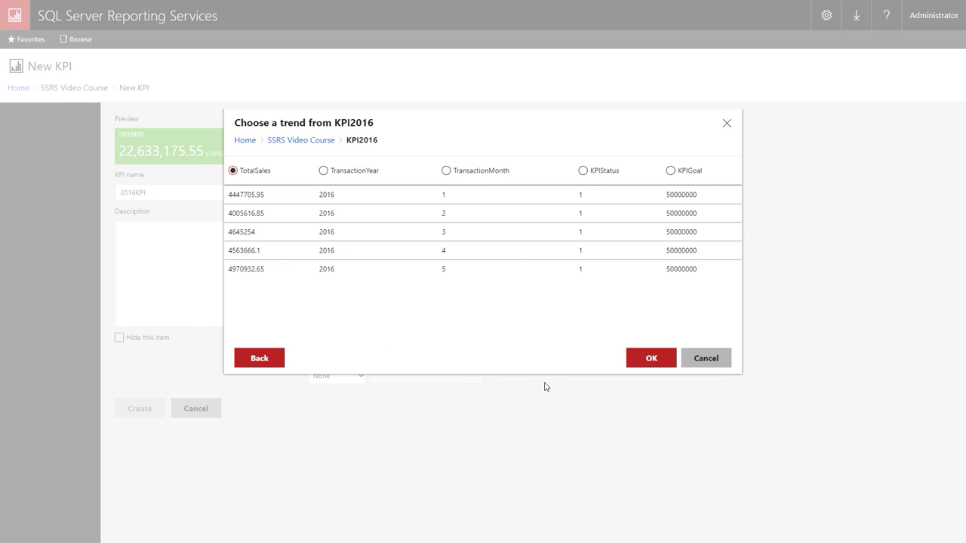
left_click(651, 359)
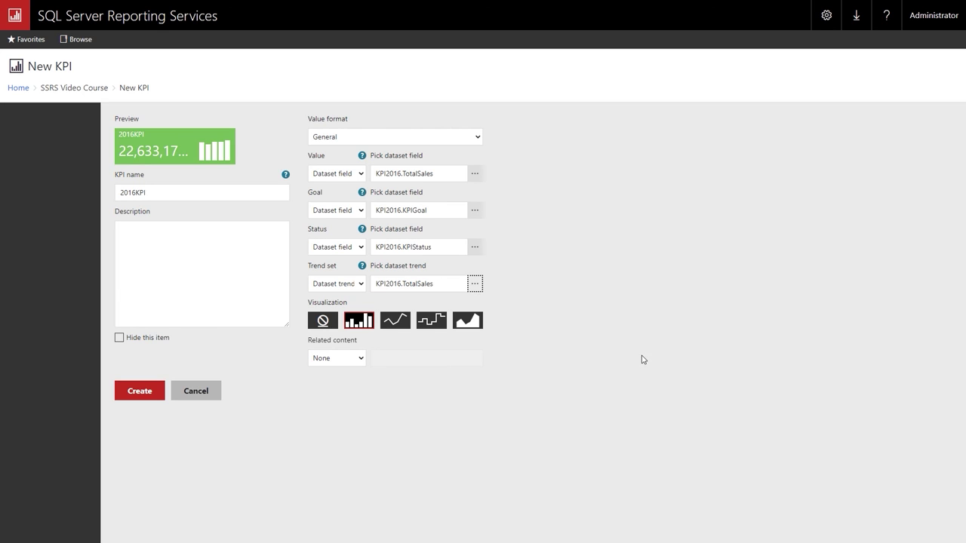
mouse_move(154, 164)
Choose the Abbreviated value format so the preview reads 22.6M
left_click(478, 138)
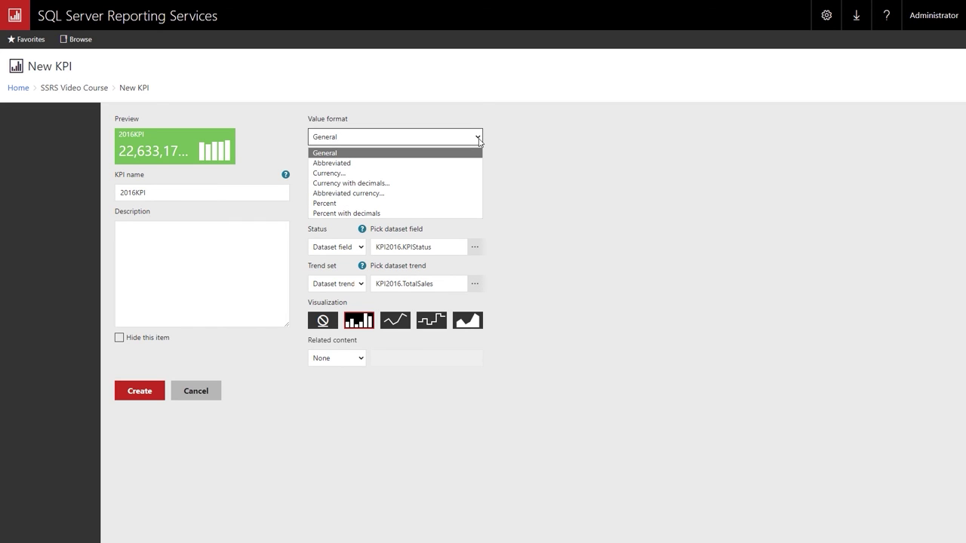
left_click(347, 165)
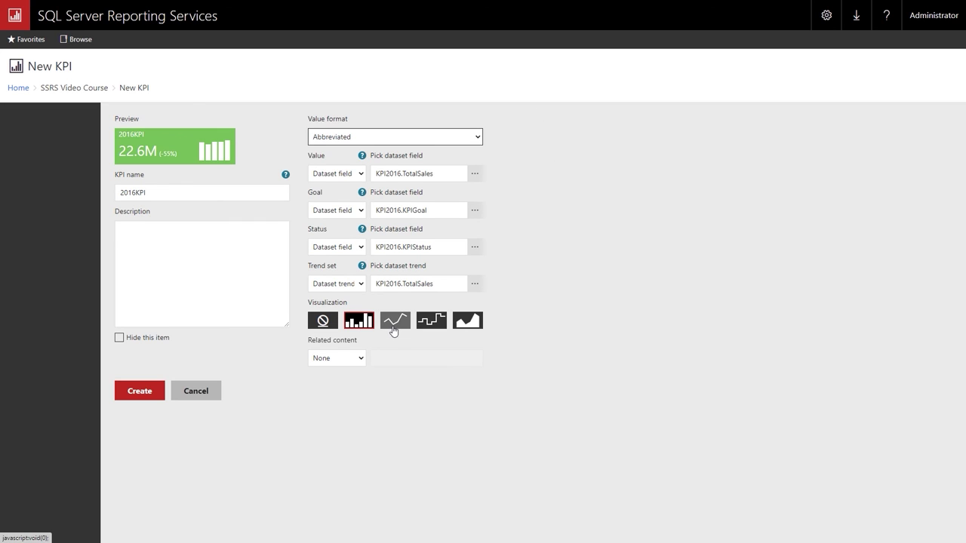
Link the All Sales Report mobile report as related content and create the 2016KPI tile
left_click(361, 362)
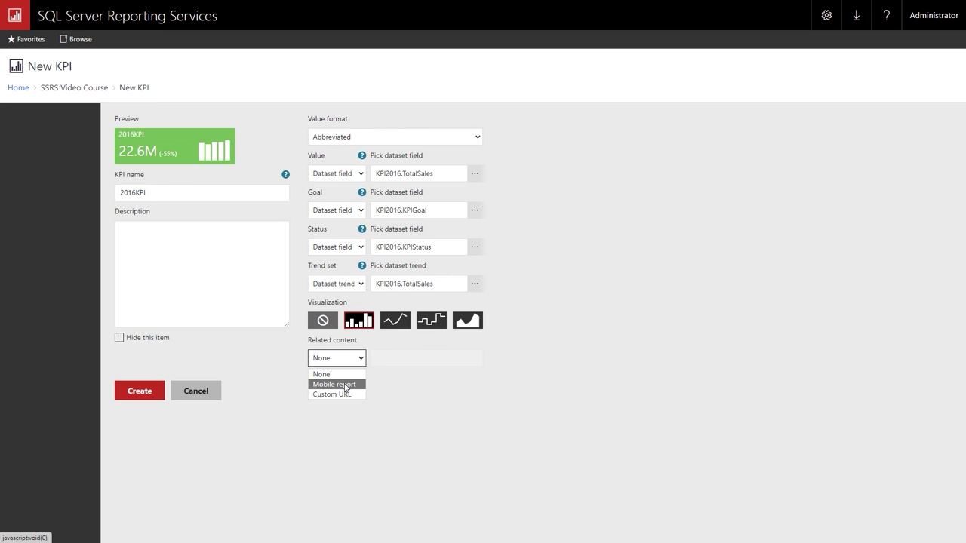
left_click(344, 385)
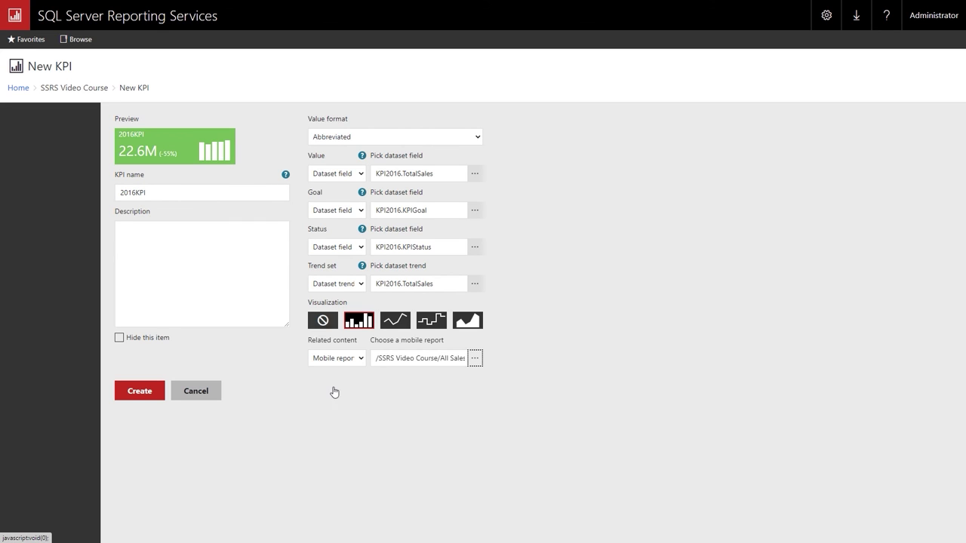
left_click(130, 394)
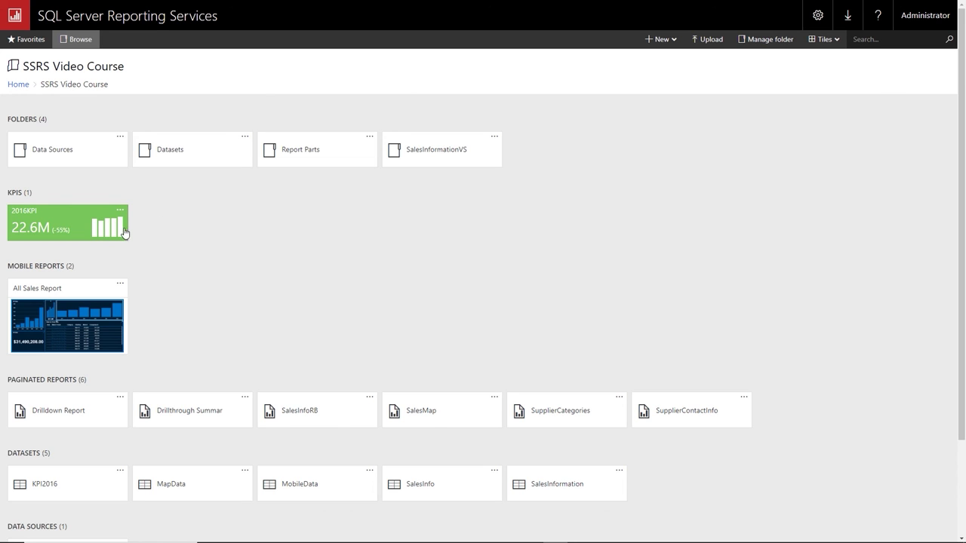
Open the All Sales Report mobile report from the 2016KPI tile's related content
left_click(83, 233)
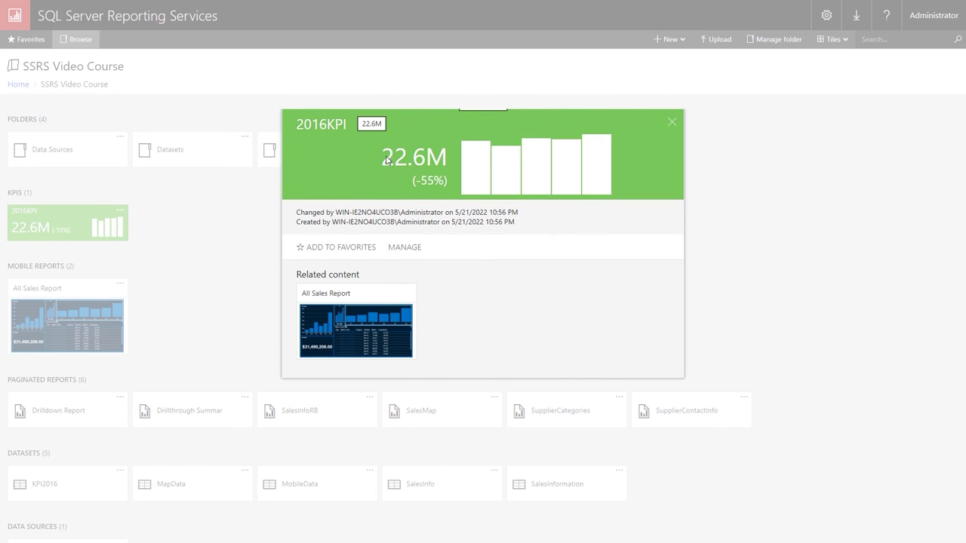
left_click(336, 323)
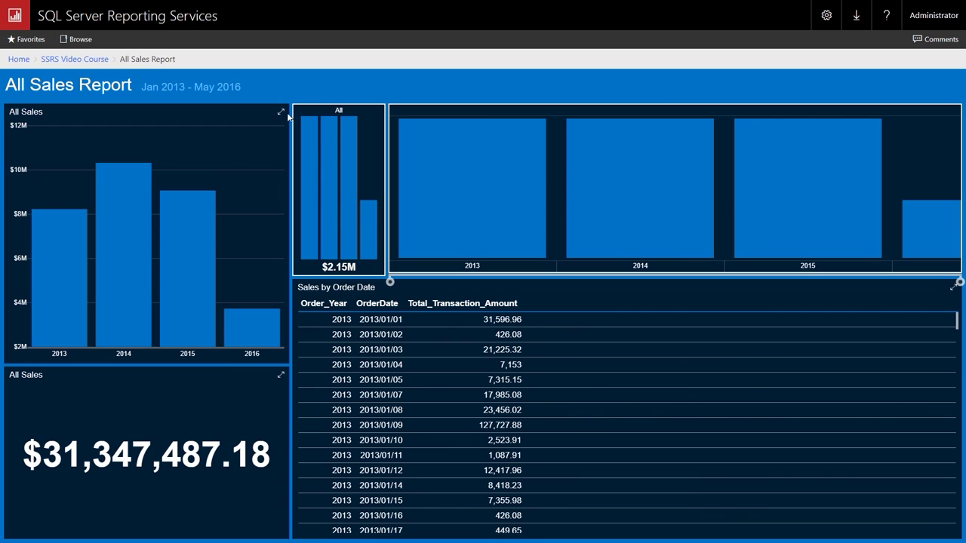
Return to the SSRS Video Course folder via the breadcrumb link
left_click(97, 65)
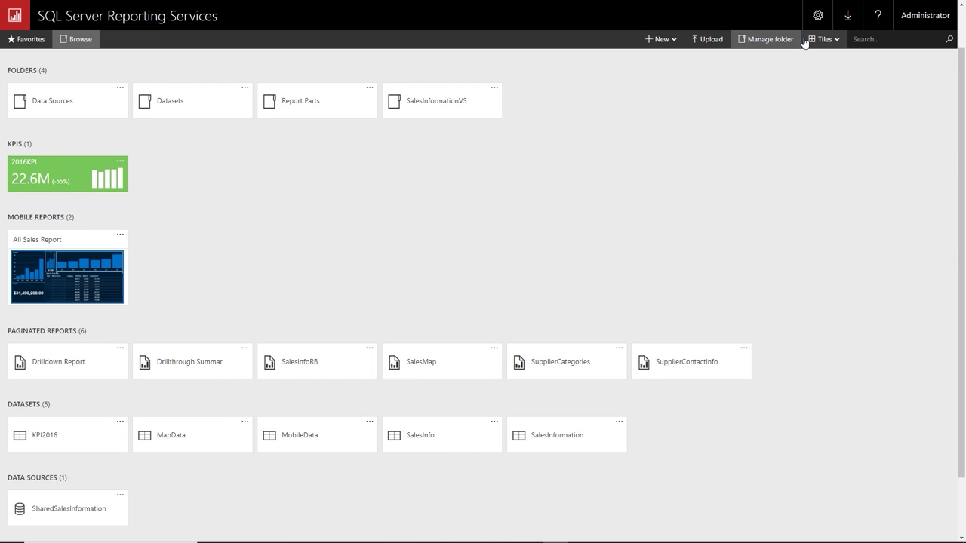
Visit My settings from the gear menu, then return to the portal Home page
left_click(817, 19)
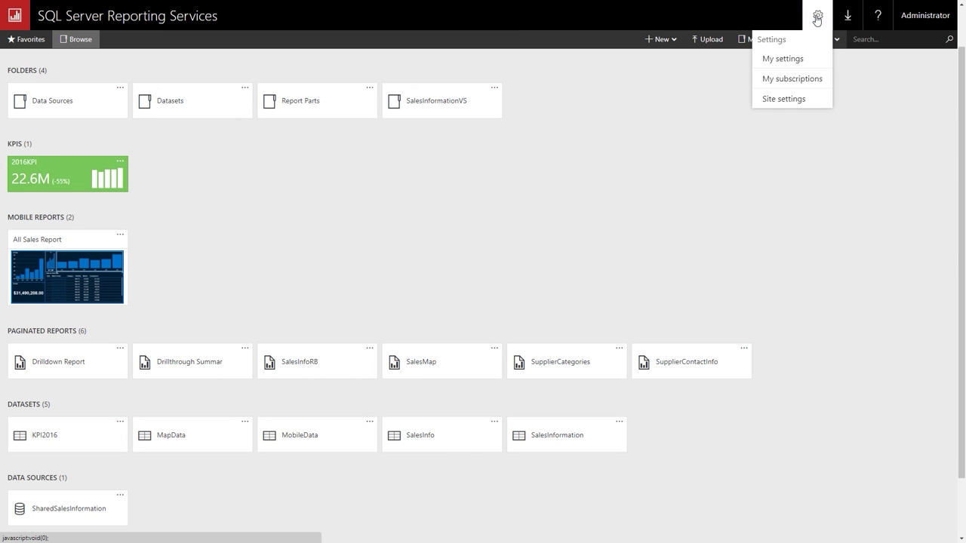
left_click(784, 60)
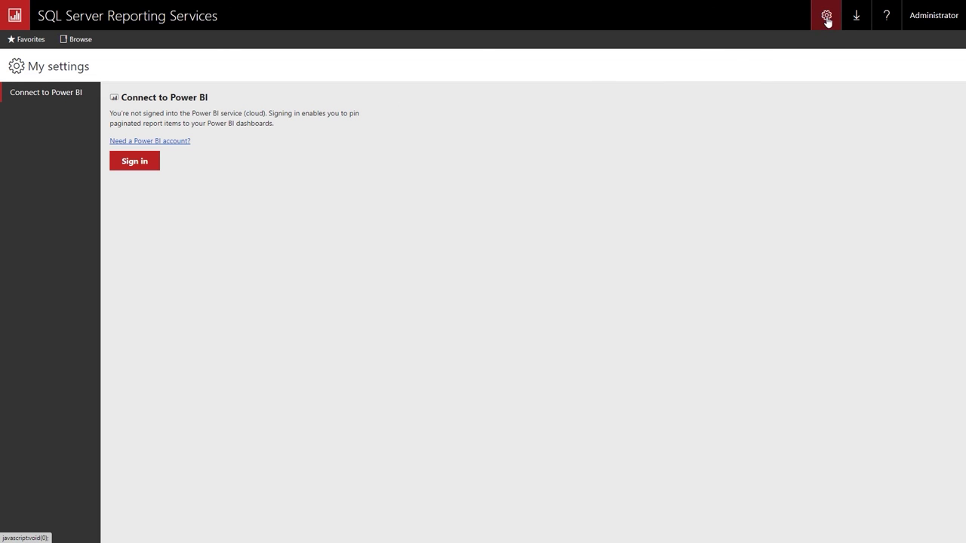
left_click(69, 25)
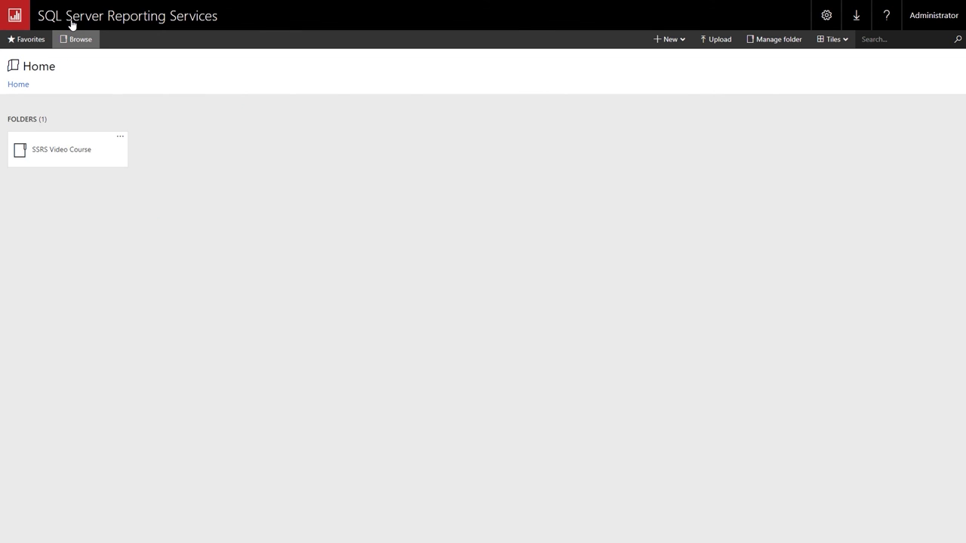